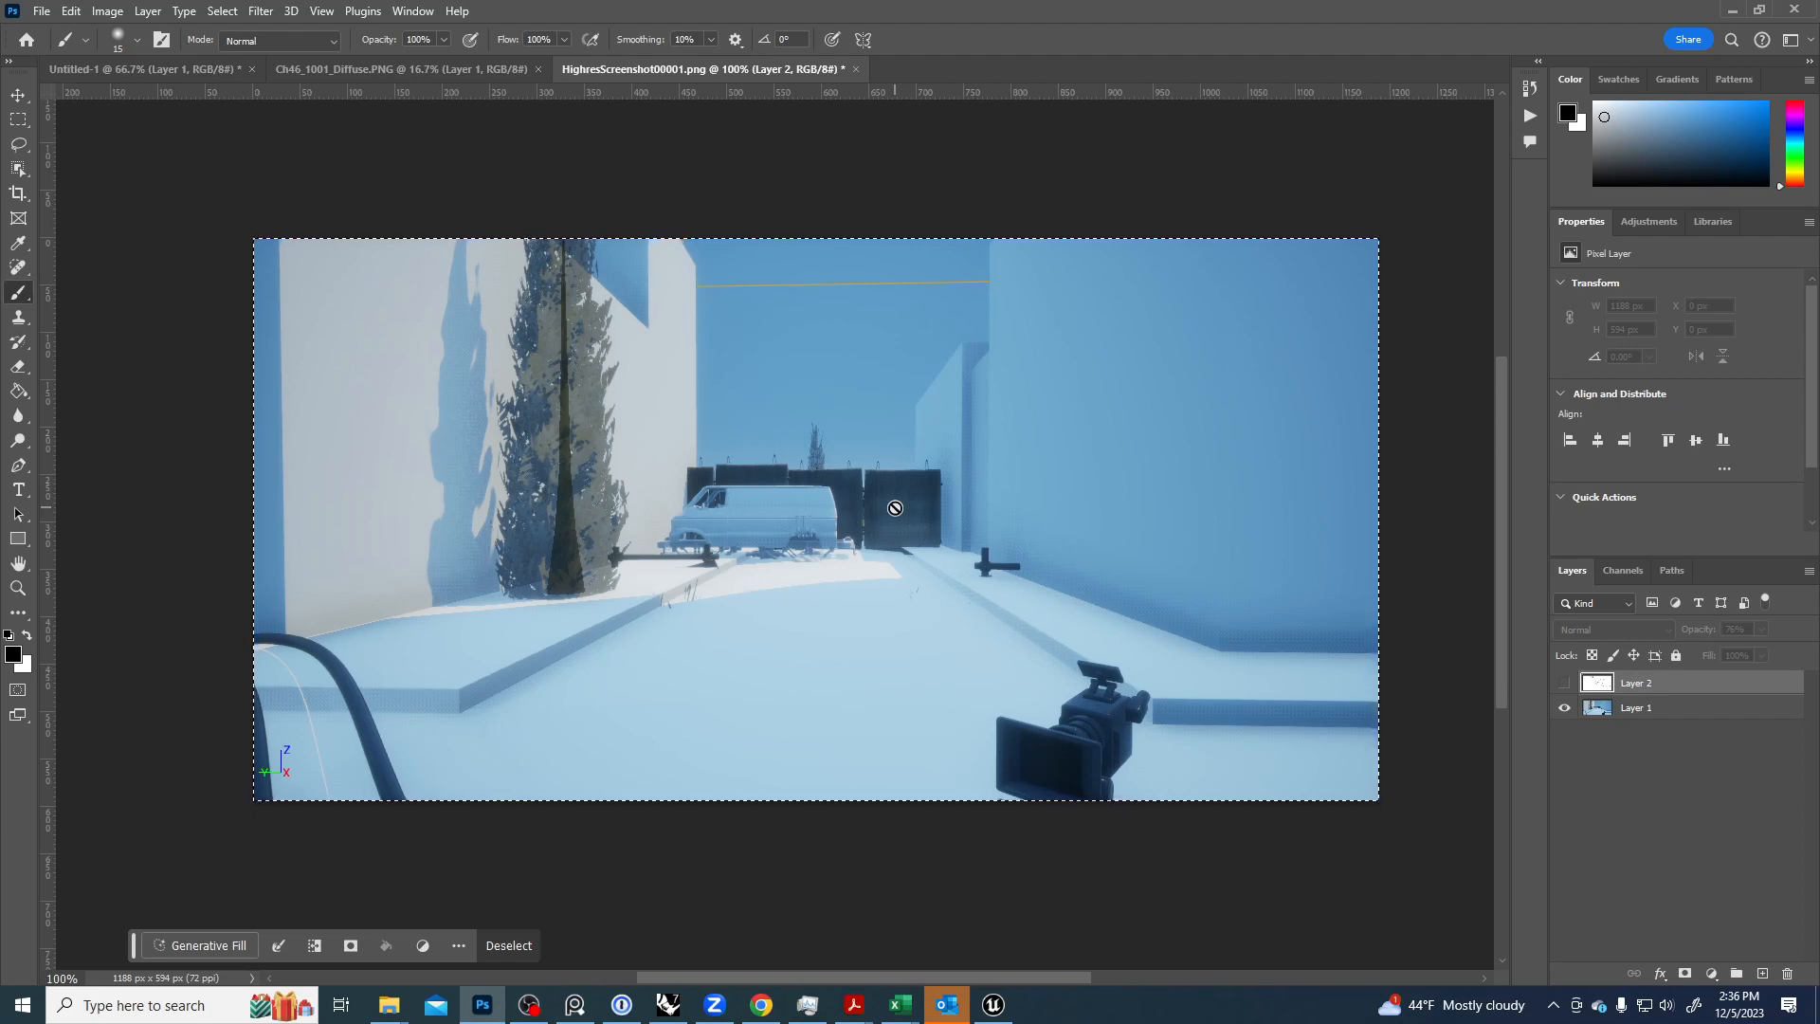
Show the Layer 2 line sketch over the blue blockout screenshot of the street.
key(ctrl+plus)
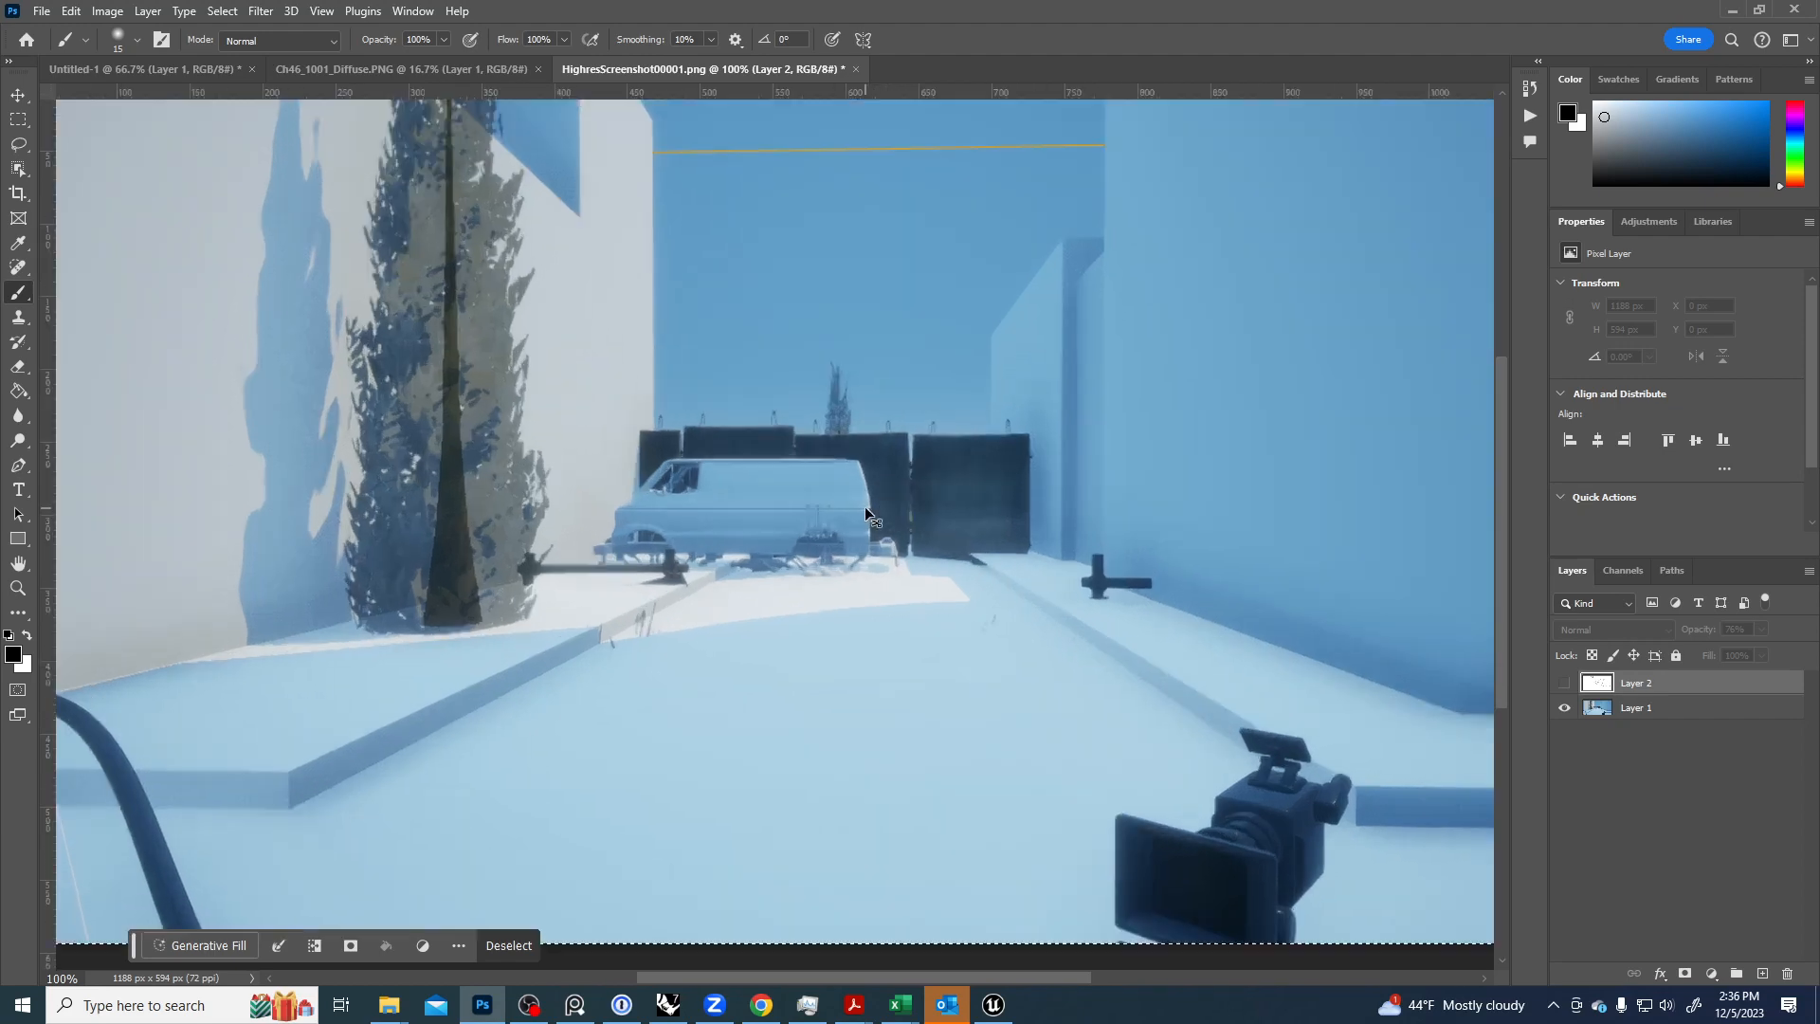
click(1565, 683)
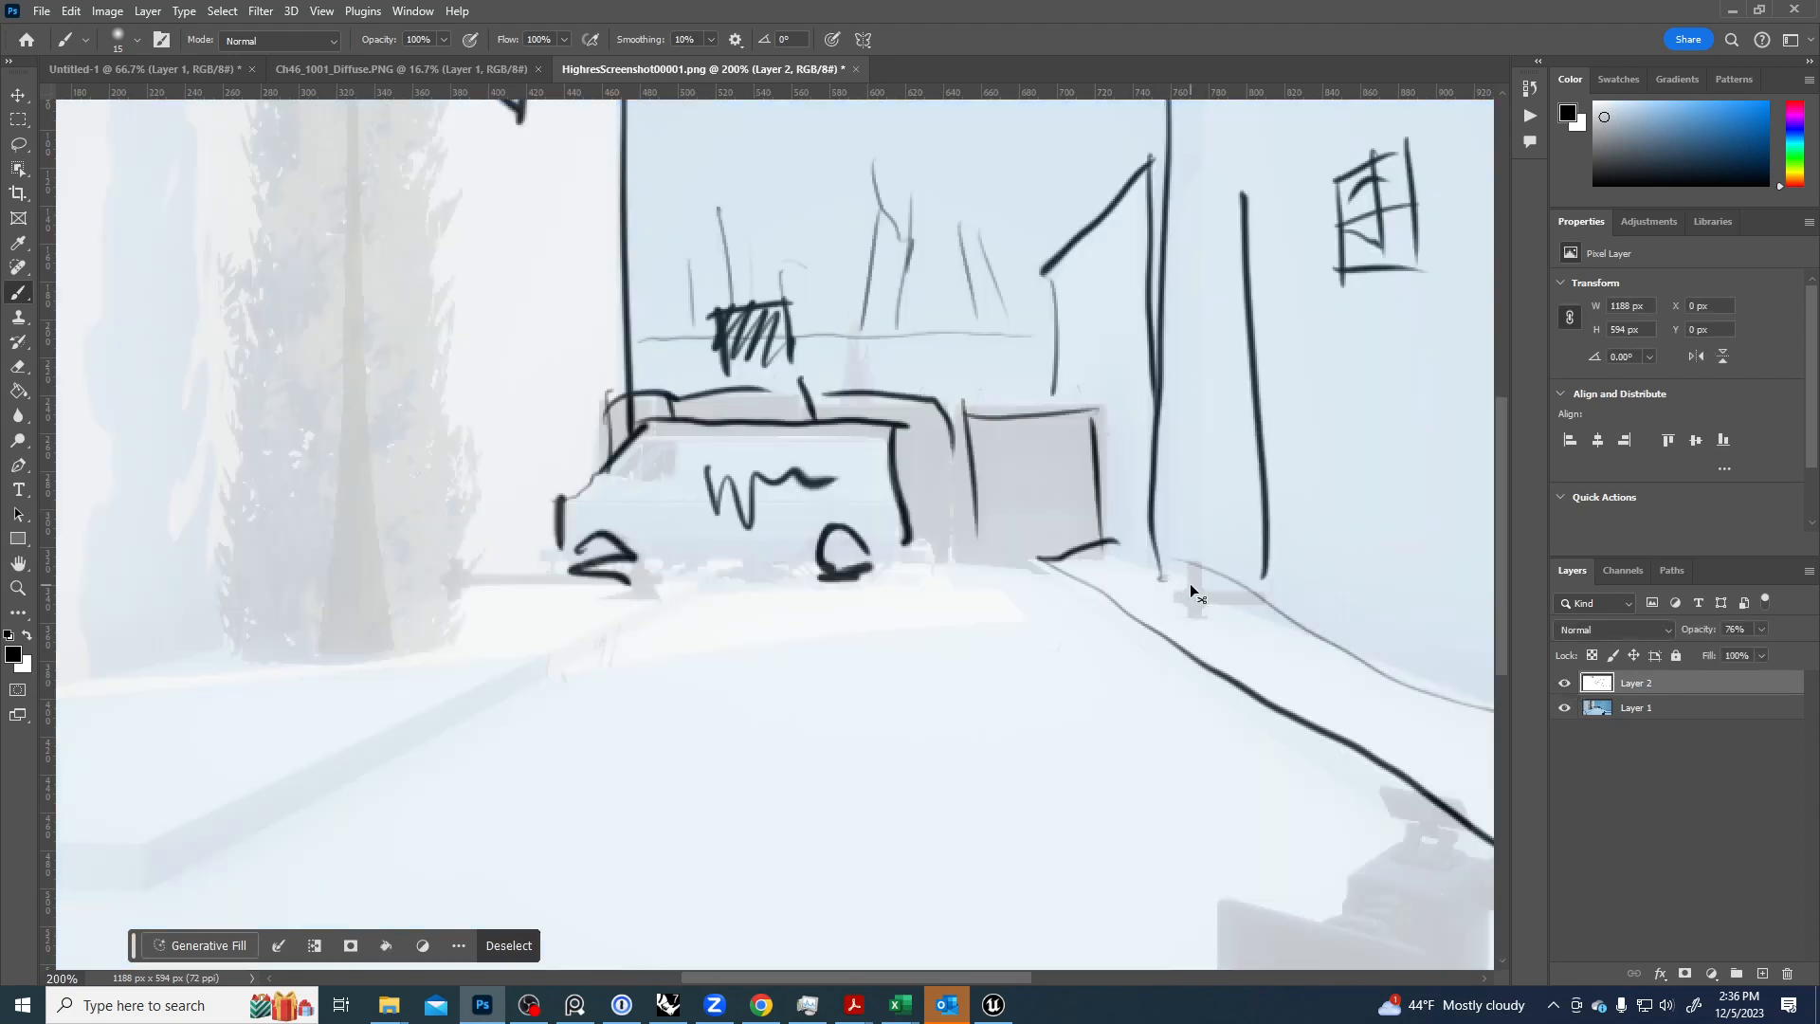
key(ctrl+minus)
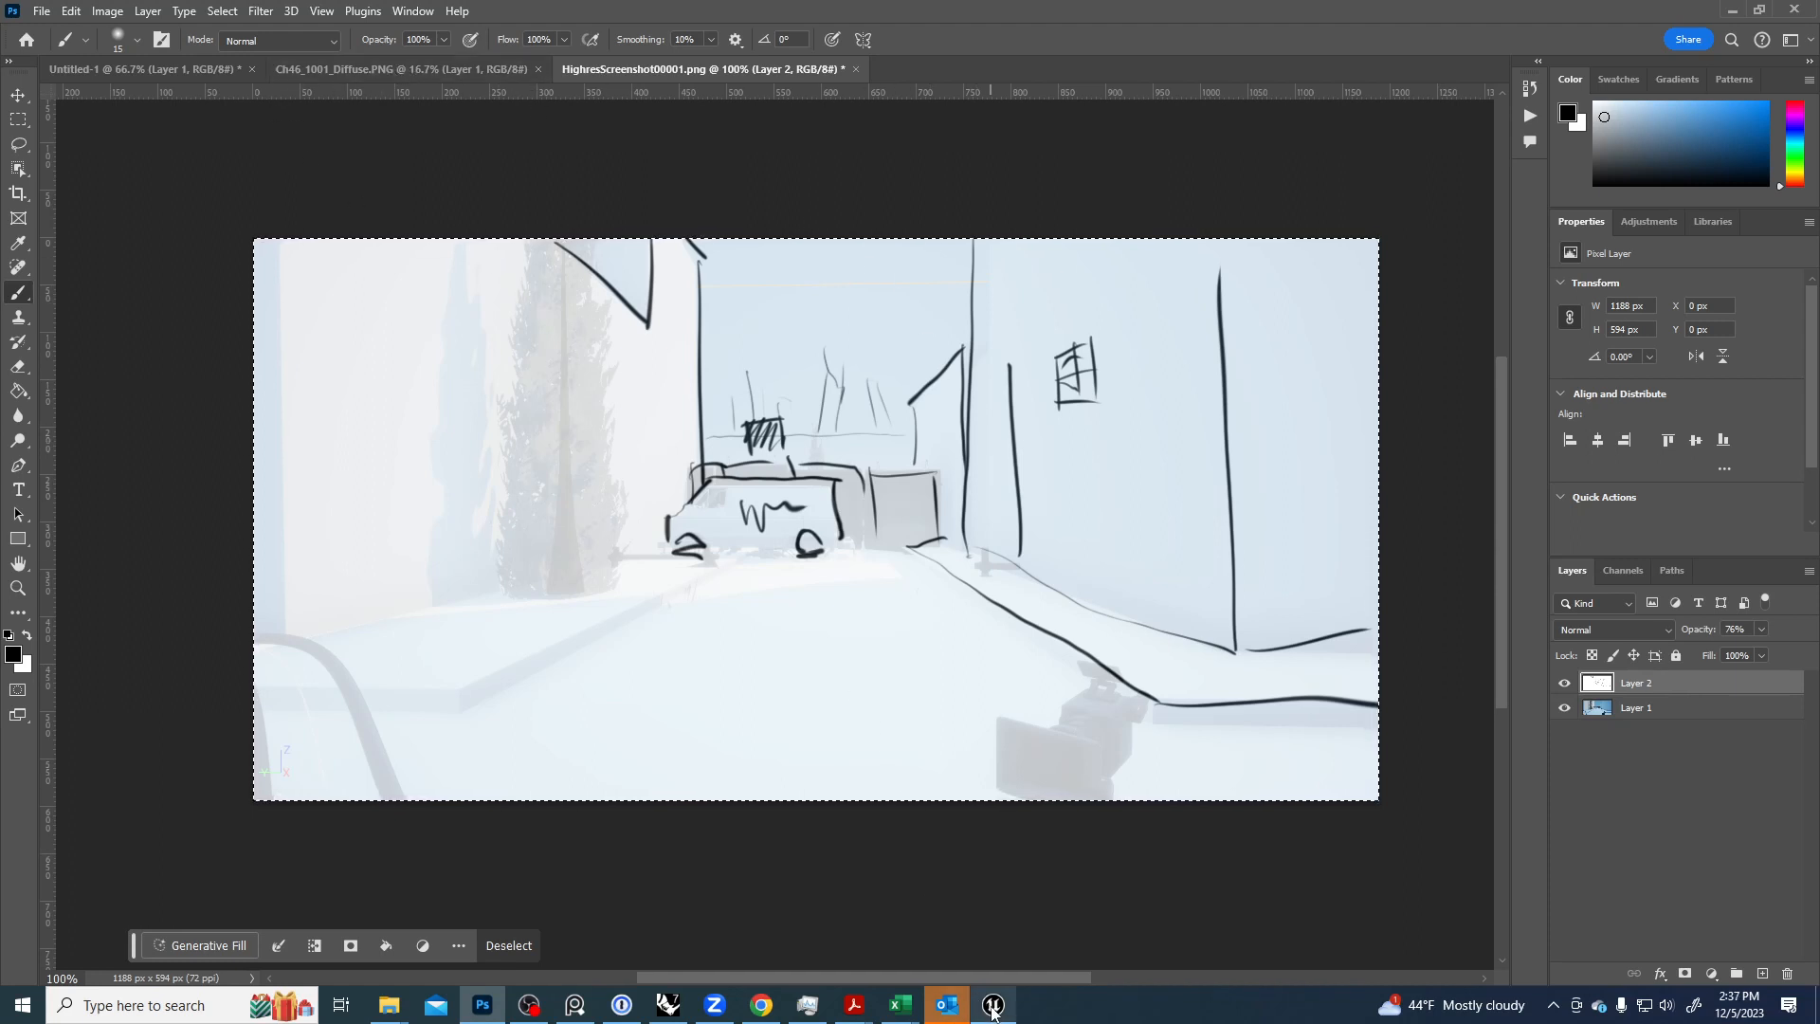
Switch to the VRtest1 project in Unreal Editor and look along the street towards the blank building block.
mouse_move(992, 1011)
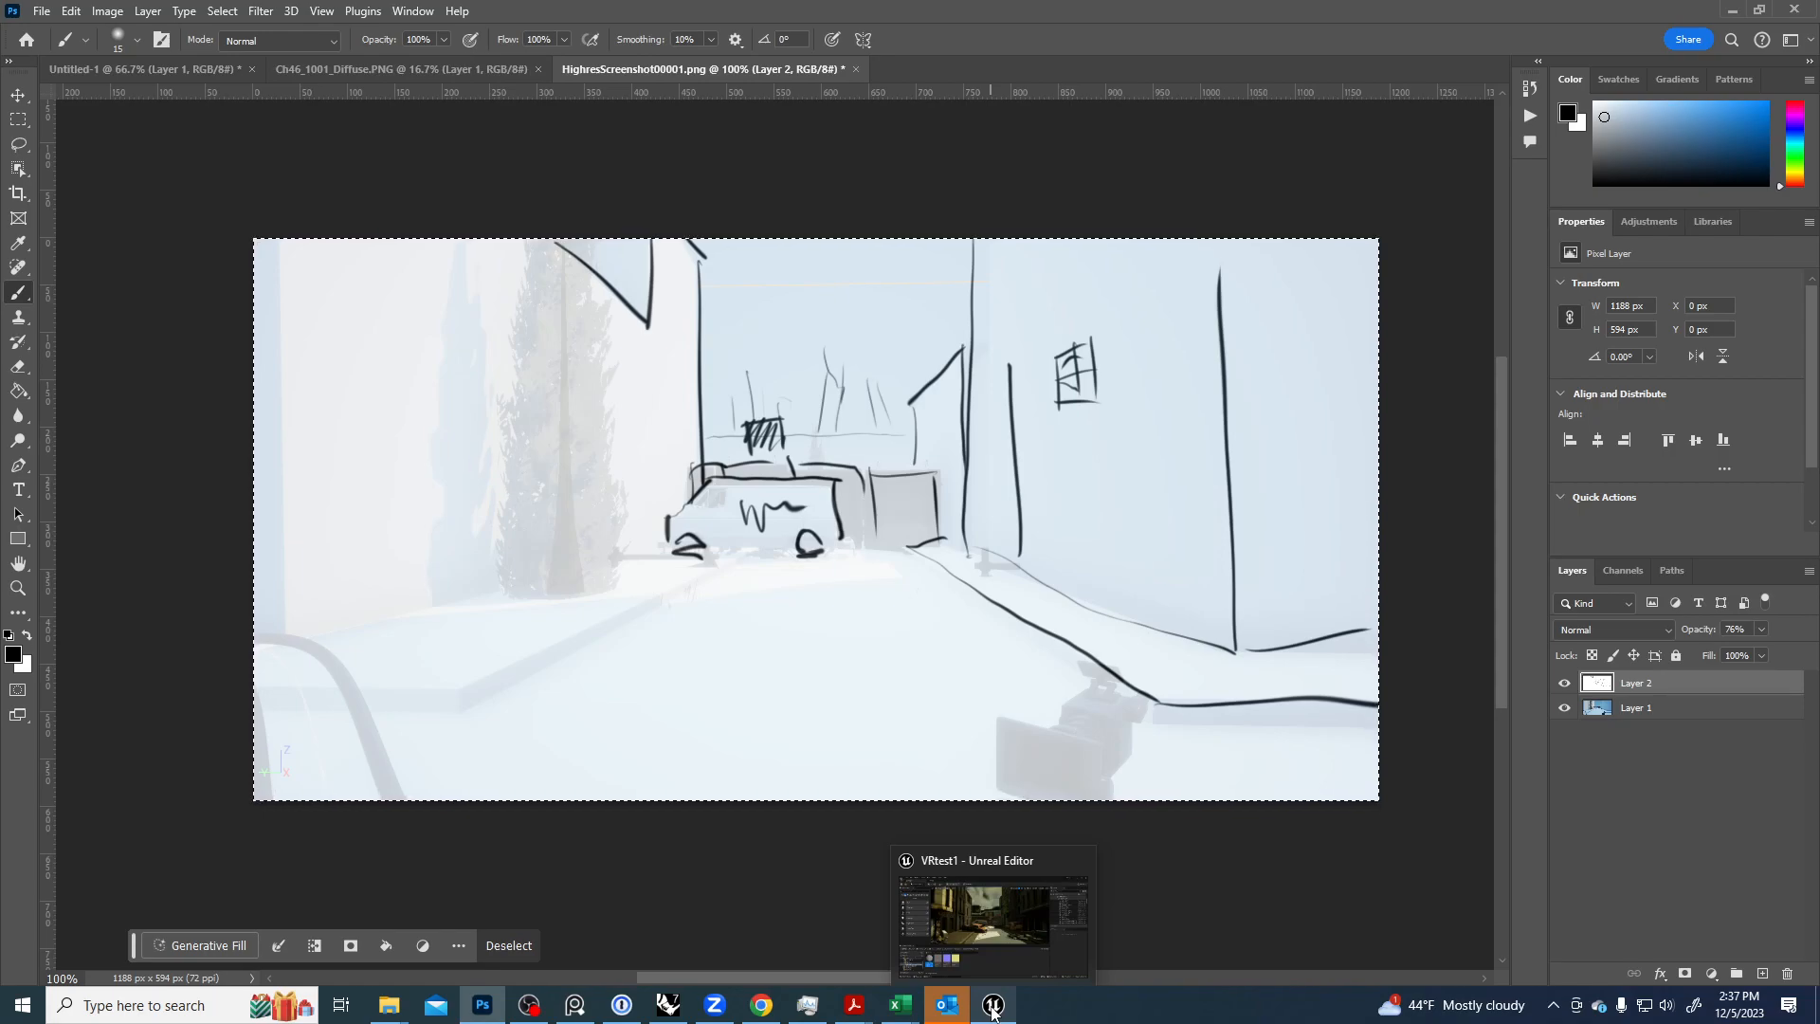
click(993, 1011)
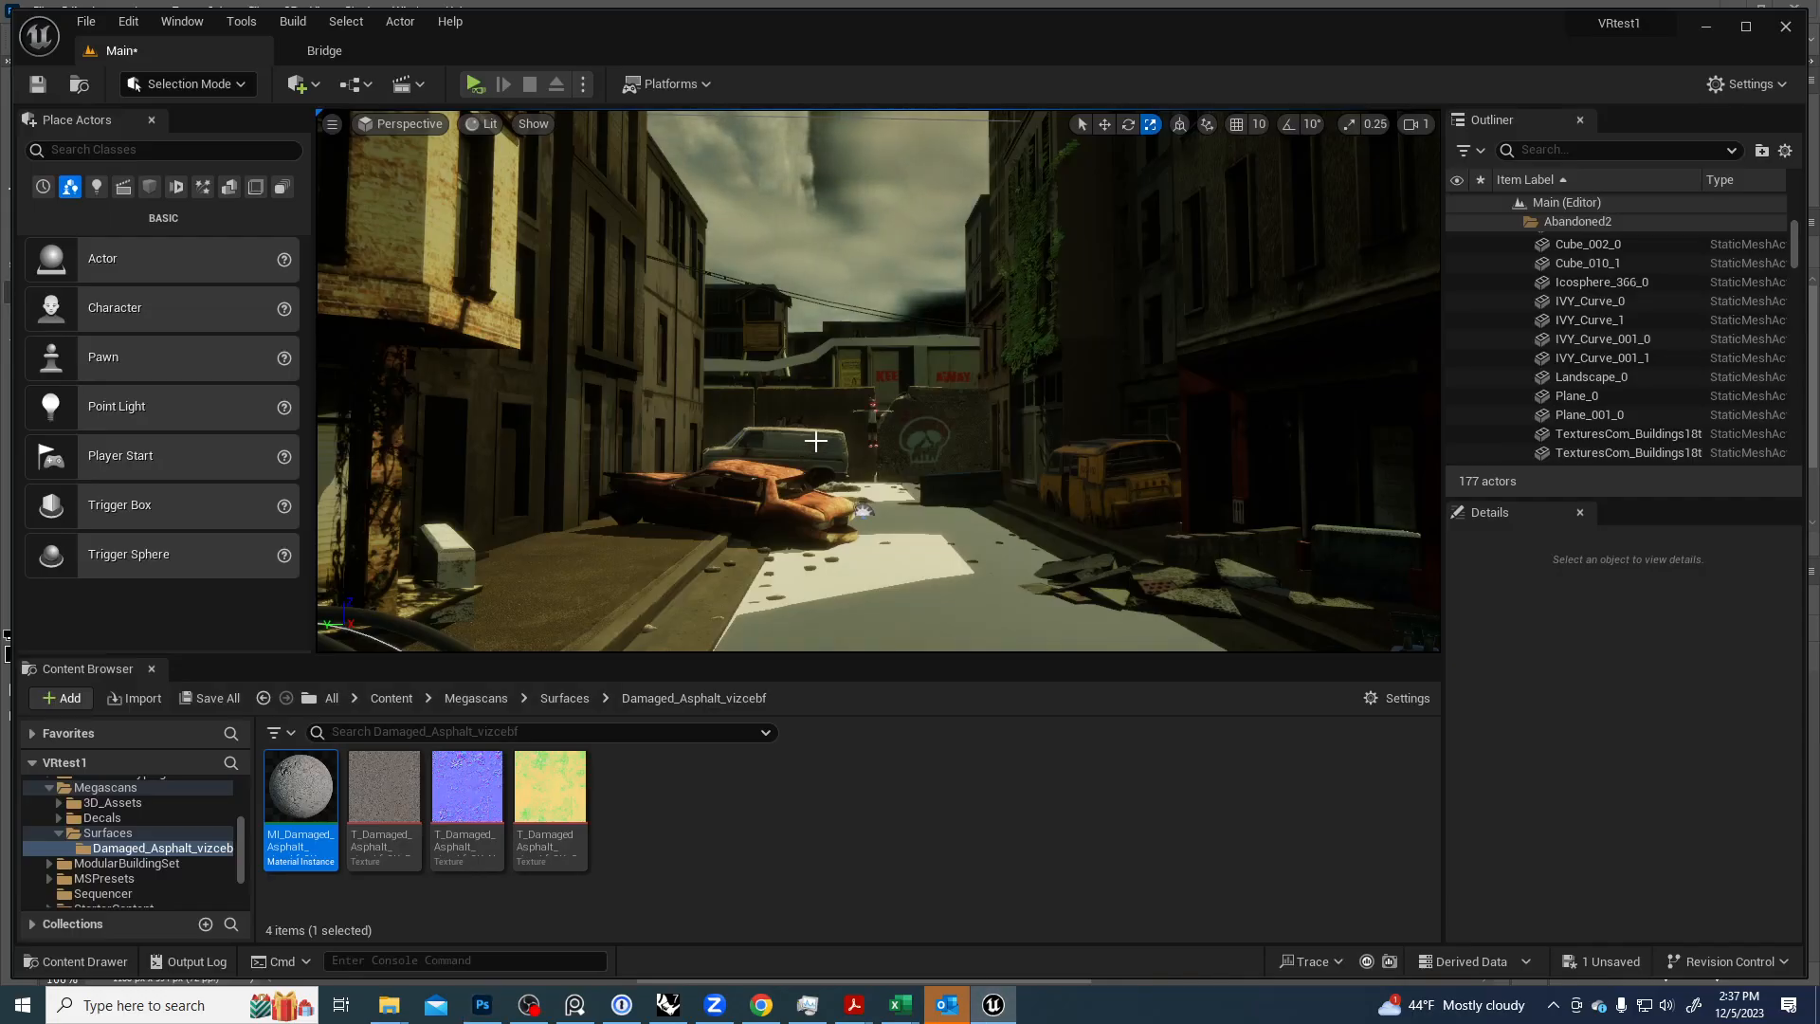
mouse_move(810, 323)
right_down()
mouse_move(810, 142)
mouse_move(834, 323)
mouse_move(815, 323)
right_up()
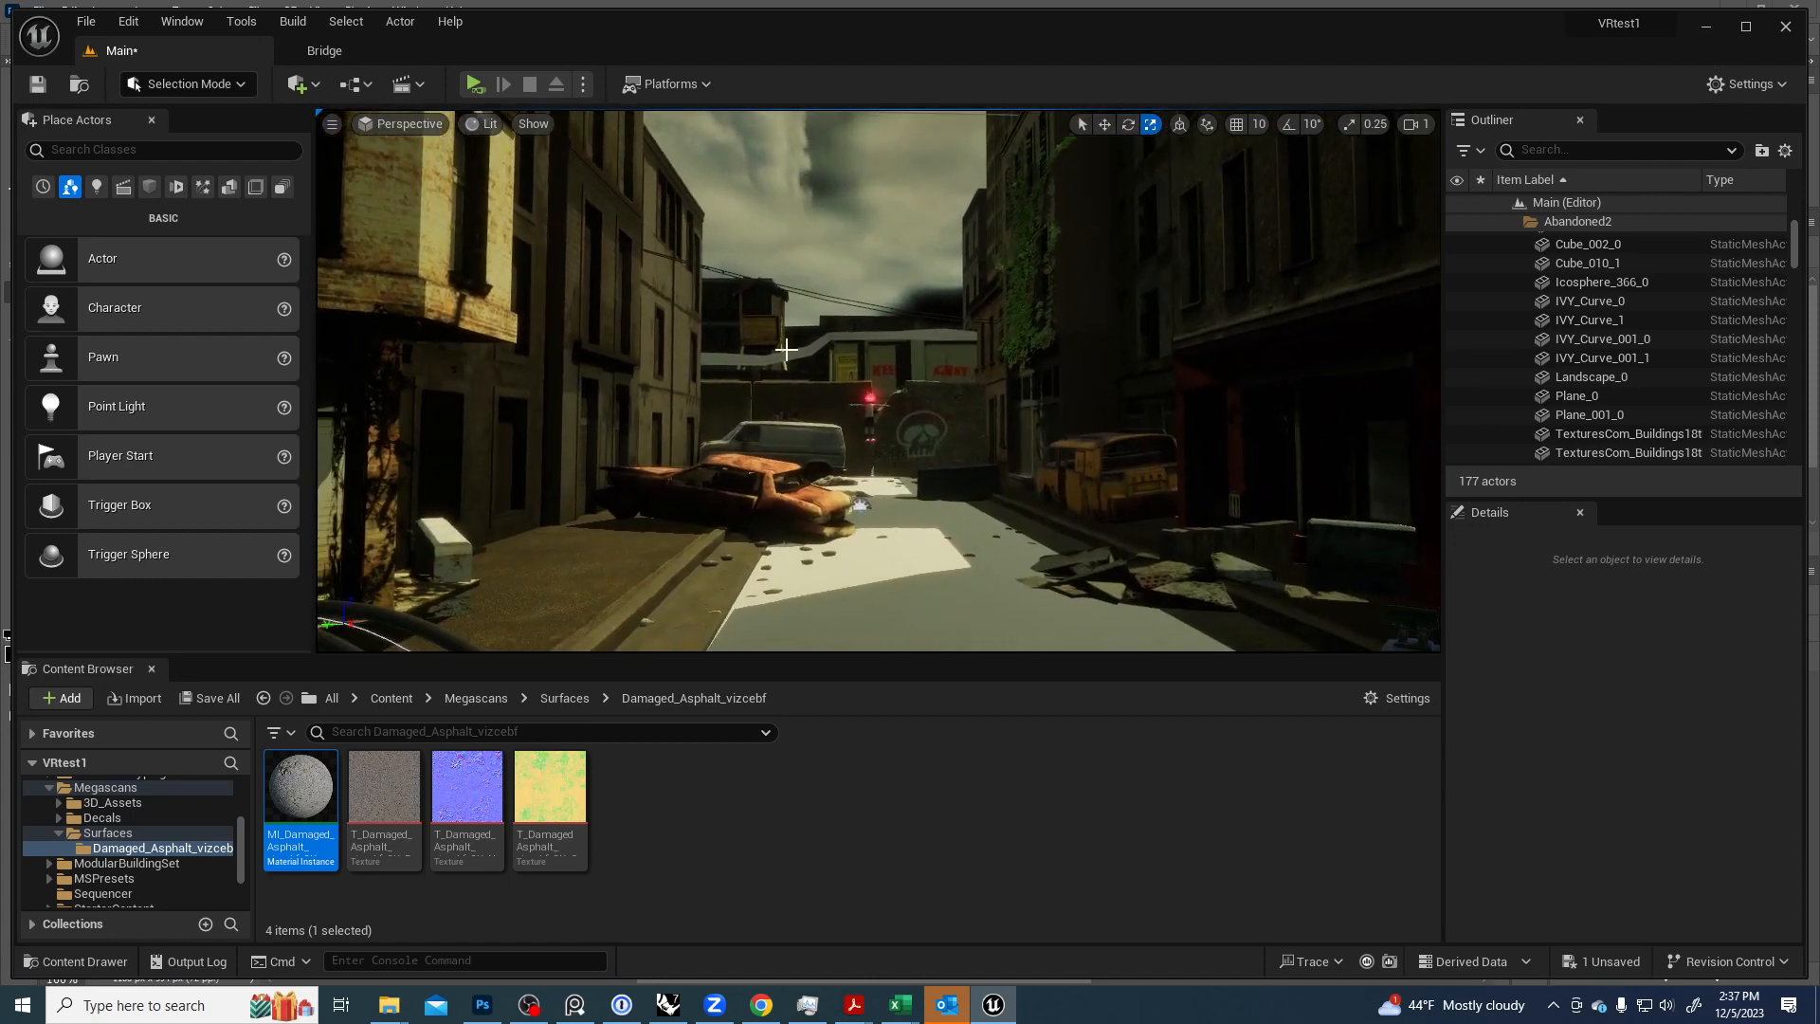
mouse_move(916, 461)
right_down()
mouse_move(1128, 446)
mouse_move(1104, 360)
mouse_move(881, 474)
mouse_move(701, 484)
mouse_move(625, 369)
mouse_move(720, 465)
mouse_move(863, 473)
mouse_move(1062, 460)
mouse_move(1090, 436)
mouse_move(1108, 364)
mouse_move(834, 460)
mouse_move(938, 451)
right_up()
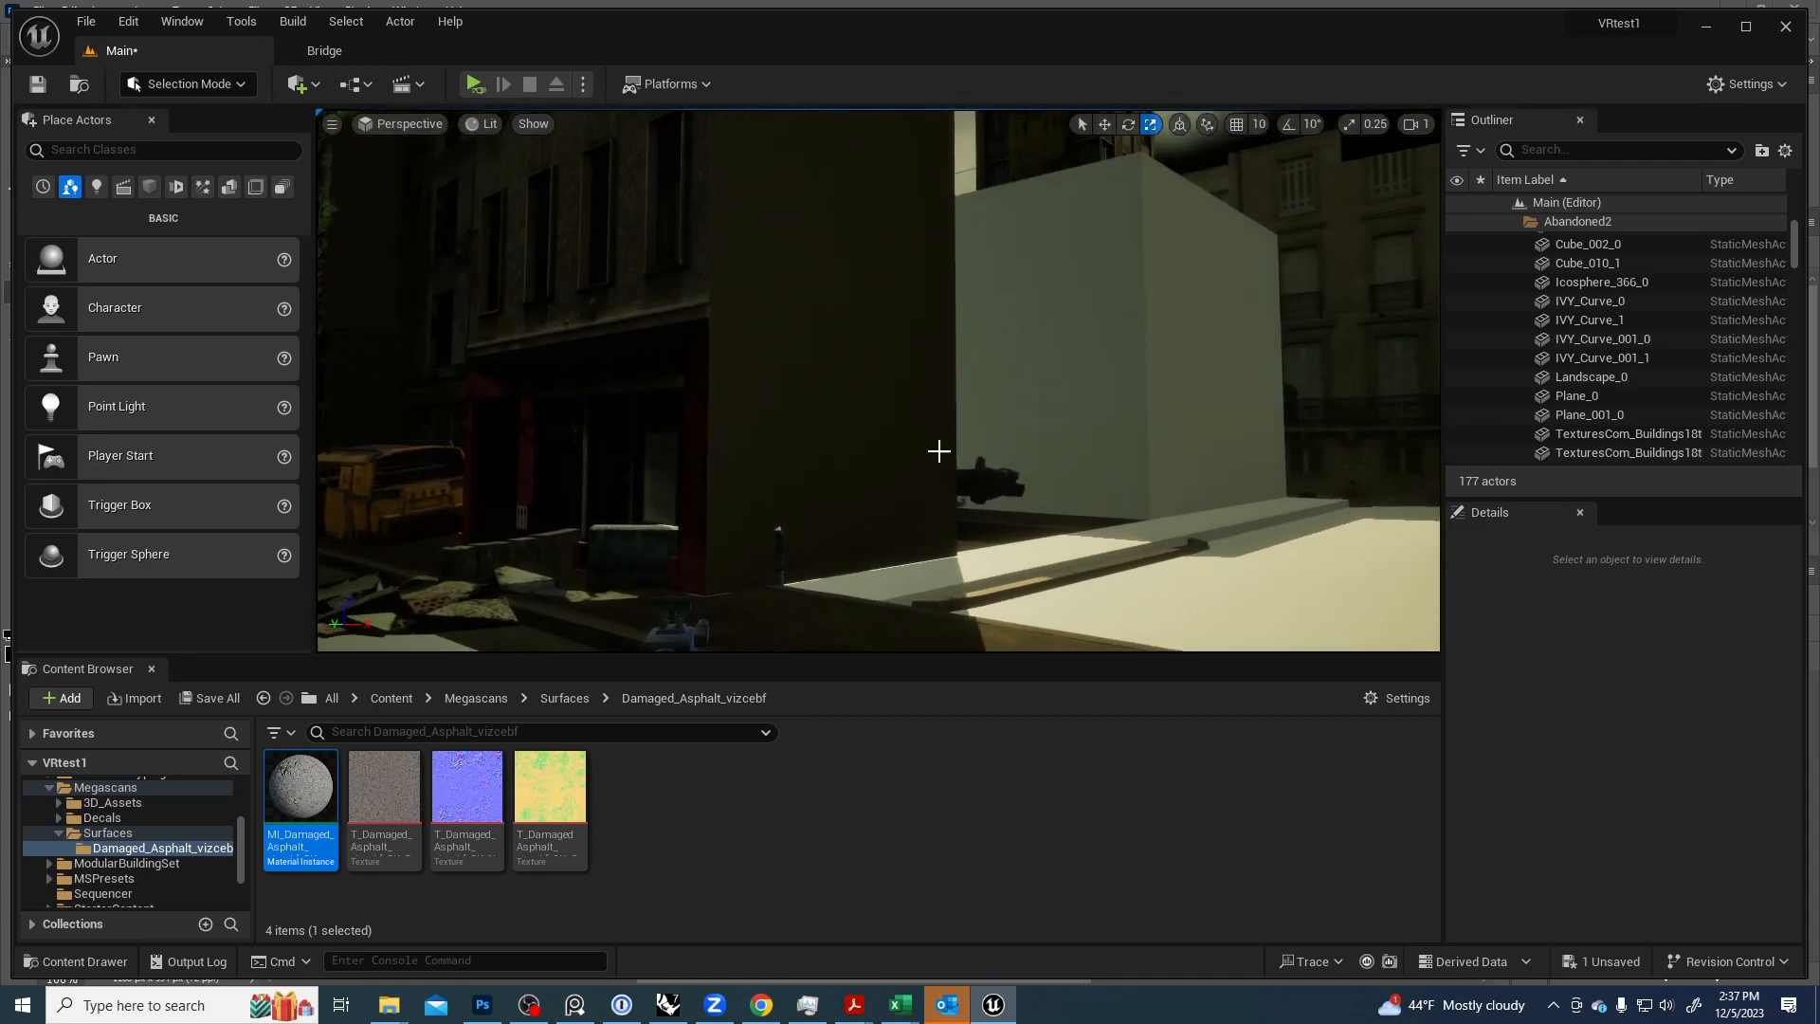
Delete the blank building block extrusion_6 beside the sidewalk, accepting the broken references.
click(1100, 394)
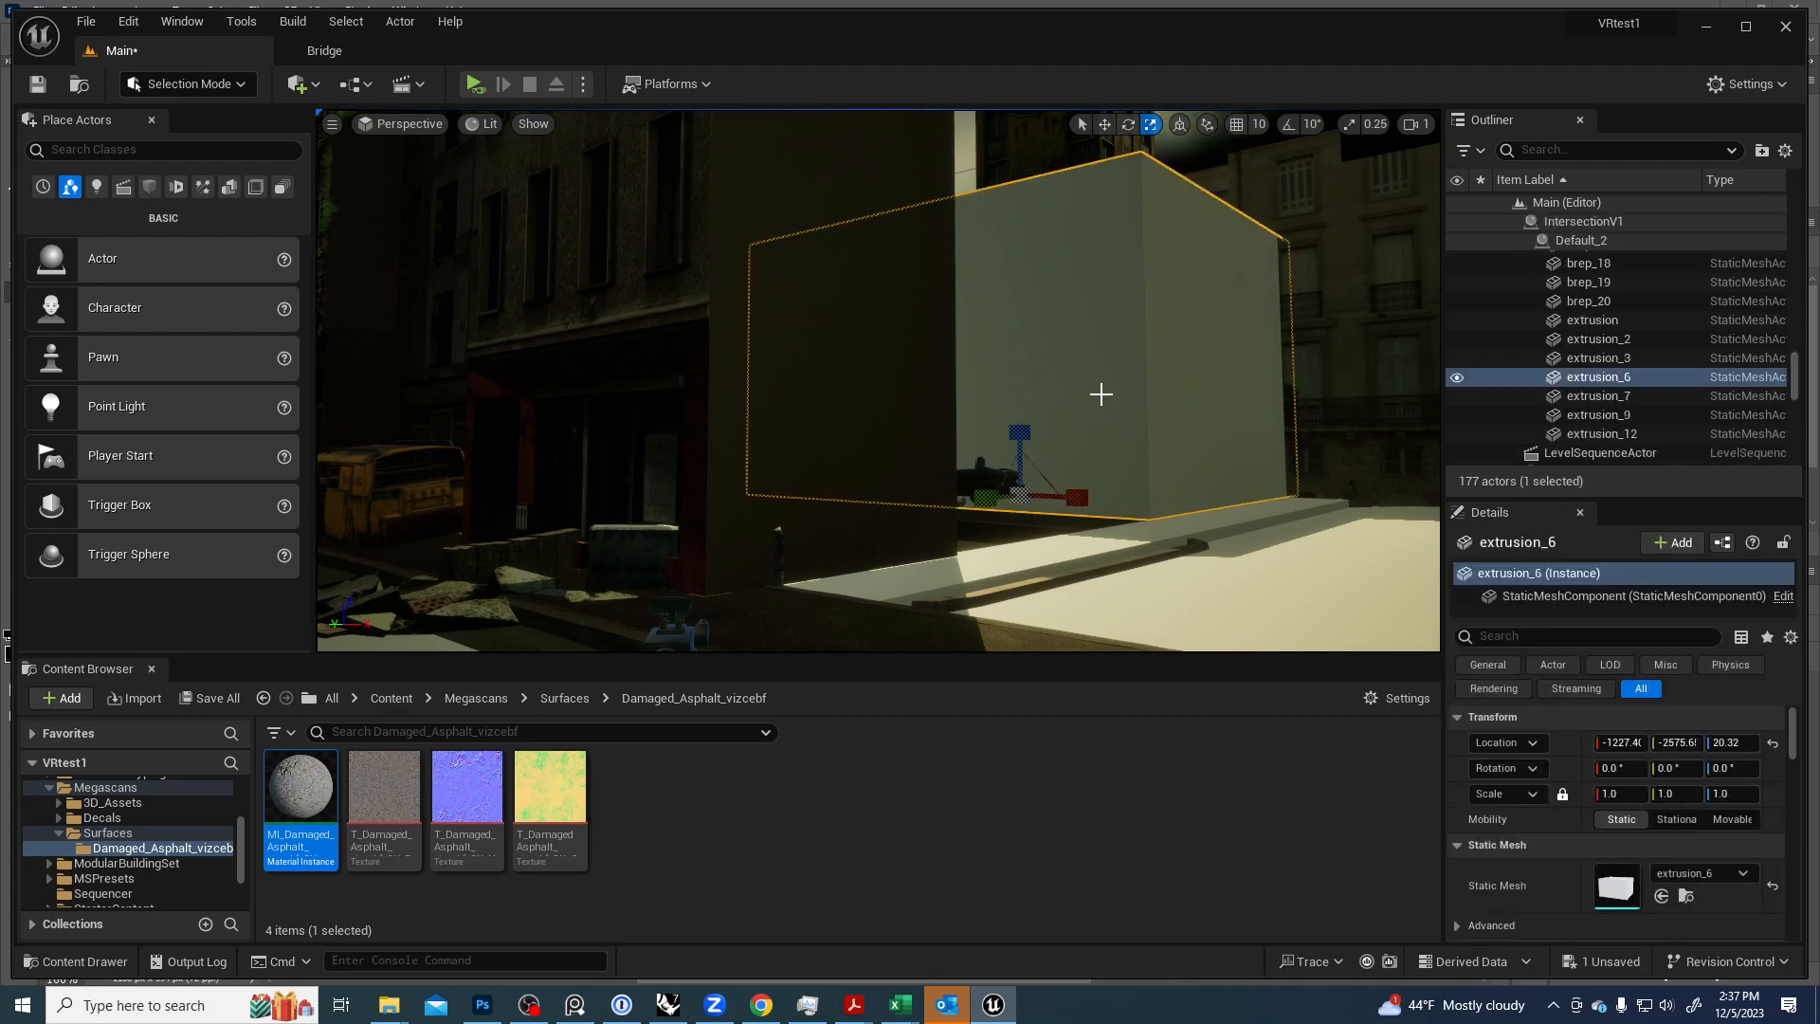
click(1091, 550)
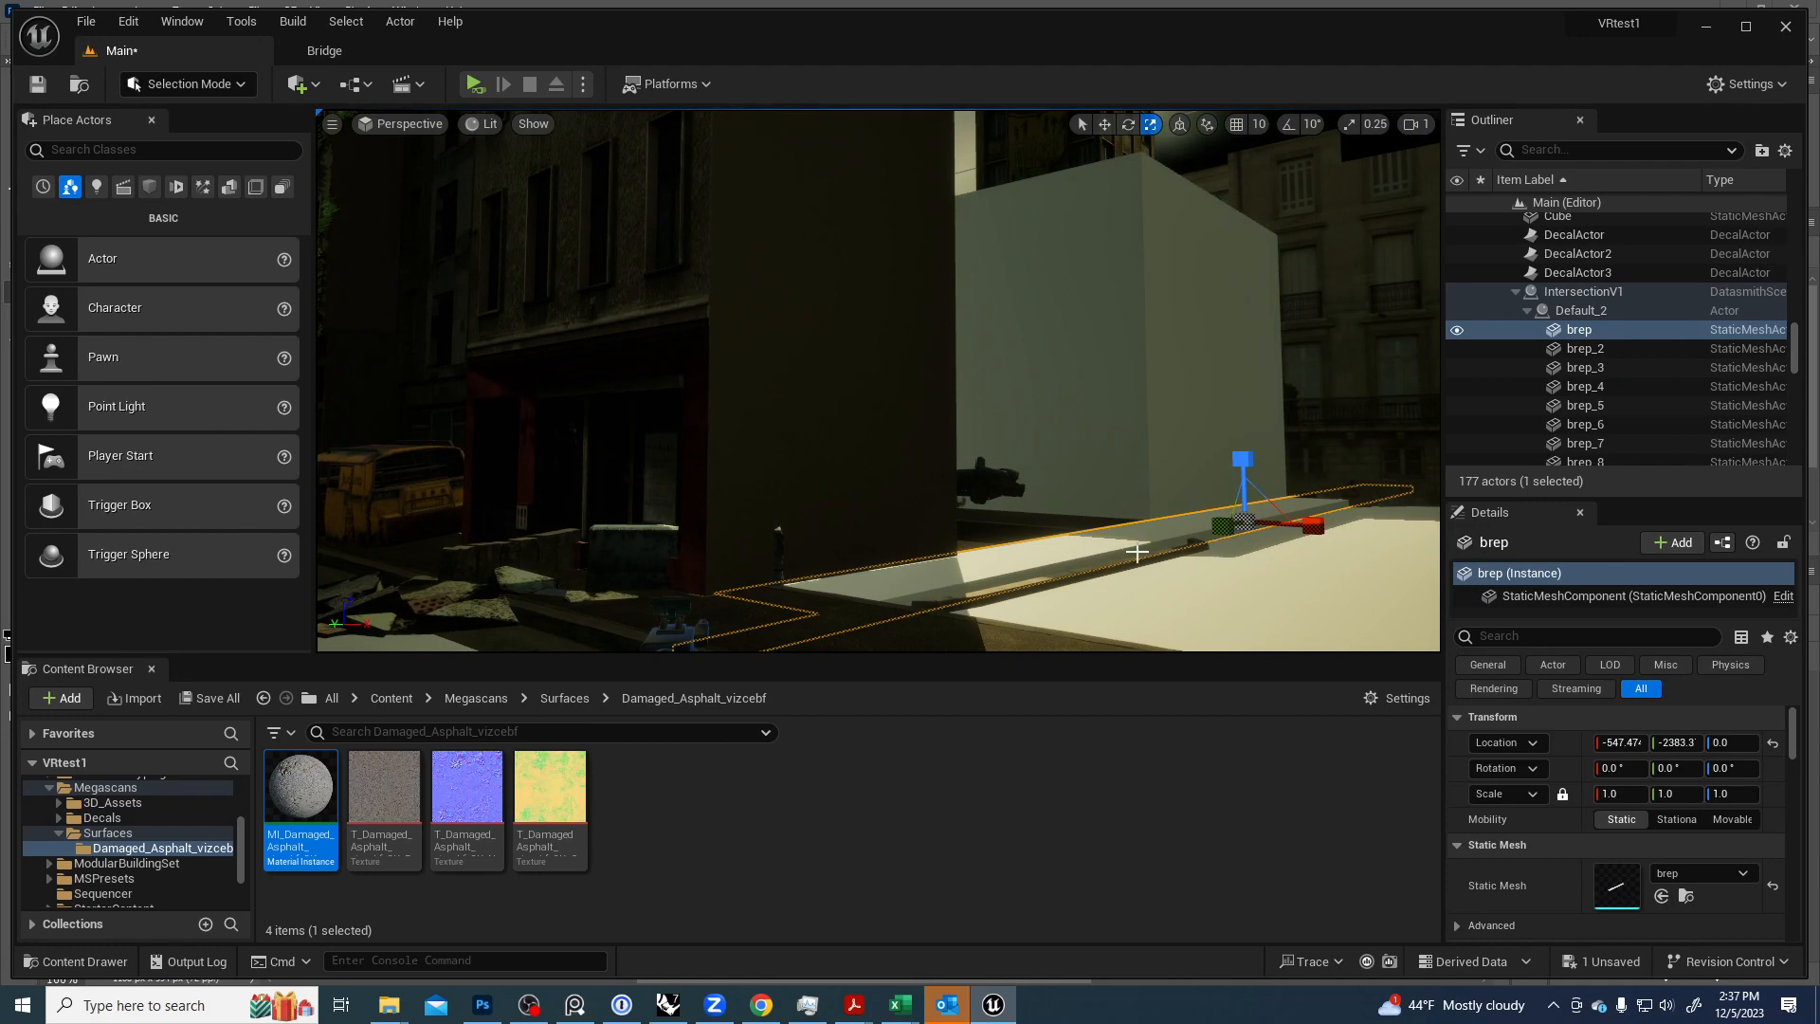
right_drag(1136, 552, 1052, 555)
right_drag(1112, 493, 1130, 464)
click(1254, 386)
right_drag(1255, 386, 1222, 389)
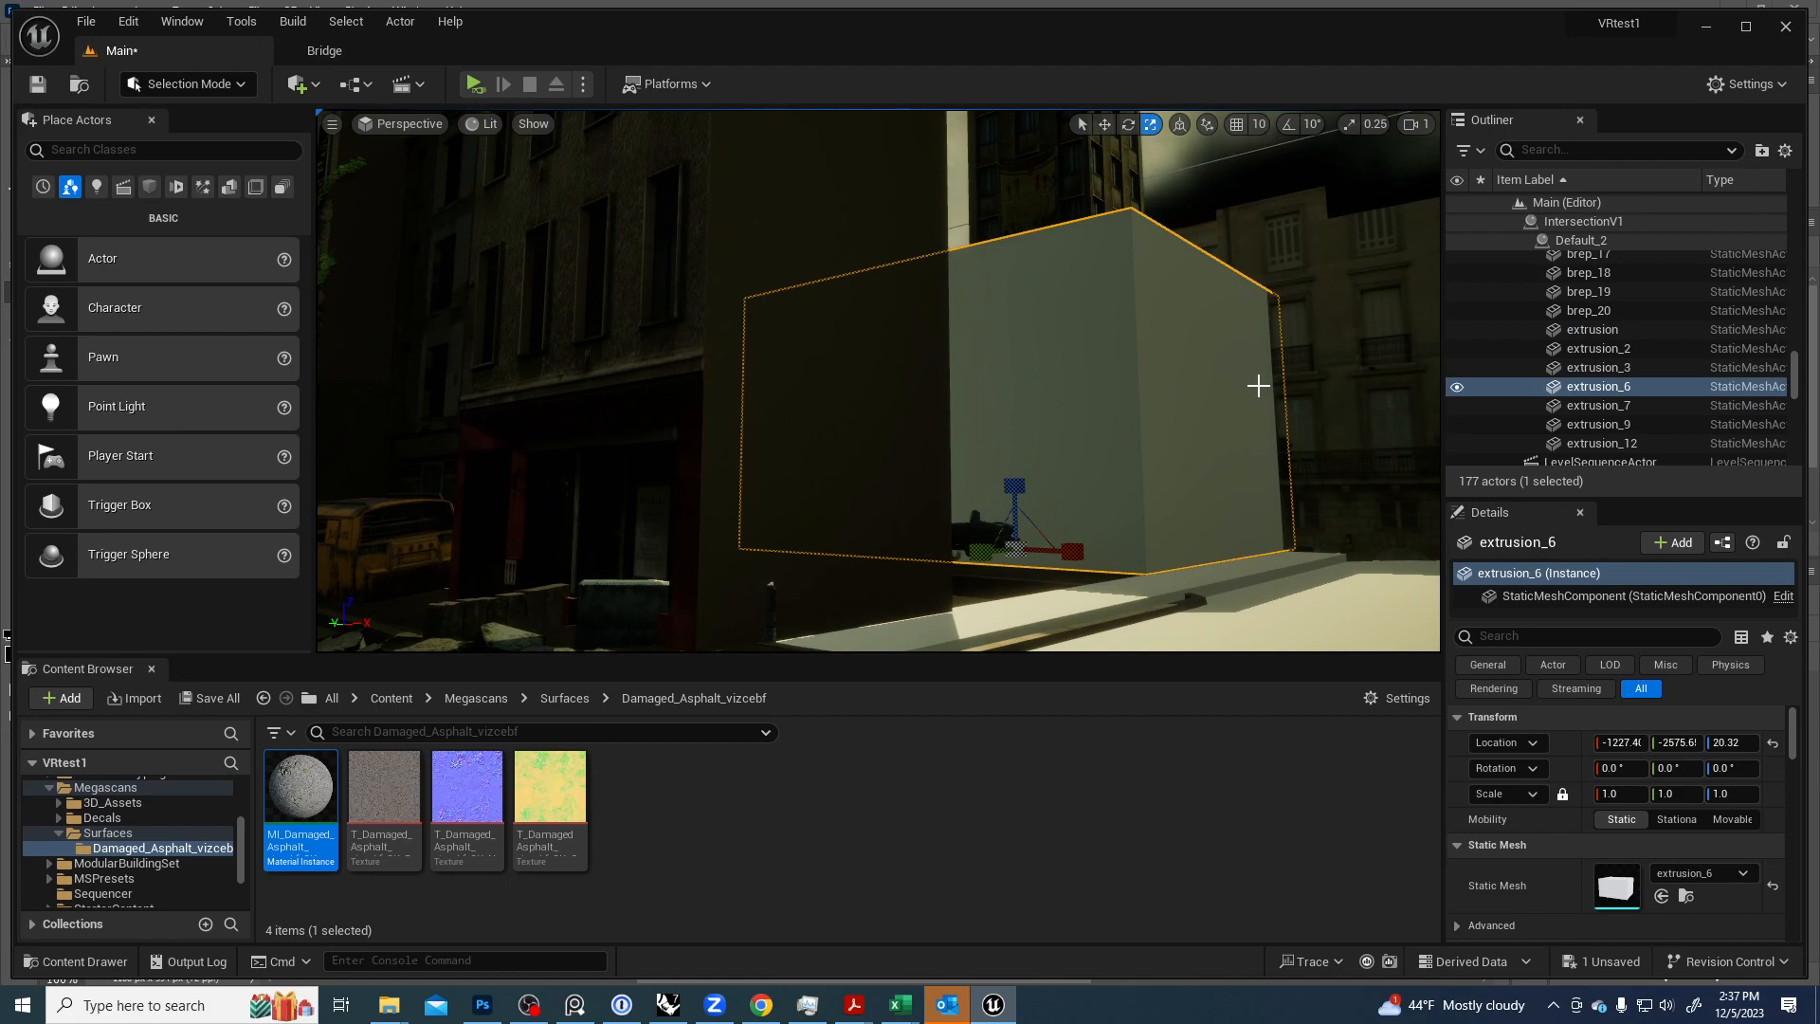
key(Delete)
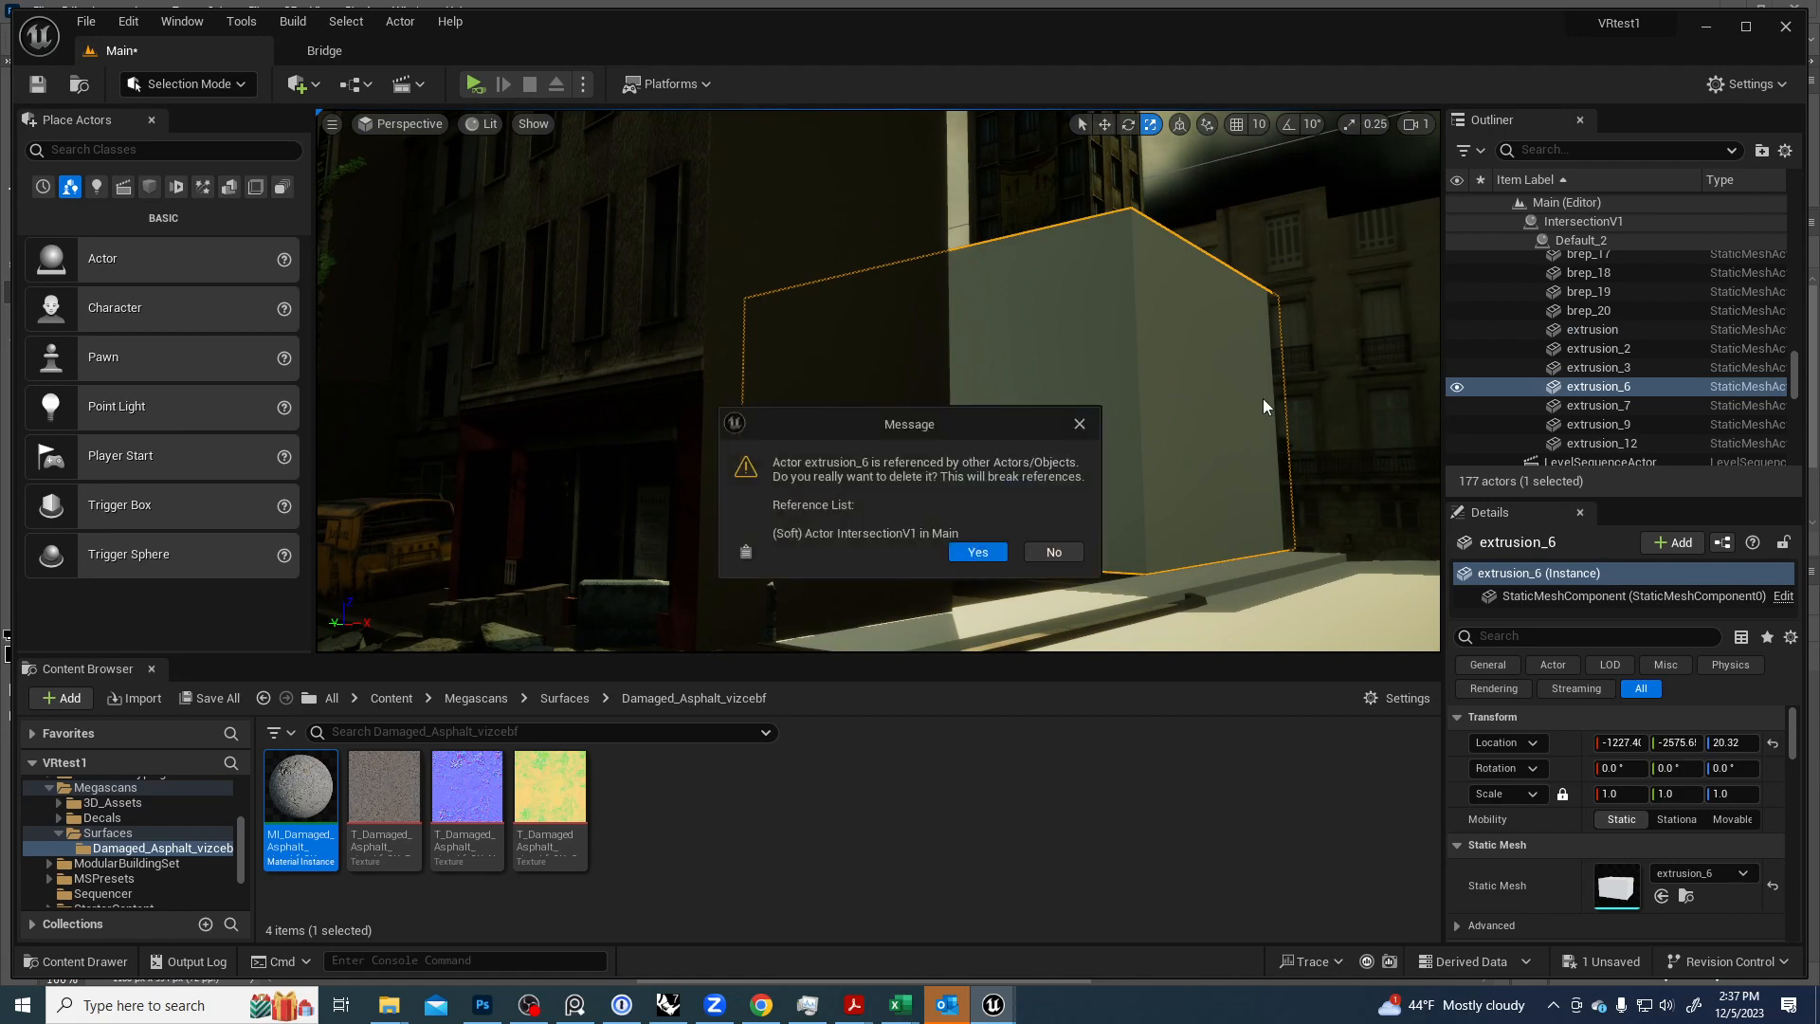
click(977, 551)
right_drag(977, 551, 947, 521)
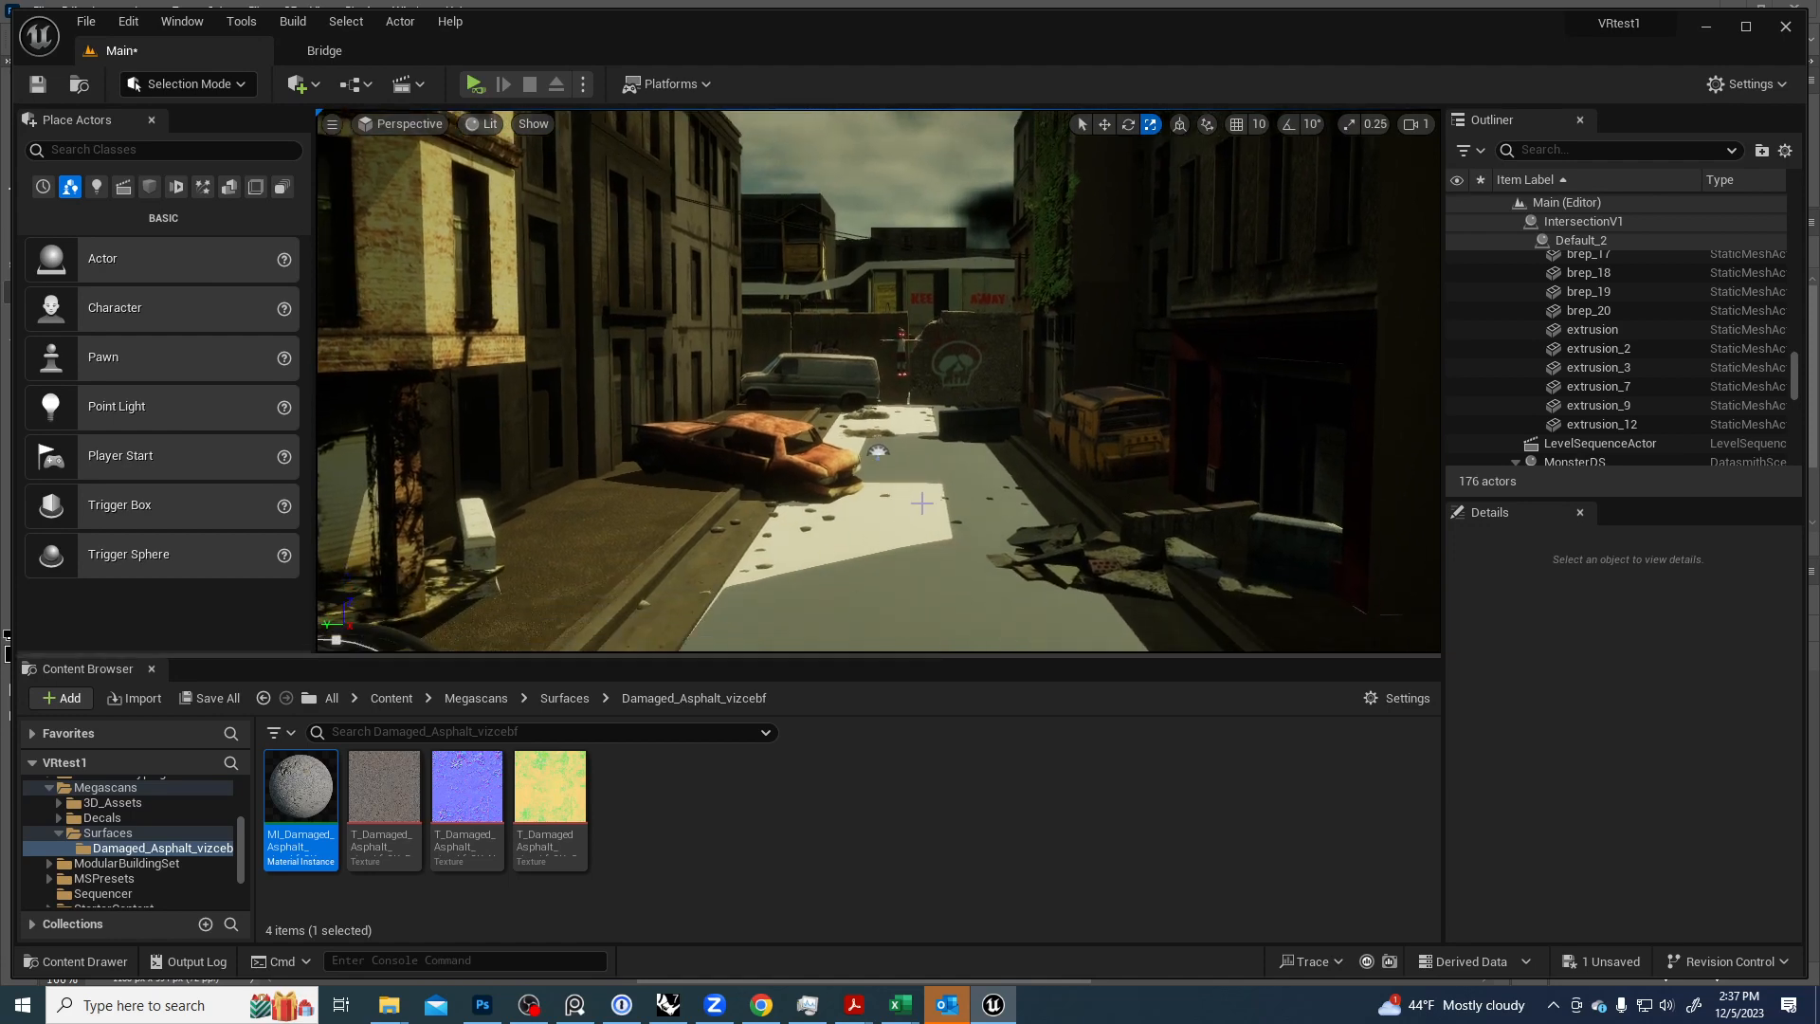
Switch to Chrome and examine the apocalyptic_city model on Sketchfab from several angles.
key(alt+Tab)
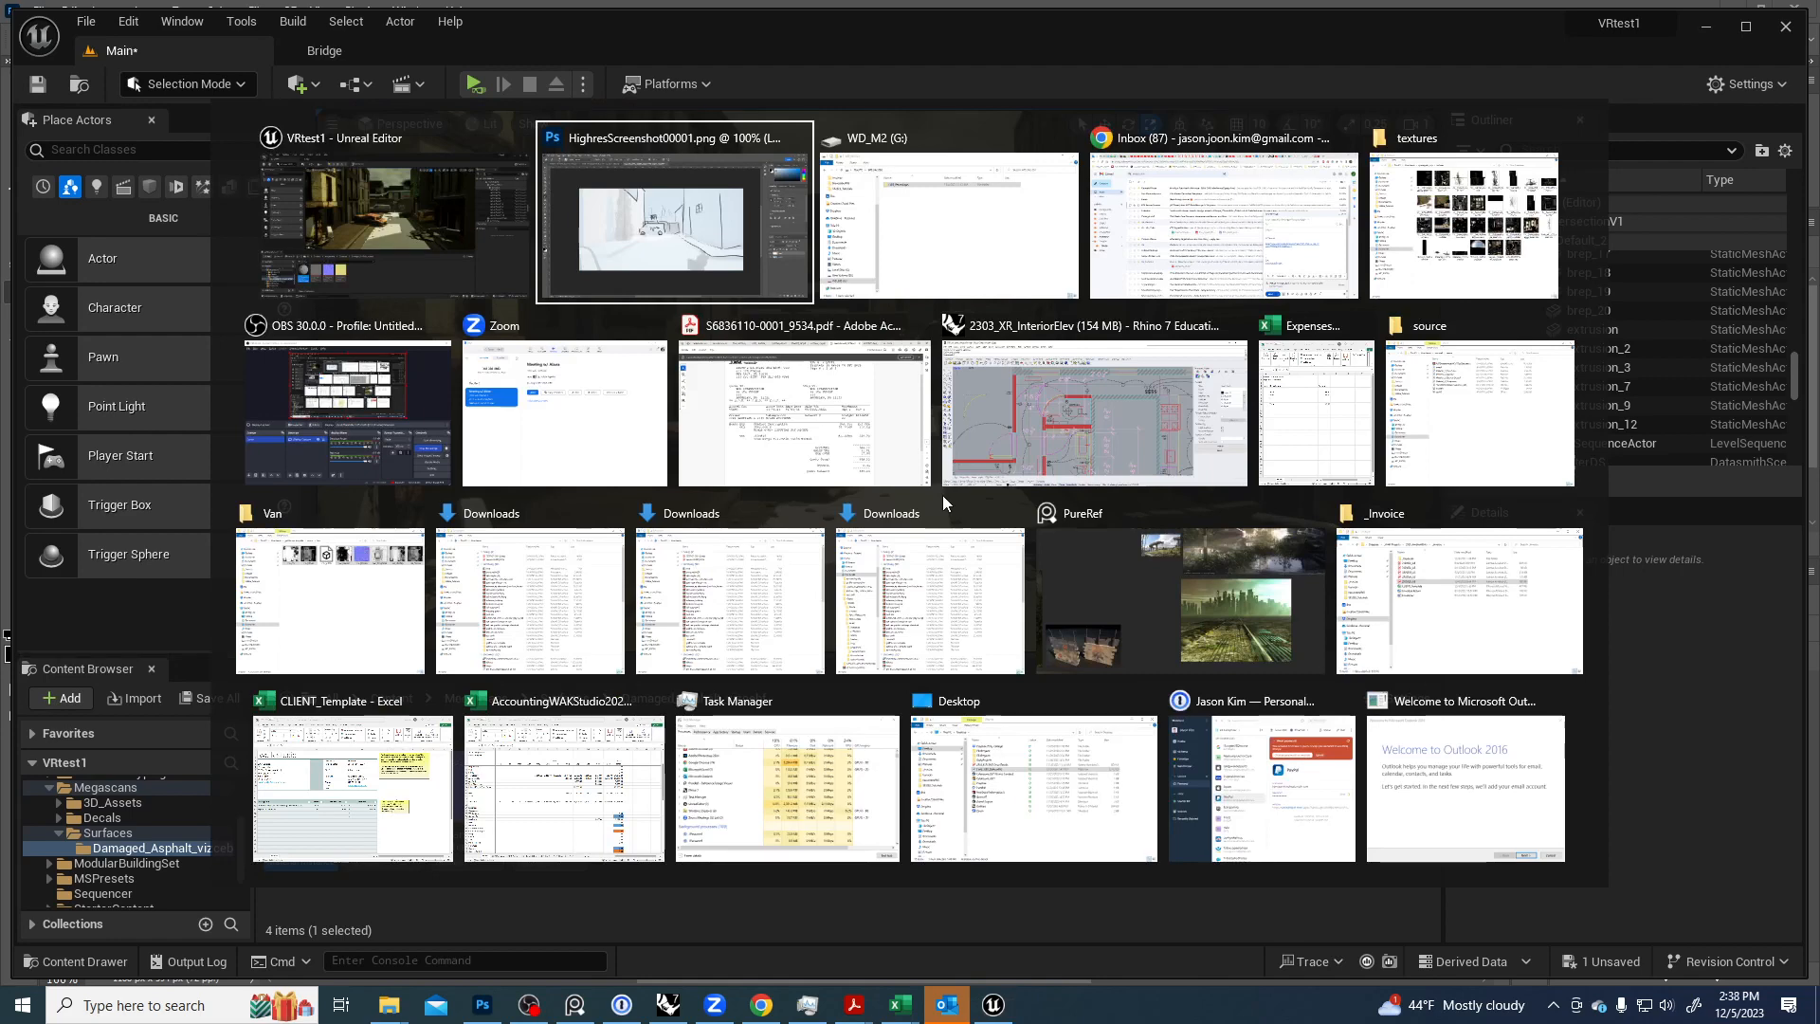
key(Tab)
key(Tab)
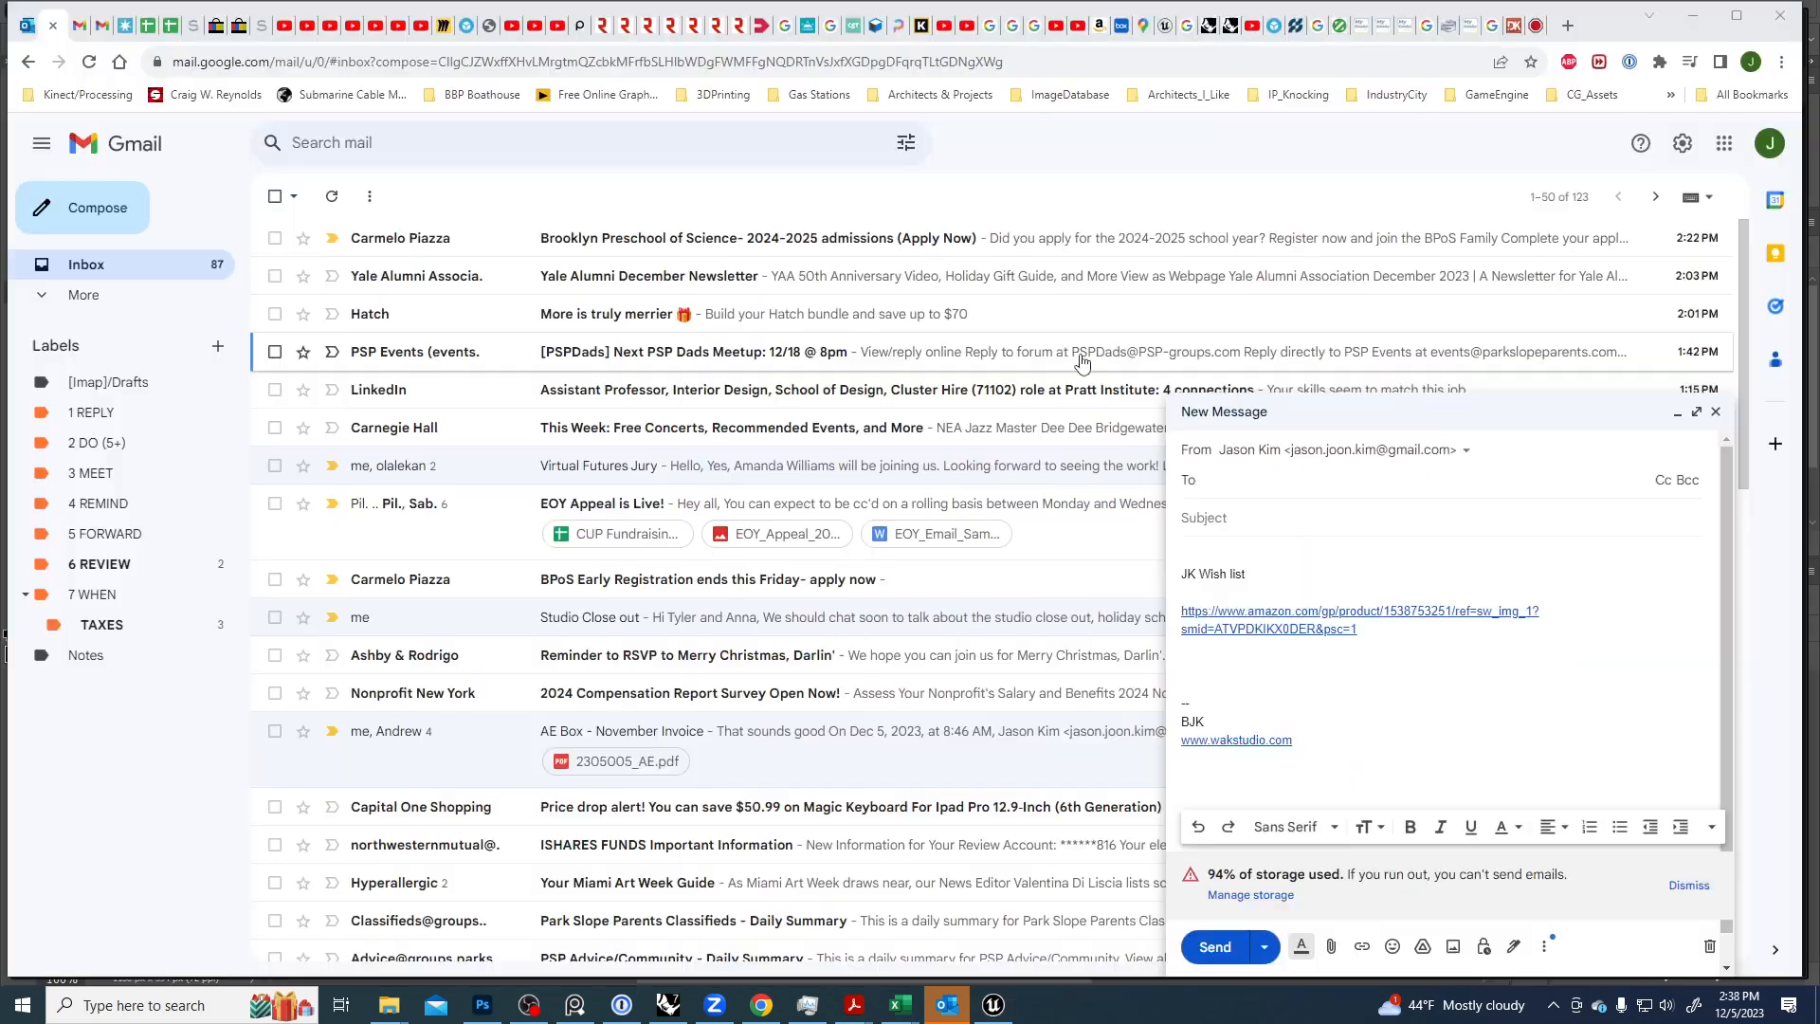
click(1123, 26)
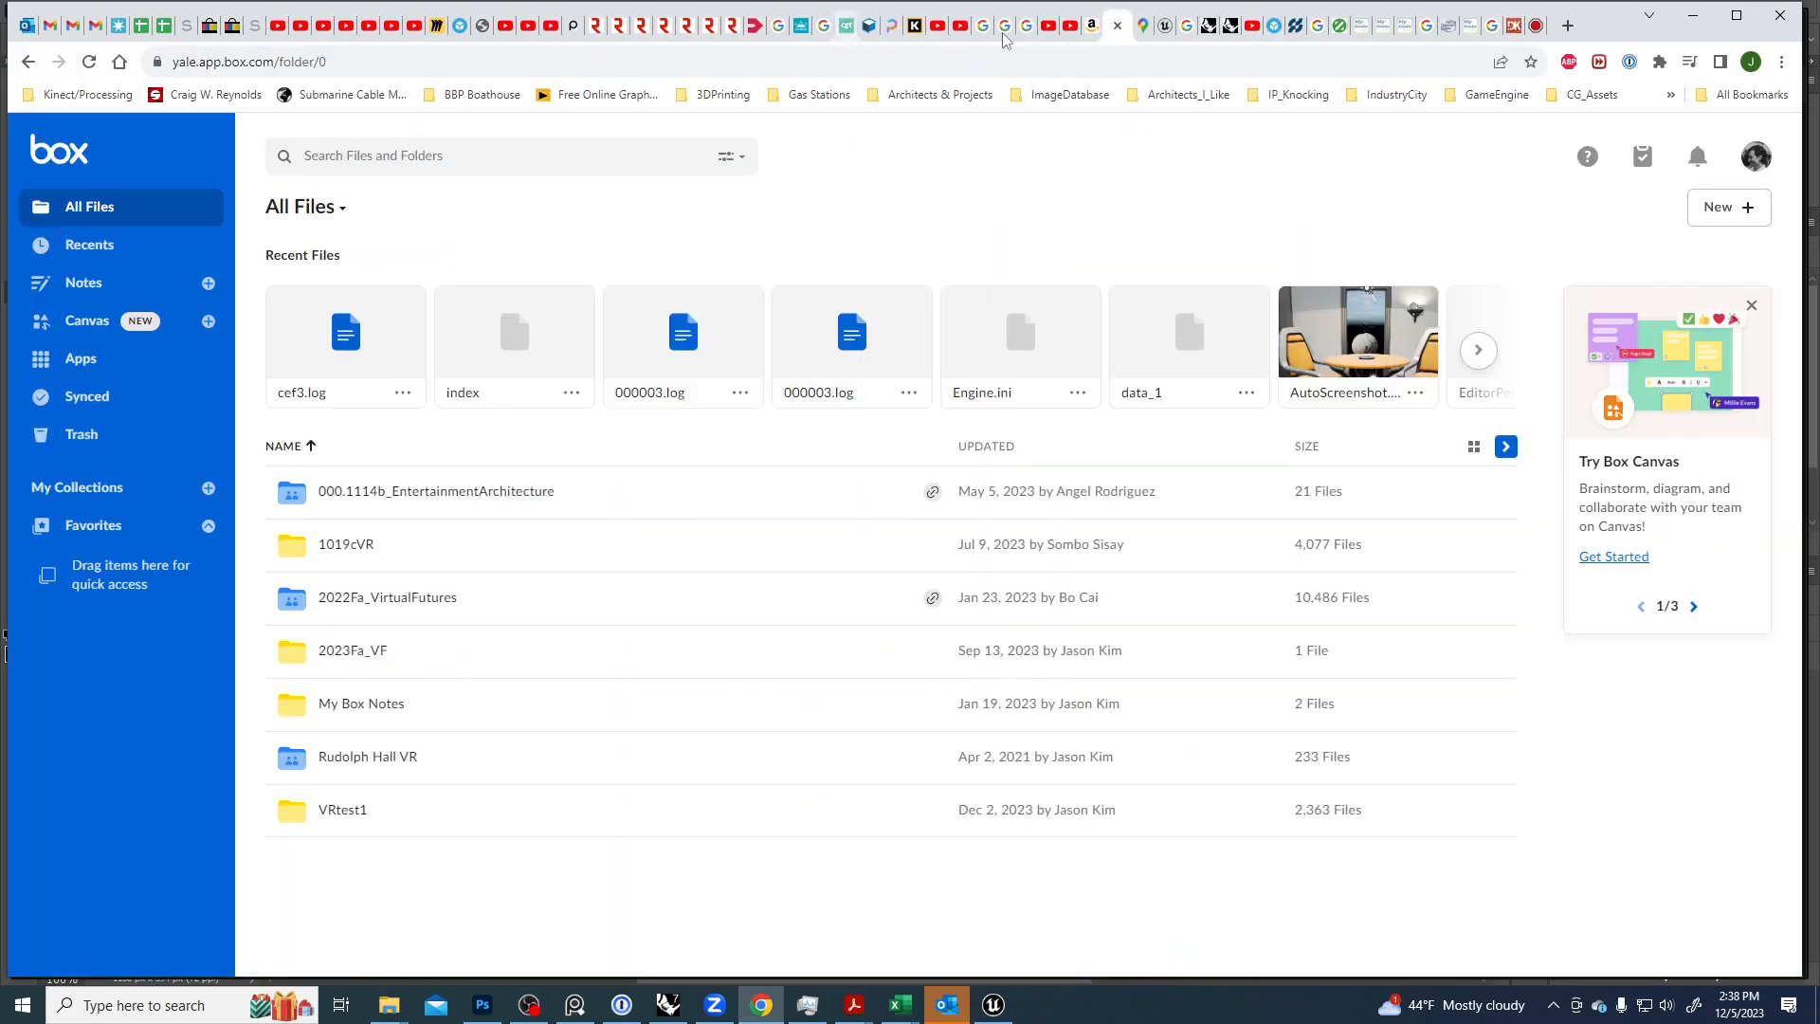
click(1275, 26)
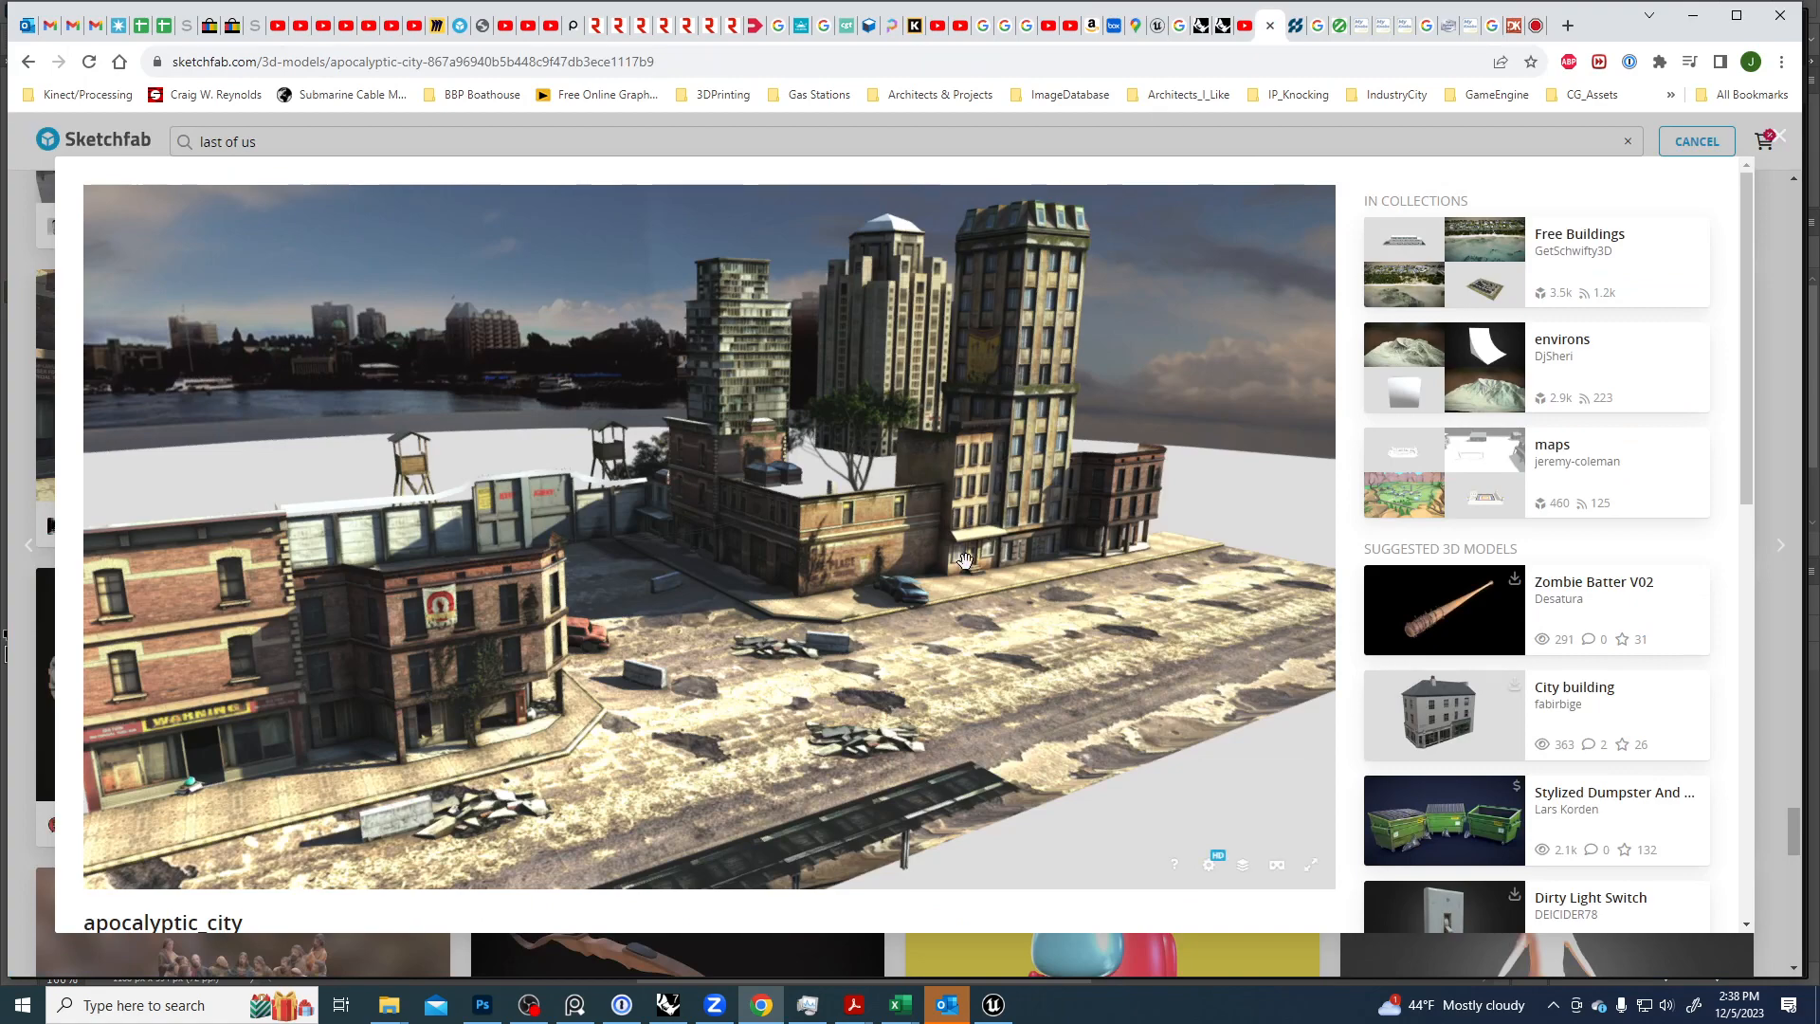
scroll(1004, 521, up, 3)
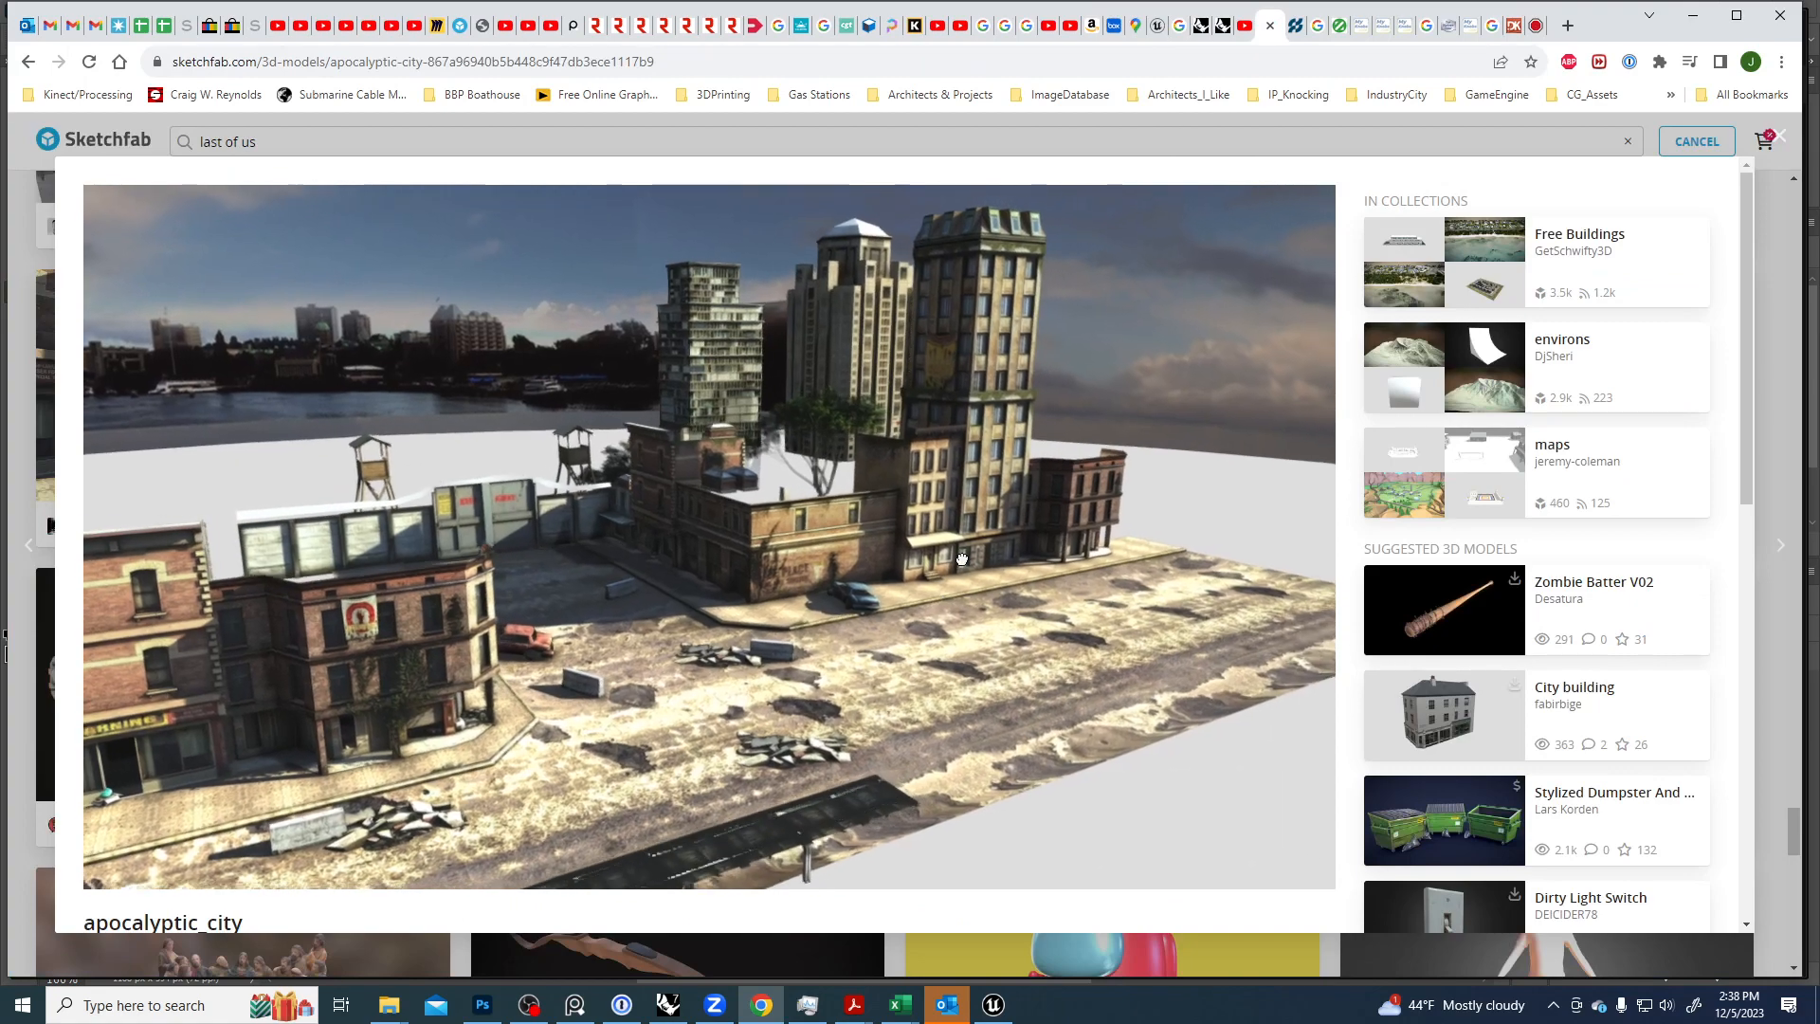
mouse_move(1067, 503)
mouse_down()
mouse_move(1036, 475)
mouse_move(1006, 504)
mouse_up()
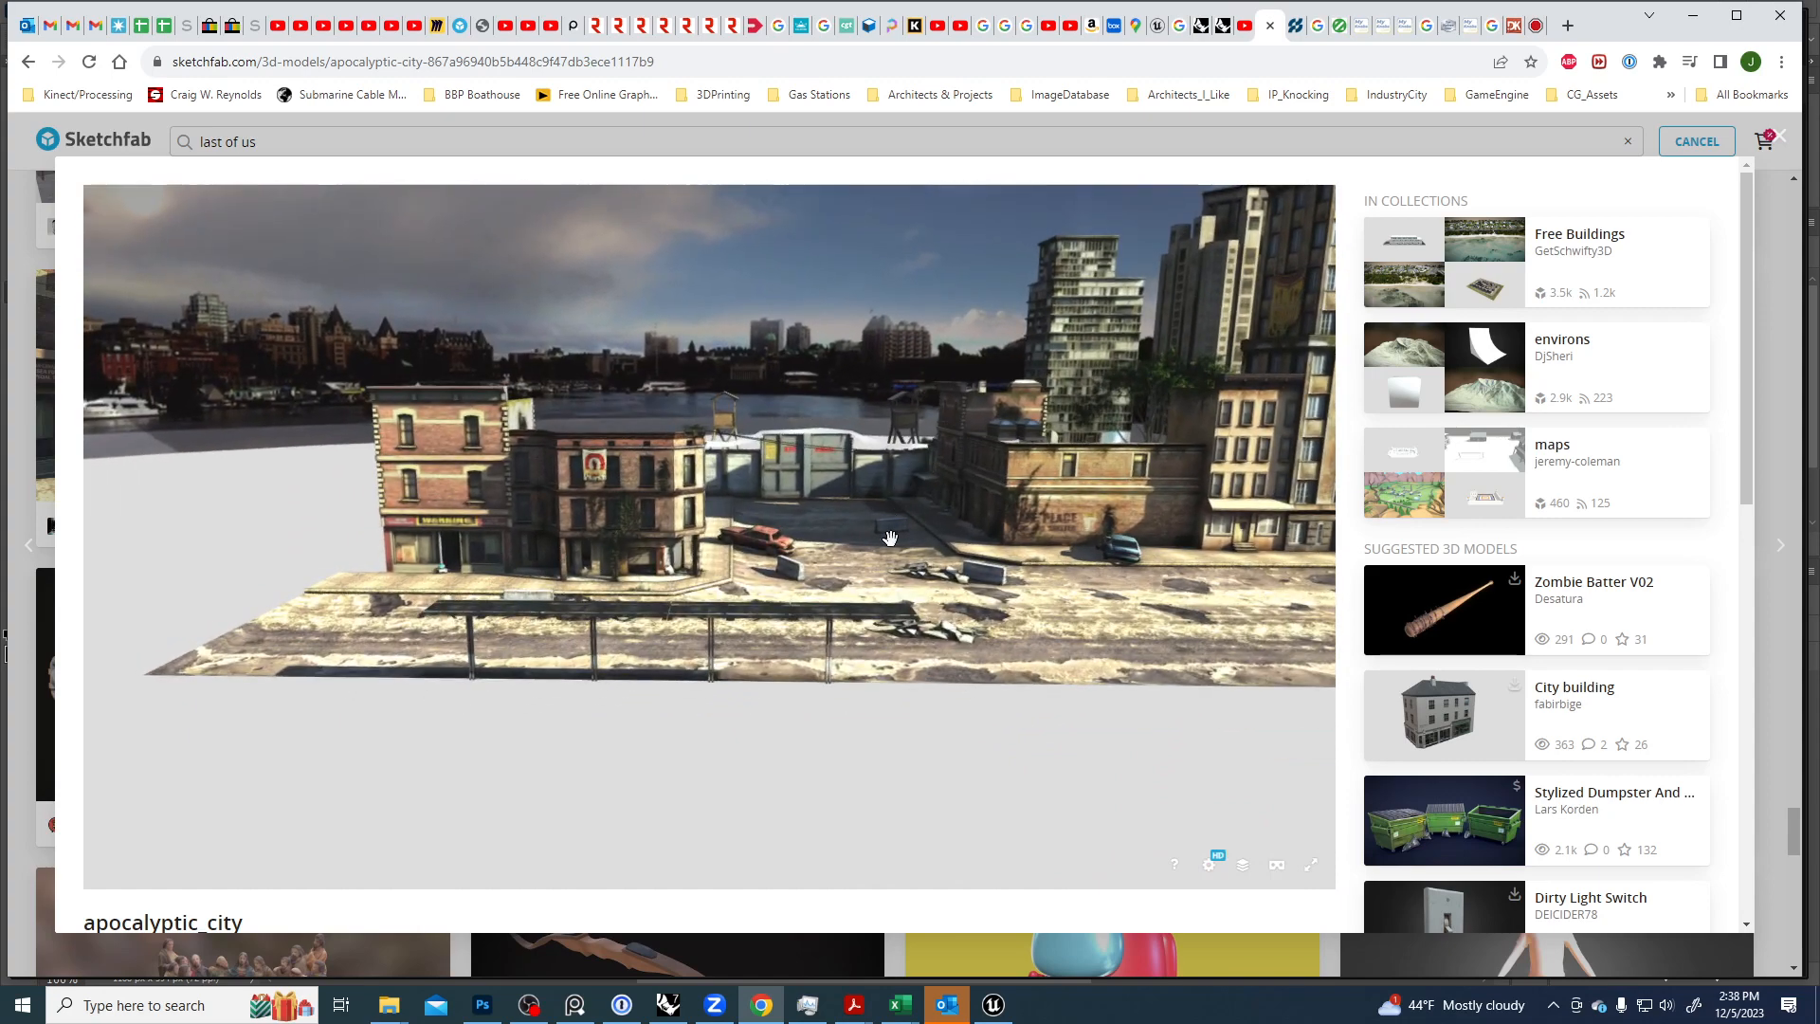
scroll(995, 431, up, 2)
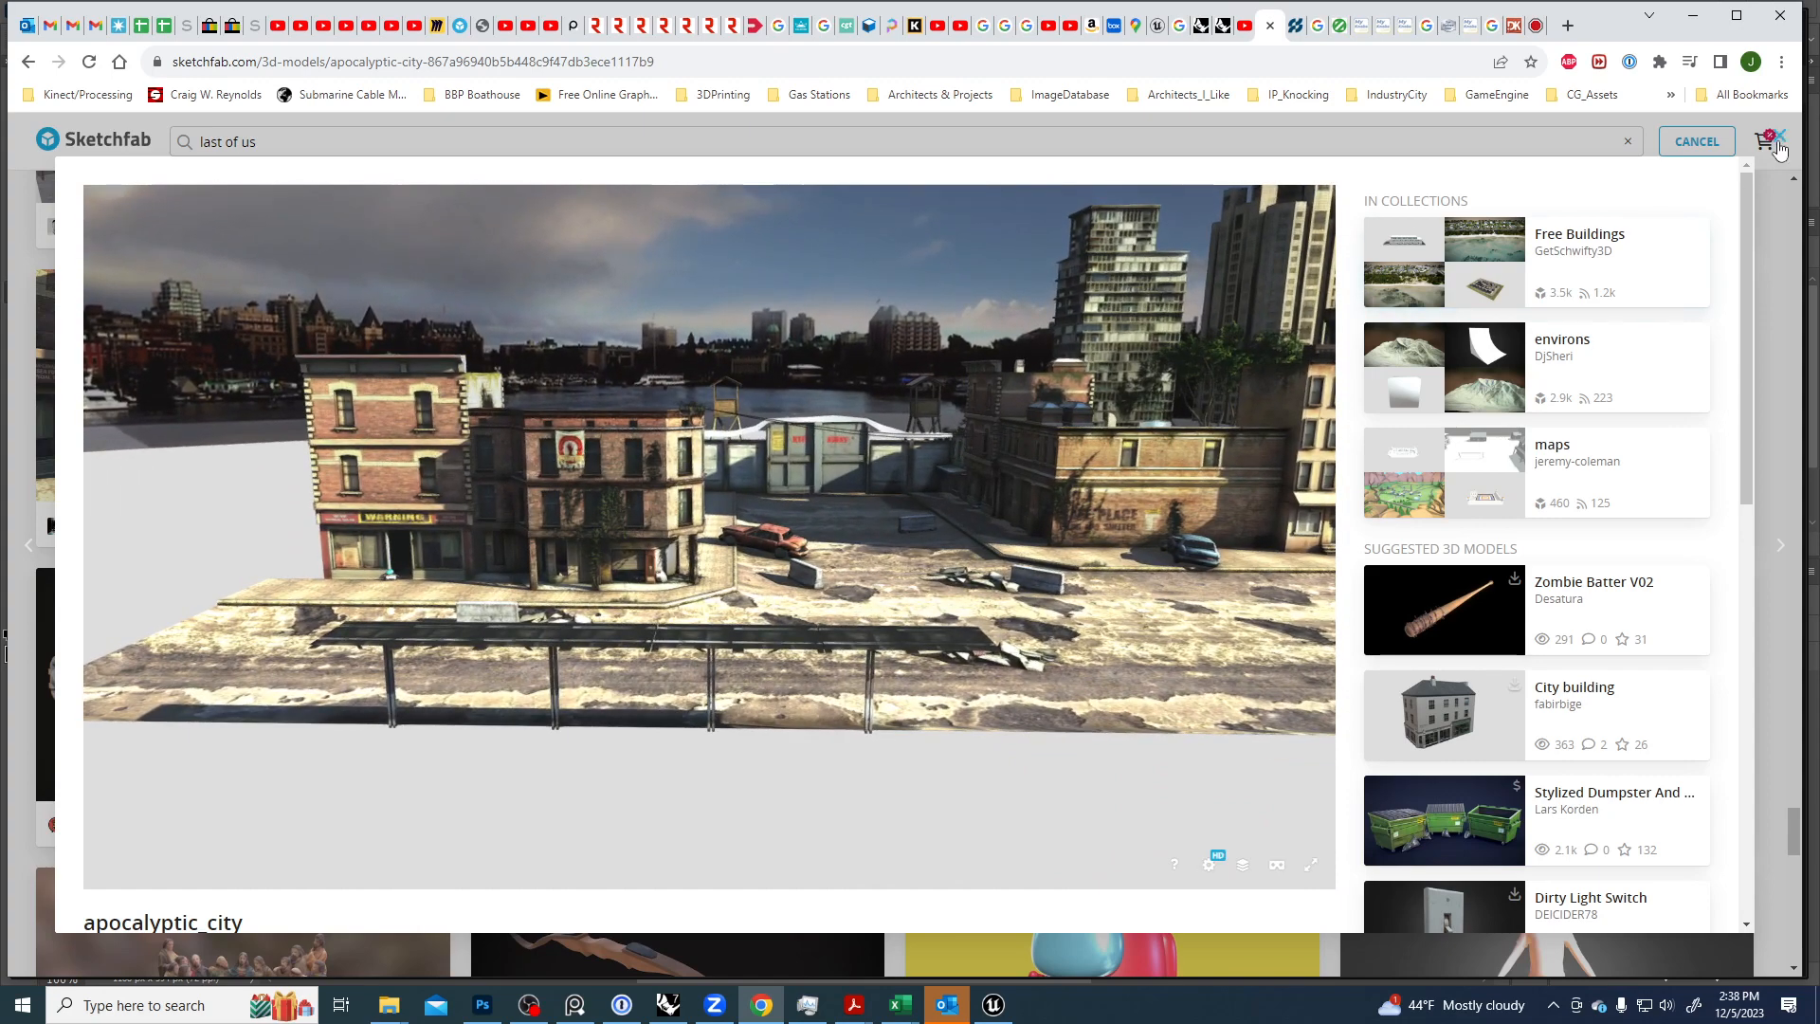
Browse Sketchfab's "last of us" results and examine the Postwar City - Exterior Scene model and its download details.
click(1781, 138)
scroll(800, 474, up, 3)
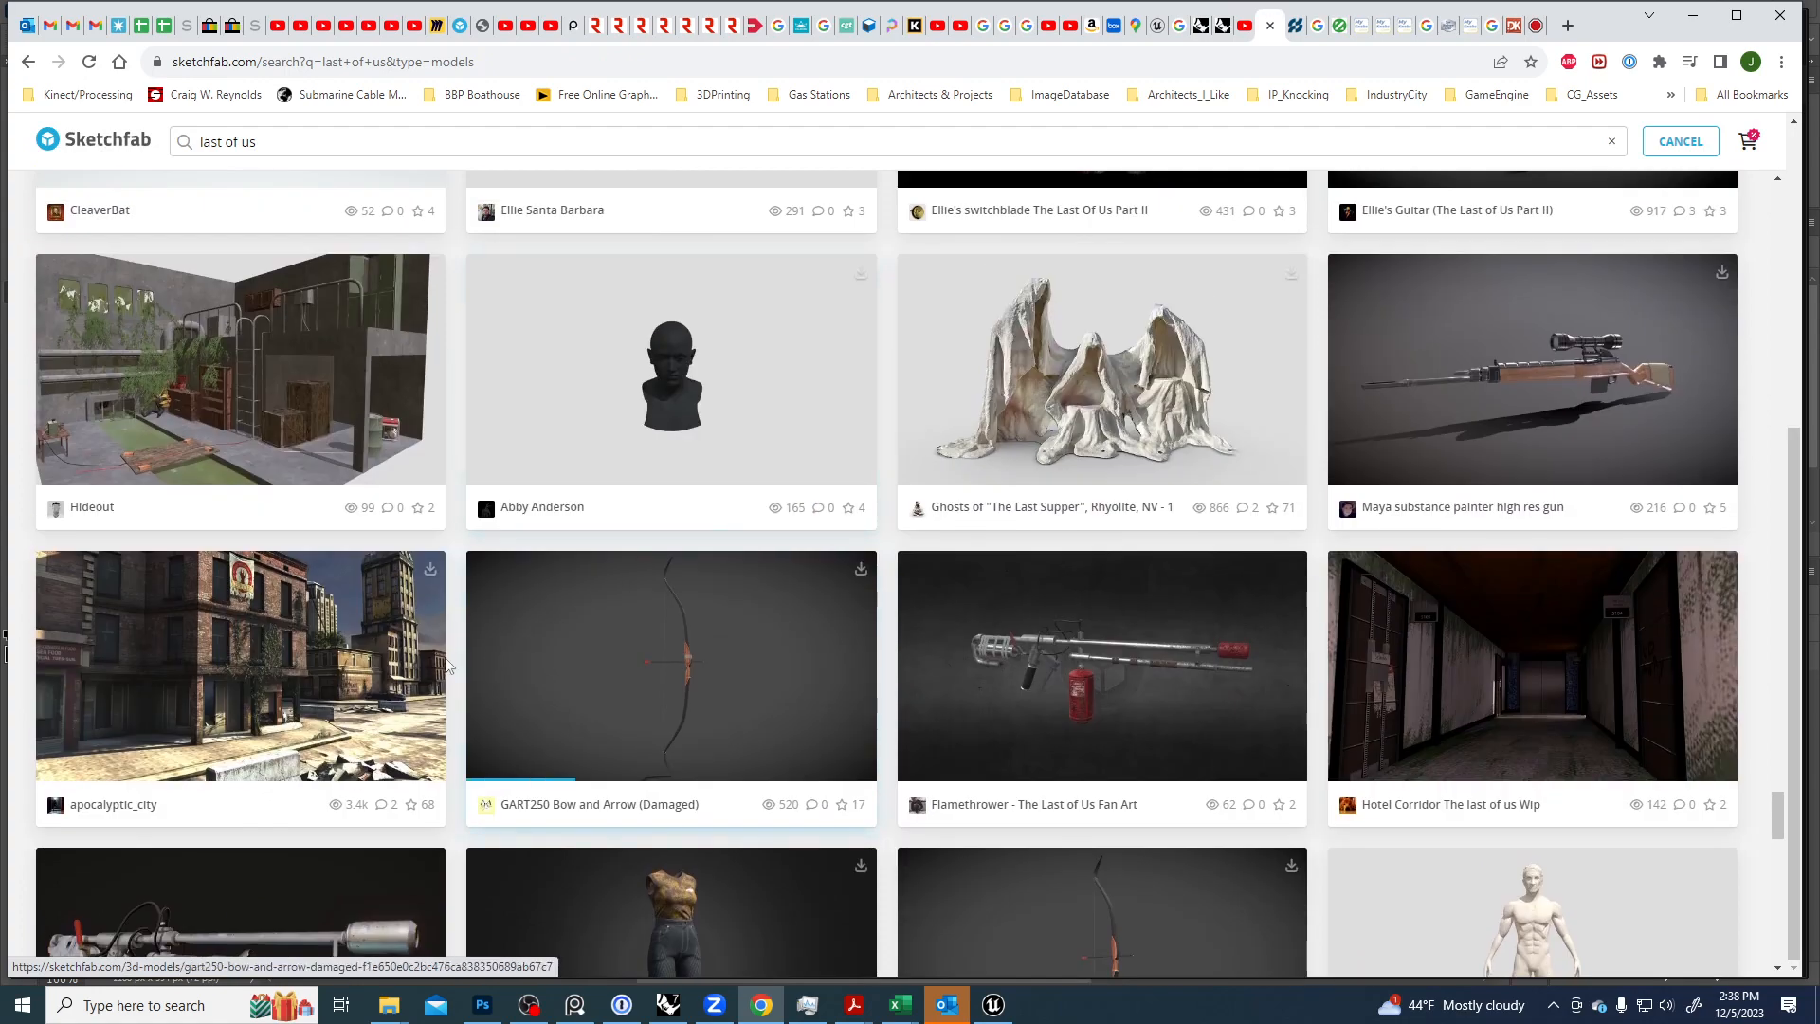
scroll(541, 680, up, 10)
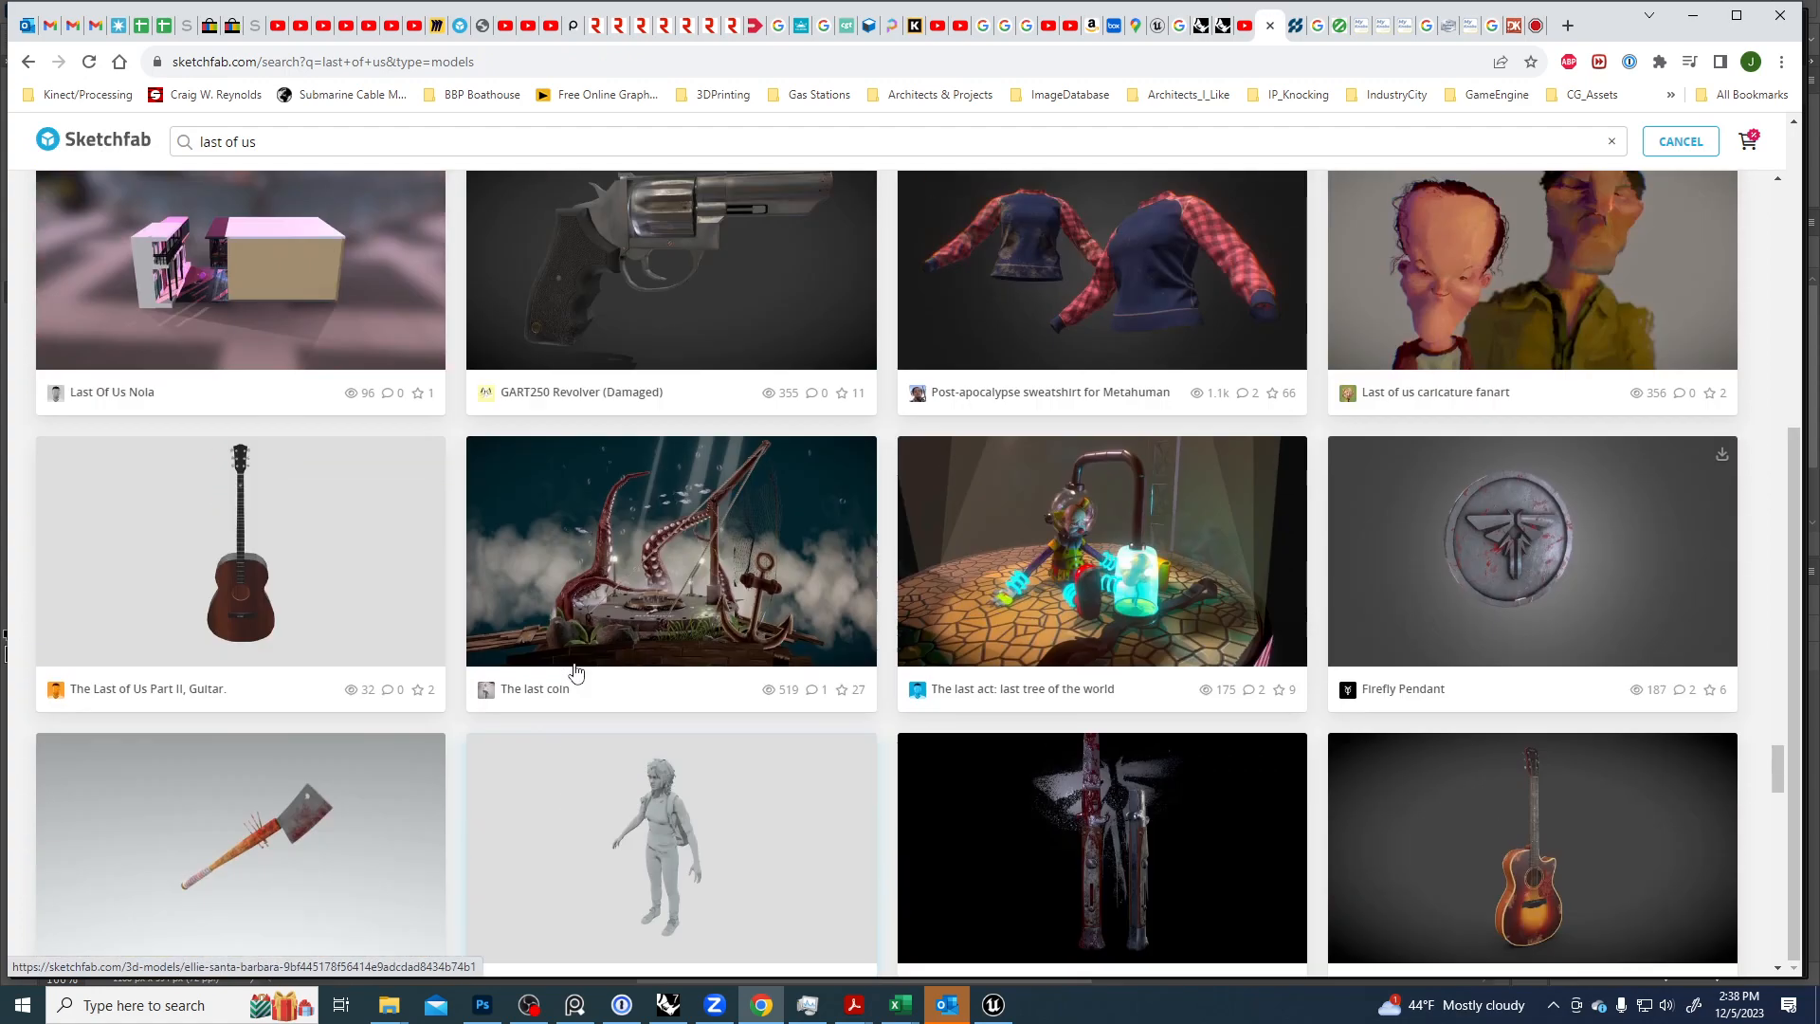
scroll(575, 671, up, 10)
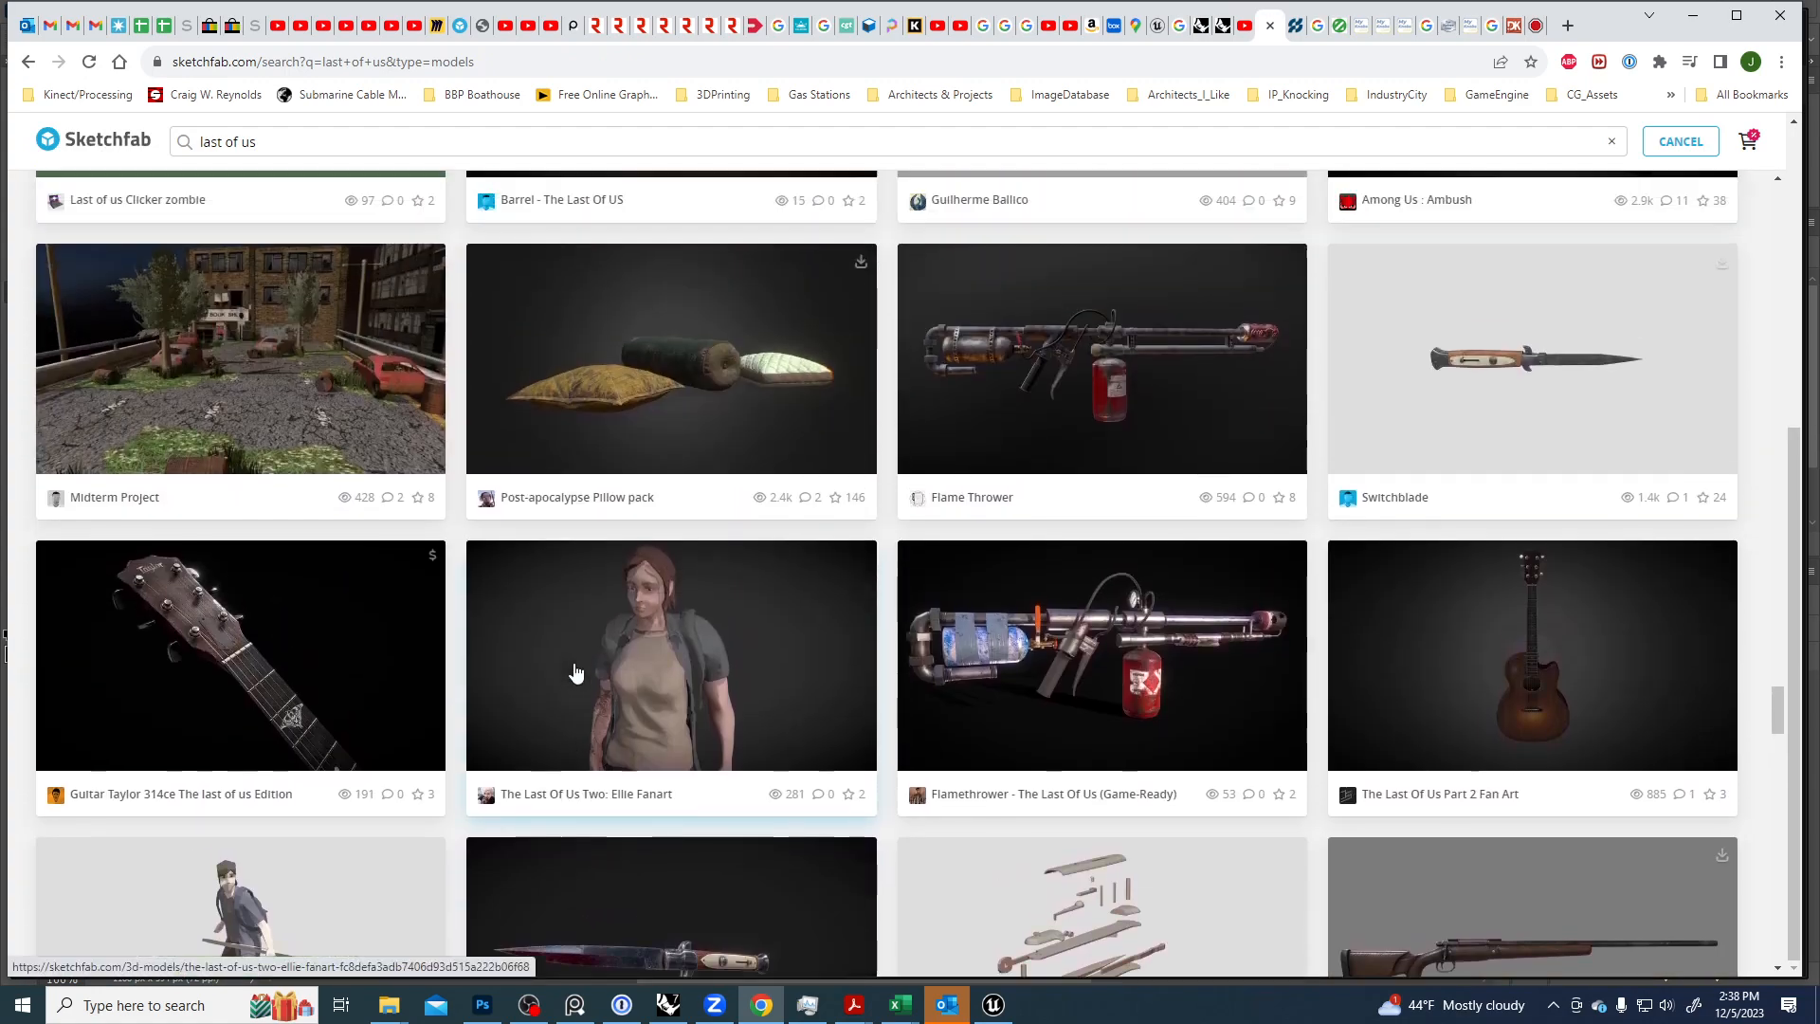
scroll(575, 672, up, 10)
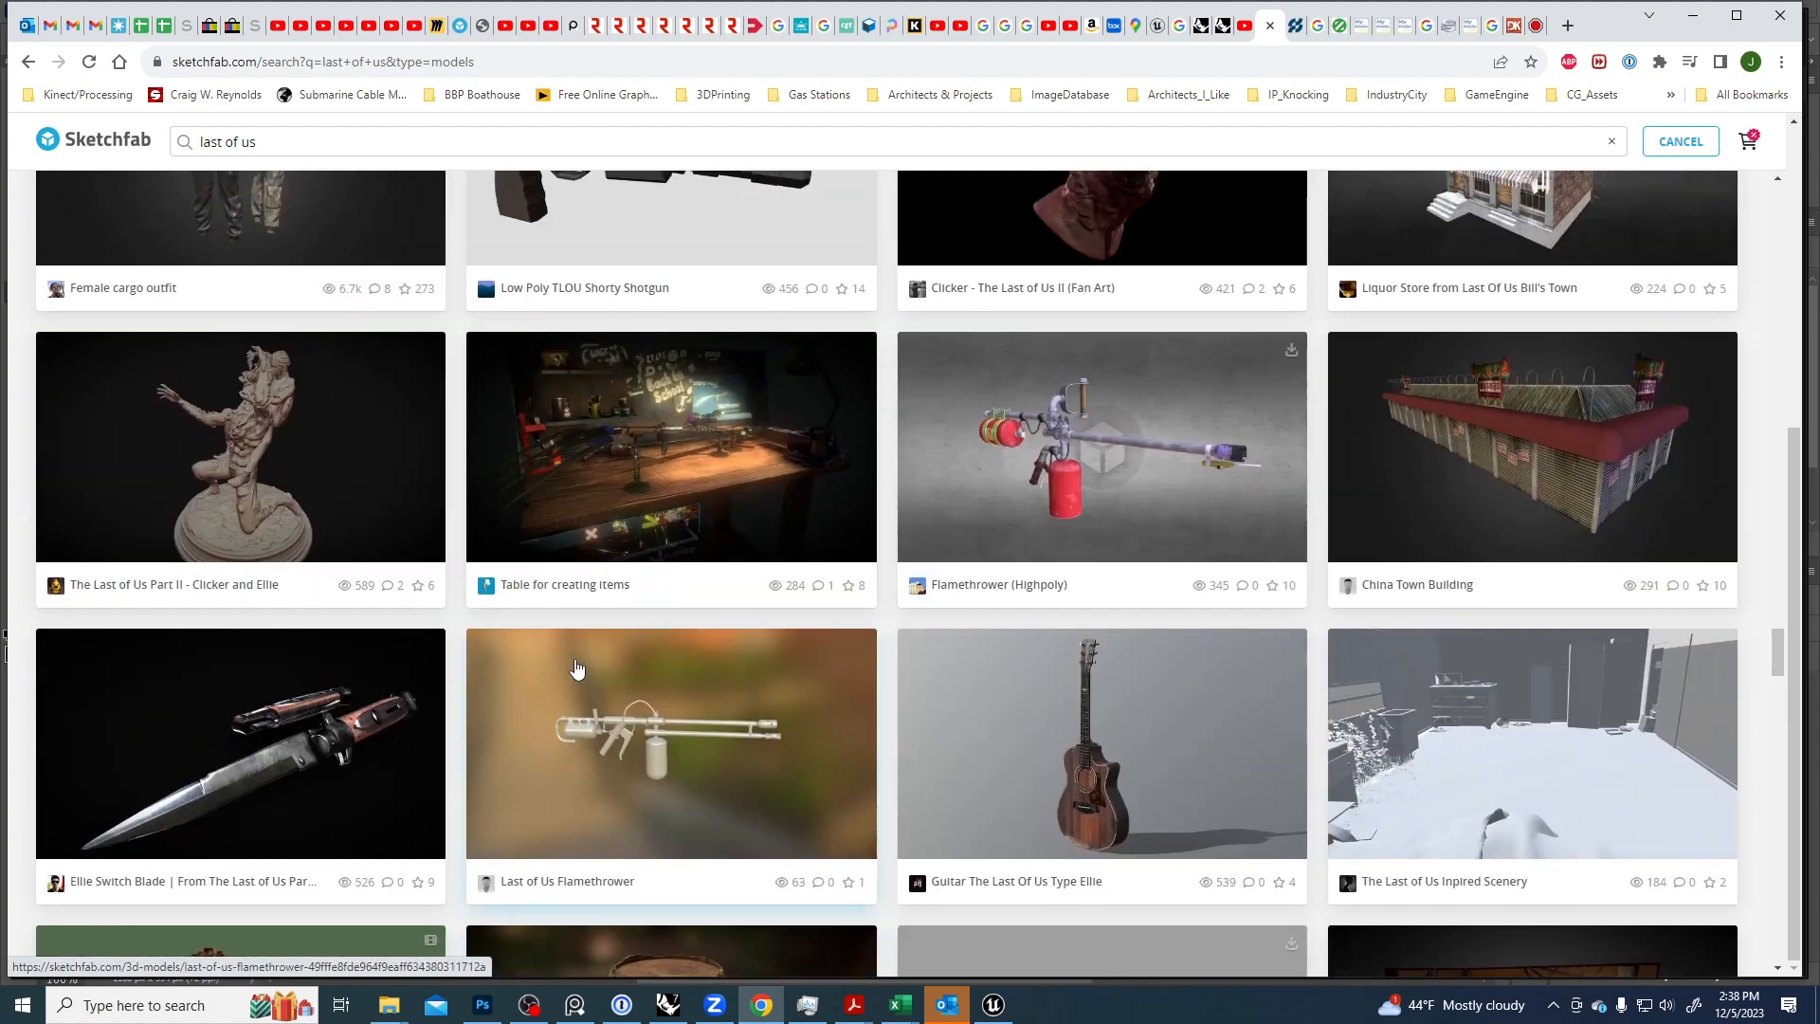
scroll(575, 667, up, 10)
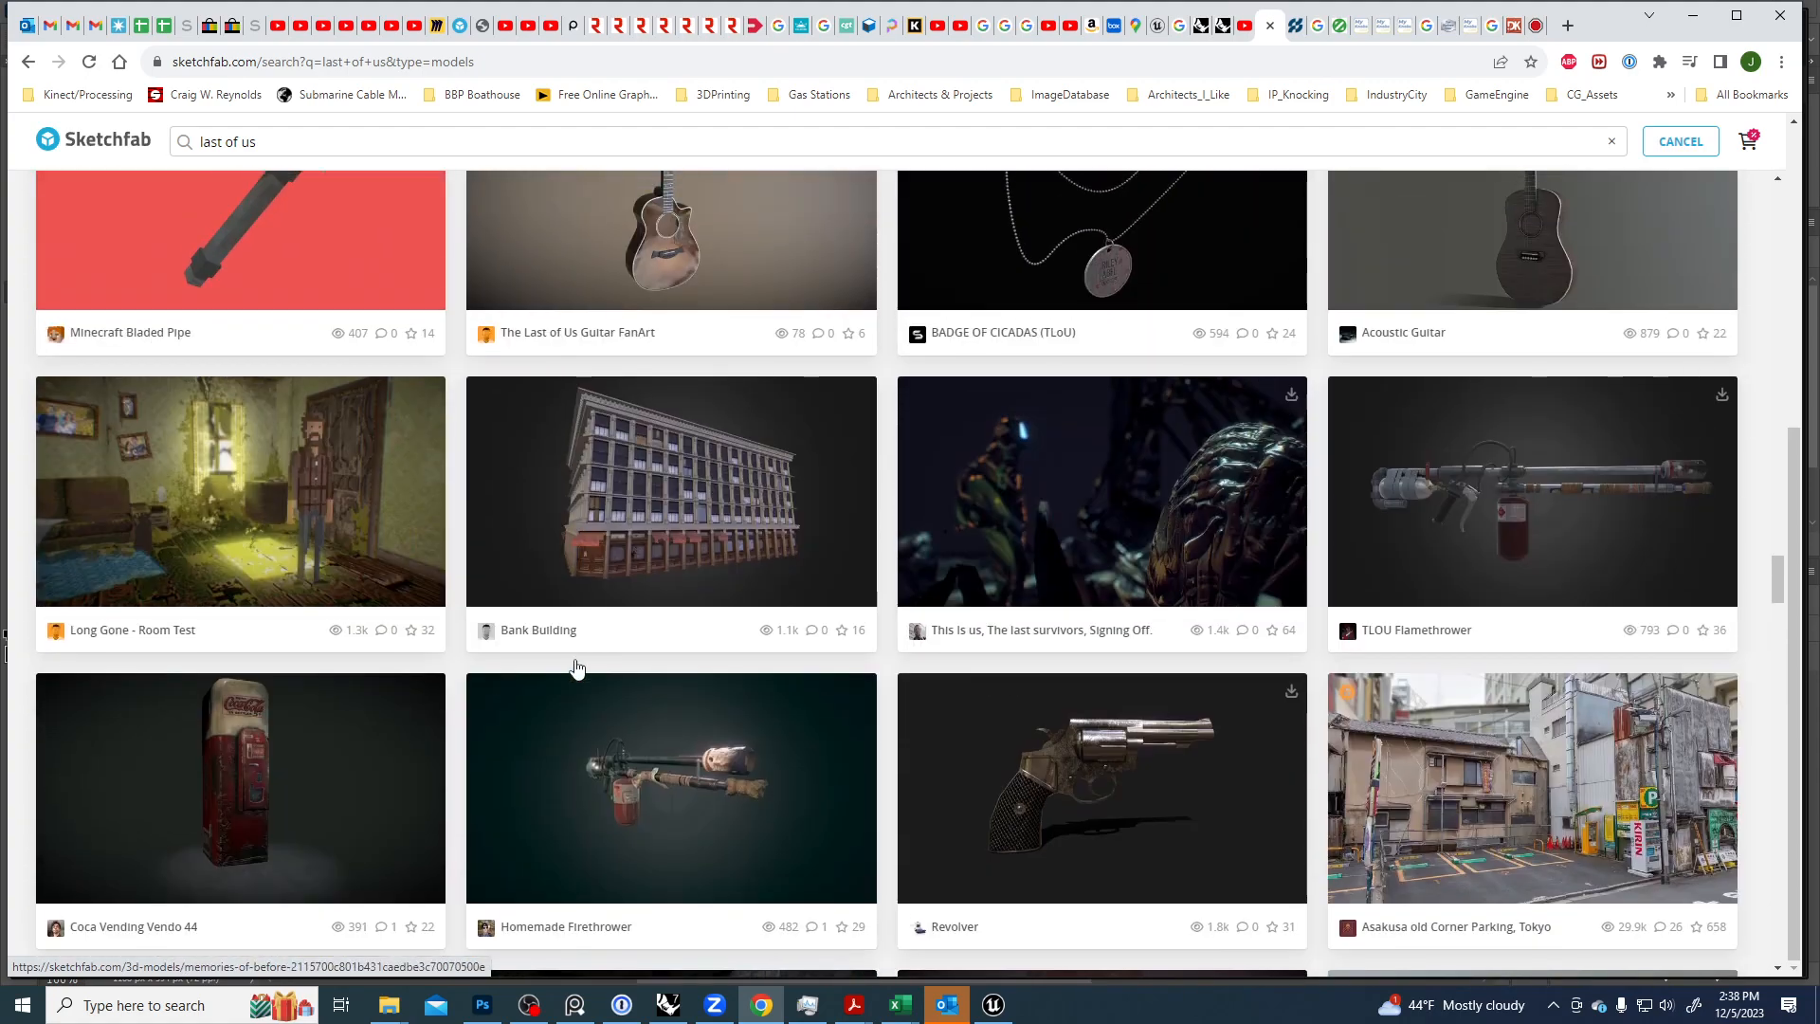
scroll(575, 667, up, 8)
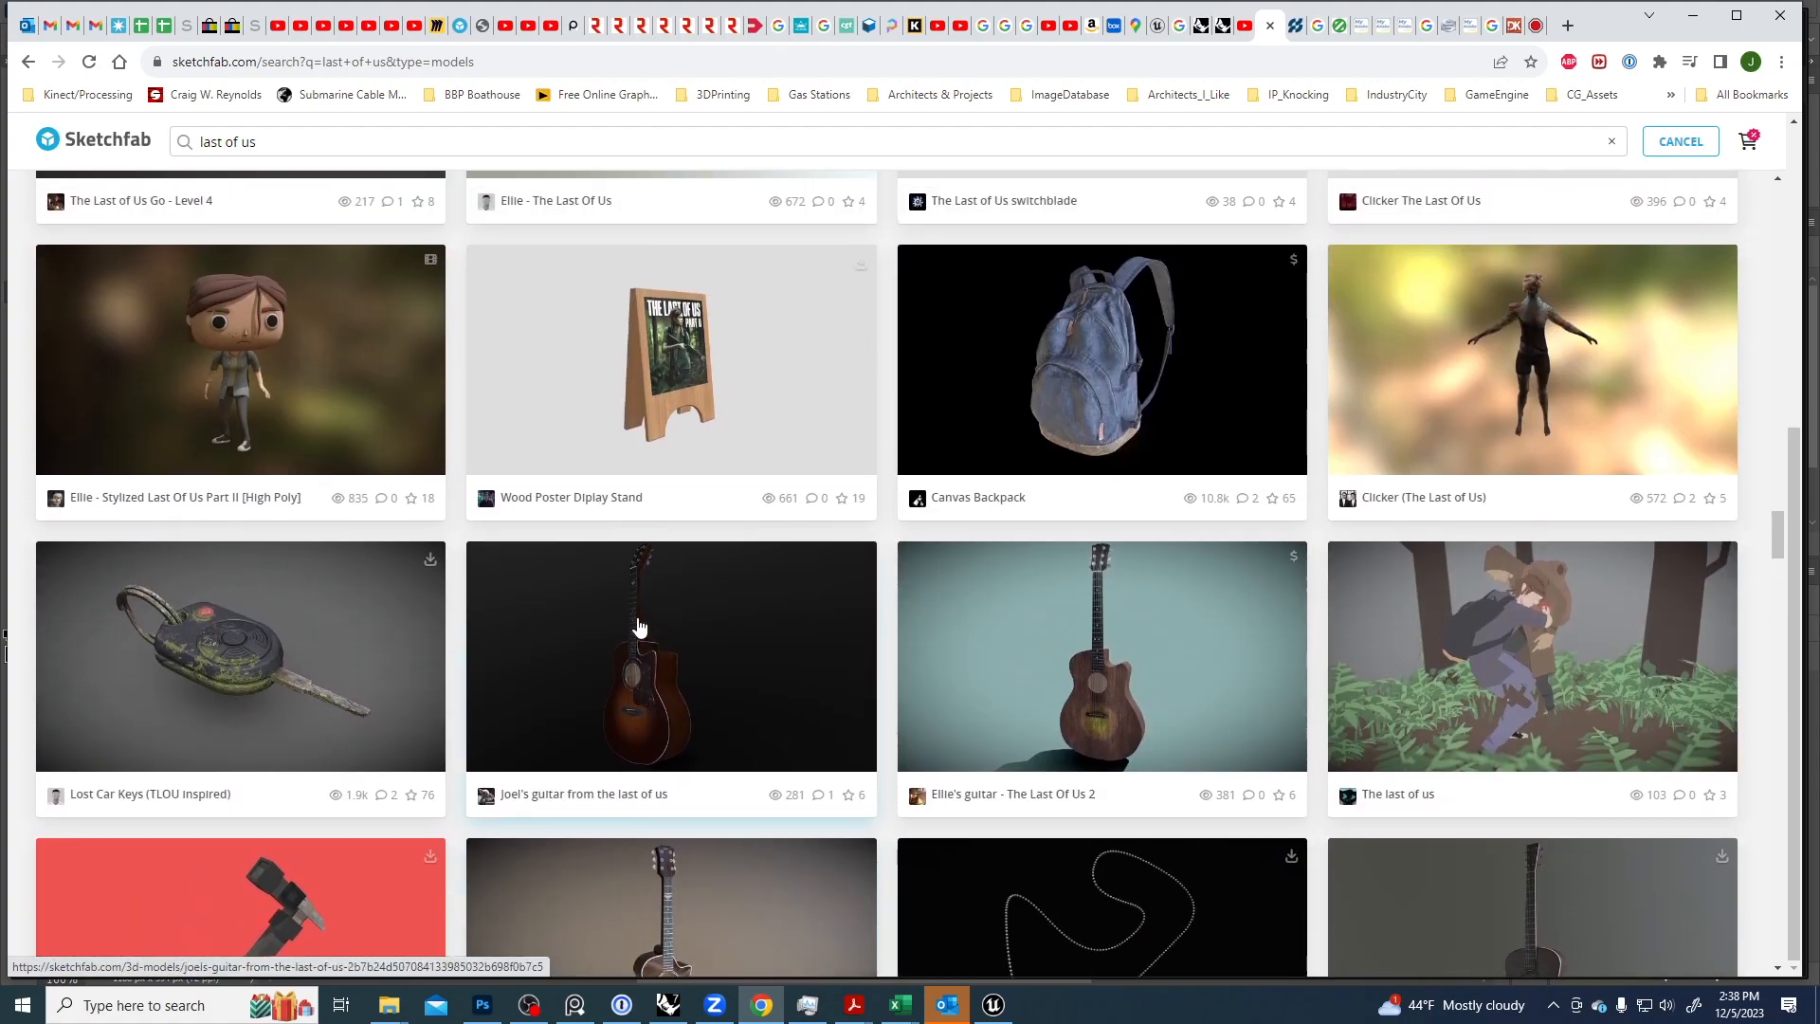
scroll(777, 573, up, 10)
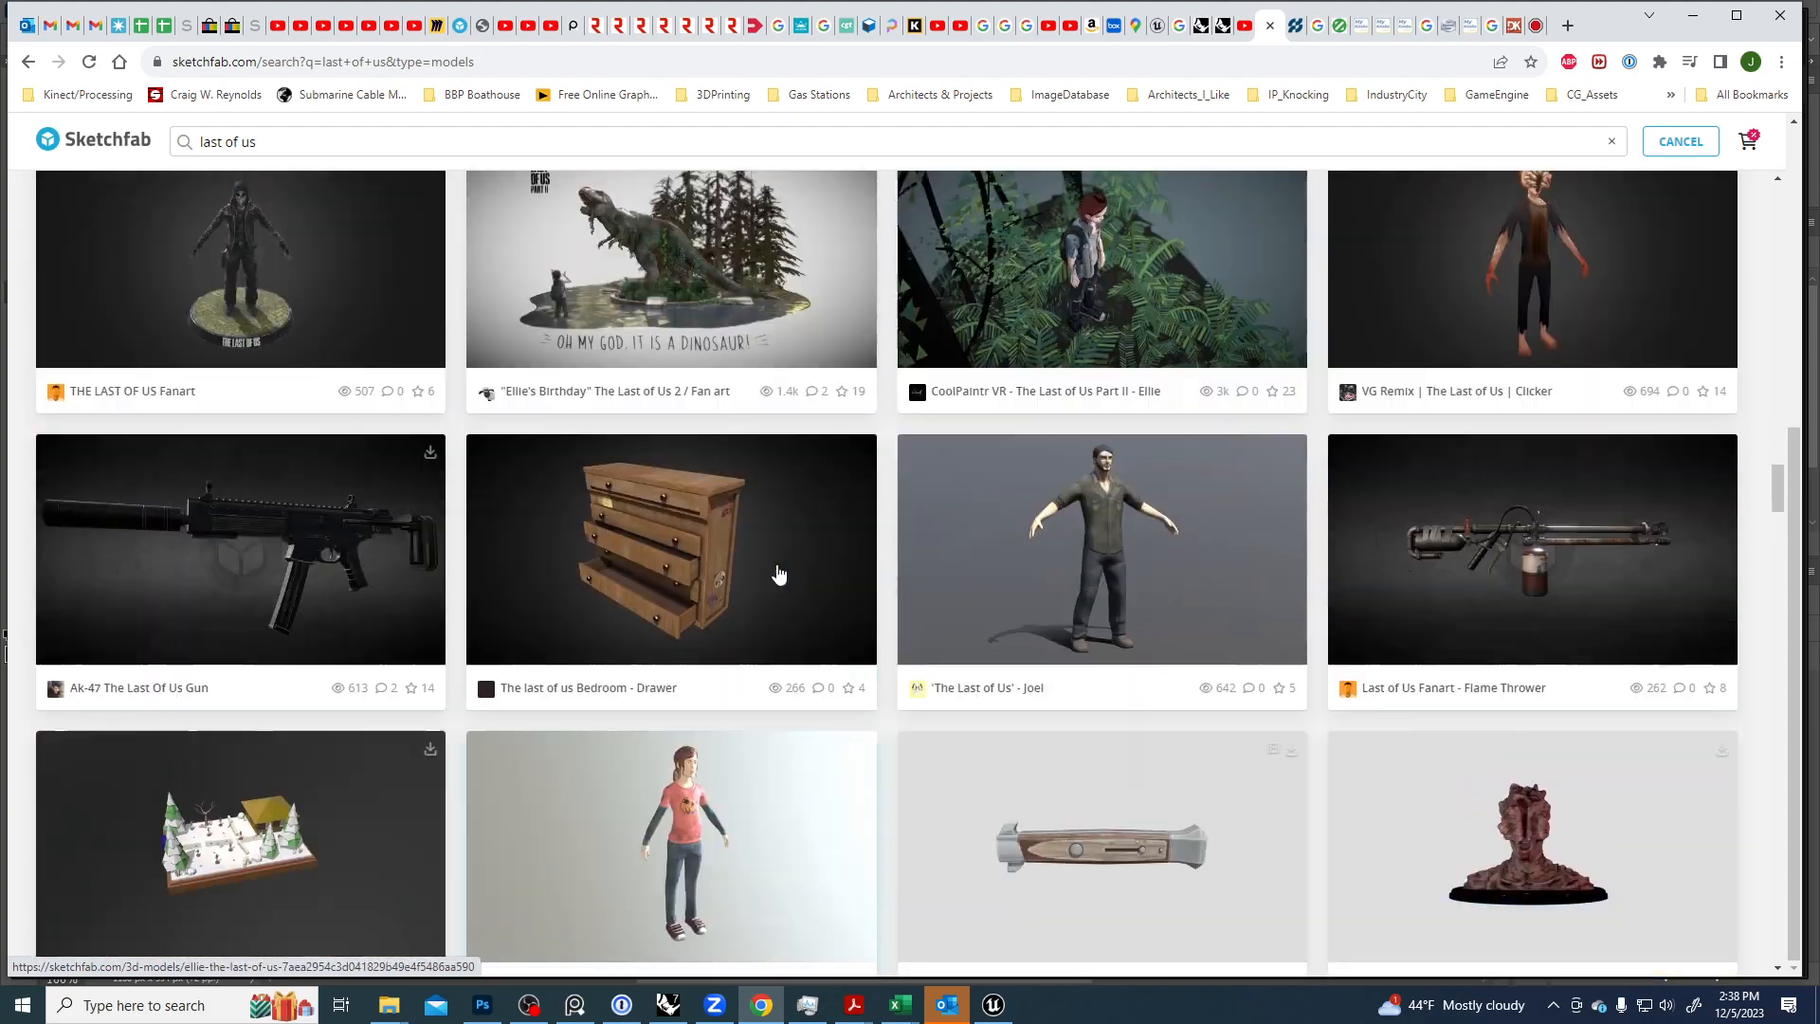
scroll(777, 574, up, 15)
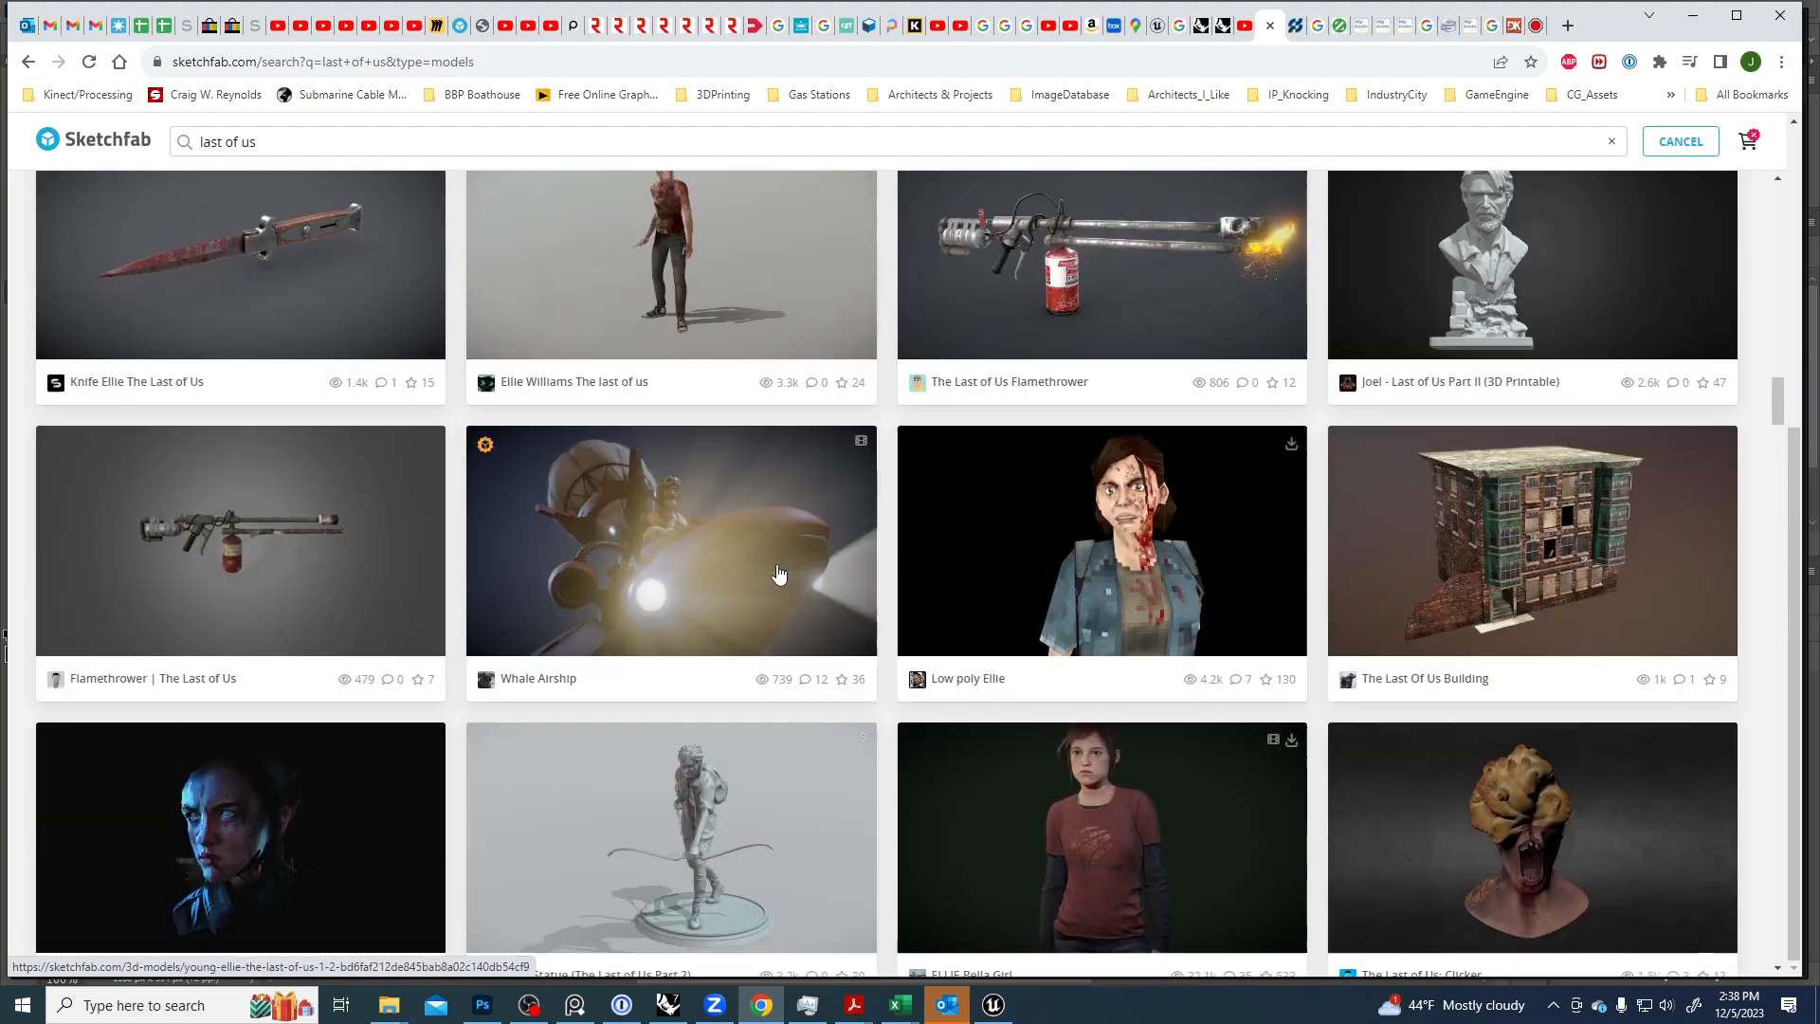
scroll(777, 574, up, 15)
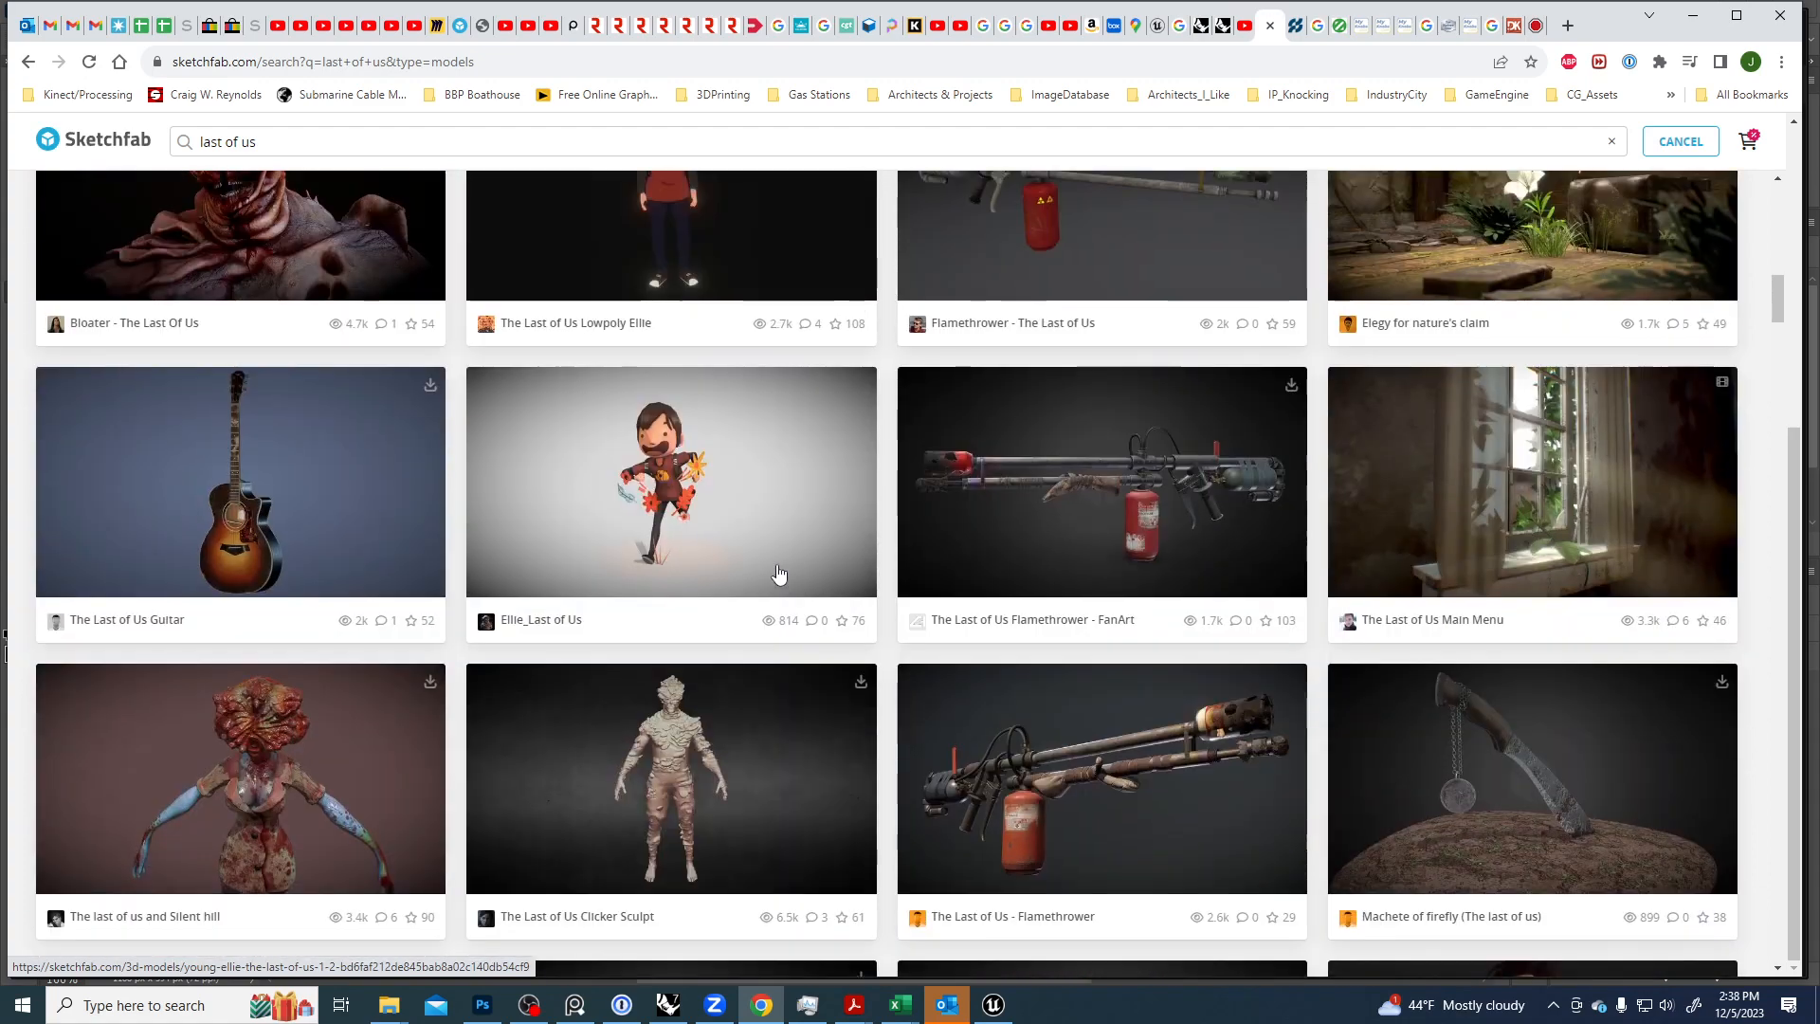
scroll(777, 573, up, 5)
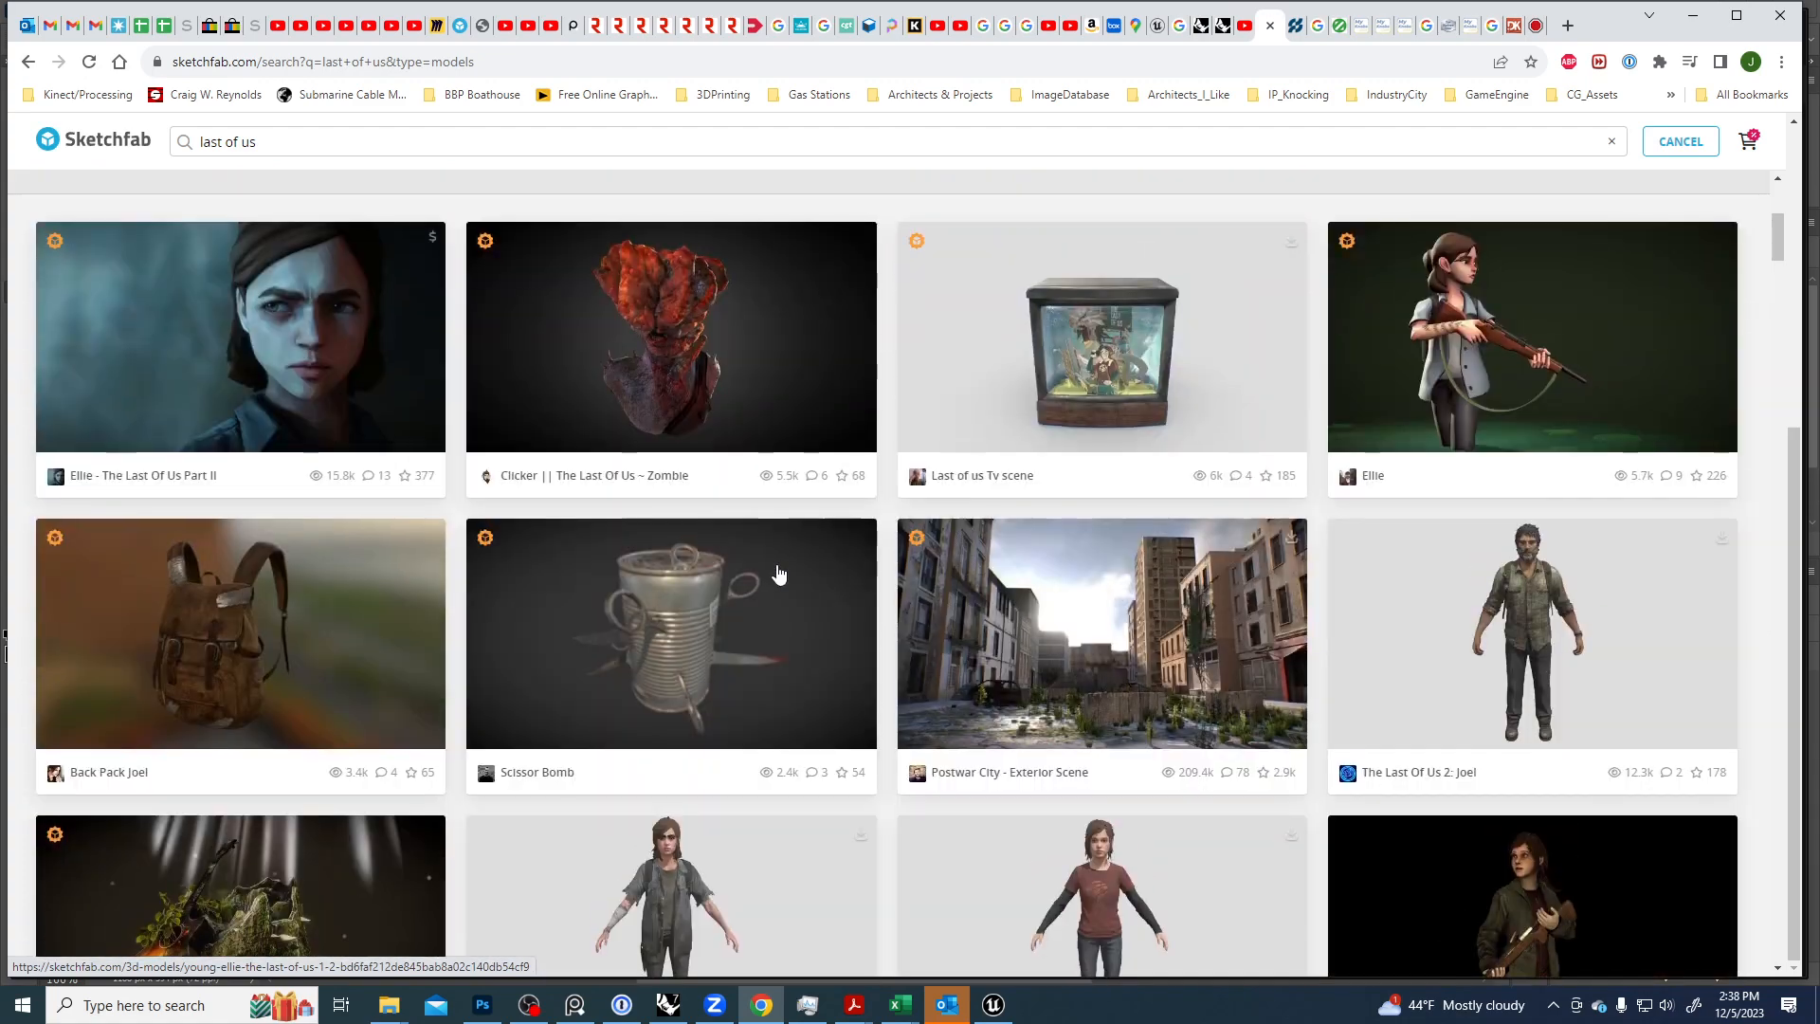
click(1161, 654)
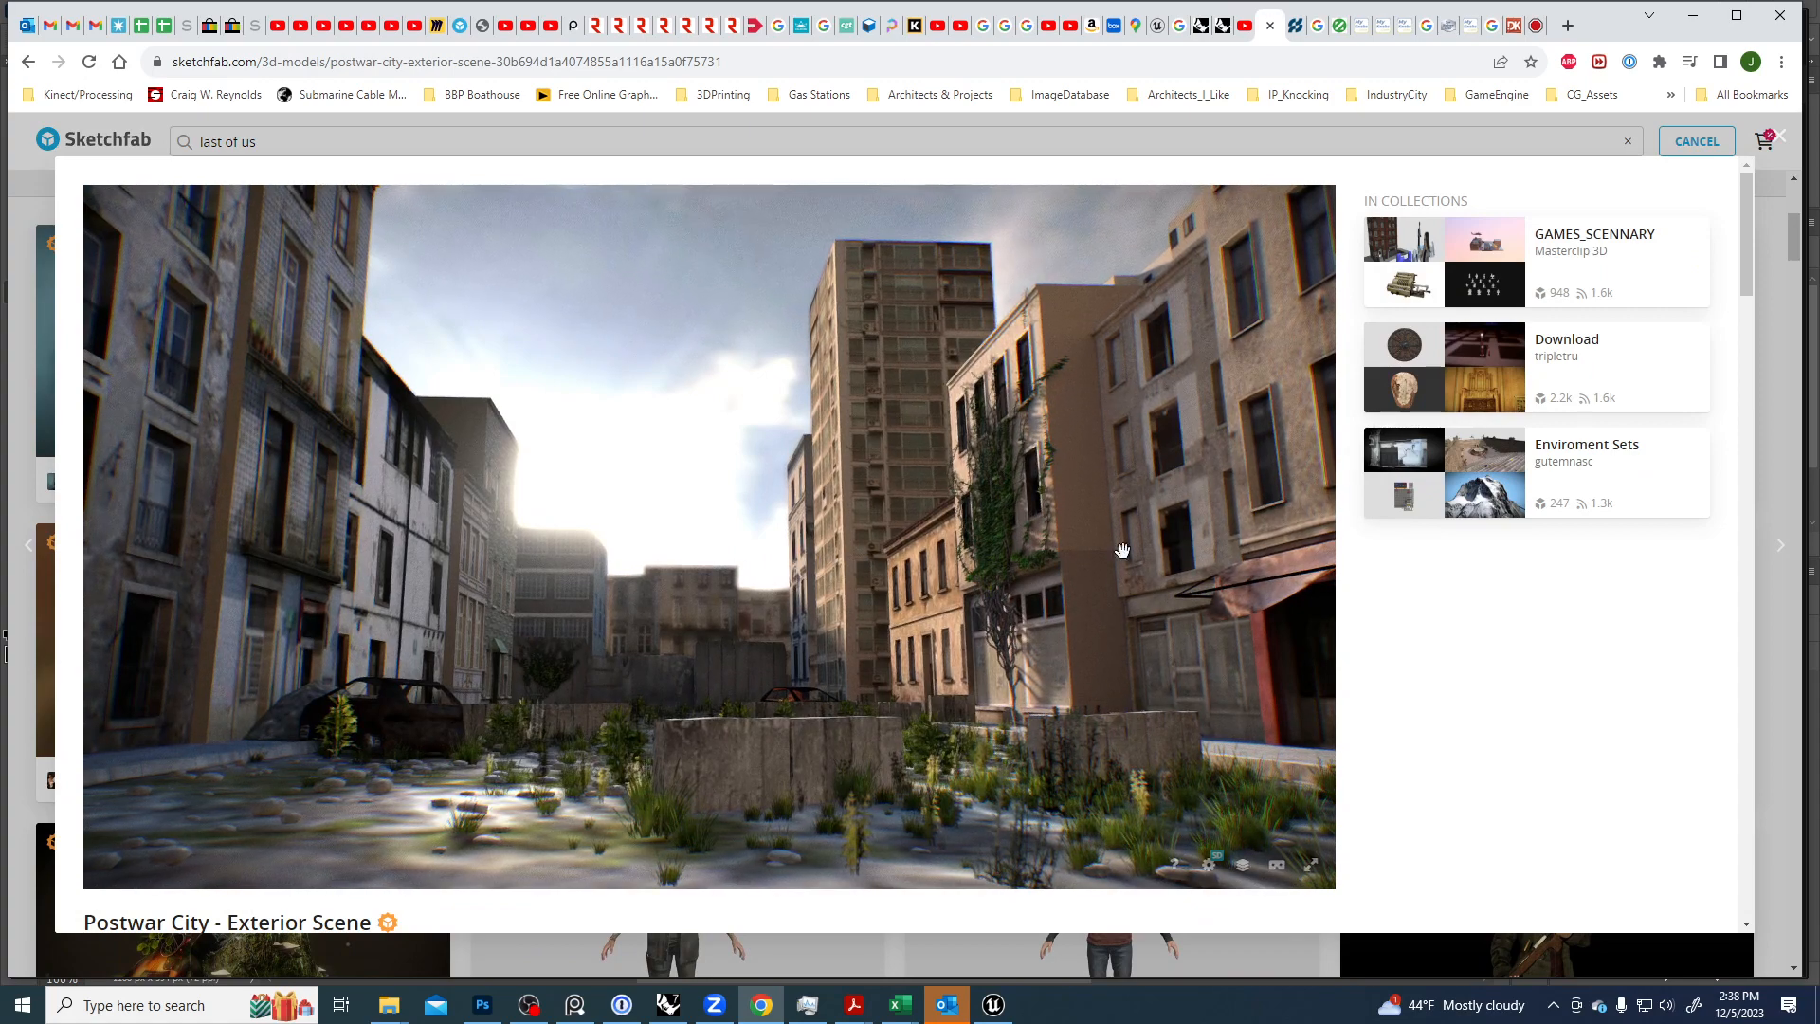
scroll(1357, 652, down, 2)
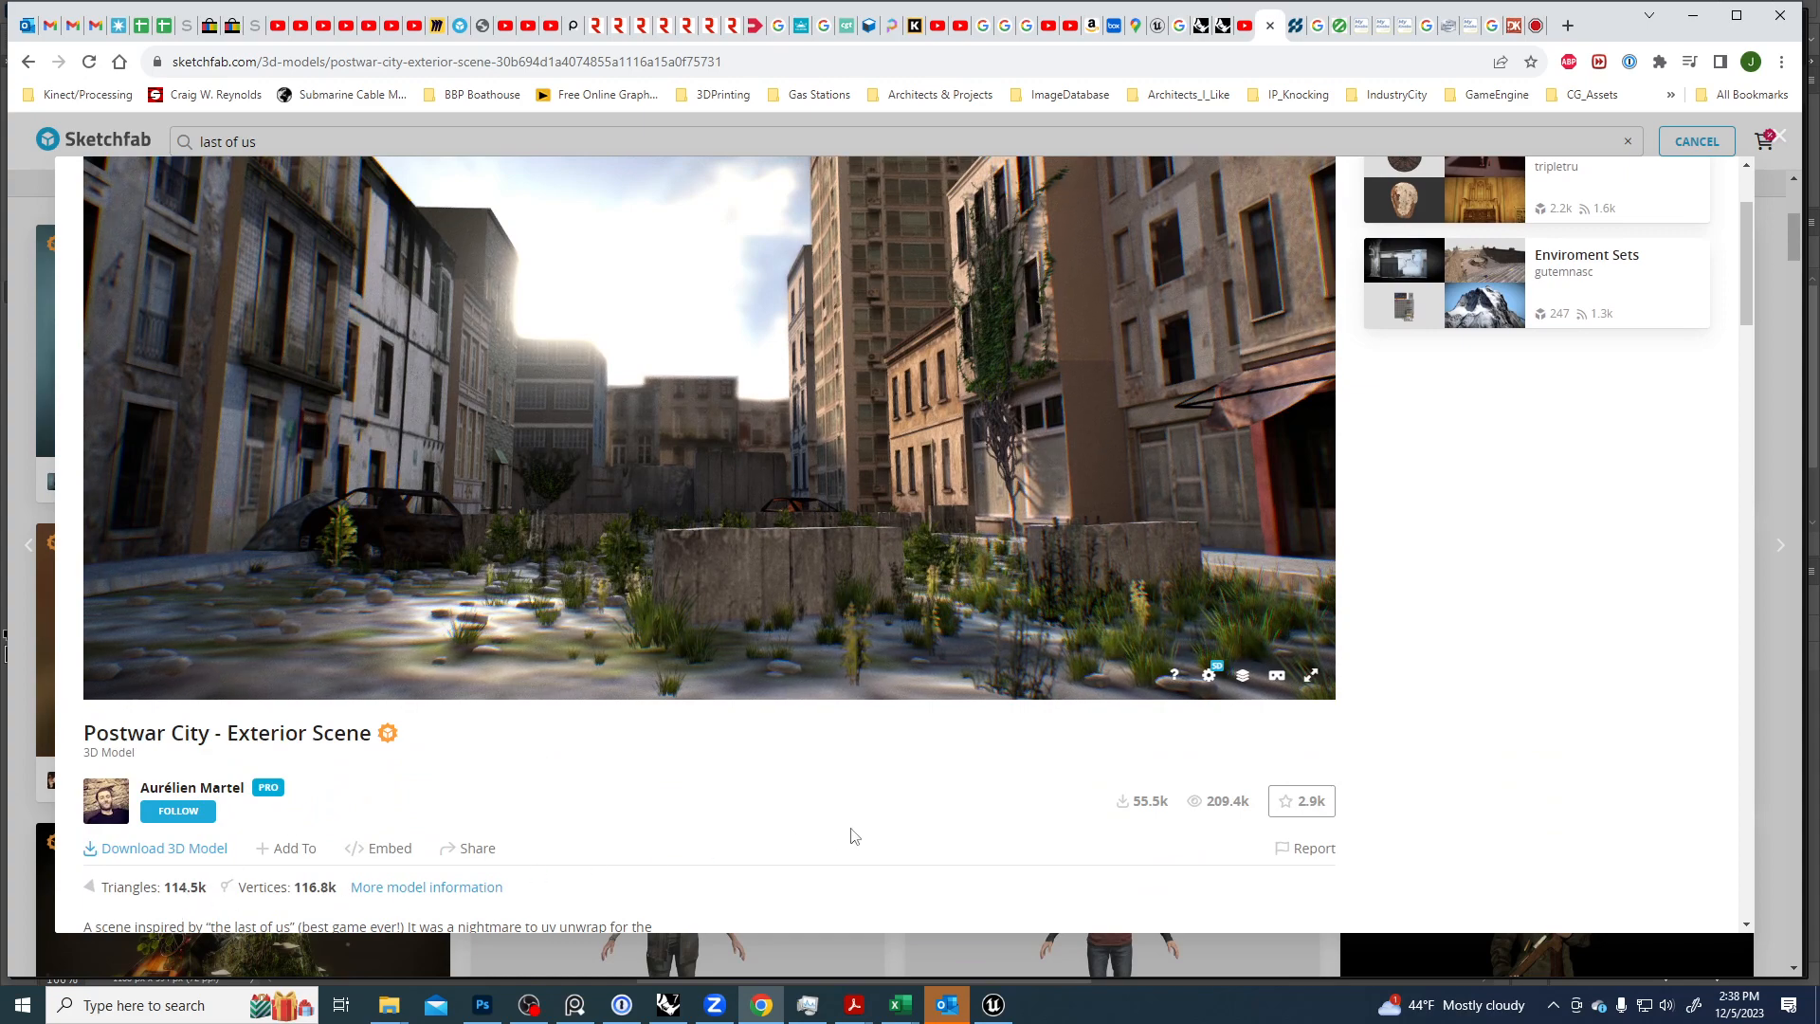
Switch to Unreal Editor and move the rubble and concrete barrier mesh Object_40 along the street to a Y location of about 5251.
key(alt+Tab)
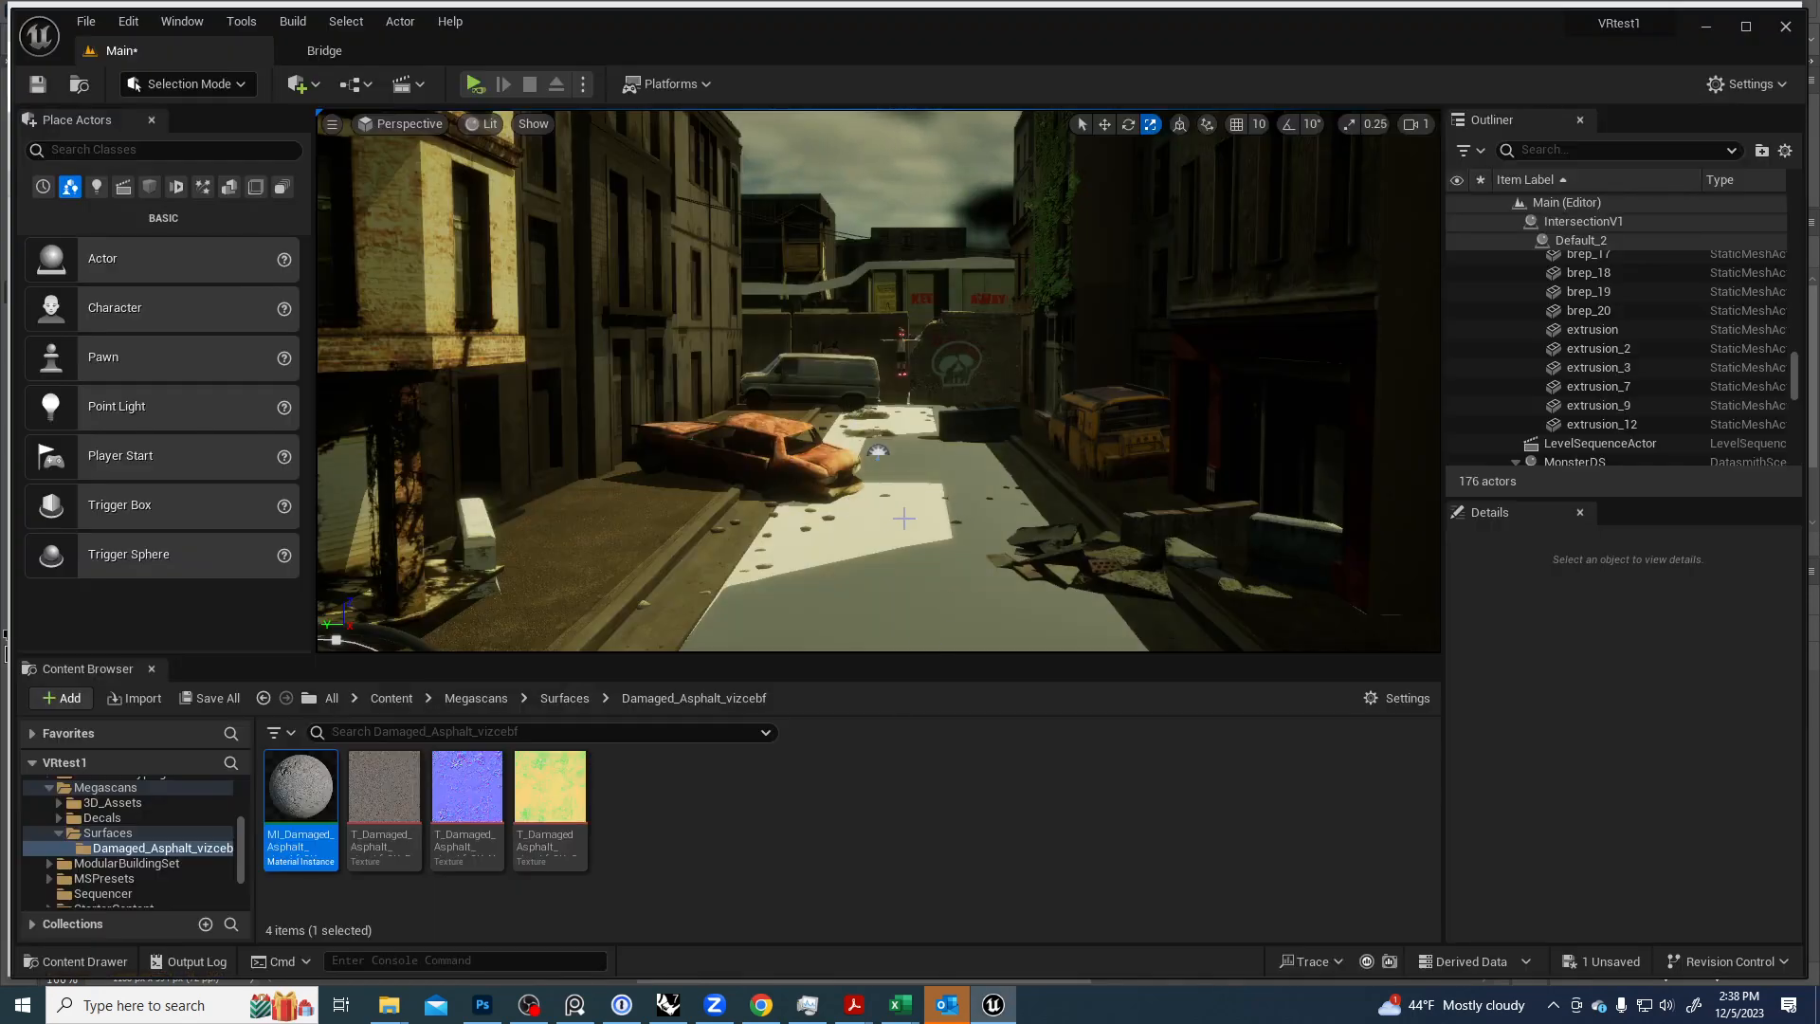
right_drag(909, 528, 996, 538)
click(878, 552)
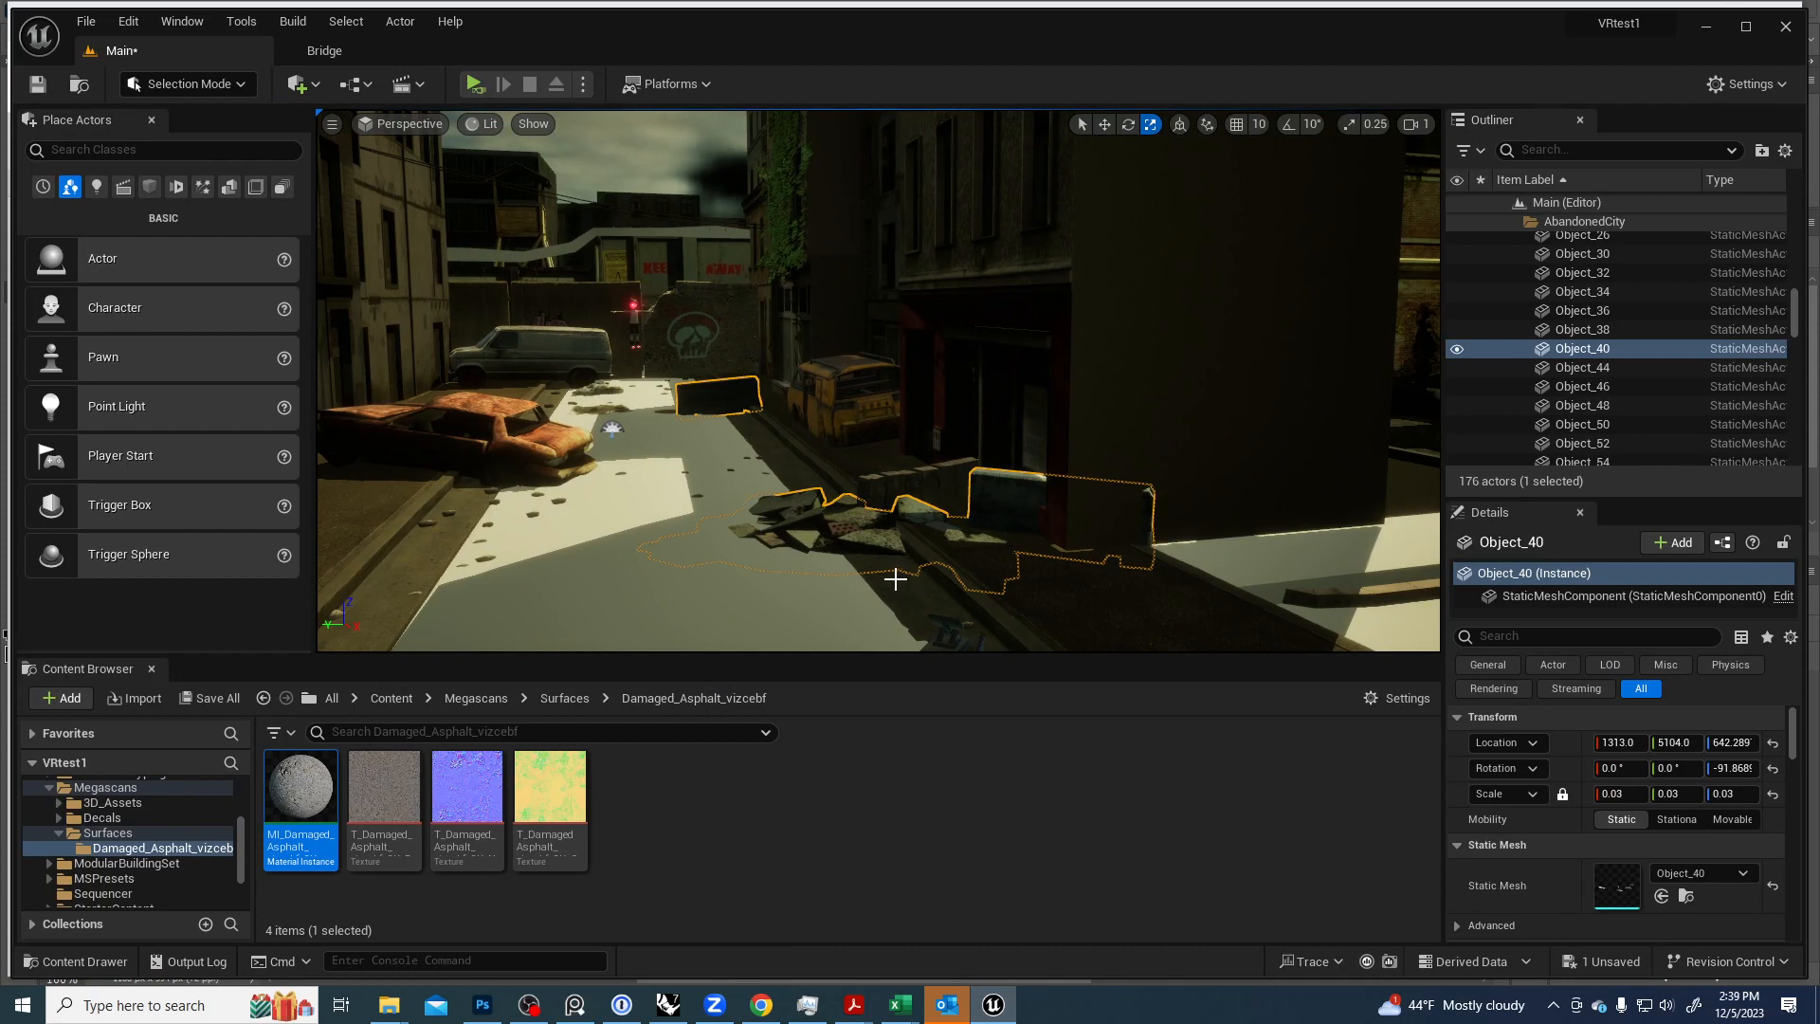
right_drag(803, 573, 597, 611)
key(w)
key(e)
drag(508, 316, 318, 393)
right_drag(587, 351, 487, 292)
key(a)
key(ctrl+z)
key(a)
key(d)
drag(451, 282, 433, 276)
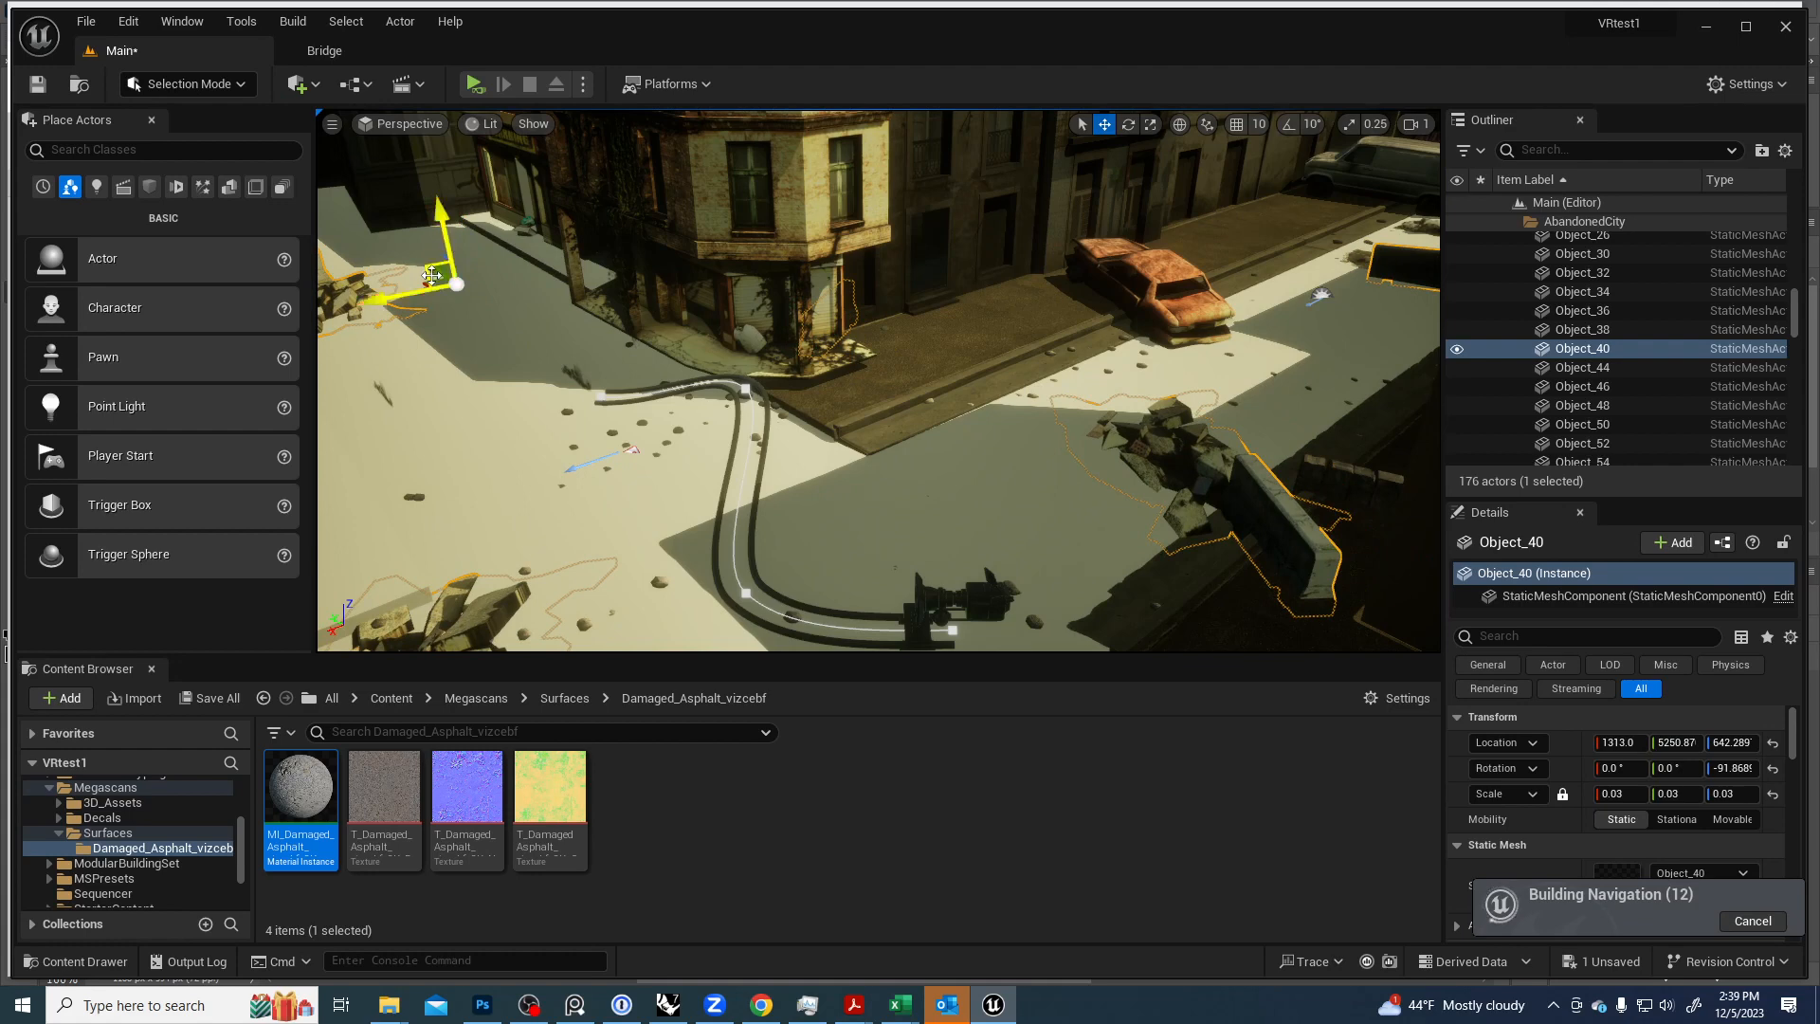
Deselect the rubble mesh and check its placement in a view down the street towards the van and gate.
key(Escape)
right_drag(582, 381, 919, 285)
key(a)
key(w)
key(a)
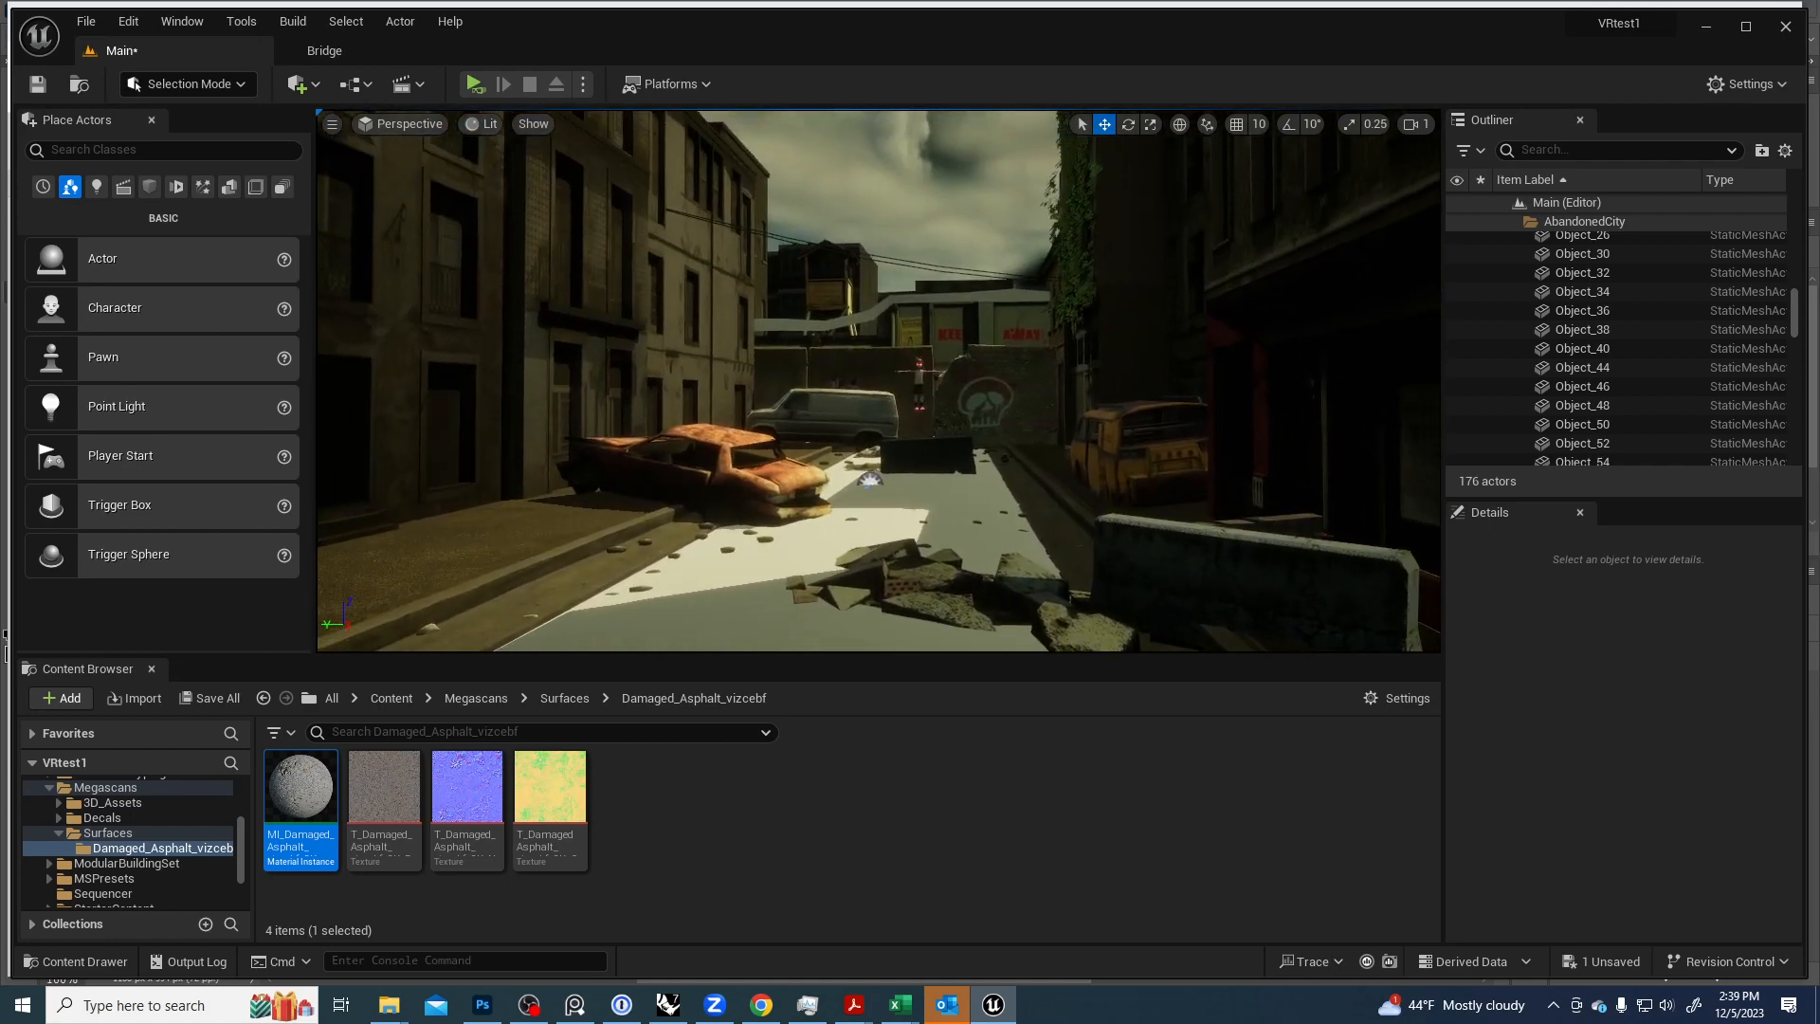
Examine the graffiti van, rusted van shell, broken skull wall and concrete barriers blocking the street by selecting each one.
click(829, 409)
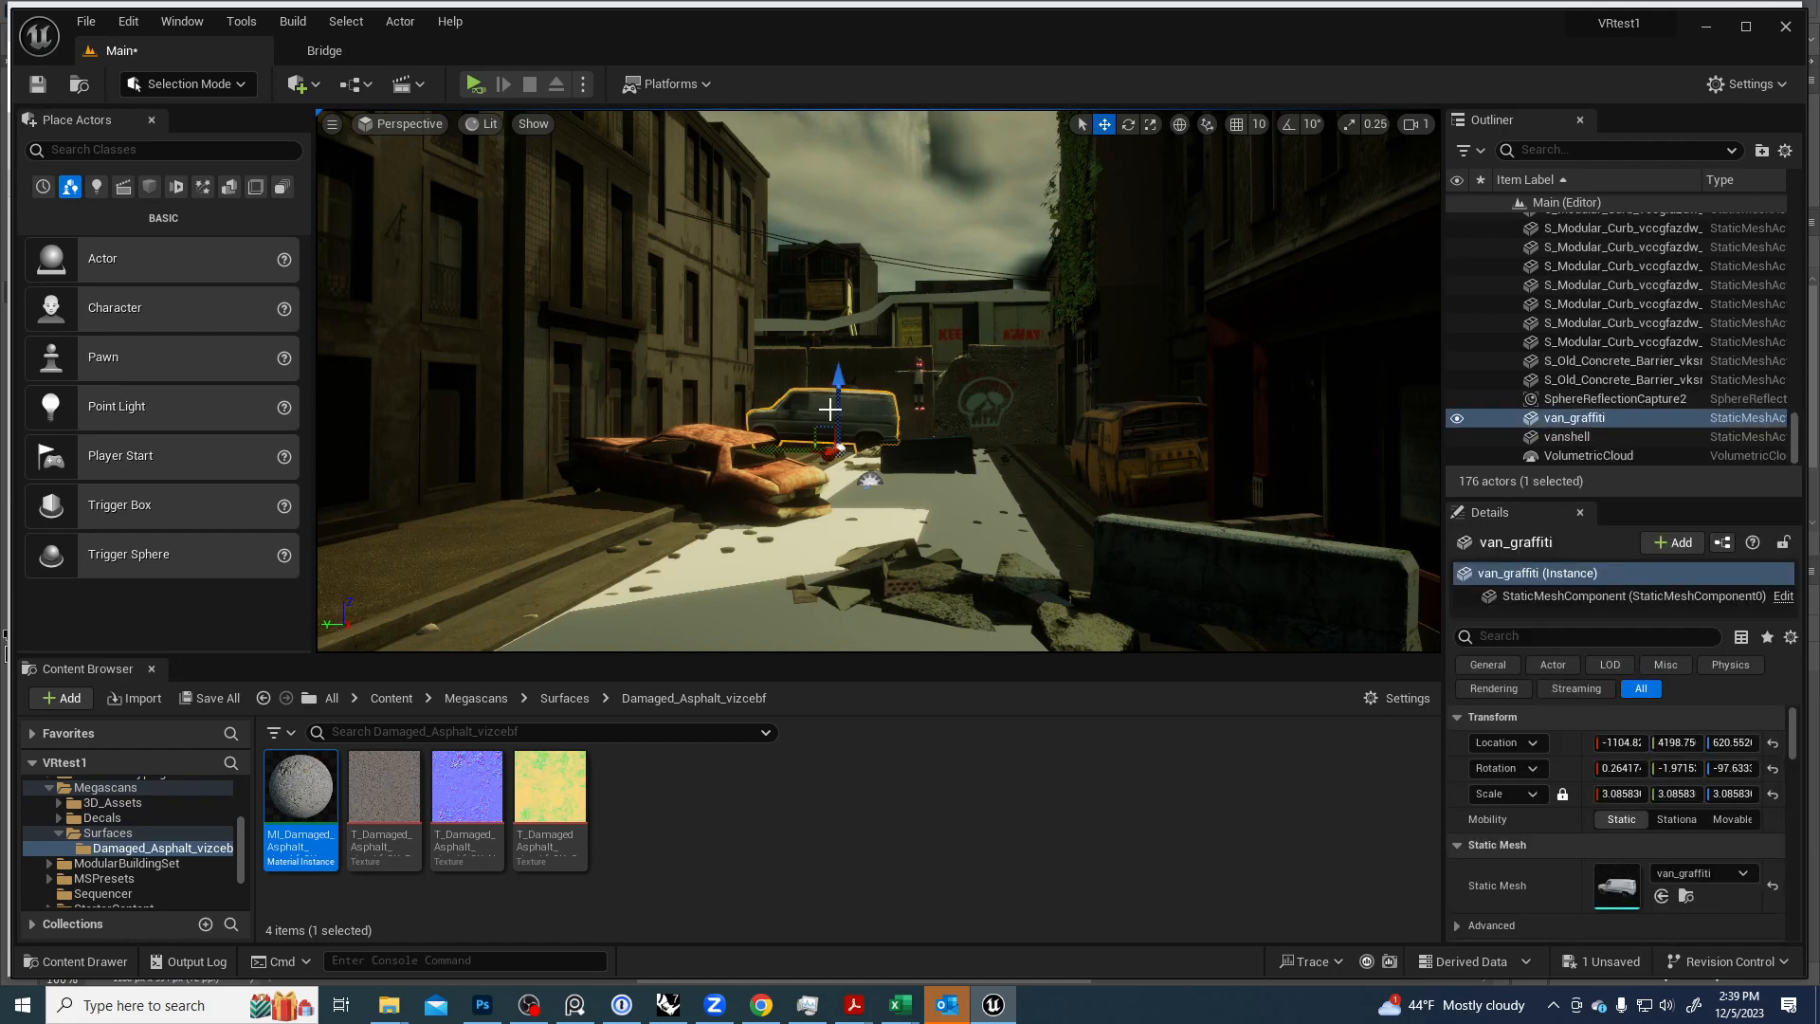
click(1110, 439)
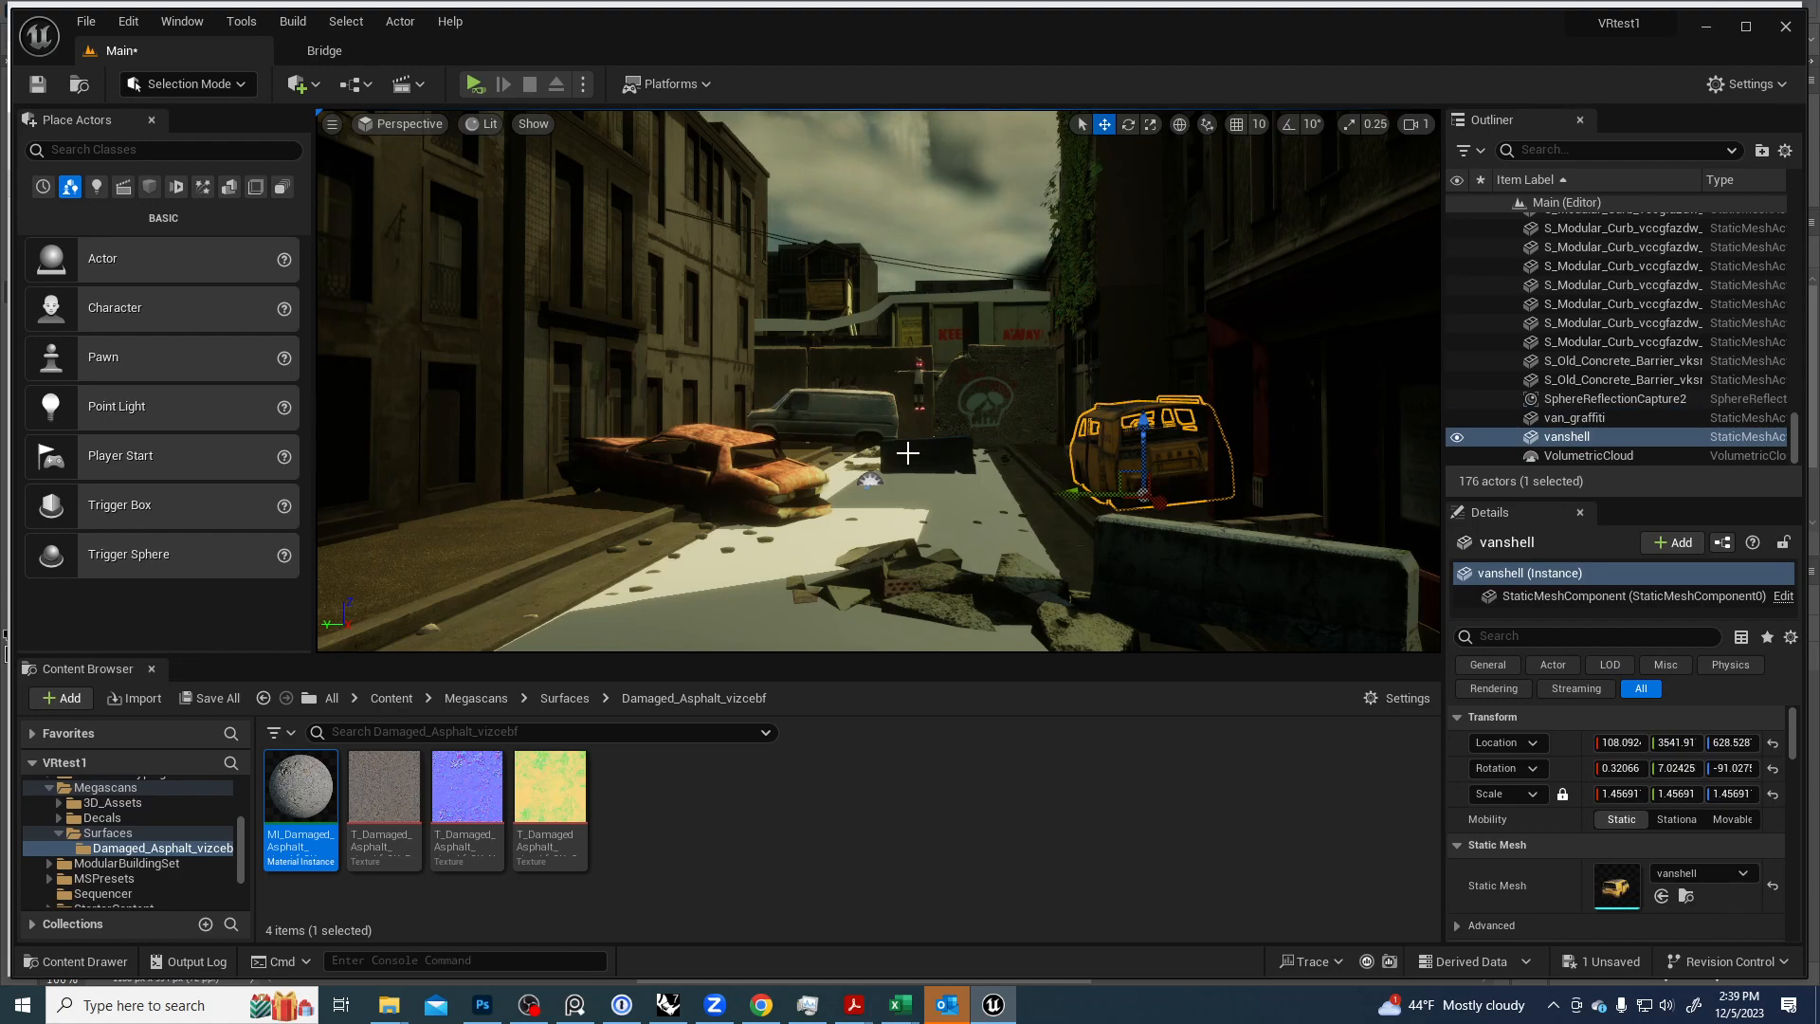
right_drag(878, 381, 911, 331)
key(w)
right_drag(878, 380, 877, 431)
click(954, 346)
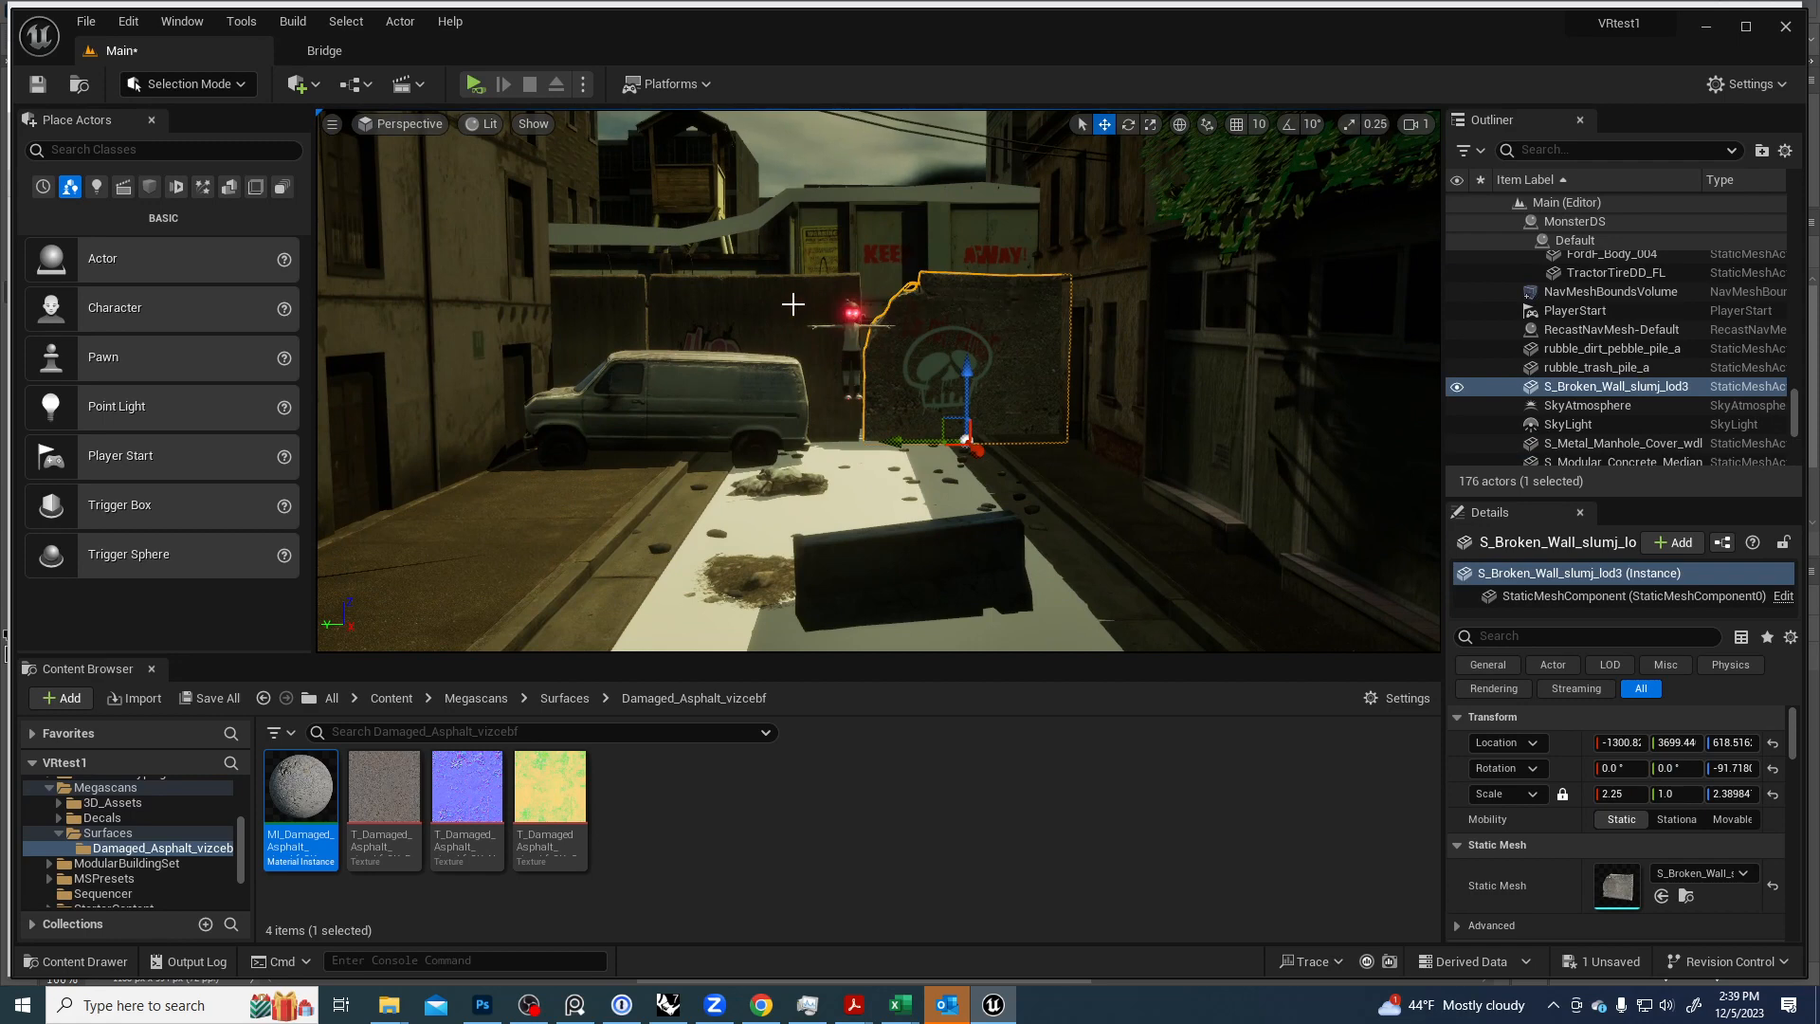
click(733, 295)
click(606, 300)
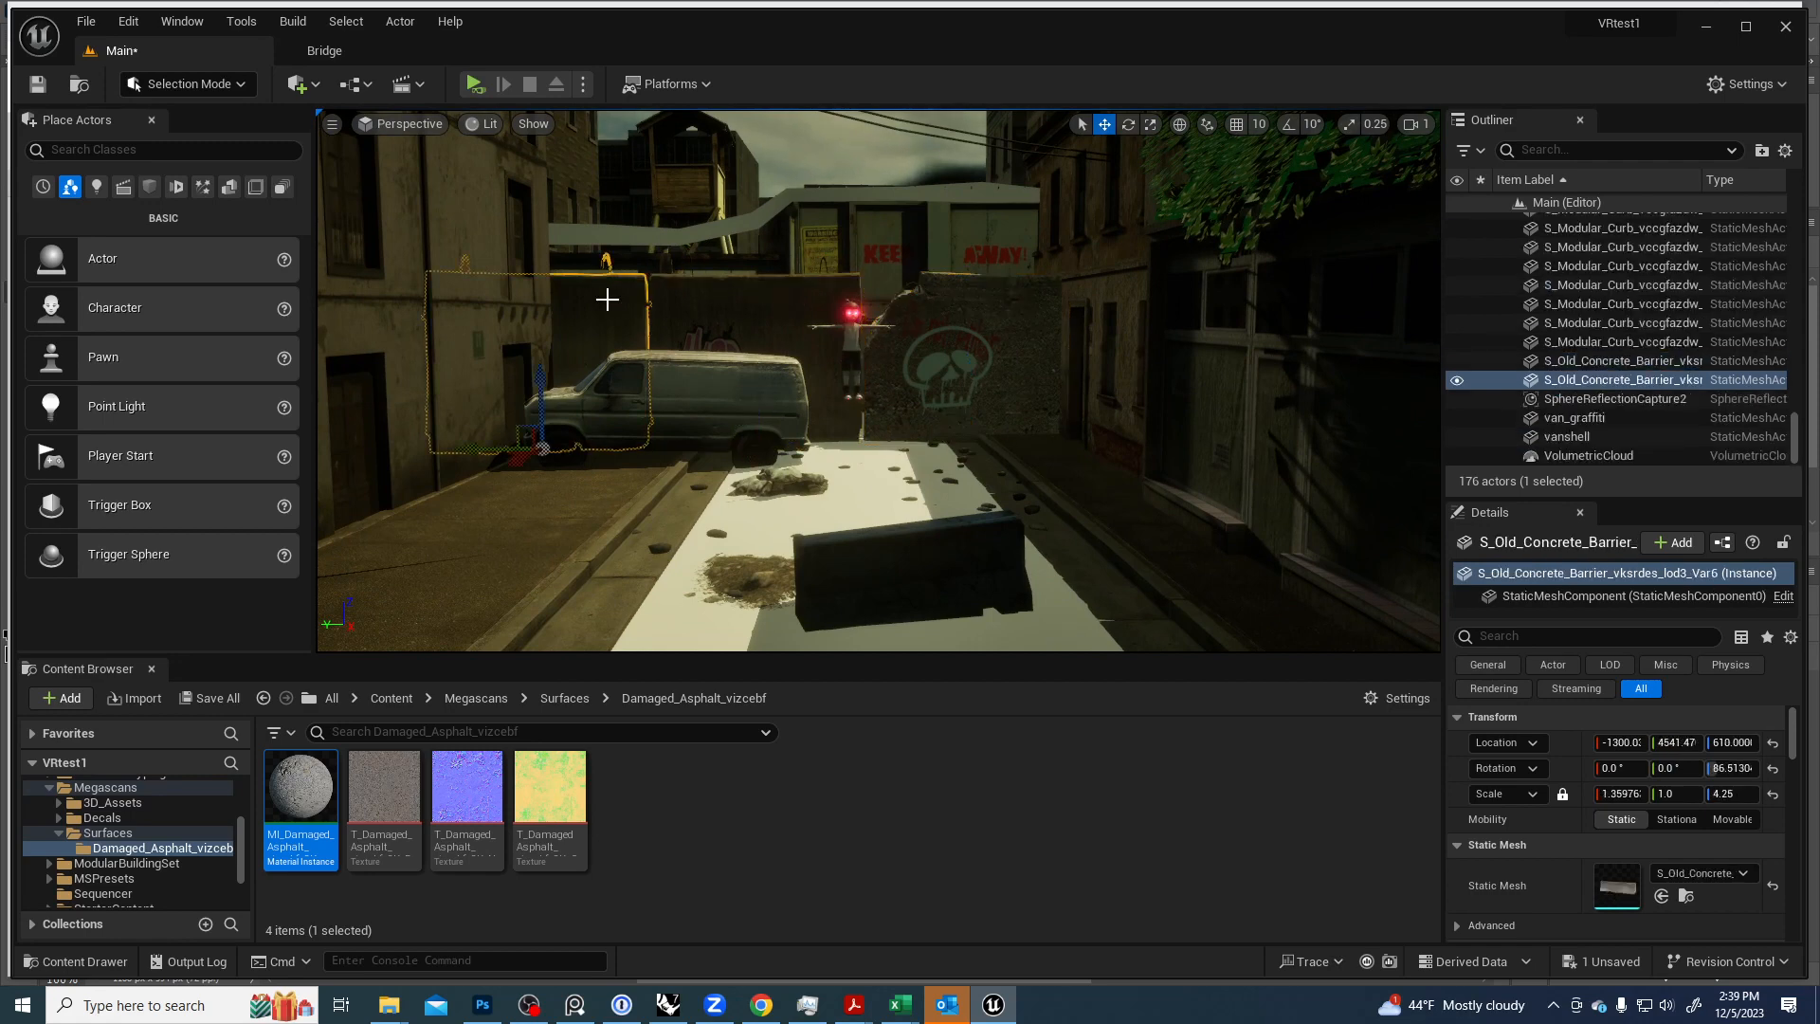
click(755, 304)
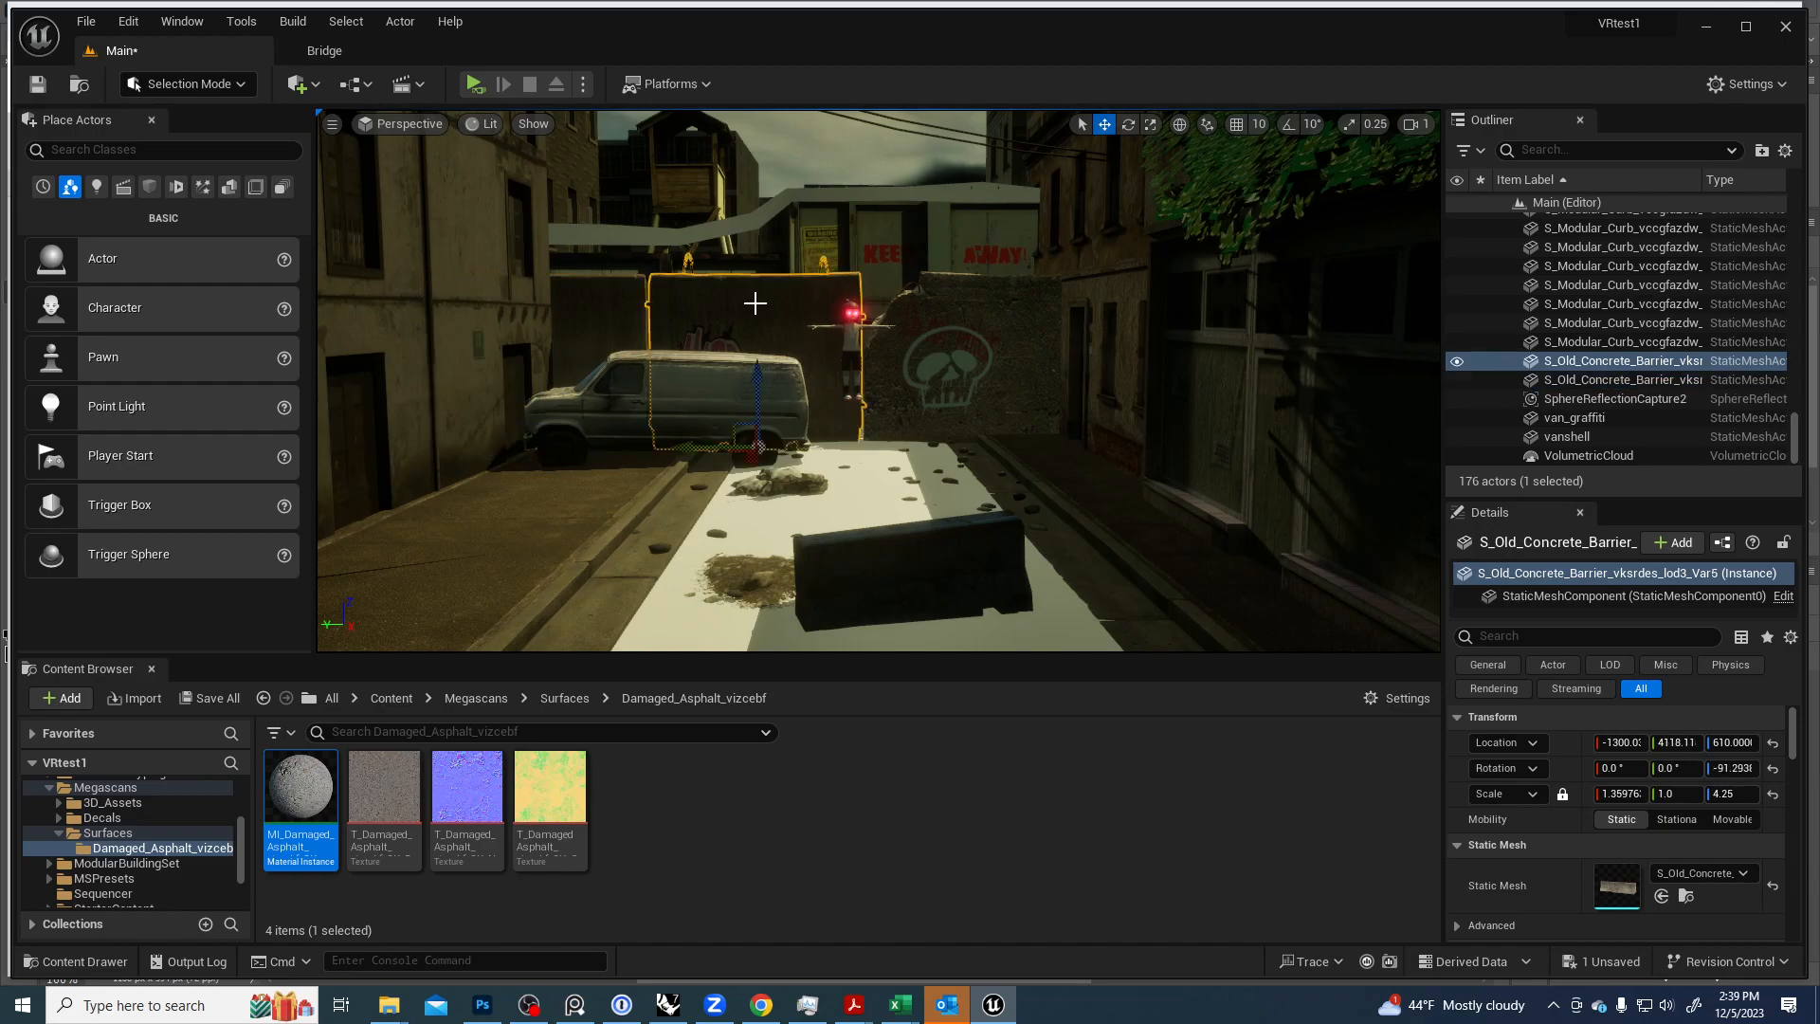
Switch to Photoshop and hide the sketch on Layer 2 to show the original blockout screenshot underneath.
key(alt+Tab)
key(Tab)
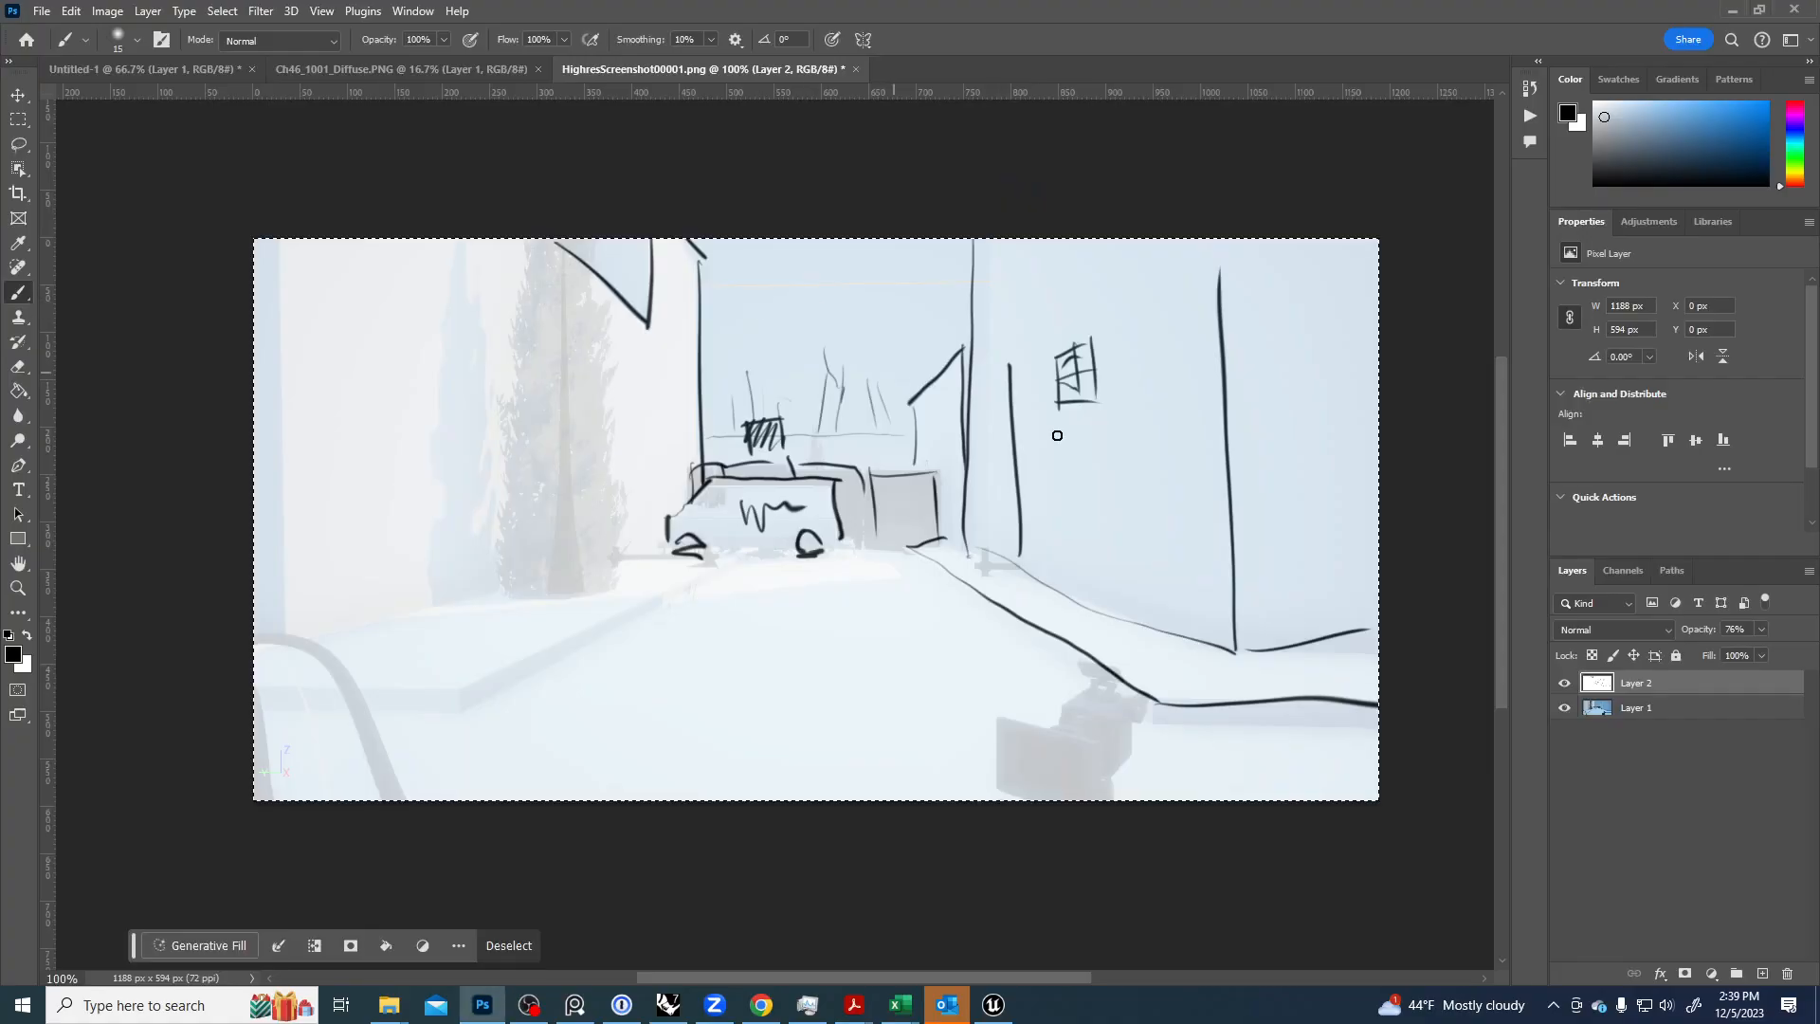
click(1564, 683)
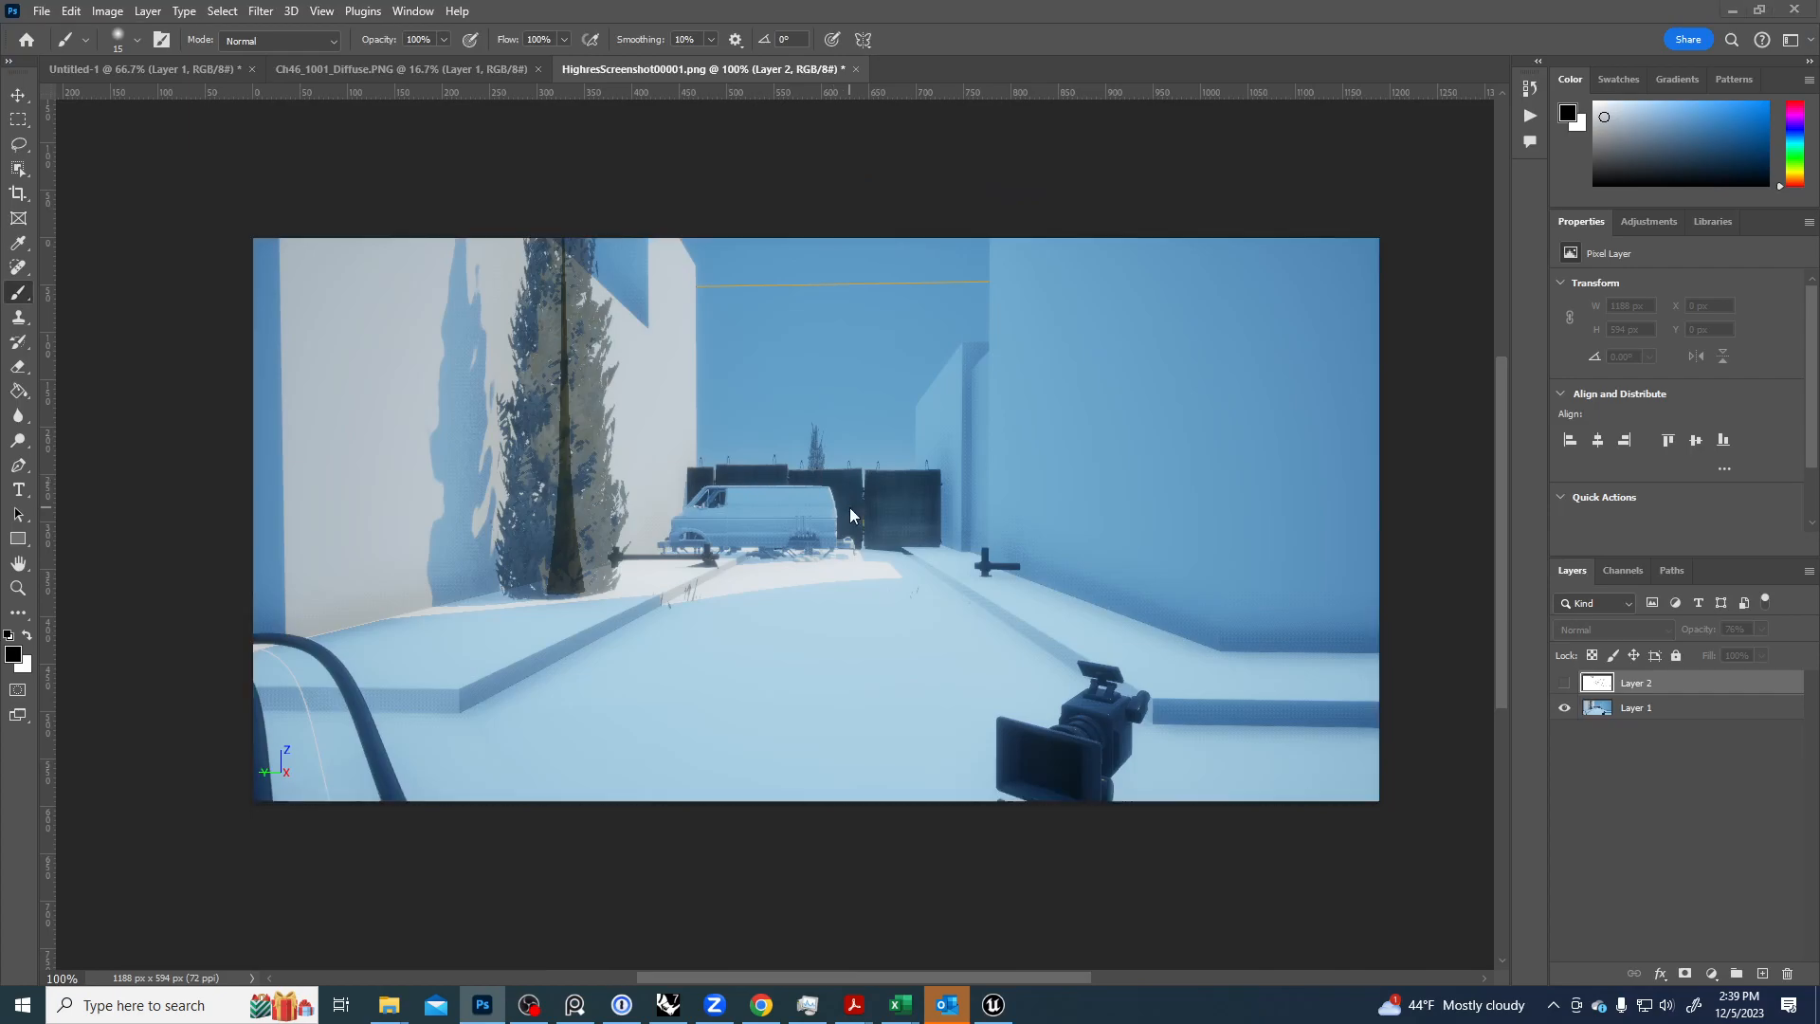
Switch to Unreal Editor and inspect the broken wall and the curved strip Object_14 above the KEEP AWAY gate.
key(alt+Tab)
click(913, 319)
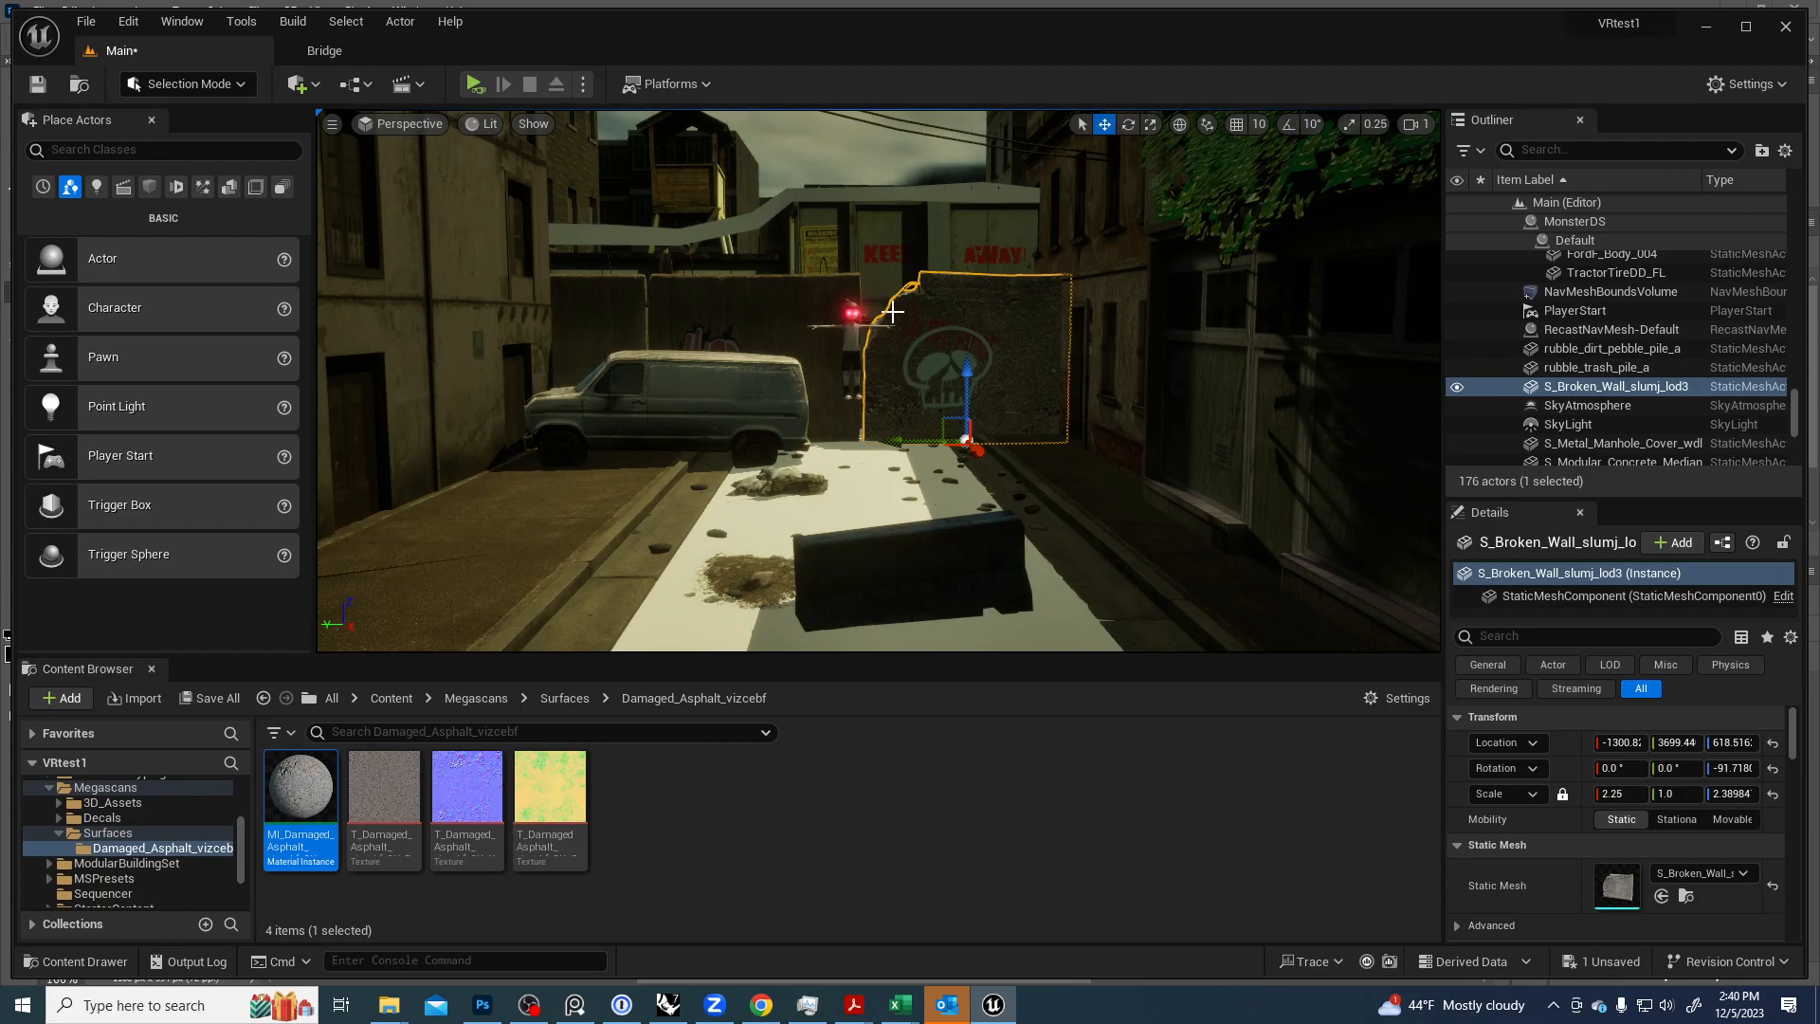
mouse_move(887, 275)
right_down()
mouse_move(887, 346)
mouse_move(887, 273)
right_up()
key(e)
key(w)
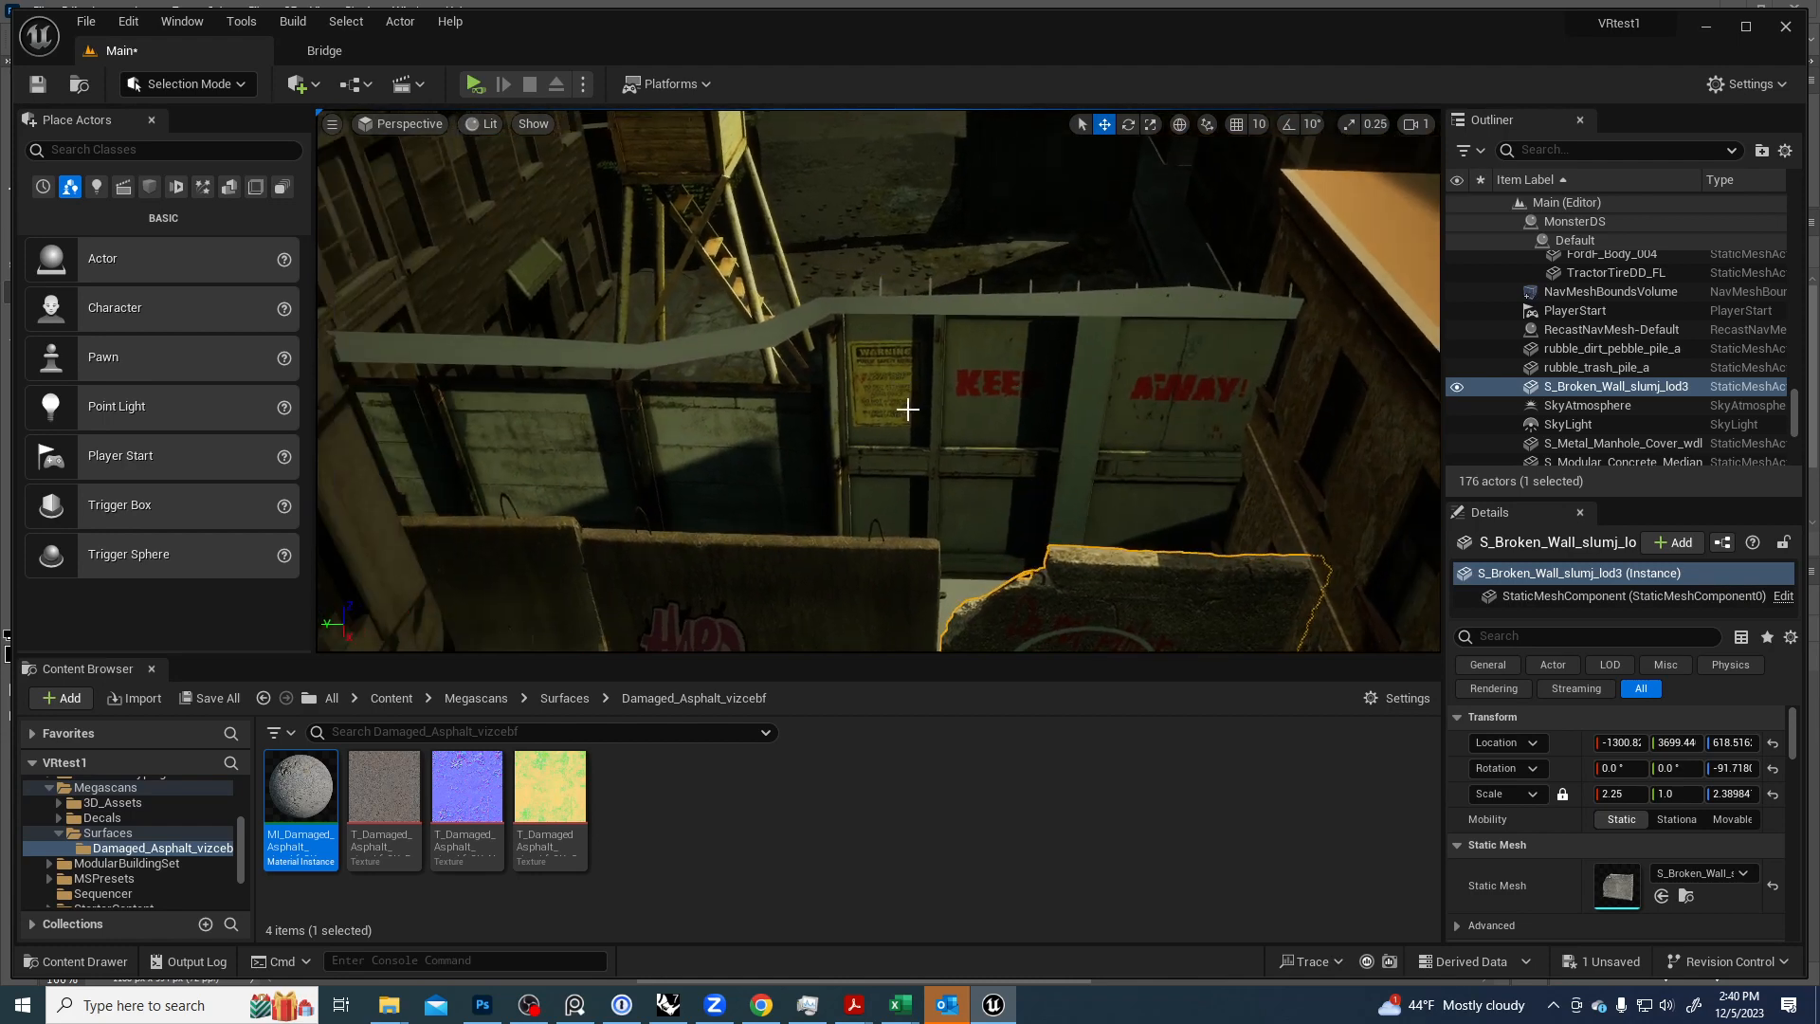
click(738, 336)
mouse_move(738, 335)
right_down()
mouse_move(796, 327)
mouse_move(753, 327)
right_up()
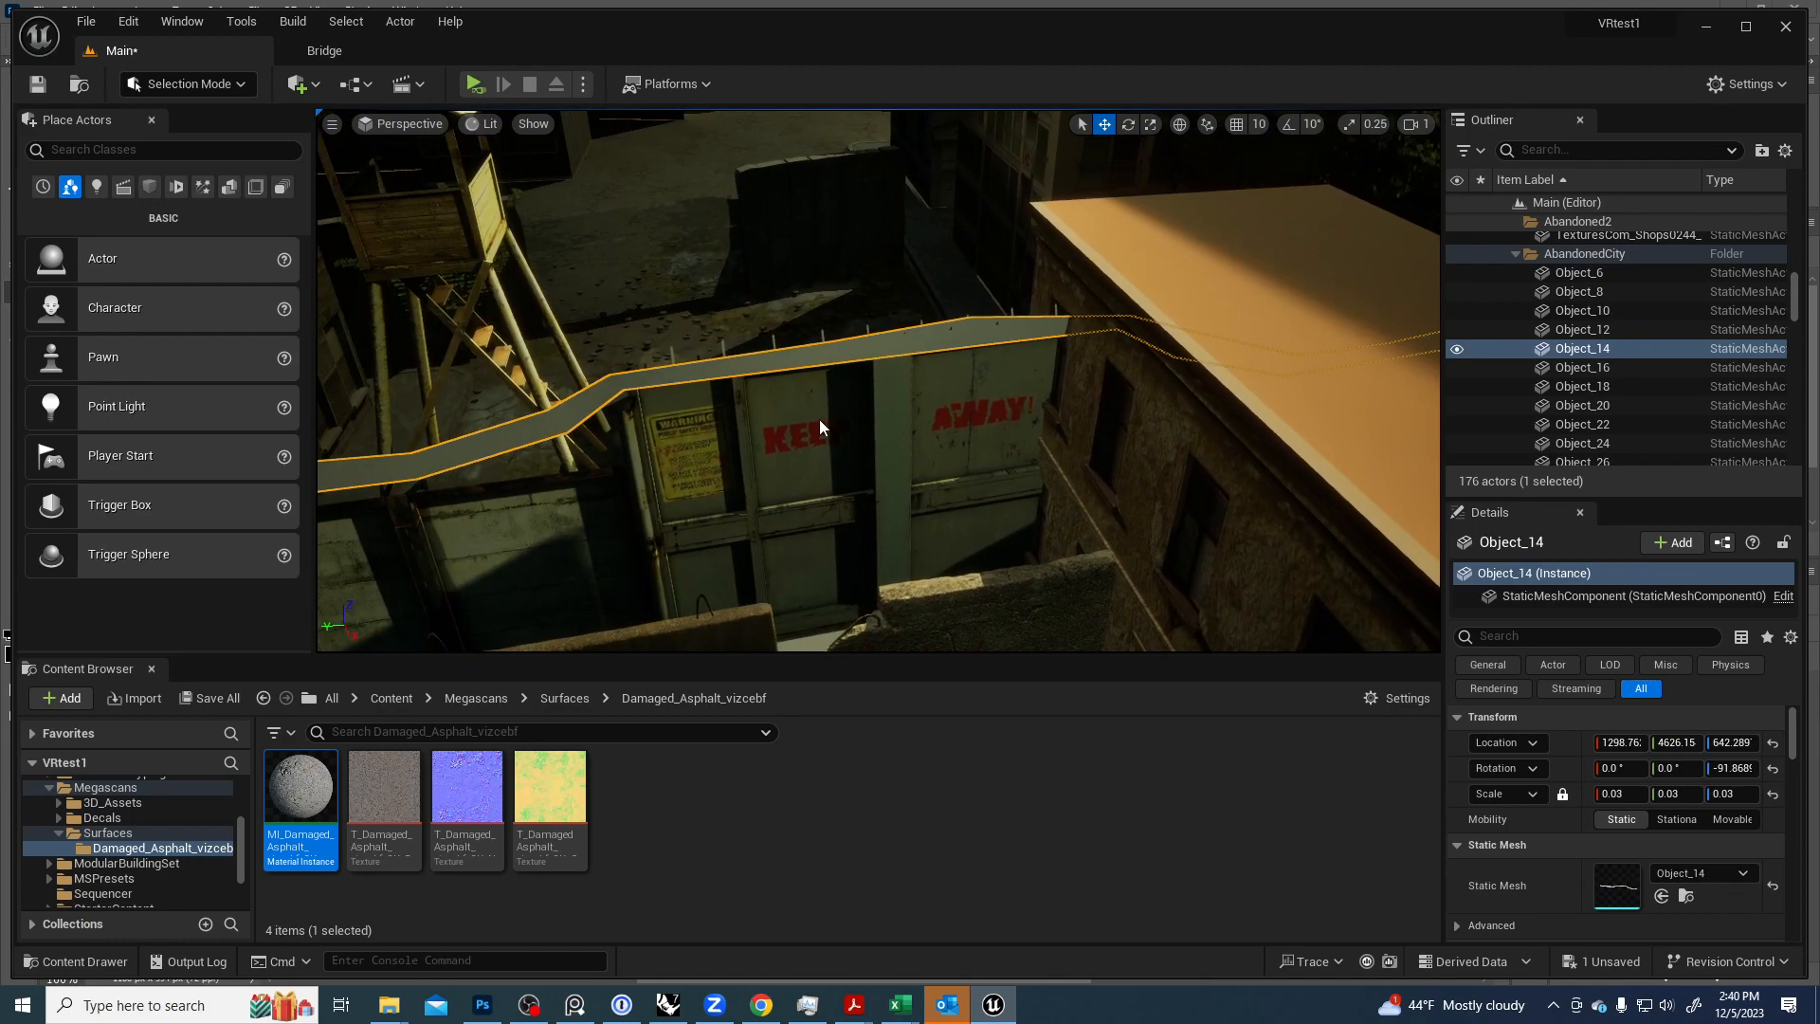
Switch to Chrome, close the Postwar City model and browse Sketchfab's "last of us" results down to apocalyptic_city.
key(alt+Tab)
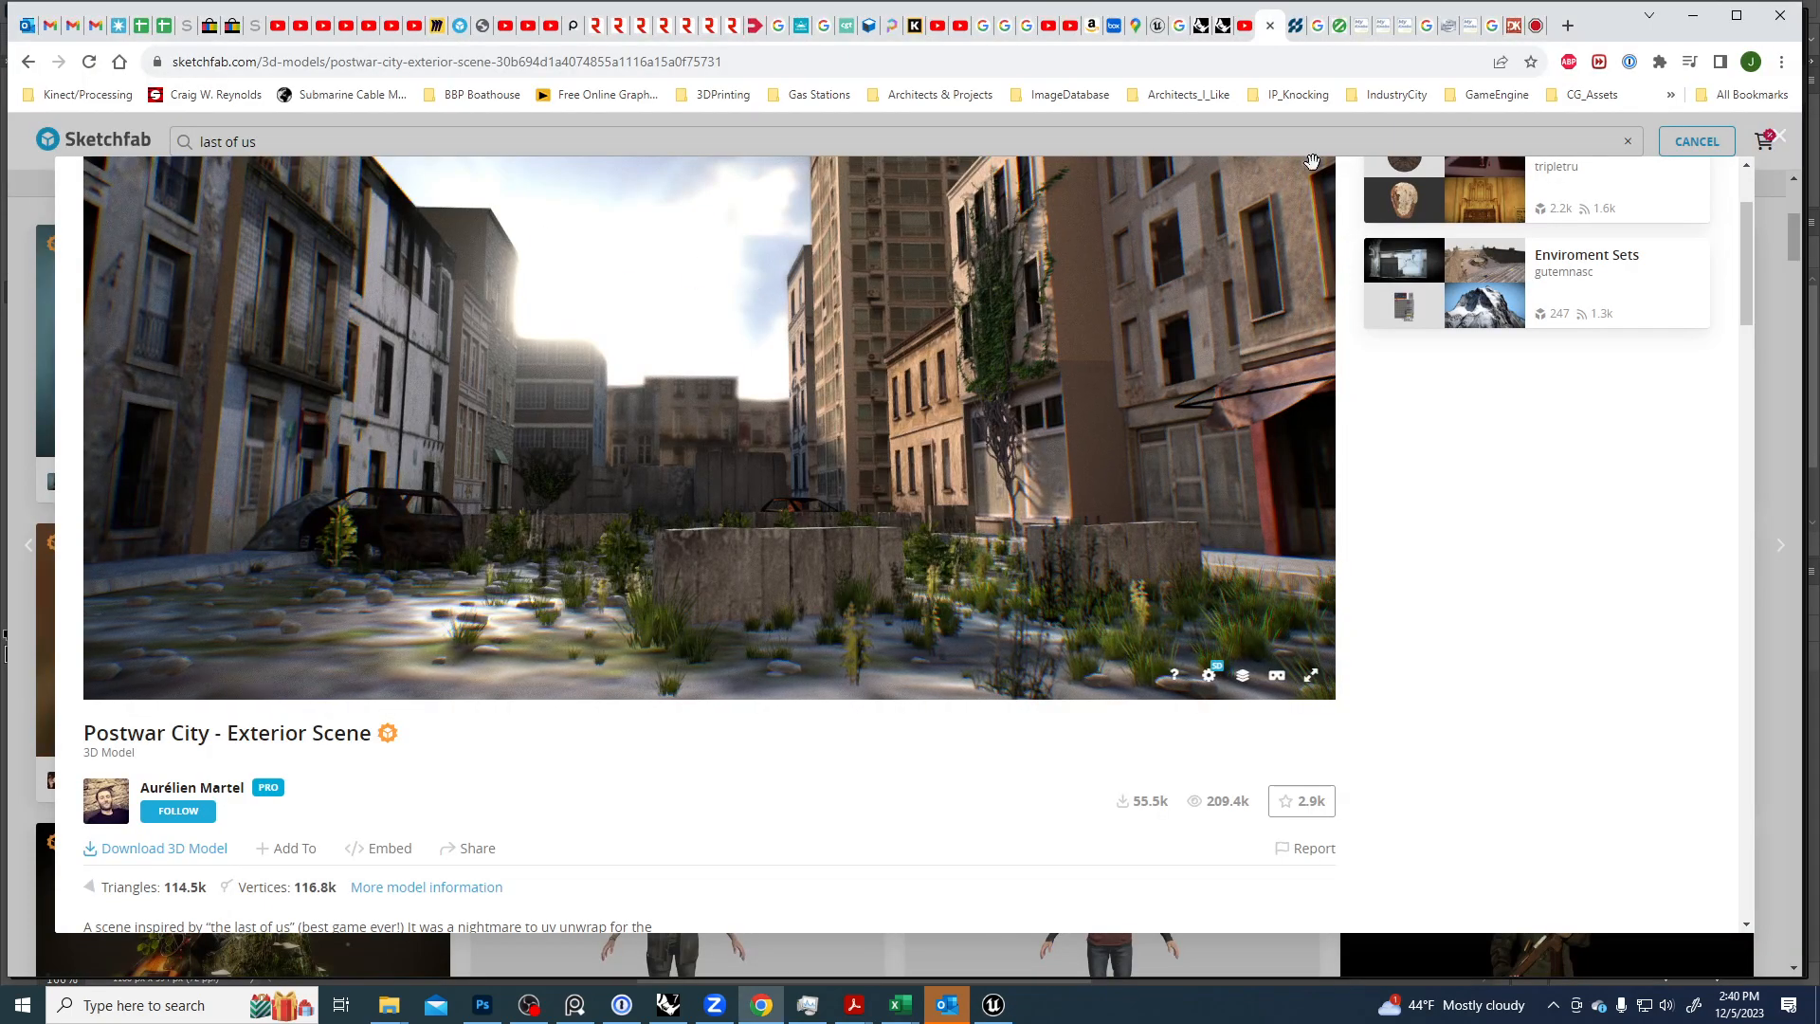
click(1777, 140)
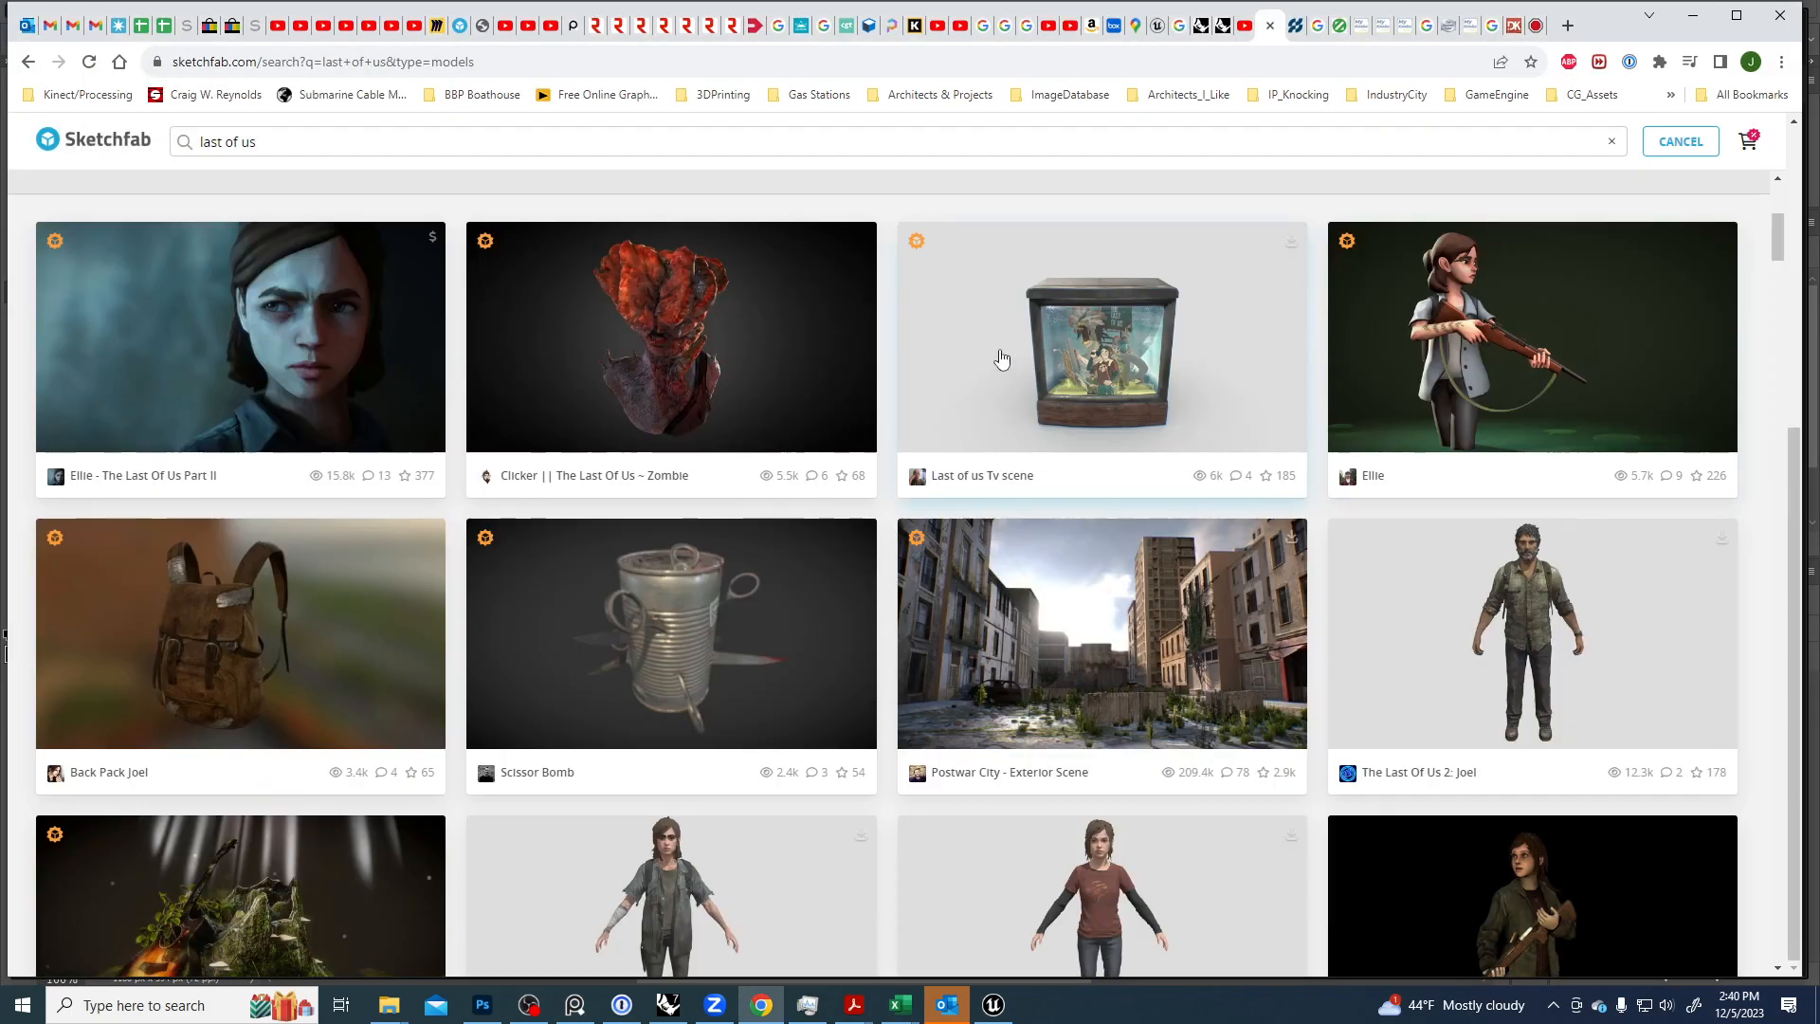
scroll(986, 365, down, 6)
scroll(979, 375, down, 20)
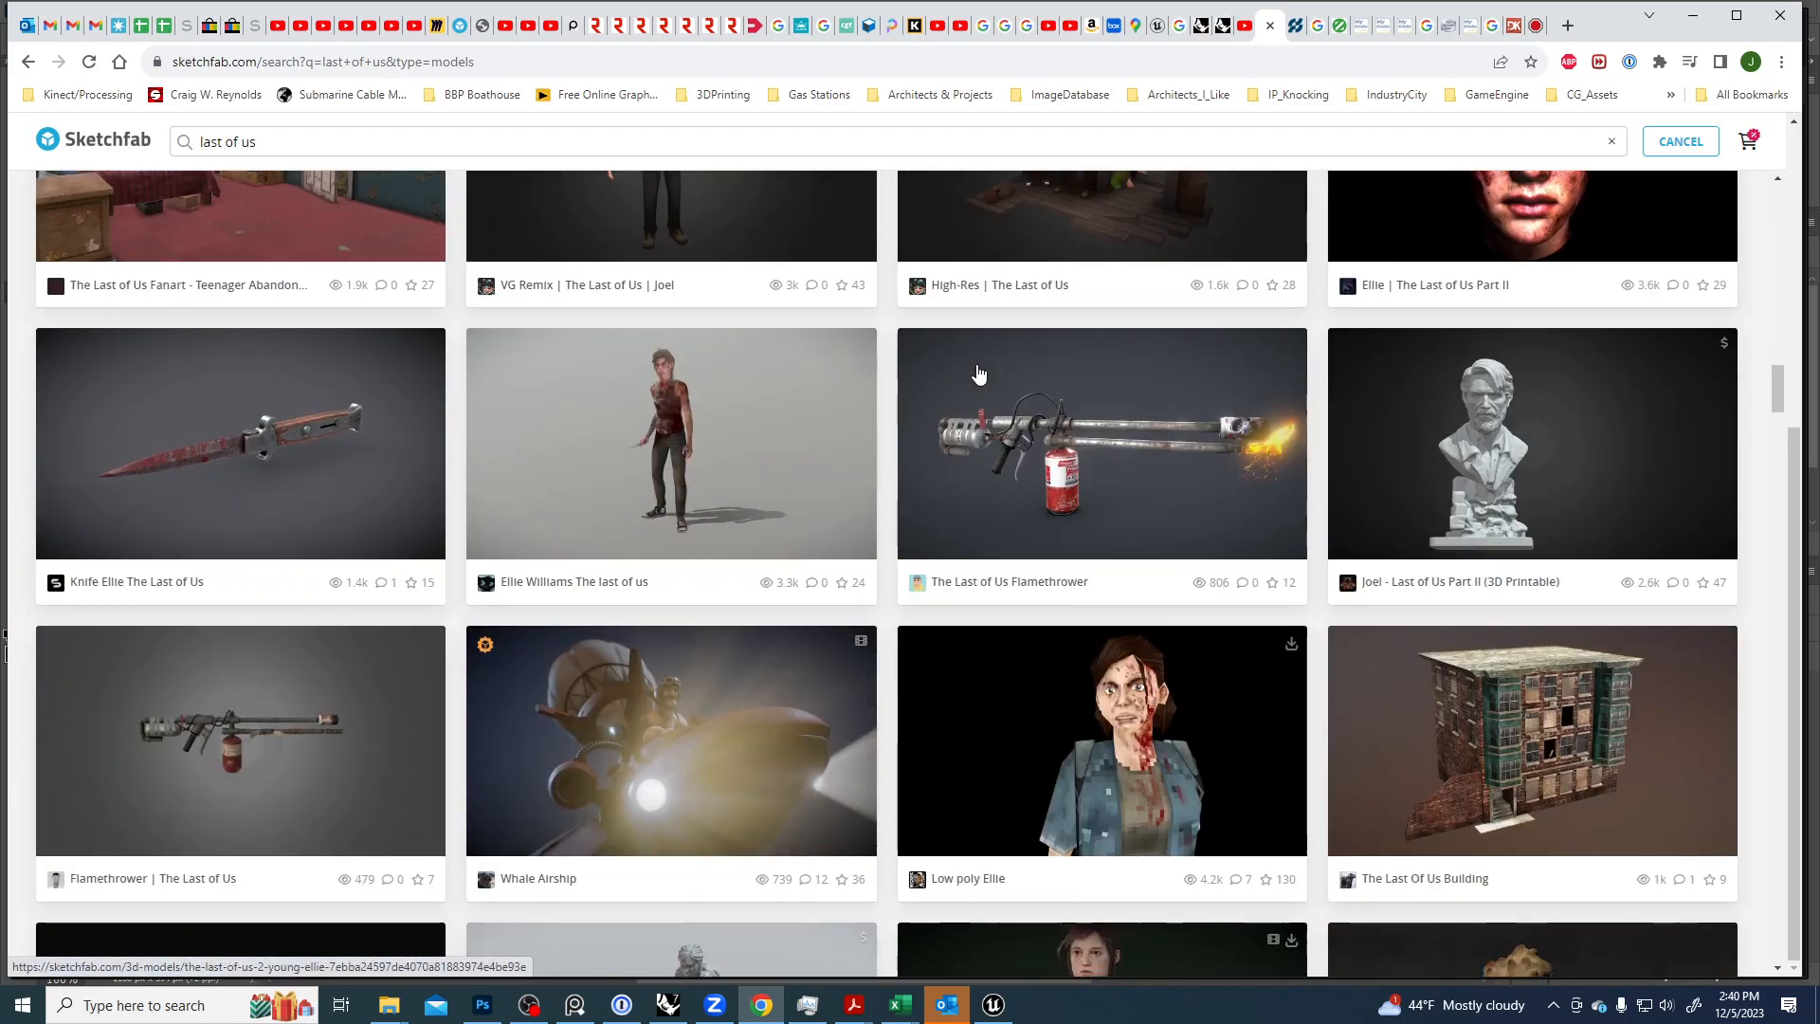
scroll(979, 374, down, 20)
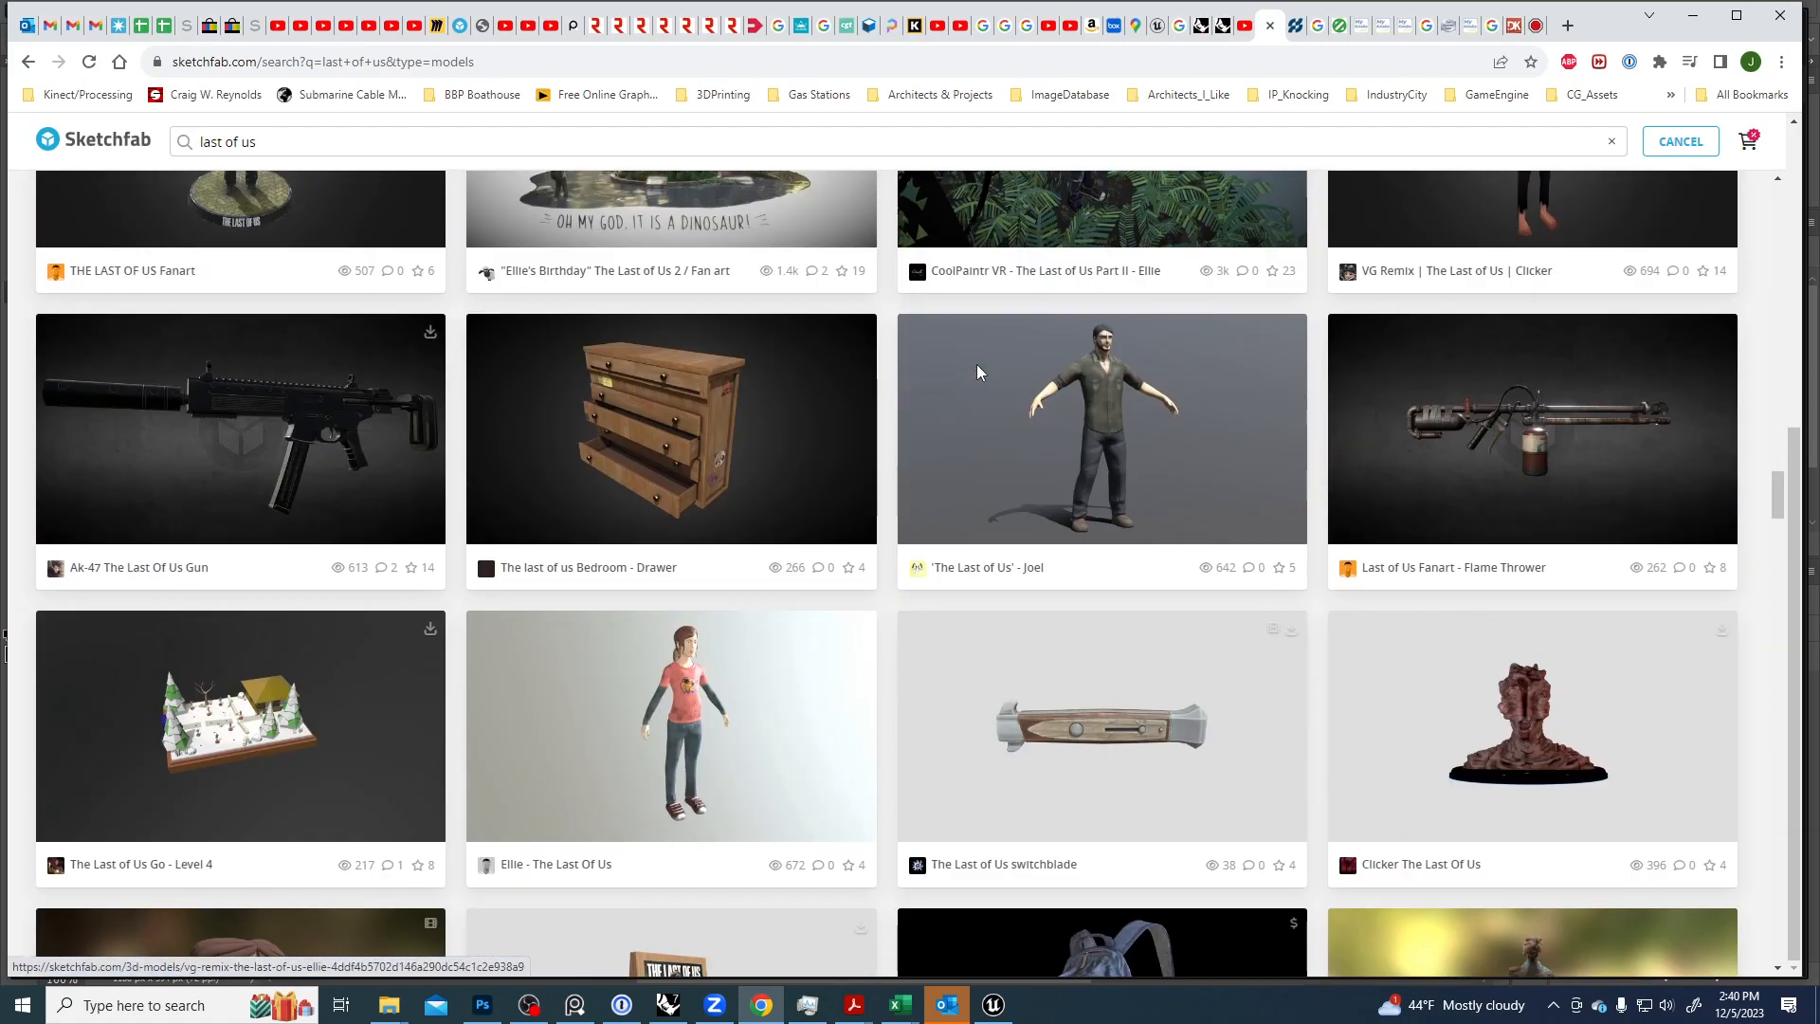
scroll(979, 372, down, 15)
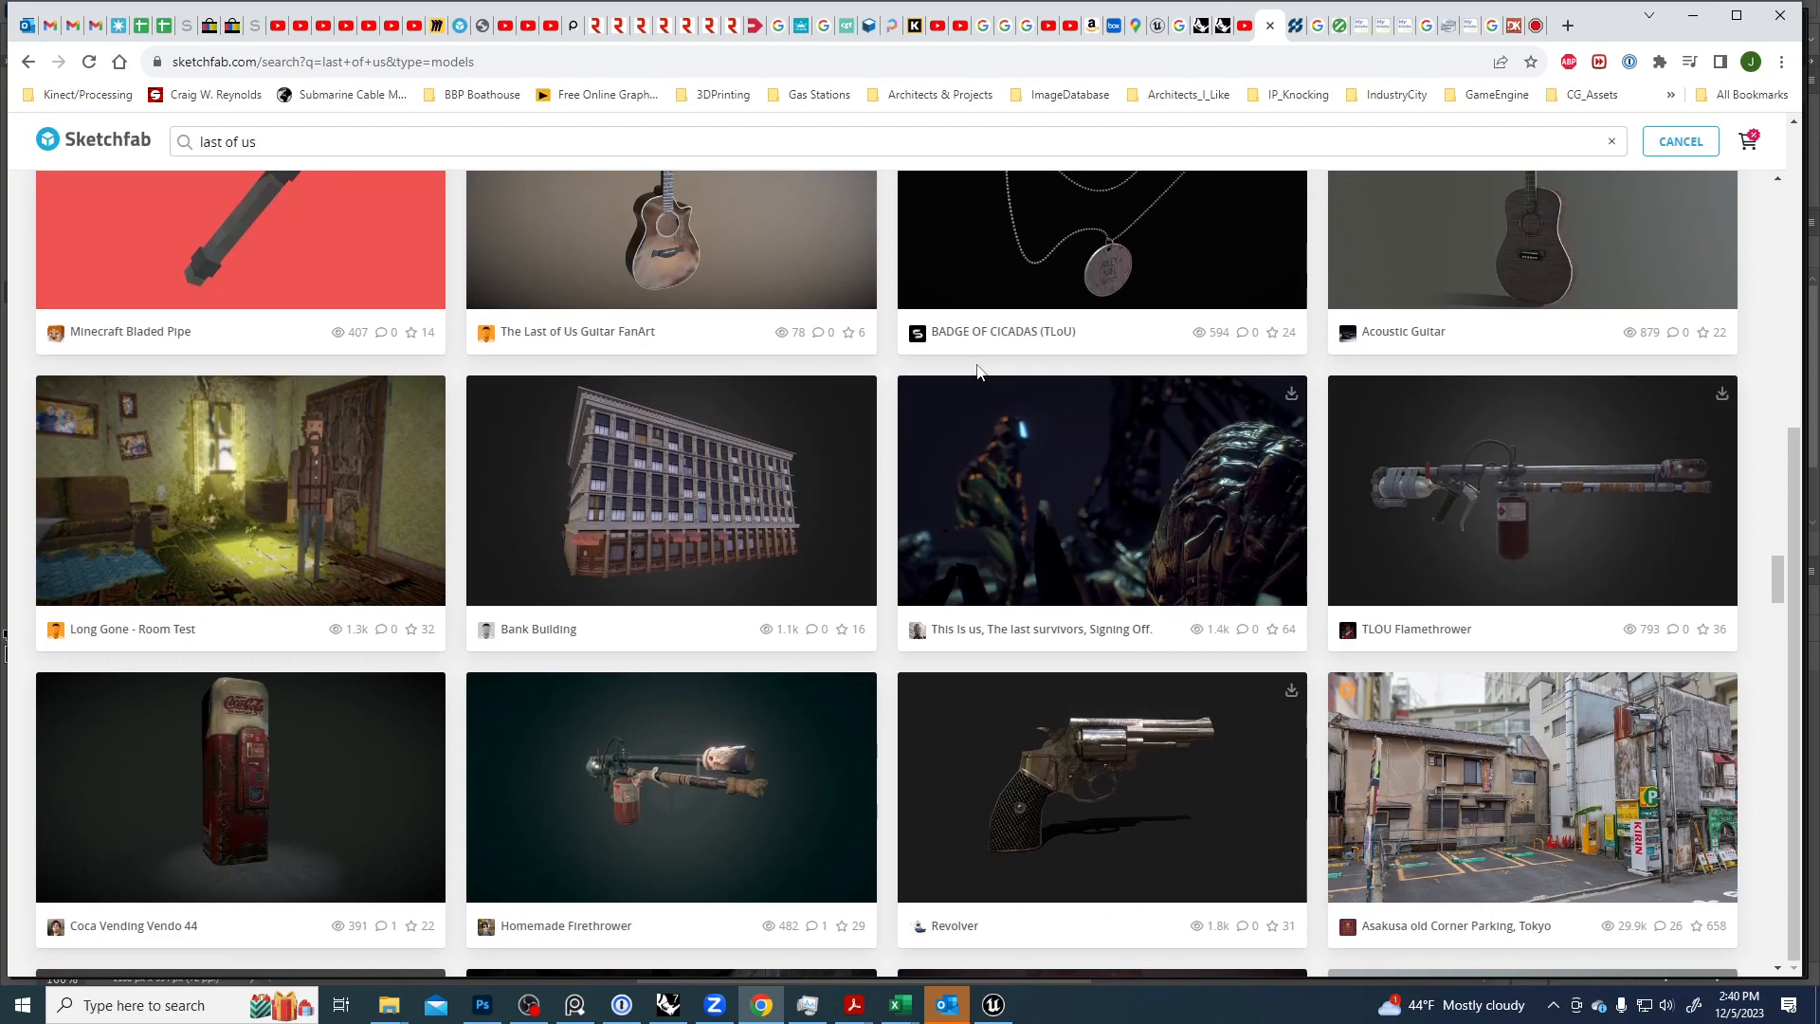
scroll(979, 373, down, 15)
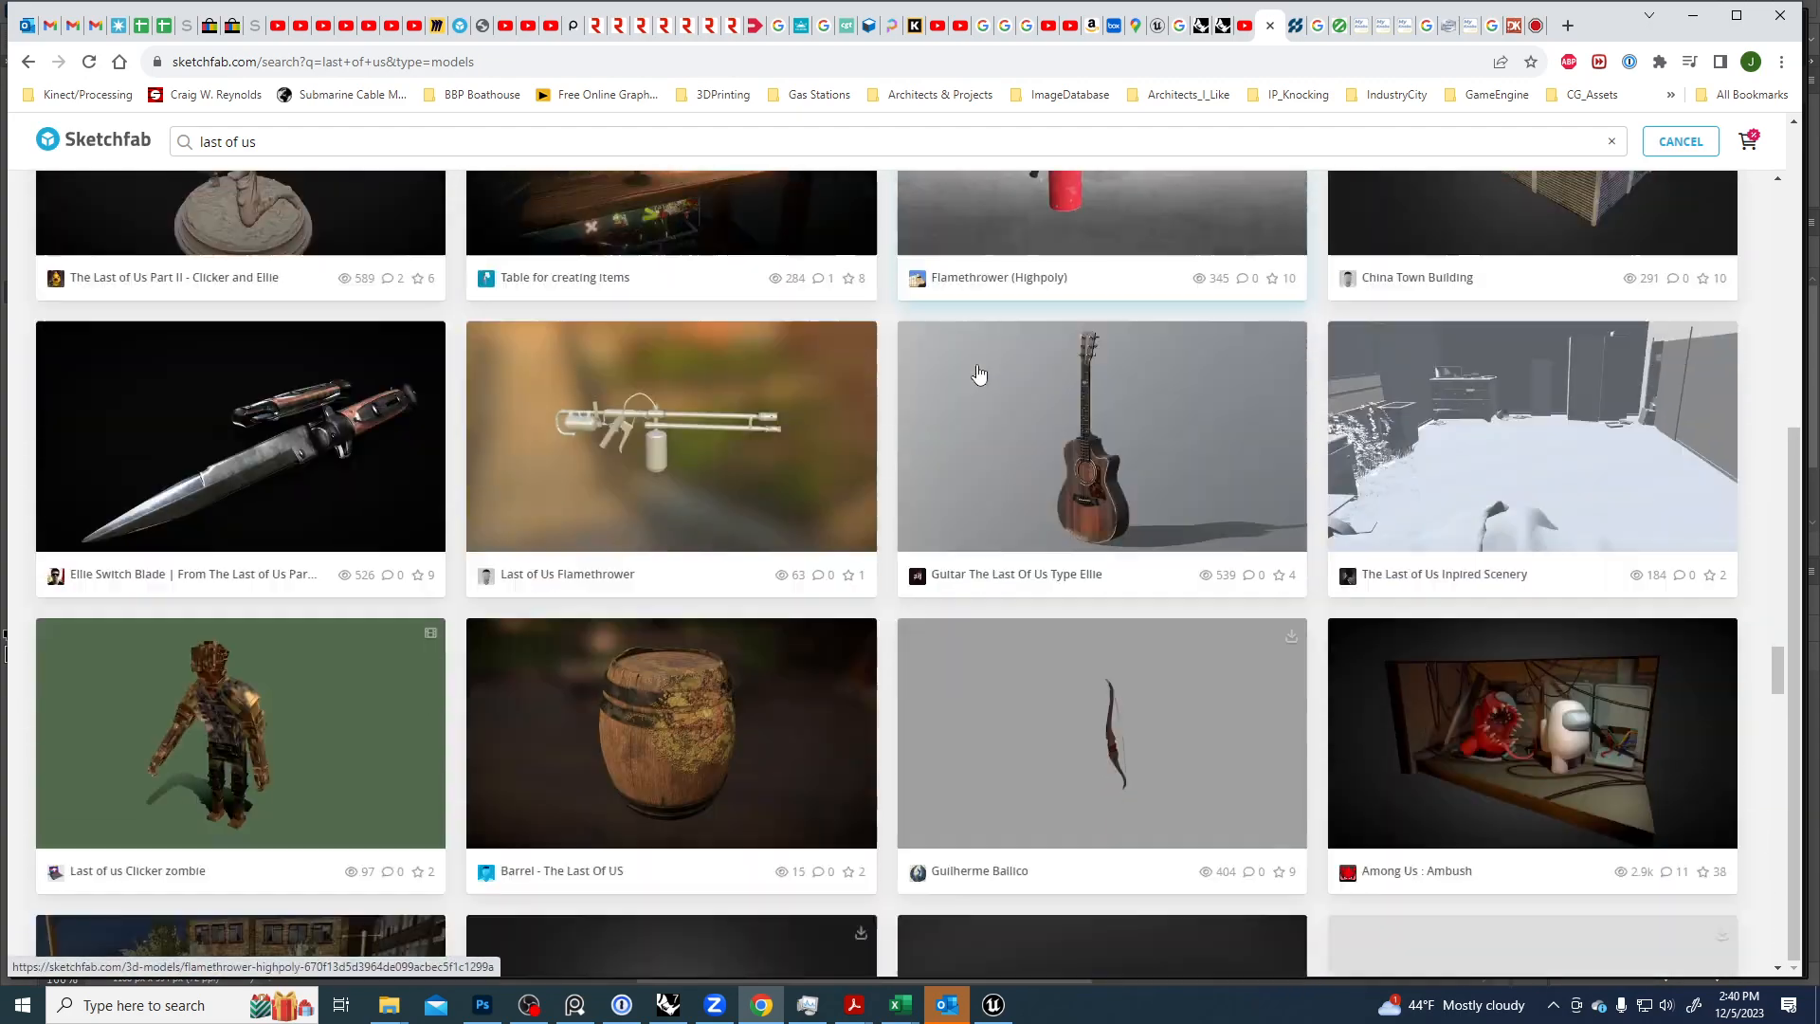
scroll(979, 373, down, 15)
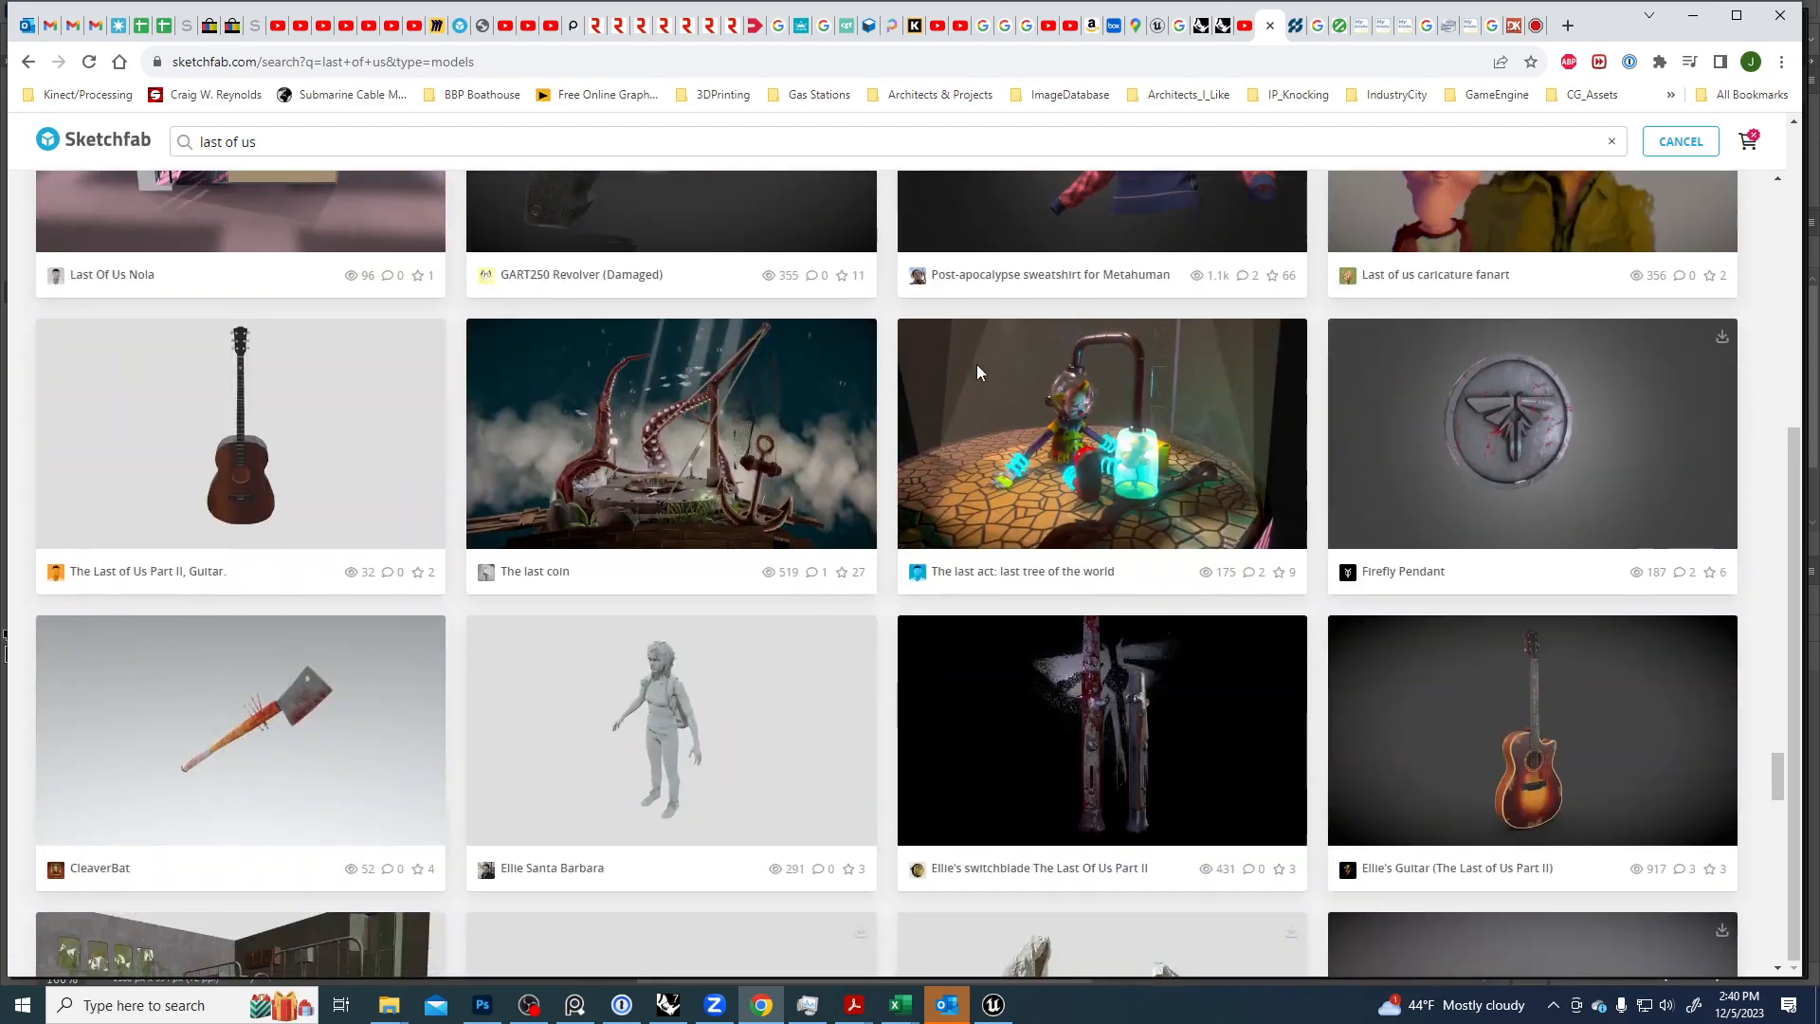
scroll(979, 372, down, 2)
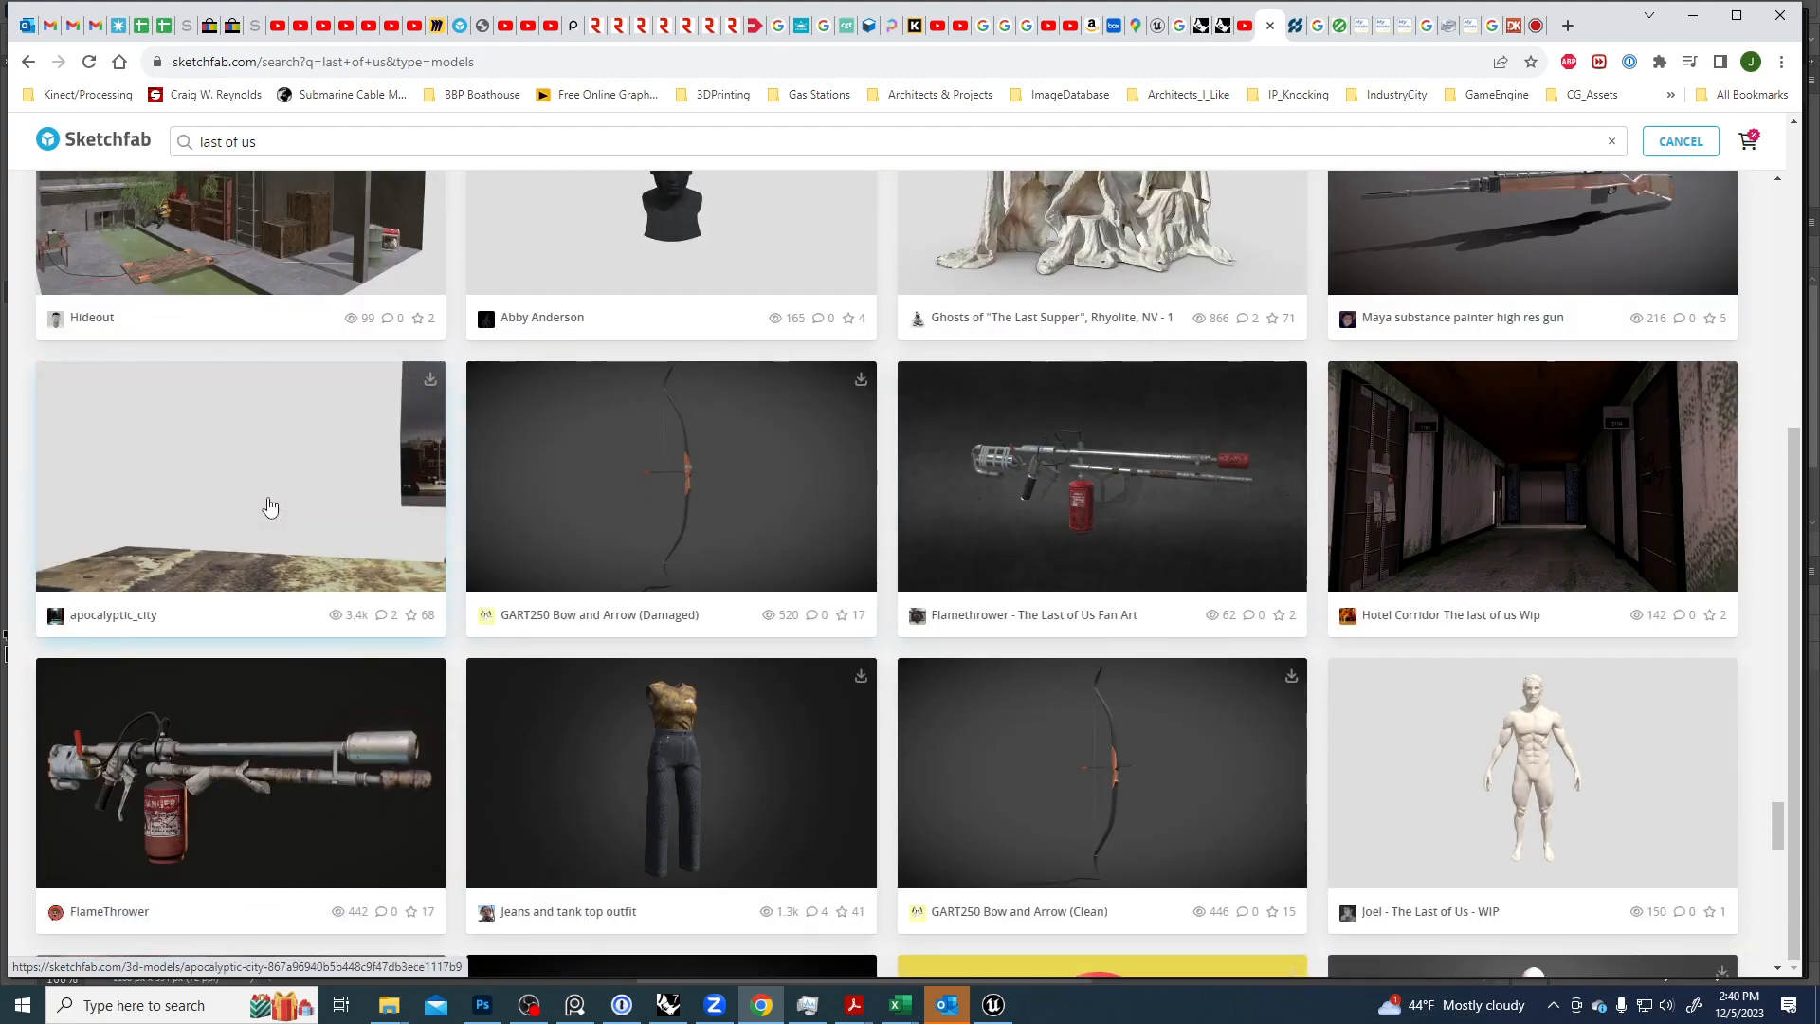
Open the apocalyptic_city model and rotate it to examine the KEEP AWAY gate and the strip along its top.
click(270, 507)
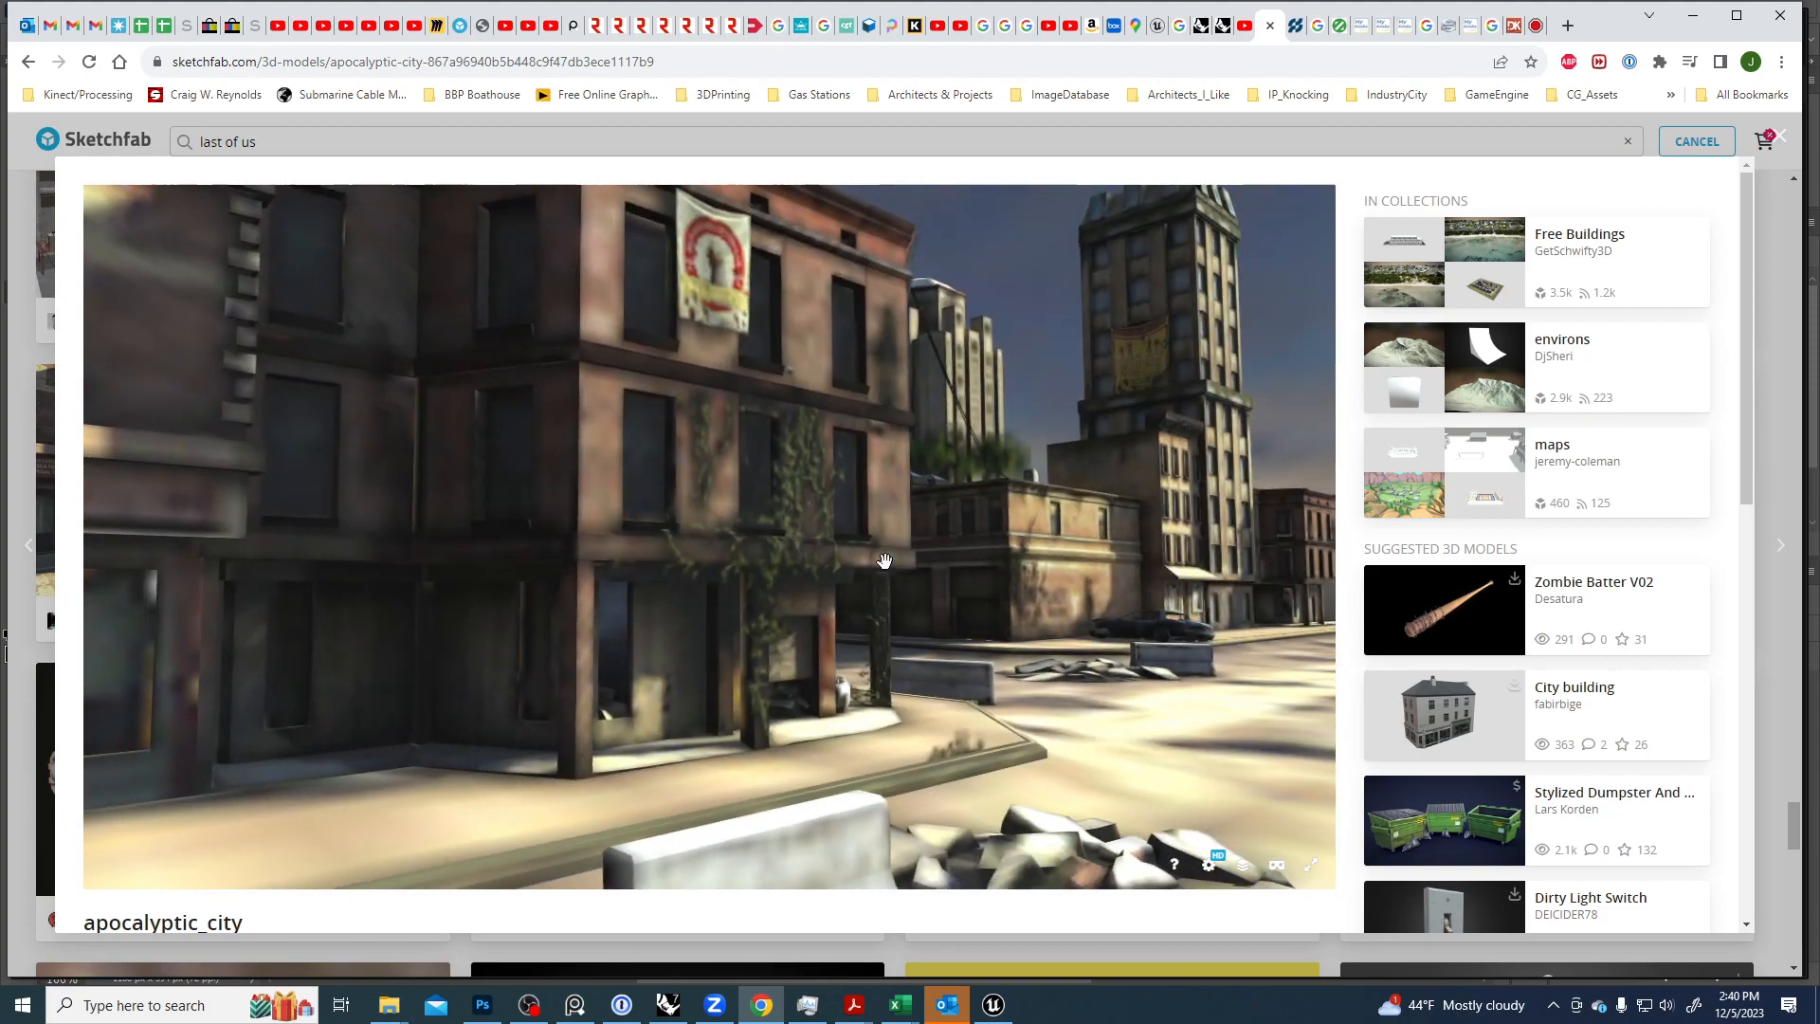
drag(884, 560, 857, 577)
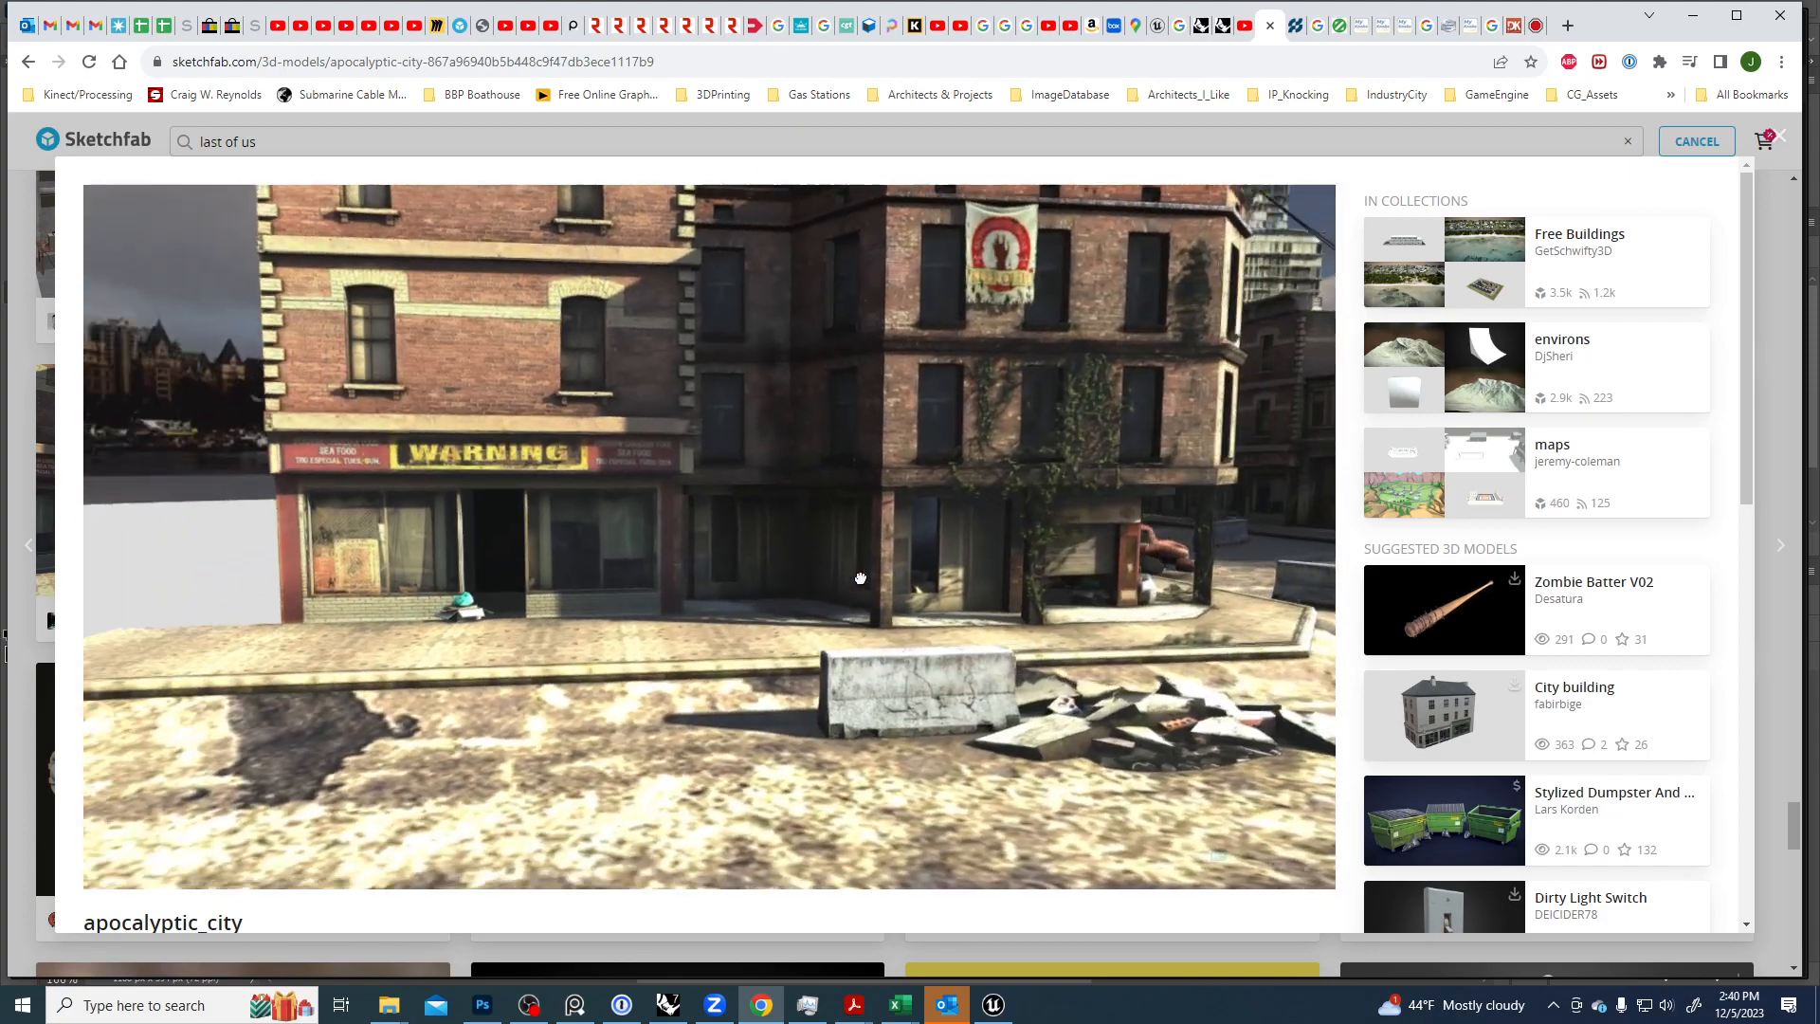
drag(999, 515, 511, 228)
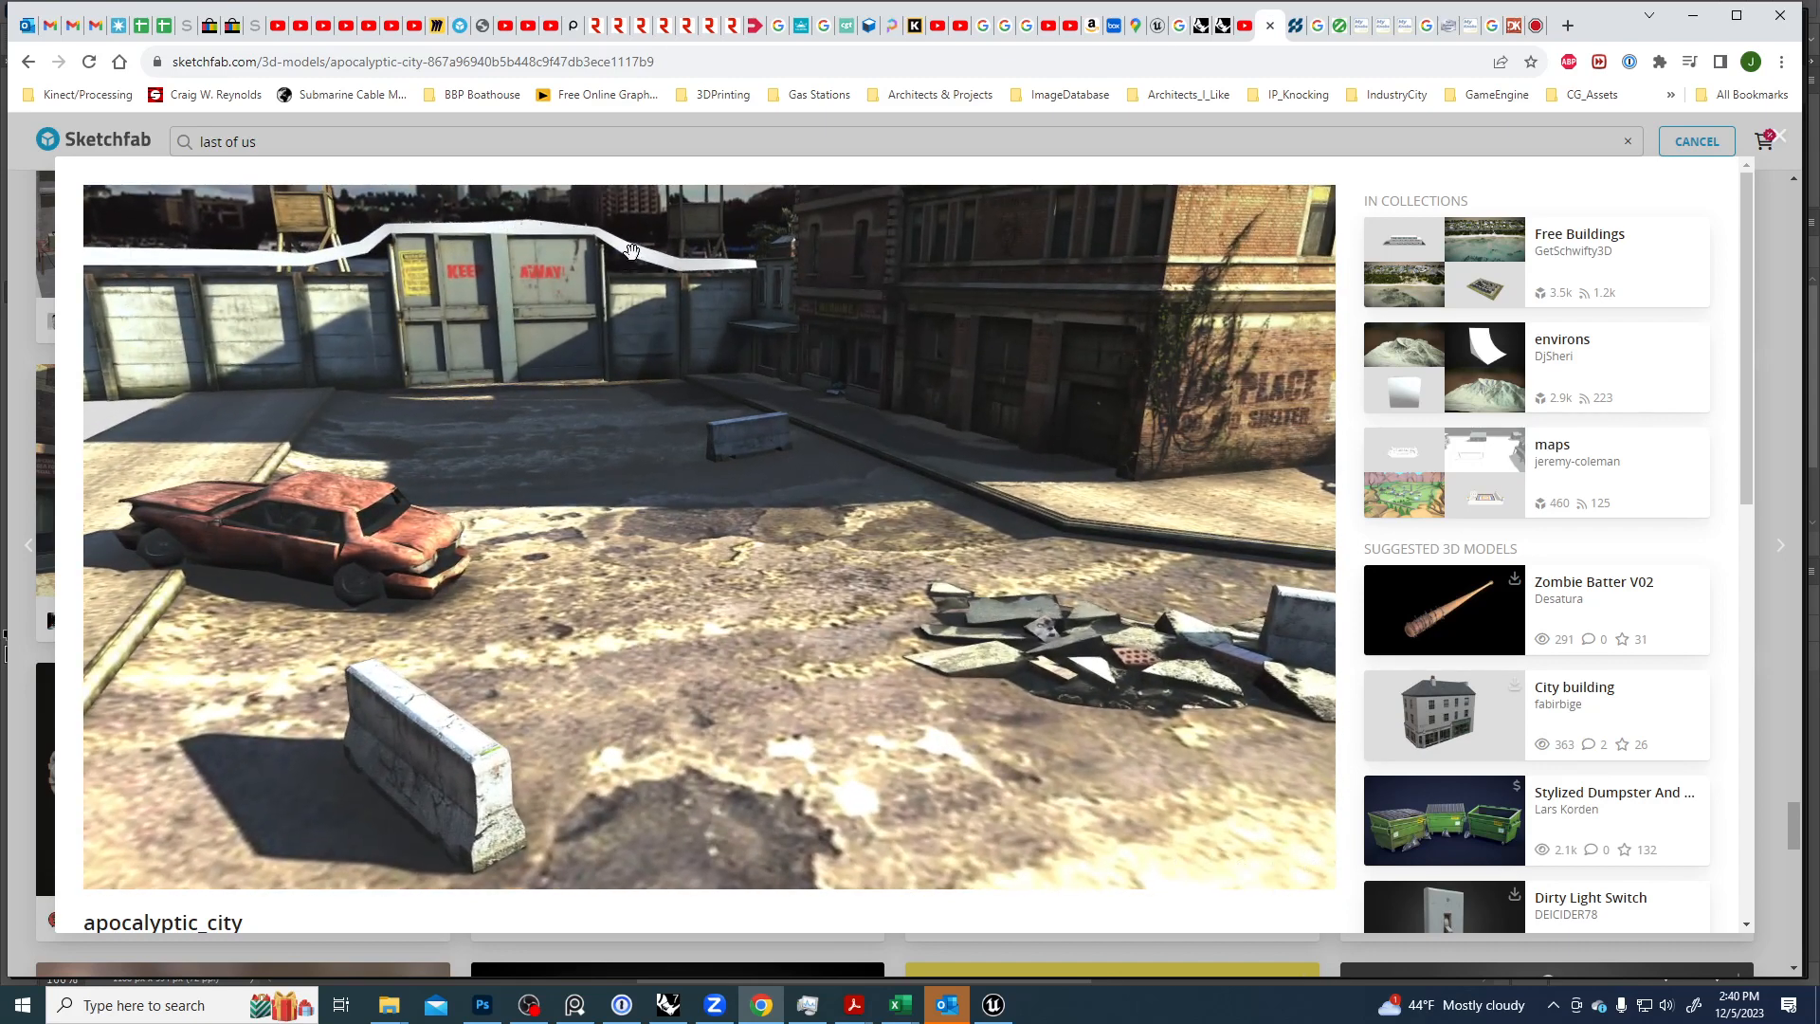
Switch to Unreal Editor and delete the curved grey strip running along the top of the KEEP AWAY gate.
key(alt+Tab)
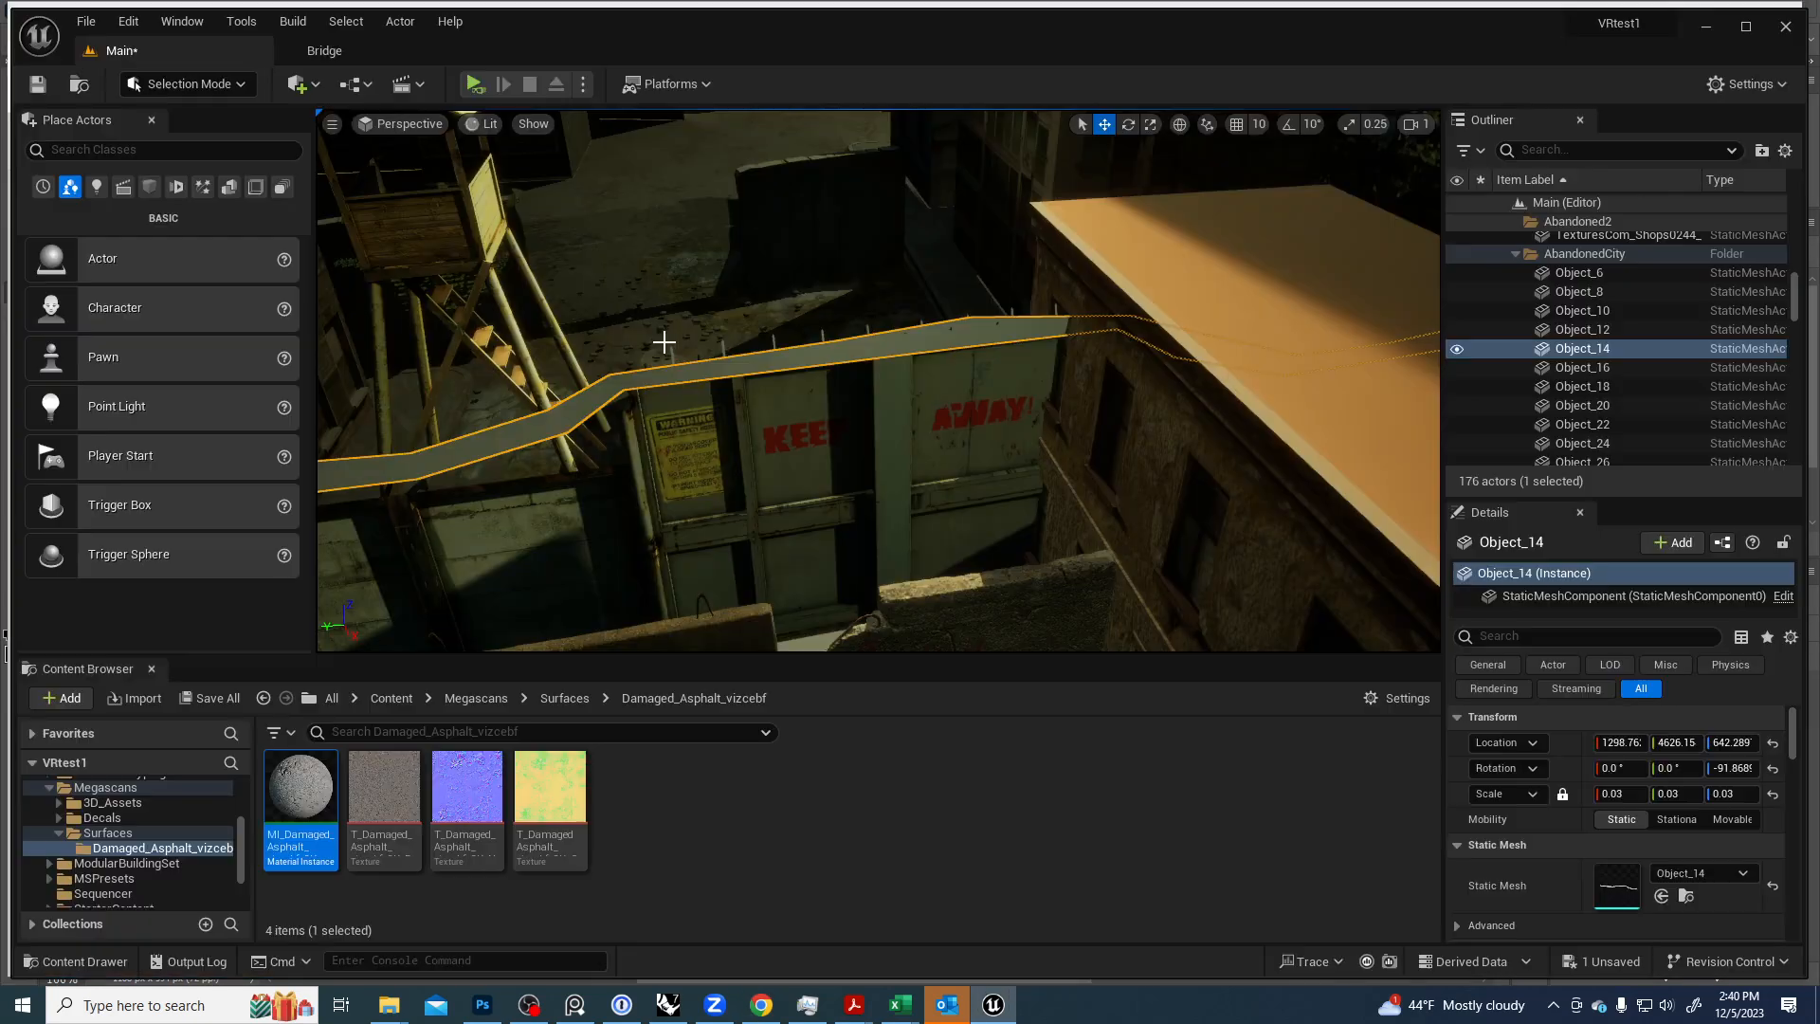
key(Escape)
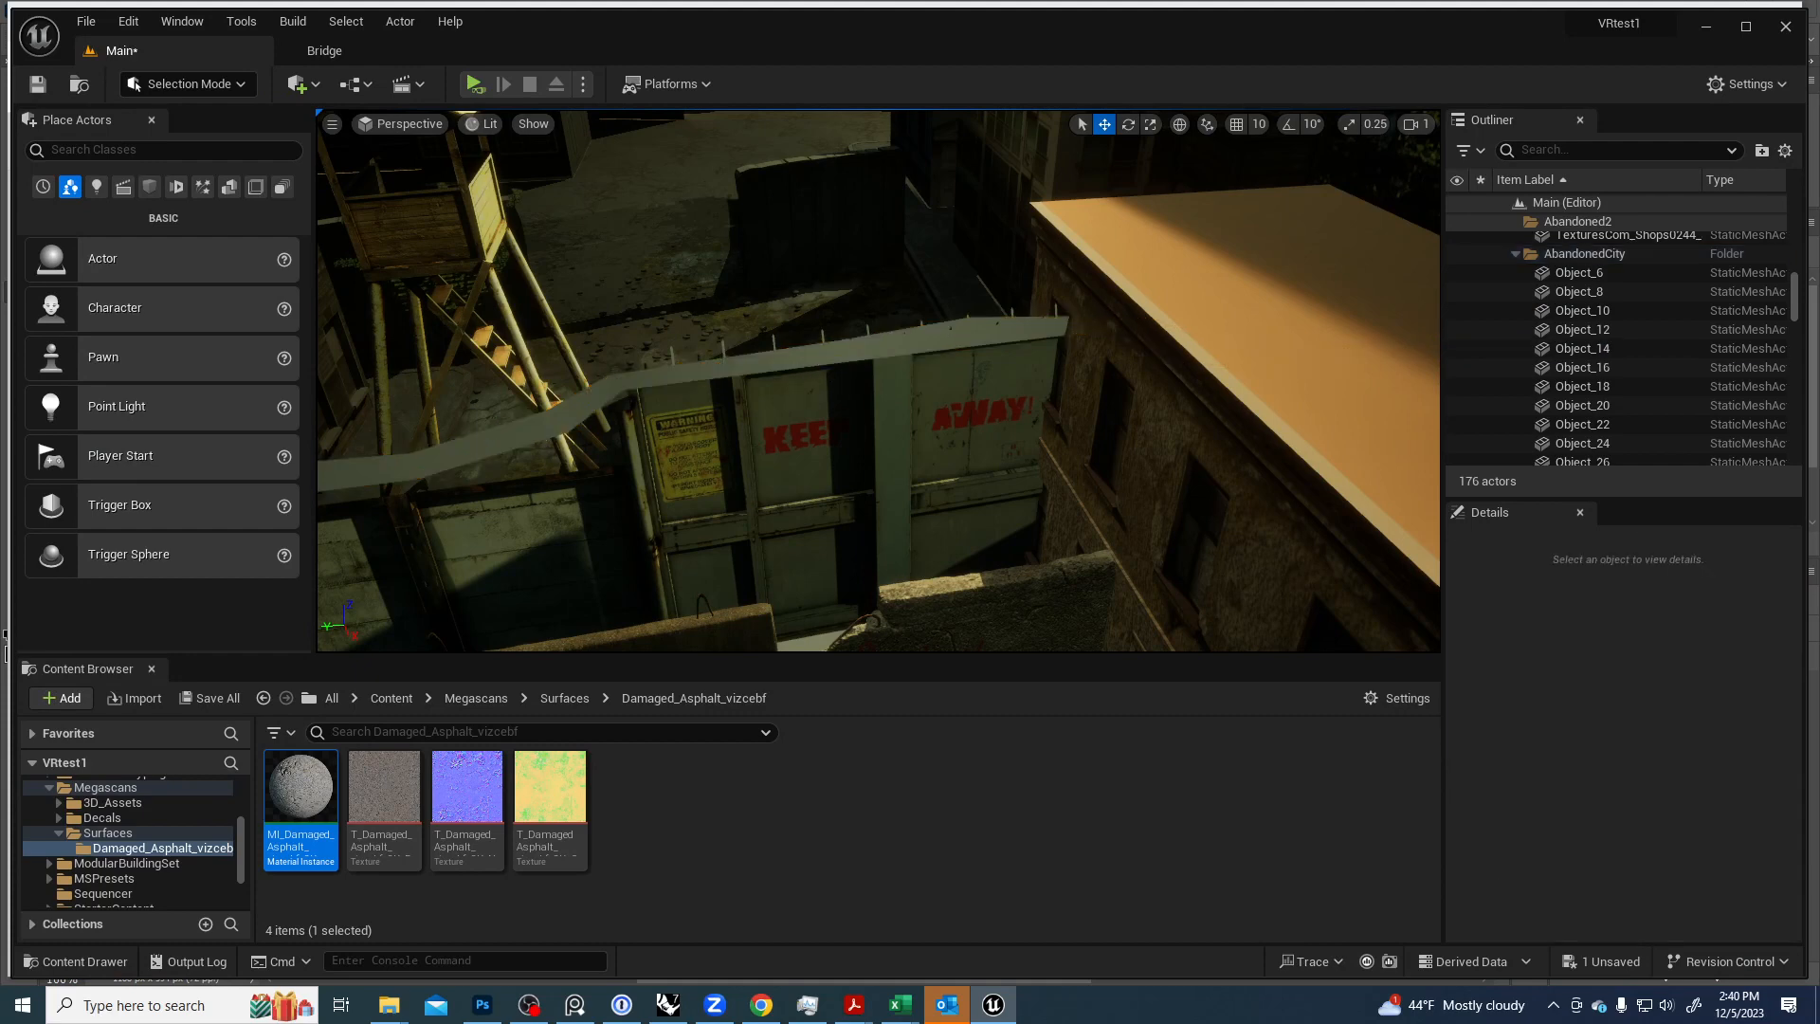
click(815, 353)
key(Delete)
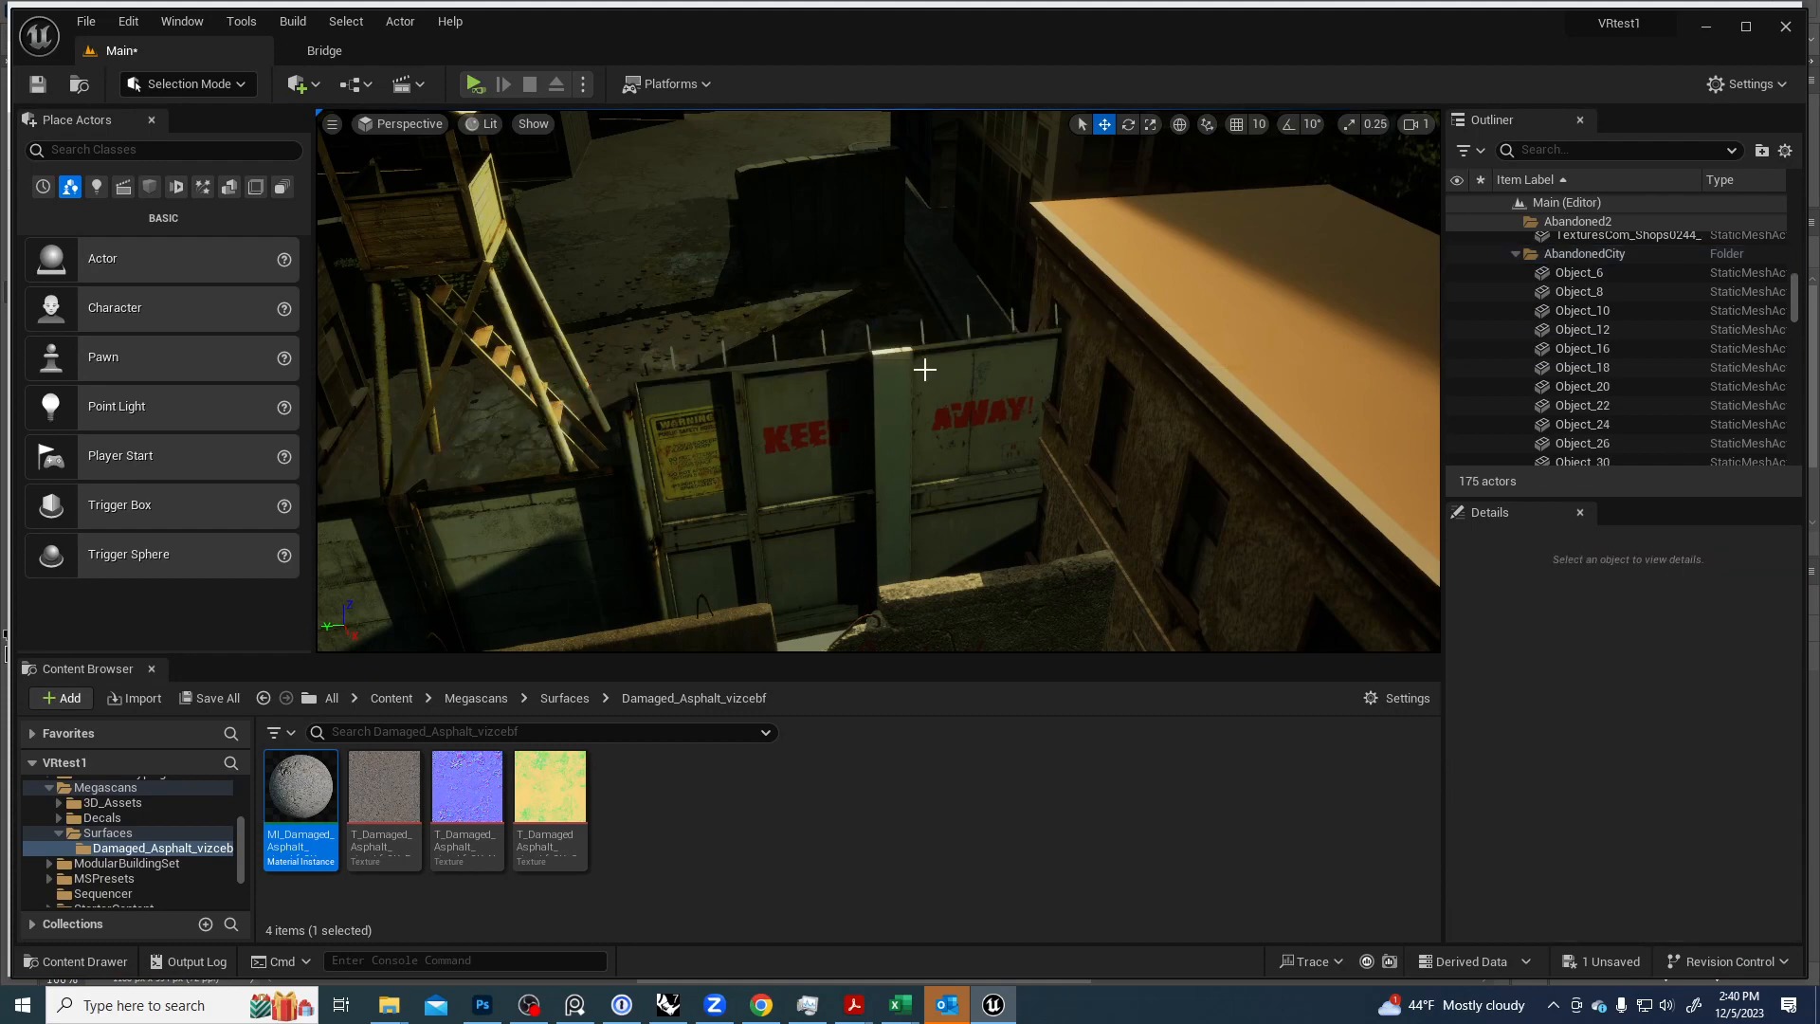
Select the watchtower and gate spikes mesh Object_36, deselect it and inspect the gate area without the strip.
right_drag(879, 379, 787, 275)
click(562, 327)
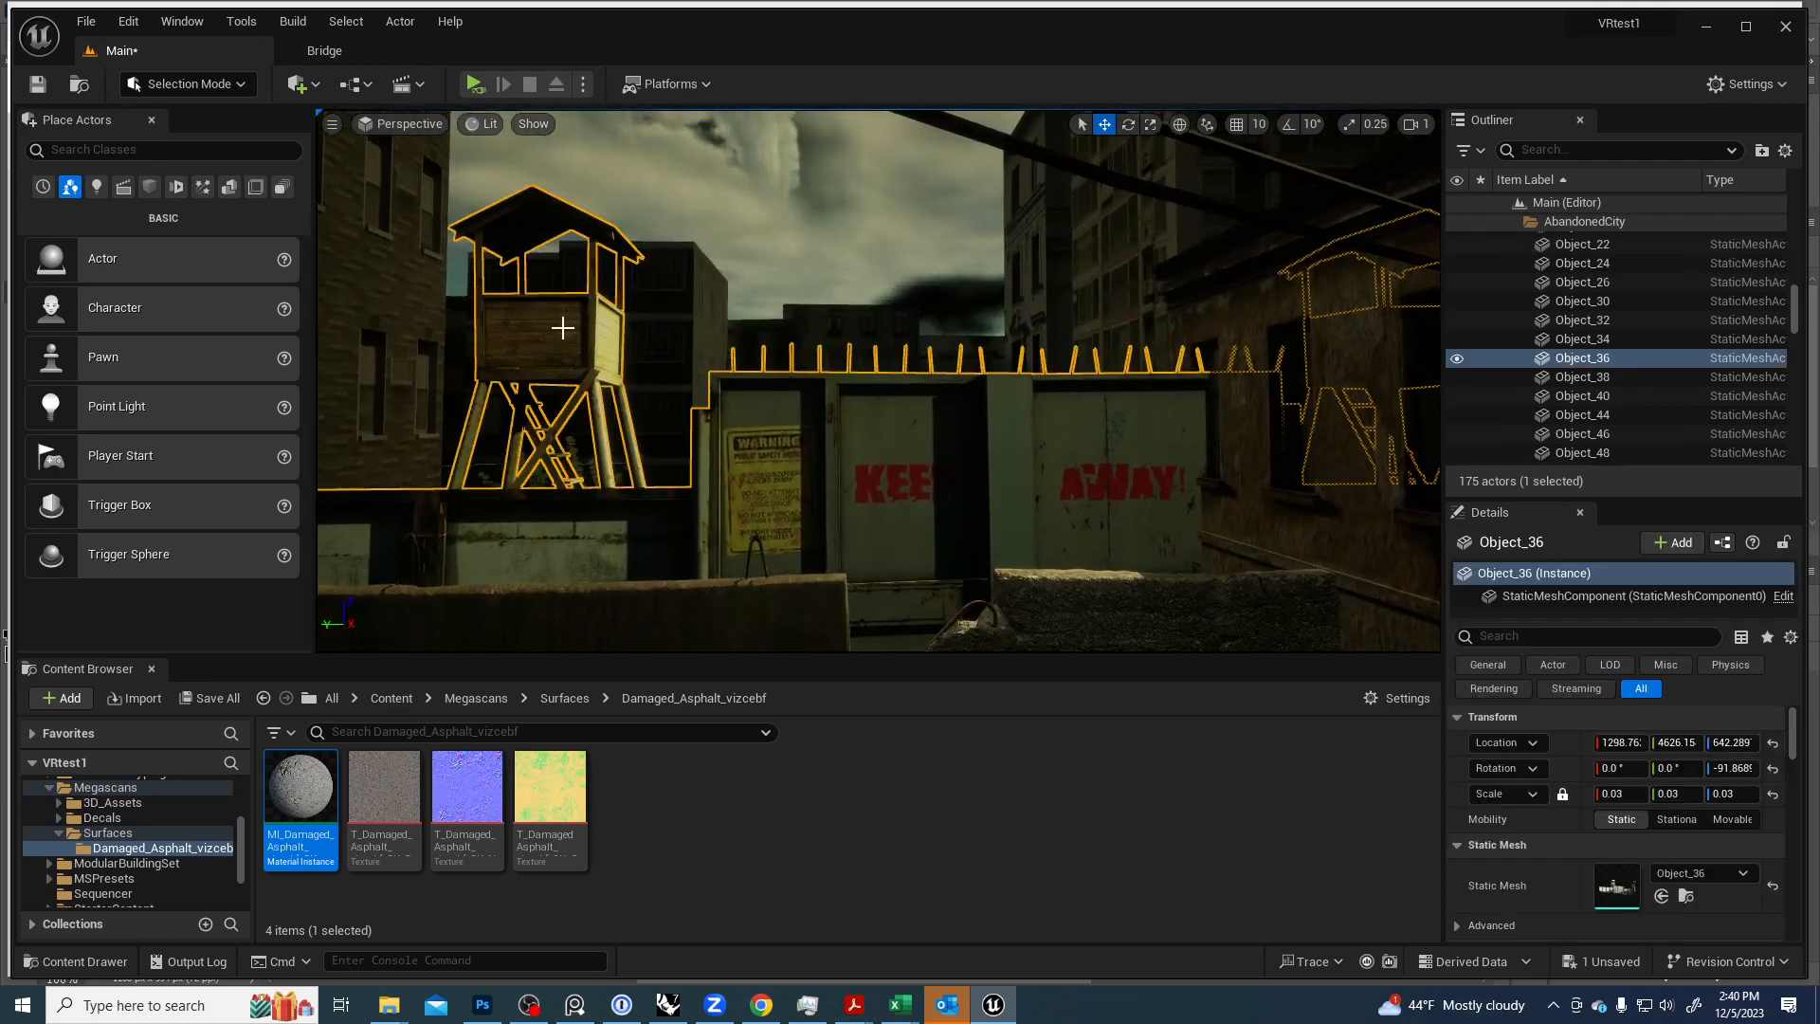
right_drag(739, 372, 729, 398)
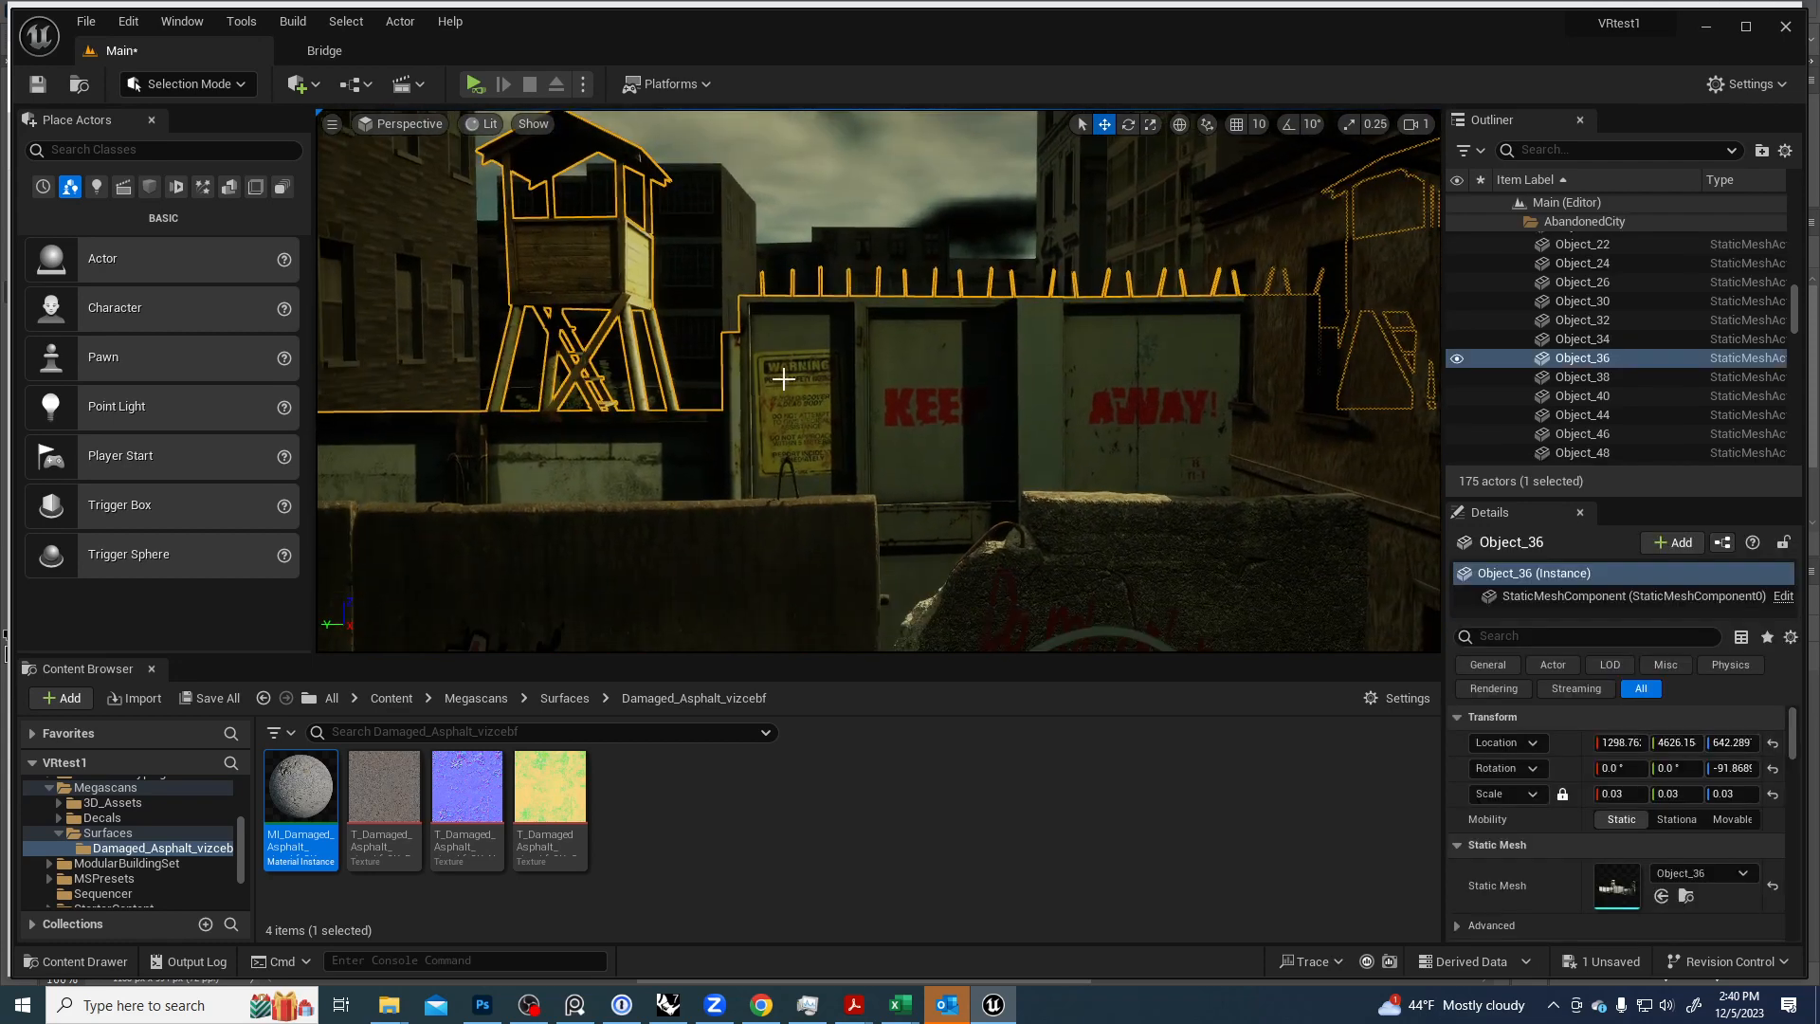
key(Escape)
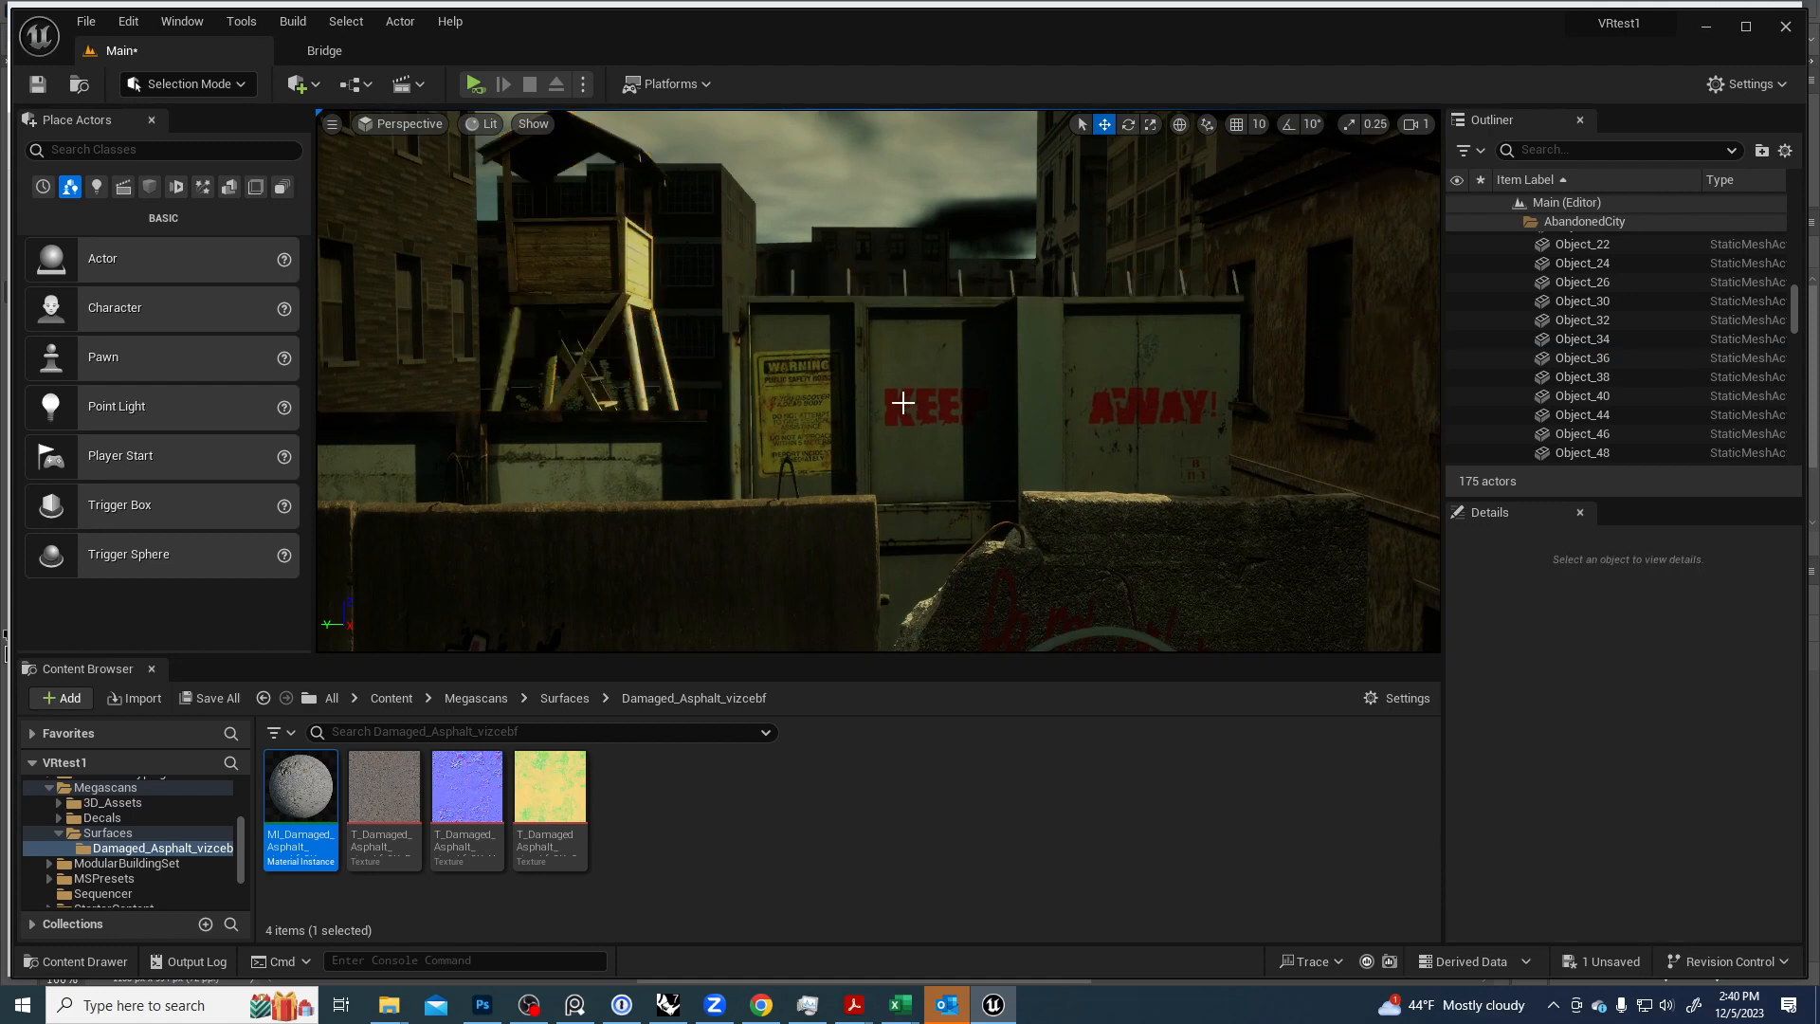
right_drag(905, 344, 892, 396)
key(e)
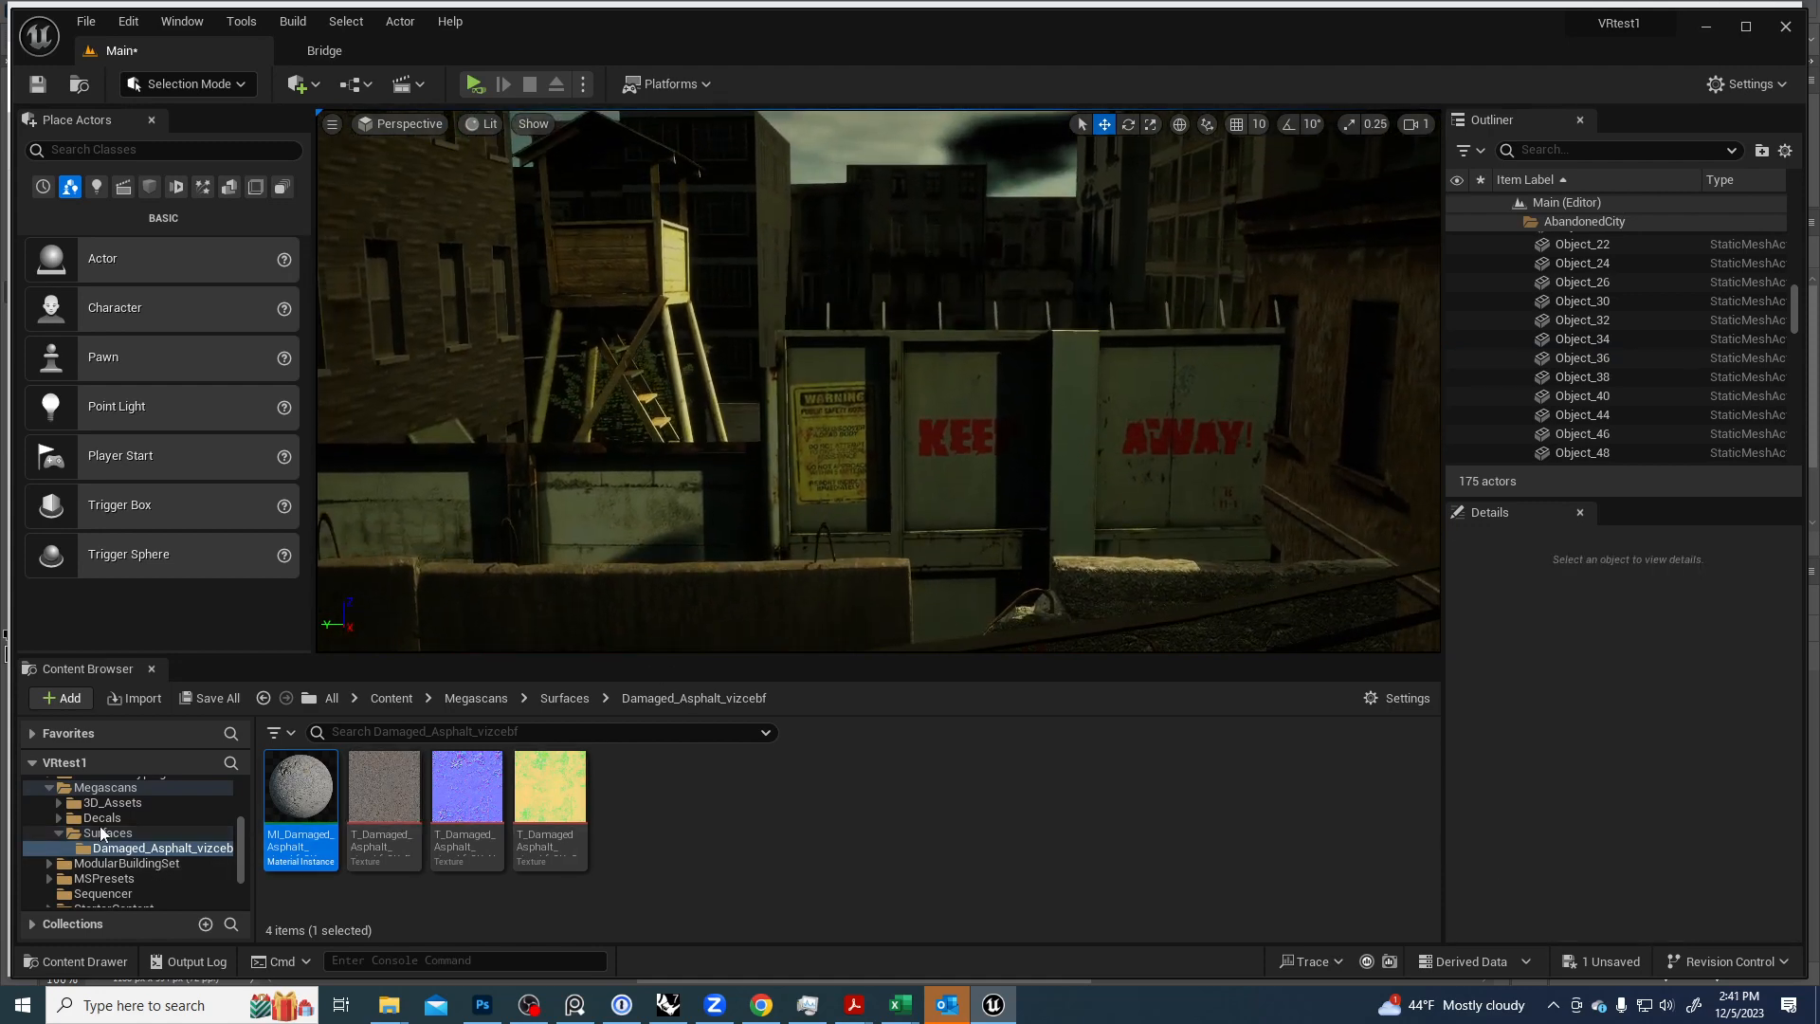
Review the old asphalt surfaces in Quixel Bridge and compare them with the apocalyptic_city street in Chrome.
scroll(103, 833, up, 2)
click(341, 55)
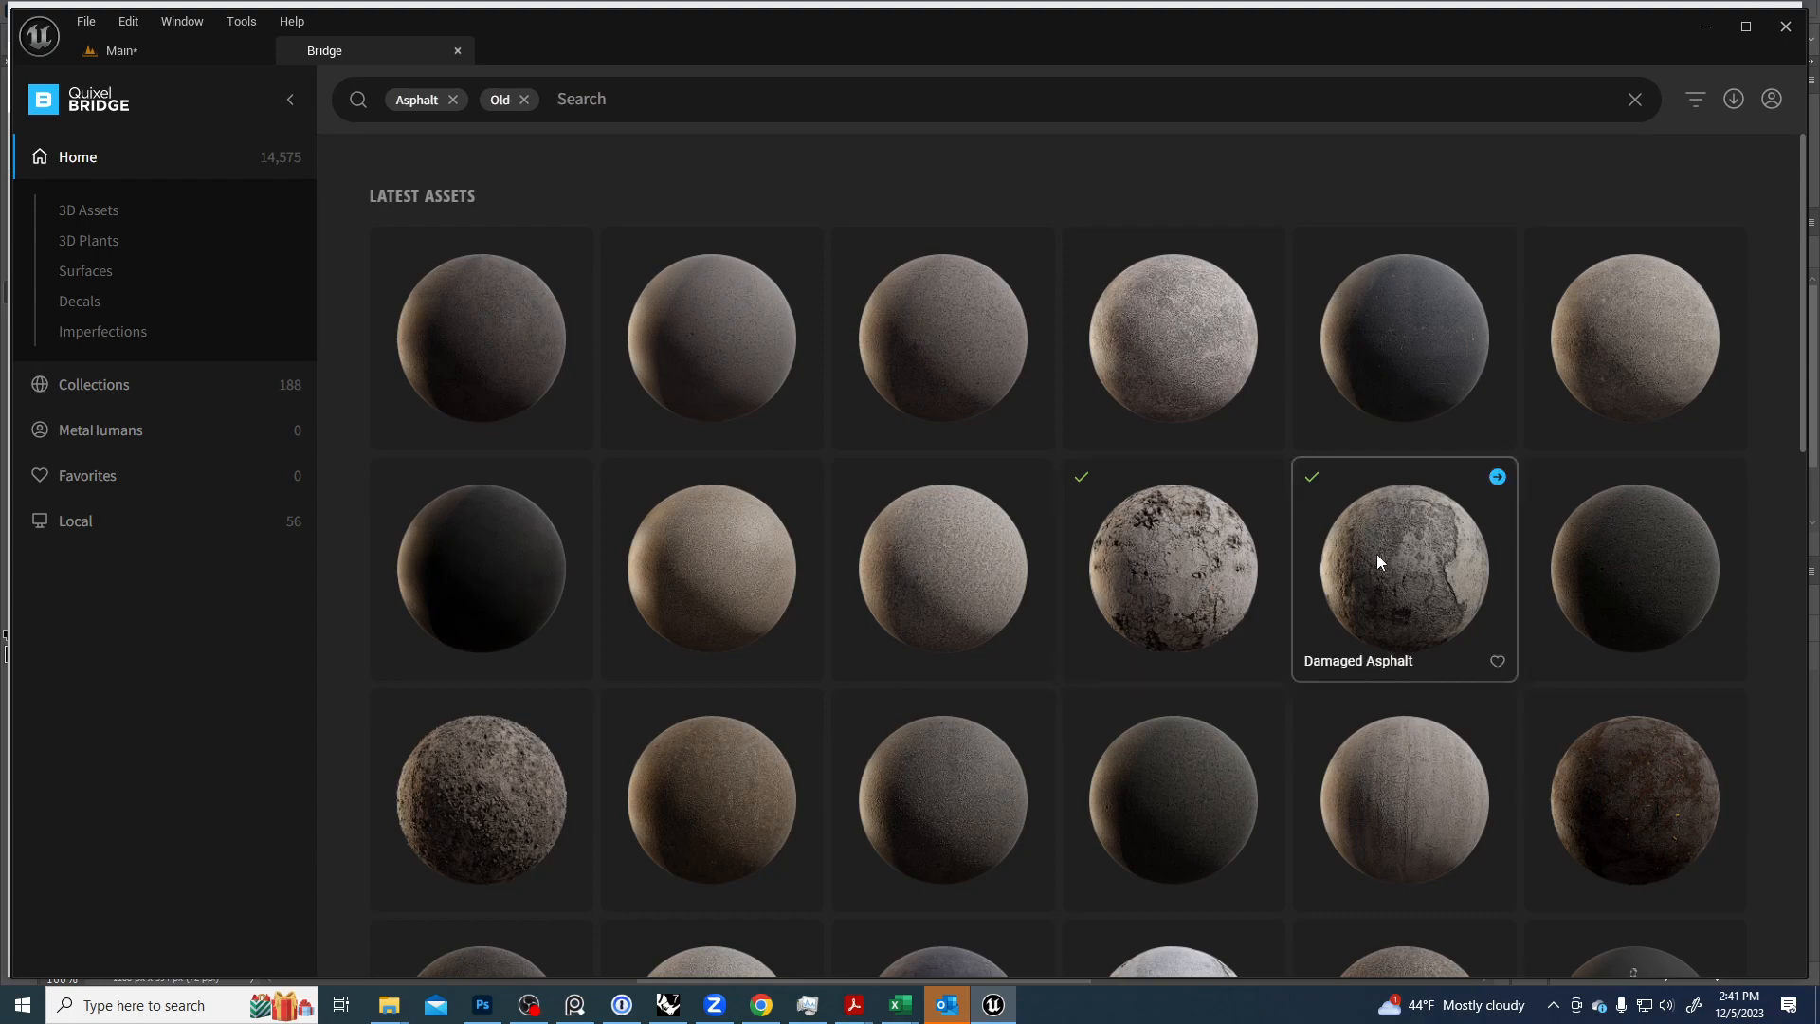
key(alt+Tab)
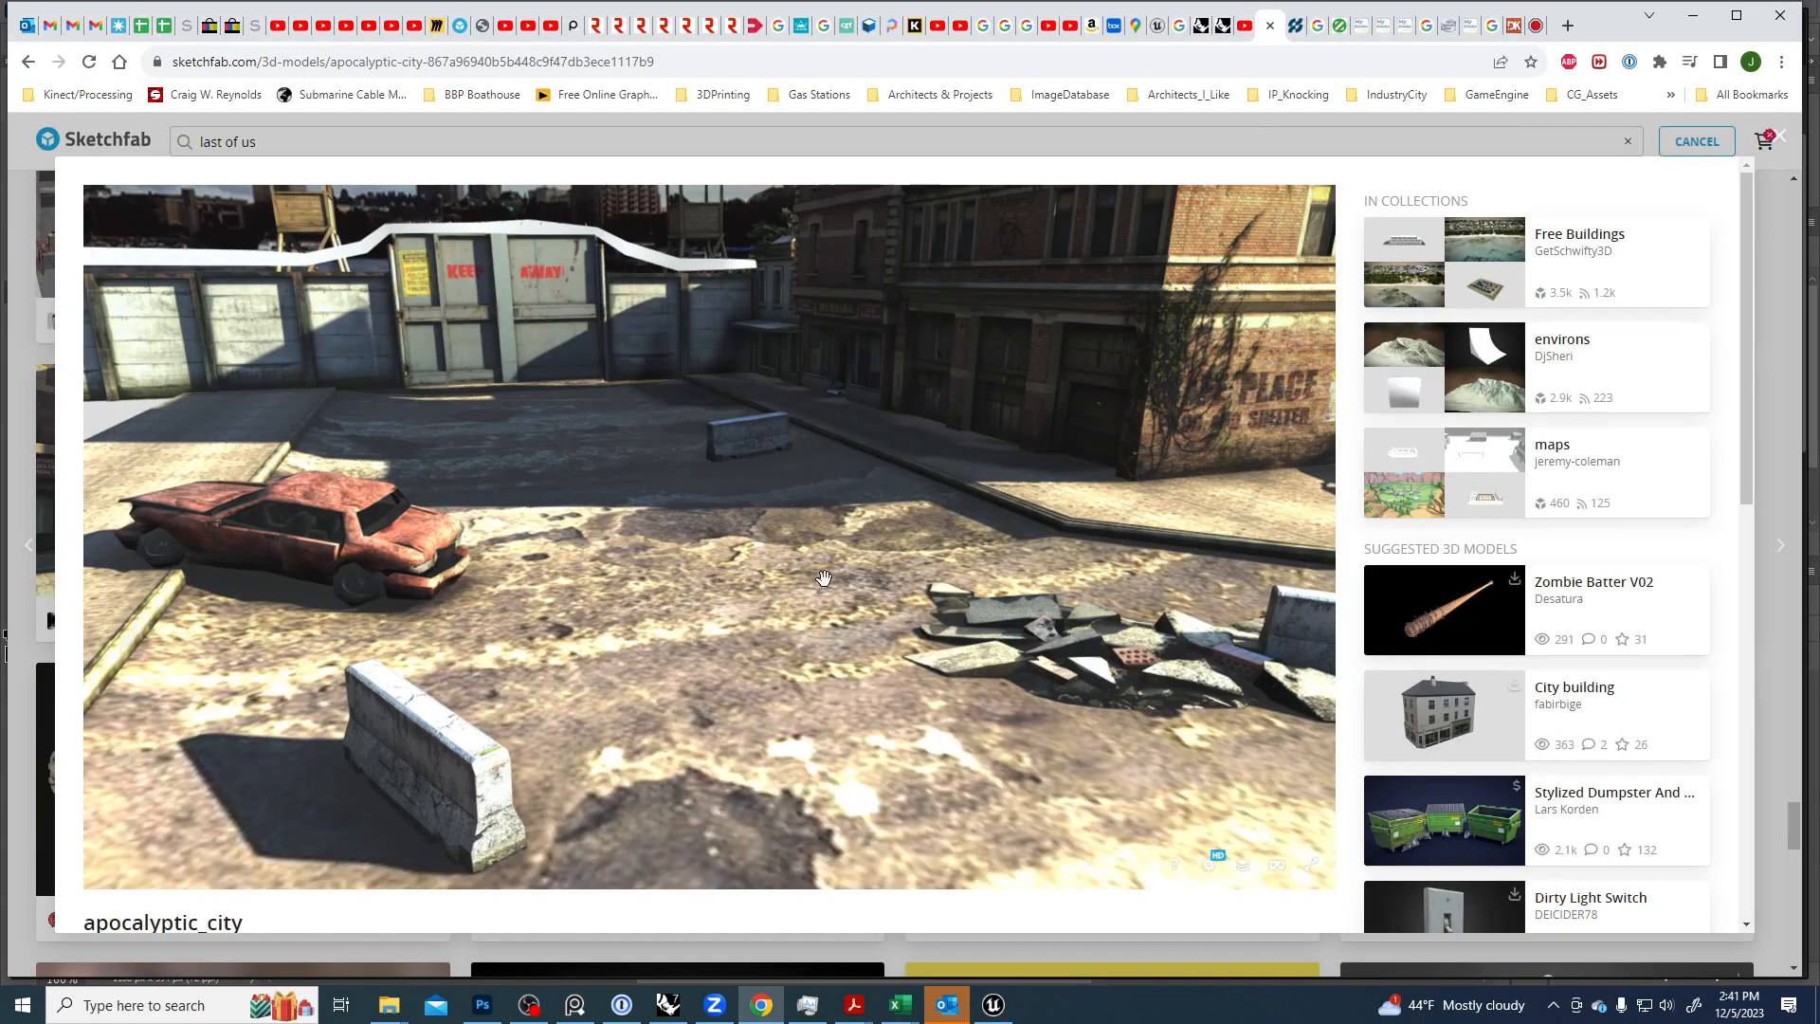
key(alt+Tab)
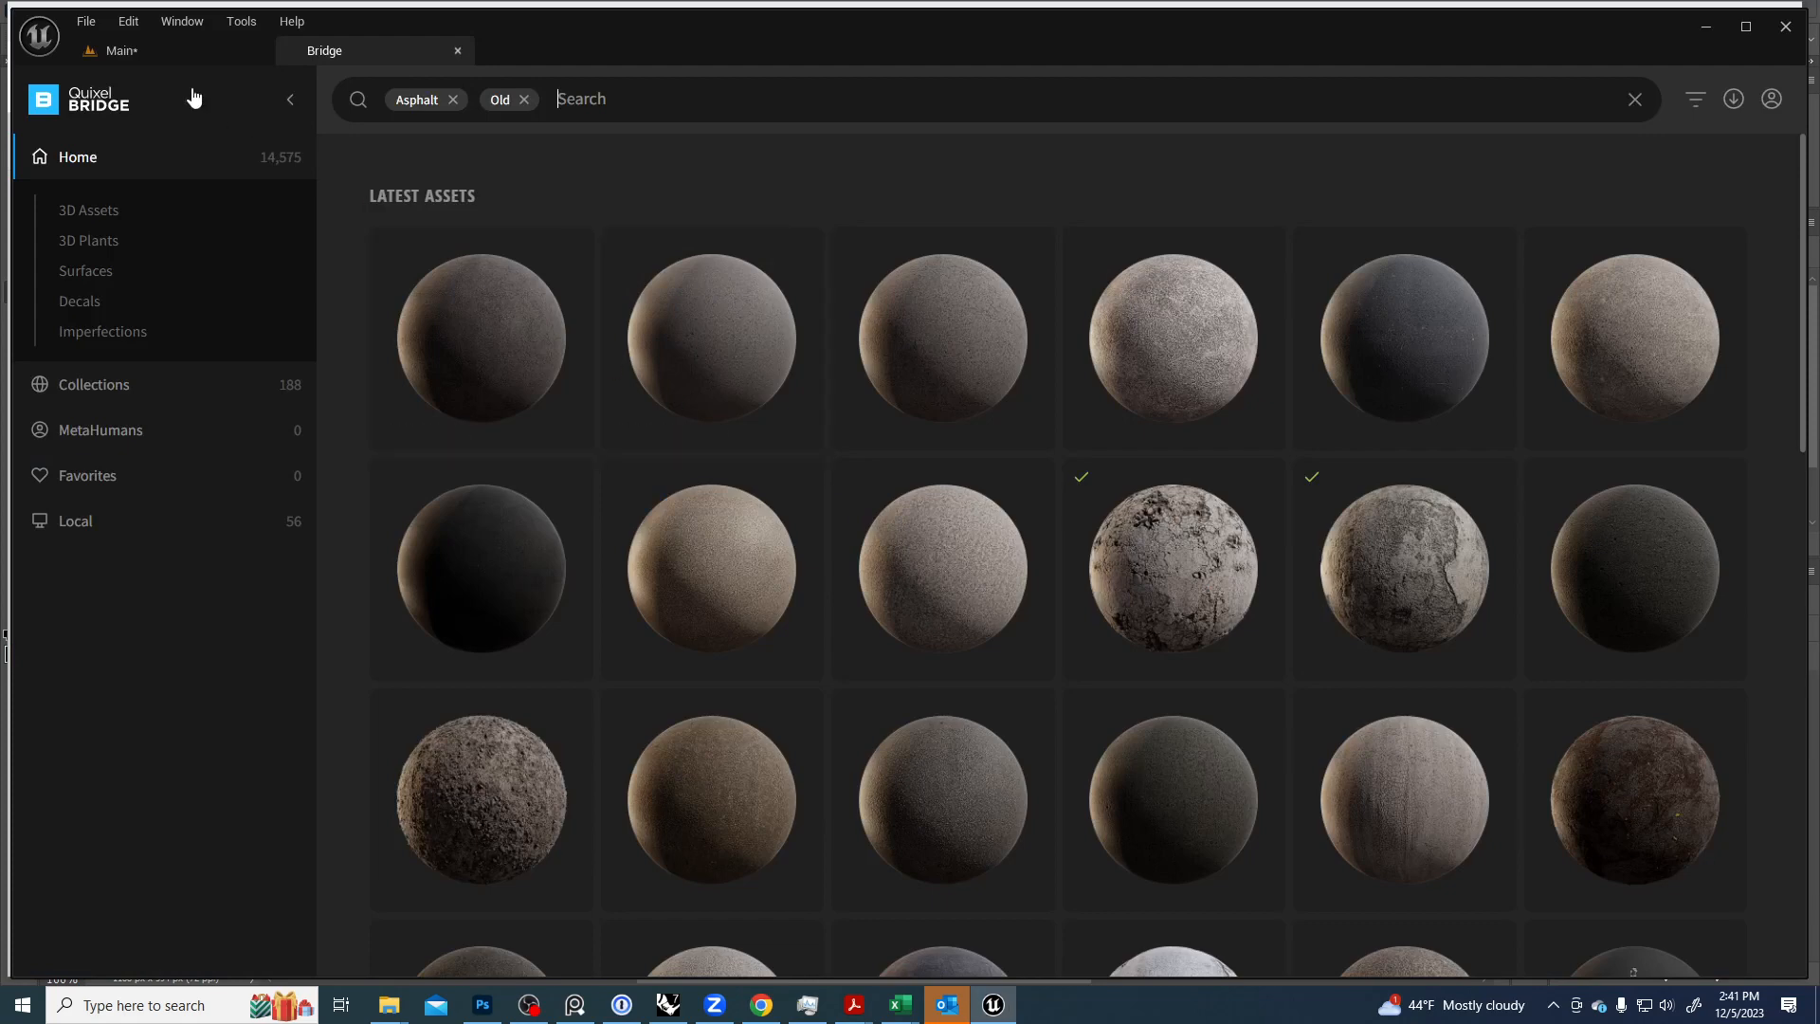
Return to the Main level and examine the road surface, sidewalk median and curb pieces by selecting each one.
click(129, 58)
right_drag(878, 380, 990, 501)
key(s)
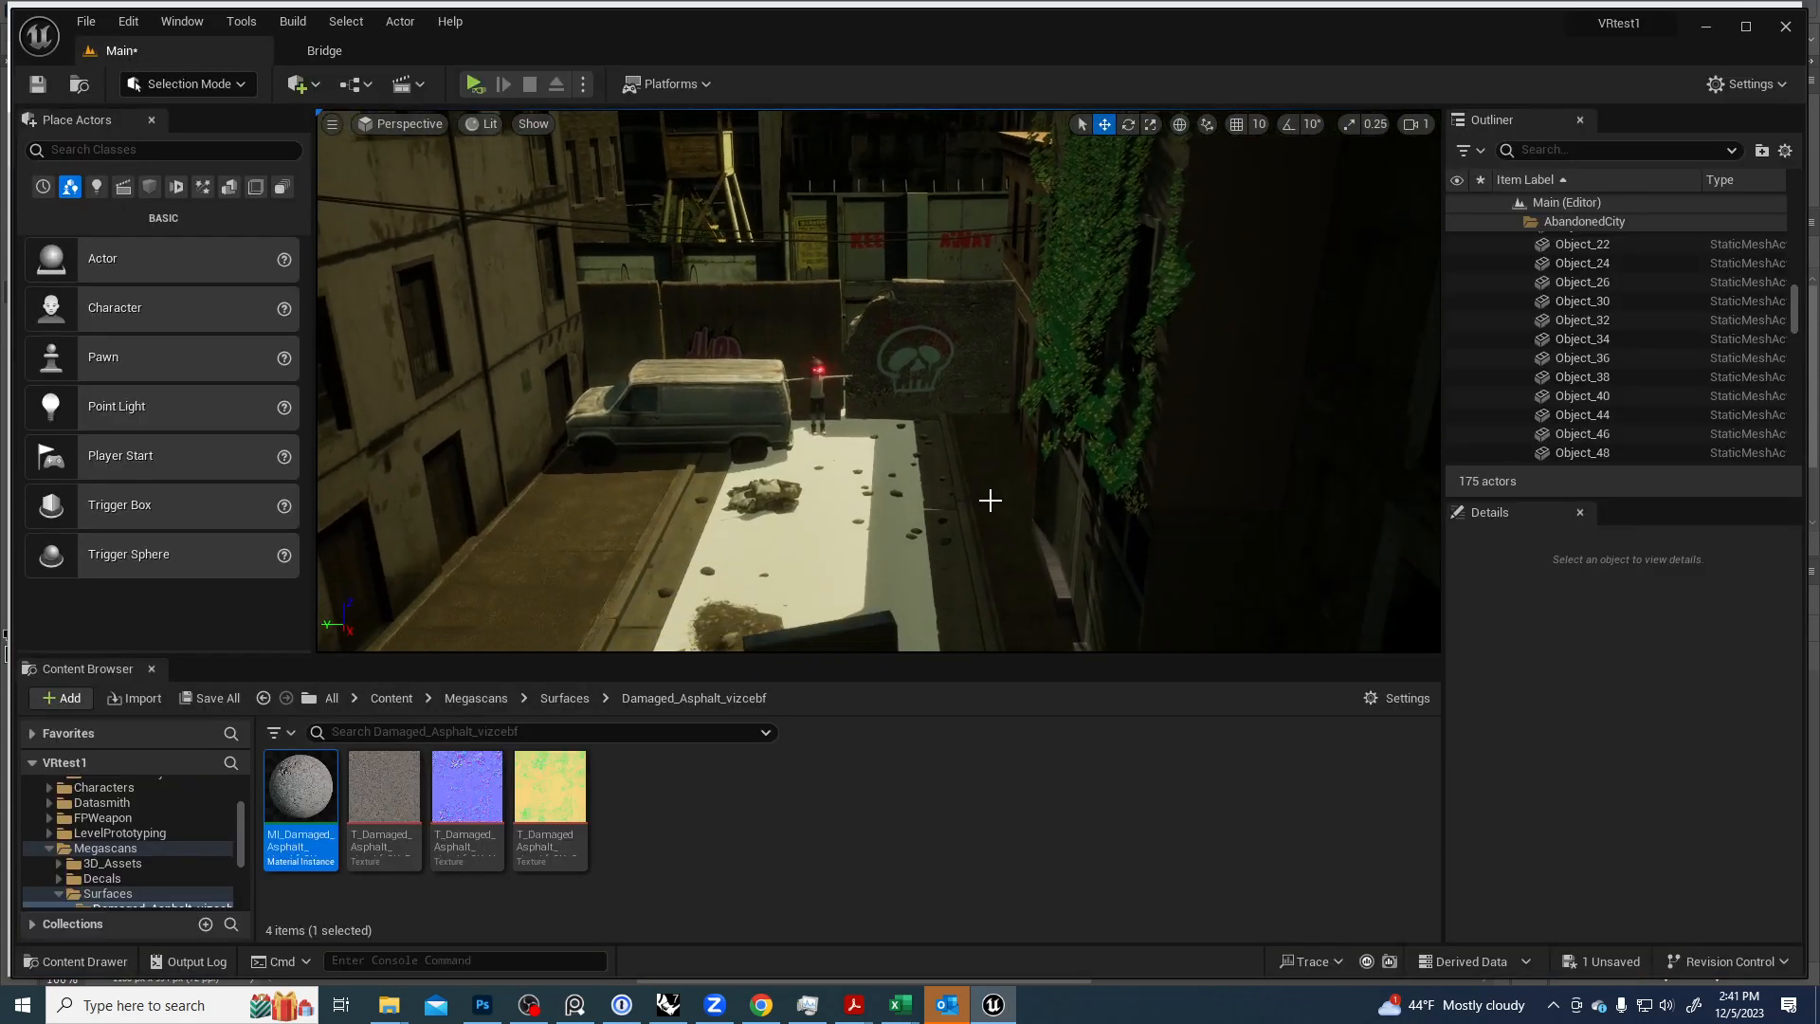
click(814, 574)
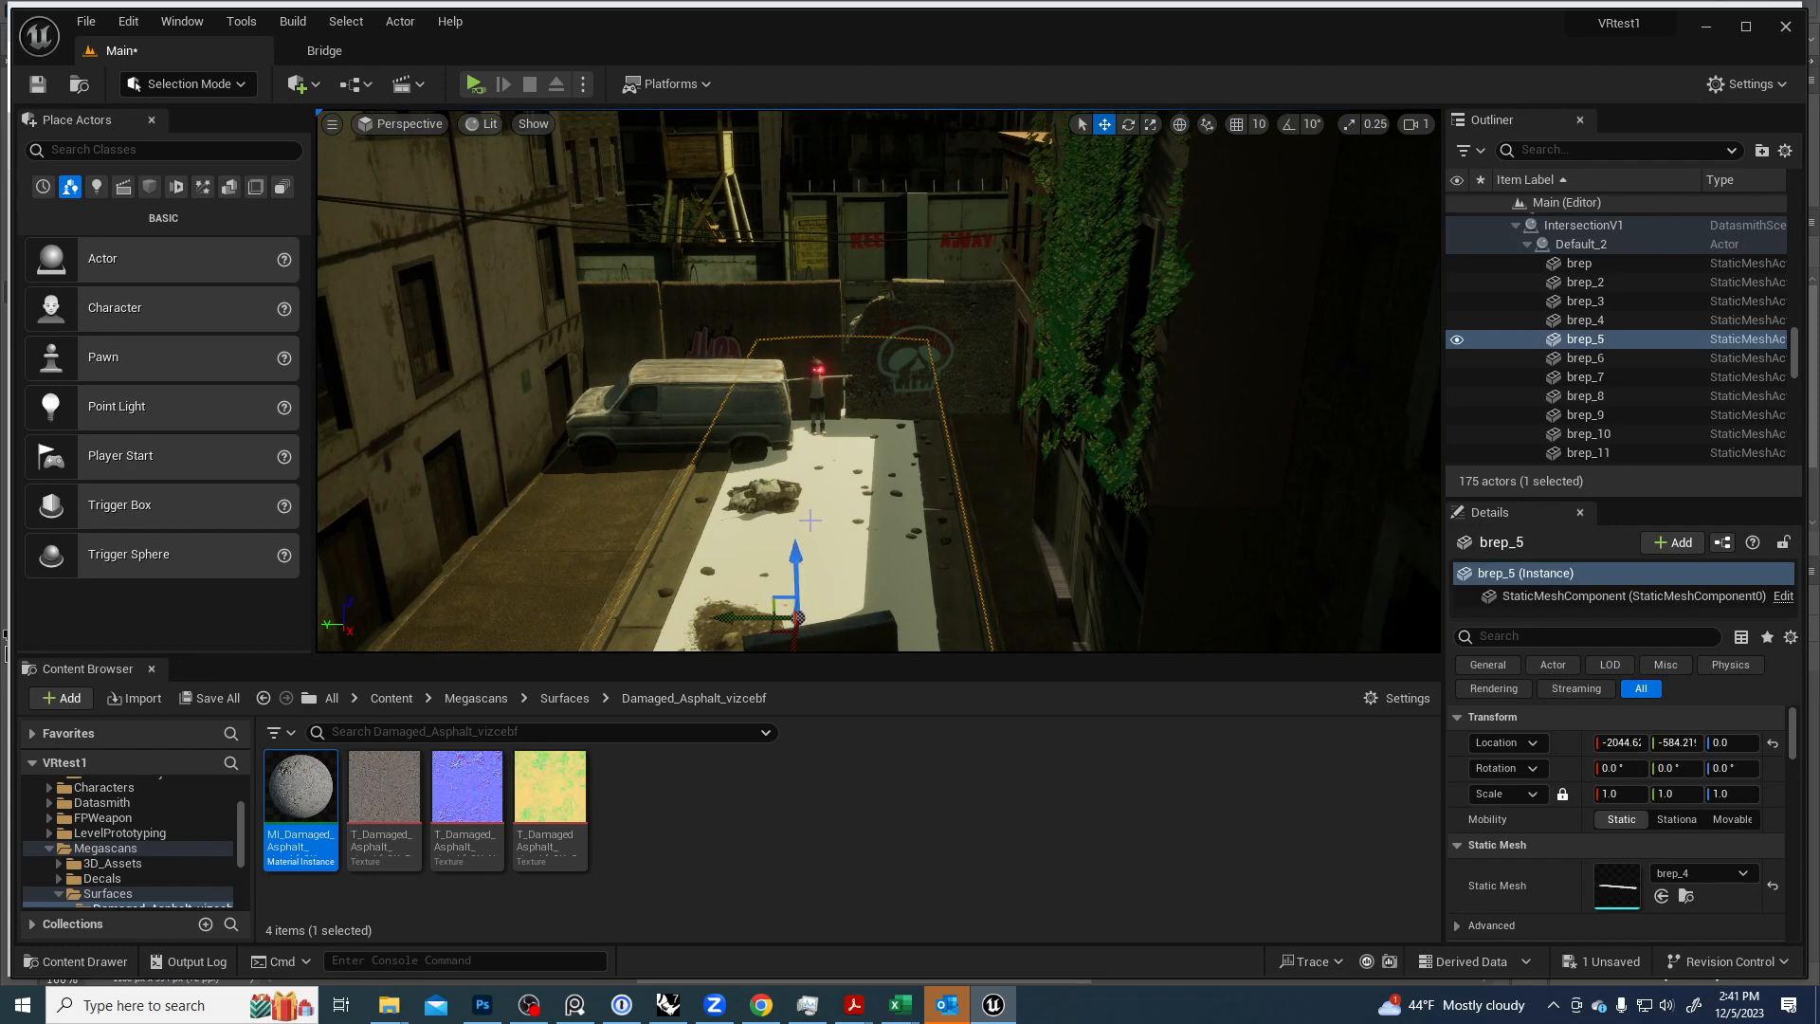
click(701, 518)
click(624, 517)
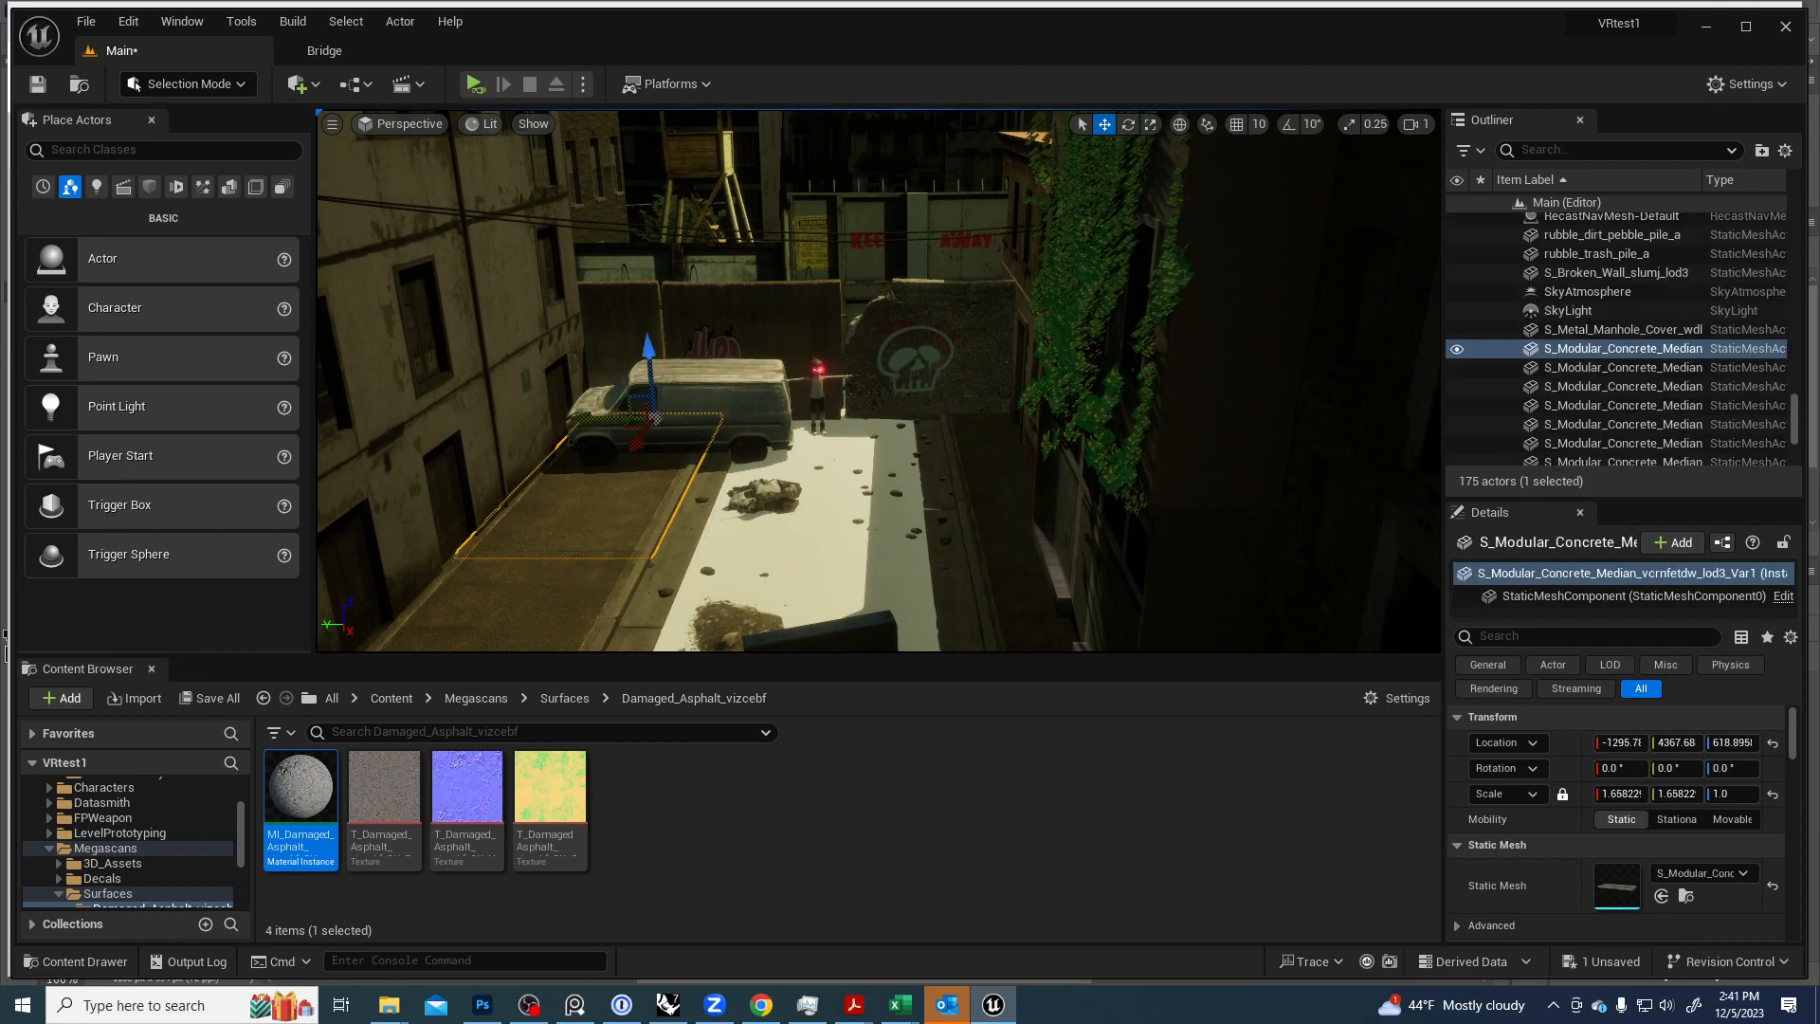
click(625, 569)
right_drag(655, 533, 637, 611)
click(706, 436)
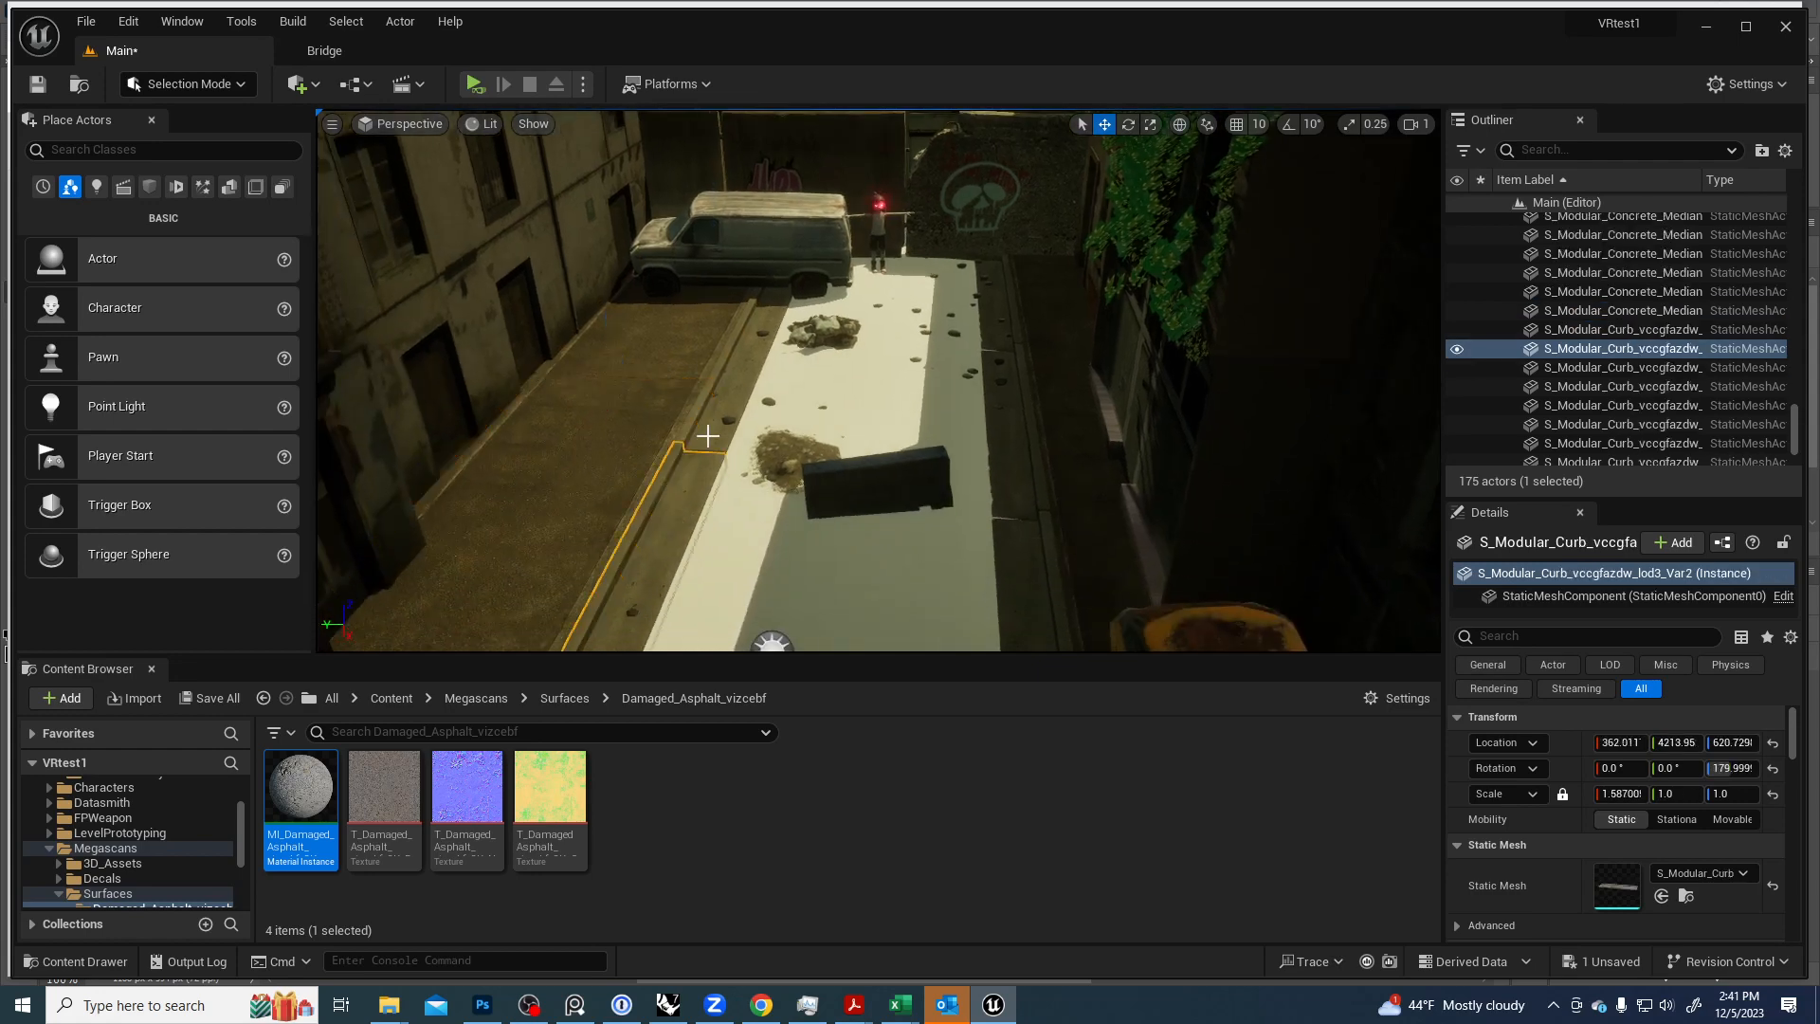
Shorten the concrete median slab at the street corner beside the barrier to an X scale of about 1.03.
click(1025, 445)
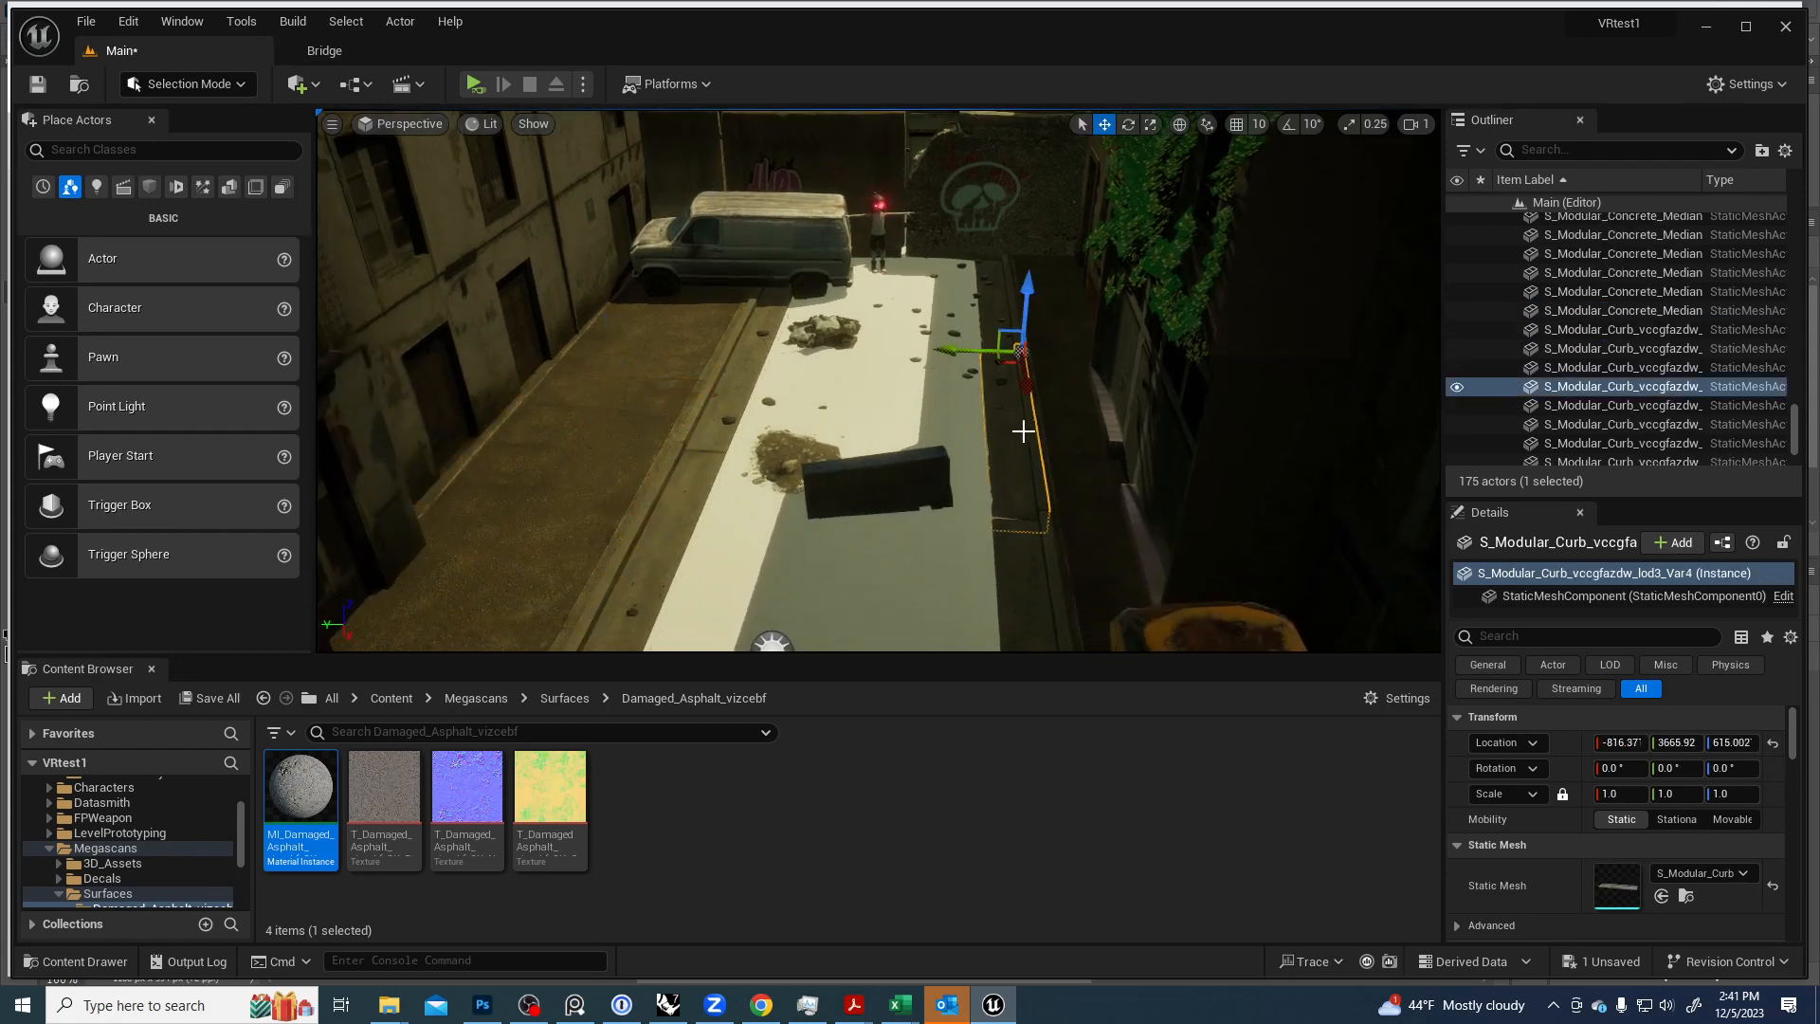
click(996, 303)
right_drag(1009, 504, 1431, 578)
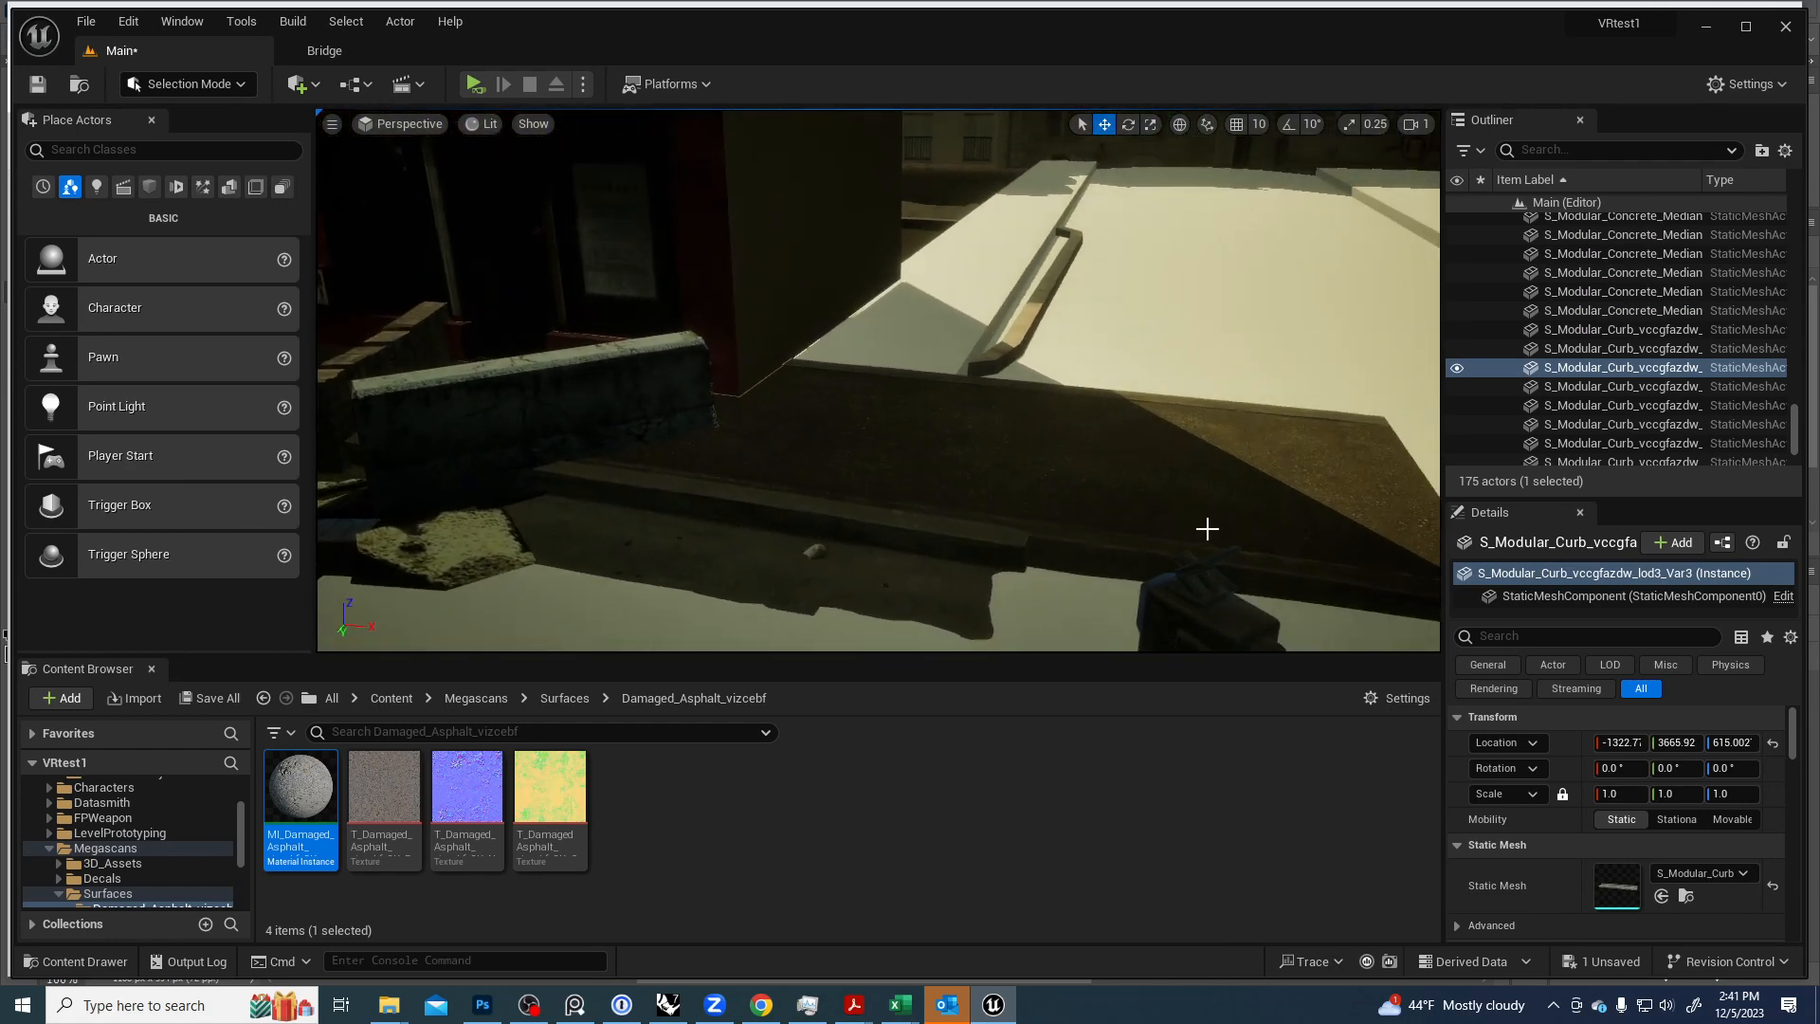
click(1100, 512)
right_drag(1100, 511, 1151, 530)
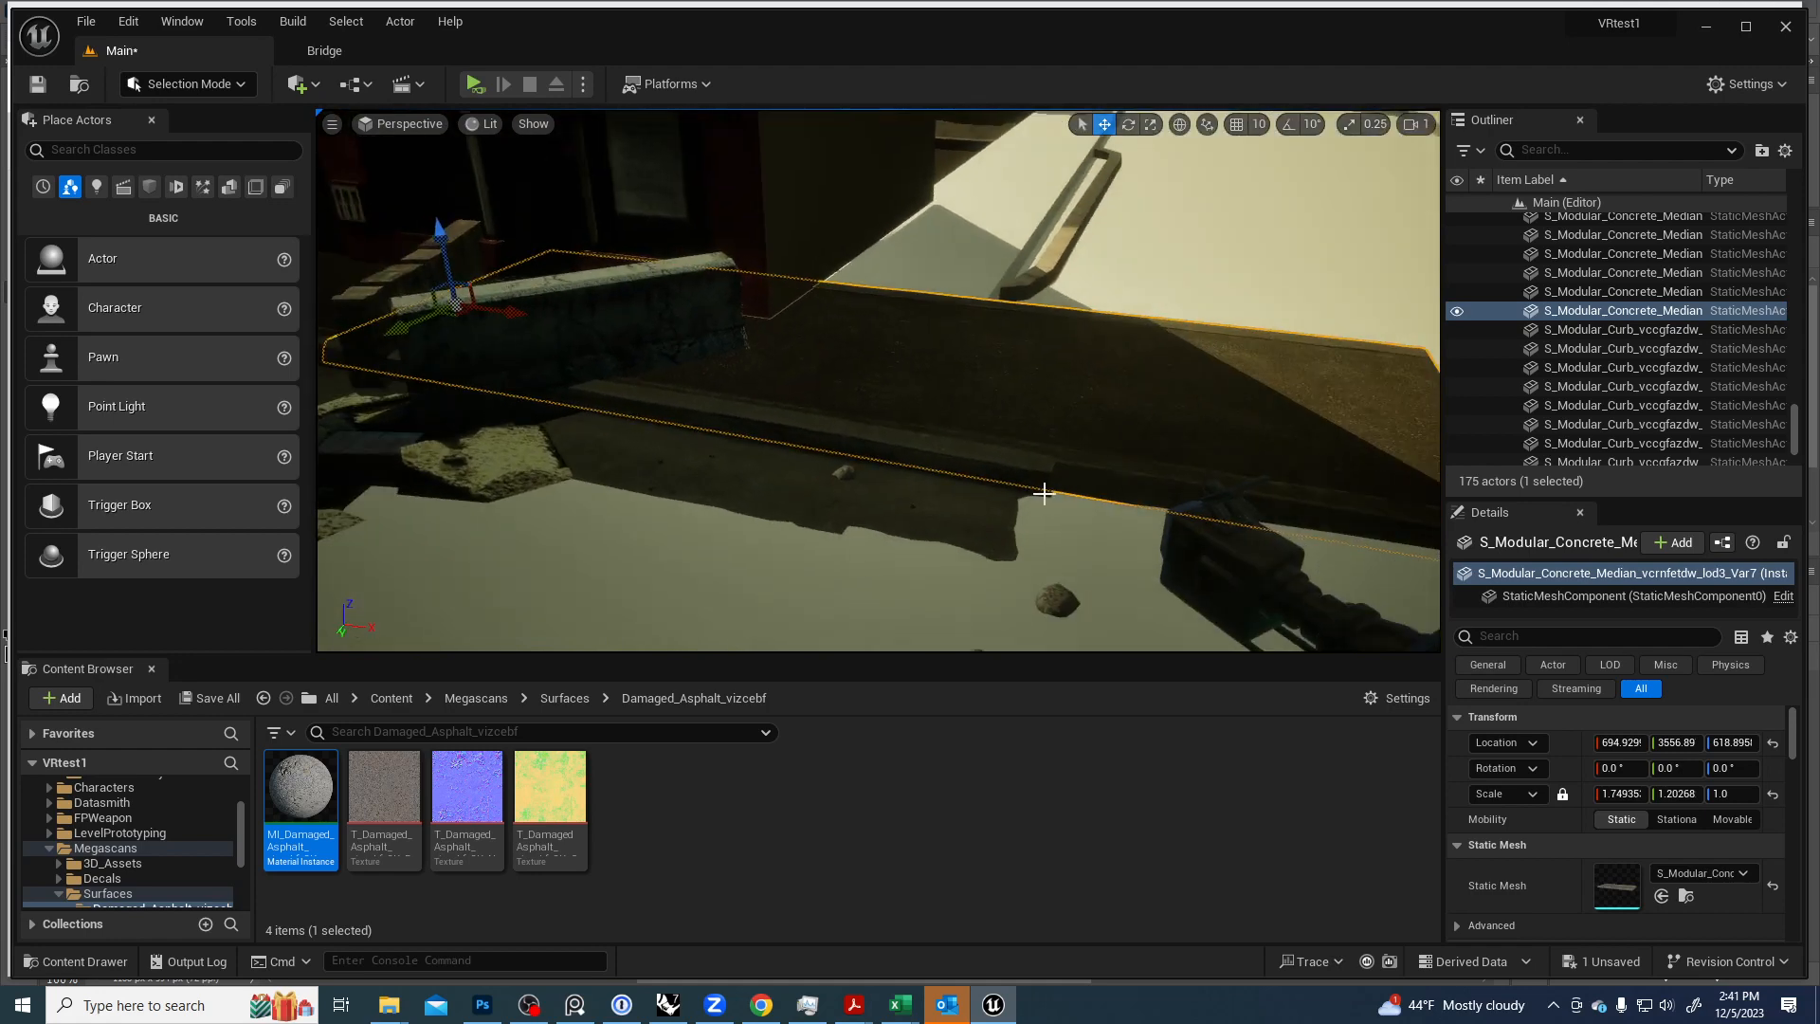
key(r)
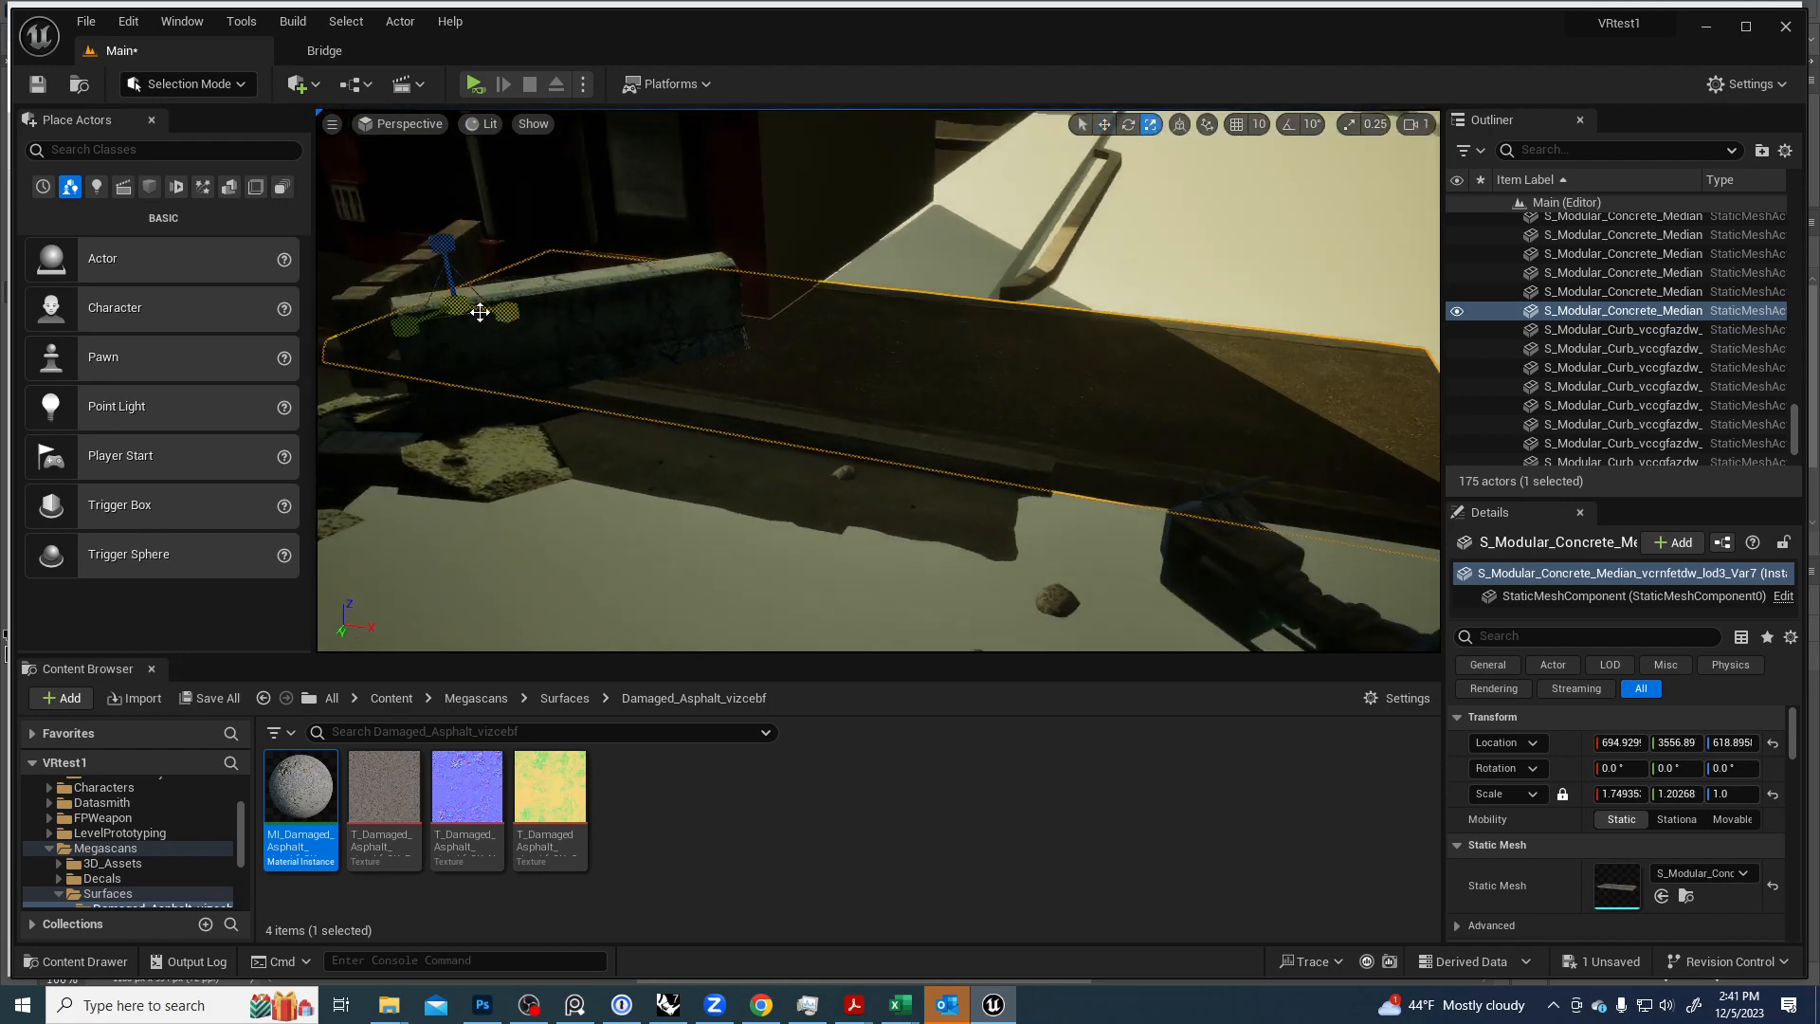
drag(459, 305, 459, 304)
key(ctrl+z)
key(ctrl+z)
key(ctrl+z)
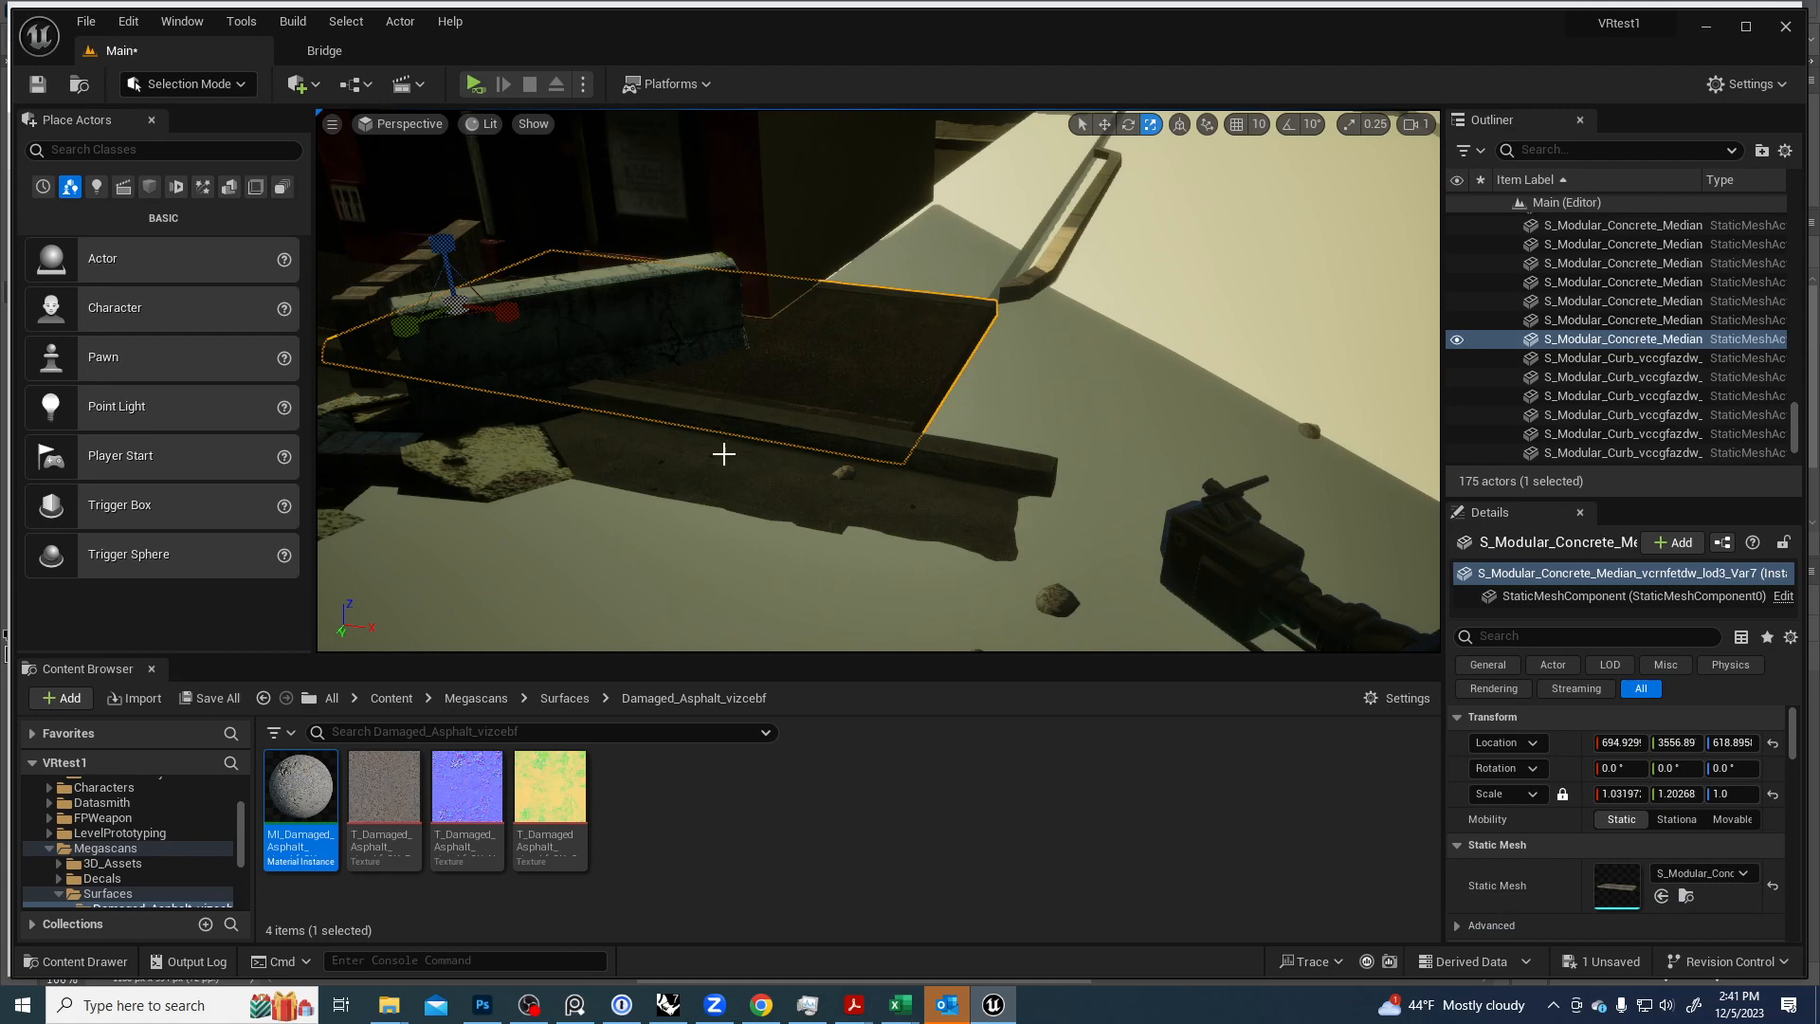
Shorten the curb piece in front of the corner median slab to an X scale of about 0.84.
click(887, 493)
key(f)
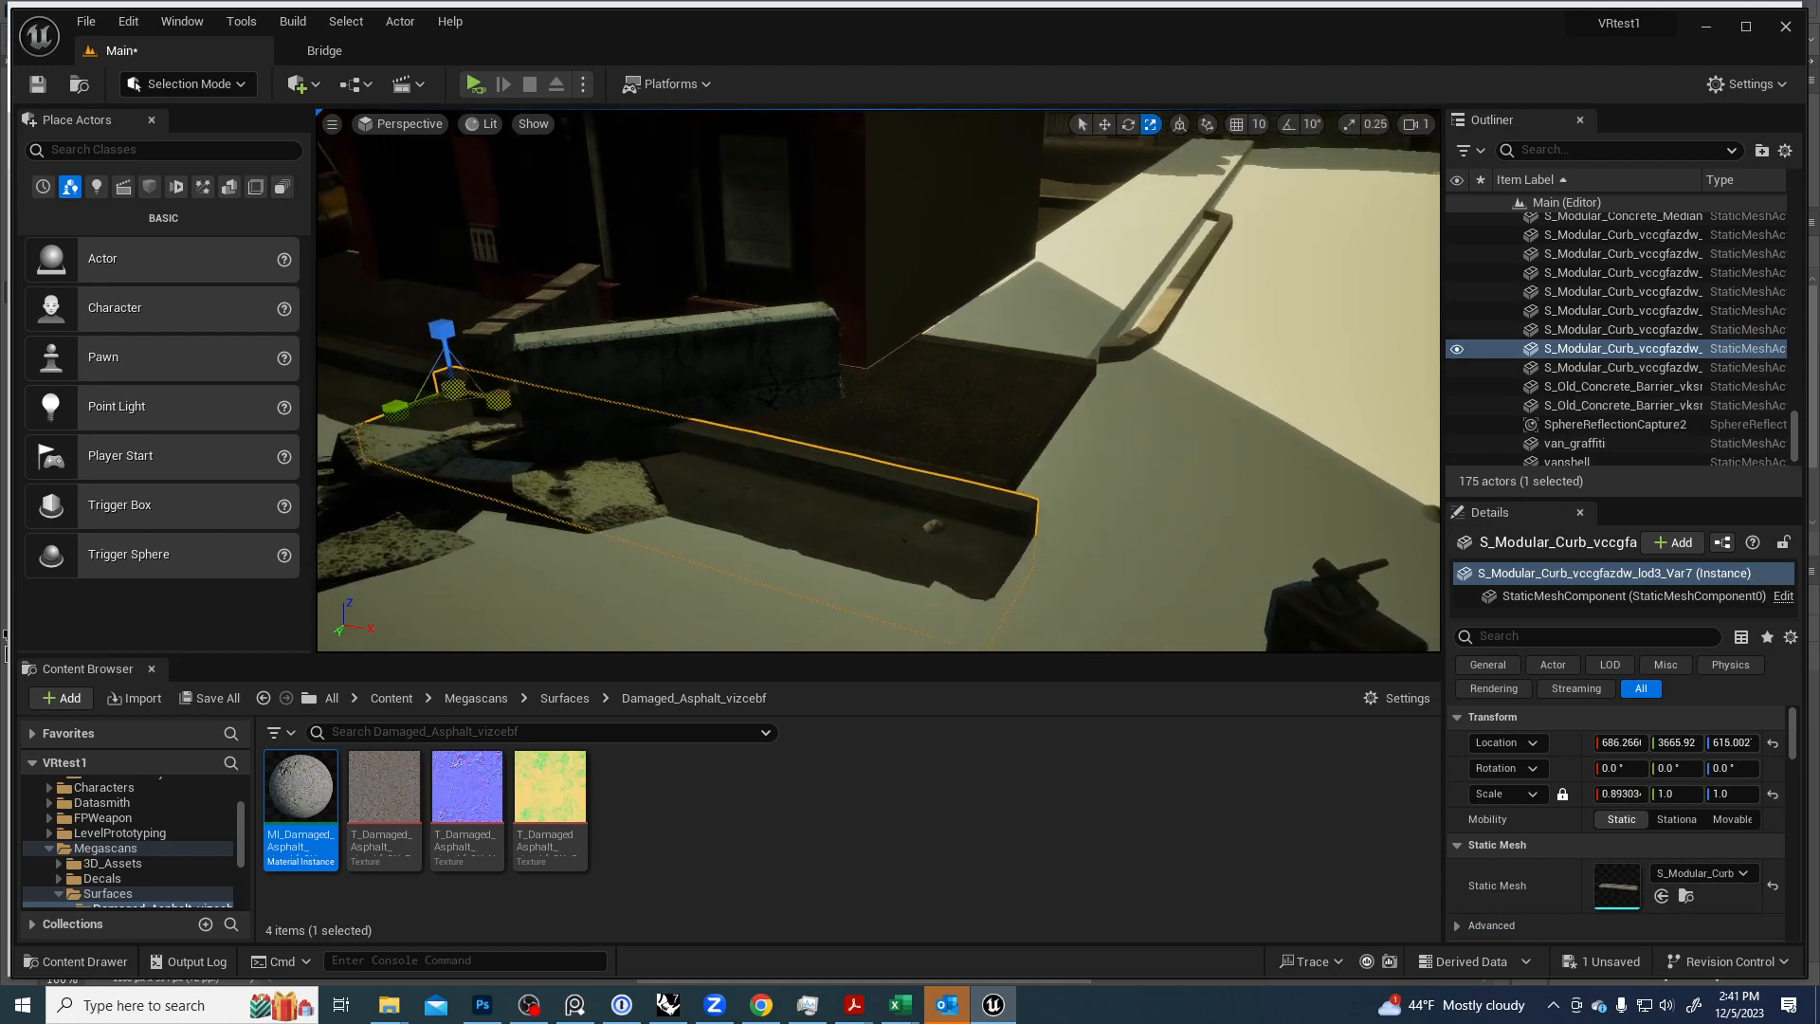
drag(497, 399, 493, 398)
right_drag(786, 458, 785, 458)
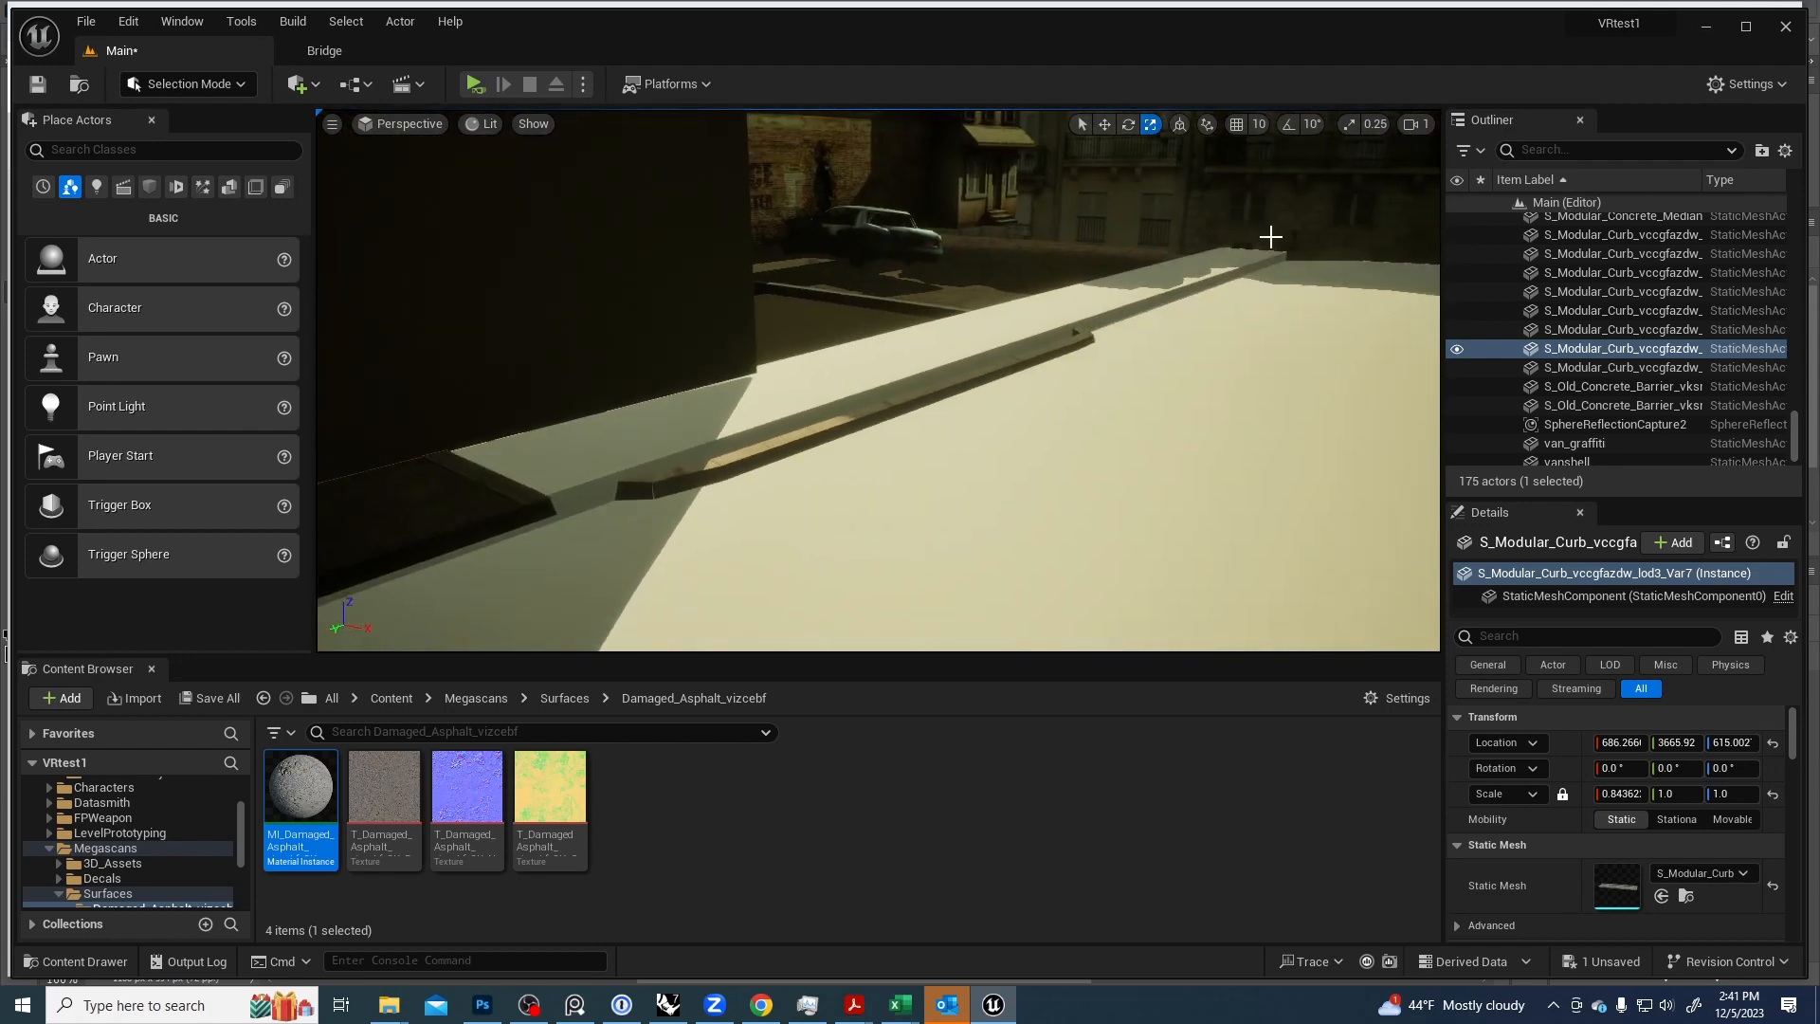
Duplicate the corner median slab, rotate the copy to about -90° and place it along the building's side wall.
right_drag(953, 327, 952, 327)
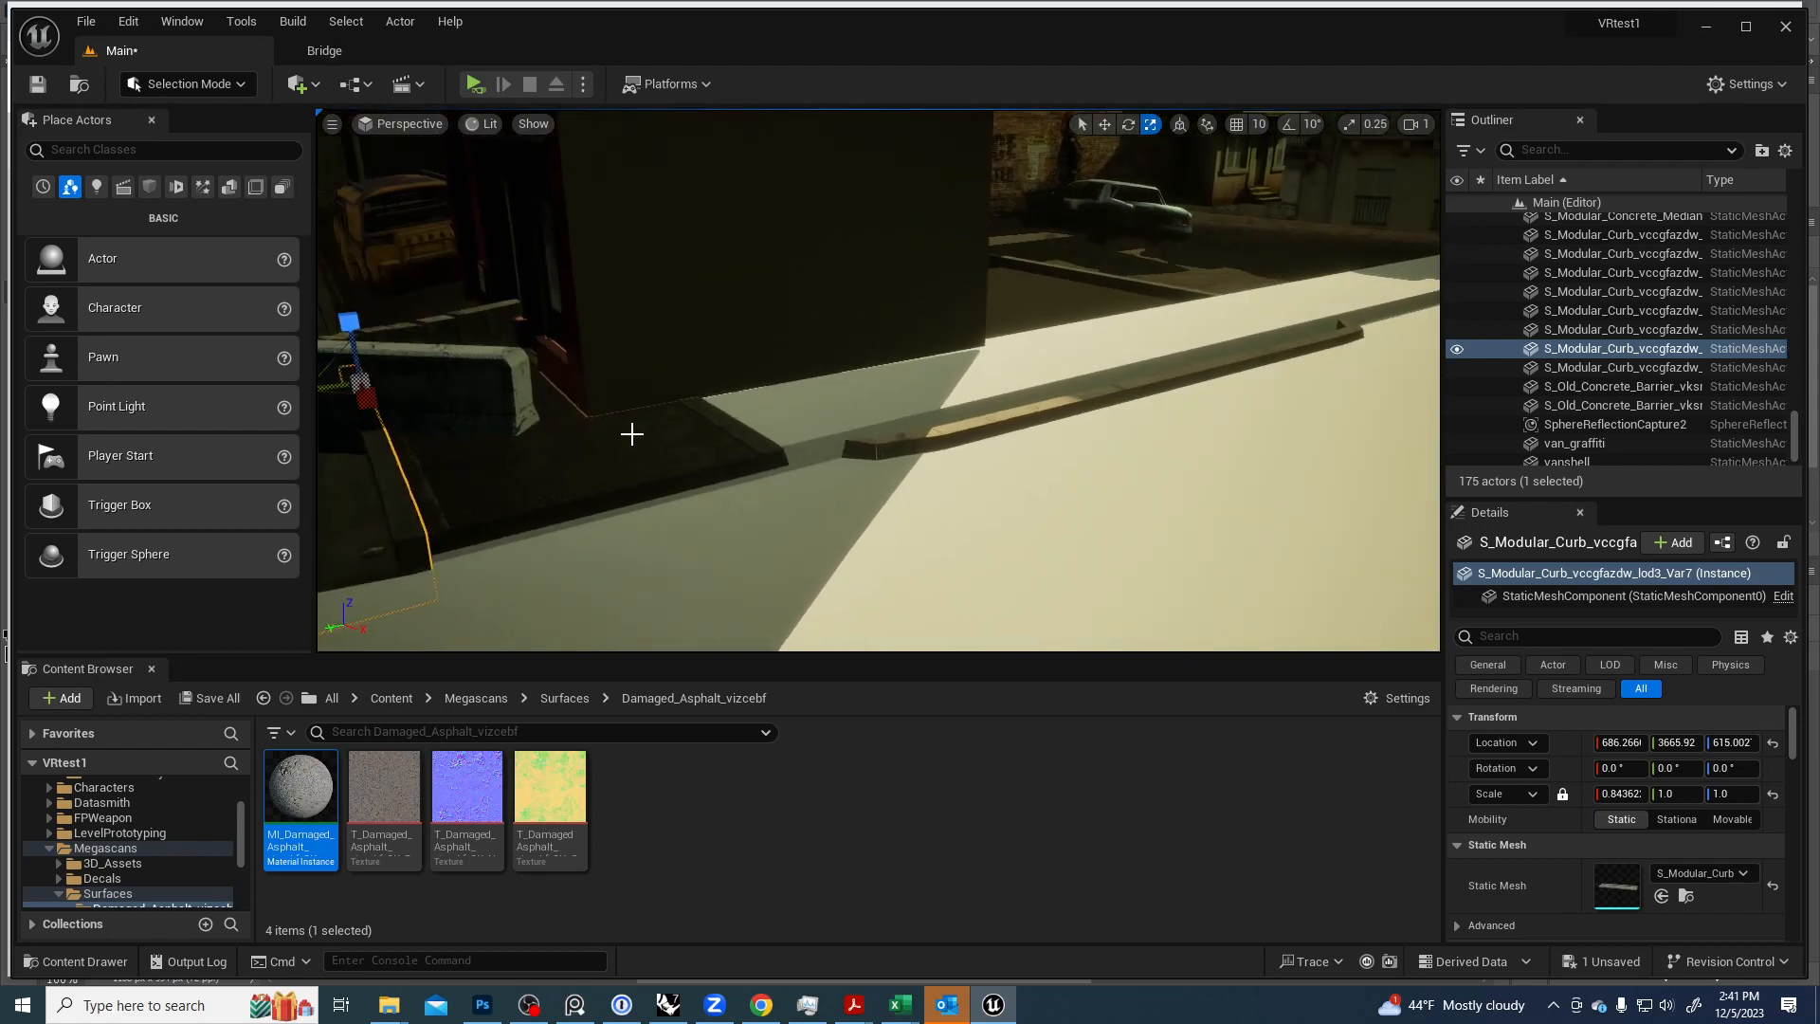
click(582, 422)
key(w)
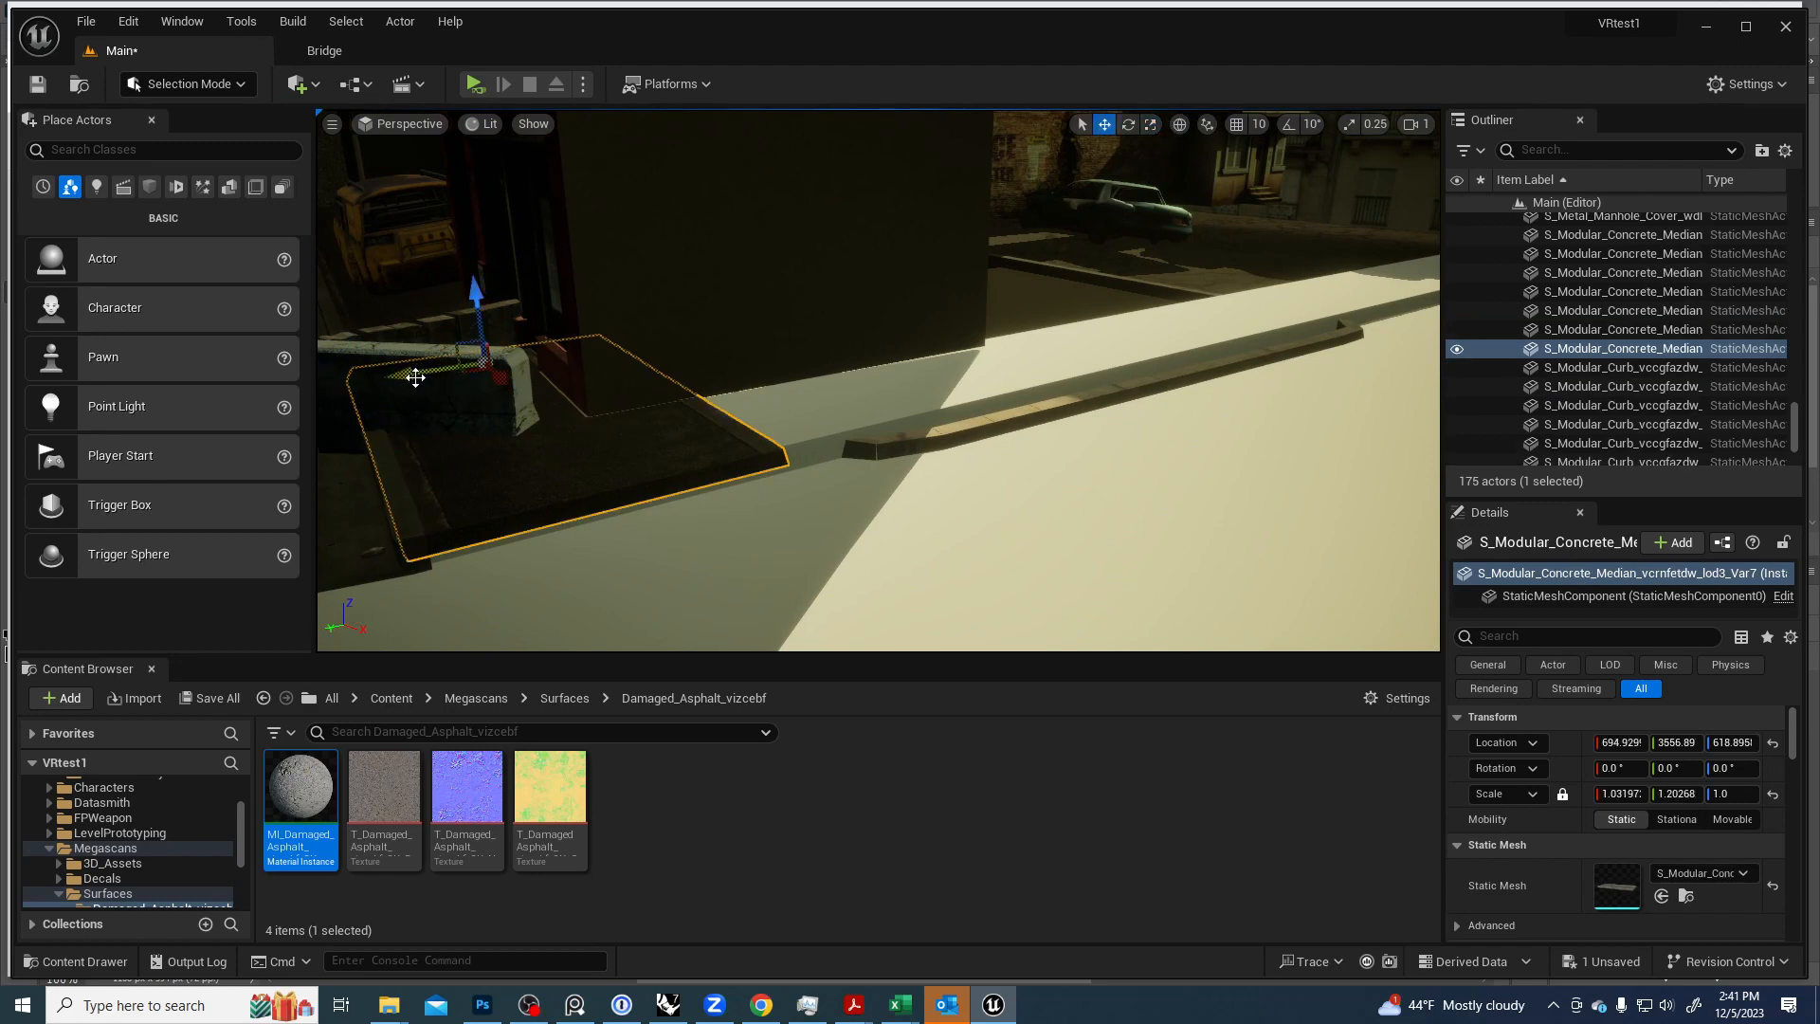
drag(417, 378, 425, 402)
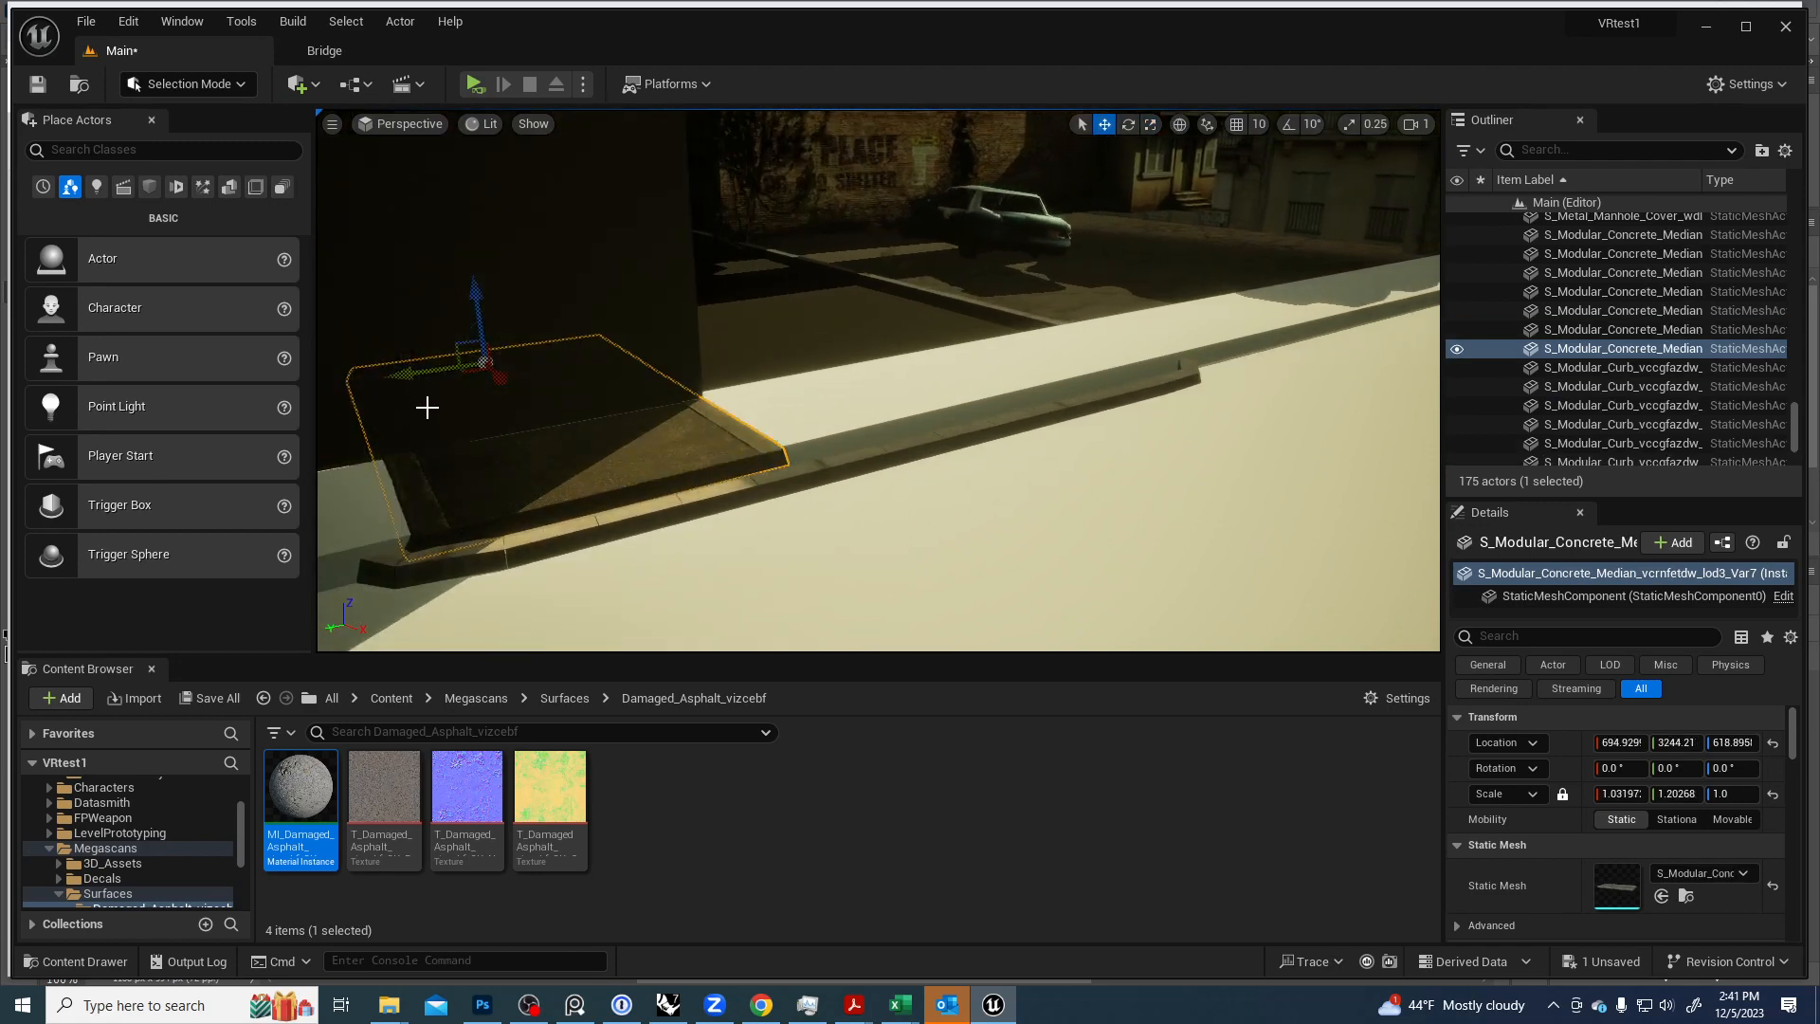
key(ctrl+z)
right_drag(426, 408, 495, 430)
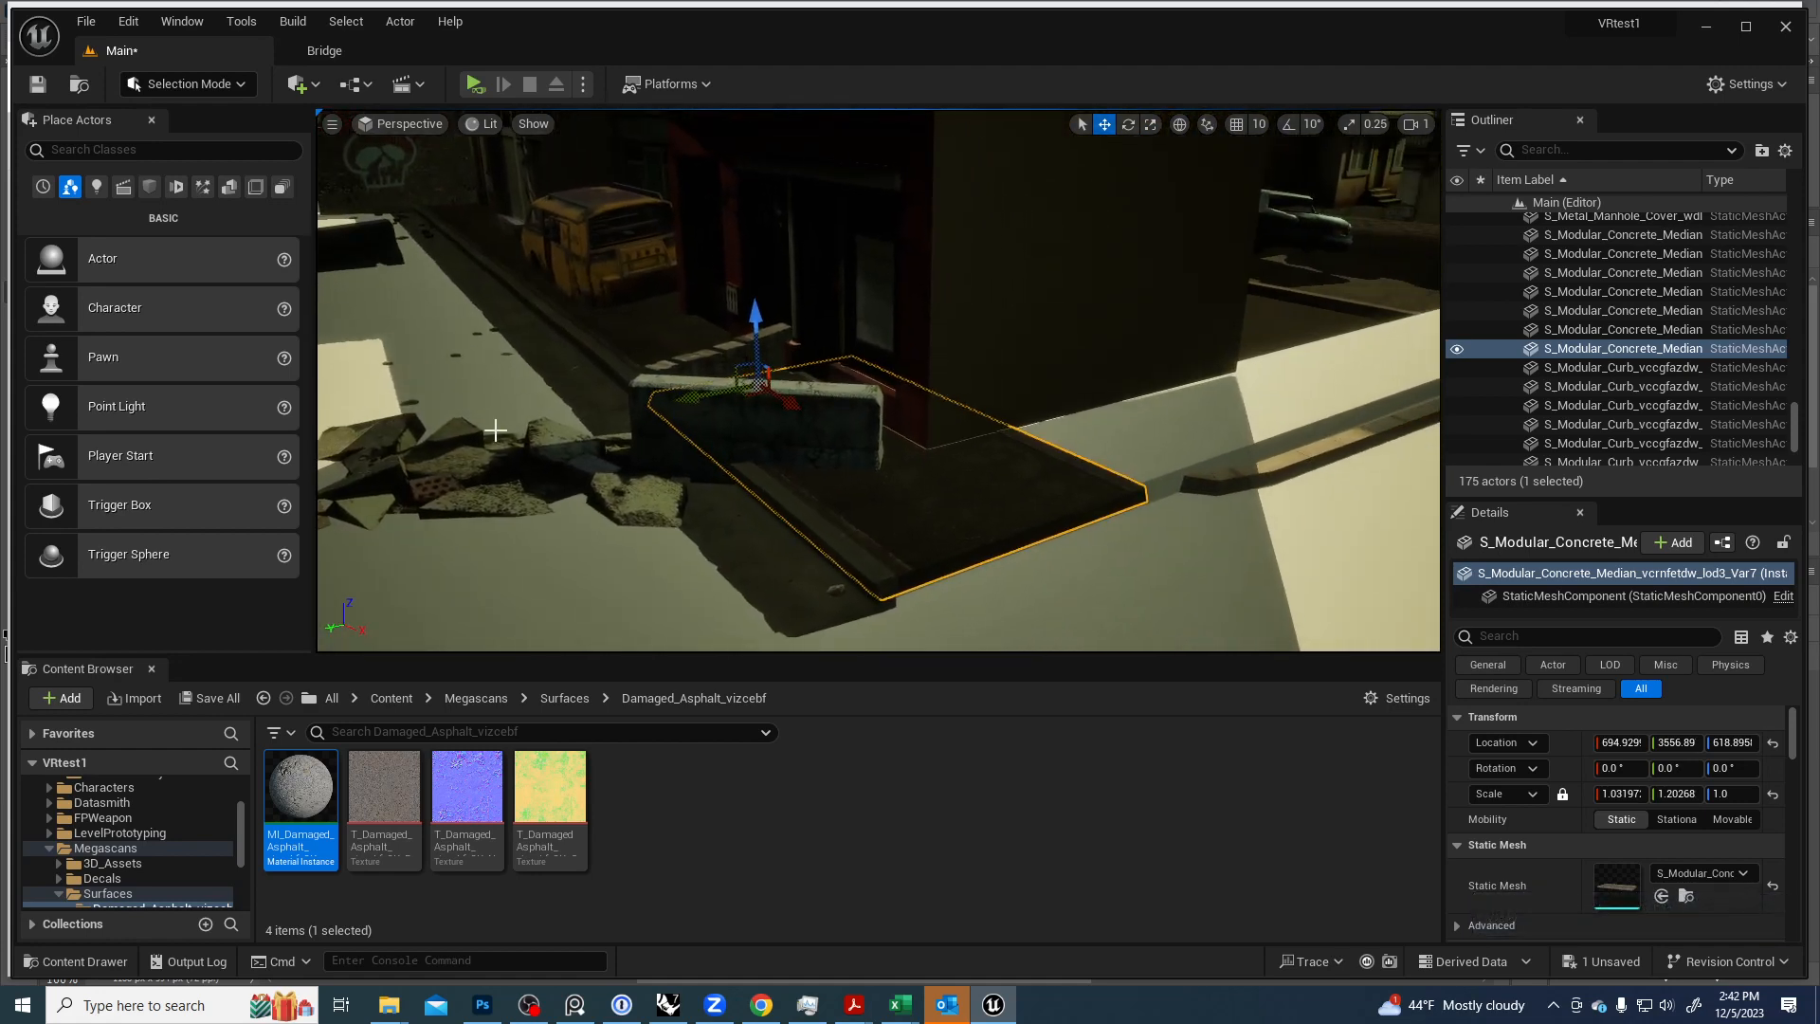
alt+drag(693, 395, 903, 370)
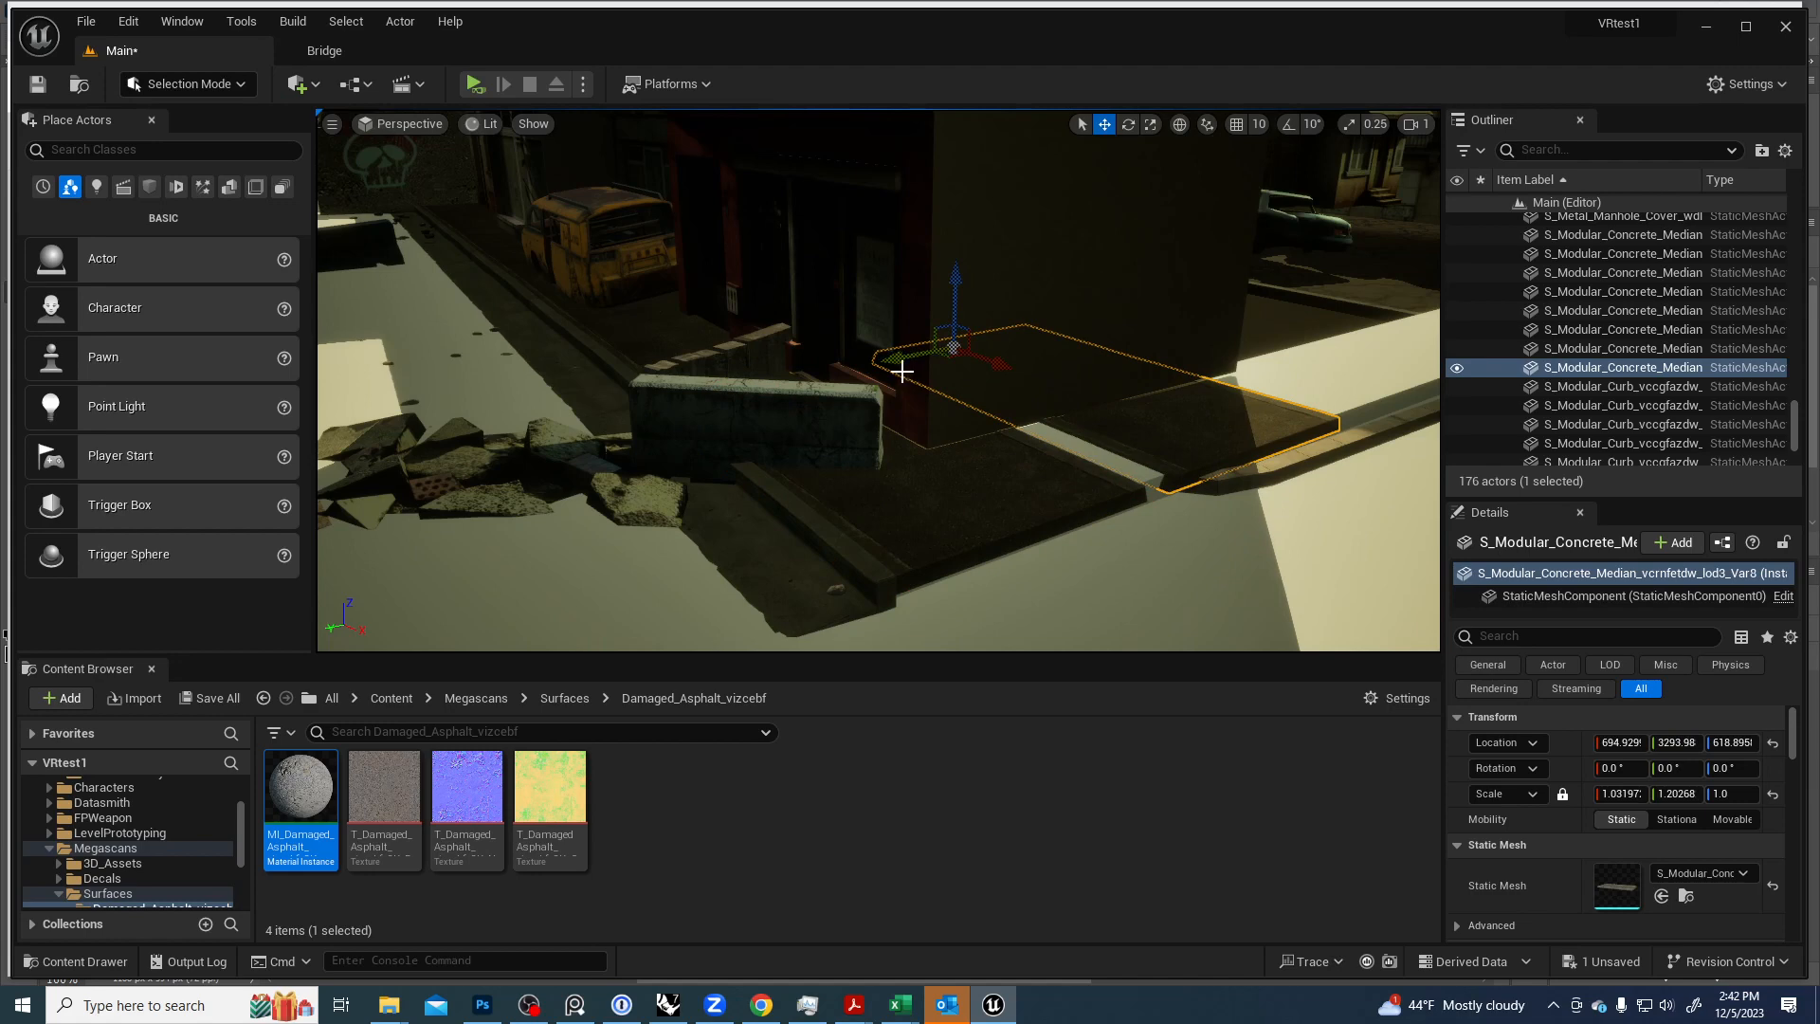
key(r)
key(e)
drag(939, 373, 979, 473)
key(w)
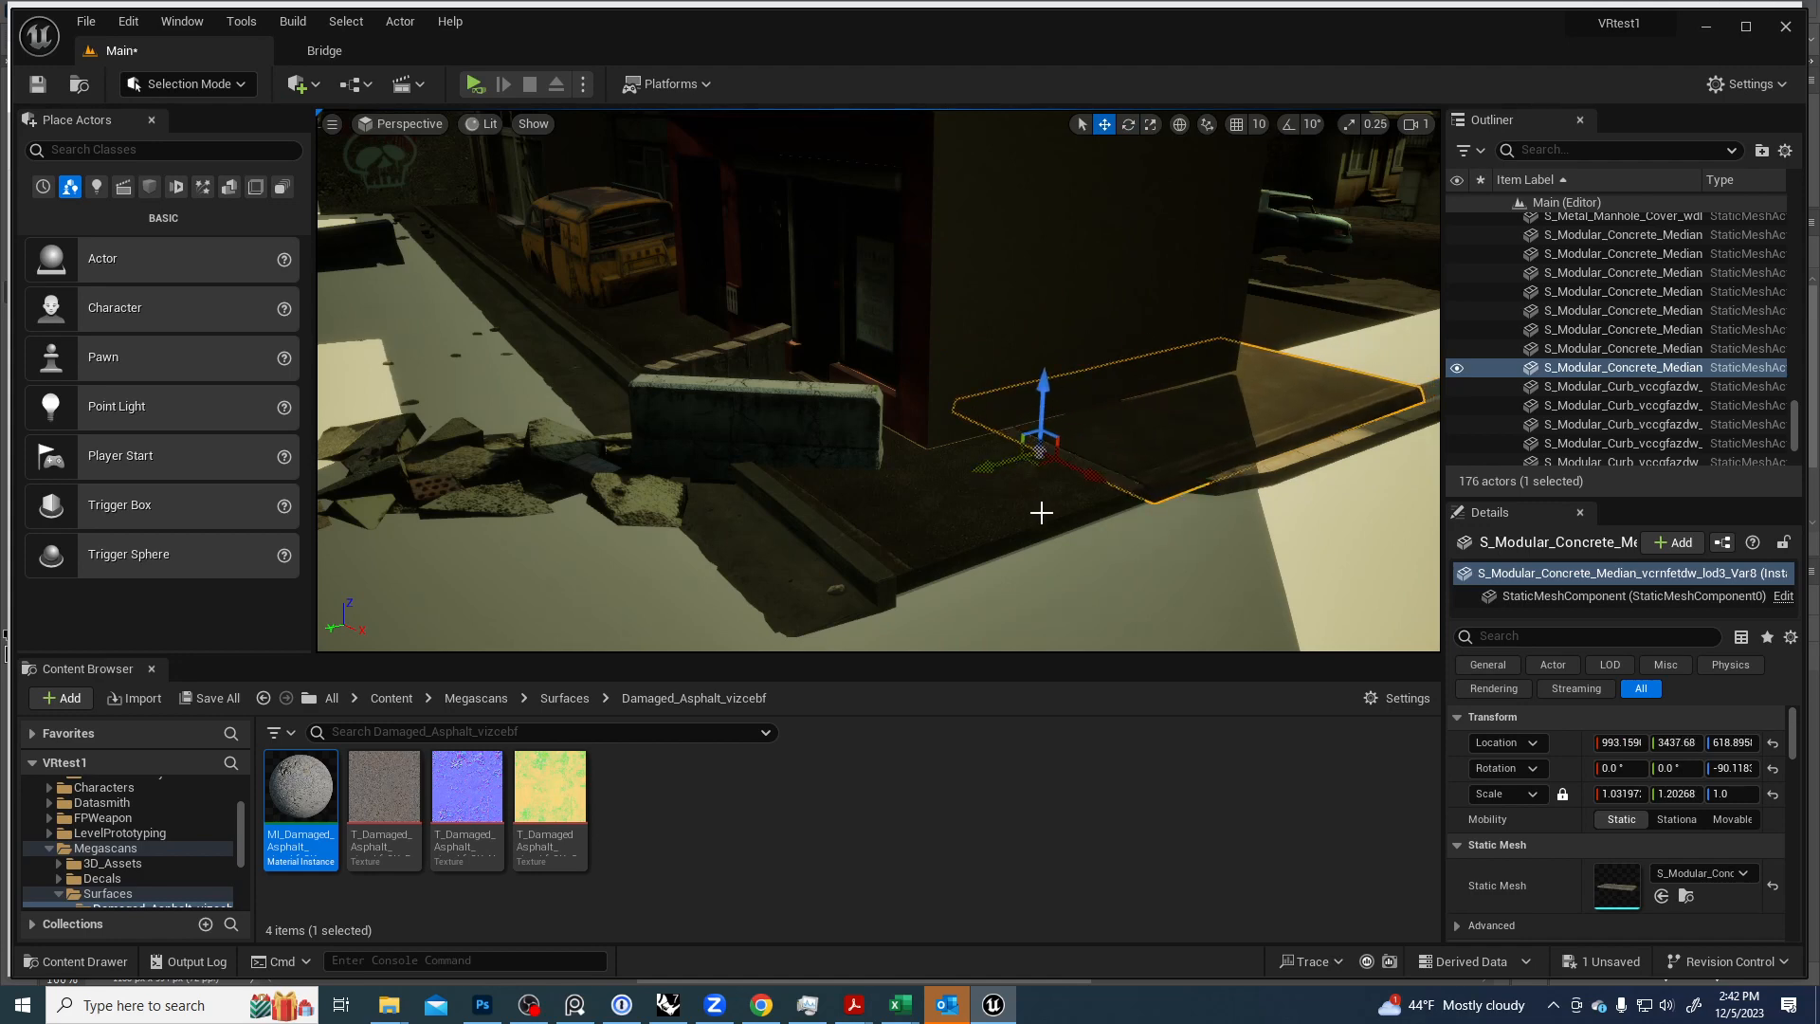
right_drag(1037, 527, 1094, 518)
Stretch the rotated median slab along the side street to an X scale of about 2.0 and deselect it.
key(e)
key(r)
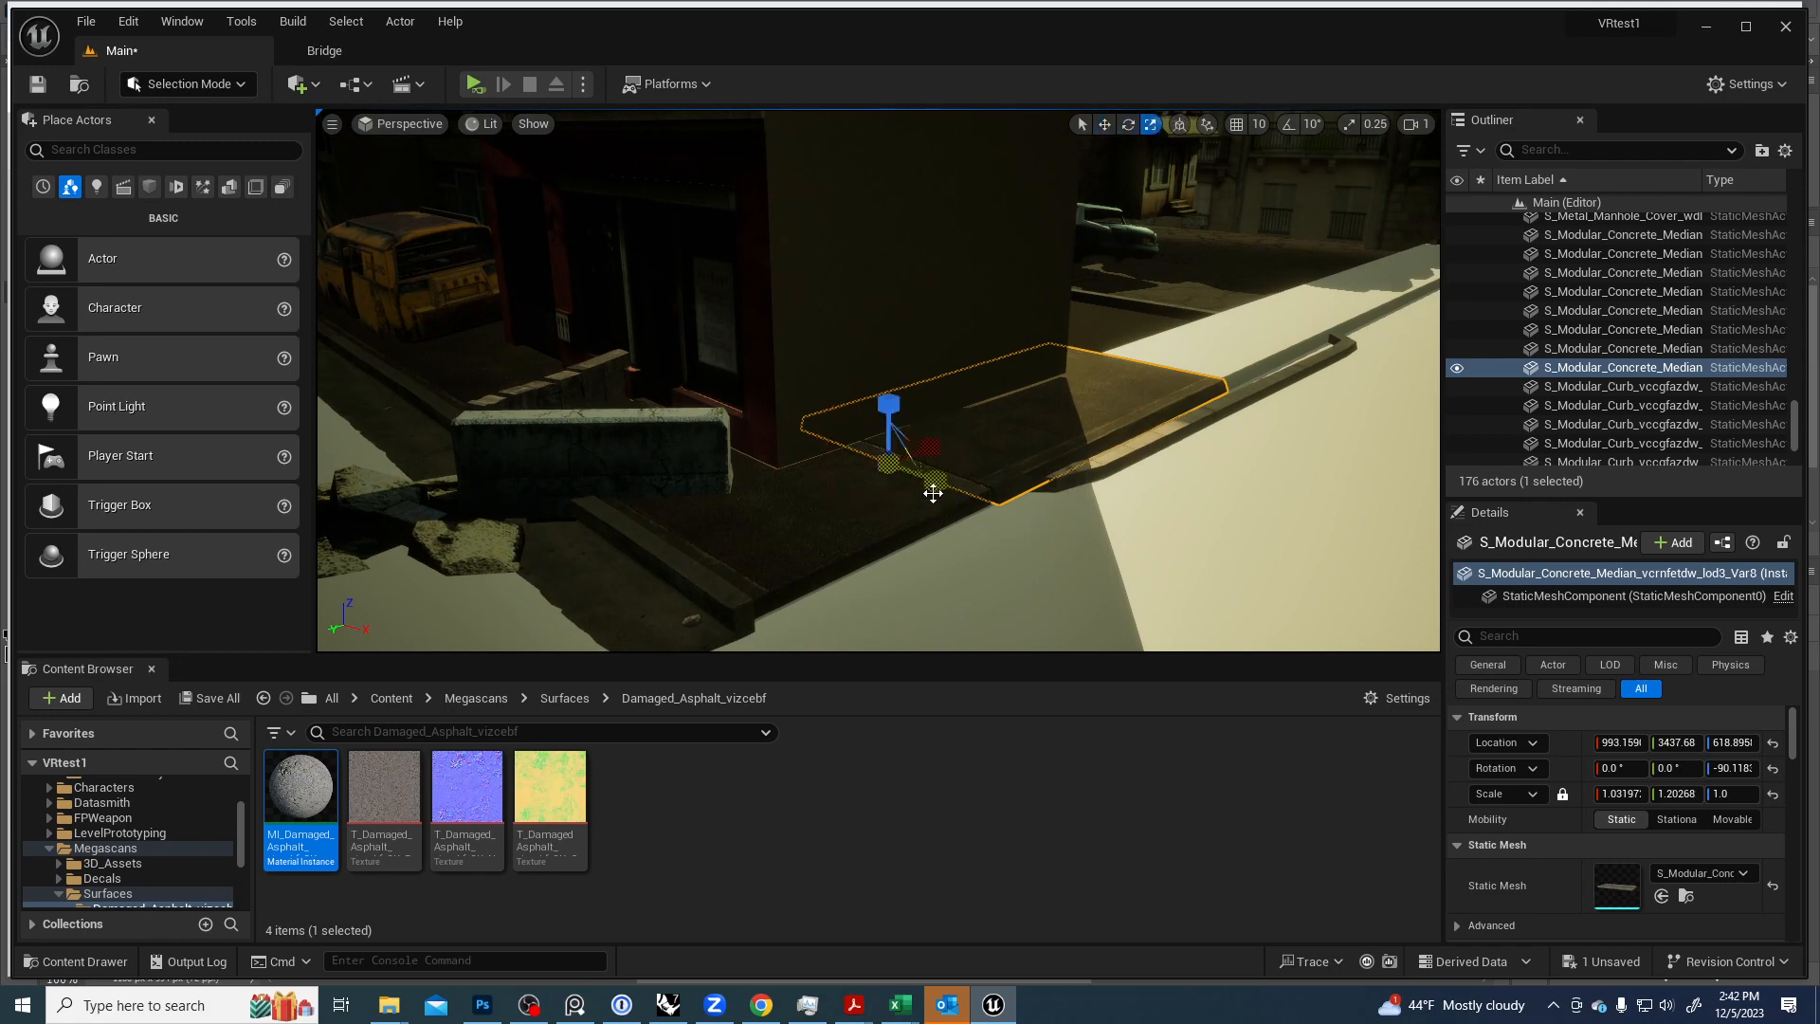
mouse_move(929, 447)
mouse_down()
mouse_move(1018, 426)
mouse_move(934, 451)
mouse_up()
right_drag(1057, 484, 1114, 495)
key(Escape)
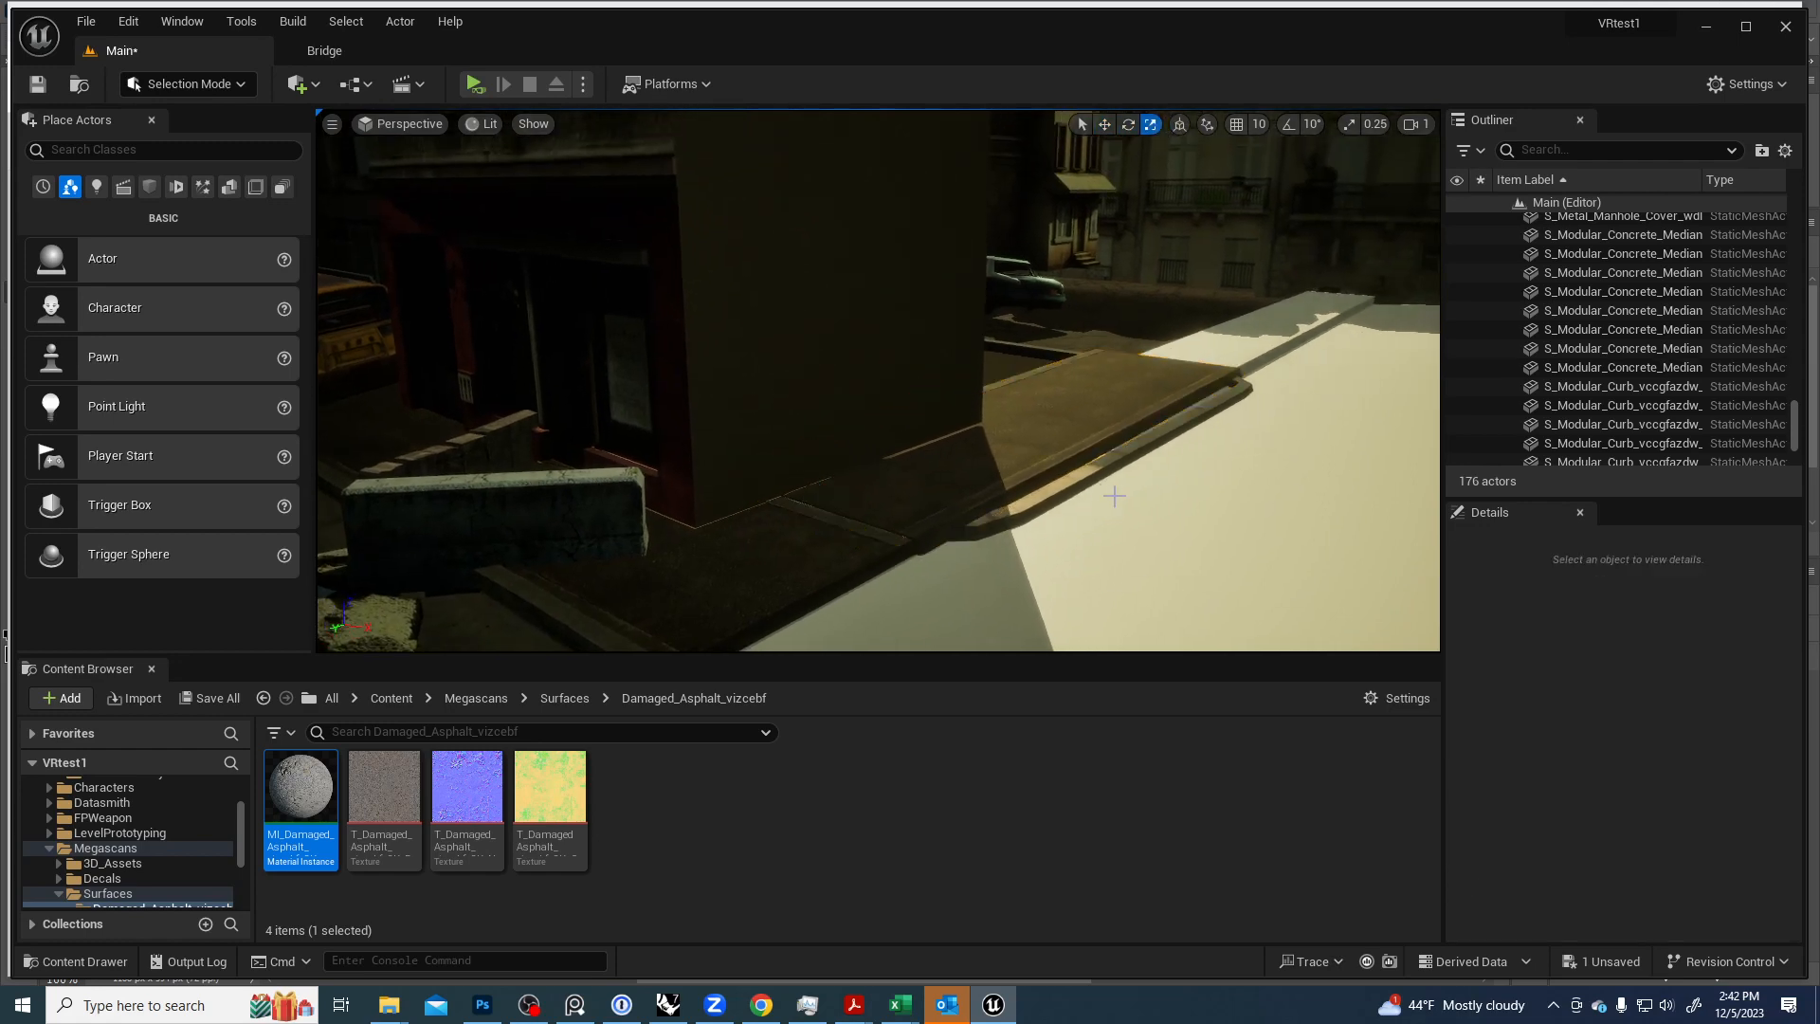
Duplicate the stretched median slab farther along the side street and resize the copy to continue the sidewalk.
click(986, 460)
key(w)
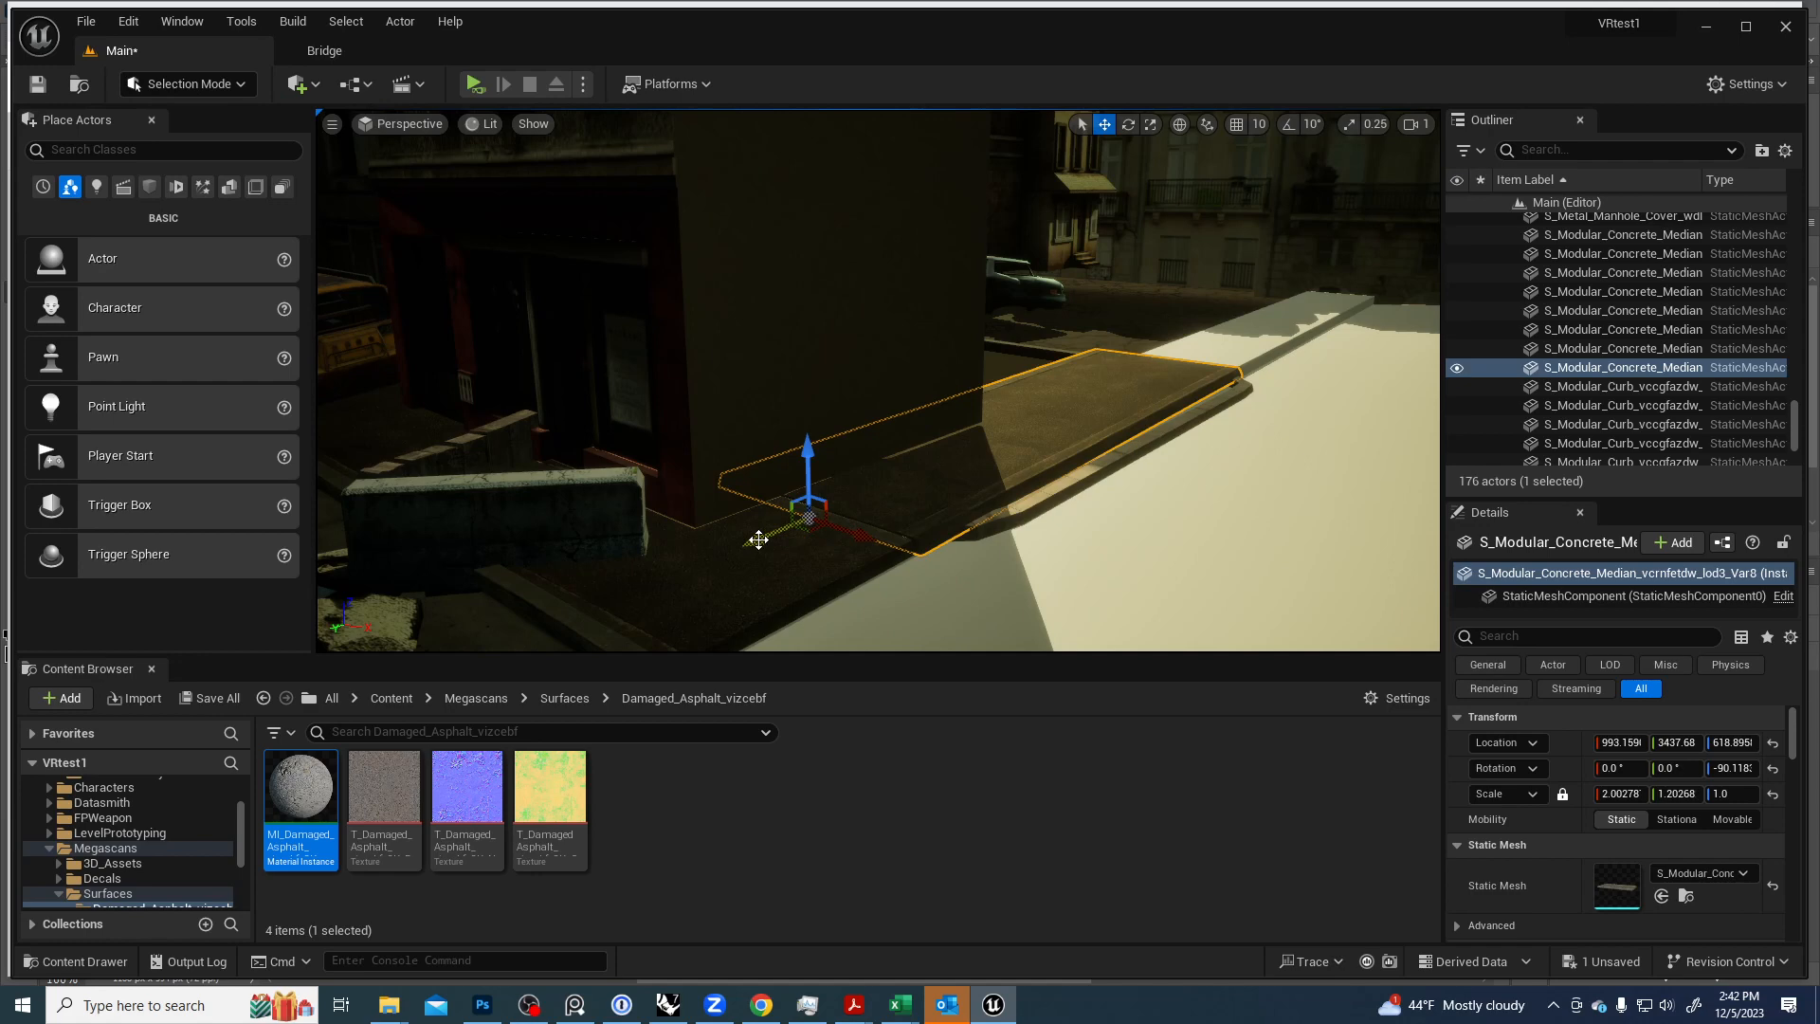
alt+drag(758, 540, 1151, 370)
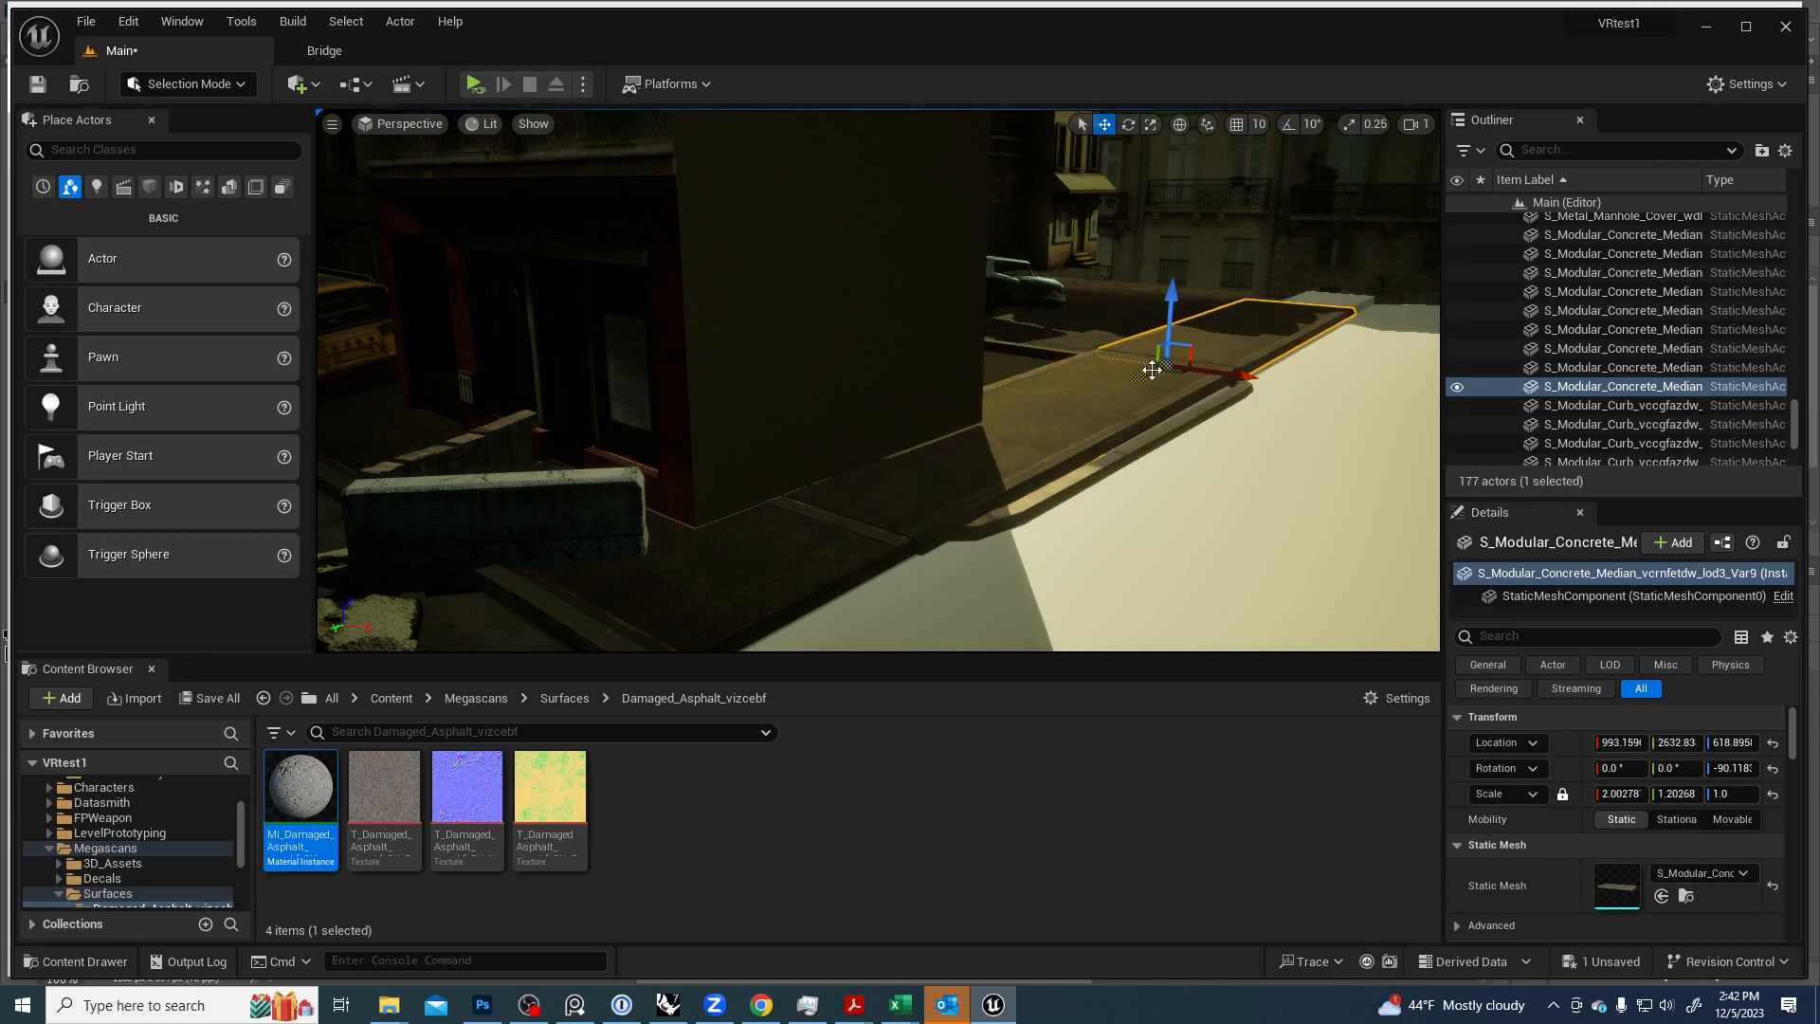
key(r)
mouse_move(1230, 374)
mouse_down()
mouse_move(1260, 384)
mouse_move(1204, 355)
mouse_move(1218, 350)
mouse_up()
key(Escape)
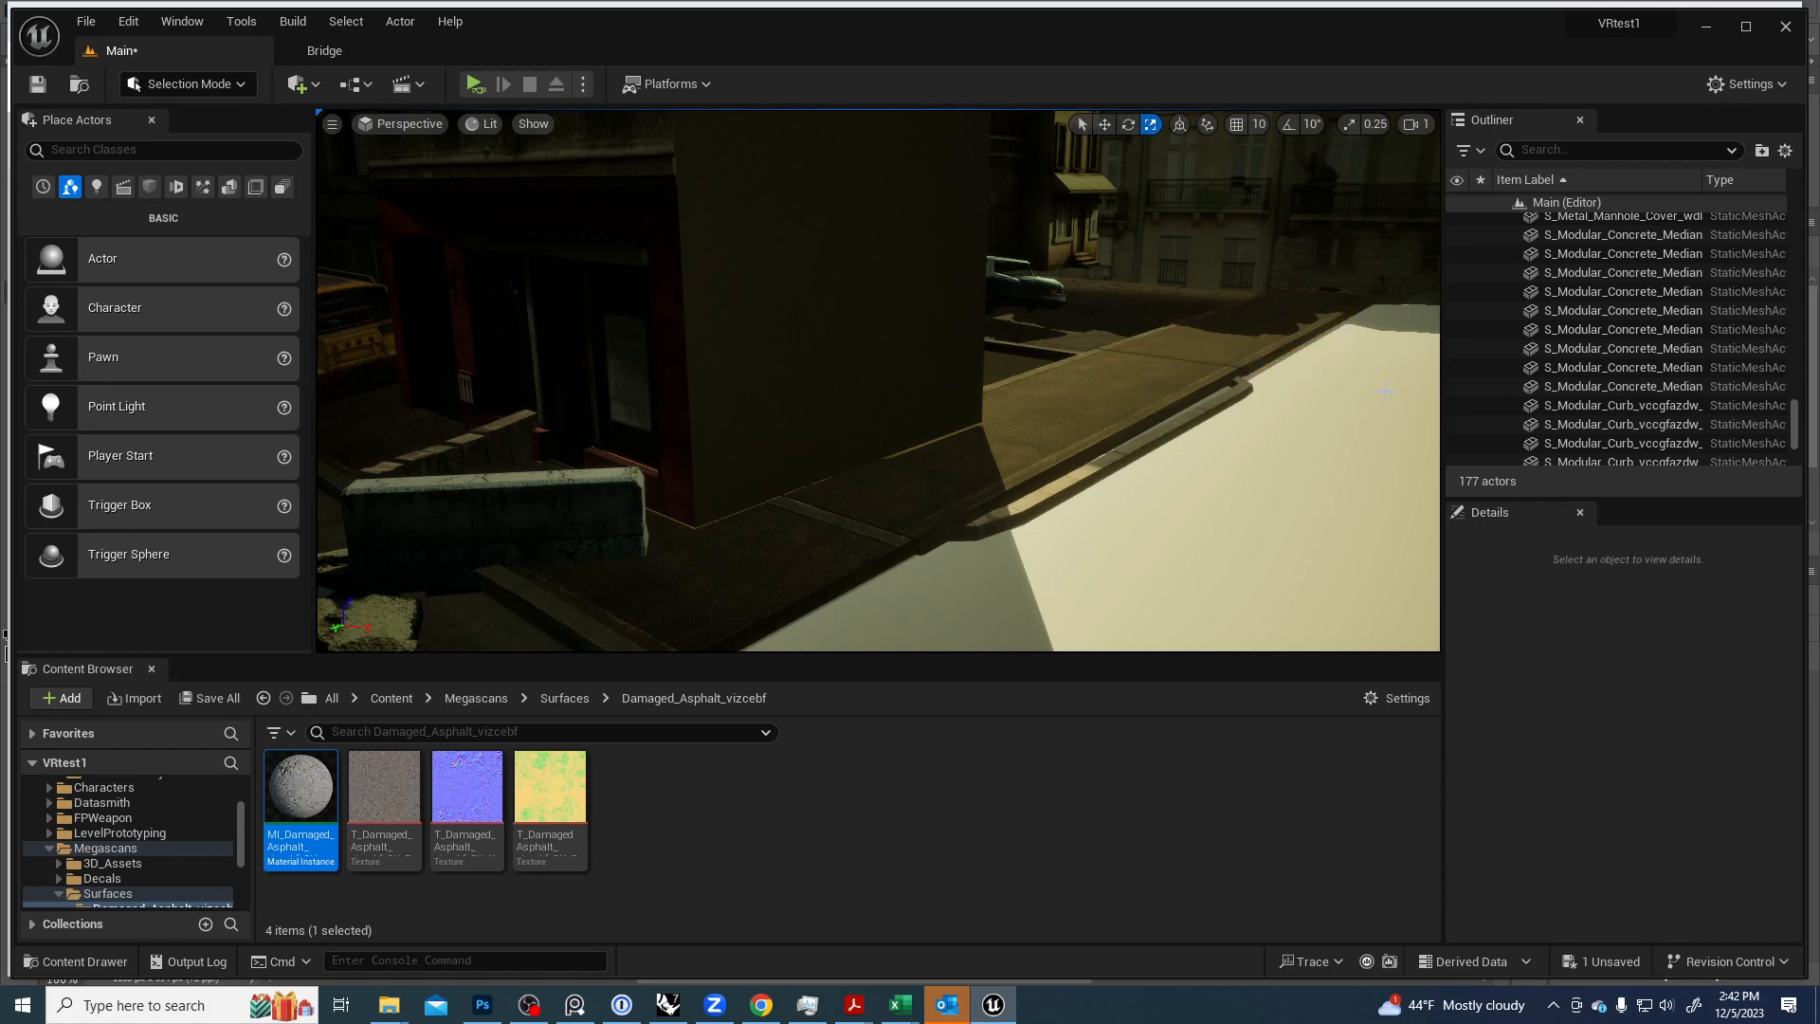
Select both side-street median slabs and shift them outward from the building over the old curb.
right_drag(1313, 399, 1395, 391)
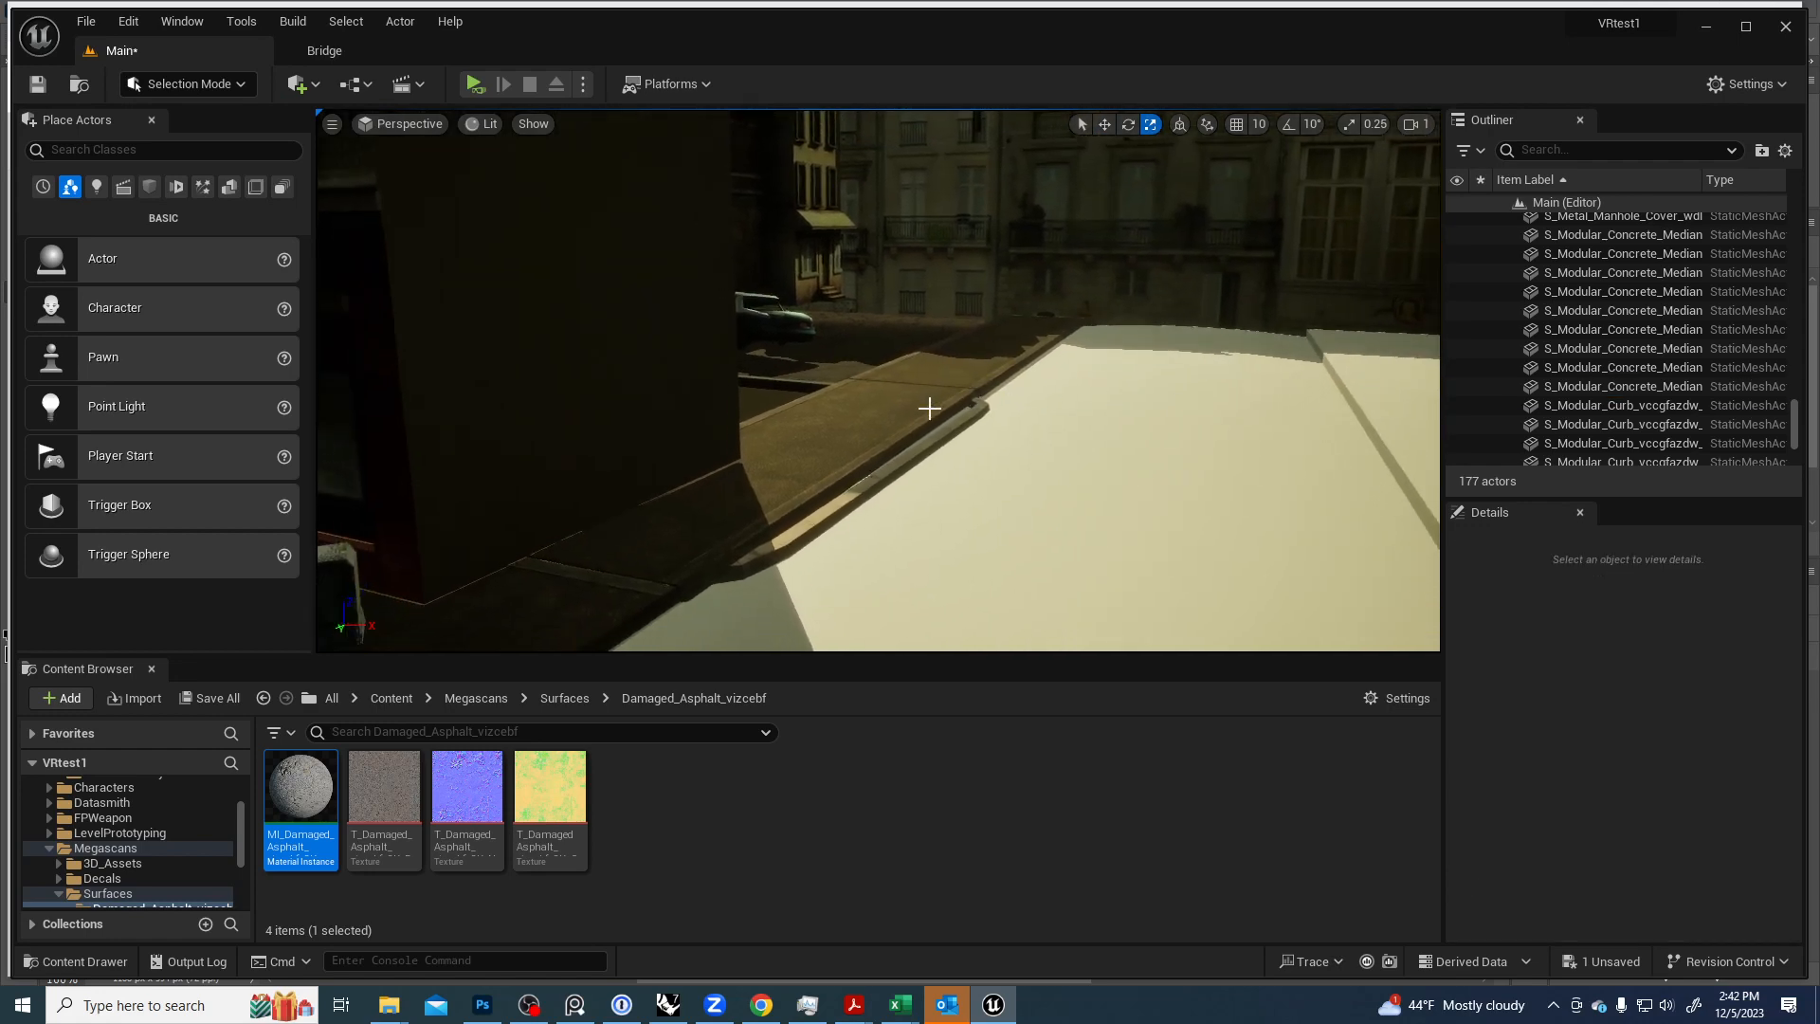
click(972, 378)
ctrl+click(995, 365)
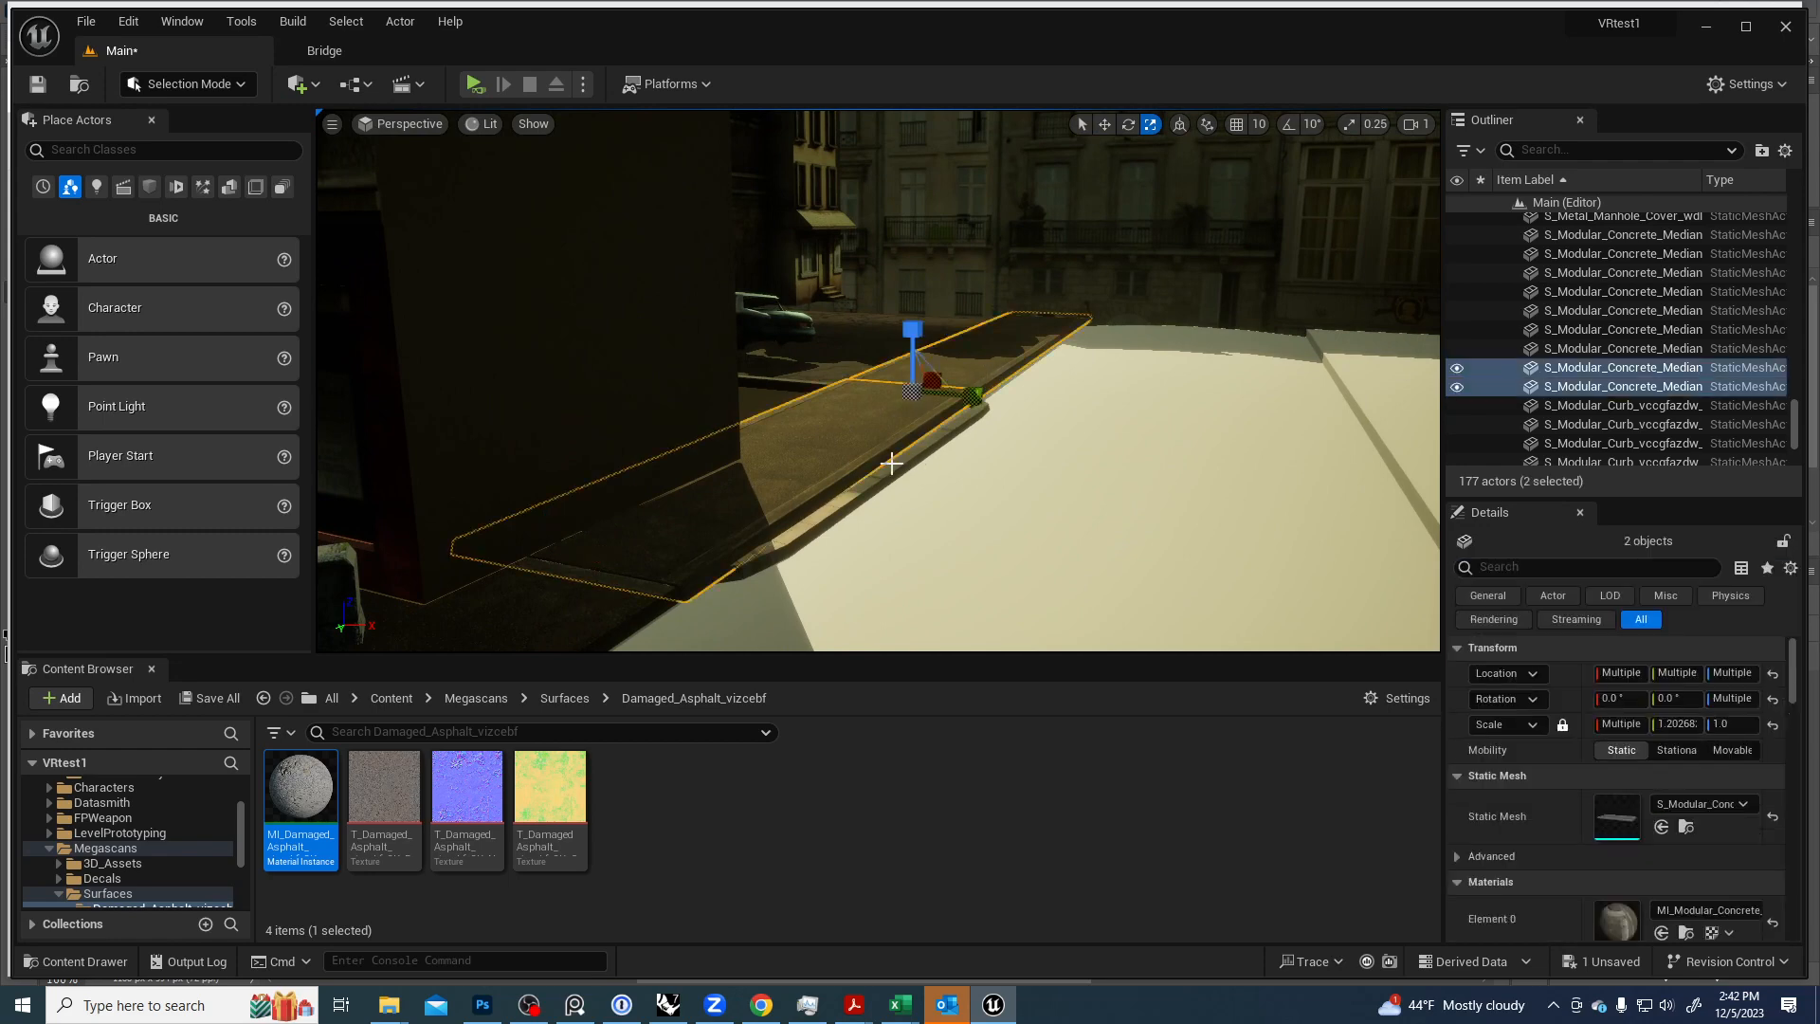
key(w)
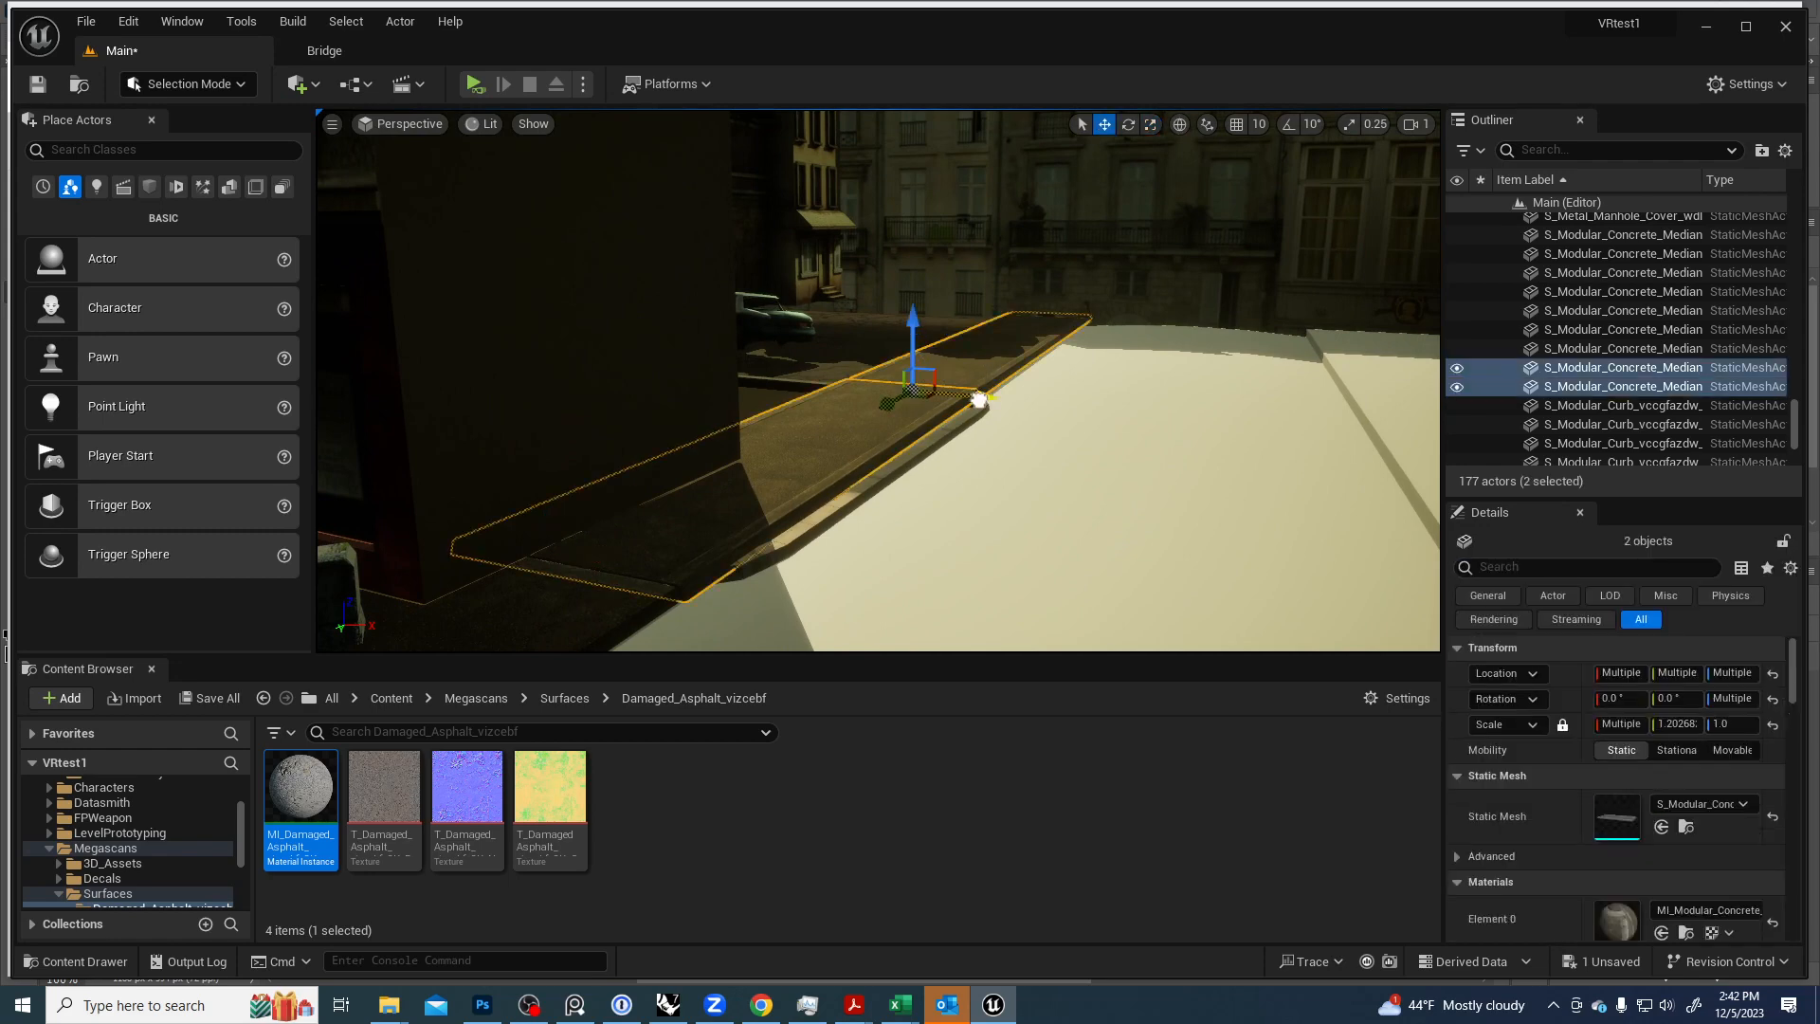
drag(978, 399, 1004, 406)
key(Escape)
Apply the MI_Damaged_Asphalt_vizcebf_2K material to the white road surface of the main street.
right_drag(1007, 475, 853, 593)
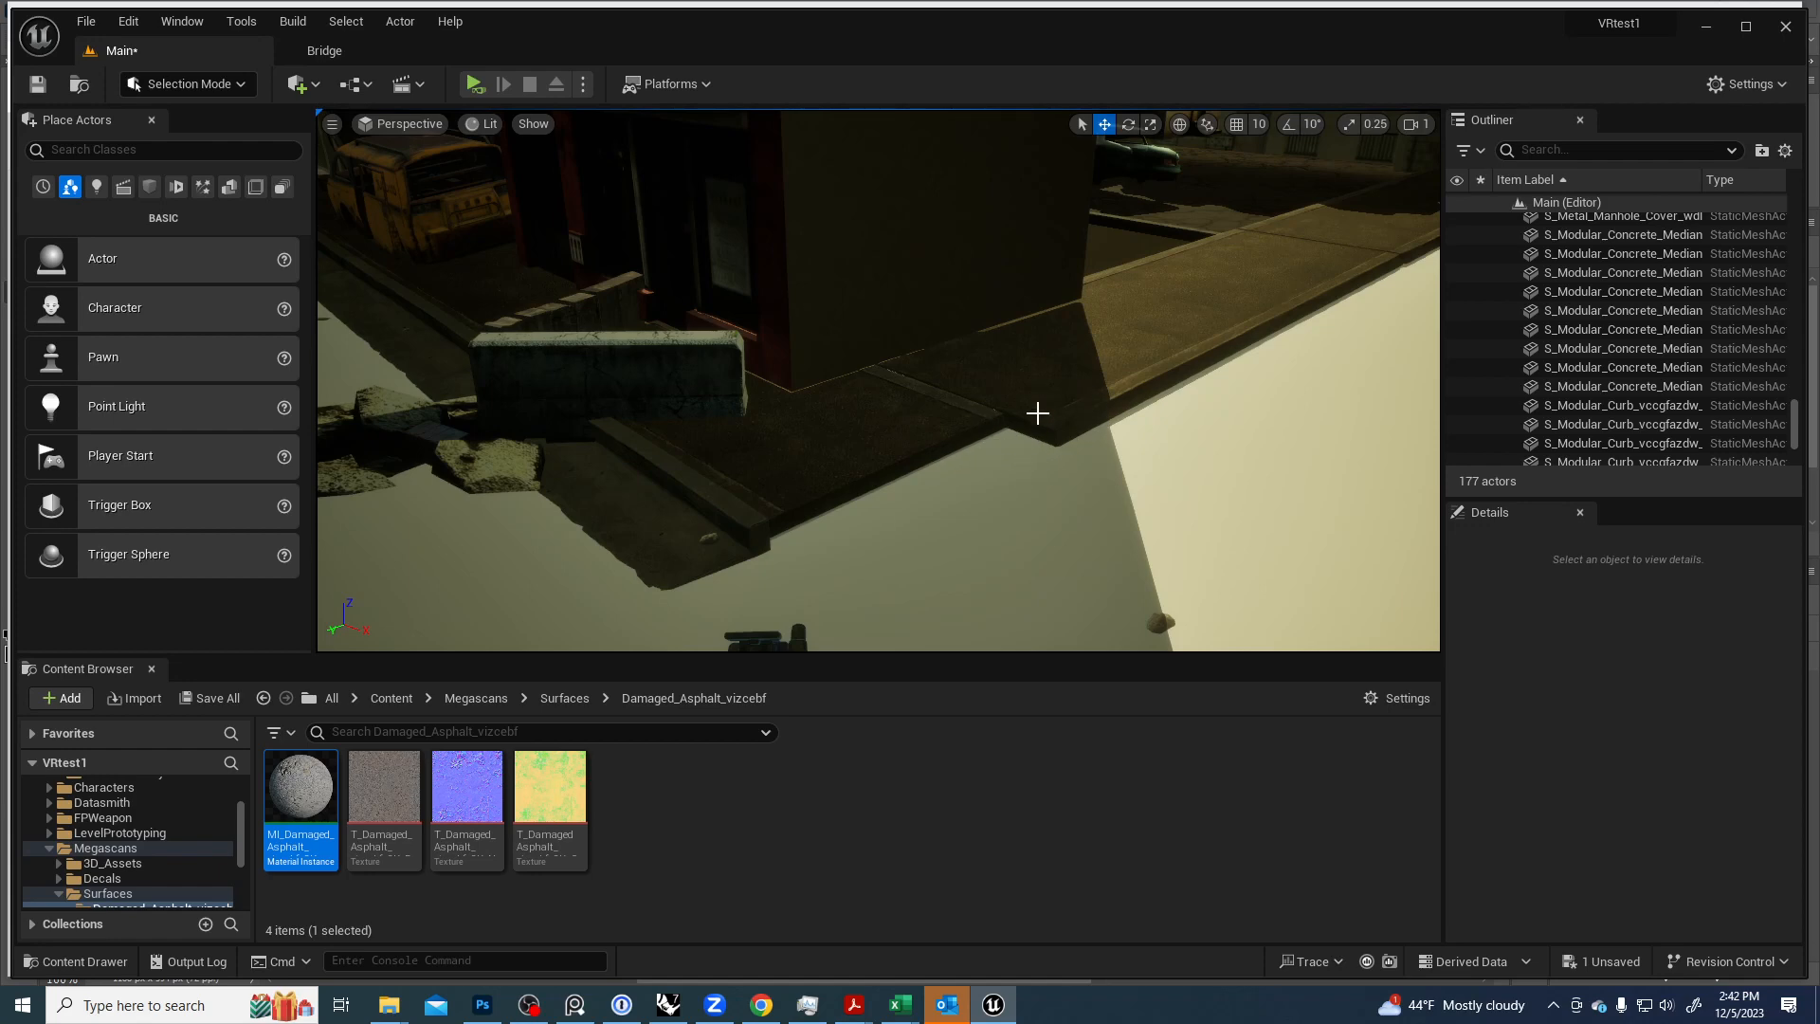
right_drag(996, 462, 773, 445)
right_drag(877, 379, 593, 349)
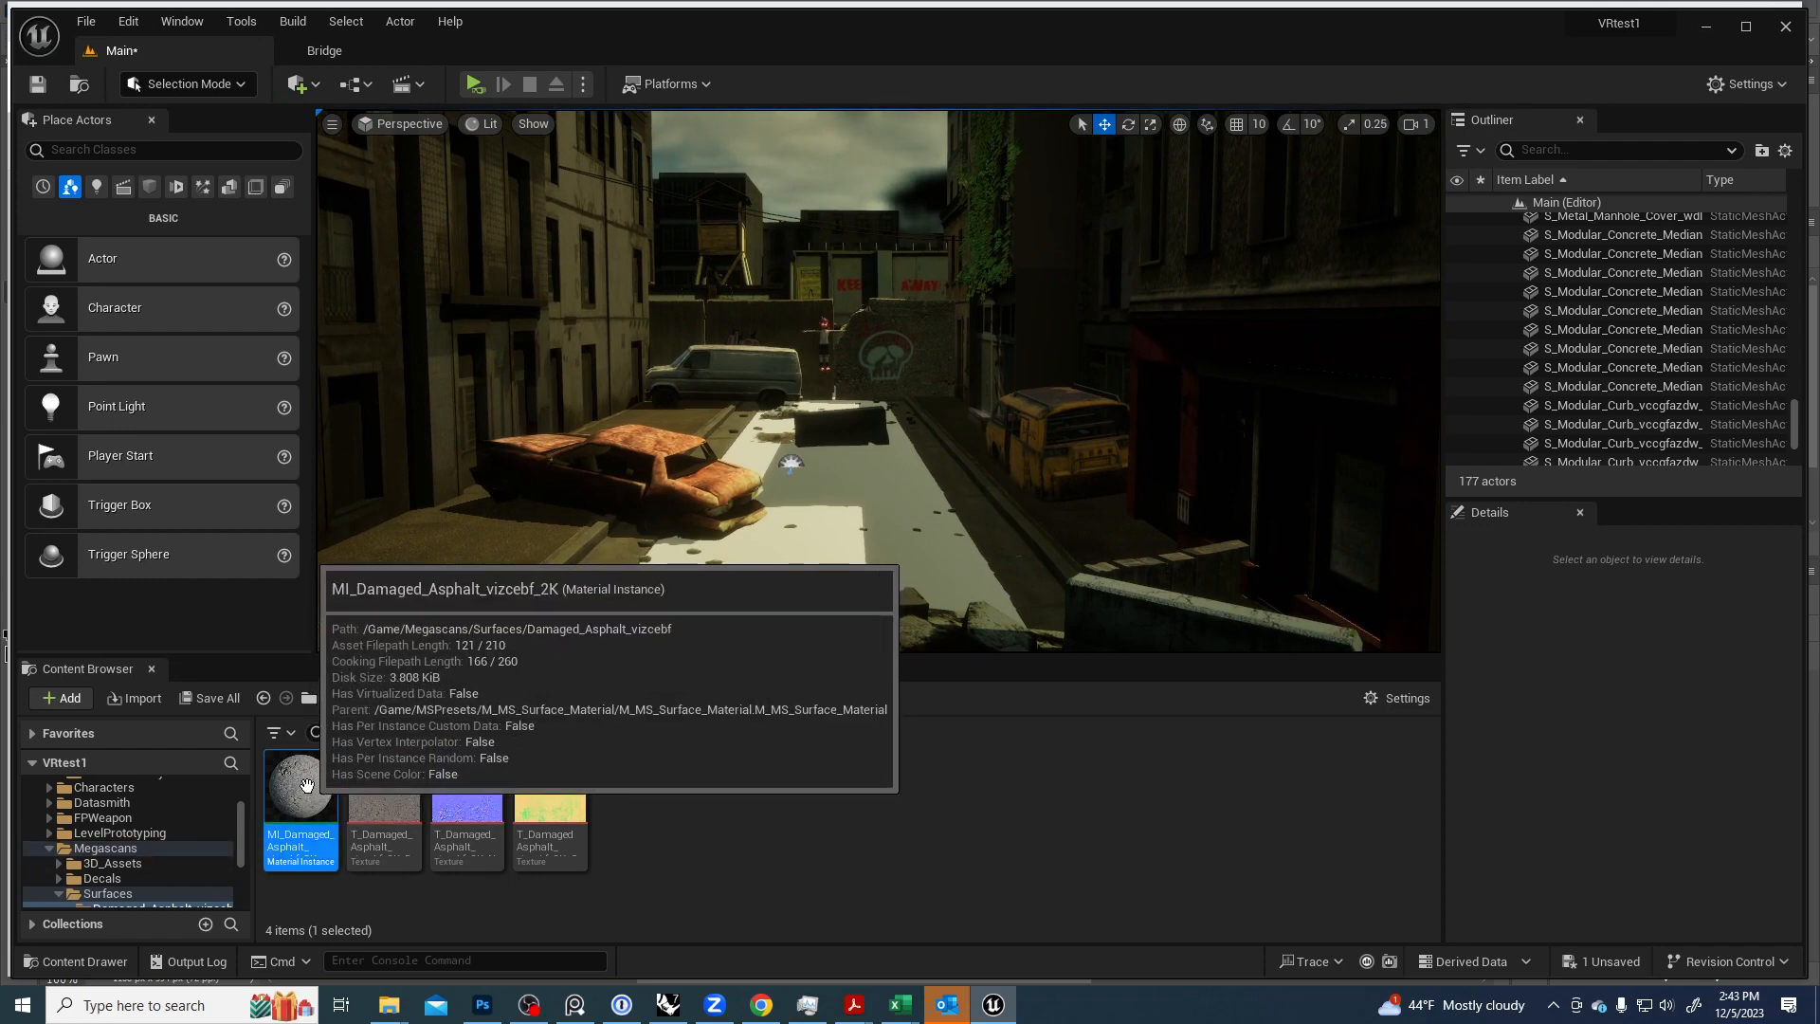
drag(300, 790, 806, 548)
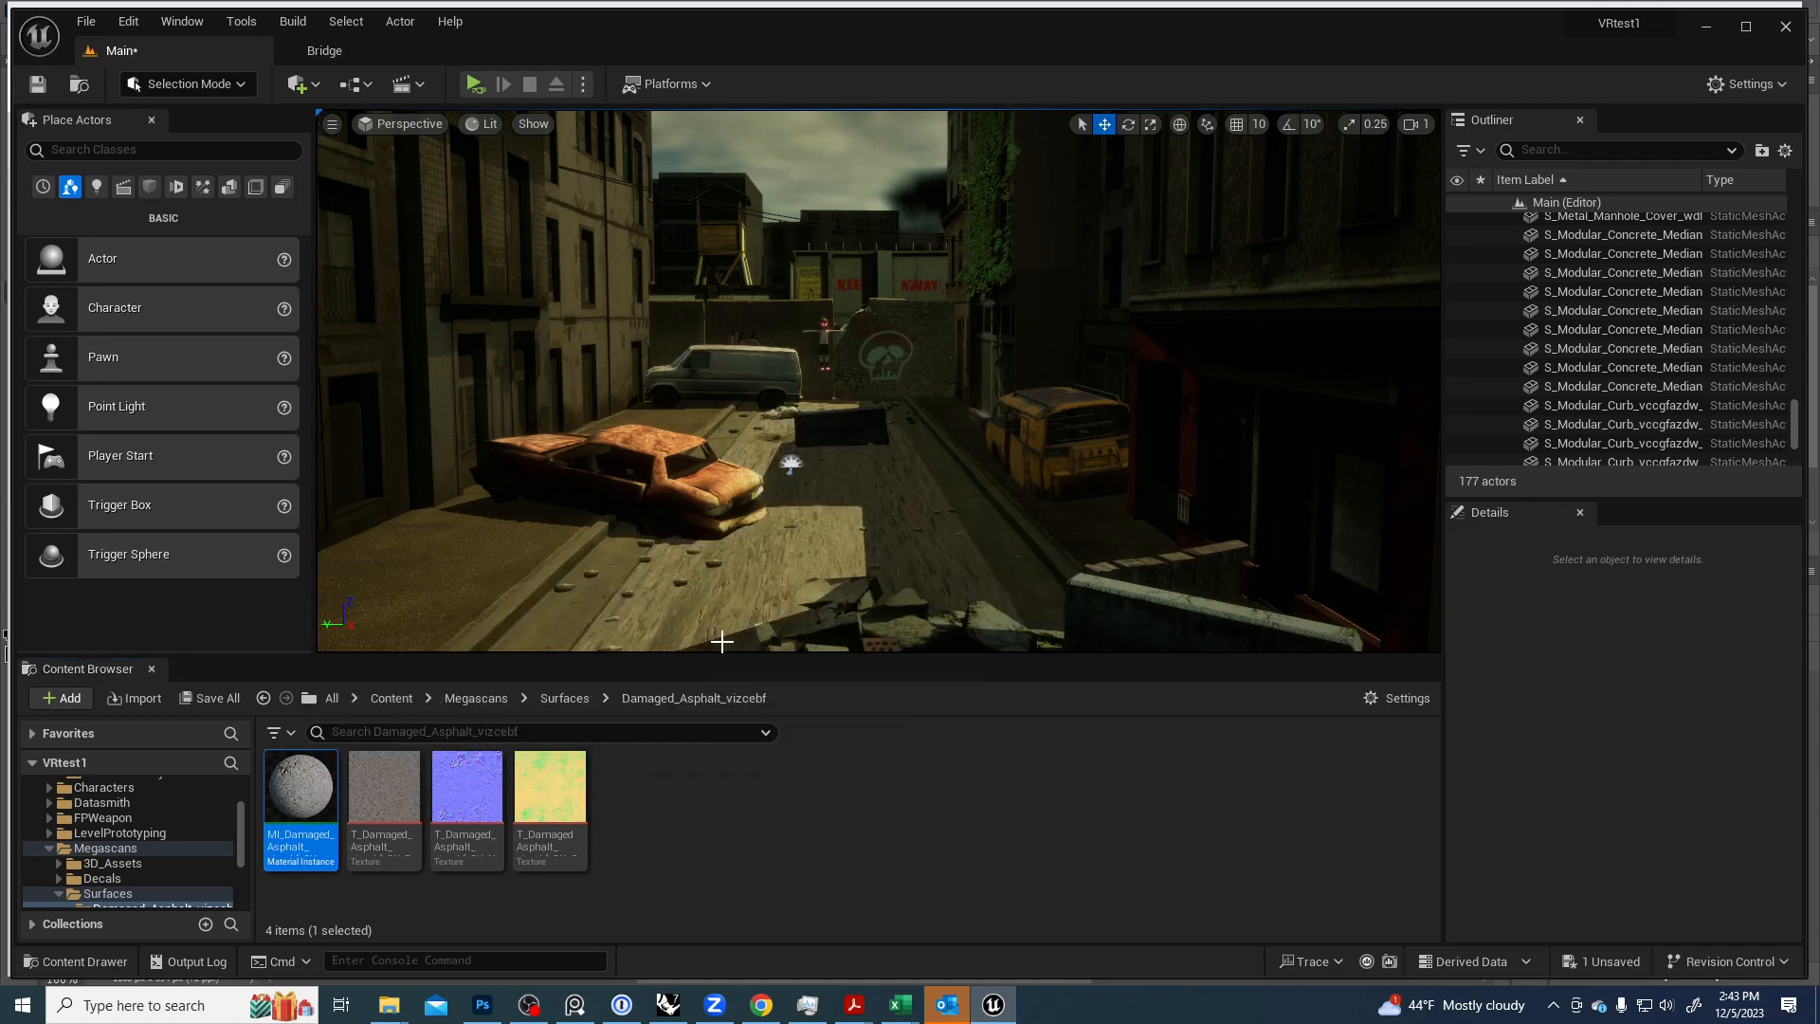
mouse_move(797, 557)
right_down()
mouse_move(797, 681)
mouse_move(797, 556)
right_up()
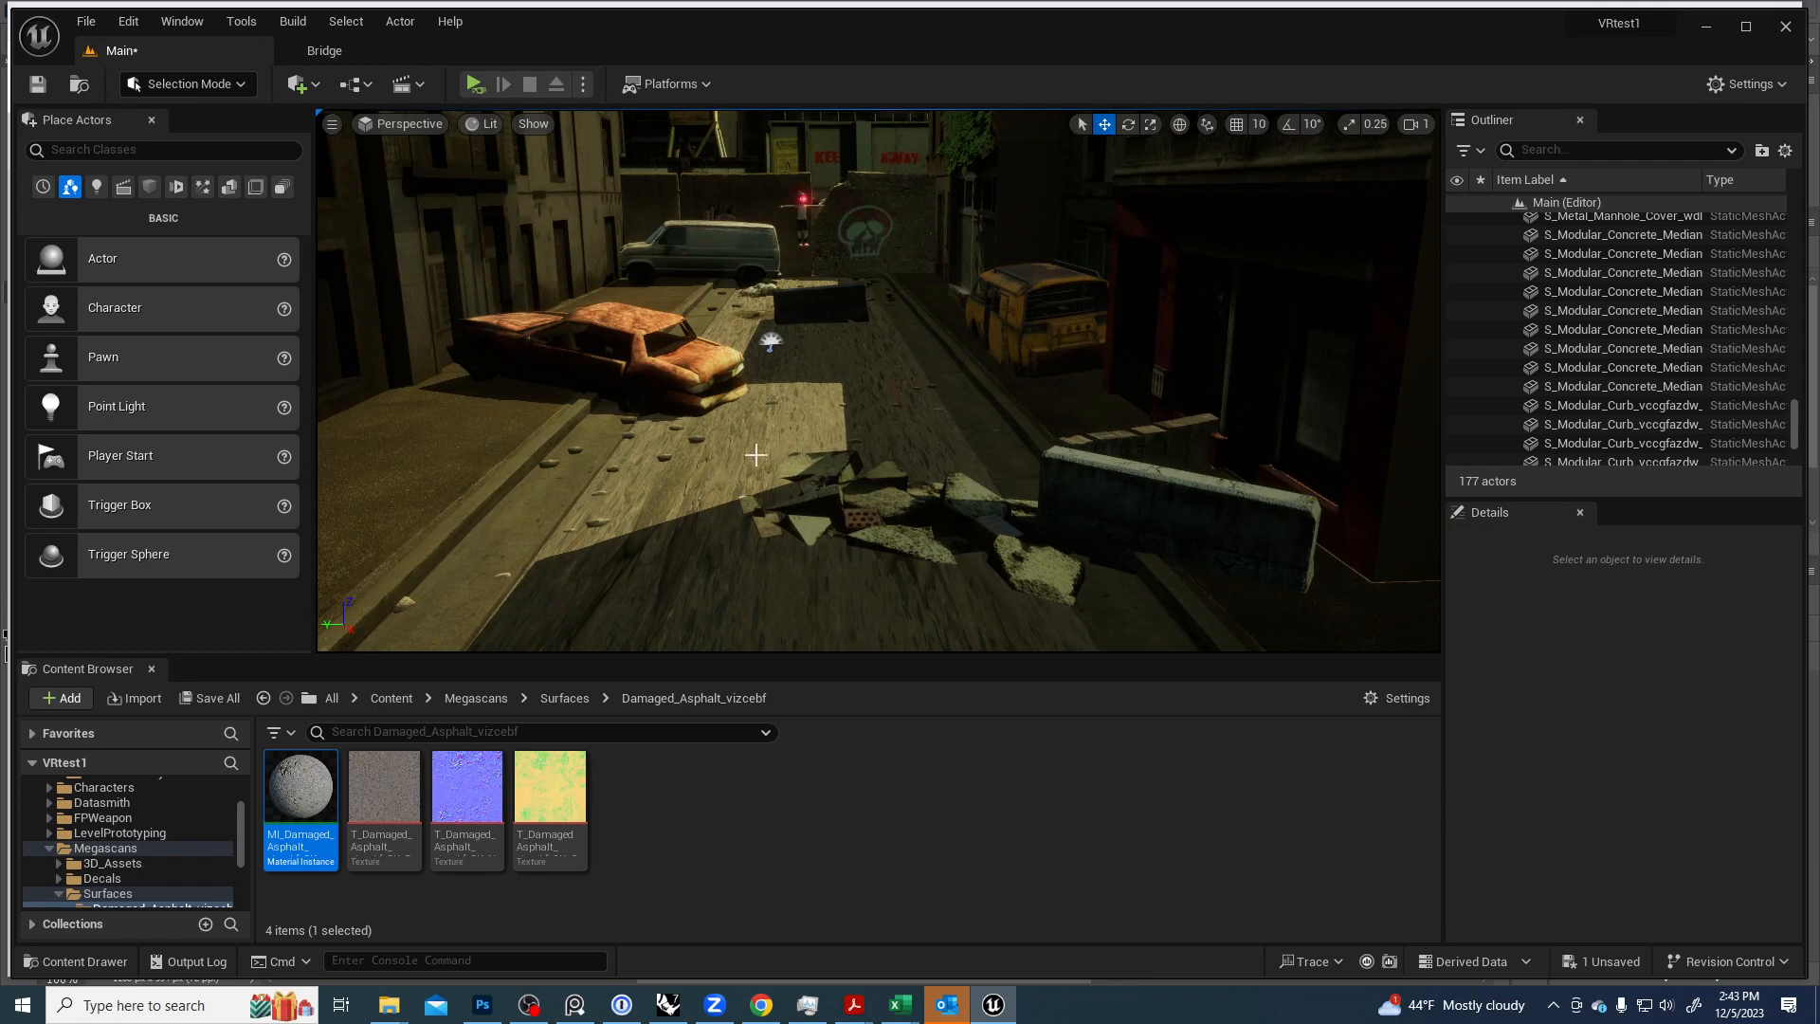
Open the damaged asphalt material instance, enable Tiling/Offset, and set Tiling X to about 1.65 and Tiling Y to about 8.5.
double_click(293, 779)
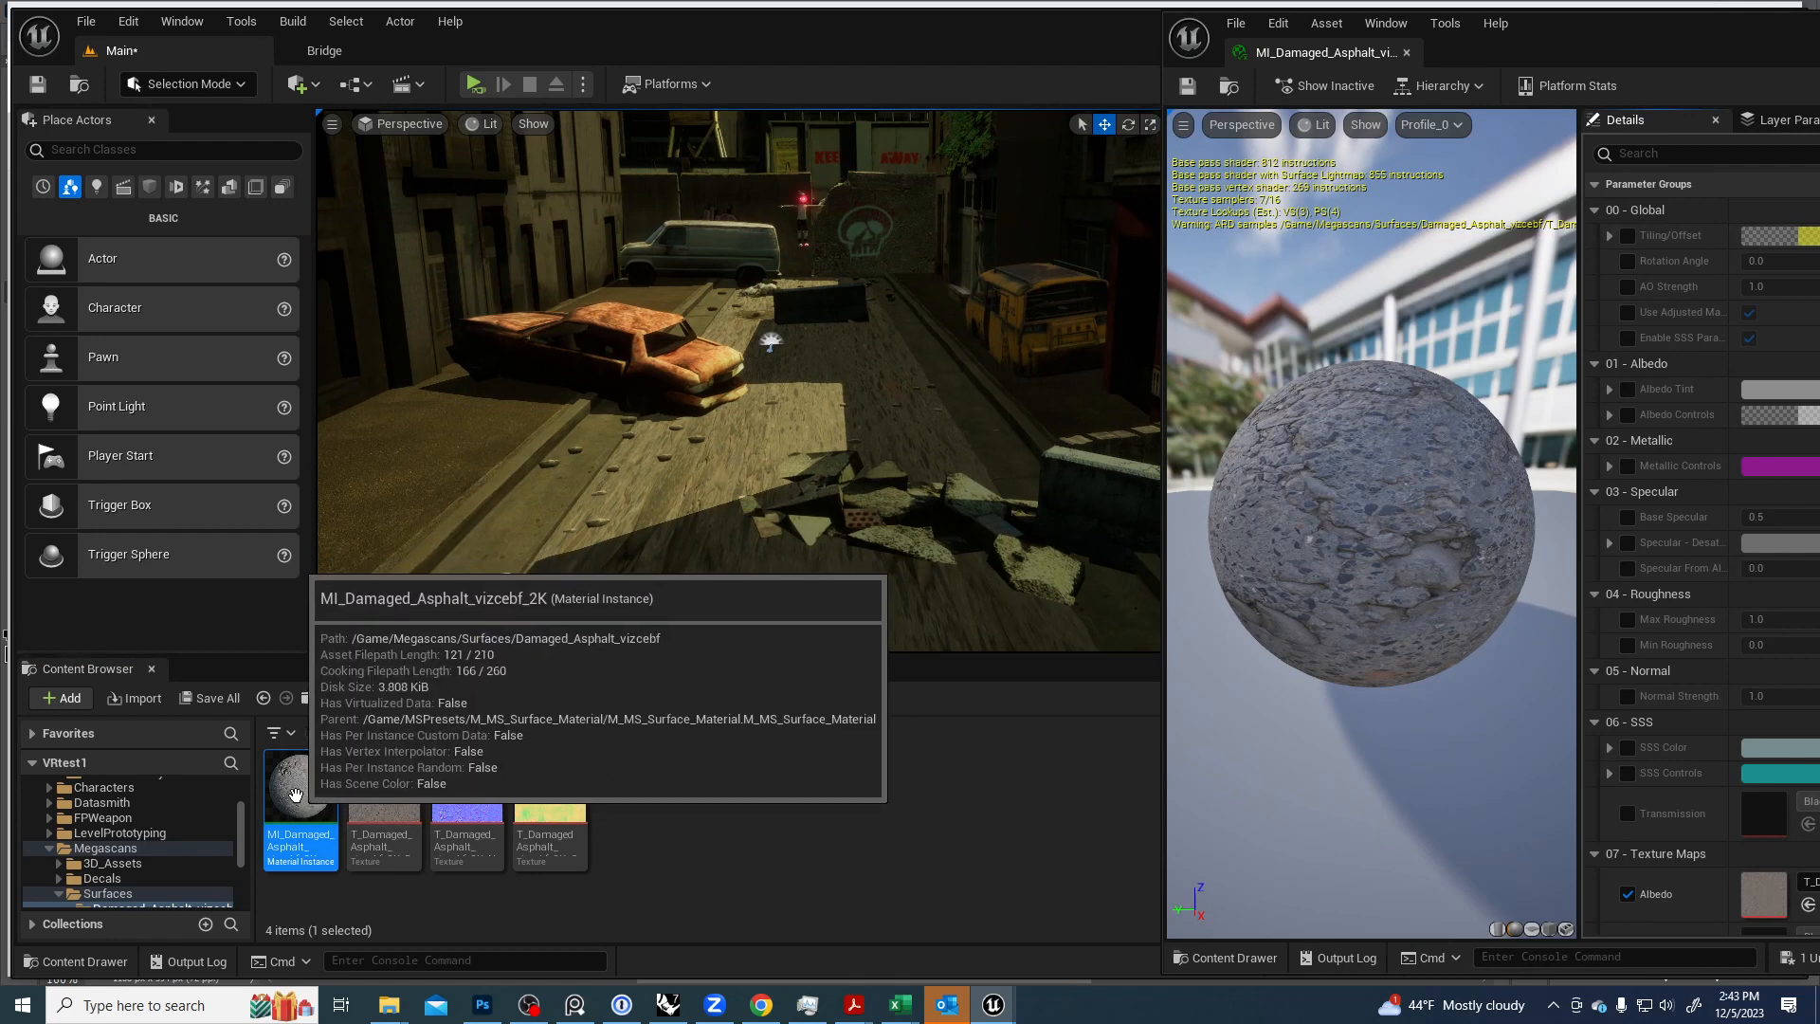
click(1628, 236)
click(1609, 236)
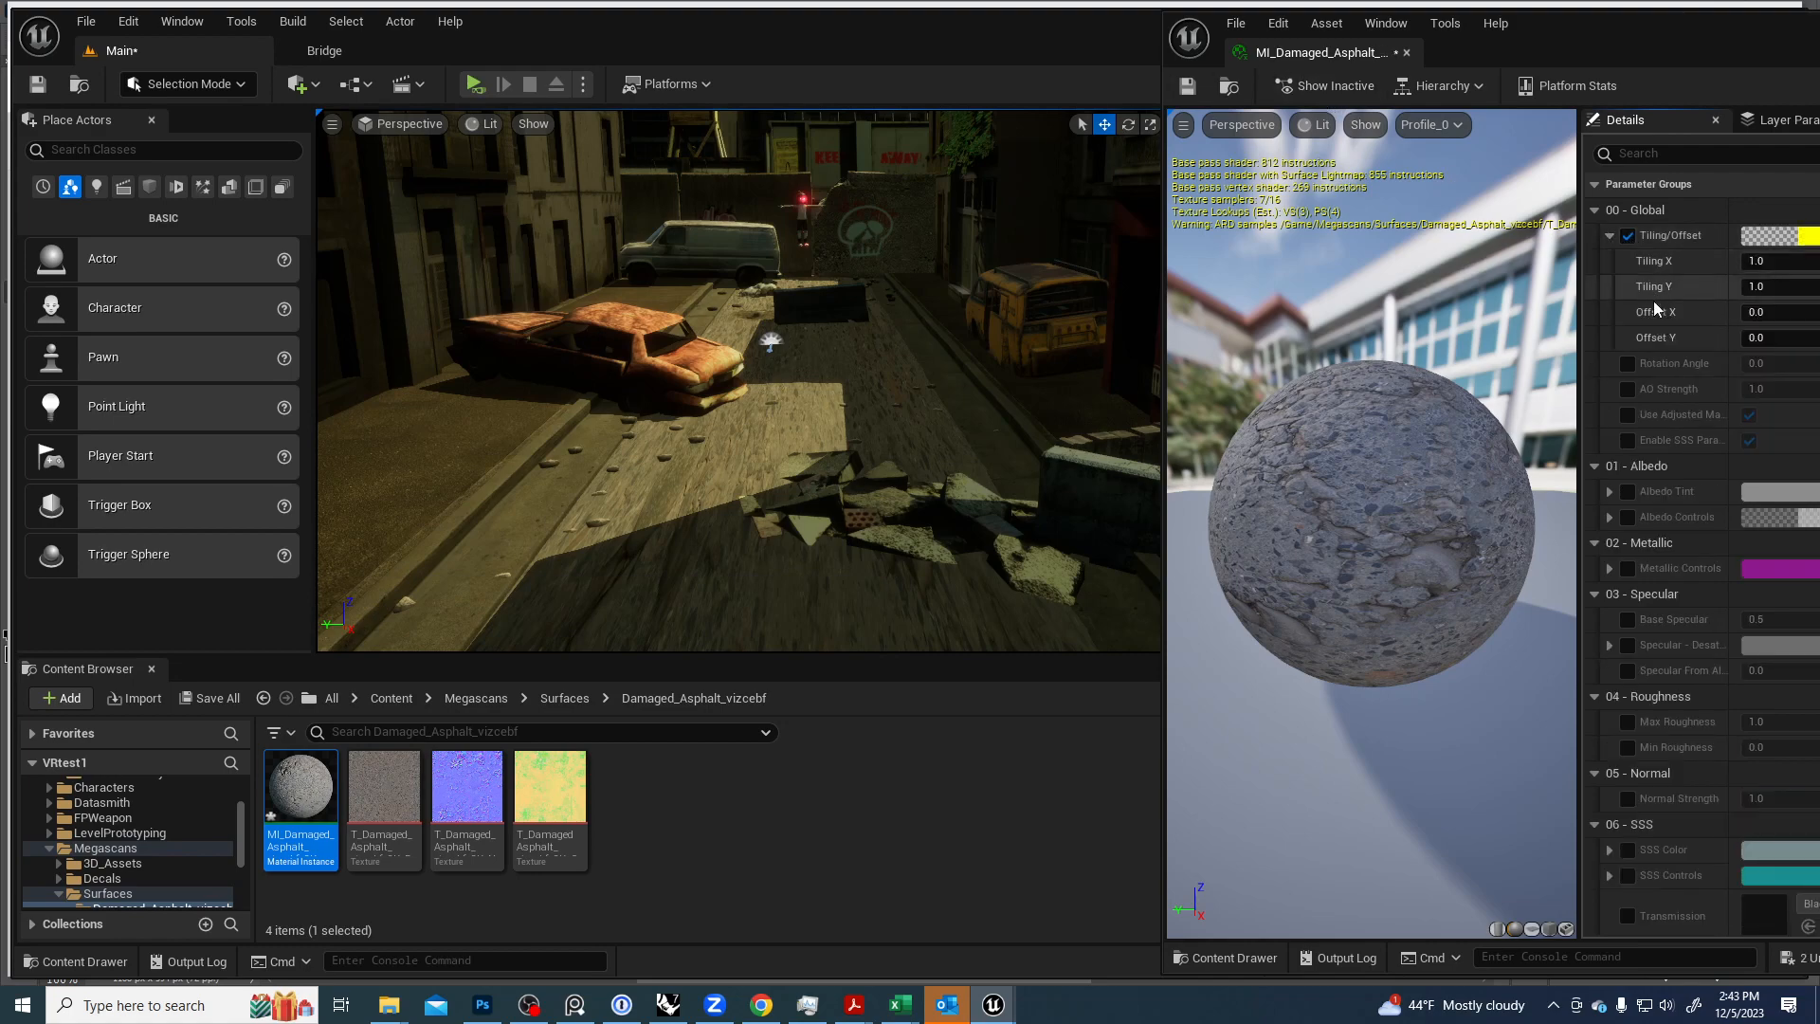
drag(1773, 264, 1818, 285)
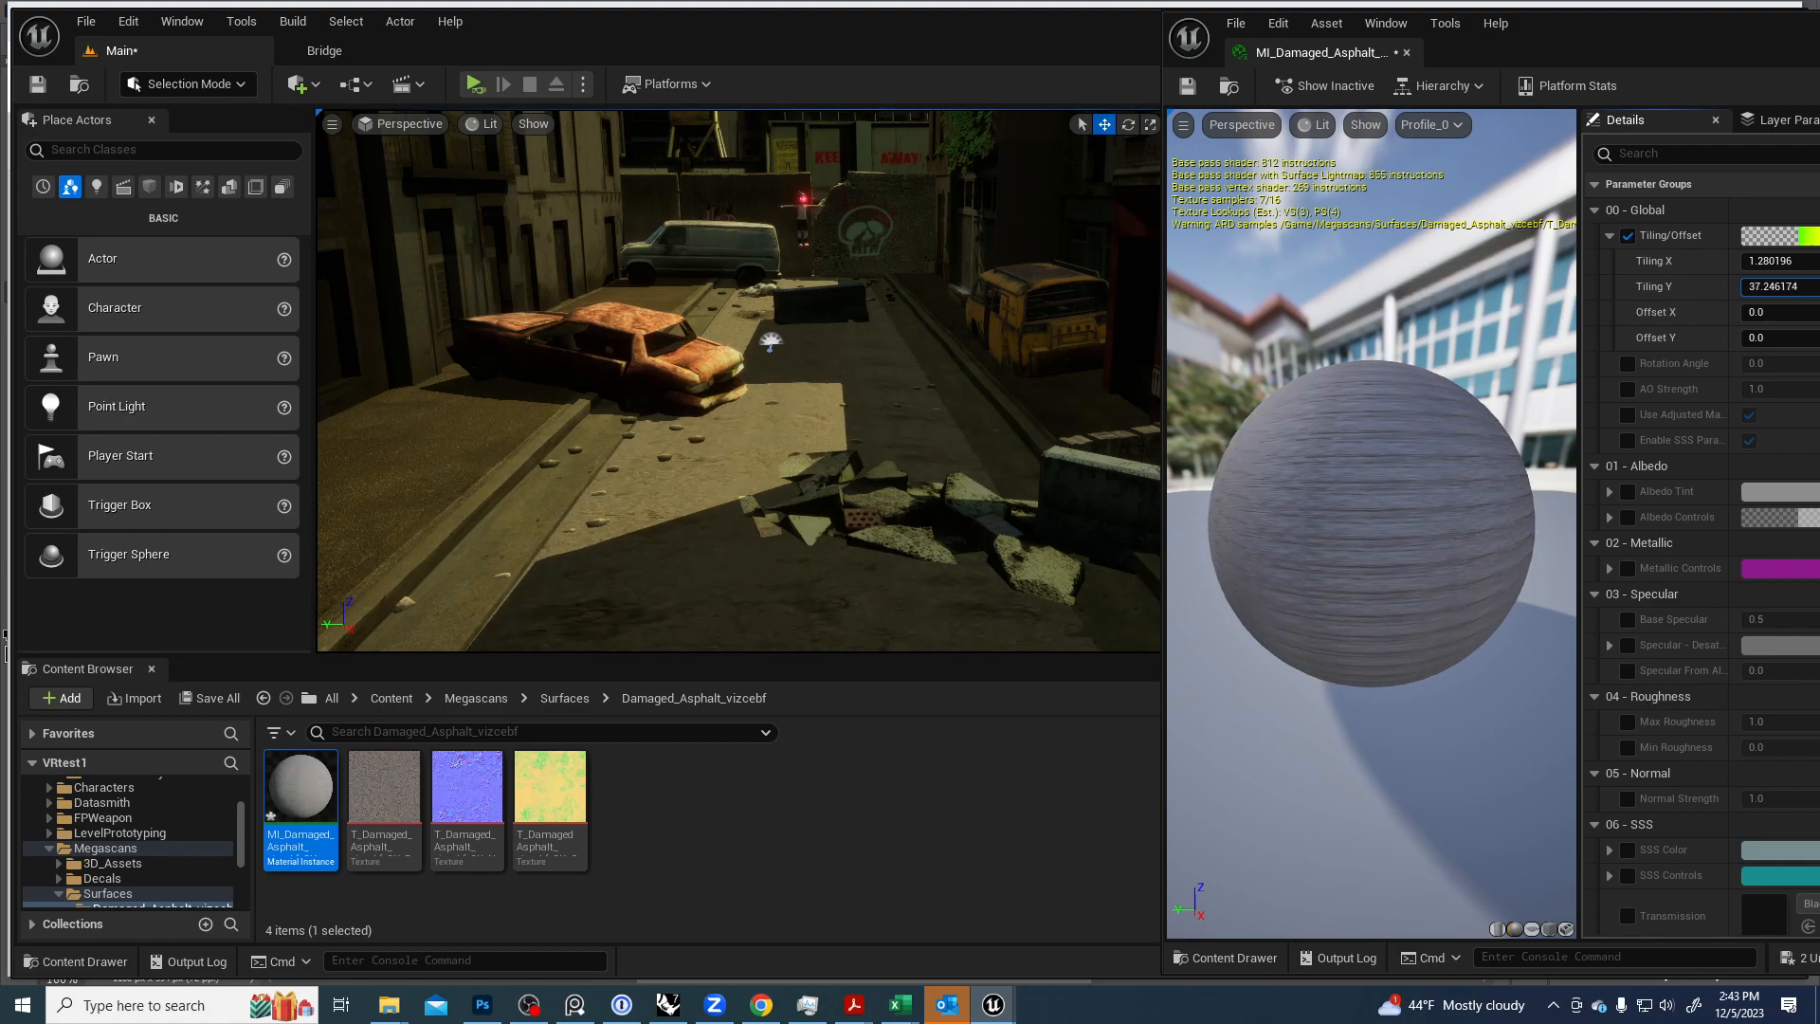
drag(1819, 260, 1759, 286)
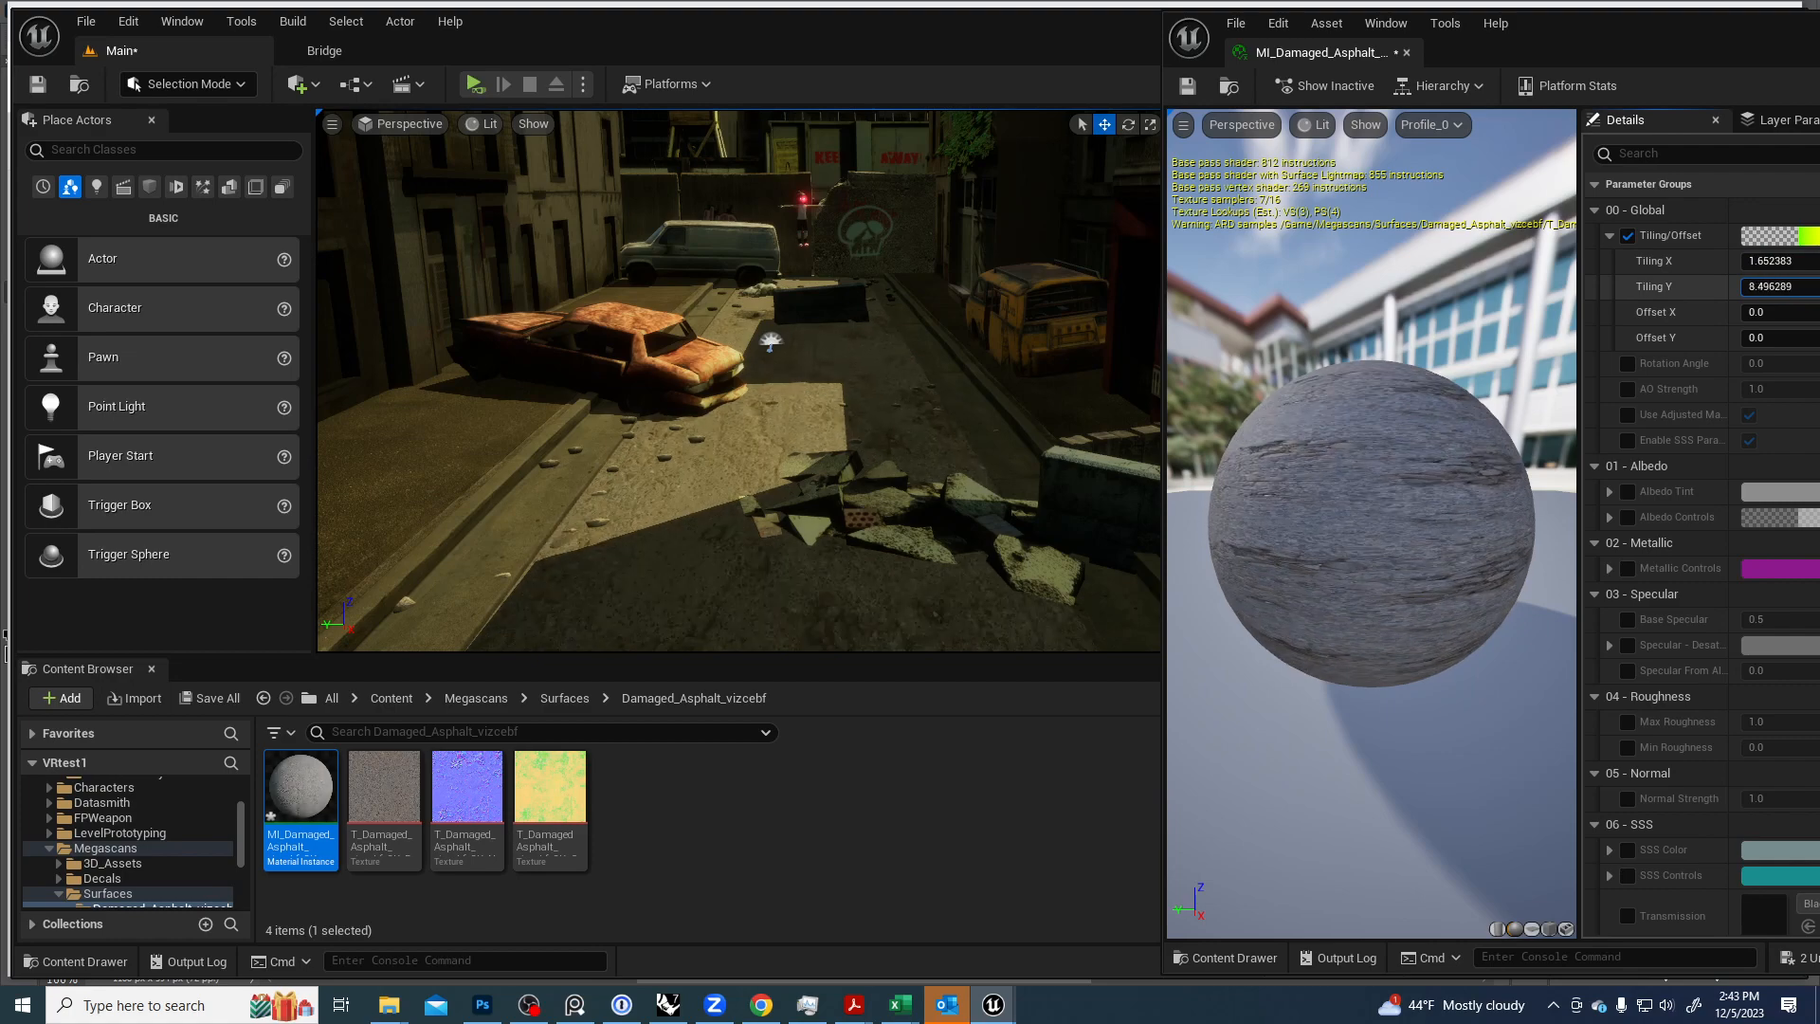
Apply the damaged asphalt material to the blank ground around the camera crane, beyond the rubble at the street's end.
right_drag(831, 400, 871, 351)
right_drag(1063, 164, 978, 235)
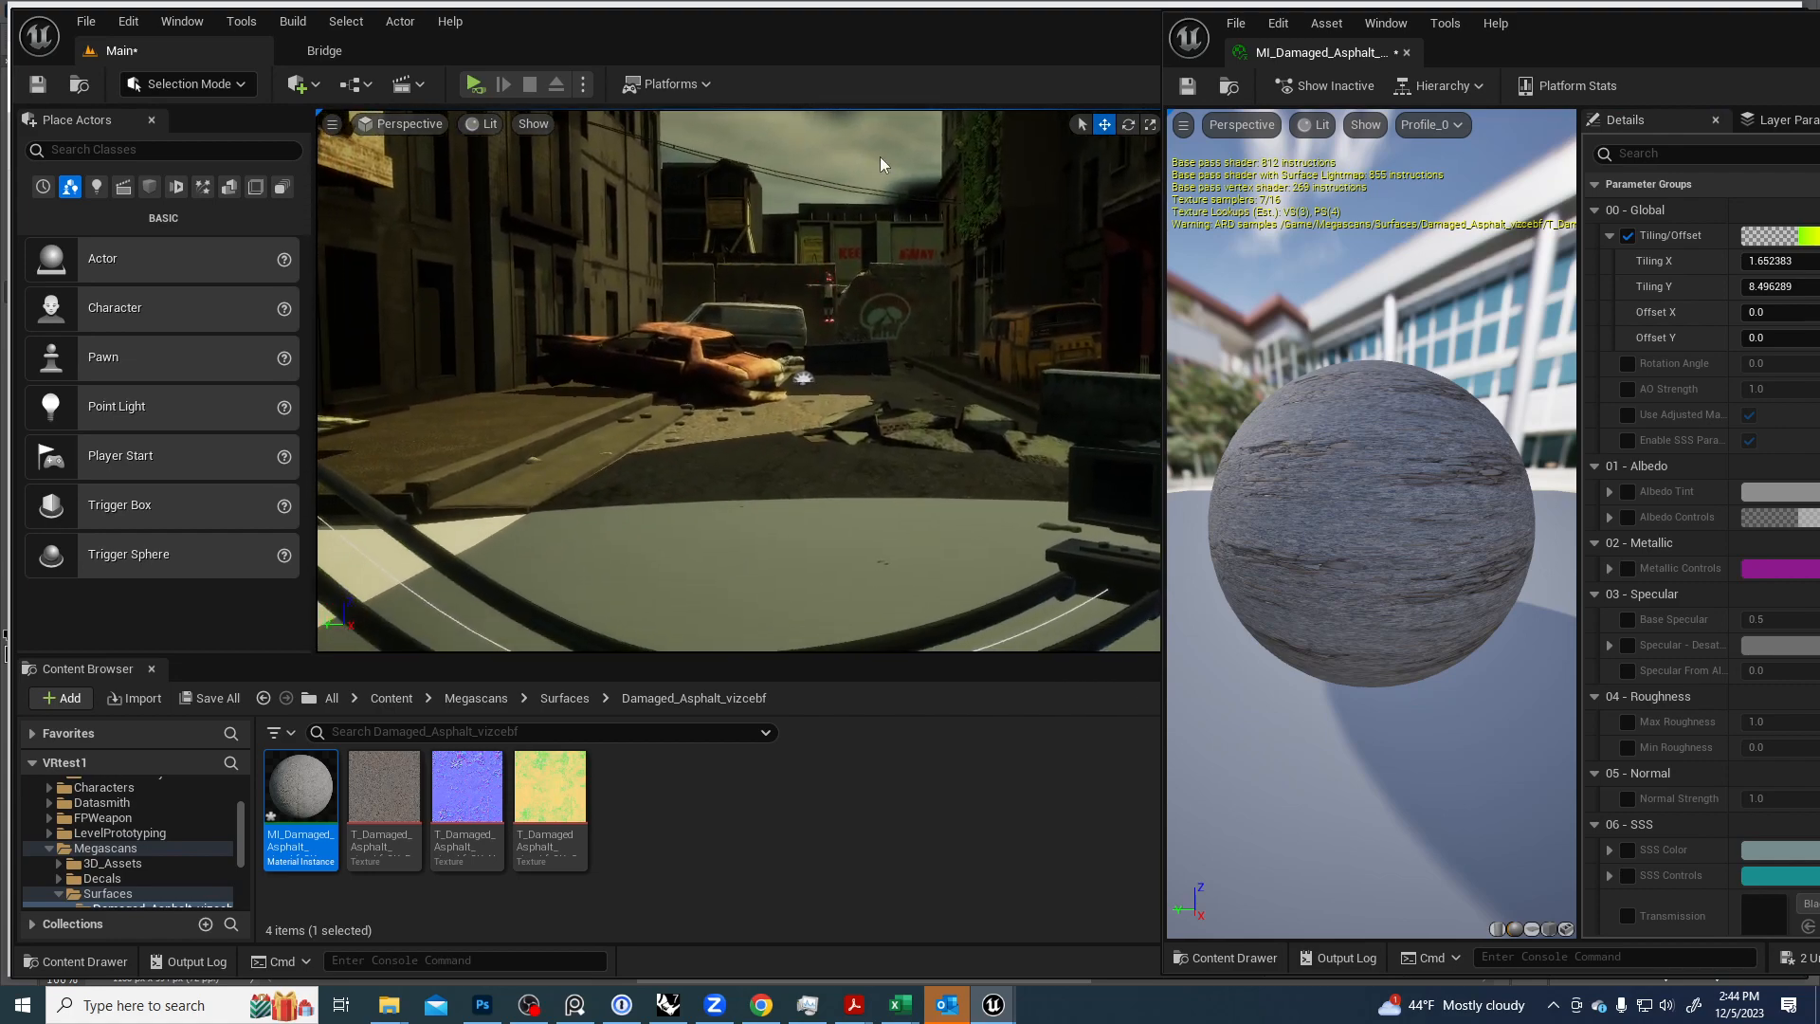
right_drag(868, 414, 853, 522)
right_drag(568, 502, 690, 508)
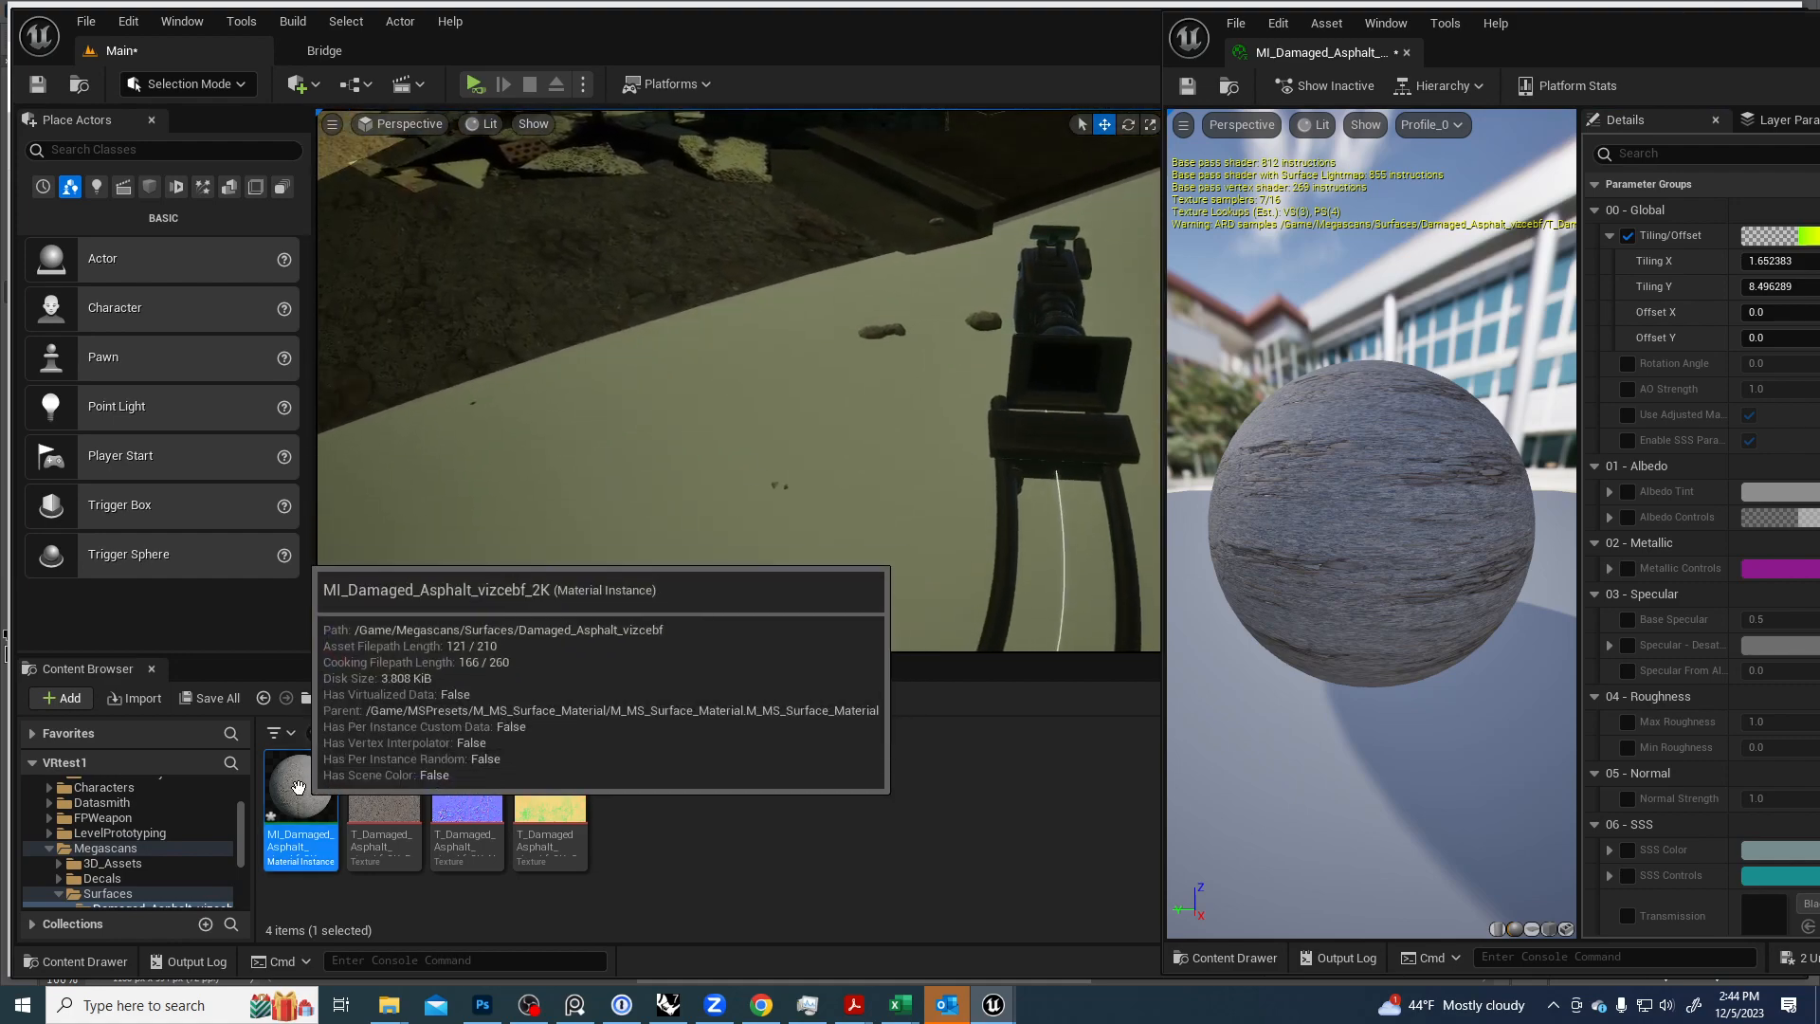
drag(313, 766, 666, 471)
right_drag(617, 473, 758, 507)
key(s)
drag(300, 791, 753, 402)
drag(299, 773, 862, 176)
Apply the damaged asphalt material to more blank ground sections toward the ornate building and rubble pile.
right_drag(833, 319, 881, 208)
right_drag(738, 379, 637, 644)
drag(304, 790, 954, 431)
right_drag(953, 432, 1034, 299)
drag(277, 779, 294, 787)
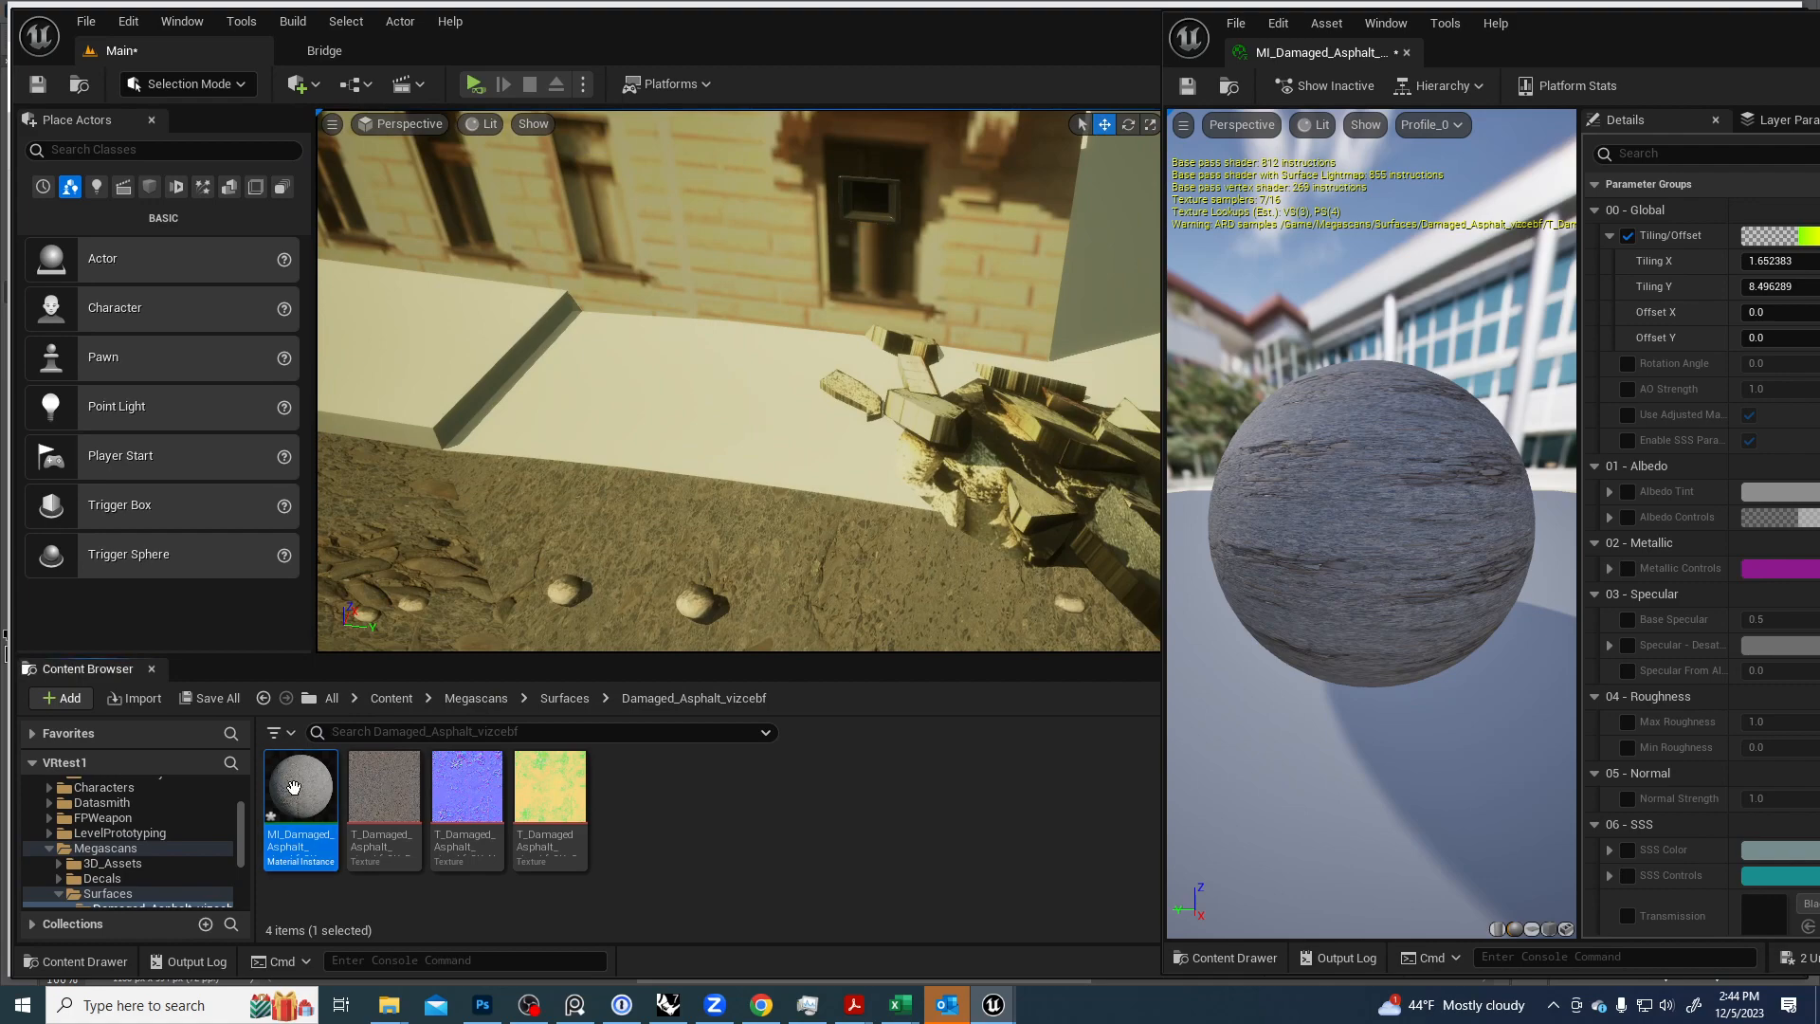
drag(630, 429, 621, 431)
Cover the remaining white ground sections around the curved camera rail with the damaged asphalt material.
right_drag(440, 525, 758, 559)
key(s)
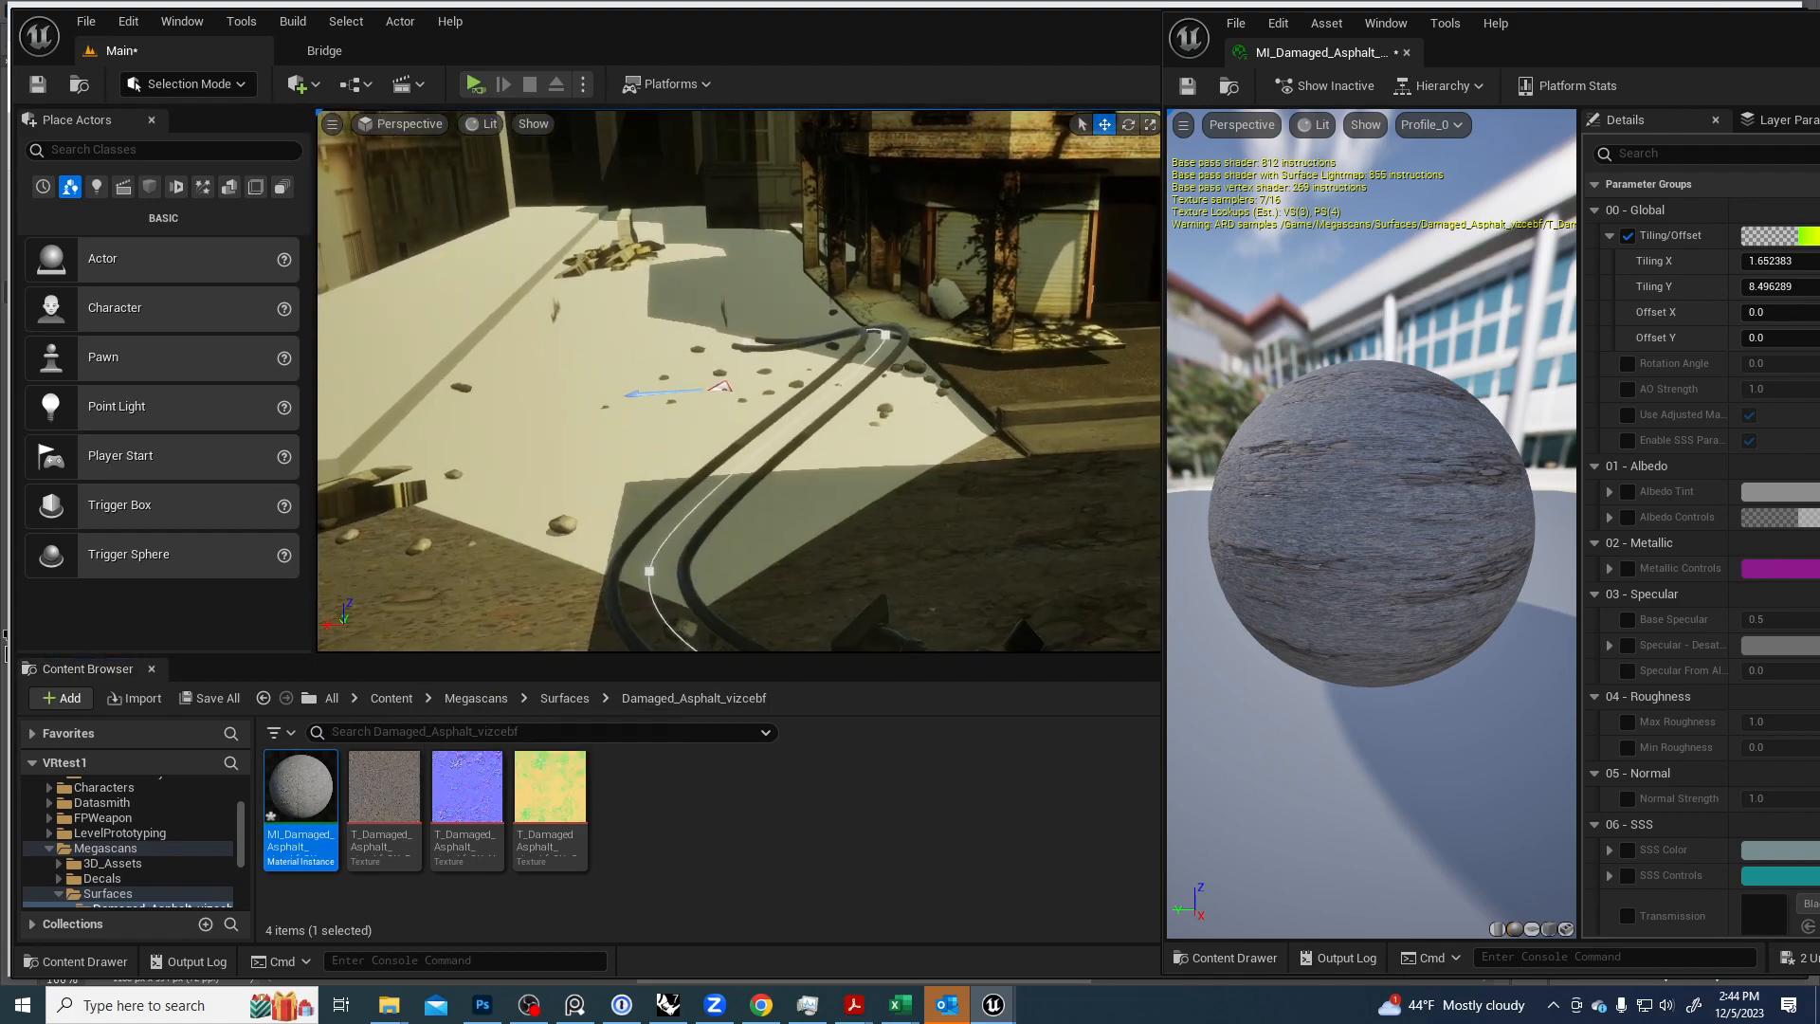
drag(294, 786, 545, 539)
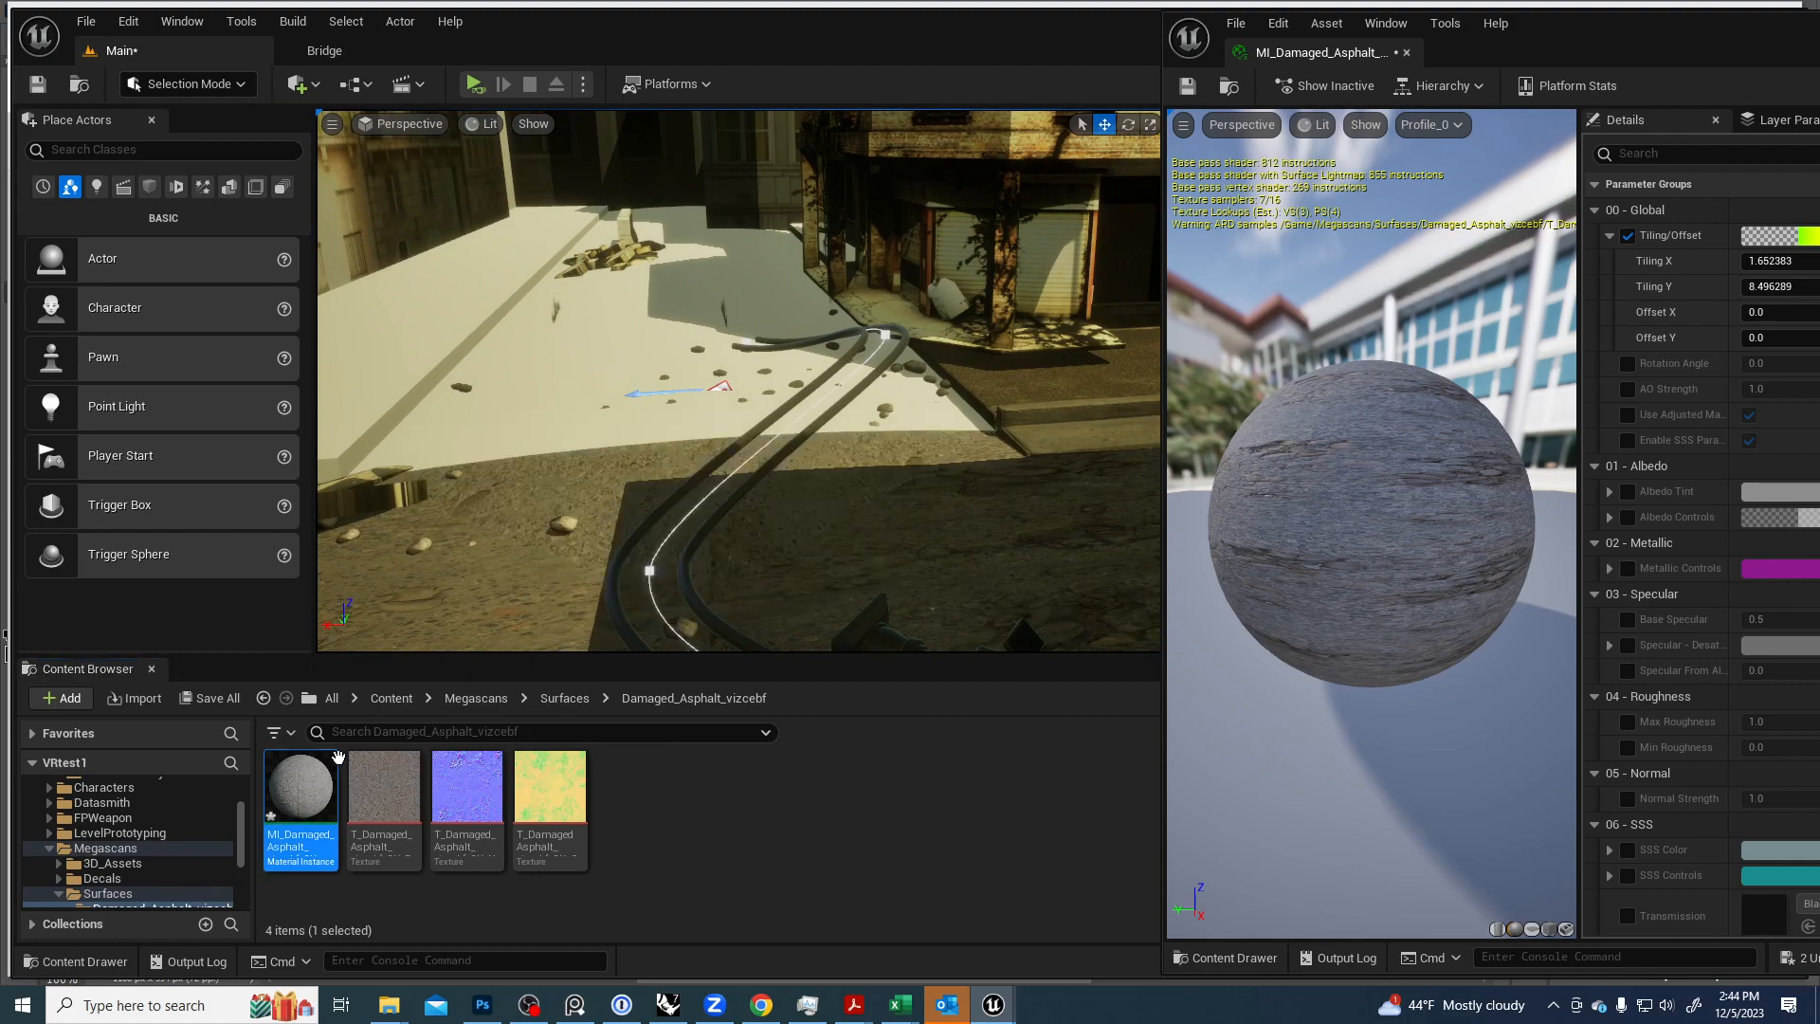
drag(339, 756, 634, 506)
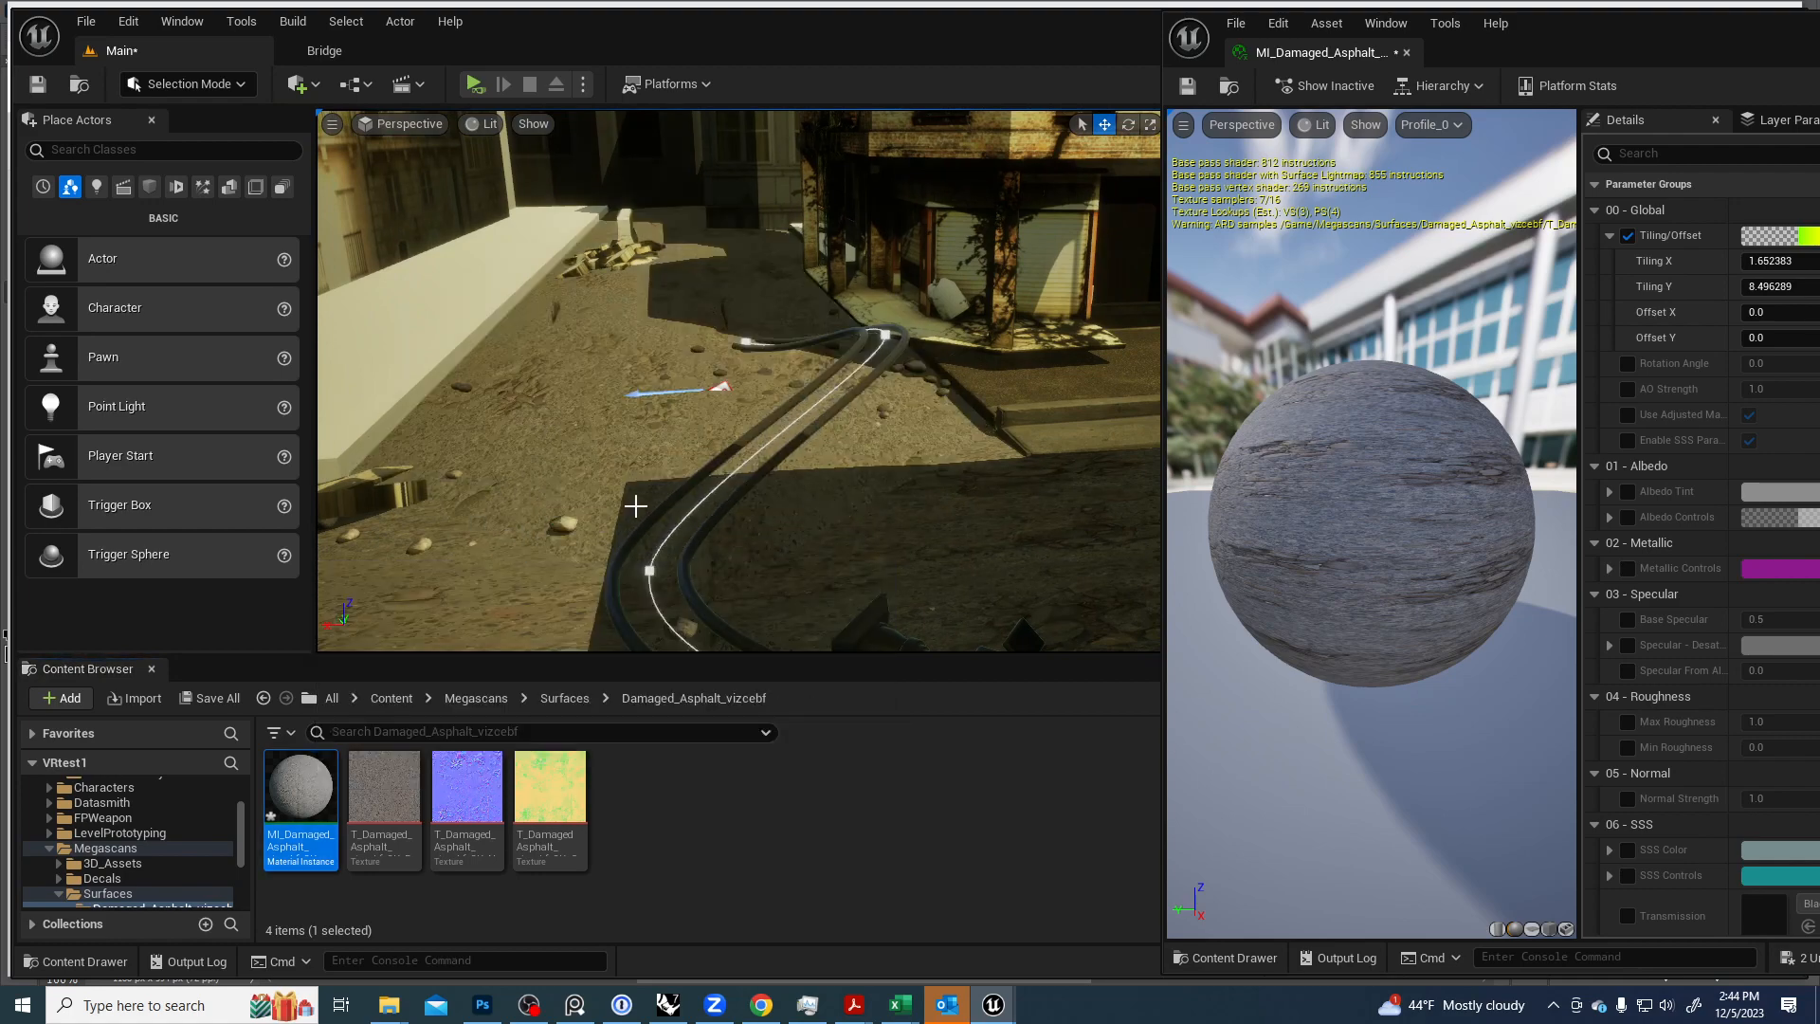
Raise the damaged asphalt material's Tiling X to about 2.4 and Tiling Y to about 28.3, judging it on the street.
right_drag(635, 507, 786, 455)
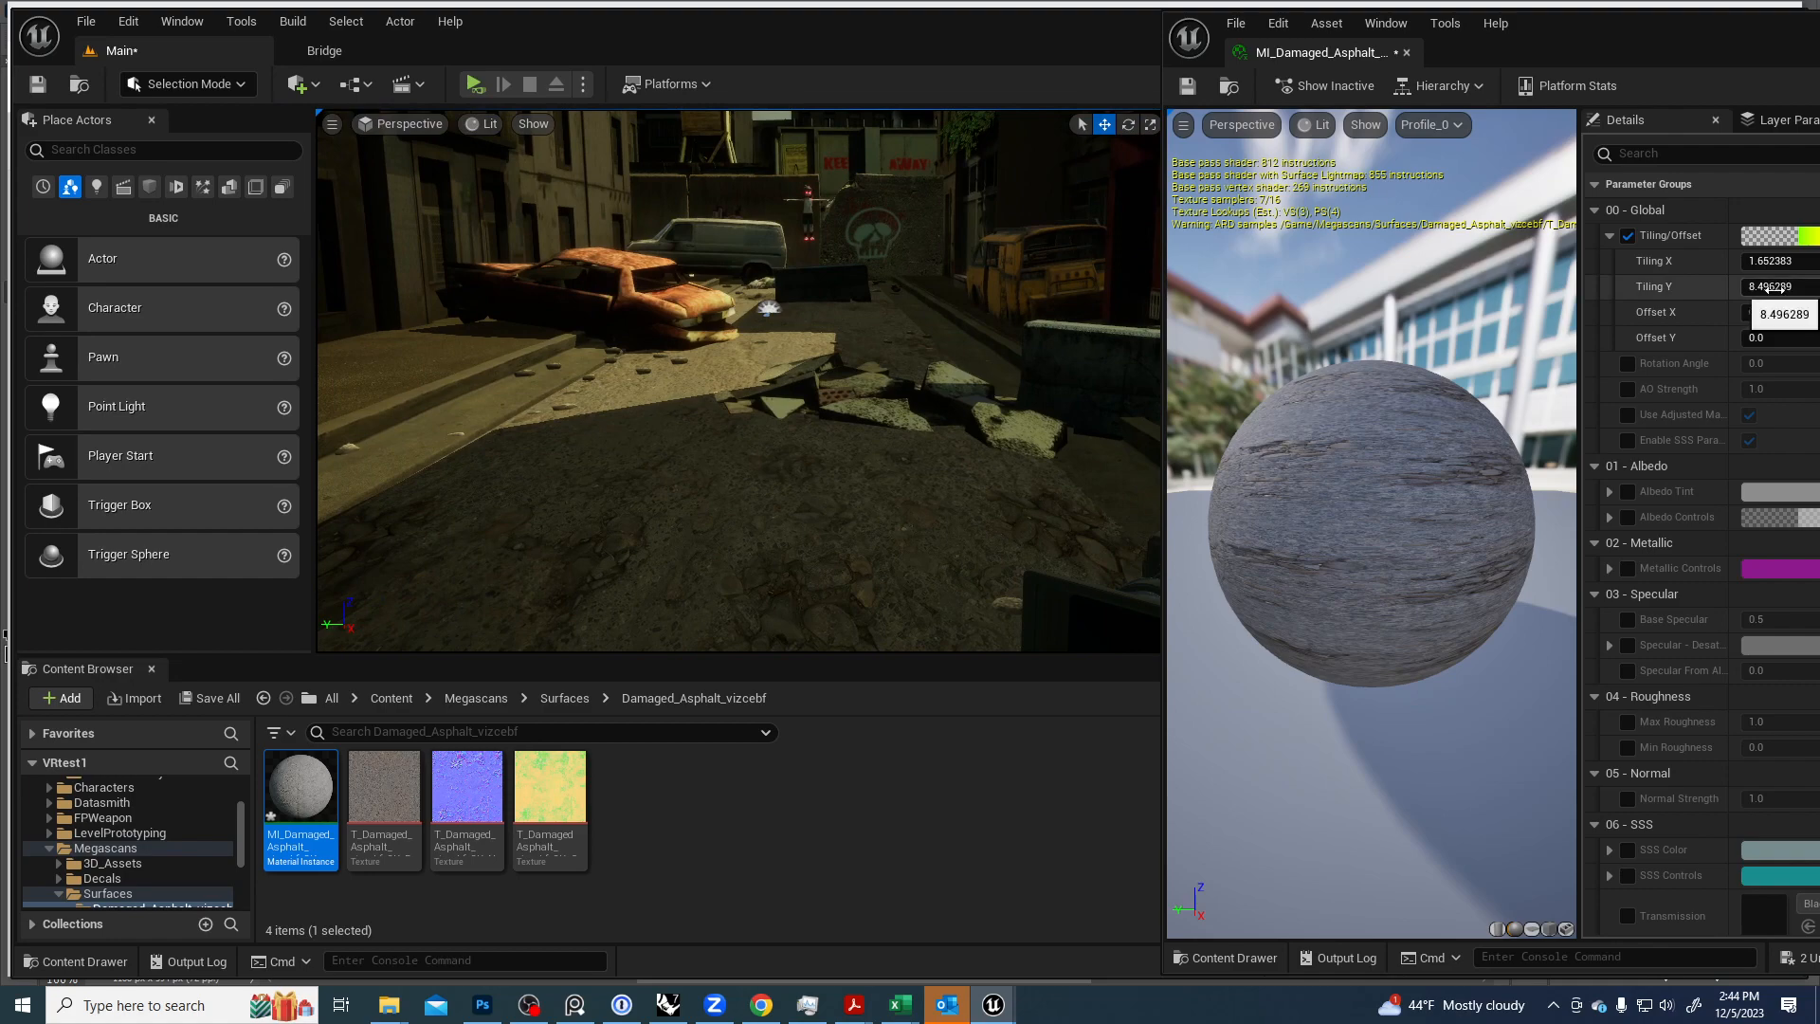
mouse_move(1768, 288)
mouse_down()
mouse_move(1819, 288)
mouse_move(1781, 262)
mouse_move(1799, 261)
mouse_move(1778, 285)
mouse_up()
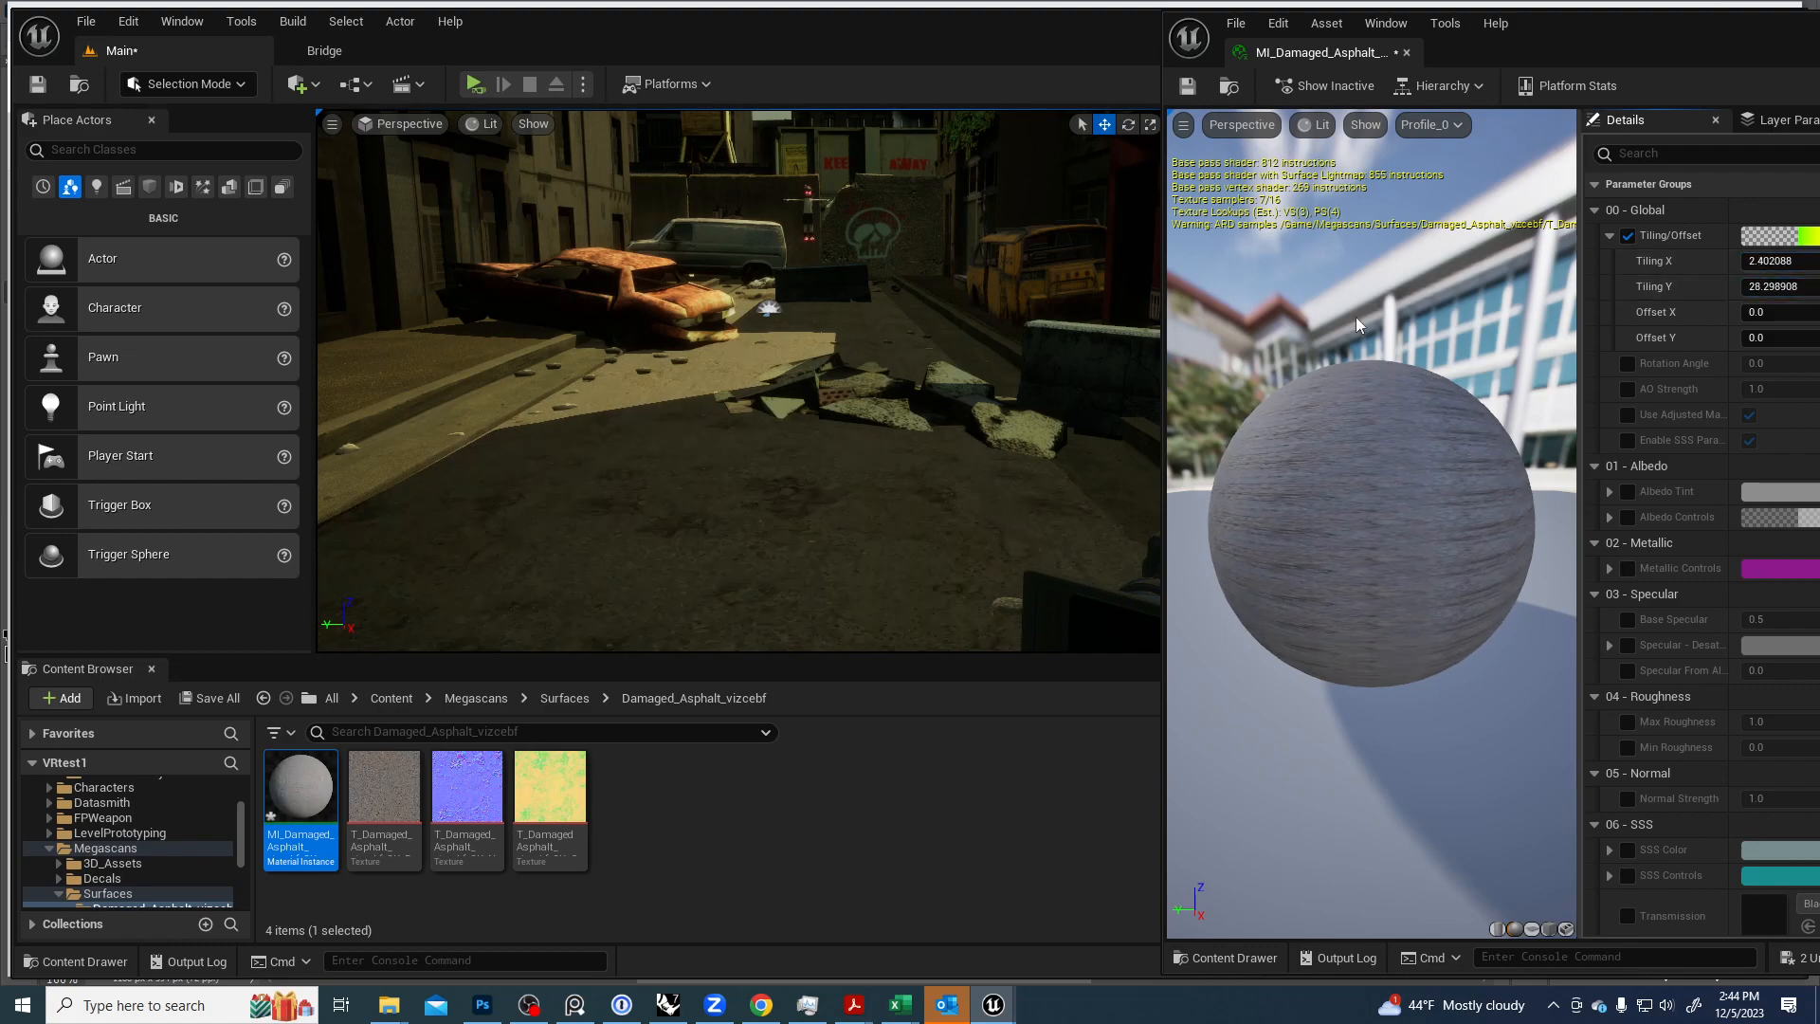
right_drag(1042, 398, 758, 521)
key(w)
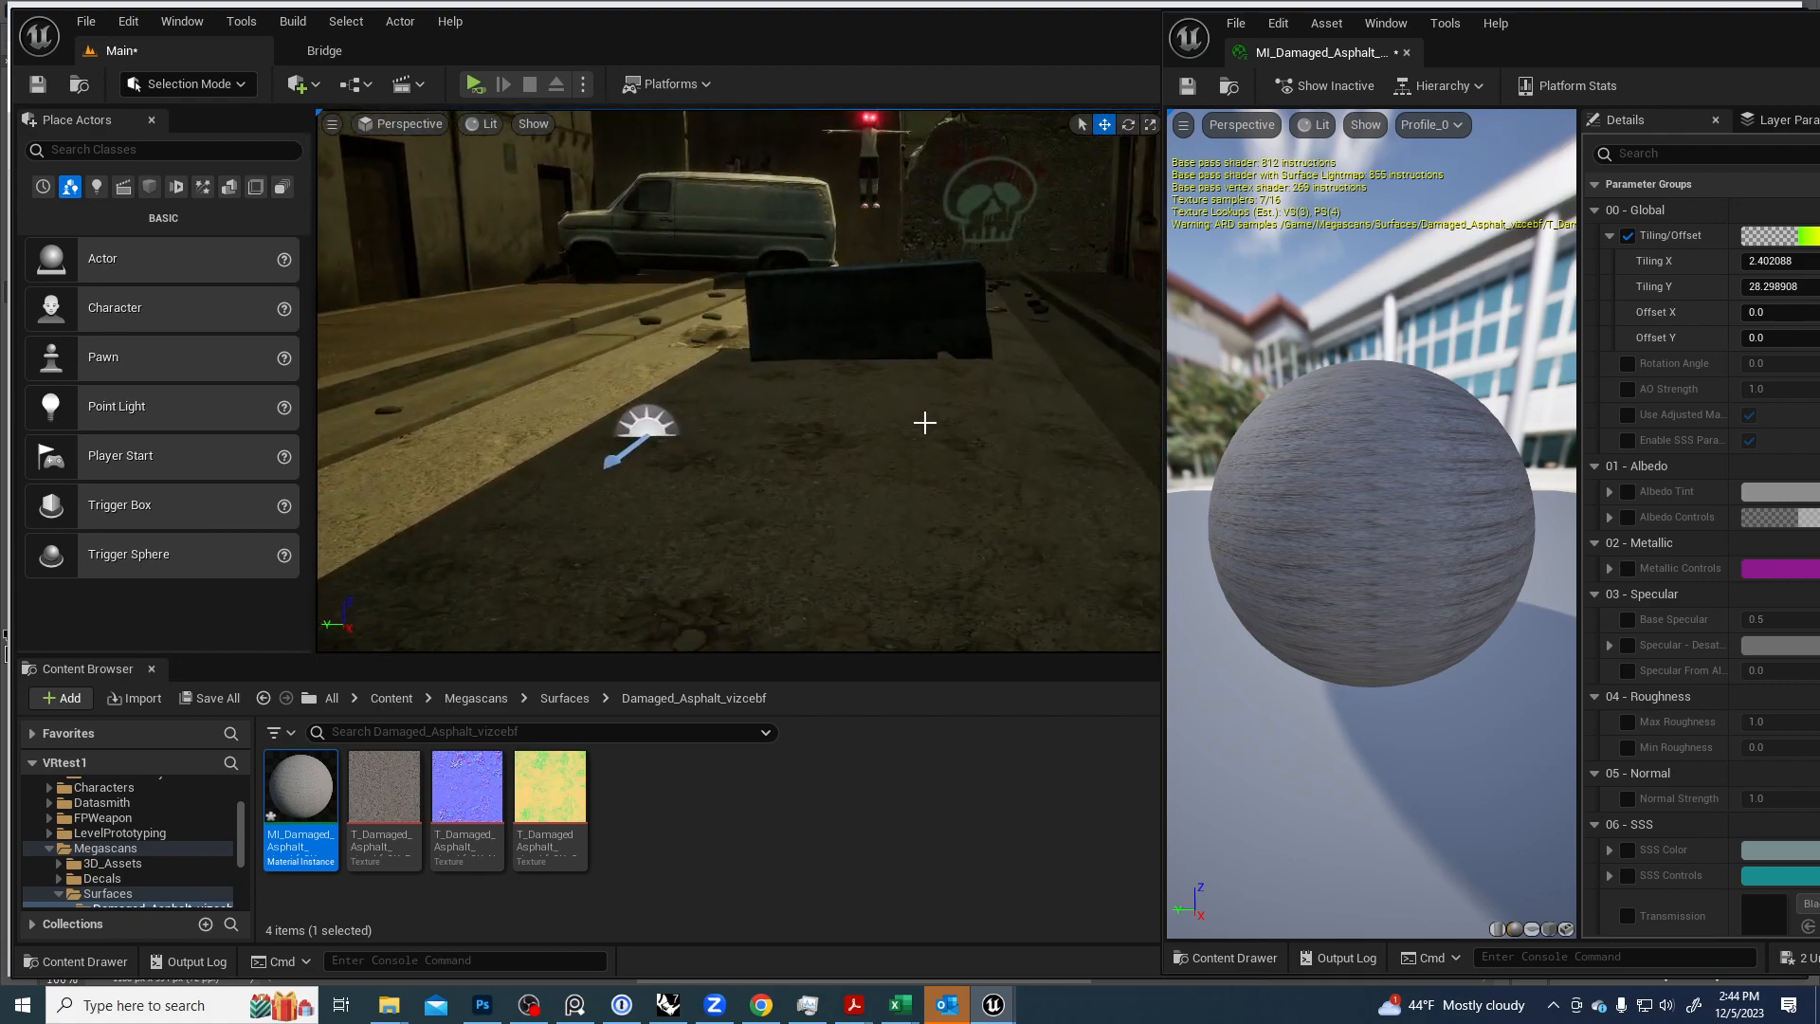
Enable the damaged asphalt material's Rotation Angle and set it to 0.072.
right_drag(924, 422, 871, 463)
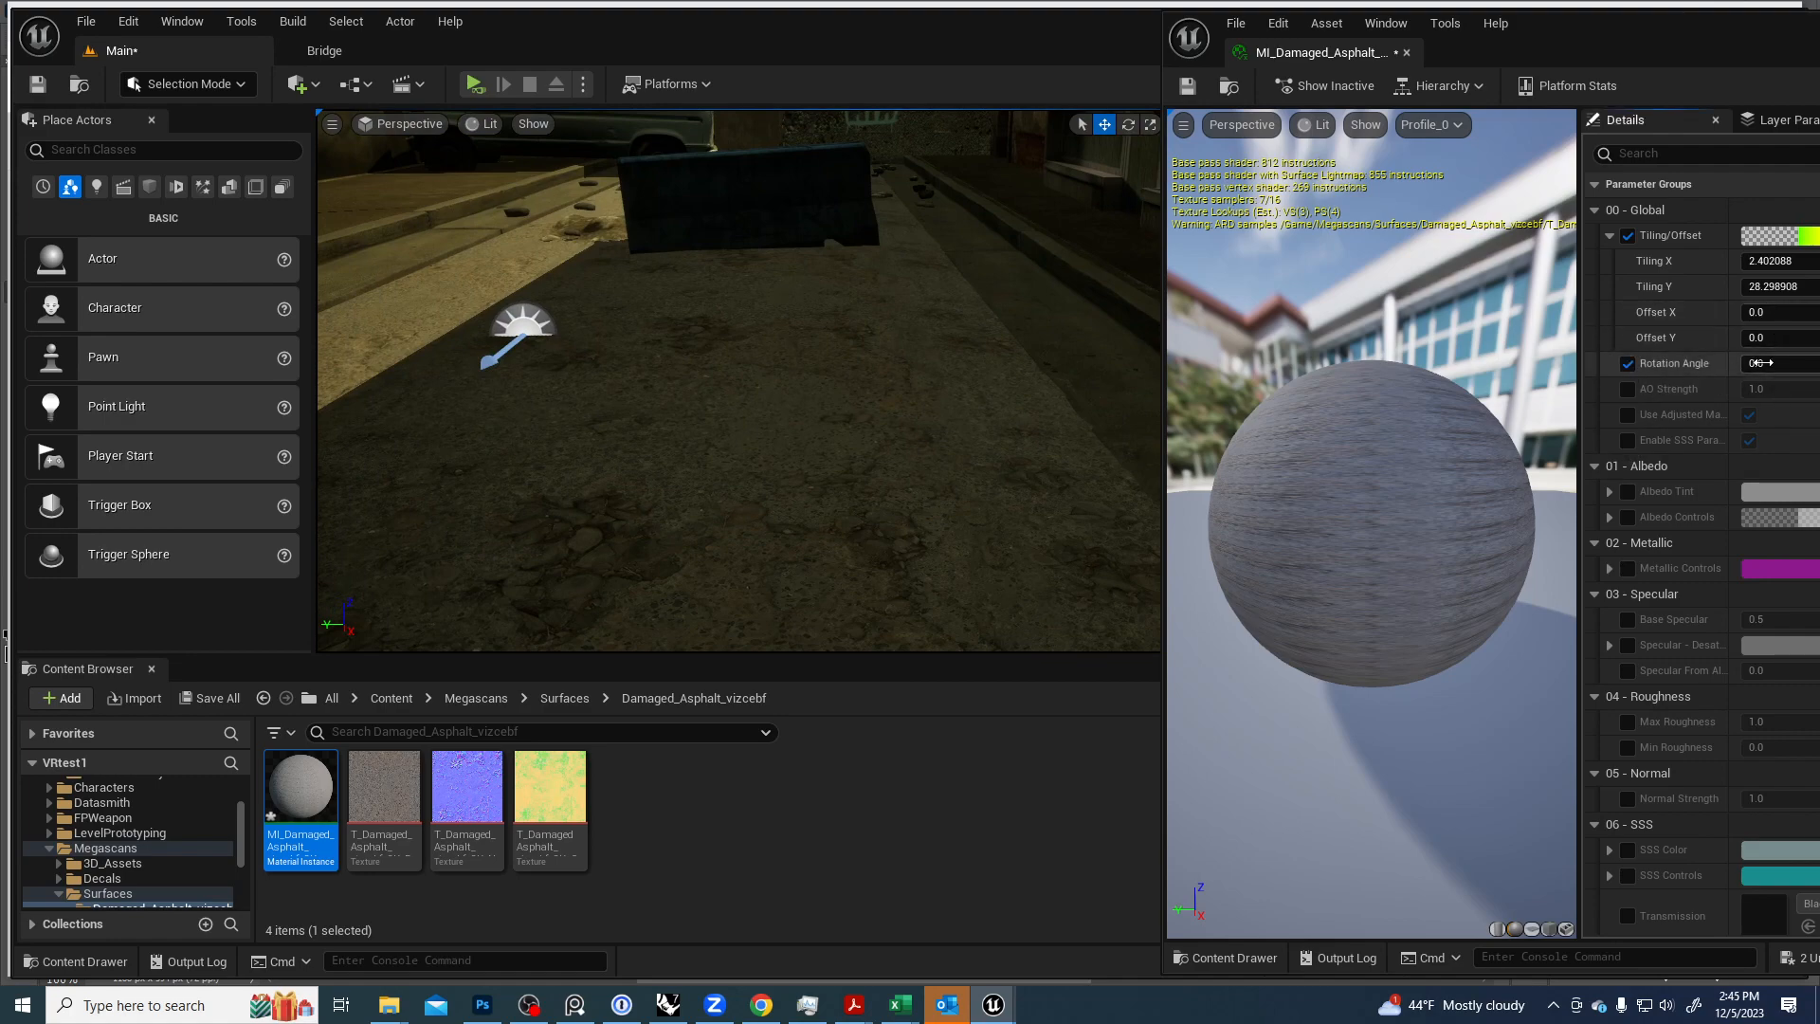
drag(1760, 362, 1771, 362)
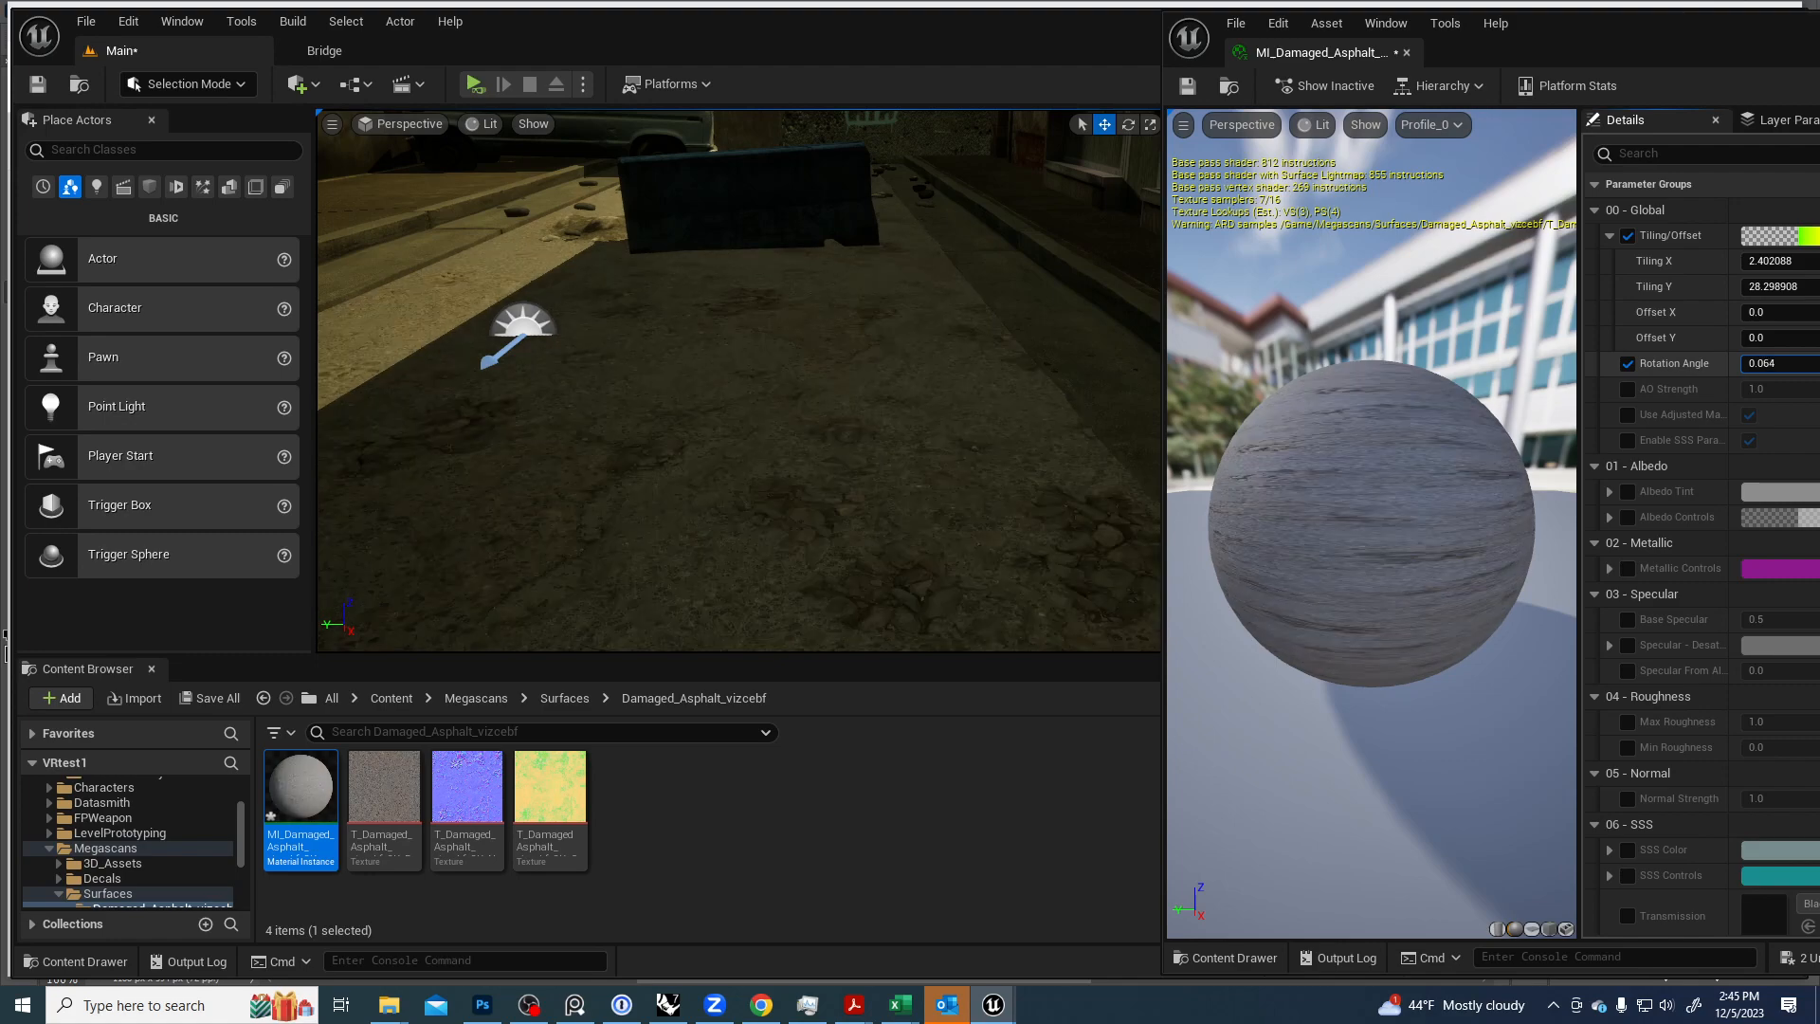
right_drag(737, 380, 825, 229)
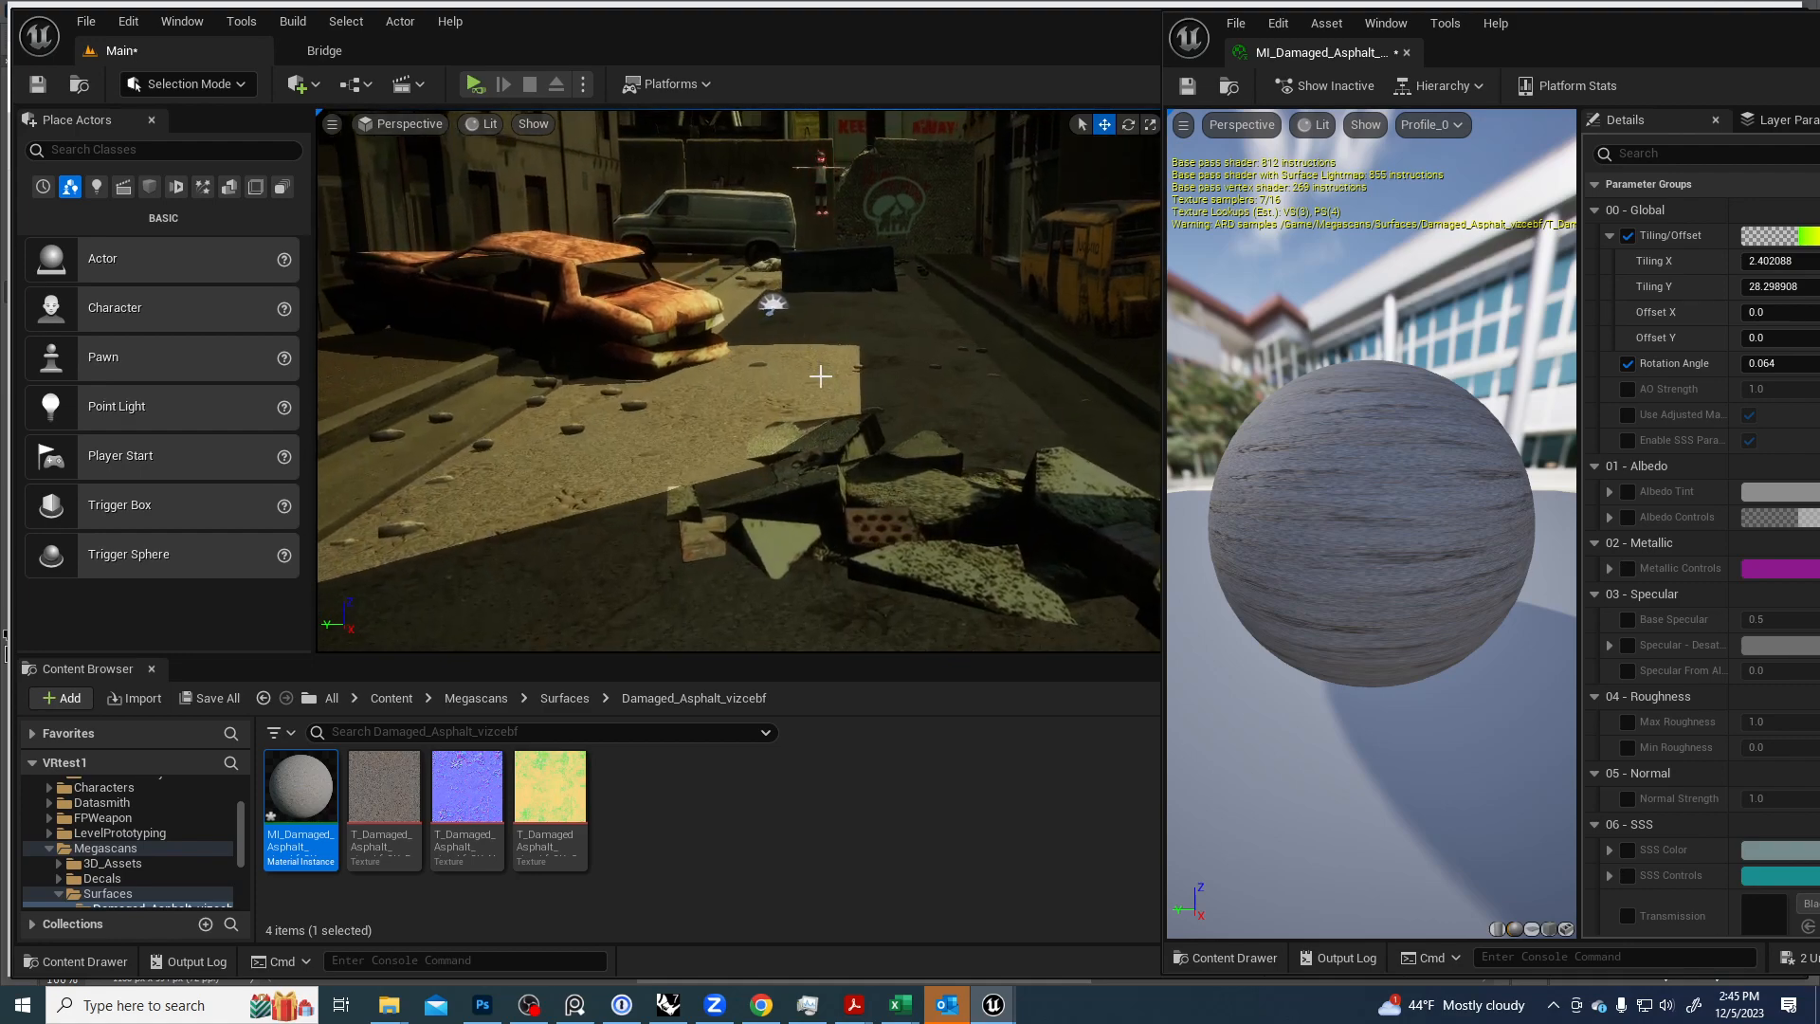
mouse_move(821, 377)
right_down()
mouse_move(521, 398)
mouse_move(787, 403)
mouse_move(824, 398)
mouse_move(820, 377)
right_up()
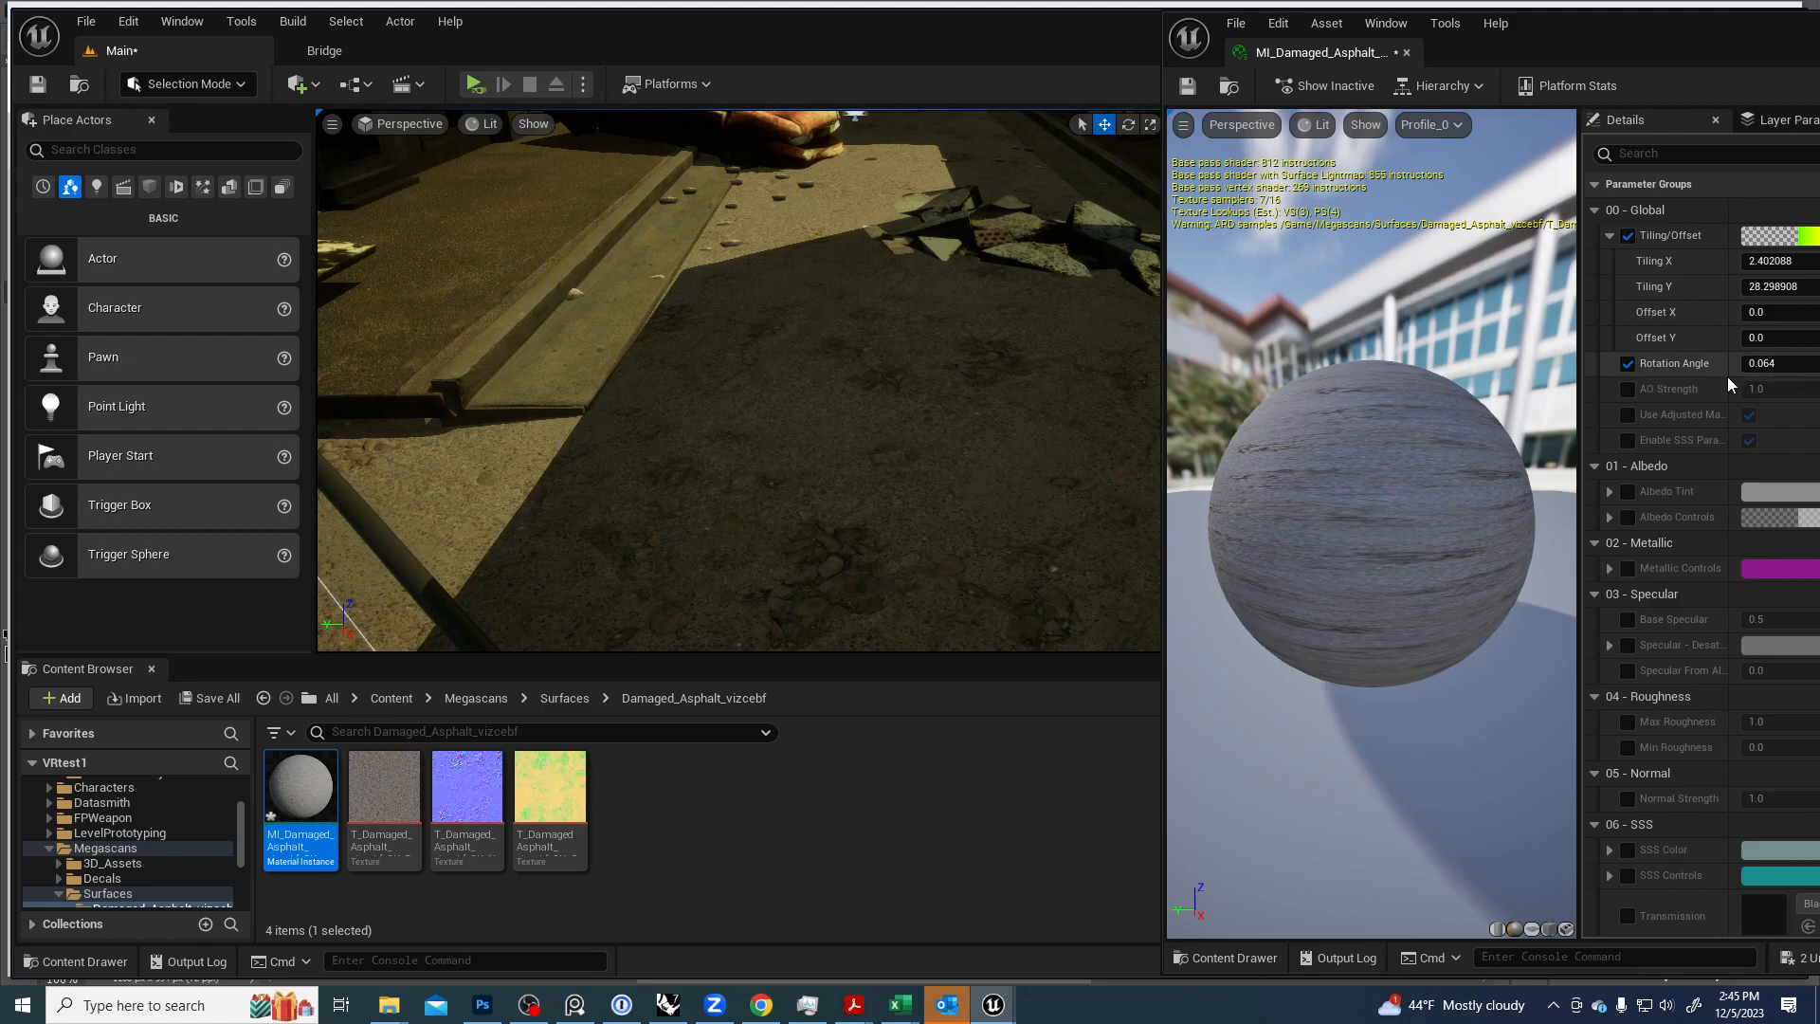
right_drag(873, 396, 883, 370)
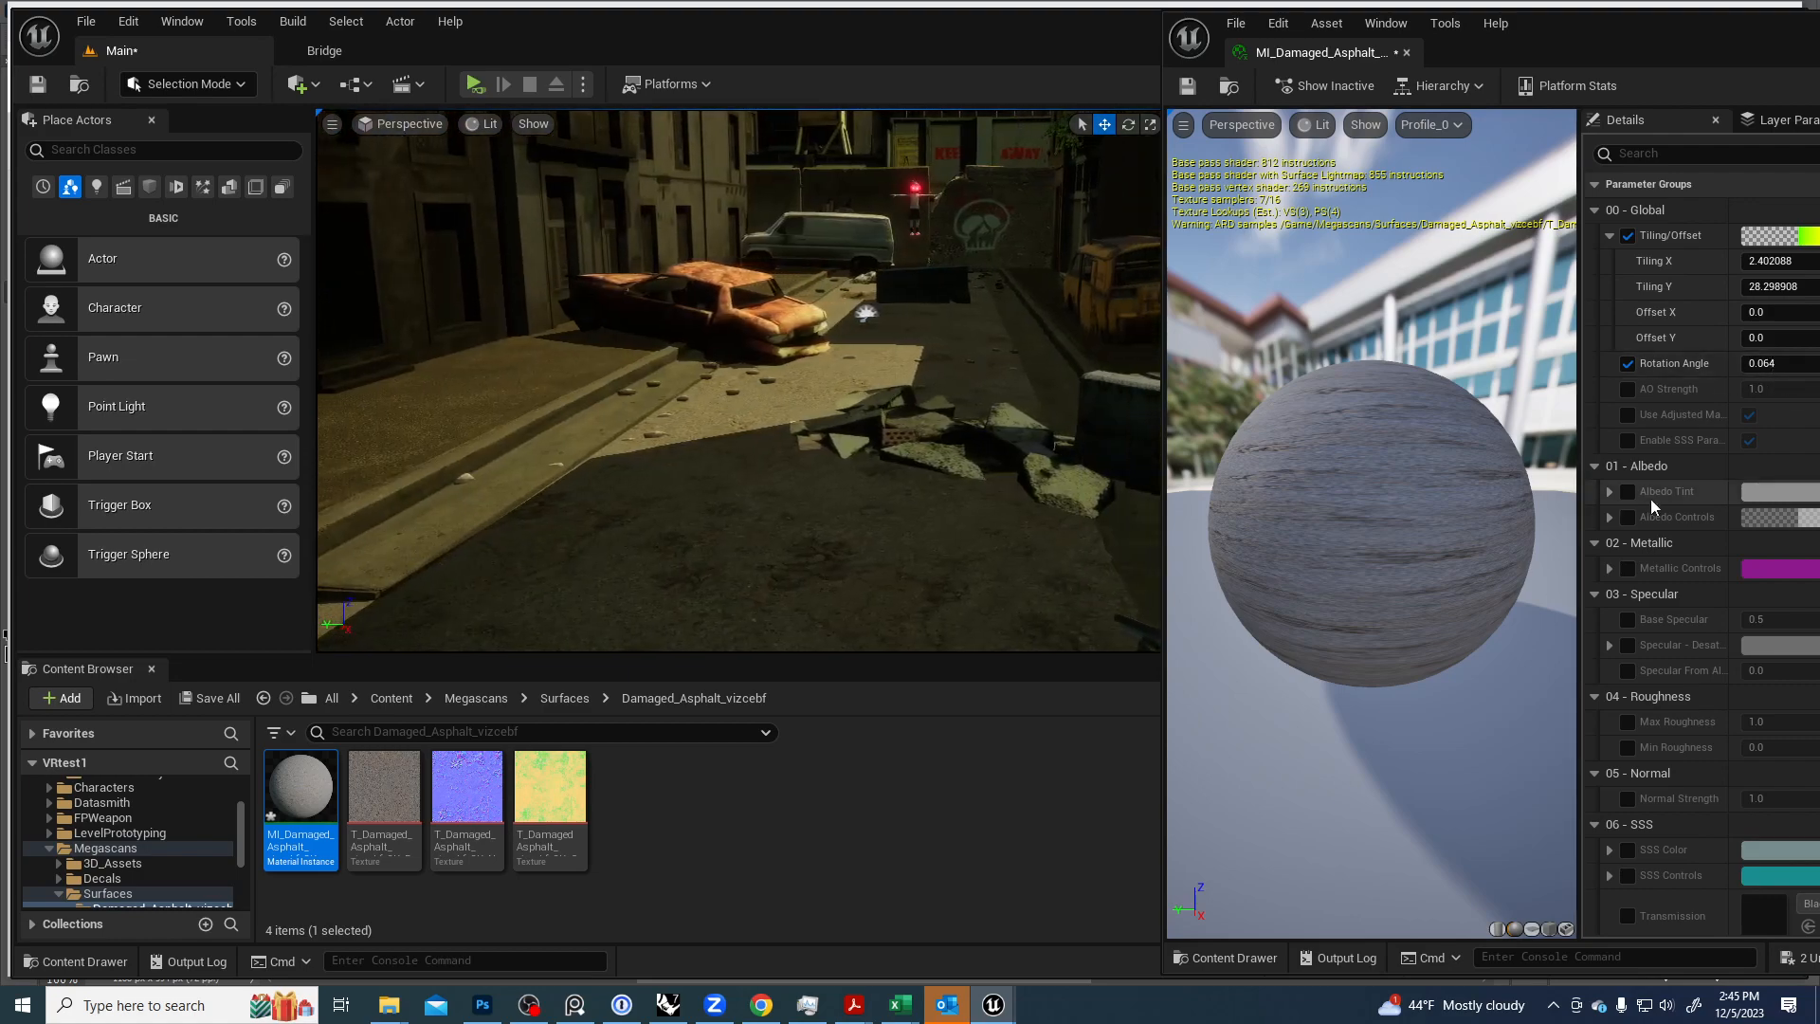
mouse_move(1763, 364)
mouse_down()
mouse_move(1744, 364)
mouse_move(1773, 364)
mouse_up()
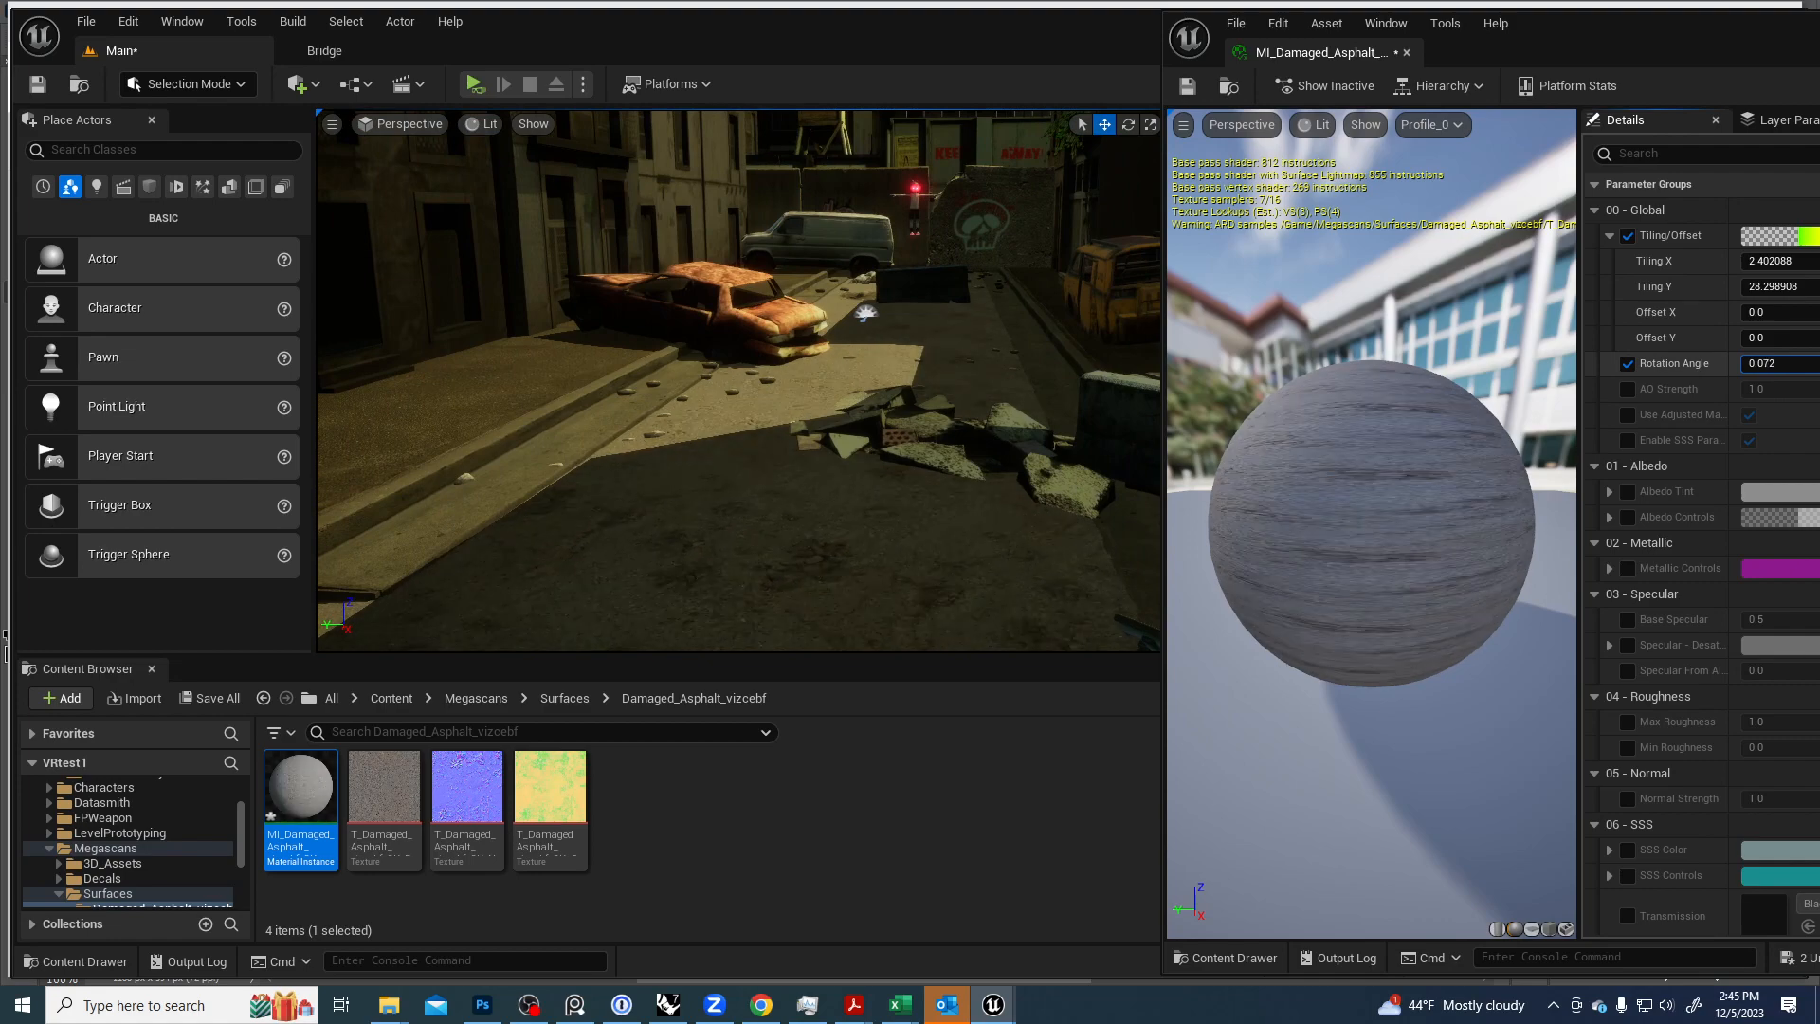
Find the Decal Actor and place one on the road in front of the concrete barrier.
right_drag(948, 417, 980, 379)
key(w)
right_drag(508, 474, 508, 530)
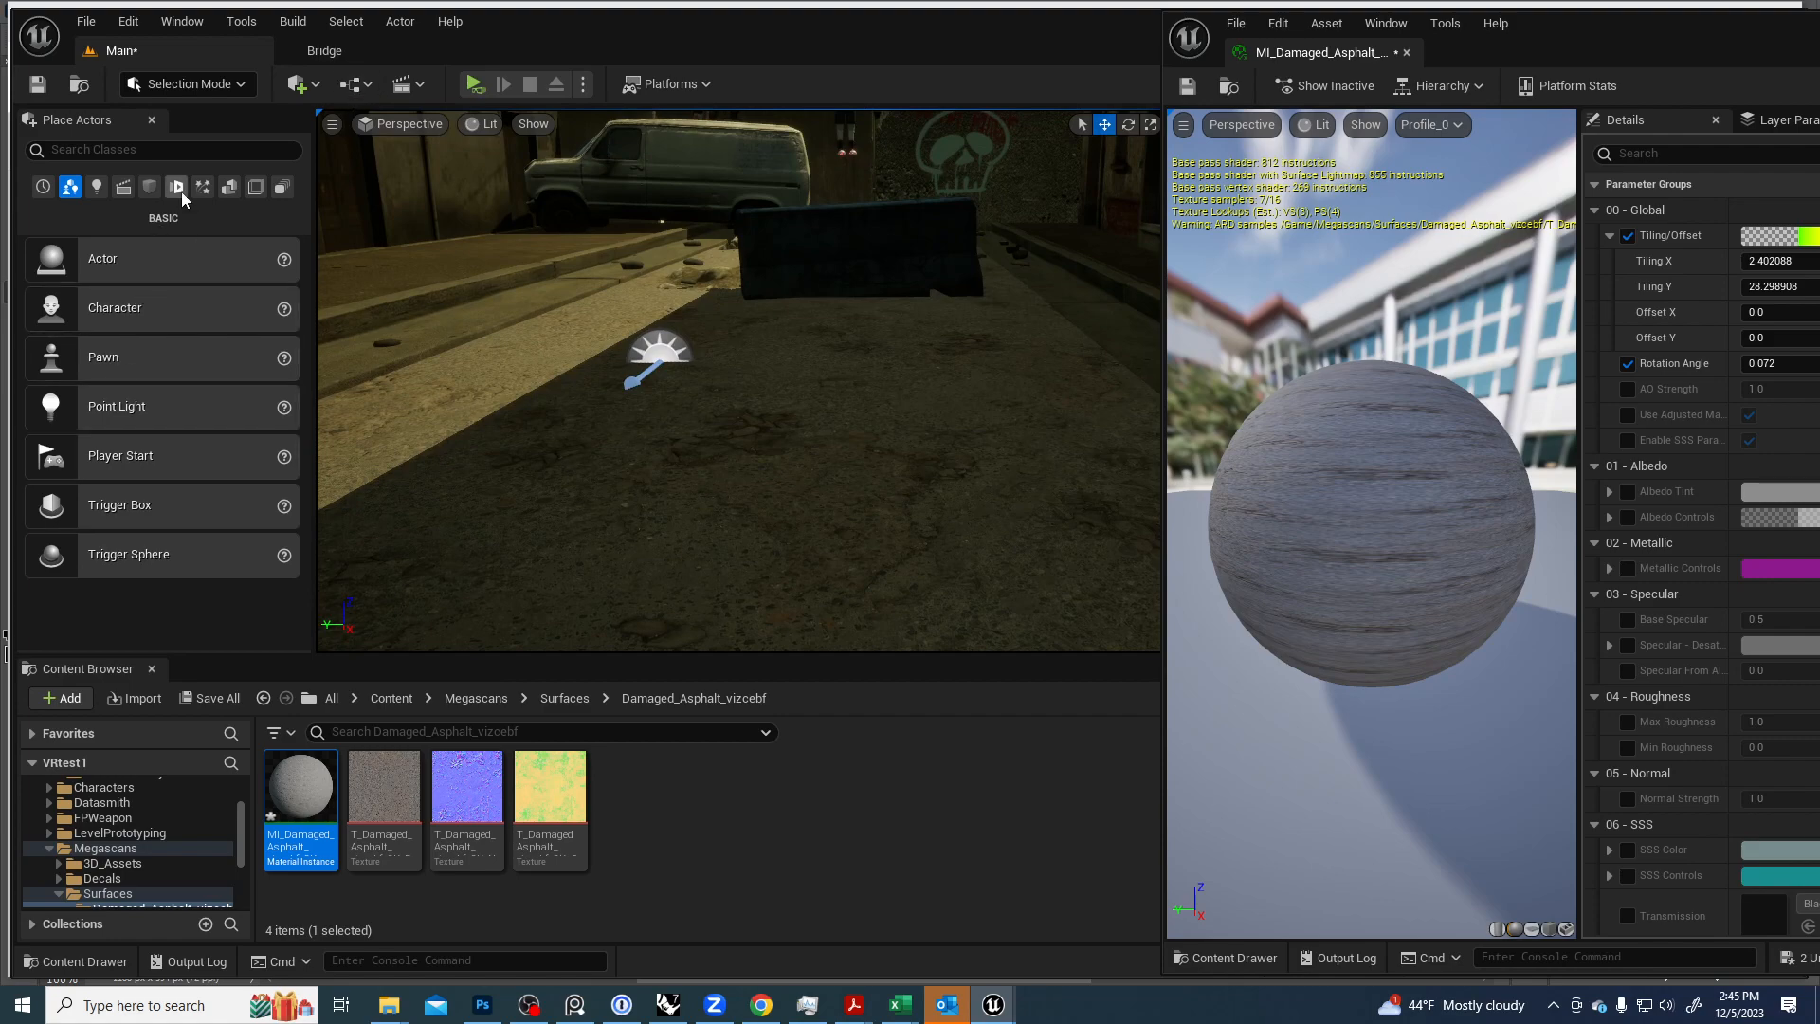
click(212, 151)
text(decal)
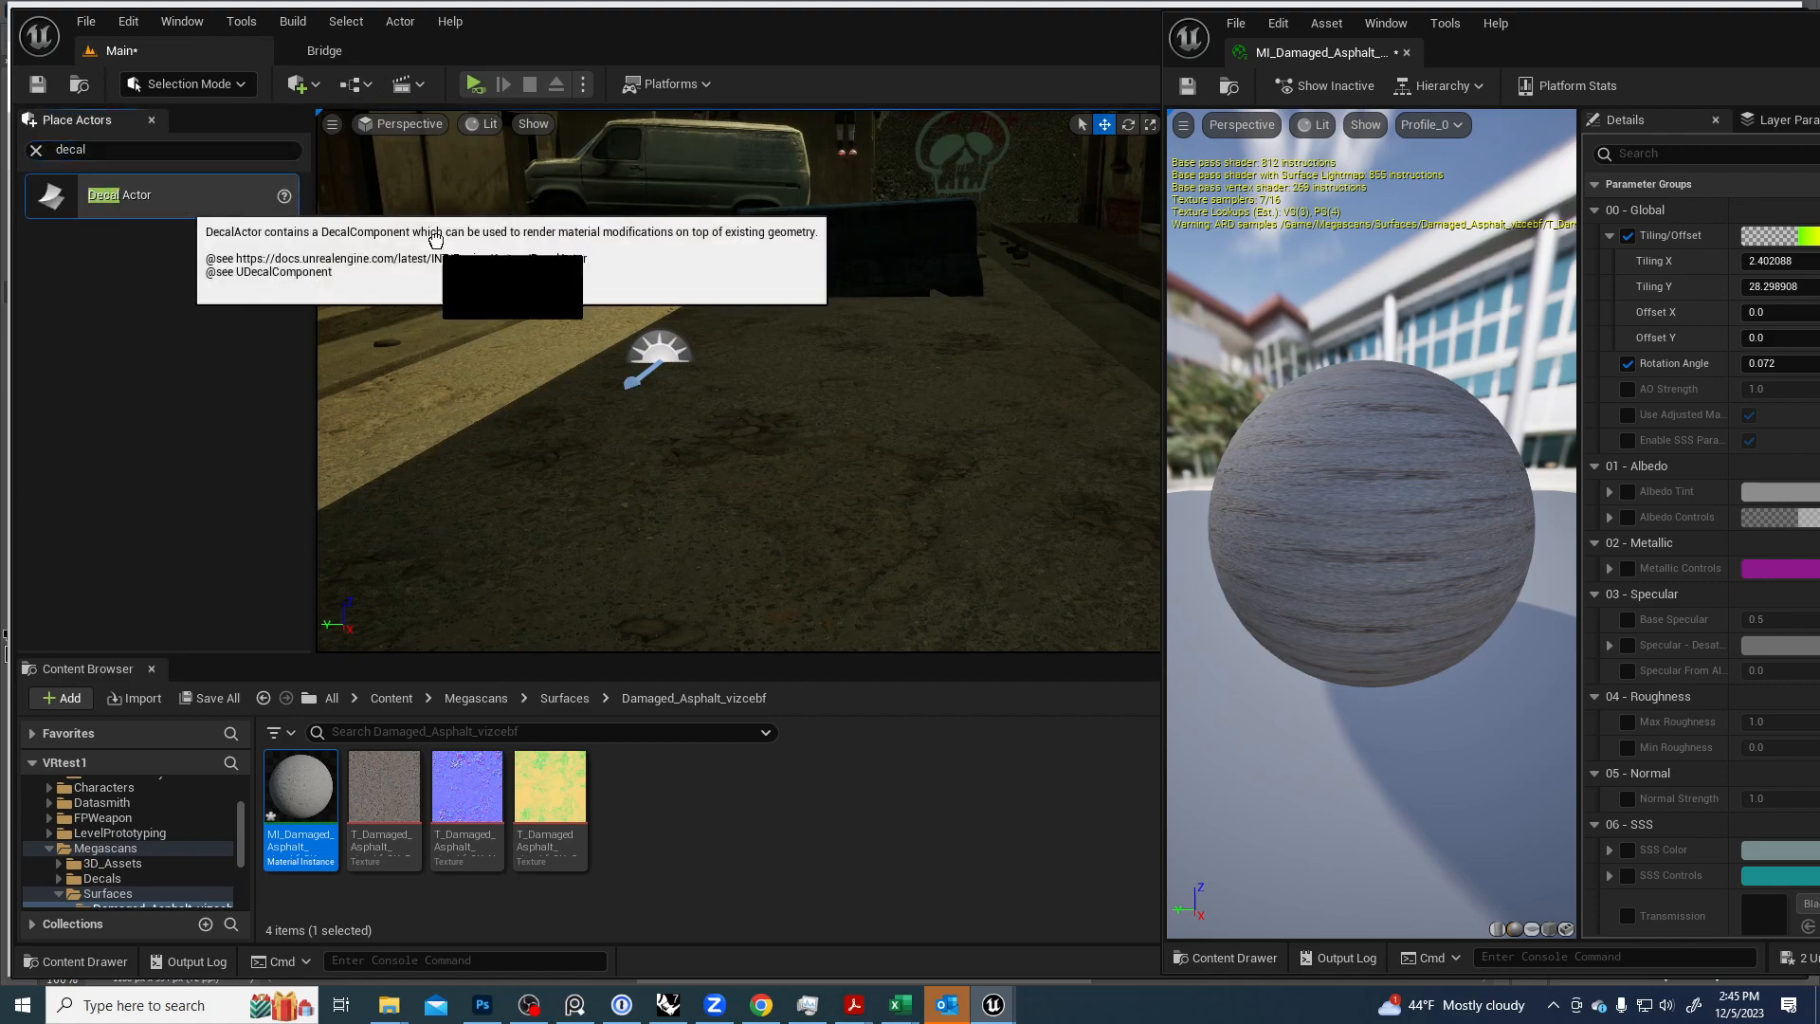
drag(180, 199, 886, 389)
Replace the Bridge search terms with "asphalt damage" and clear the material editor window out of the way.
key(alt+Tab)
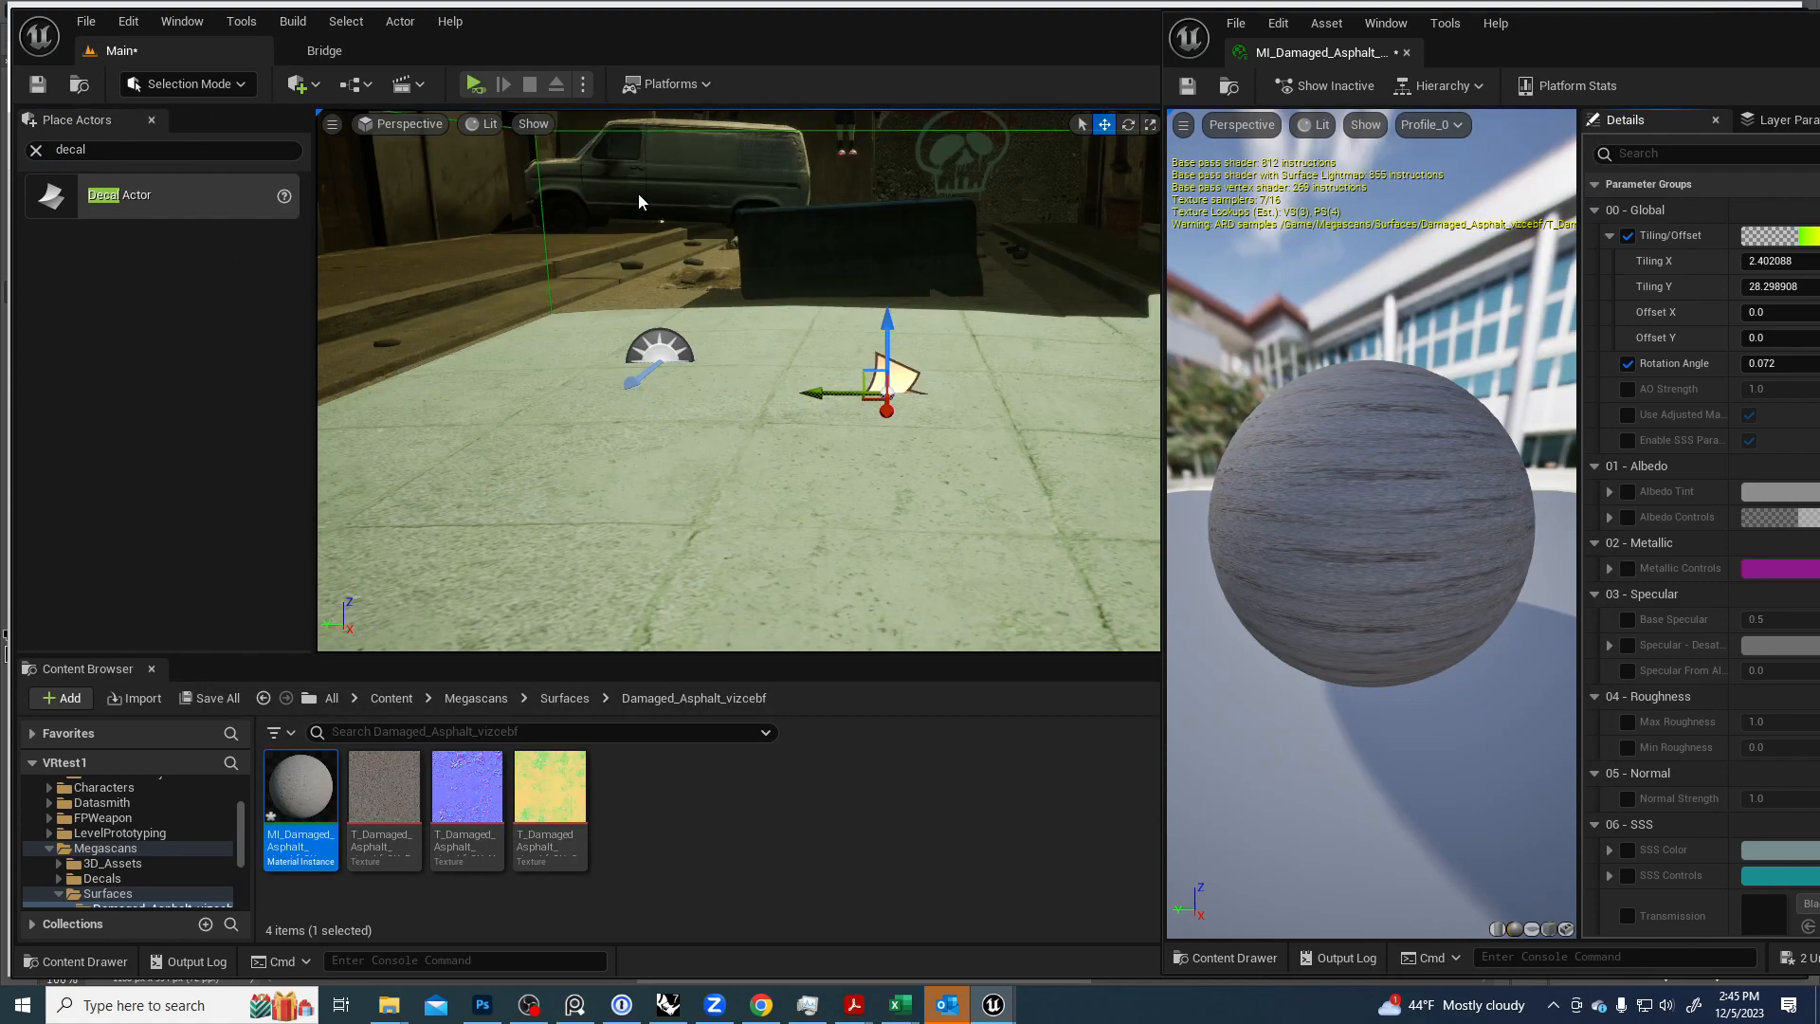
click(324, 50)
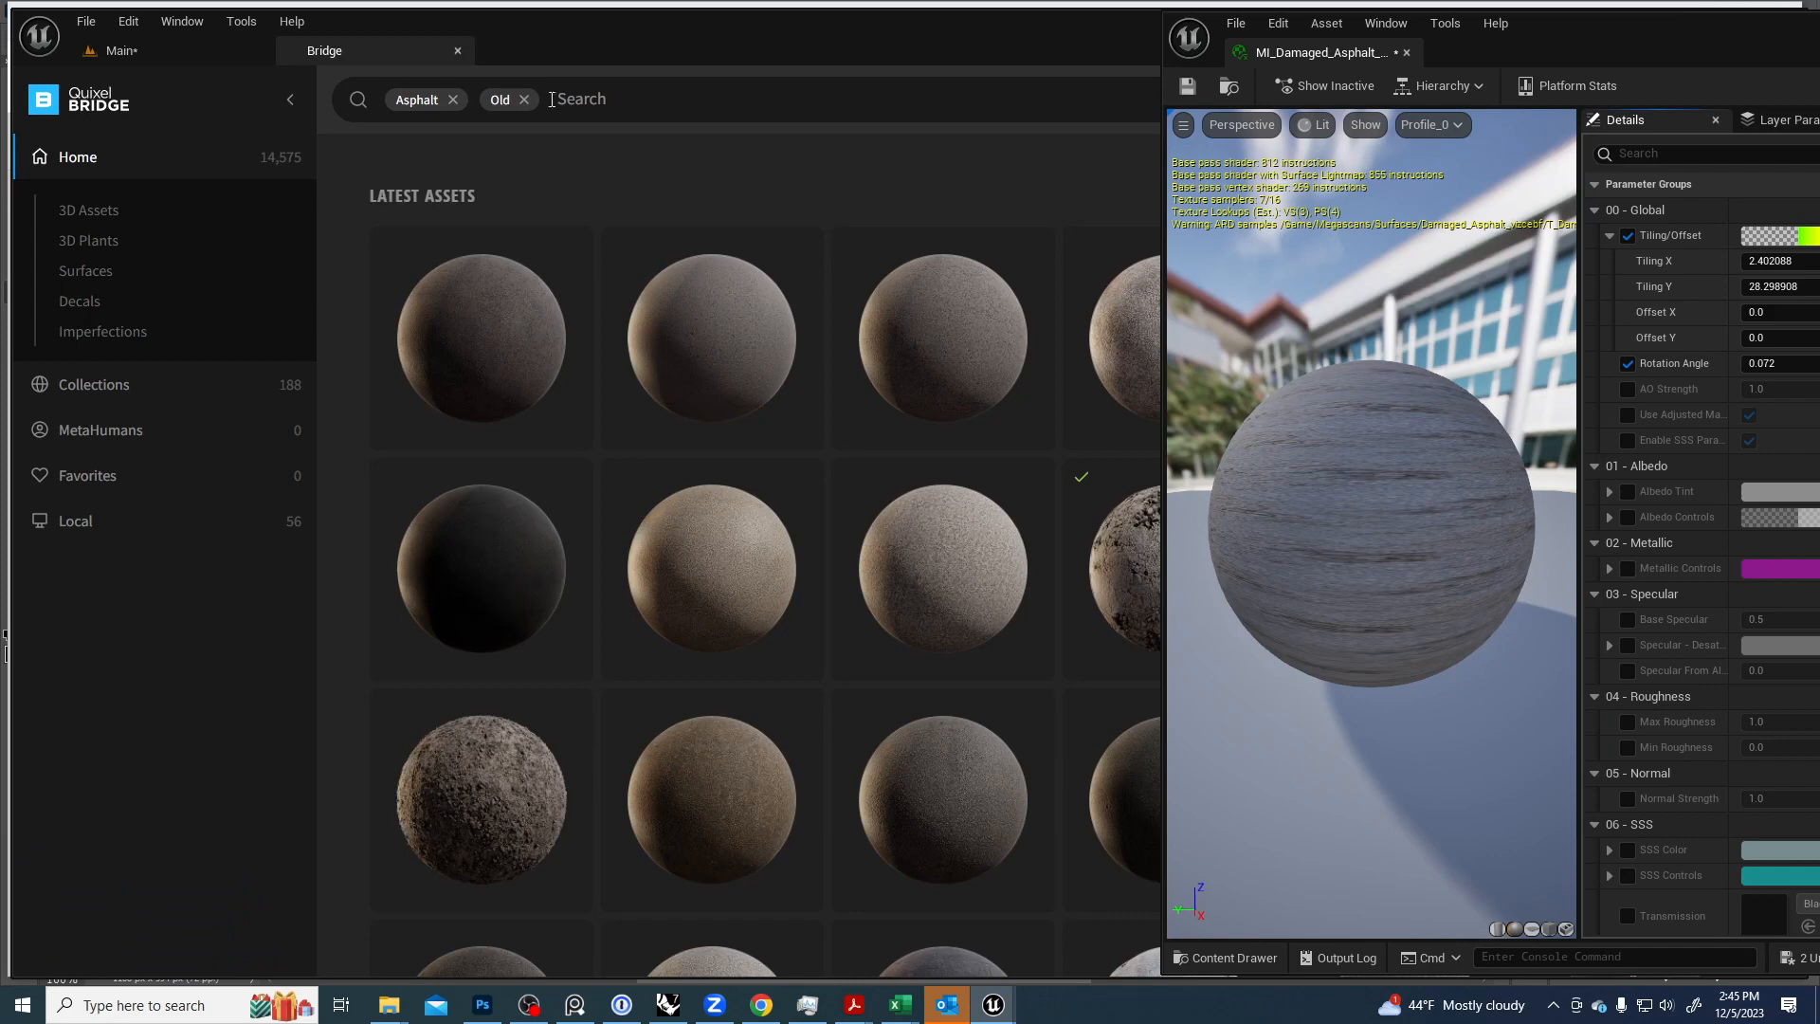
click(524, 100)
click(453, 99)
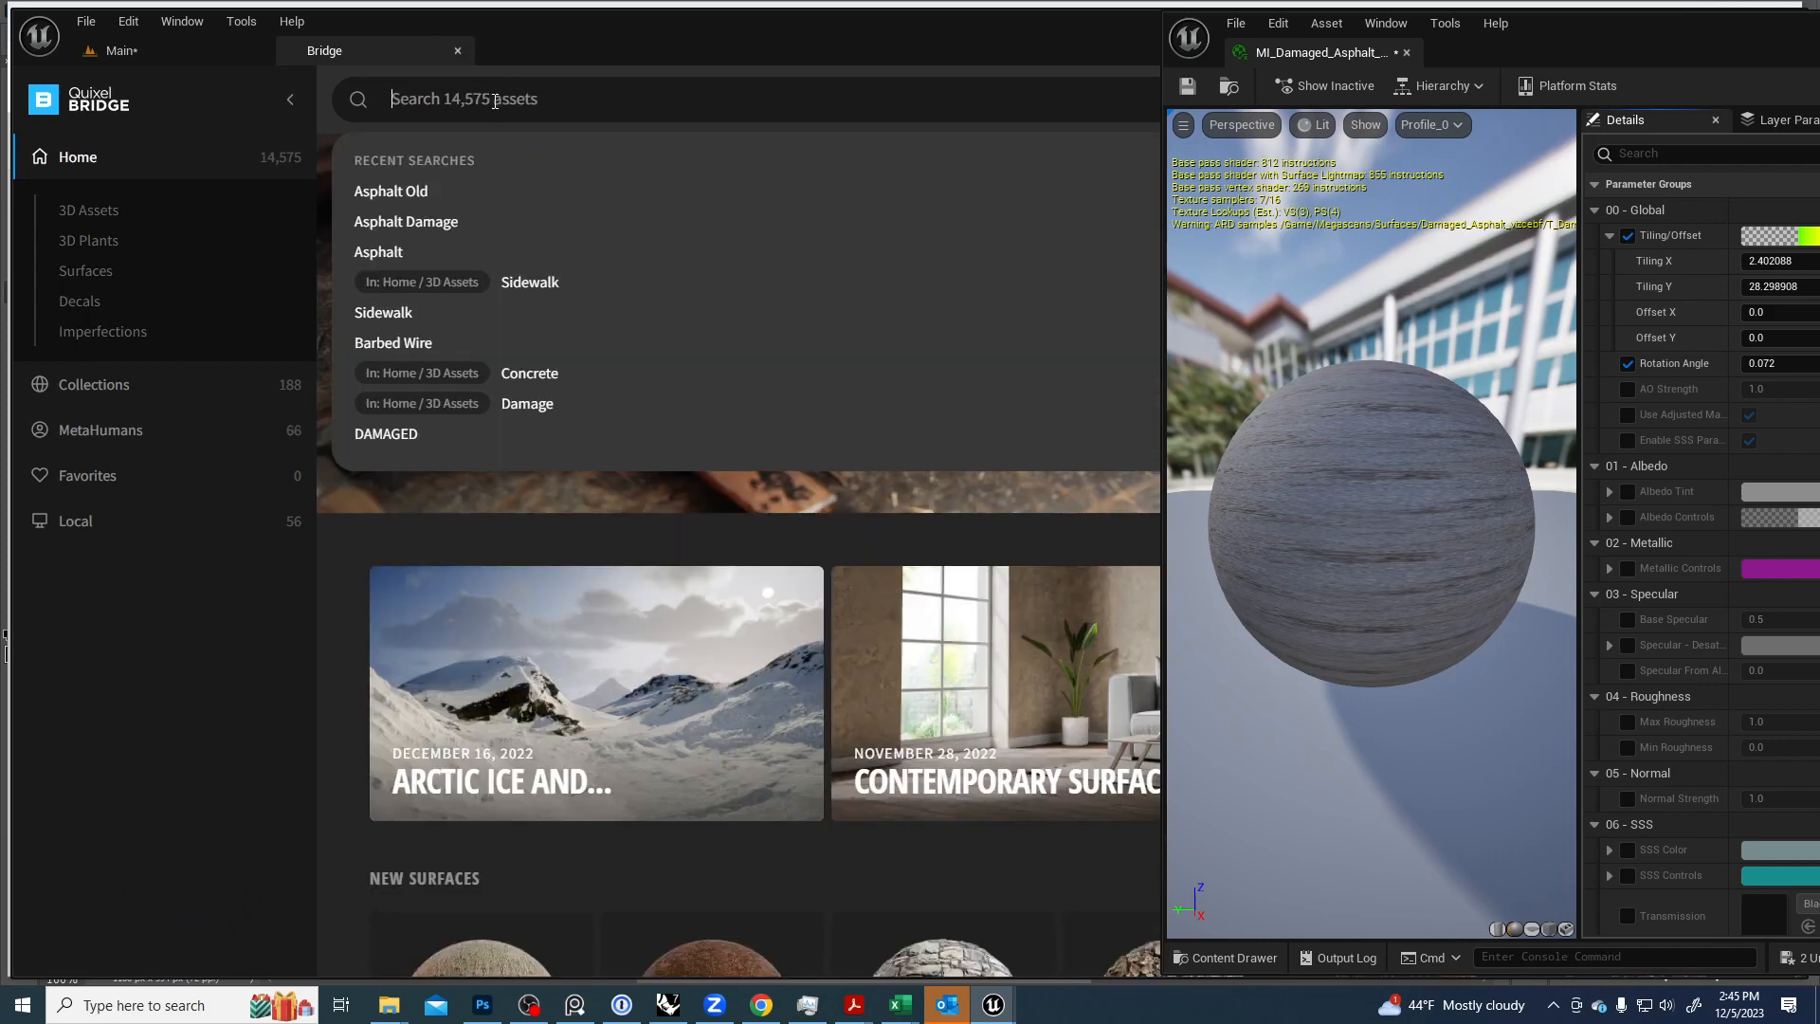
text(a)
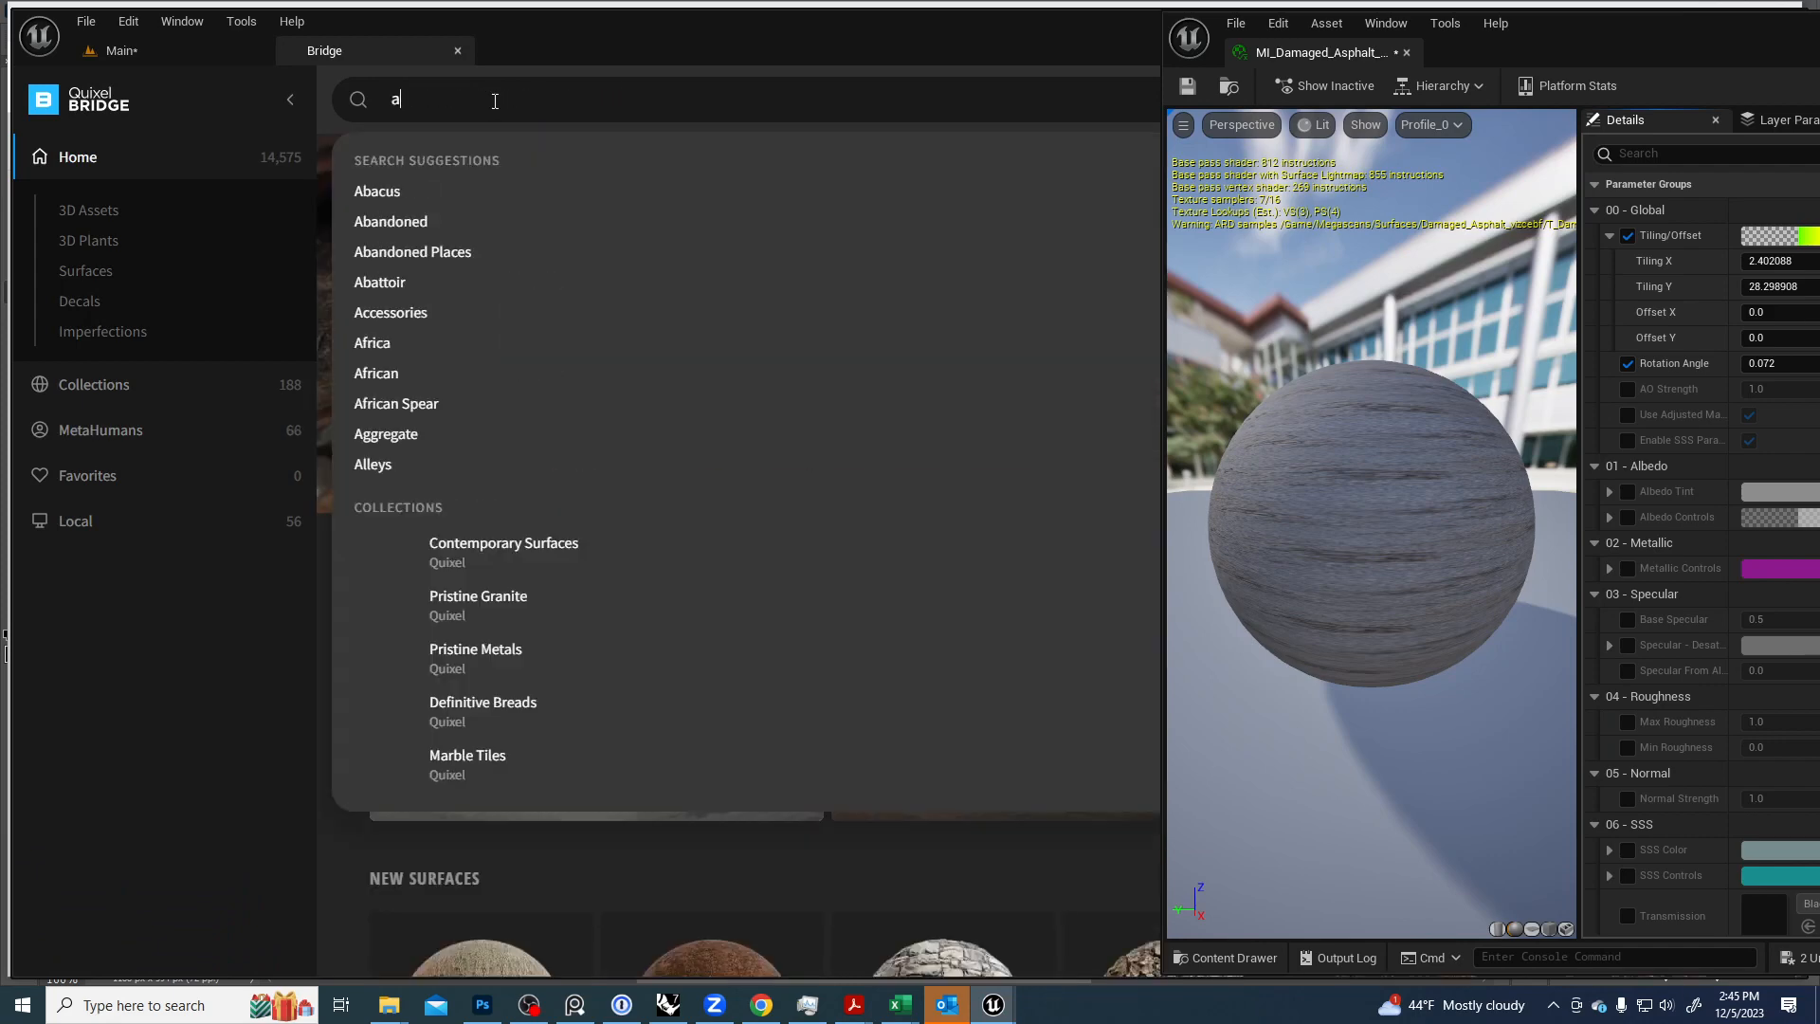
text(sphal)
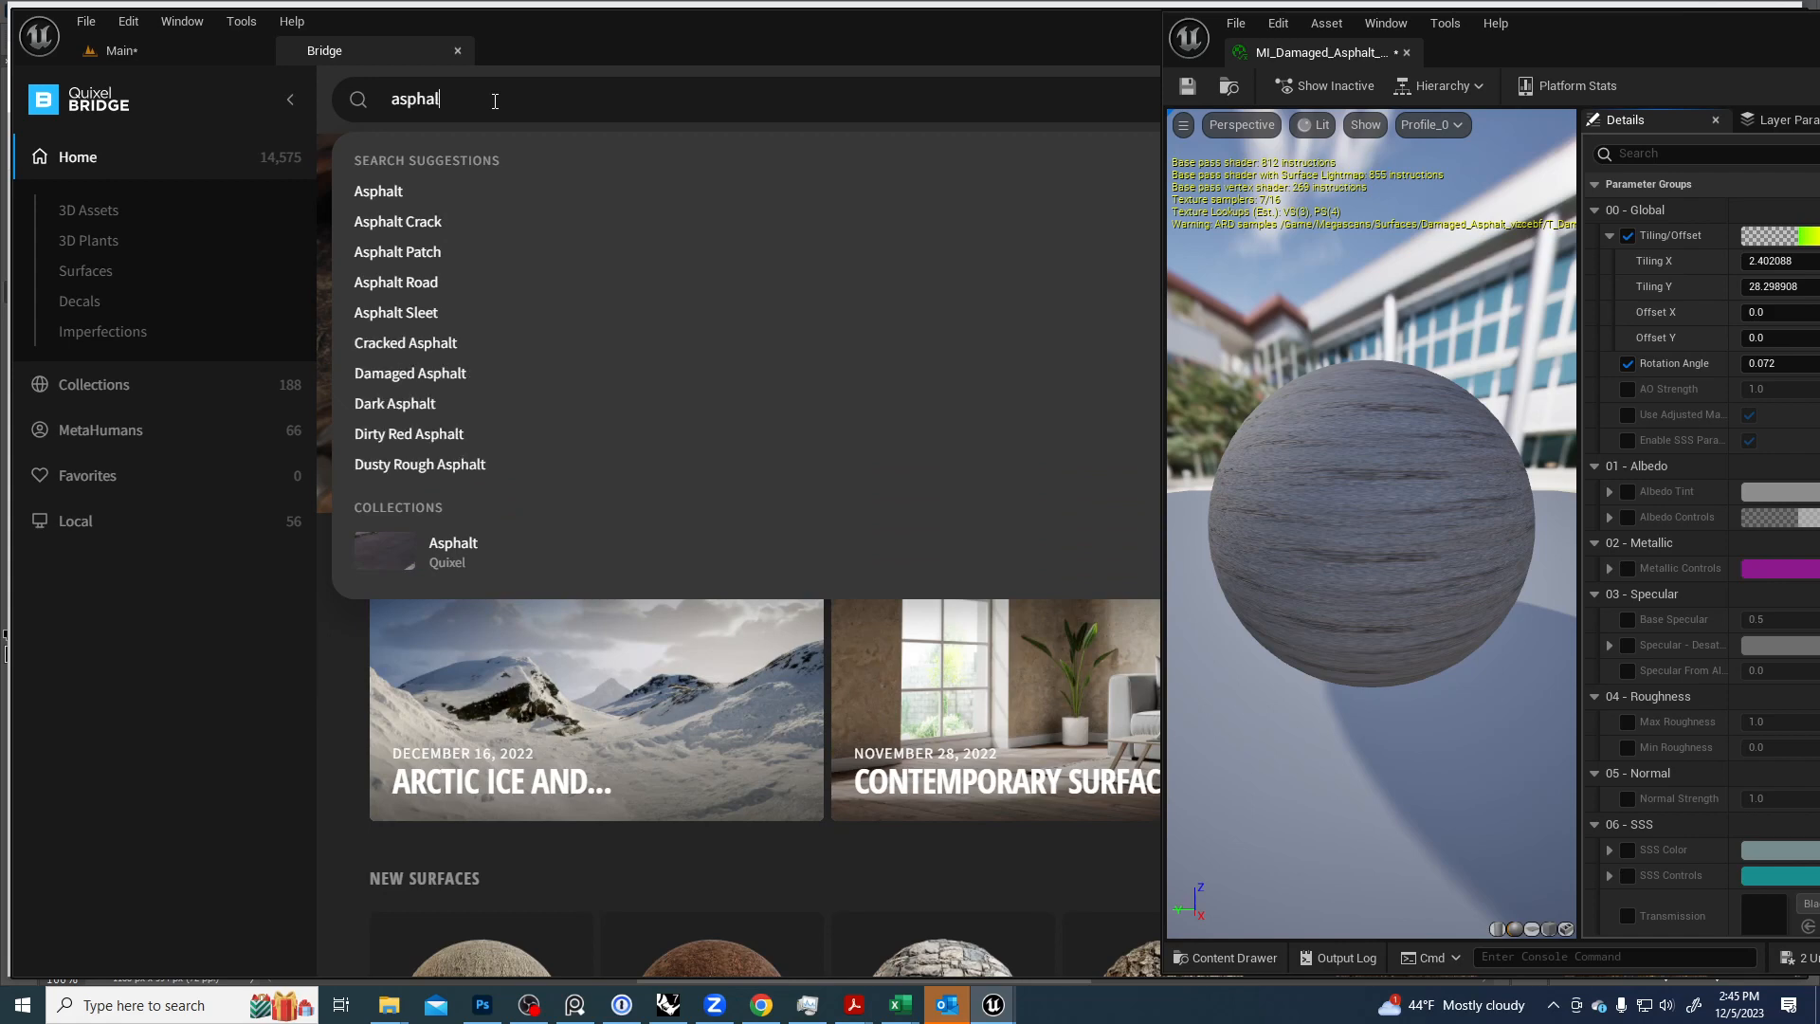
text(t c)
key(BackSpace)
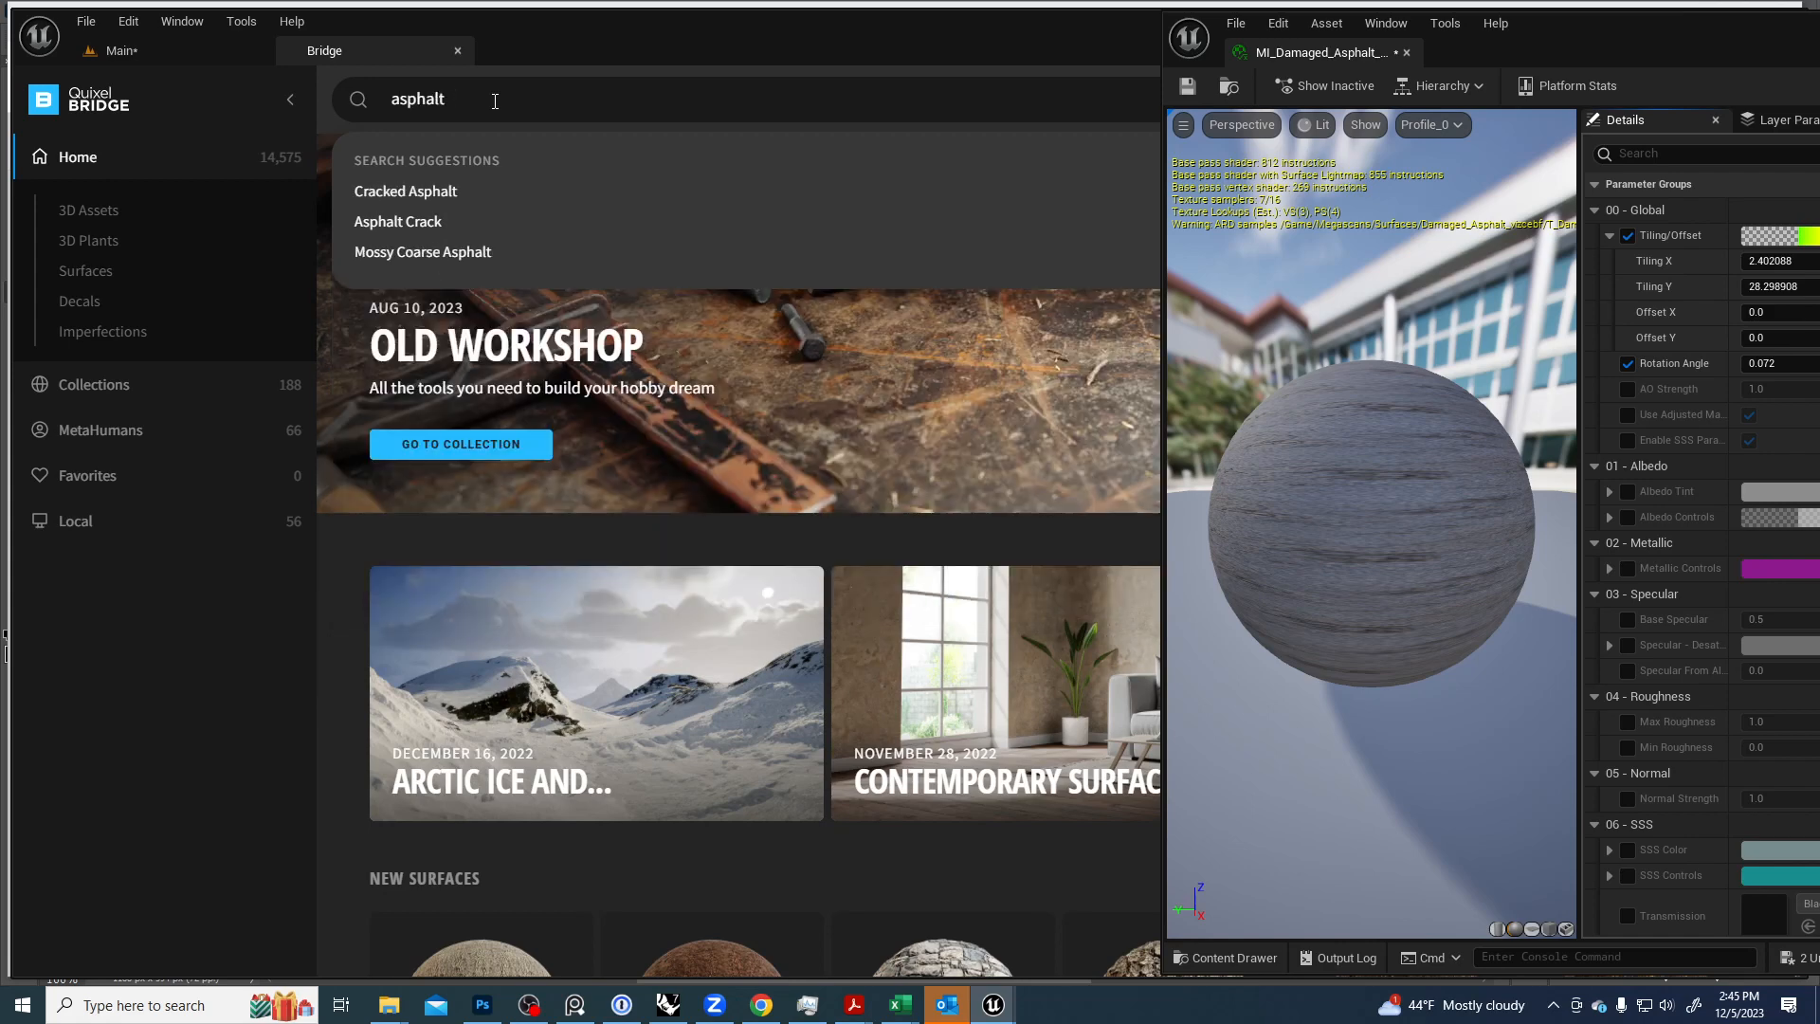
text(damage)
key(Return)
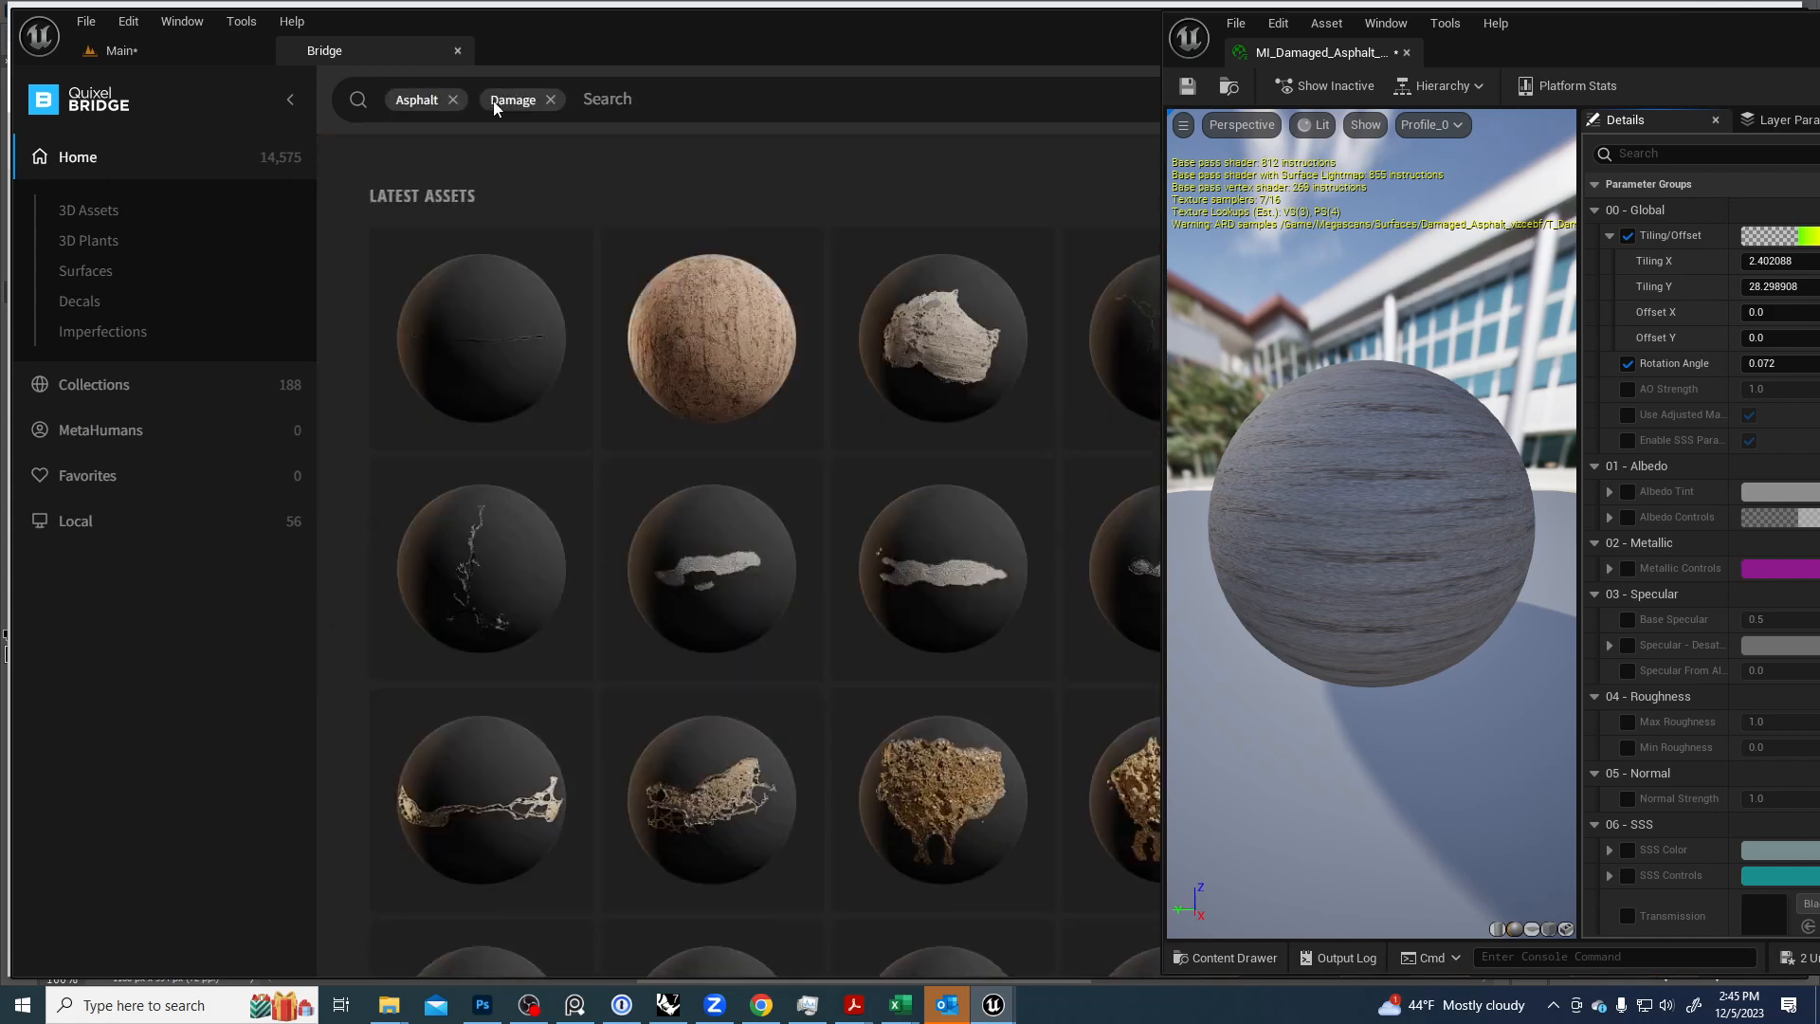
drag(1706, 28, 1422, 29)
click(1663, 48)
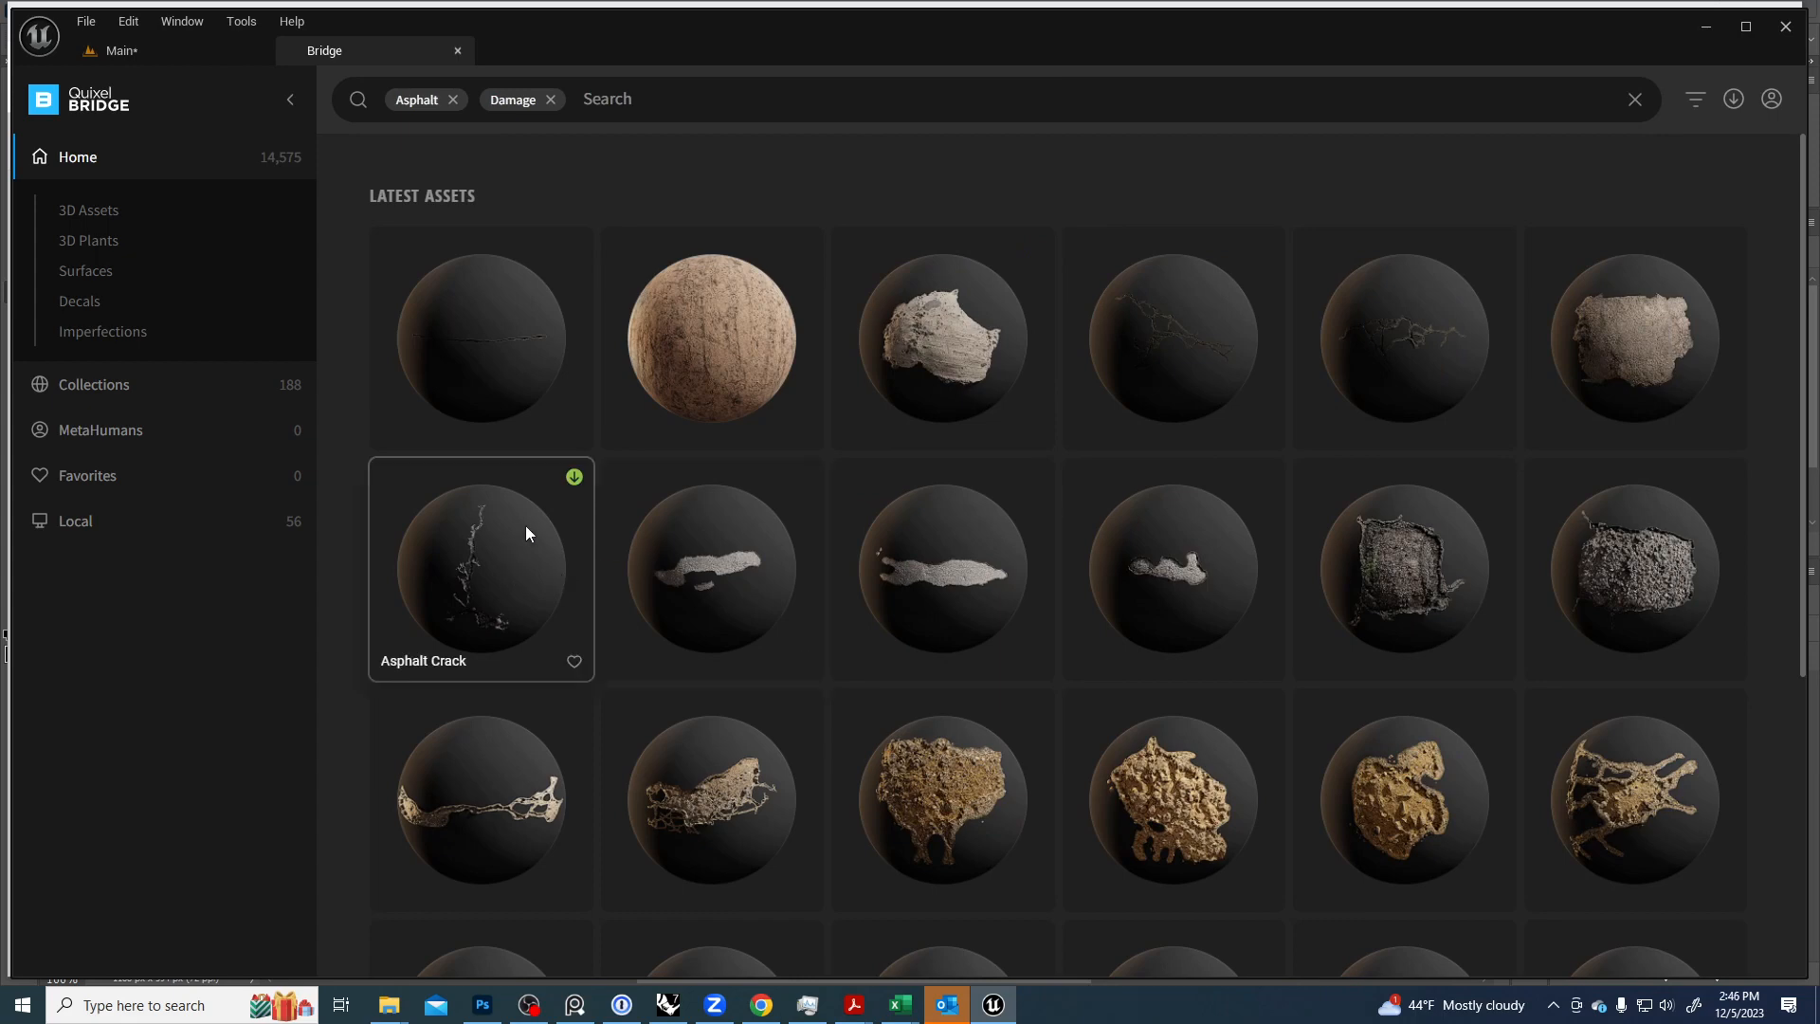
Download an Asphalt Crack, two Asphalt Potholes, the Muddy Asphalt Pothole and an Asphalt Patch from the Bridge results.
click(574, 478)
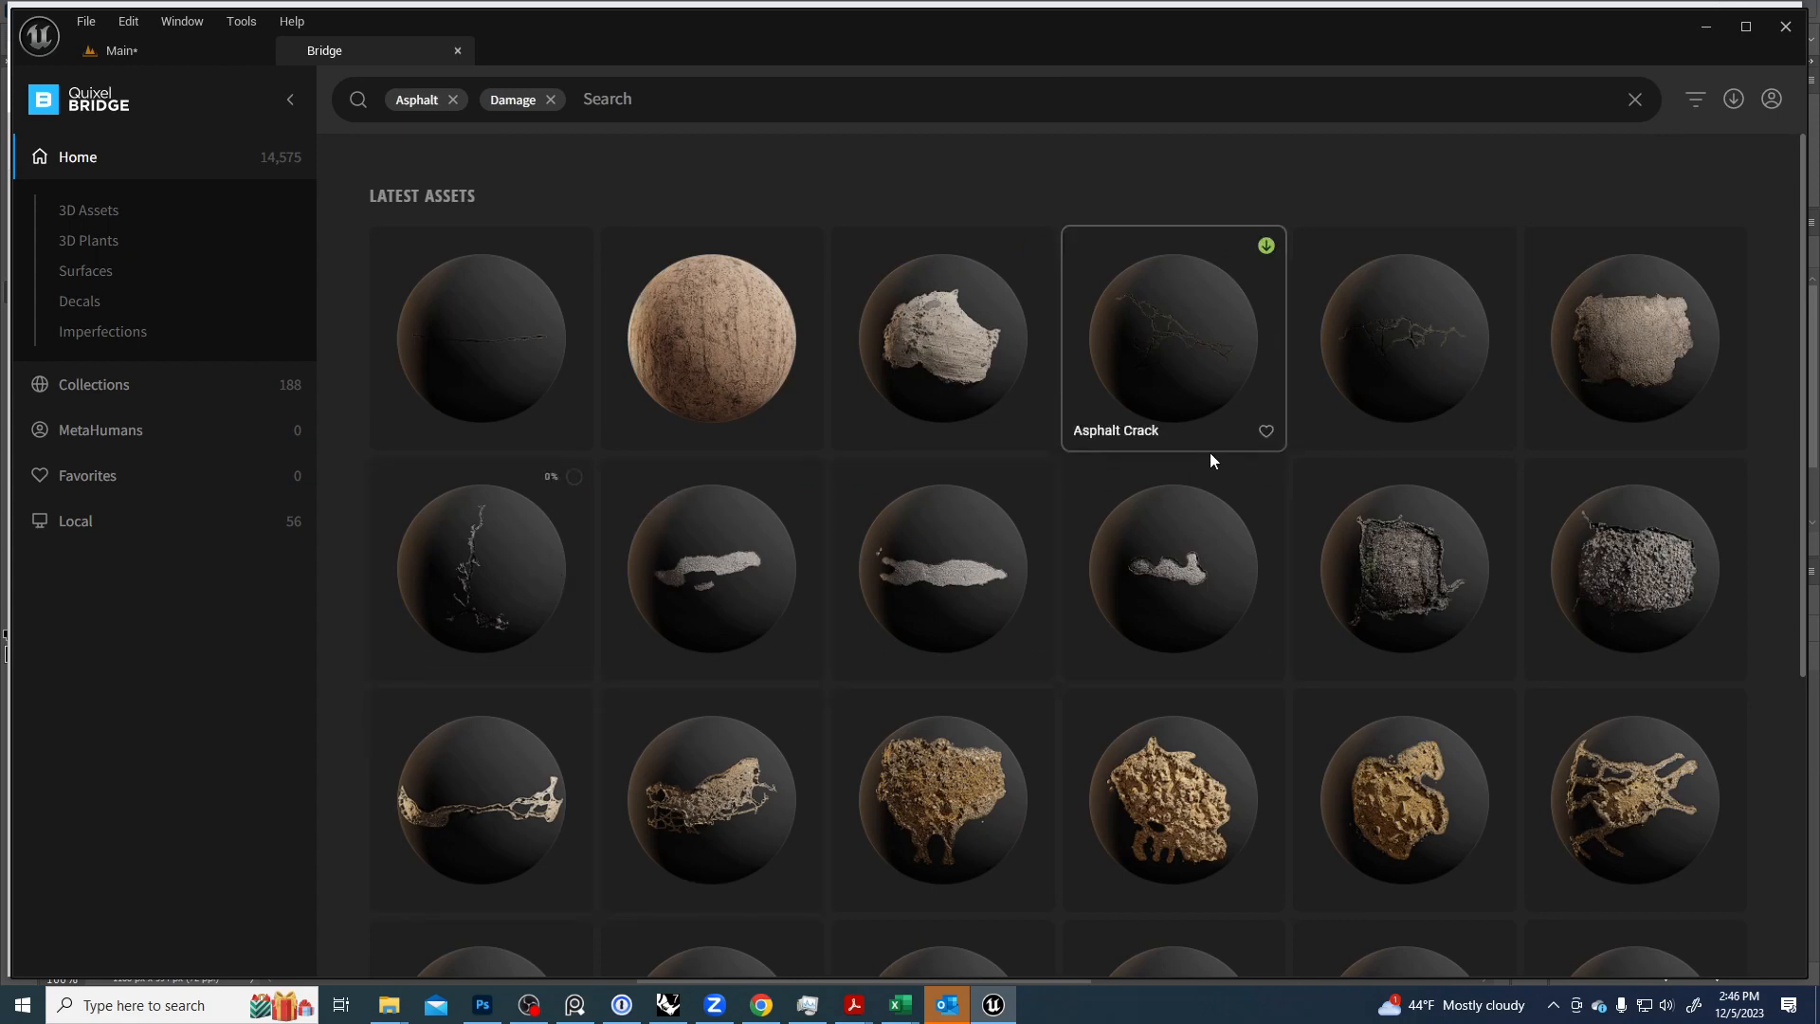
scroll(1113, 588, down, 1)
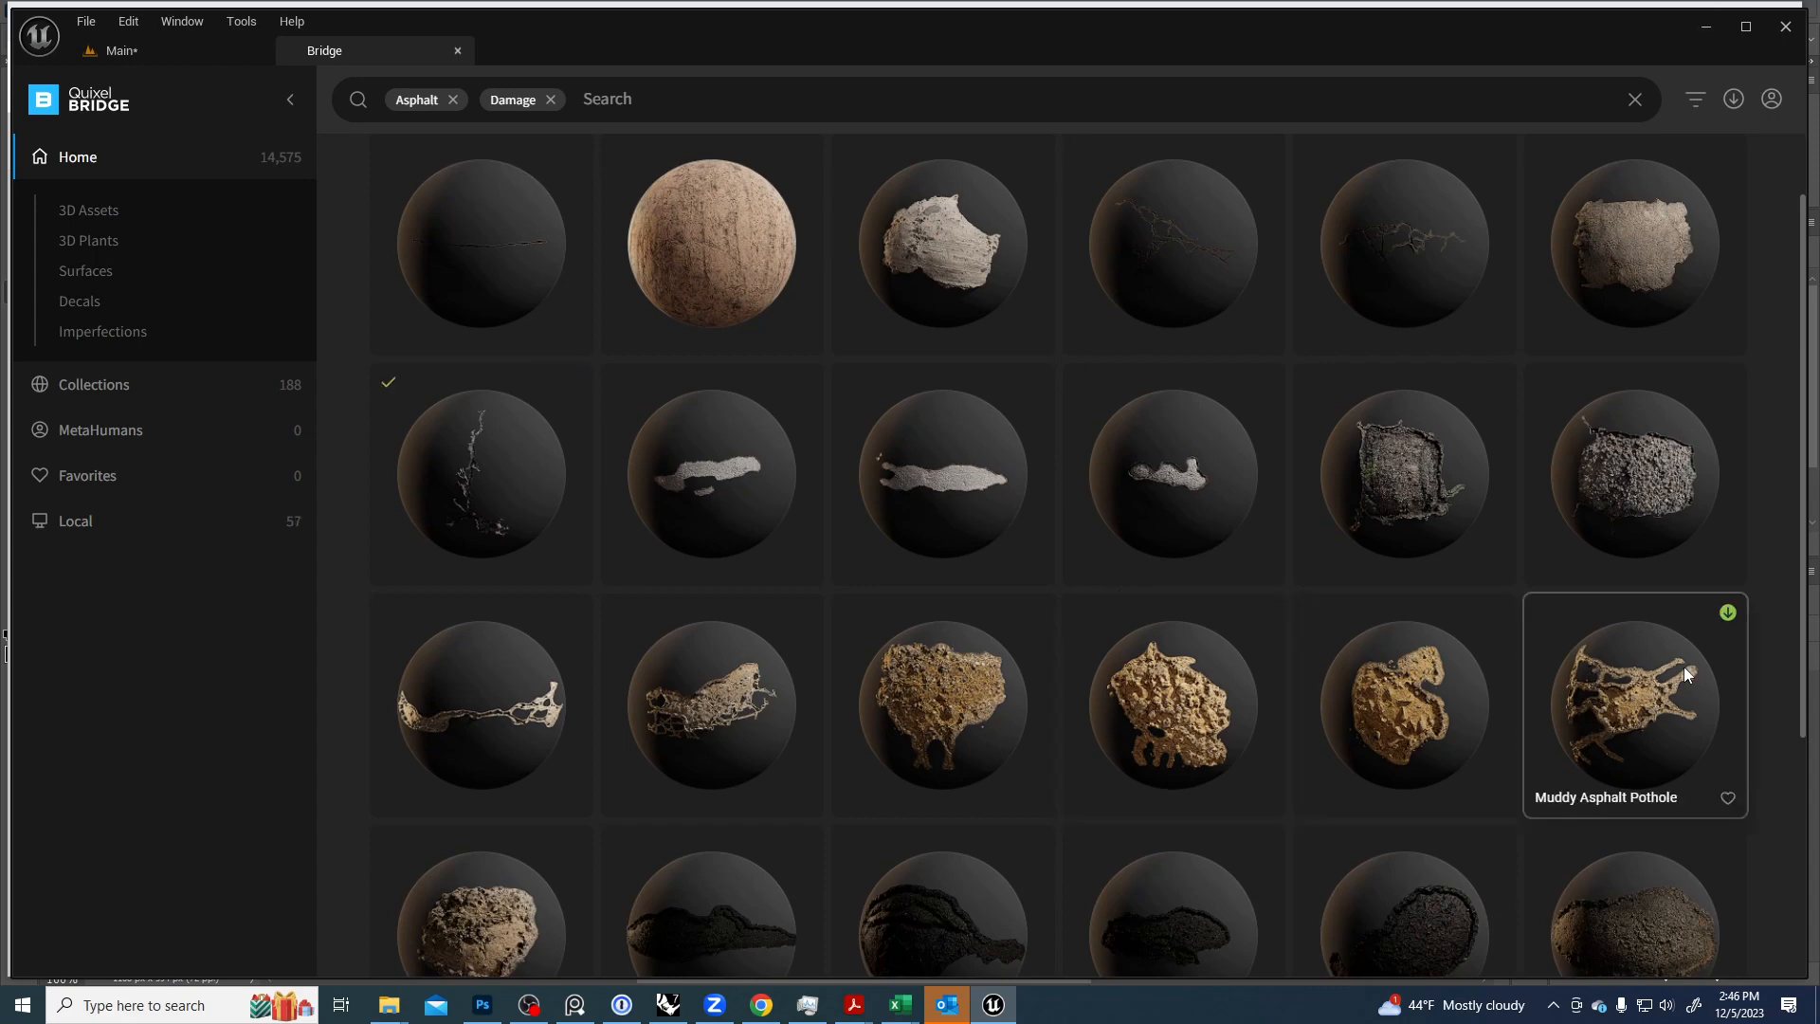
scroll(1683, 668, down, 1)
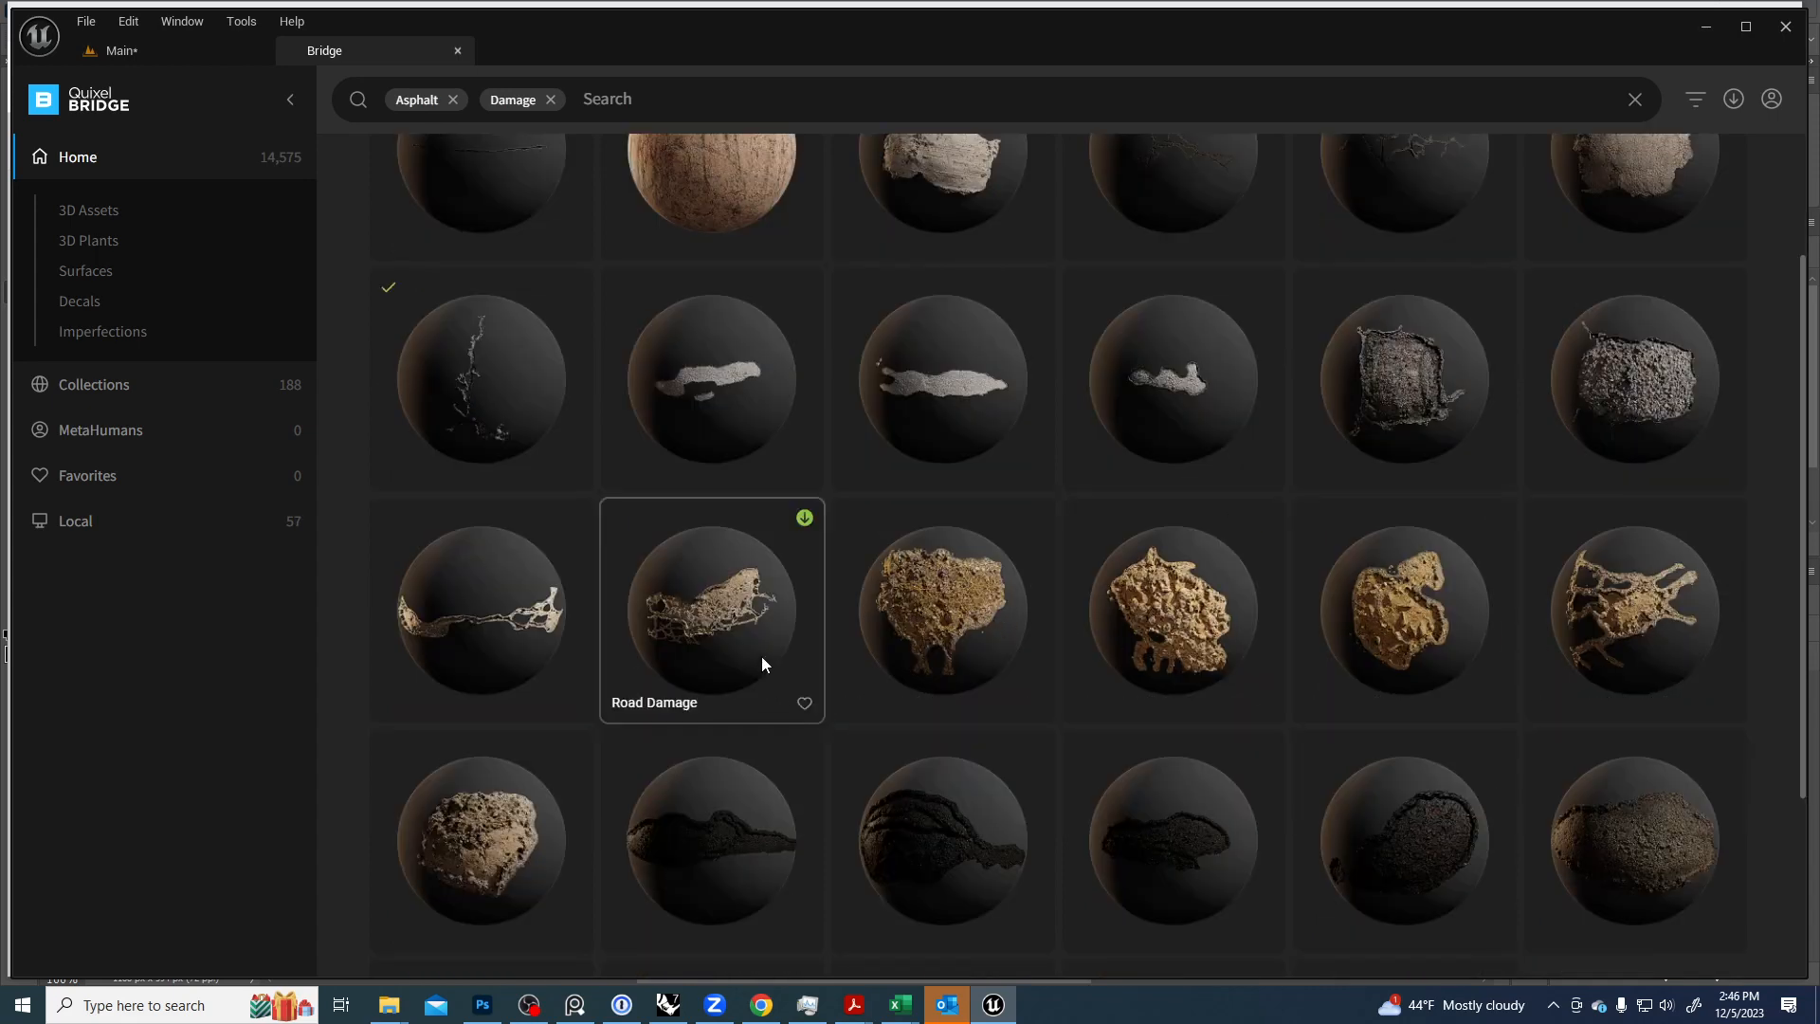
click(1036, 518)
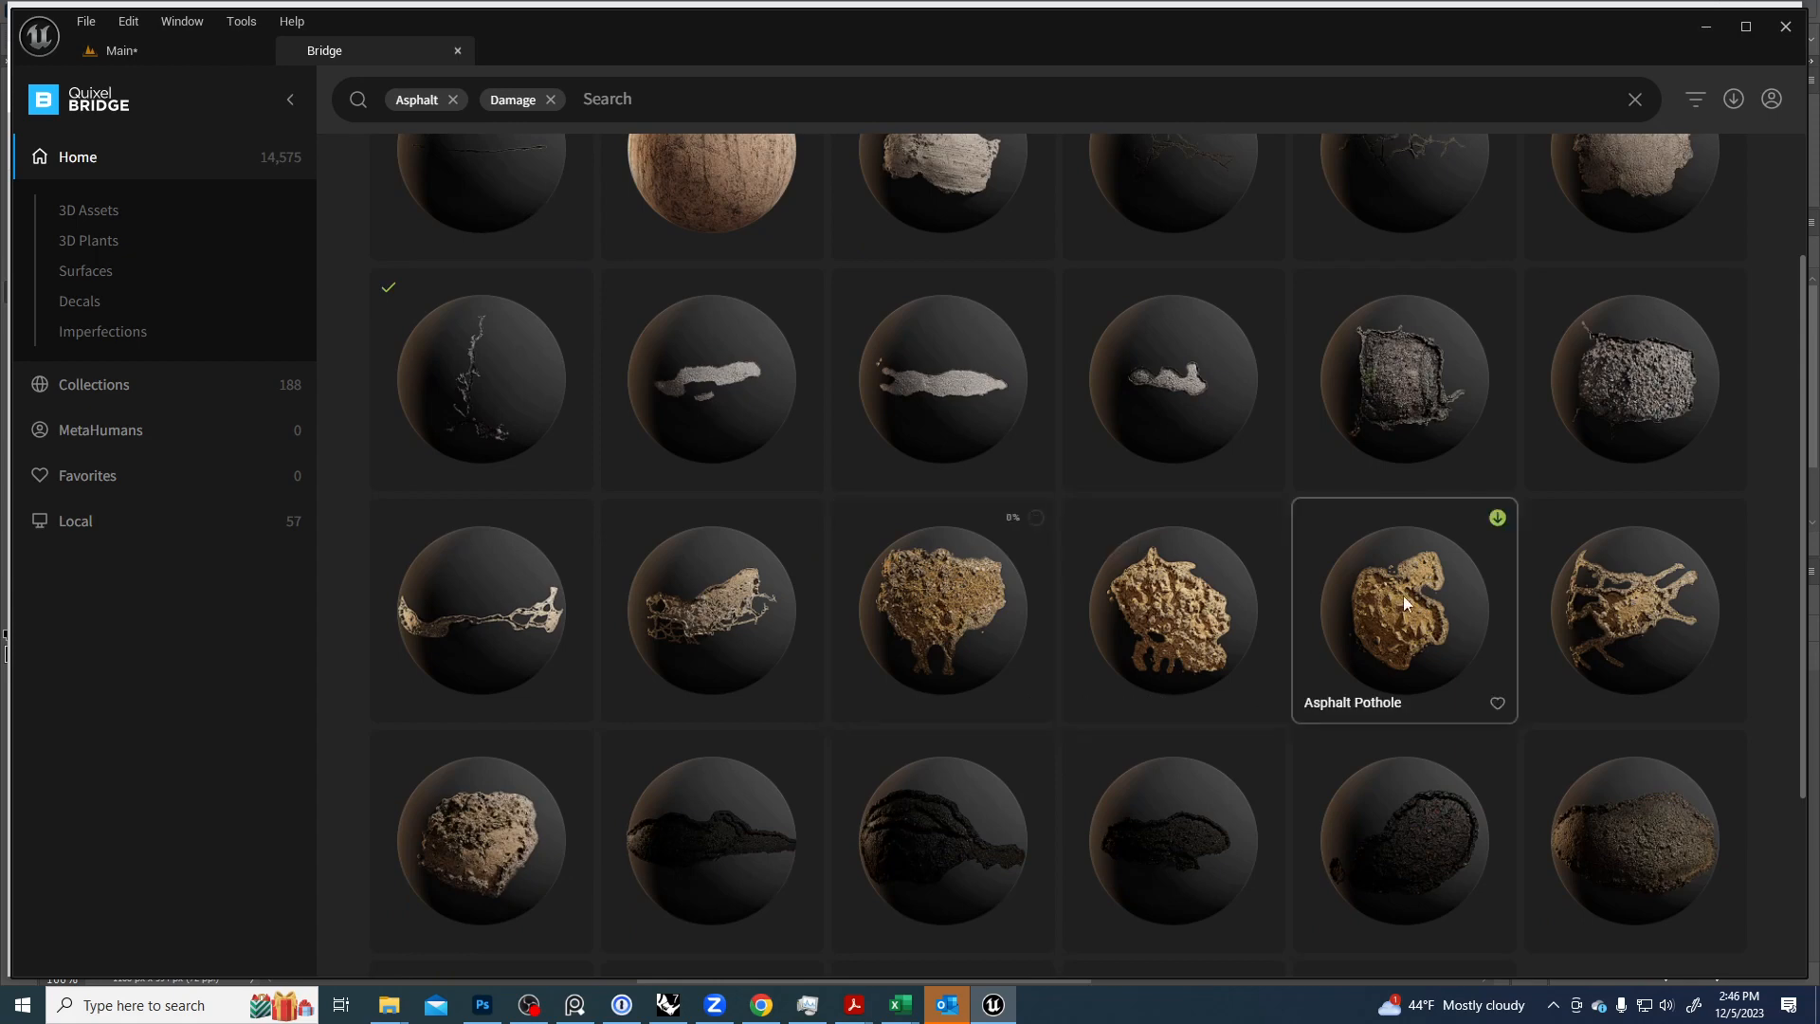
click(1497, 519)
click(1727, 518)
scroll(1323, 611, down, 3)
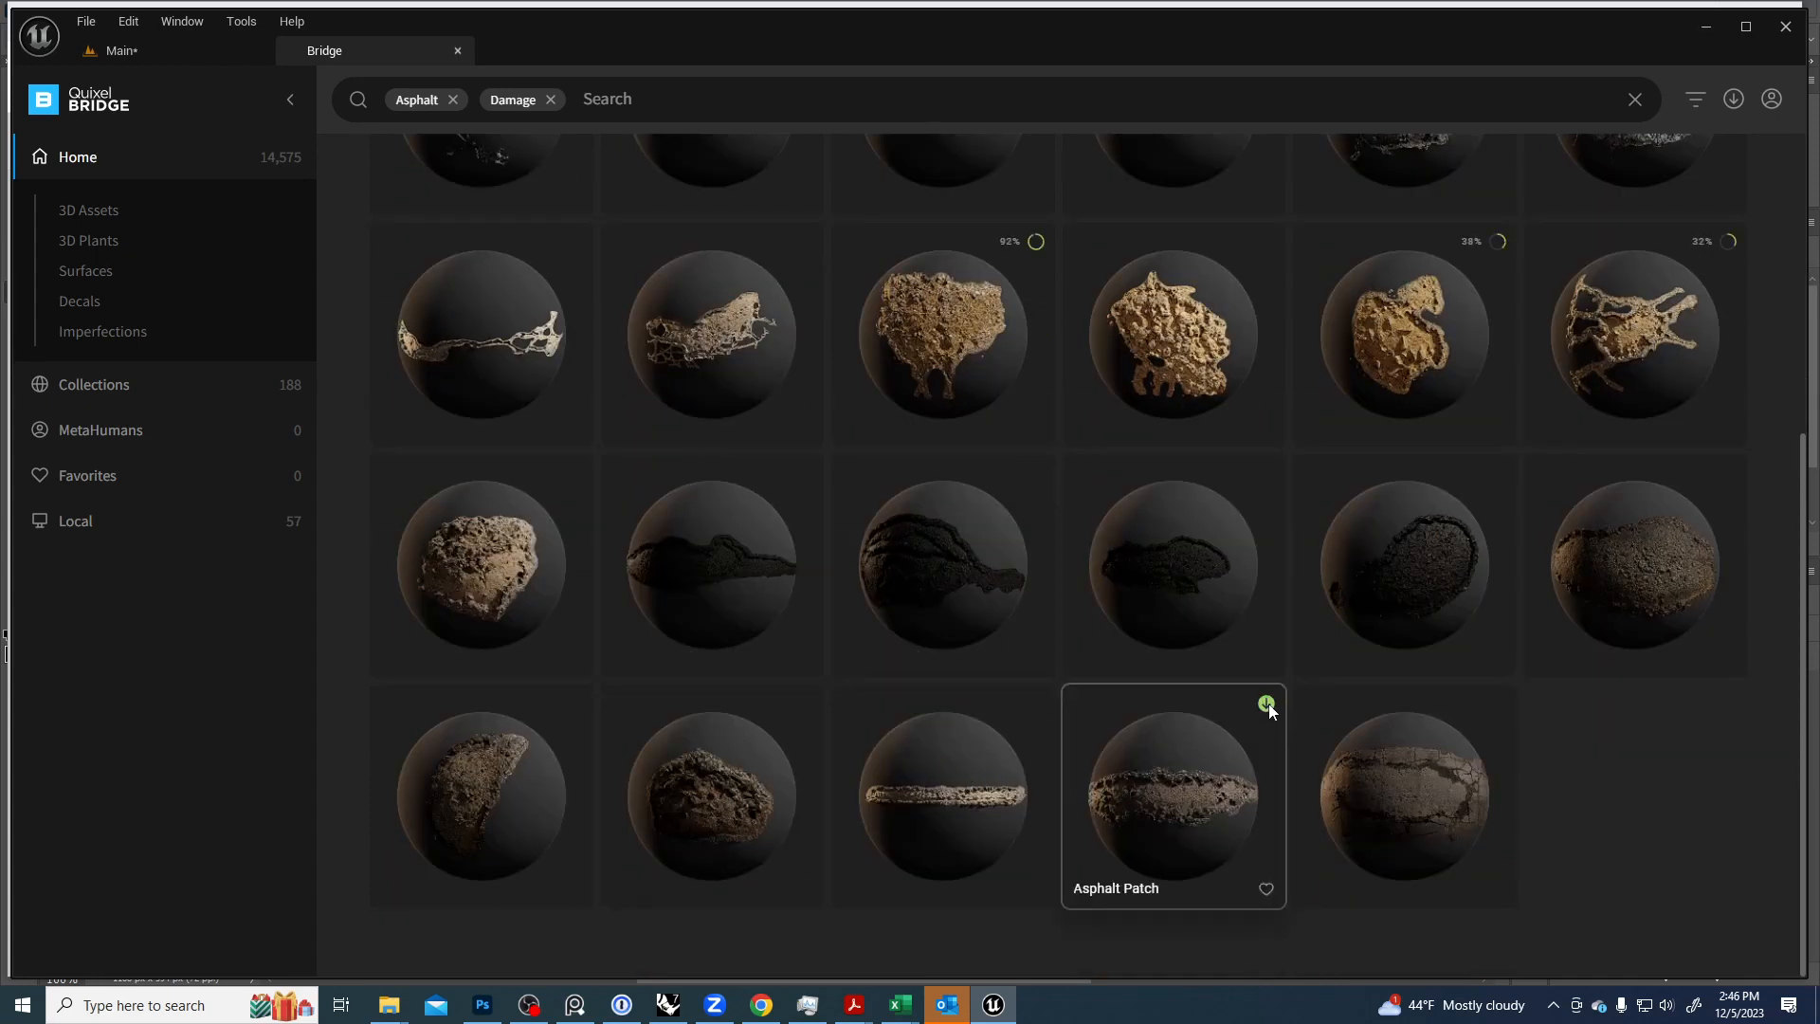
click(1266, 704)
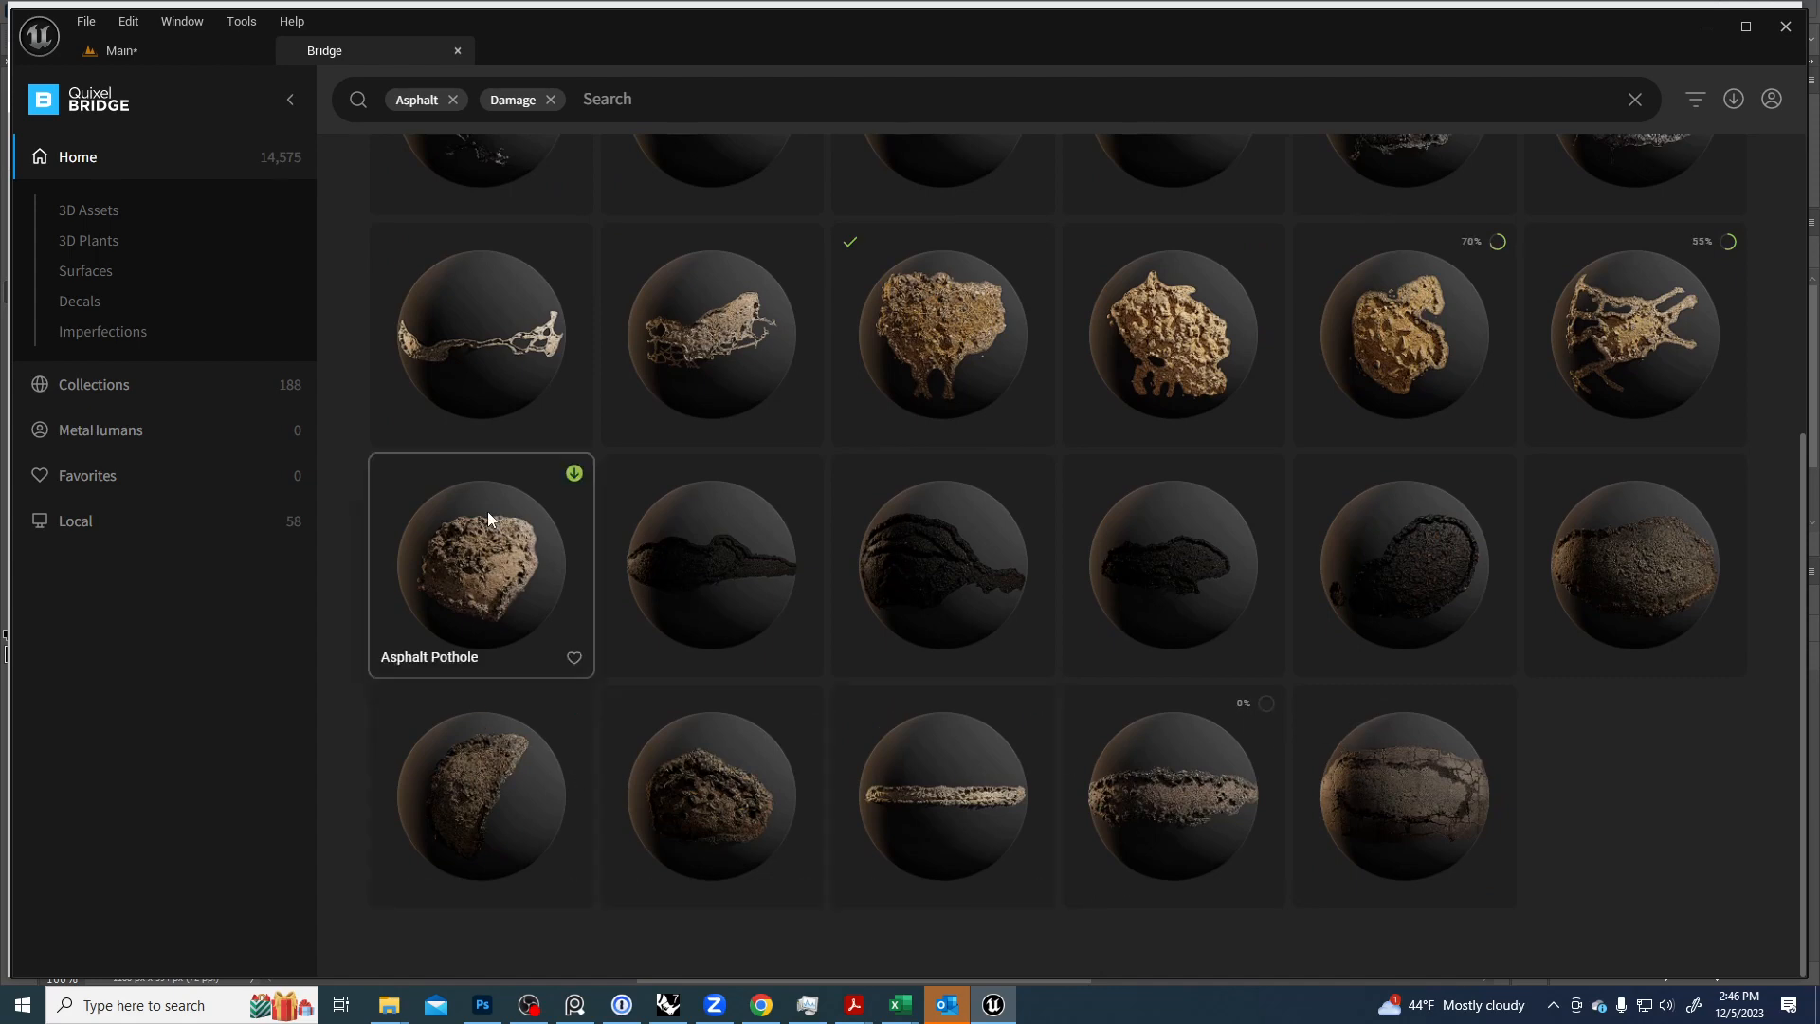
Add the two downloaded Asphalt Pothole assets from Bridge to the project.
scroll(908, 593, up, 3)
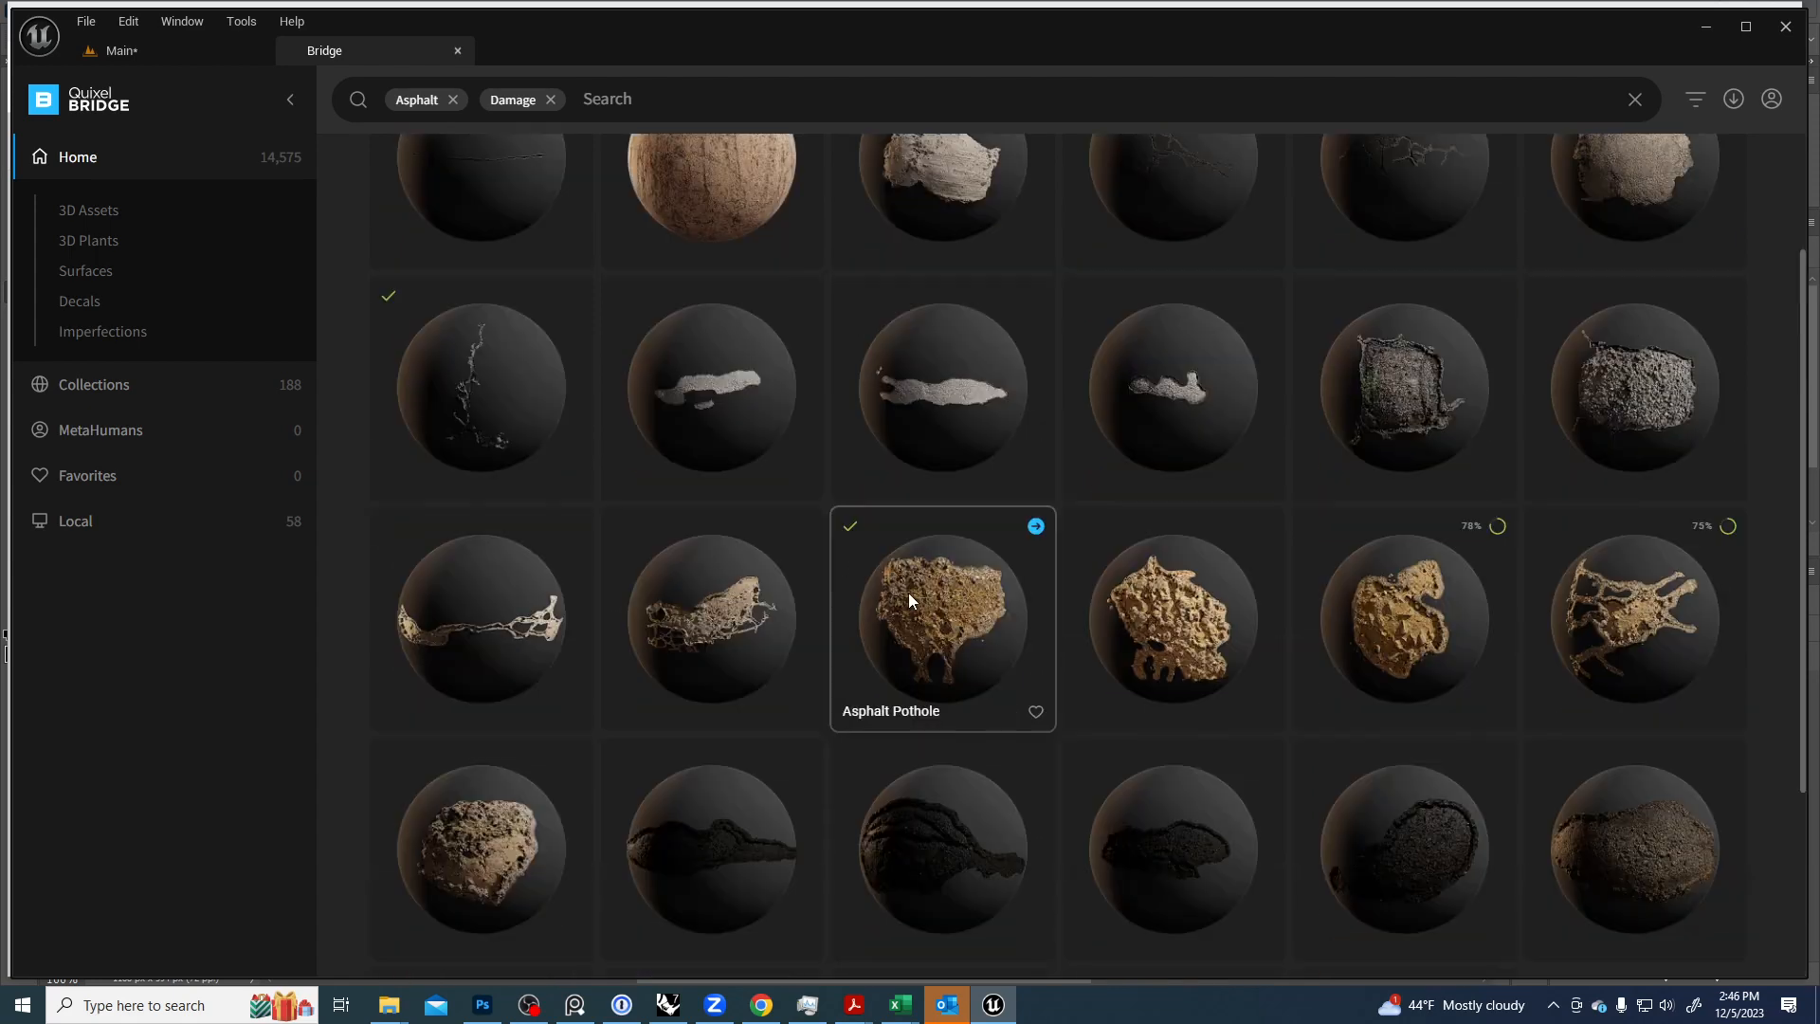
click(1035, 526)
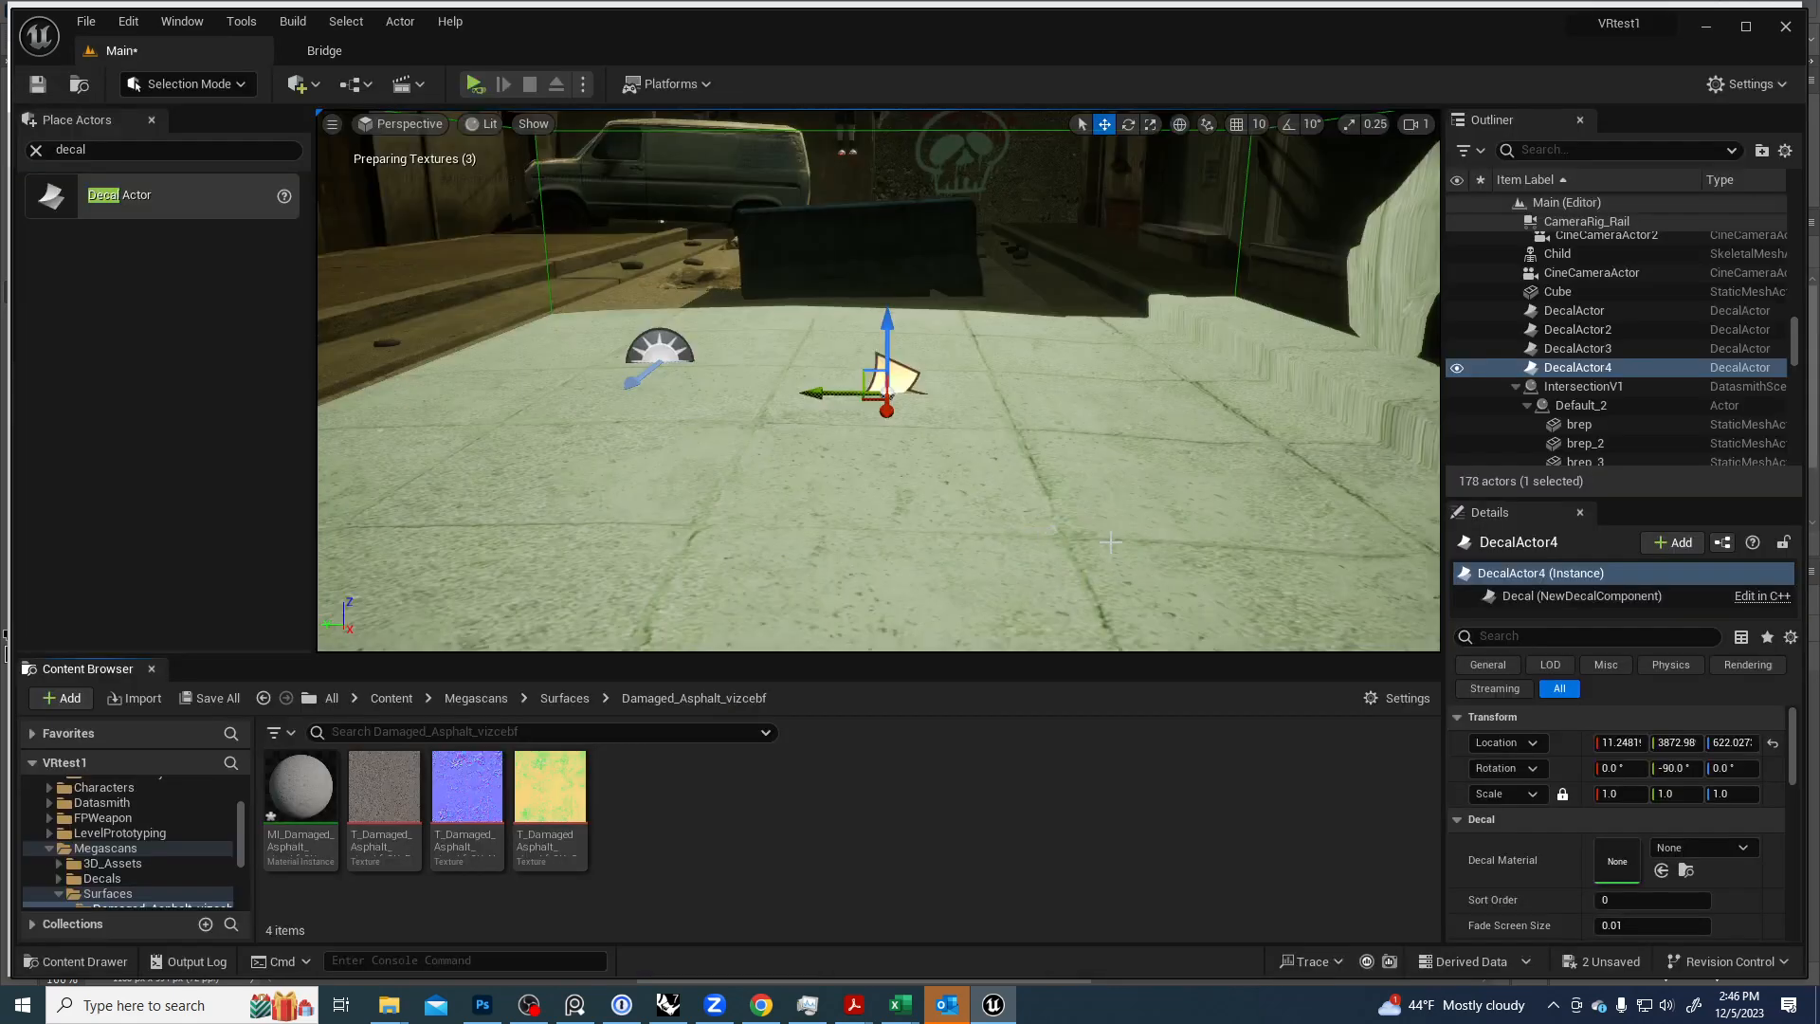
key(alt+Tab)
key(alt+Tab)
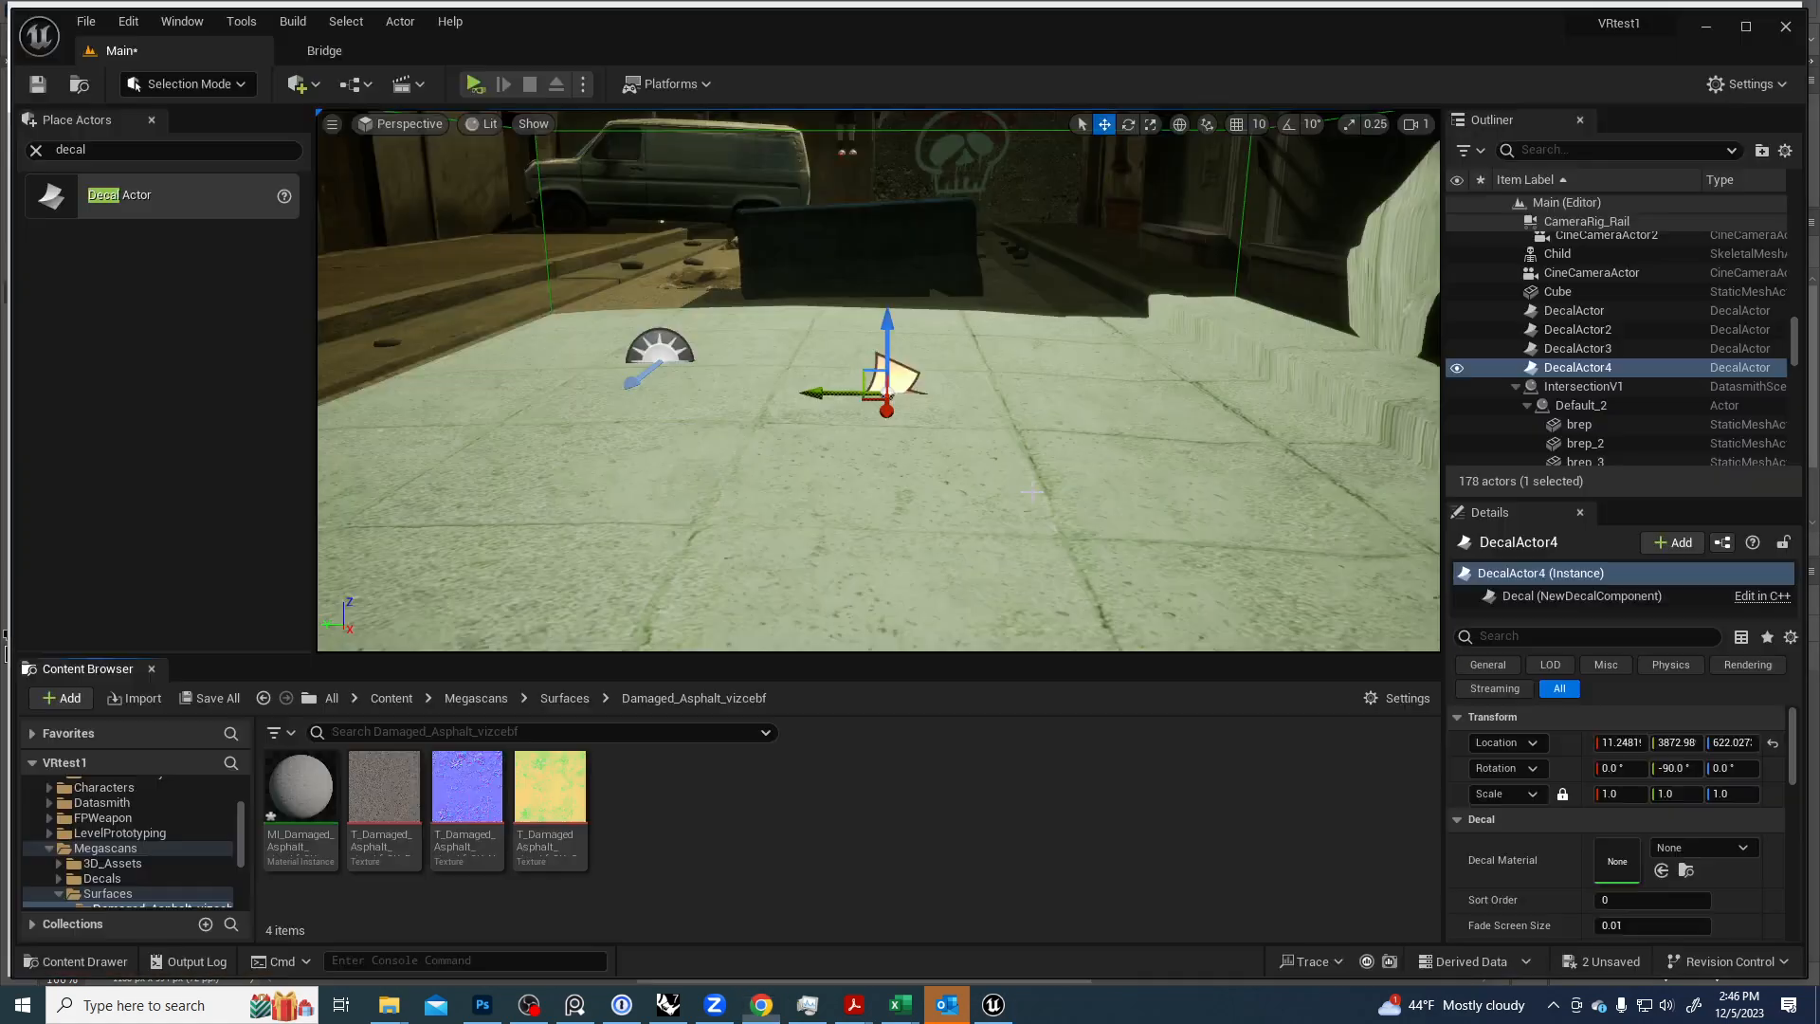
click(324, 53)
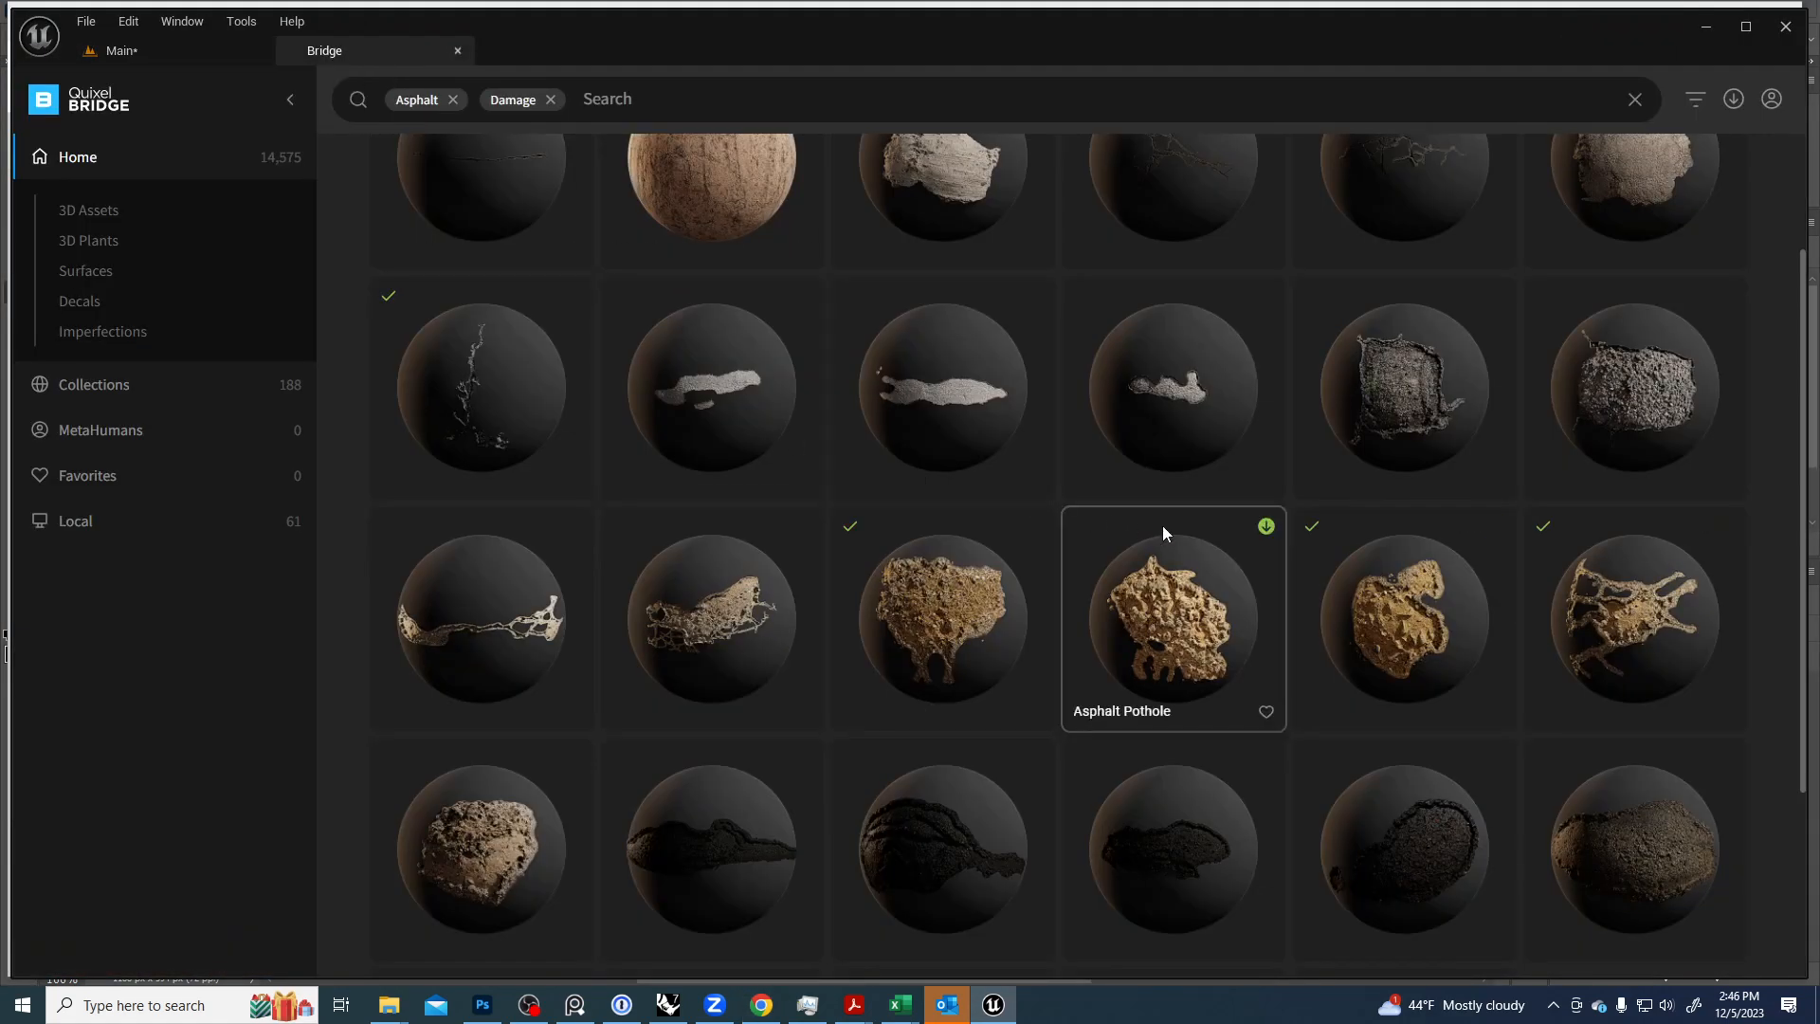
click(1494, 525)
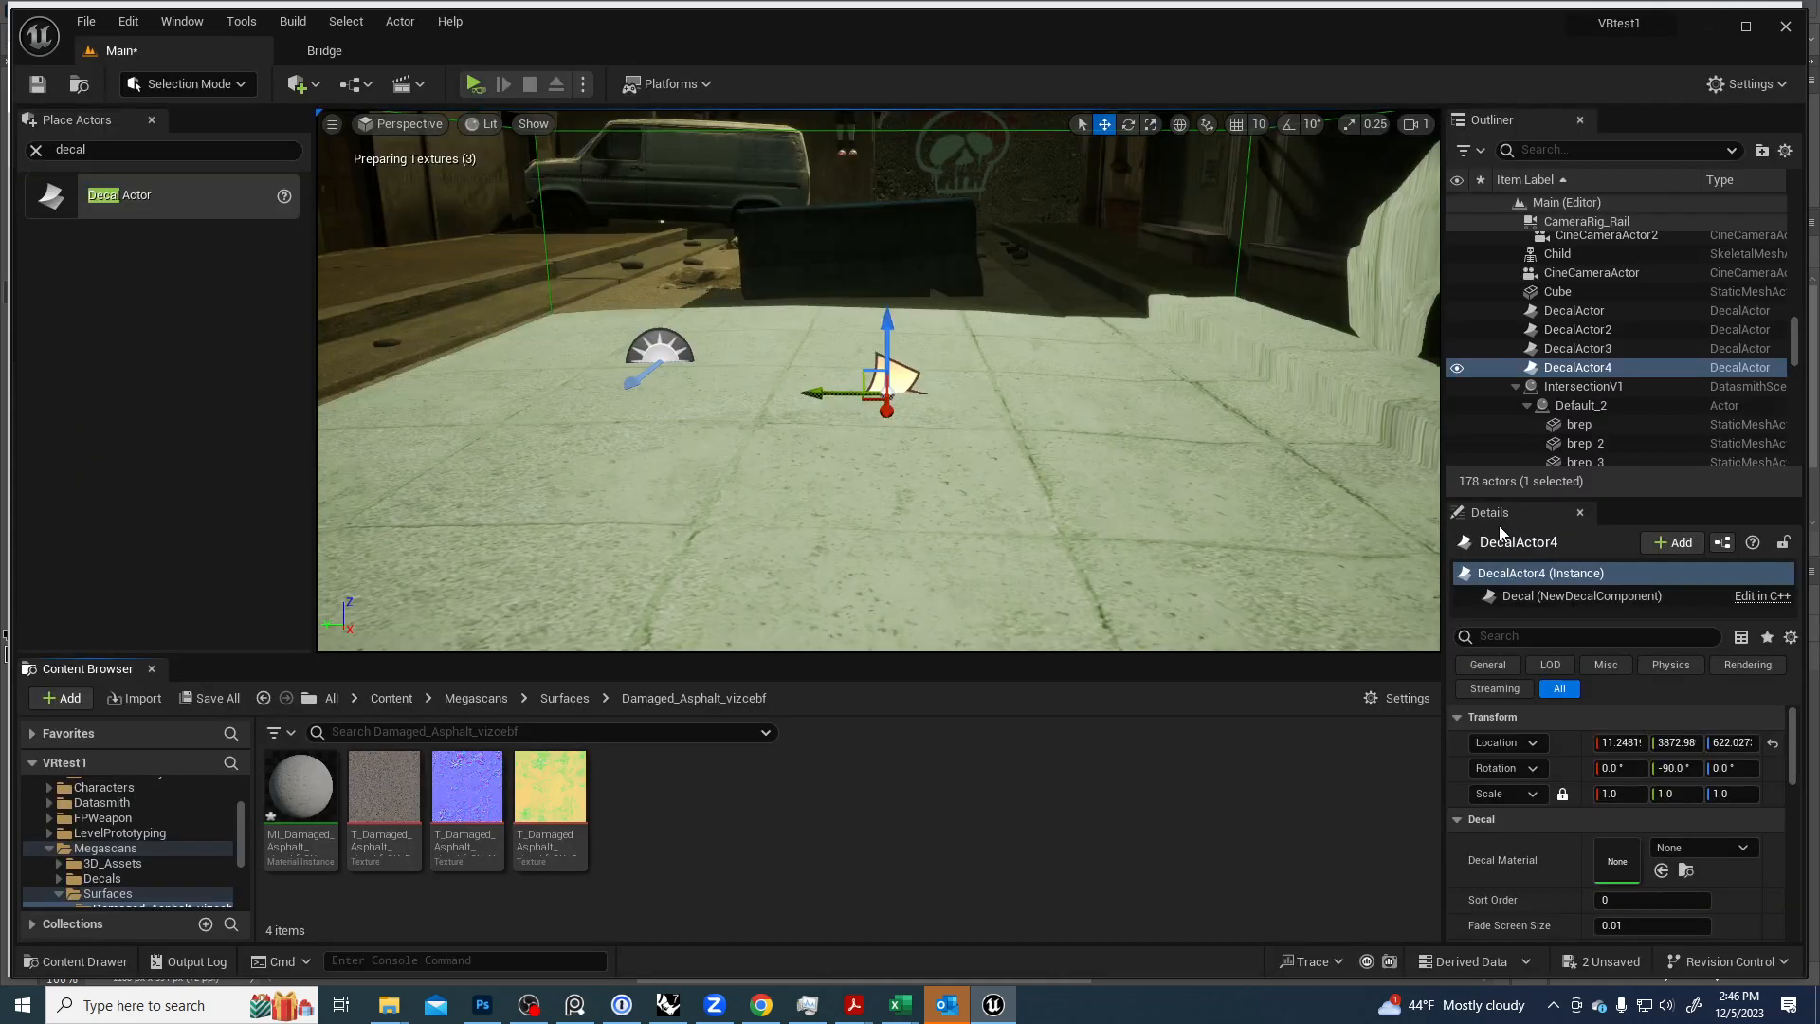
Add the downloaded Muddy Asphalt Pothole and Asphalt Crack to the project, returning to the Bridge results.
click(347, 53)
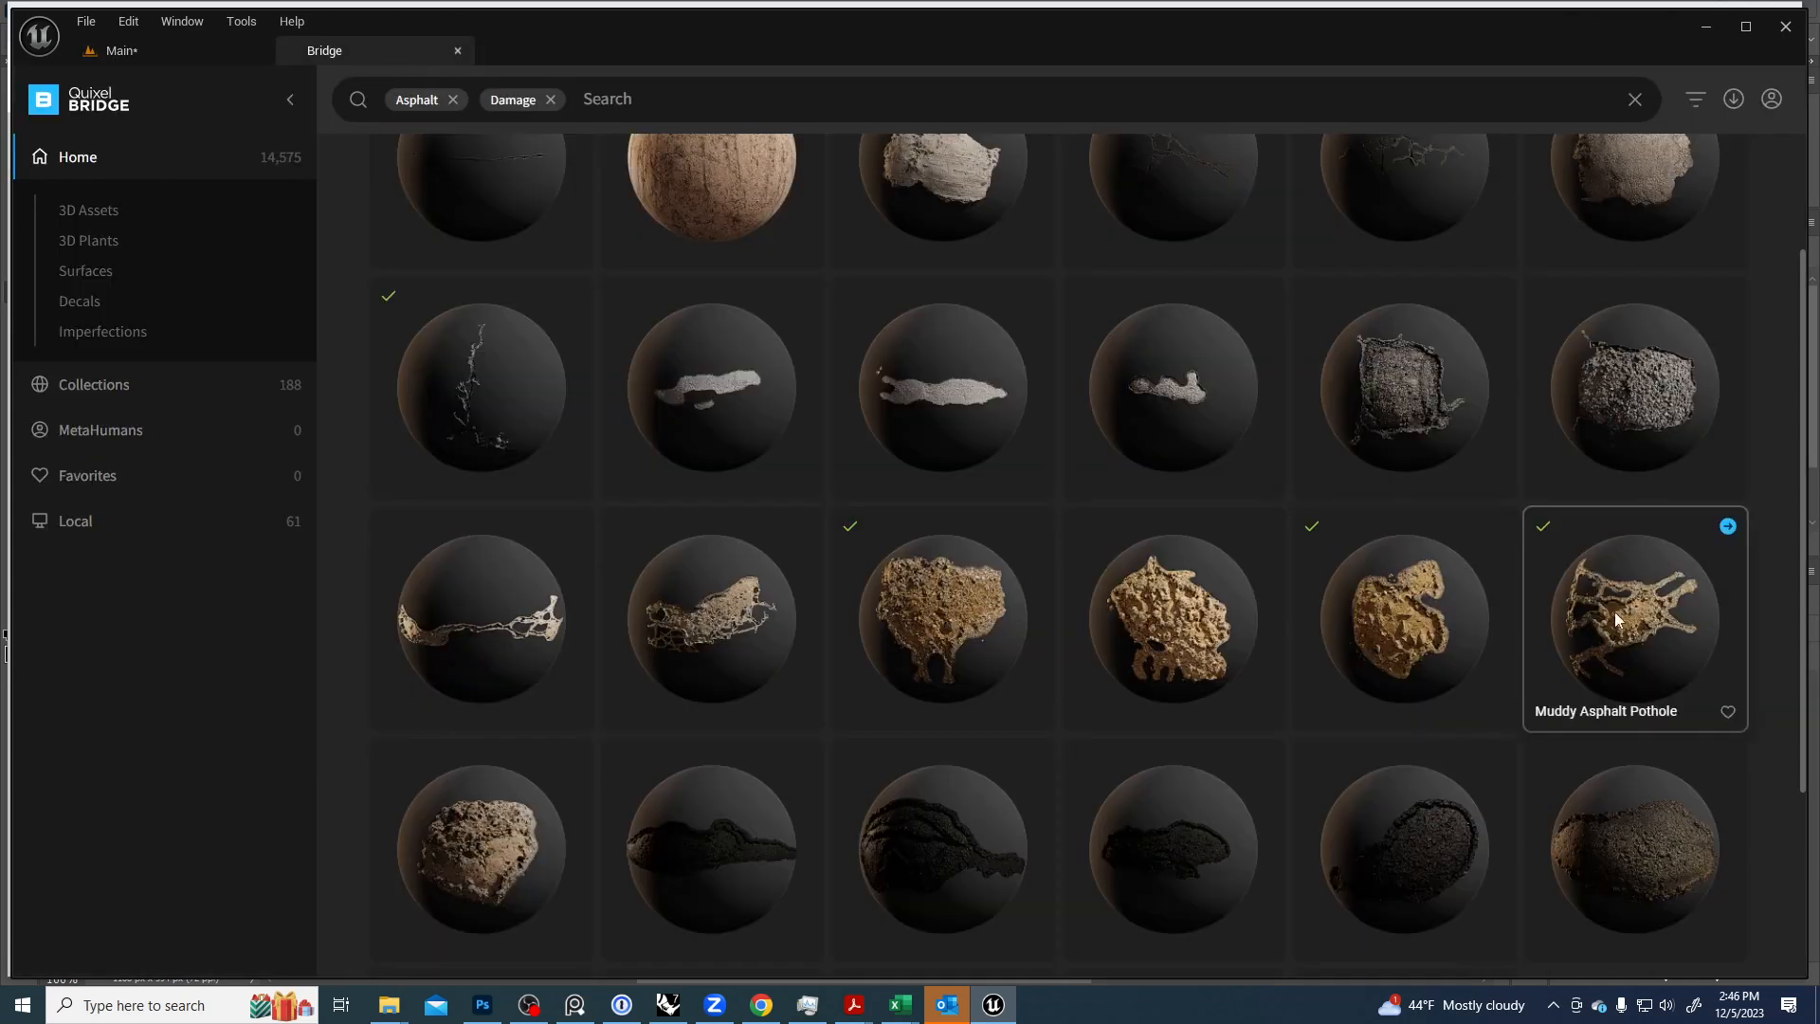
click(1727, 526)
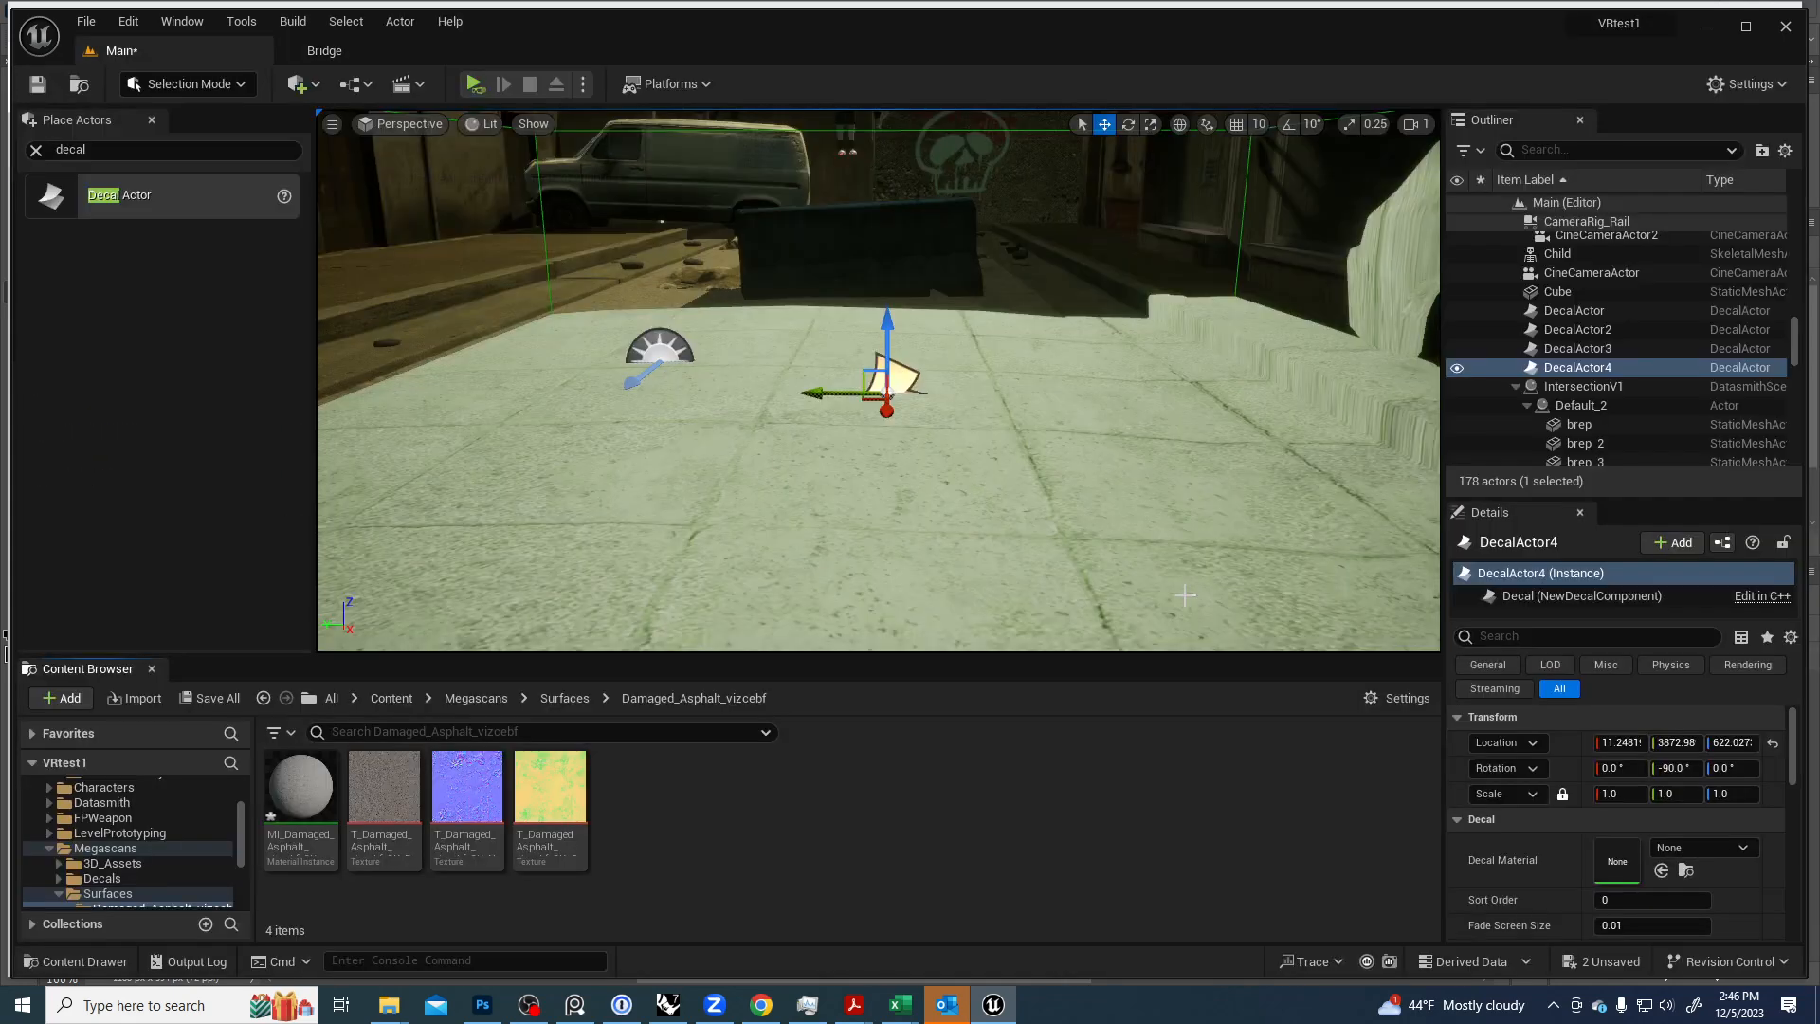
click(349, 53)
scroll(812, 674, up, 2)
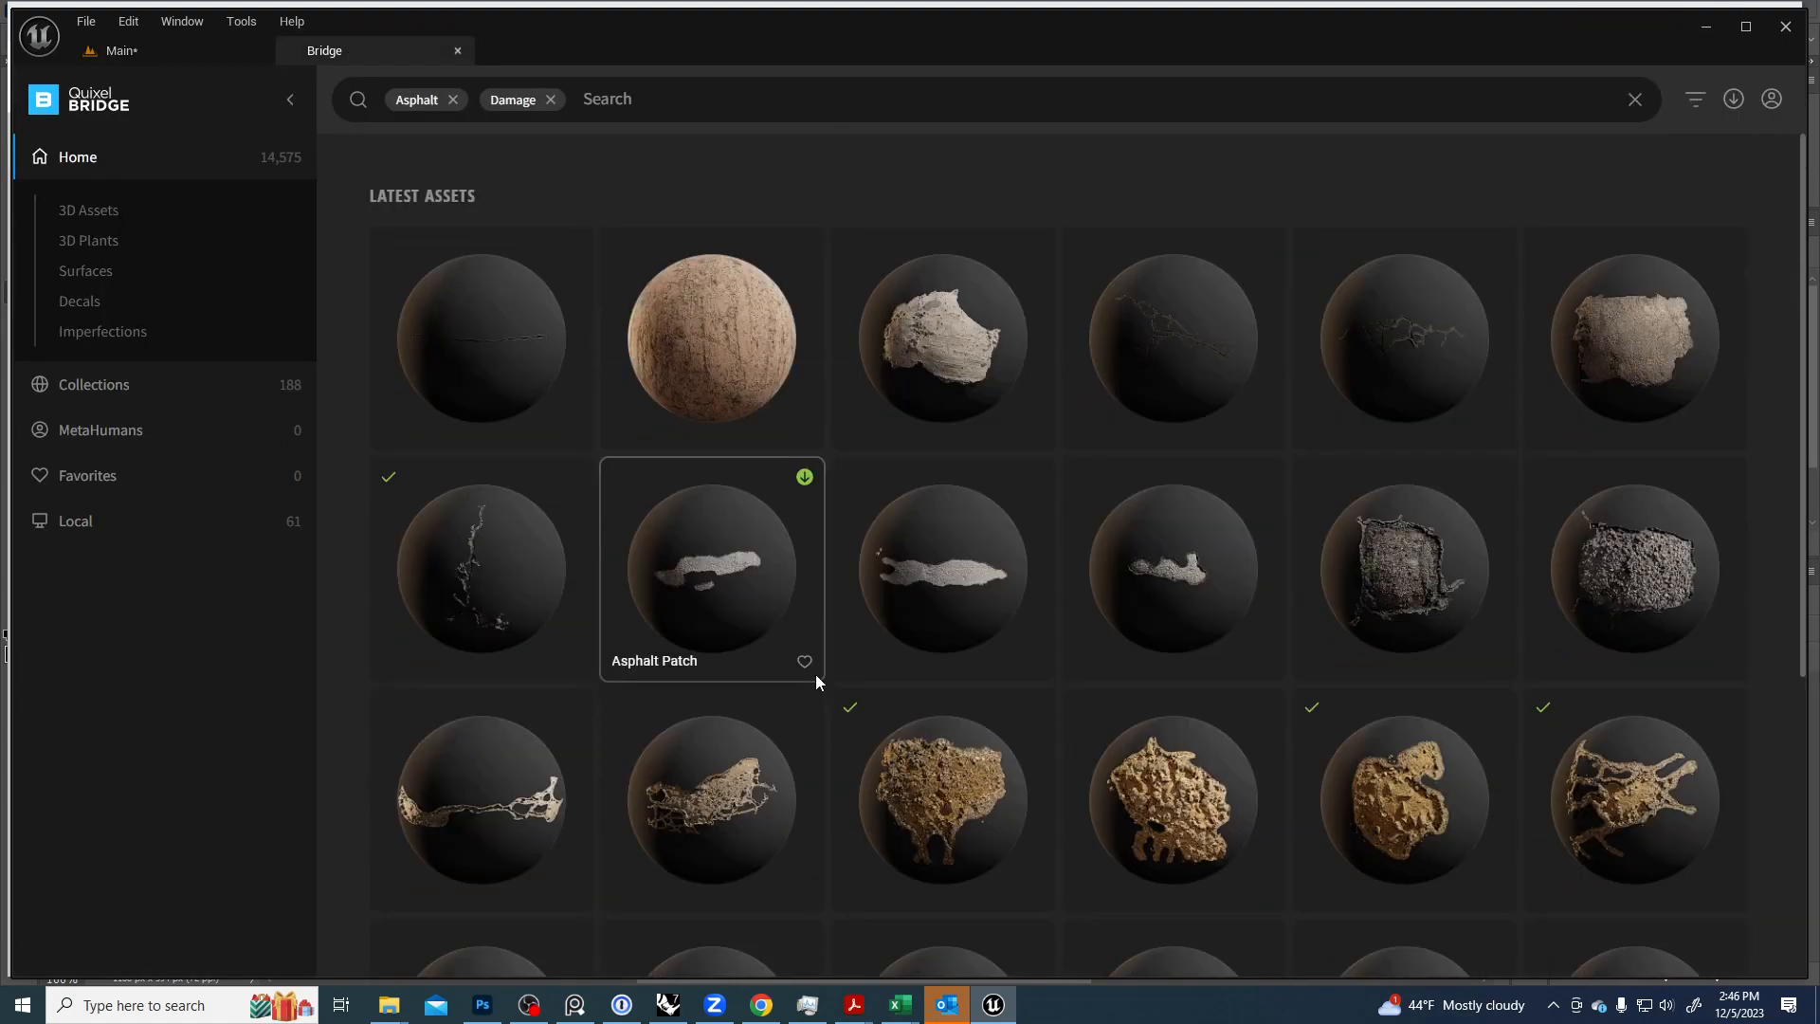
click(573, 478)
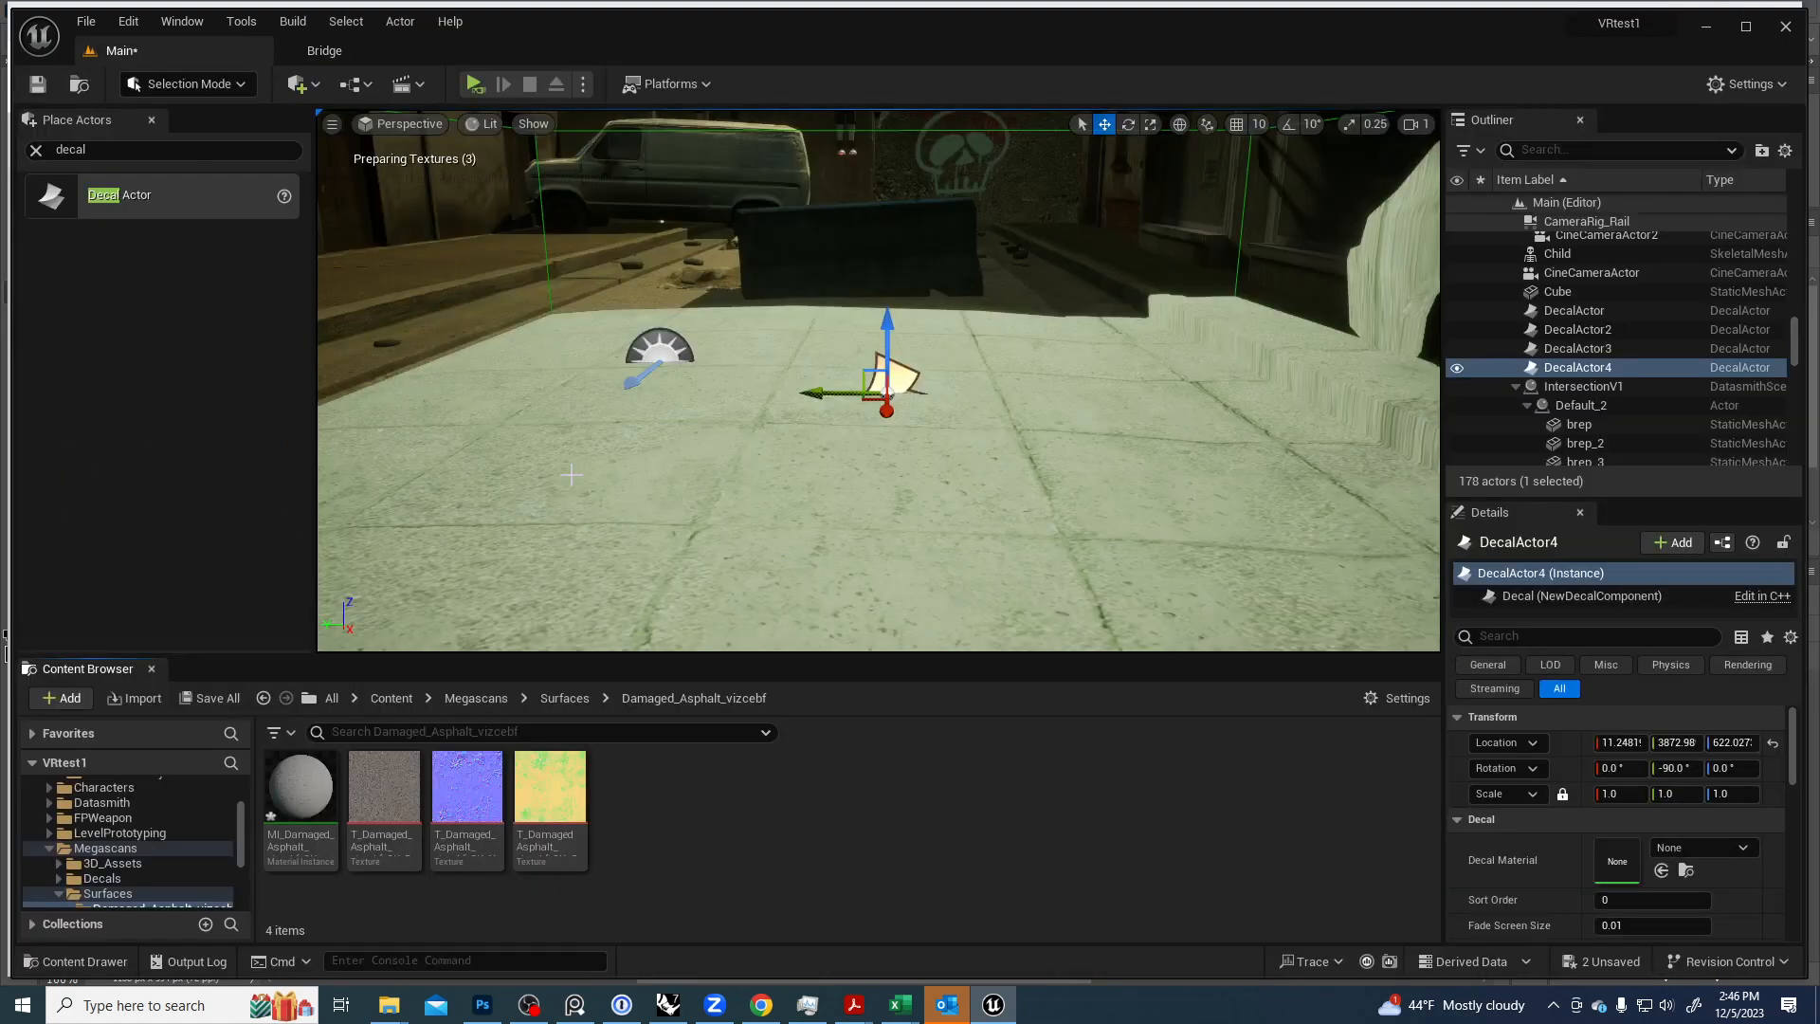
click(341, 51)
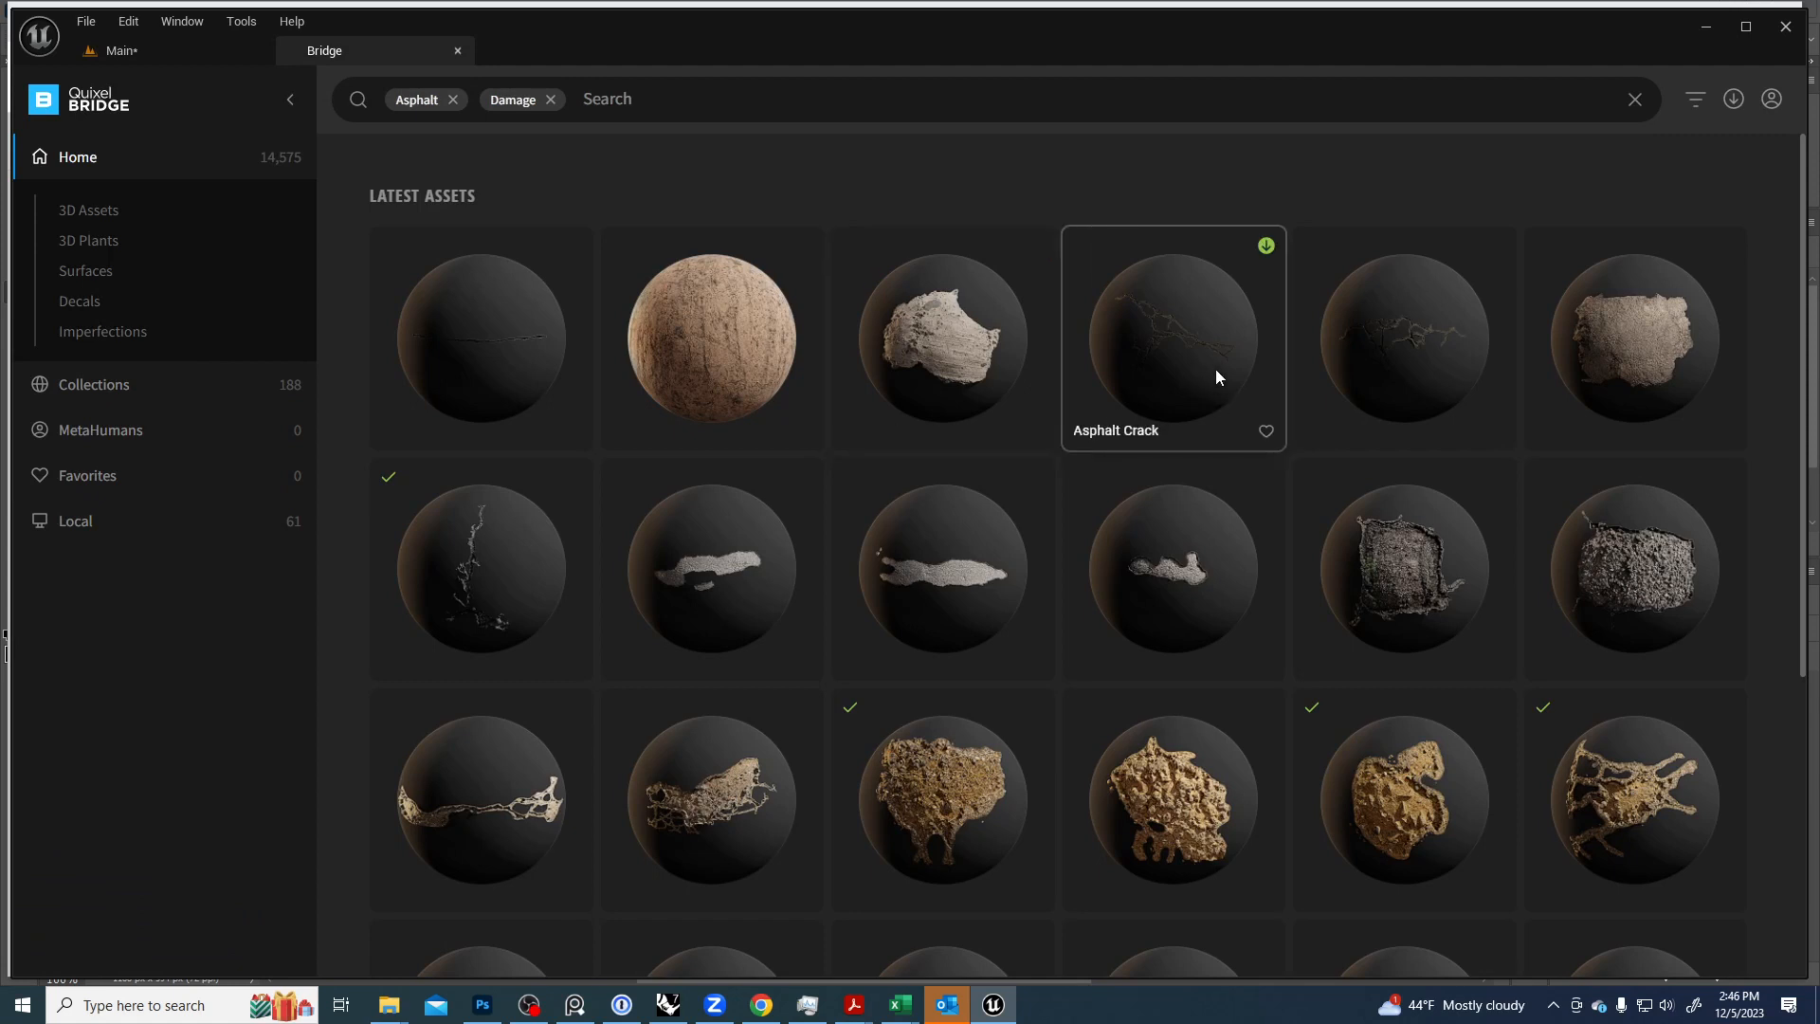
Download another Asphalt Crack from the Bridge results and add it and the Asphalt Patch to the project.
click(1267, 246)
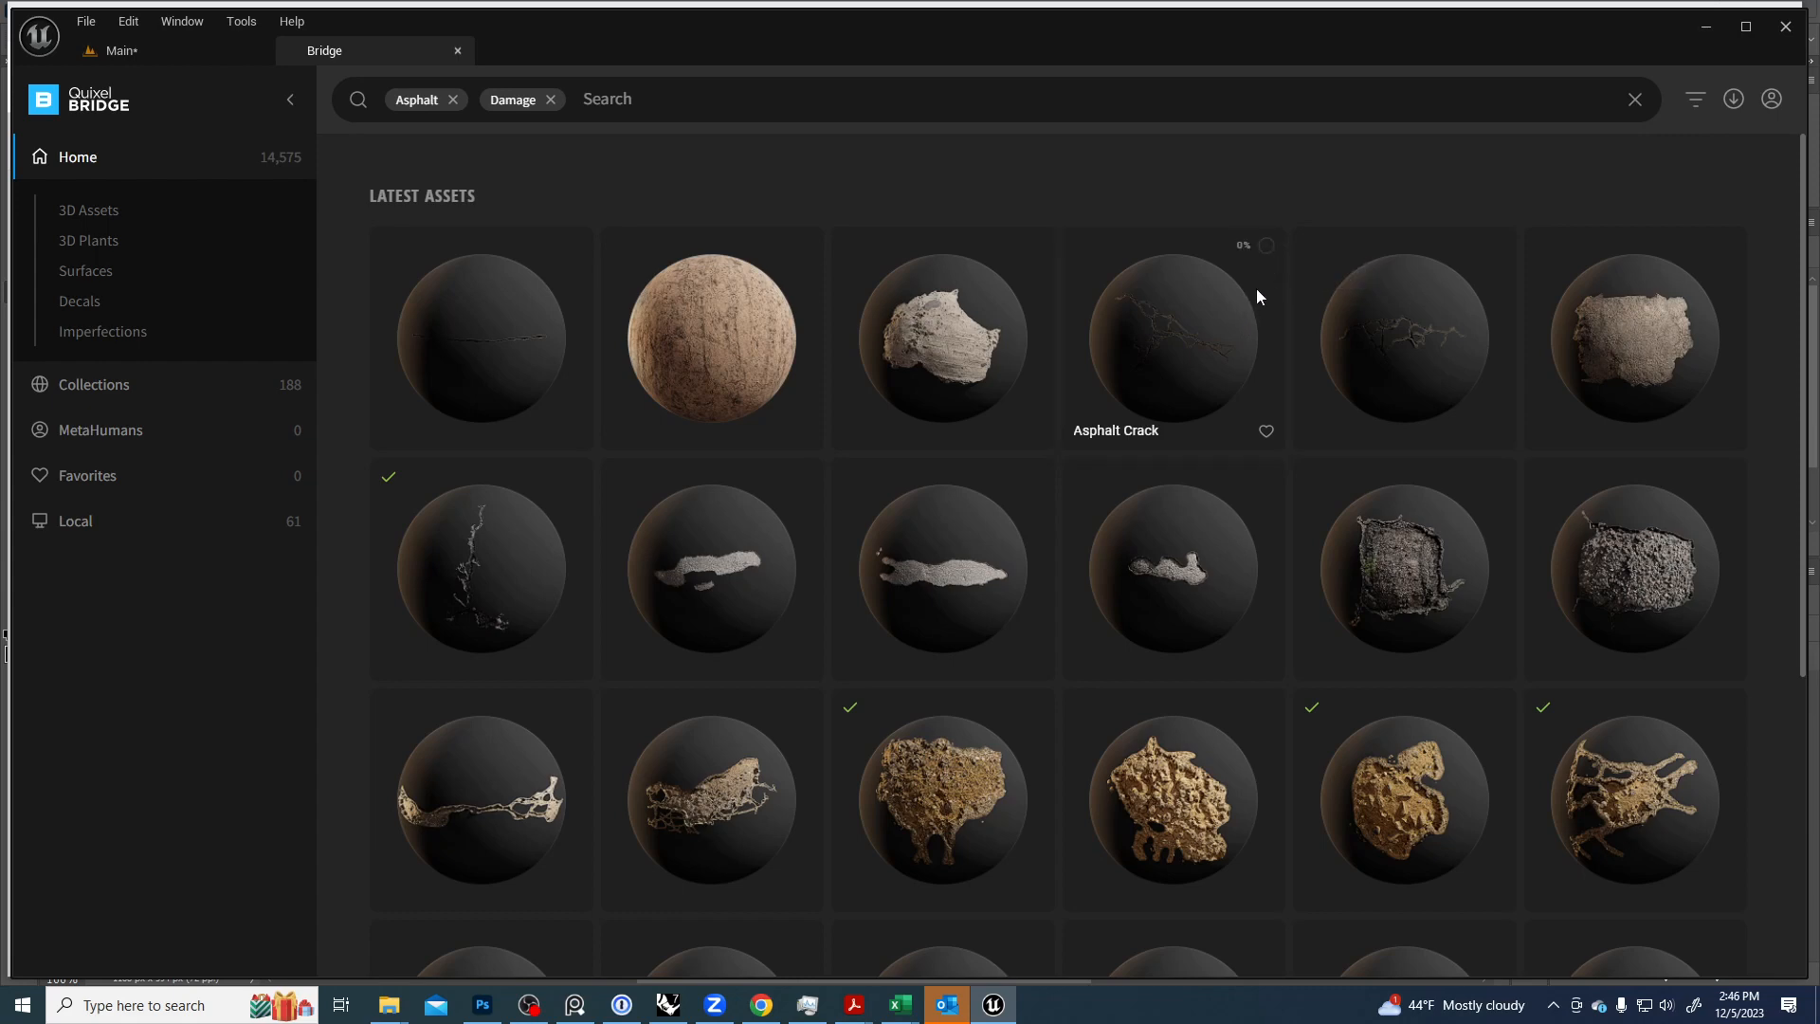
scroll(1144, 361, down, 2)
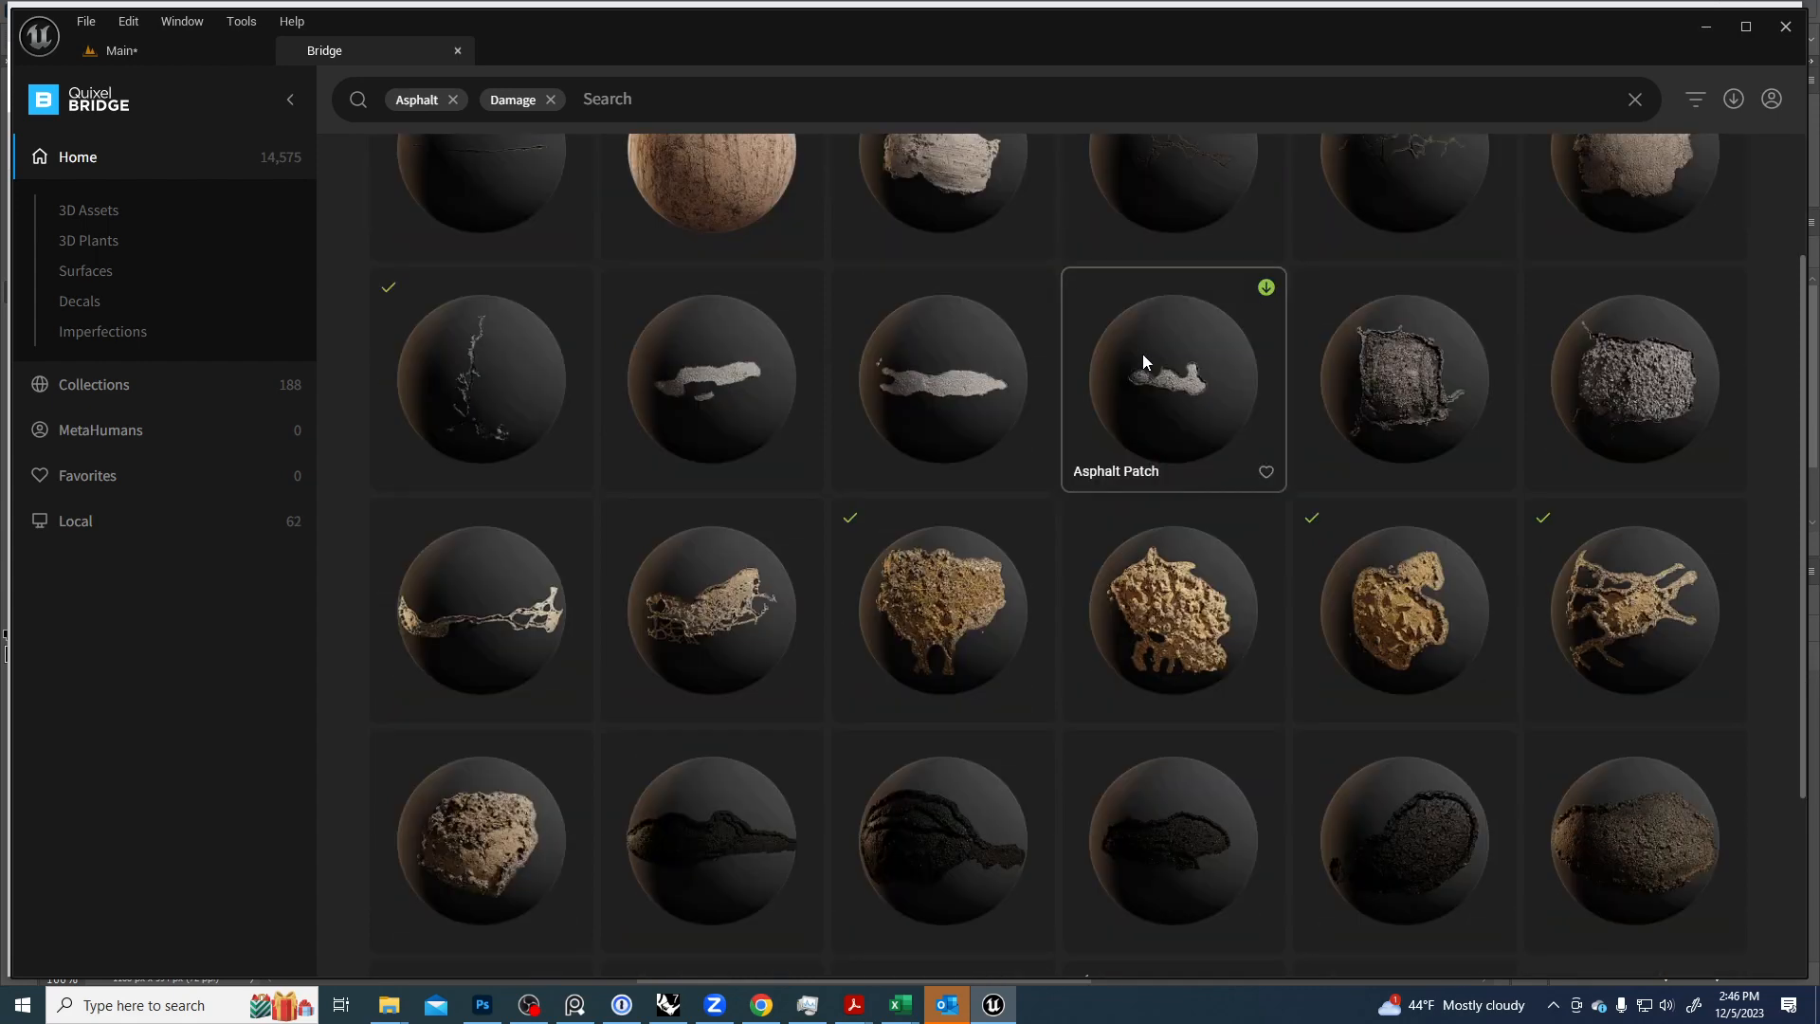
scroll(1142, 361, down, 2)
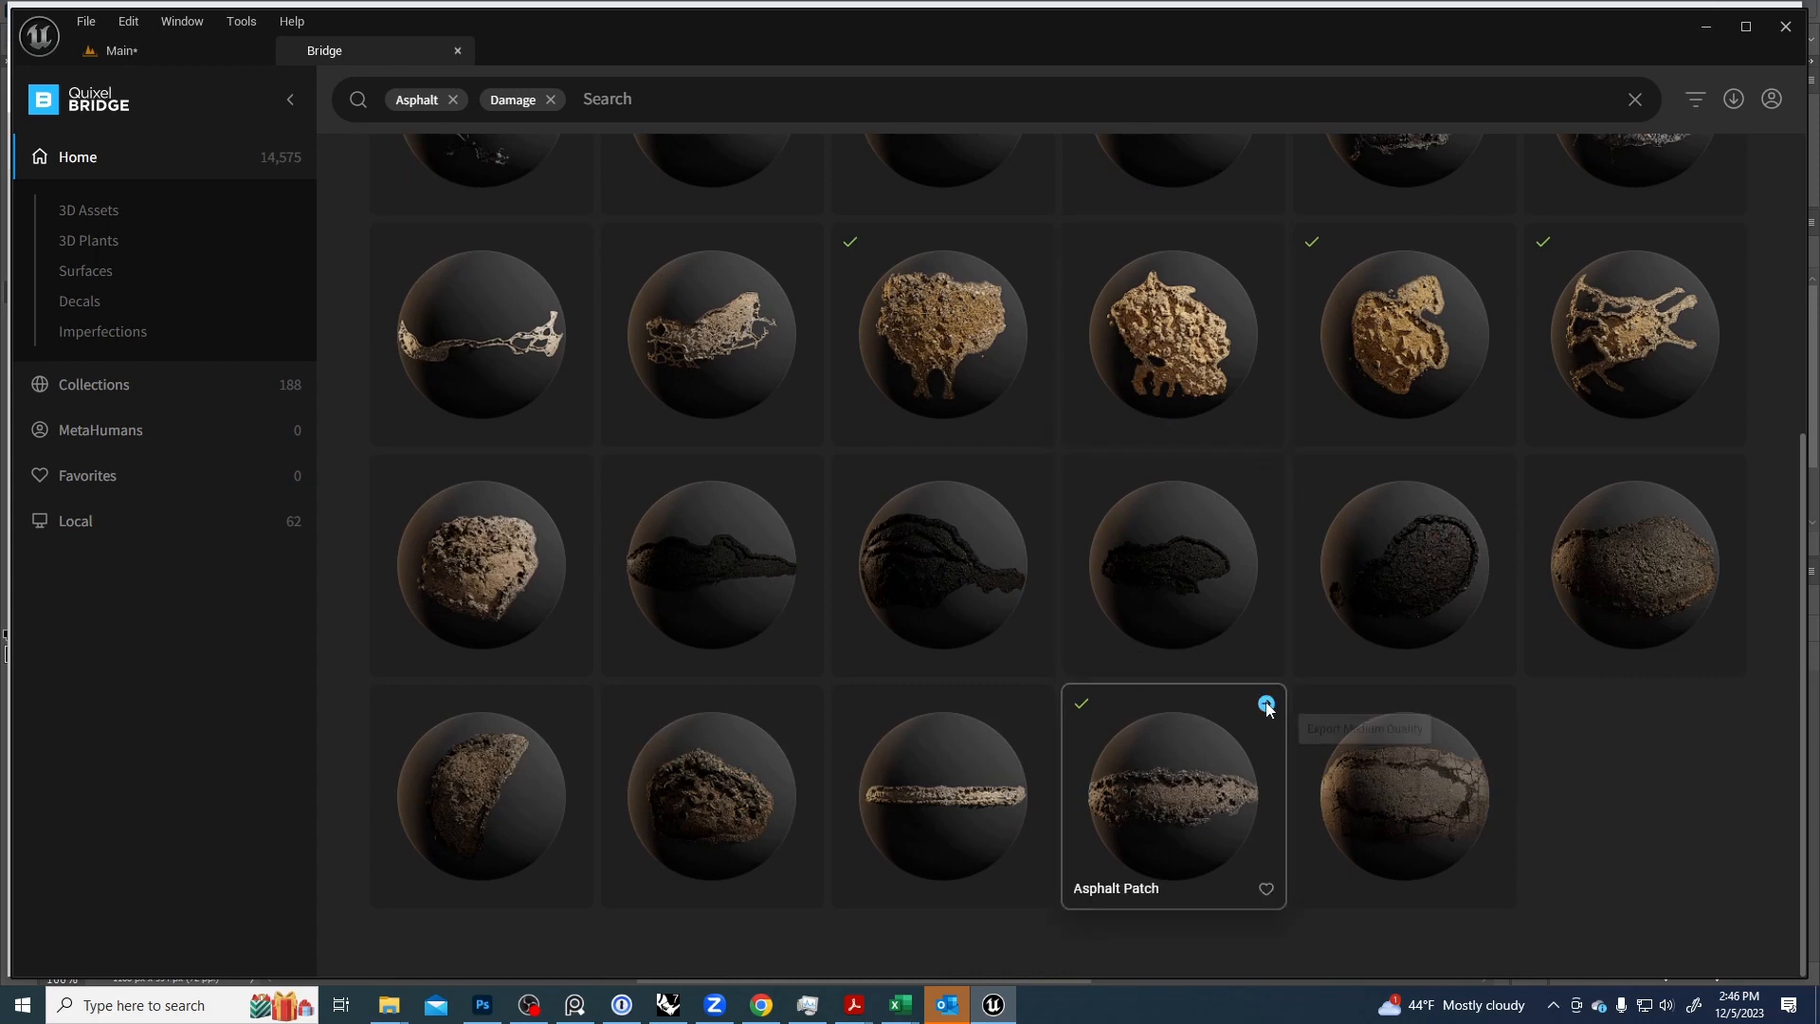
click(1266, 697)
click(352, 49)
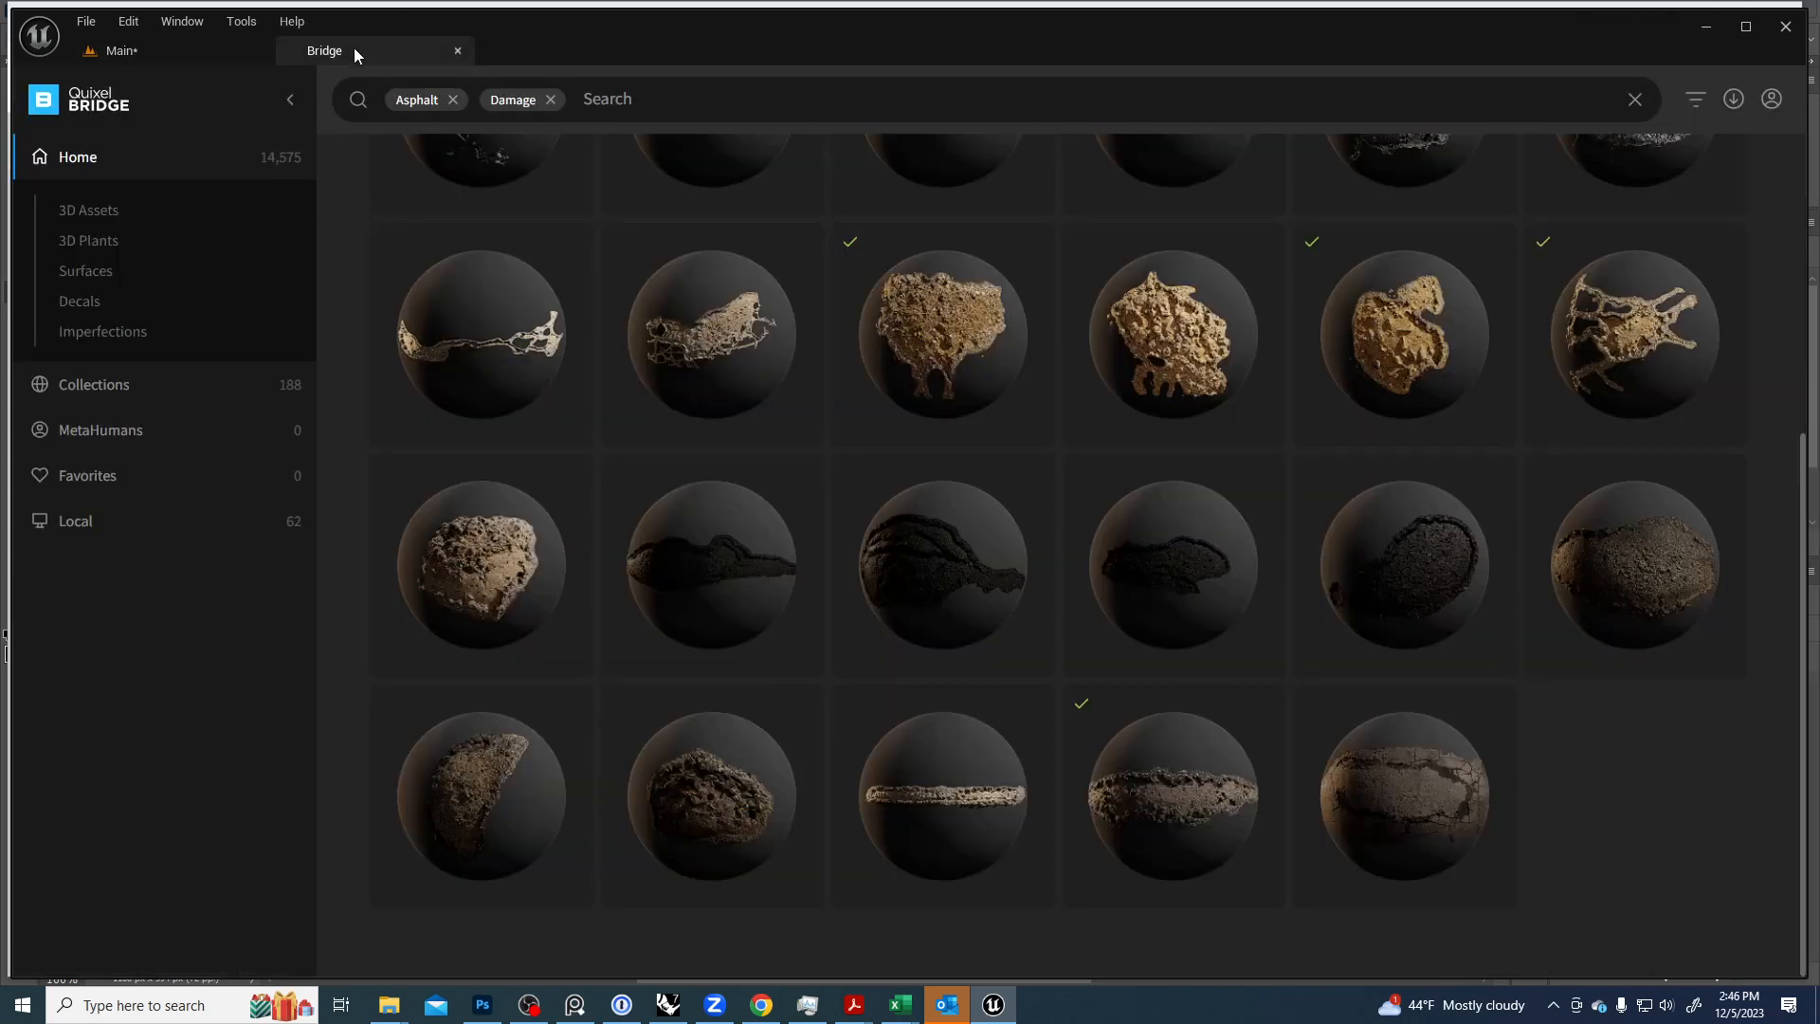
click(1266, 247)
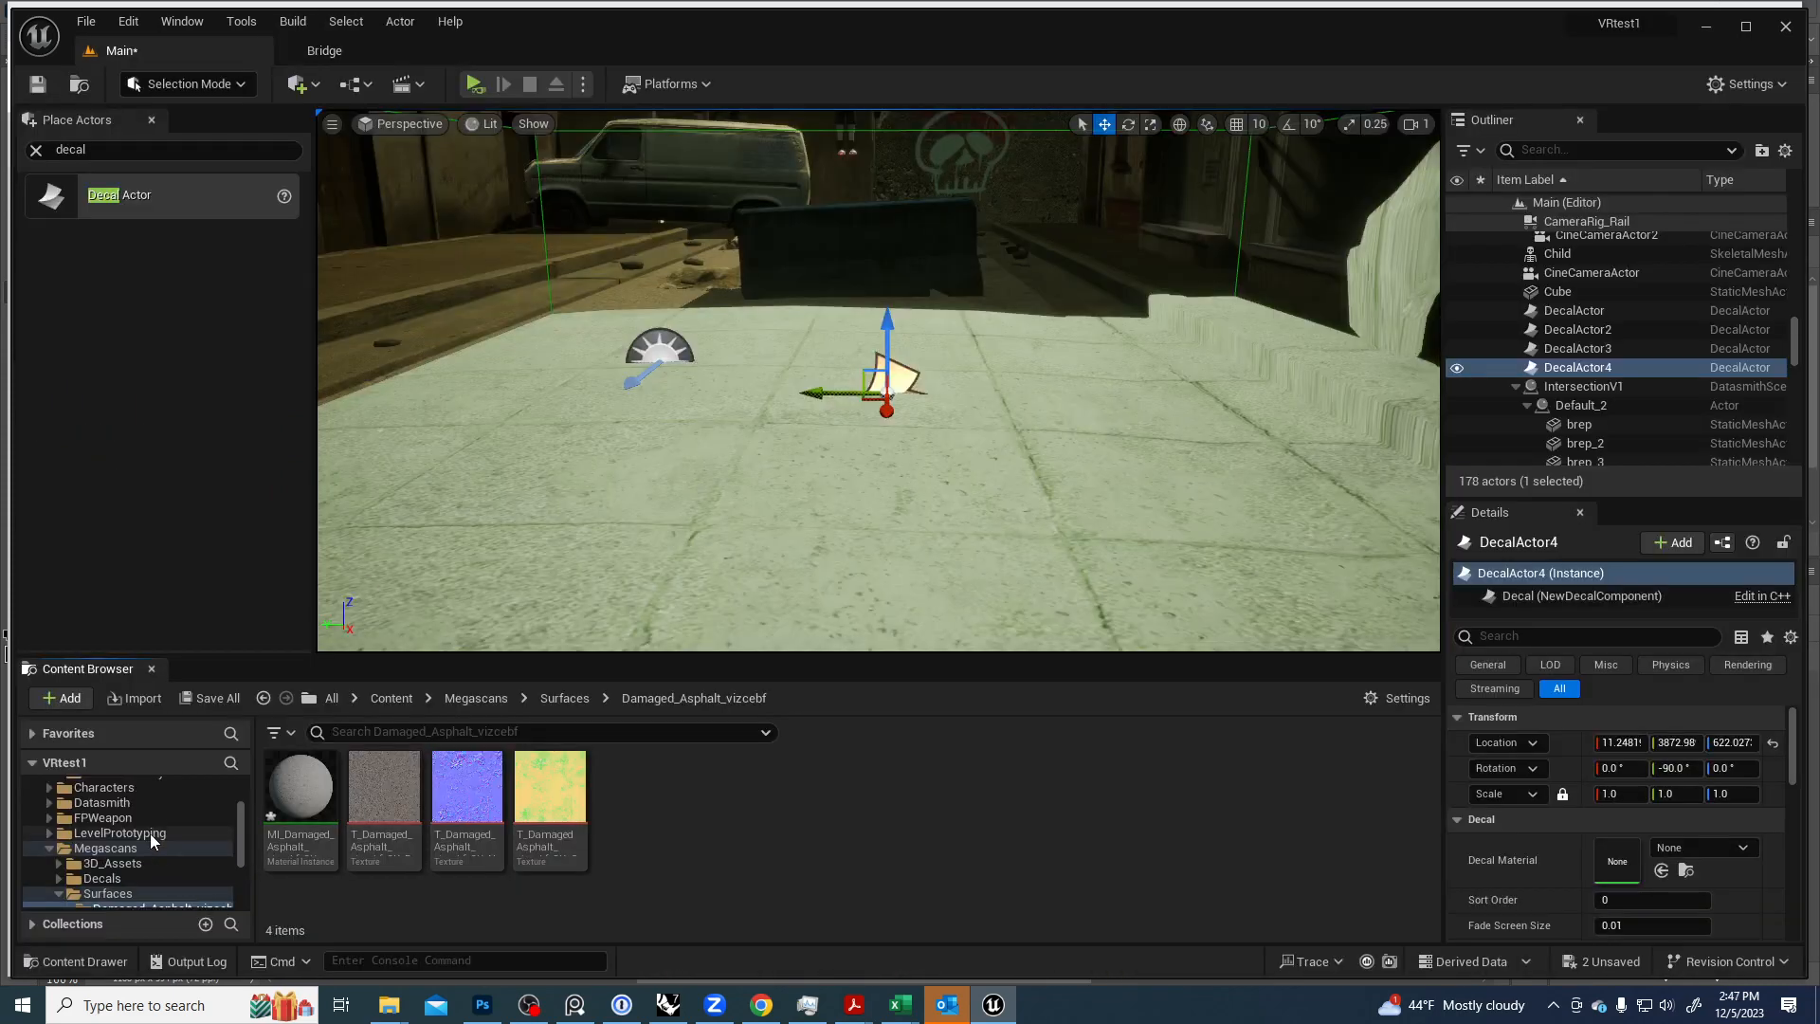
Assign the MI_Asphalt_Crack_ugcmfivcw_2K material from the Megascans Decals folder to DecalActor4.
scroll(50, 854, down, 1)
click(59, 847)
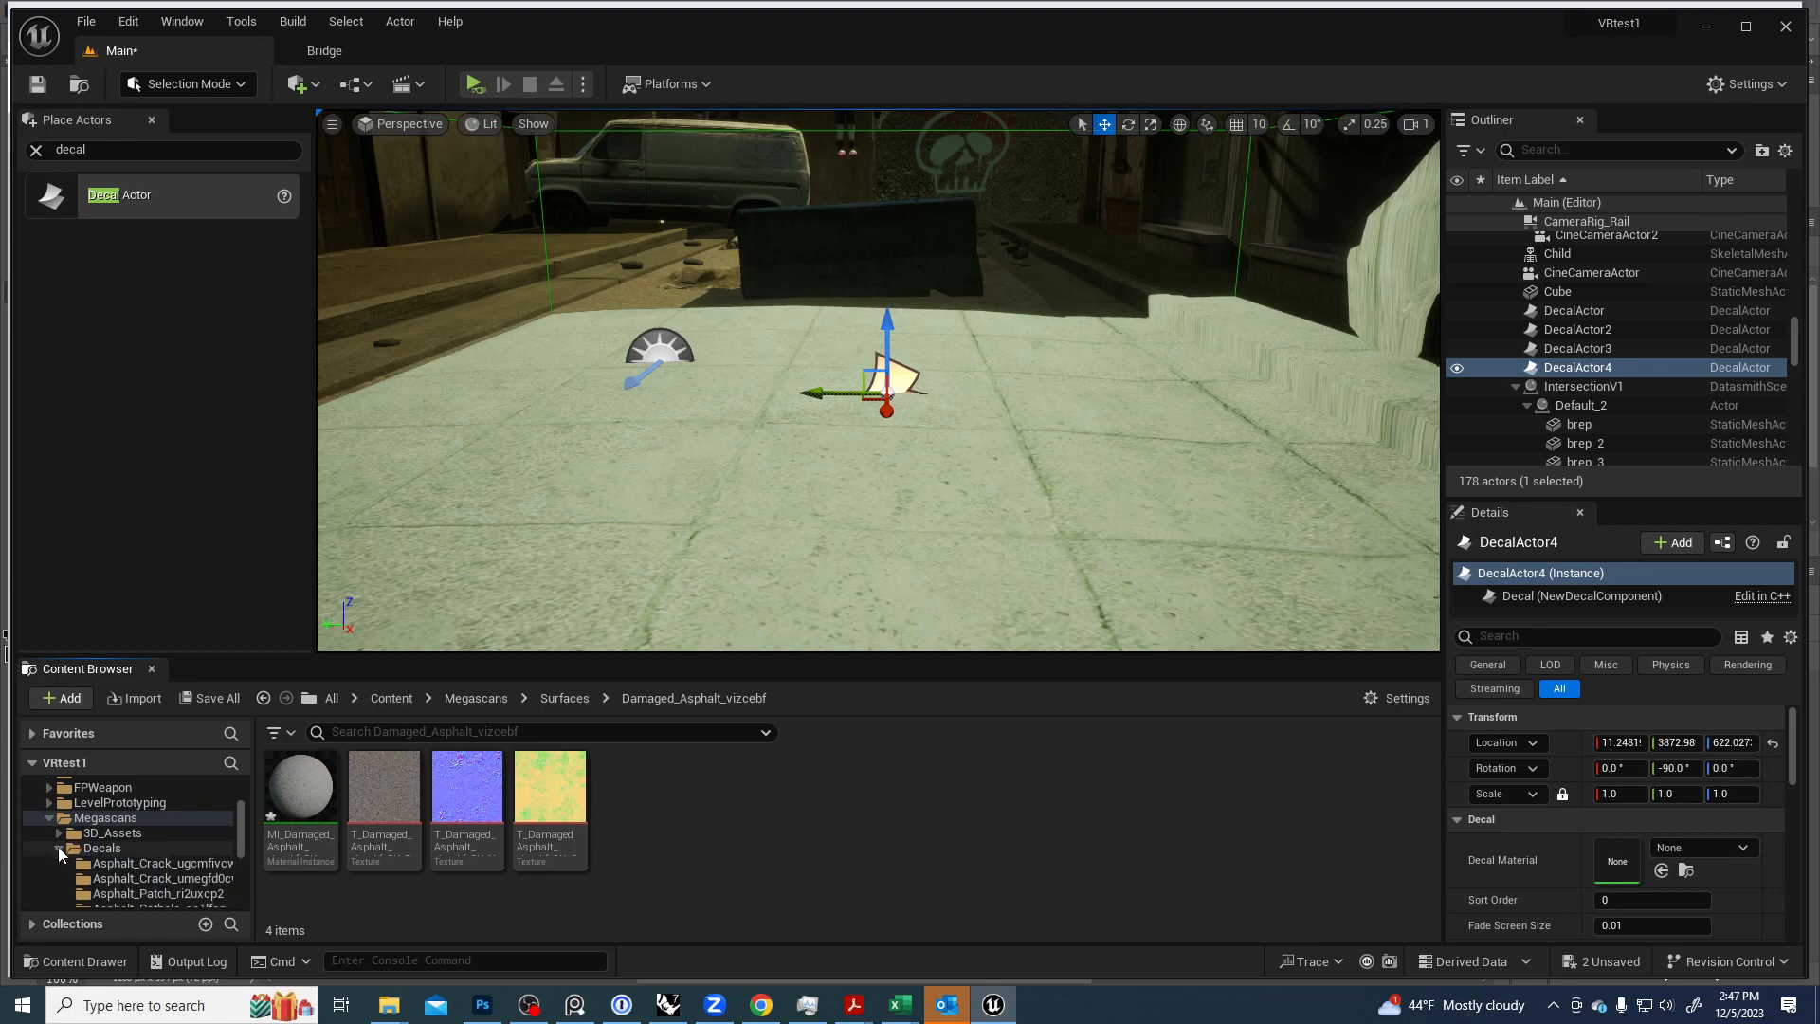
scroll(87, 851, down, 2)
click(121, 804)
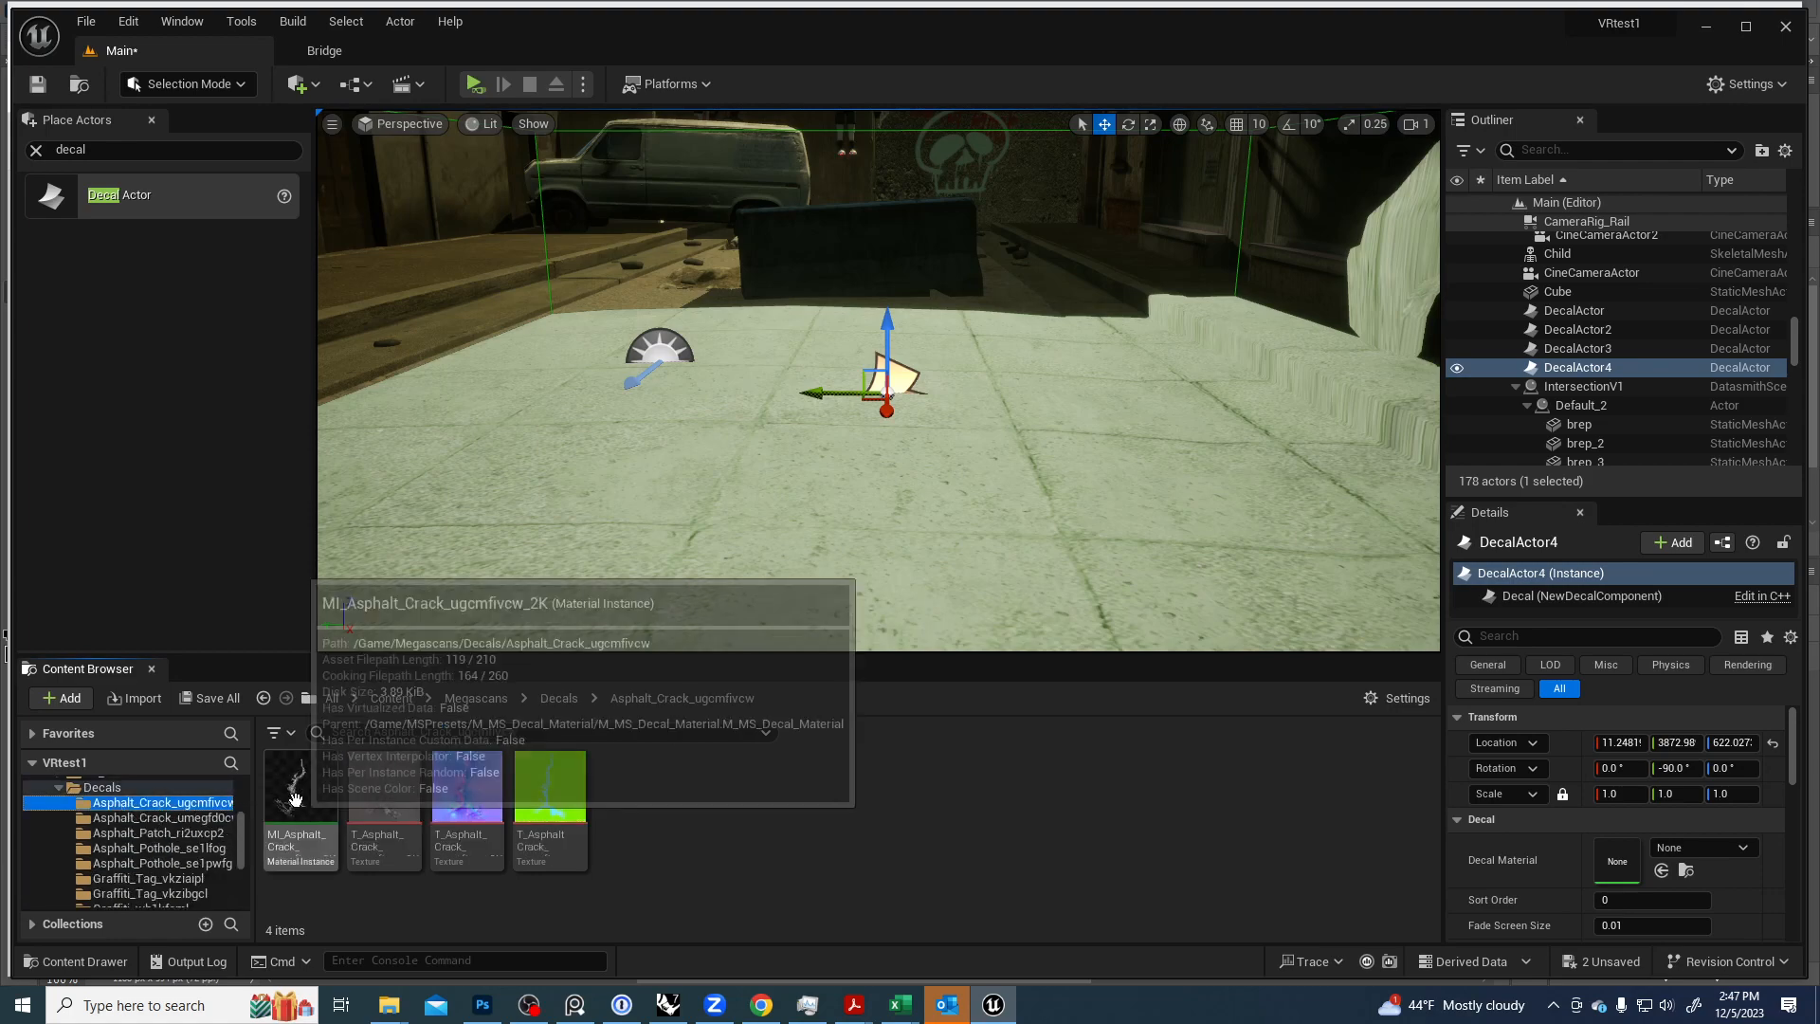
drag(295, 799, 1616, 860)
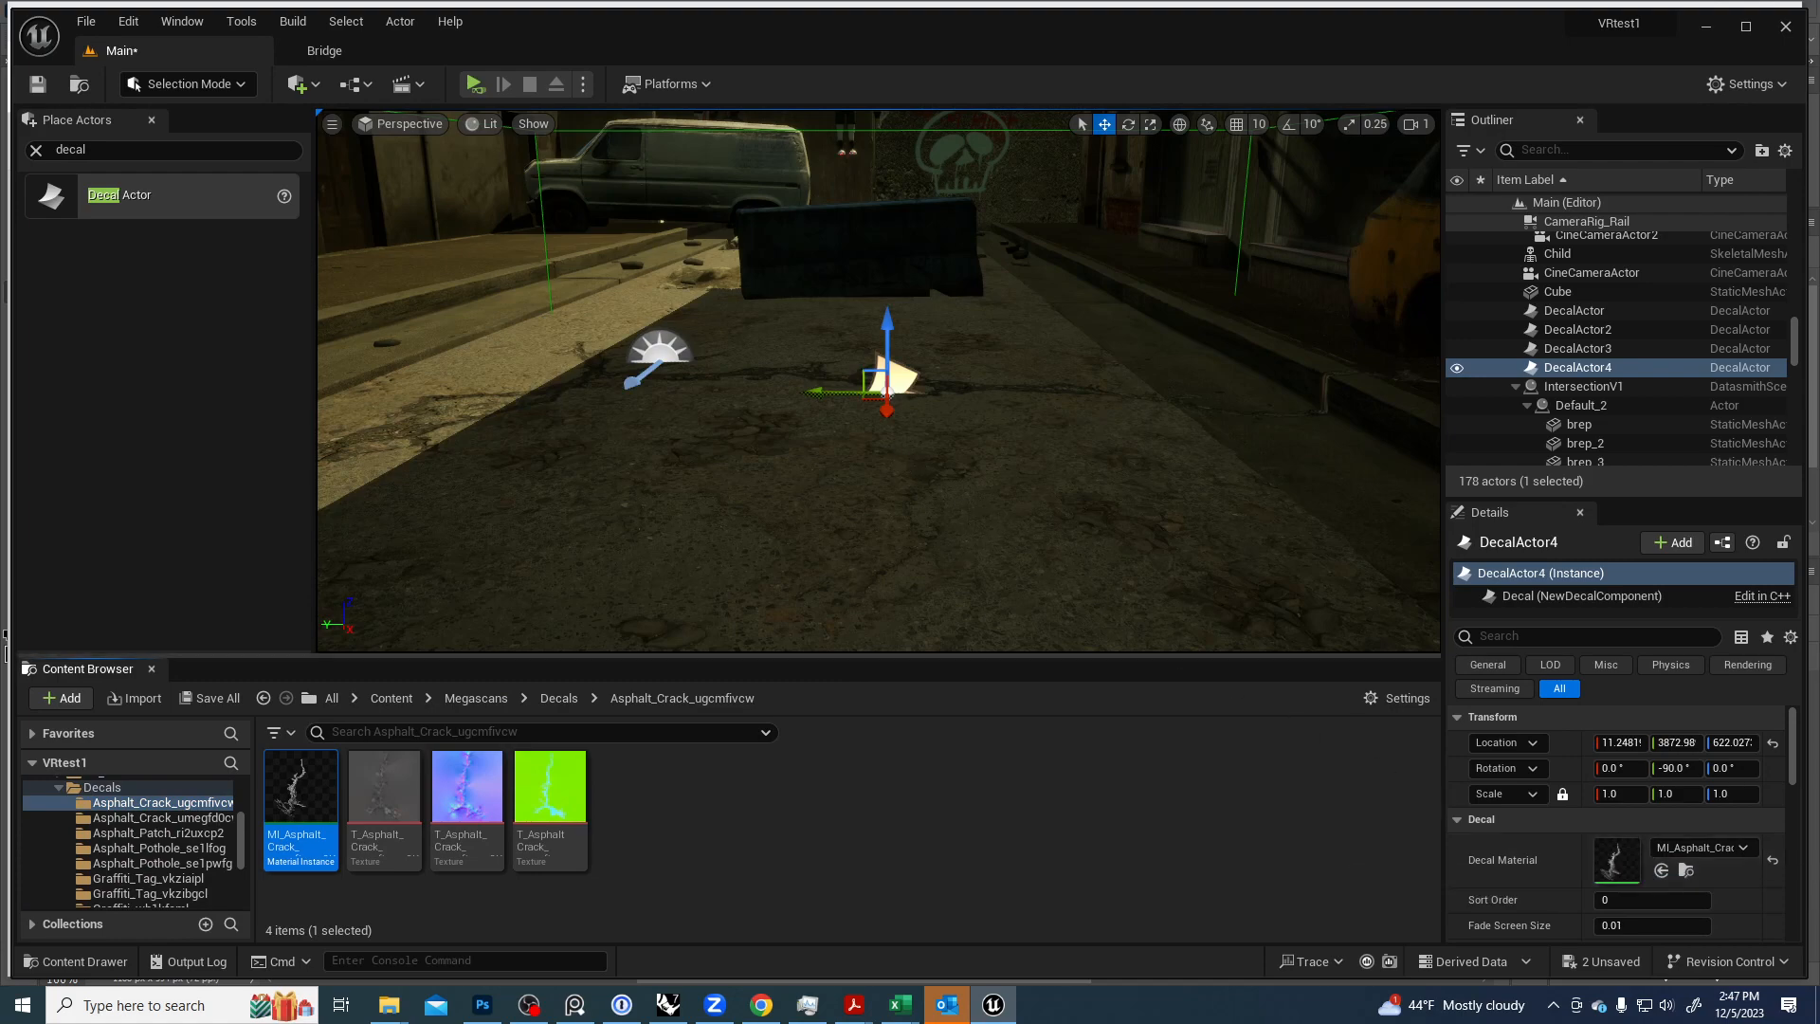
Scale DecalActor4 to about 0.66 in Y and Z, turn it across the road and place it in front of the concrete barrier.
right_drag(889, 444, 946, 503)
key(s)
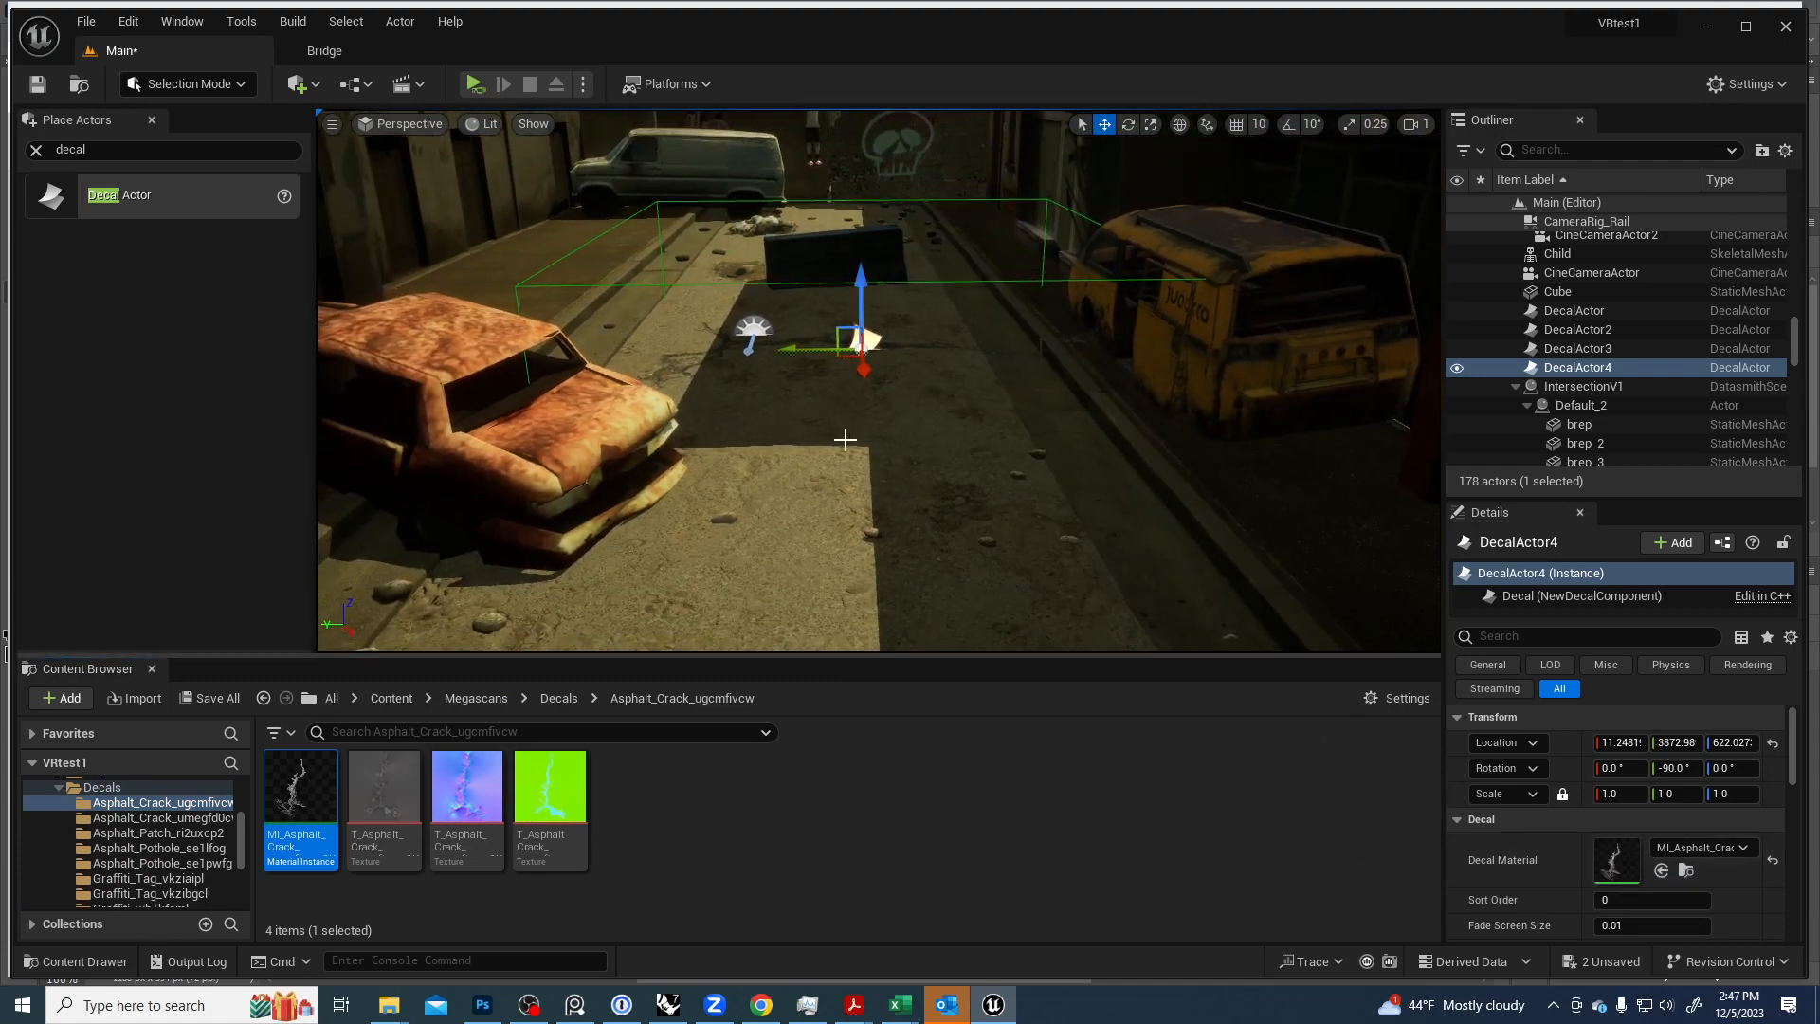
key(r)
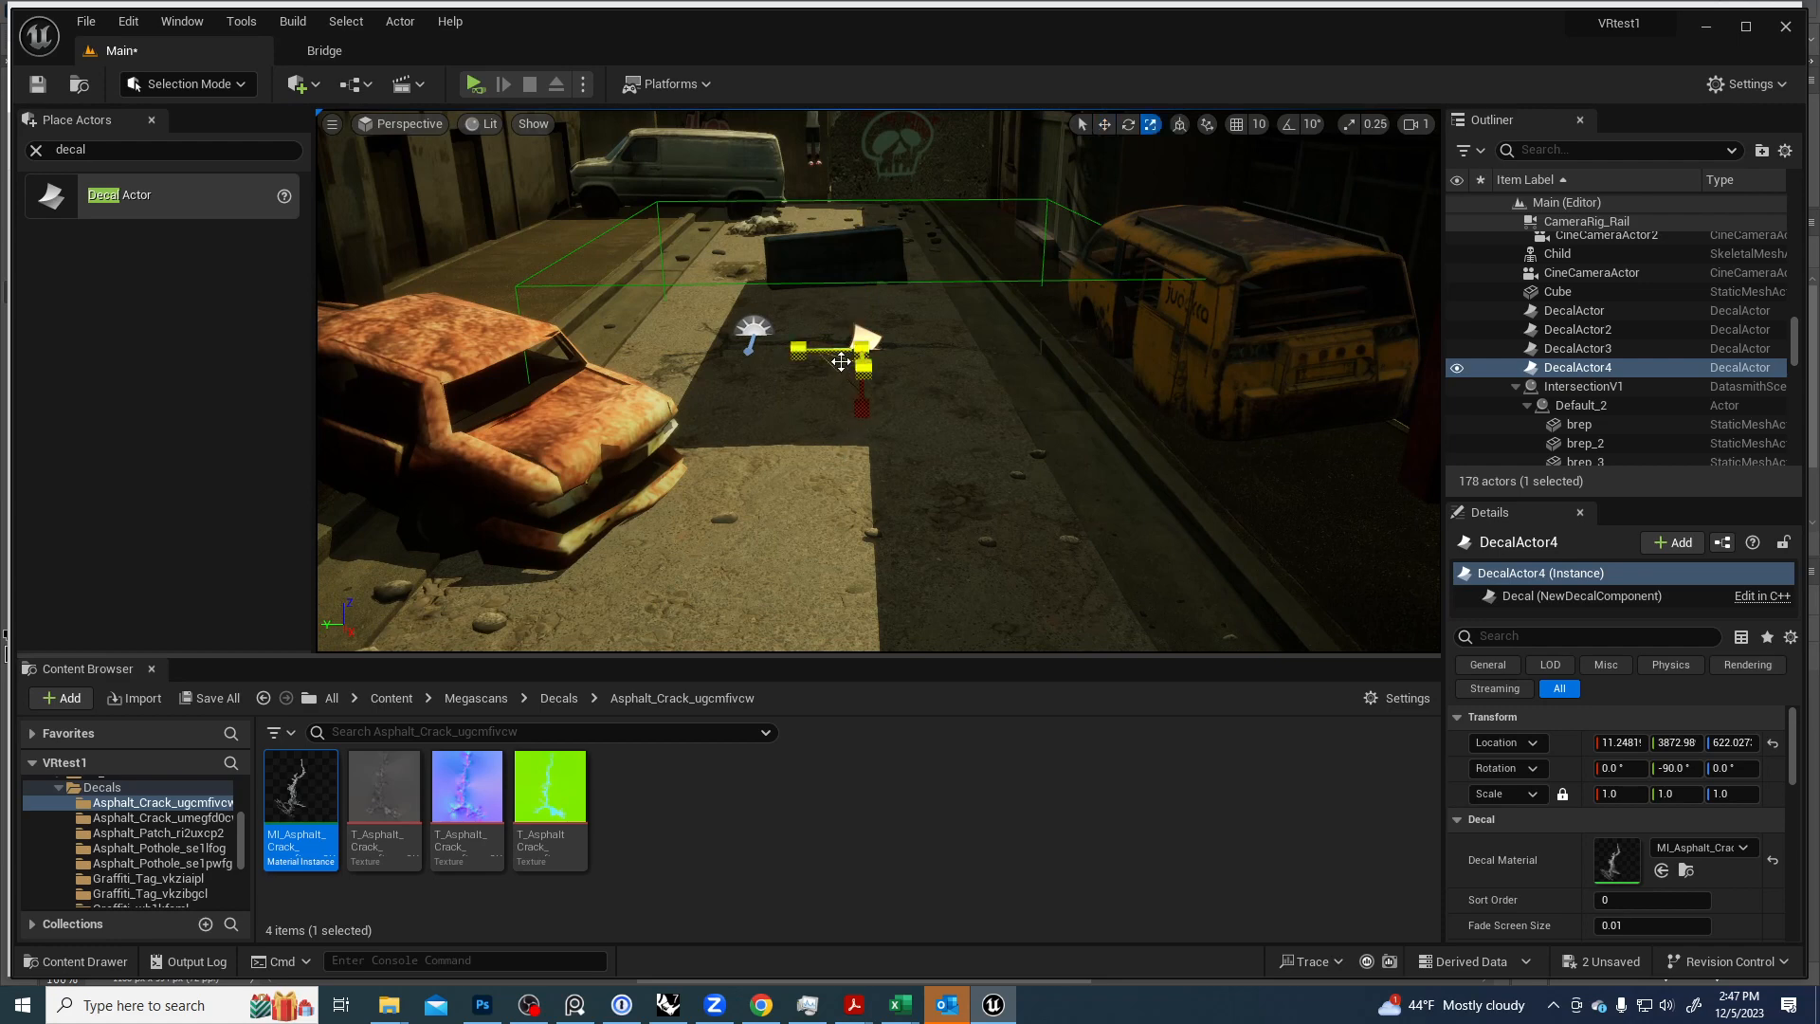
drag(841, 360, 791, 325)
key(e)
key(w)
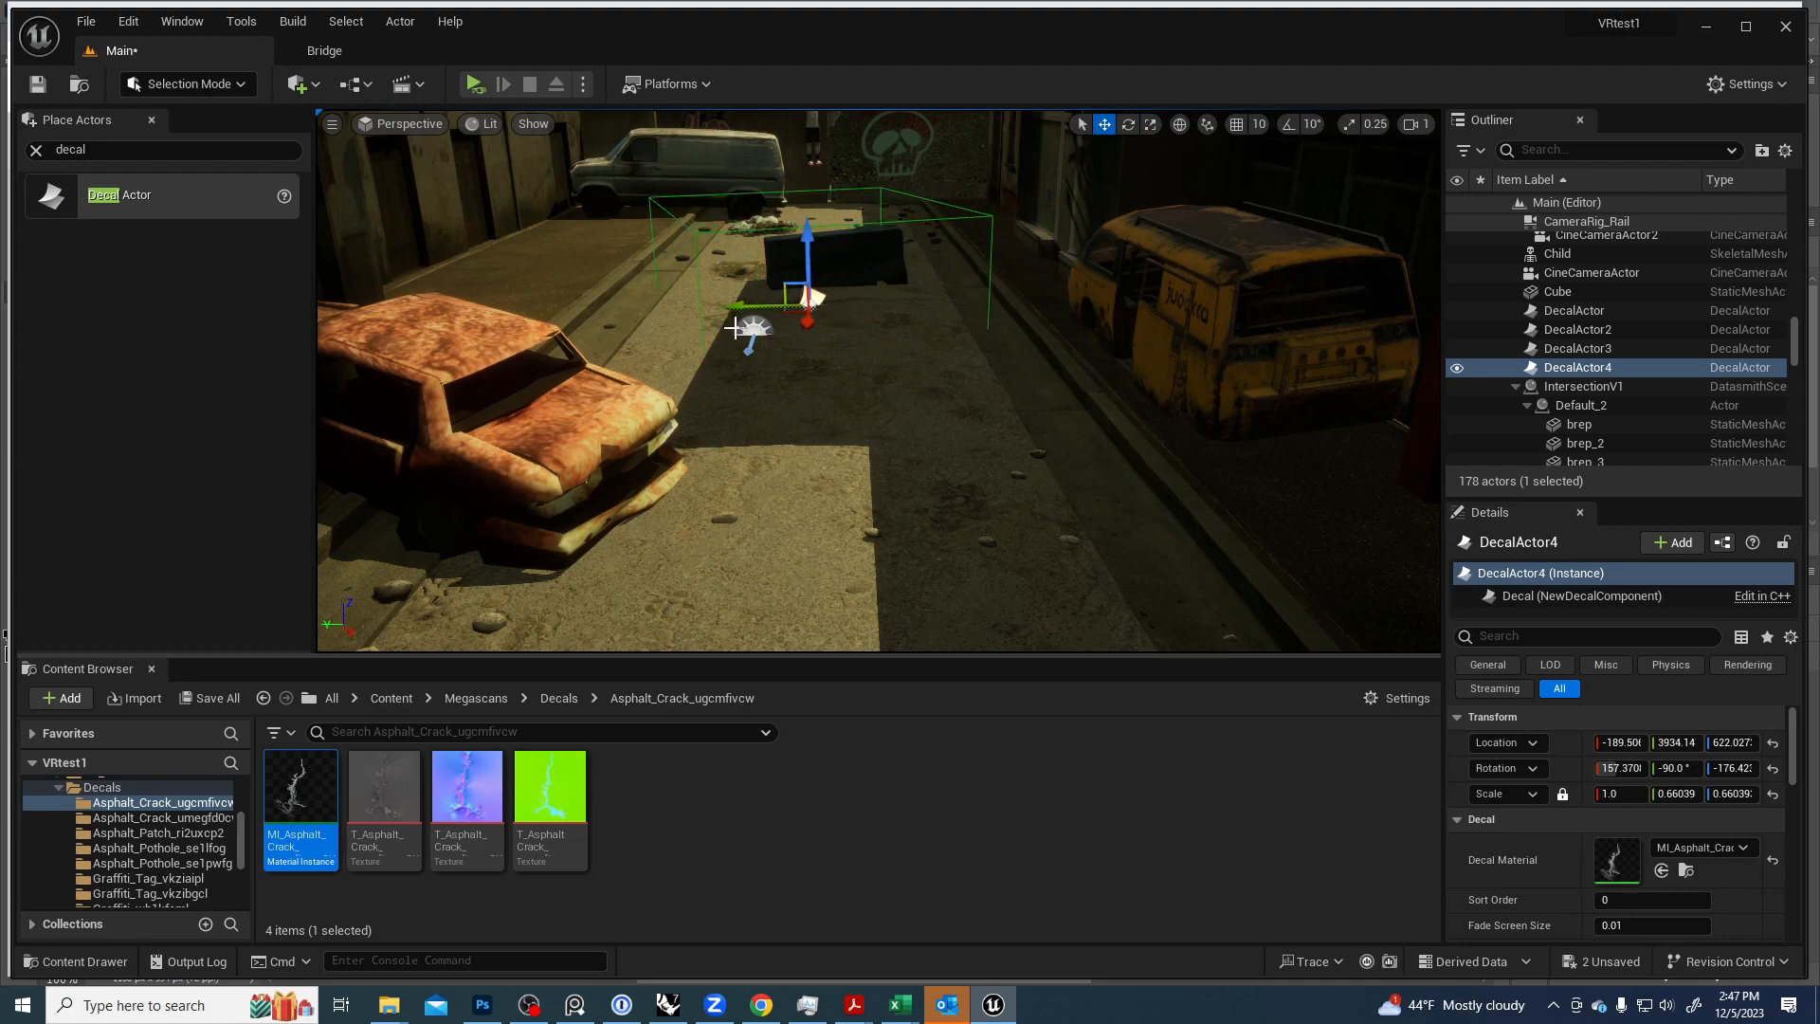
key(Escape)
key(w)
right_drag(736, 328, 767, 393)
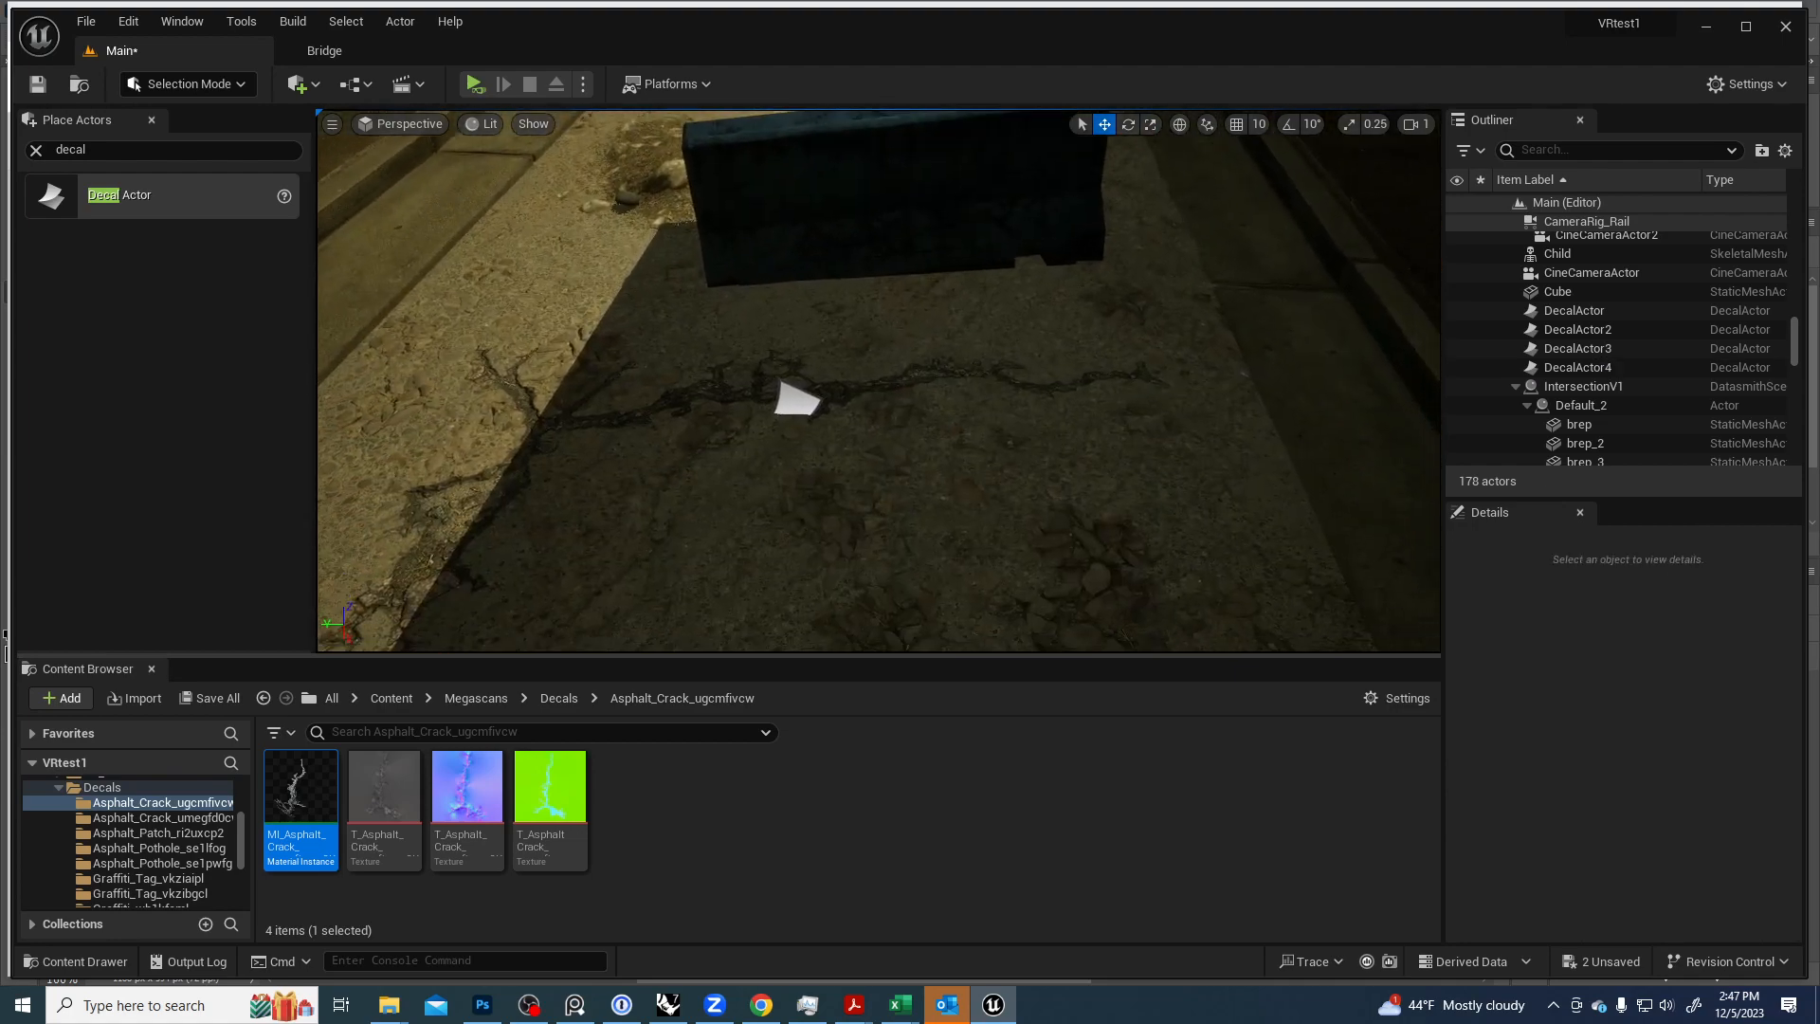
Enlarge DecalActor4 to a scale of about 0.89 in Y and Z so the crack spans more of the road.
click(796, 398)
key(e)
key(r)
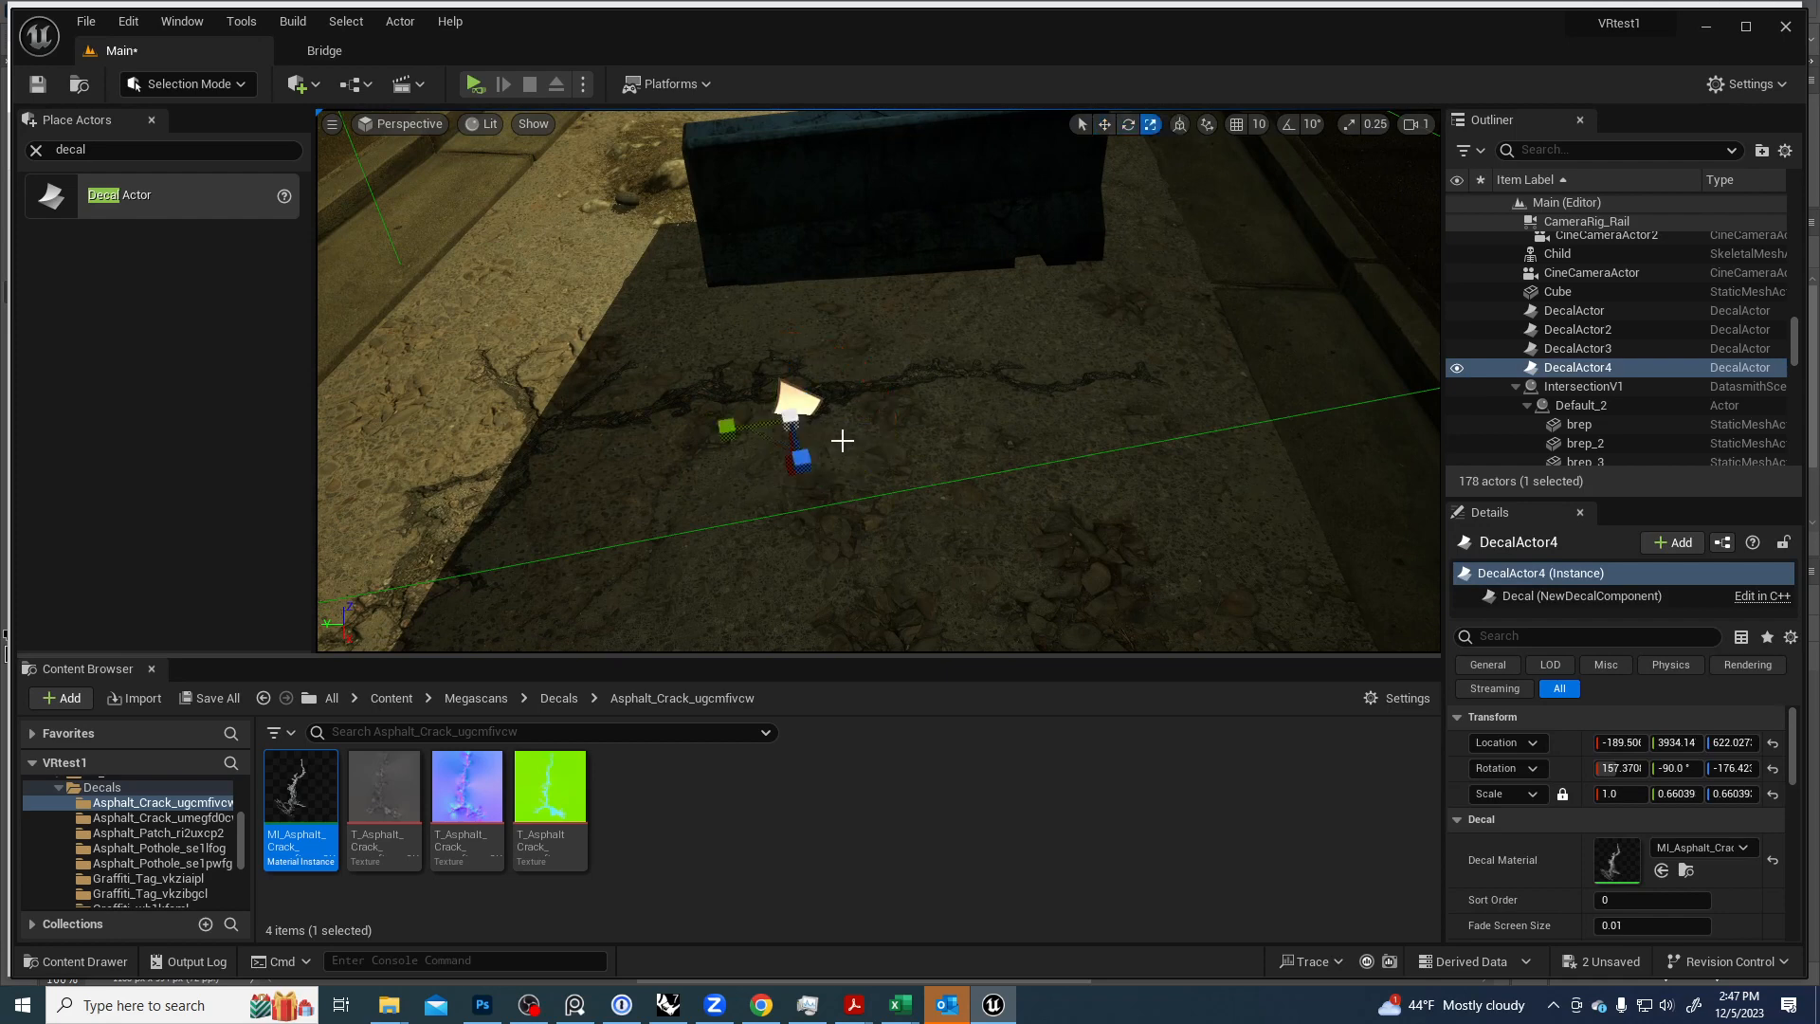
drag(773, 438, 815, 417)
right_drag(815, 416, 777, 398)
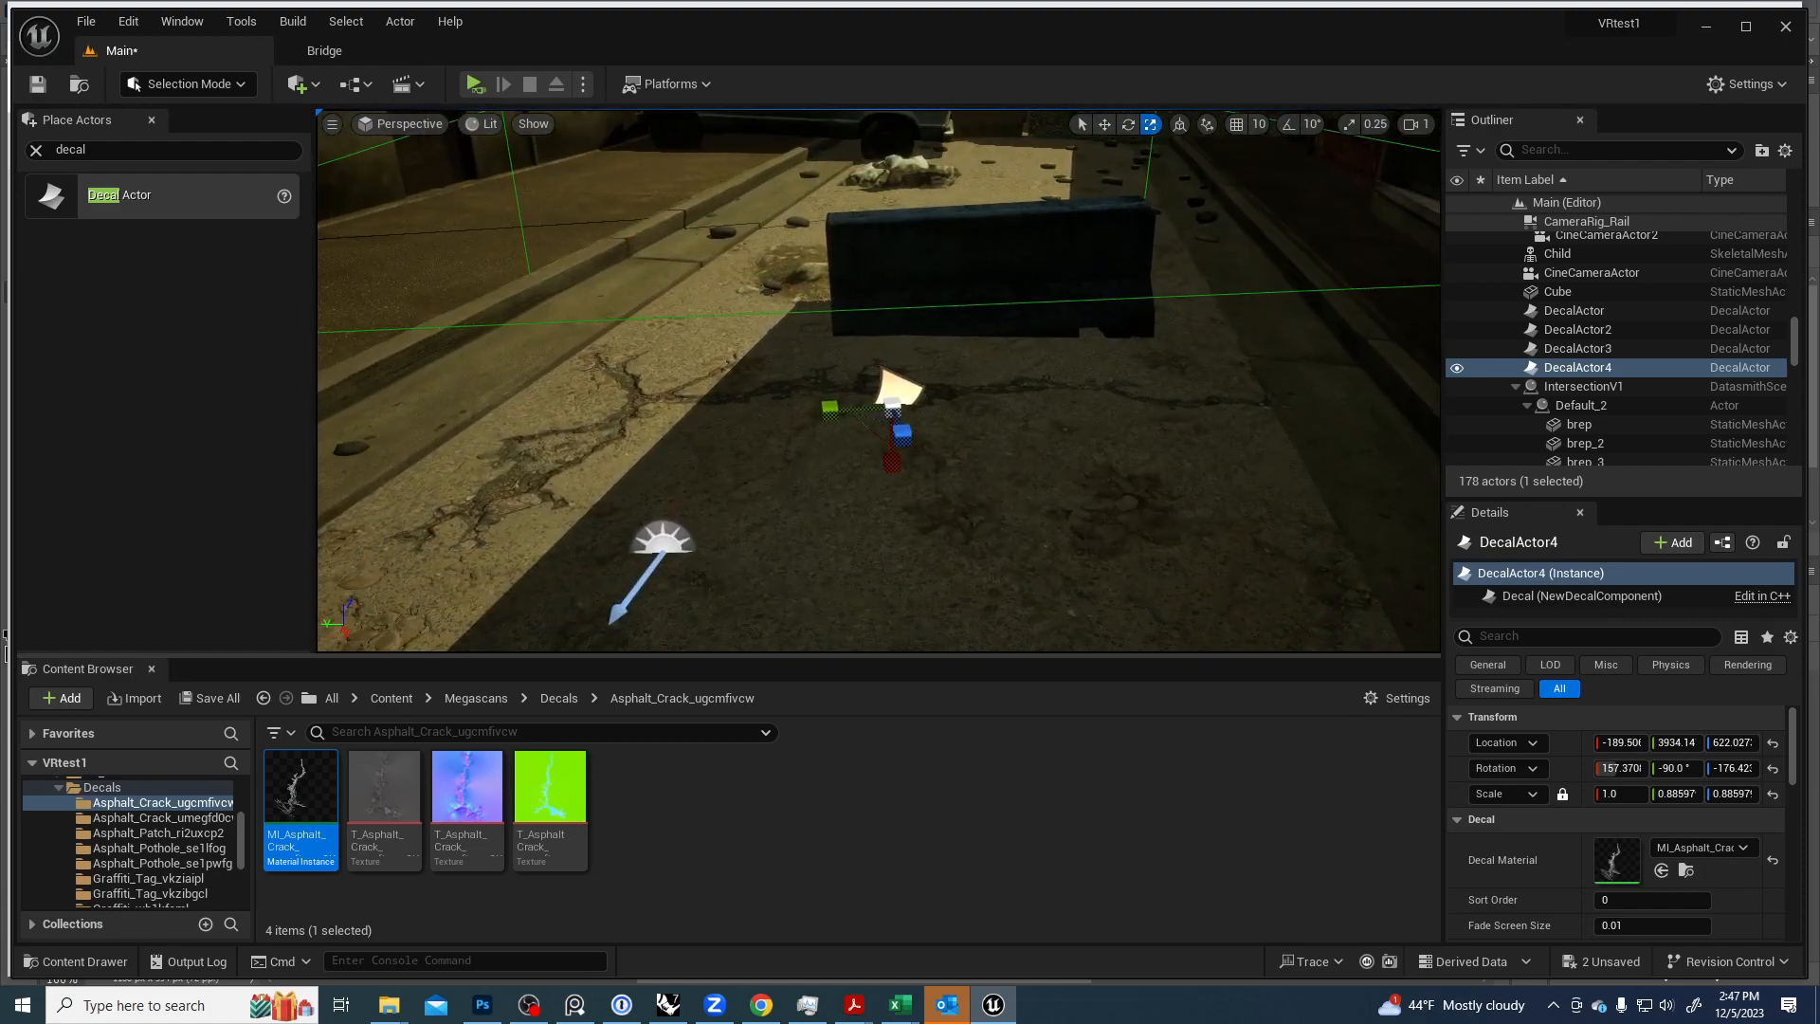
right_drag(891, 455, 924, 436)
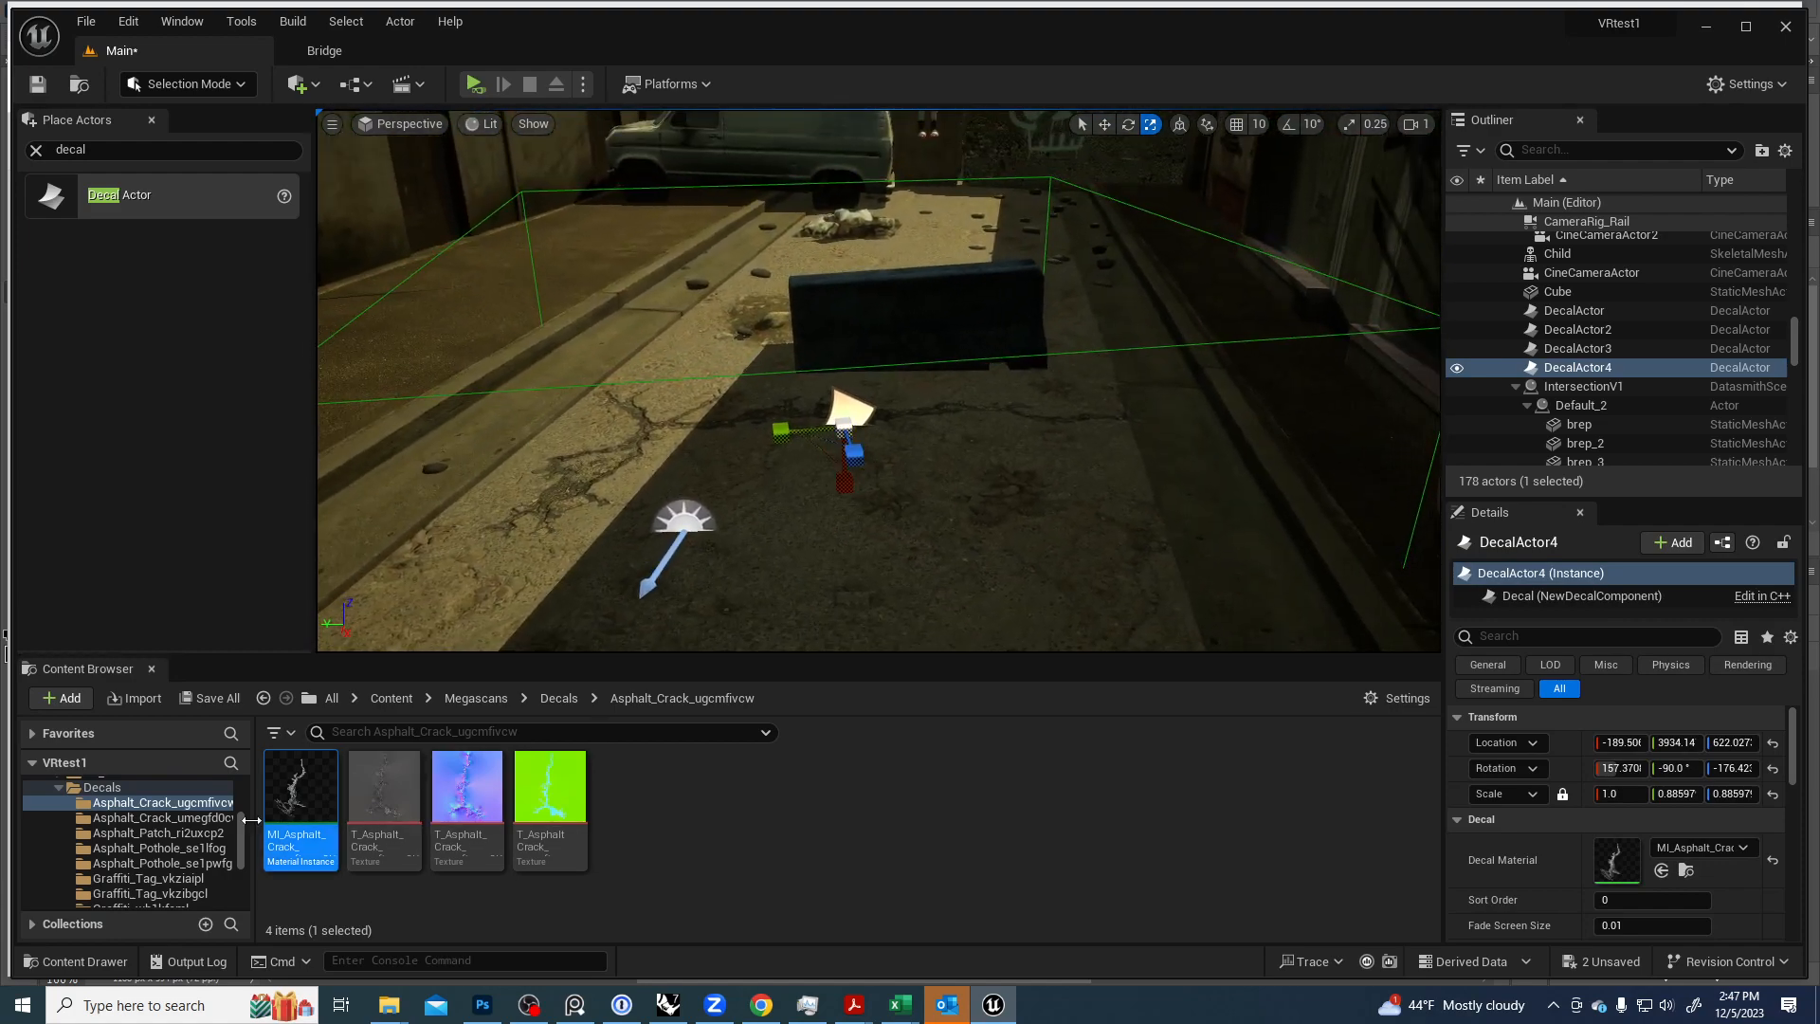
scroll(840, 420, down, 2)
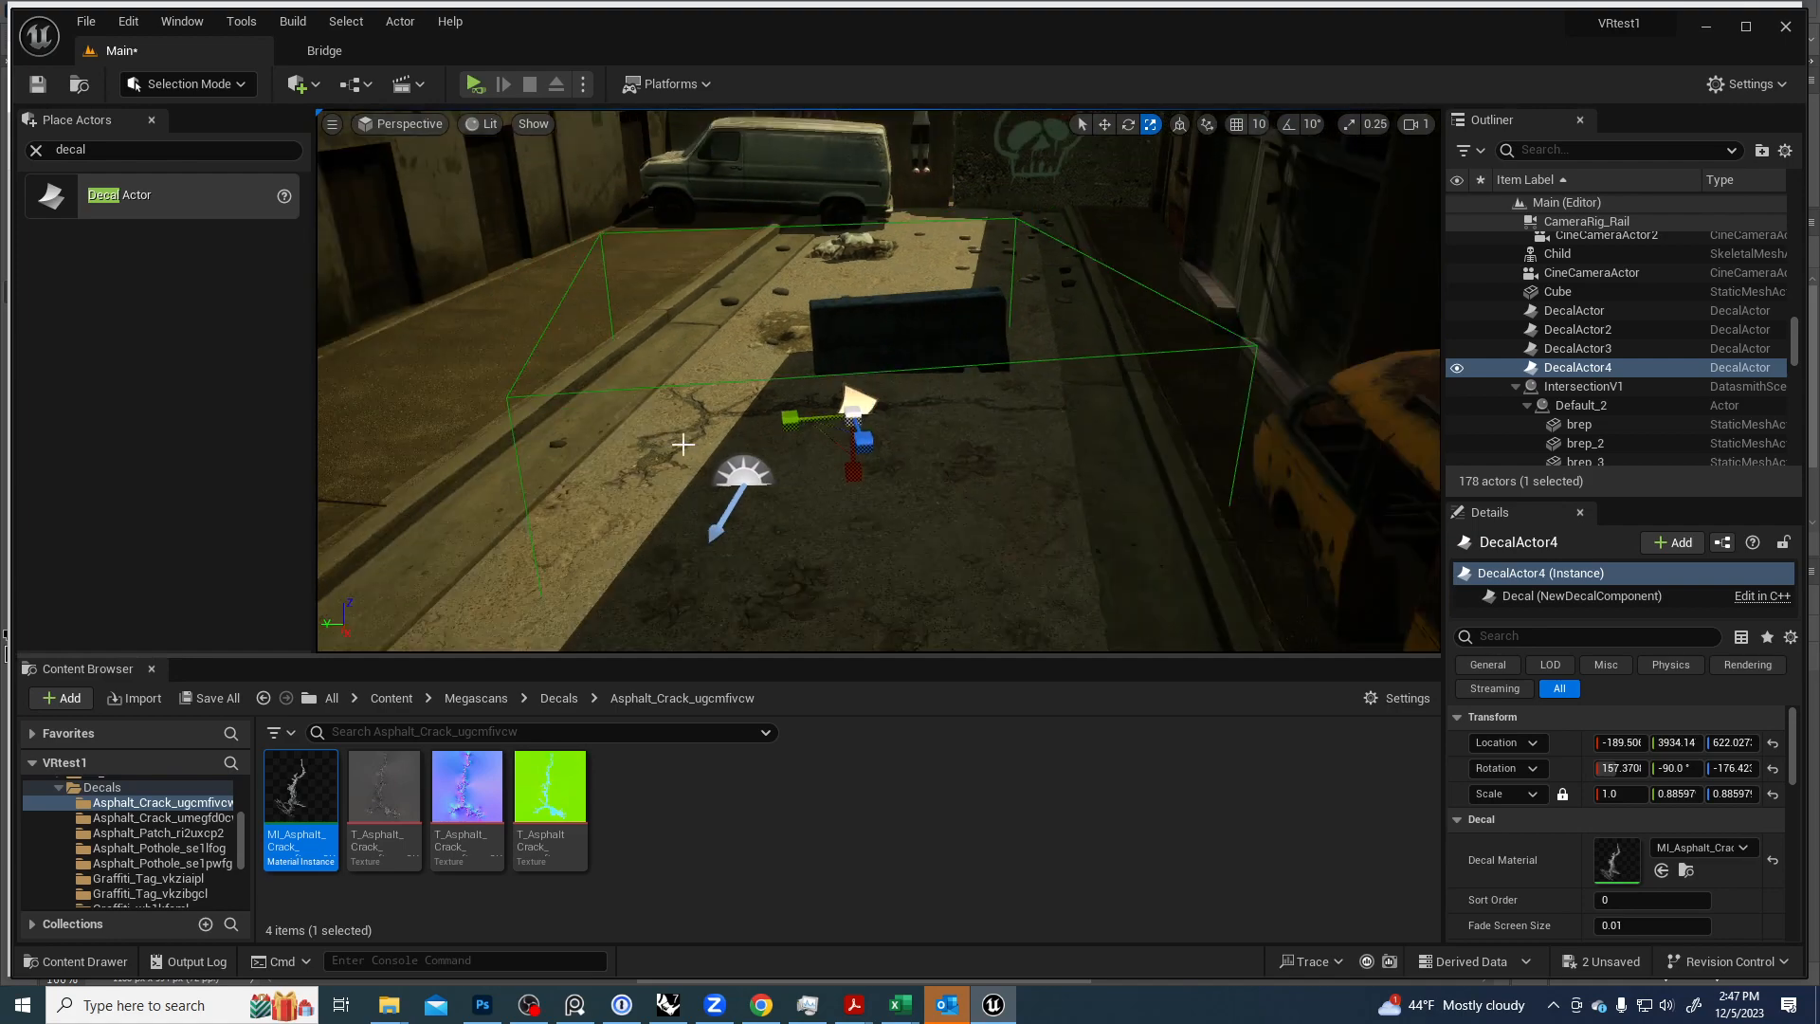
right_drag(683, 443, 611, 421)
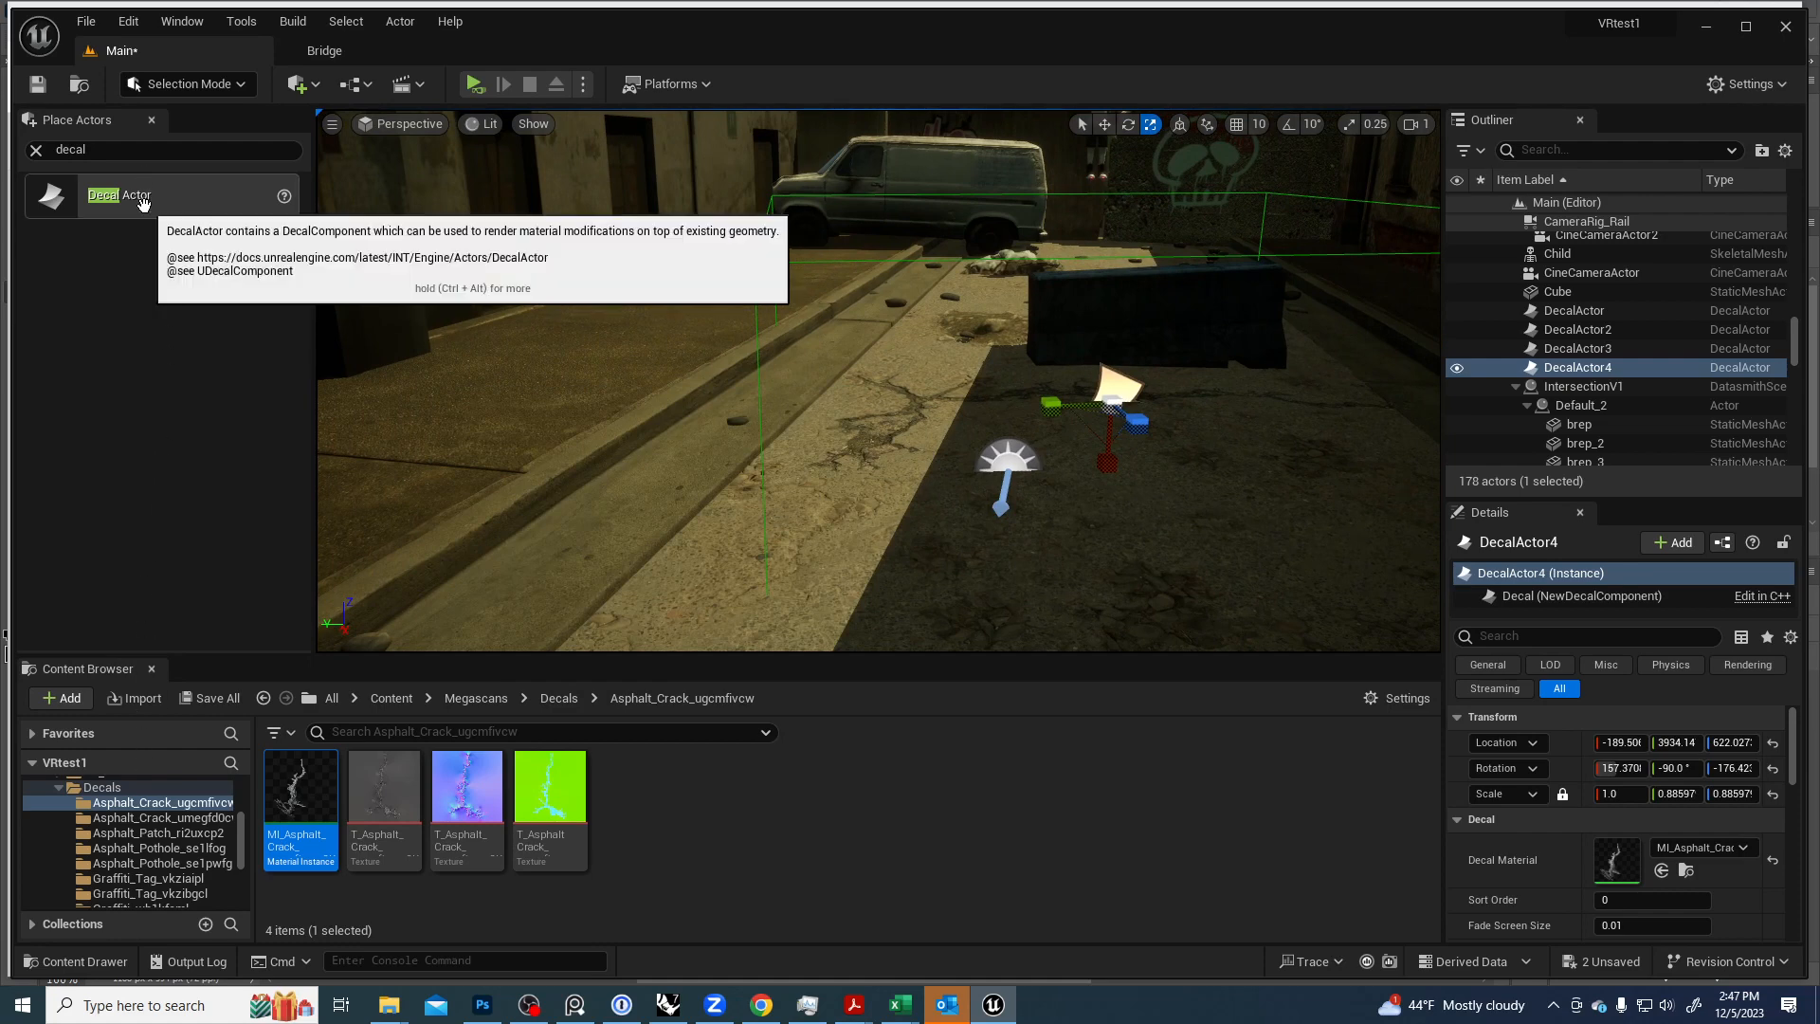
Place a new crack decal actor on the sidewalk beside the road and rotate its pattern.
drag(143, 203, 639, 351)
key(w)
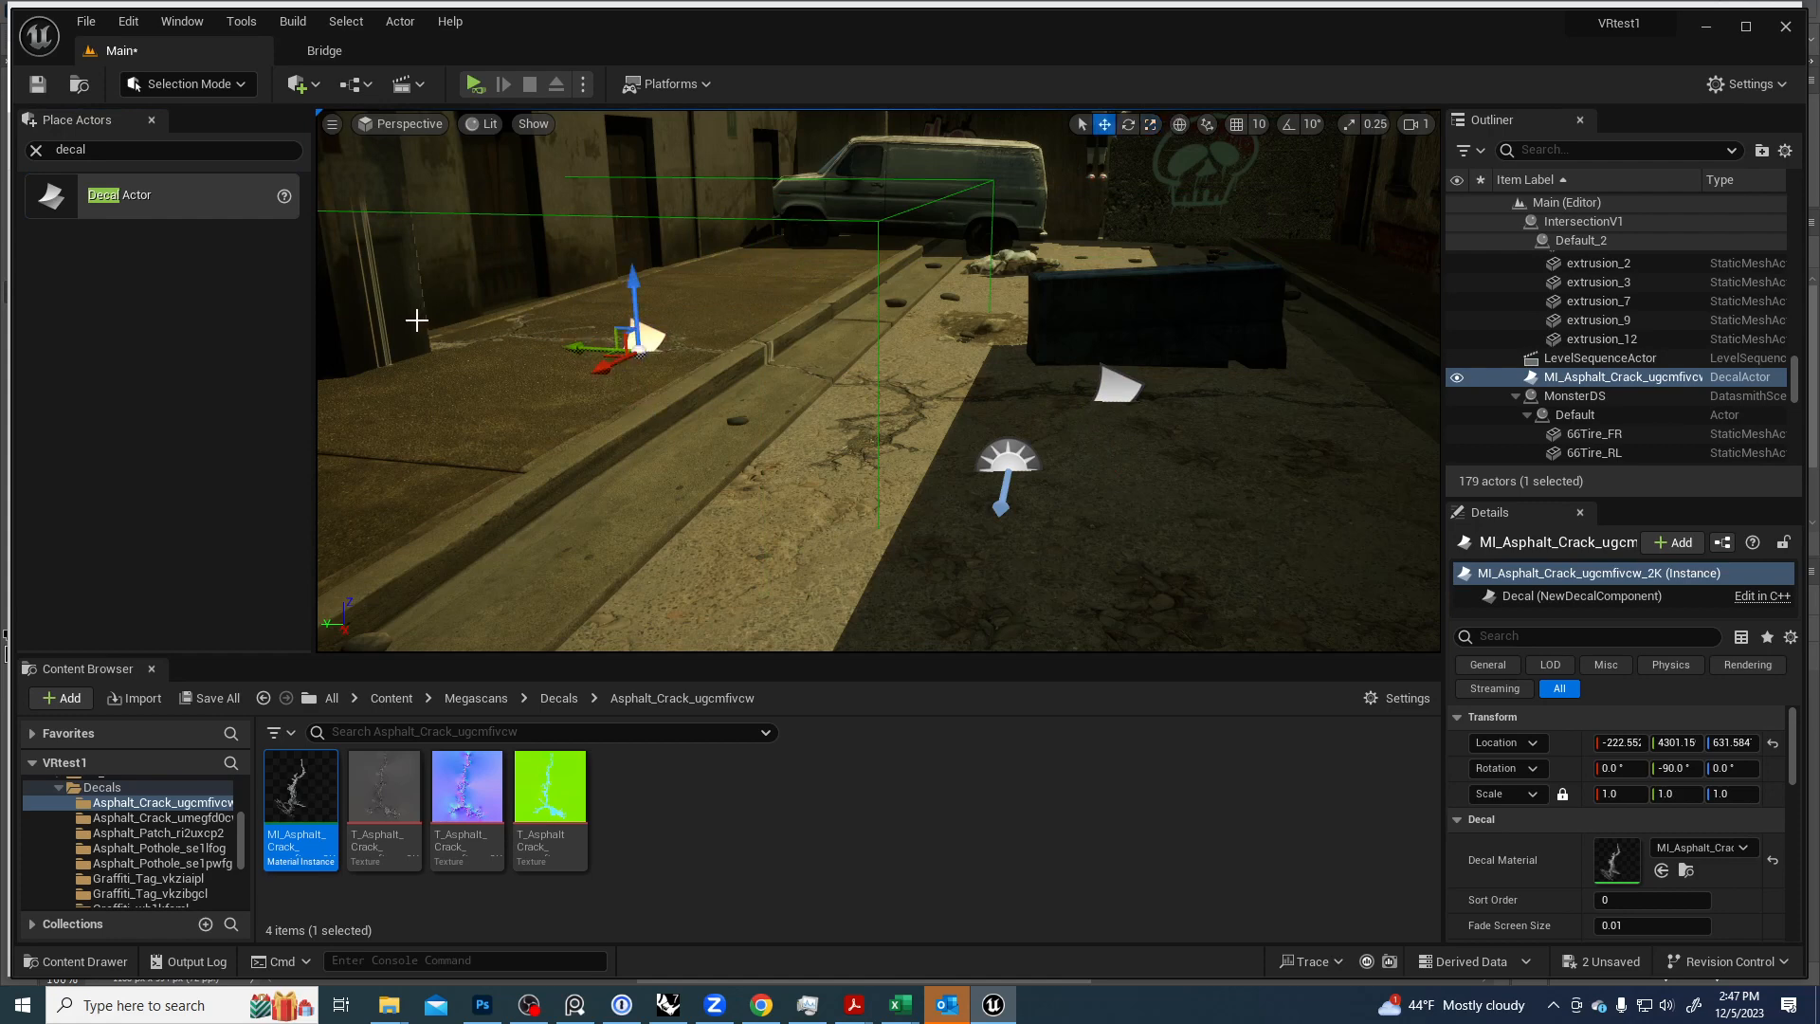
key(e)
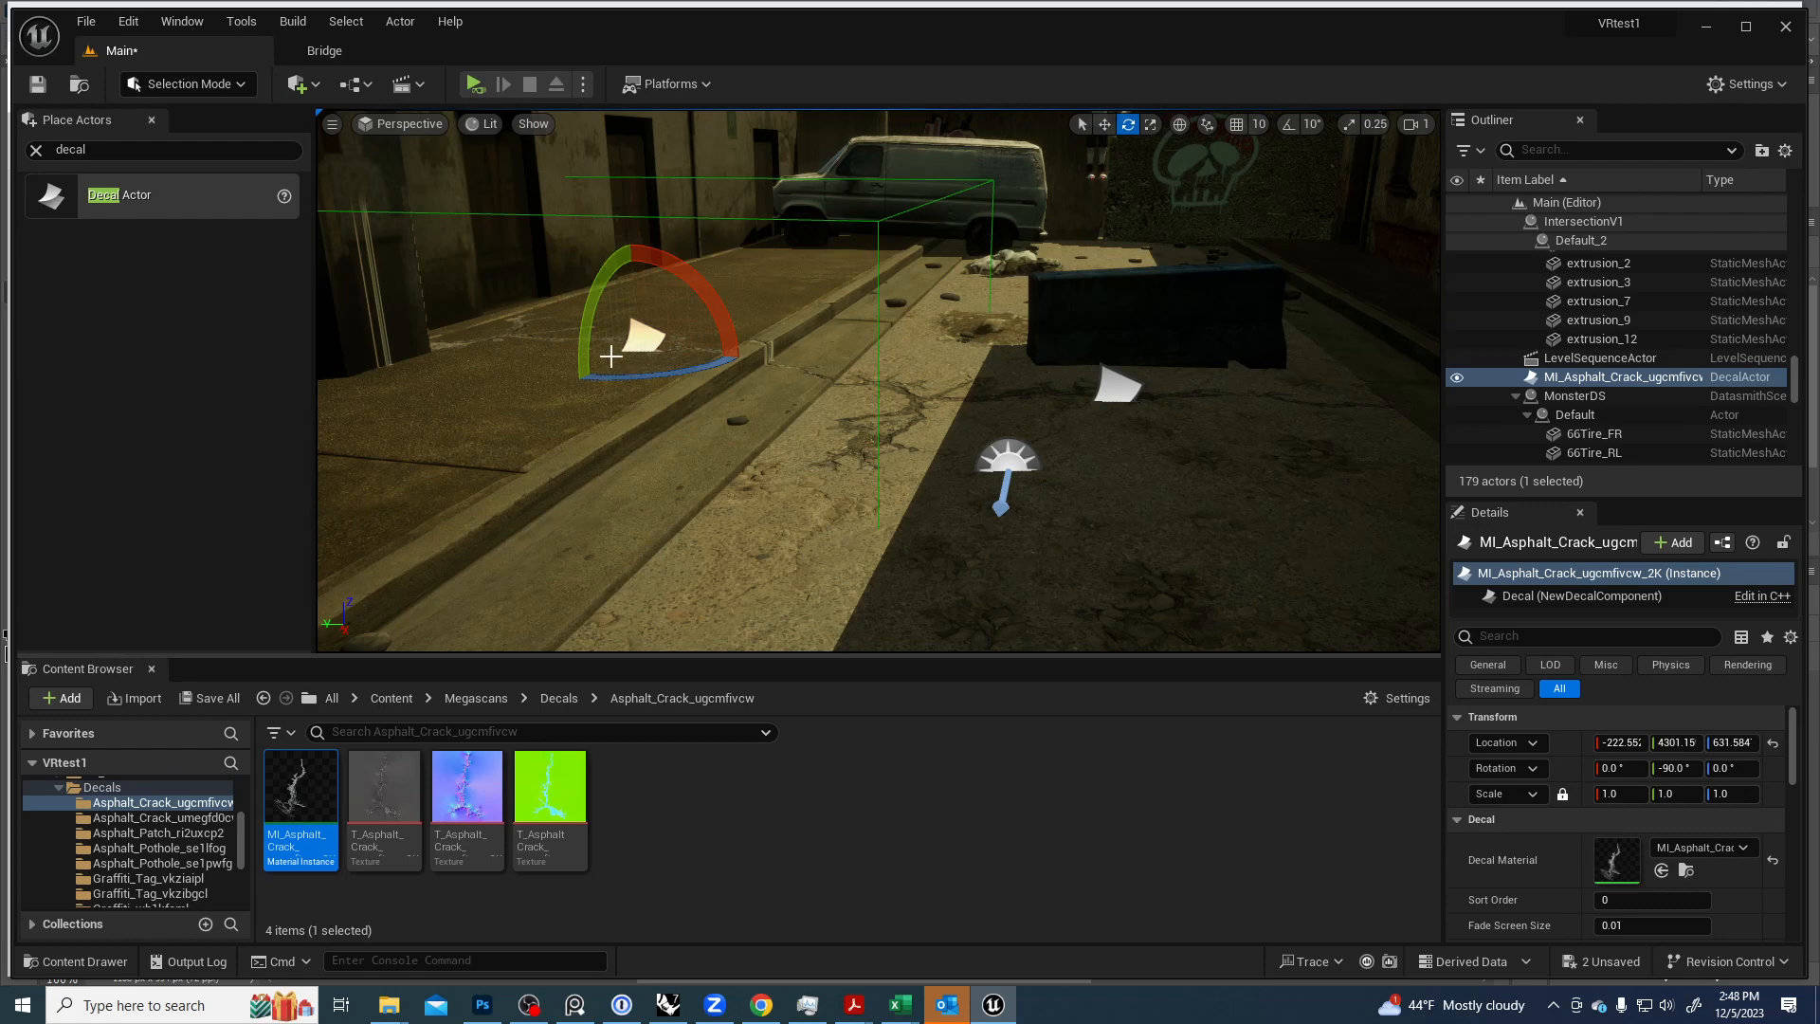
key(w)
key(e)
drag(609, 366, 739, 357)
Move the sidewalk crack decal toward the van, to about X -810, and lower it slightly to about Z 626.
key(w)
drag(595, 376, 772, 276)
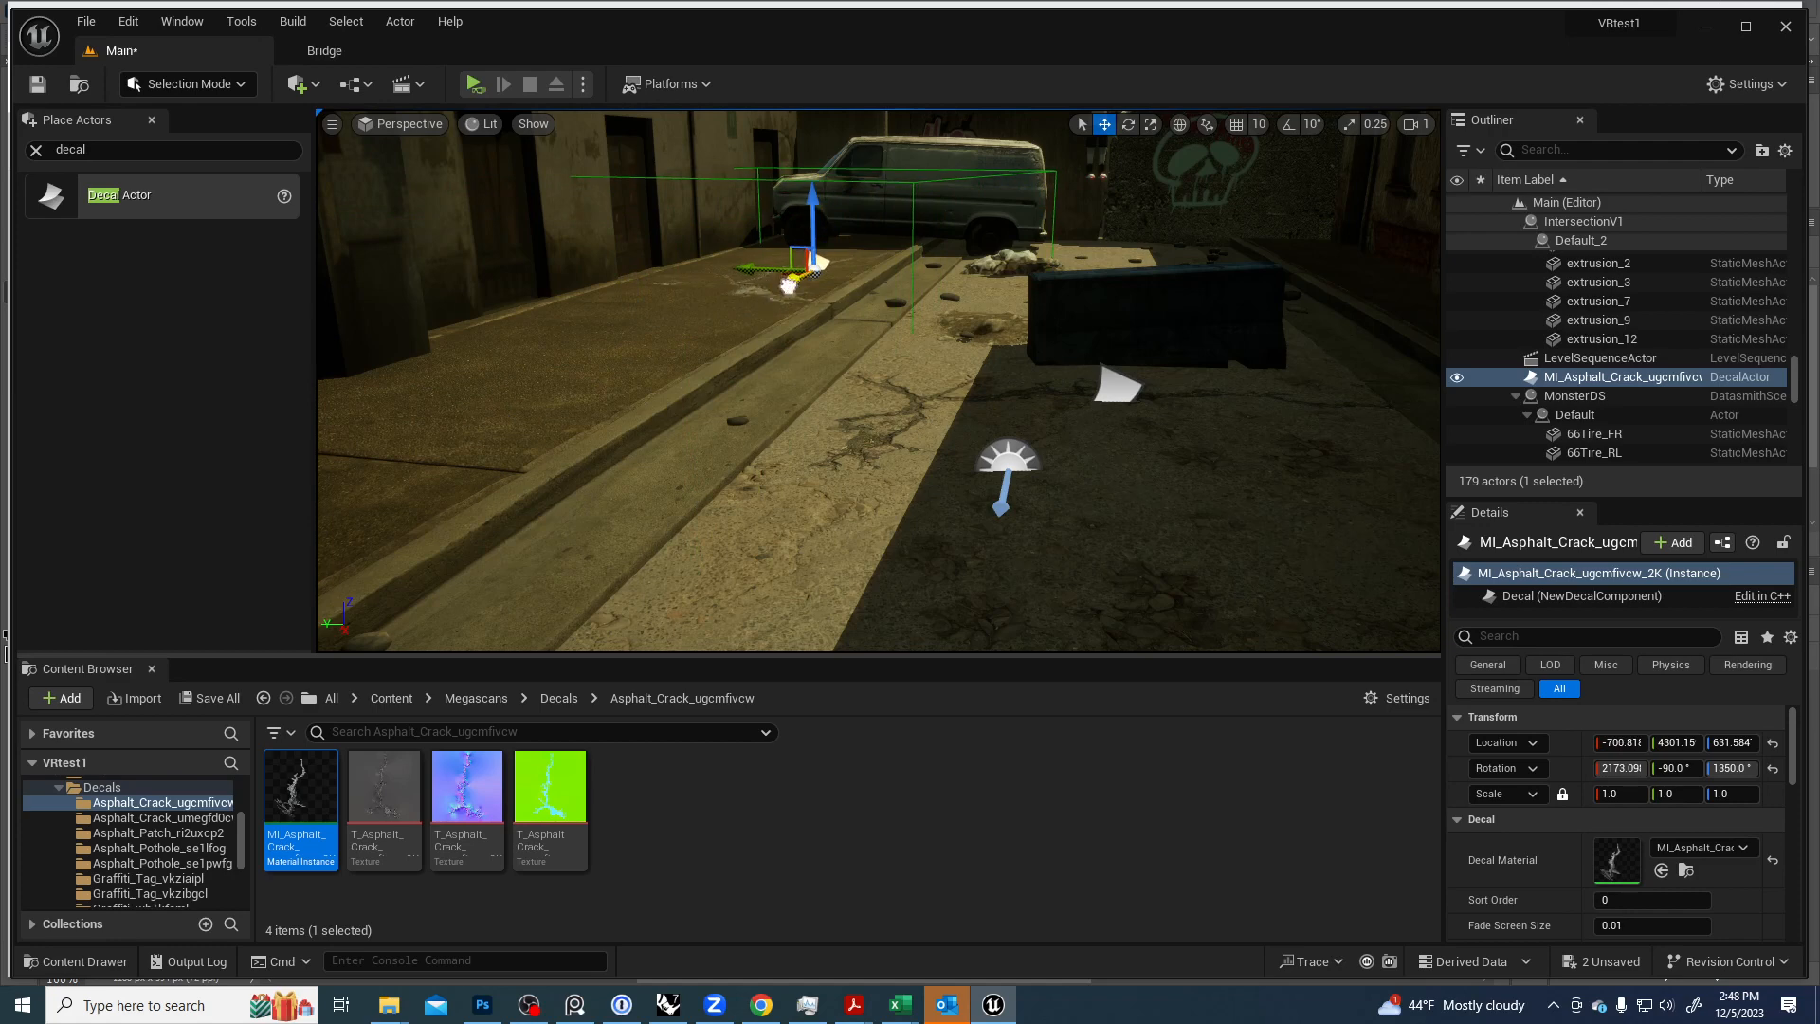
drag(789, 285, 842, 273)
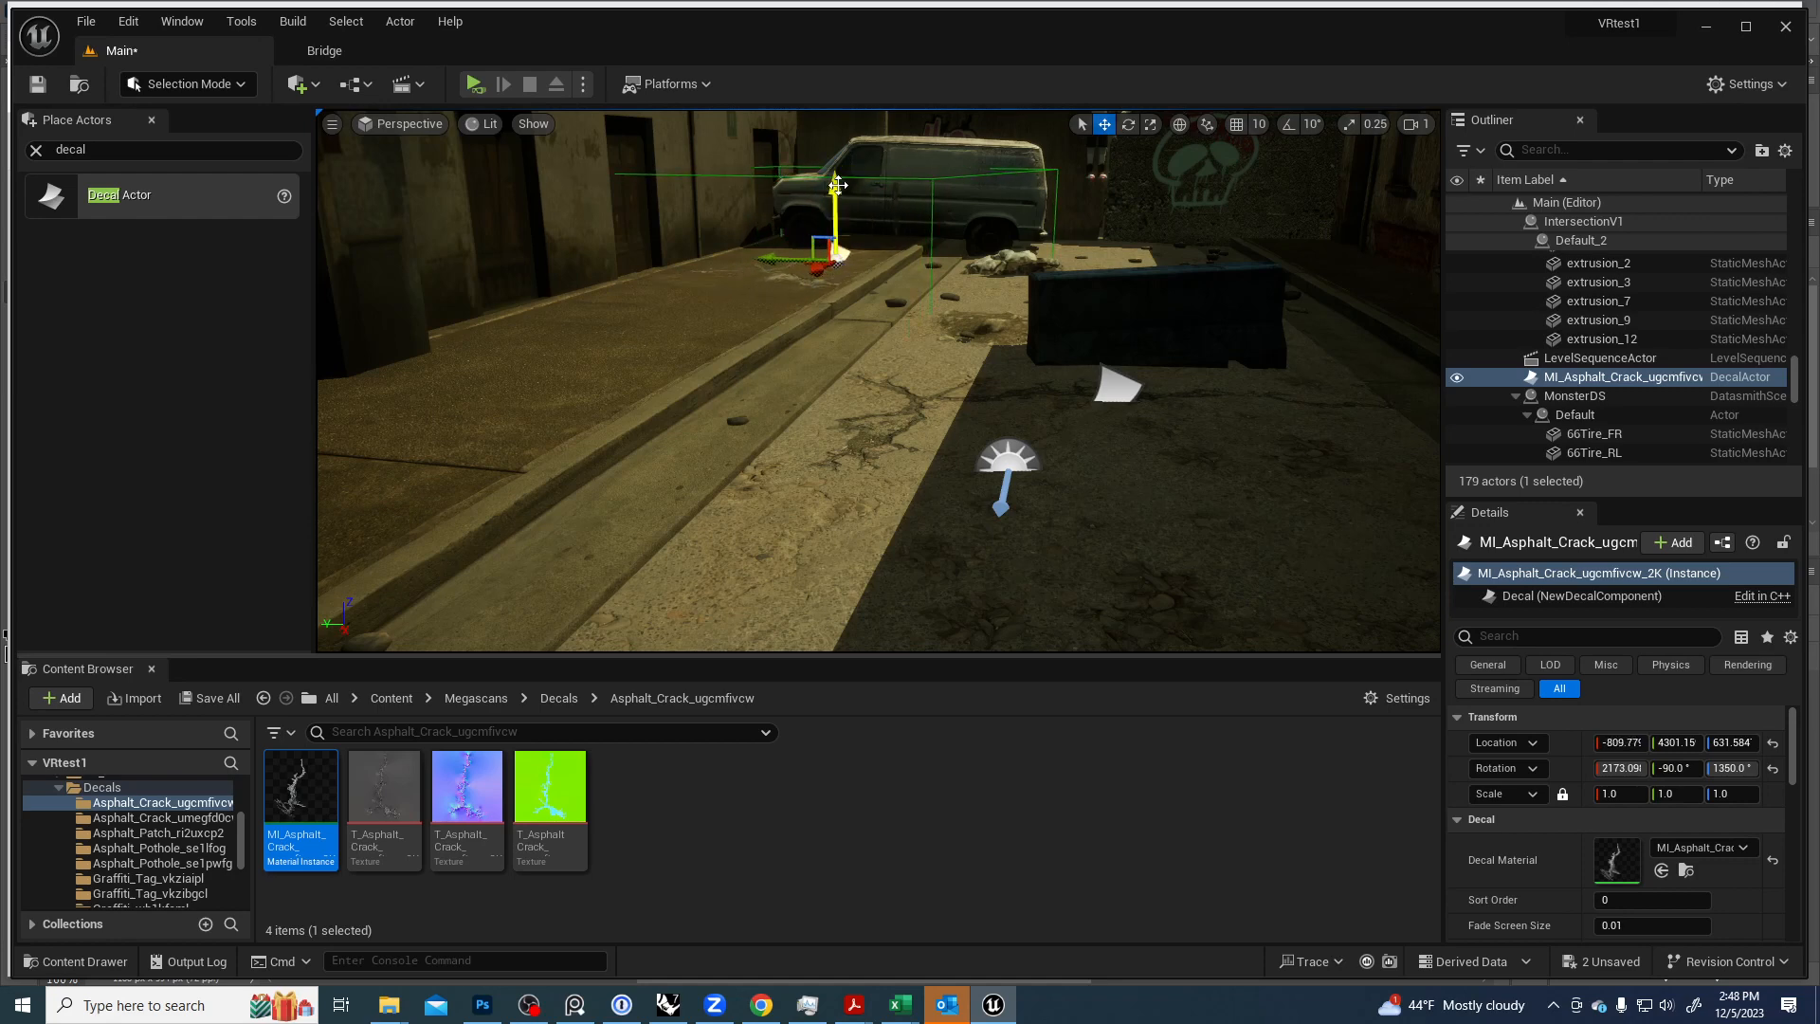
mouse_move(838, 185)
mouse_down()
mouse_move(830, 257)
mouse_move(830, 191)
mouse_up()
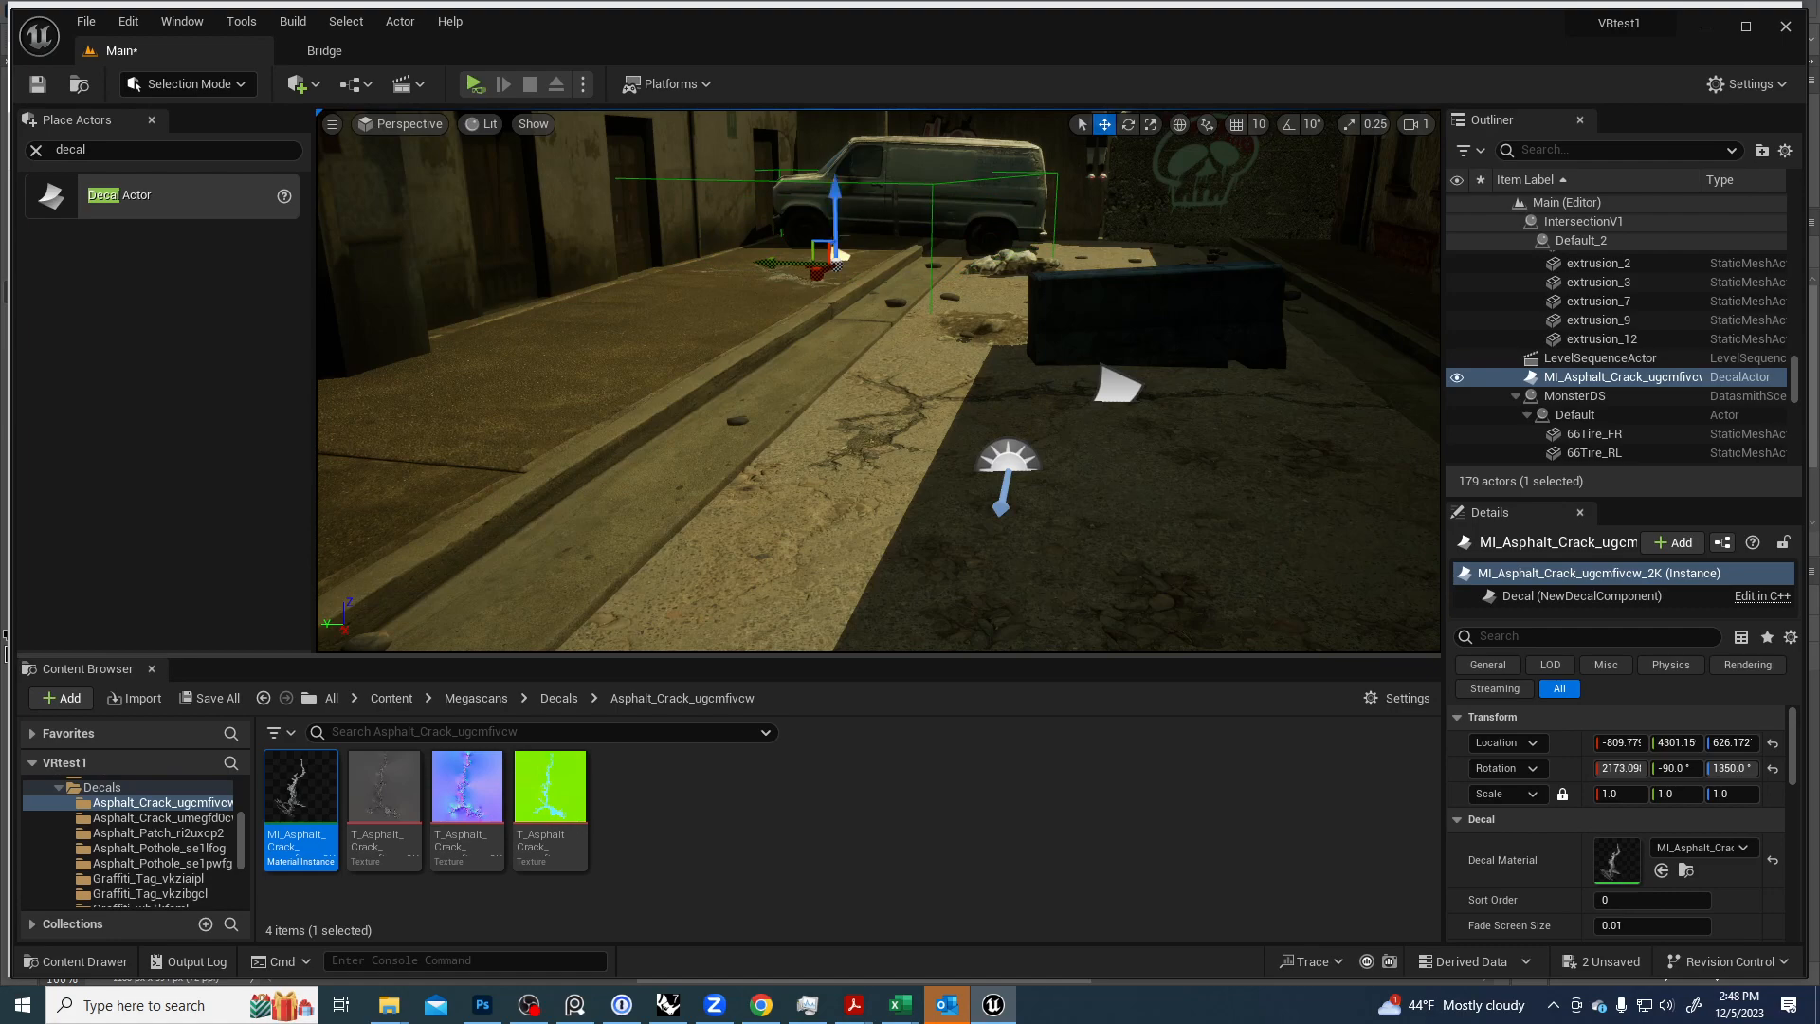
Search the van_graffiti details for "decal" and examine its Receives Decals option.
click(868, 208)
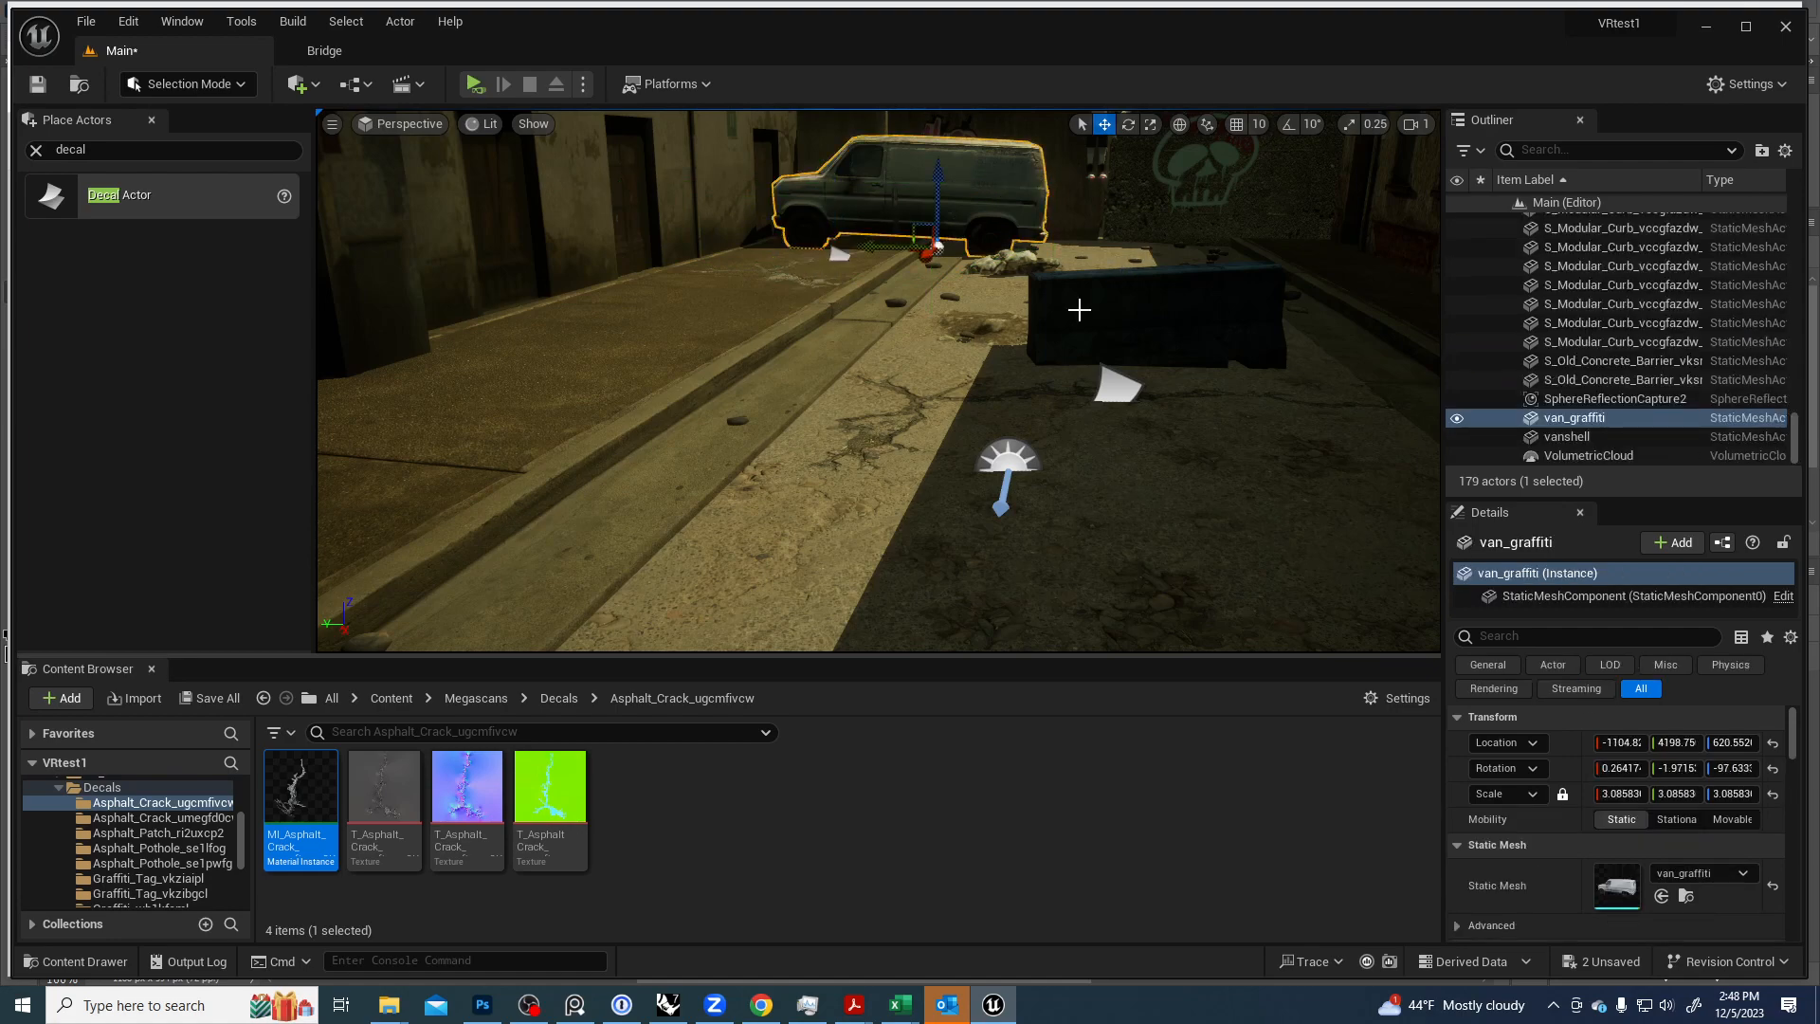
scroll(1569, 776, down, 2)
click(1579, 637)
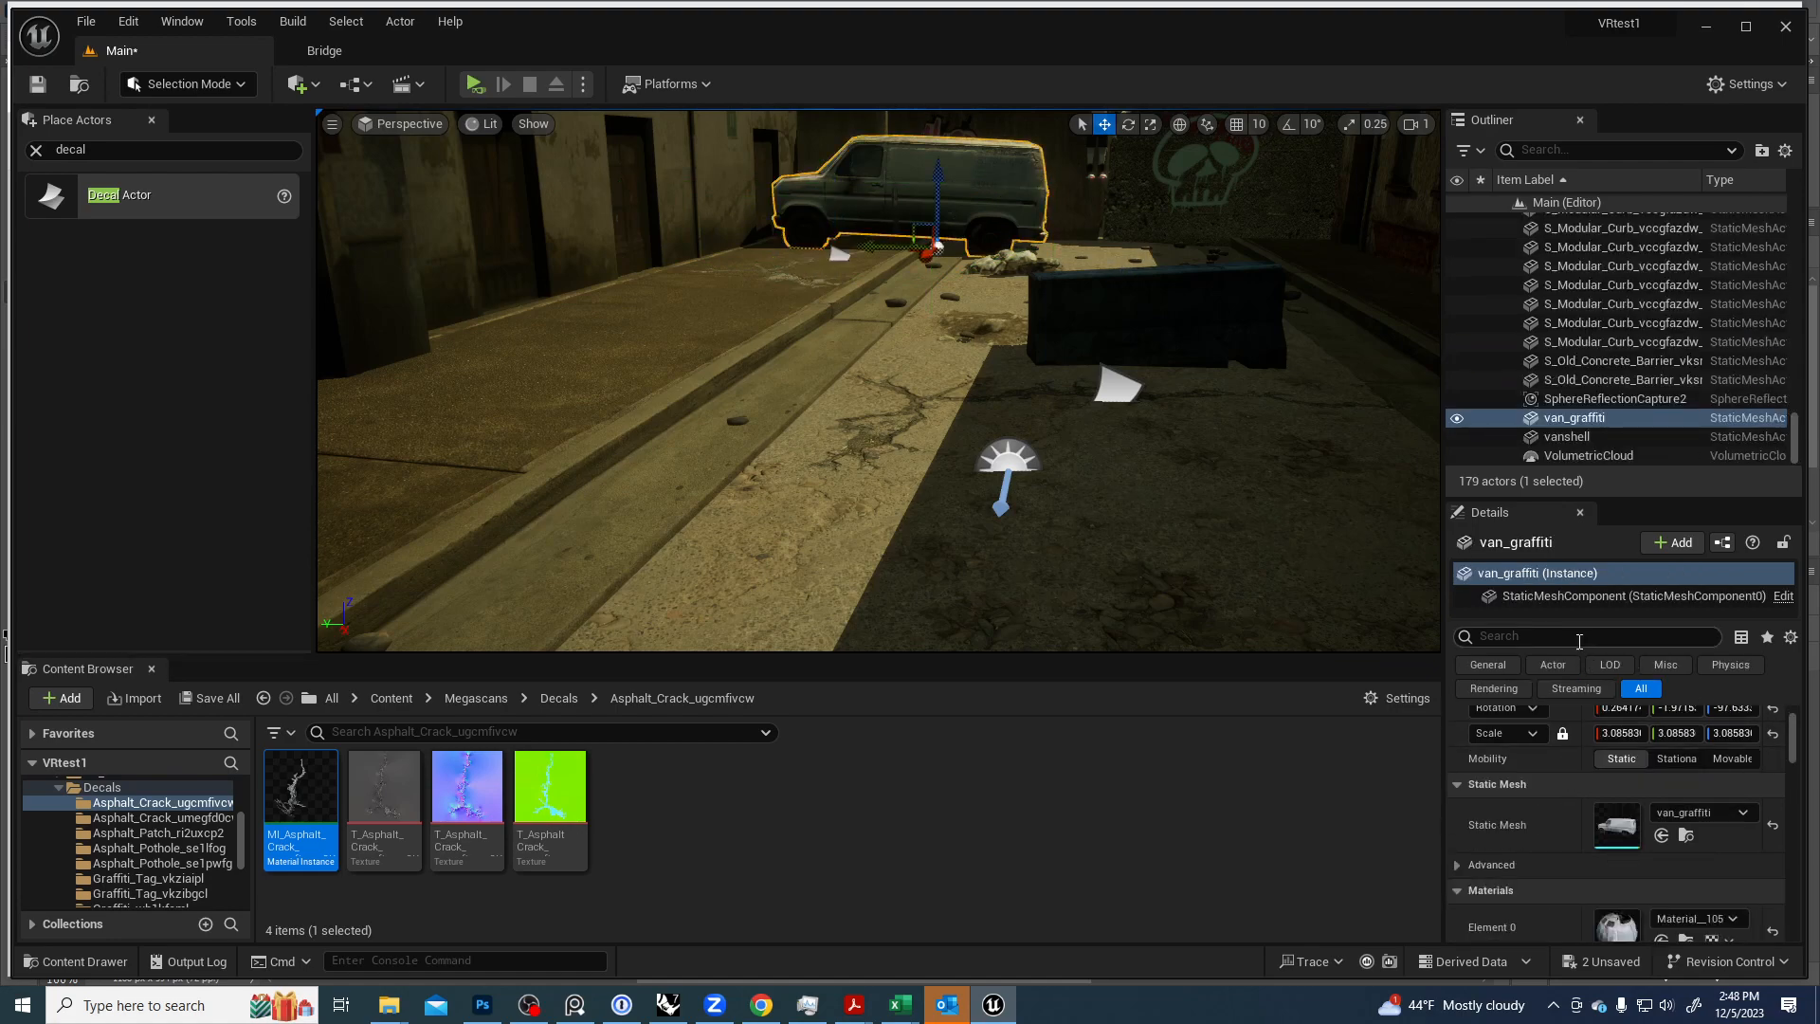
text(decal)
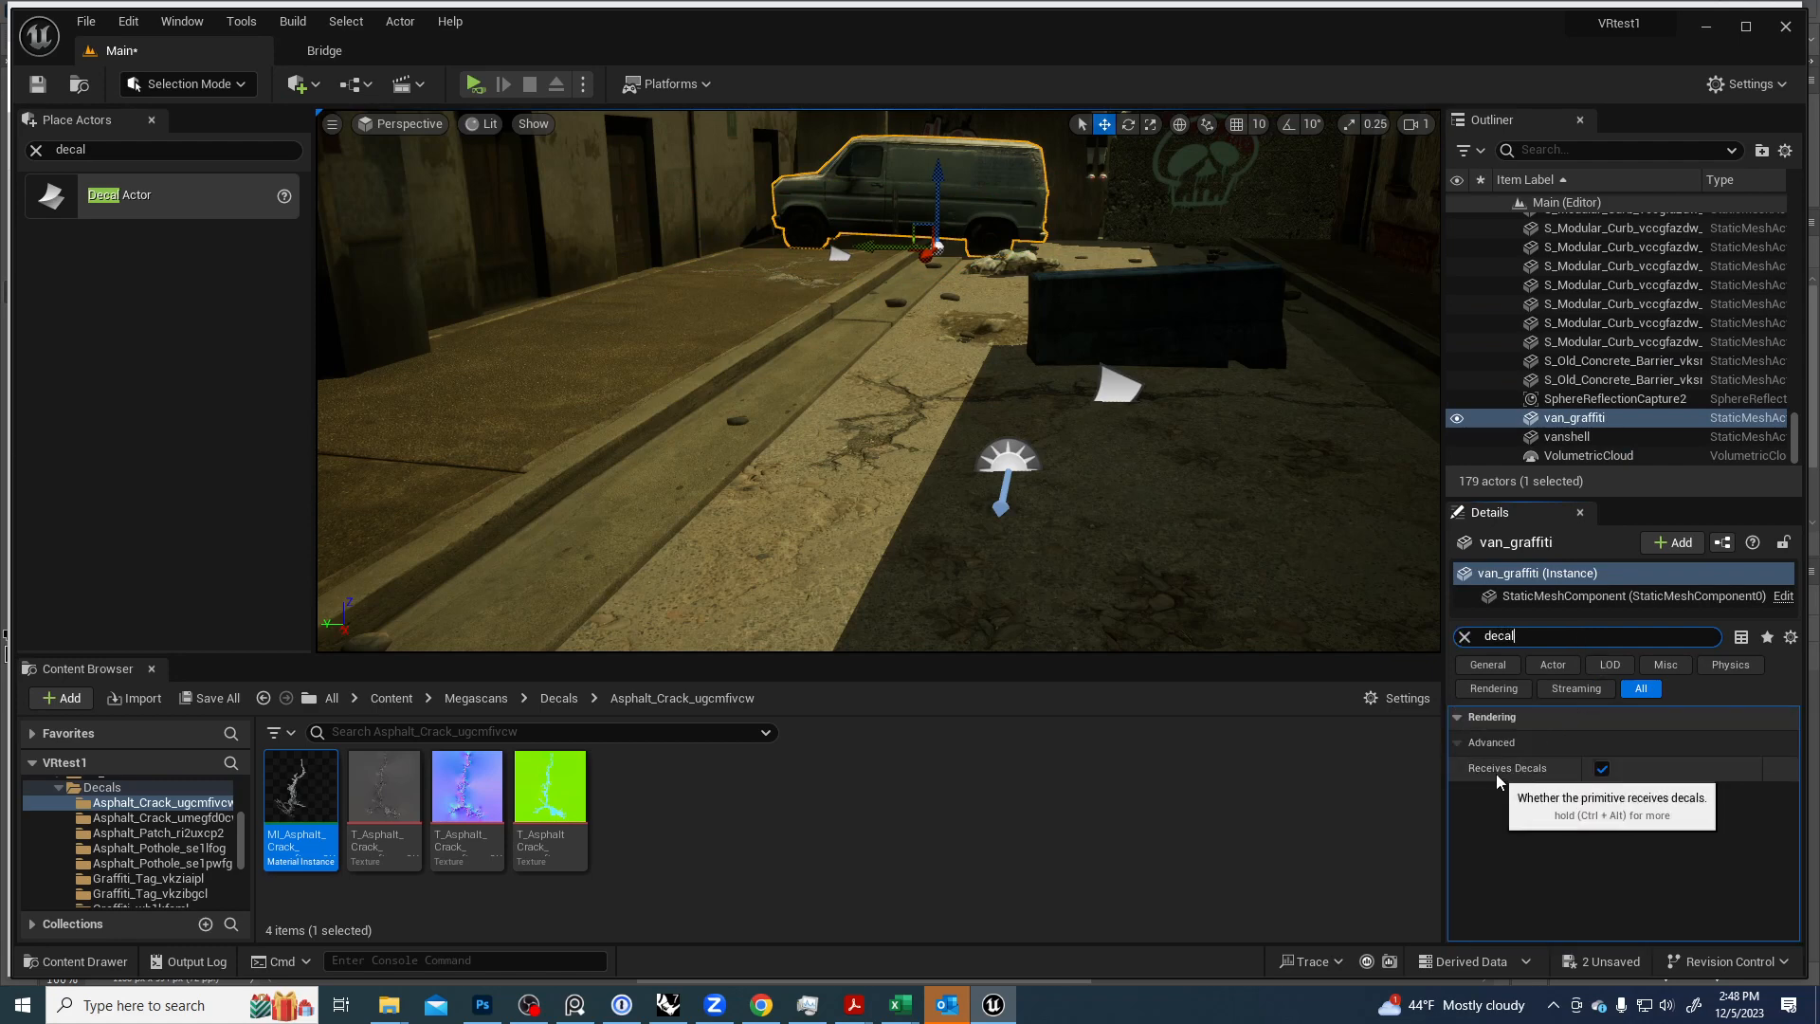
click(1601, 769)
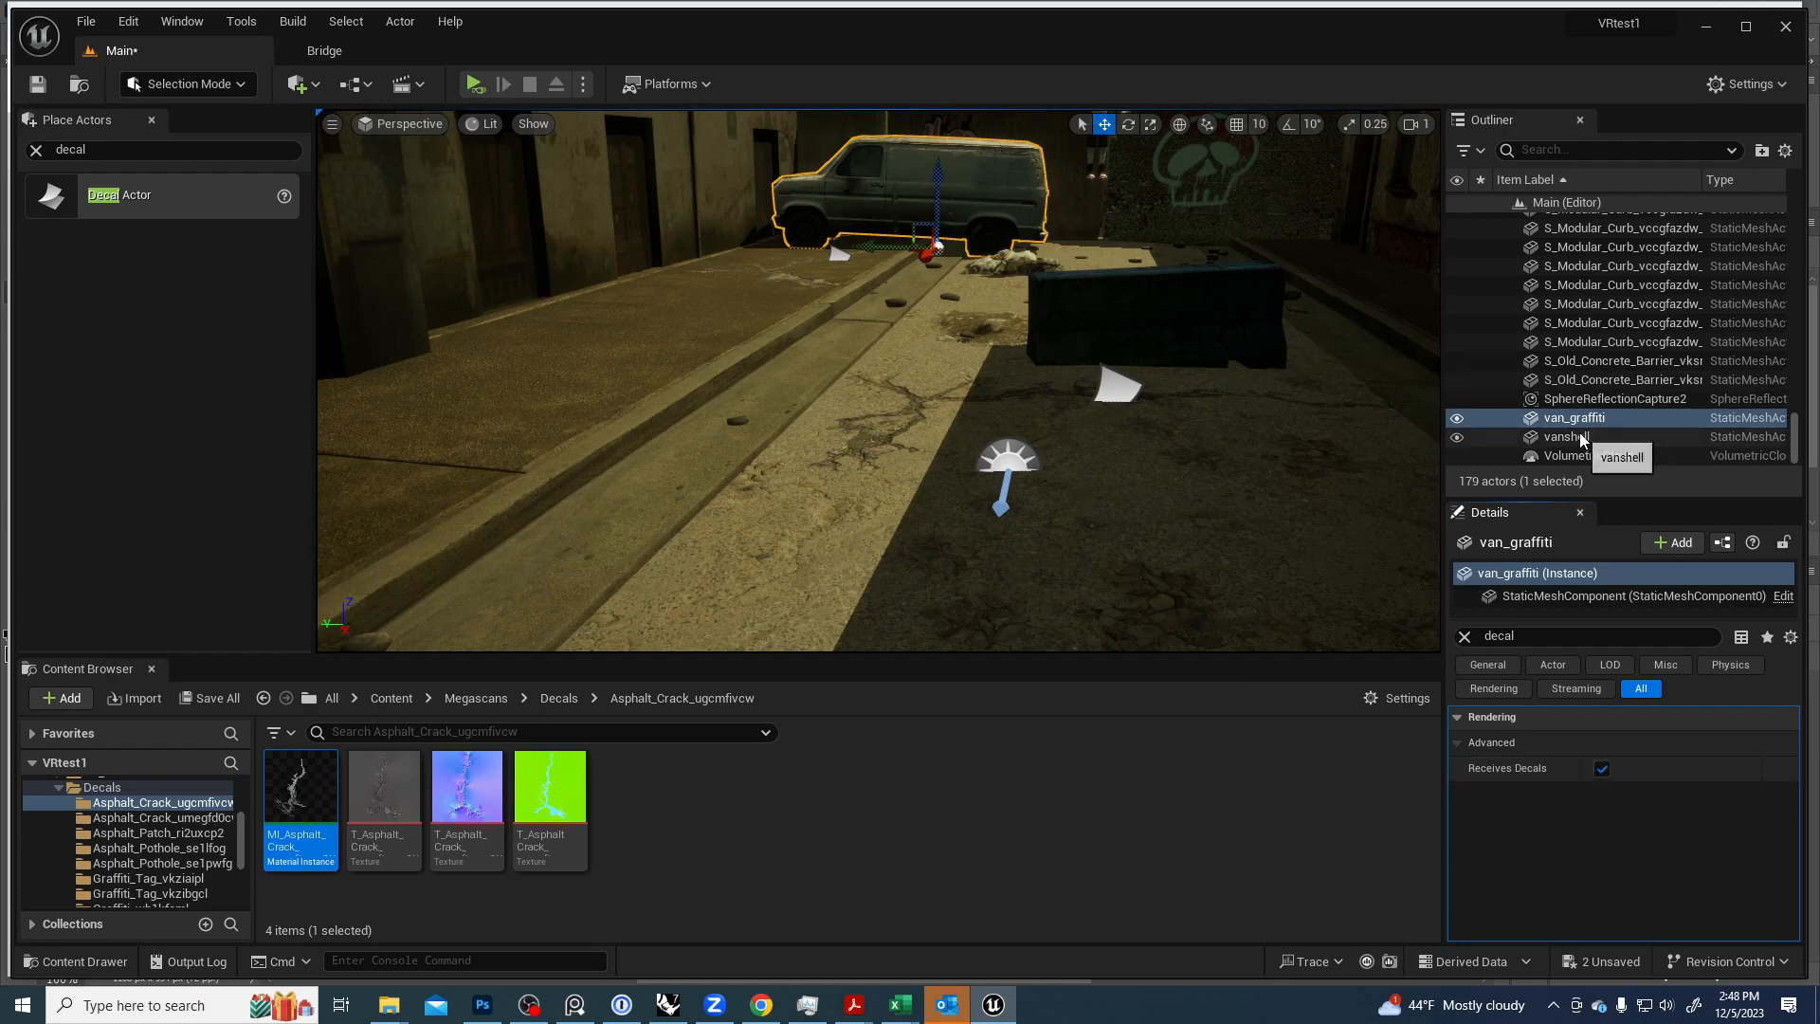
scroll(1584, 420, up, 3)
scroll(1585, 421, down, 3)
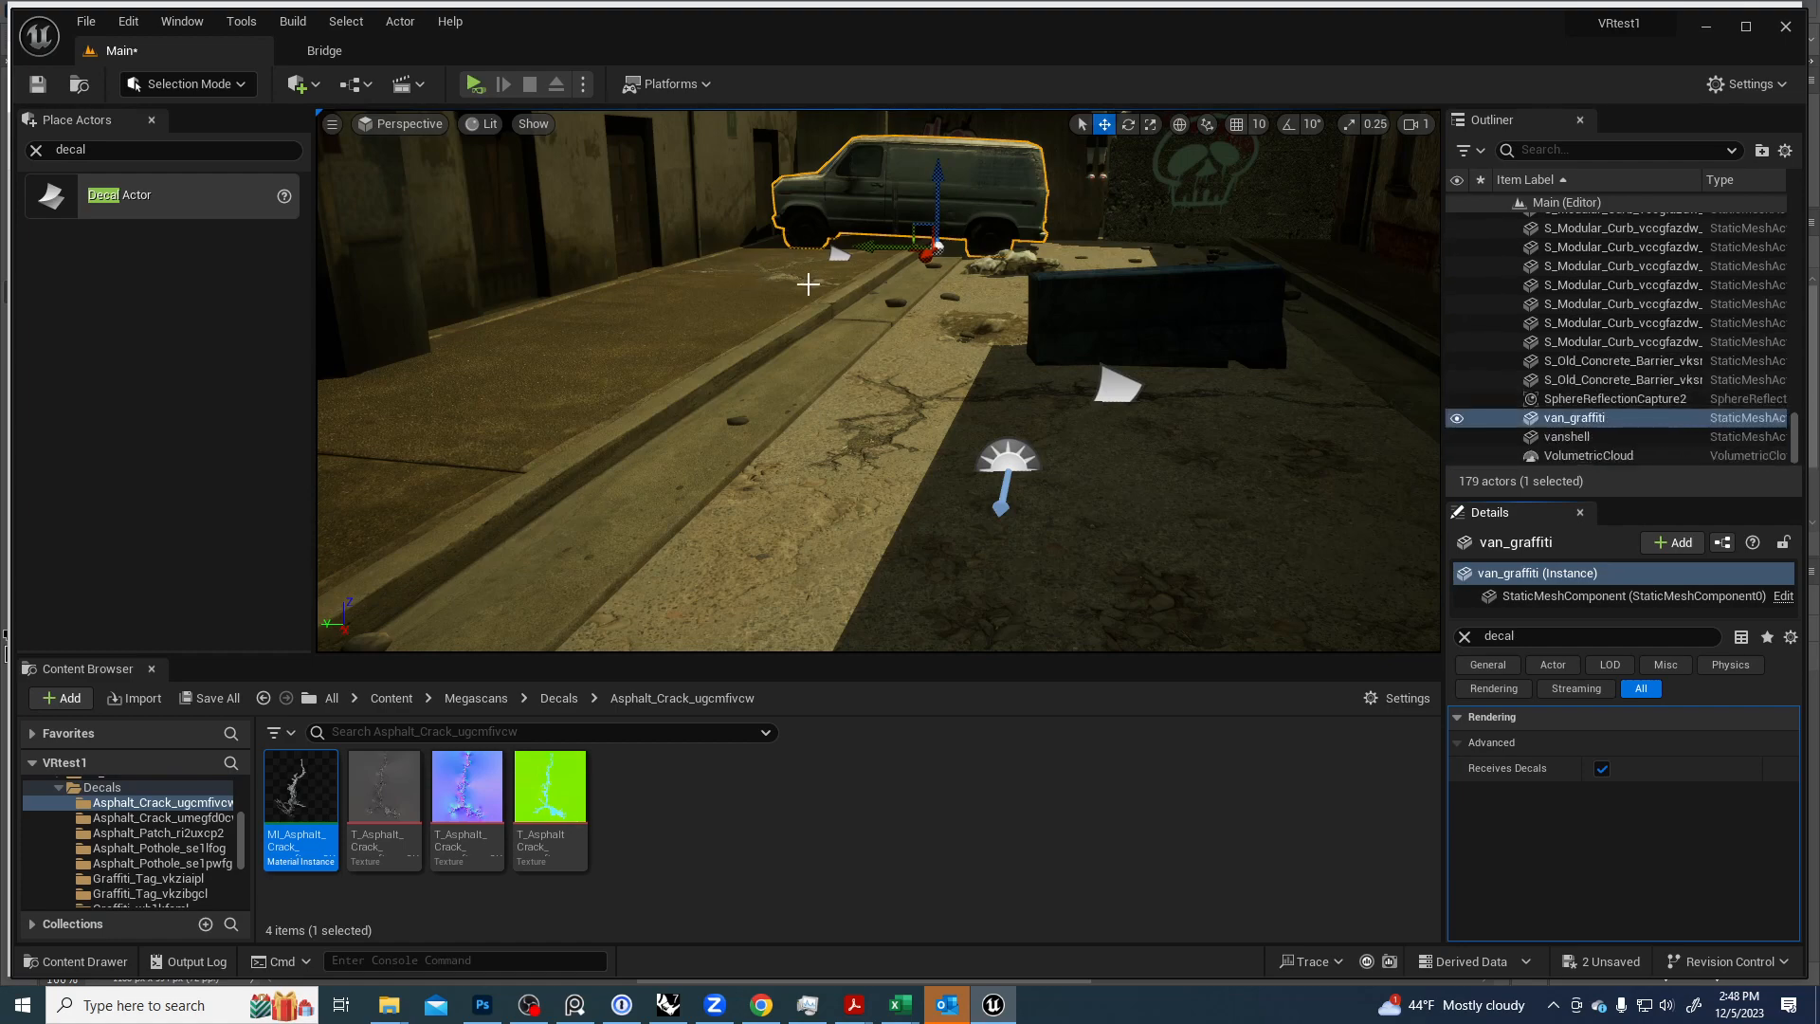
Flatten the projection depth of the sidewalk crack decal near the van to a thin volume.
click(842, 254)
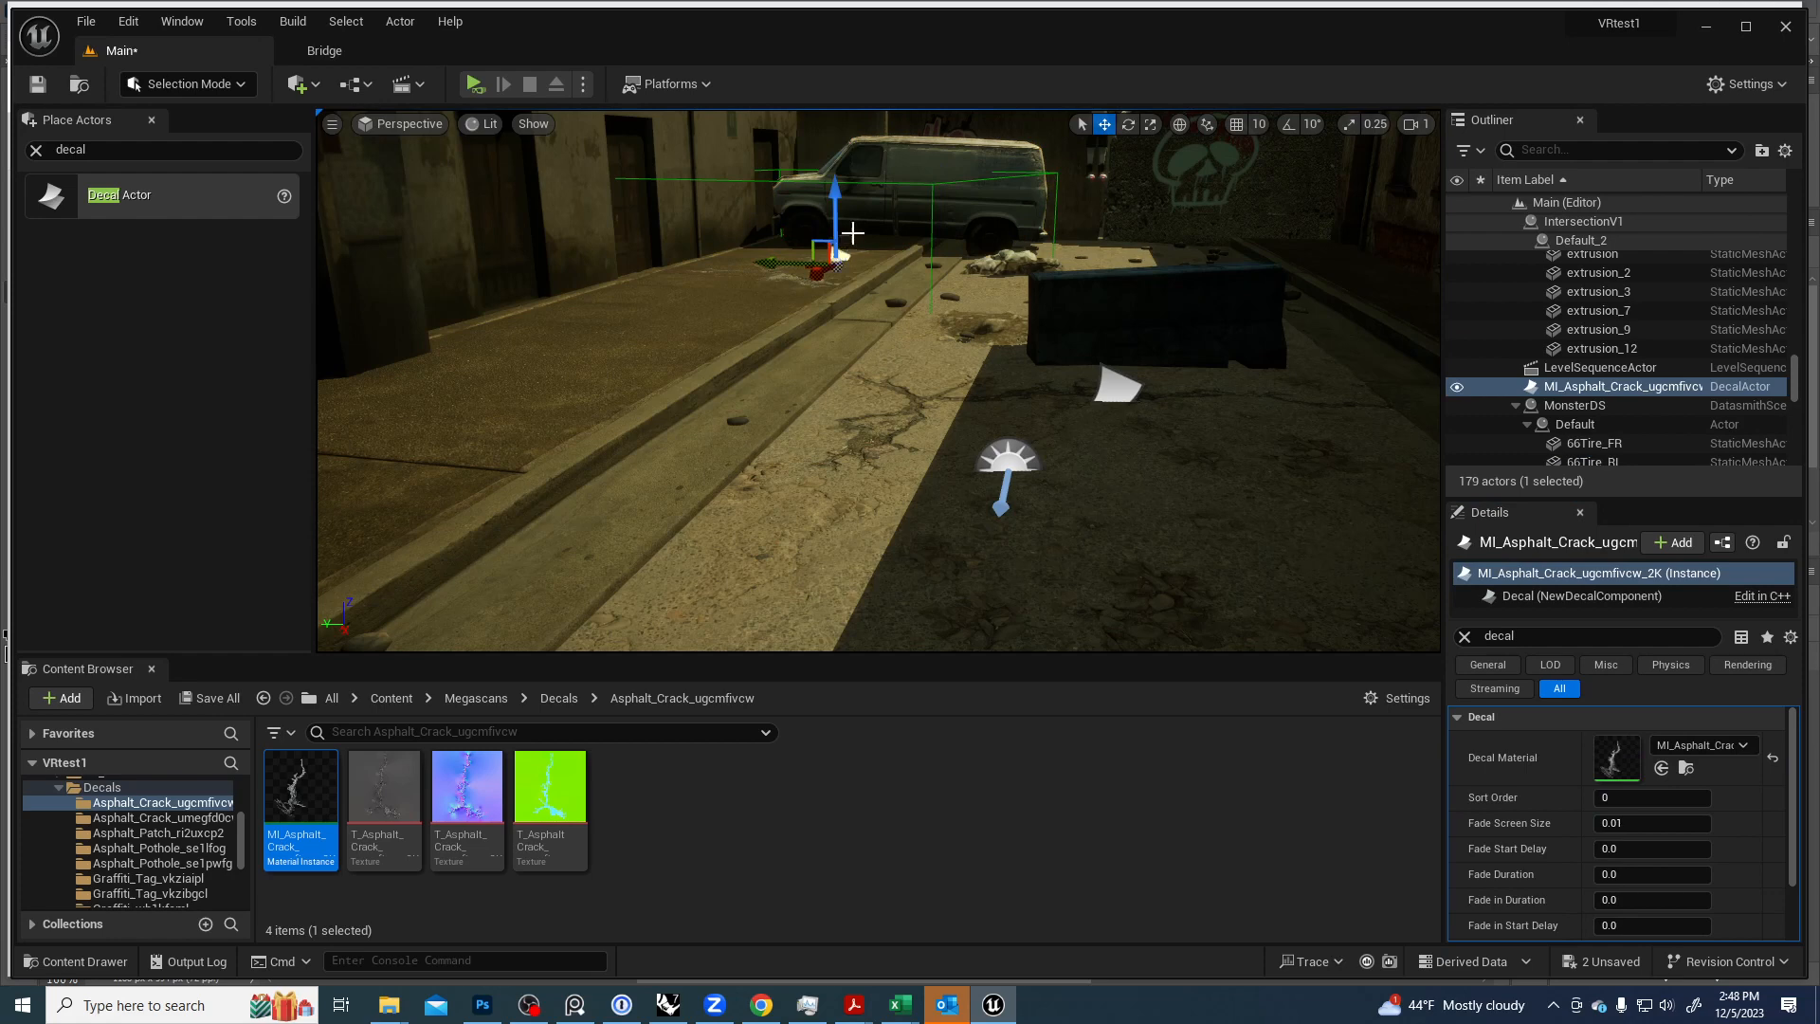
key(r)
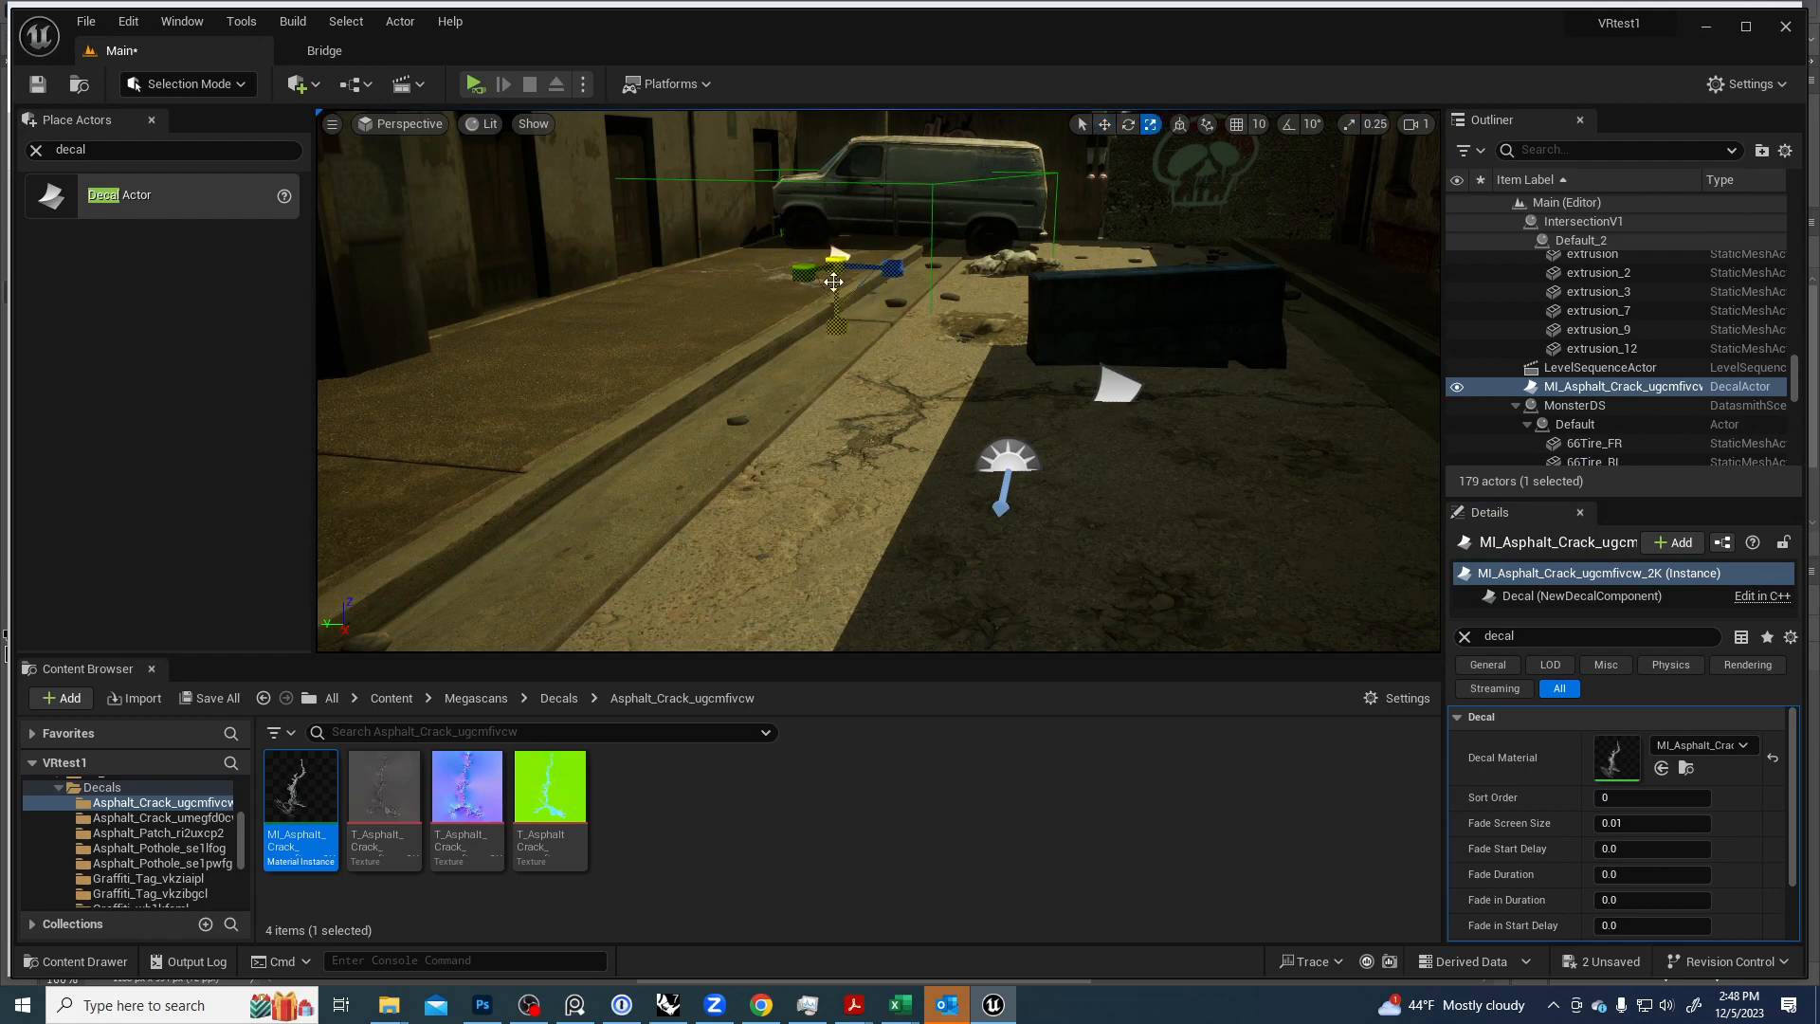
drag(836, 330, 836, 262)
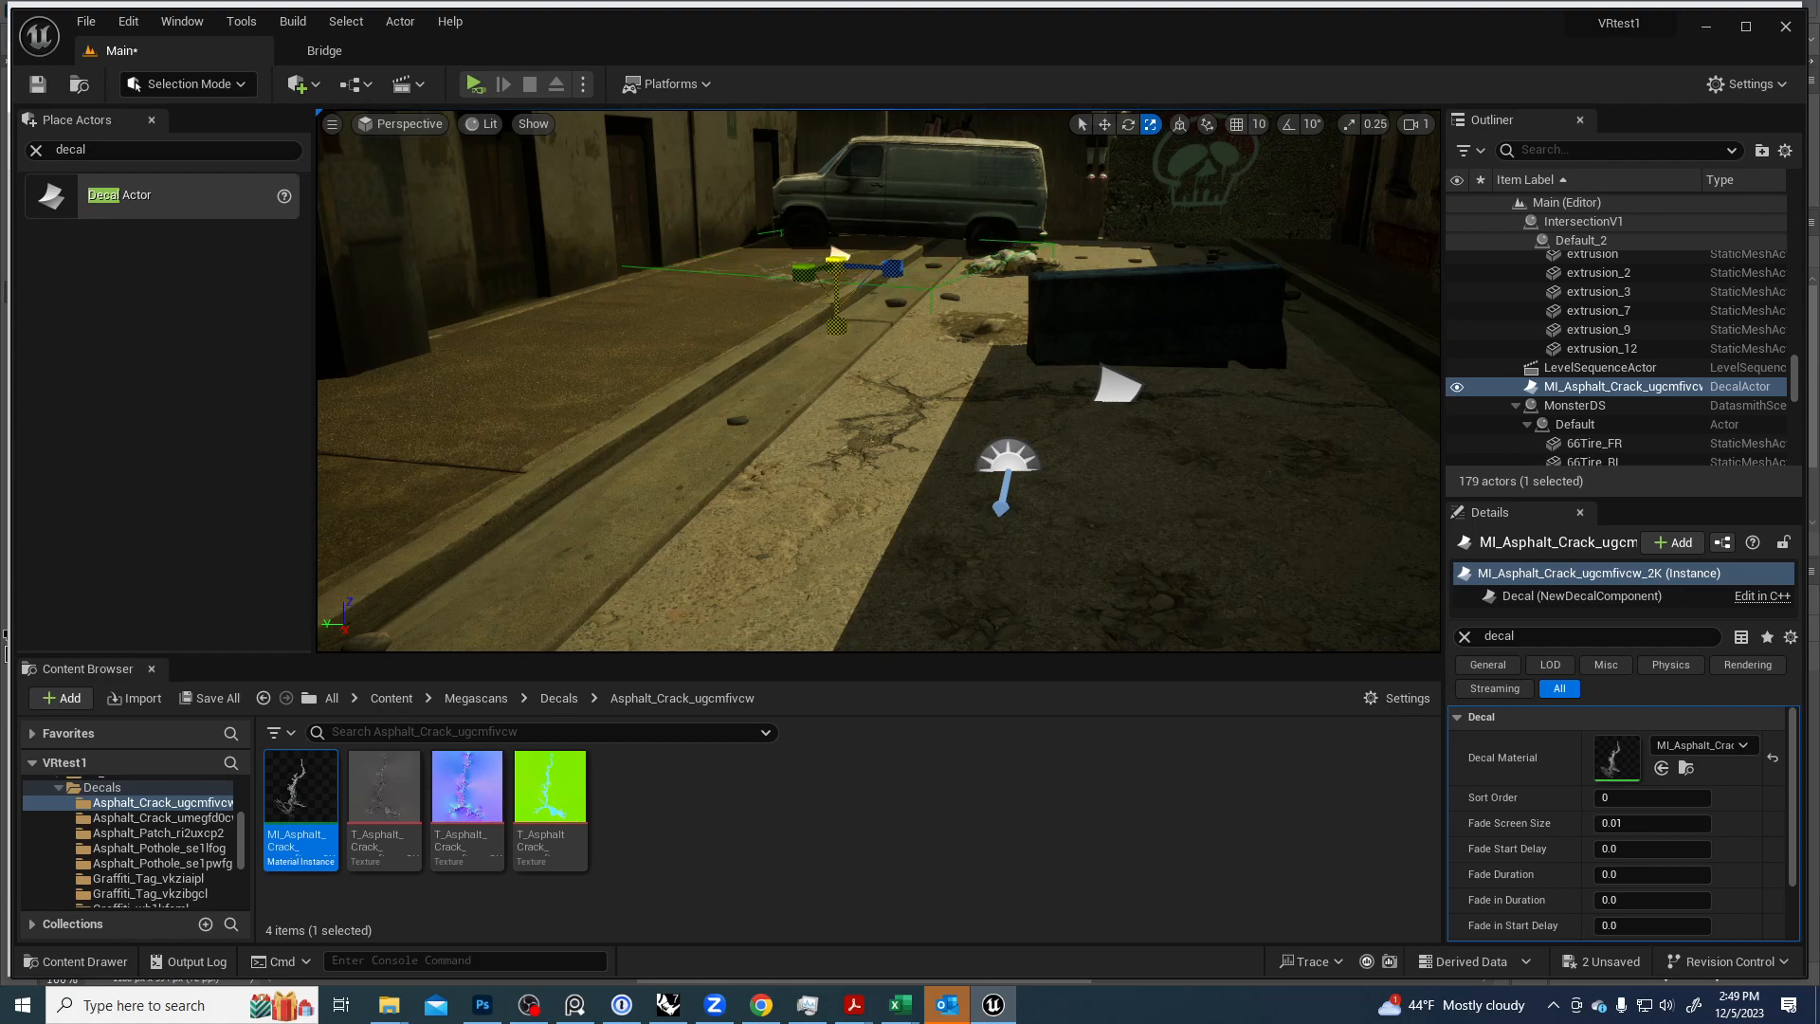
key(Escape)
Duplicate the sidewalk crack decal and place the copy nearer along the sidewalk.
right_drag(805, 430, 722, 369)
click(708, 368)
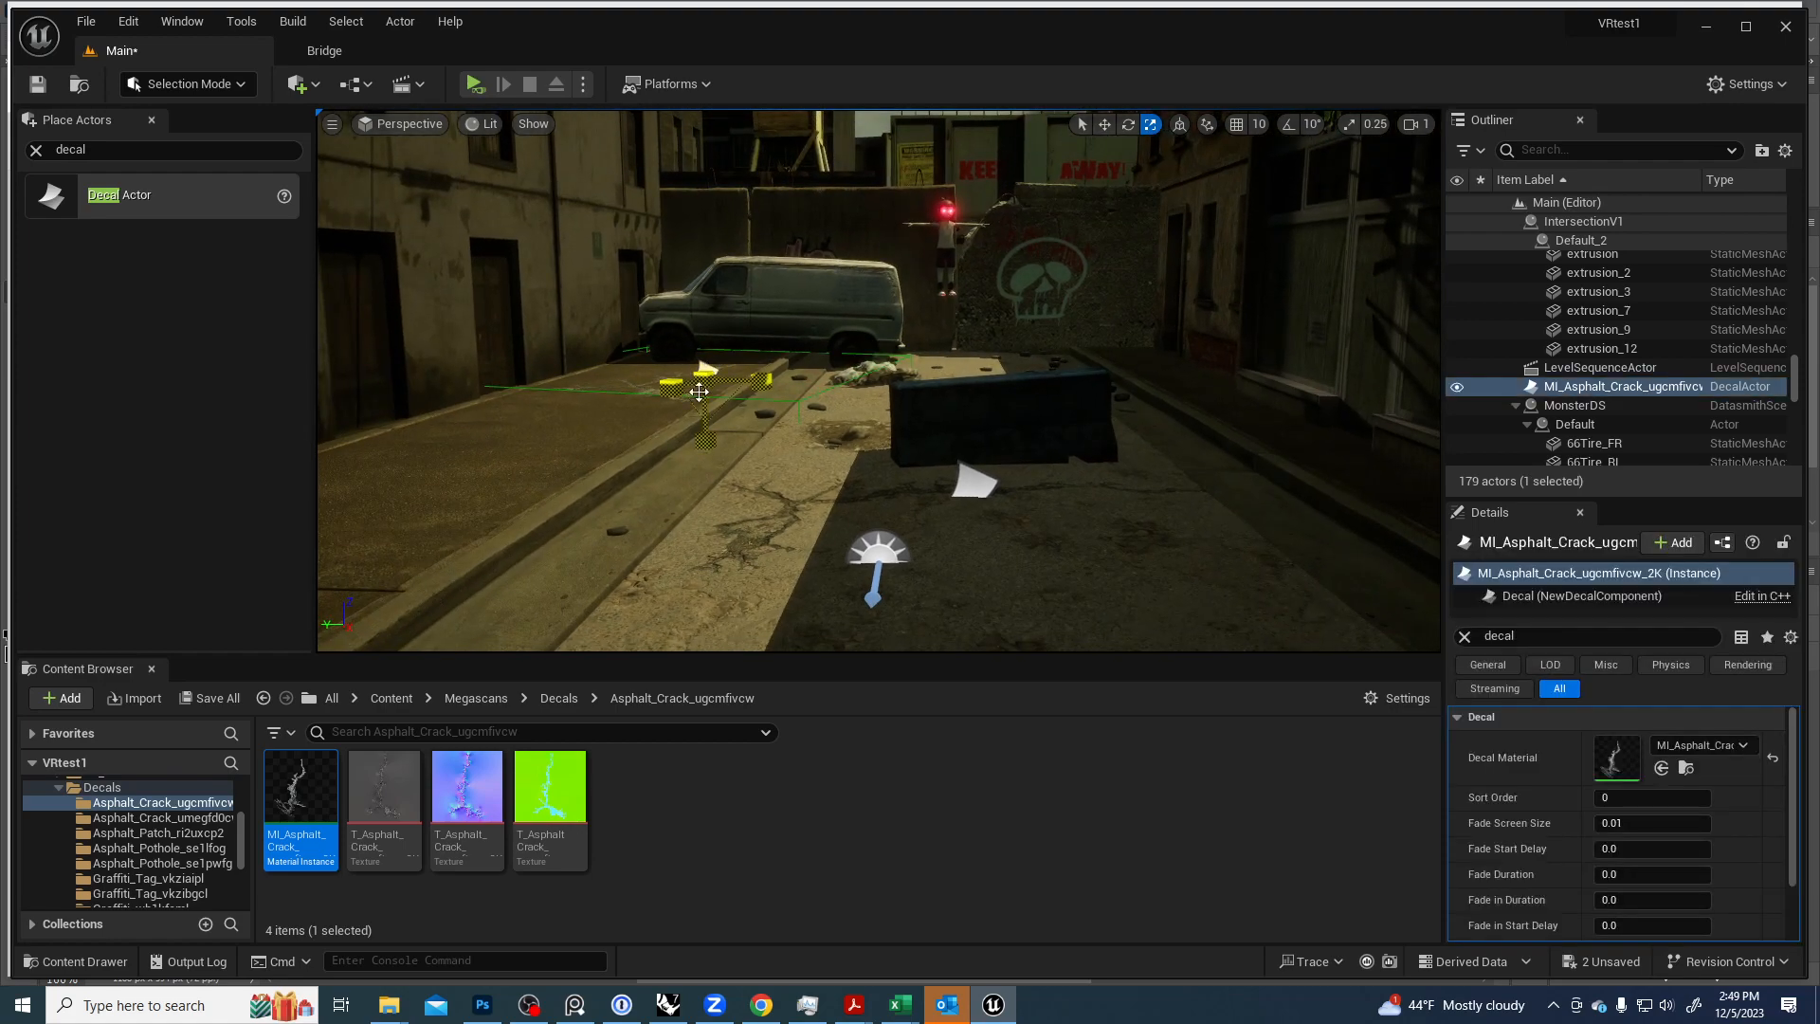
key(w)
alt+drag(687, 384, 548, 453)
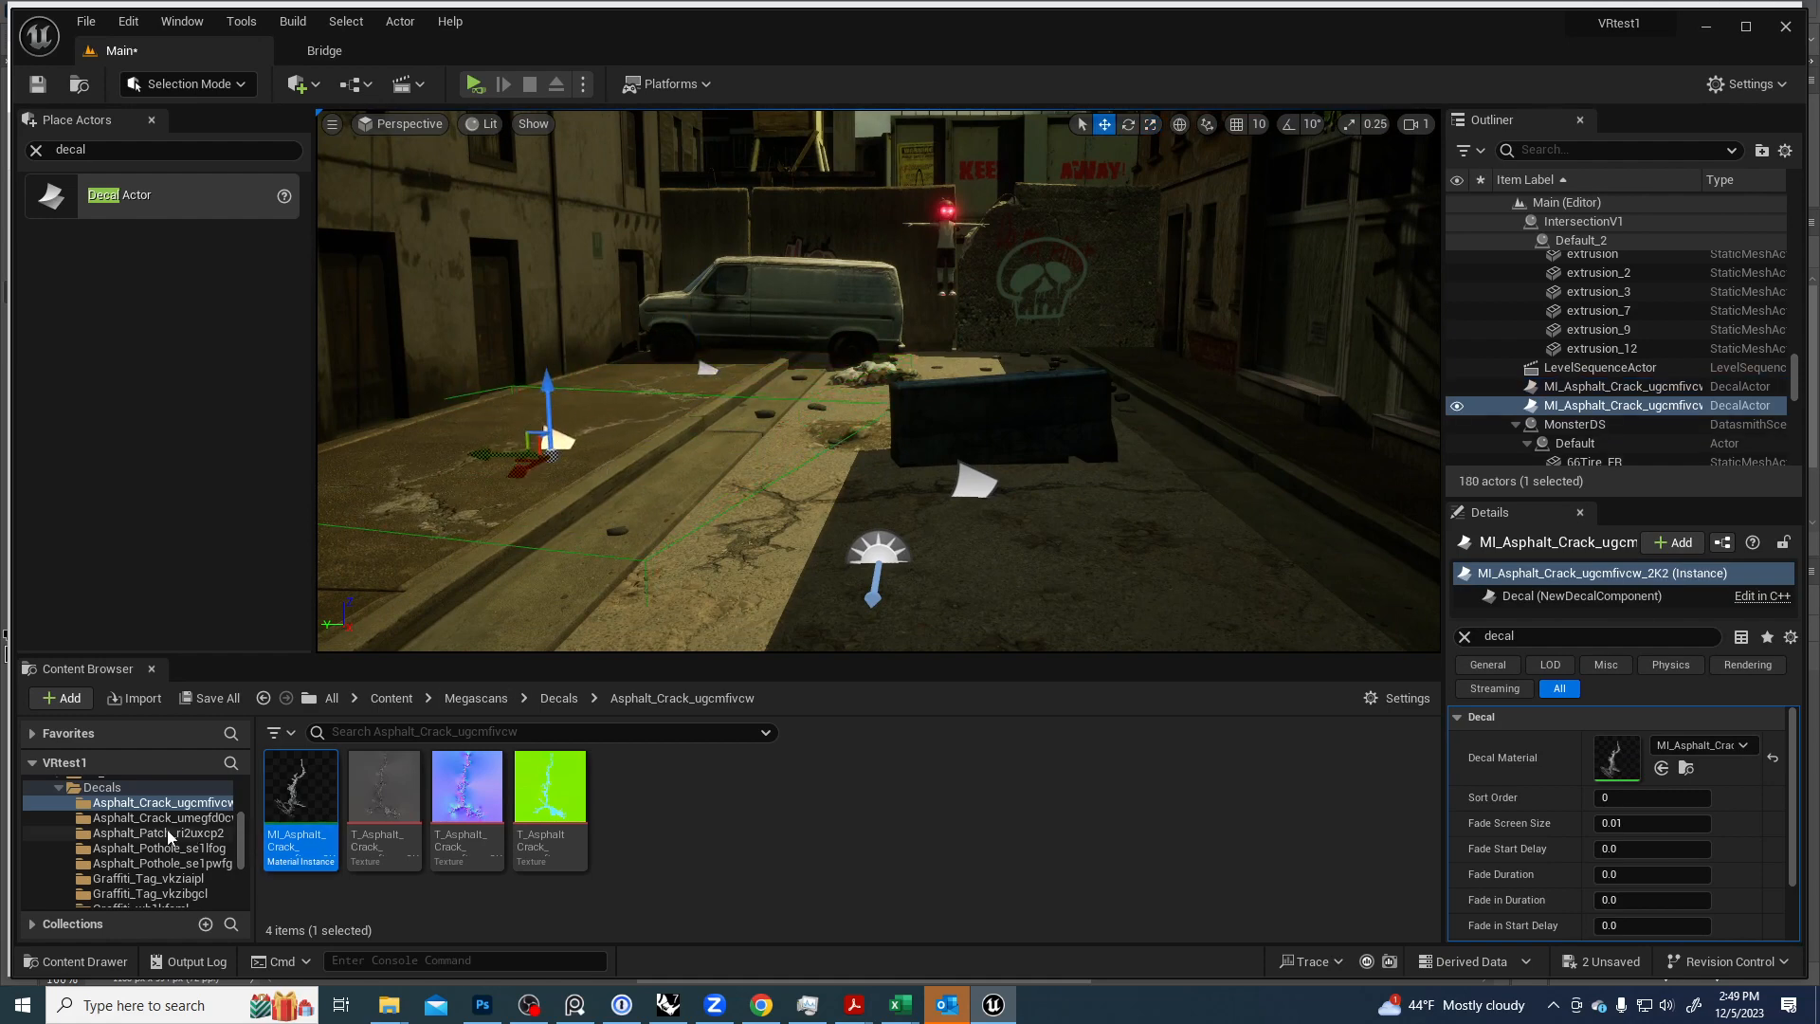
Assign the crack material from the Asphalt_Crack_umegfd0cw folder to the duplicated decal and shift it to the curb edge.
click(142, 817)
drag(300, 787, 1619, 756)
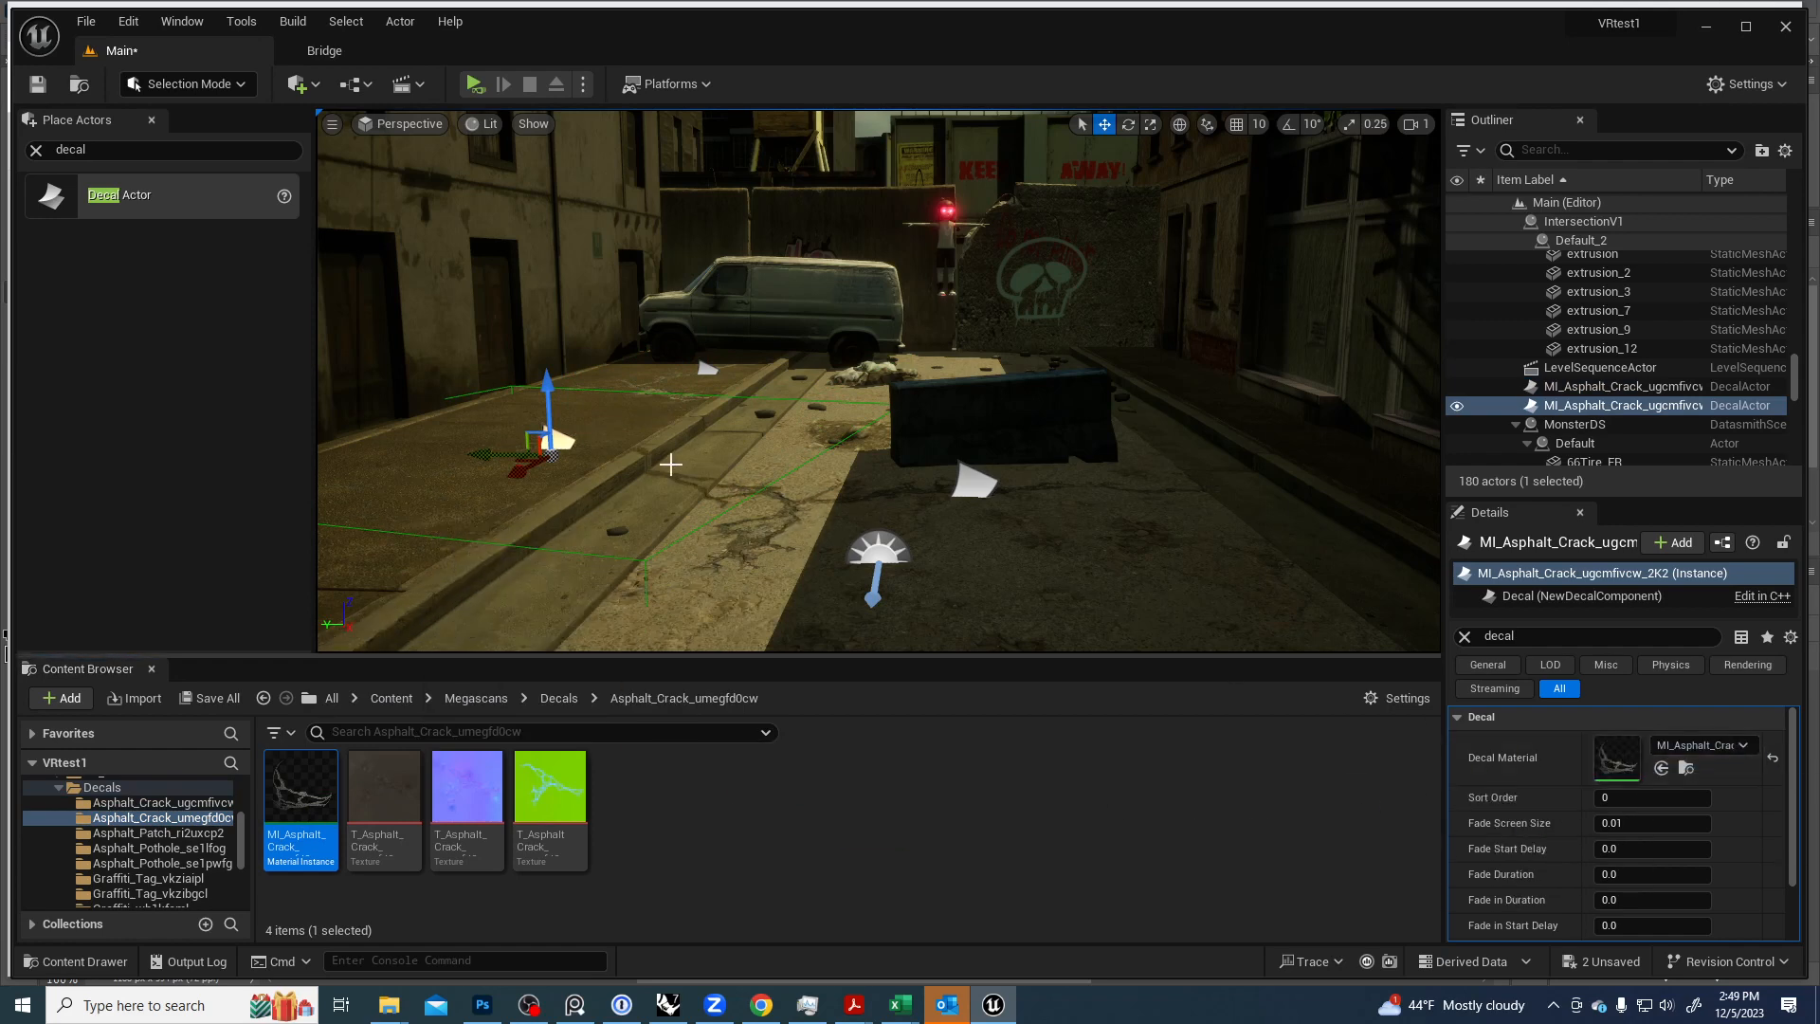
drag(491, 455, 546, 480)
key(Escape)
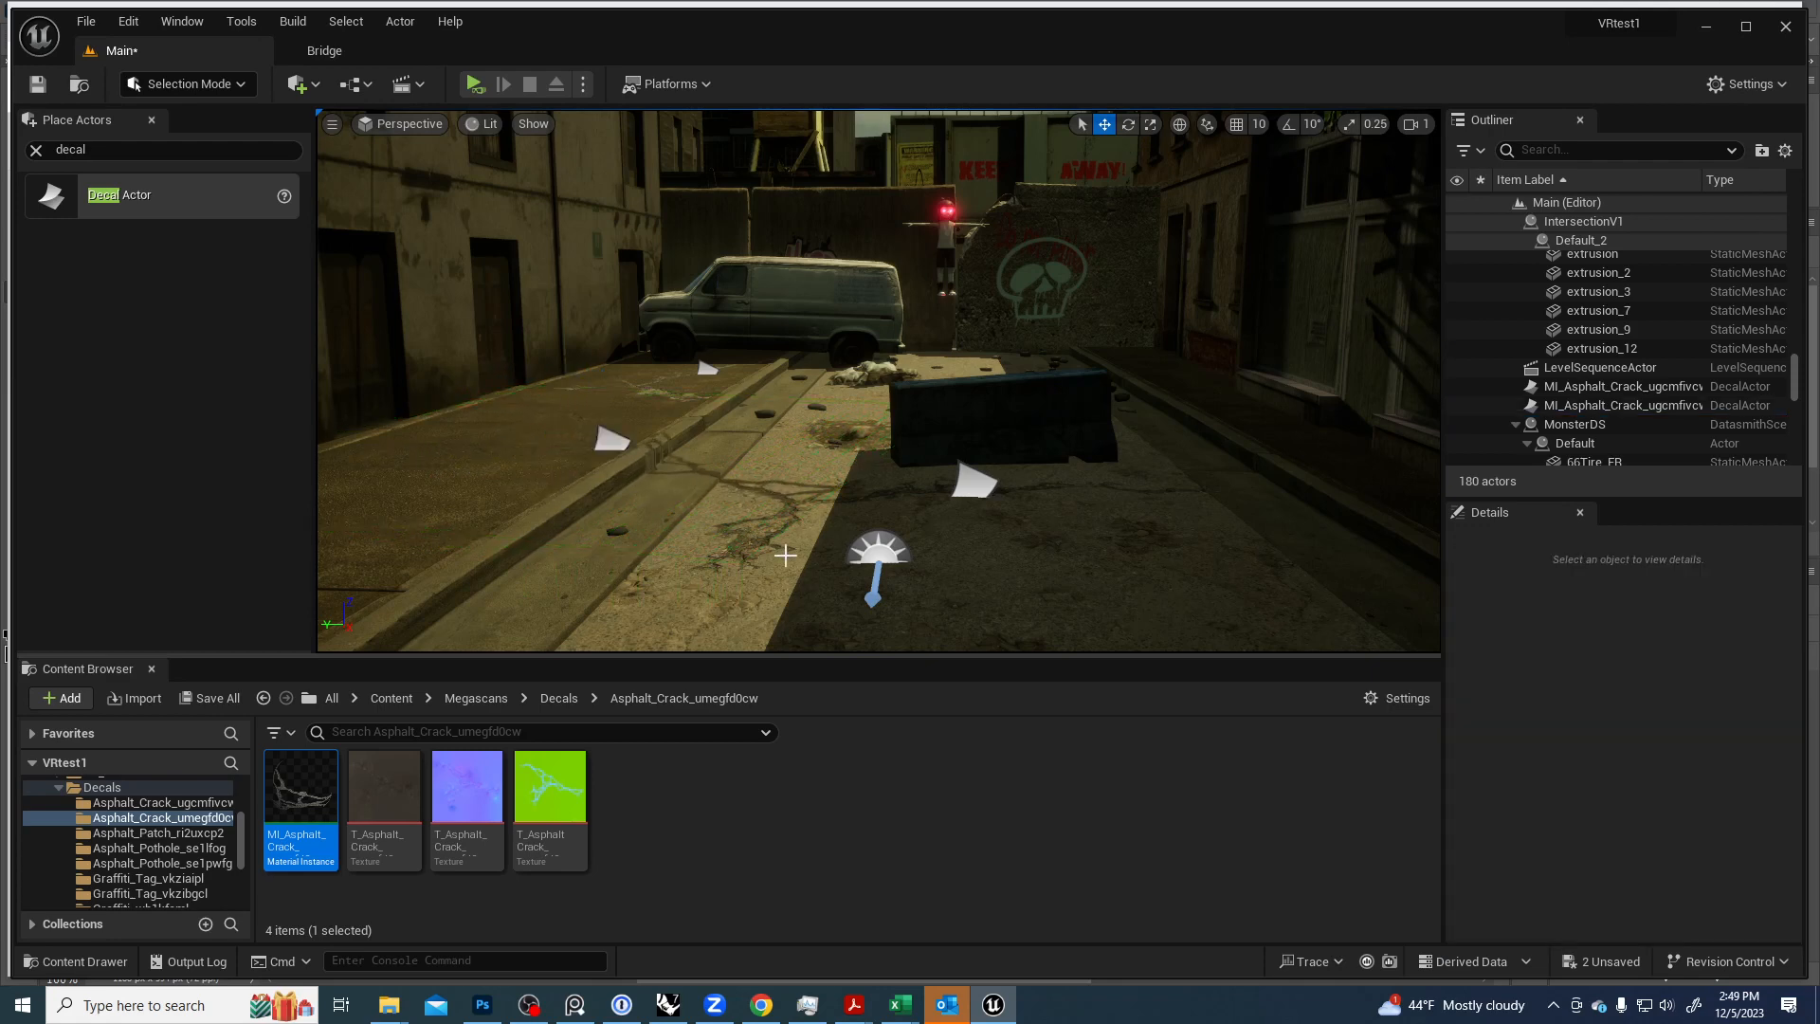
right_drag(808, 554, 713, 641)
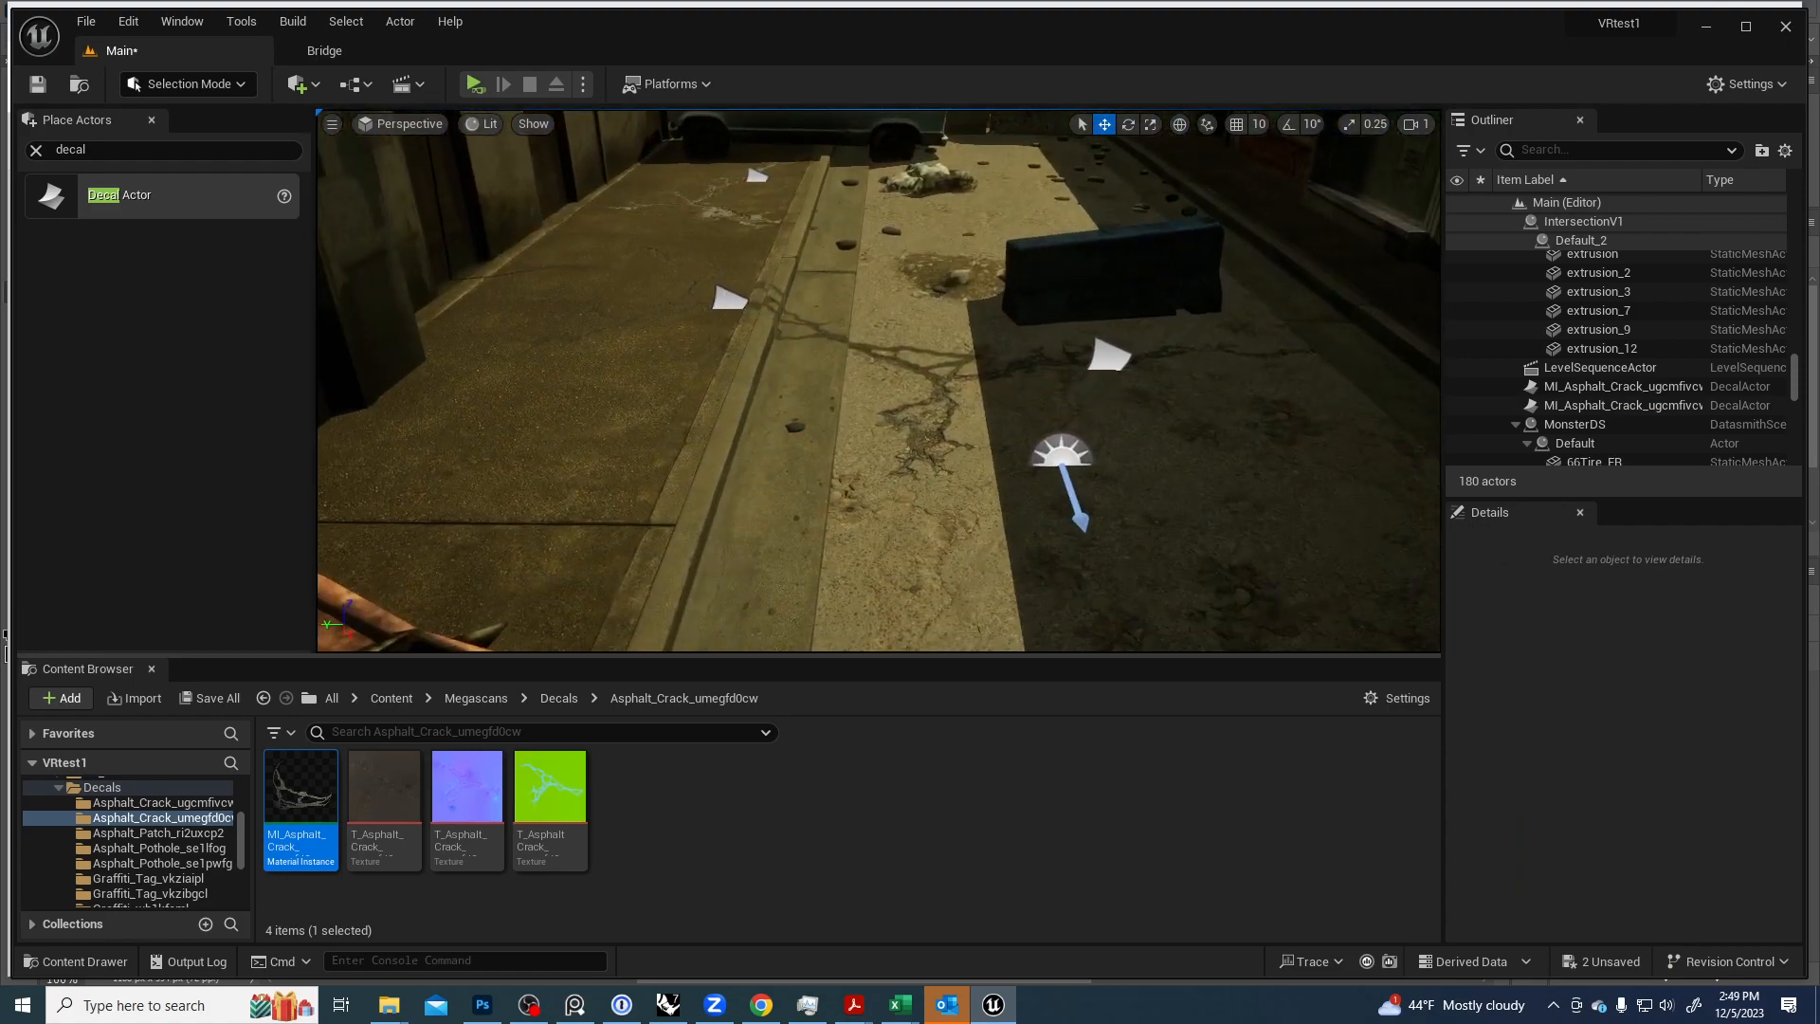
Duplicate the near sidewalk crack decal across onto the road and assign the copy the material from the Asphalt_Patch_ri2uxcp2 folder.
click(727, 300)
alt+drag(656, 316, 1144, 317)
right_drag(1100, 426, 1270, 455)
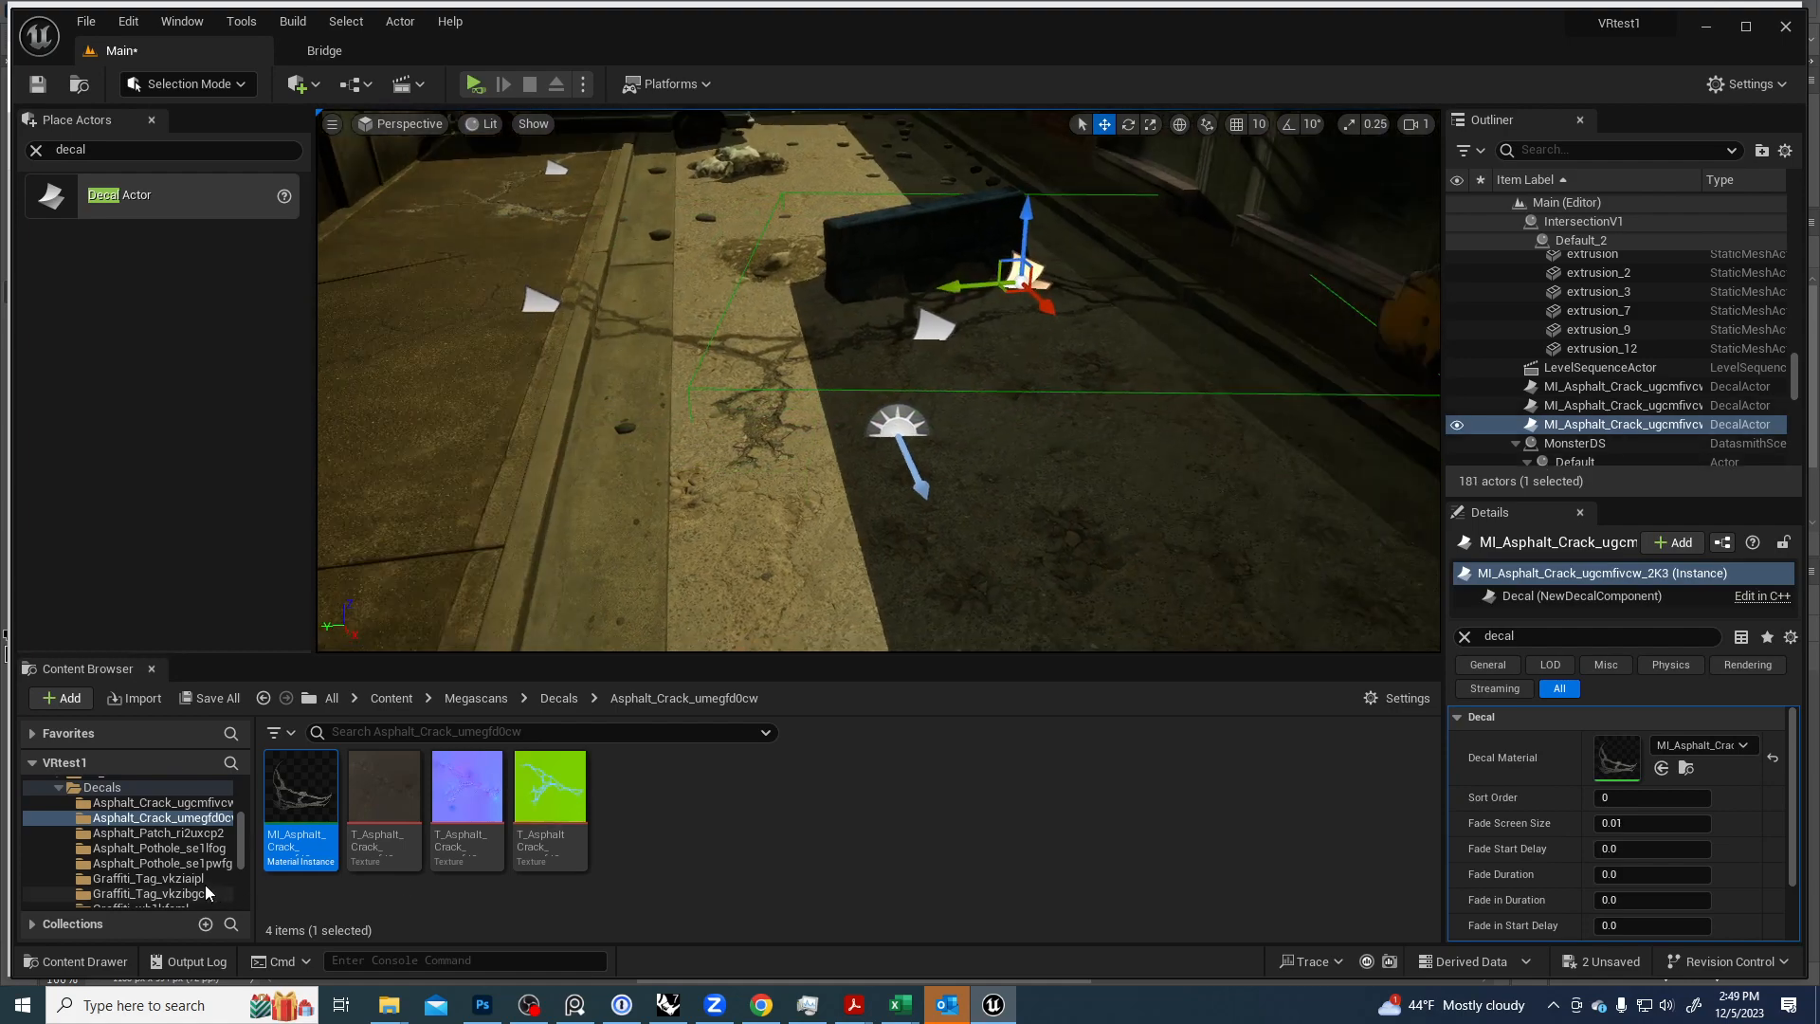
click(152, 833)
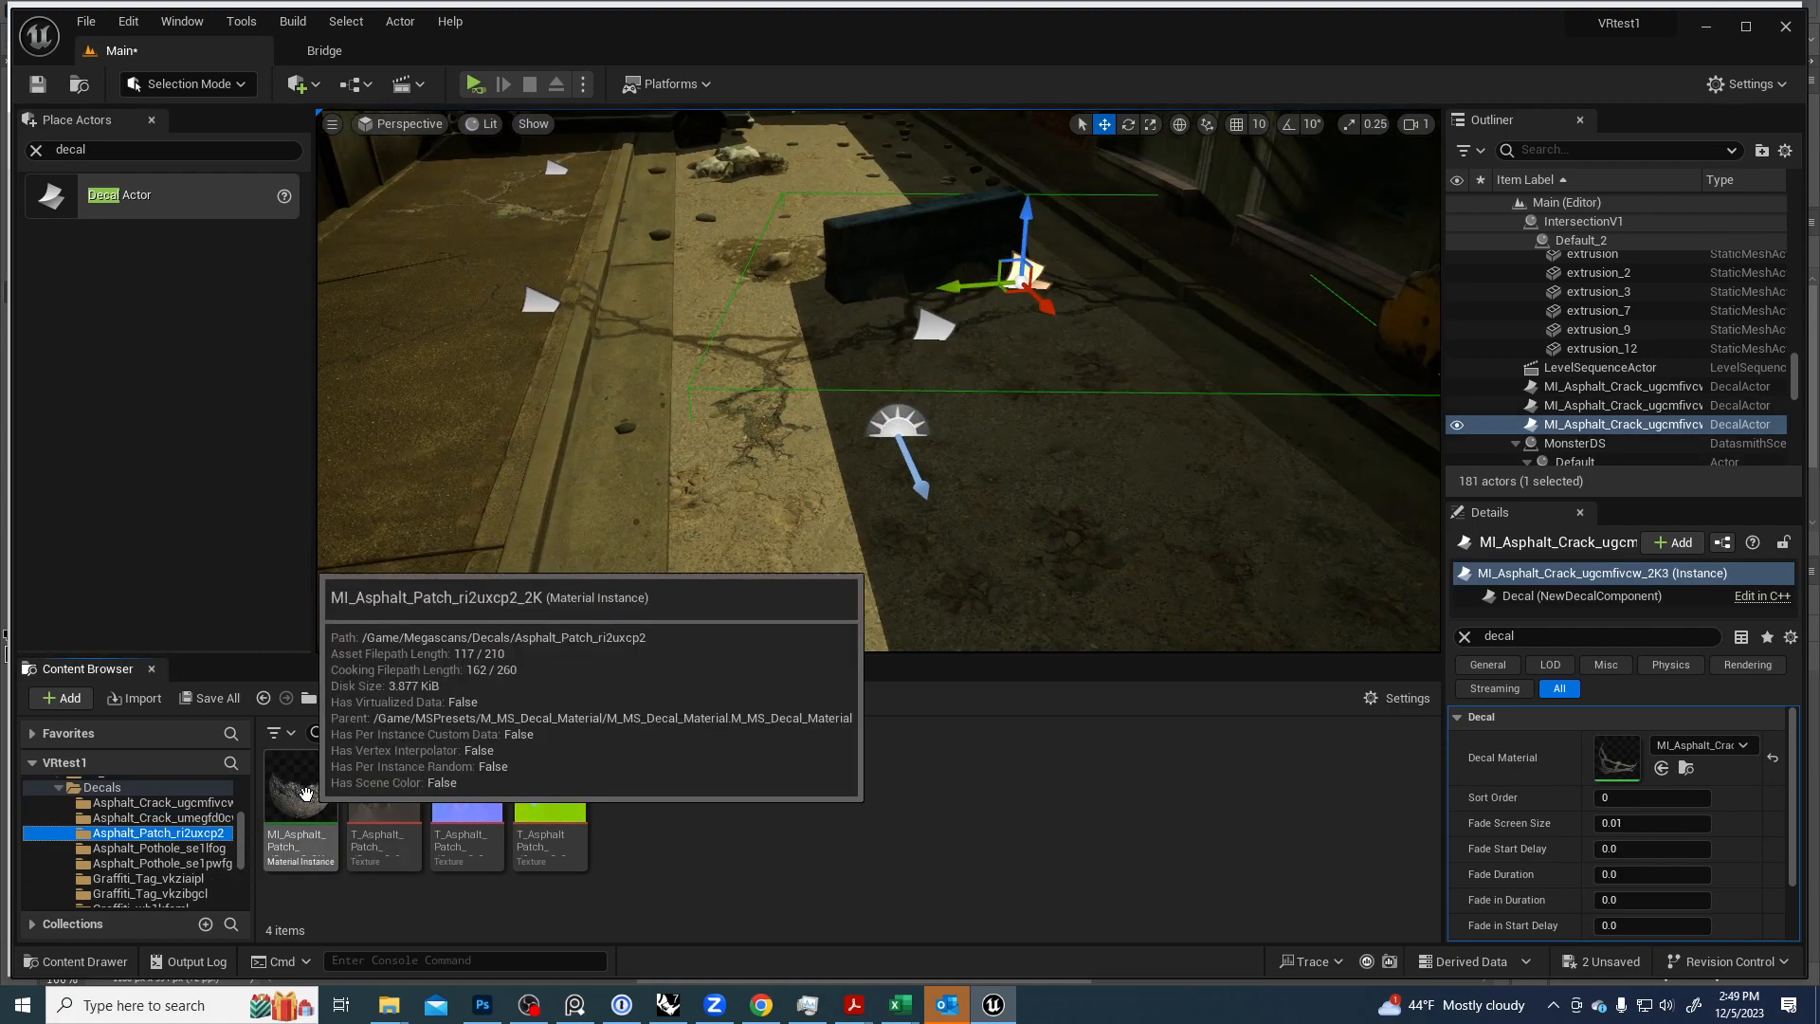
drag(304, 793, 1627, 764)
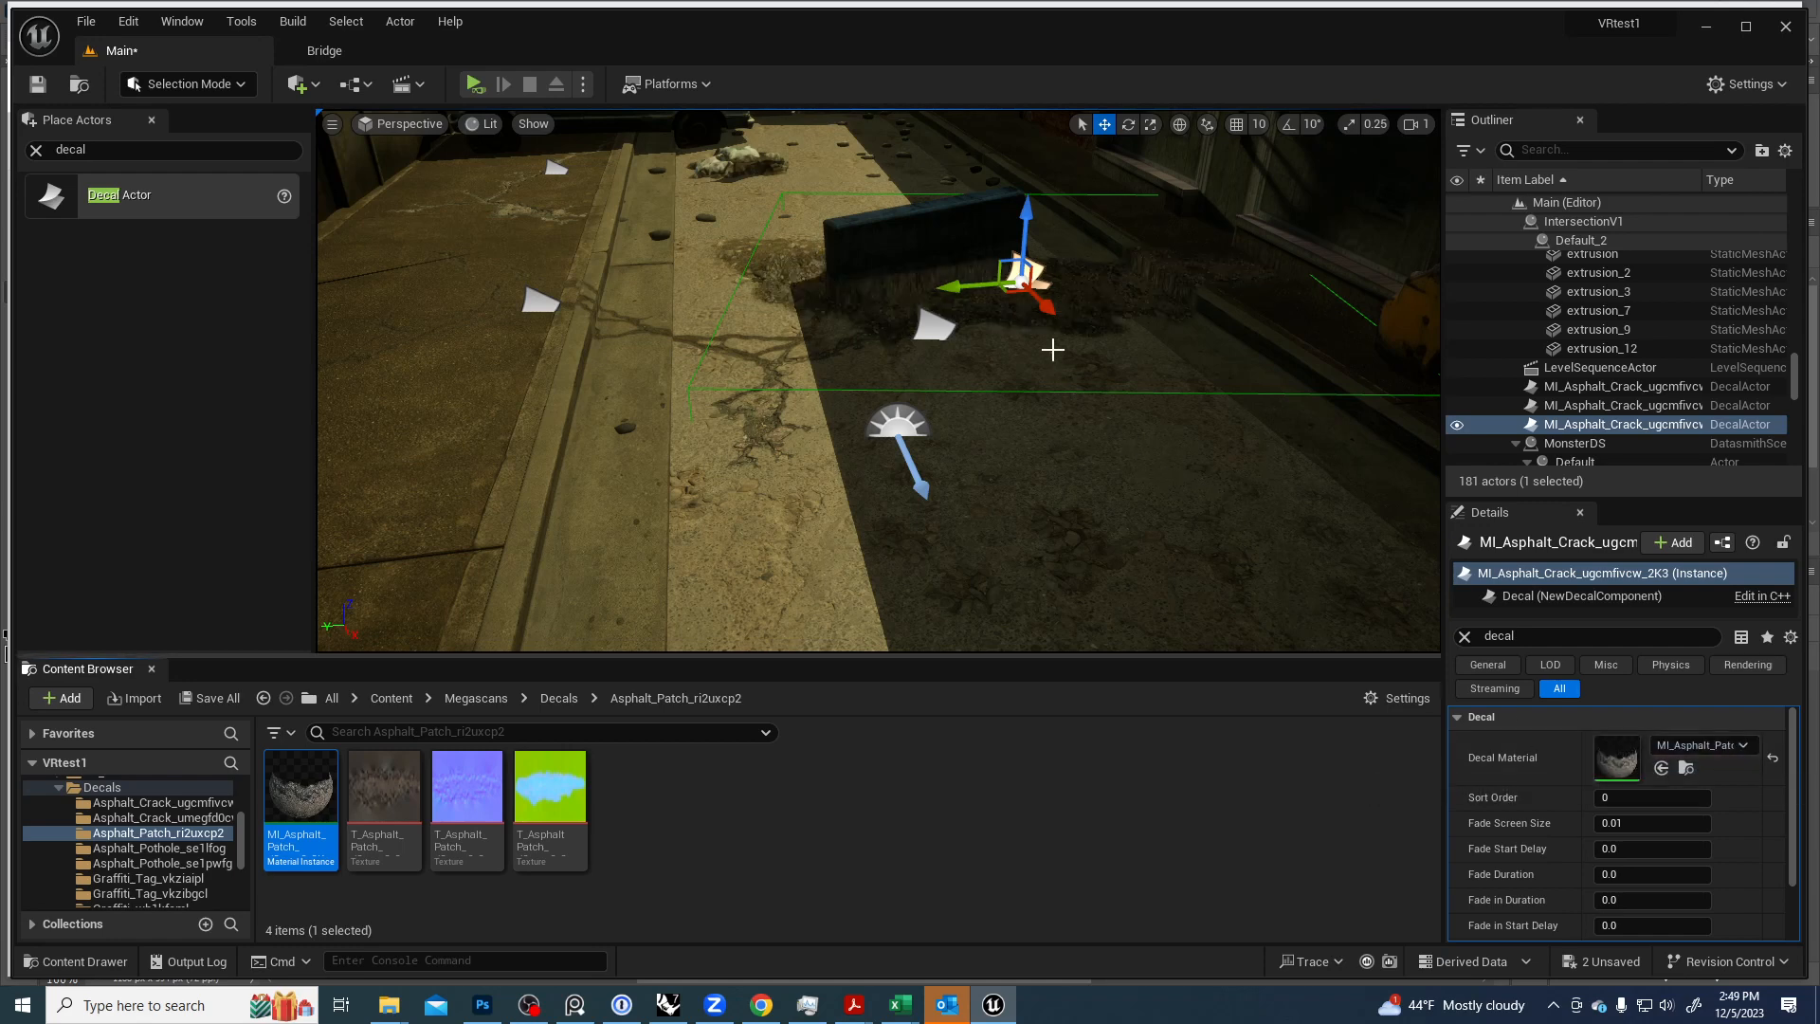
Move the asphalt patch decal nearer along the road, in front of the concrete barrier.
drag(1050, 313, 1158, 504)
right_drag(1201, 555, 1164, 470)
key(s)
key(d)
key(Escape)
key(s)
mouse_move(1024, 531)
right_down()
mouse_move(1138, 555)
mouse_move(1008, 531)
right_up()
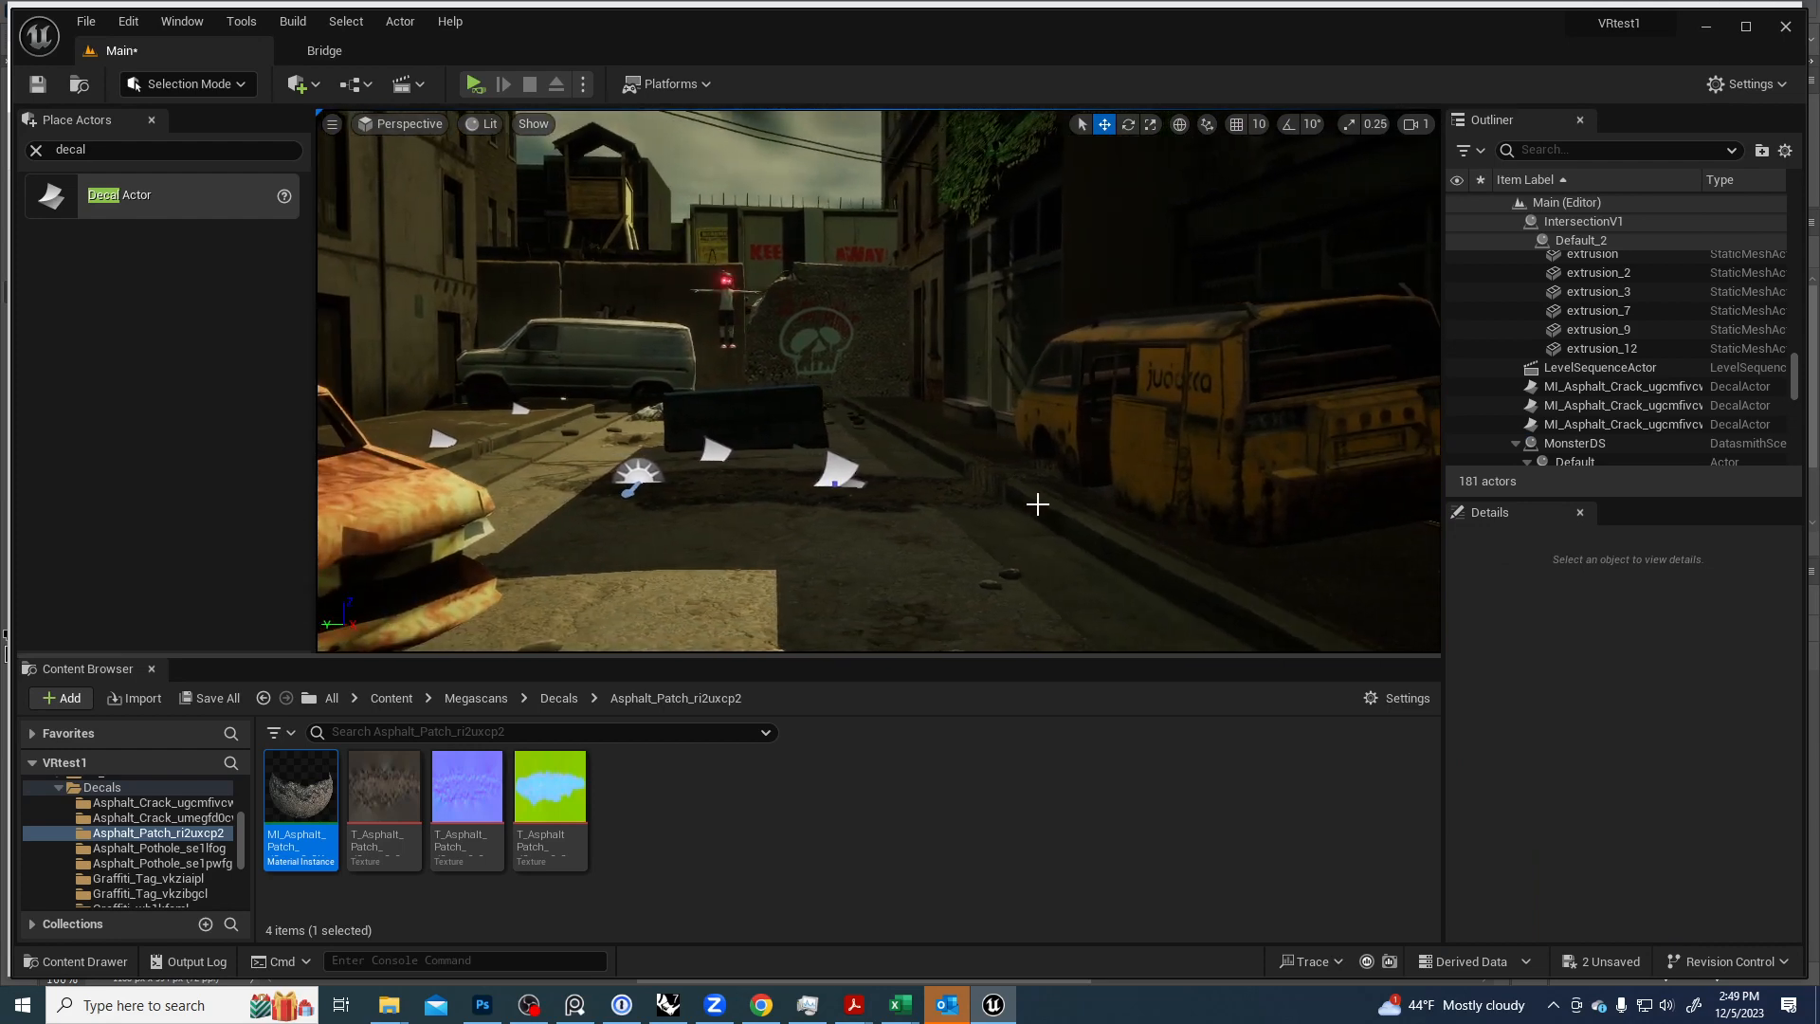
Try turning off Receives Decals on the modular curb piece beside the yellow van.
click(1037, 504)
click(1511, 636)
text(decal)
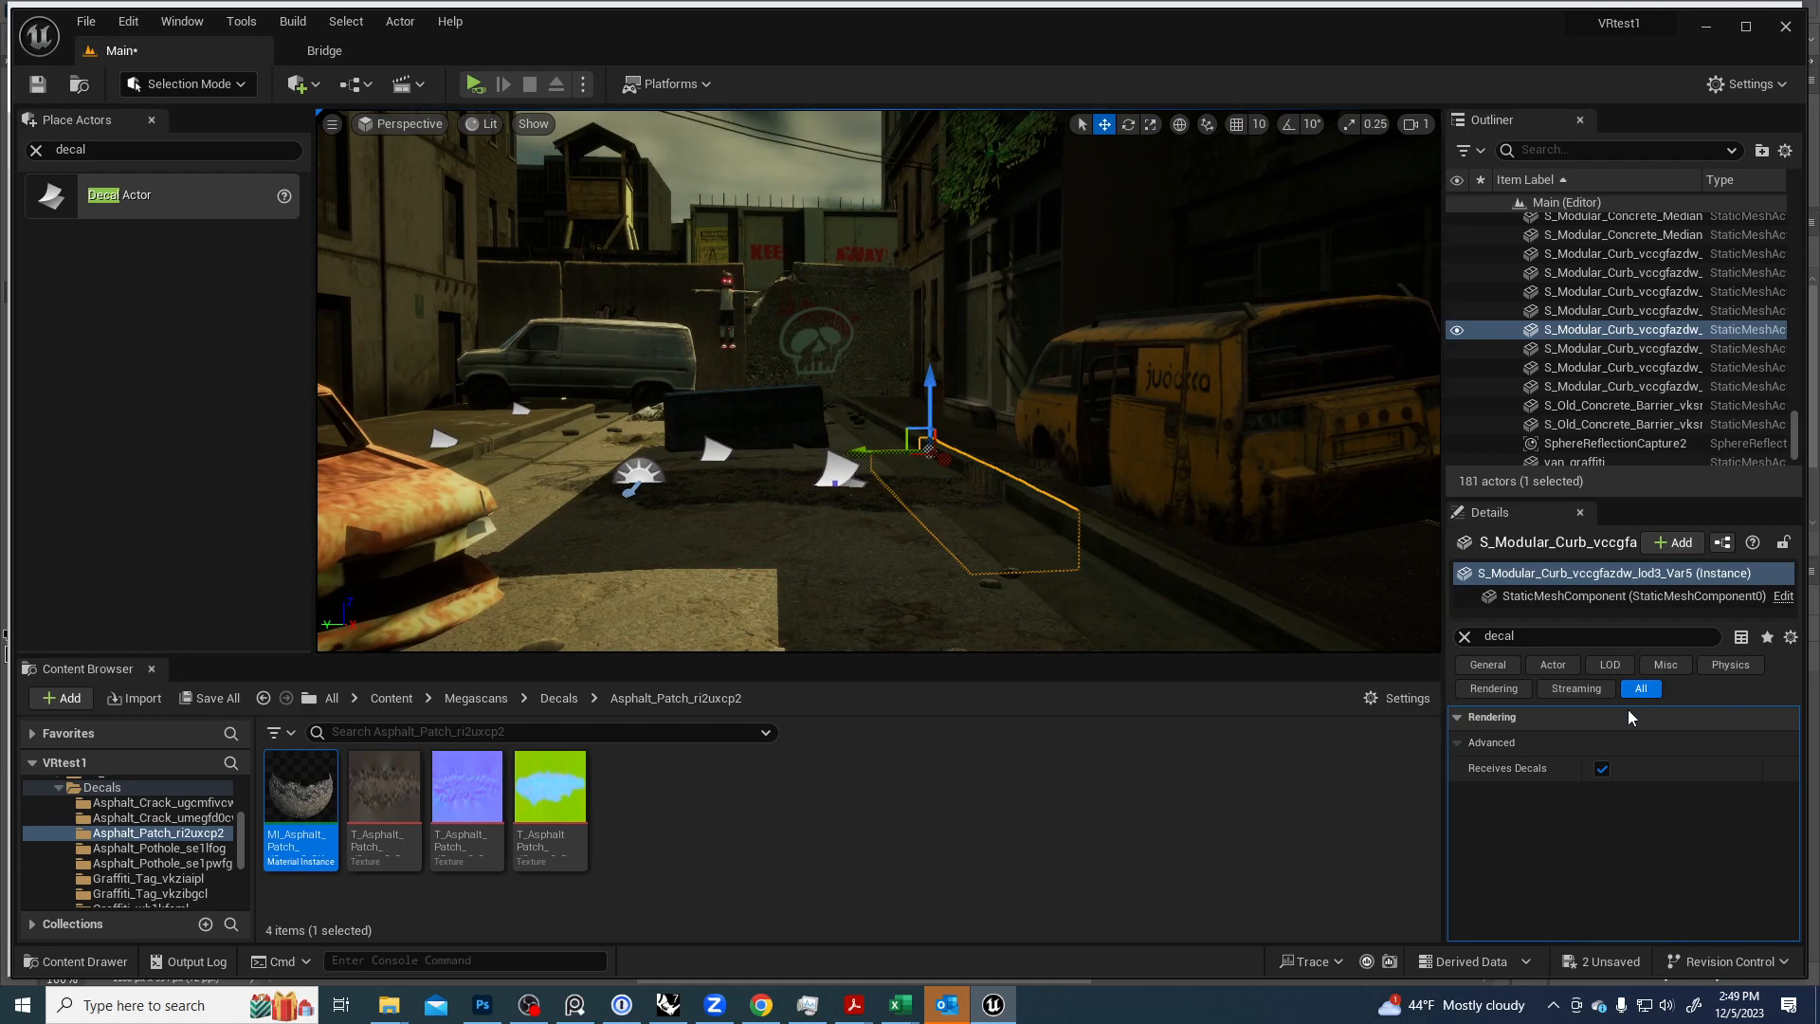
click(1602, 767)
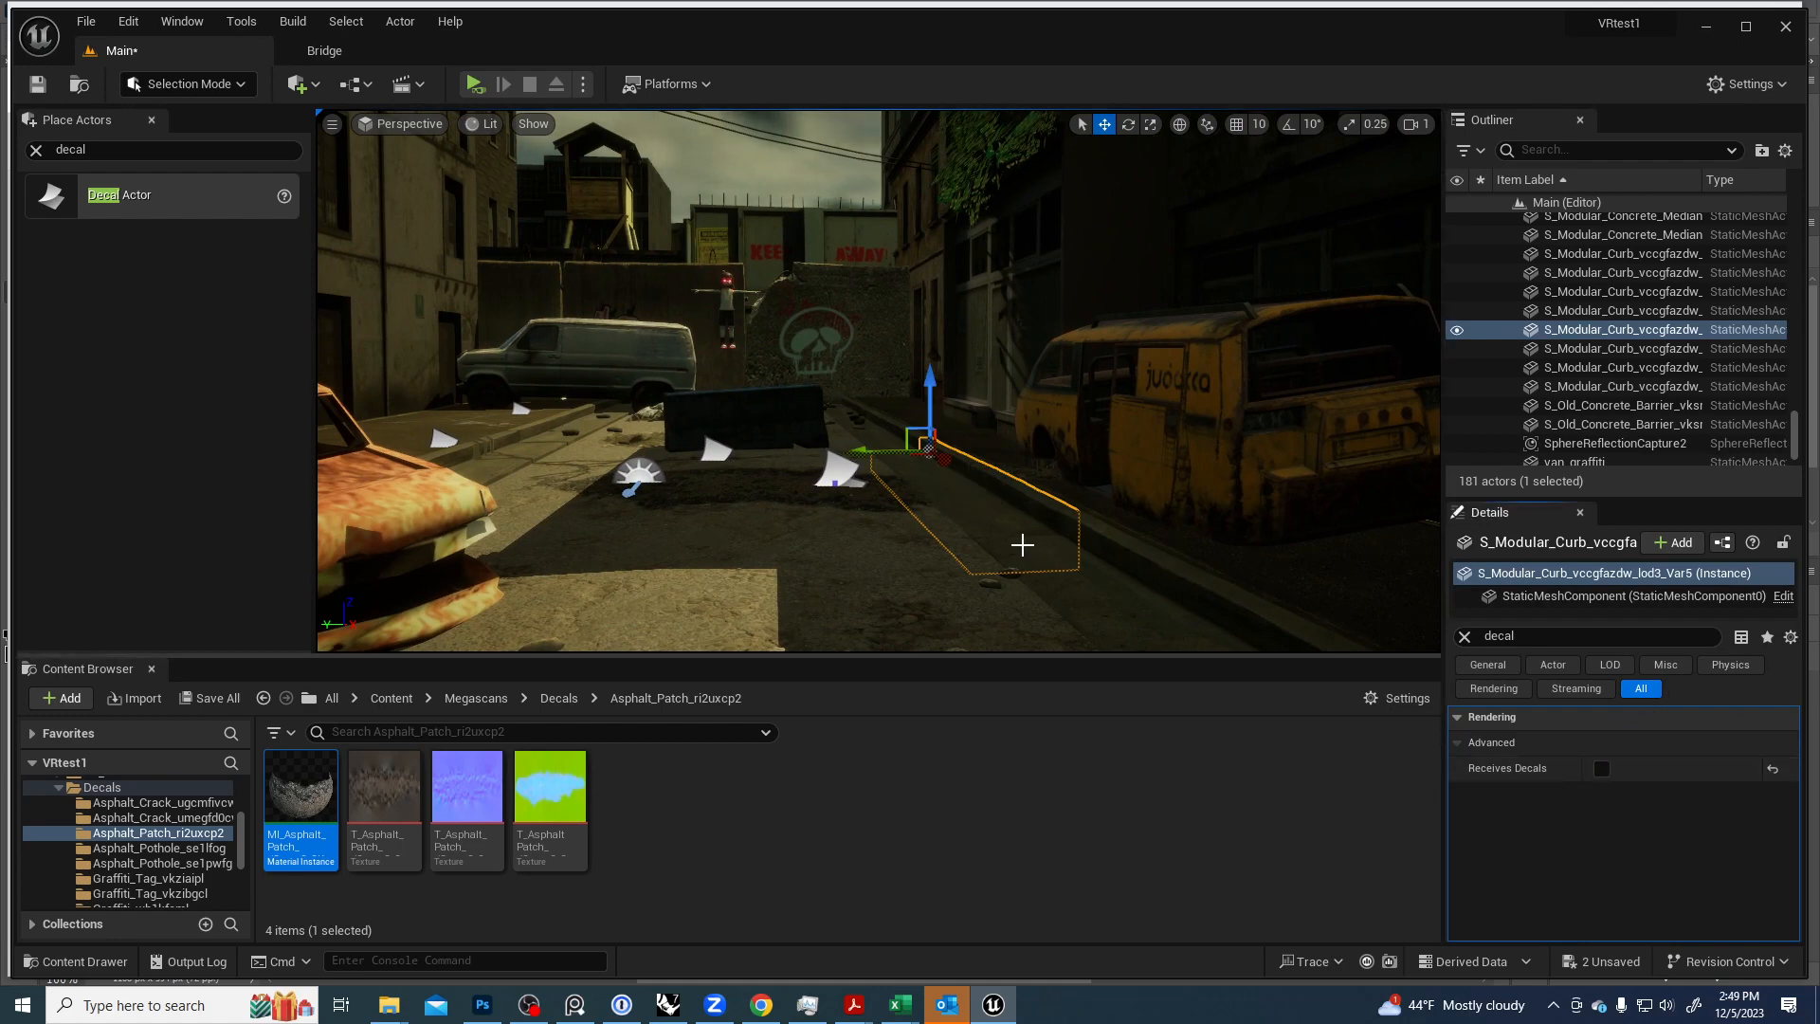
key(Escape)
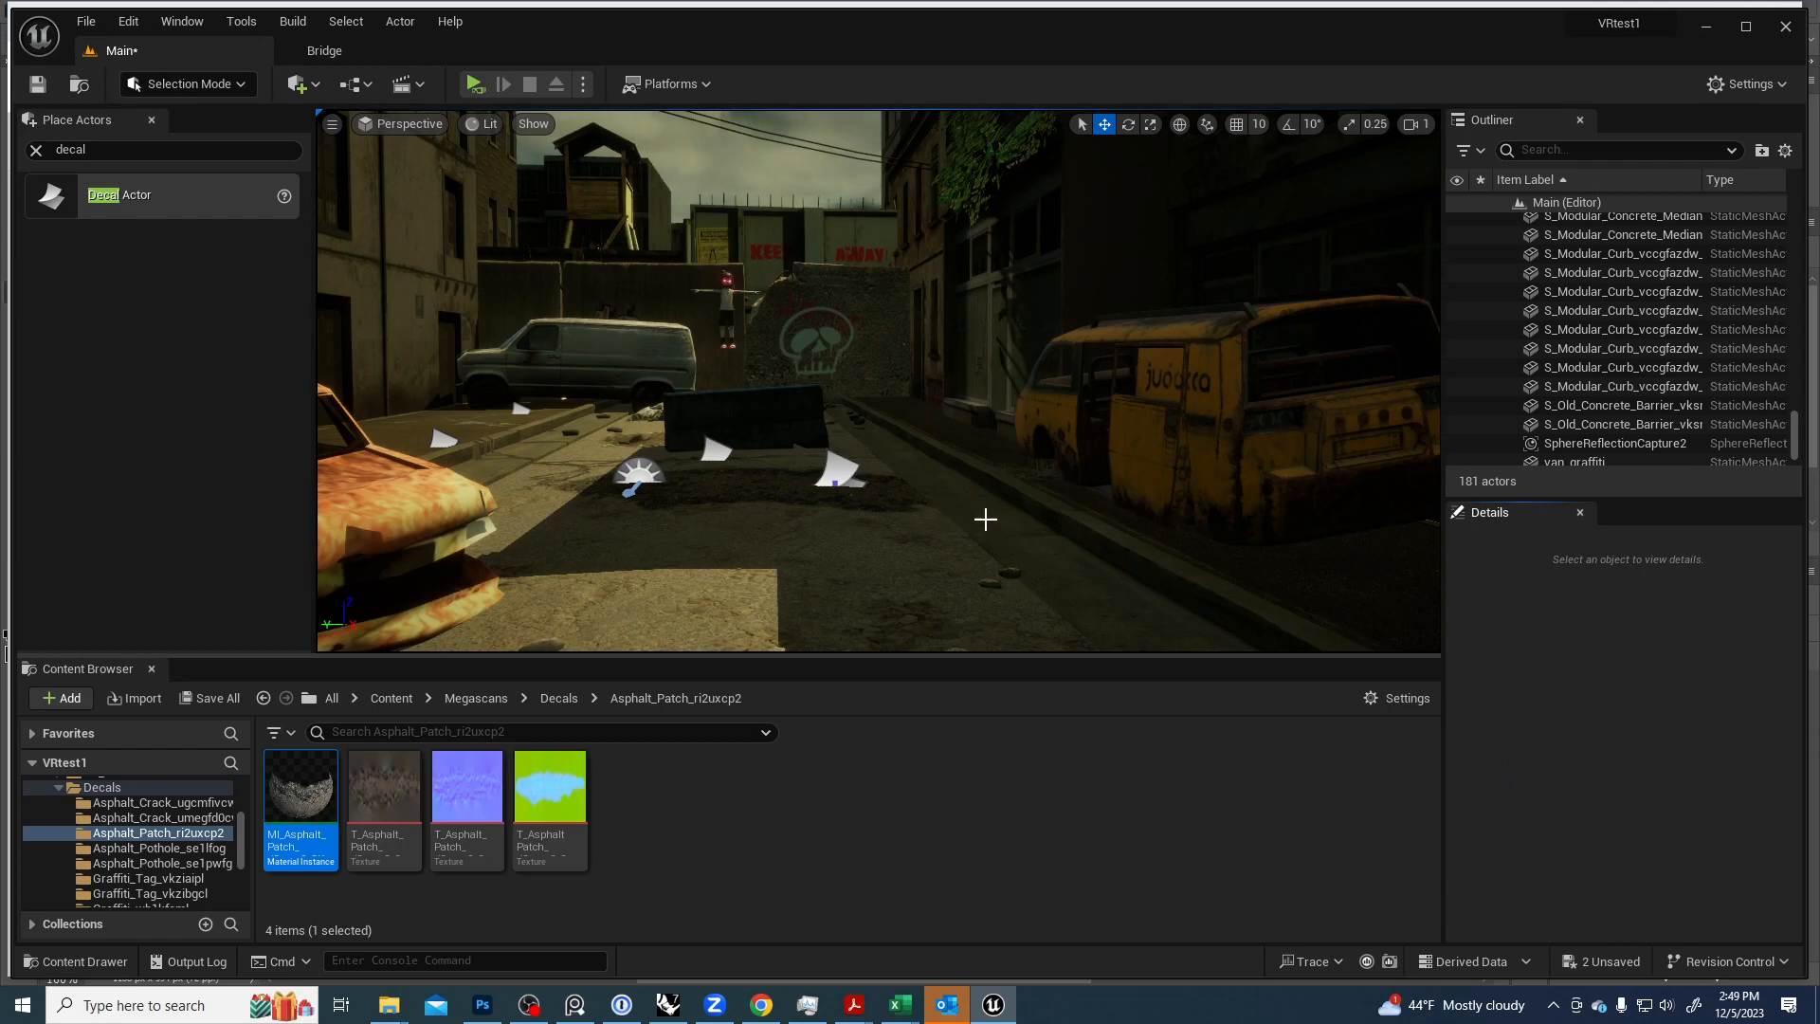
Shift the asphalt patch decal away from the yellow van's curb and scale it down on the road.
click(843, 471)
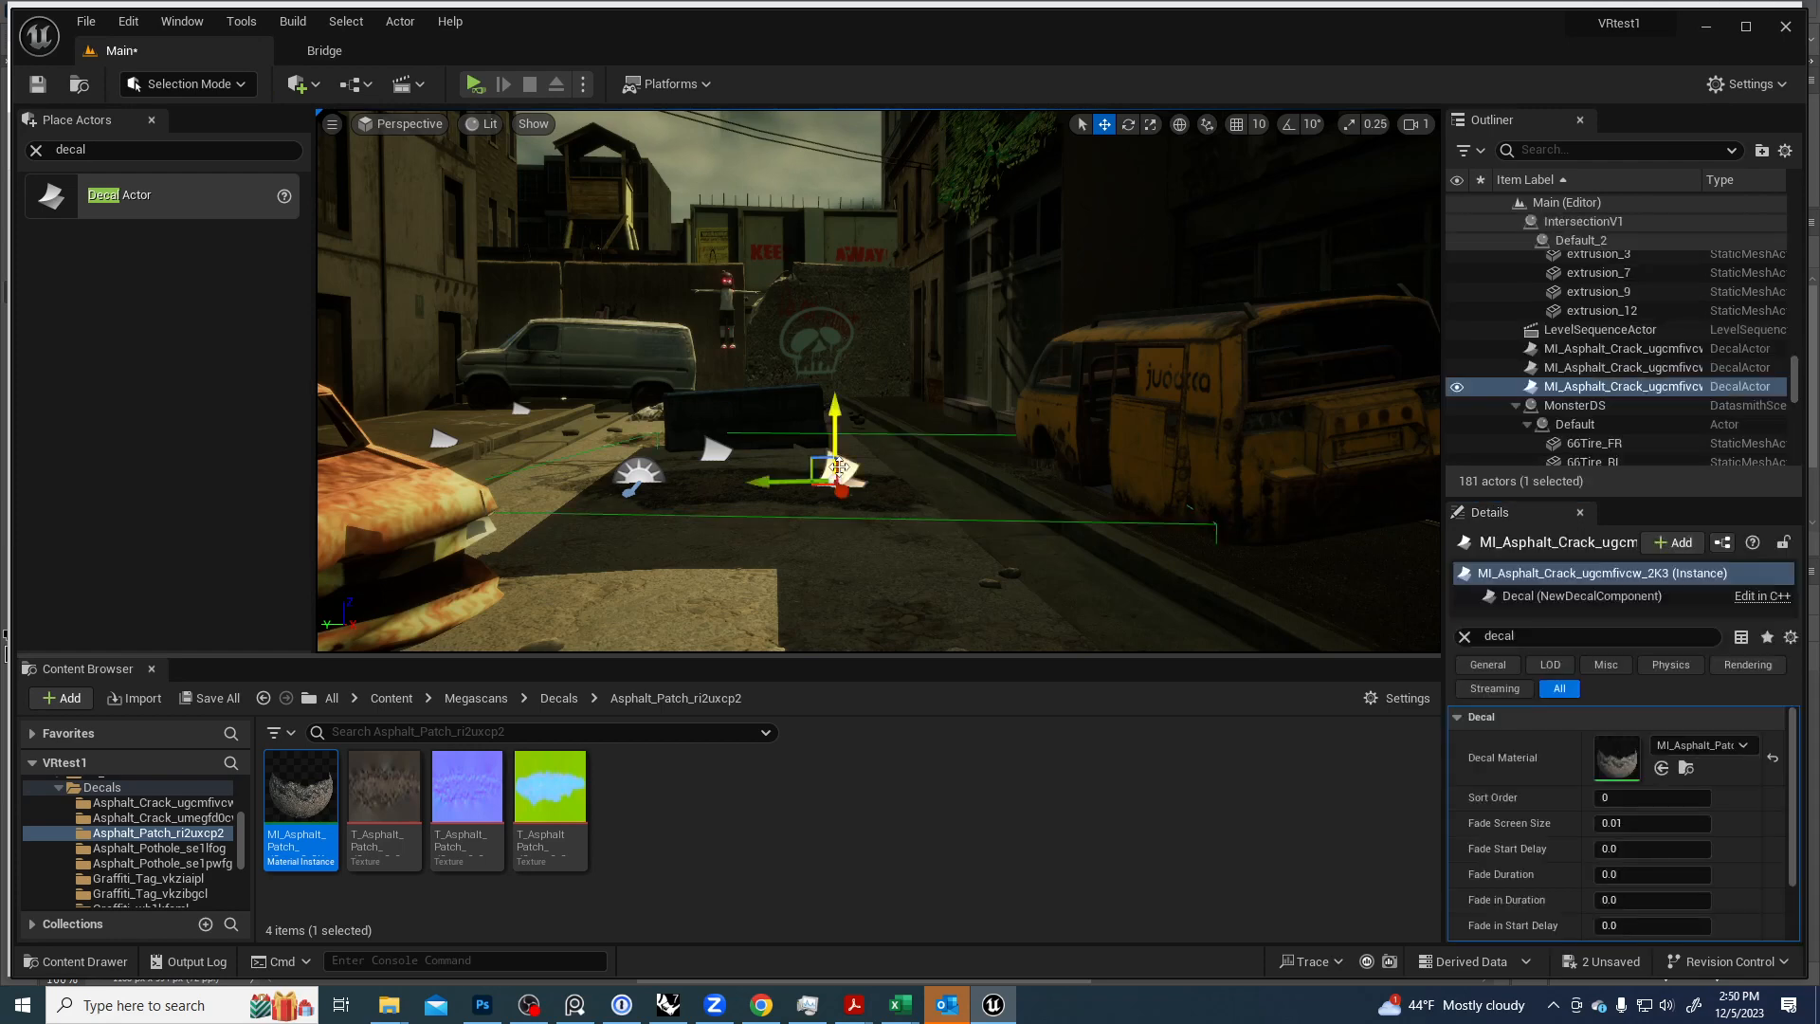
drag(844, 471, 716, 509)
key(e)
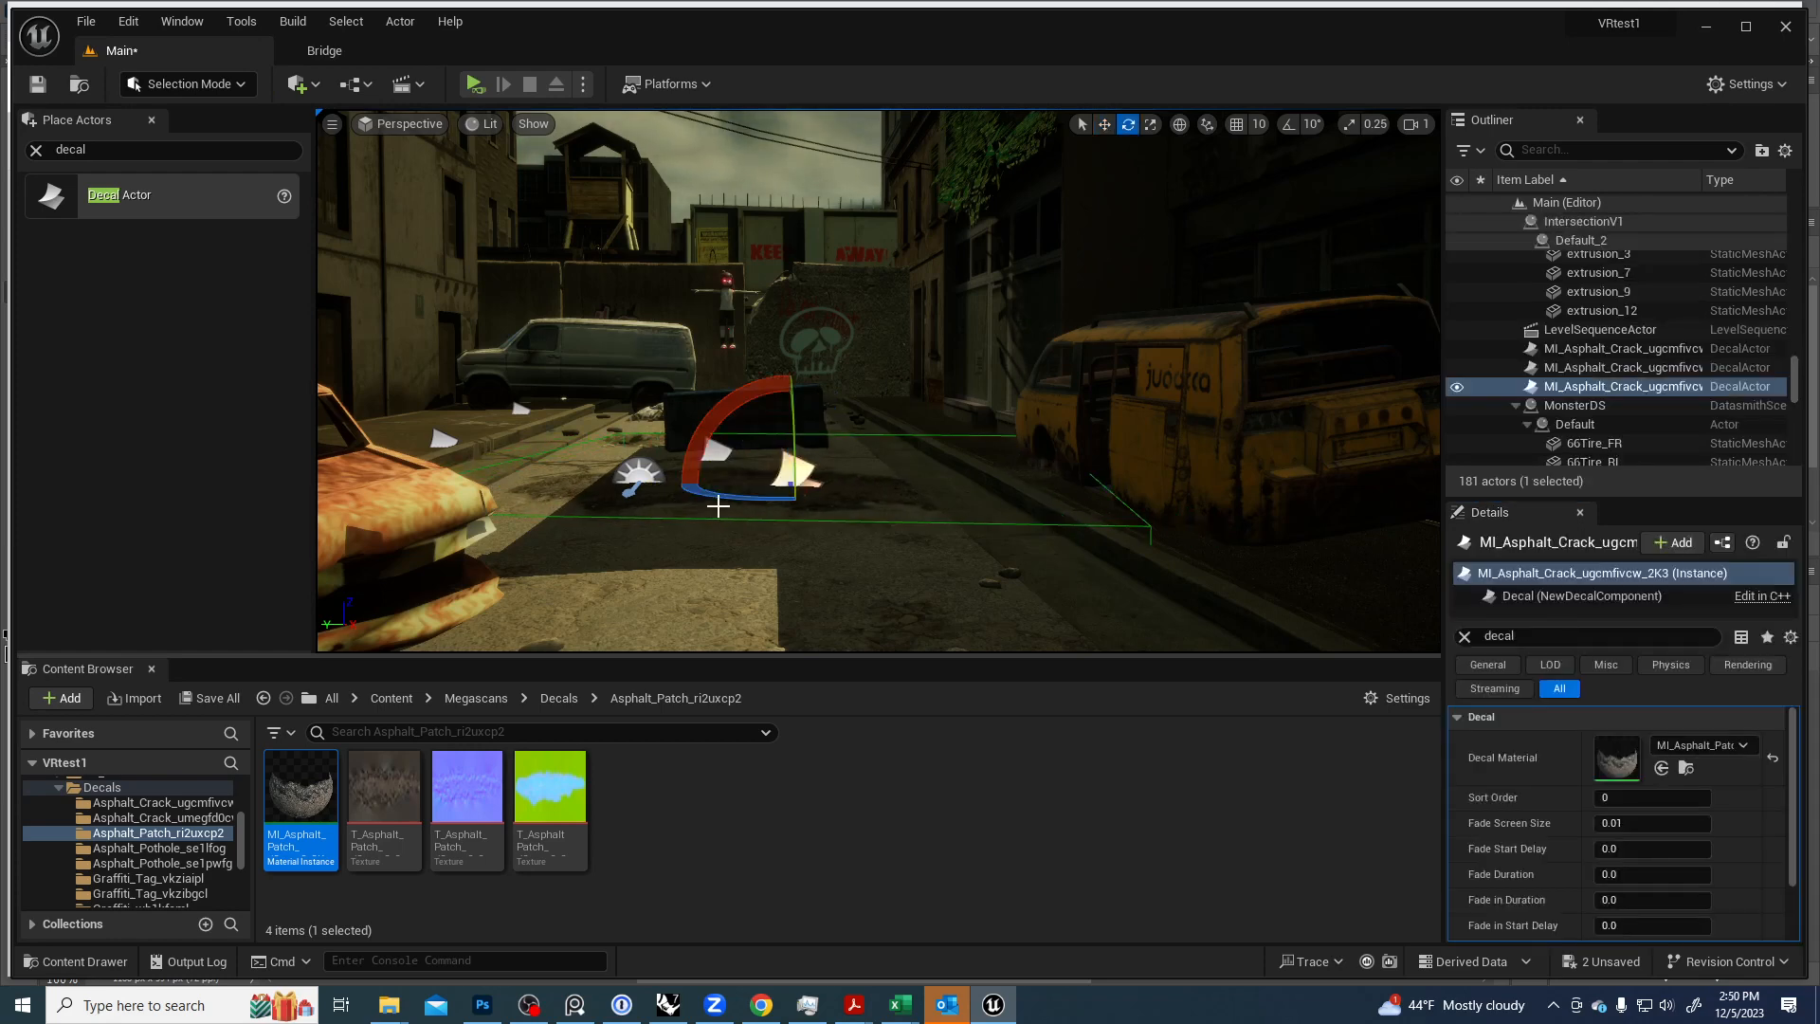
key(r)
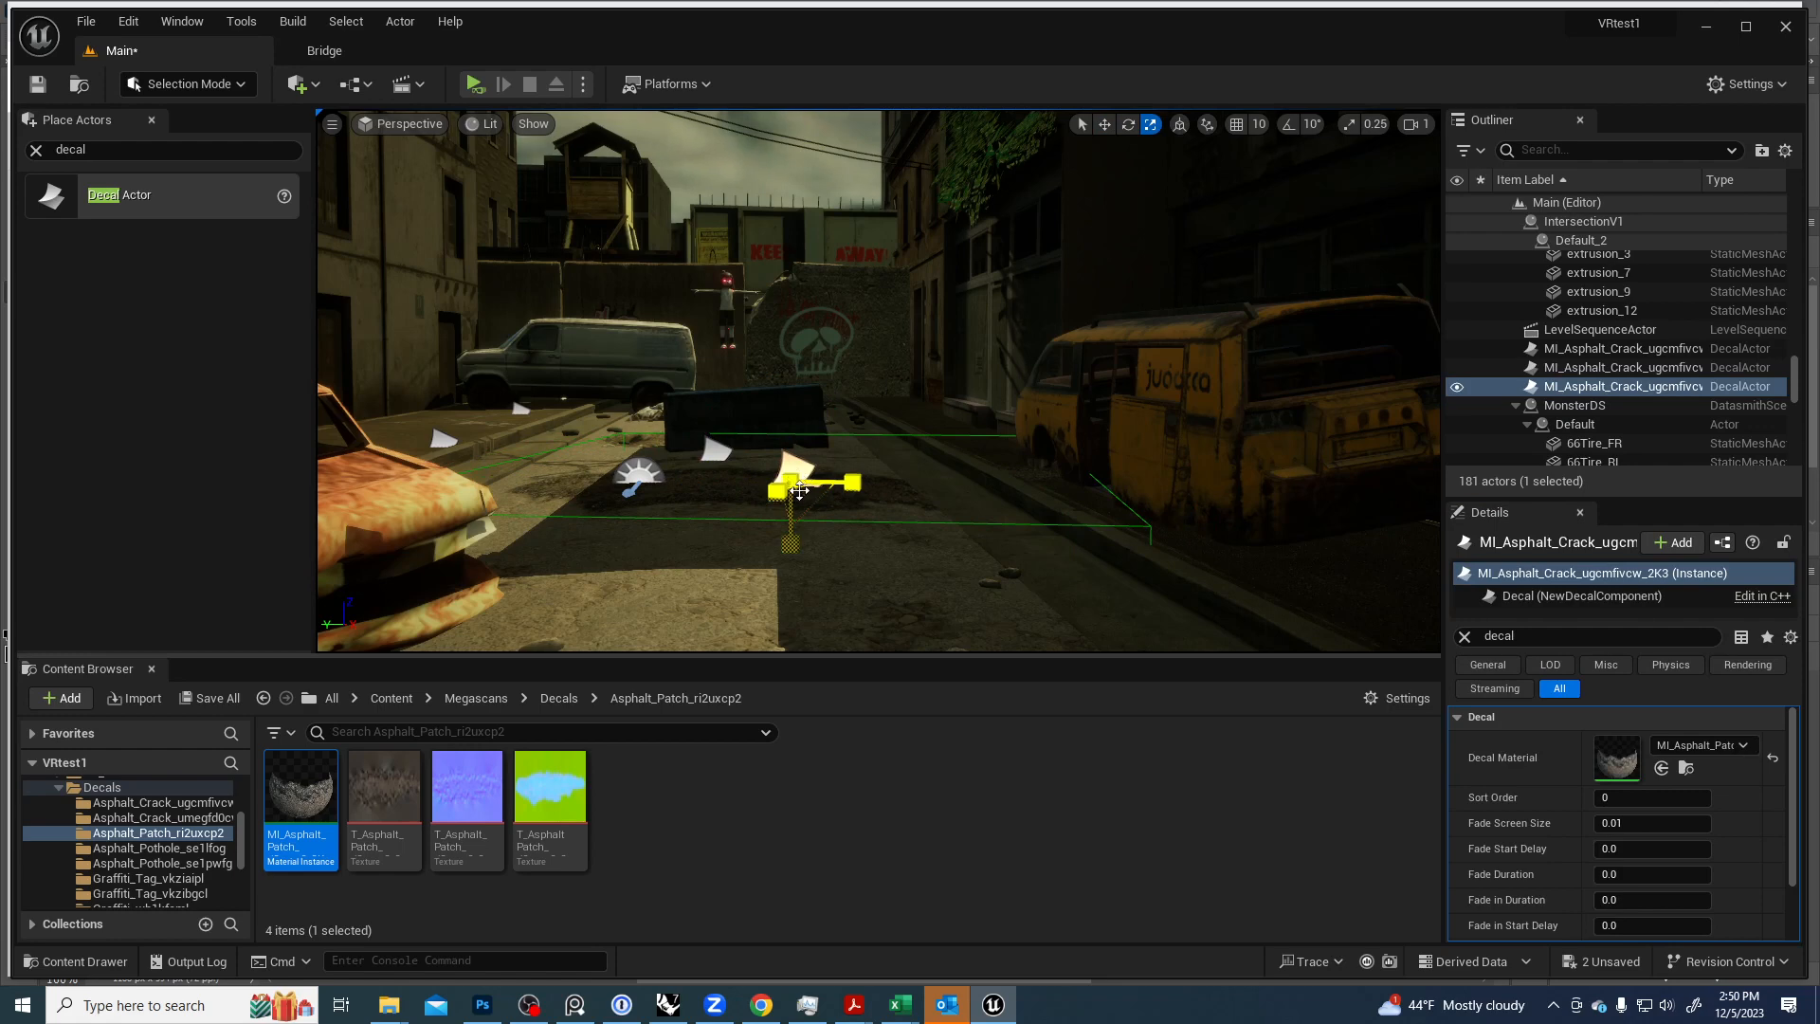
drag(805, 490, 745, 507)
key(w)
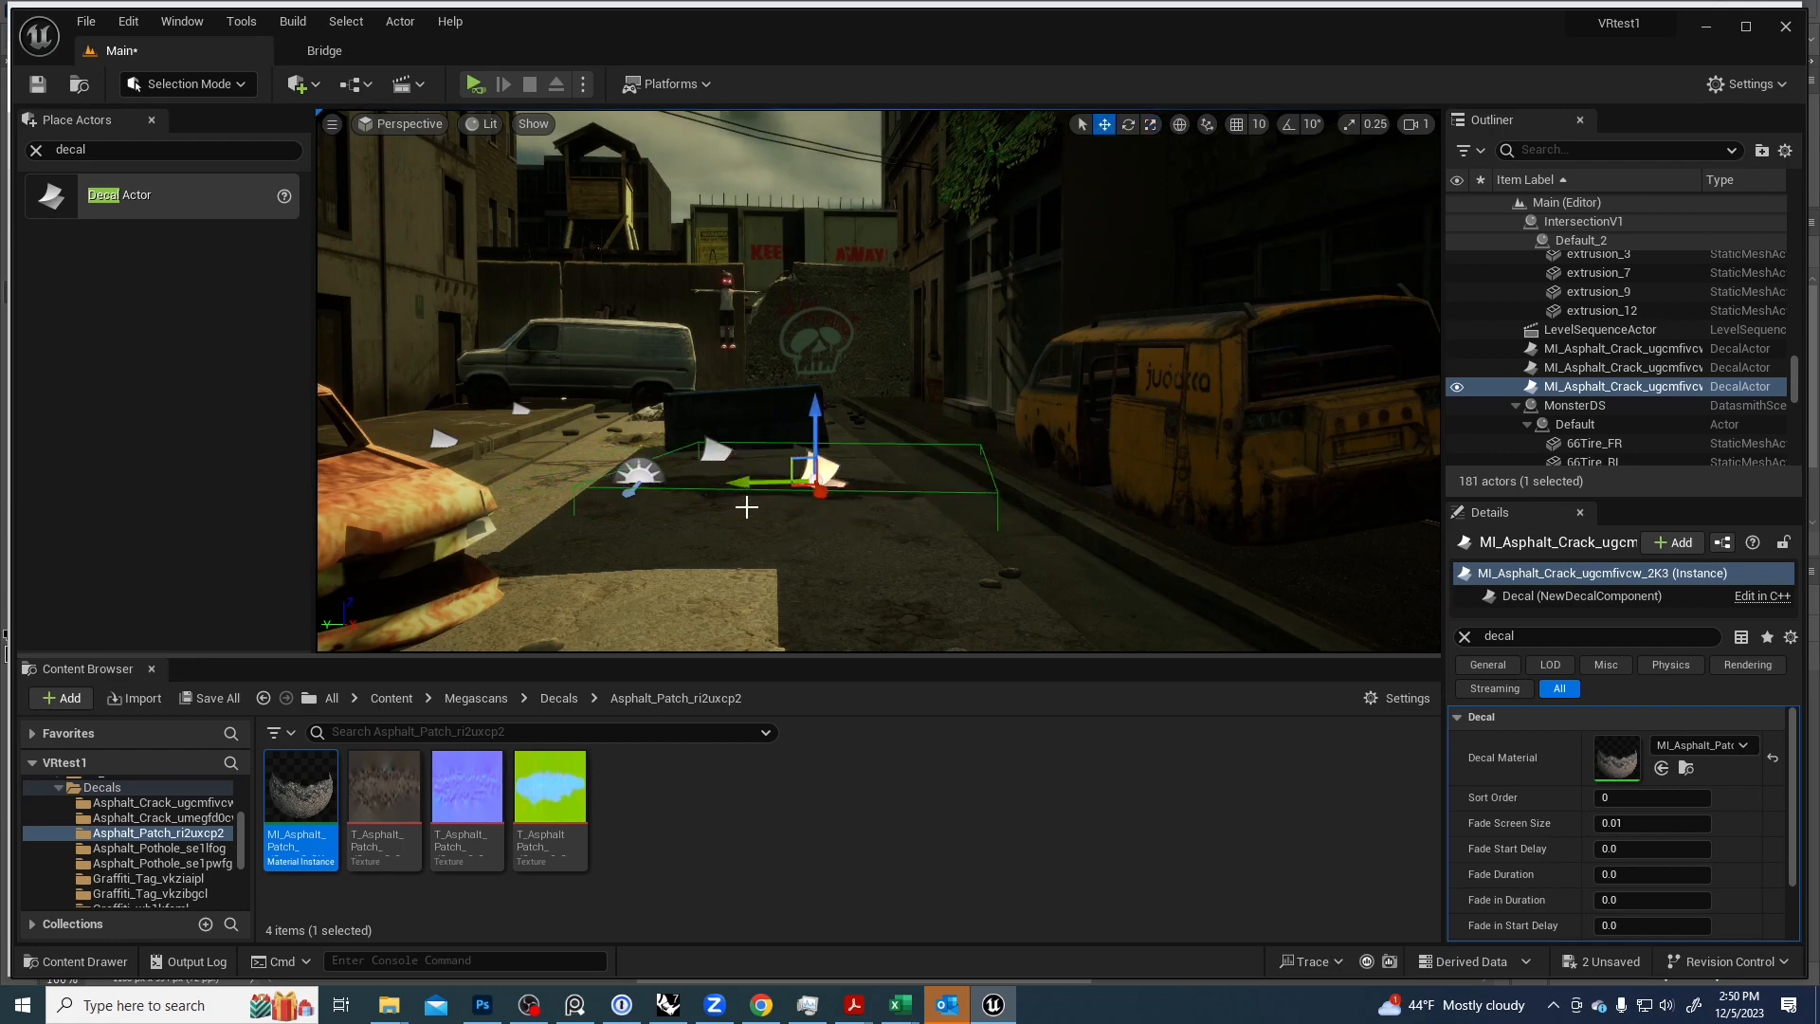
Rotate the asphalt patch decal about its vertical axis so it lies at an angle on the road.
key(r)
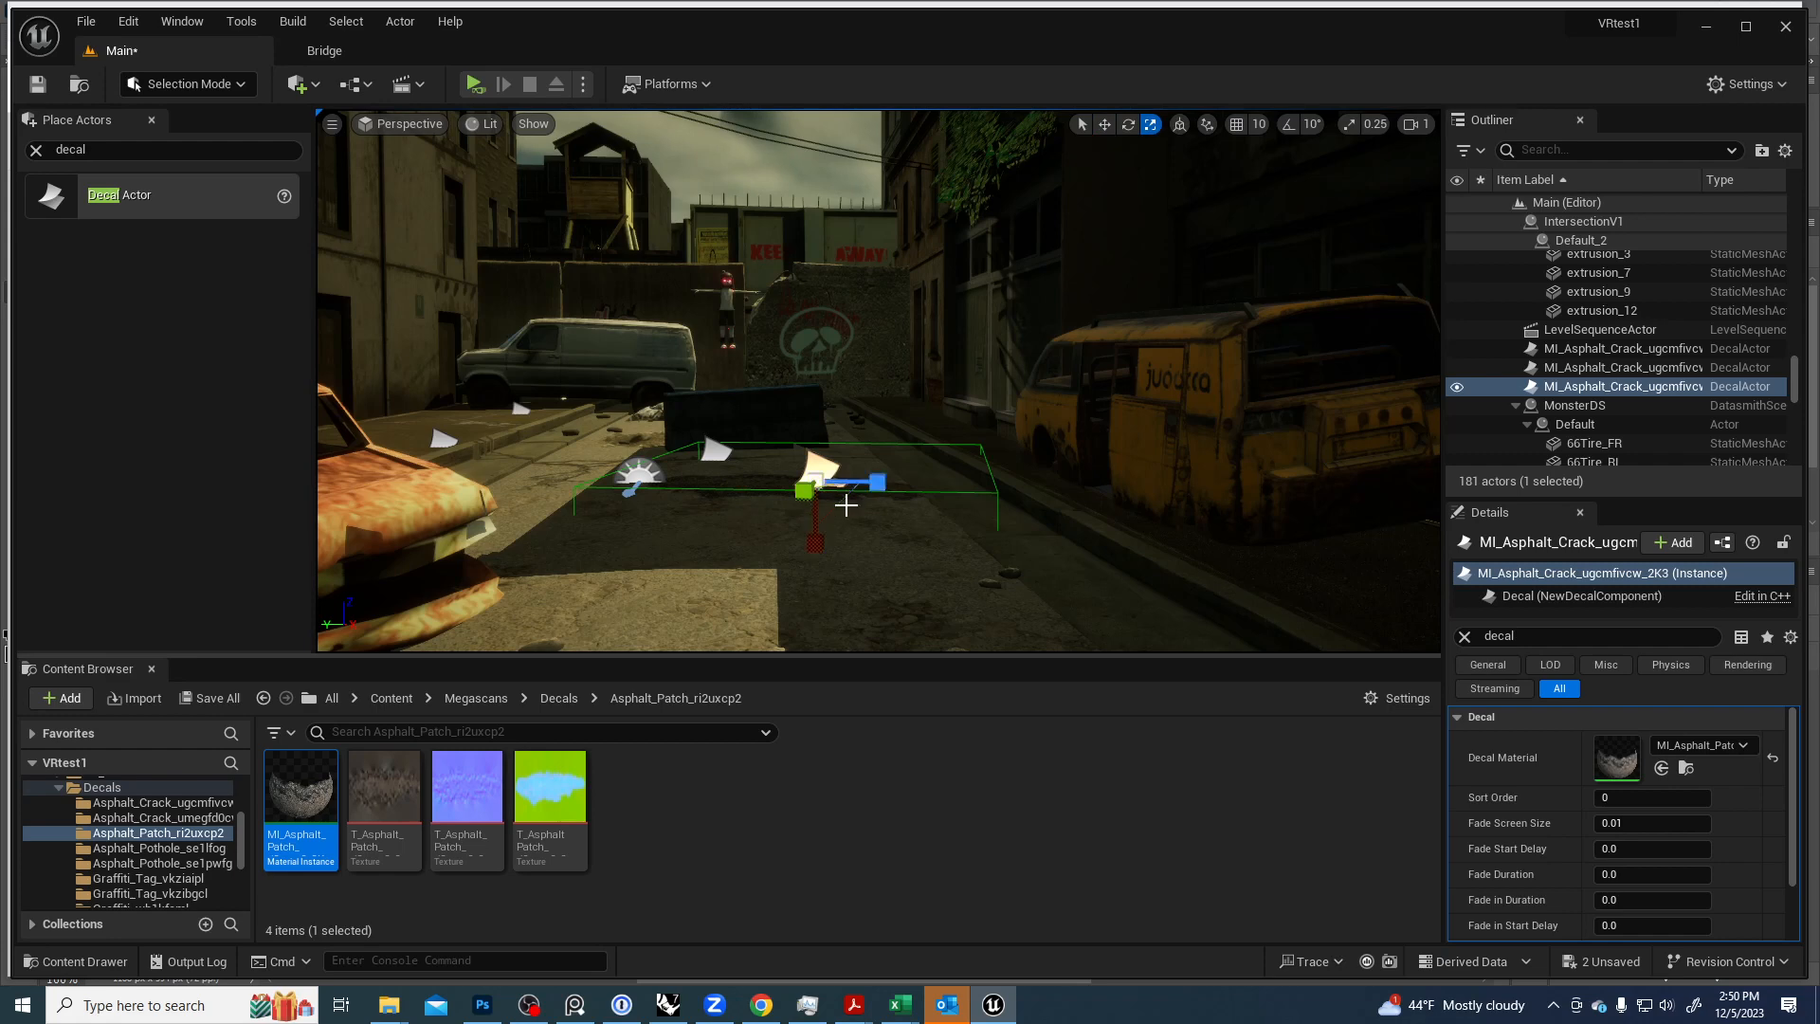
key(e)
drag(854, 509, 995, 524)
key(Escape)
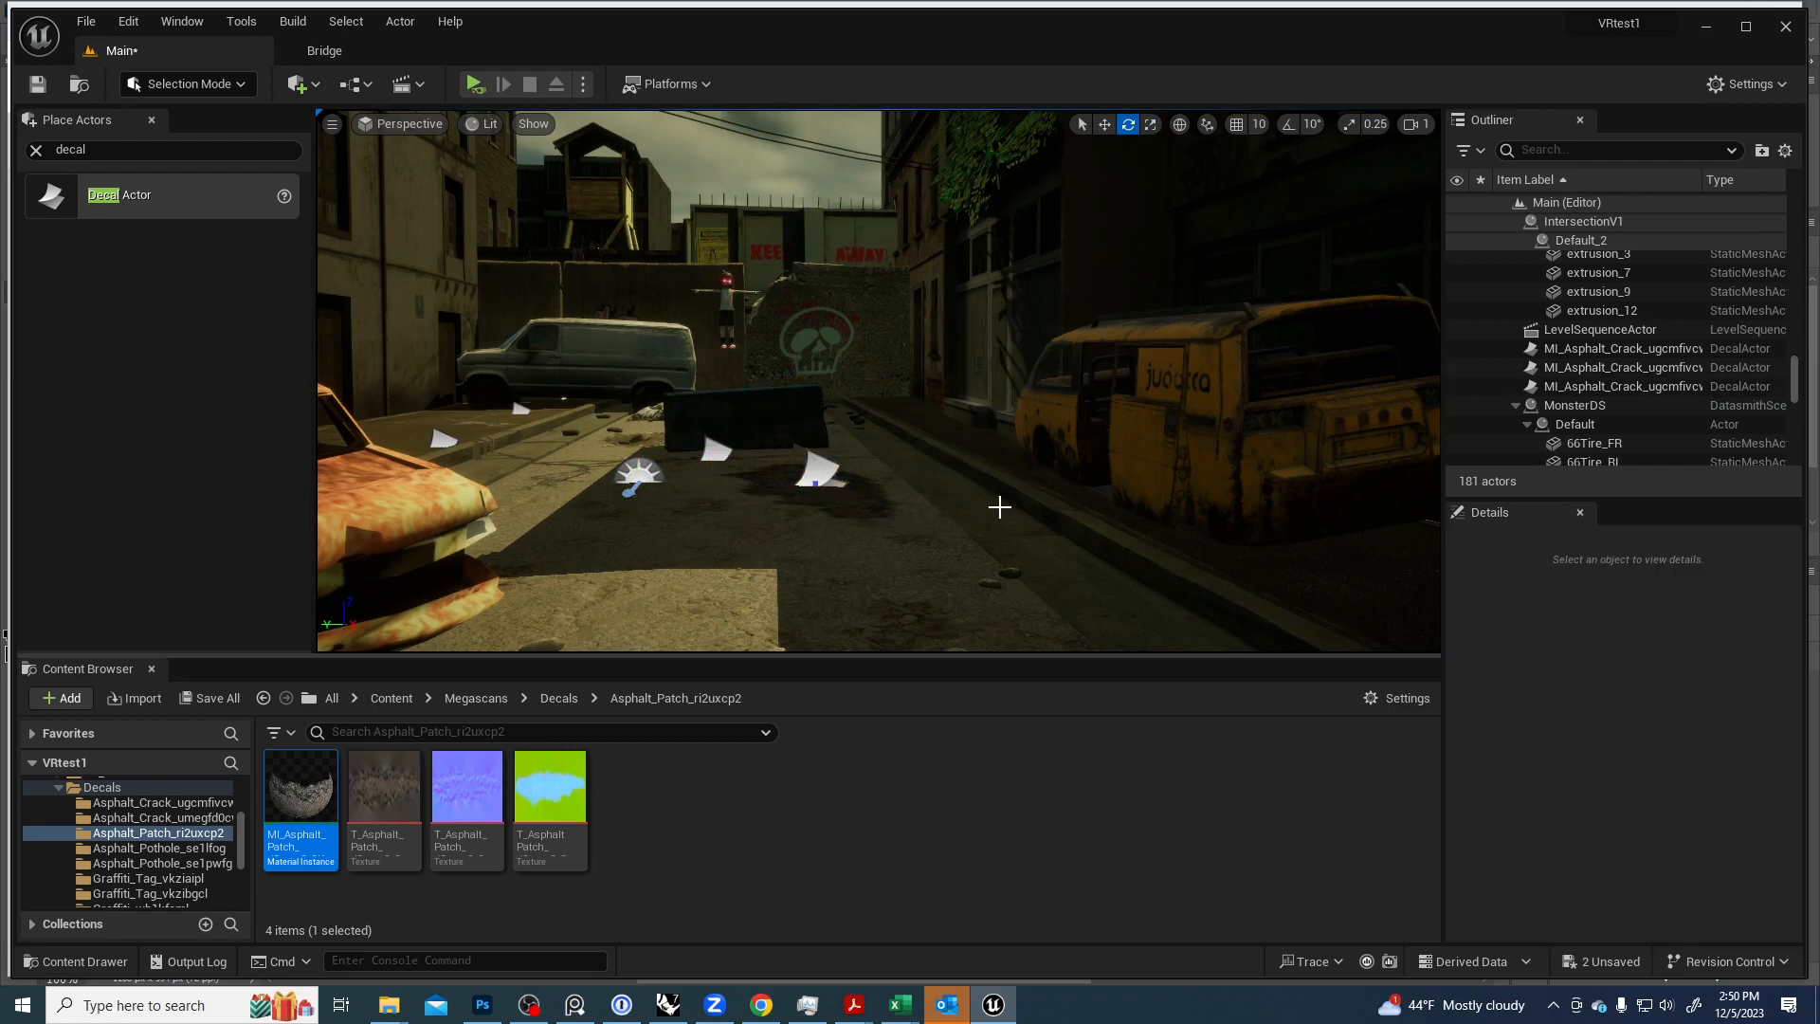
Enlarge the asphalt patch decal slightly and move it further from the yellow van's curb.
click(817, 471)
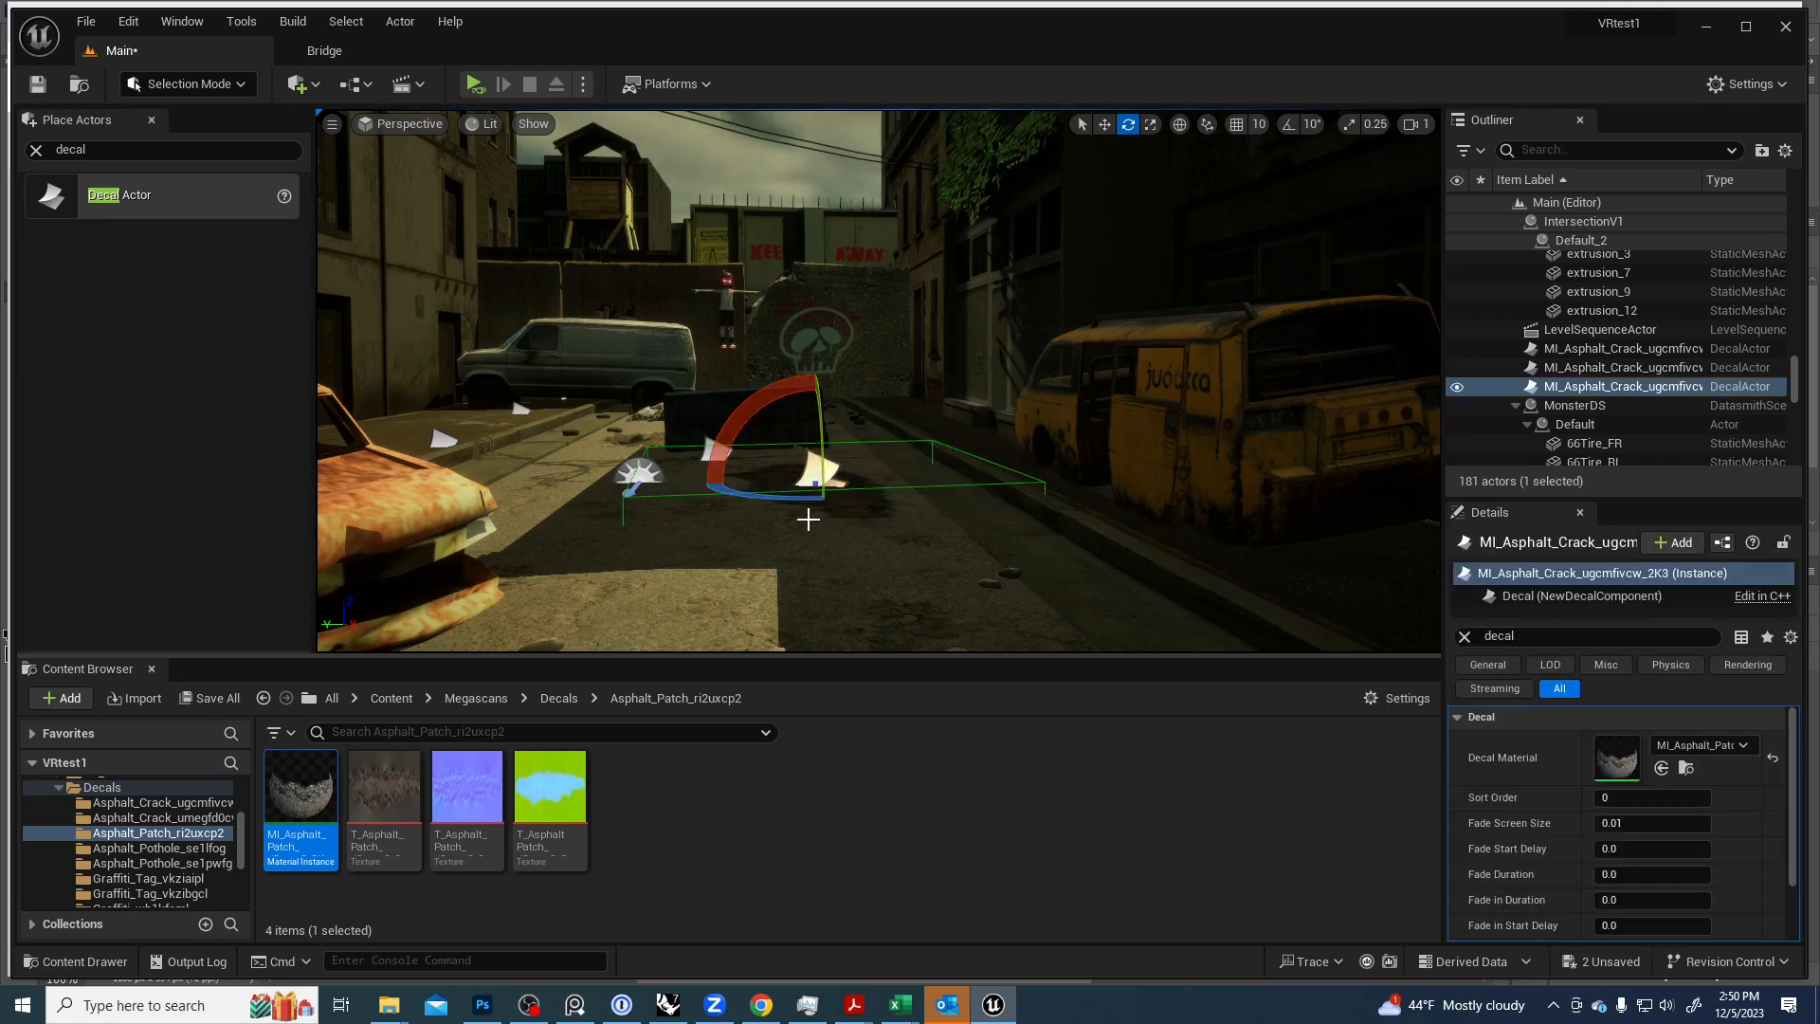
key(r)
drag(753, 483, 720, 486)
key(w)
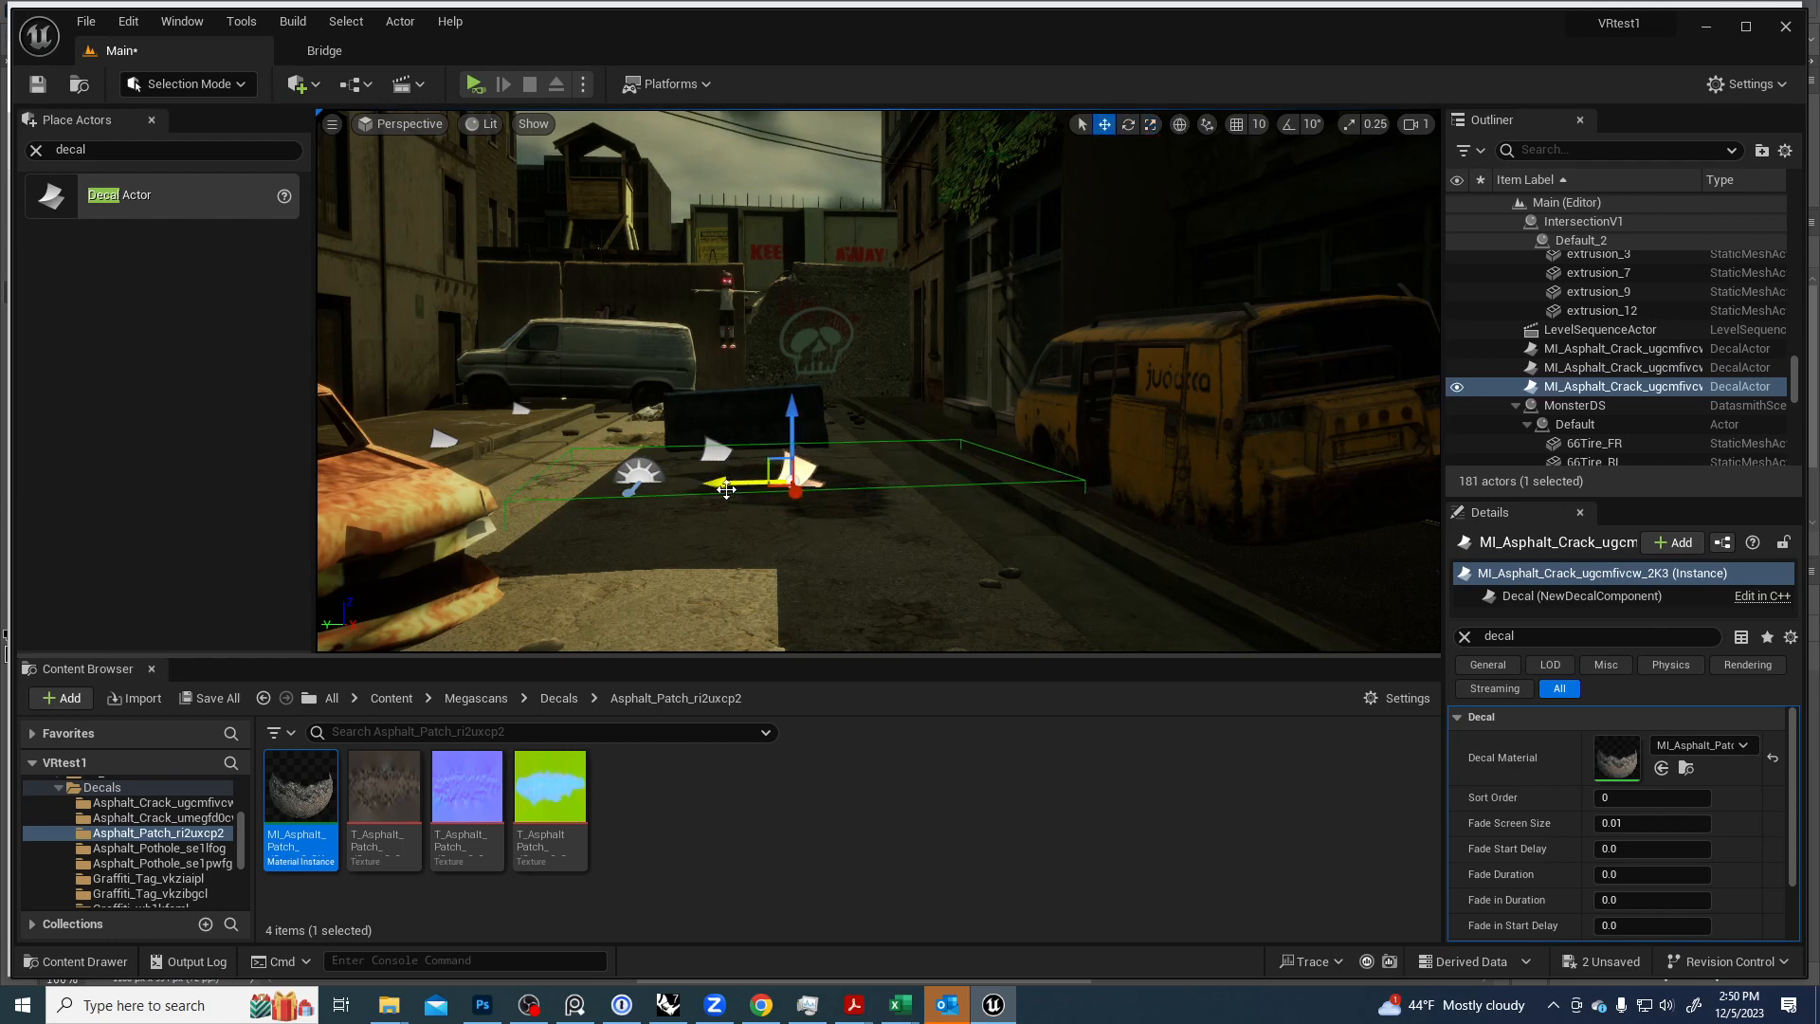
key(Escape)
click(955, 497)
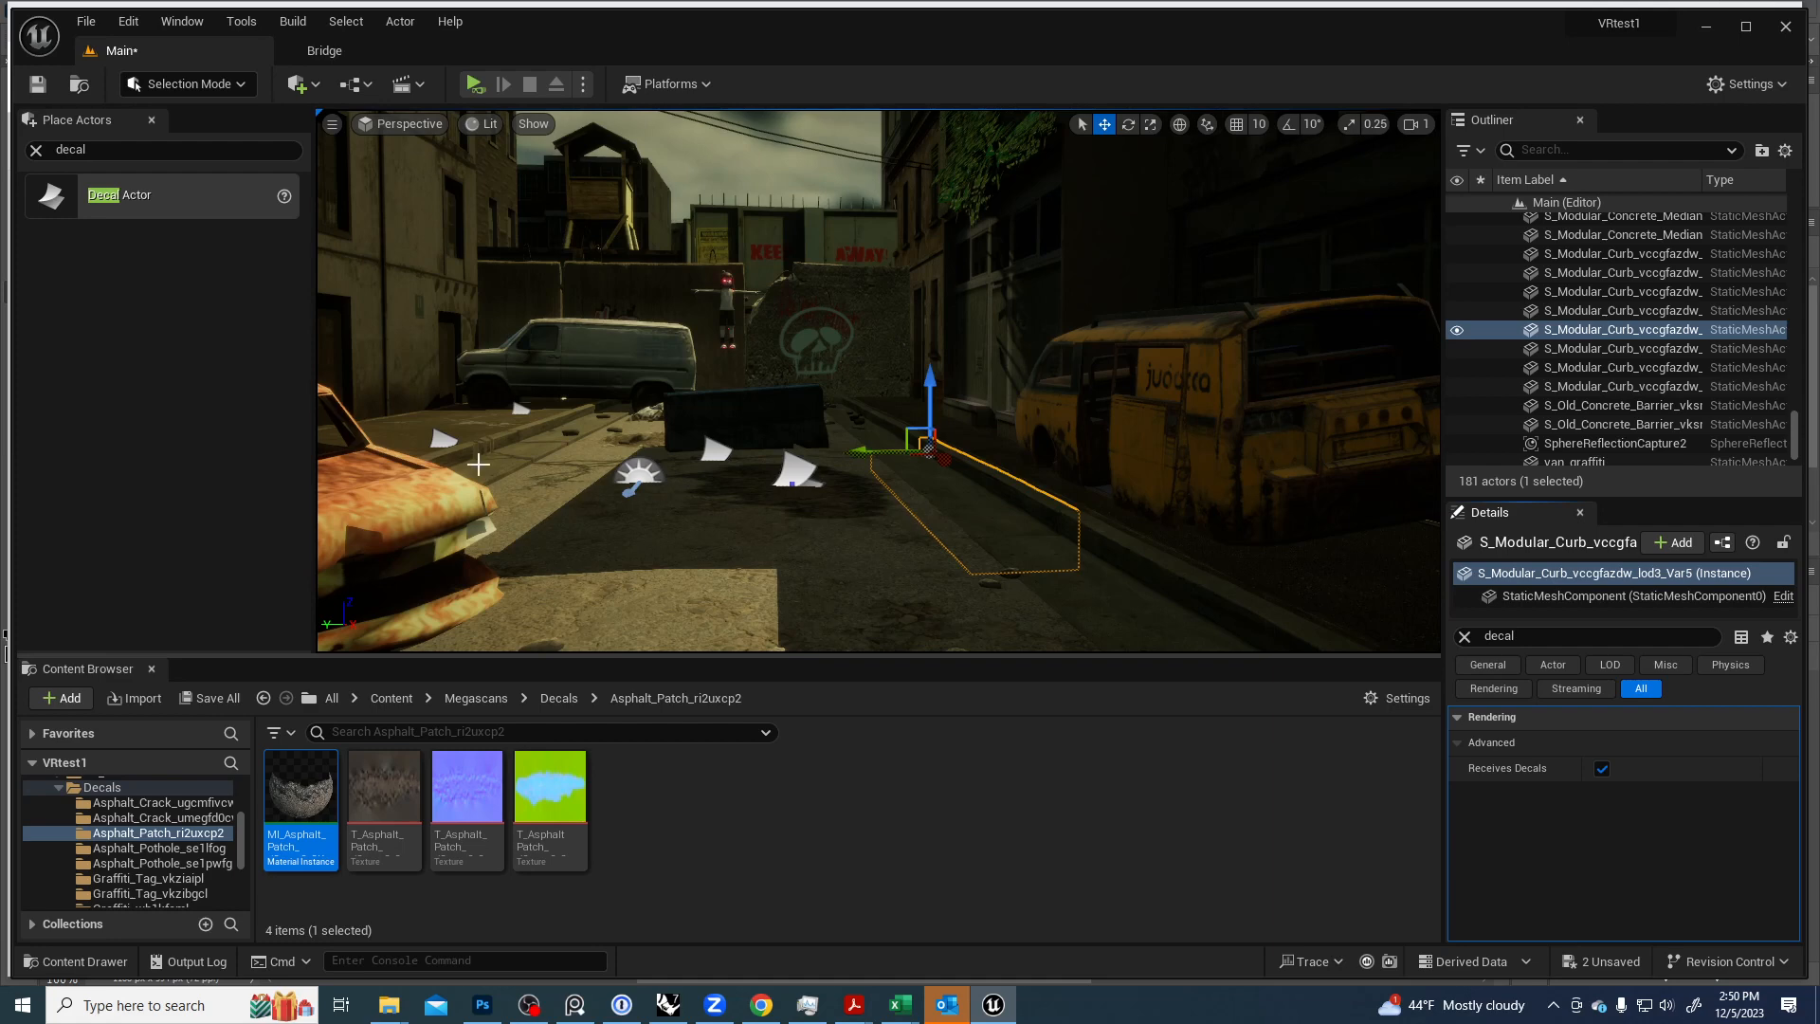
key(Escape)
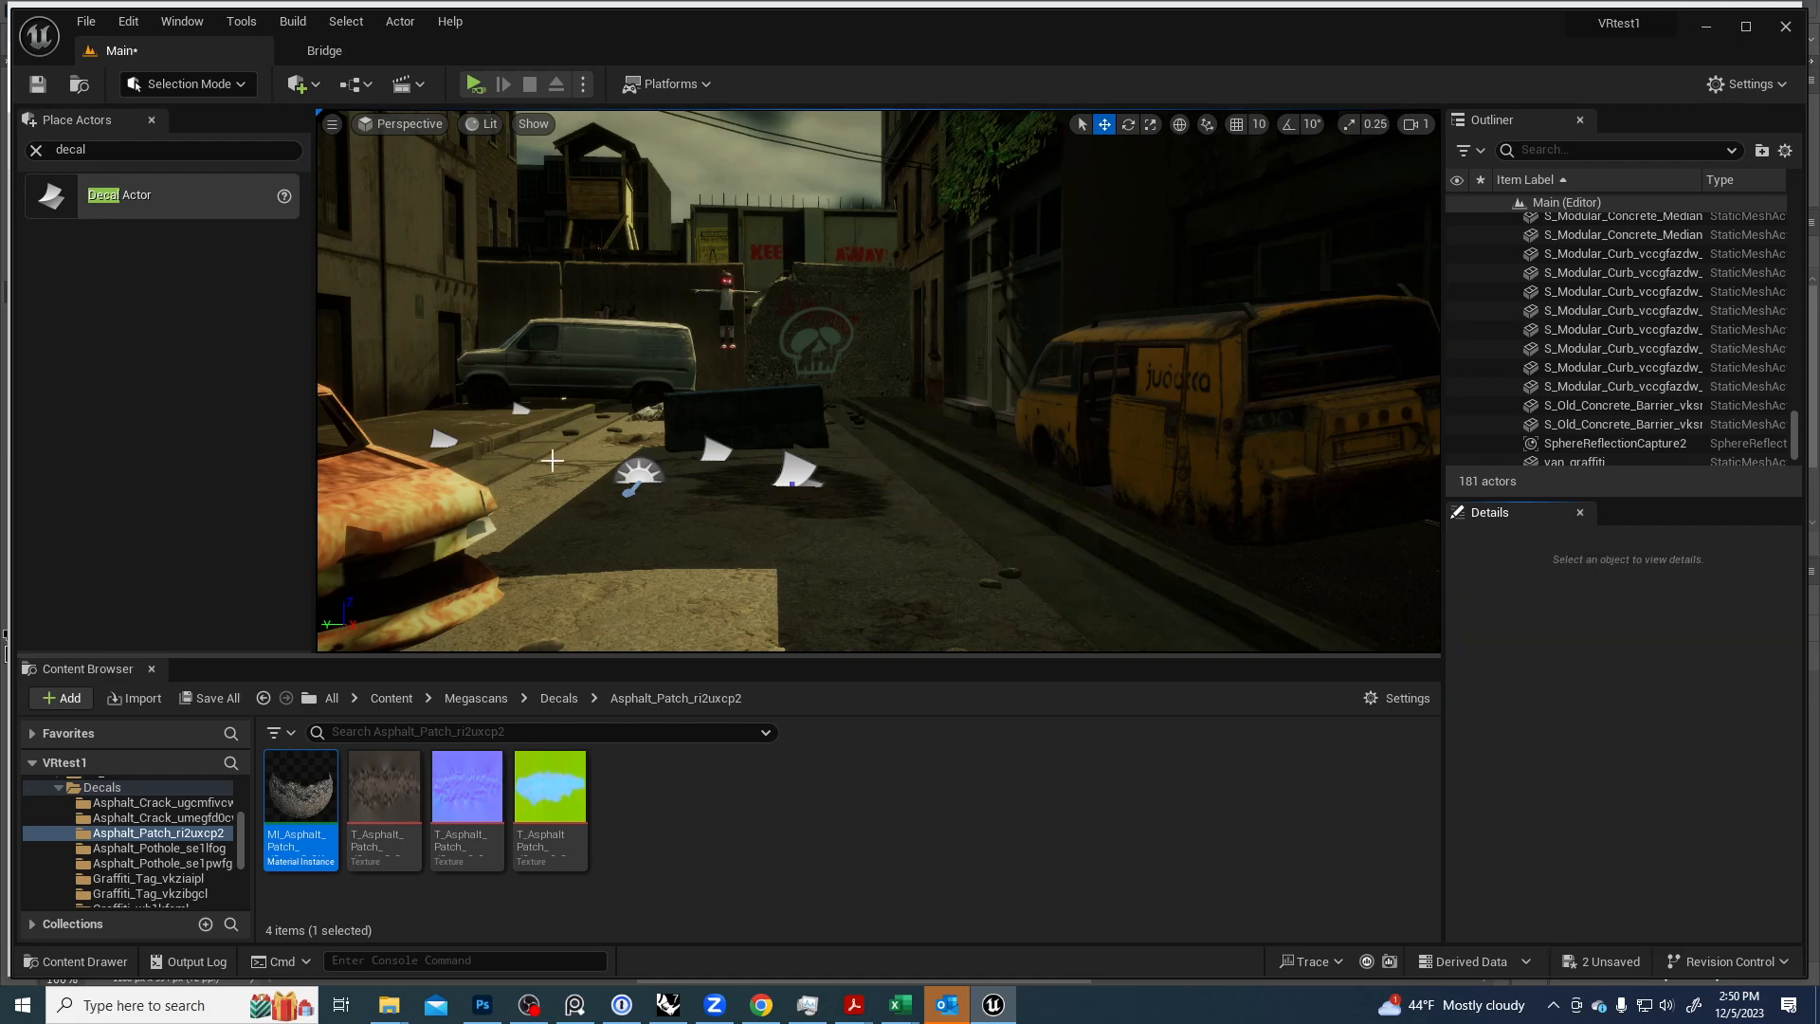
Duplicate the patch decal toward the yellow van's curb and assign the copy the crack material from the Asphalt_Crack_umegfd0cw folder.
click(796, 478)
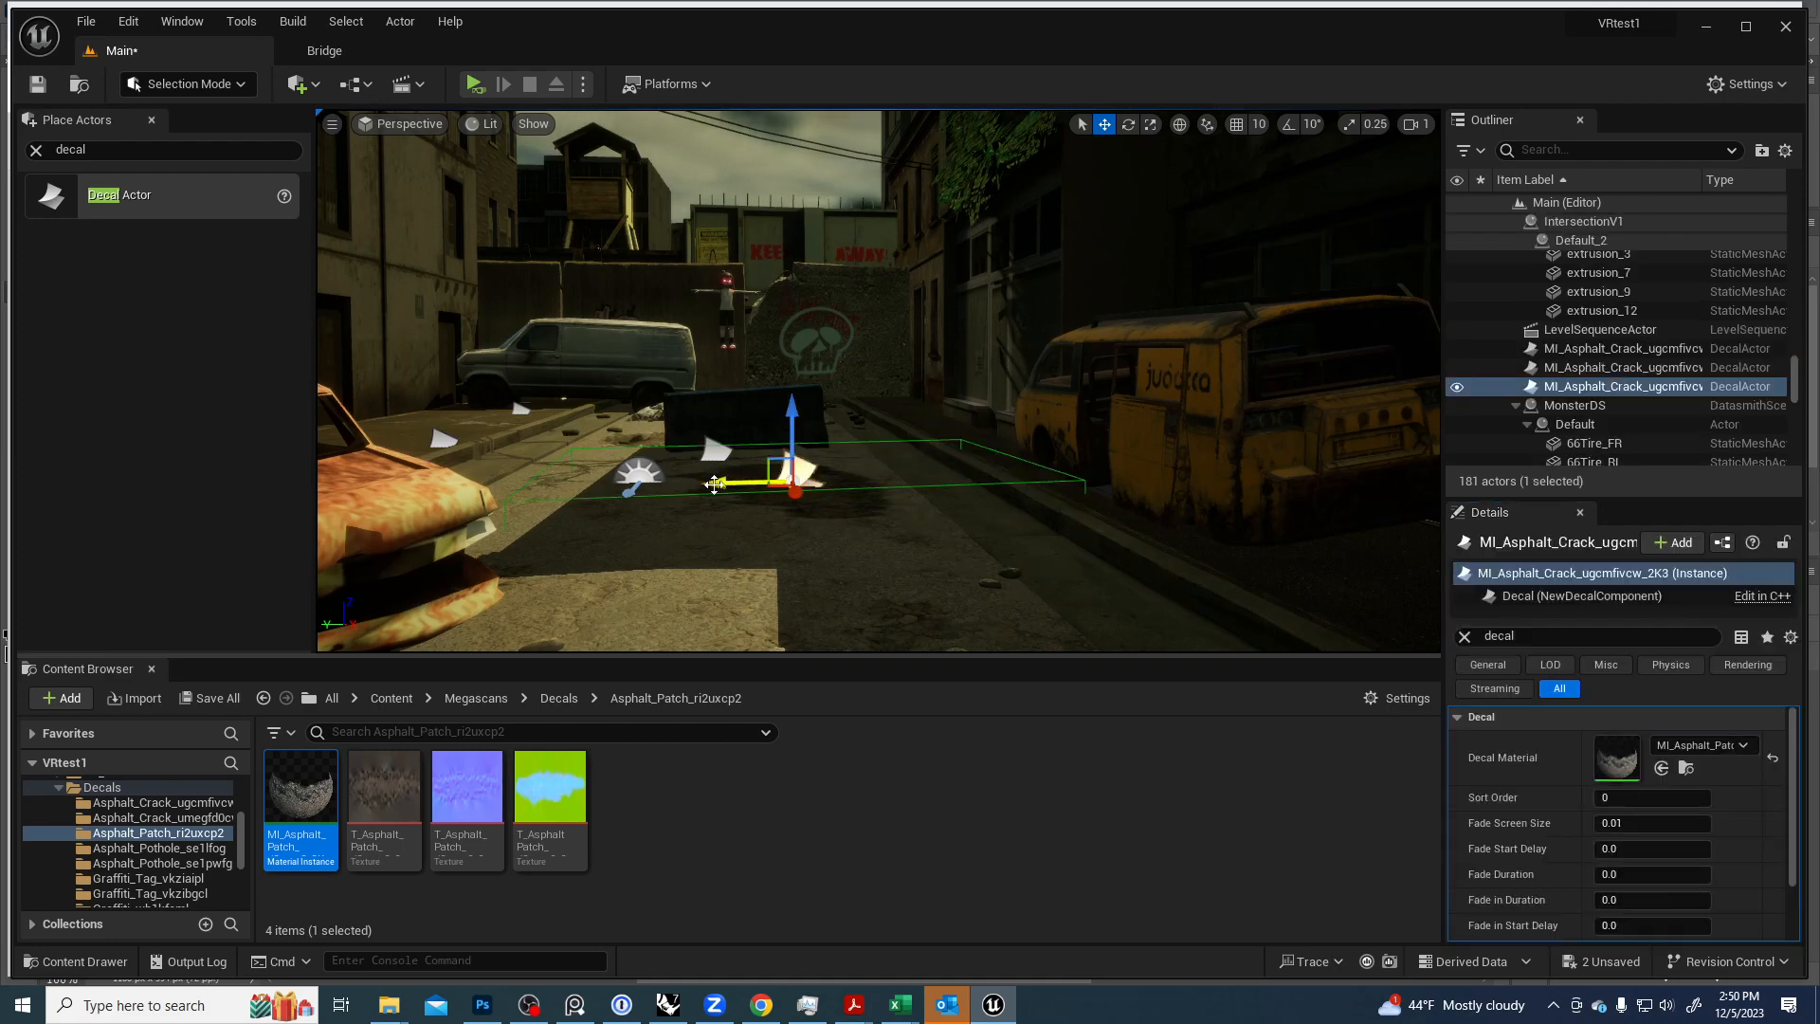
alt+drag(715, 485, 867, 495)
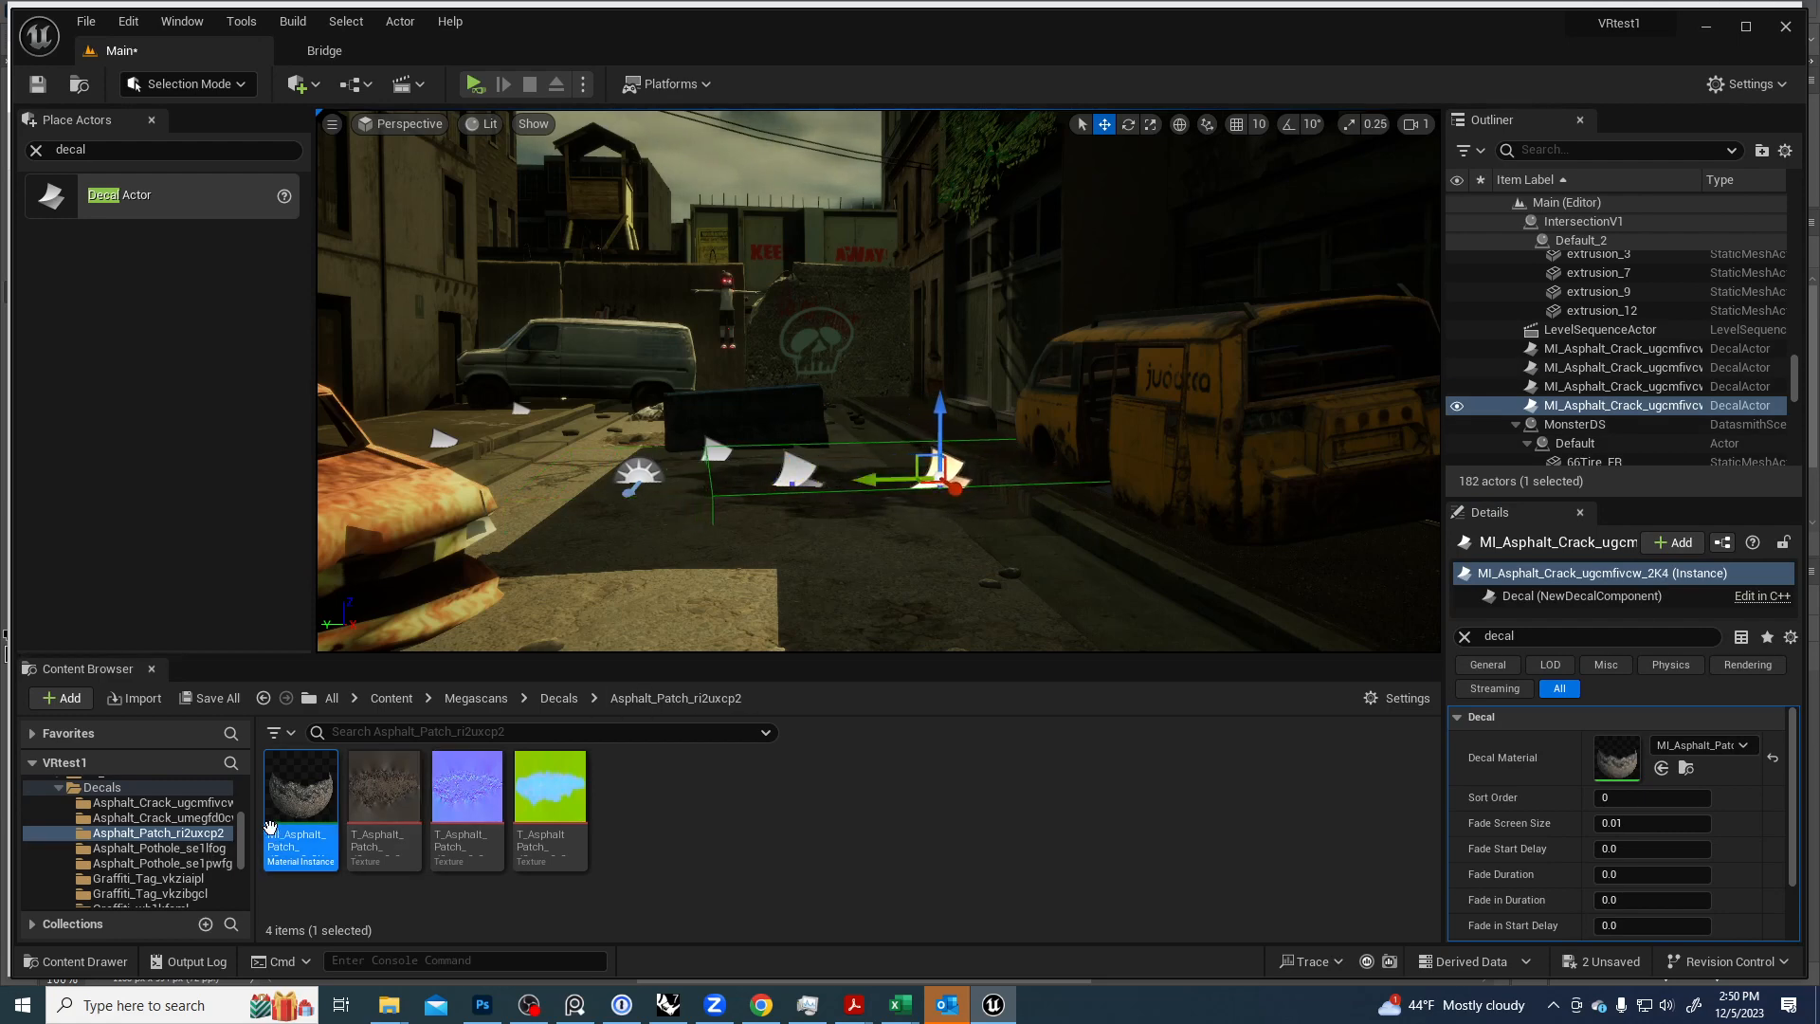
click(161, 849)
click(161, 862)
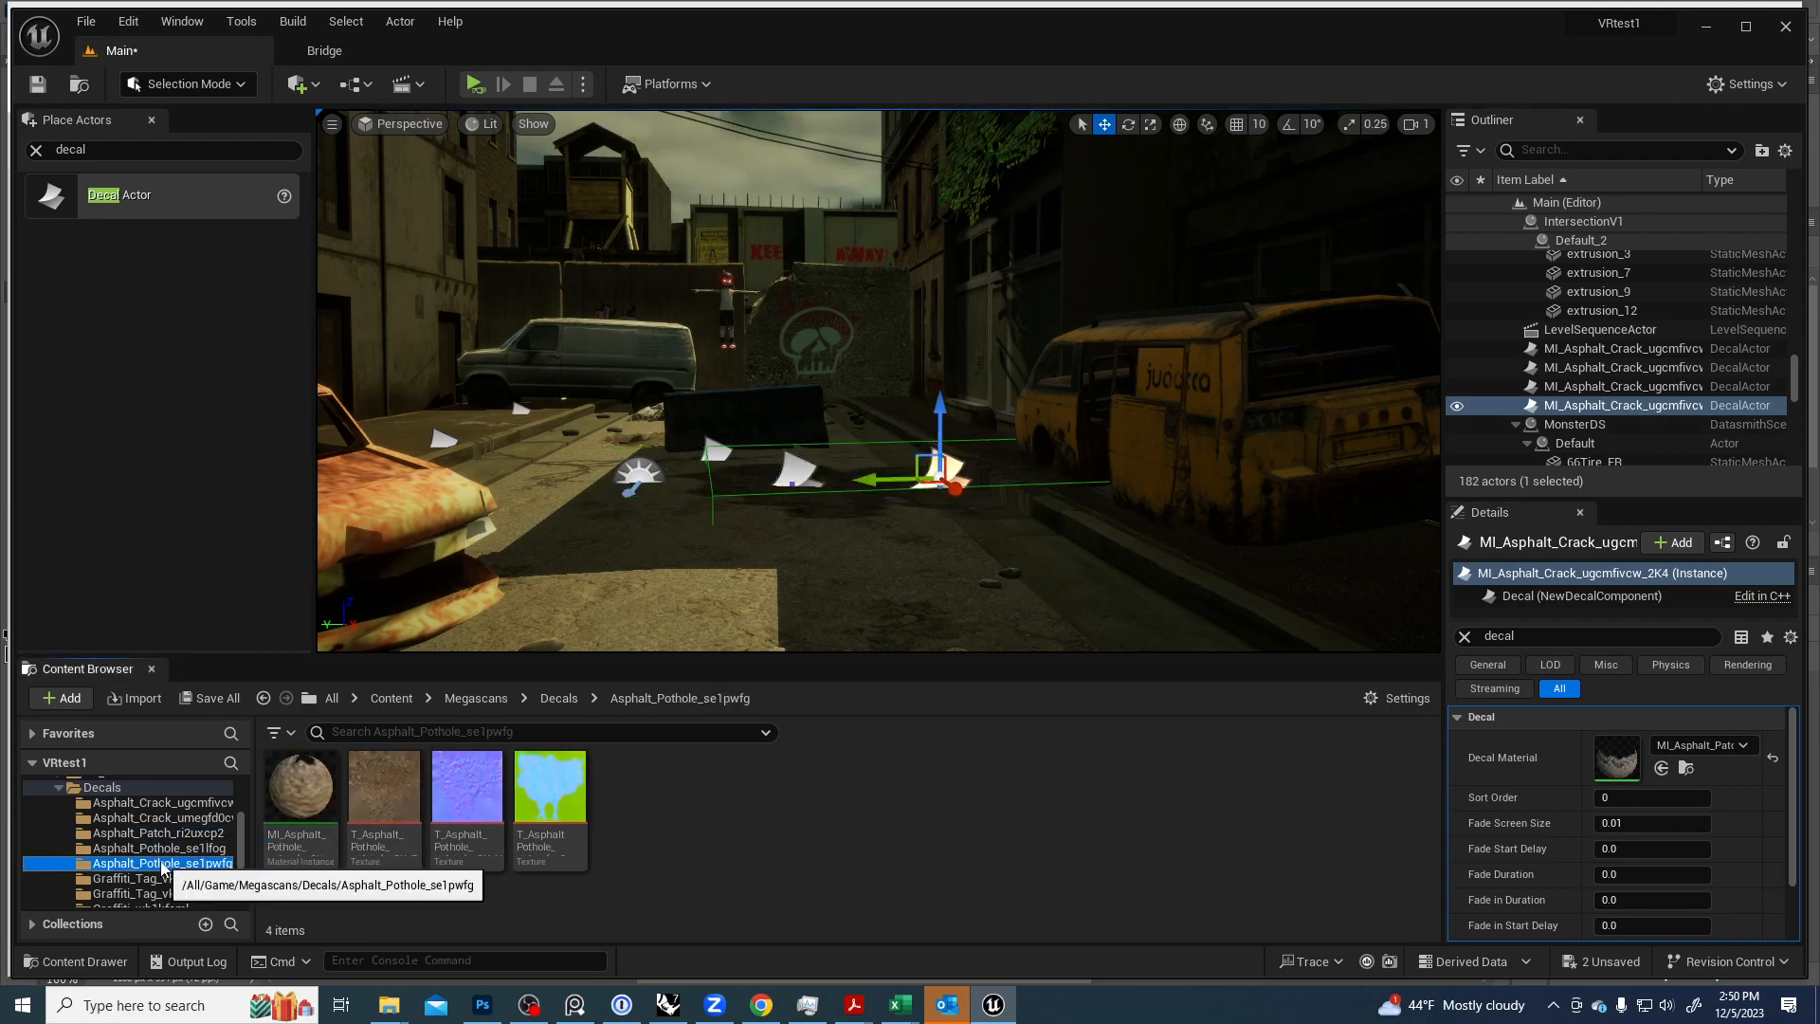
click(163, 818)
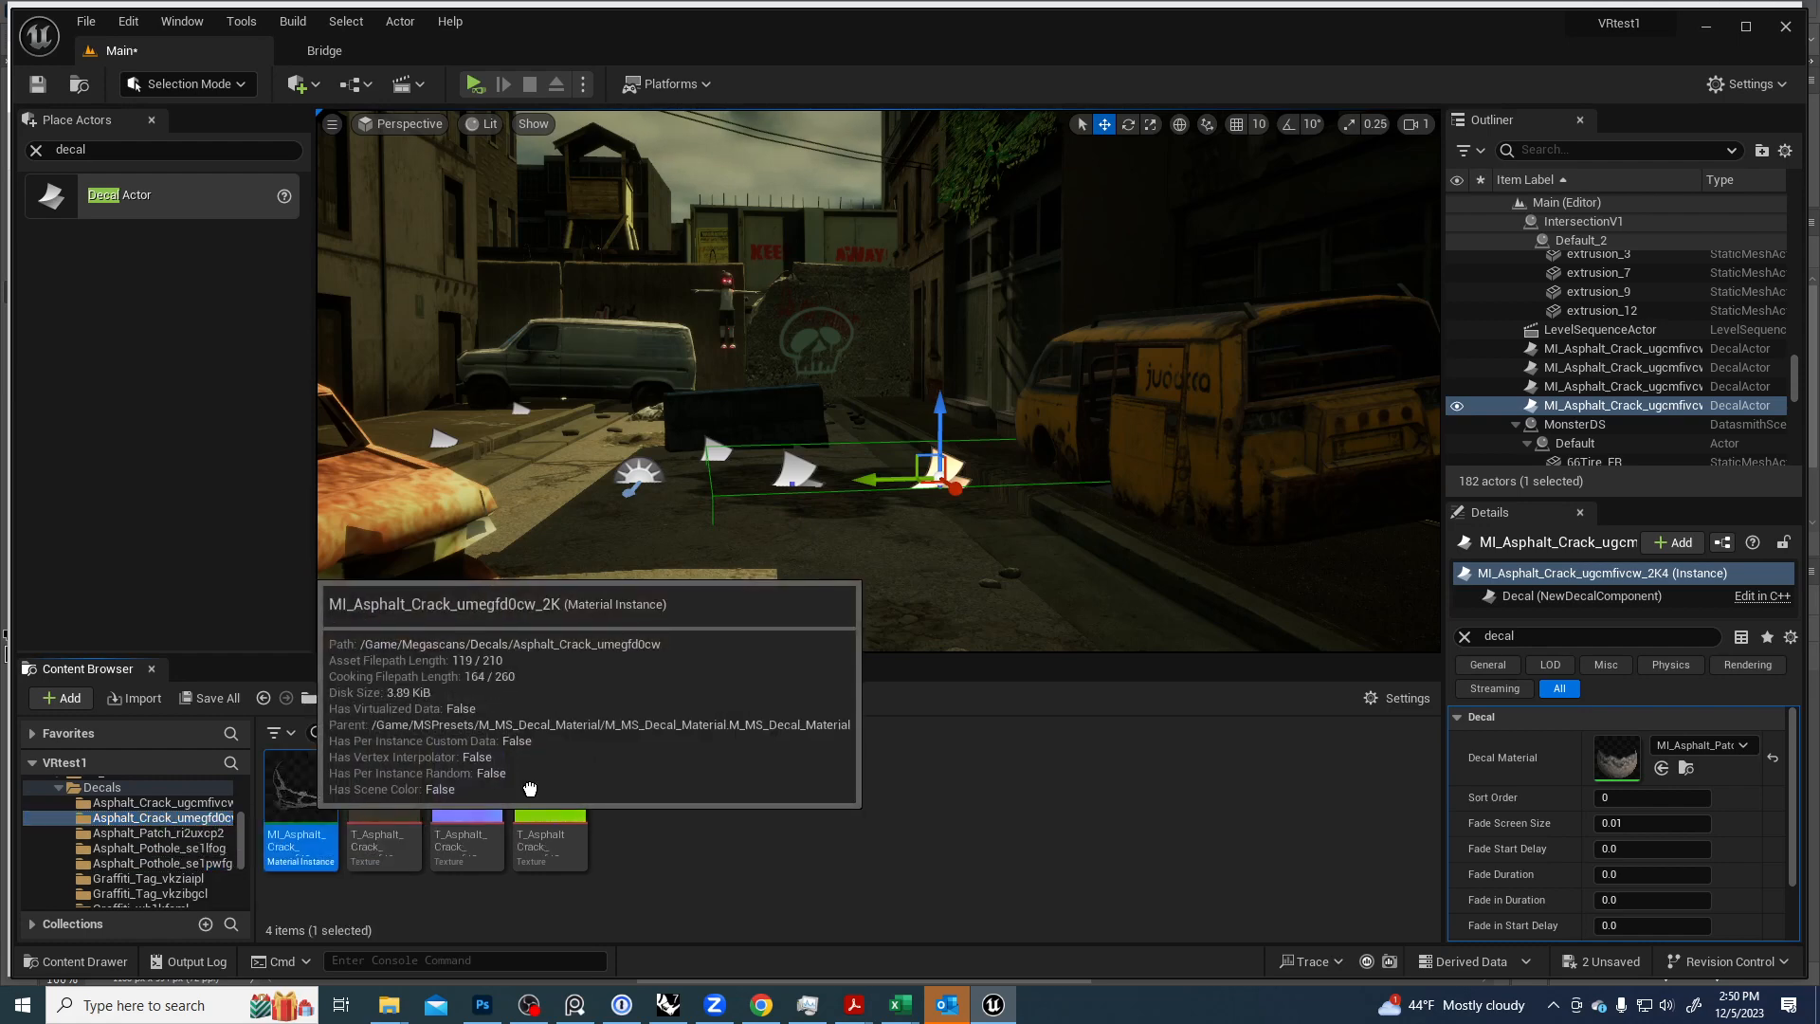
drag(300, 786, 1569, 753)
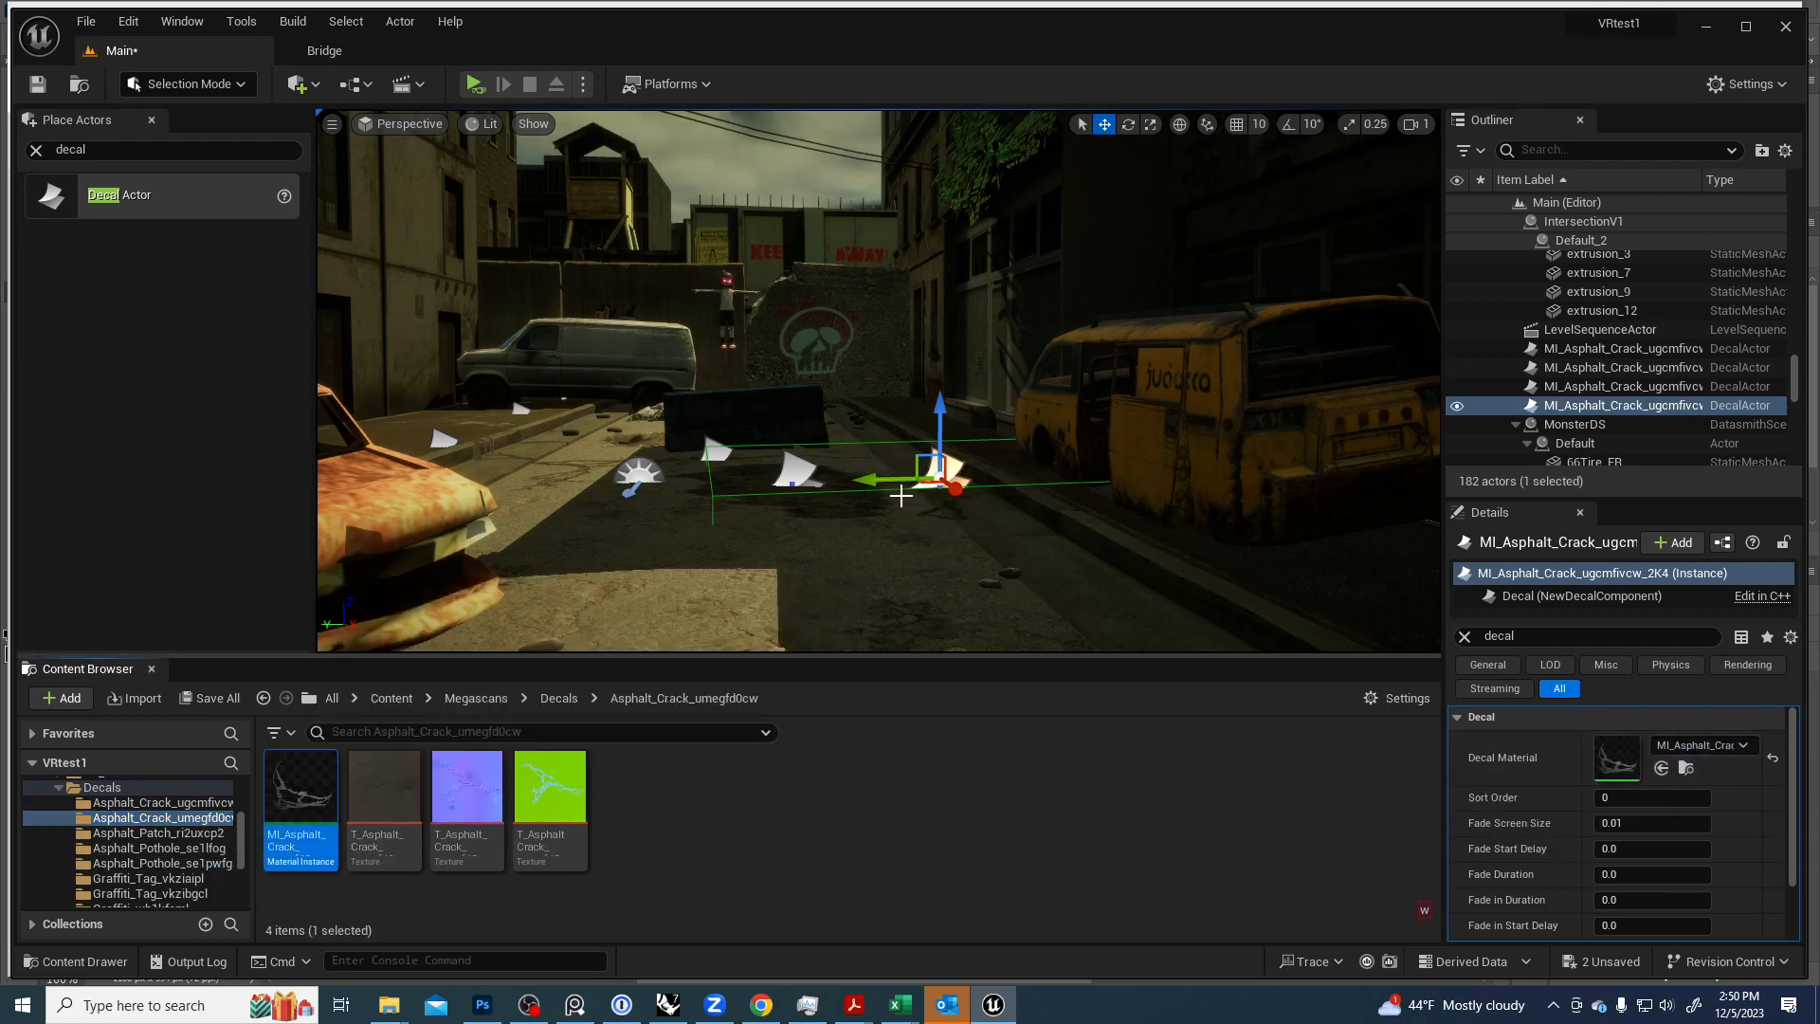
mouse_move(883, 482)
mouse_down()
mouse_move(915, 484)
mouse_move(901, 491)
mouse_up()
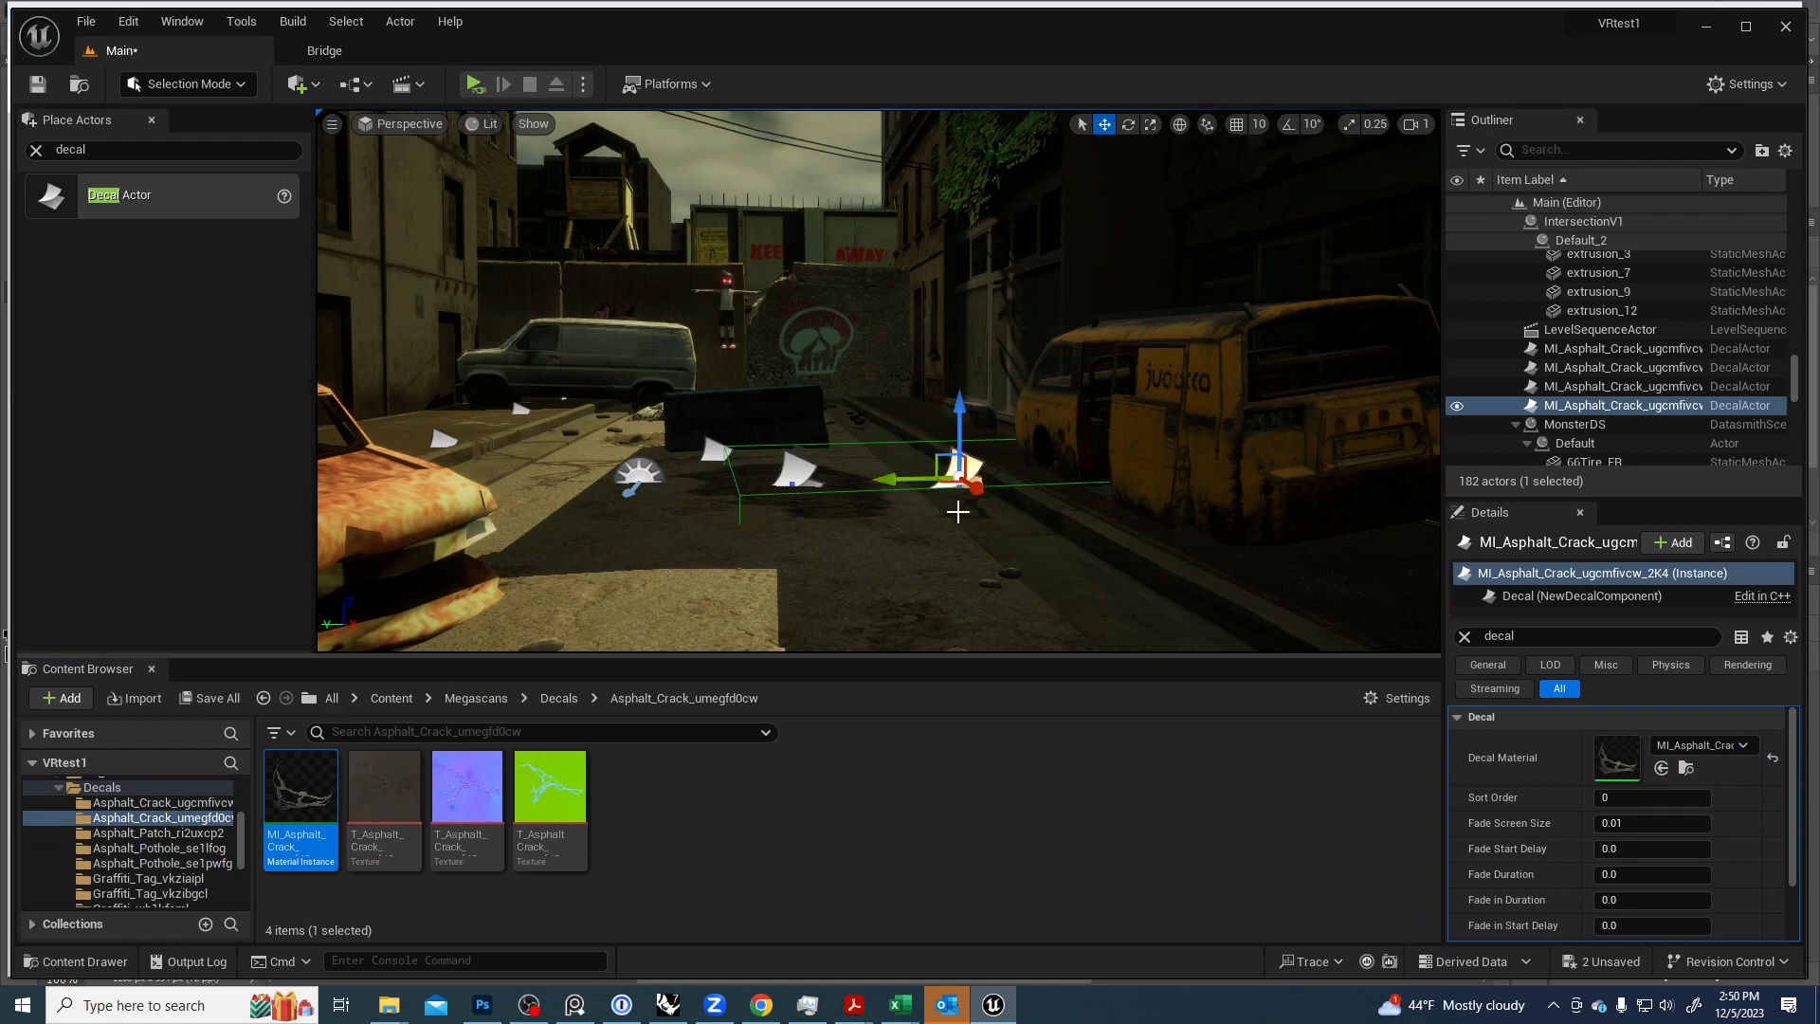
Tilt the new crack decal's projection toward the curb beside the yellow van.
key(e)
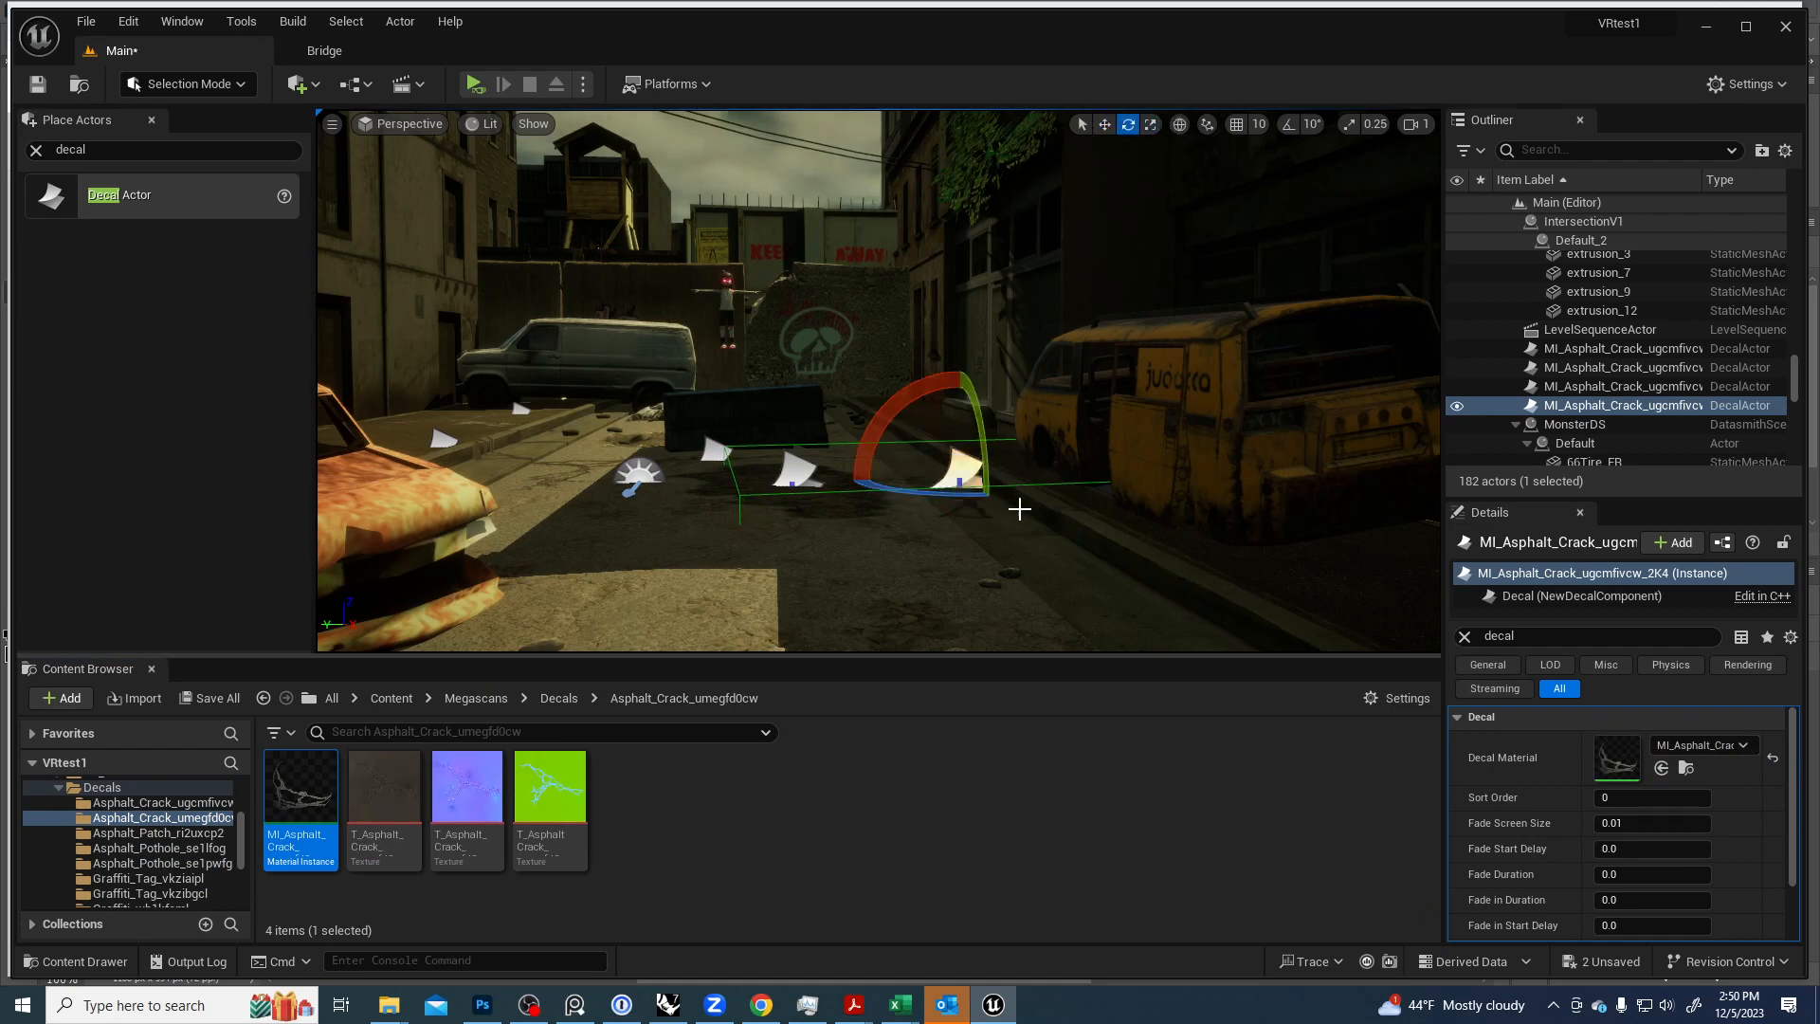
drag(902, 396, 857, 456)
key(Escape)
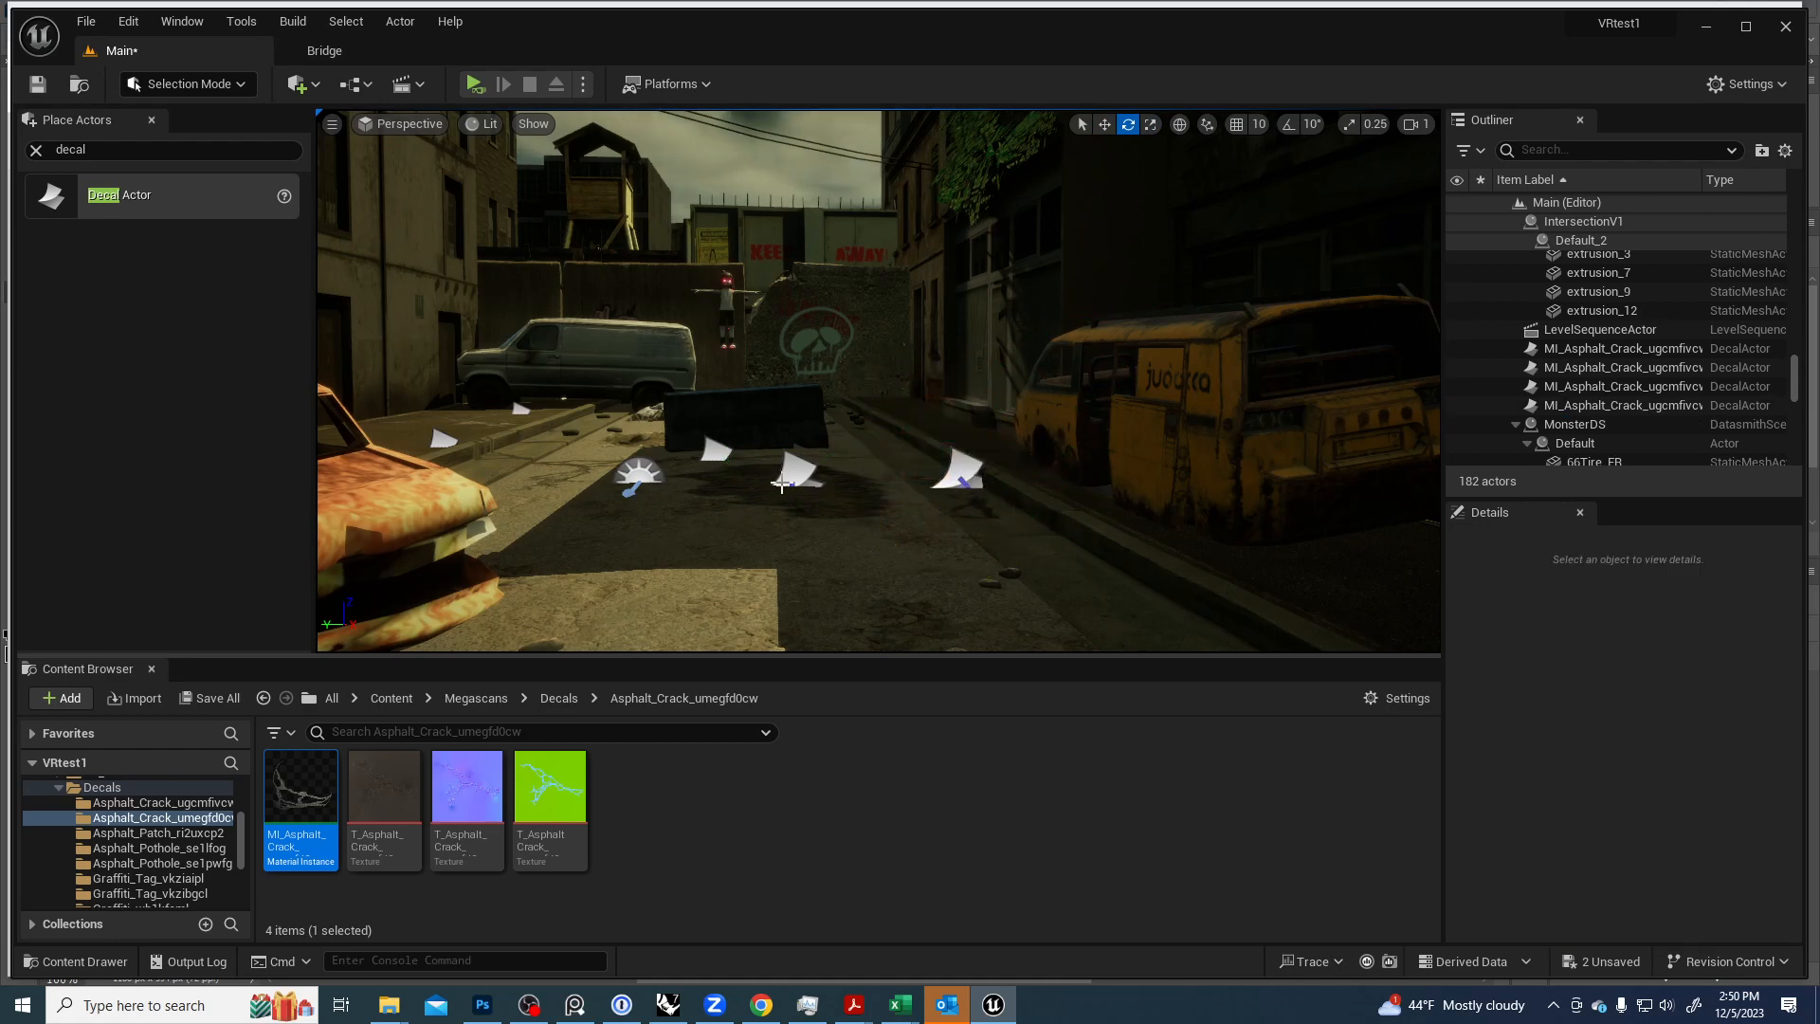
Enlarge the tilted crack decal on the curb beside the yellow van and nudge it toward the van.
key(g)
key(w)
right_drag(975, 503, 1137, 531)
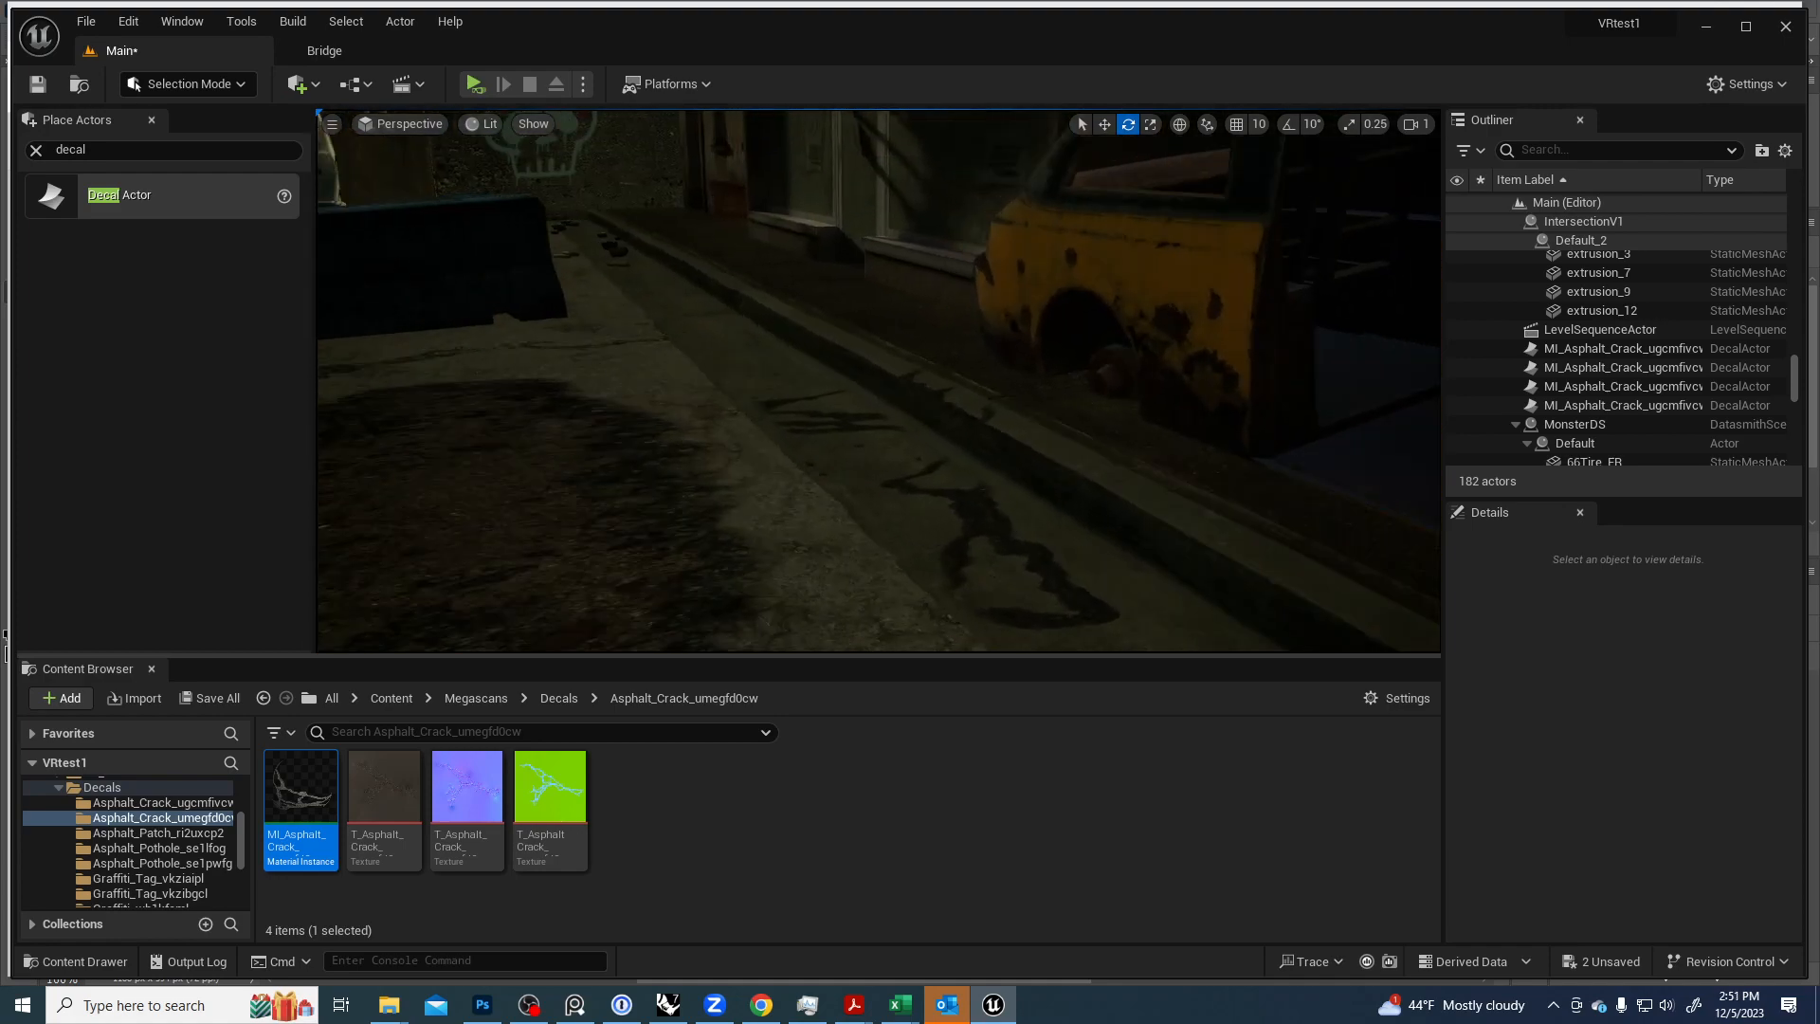
right_drag(853, 545, 982, 552)
click(898, 556)
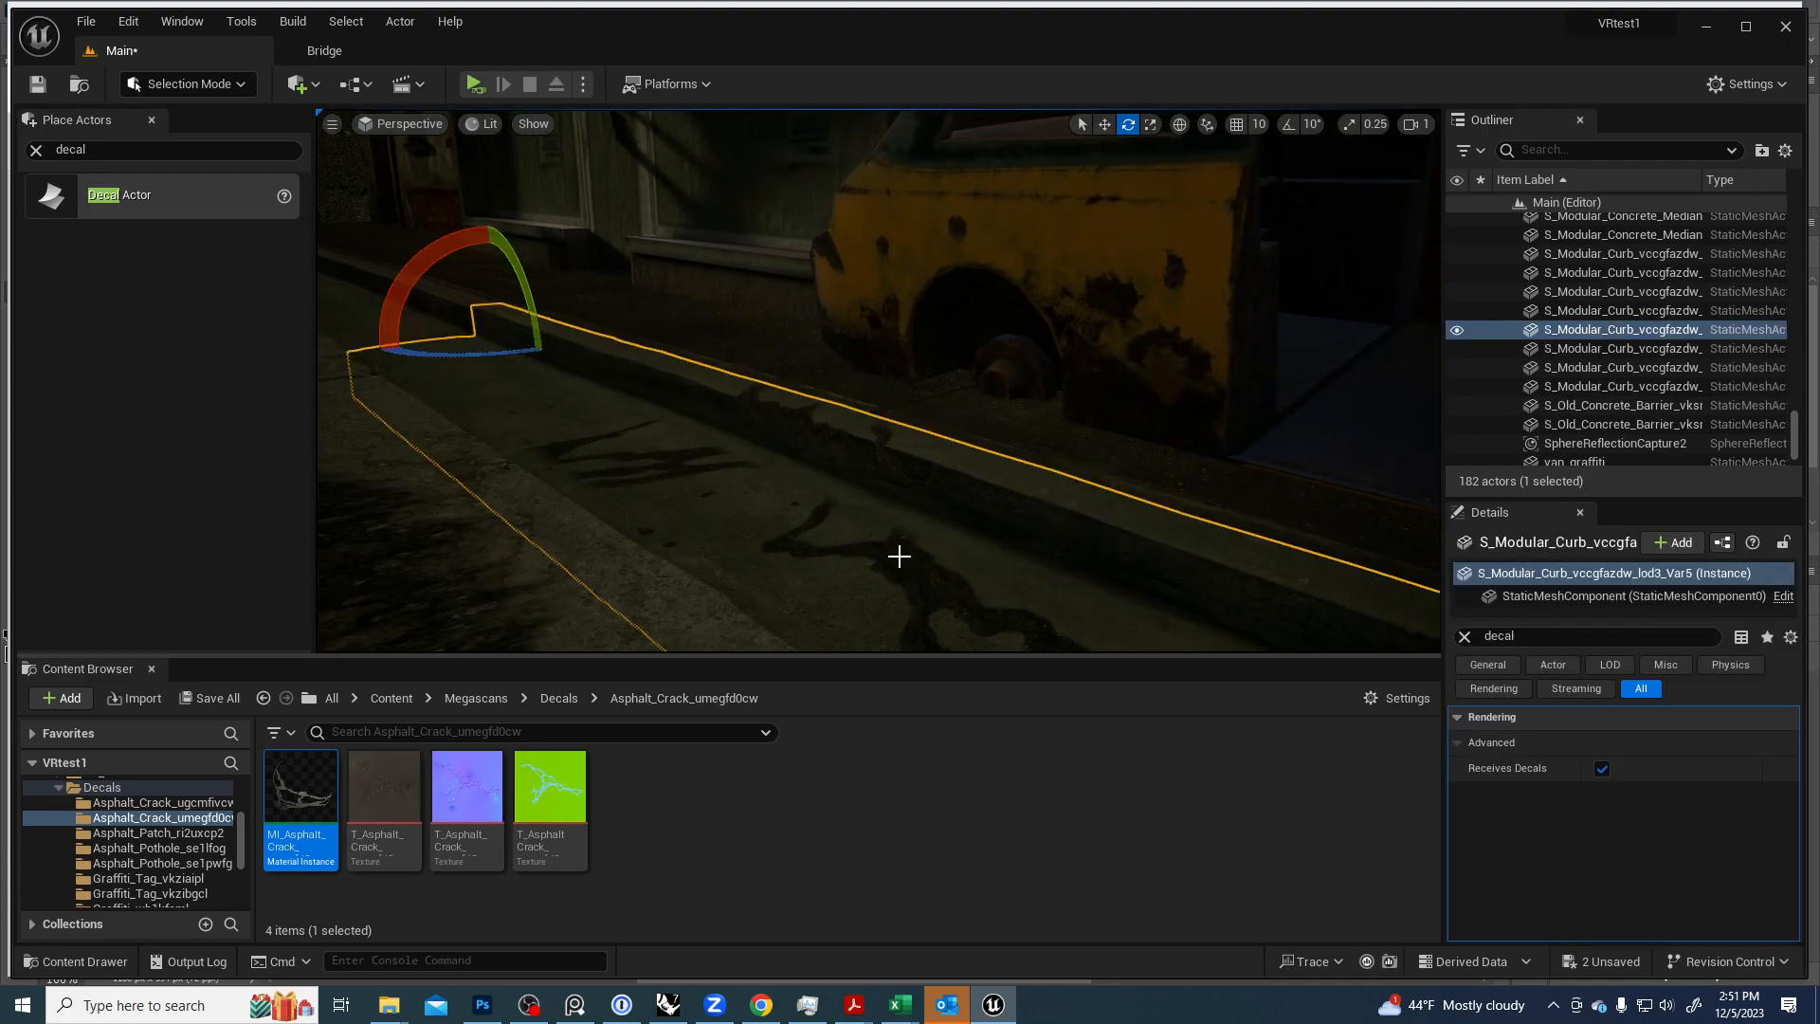
key(s)
right_drag(872, 423, 739, 460)
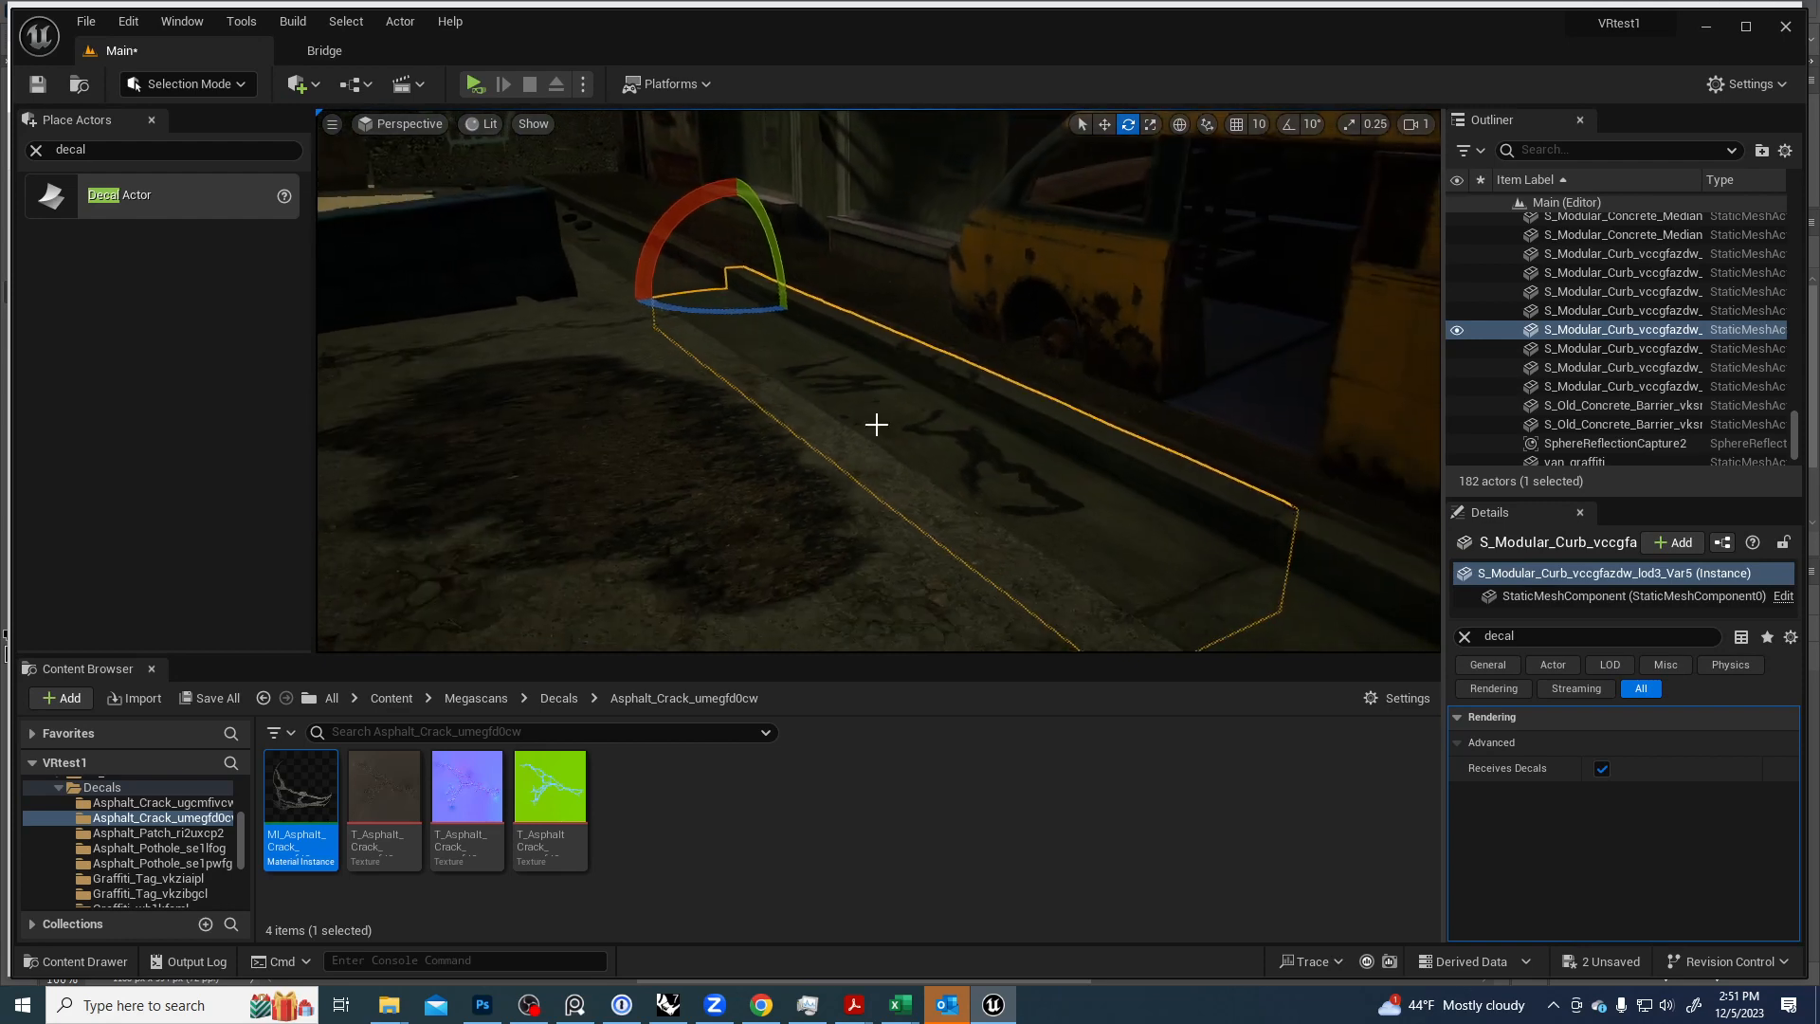
key(g)
click(898, 374)
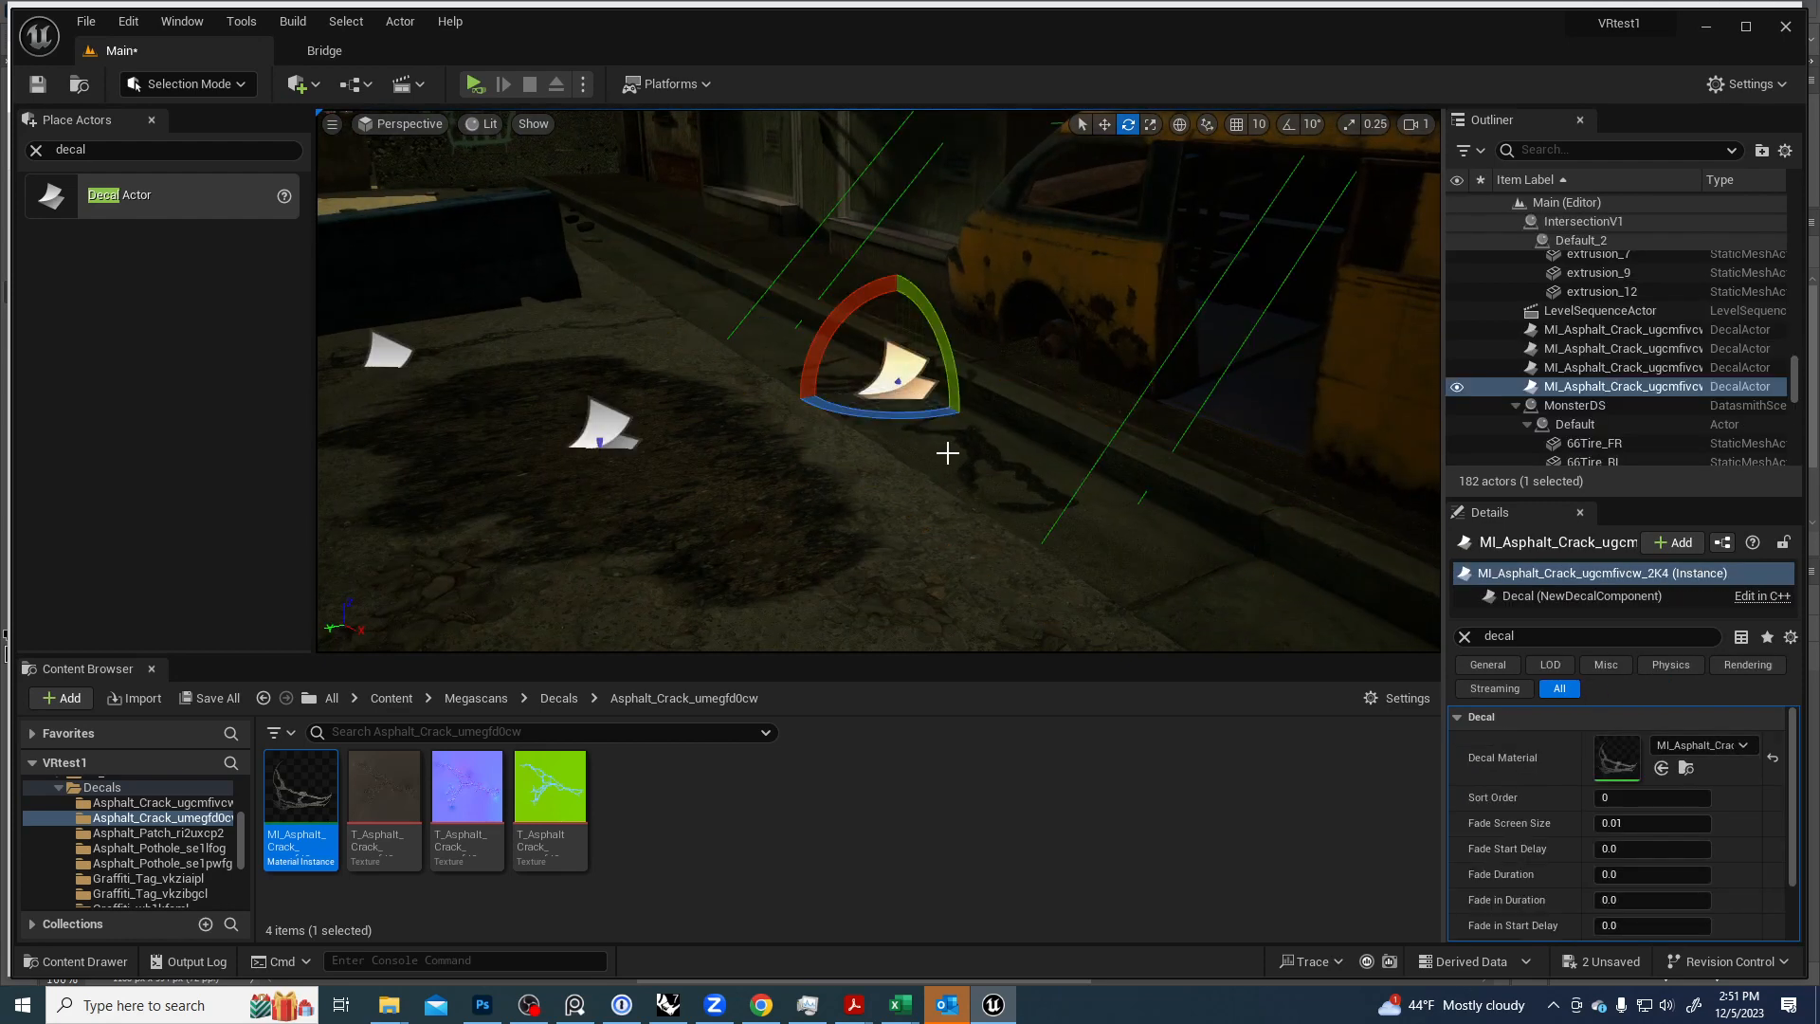
key(r)
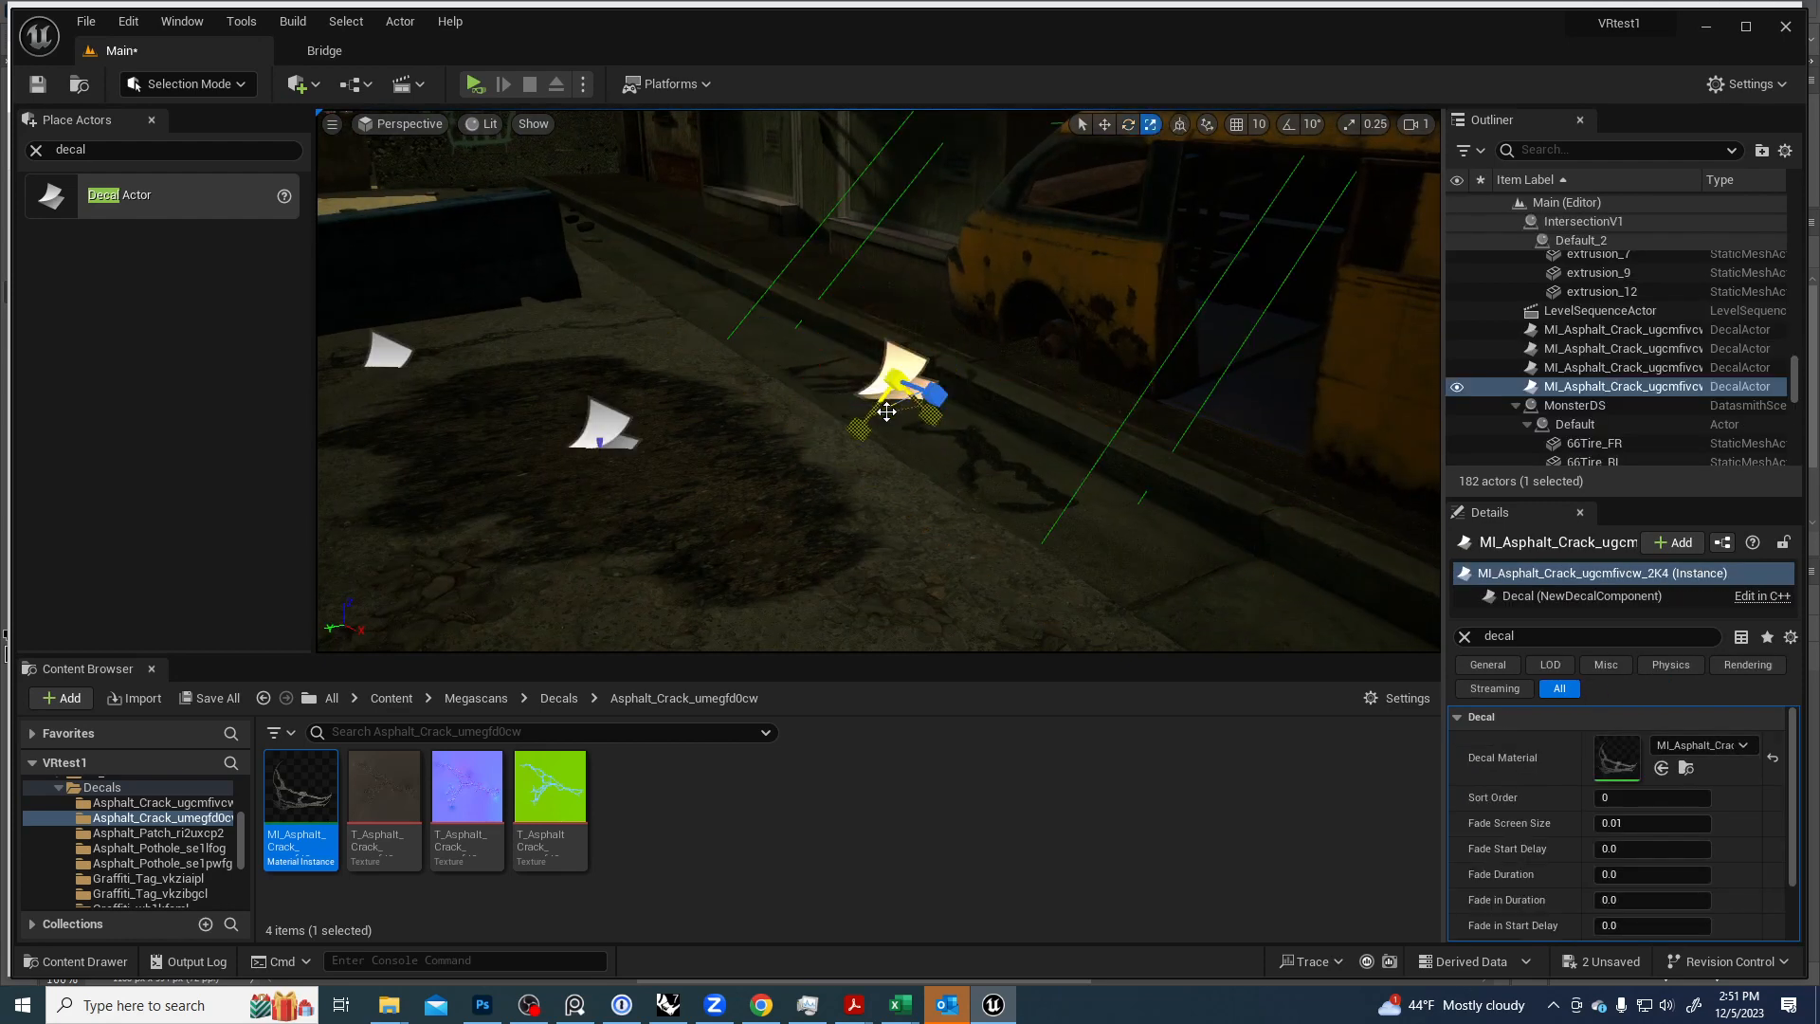
drag(895, 379, 921, 389)
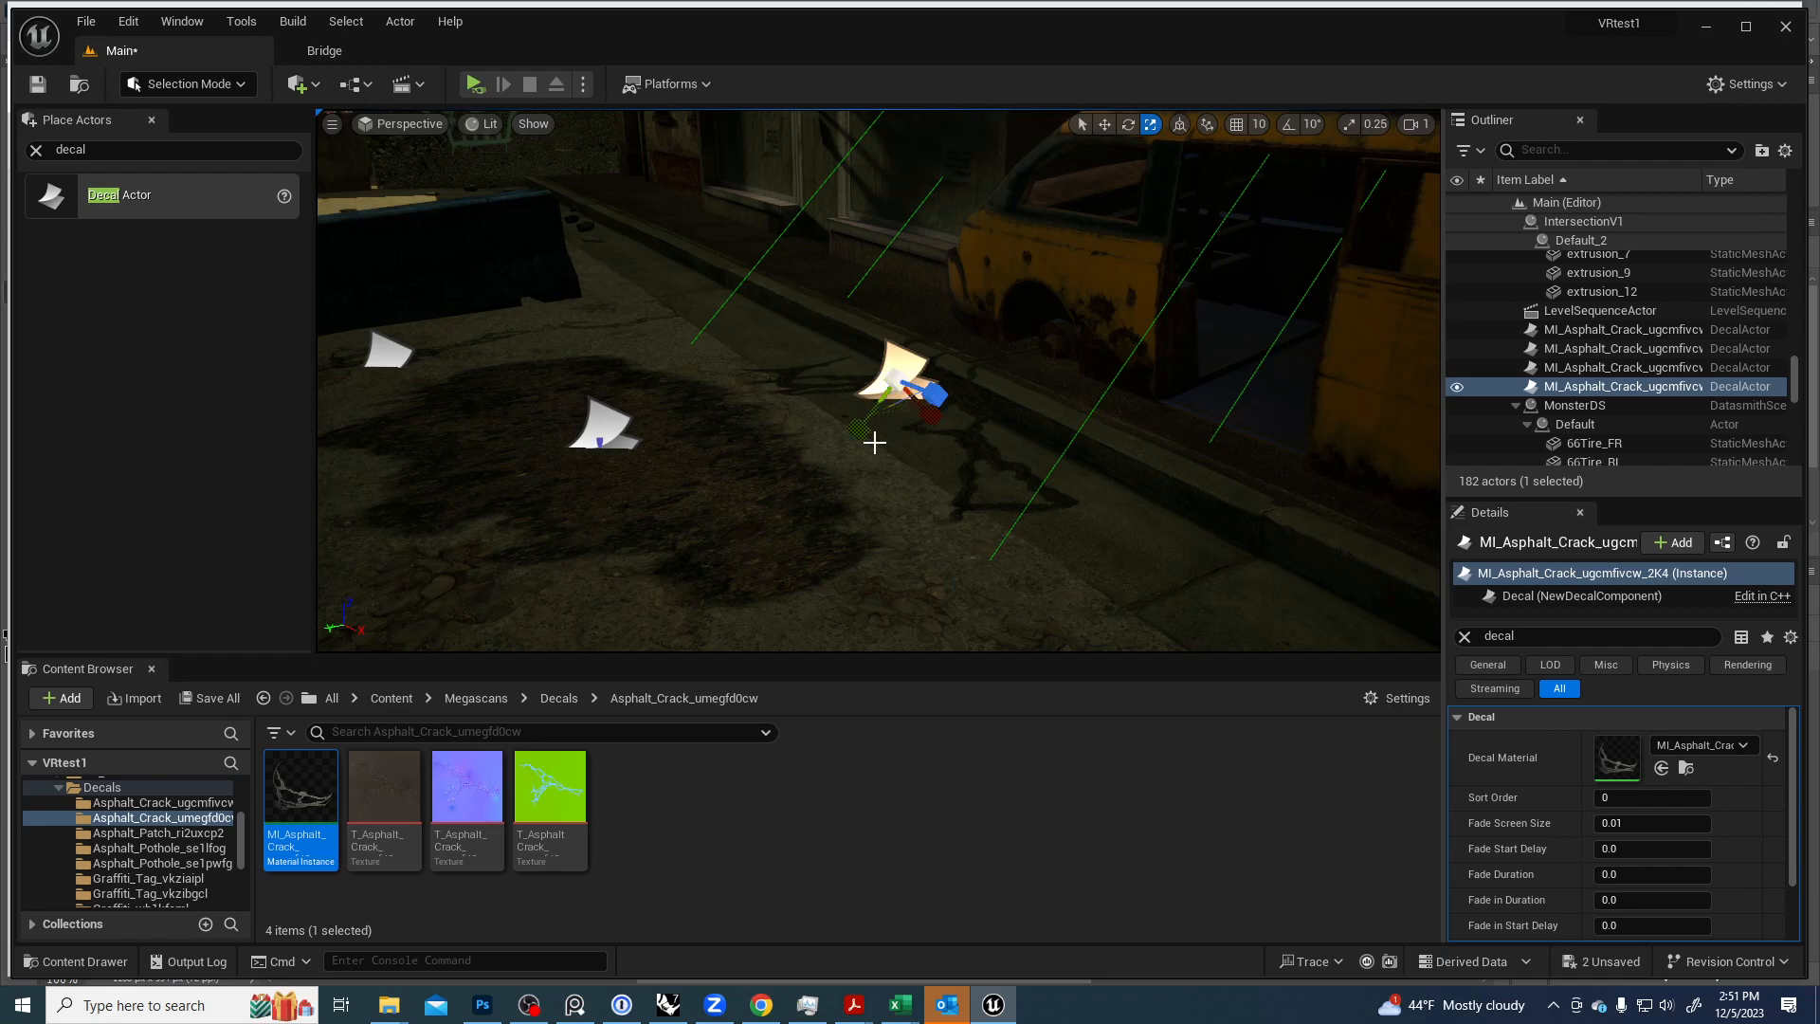
key(w)
drag(834, 395, 857, 397)
key(Escape)
right_drag(930, 492, 979, 540)
key(s)
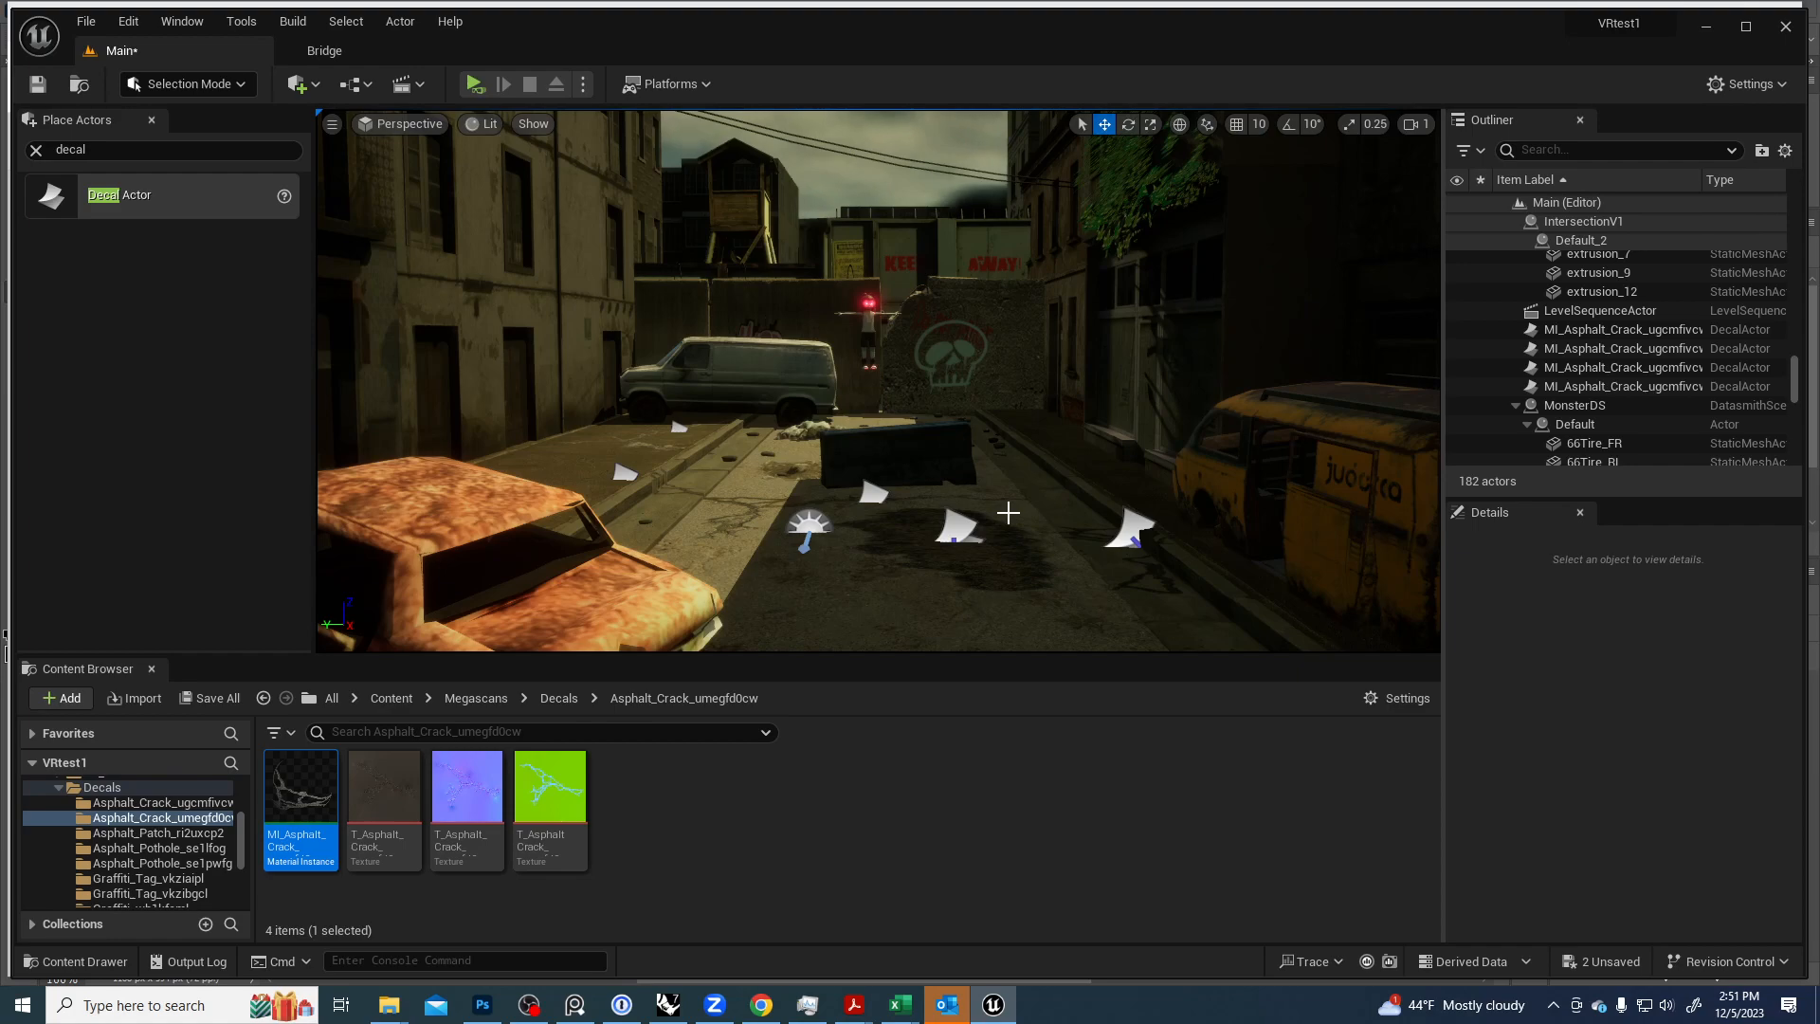
right_drag(878, 380, 900, 336)
right_drag(805, 590, 853, 563)
Switch to Quixel Bridge and open the Grass category of the 3D Plants.
click(327, 52)
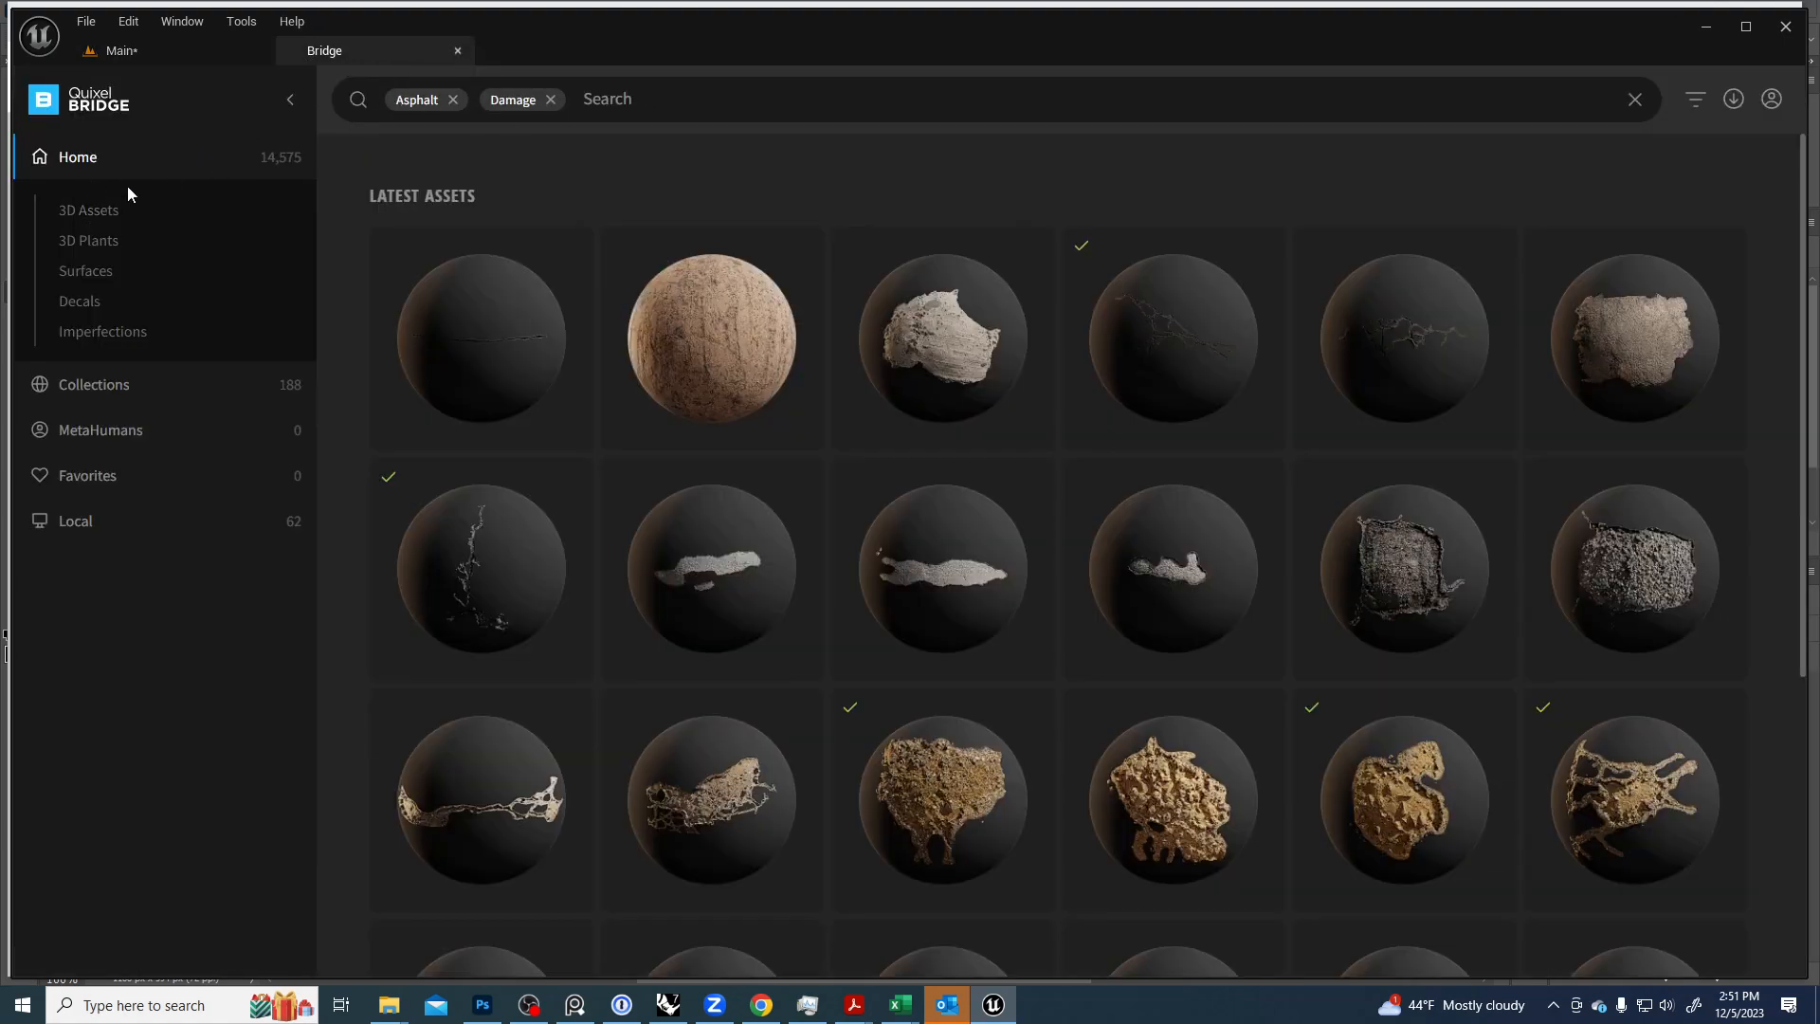
click(91, 242)
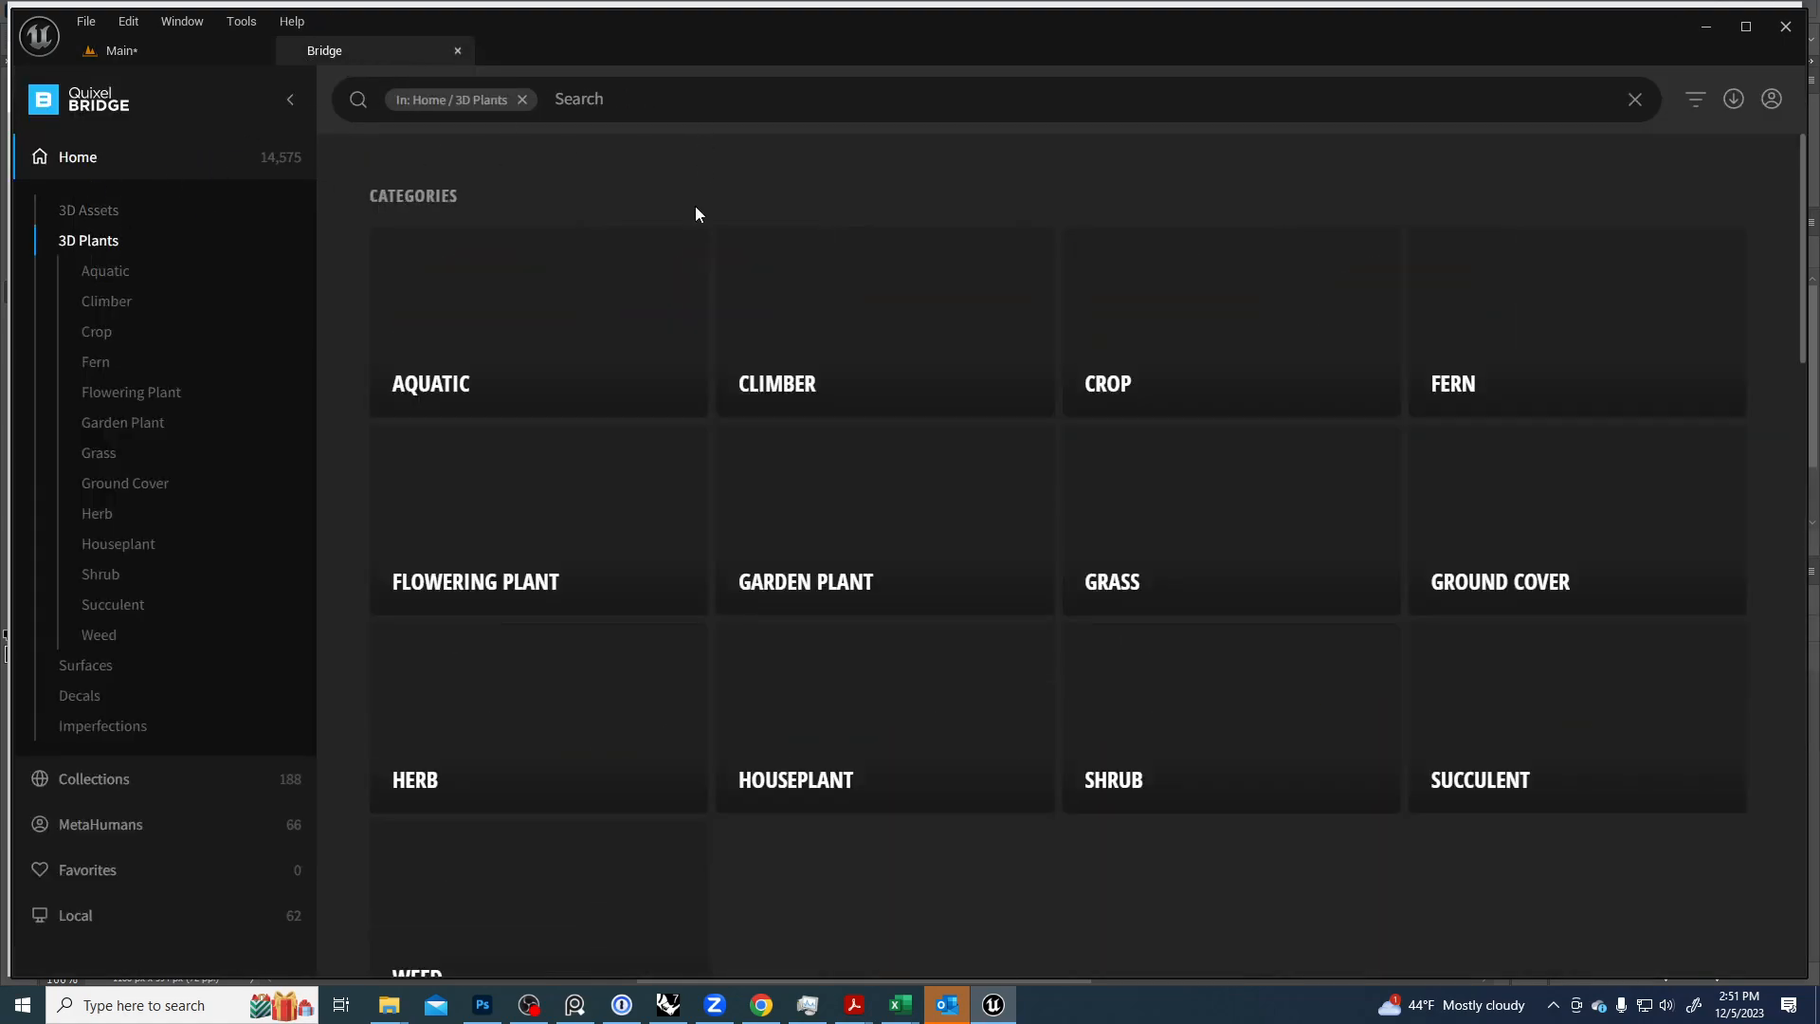
click(1140, 520)
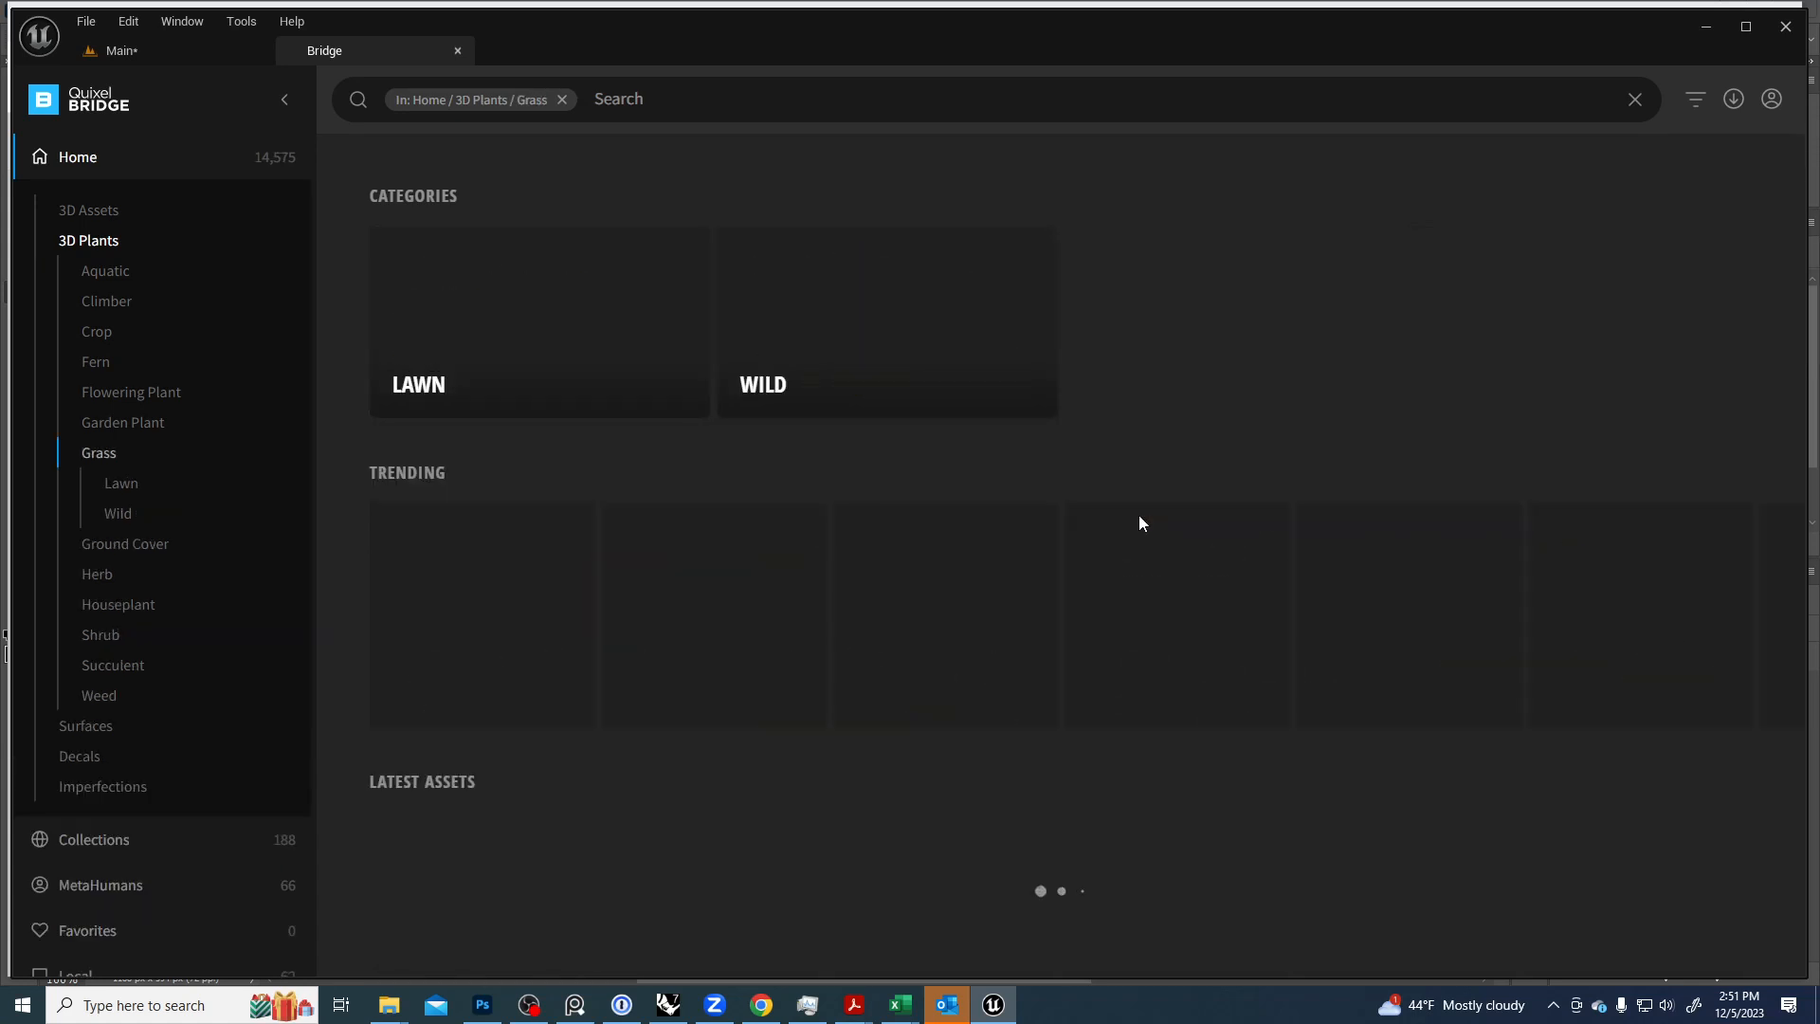
Compare the Tundra Grass and Wild Grass variants among the latest grass assets.
scroll(1247, 611, down, 3)
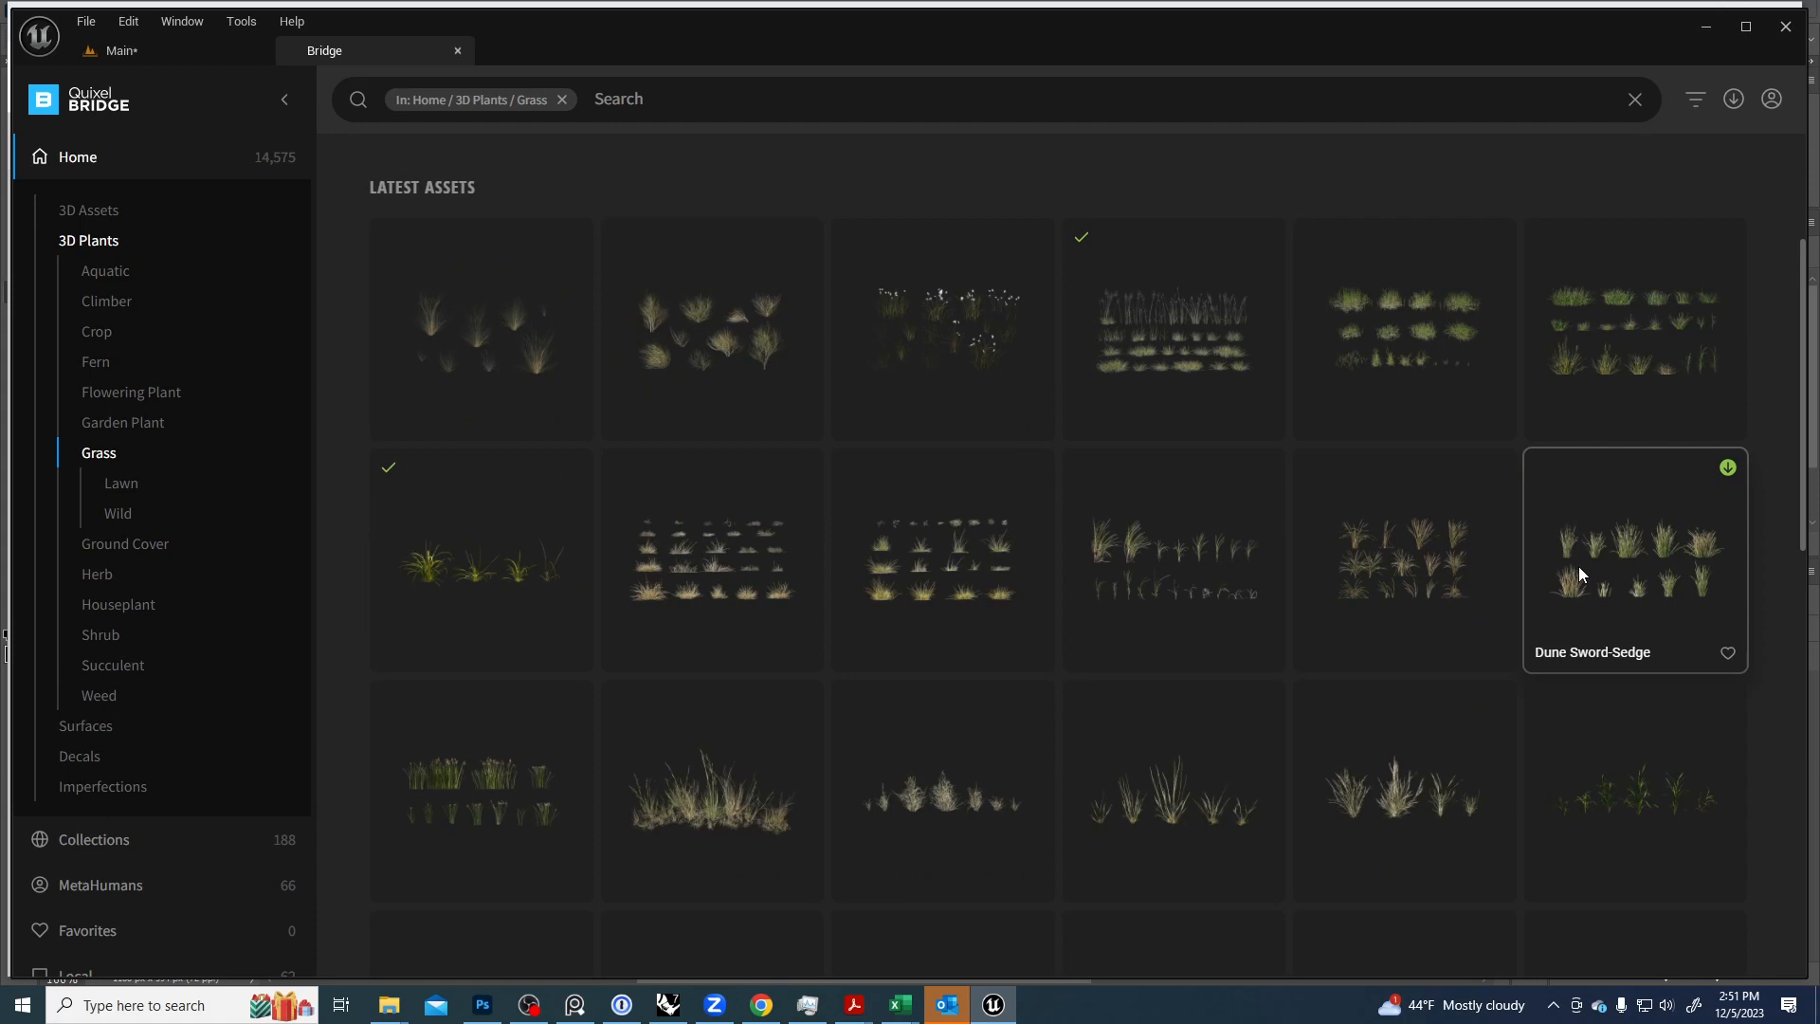
click(954, 601)
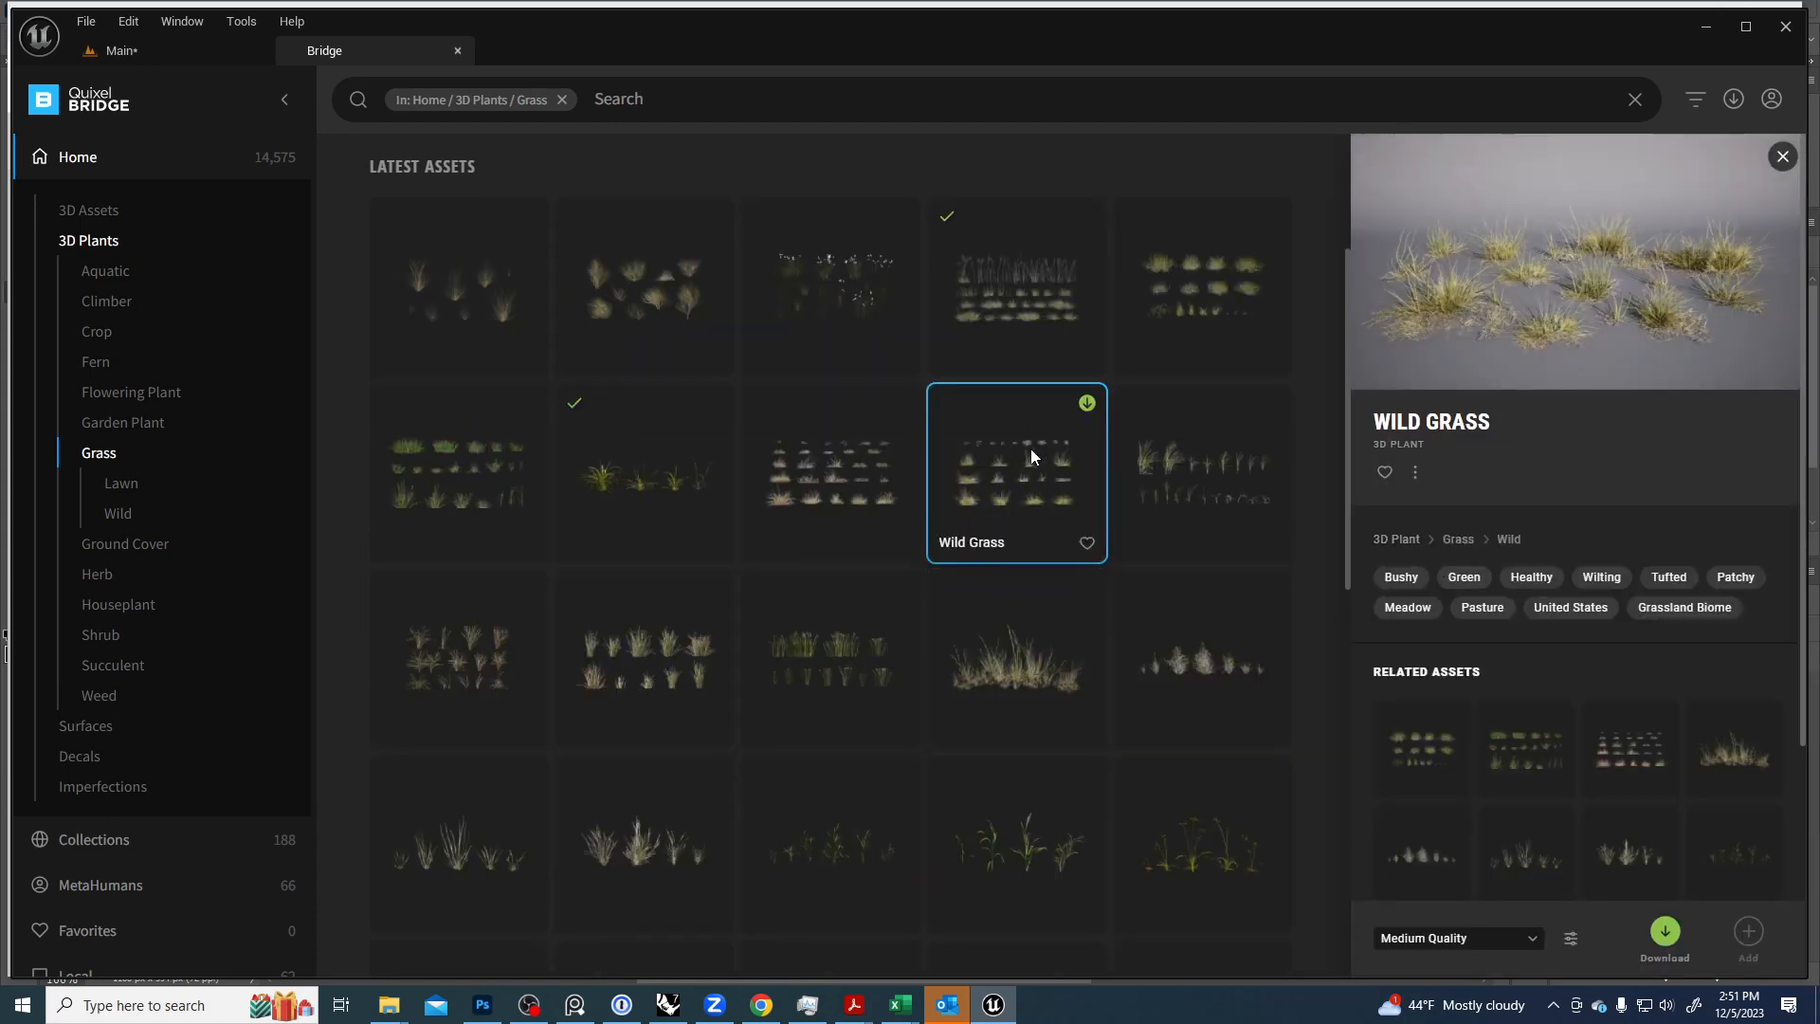
click(1002, 270)
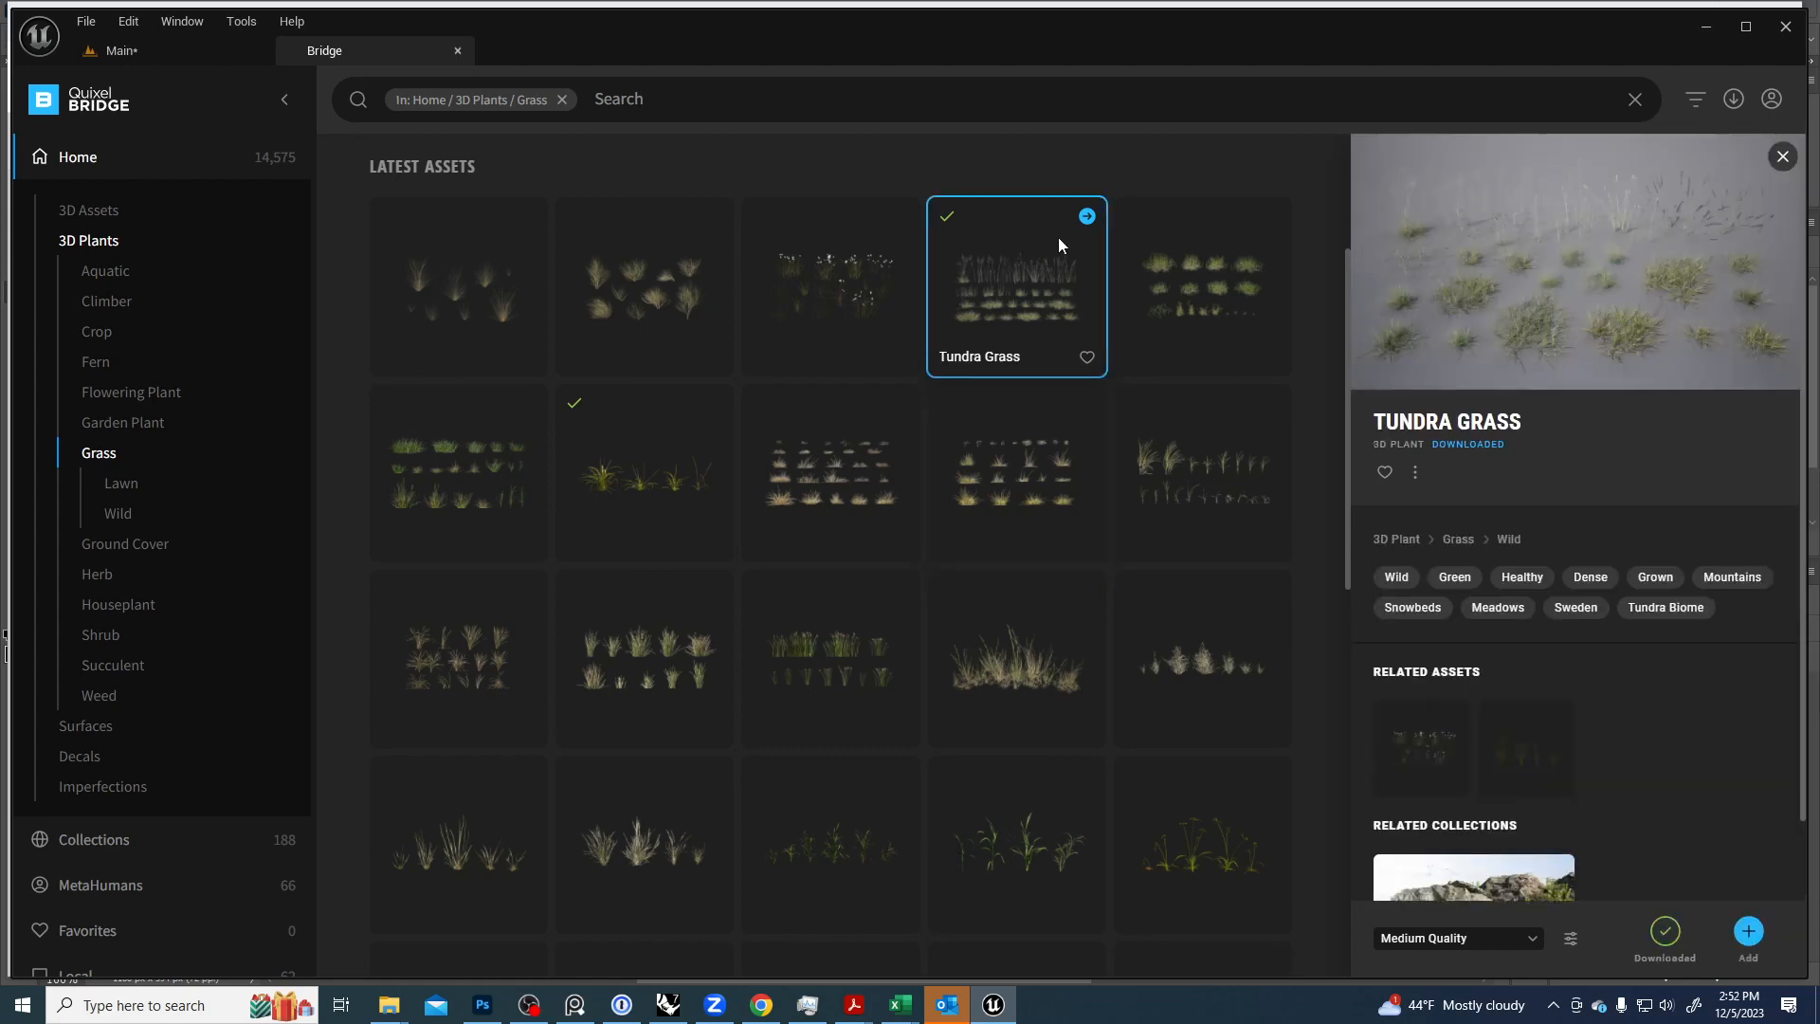
click(623, 485)
click(1028, 274)
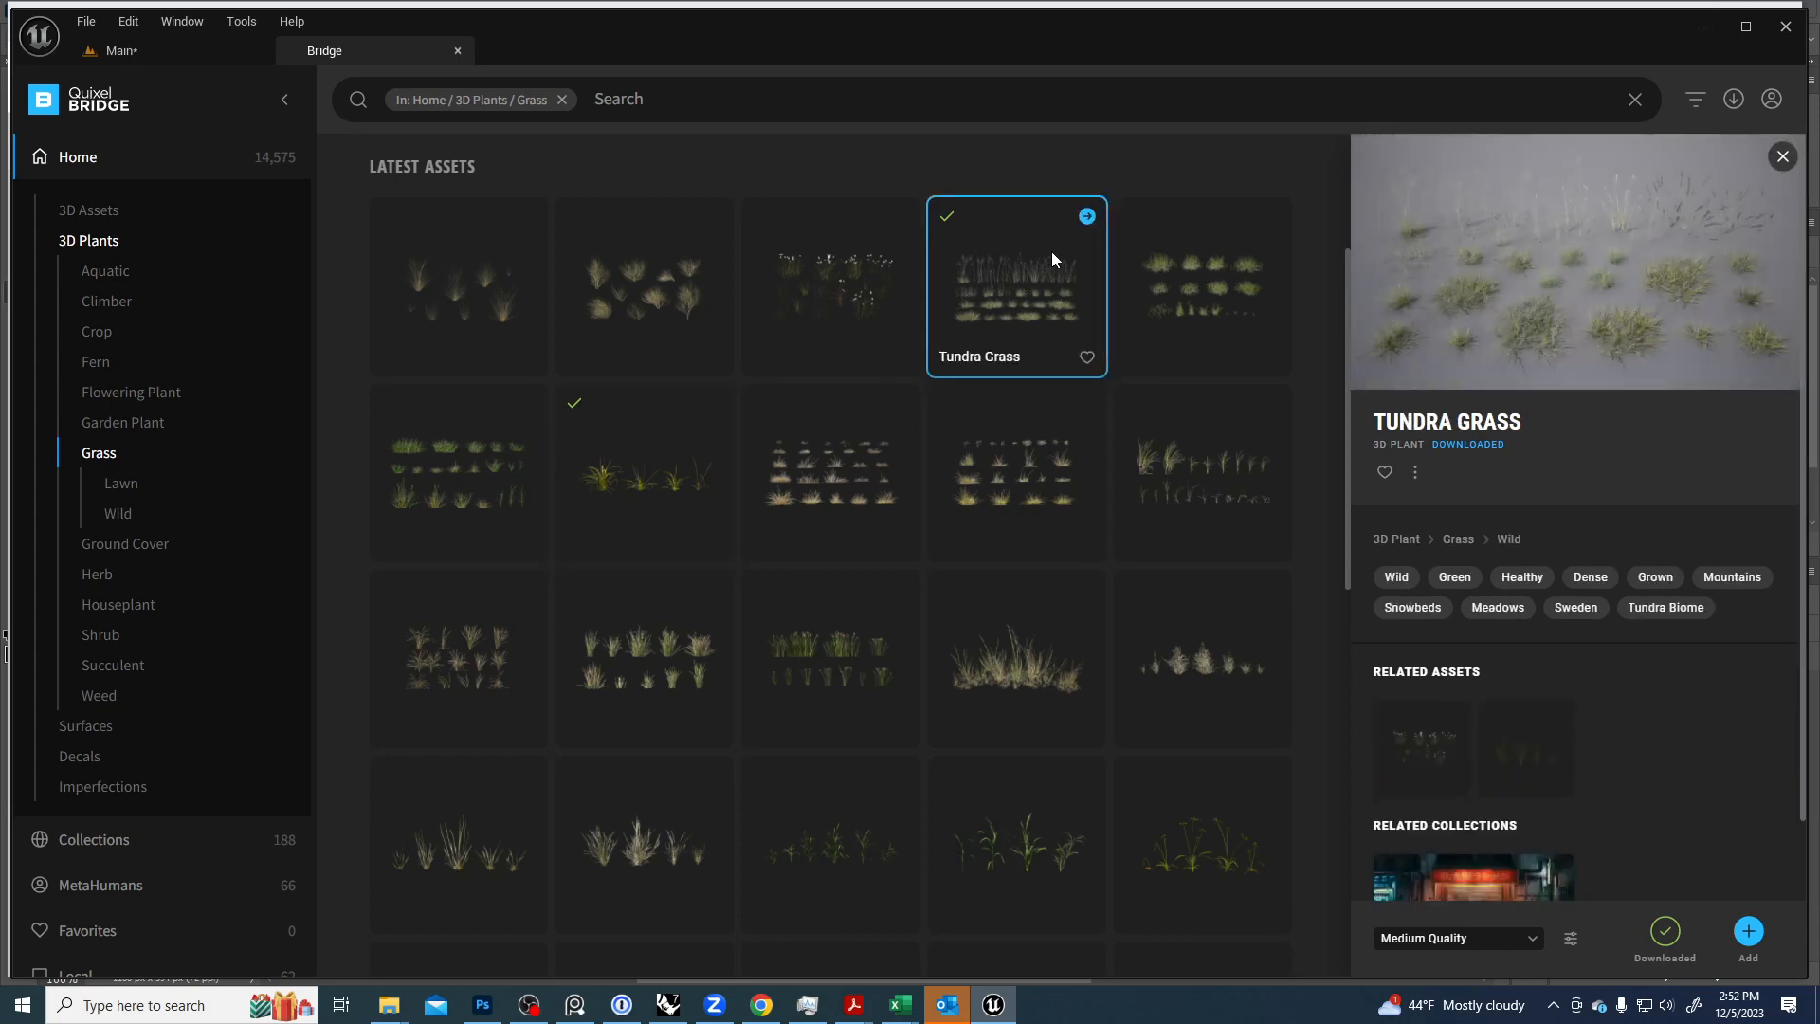
click(1059, 485)
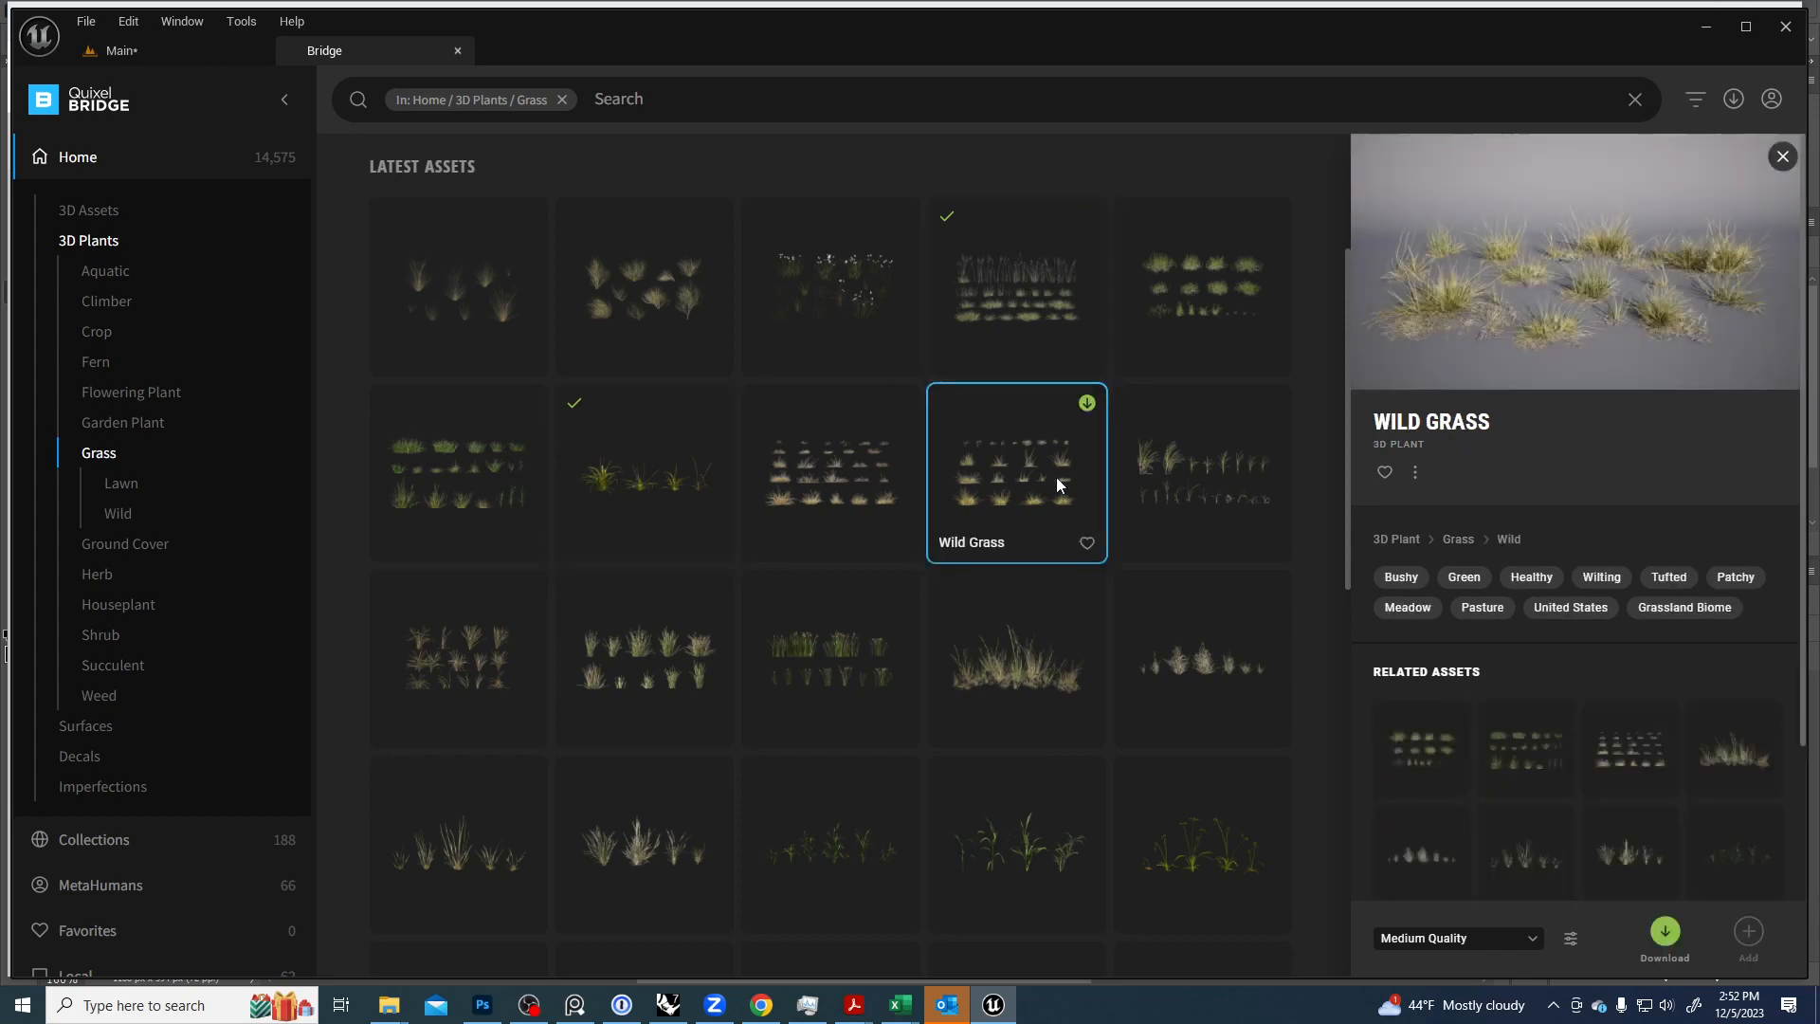
click(830, 493)
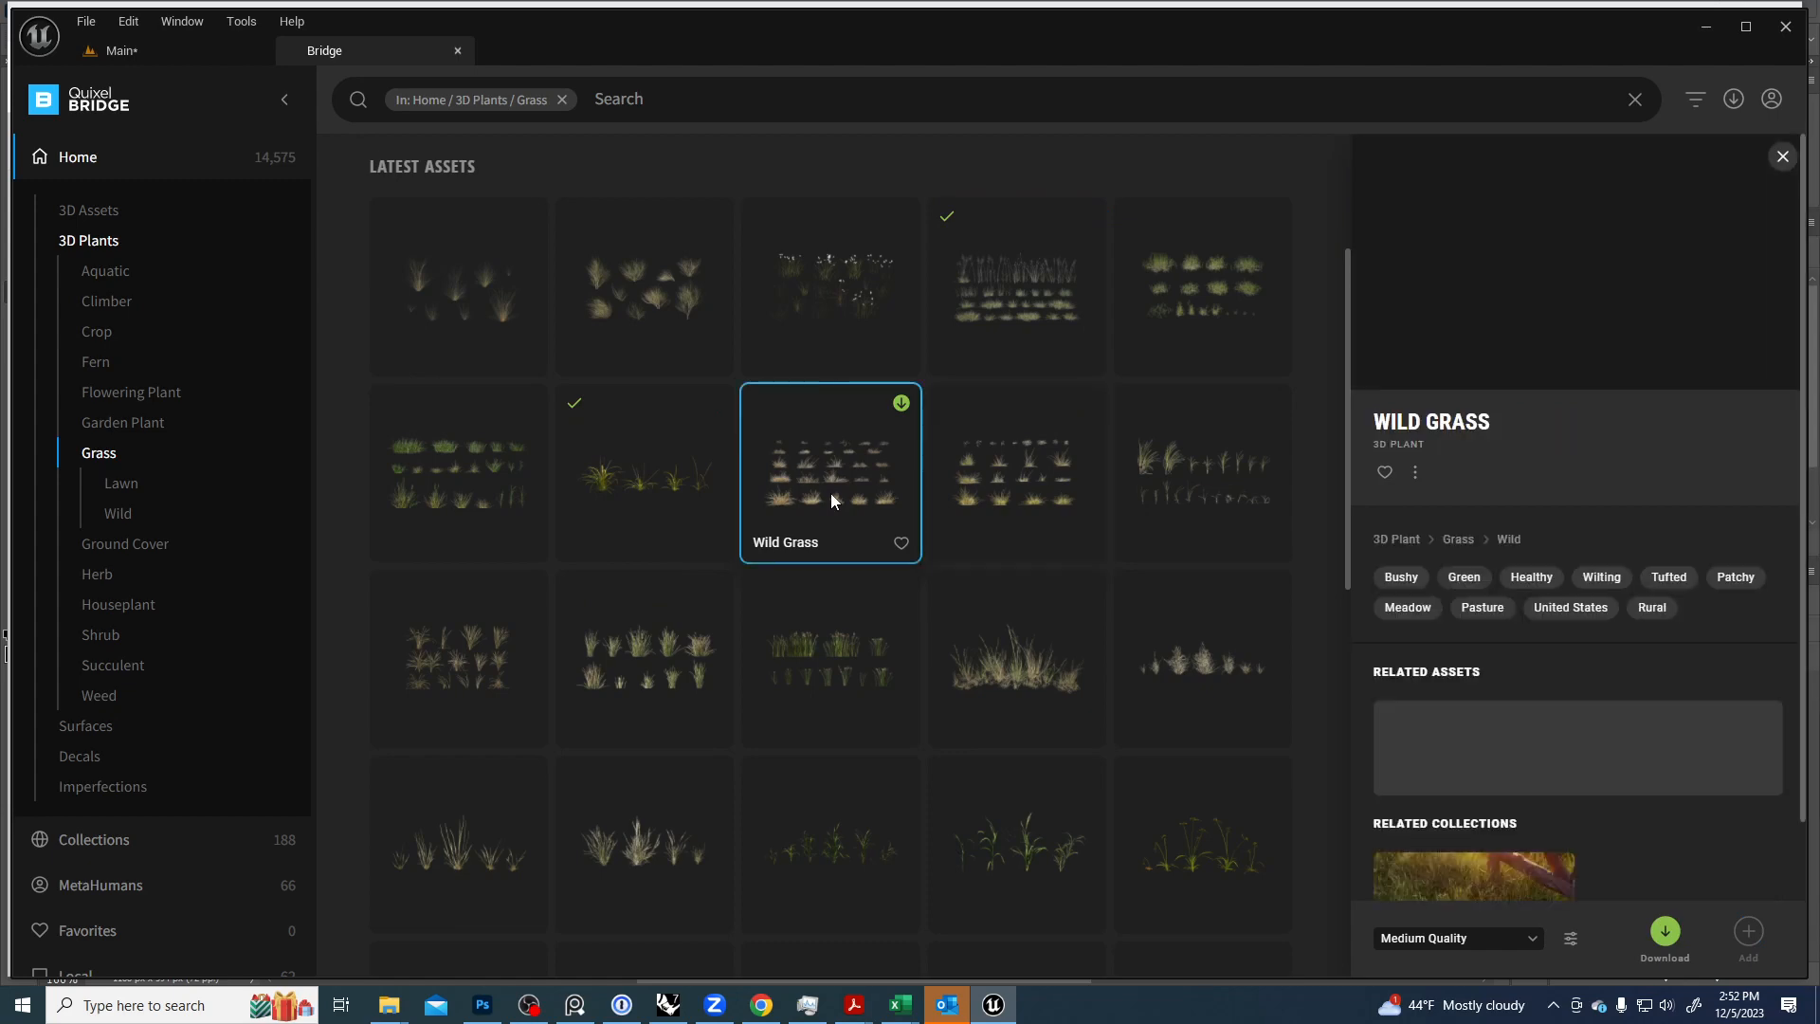
Download the Wild Grass asset tagged Grassland Biome at Medium Quality and add it to the project.
click(990, 486)
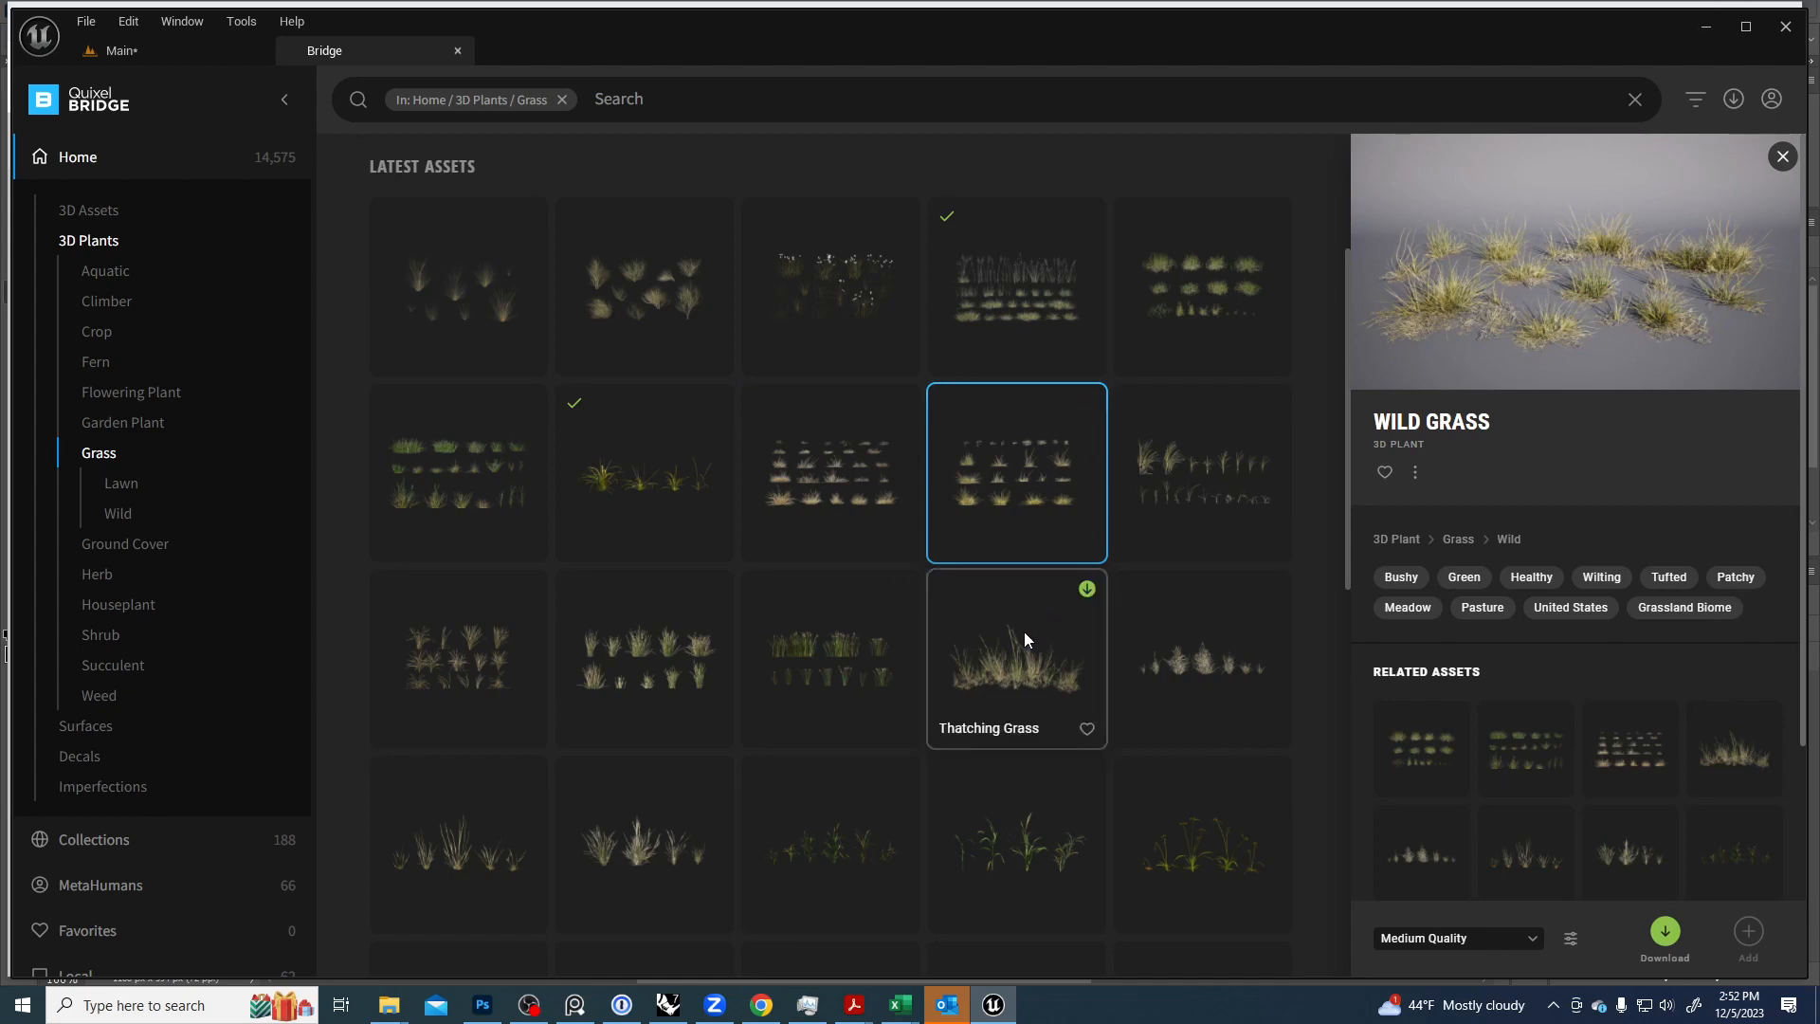
click(1087, 405)
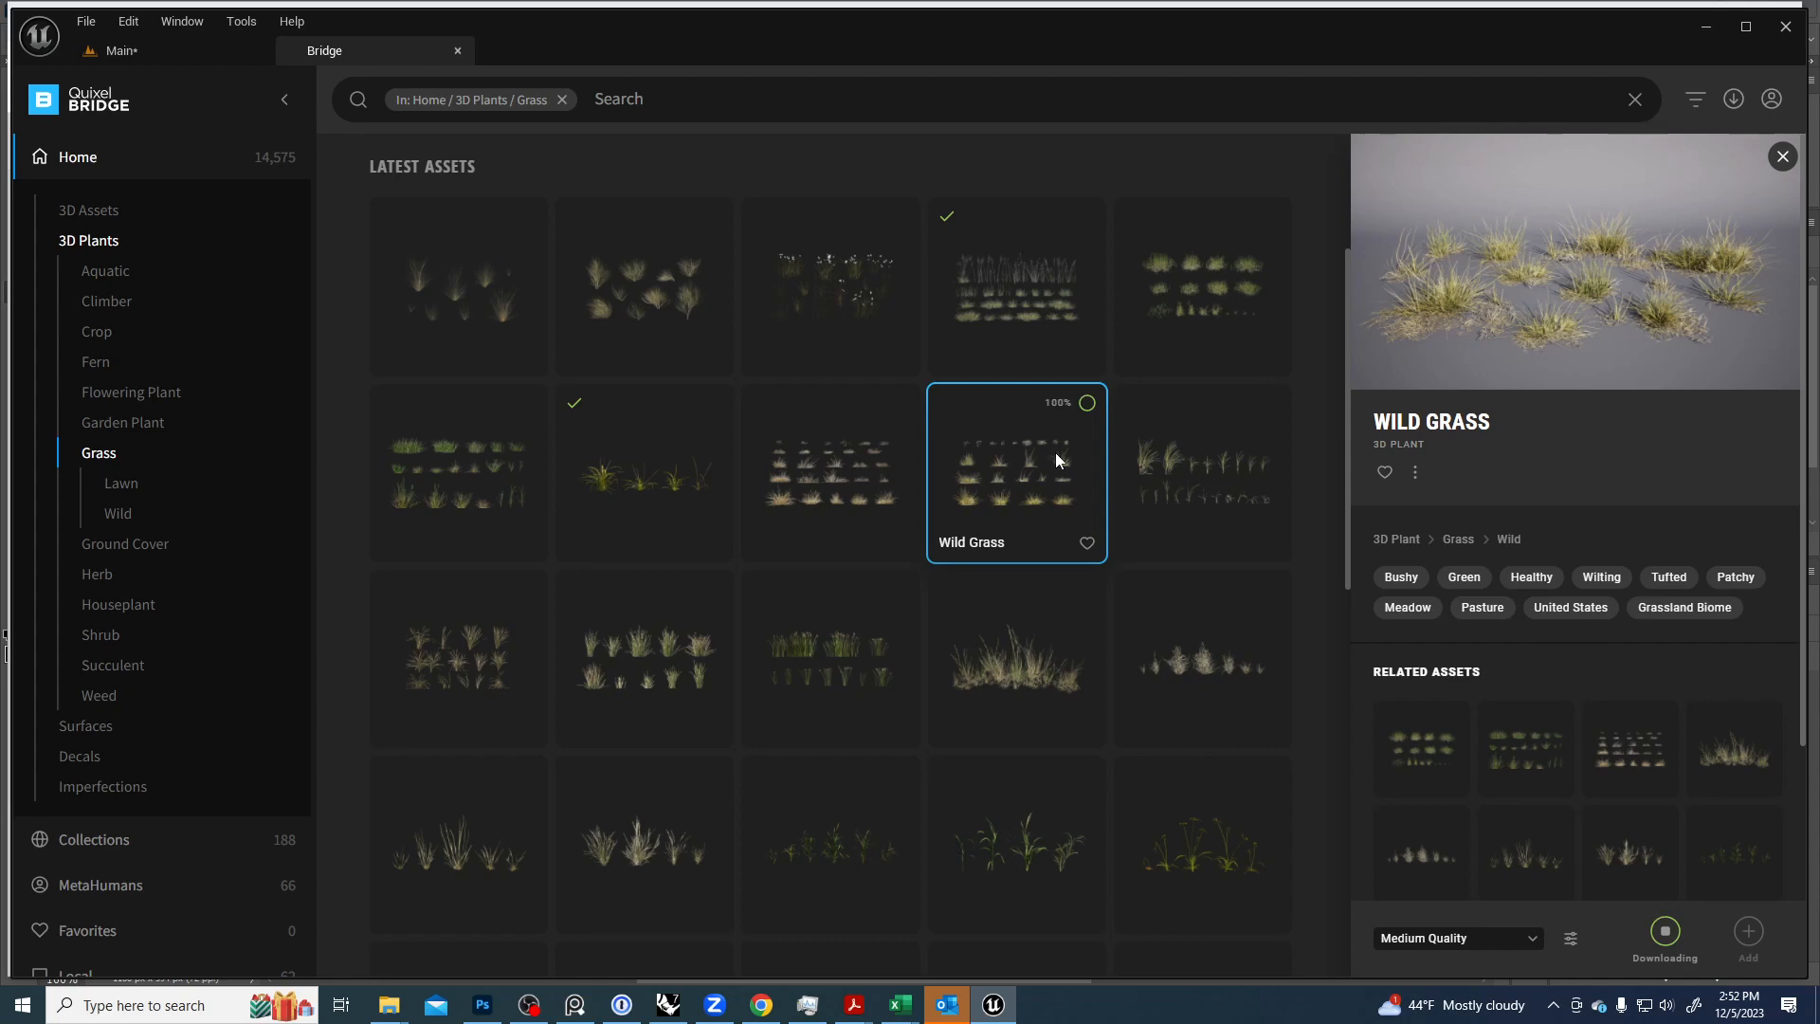
click(1086, 405)
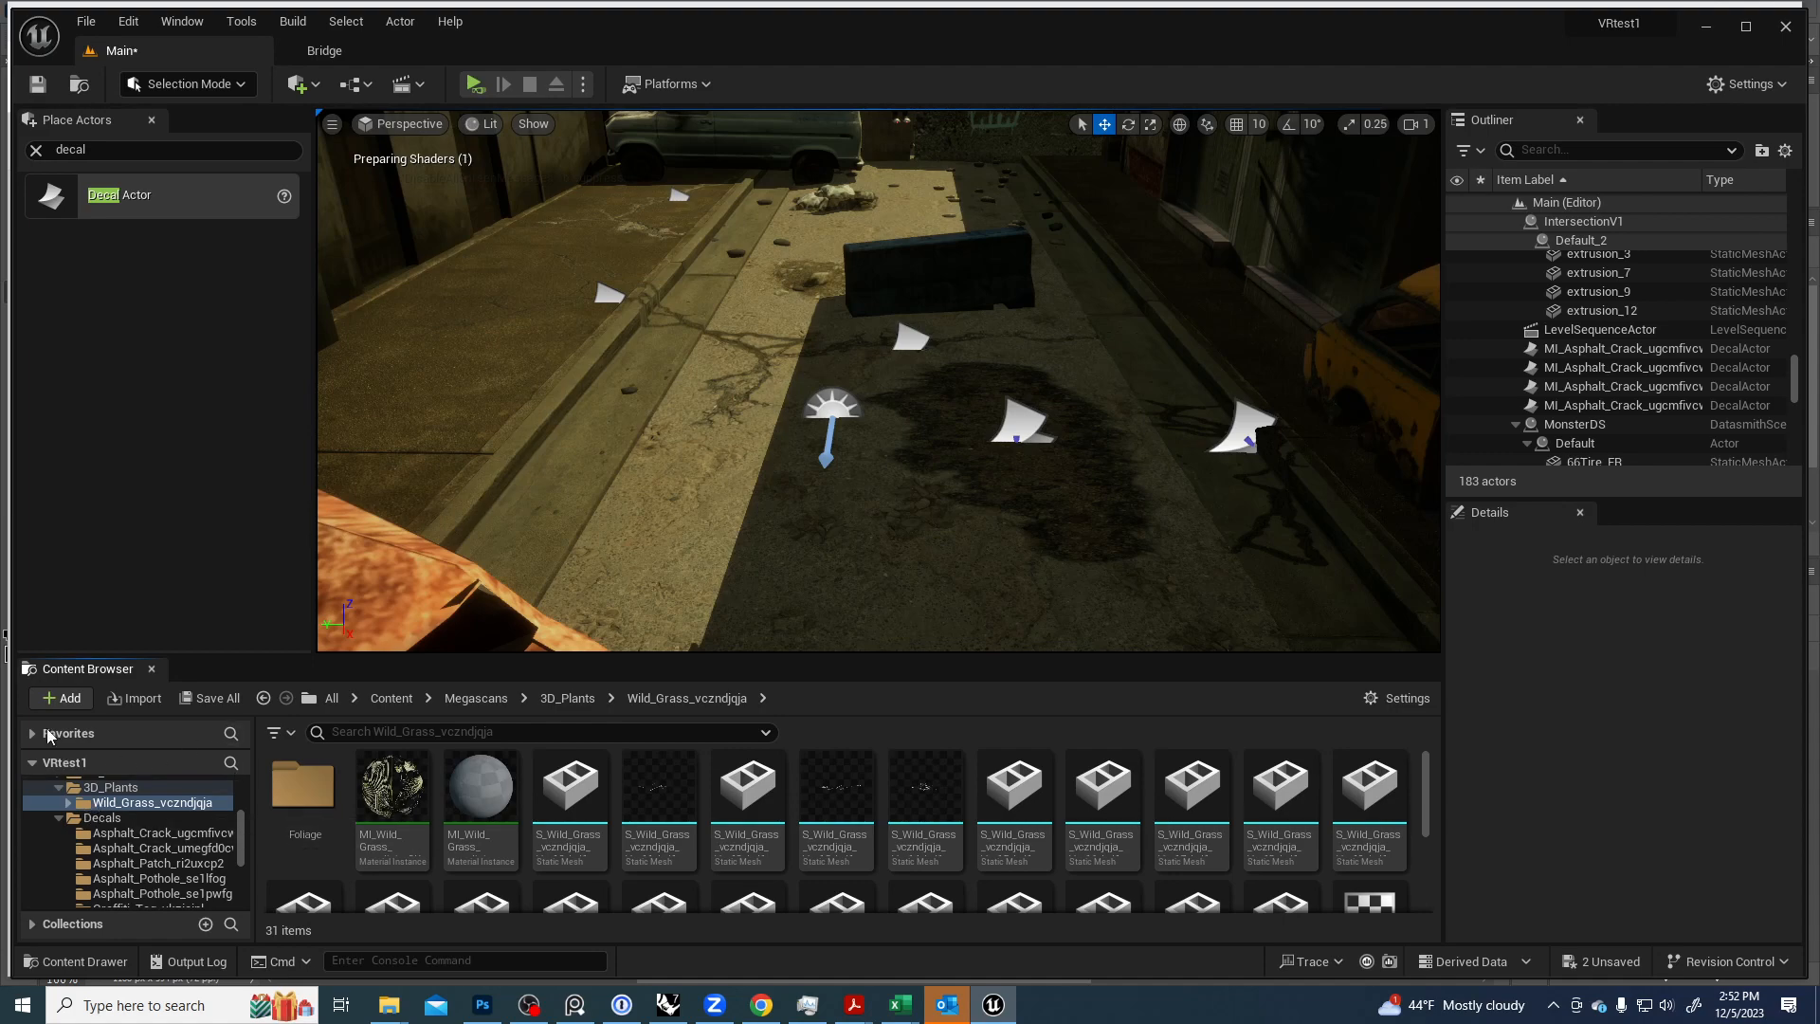
Switch to Foliage mode with single-instance placement and make more room for the foliage palette.
click(240, 85)
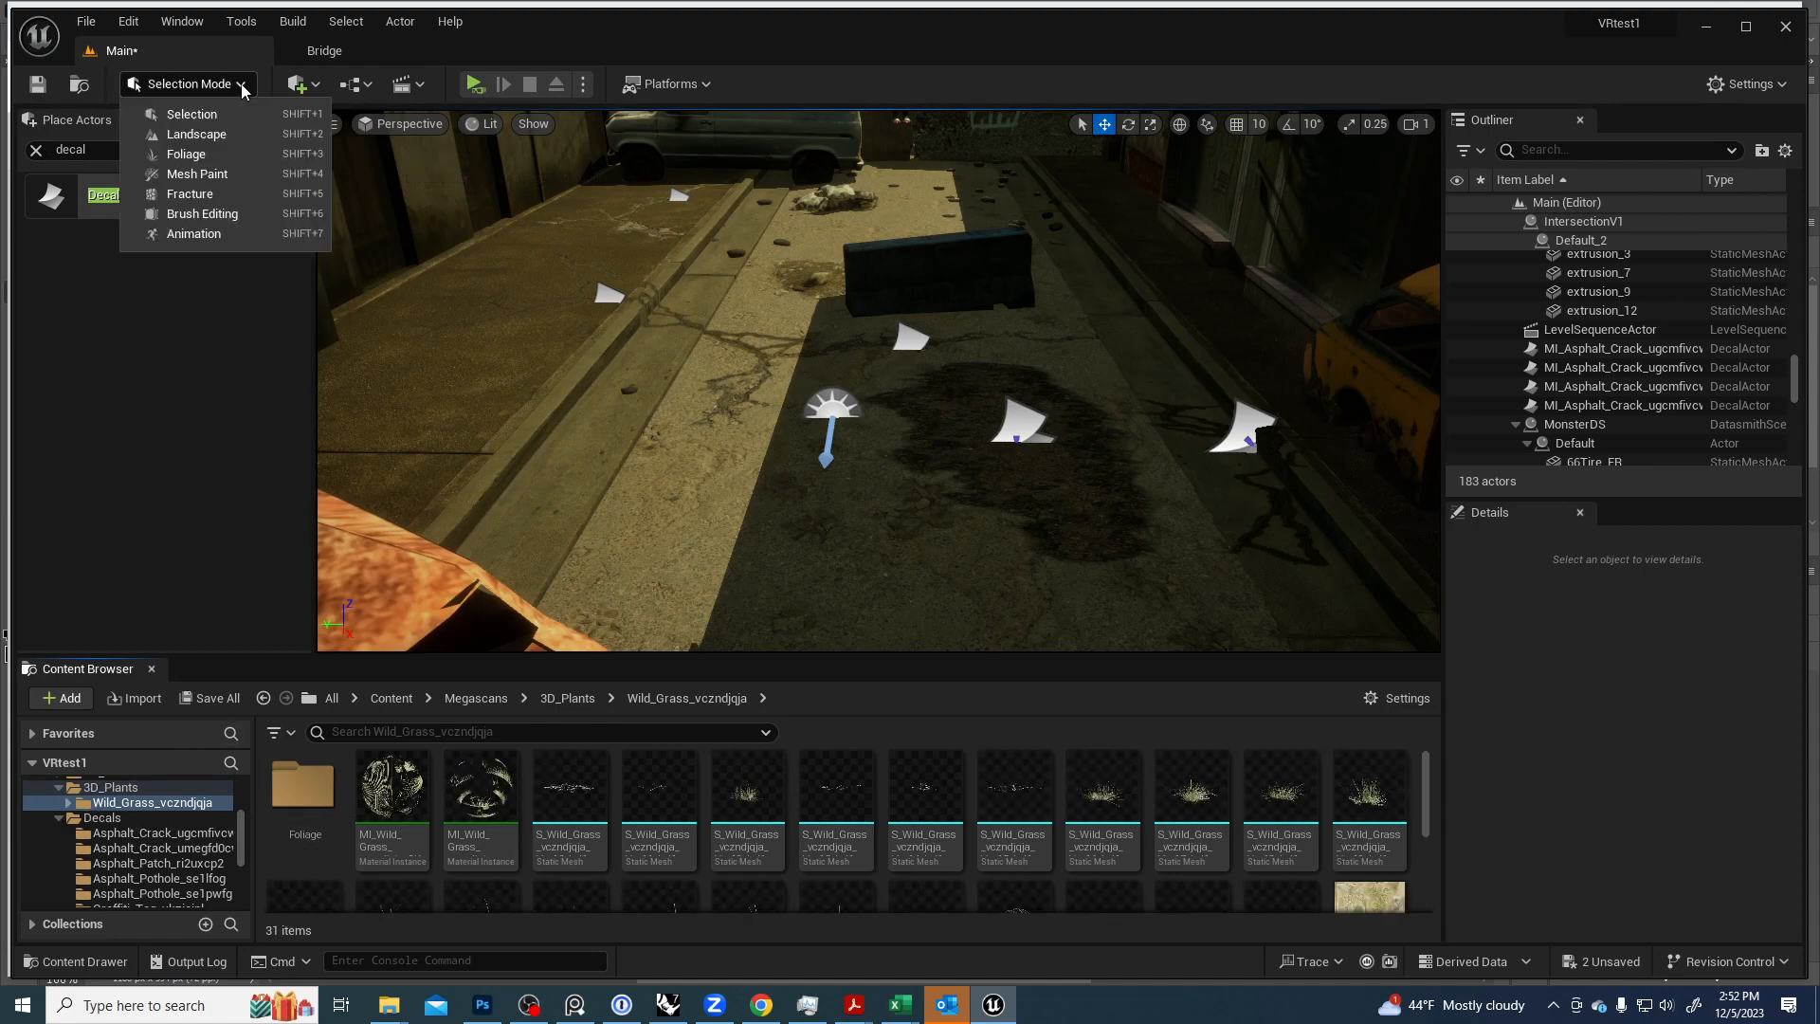
click(182, 155)
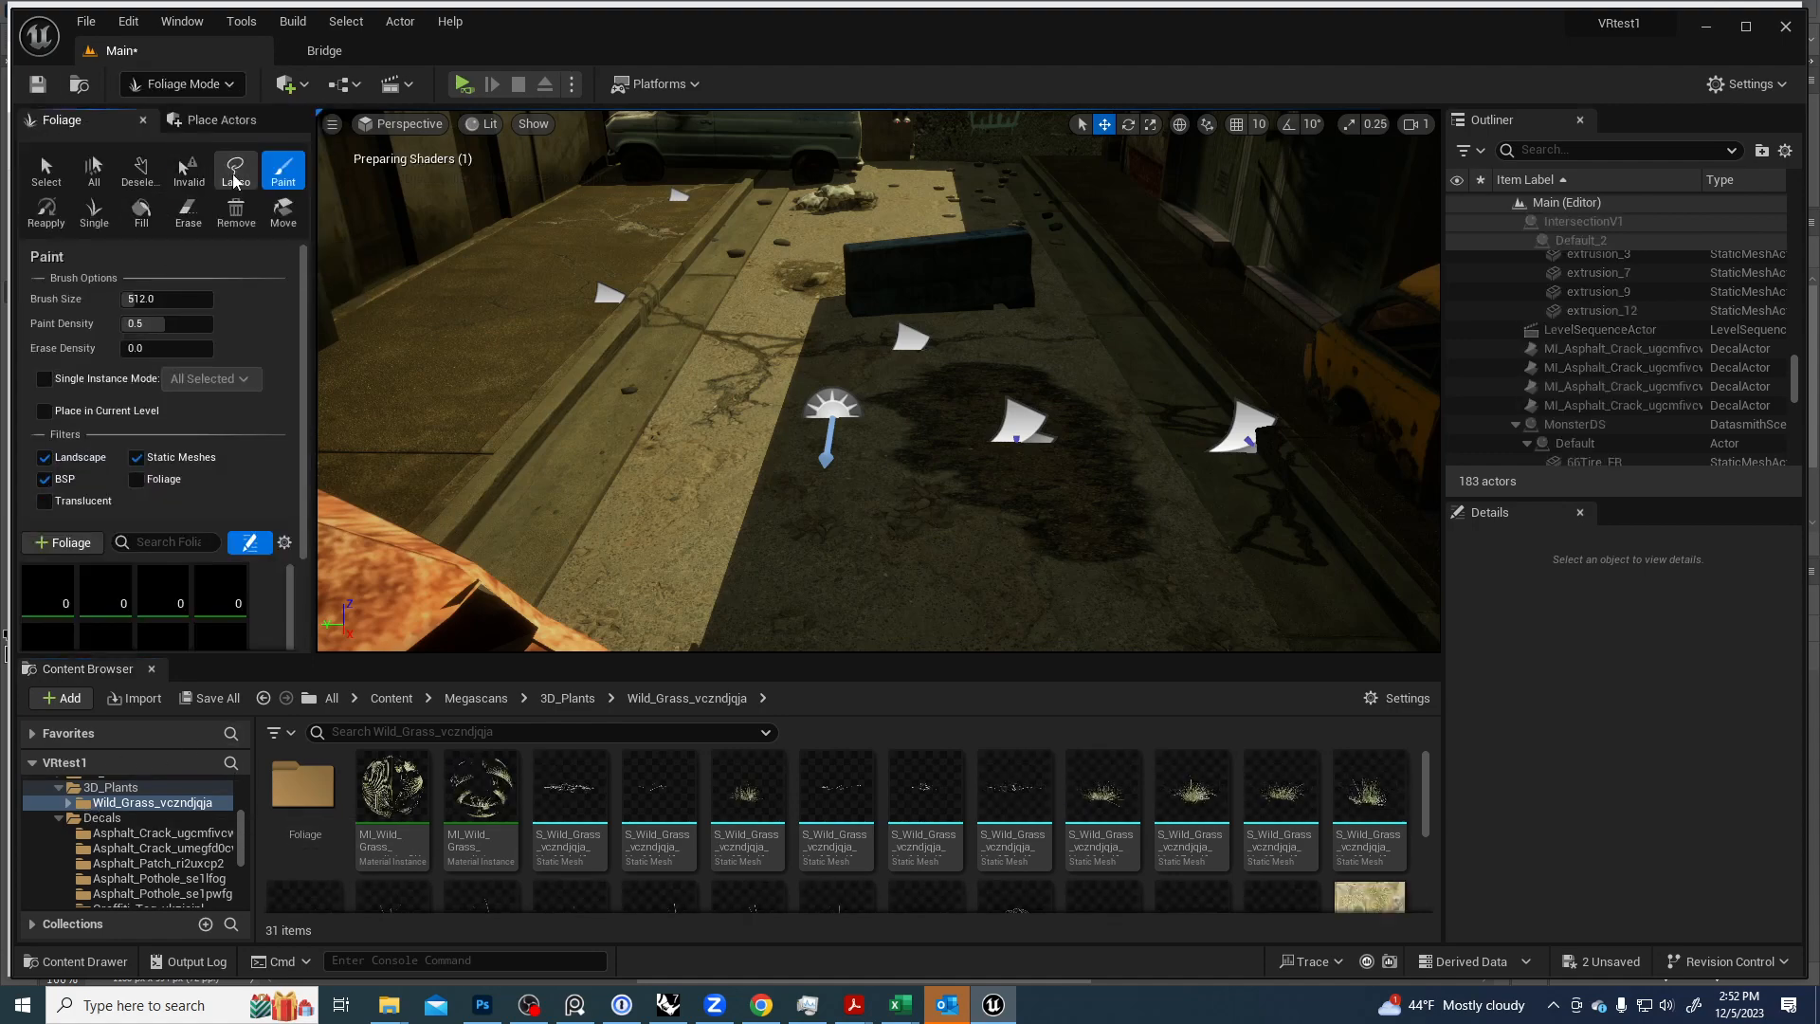
click(93, 210)
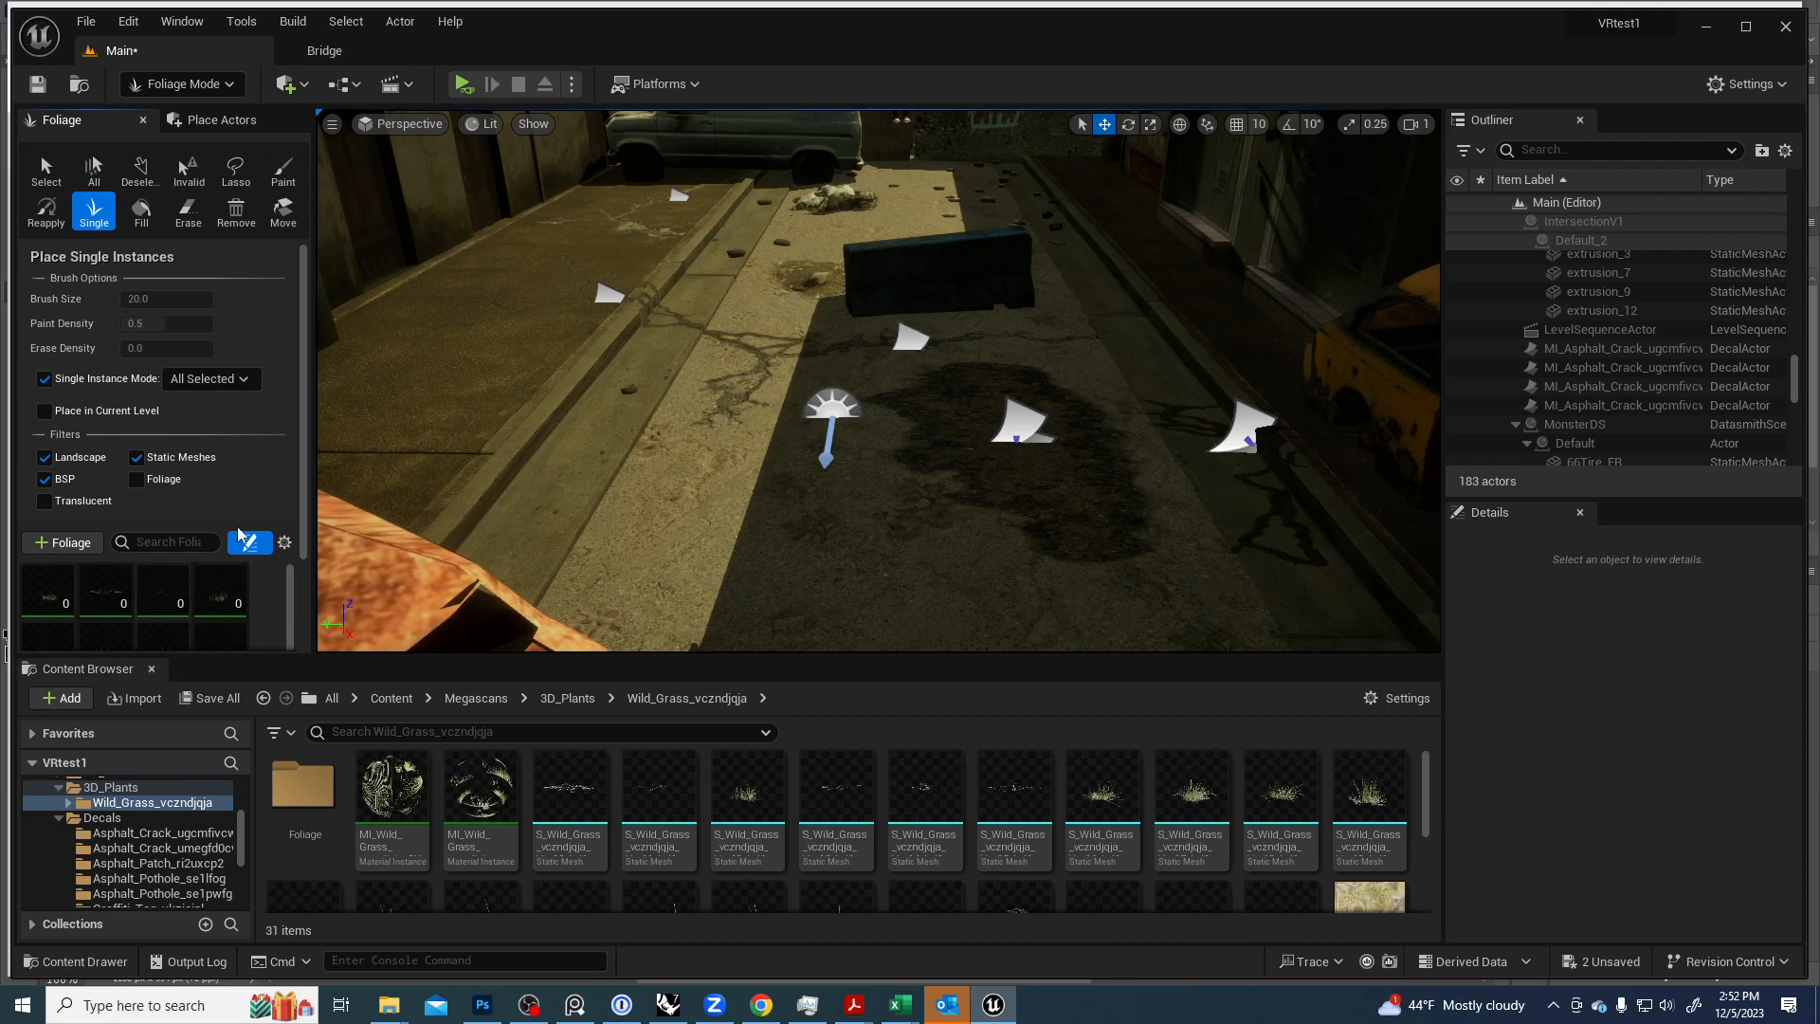
scroll(241, 526, down, 2)
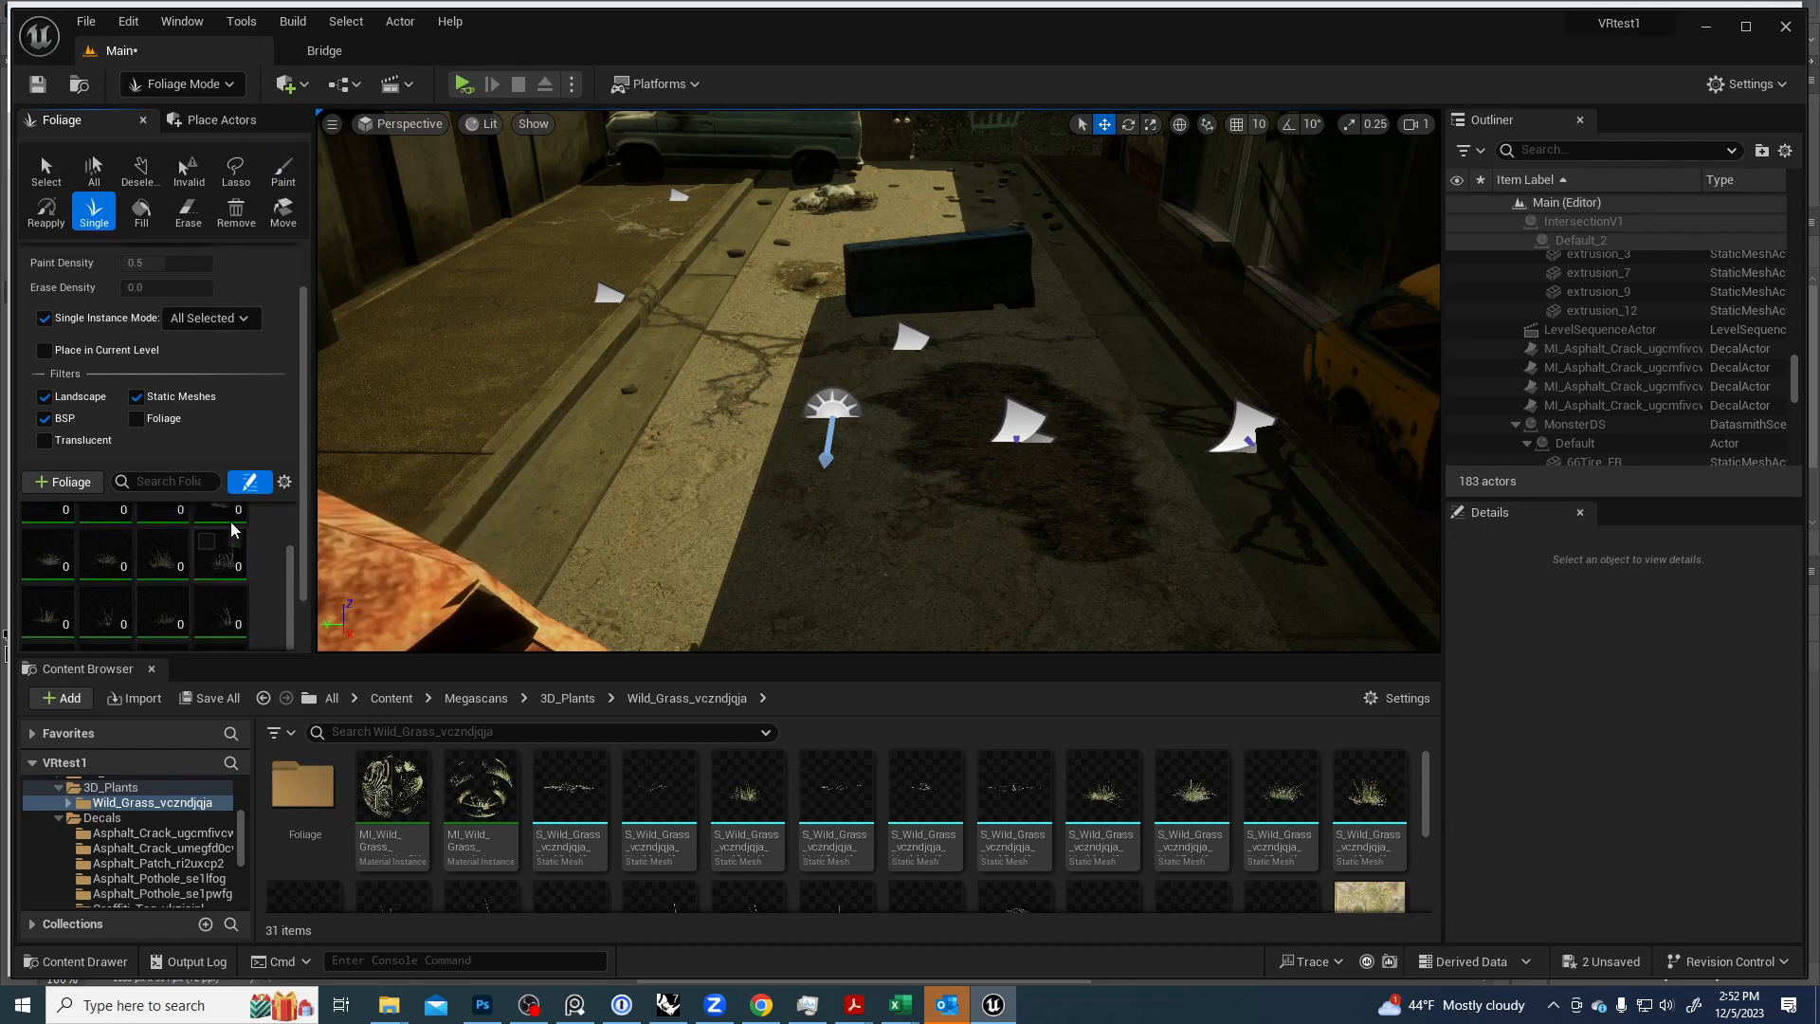
scroll(264, 509, up, 2)
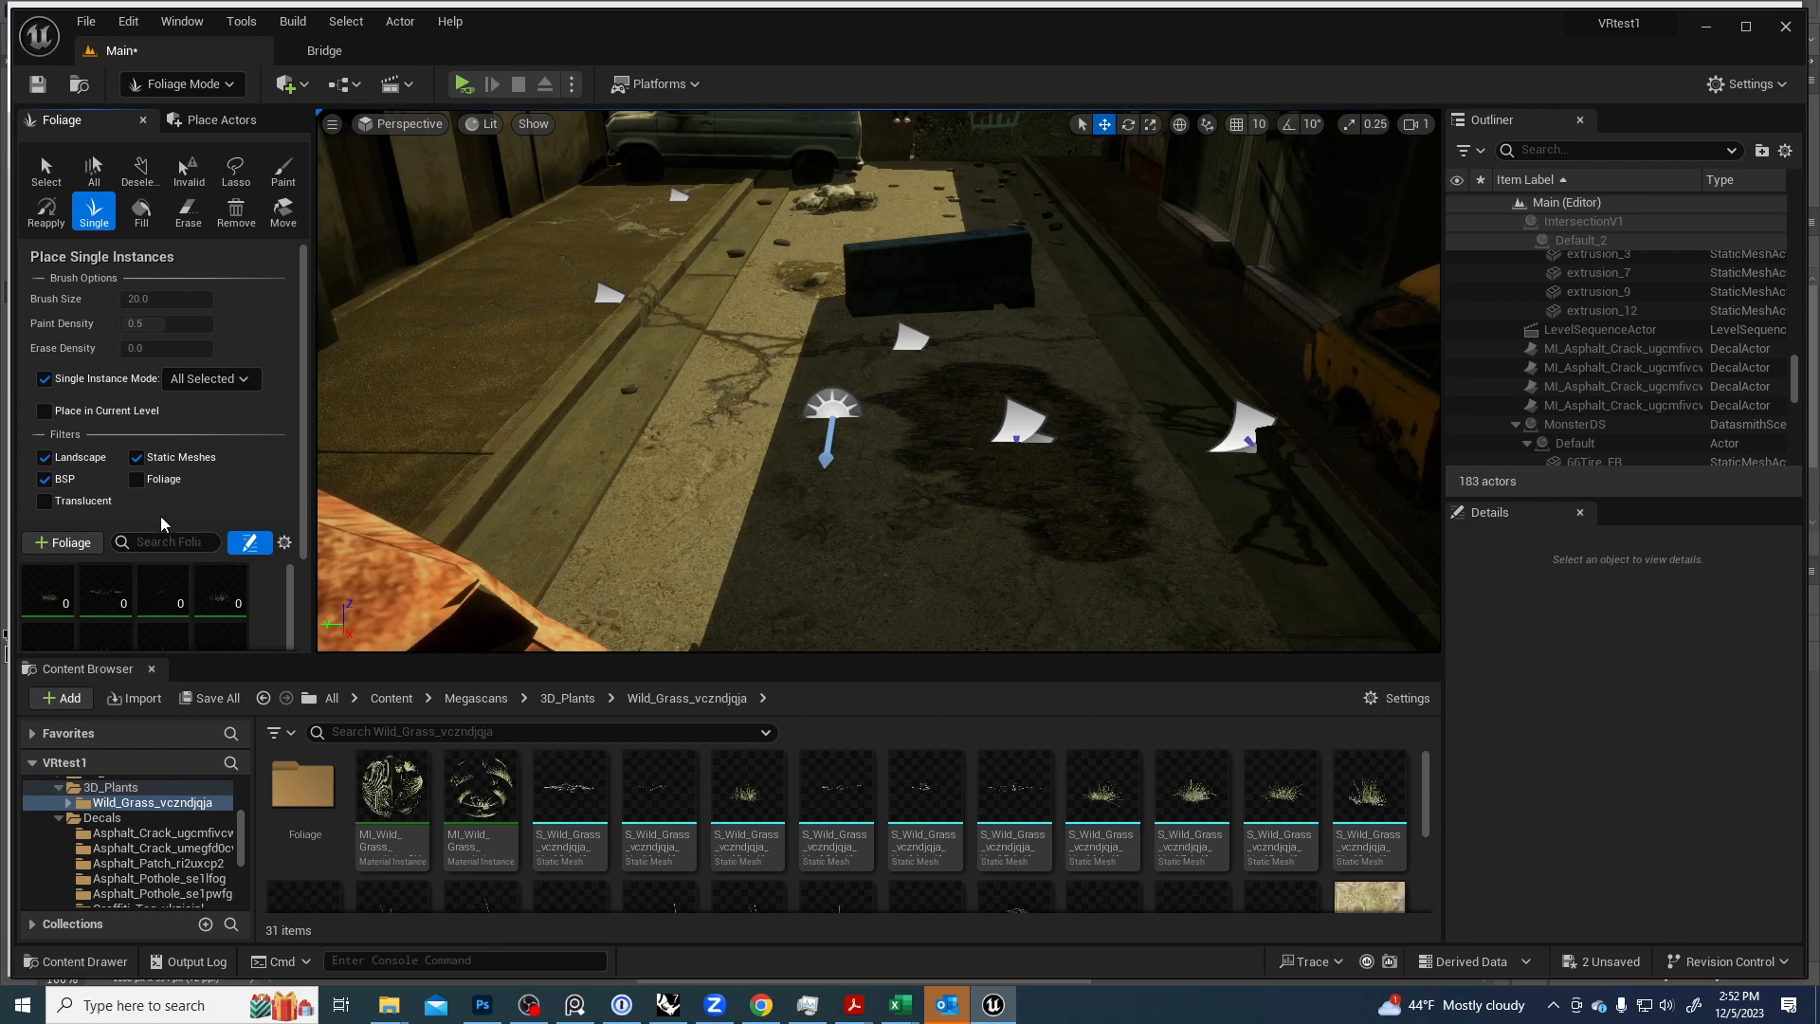
drag(183, 660, 183, 761)
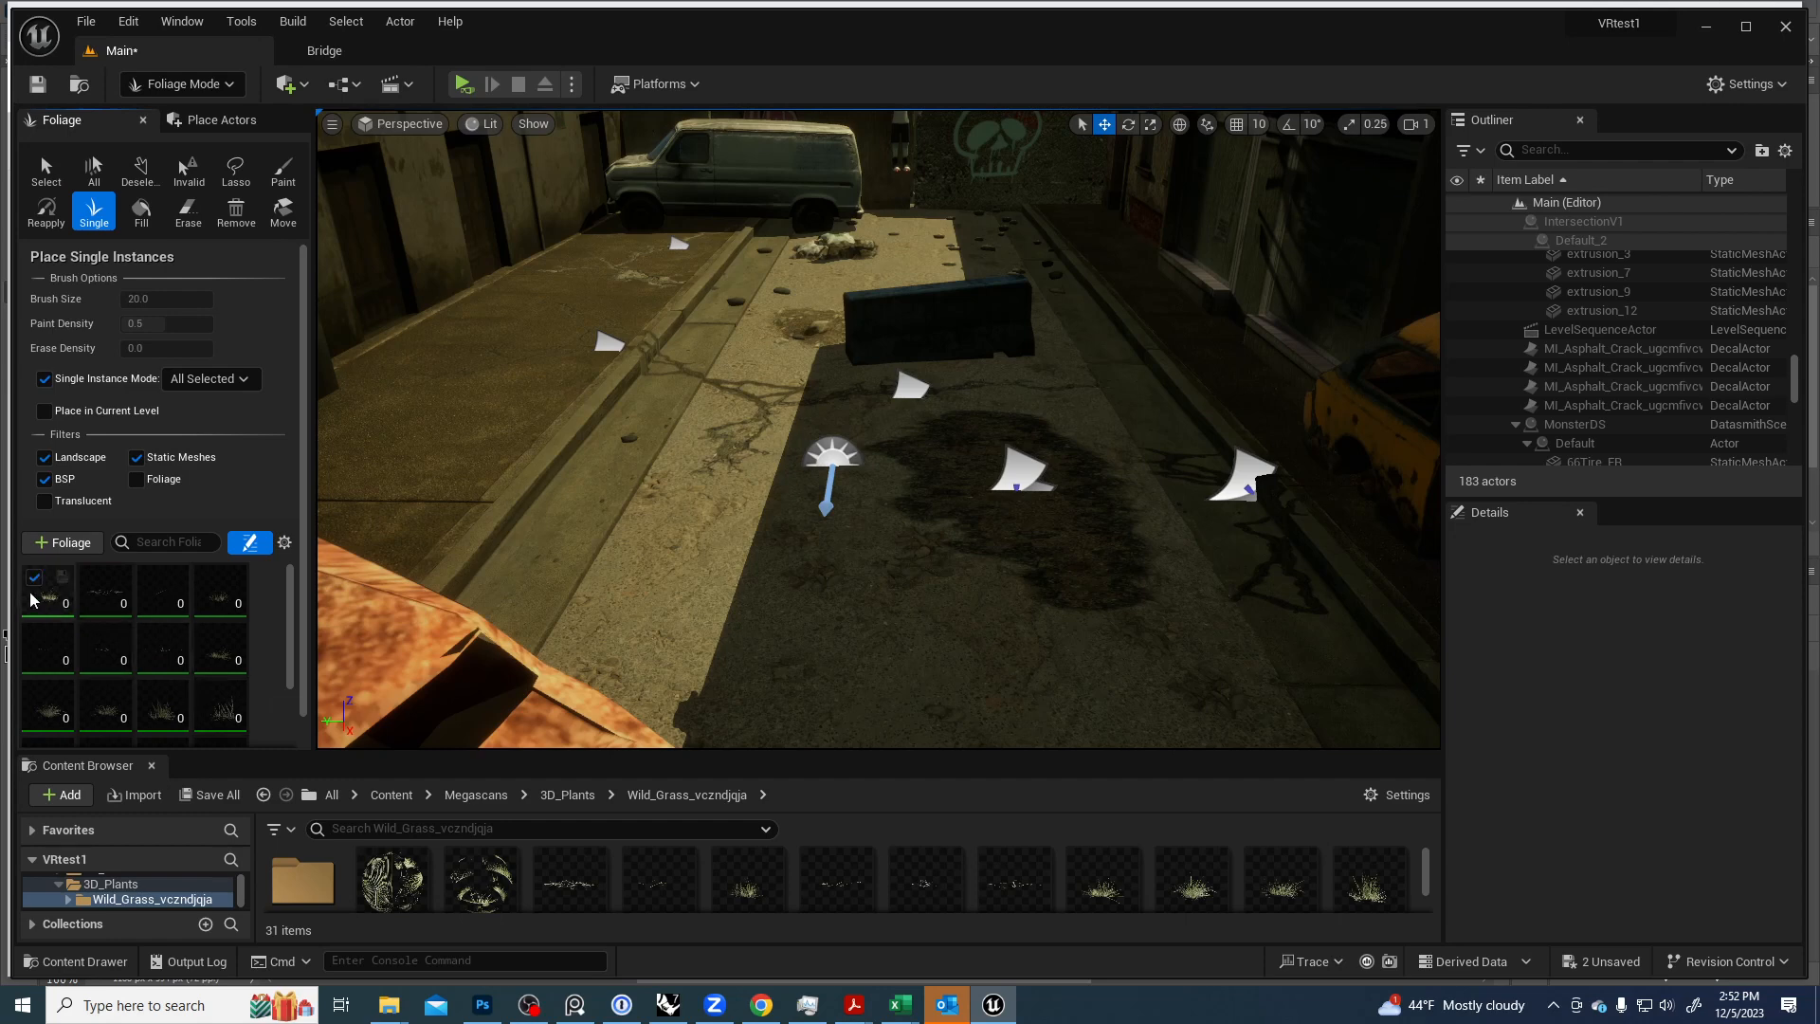
Activate four tall wild grass variants and place clumps around the dark asphalt patch and on the sunlit road crack.
scroll(152, 654, down, 1)
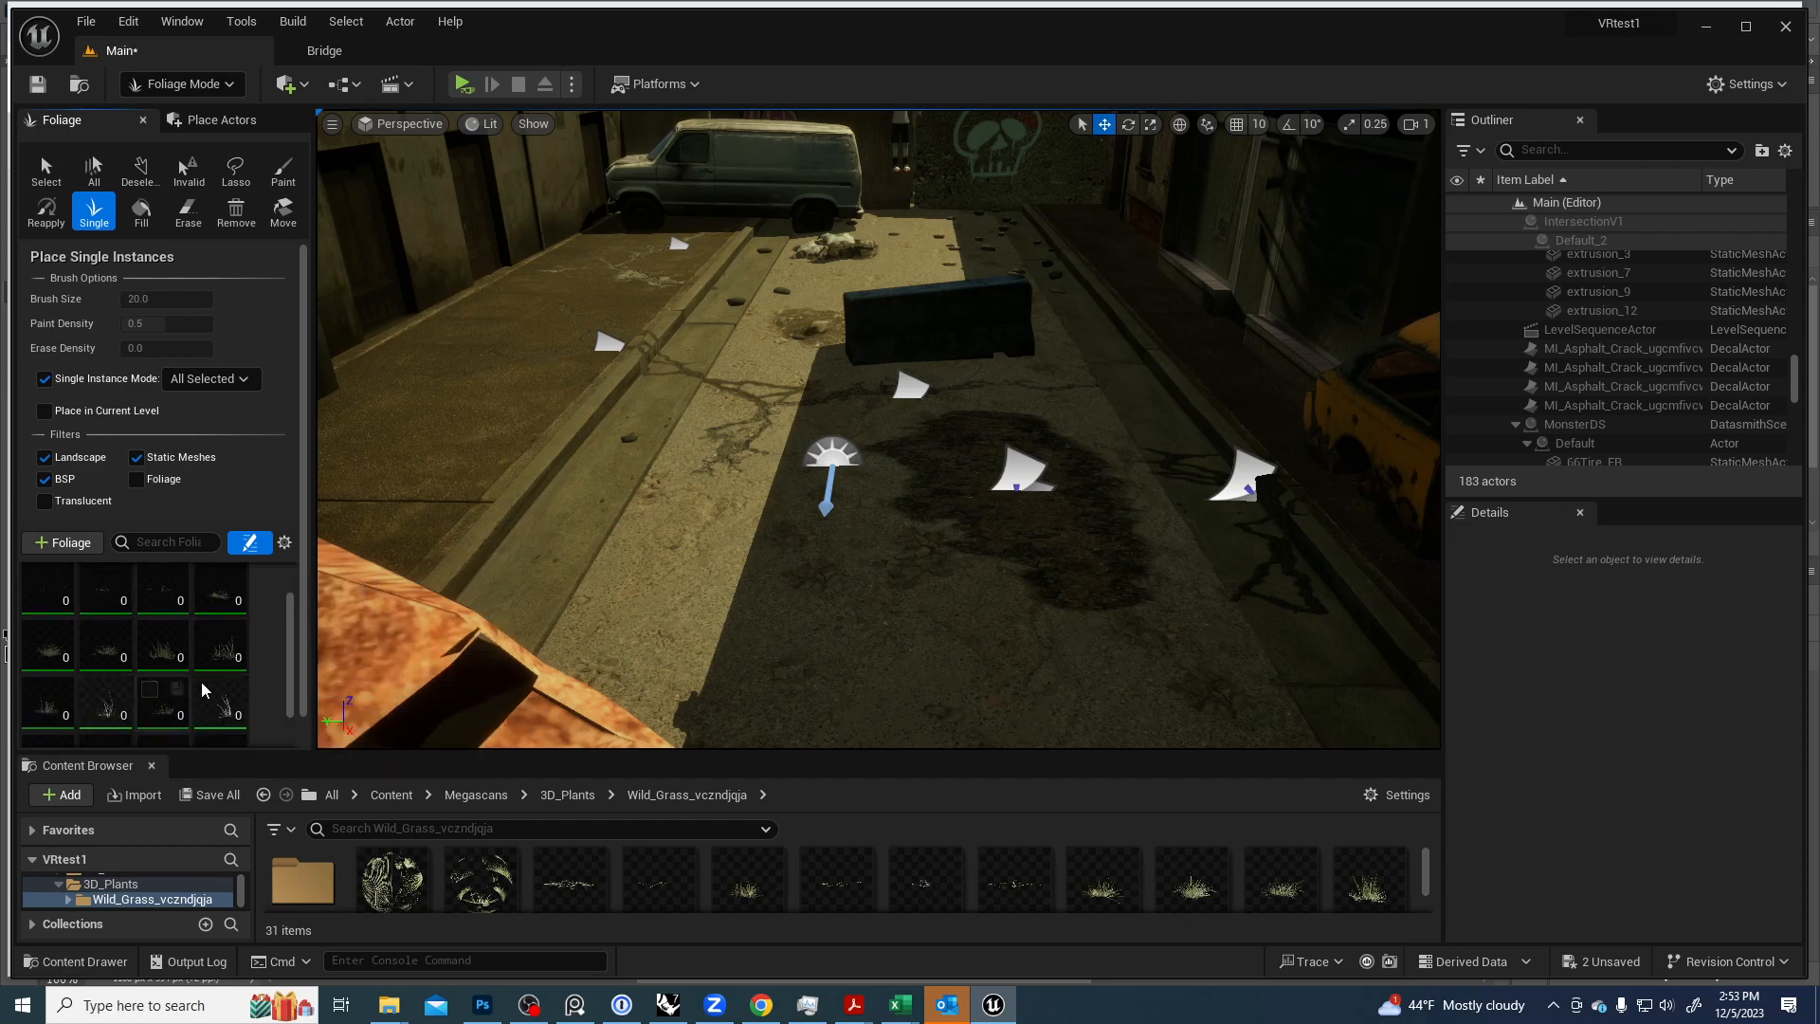
scroll(208, 692, down, 1)
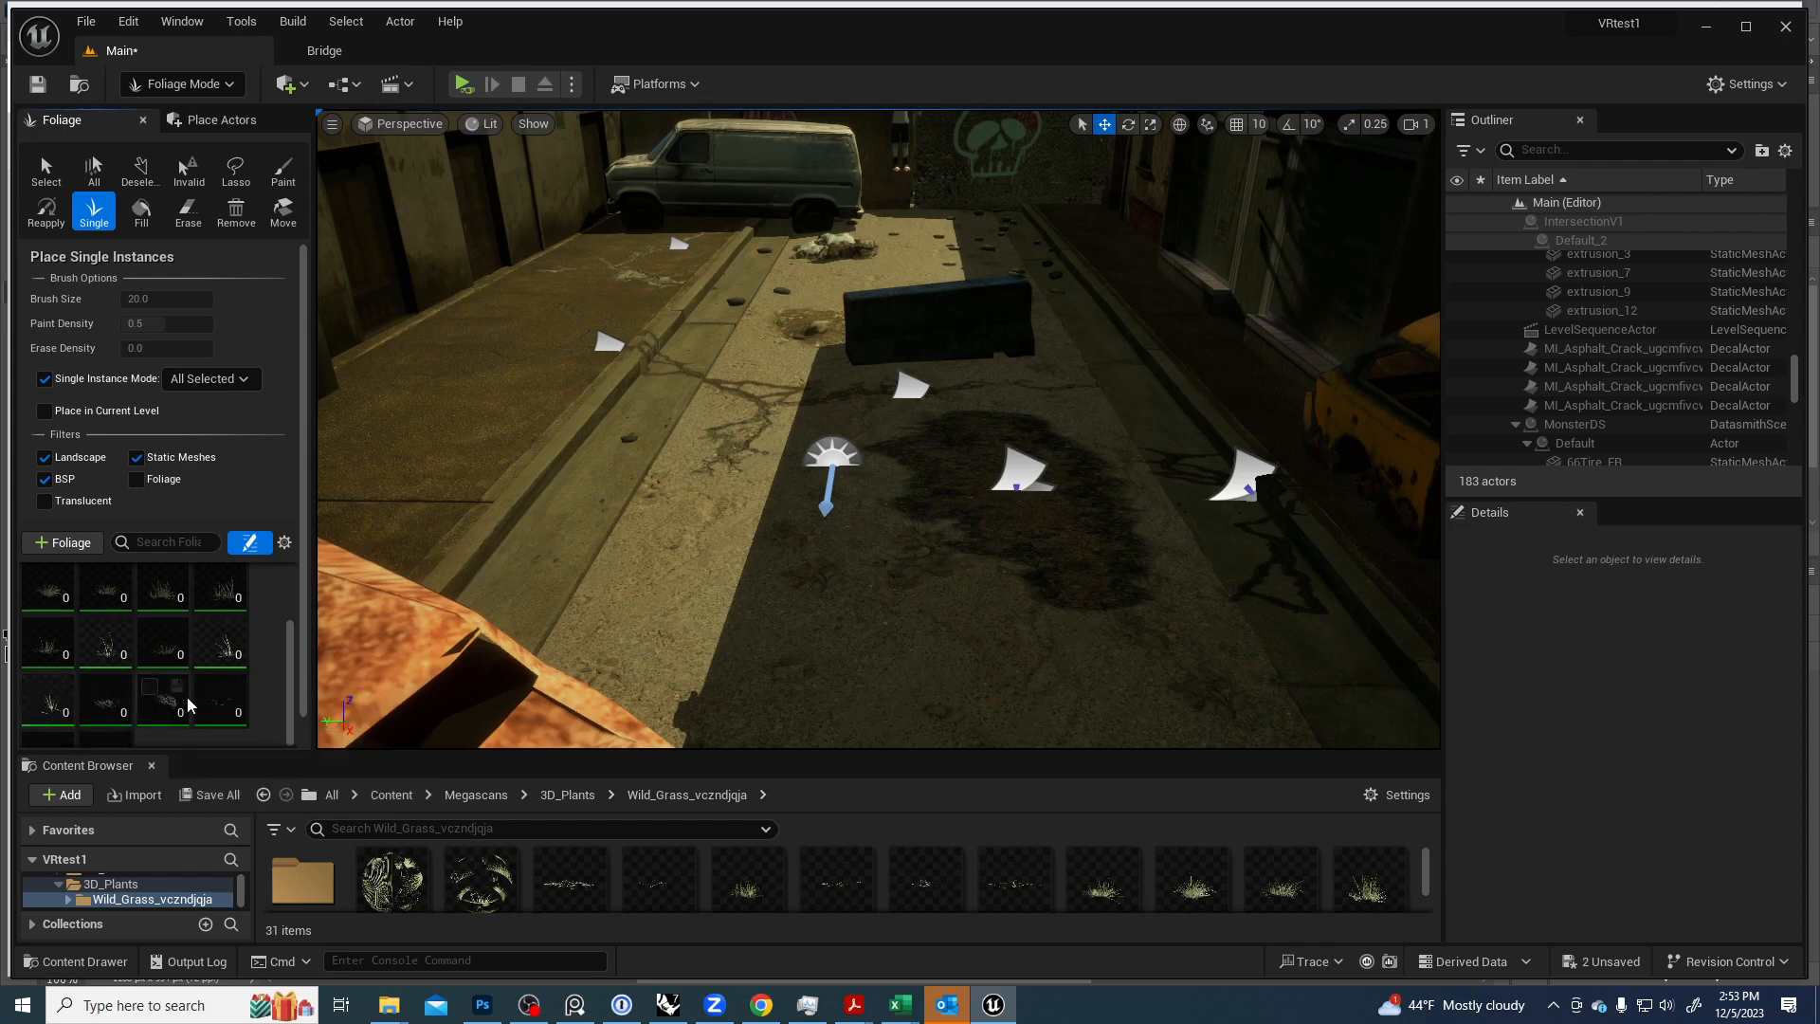
scroll(234, 695, down, 1)
scroll(115, 717, down, 1)
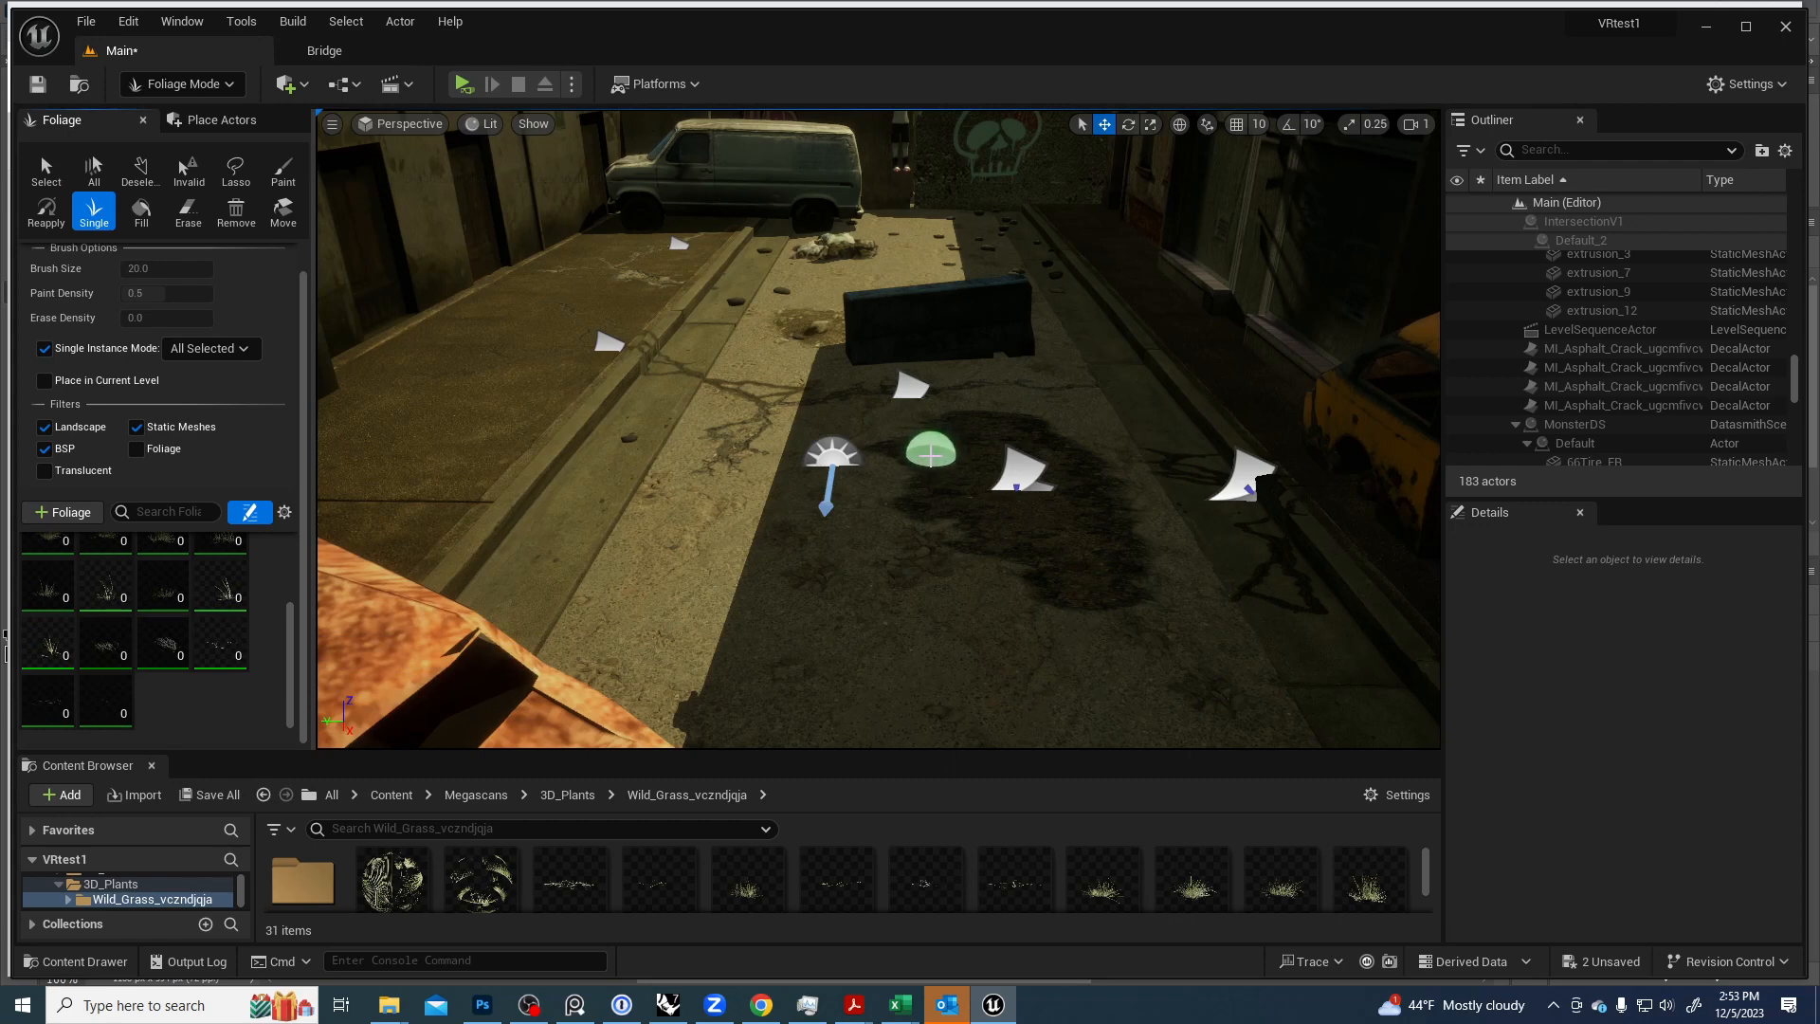
click(931, 453)
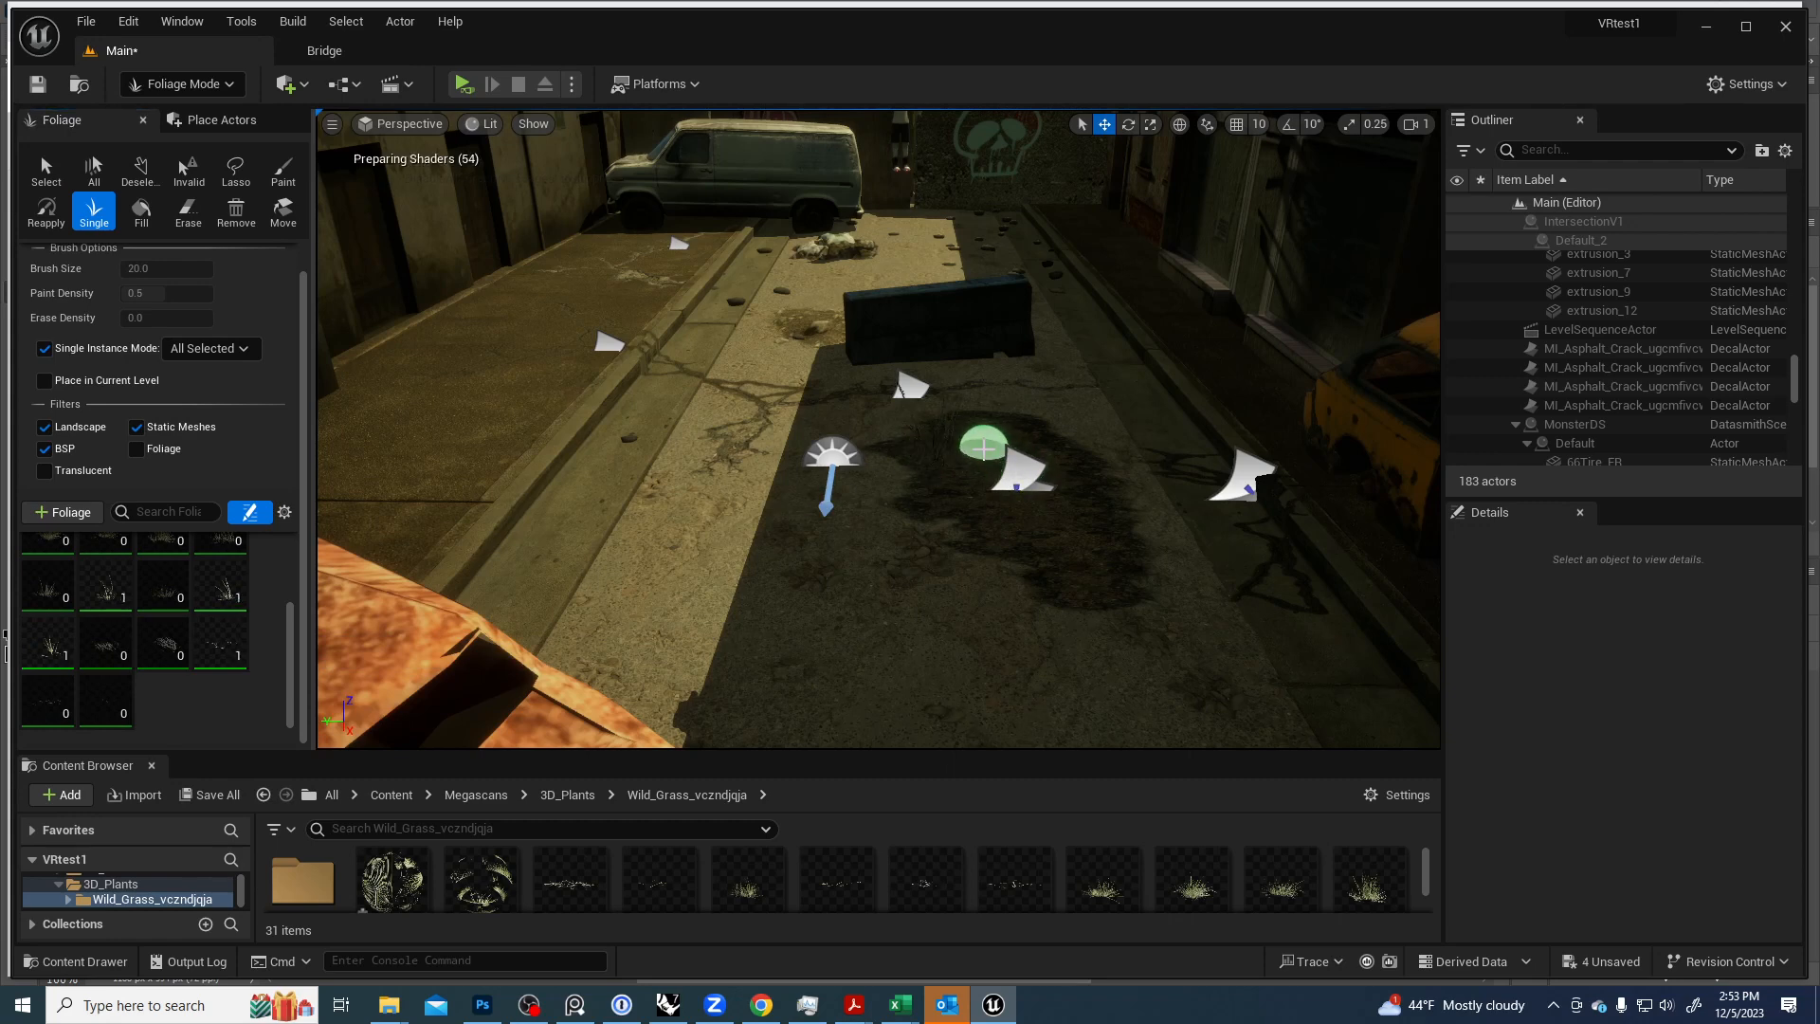
click(967, 472)
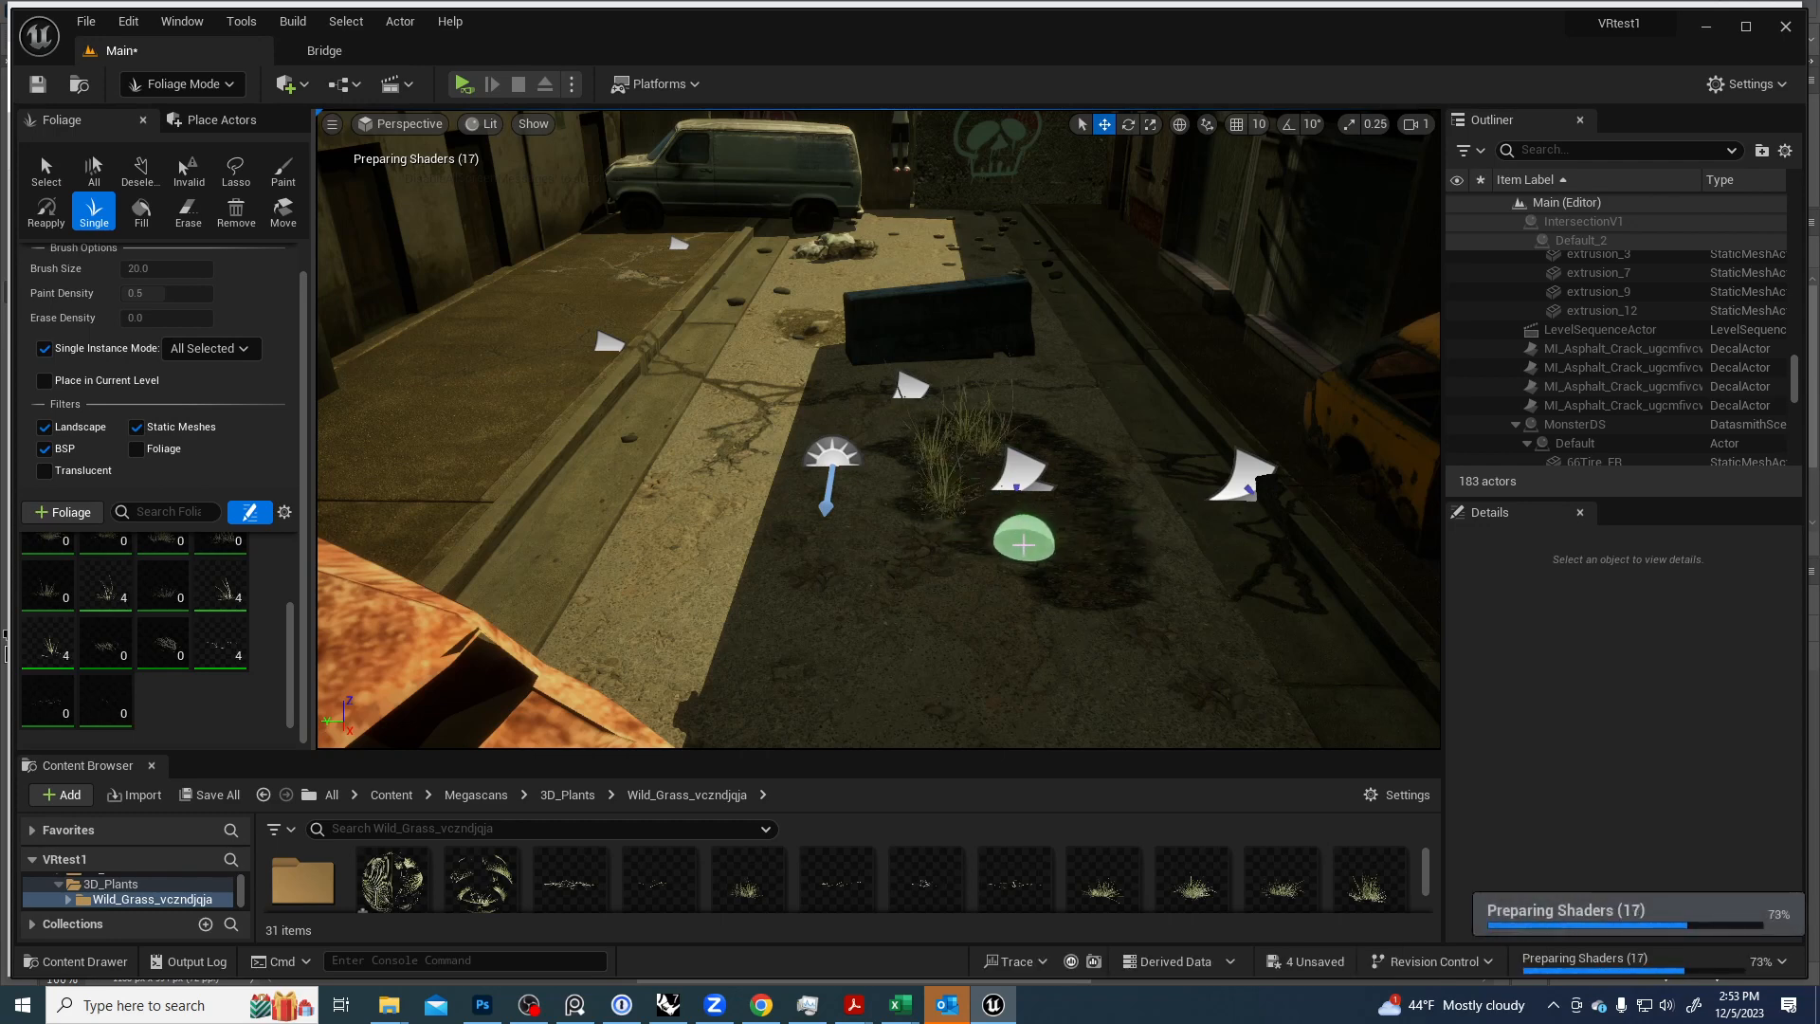
click(1090, 568)
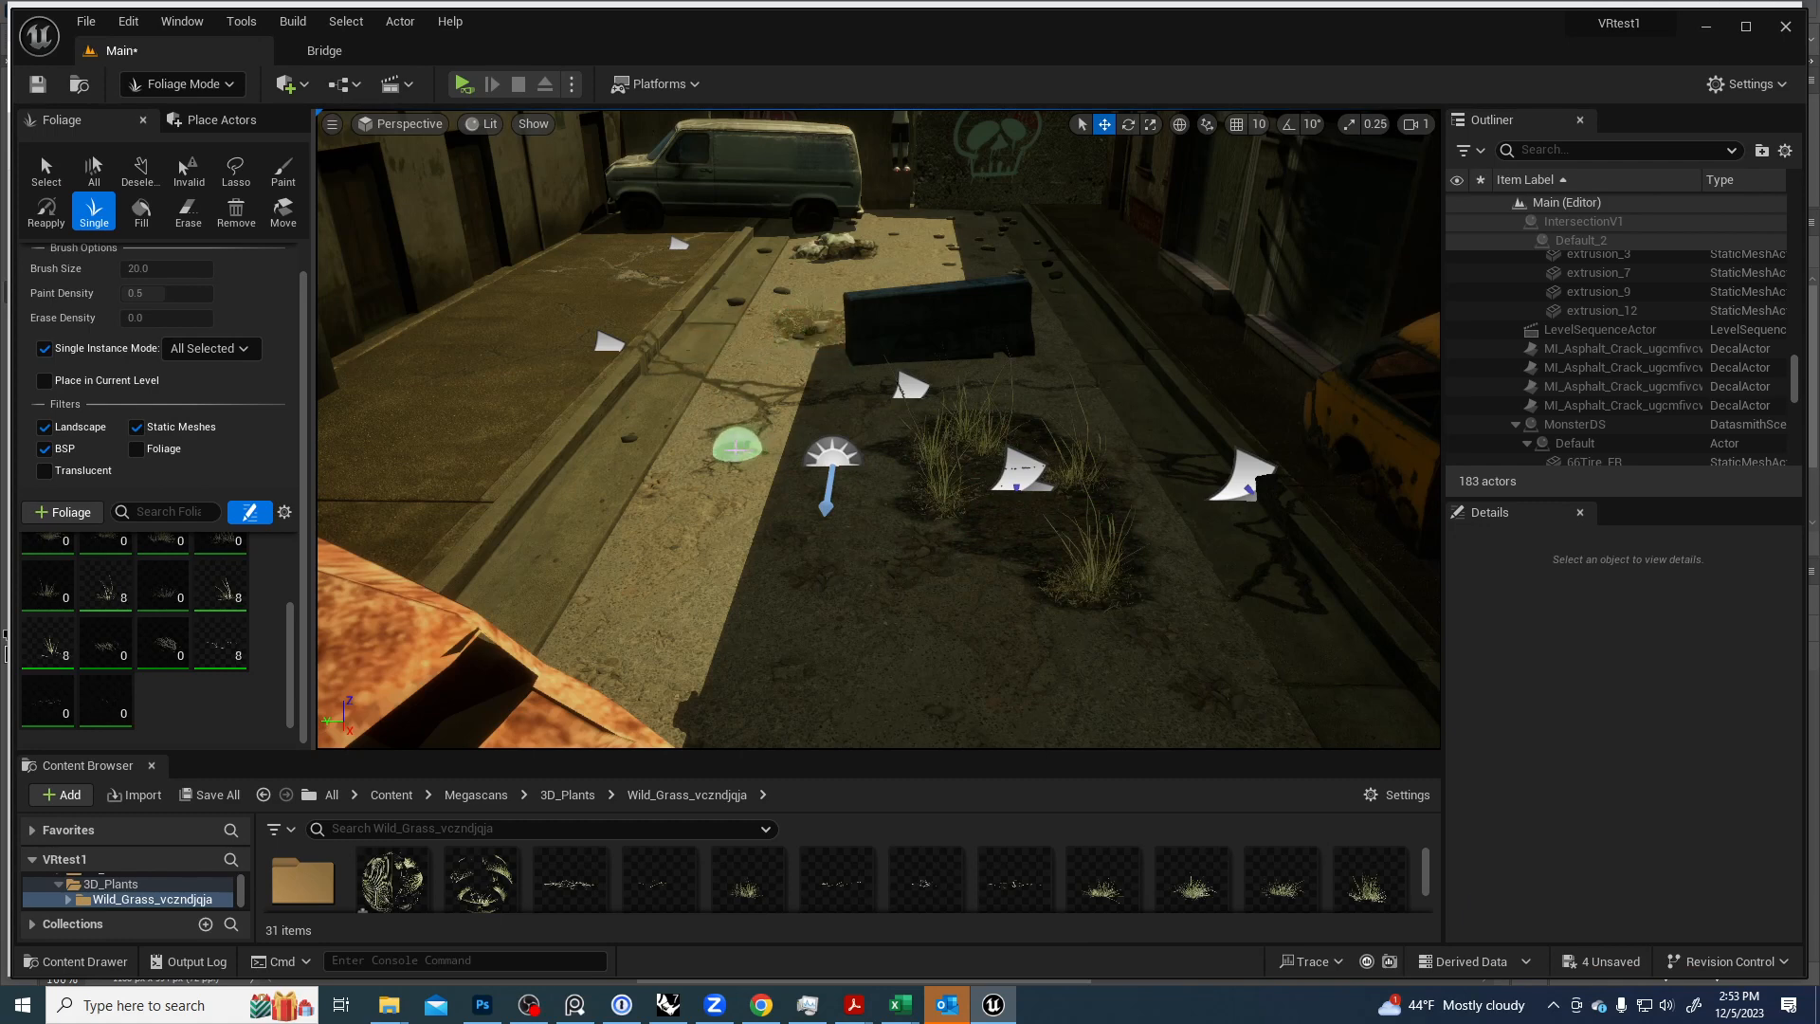
click(733, 450)
Place a tall grass clump on the cracked sidewalk in front of the grey van.
mouse_move(736, 540)
right_down()
mouse_move(753, 342)
mouse_move(853, 303)
mouse_move(932, 469)
mouse_move(891, 360)
mouse_move(645, 294)
mouse_move(597, 398)
mouse_move(650, 528)
right_up()
key(s)
key(w)
click(637, 549)
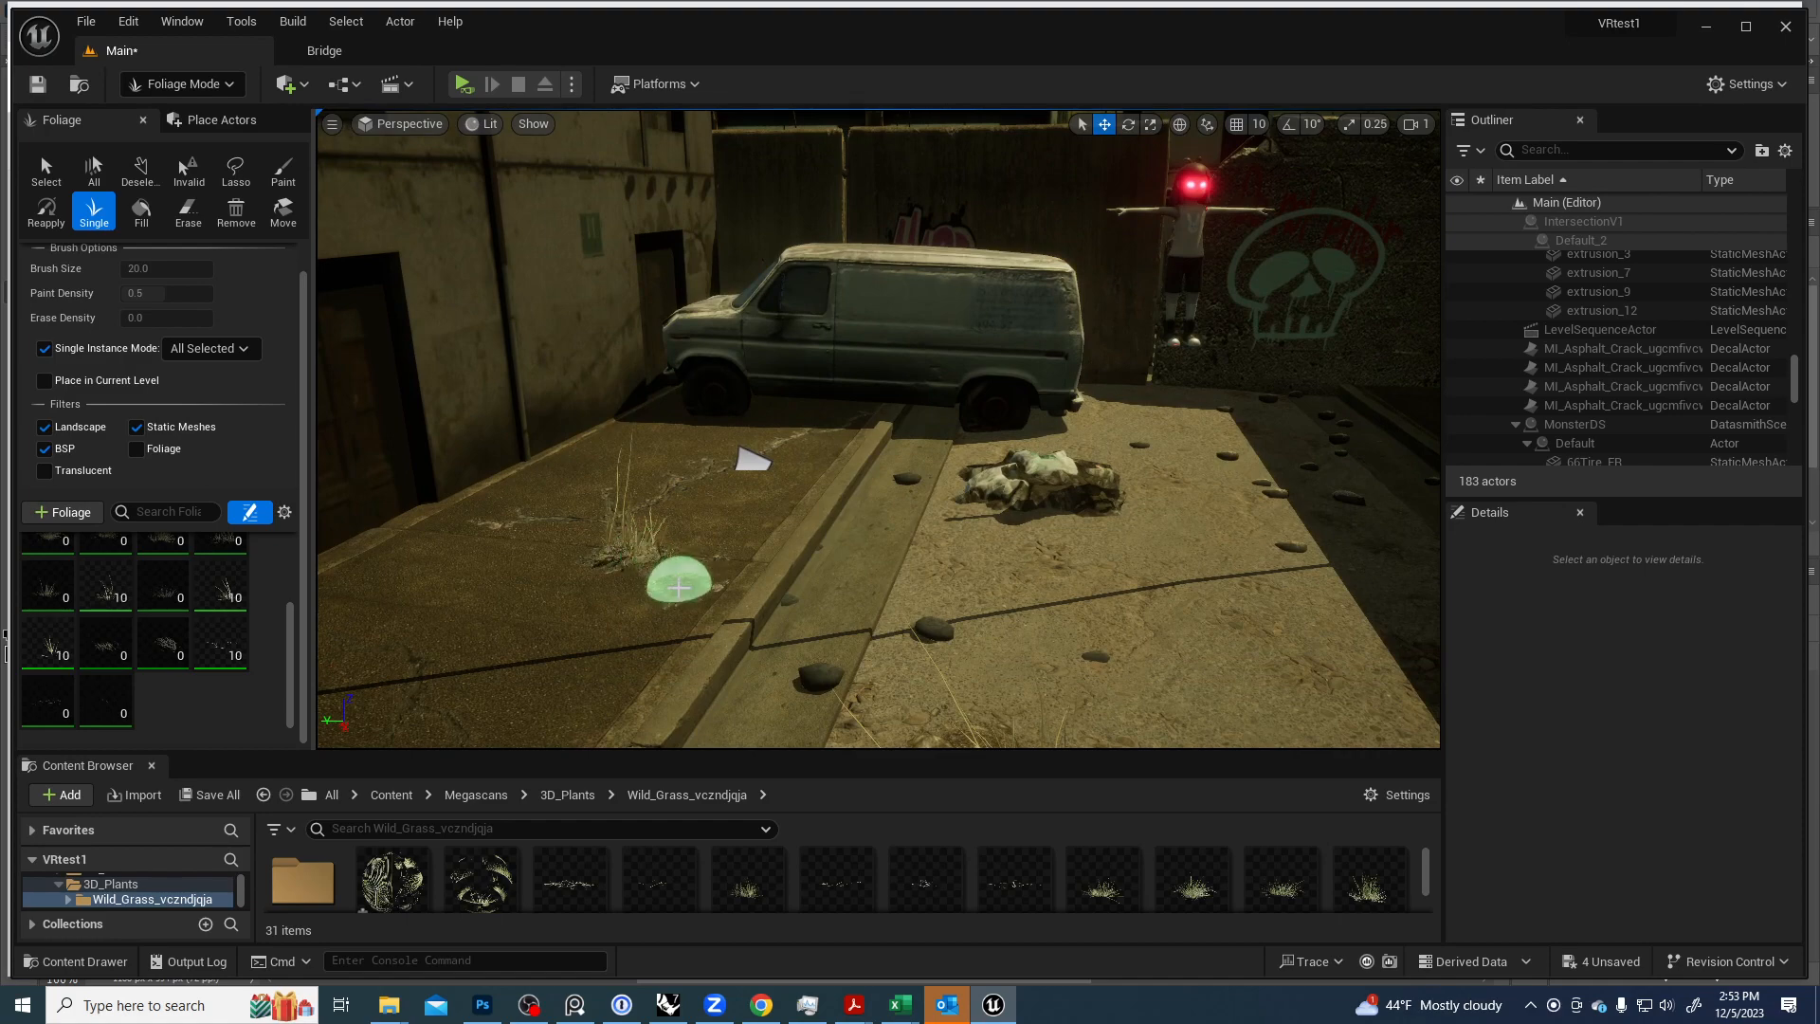
Deactivate the tall grass variants and activate bushier ones instead, including FT_Wild_Grass_vczndjqja_Var17_lod1.
scroll(80, 614, up, 2)
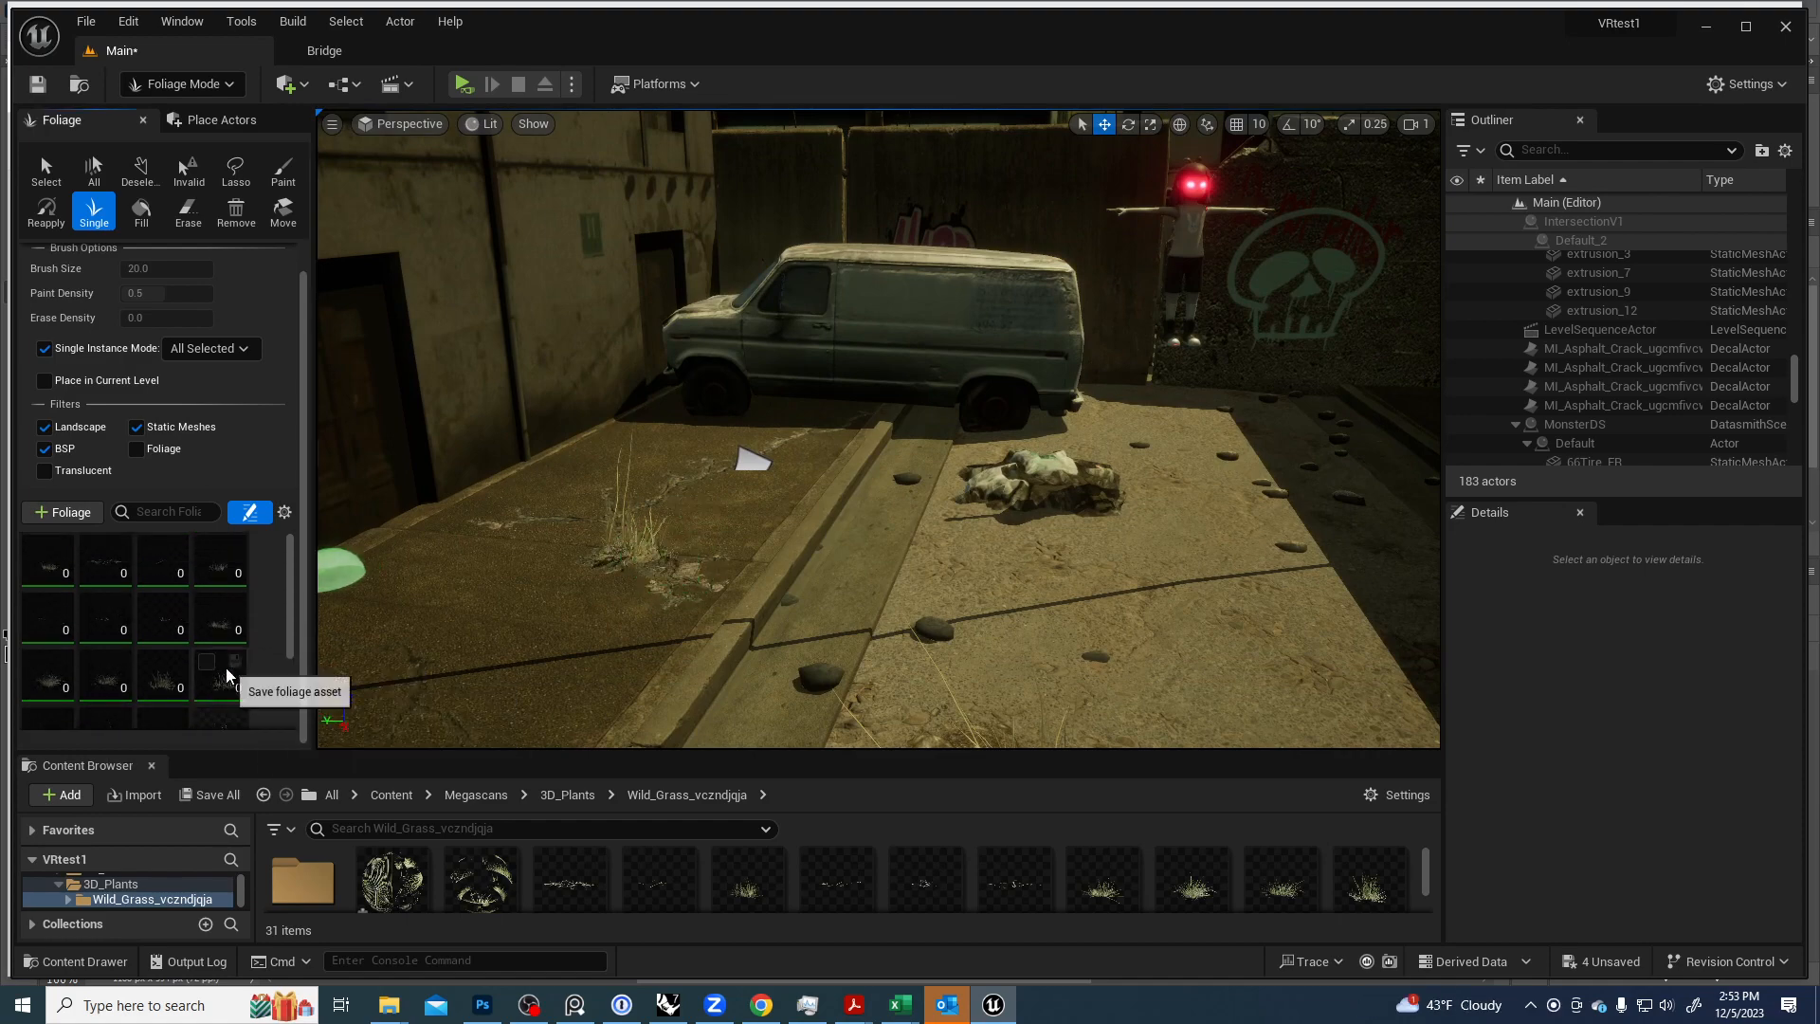
scroll(236, 684, down, 2)
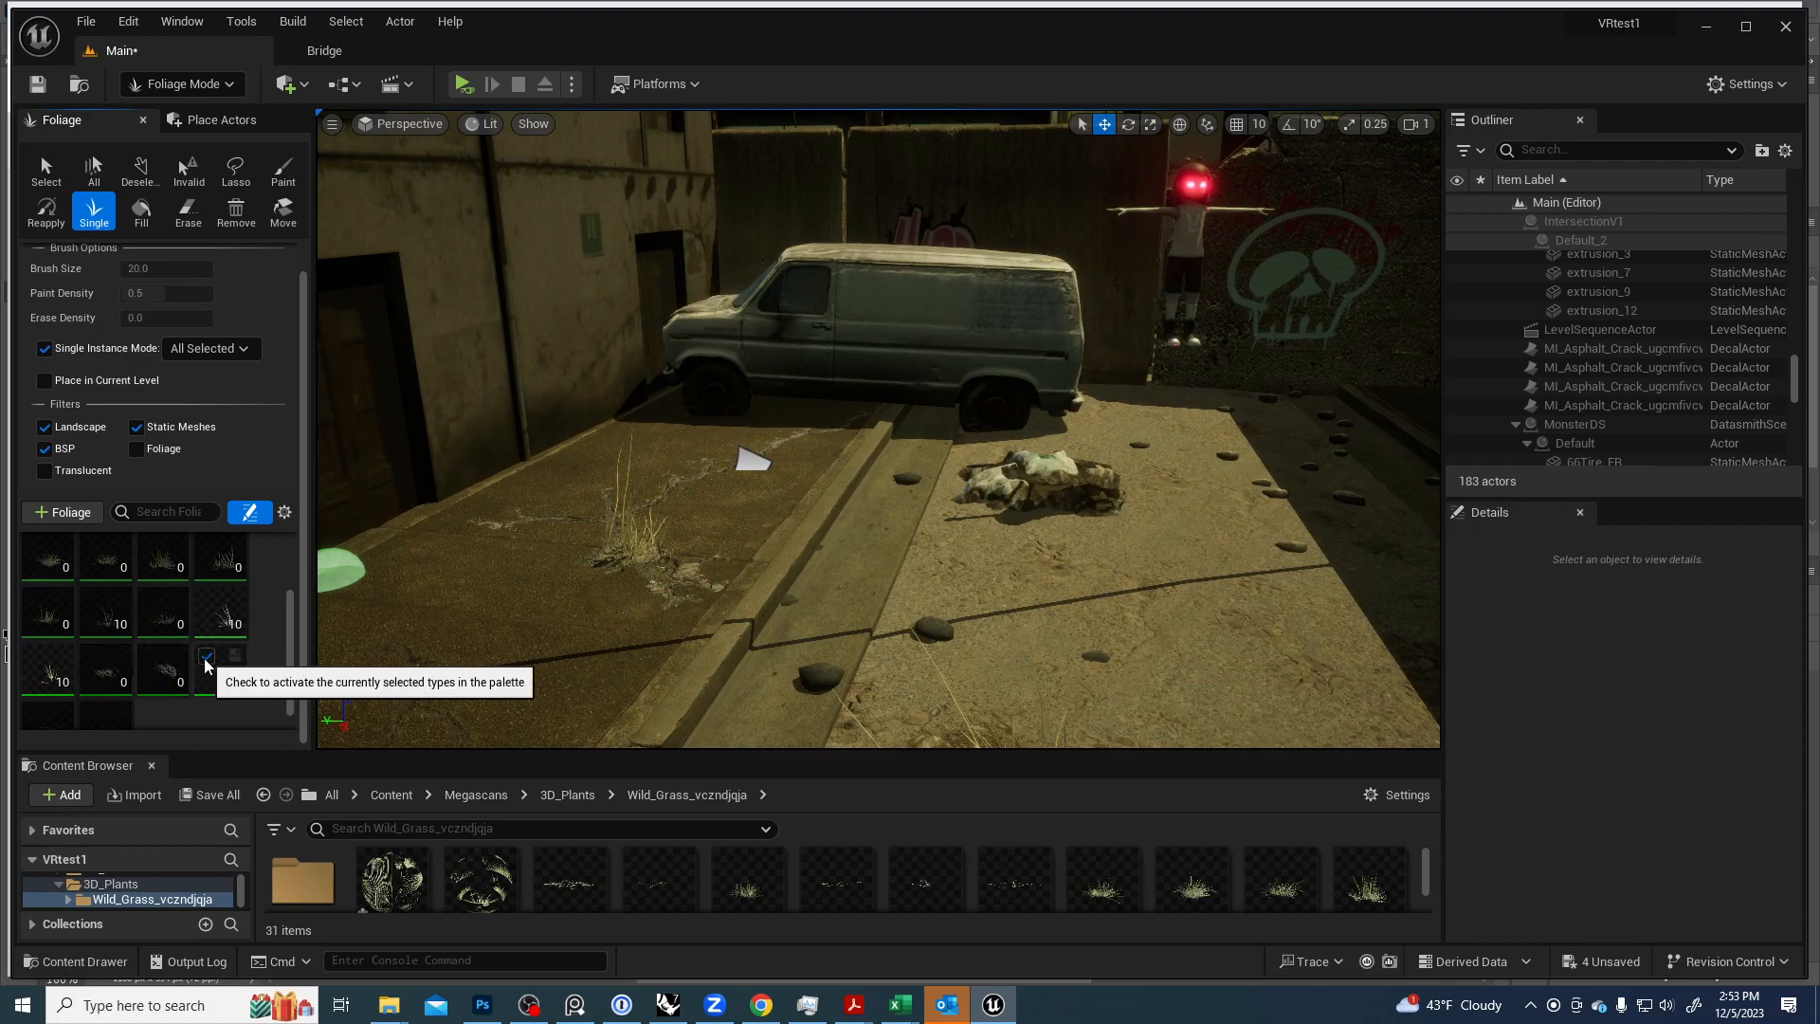
scroll(190, 665, down, 1)
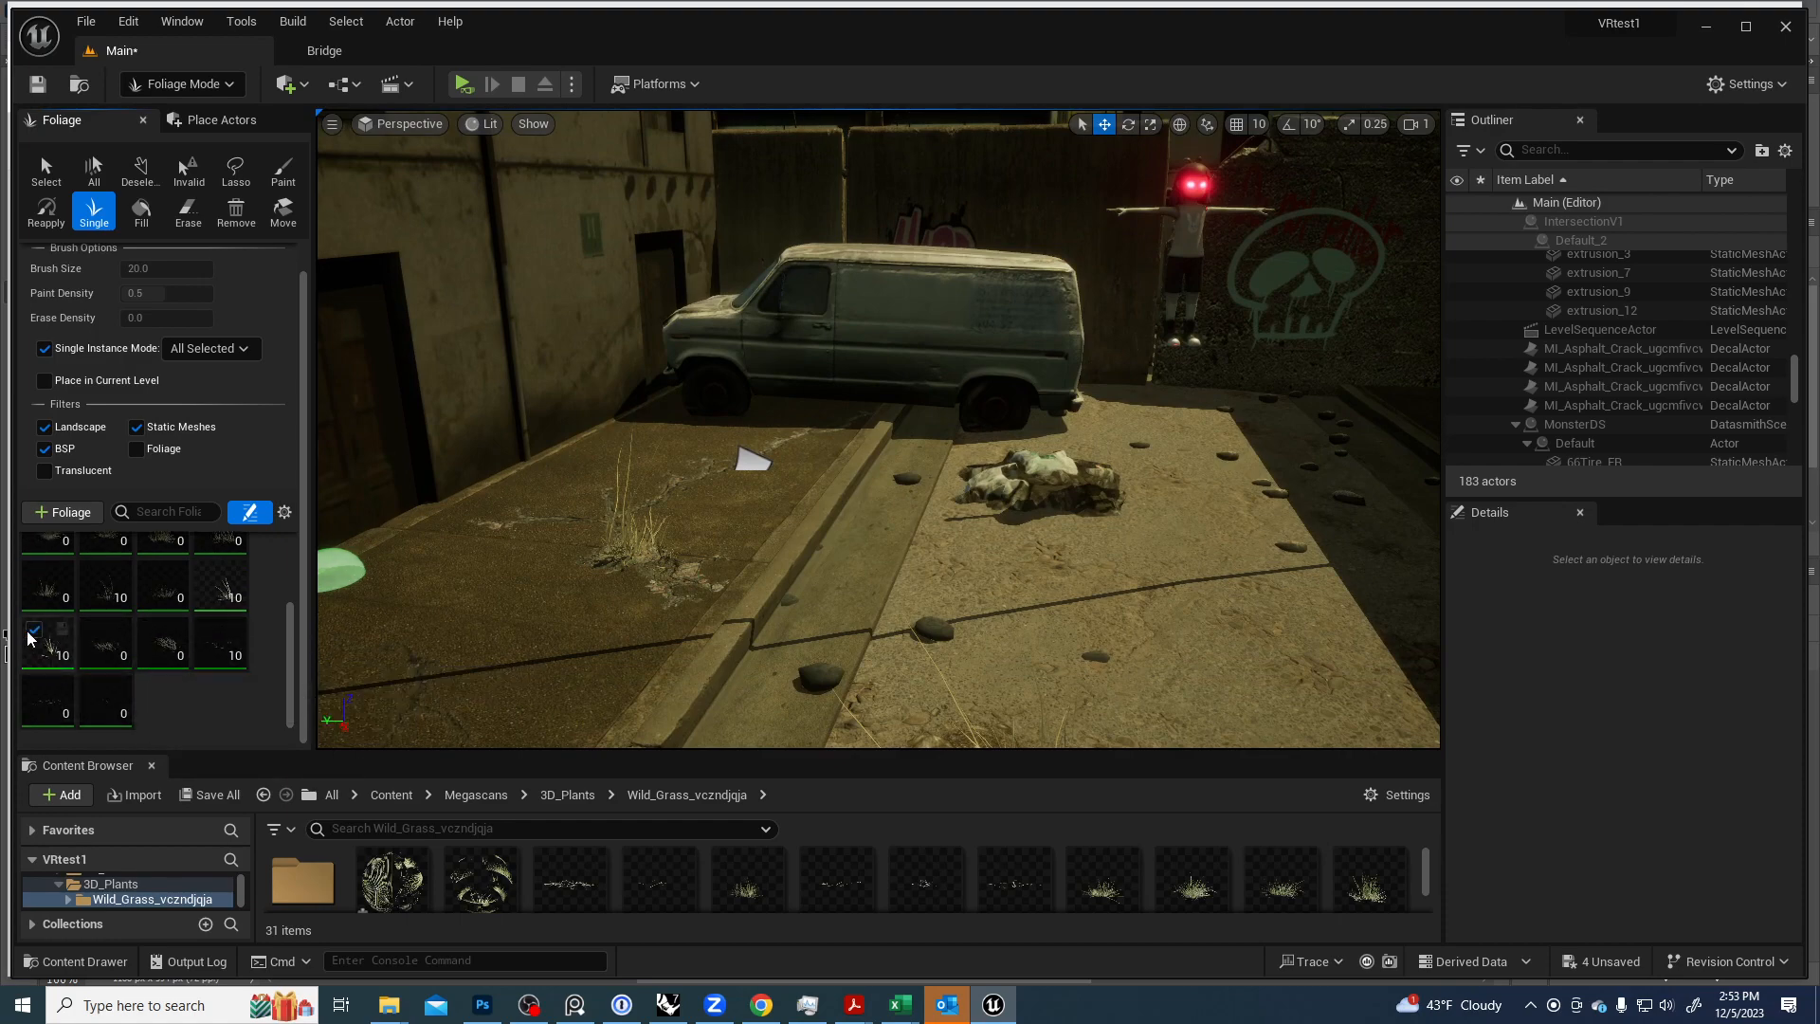
scroll(85, 638, up, 2)
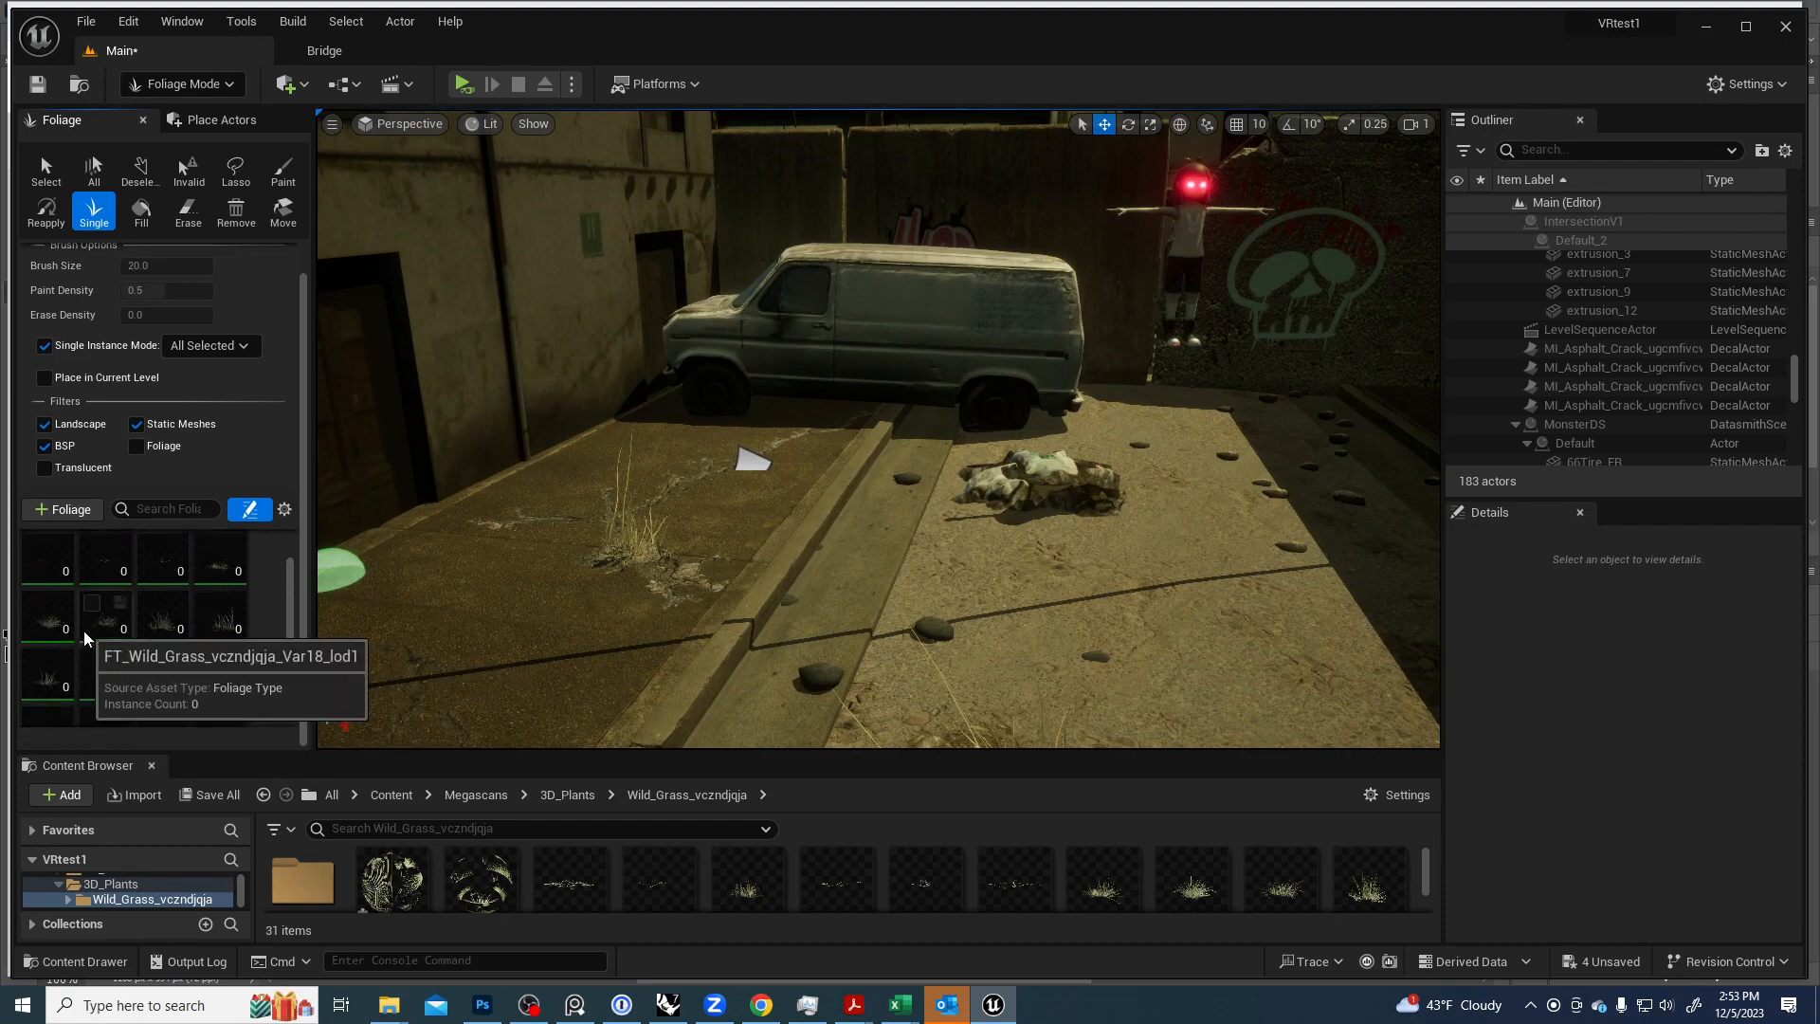
scroll(84, 633, up, 1)
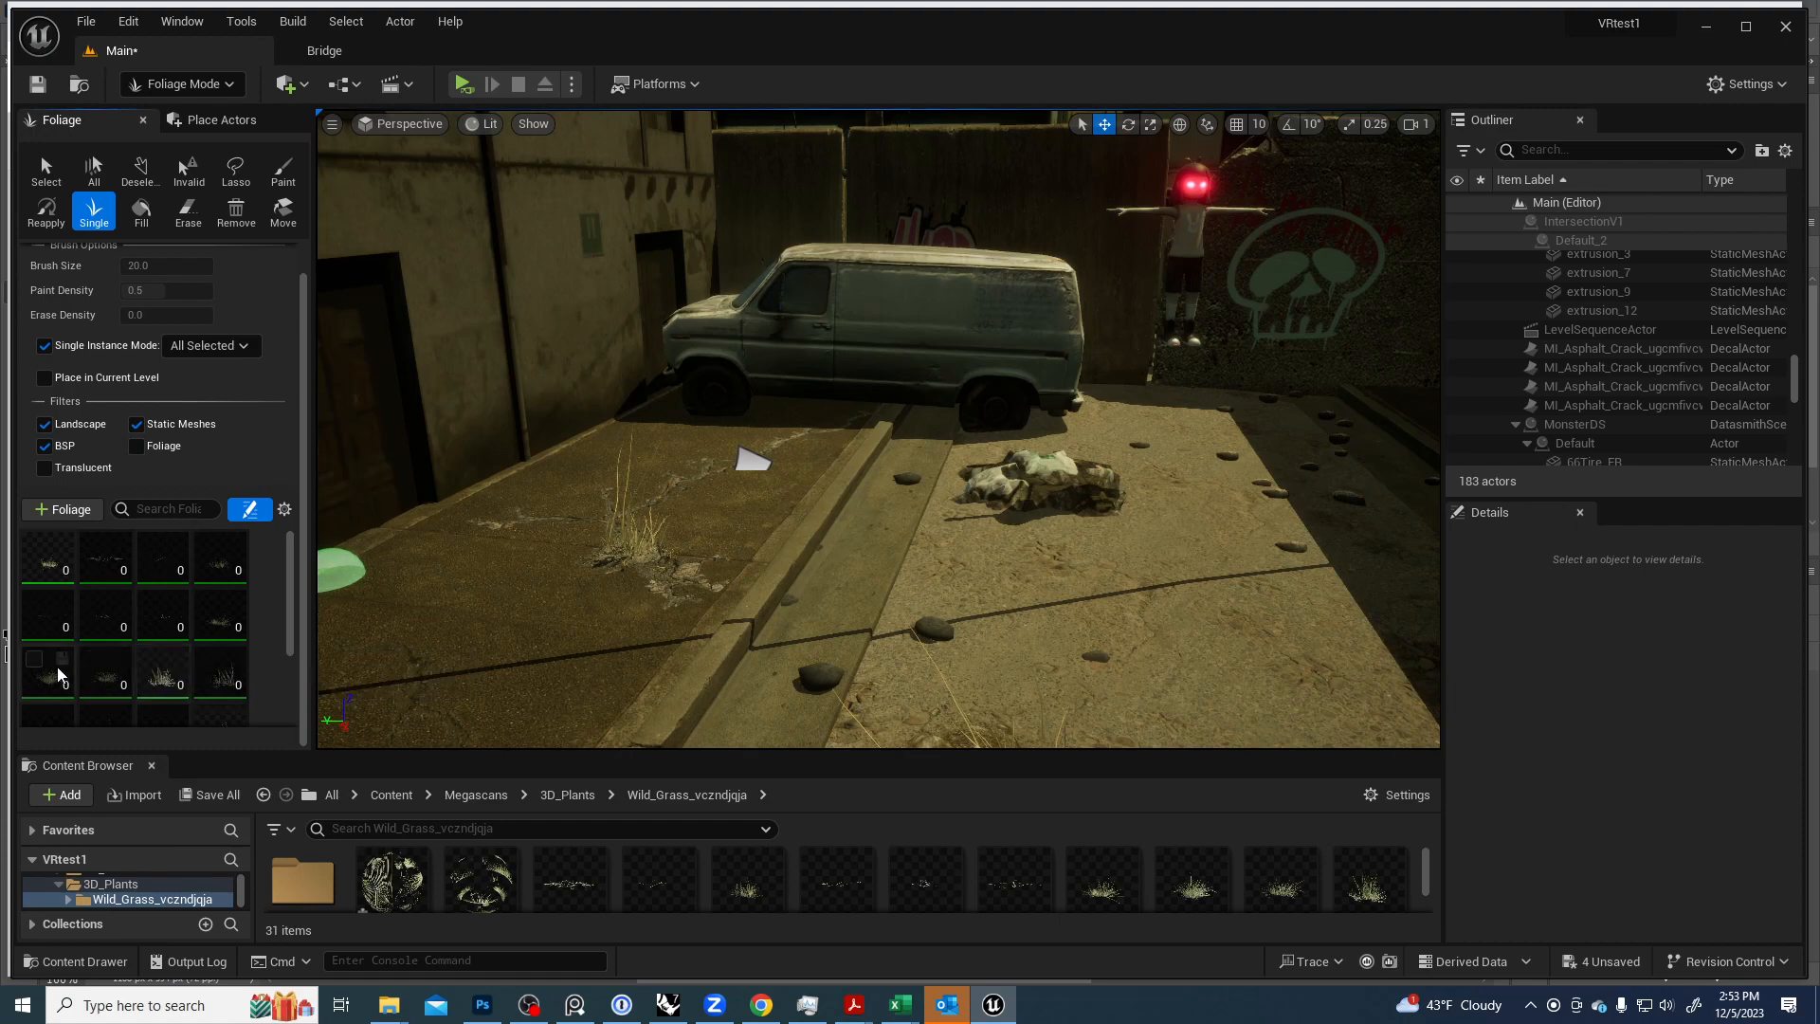
click(27, 666)
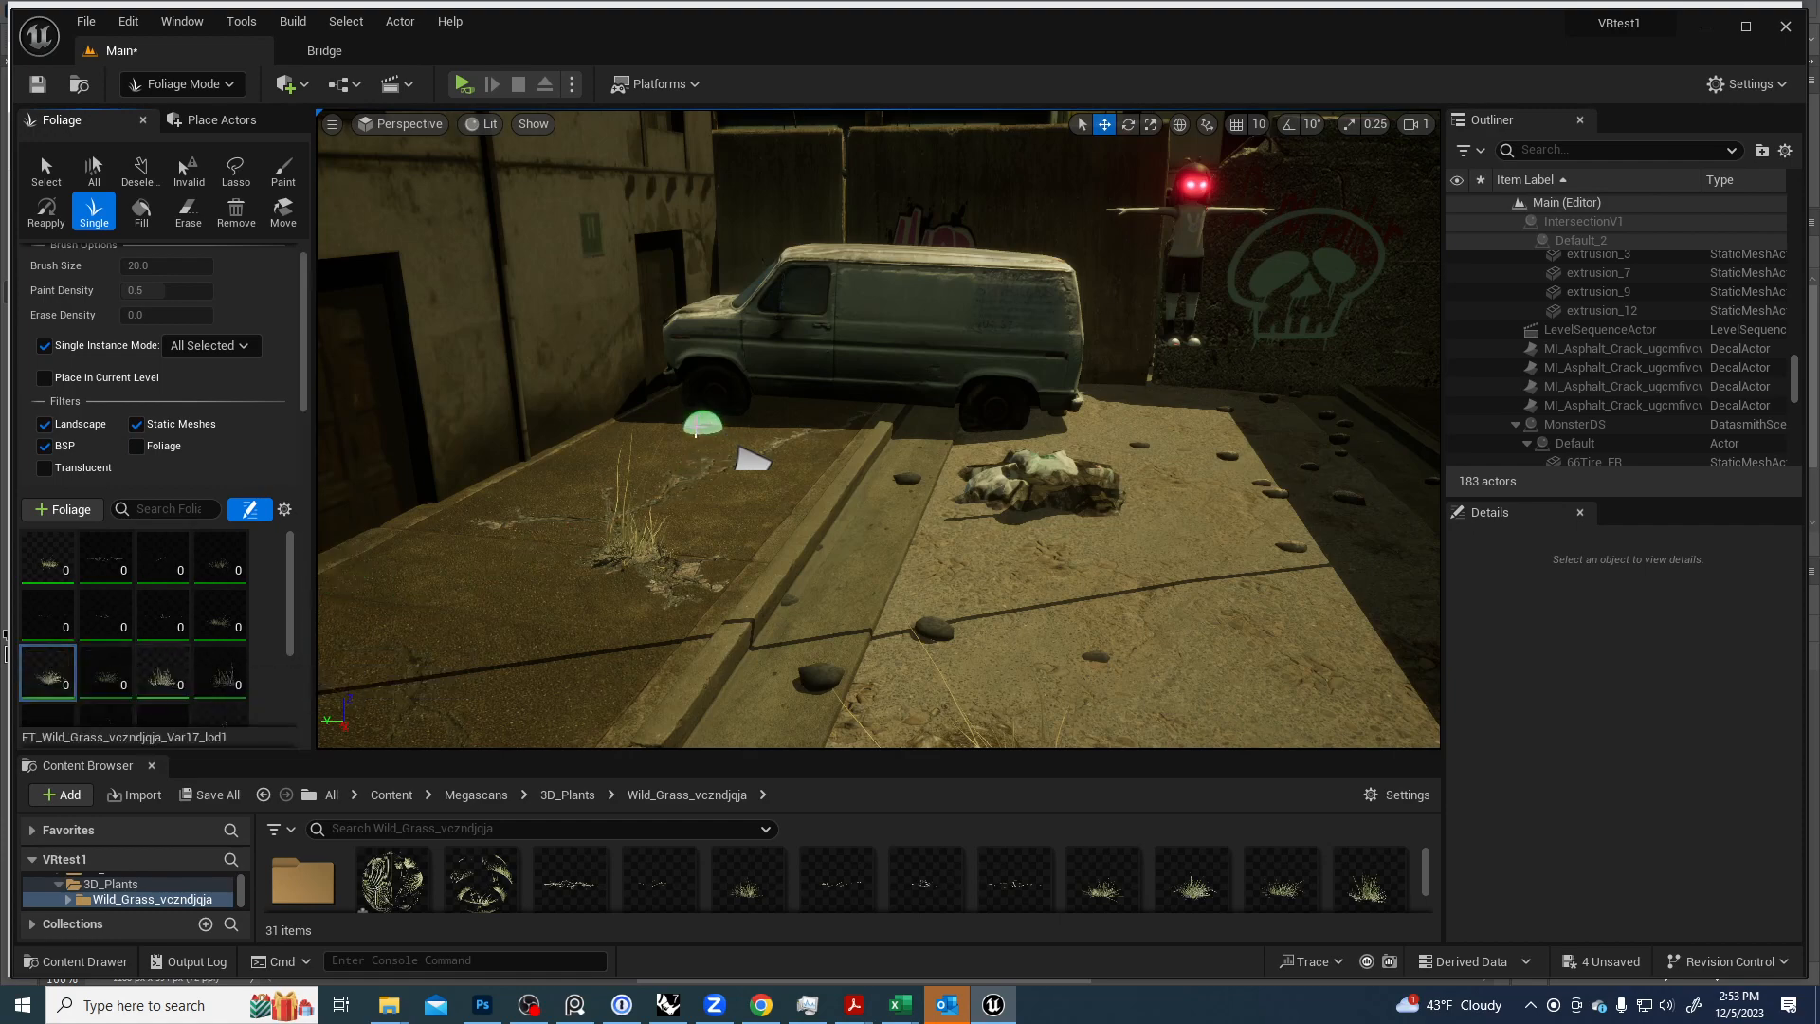
Place bushy grass clumps along the base of the grey van, around its front and rear wheels.
click(663, 419)
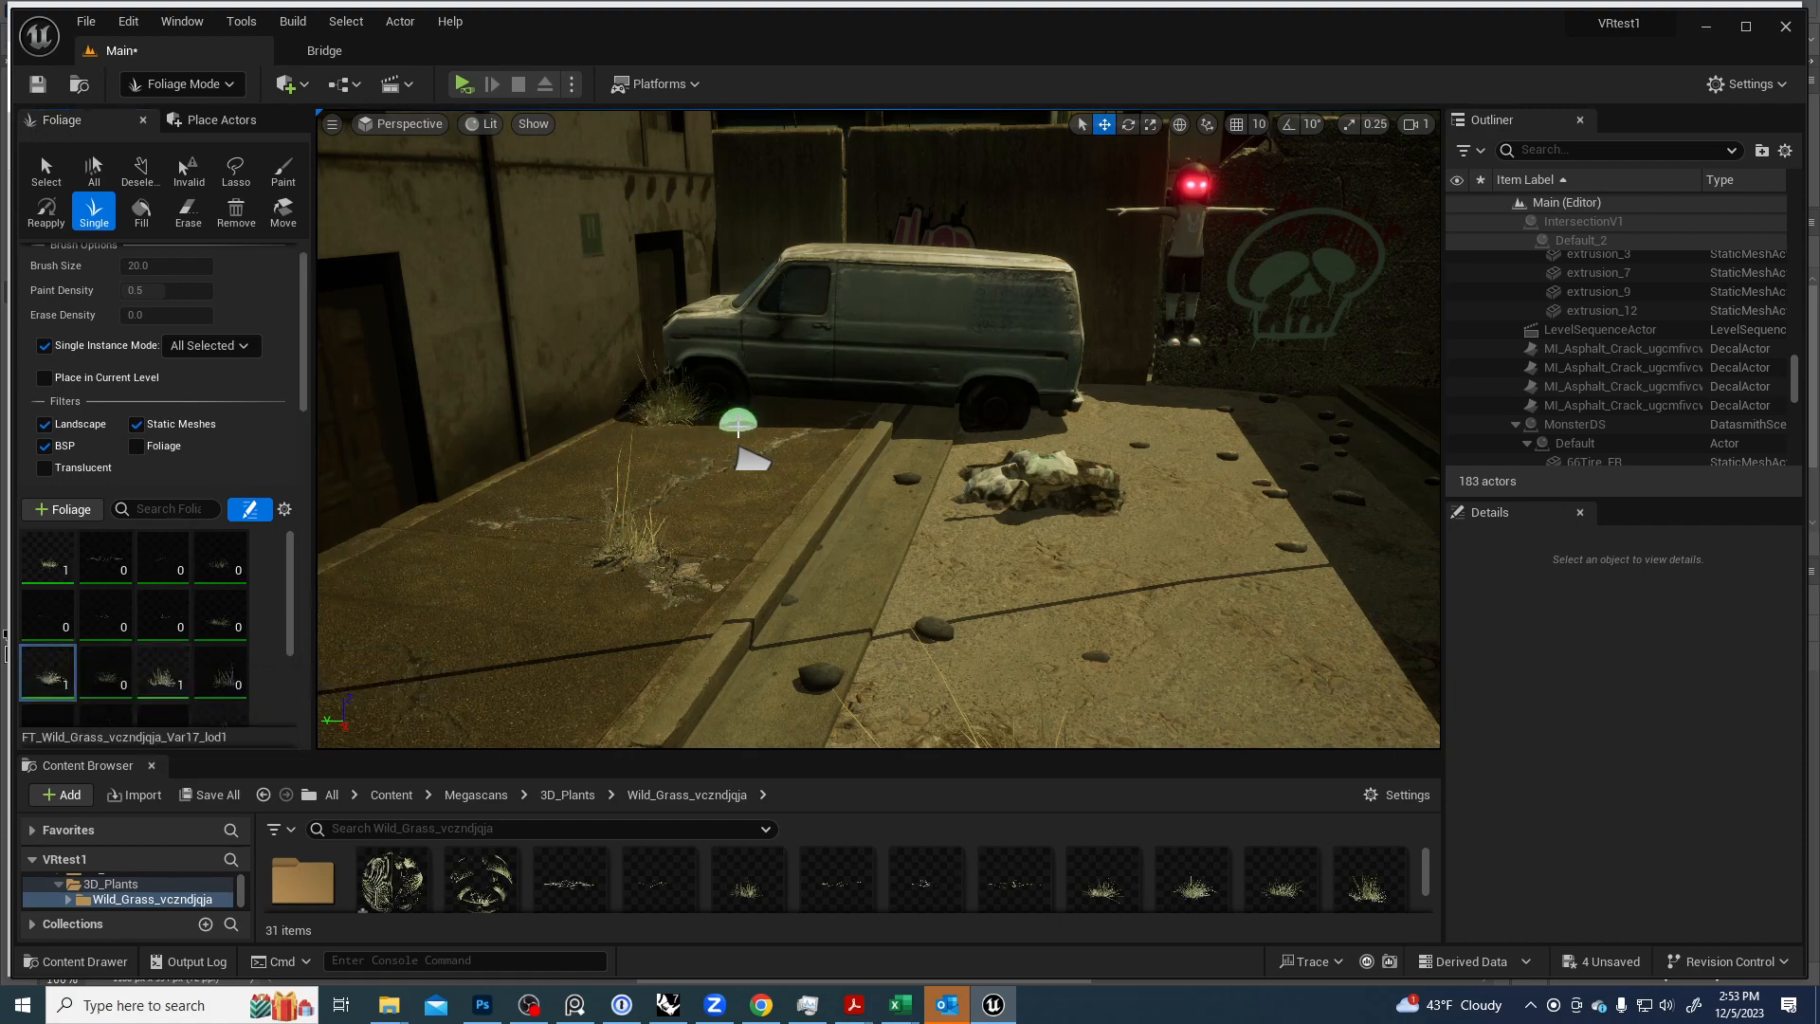
click(767, 421)
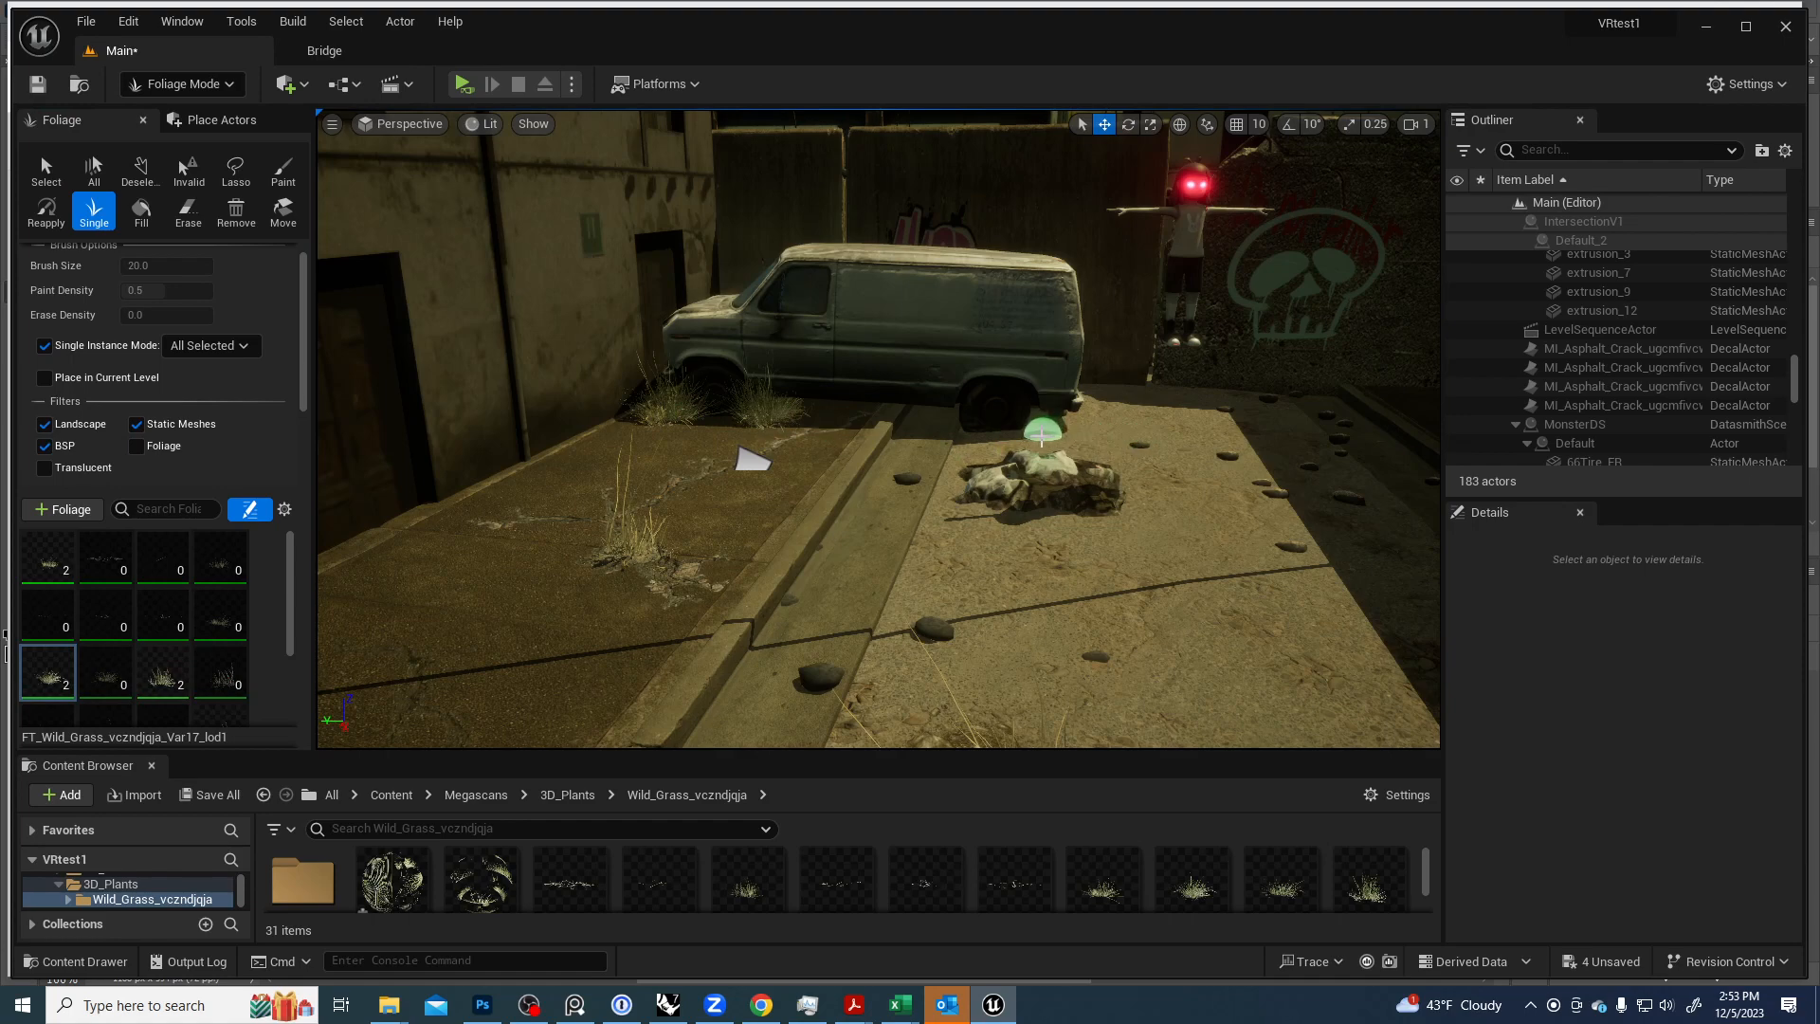
click(1041, 434)
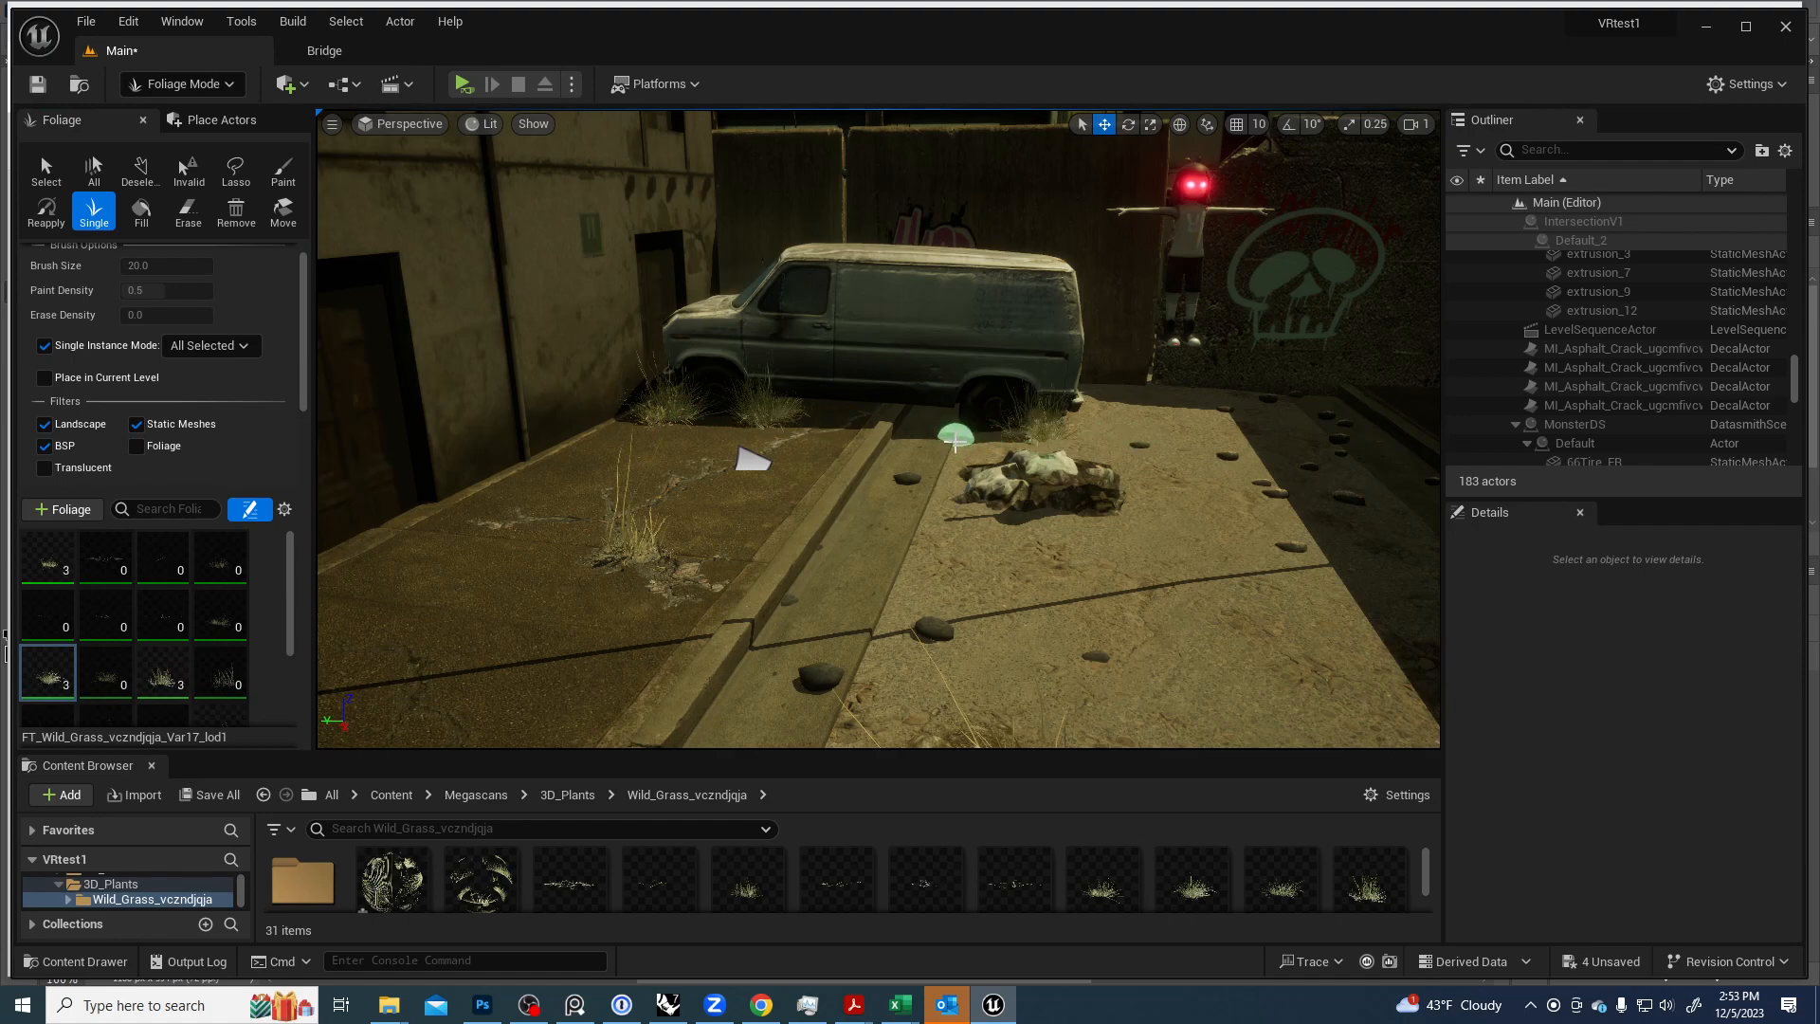
click(953, 439)
Place bushy grass clumps on the road, at the near end of the concrete barrier and on the curb beside the yellow van.
right_drag(808, 485, 848, 379)
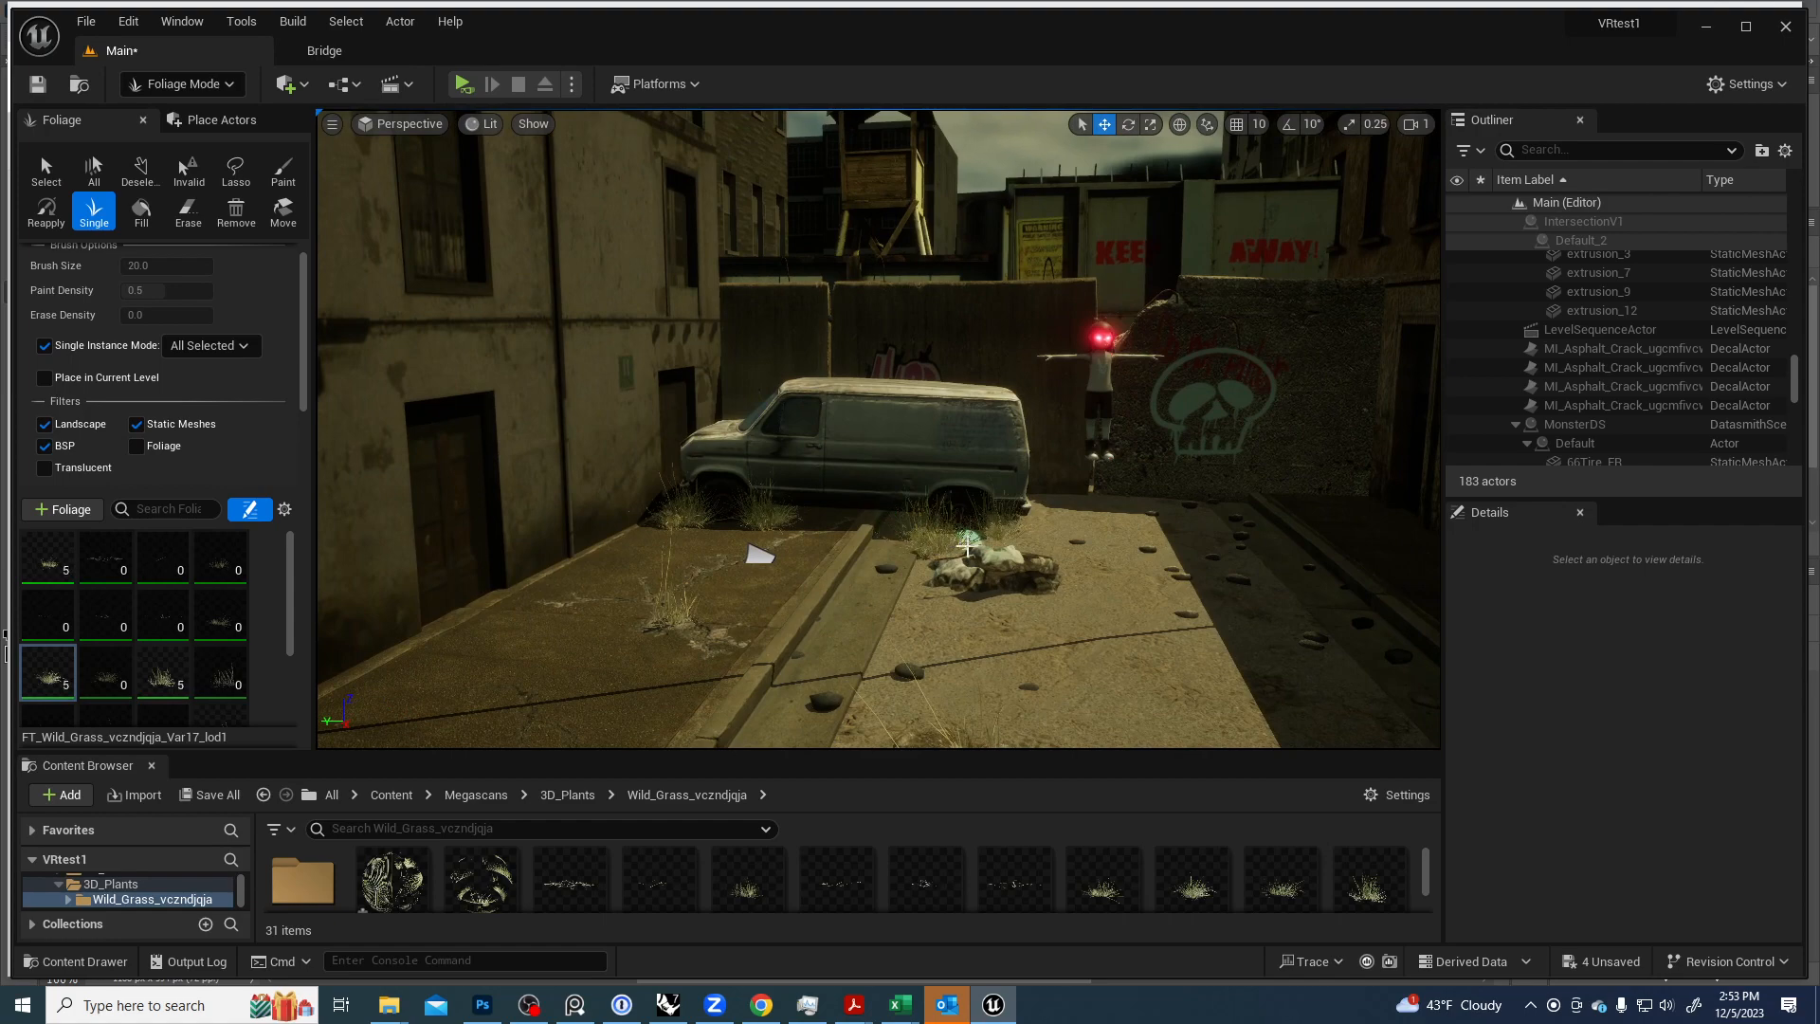
right_drag(1106, 548, 1260, 512)
mouse_move(1006, 623)
right_down()
mouse_move(1006, 568)
mouse_move(1006, 623)
right_up()
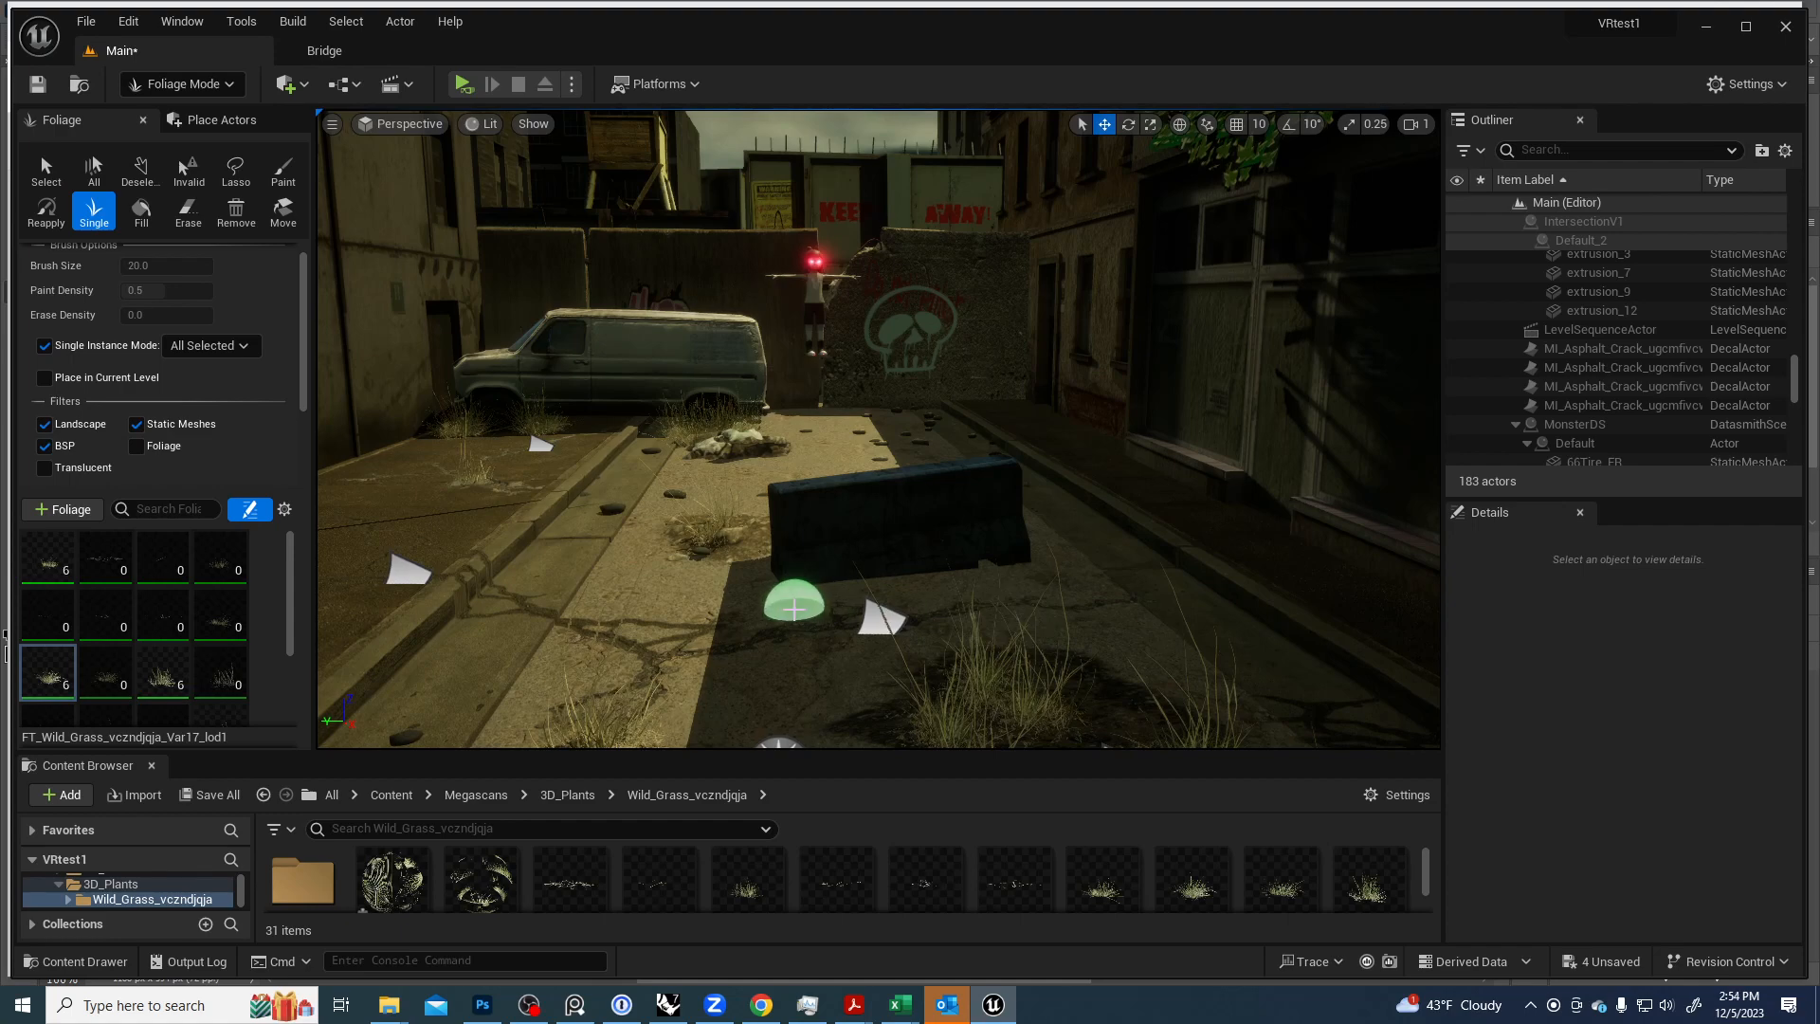
click(788, 602)
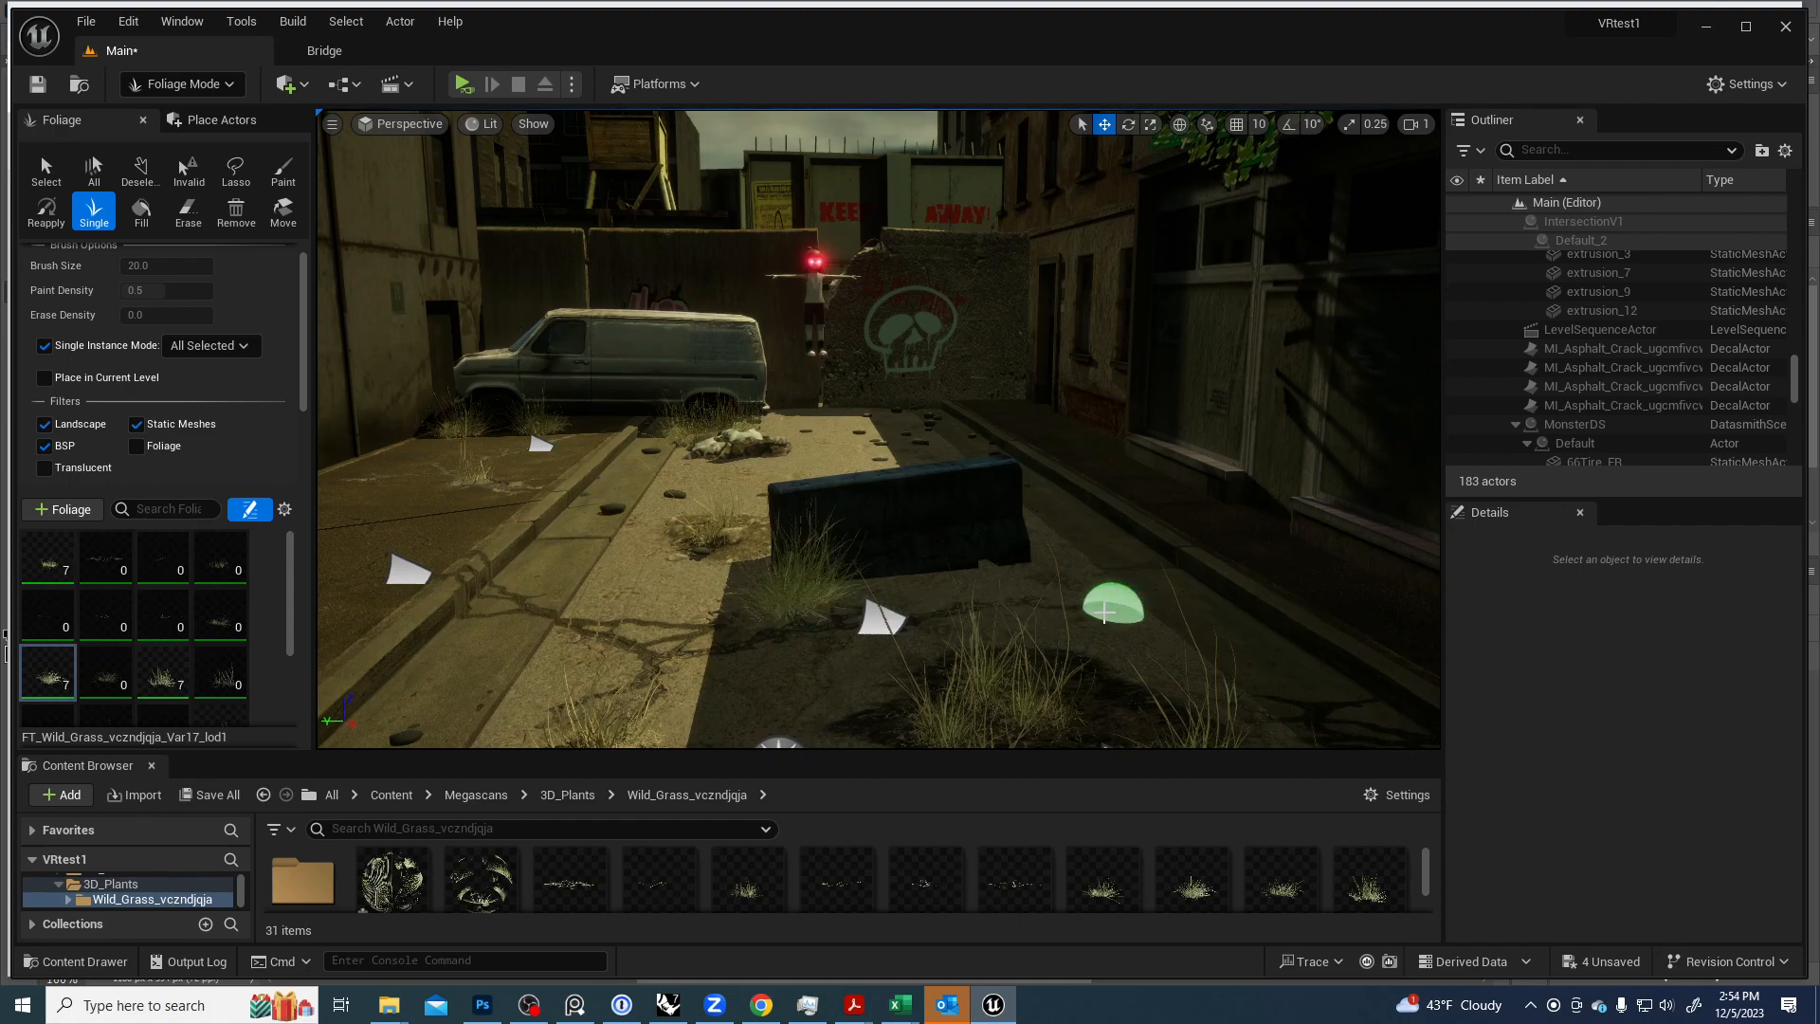
mouse_move(1044, 601)
right_down()
mouse_move(1118, 568)
mouse_move(1118, 720)
mouse_move(1118, 644)
right_up()
click(943, 540)
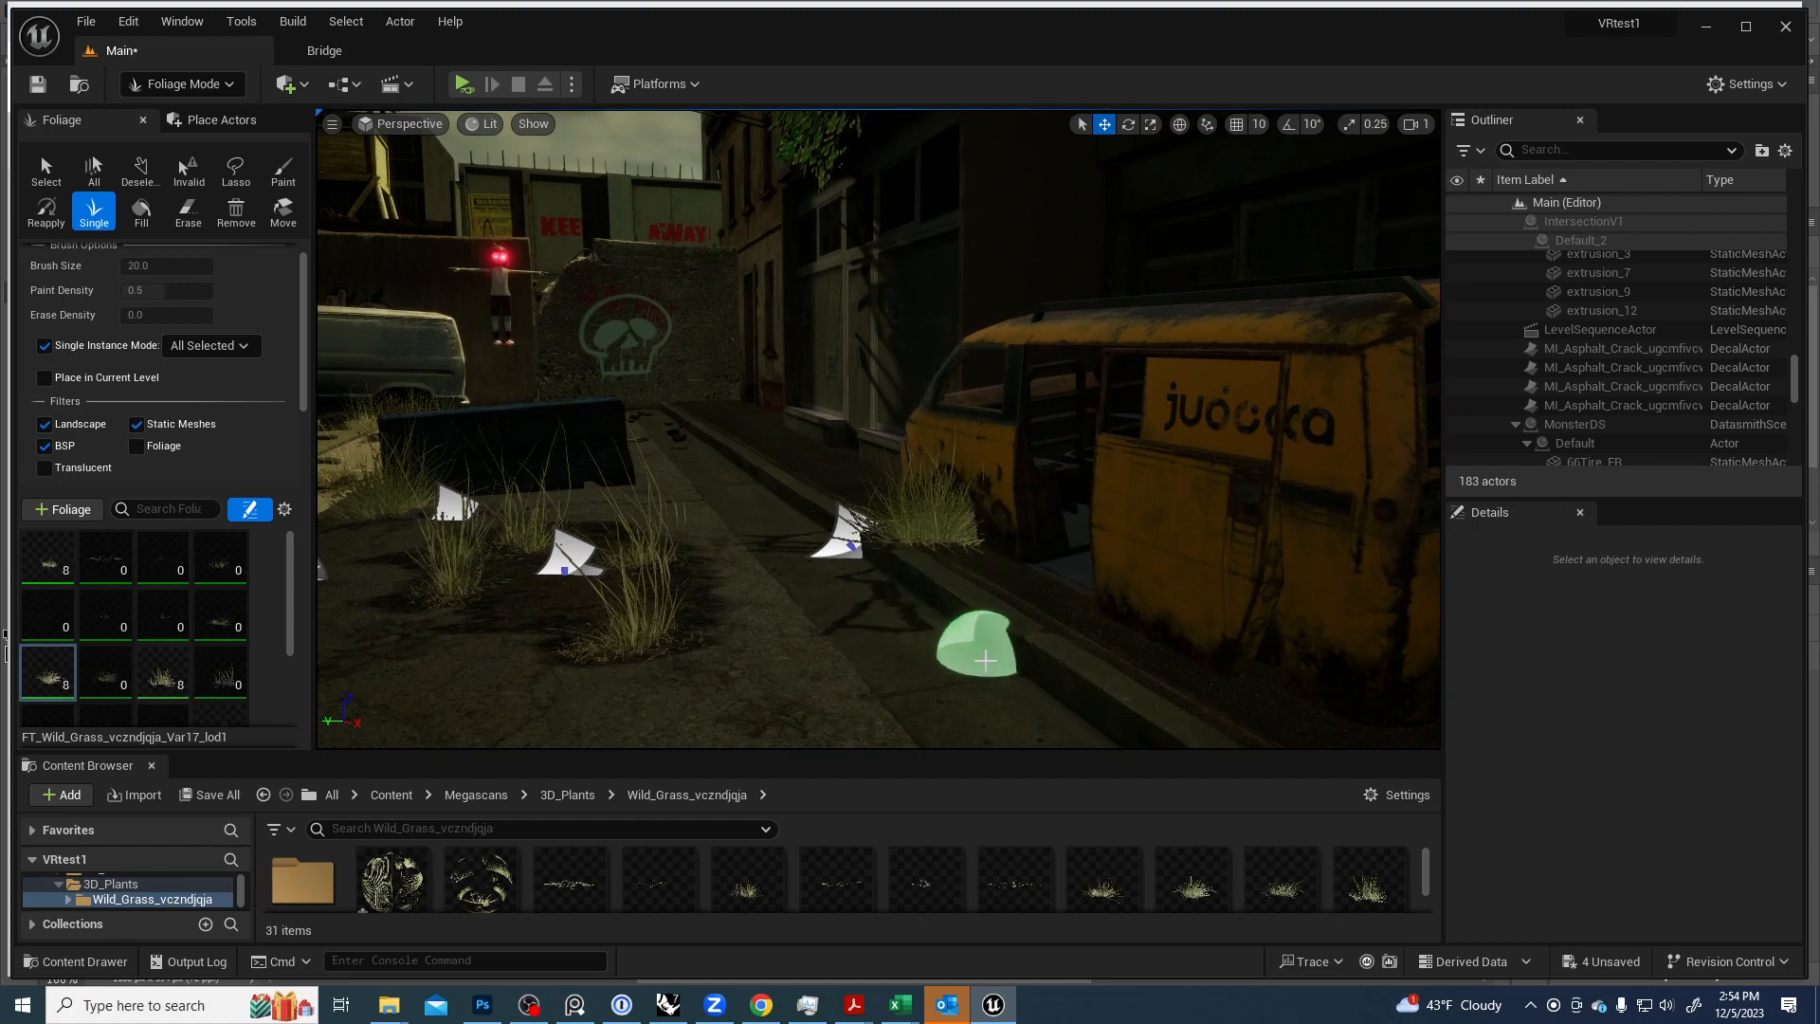
Place bushy grass clumps beside the yellow van, against the concrete barrier and around the rubble on the road.
mouse_move(975, 638)
right_down()
mouse_move(986, 655)
mouse_move(927, 538)
right_up()
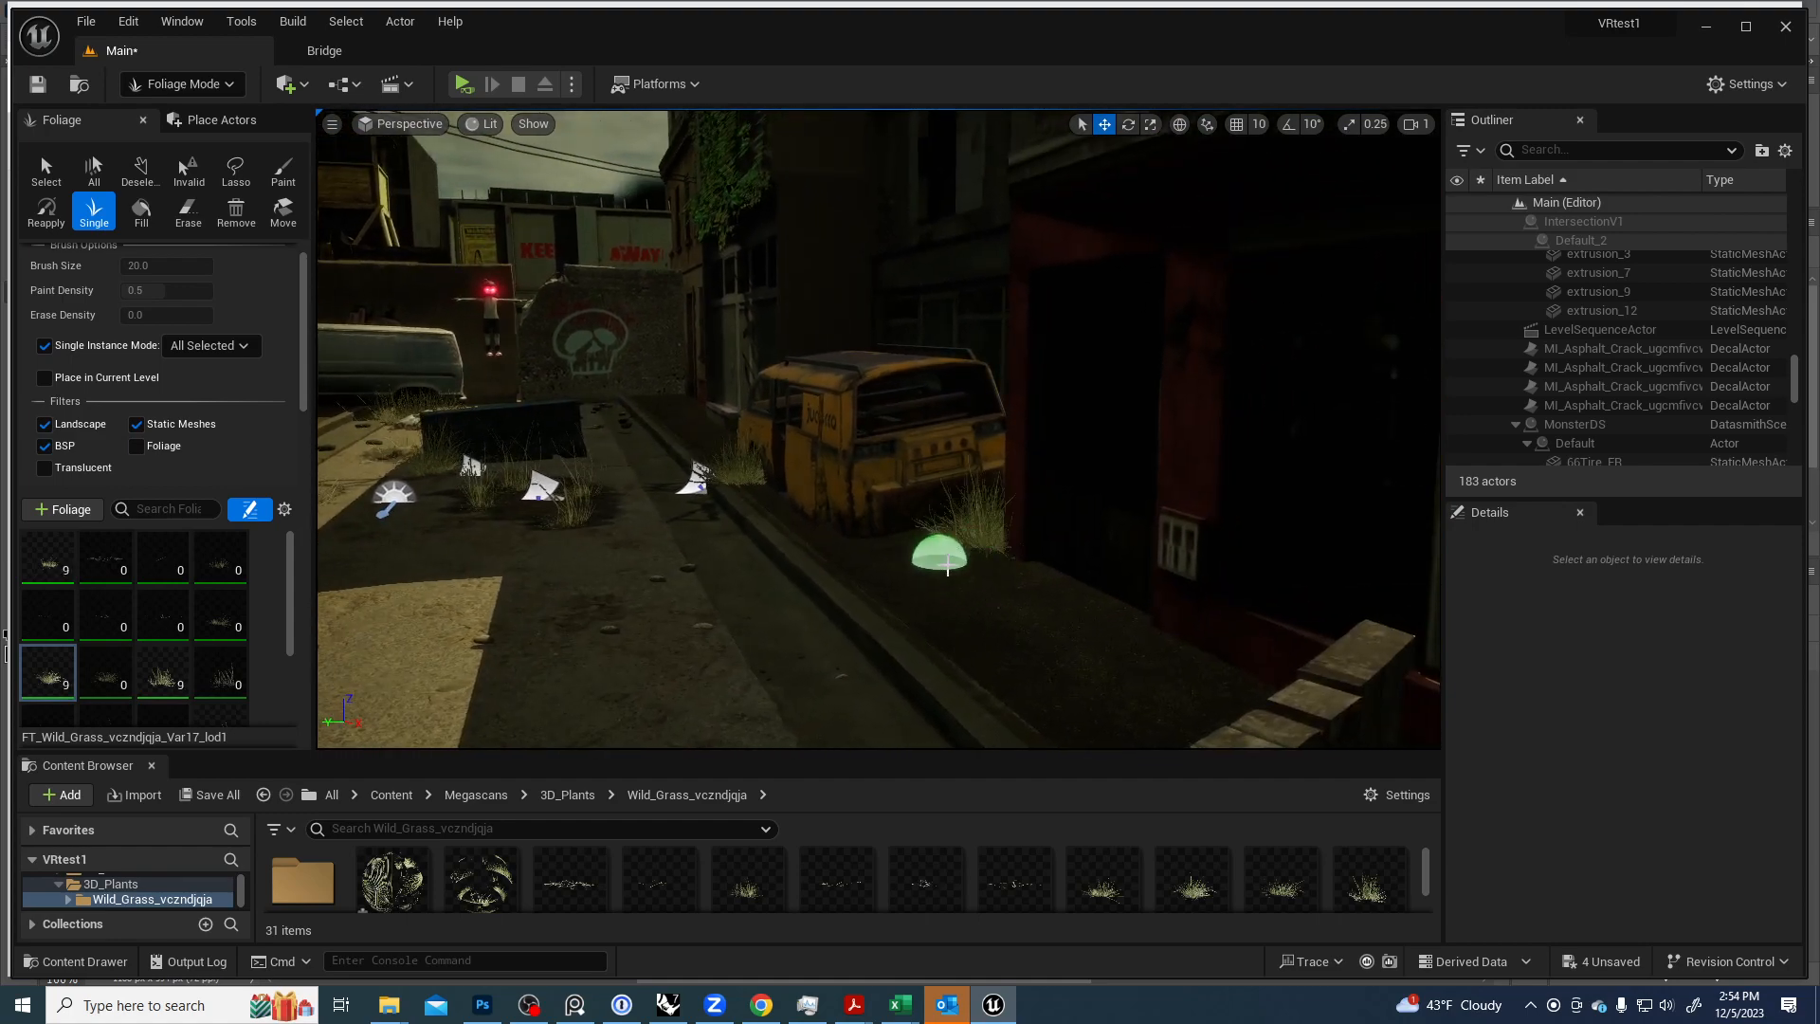
mouse_move(980, 569)
right_down()
mouse_move(815, 530)
mouse_move(792, 545)
mouse_move(815, 663)
mouse_move(825, 607)
mouse_move(977, 589)
right_up()
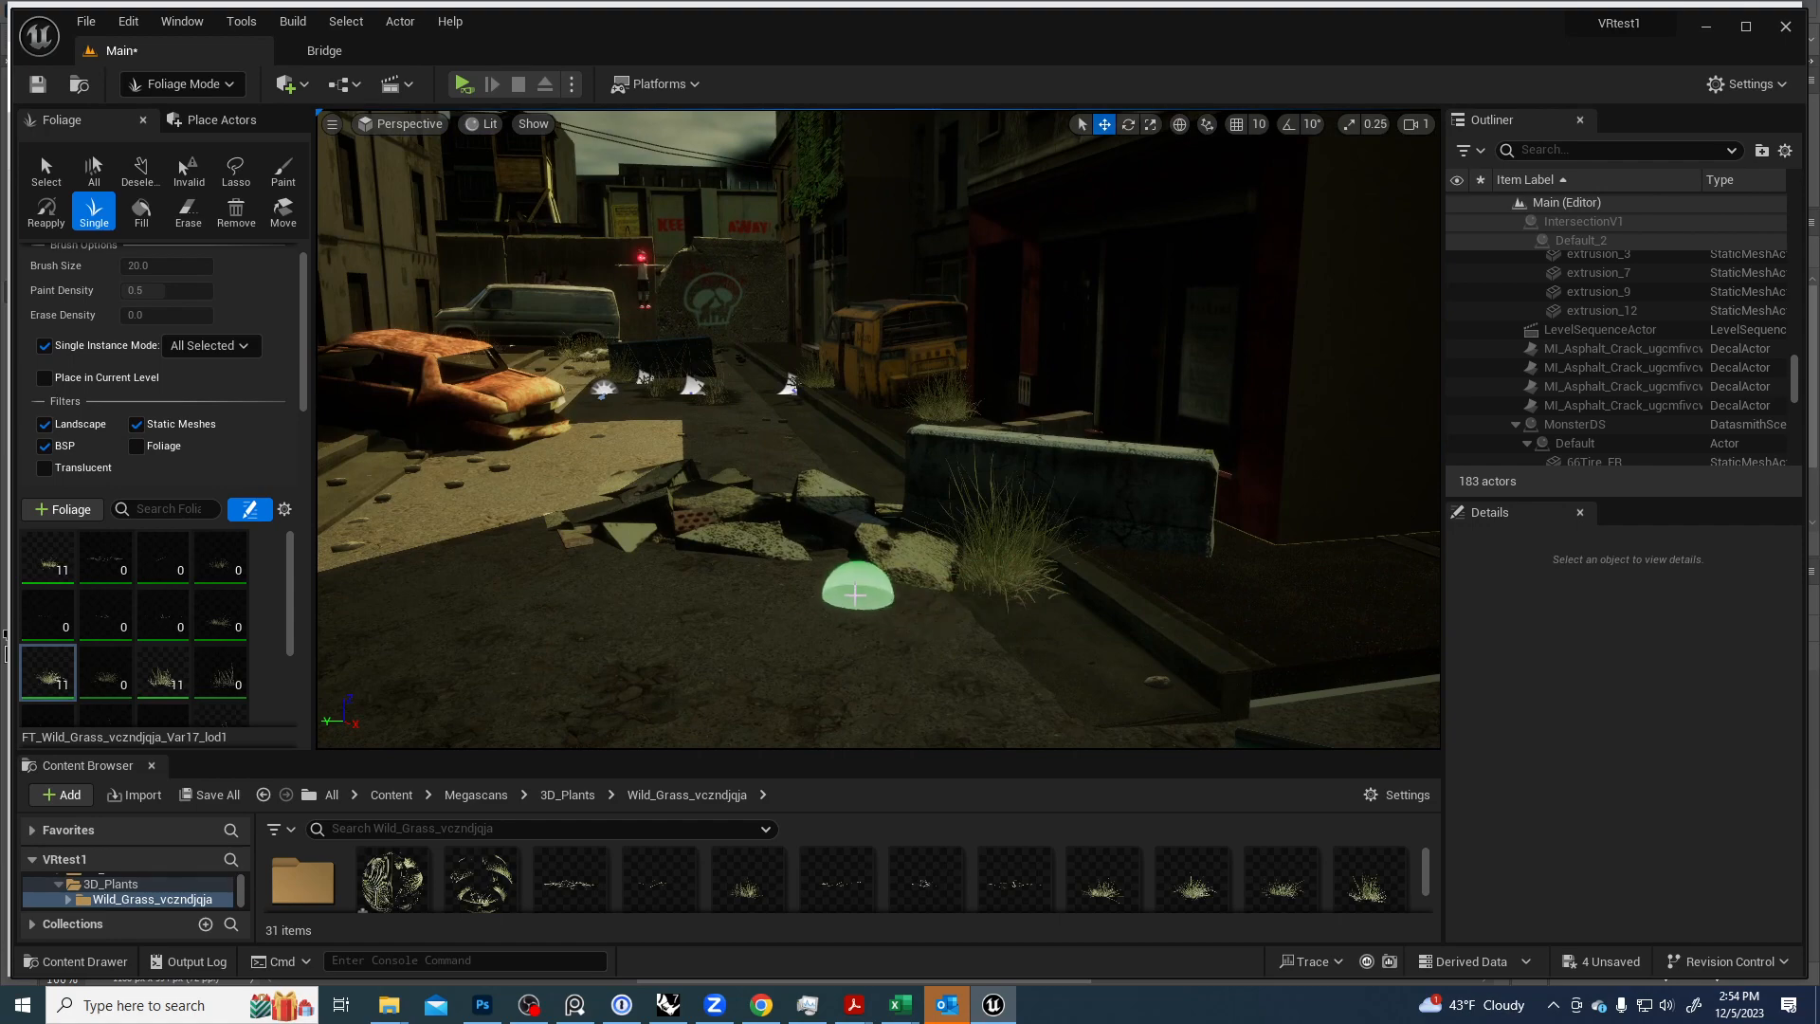
right_drag(634, 563, 554, 523)
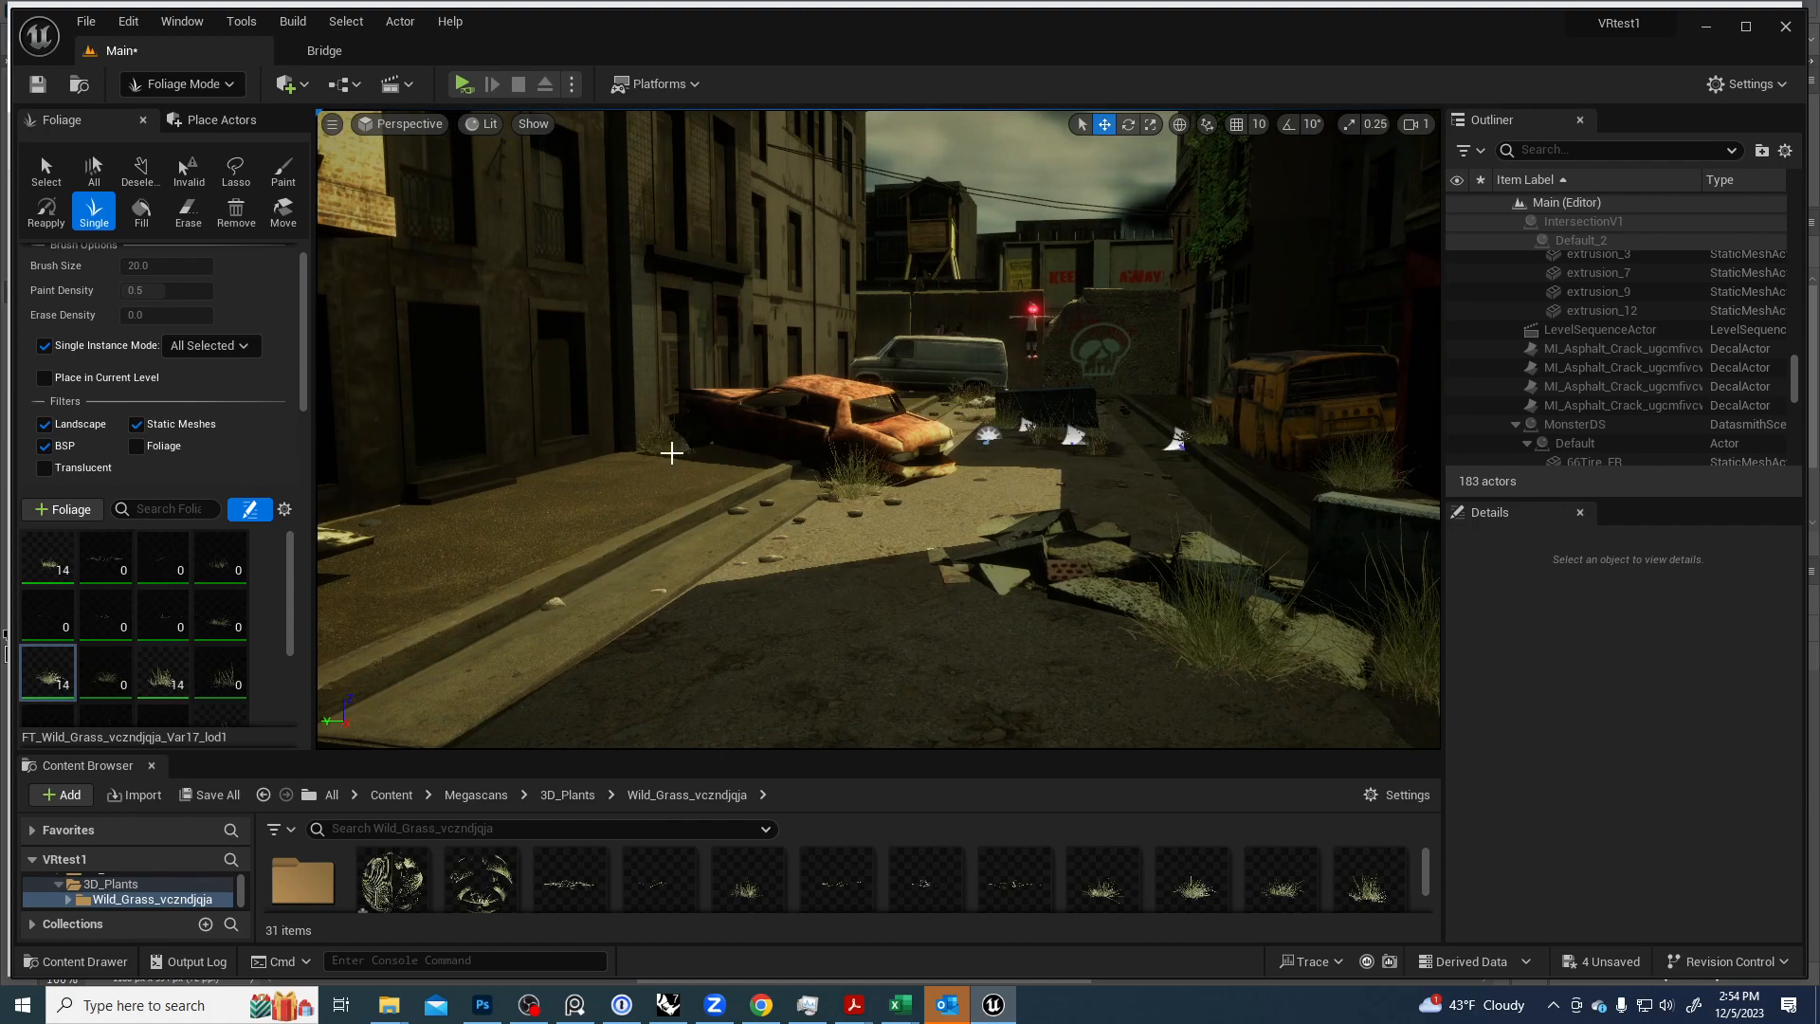
Place more bushy grass clumps around the orange car and rubble, undoing the one on the open asphalt in front.
mouse_move(745, 584)
right_down()
mouse_move(845, 529)
mouse_move(853, 589)
mouse_move(720, 593)
mouse_move(654, 611)
mouse_move(635, 640)
mouse_move(824, 592)
mouse_move(843, 569)
mouse_move(669, 618)
right_up()
key(s)
key(w)
key(s)
key(s)
key(a)
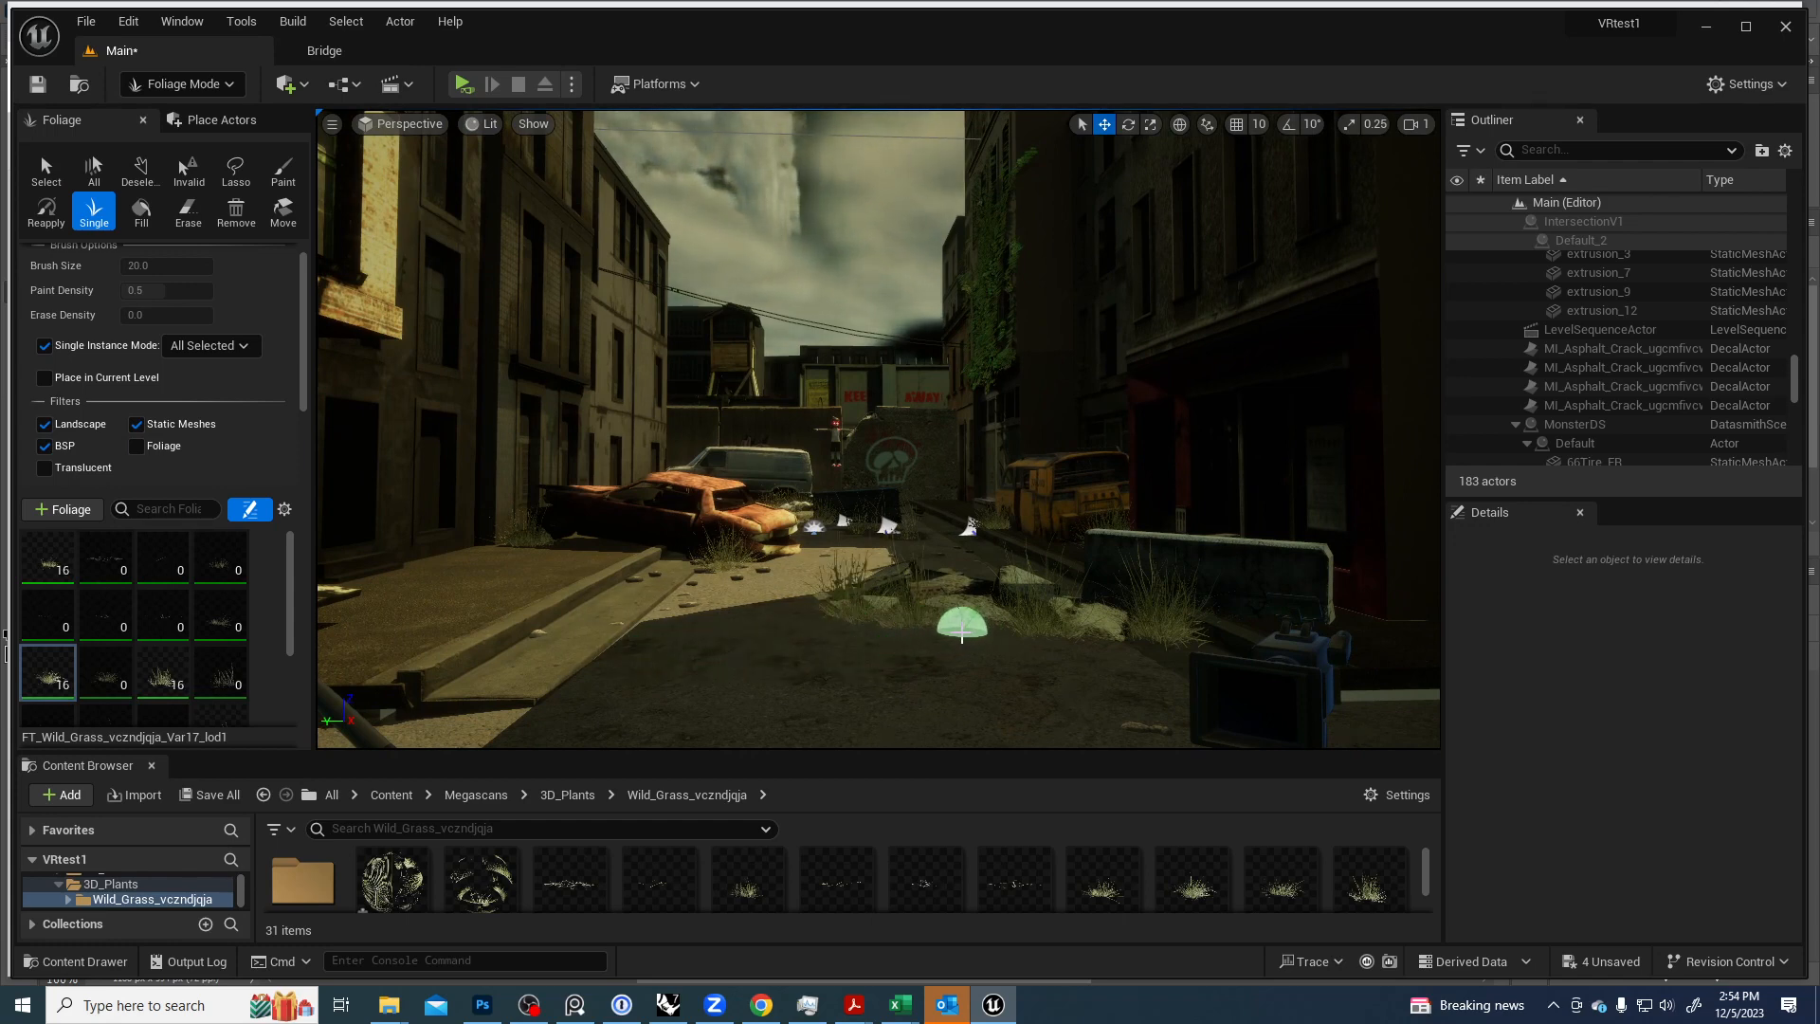
click(901, 654)
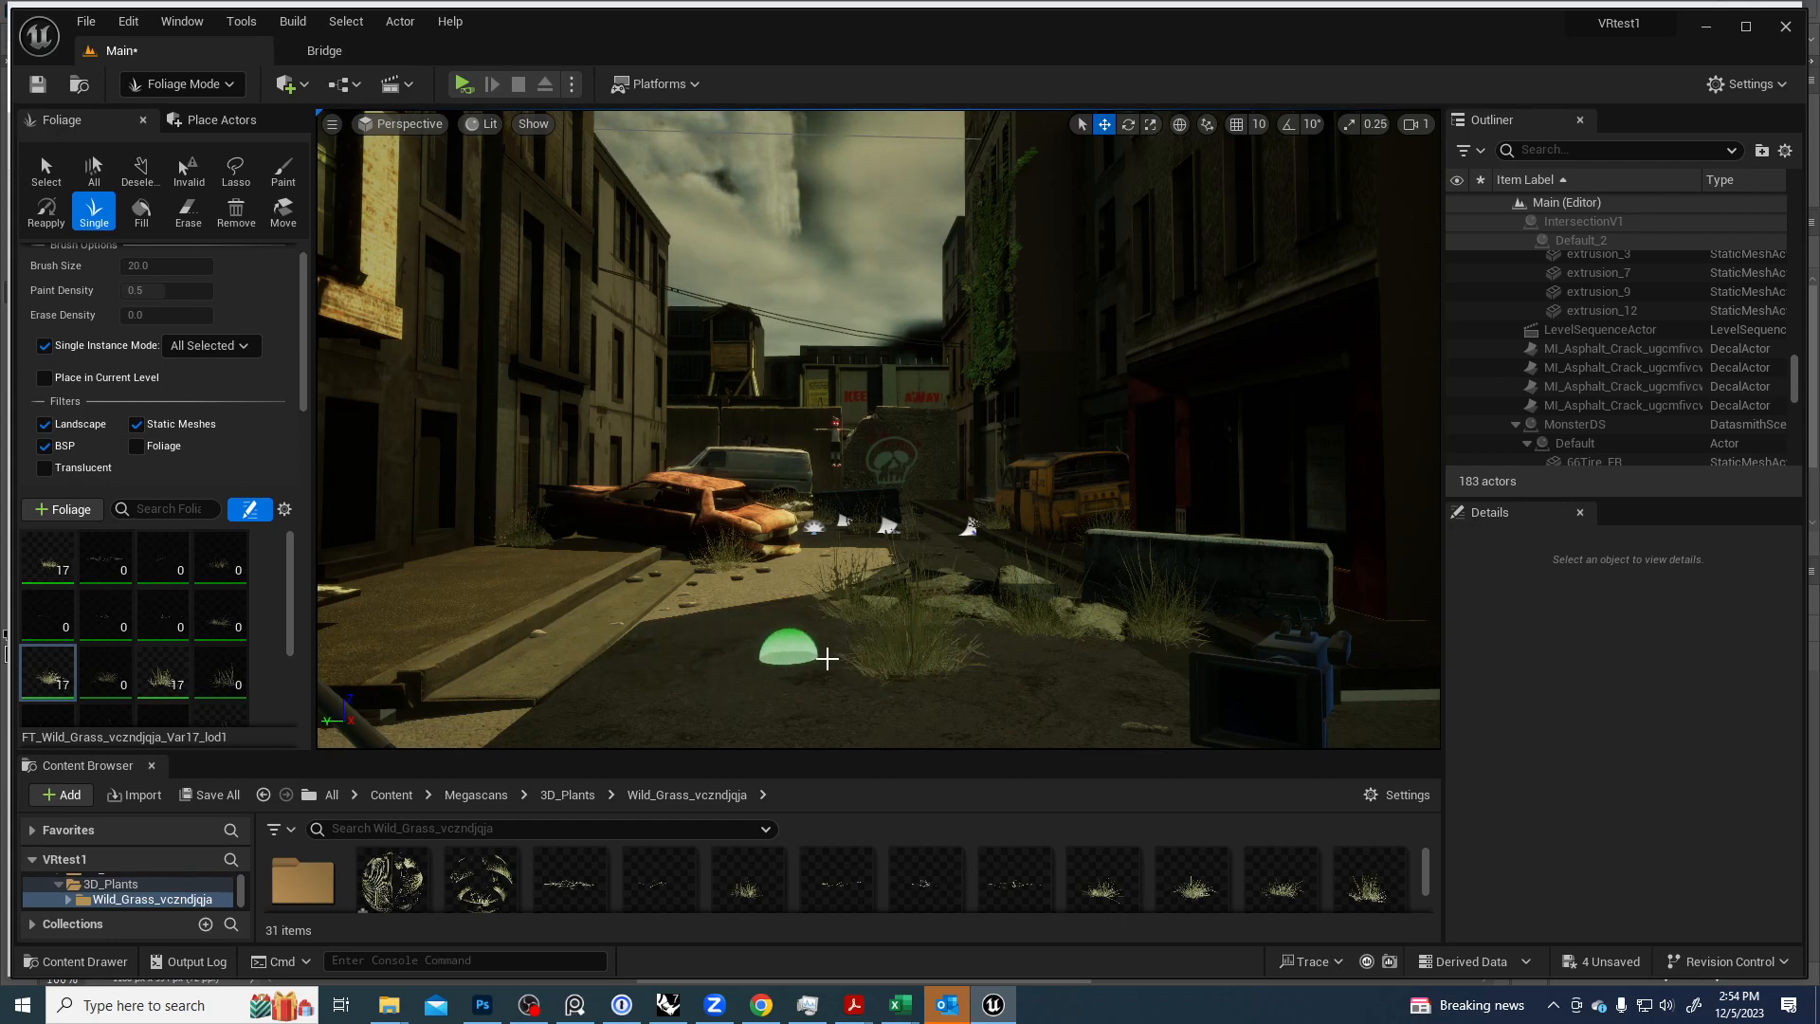
key(ctrl+z)
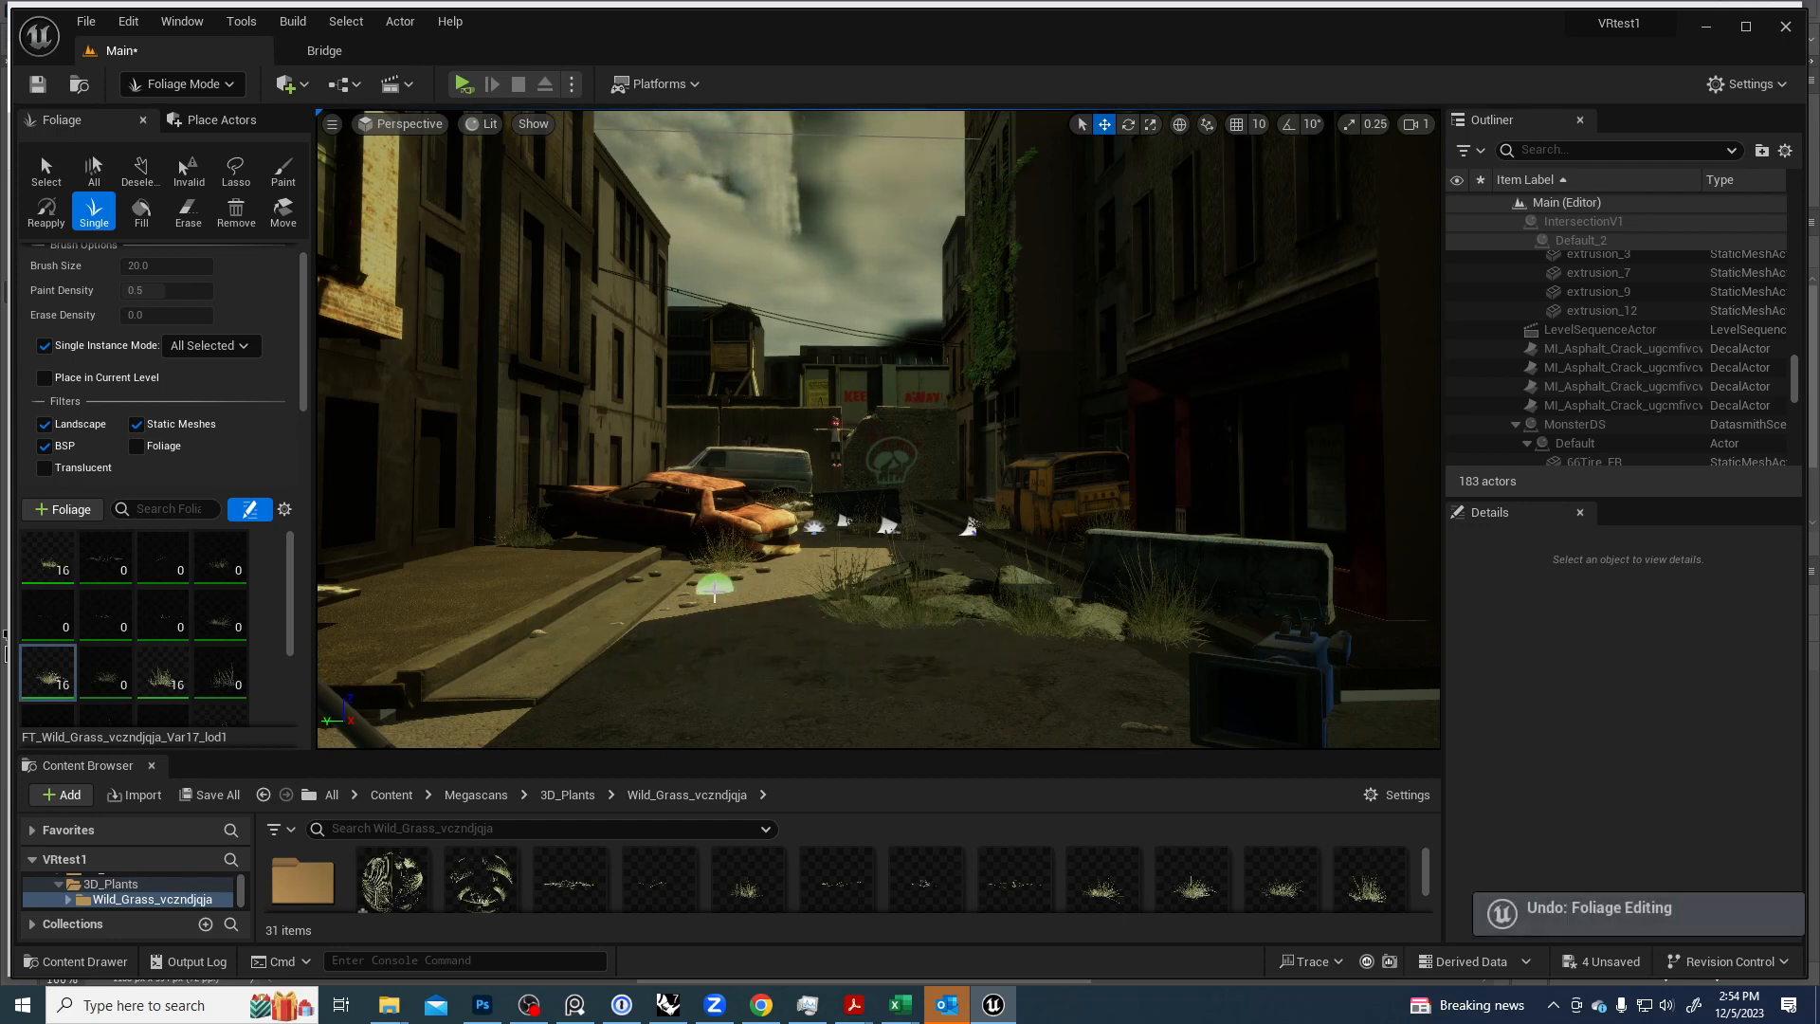
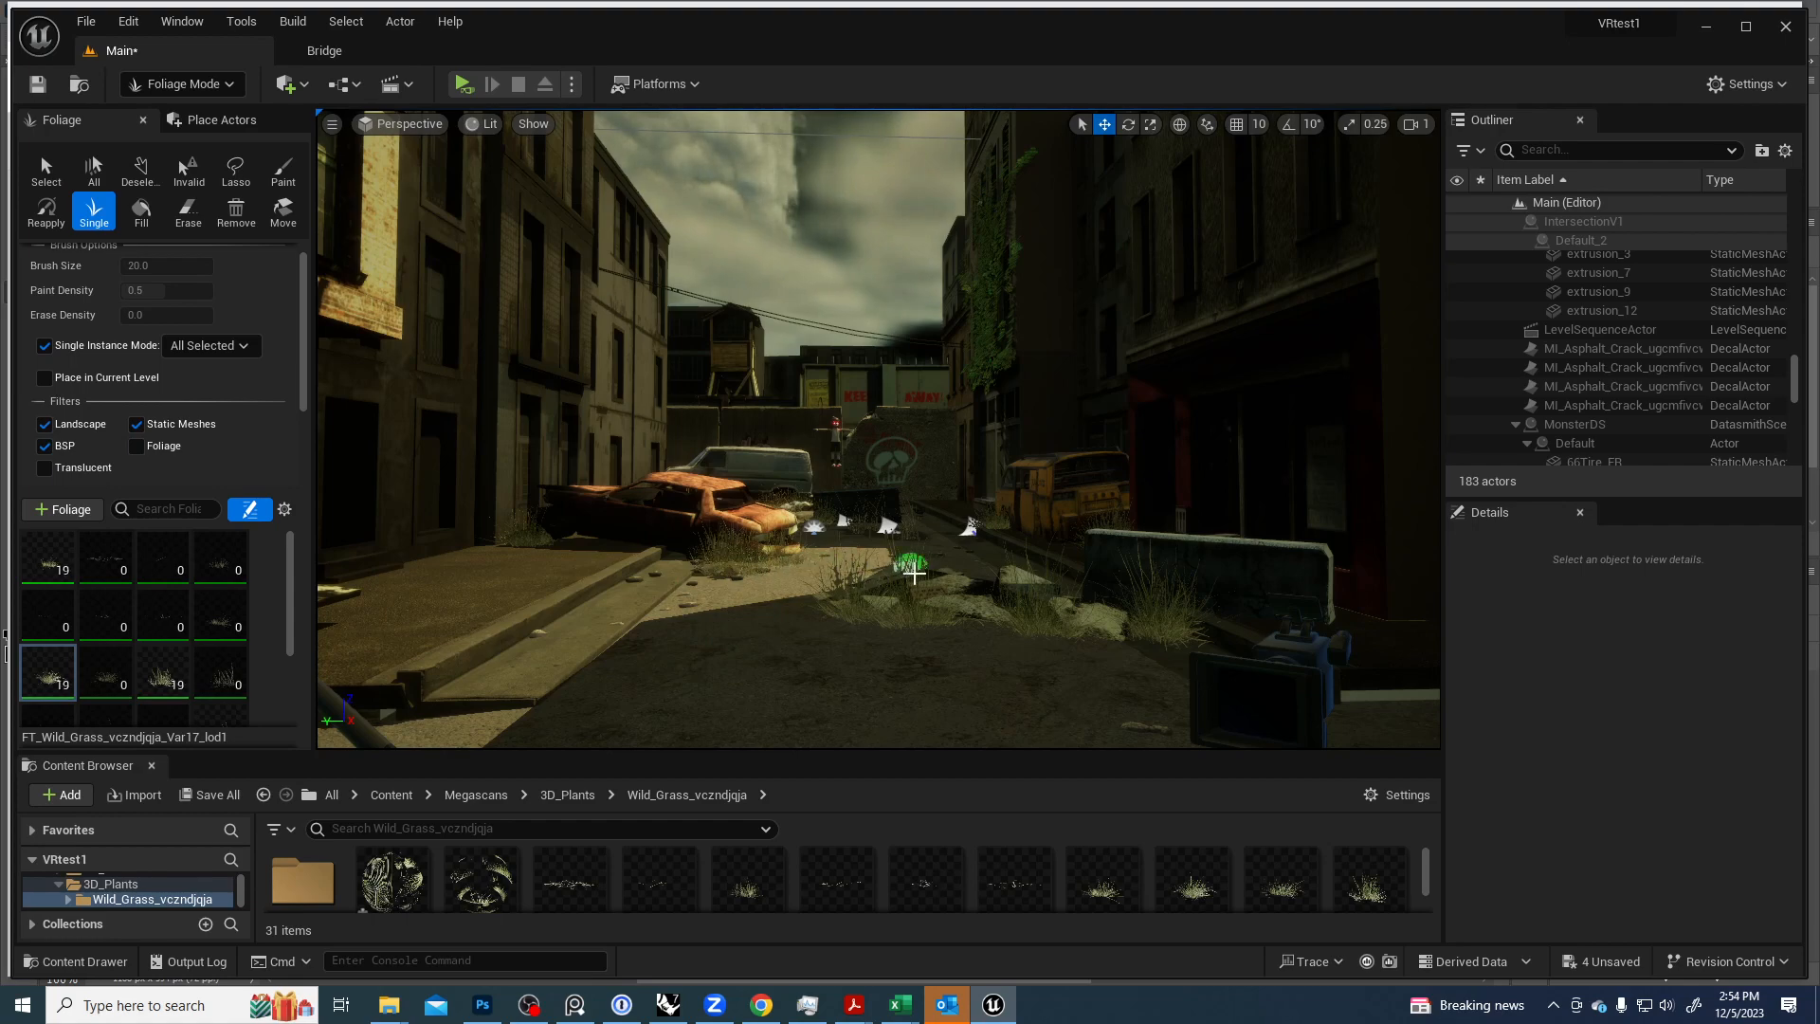
Place a dense row of bushy grass clumps beside the cine camera, along the white line to the street corner.
mouse_move(862, 567)
right_down()
mouse_move(815, 568)
mouse_move(1194, 583)
mouse_move(663, 570)
mouse_move(881, 568)
right_up()
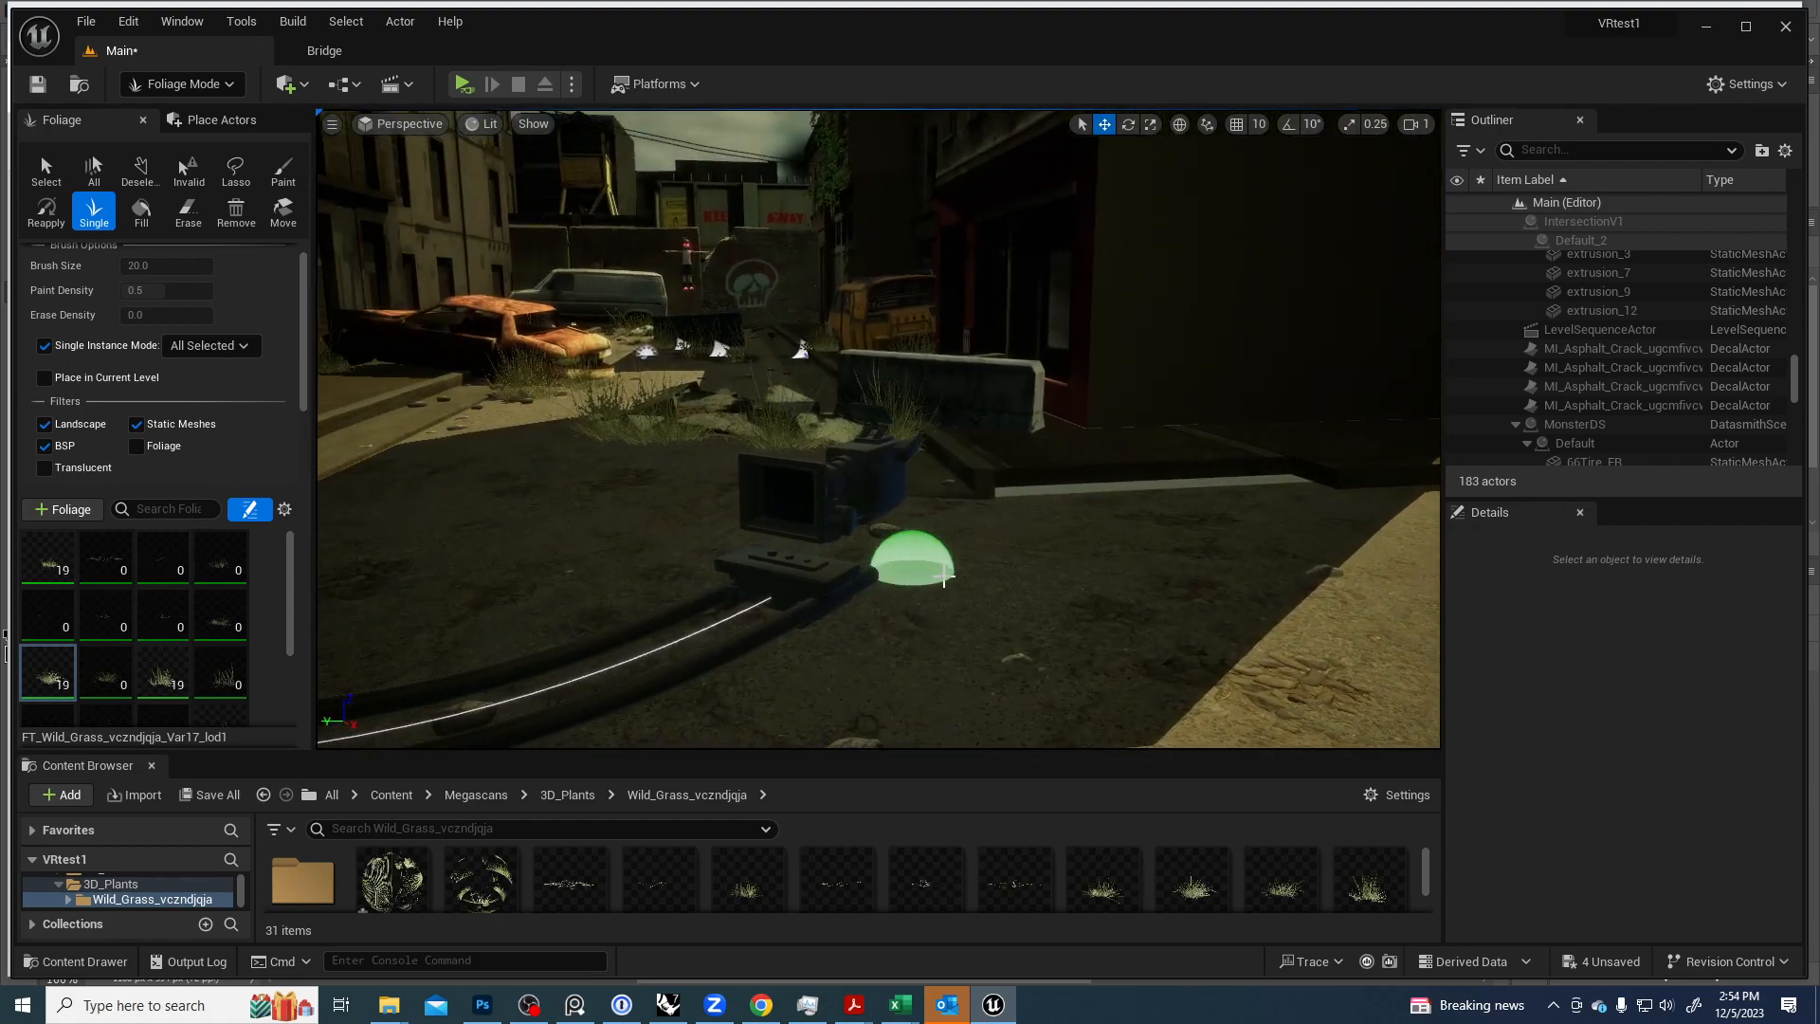
click(986, 517)
click(1052, 498)
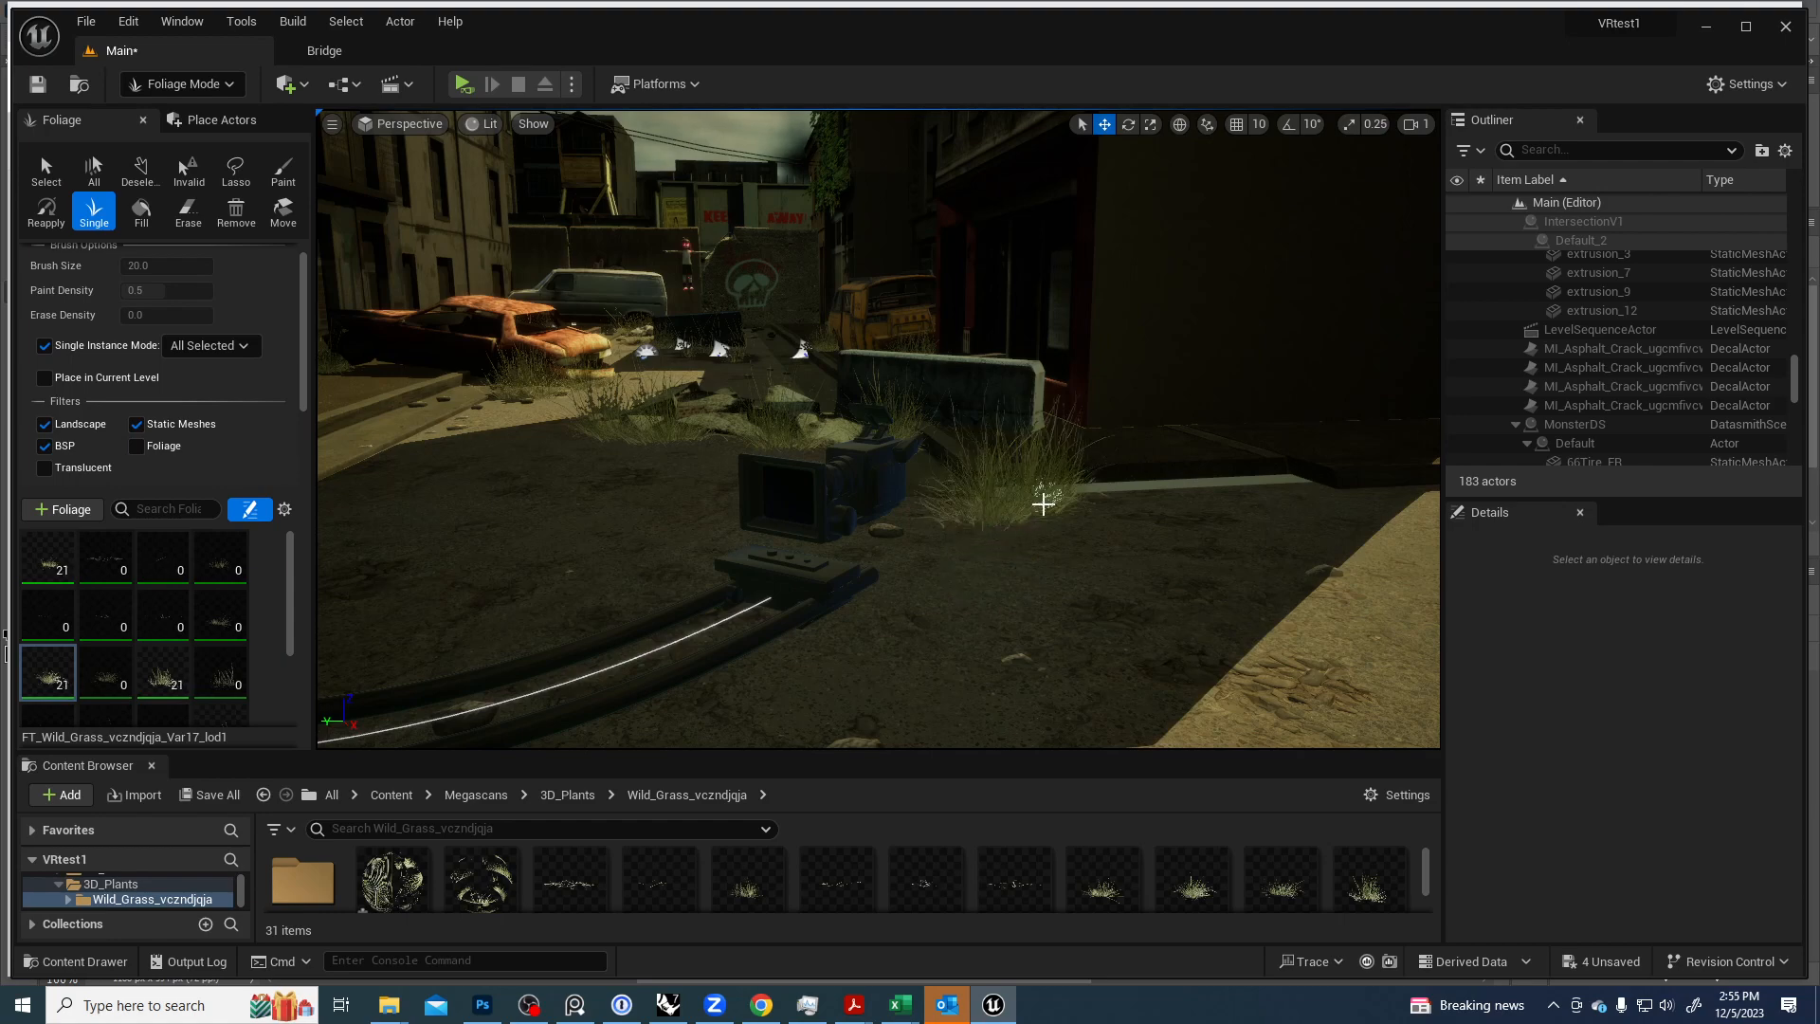
click(1108, 496)
click(1149, 495)
click(1090, 499)
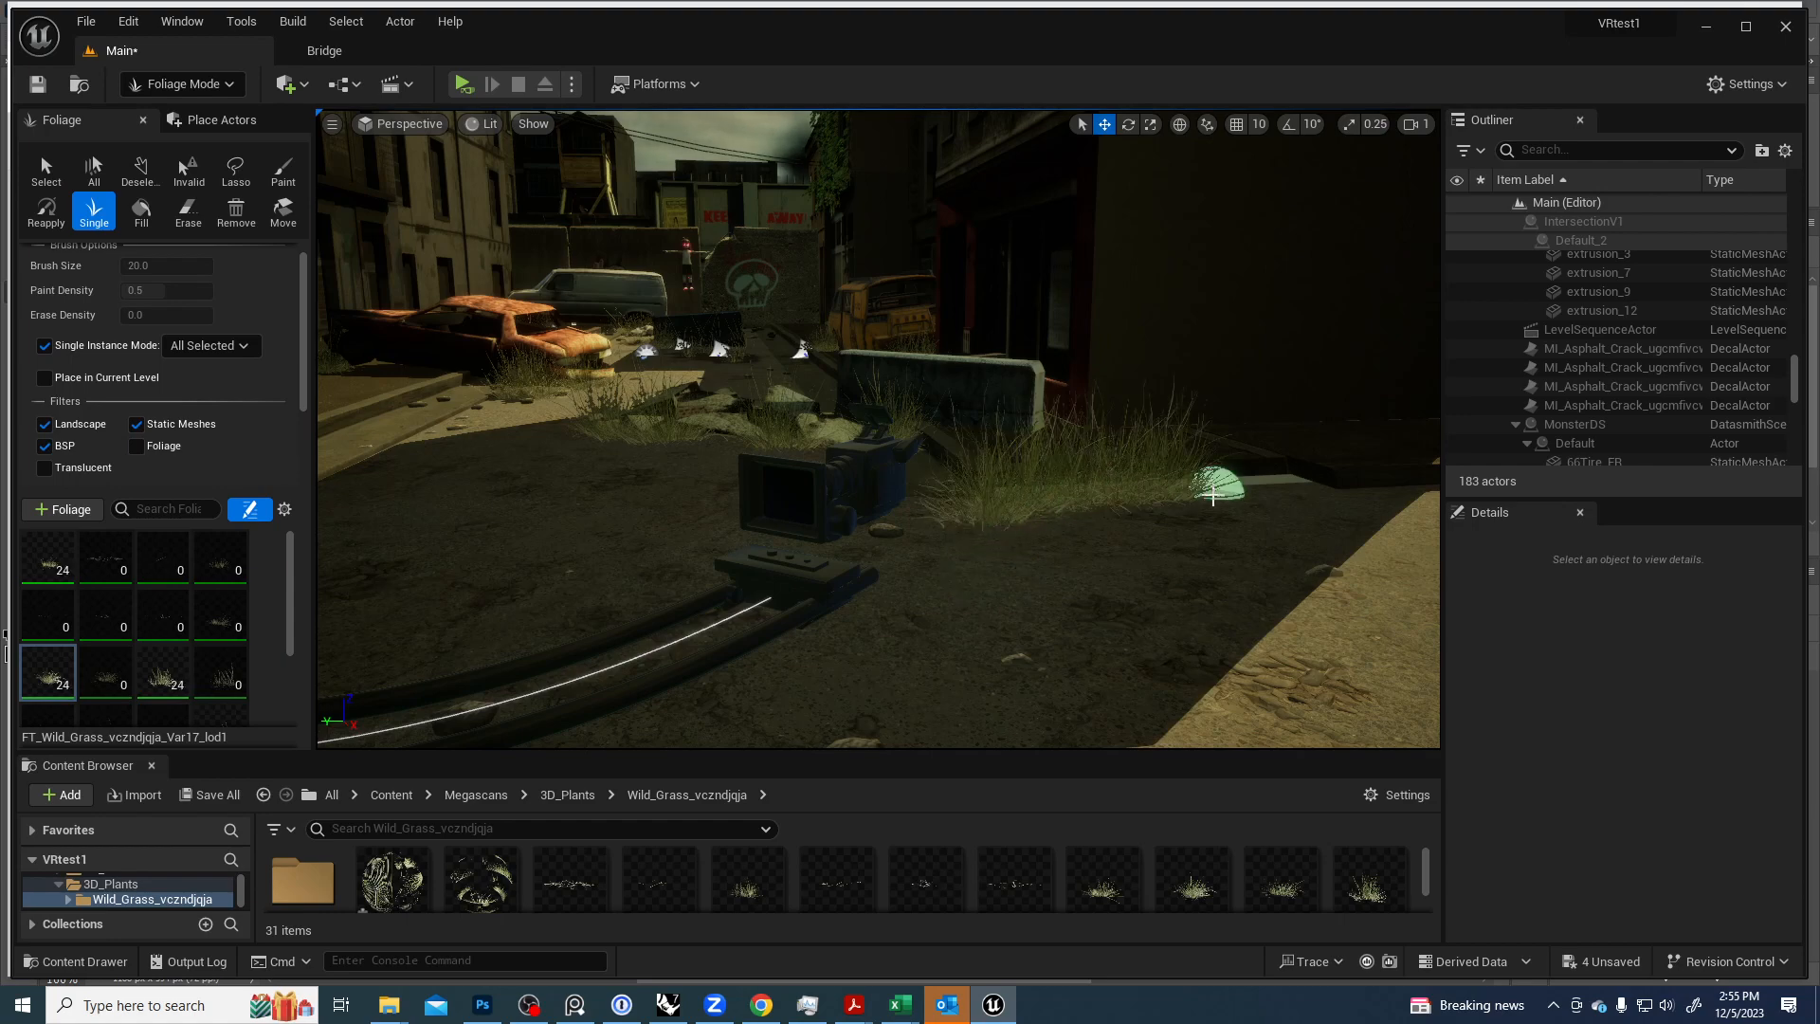
click(1219, 493)
mouse_move(1103, 532)
right_down()
mouse_move(976, 512)
mouse_move(1013, 491)
mouse_move(1103, 512)
right_up()
key(s)
key(w)
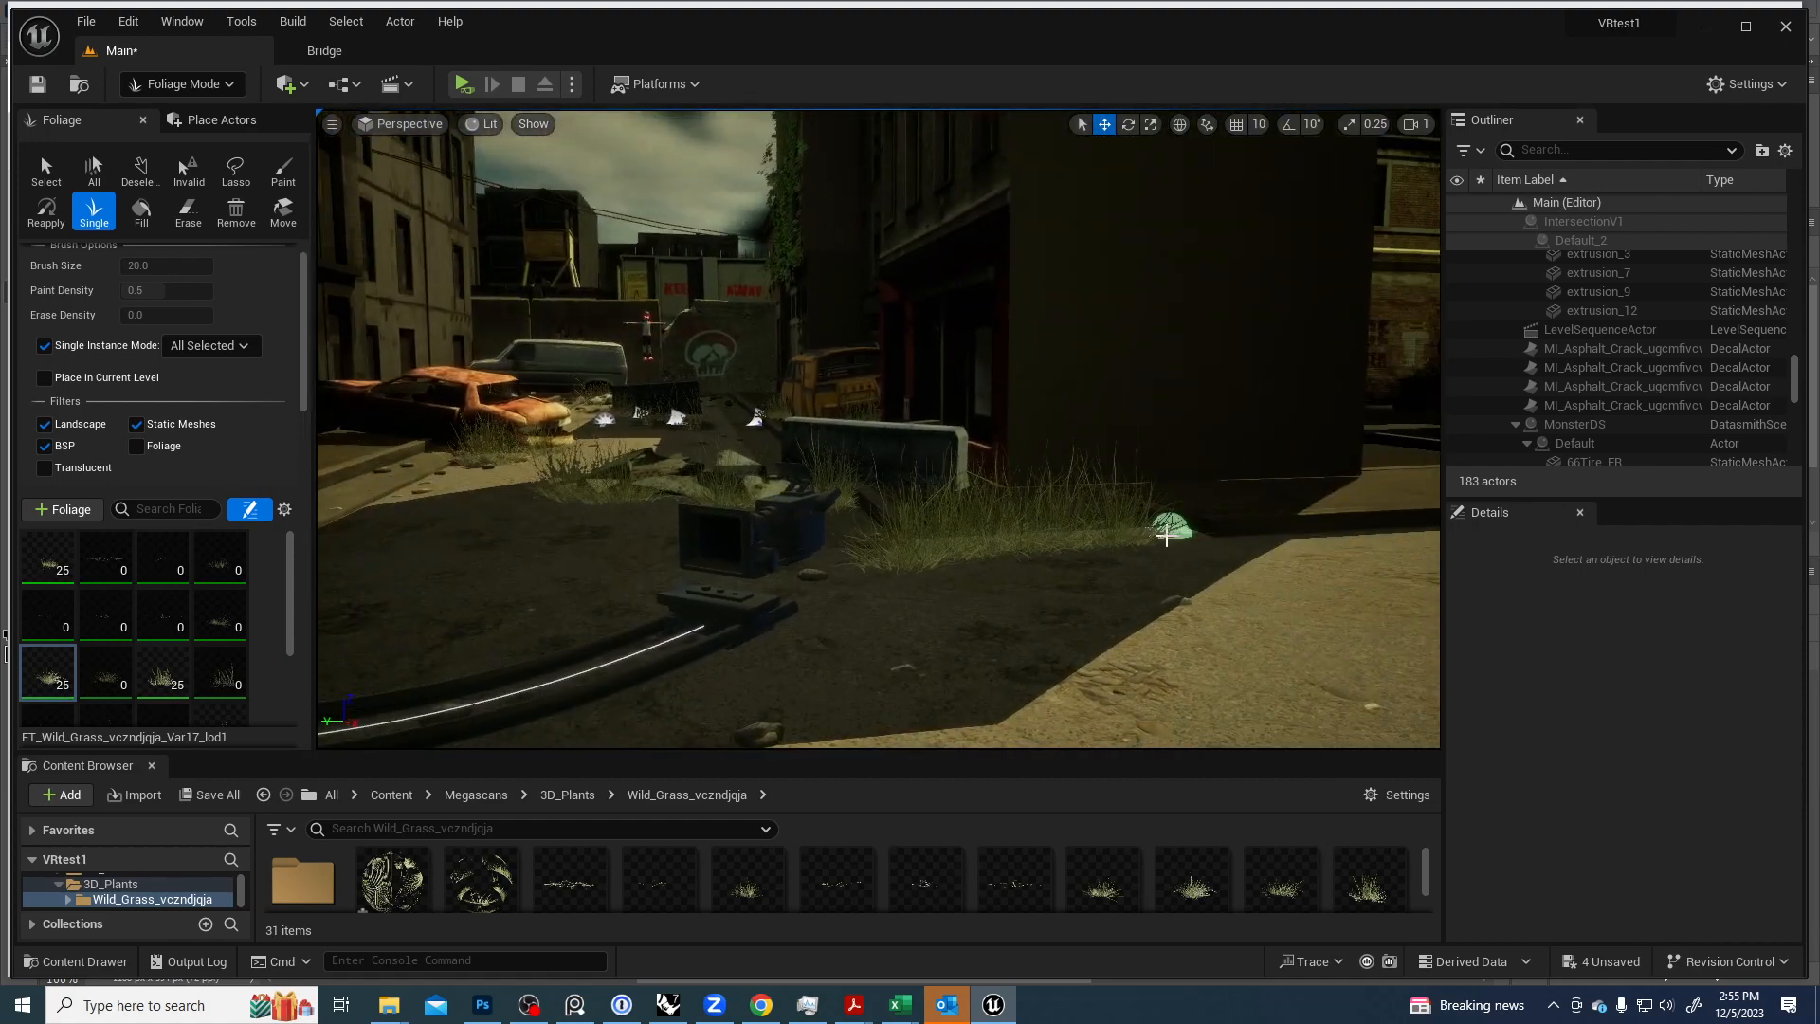
click(1173, 526)
click(1160, 548)
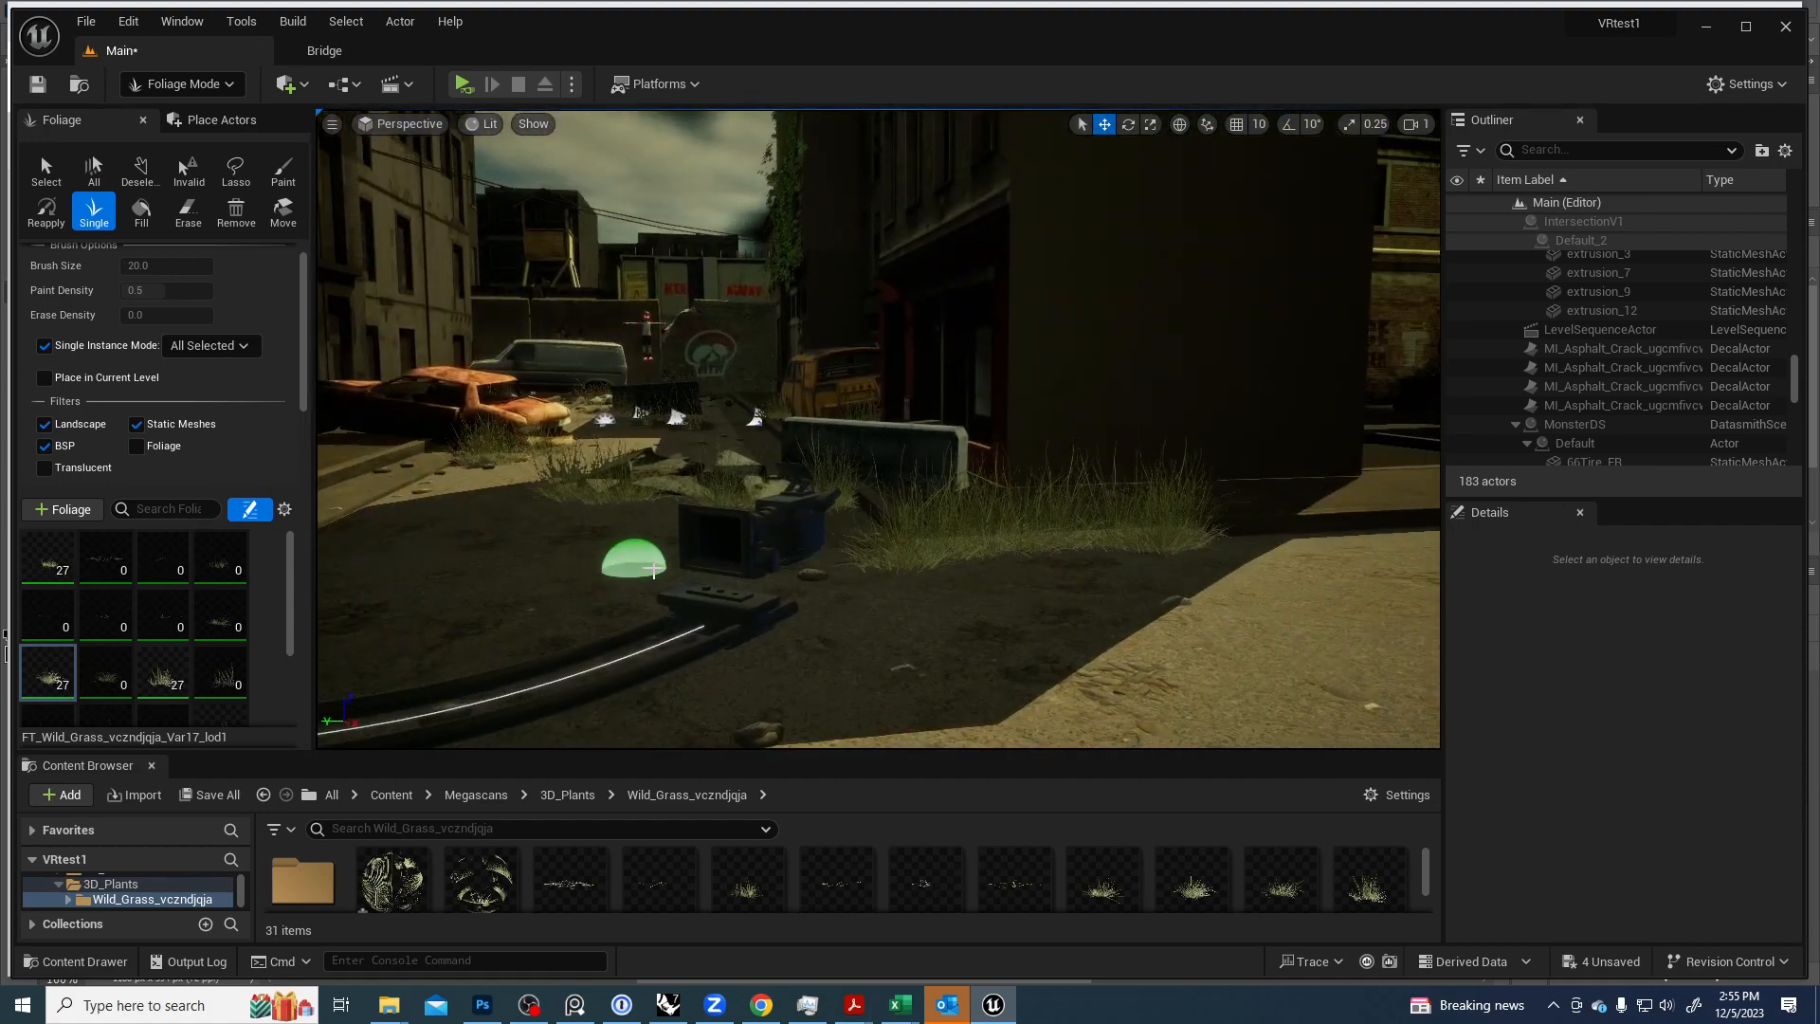
click(861, 545)
Place bushy grass clumps along the base of the skull graffiti wall and beside the rear of the grey van.
right_drag(467, 563, 332, 484)
key(s)
key(w)
key(w)
key(w)
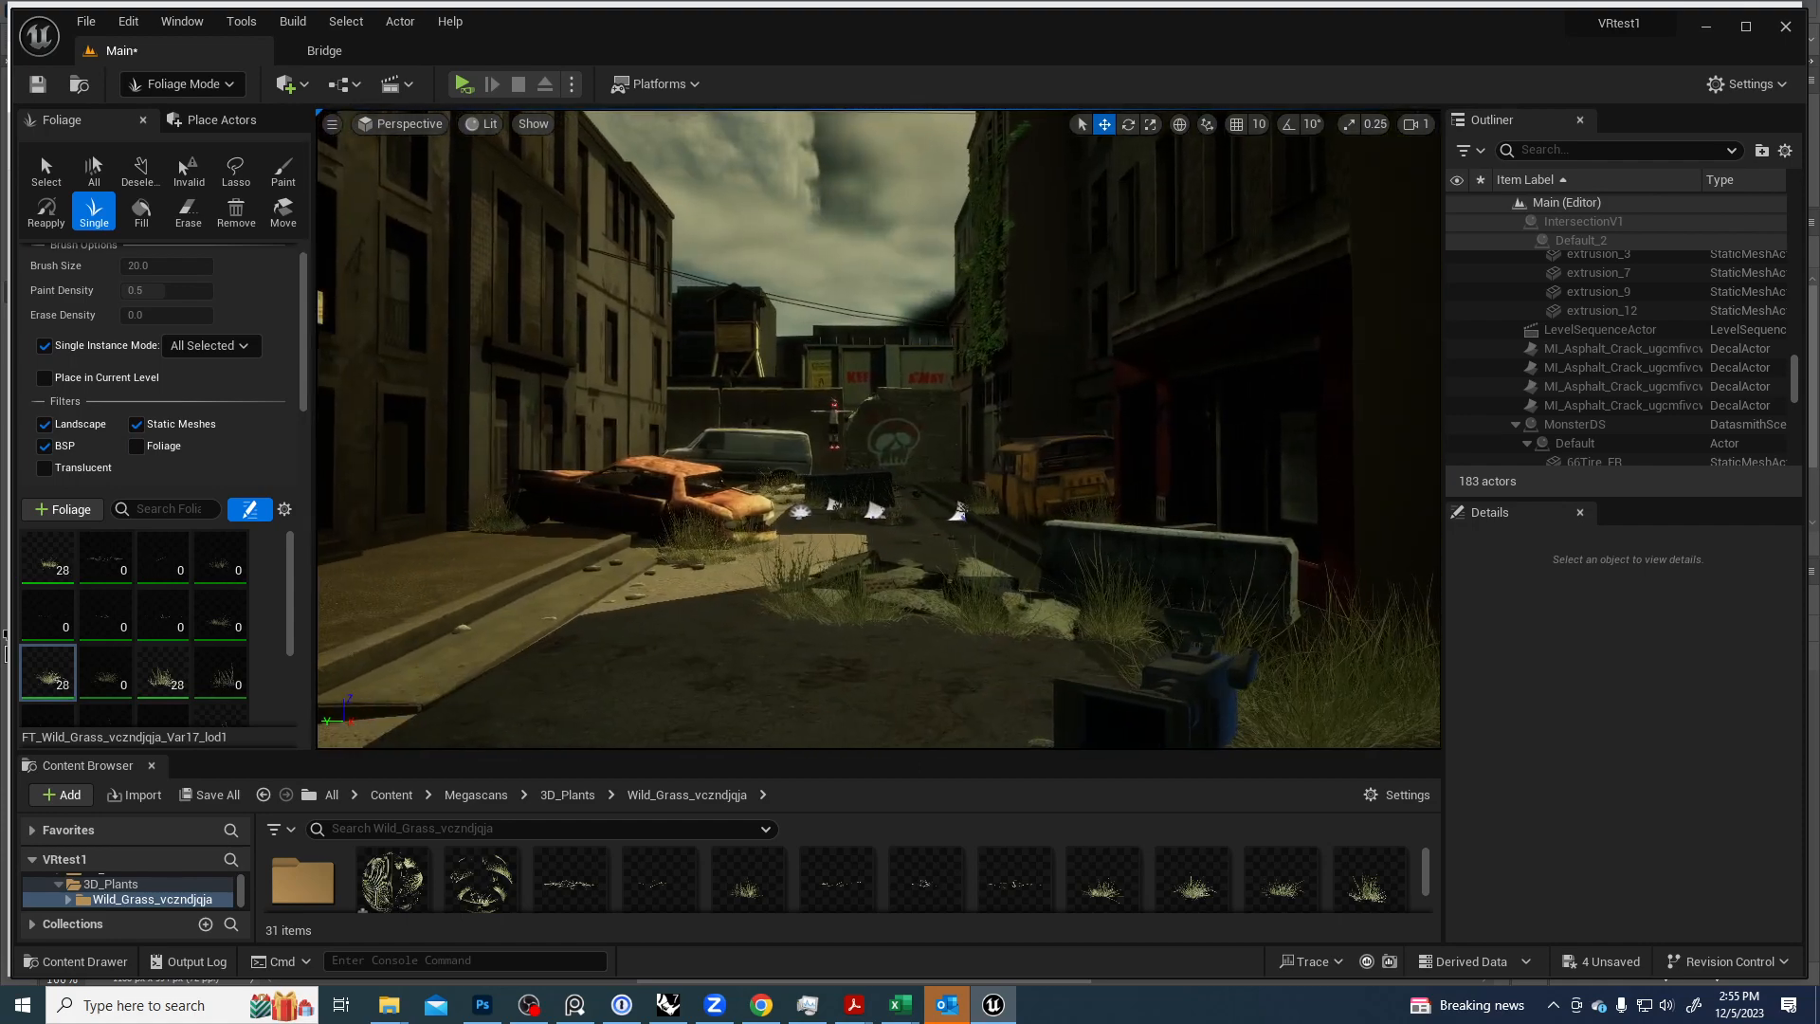
right_drag(838, 535, 853, 503)
key(w)
key(w)
right_drag(1016, 512, 1016, 512)
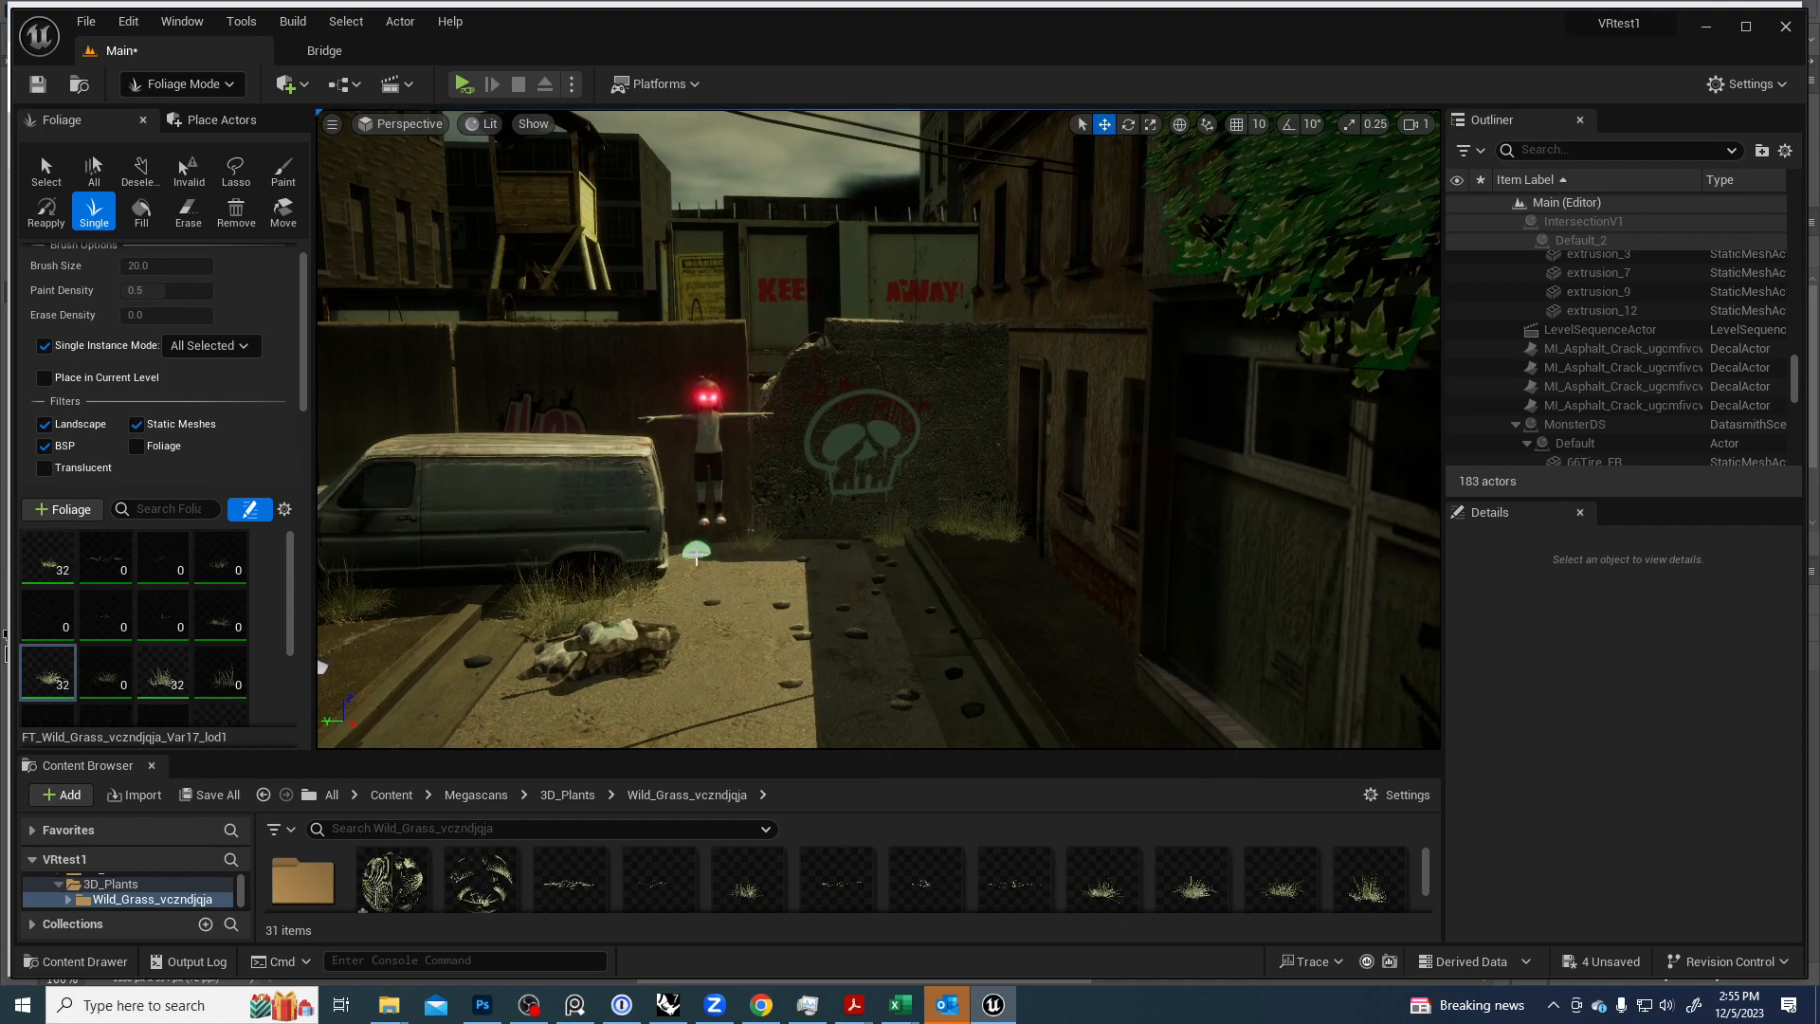
click(695, 553)
right_drag(631, 620, 552, 591)
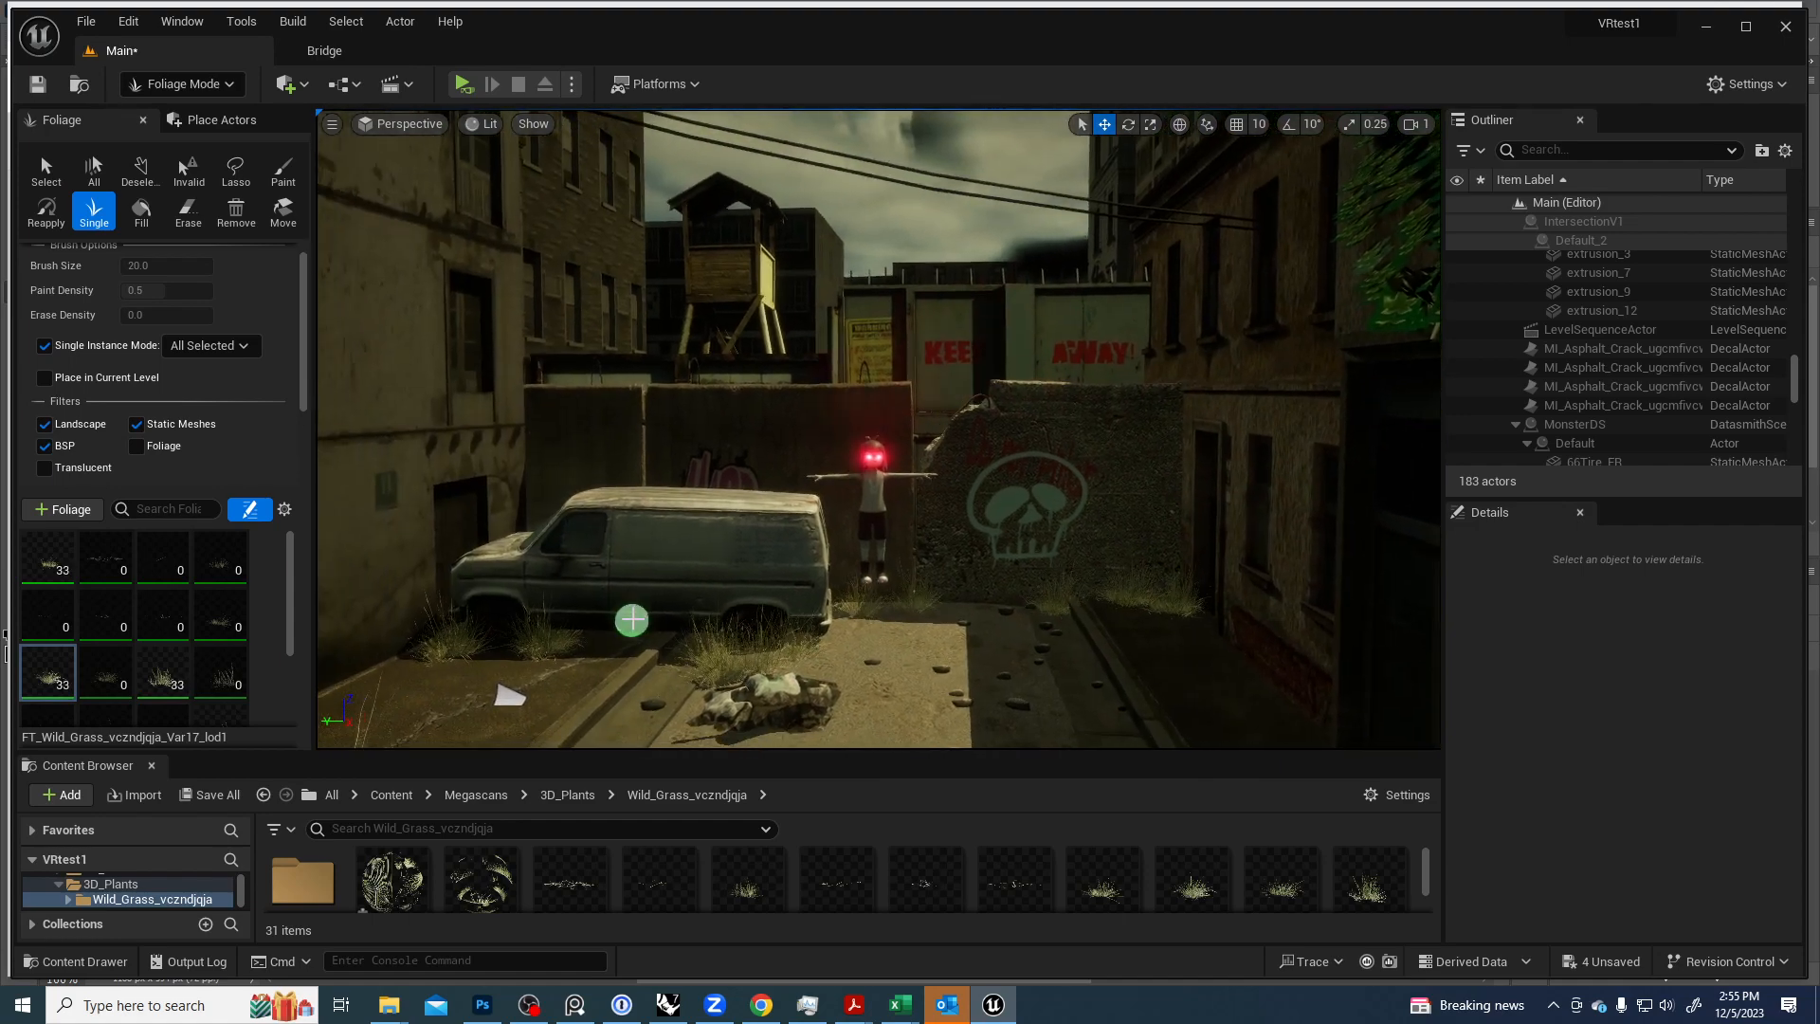
Return to selection mode and select the pink graffiti decal on the concrete wall behind the grey van.
click(231, 83)
click(193, 114)
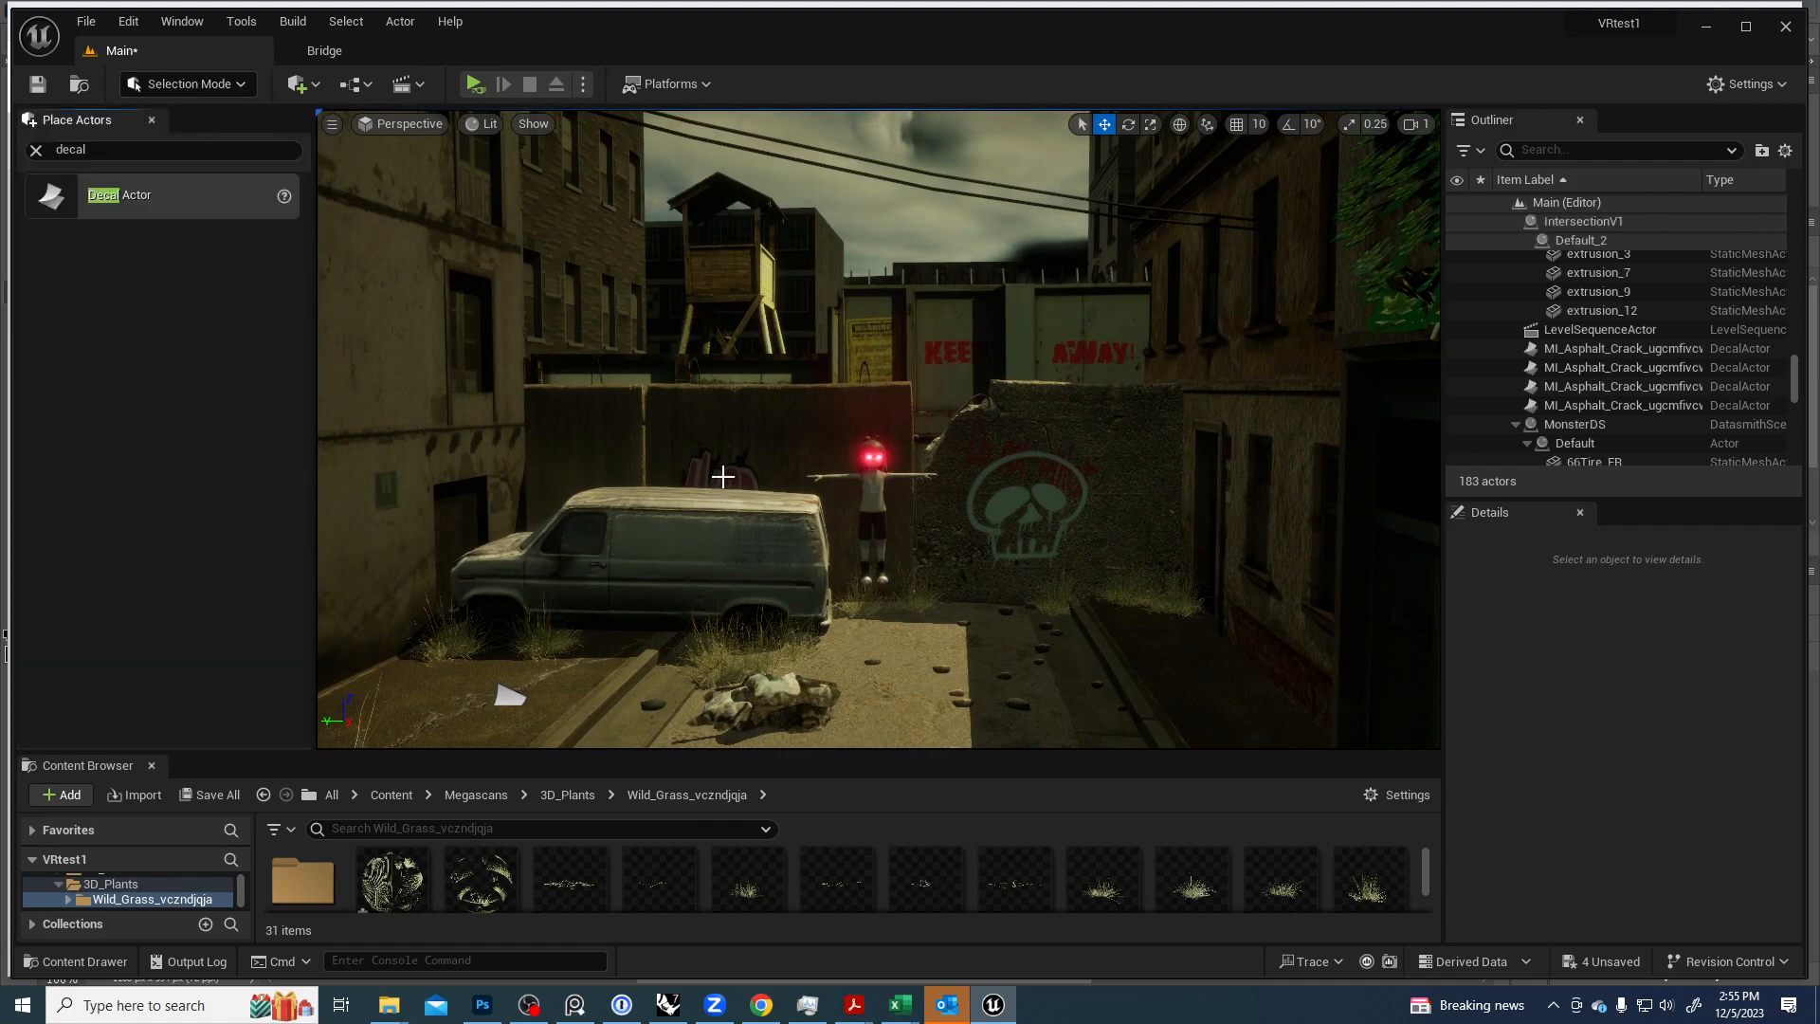
right_drag(769, 463, 767, 422)
key(w)
key(d)
click(865, 366)
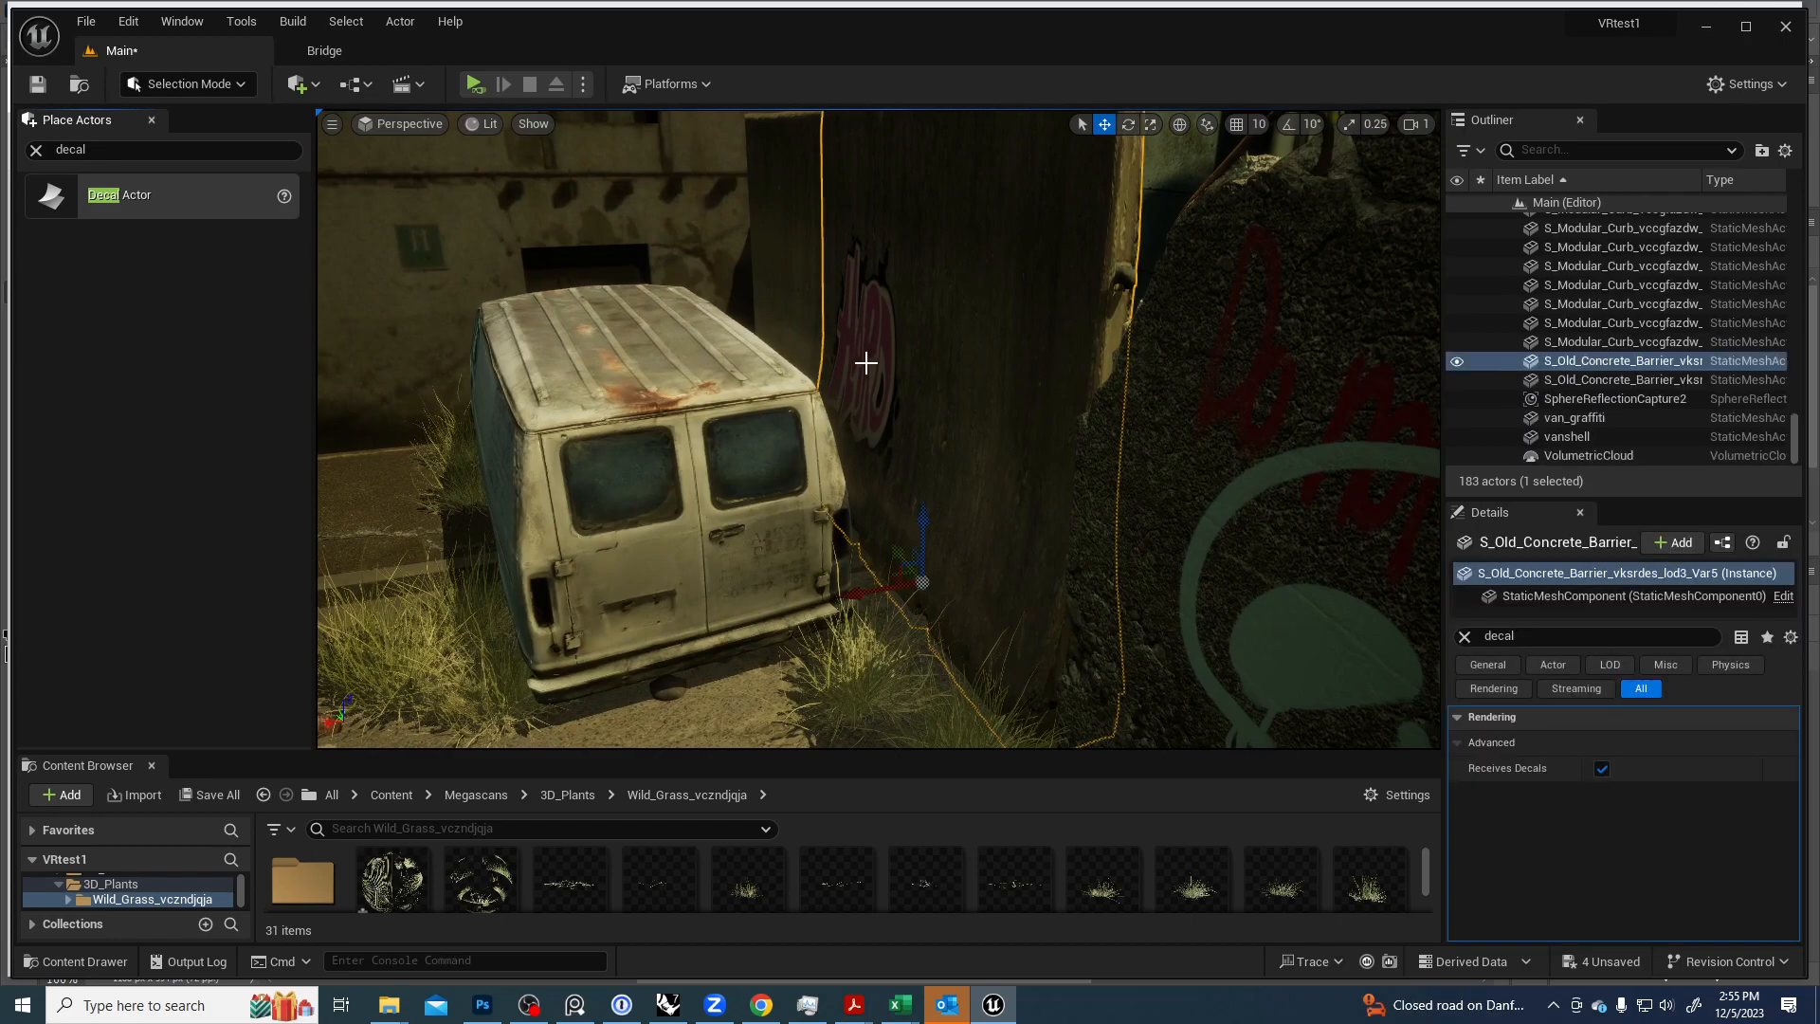
key(f)
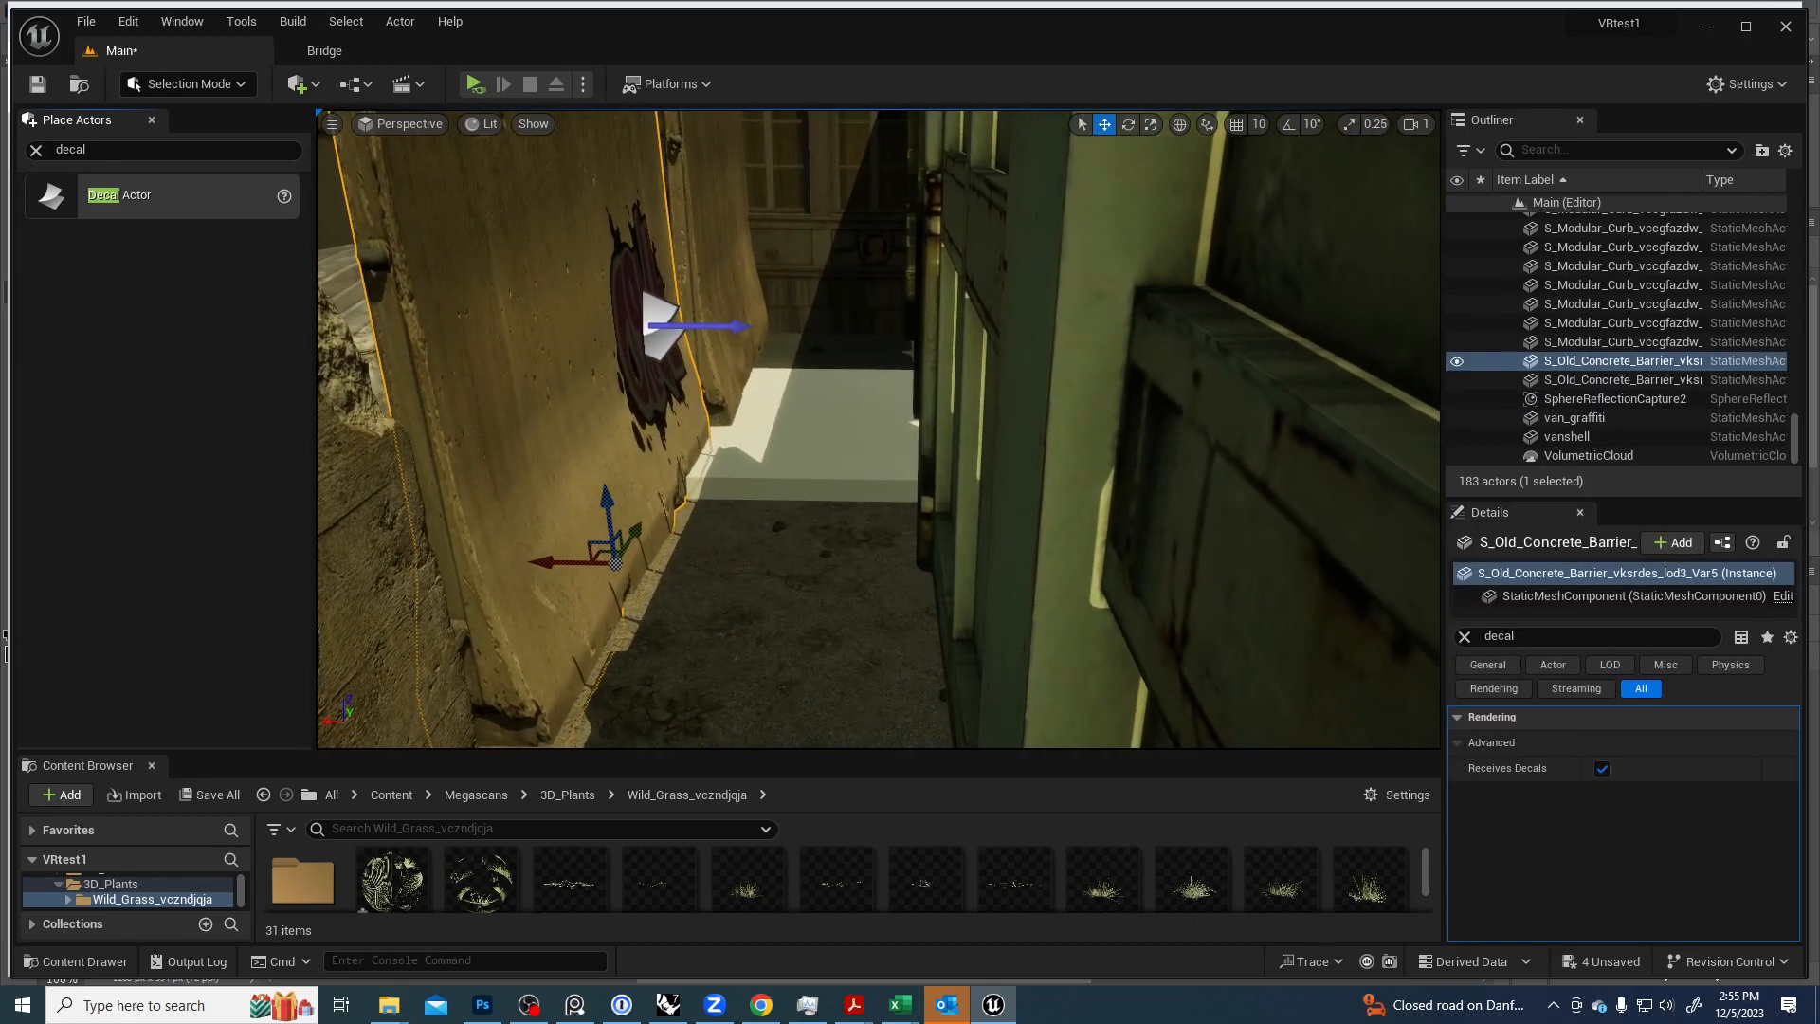
click(569, 366)
key(f)
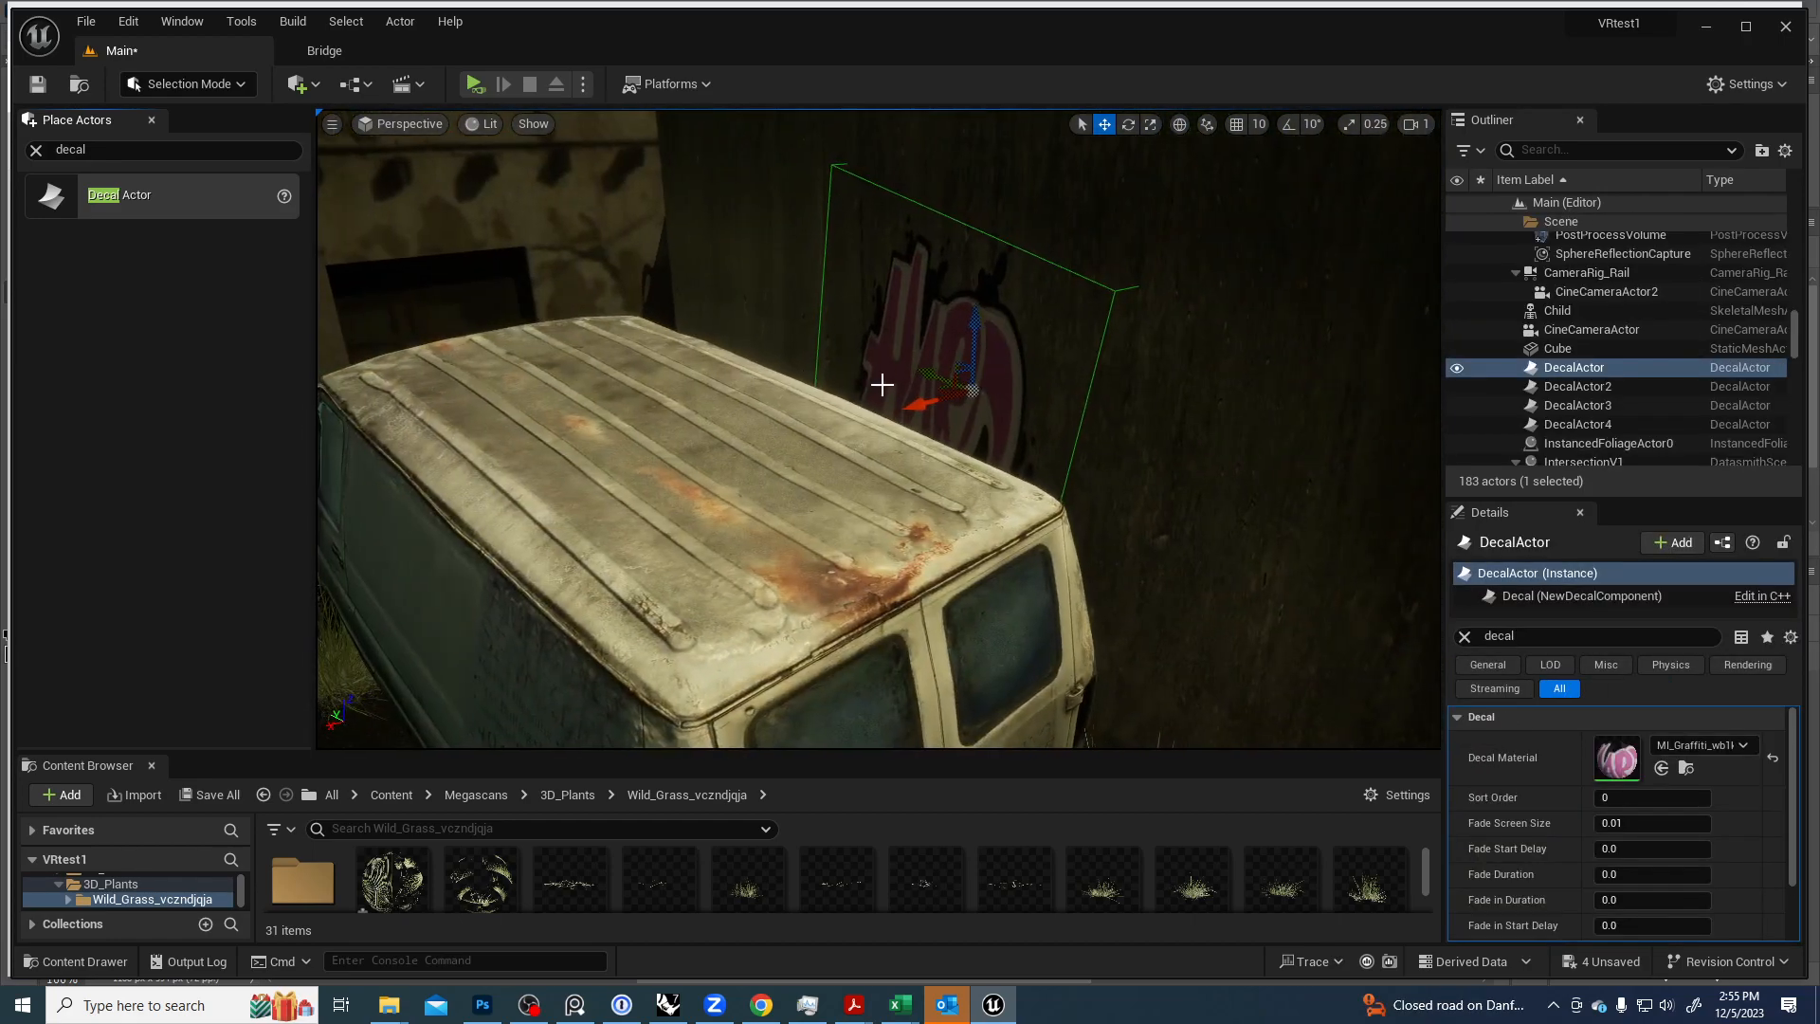
right_drag(921, 396, 1089, 346)
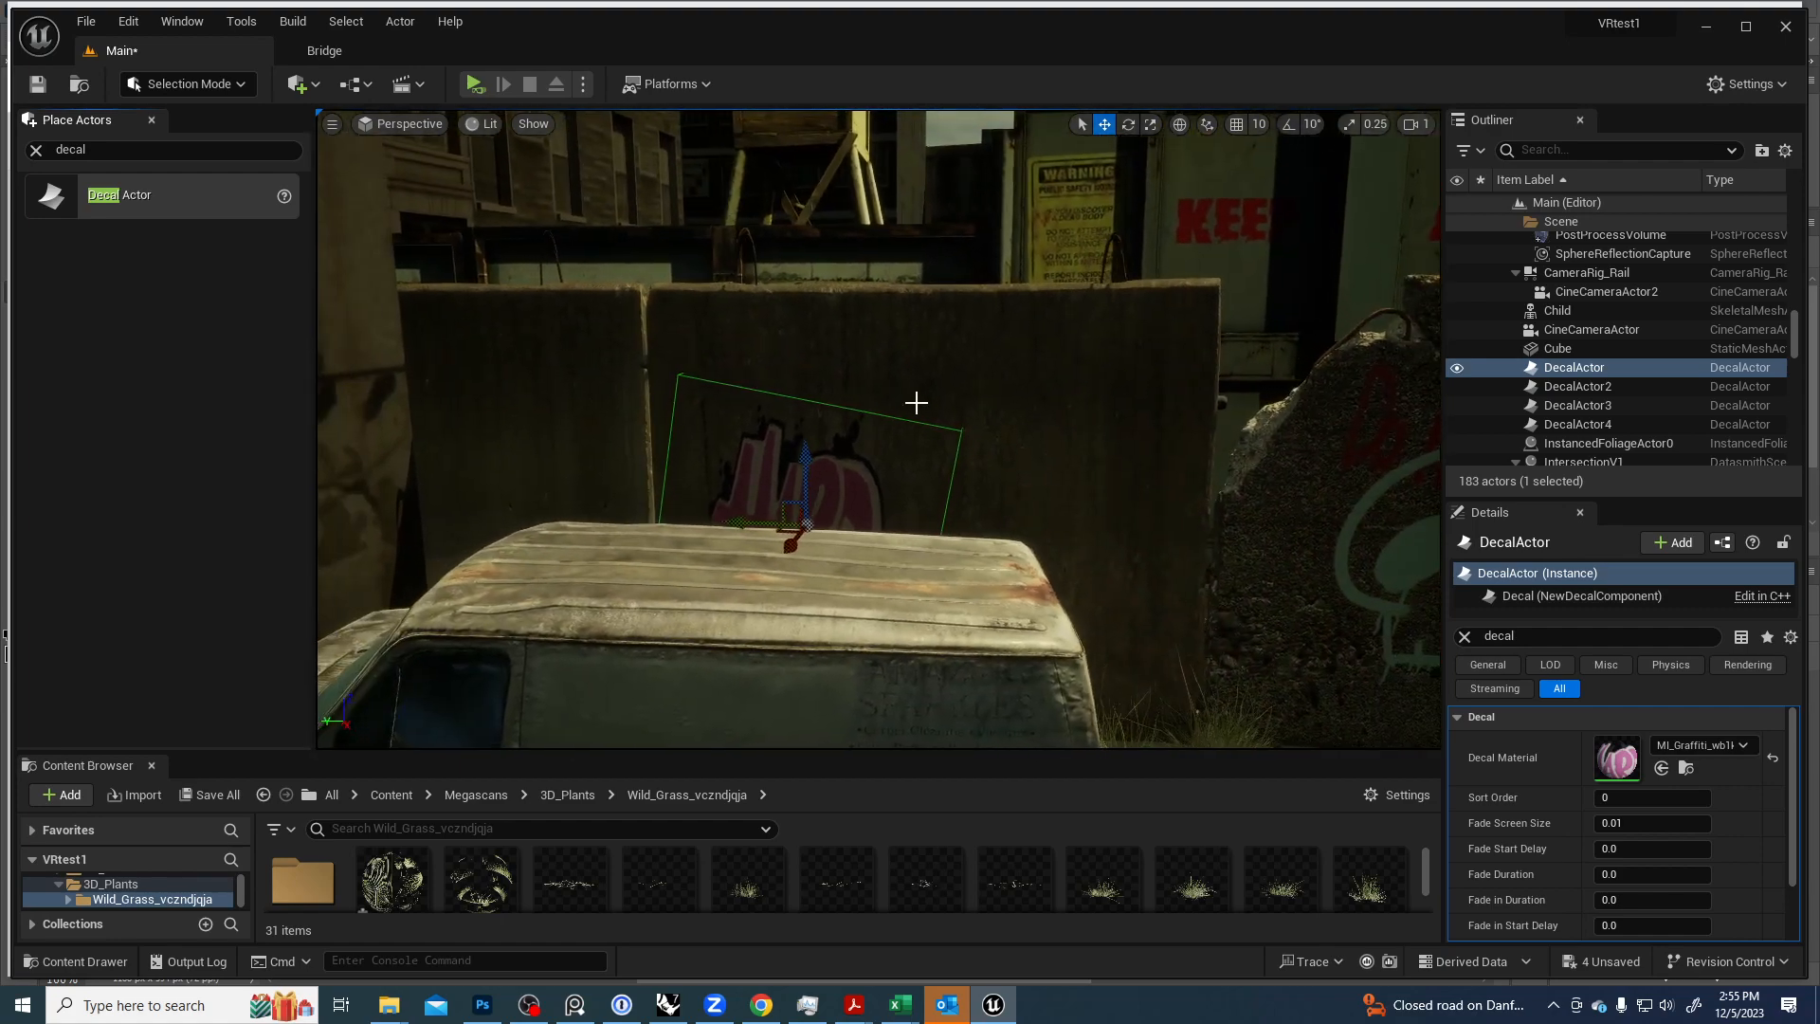
Move the pink graffiti decal onto the adjacent wall panel above the van's hood and raise it clear of the roof.
drag(744, 518, 489, 488)
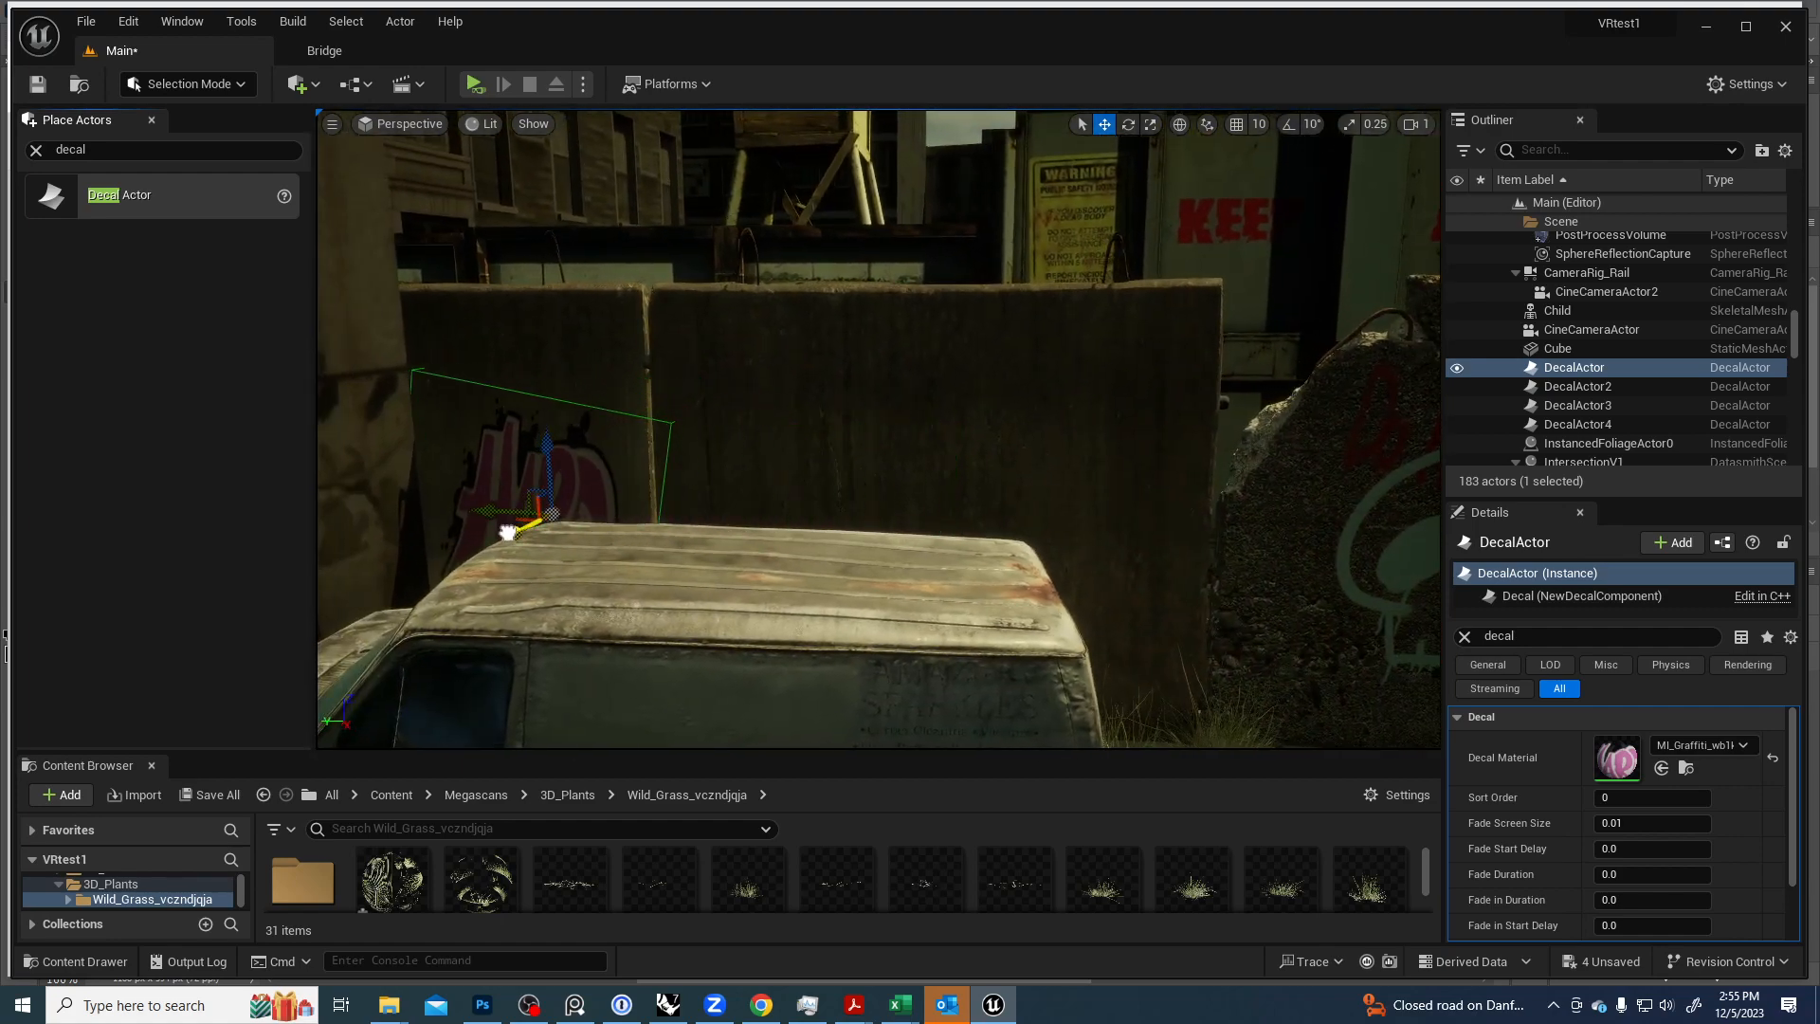
drag(546, 447, 573, 379)
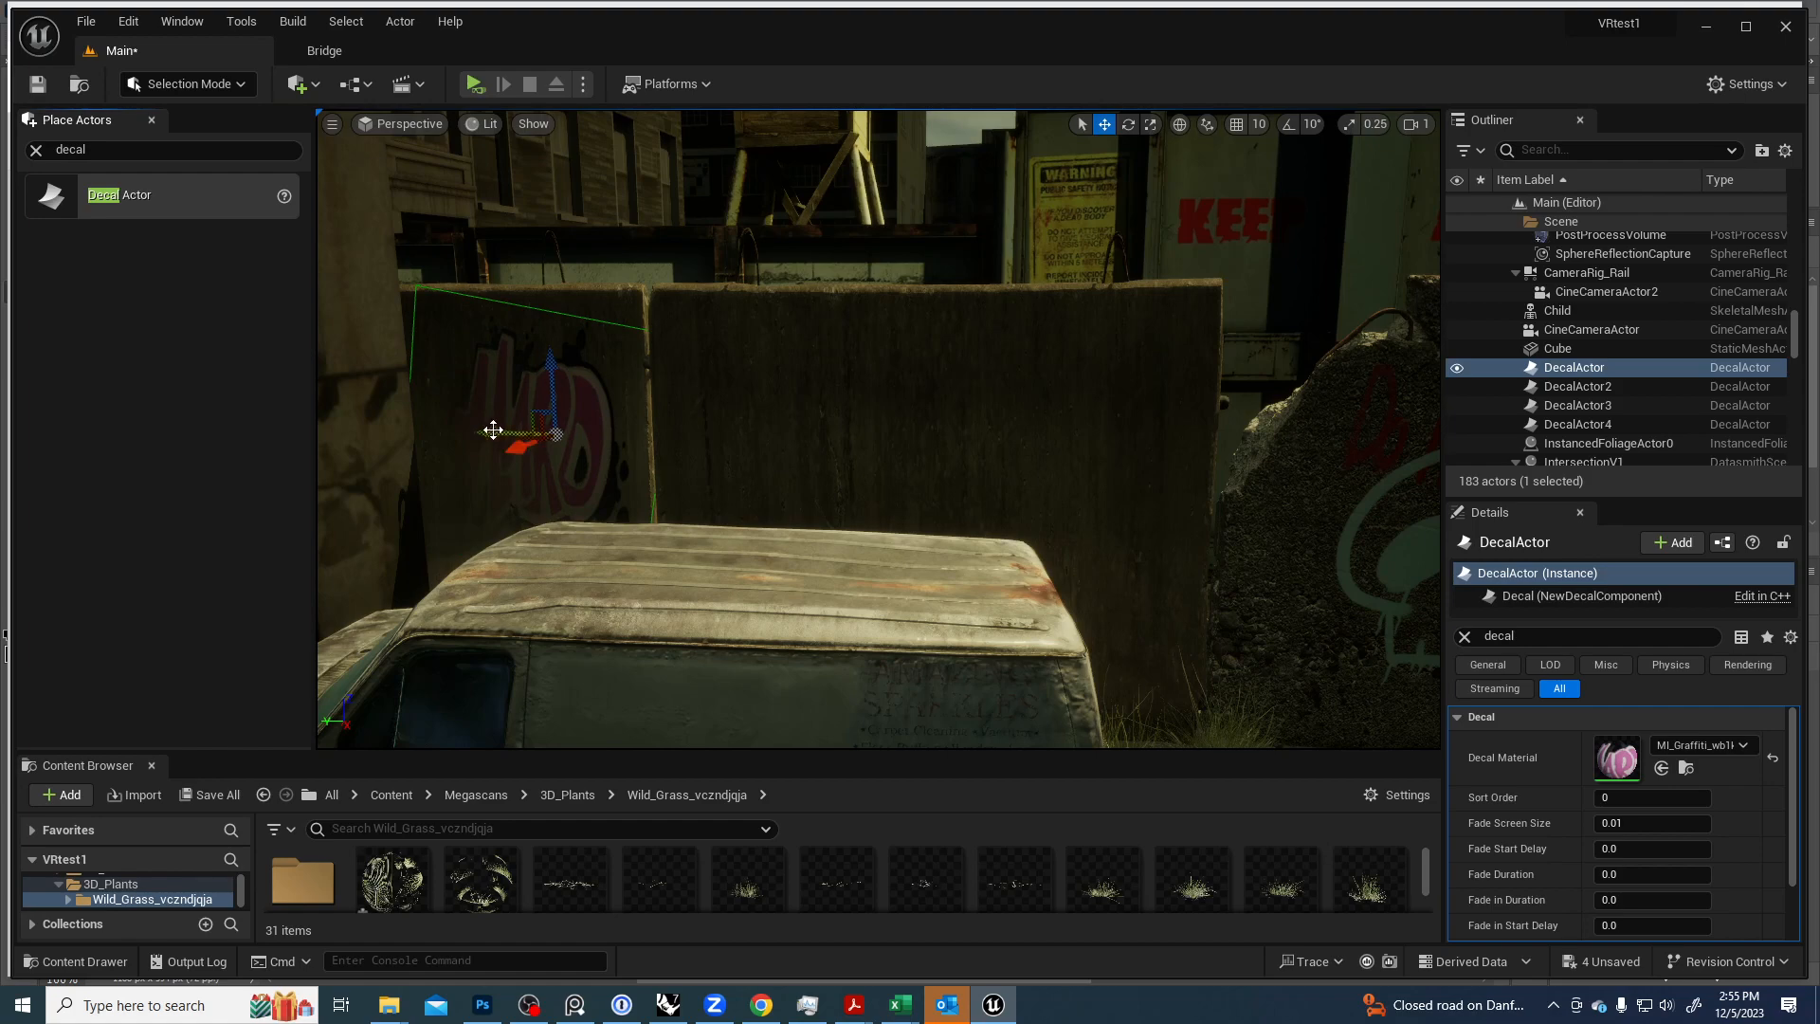
drag(492, 430, 480, 432)
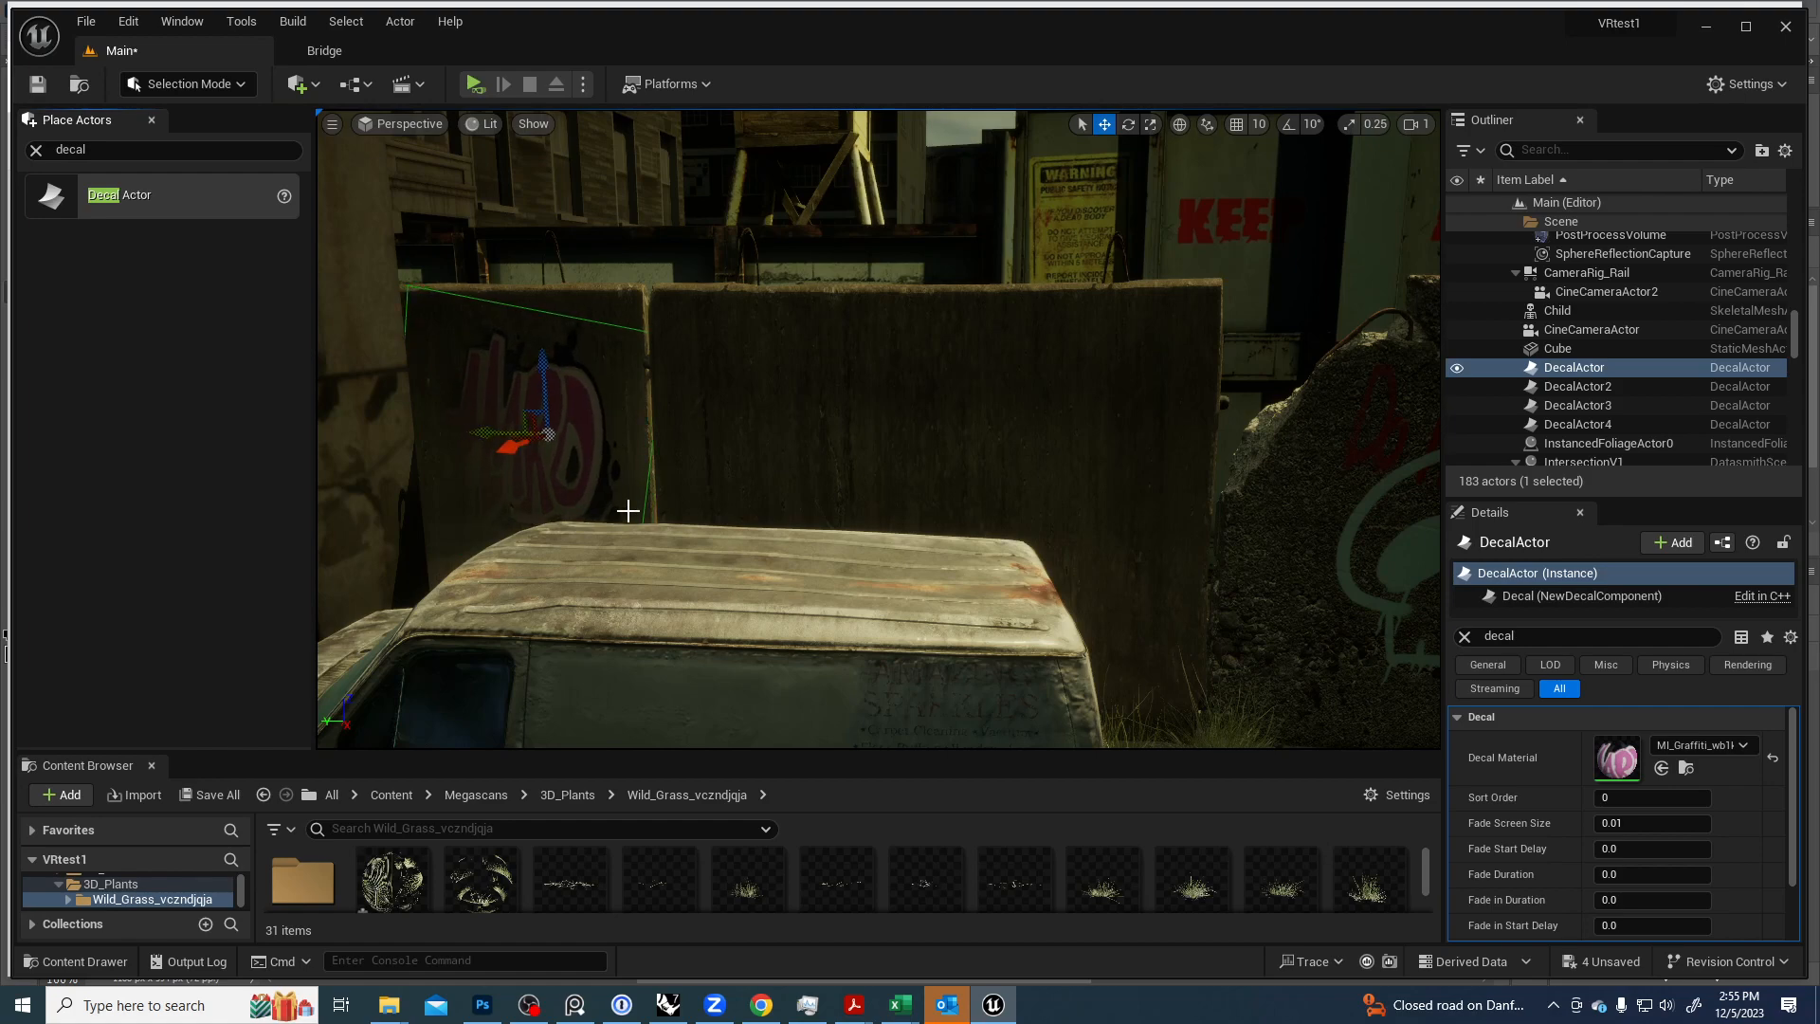
key(s)
right_drag(627, 511, 640, 550)
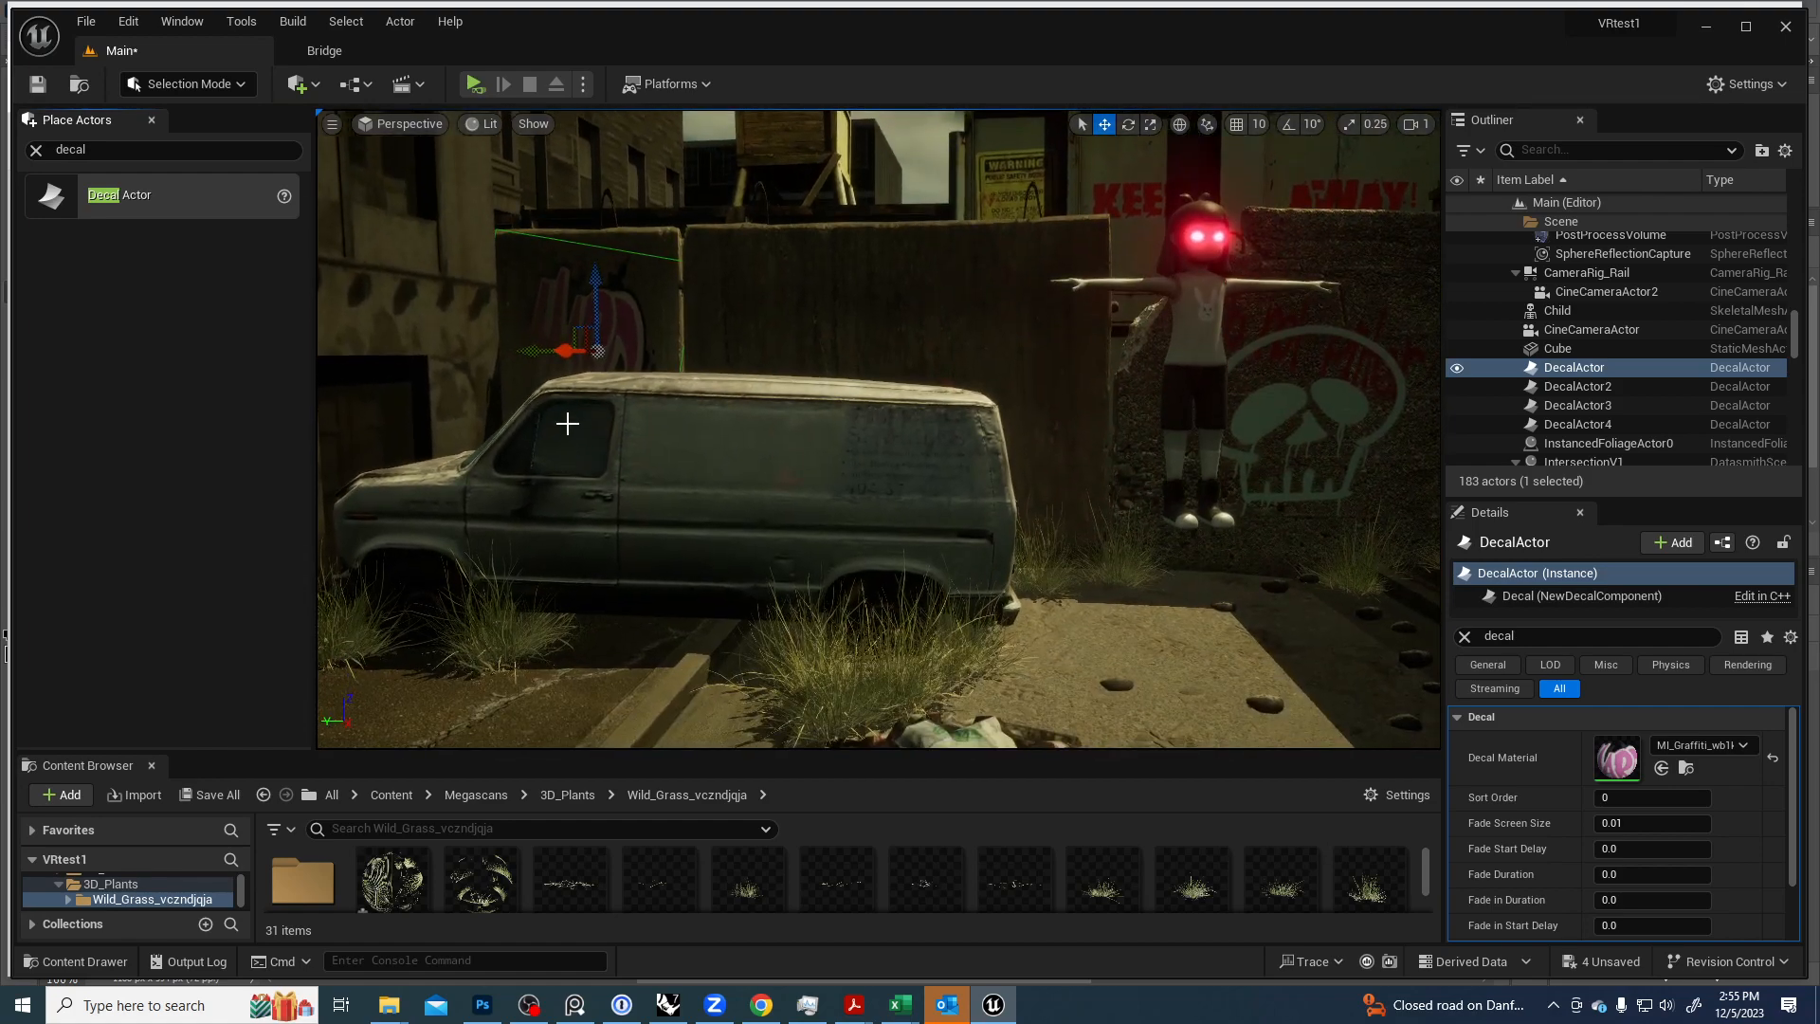
Duplicate the pink graffiti decal and move the copy onto the rear side panel of the grey van.
alt+drag(565, 352, 465, 429)
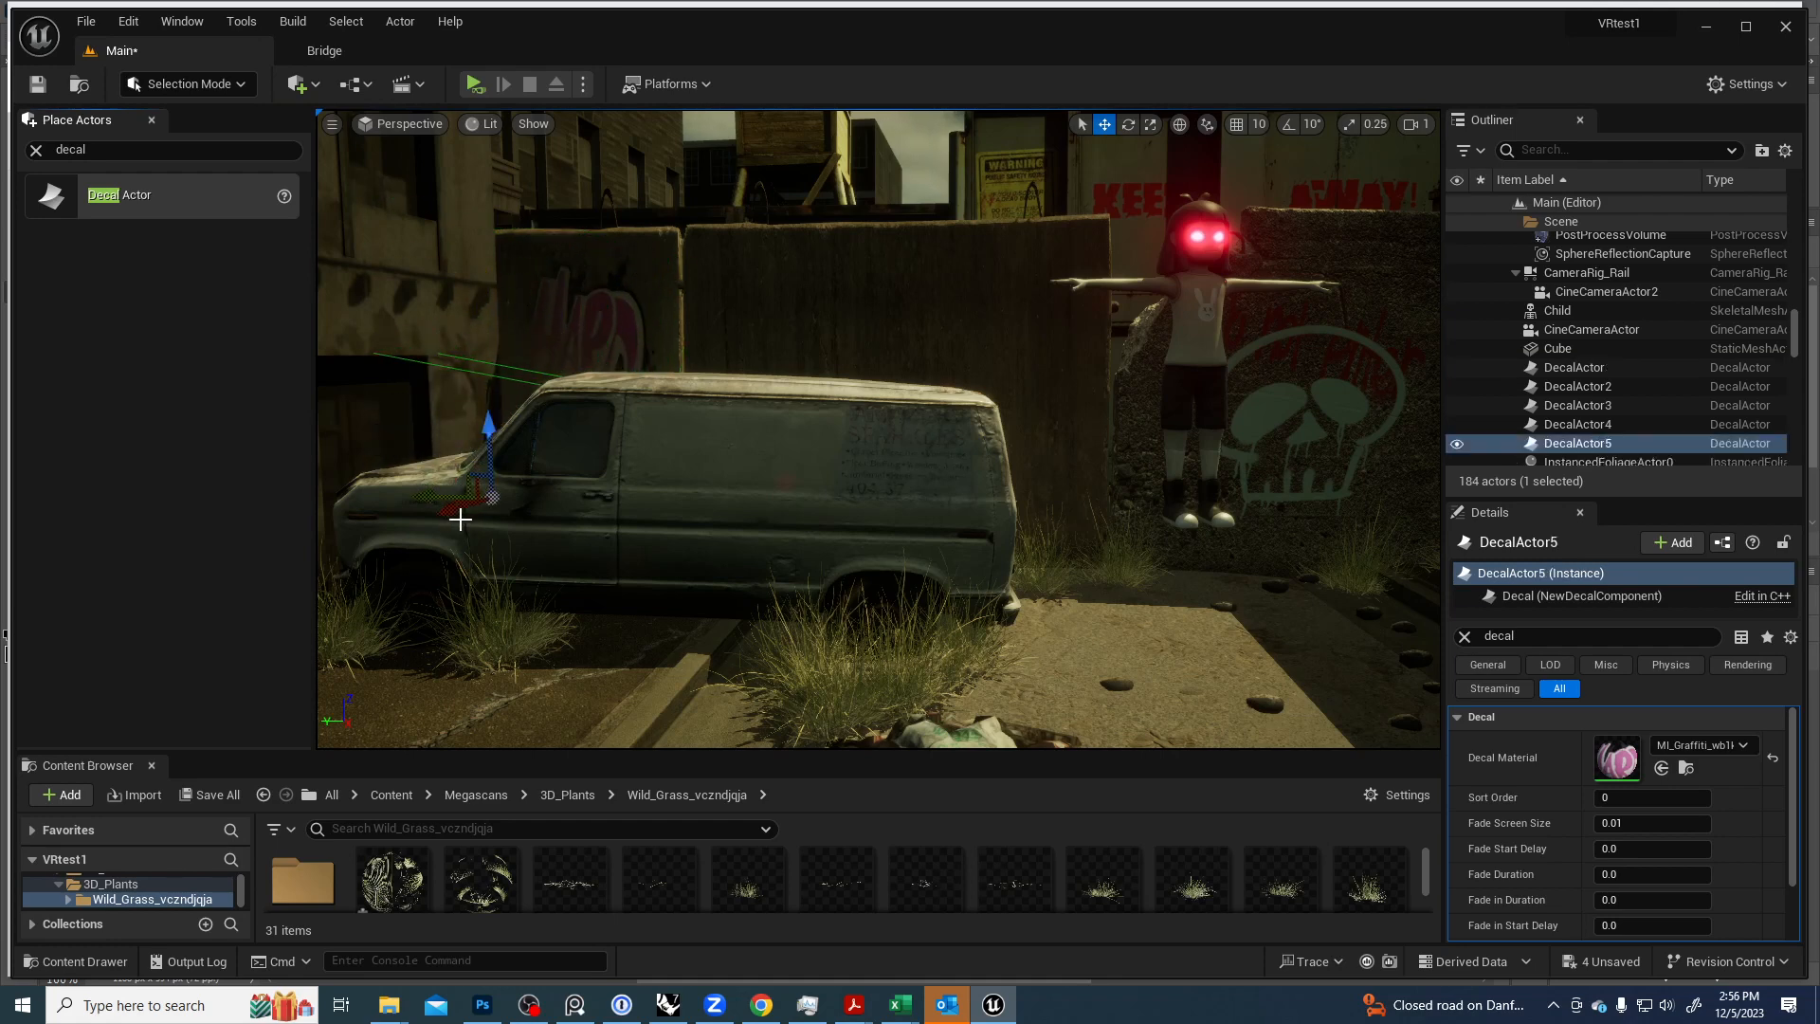
drag(460, 518, 356, 544)
key(s)
right_drag(700, 589, 742, 571)
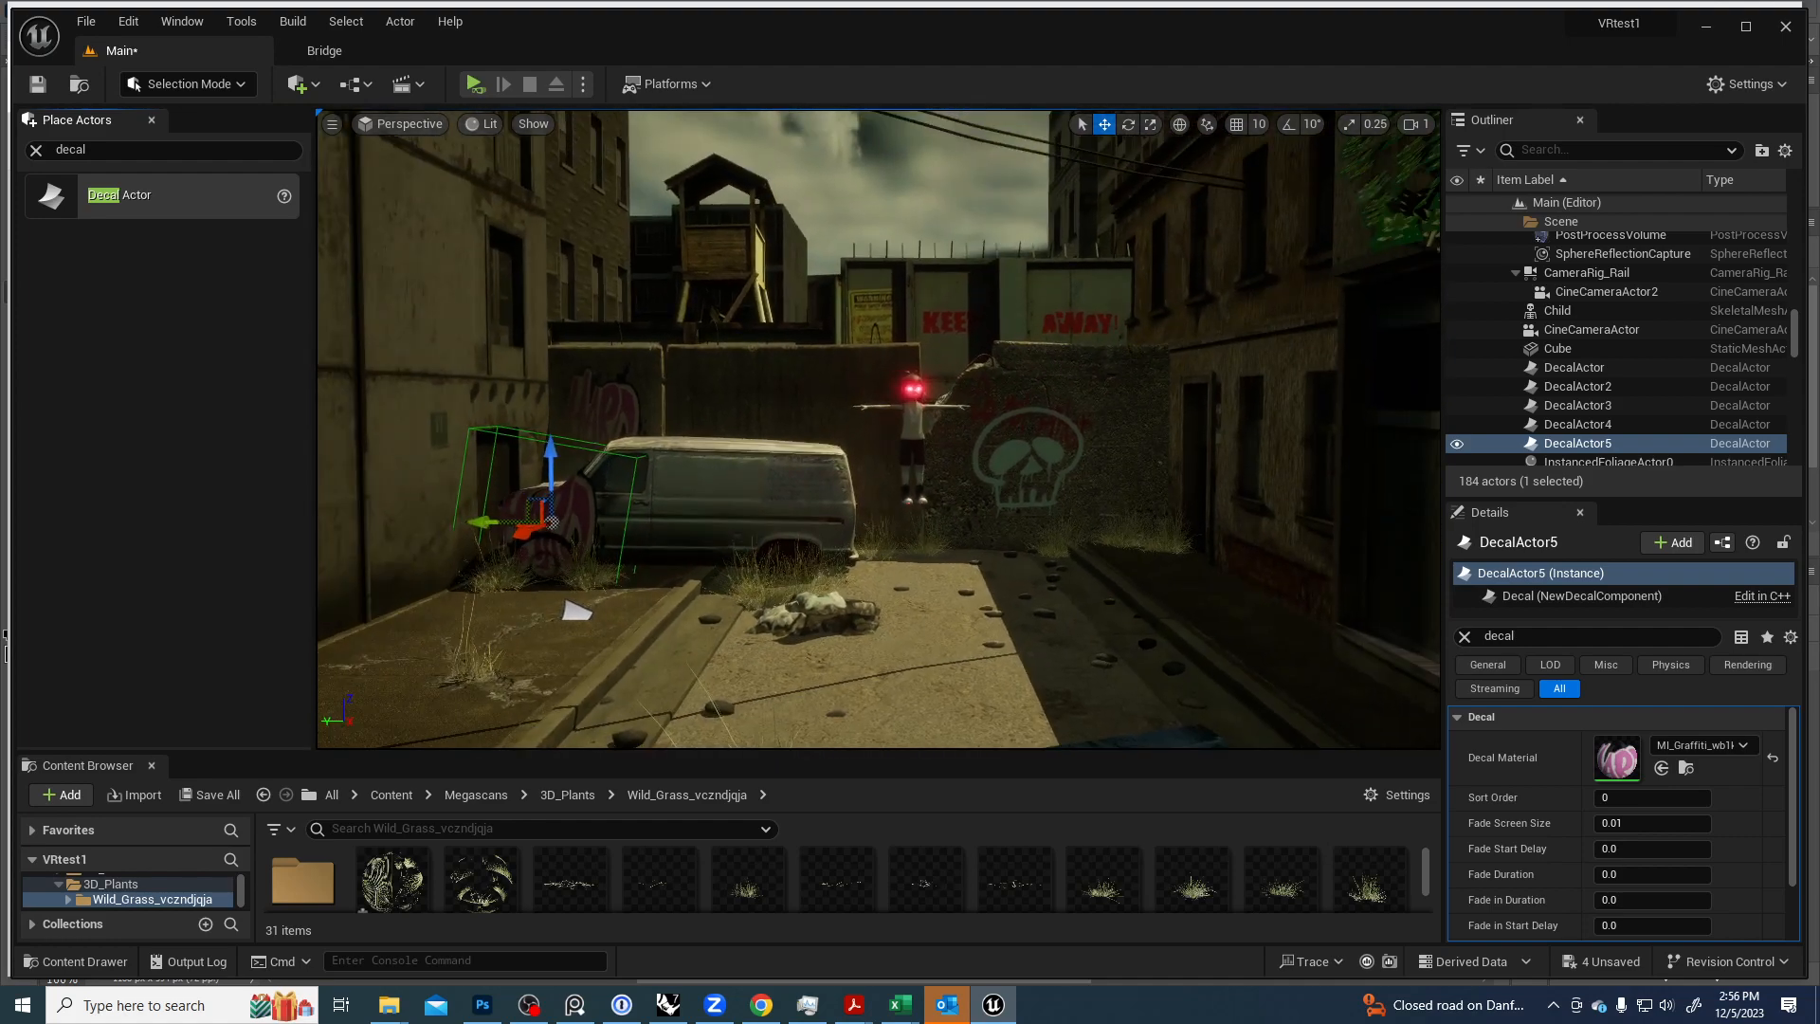
drag(481, 523, 706, 539)
Search Quixel Bridge for "graf" and open the Graffiti collection.
key(alt+Tab)
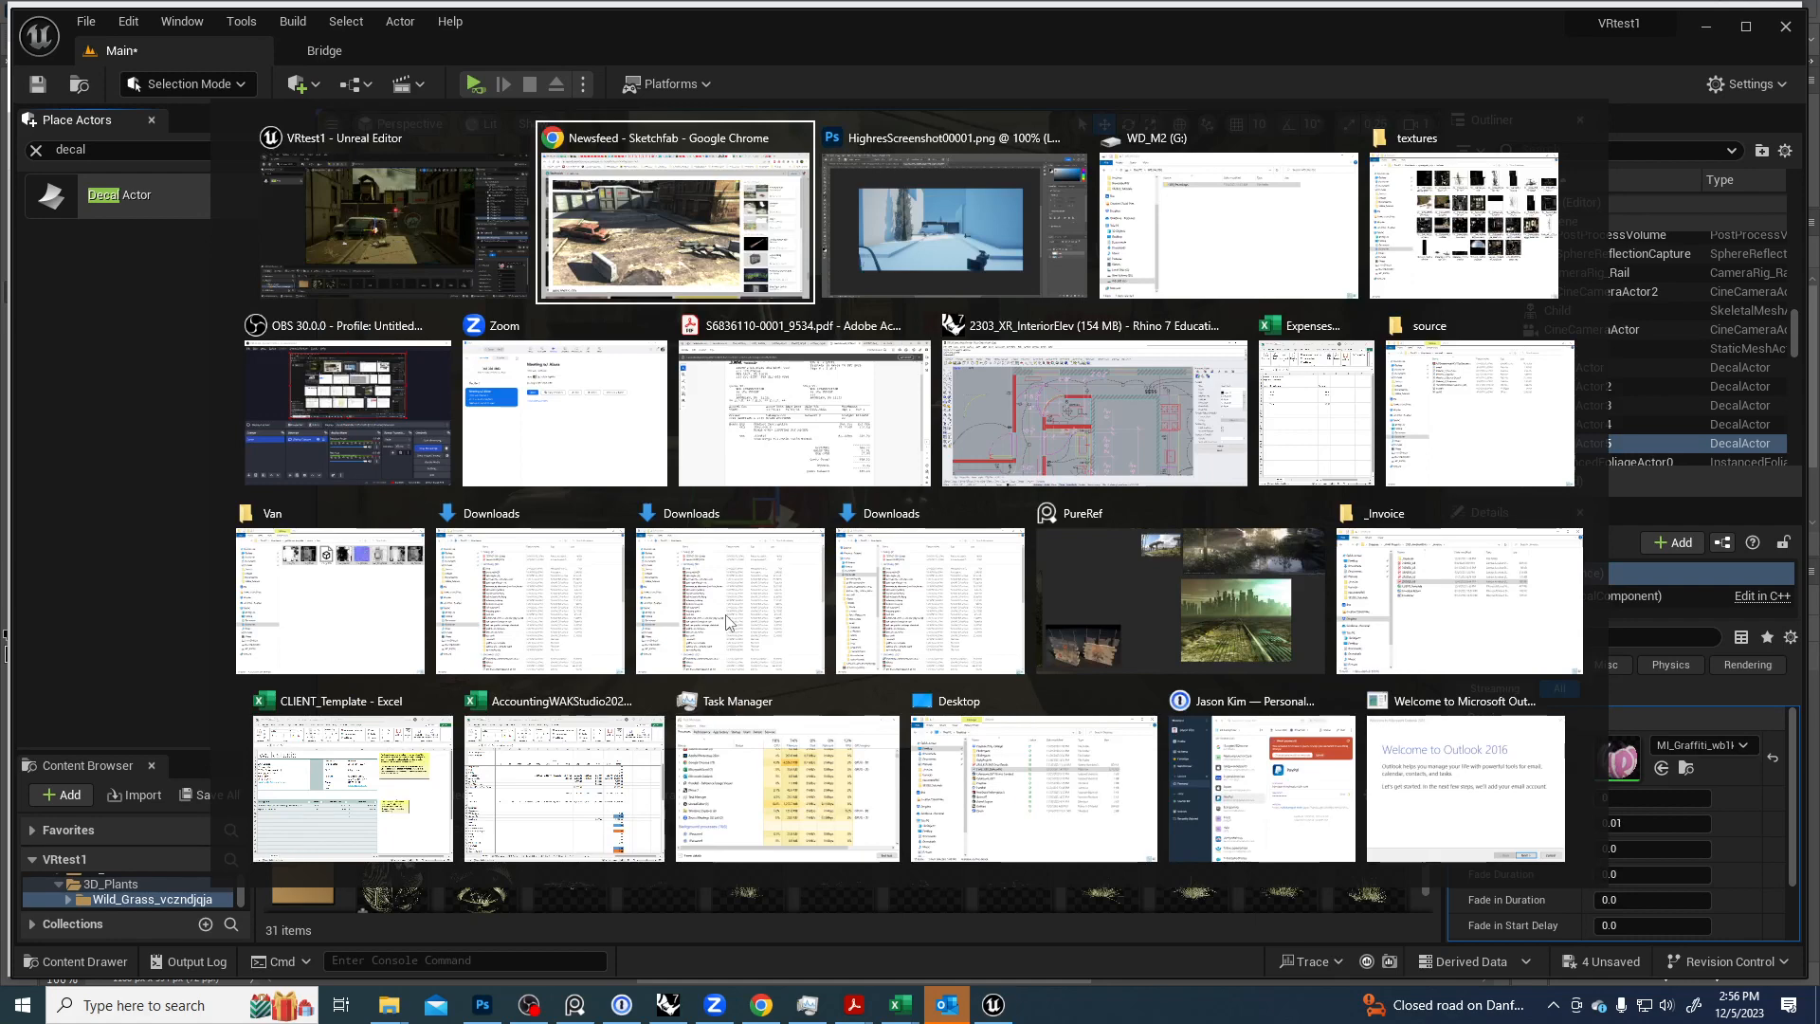
click(426, 161)
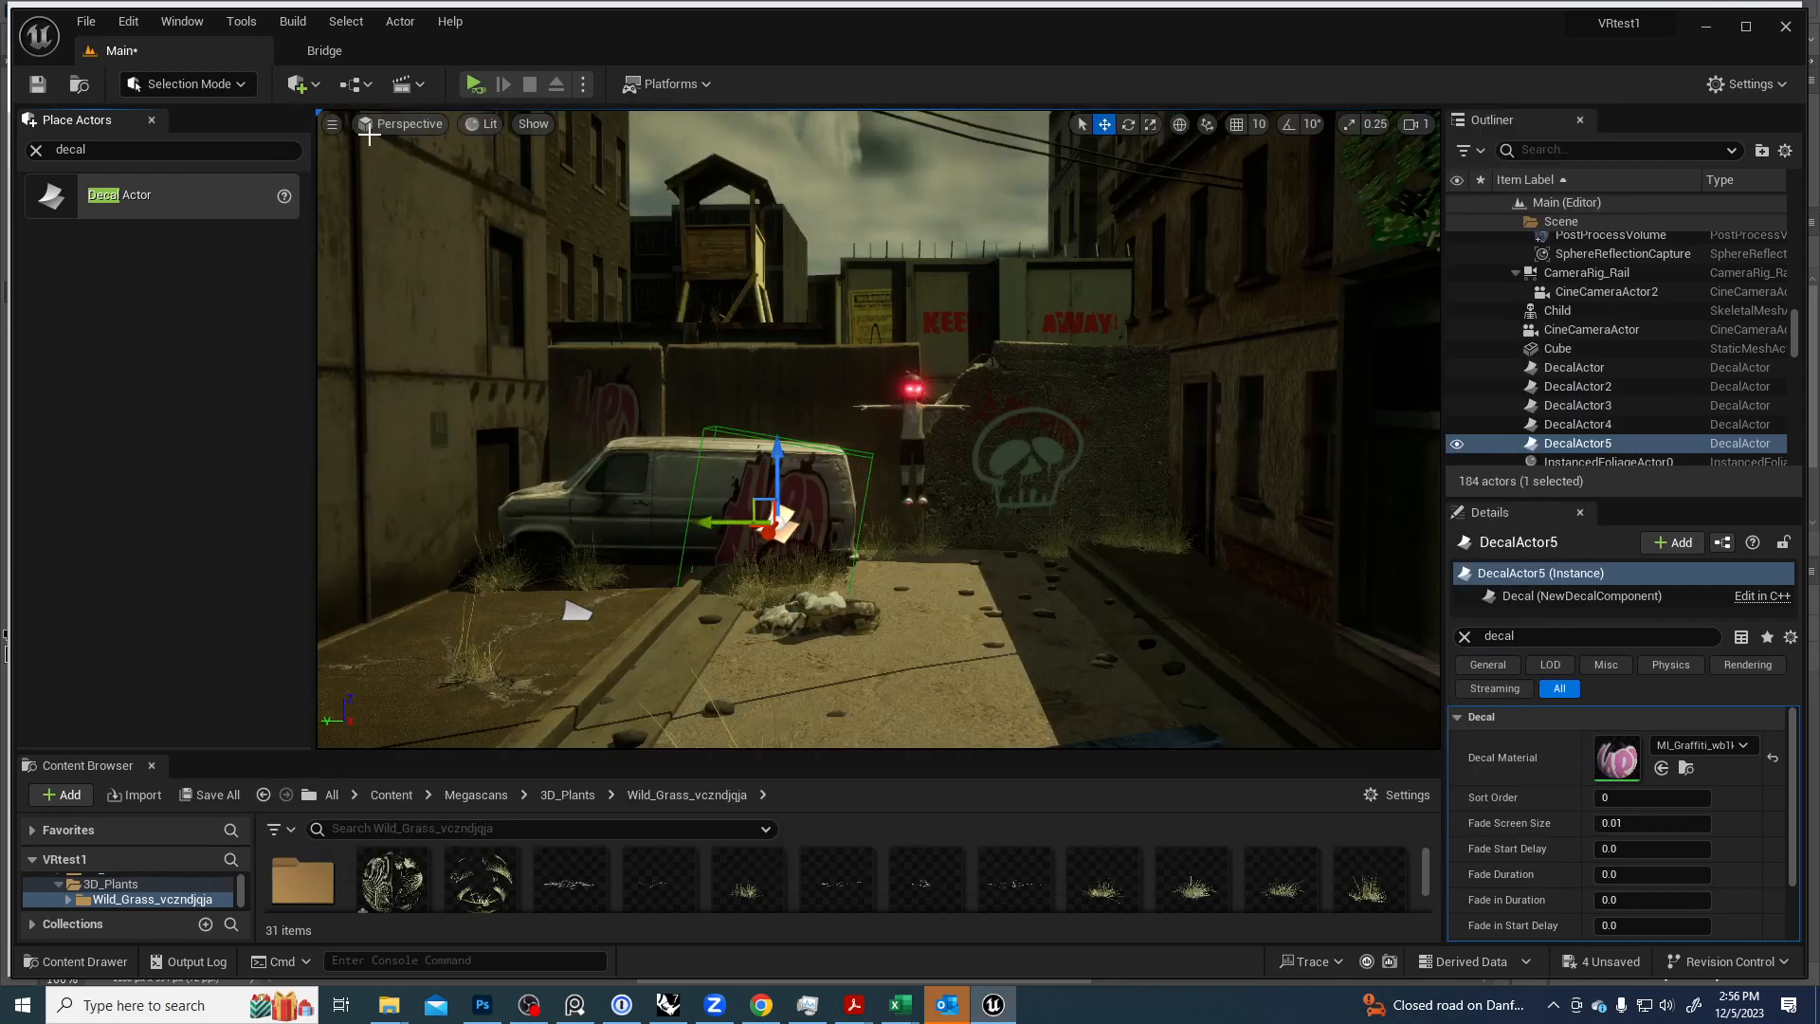
click(328, 55)
click(560, 100)
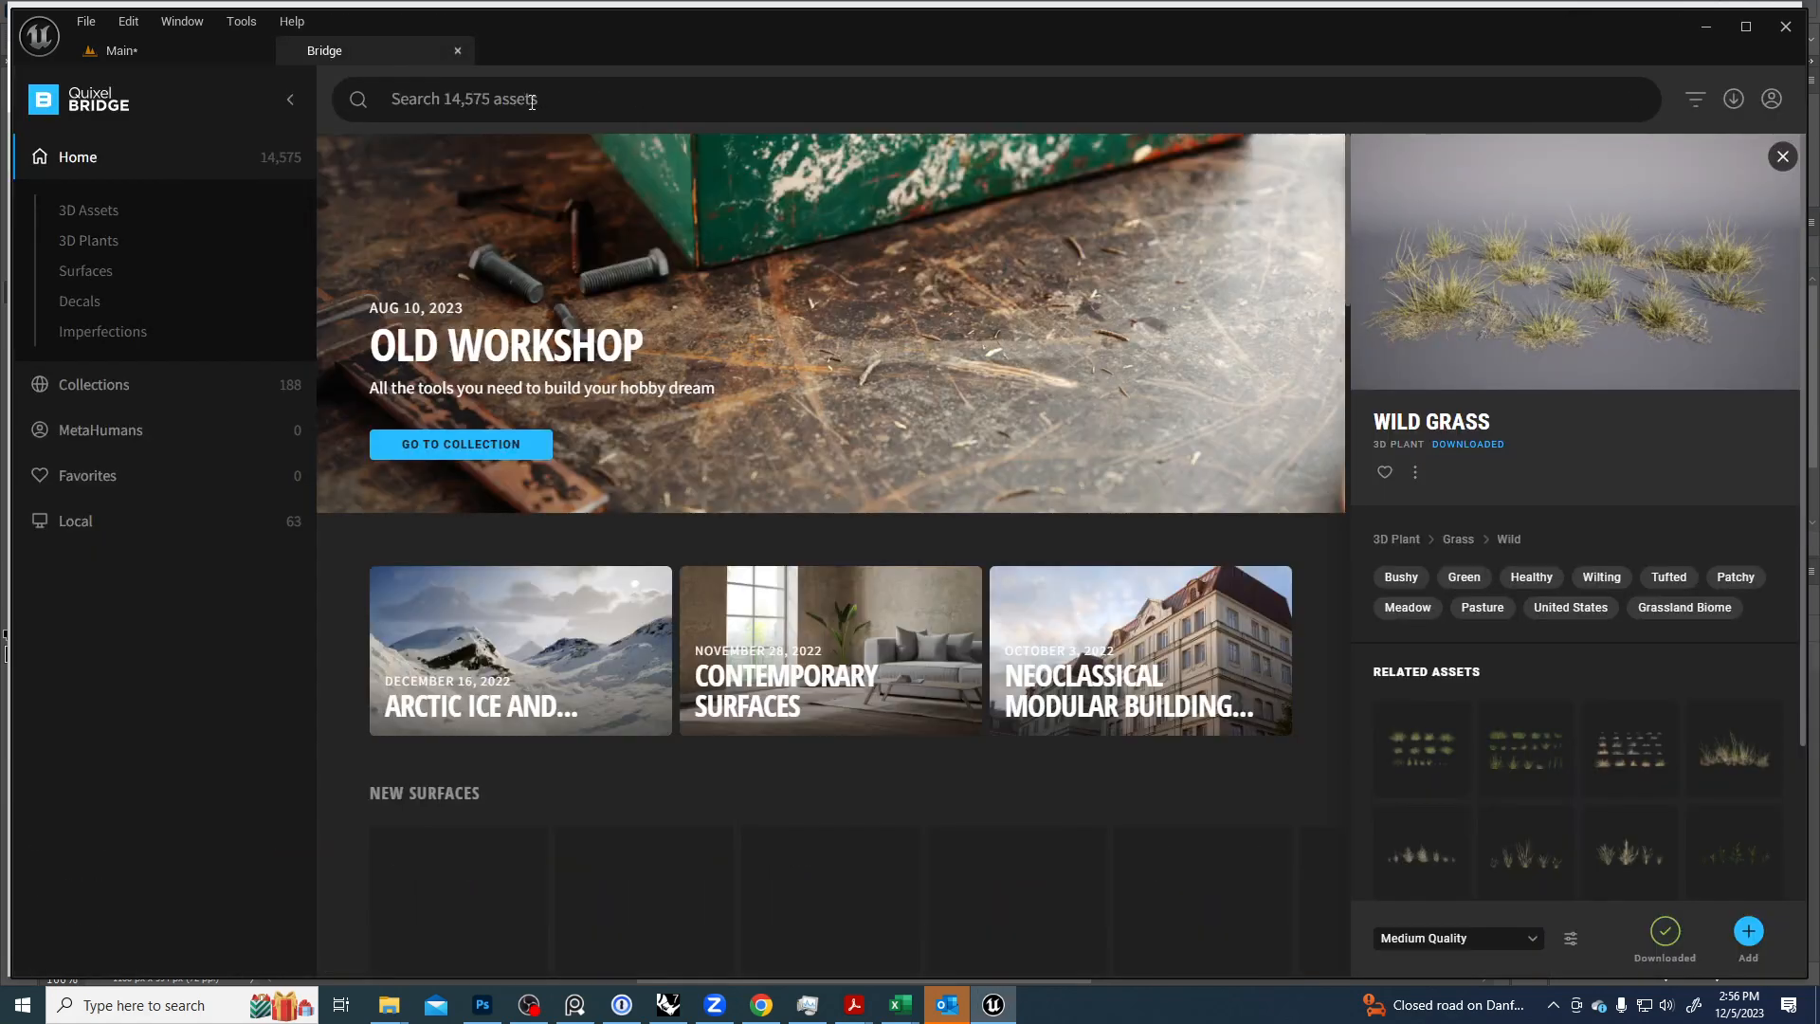
click(532, 101)
text(graf)
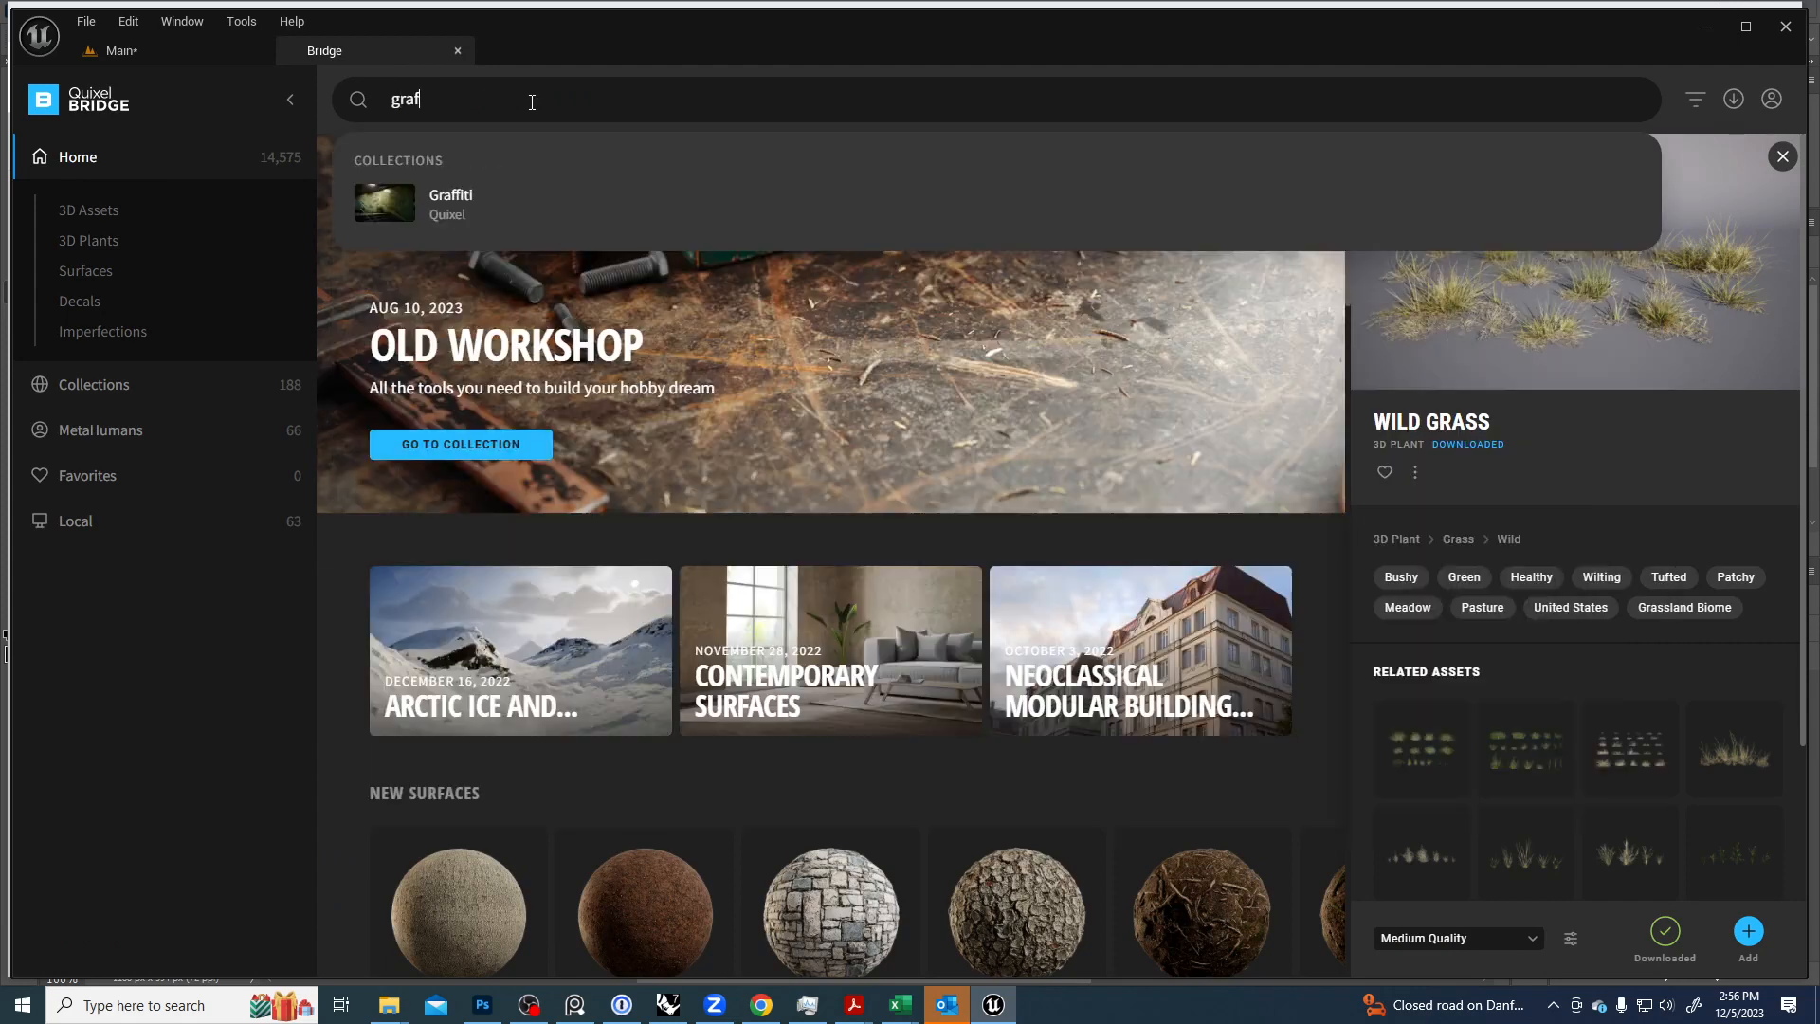
click(453, 197)
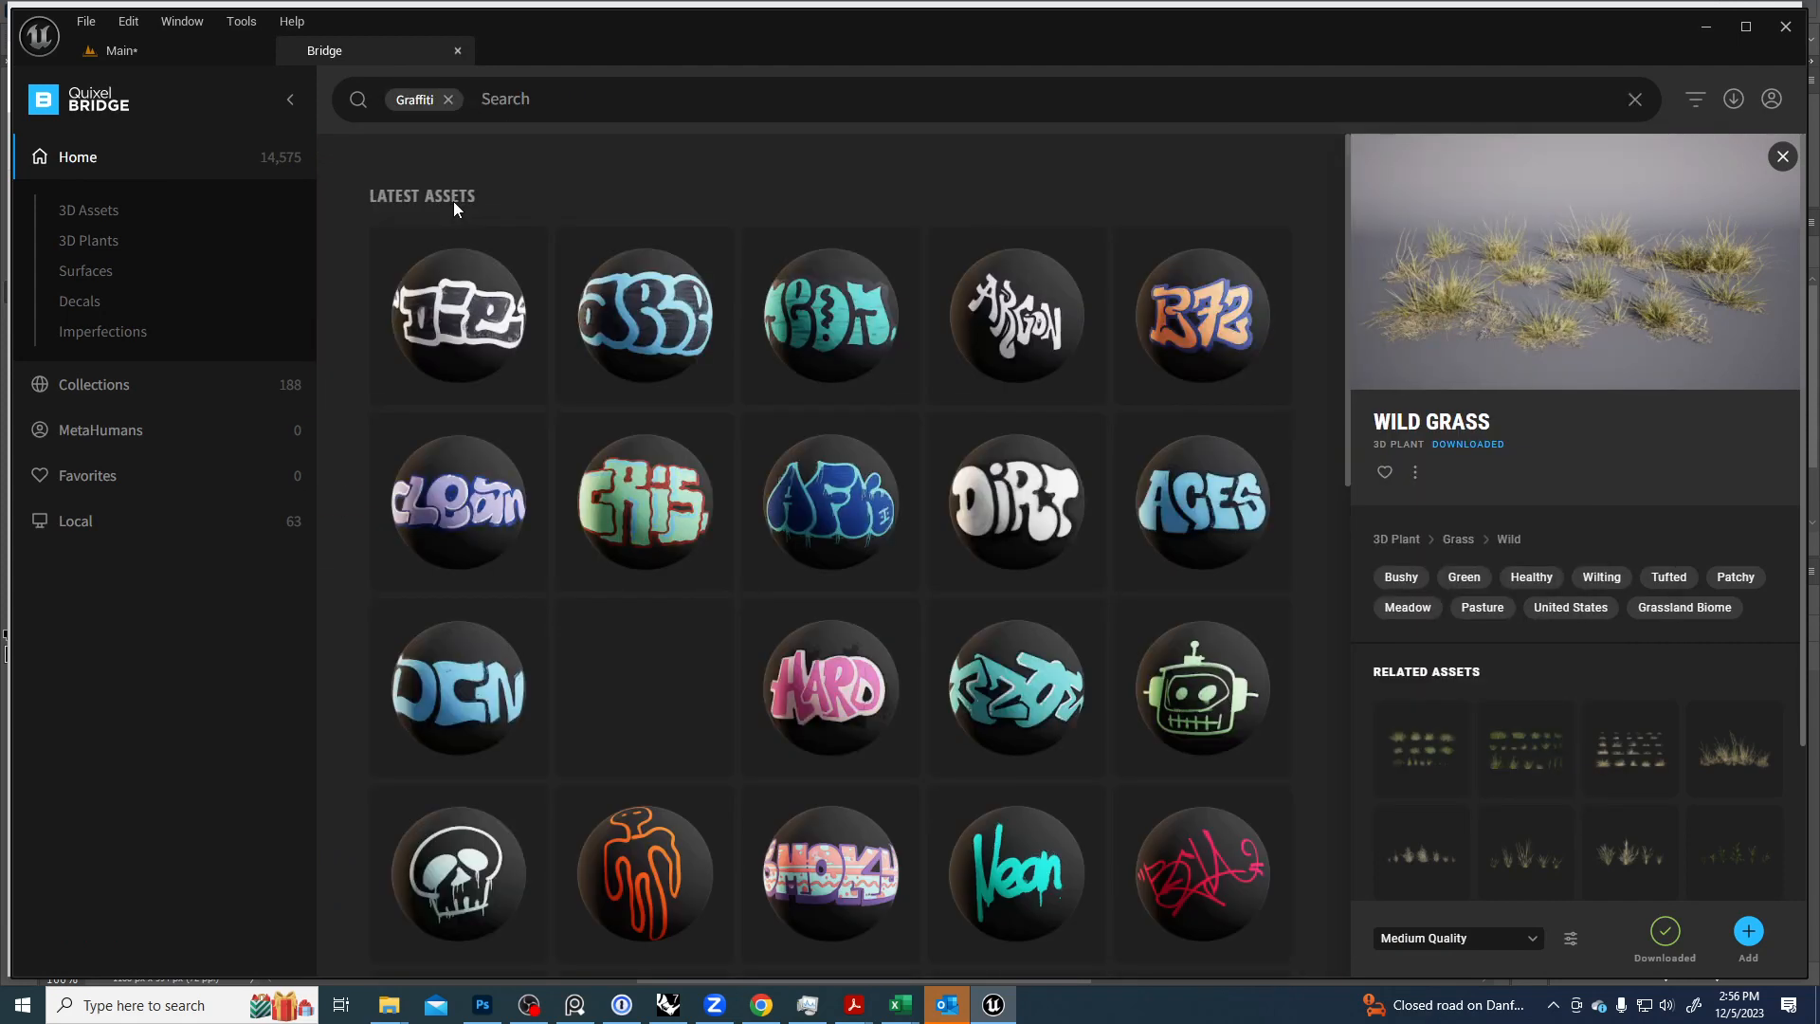
Download the green robot Graffiti Tag from the Graffiti collection and add it to the project.
scroll(928, 428, down, 2)
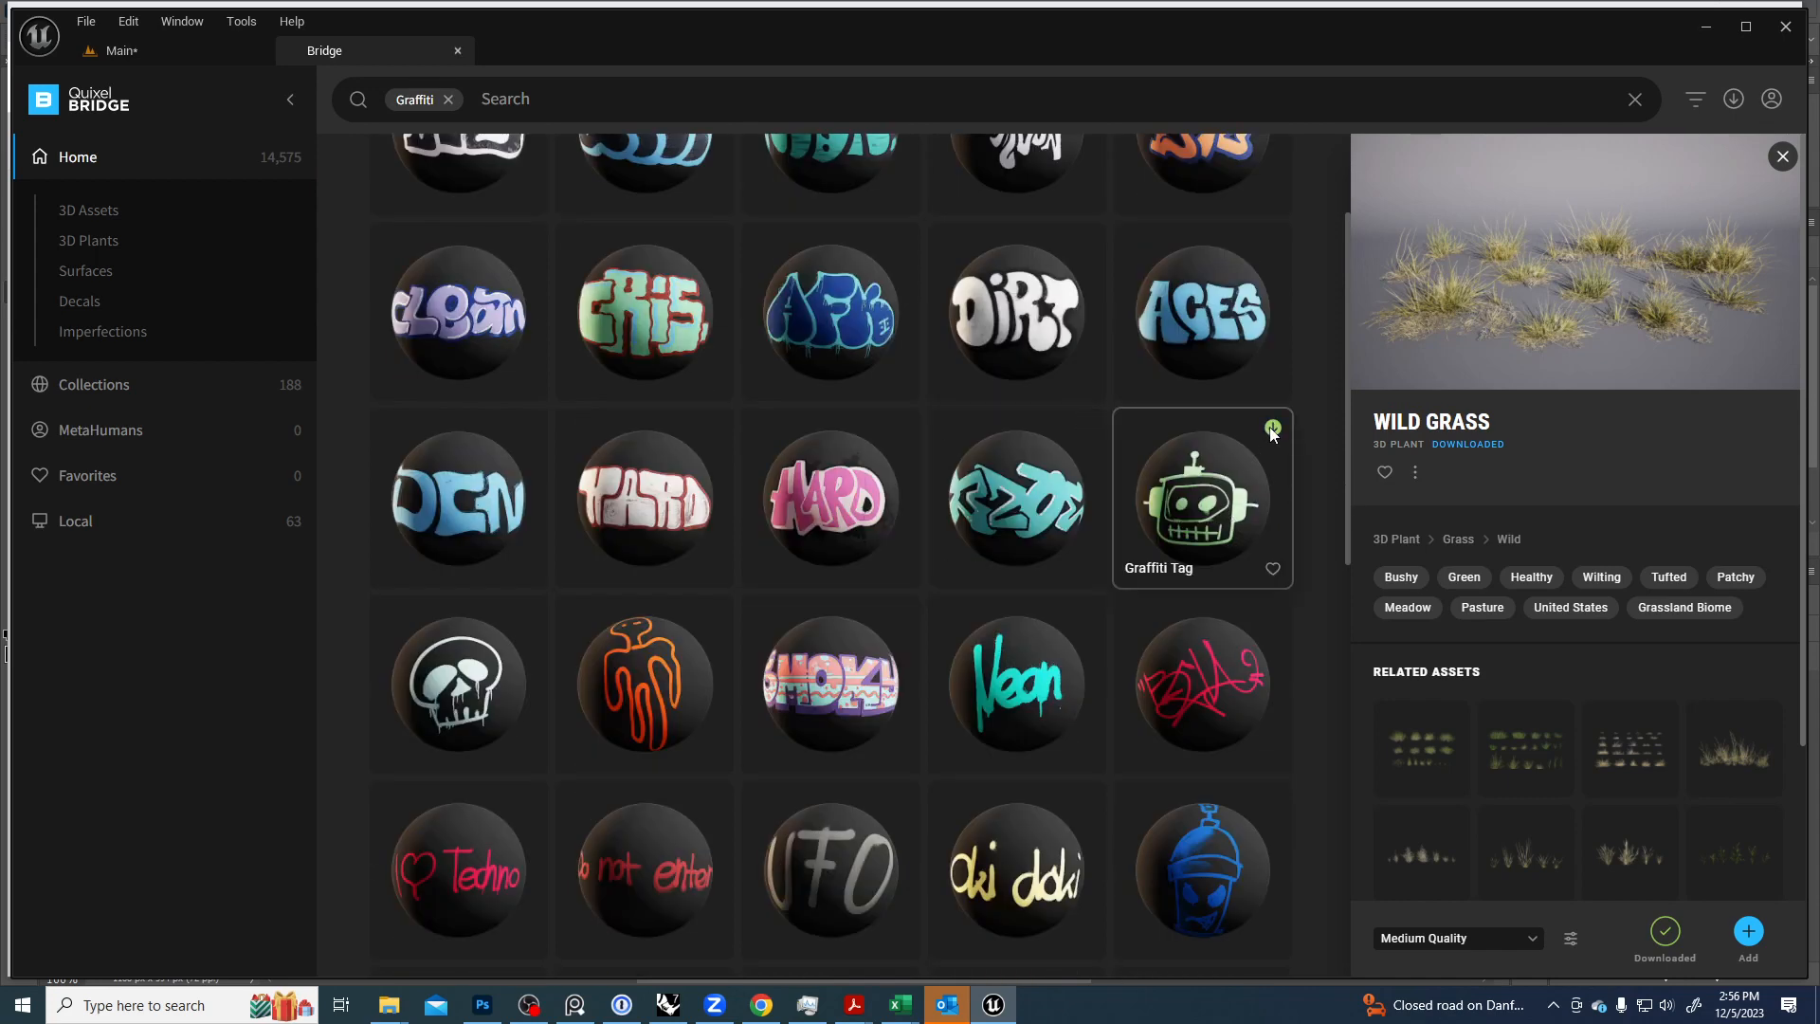
click(1272, 428)
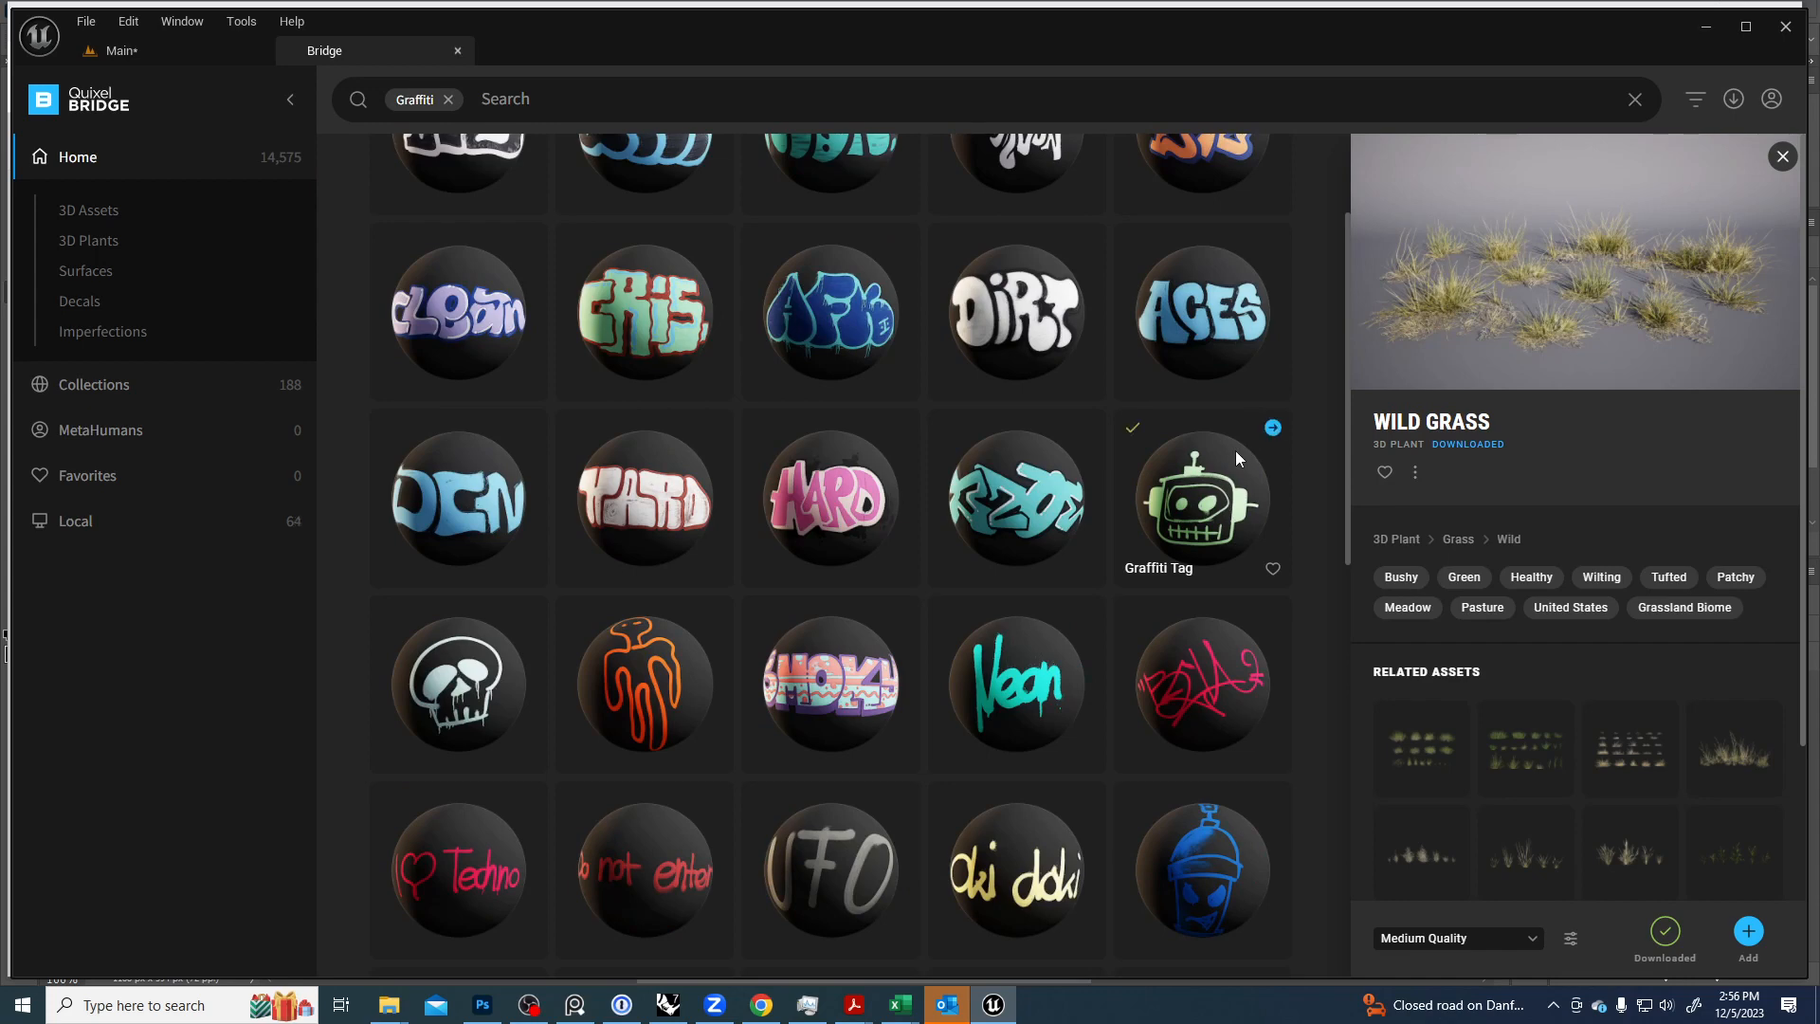
scroll(1204, 540, down, 2)
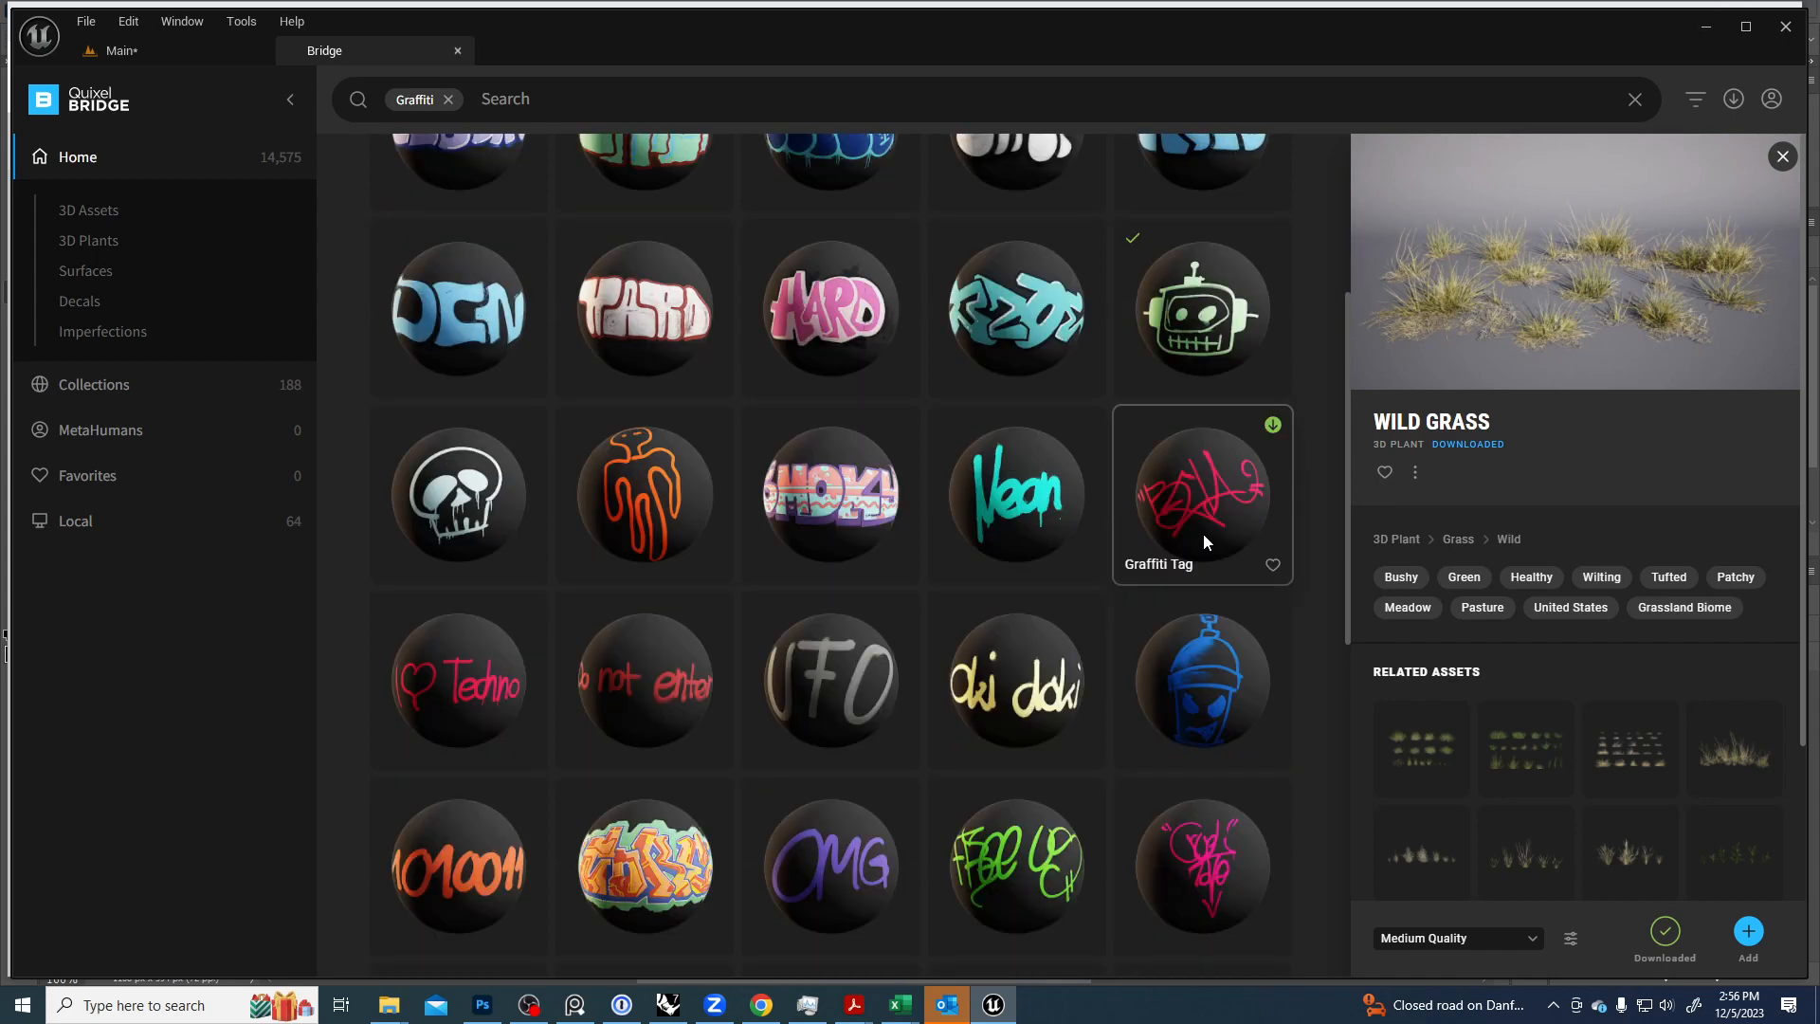
scroll(1204, 541, down, 2)
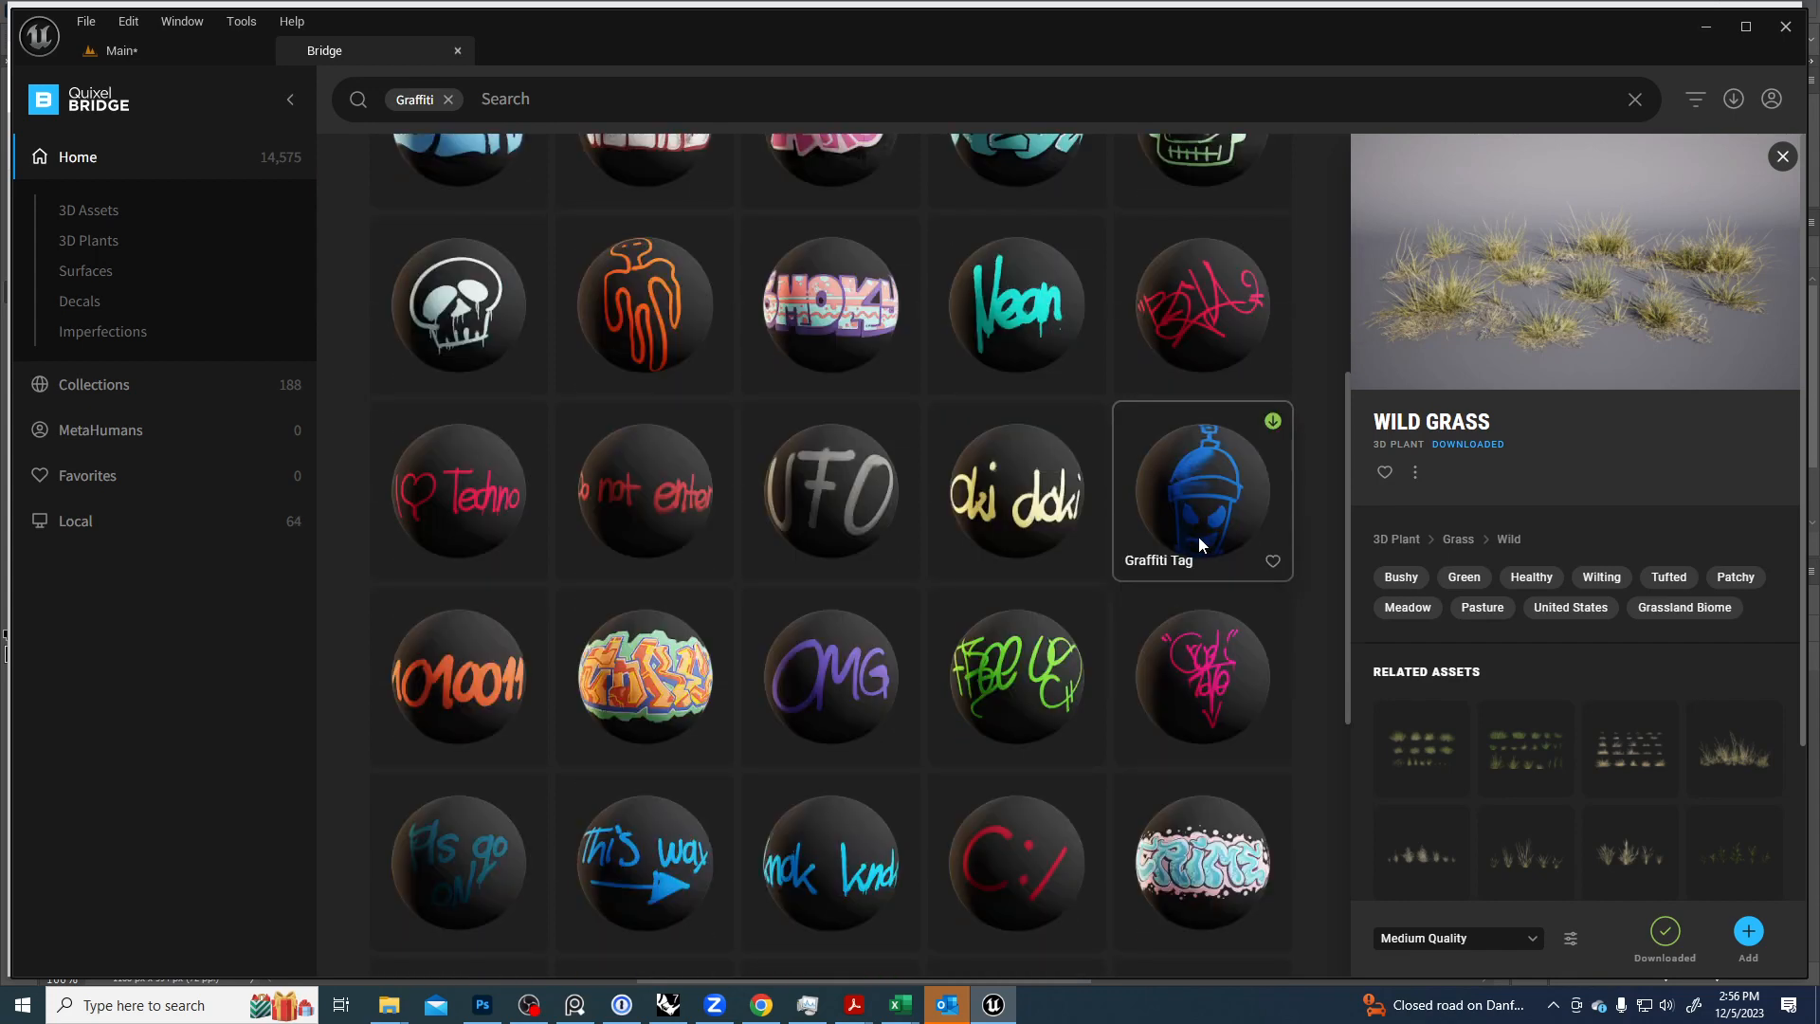
scroll(1198, 536, up, 3)
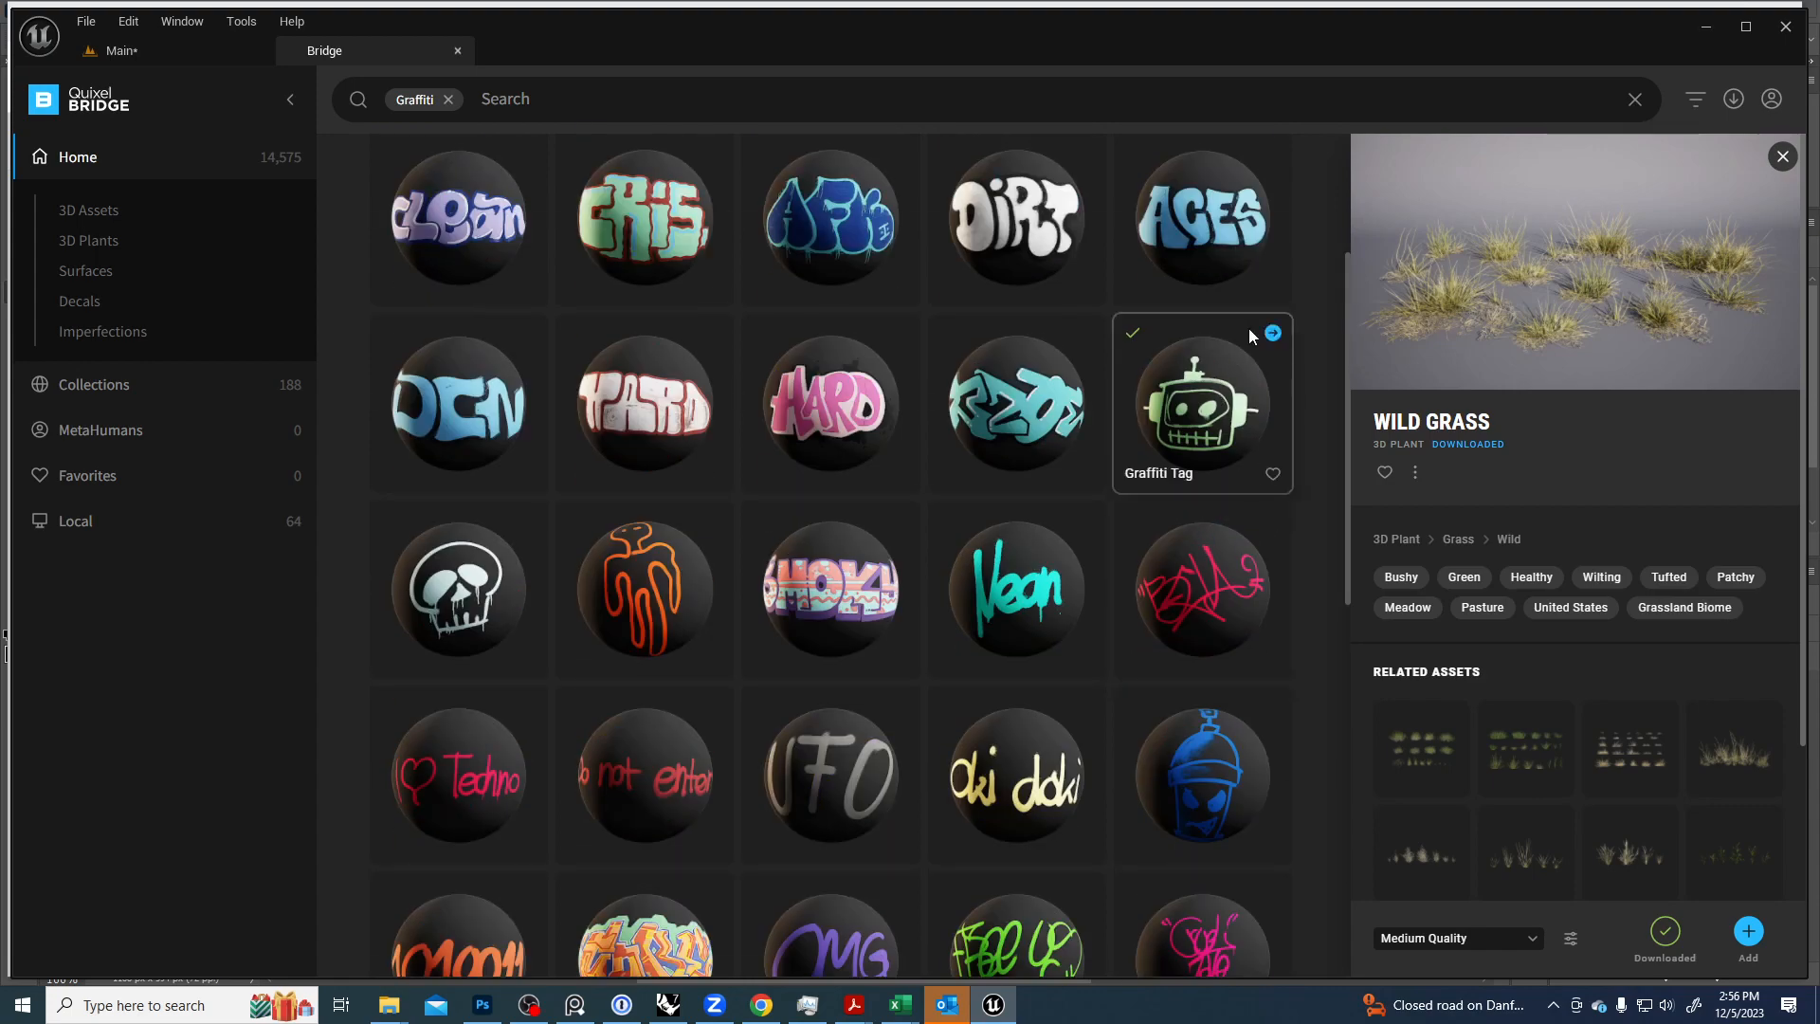
click(1277, 336)
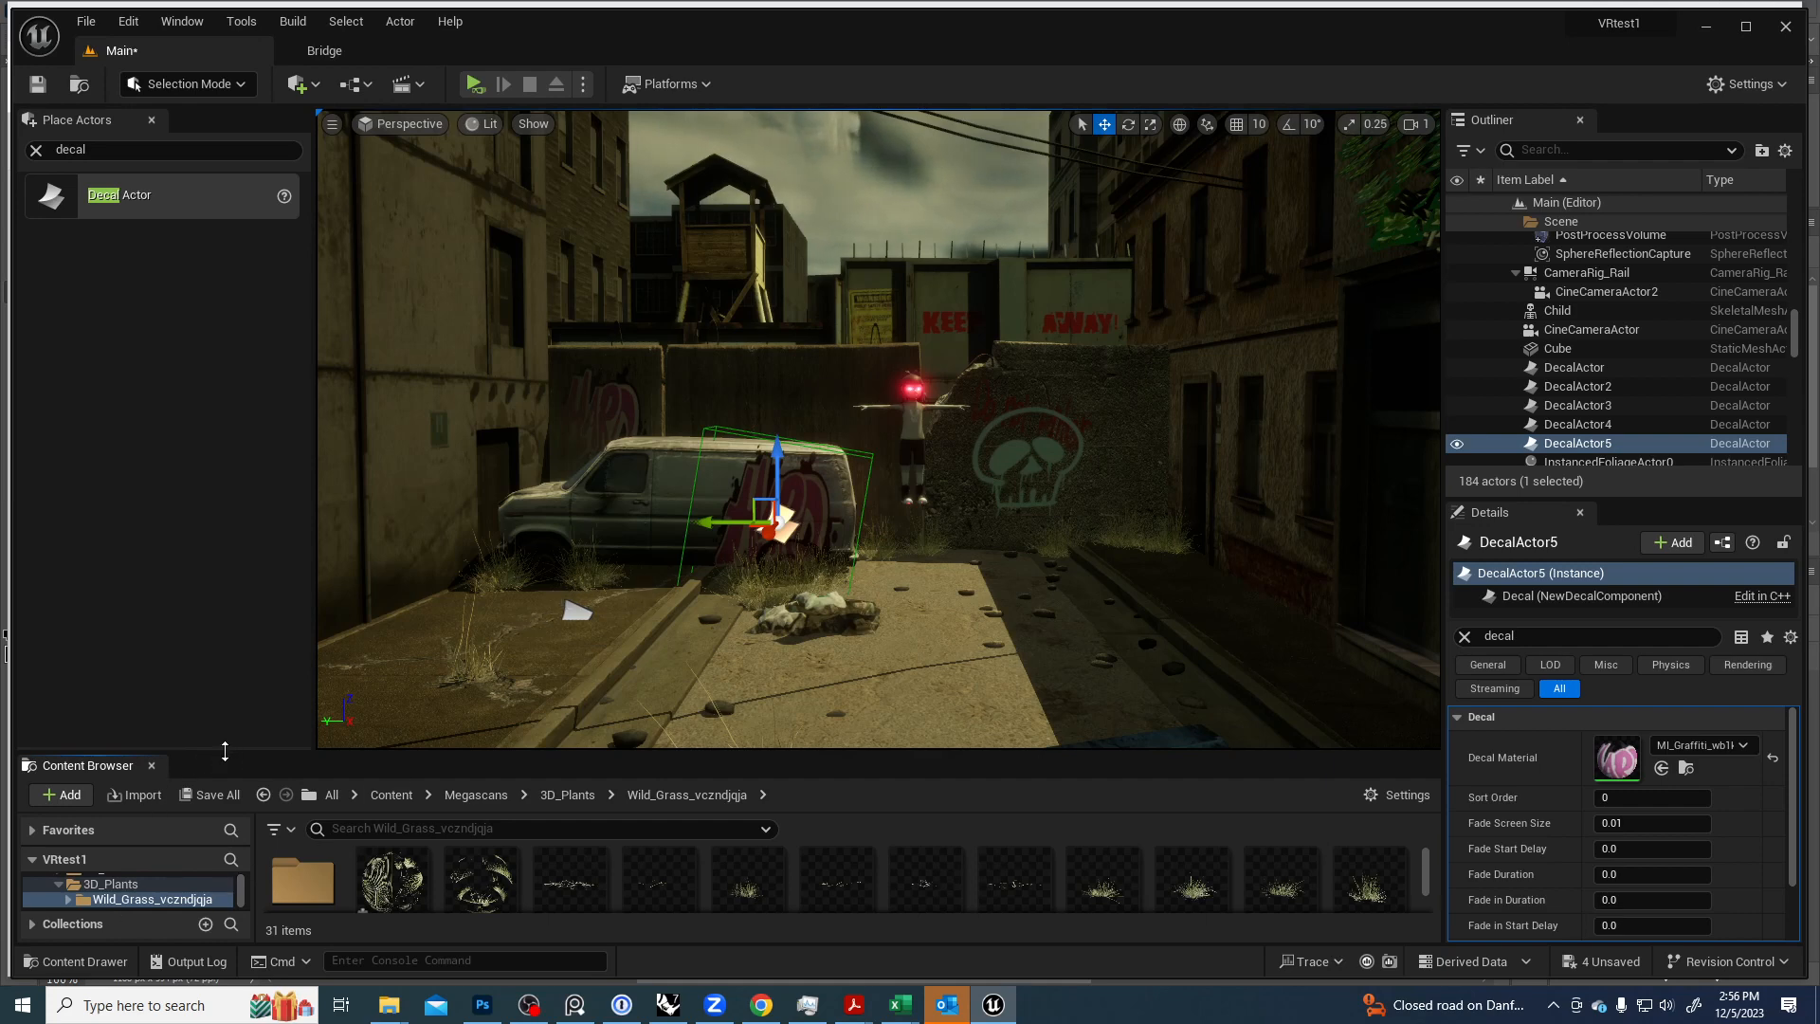
Assign the MI_Graffiti_Tag_vkzhfjel_2K material from the Megascans decals to the decal on the grey van's side.
drag(227, 755, 261, 589)
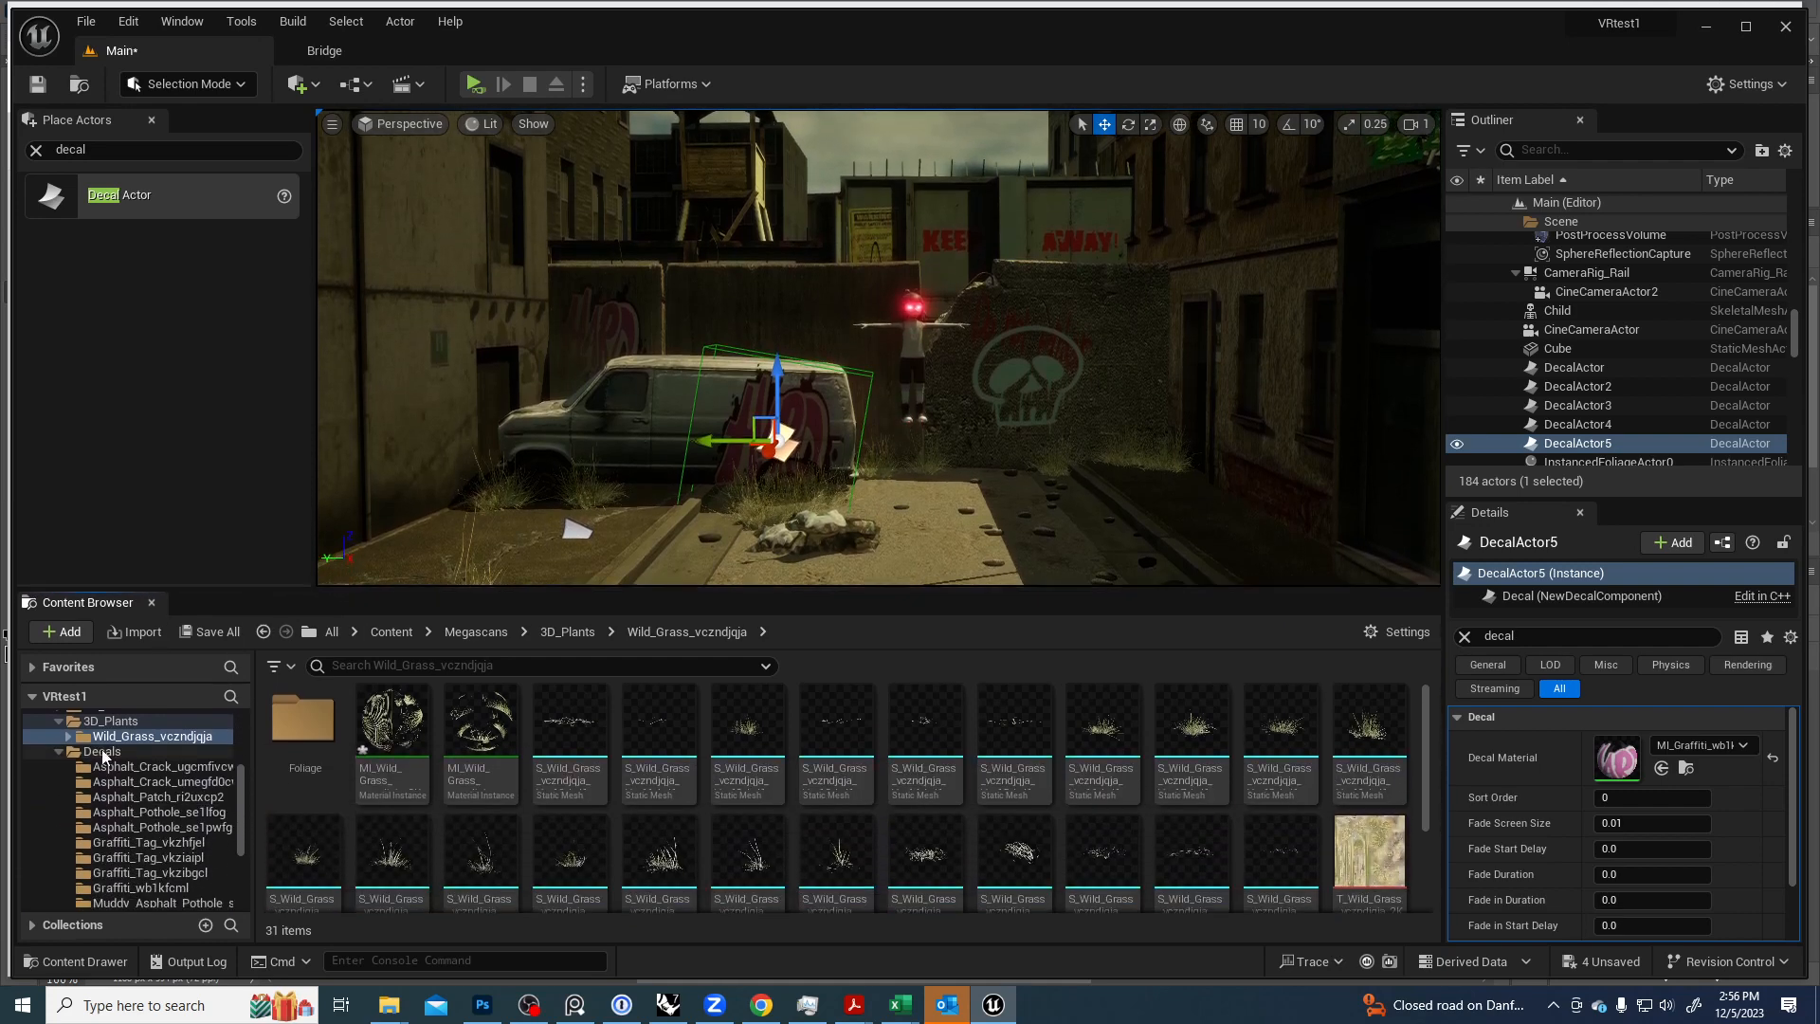
click(142, 843)
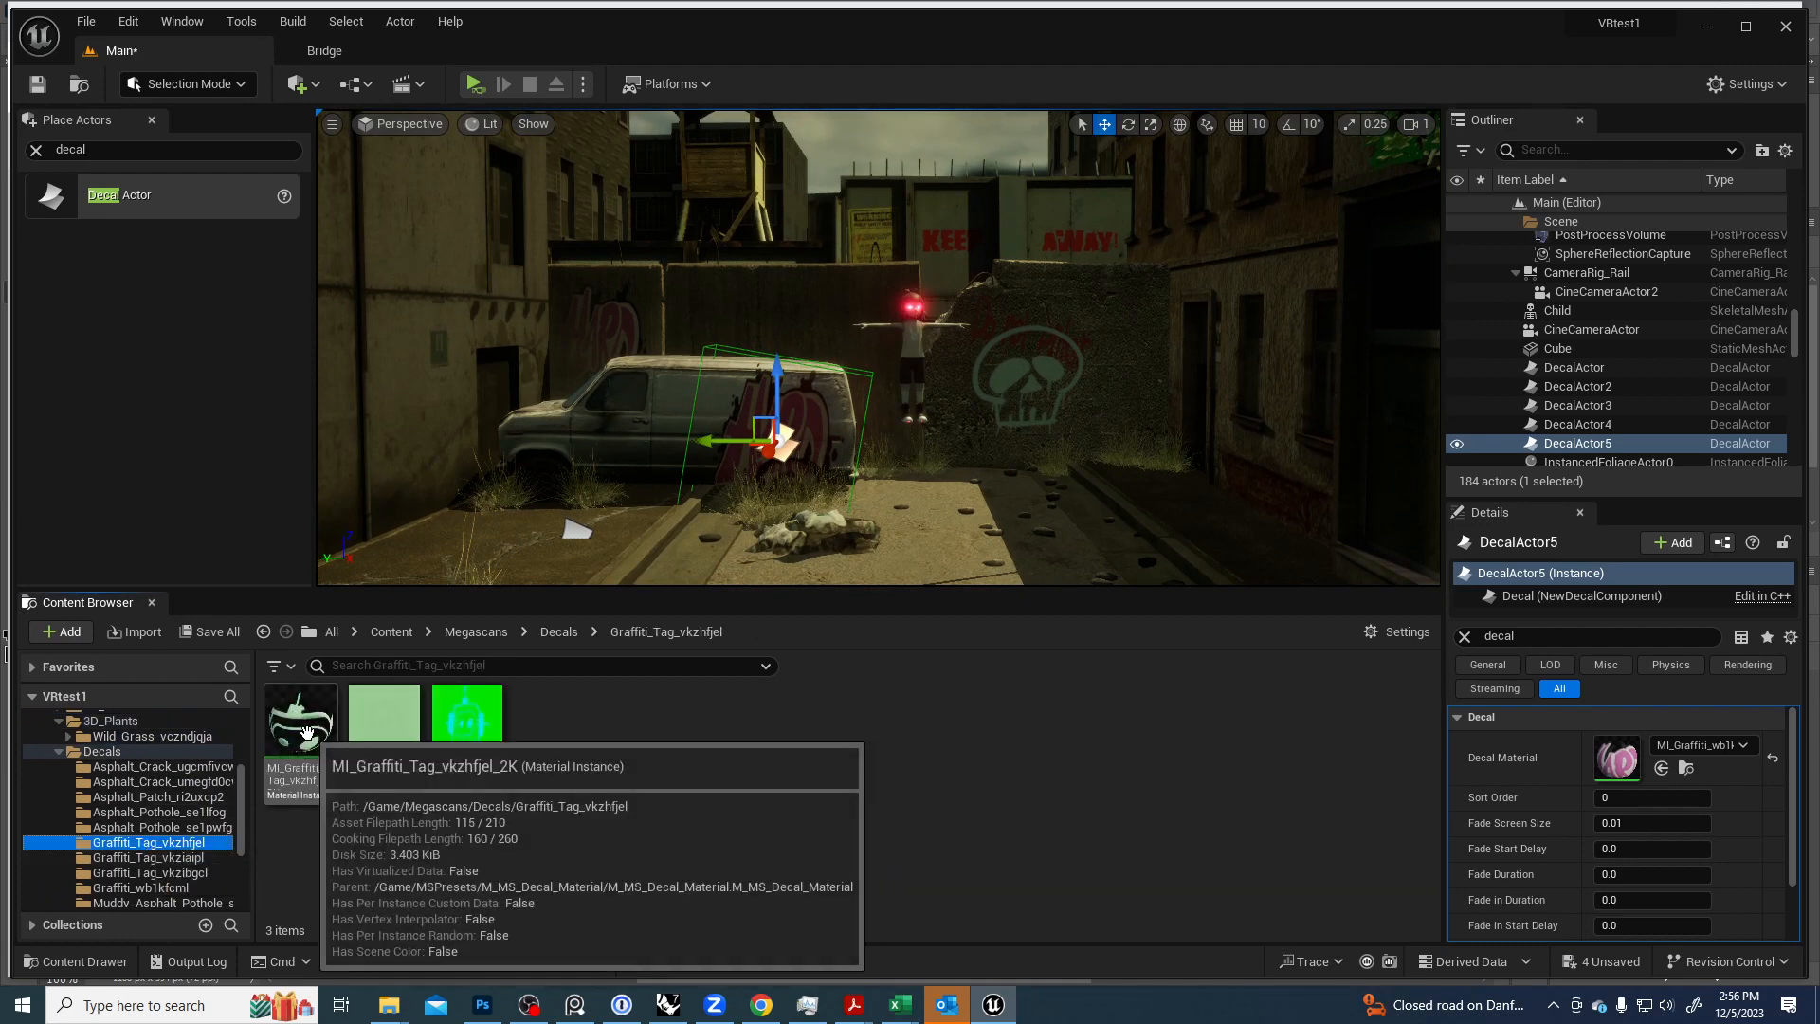
drag(307, 730, 1634, 760)
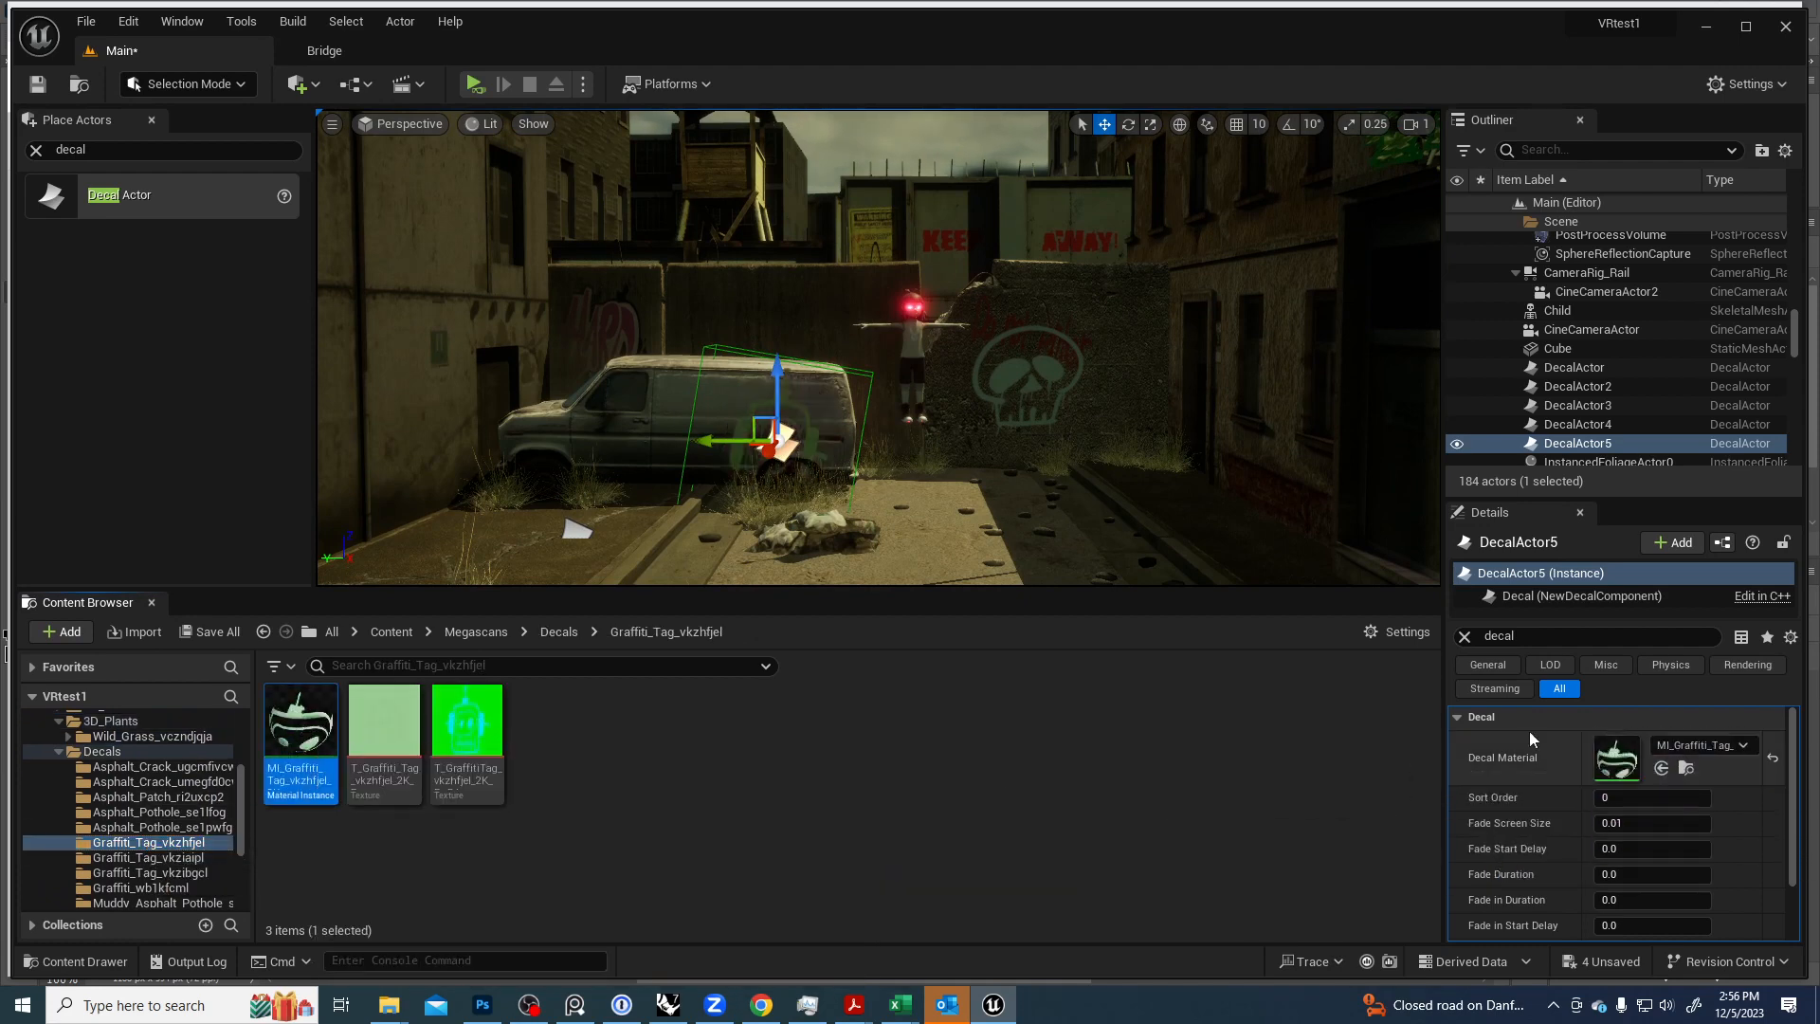
Raise the robot decal on the van, rotate it so the robot stands upright, and scale it down to fit the side panel.
drag(769, 372, 789, 343)
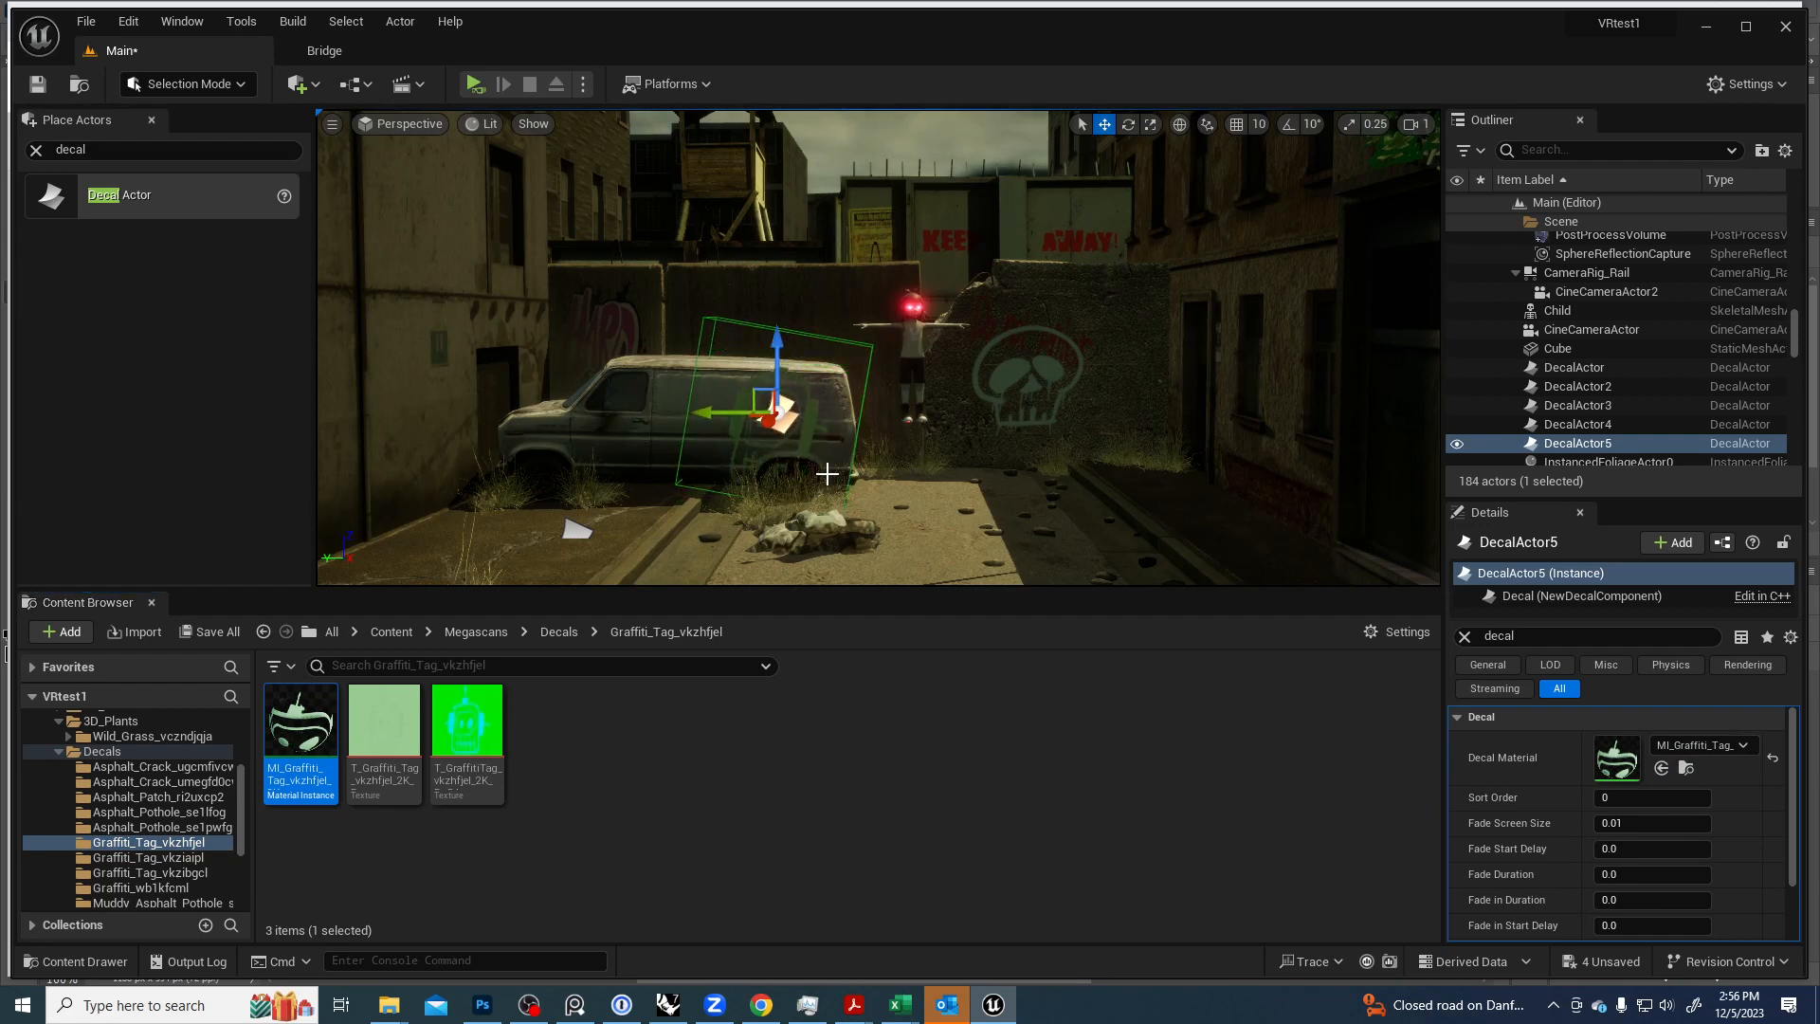
key(e)
drag(851, 368, 866, 433)
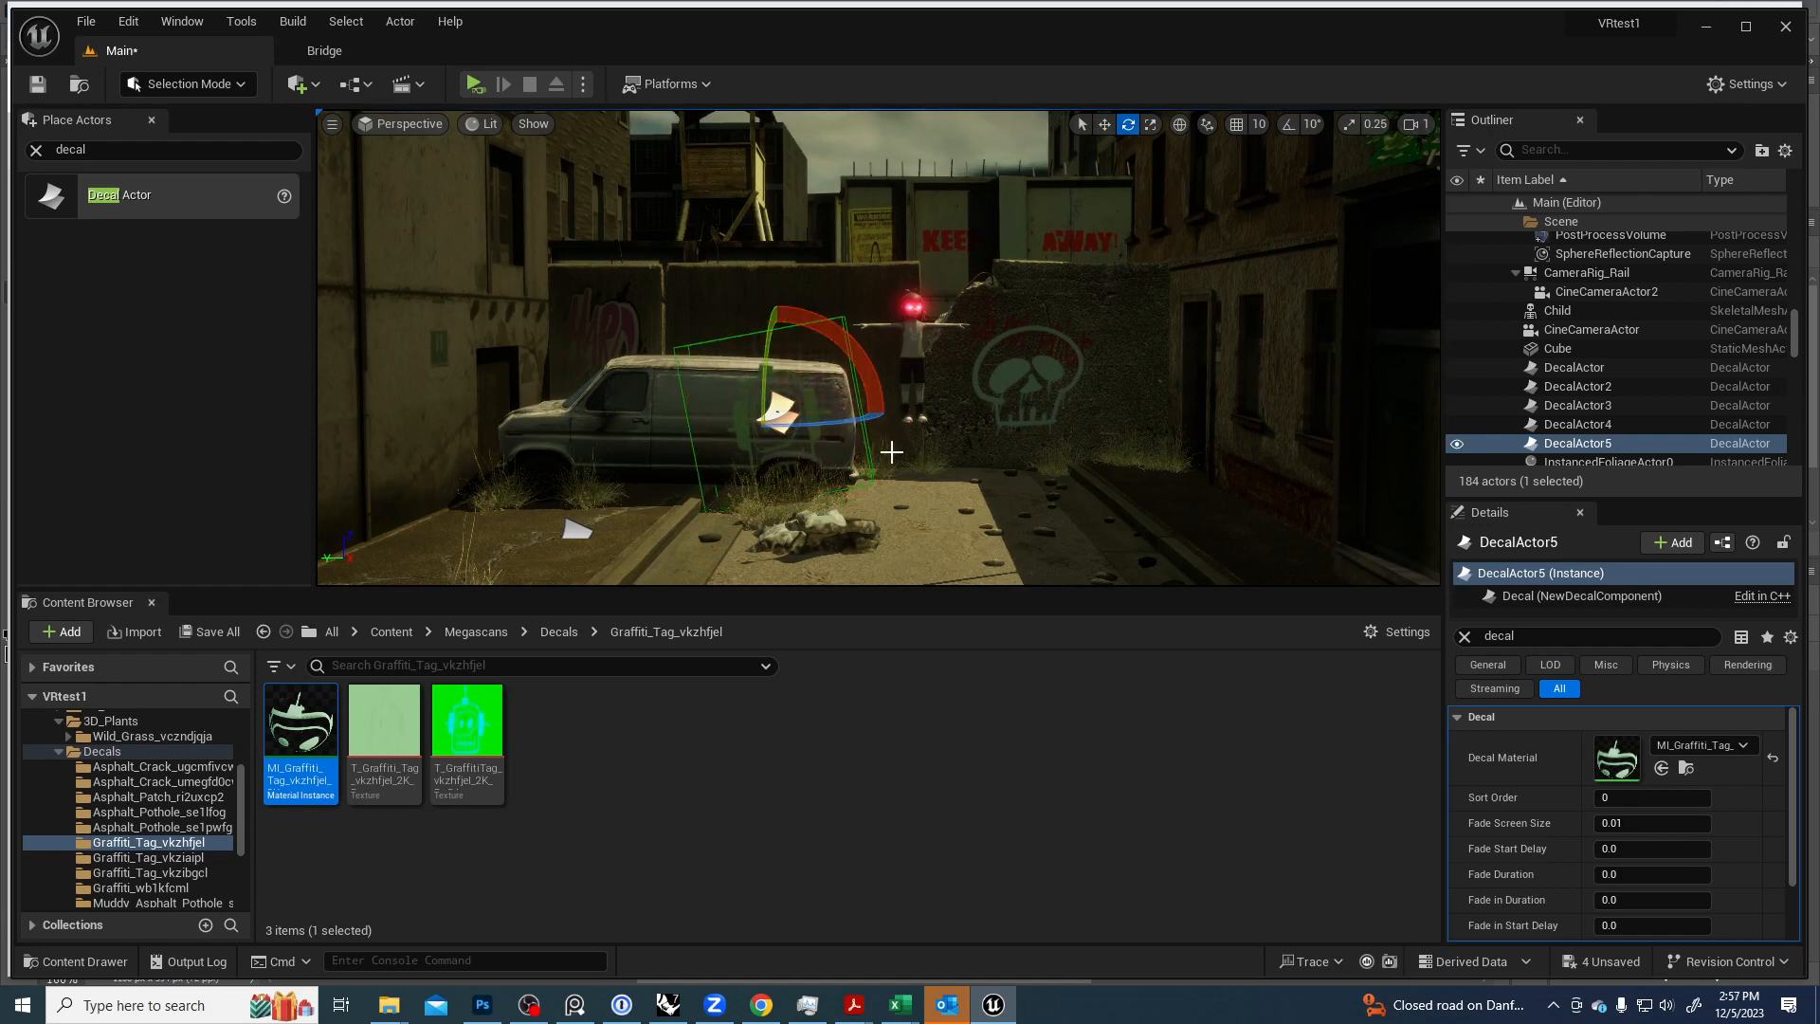
key(r)
drag(799, 480, 785, 465)
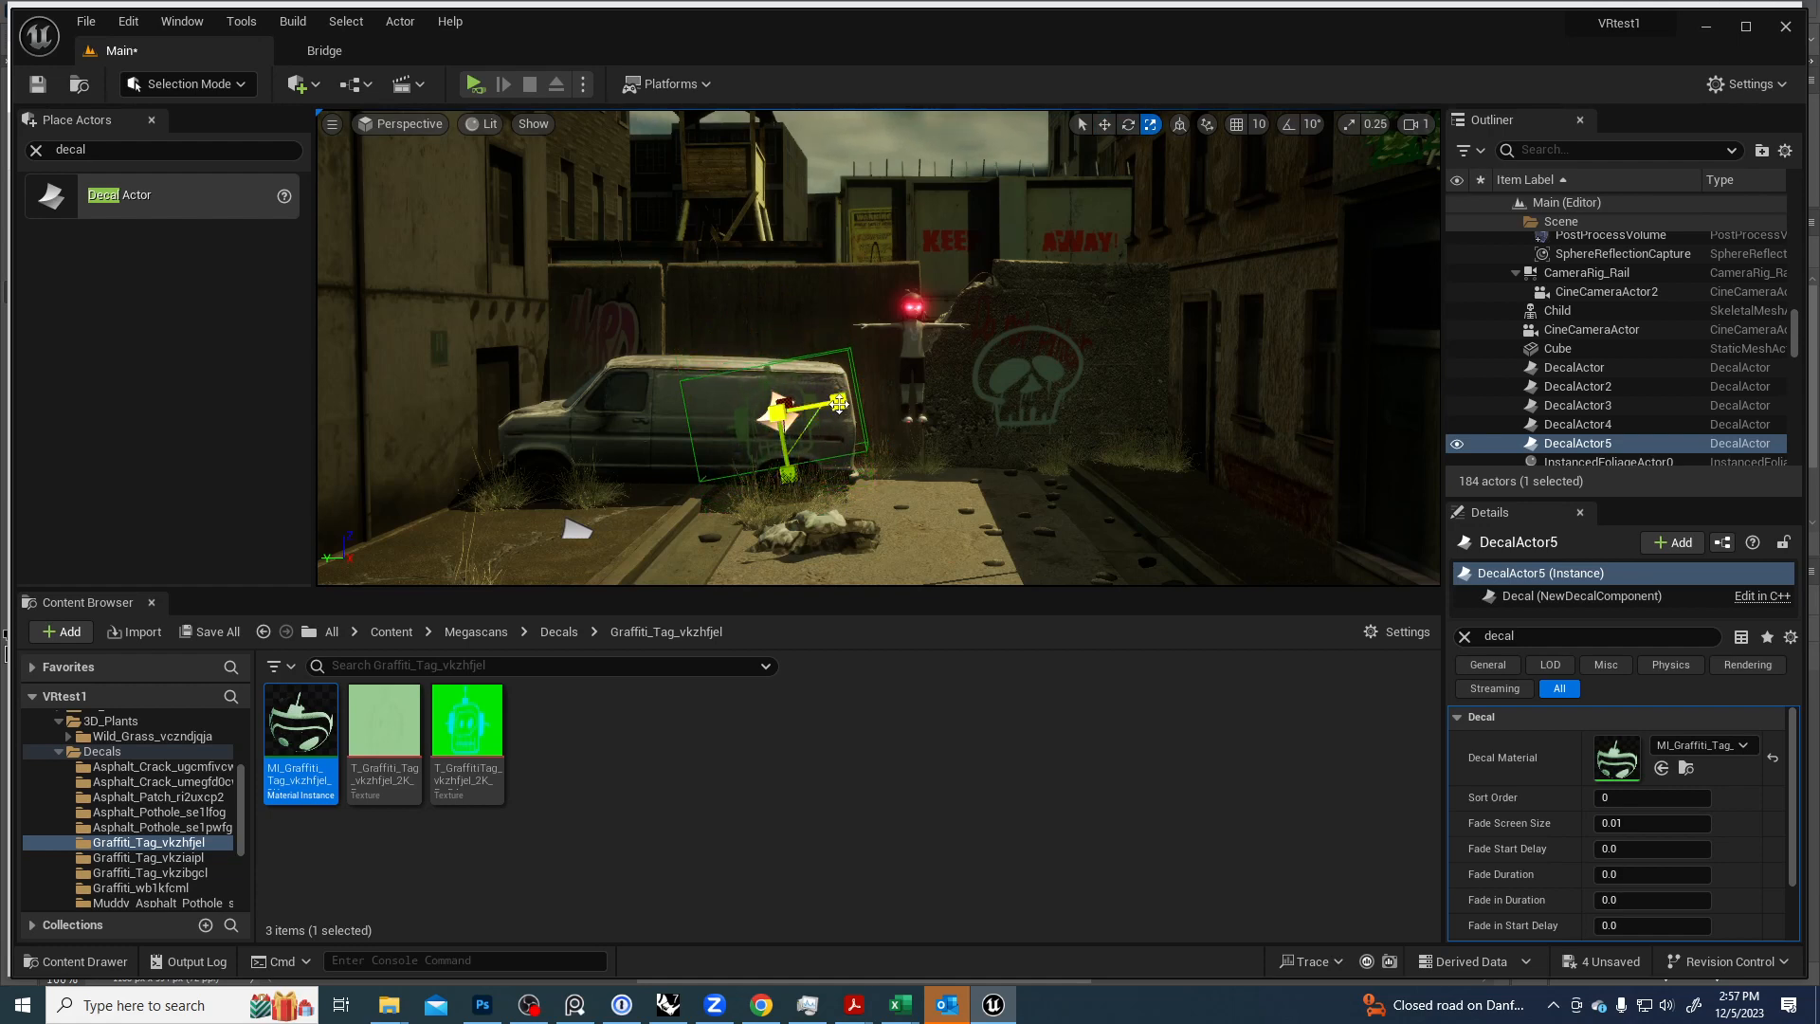
key(Escape)
click(779, 413)
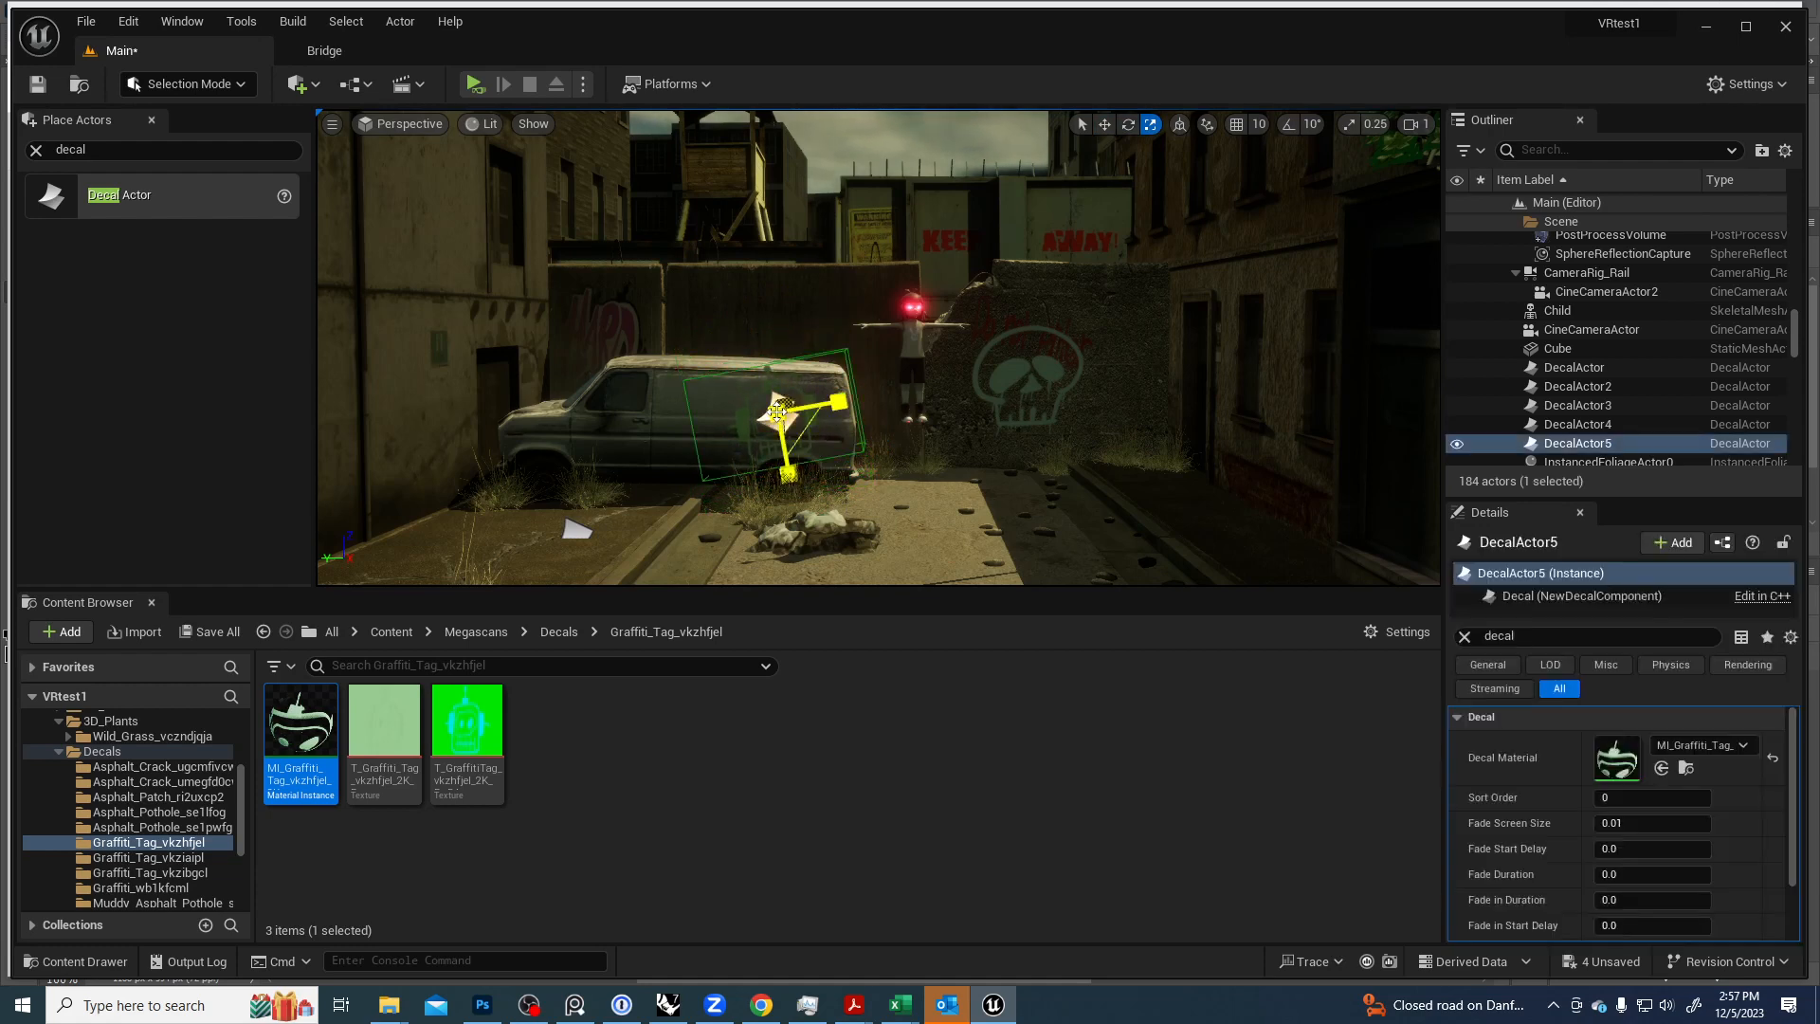
Move the robot decal forward to the middle of the van's side and view the scene without editor icons.
key(w)
drag(747, 404, 651, 398)
key(Escape)
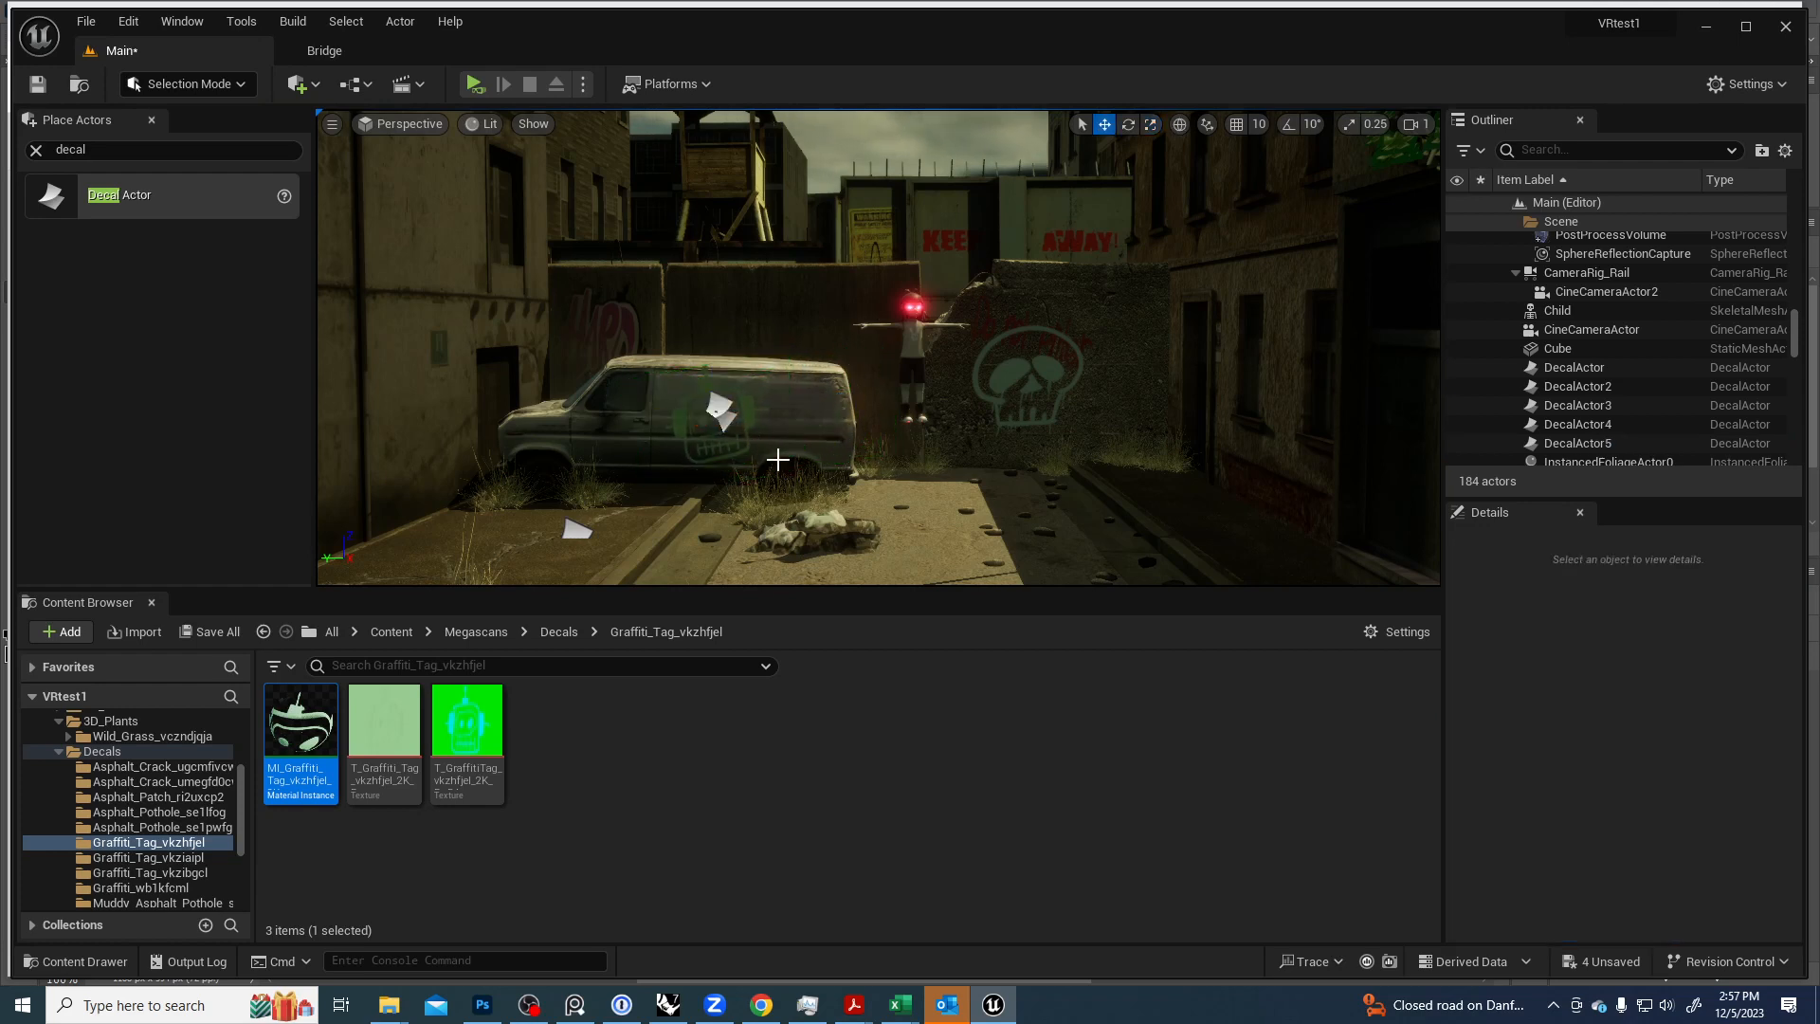
right_drag(815, 471, 840, 438)
key(g)
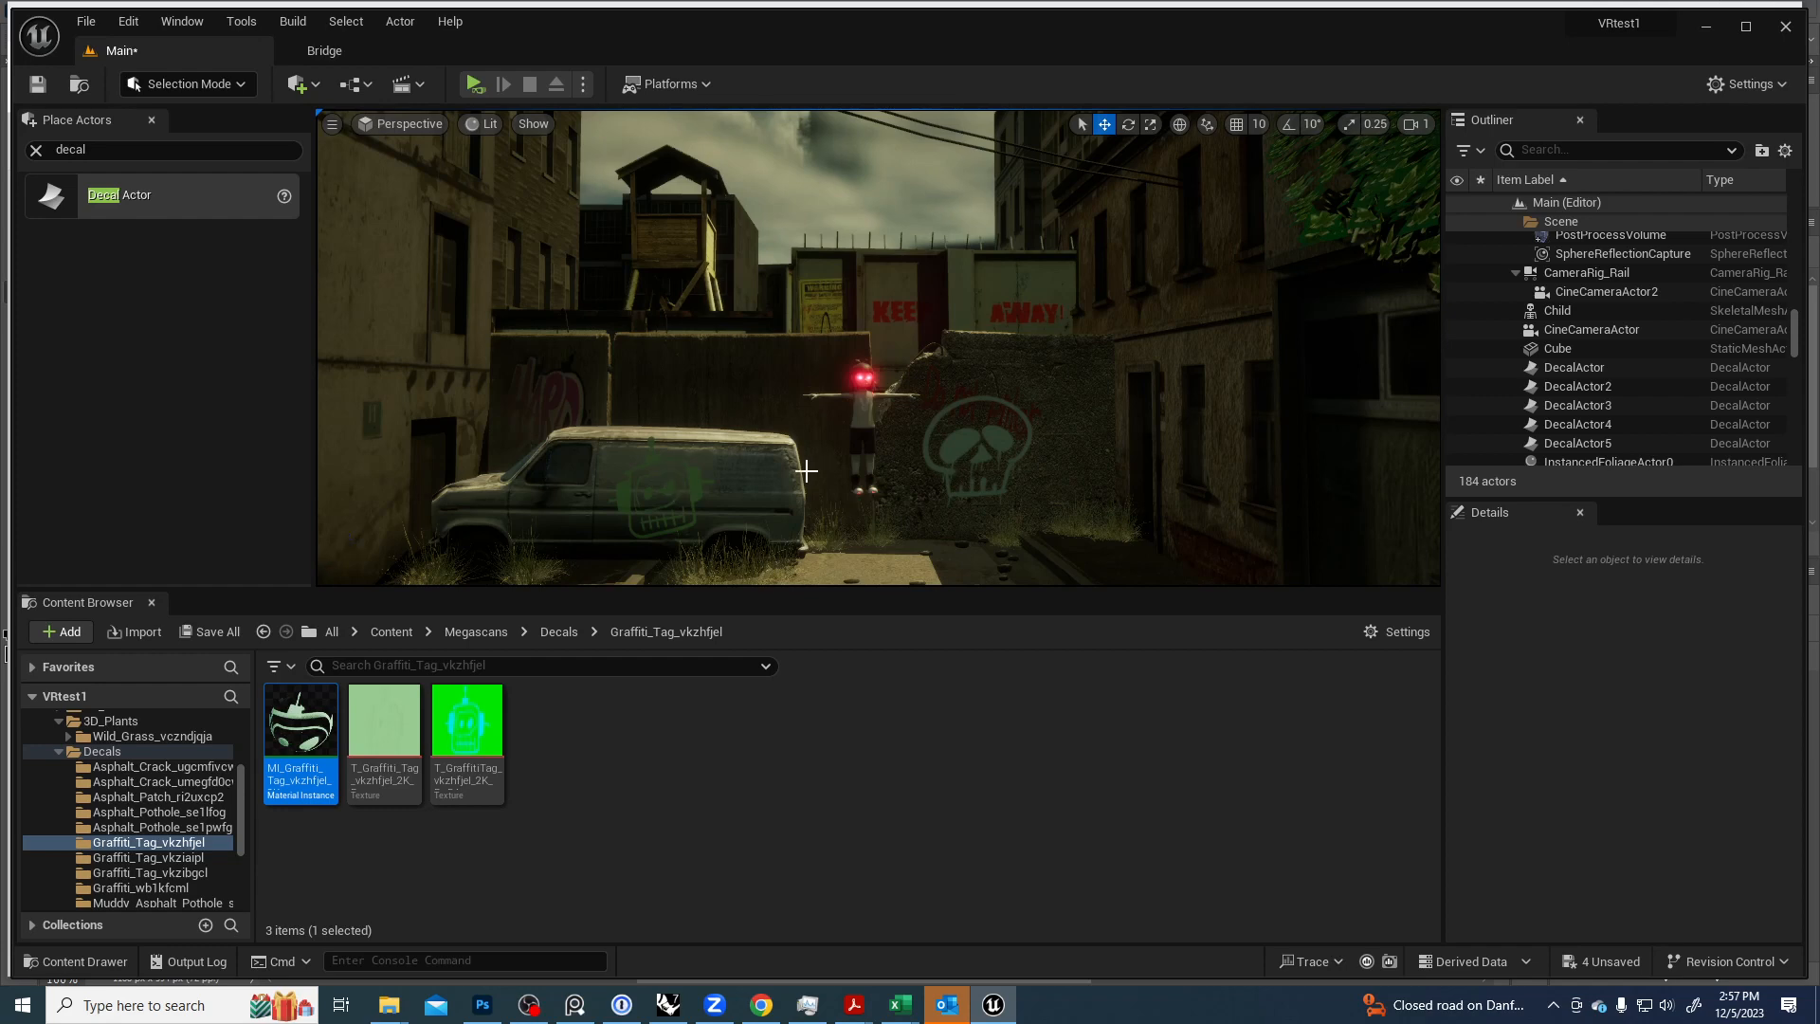
Open the robot graffiti's material instance, enable its Color Overlay parameter and bring up the overlay's color picker.
double_click(300, 722)
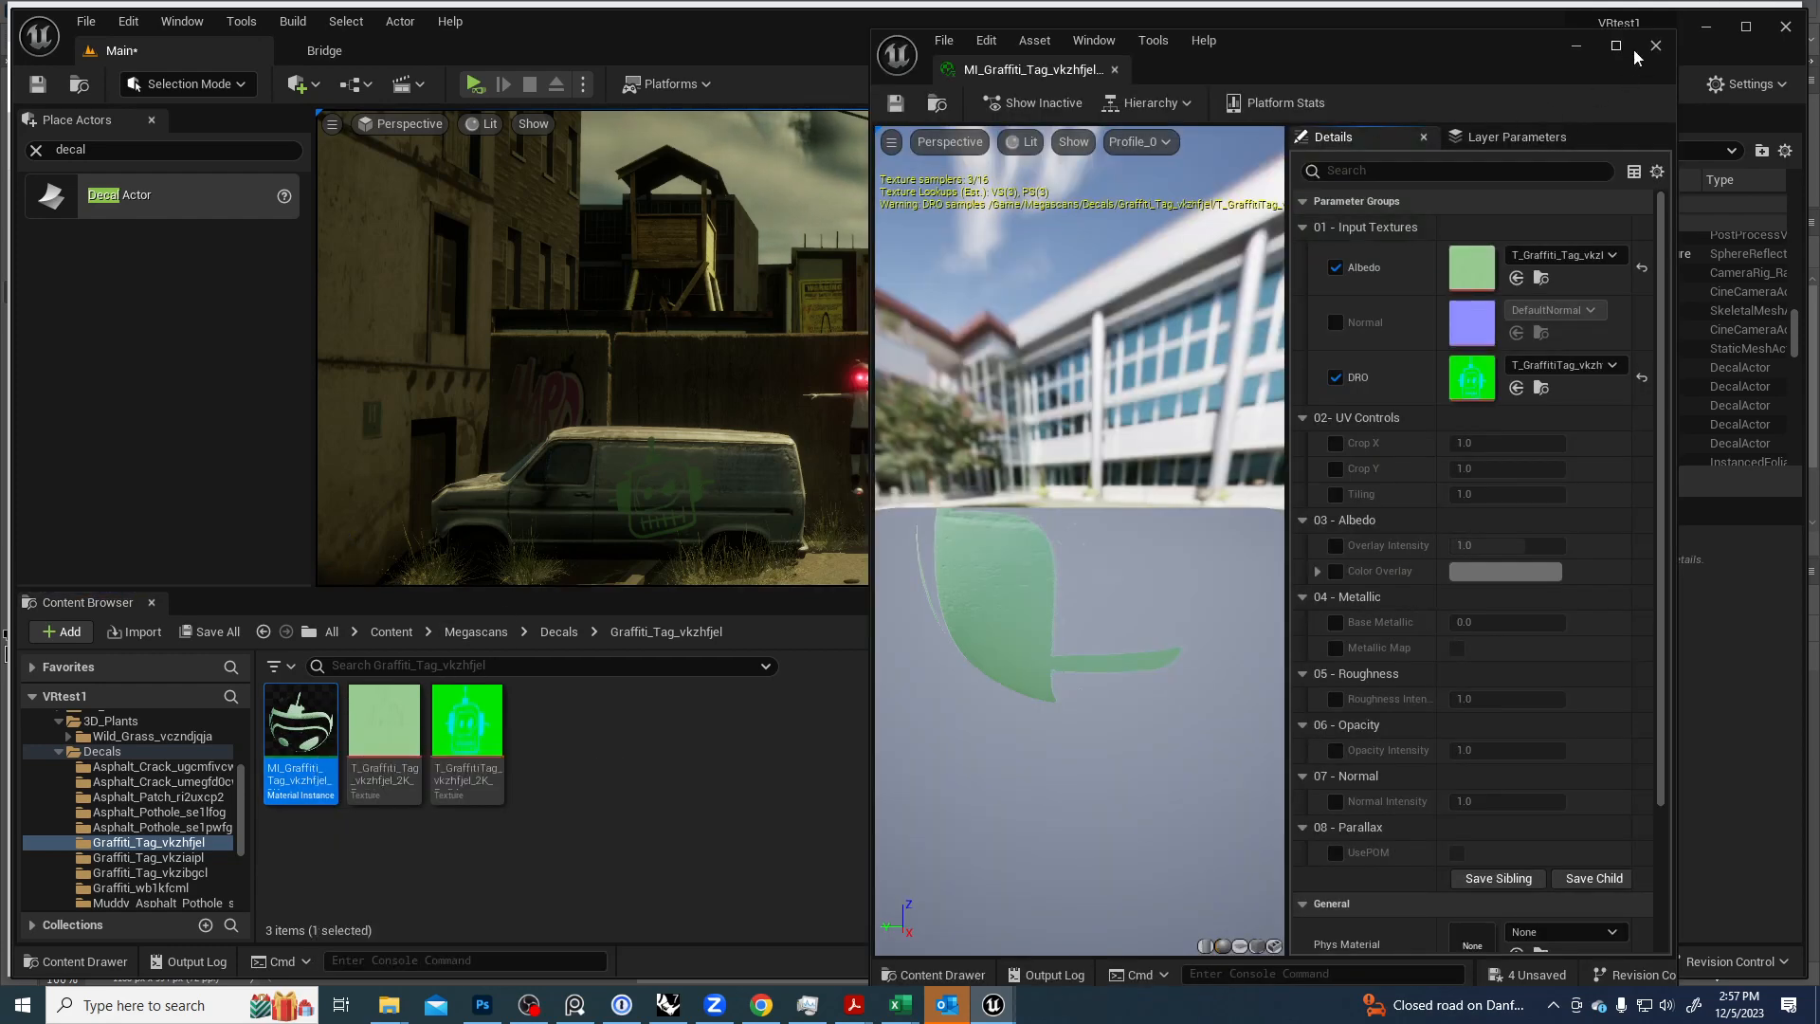
click(1578, 48)
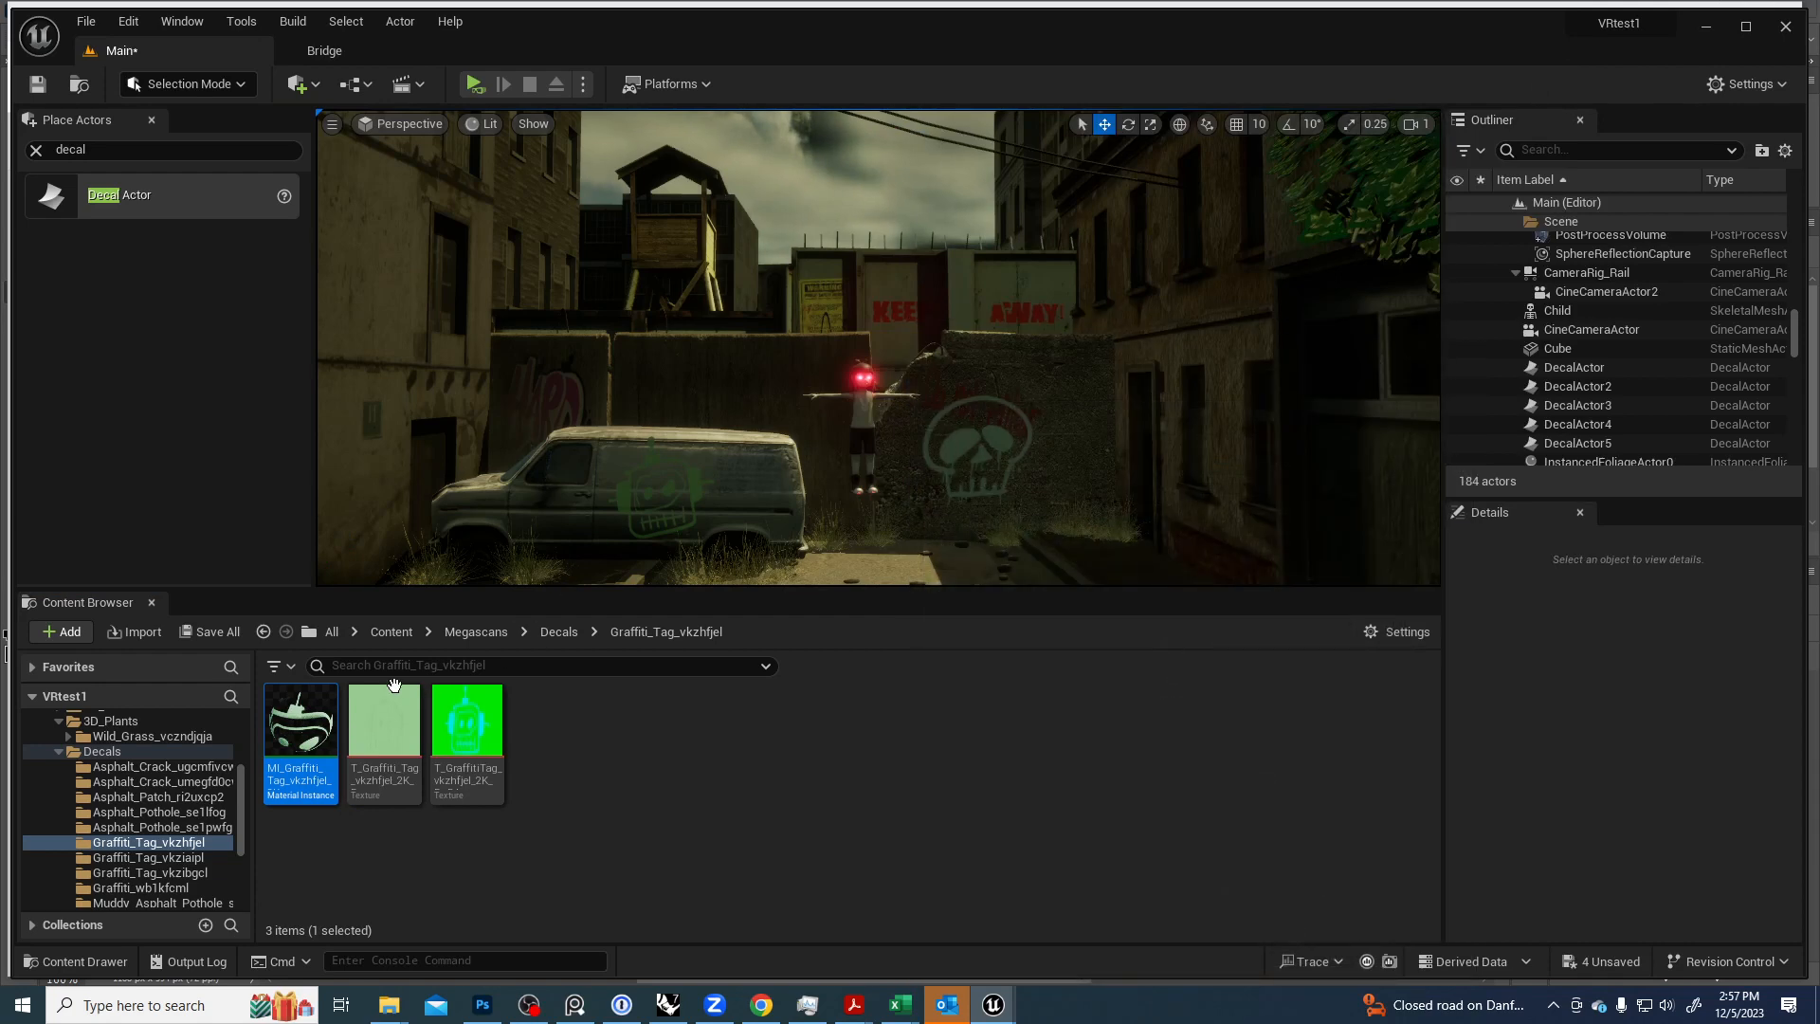
double_click(300, 730)
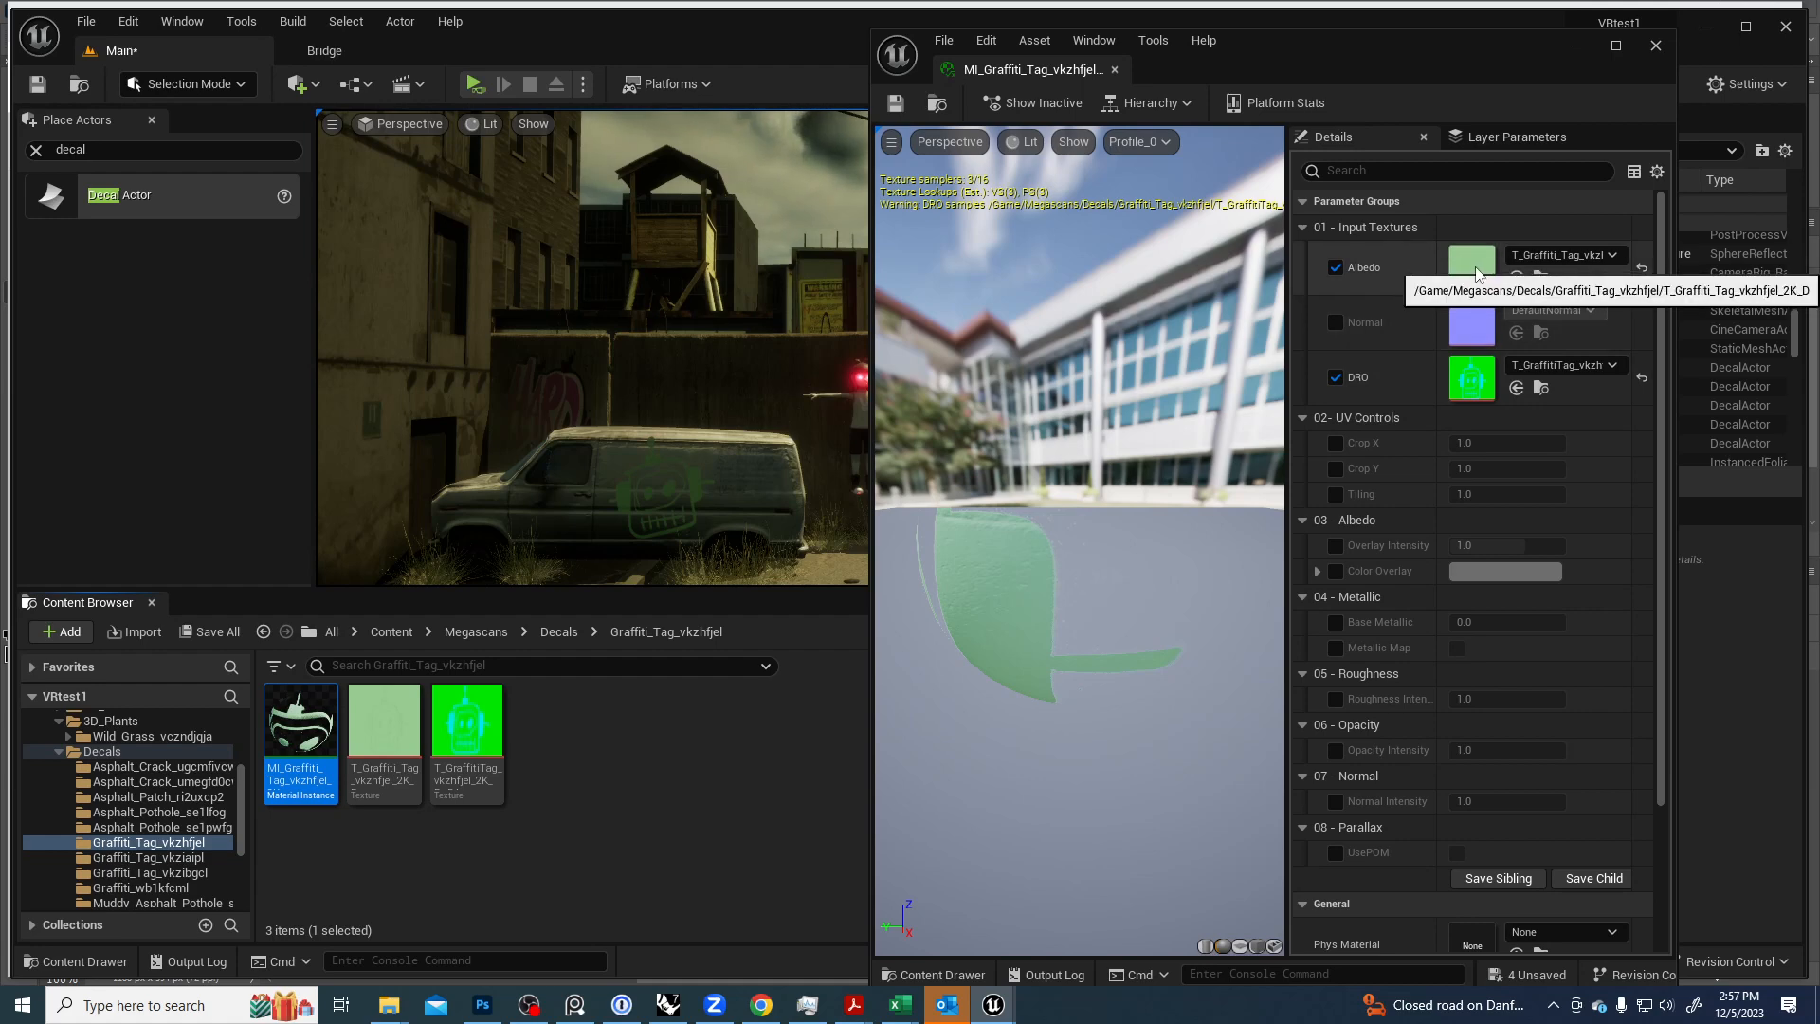
click(1334, 572)
click(1317, 571)
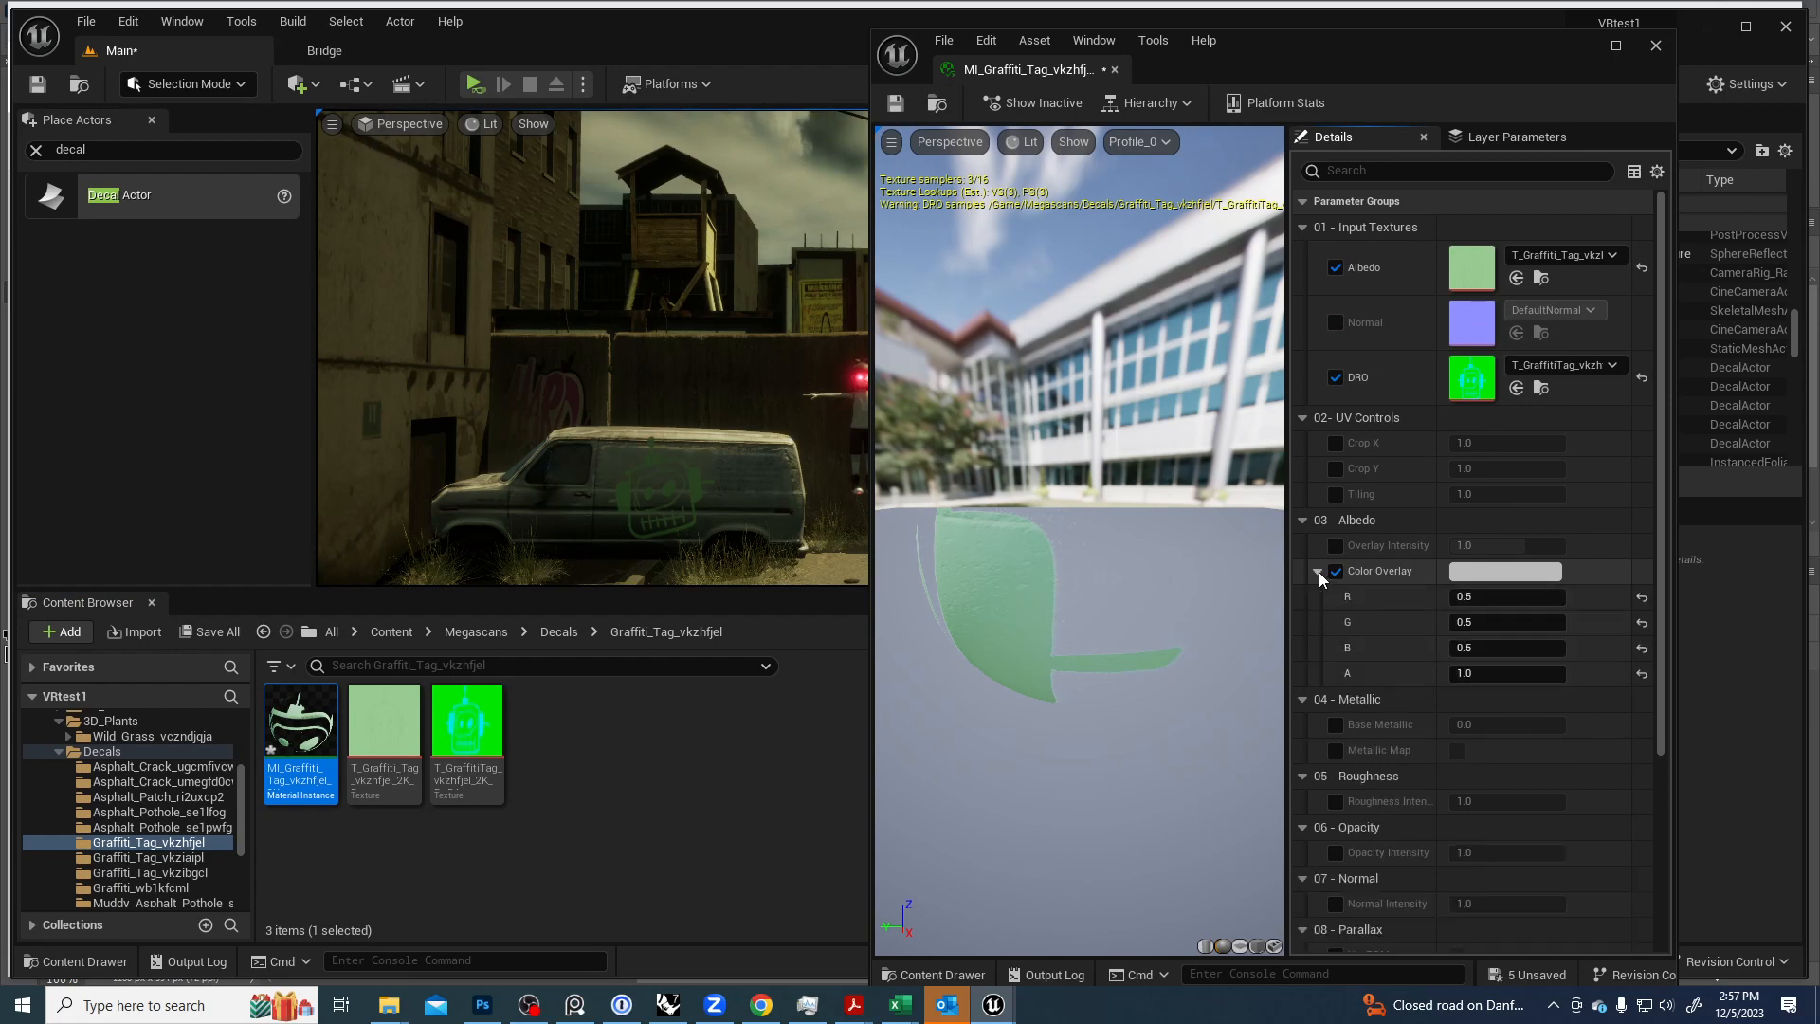
click(1481, 573)
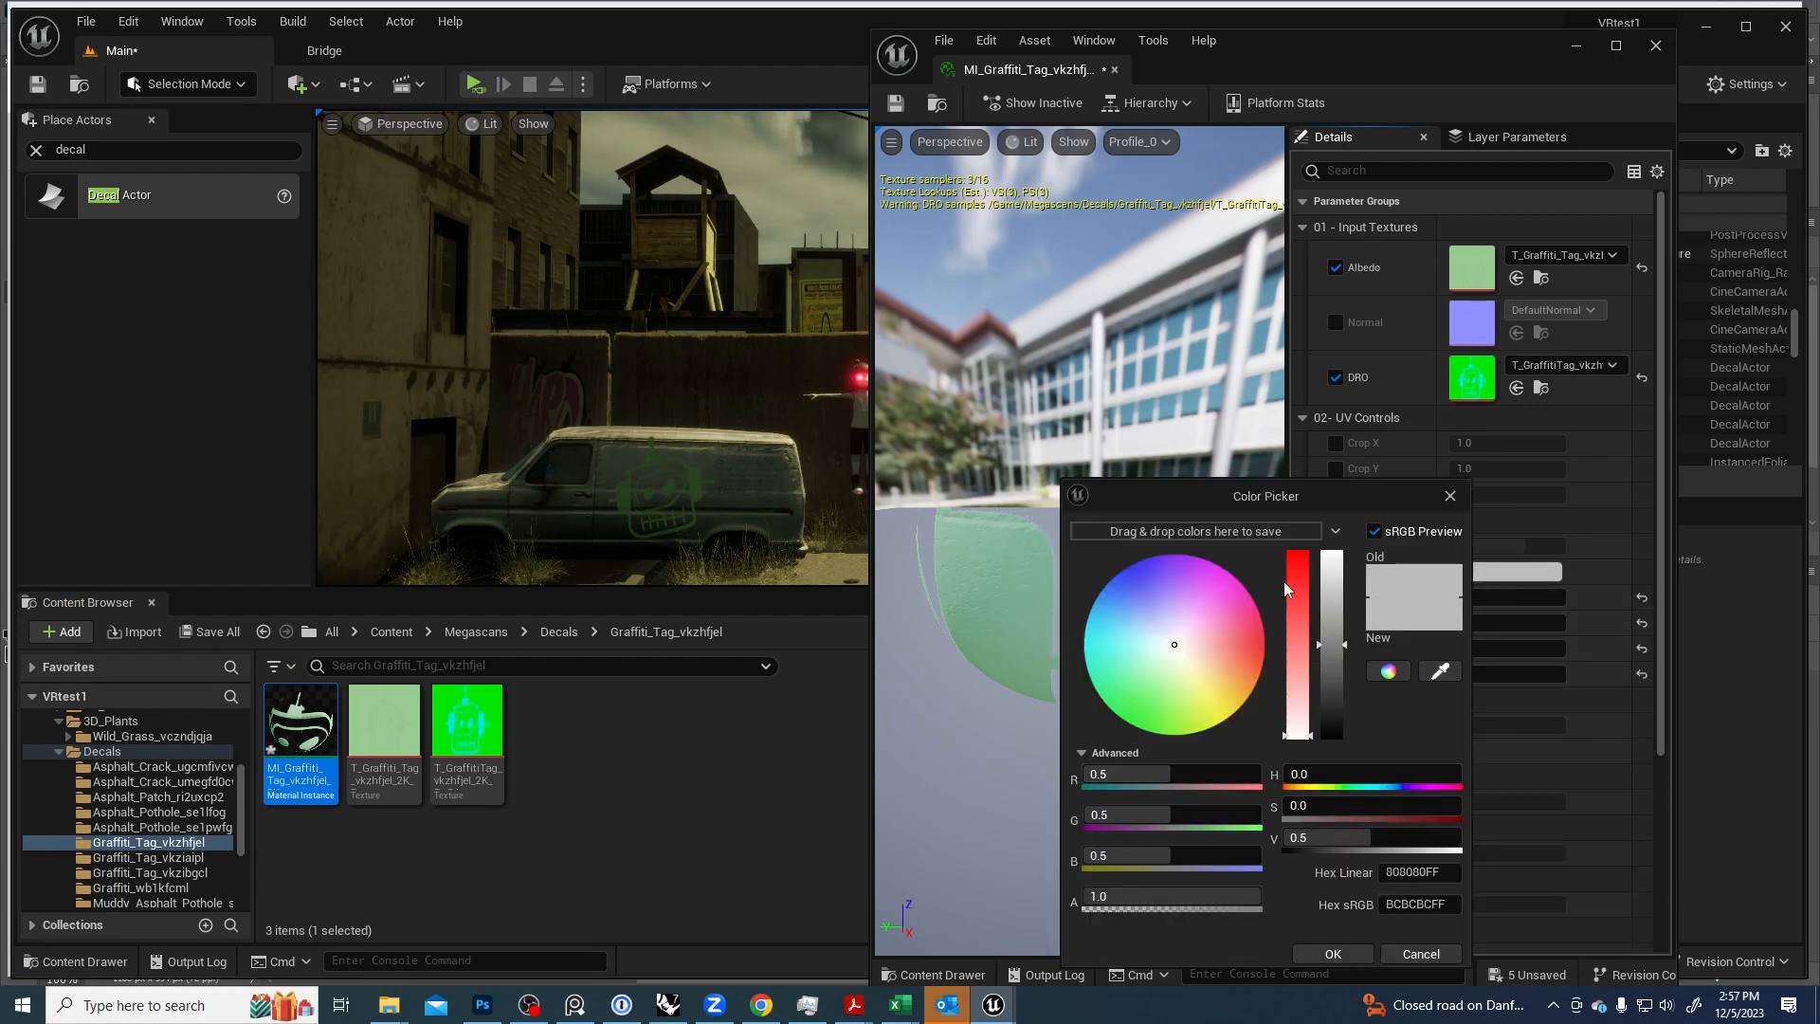
Try blue, orange, purple and green overlay colors on the robot graffiti.
click(1221, 607)
click(1137, 586)
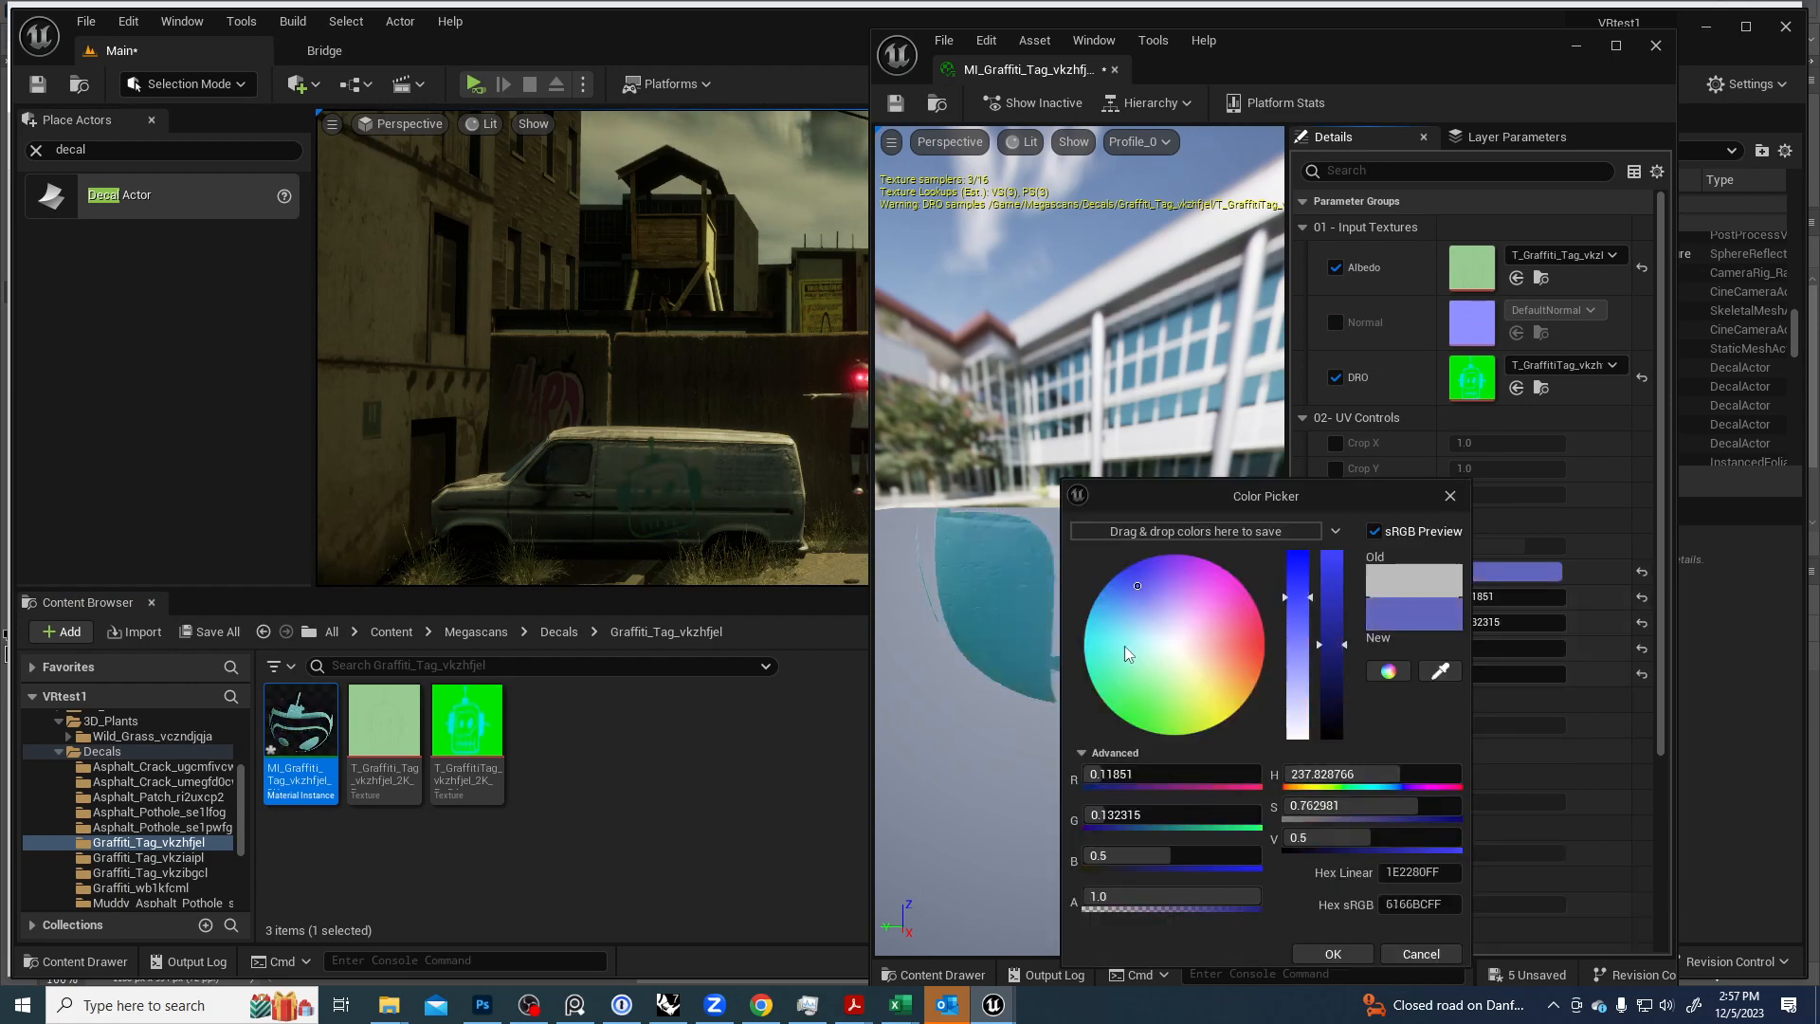
drag(1126, 653, 1232, 661)
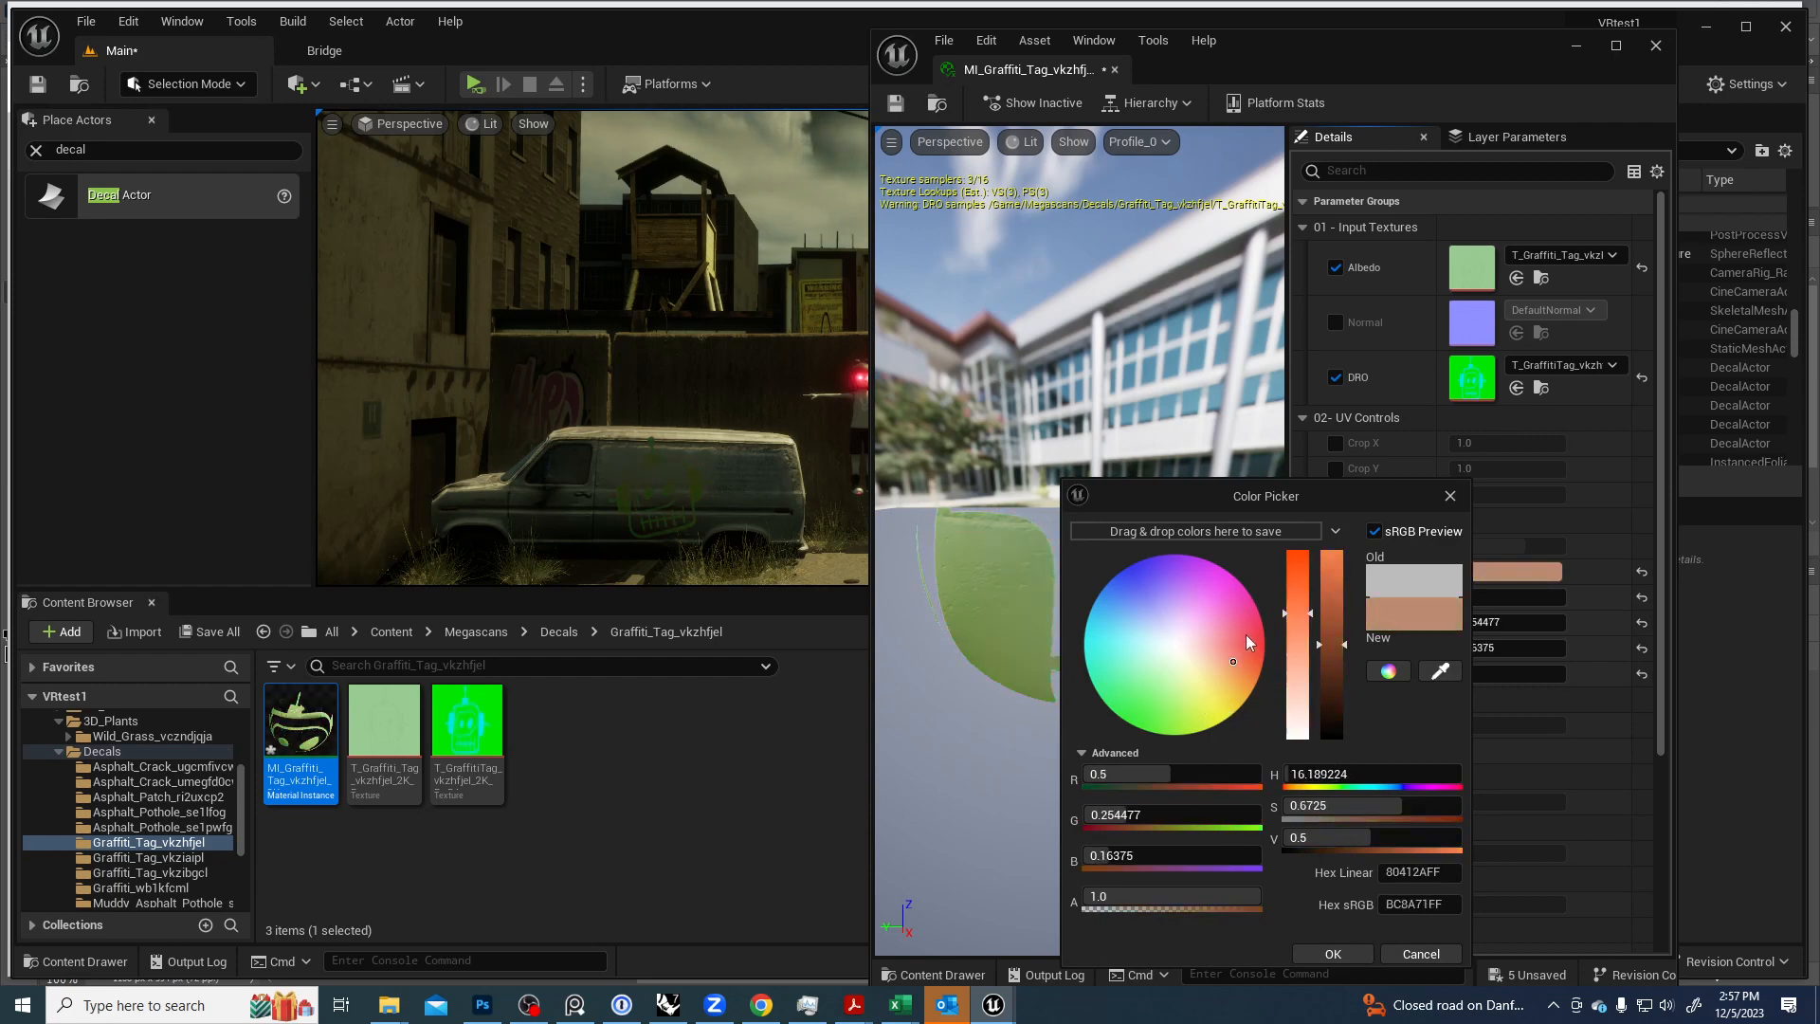
click(1142, 581)
click(1178, 570)
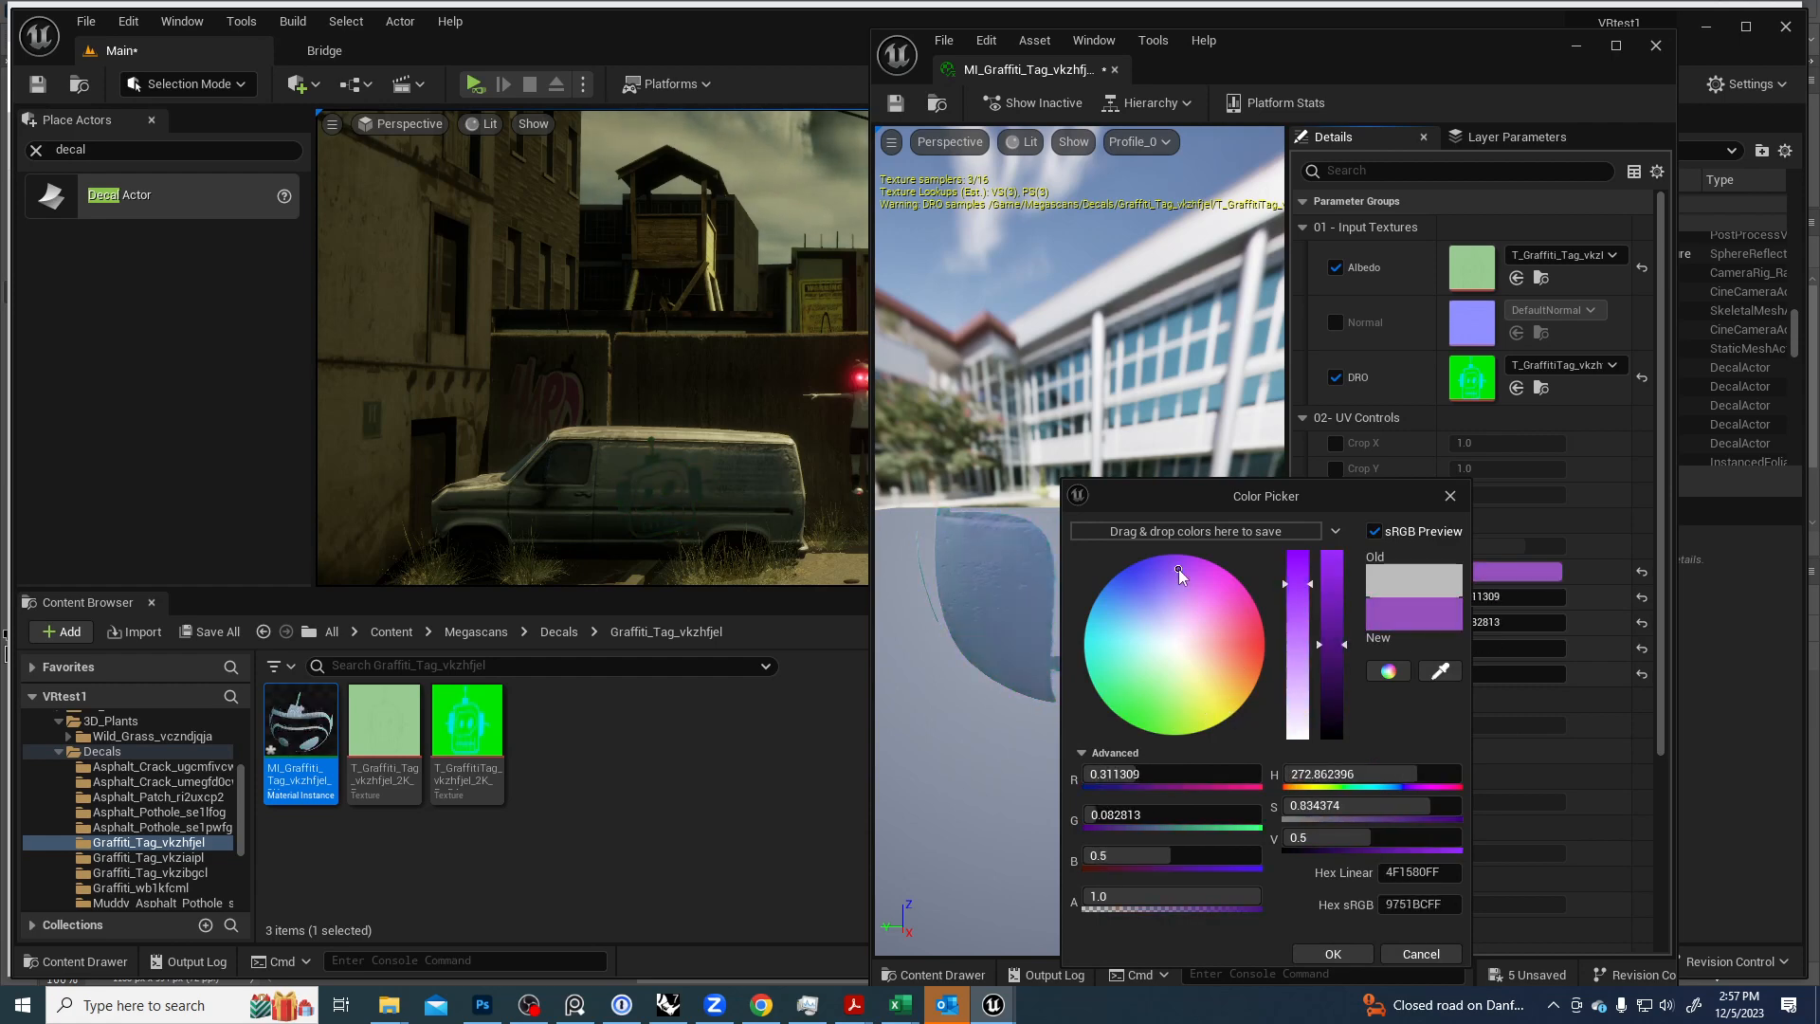
drag(1179, 569, 1139, 689)
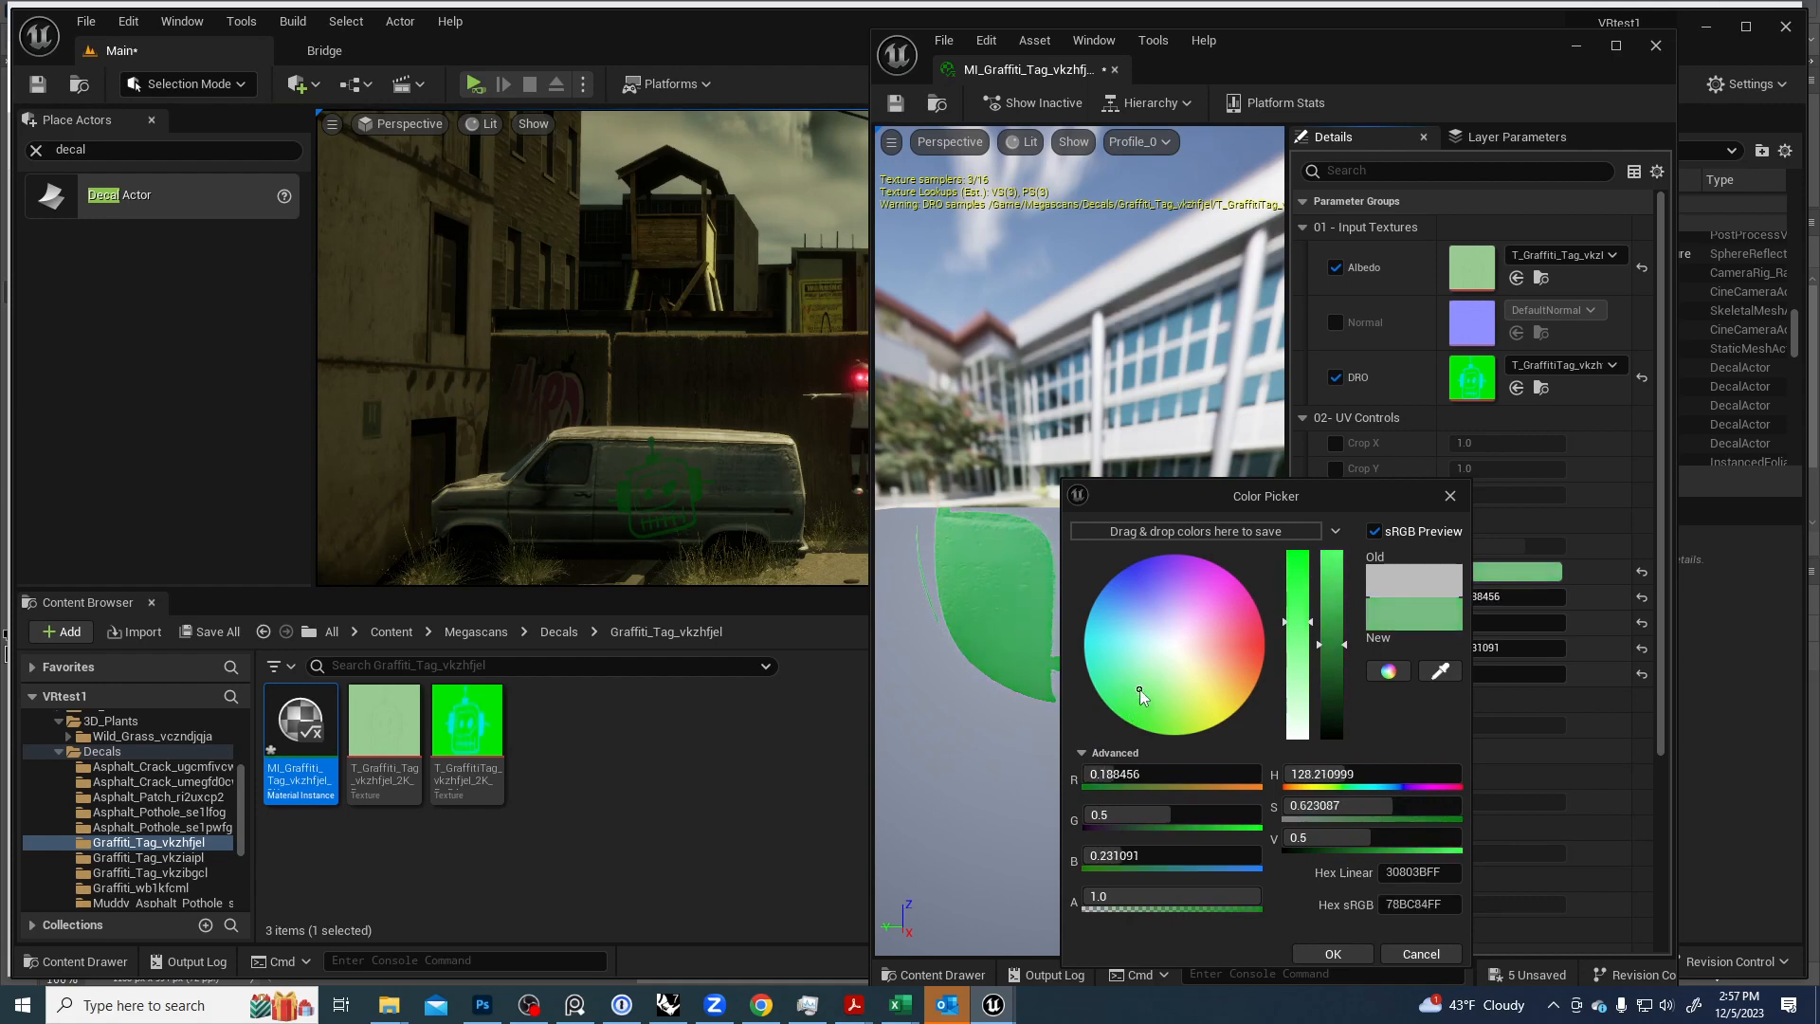
Disable the Albedo texture override, set the Color Overlay to red (R 0.5, G 0.06052, B 0.100369), and close the material instance.
click(1335, 267)
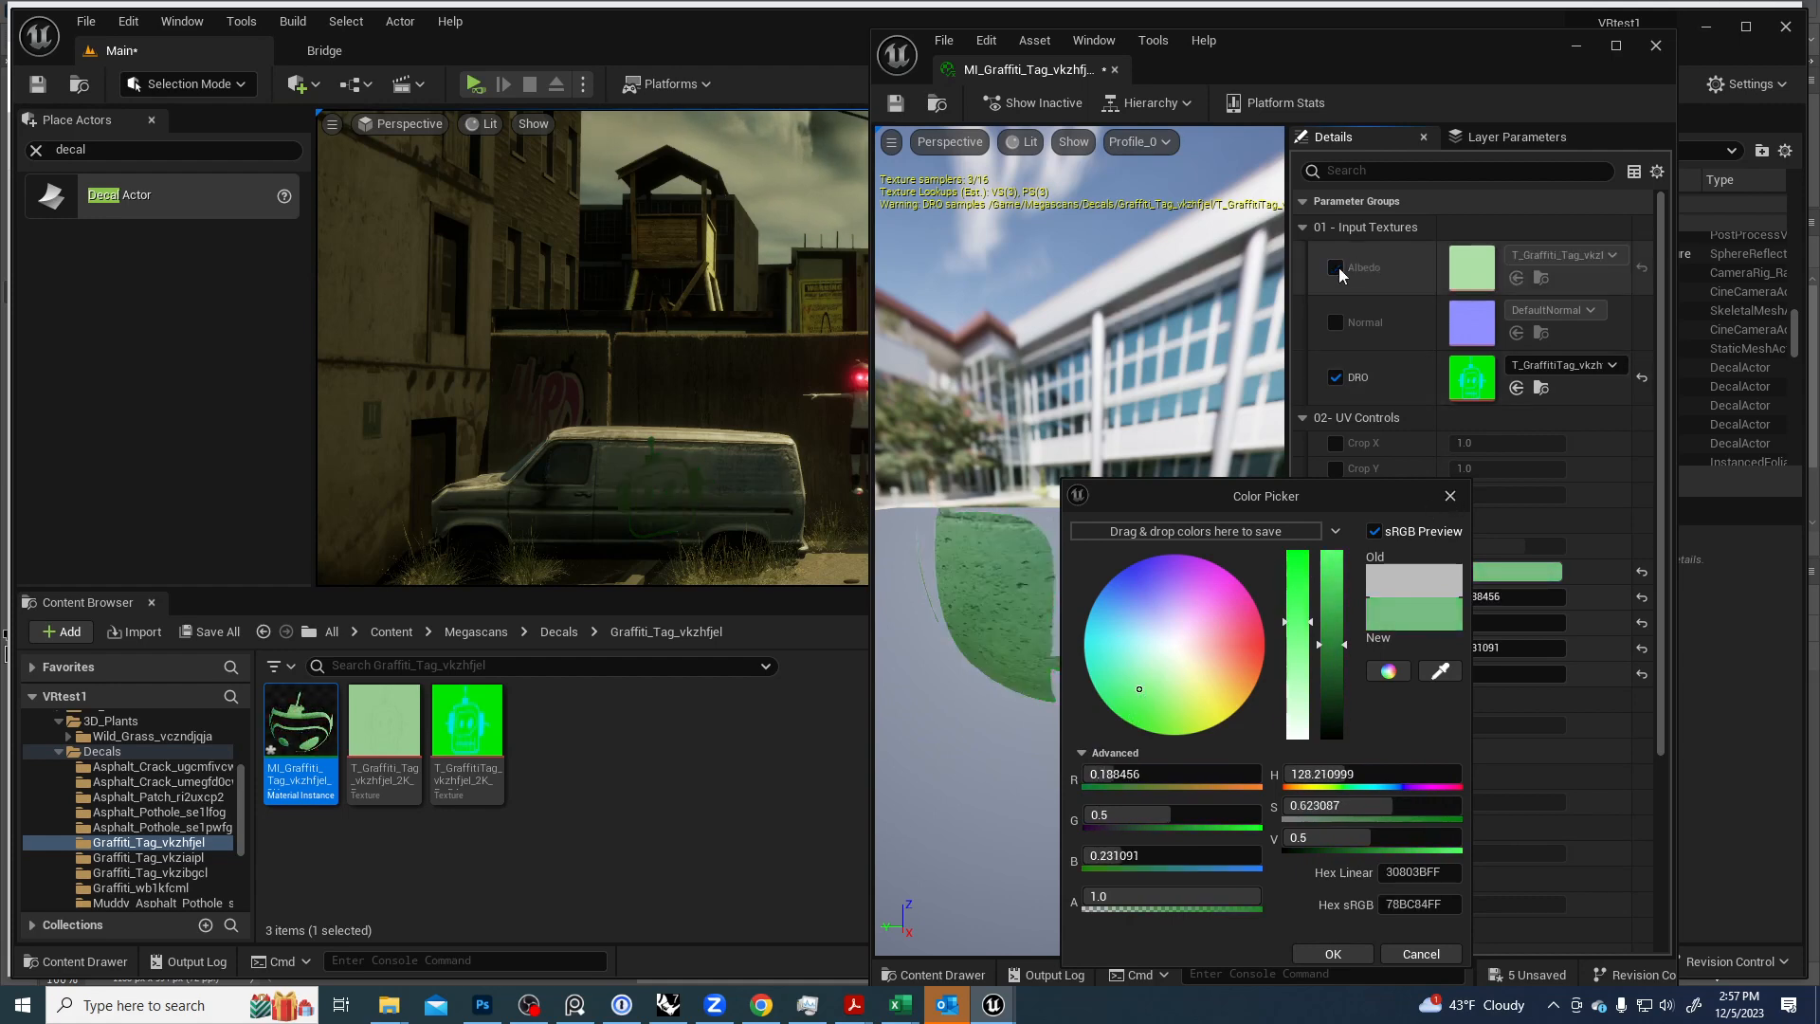
drag(1145, 628, 1221, 596)
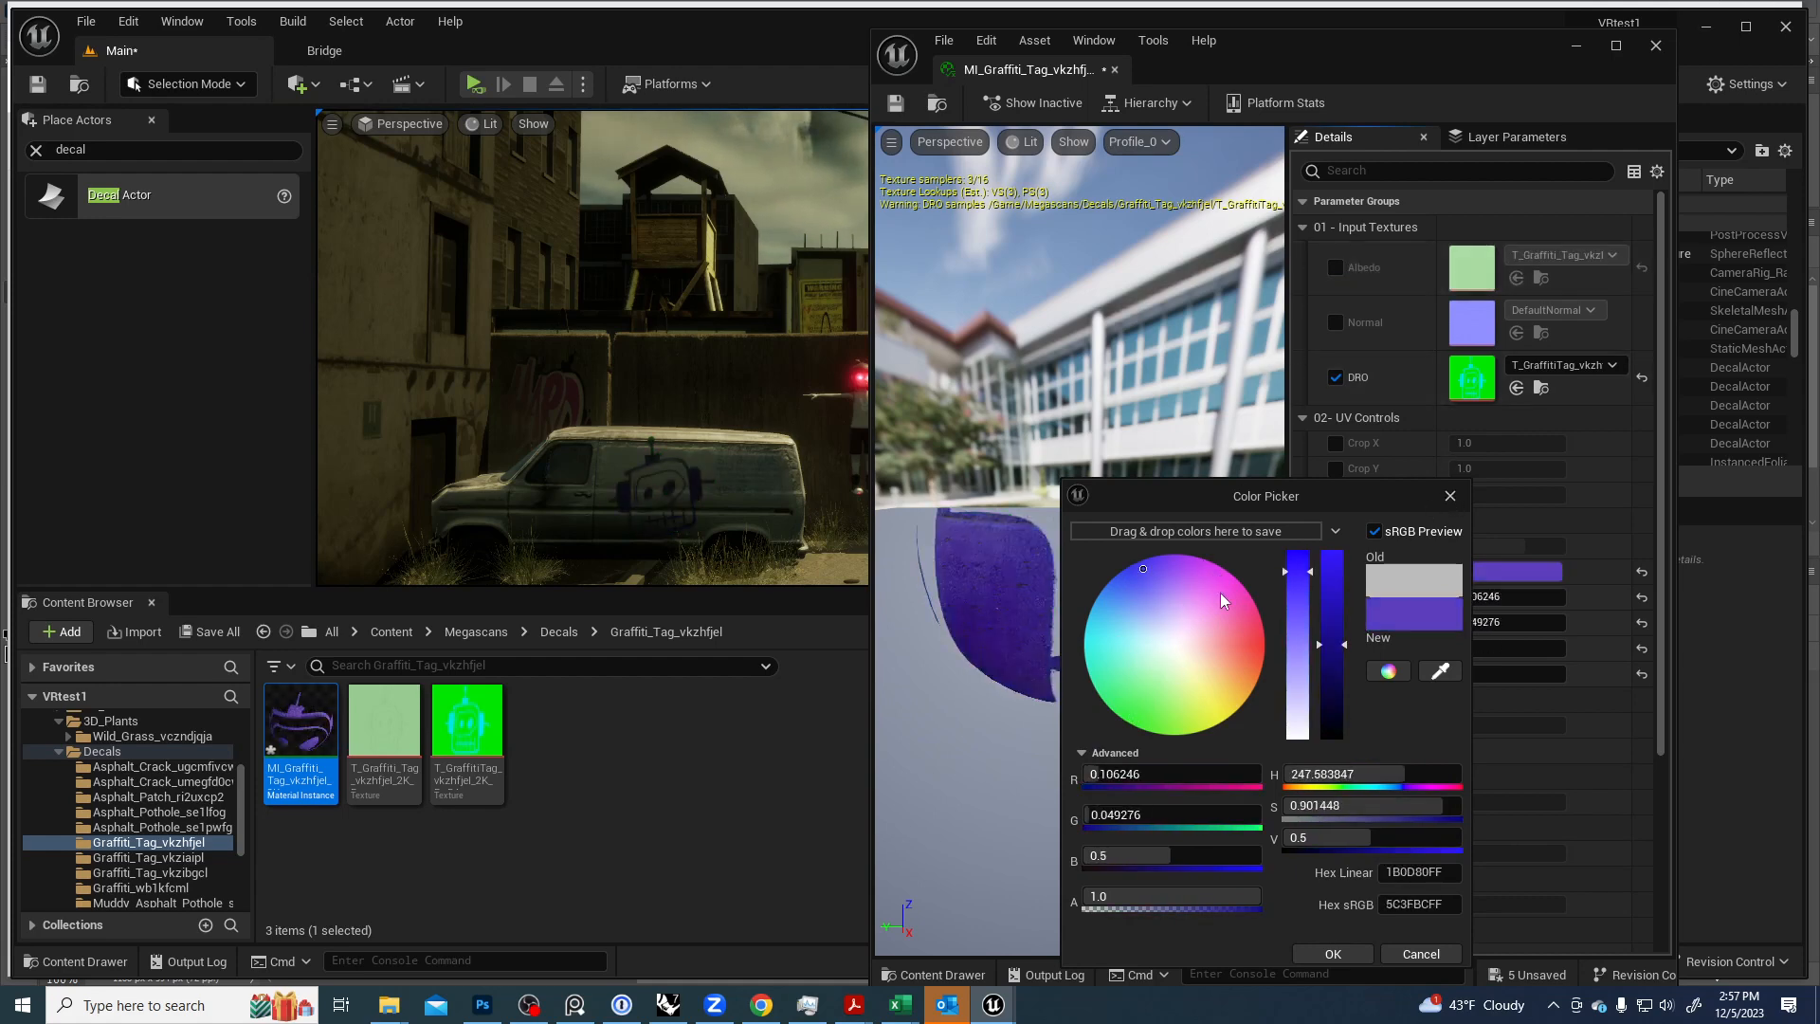
click(1256, 629)
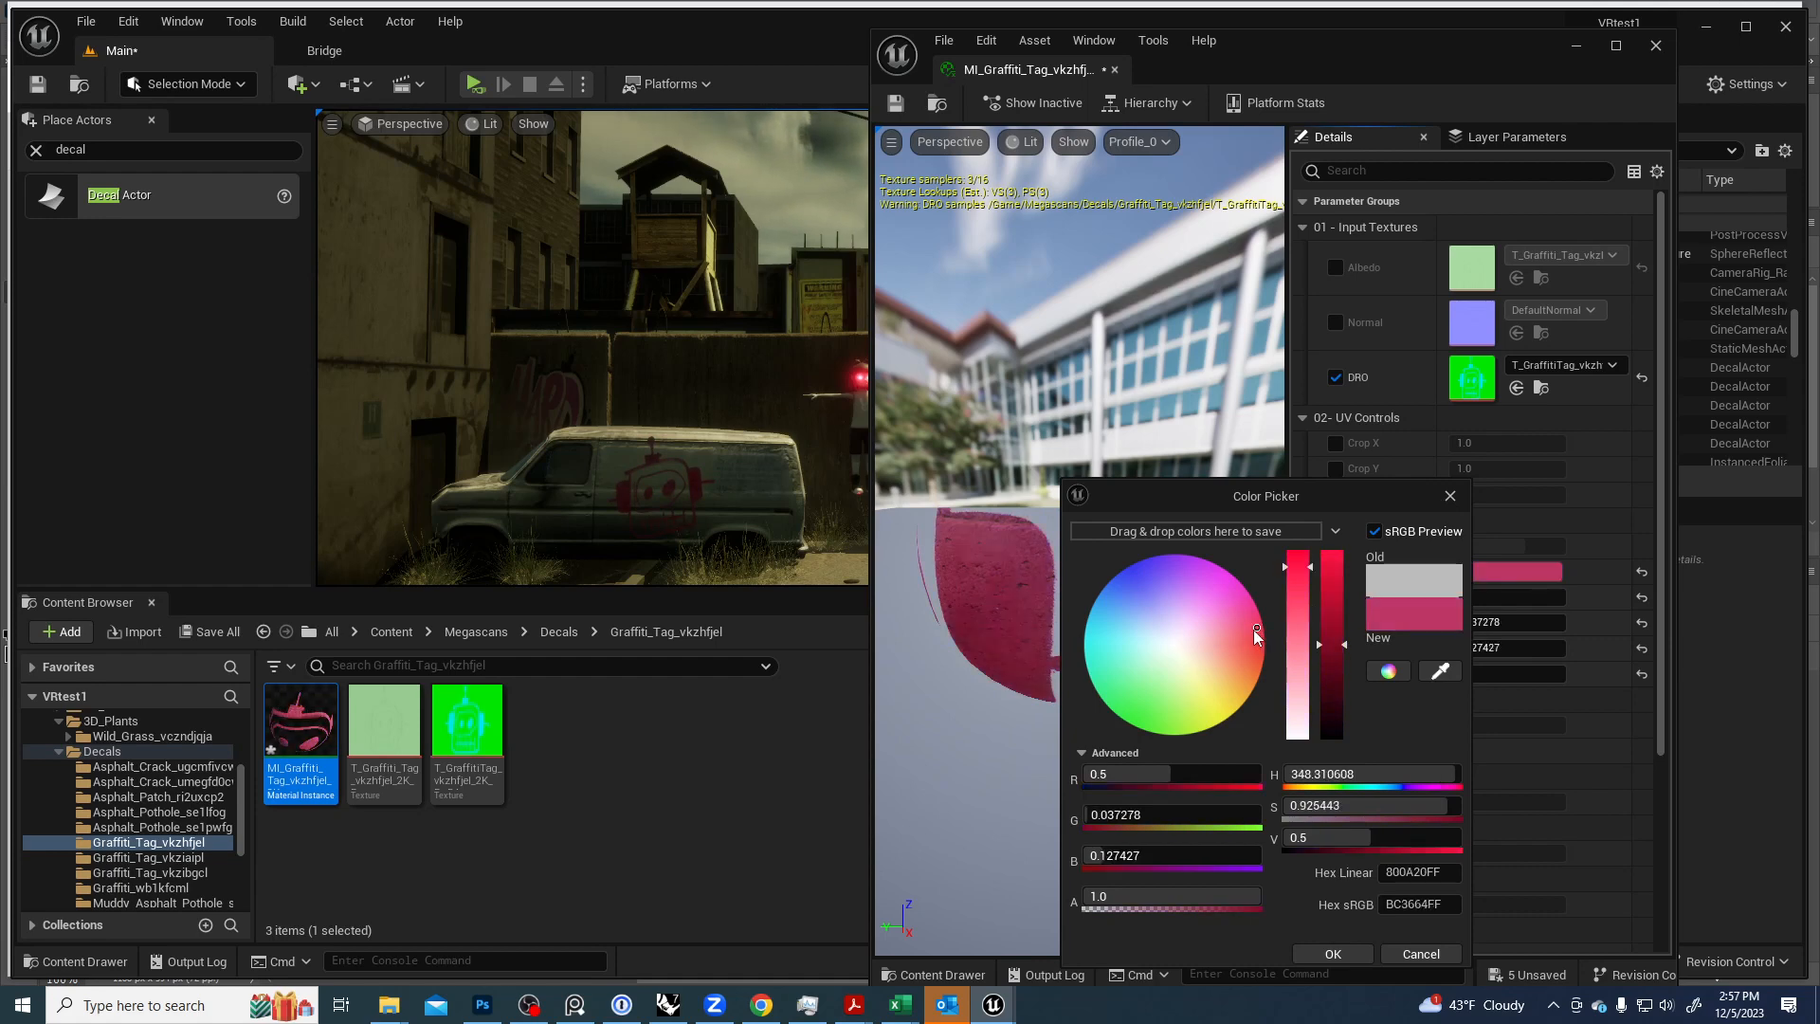
drag(1255, 631, 1247, 614)
right_drag(711, 448, 810, 488)
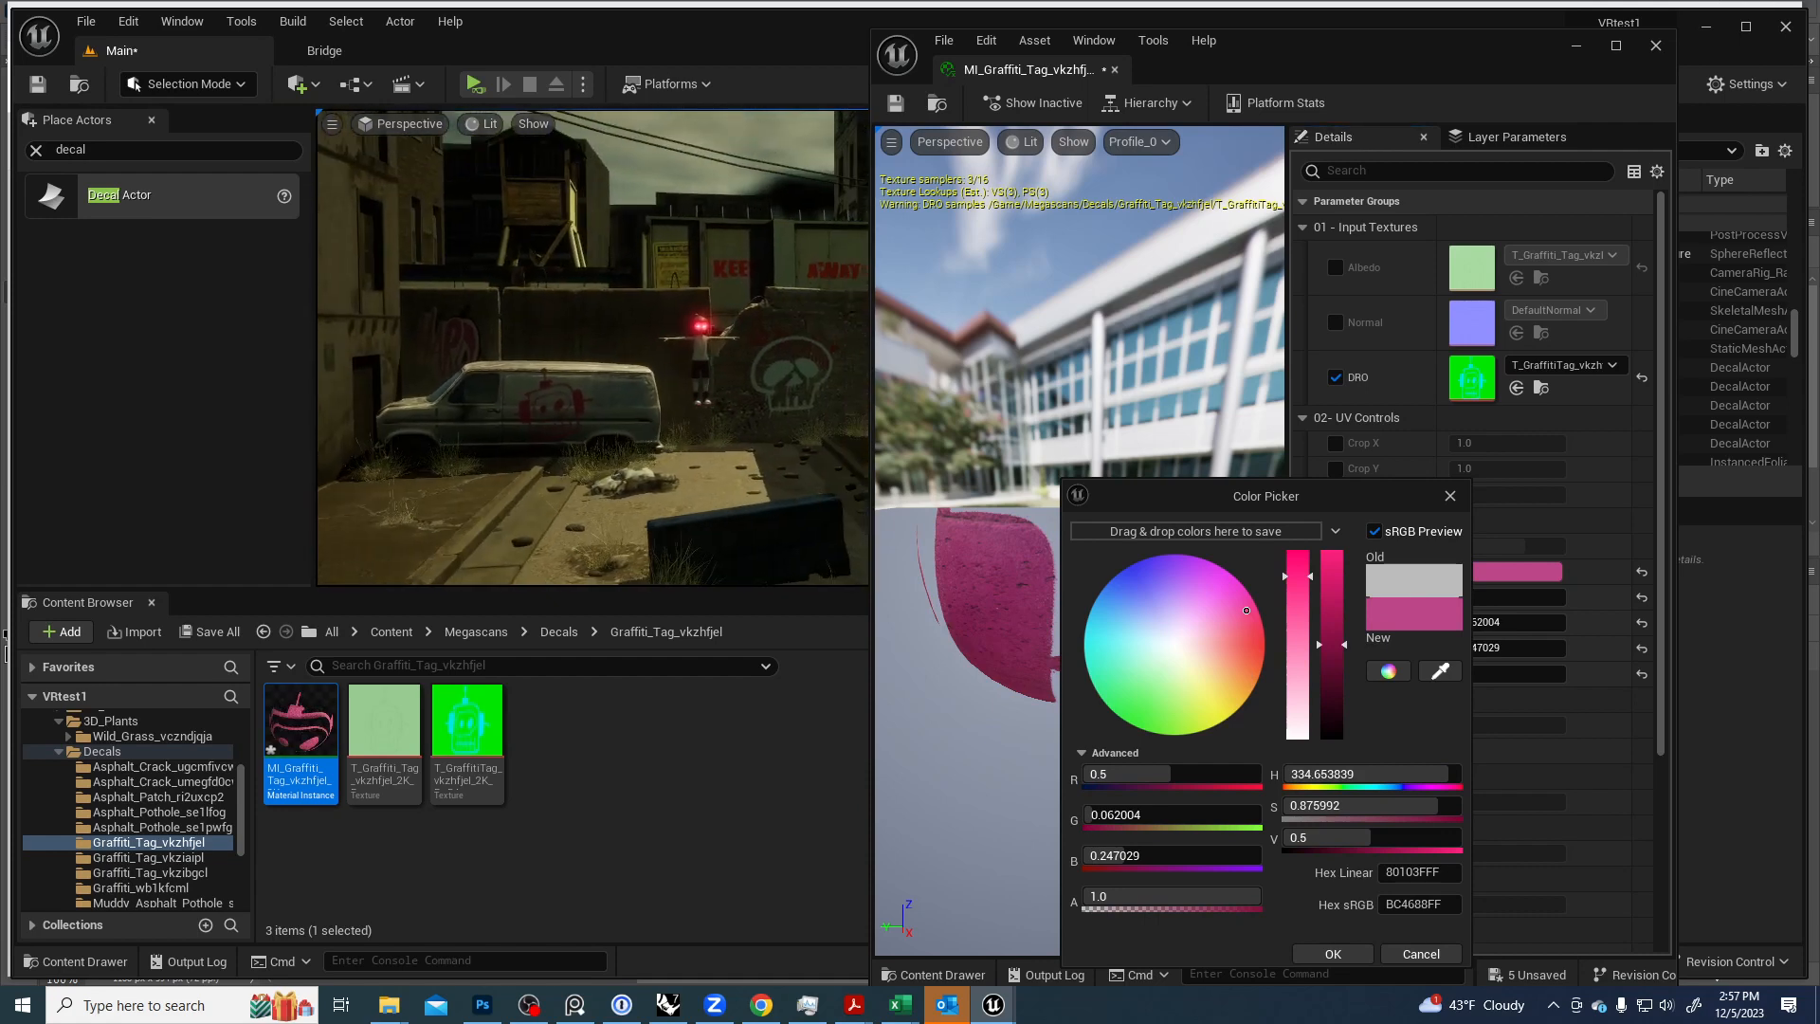
click(1144, 576)
drag(1131, 609, 1257, 641)
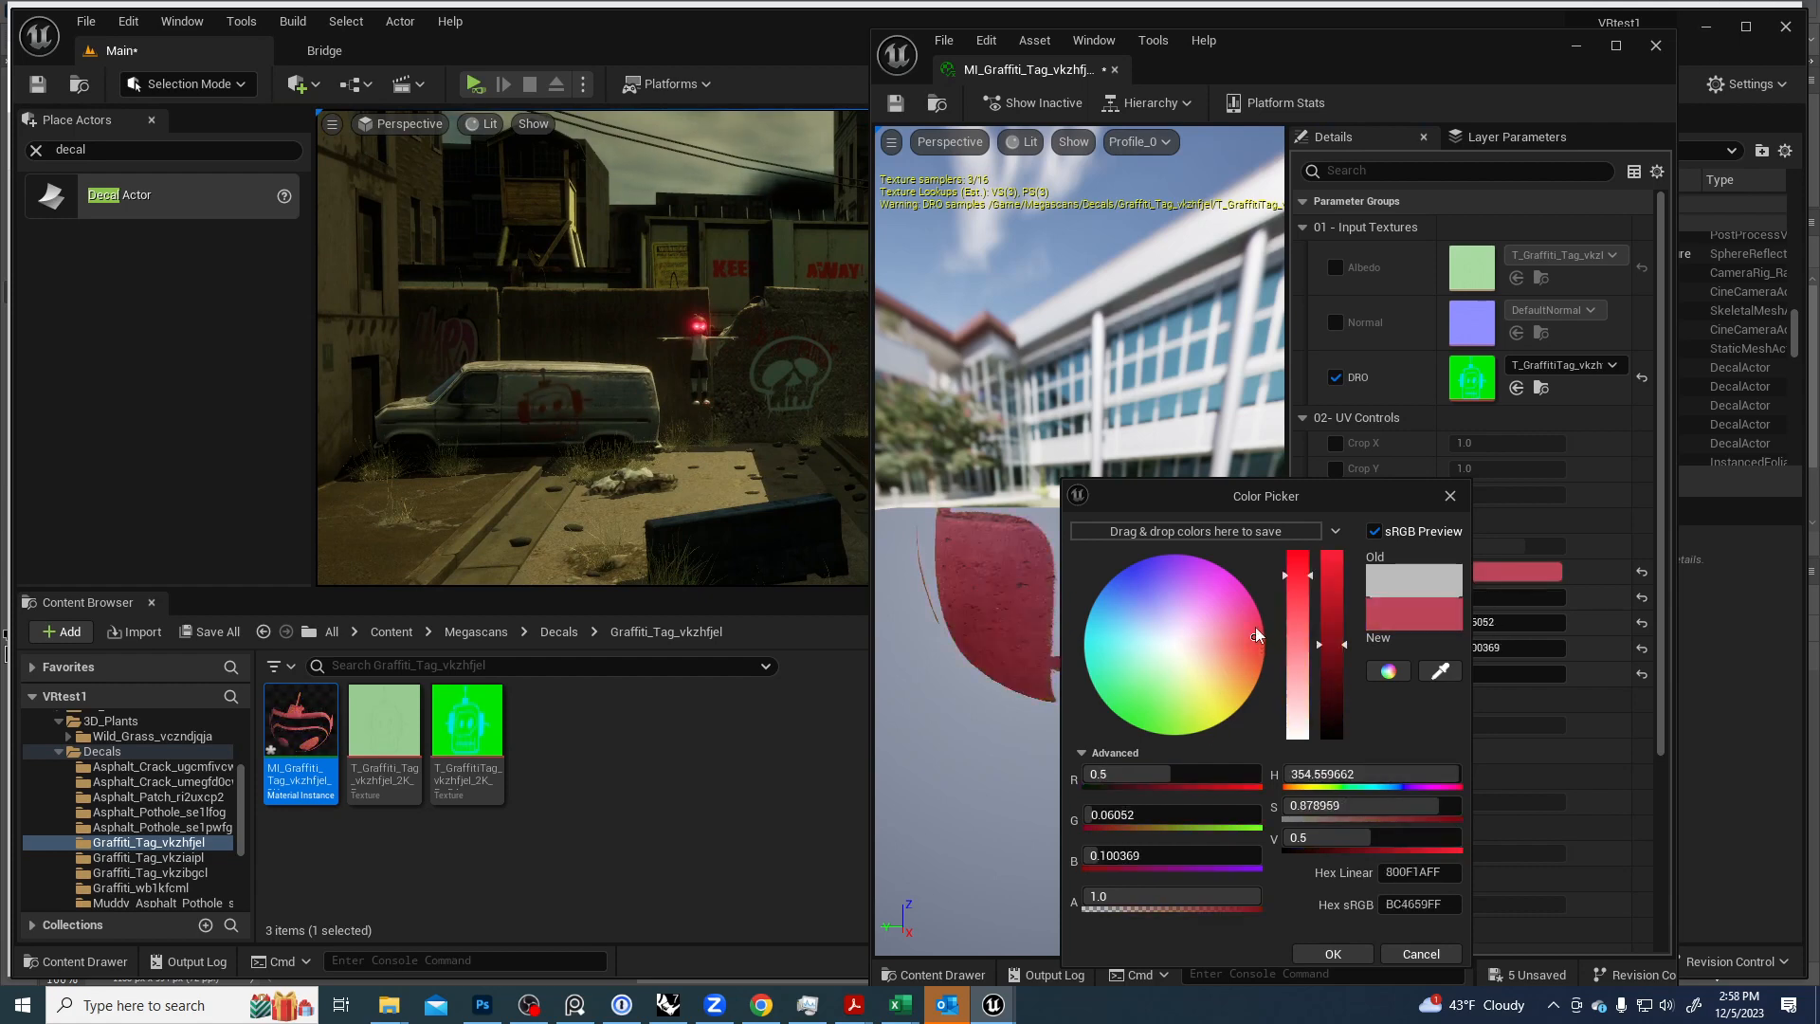
click(1333, 953)
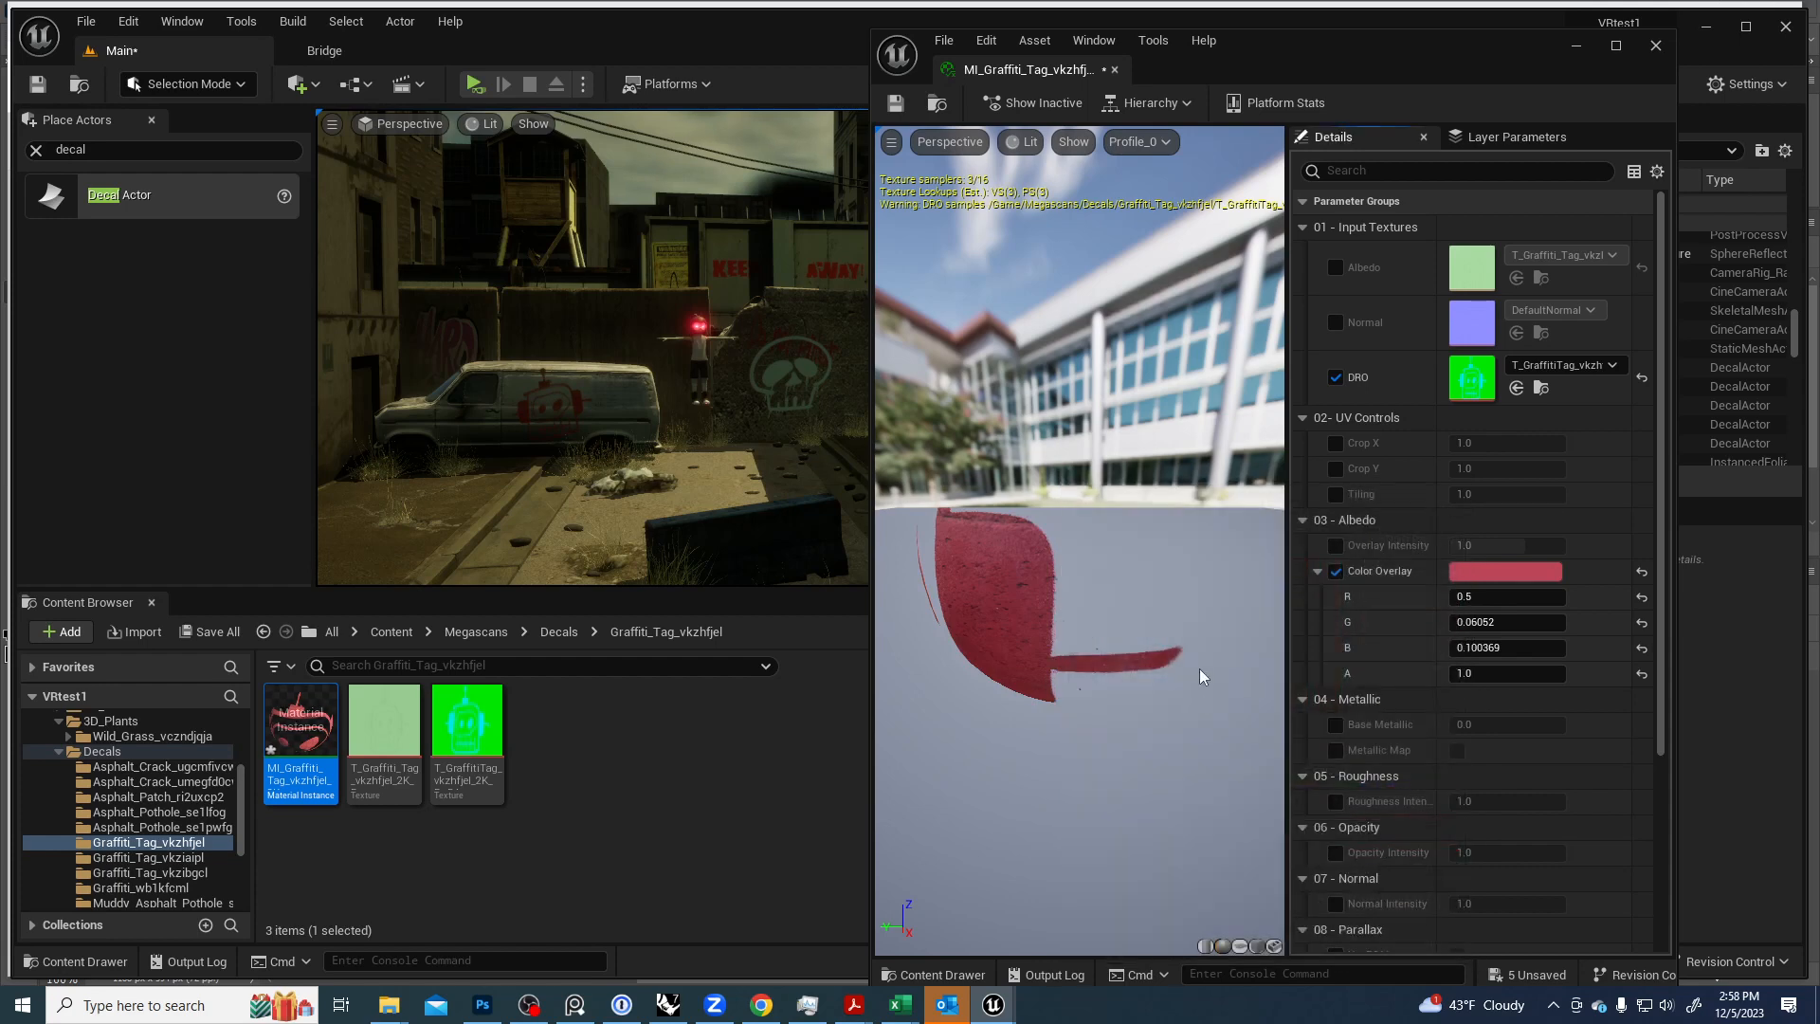
mouse_move(662, 388)
right_down()
mouse_move(674, 313)
mouse_move(679, 405)
right_up()
key(s)
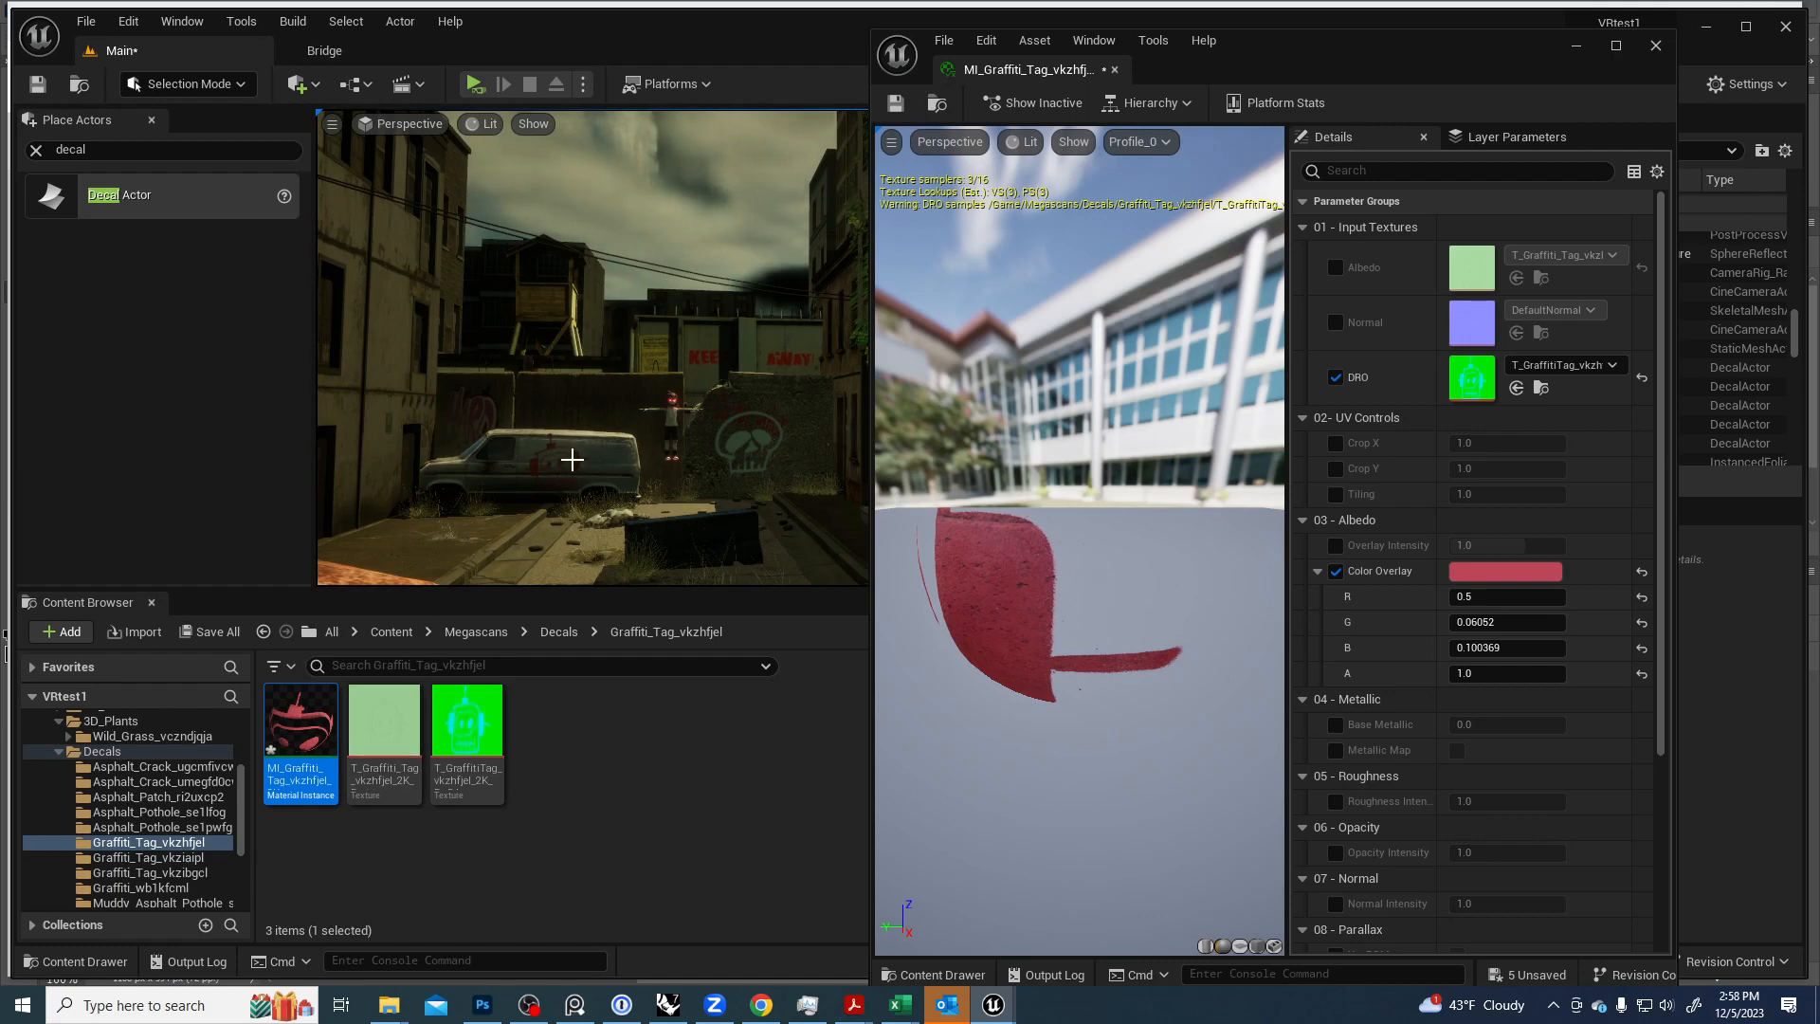
click(1656, 45)
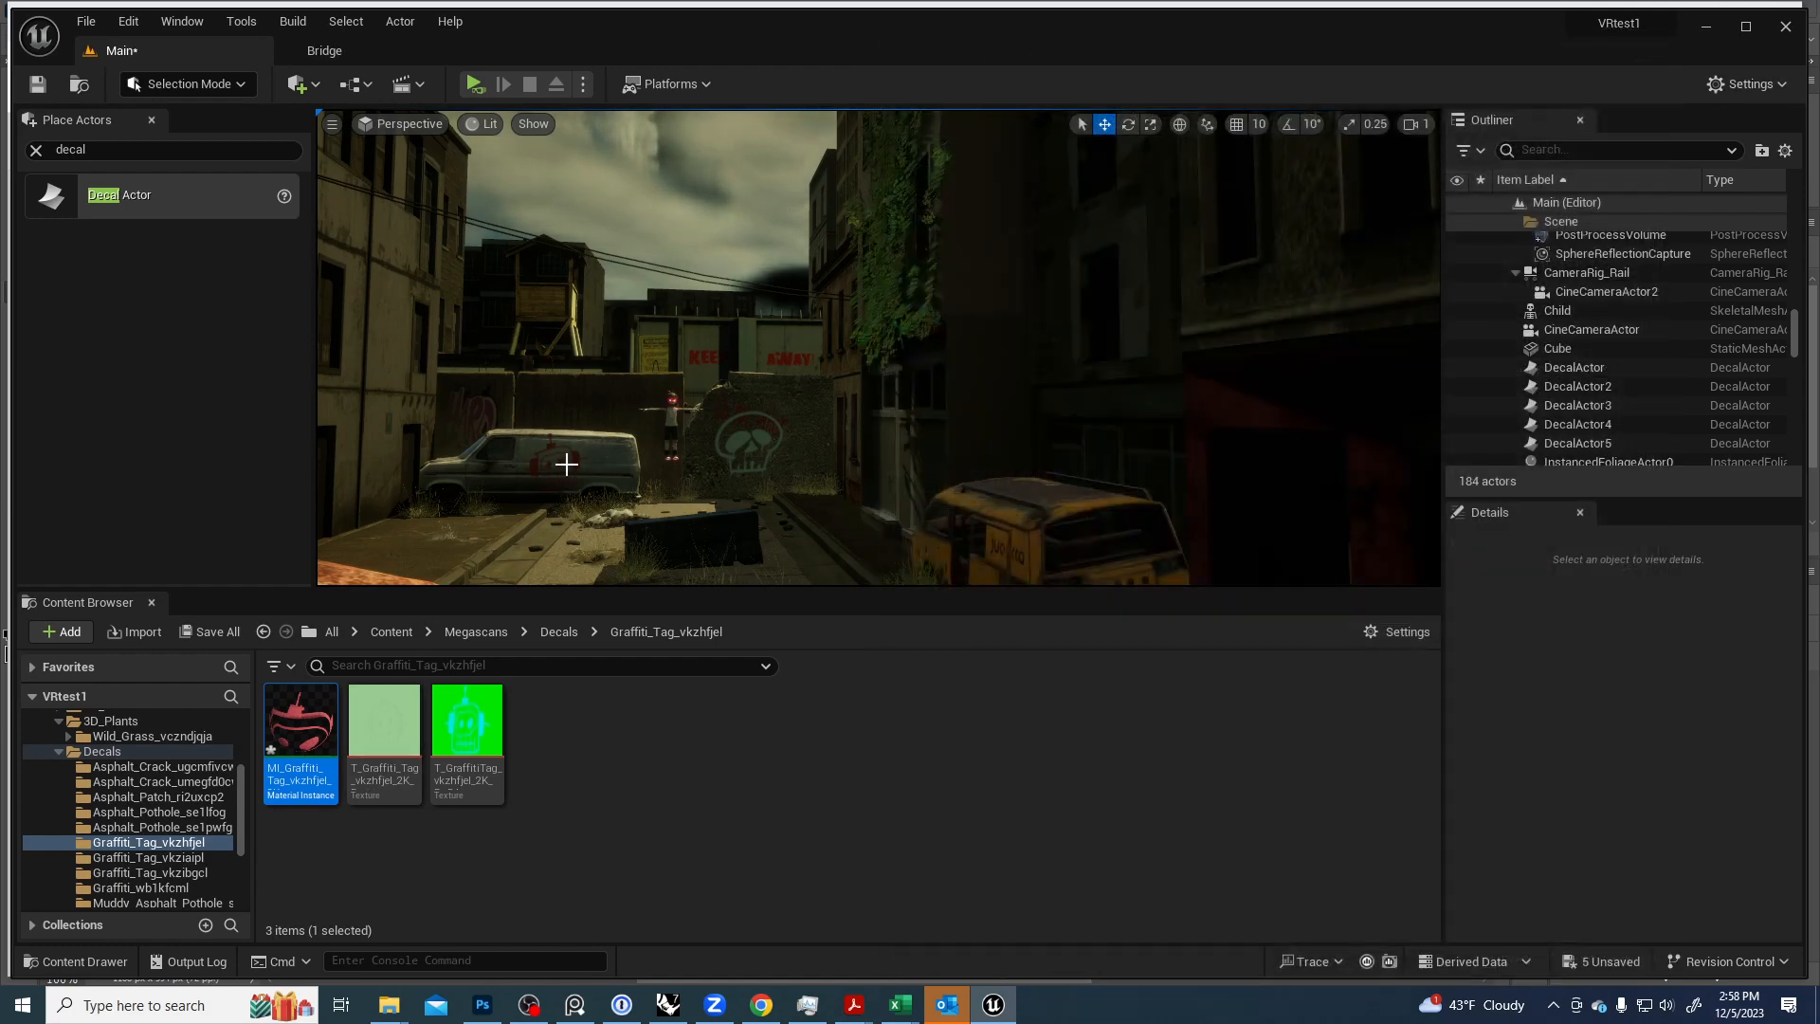
Show the editor icons and duplicate the robot decal on the grey van, placing the copy over the van's front end.
key(g)
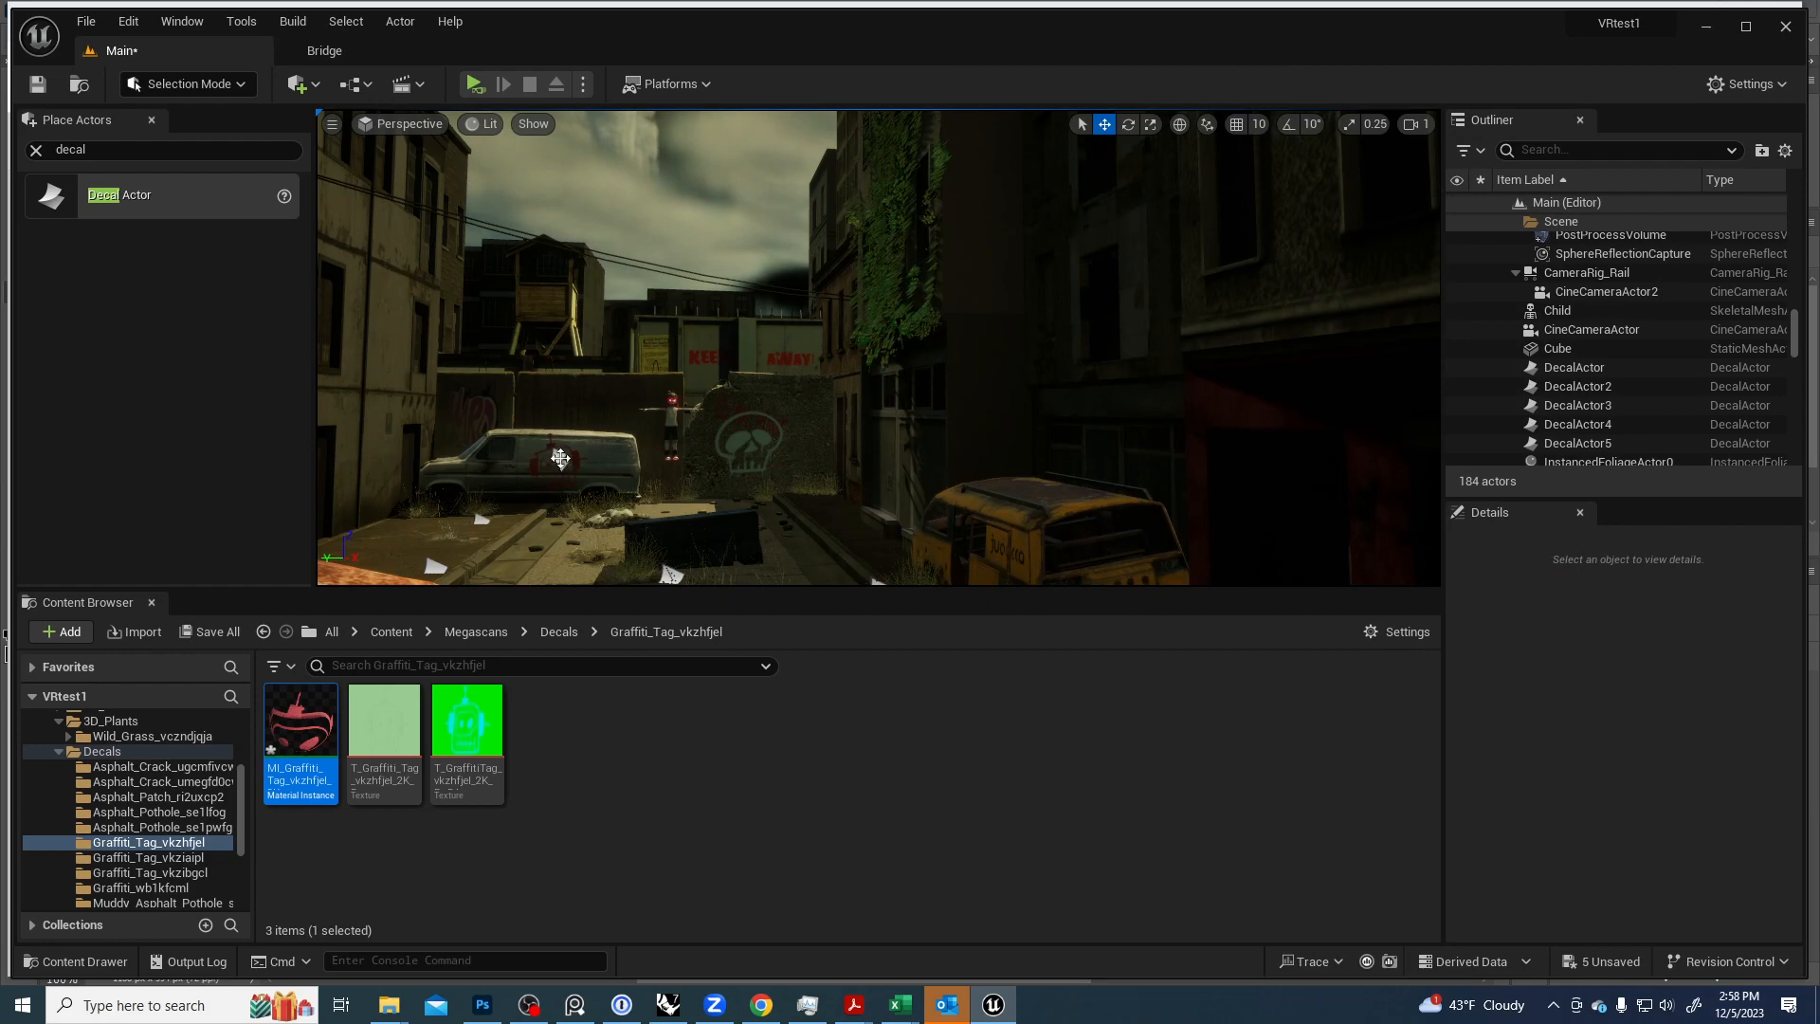
click(560, 458)
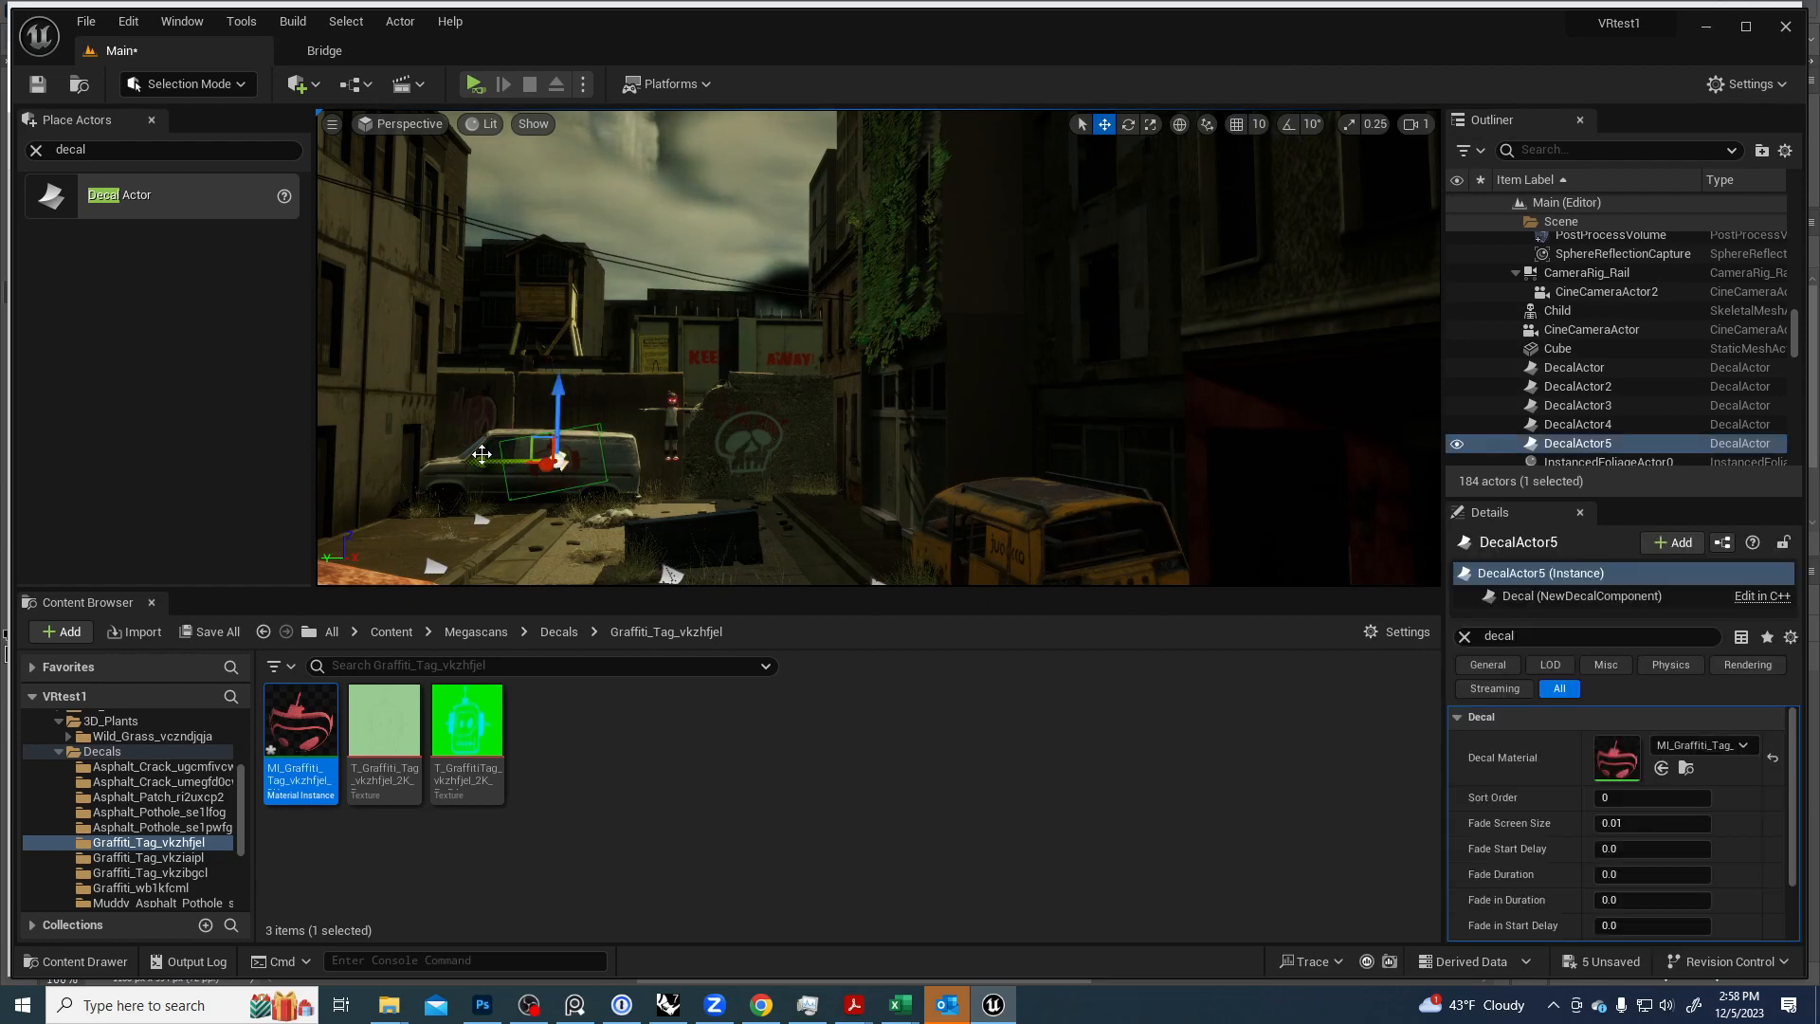
alt+drag(484, 462, 380, 464)
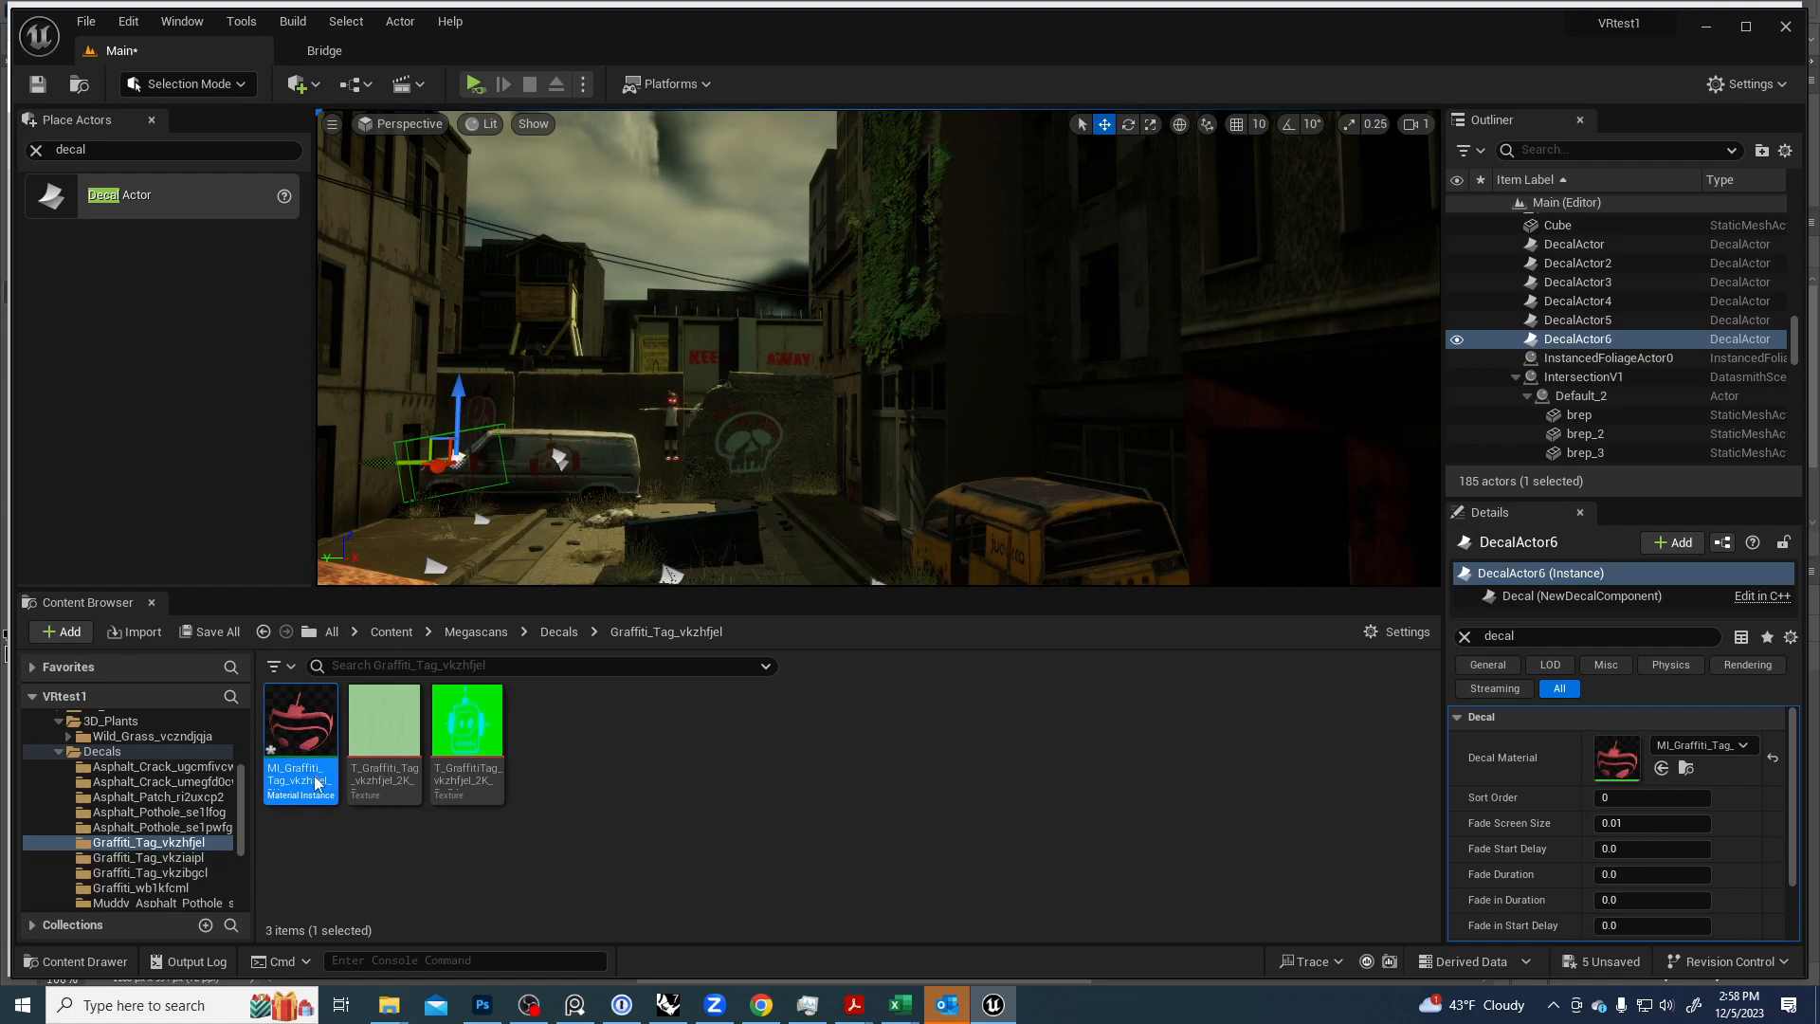
Browse the Graffiti results in Quixel Bridge, download the orange and yellow block-letter graffiti with green edges, and add it to the project.
key(alt+Tab)
key(alt+Tab)
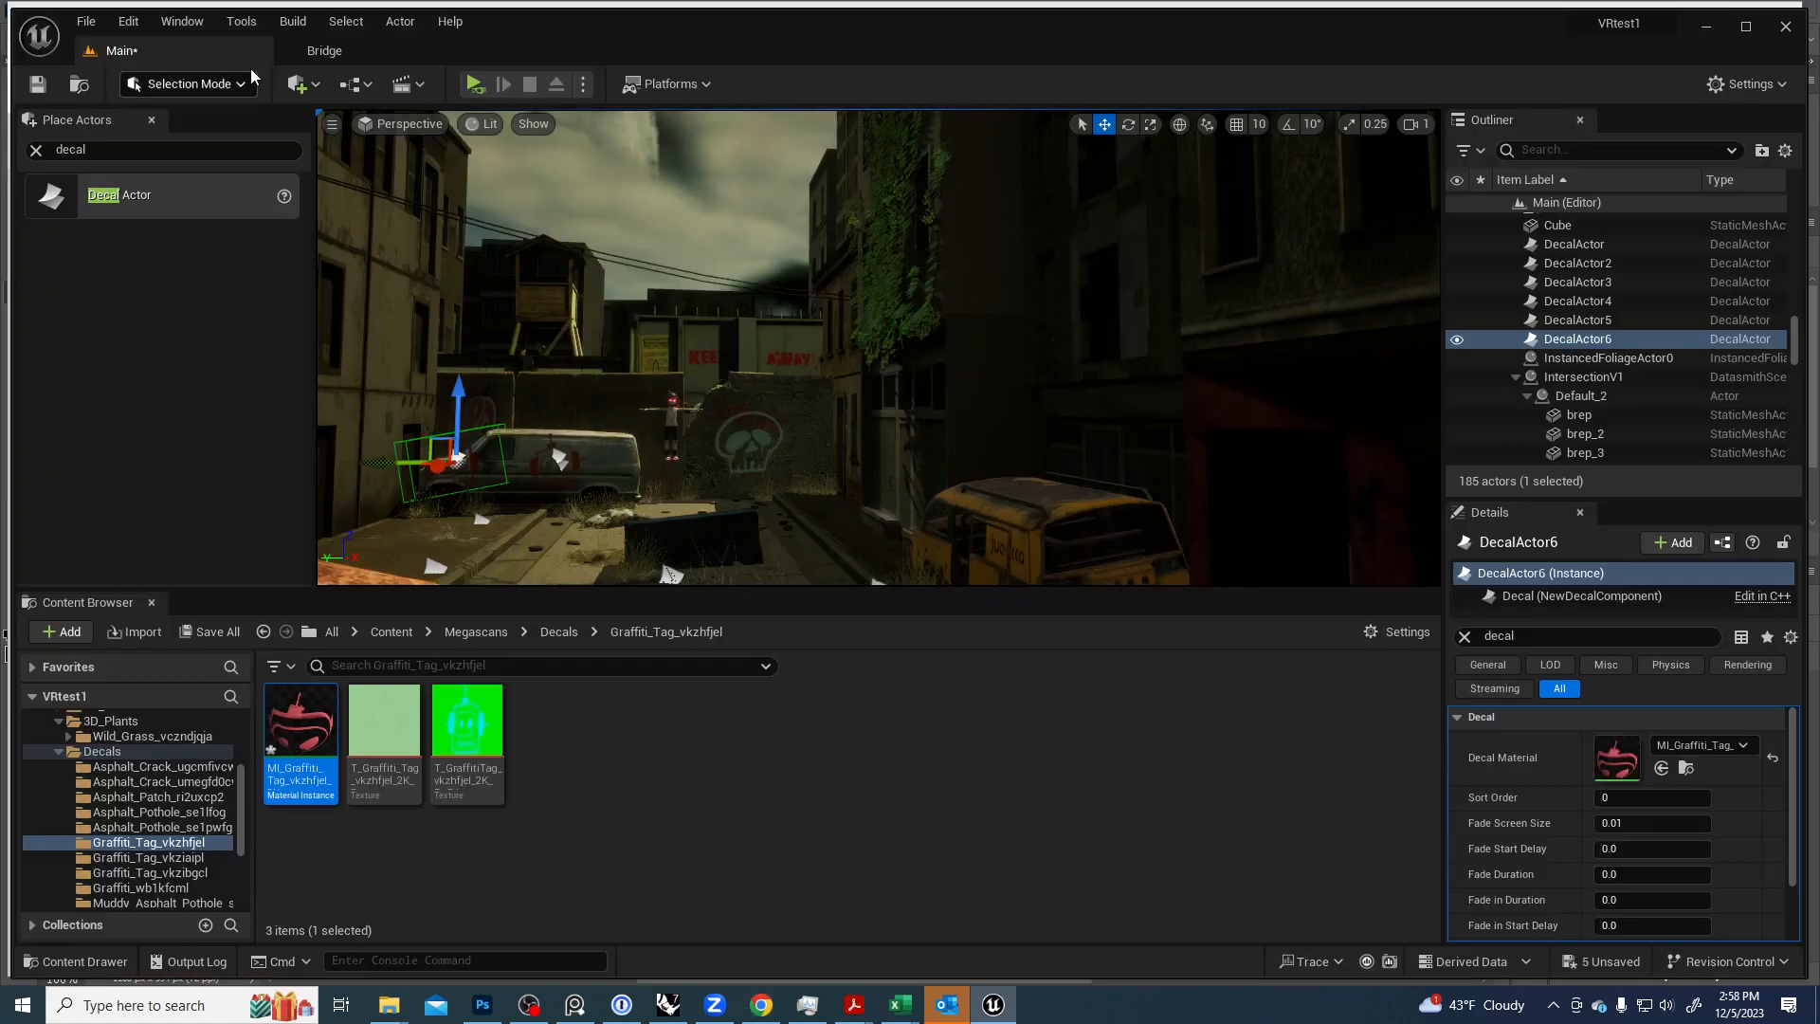
click(324, 51)
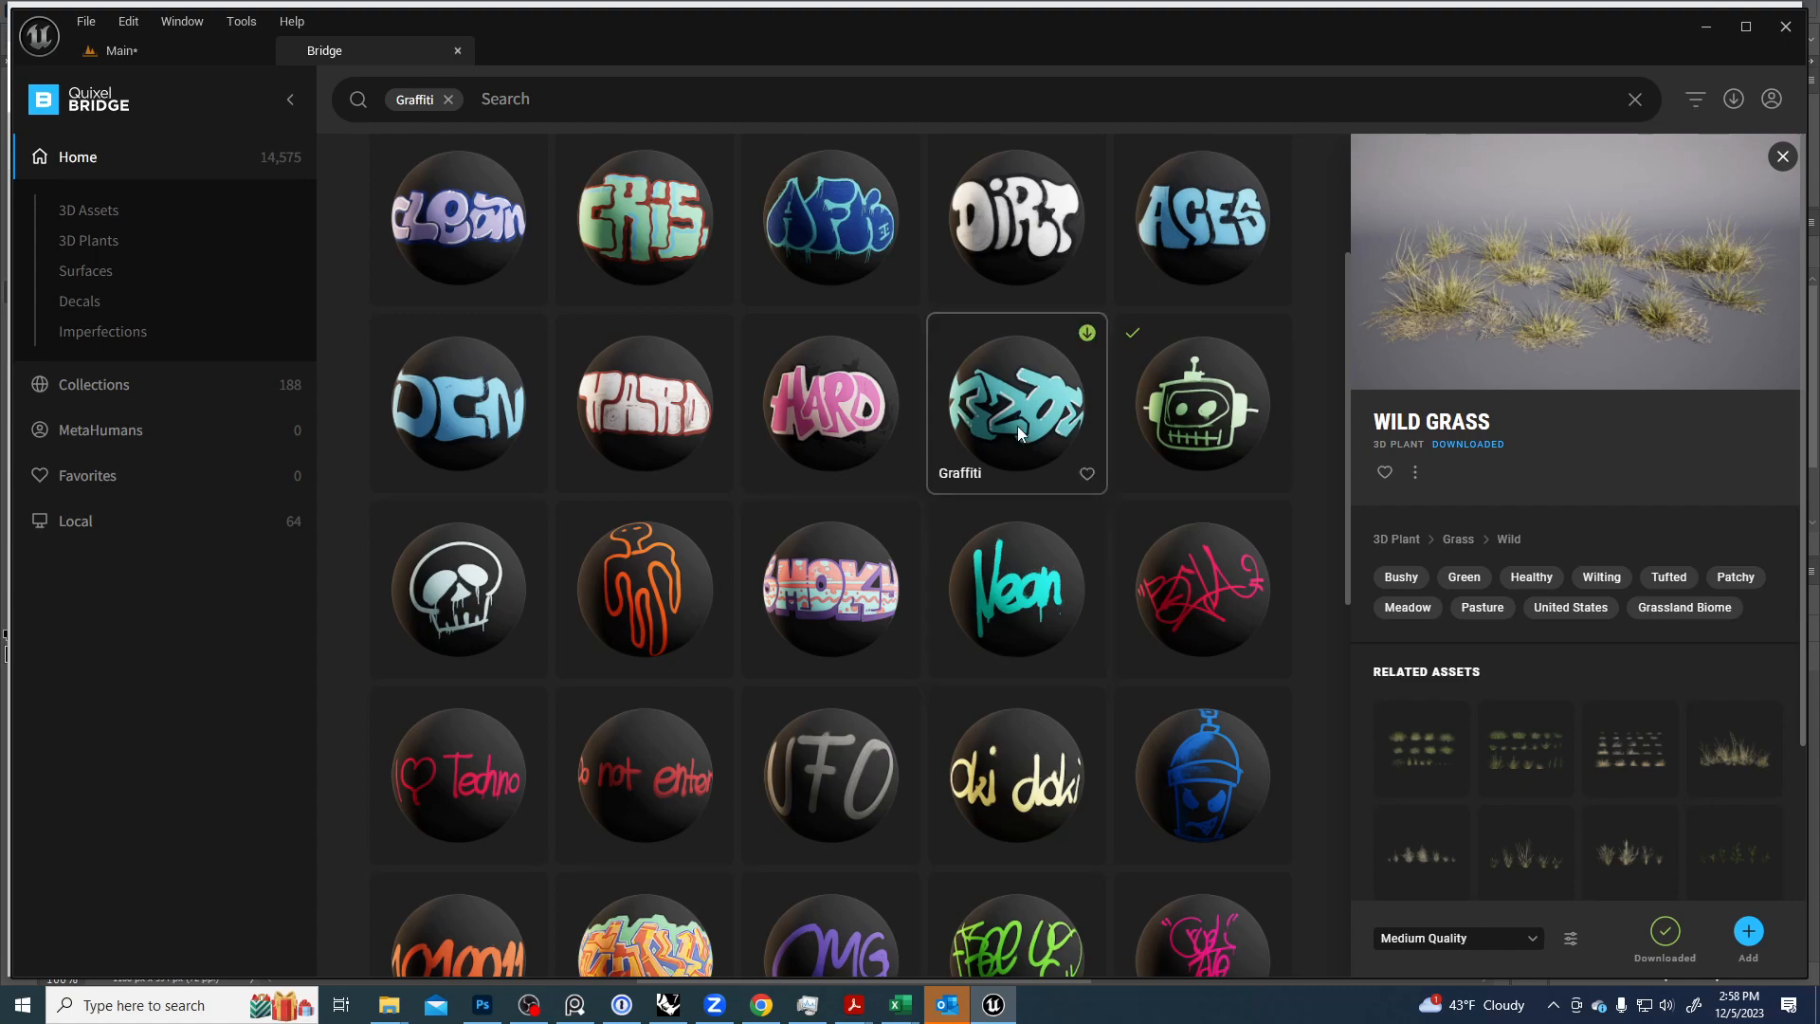
scroll(1015, 424, down, 1)
scroll(1016, 425, up, 1)
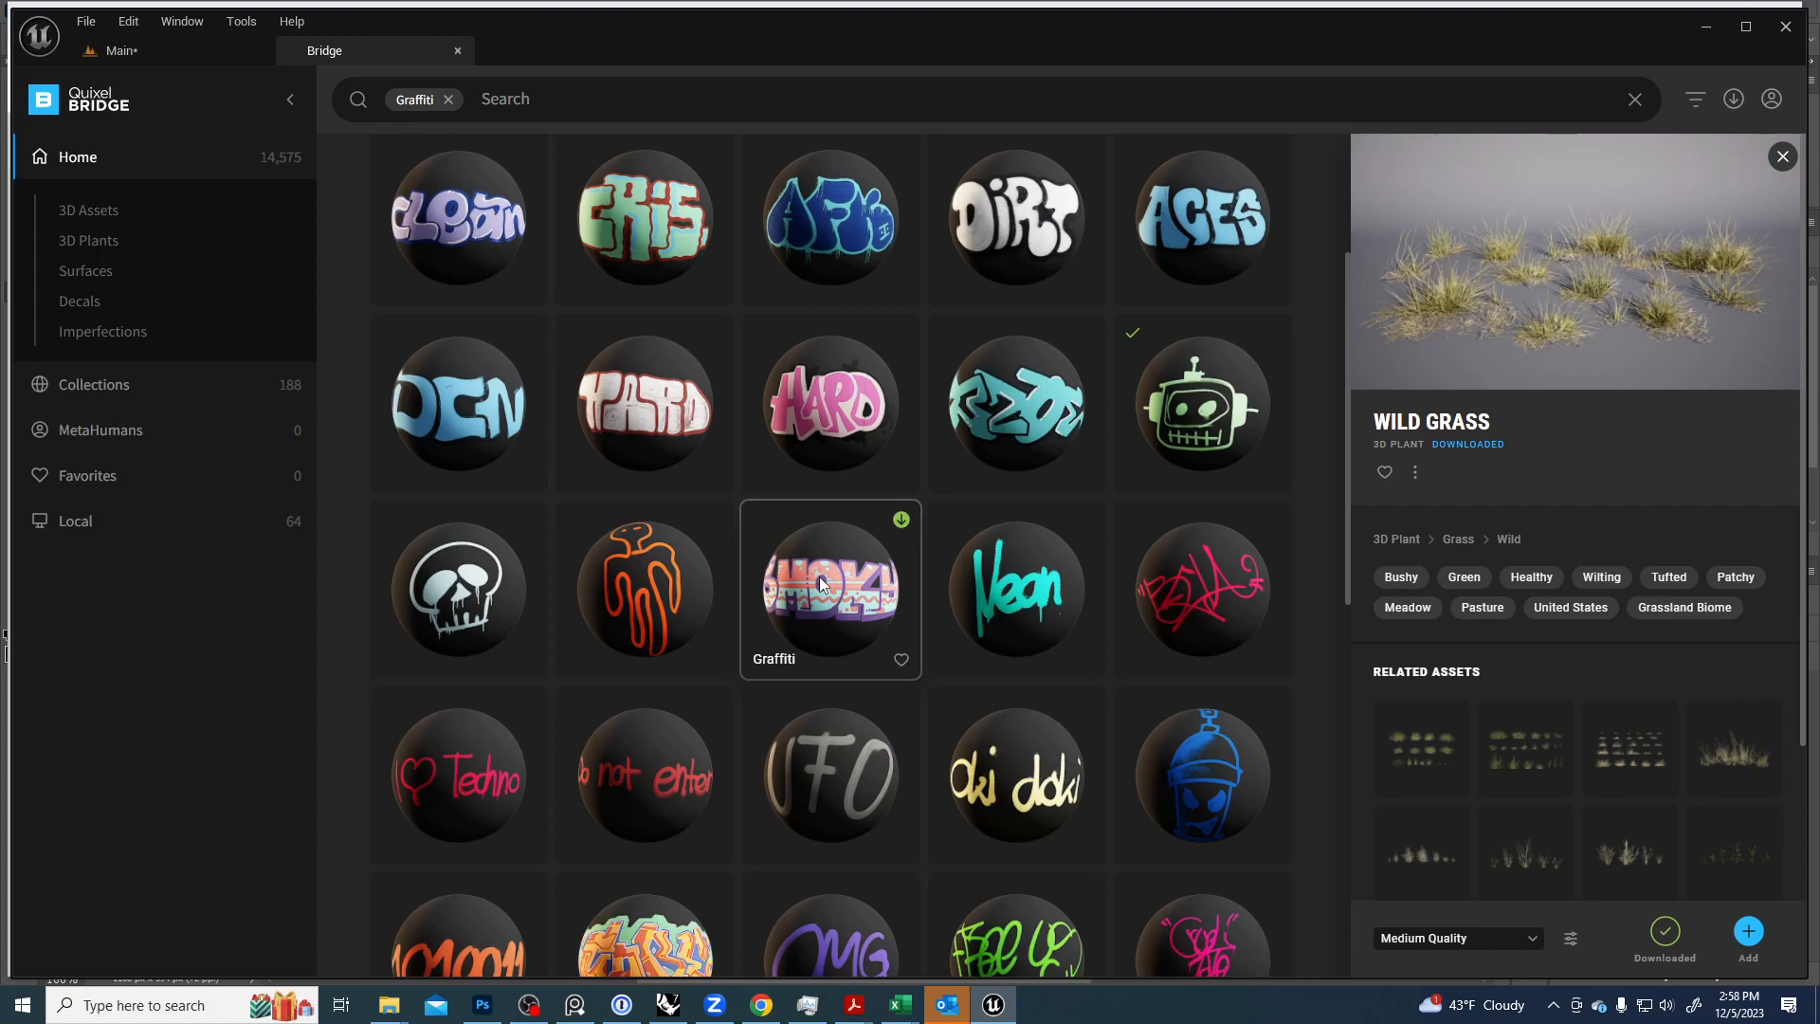
scroll(819, 577, down, 2)
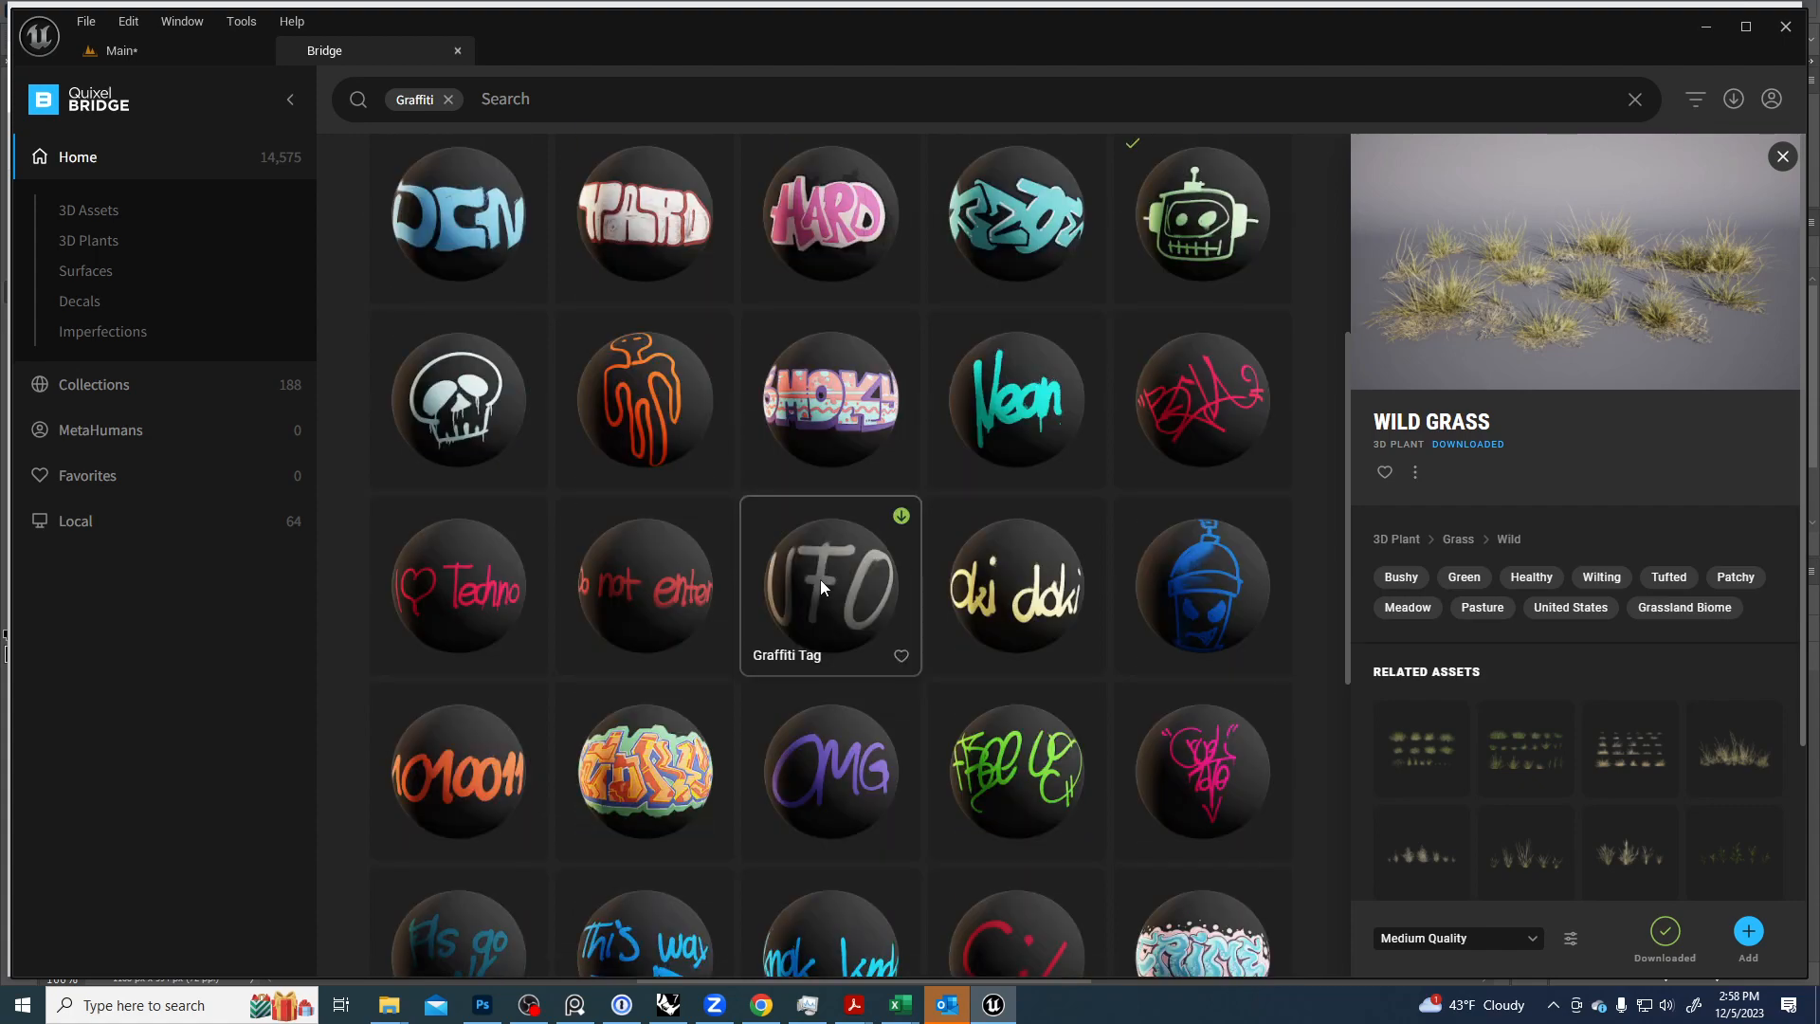
scroll(821, 578, down, 2)
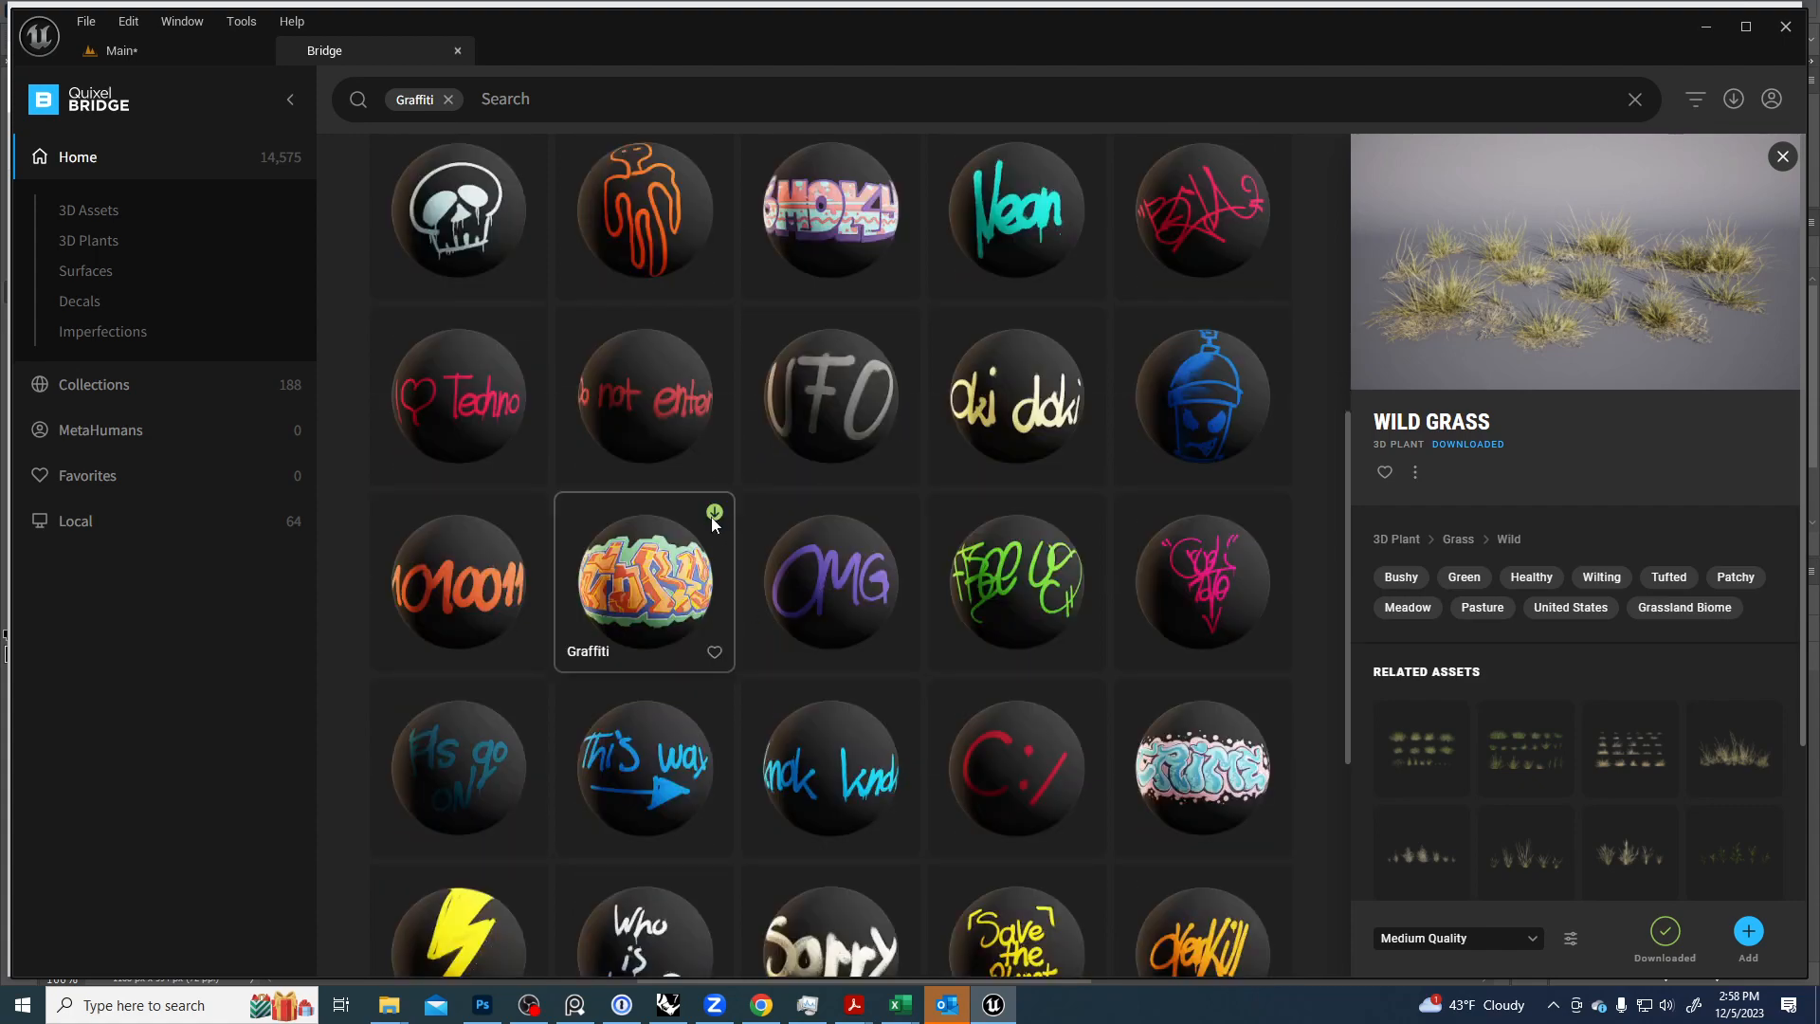
click(714, 515)
scroll(663, 546, down, 1)
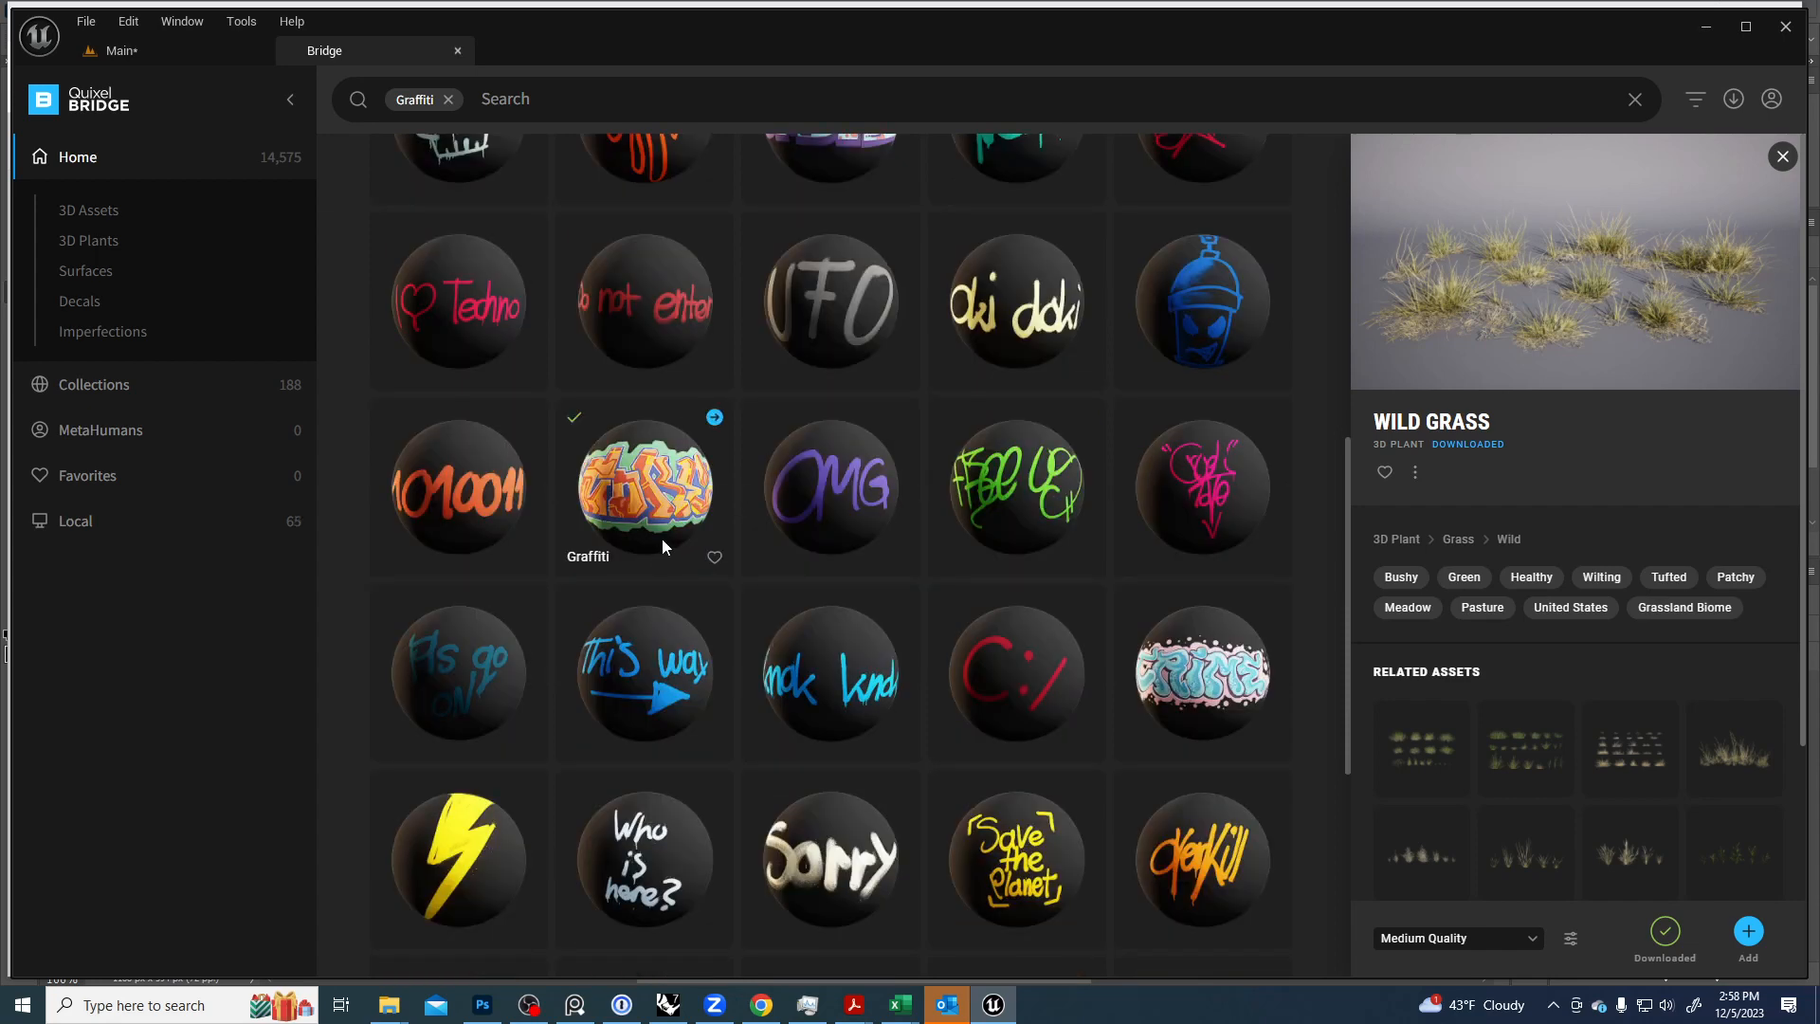
click(715, 418)
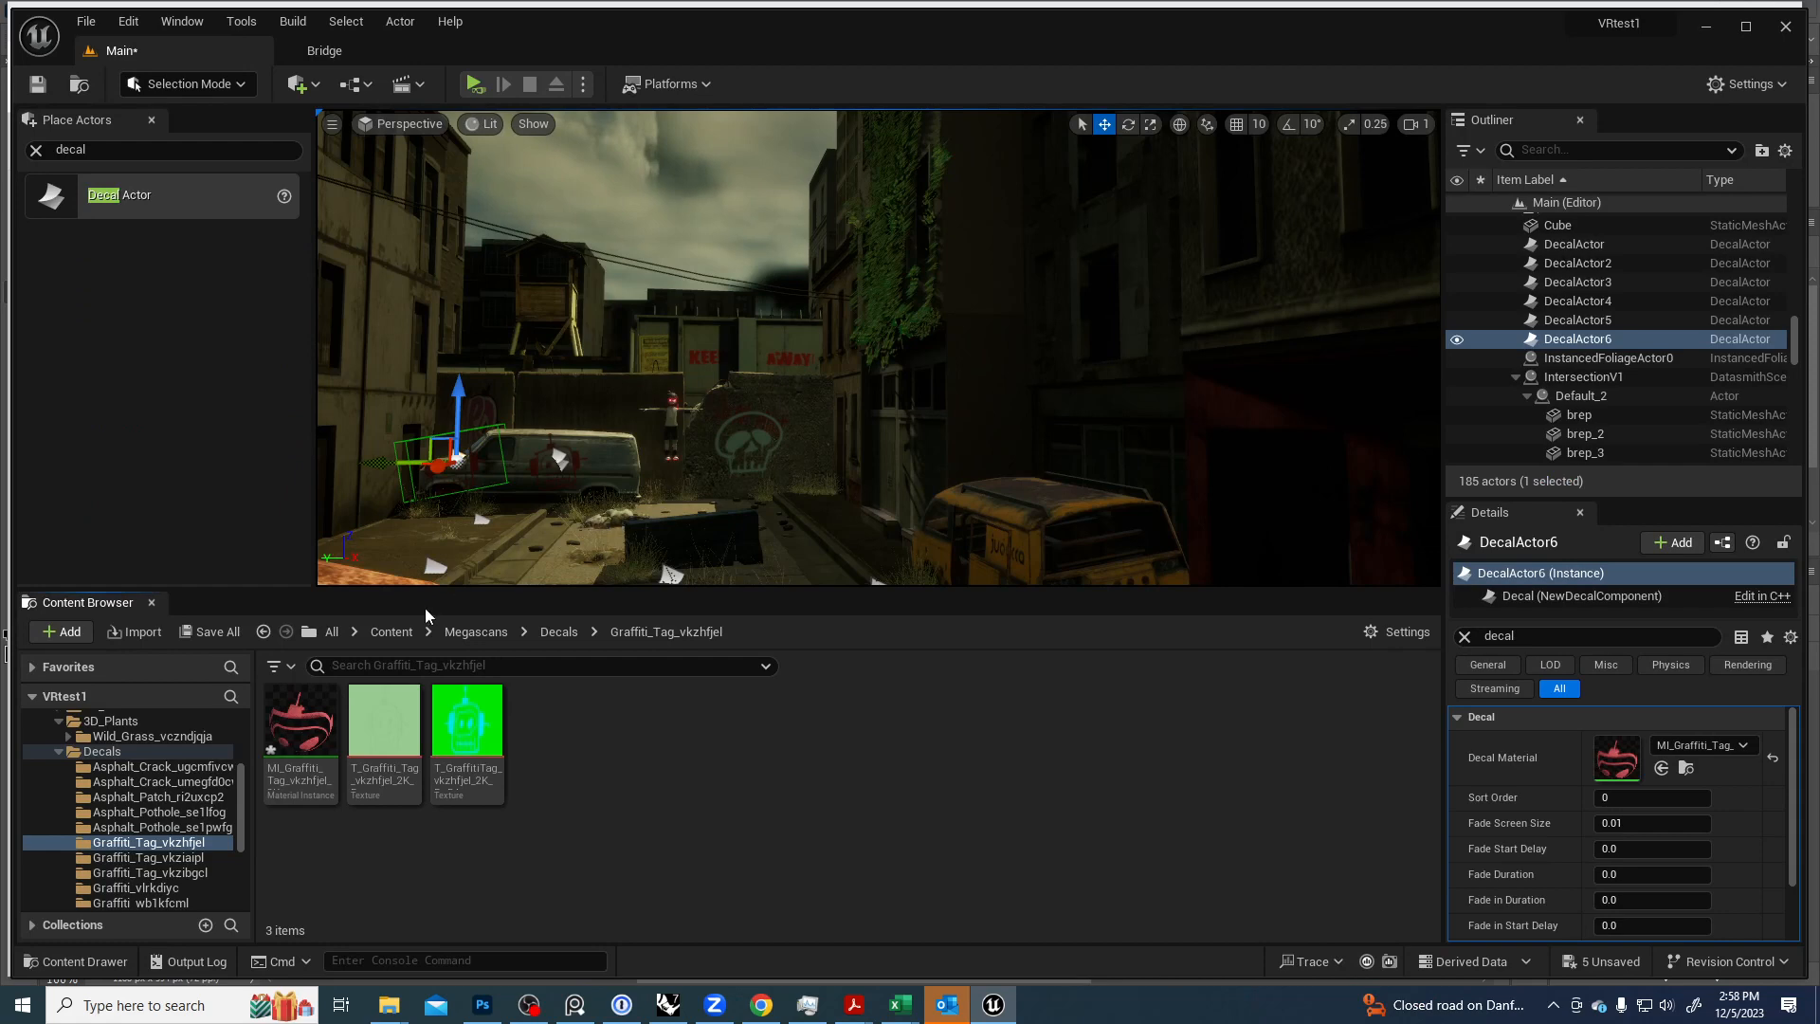
Find the new Graffiti_vlrkdiyc material among the Megascans decals and assign it as the Decal Material of the van-front decal.
click(174, 858)
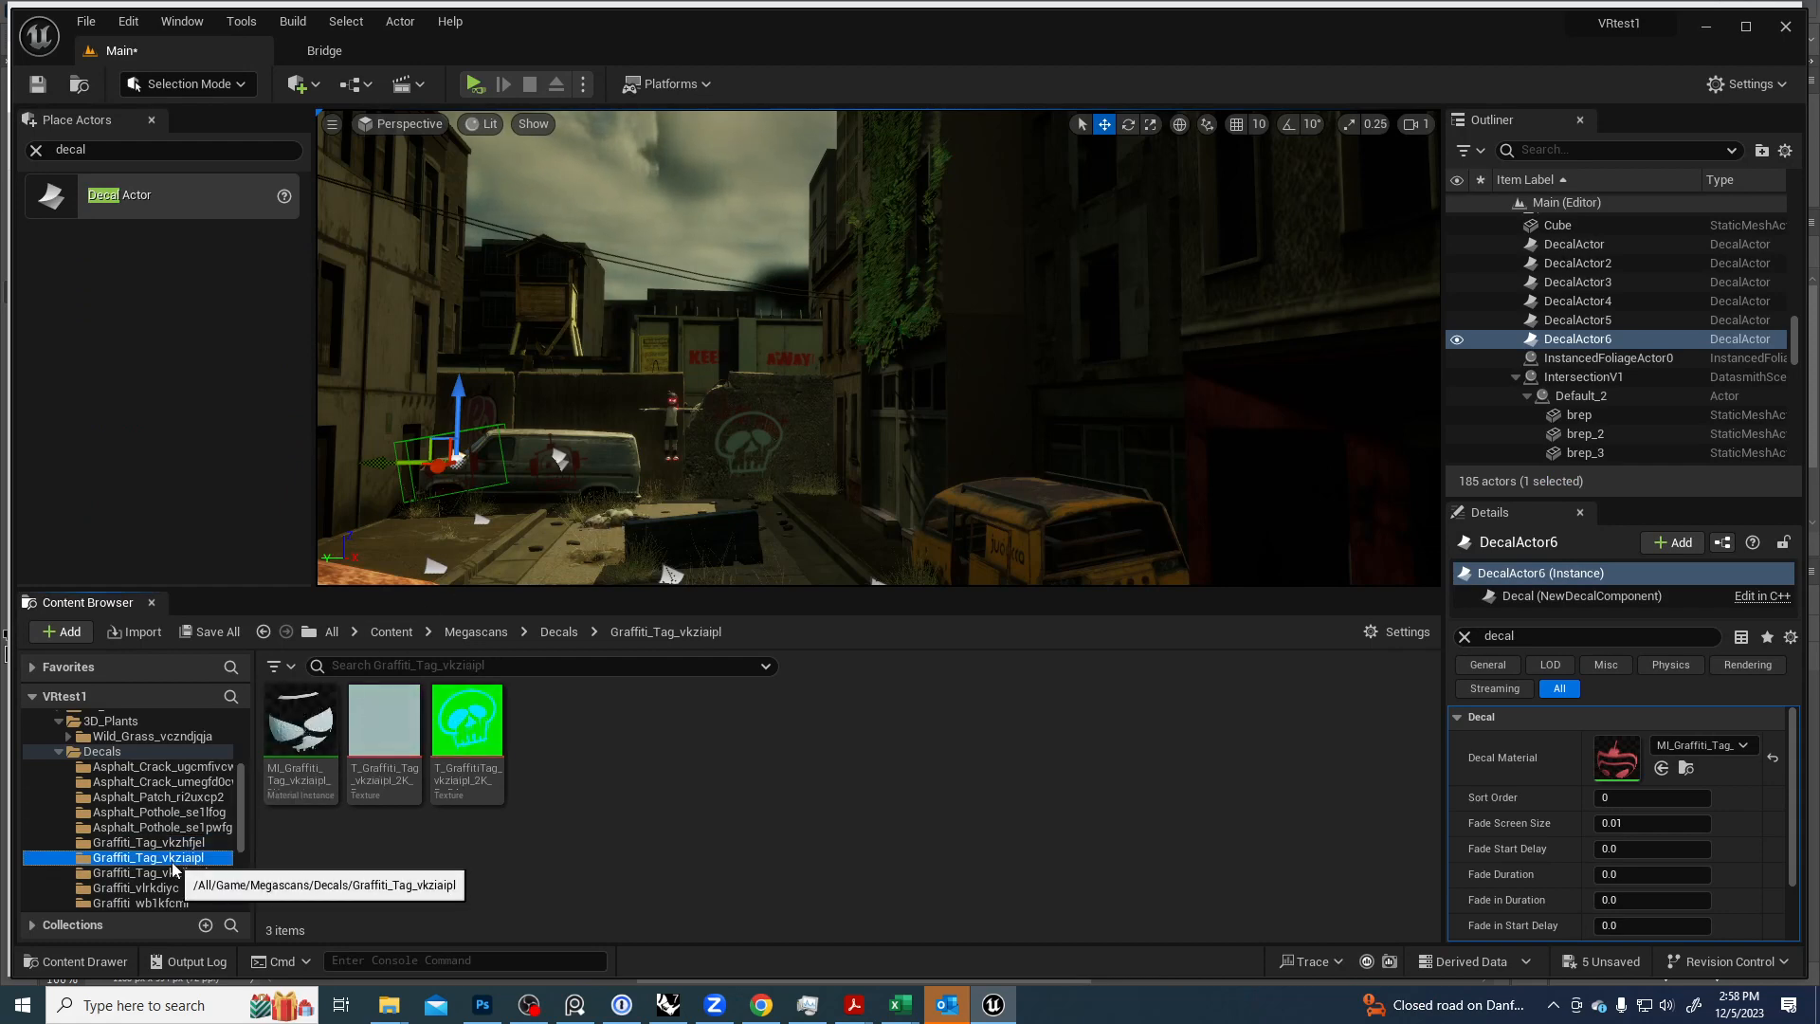
click(167, 872)
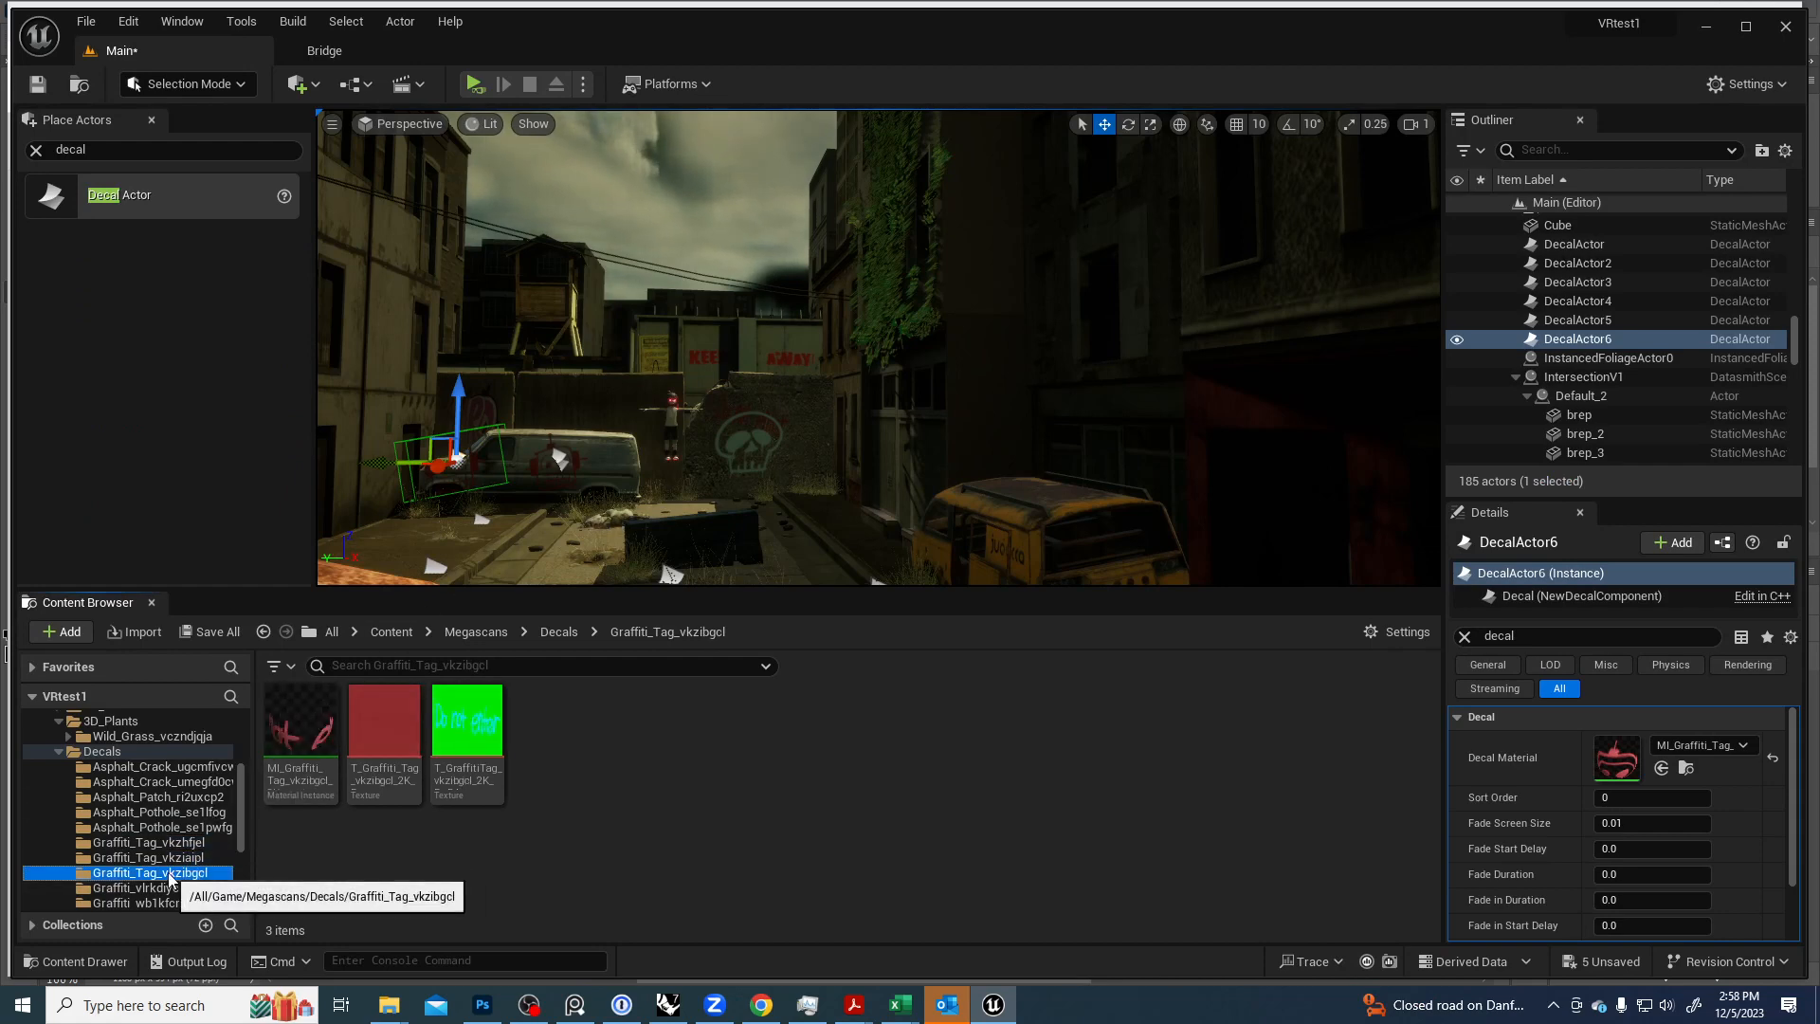
click(161, 888)
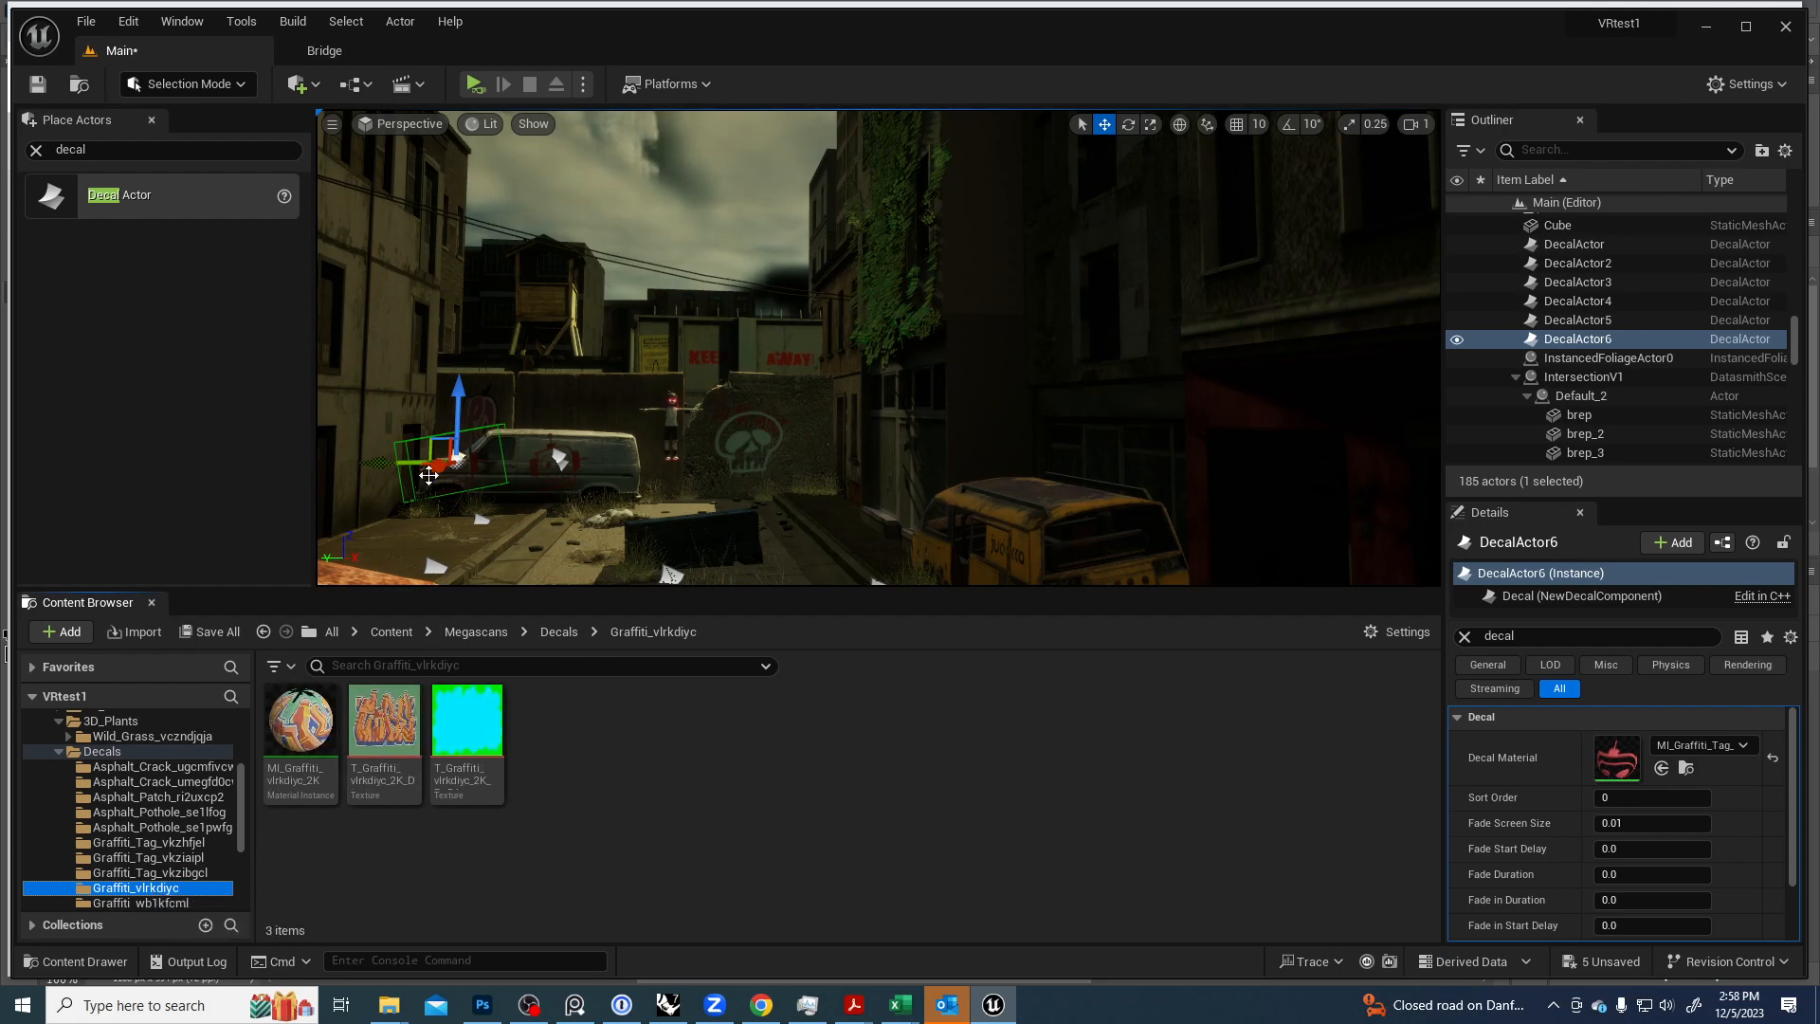
drag(301, 725, 1612, 756)
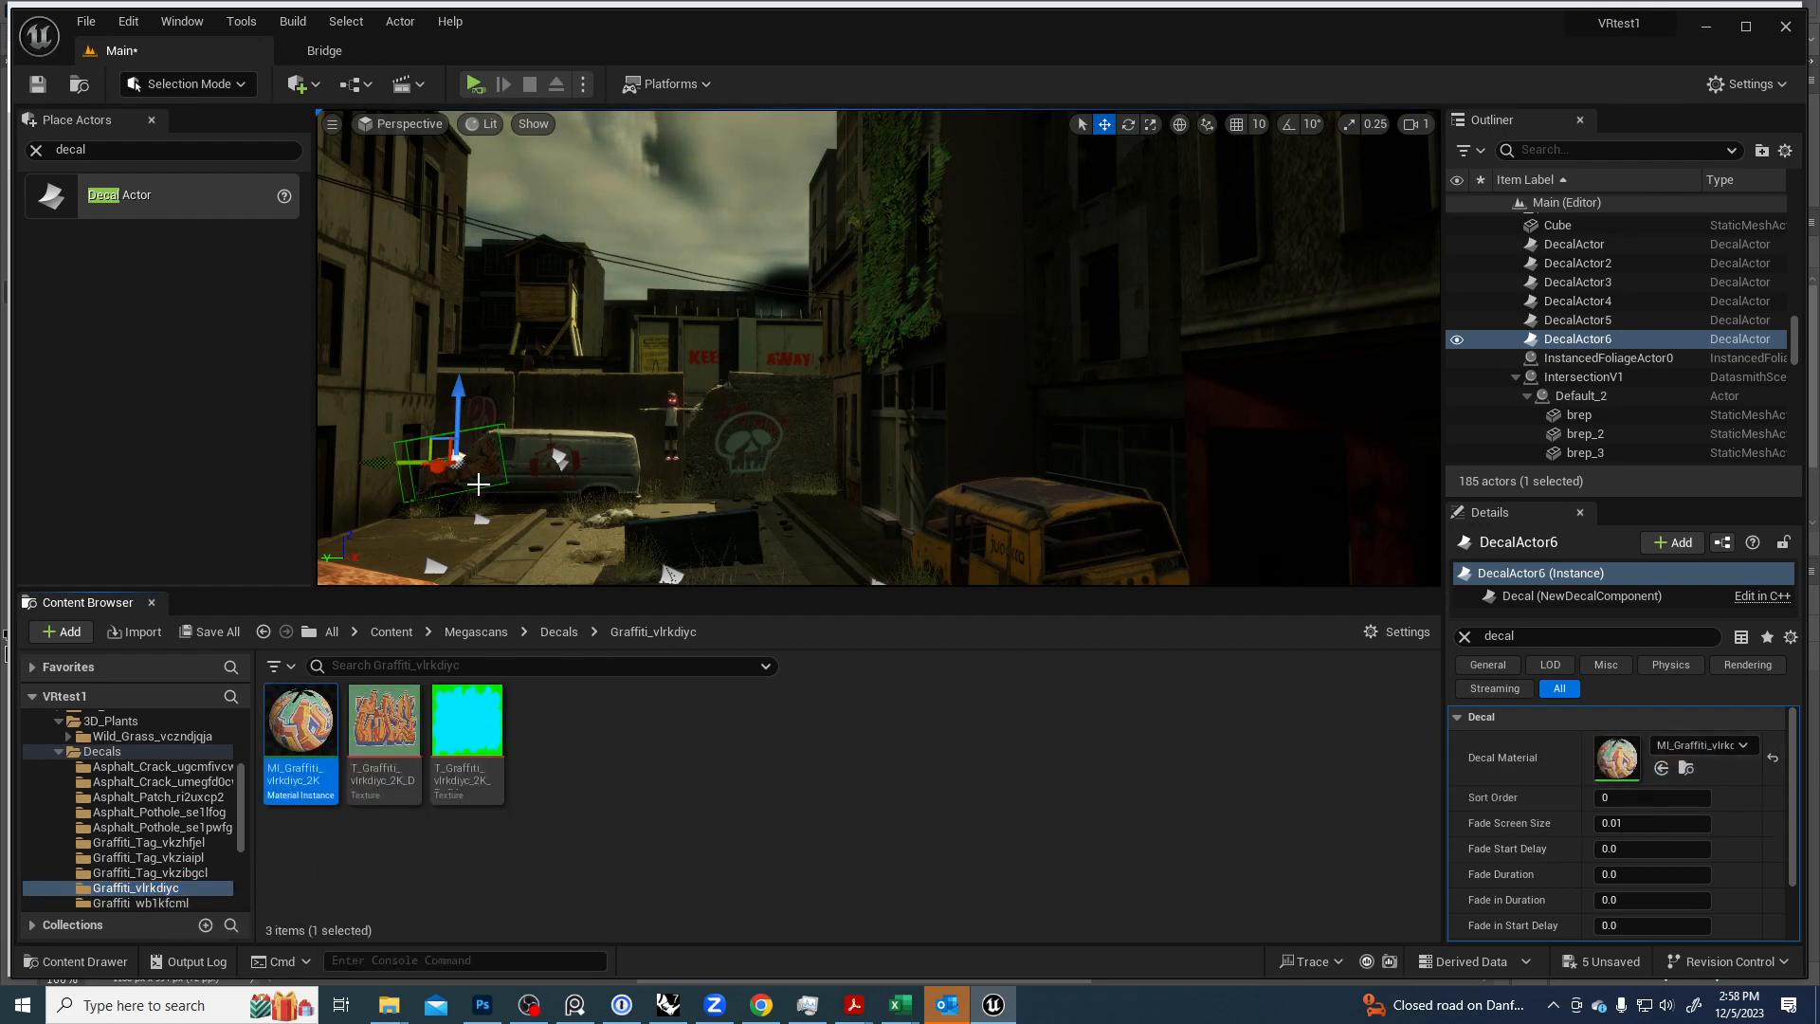
key(Escape)
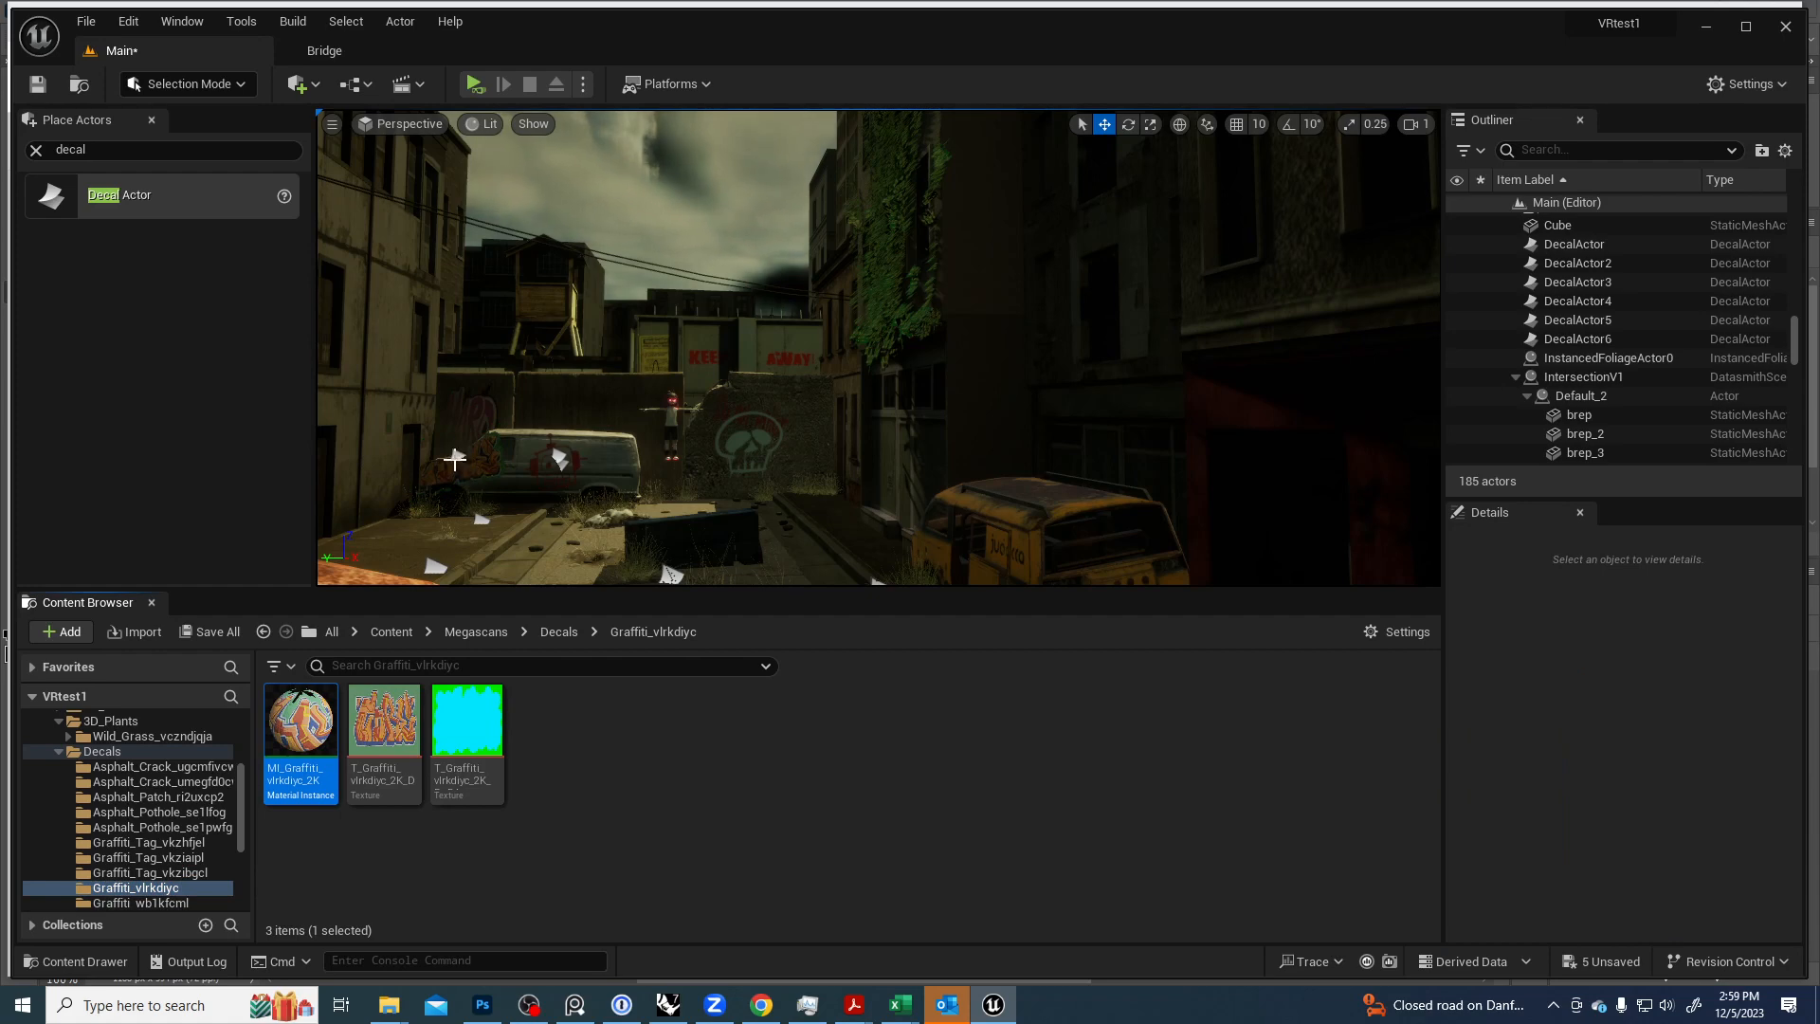
Select the decal on the grey van's front again and scale it up so the graffiti covers more of the bodywork.
click(455, 460)
click(456, 453)
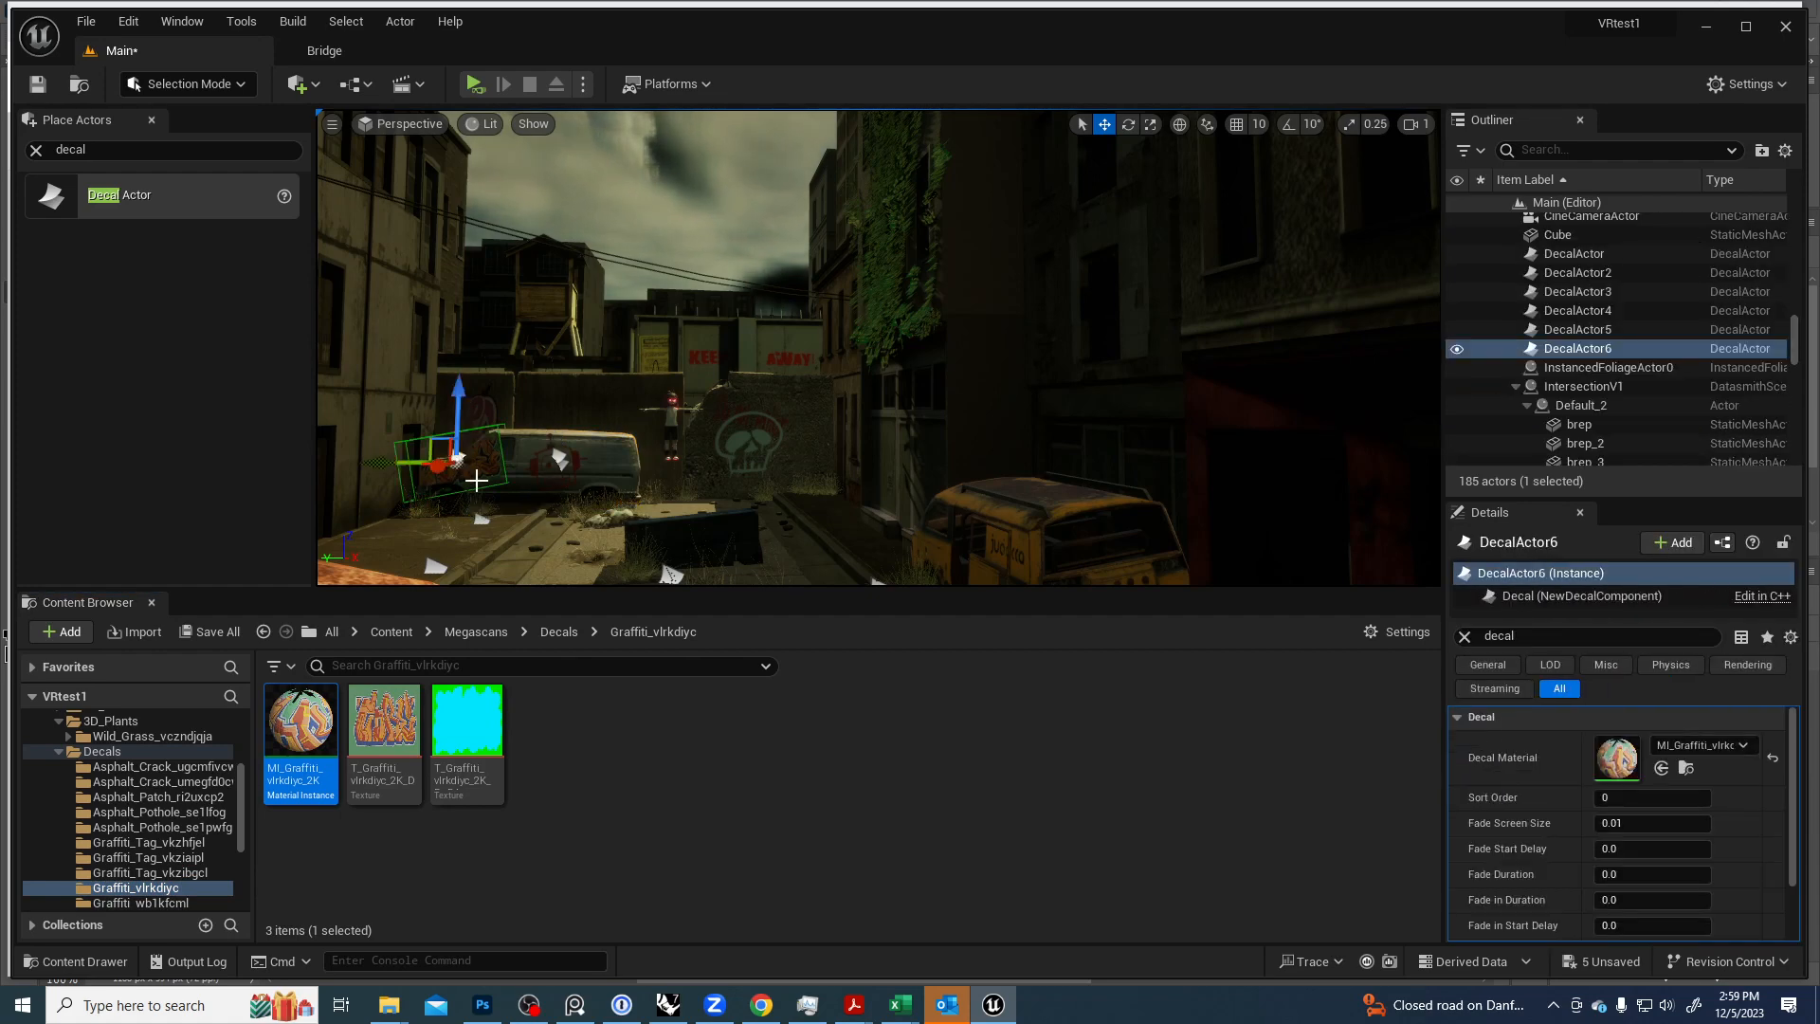
key(r)
drag(475, 483, 467, 533)
right_drag(476, 451, 355, 478)
key(w)
right_drag(692, 457, 633, 465)
Shift the enlarged graffiti decal along the van toward its cab door and lower it slightly.
key(e)
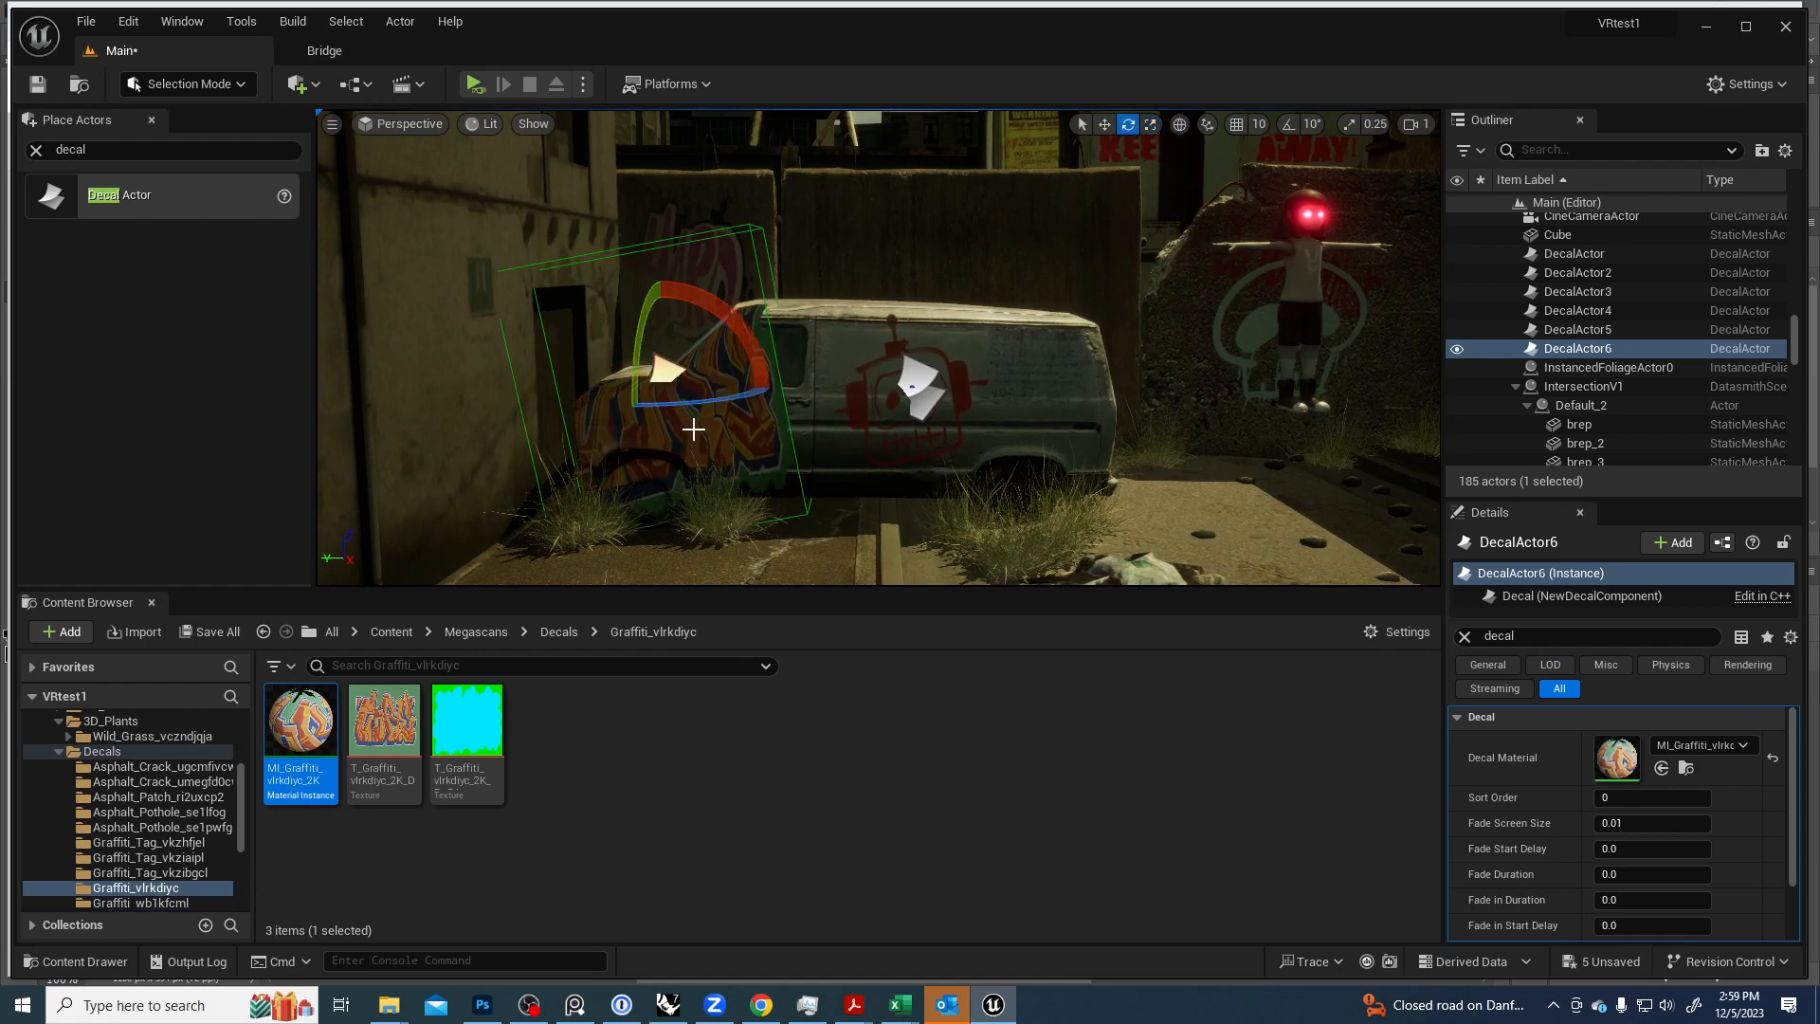
key(r)
key(e)
key(w)
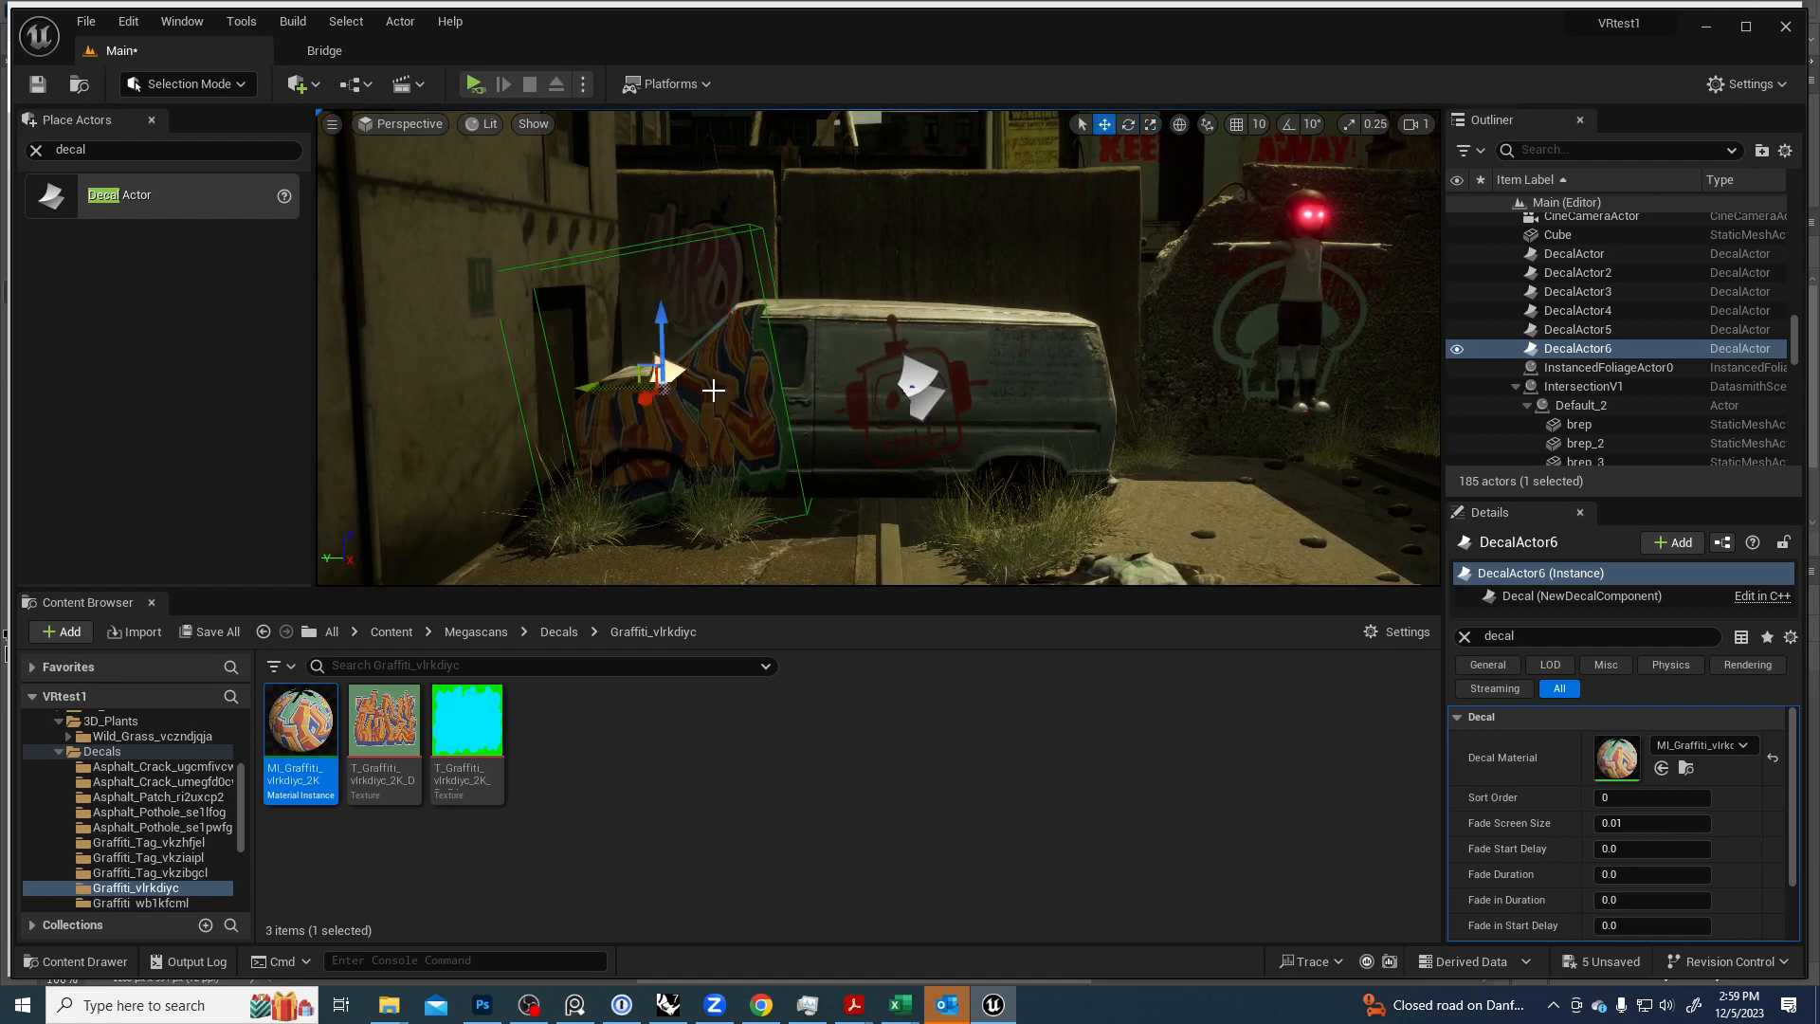
drag(591, 392, 615, 388)
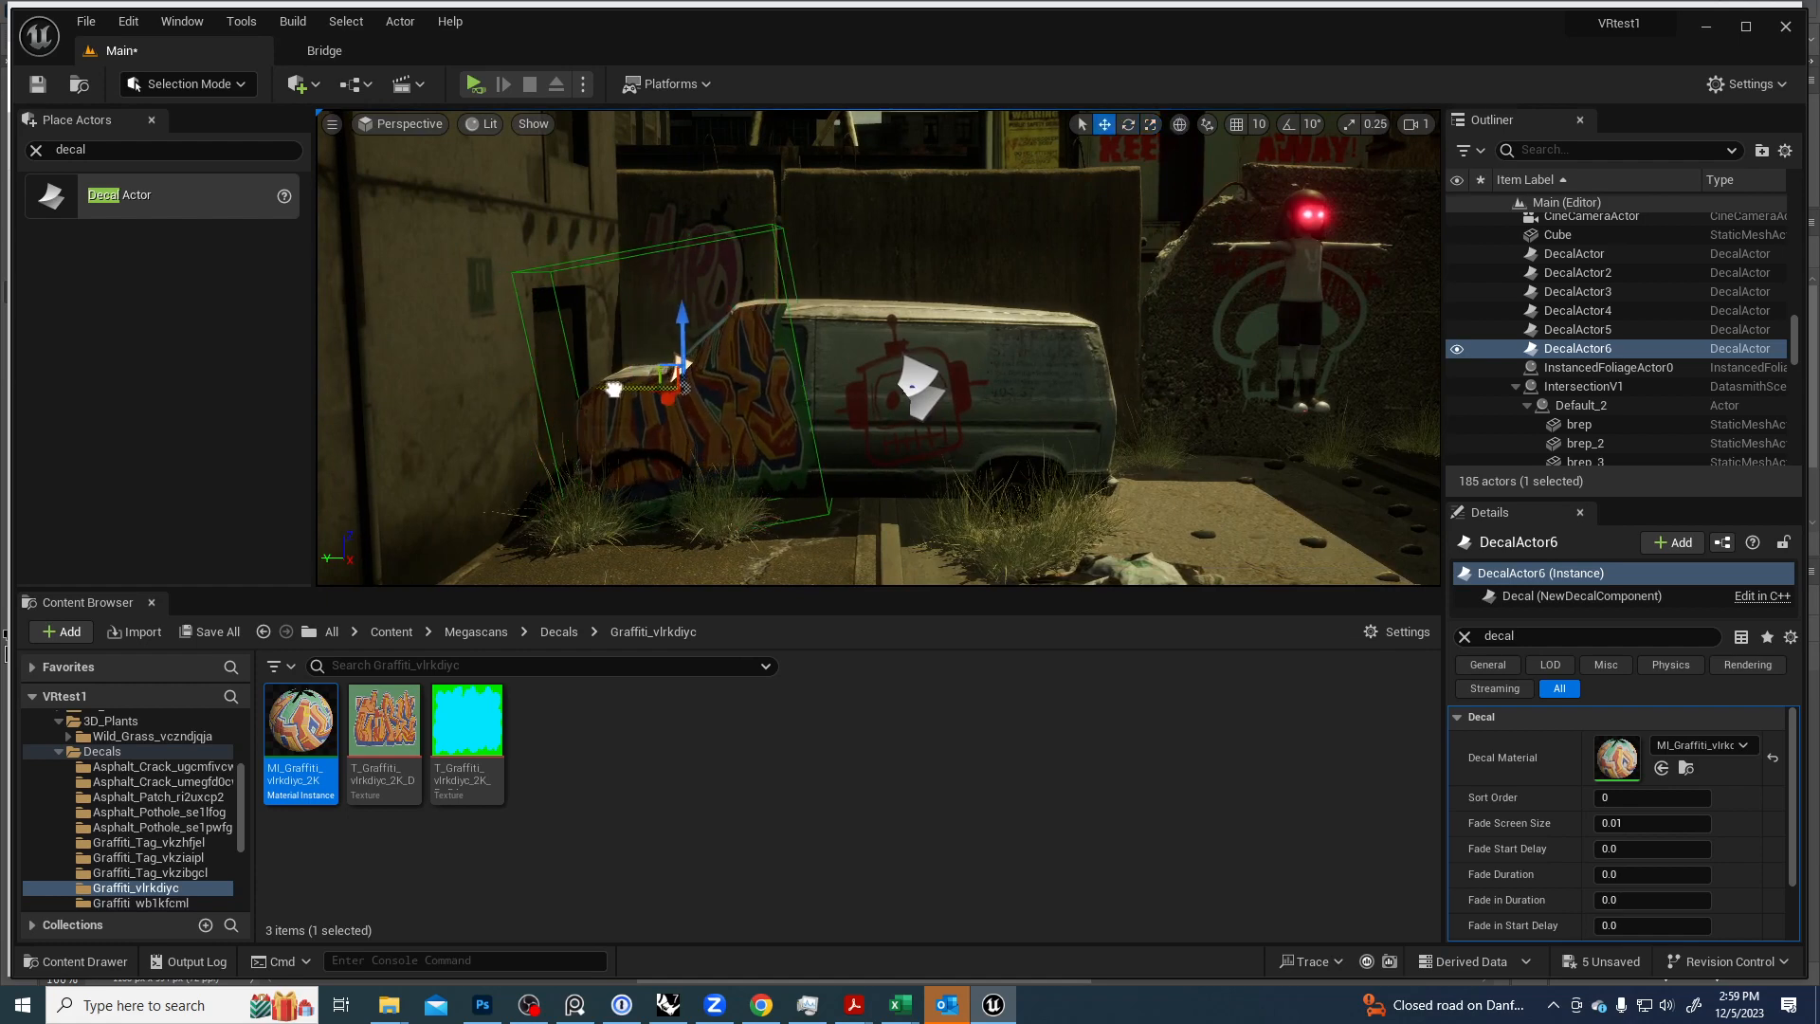
drag(673, 317, 684, 321)
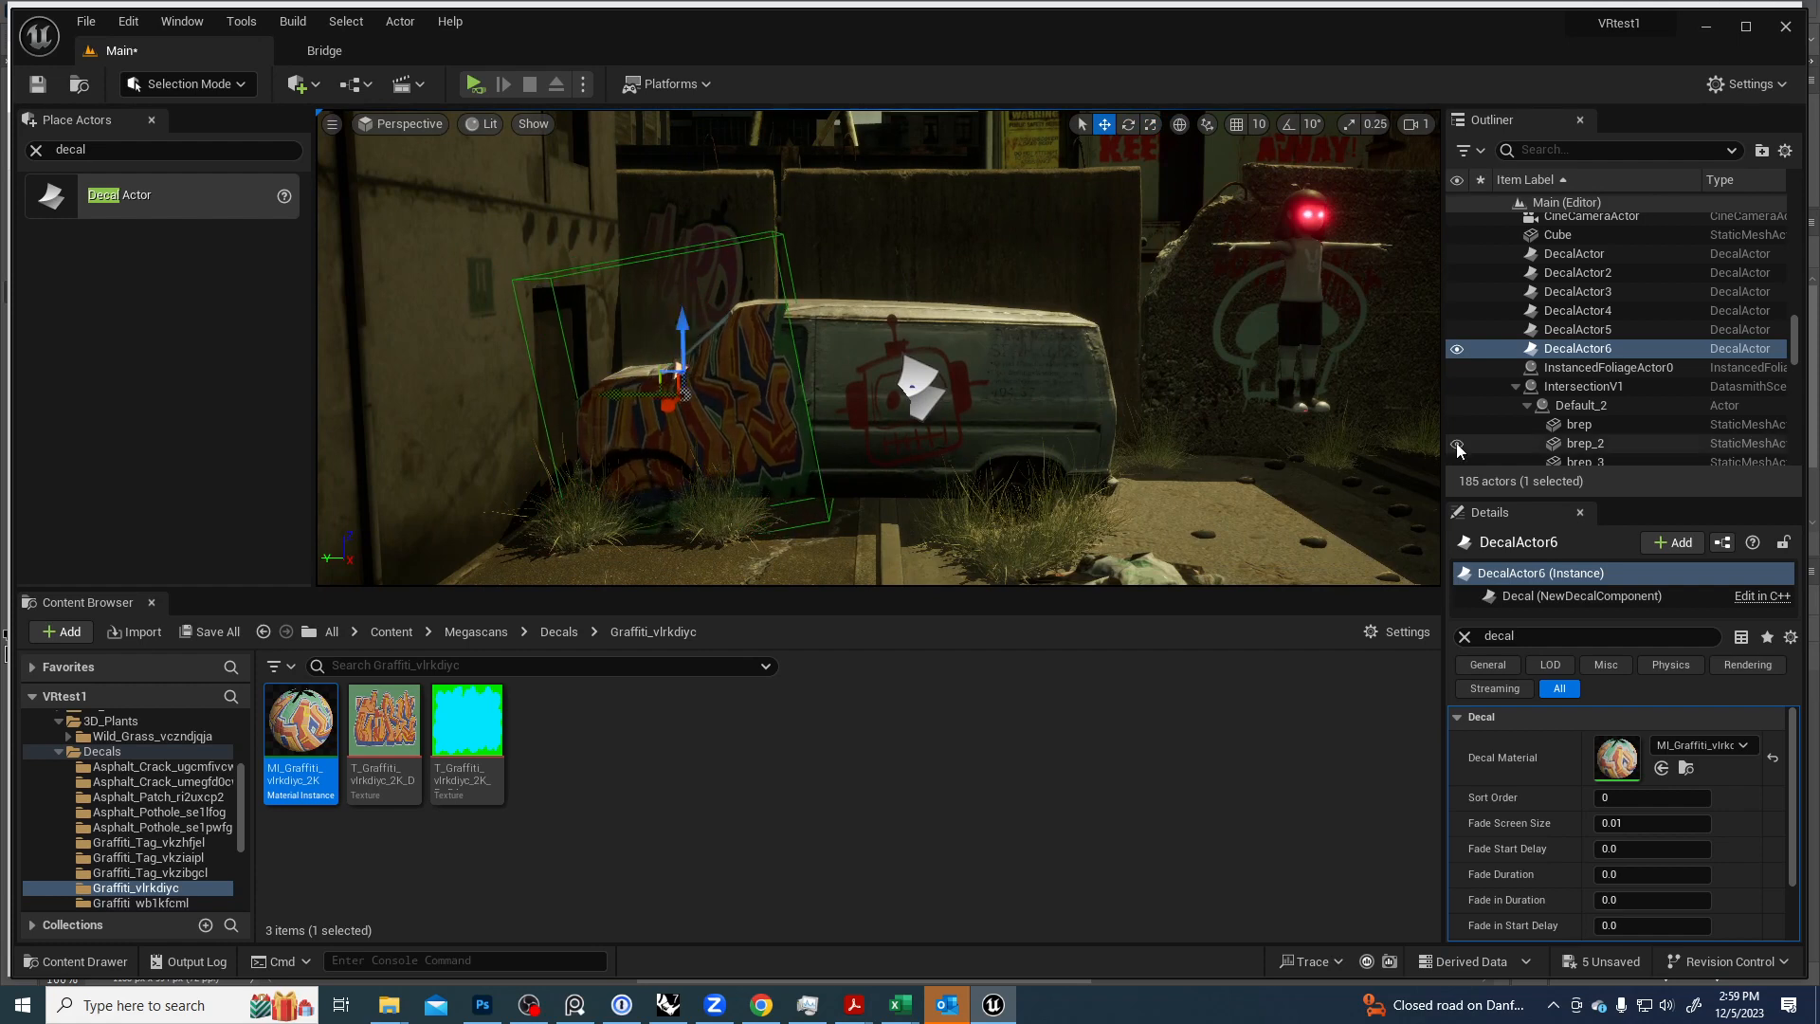
Open the decal's material instance, set its Opacity Intensity to 0.6, and review the faded graffiti on the van with the decal deselected.
double_click(1623, 761)
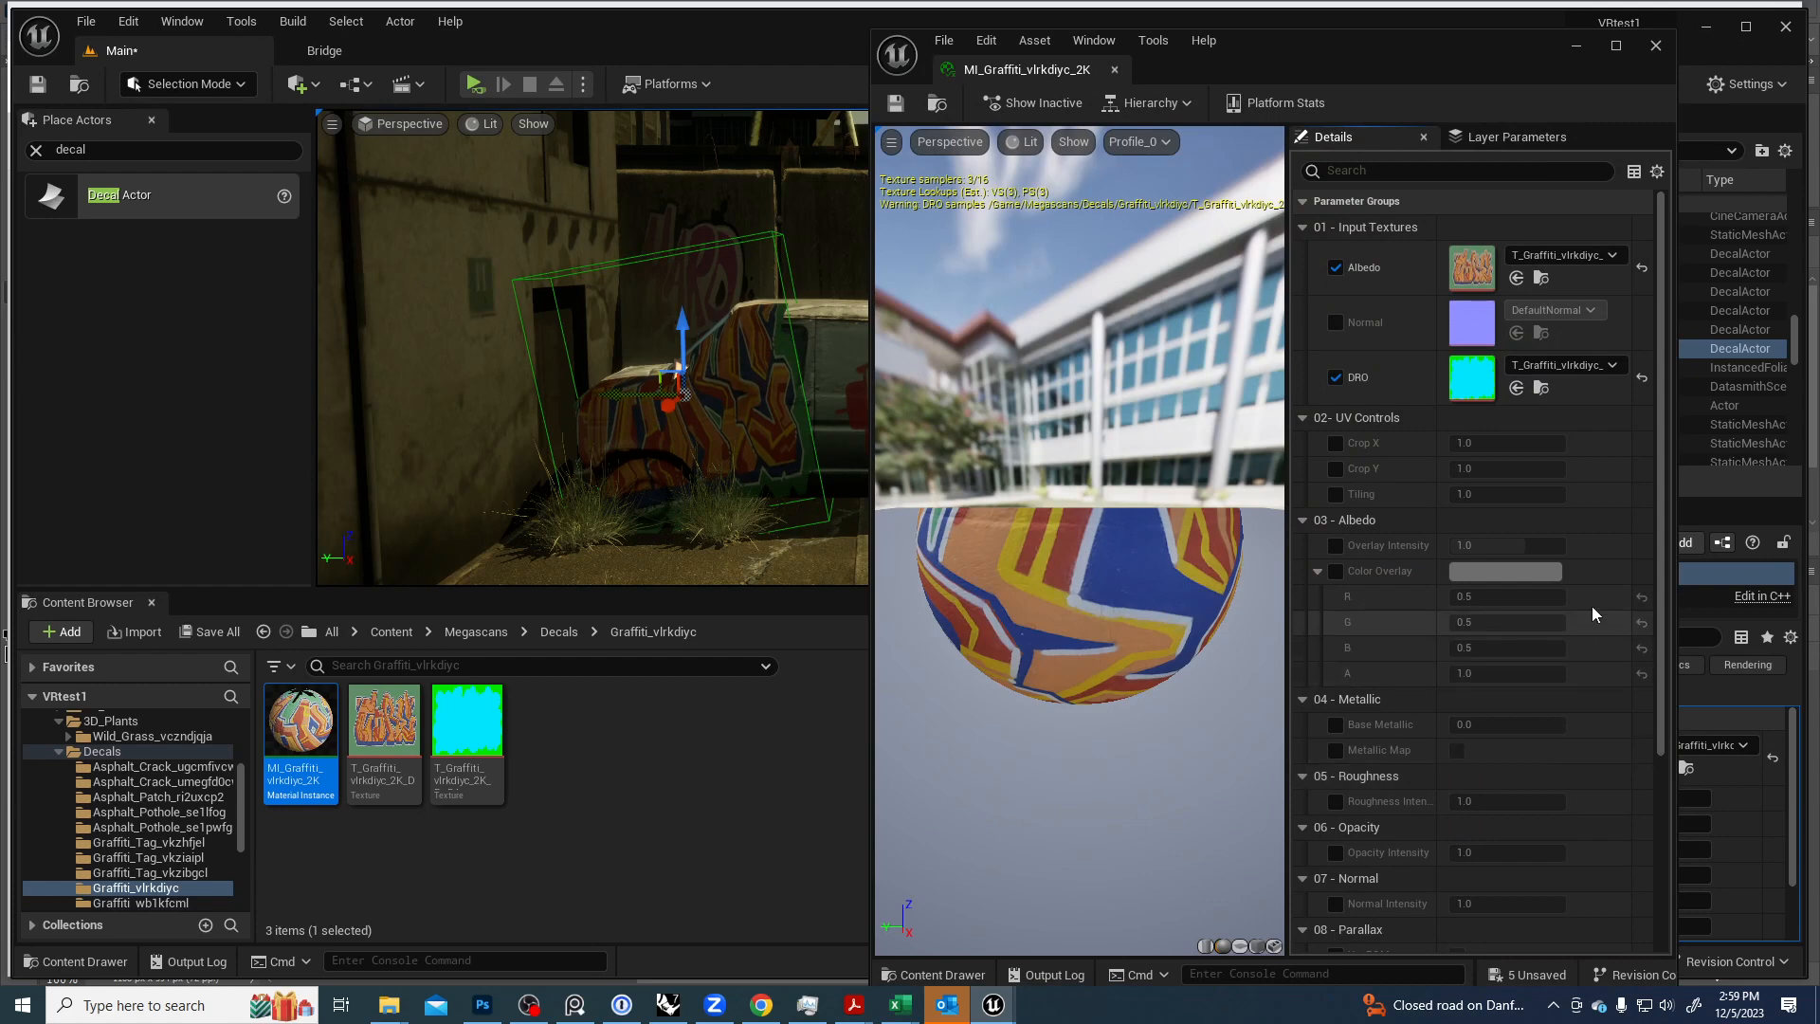
scroll(1391, 674, down, 1)
scroll(1390, 675, down, 1)
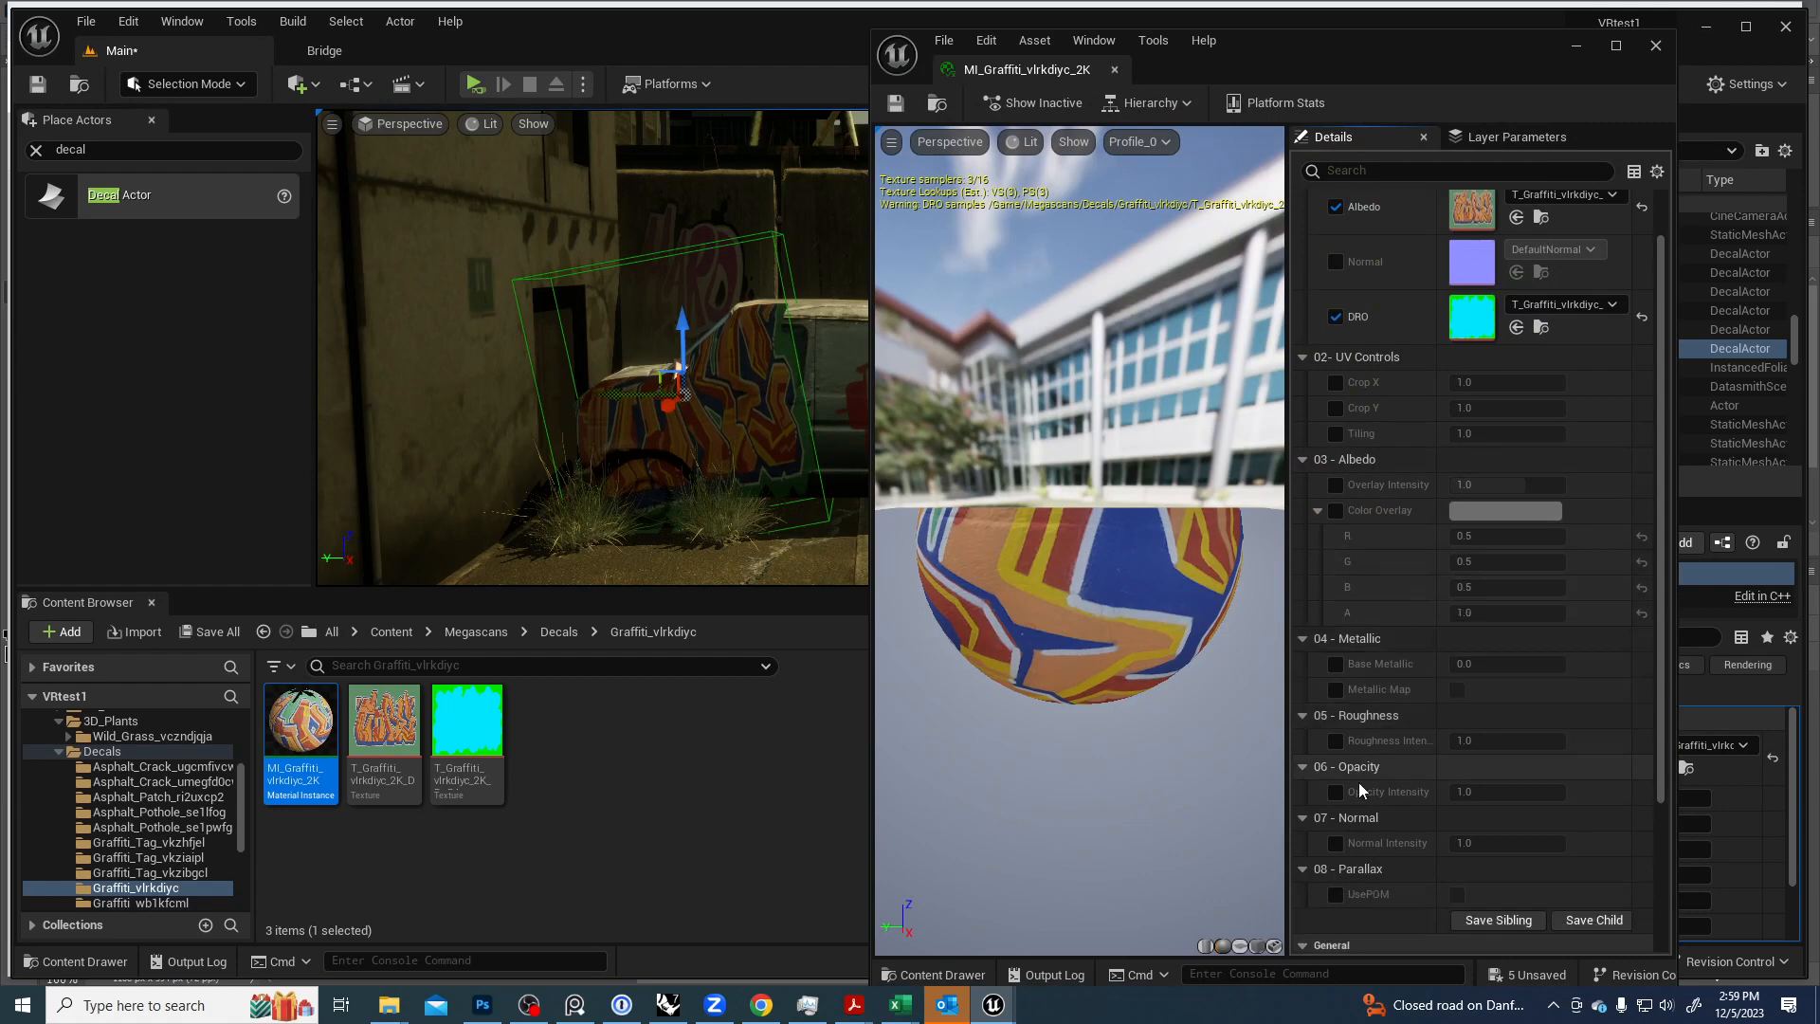
click(1335, 792)
drag(1540, 795, 1500, 795)
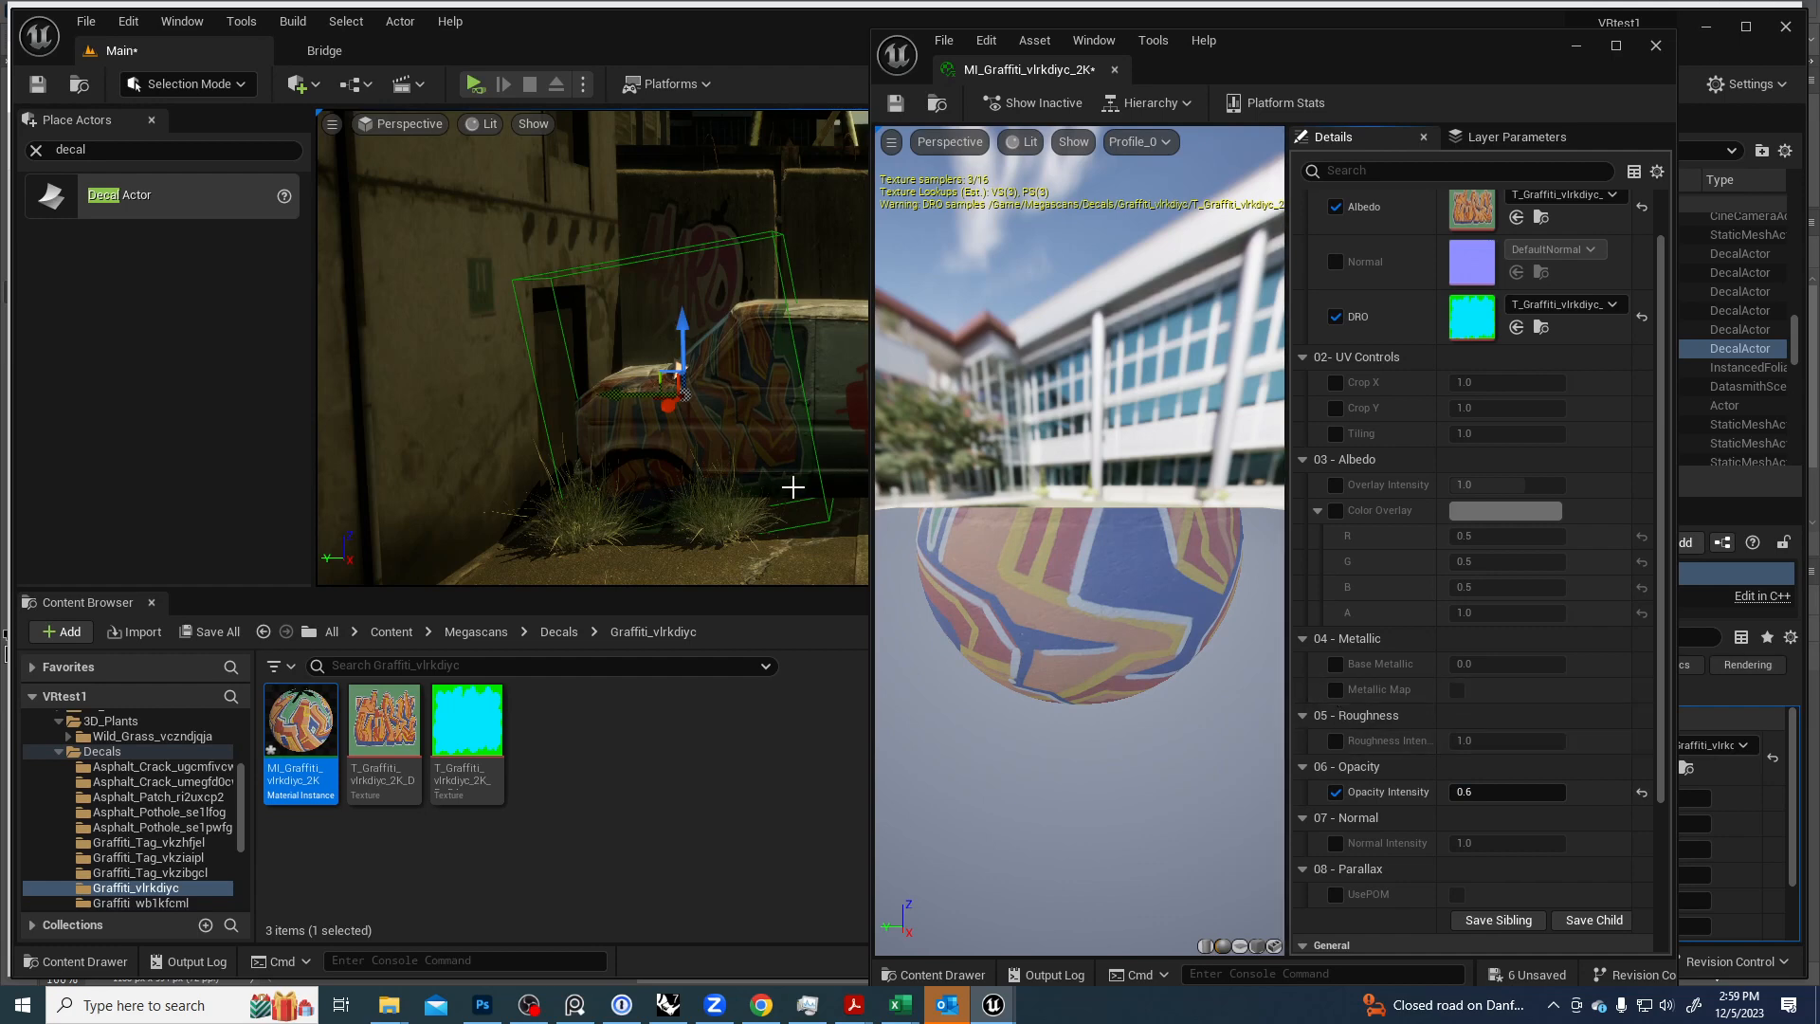
right_drag(802, 410, 864, 339)
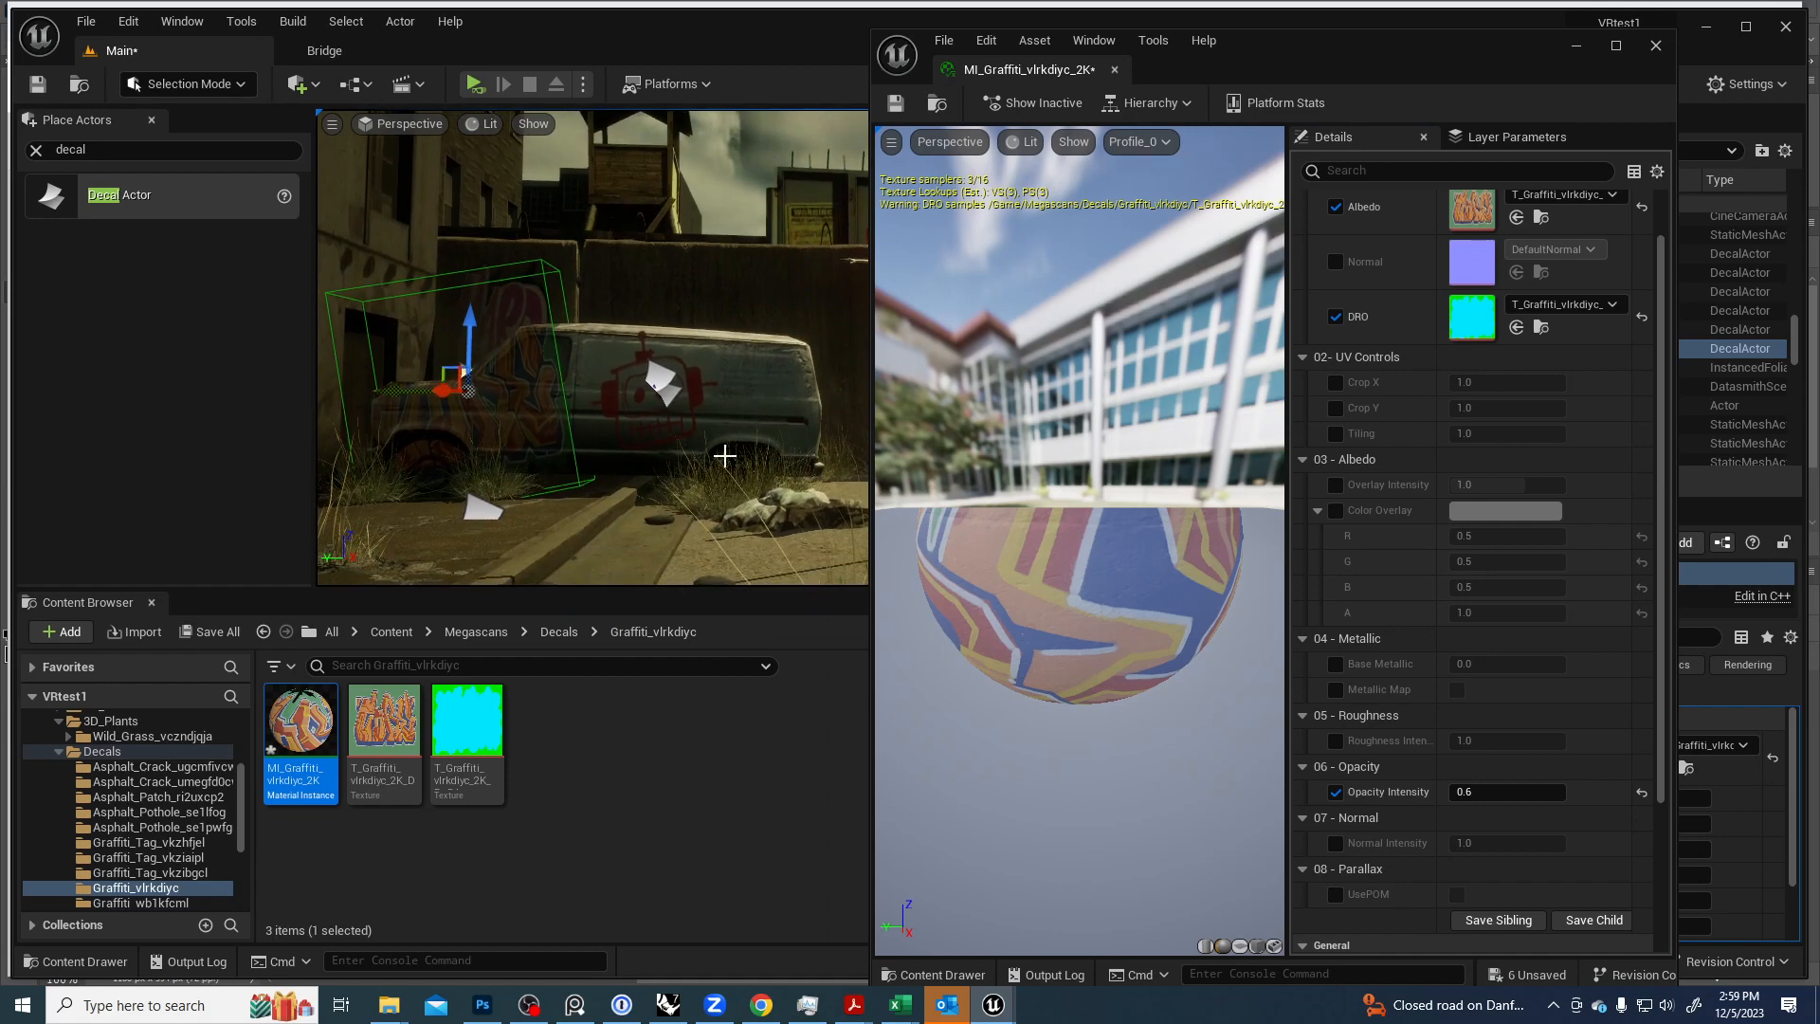
key(Escape)
drag(685, 439, 720, 455)
right_drag(721, 454, 758, 469)
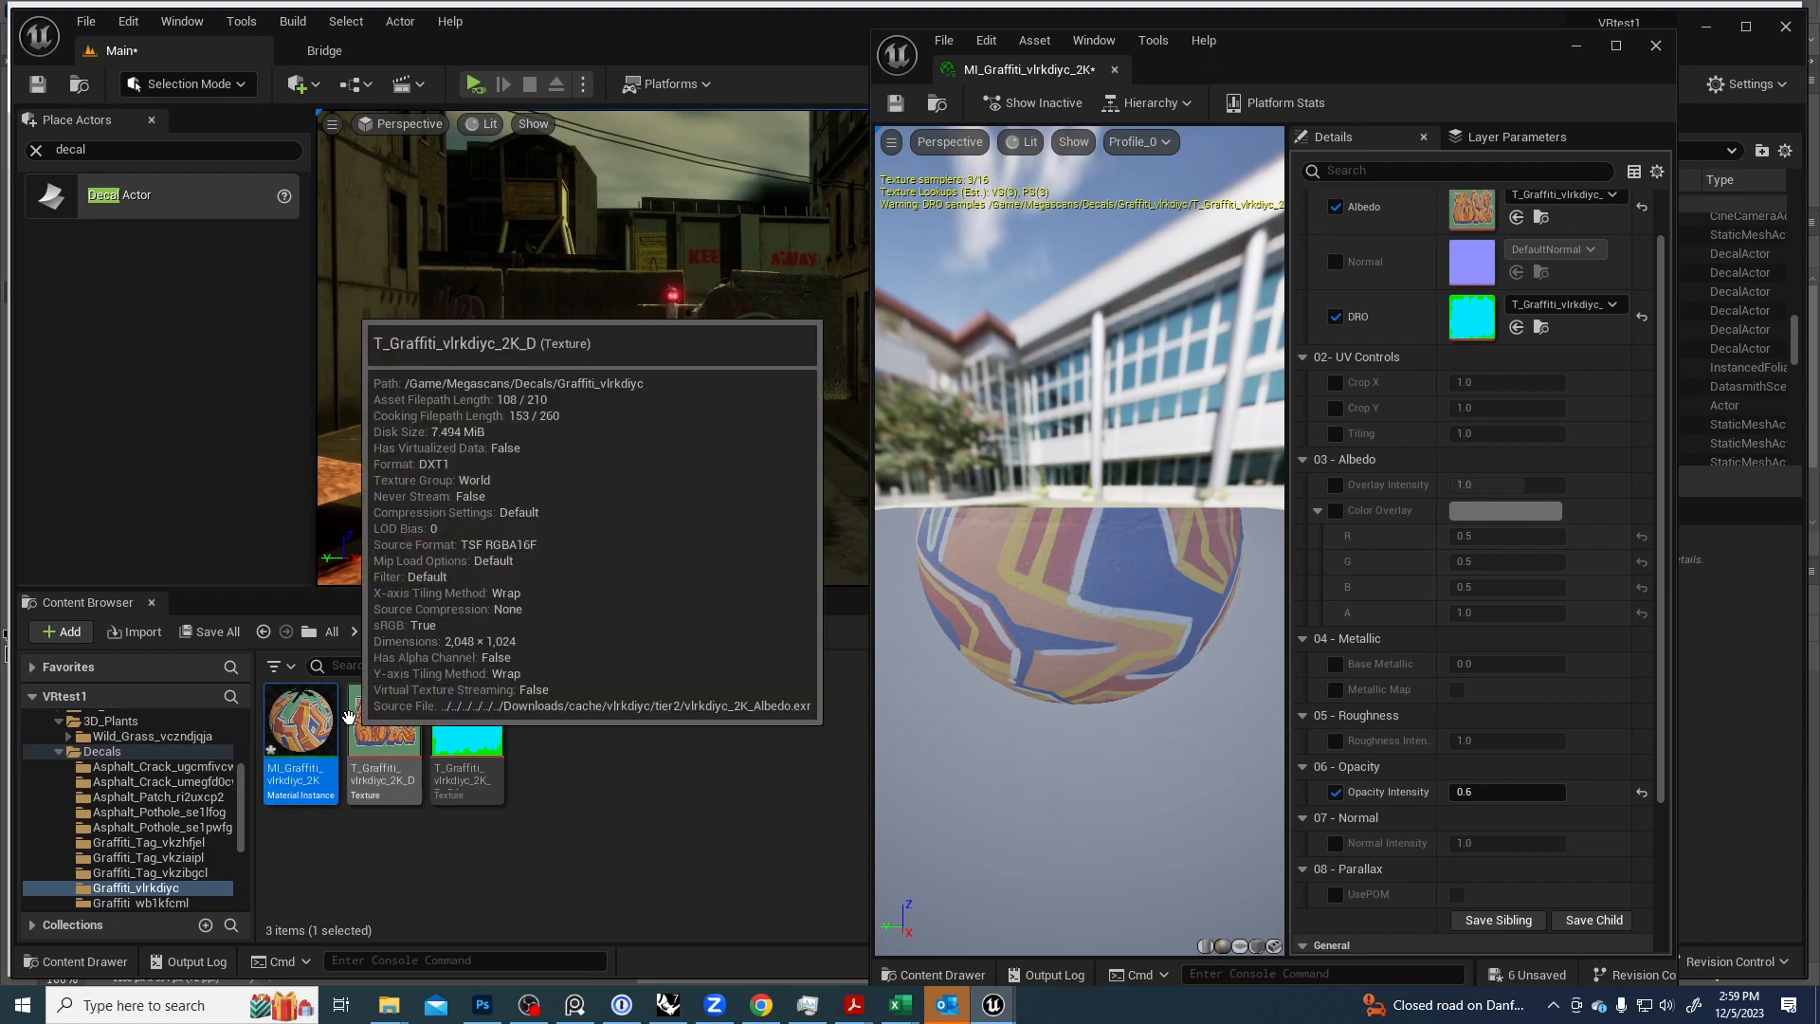
Switch to Chrome and search Google Images for "berlin wall" in a new tab.
key(alt+Tab)
key(Tab)
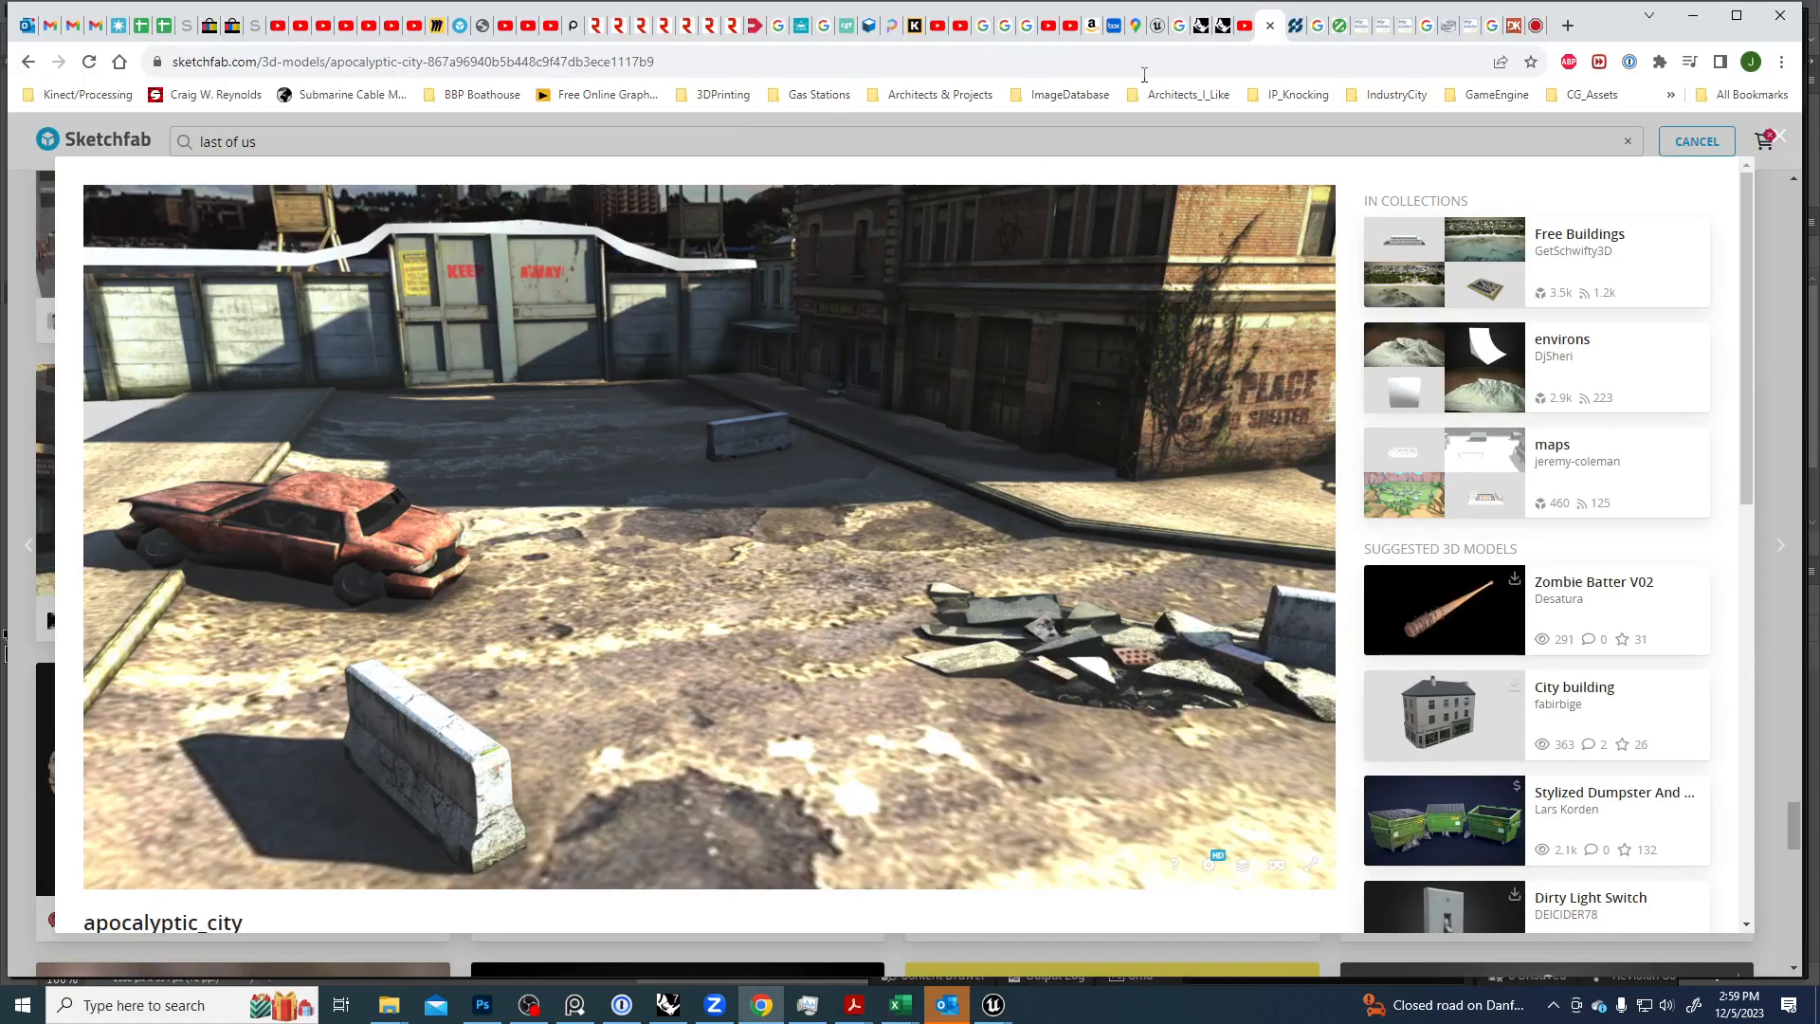
click(1568, 25)
click(1327, 69)
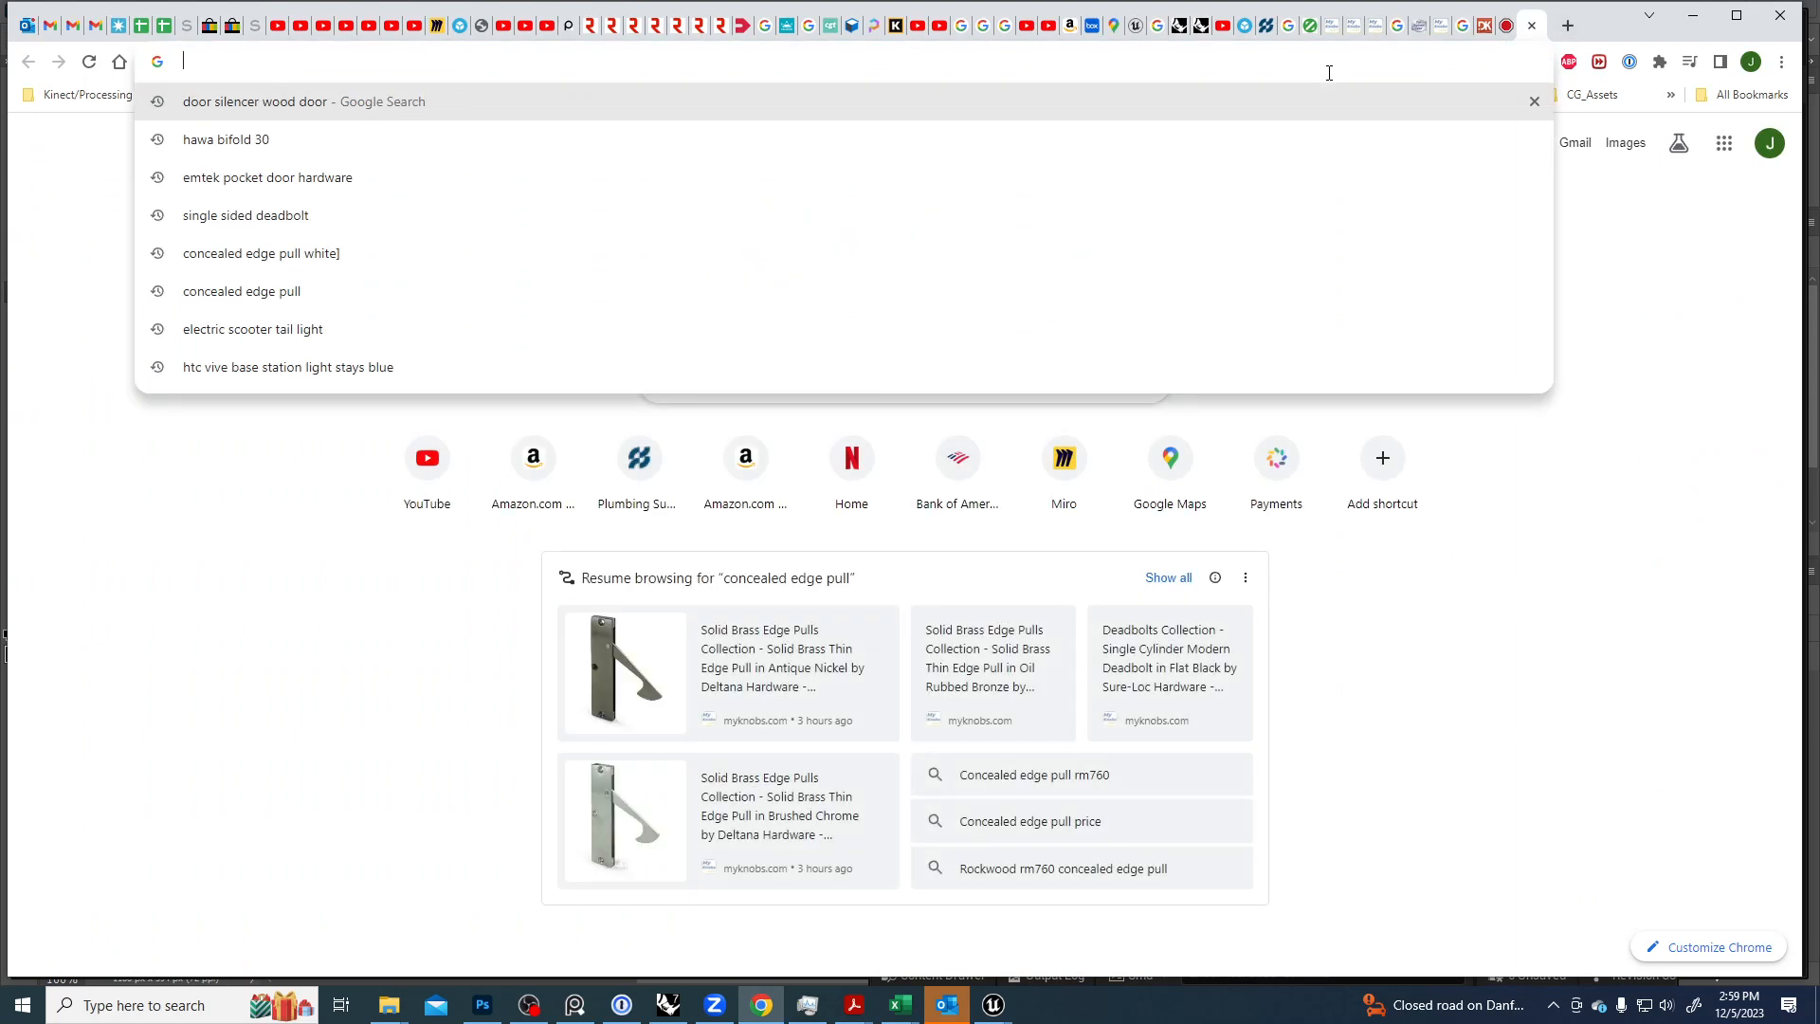
text(berlin wall)
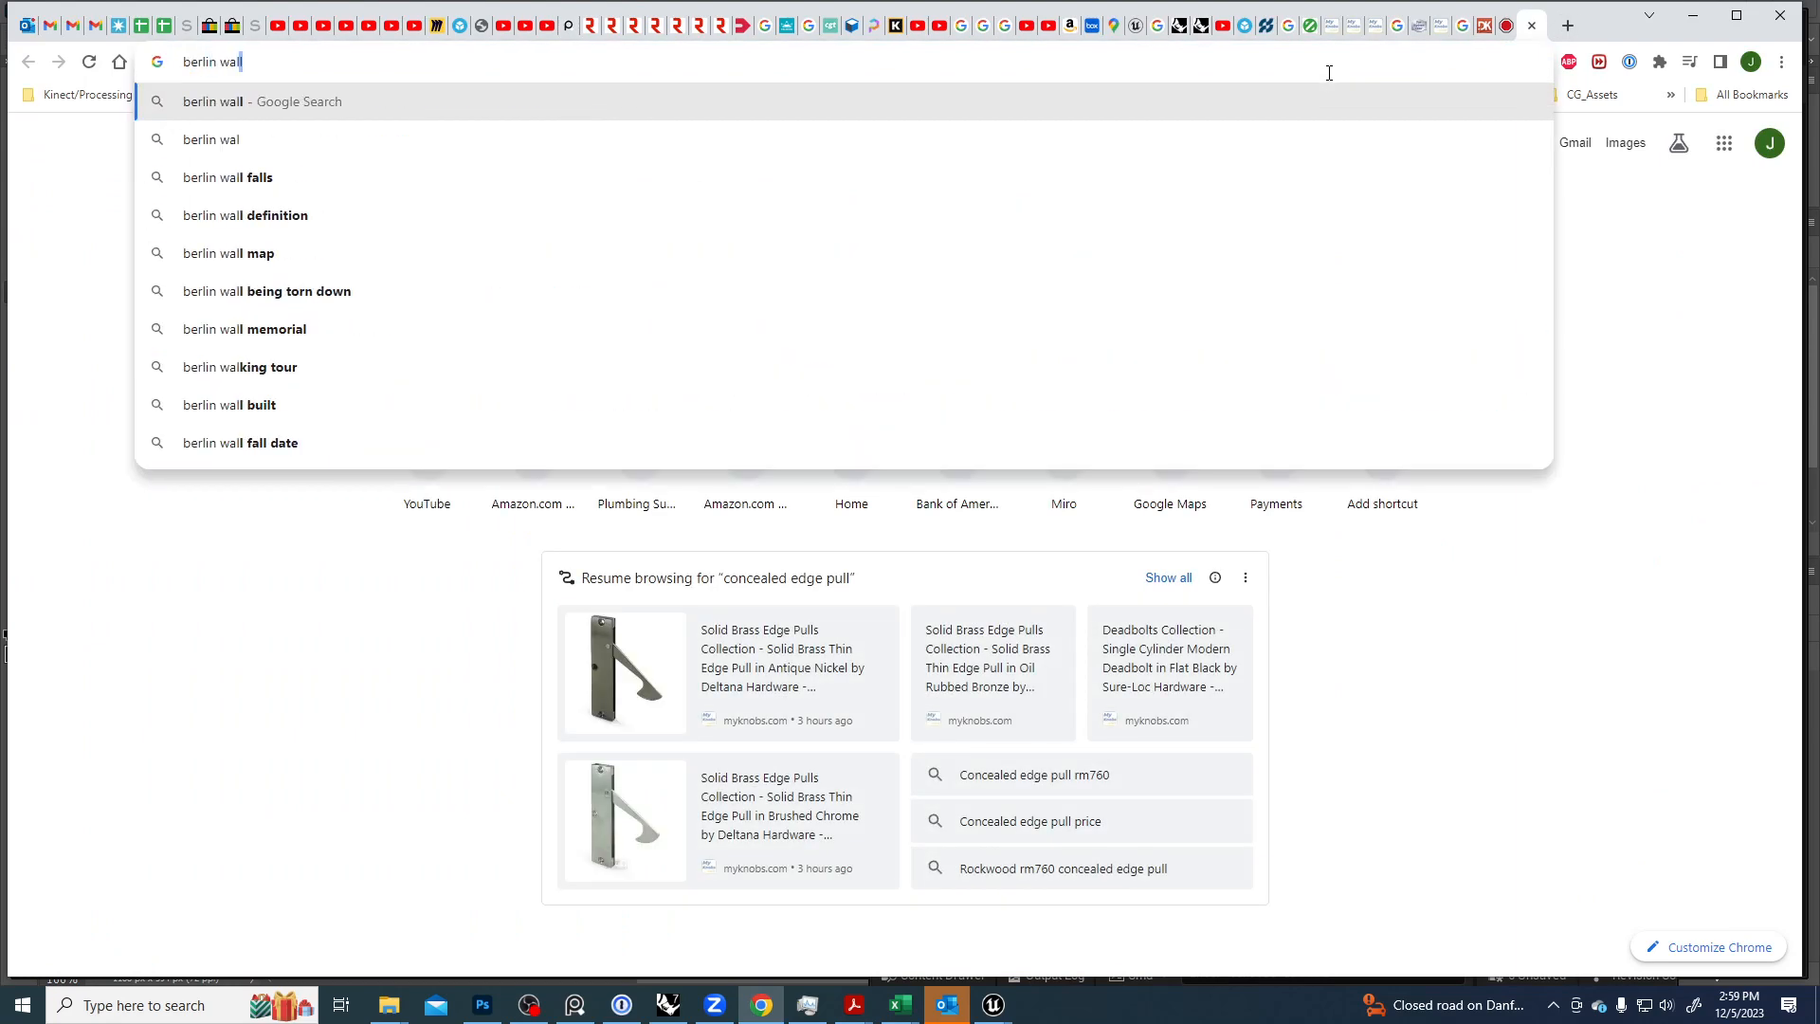
key(Return)
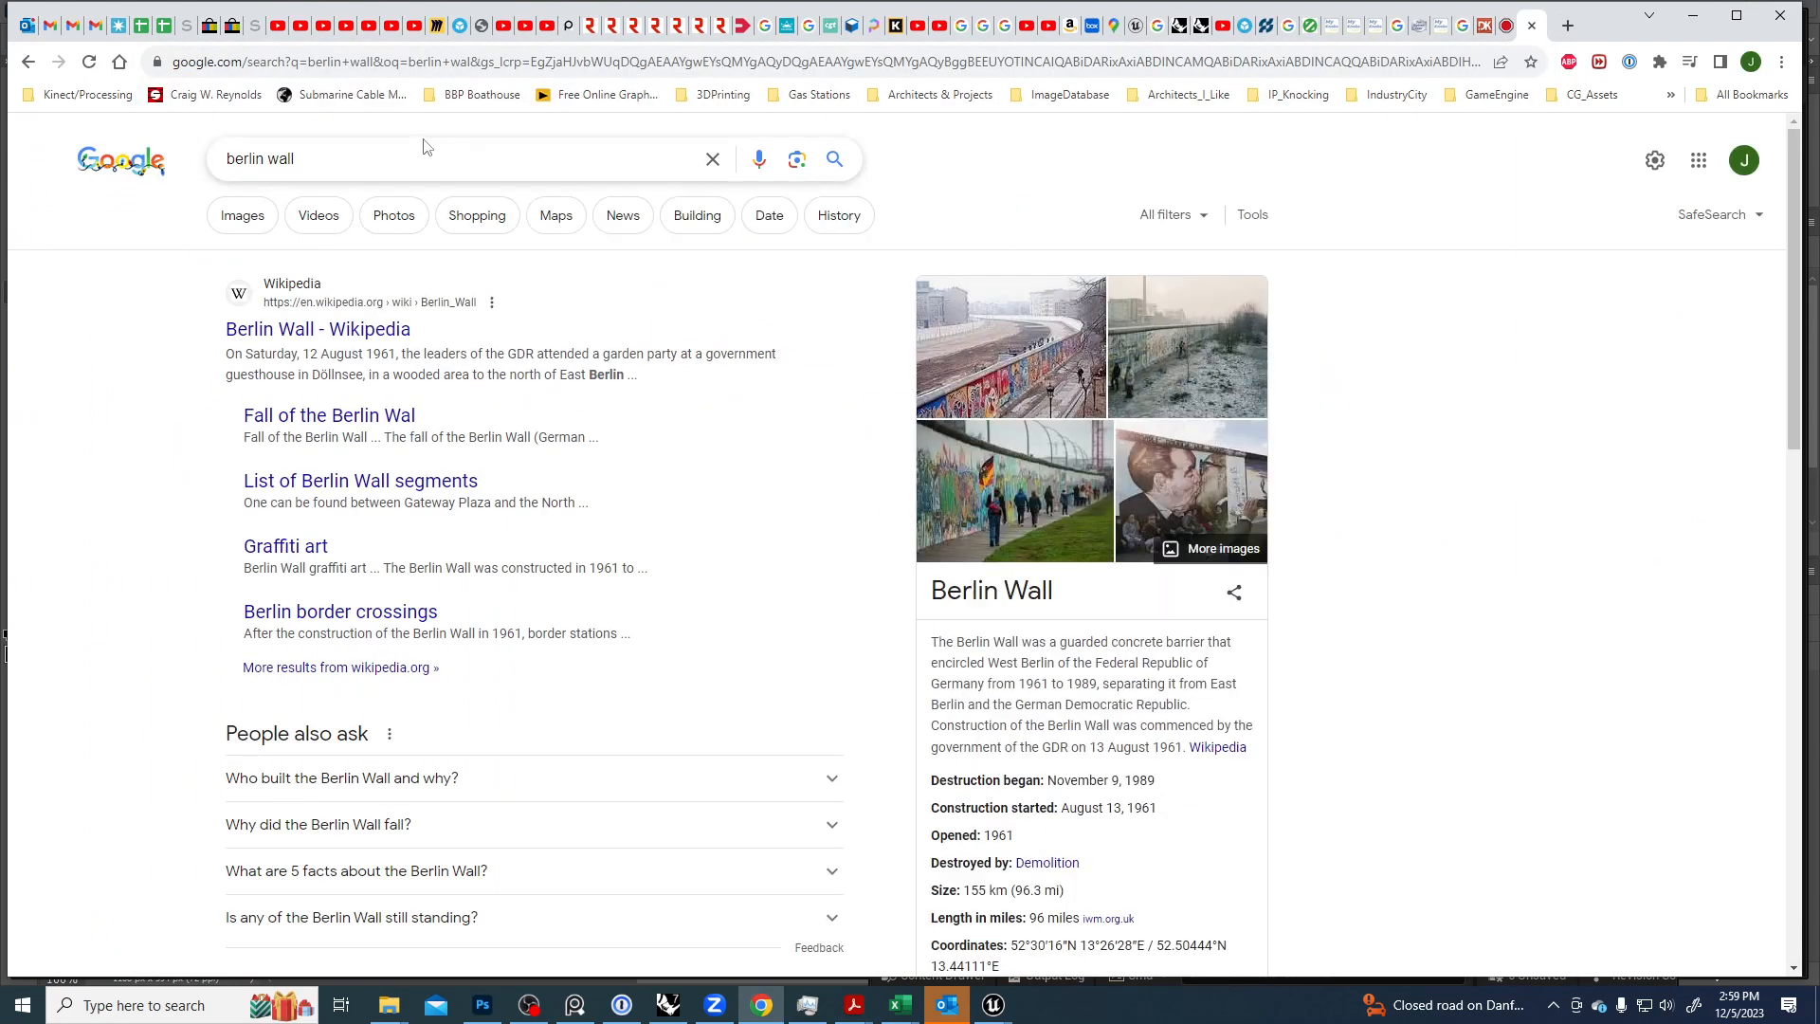
click(247, 225)
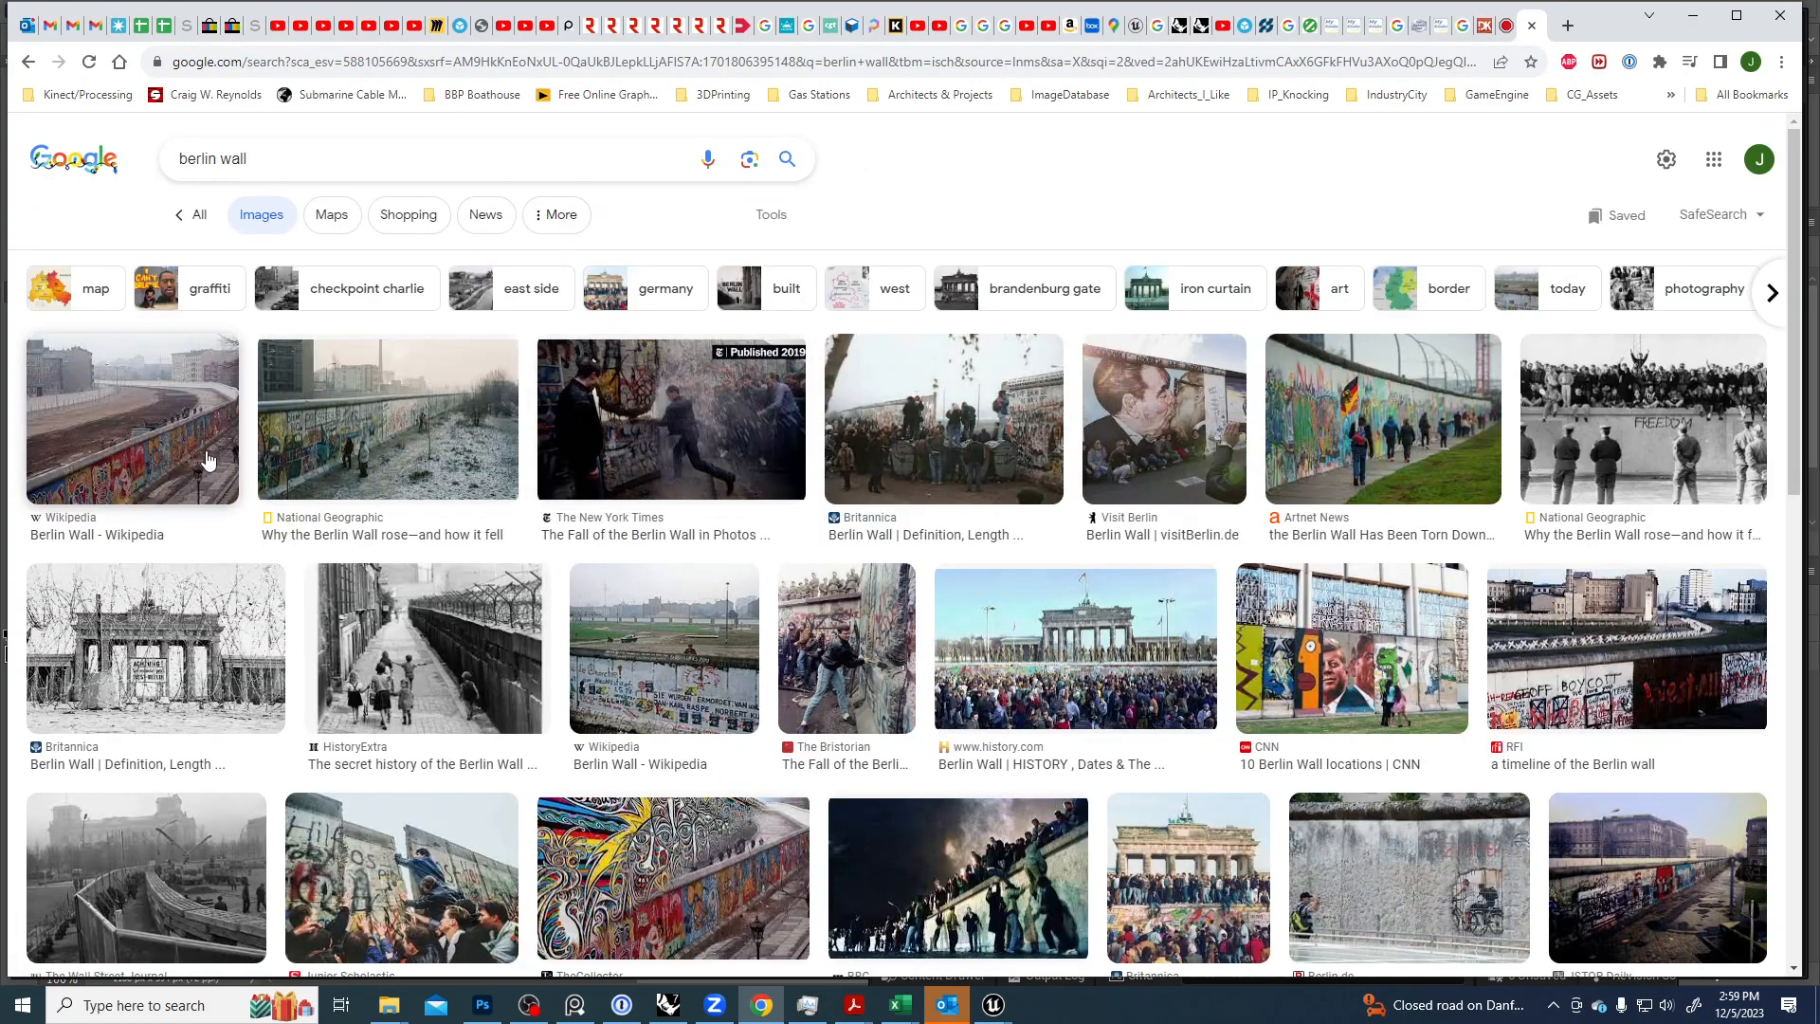
Preview Wikipedia and Junior Scholastic photos of the Berlin Wall's graffiti and compare them with the street scene in Unreal Engine.
click(210, 460)
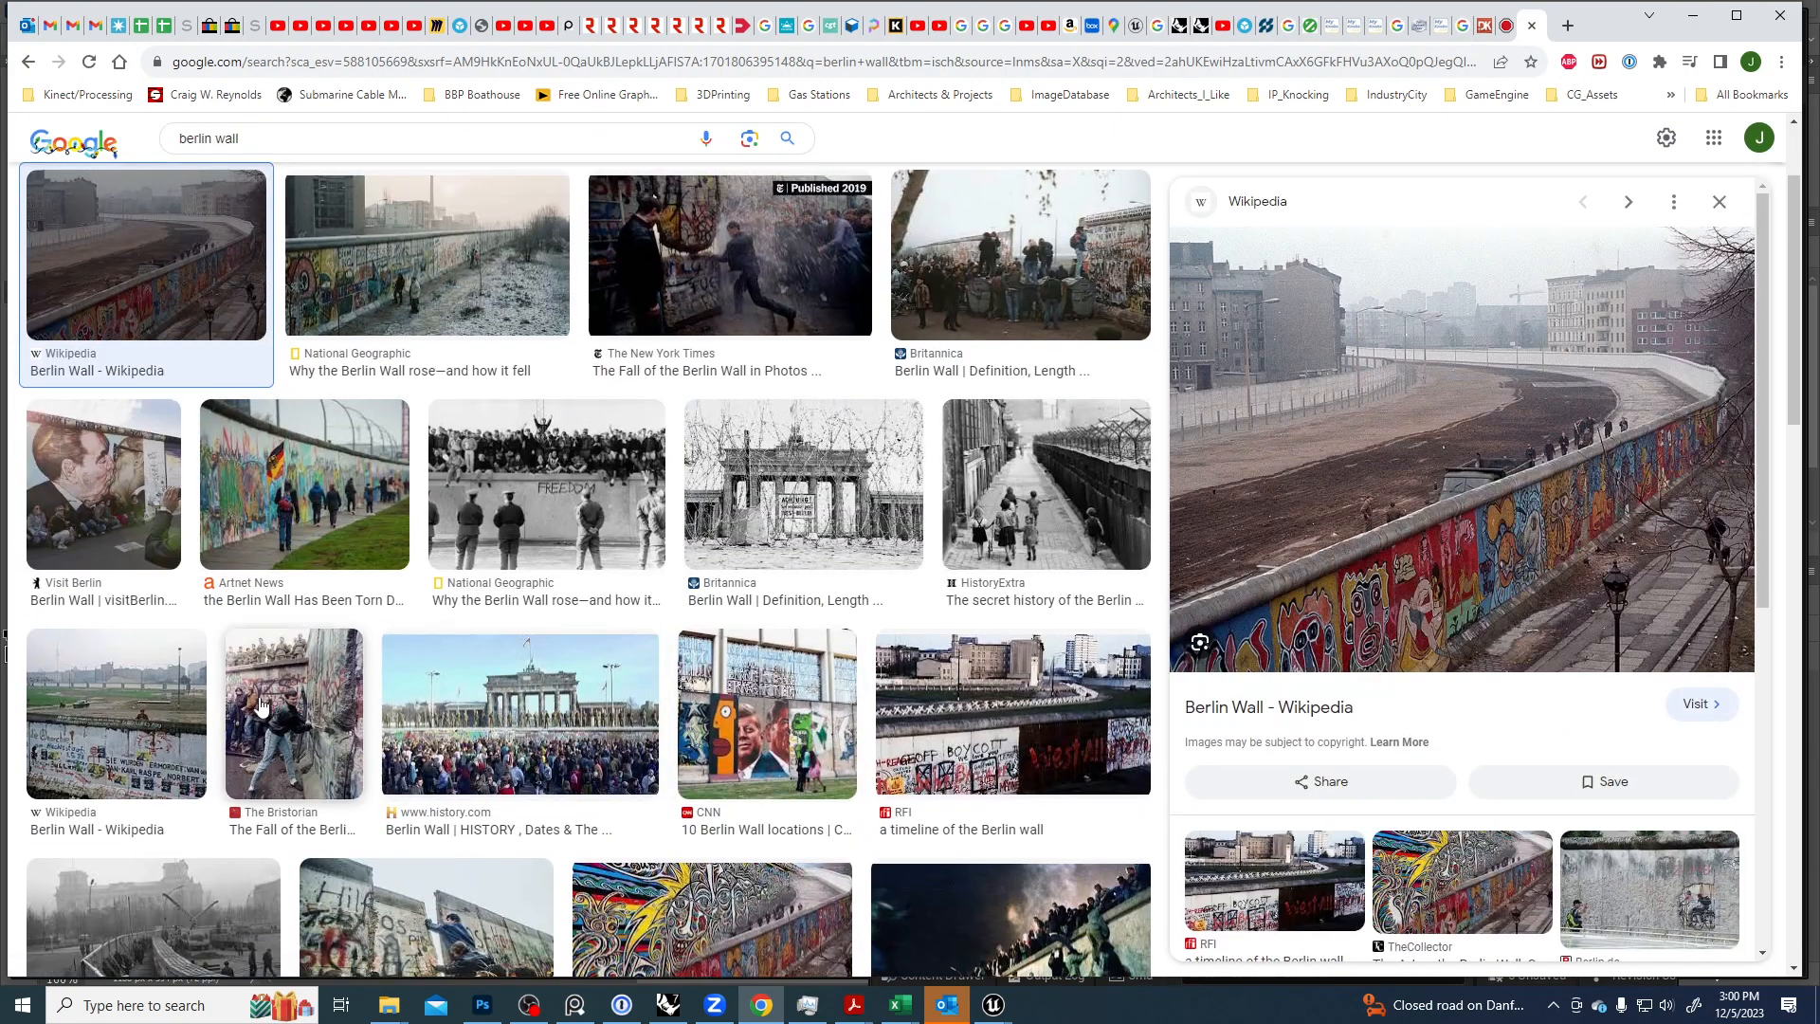
click(132, 735)
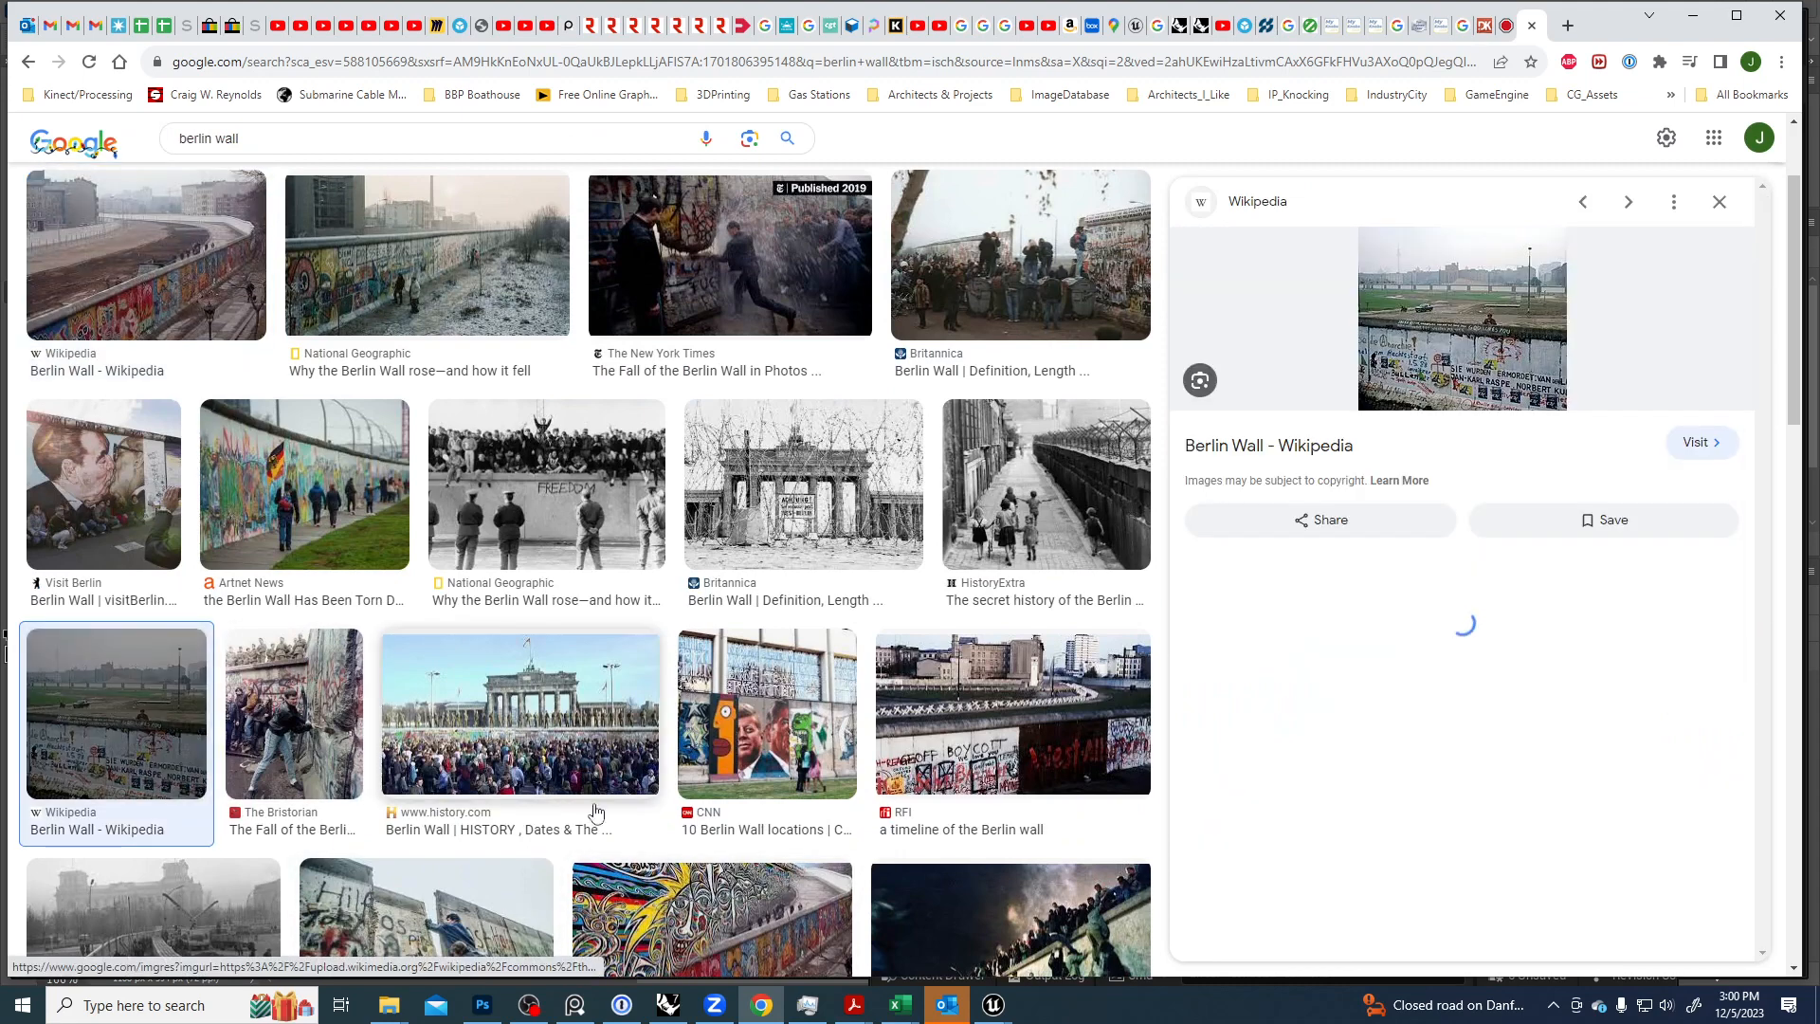
scroll(512, 764, down, 2)
click(464, 779)
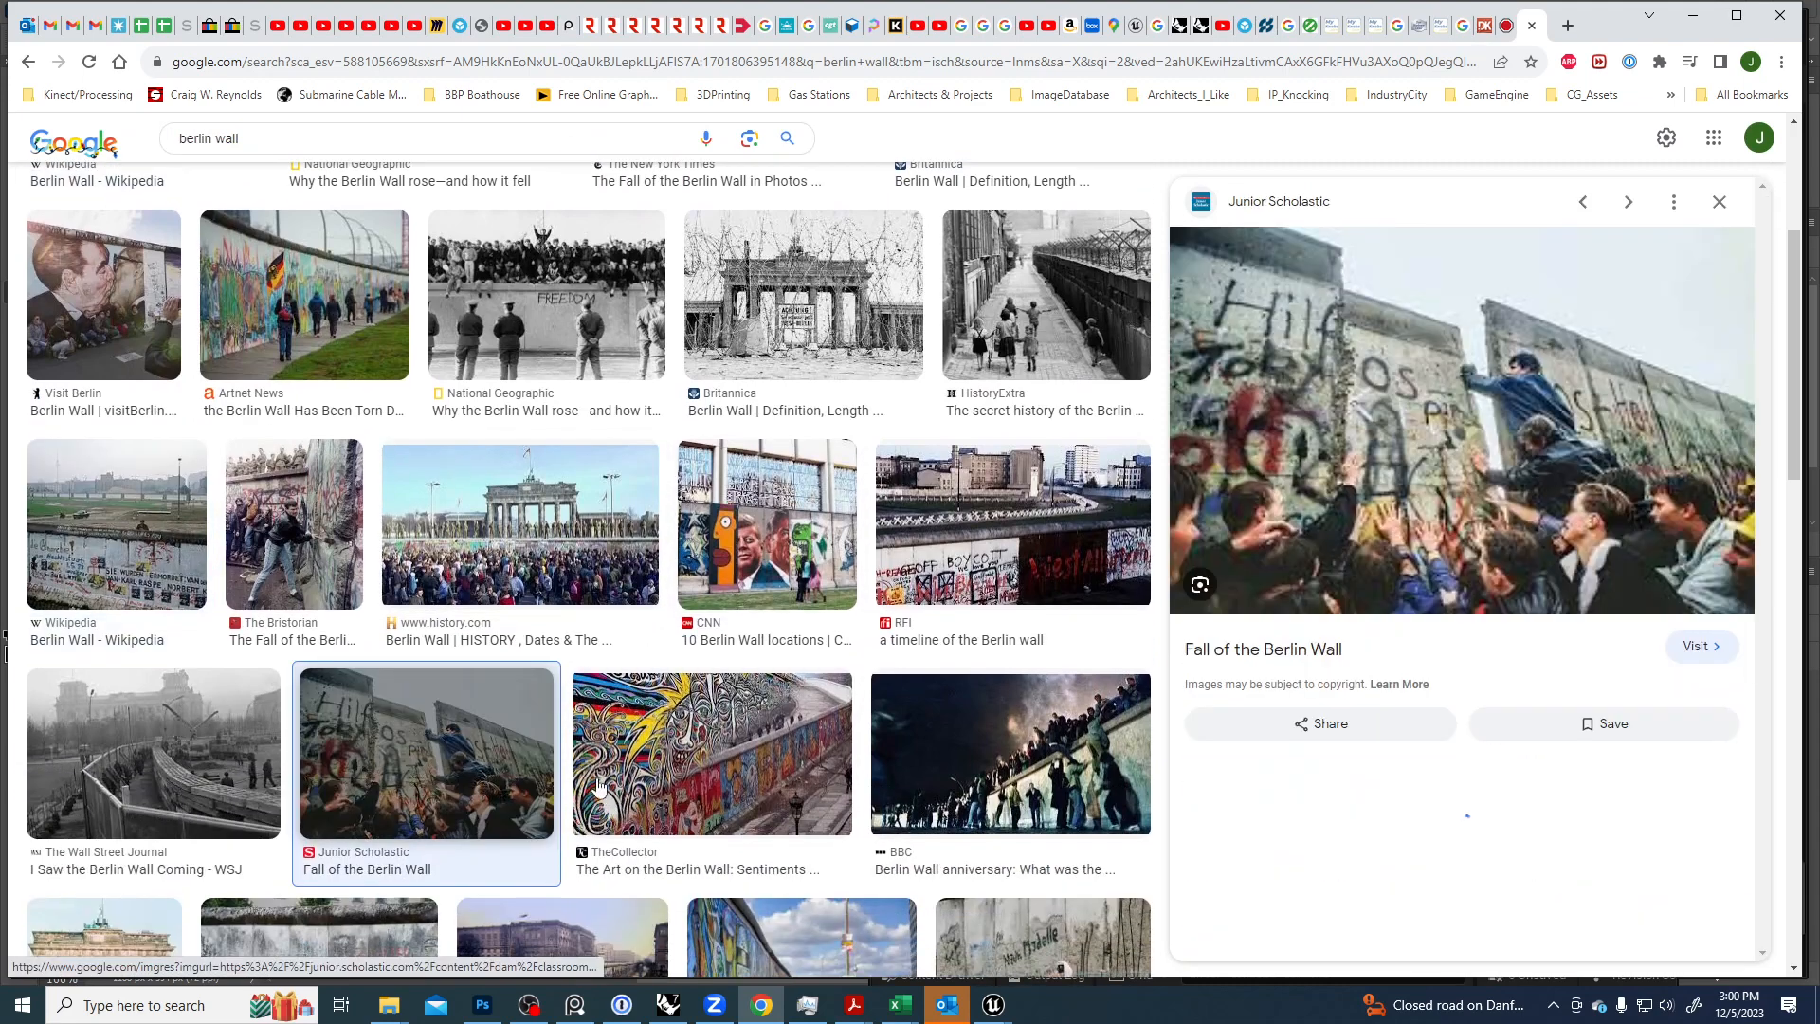
key(alt+Tab)
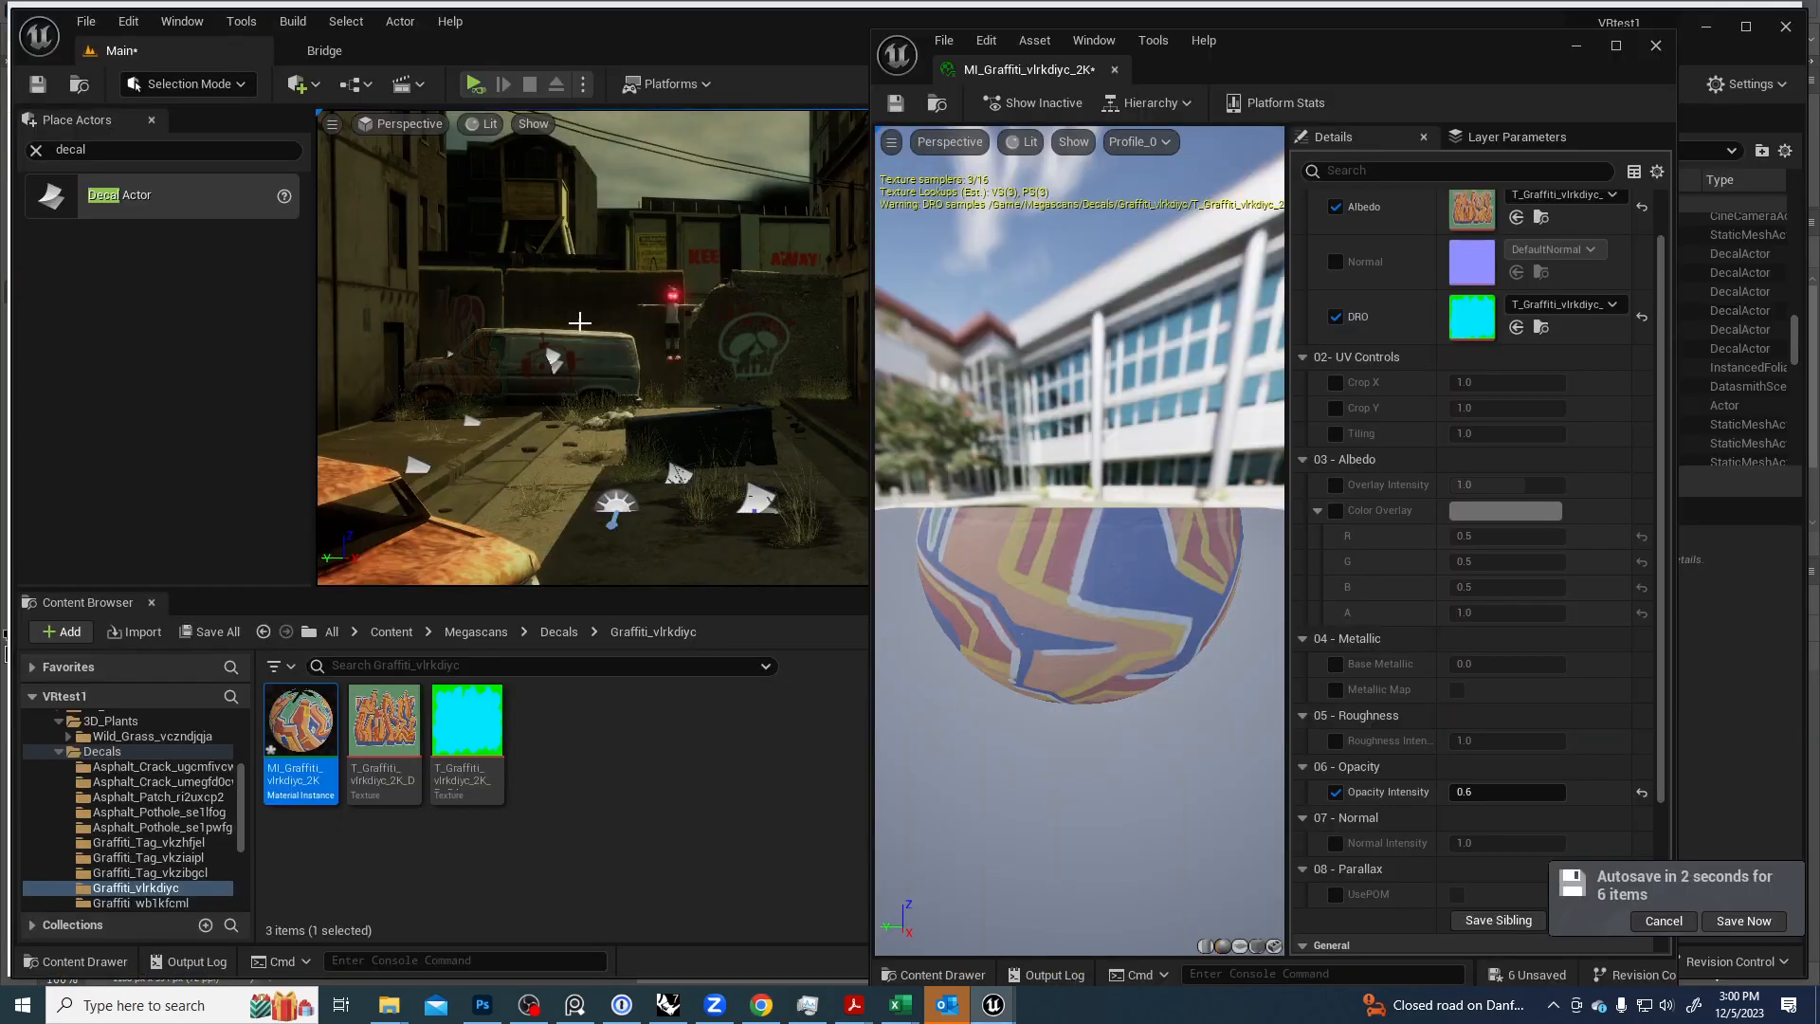
key(alt+Tab)
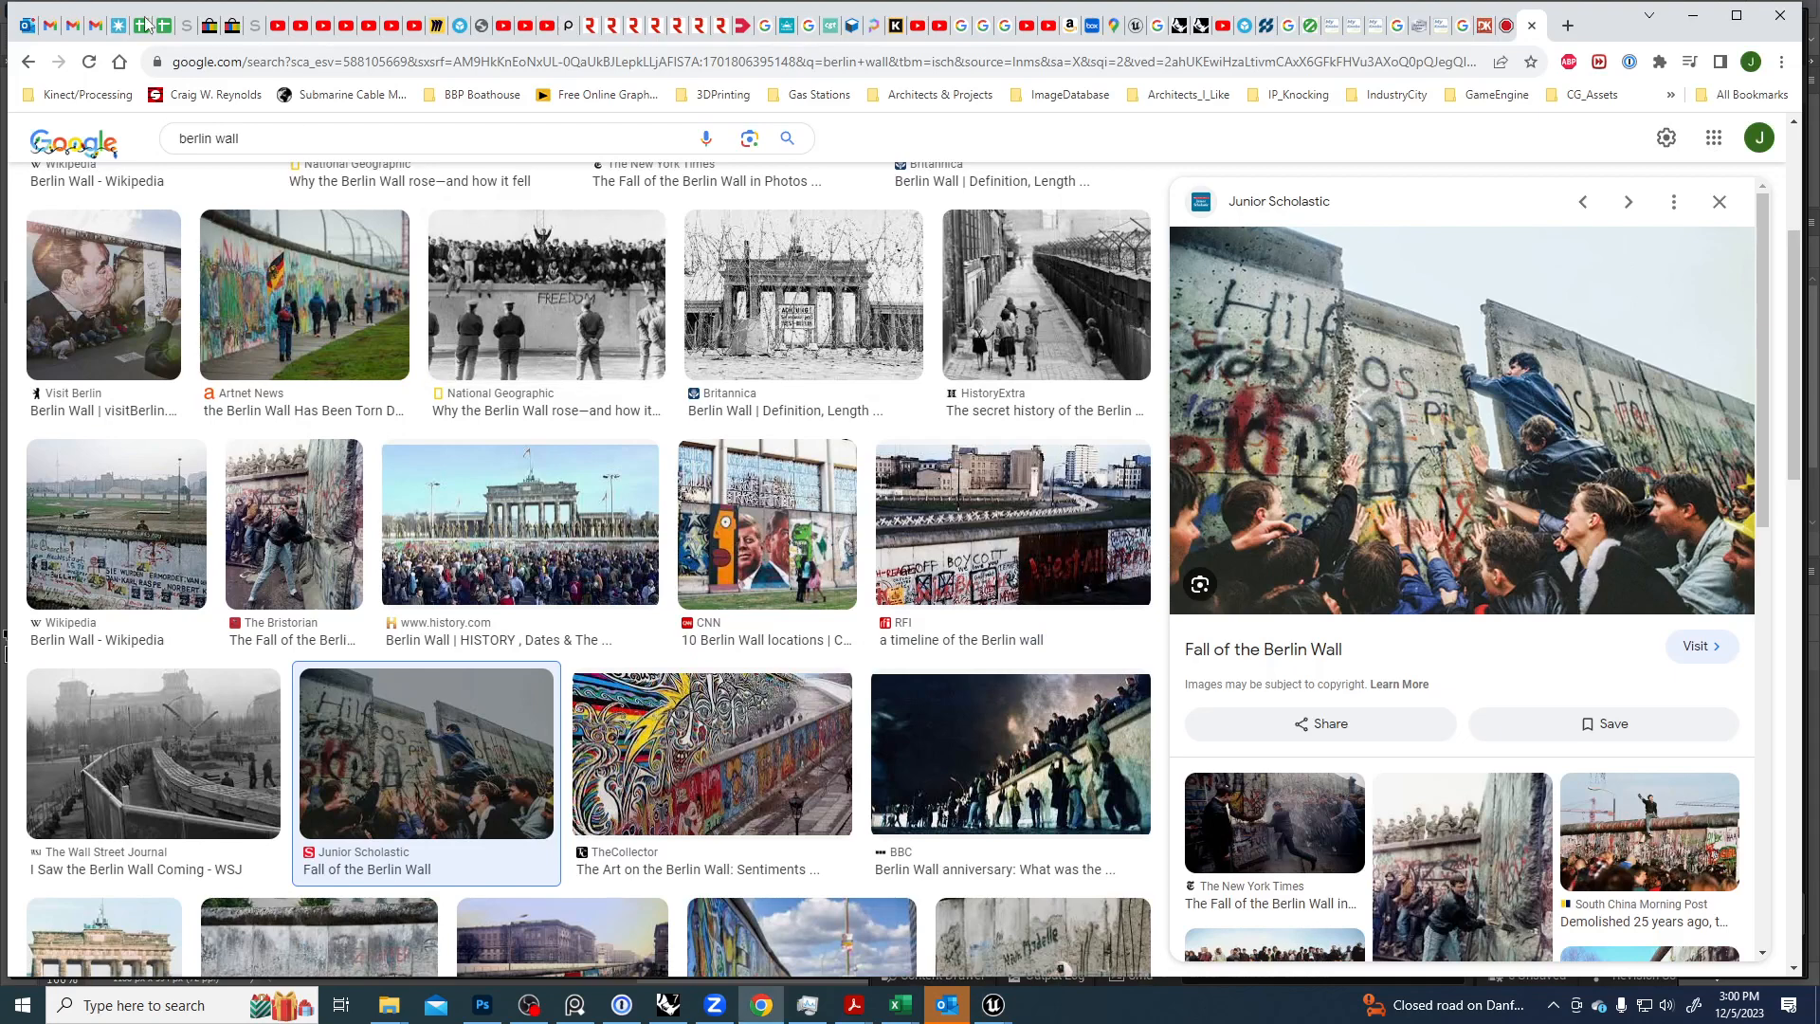
Switch back to Unreal Engine and reopen the Graffiti assets in Quixel Bridge.
key(alt+Tab)
click(324, 50)
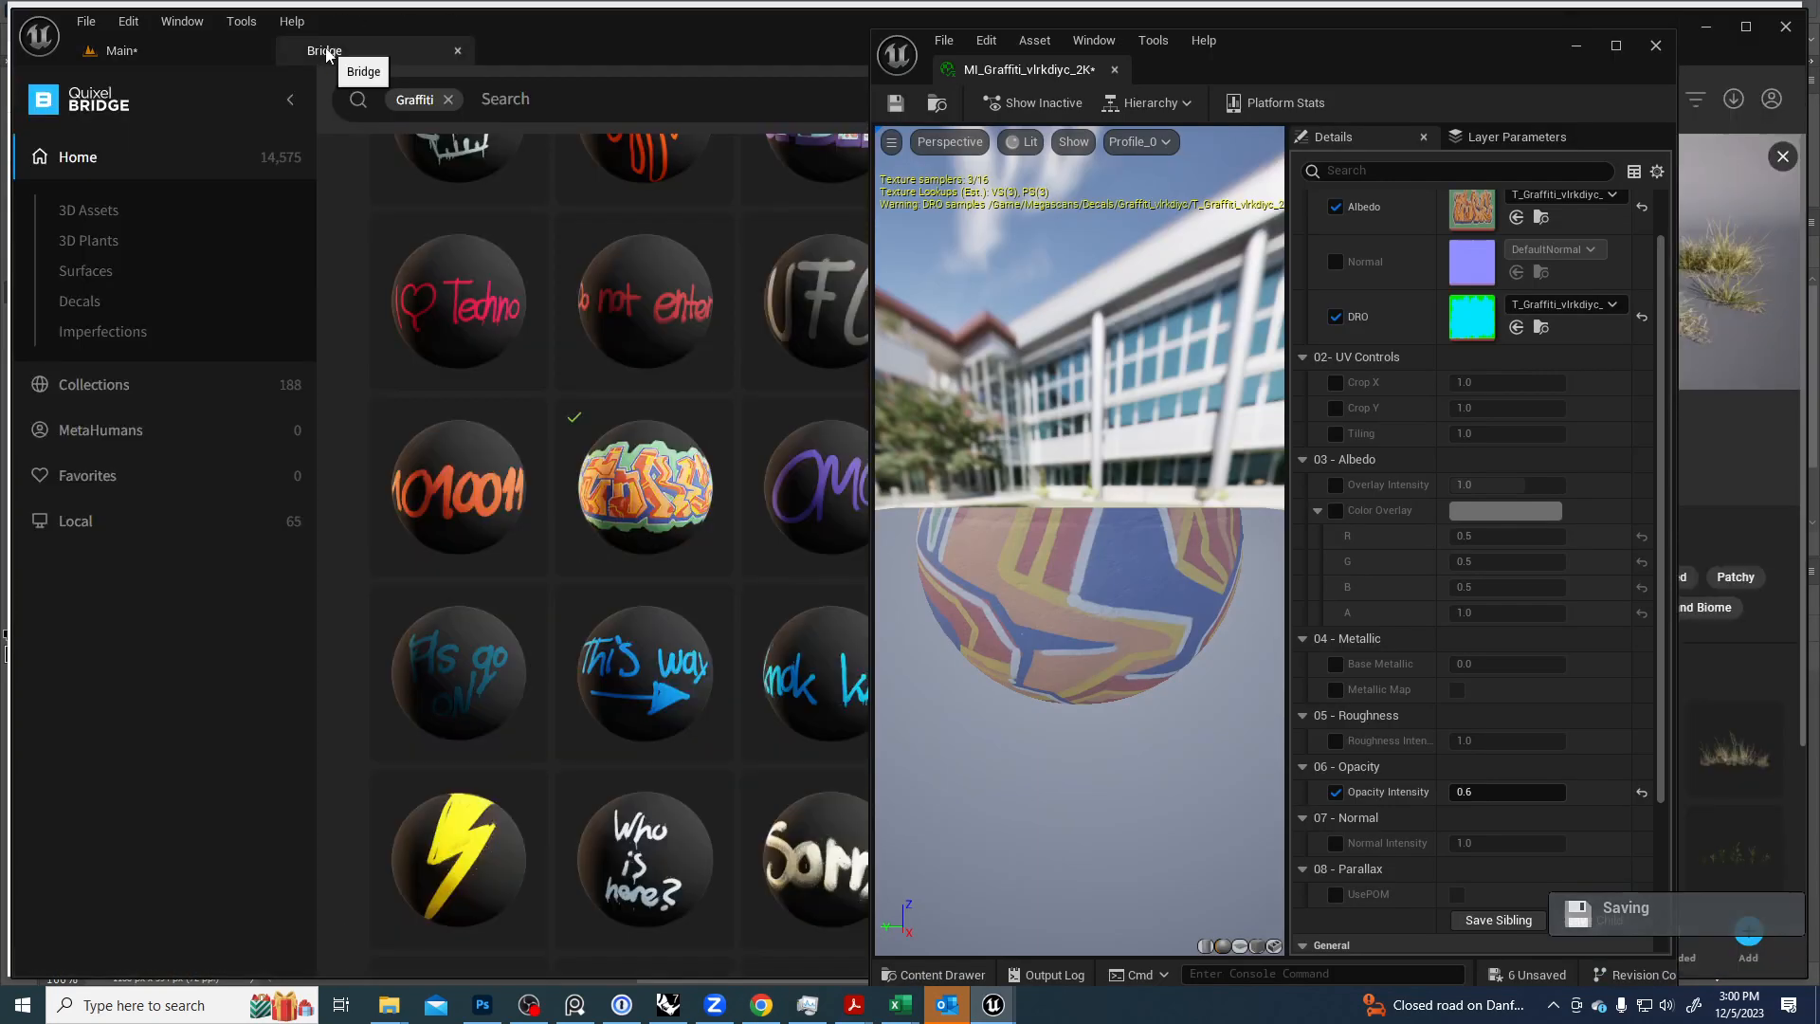
Download the green and the pink Graffiti Tag decals in Bridge and export them to the project at medium quality.
click(1649, 48)
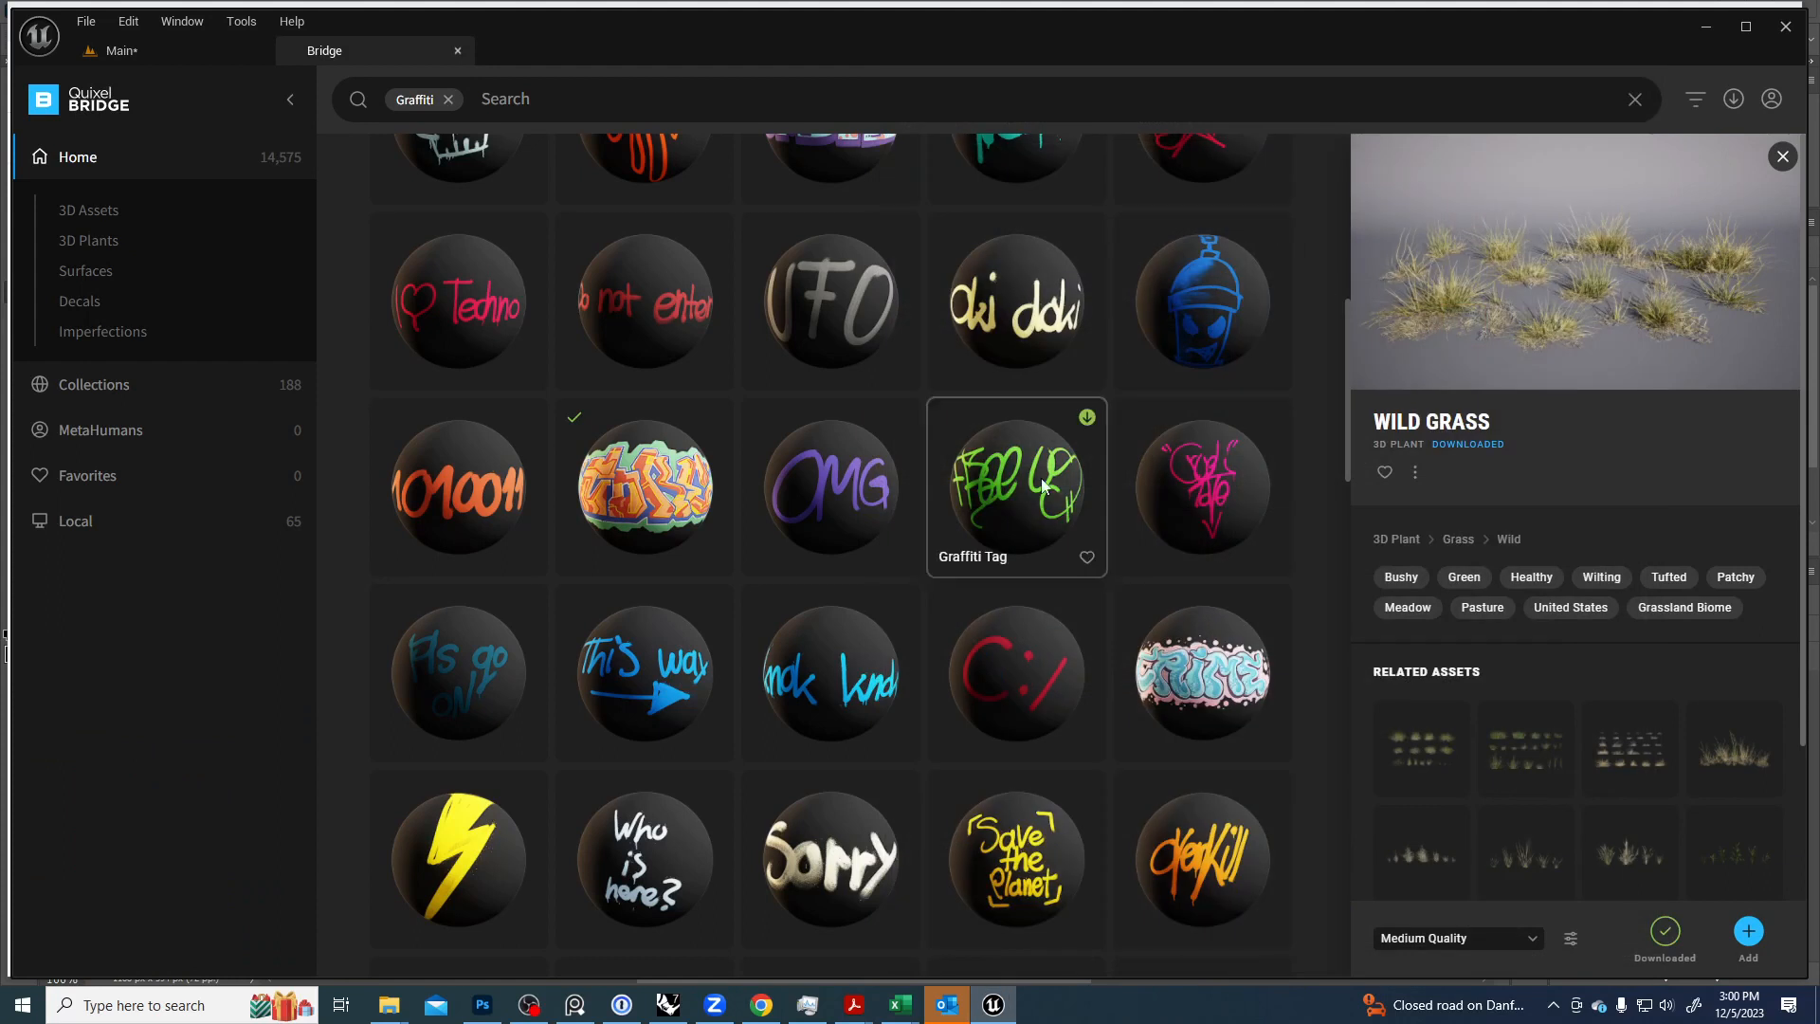
click(1088, 420)
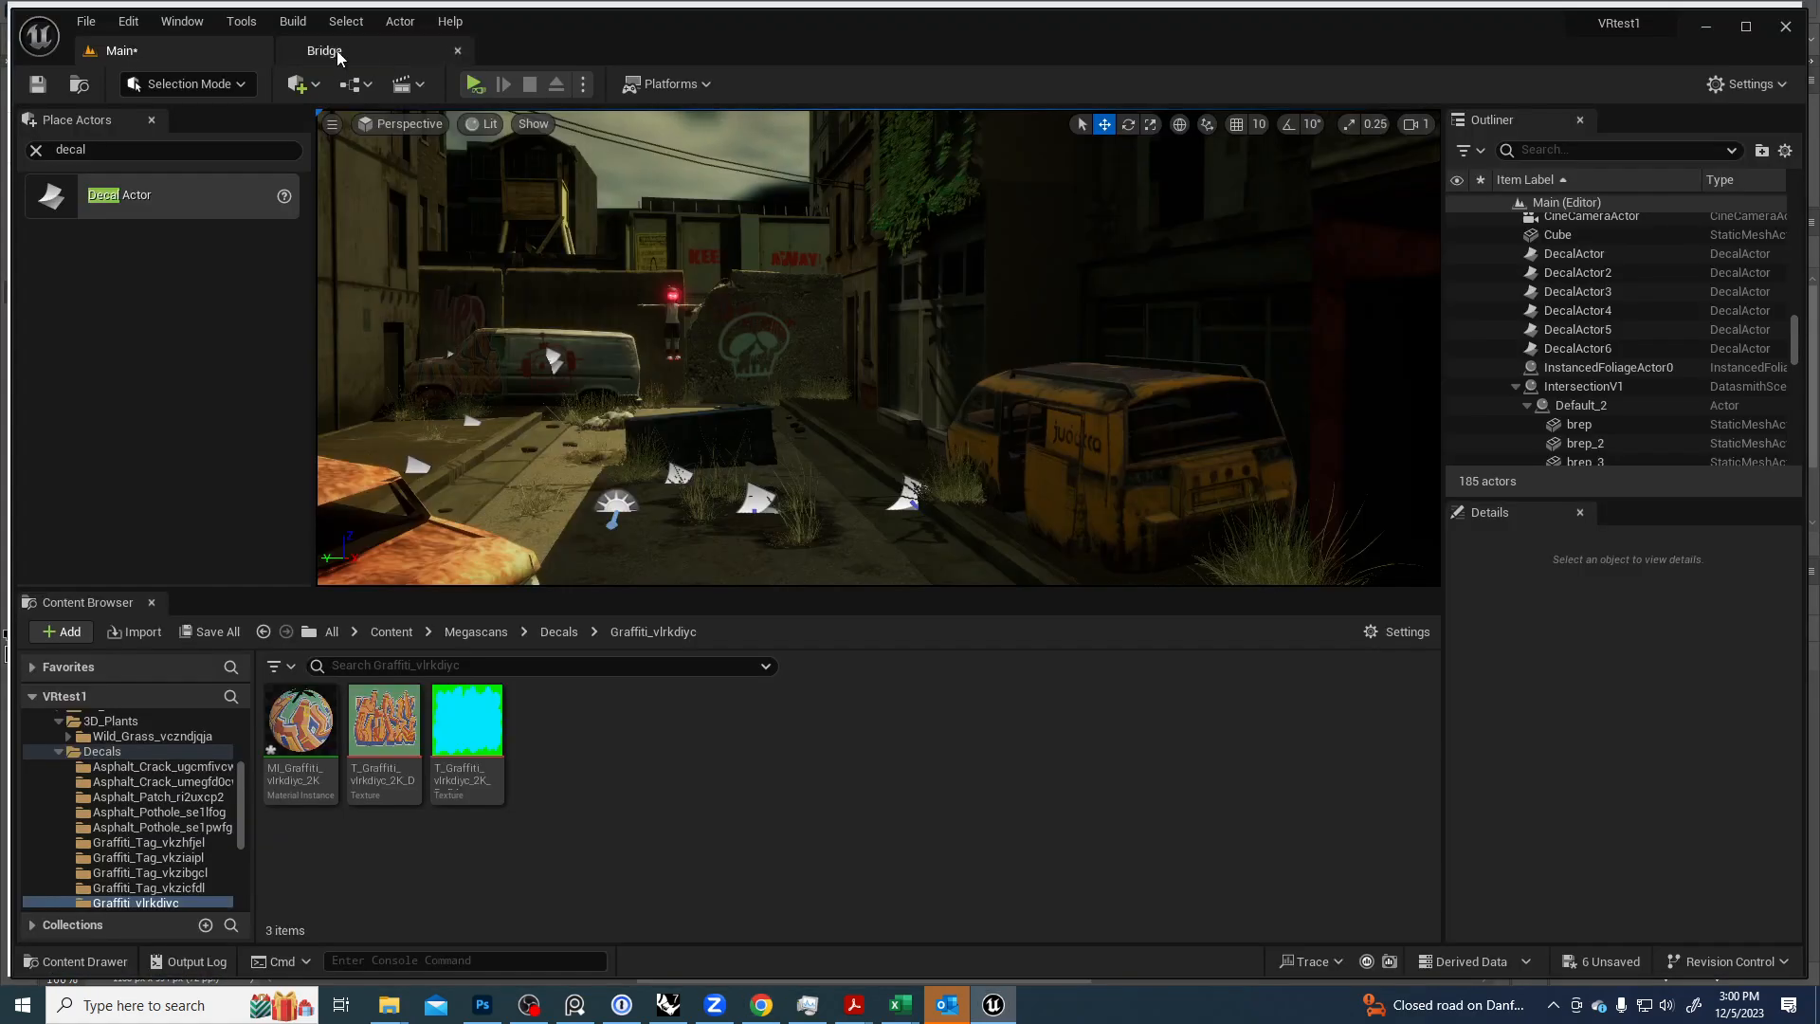
click(338, 52)
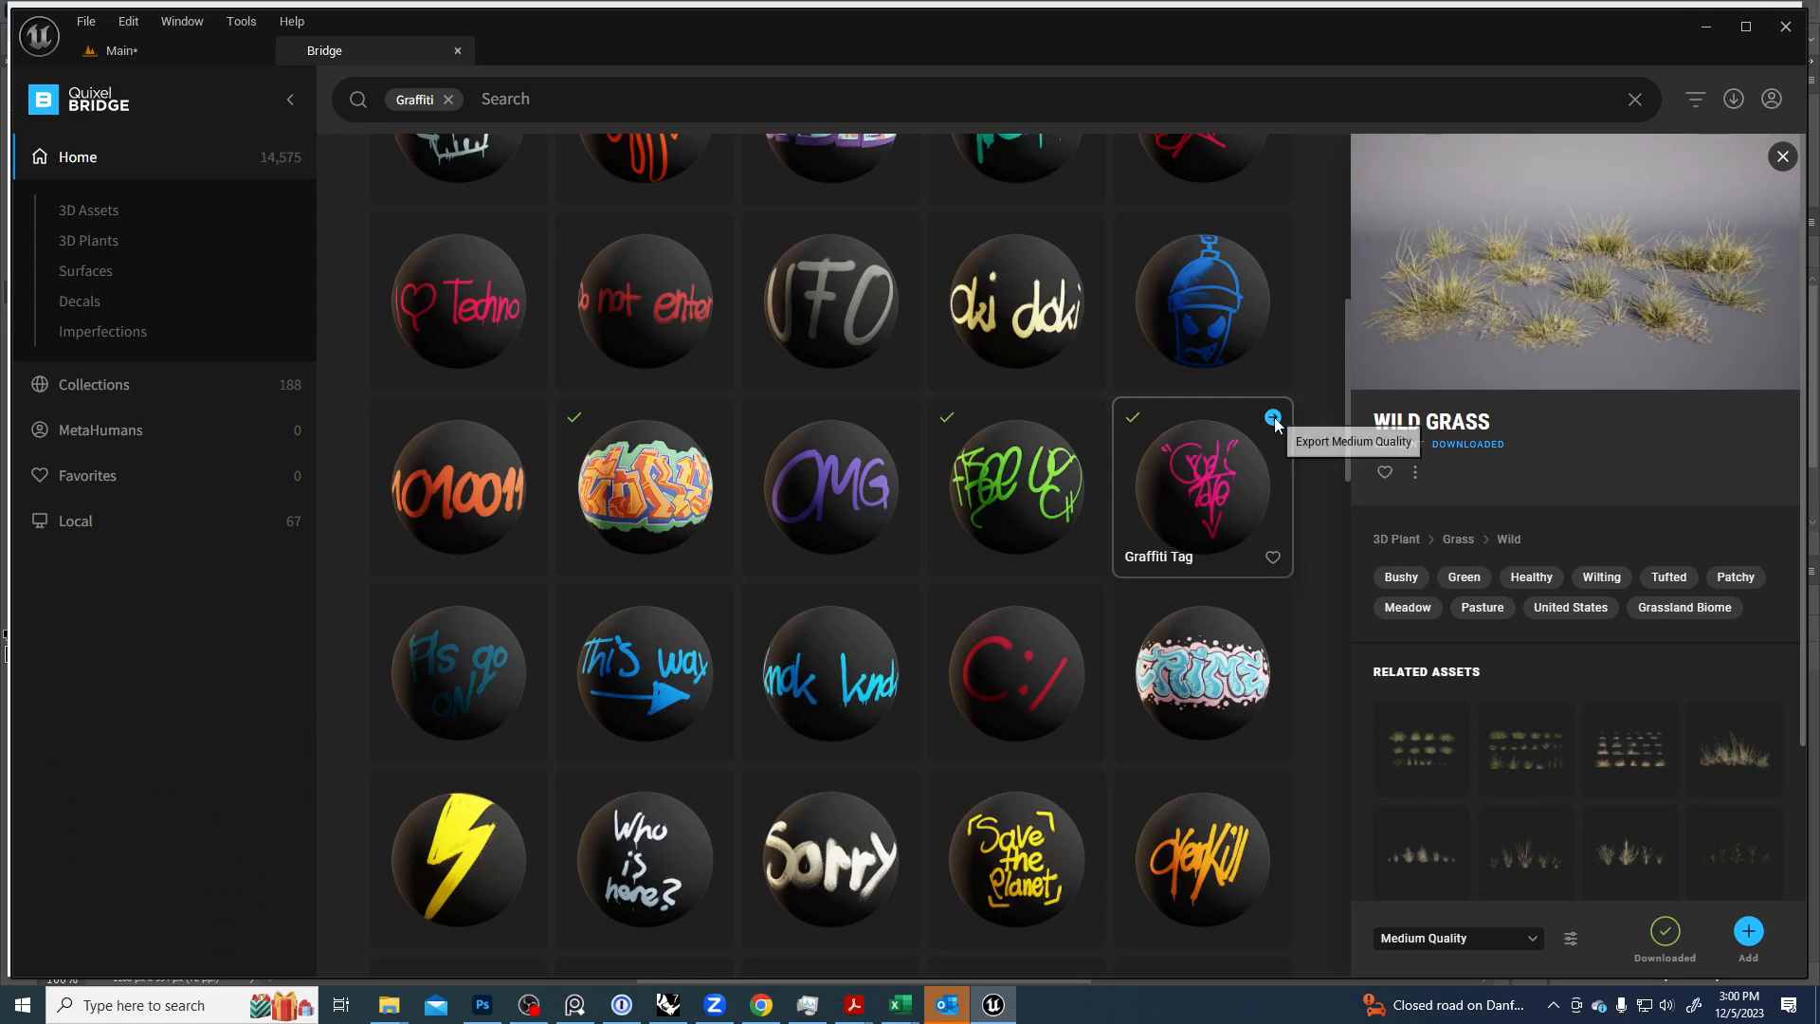
click(1273, 418)
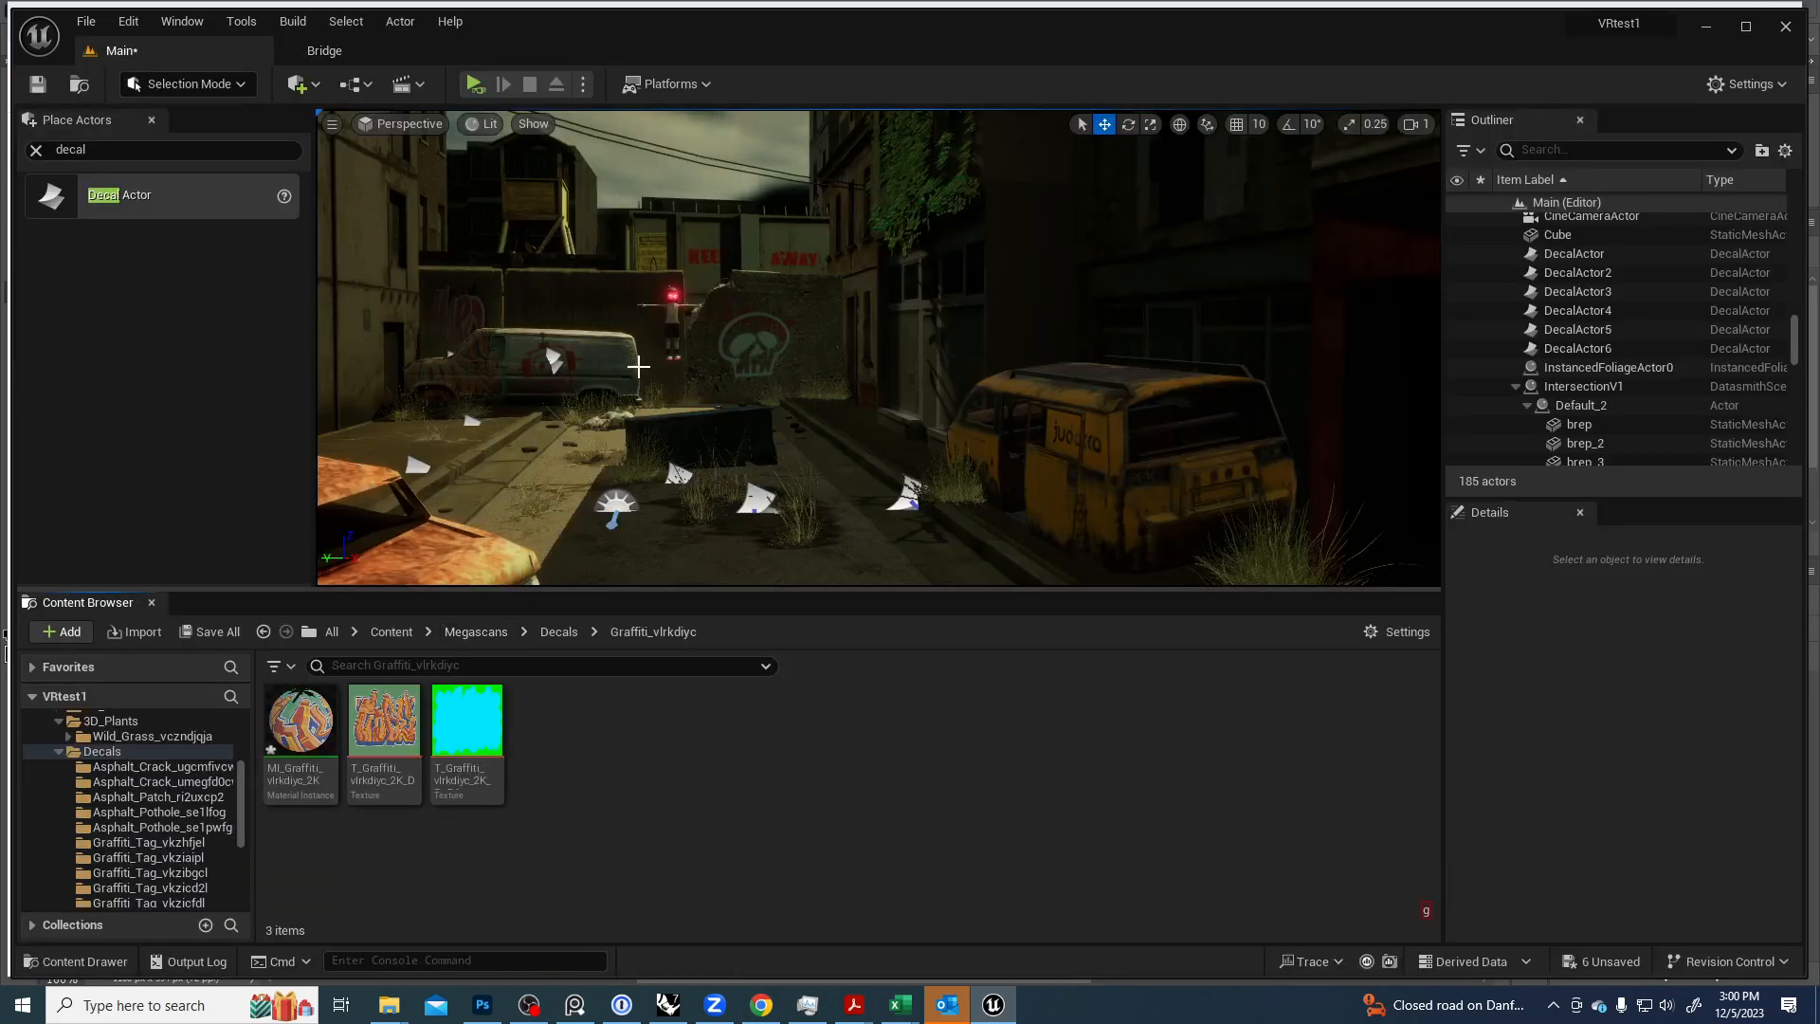
Duplicate the pink graffiti decal on the wall behind the van and offset the copy along the wall.
mouse_move(601, 321)
right_down()
mouse_move(417, 318)
mouse_move(540, 298)
mouse_move(620, 313)
right_up()
key(w)
key(w)
key(s)
right_drag(838, 285, 805, 336)
key(e)
click(1023, 257)
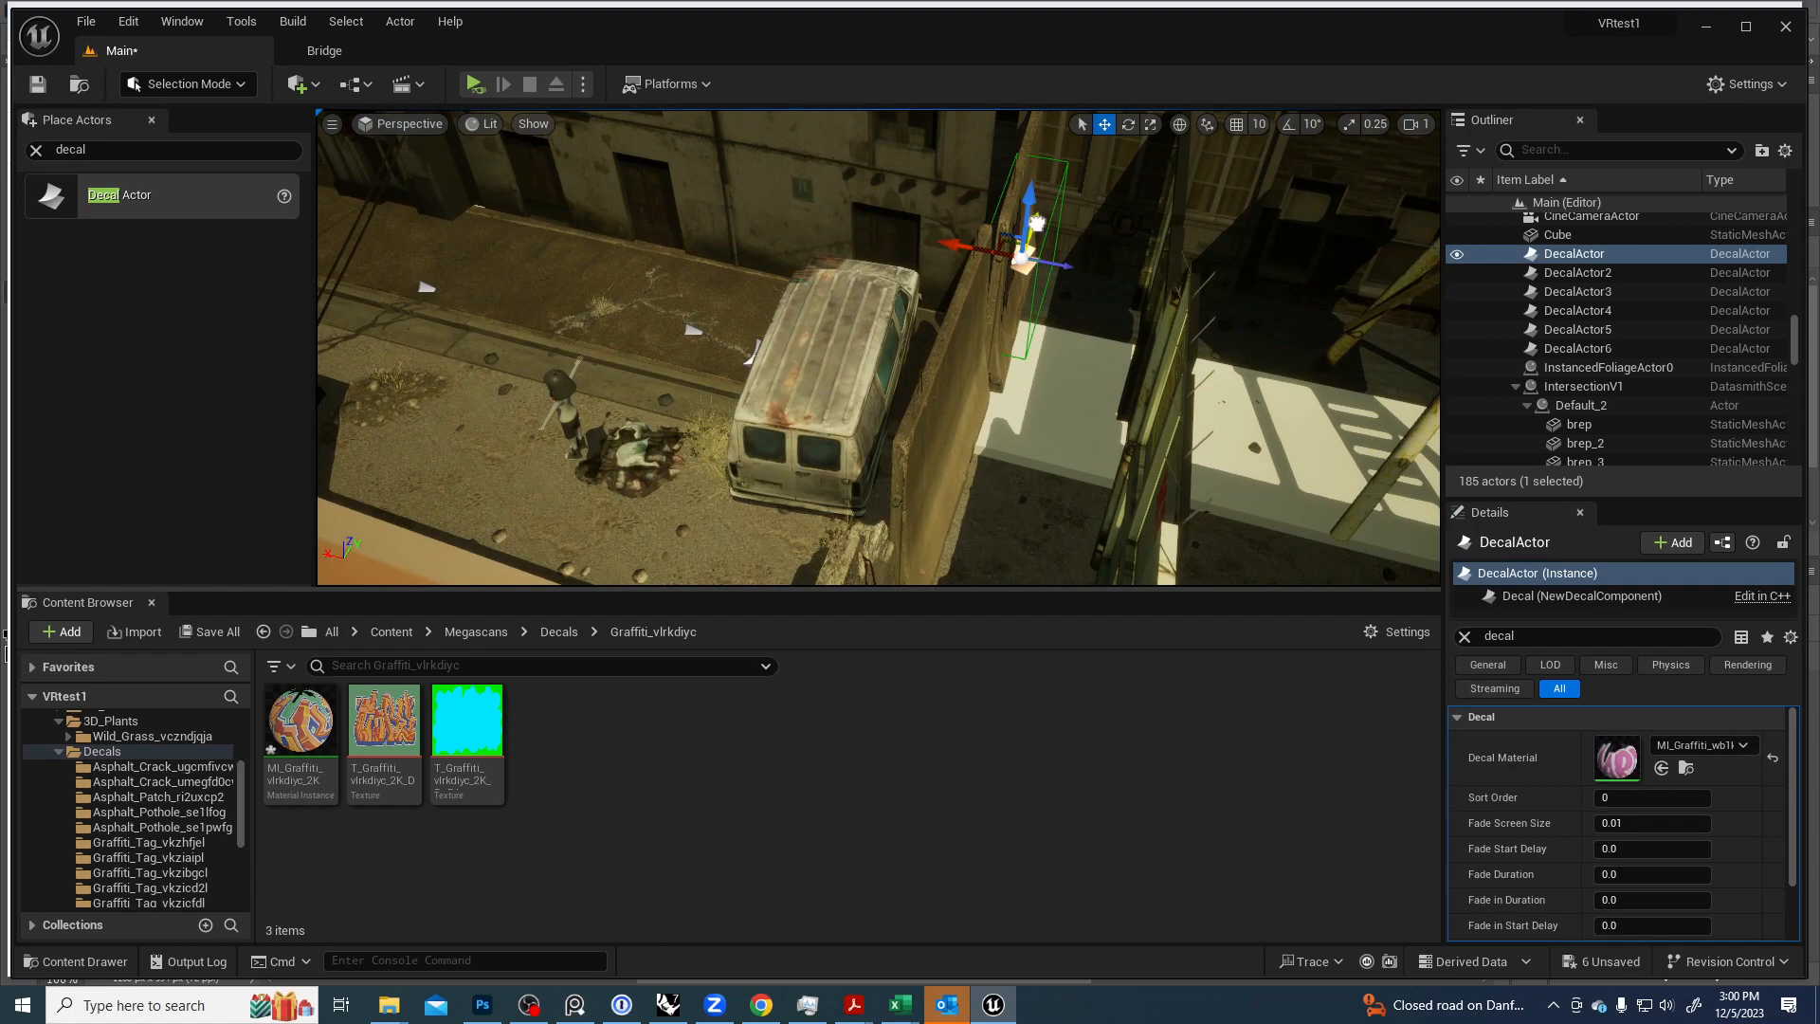
alt+drag(1036, 223, 883, 383)
Assign the green material instance from the Graffiti_Tag_vkzicfdl folder as the duplicated decal's material.
right_drag(882, 382, 1213, 351)
key(a)
key(s)
right_drag(990, 427, 865, 458)
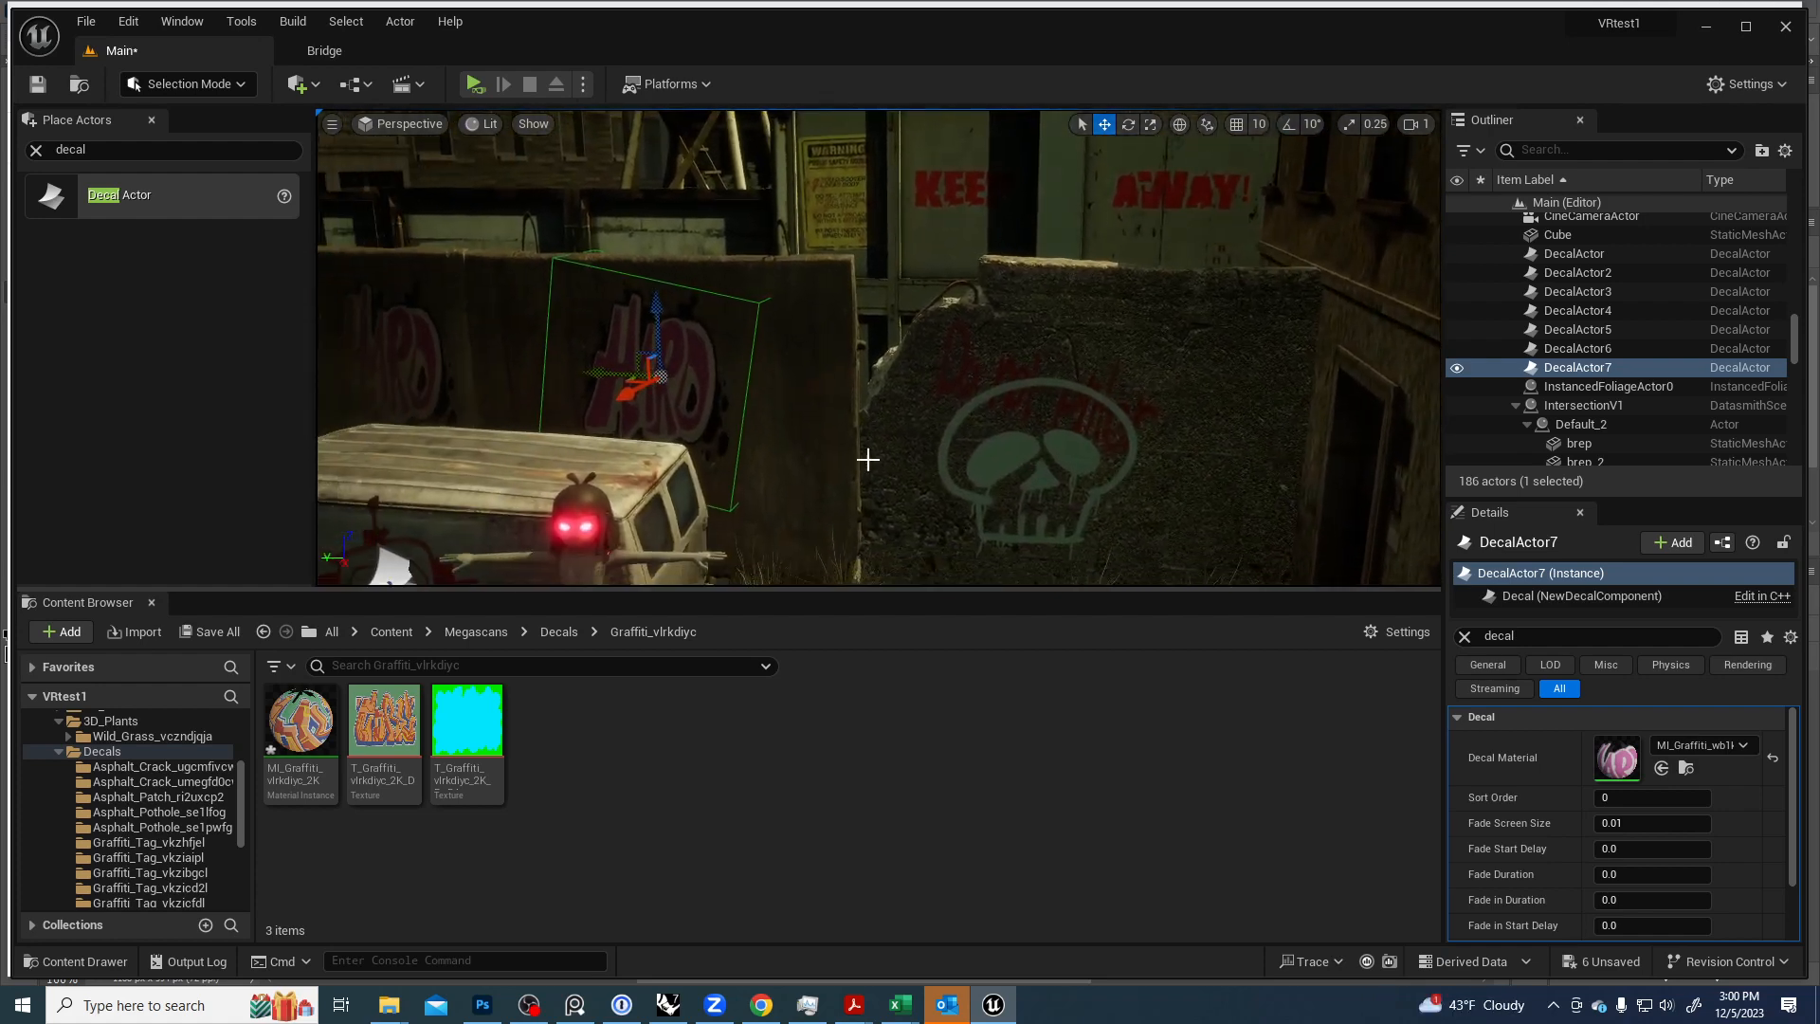
scroll(153, 771, down, 2)
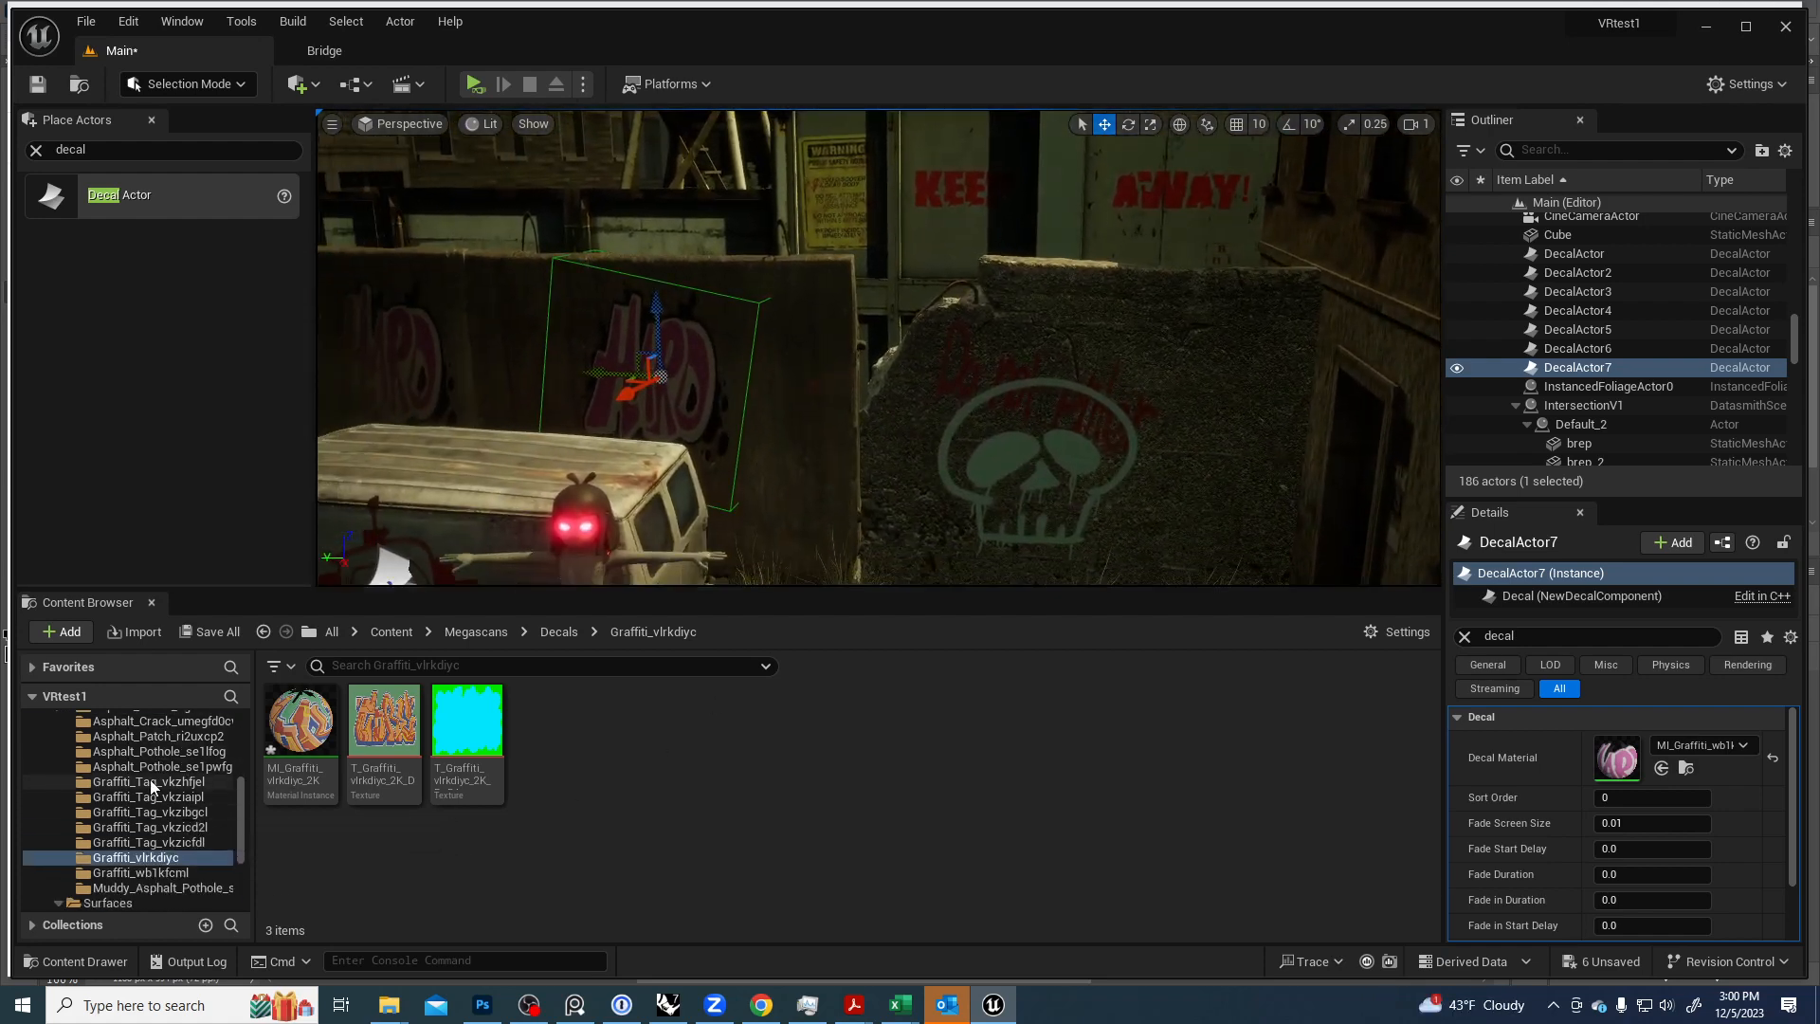
click(149, 781)
click(149, 796)
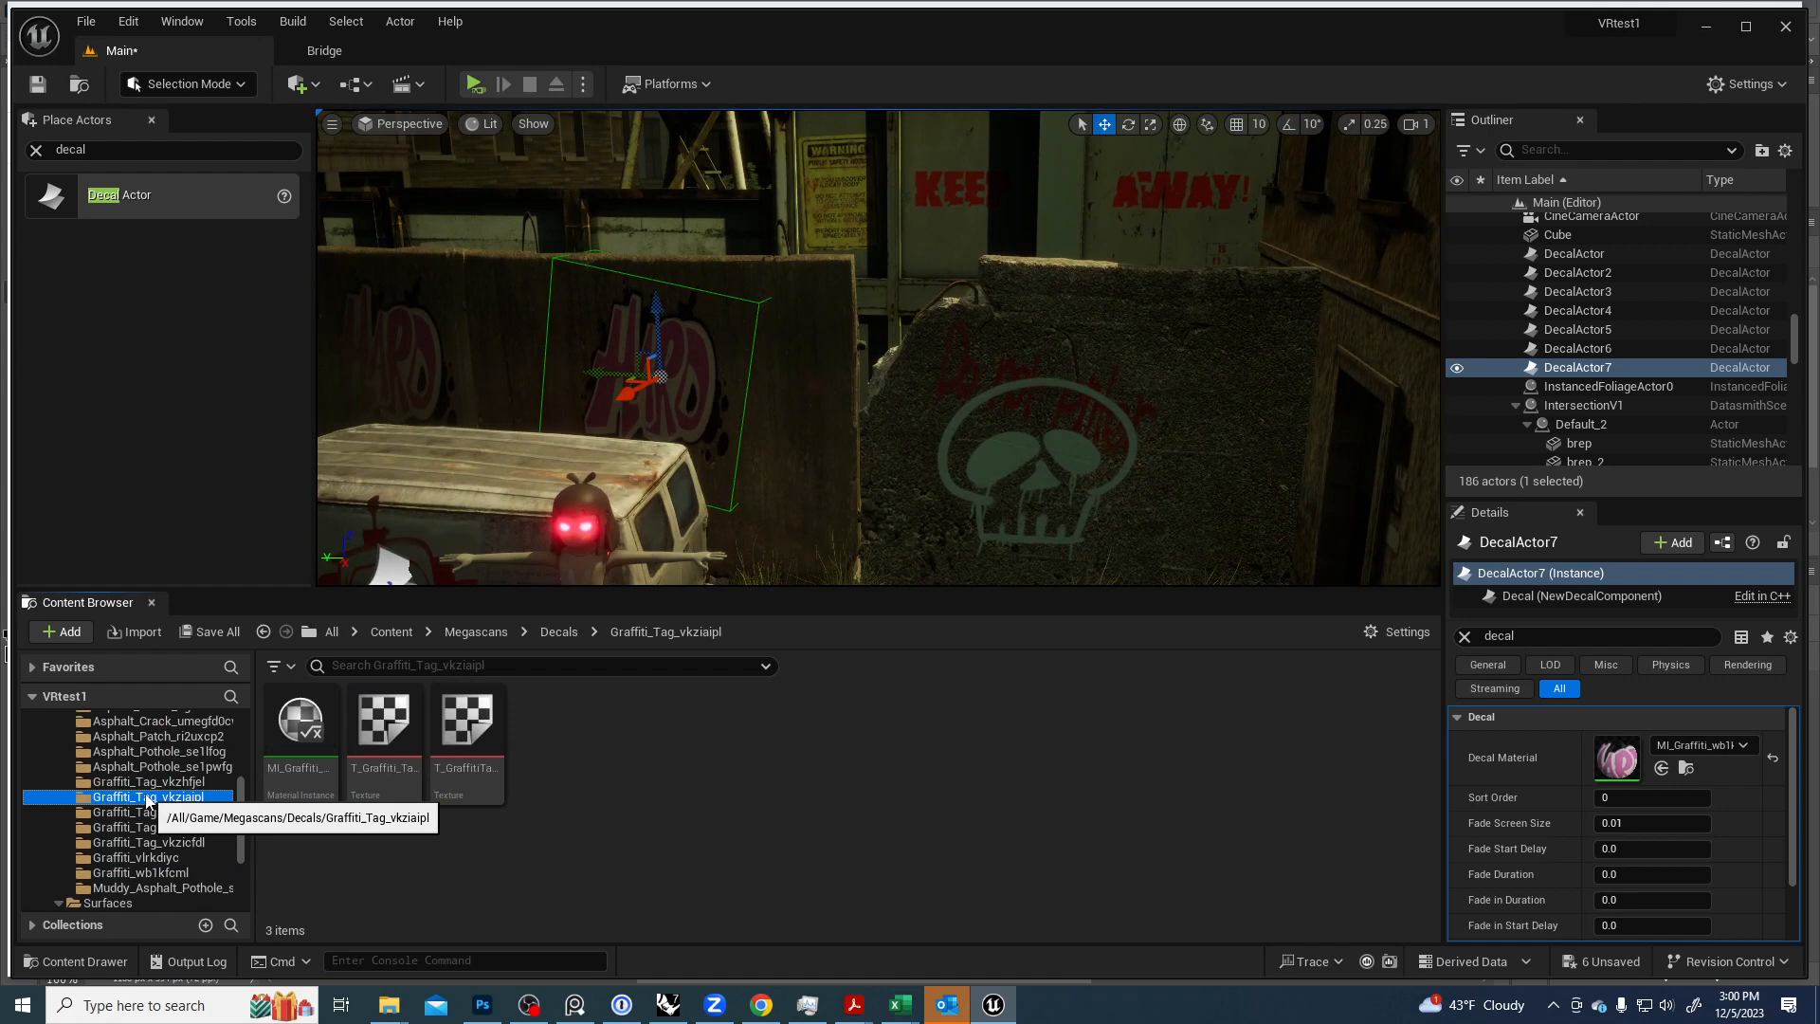
click(139, 873)
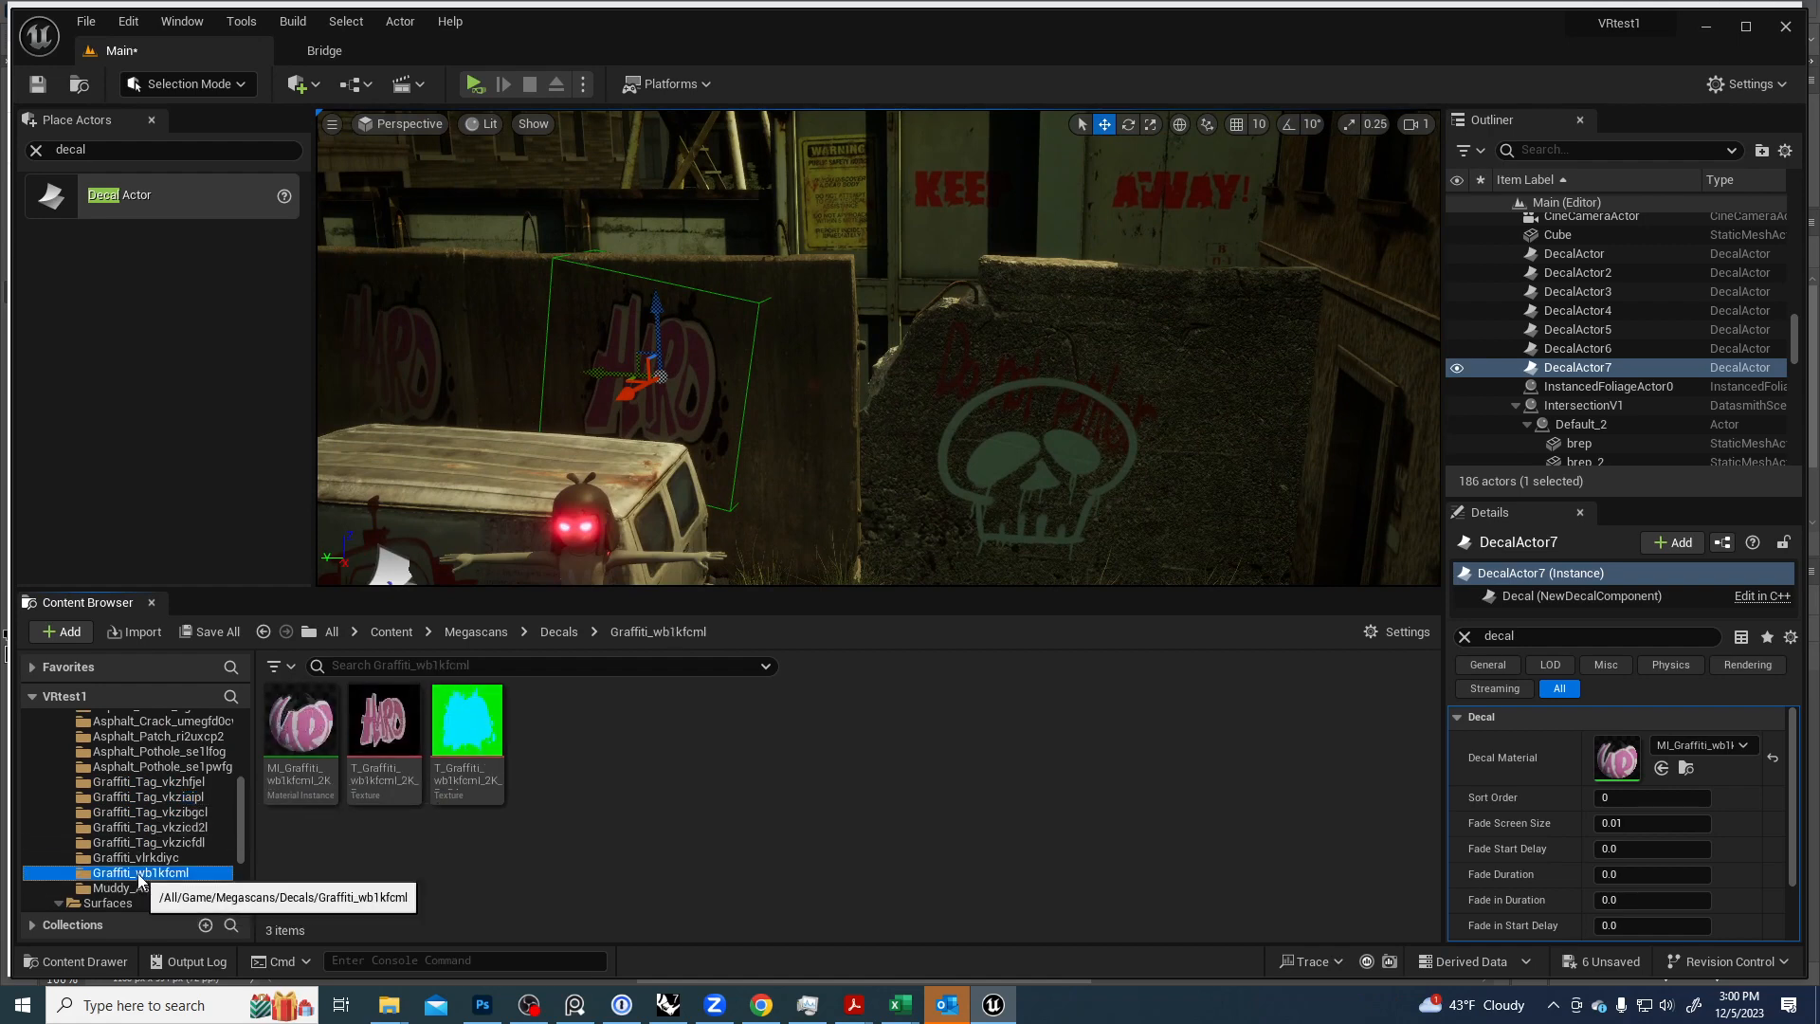
click(138, 859)
click(142, 841)
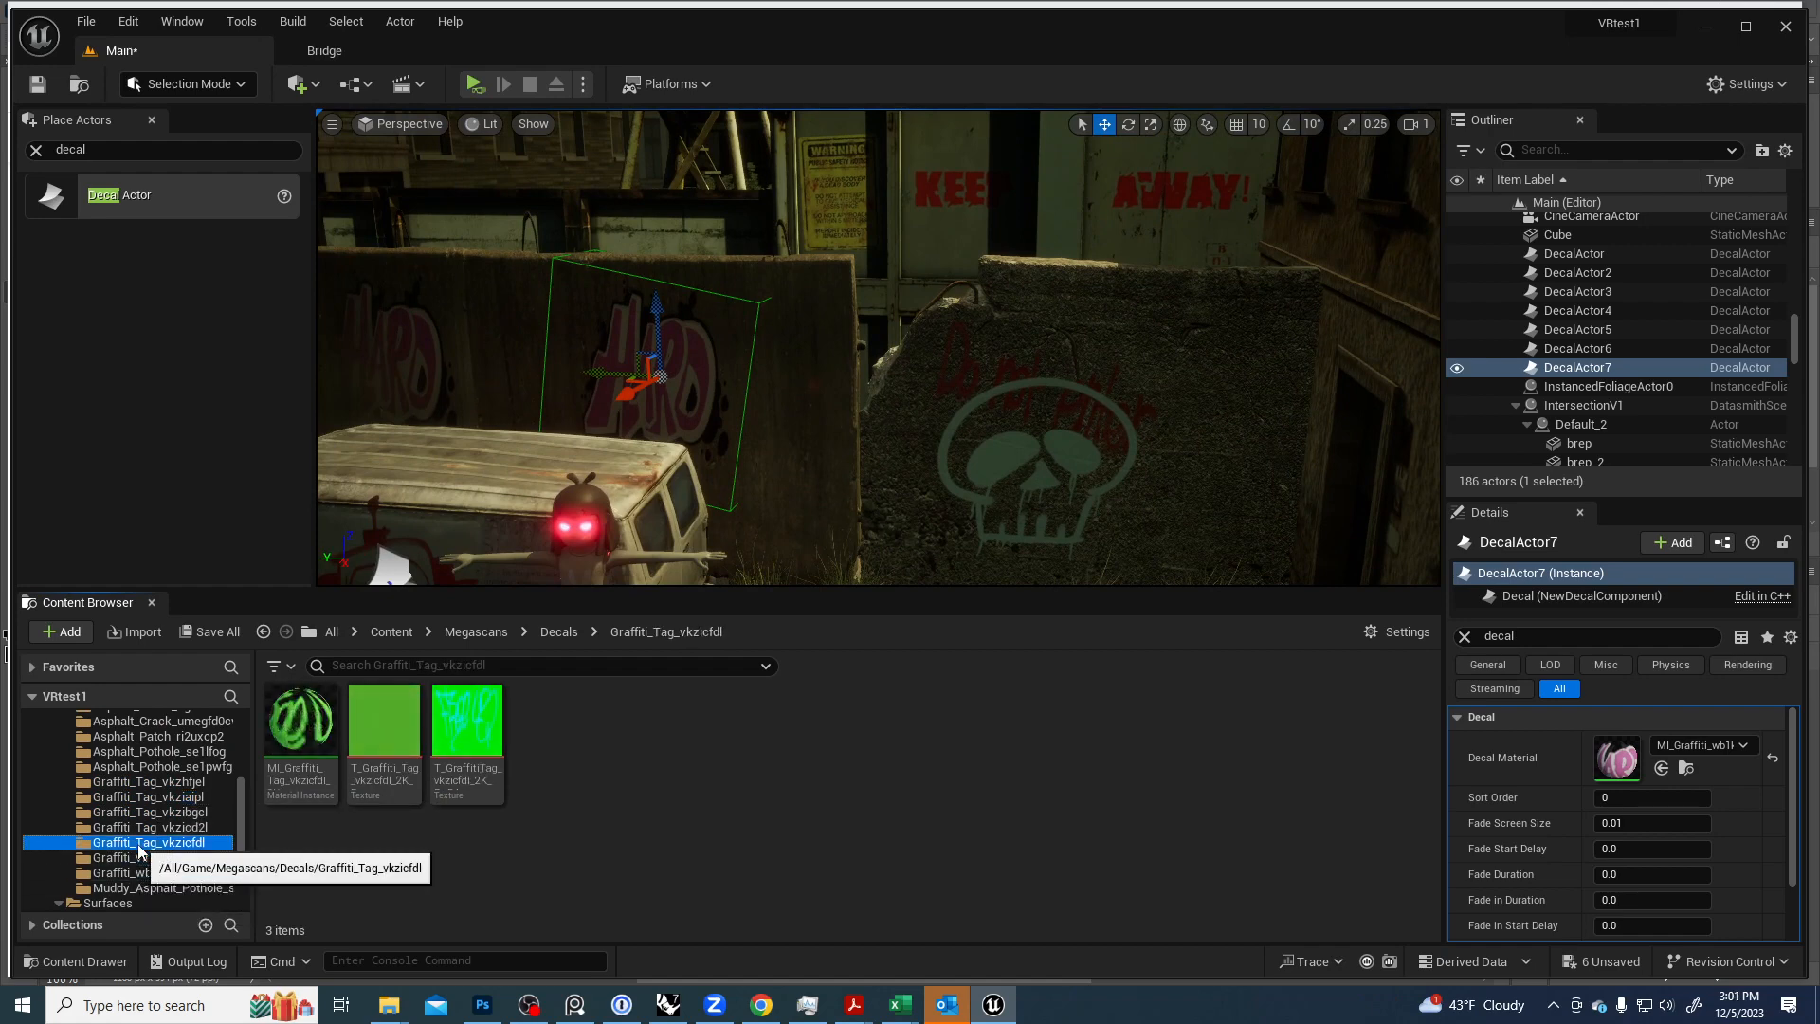
drag(282, 736, 1617, 758)
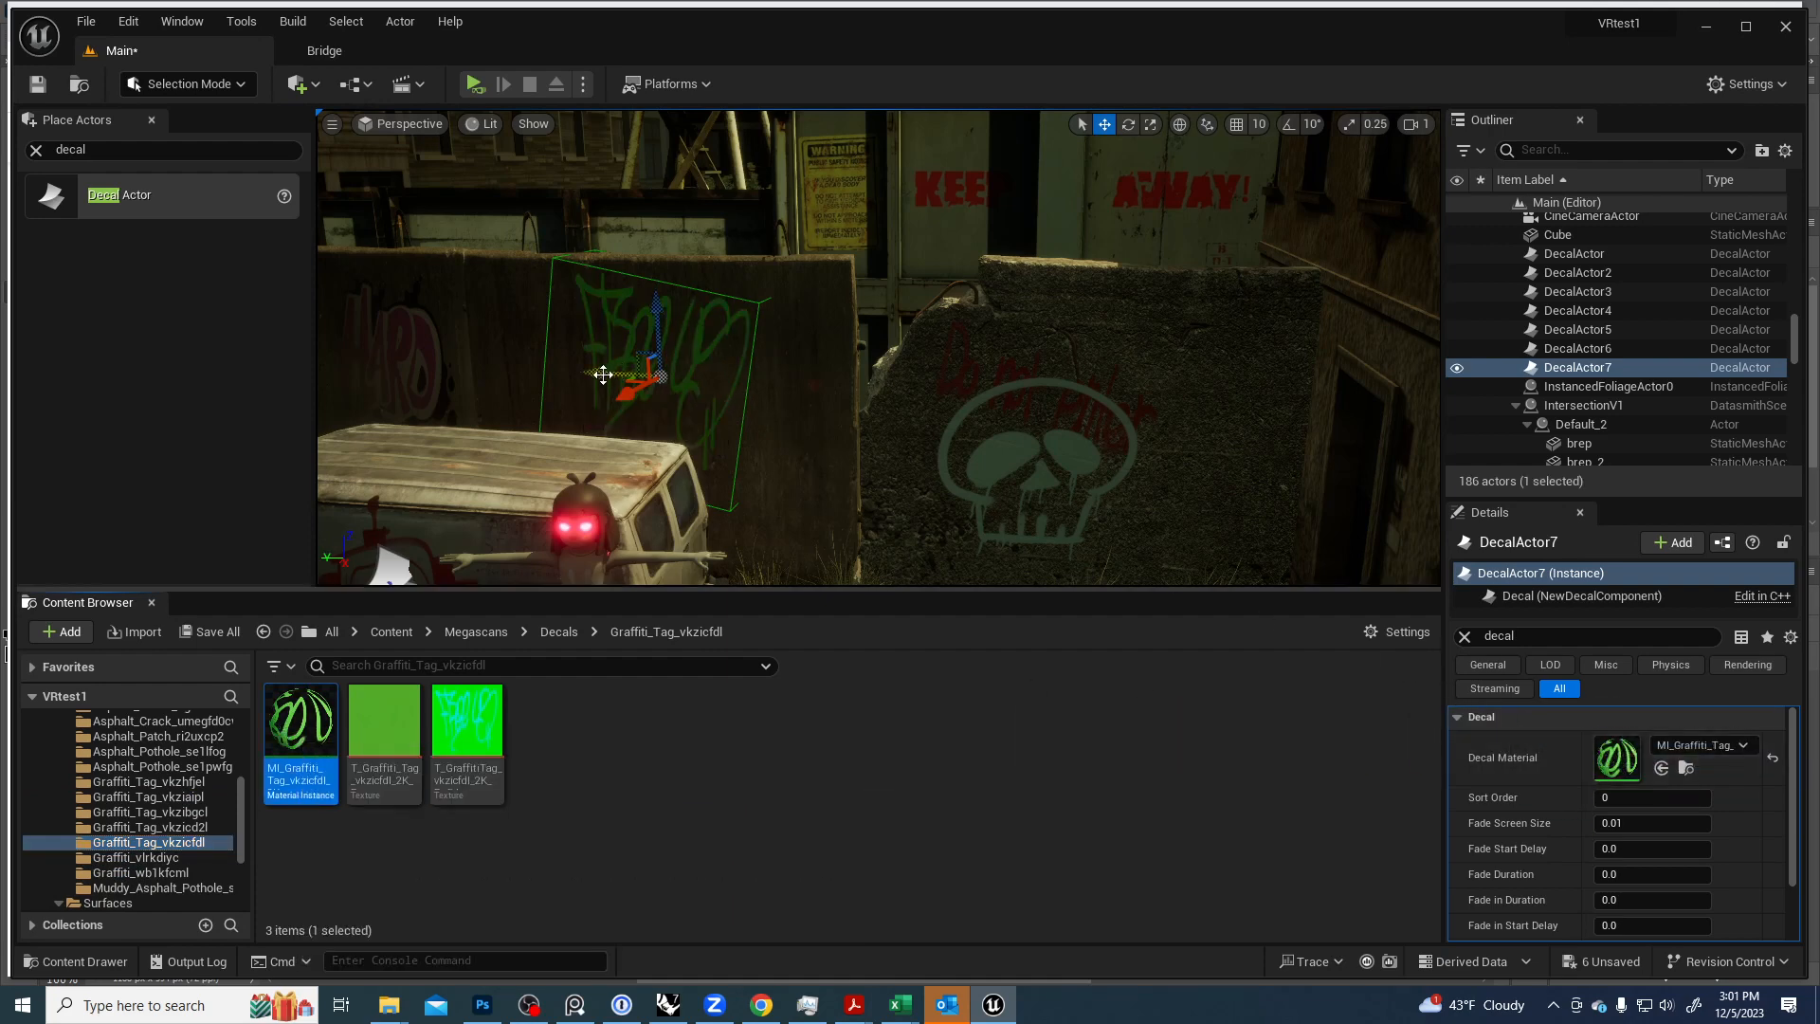
Scale up the green tag decal uniformly and position it along the concrete wall behind the van.
drag(603, 374, 551, 373)
key(r)
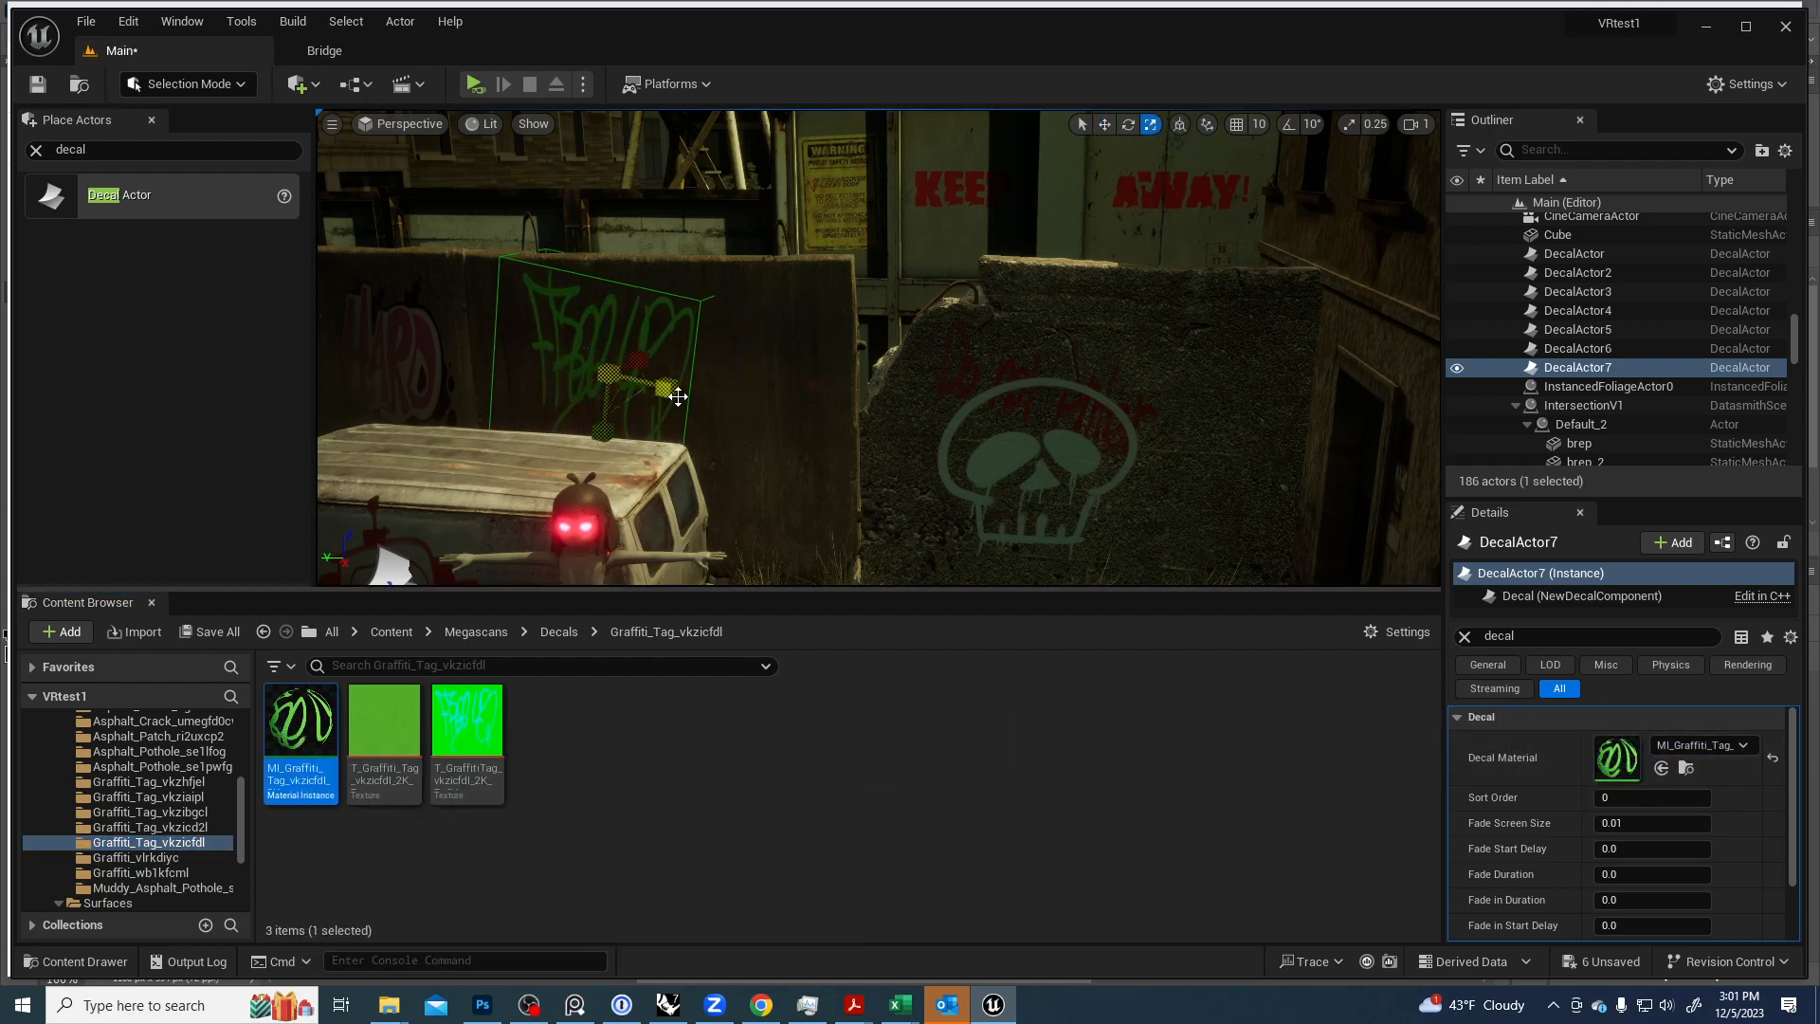
drag(678, 396, 768, 401)
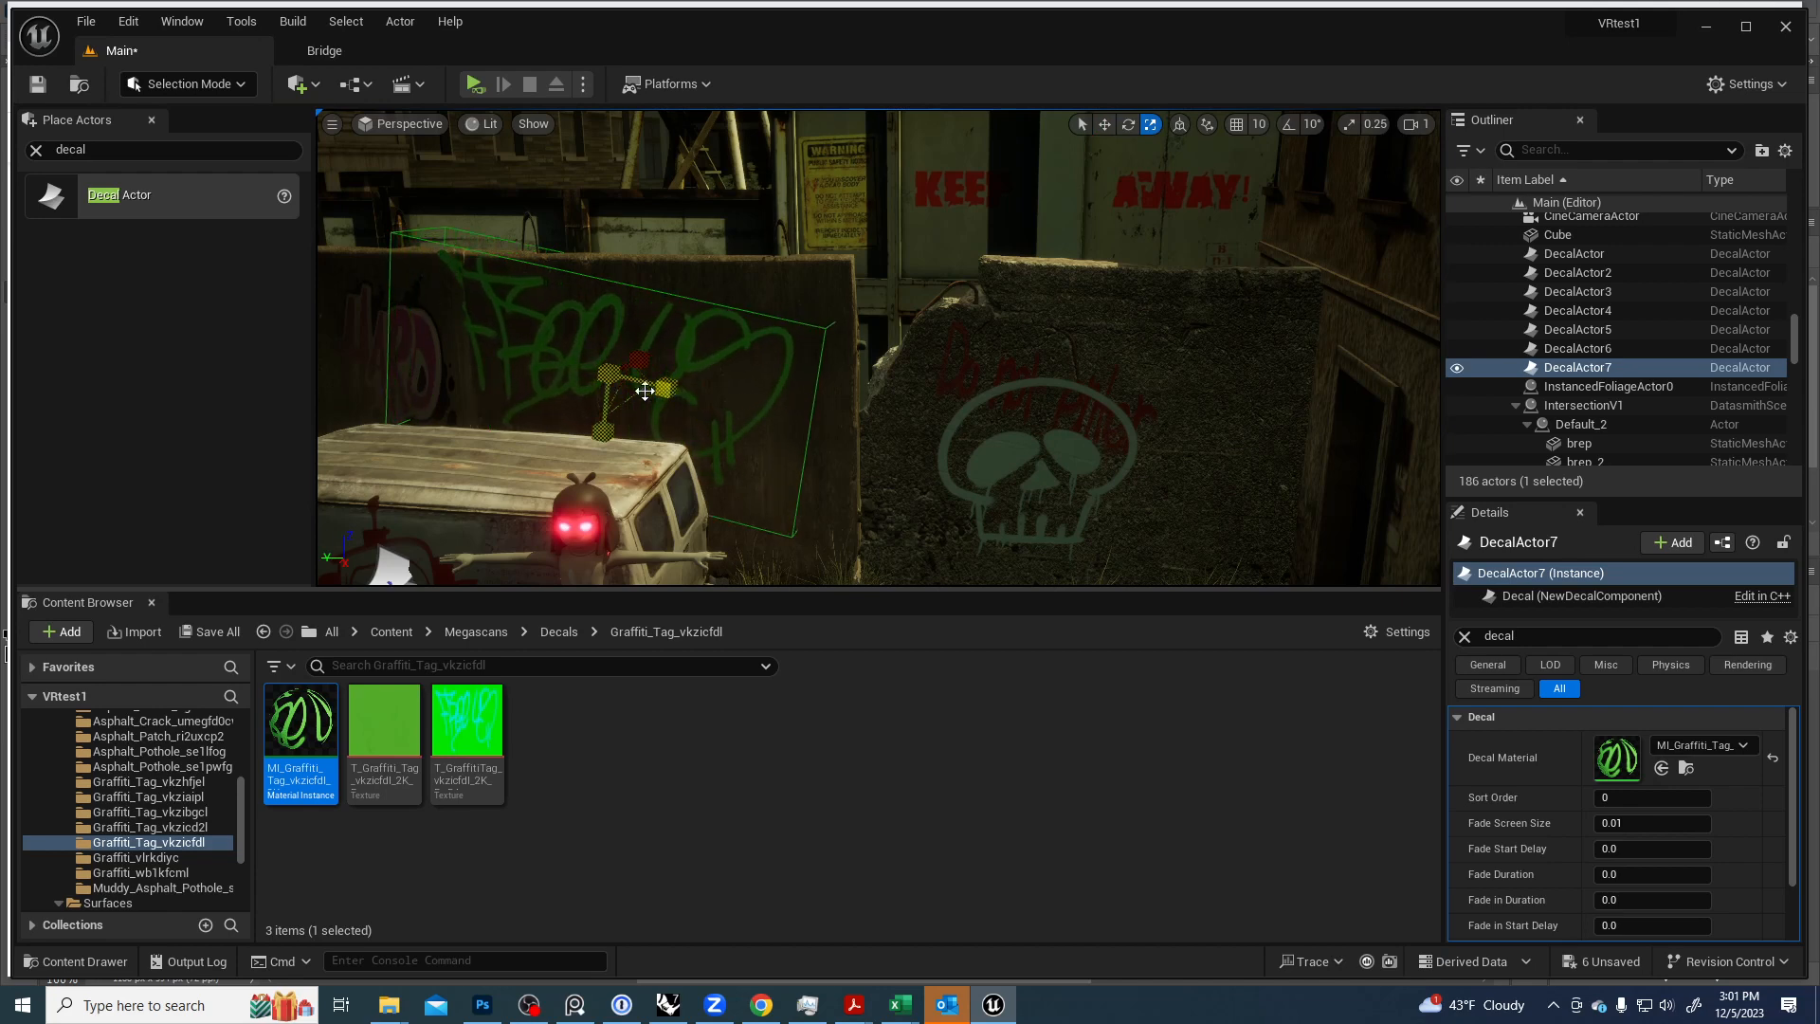
key(w)
drag(588, 385, 562, 378)
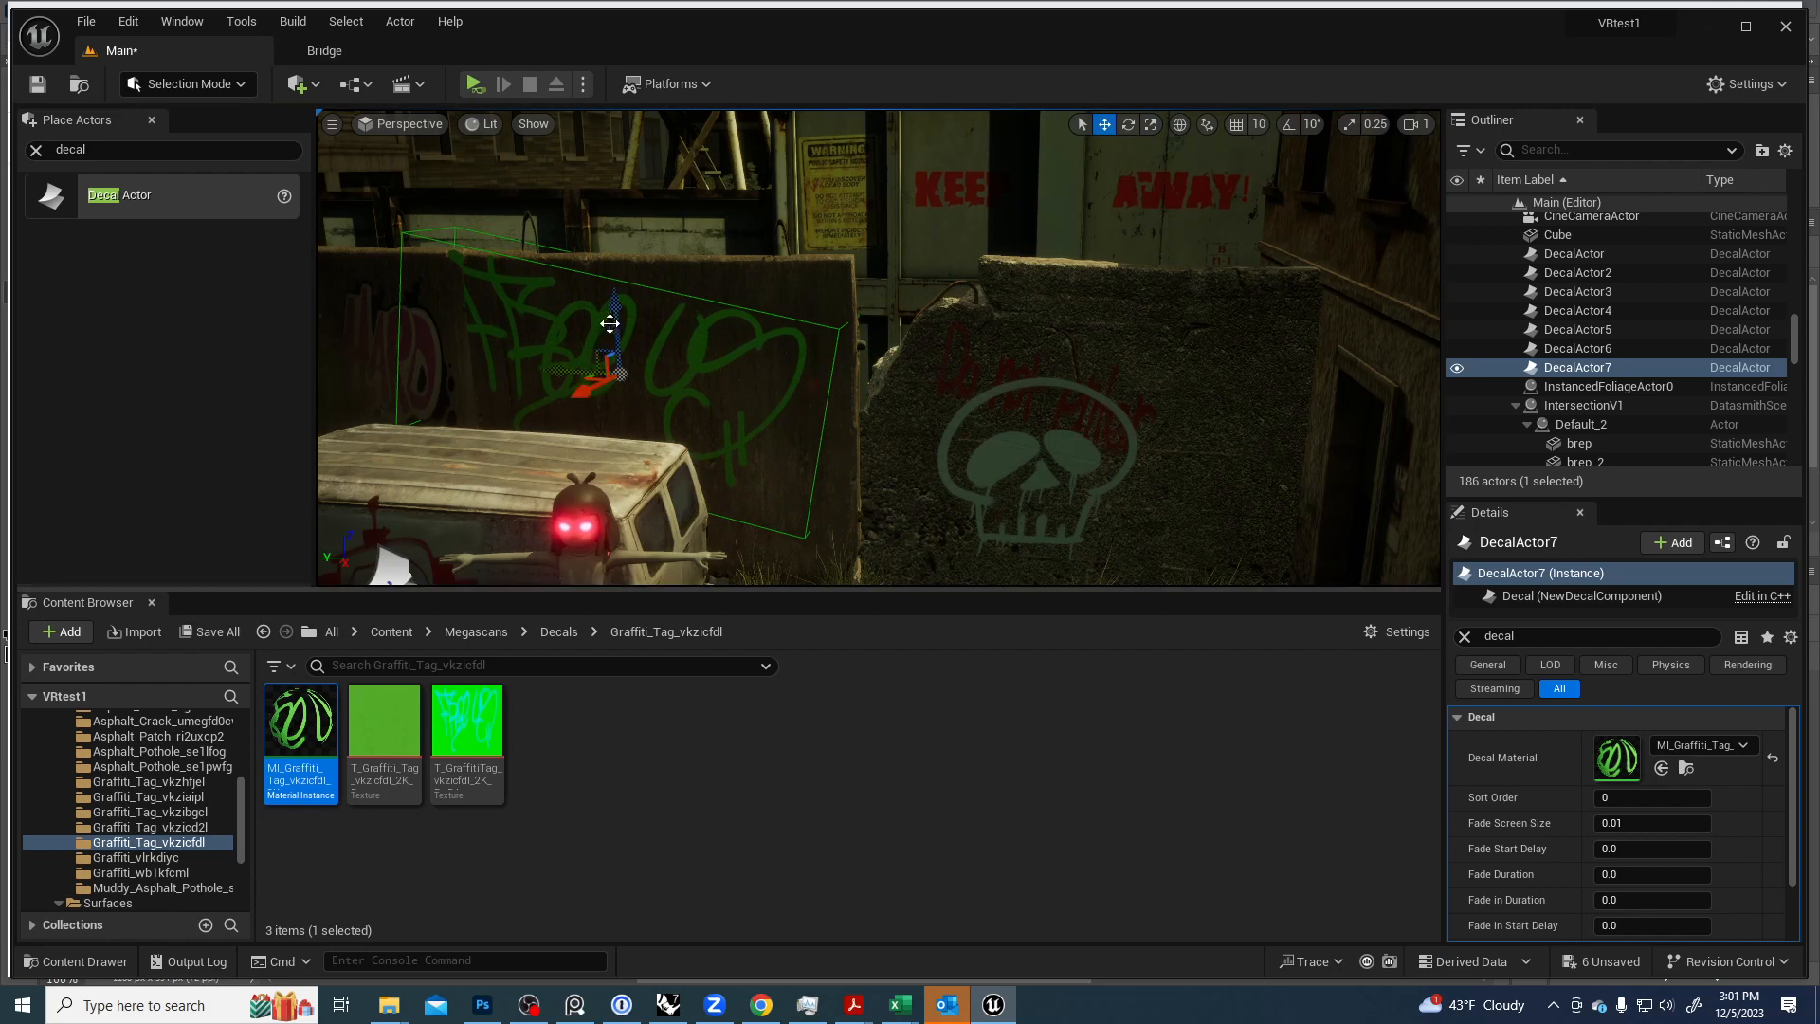
Duplicate the green tag decal slightly lower and give the copy the pink material instance from the Graffiti_Tag_vkzicd2l folder.
alt+drag(616, 307, 612, 328)
click(182, 824)
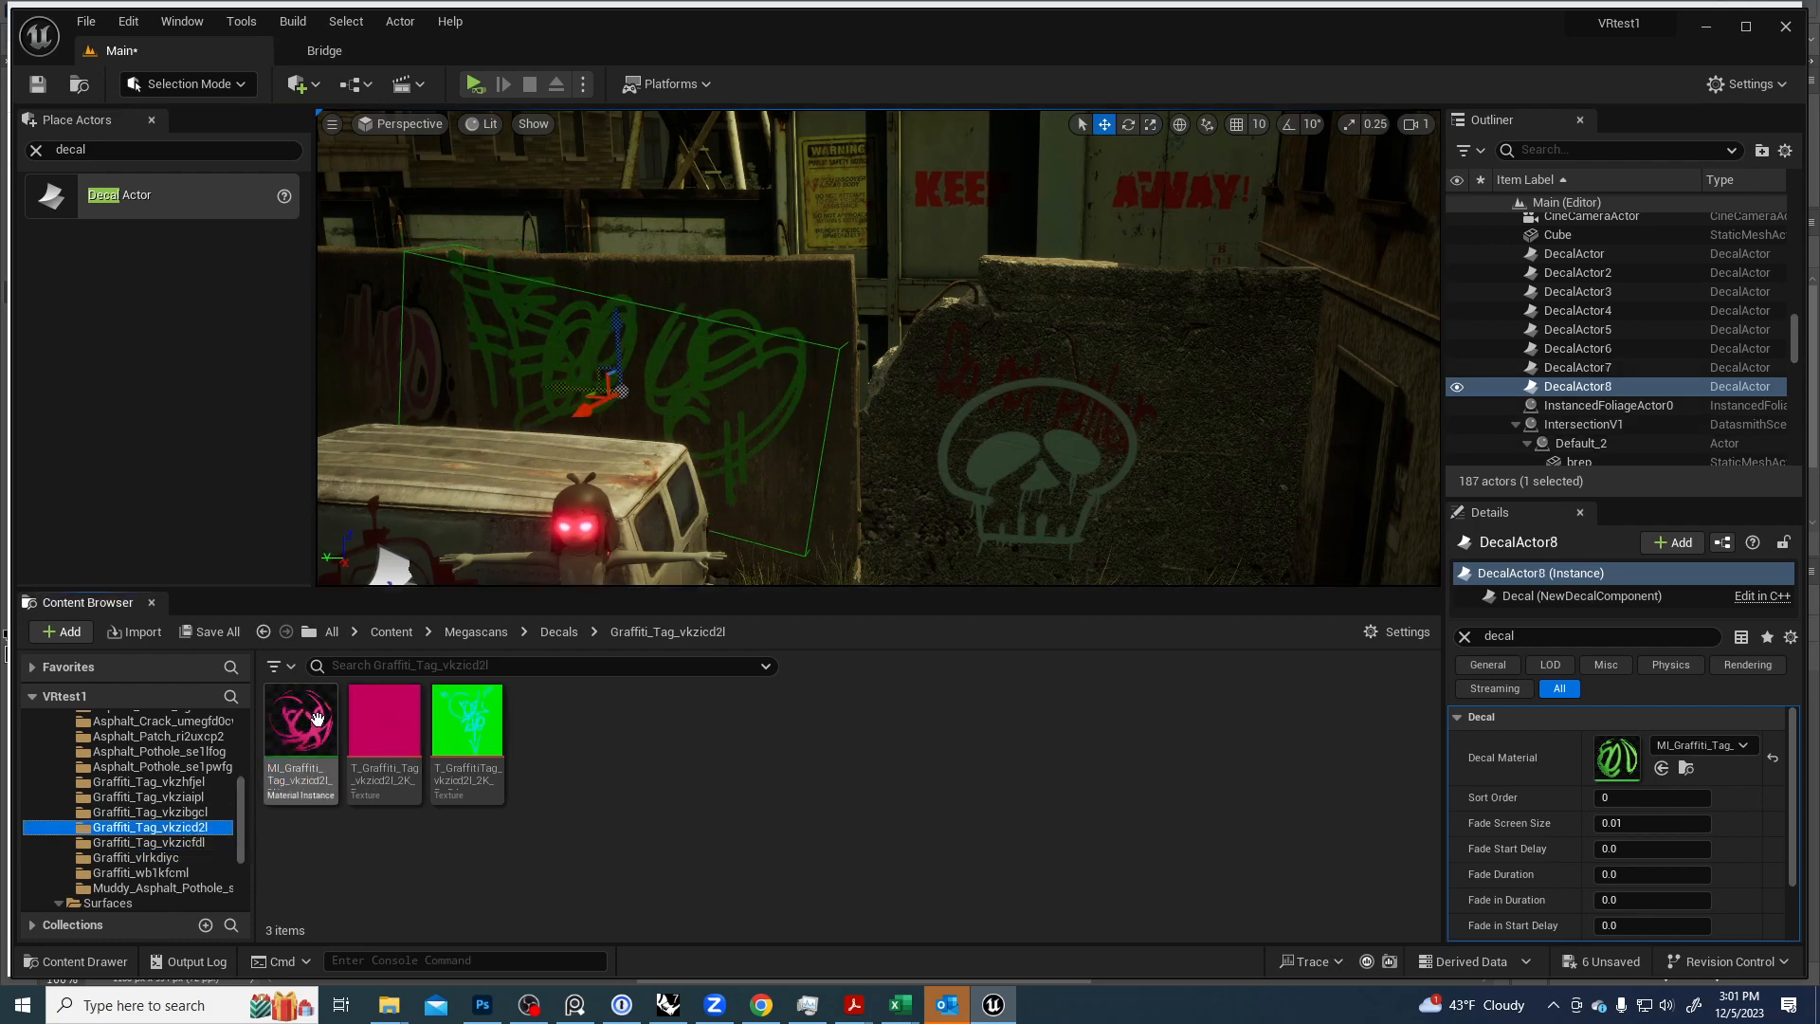
drag(297, 723, 1616, 753)
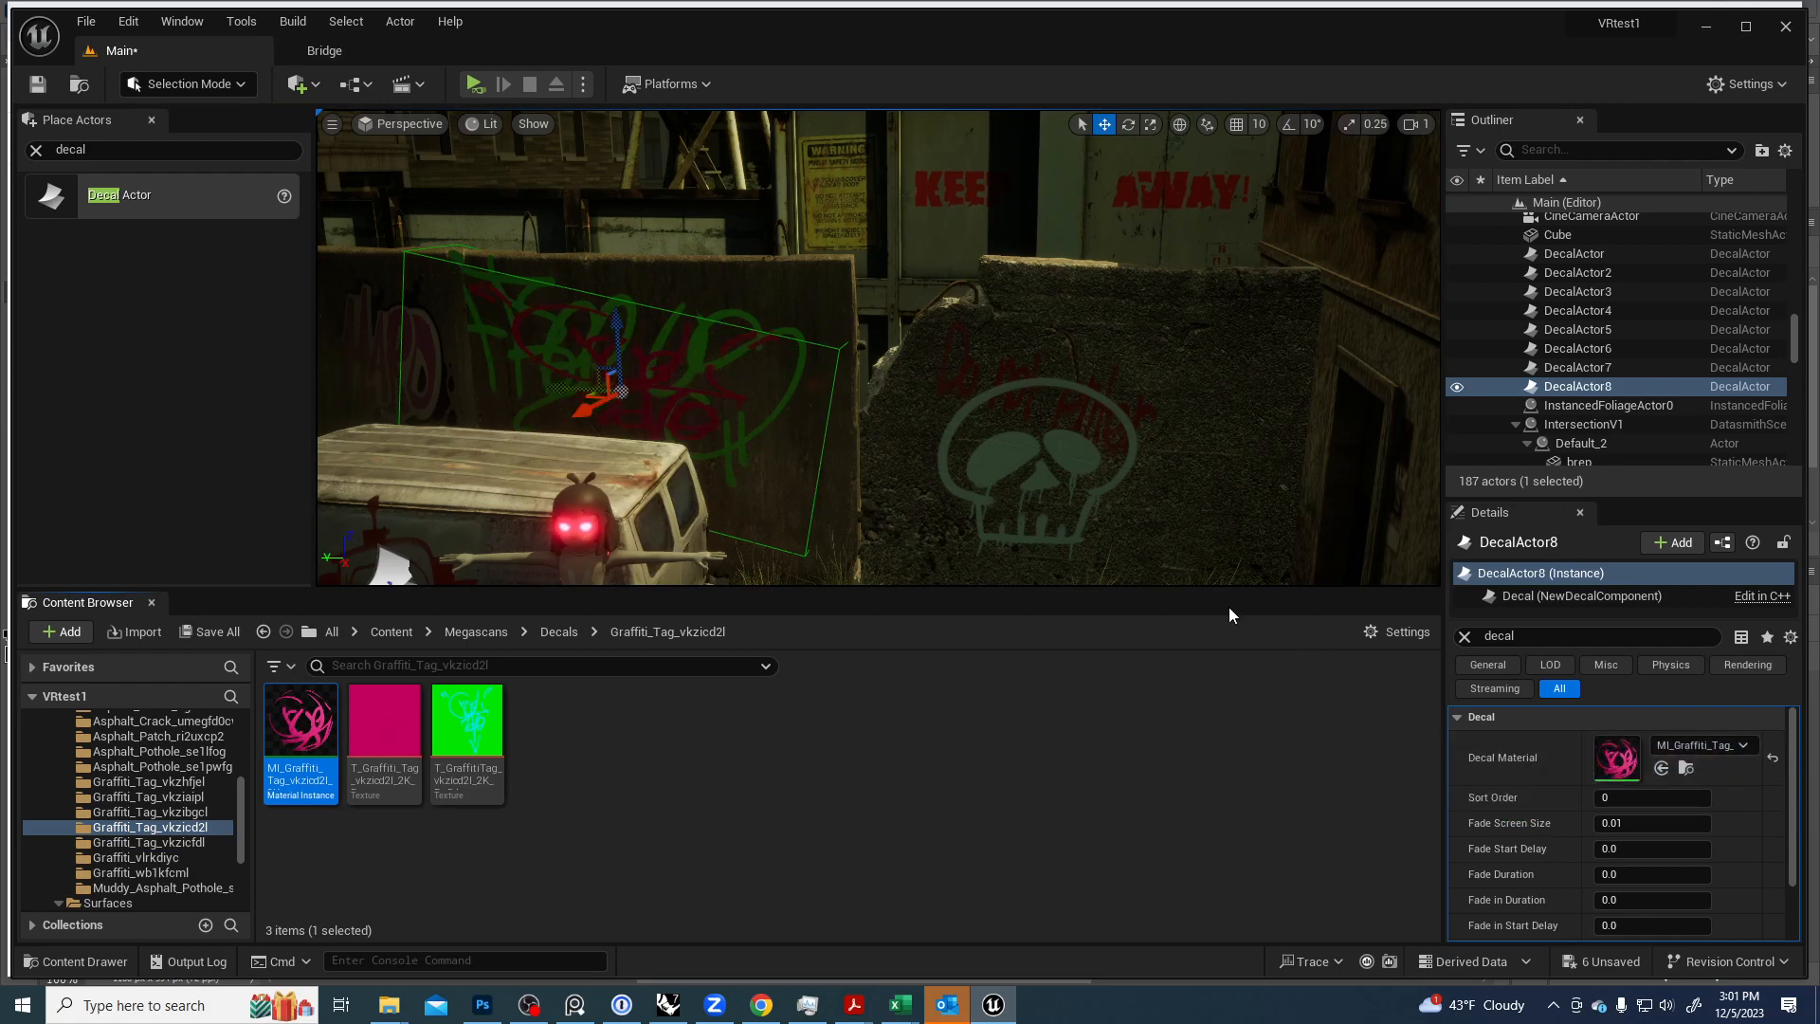
Rotate the pink tag decal in the plane of the wall and shift it down toward the wall's broken end.
right_drag(608, 412, 585, 370)
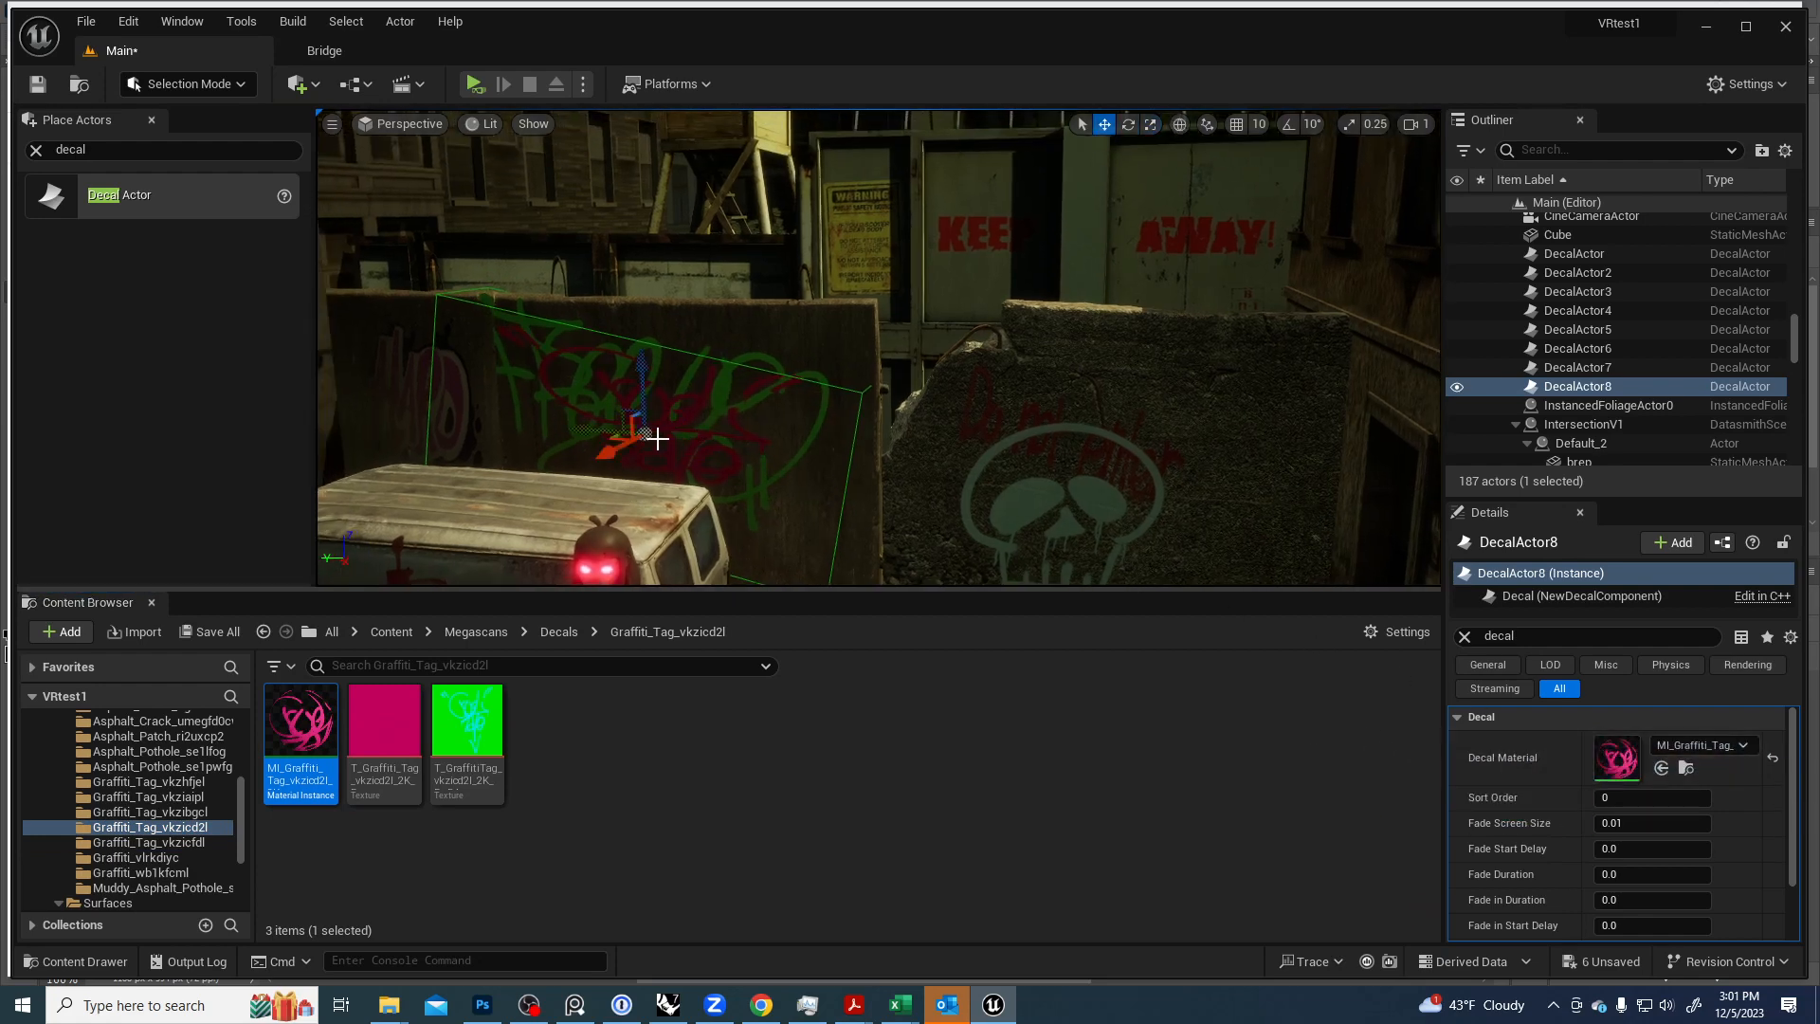
key(r)
key(e)
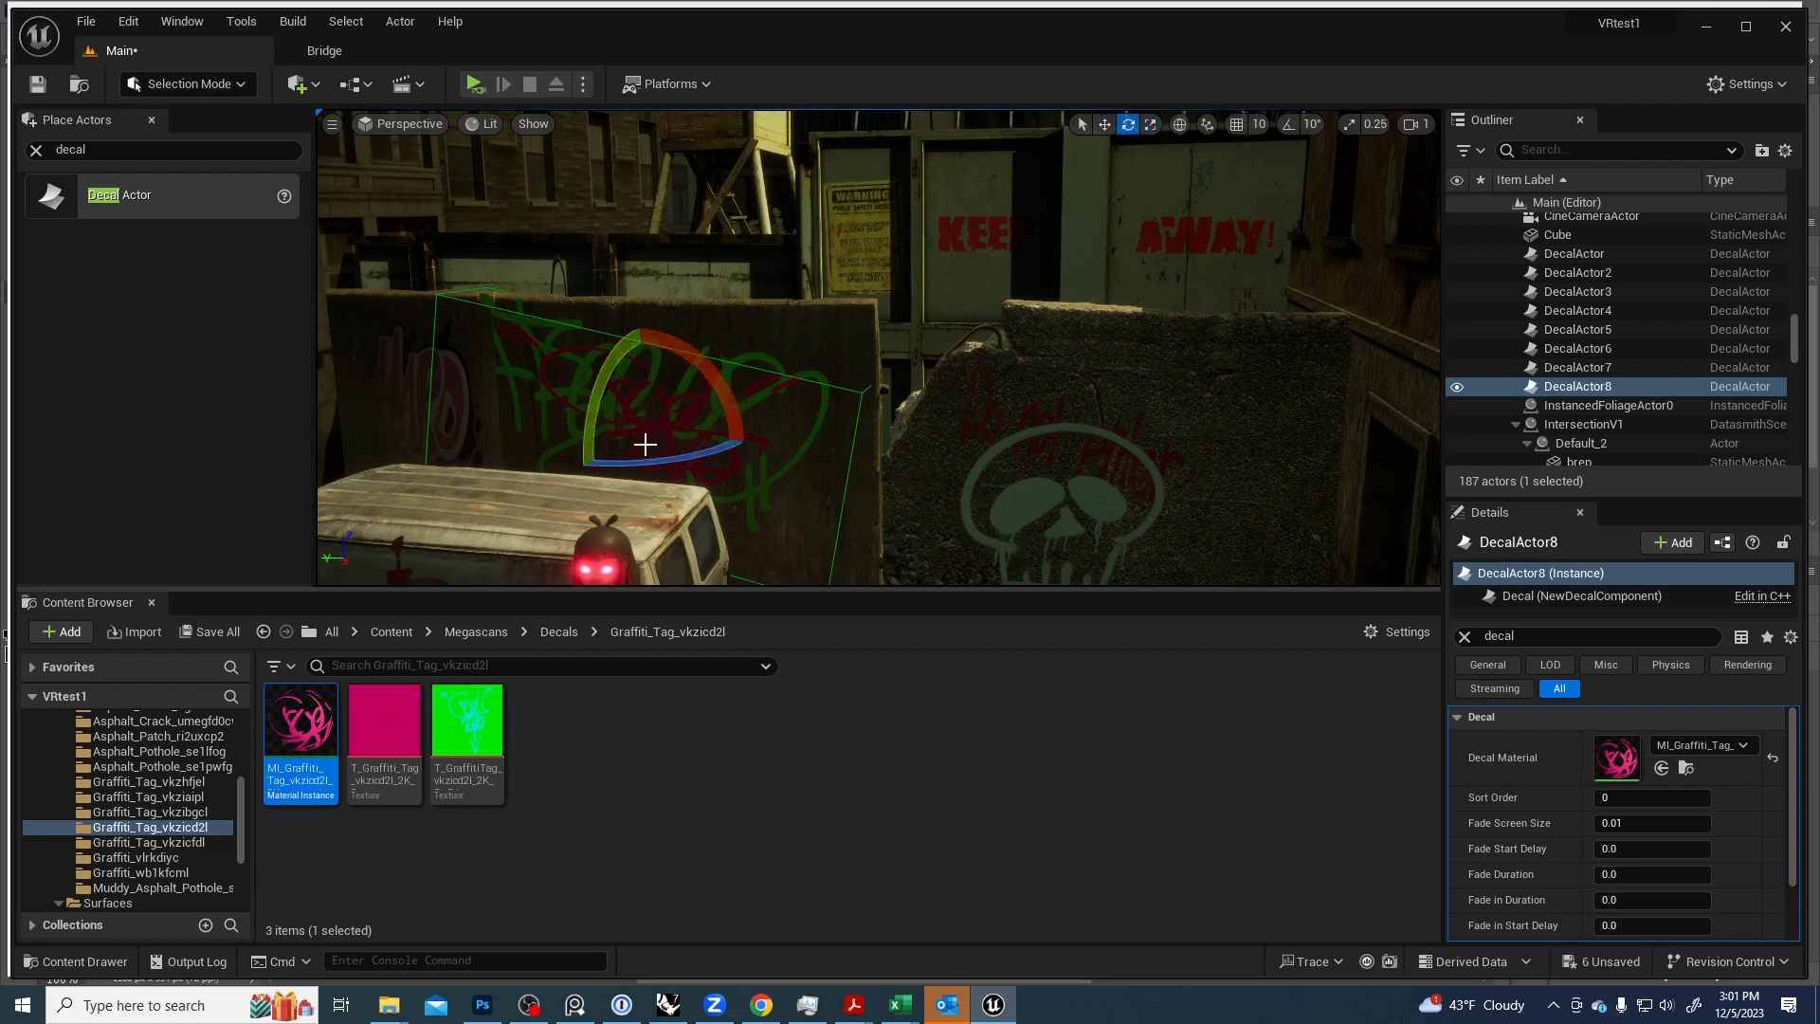
drag(668, 353, 659, 437)
key(w)
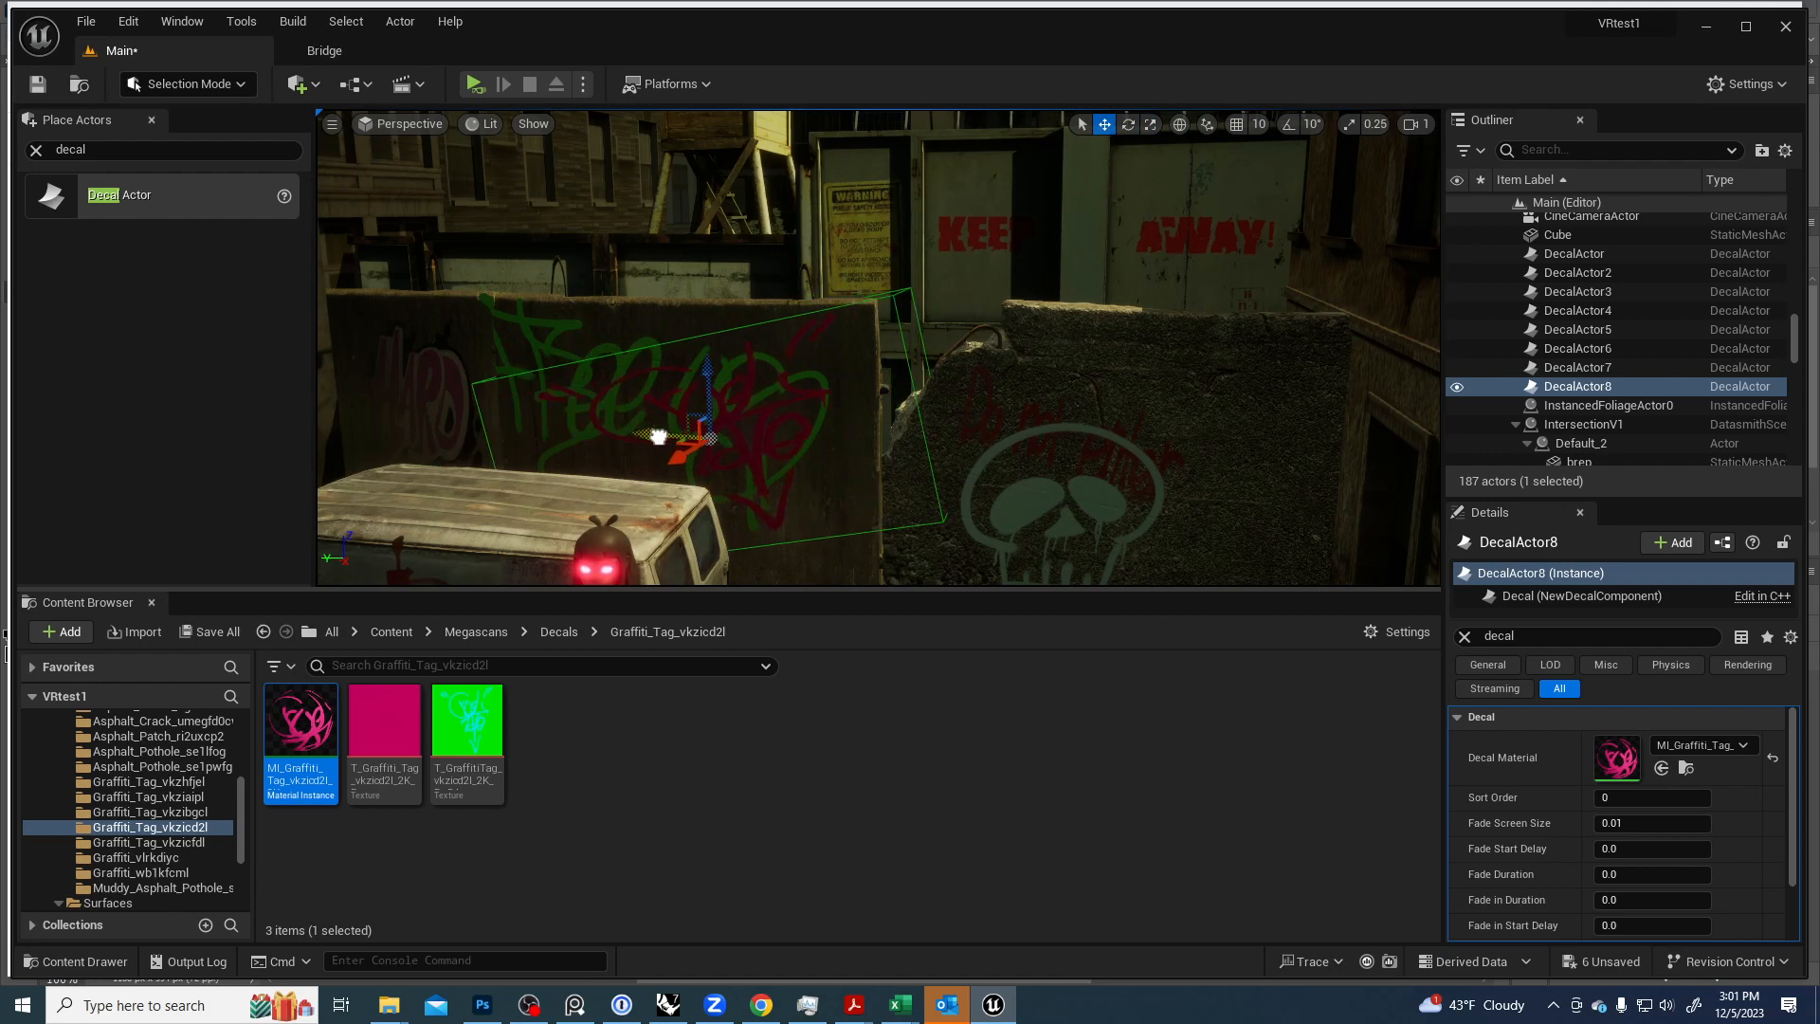
drag(699, 376, 693, 484)
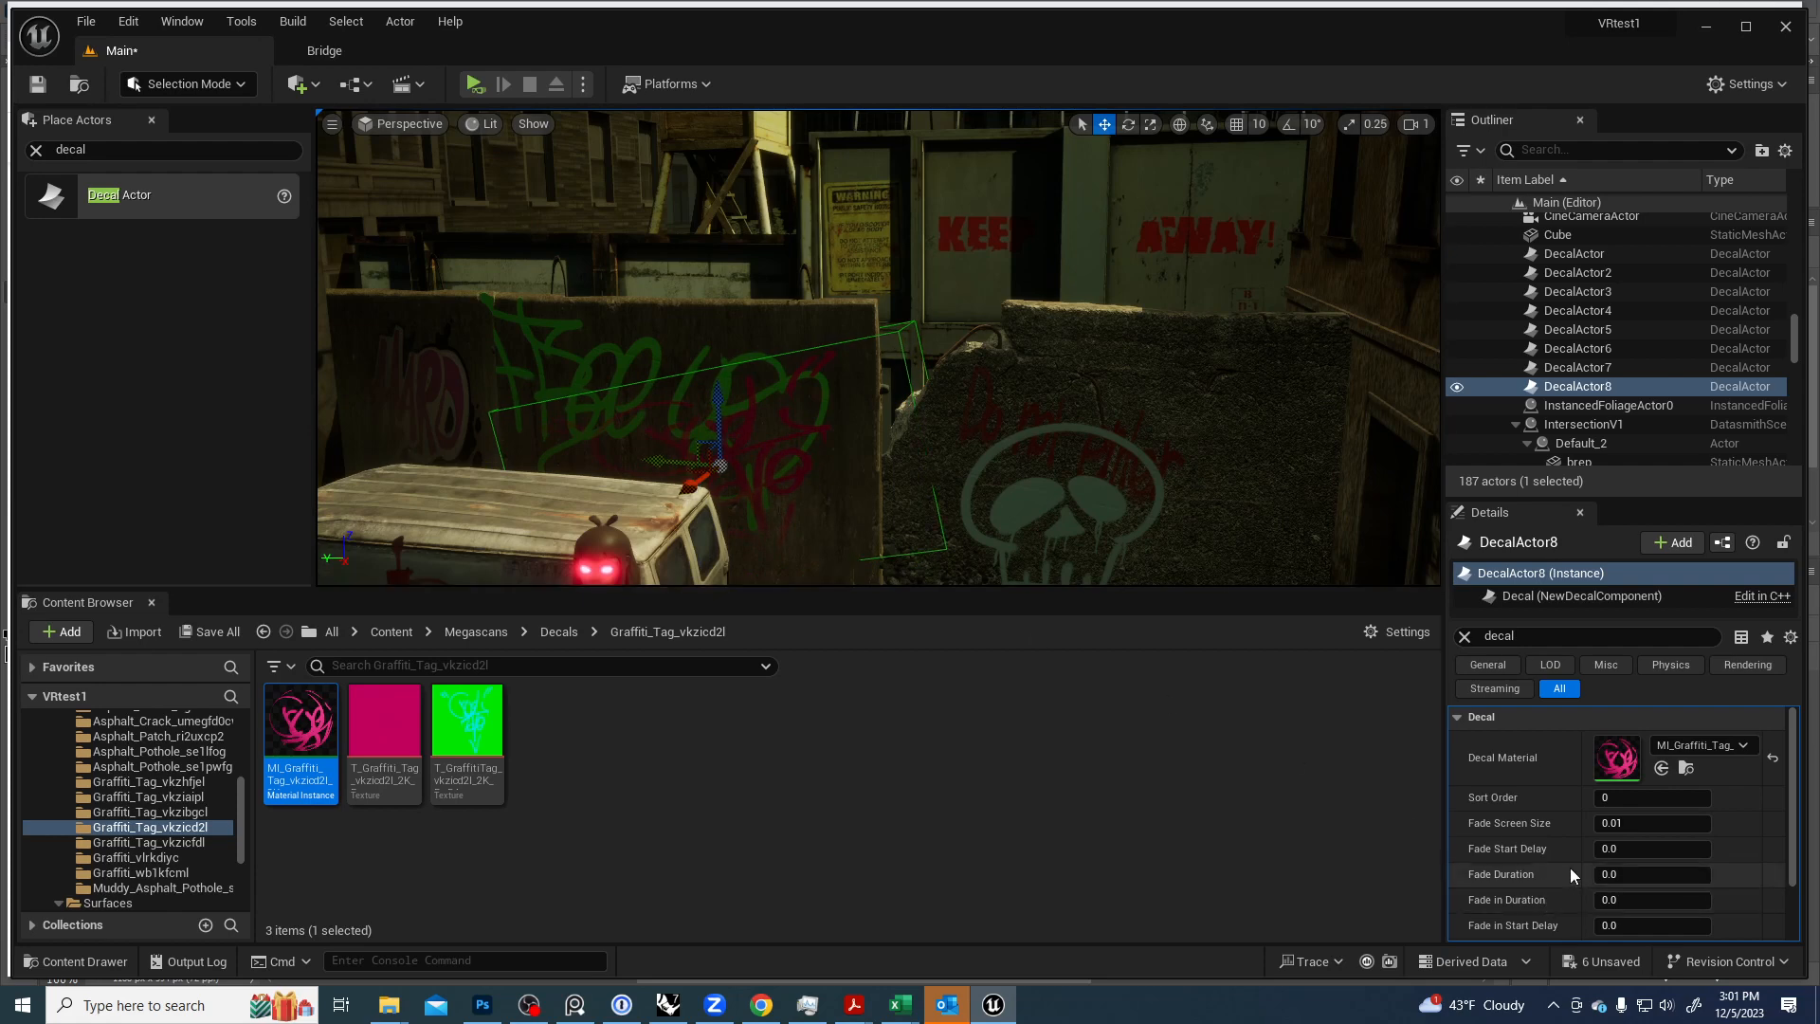
Override Opacity Intensity in the pink tag's material instance and lower it to 0.832.
double_click(308, 713)
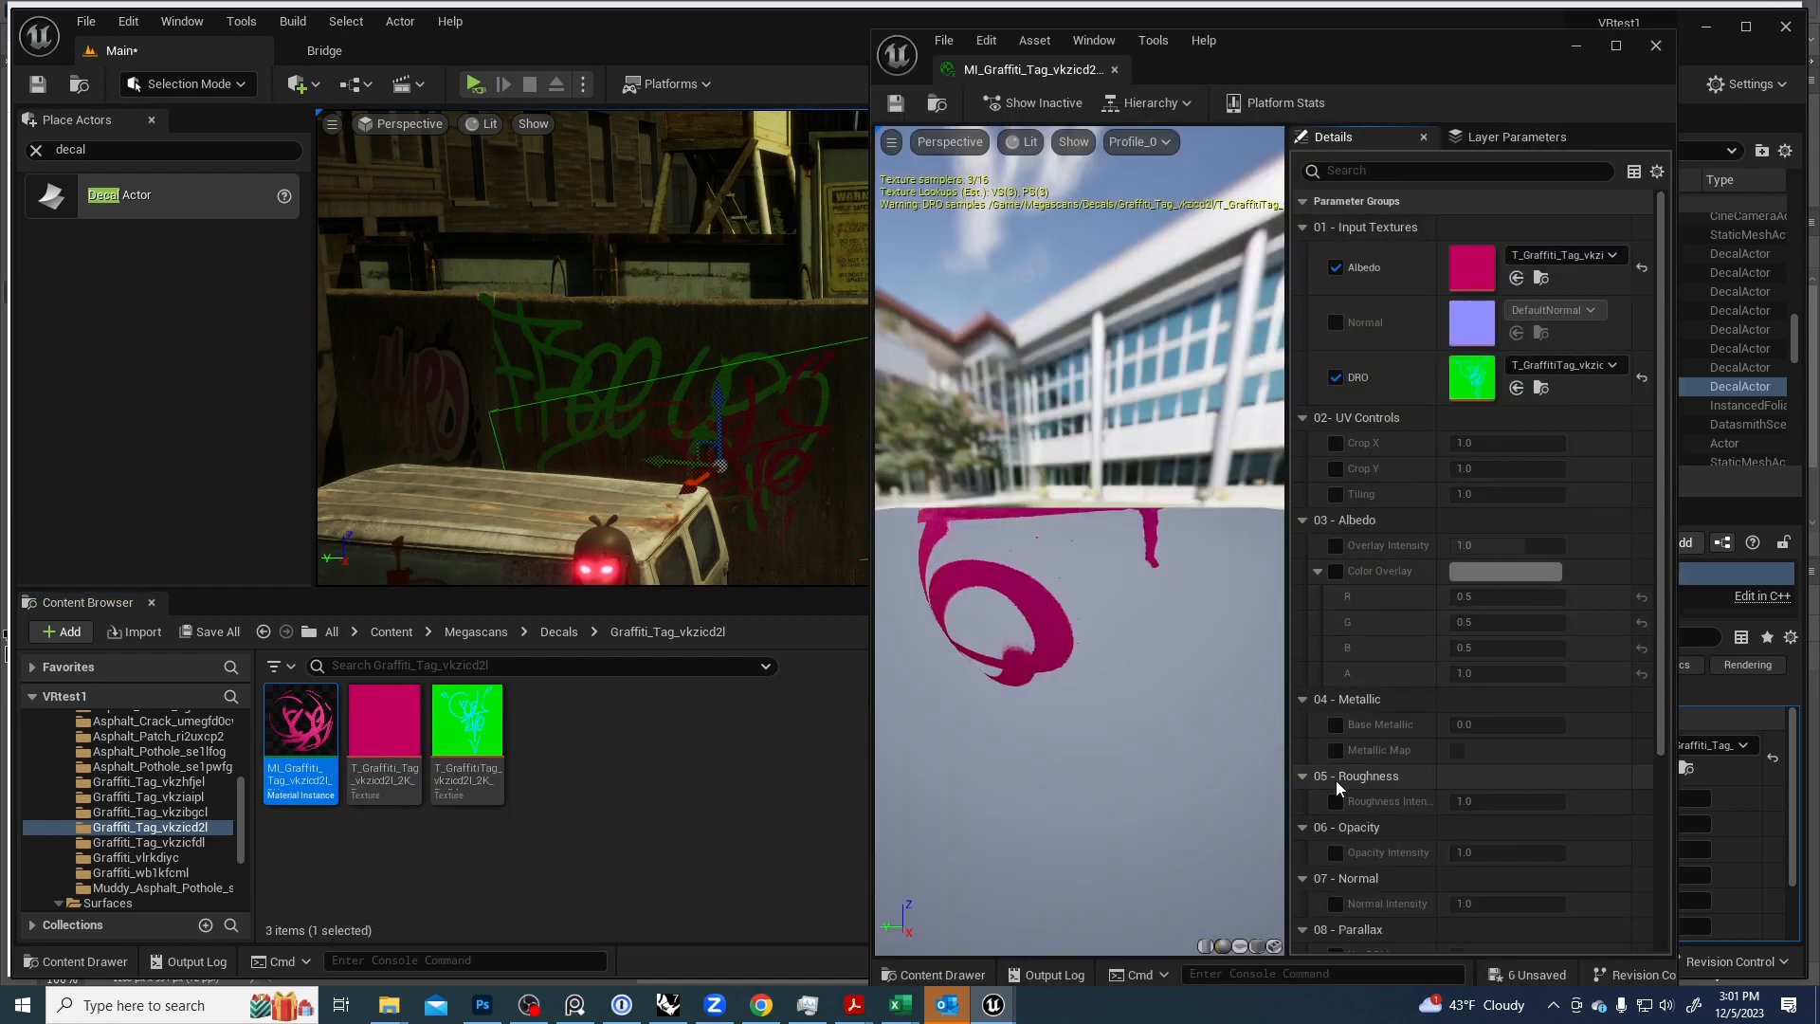
click(1333, 852)
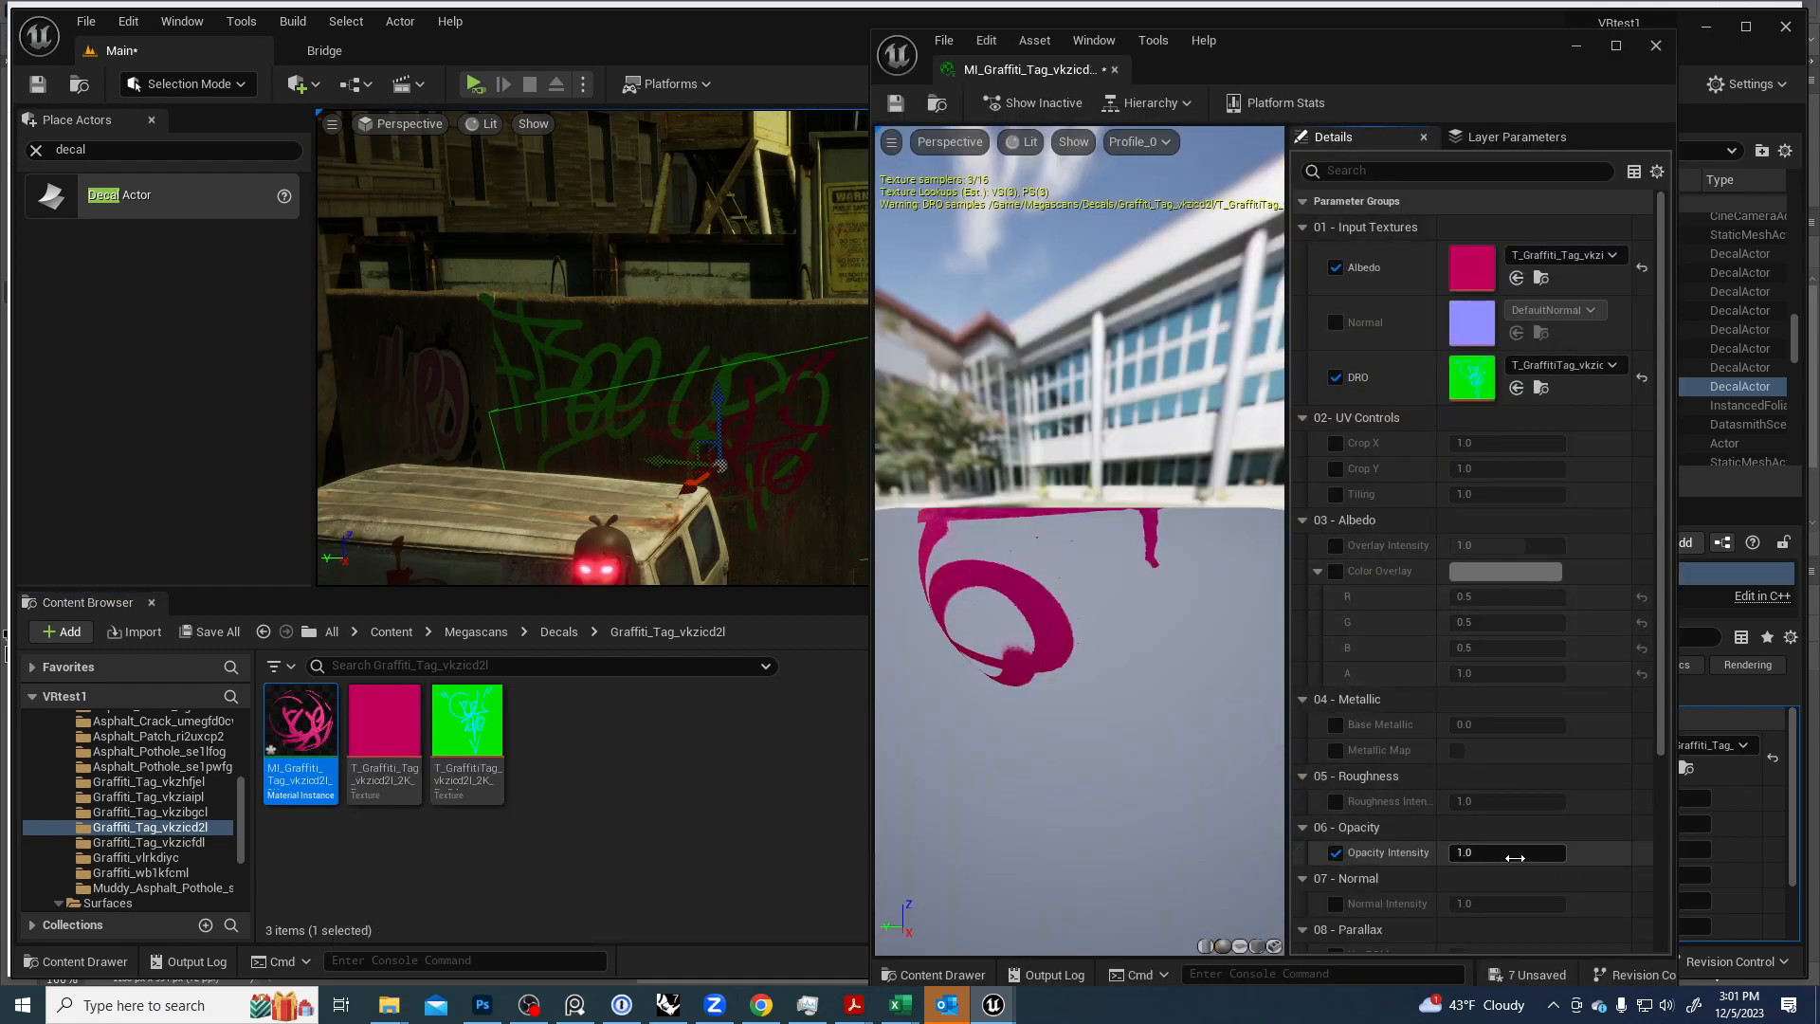
drag(1514, 856, 1469, 856)
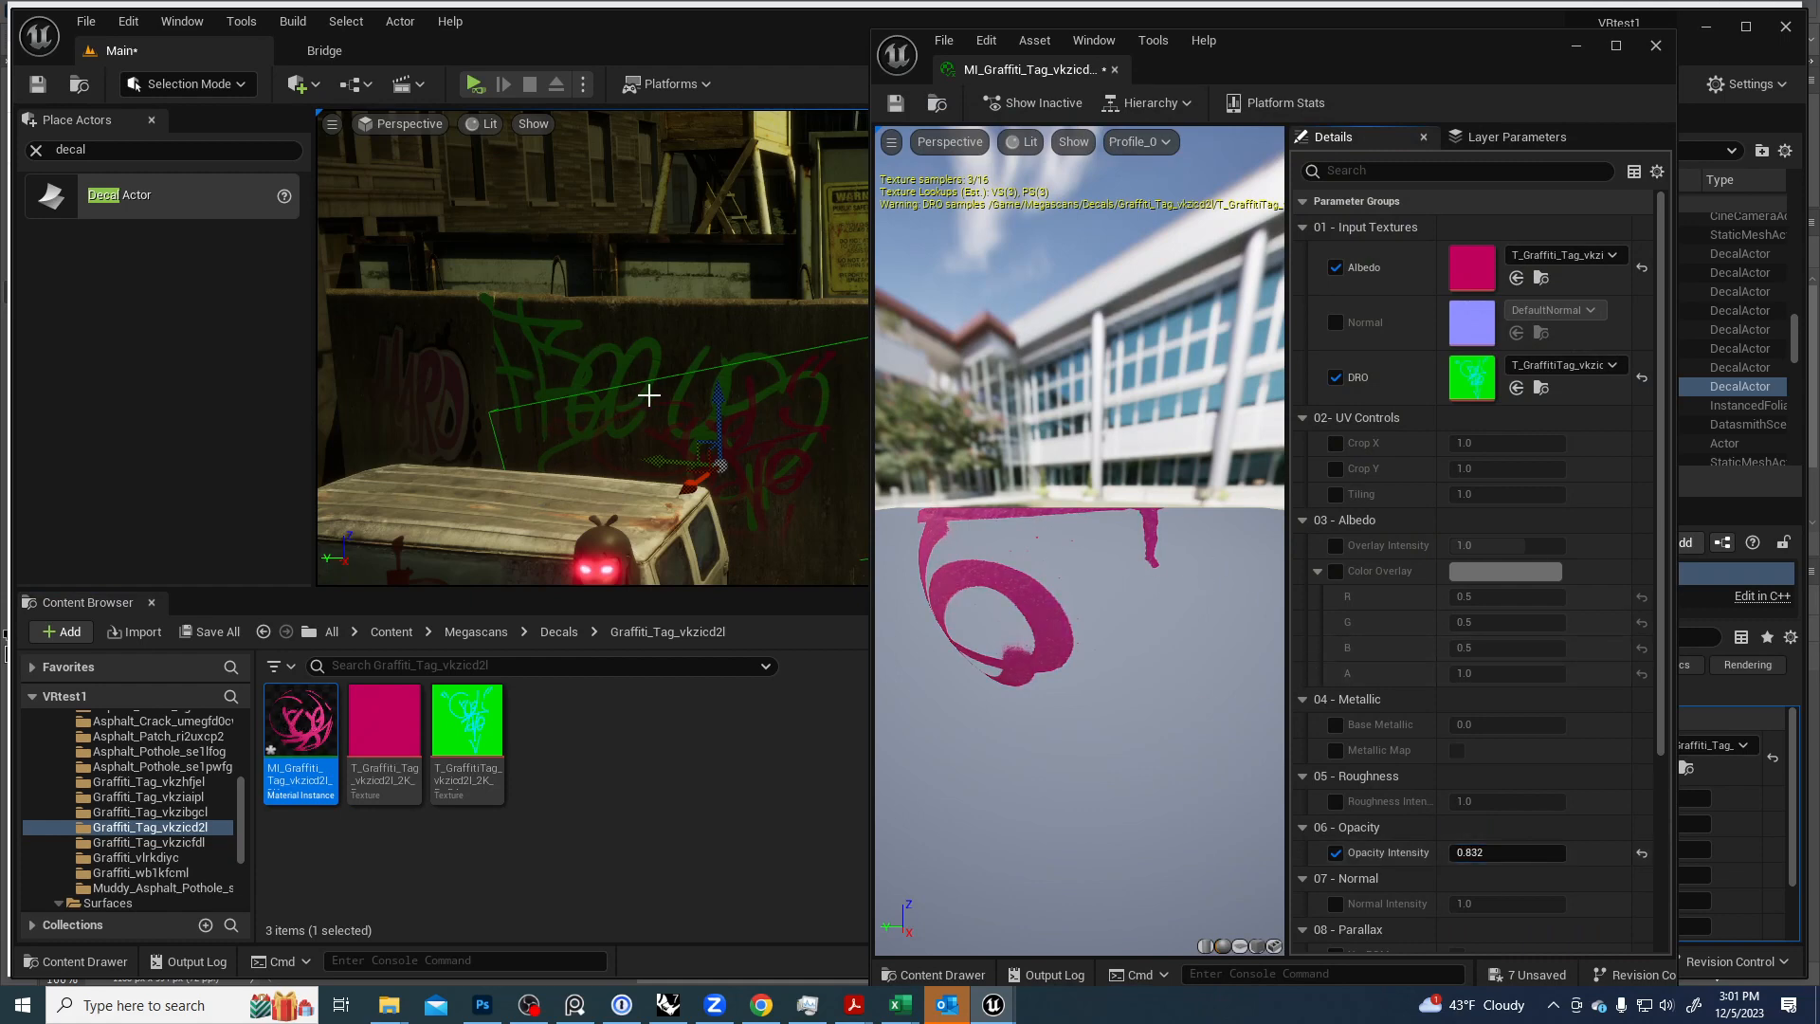
Override Opacity Intensity in the green Graffiti_Tag_vkzicfdl material instance and lower it to 0.416.
right_drag(648, 395, 531, 383)
click(556, 365)
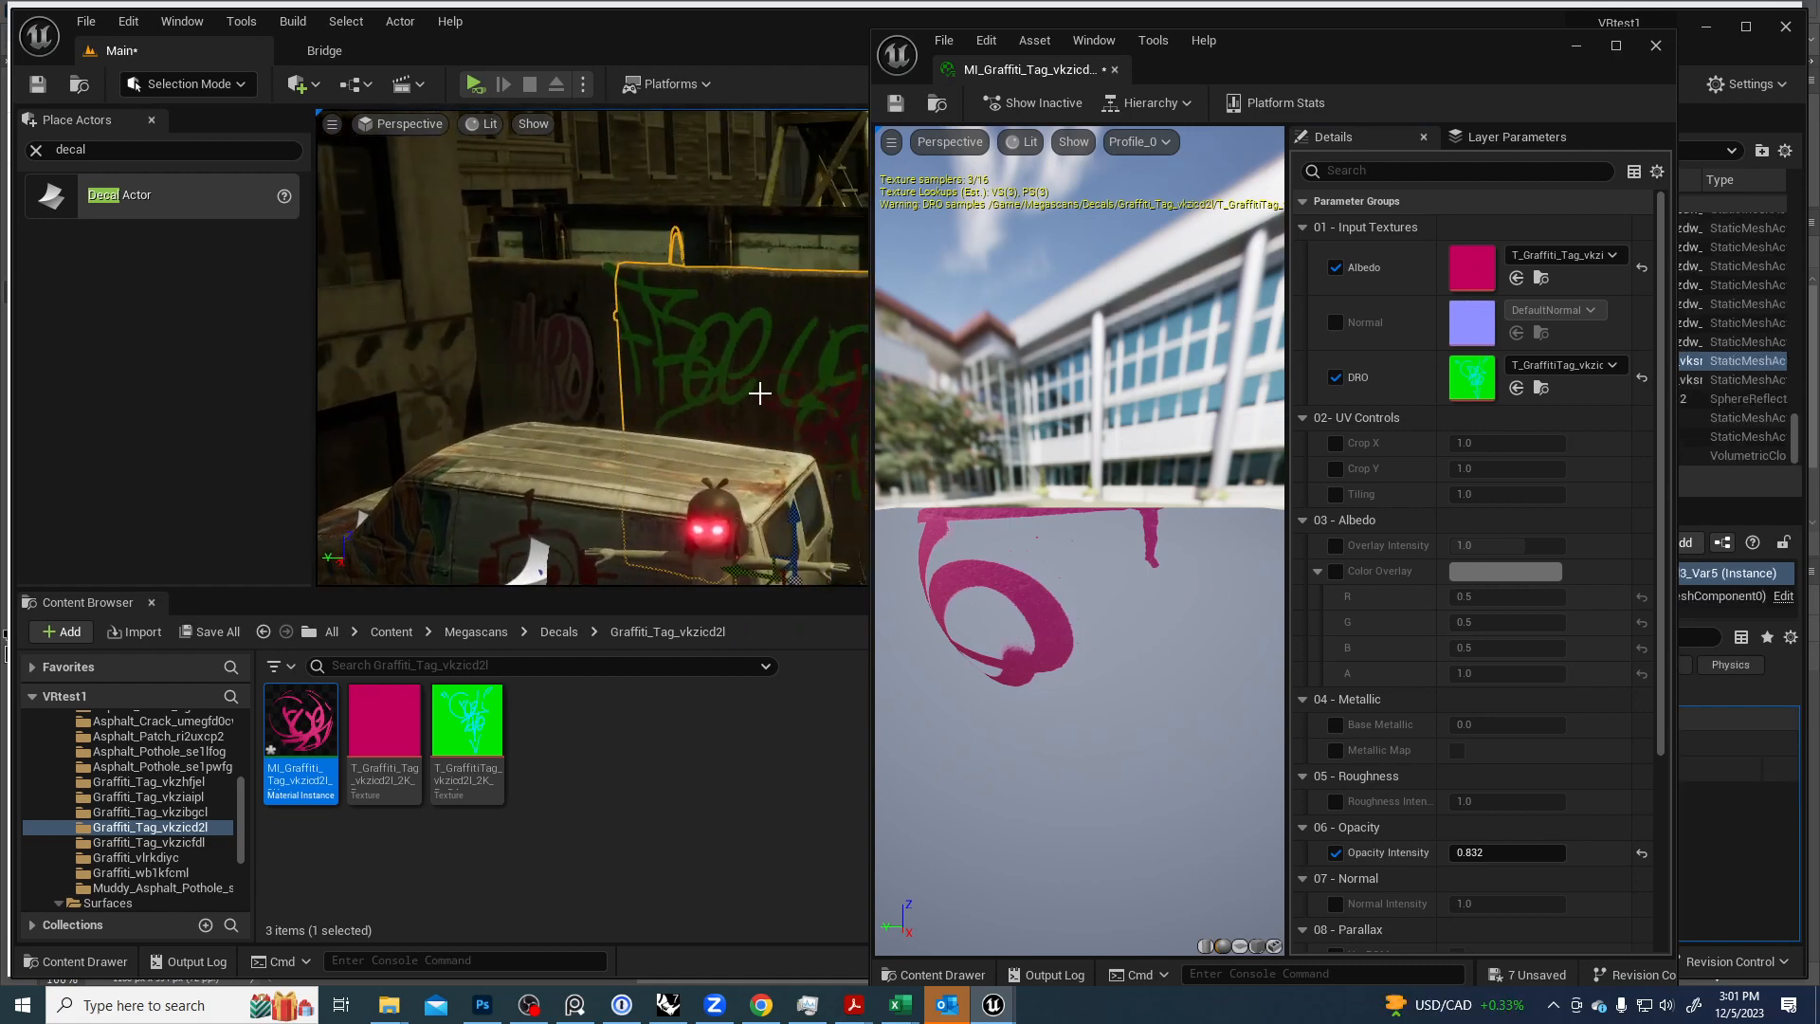
click(144, 841)
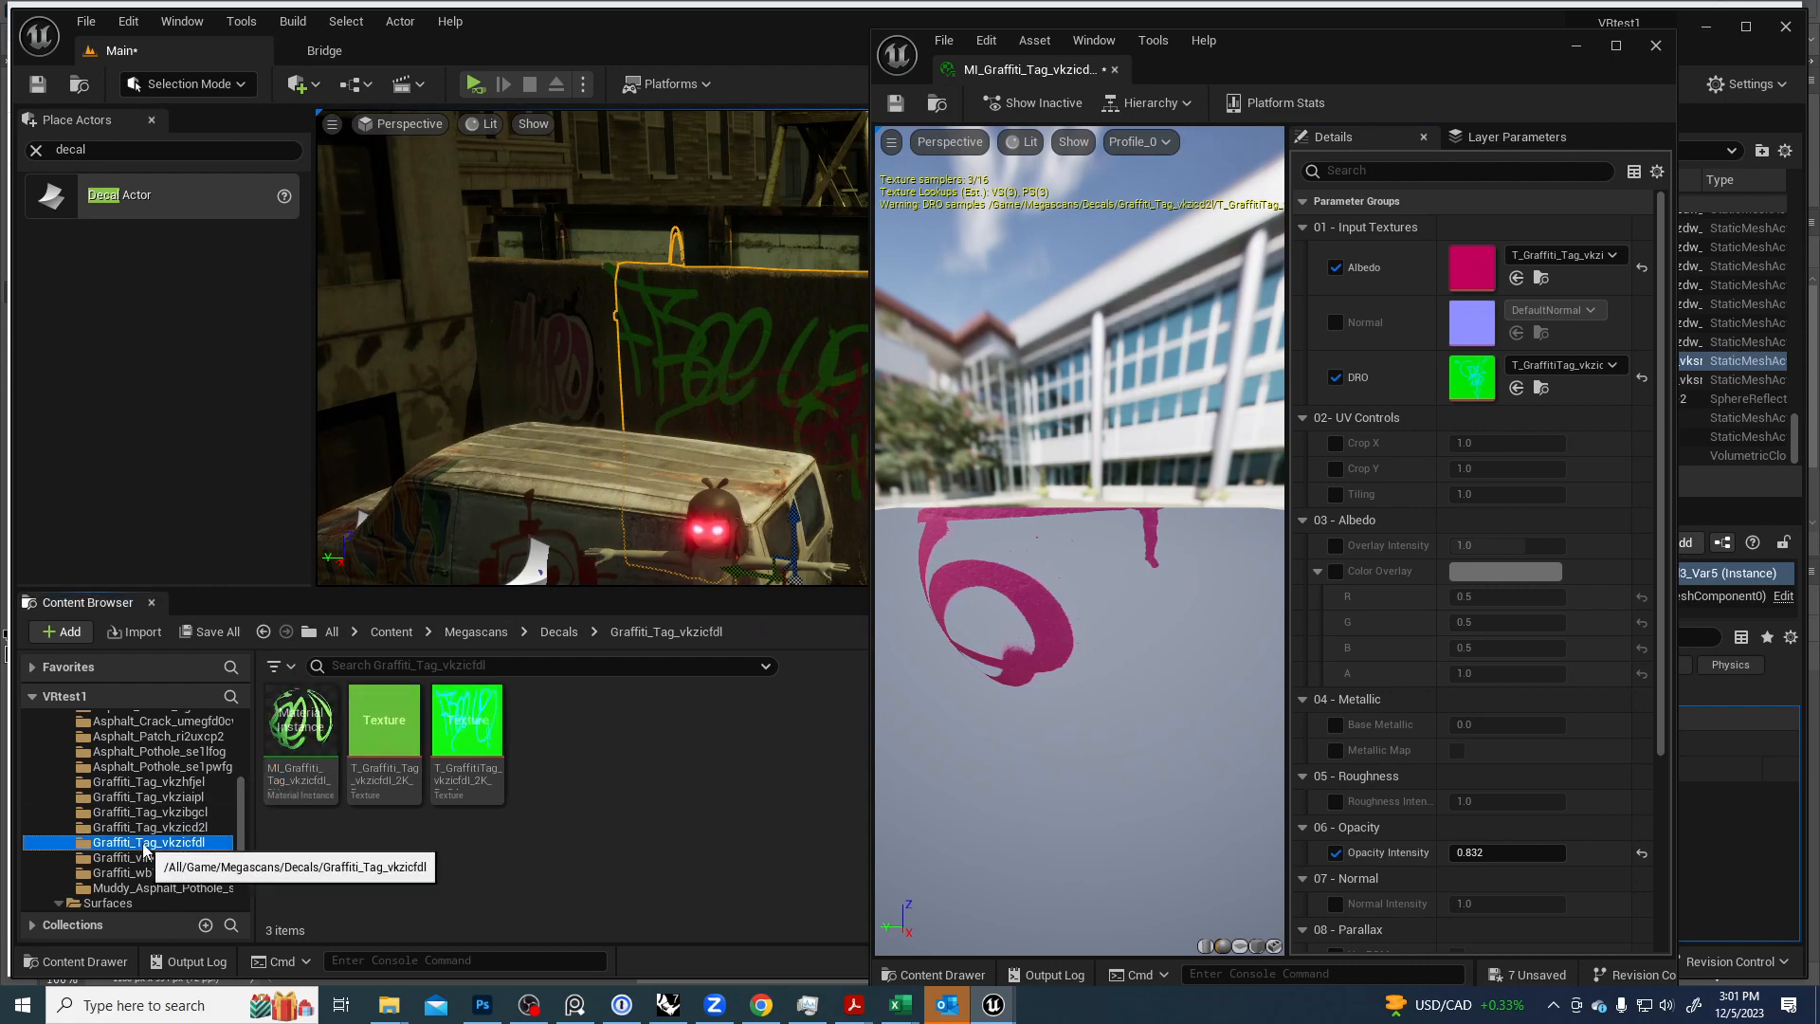
double_click(284, 725)
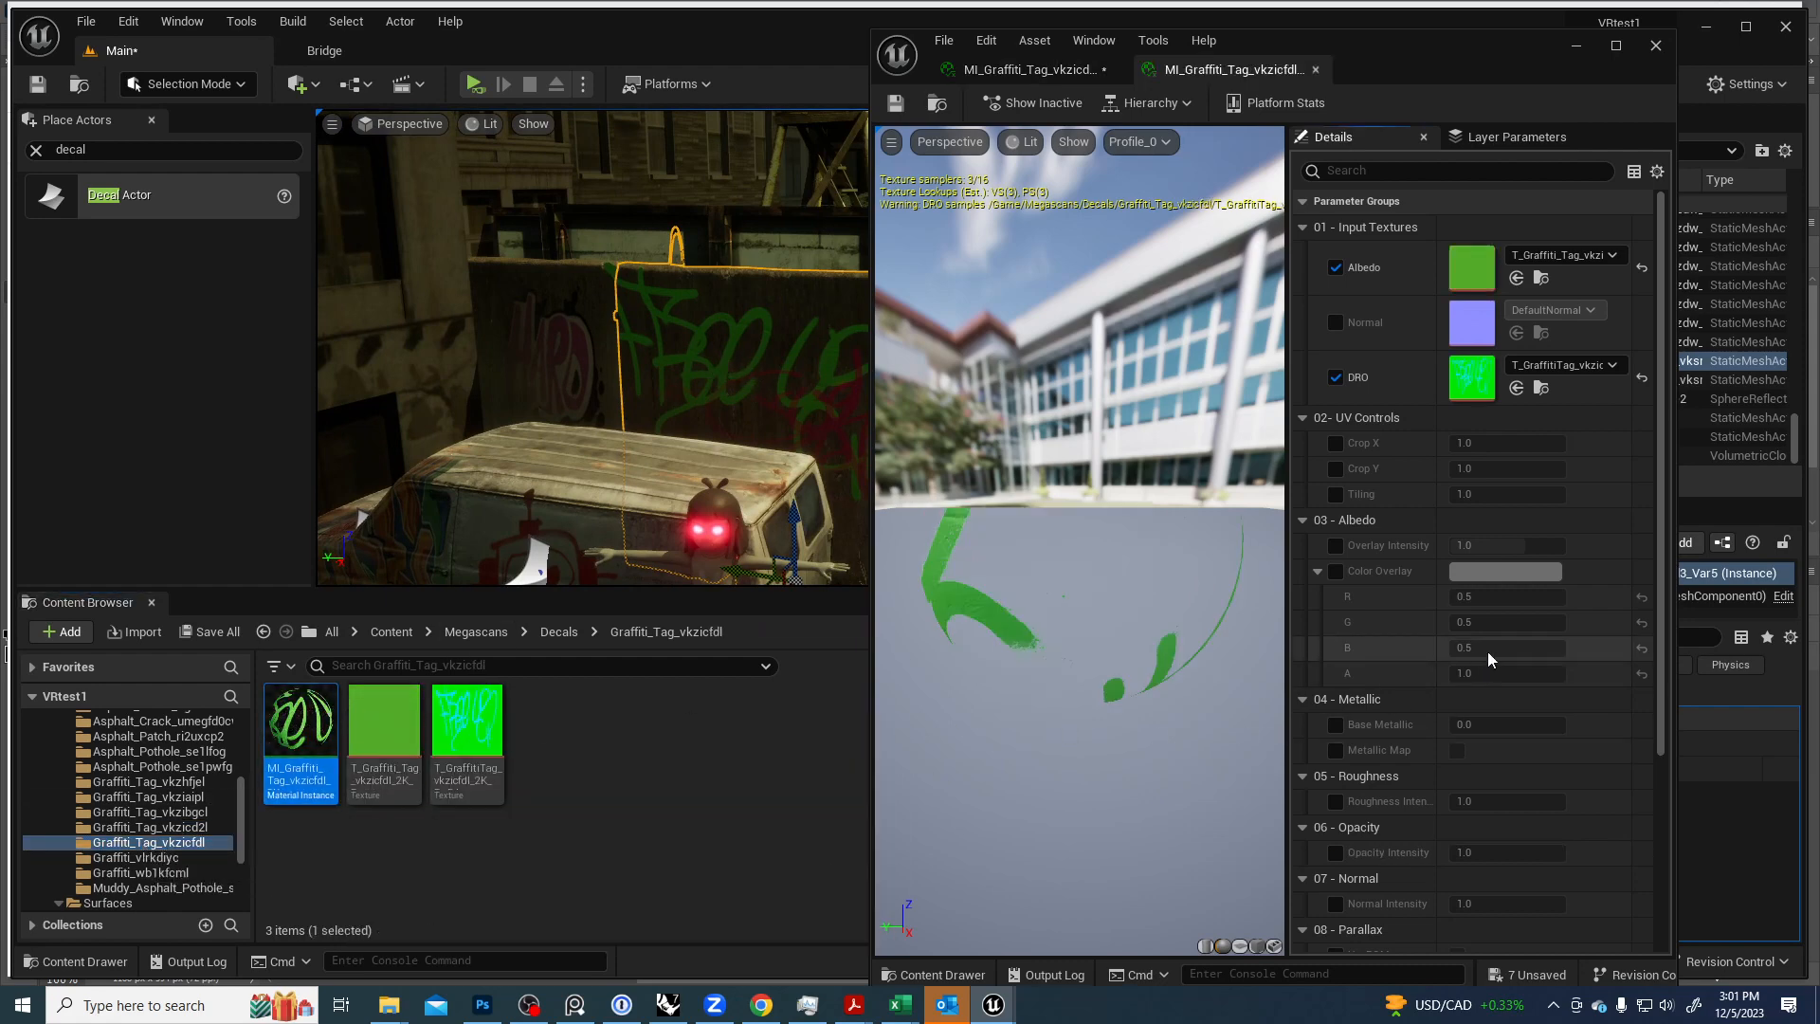
click(1335, 852)
click(1507, 852)
text(0.84)
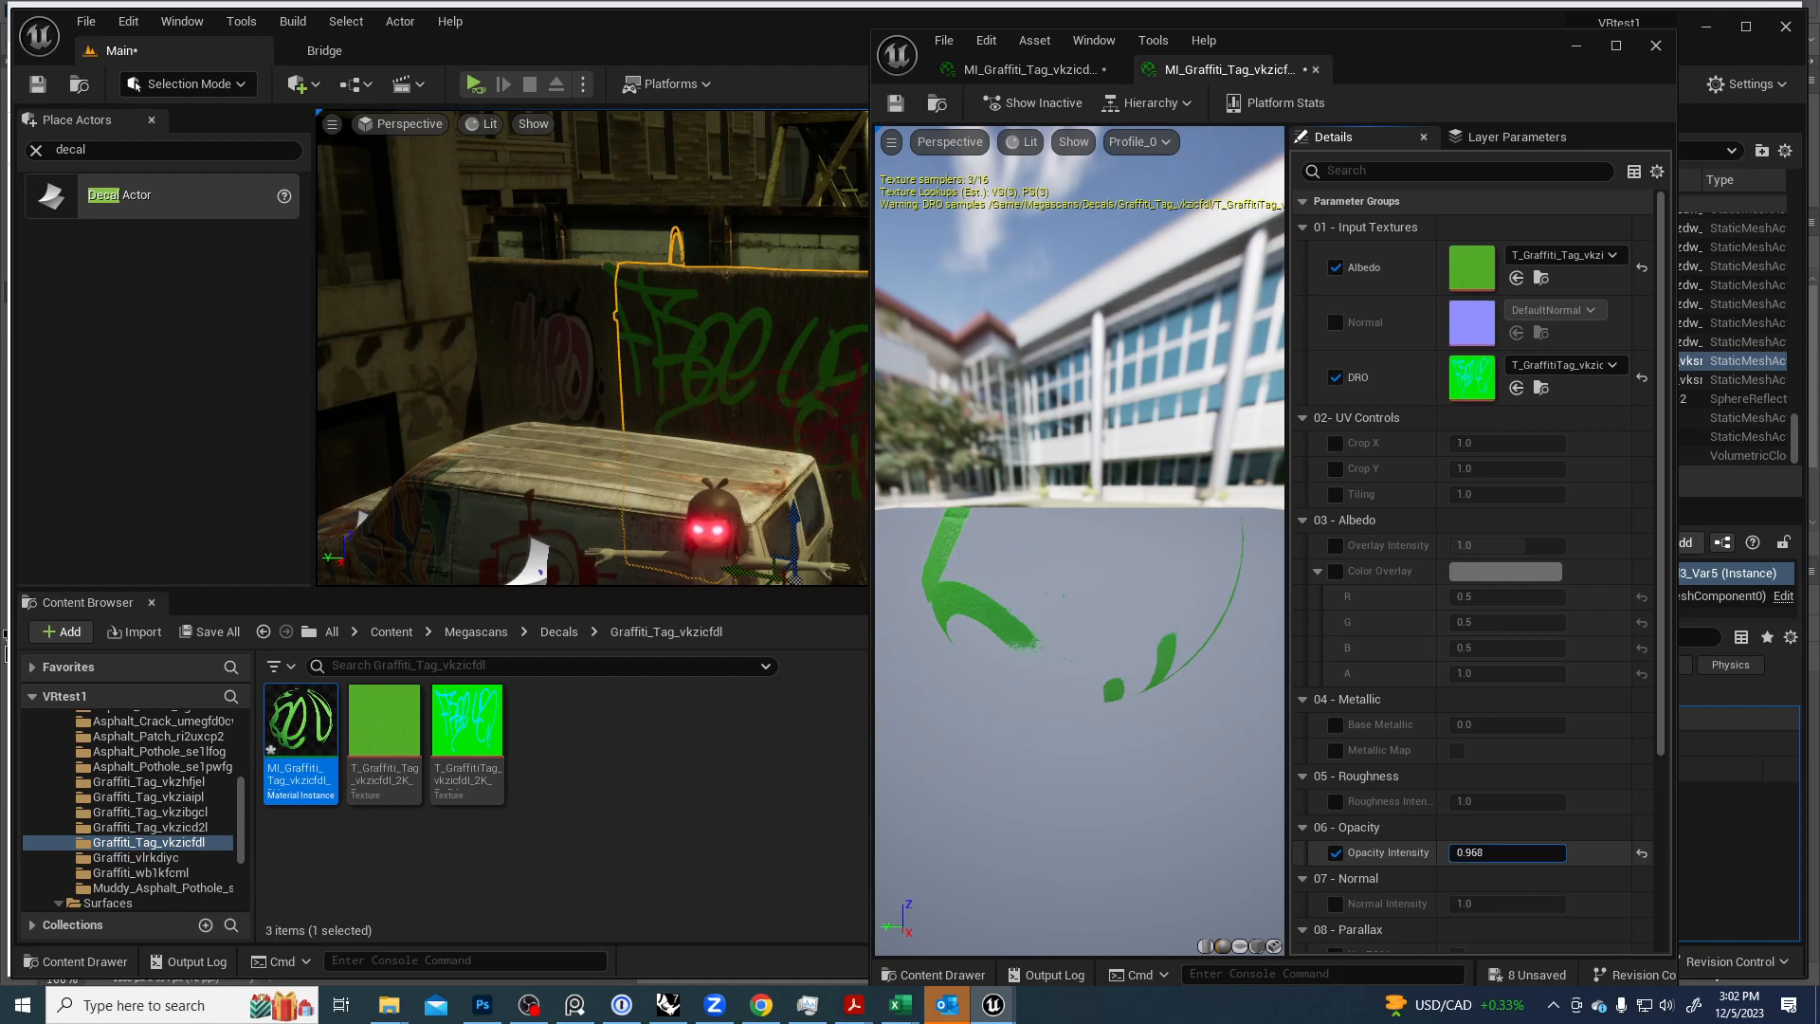
mouse_move(1507, 852)
mouse_down()
mouse_move(1471, 852)
mouse_move(1497, 852)
mouse_up()
right_drag(505, 374, 549, 493)
click(585, 803)
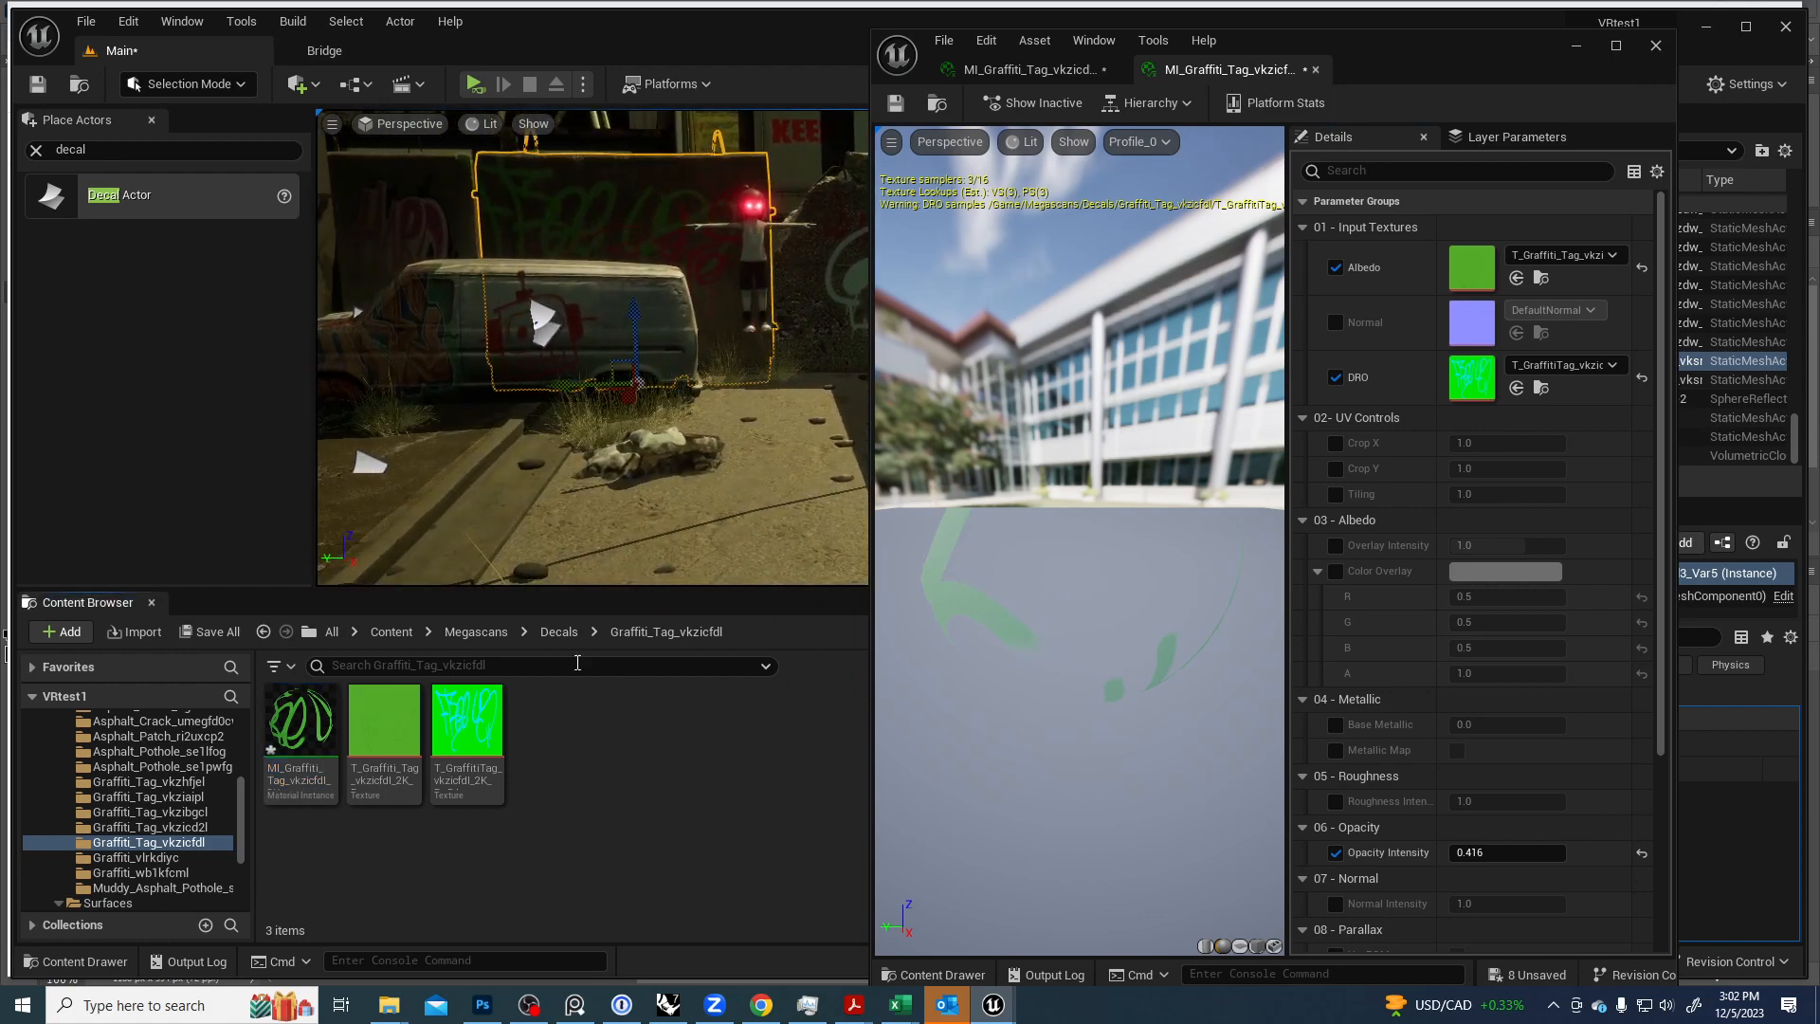
Switch to Quixel Bridge, close the material editor window and look through the Graffiti search results for another wall design.
click(324, 50)
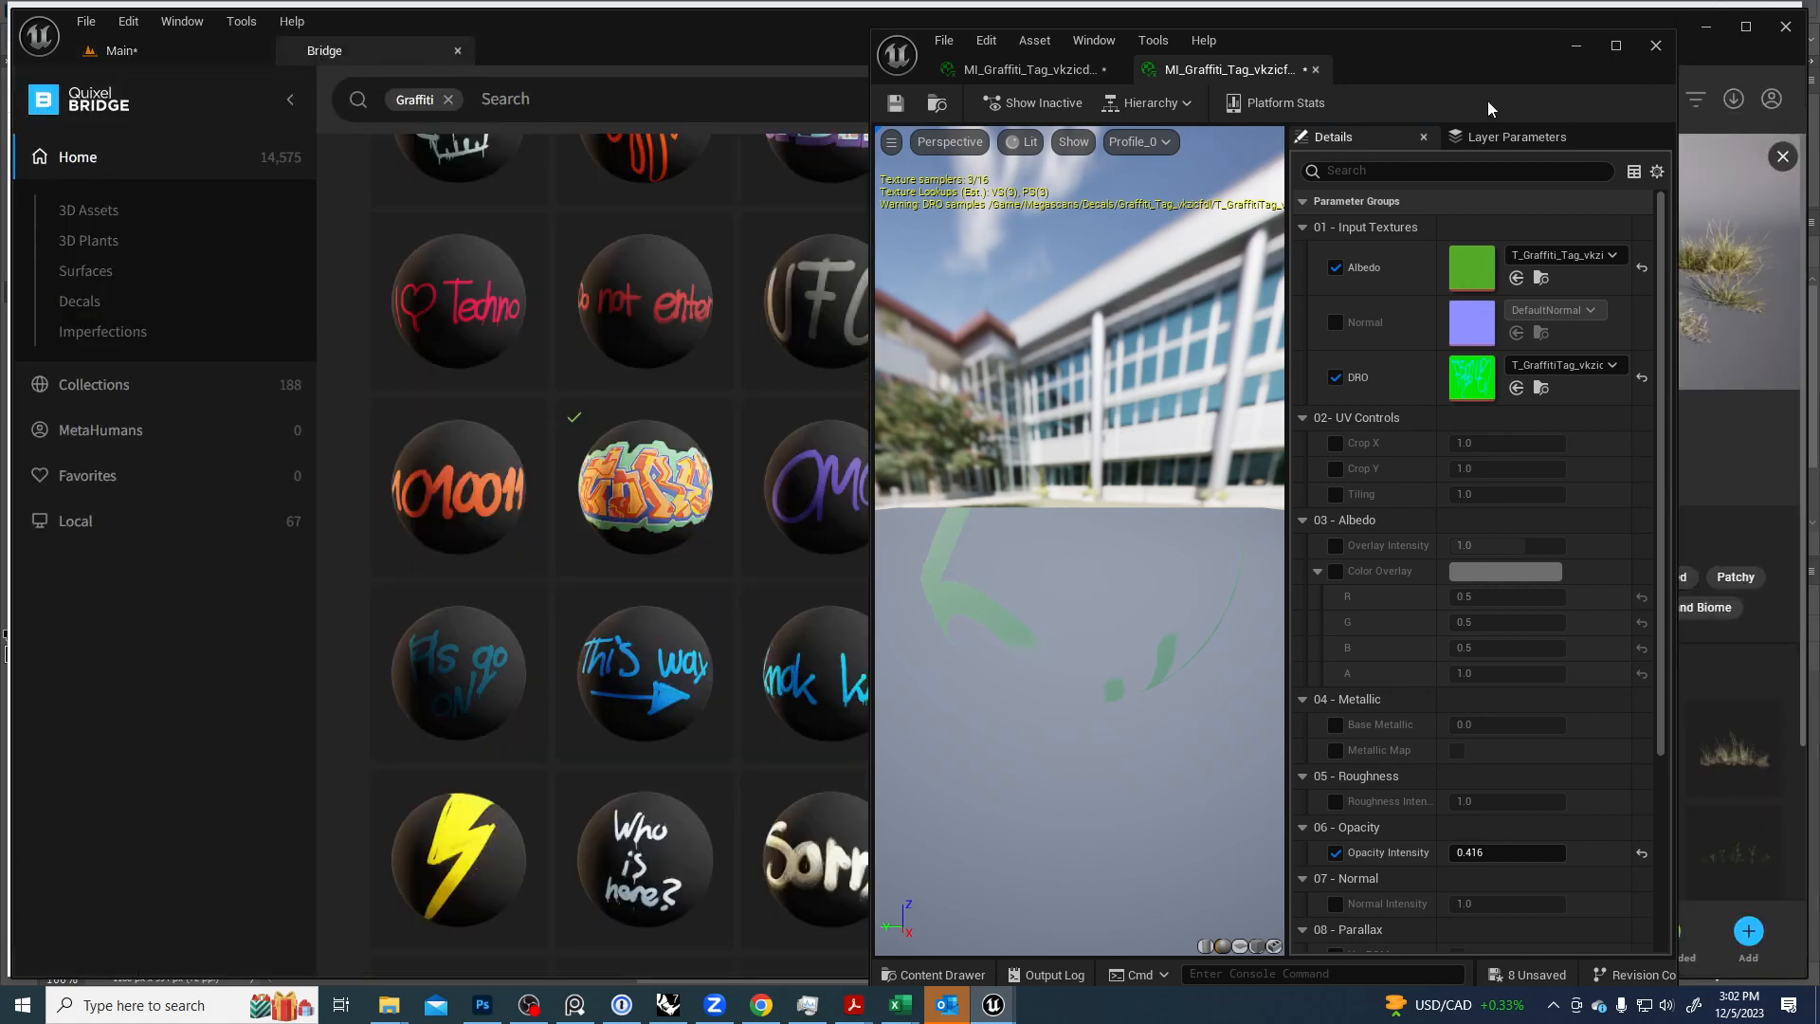
click(1654, 48)
scroll(913, 519, down, 4)
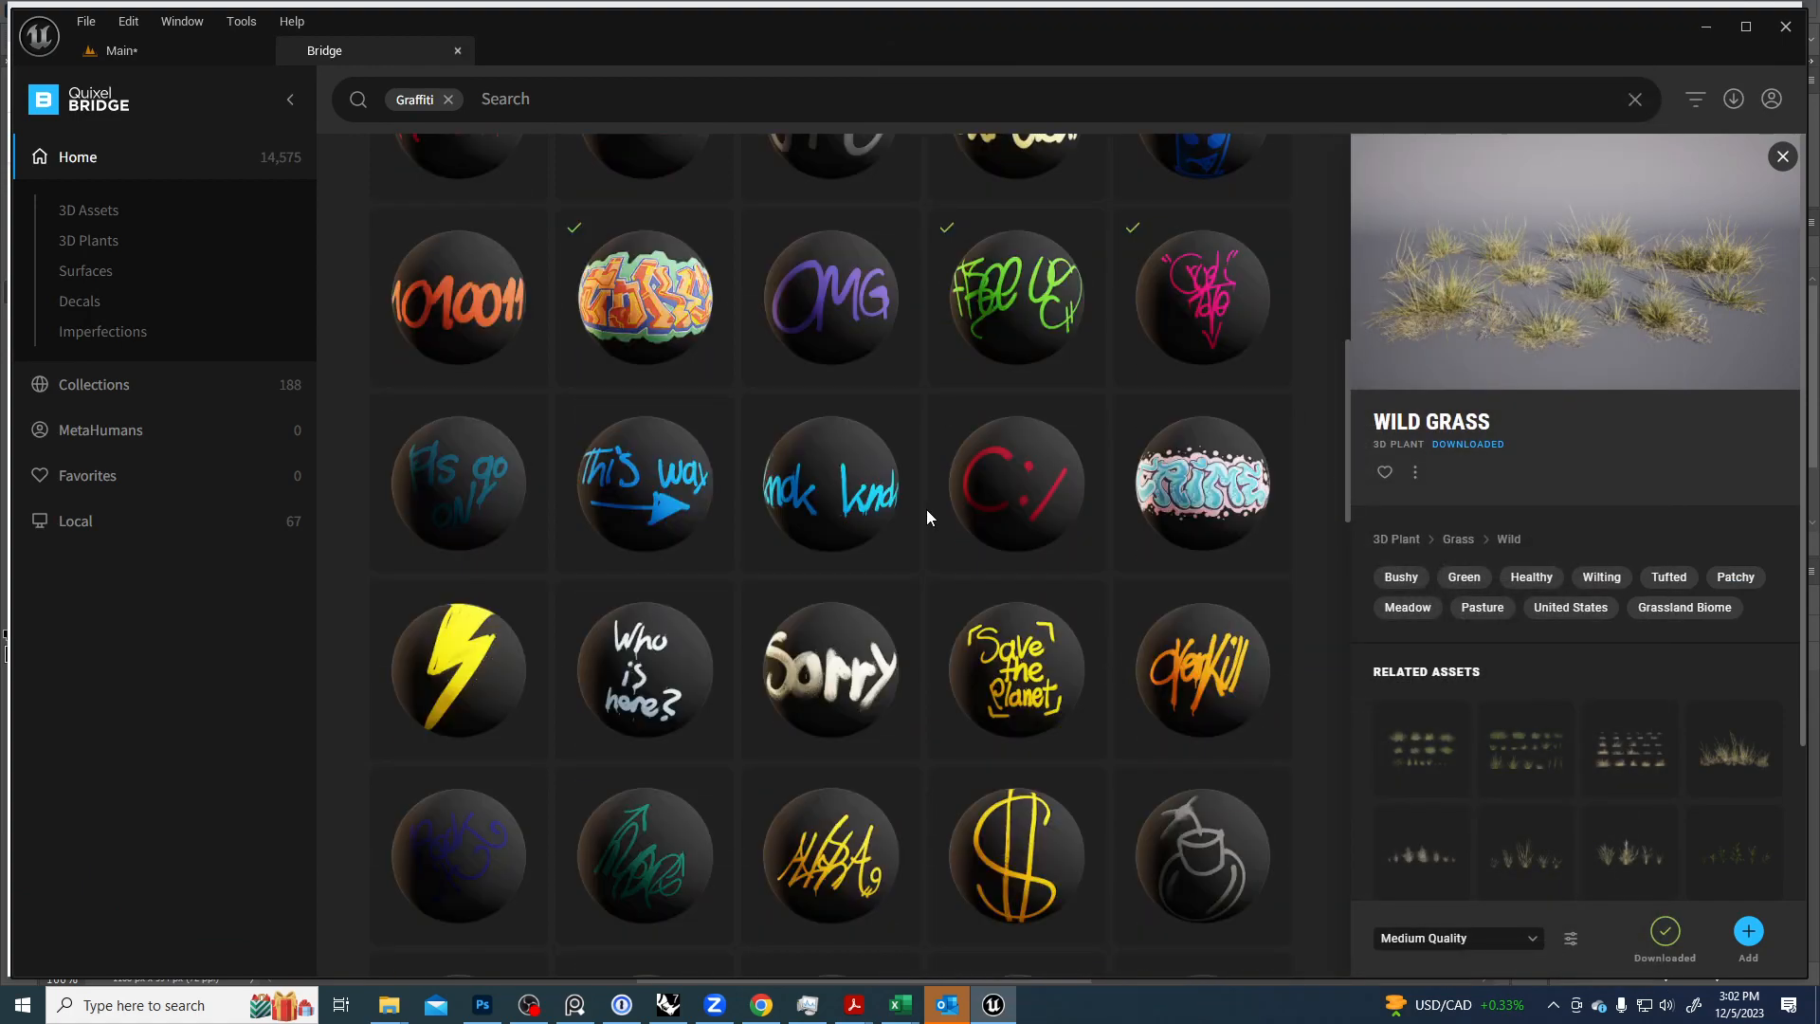
scroll(925, 512, down, 10)
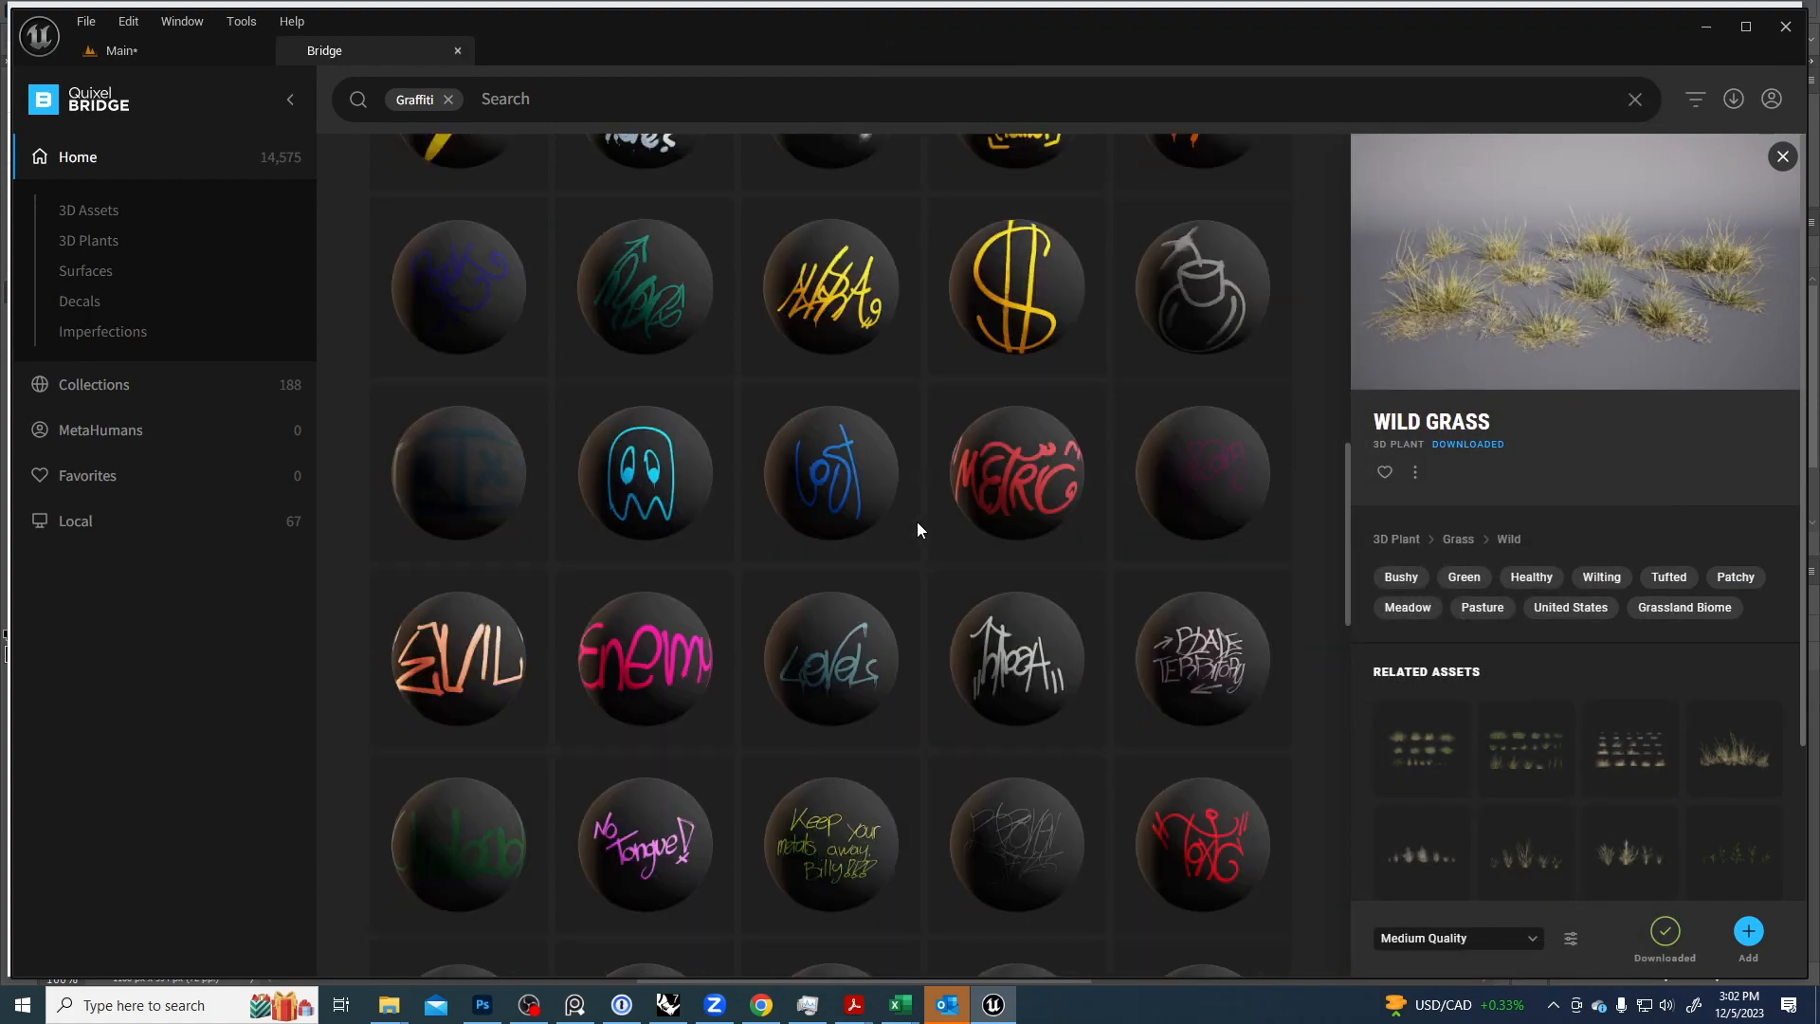
scroll(913, 536, down, 12)
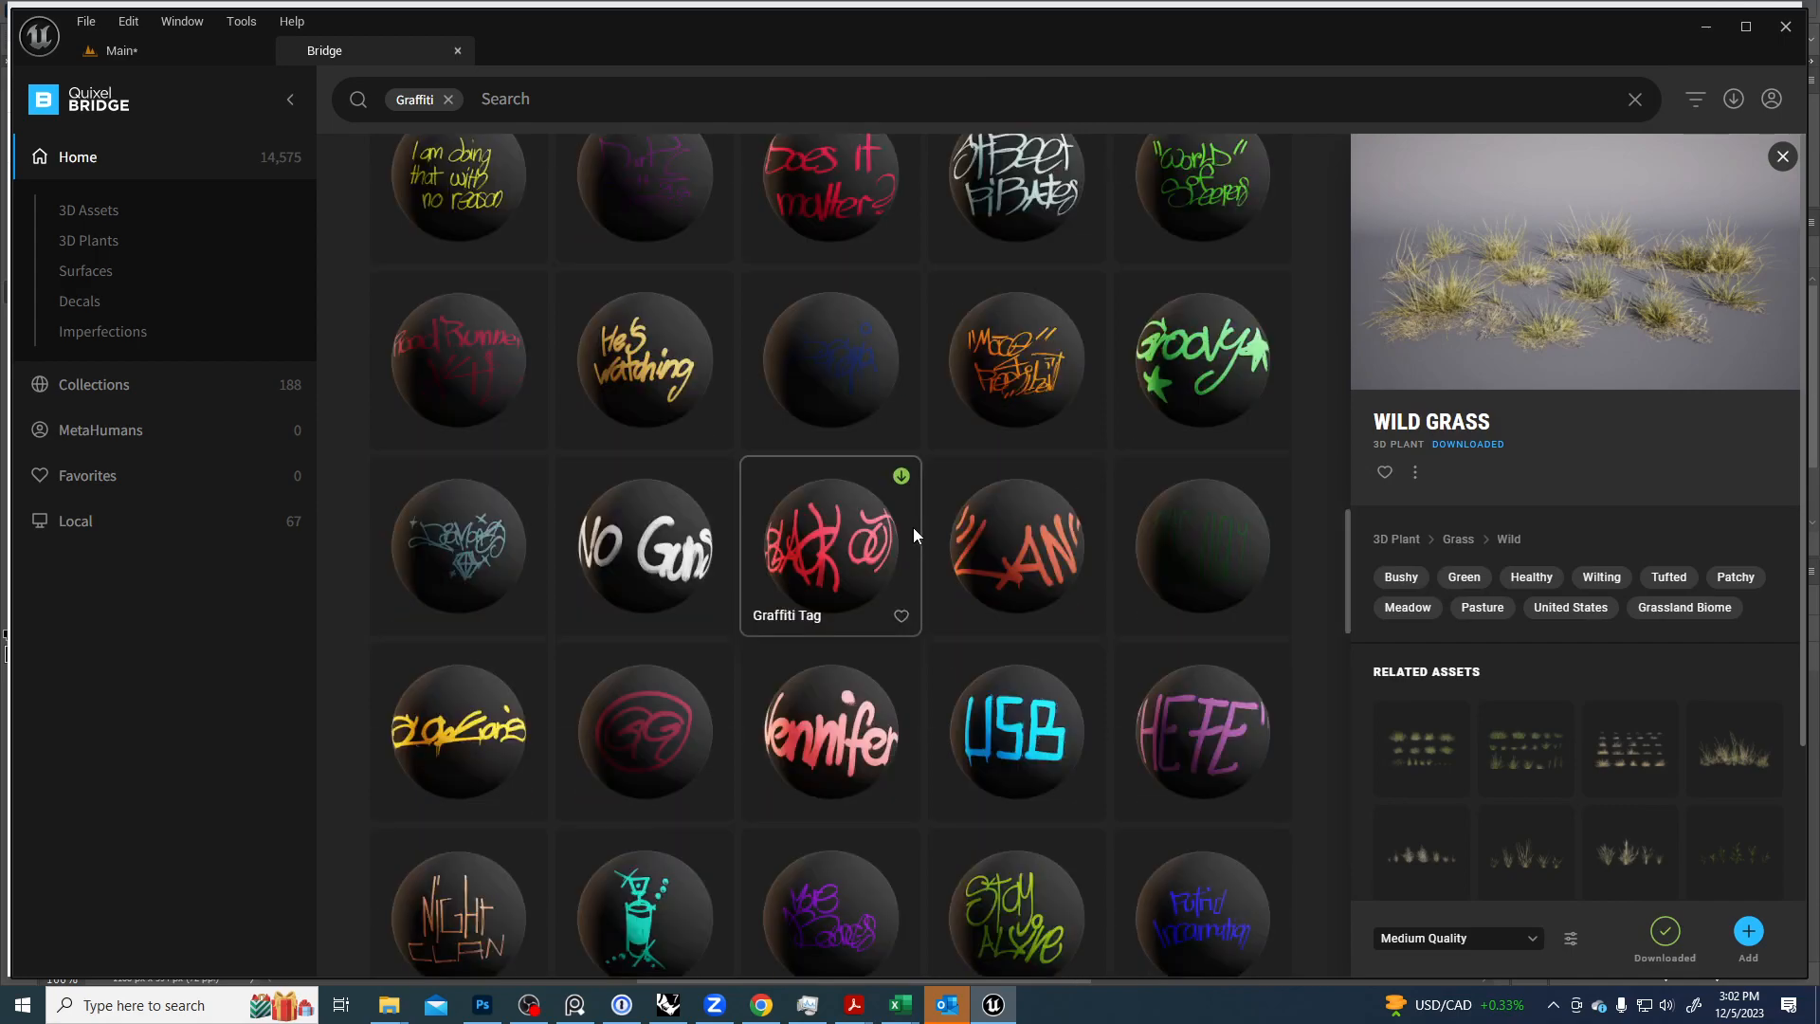
scroll(912, 535, down, 12)
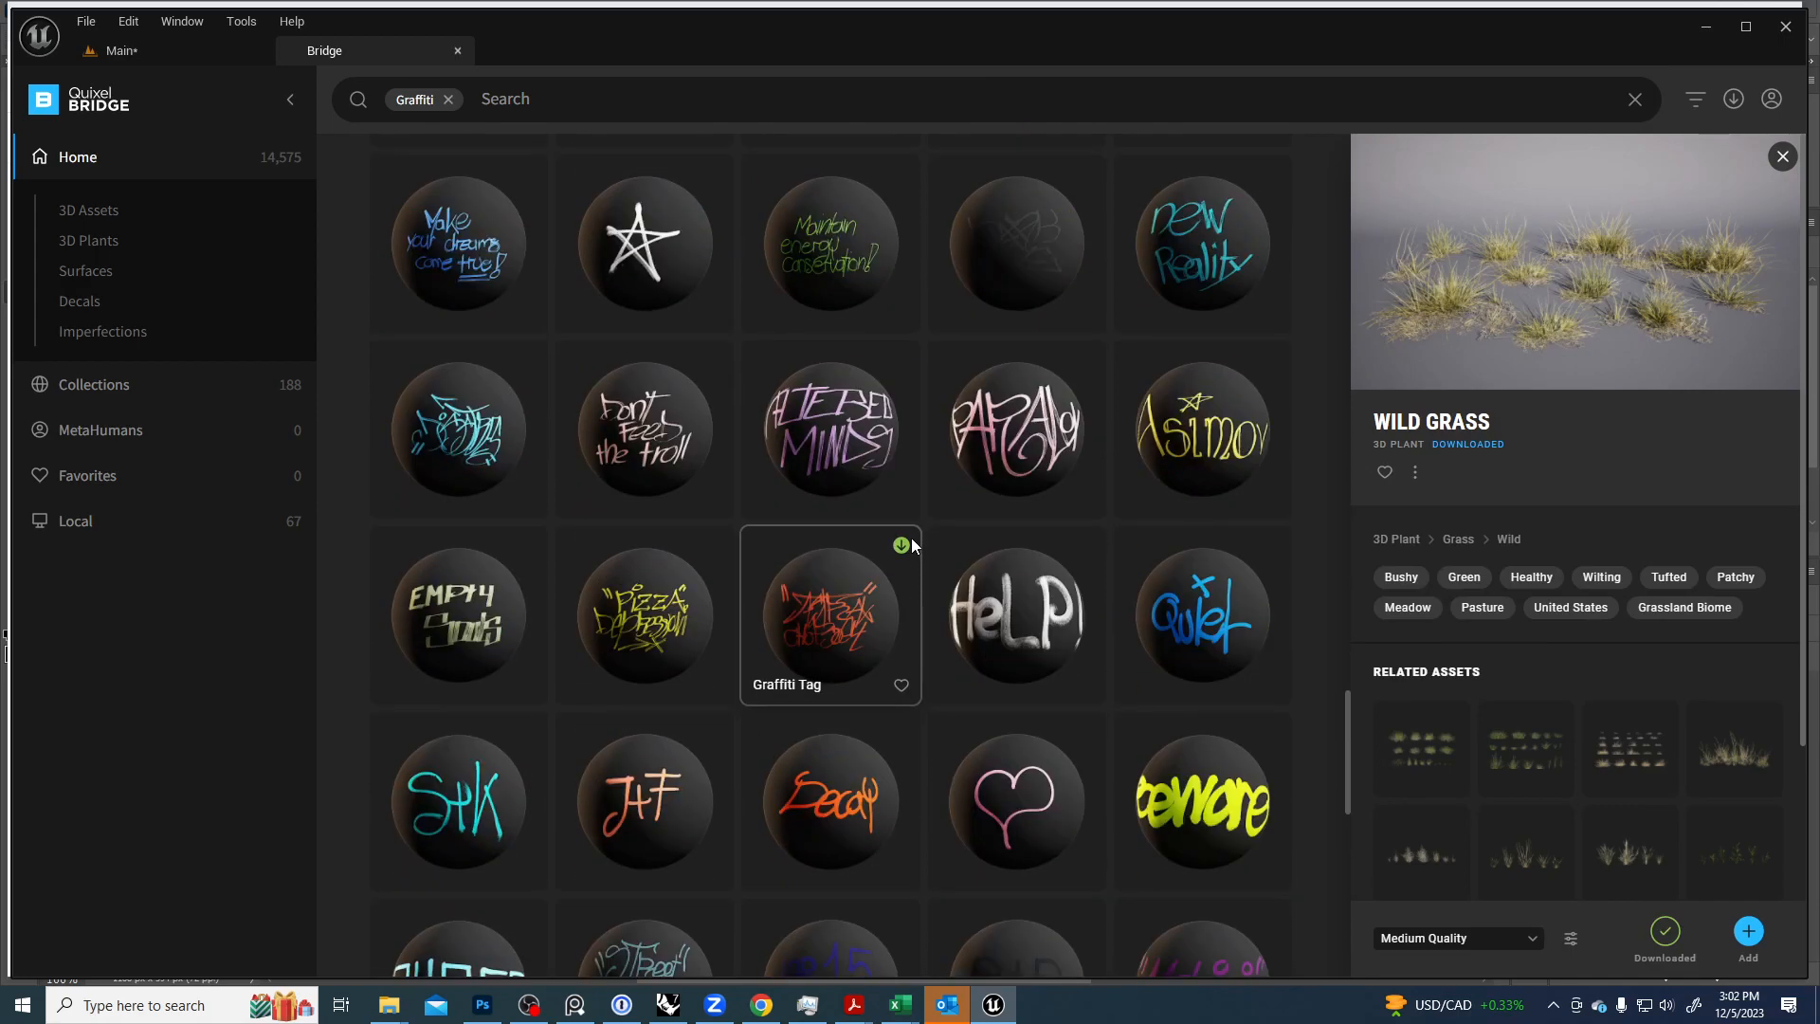
scroll(911, 539, down, 10)
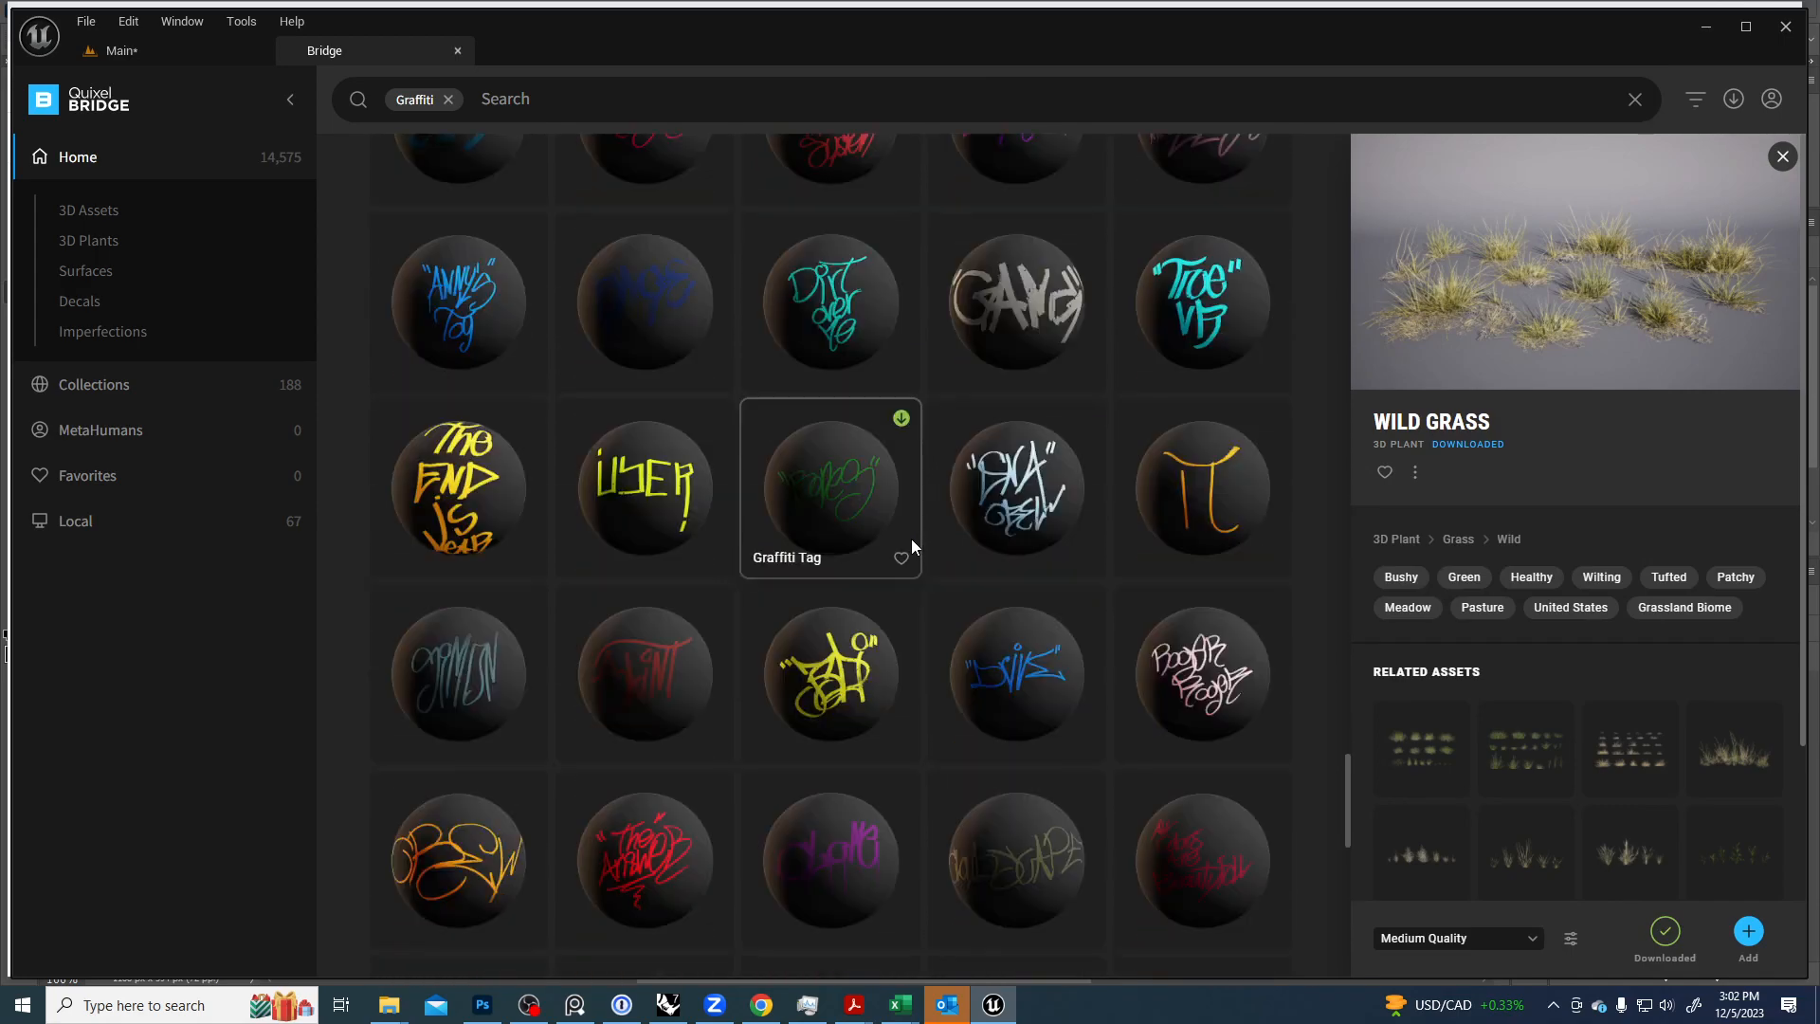
scroll(912, 538, down, 5)
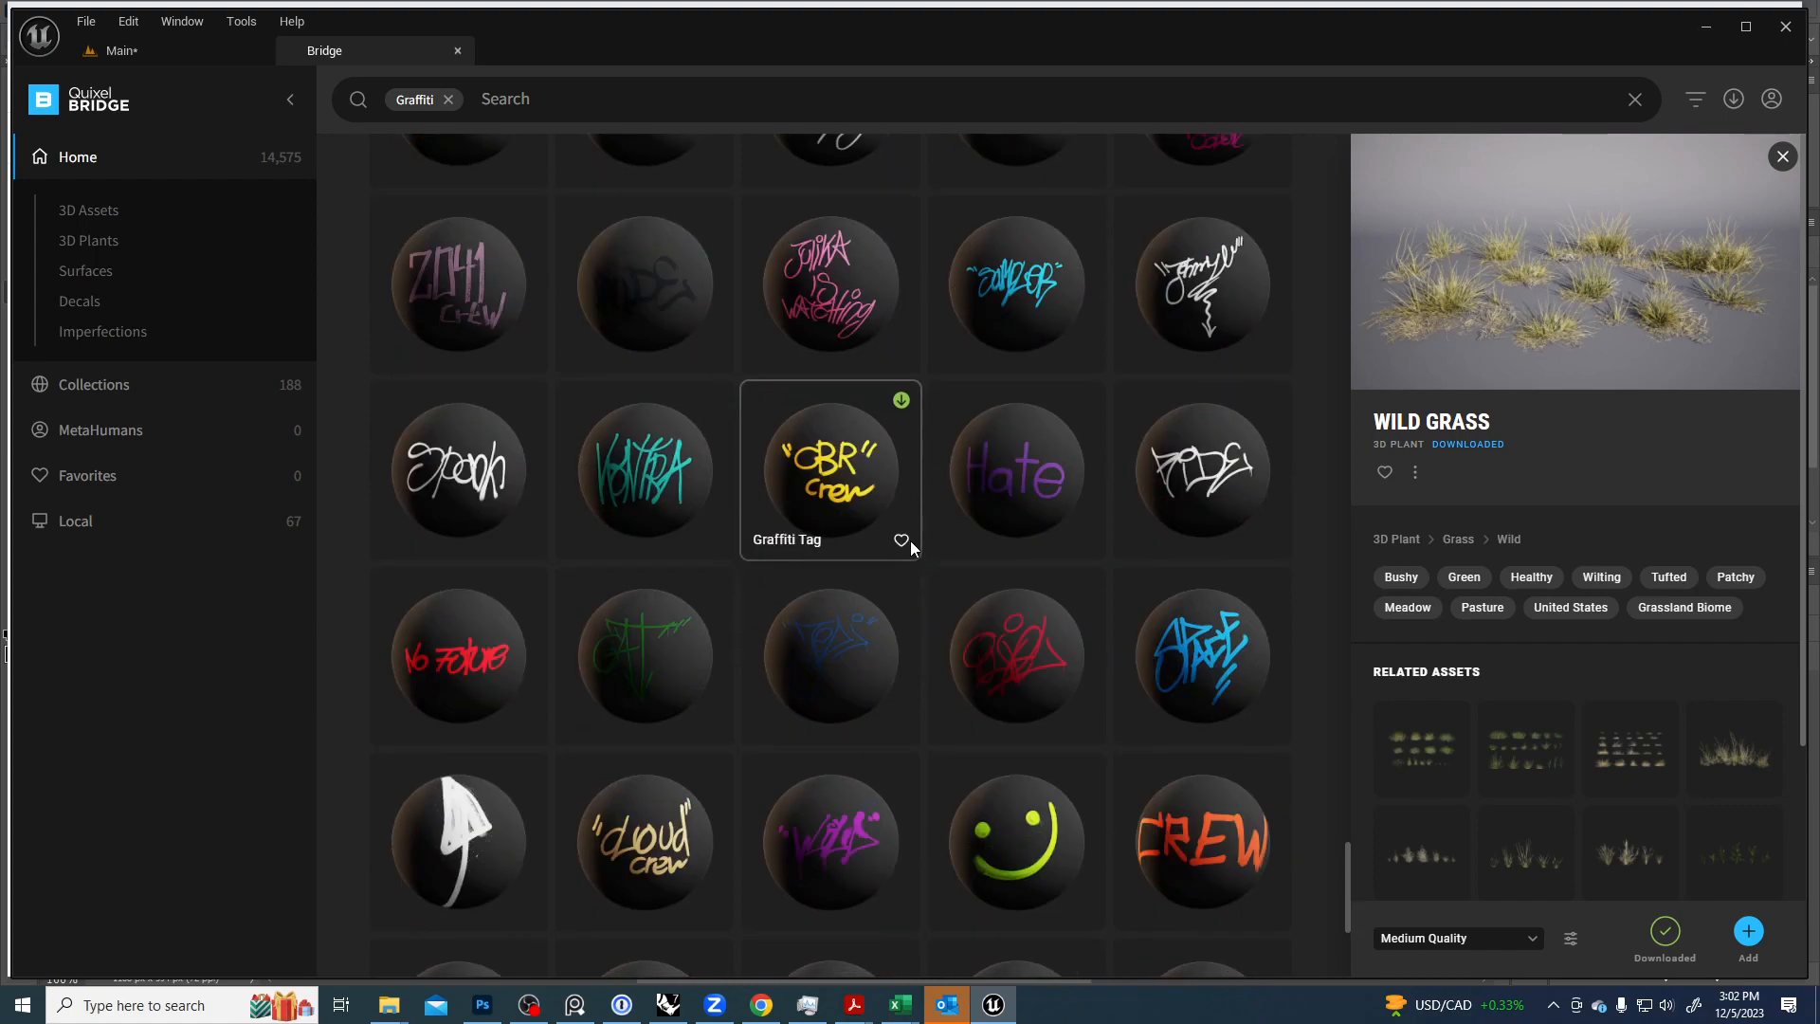
scroll(909, 540, down, 4)
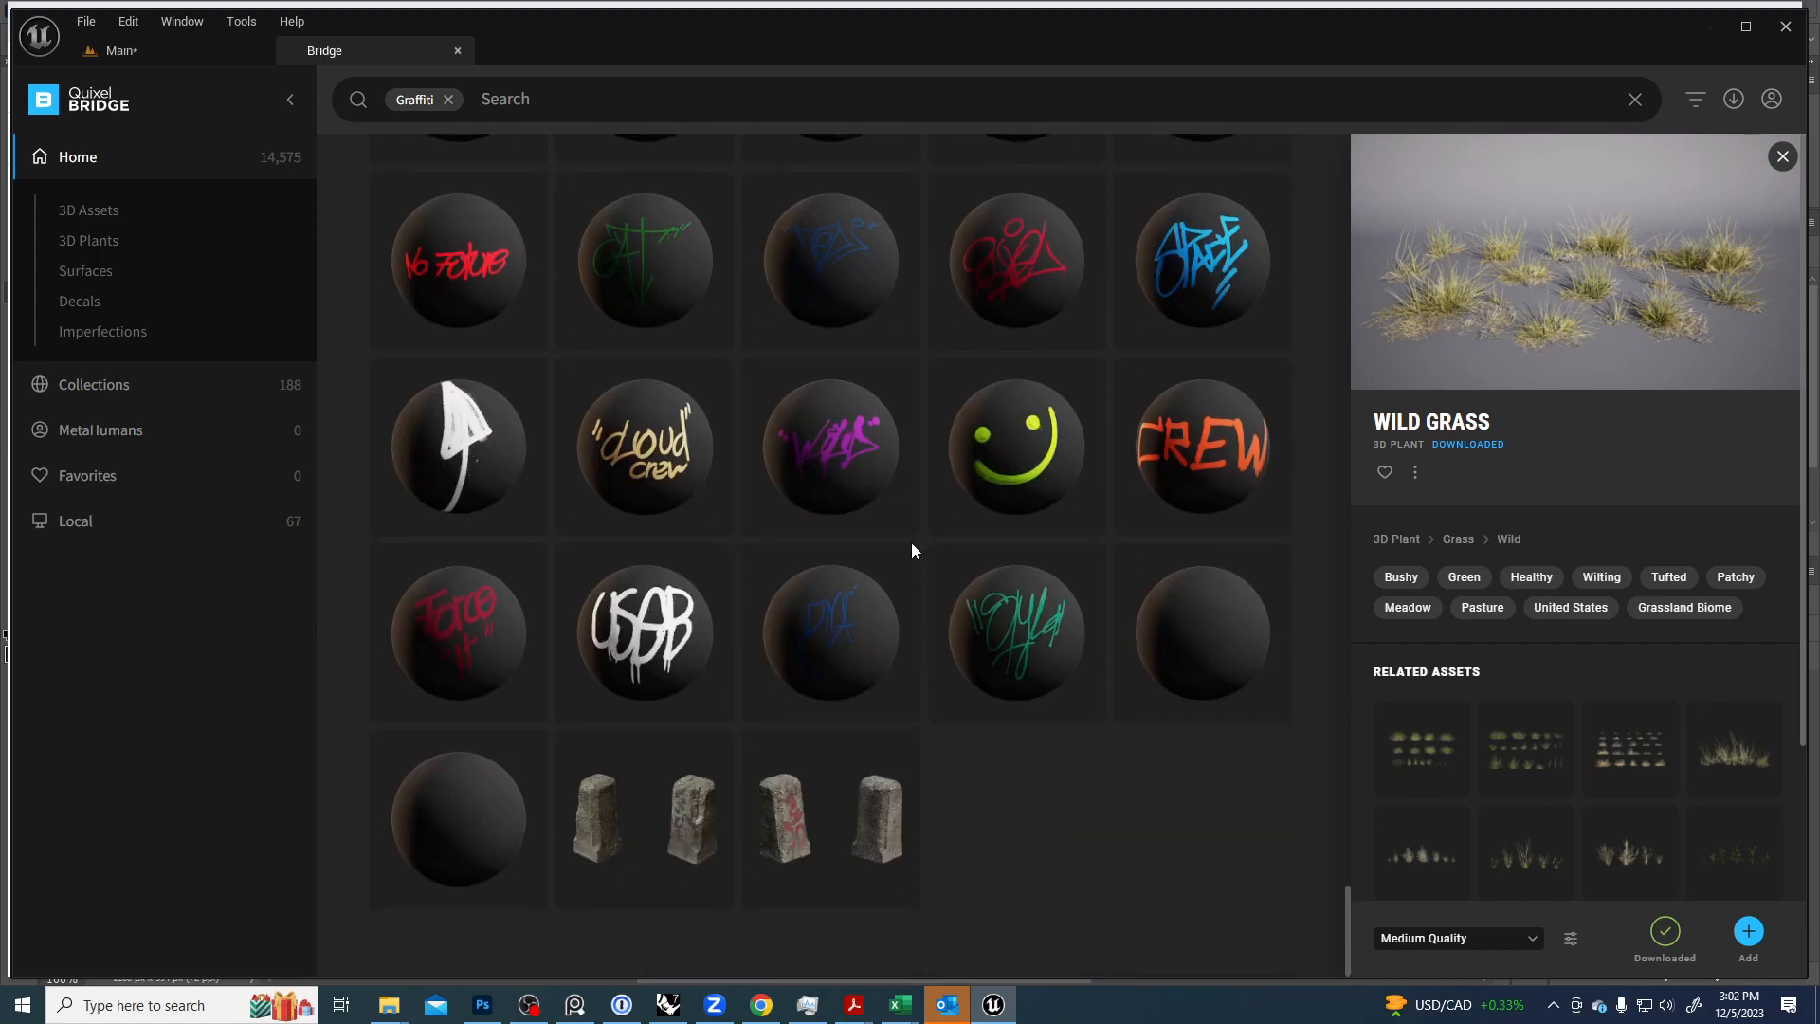
Download the white DIRT graffiti decal from the Graffiti results and add it to the project.
scroll(911, 543, up, 15)
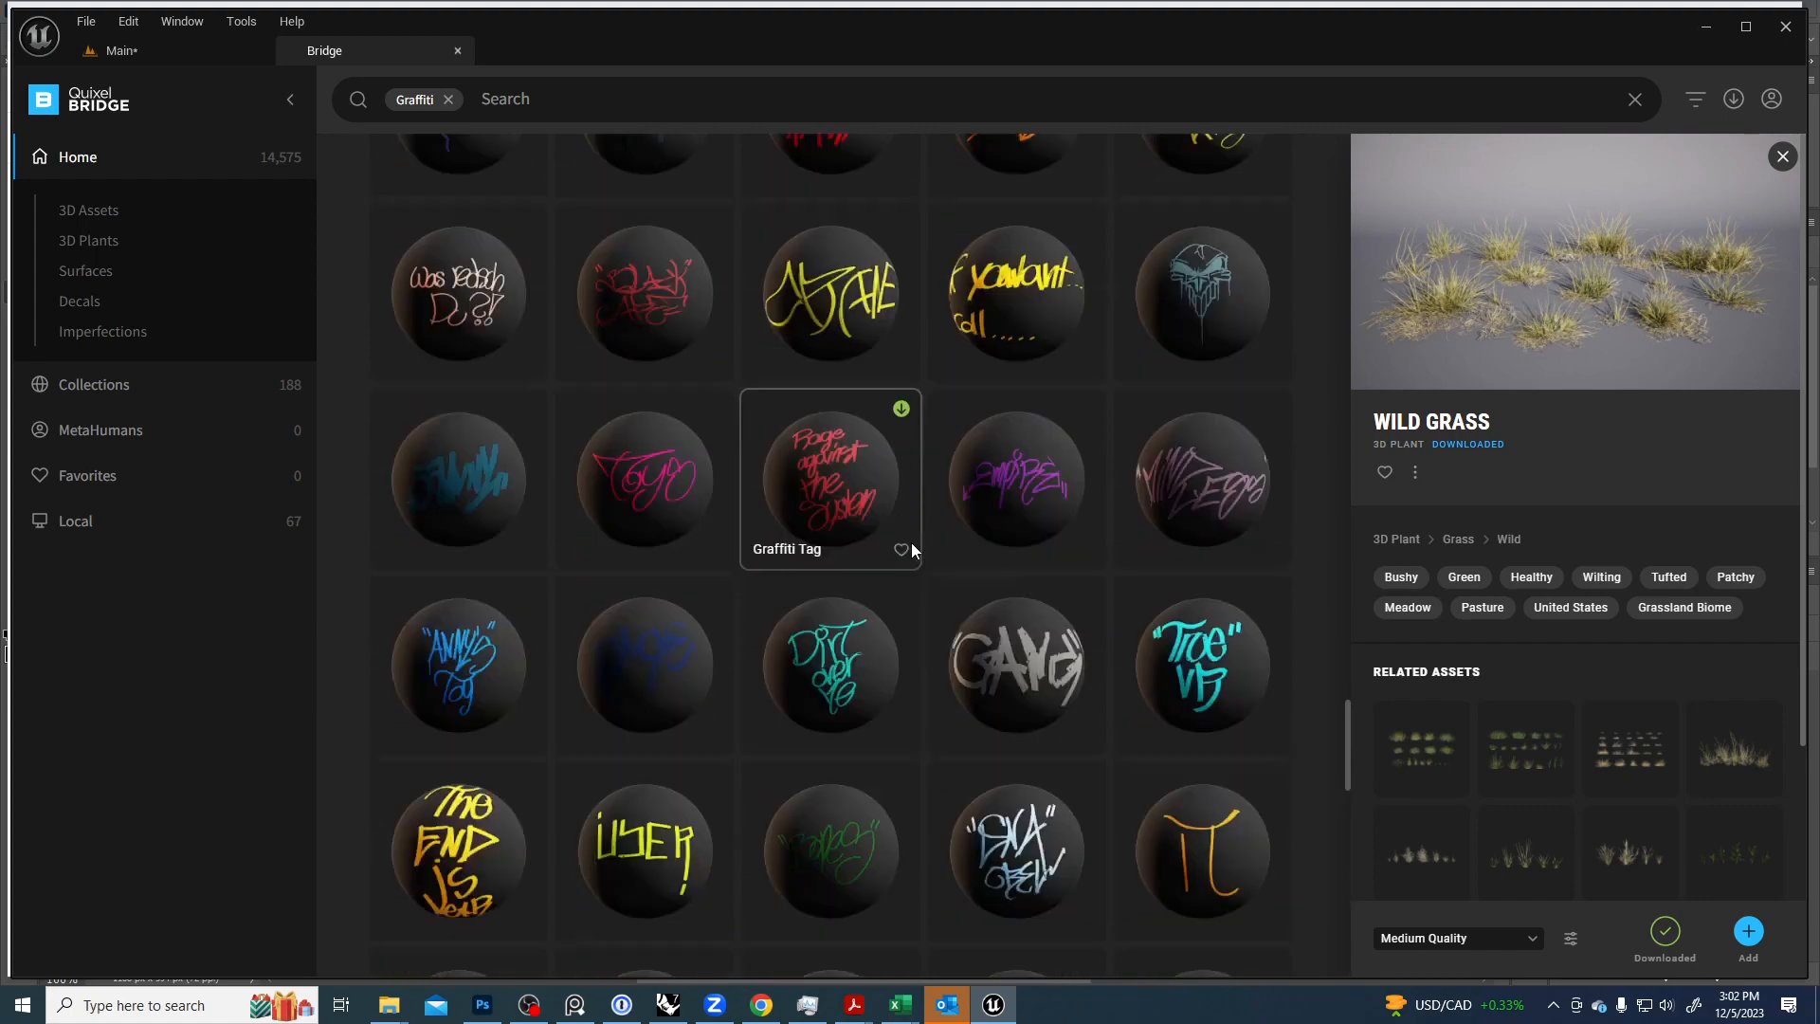
scroll(912, 542, up, 4)
scroll(912, 542, up, 9)
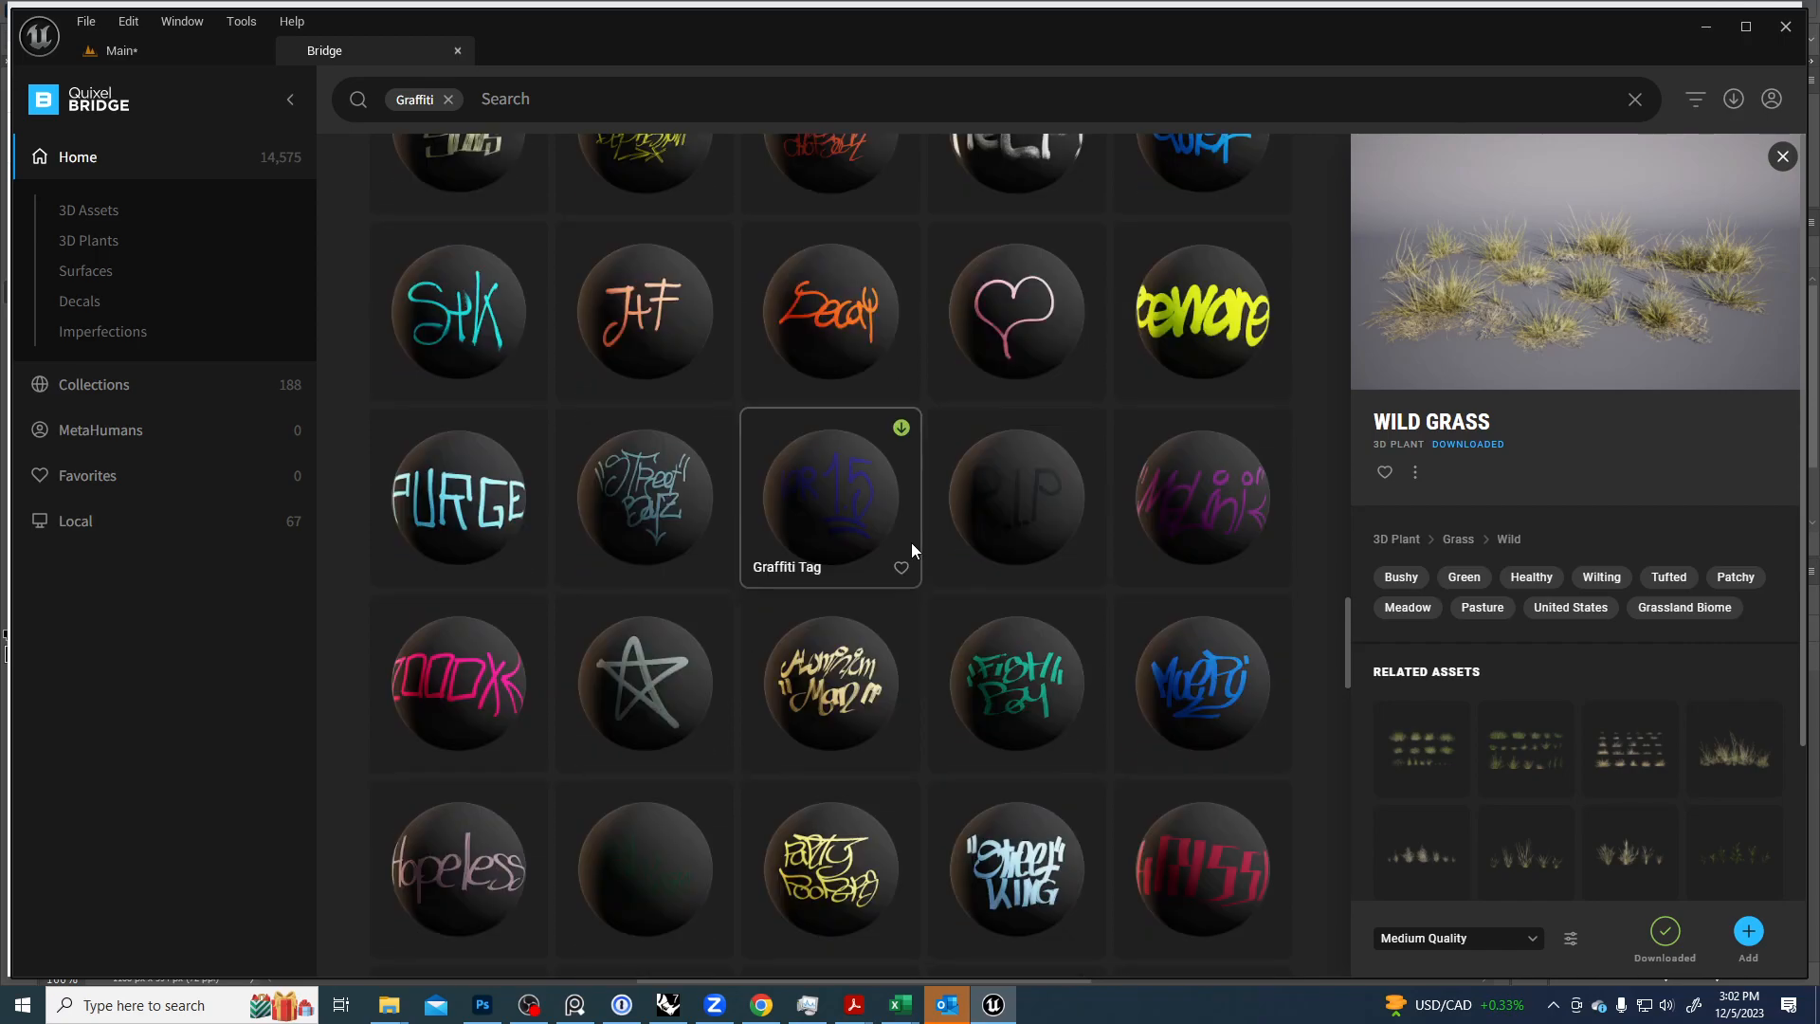
scroll(912, 542, up, 10)
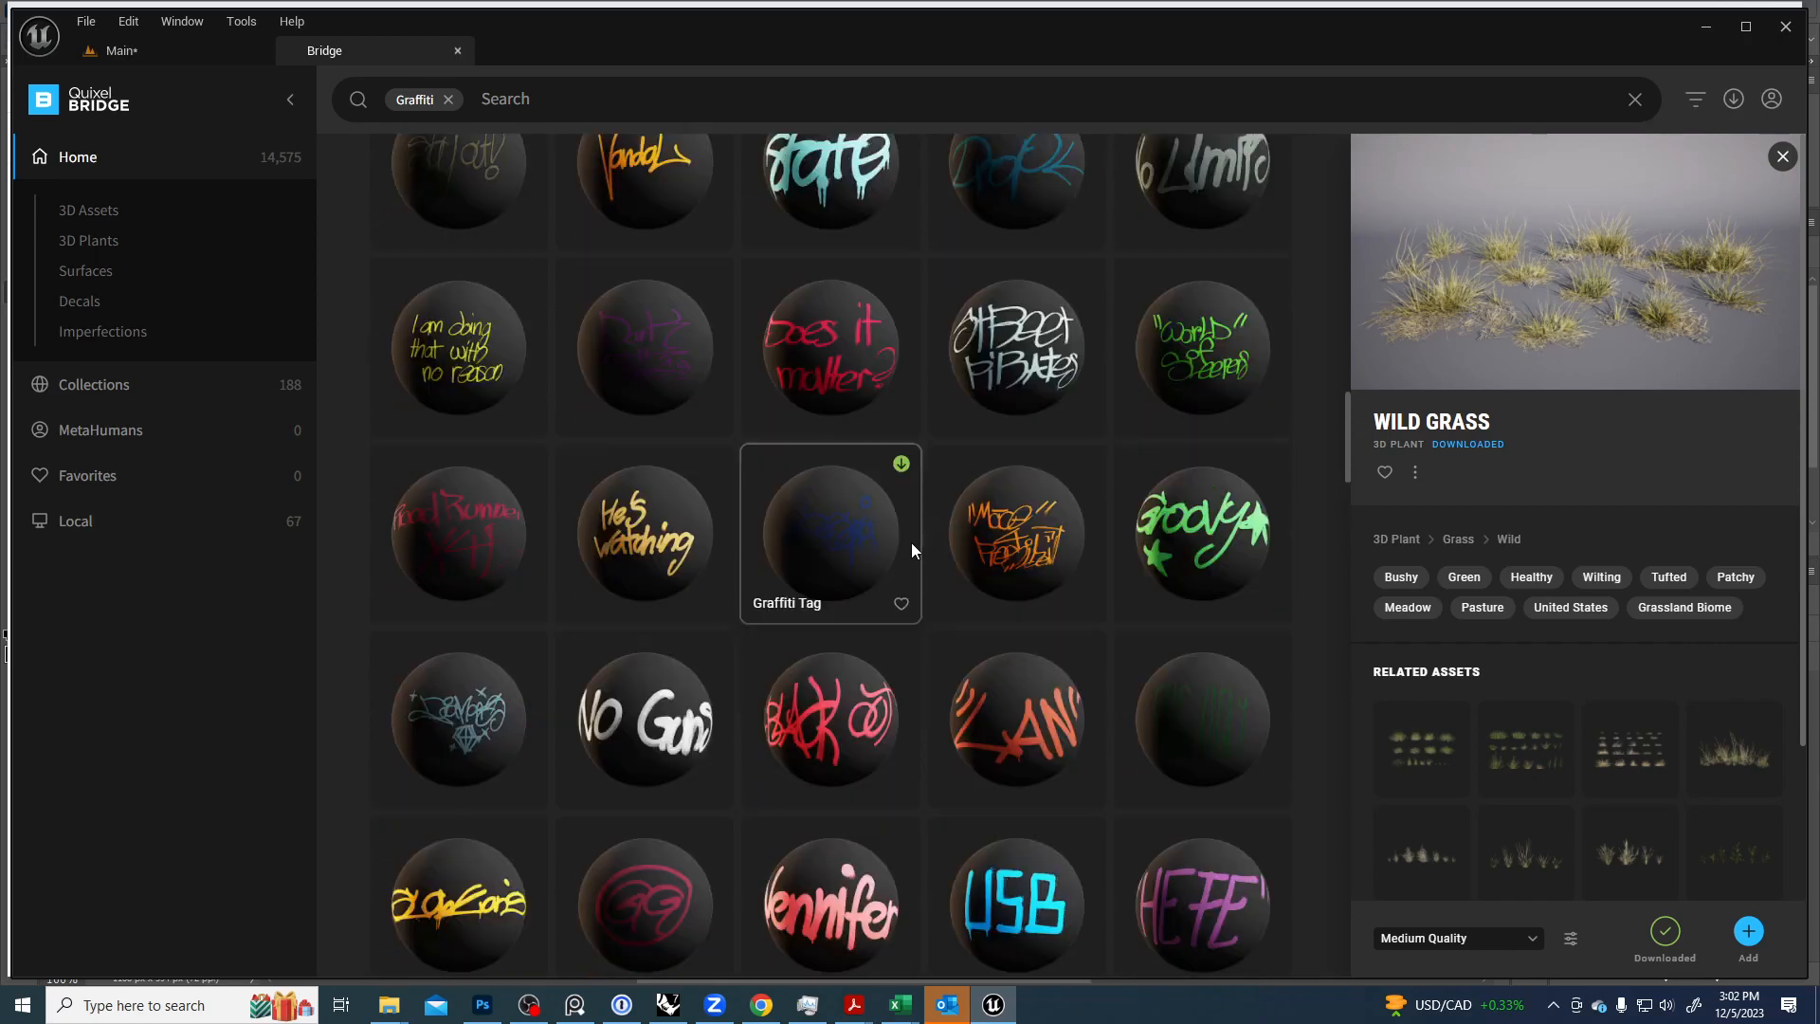
scroll(913, 549, up, 10)
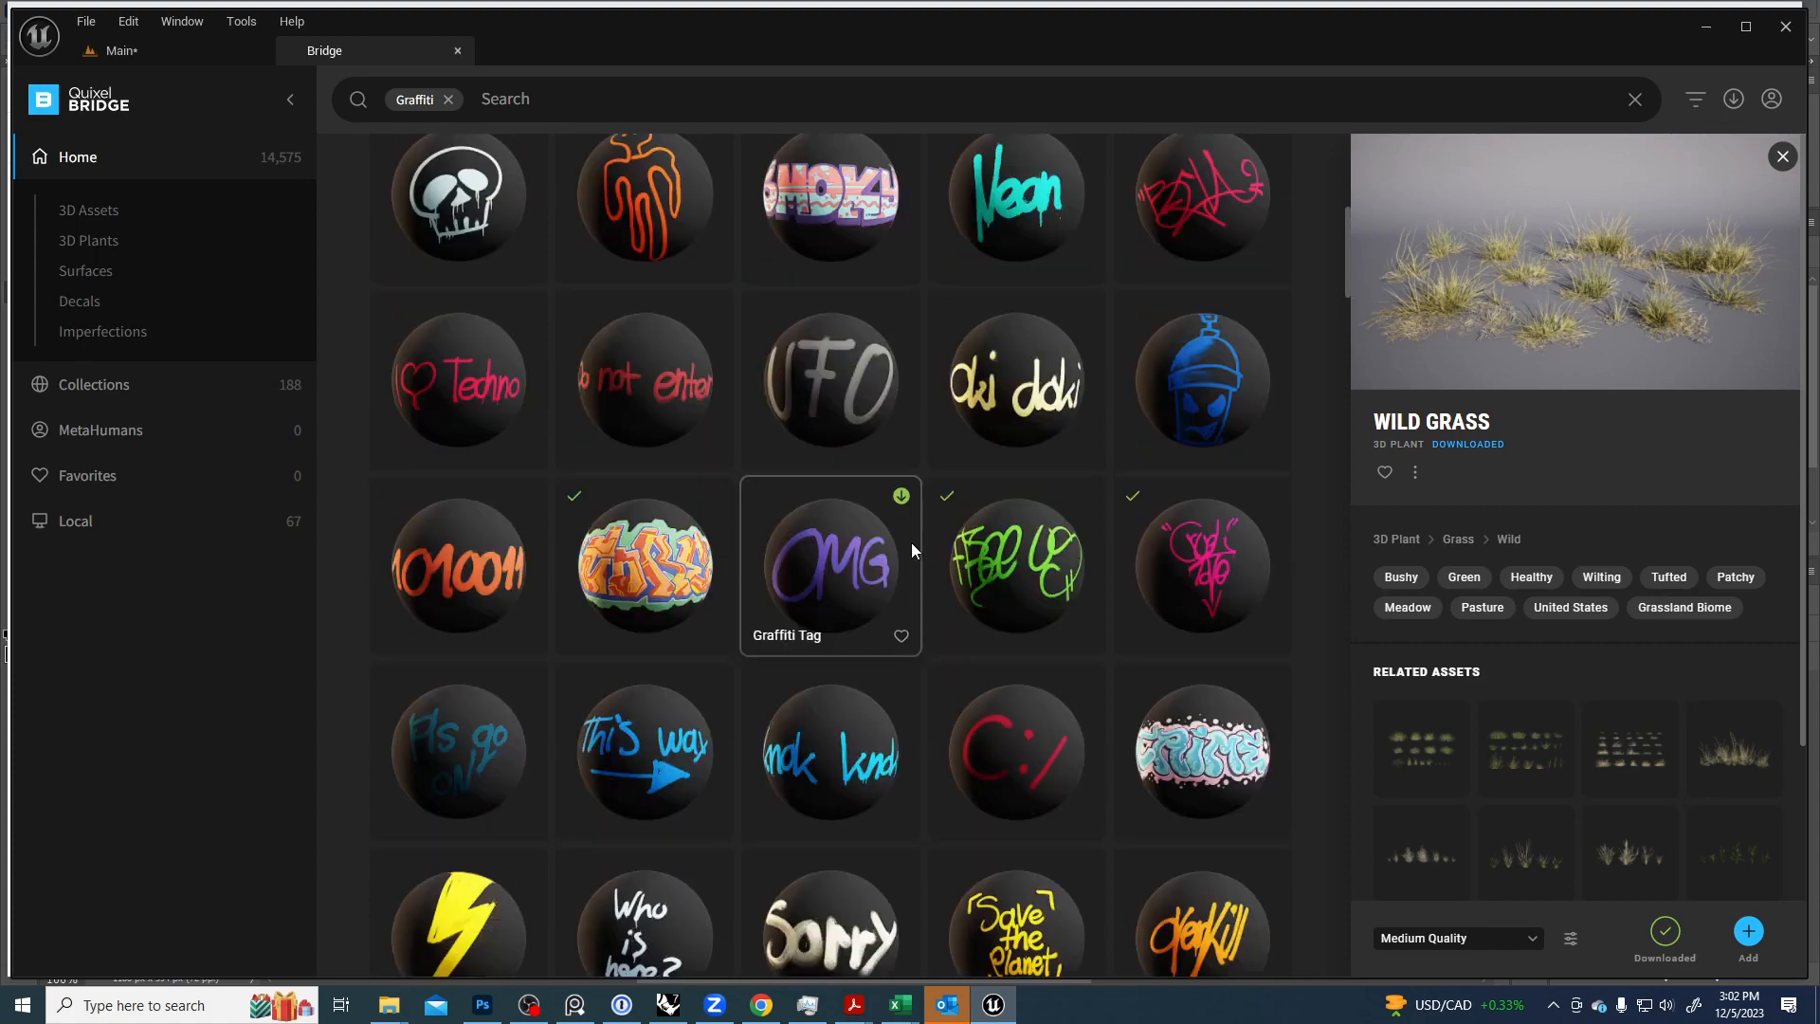
scroll(912, 548, up, 3)
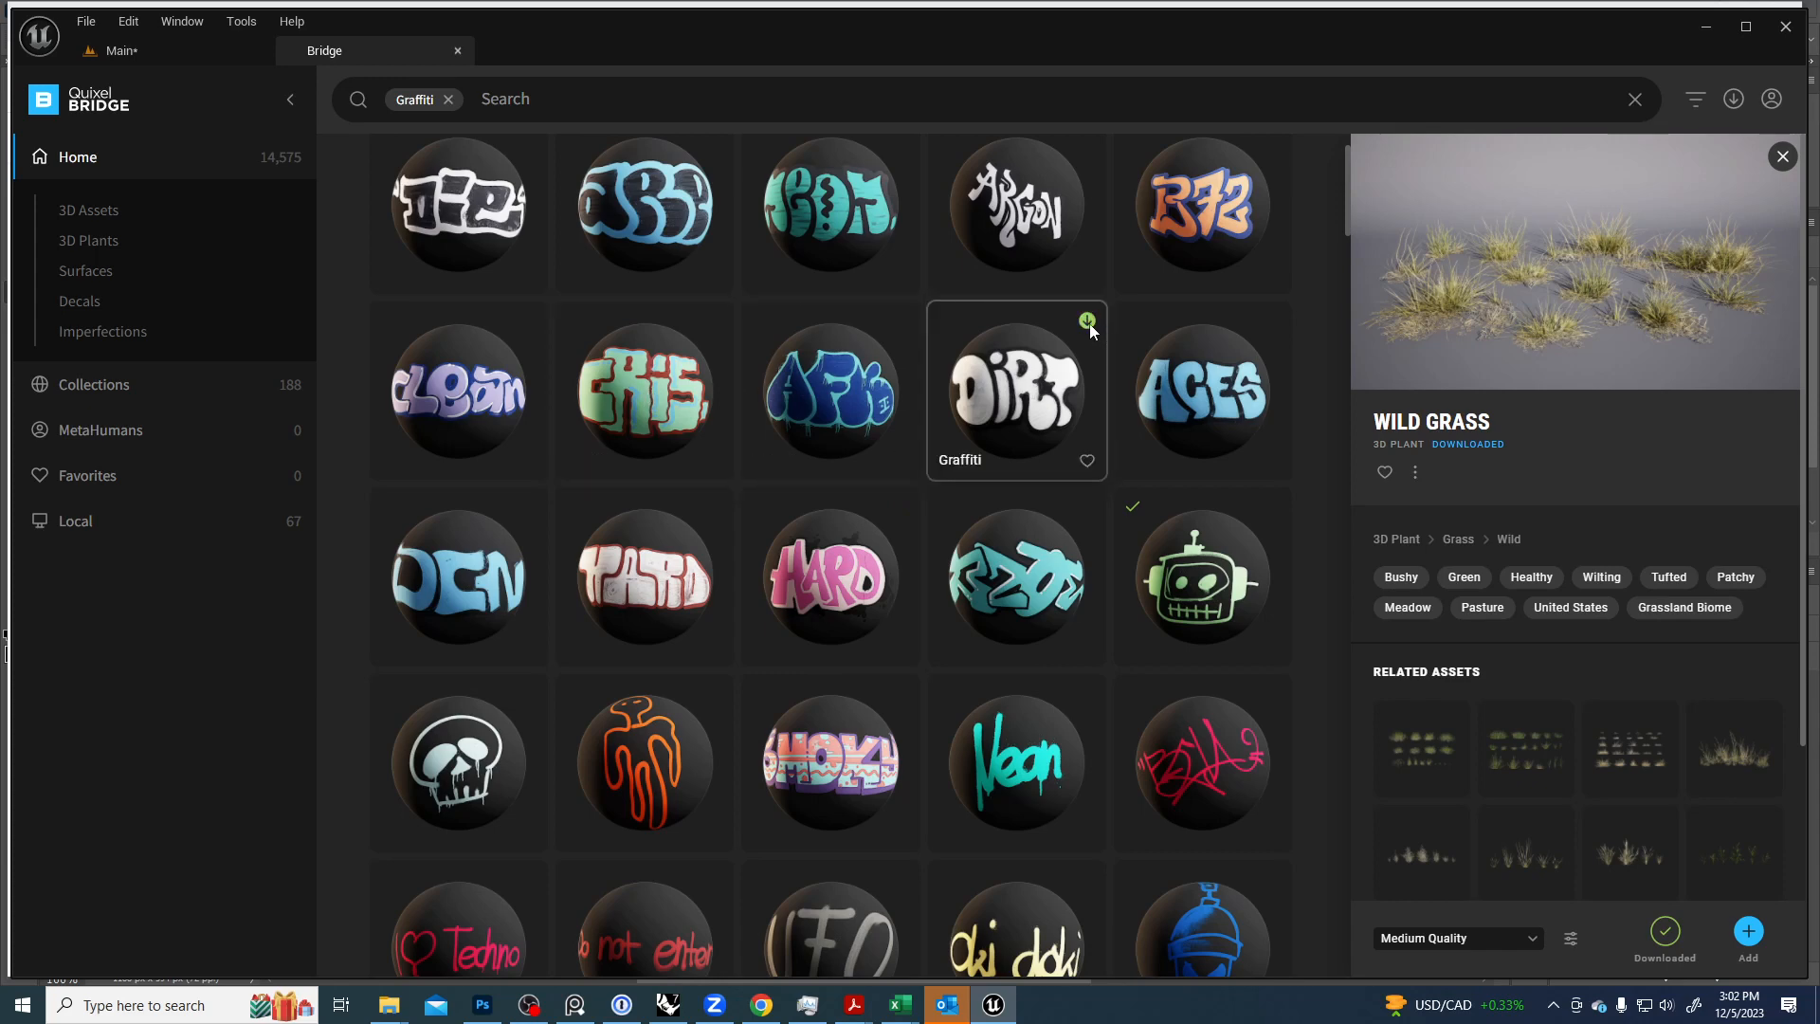
click(1087, 322)
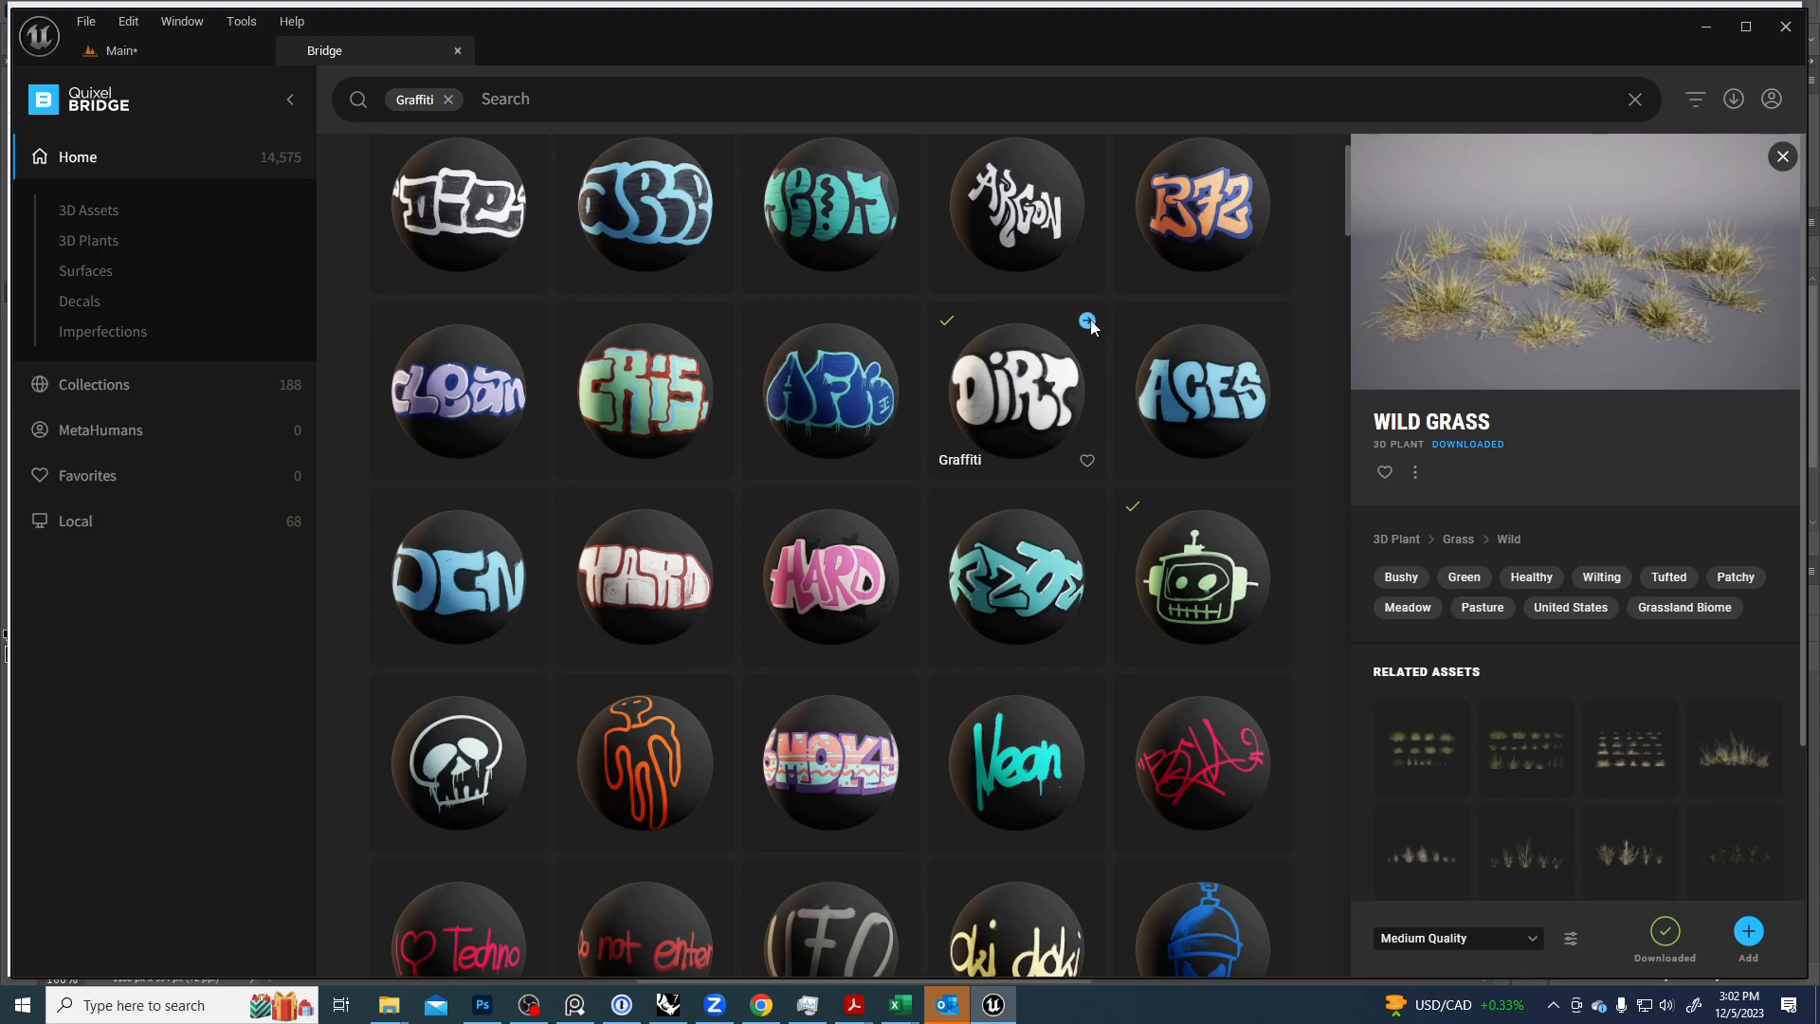
click(1087, 323)
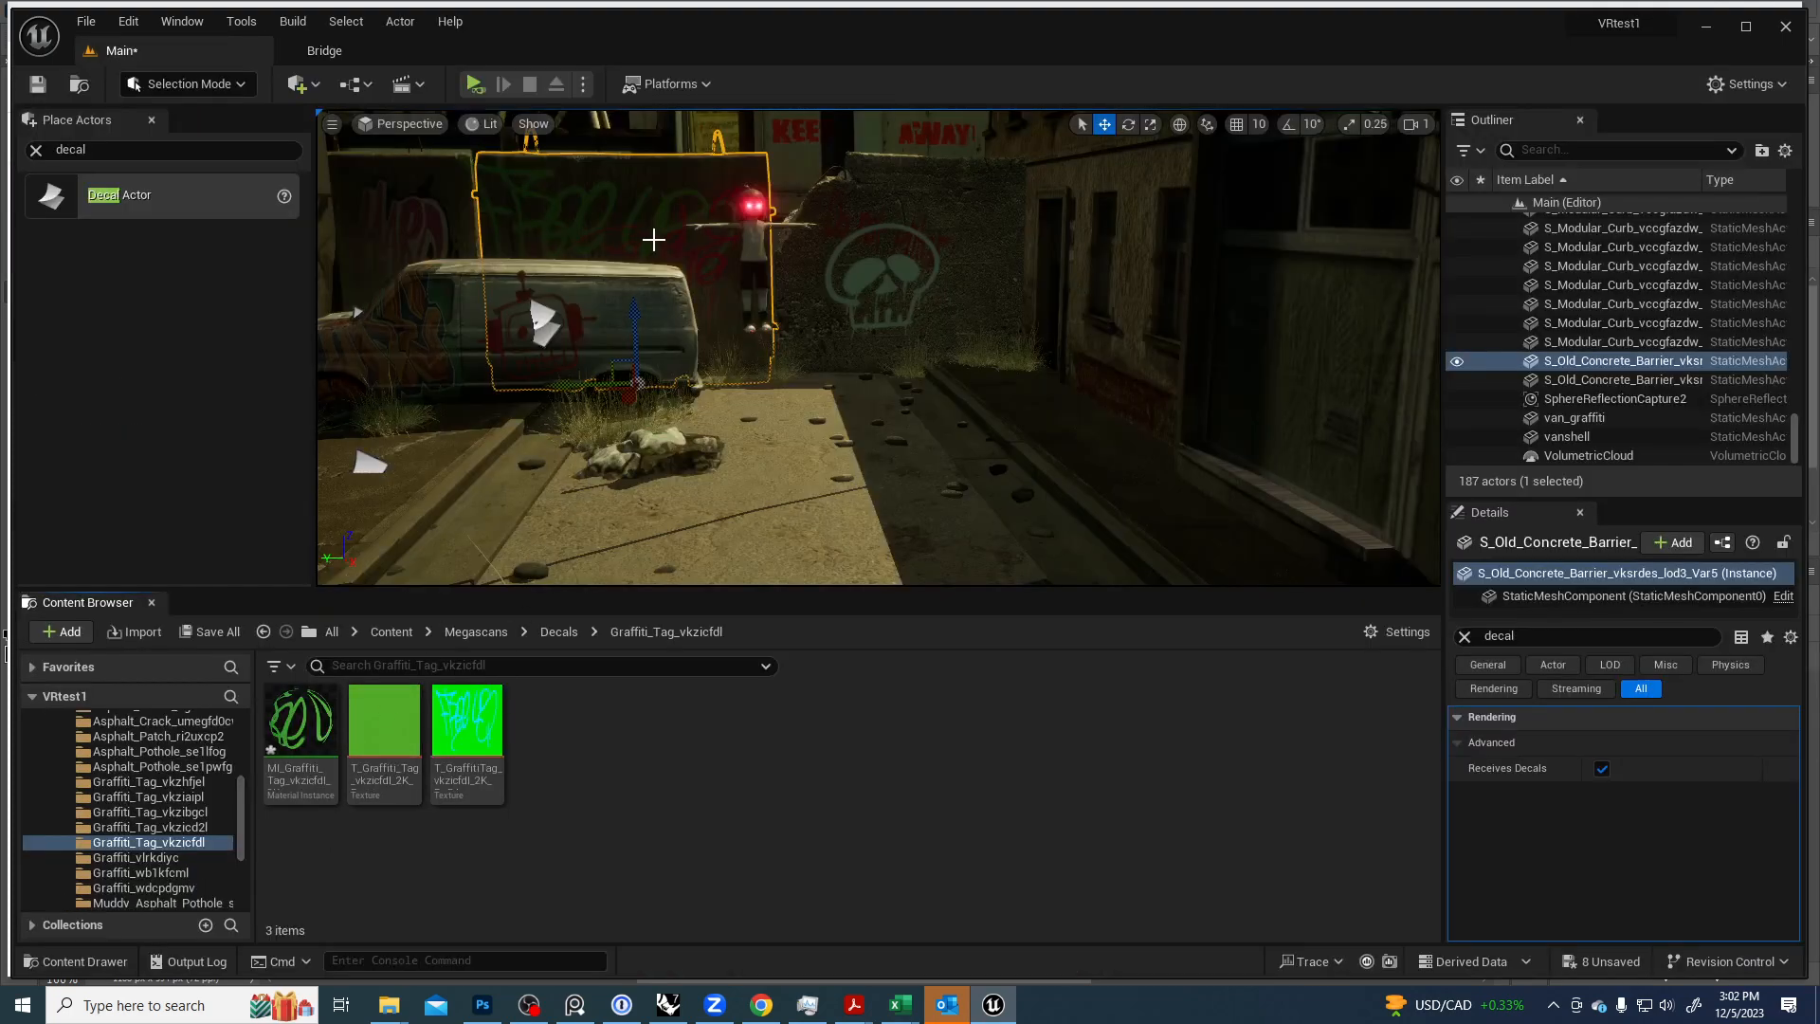
Duplicate the red graffiti decal on the van's side and place the copy on the concrete wall above the van's rear.
right_drag(714, 244, 489, 296)
key(f)
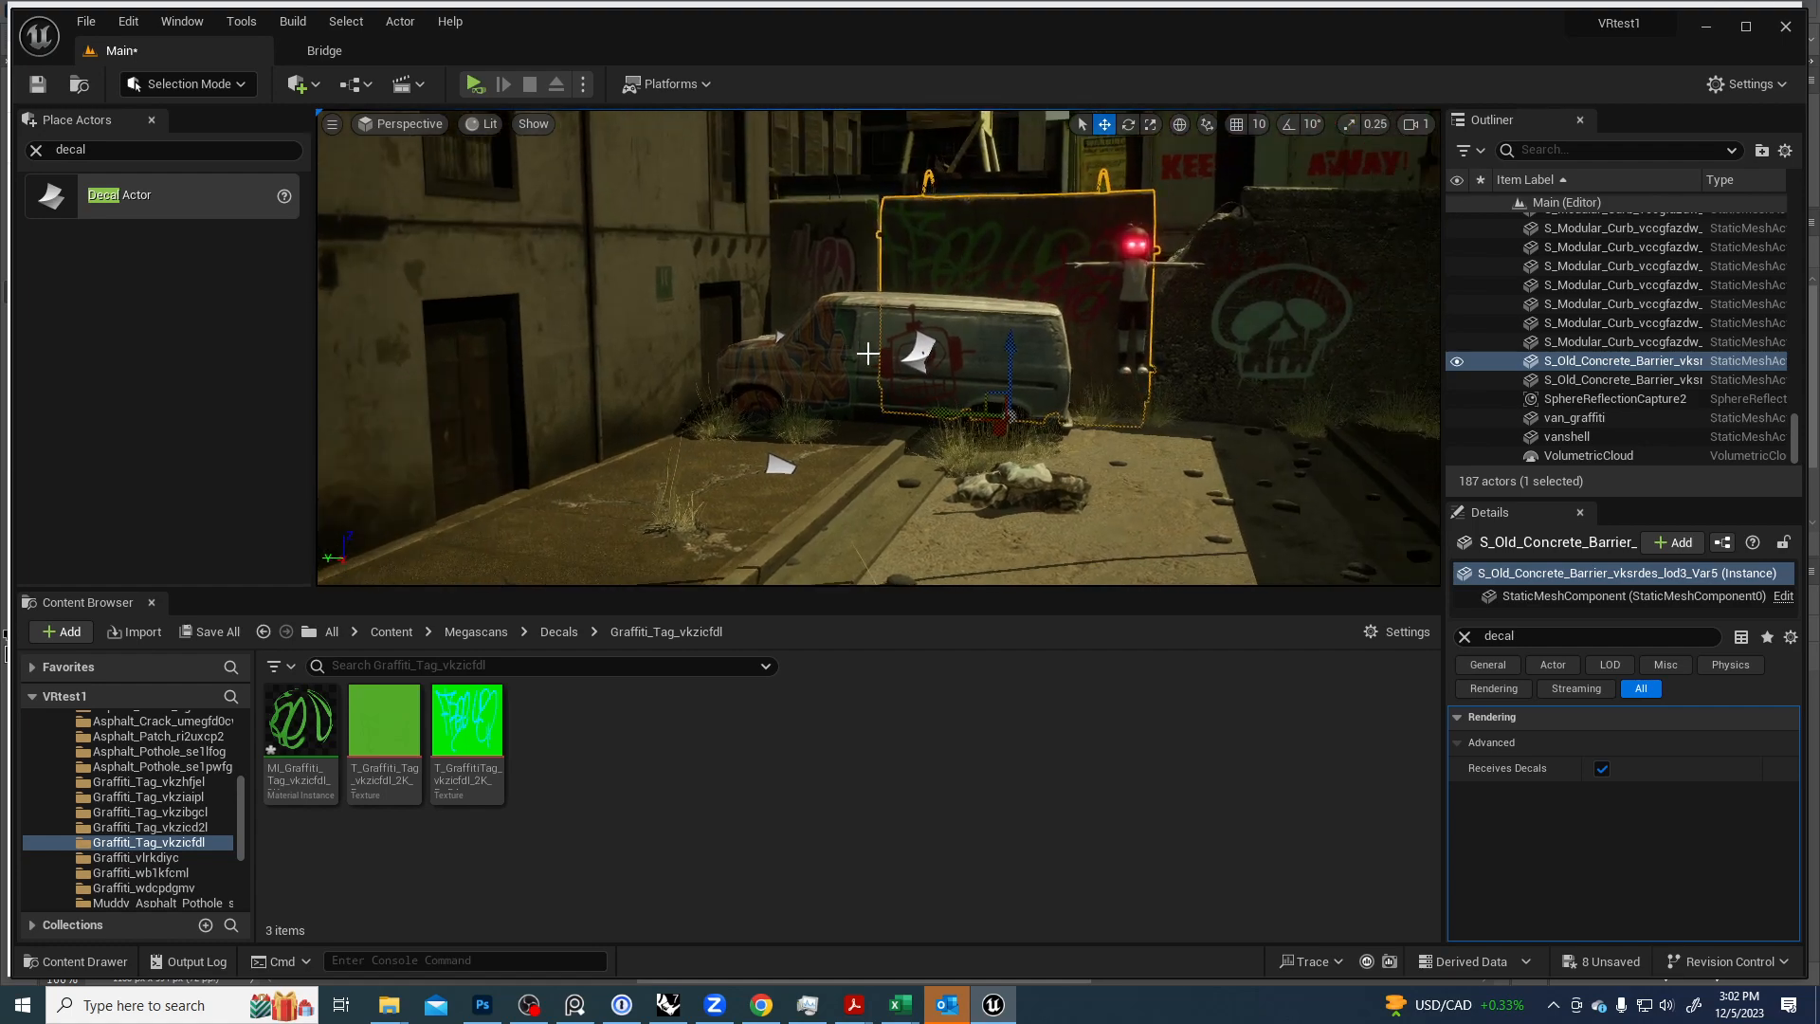
click(922, 359)
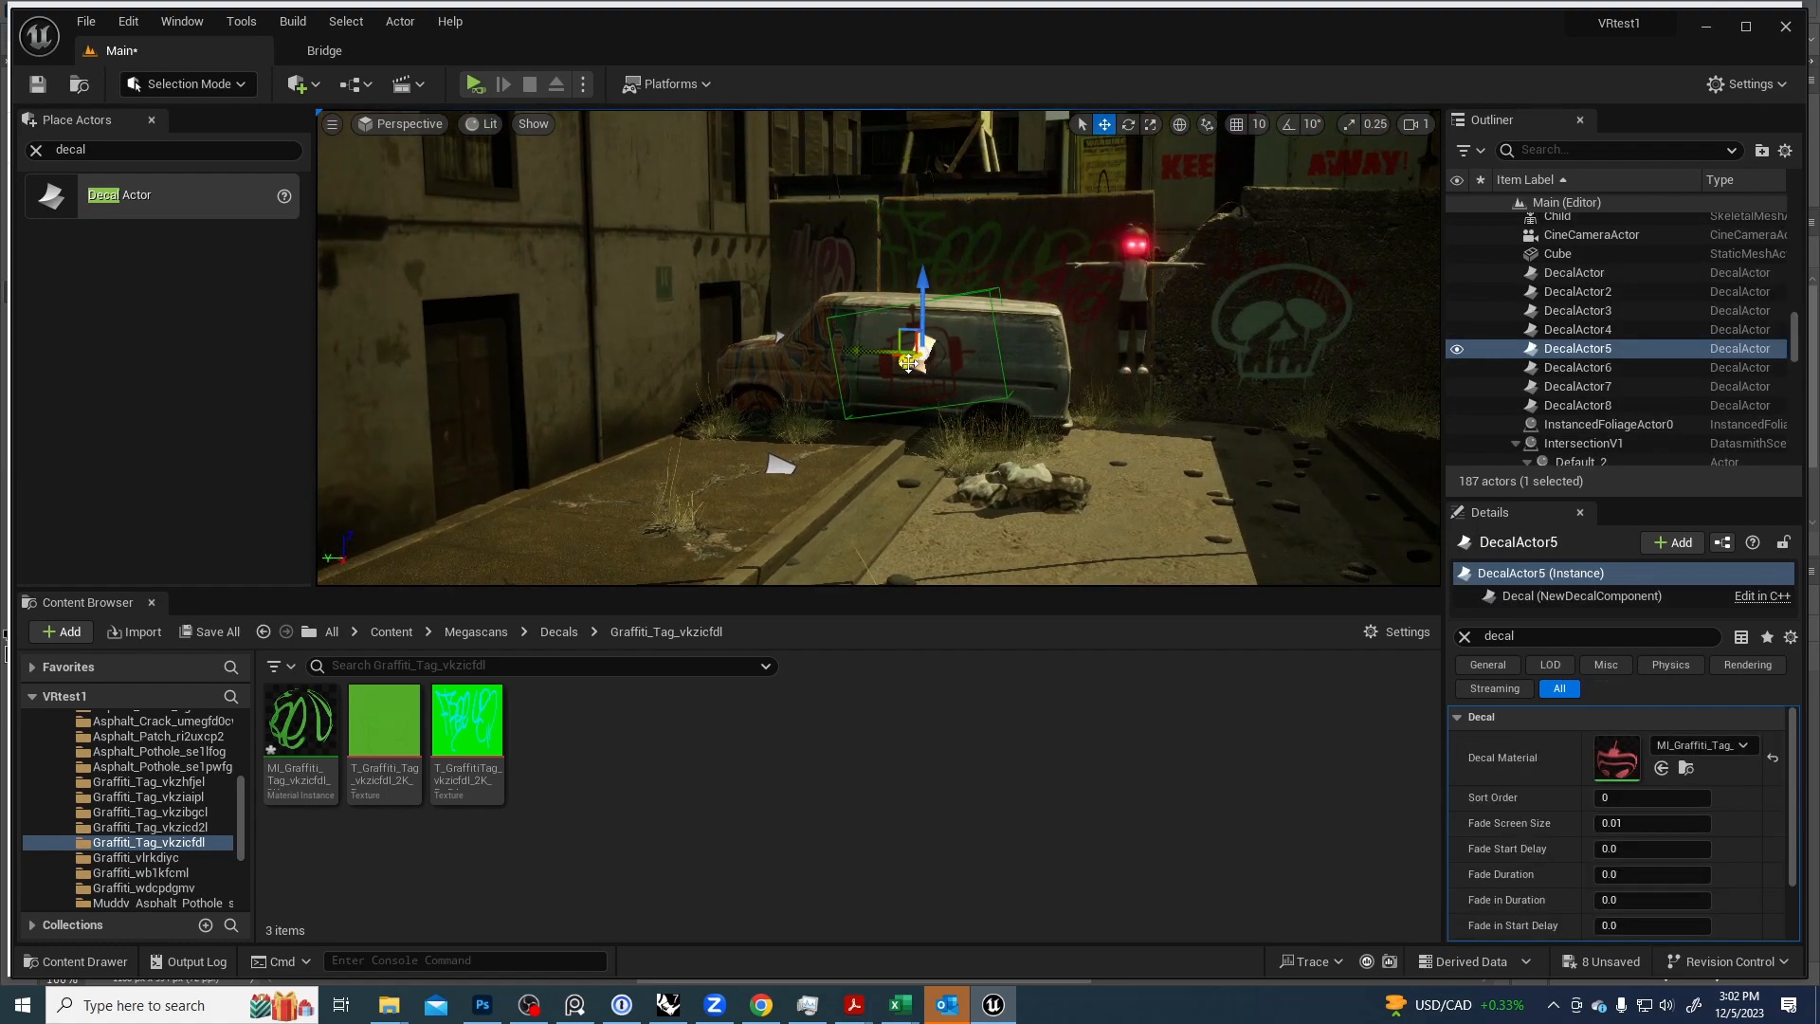
alt+drag(912, 358, 975, 196)
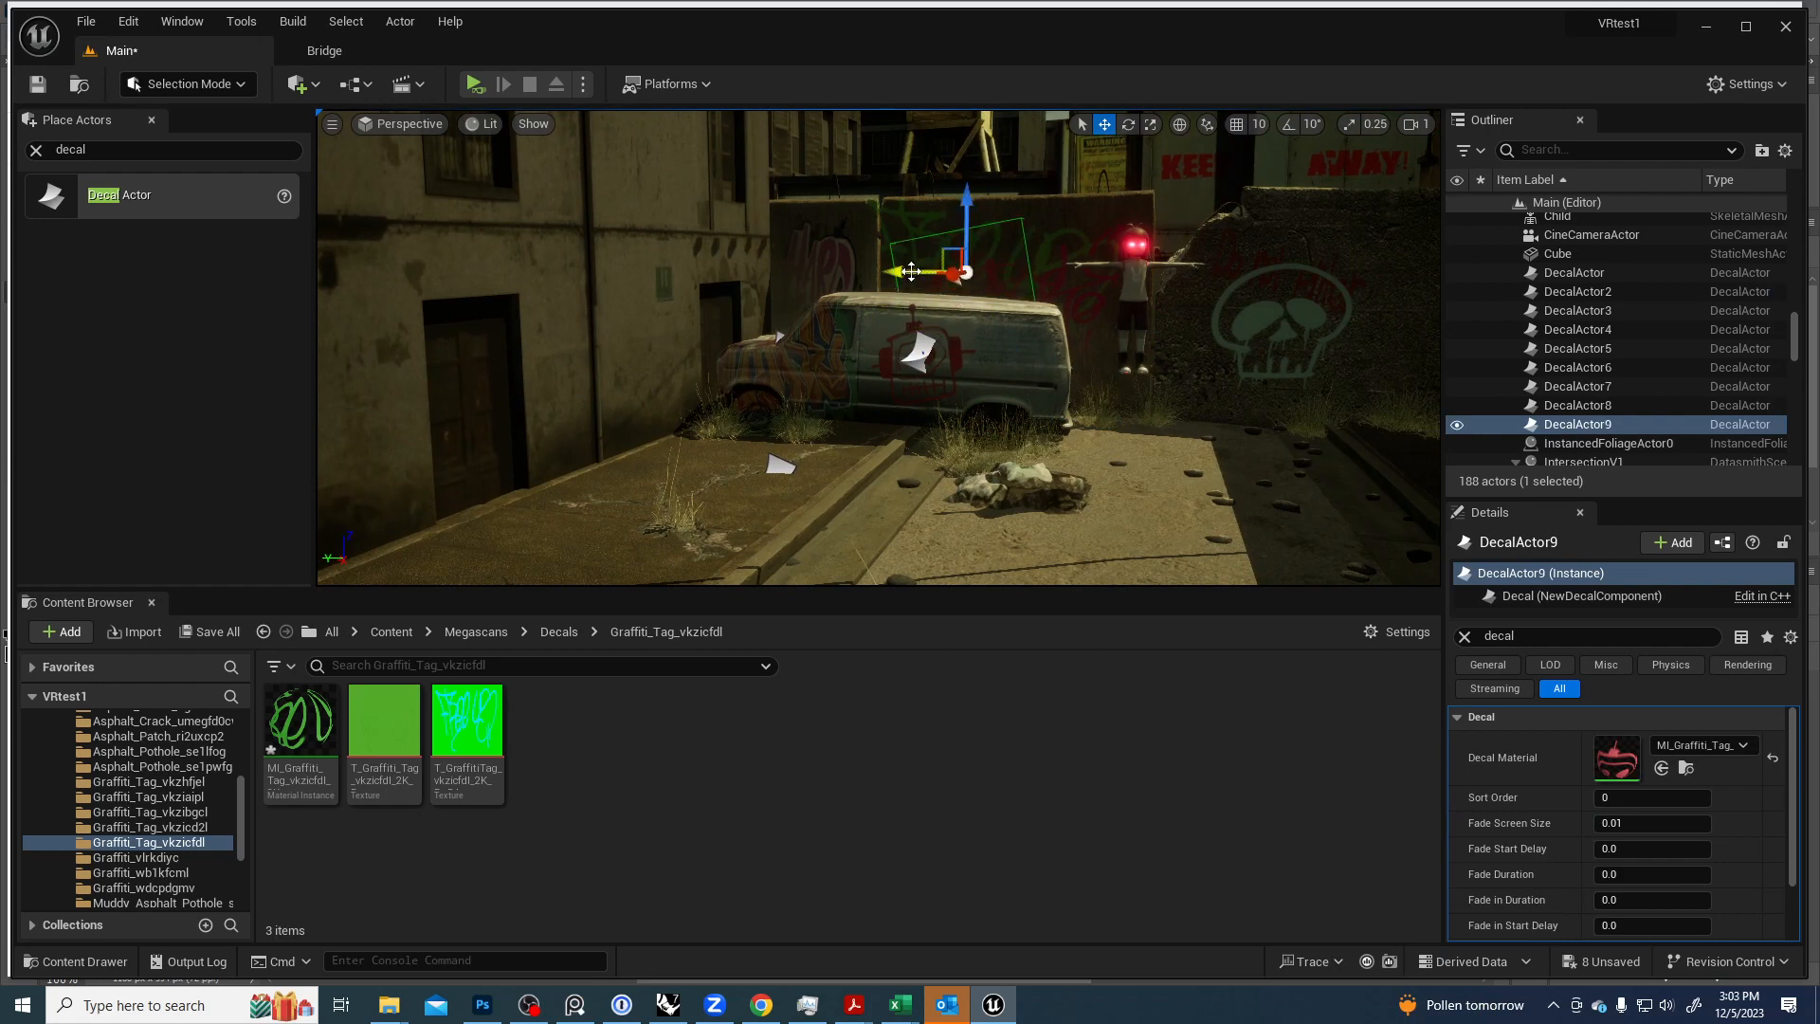
drag(911, 272, 957, 270)
Assign the DIRT material instance from the Graffiti_wdcpdgmv folder to the duplicated wall decal.
click(157, 858)
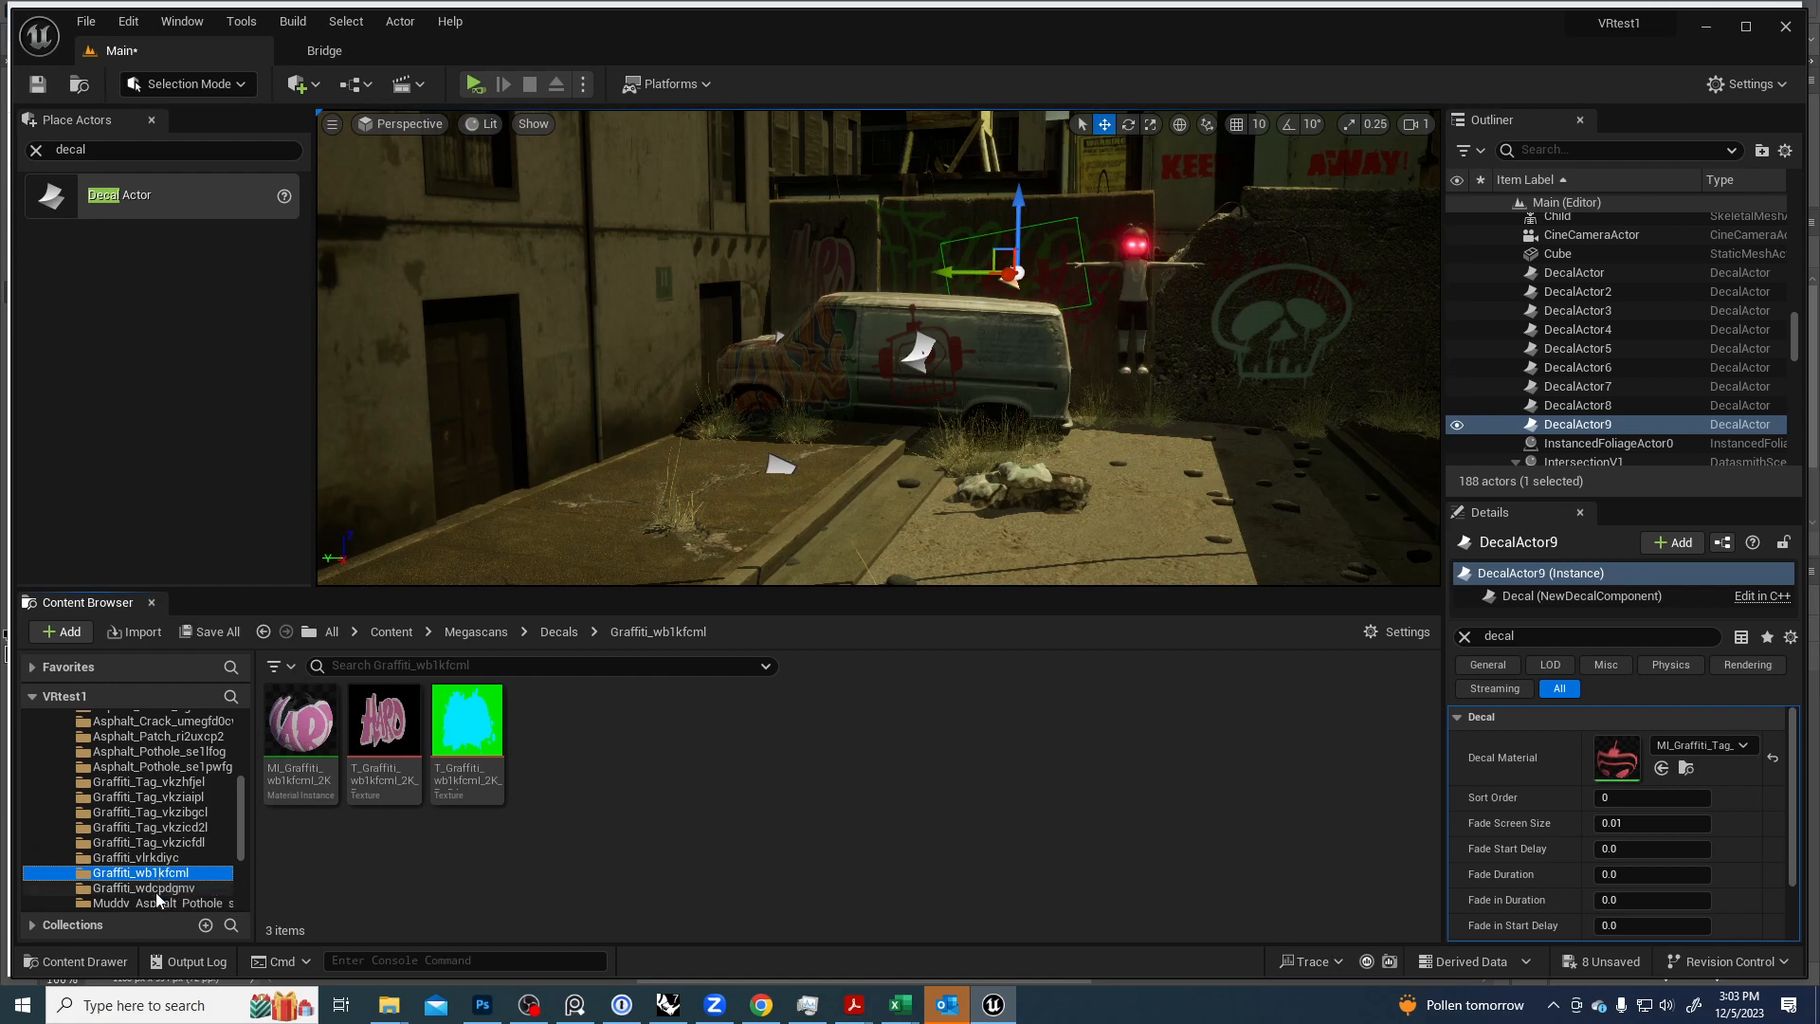
click(142, 888)
drag(302, 739, 1630, 755)
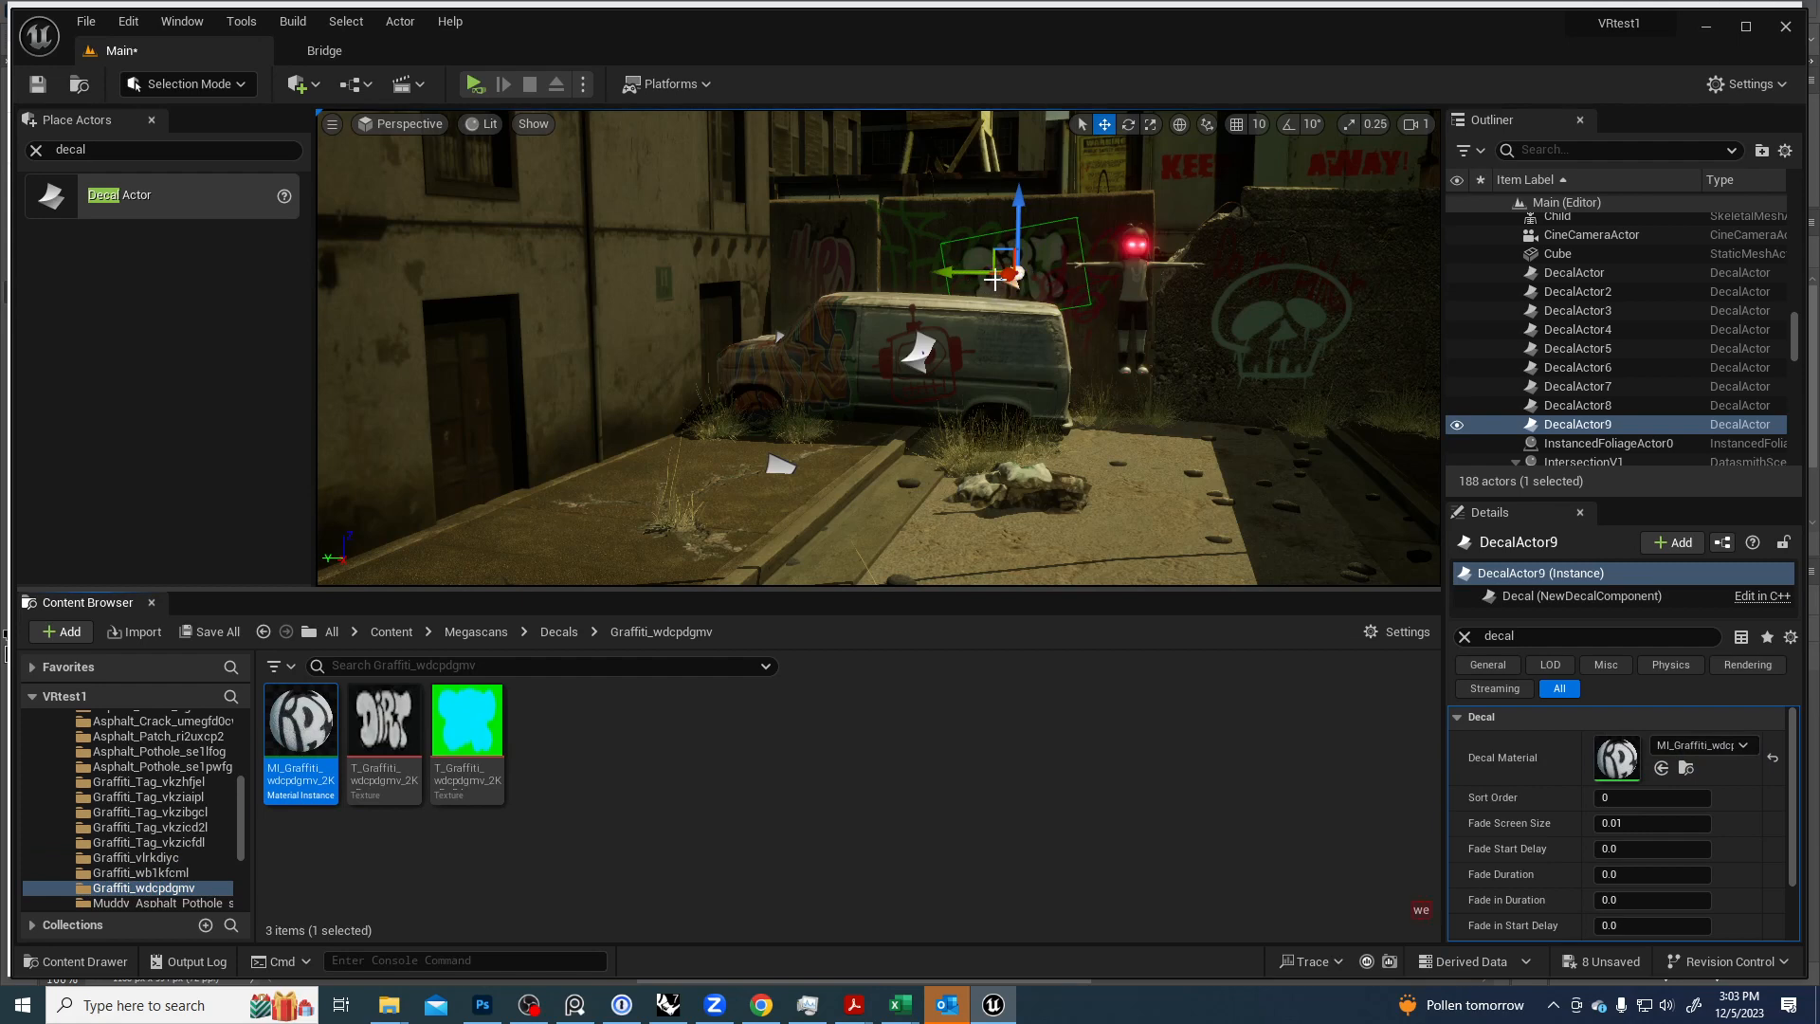
Scale up the DIRT decal and shift it along the wall behind the van.
scroll(1004, 303, down, 2)
key(r)
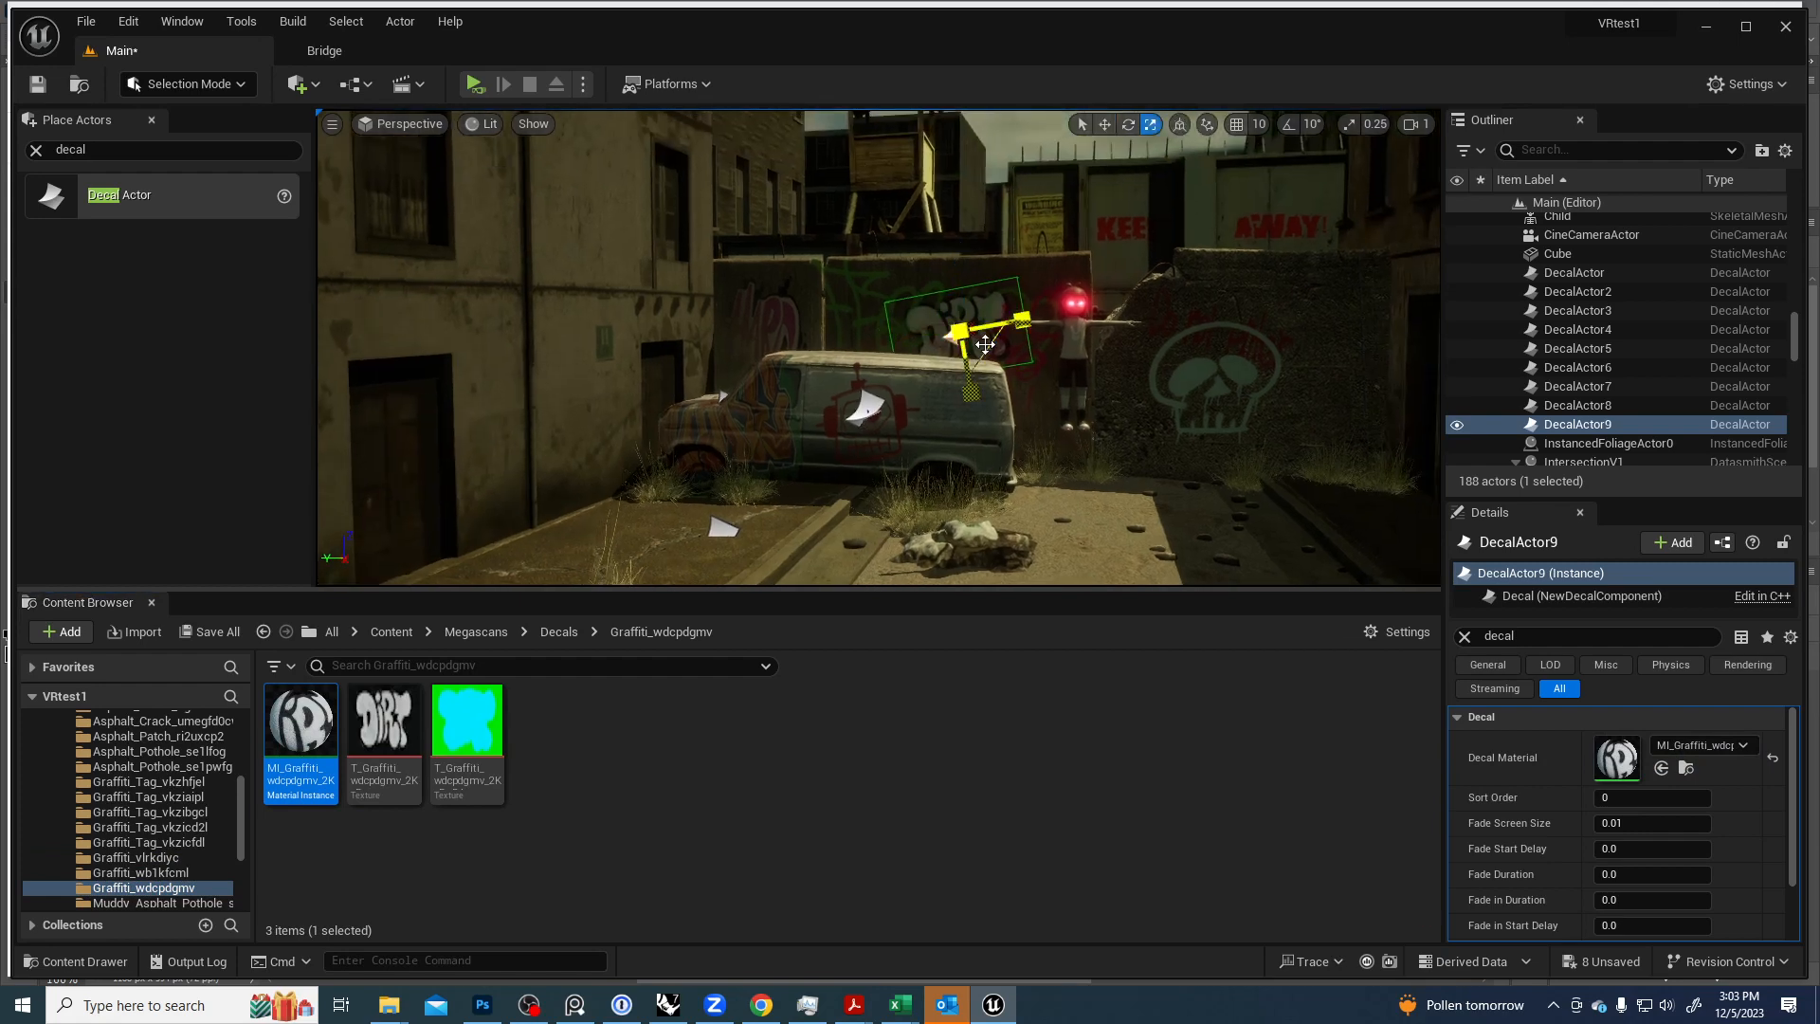
mouse_move(985, 346)
mouse_down()
mouse_move(962, 284)
mouse_move(960, 336)
mouse_up()
key(w)
drag(889, 398, 915, 399)
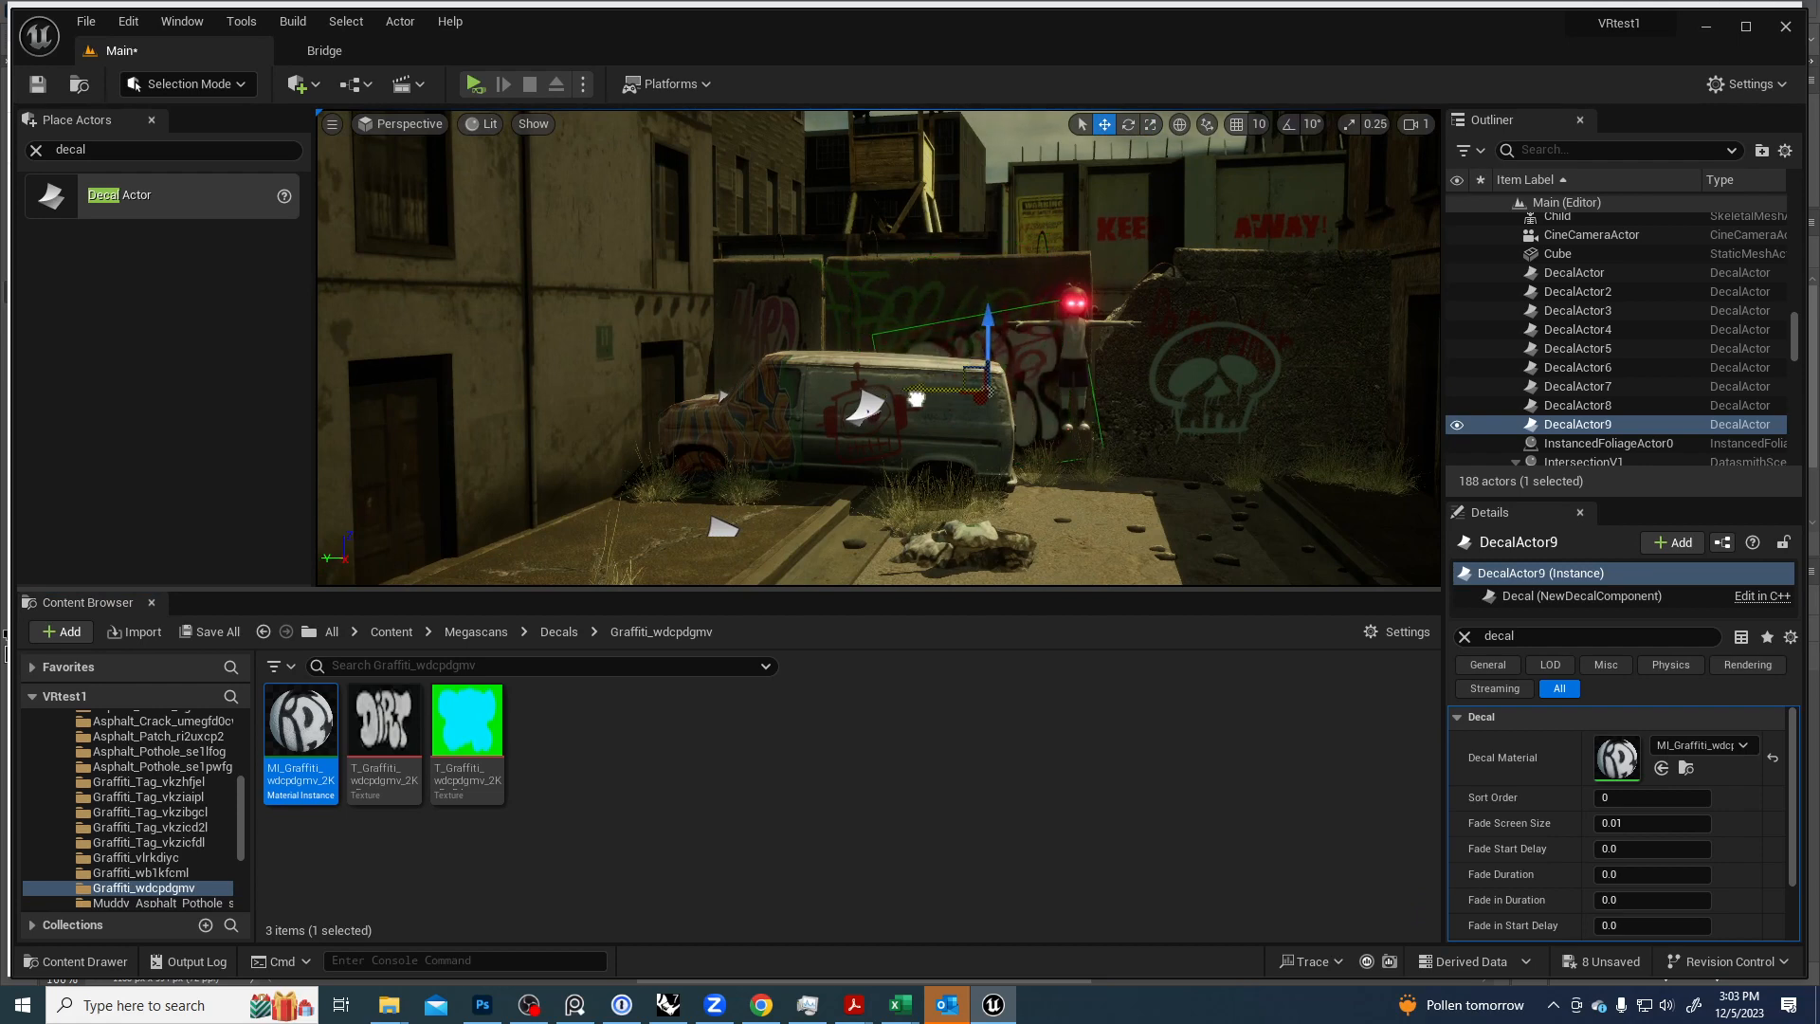
Deselect the decal and review the graffiti wall from farther down the street and from above the van.
drag(1040, 459, 1056, 579)
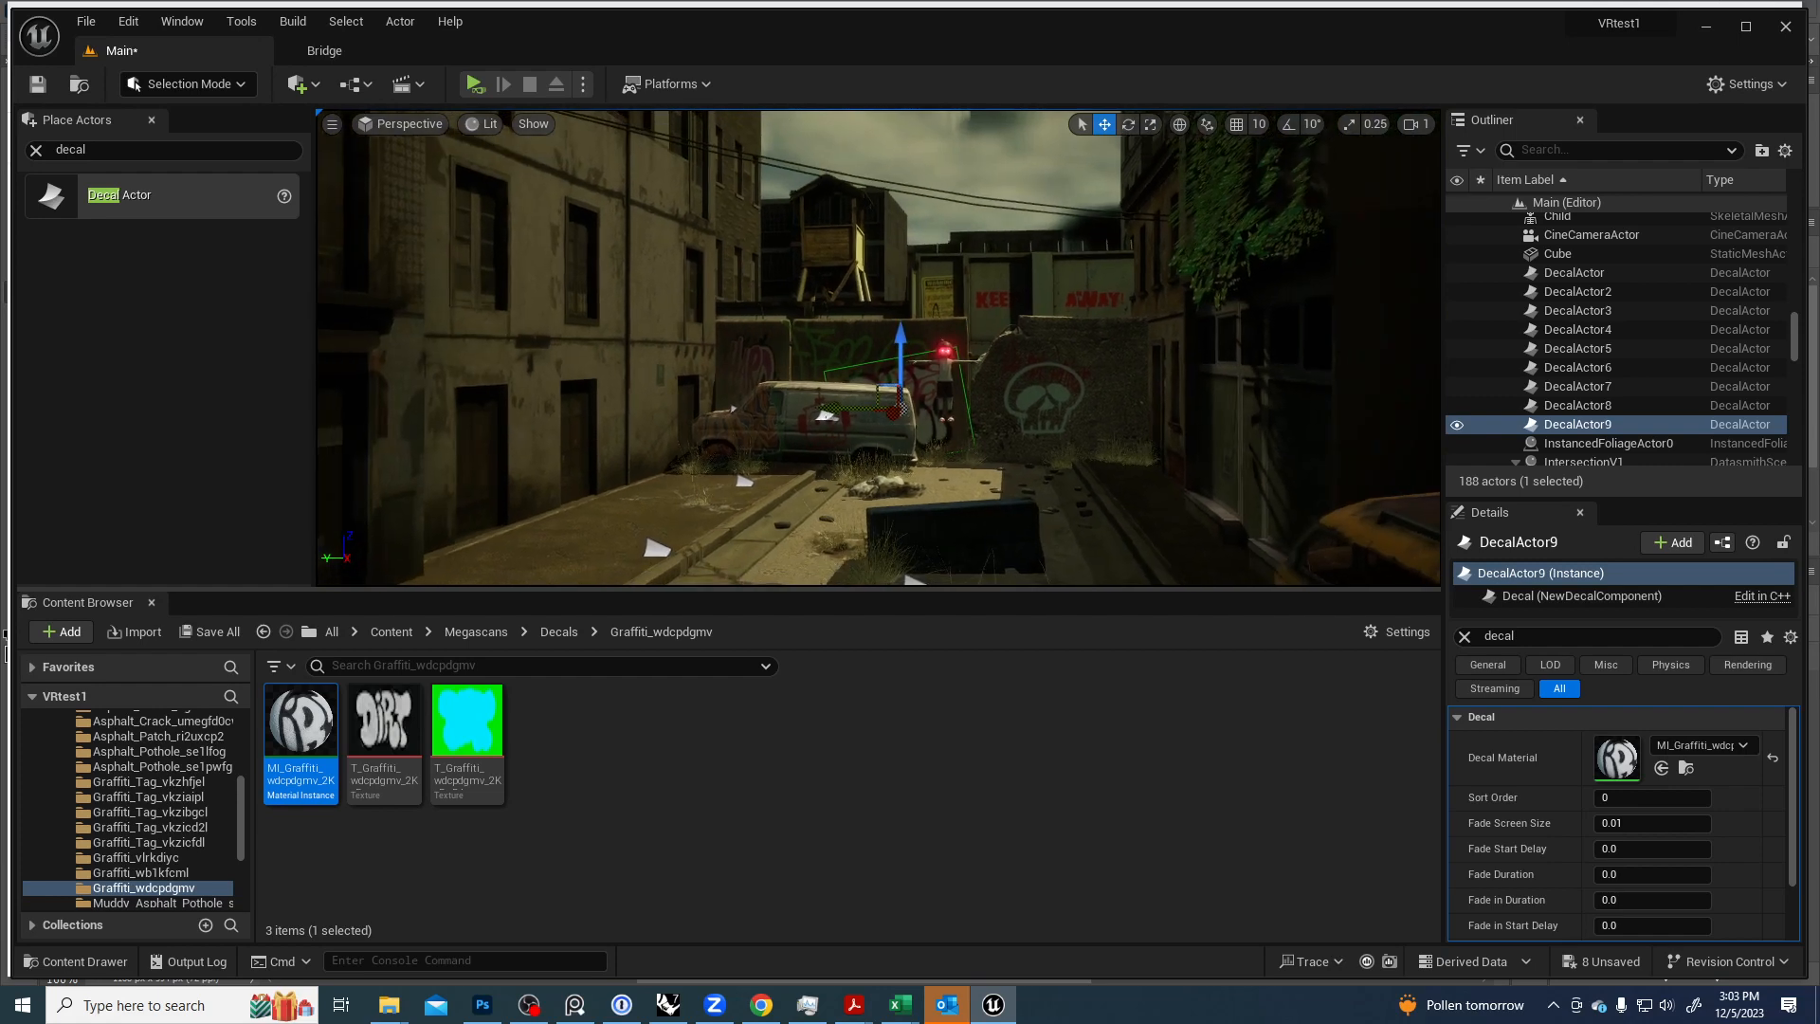
middle_drag(1068, 464, 998, 465)
key(Escape)
right_drag(1045, 444, 1051, 408)
key(s)
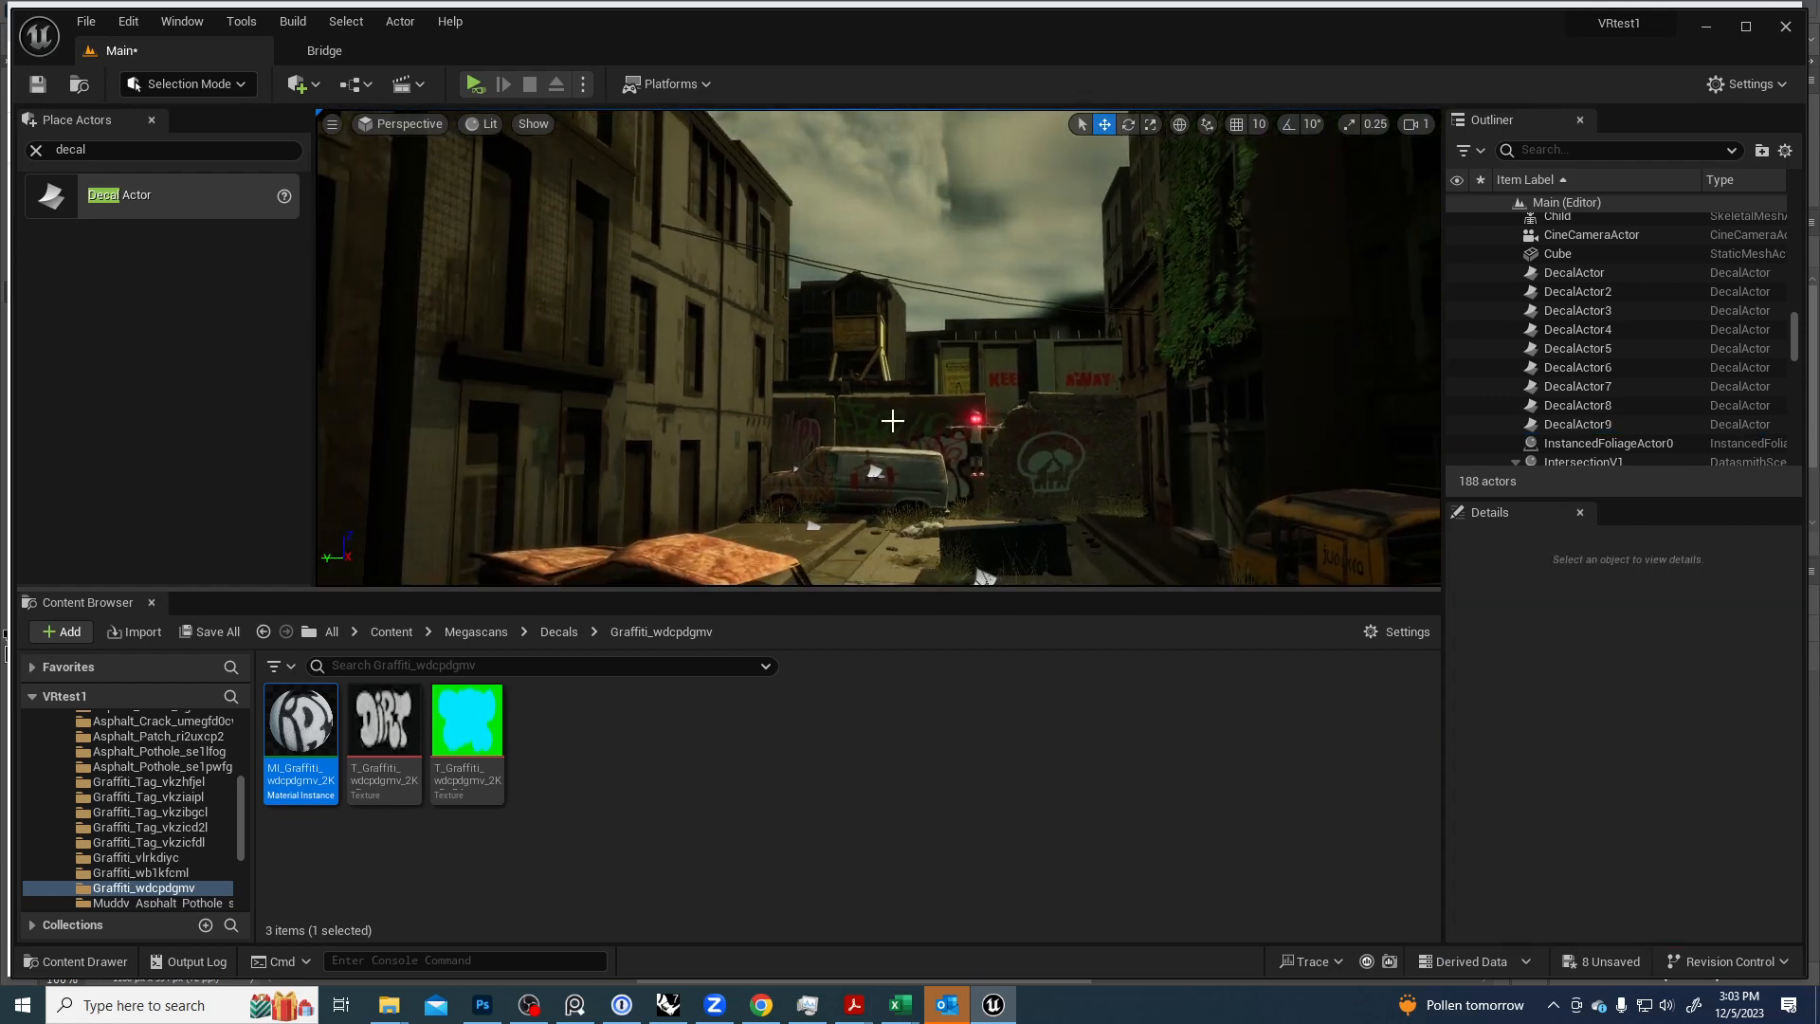
key(s)
right_drag(1081, 481, 1109, 491)
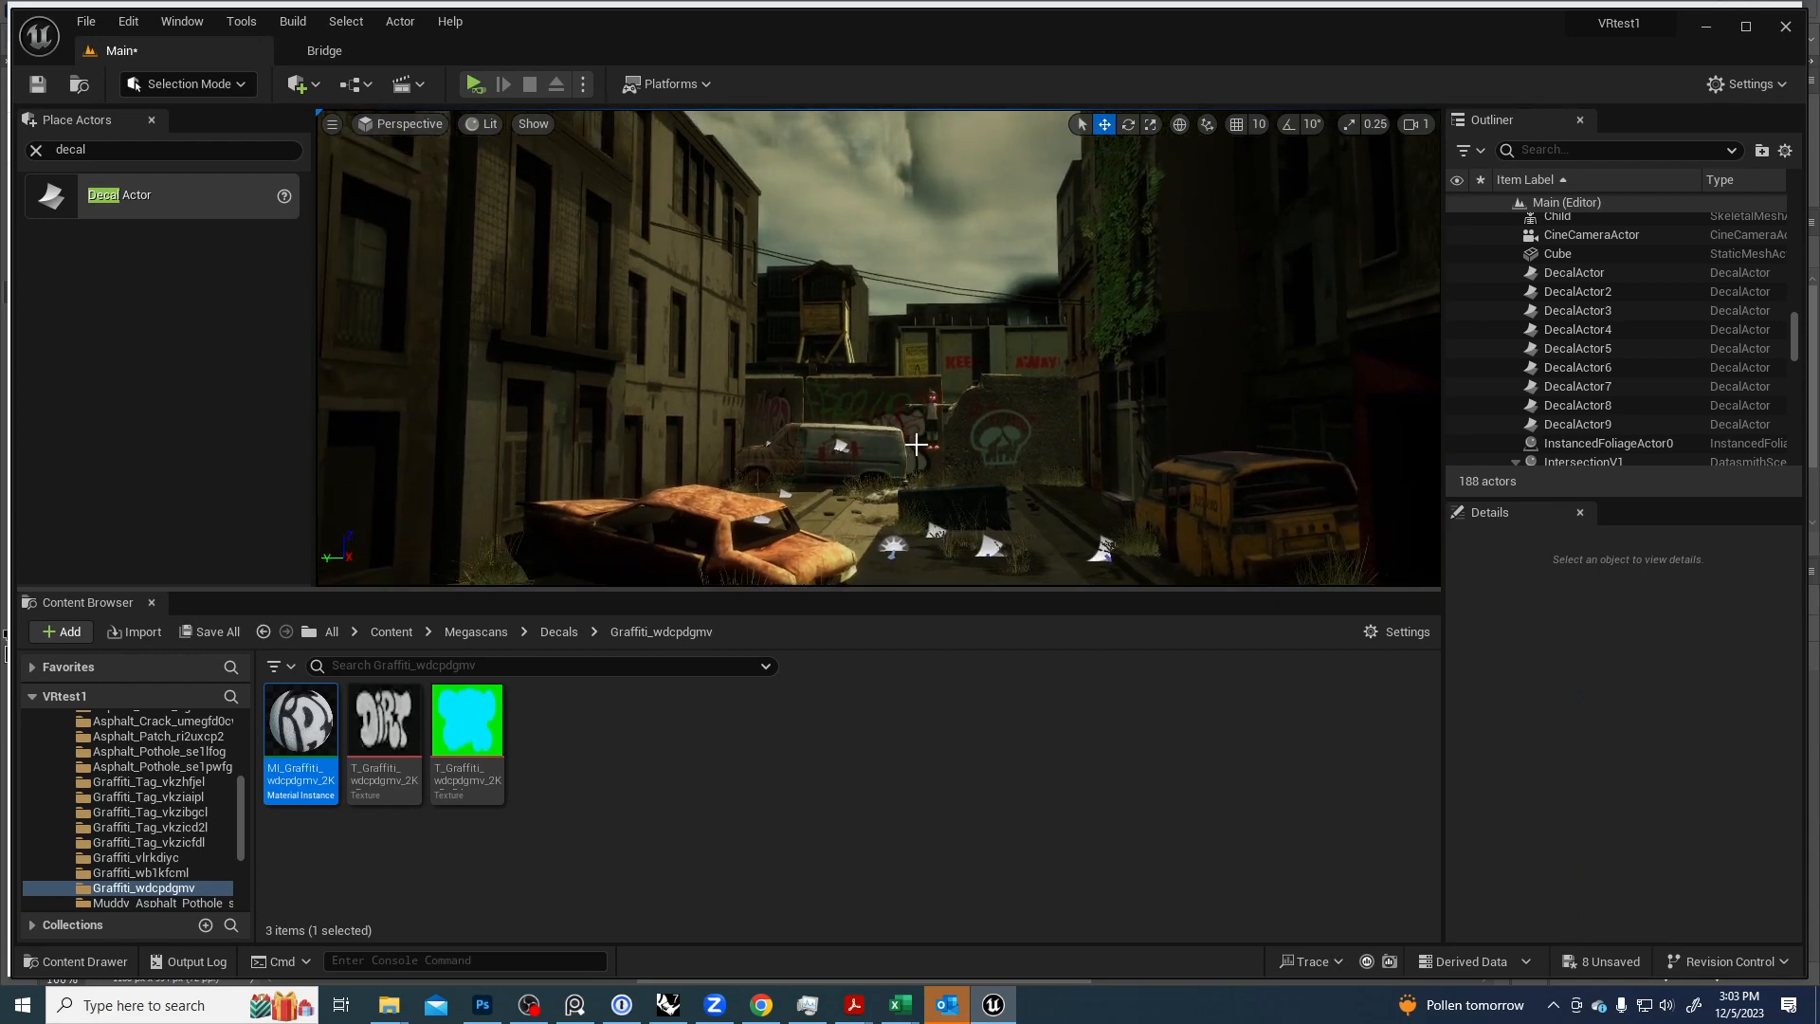
right_drag(926, 464, 957, 474)
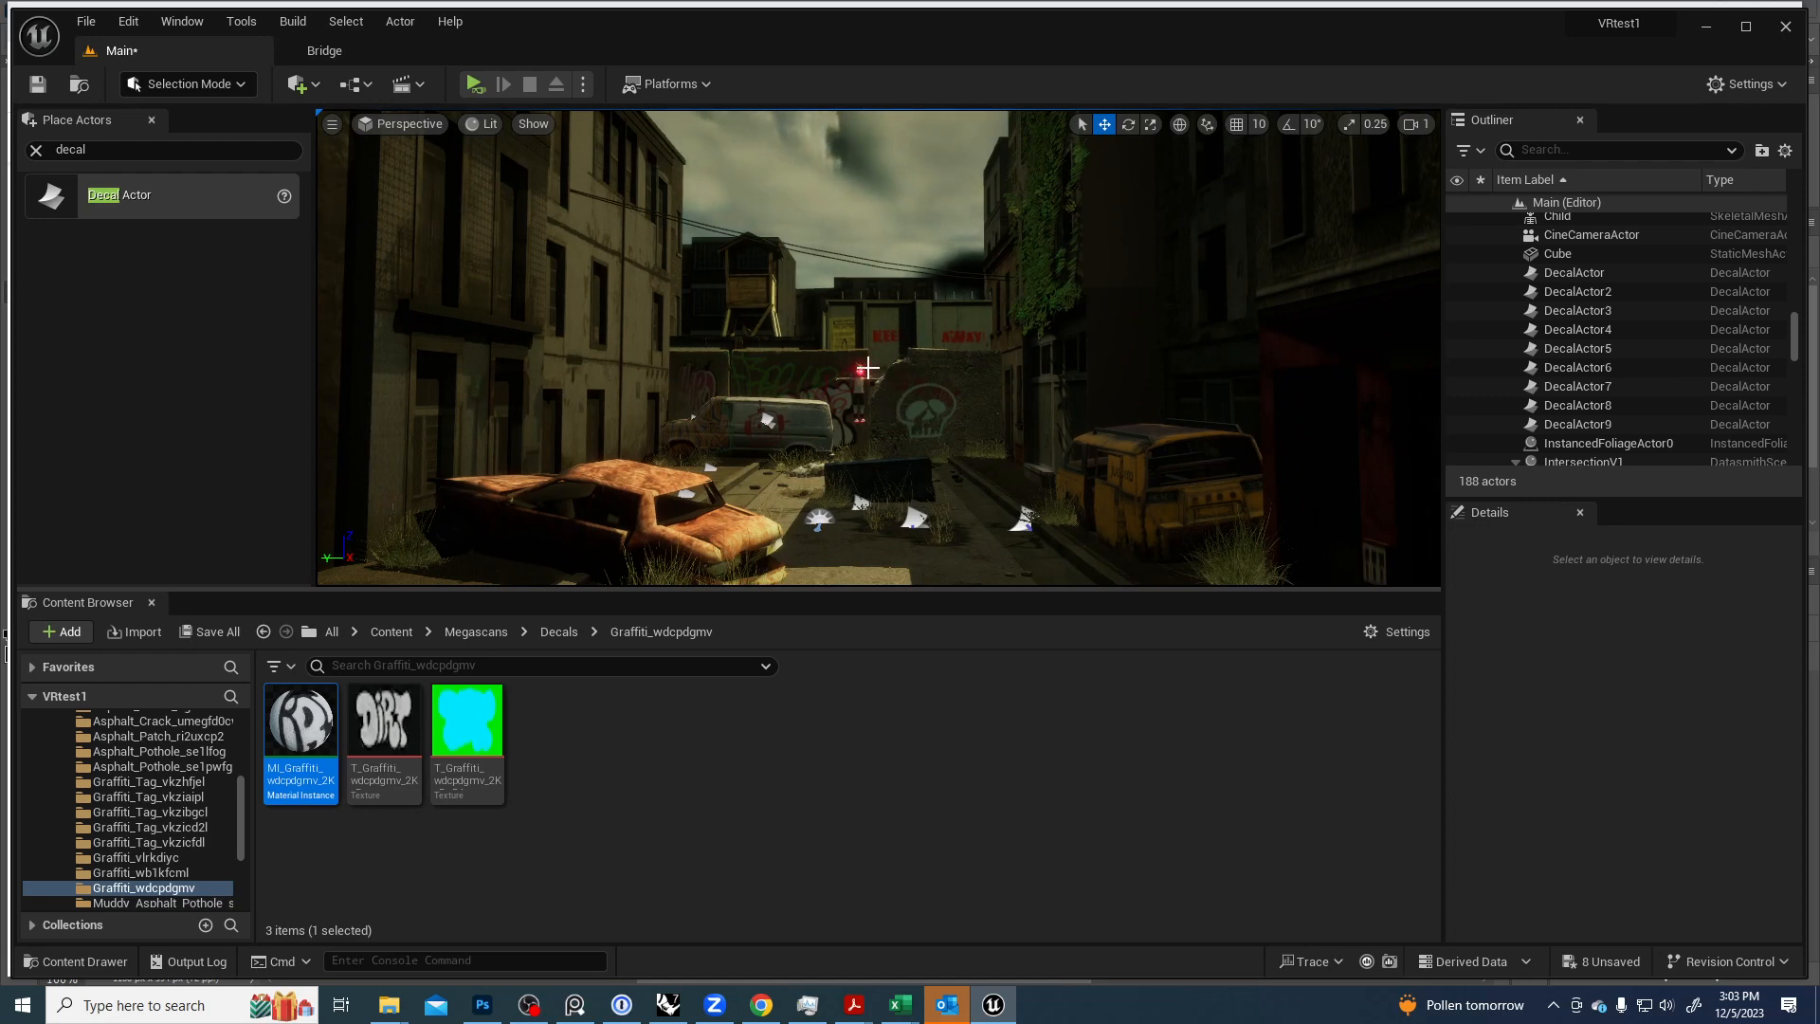
right_drag(866, 418, 866, 408)
key(w)
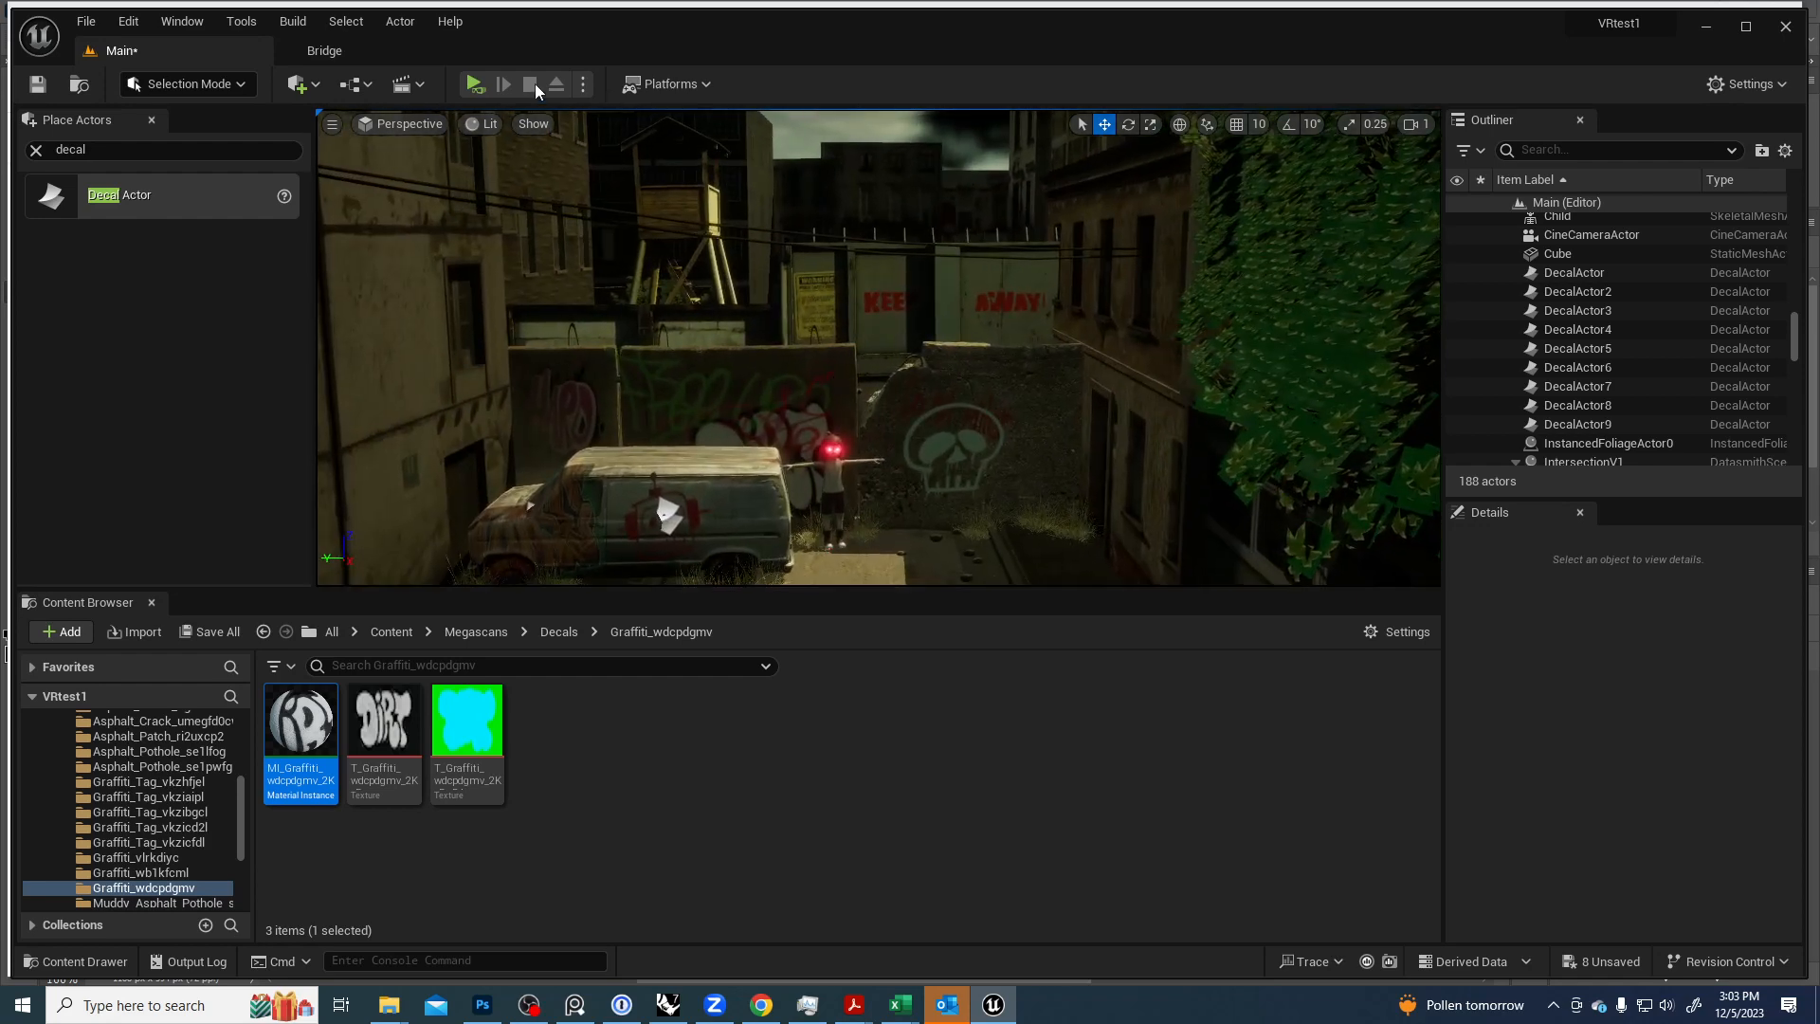
Replace the Graffiti search in Bridge with "barbed" and add the Modular Rusty Barb Wire asset to the project.
click(323, 52)
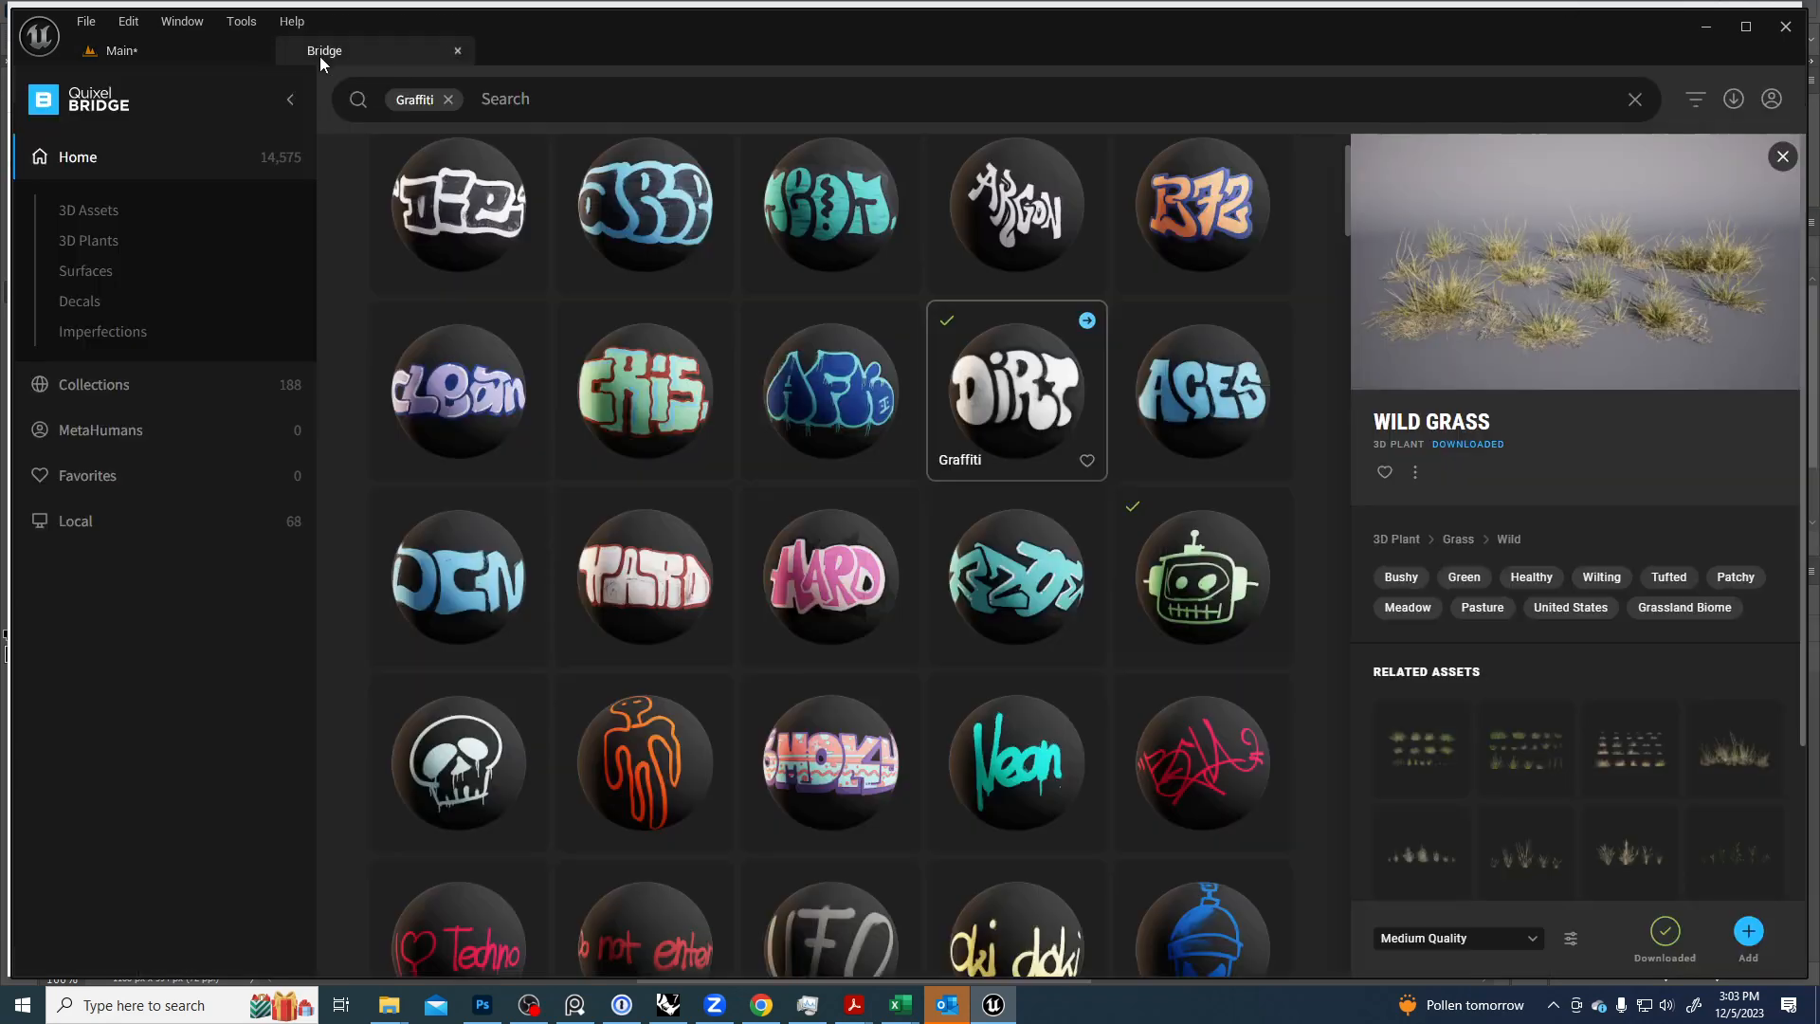
click(448, 100)
click(505, 101)
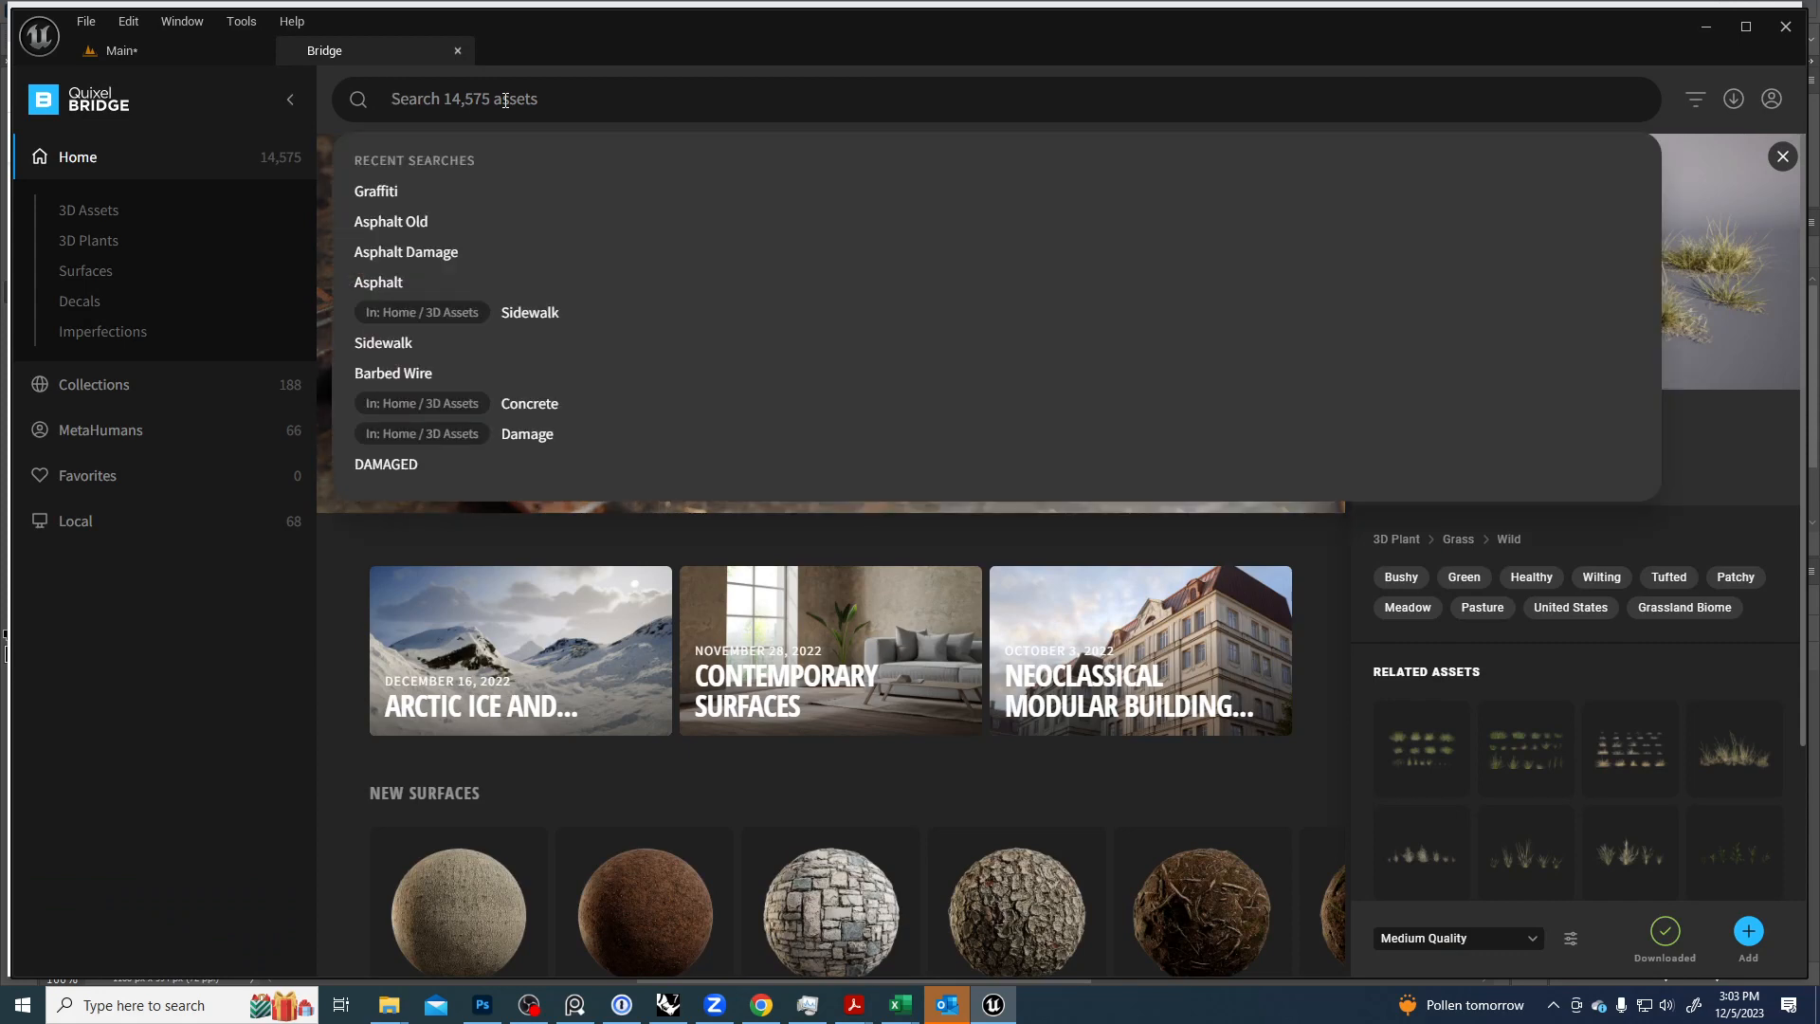
text(bar)
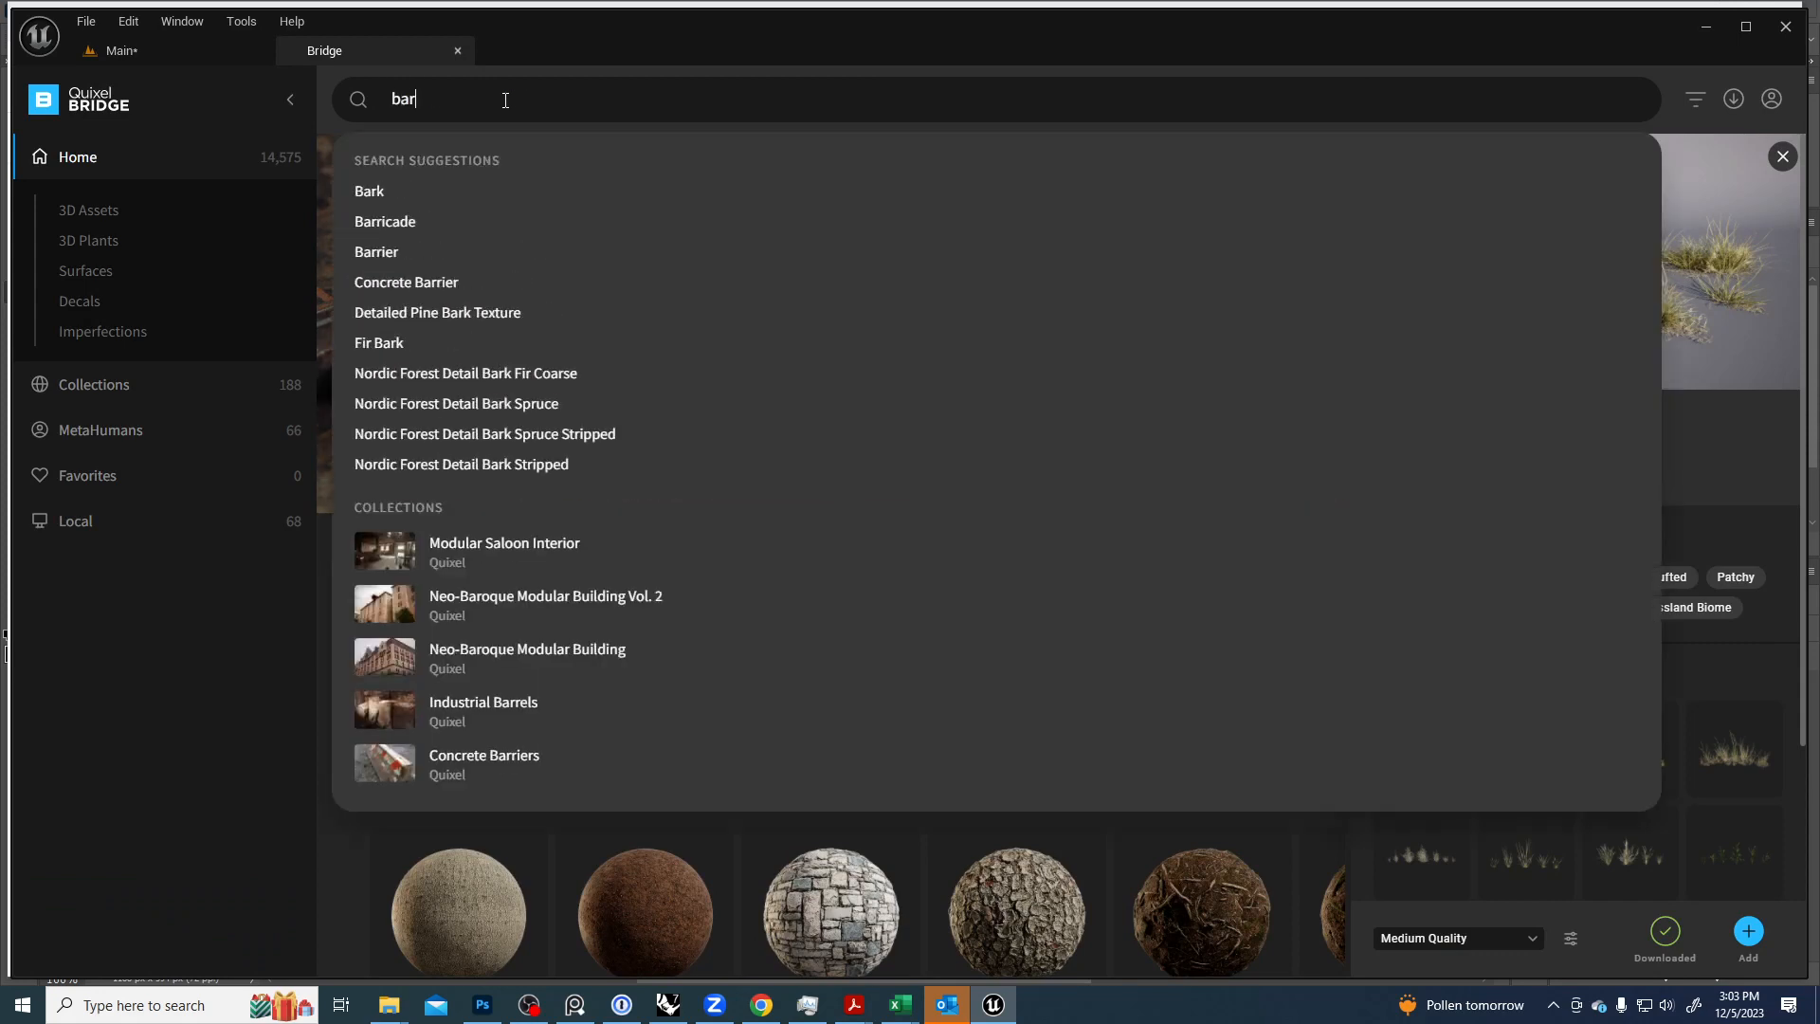
text(bed)
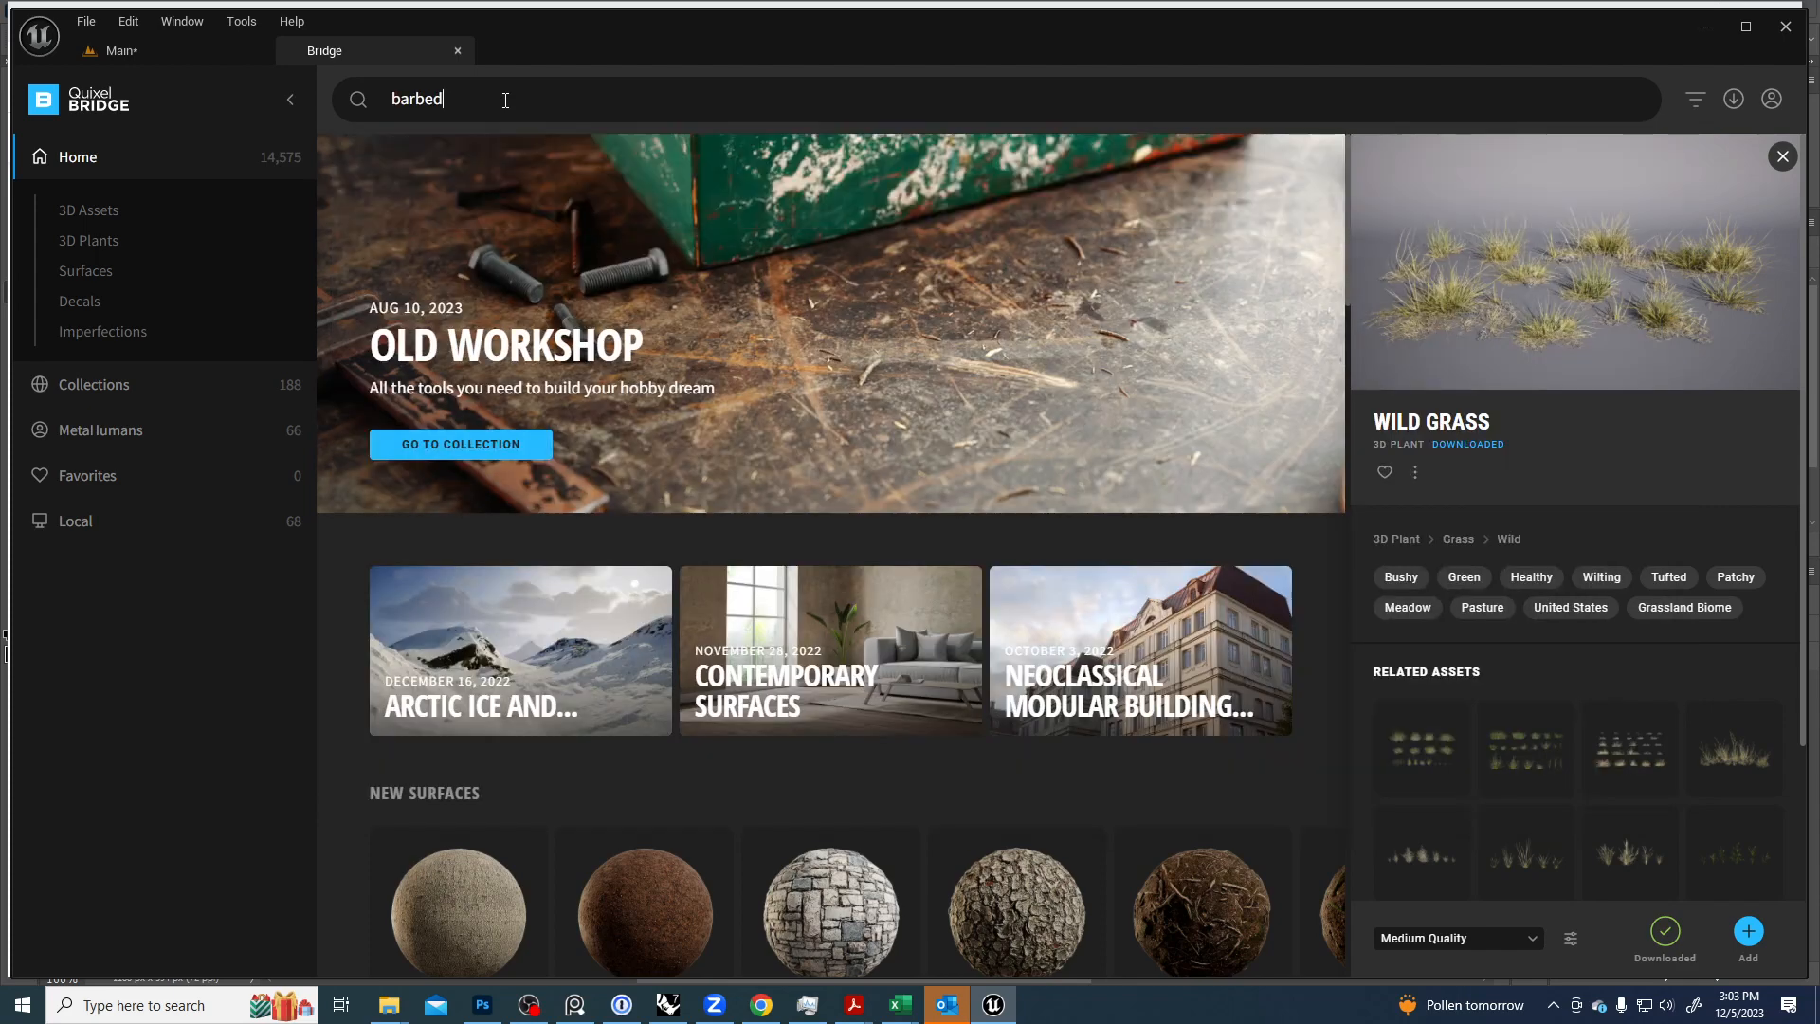
key(Return)
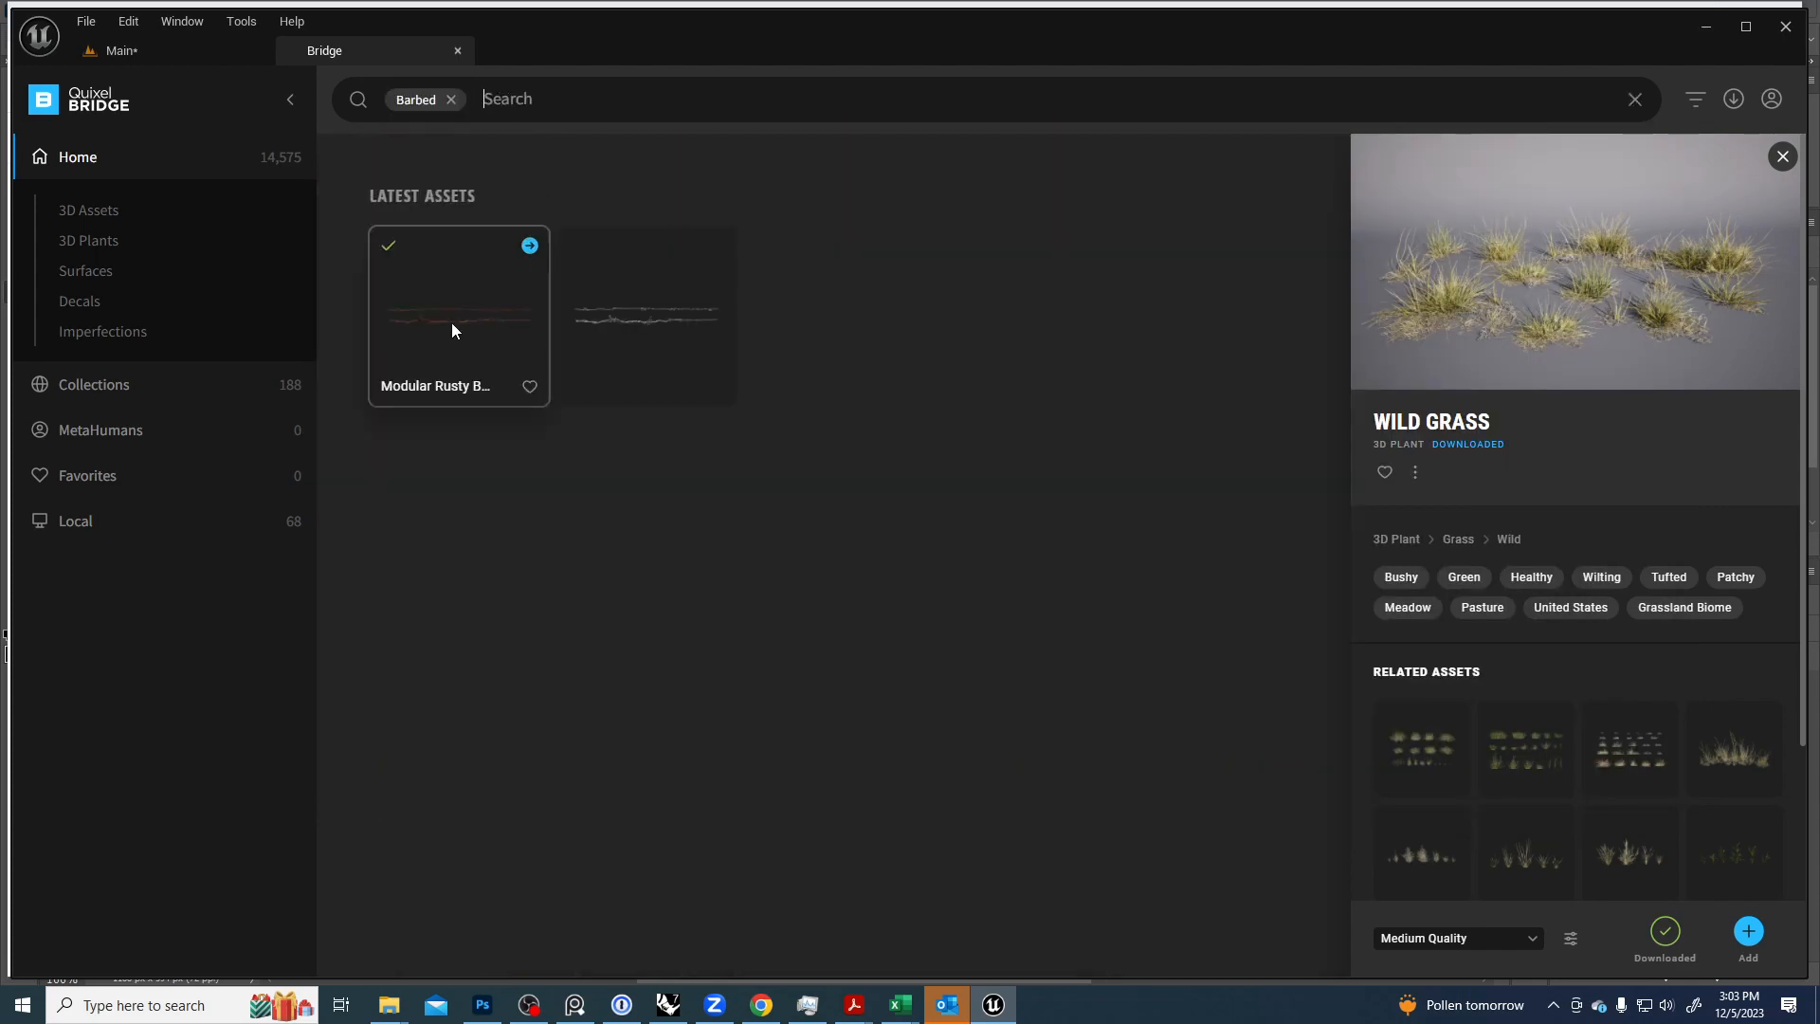
click(529, 247)
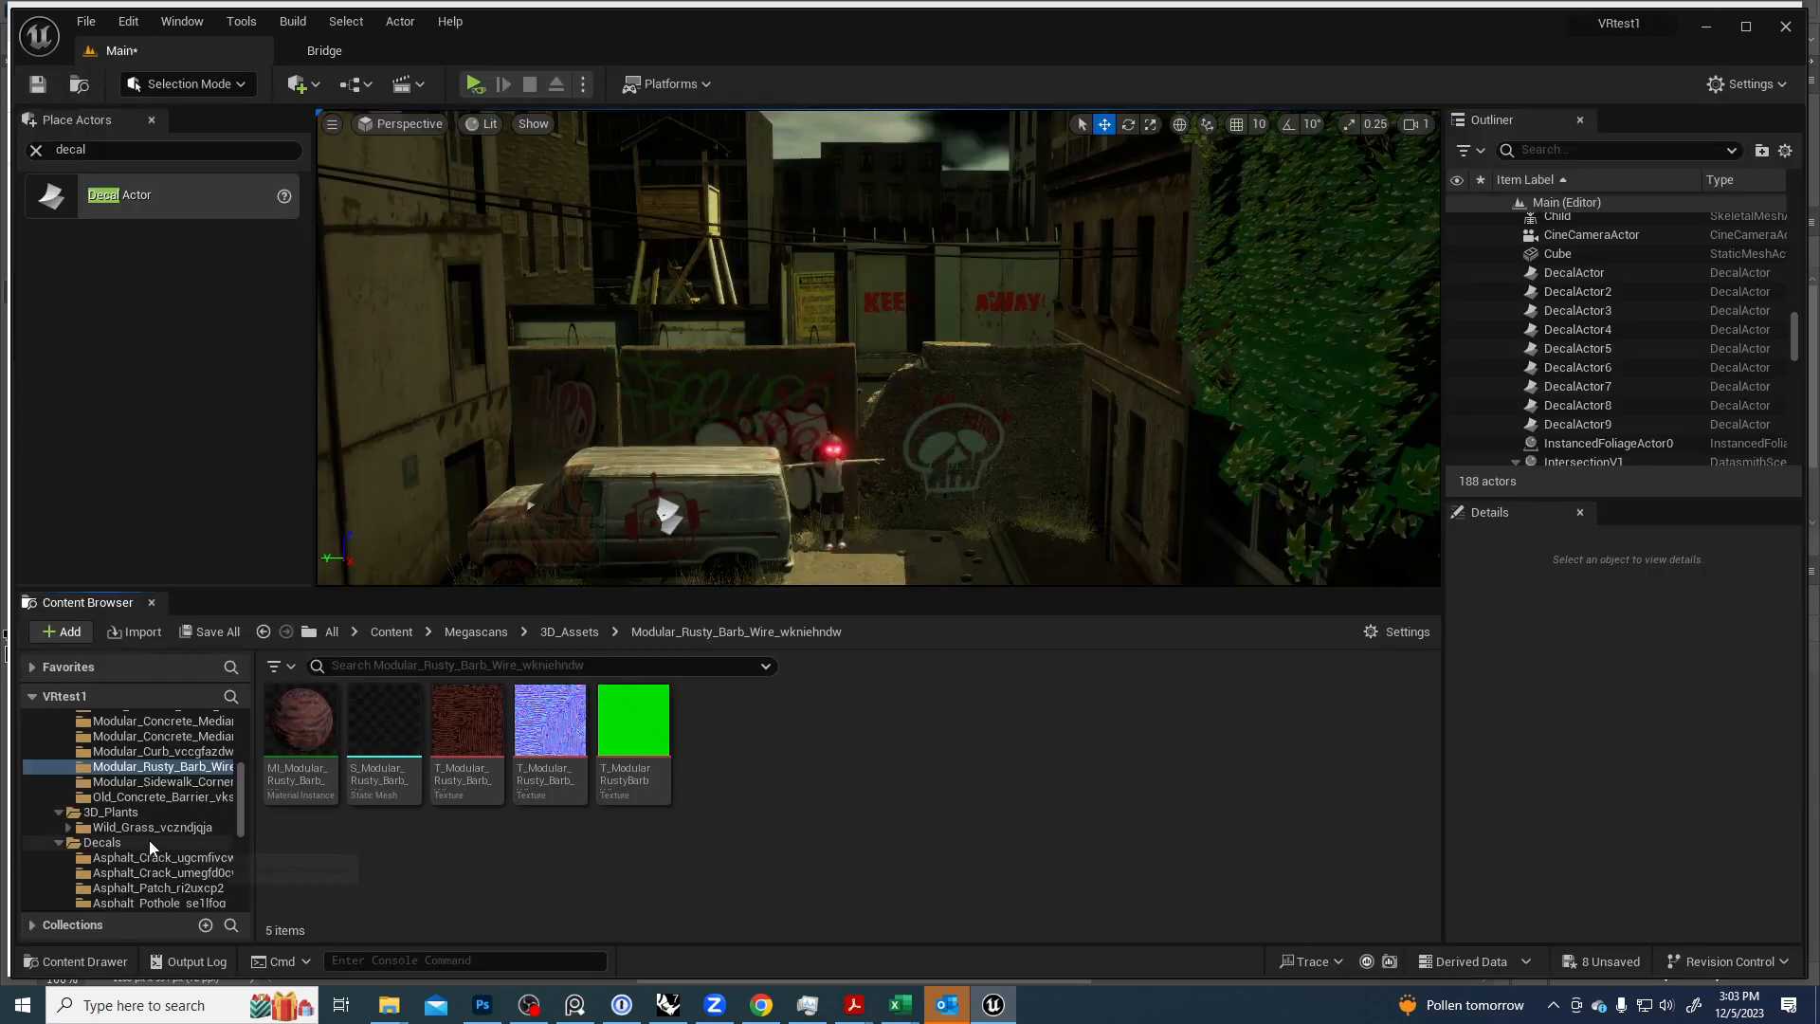
Place the Modular Rusty Barb Wire static mesh above the broken gap in the concrete wall and frame it.
scroll(123, 846, up, 3)
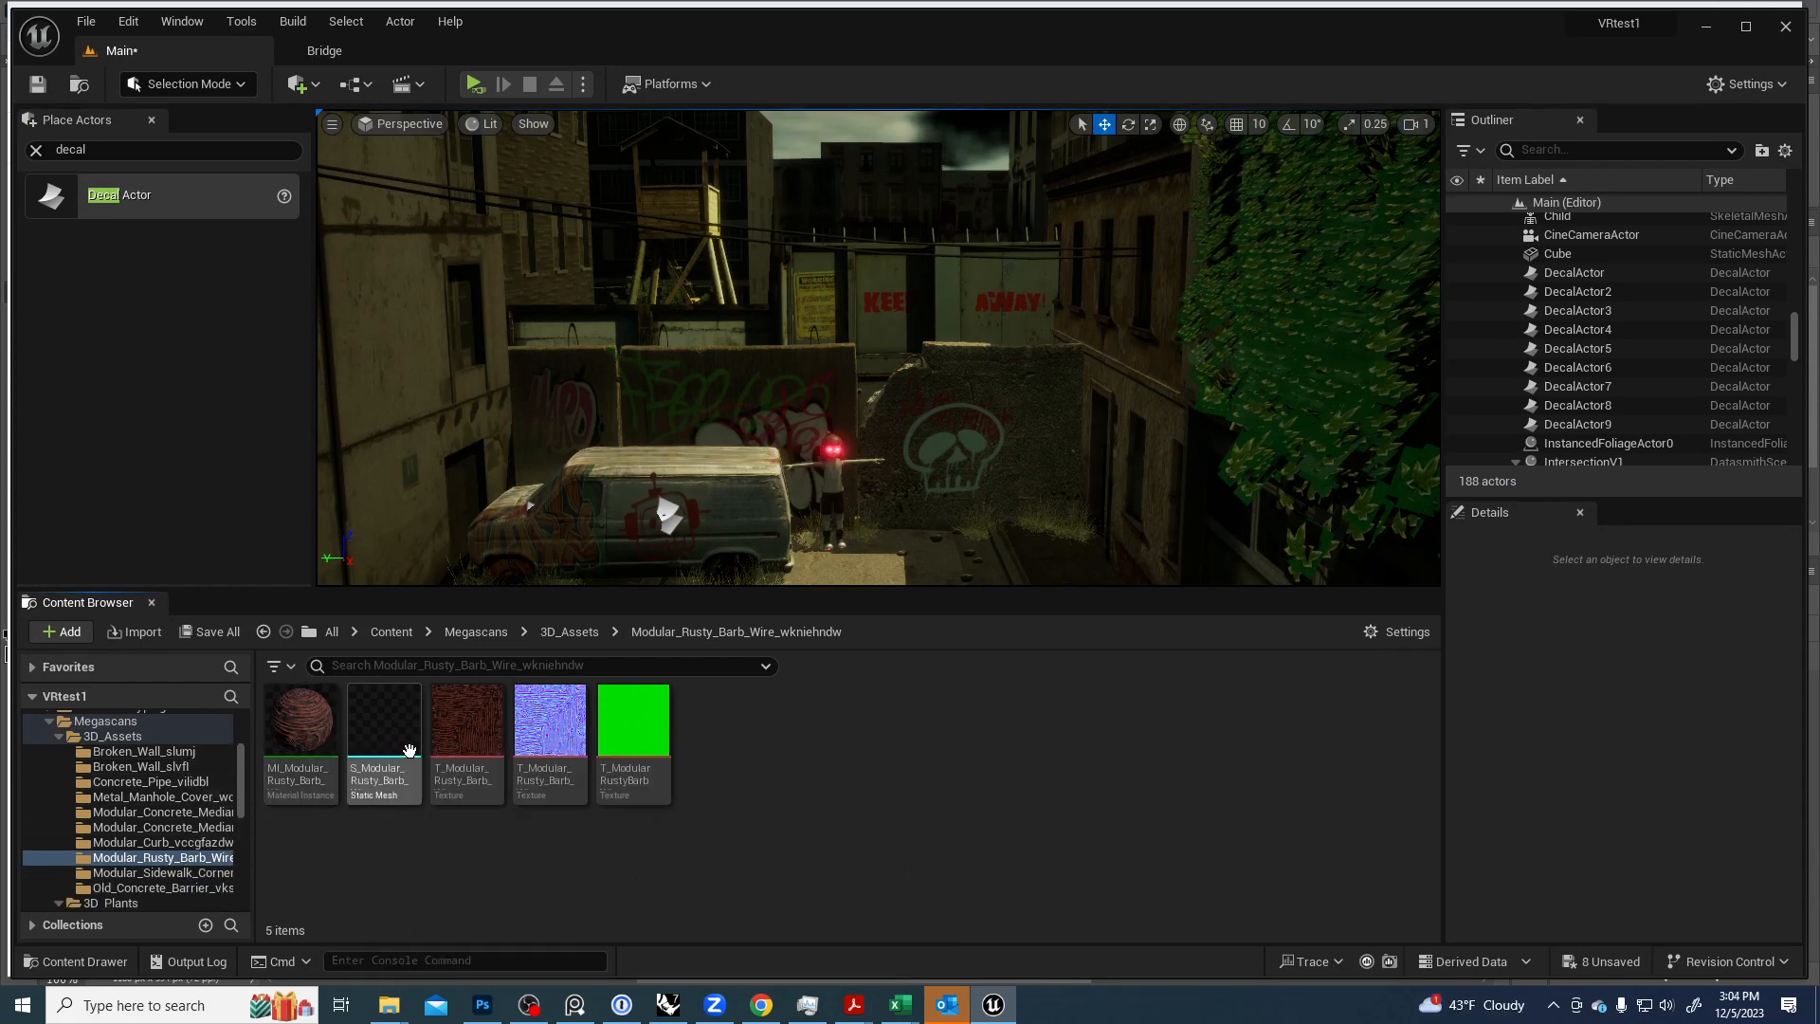
drag(400, 730, 943, 276)
key(f)
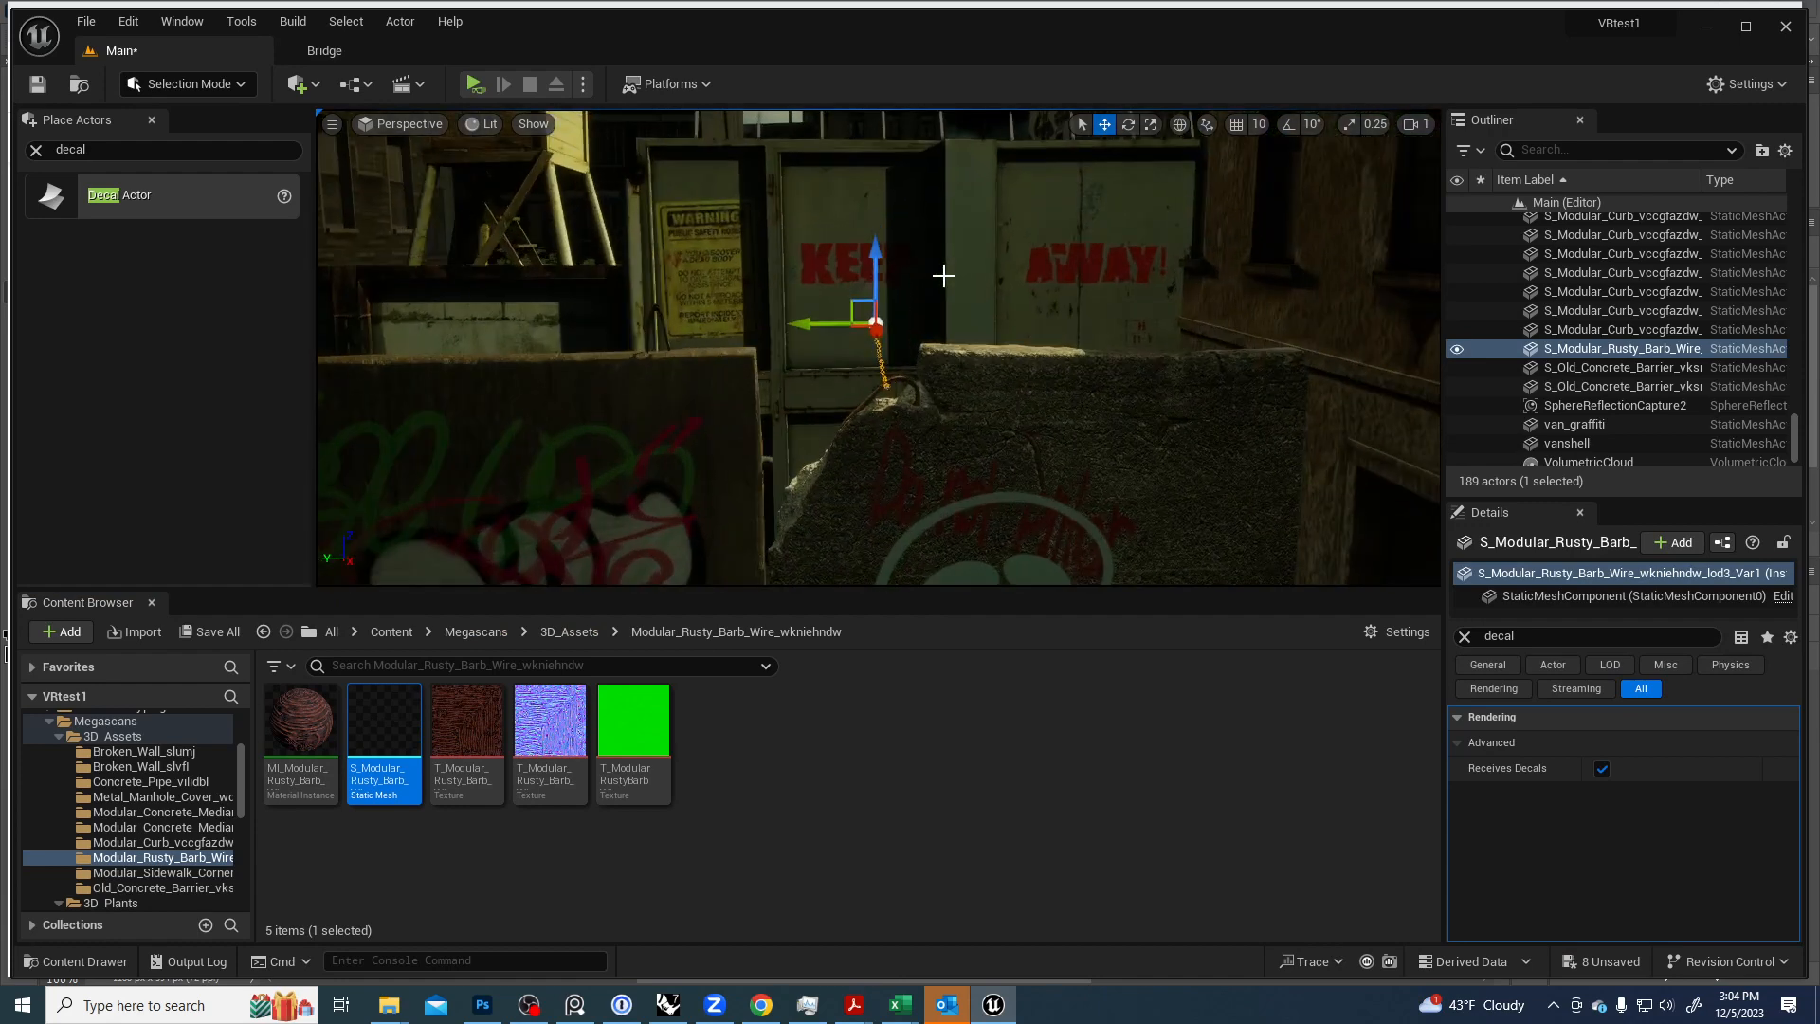
Rotate the barbed wire about 89 degrees around its vertical axis so it runs parallel to the concrete wall.
key(e)
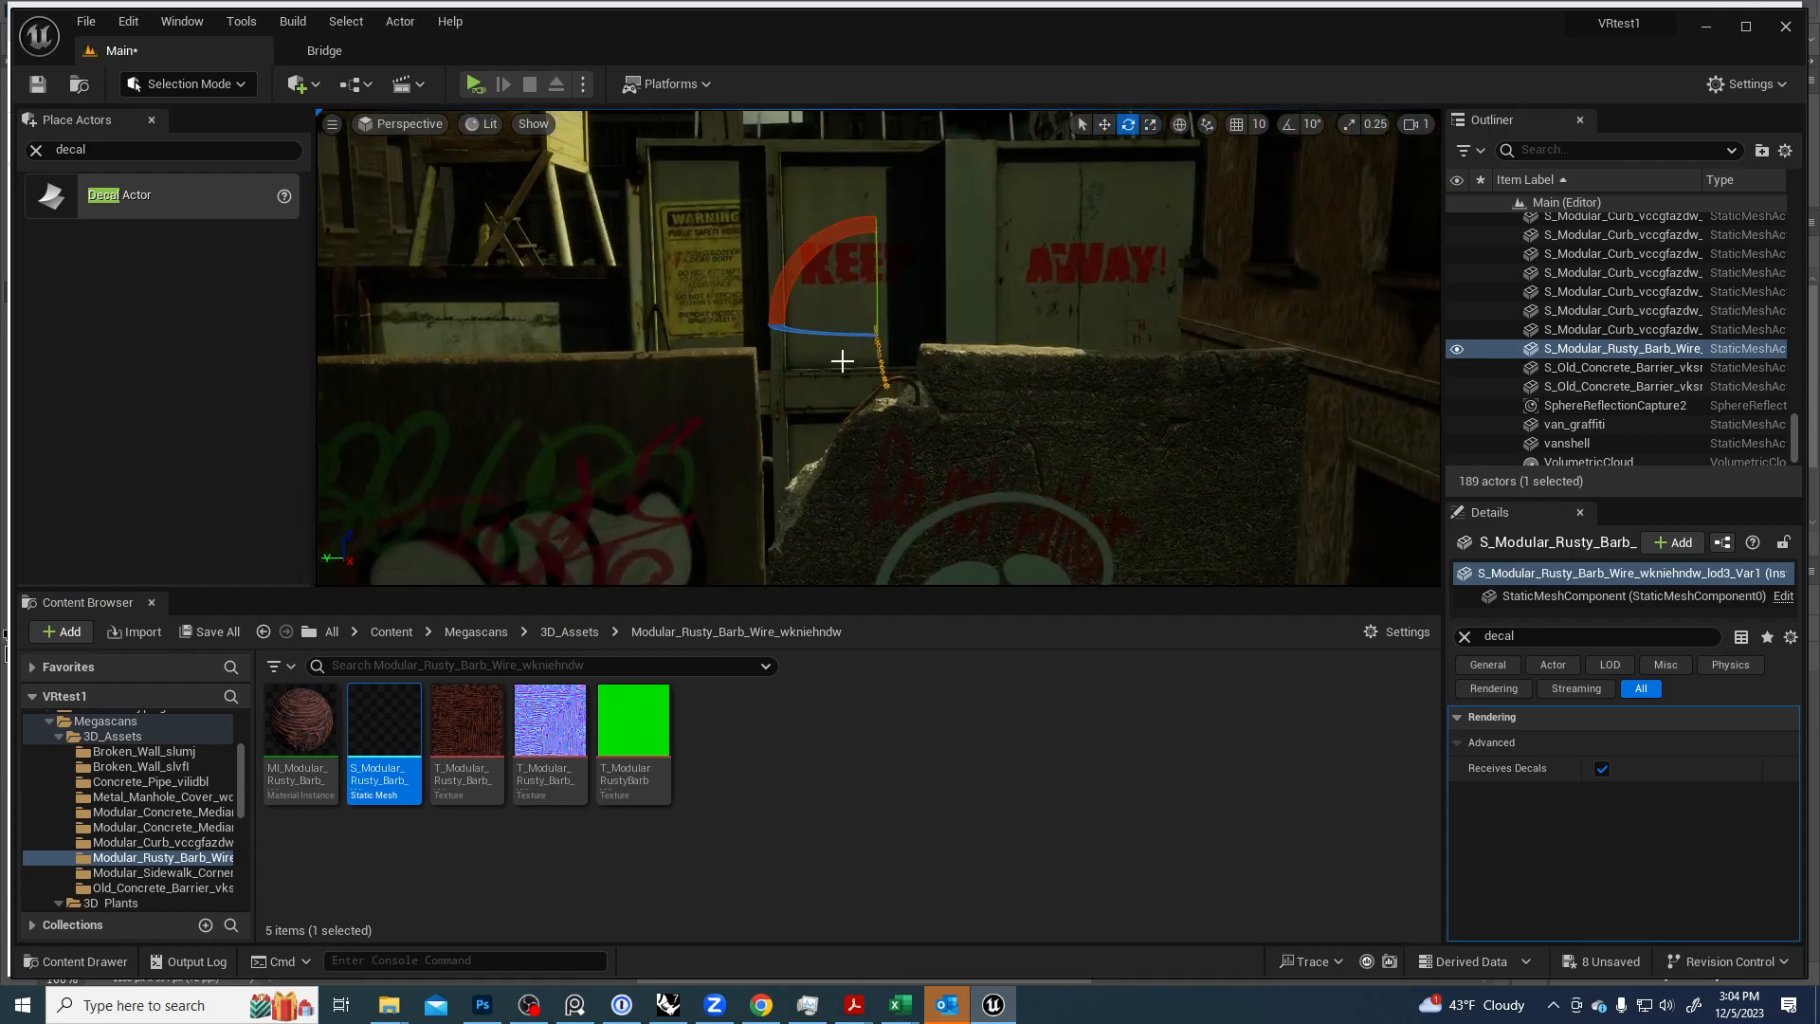
drag(821, 325, 1000, 328)
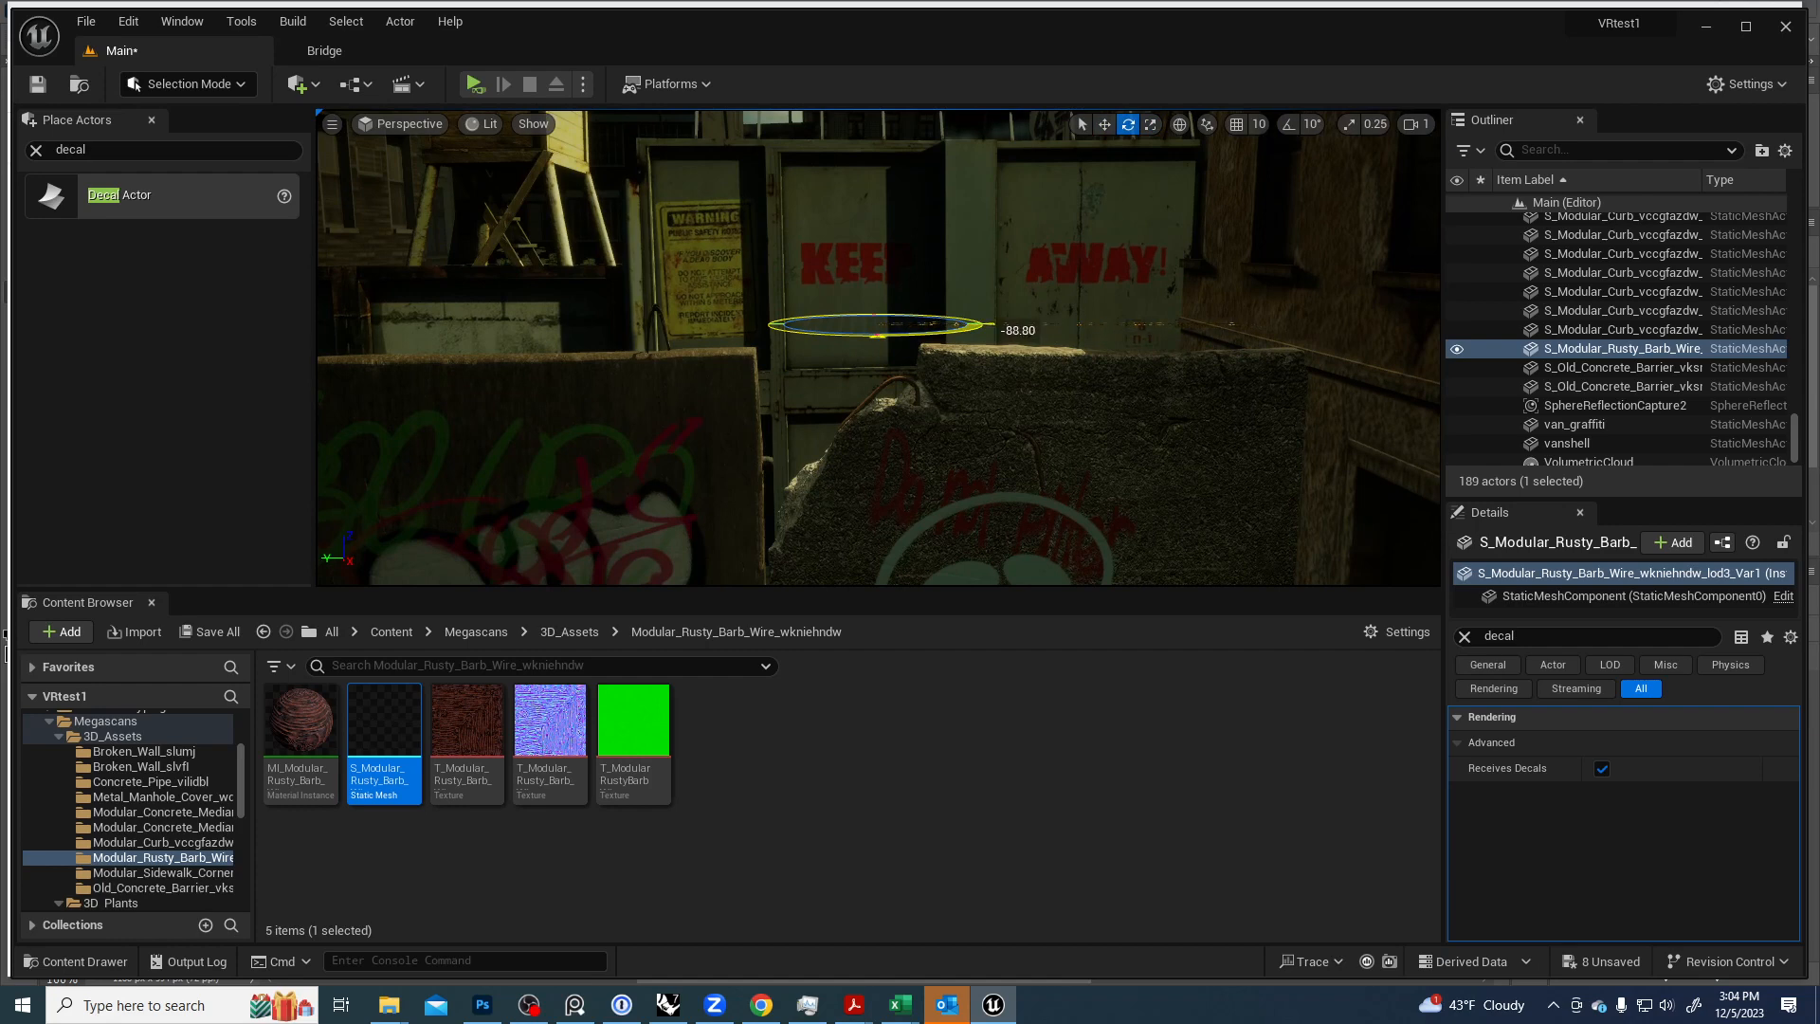
drag(1000, 328, 1000, 328)
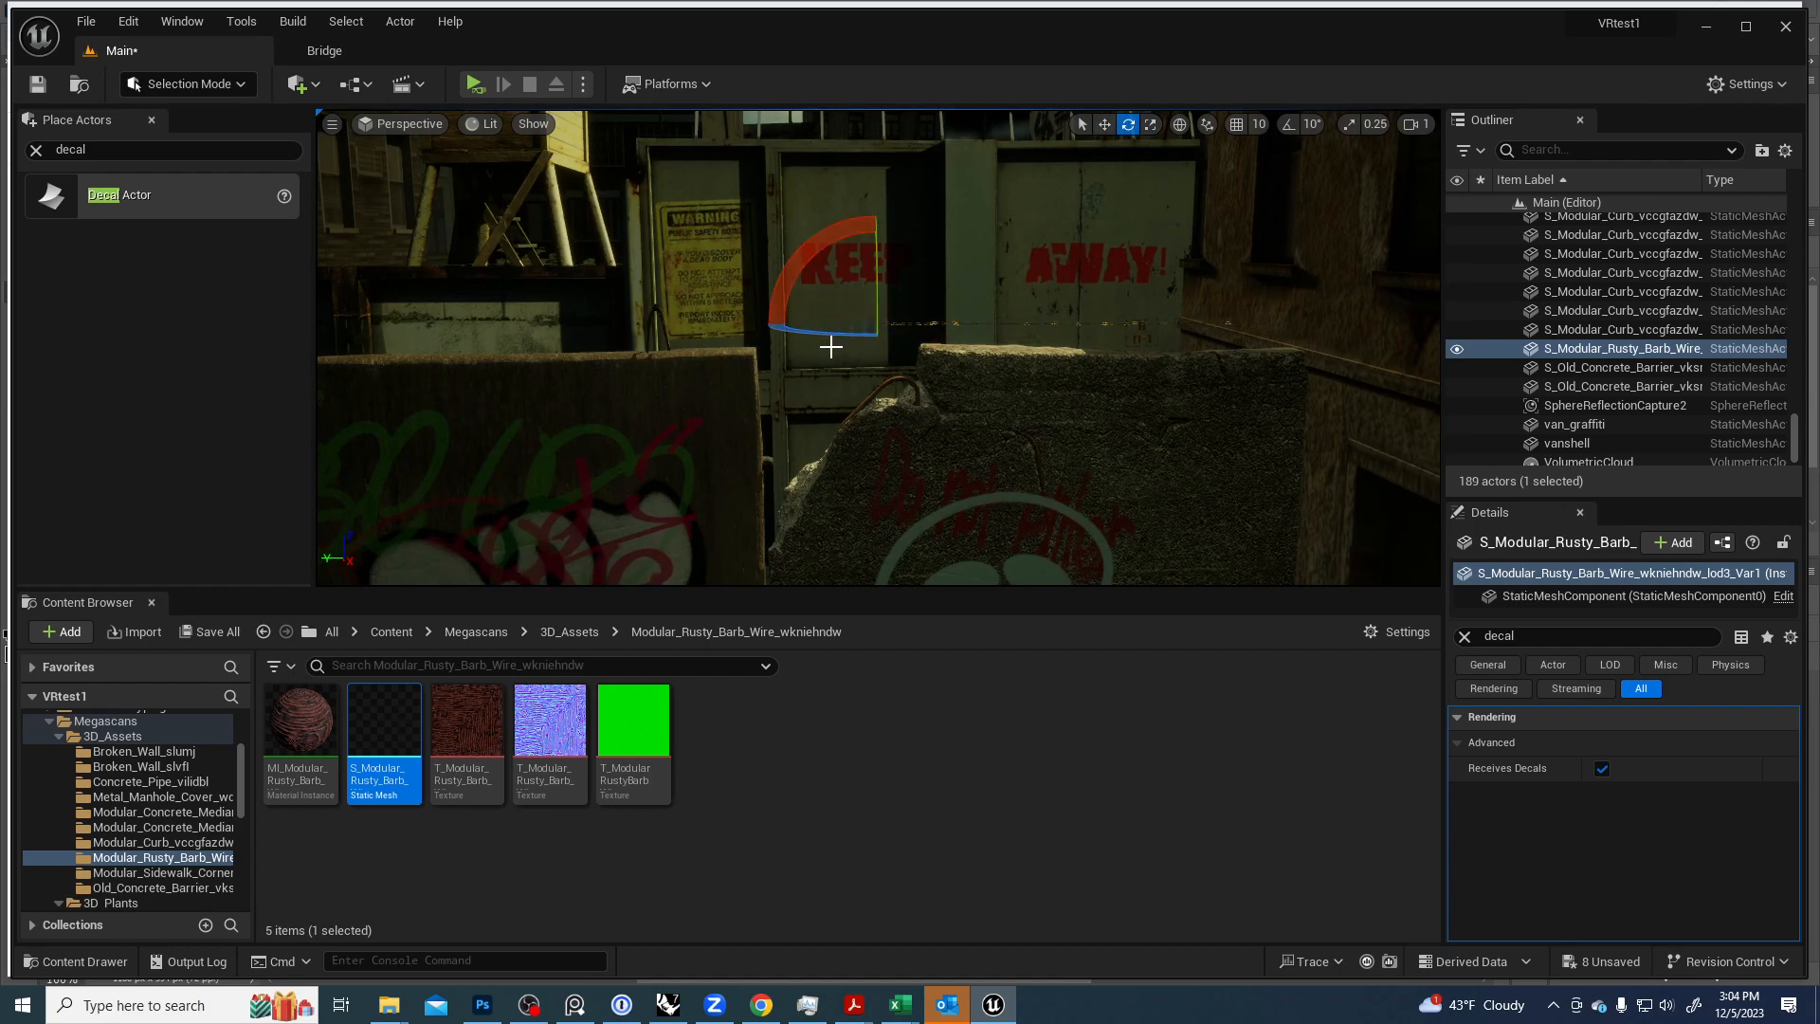
Scale the barbed wire up uniformly so it stretches along the top of the concrete wall.
key(r)
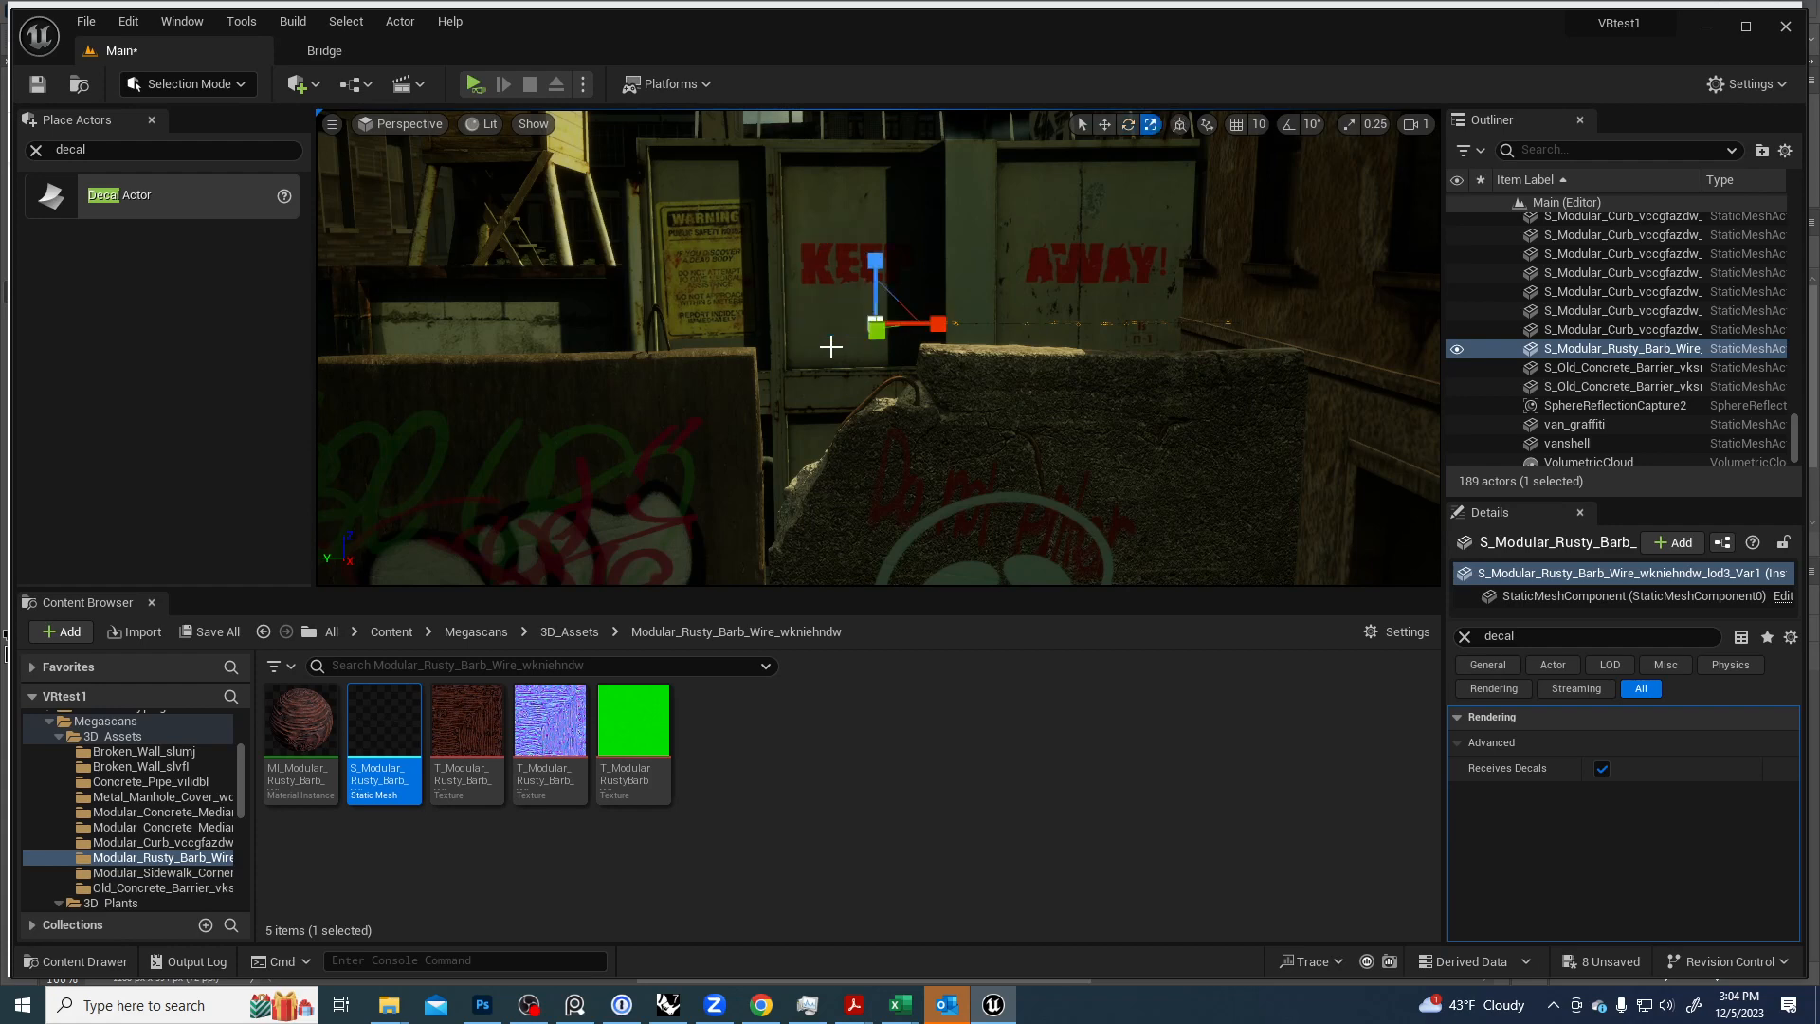
click(892, 301)
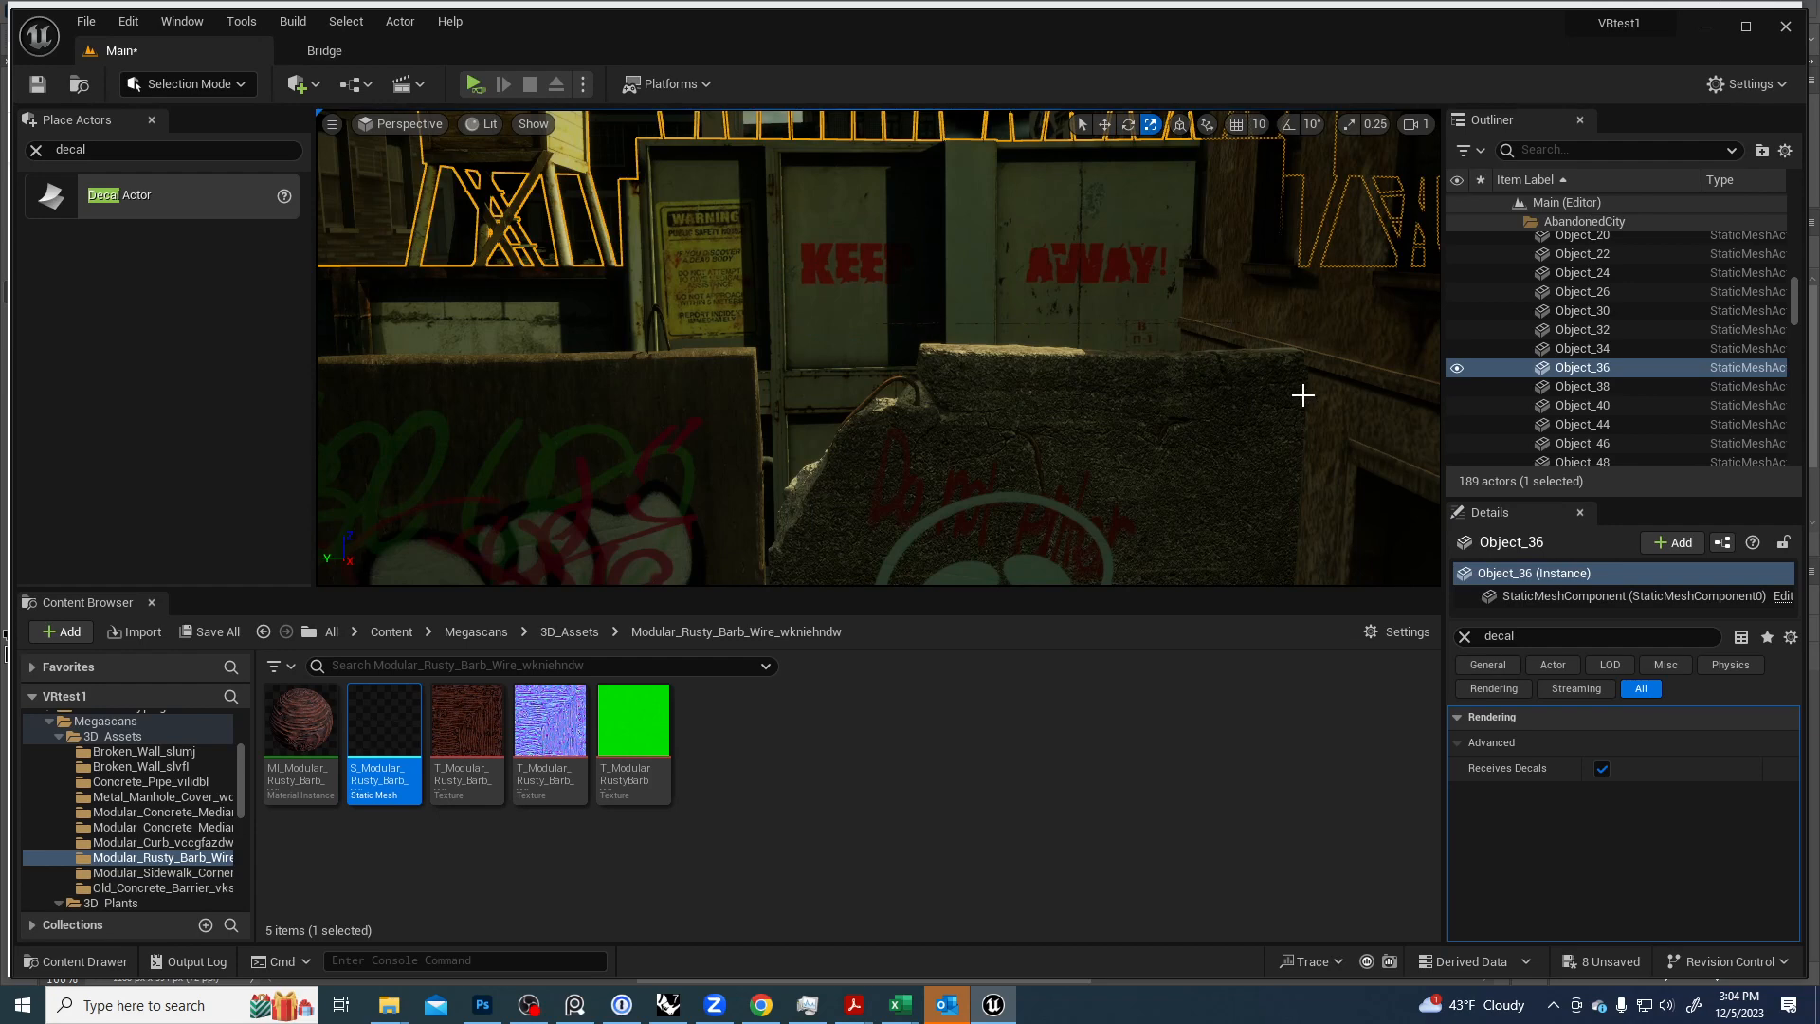
key(ctrl+z)
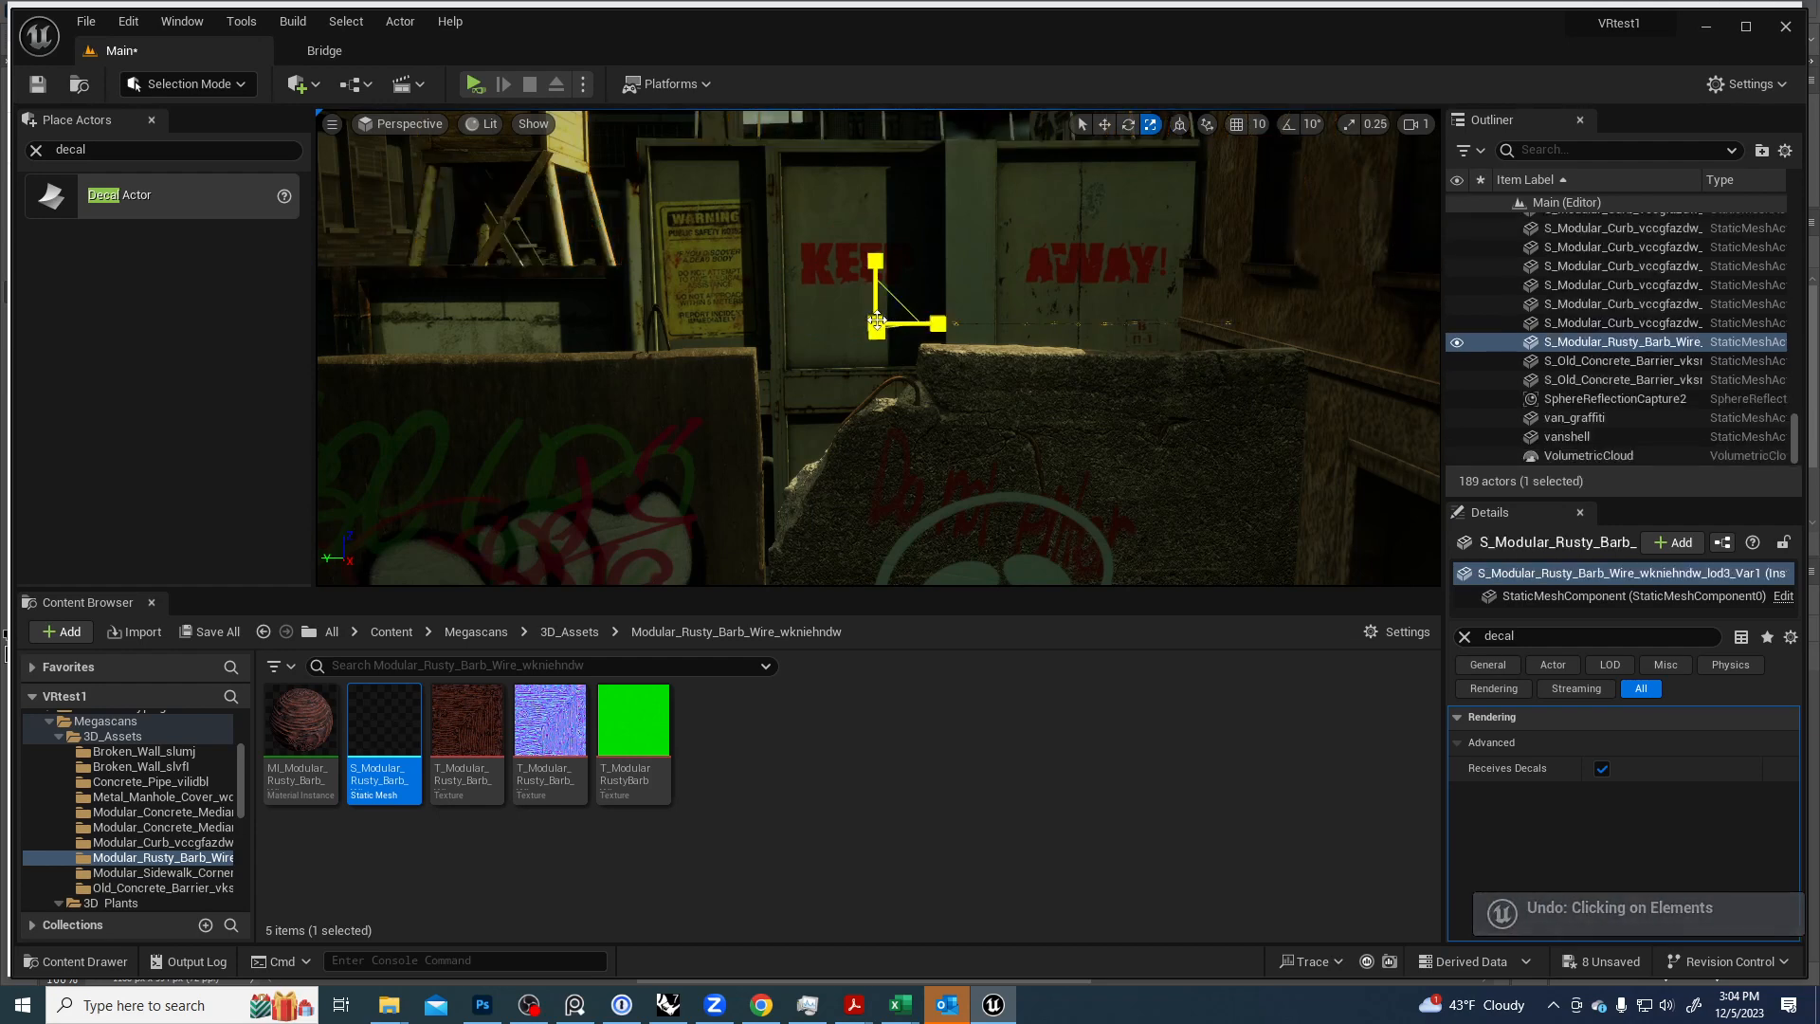
drag(877, 322, 938, 305)
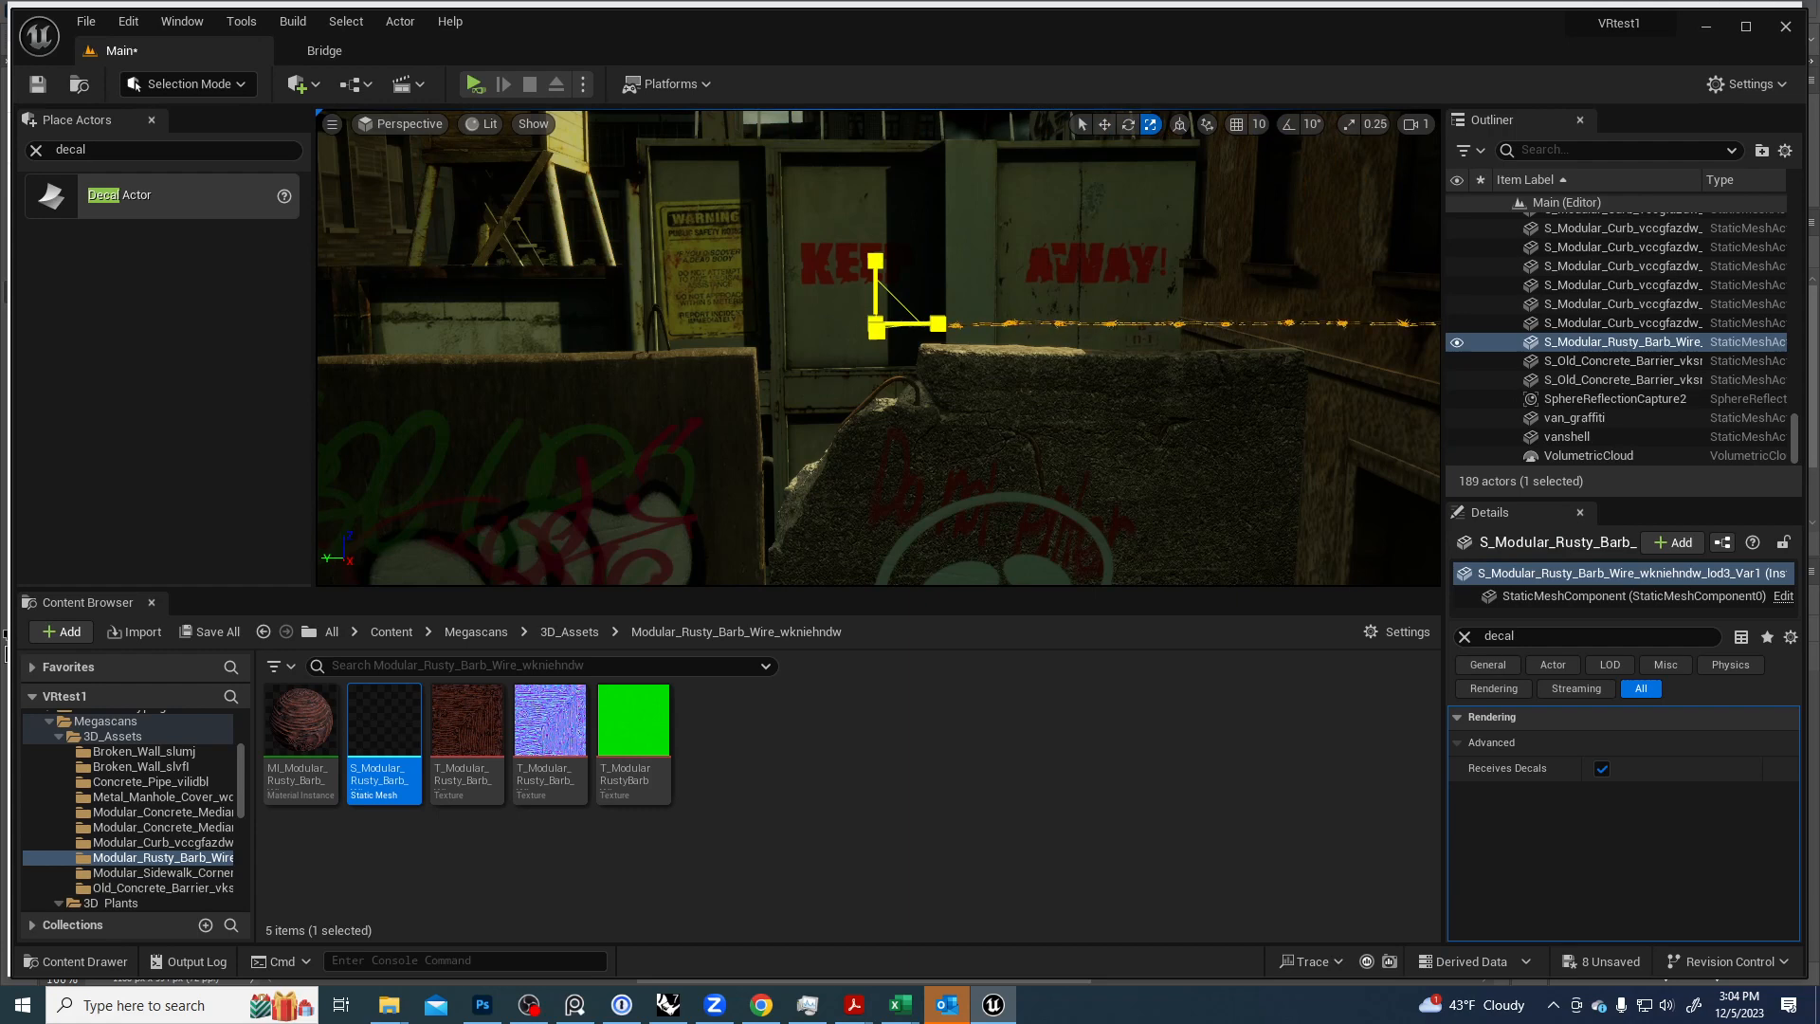
Slide the barbed wire along the wall until its starting end sits above the graffiti panel behind the van.
key(w)
drag(820, 326, 480, 332)
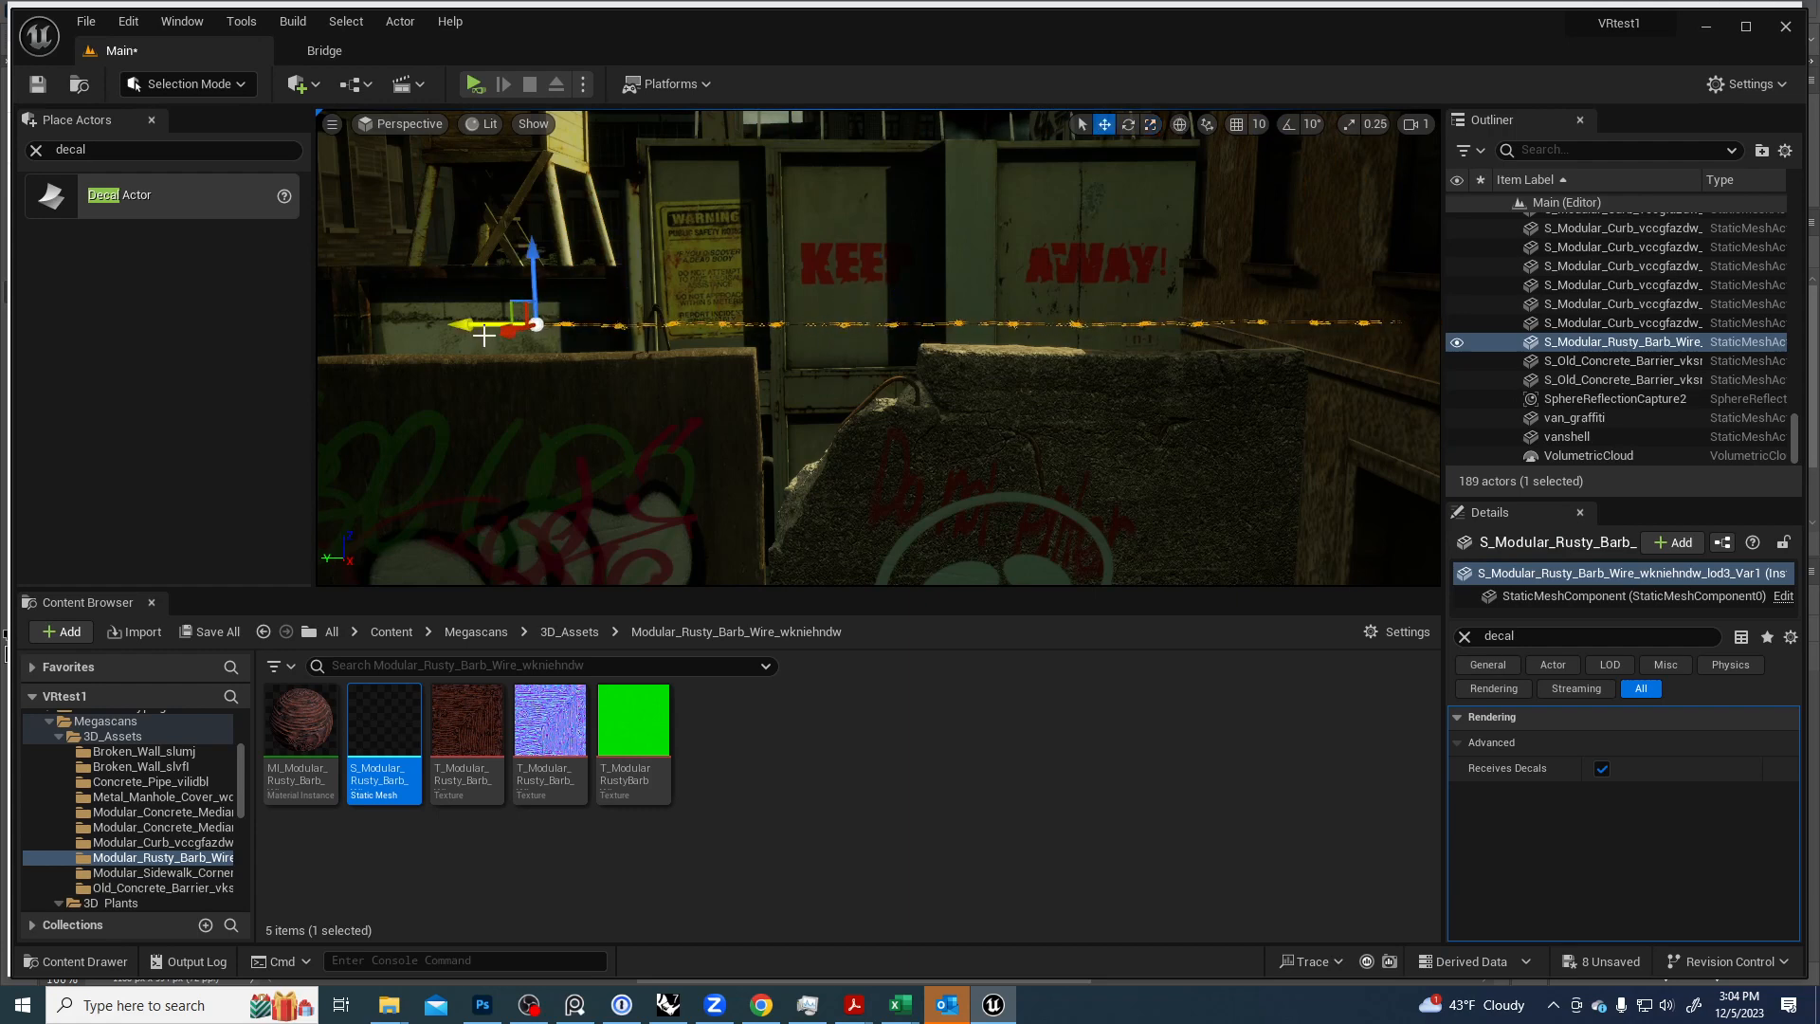
key(s)
mouse_move(645, 398)
right_down()
mouse_move(669, 416)
mouse_move(626, 386)
right_up()
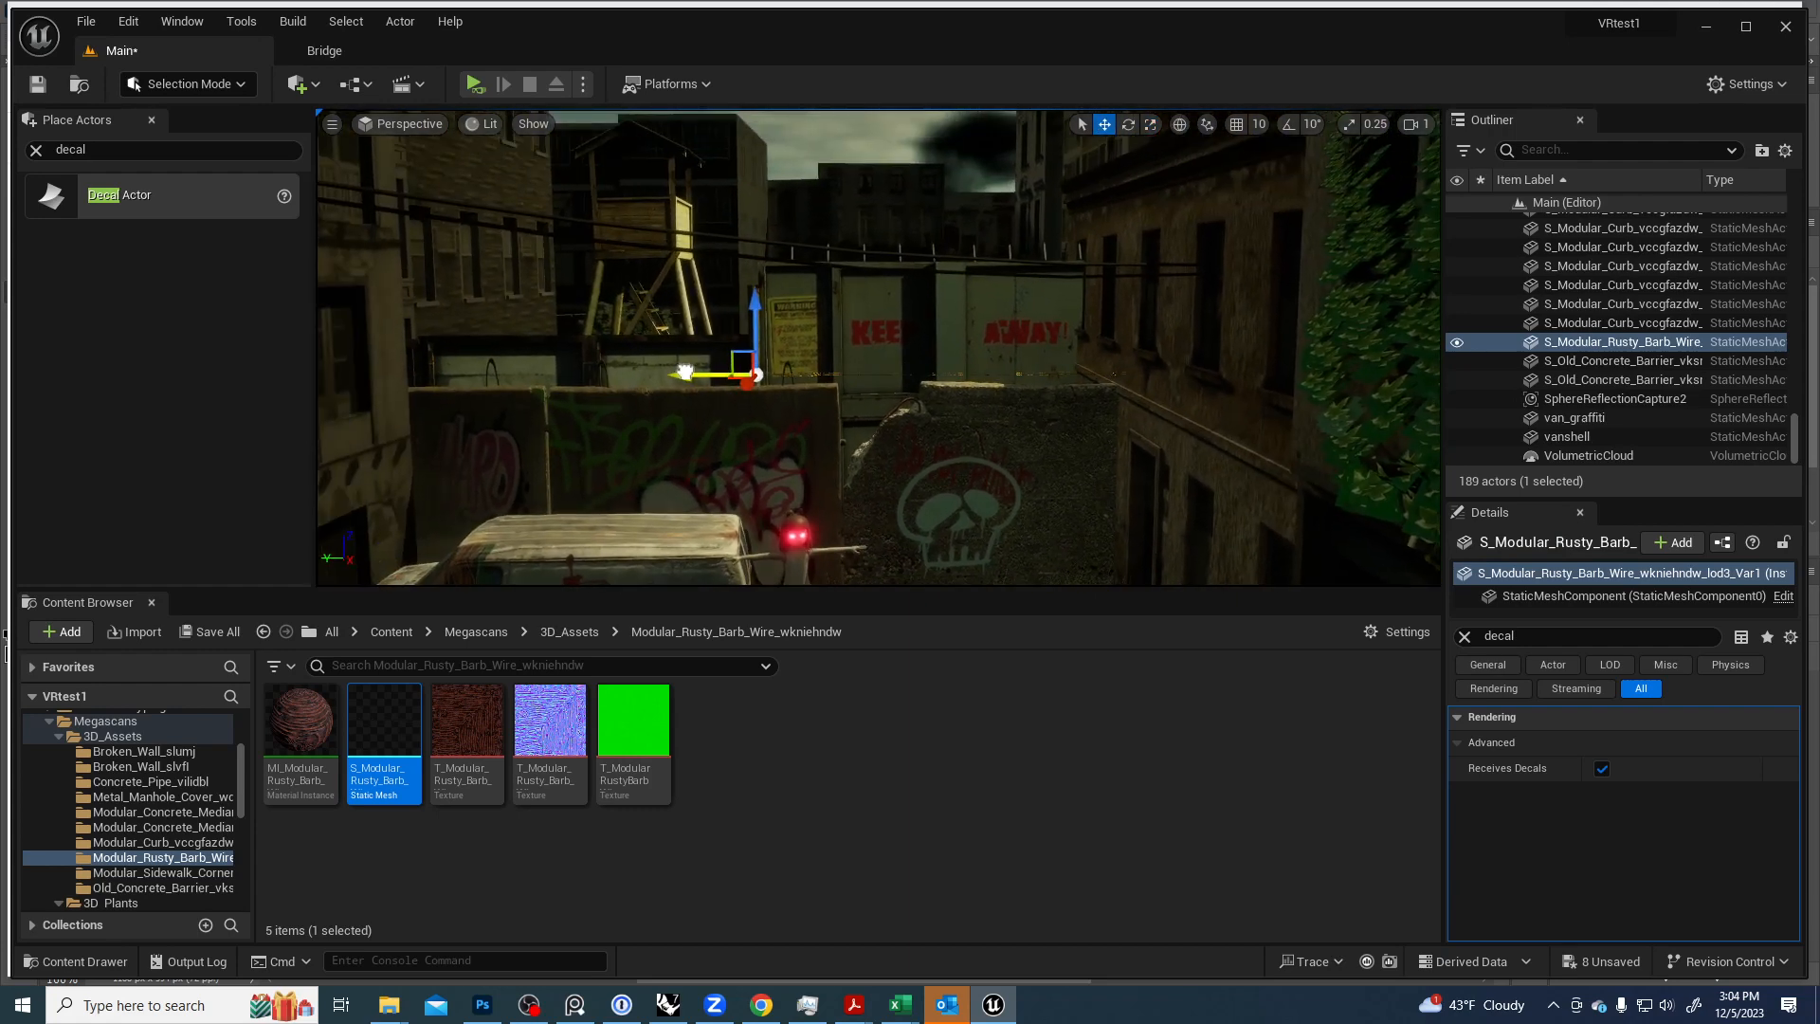
drag(685, 372, 498, 361)
Enlarge the barbed wire further and shift its starting end to the building corner so it spans the whole wall.
key(e)
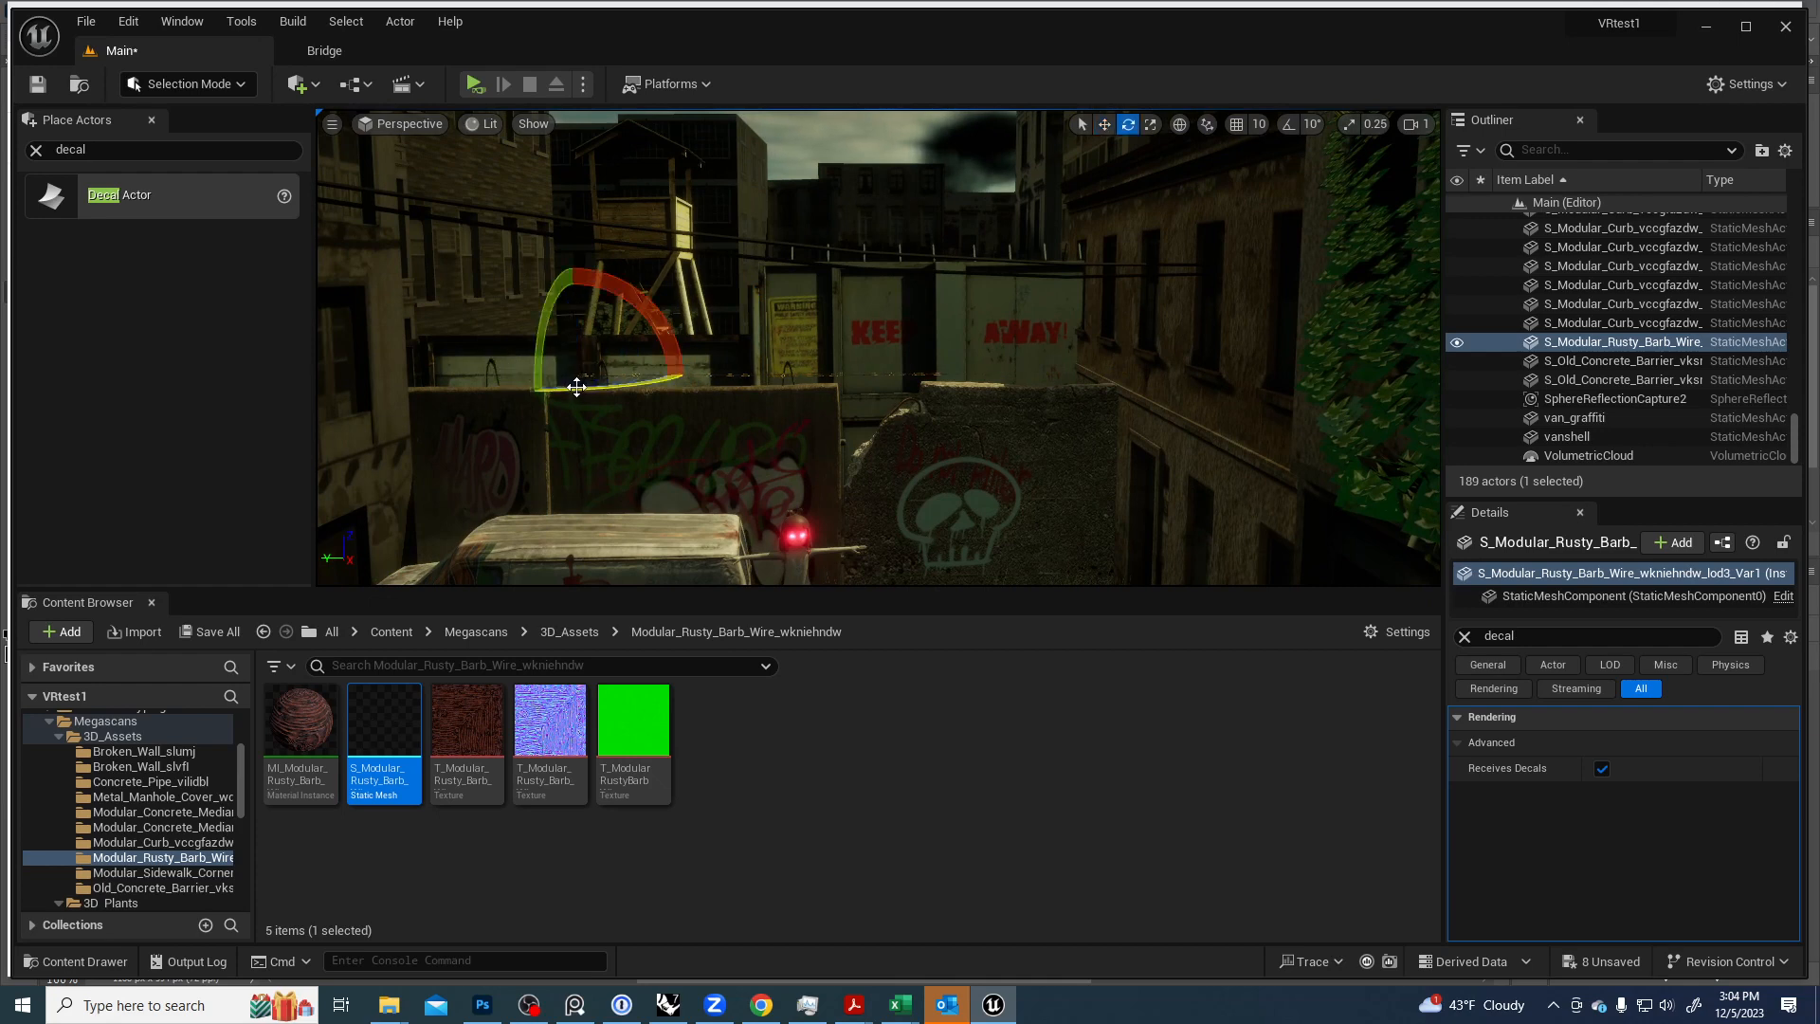
key(r)
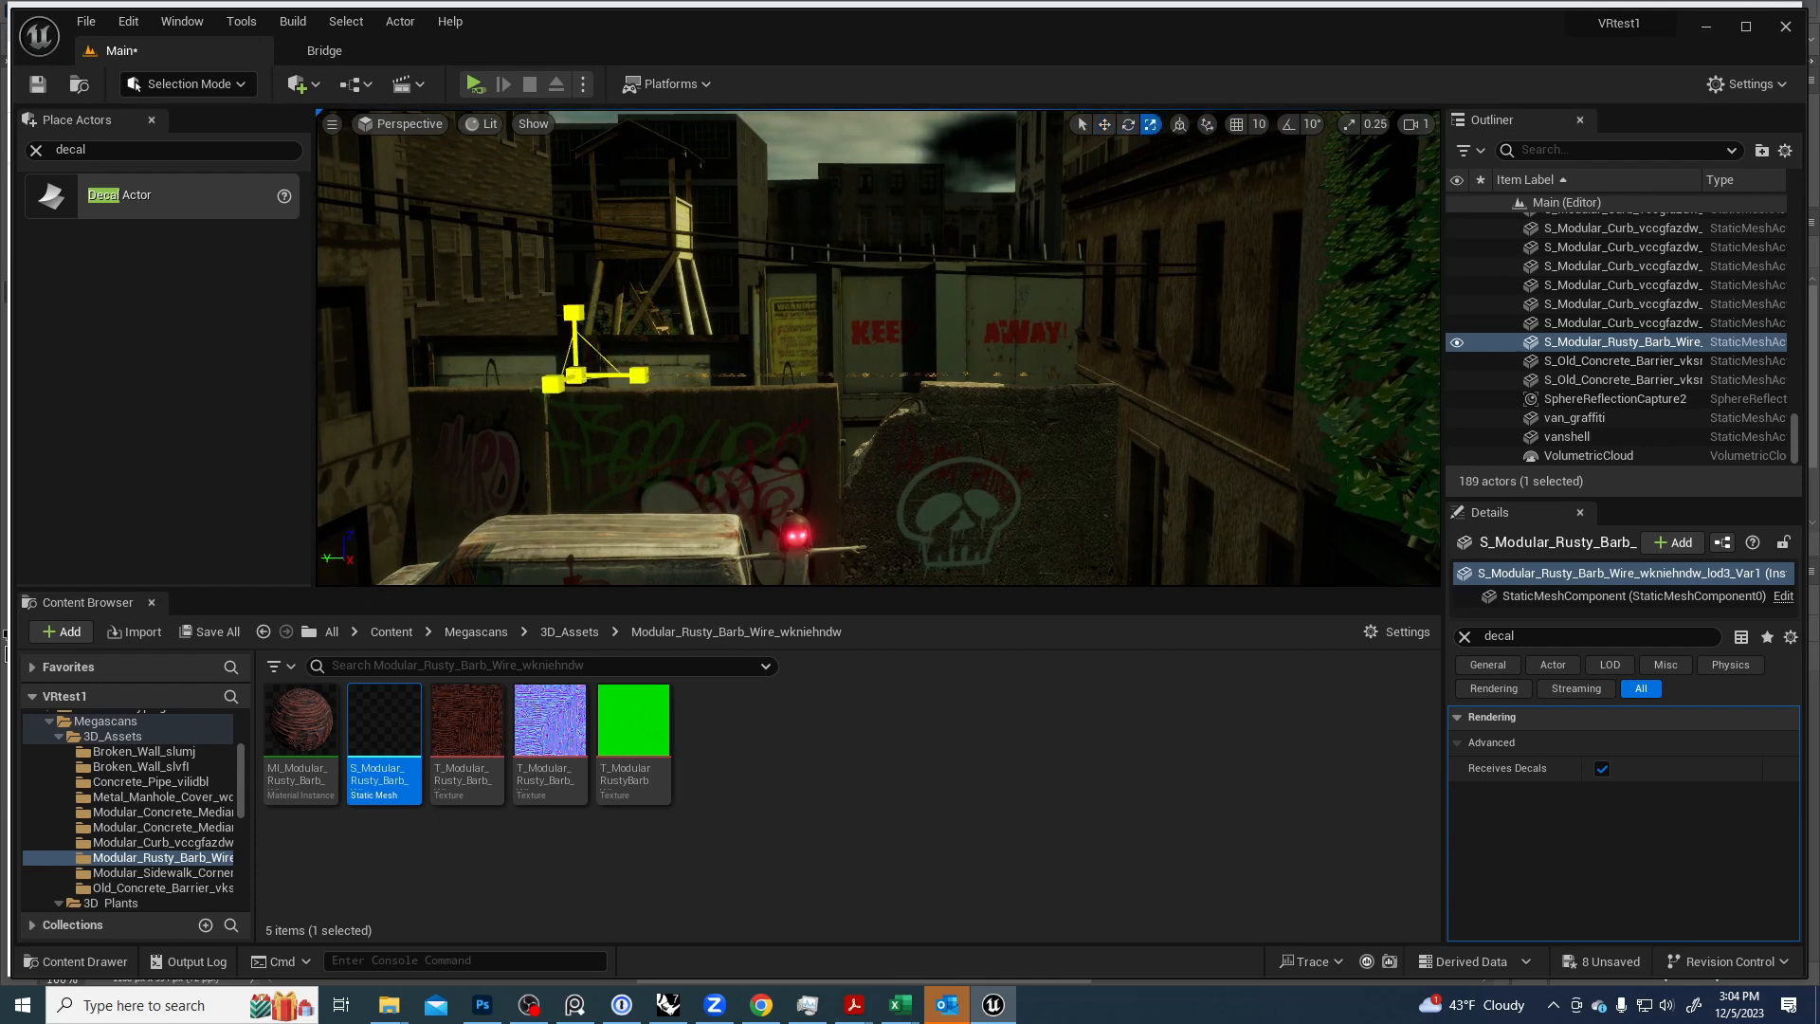
drag(575, 376, 654, 340)
key(w)
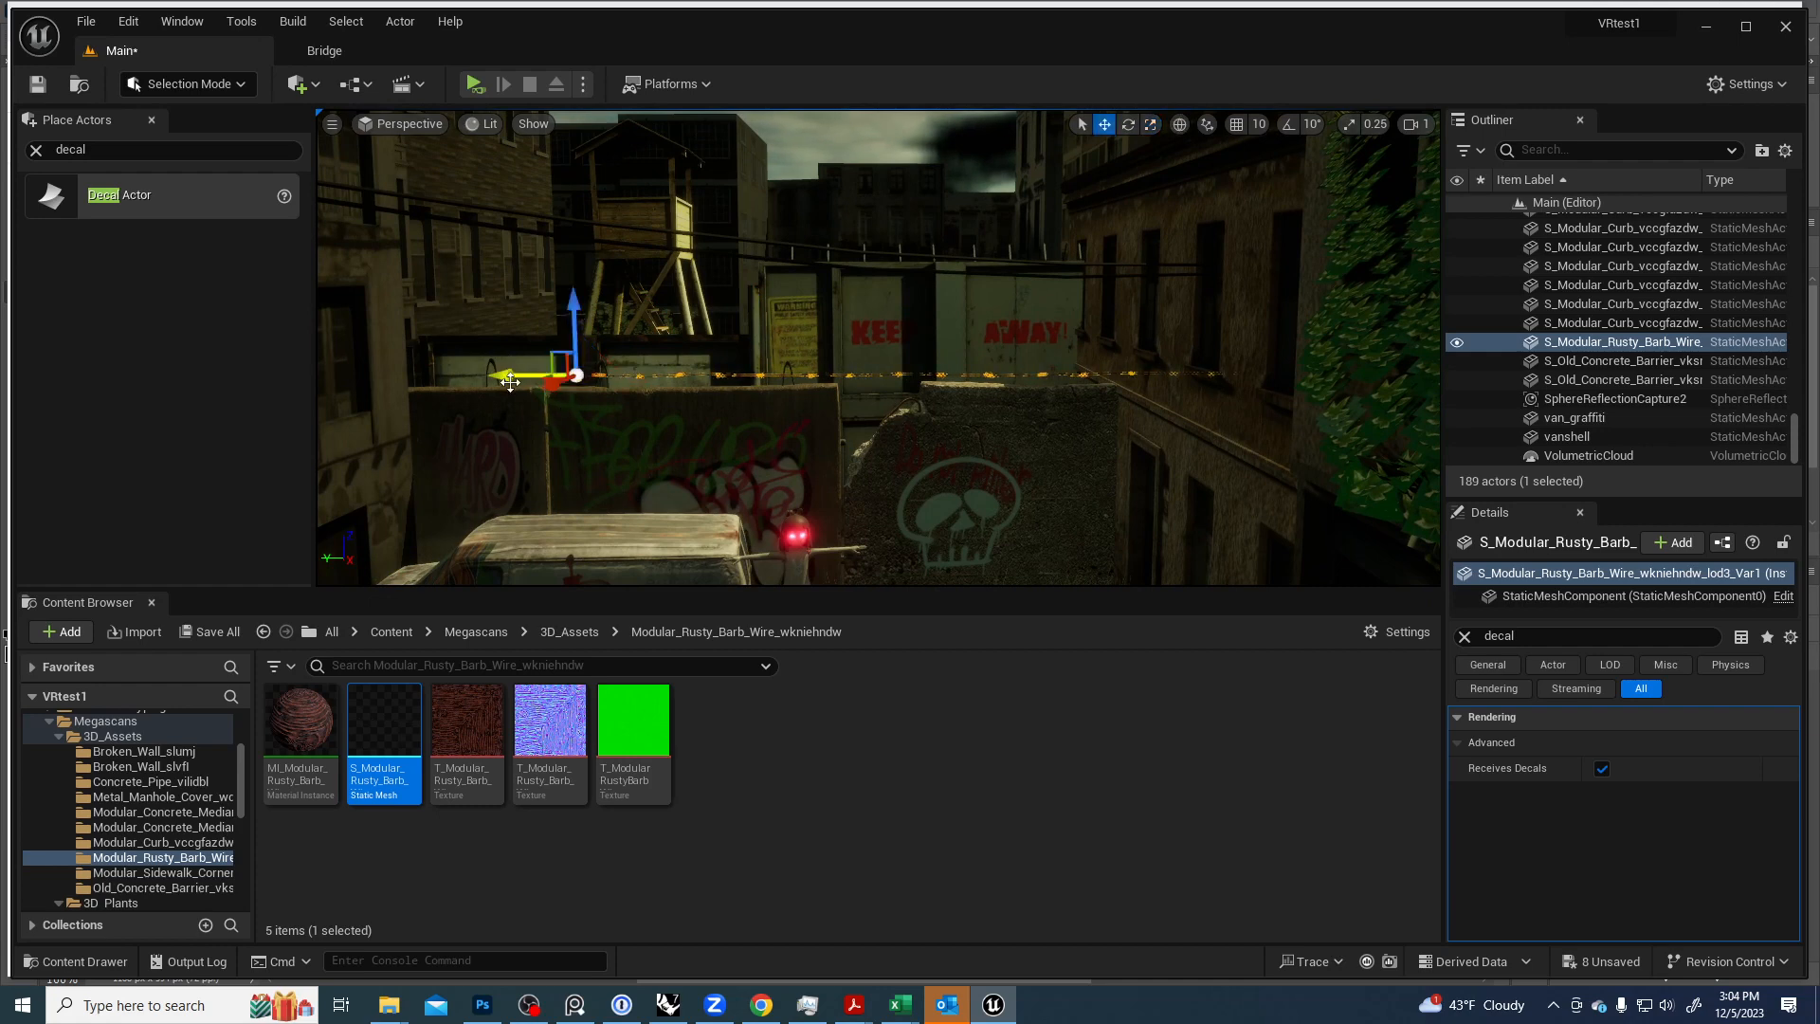
drag(510, 381, 338, 369)
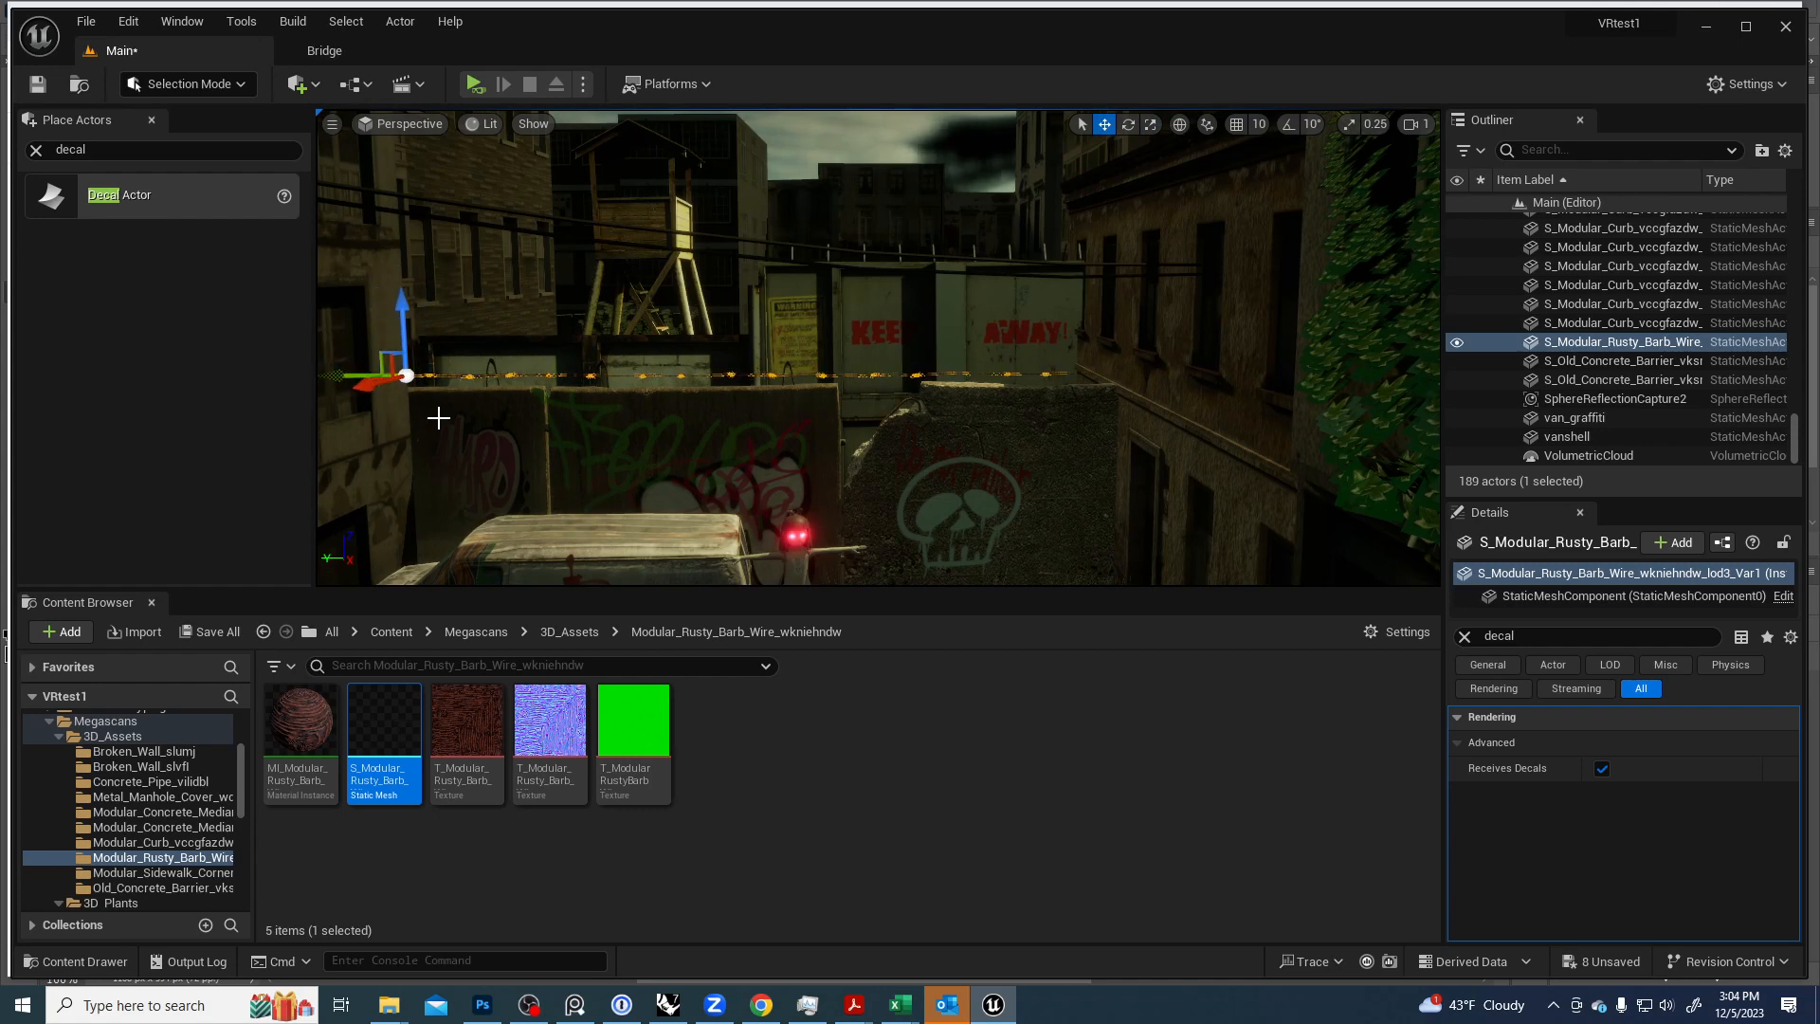
key(r)
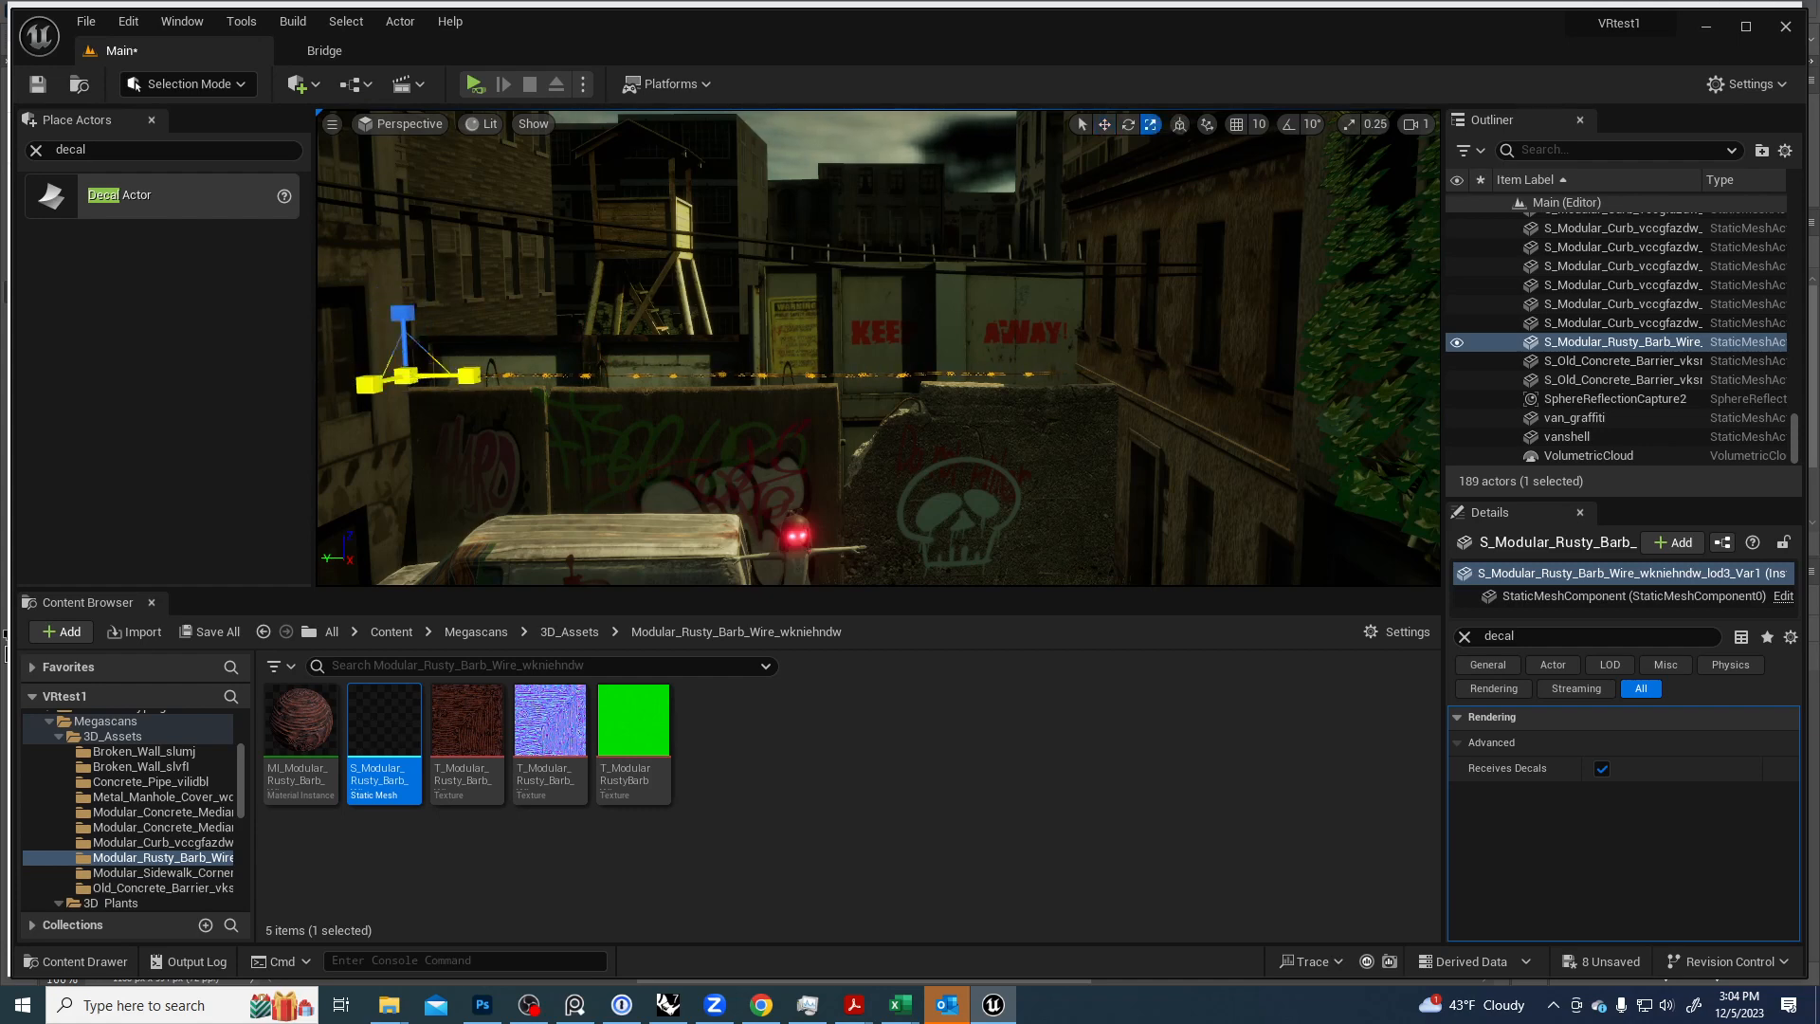
key(Escape)
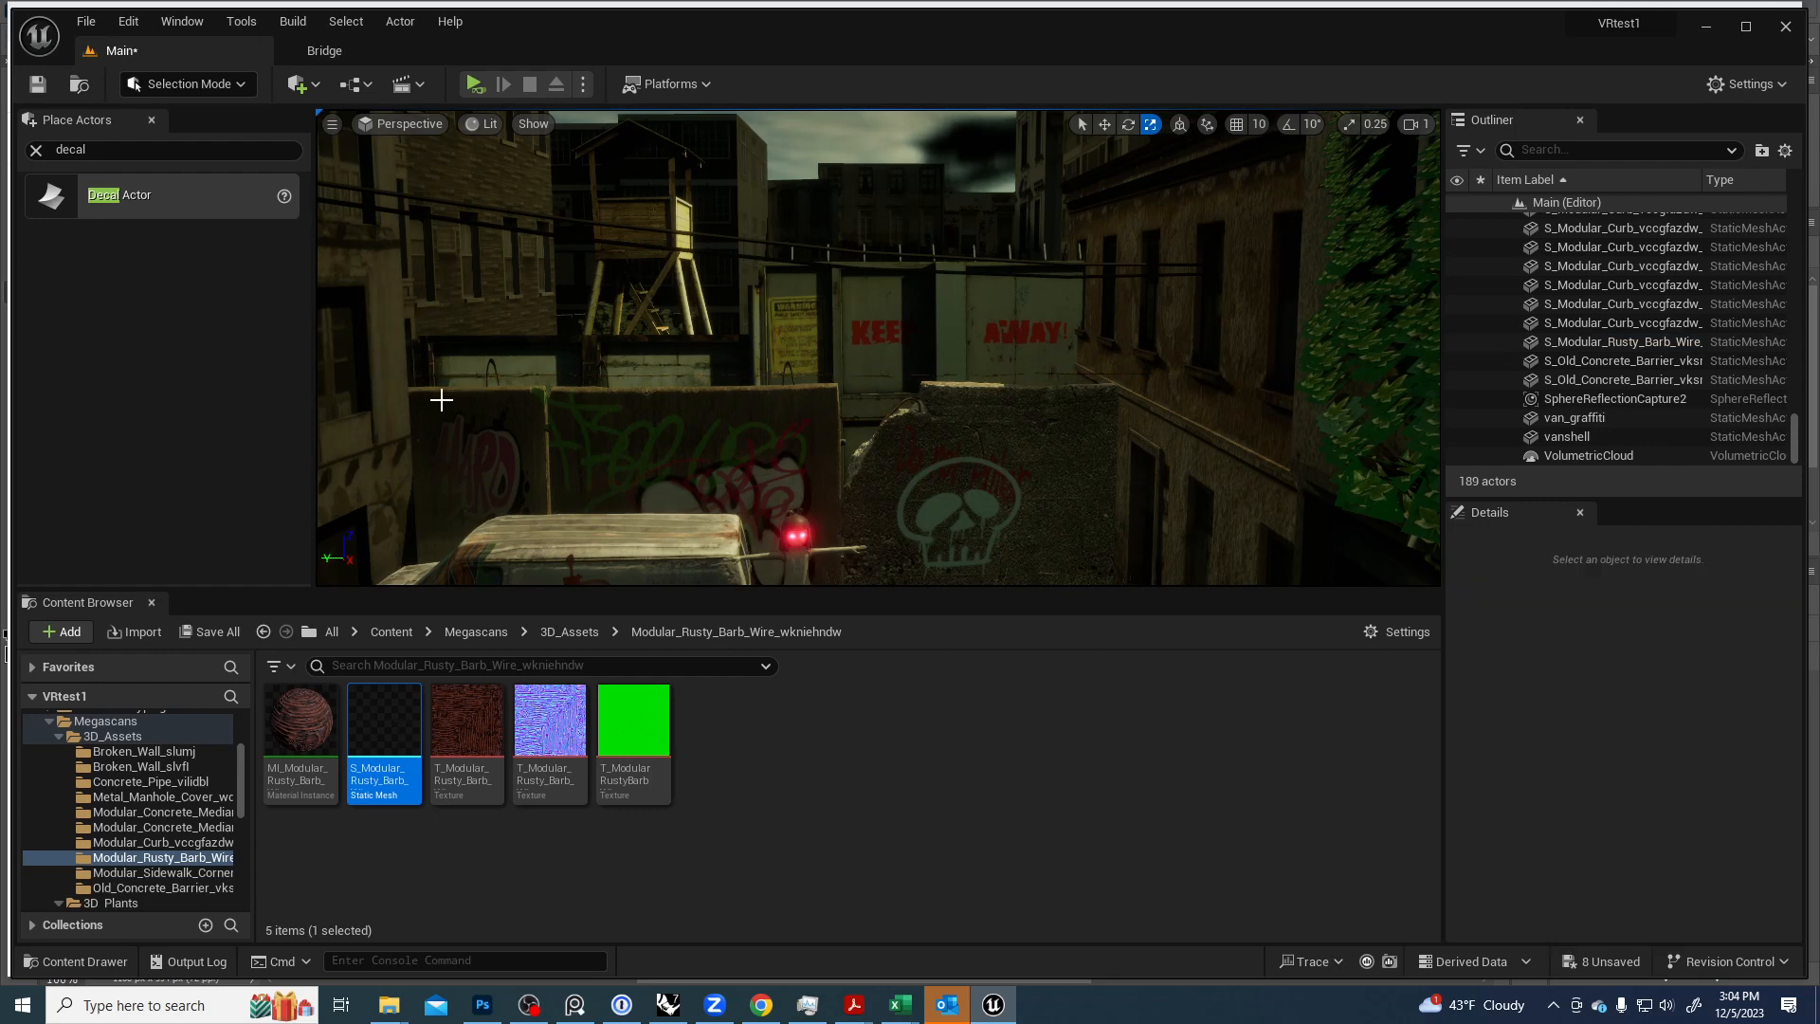
Duplicate the barbed wire upward to make four stacked strands above the wall.
click(635, 374)
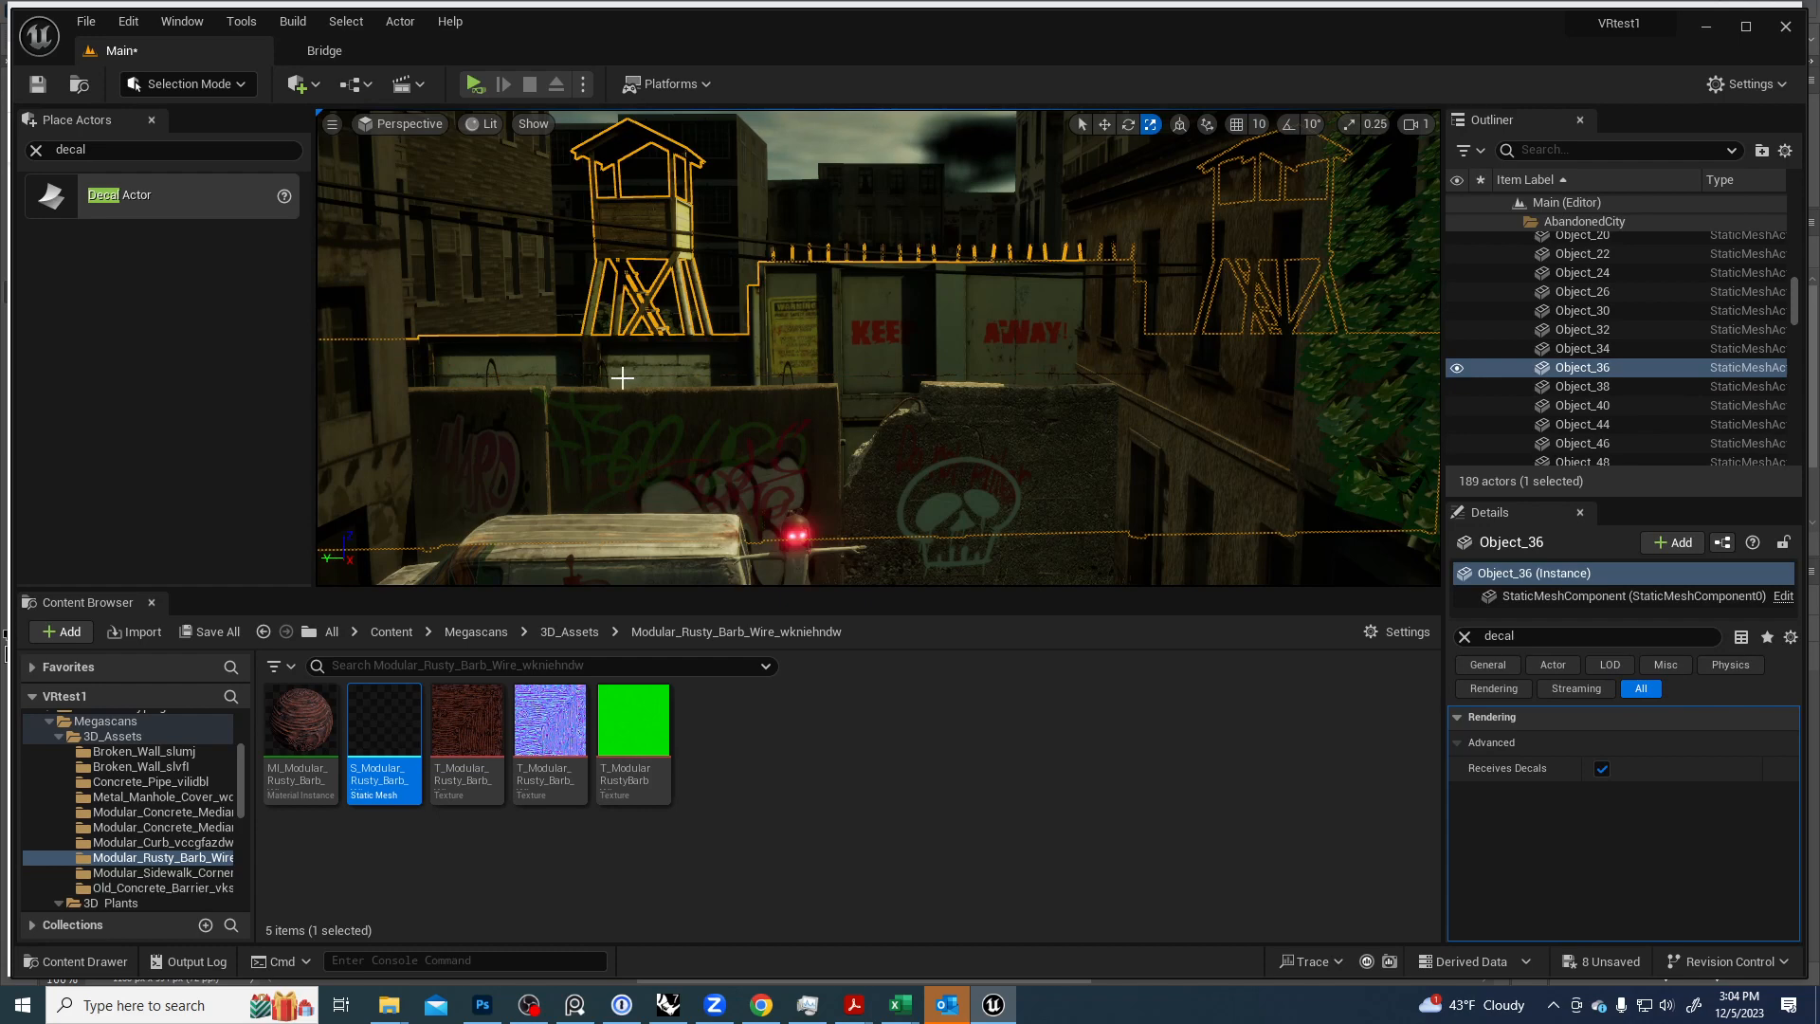
click(622, 377)
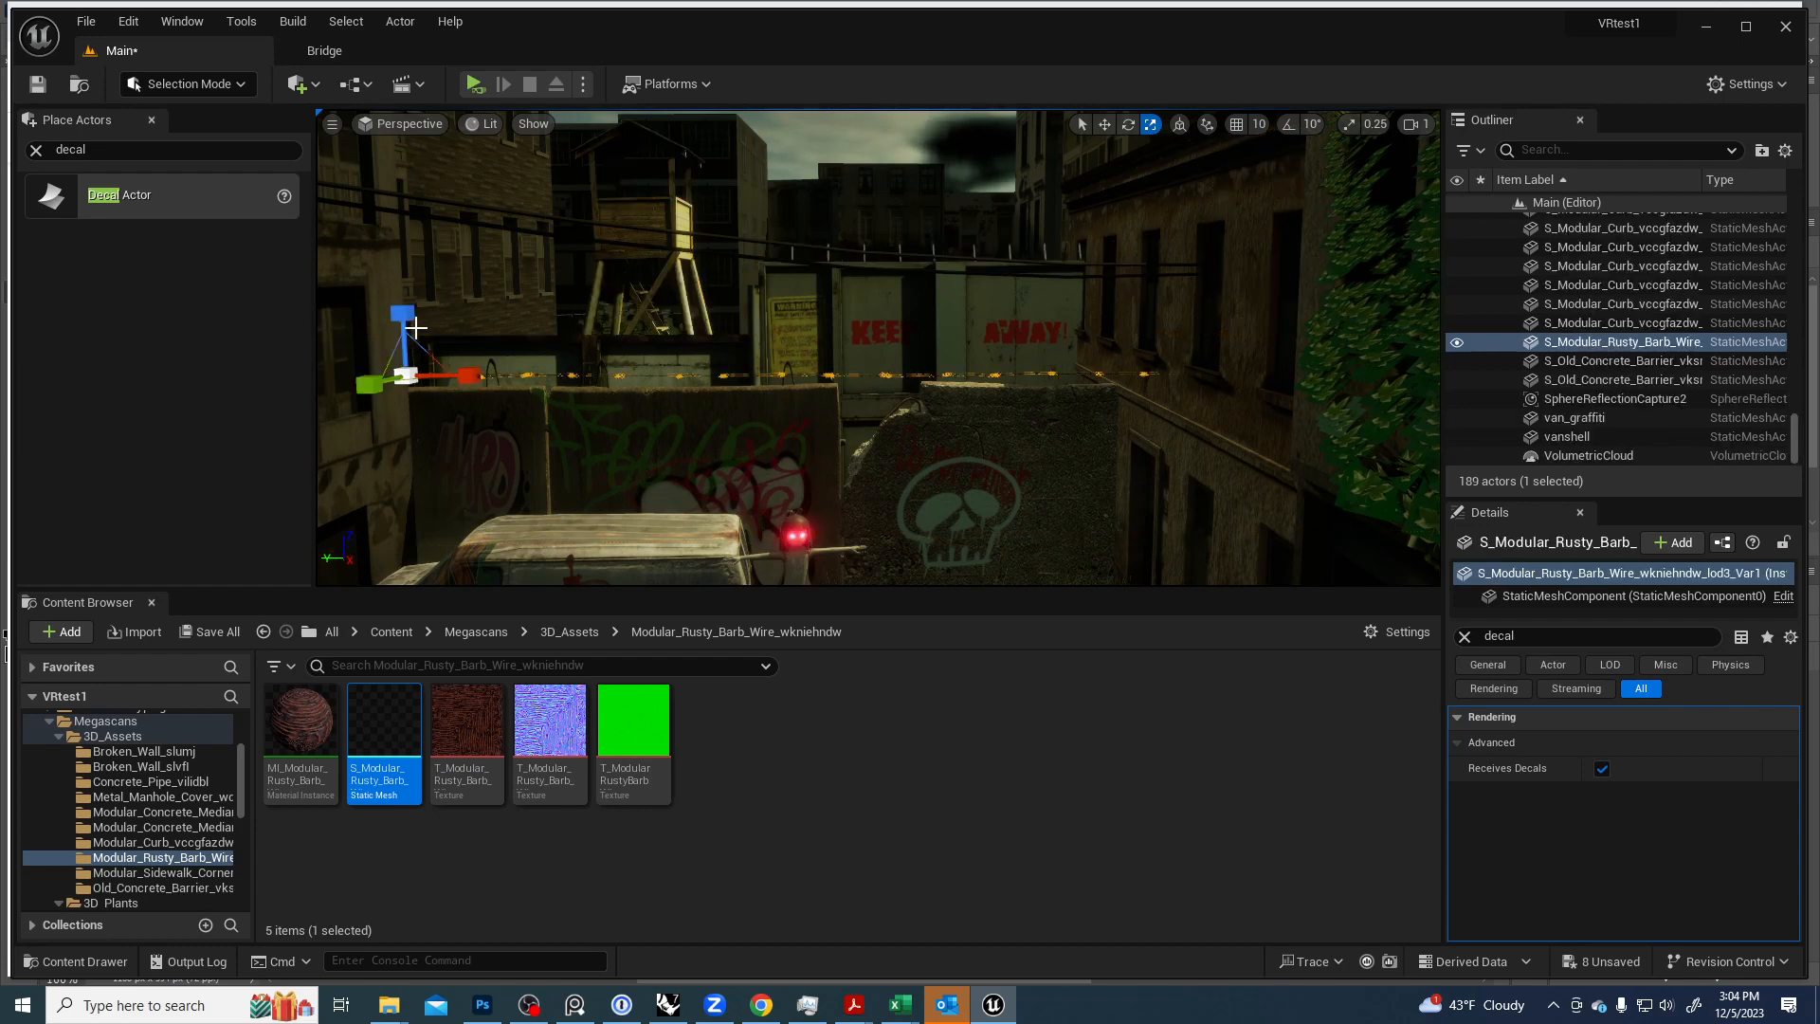
key(w)
alt+drag(405, 315, 407, 275)
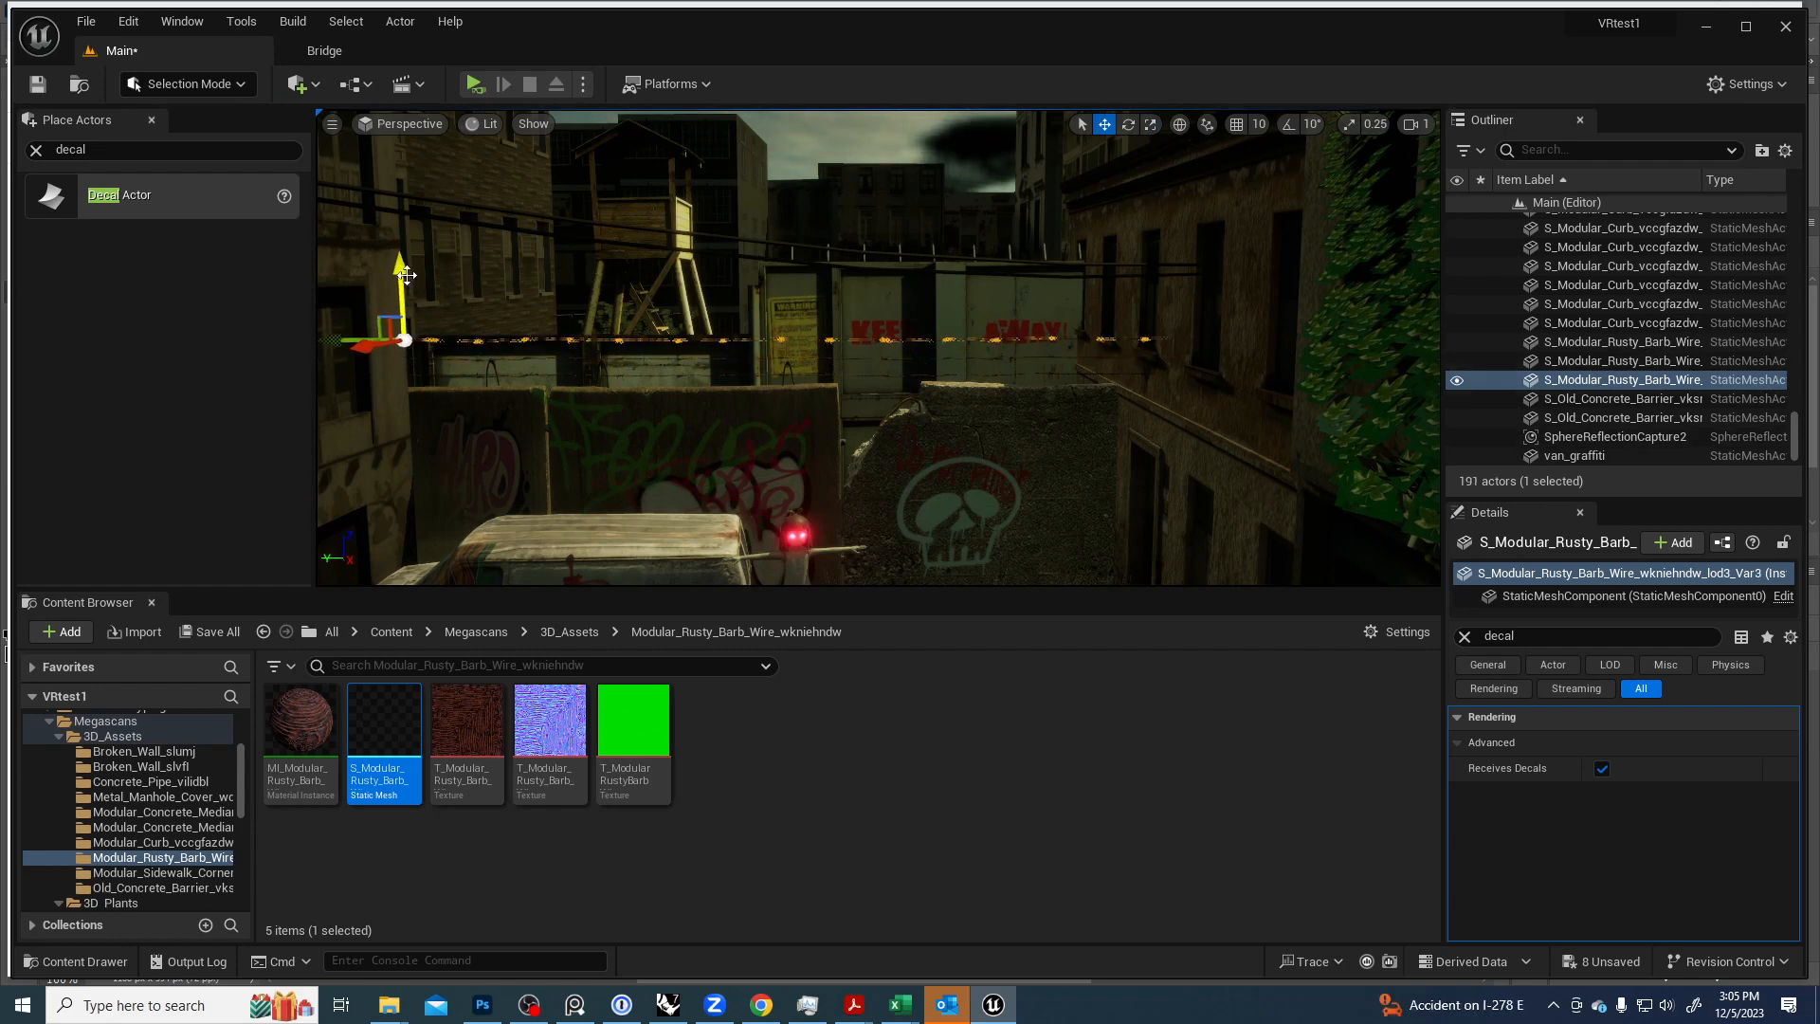
alt+drag(400, 273, 405, 254)
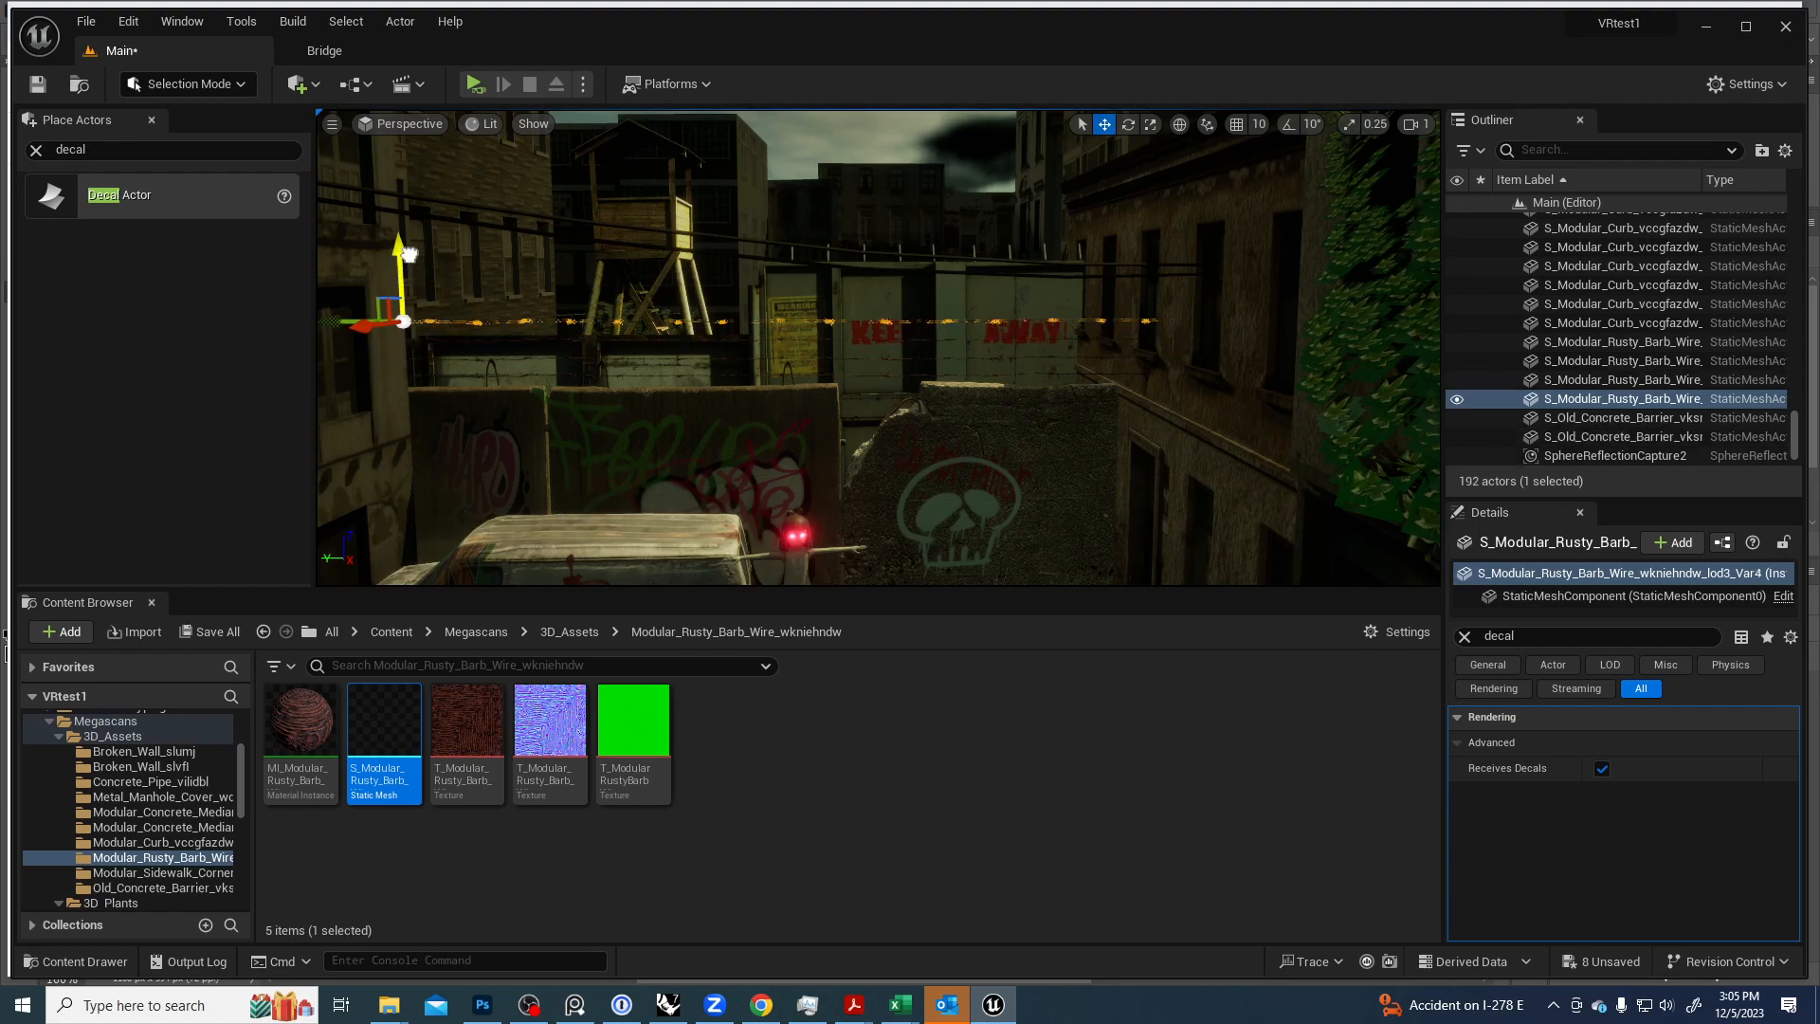
Select all four barbed wire strands from close up and shift them together toward the concrete wall.
key(Escape)
right_drag(691, 436, 595, 388)
key(s)
key(e)
key(w)
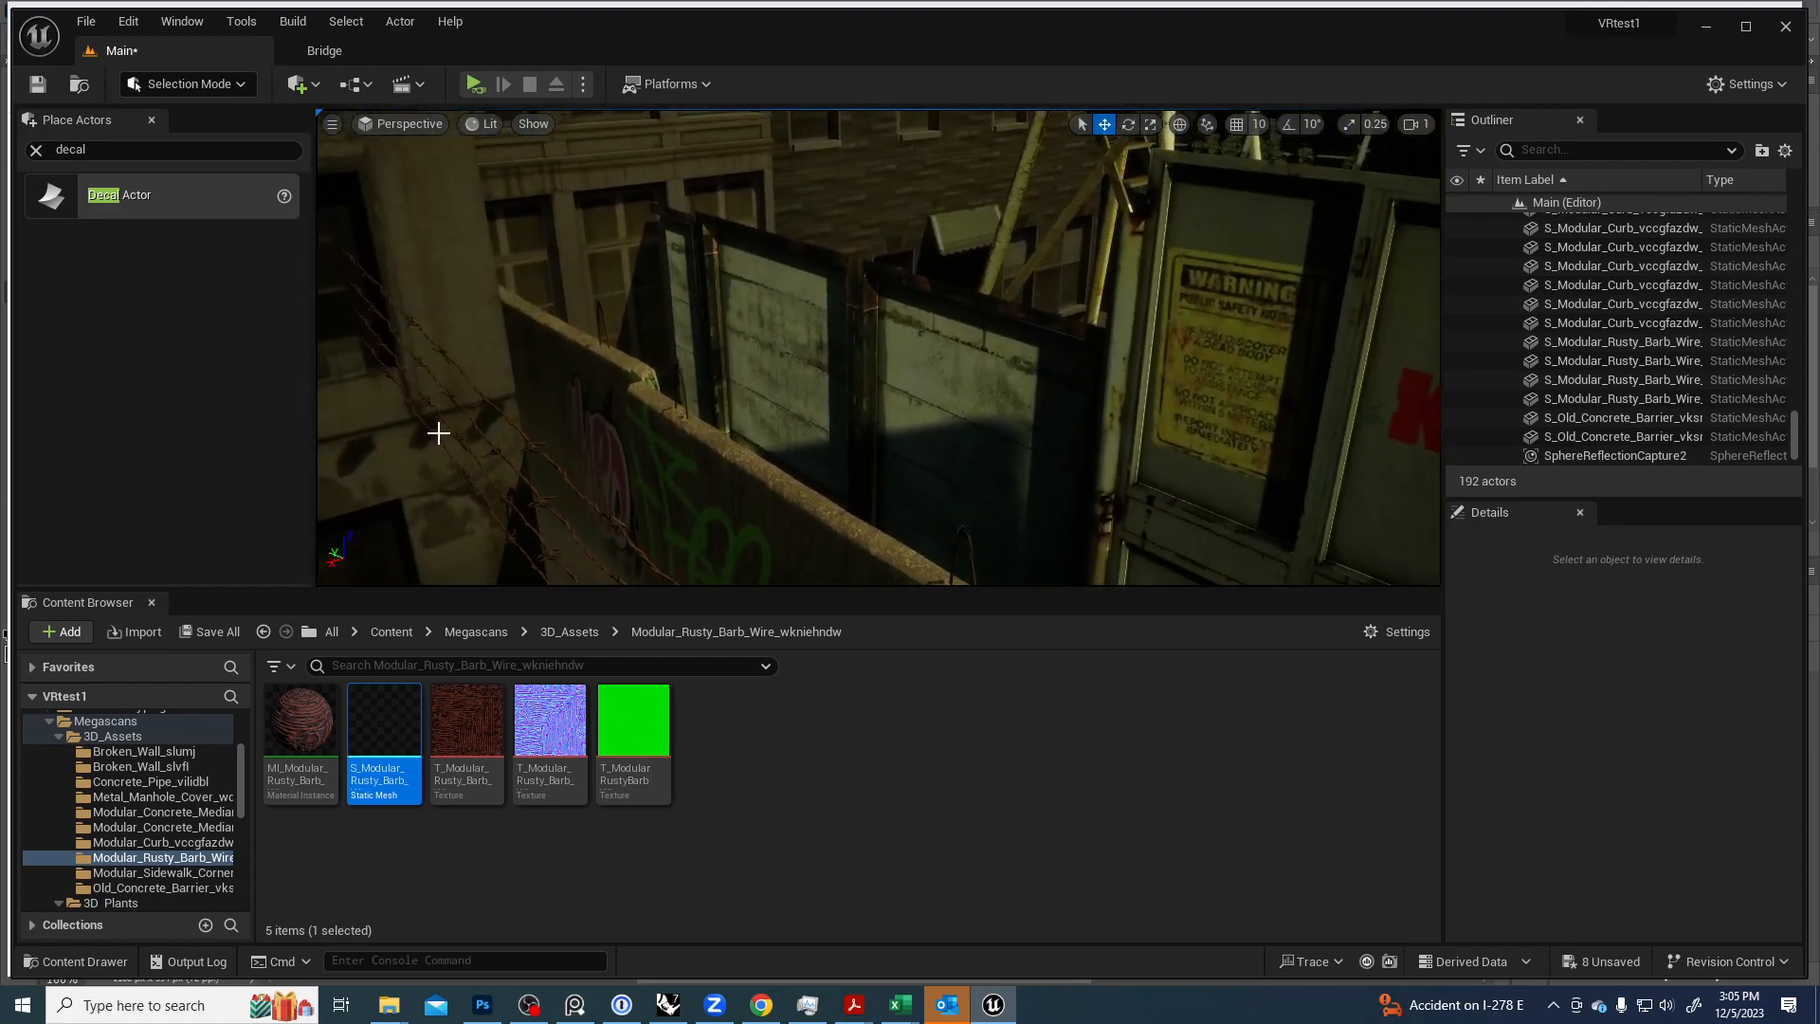
click(484, 498)
ctrl+click(505, 497)
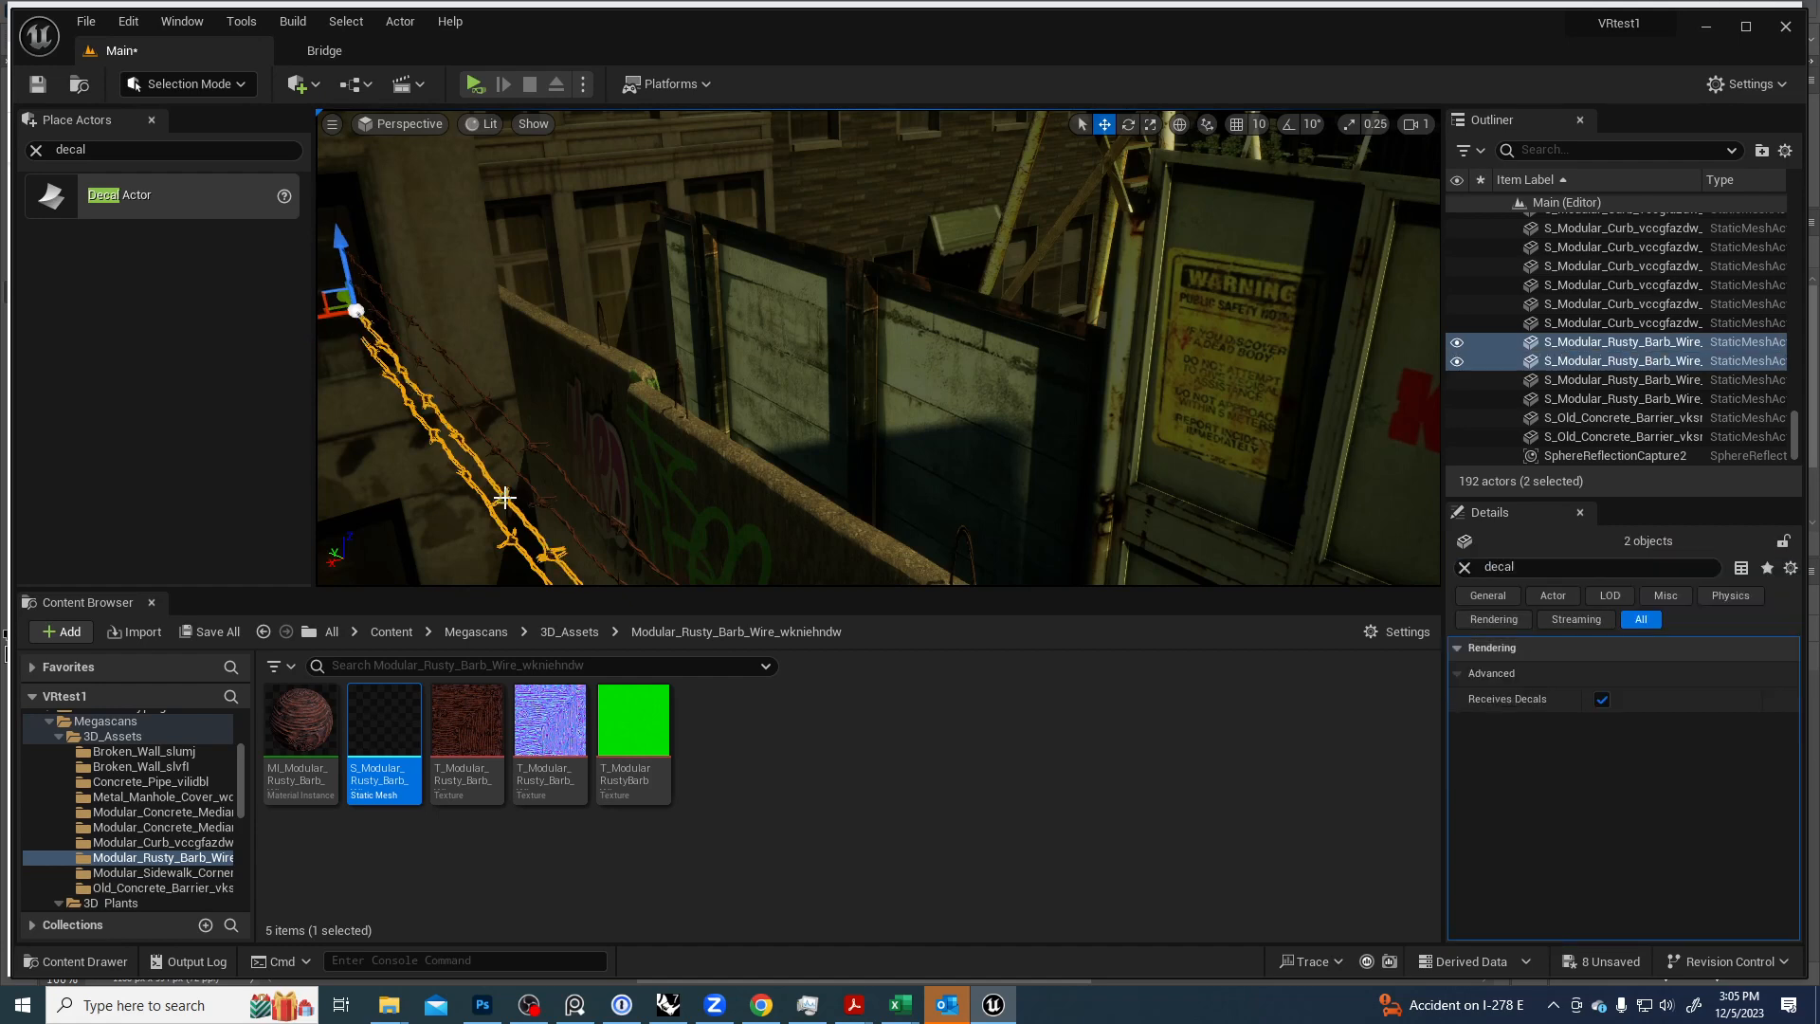
ctrl+click(542, 500)
ctrl+click(535, 456)
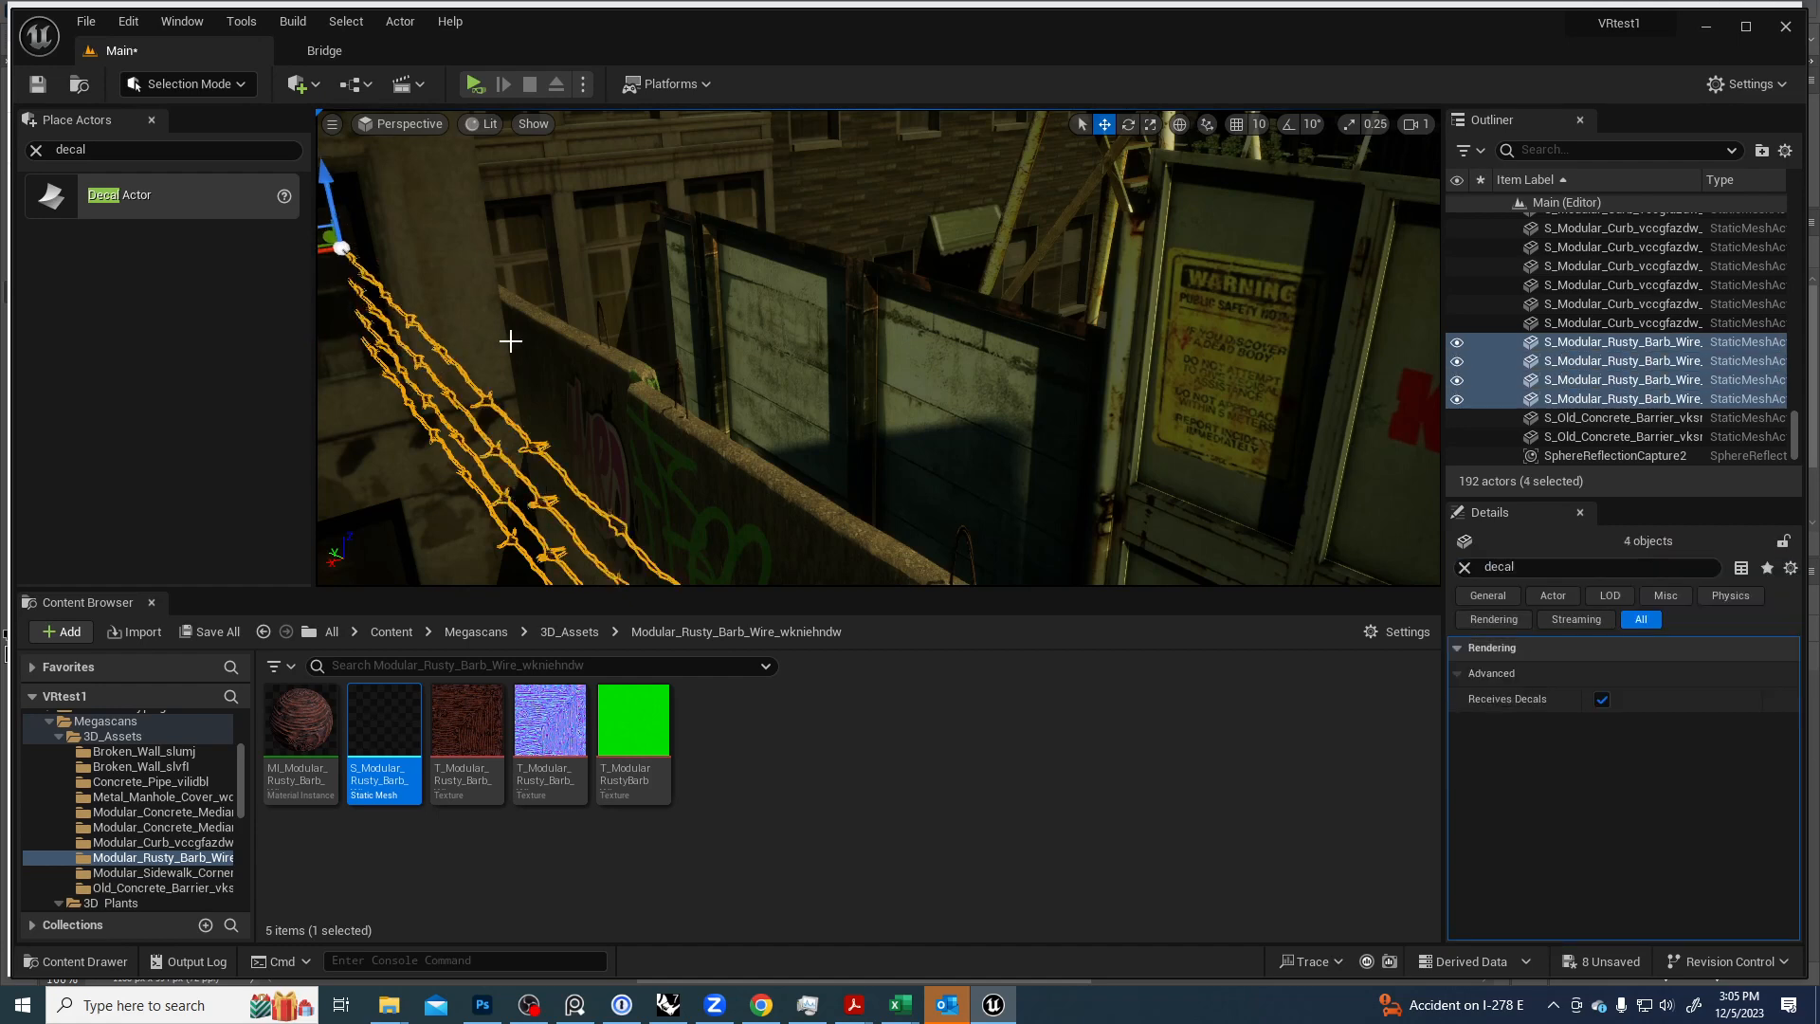
key(f)
drag(617, 346, 688, 334)
right_drag(686, 446, 596, 421)
drag(553, 378, 476, 380)
key(Escape)
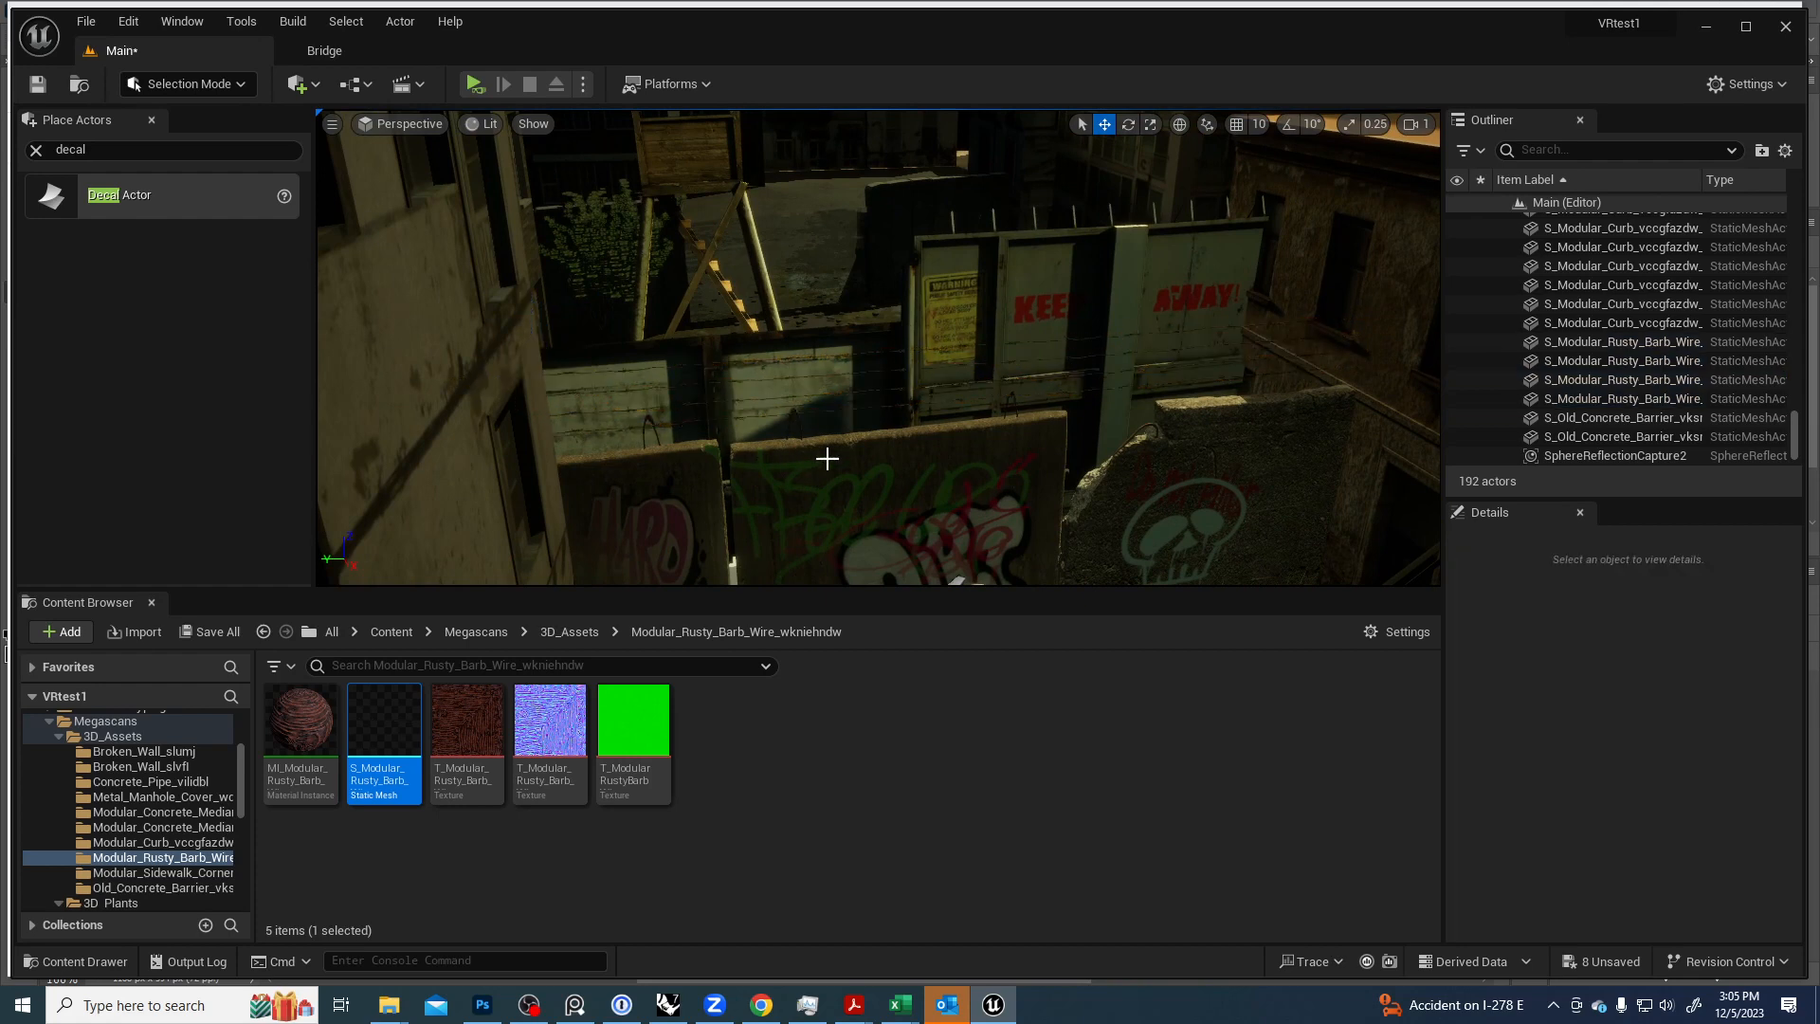
Review the wall, barbed wire and street from farther down the road and from above the concrete barrier.
mouse_move(825, 458)
right_down()
mouse_move(730, 379)
mouse_move(796, 484)
mouse_move(815, 426)
mouse_move(1166, 417)
mouse_move(1152, 540)
right_up()
key(s)
key(s)
key(s)
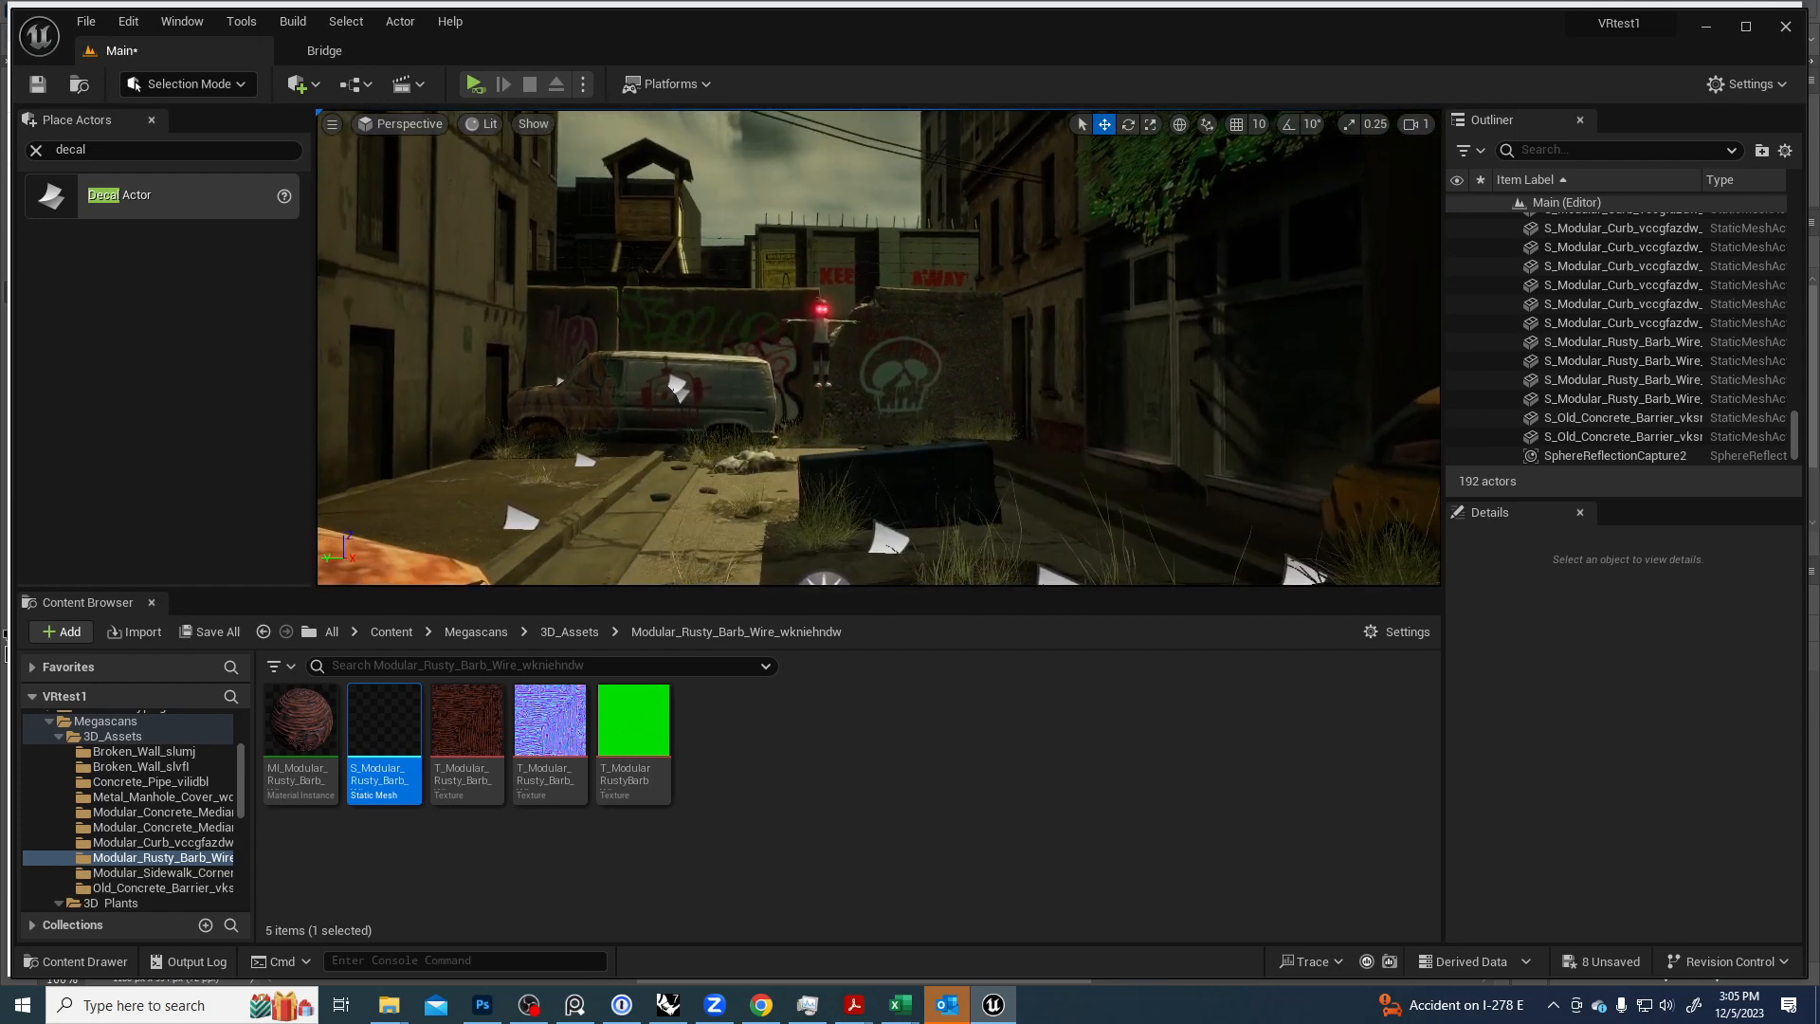
right_drag(1152, 541, 1143, 561)
key(s)
key(d)
right_drag(918, 471, 917, 471)
key(e)
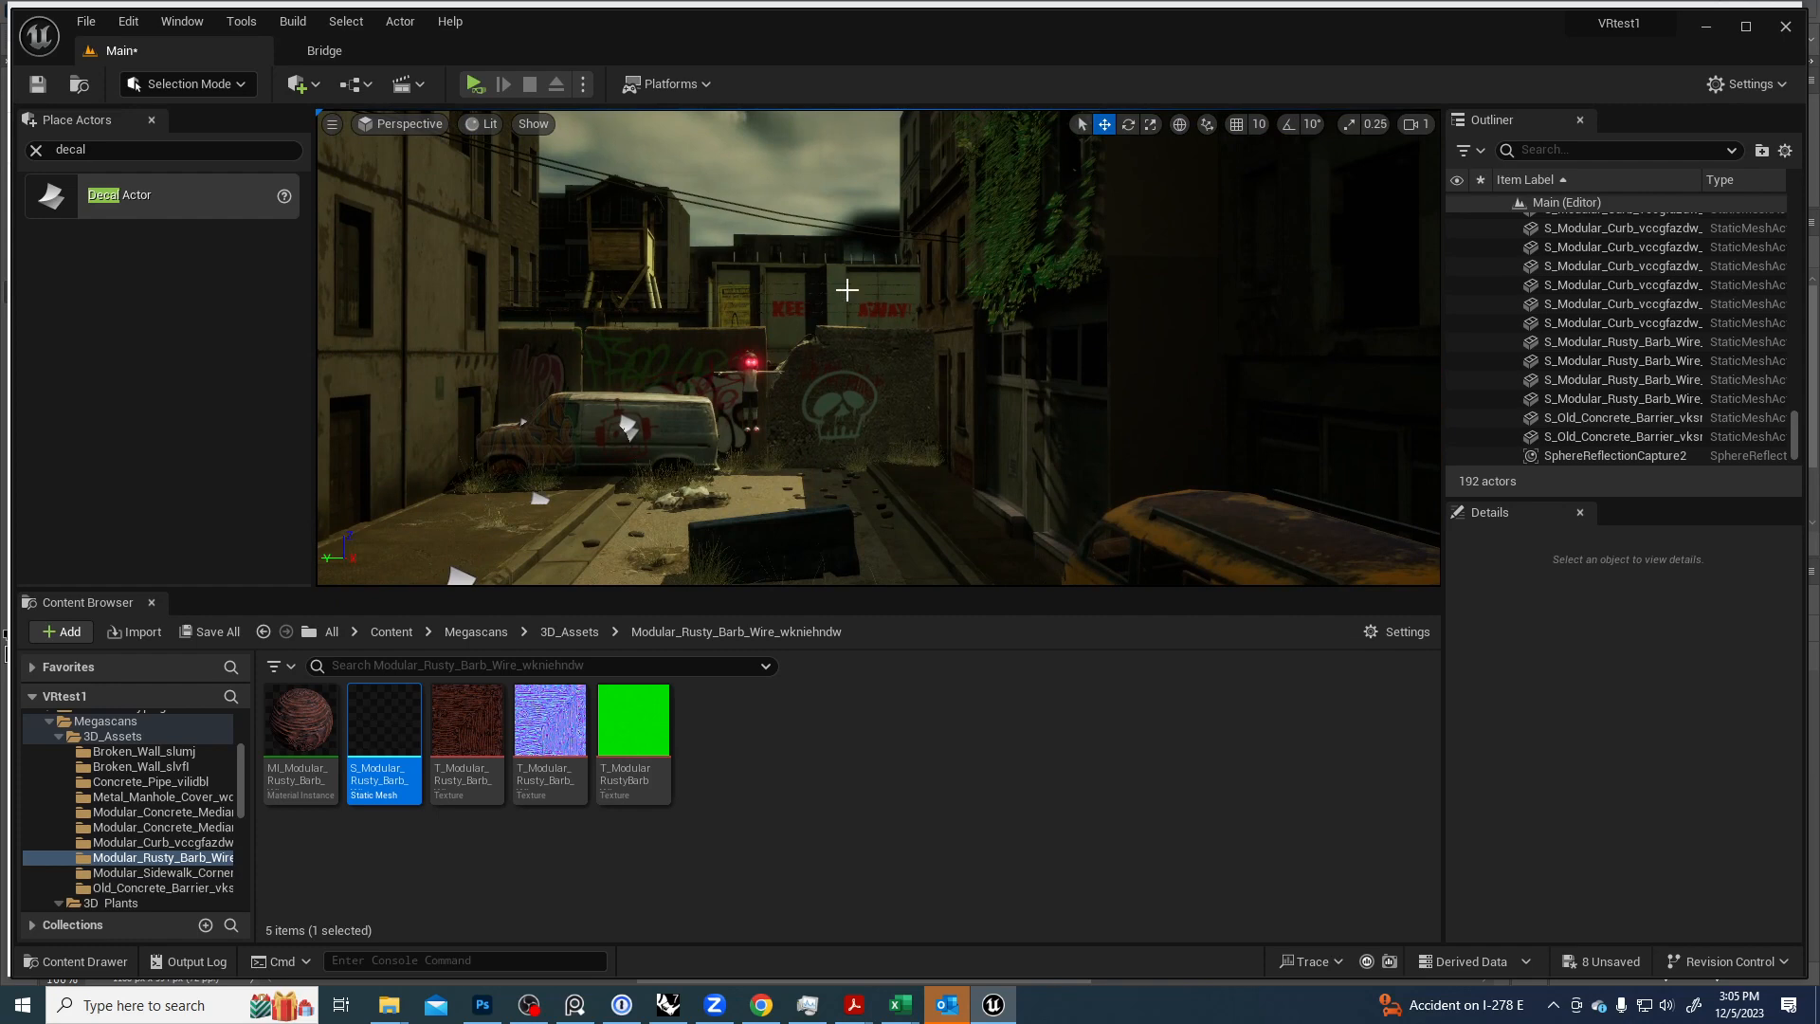
right_drag(733, 395, 728, 402)
key(w)
right_drag(465, 382, 464, 382)
key(s)
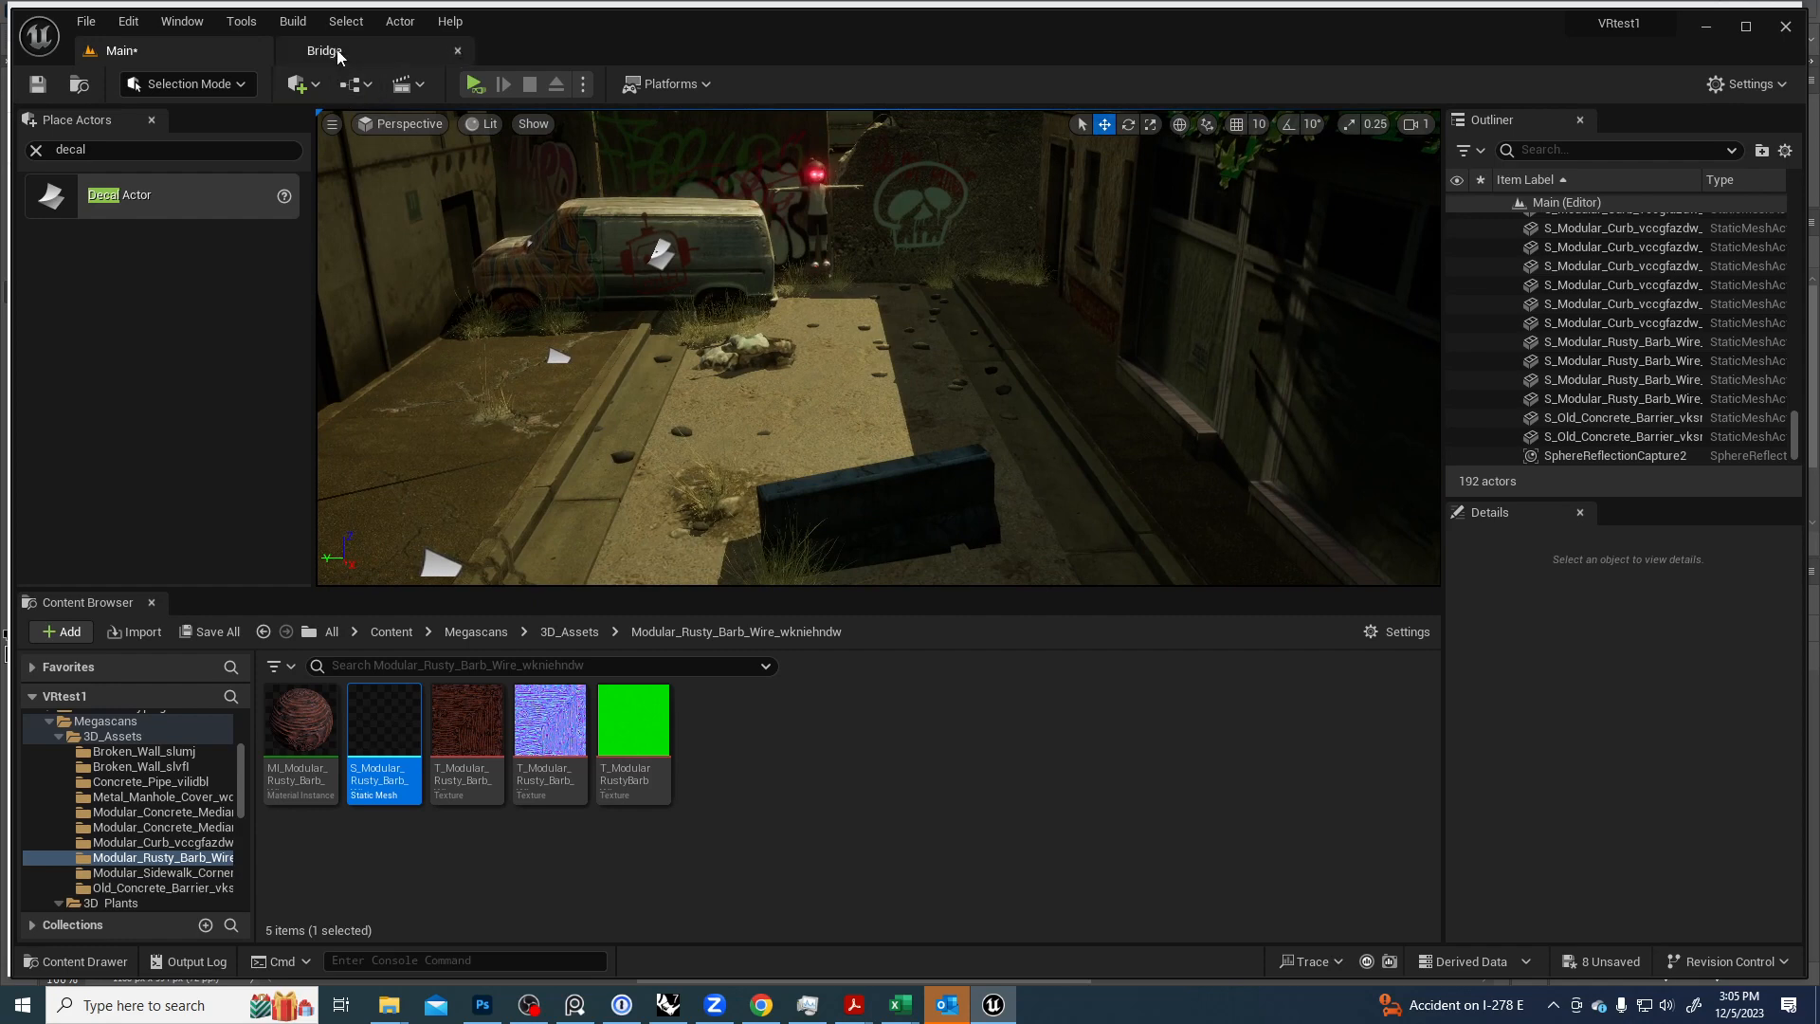
Search Bridge for "rubble", then download the large Concrete Debris asset and add it to the project.
click(324, 50)
click(451, 100)
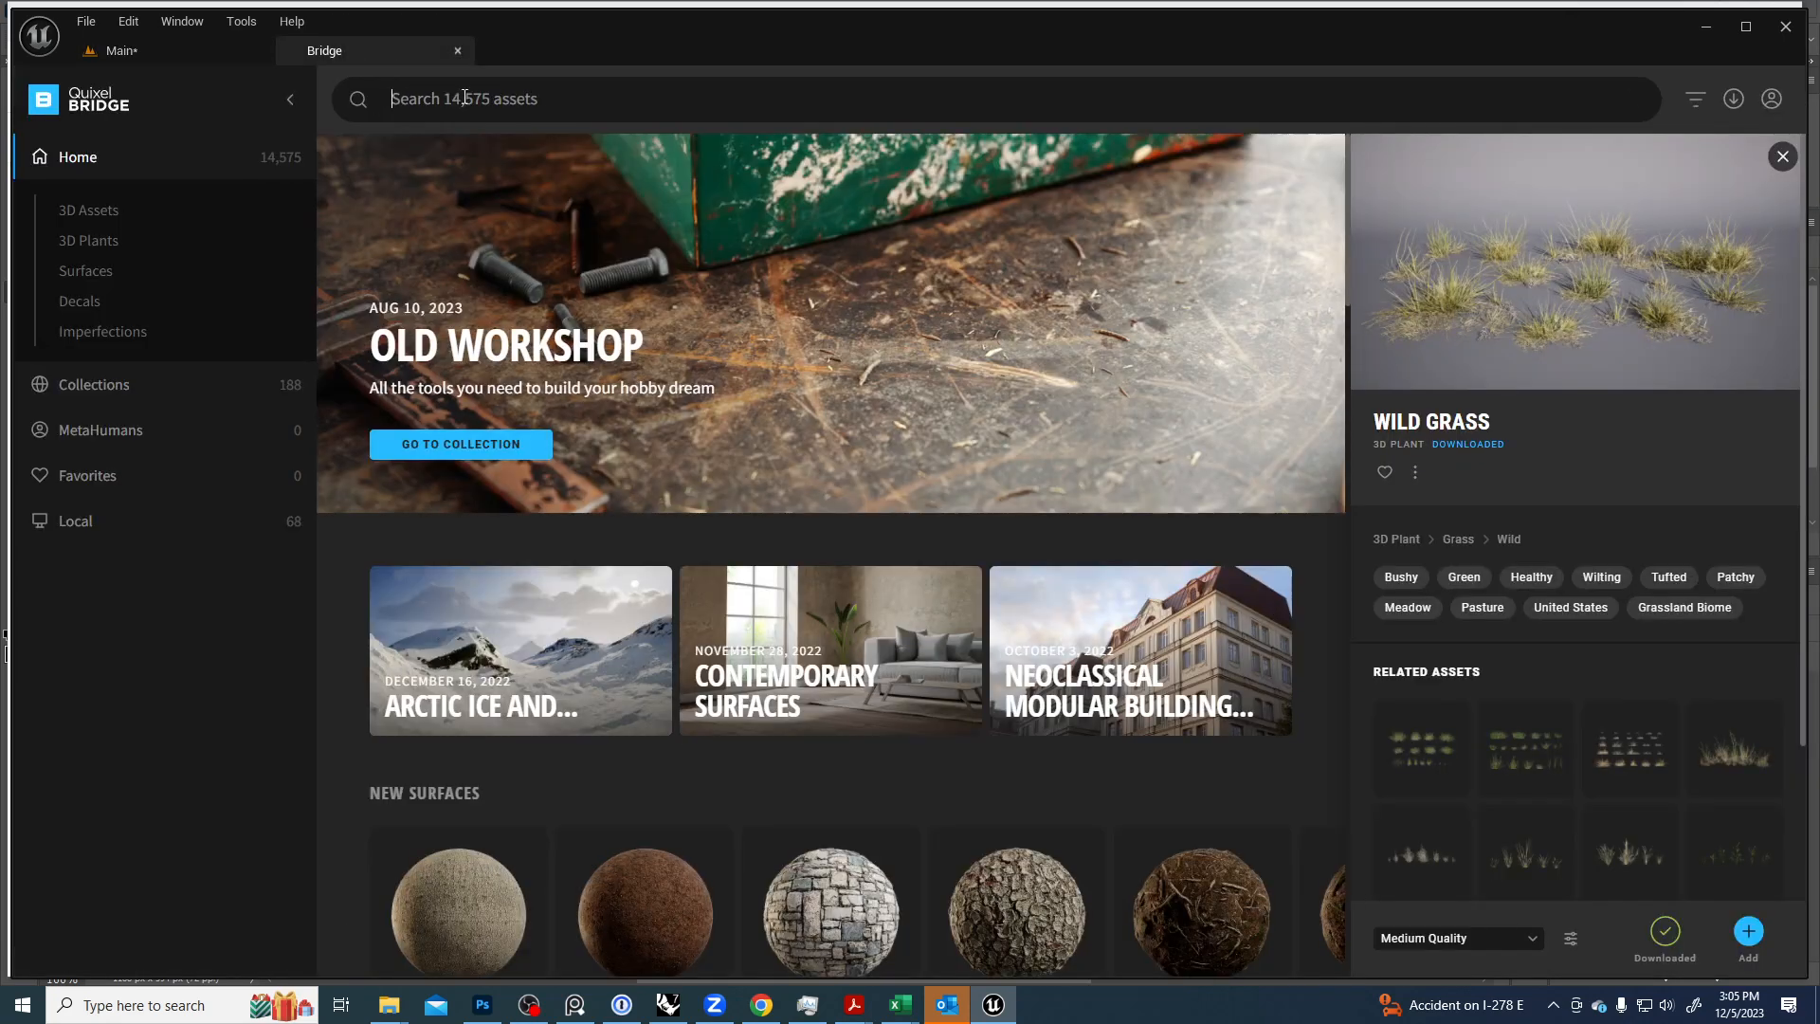
click(464, 102)
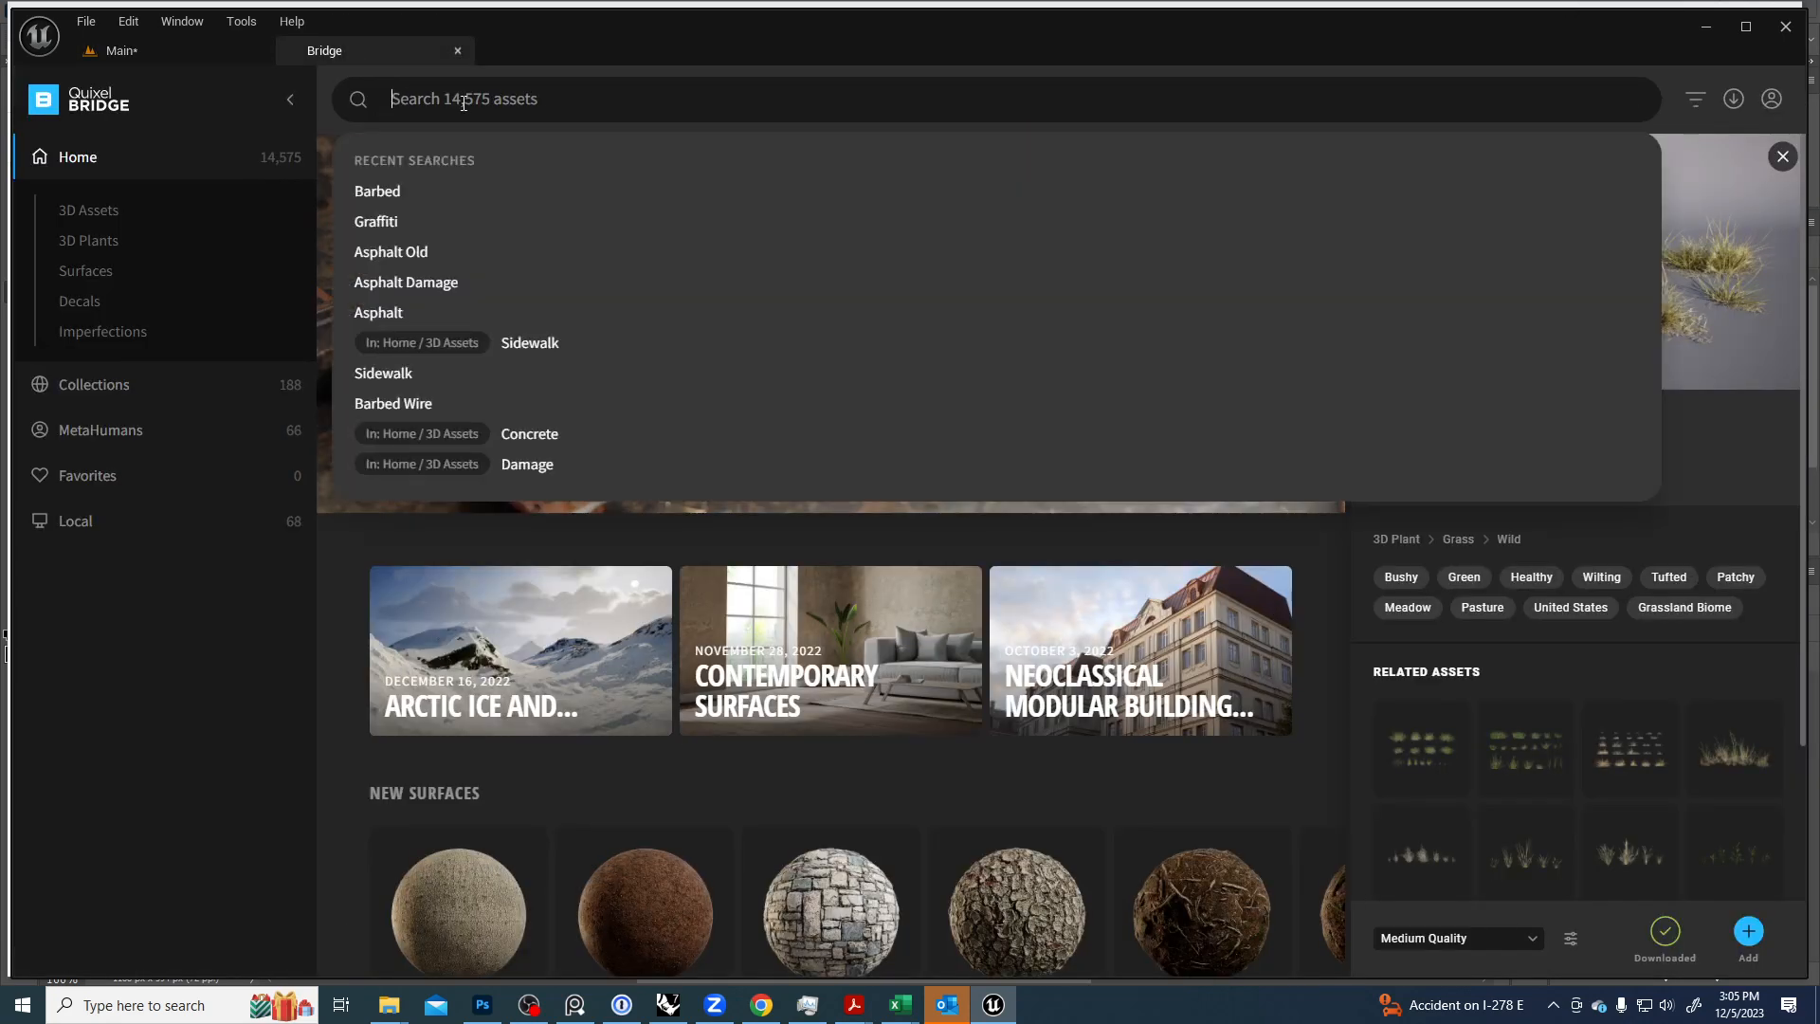
text(rubble)
key(Return)
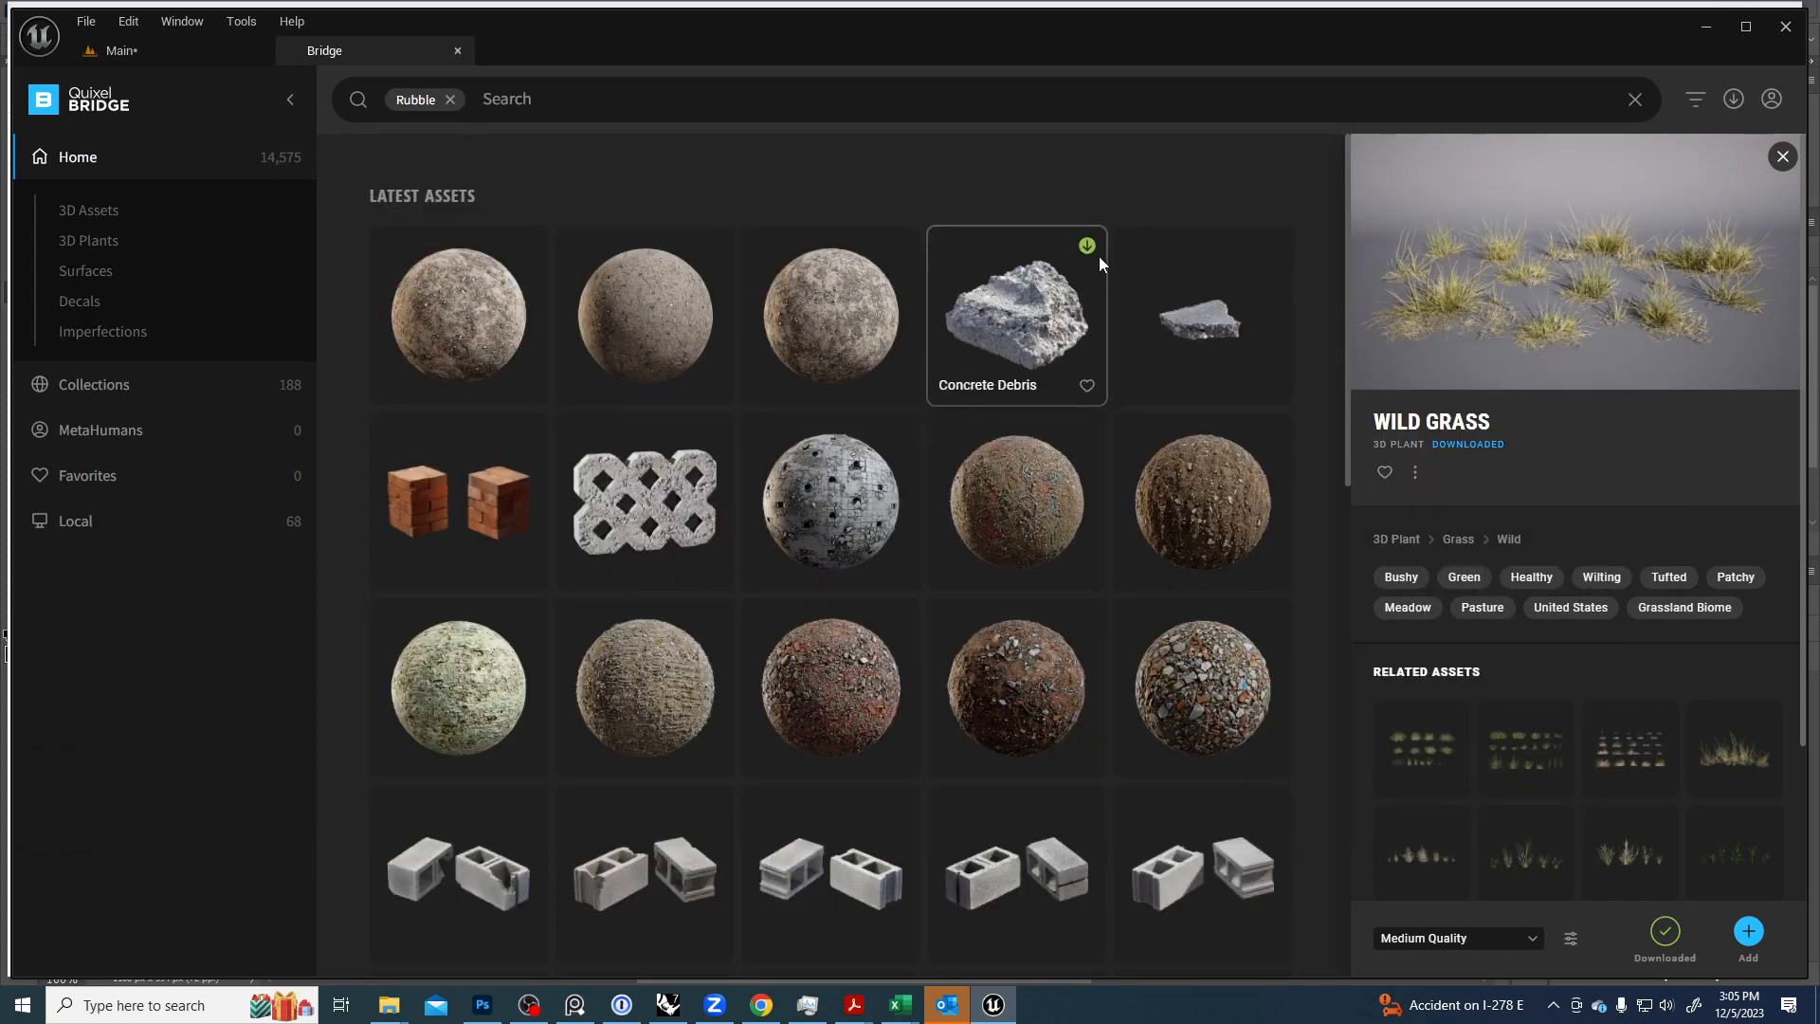
click(1086, 247)
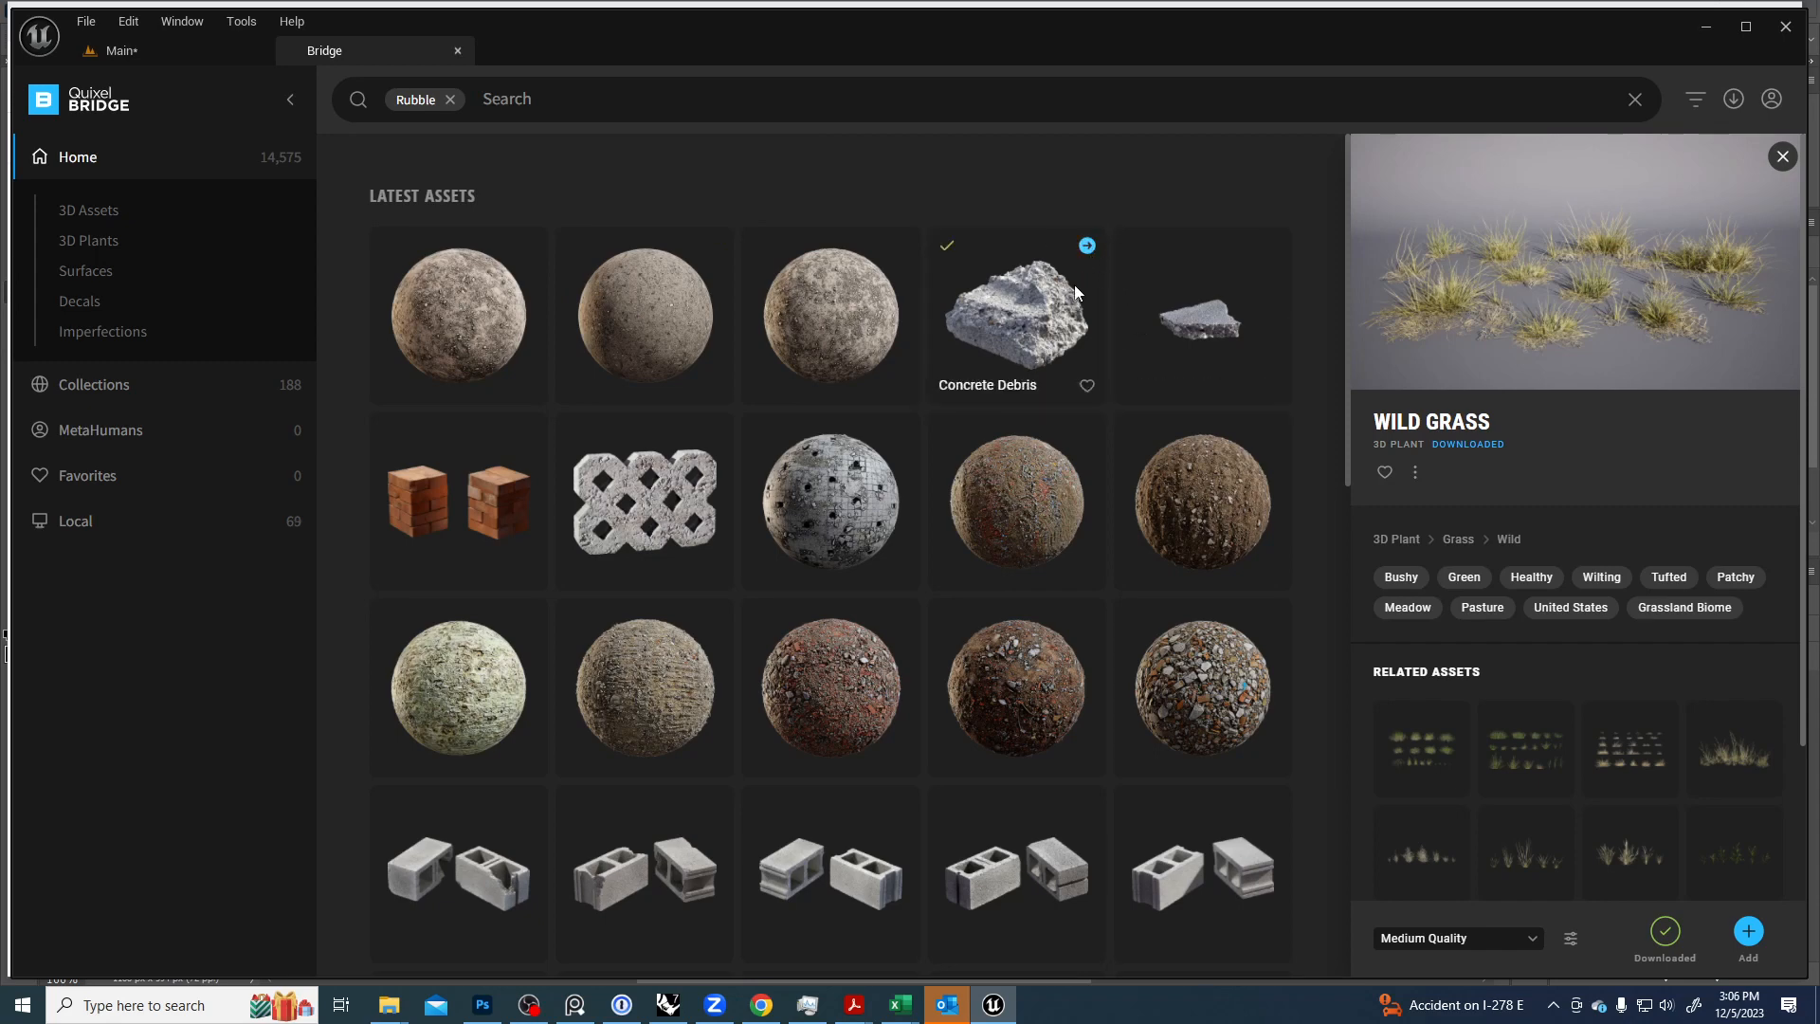
click(1086, 245)
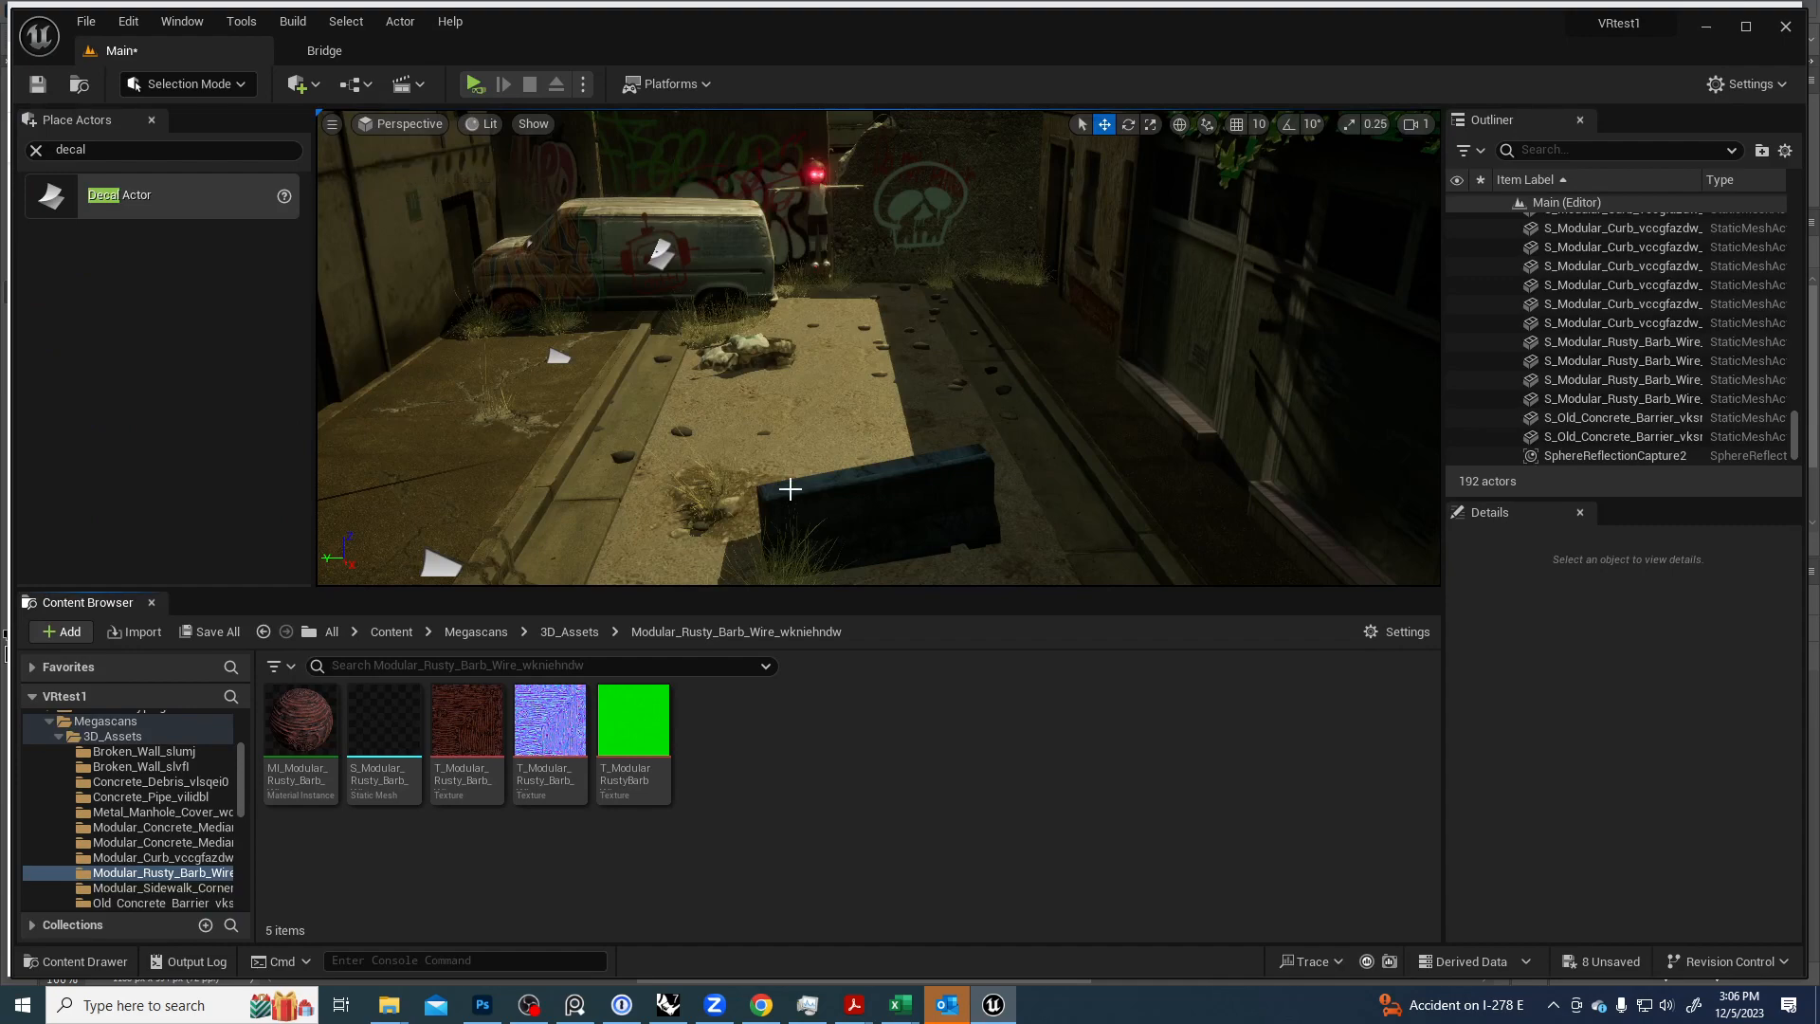
Browse the rubble search results in Bridge for concrete and brick debris piles that suit the abandoned street.
click(378, 54)
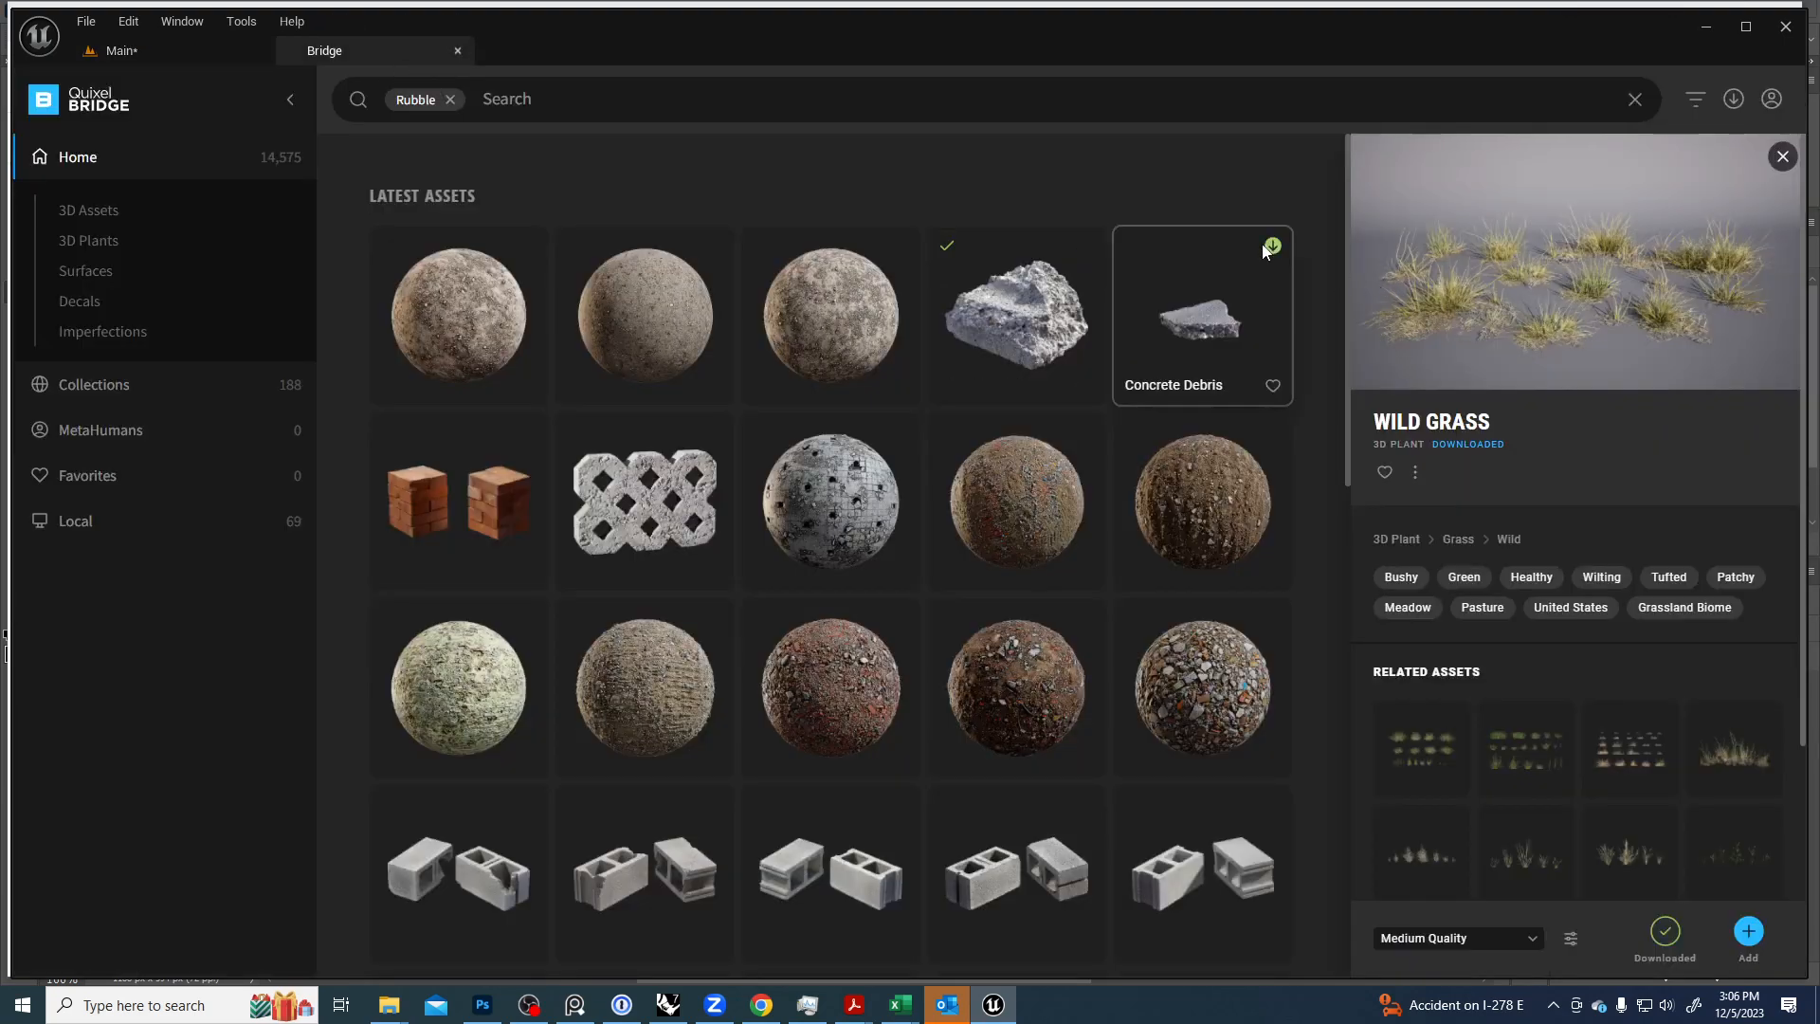
scroll(909, 520, down, 5)
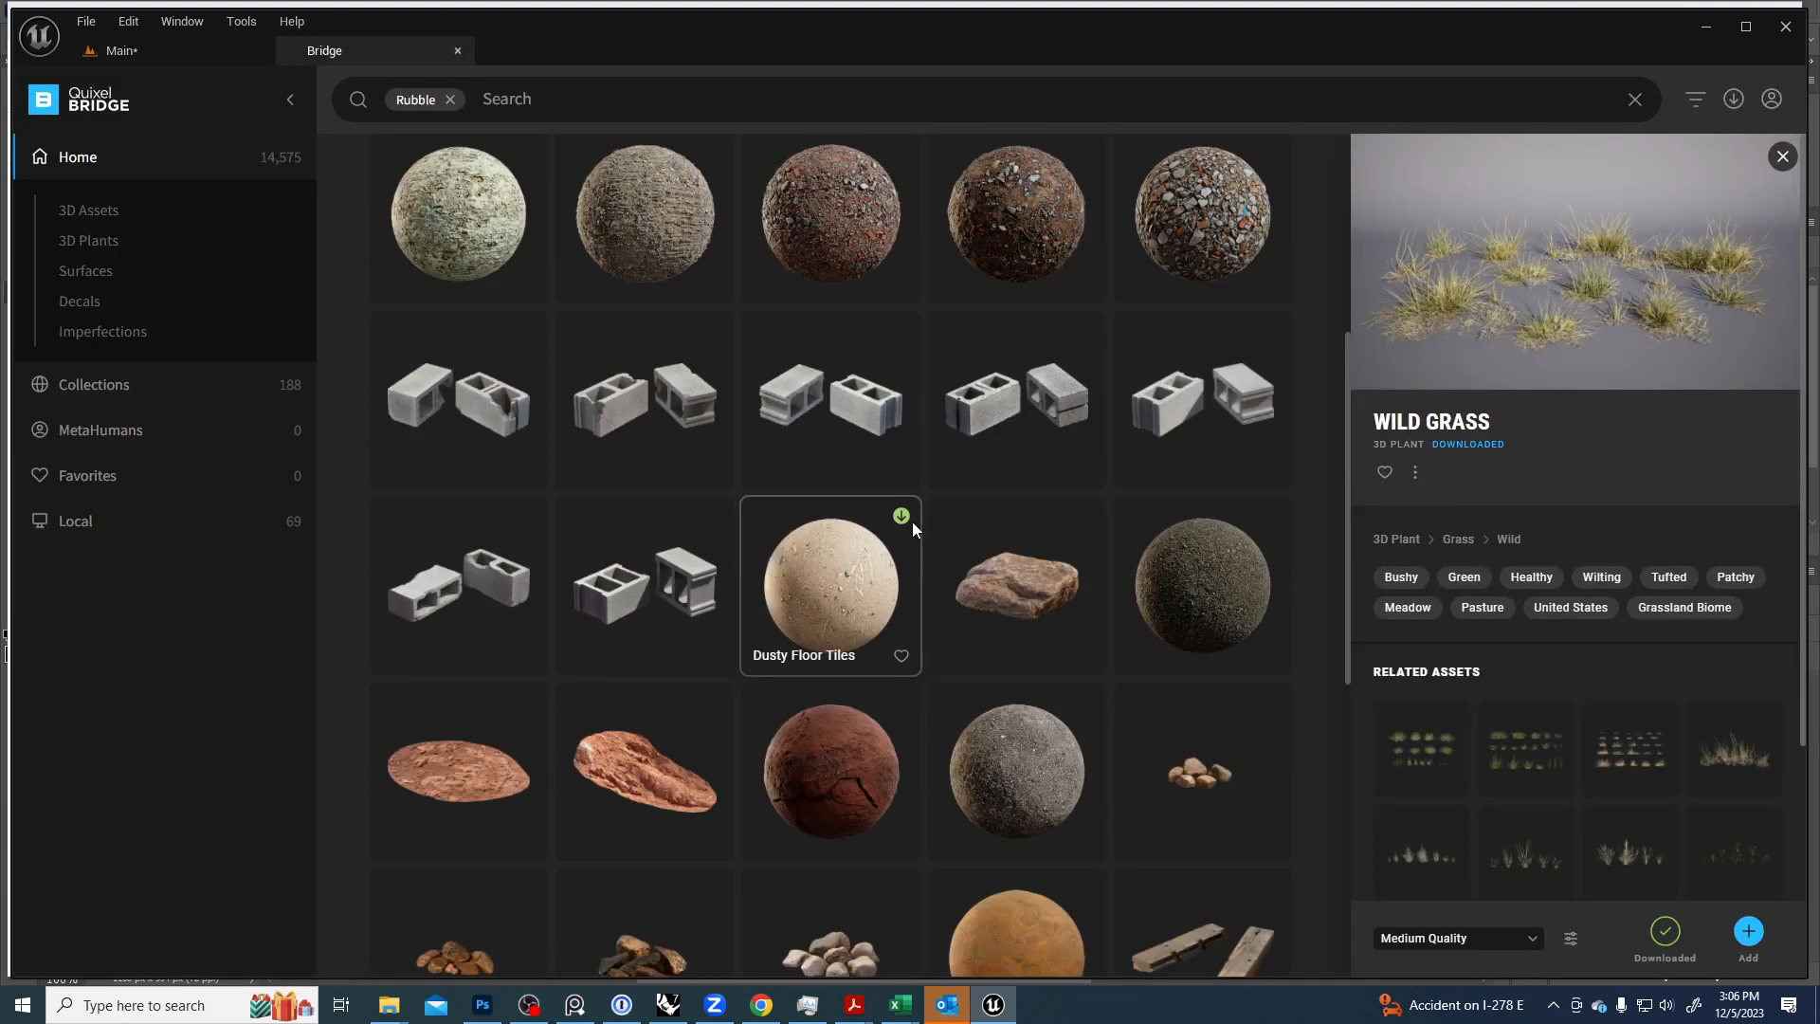
scroll(912, 523, down, 2)
scroll(912, 521, down, 2)
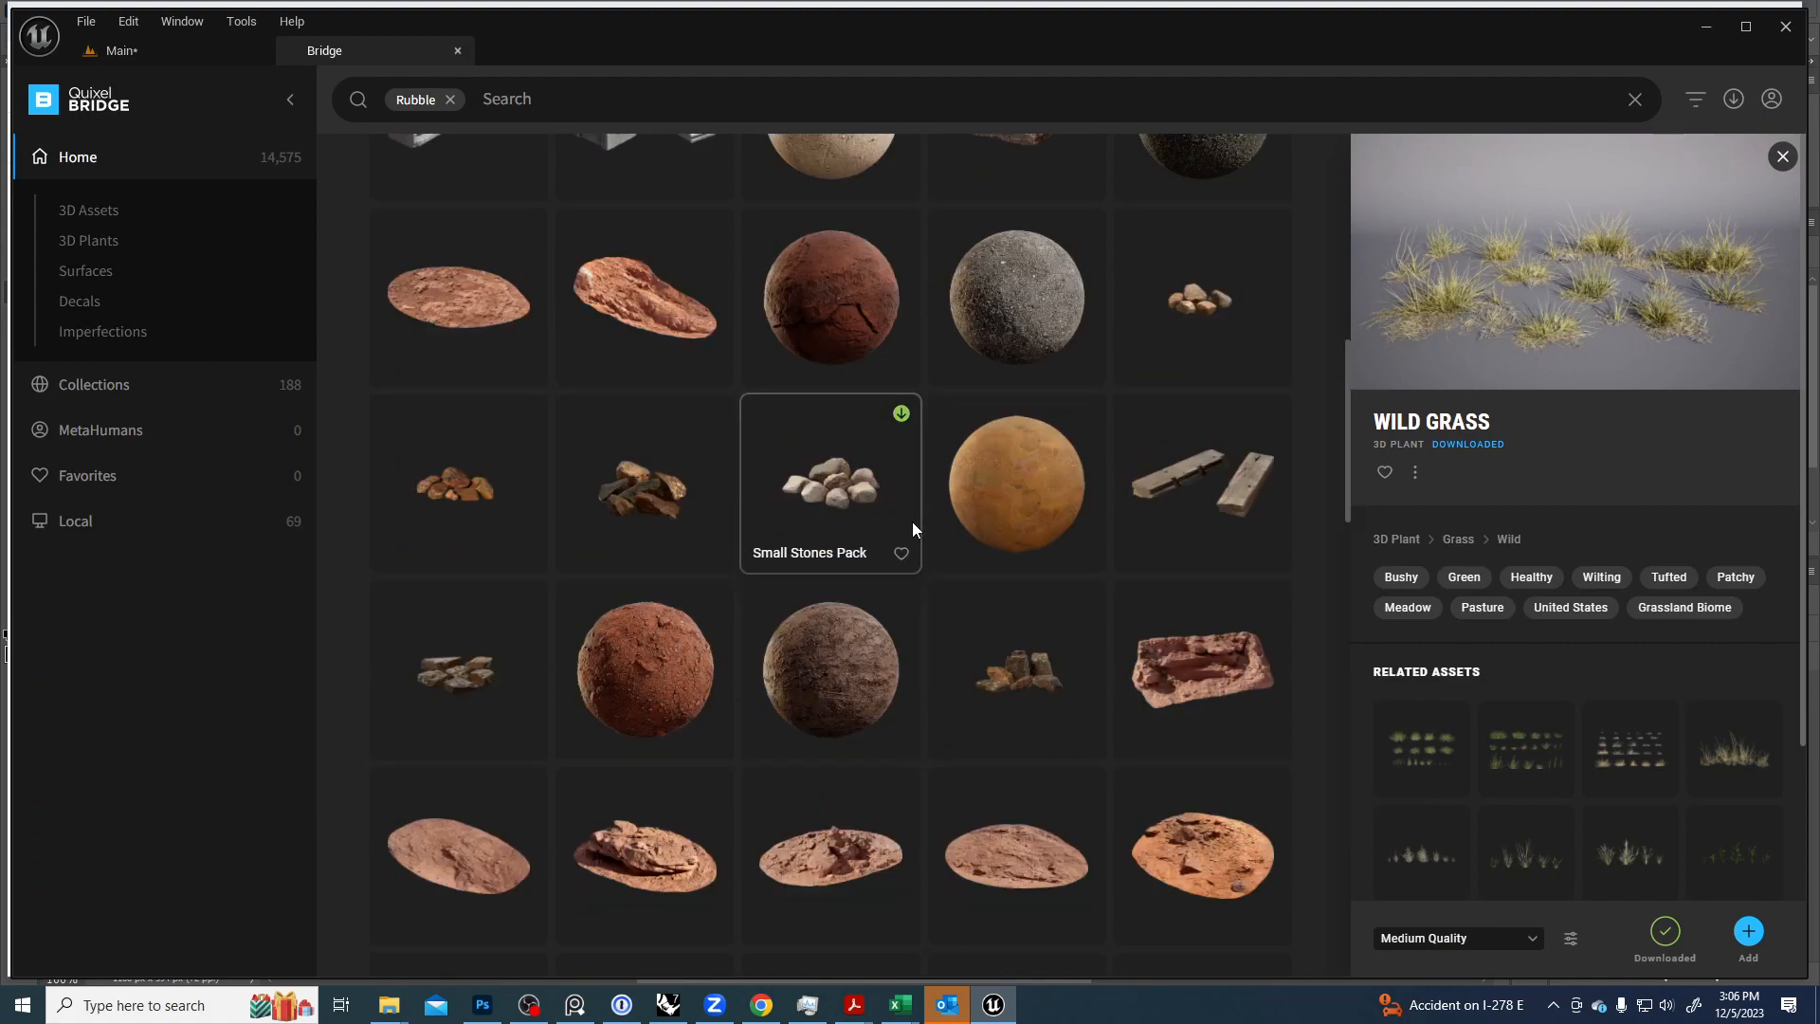
scroll(582, 521, down, 7)
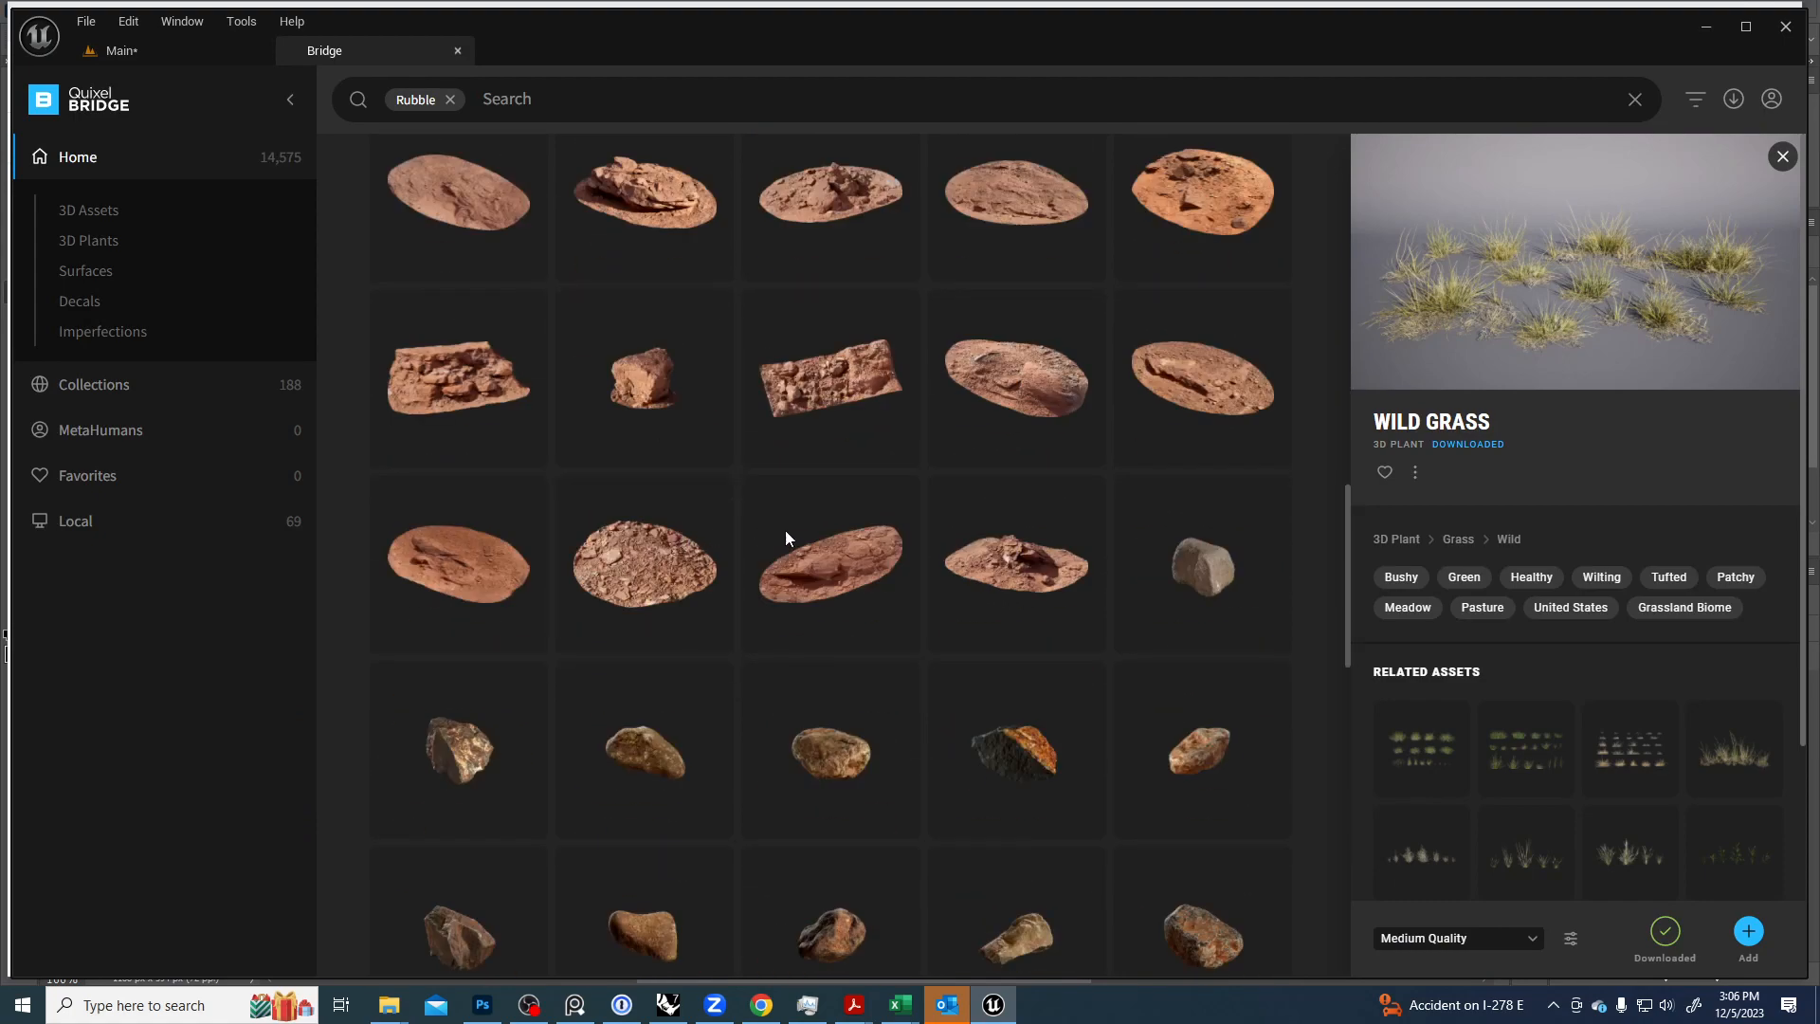
scroll(801, 536, down, 12)
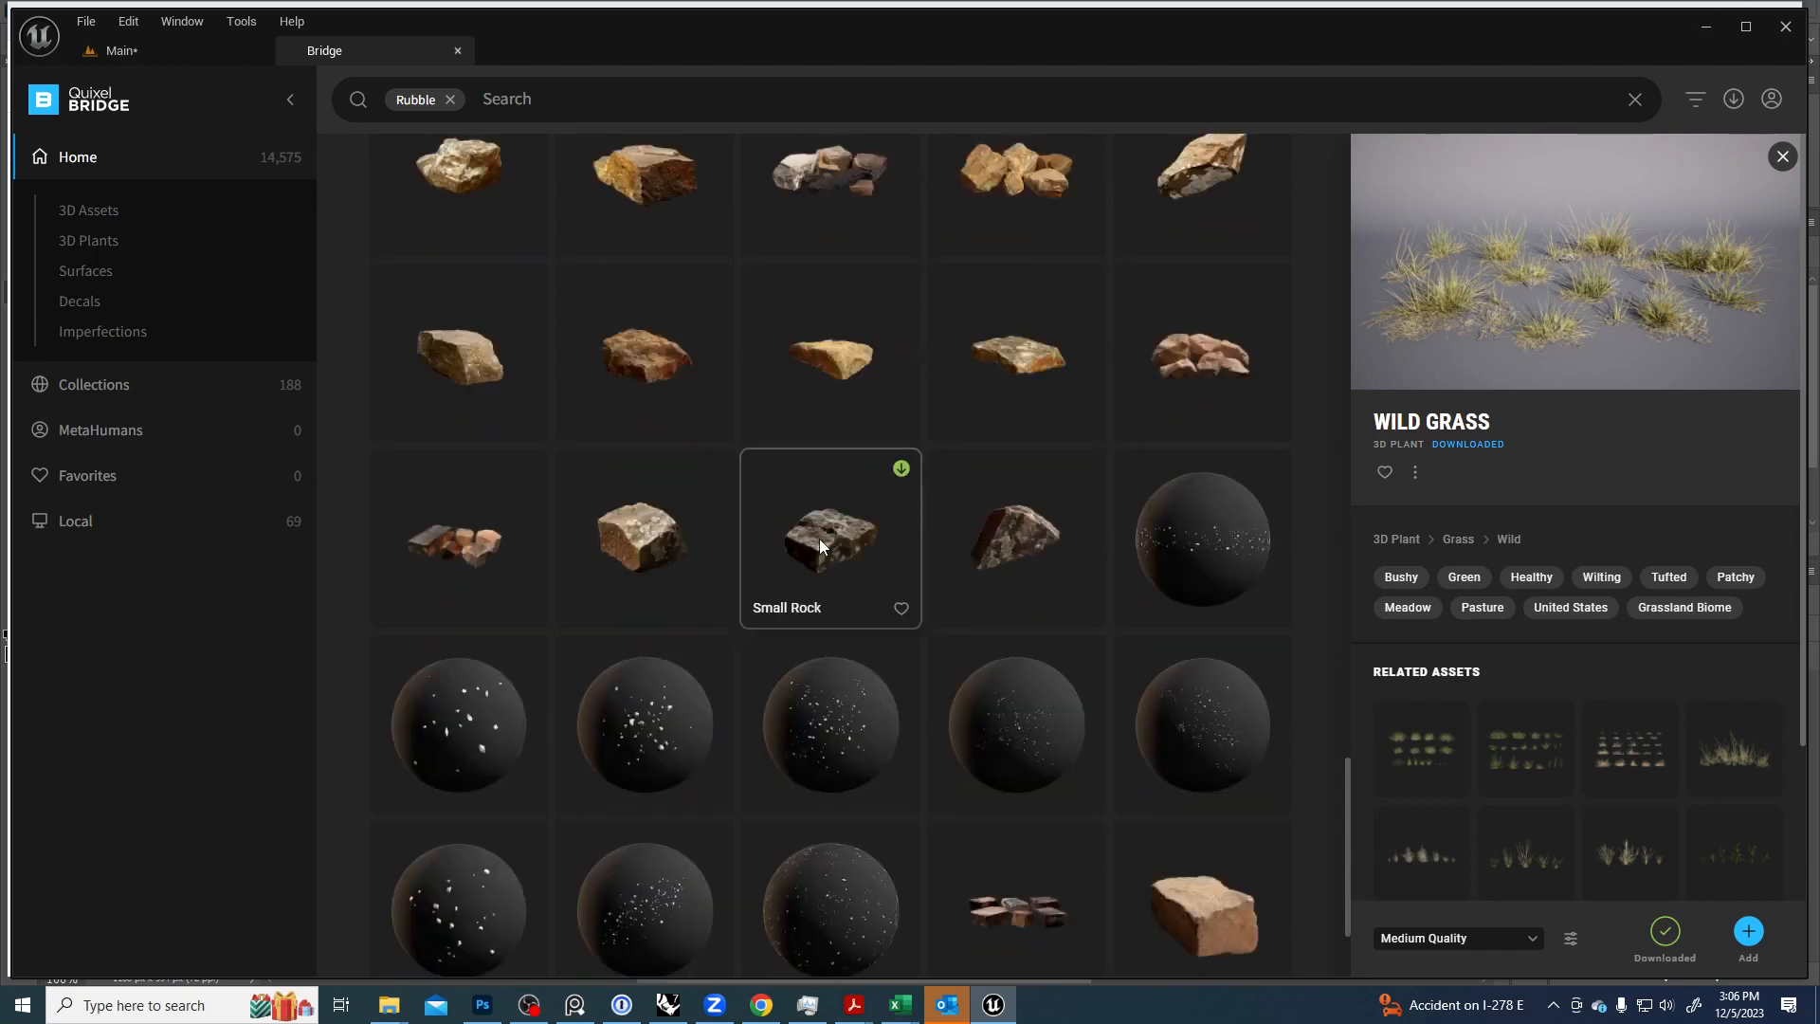
scroll(819, 539, down, 7)
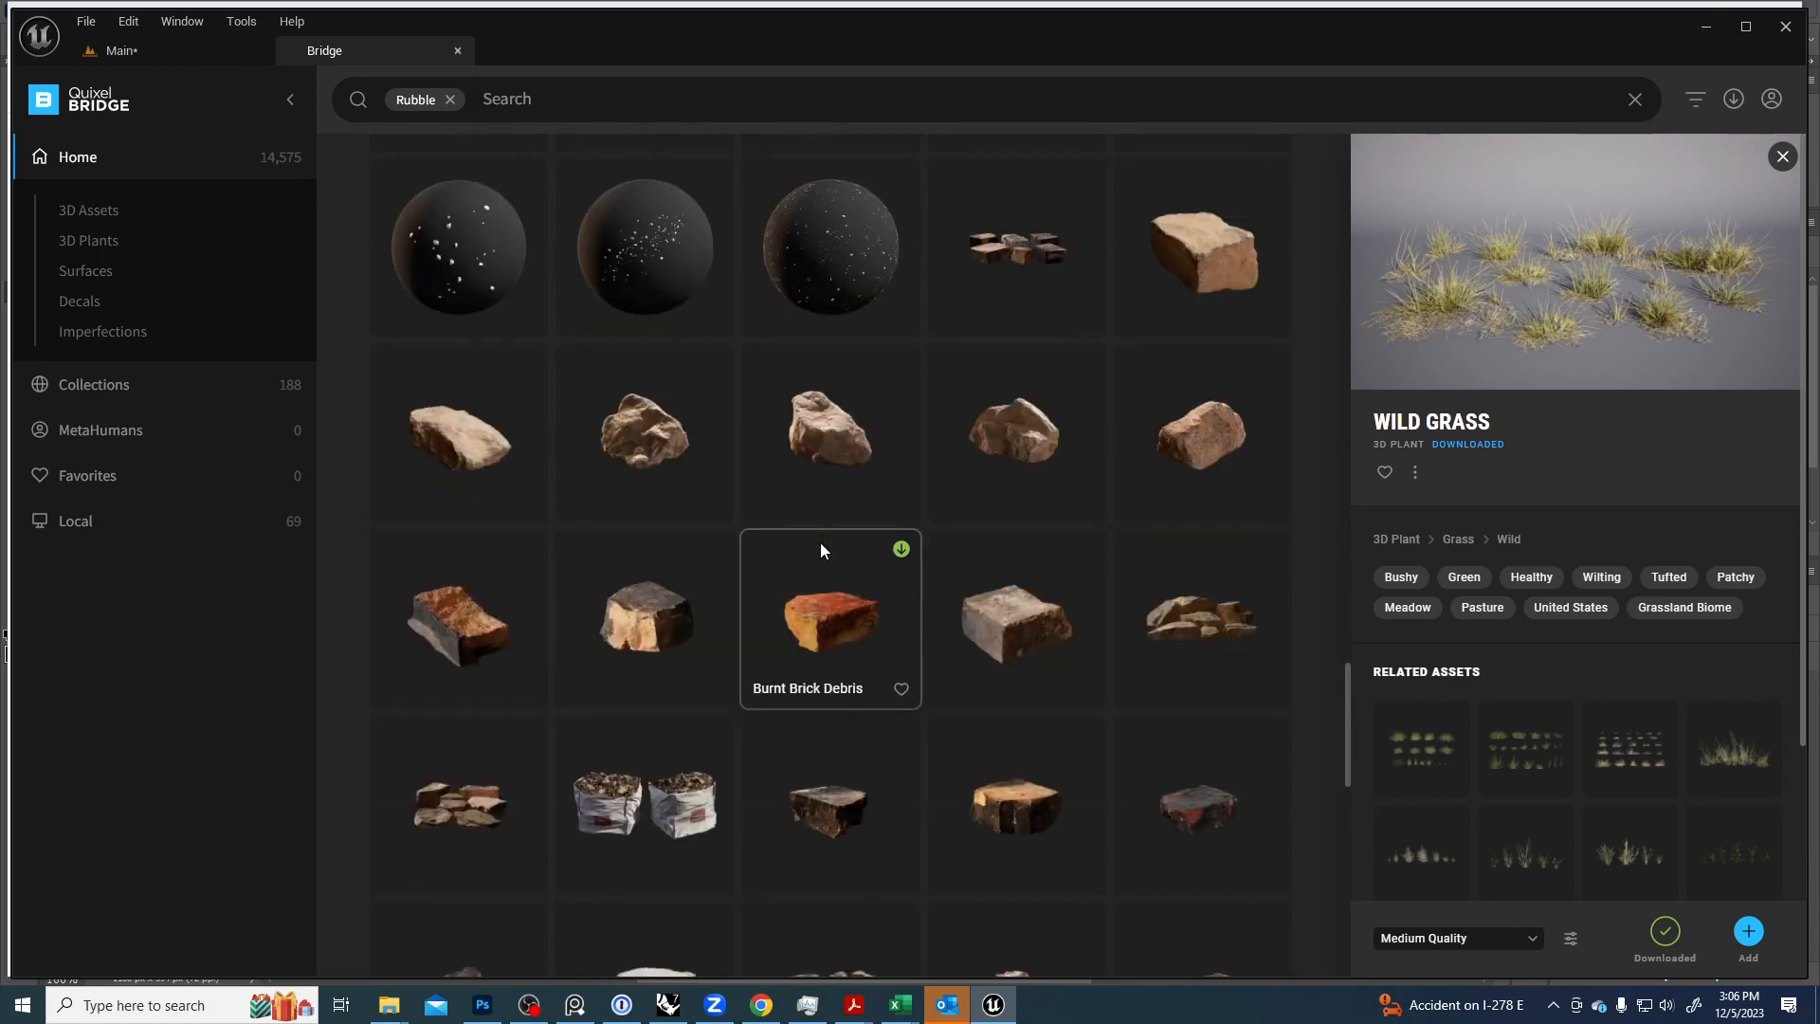
scroll(821, 550, down, 6)
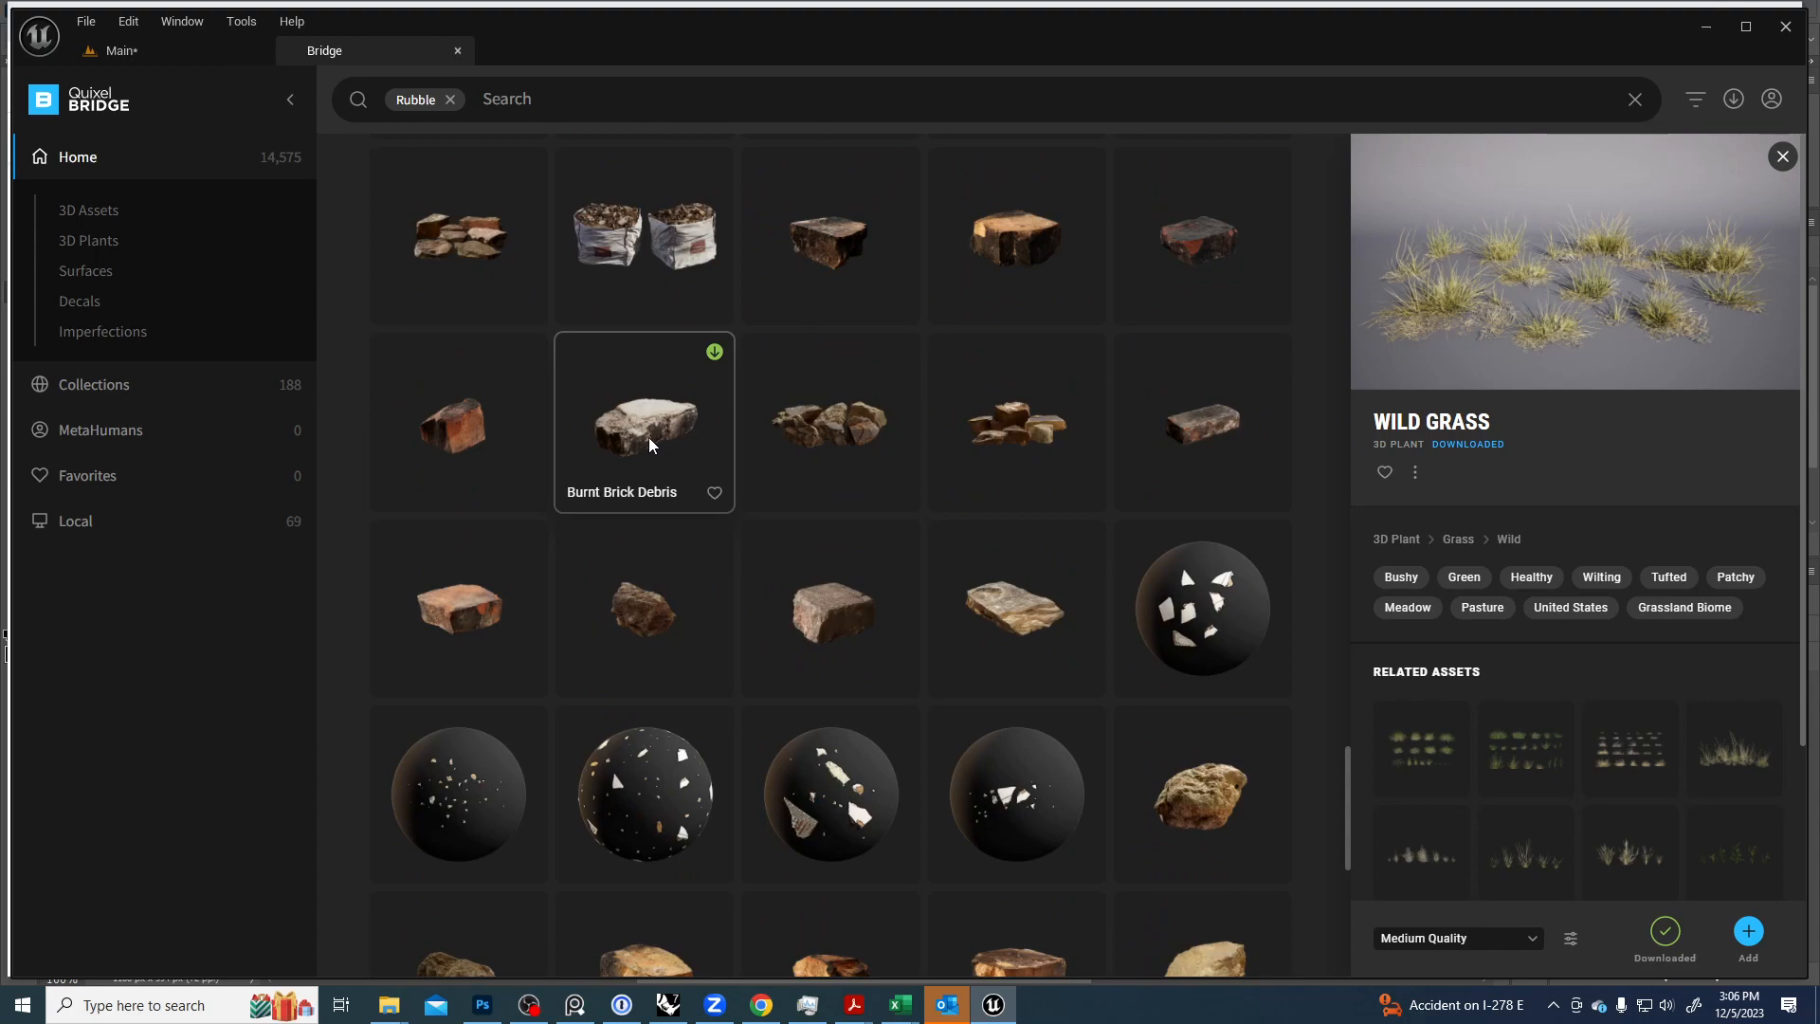
scroll(648, 438, down, 3)
scroll(648, 440, down, 10)
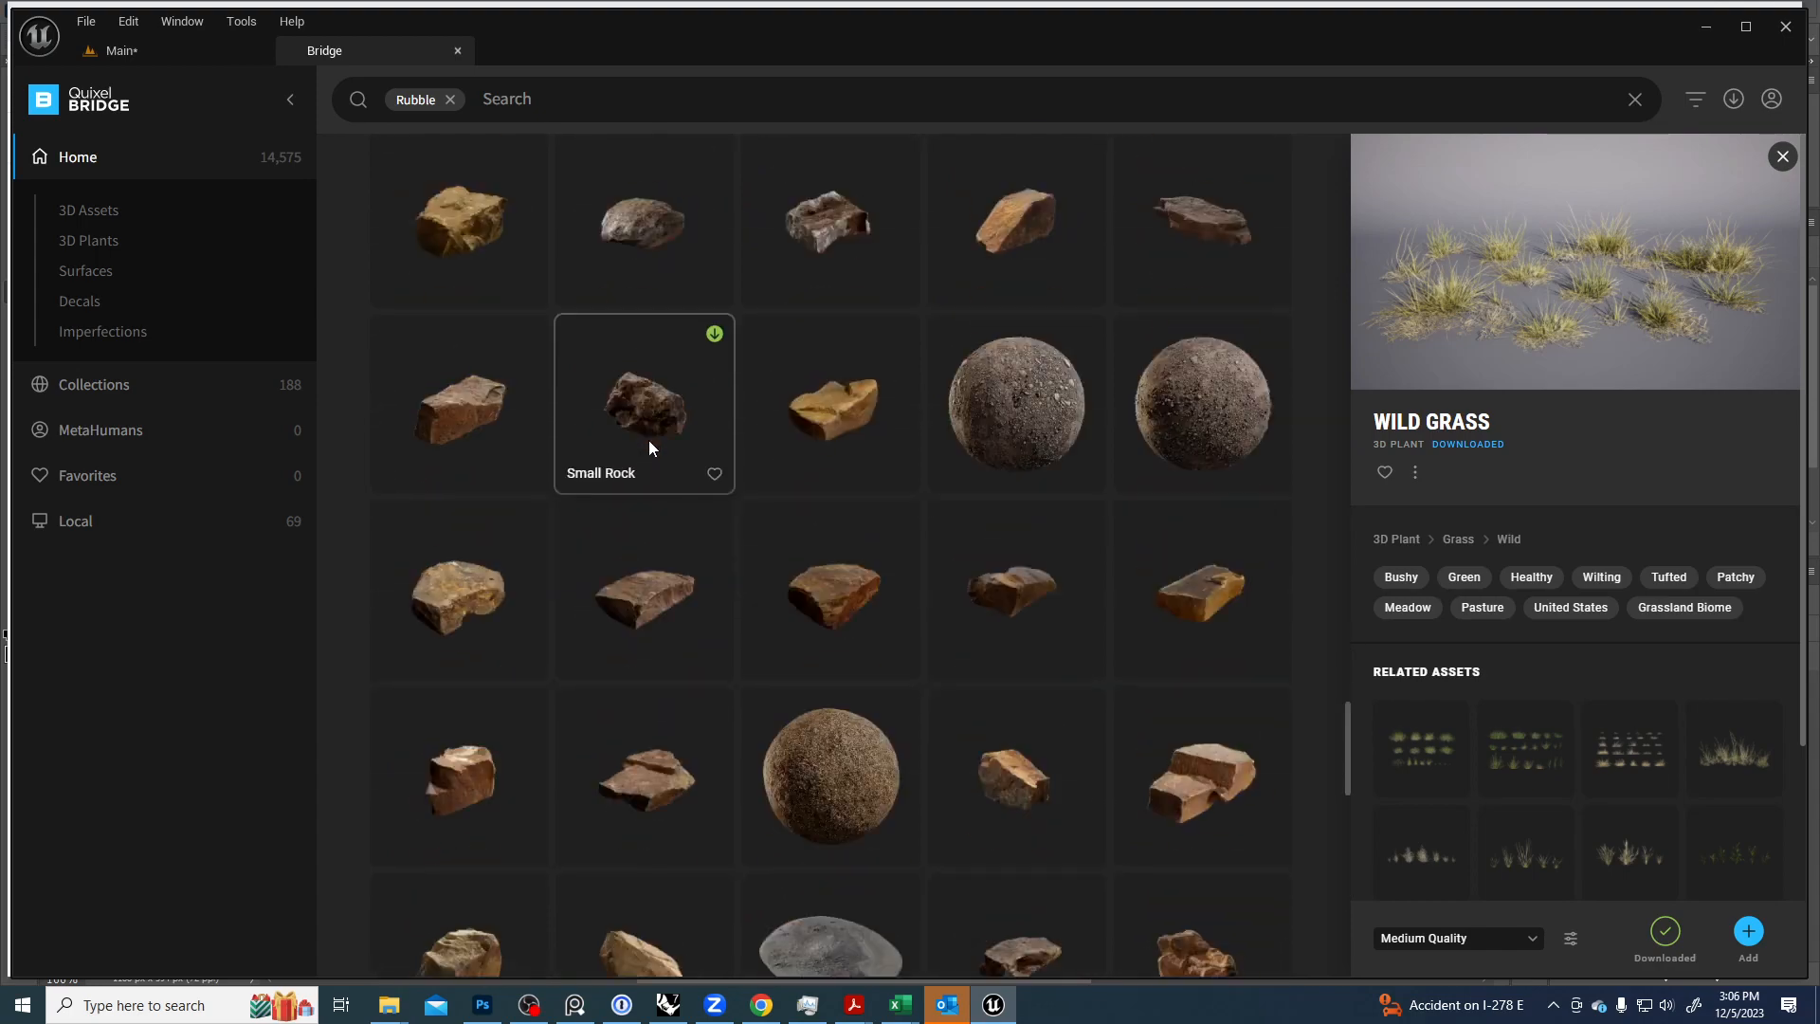
scroll(648, 445, down, 7)
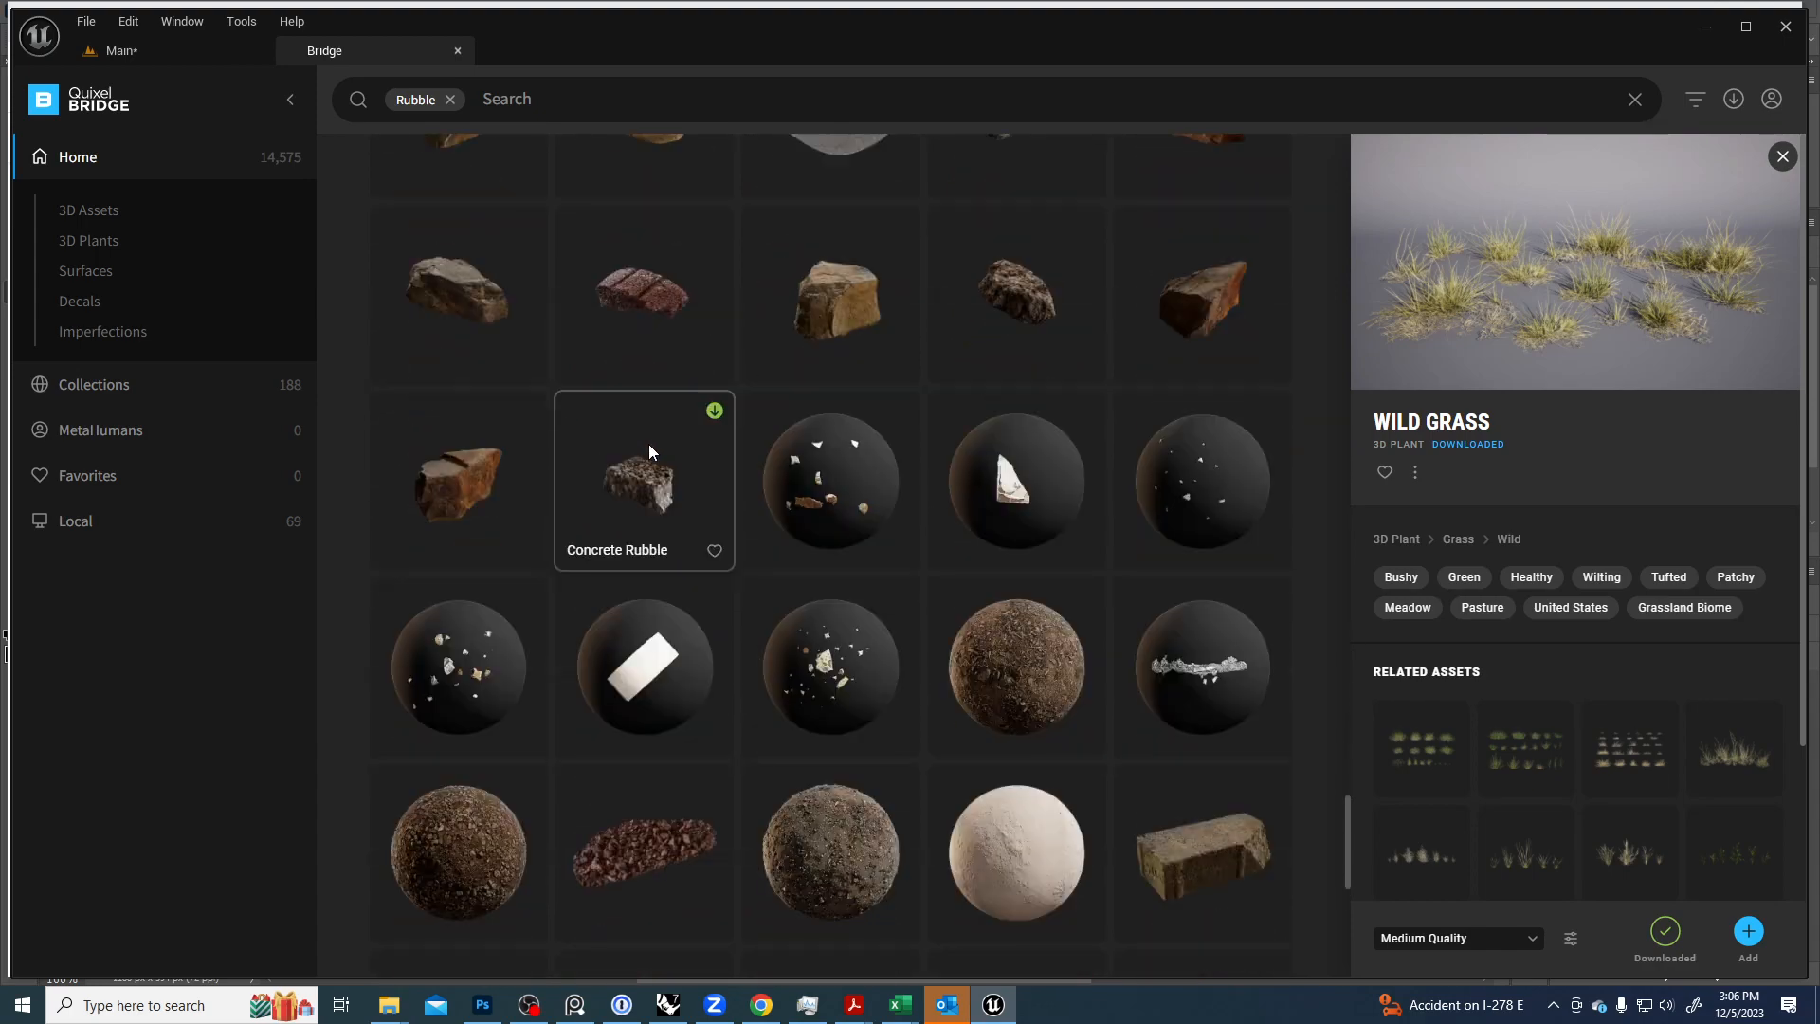
scroll(648, 445, down, 5)
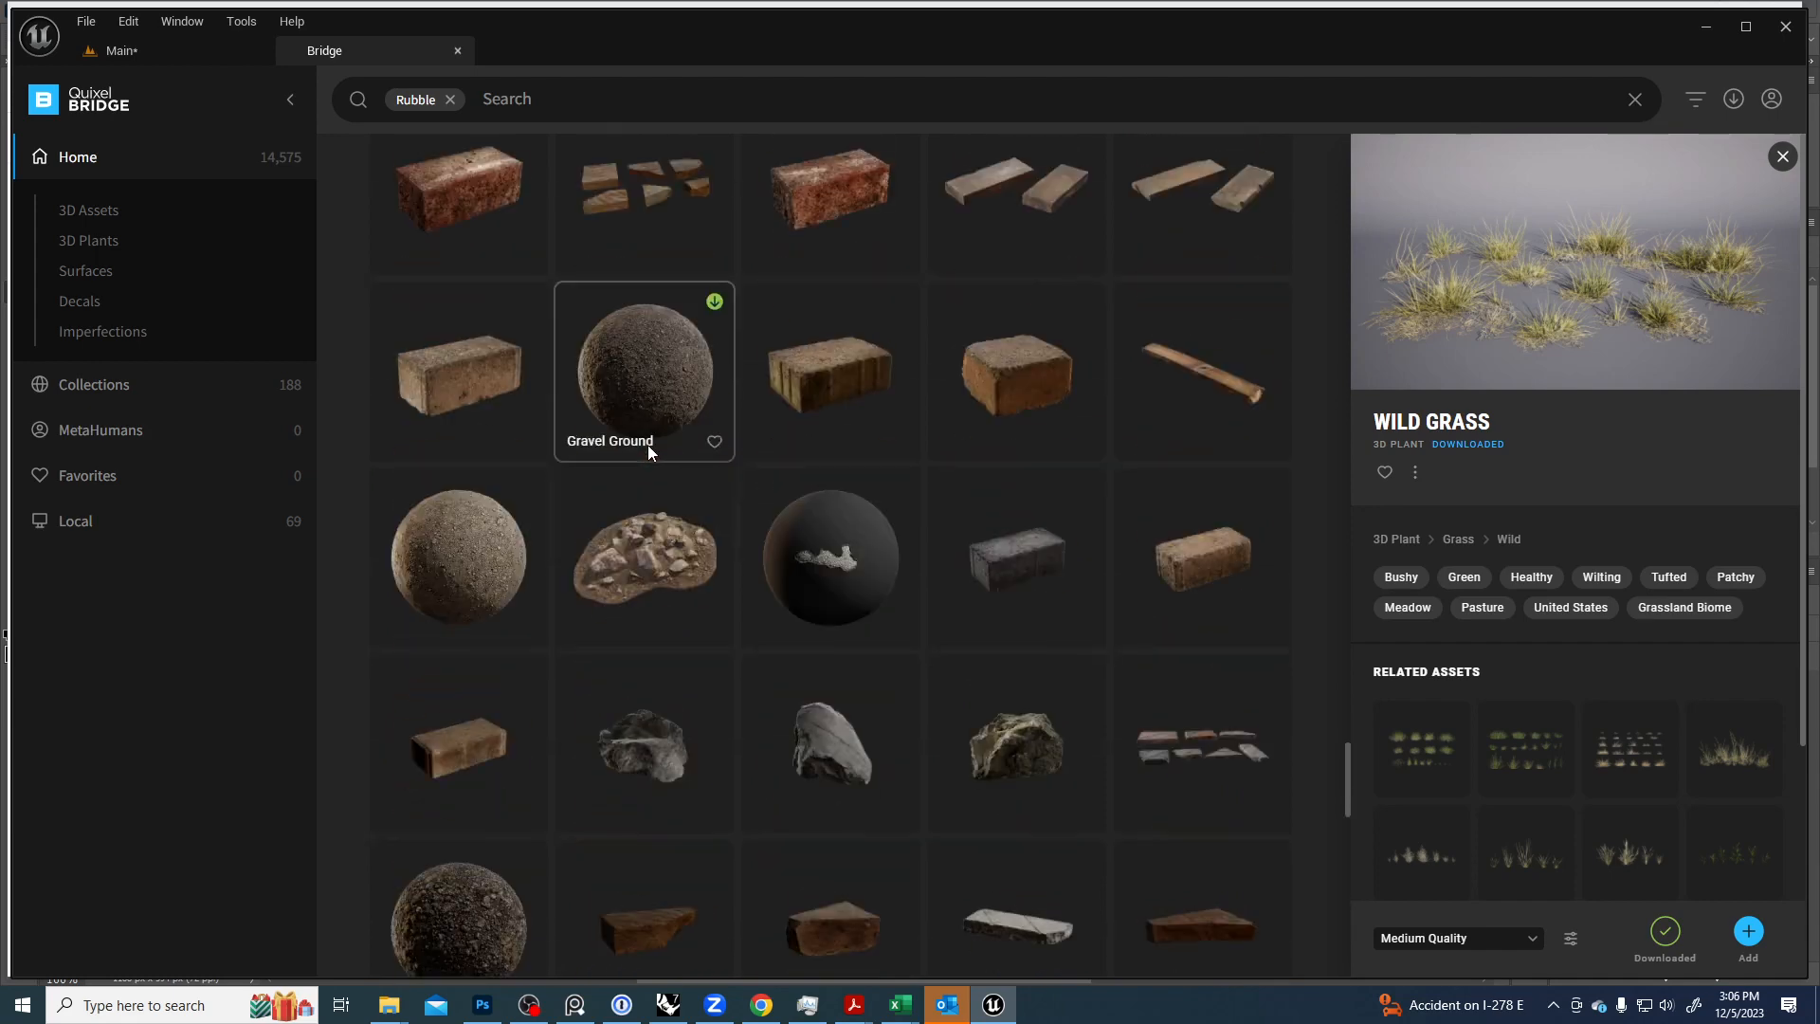
scroll(648, 450, down, 8)
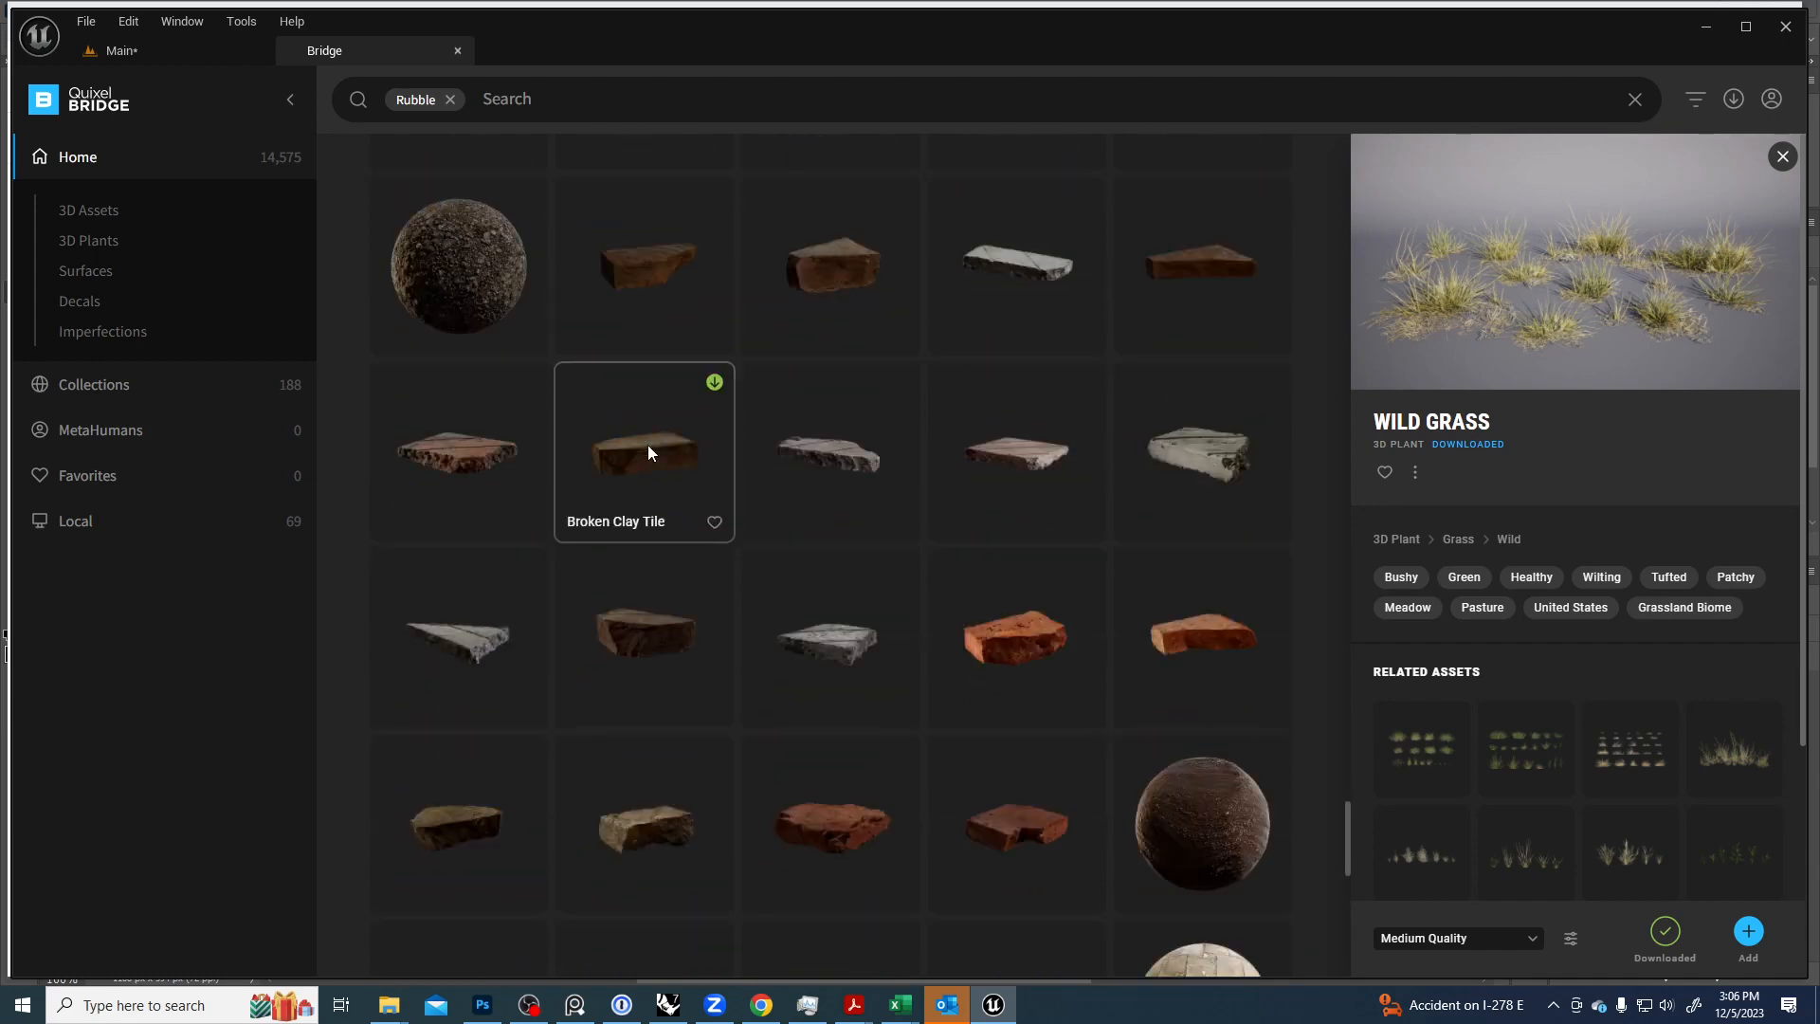
scroll(648, 452, down, 10)
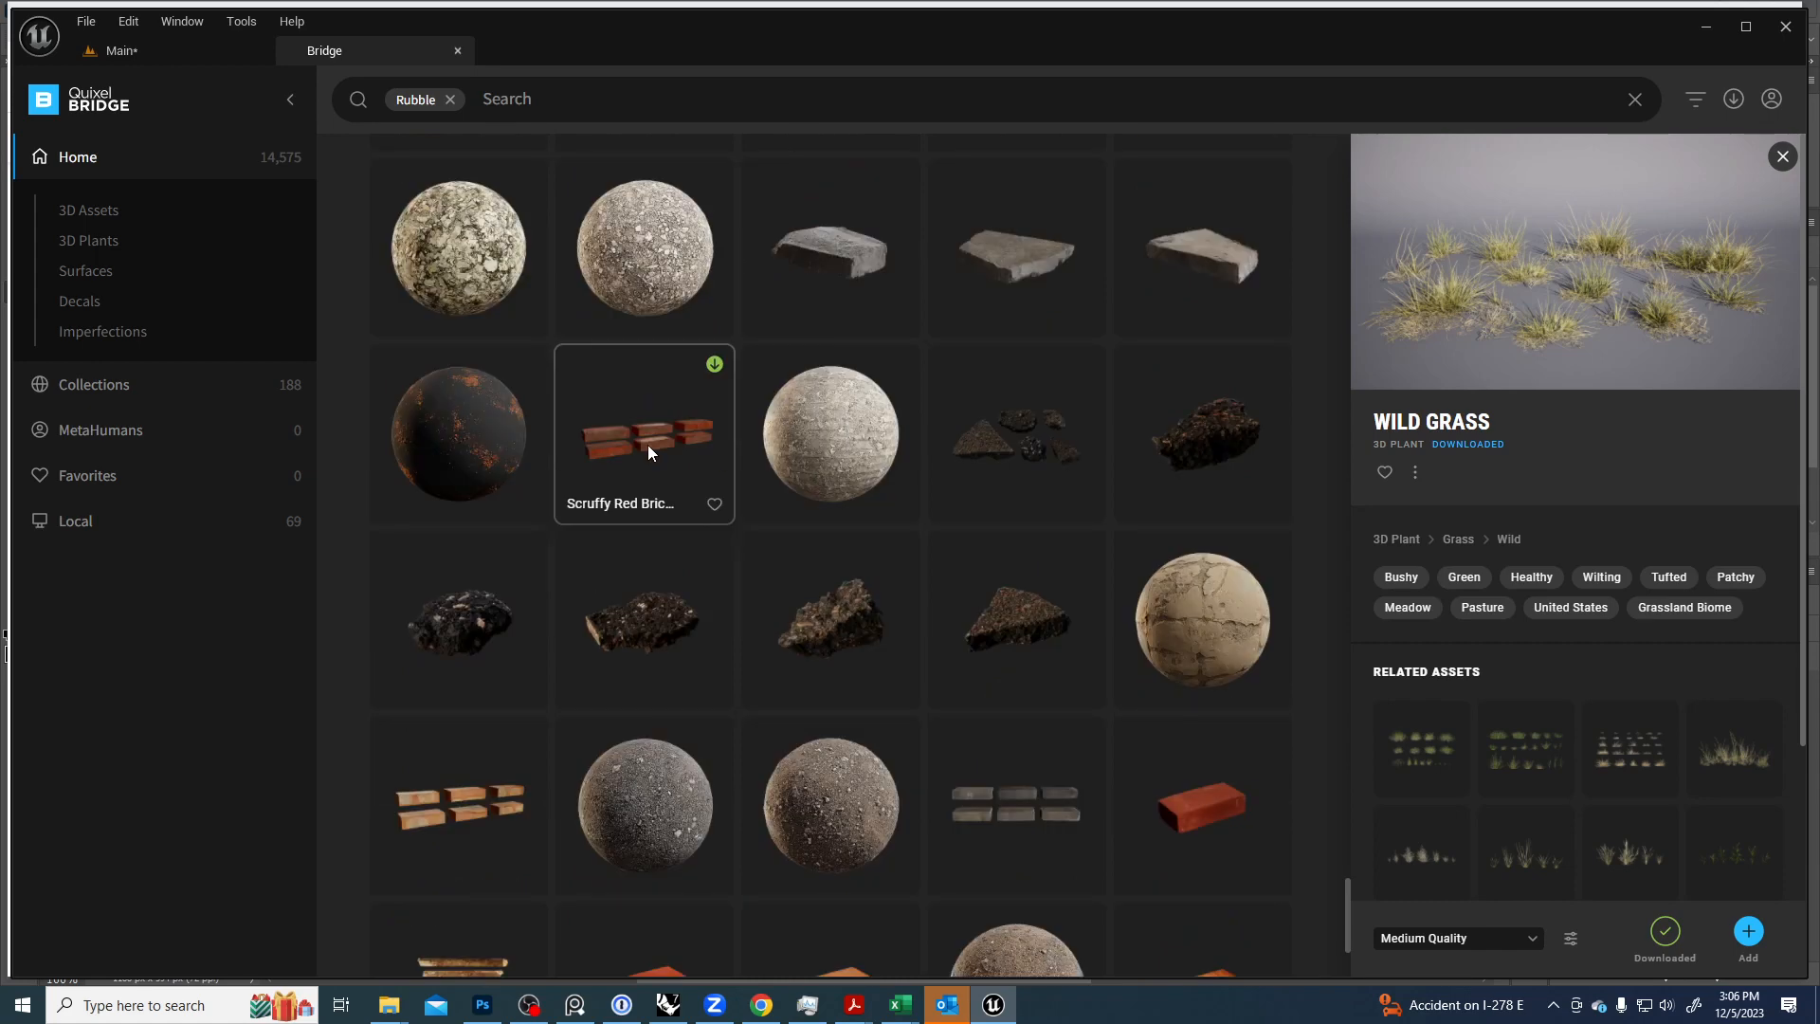
scroll(646, 446, down, 5)
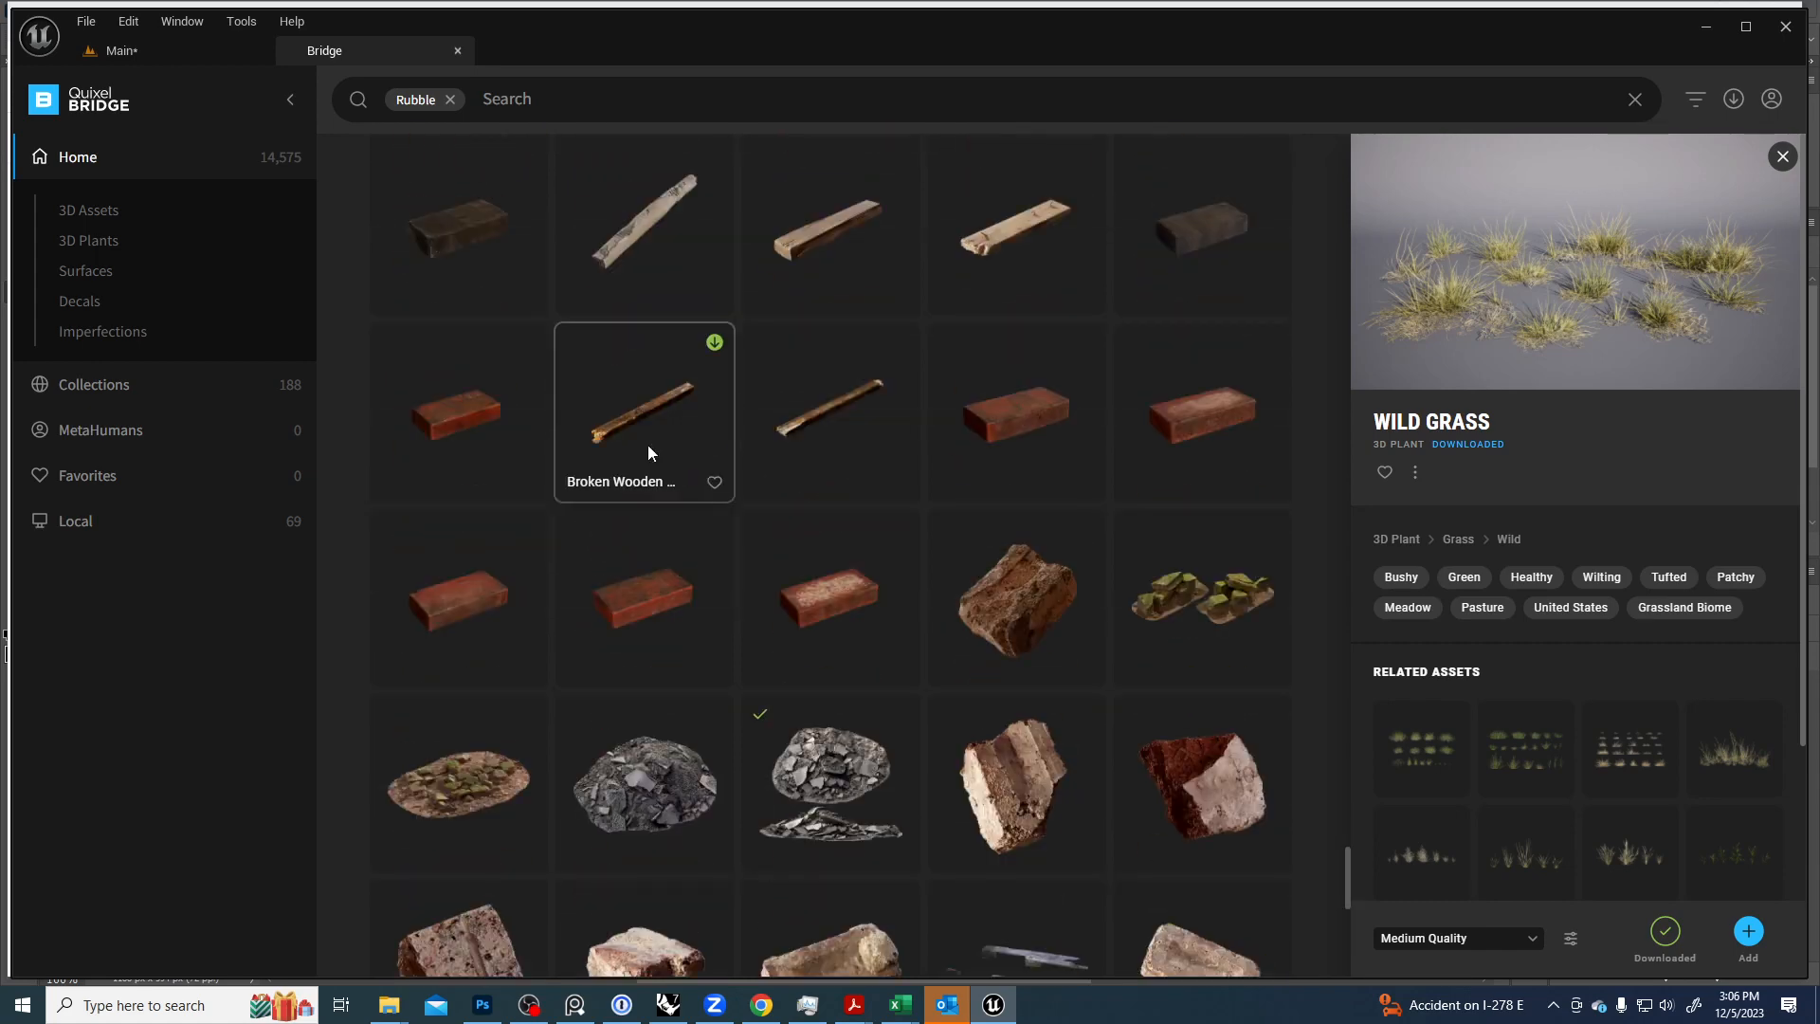
scroll(646, 445, down, 4)
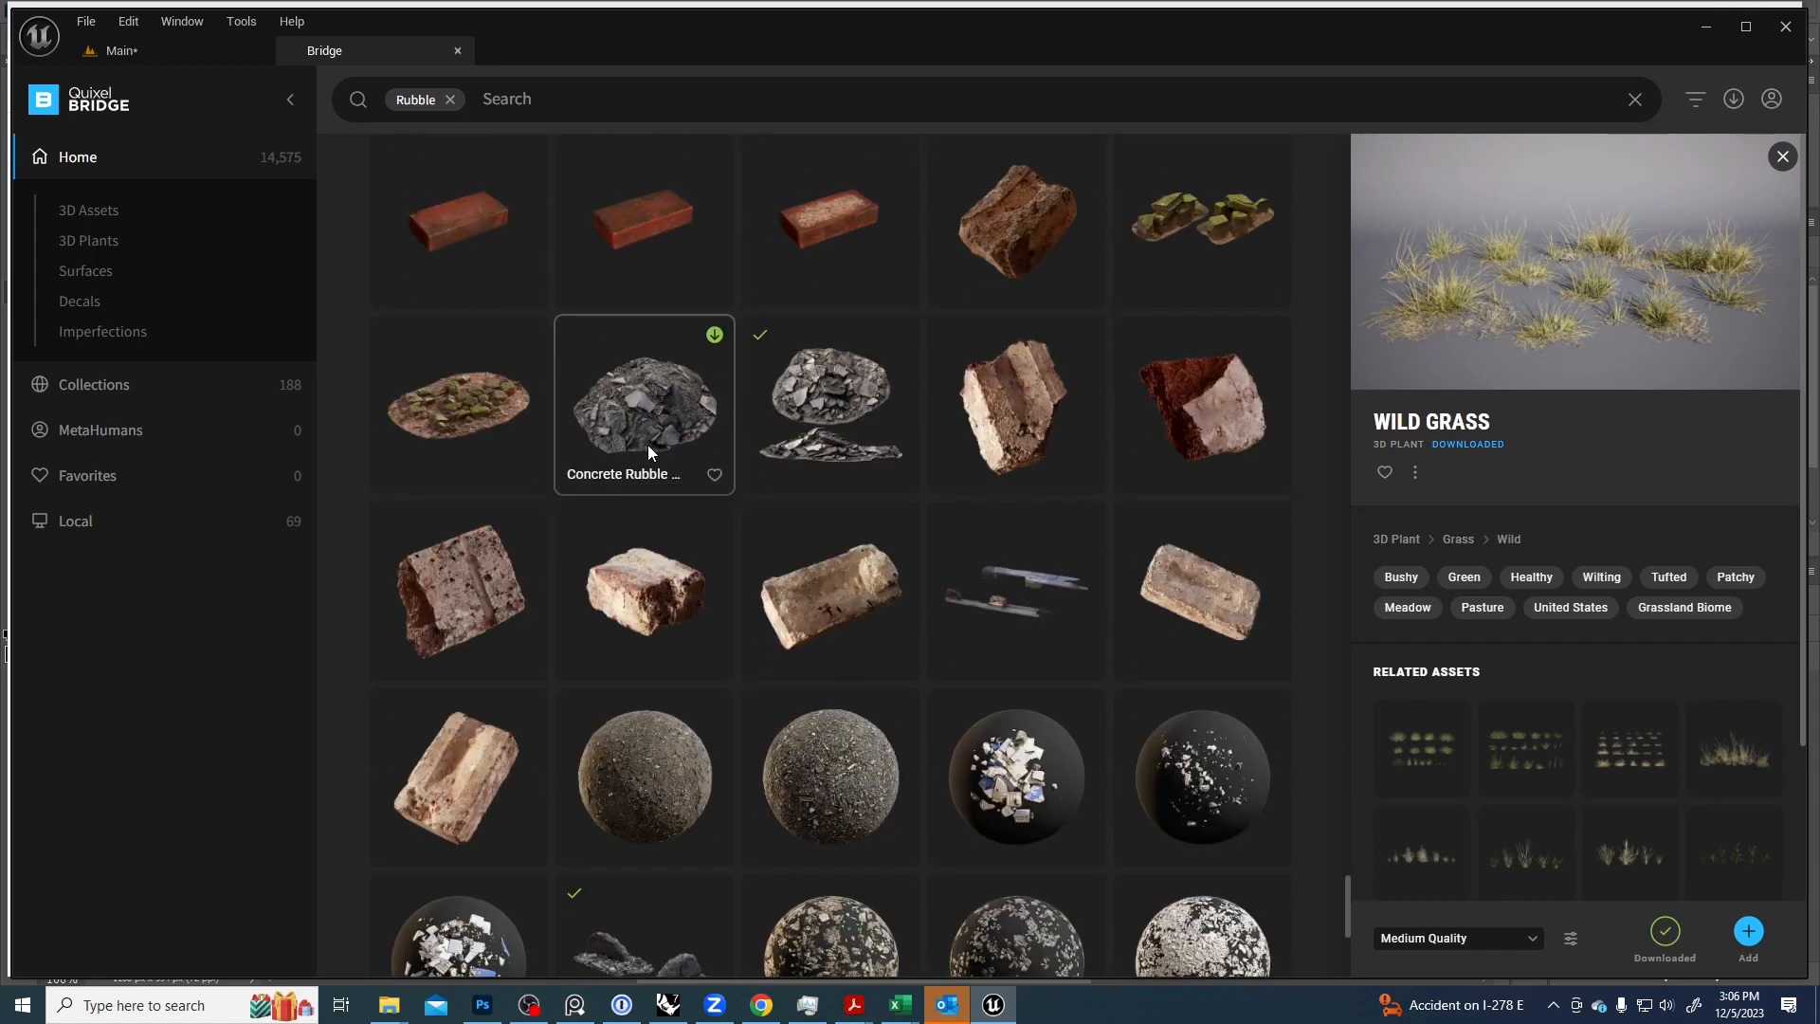
scroll(646, 445, down, 8)
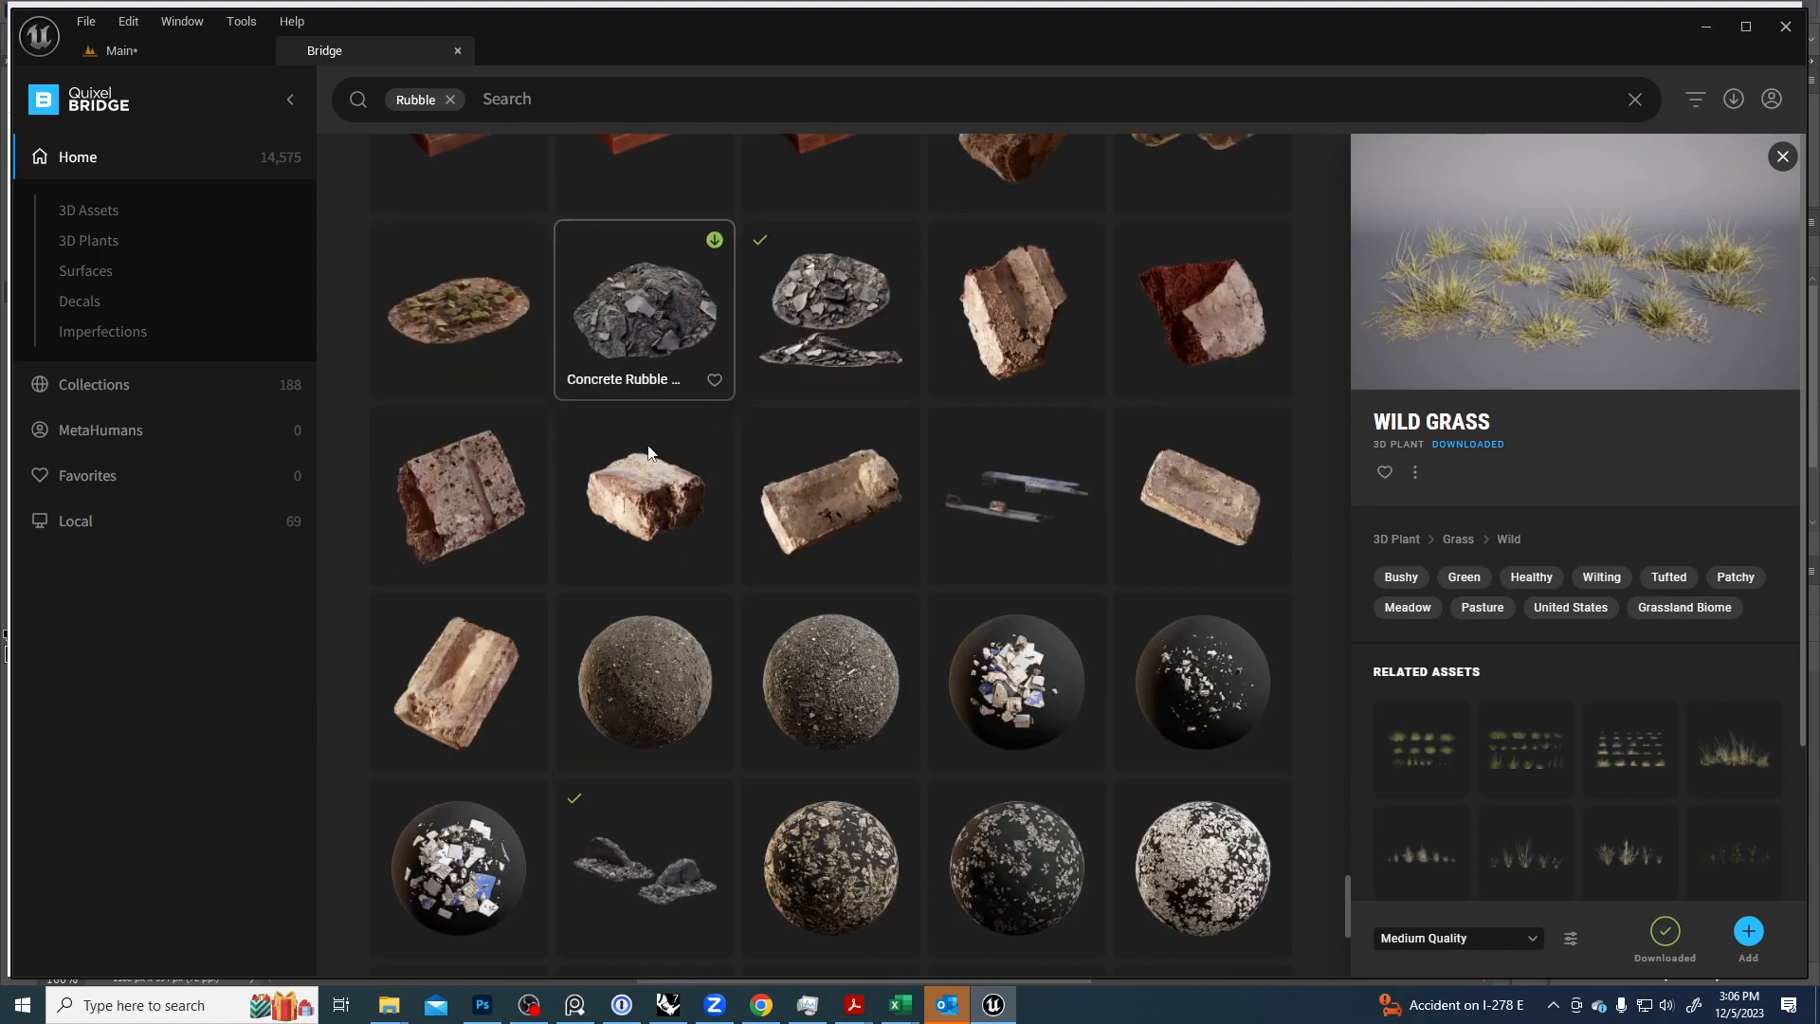
scroll(647, 446, down, 6)
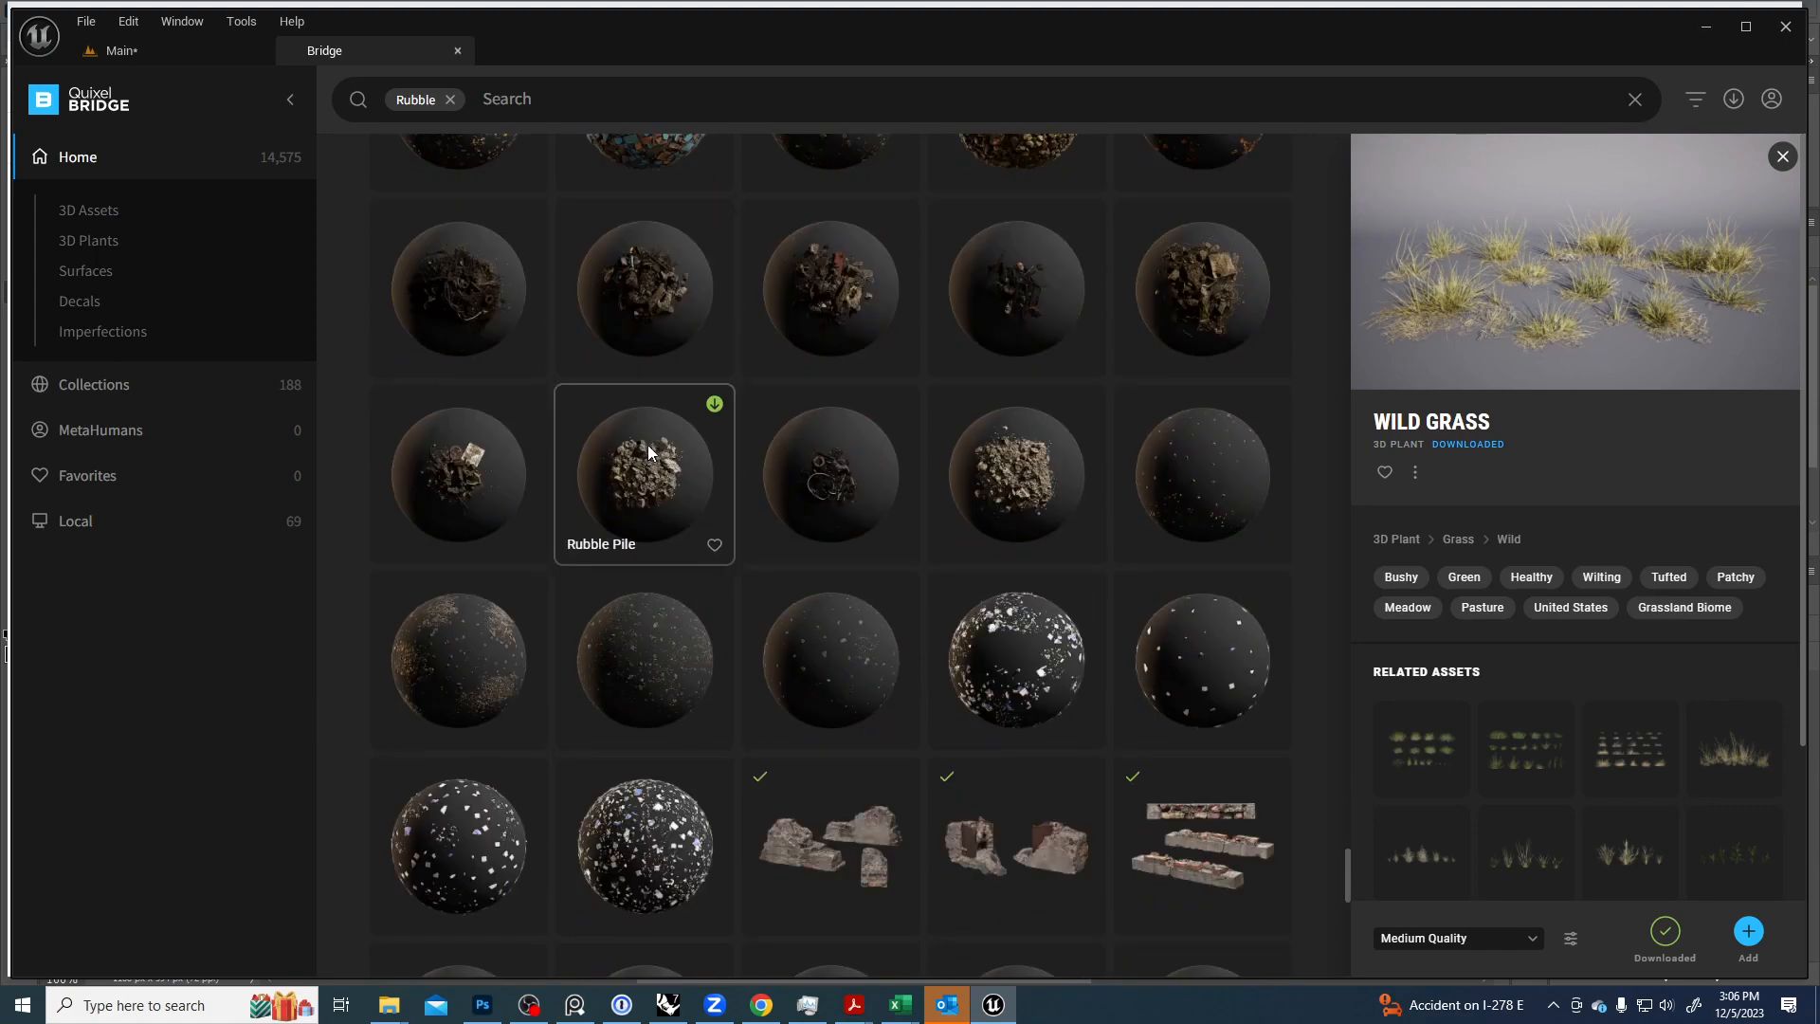
scroll(646, 445, down, 5)
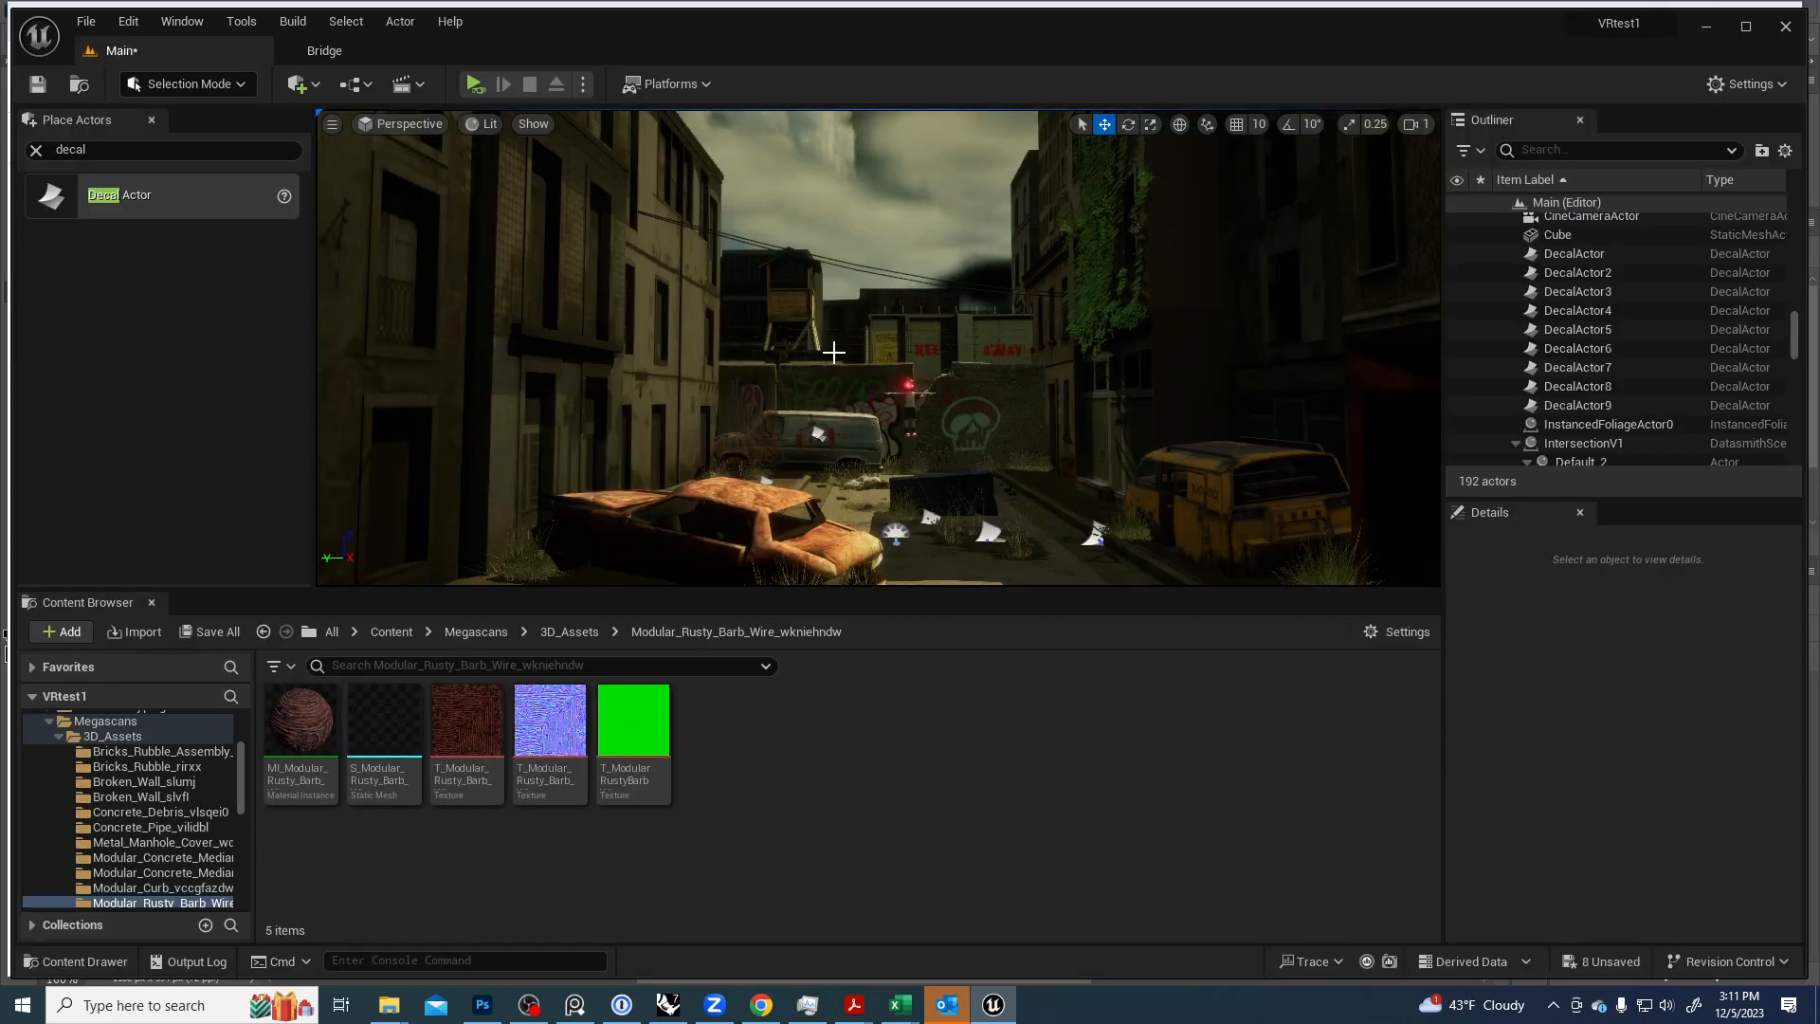
Place the S_Bricks_Rubble_Assembly mesh from its Megascans folder on the road in front of the skull graffiti wall.
right_drag(877, 347, 1006, 443)
key(s)
key(w)
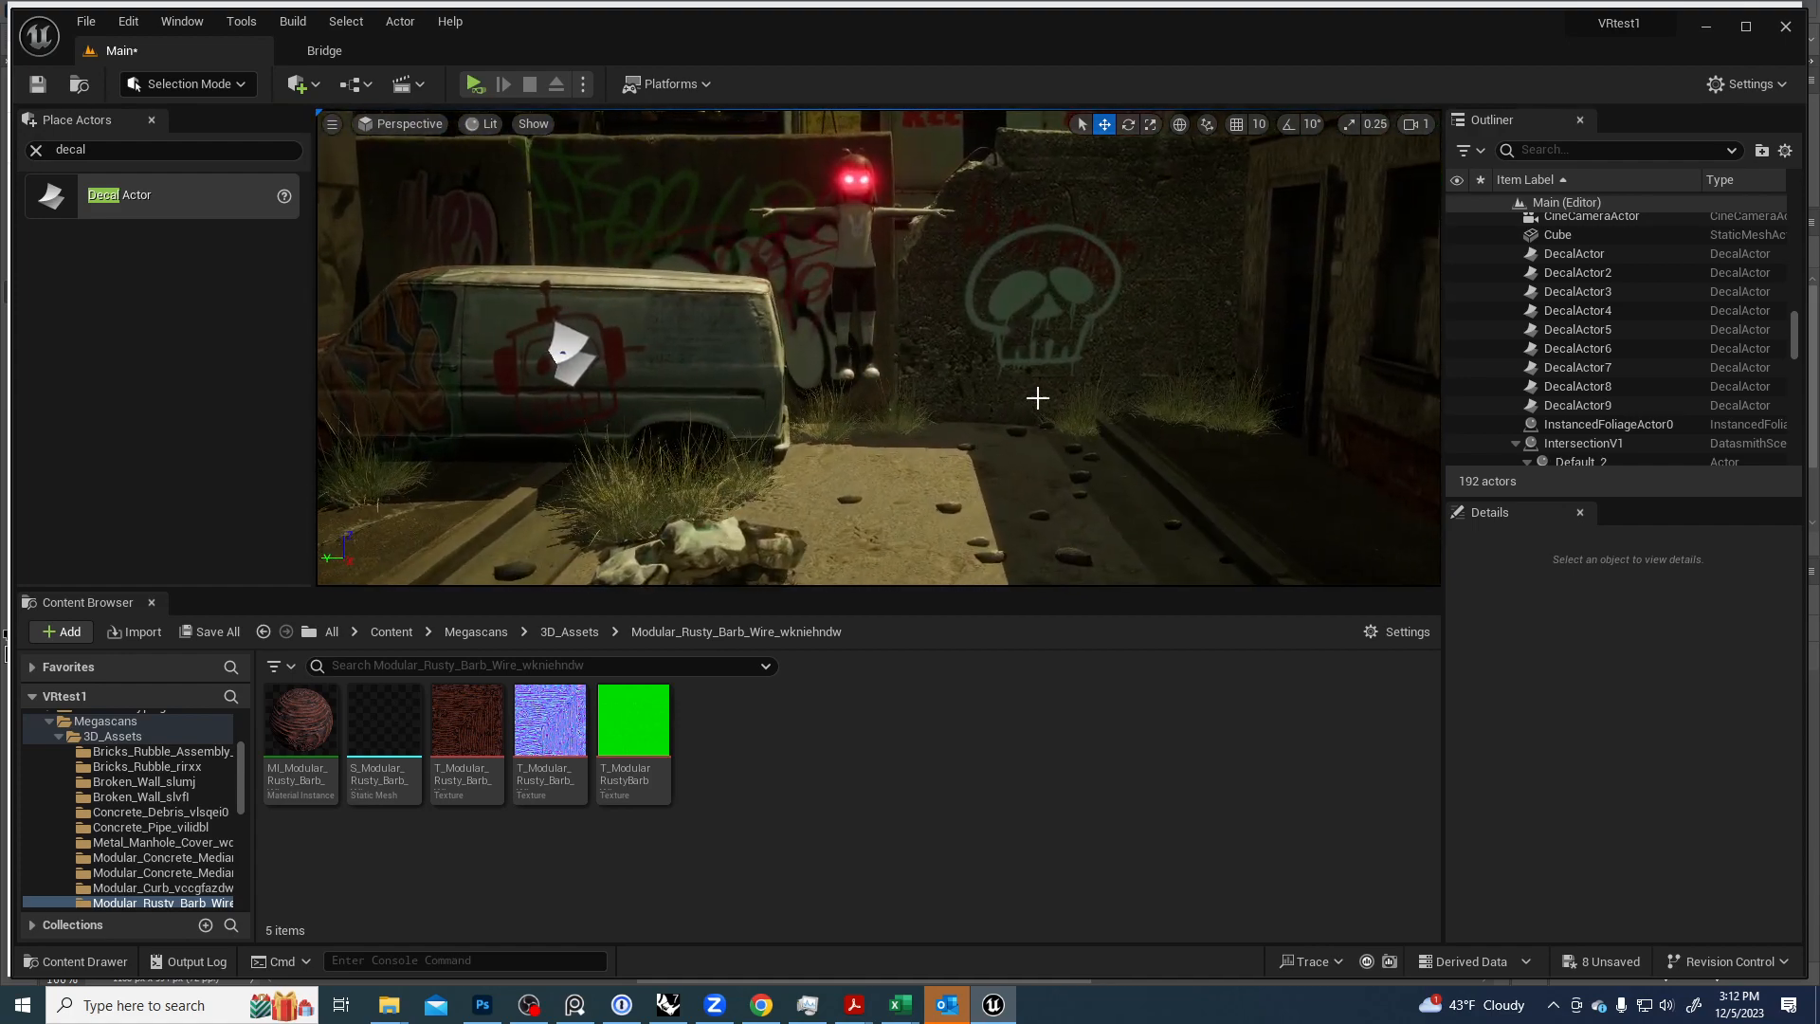
click(324, 51)
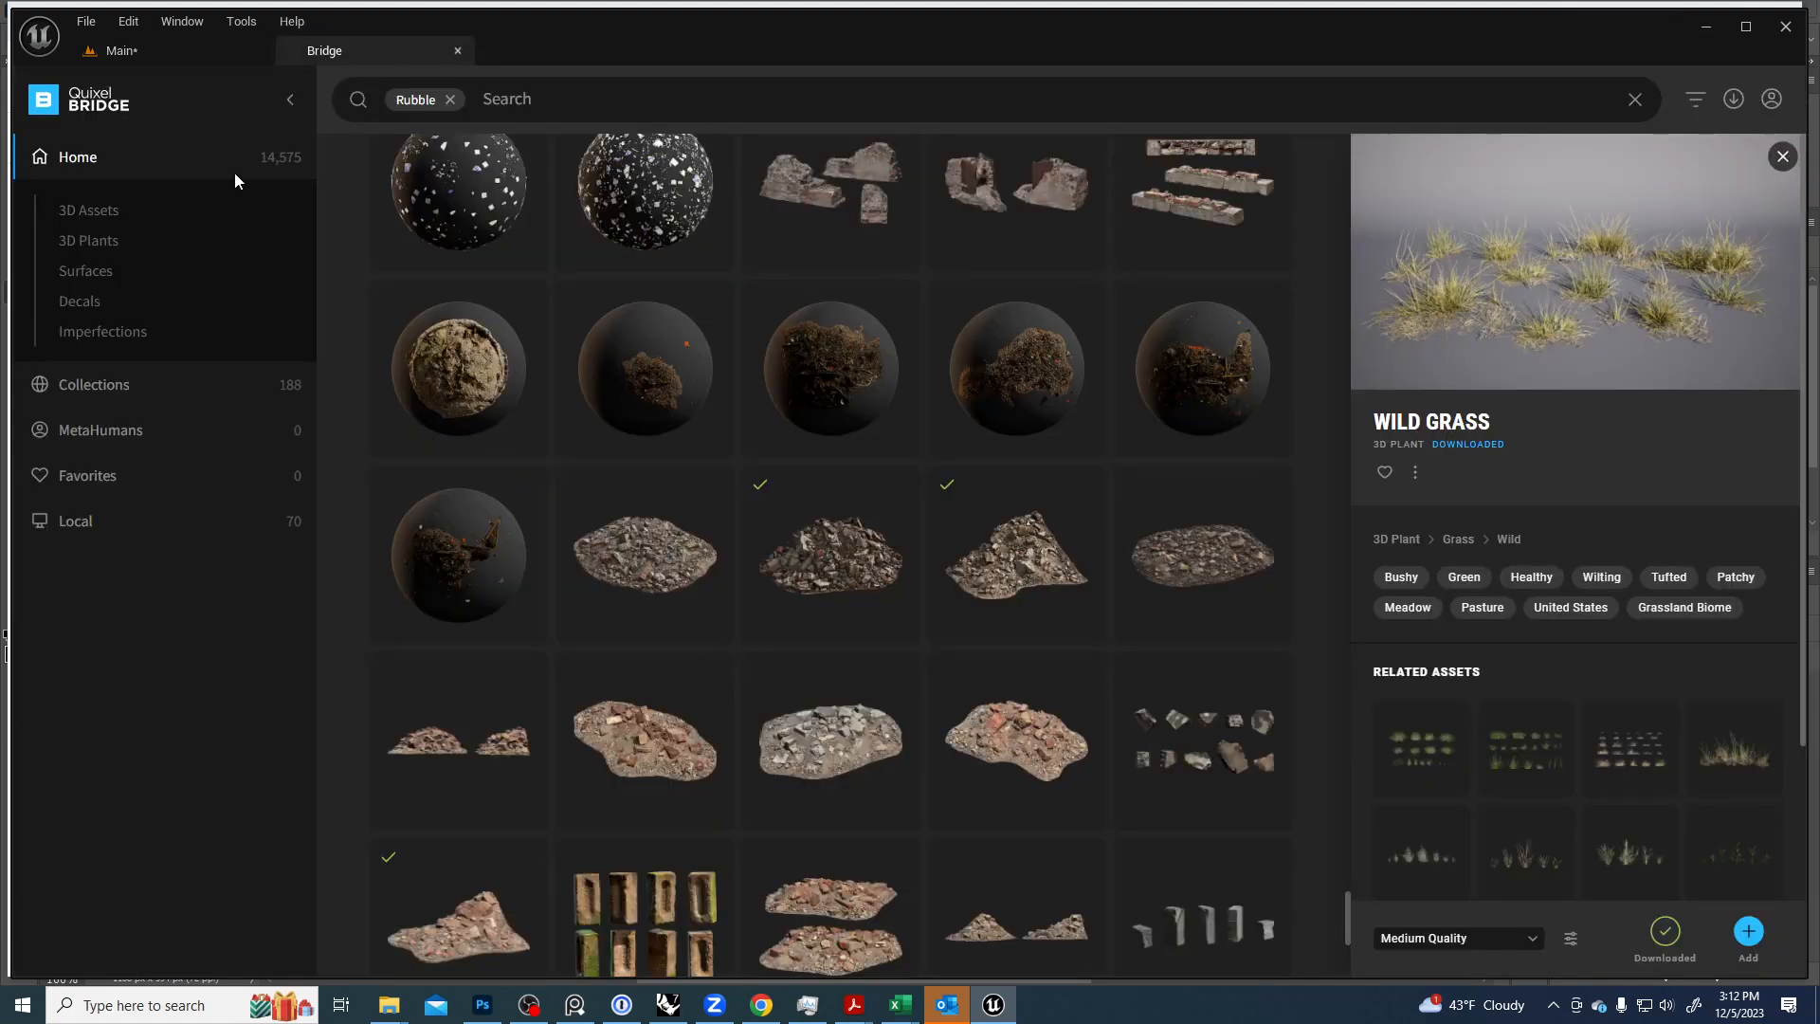
click(121, 50)
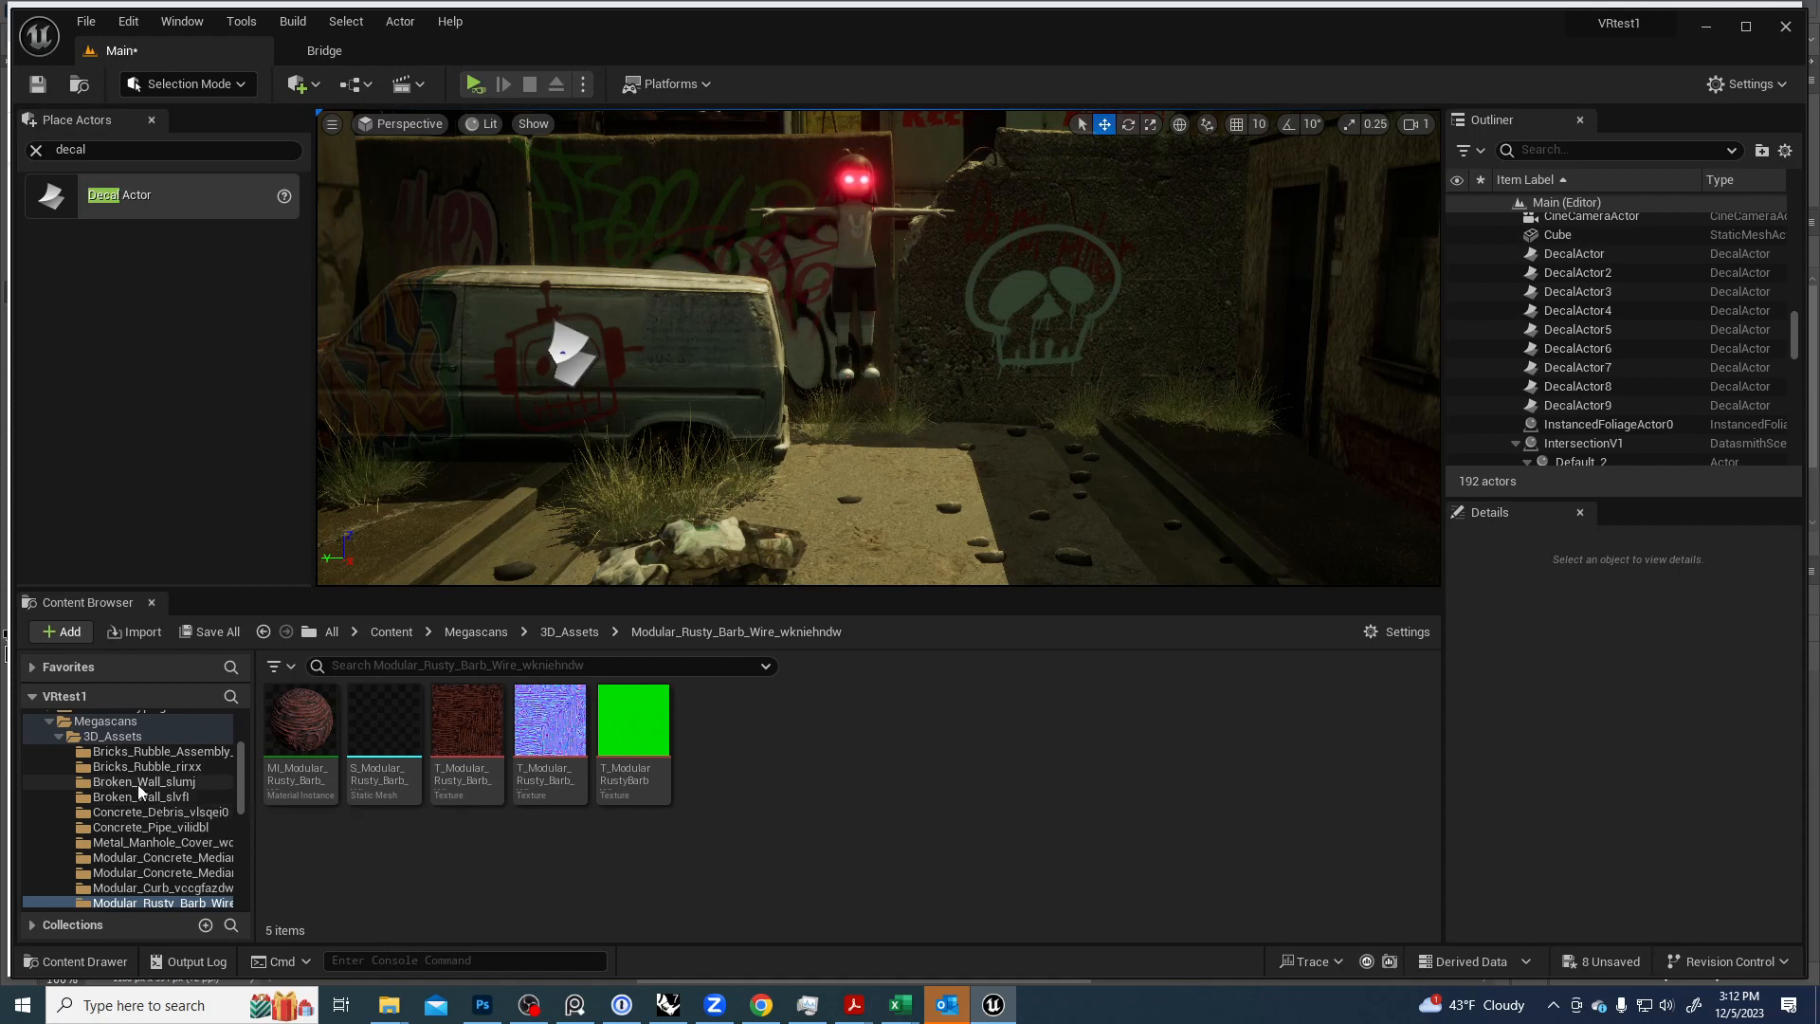
click(145, 751)
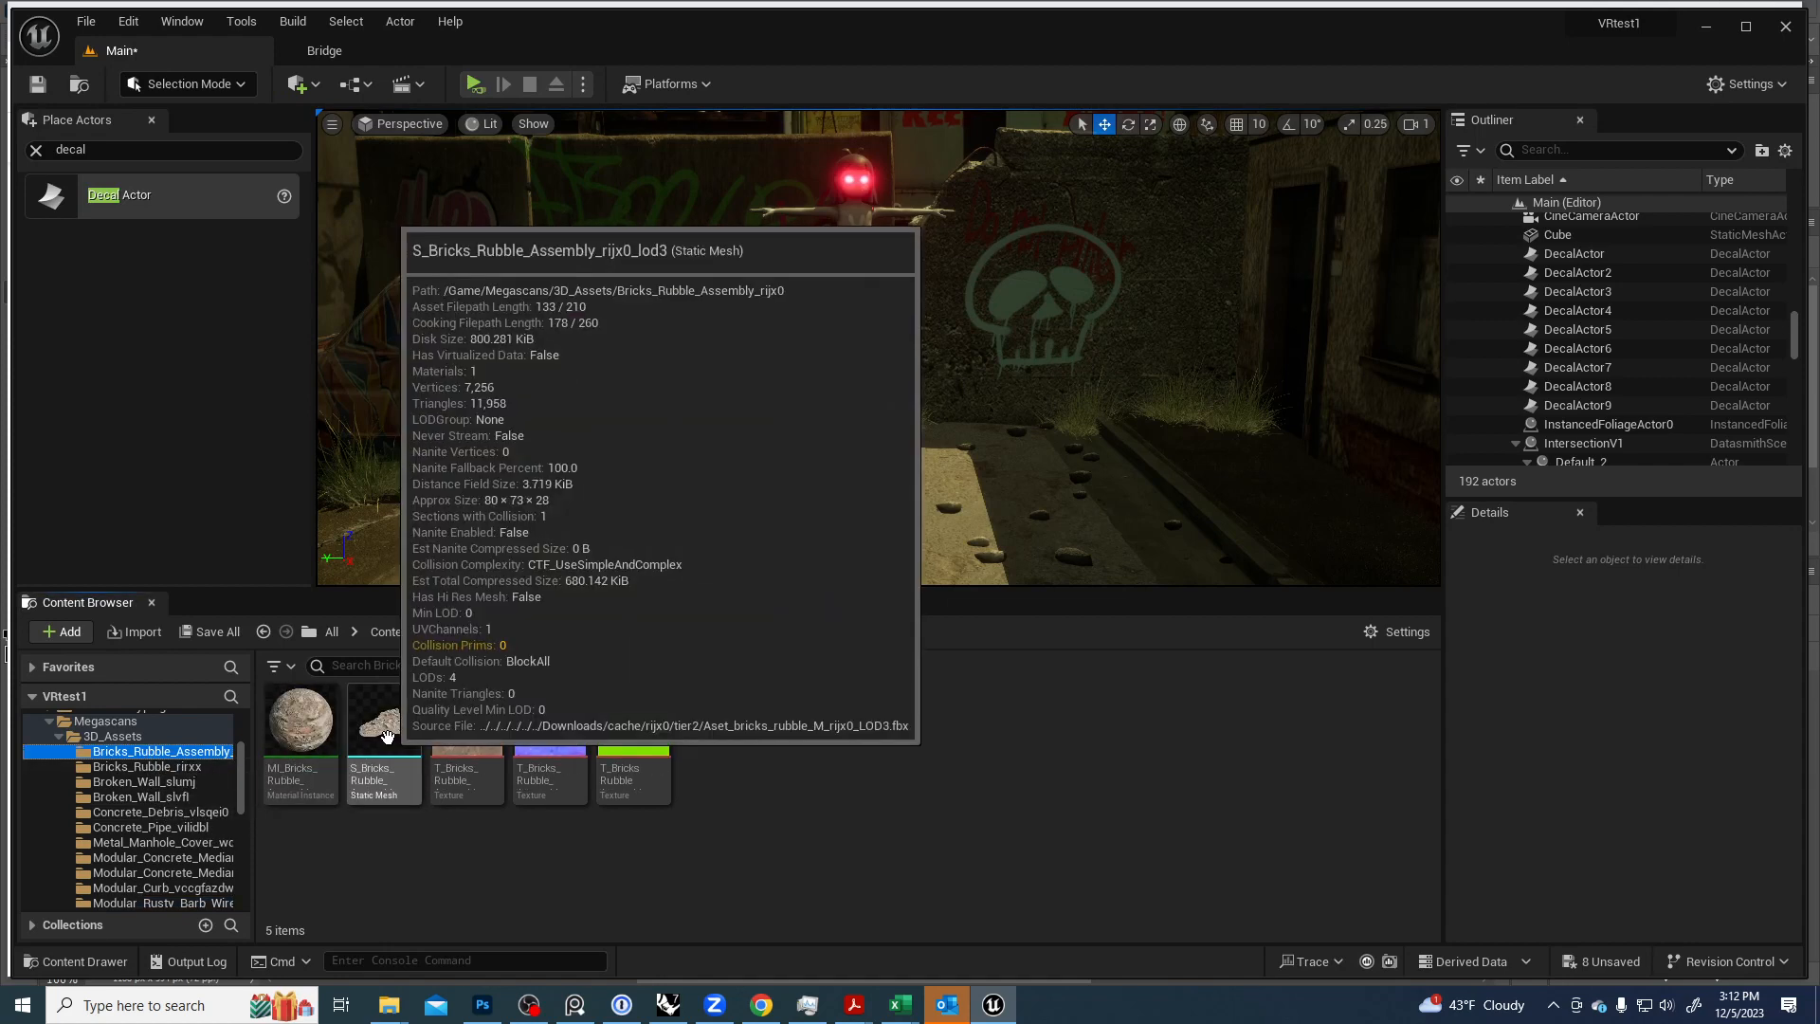
drag(360, 740, 1076, 423)
key(r)
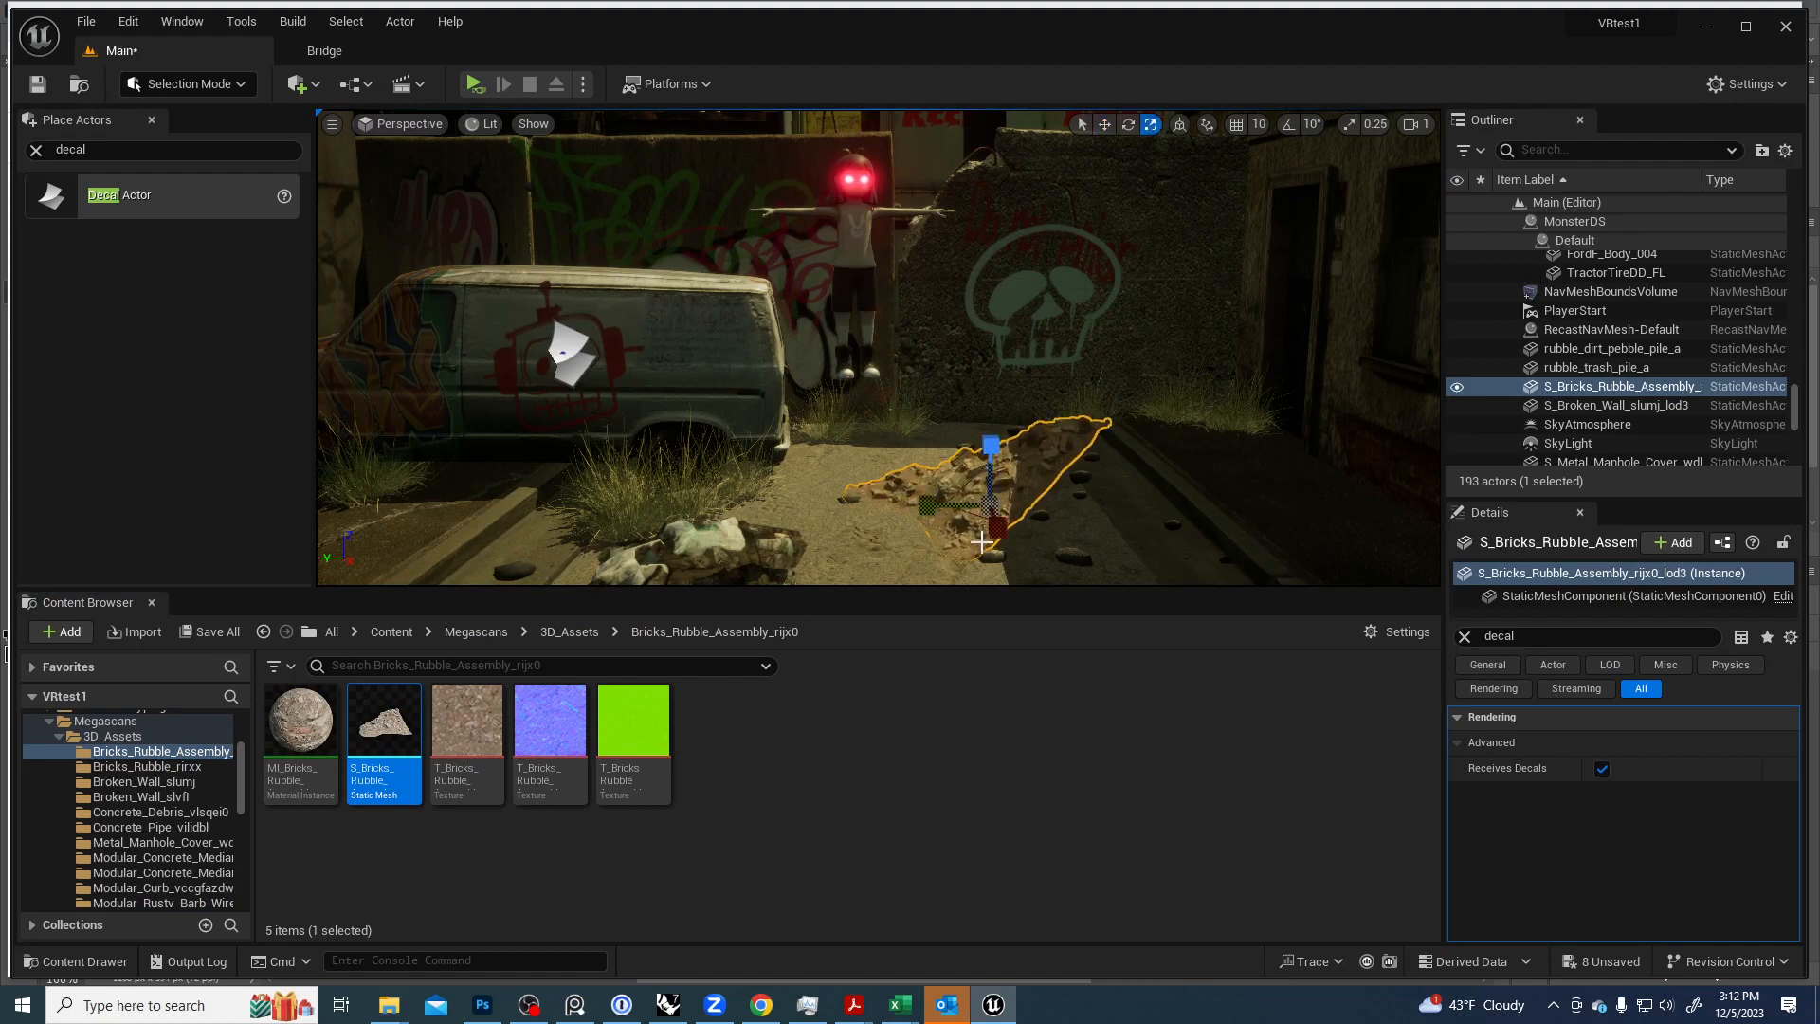
Rotate the brick rubble assembly about its vertical axis and move it into the far corner beside the skull graffiti wall.
right_drag(991, 502, 990, 711)
mouse_move(999, 453)
right_down()
mouse_move(999, 284)
mouse_move(1000, 479)
mouse_move(1000, 453)
right_up()
key(e)
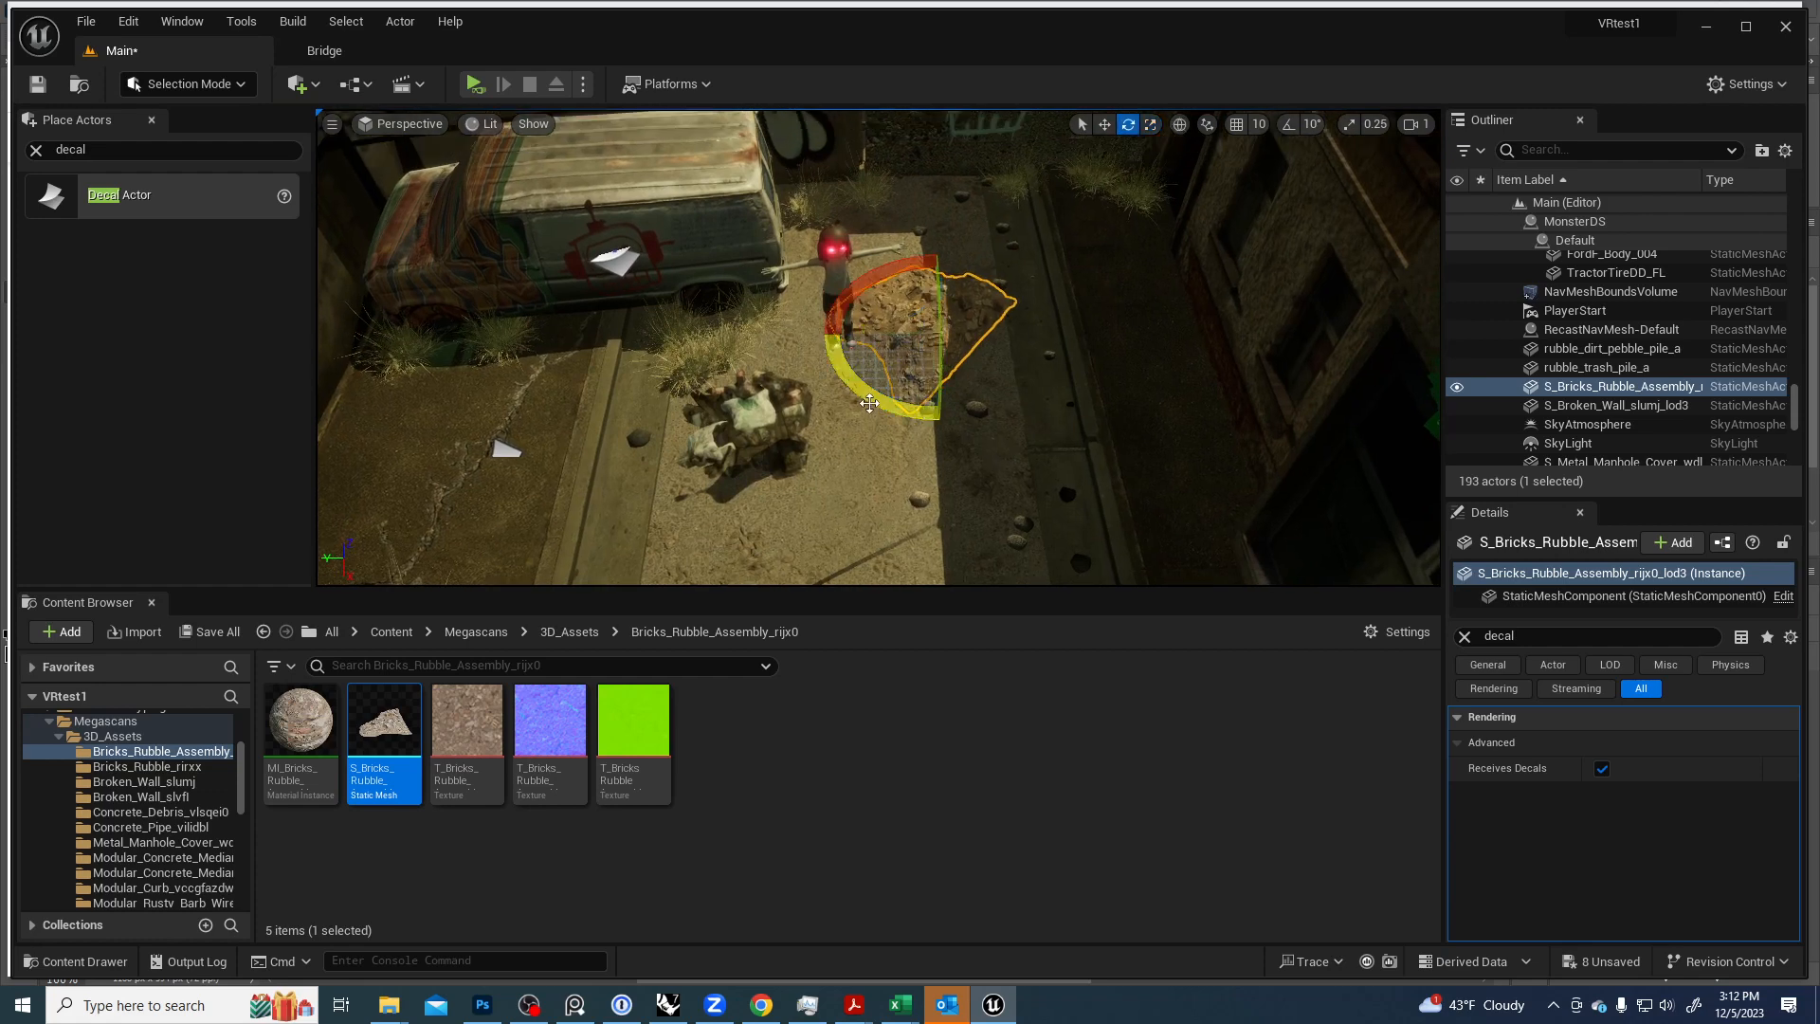
drag(869, 403, 1066, 390)
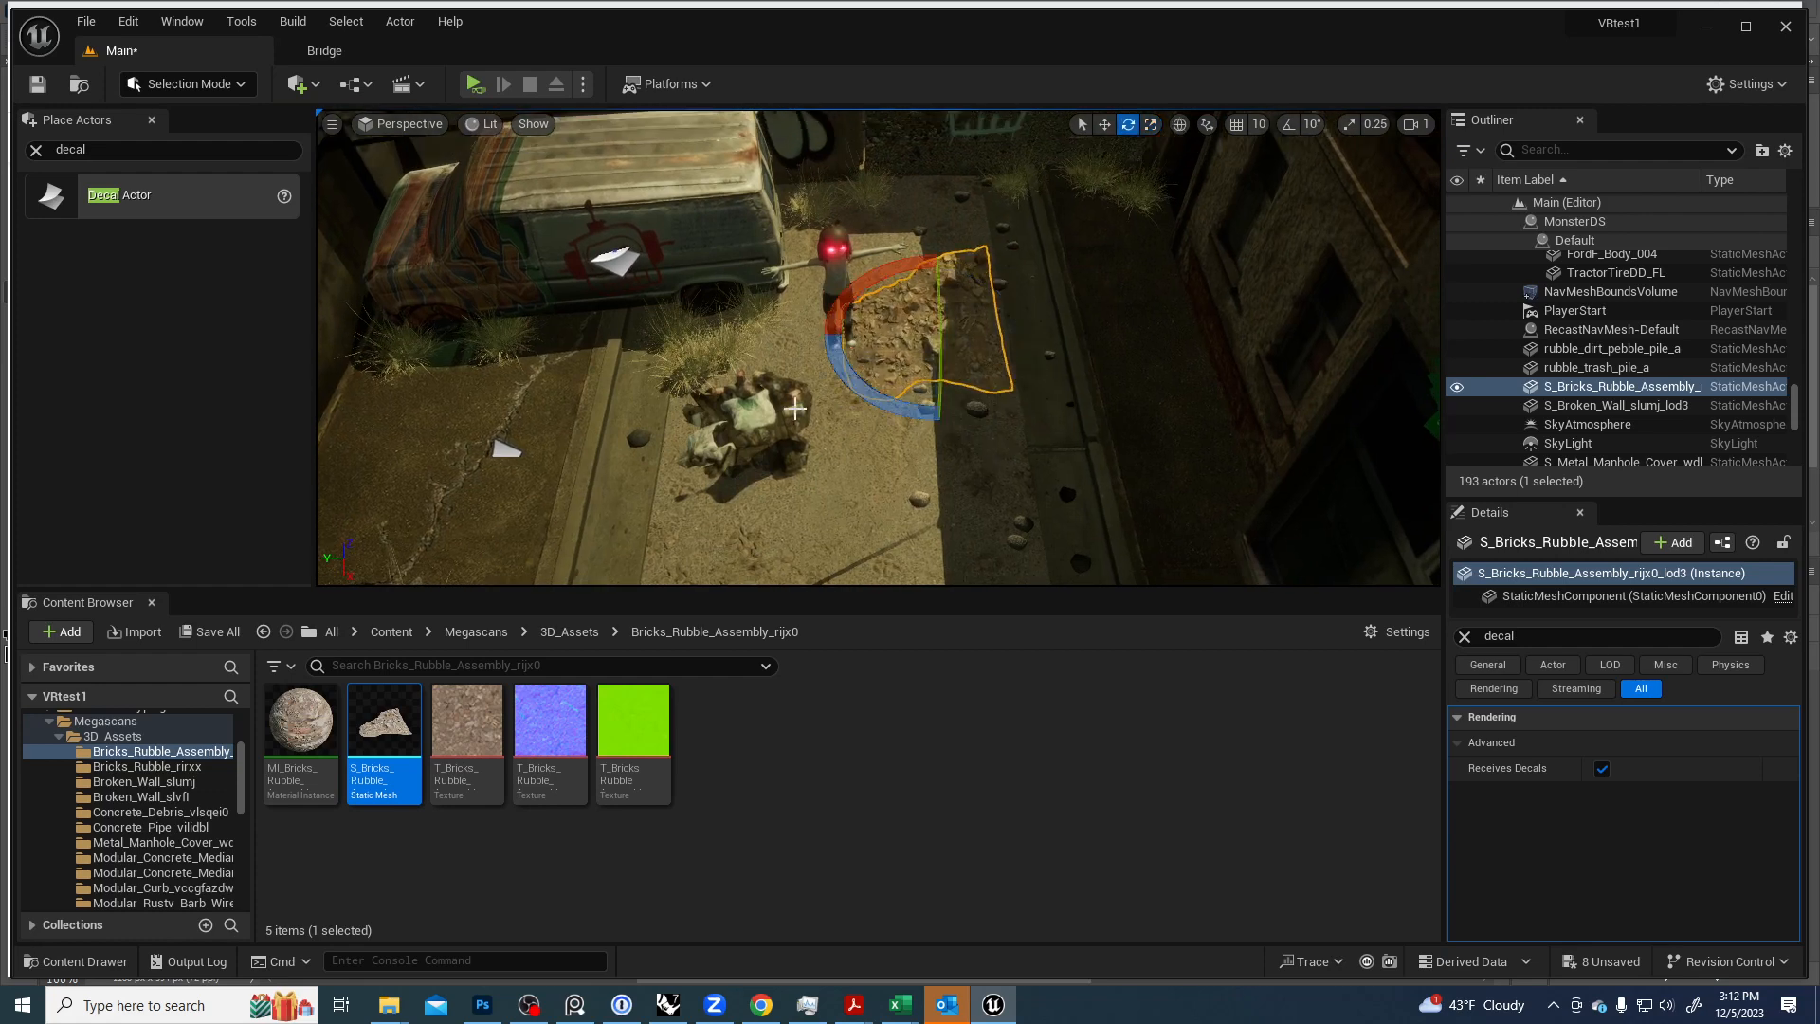
key(w)
drag(905, 353, 1084, 208)
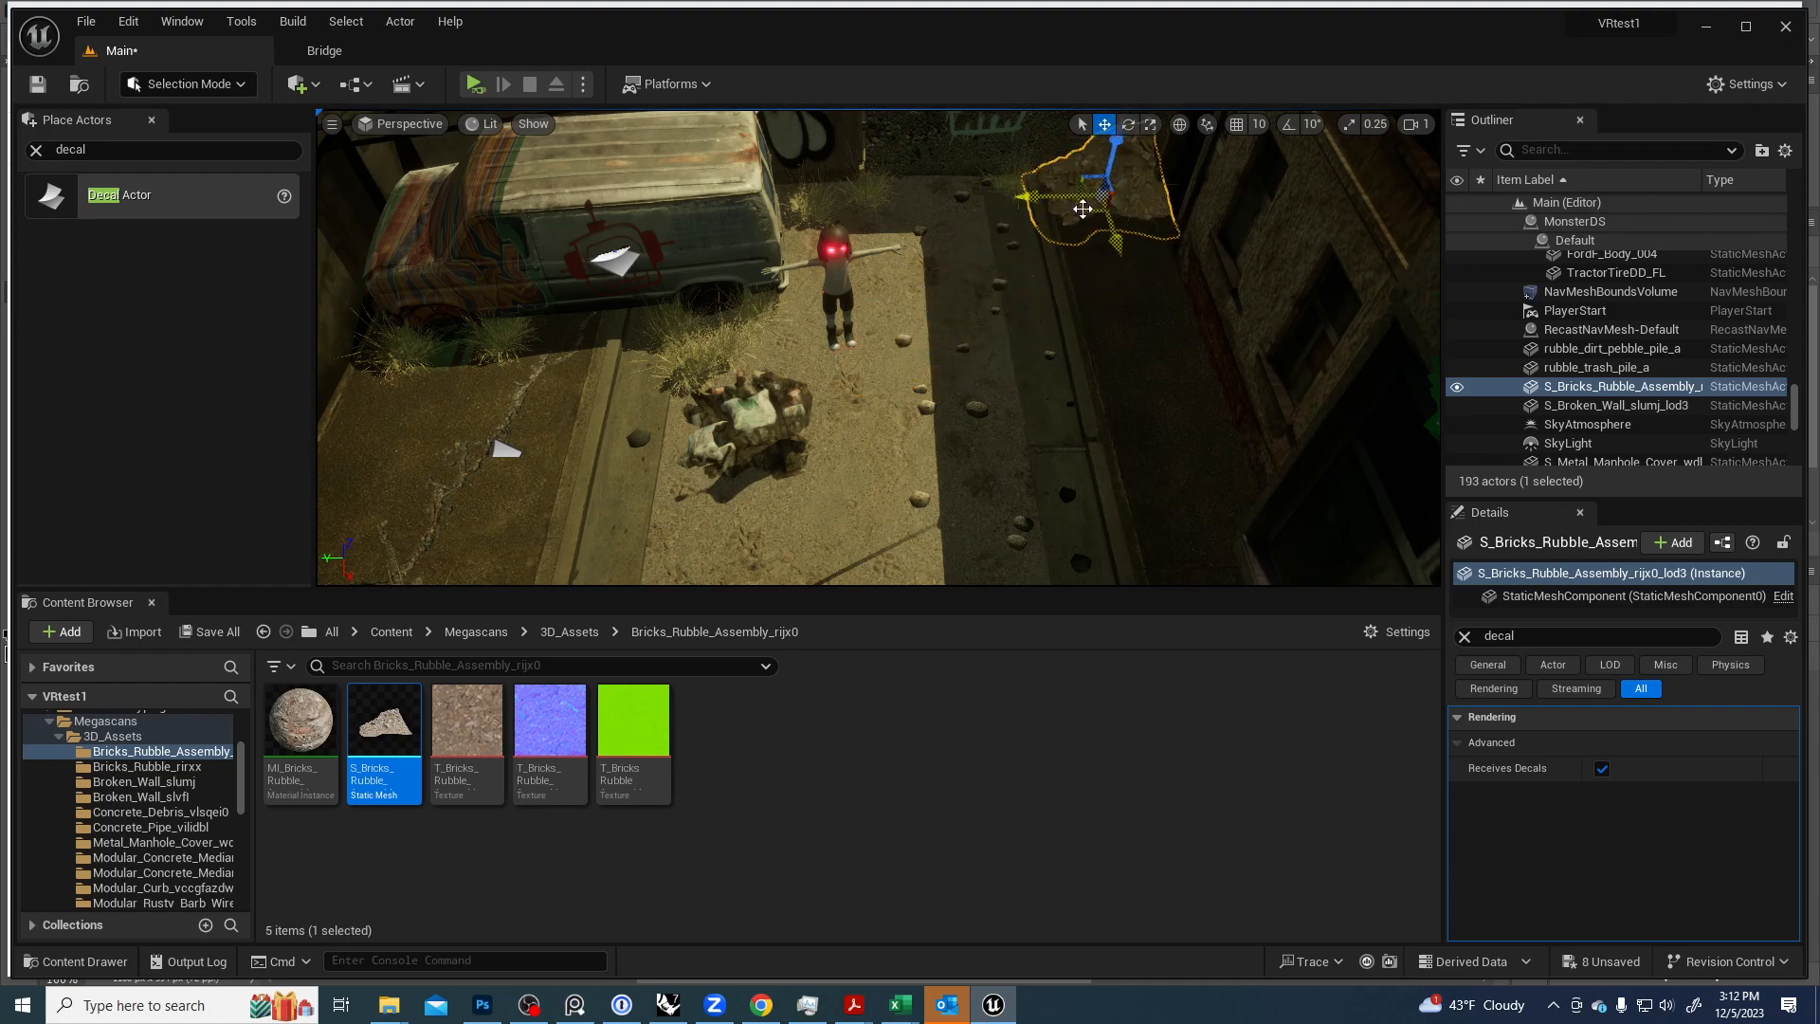
Nudge the rubble assembly closer into the wall corner, scale it uniformly, and deselect it.
right_drag(1084, 259, 1101, 296)
key(w)
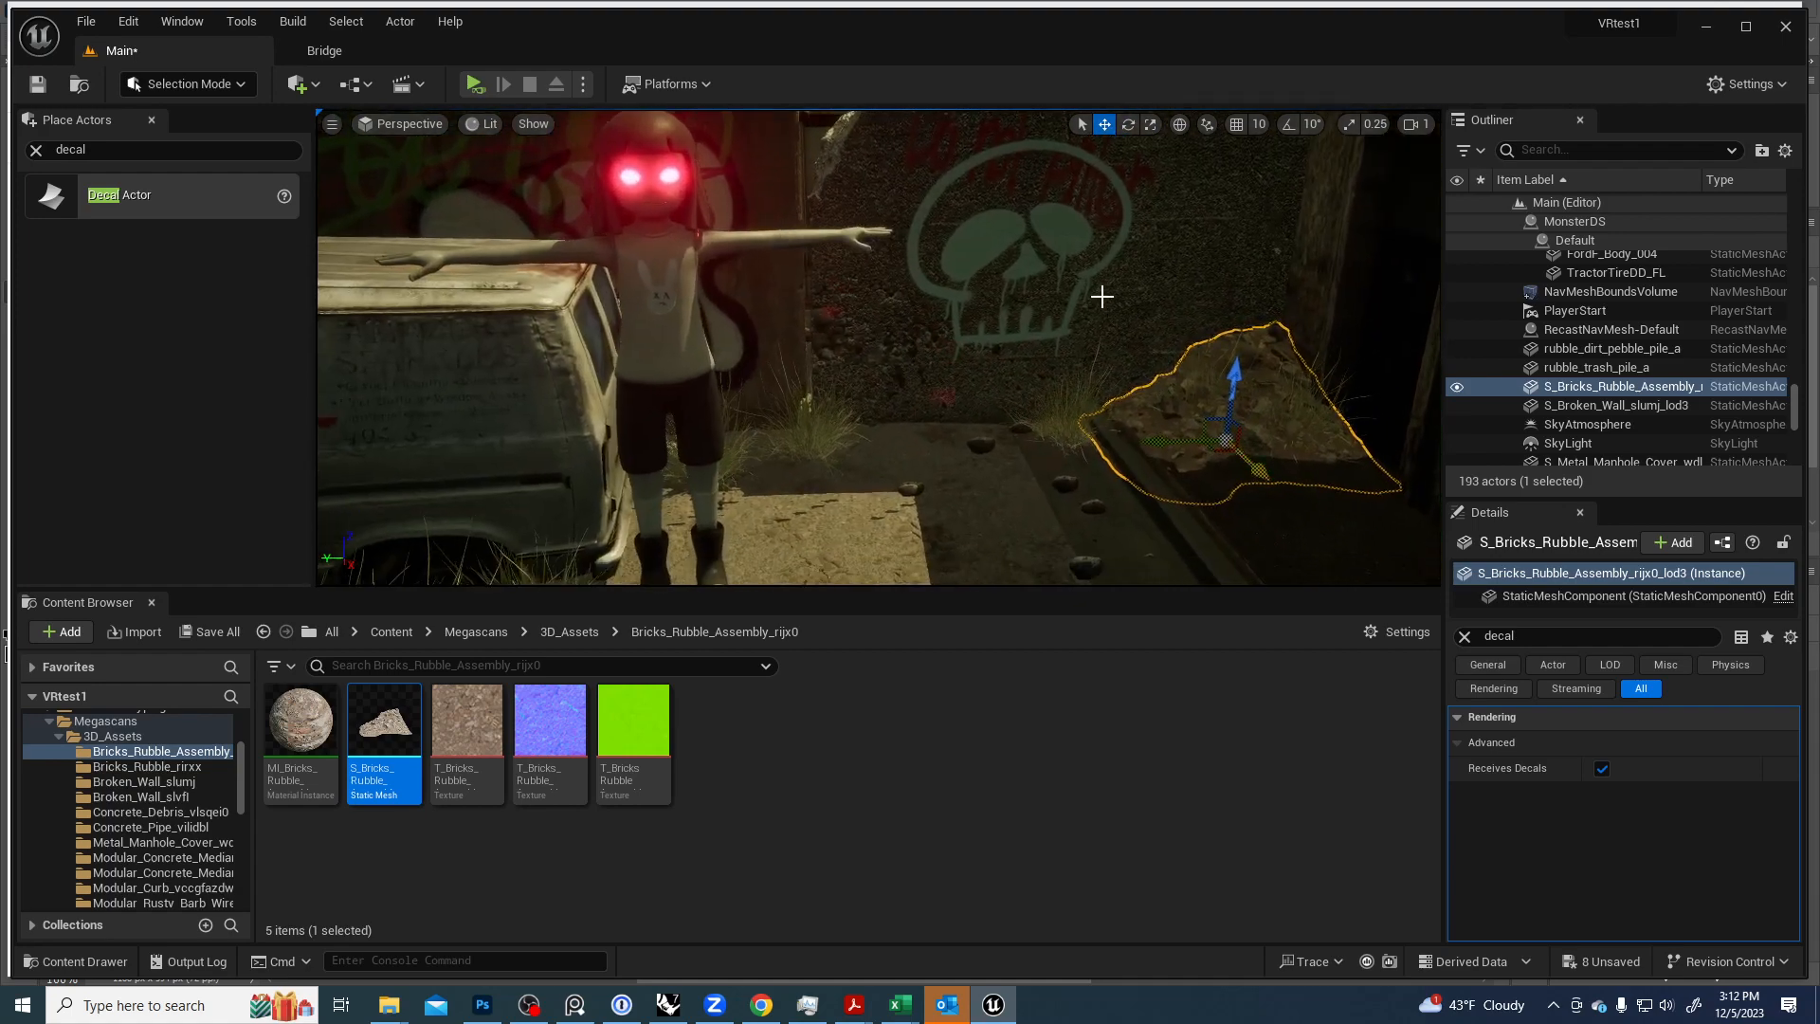
mouse_move(1165, 441)
mouse_down()
mouse_move(1190, 436)
mouse_move(1171, 439)
mouse_up()
key(e)
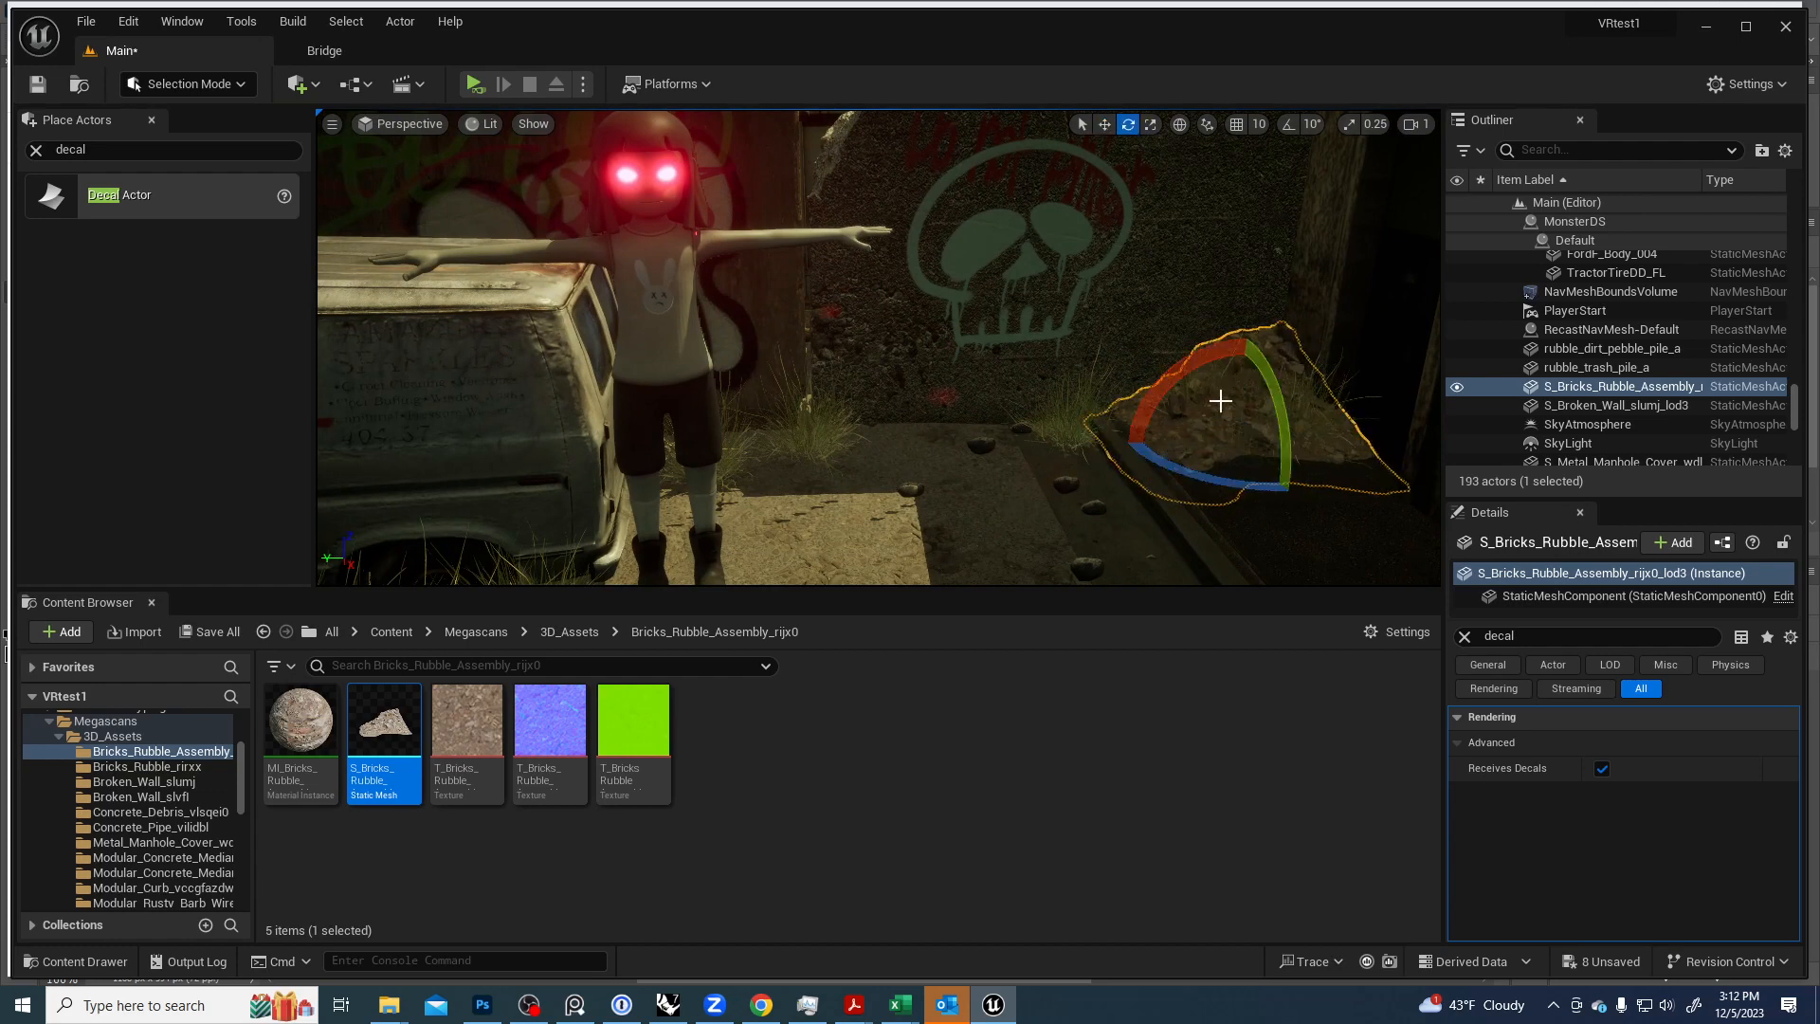
key(r)
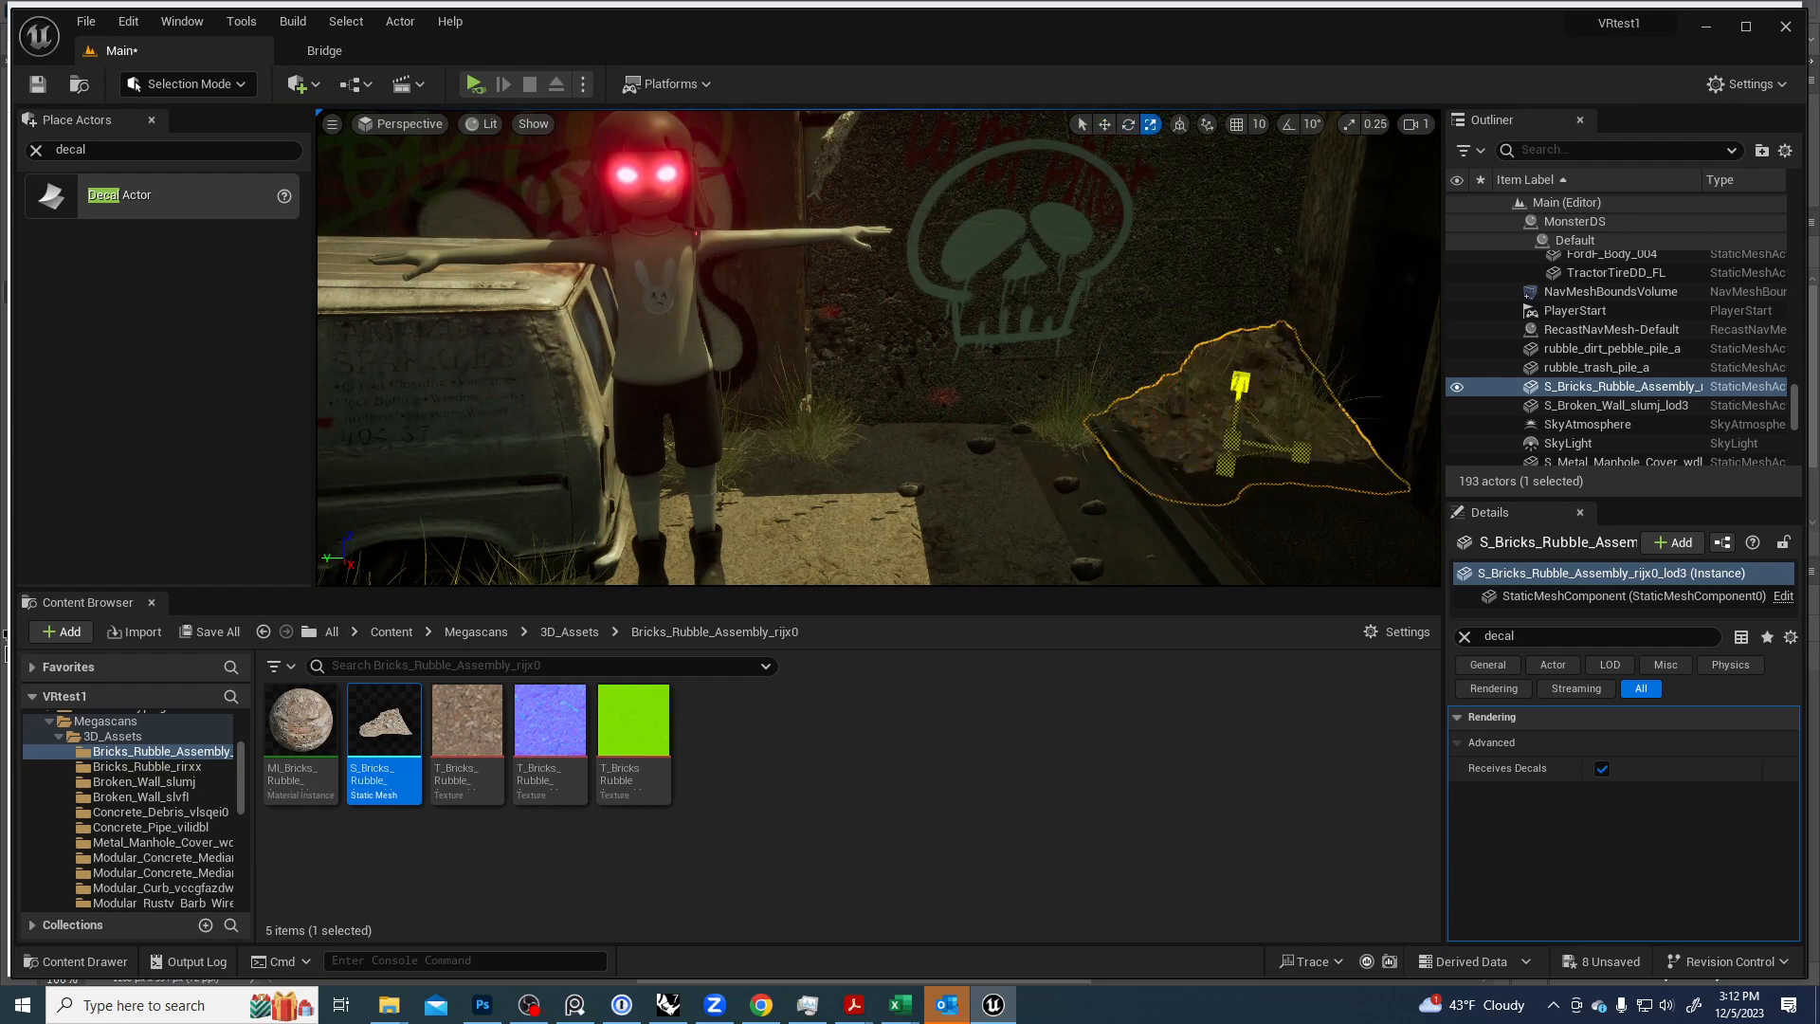
drag(1232, 441, 1249, 429)
key(Escape)
Place the S_Bricks_Rubble_rirxx mesh on the sidewalk near the van and rotate it to lie flat on the ground.
key(s)
right_drag(1230, 533, 1162, 581)
click(142, 766)
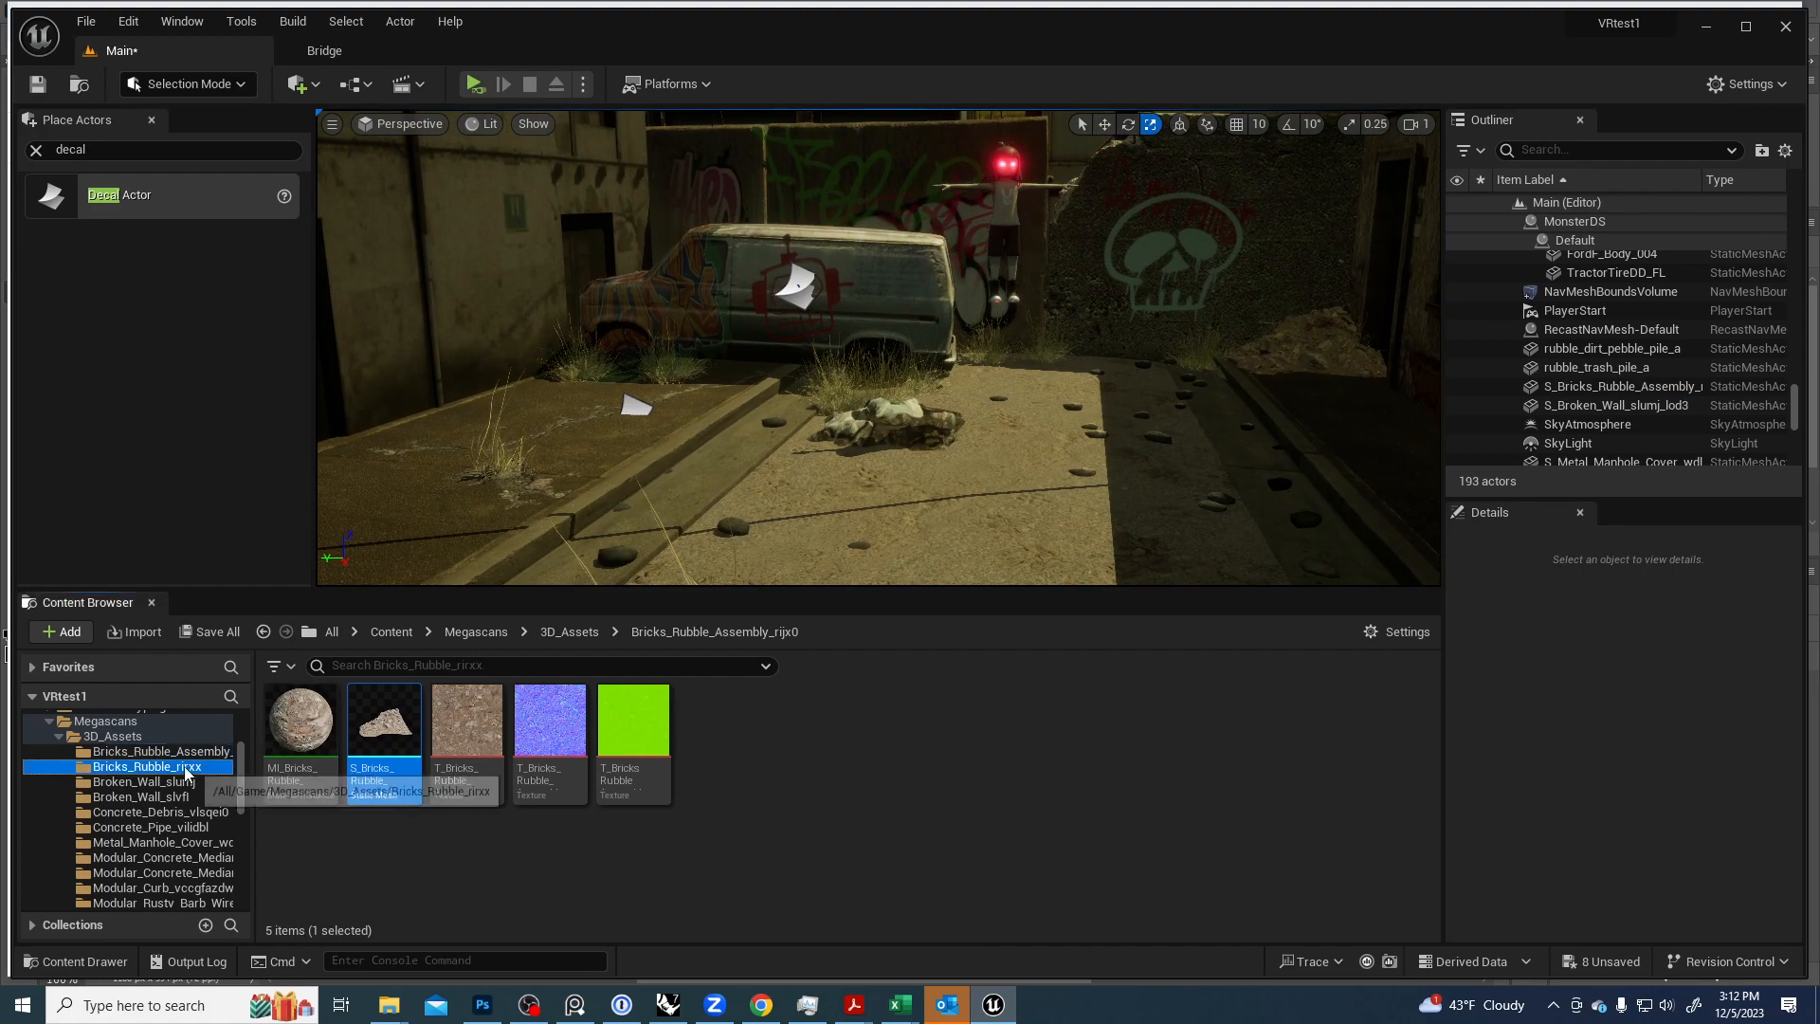
drag(375, 723, 482, 529)
click(441, 524)
key(e)
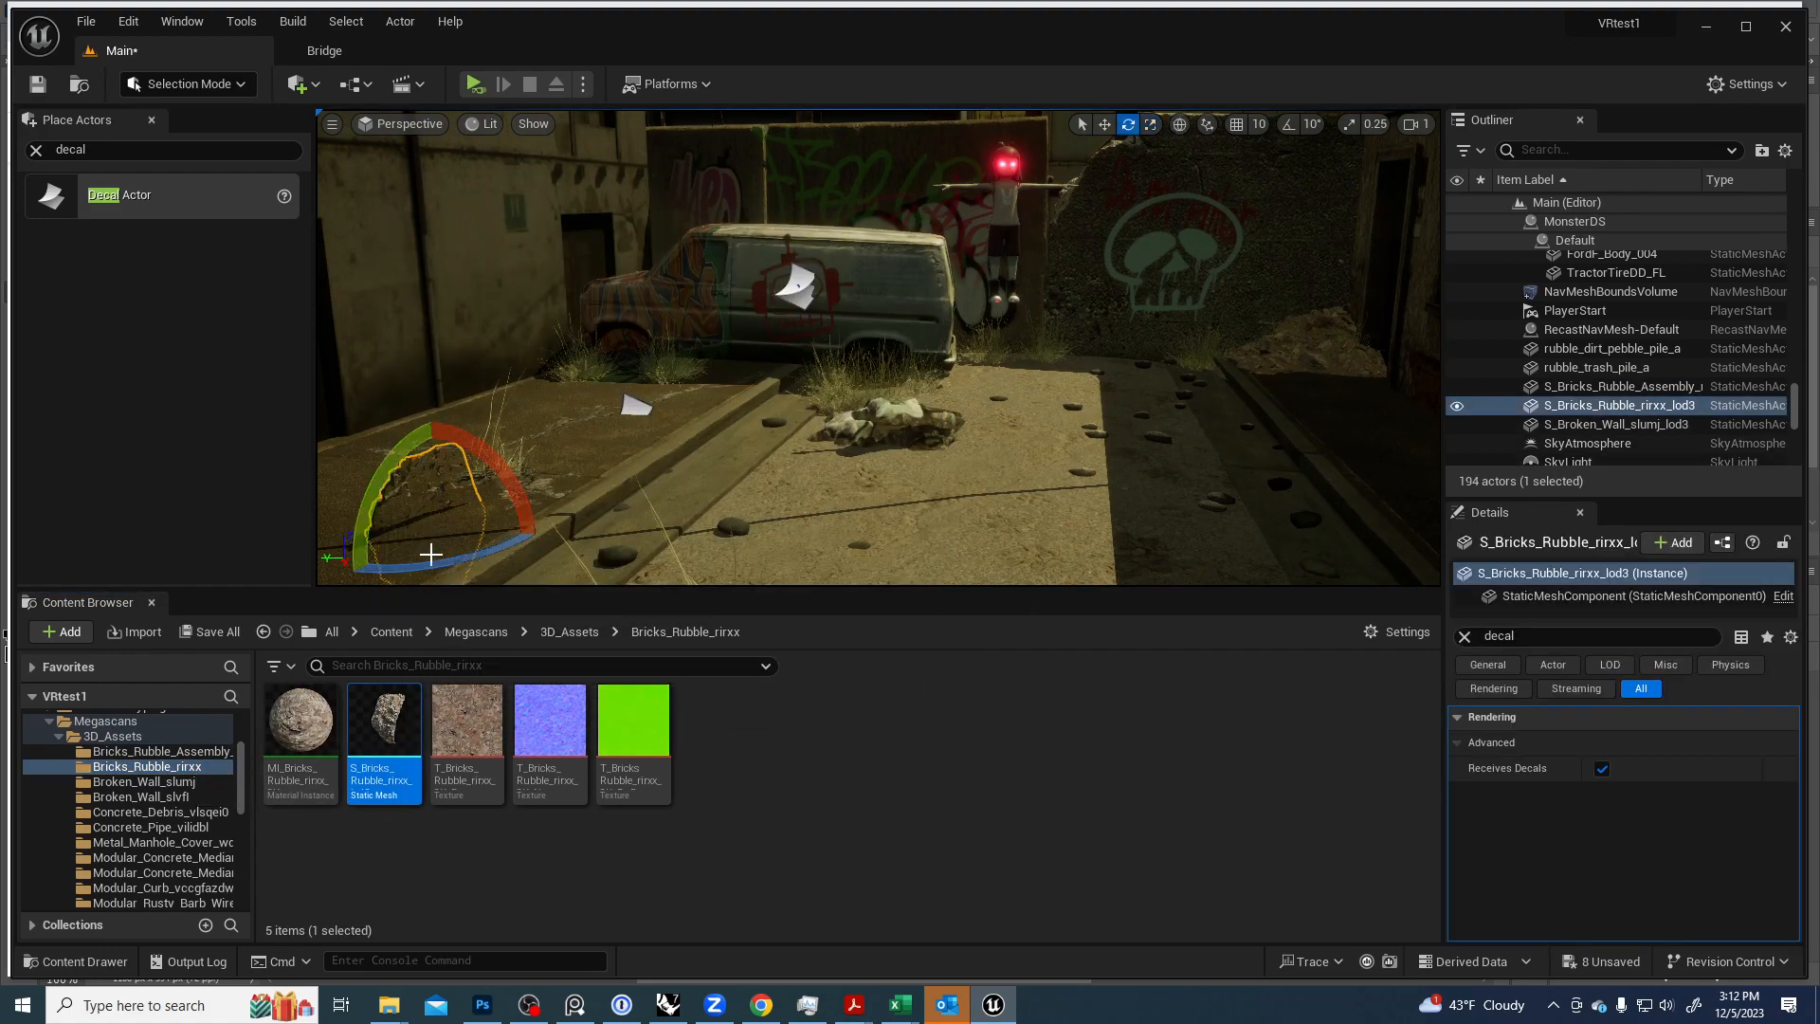
drag(543, 552, 561, 502)
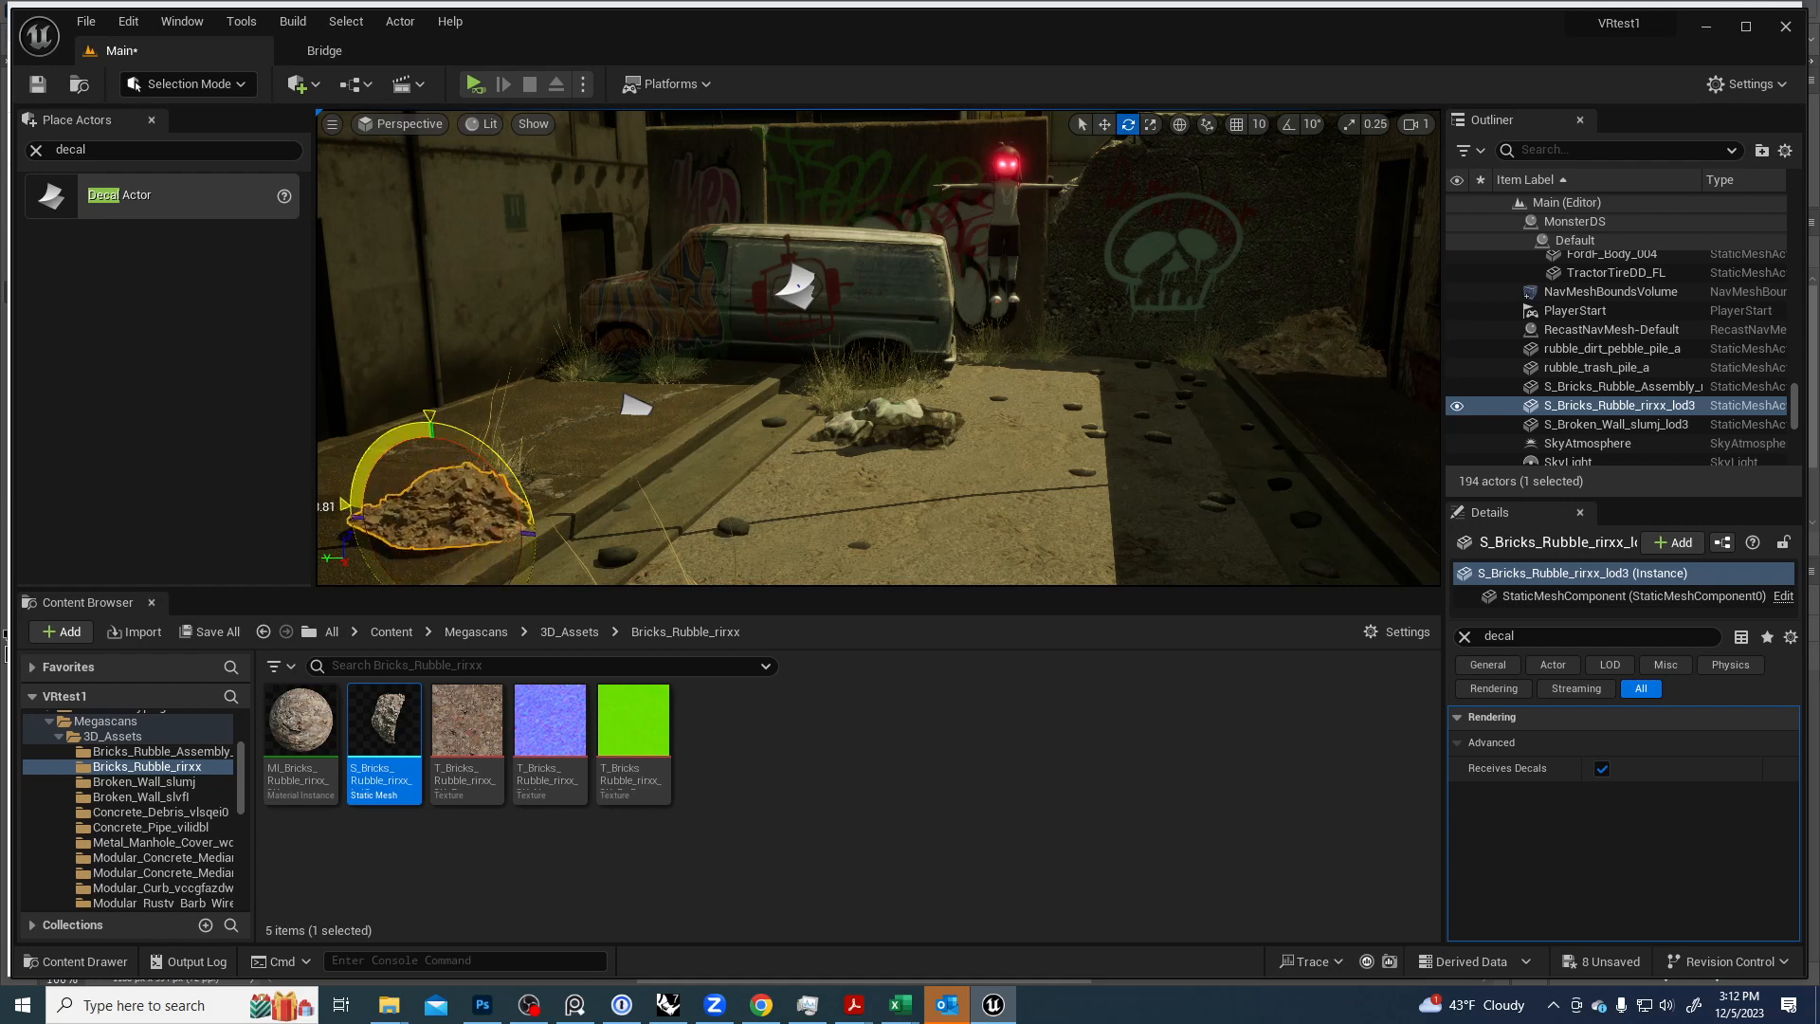
drag(515, 548, 460, 559)
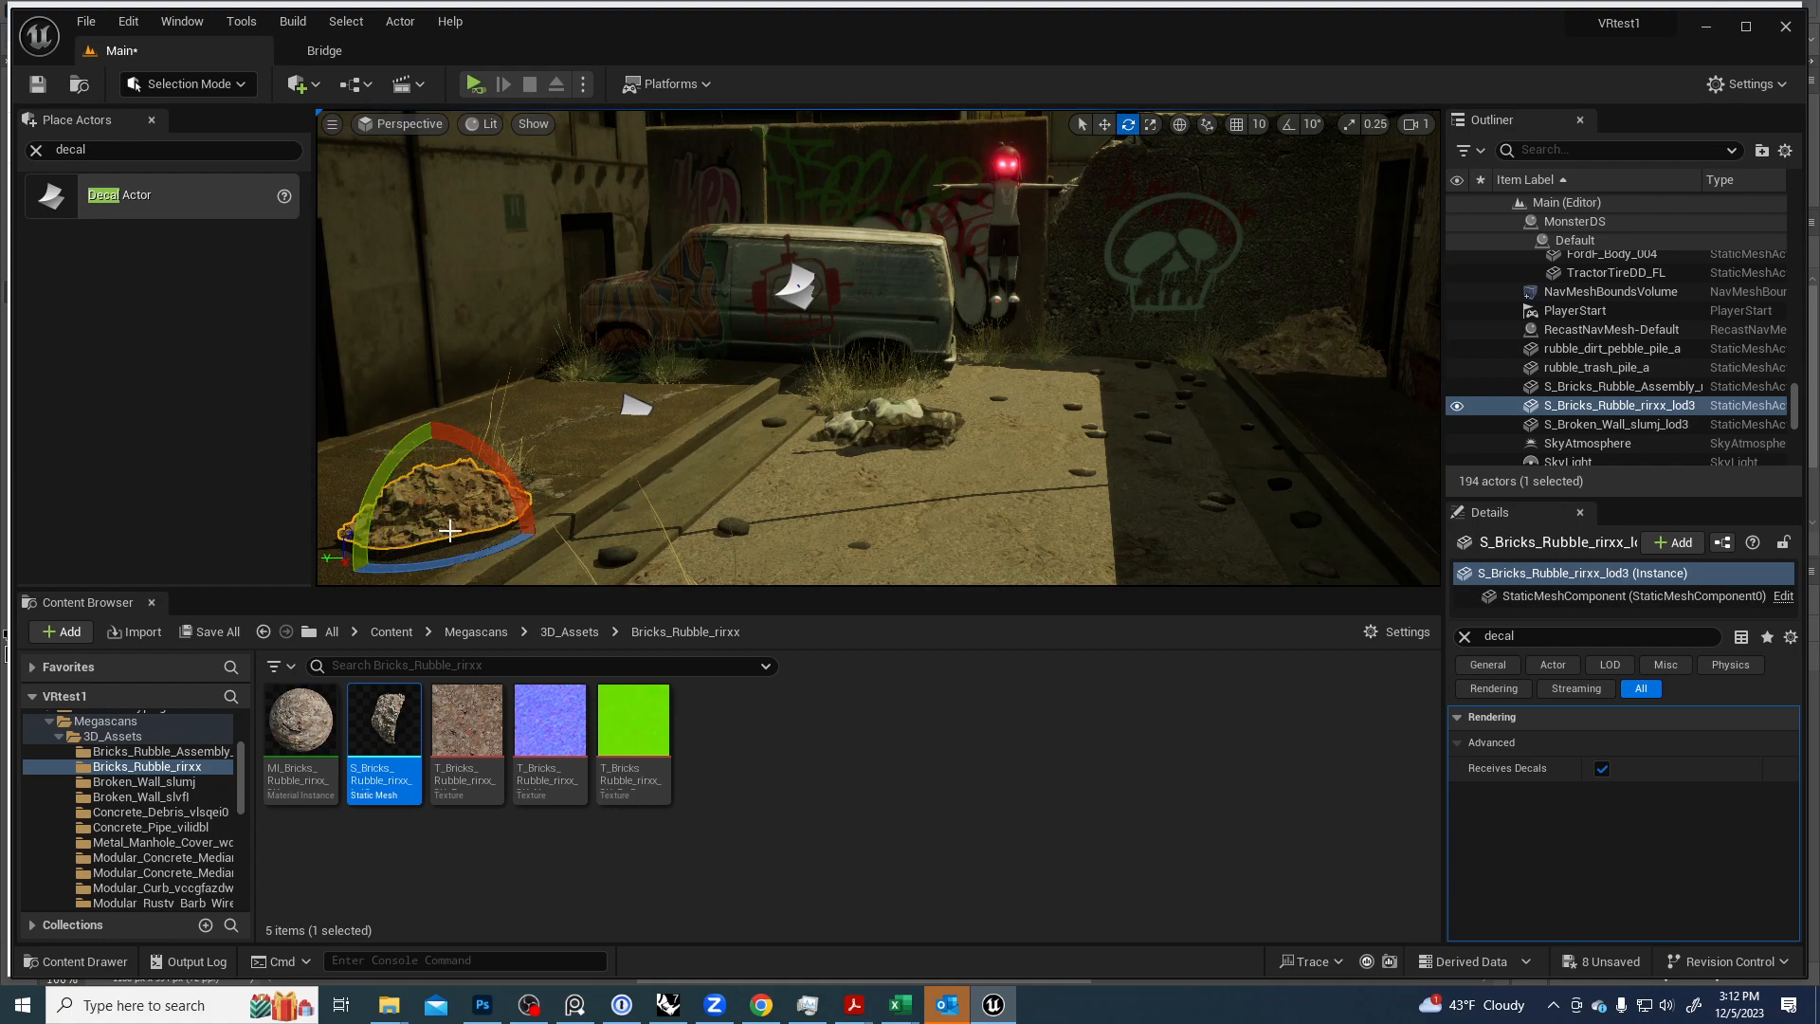
Scale up the second brick rubble pile on the sidewalk.
key(r)
drag(400, 519, 462, 550)
middle_drag(461, 550, 515, 556)
Move the second rubble pile back along the sidewalk toward the building beside the van and lower it into the ground.
key(w)
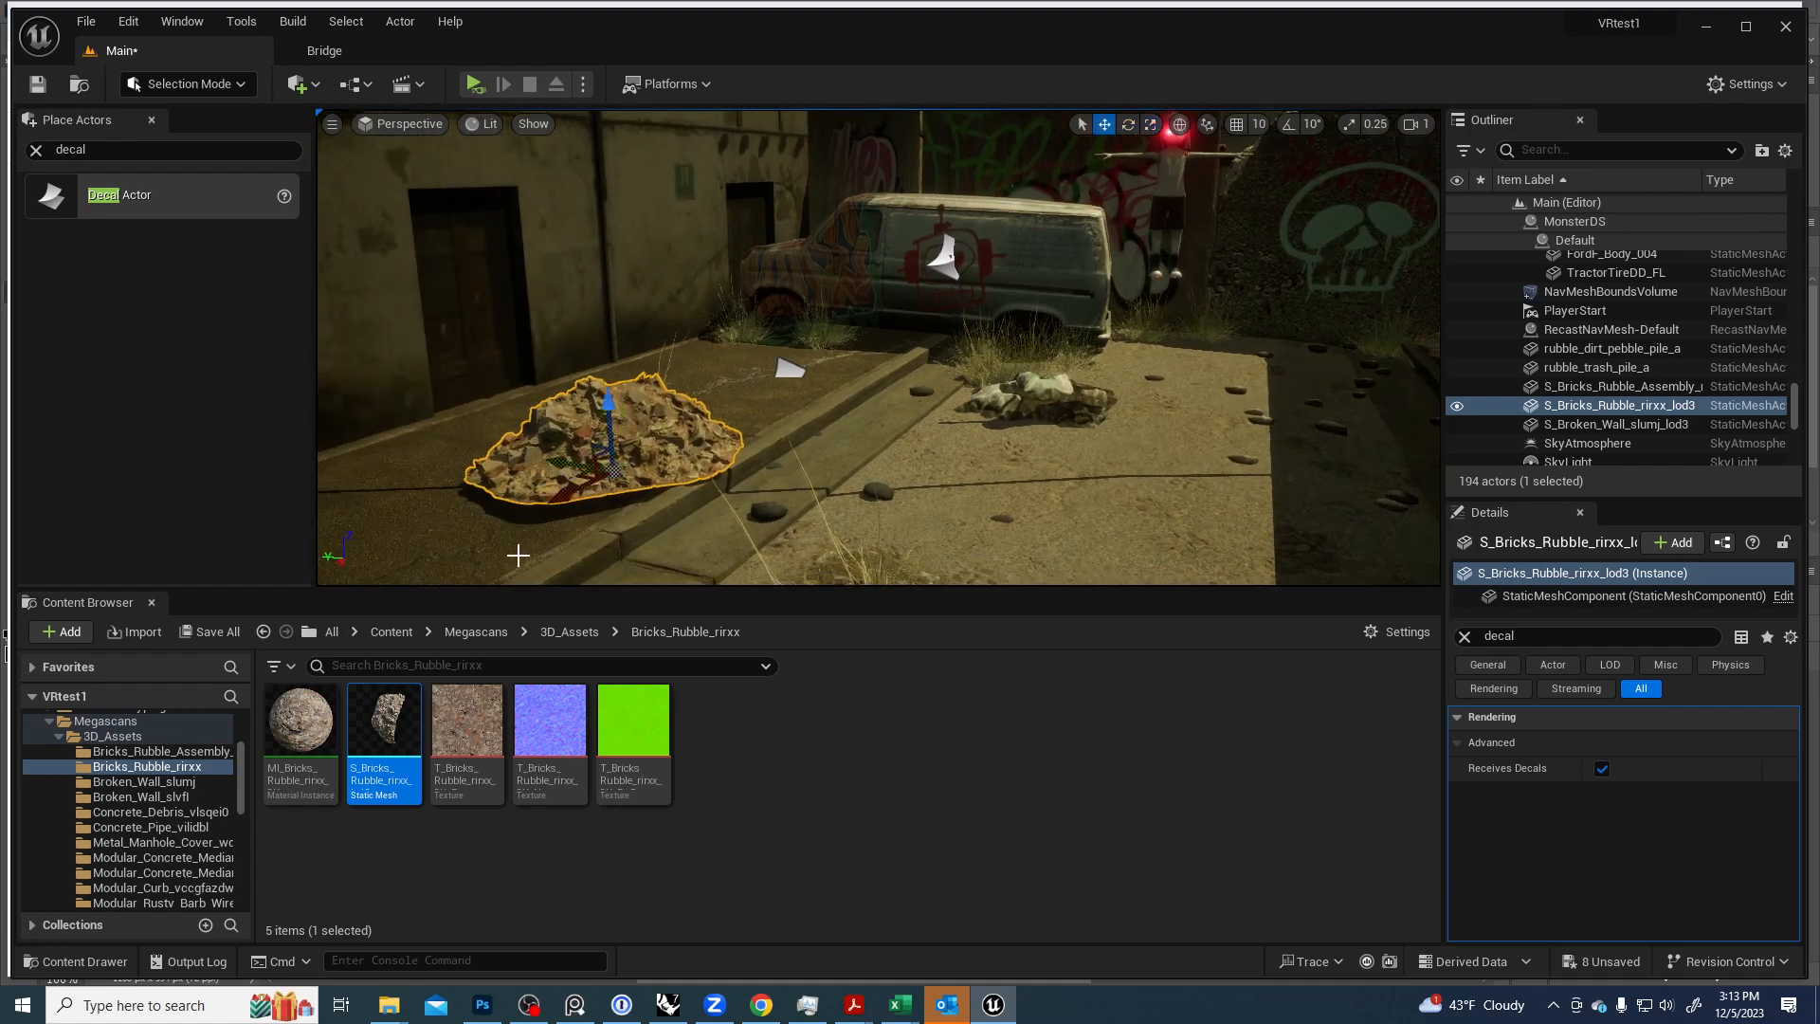
drag(576, 478, 573, 386)
key(e)
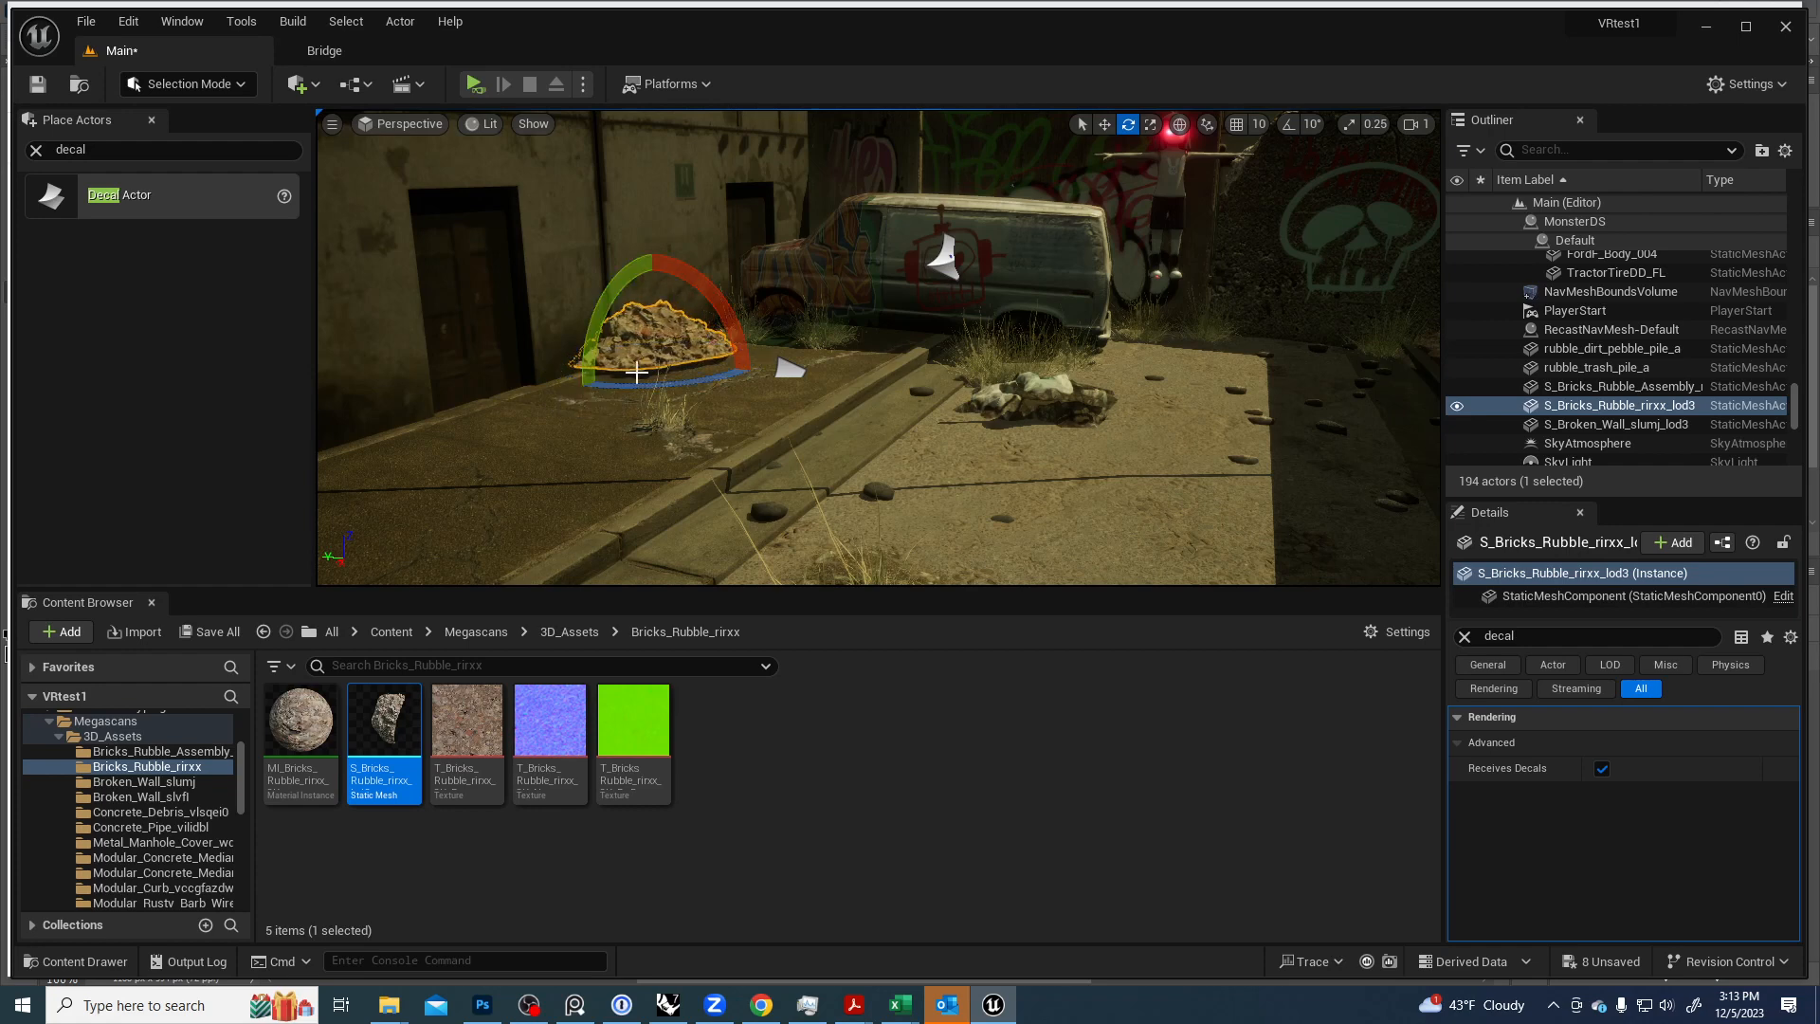
key(w)
drag(655, 289, 654, 302)
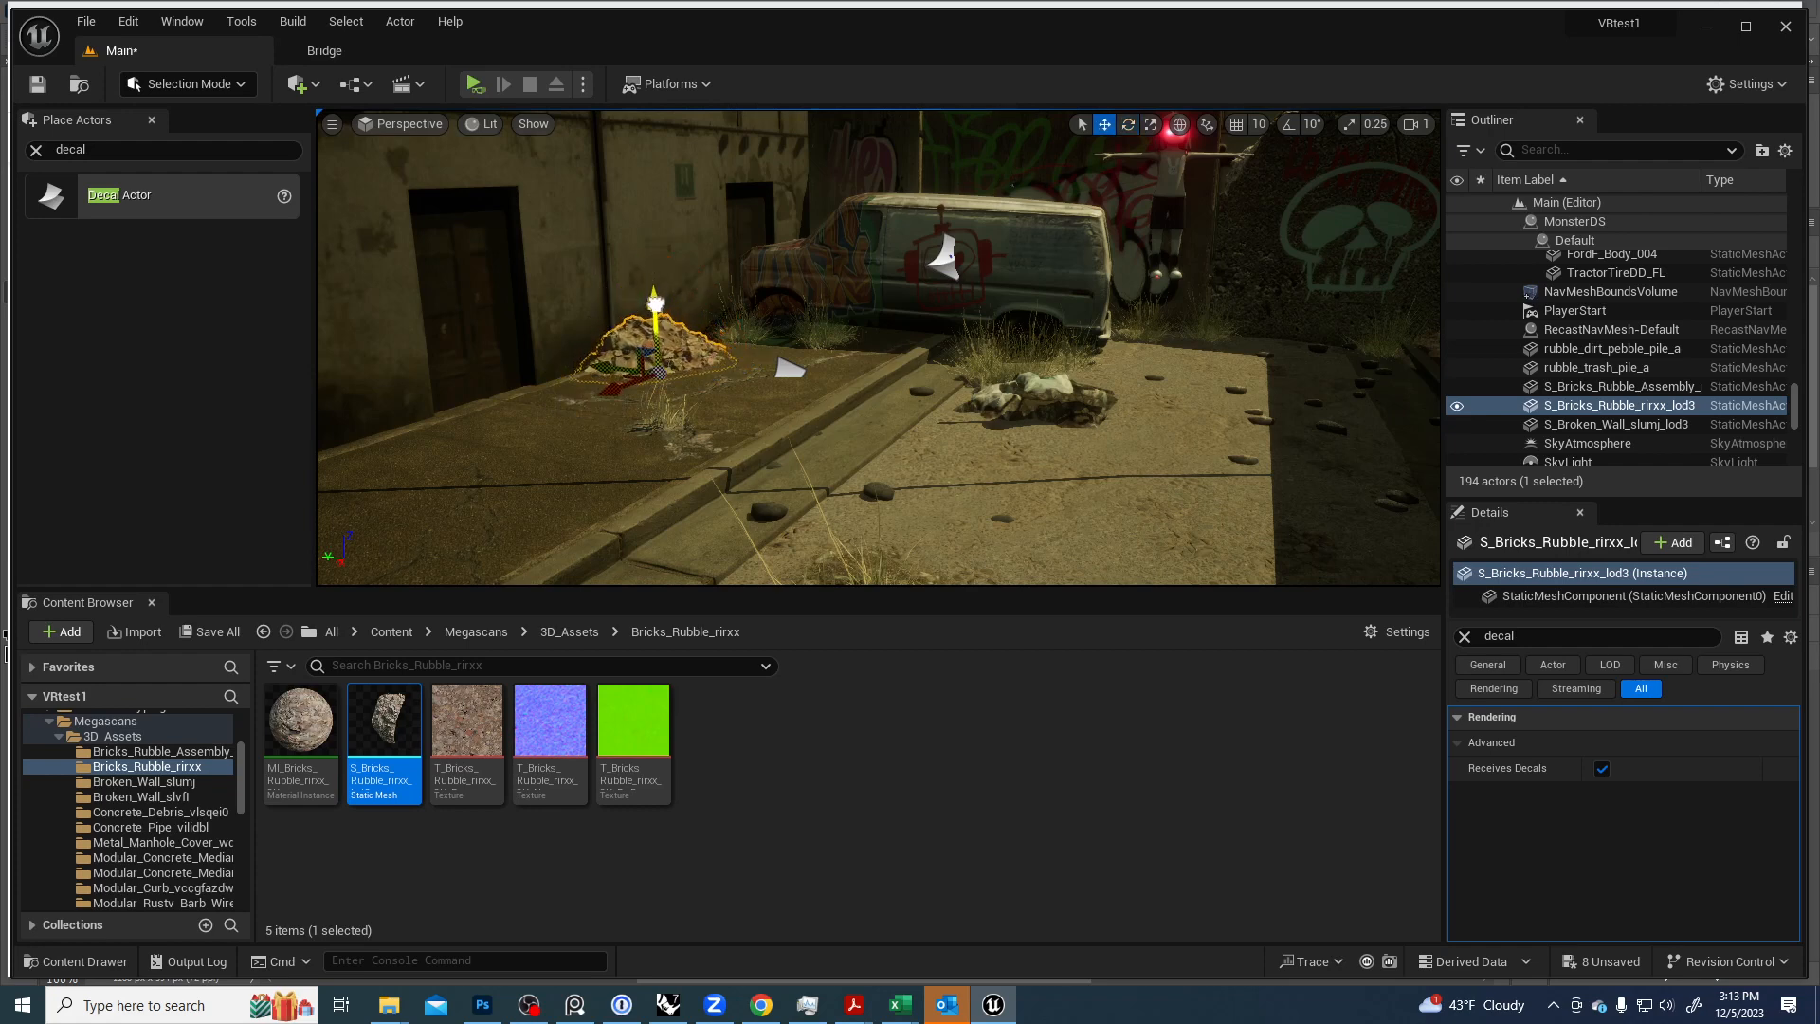
Move the second brick rubble pile on the sidewalk farther back toward the van and deselect it.
key(Escape)
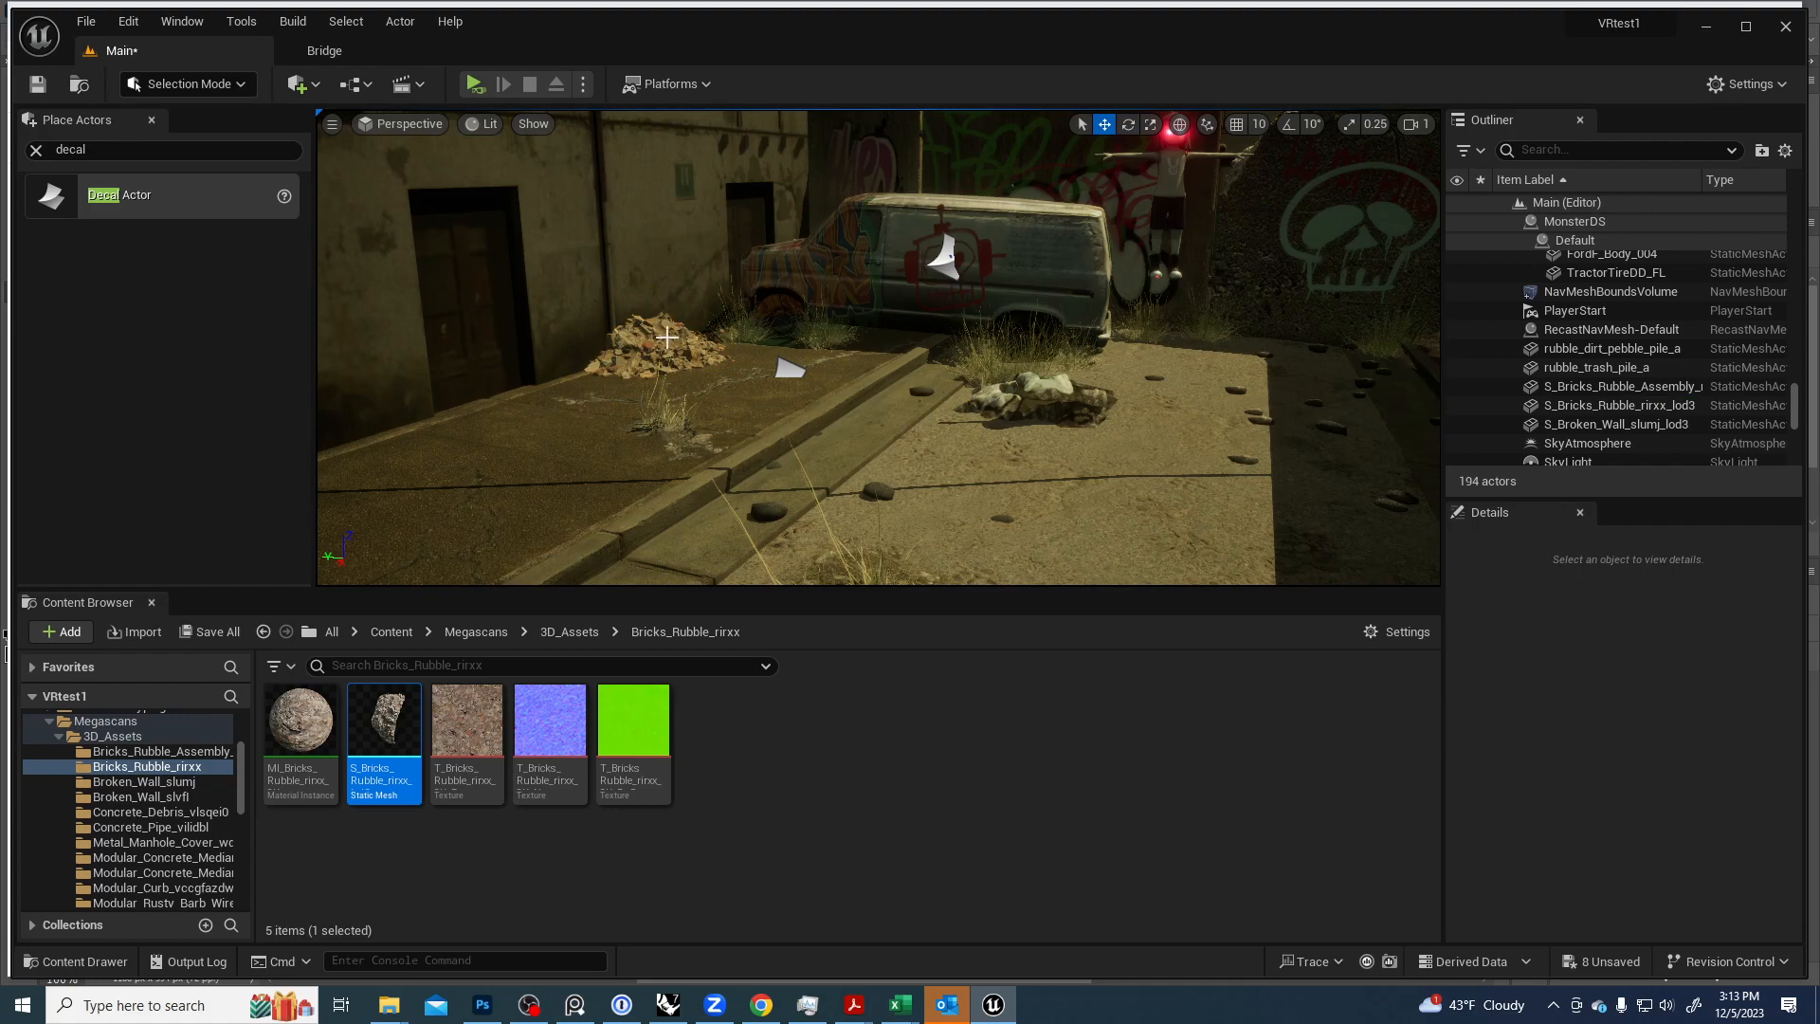
click(666, 337)
drag(627, 388, 672, 350)
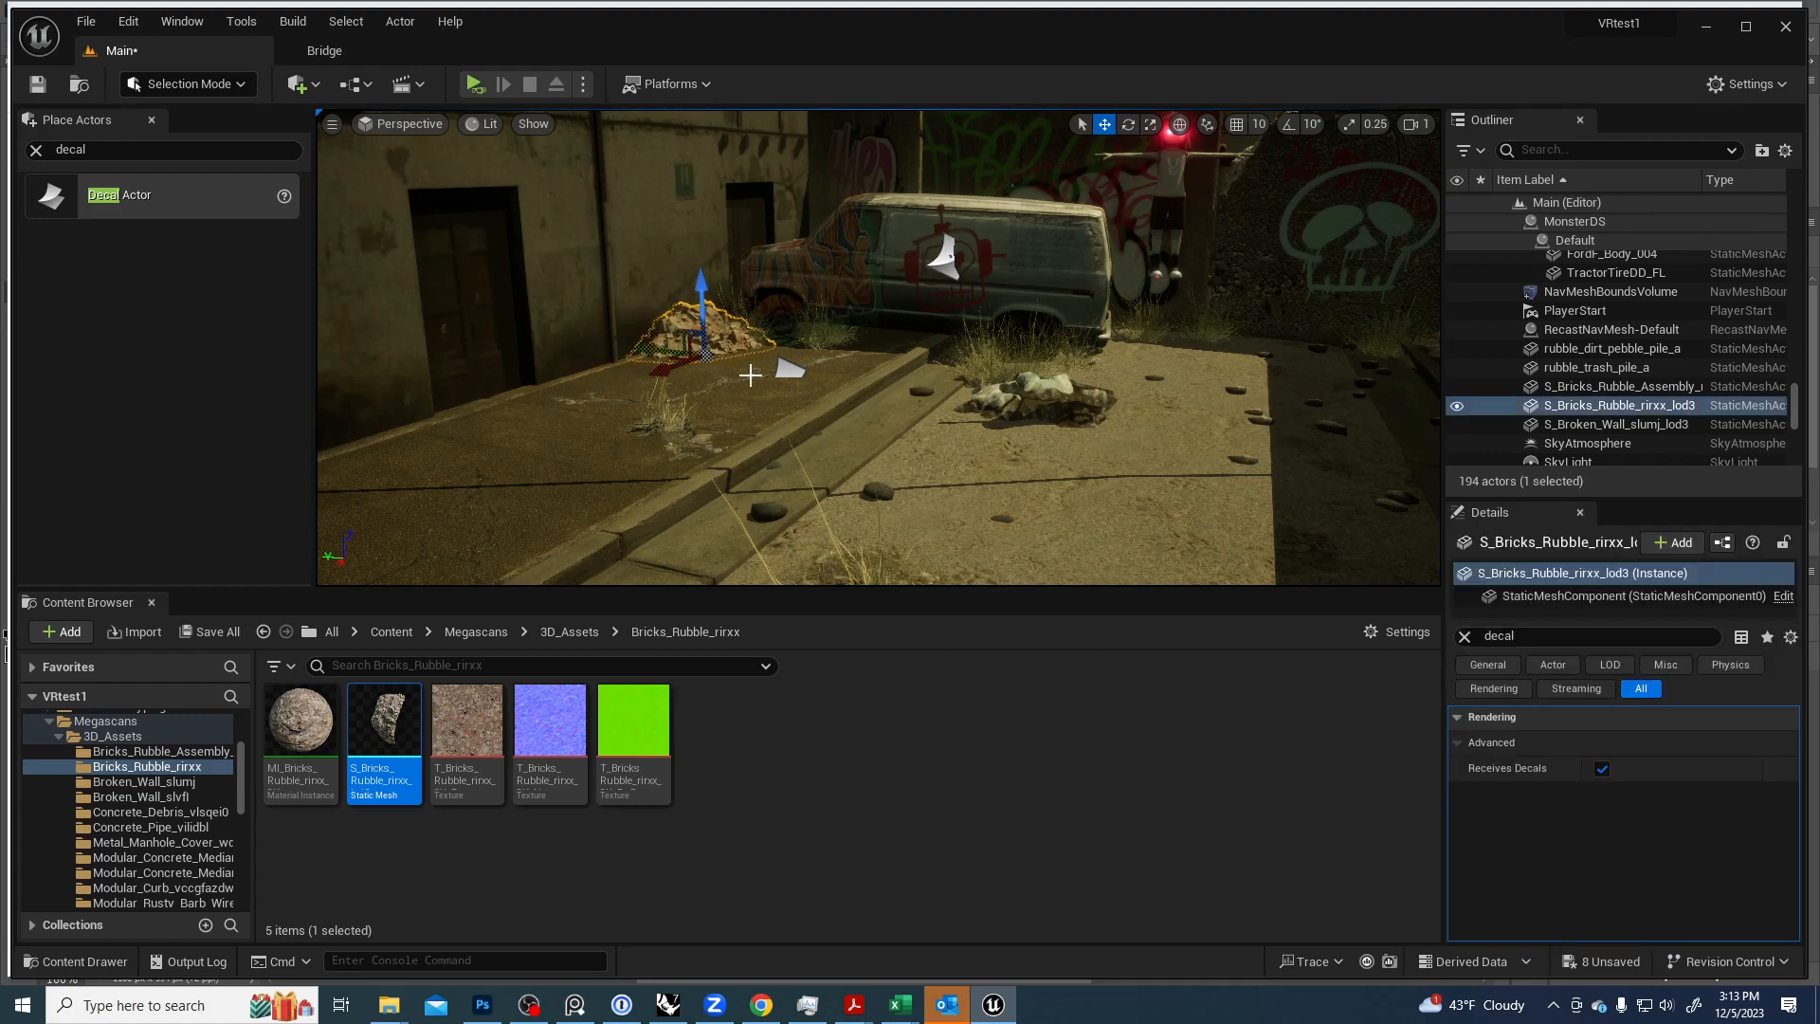
key(Escape)
right_drag(751, 374, 848, 408)
key(s)
key(e)
key(s)
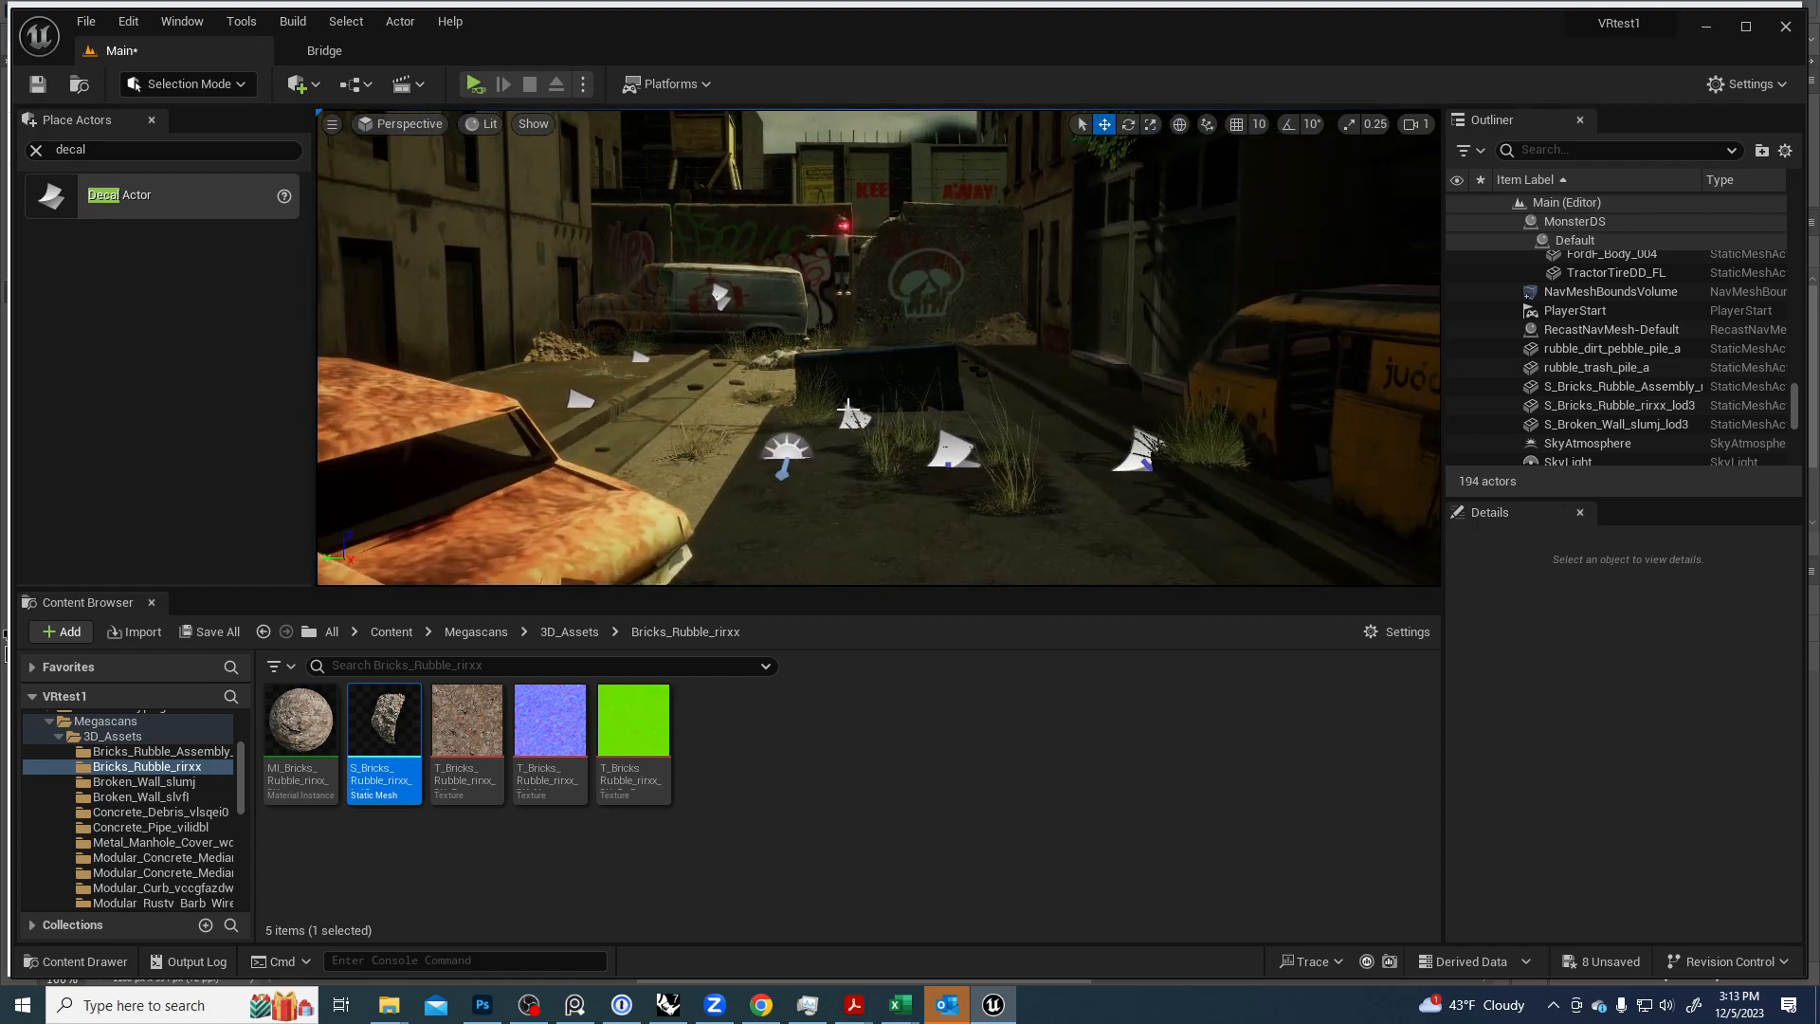
click(312, 54)
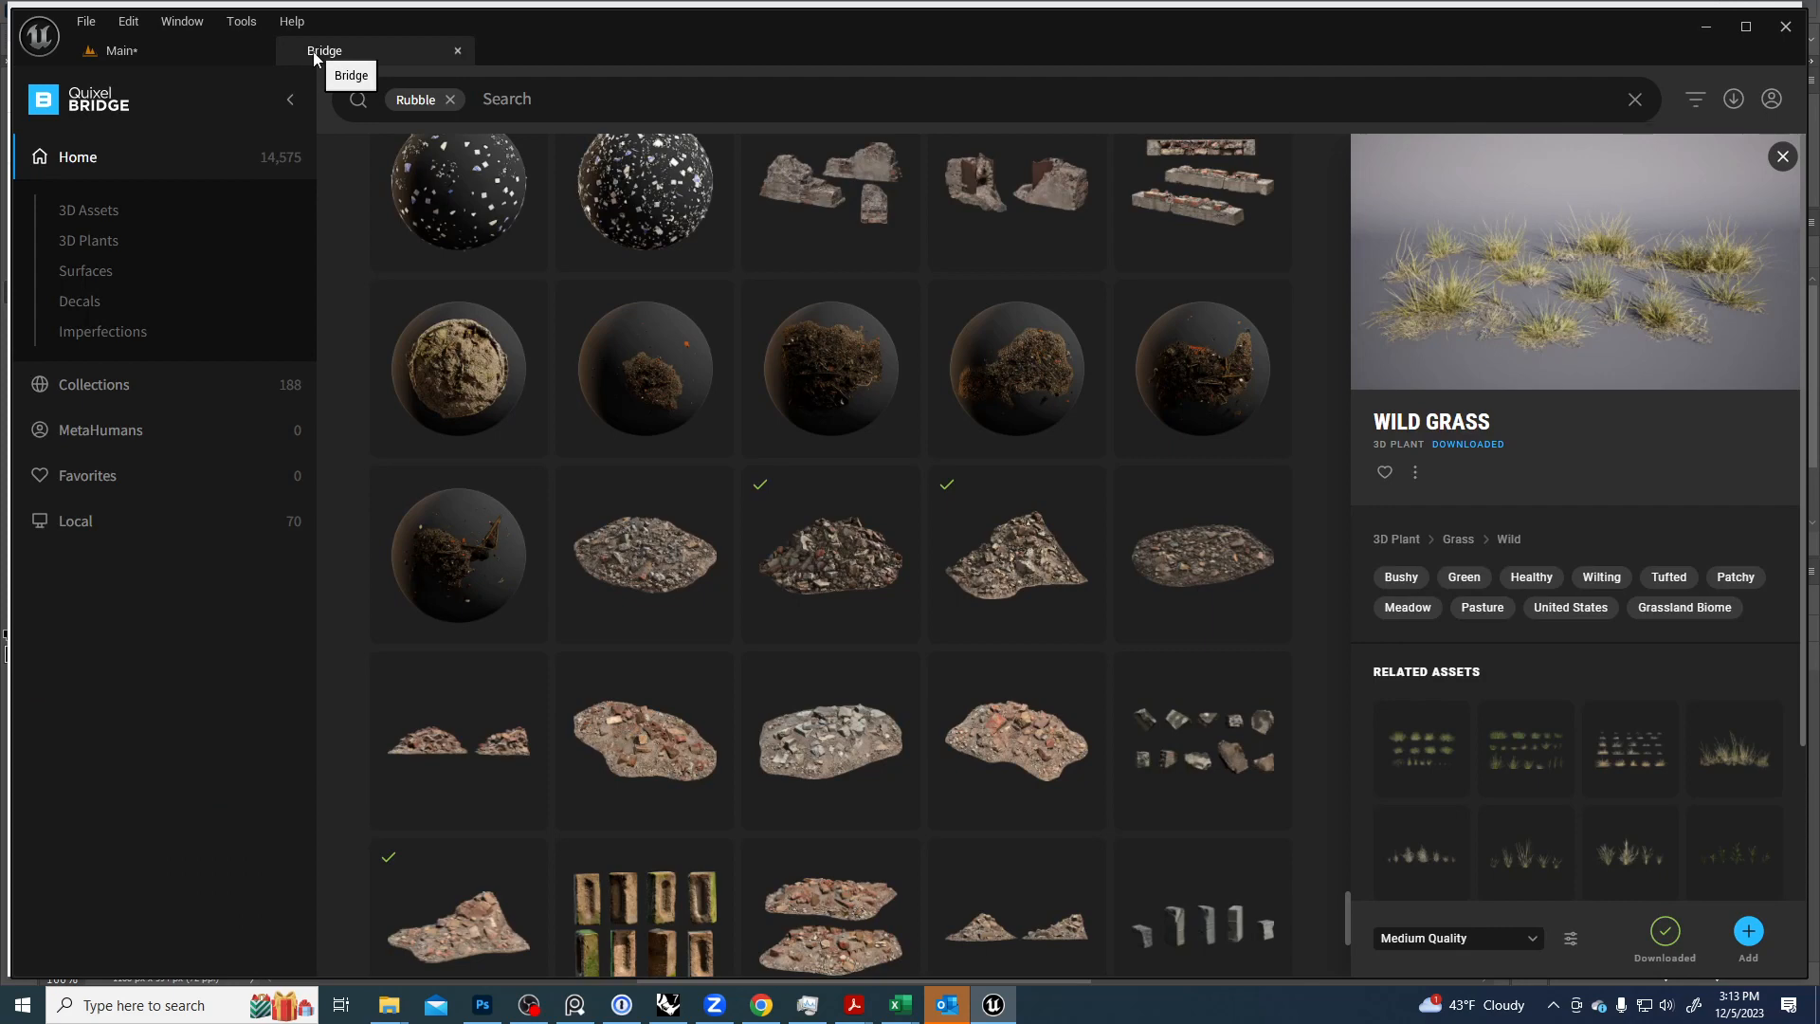
click(213, 50)
Select the IVY_Curve_001_1 ivy mesh on the building wall and turn off its Receives Decals option.
key(s)
right_drag(901, 350, 939, 420)
key(s)
key(w)
click(670, 357)
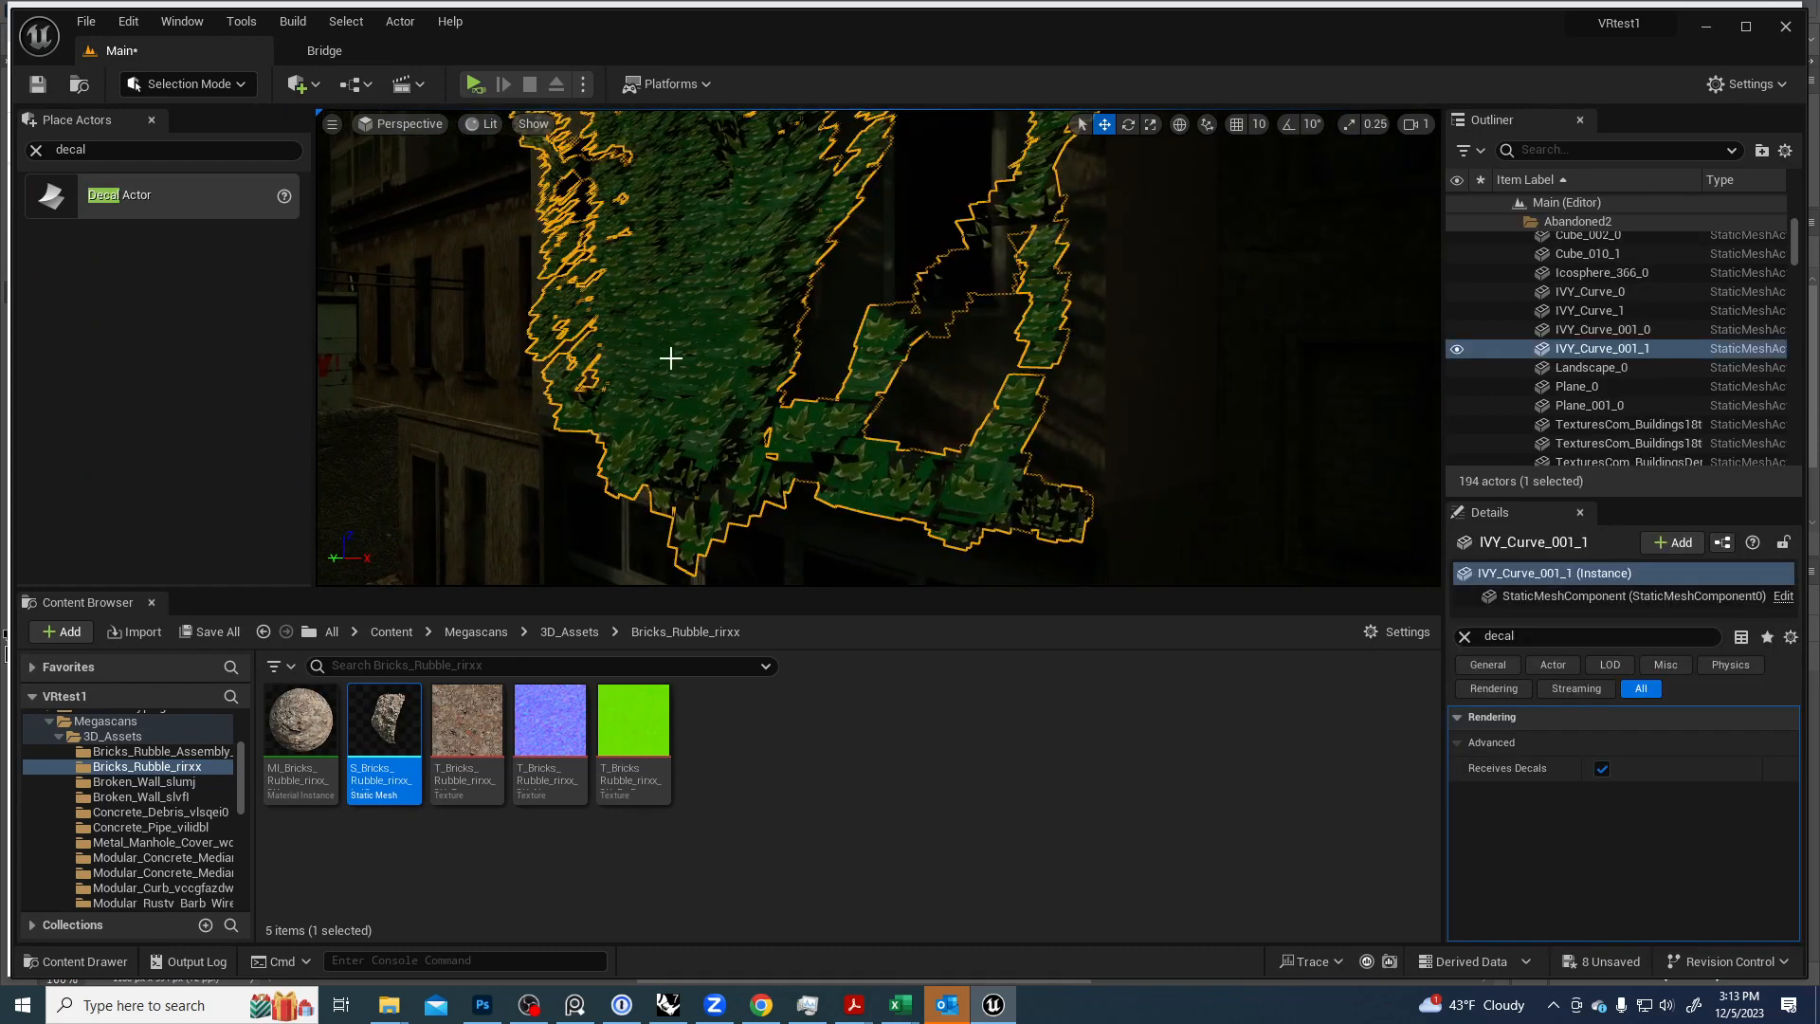
right_drag(910, 355, 829, 333)
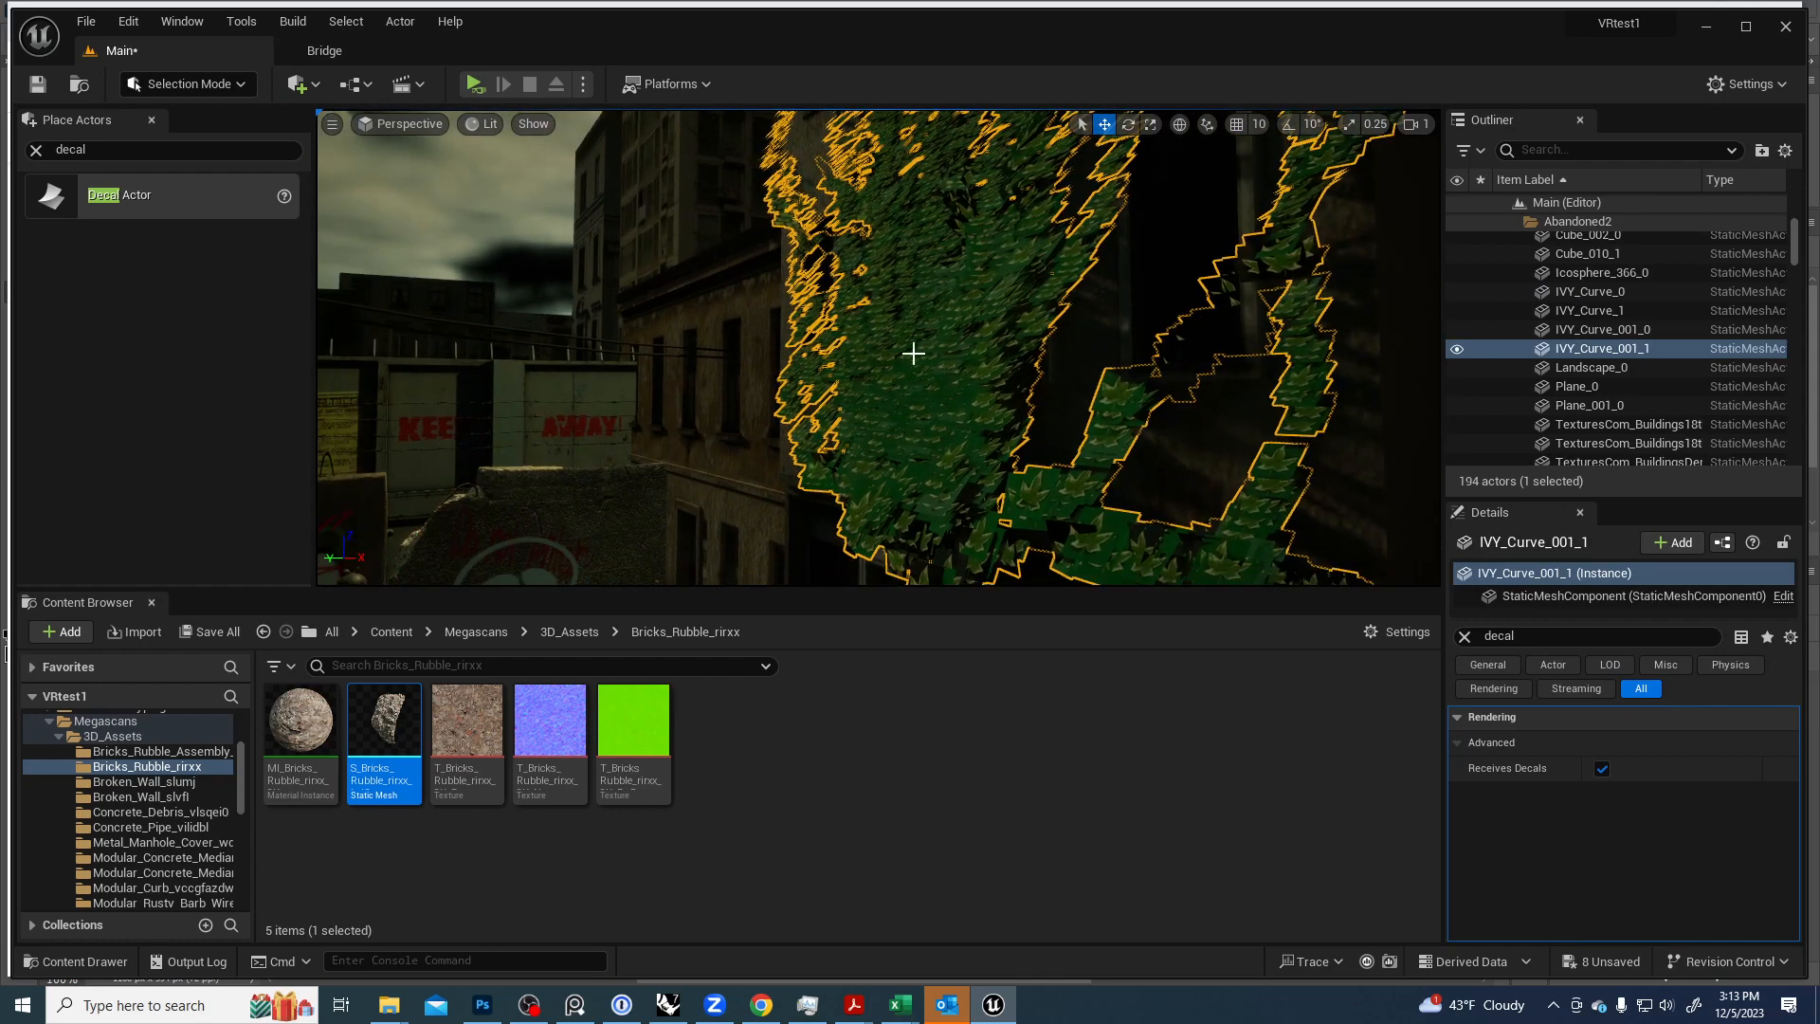
click(1598, 329)
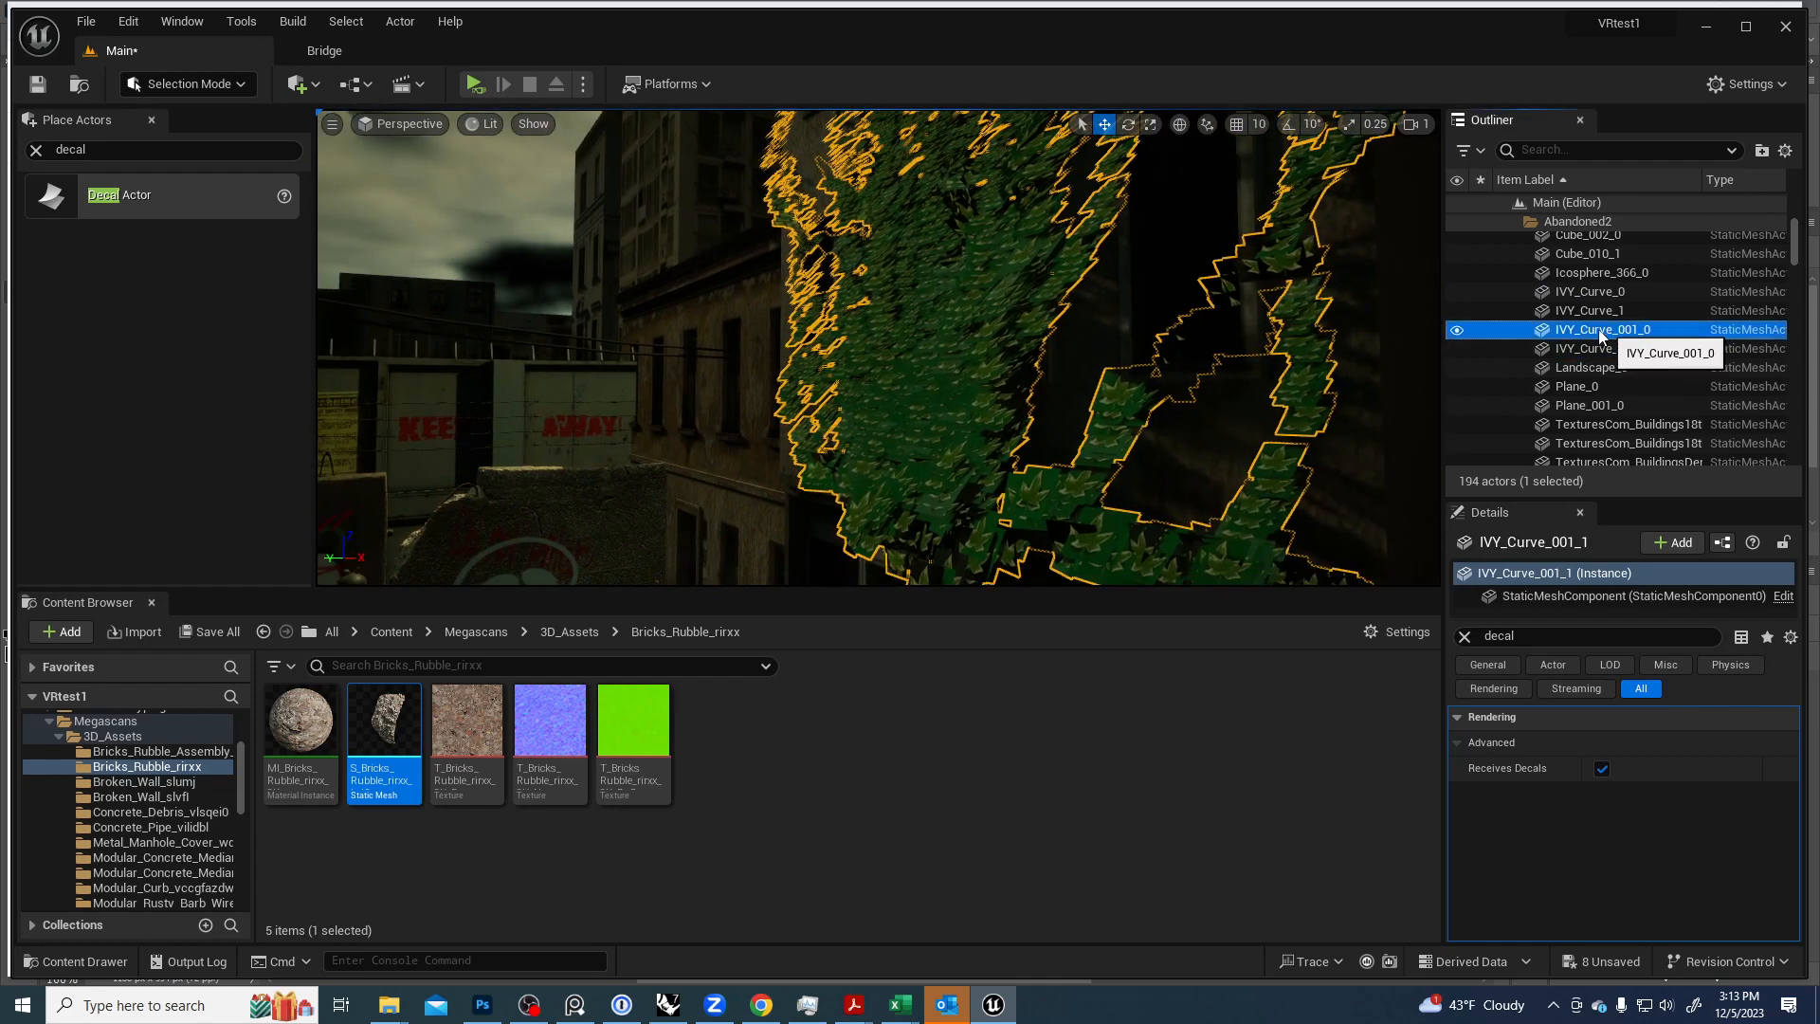
click(962, 351)
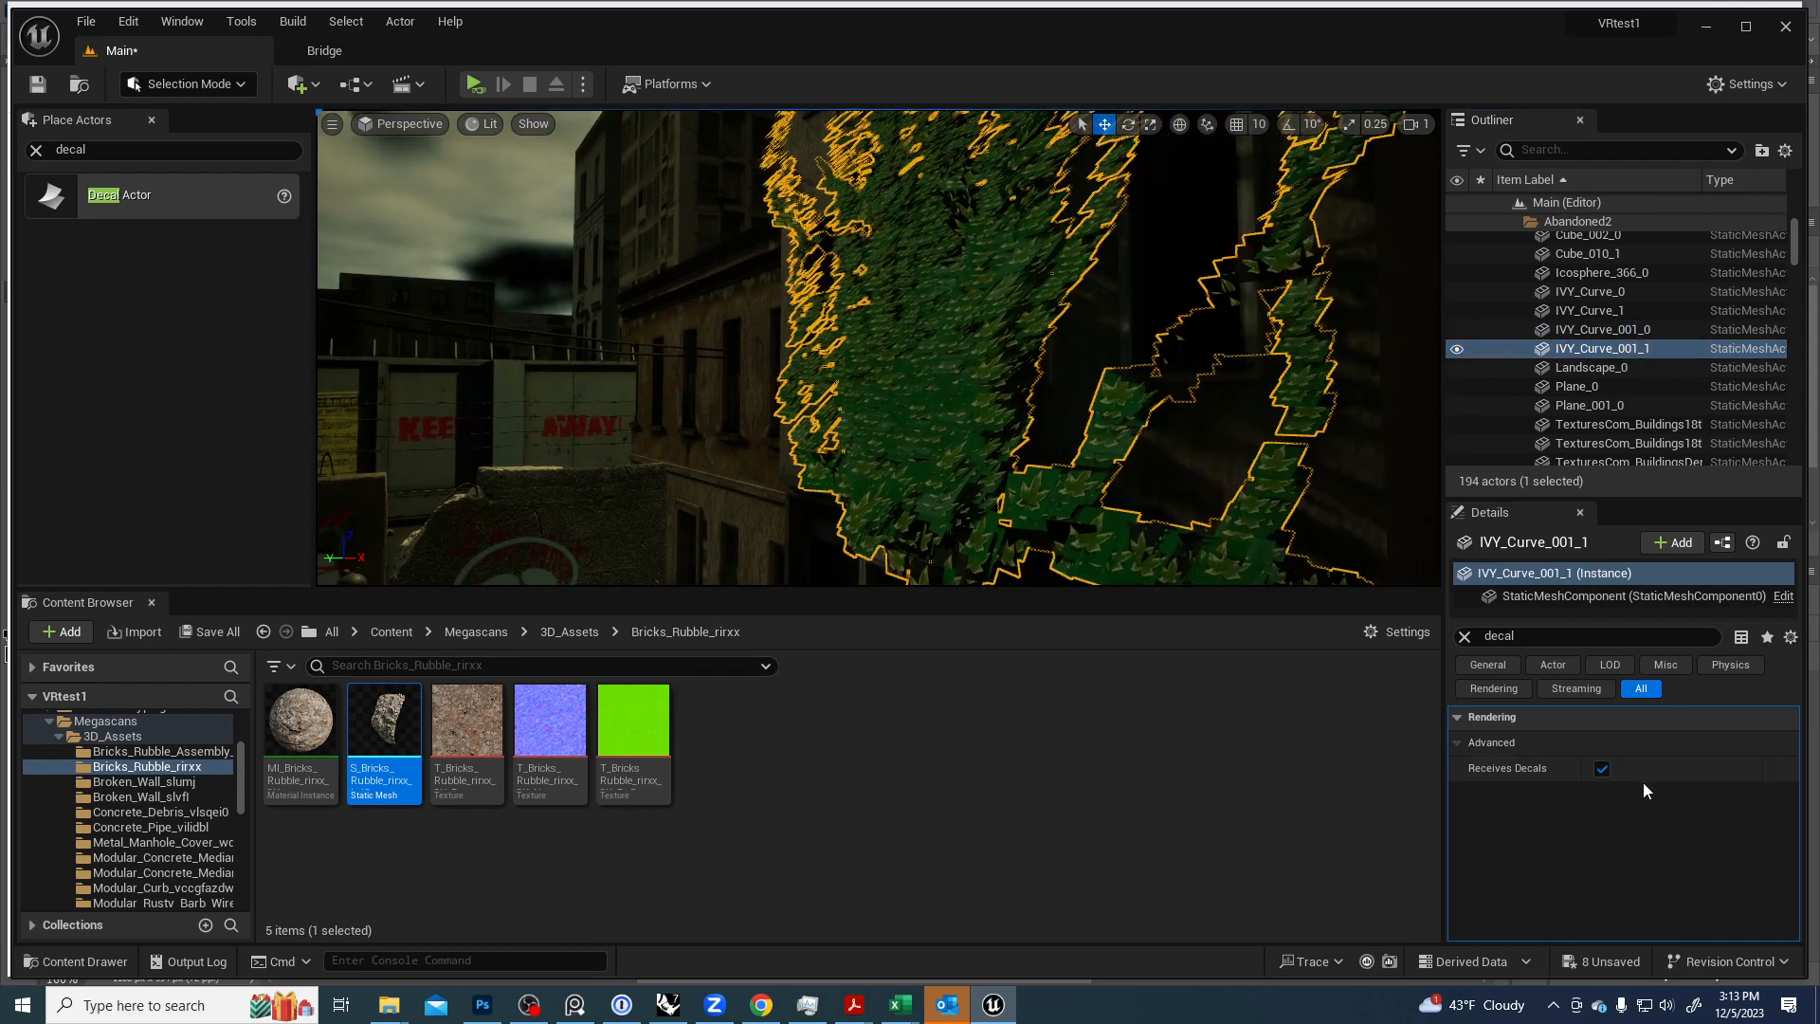
click(1601, 768)
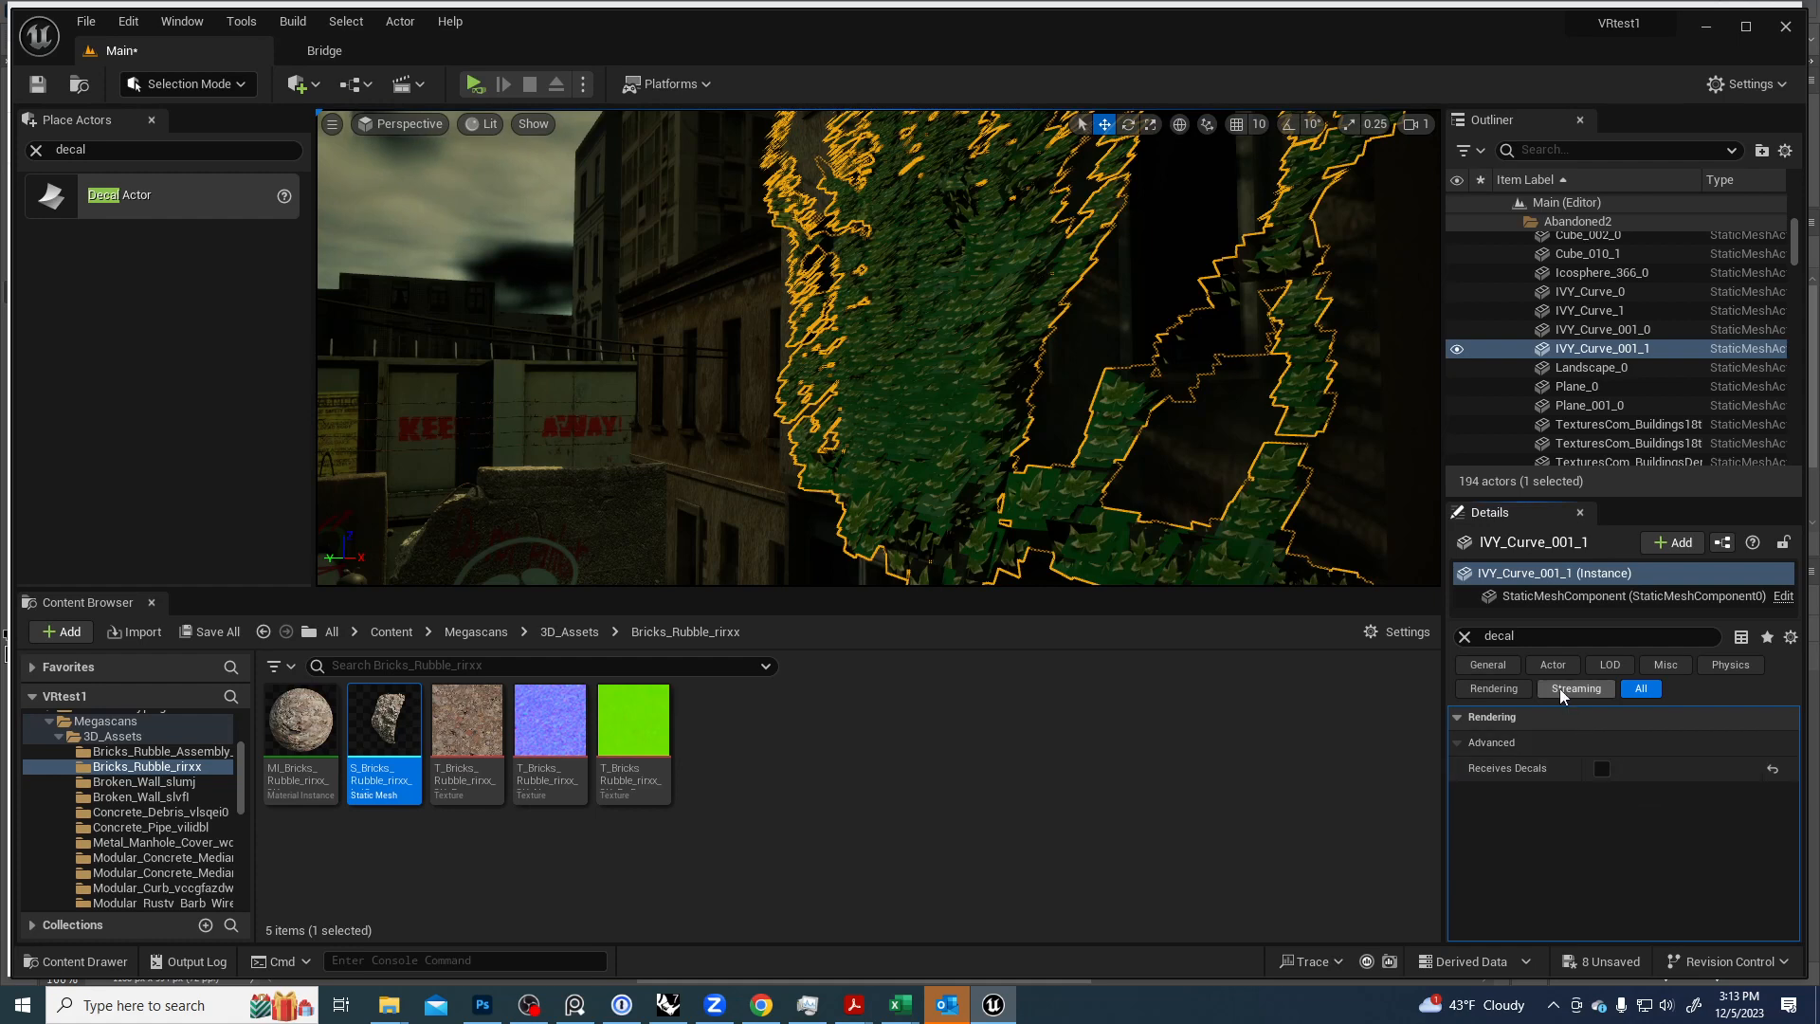
Clear the details filter and inspect the ivy's static mesh in its own editor, closing it again.
click(1466, 636)
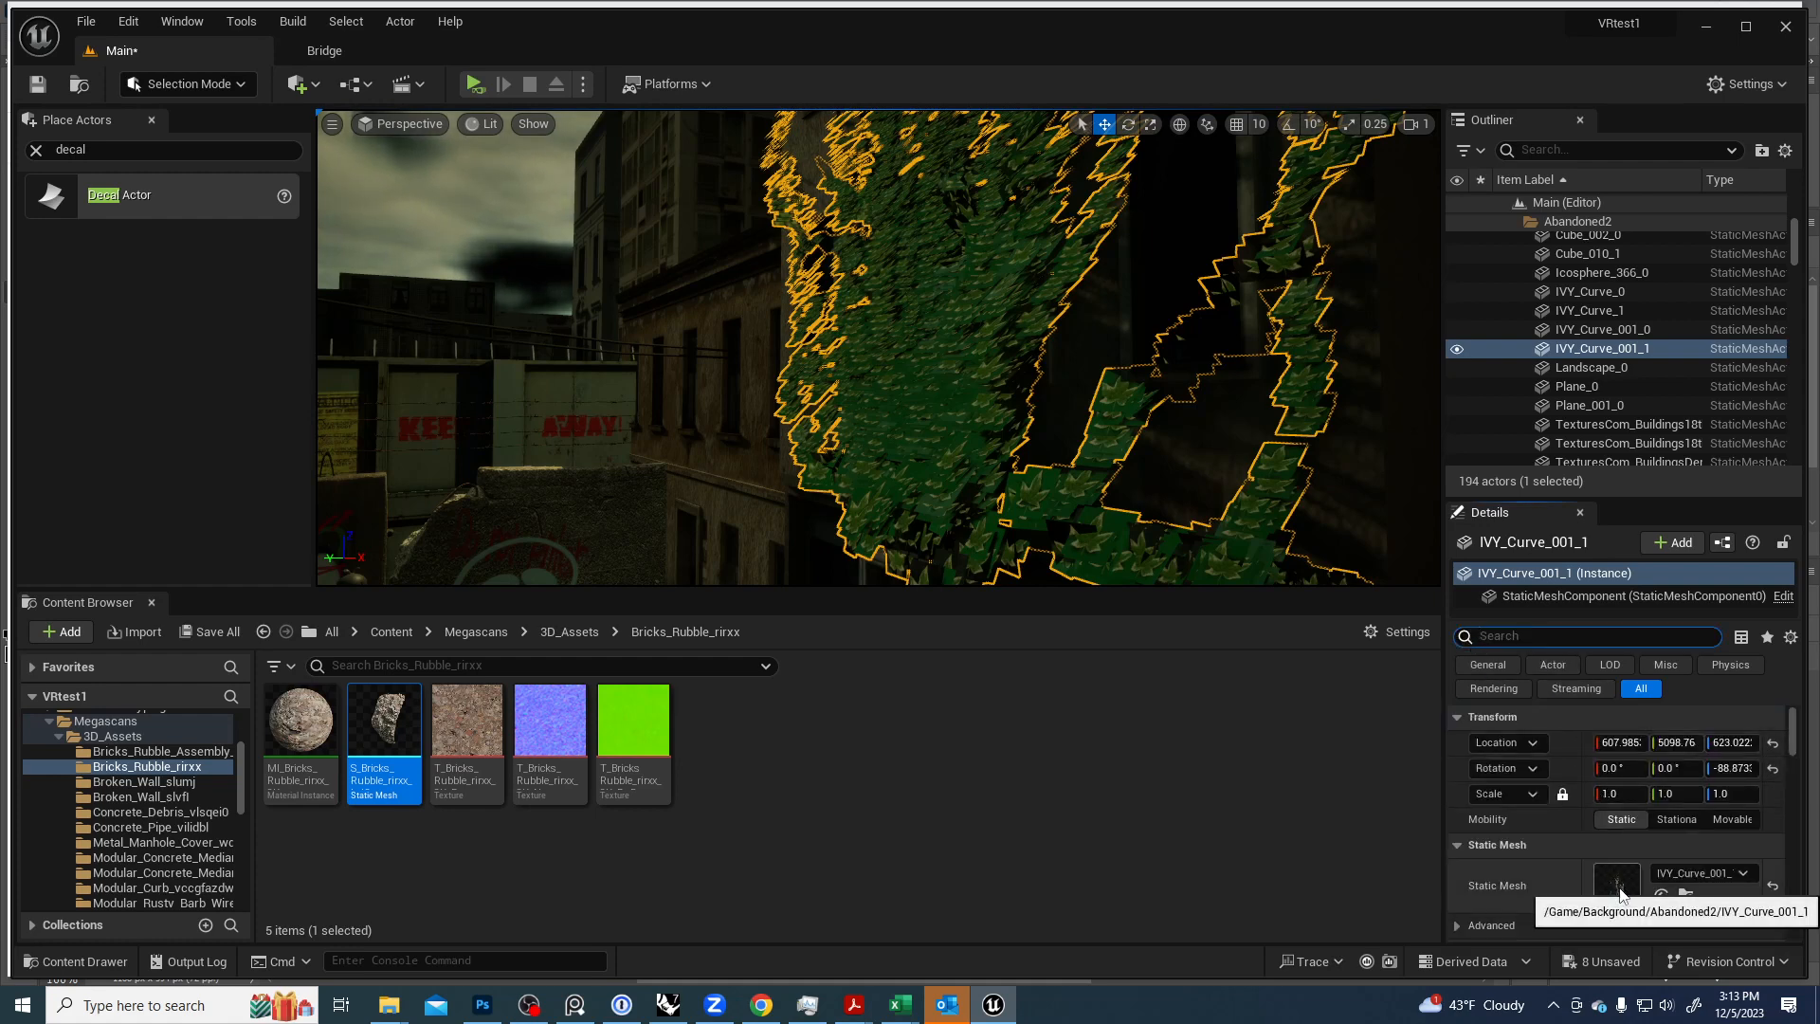
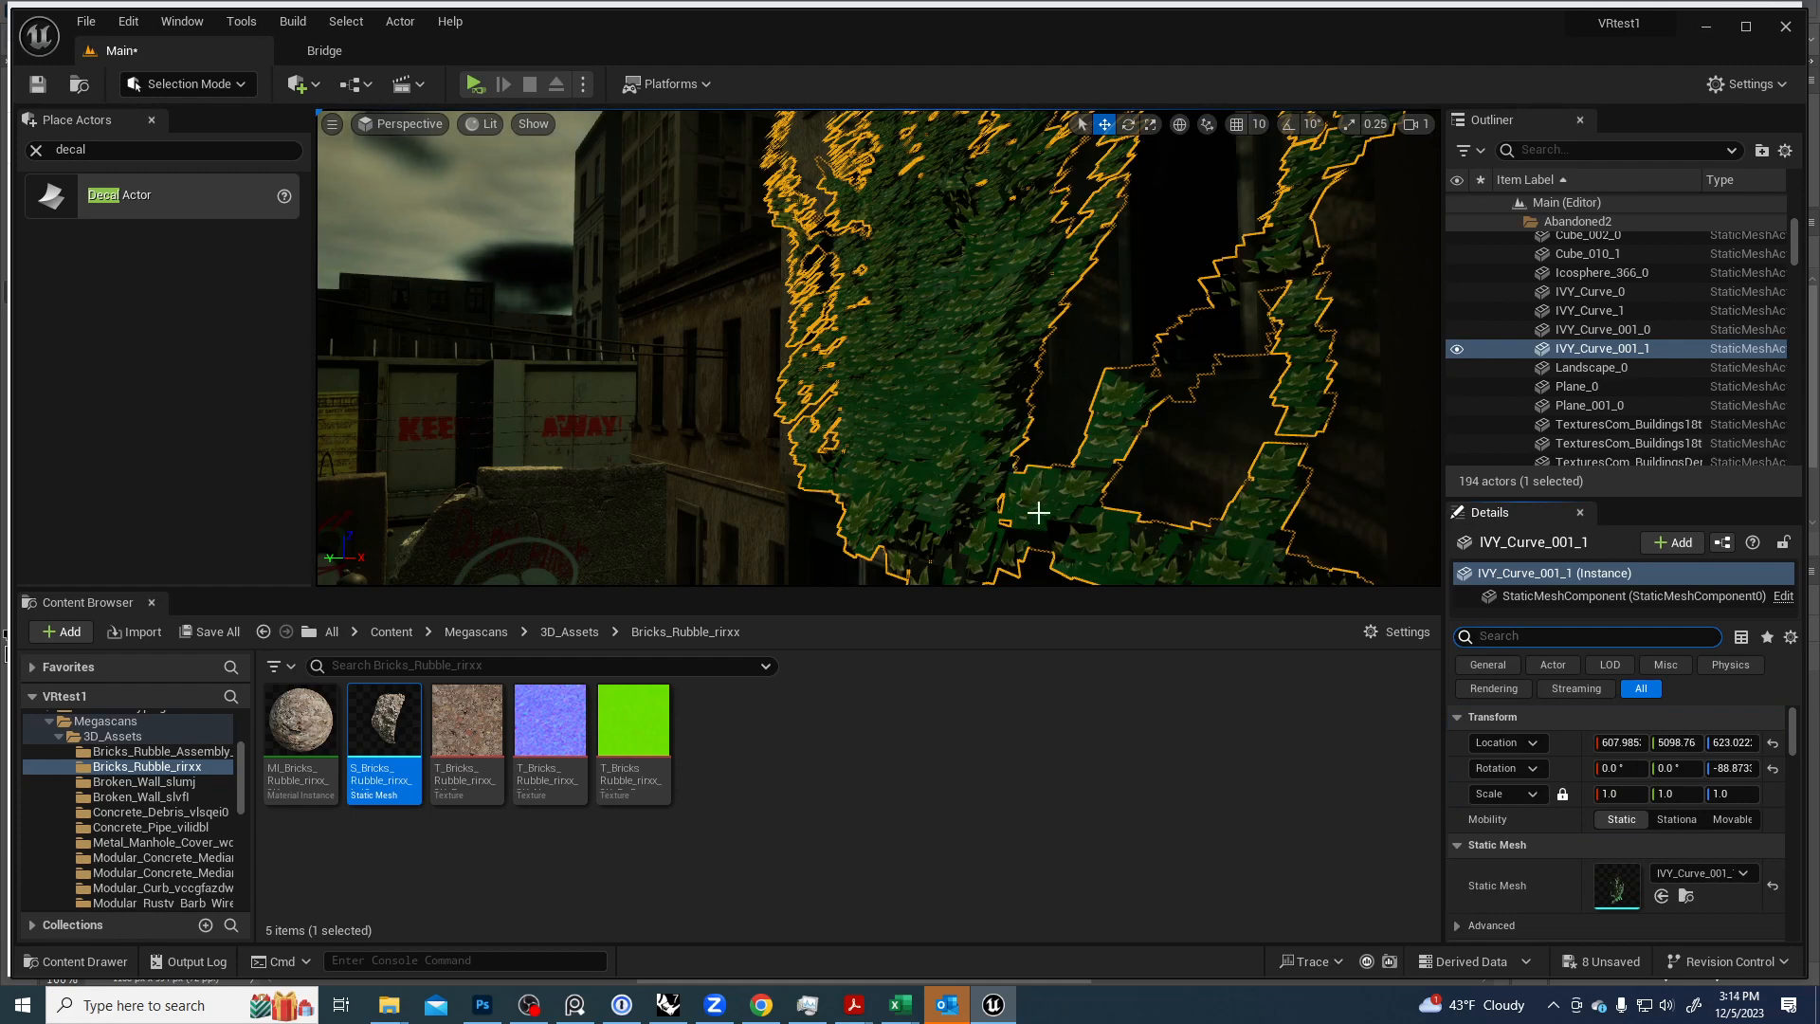
double_click(1616, 890)
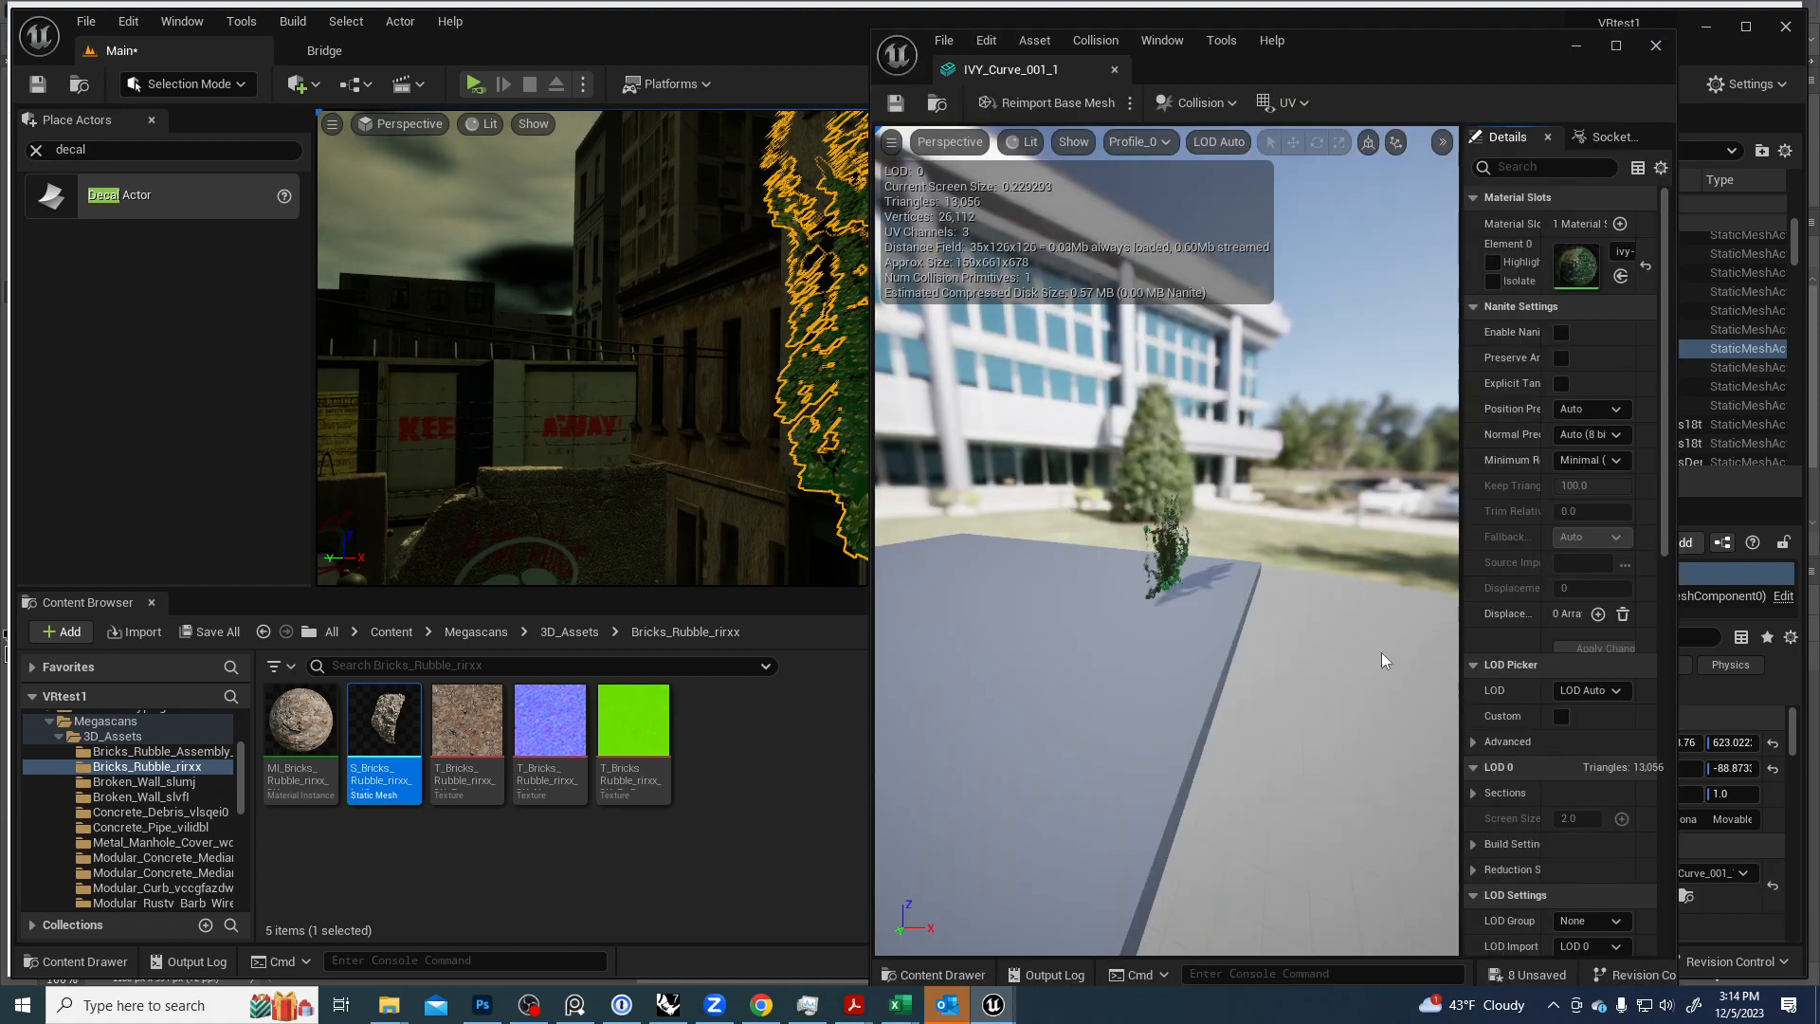
click(1114, 69)
Open the ivy's ivy-leaves_001 material and widen the material editor to show more of its node graph.
scroll(1545, 866, down, 3)
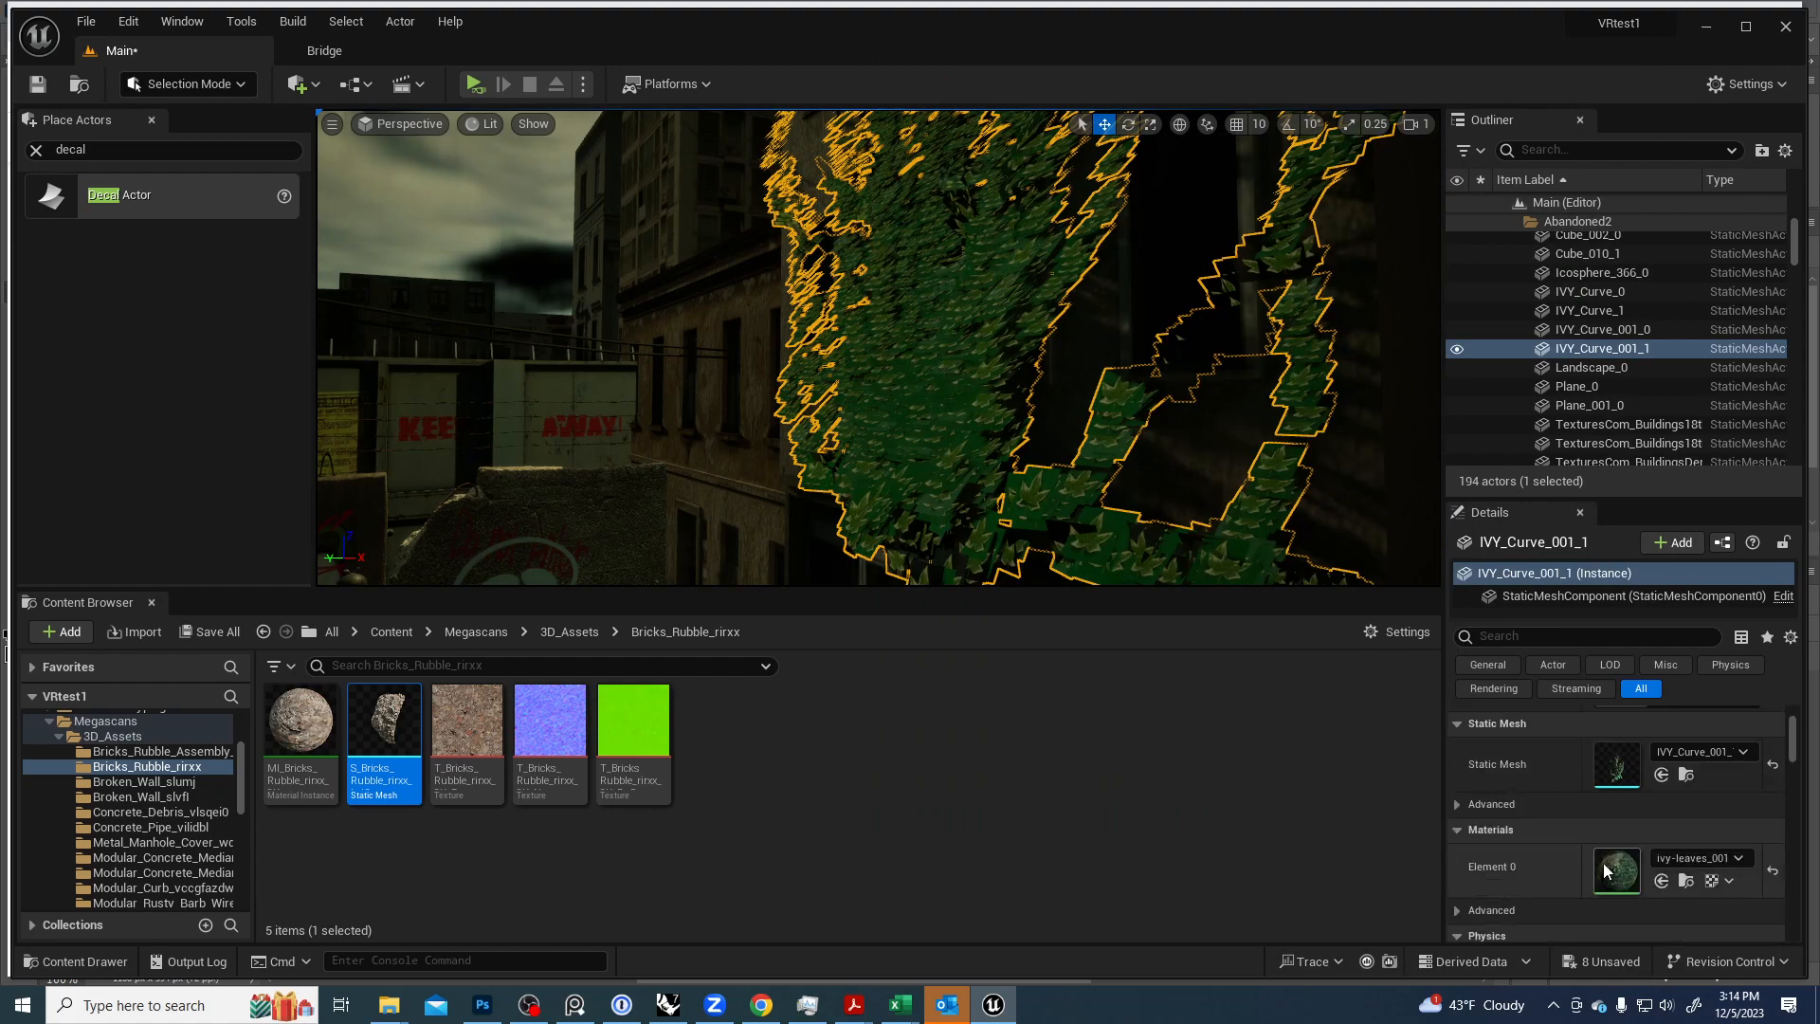
double_click(1607, 863)
scroll(1262, 454, down, 5)
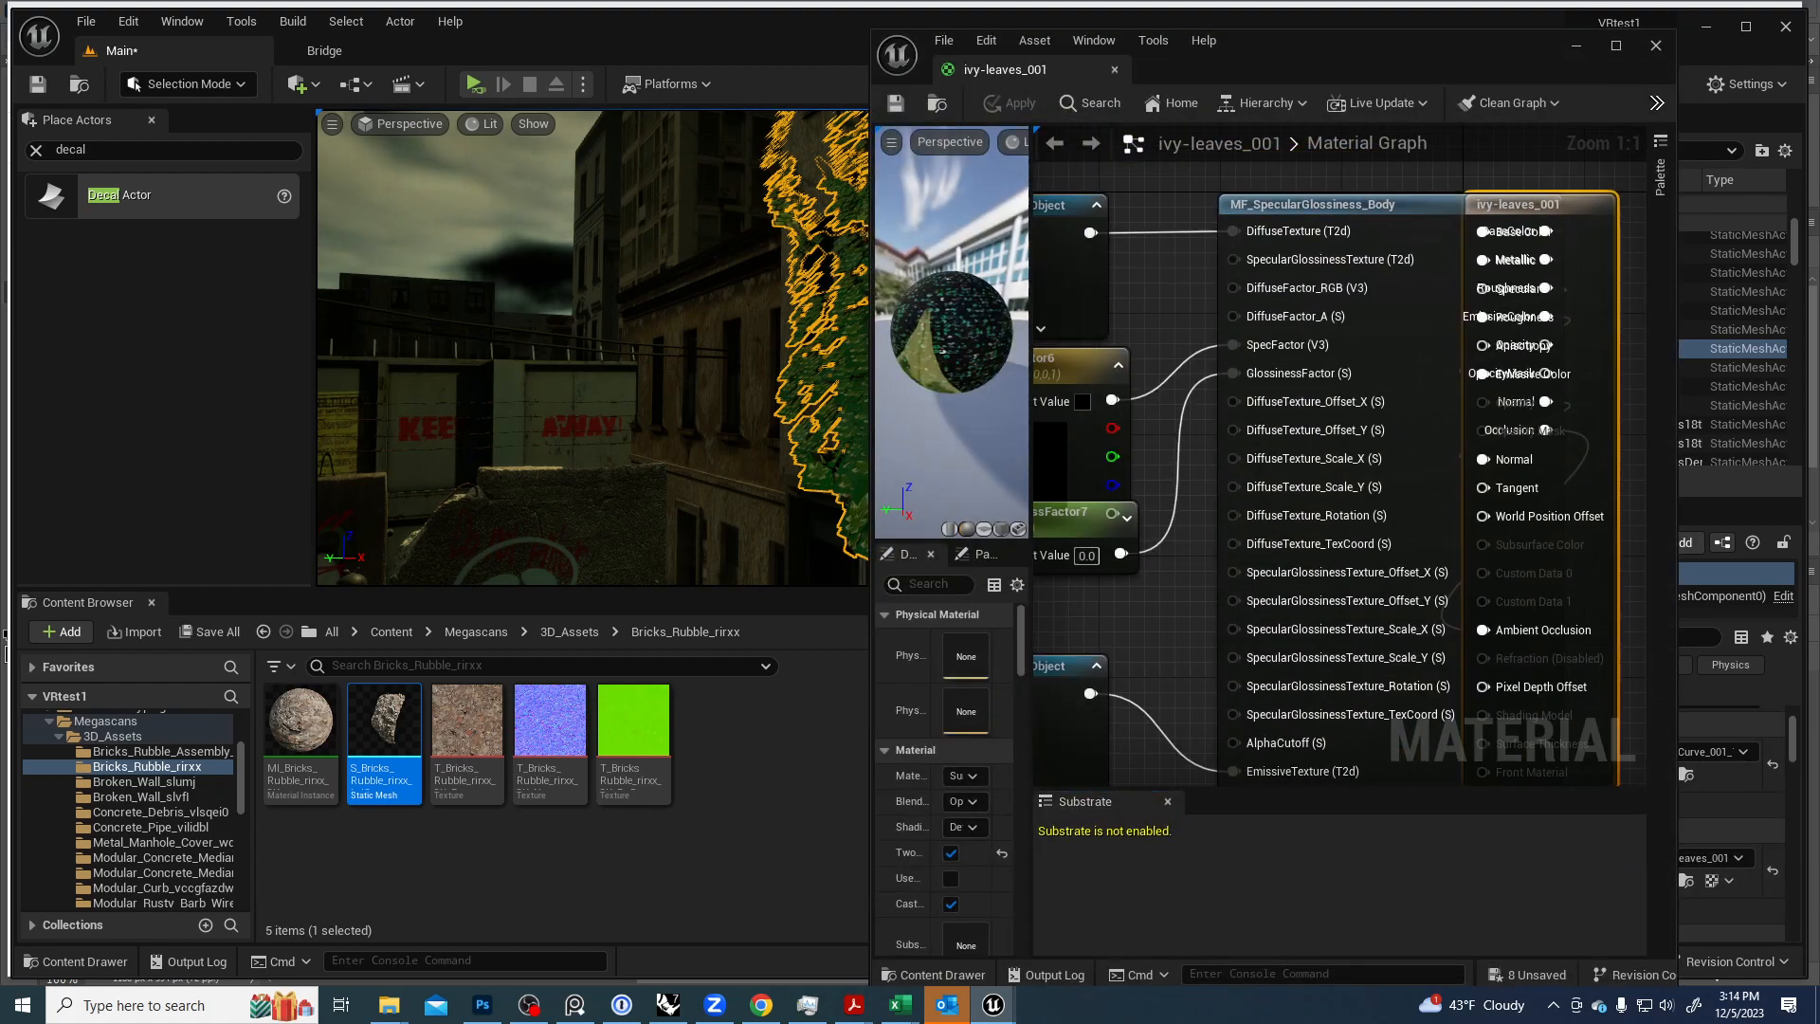
scroll(1194, 557, up, 2)
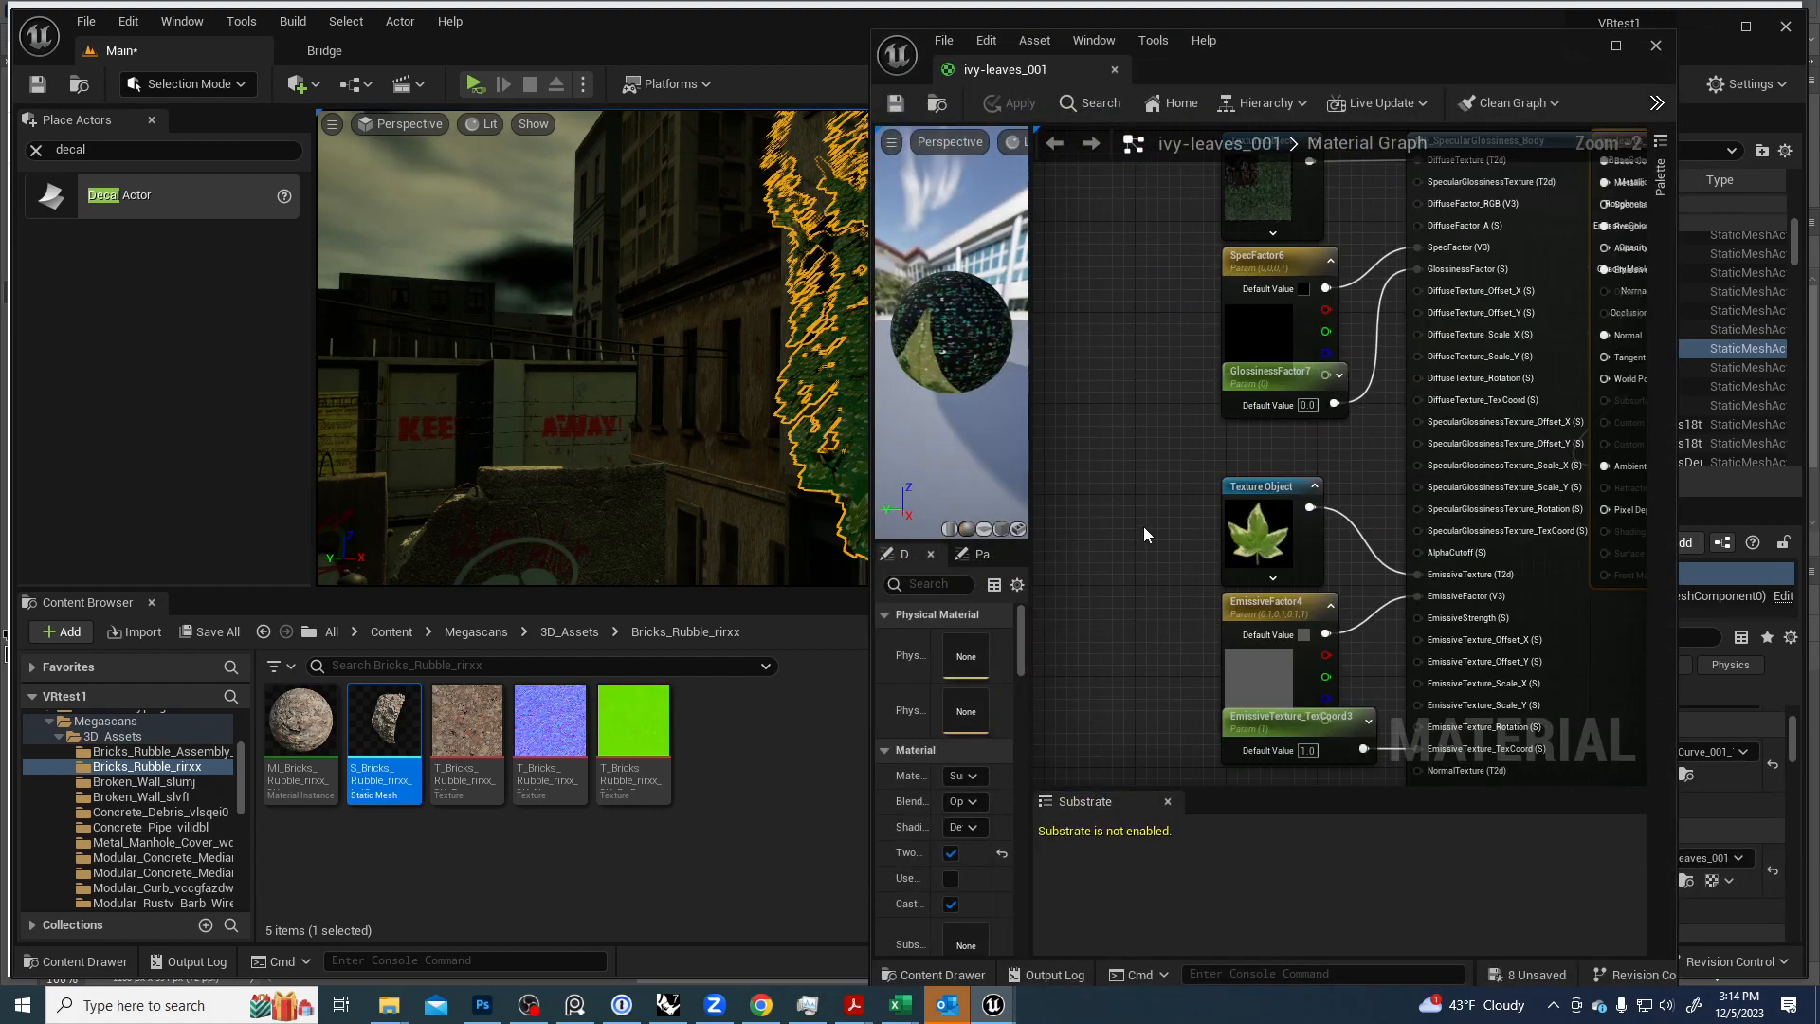
right_drag(1127, 468, 1097, 495)
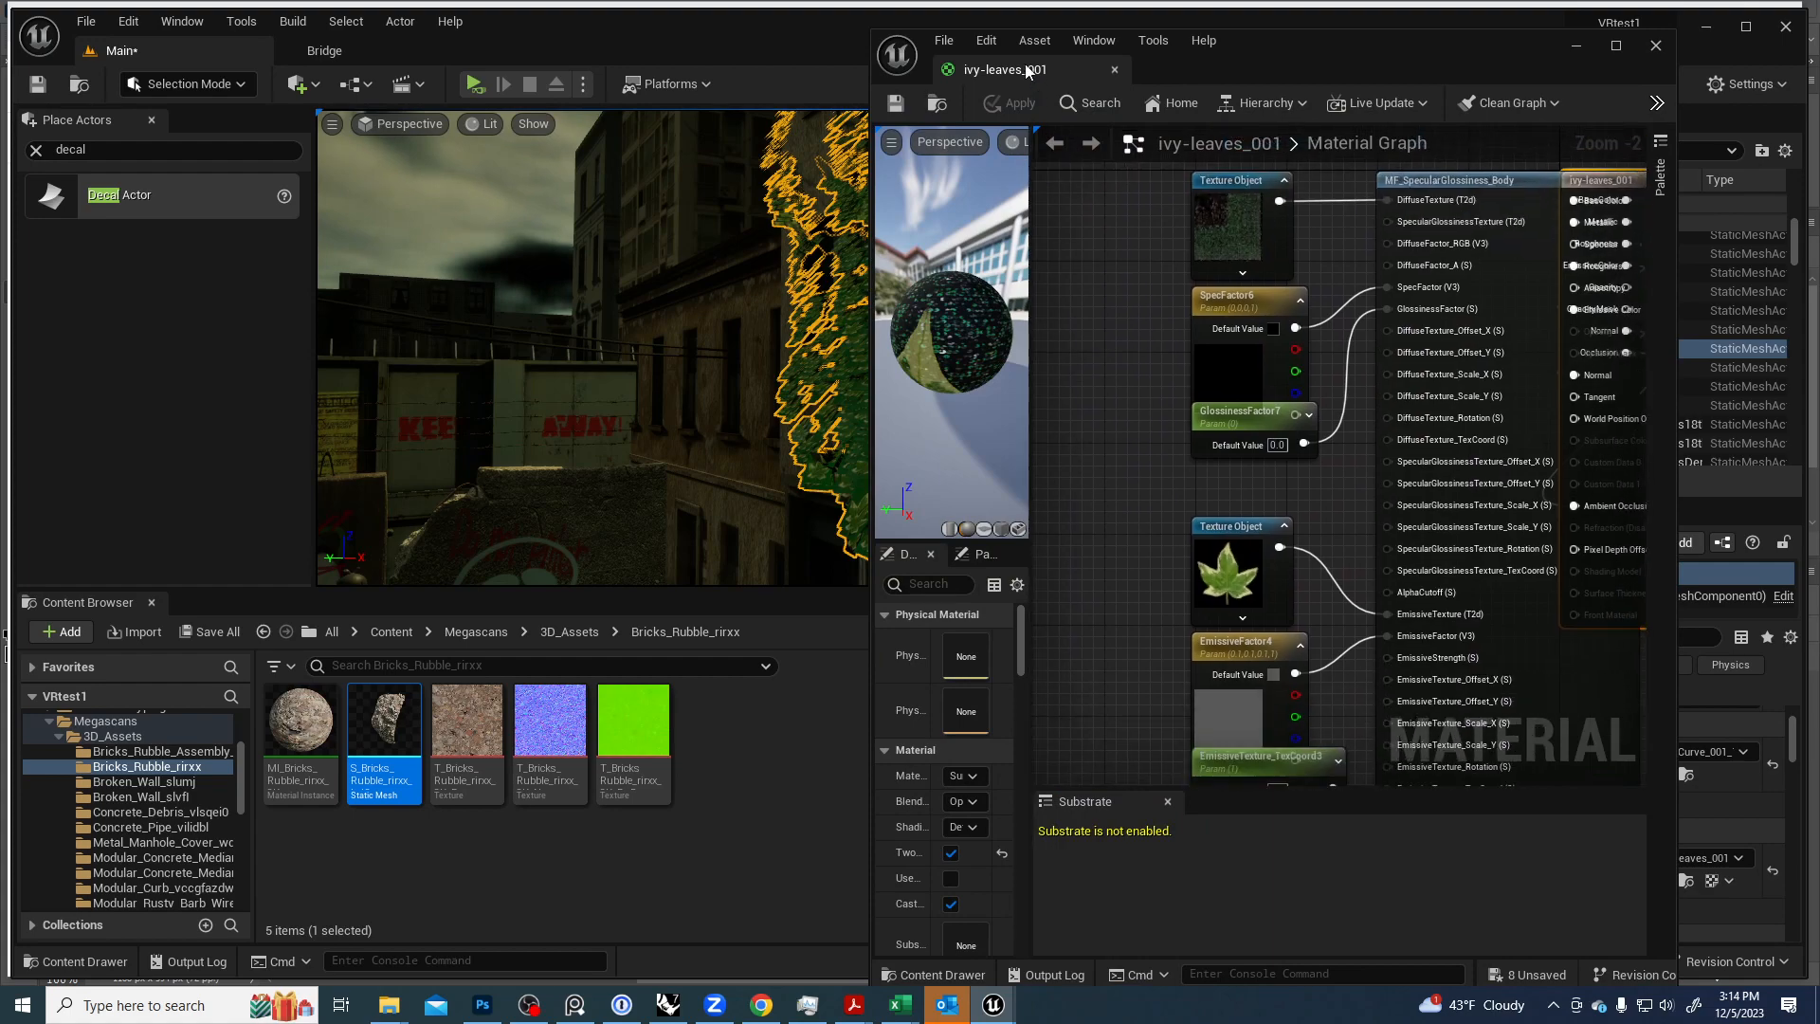
drag(871, 291, 268, 291)
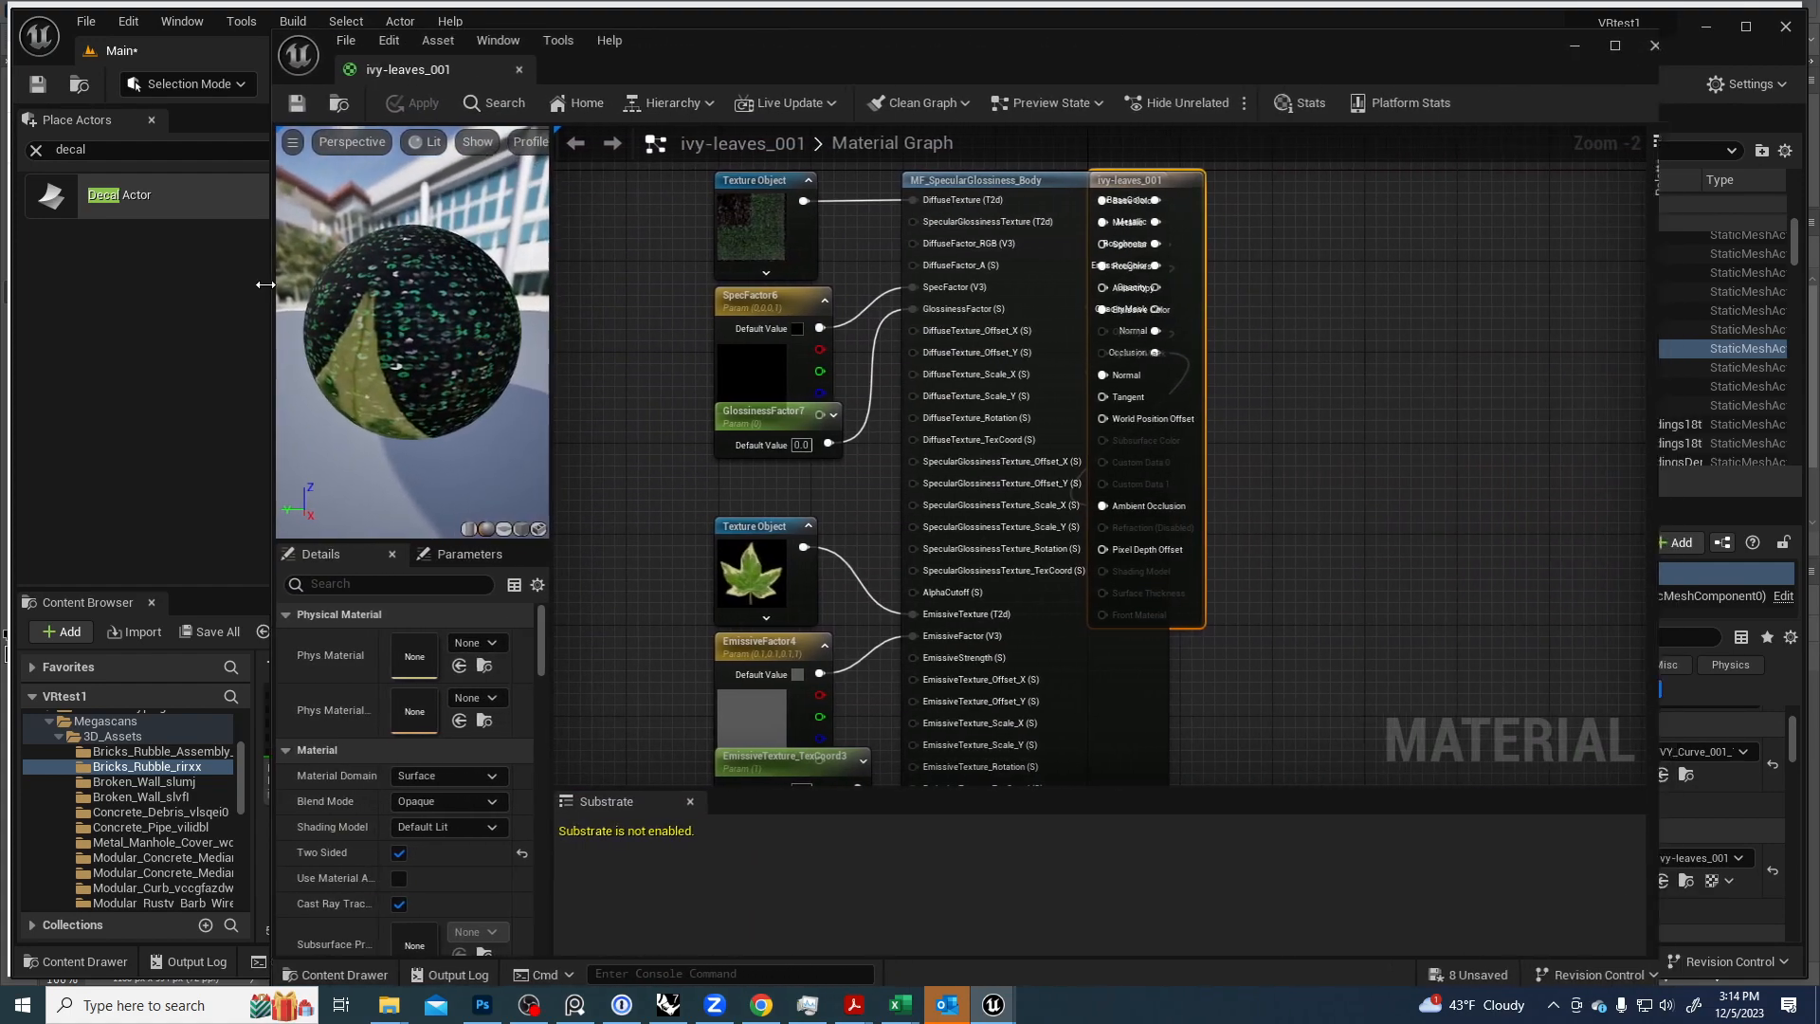
Spread out the overlapping material nodes: the output node, leaf Texture Object, EmissiveFactor4, EmissiveTexture_TexCoord3 and SpecFactor6.
scroll(1031, 222, down, 2)
drag(1031, 223, 1150, 224)
scroll(793, 428, up, 2)
scroll(910, 417, up, 2)
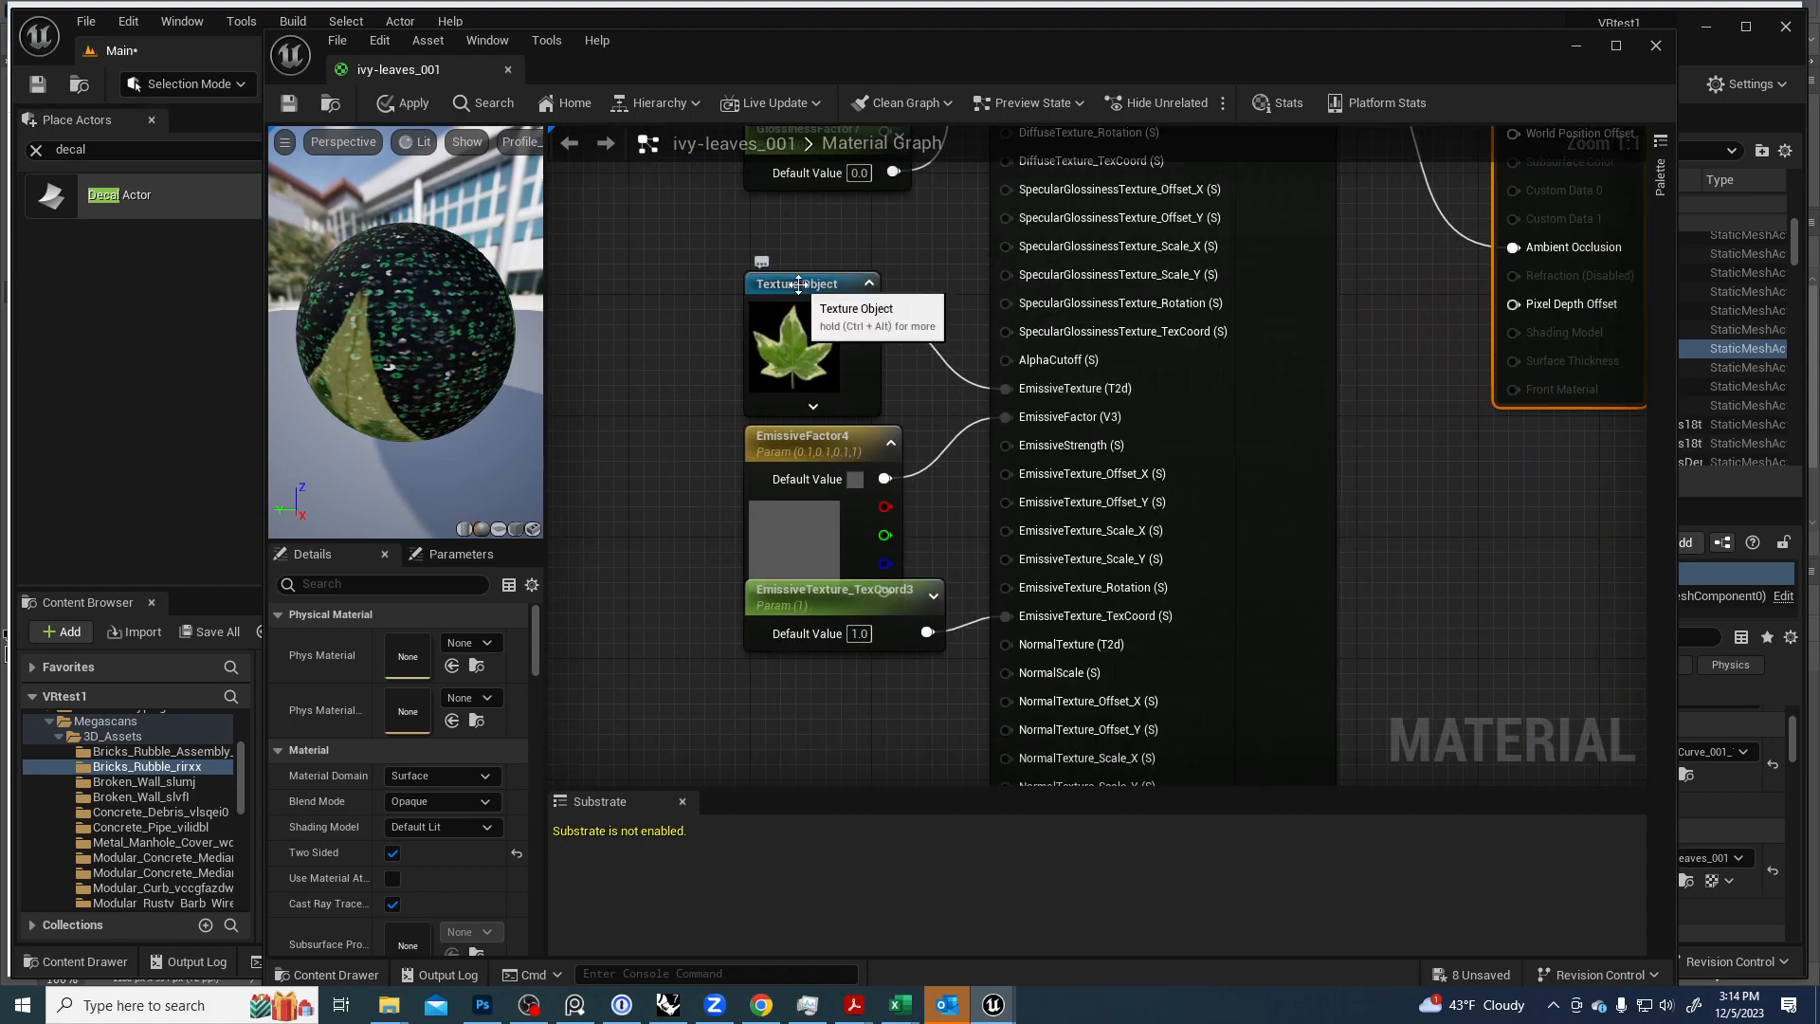
drag(801, 285, 778, 248)
drag(805, 439, 661, 416)
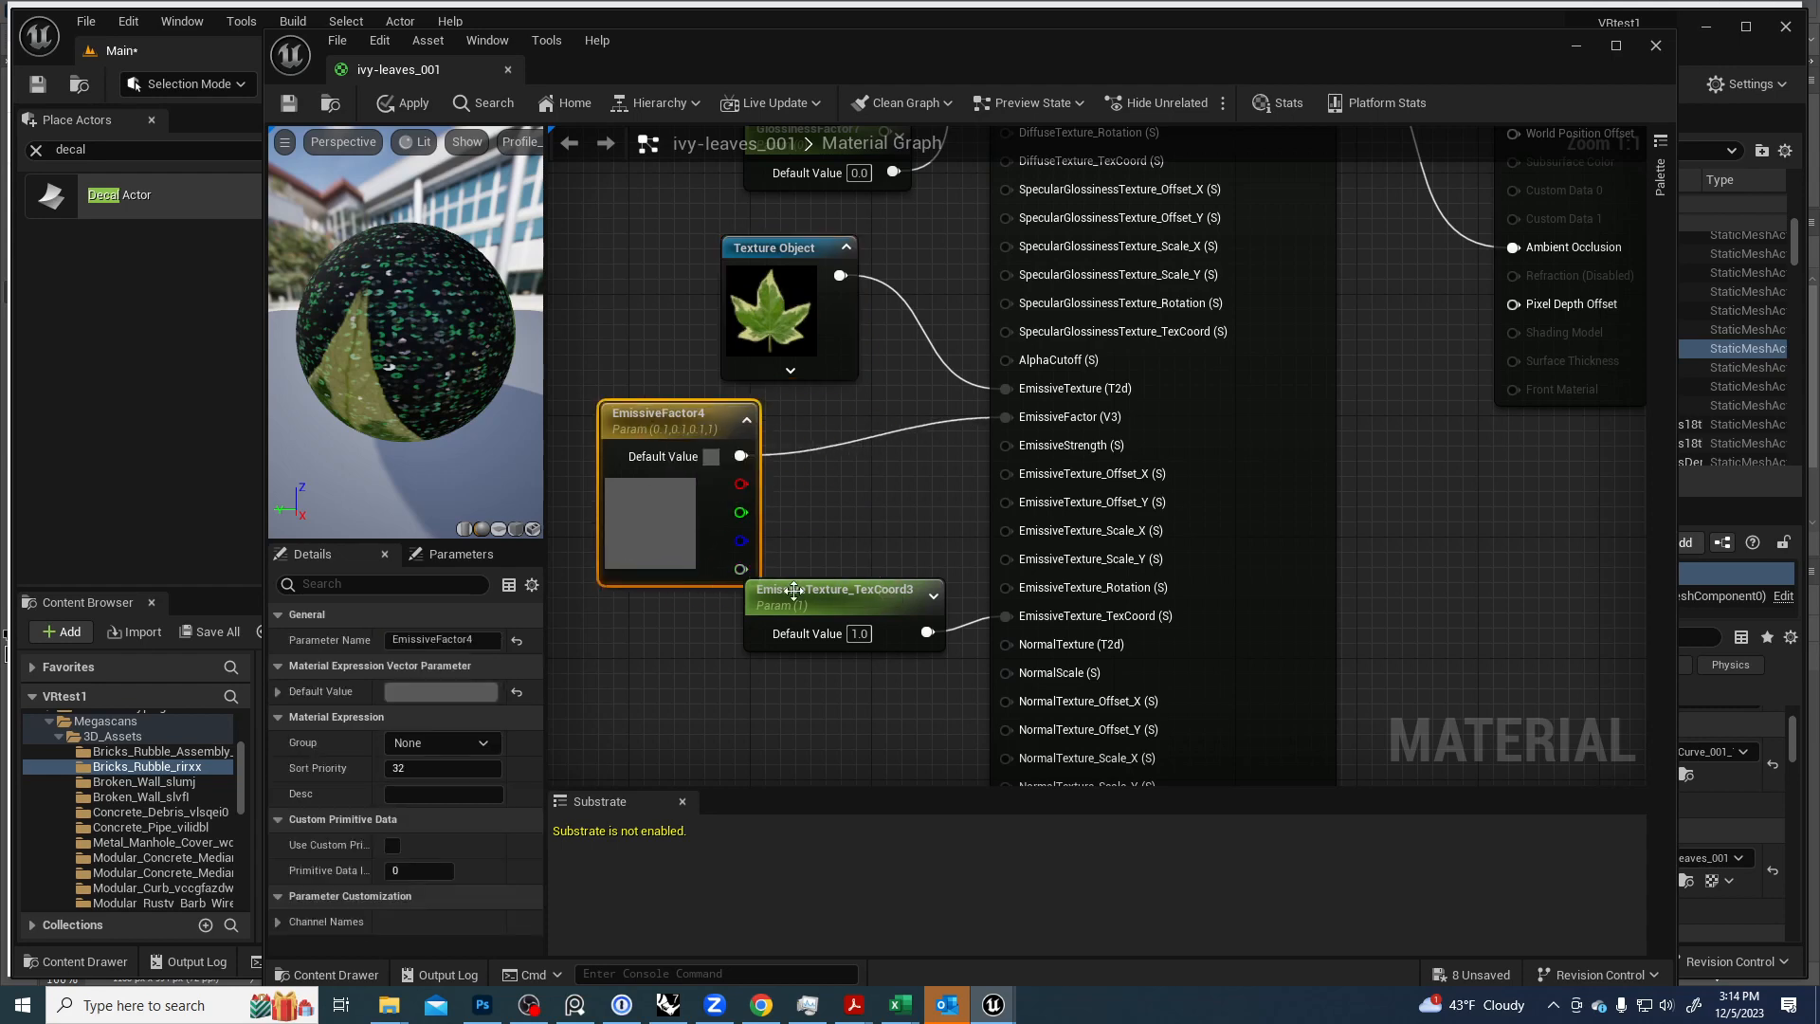
drag(793, 592, 680, 644)
scroll(802, 474, down, 3)
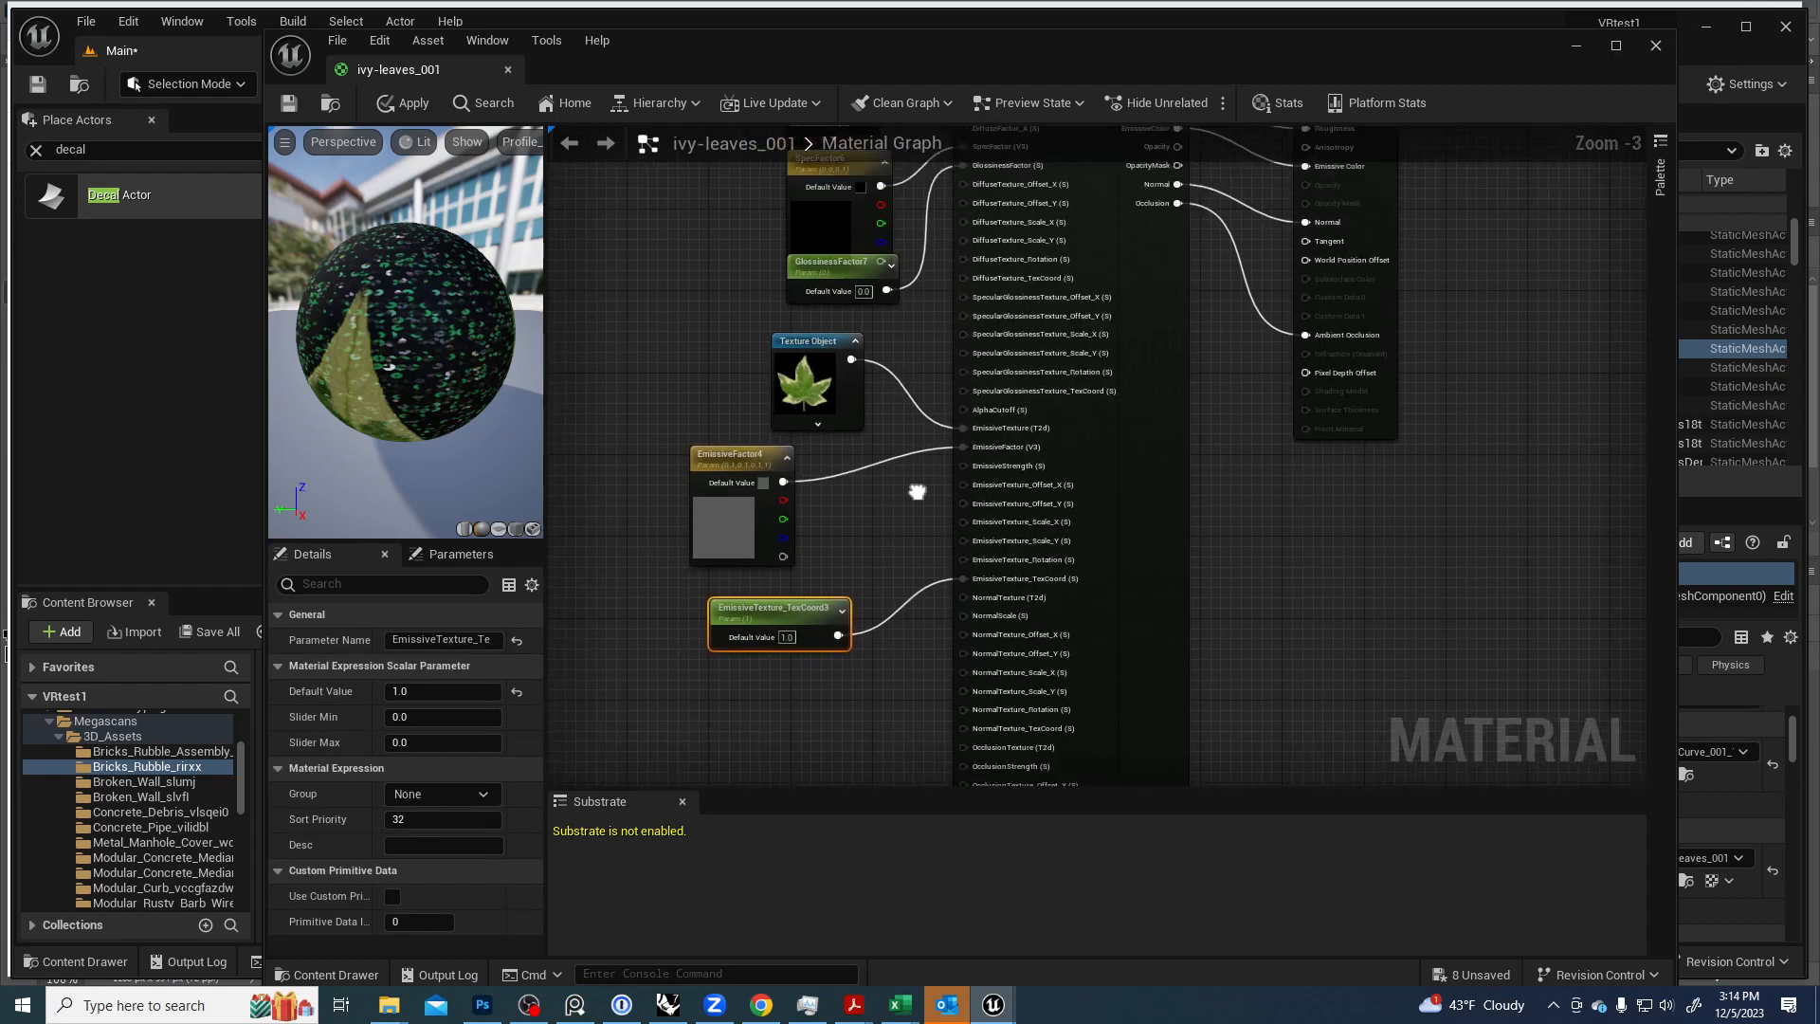
drag(937, 357, 796, 364)
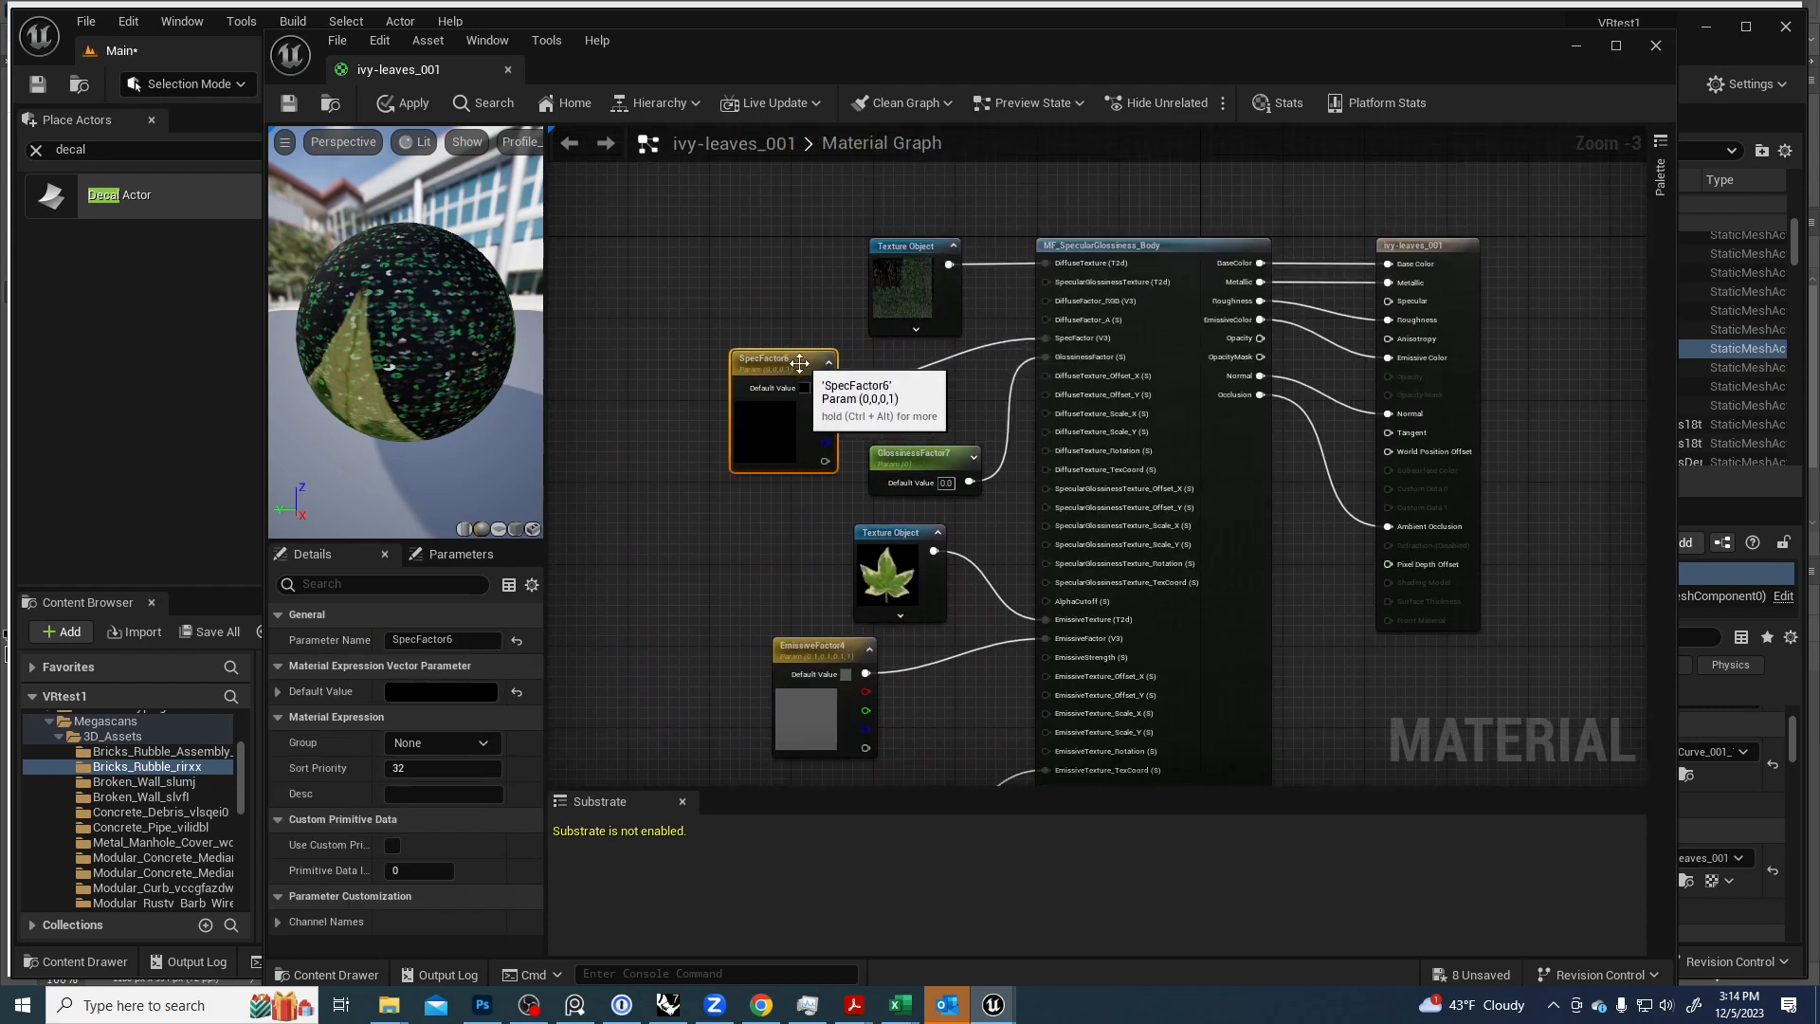
Set the ivy material's blend mode to Masked and connect the function's OpacityMask output to the material's Opacity Mask input.
scroll(1422, 436, up, 3)
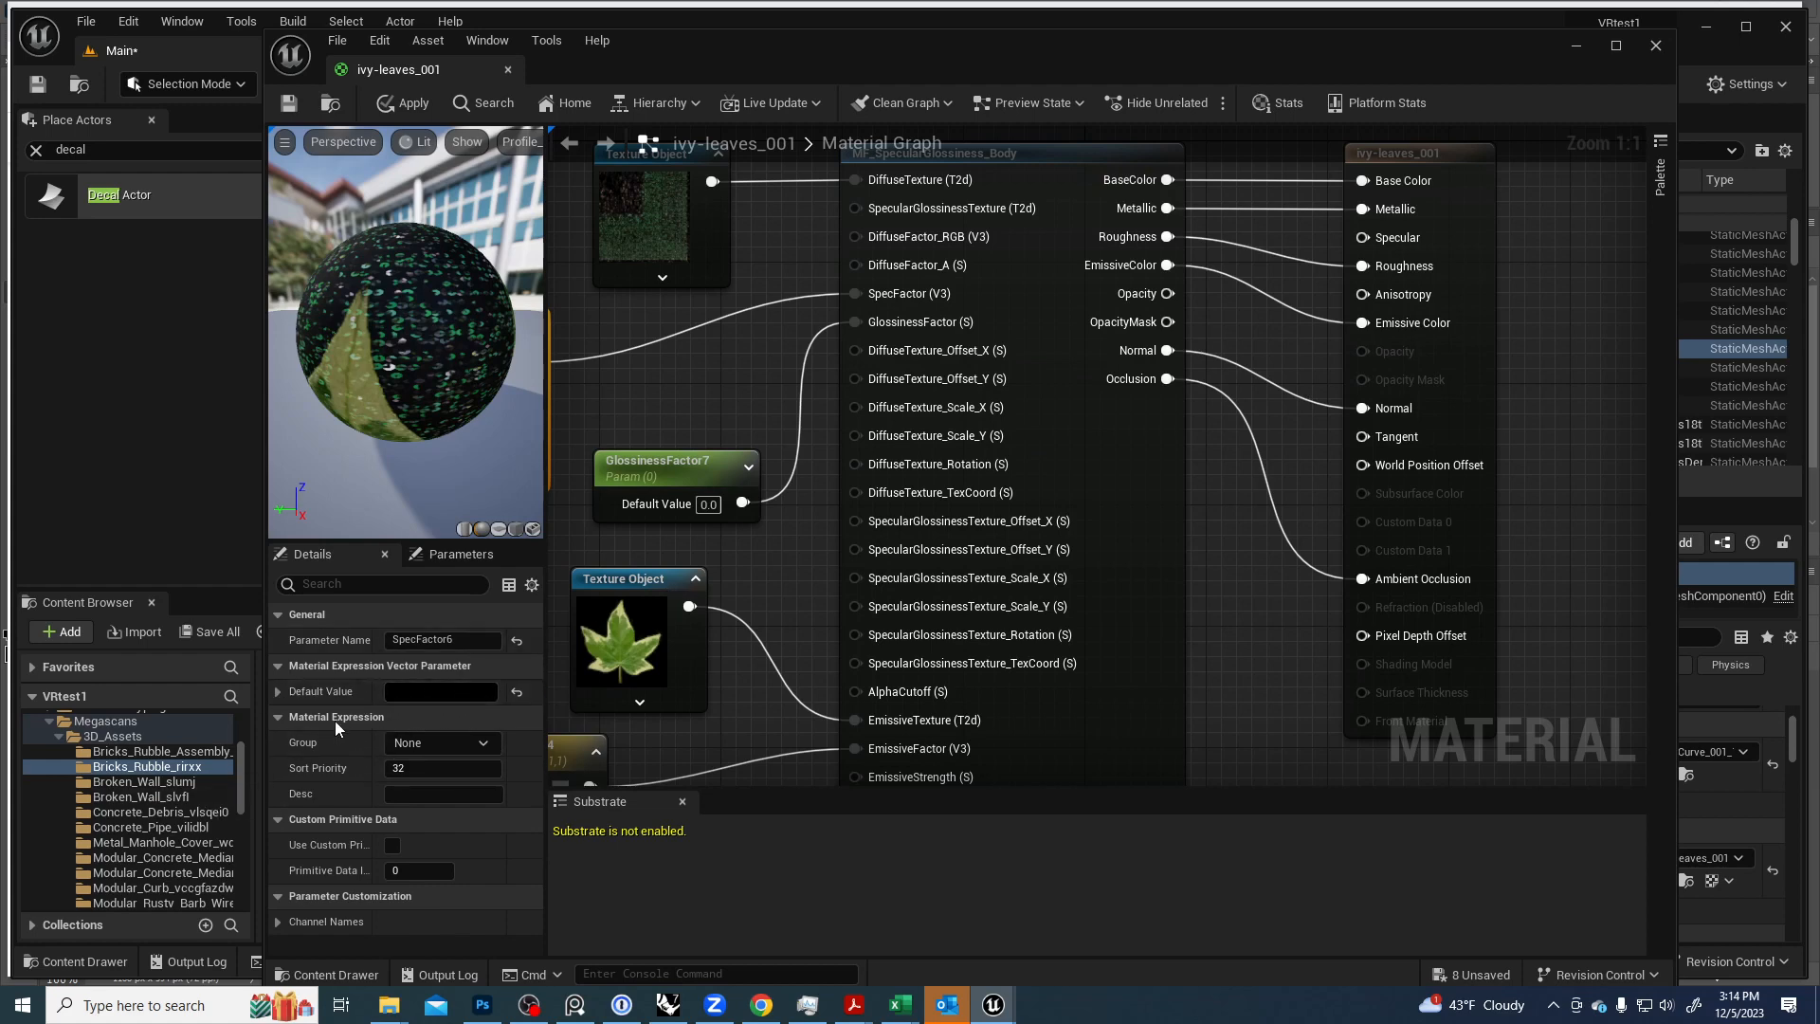
click(1477, 191)
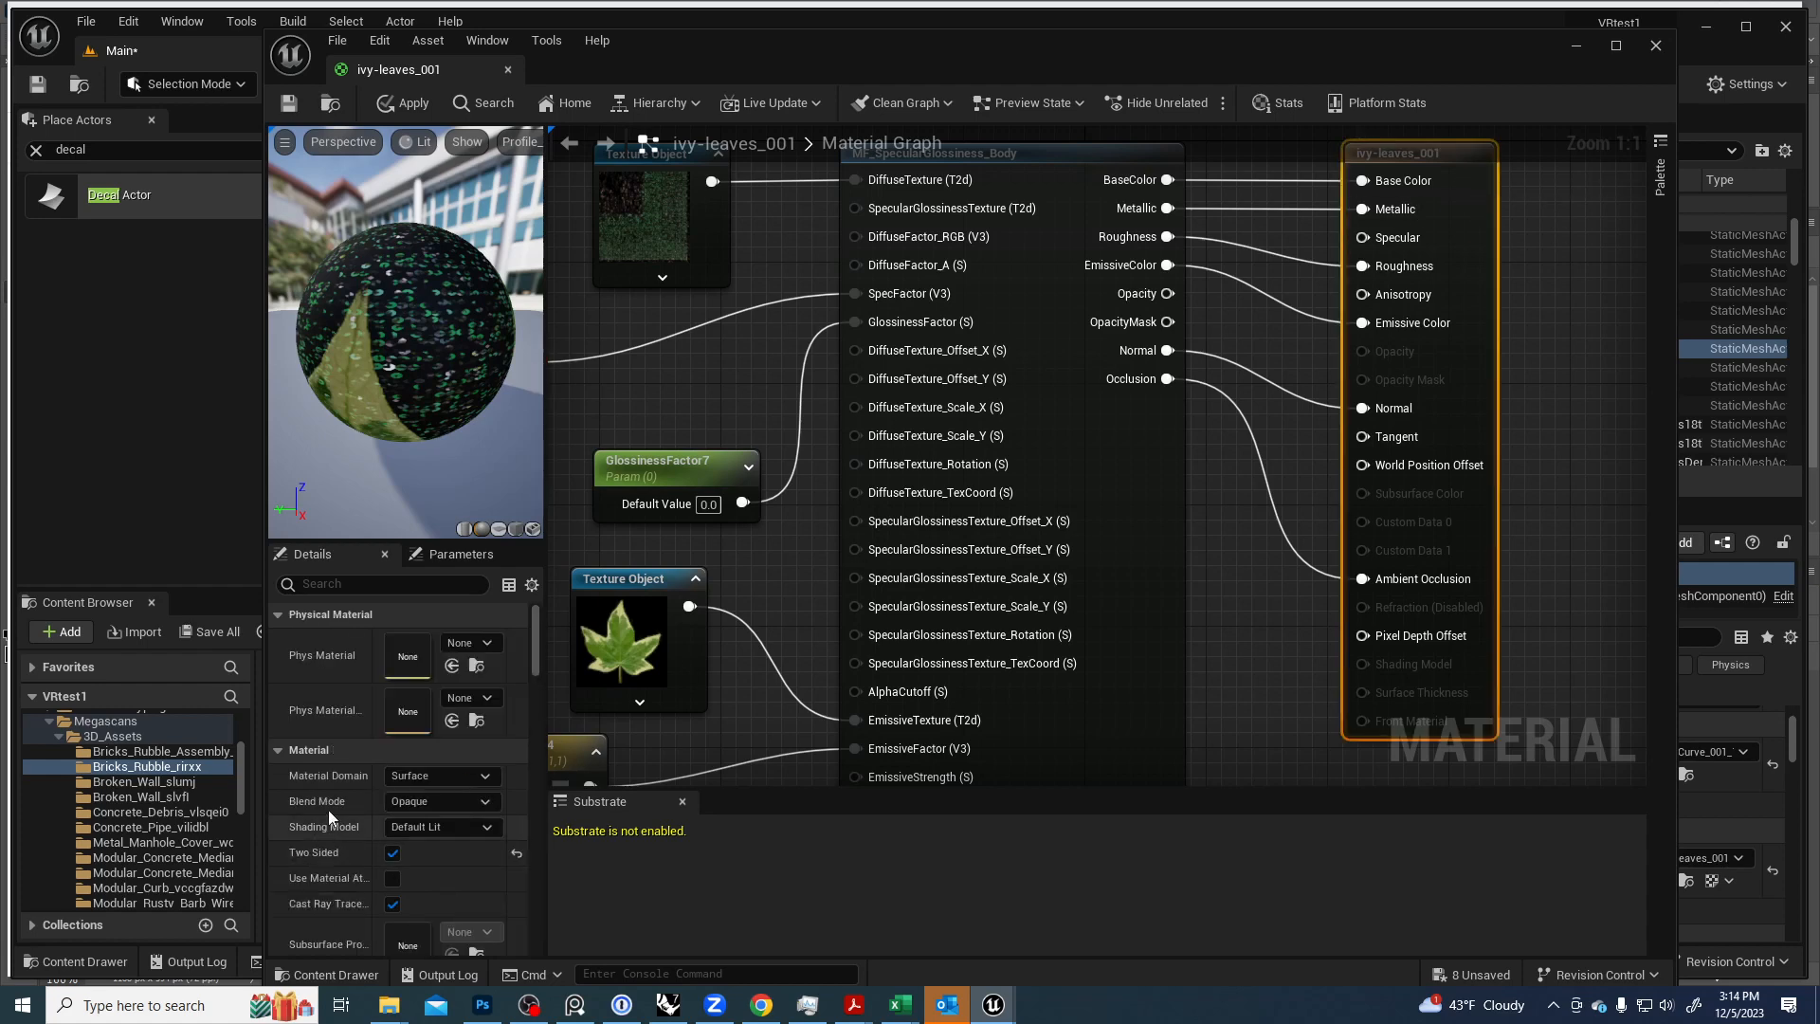
click(492, 799)
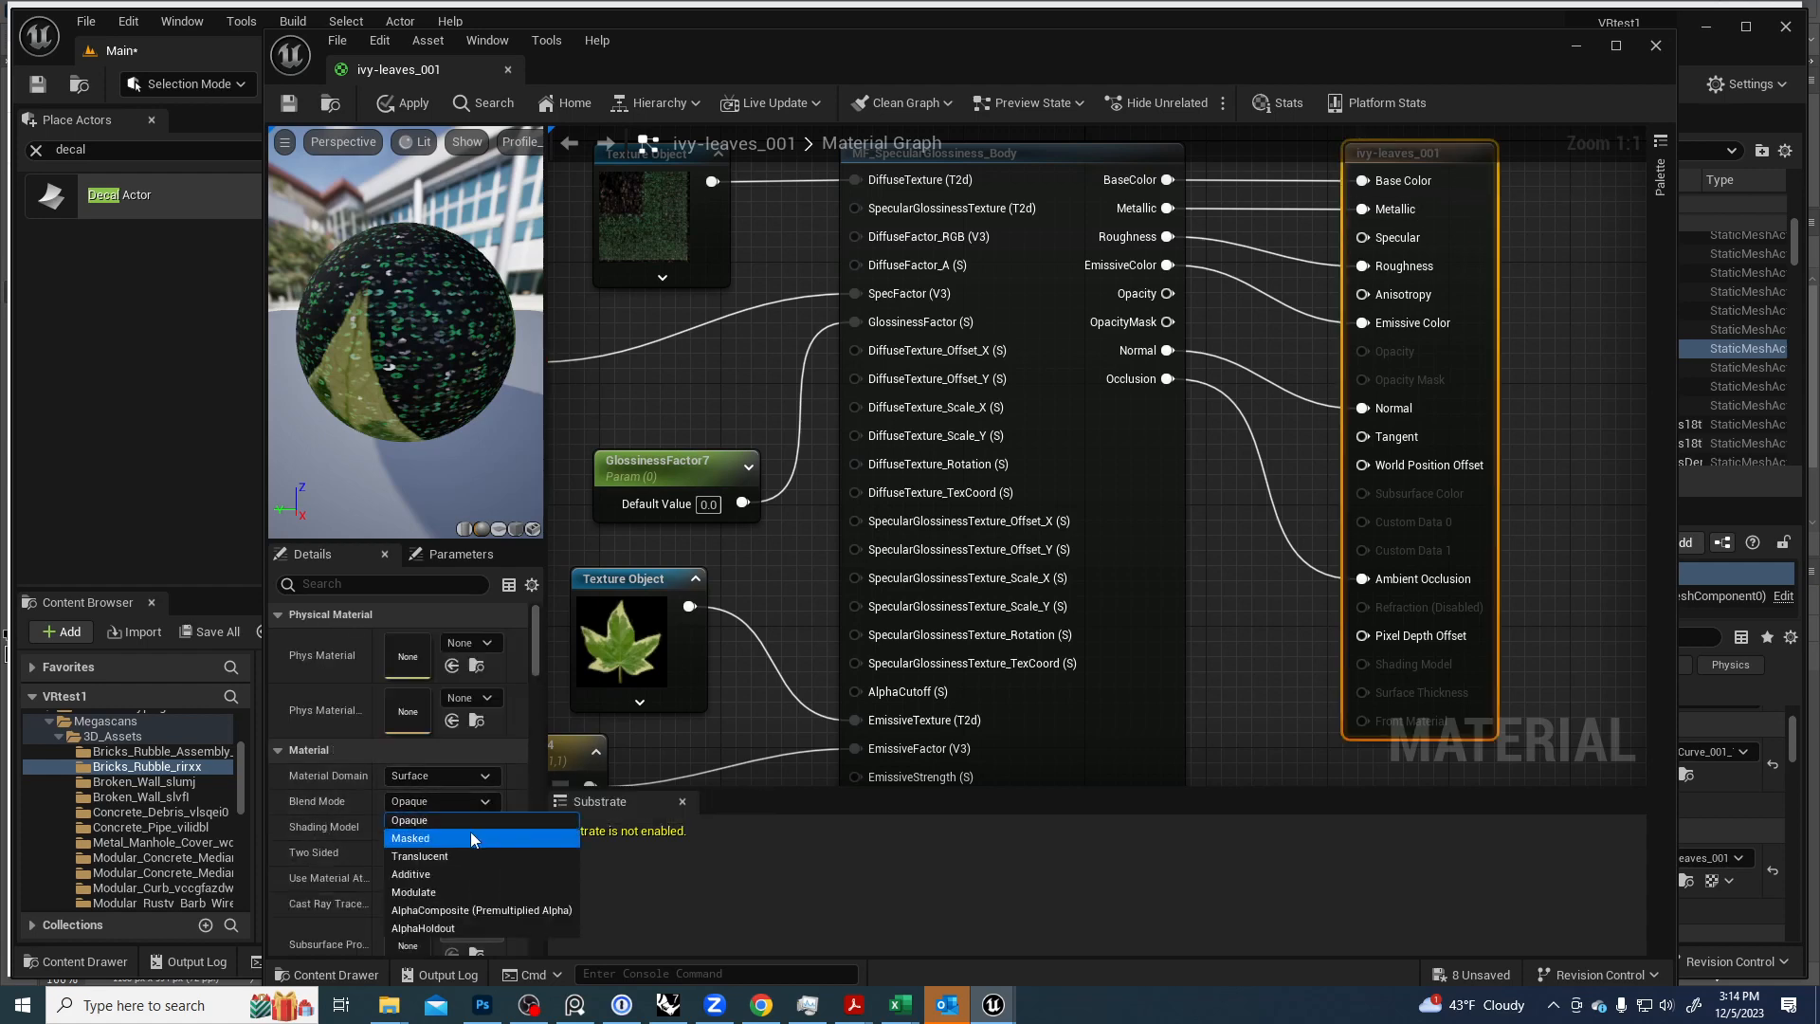
click(471, 834)
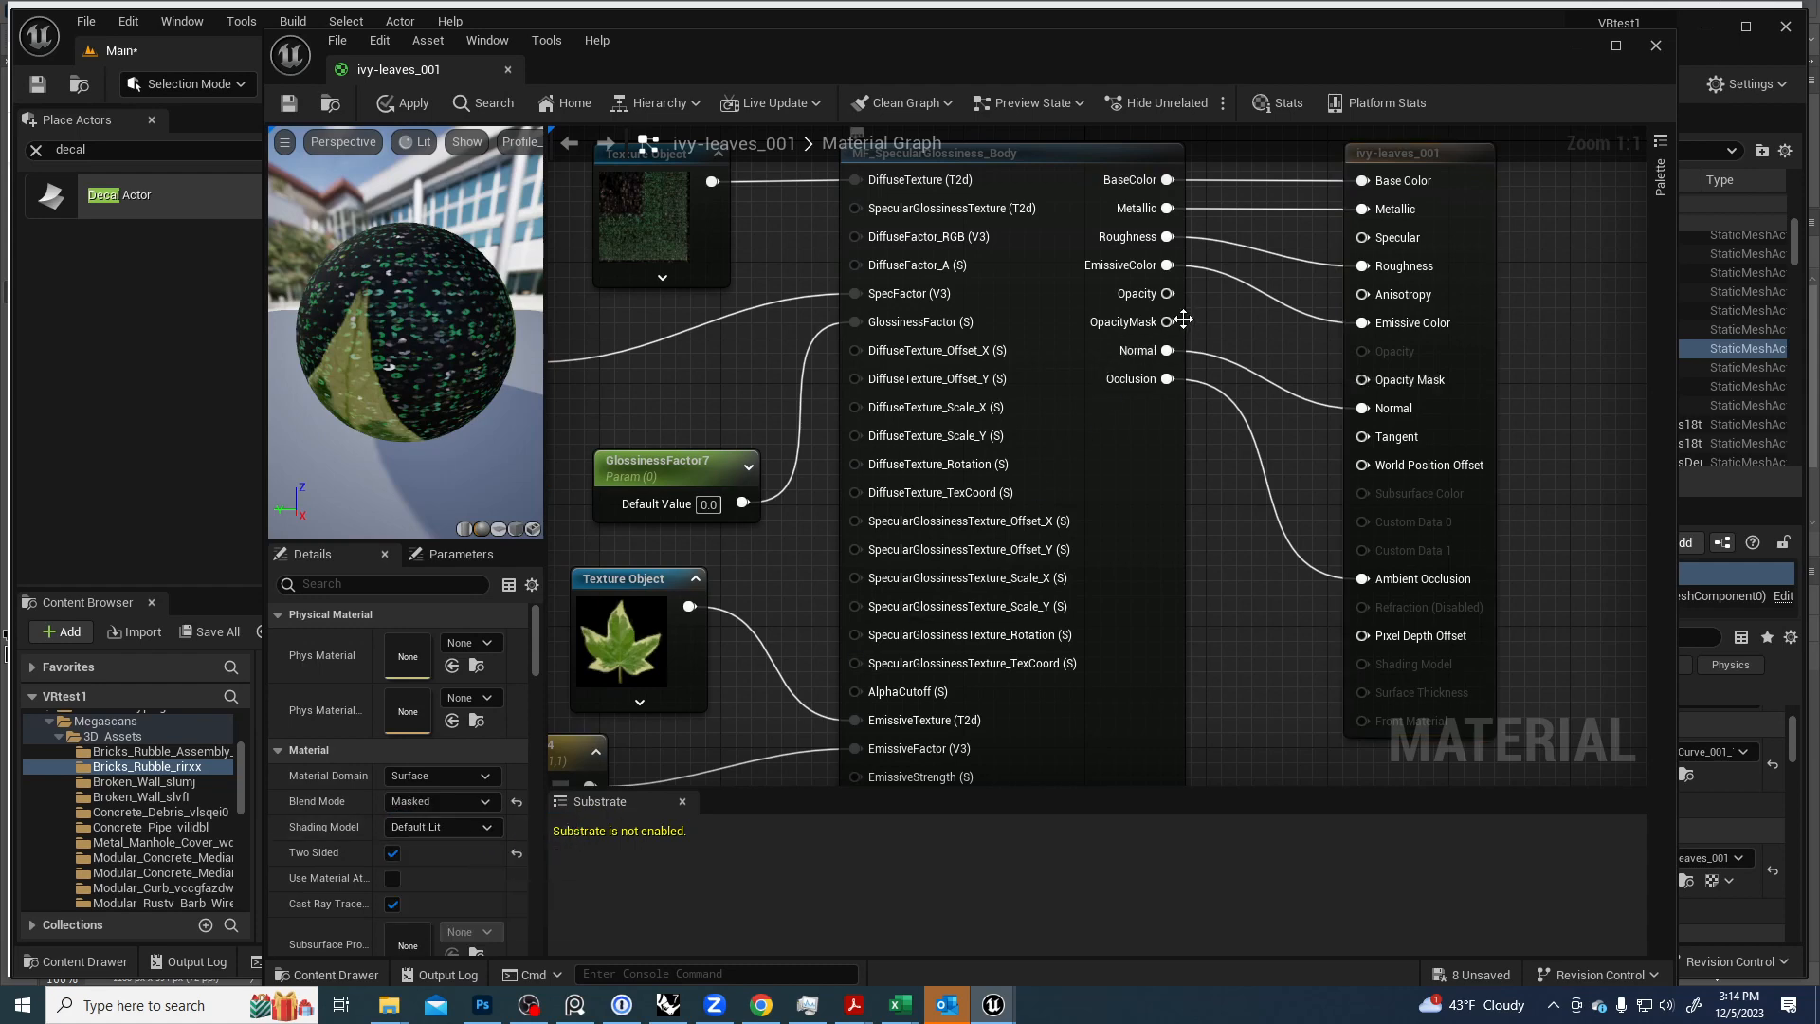
drag(1183, 320, 1360, 378)
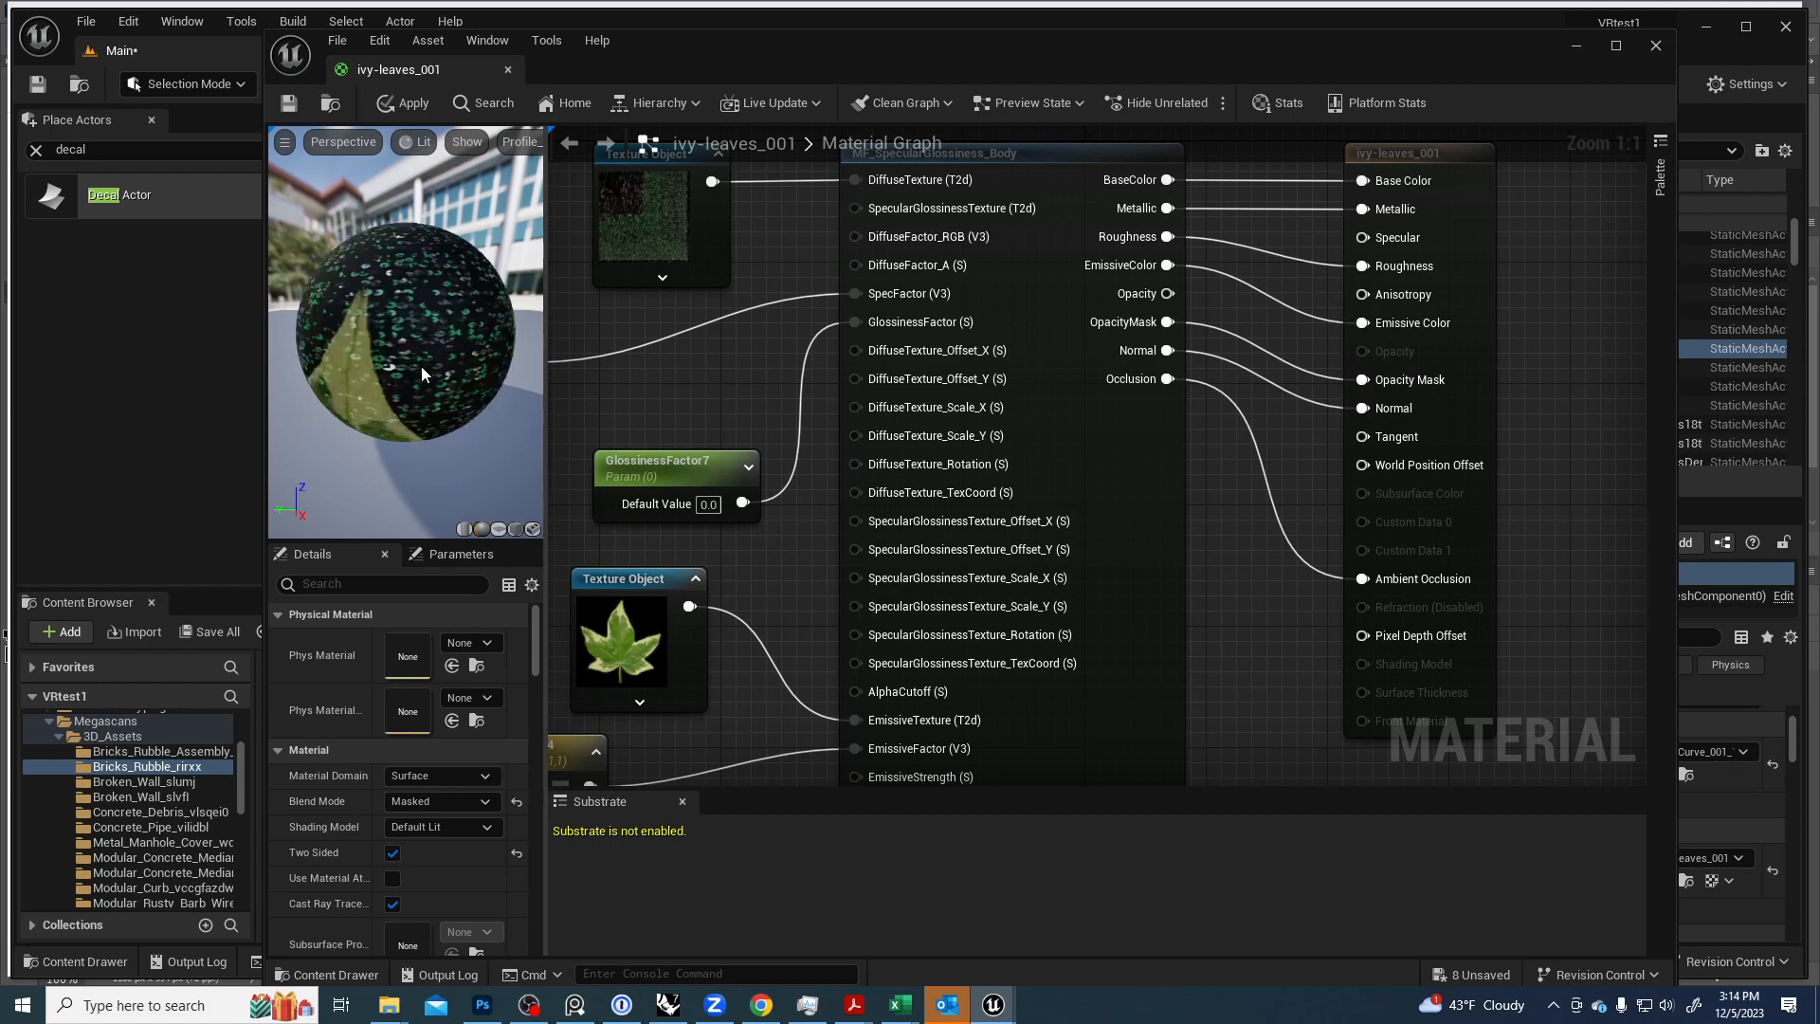
drag(421, 366, 520, 356)
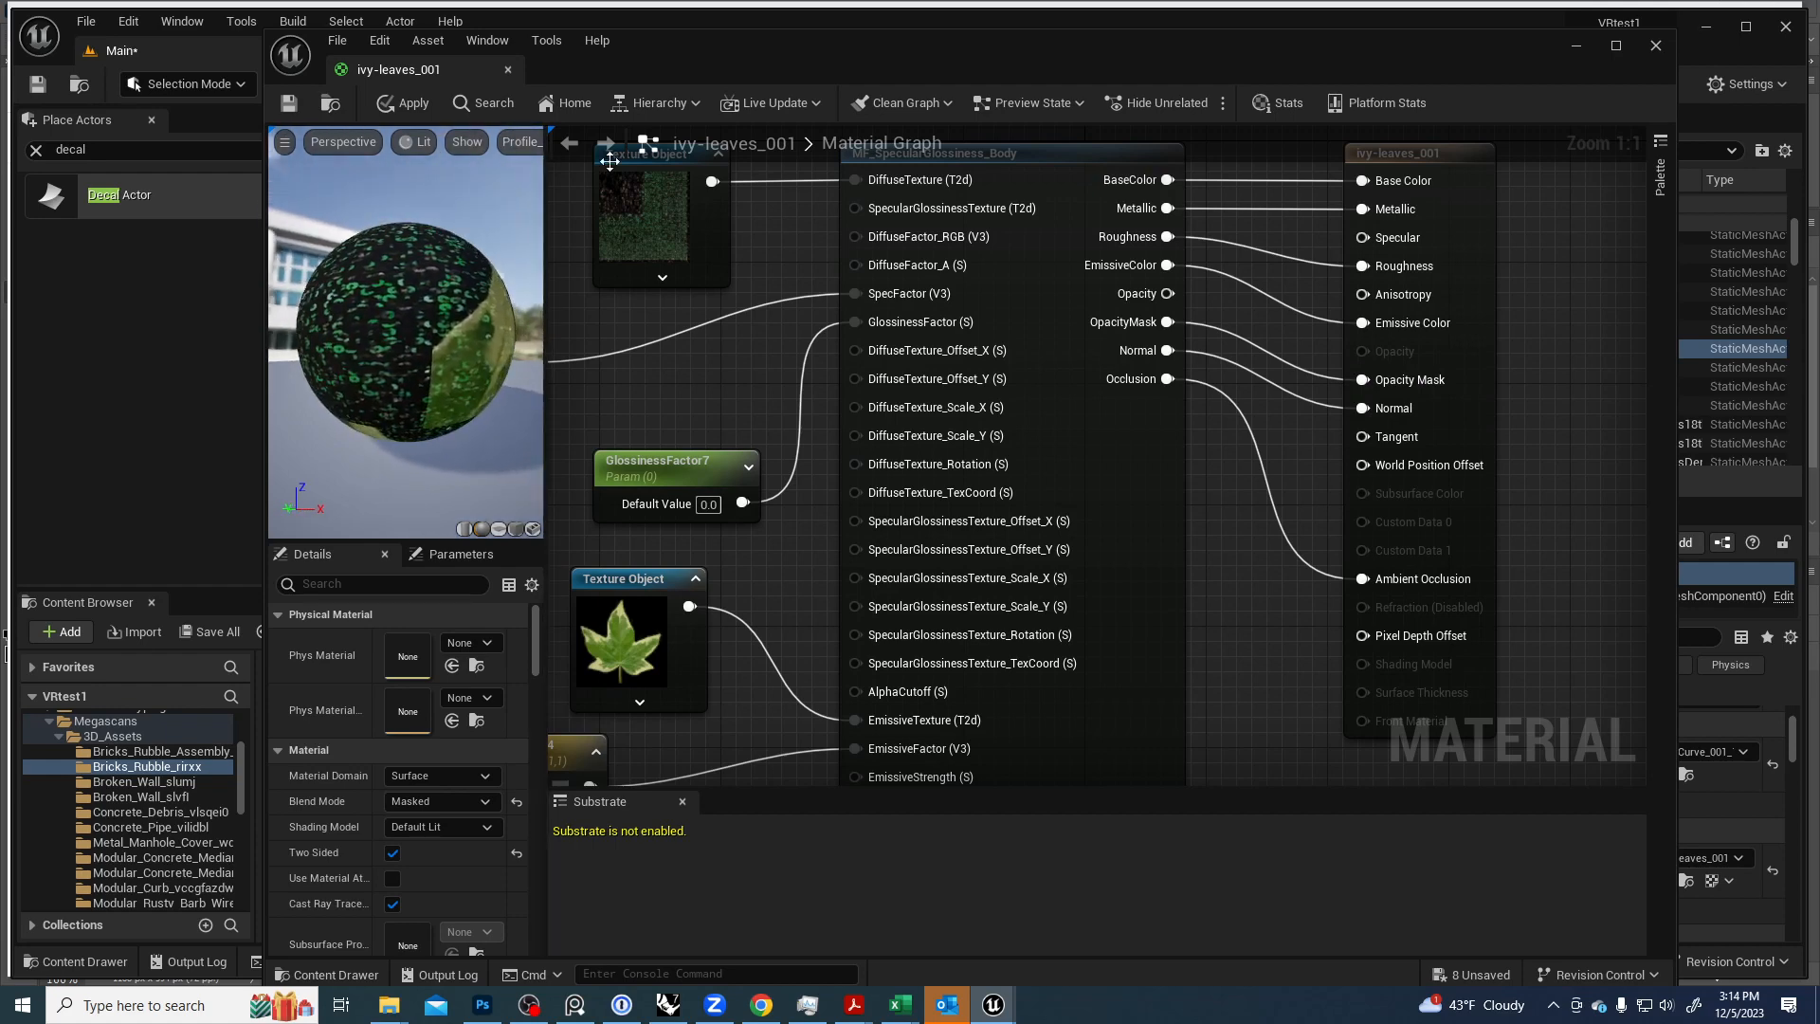
Apply the ivy material changes, move its editor window aside and deselect the ivy to check it in the scene.
drag(730, 53, 840, 127)
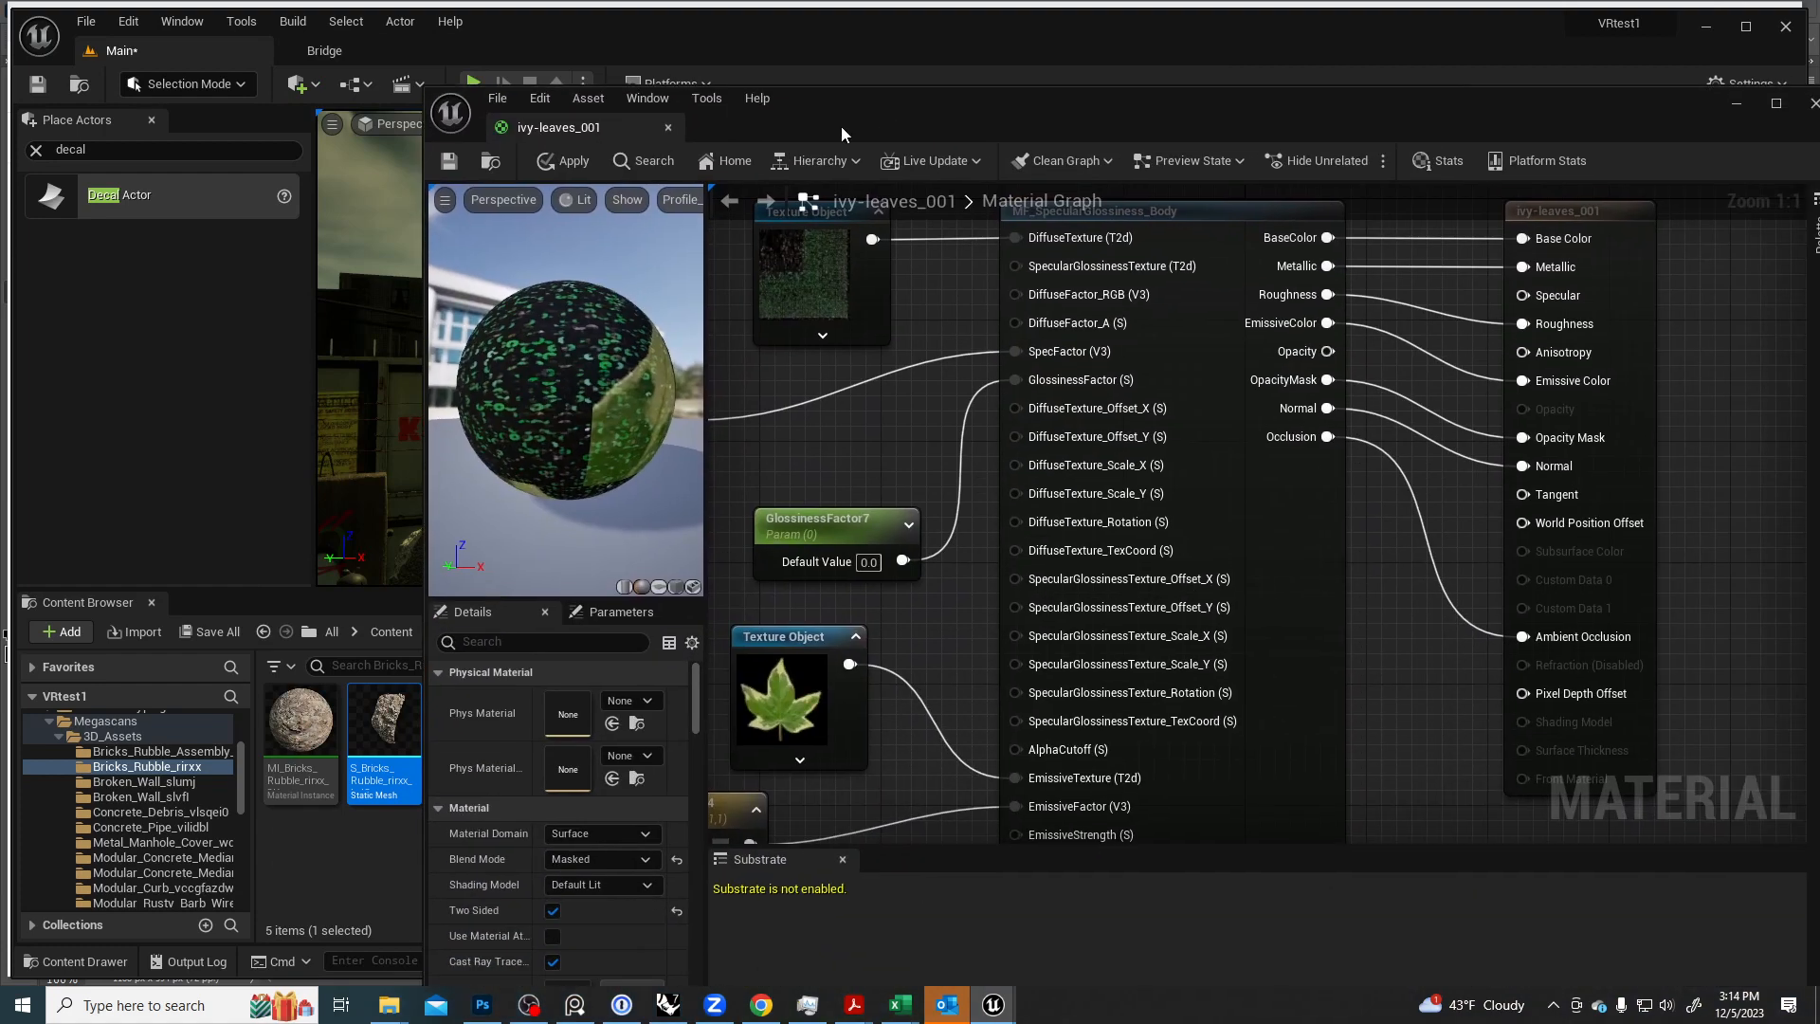
click(566, 163)
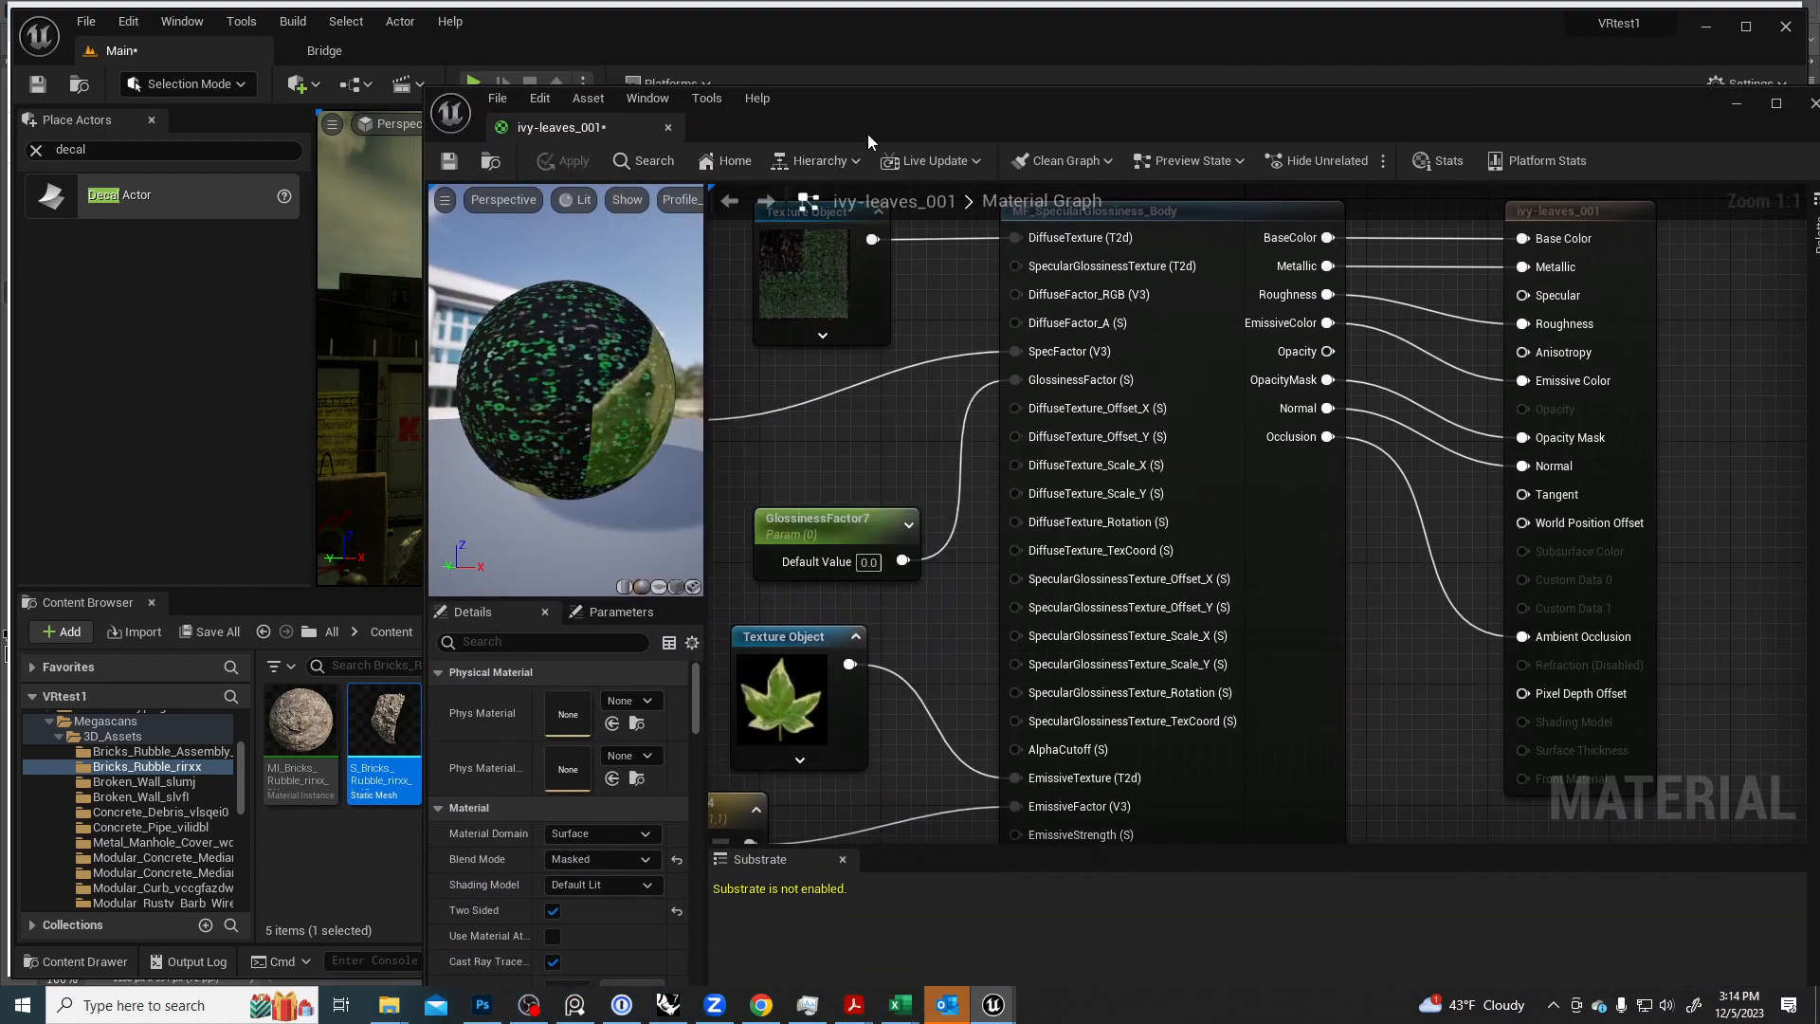
drag(886, 98, 862, 513)
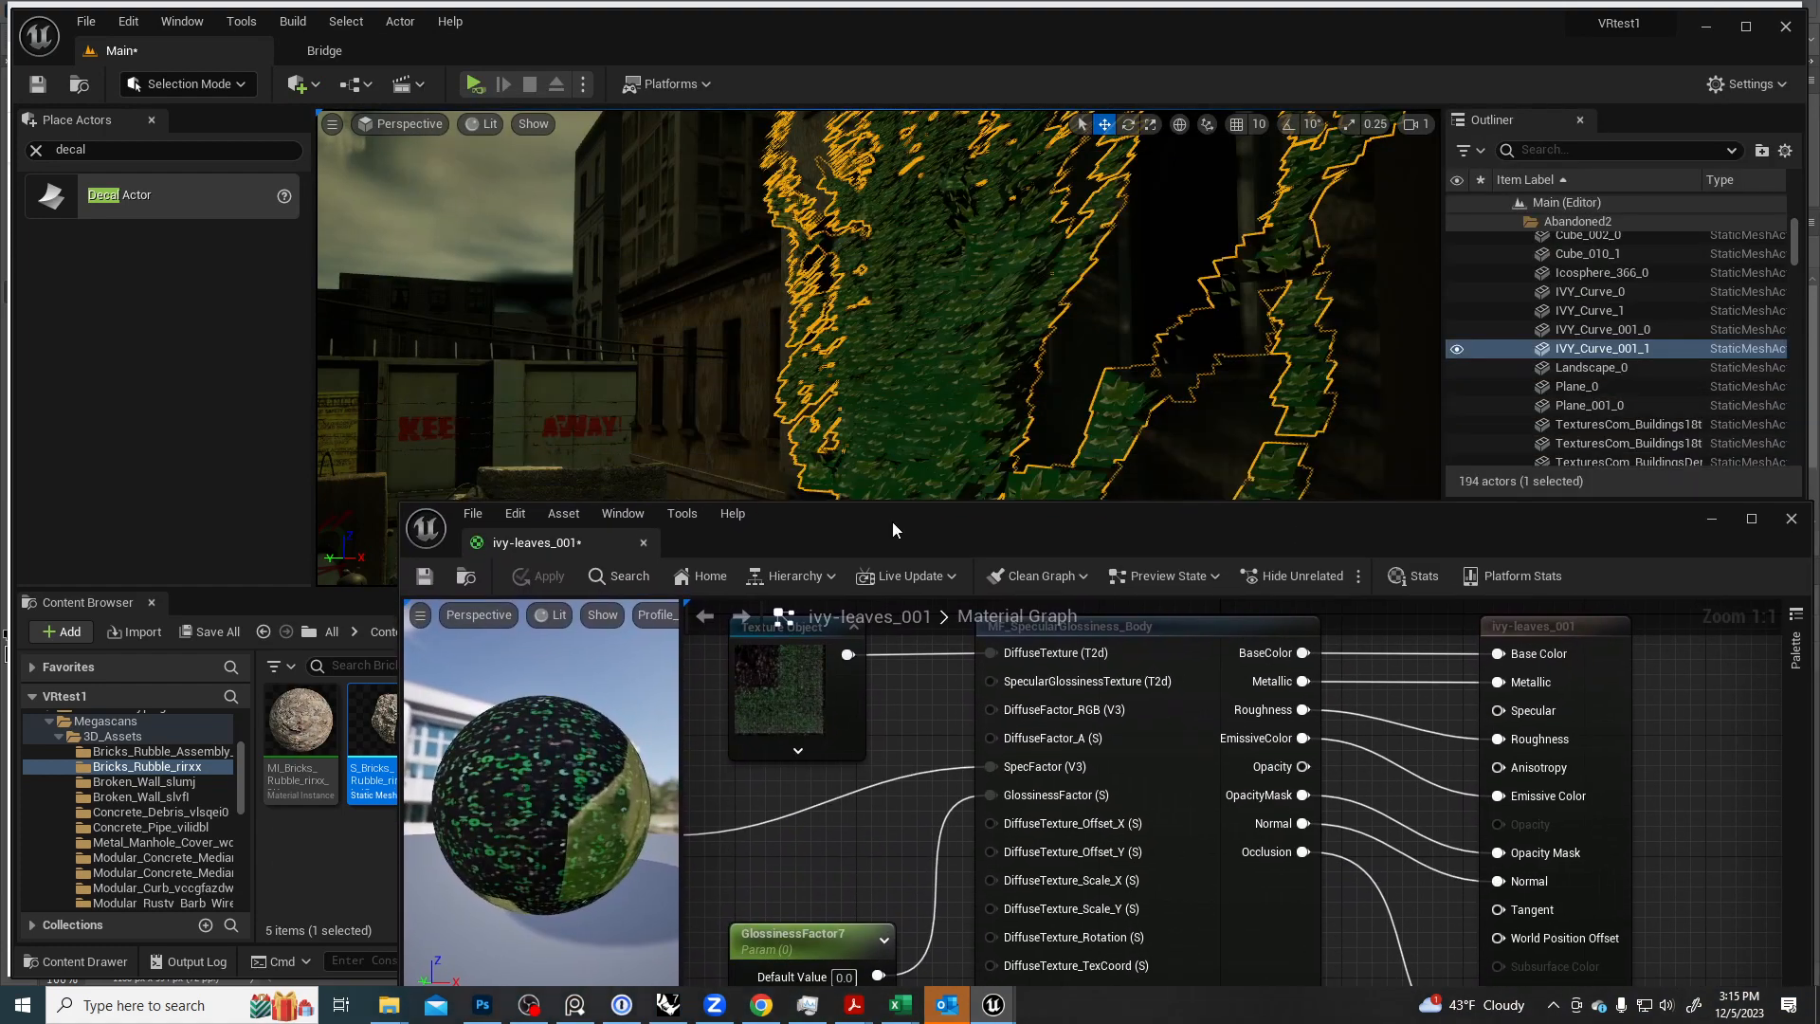
key(Escape)
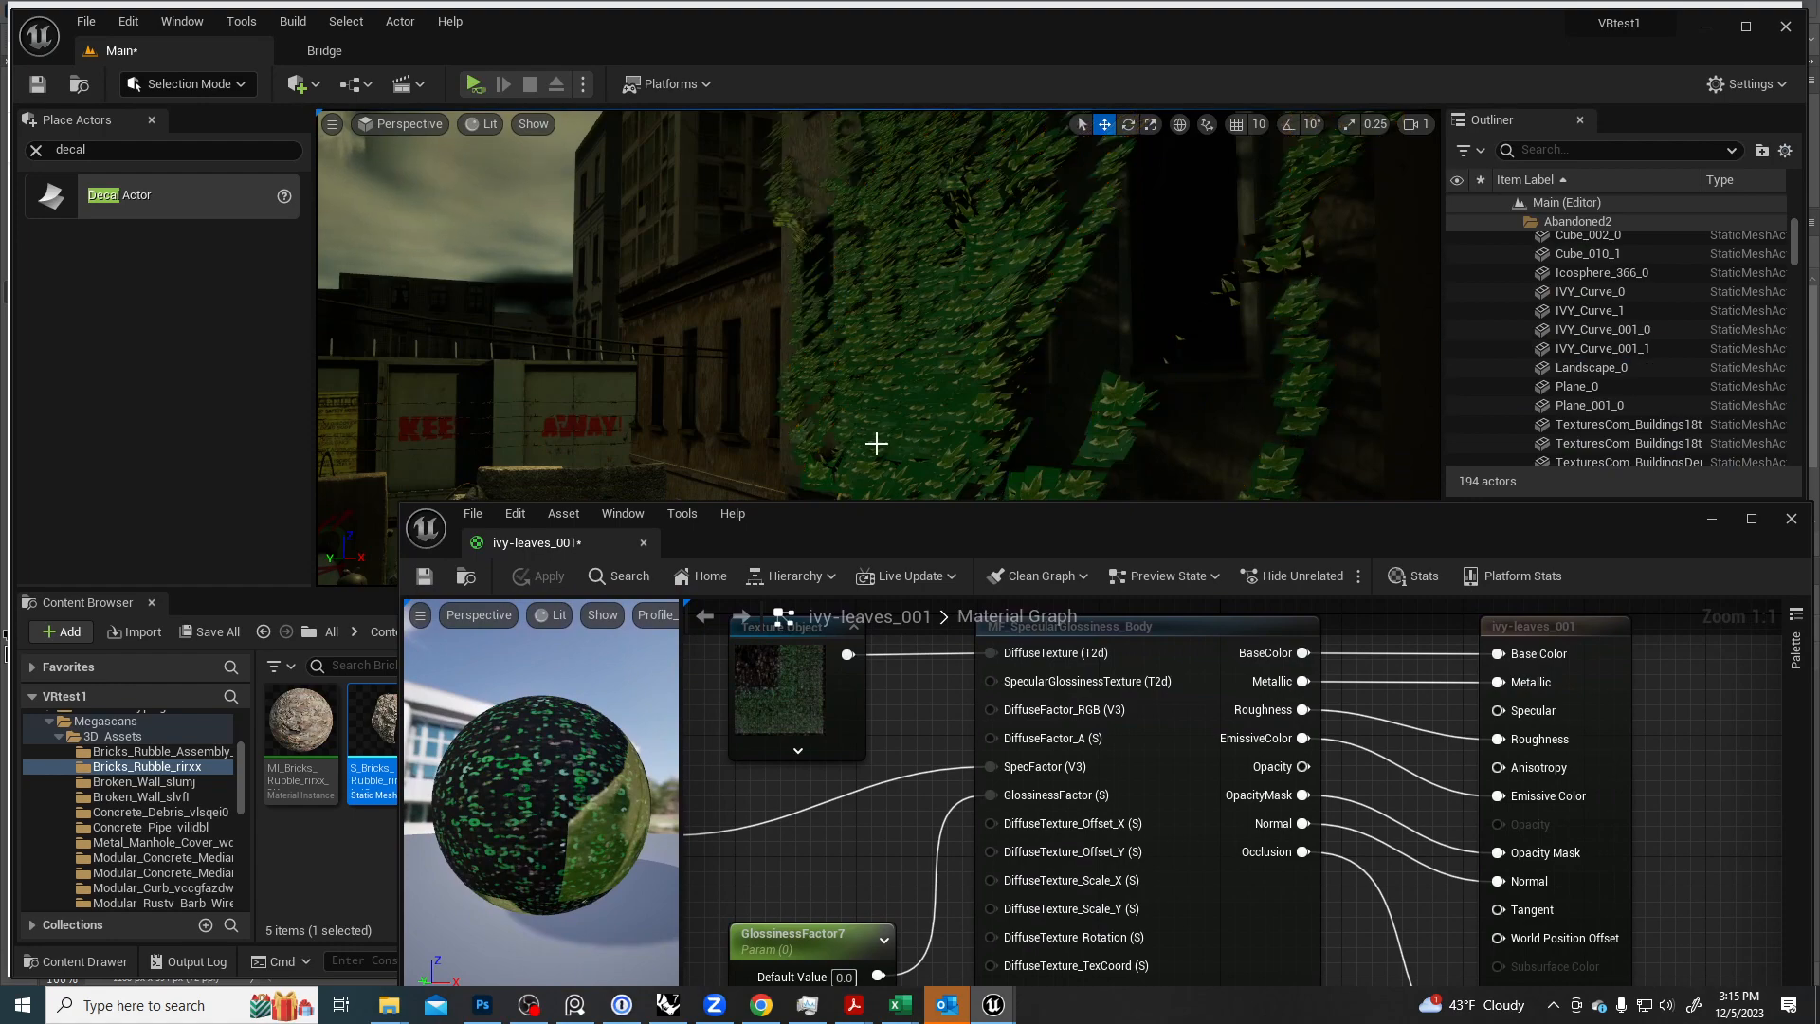
Bring the ivy-leaves_001 material graph into full view and move the leaf Texture Object node farther from the function node.
drag(863, 543, 783, 74)
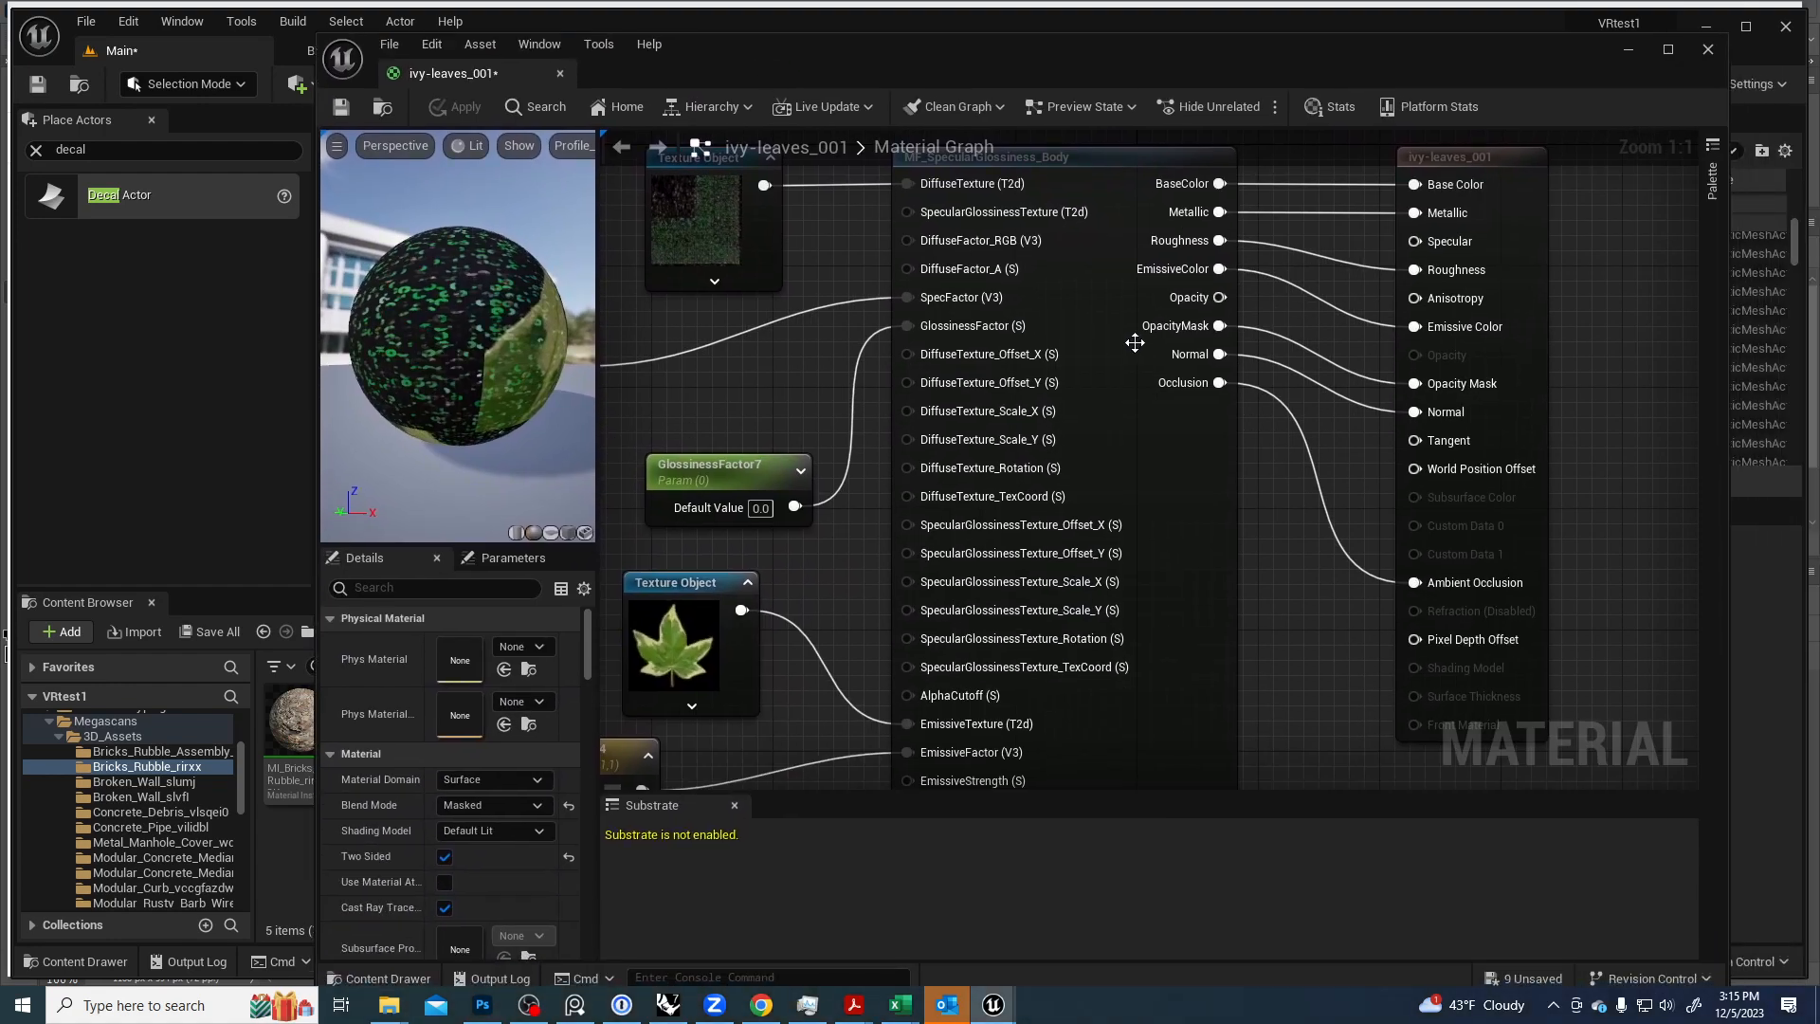
scroll(963, 400, down, 4)
scroll(871, 451, up, 4)
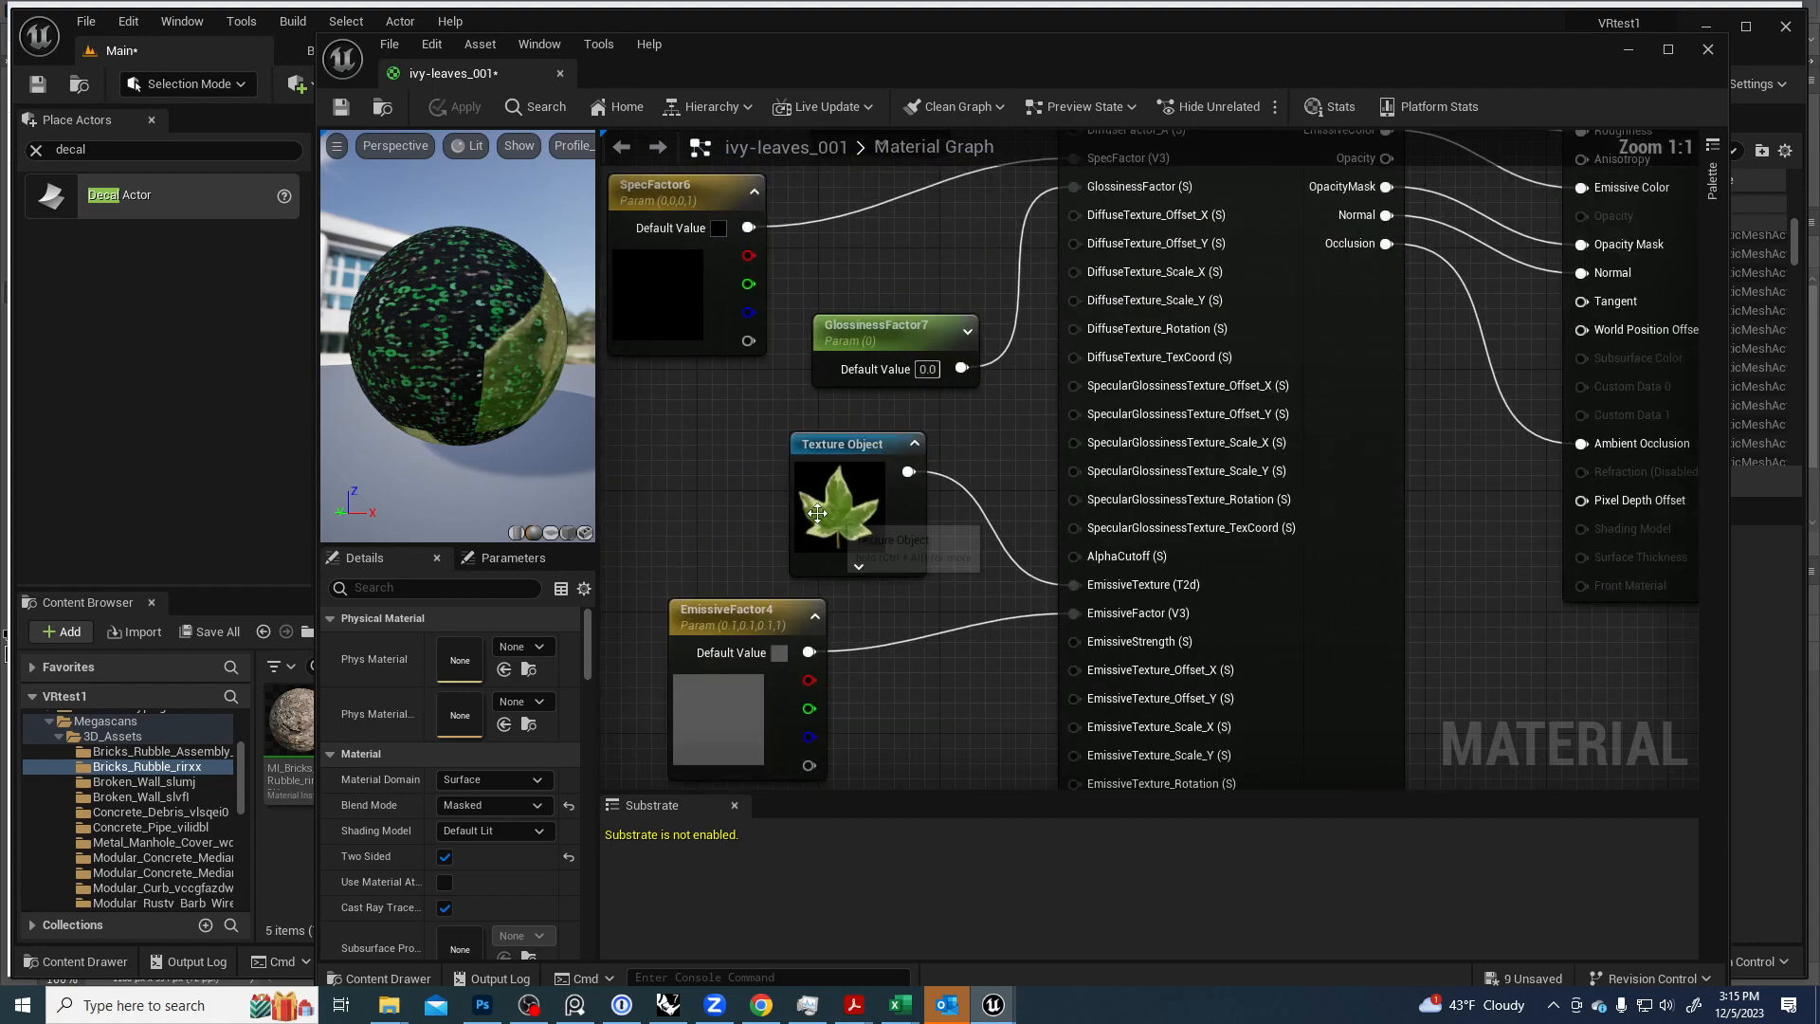
click(870, 451)
scroll(871, 452, down, 2)
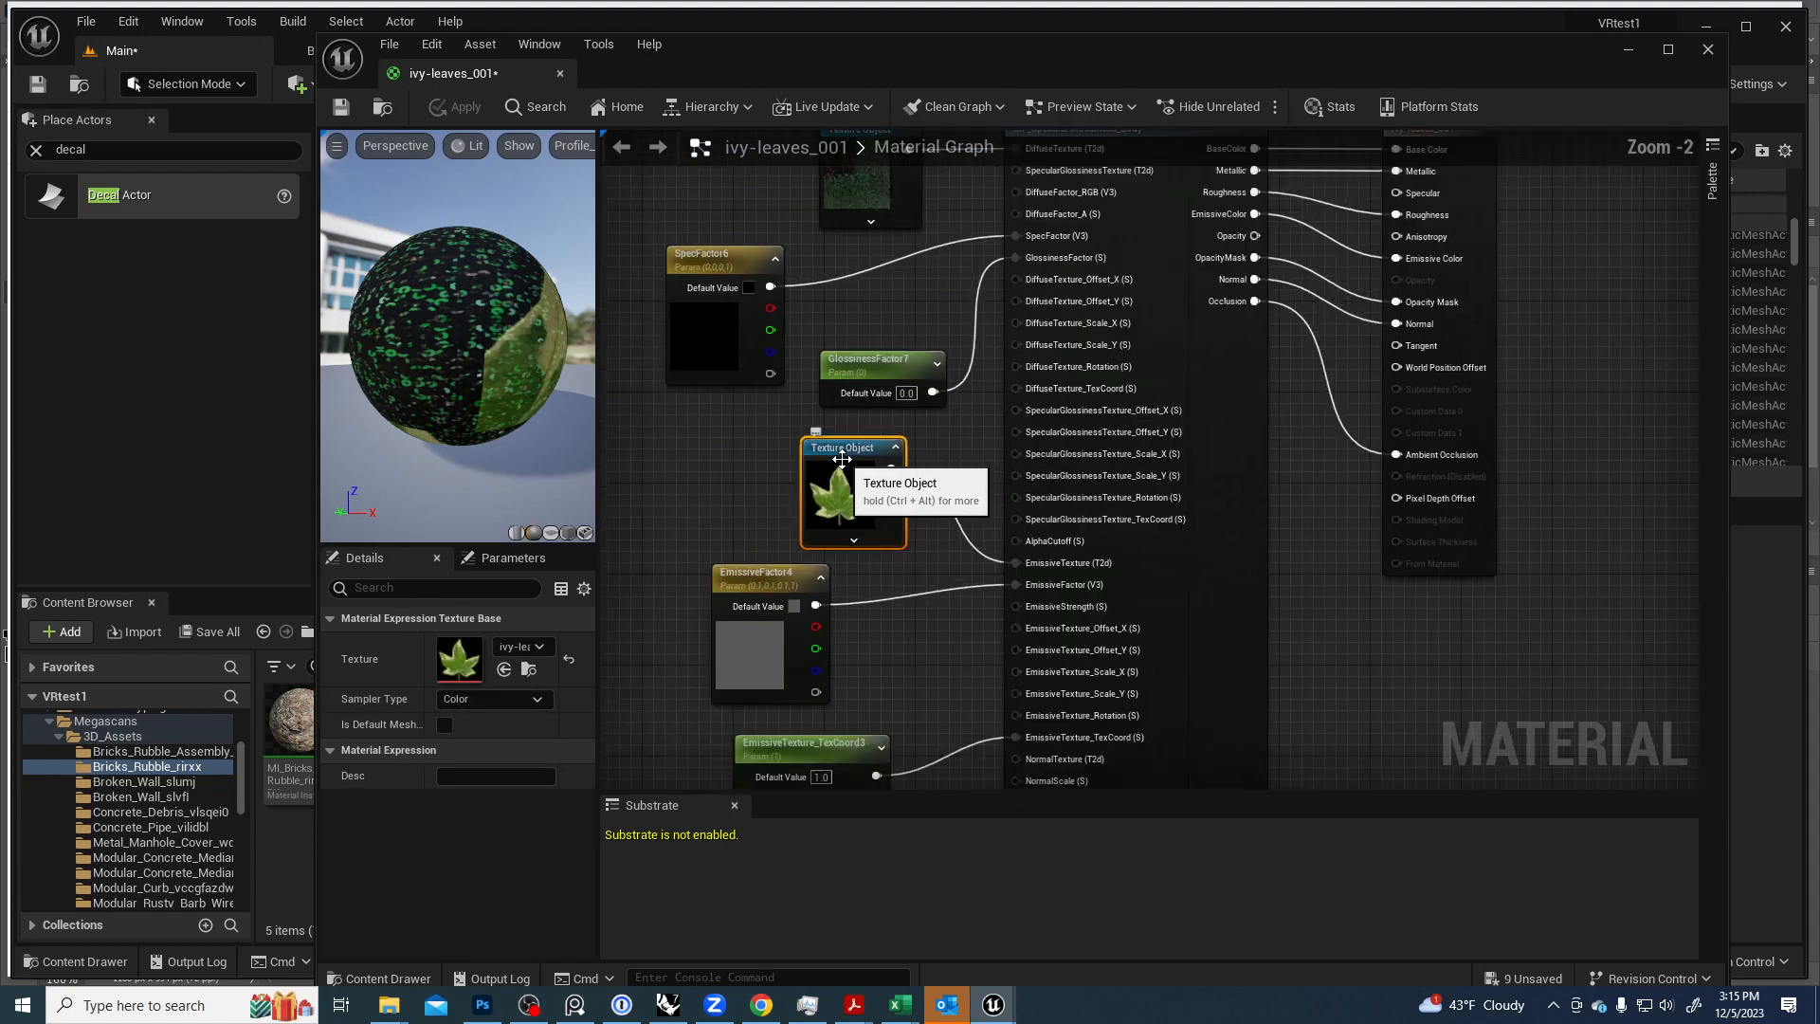
right_drag(731, 461, 903, 406)
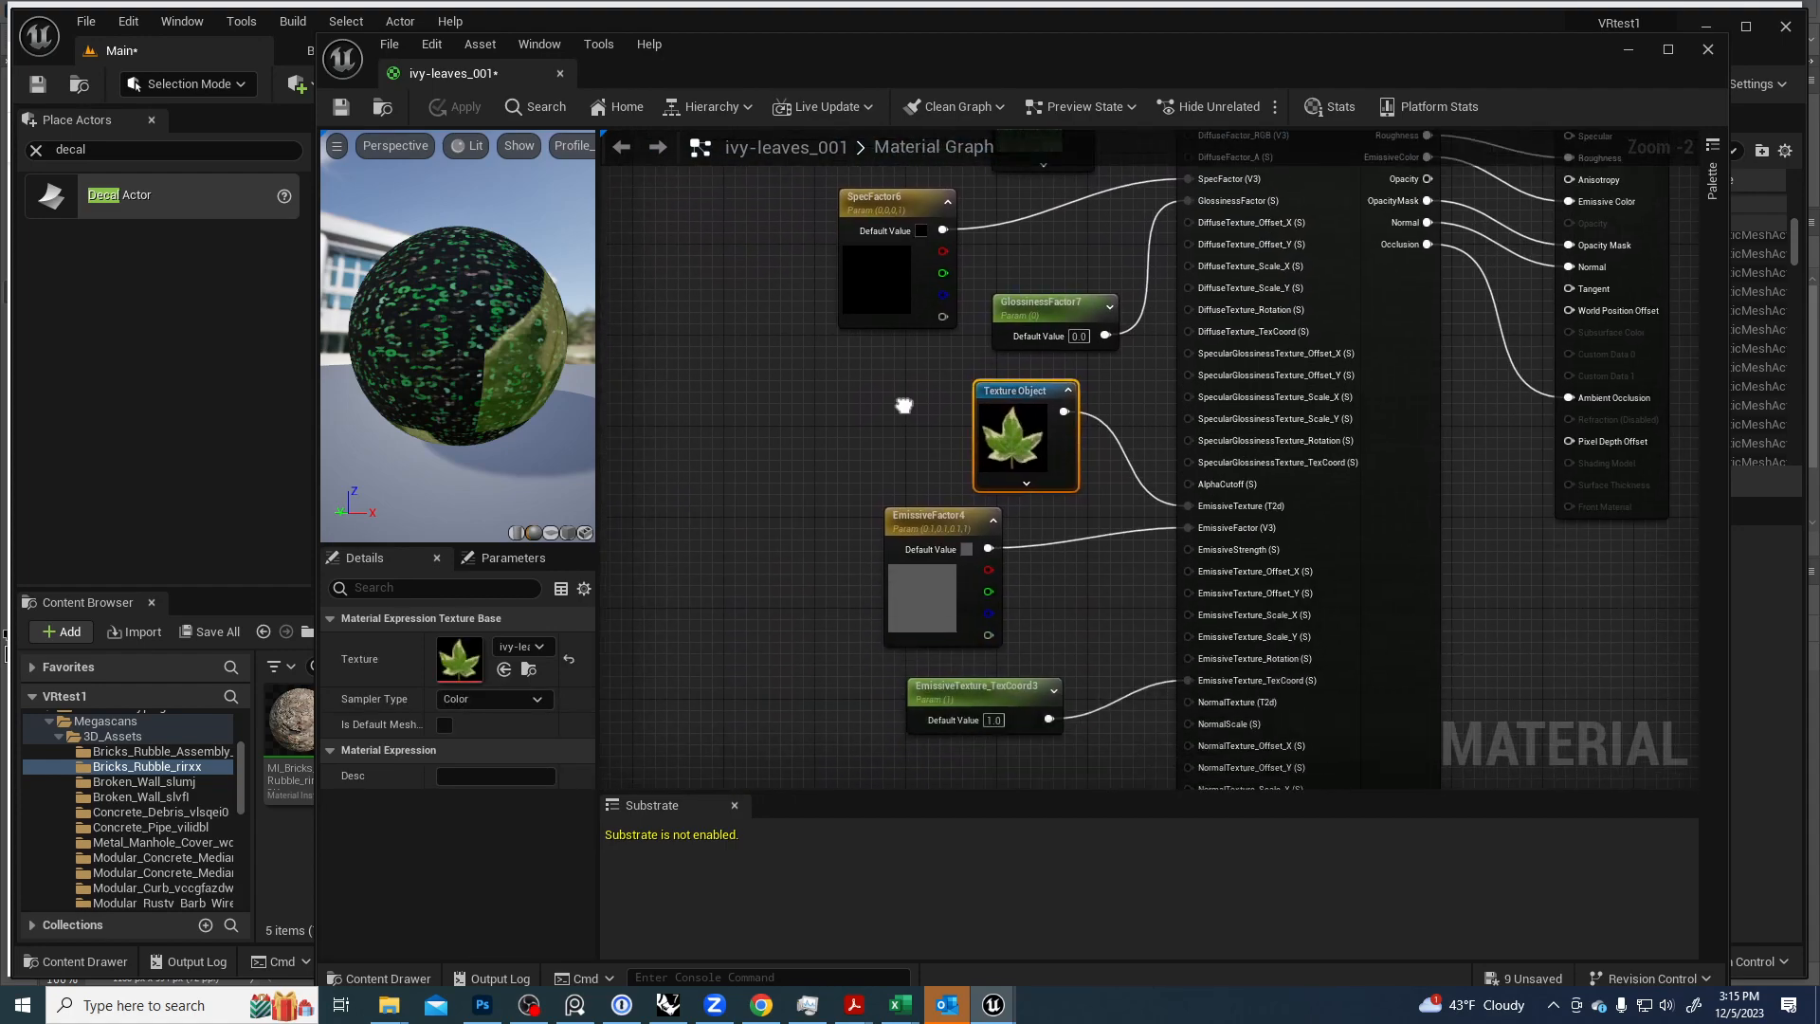
right_drag(1100, 565, 839, 524)
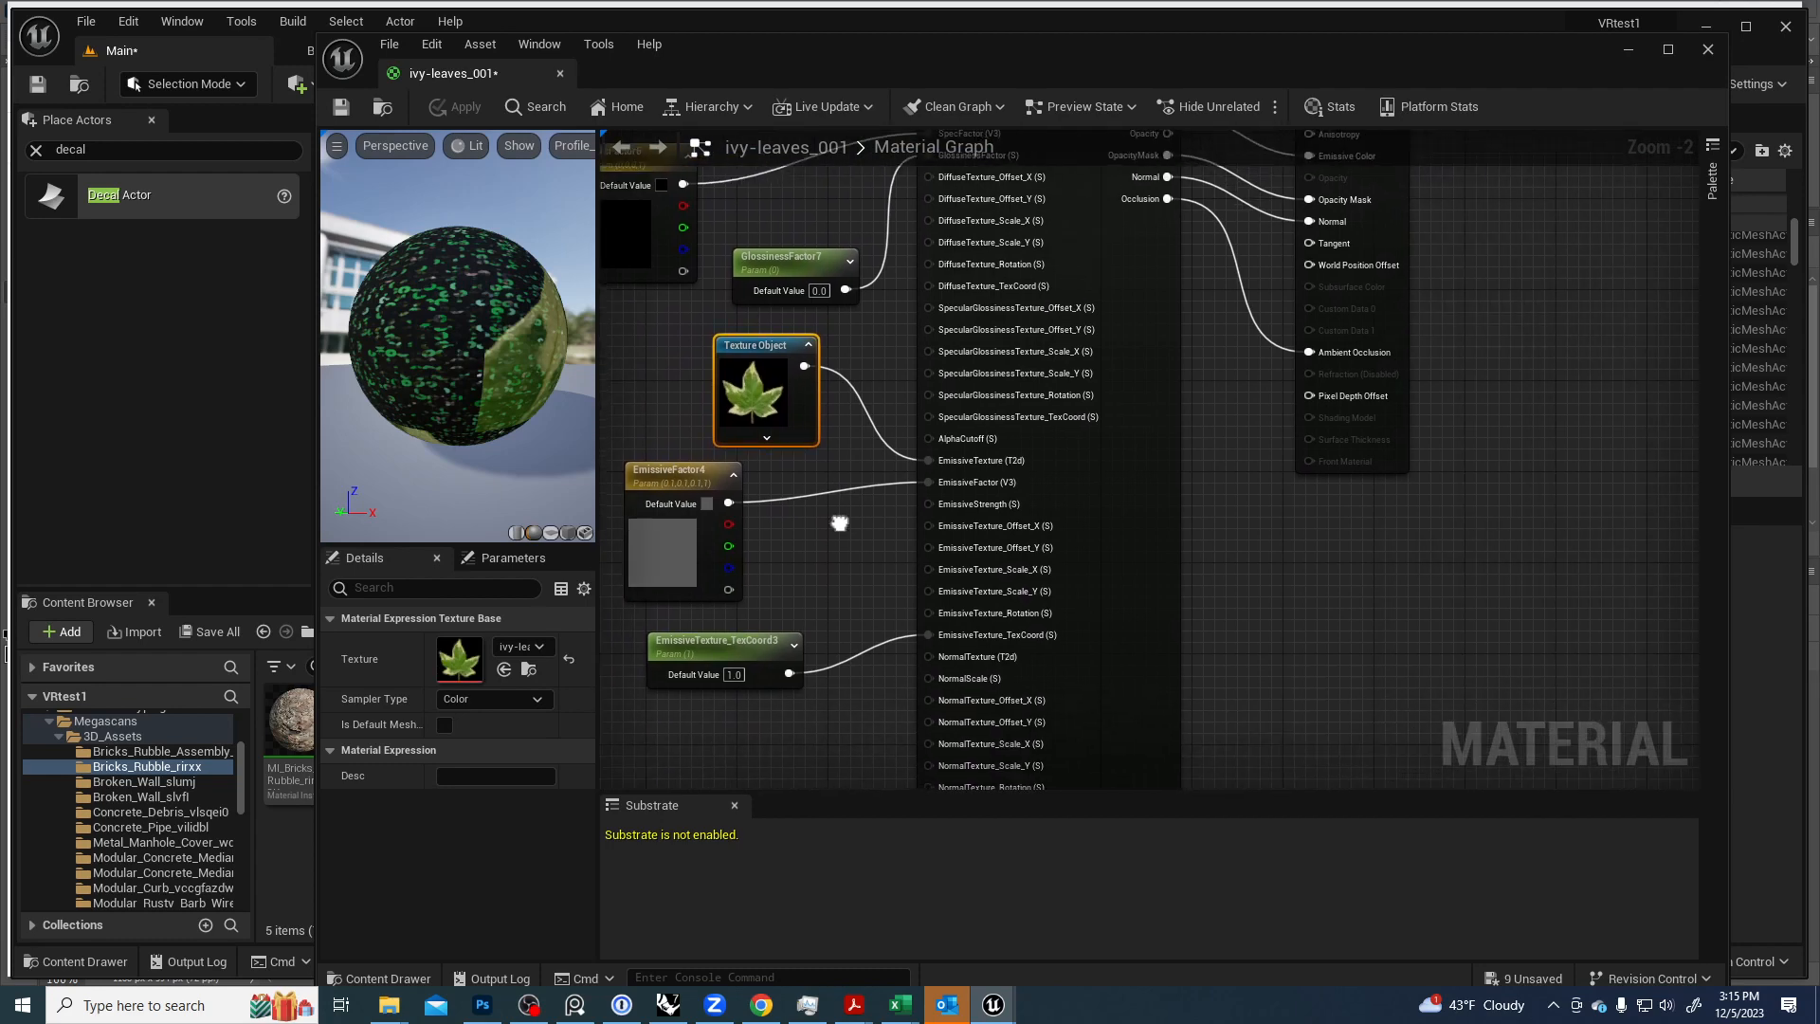
right_drag(1200, 515, 1299, 577)
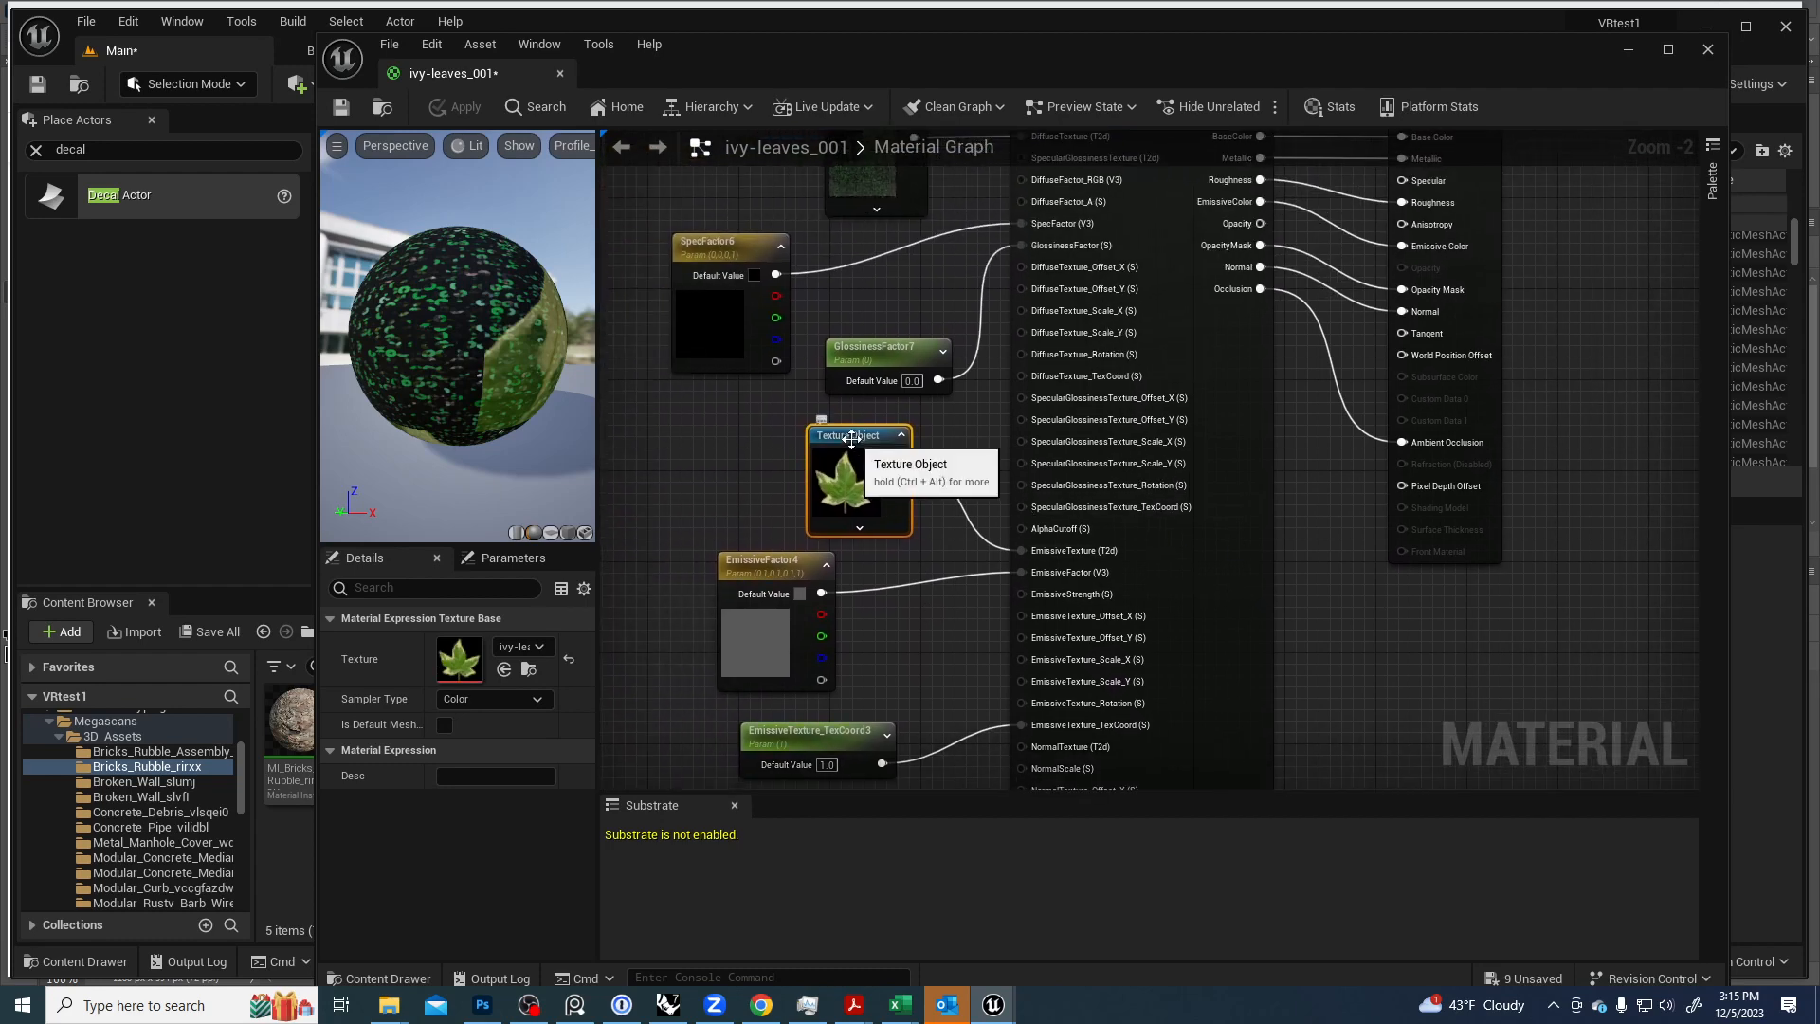
drag(871, 463, 736, 440)
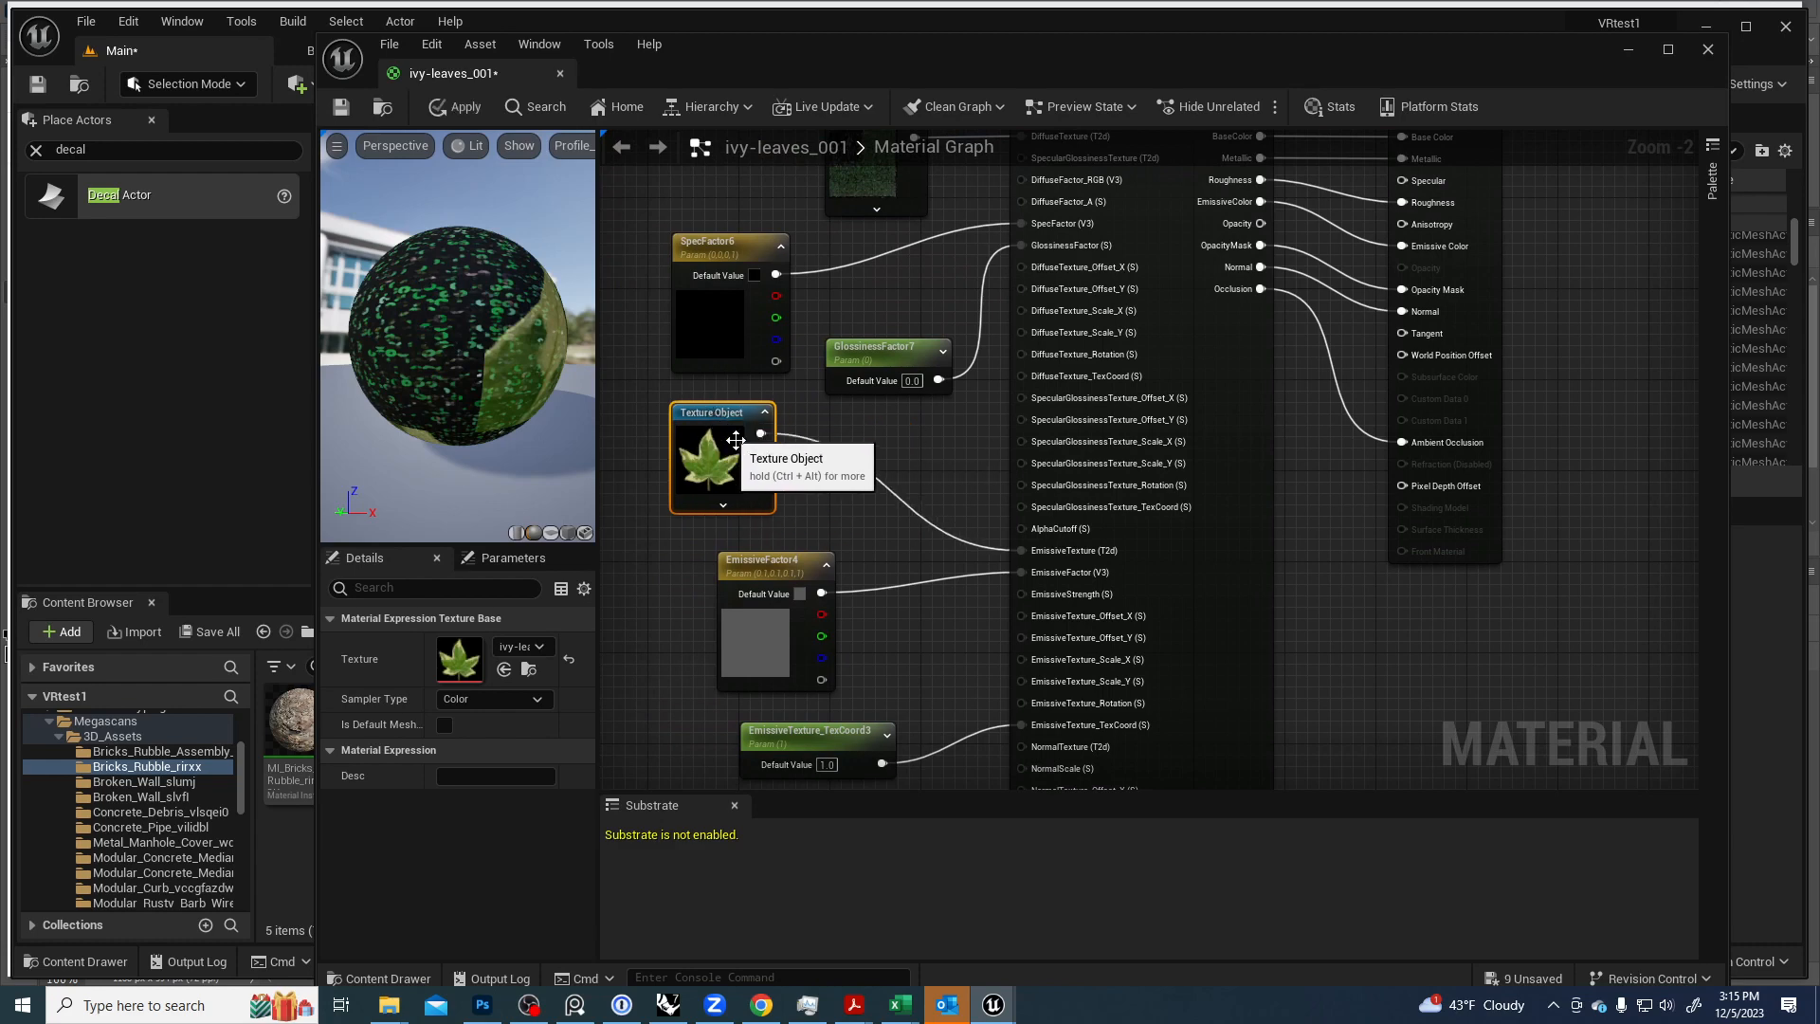
Disconnect the leaf texture from the function's EmissiveTexture input, apply the ivy material and move its editor window aside.
alt+click(1017, 552)
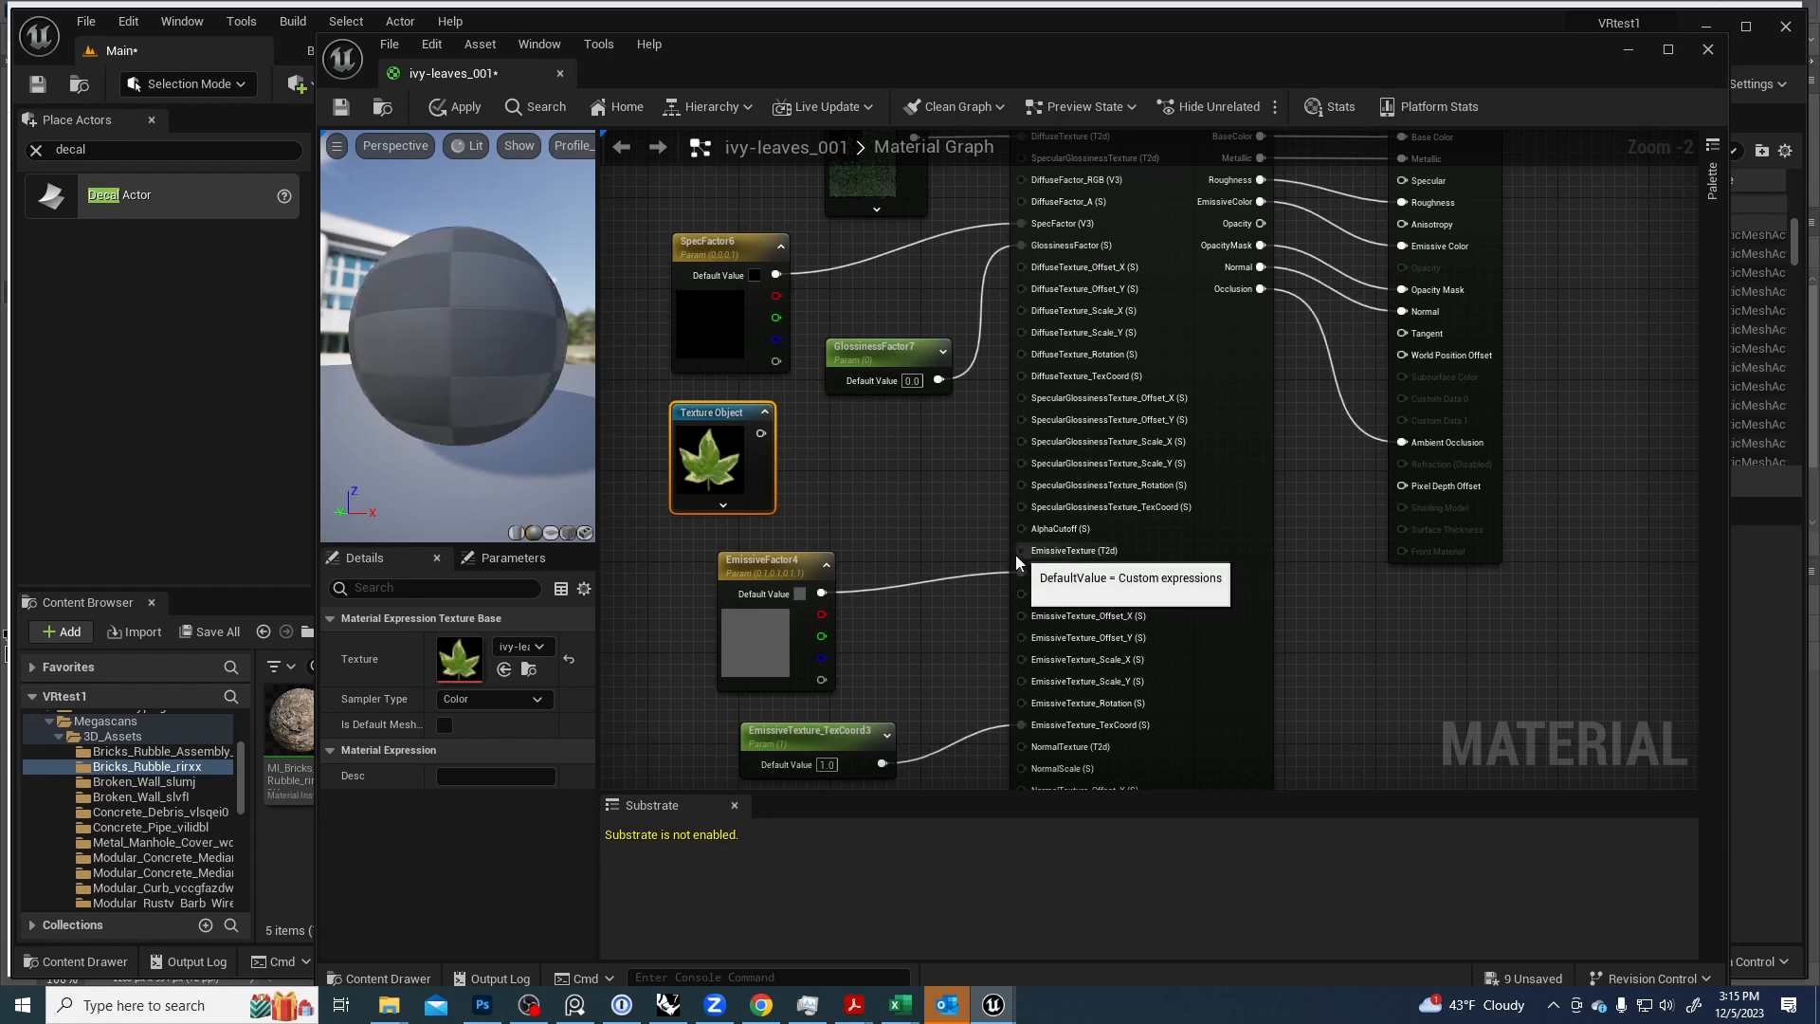
click(463, 108)
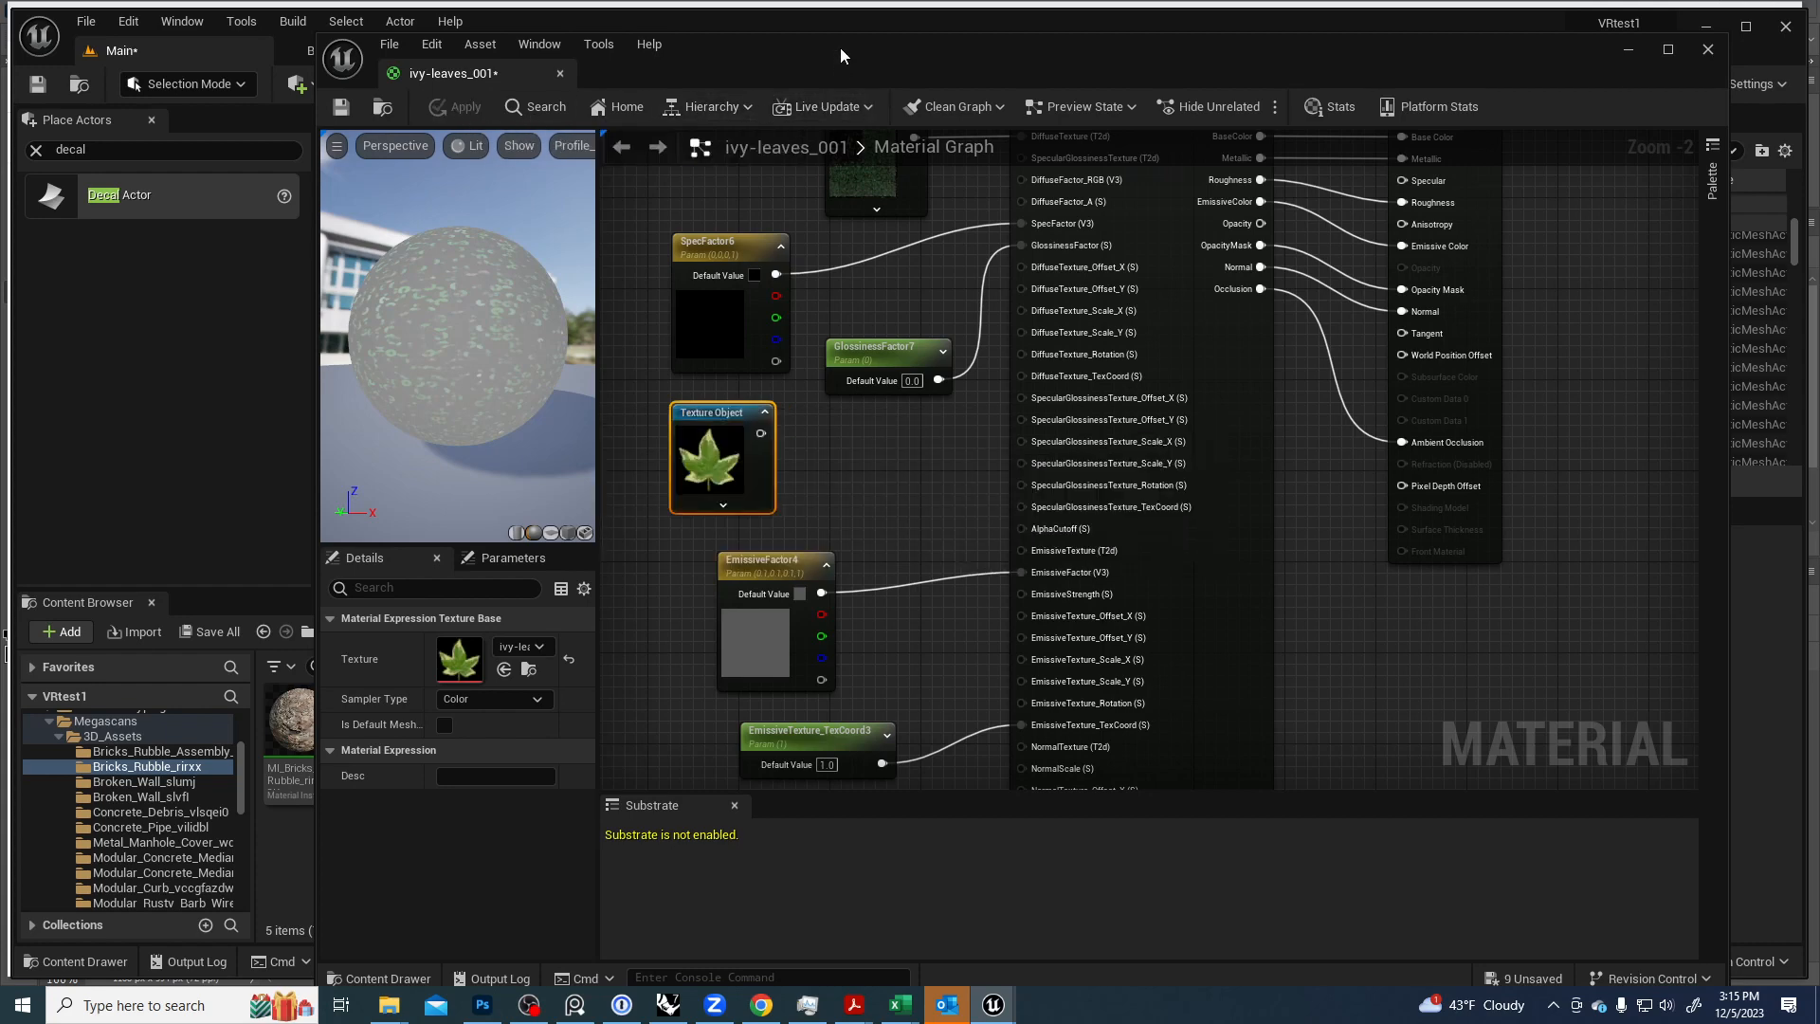
drag(840, 48, 788, 123)
drag(707, 502, 937, 622)
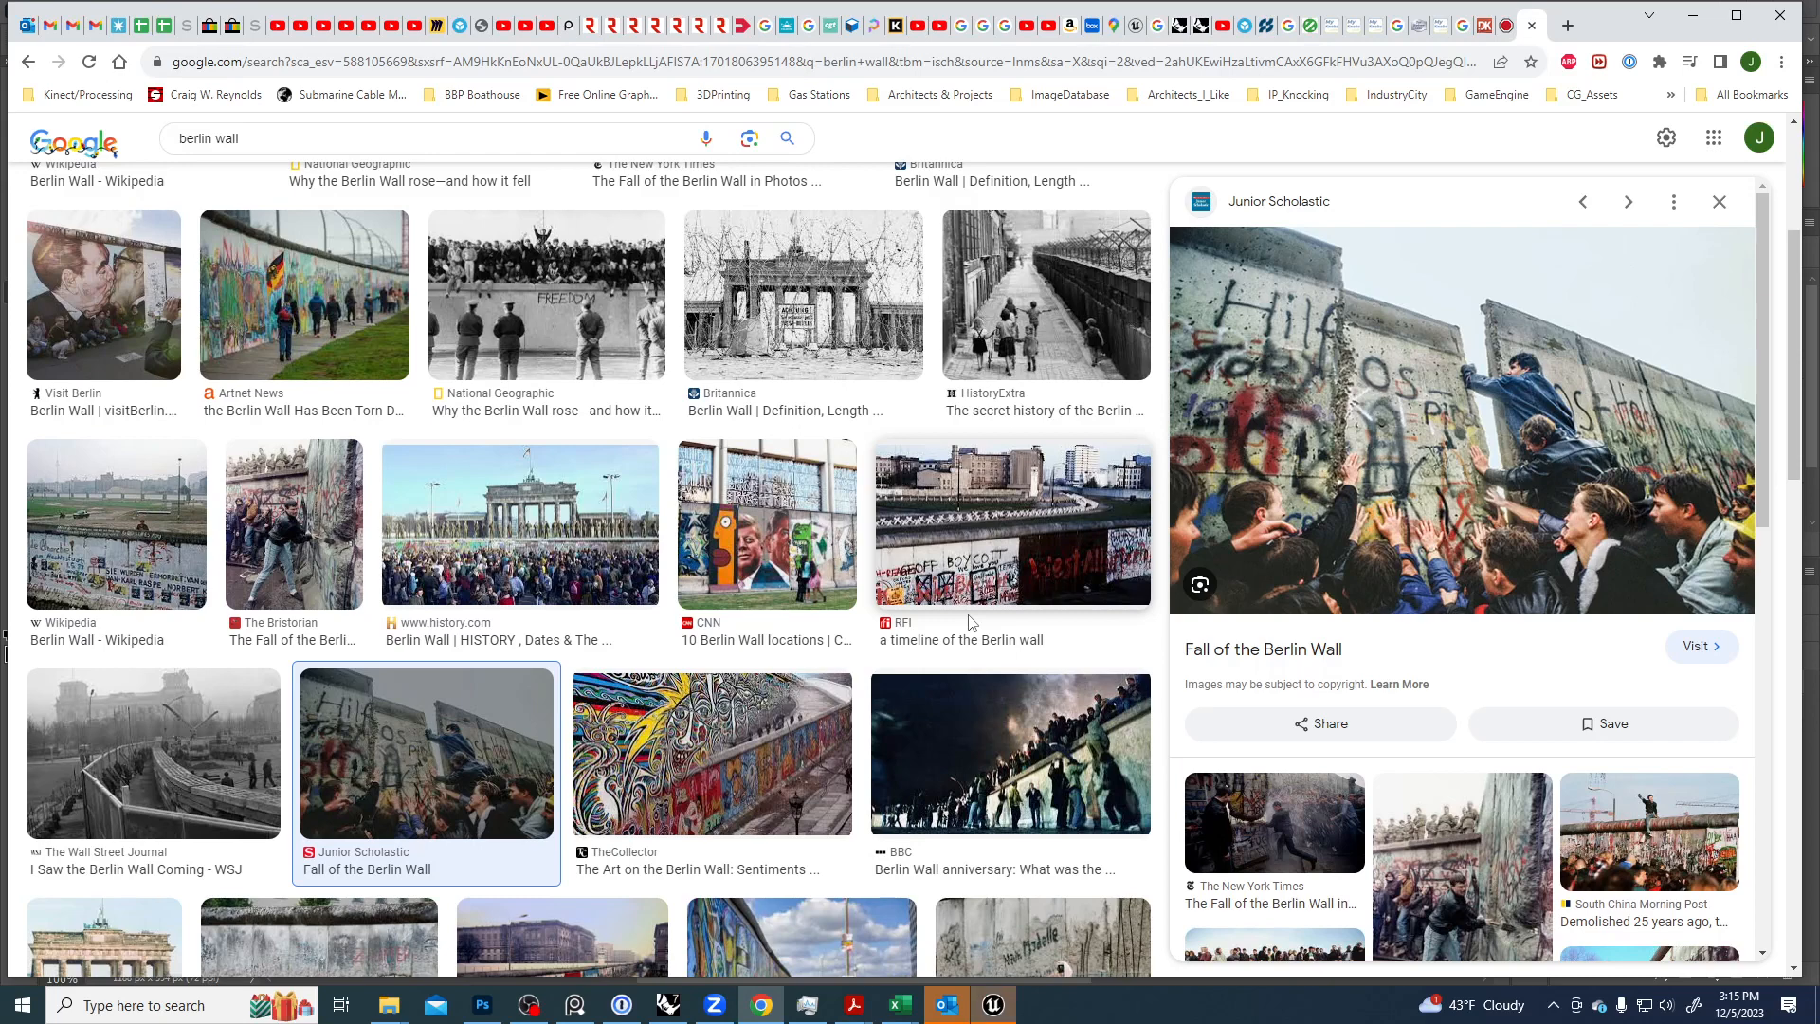
Send the crash report and restart the editor, restore all auto-saved packages and close the Message Log.
click(1010, 1002)
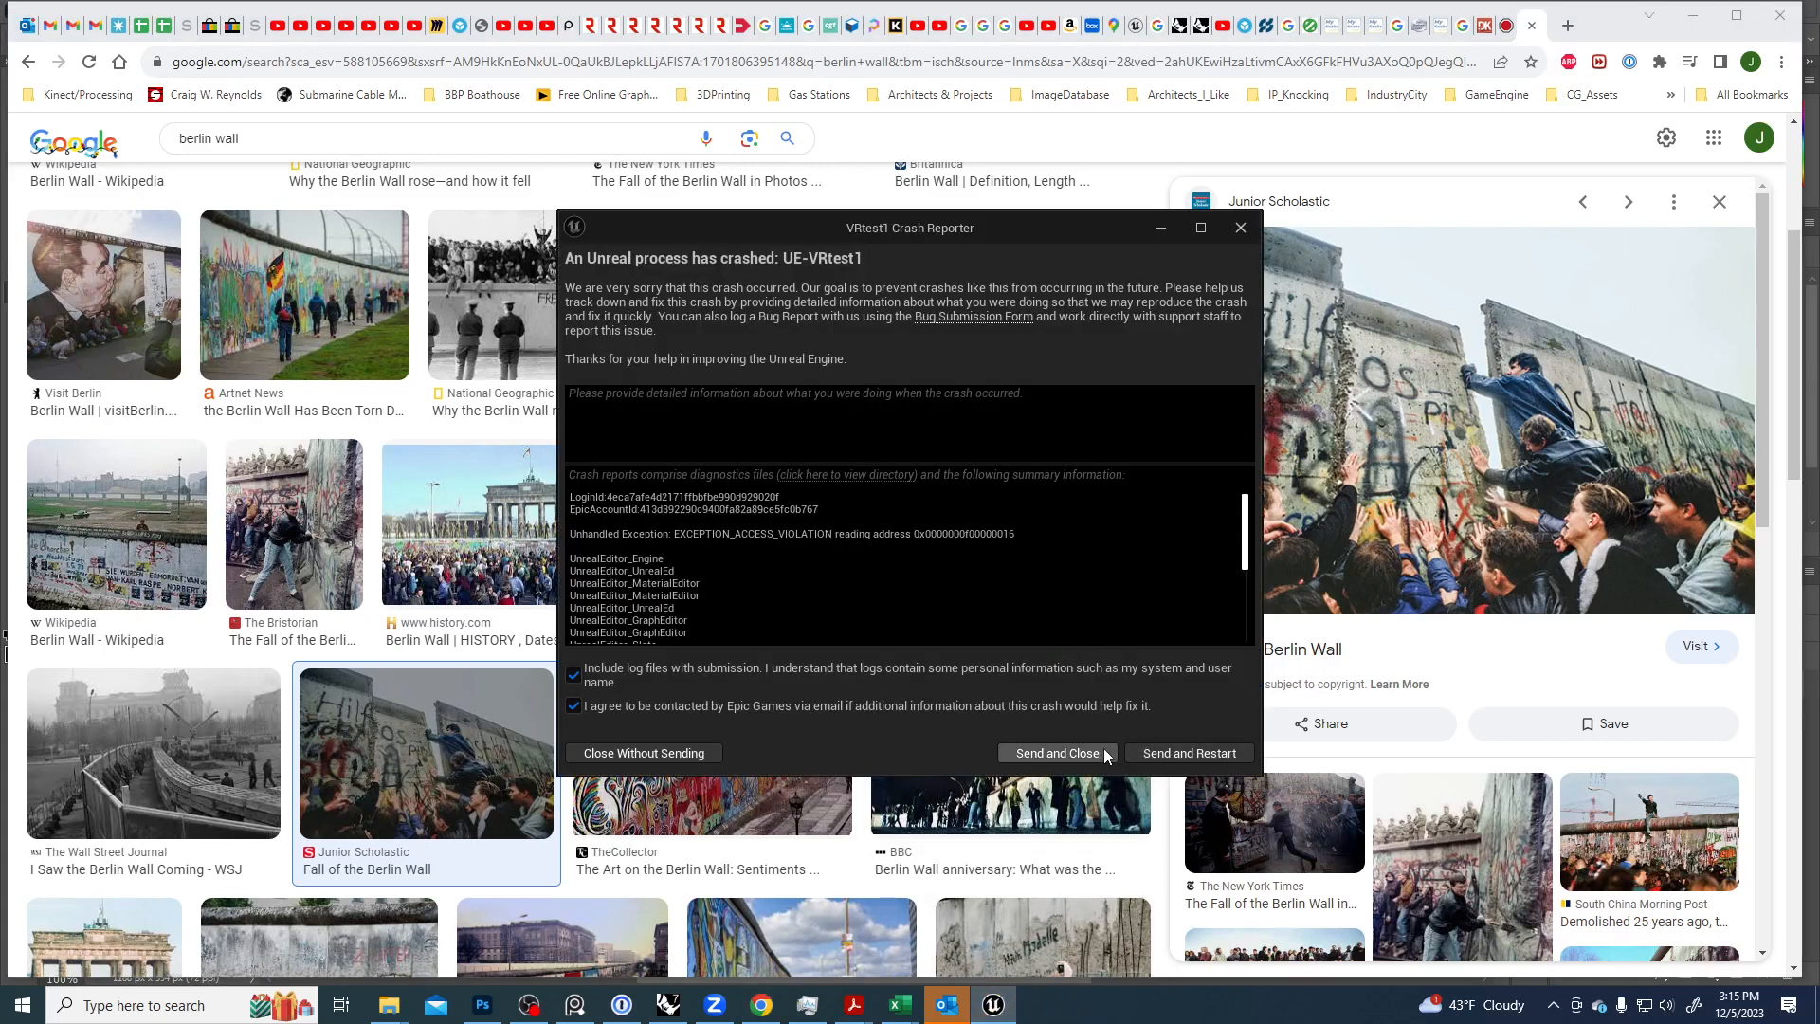
click(1177, 755)
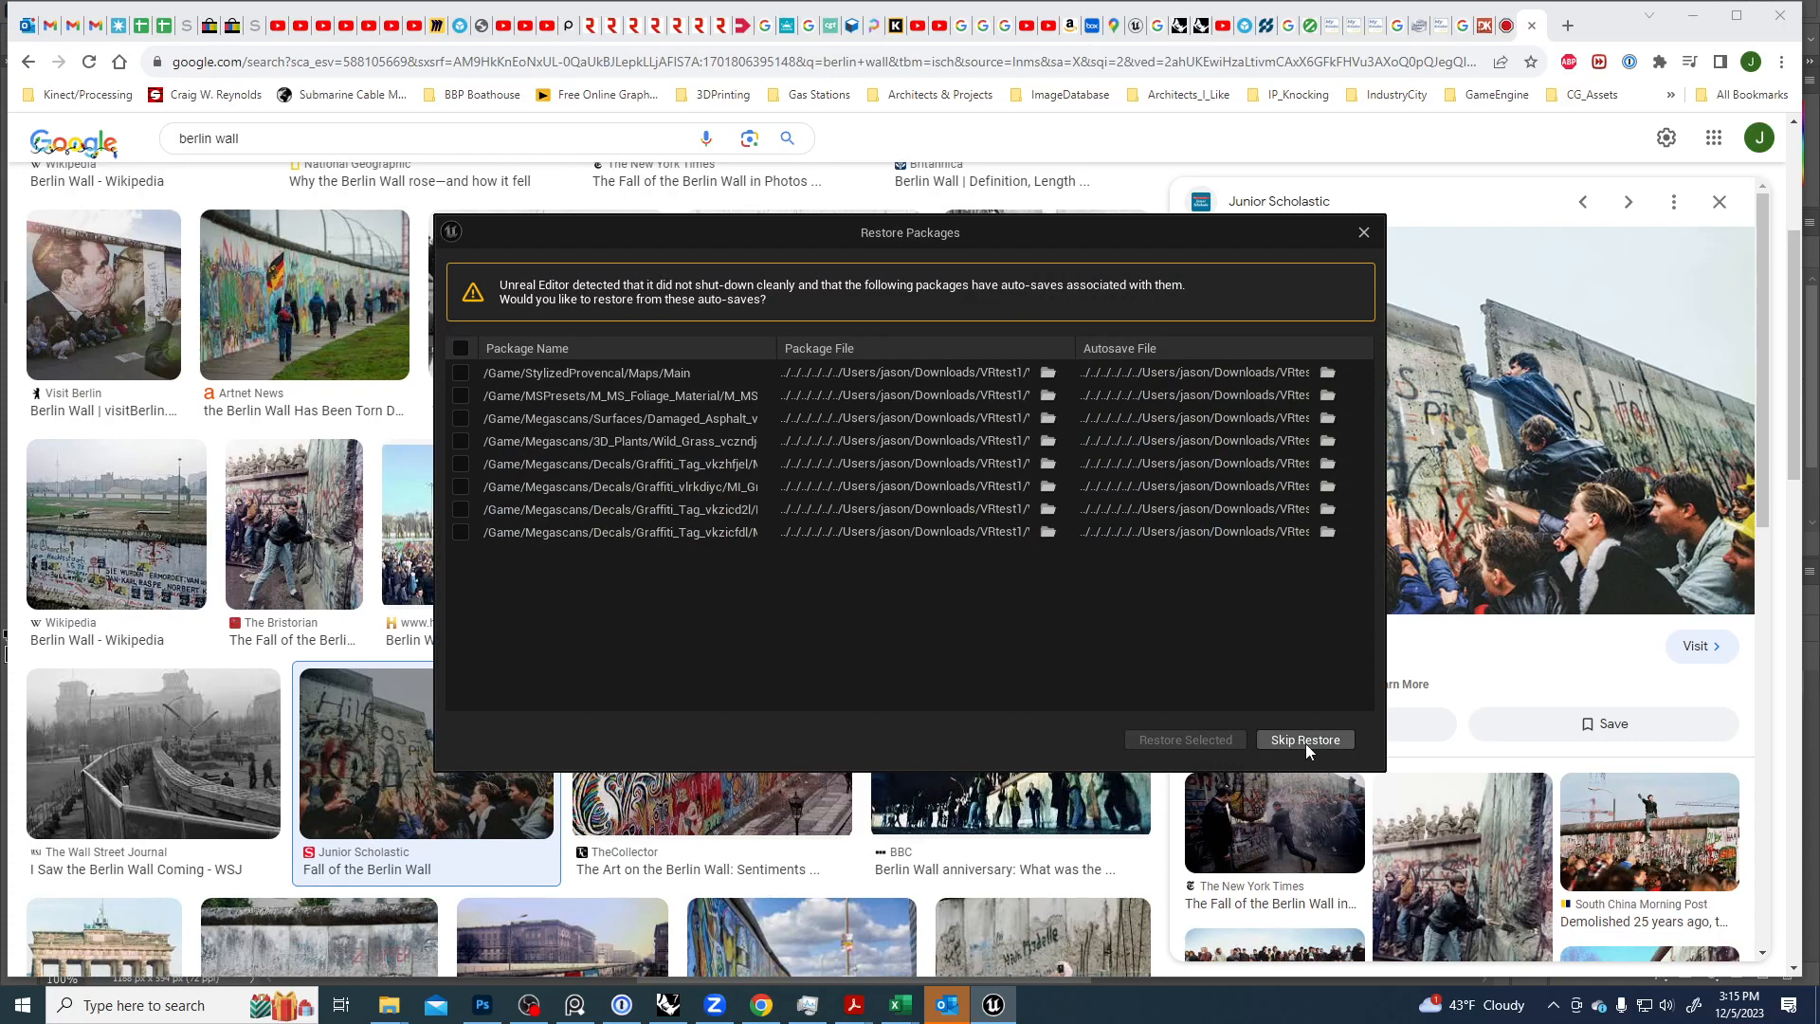
click(459, 347)
click(1186, 739)
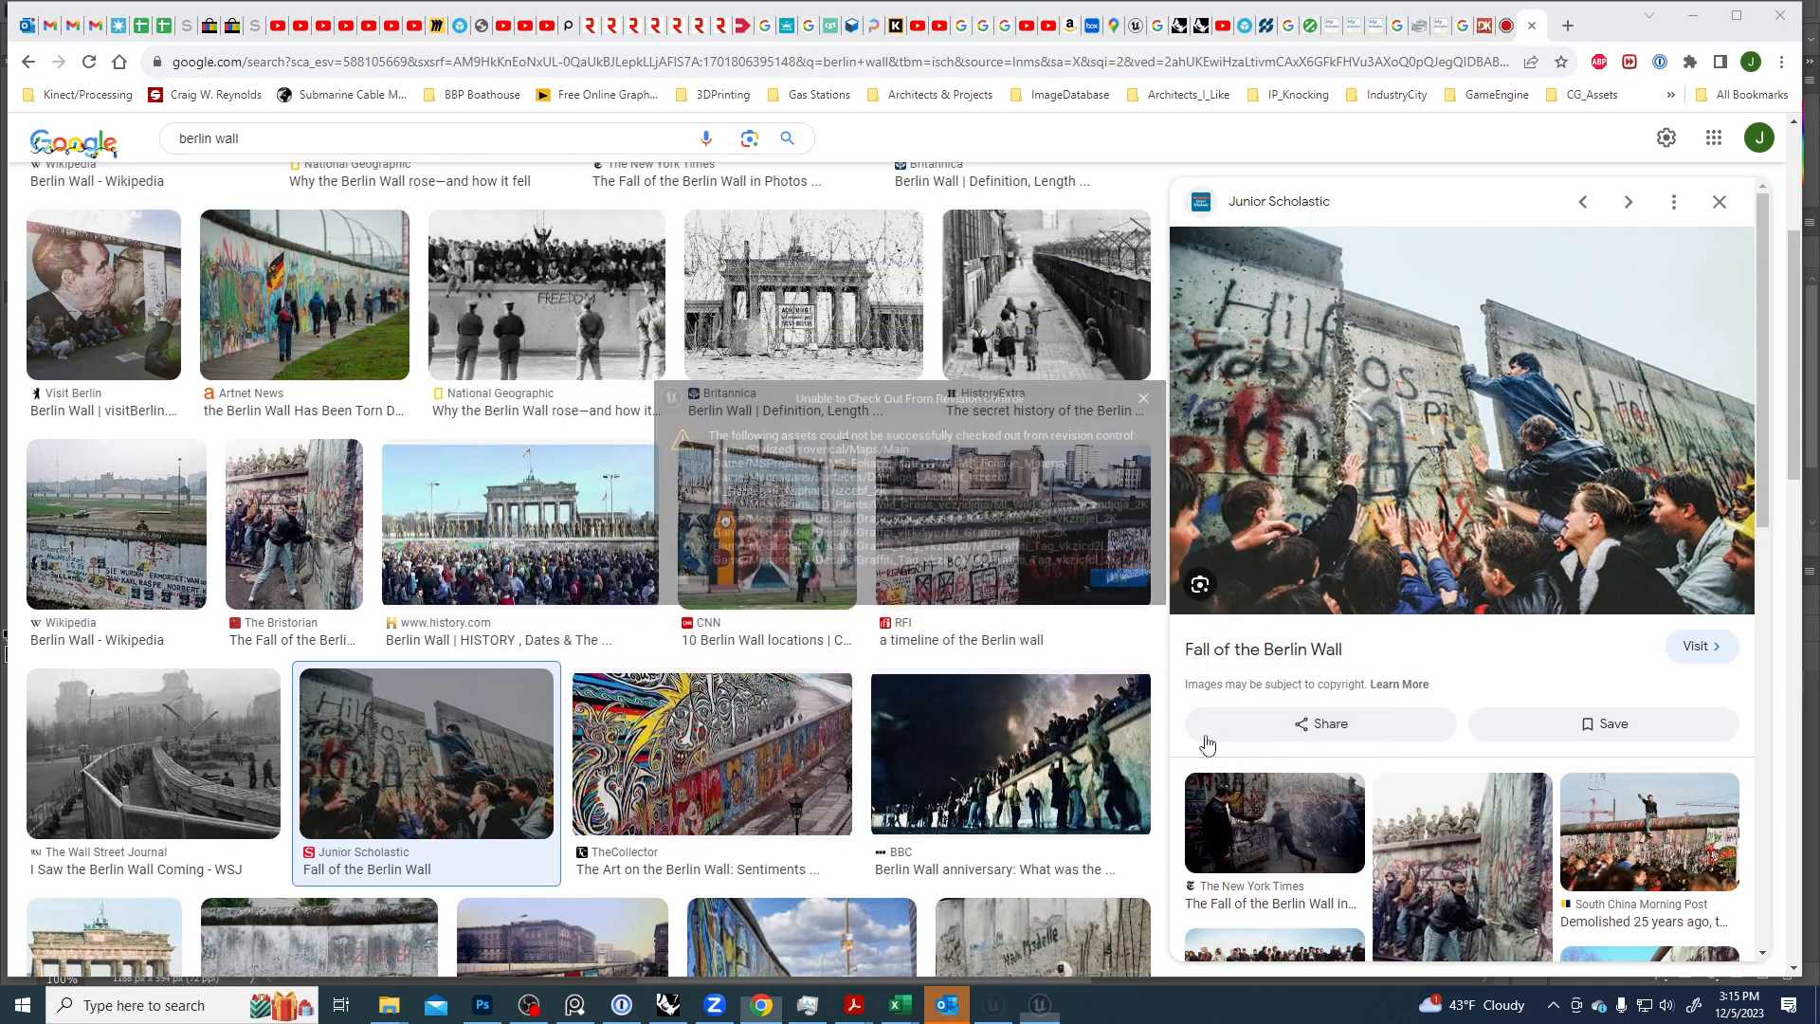
click(1127, 579)
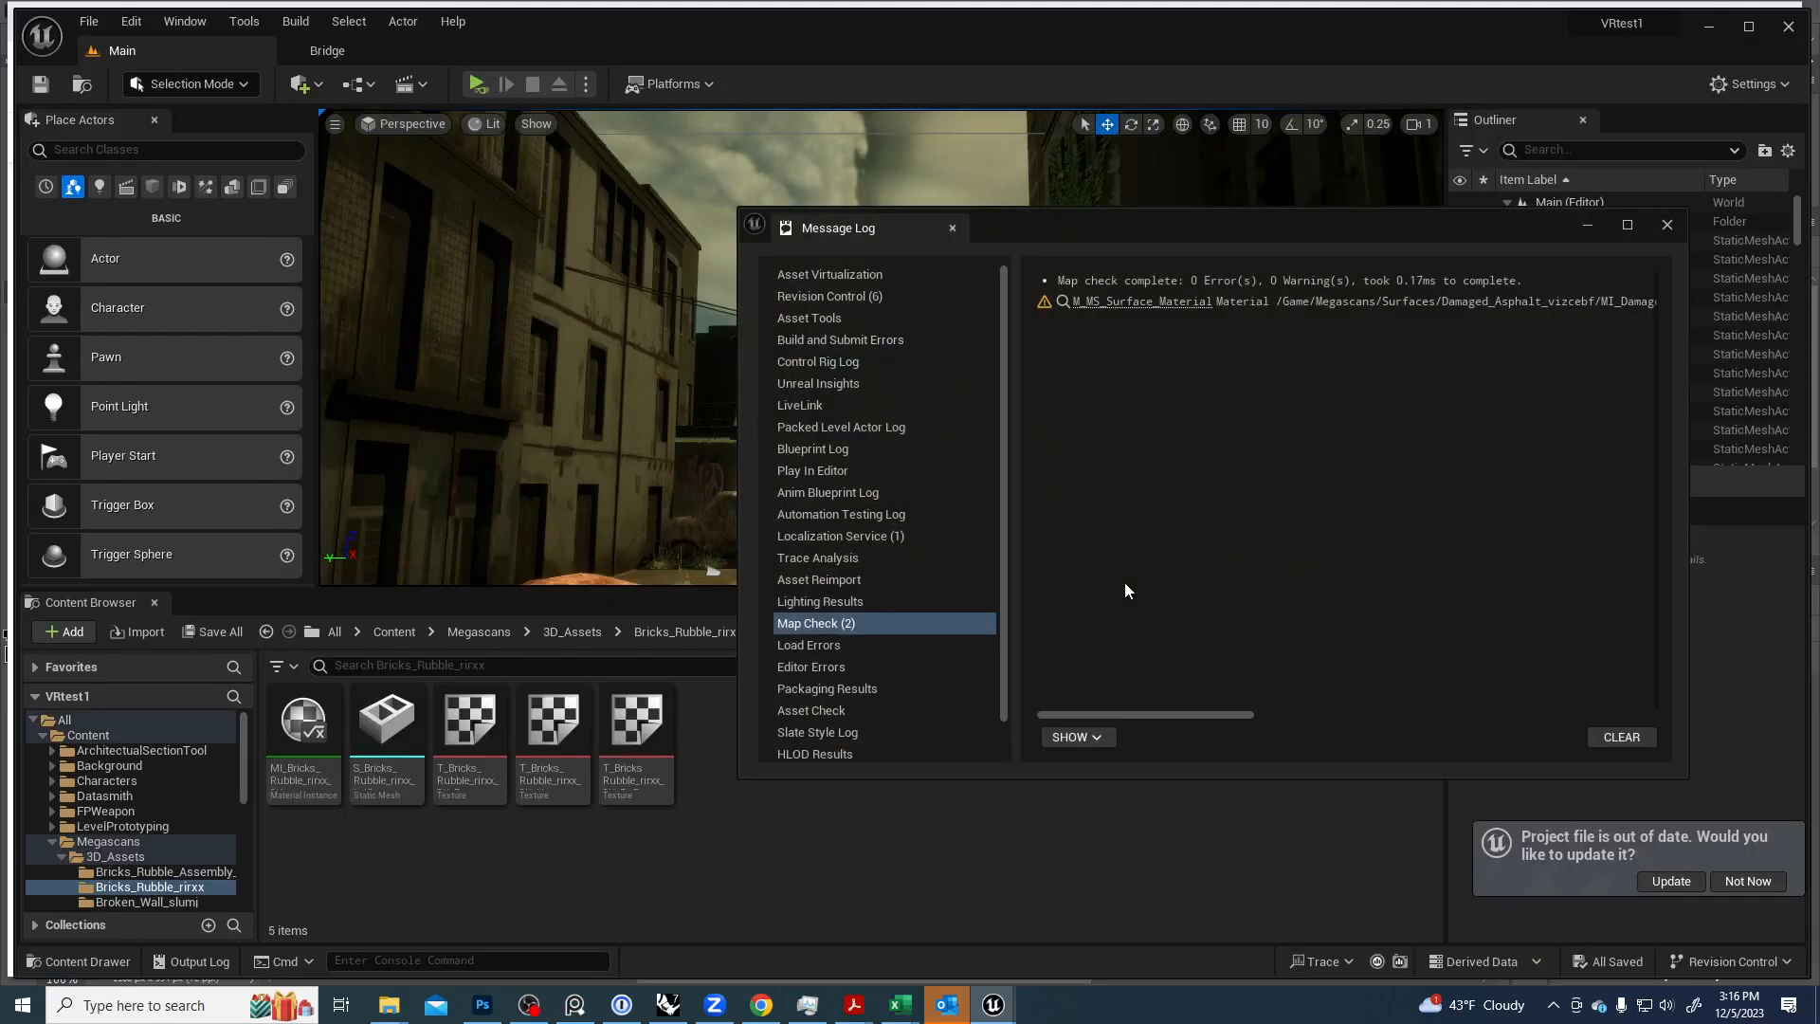
click(1667, 225)
Place the S_Bricks_Rubble_rirxx mesh on the street and rotate it to lie flat, about -90° in X and 79° in Z.
right_drag(1055, 288, 1016, 408)
key(w)
key(w)
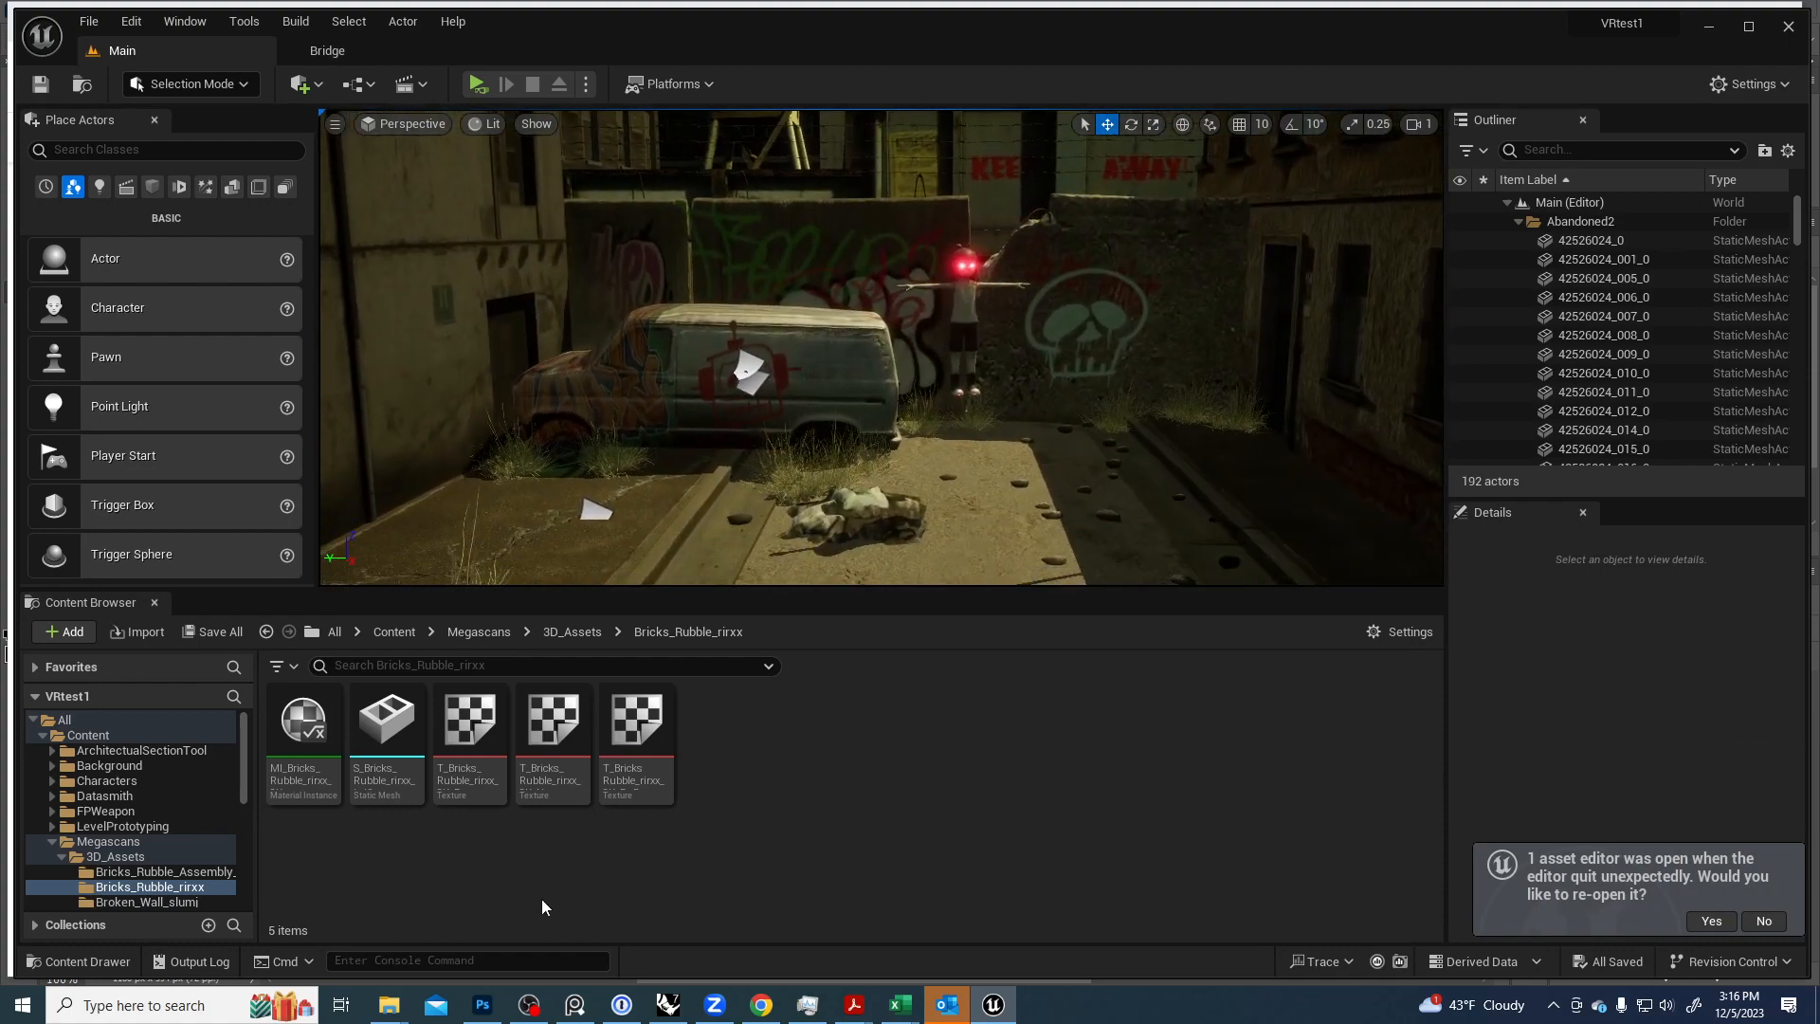
click(155, 888)
click(294, 739)
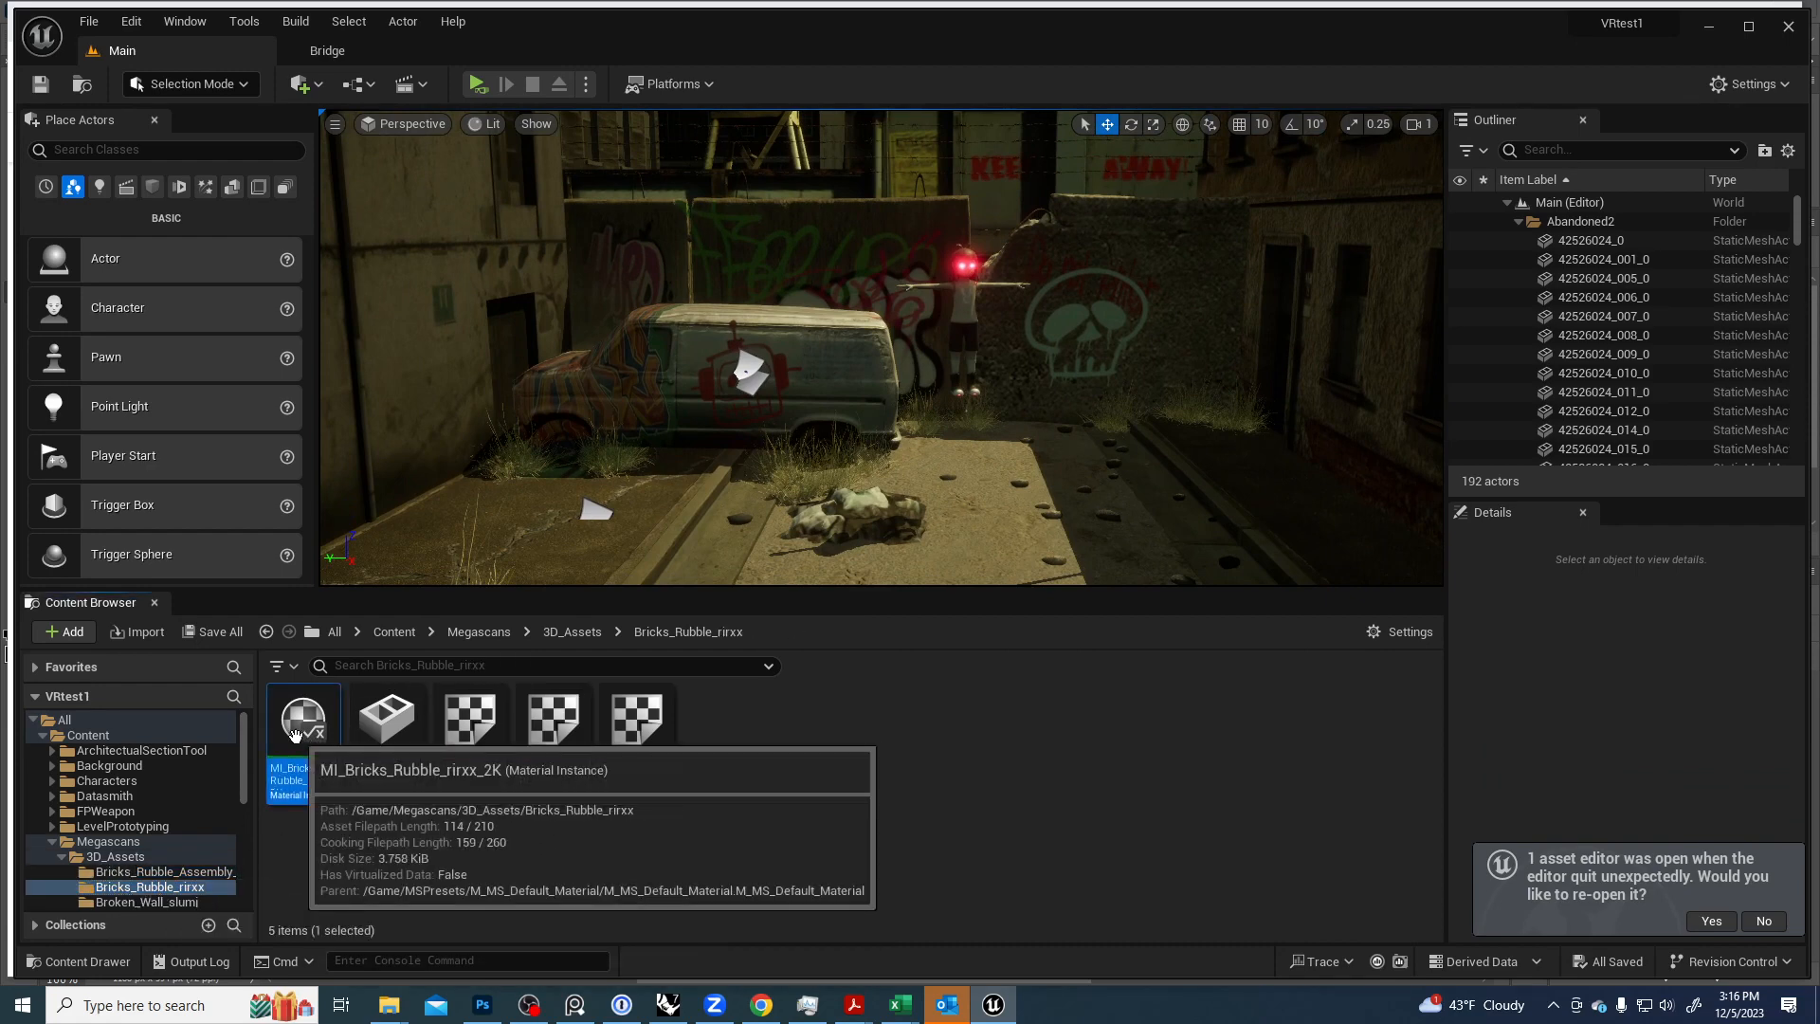
drag(386, 720, 1071, 498)
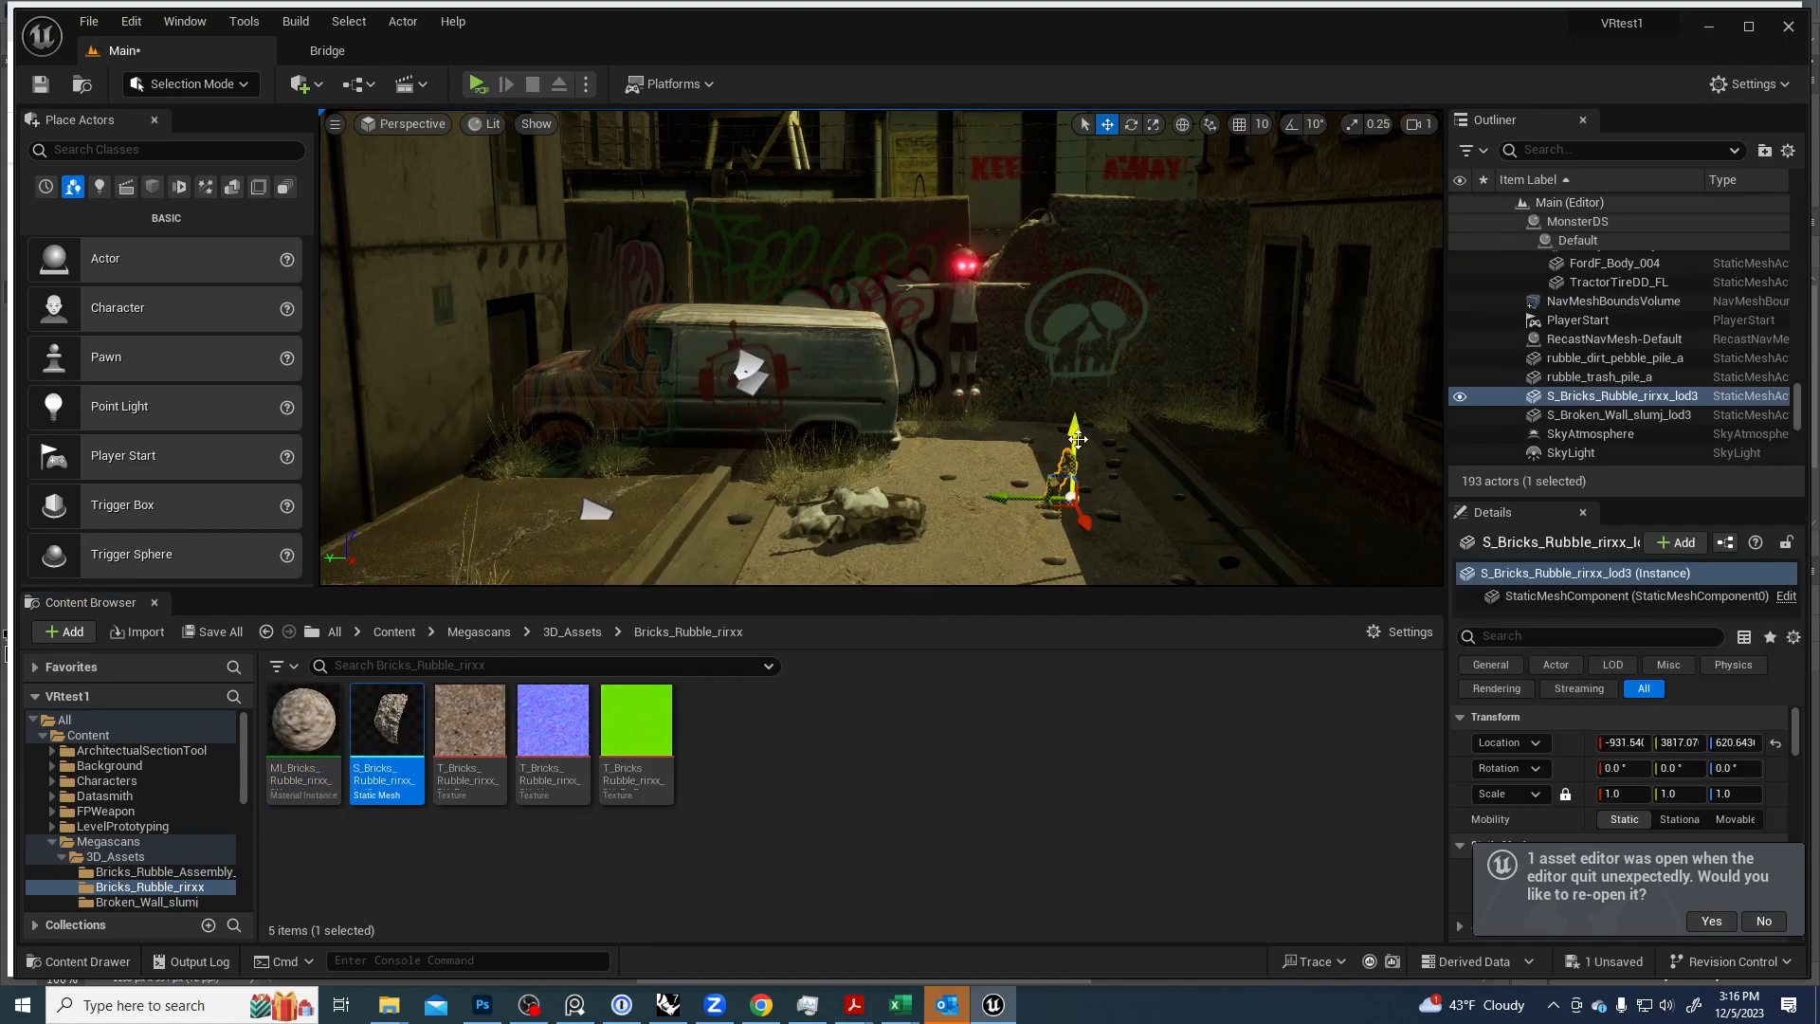
key(e)
drag(1075, 398, 1131, 546)
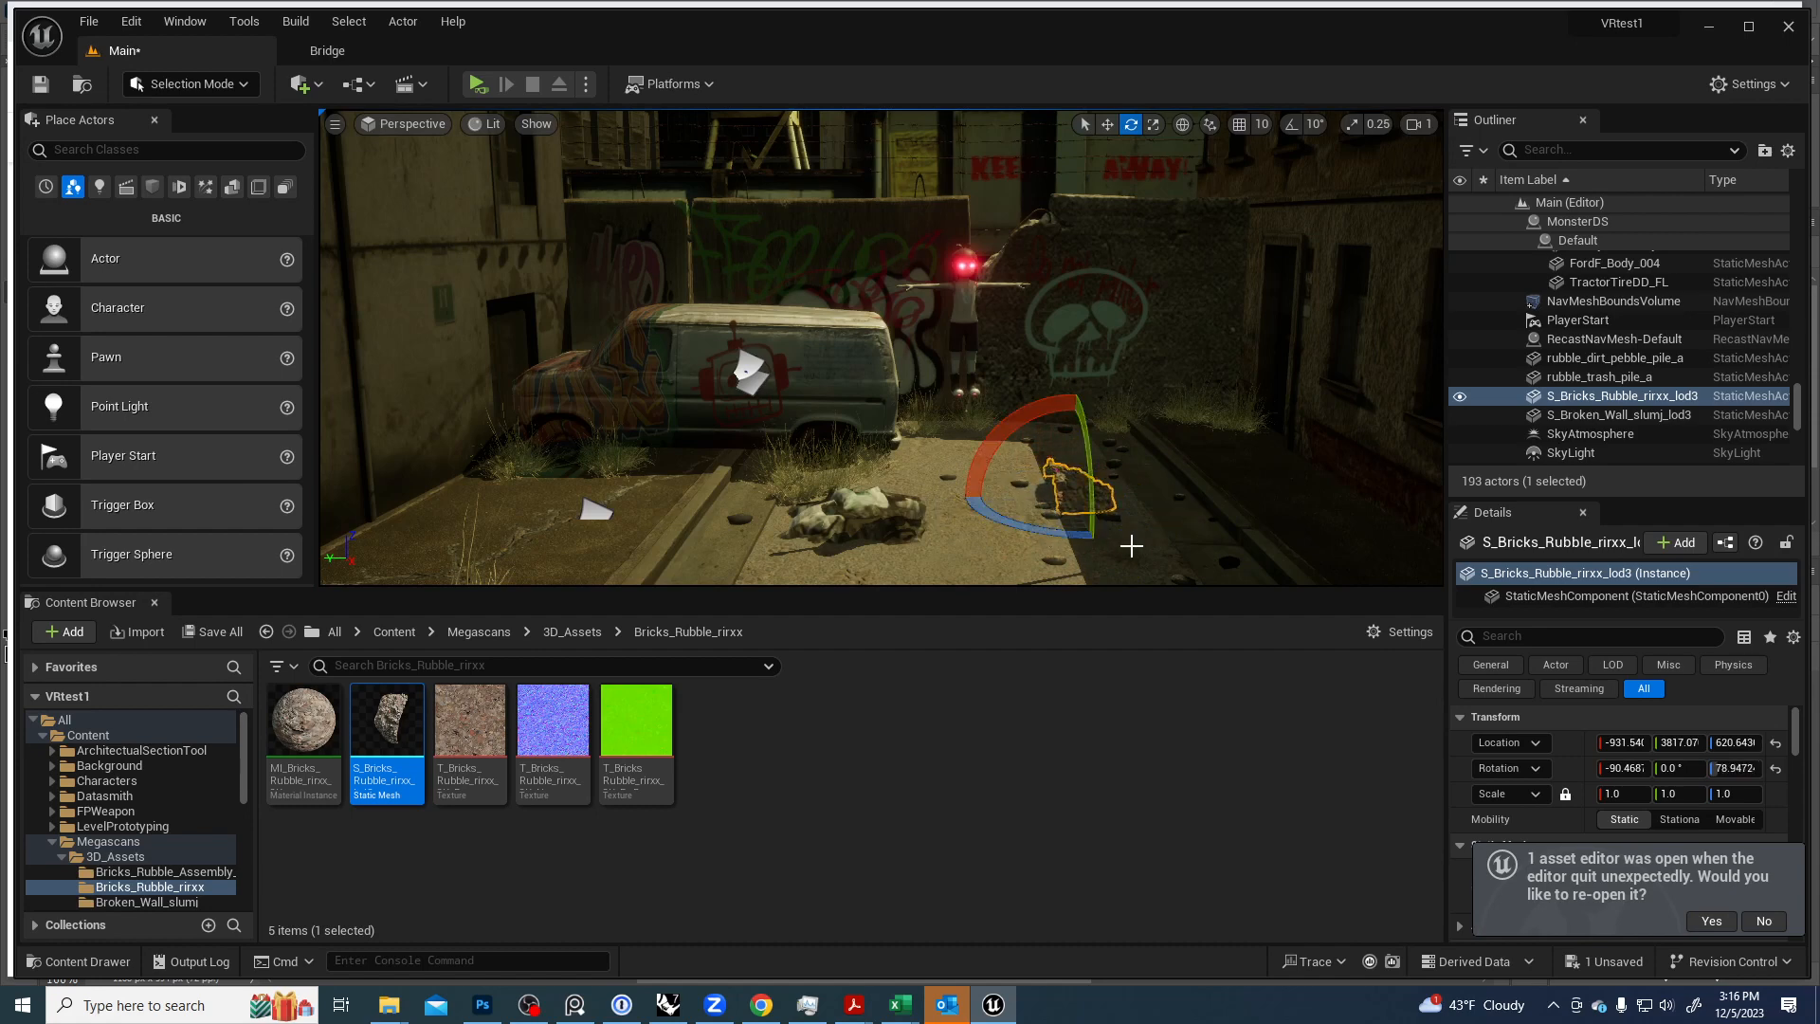
Move the brick rubble pile against the building beside the van and scale it uniformly to about 1.95.
key(w)
drag(1021, 490, 491, 493)
key(e)
key(r)
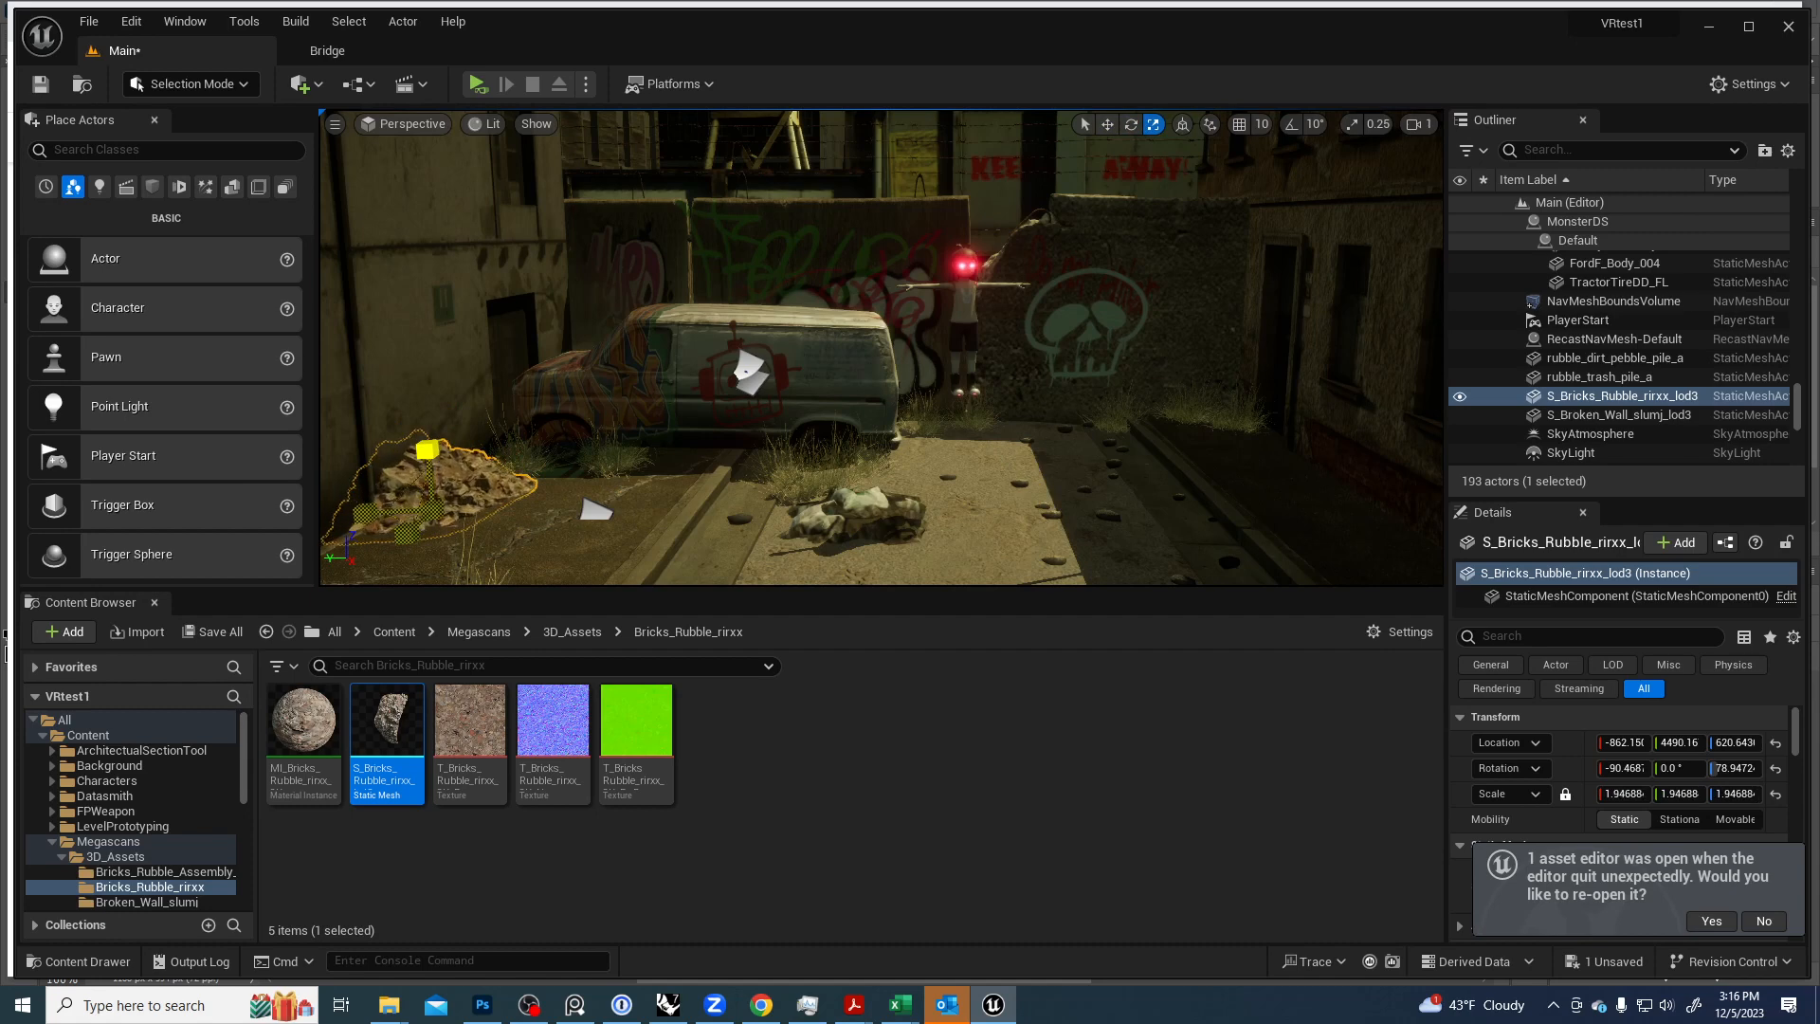
key(w)
drag(378, 514, 440, 519)
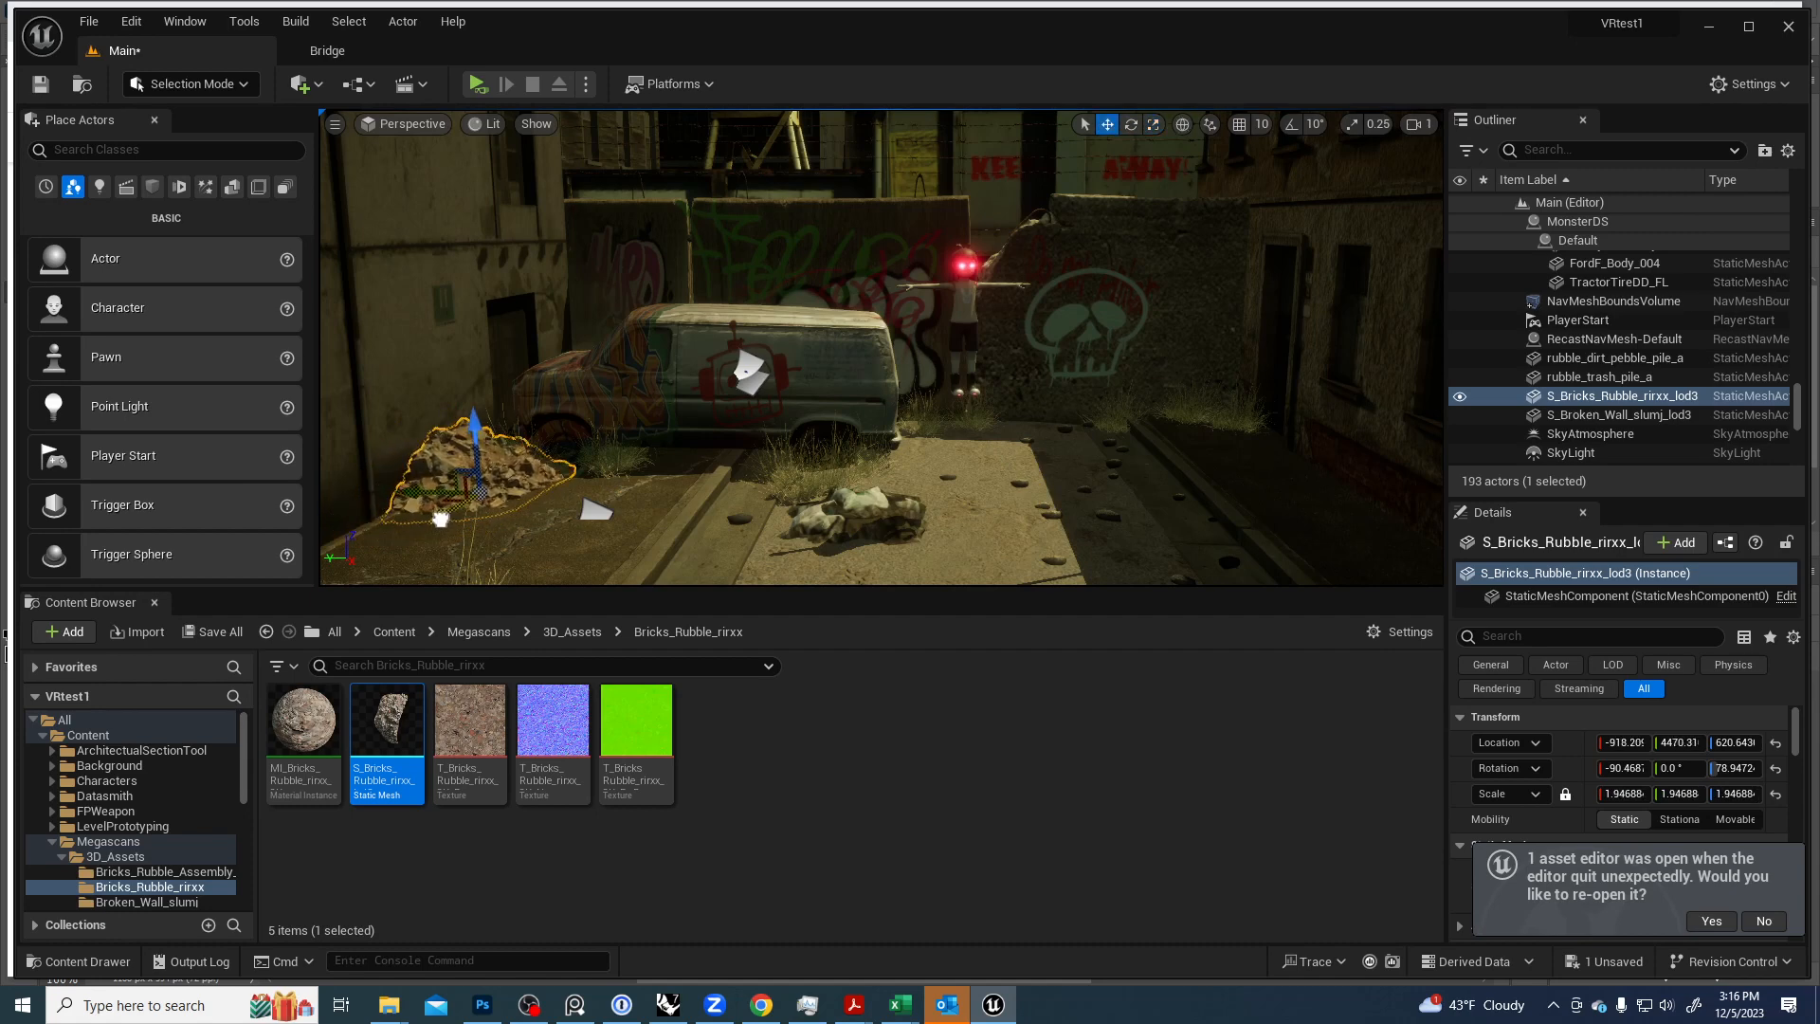
Flatten the brick rubble beside the van to a Y scale of about 1.11, fine-tune its position and deselect it.
key(e)
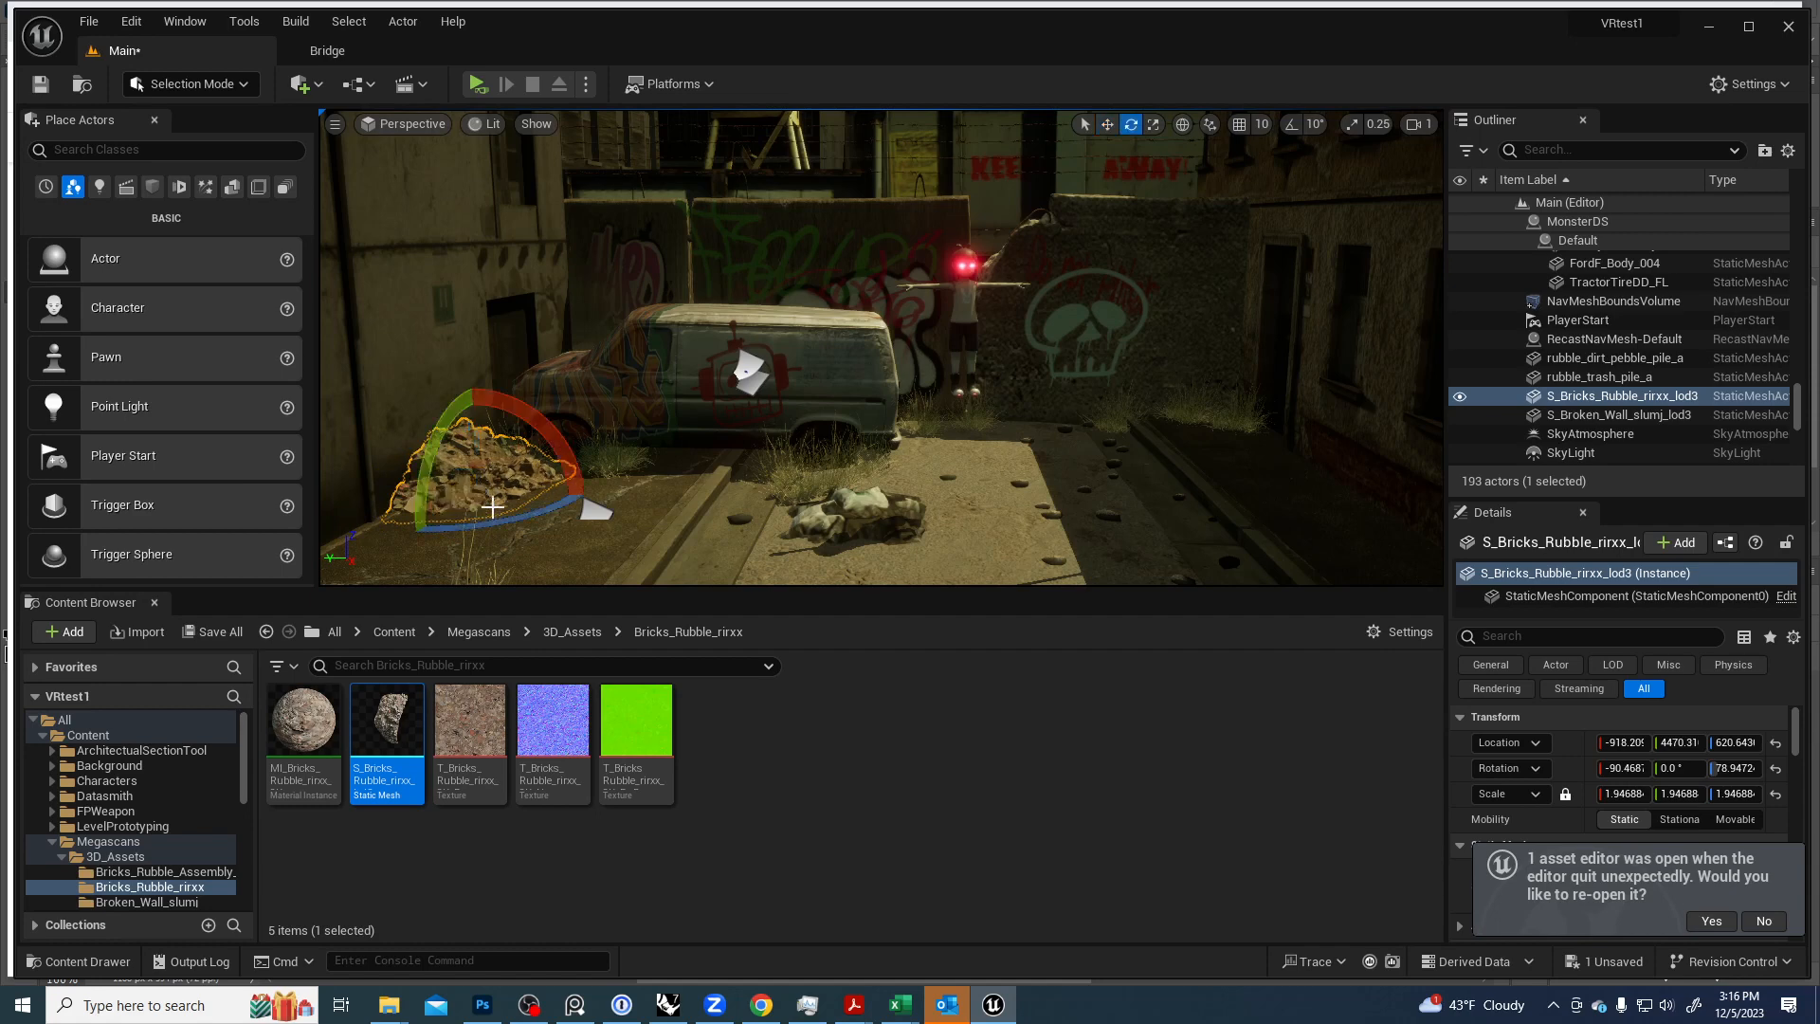
key(r)
mouse_move(474, 434)
mouse_down()
mouse_move(474, 465)
mouse_move(476, 417)
mouse_up()
key(w)
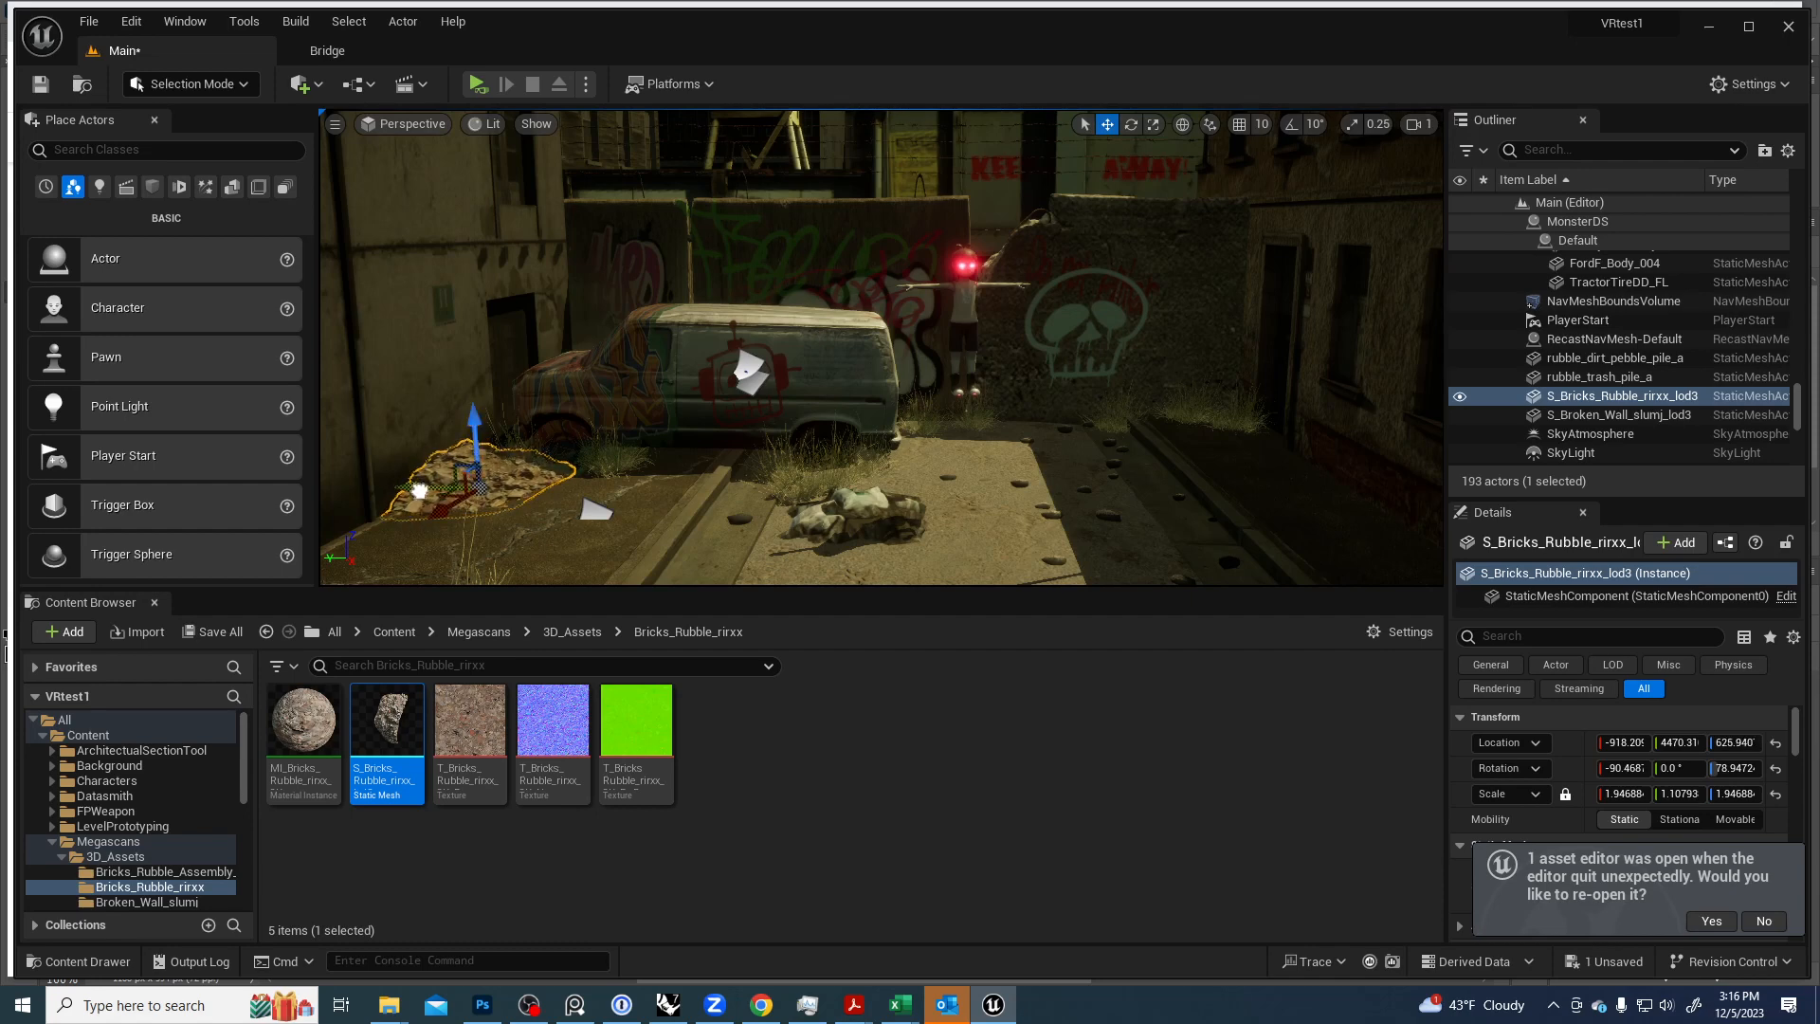
drag(419, 490, 414, 490)
key(Escape)
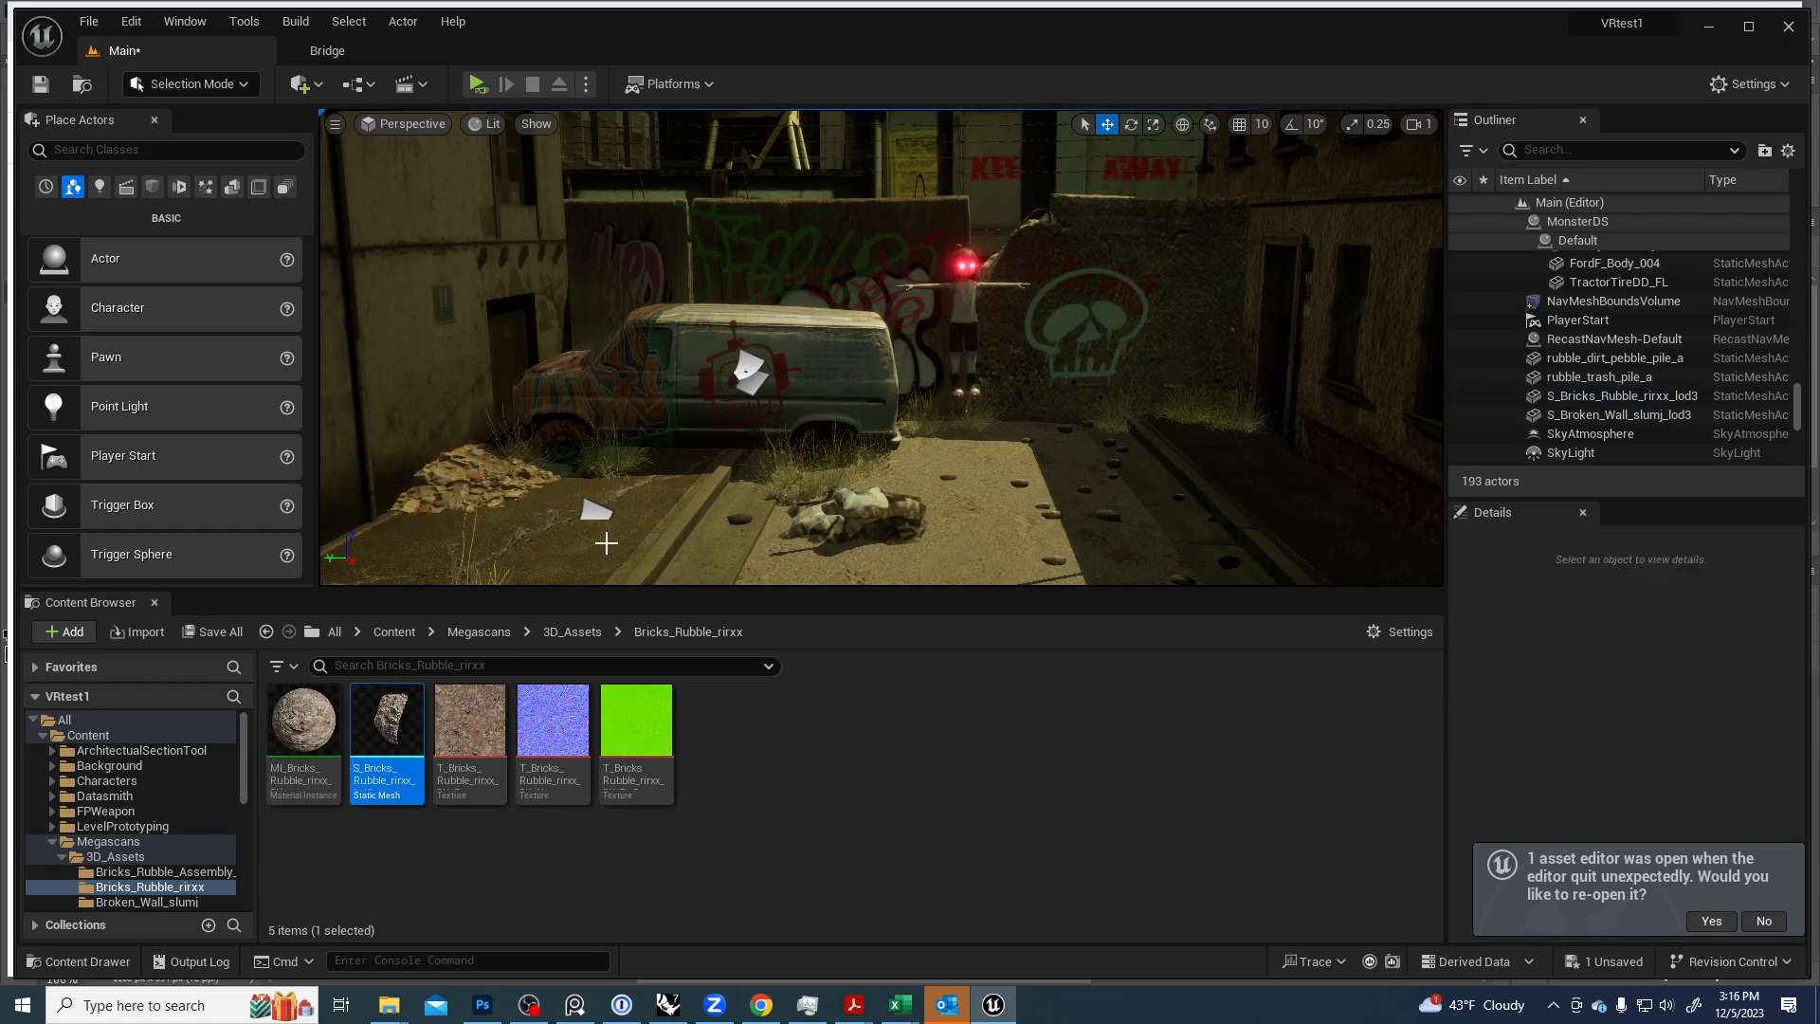
Place the Bricks_Rubble_Assembly_rijx0 mesh on the street near the red-eyed figure and rotate it about -55° around Z.
click(152, 871)
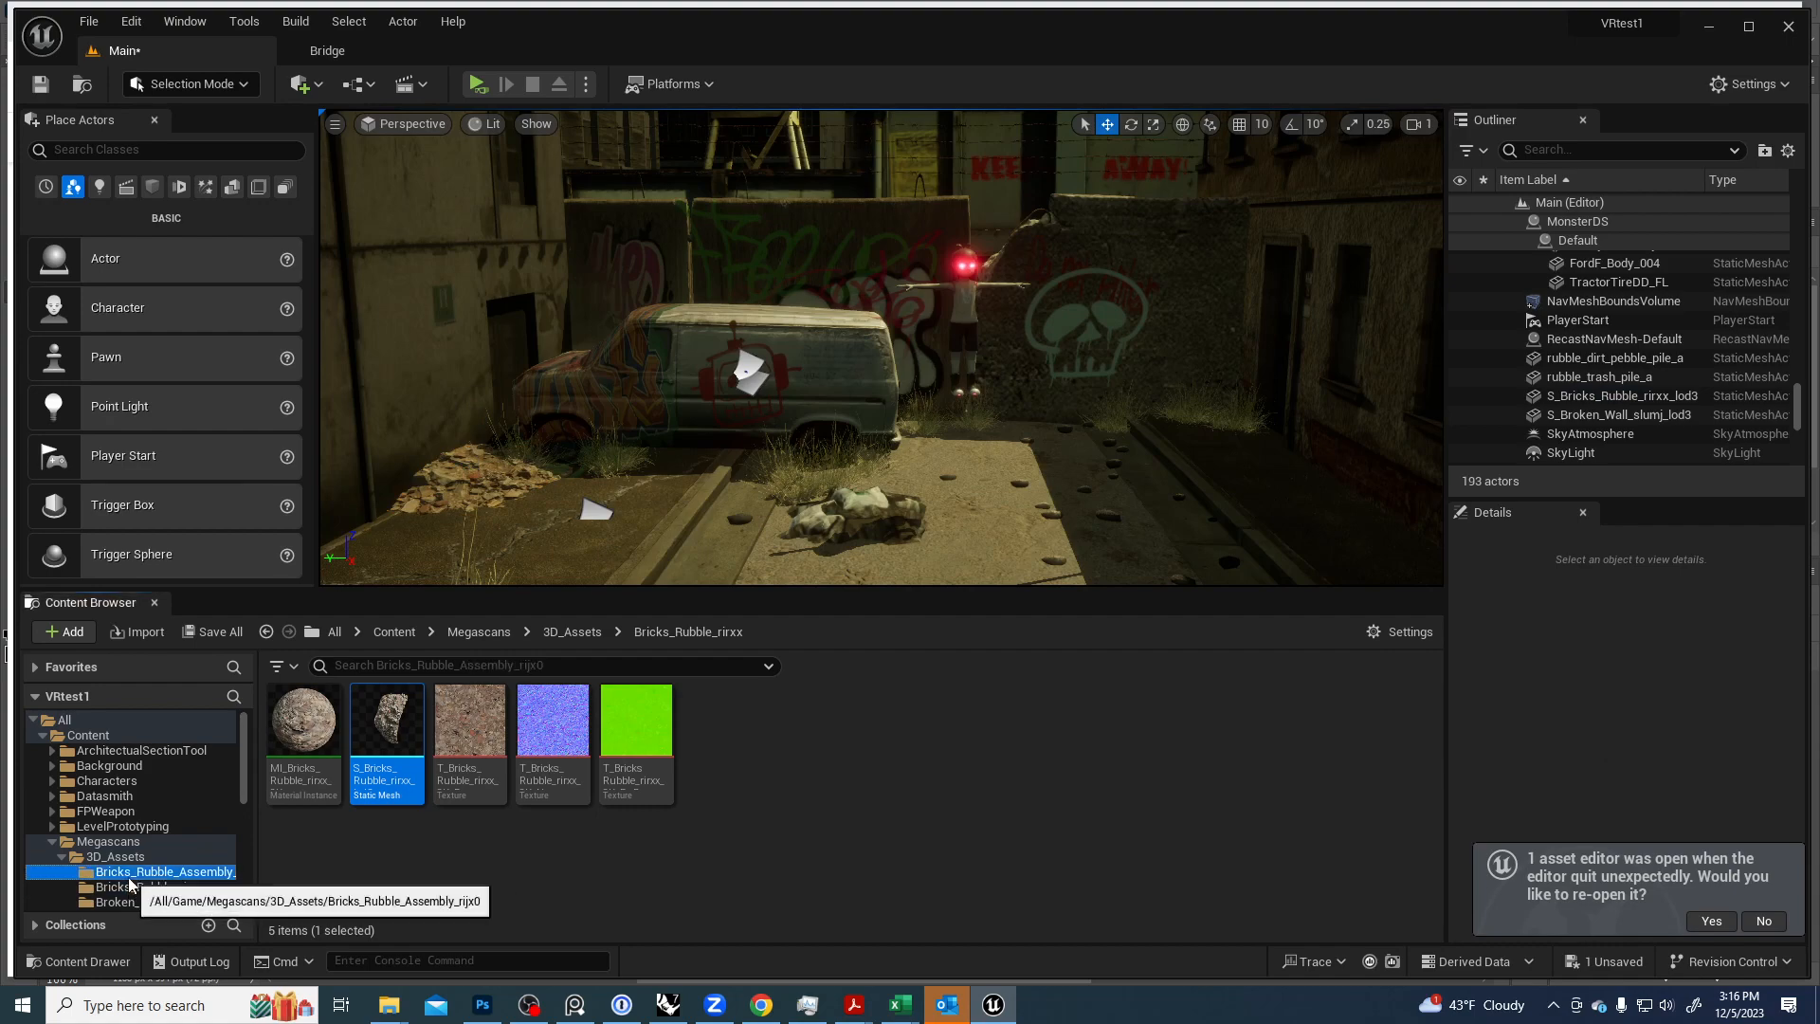
drag(389, 720, 1060, 500)
mouse_move(1078, 438)
right_down()
mouse_move(1062, 503)
mouse_move(1061, 445)
mouse_move(1090, 512)
mouse_move(1078, 455)
mouse_move(1080, 478)
mouse_move(1096, 435)
right_up()
key(e)
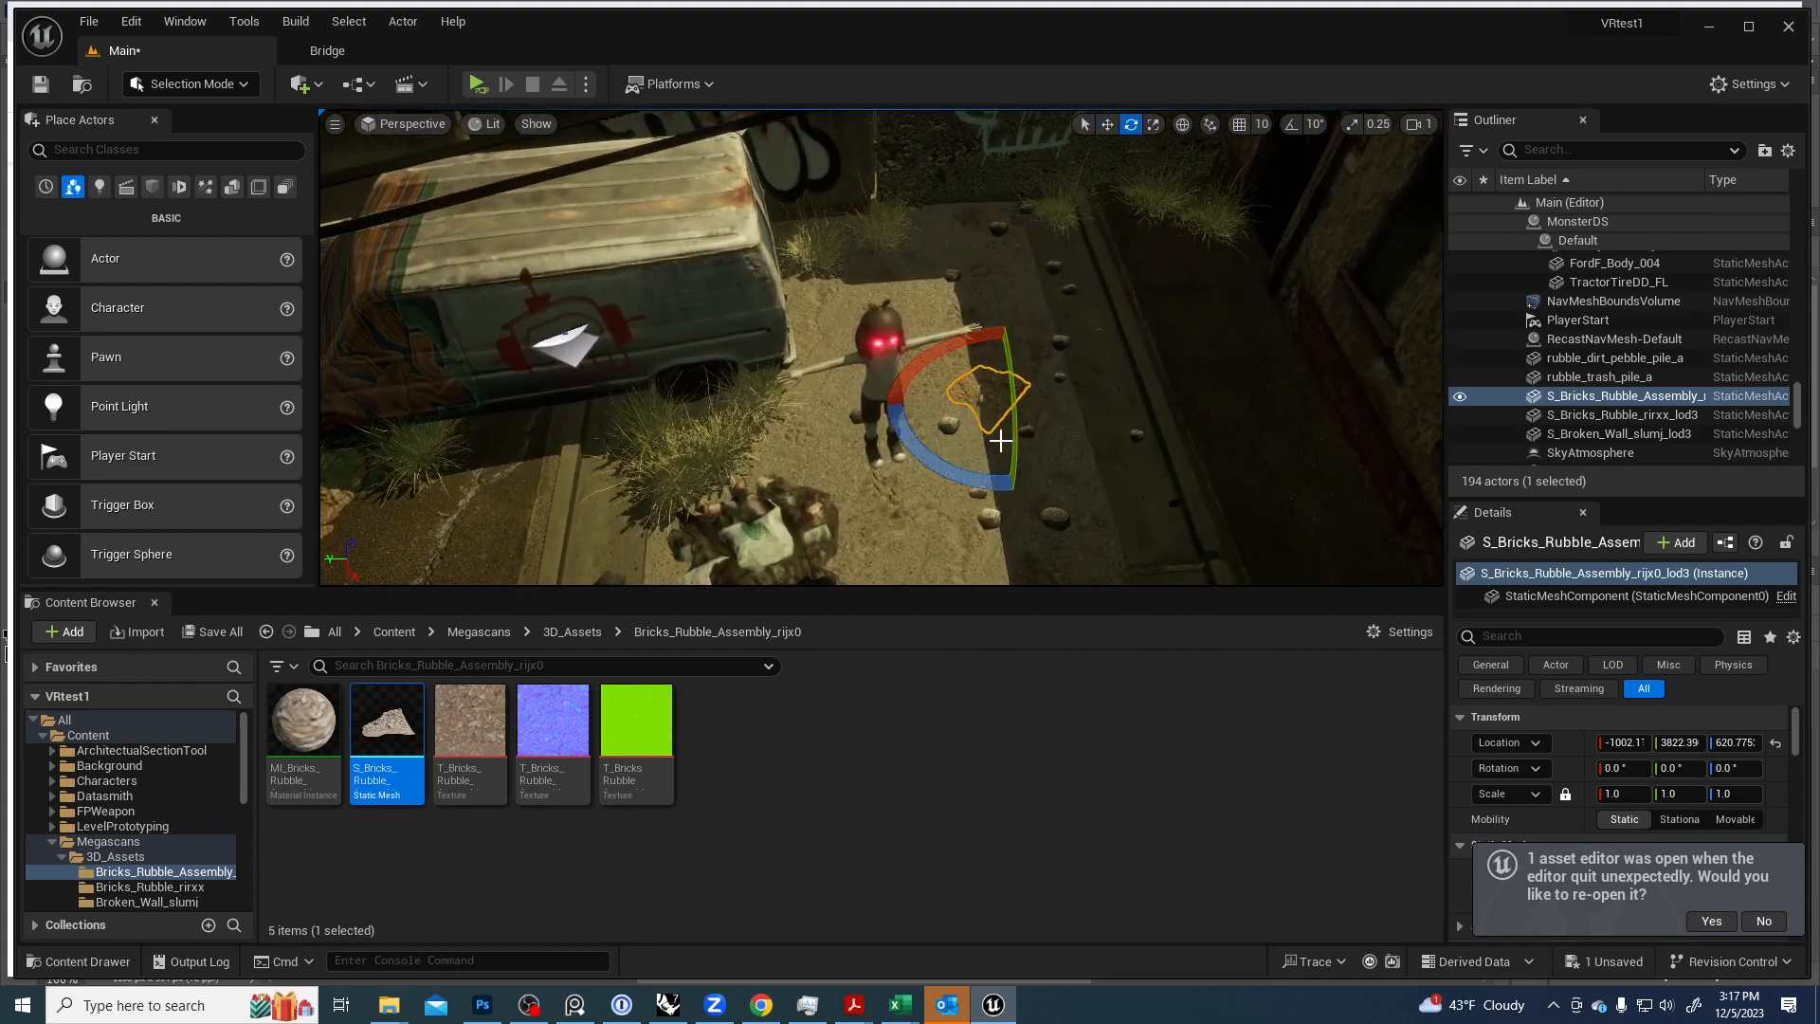
drag(1042, 479, 1102, 441)
right_drag(945, 516, 955, 470)
Move the rubble assembly into the corner beside the skull graffiti wall and scale it uniformly to about 2.2.
key(w)
drag(952, 505, 1057, 302)
key(r)
key(w)
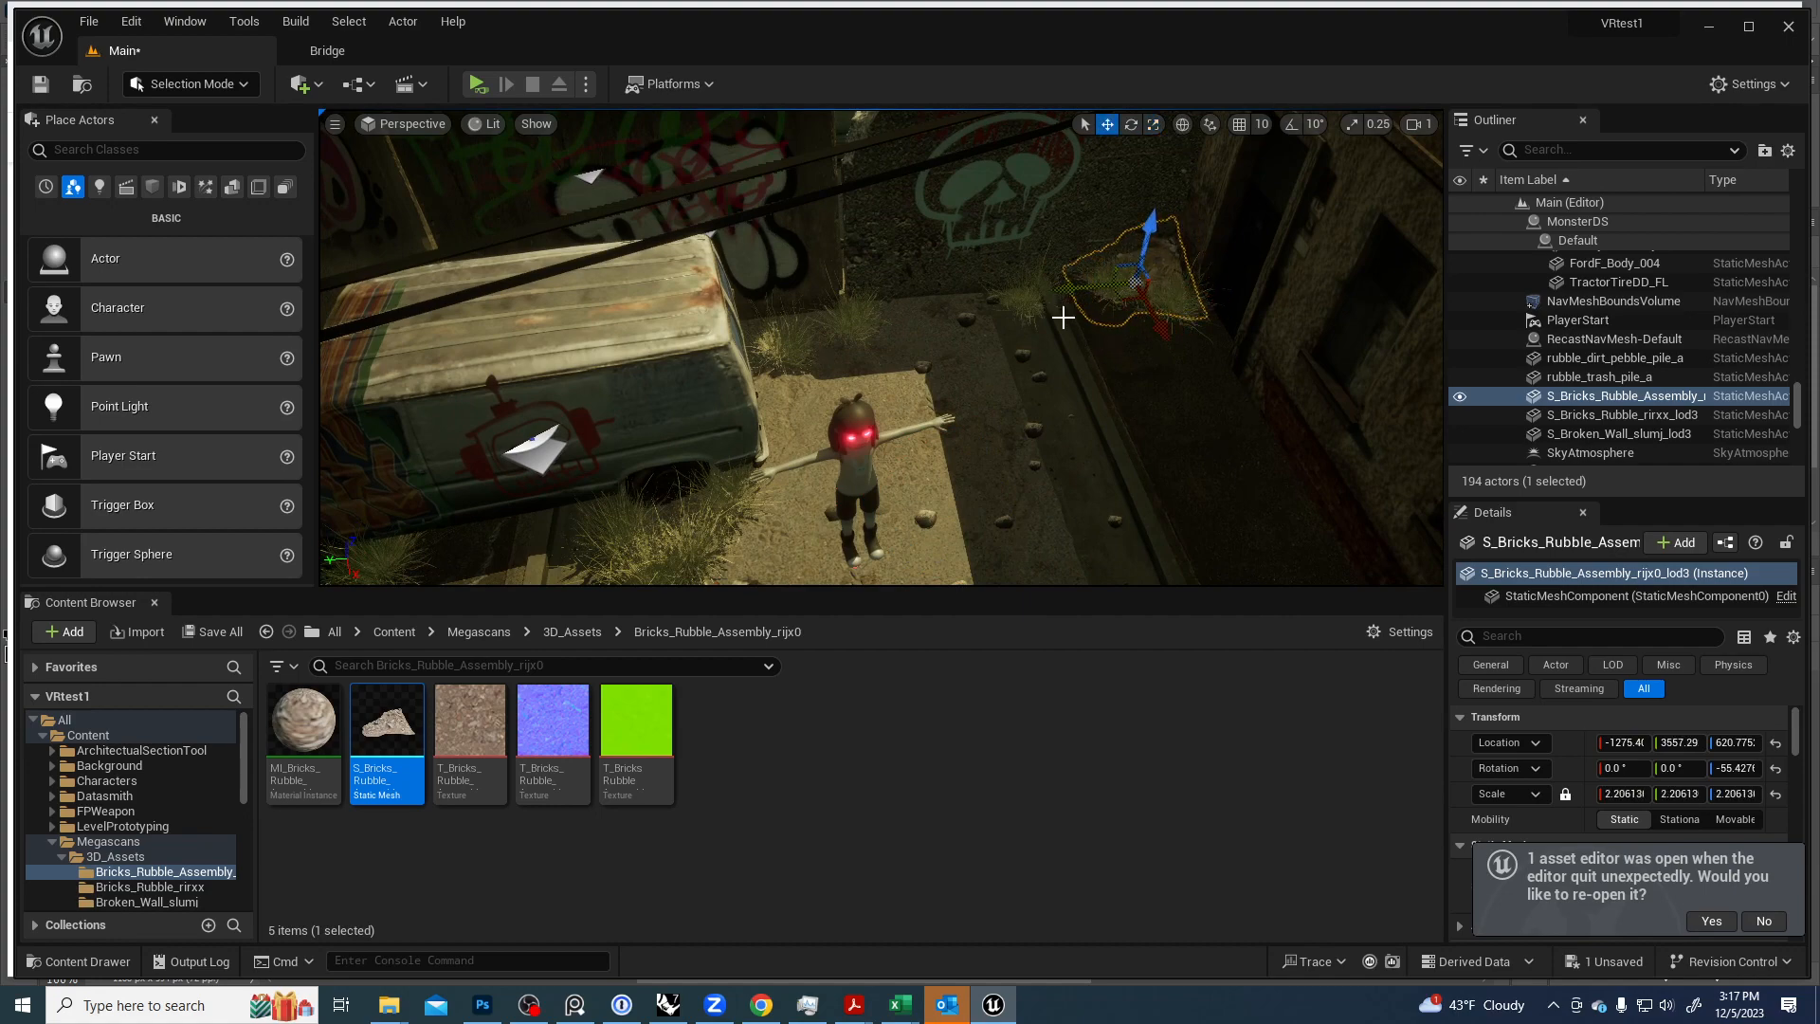
right_drag(1064, 318, 1220, 431)
key(Escape)
Raise the rubble assembly by the skull wall to a Z location of about 627 and enlarge it uniformly to about 3.01.
click(1272, 371)
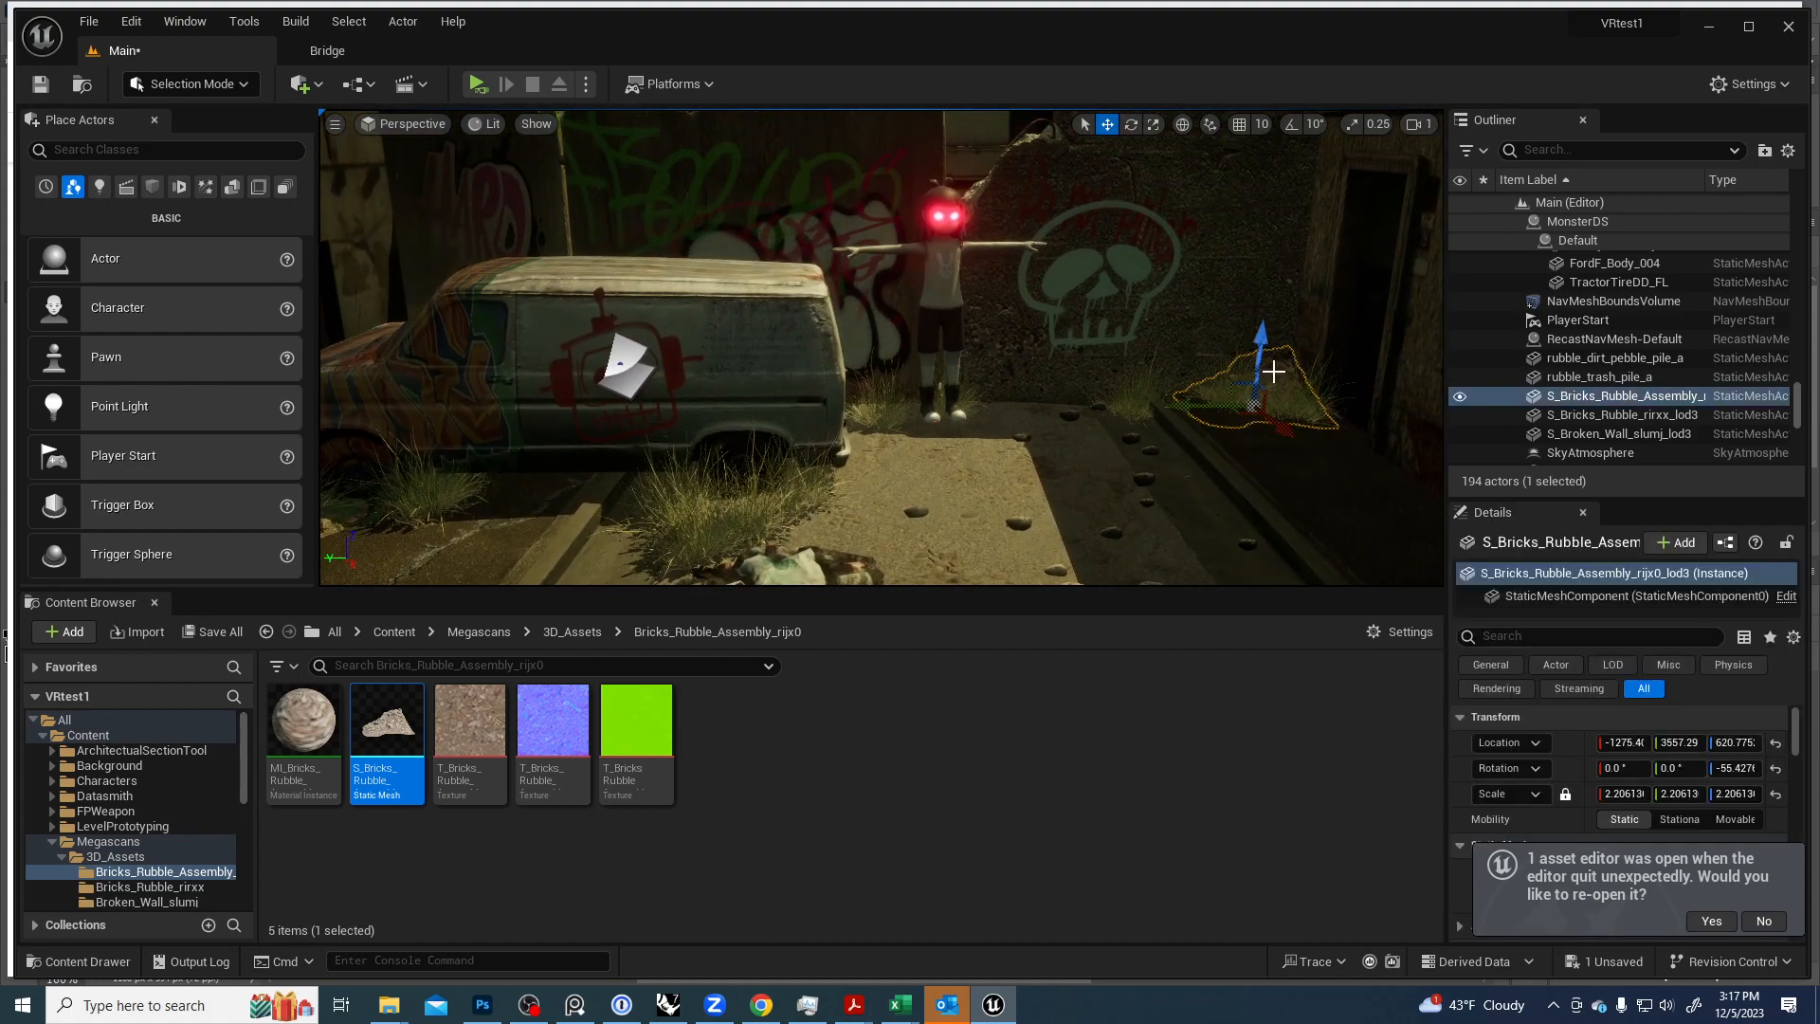
drag(1270, 351, 1260, 334)
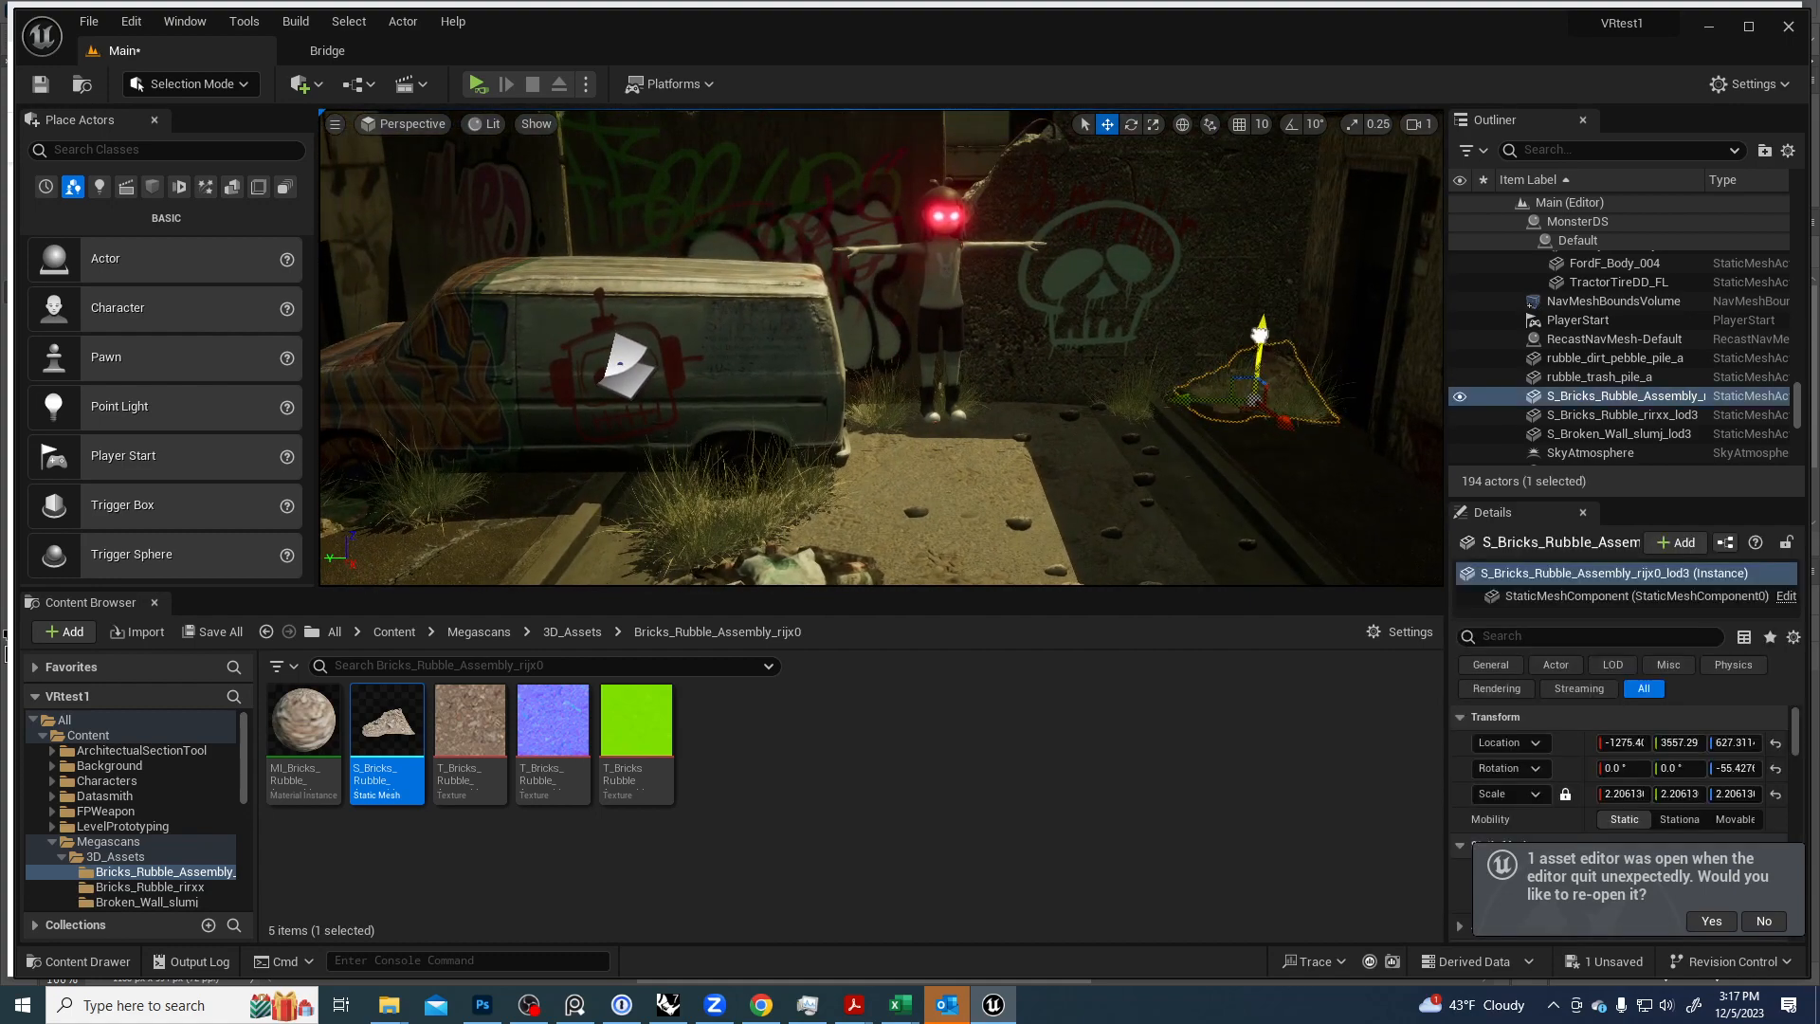
key(e)
key(r)
mouse_move(1253, 400)
mouse_down()
mouse_move(1266, 383)
mouse_move(1262, 403)
mouse_up()
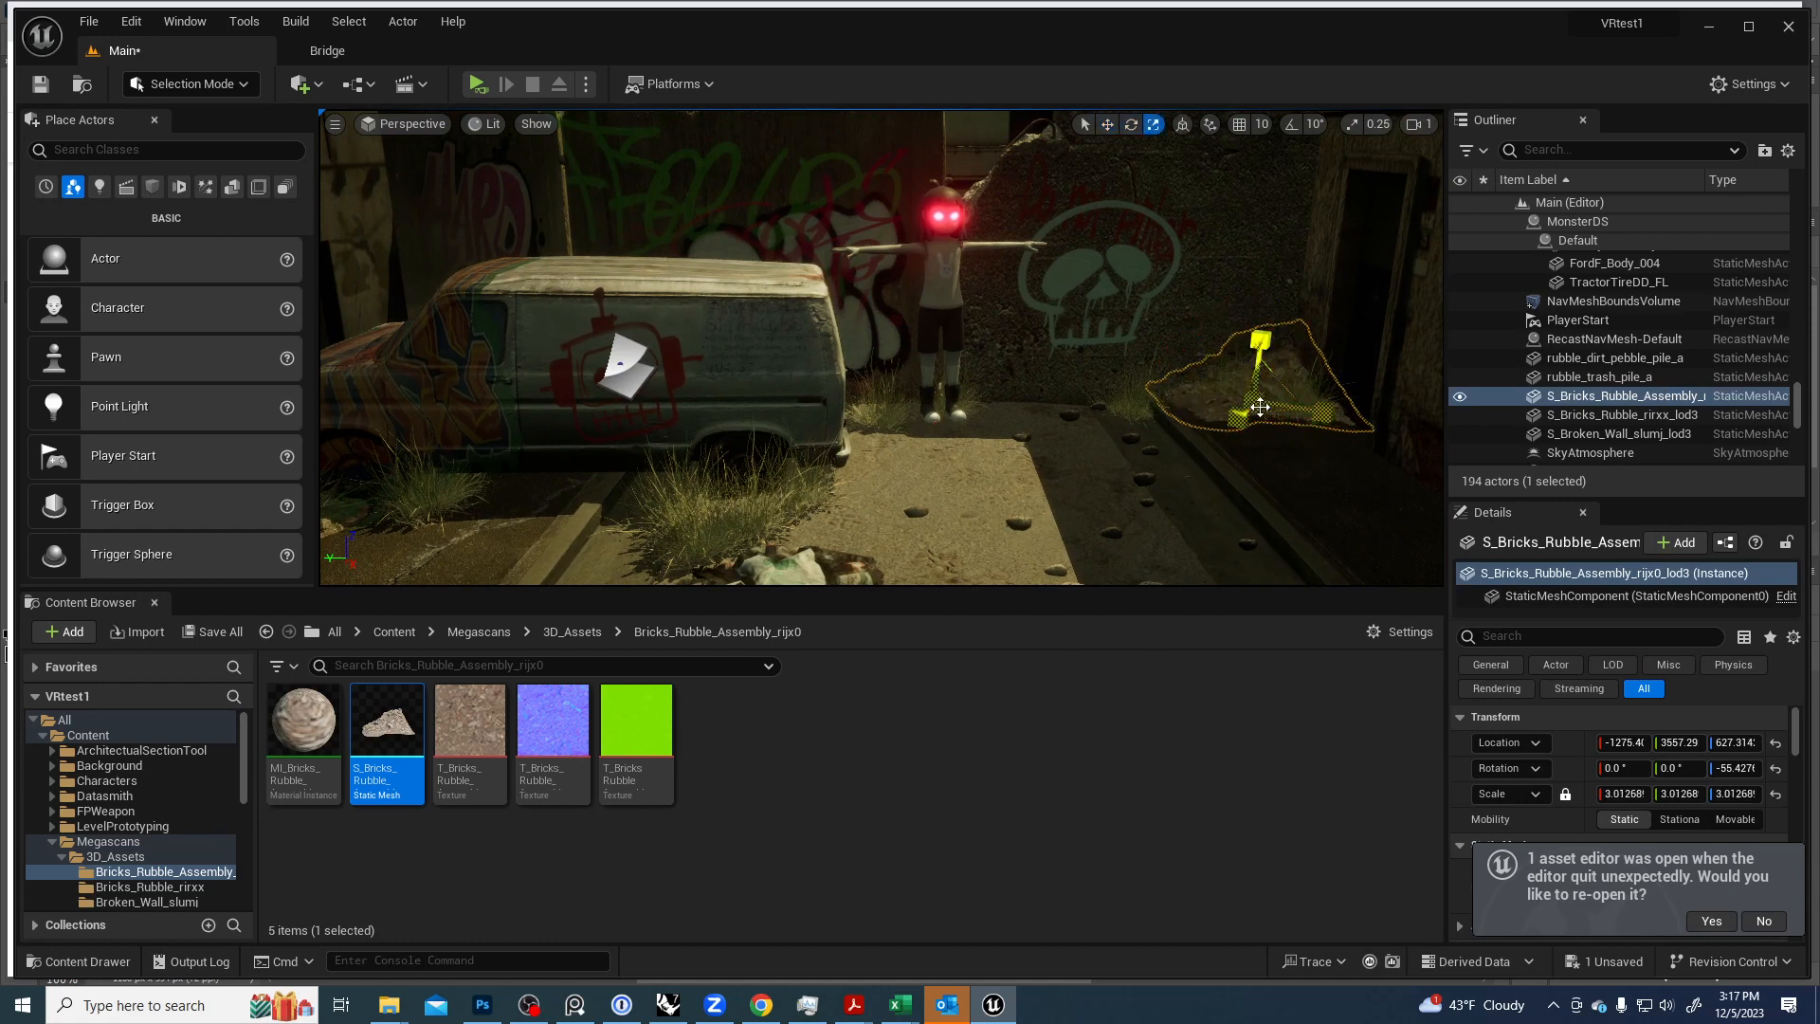
Adjust the rubble assembly's height to about 629.5, flatten its Z scale to about 1.5 and leave it deselected.
key(w)
drag(1261, 335, 1260, 343)
key(e)
key(r)
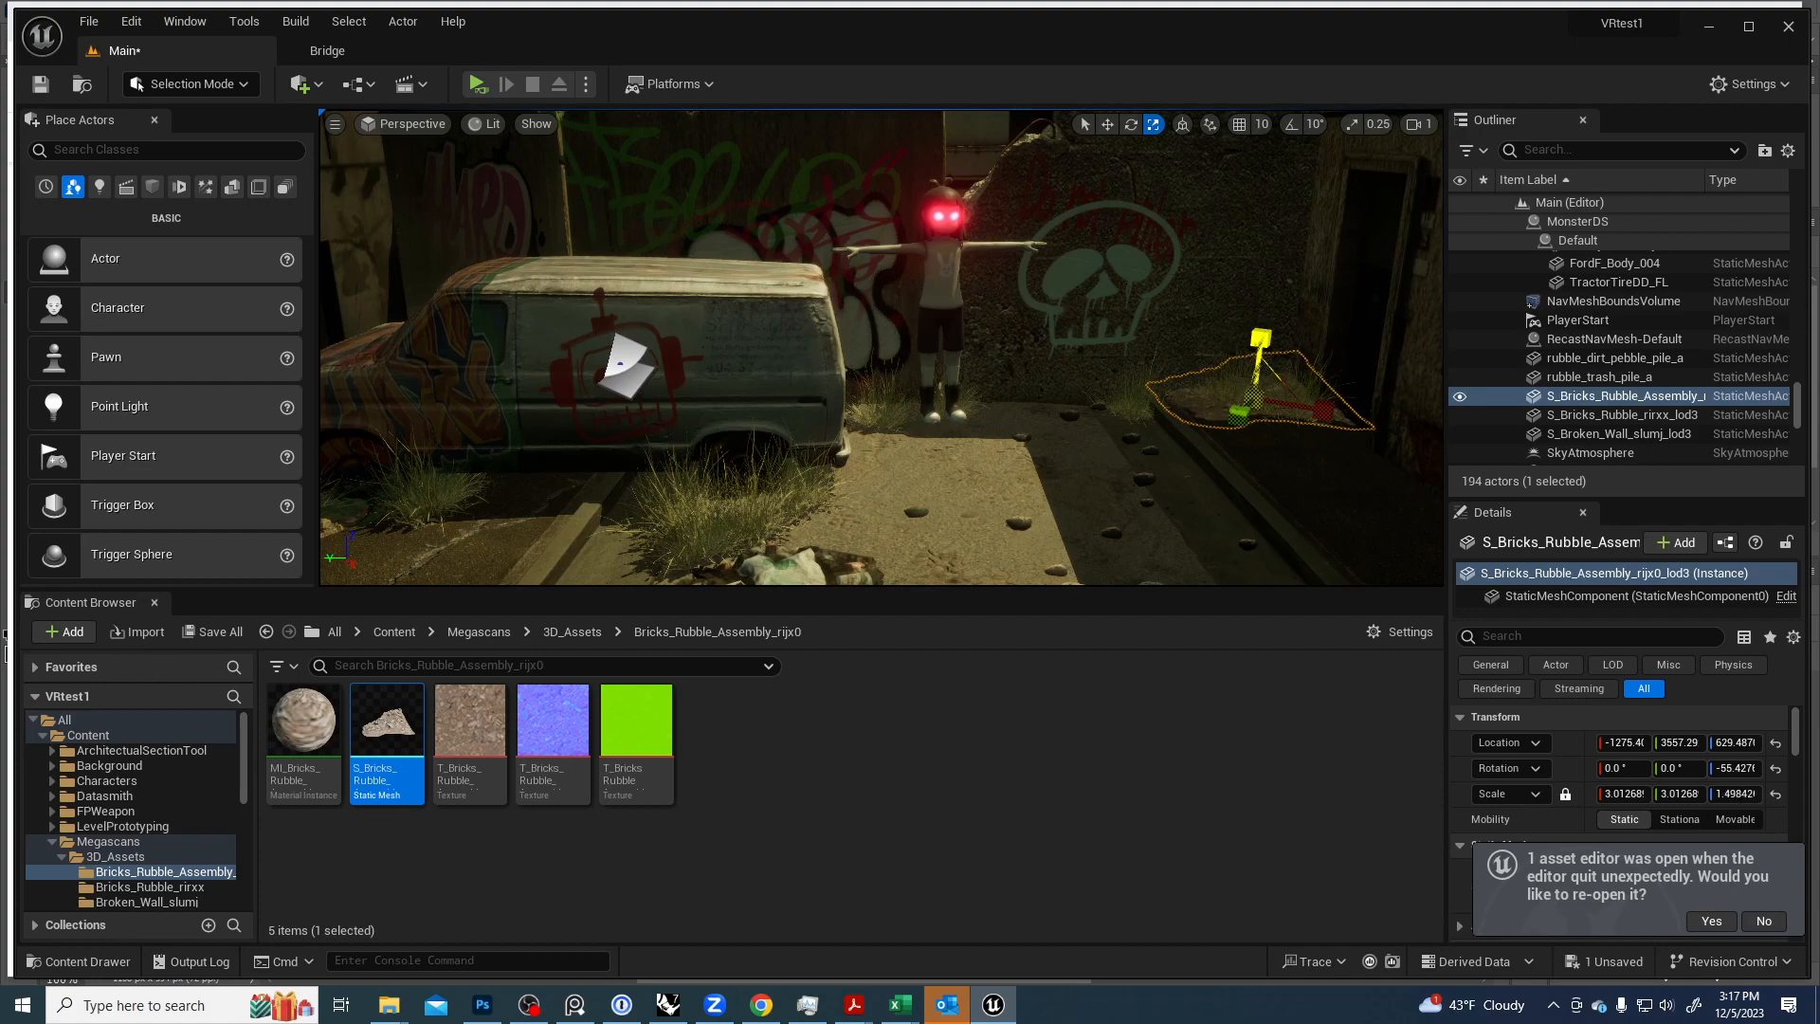
key(Escape)
key(s)
mouse_move(1264, 355)
right_down()
mouse_move(1264, 284)
mouse_move(1263, 355)
right_up()
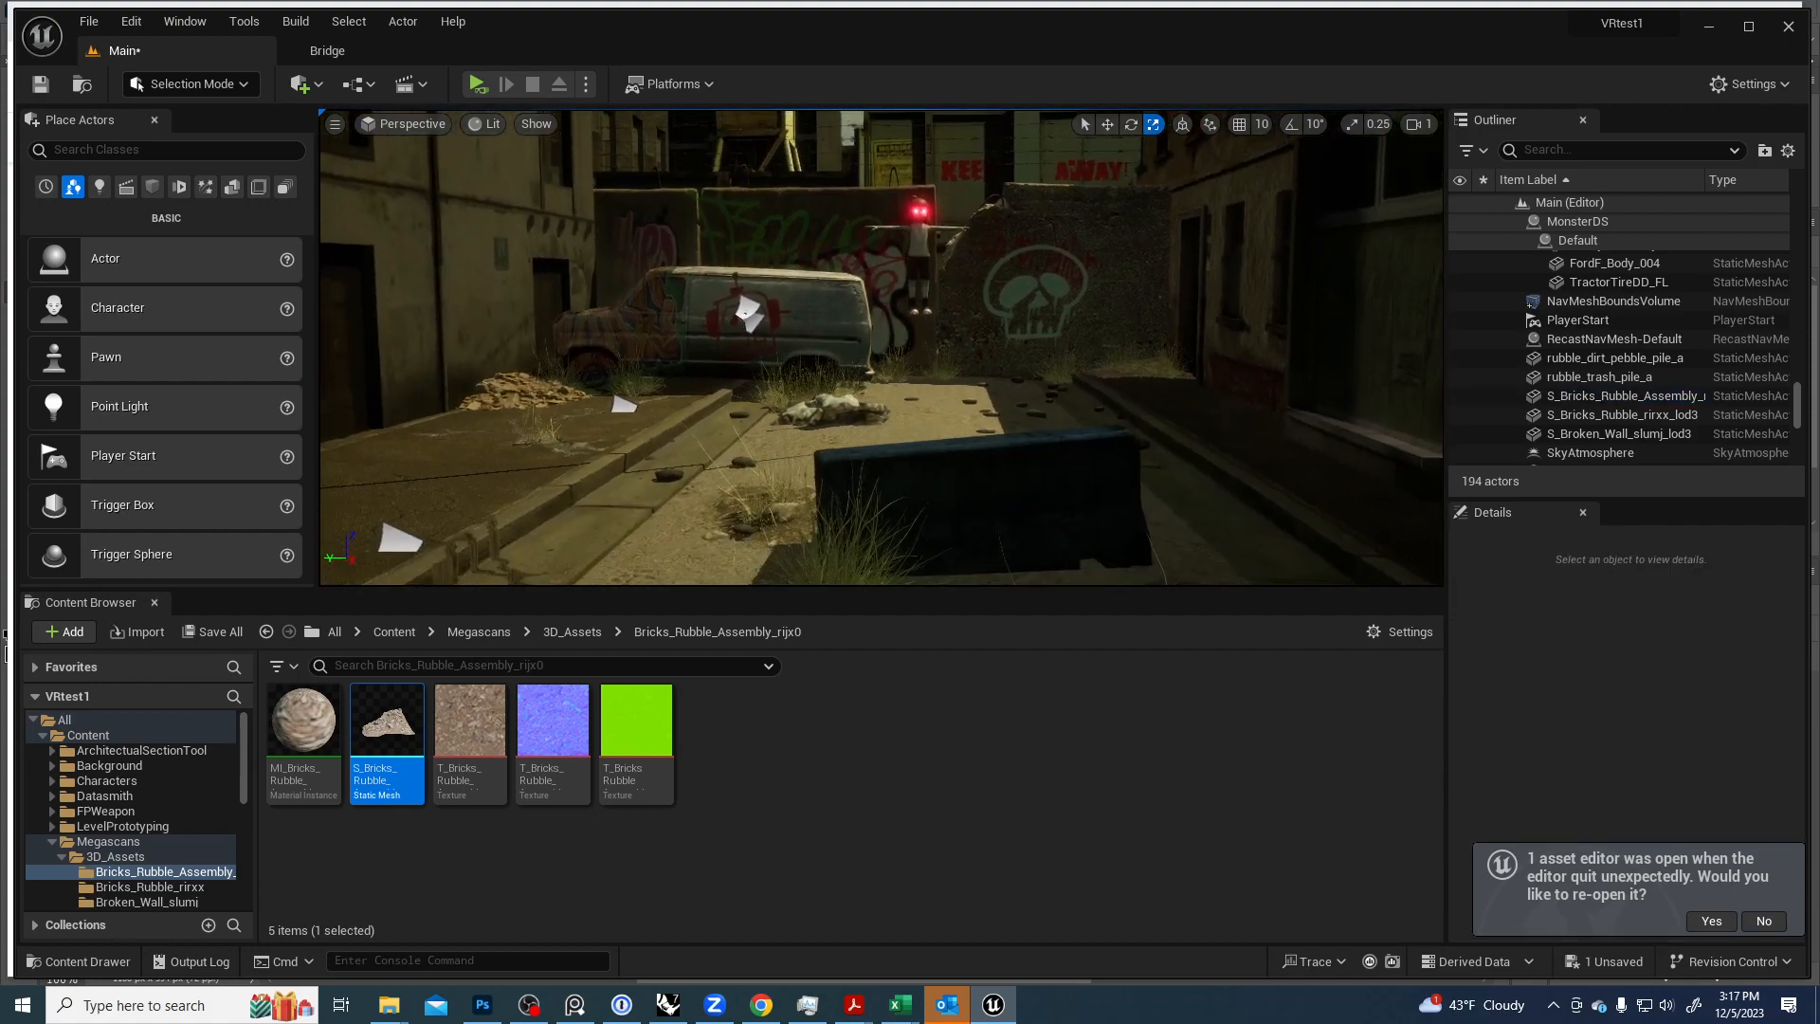
right_drag(1253, 462, 1260, 462)
key(ctrl+z)
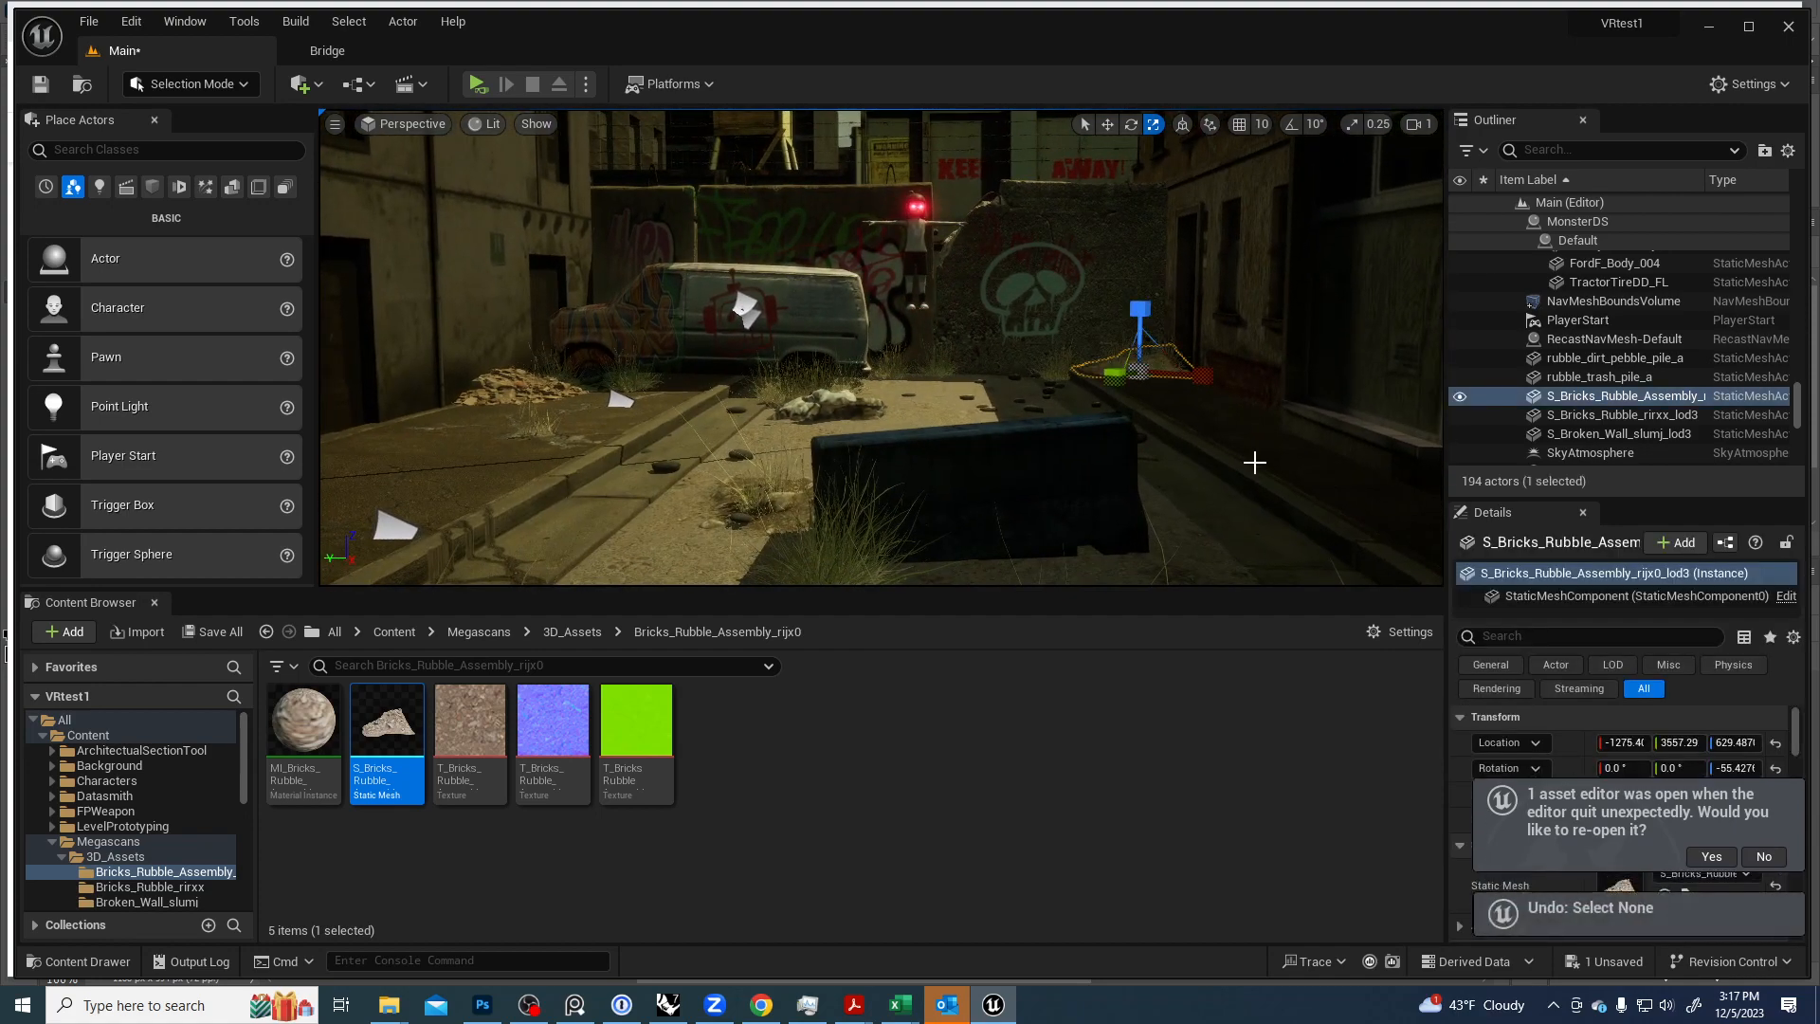
key(Escape)
Delete the ivy mesh IVY_Curve_001_1 from the building facade.
key(s)
mouse_move(1154, 423)
right_down()
mouse_move(1200, 406)
mouse_move(1154, 405)
right_up()
mouse_move(900, 350)
right_down()
mouse_move(1015, 313)
mouse_move(900, 349)
right_up()
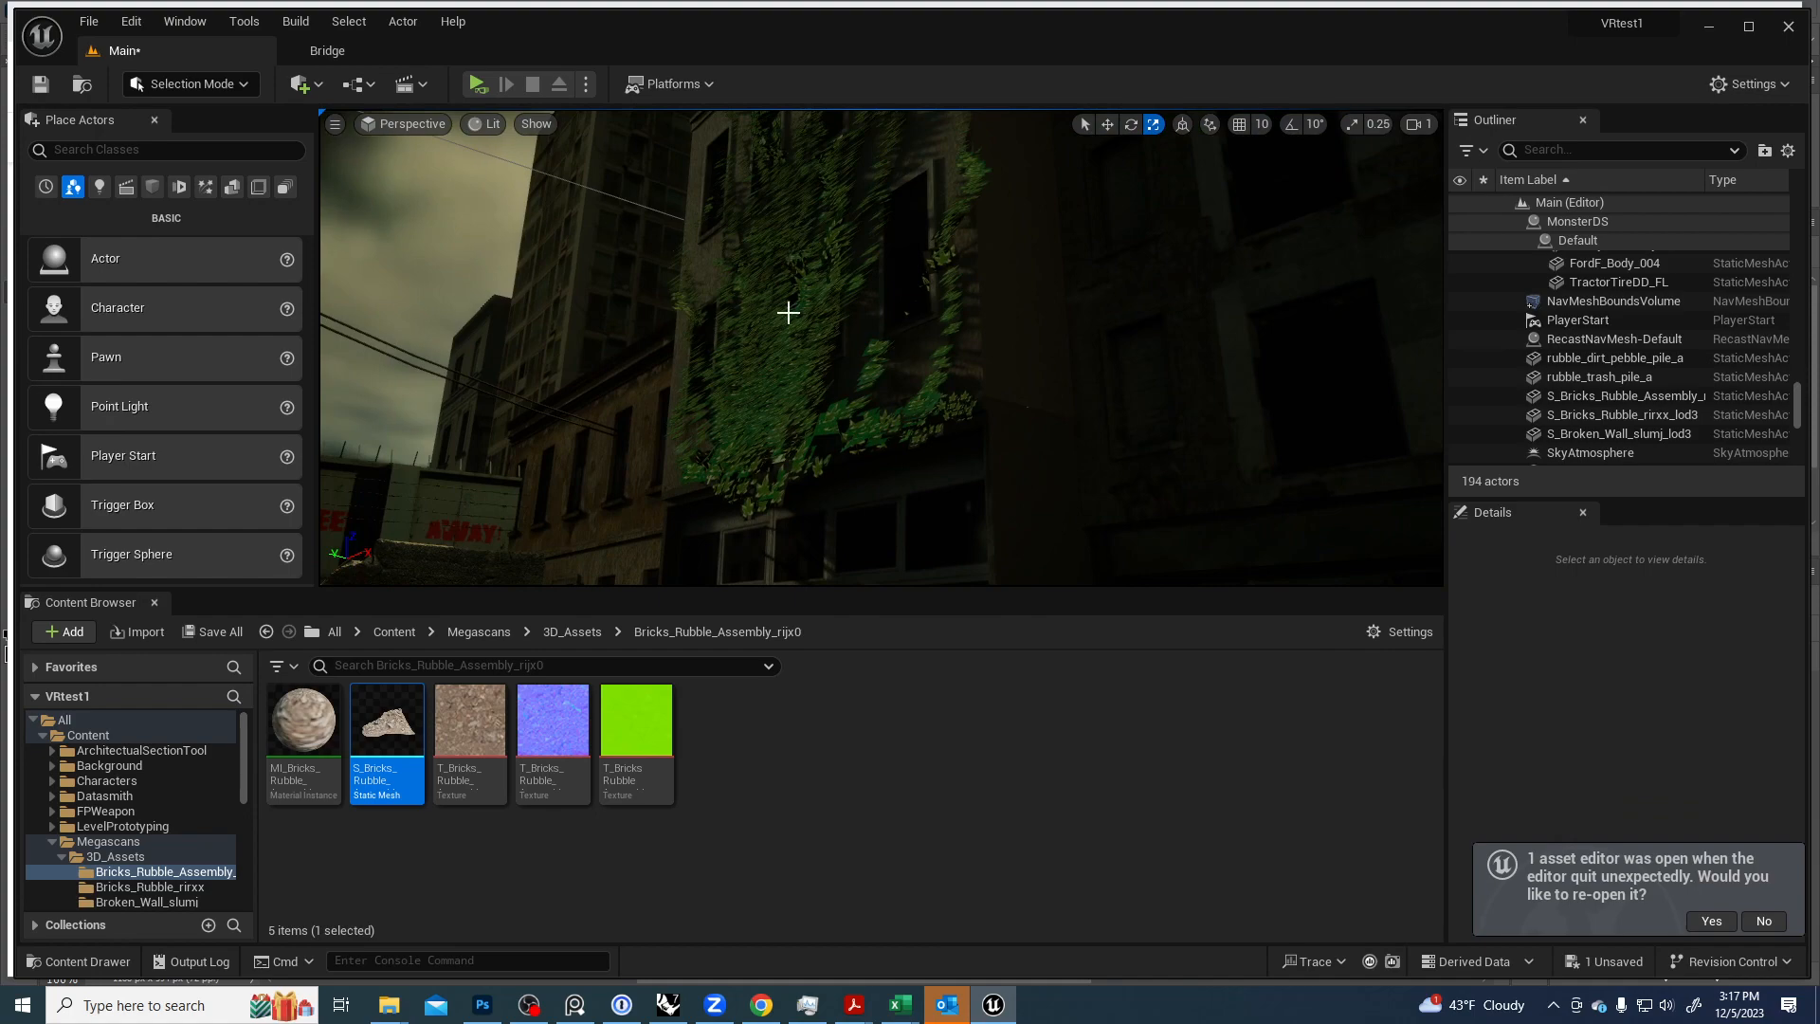
click(788, 313)
right_drag(787, 312, 699, 292)
key(Delete)
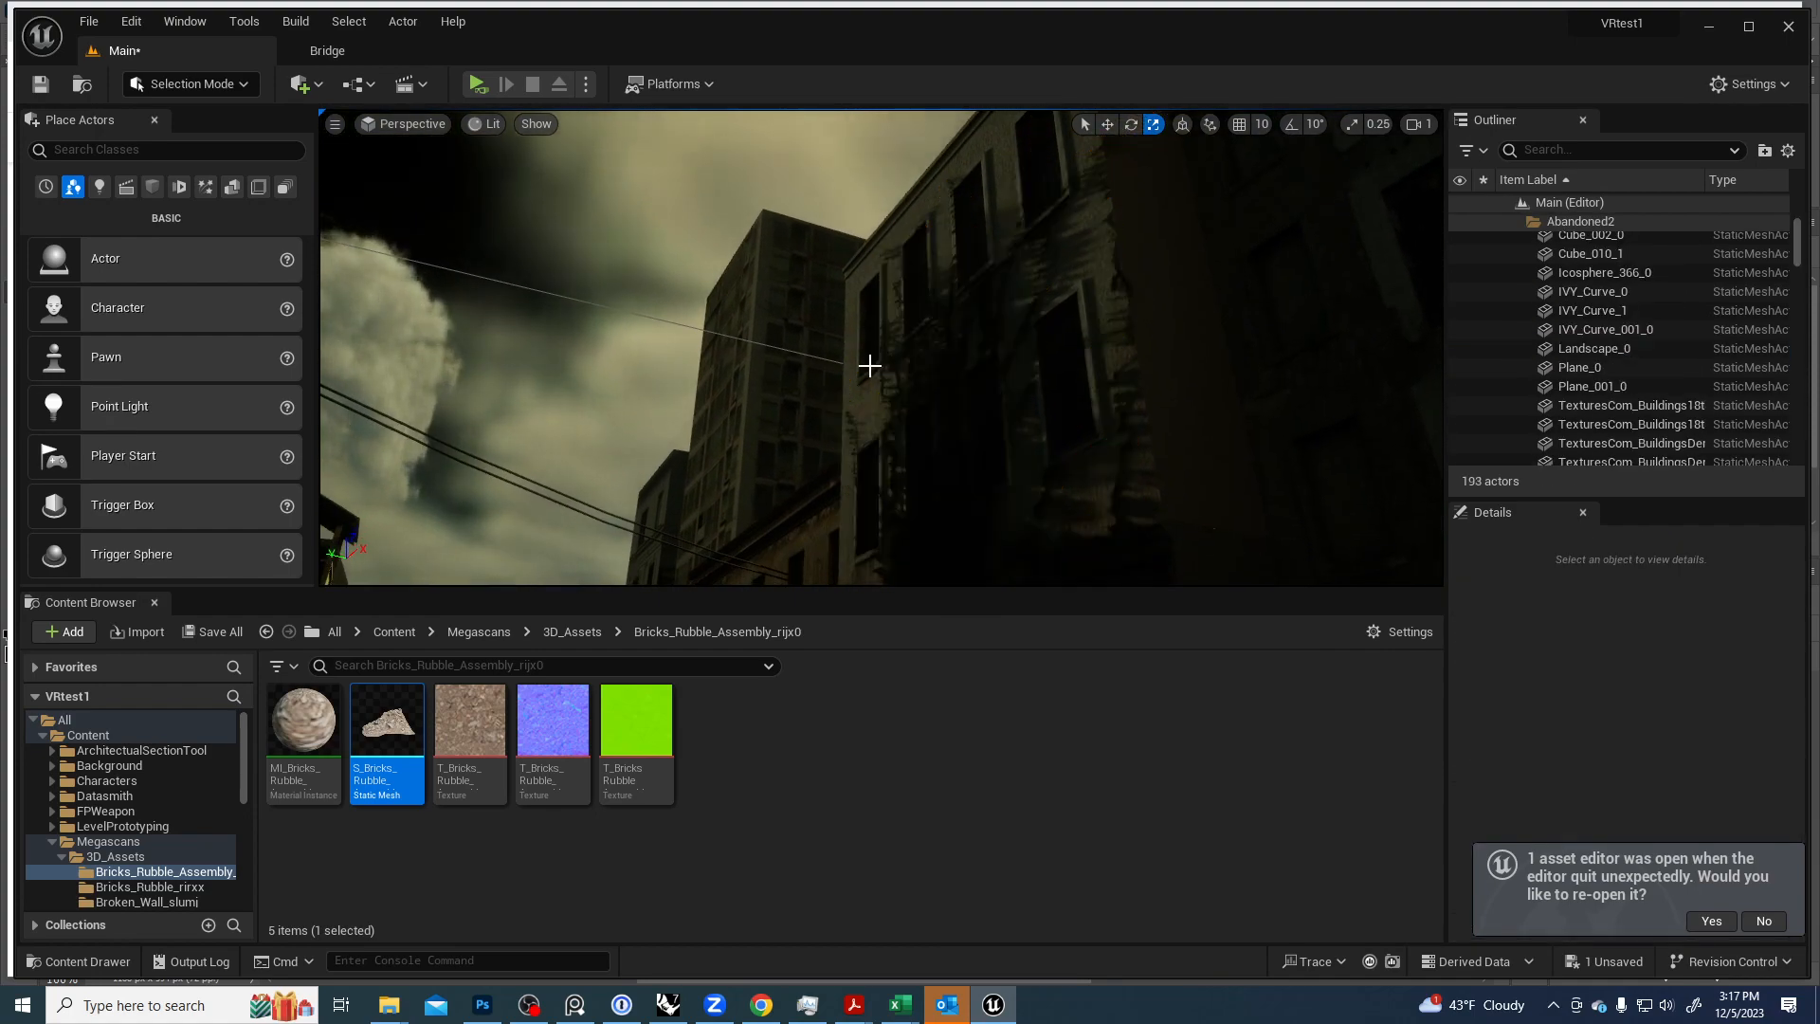
right_drag(871, 366, 881, 370)
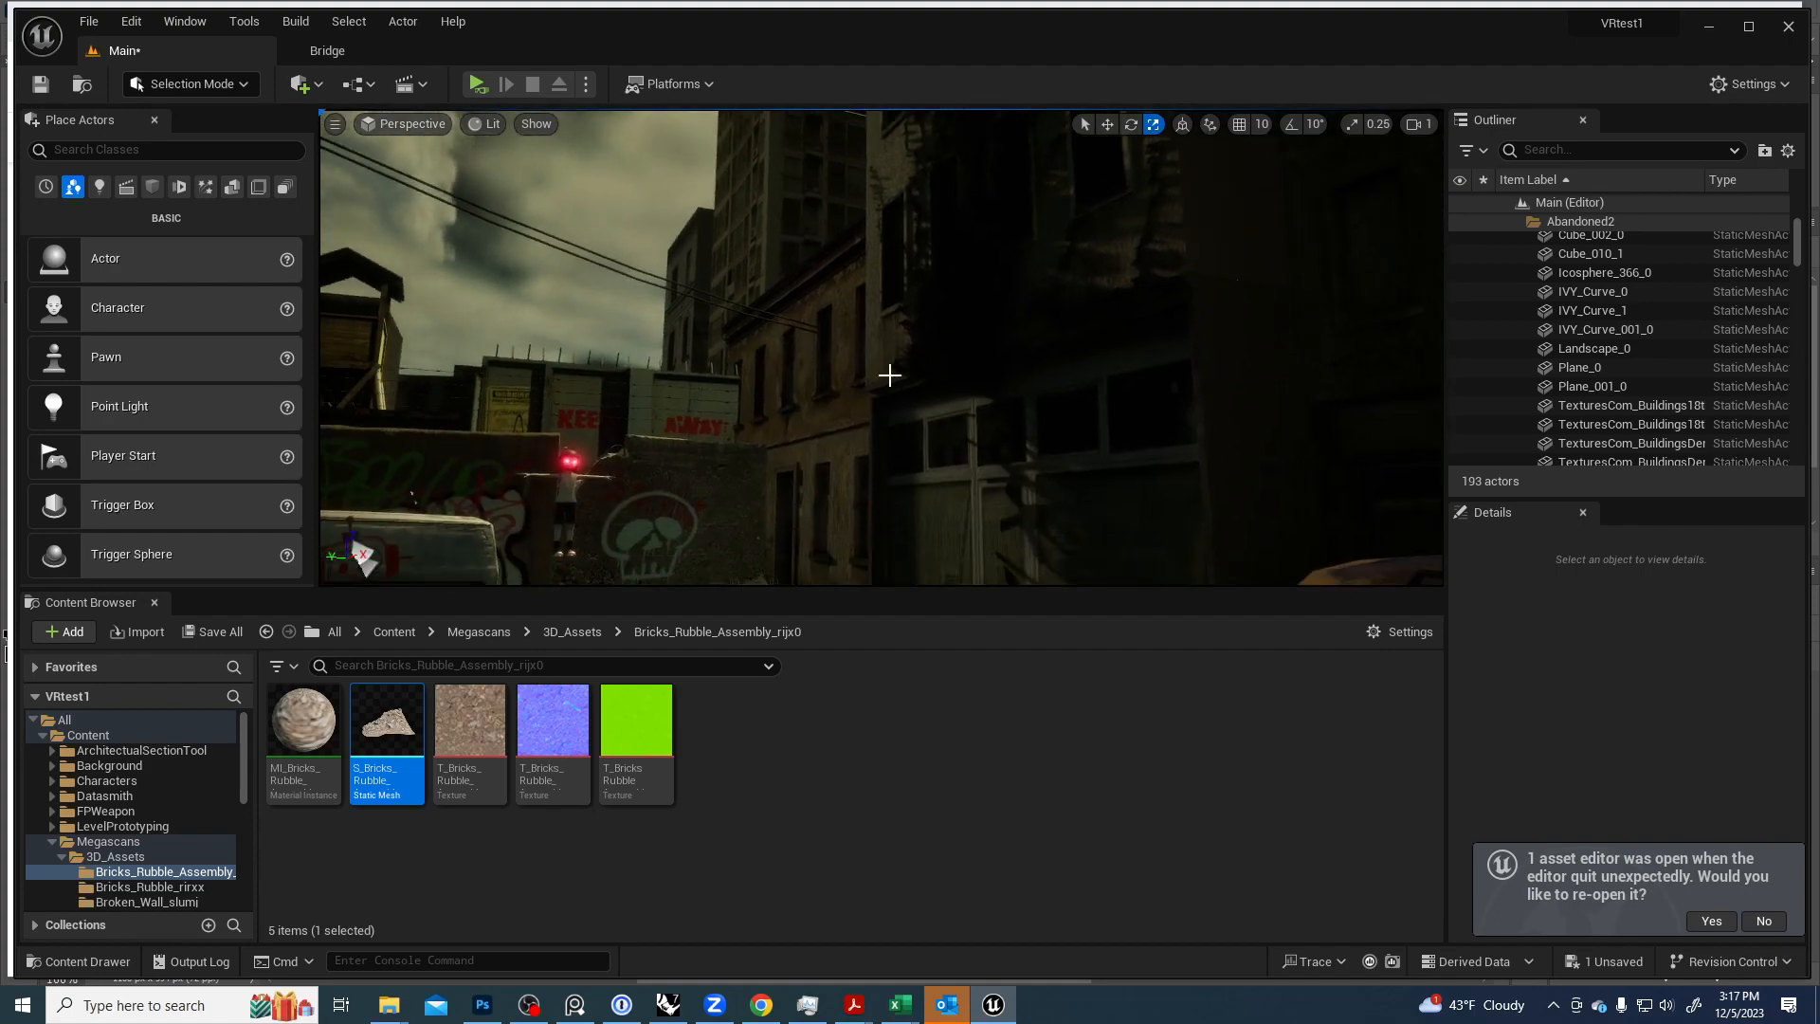
Undo the deletion of the ivy mesh IVY_Curve_001_1.
key(ctrl+z)
right_drag(1012, 359, 687, 398)
key(s)
key(s)
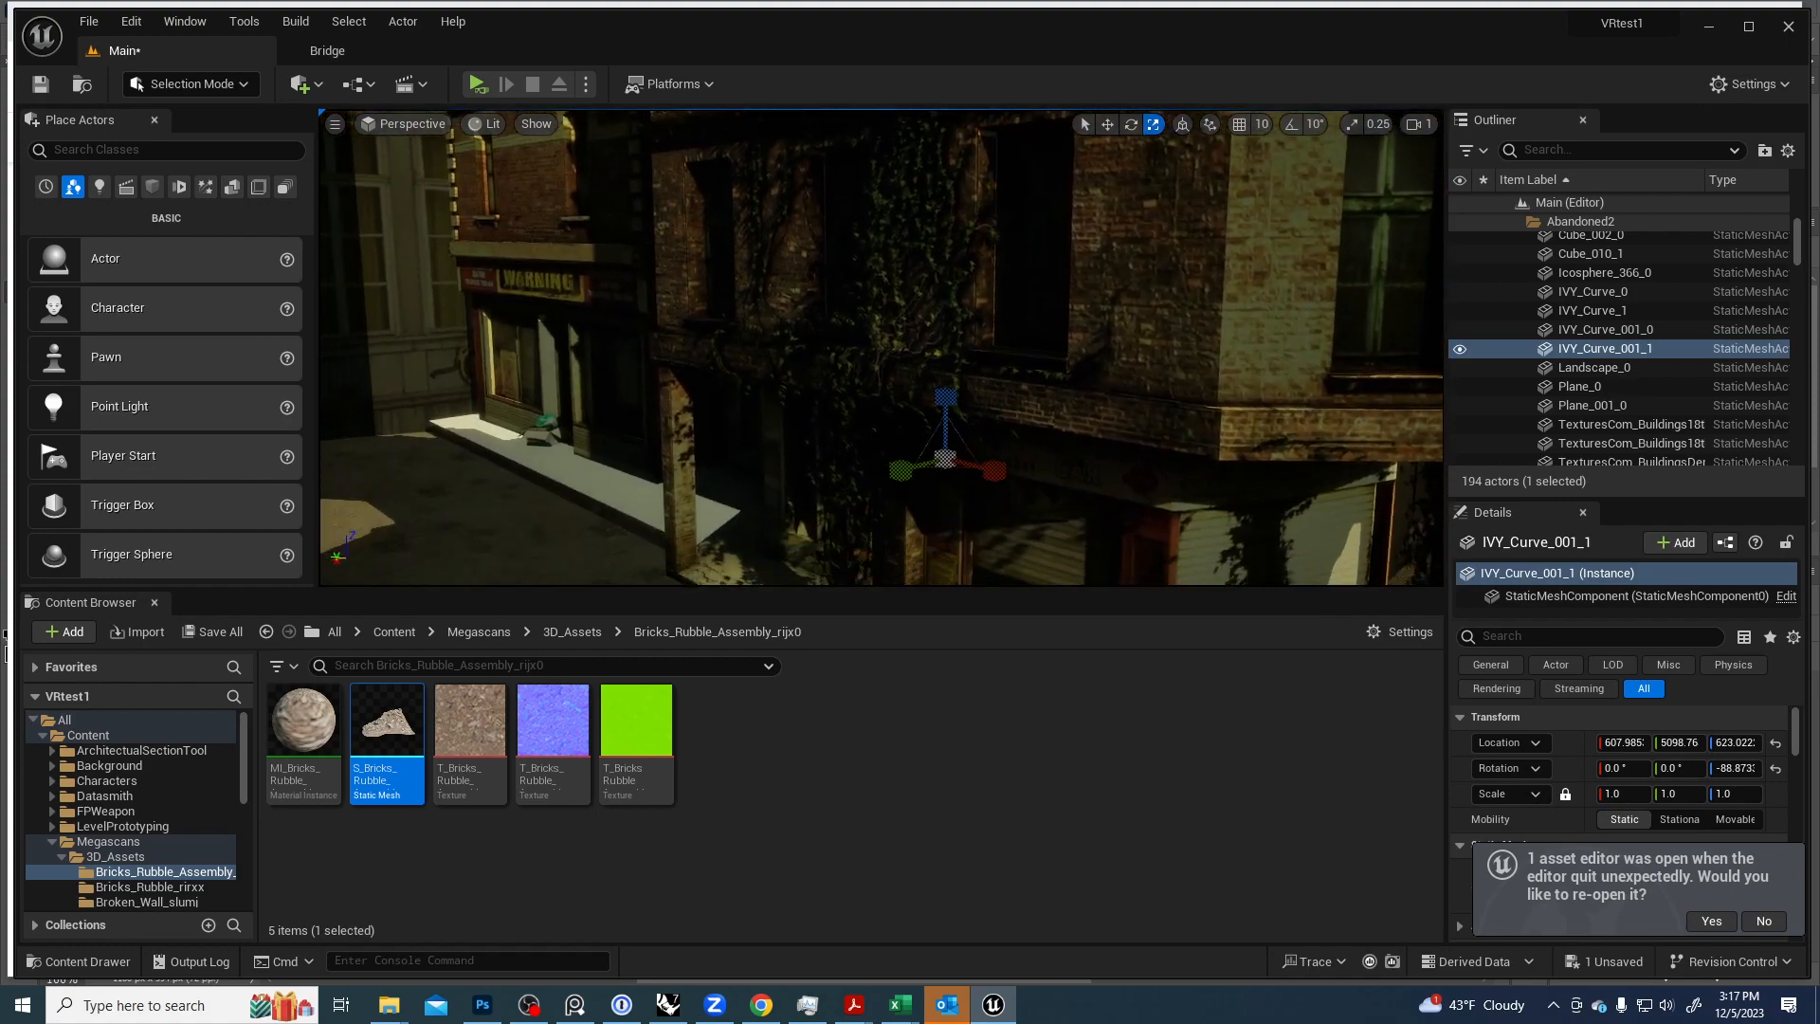
Duplicate the corner building Object_32 and move the copy down the street to about X 245, Y 4149.
click(893, 304)
right_drag(893, 304, 659, 494)
key(s)
key(w)
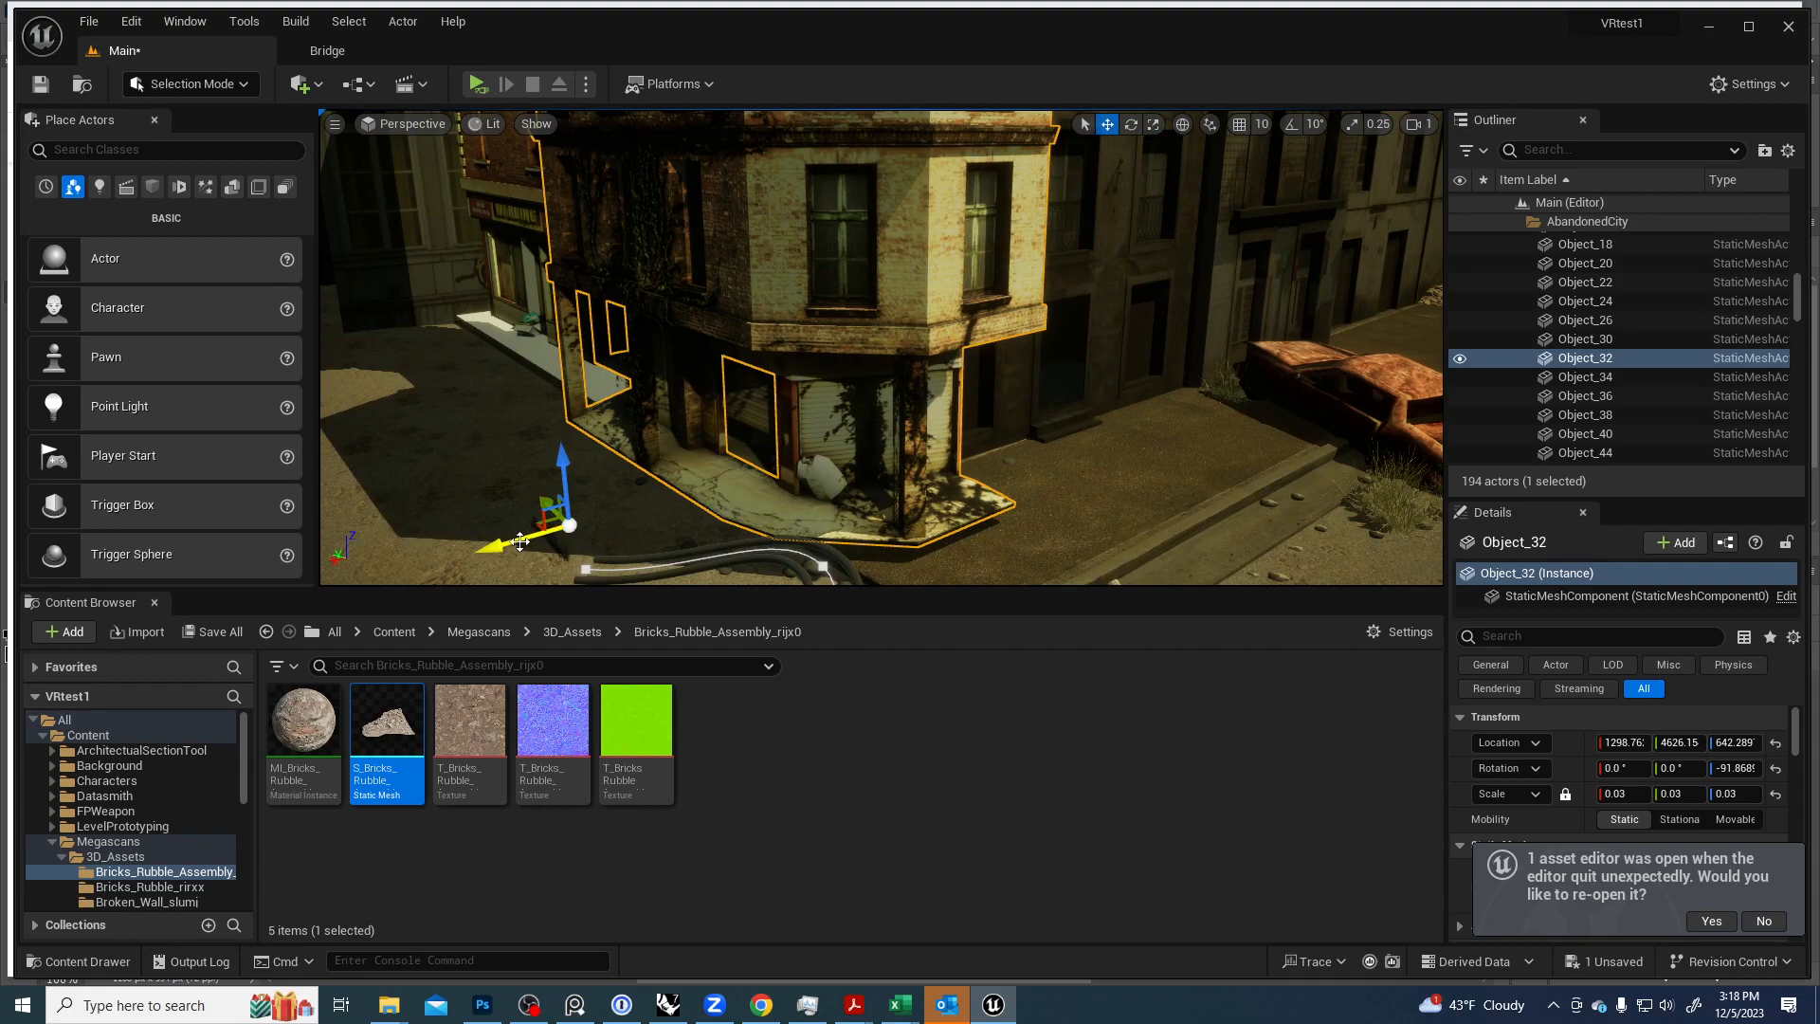
alt+drag(520, 541, 1365, 391)
right_drag(1364, 391, 1545, 313)
right_drag(1150, 473, 1144, 474)
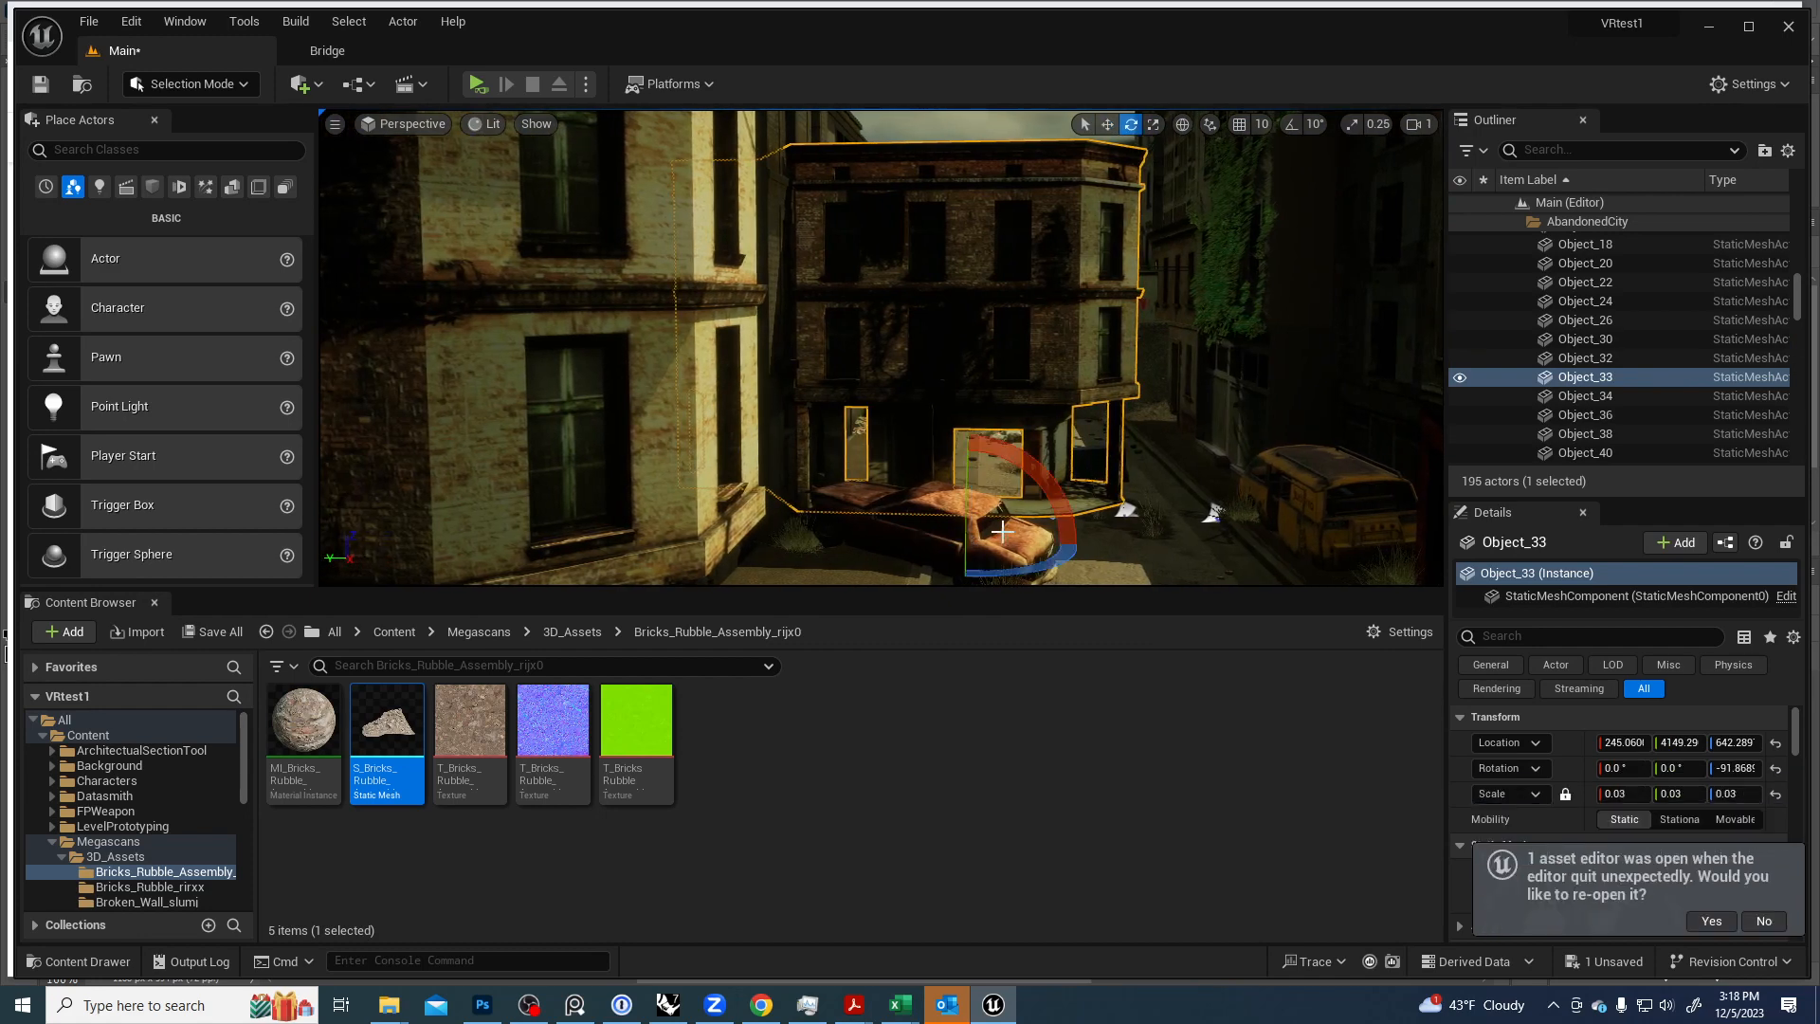
Rotate the duplicated building to a Z rotation of about -1.5° and move it to about X -206, Y 3701.
drag(1074, 486, 965, 388)
key(w)
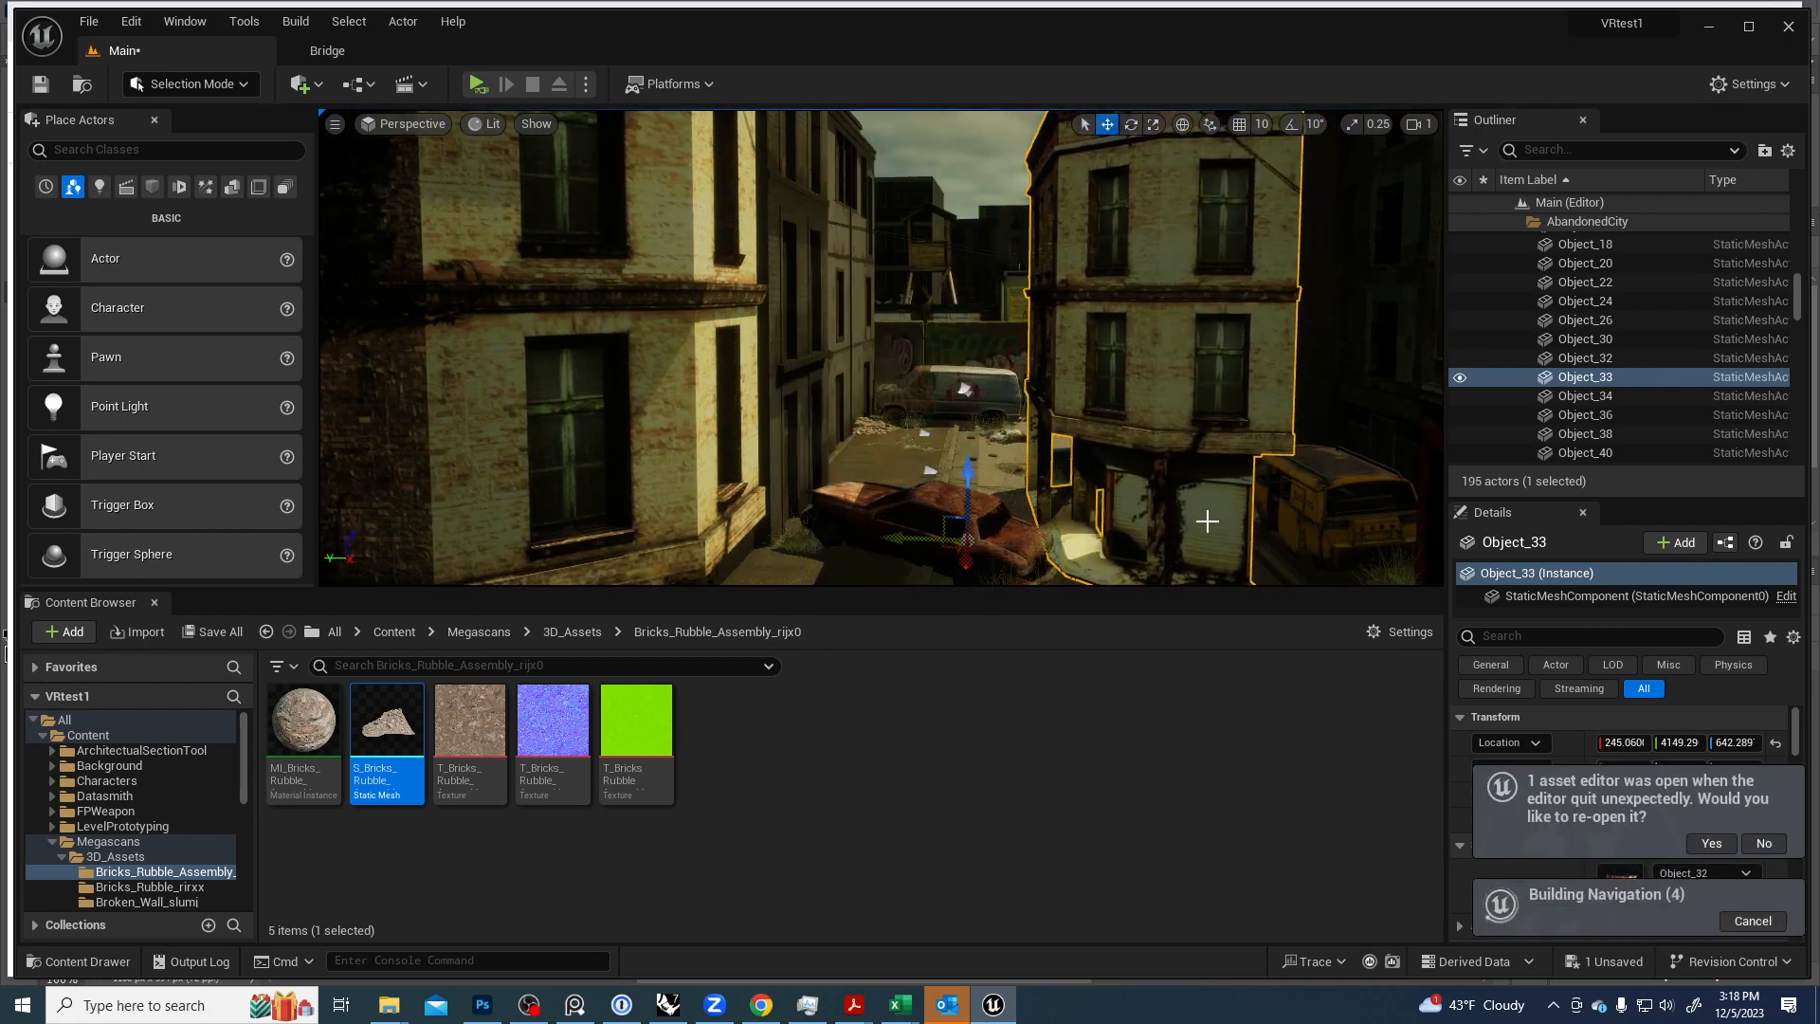
drag(947, 540, 1169, 488)
right_drag(1164, 530, 1179, 522)
key(e)
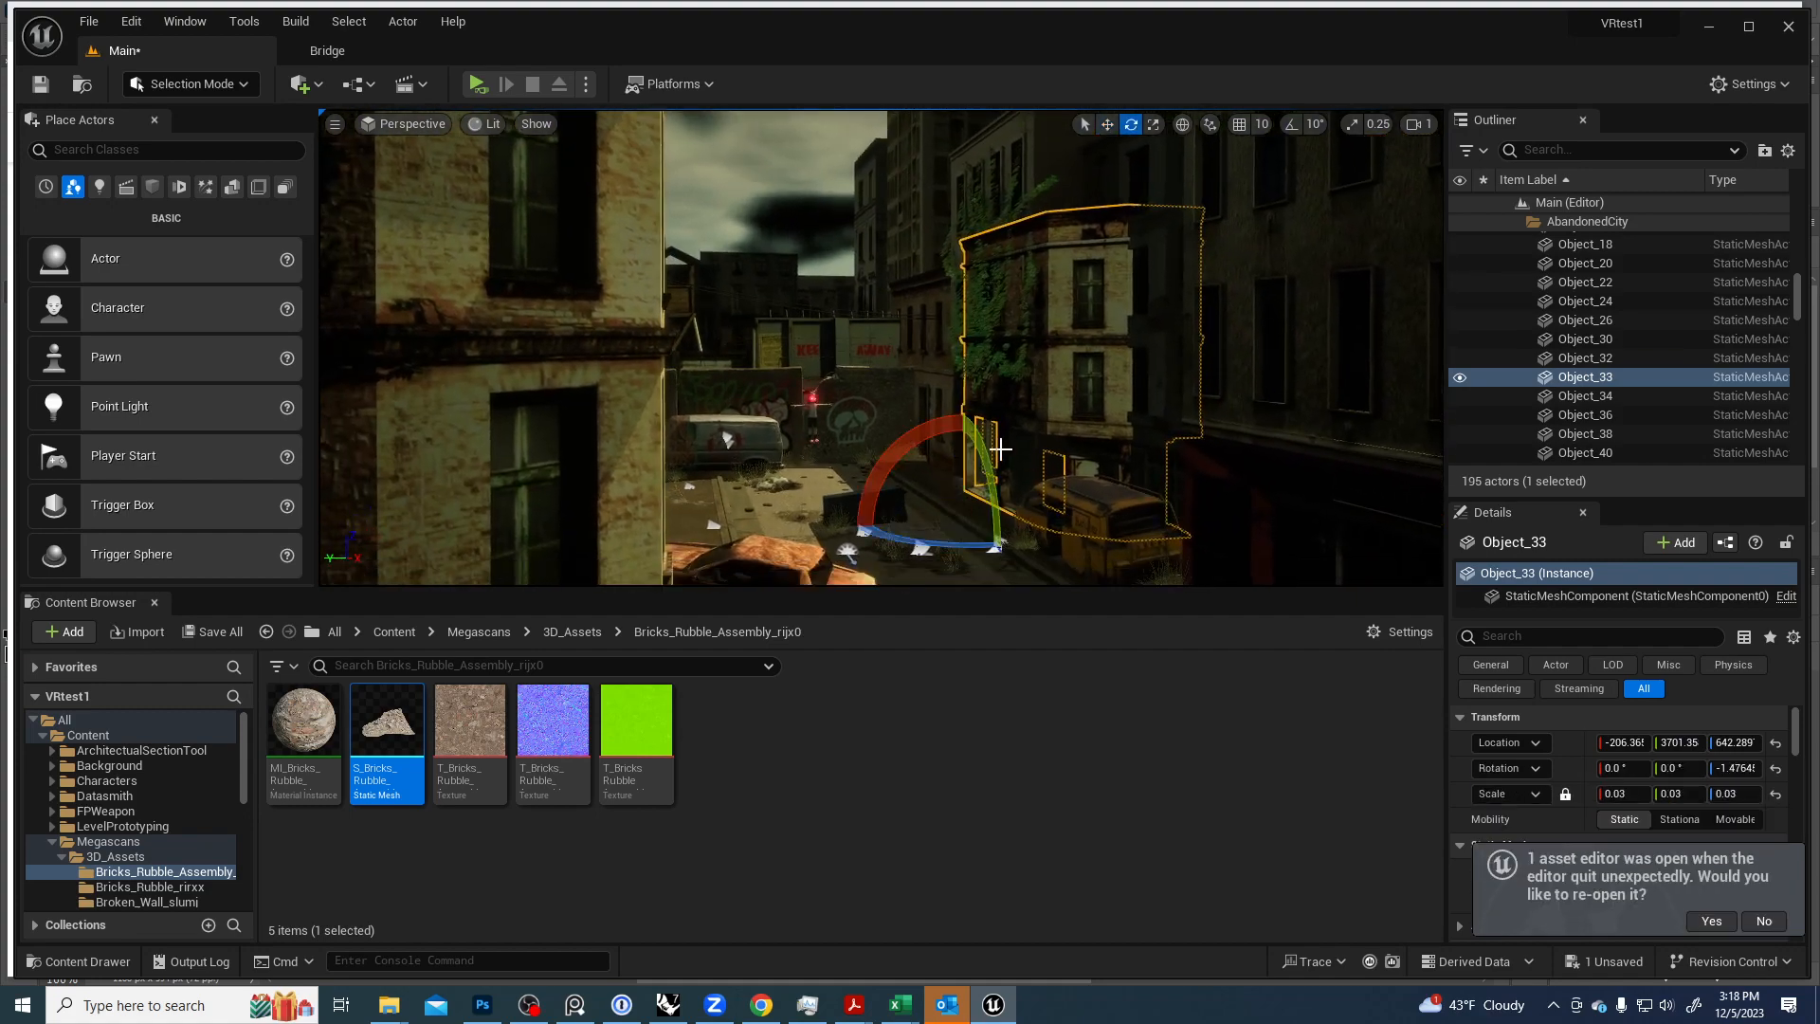
Undo the scale change on the duplicated building and enlarge it uniformly to about 0.042.
key(r)
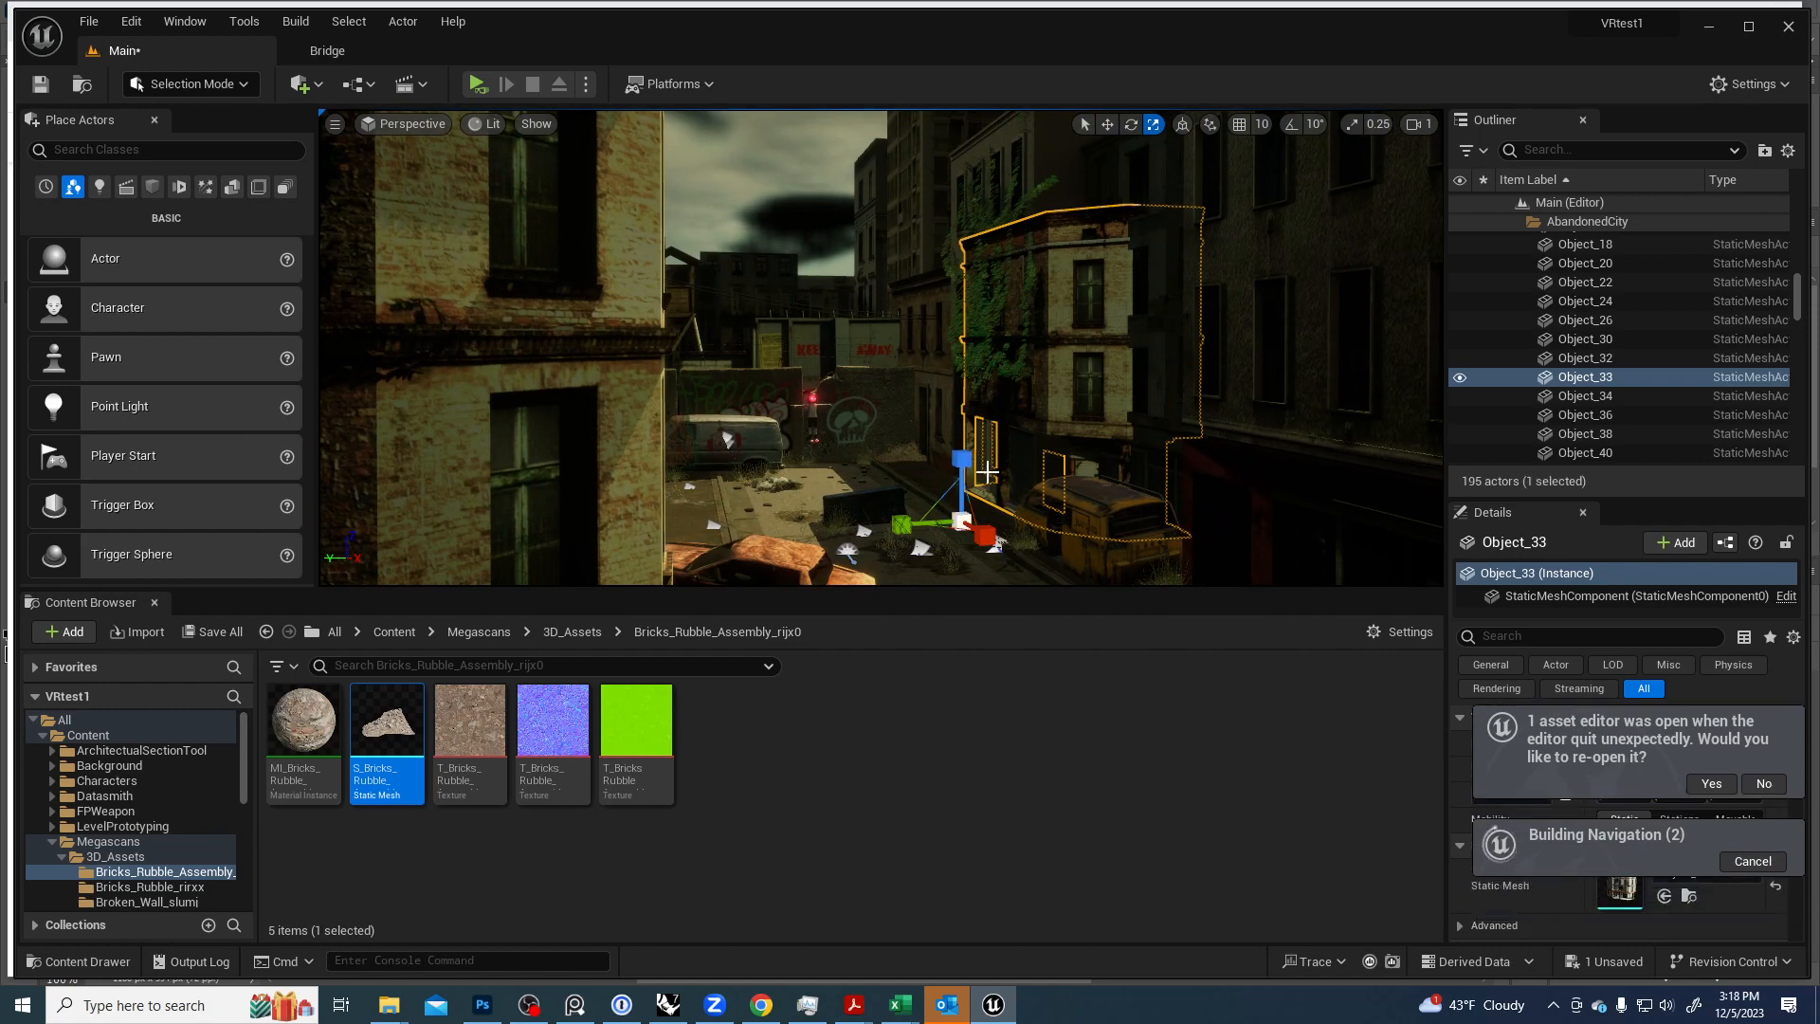
key(ctrl+z)
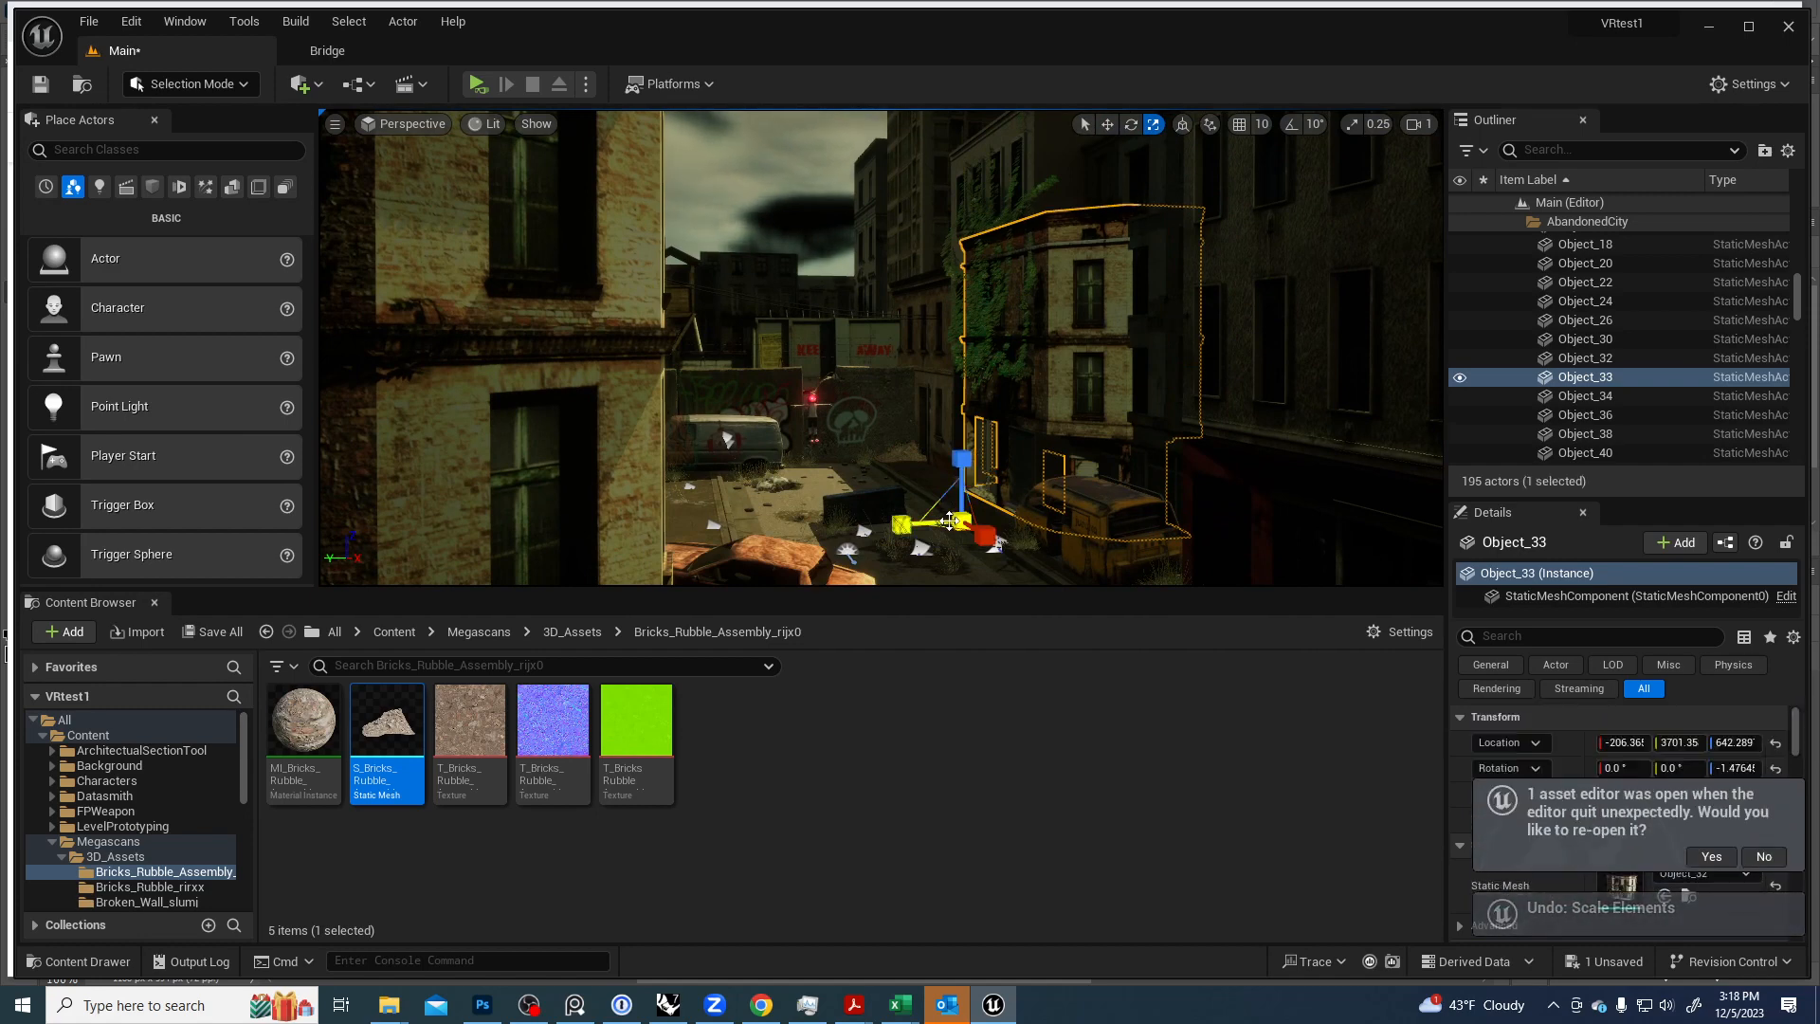
drag(960, 519, 1005, 487)
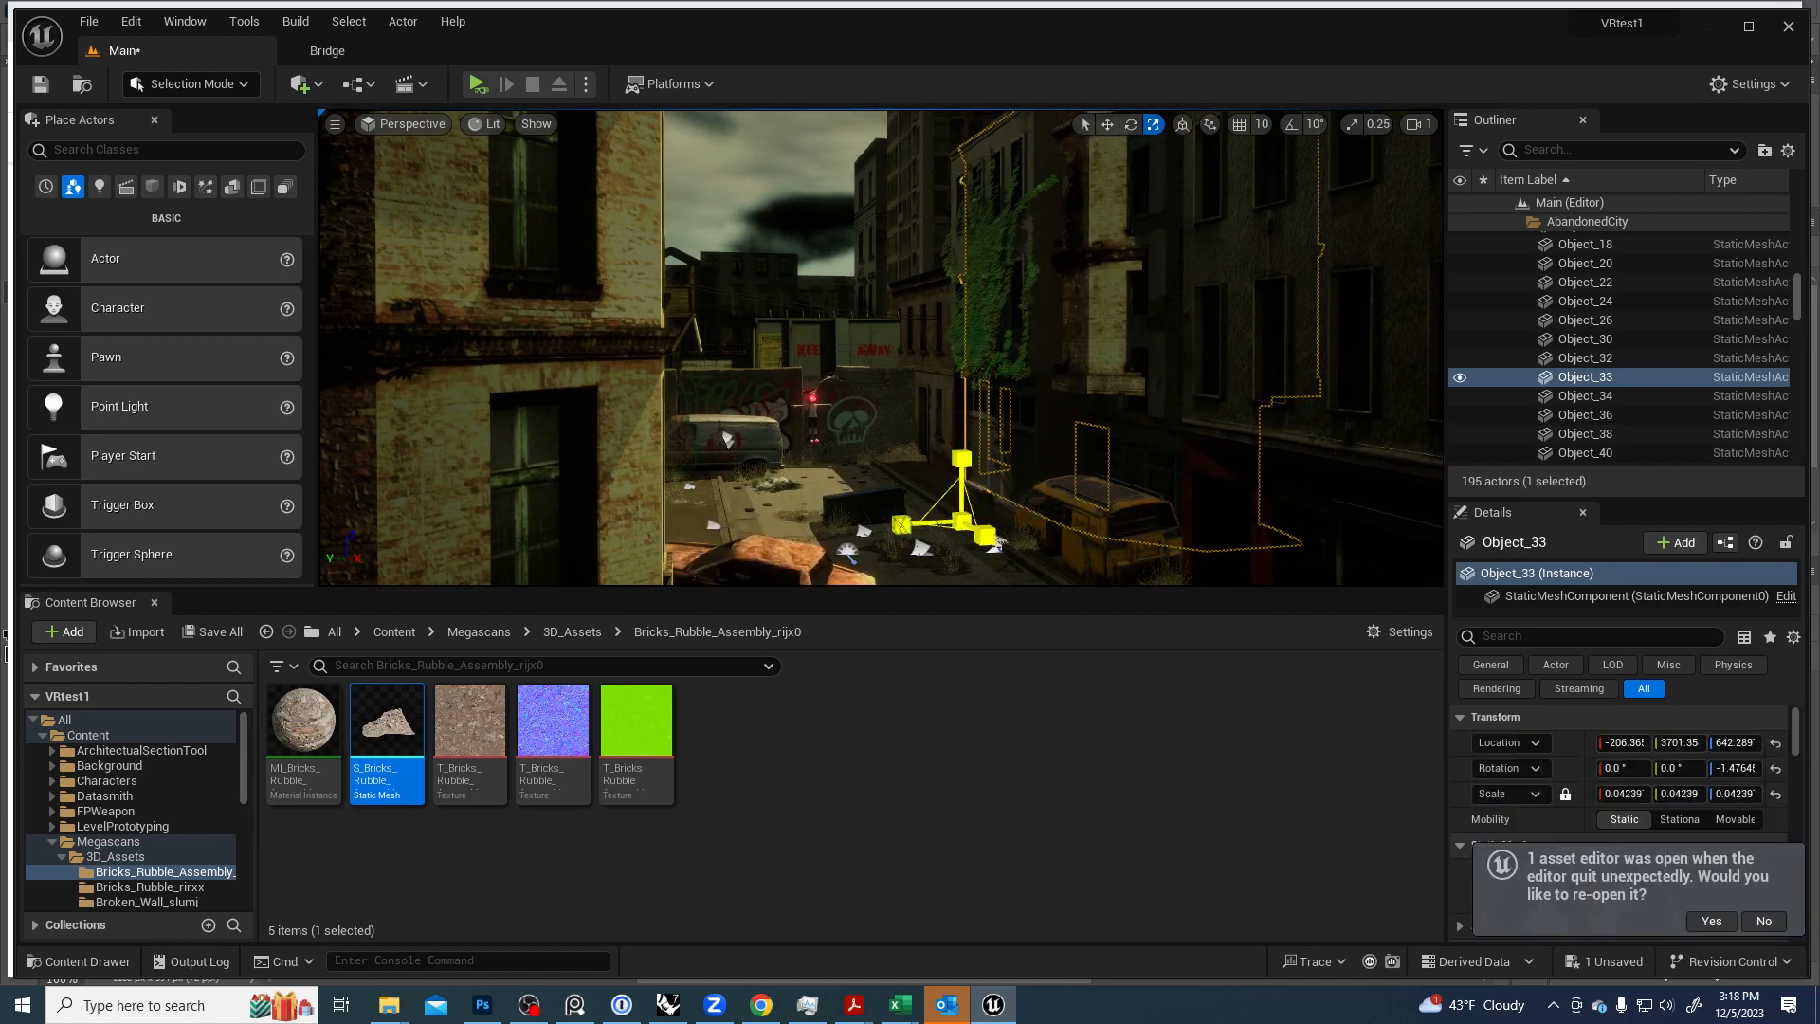
right_drag(1109, 466, 1104, 388)
key(w)
right_drag(1052, 514, 1025, 578)
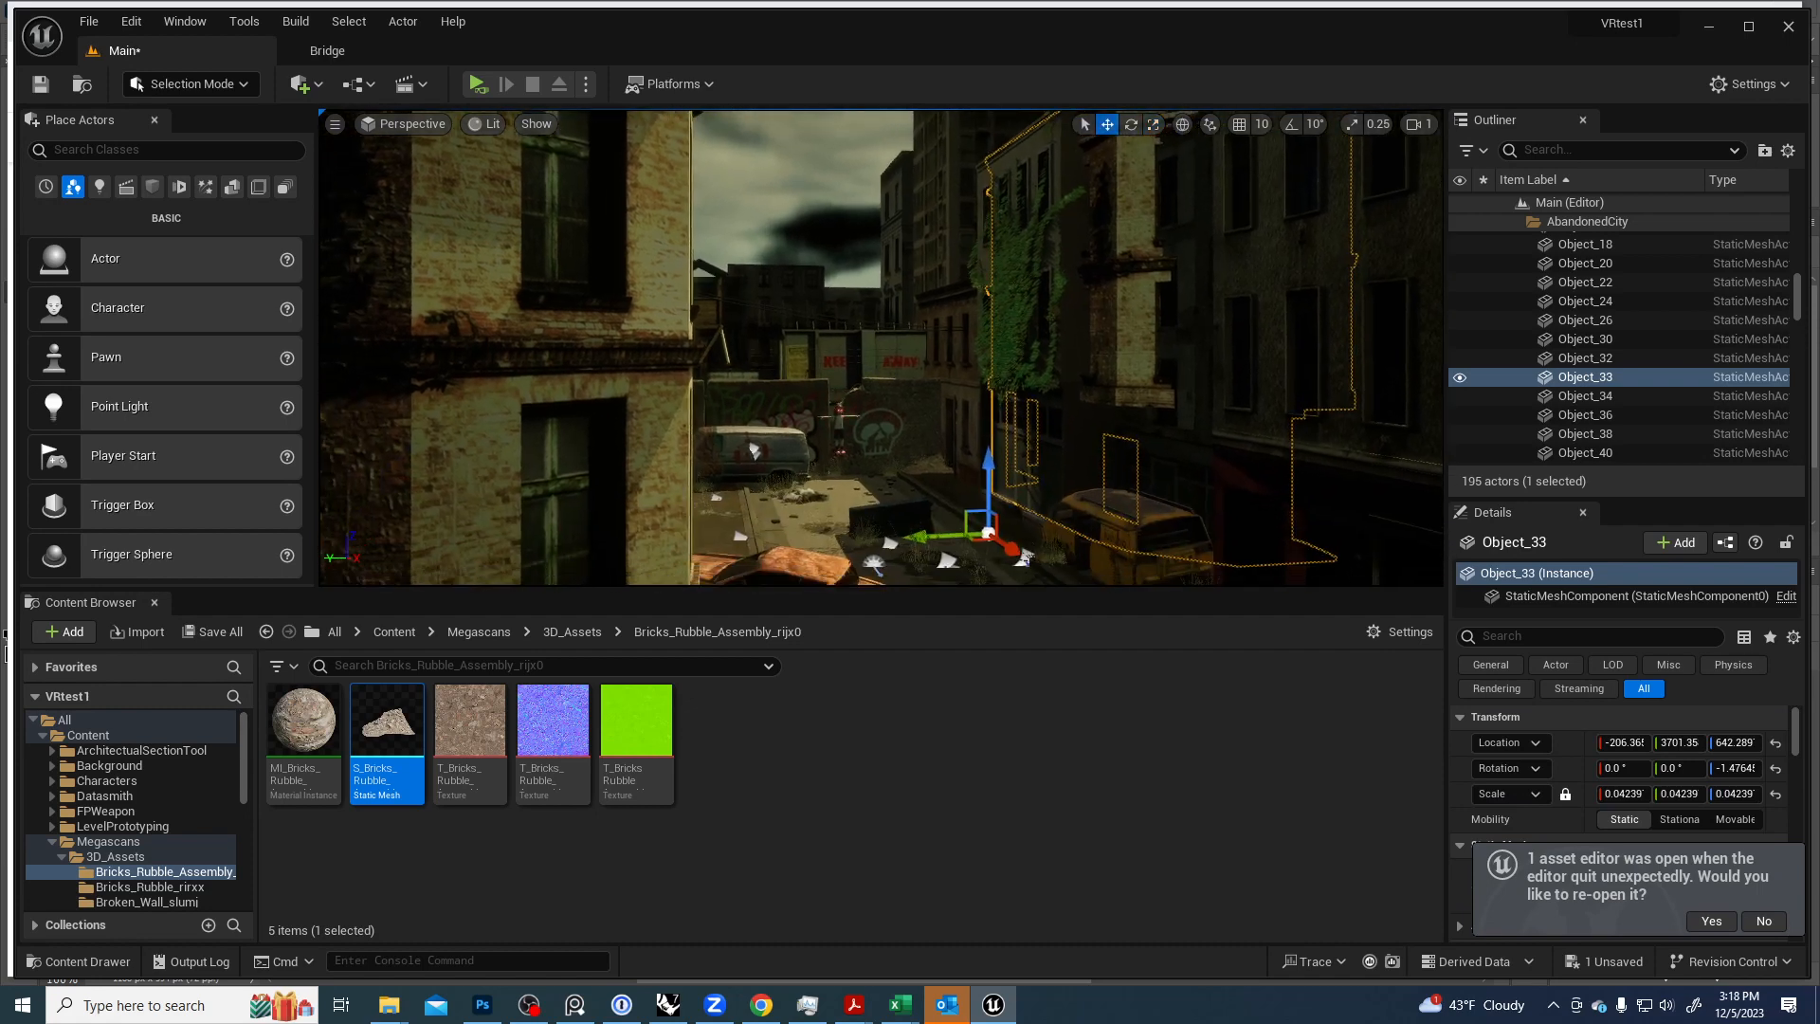
Shift the enlarged building copy to about X -362, Y 3765, straighten its Z rotation to about 0° and leave it deselected.
drag(915, 543, 955, 540)
key(e)
key(w)
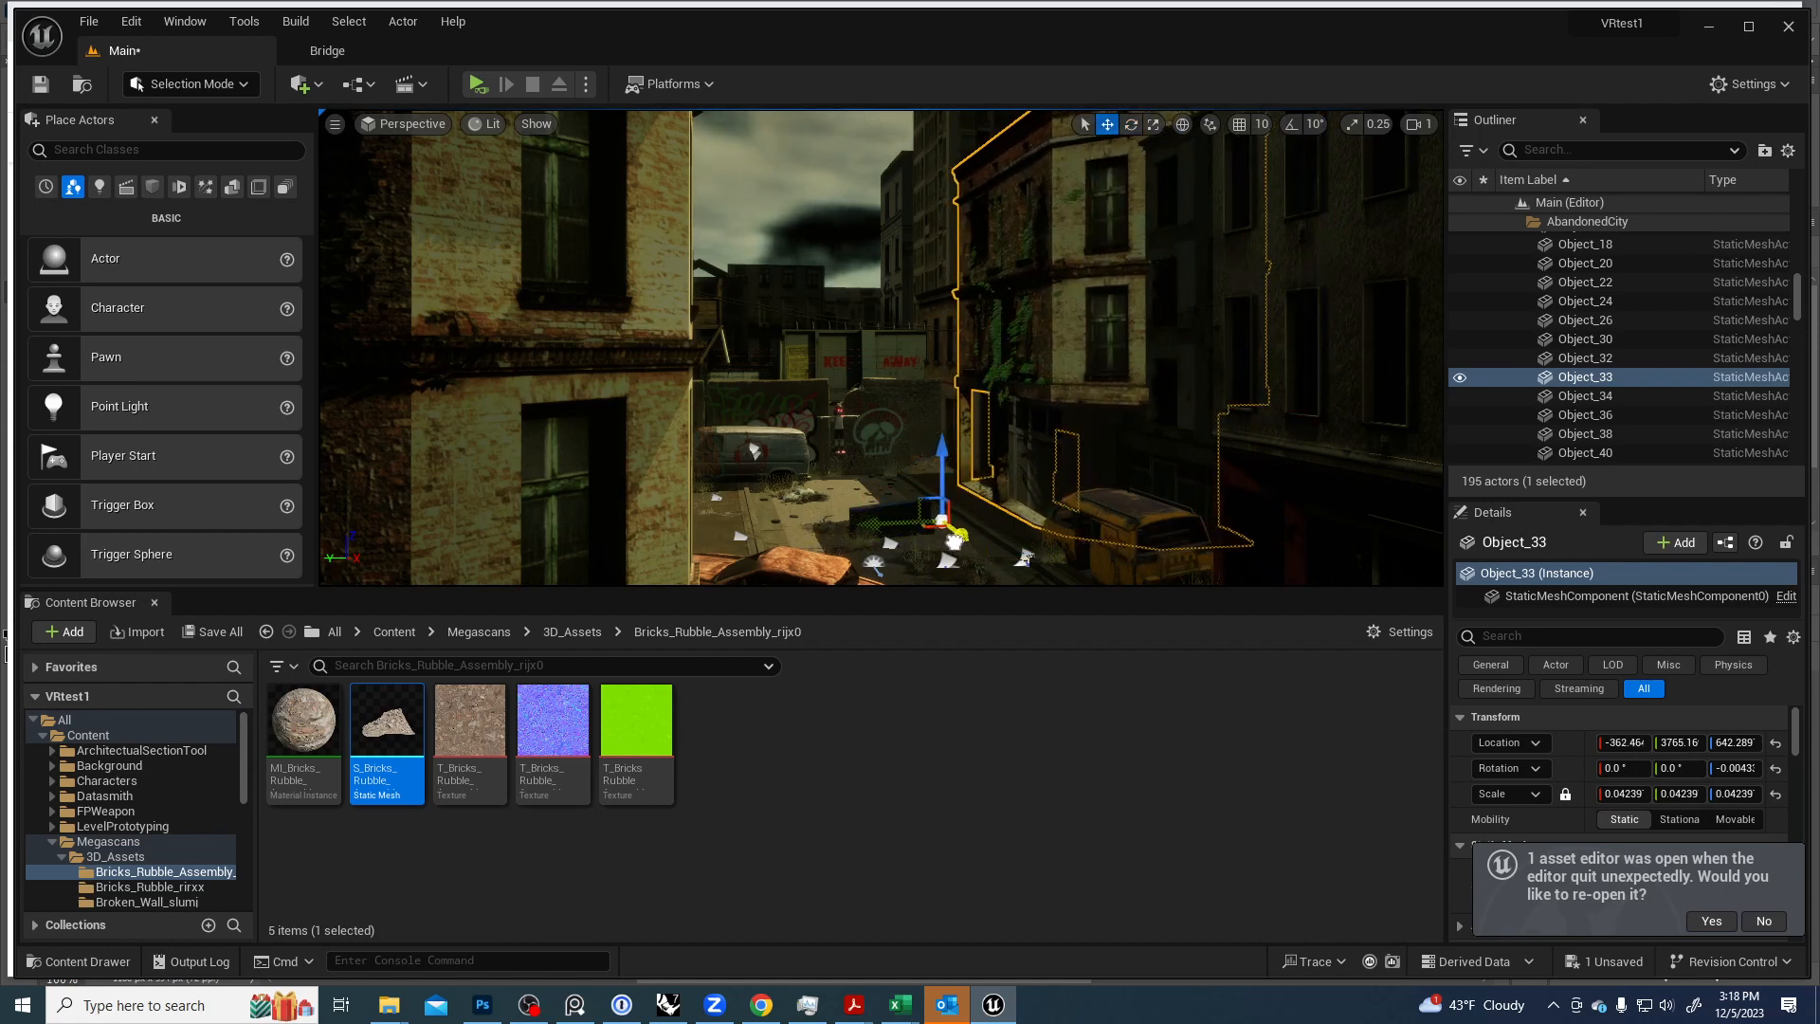
key(Escape)
Delete the duplicated corner building Object_33 behind the orange car.
right_drag(955, 541, 881, 545)
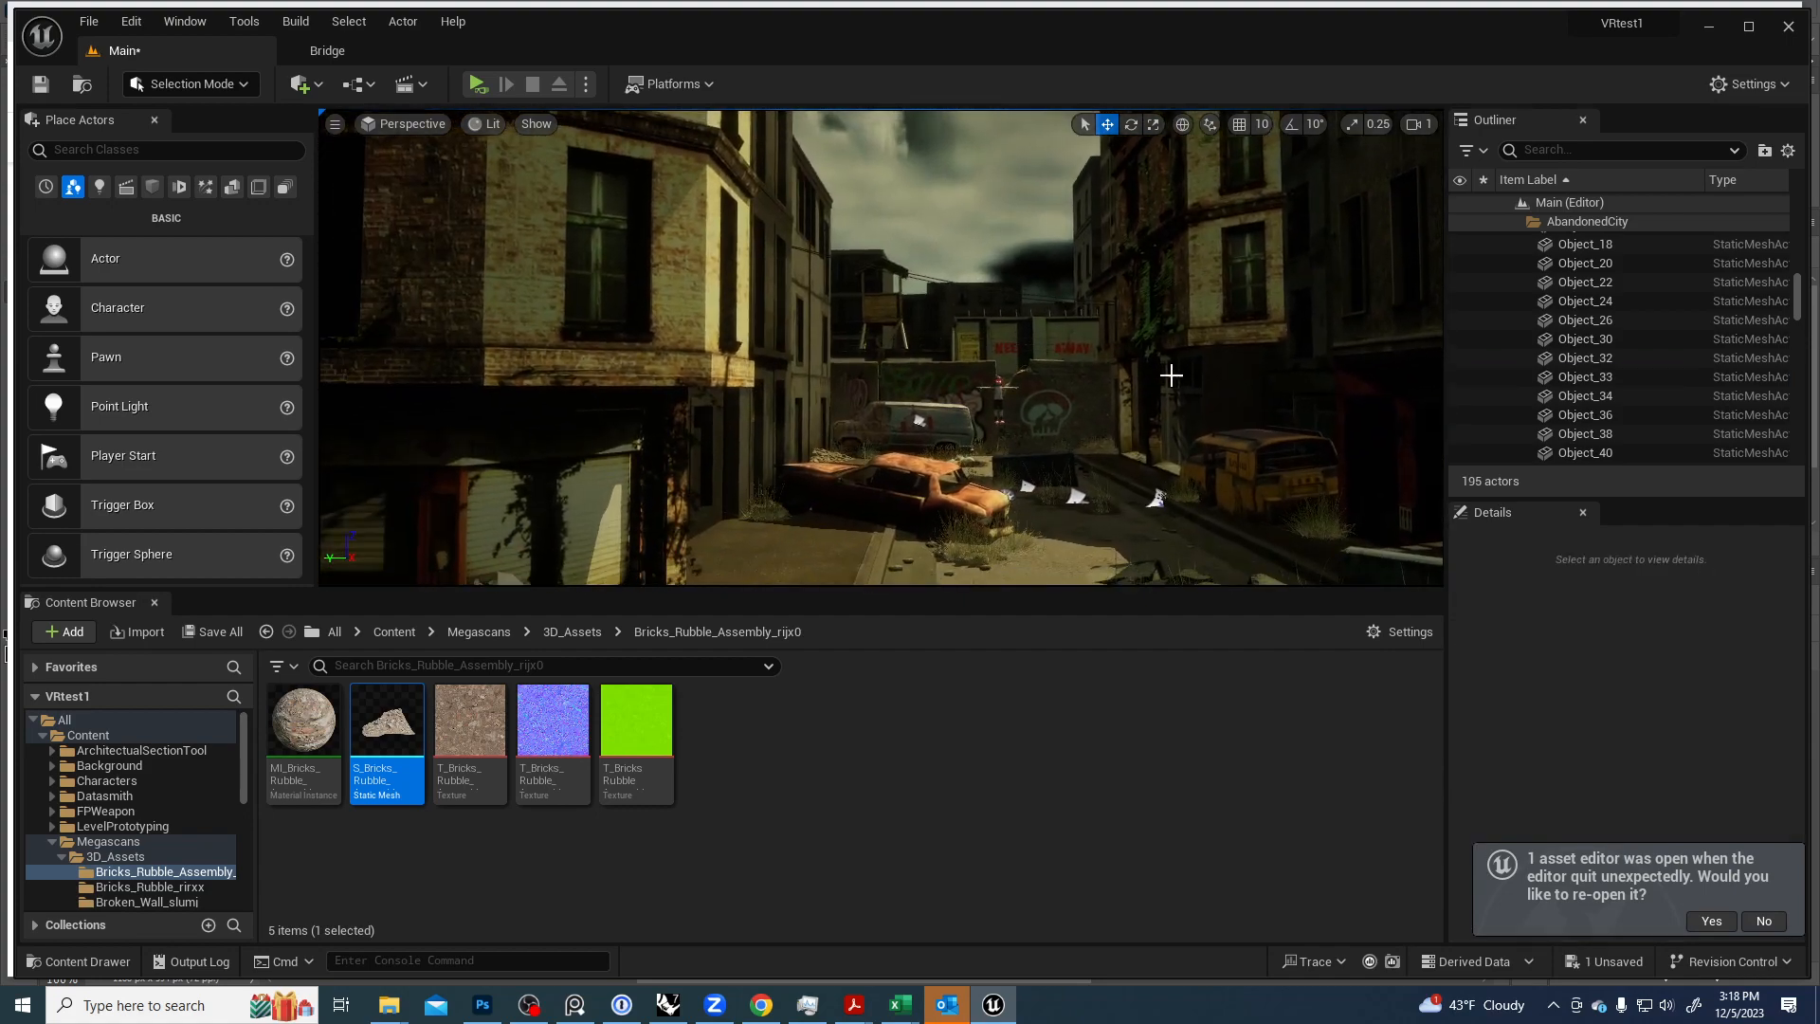
click(1192, 327)
key(Delete)
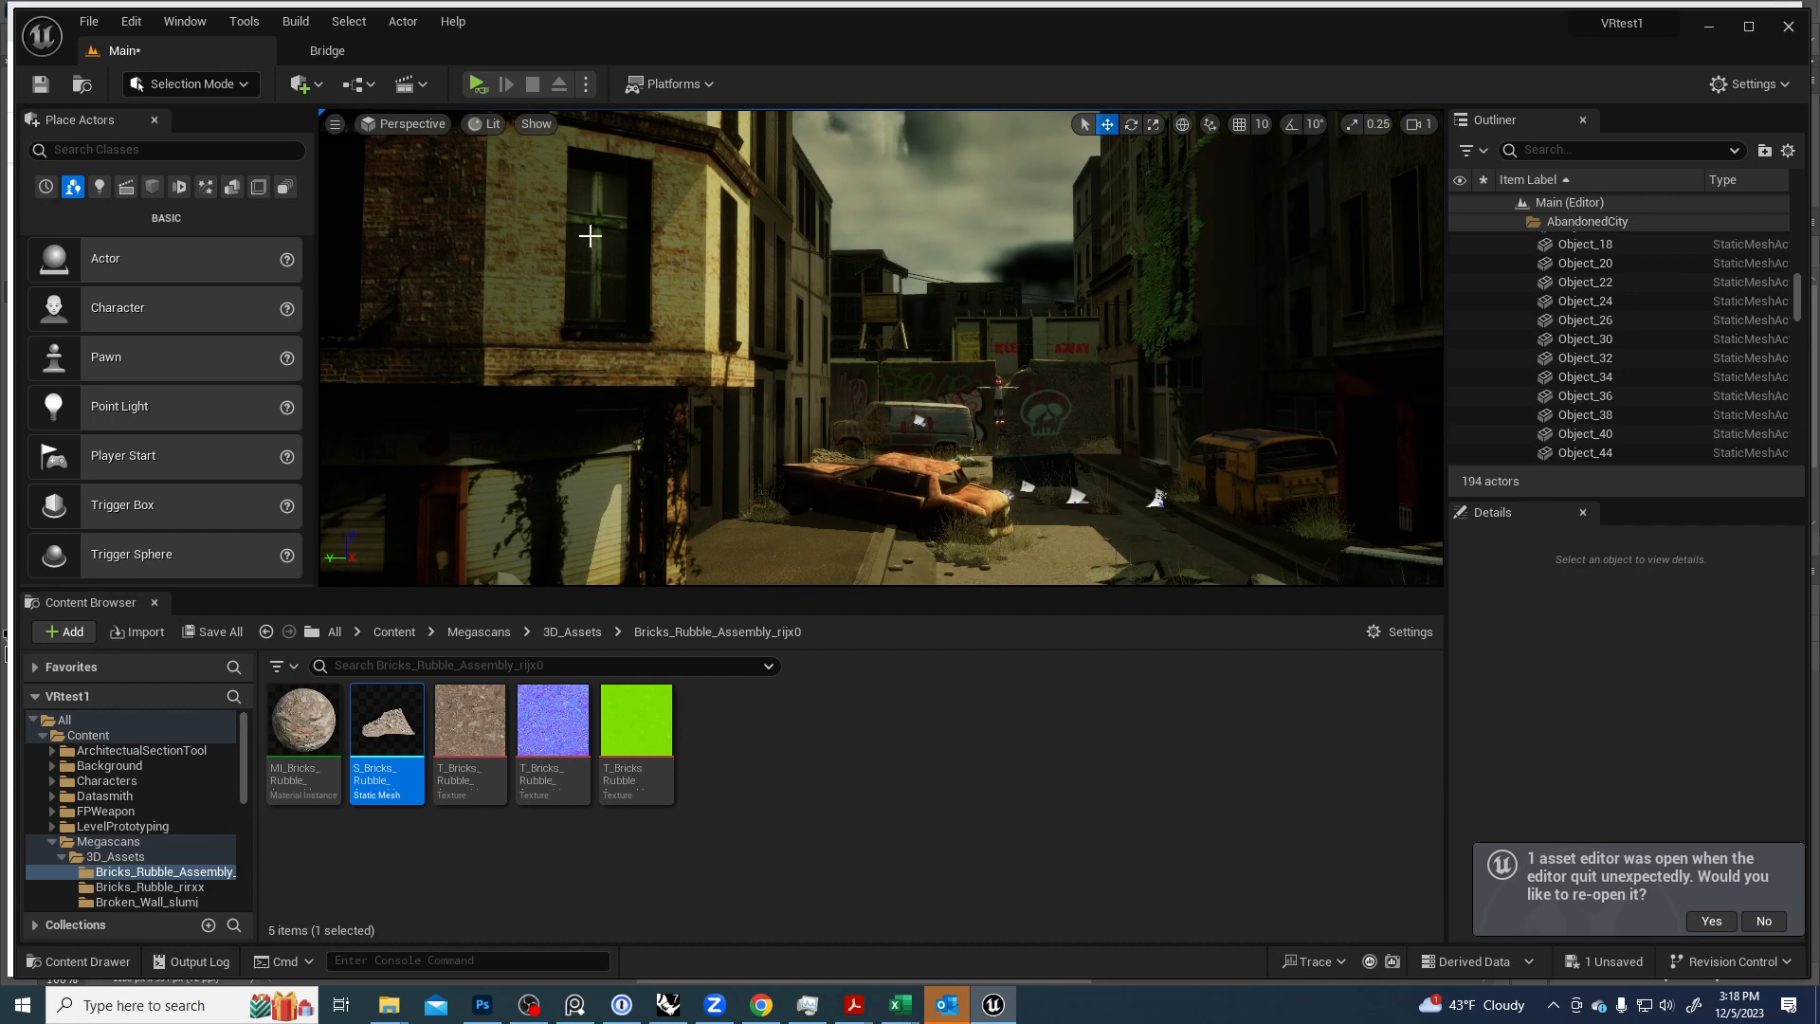
Try deleting the original corner building Object_32 and select the wall meshes behind it to identify them.
right_drag(726, 294, 735, 284)
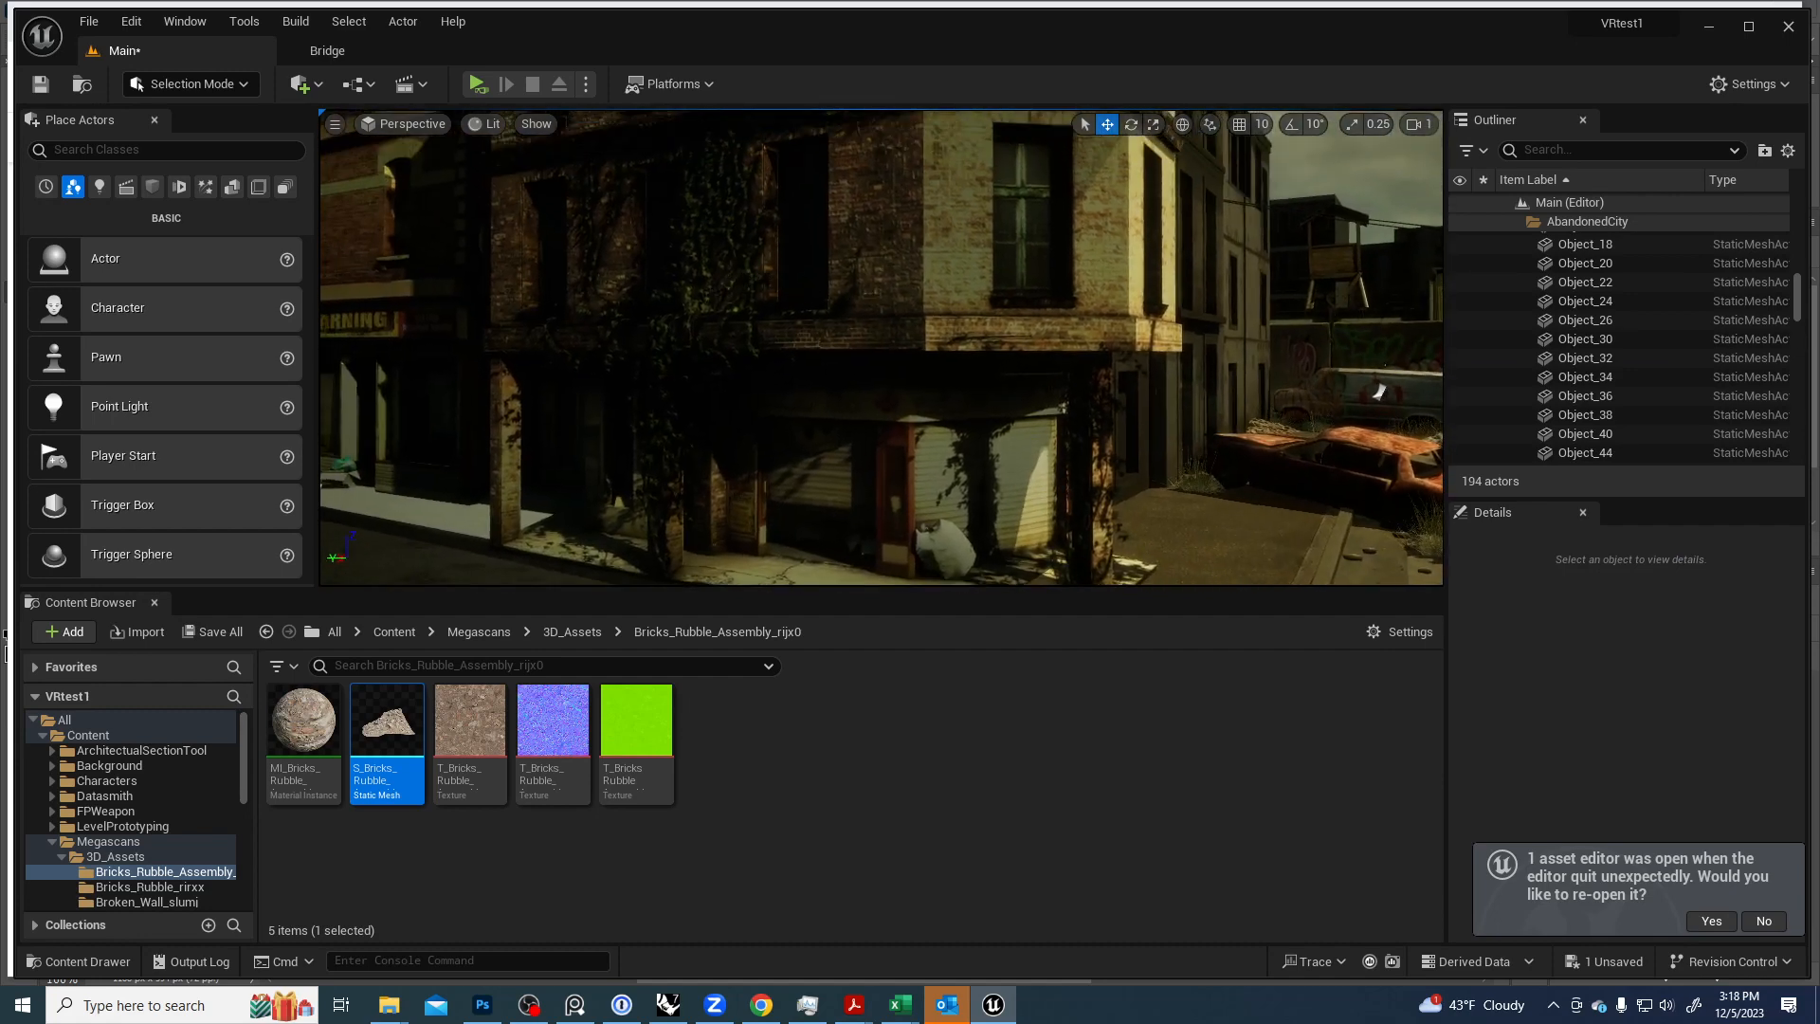
click(883, 302)
key(Delete)
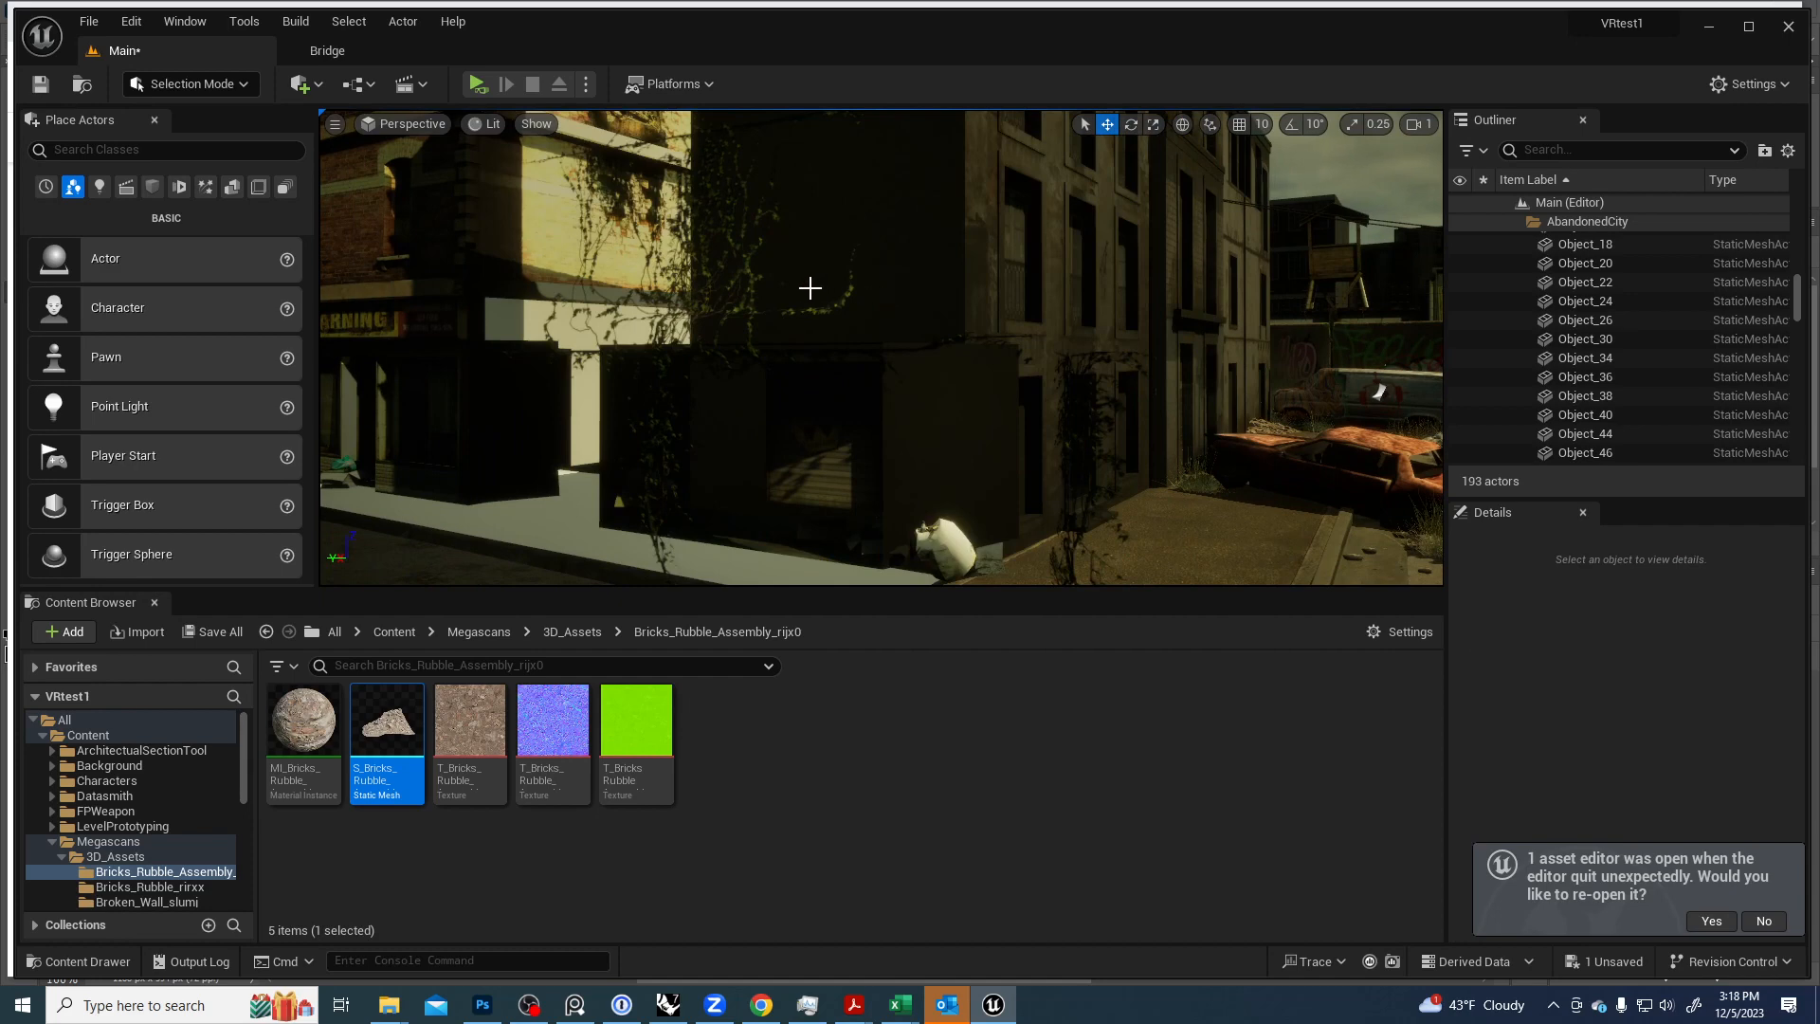
click(747, 271)
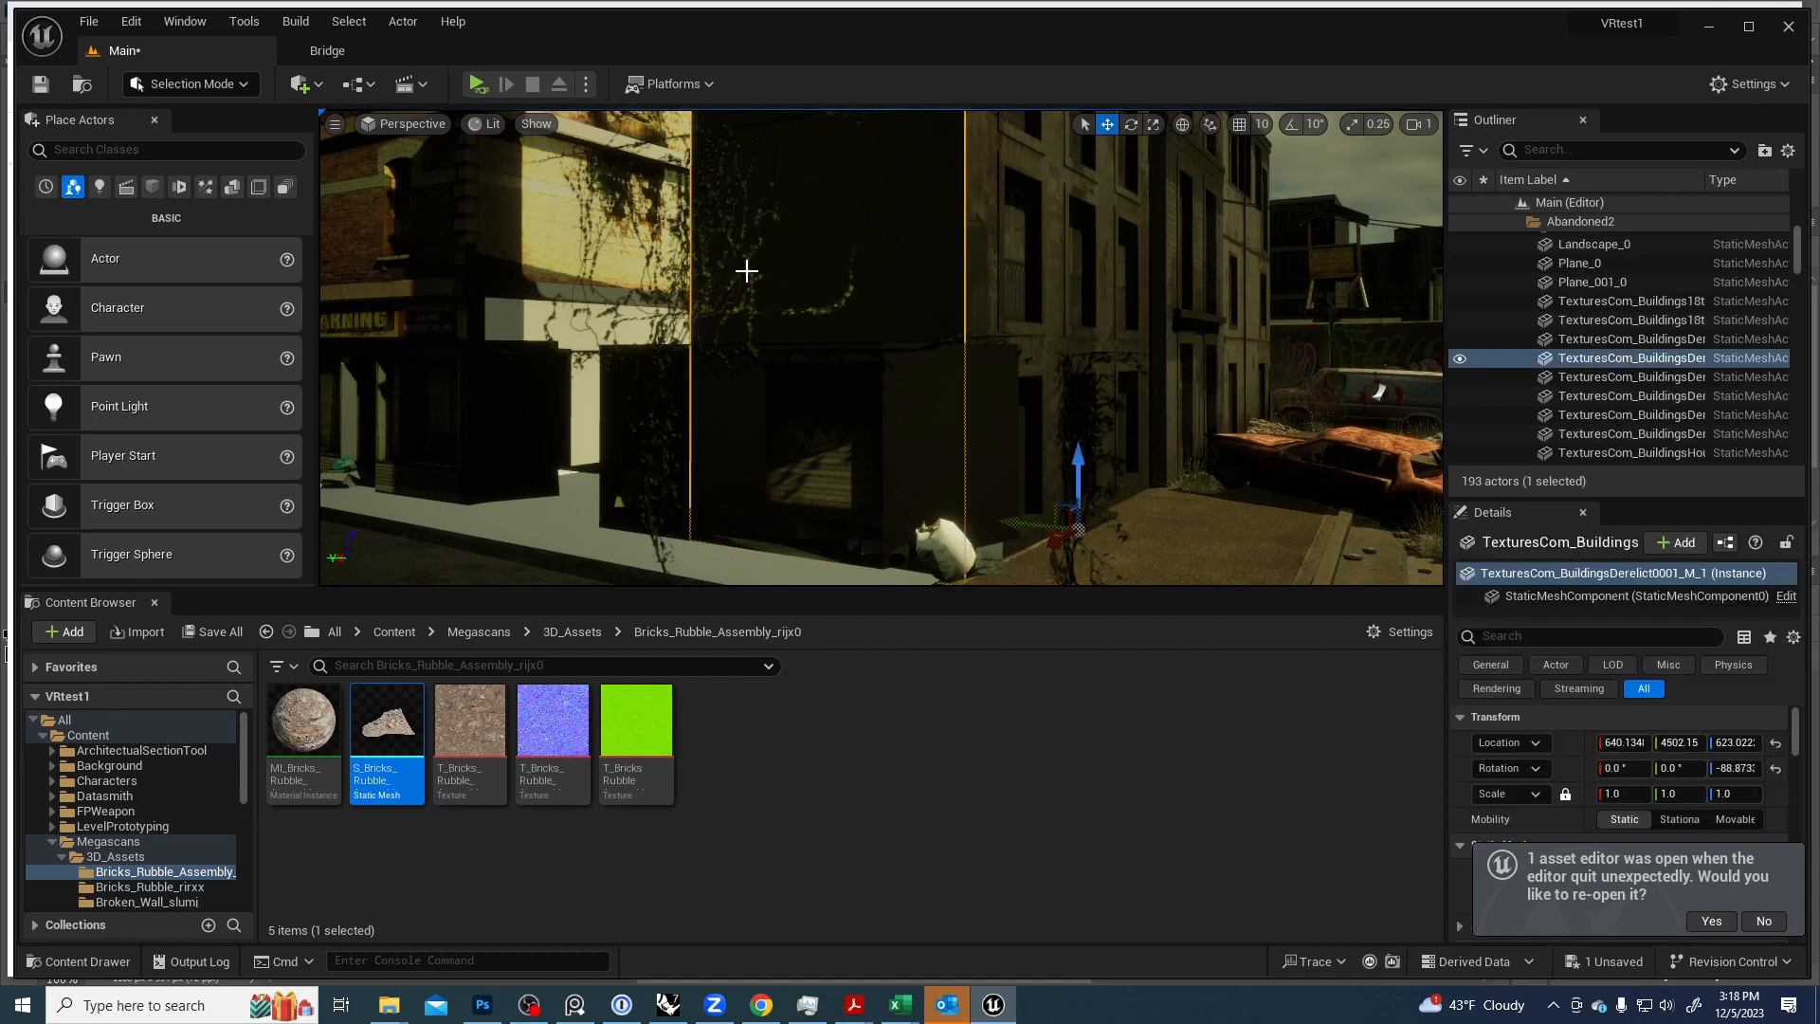
click(631, 292)
click(719, 333)
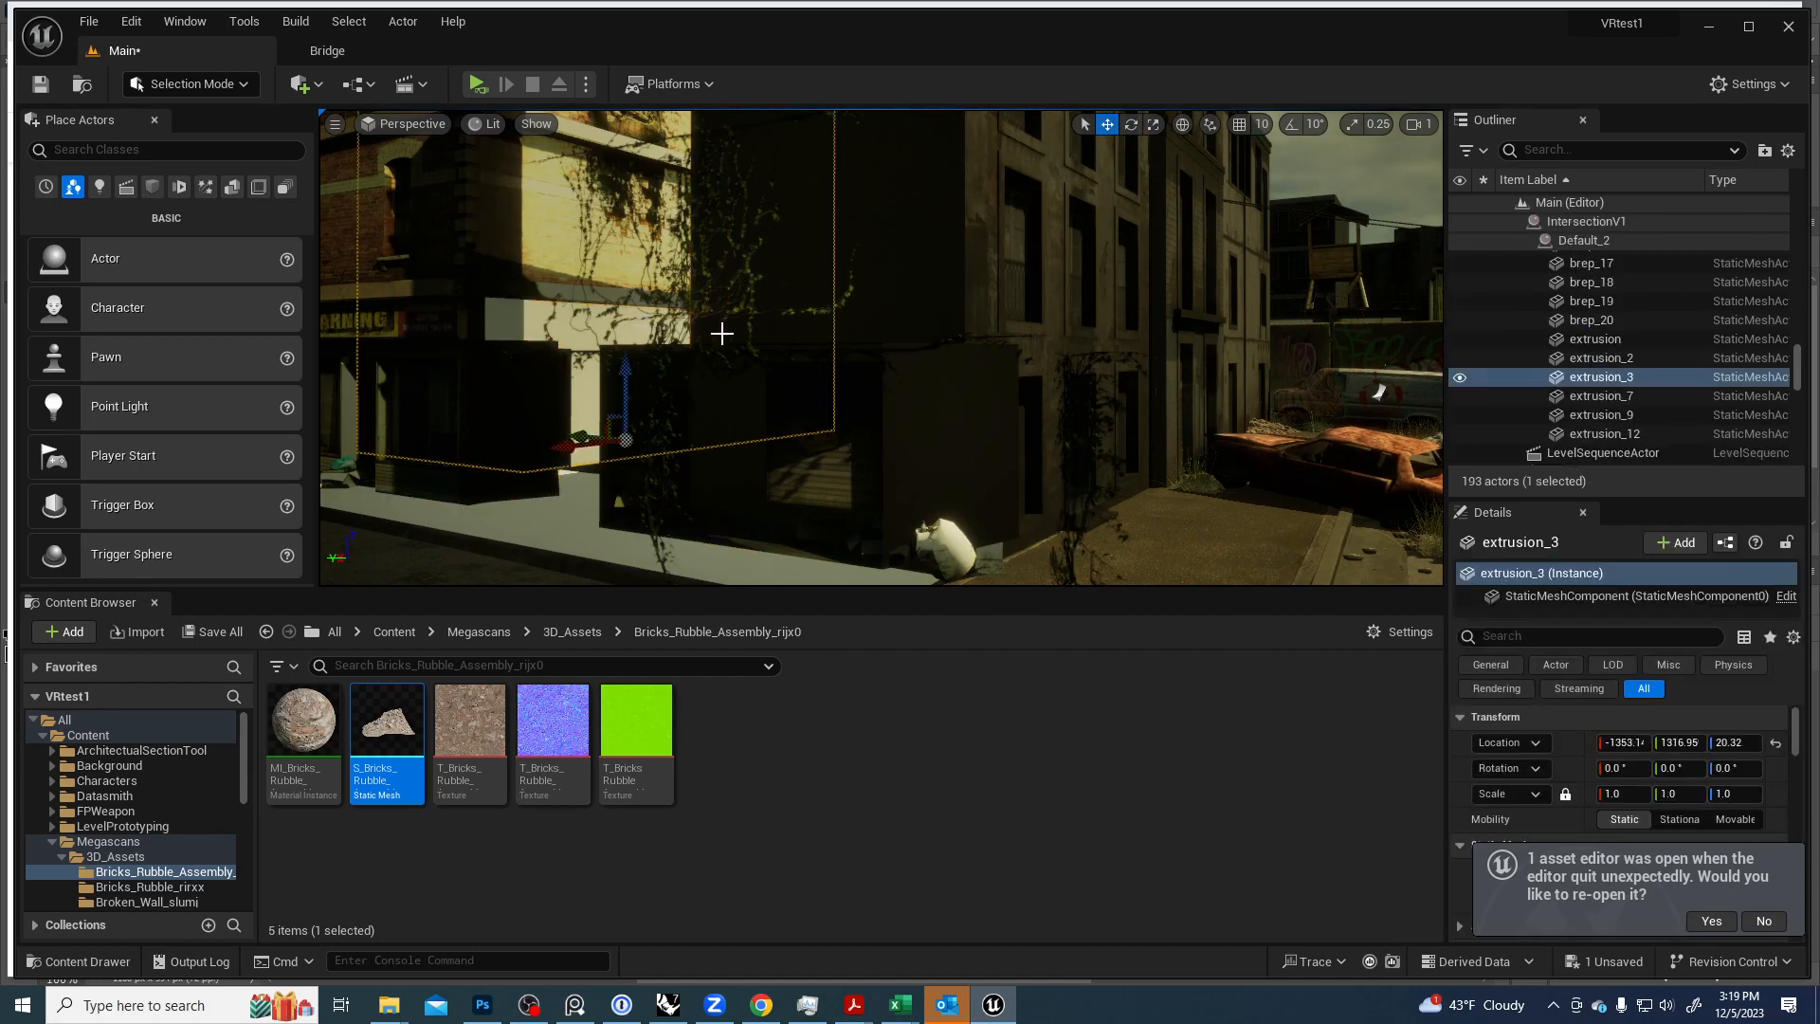
right_drag(720, 333, 736, 297)
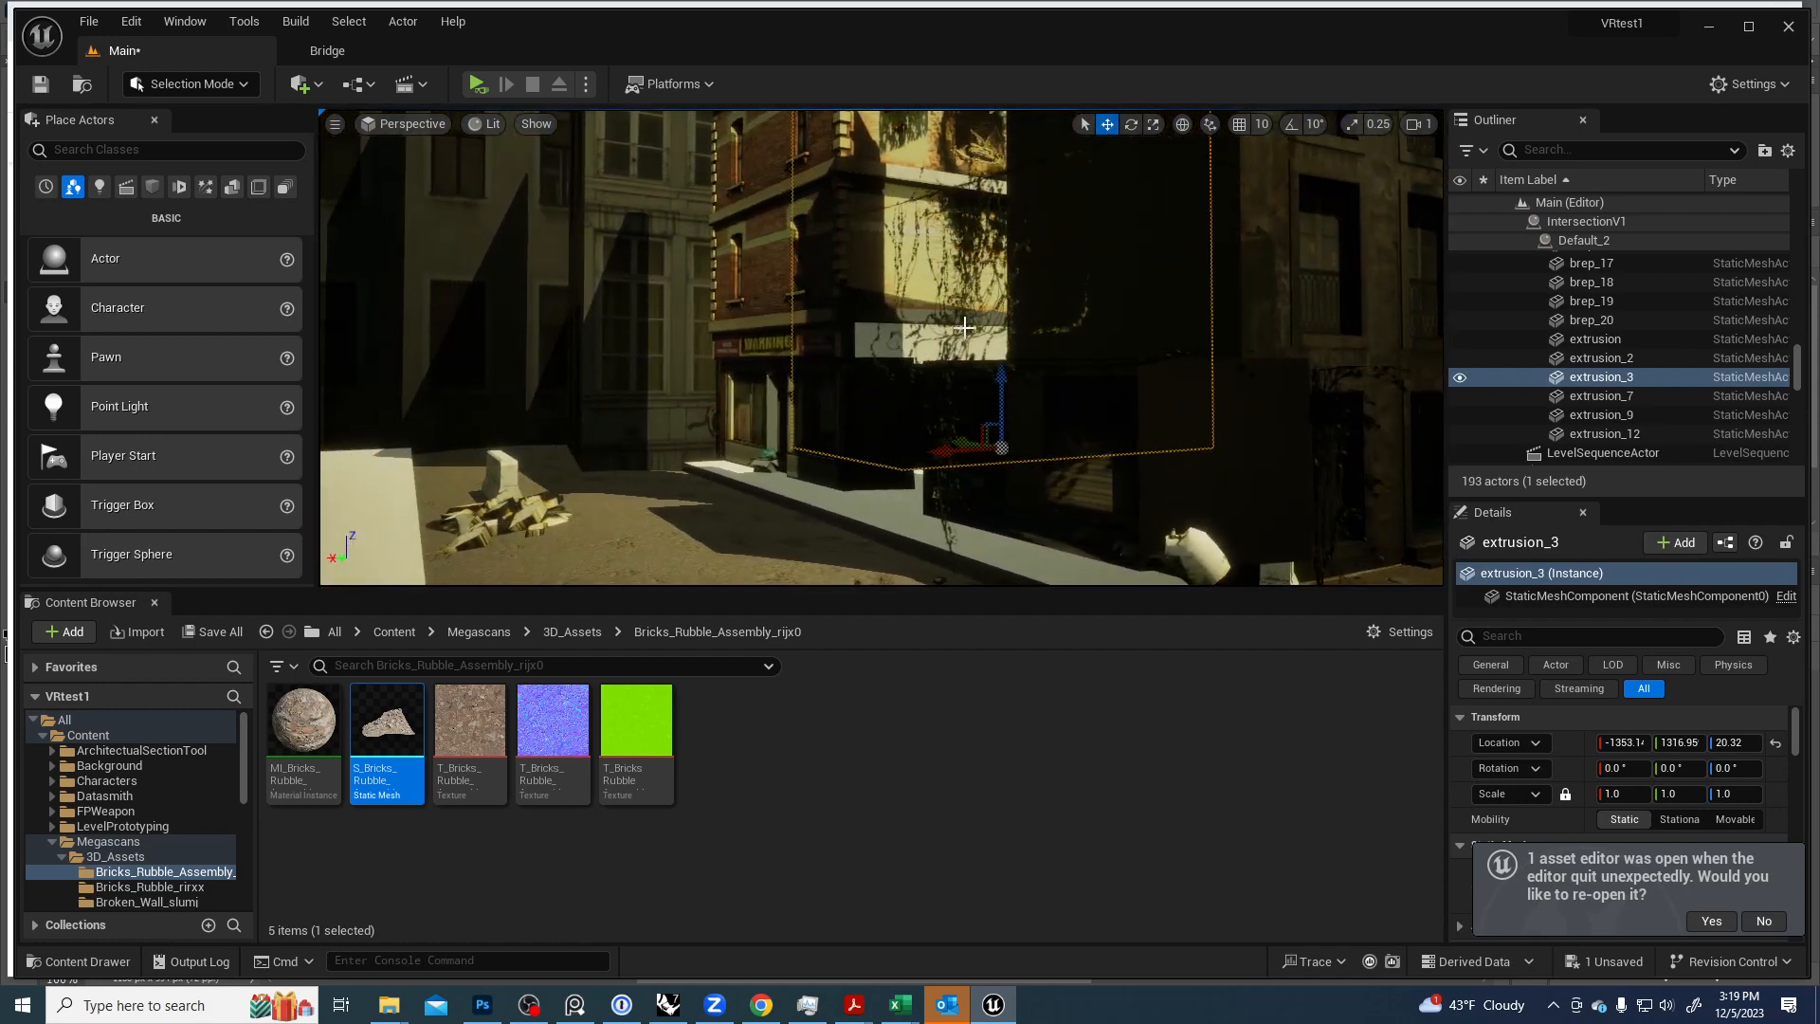
Undo the wall selections and the deletion of the corner building Object_32, and leave it deselected.
key(ctrl+z)
key(ctrl+z)
key(ctrl+z)
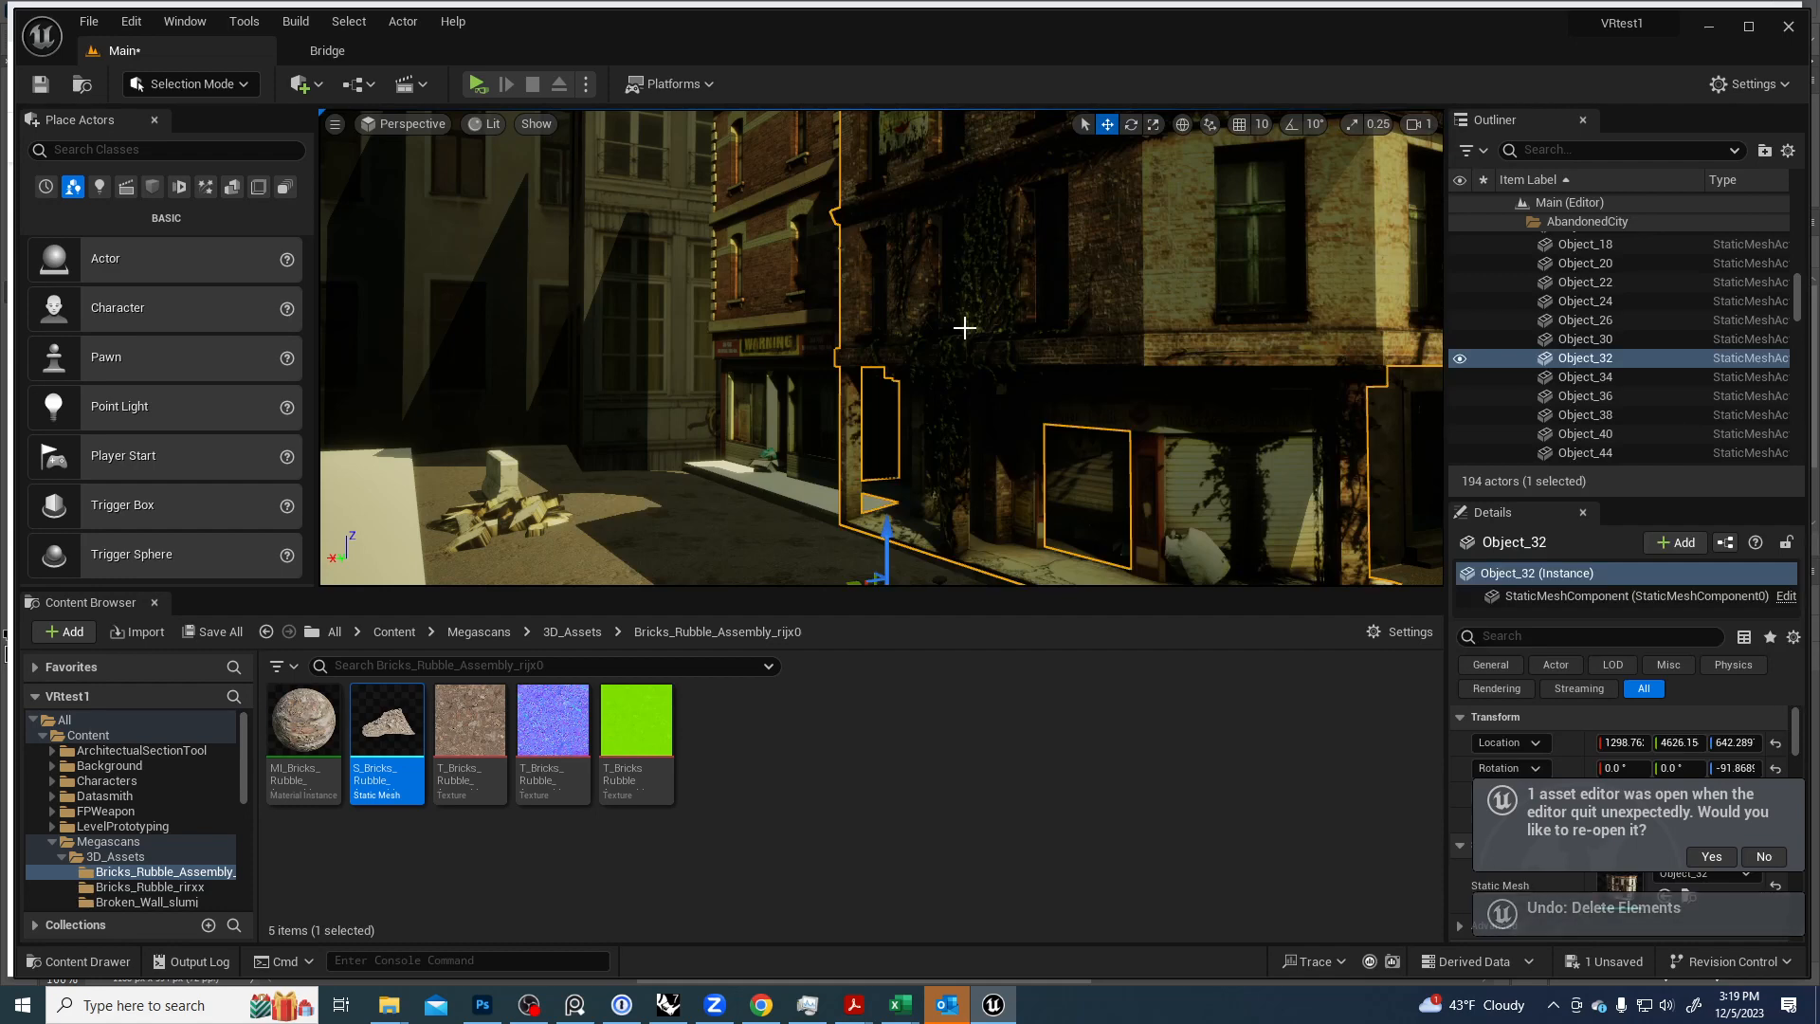
key(Escape)
Select the corner building Object_32 and examine its ivy-covered facade up close and the neighbouring actors in its AbandonedCity folder.
right_drag(1033, 337, 1369, 337)
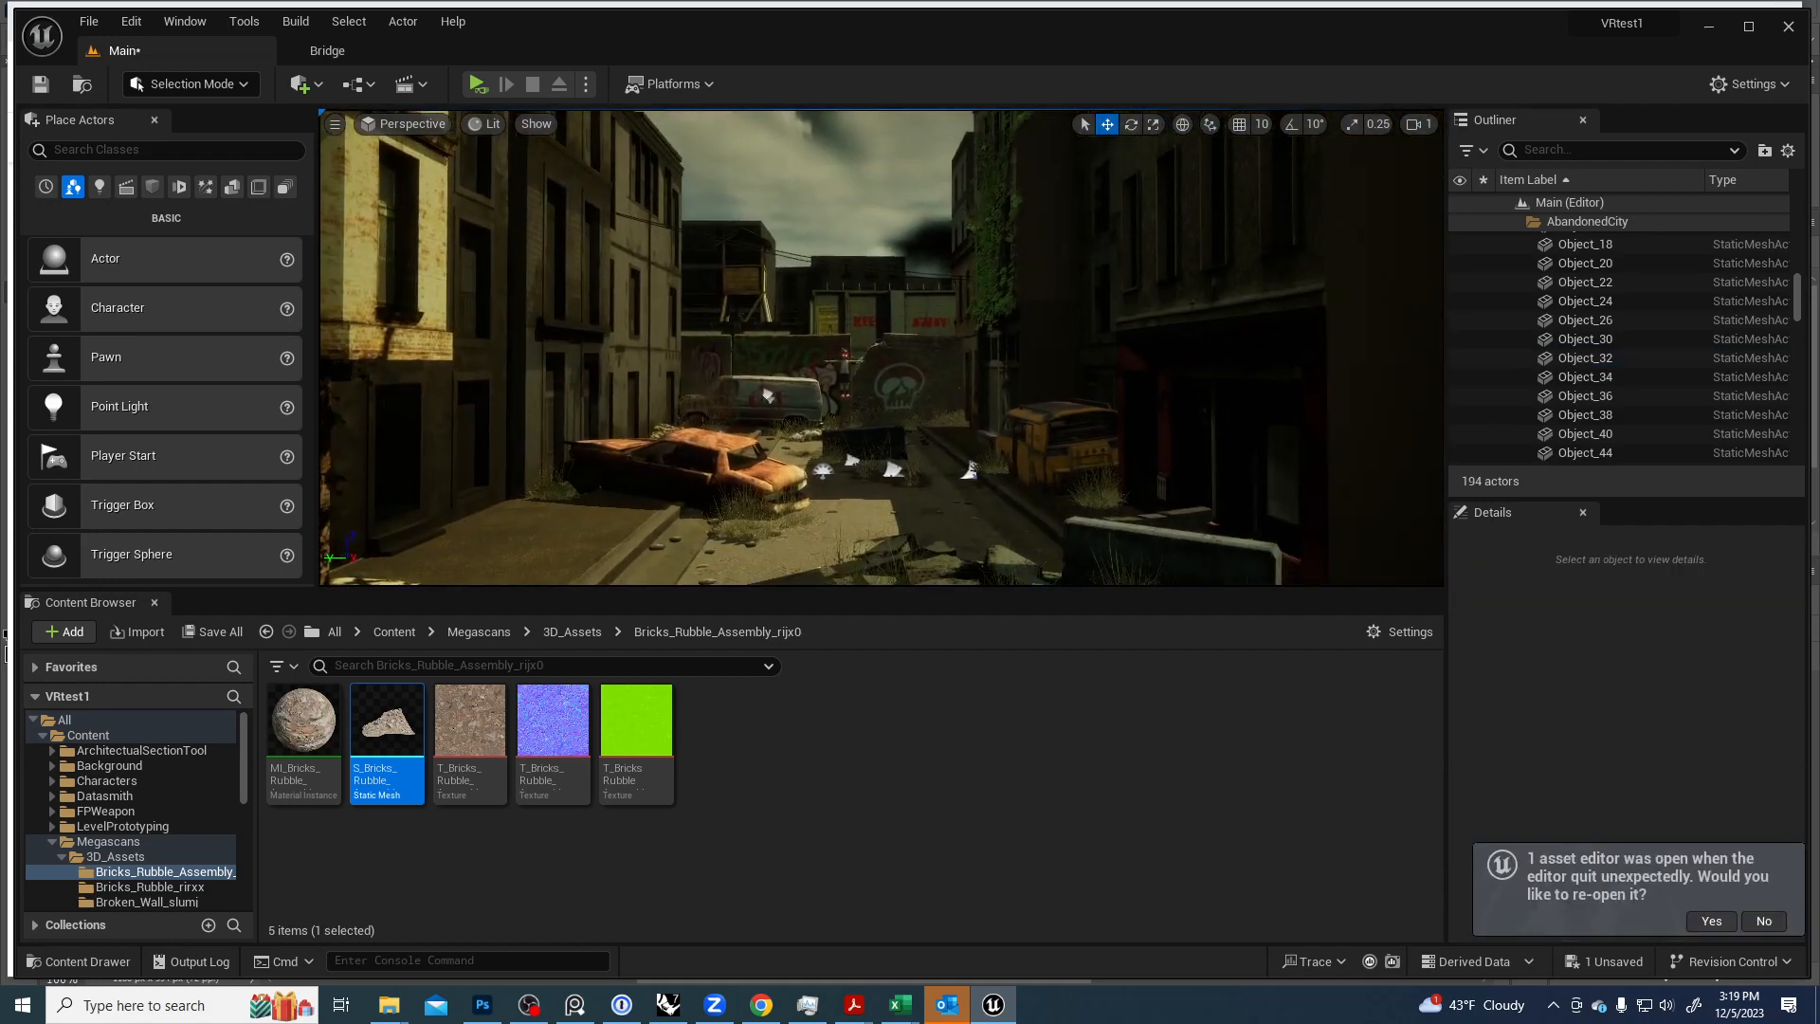
click(1079, 333)
key(ctrl+z)
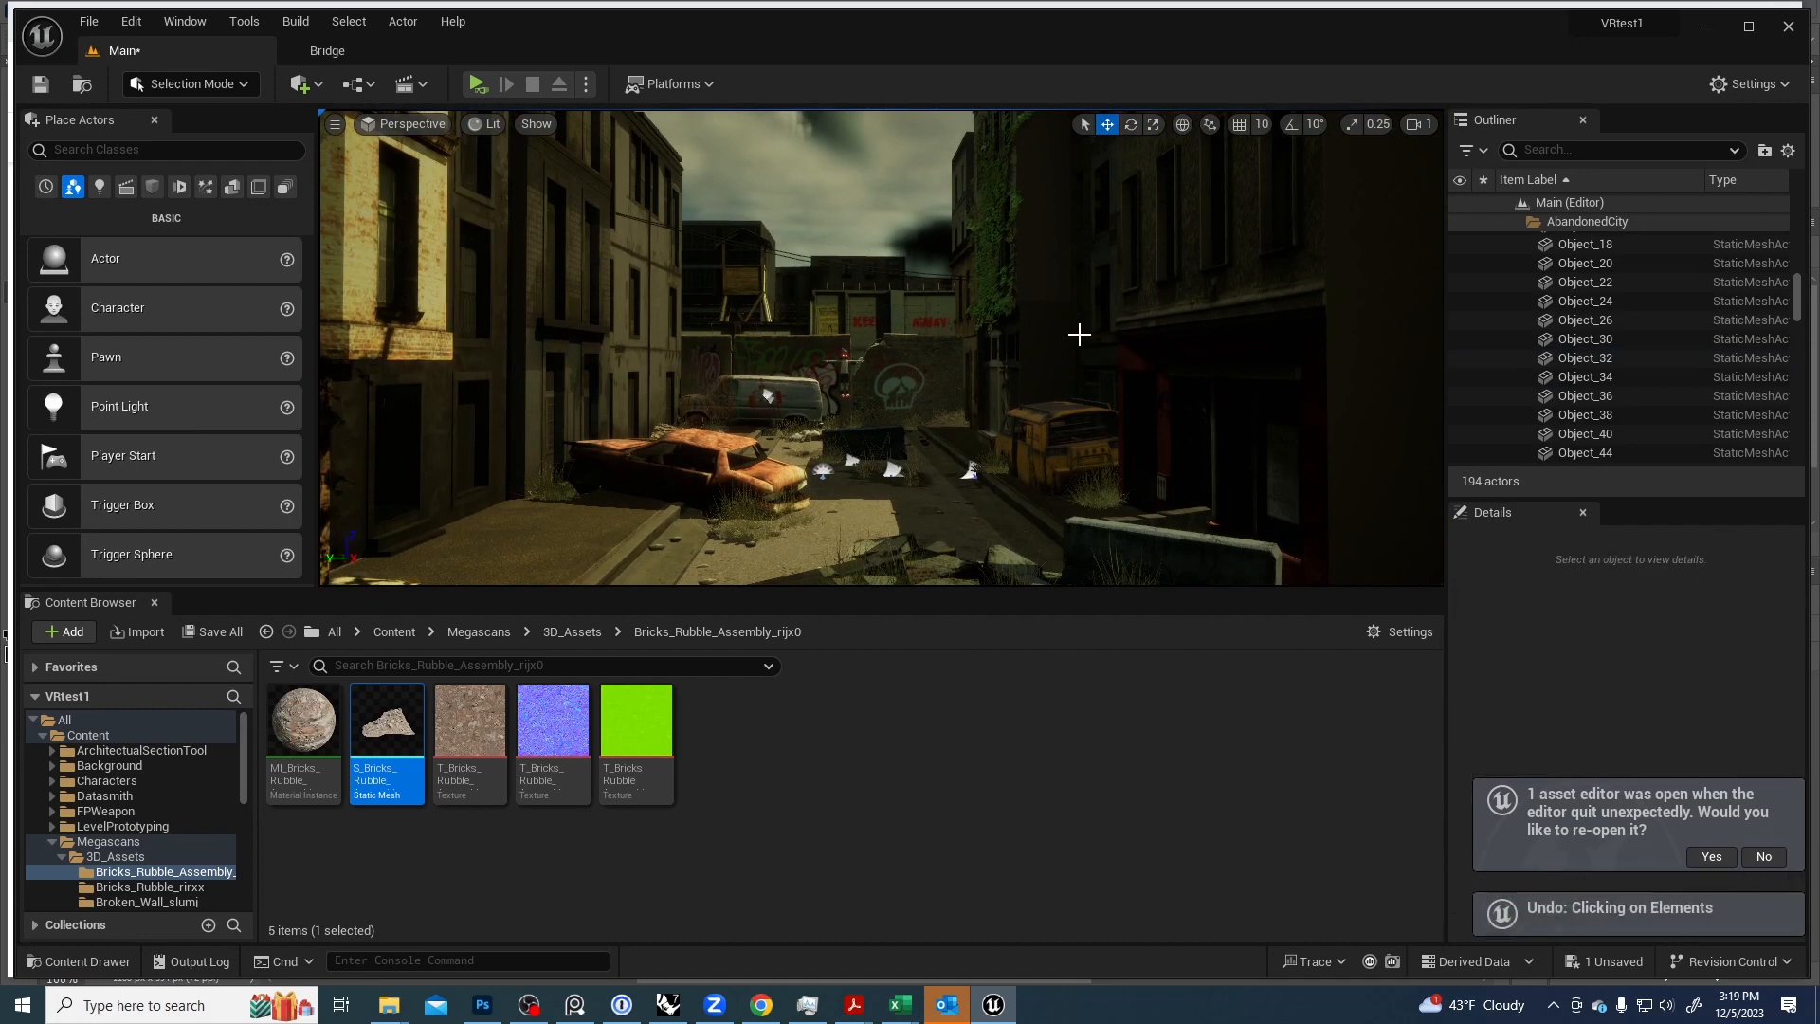
right_drag(1042, 337, 931, 343)
click(793, 345)
key(f)
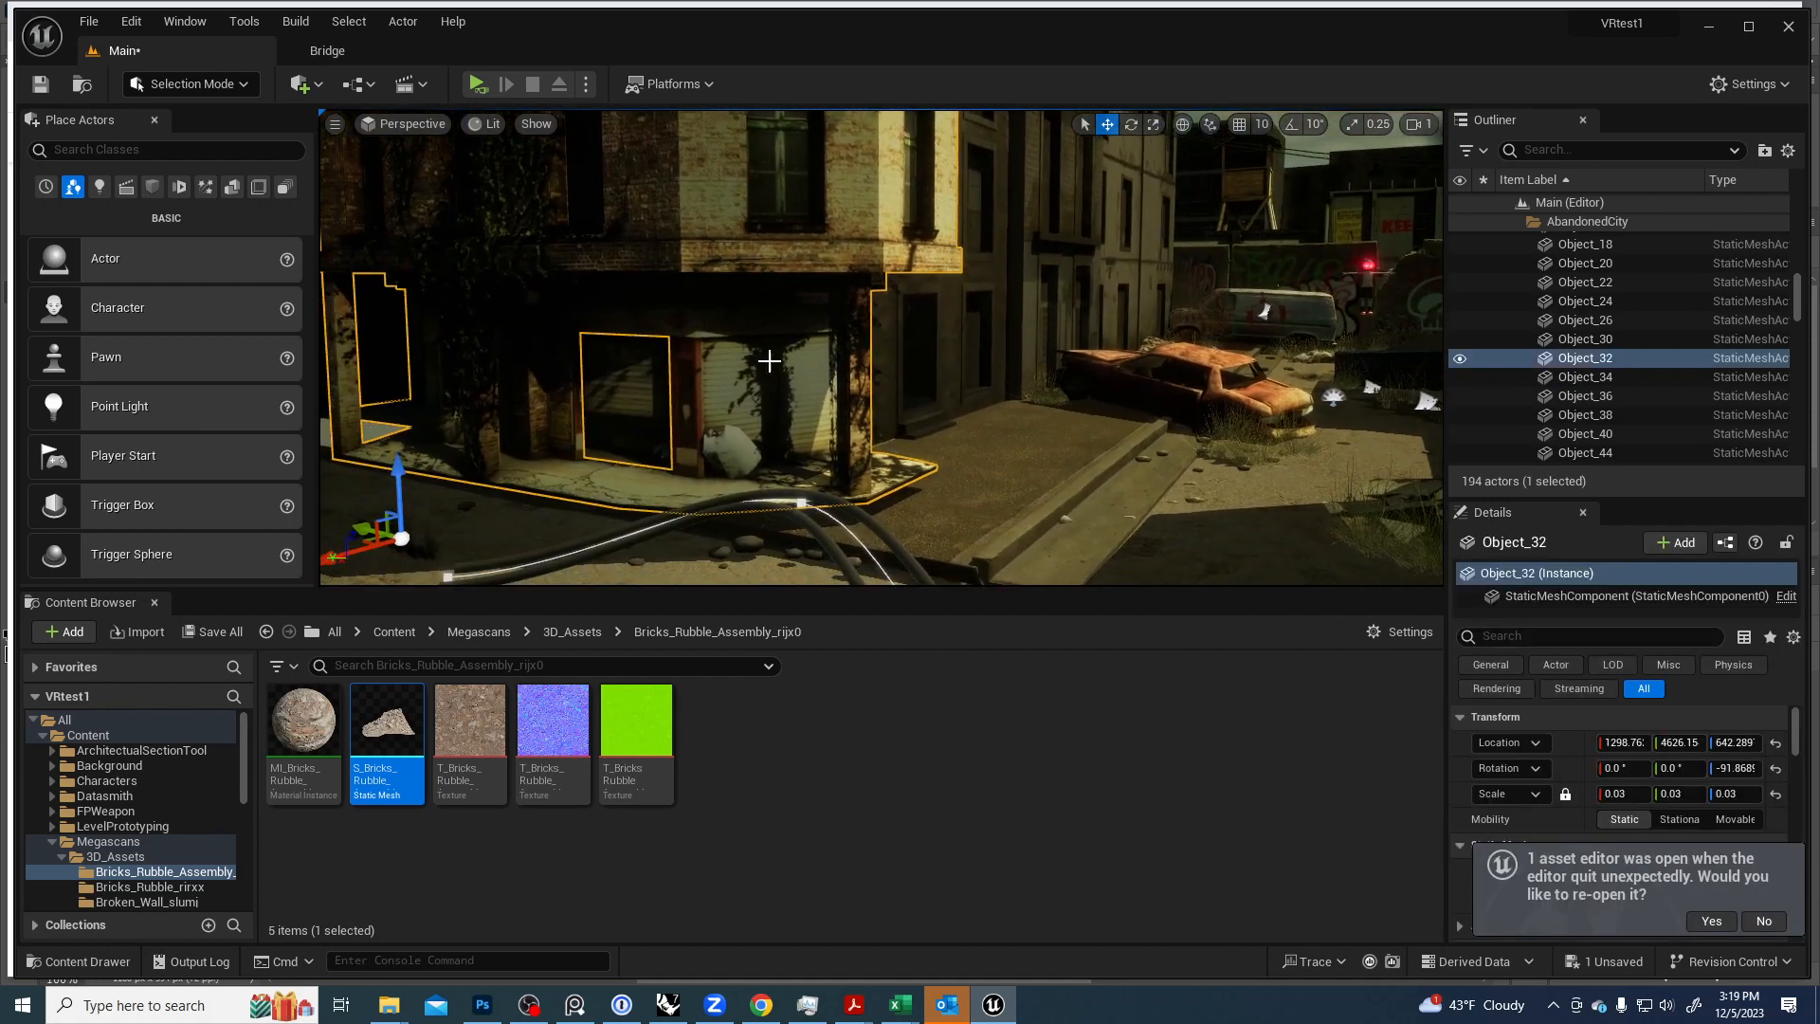
right_drag(603, 351, 692, 343)
key(w)
right_drag(847, 338, 474, 343)
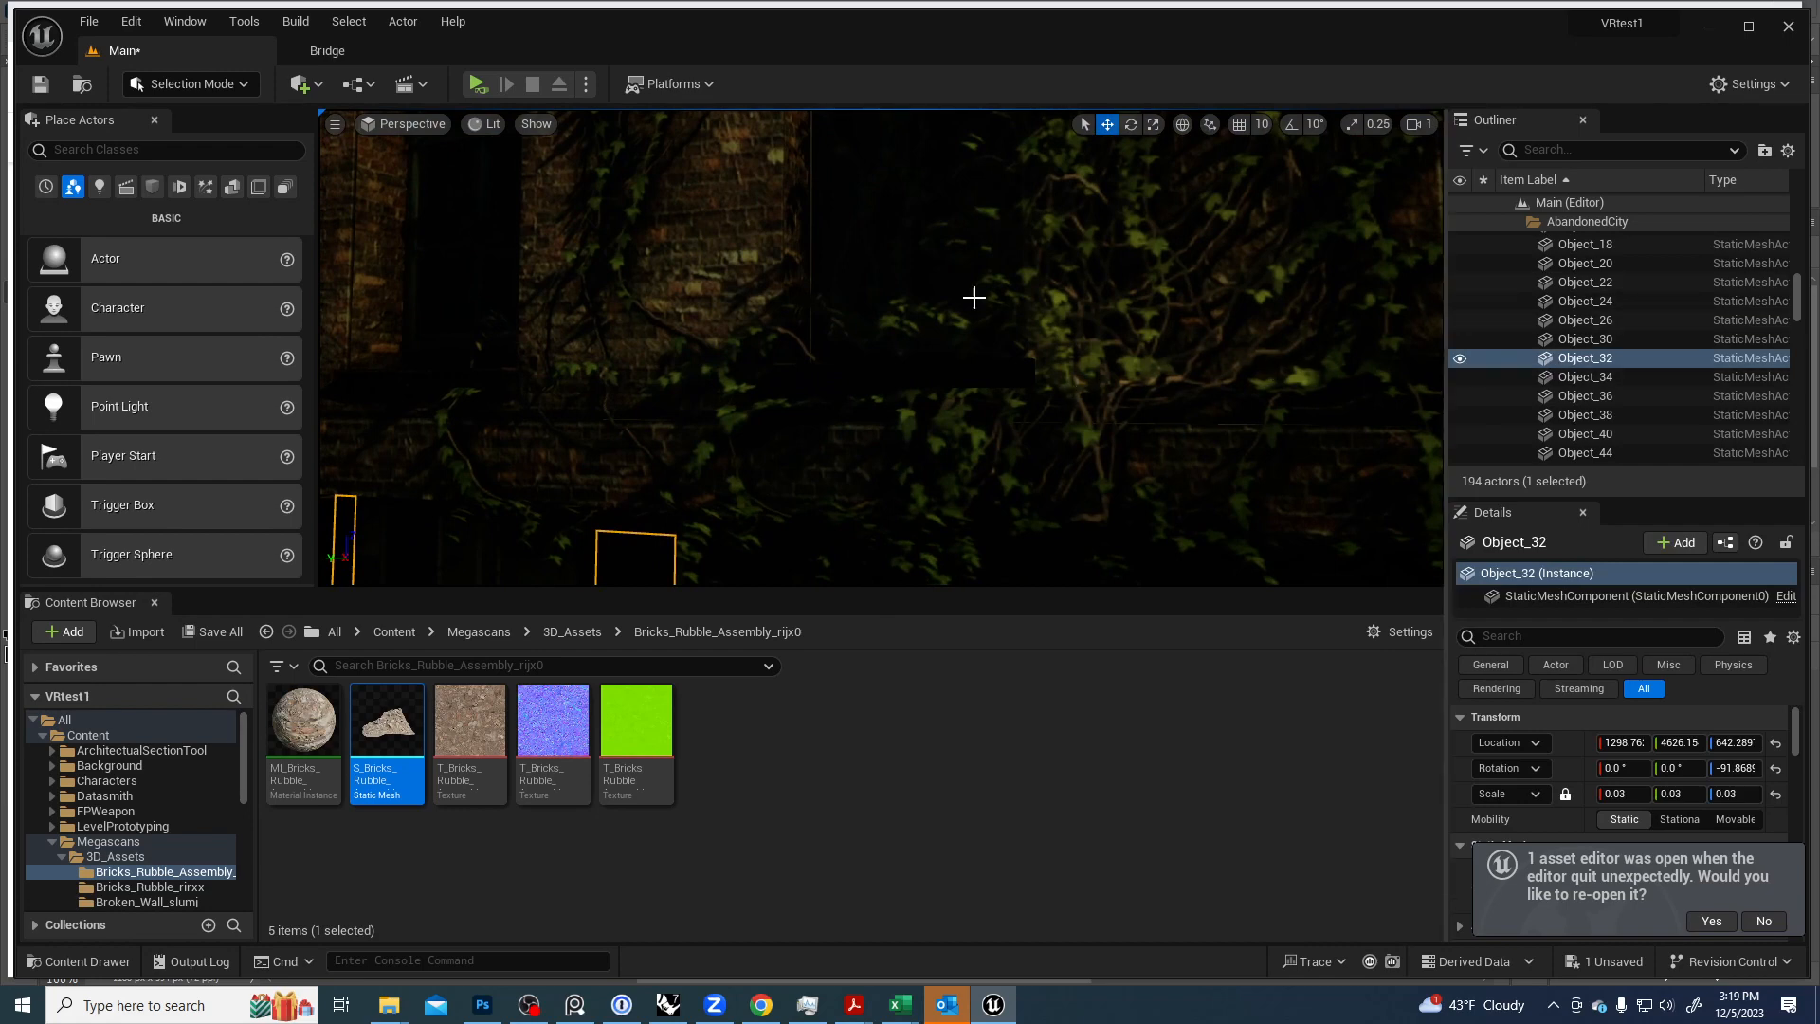
scroll(1594, 349, up, 3)
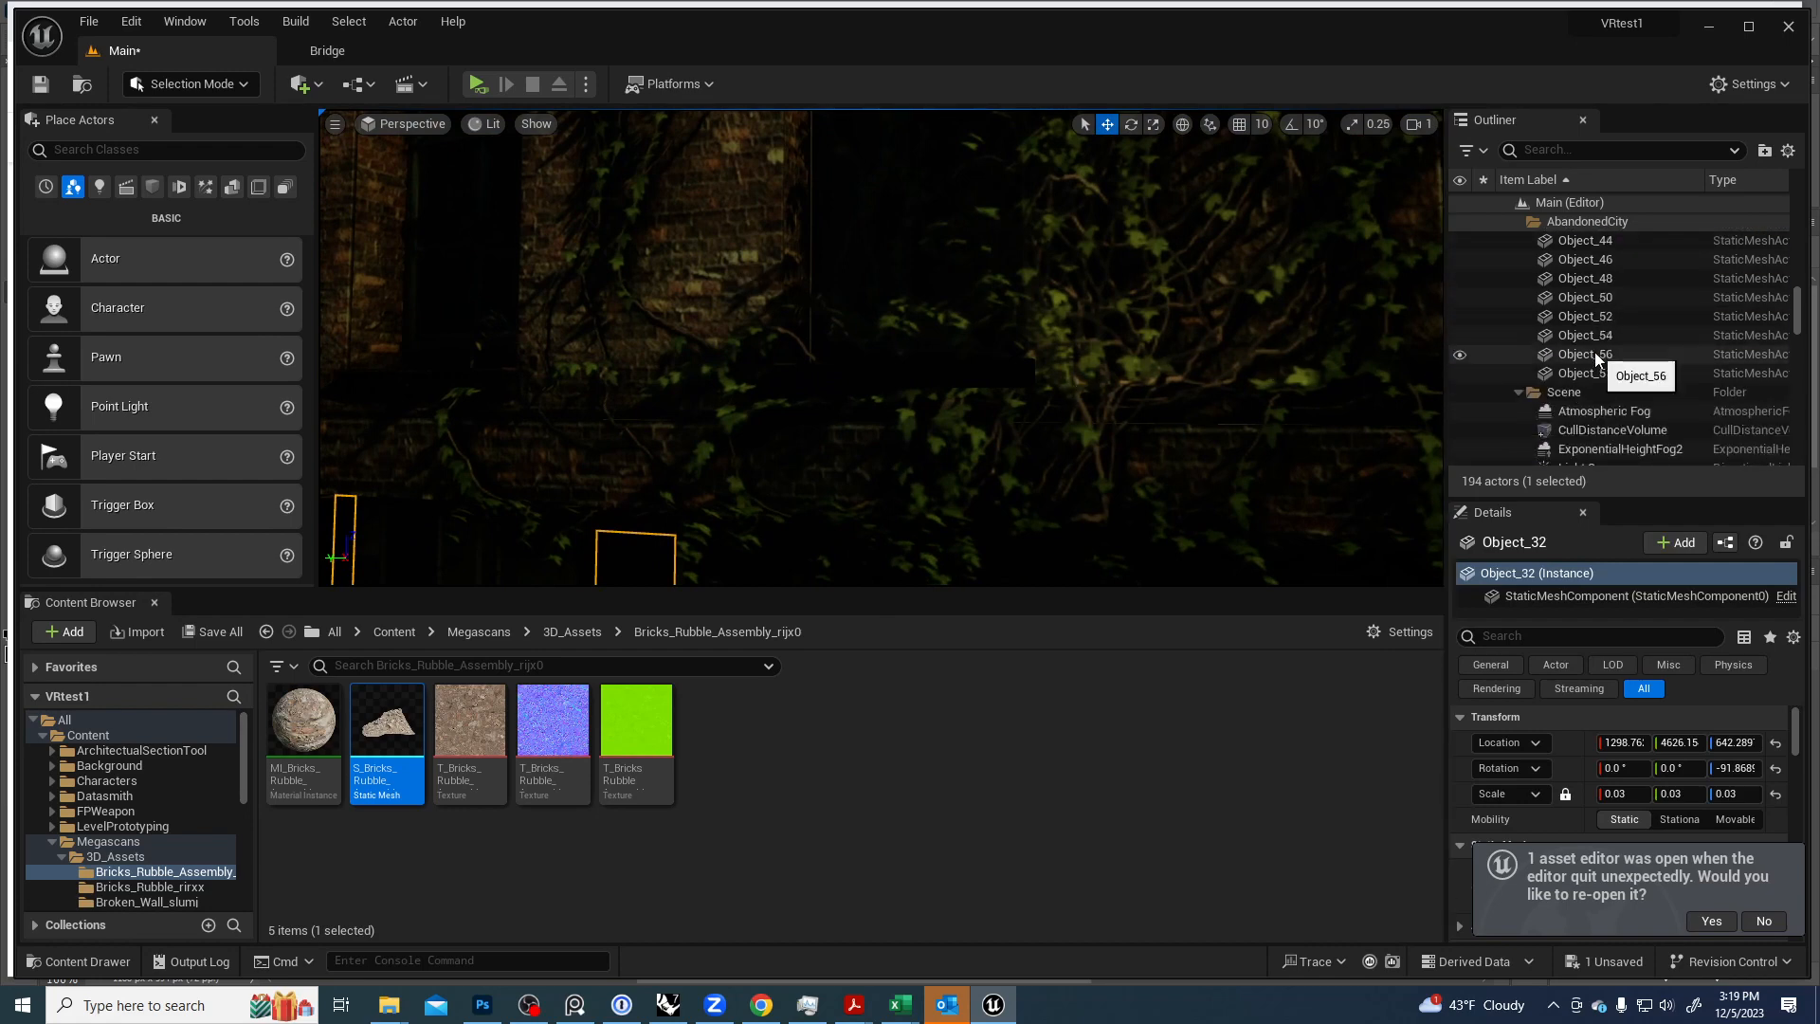
scroll(1595, 355, up, 3)
scroll(1595, 355, down, 4)
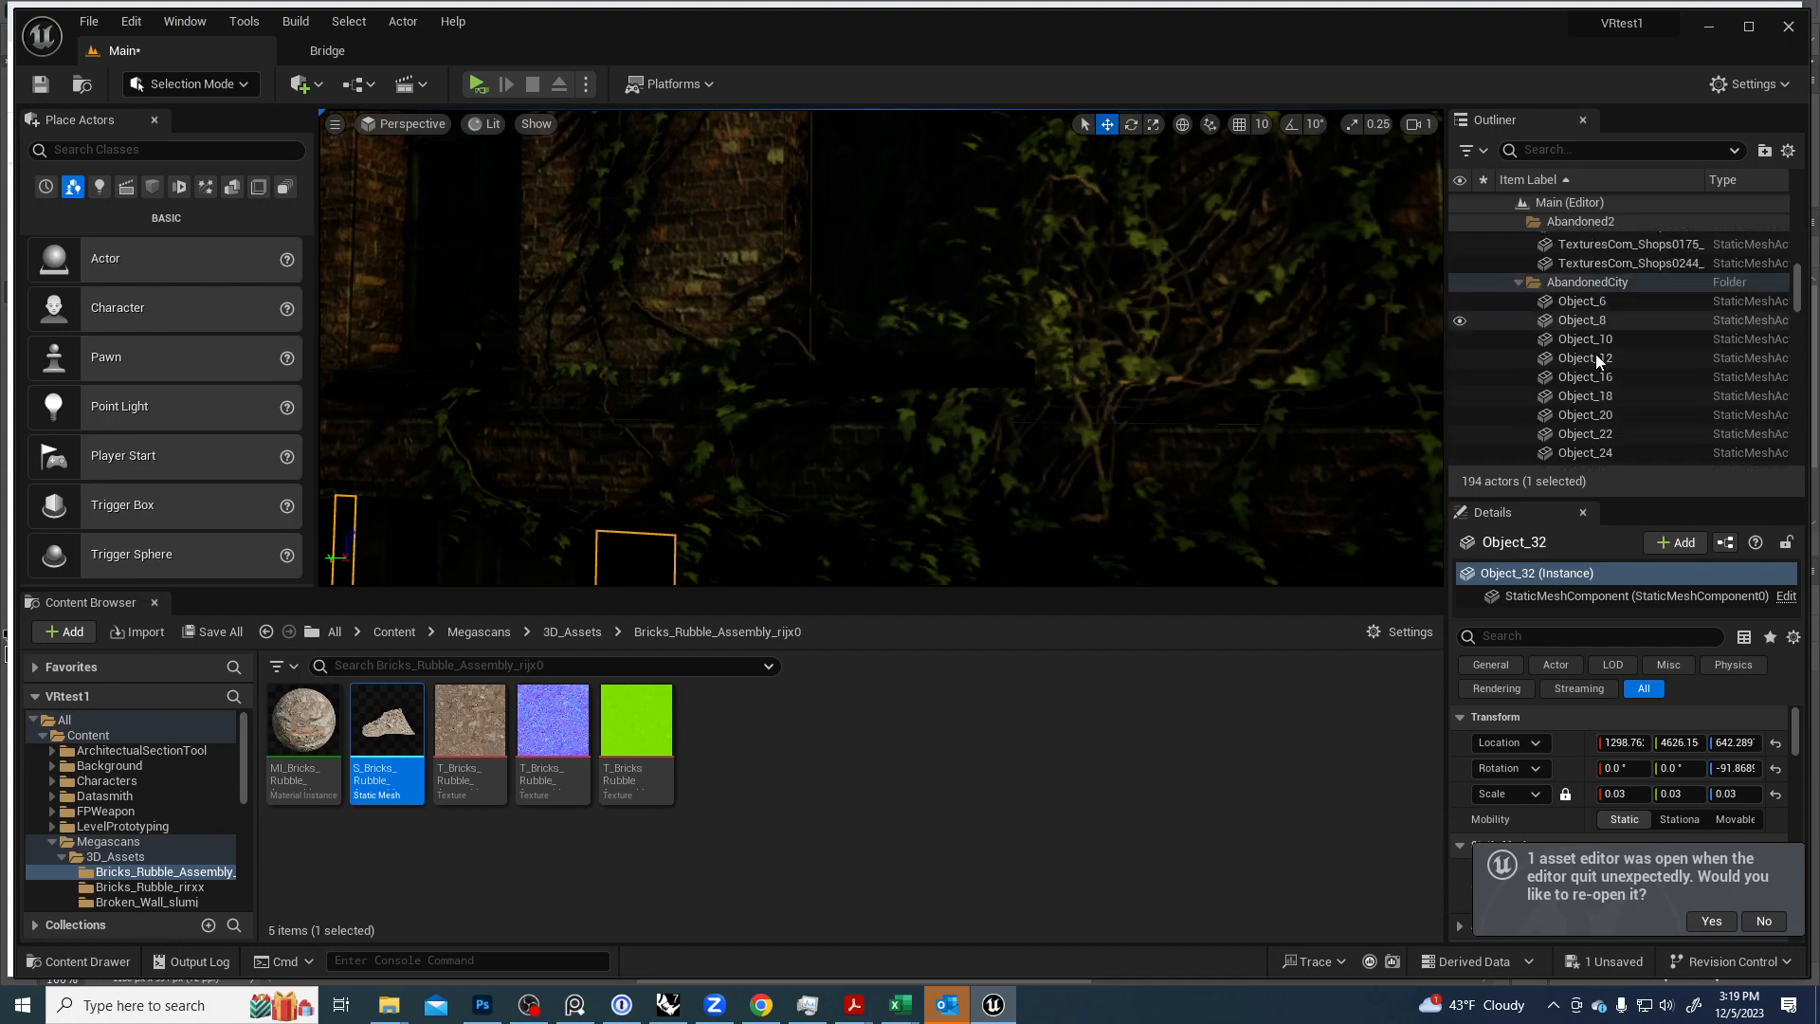
right_drag(1327, 370, 1260, 331)
key(f)
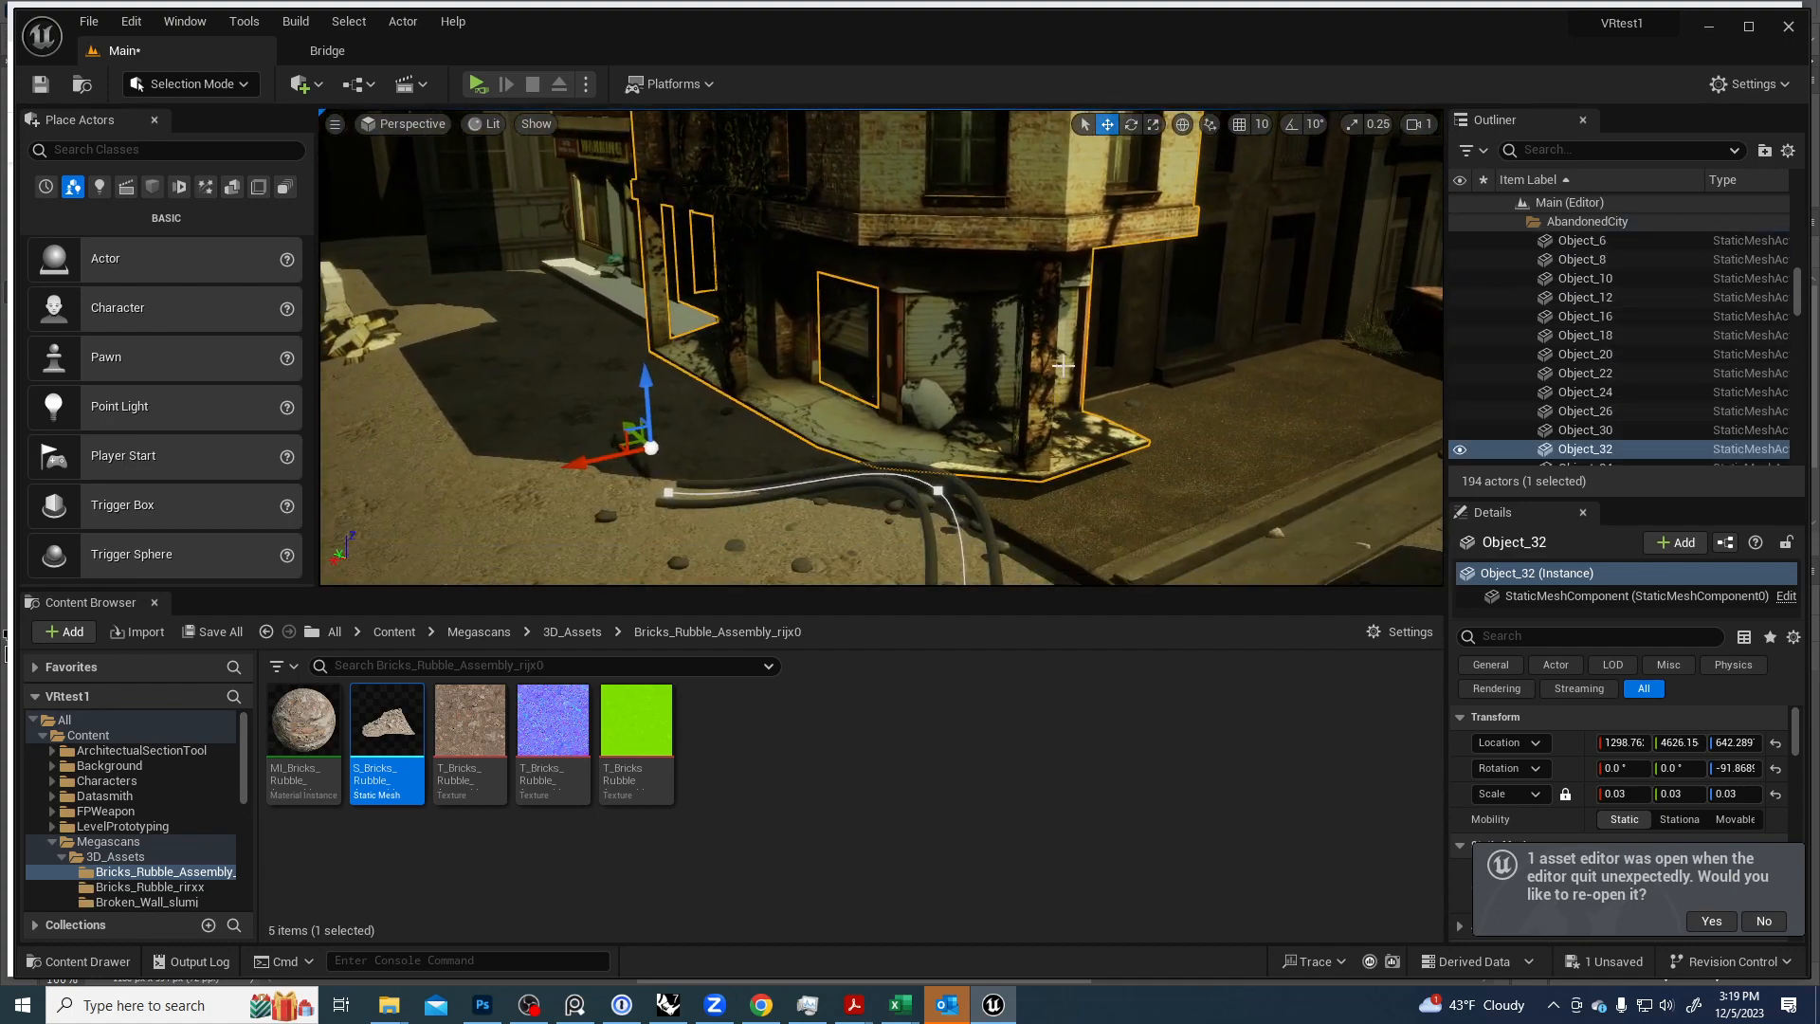
Try deleting the corner building Object_32 to see what lies behind it, and undo the deletion.
right_drag(899, 270, 898, 233)
scroll(793, 253, up, 3)
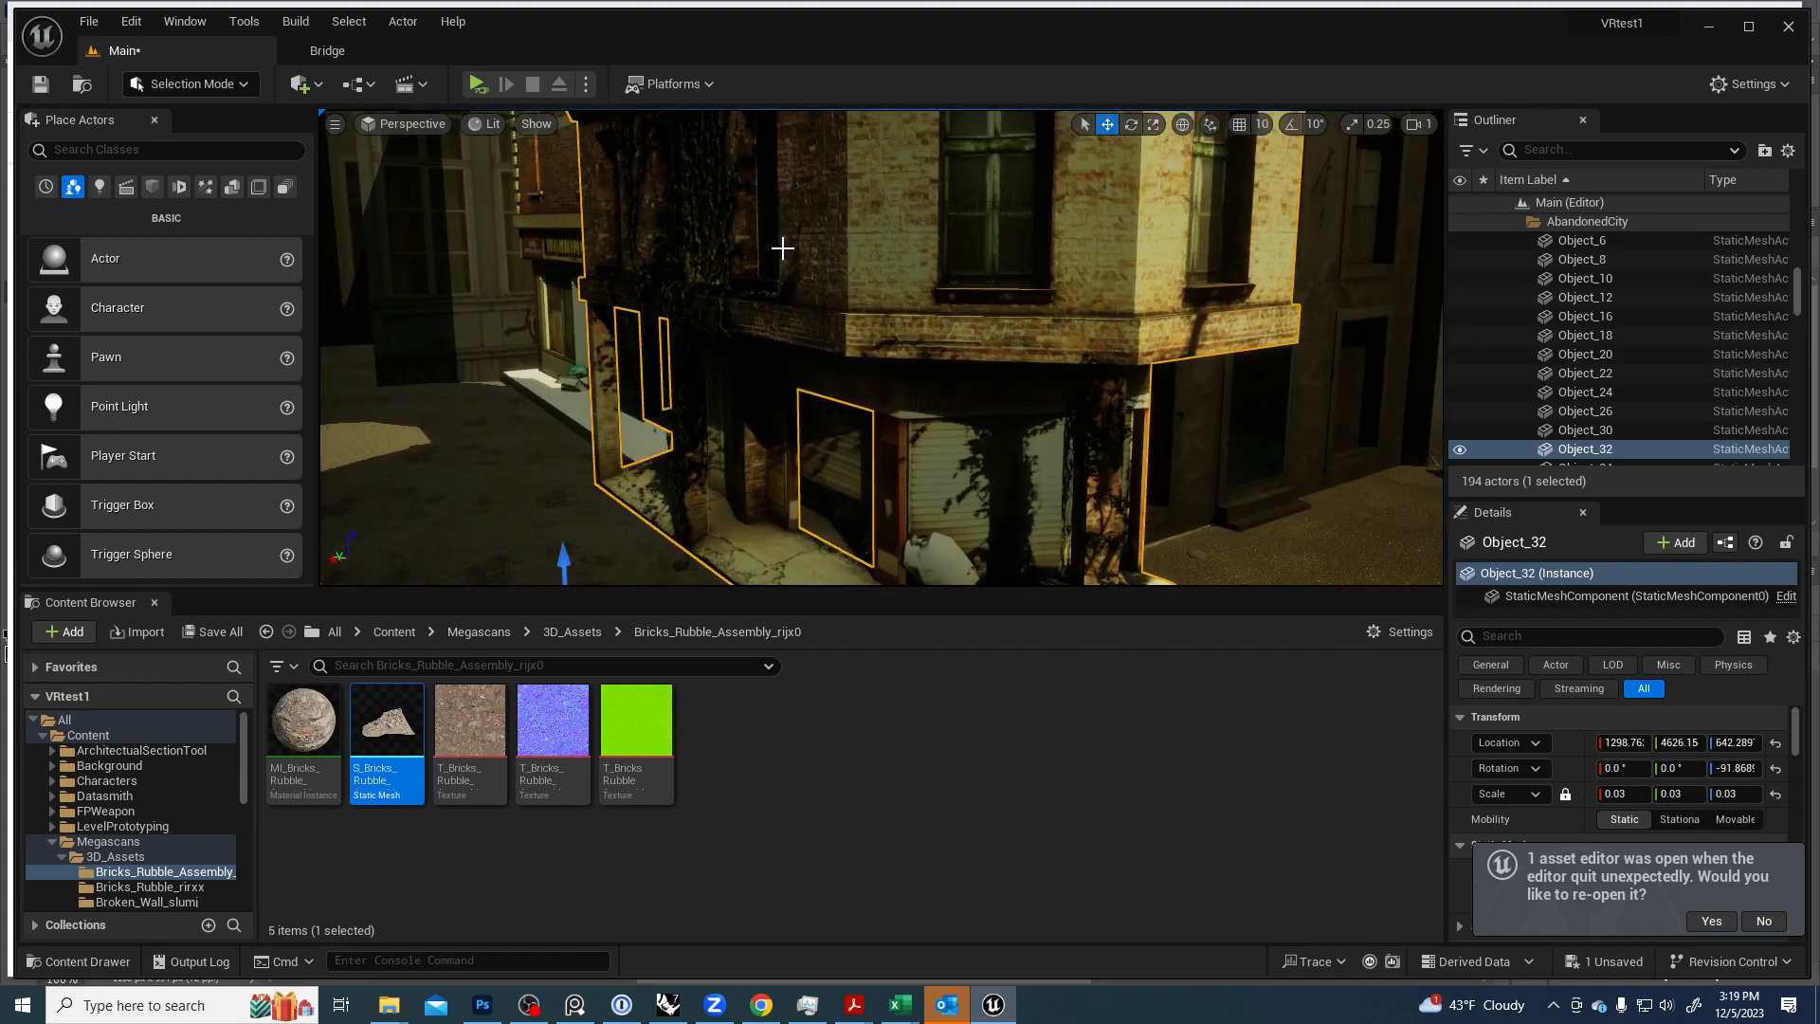
key(Delete)
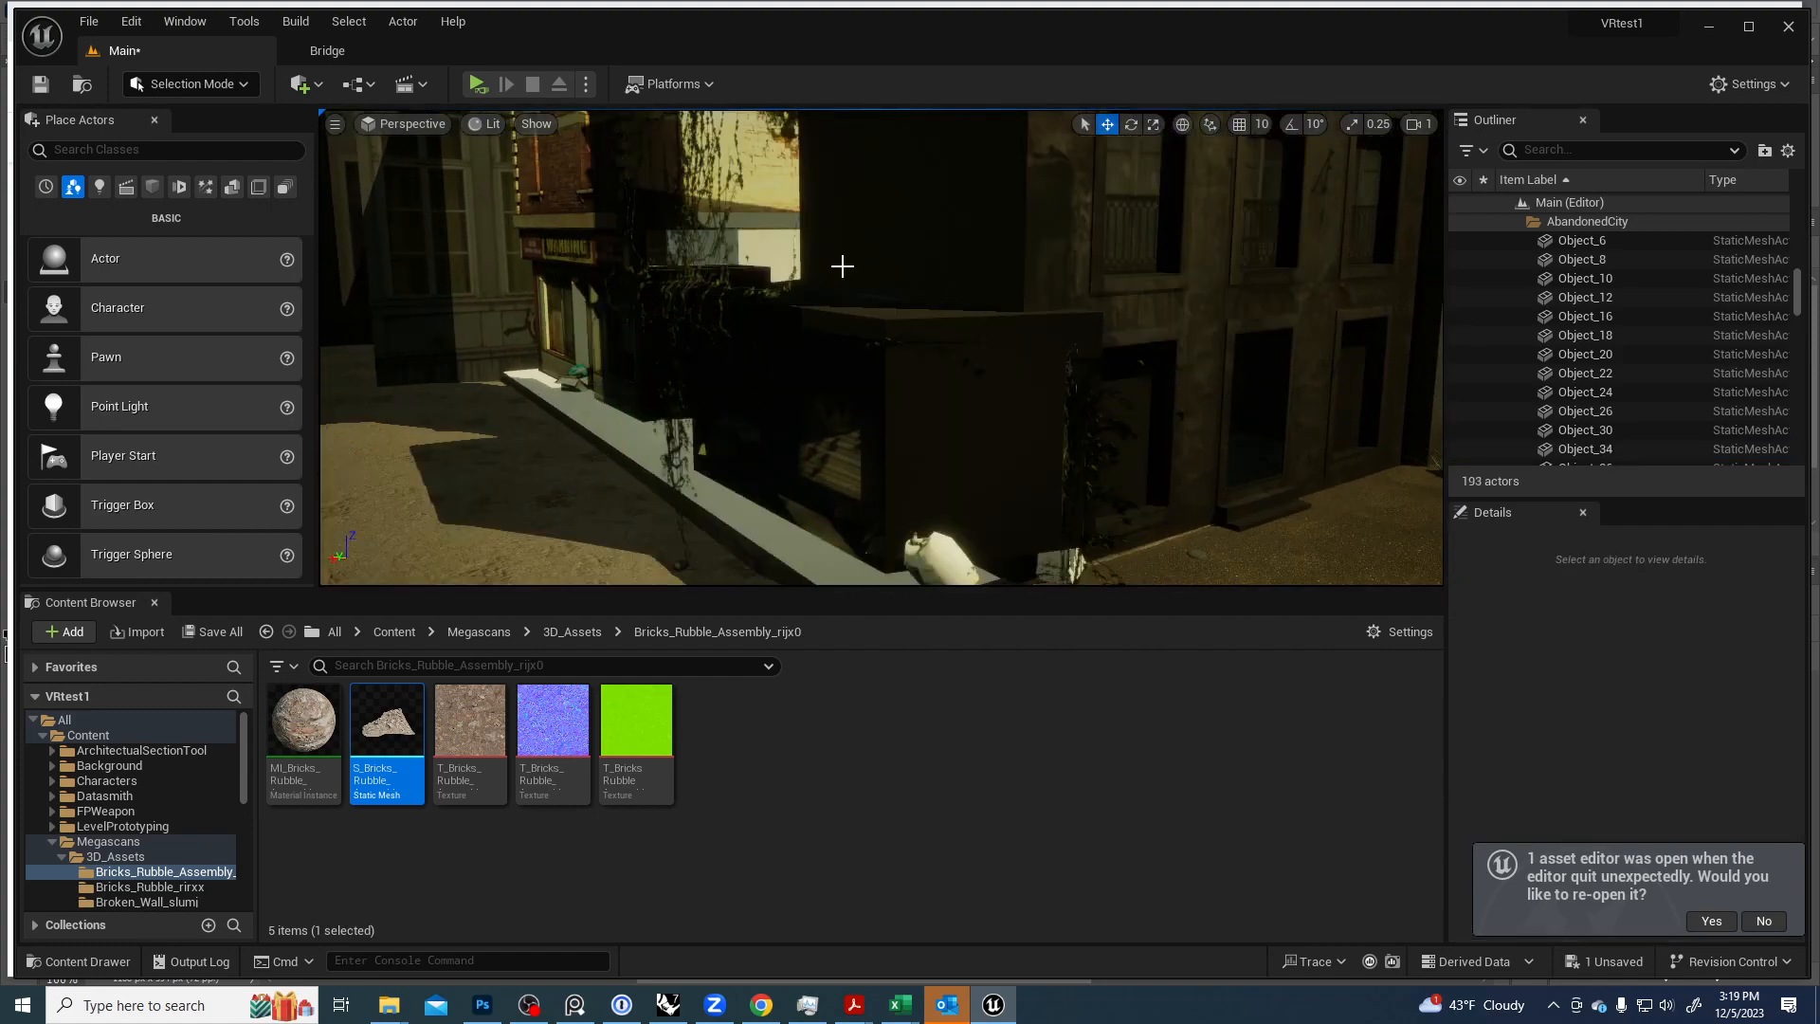
key(ctrl+z)
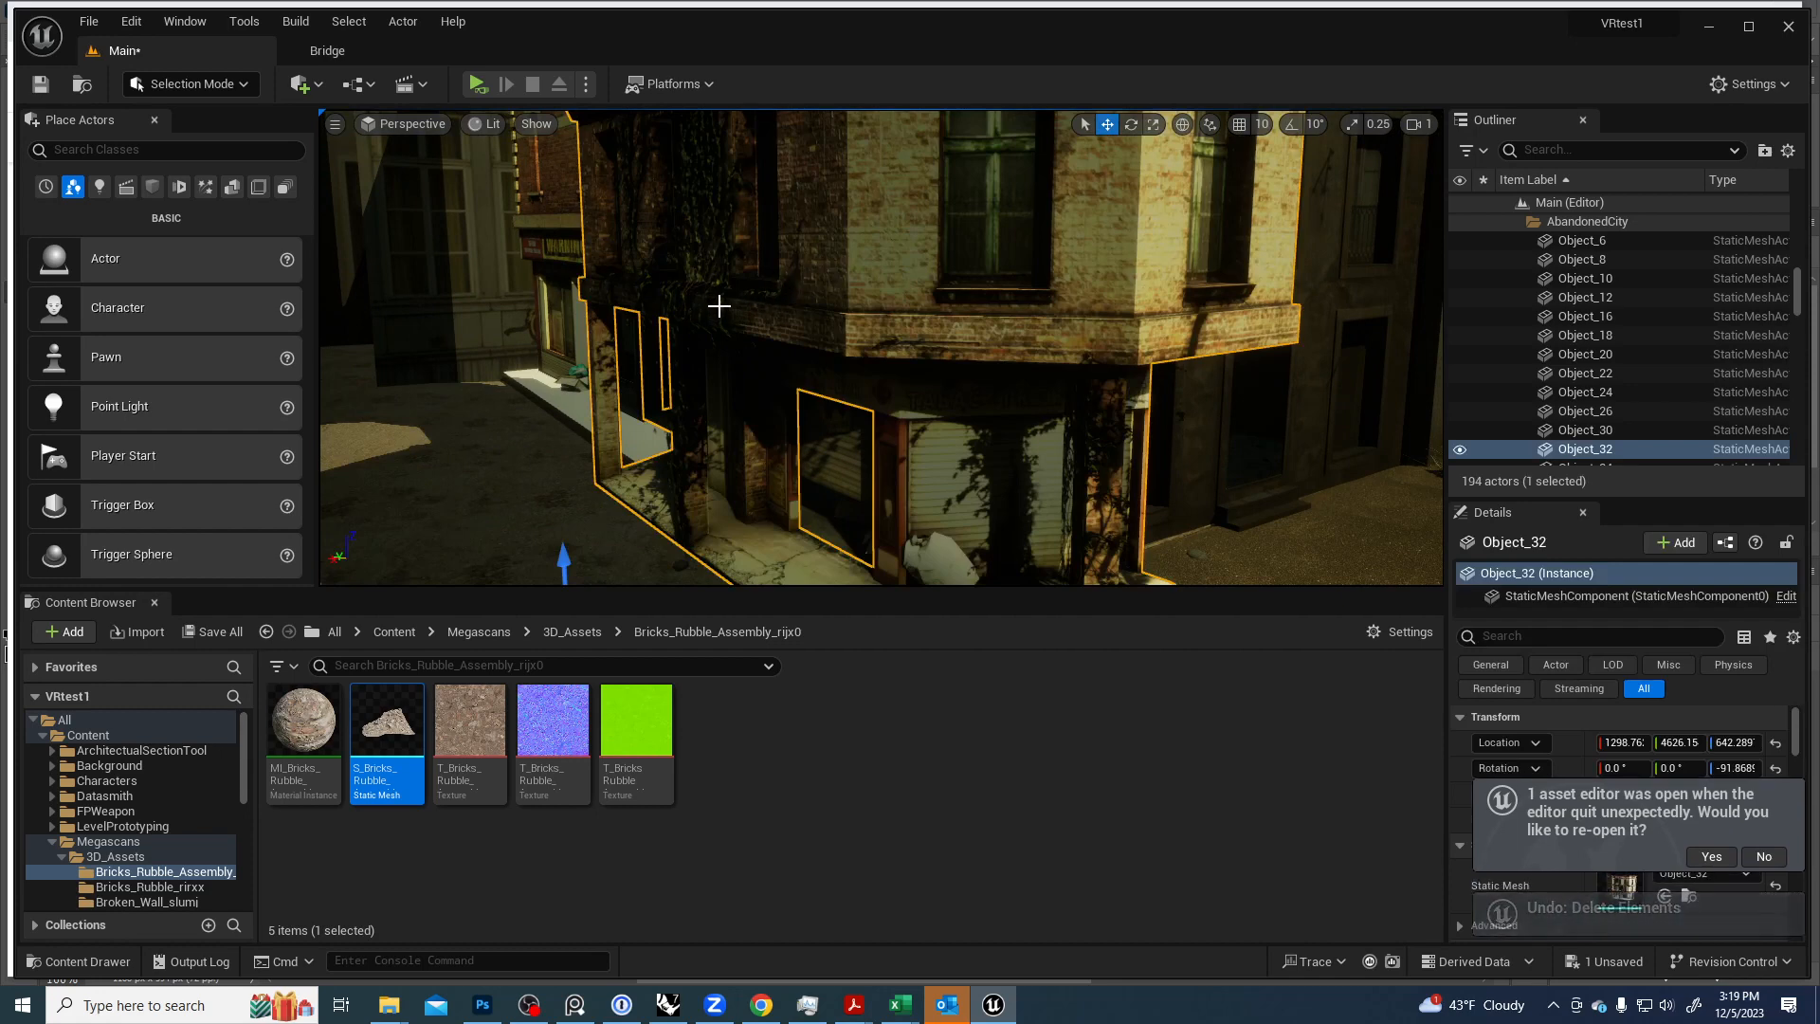
Select the AbandonedCity actors one after another, from Object_6 through Object_44, to identify which parts of the corner building each covers.
click(1601, 242)
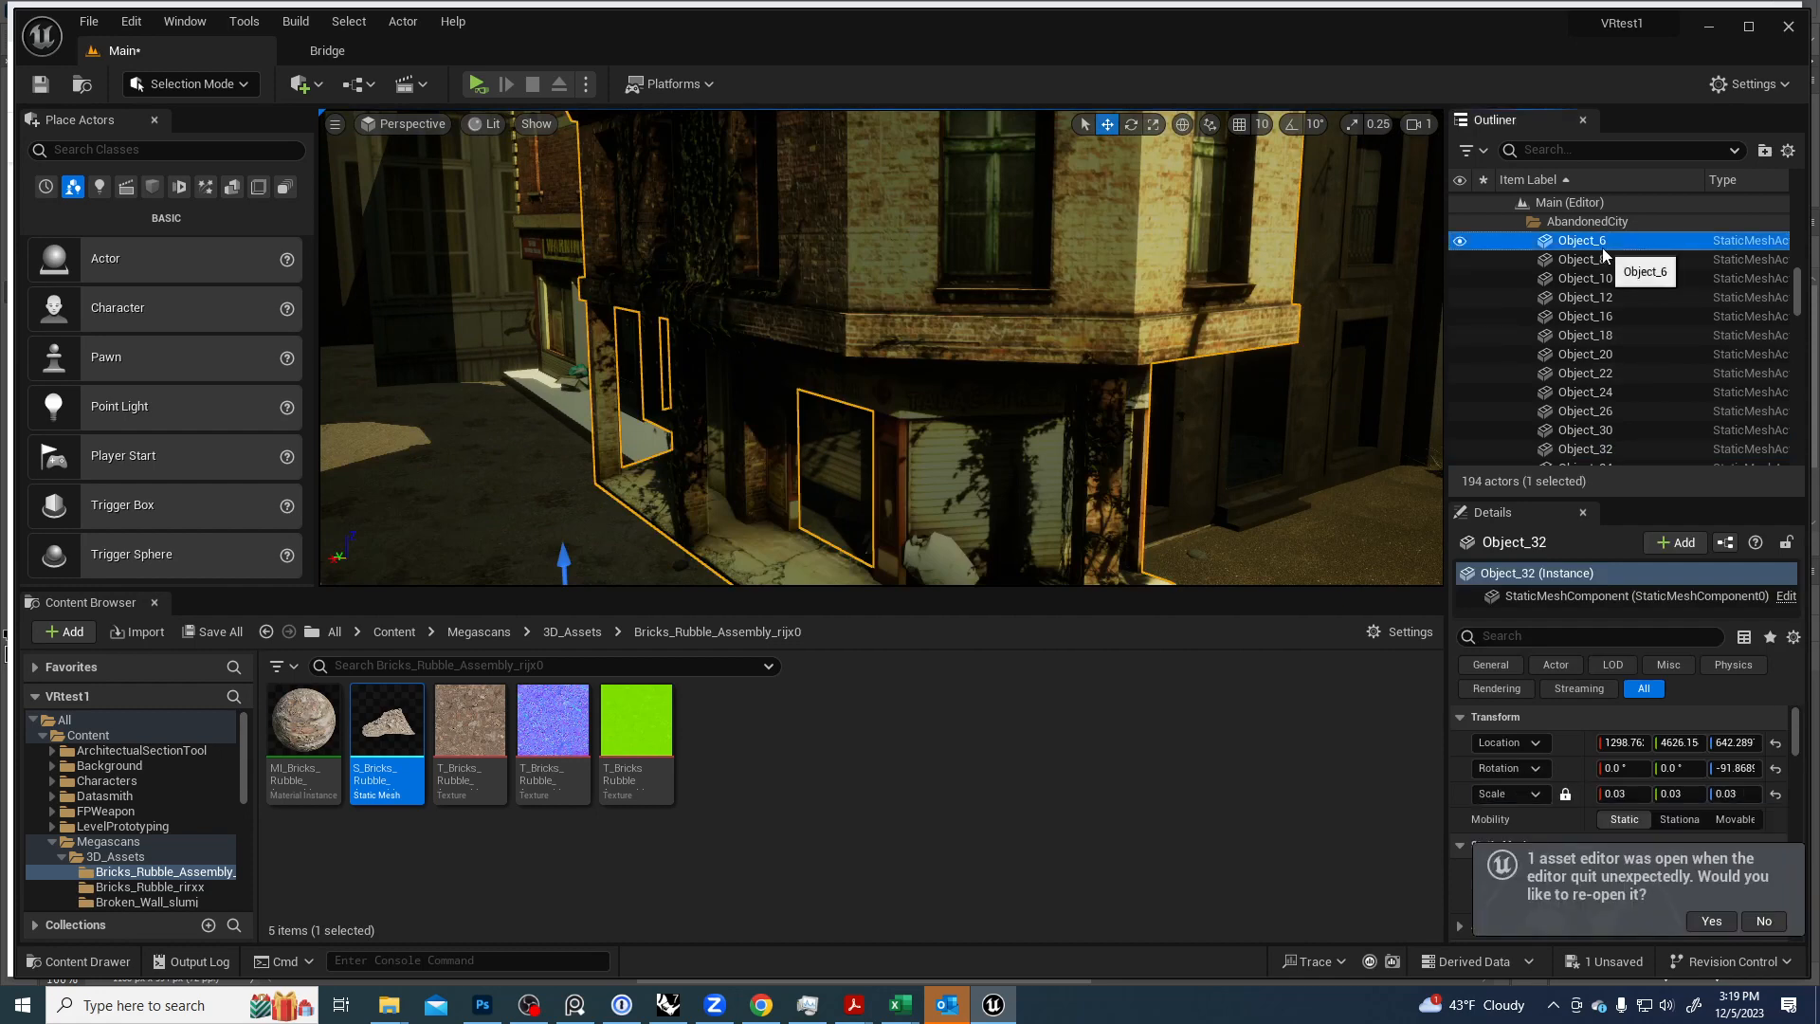
scroll(1602, 248, up, 3)
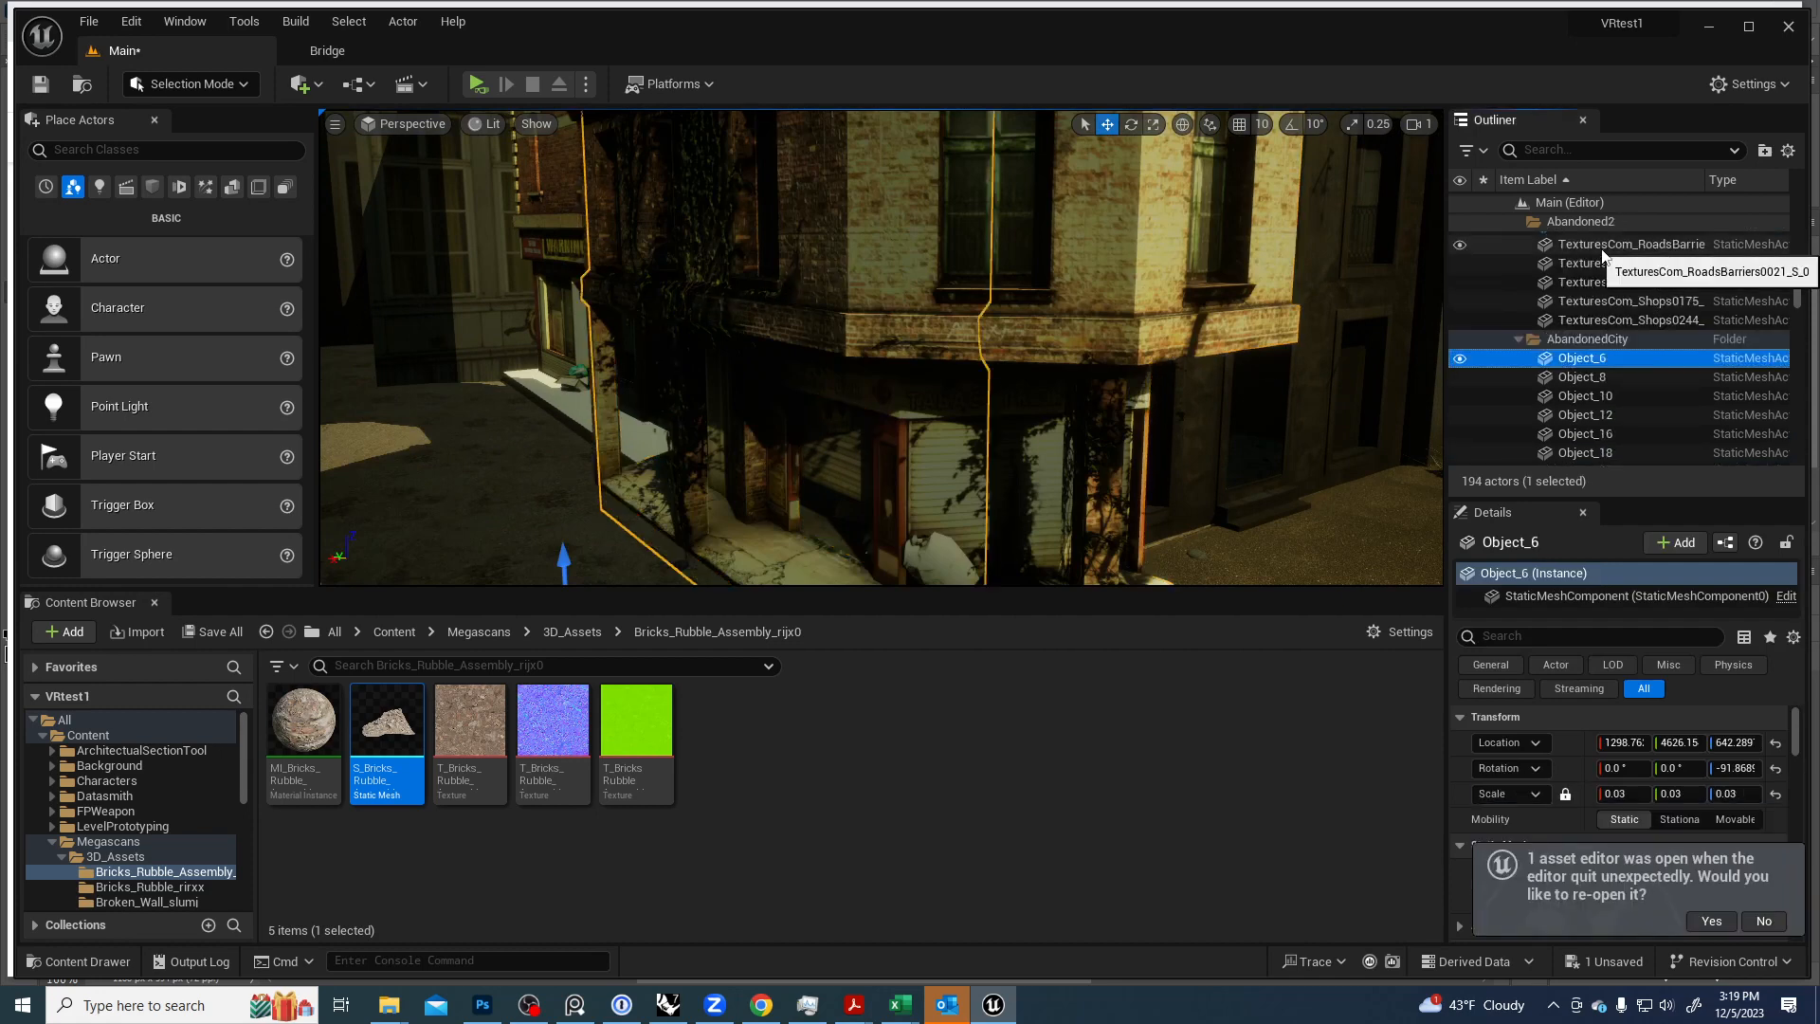
click(1578, 381)
click(1581, 394)
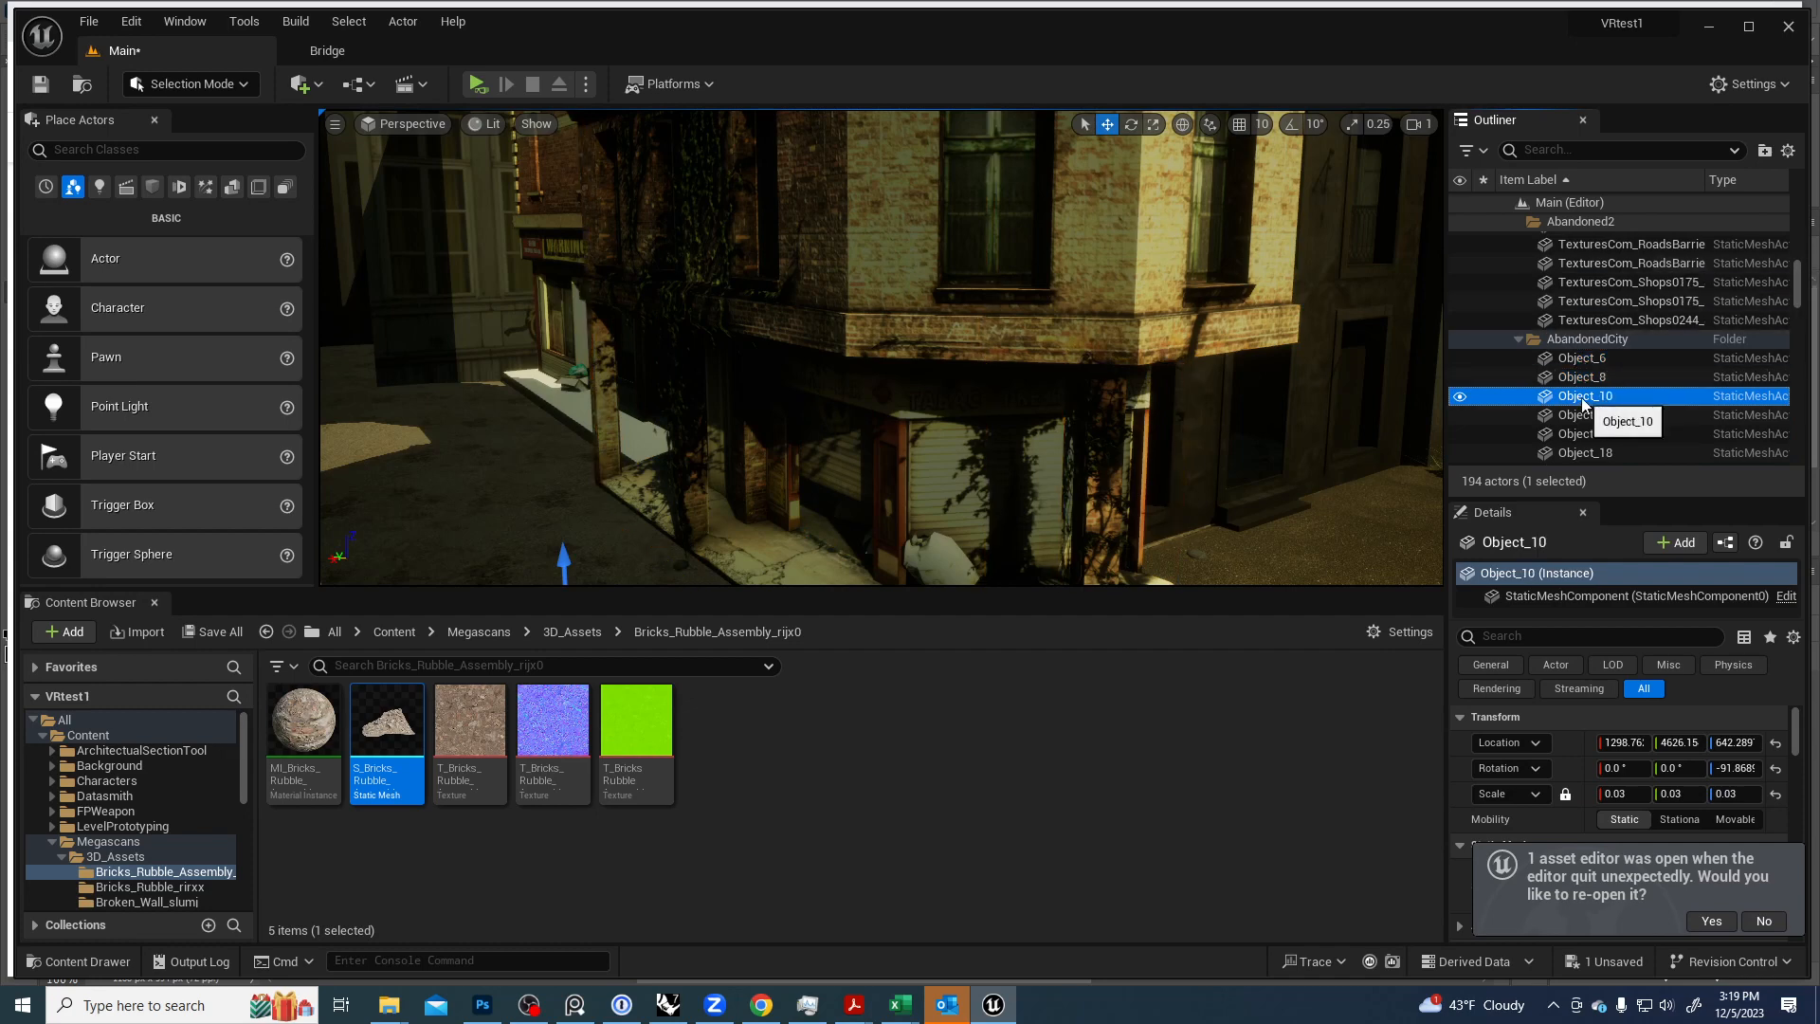
click(915, 276)
click(1589, 340)
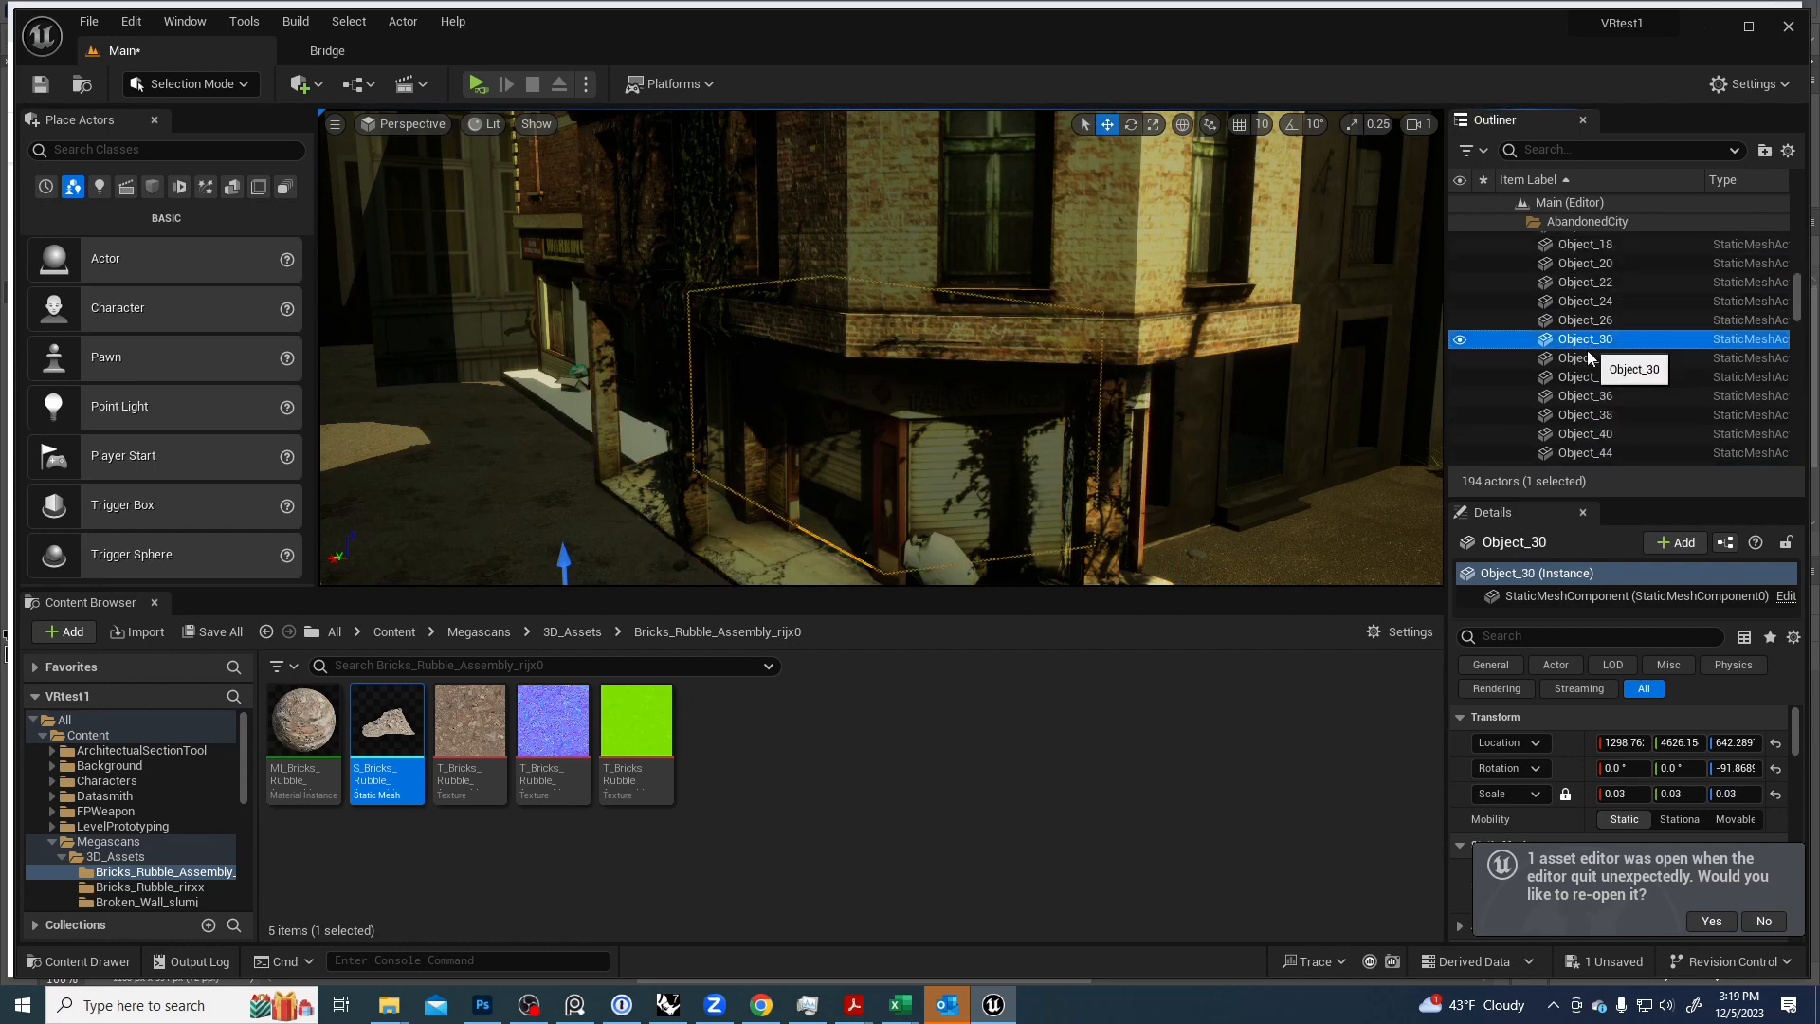
click(1583, 362)
click(1579, 377)
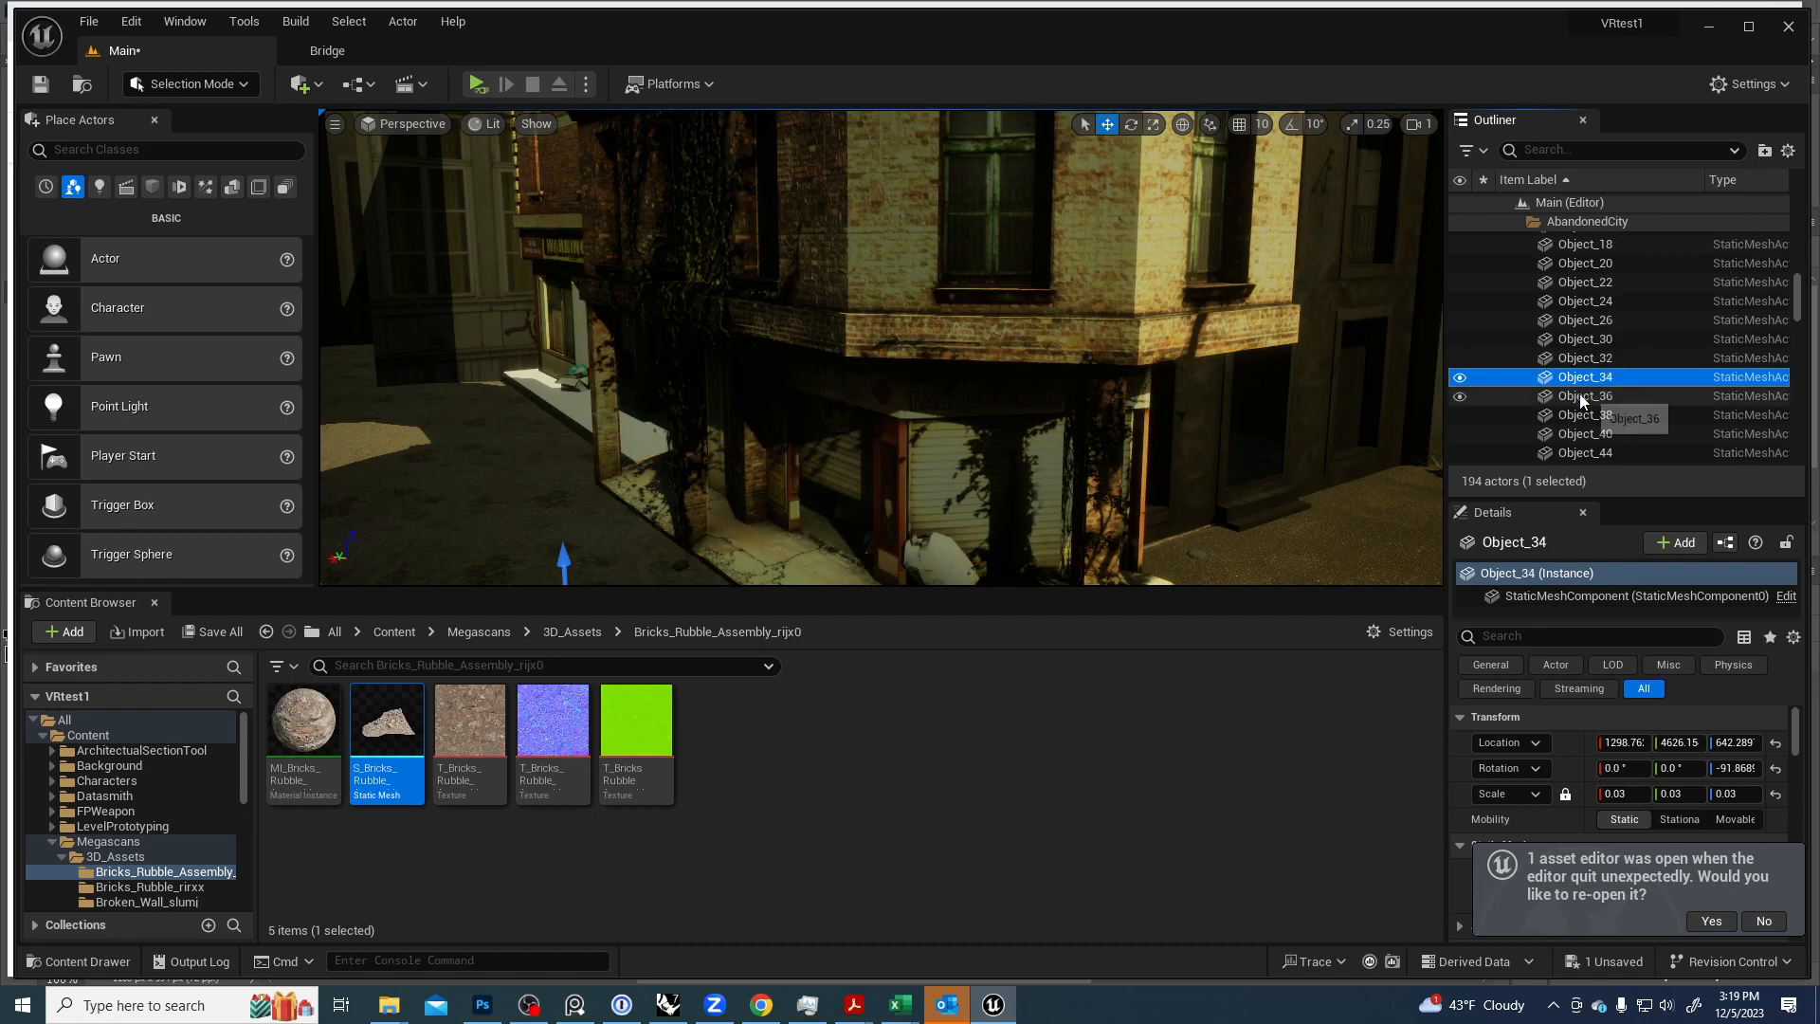
click(1580, 397)
click(1579, 416)
click(1578, 434)
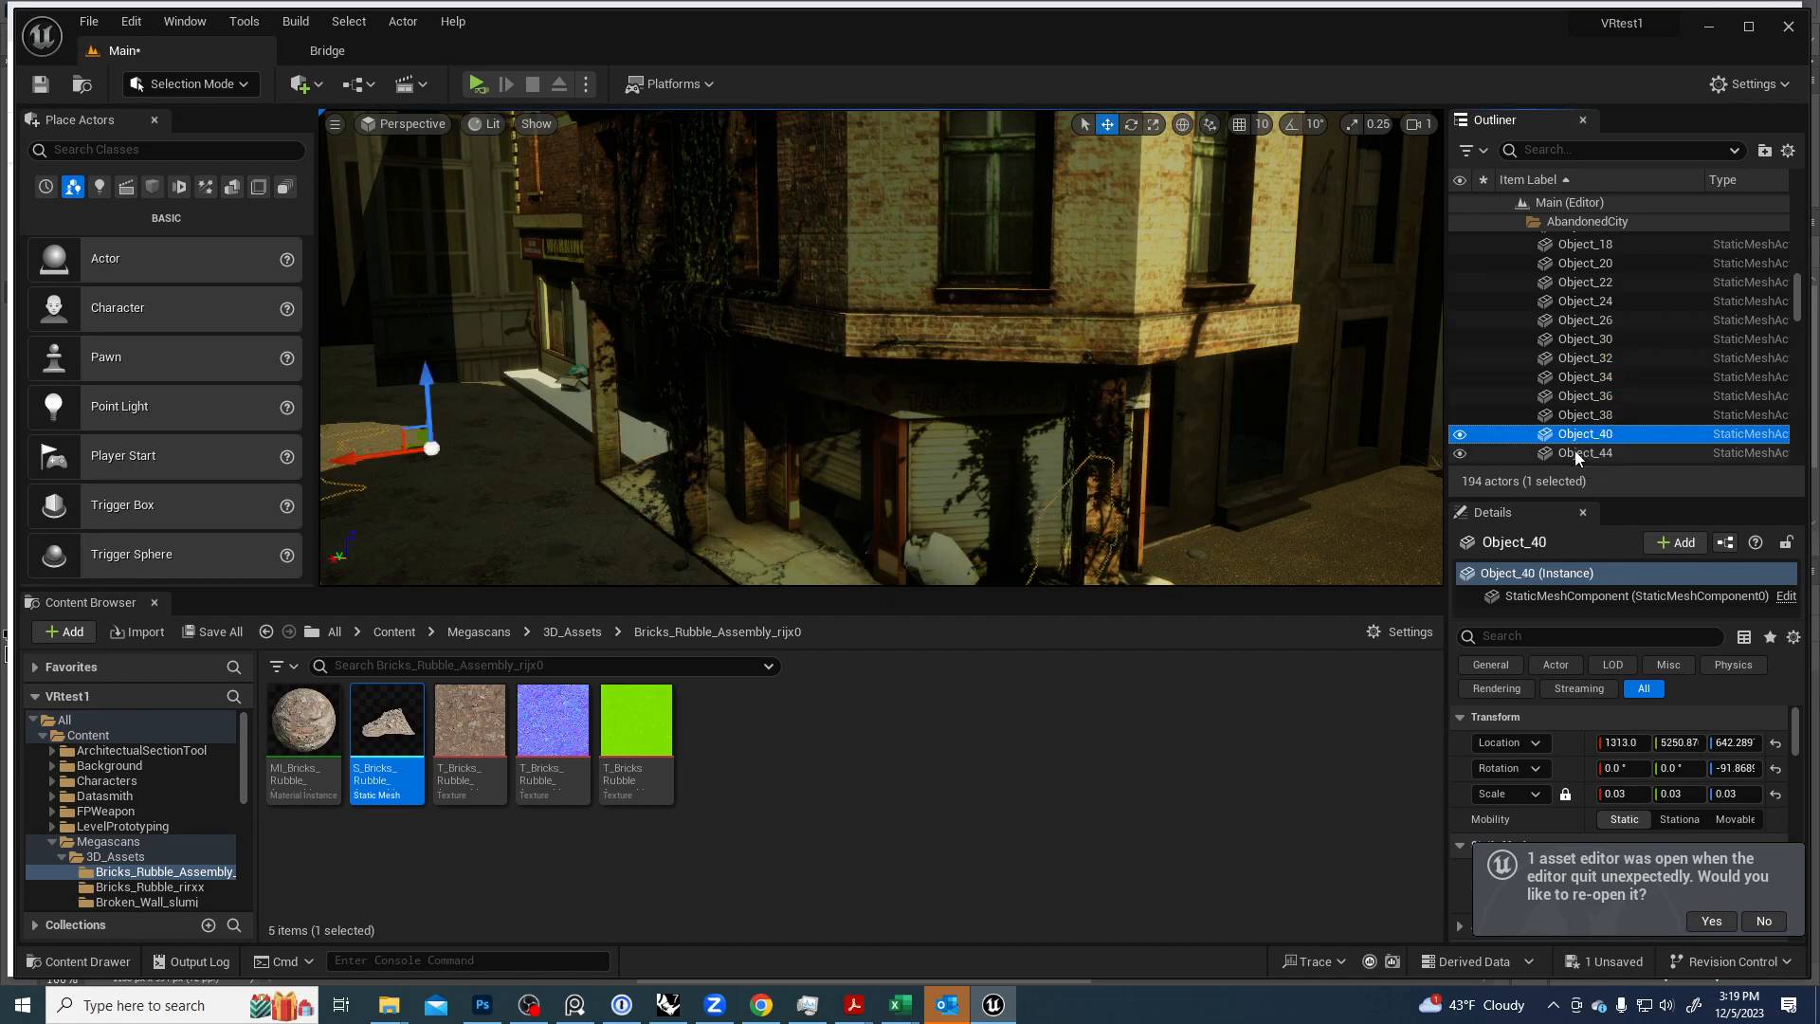
click(1575, 453)
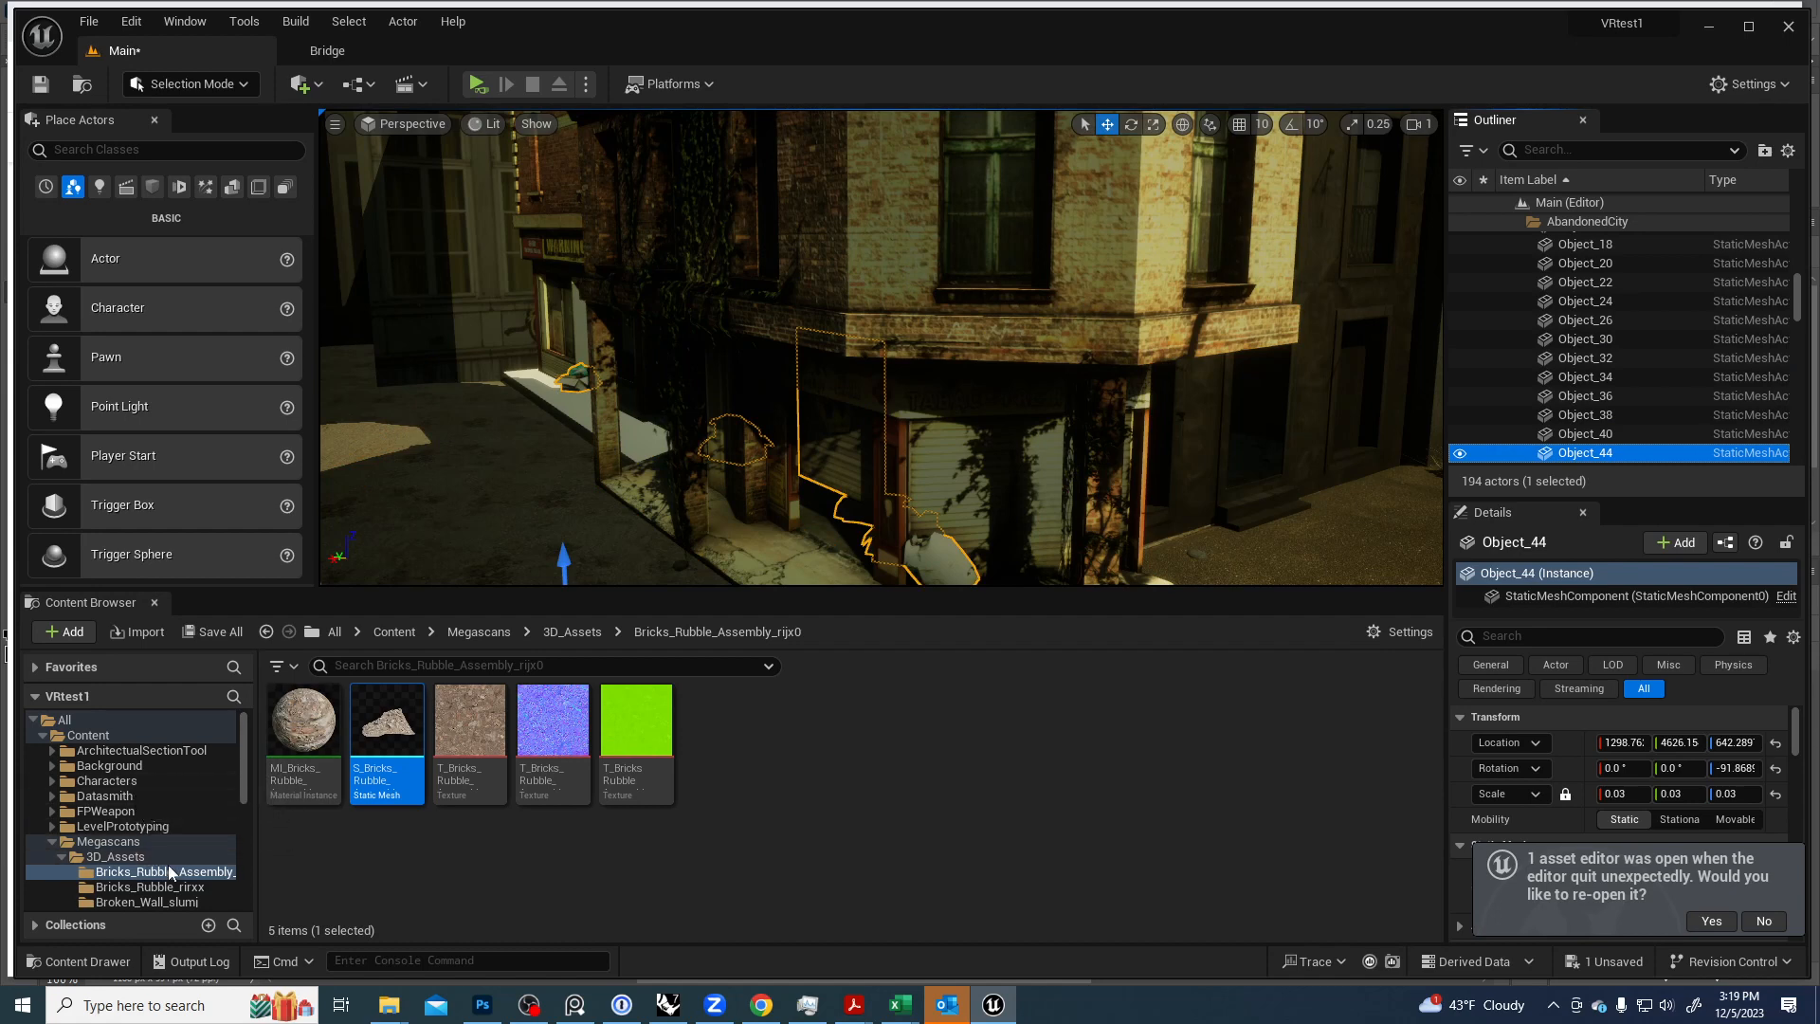
Browse the Background/AbandonedCity assets for the ivy meshes and select the Object_8 static mesh.
click(62, 857)
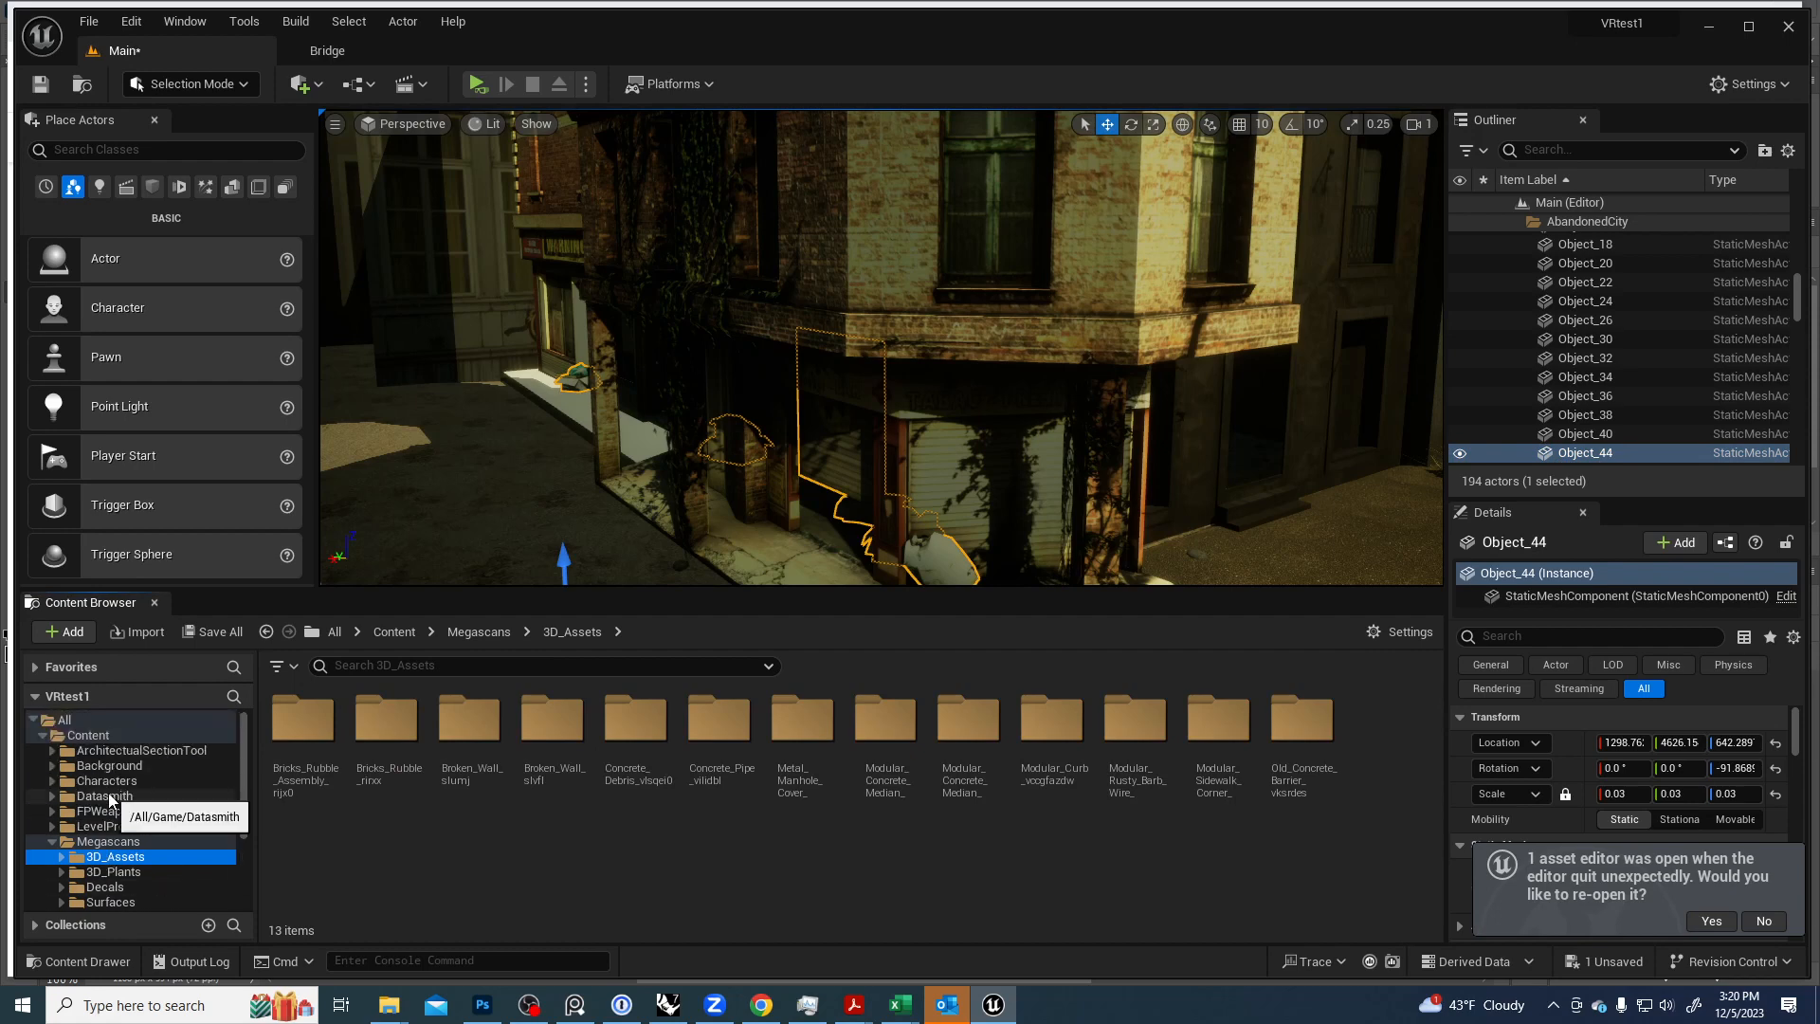
click(52, 765)
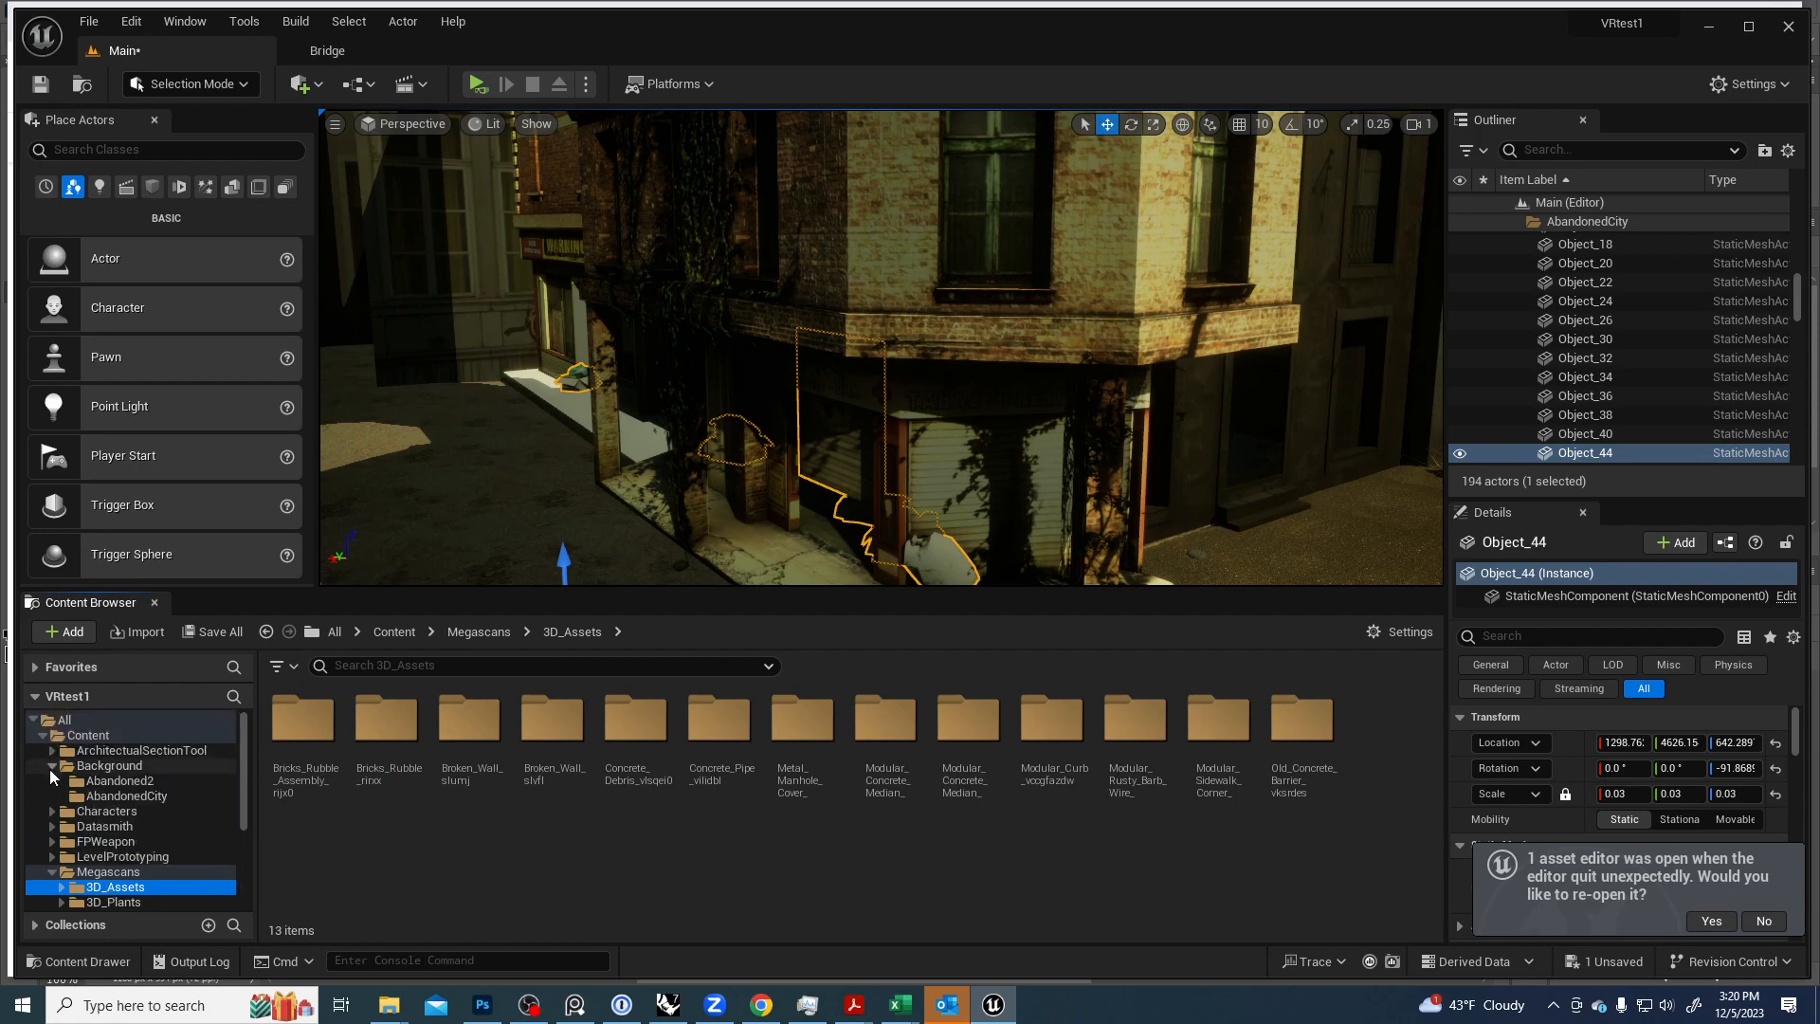
click(123, 795)
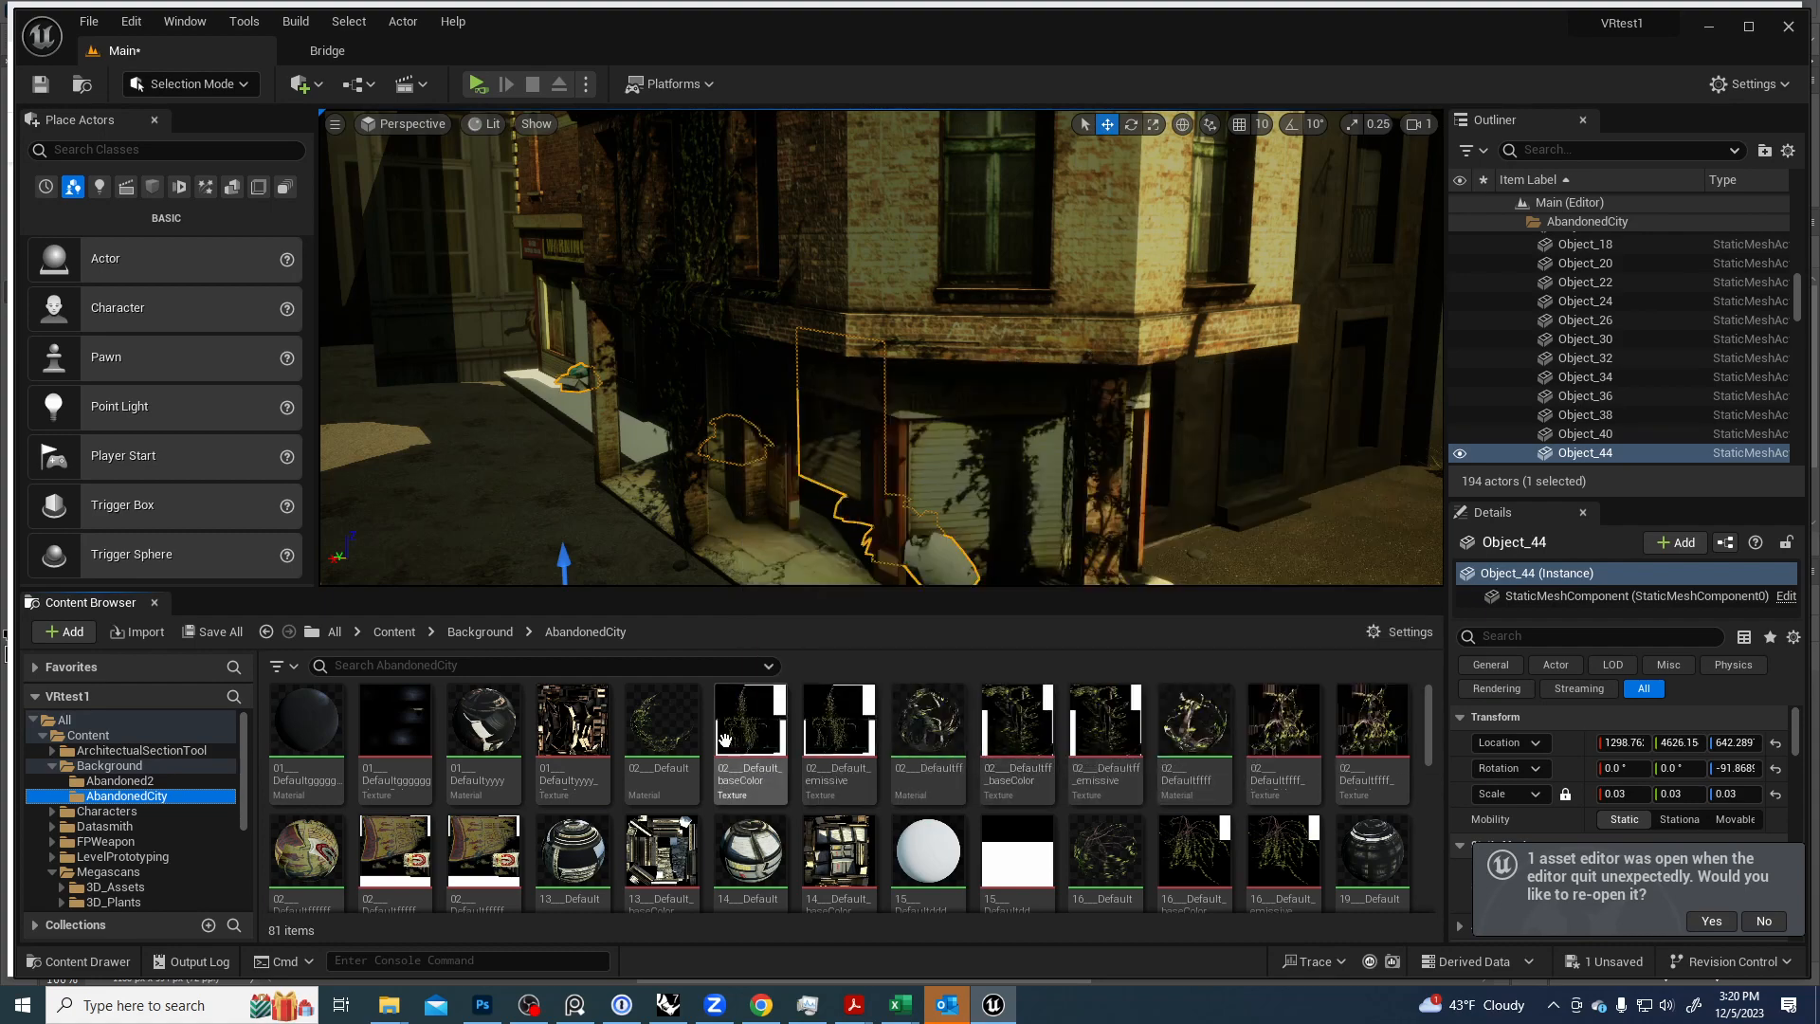
scroll(843, 749, down, 1)
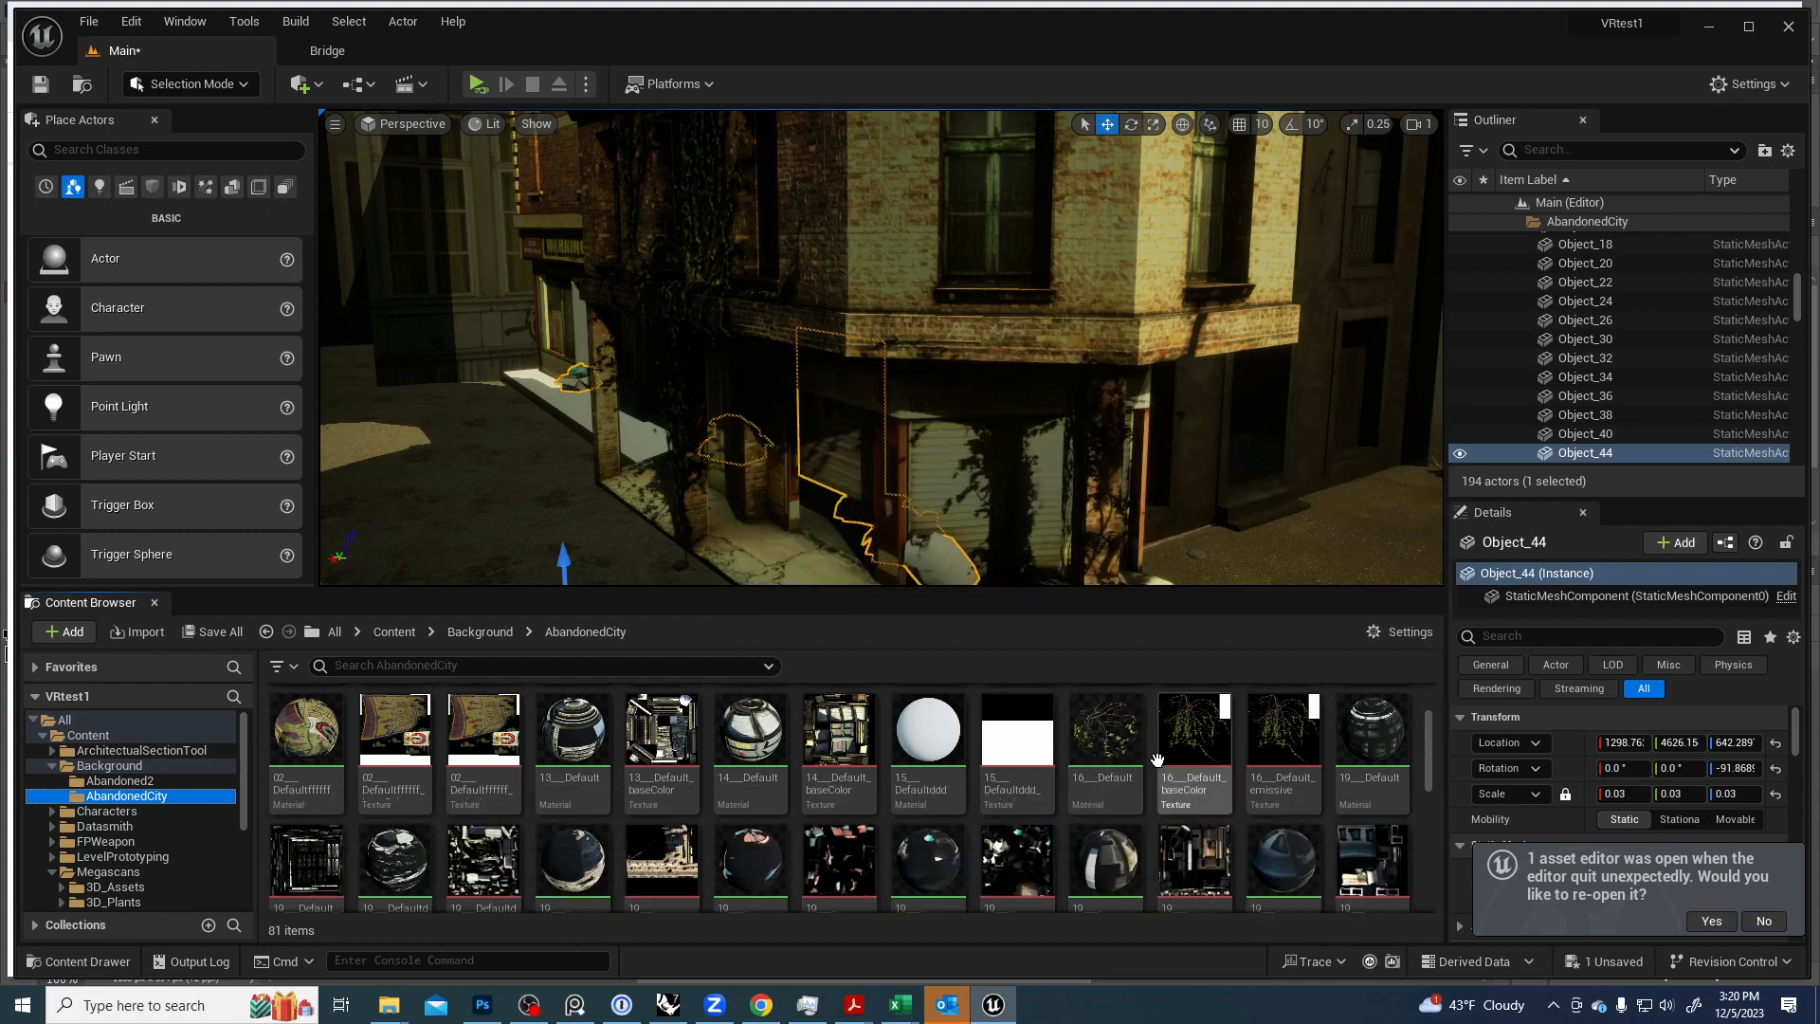
scroll(1195, 783, down, 1)
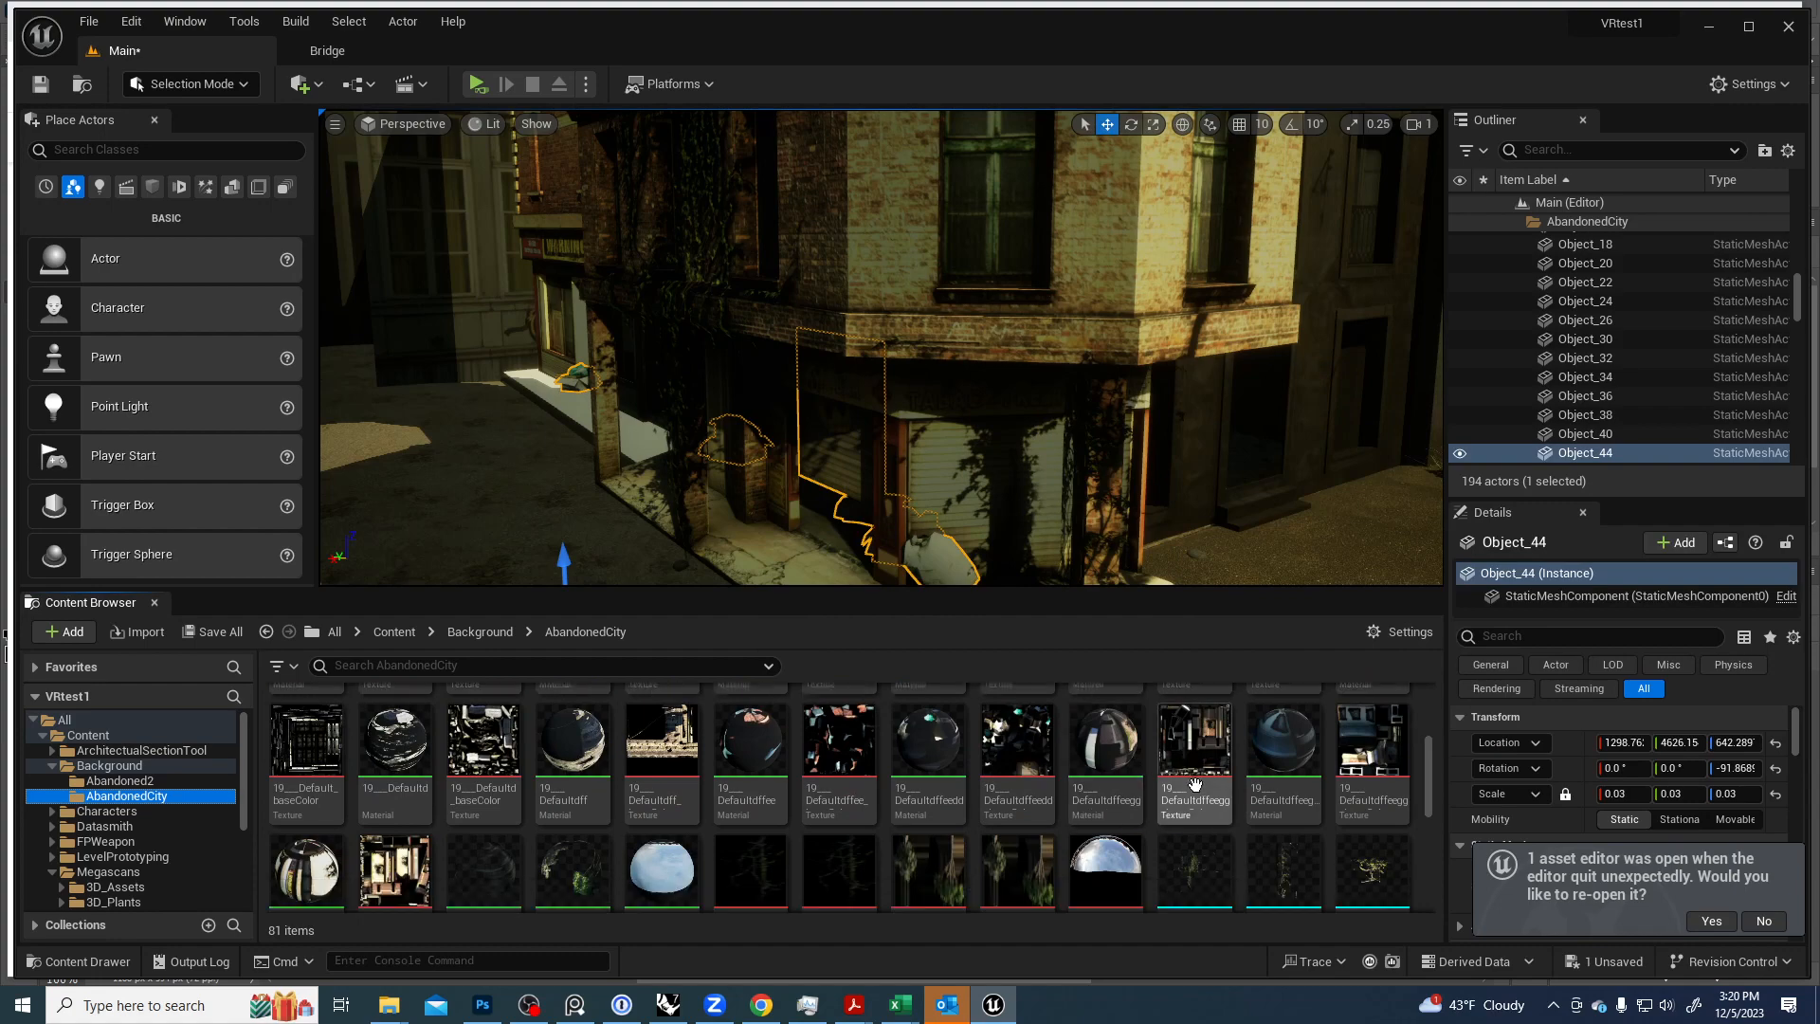
scroll(1195, 783, down, 1)
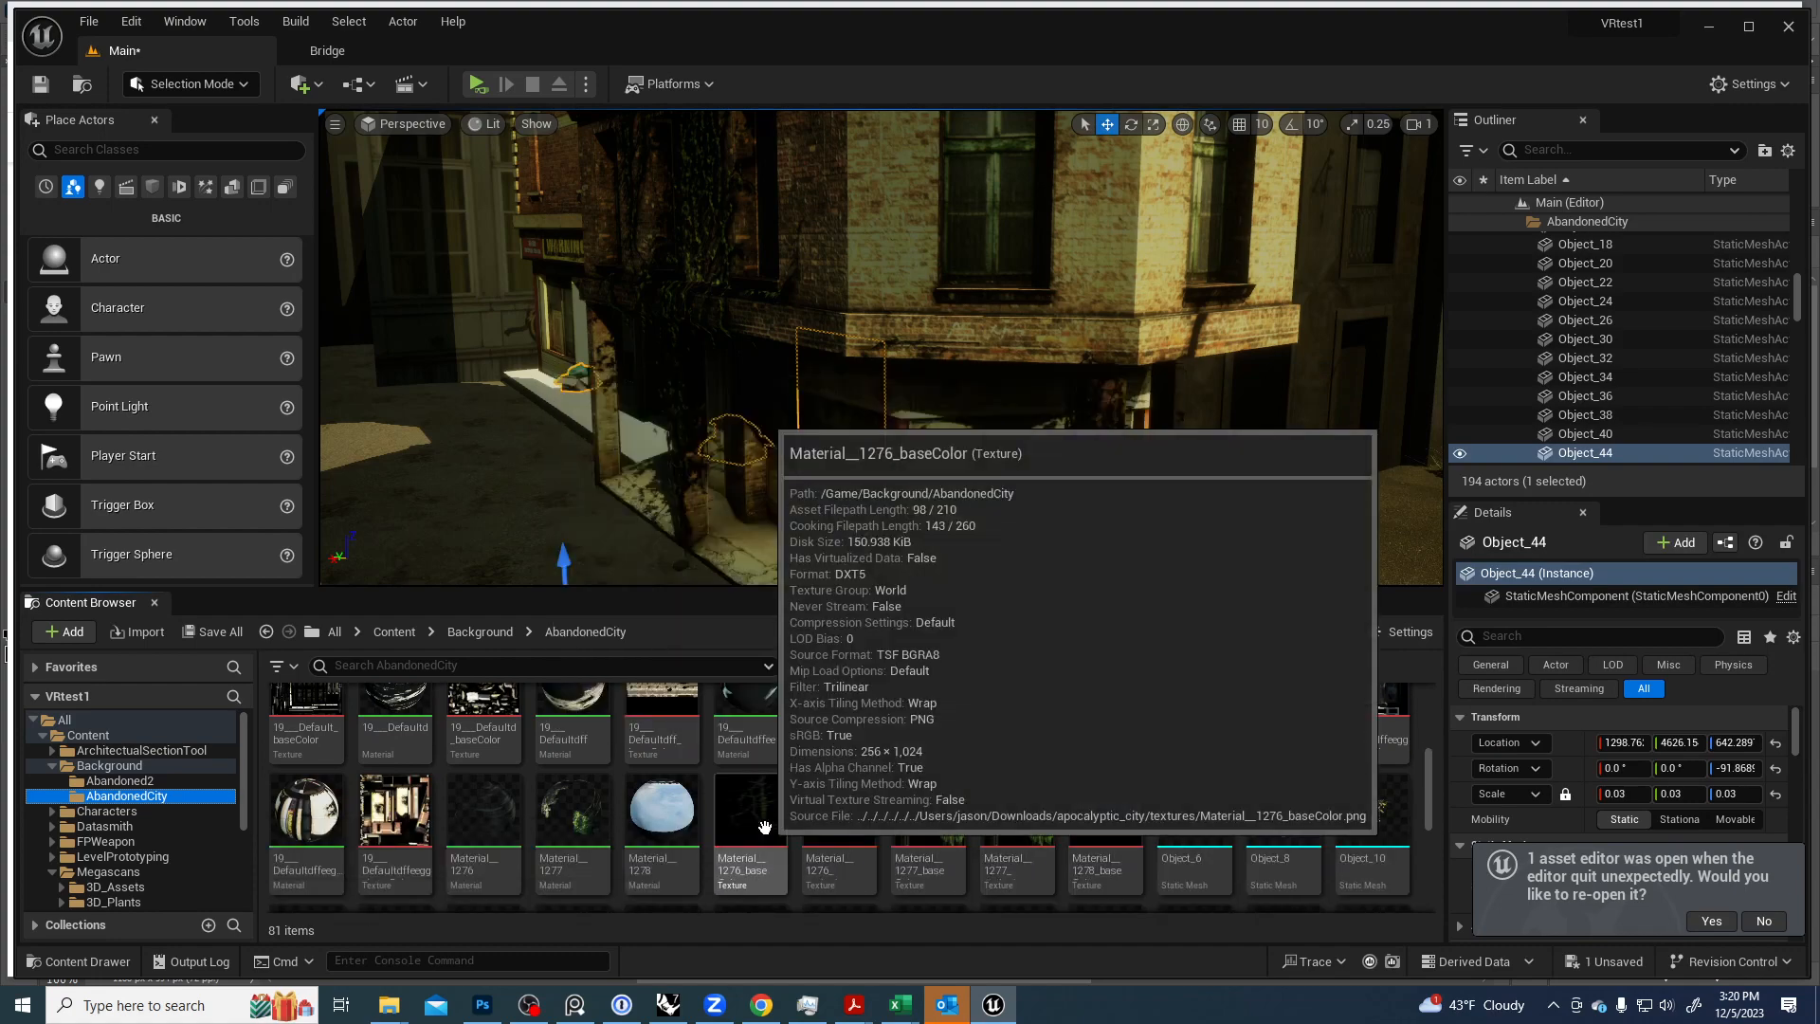
scroll(764, 827, down, 1)
click(1281, 786)
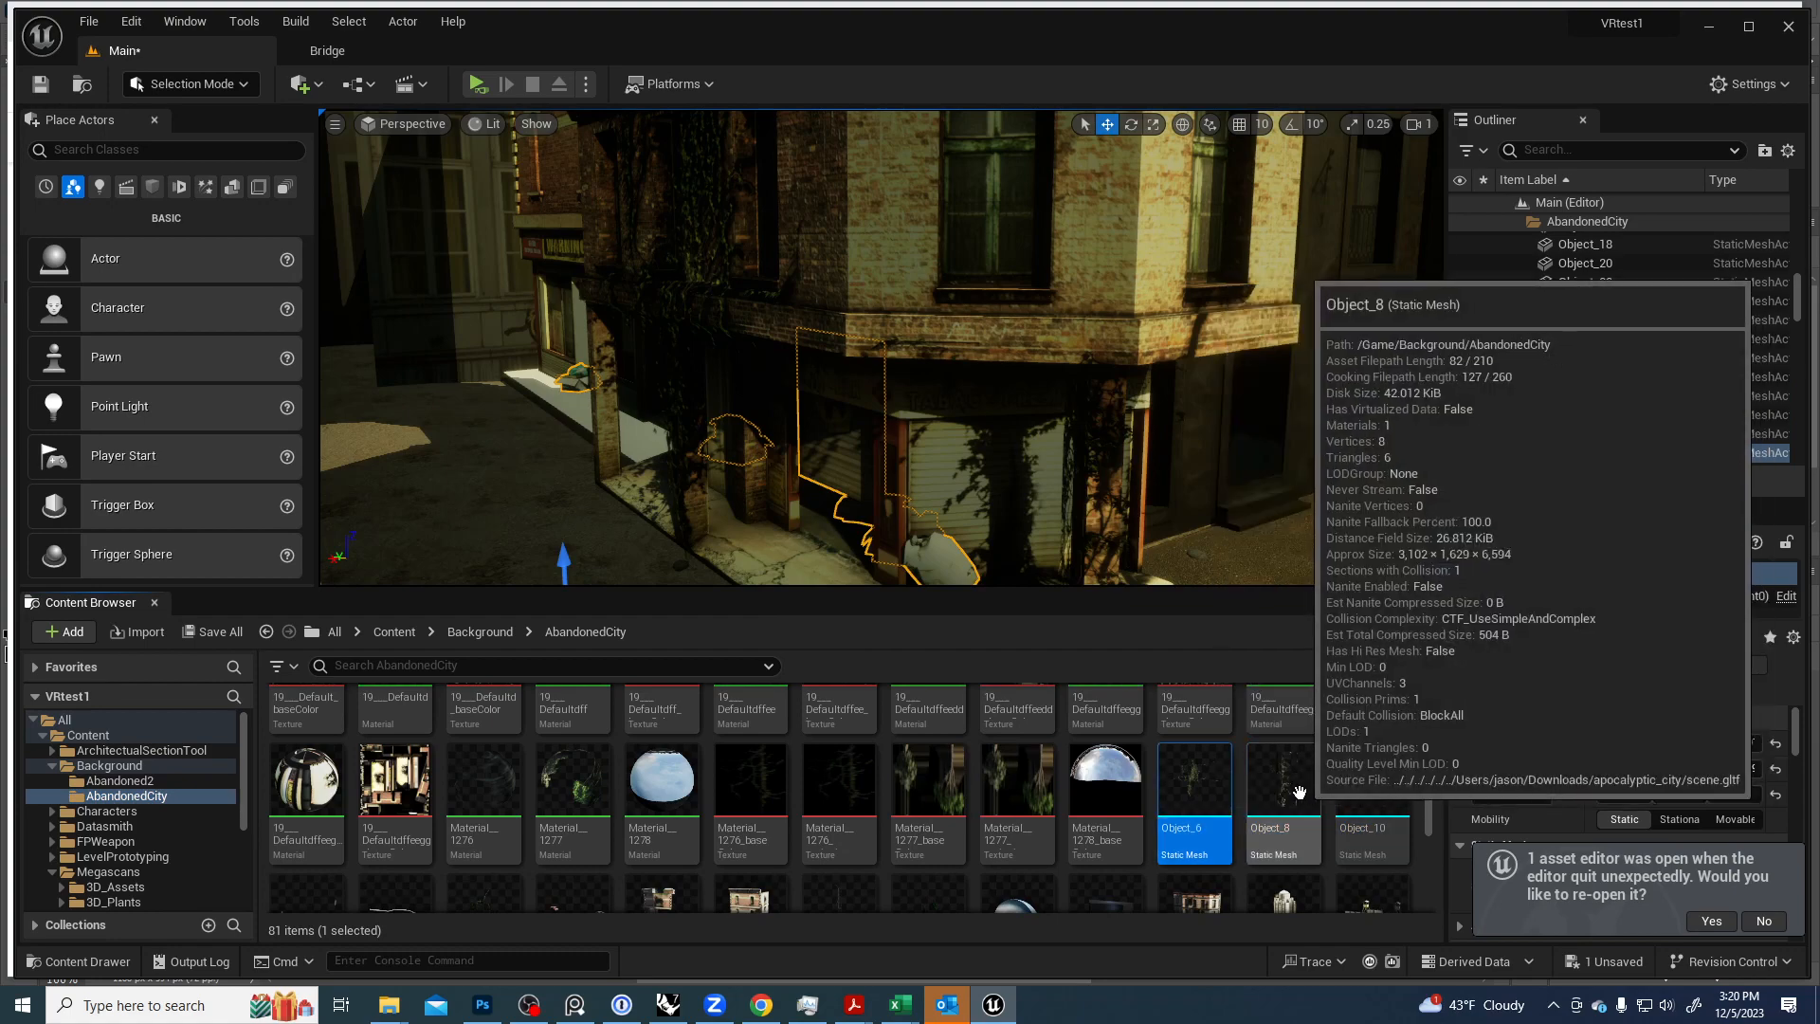
click(1288, 789)
Delete the bright green ivy covering the upper facade of the dark building near the graffiti wall.
right_drag(1043, 427, 1270, 246)
key(w)
key(w)
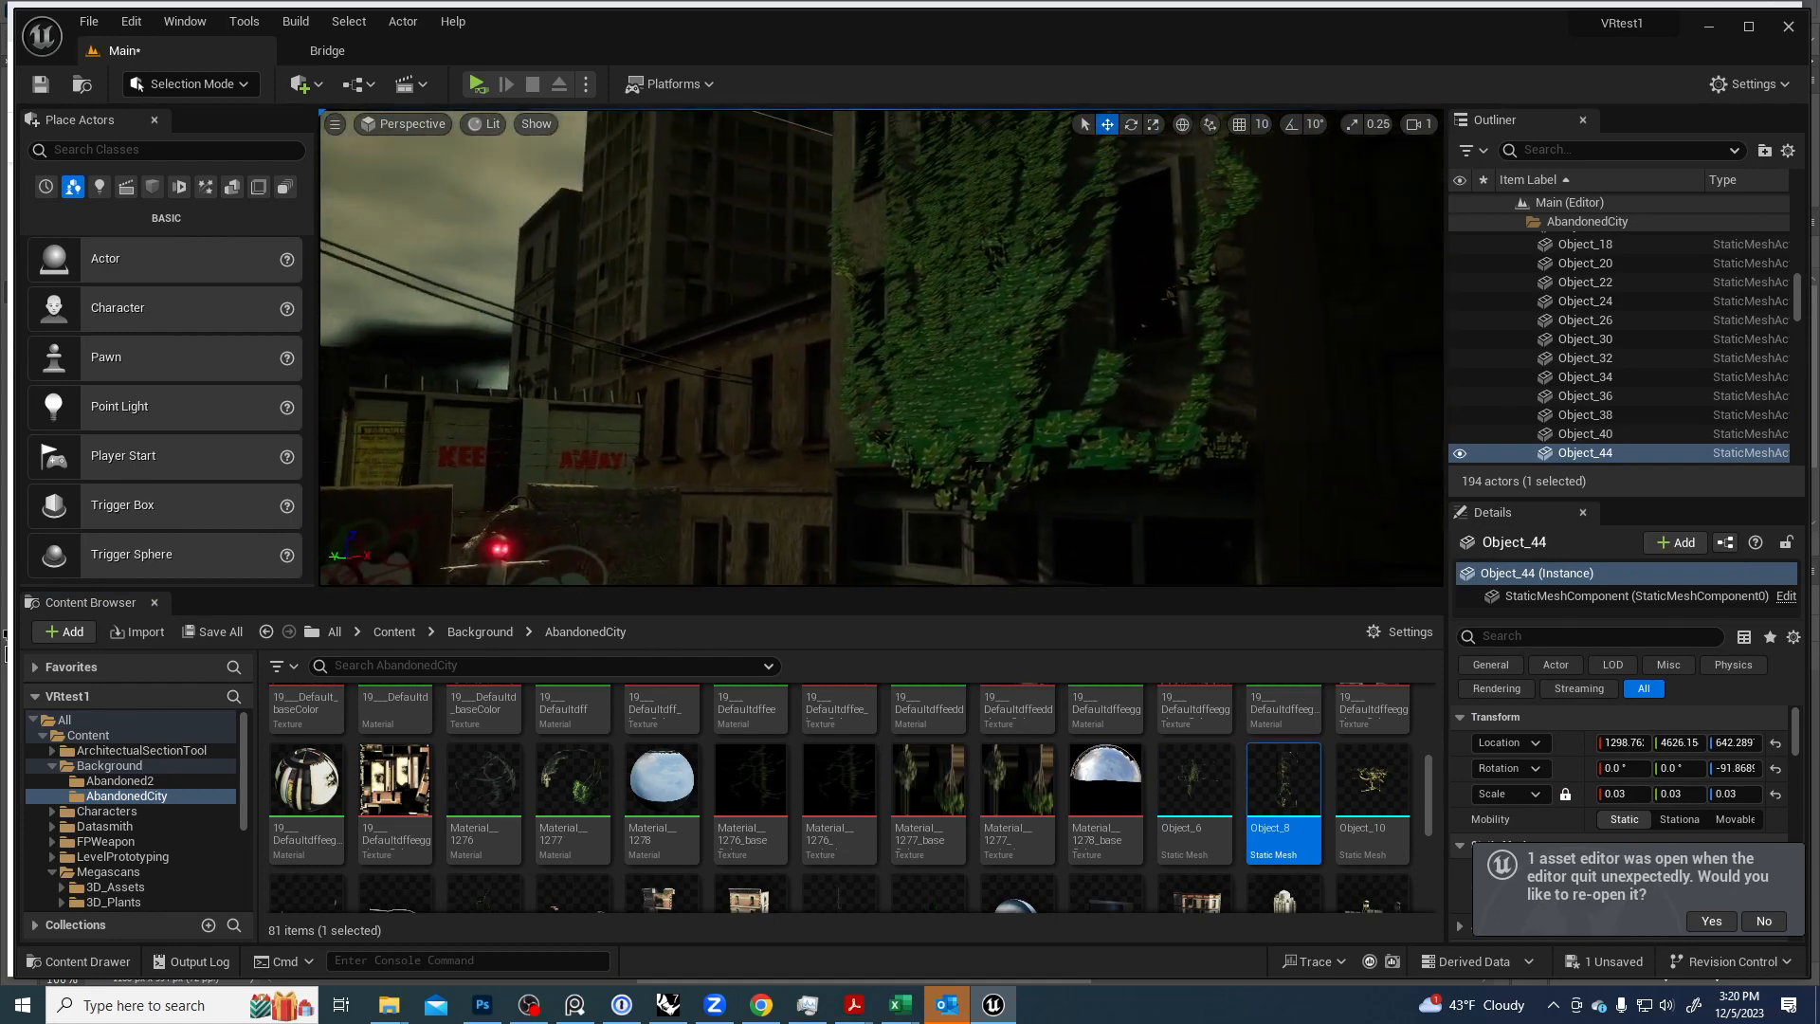
click(1006, 409)
key(Delete)
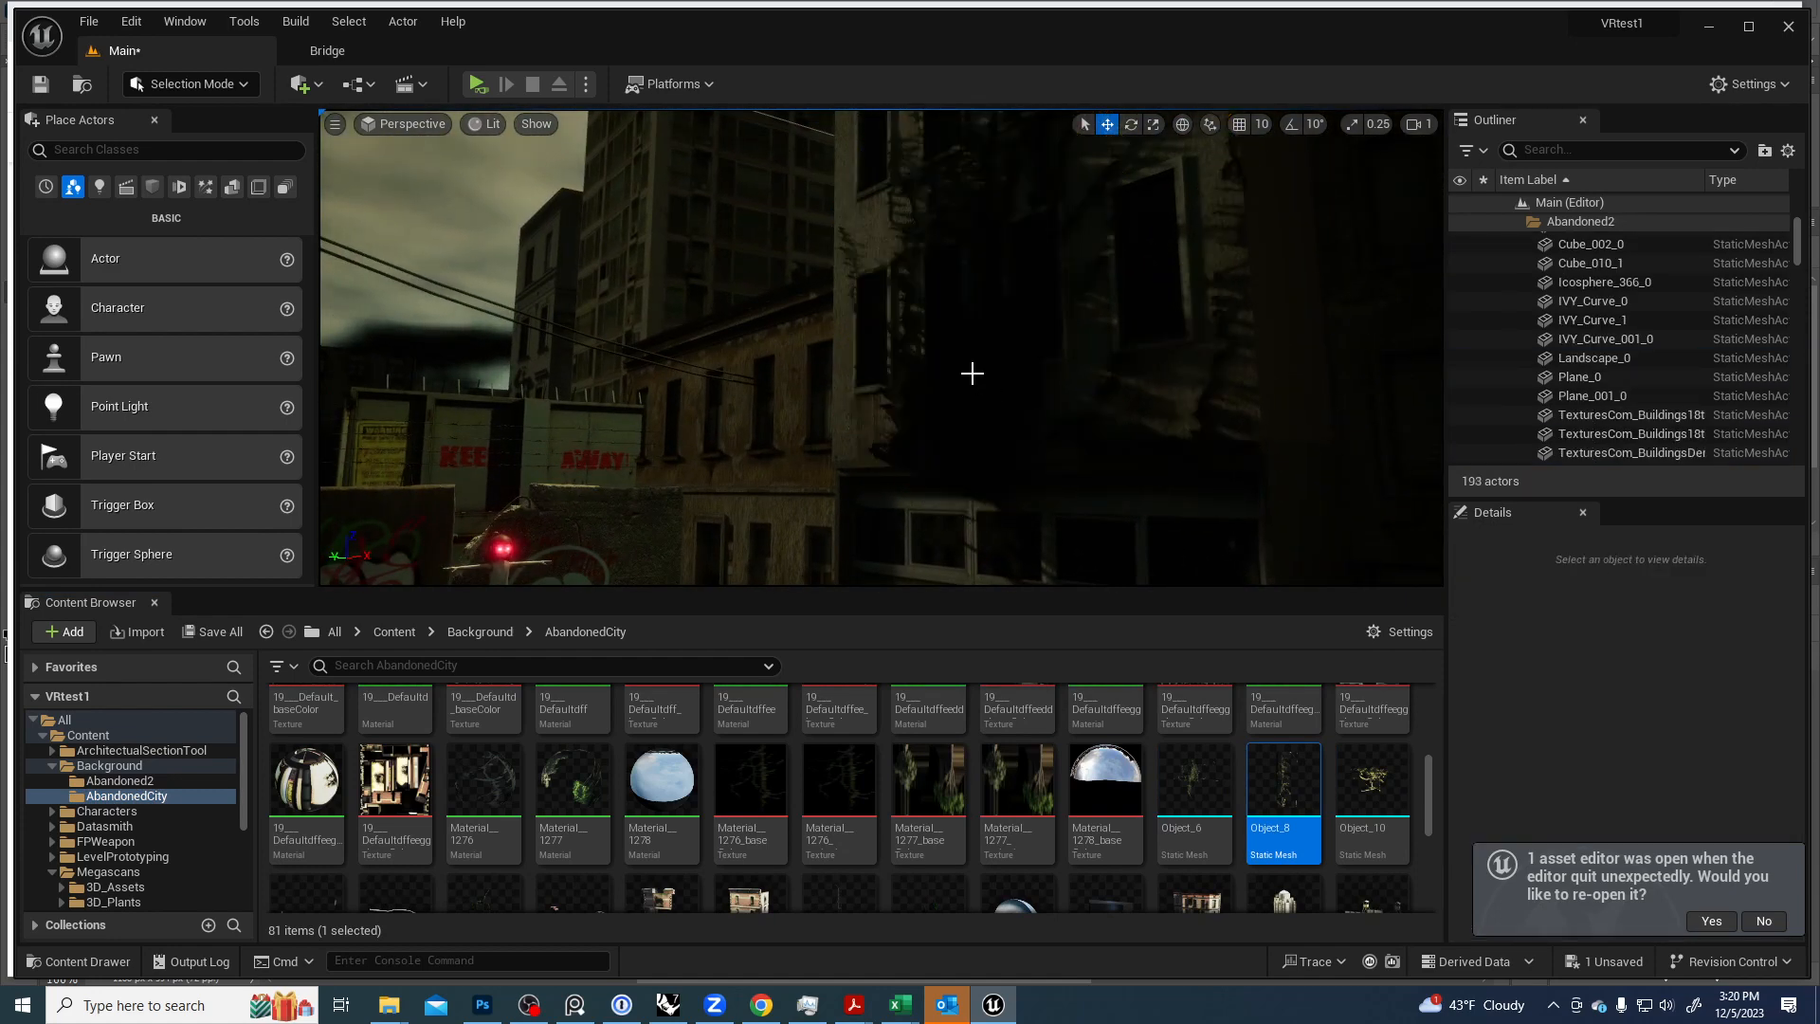
Place the Object_8 static mesh in the street in front of the dark storefront, and keep it selected.
right_drag(971, 372, 1162, 576)
drag(1292, 777, 979, 570)
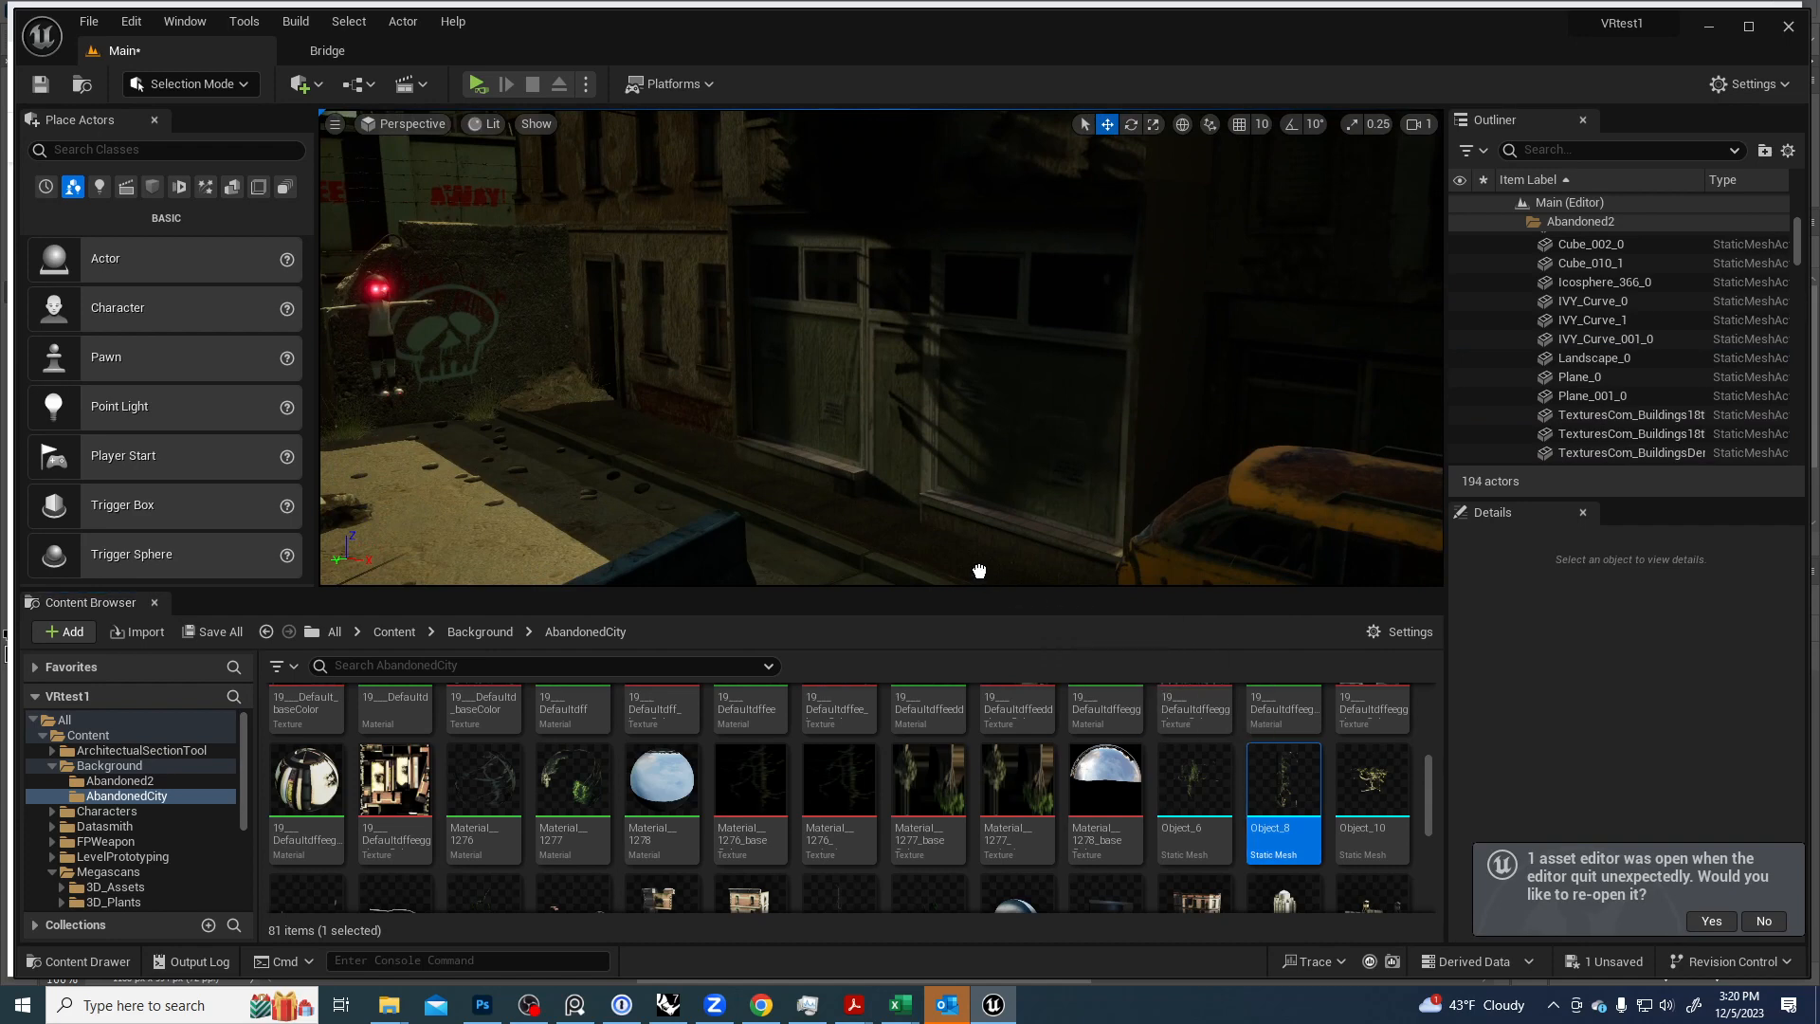
drag(837, 503, 822, 506)
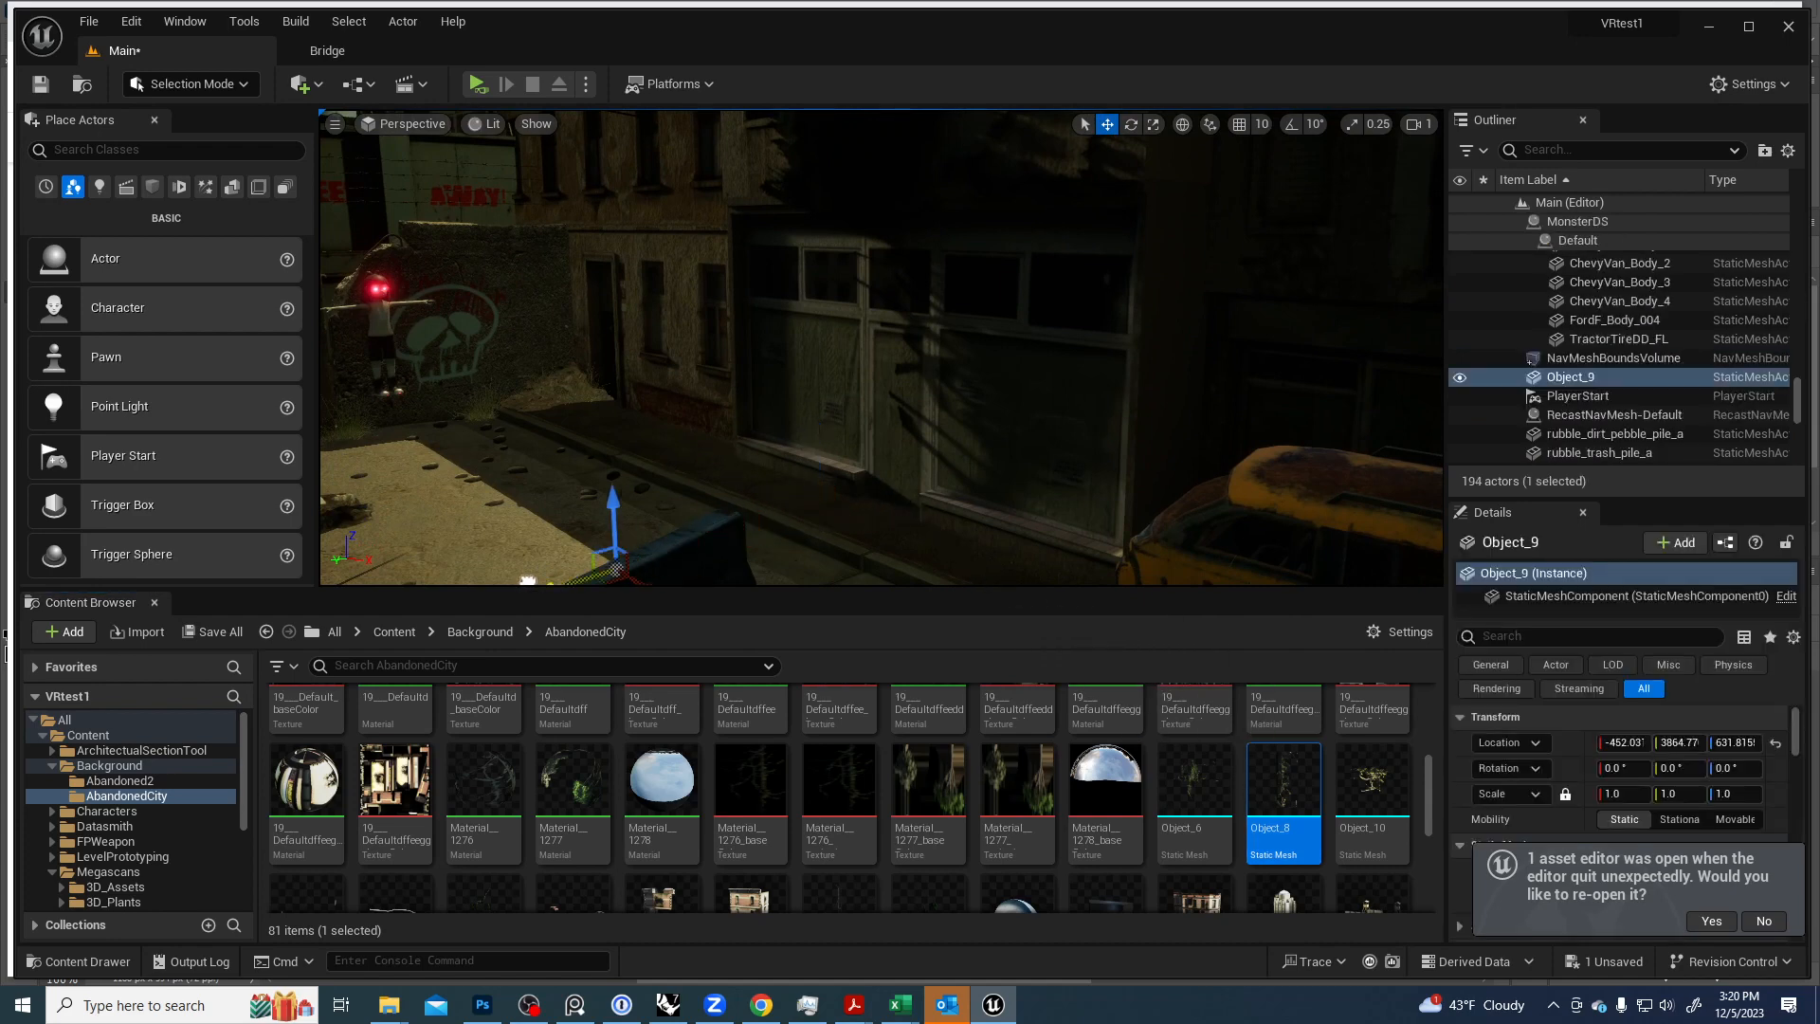
Try duplicating the placed Object_9 mesh high above the street to locate its ivy, and delete the copy.
right_drag(821, 467, 597, 559)
right_drag(788, 430, 609, 521)
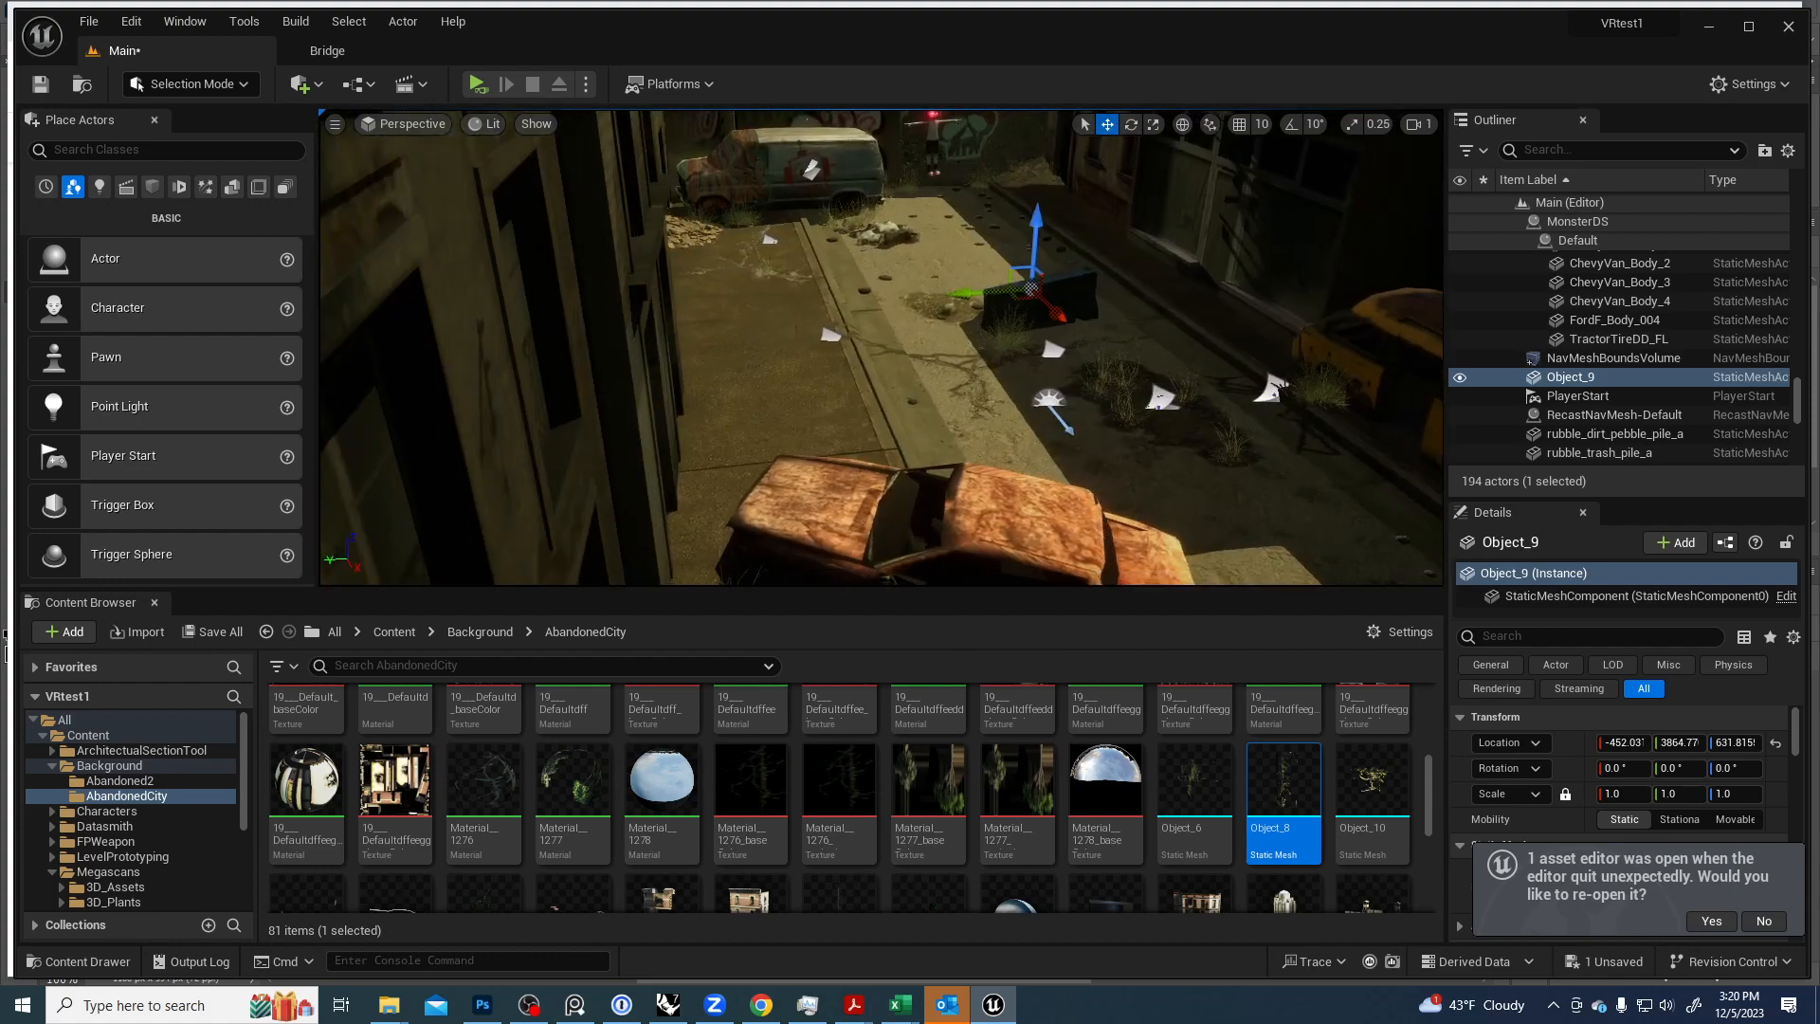
right_drag(1071, 569, 1049, 461)
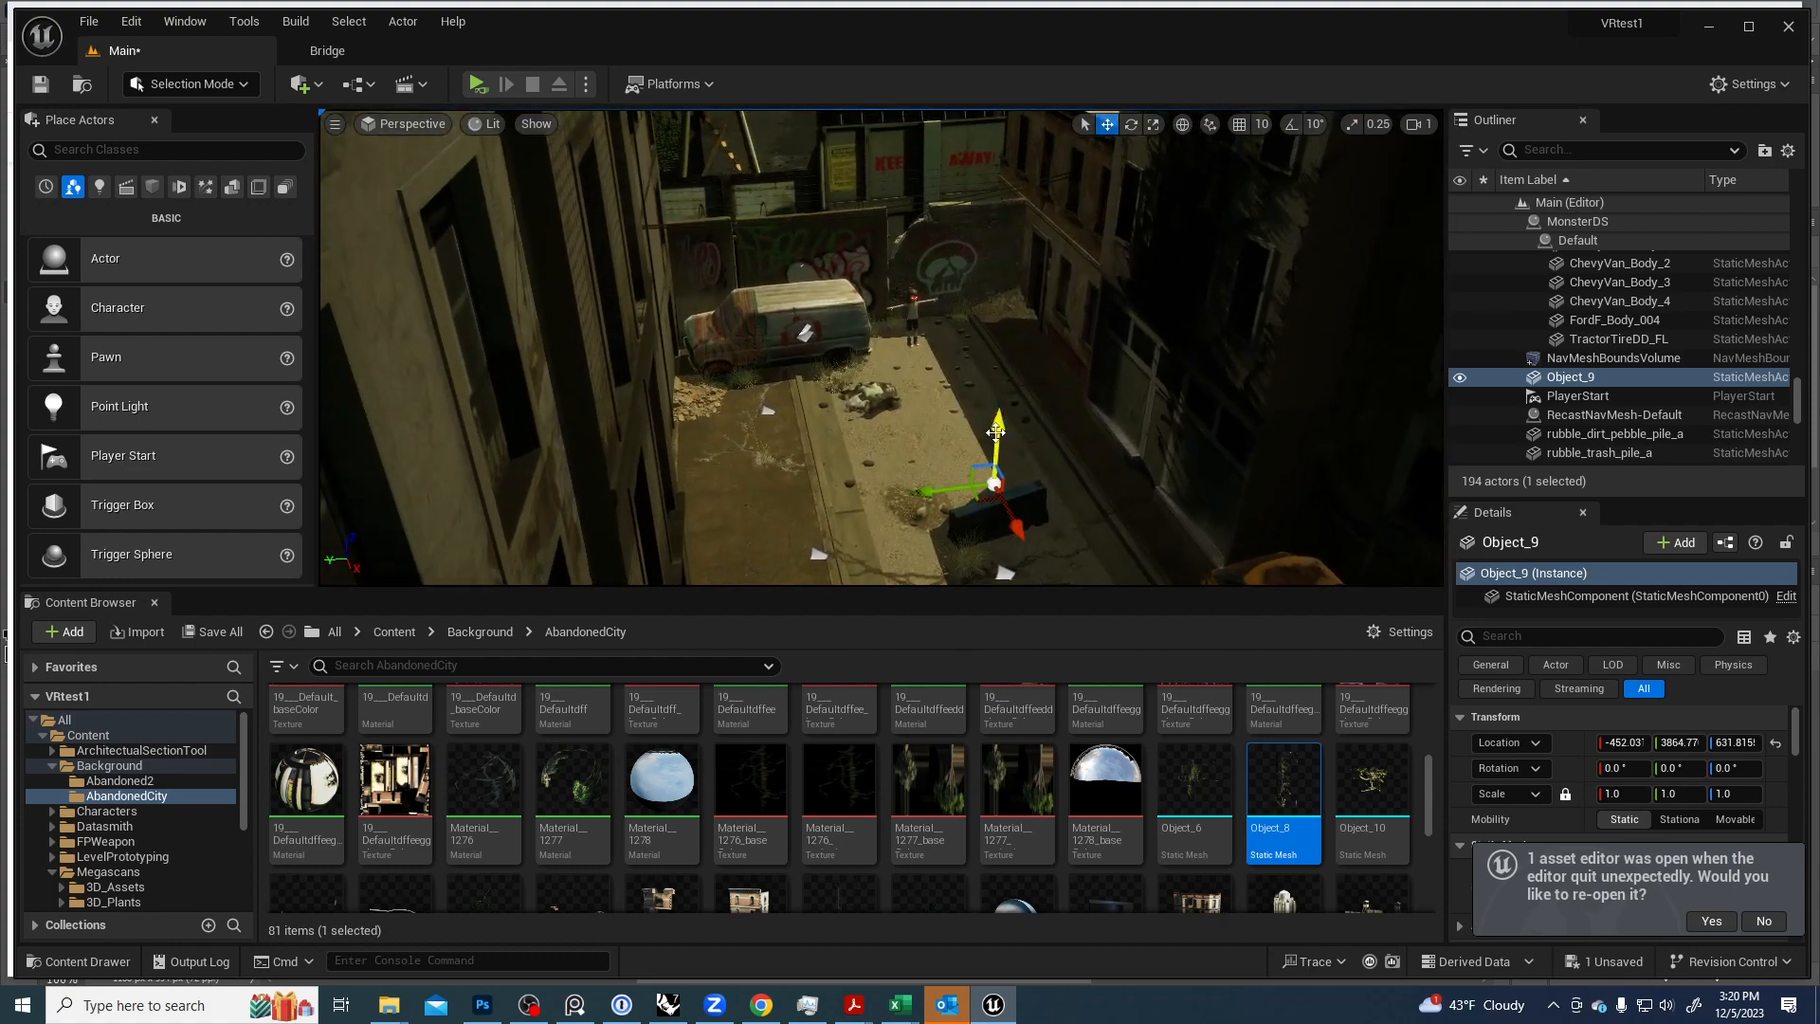
alt+drag(995, 431, 1018, 145)
right_drag(1018, 151, 1232, 144)
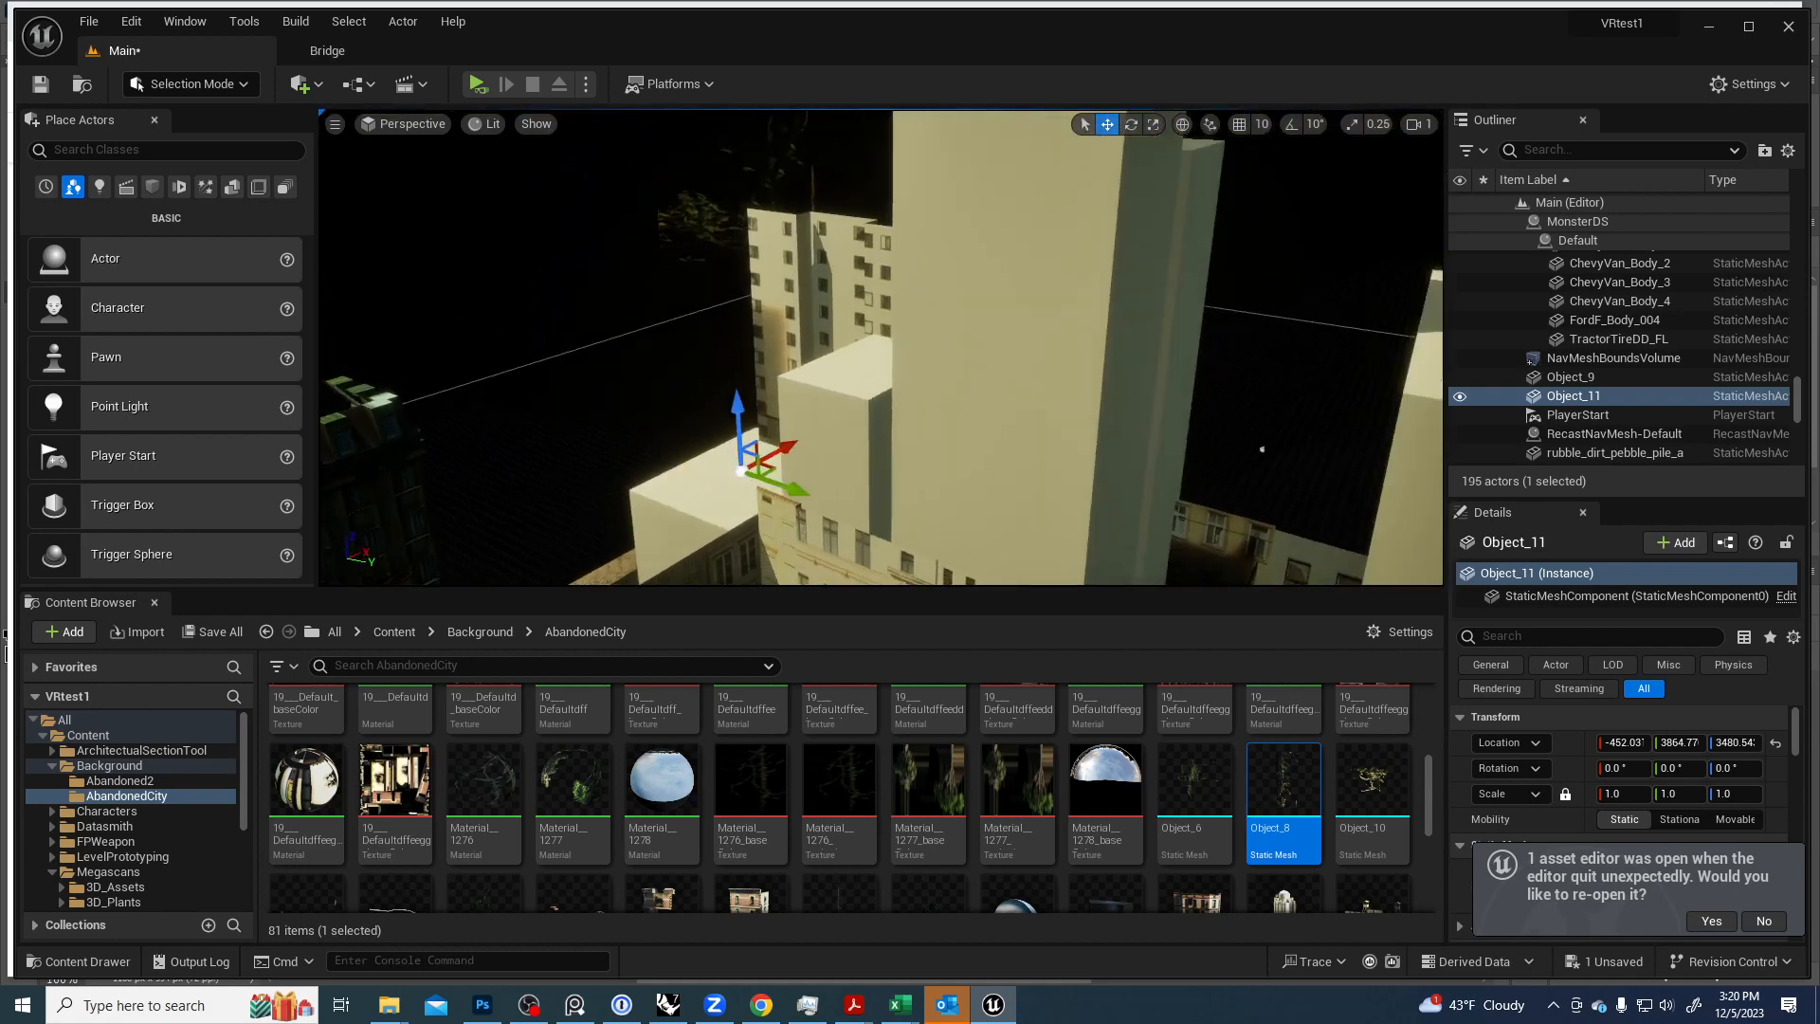
right_drag(1033, 353, 996, 355)
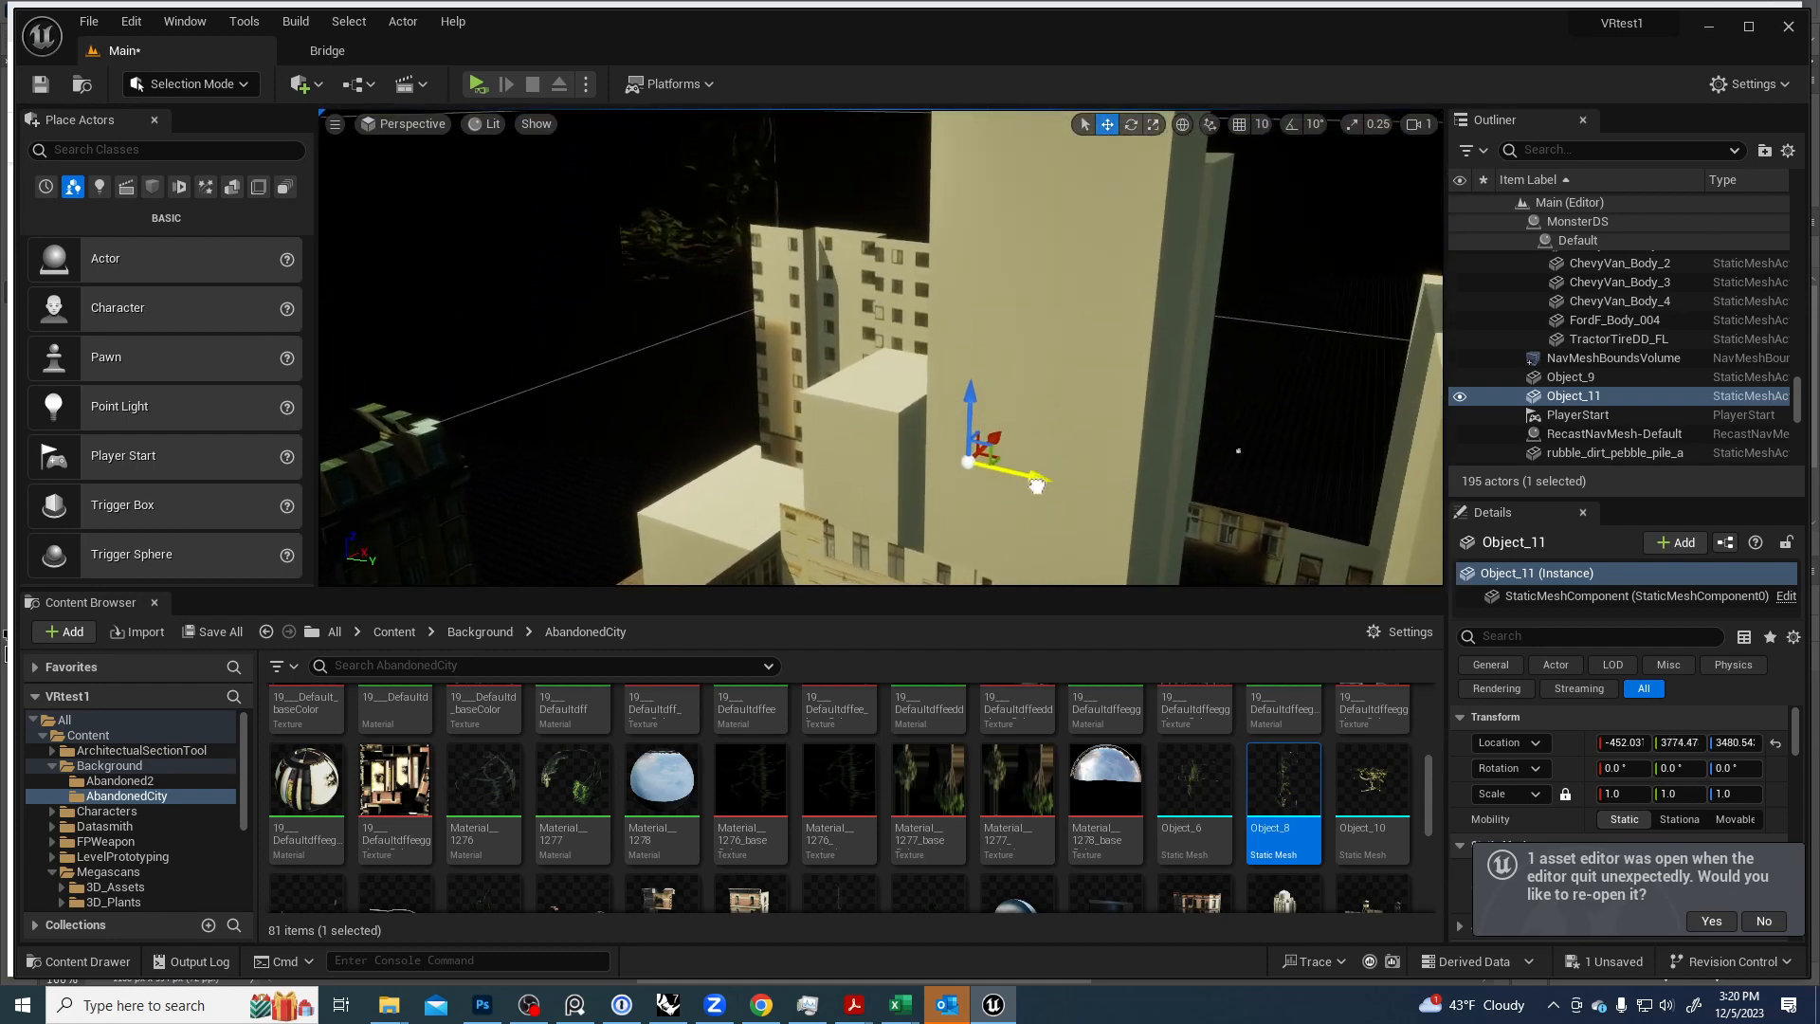
right_drag(1101, 505, 821, 491)
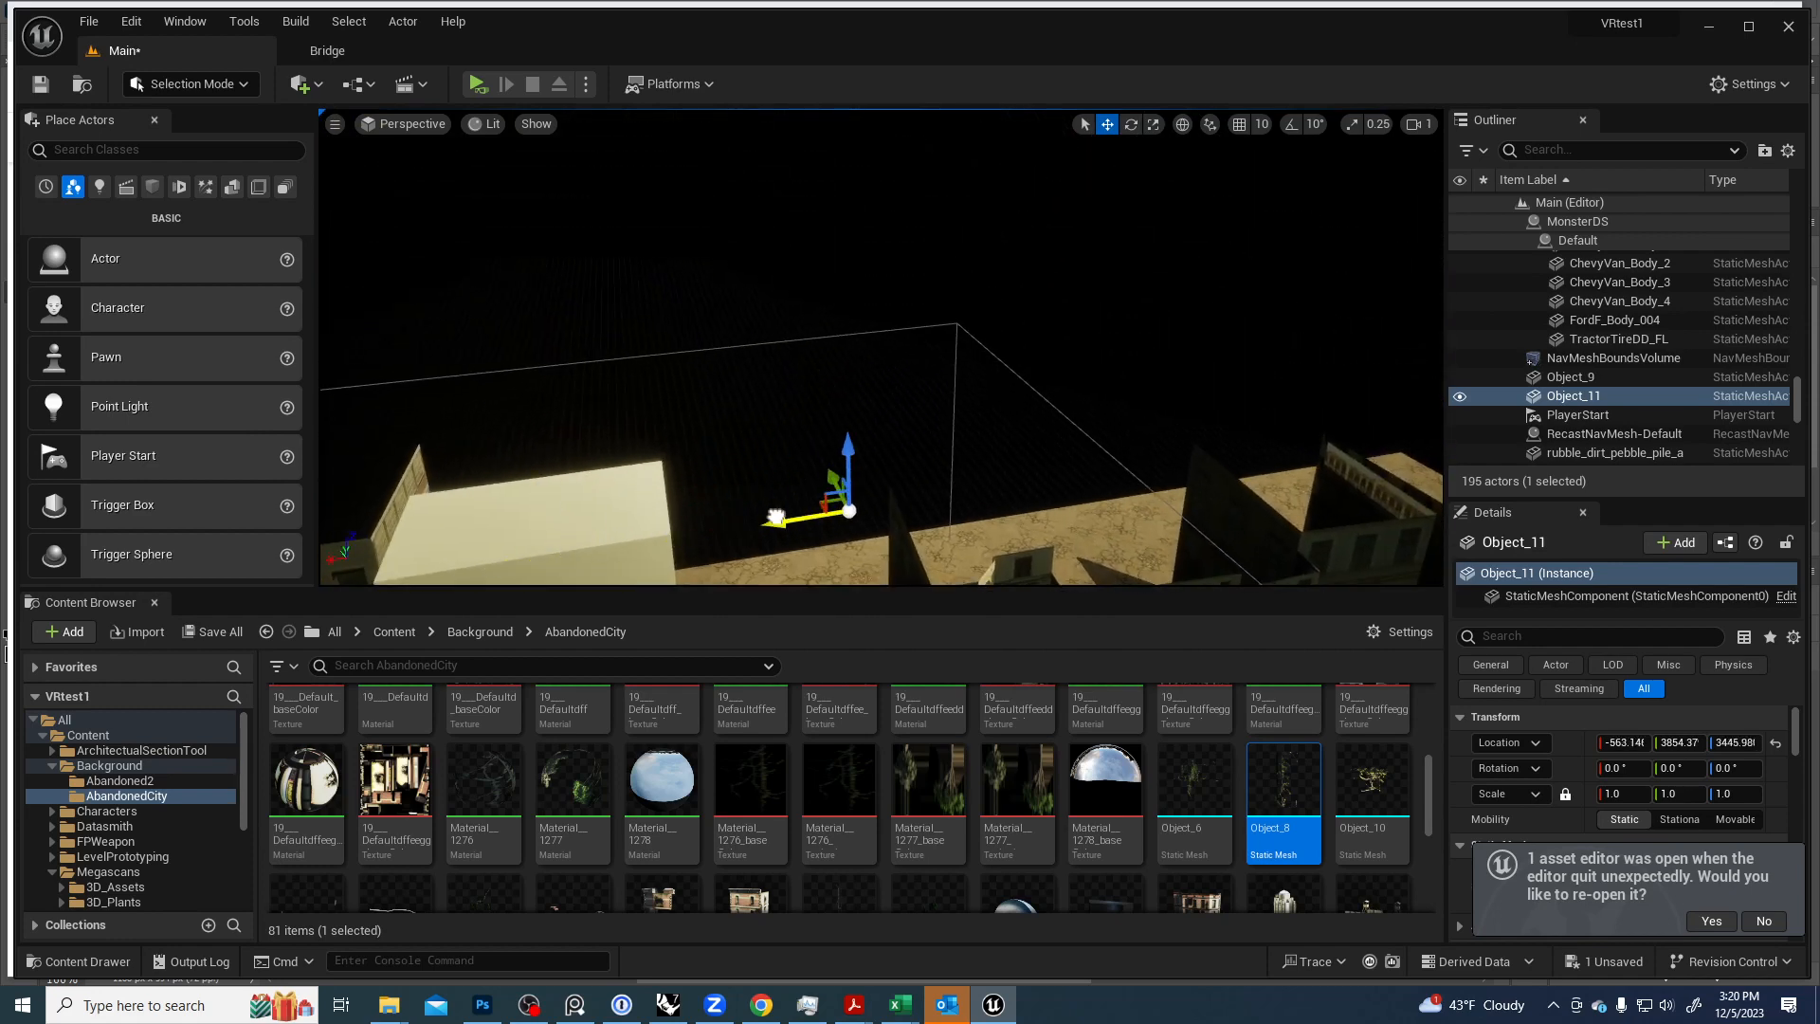
key(f)
right_drag(744, 442, 691, 436)
key(Delete)
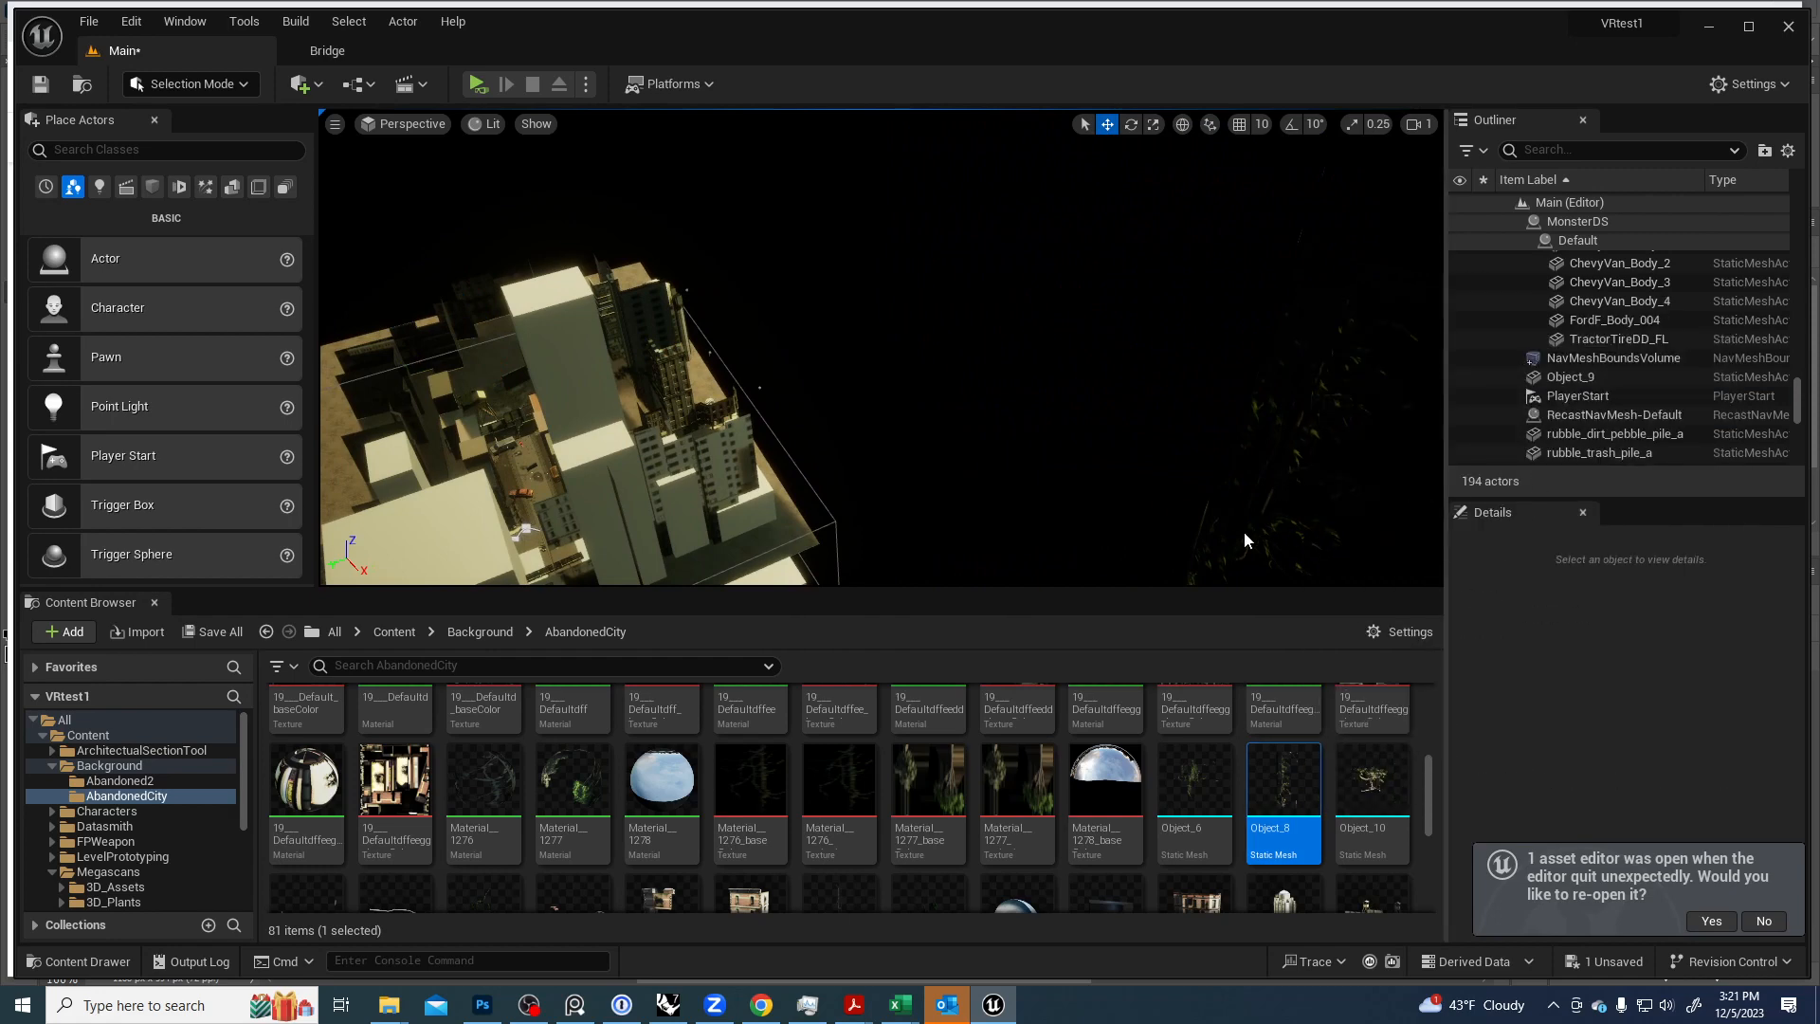
Search the scene actors for object_8 and frame the selected actor to examine its ivy on the corner building.
right_drag(1243, 531, 1241, 568)
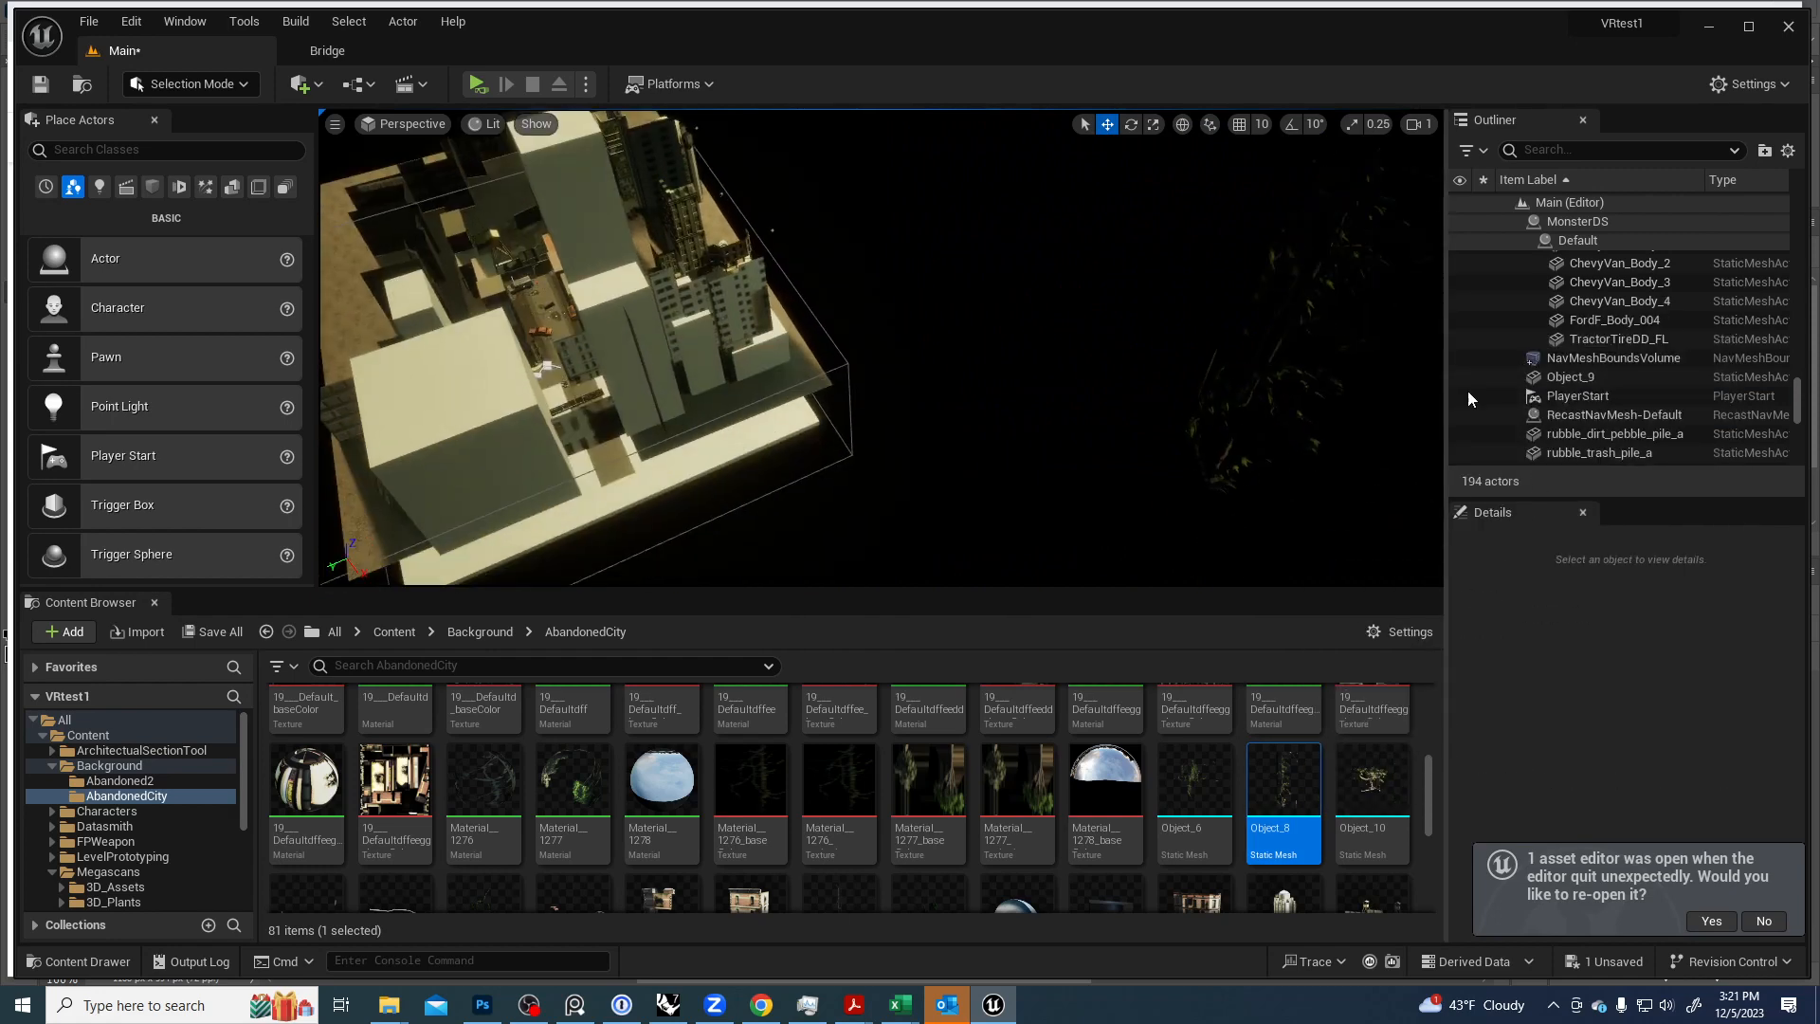
scroll(1606, 327, up, 4)
click(1546, 151)
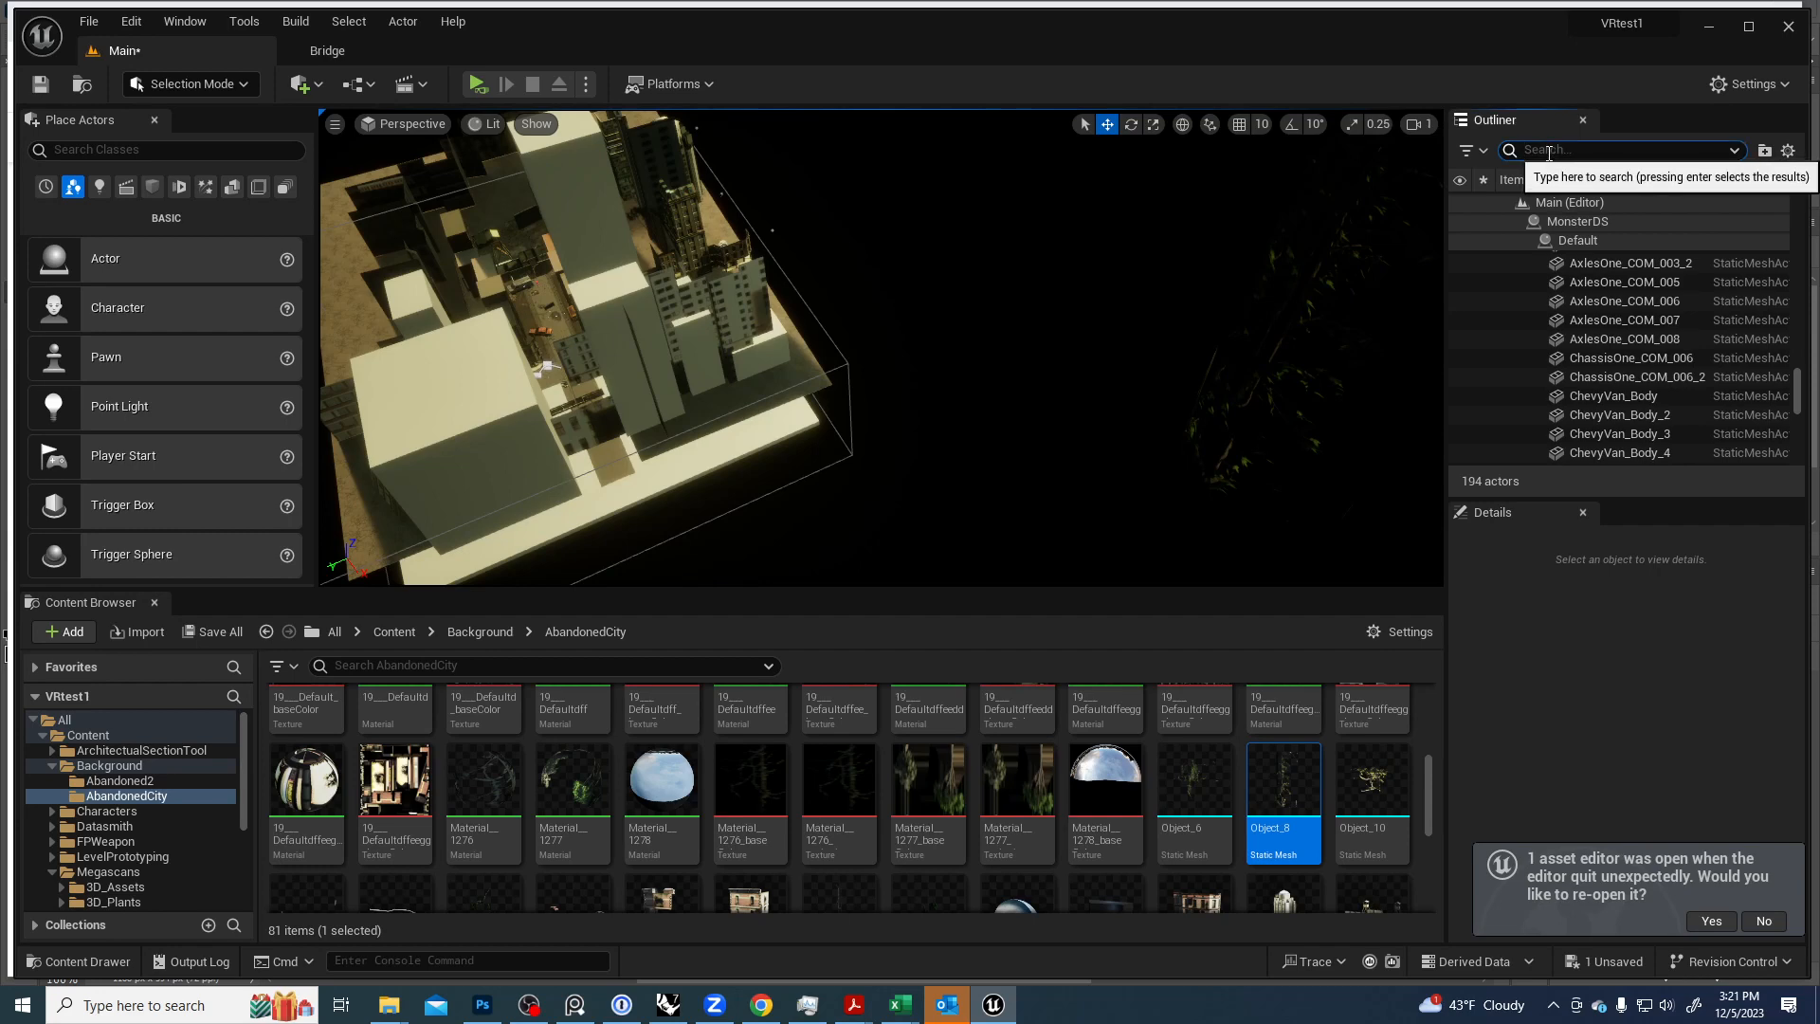
text(object)
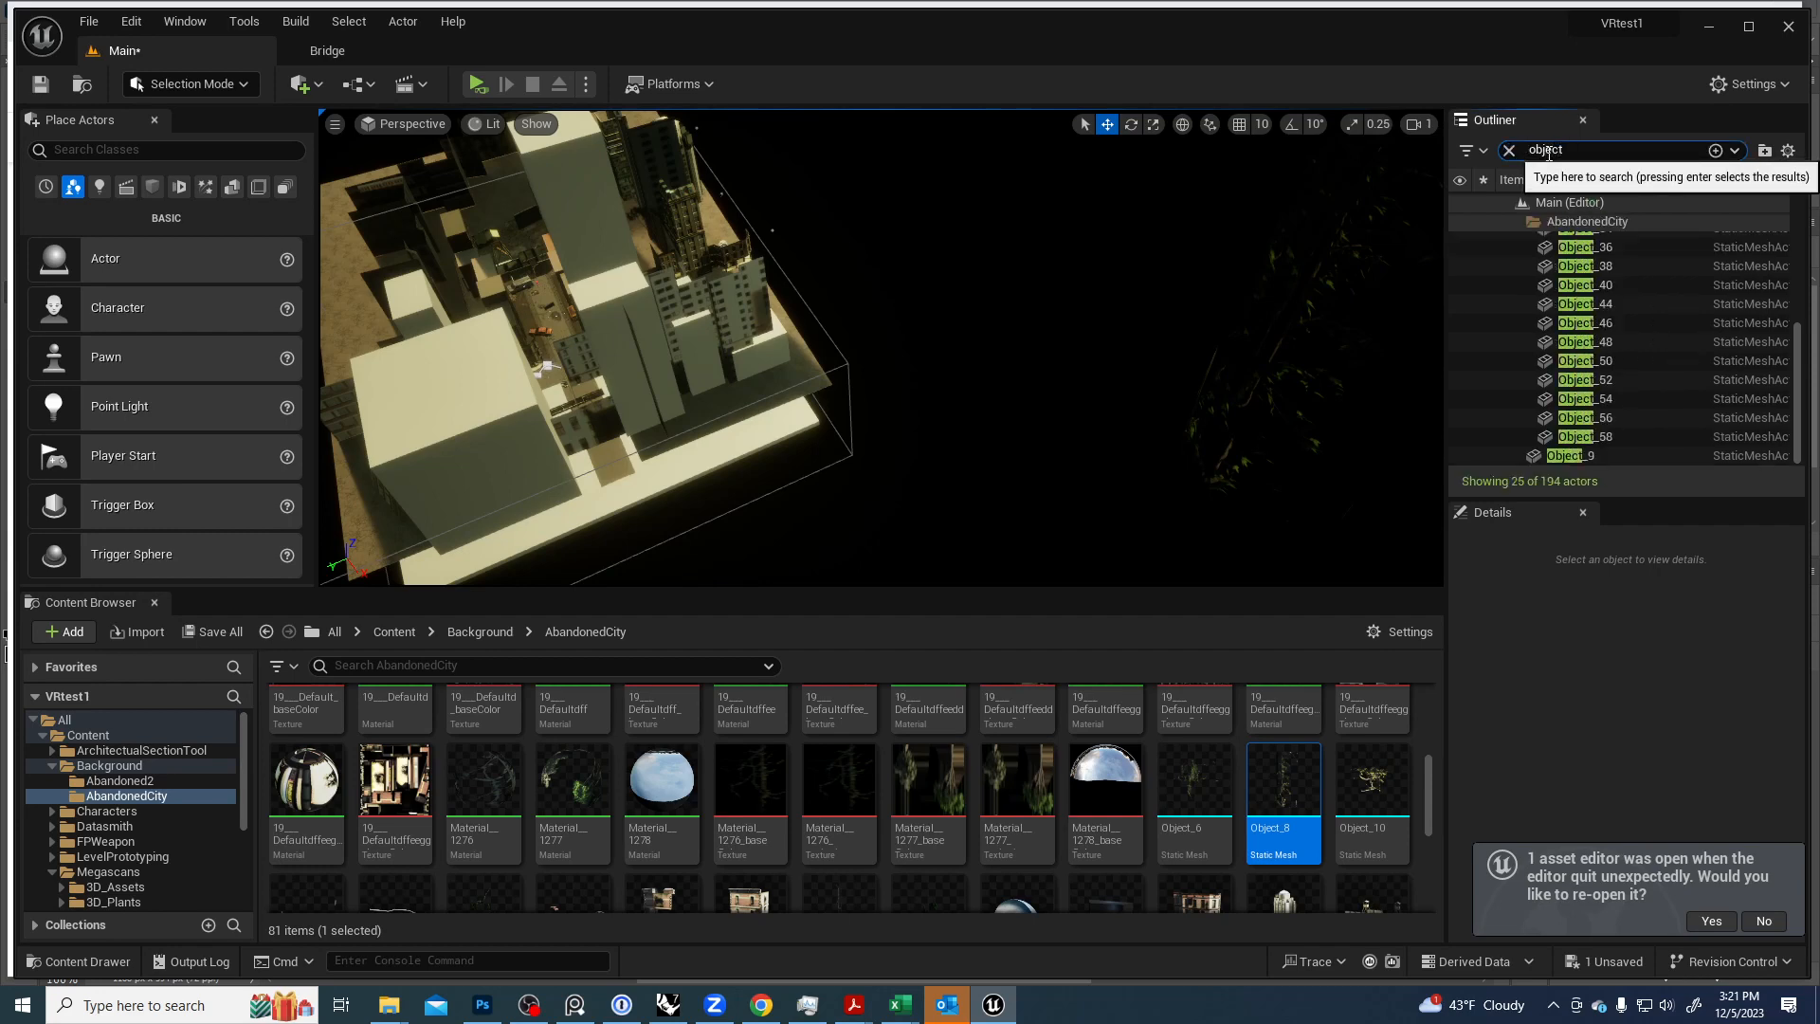
text(_8)
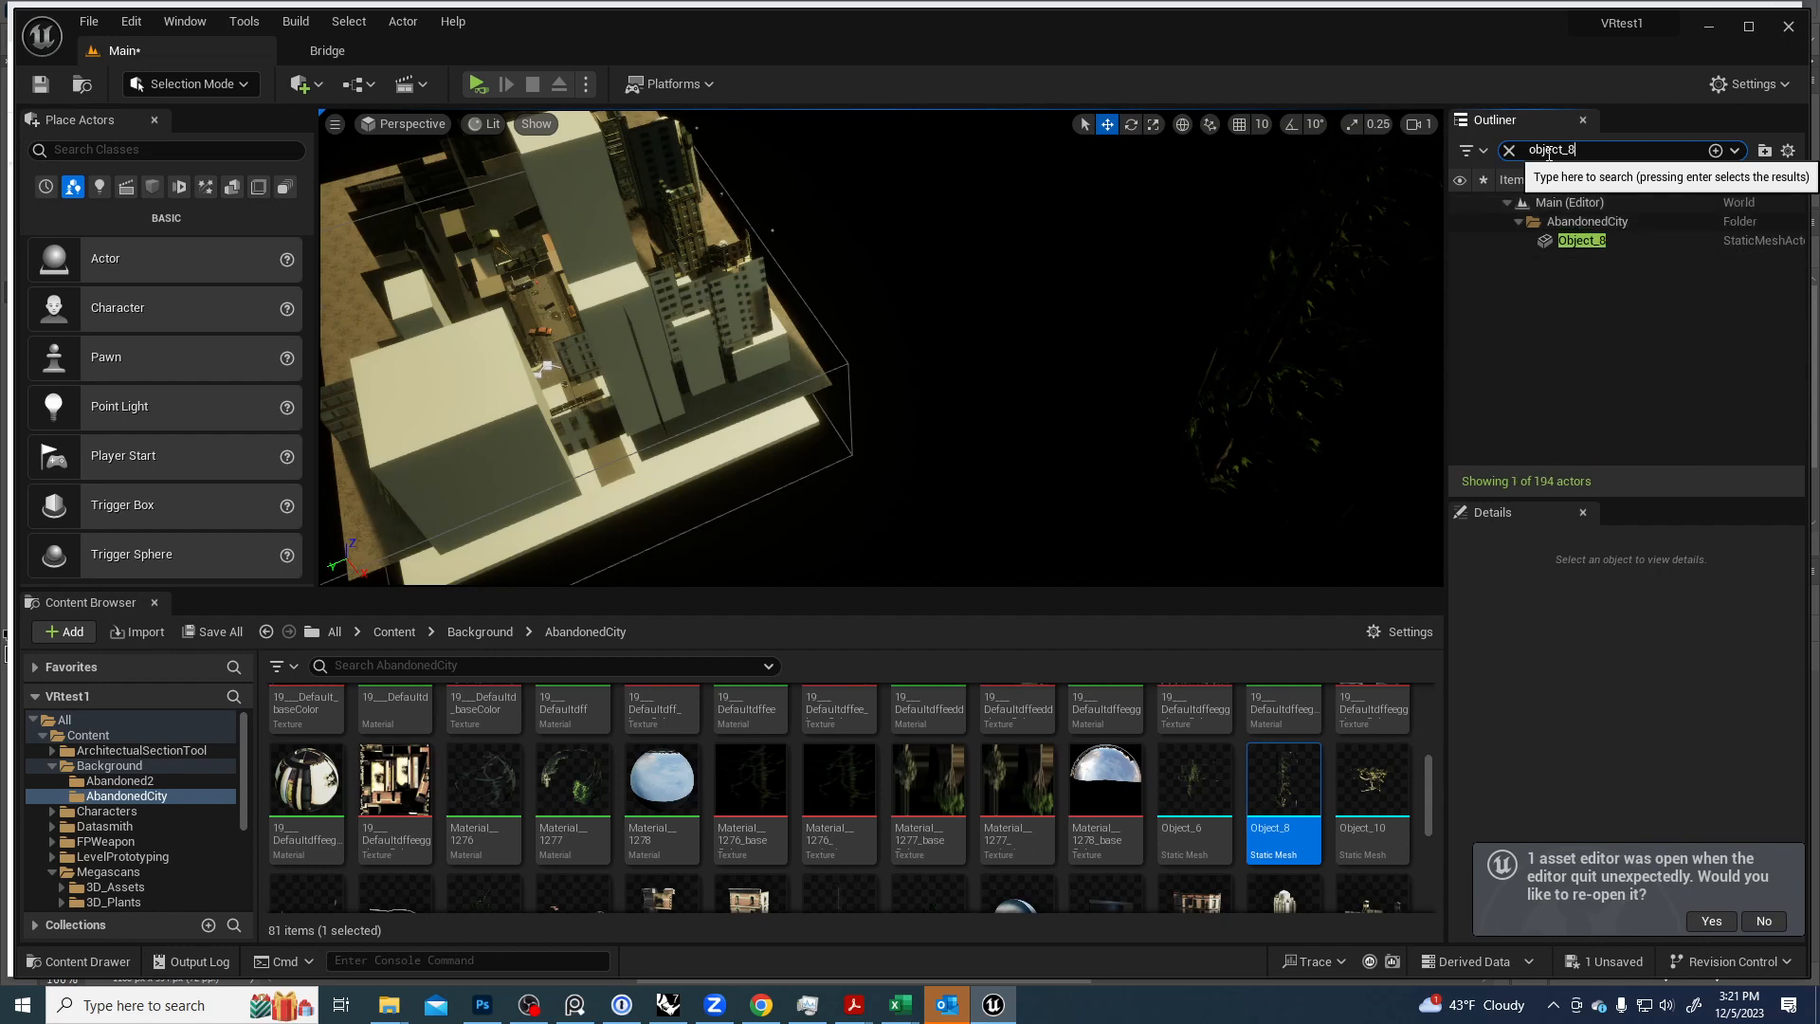
click(1555, 243)
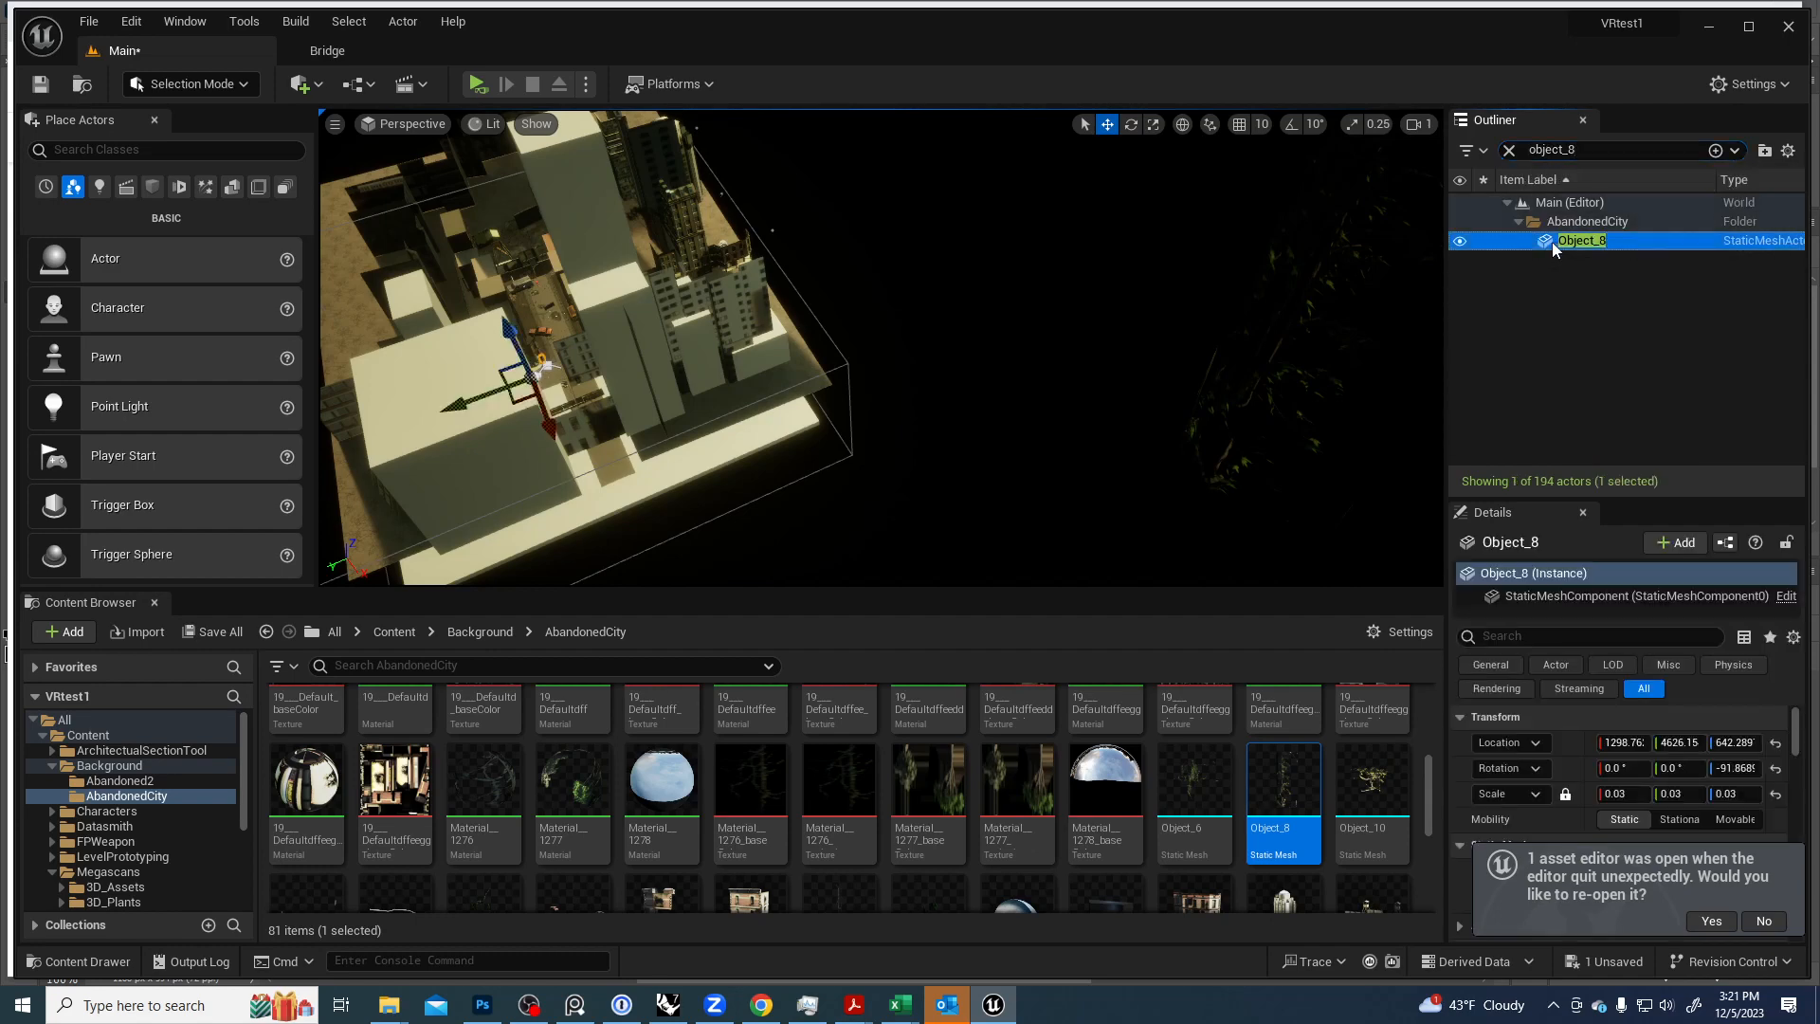
double_click(1555, 243)
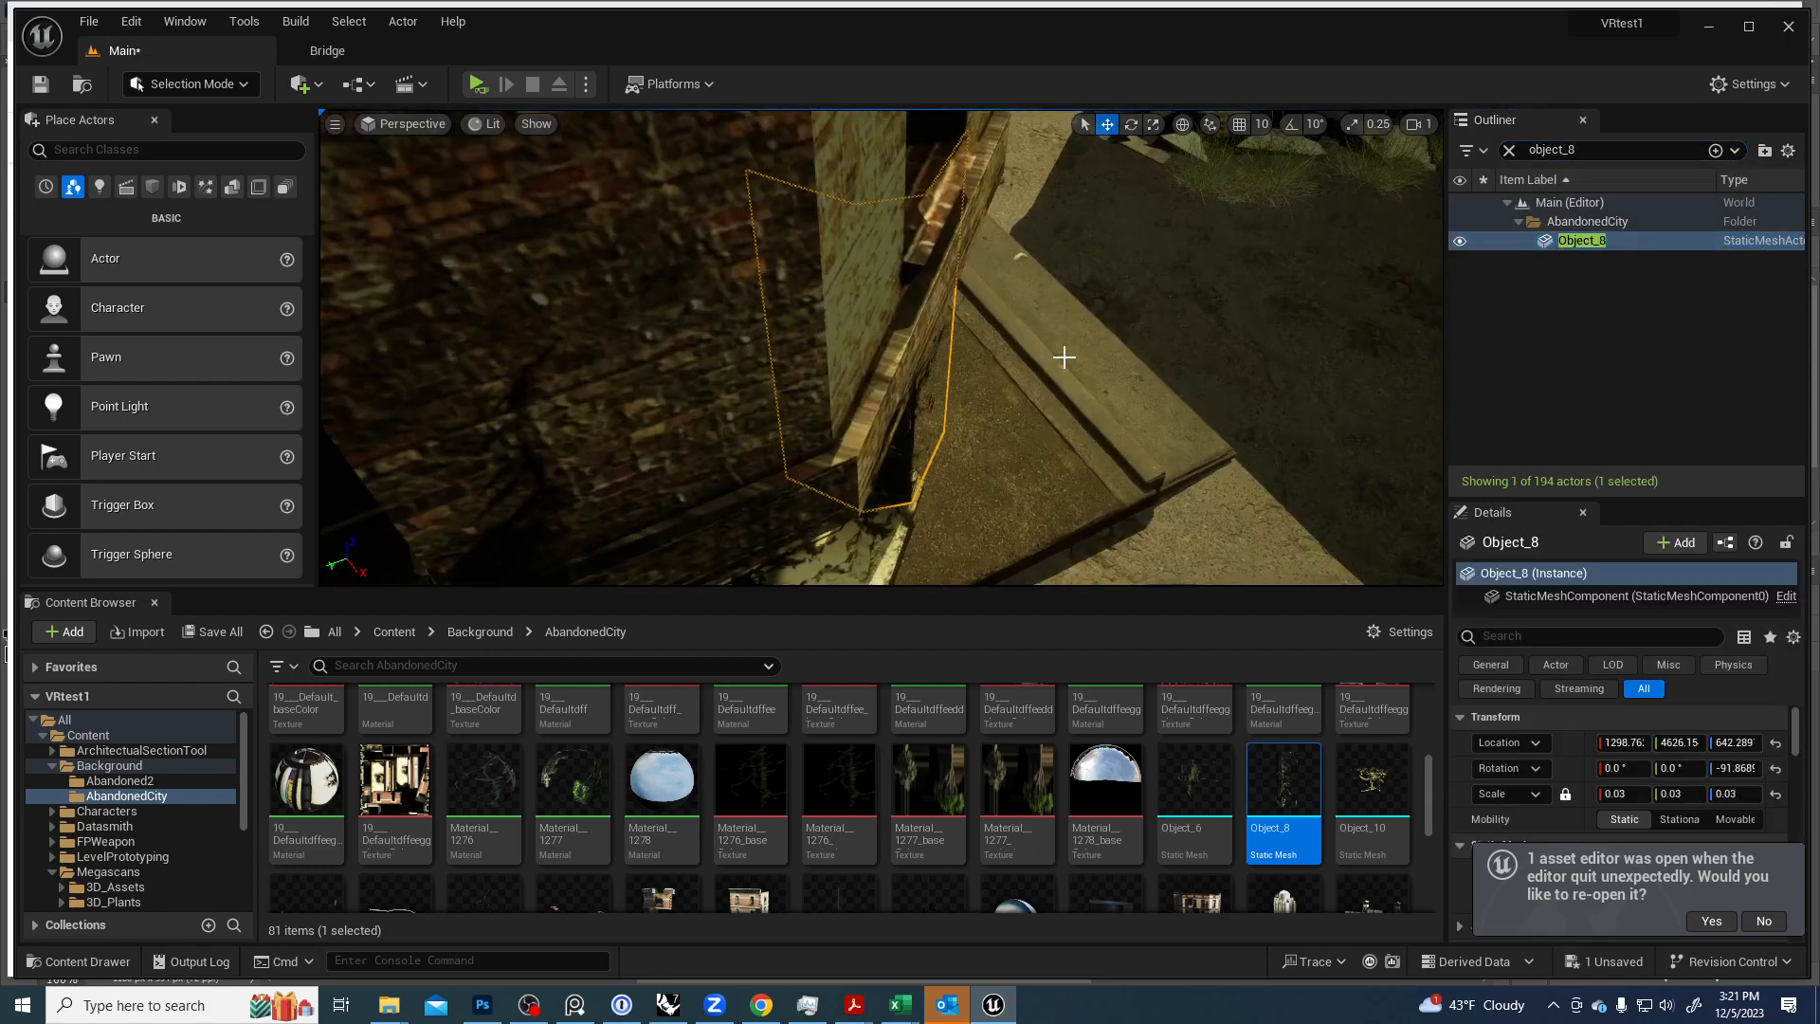
right_drag(1022, 354, 843, 152)
key(s)
right_drag(1007, 357, 1007, 357)
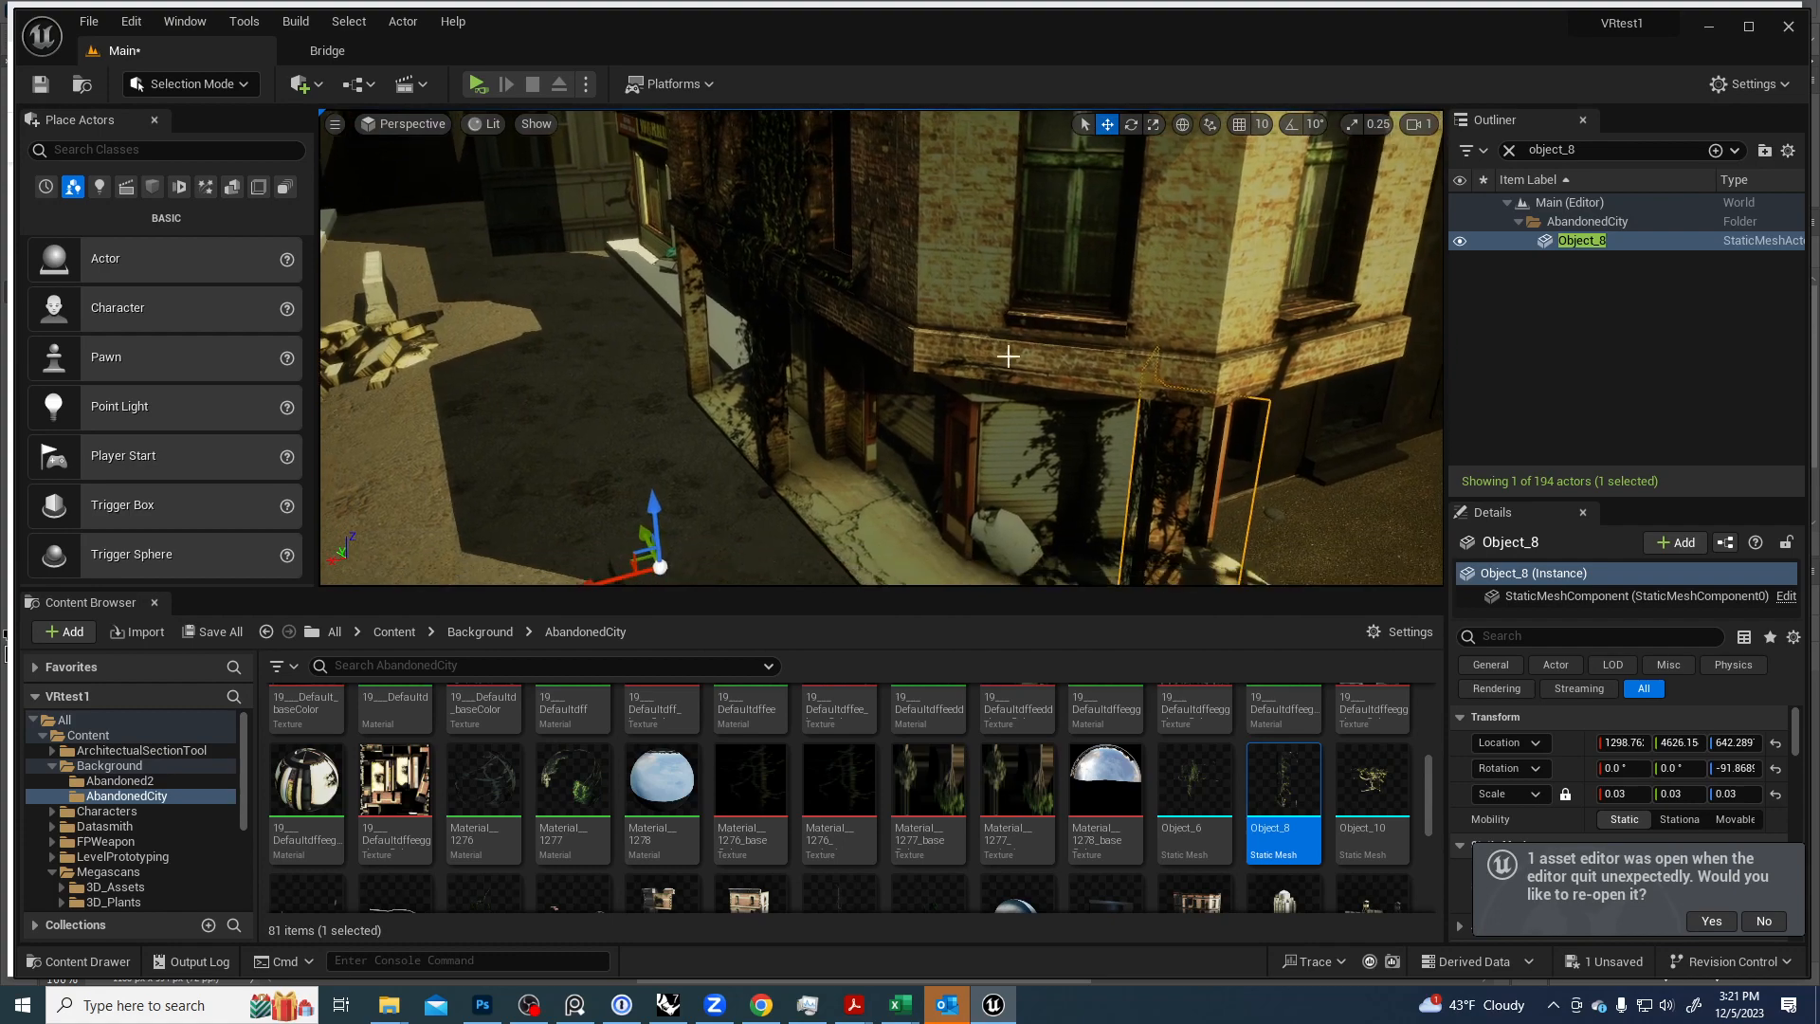
Duplicate the corner building's Object_6 ivy and move the copy beside the yellow van, to about X 11, Y 3683.
click(1180, 795)
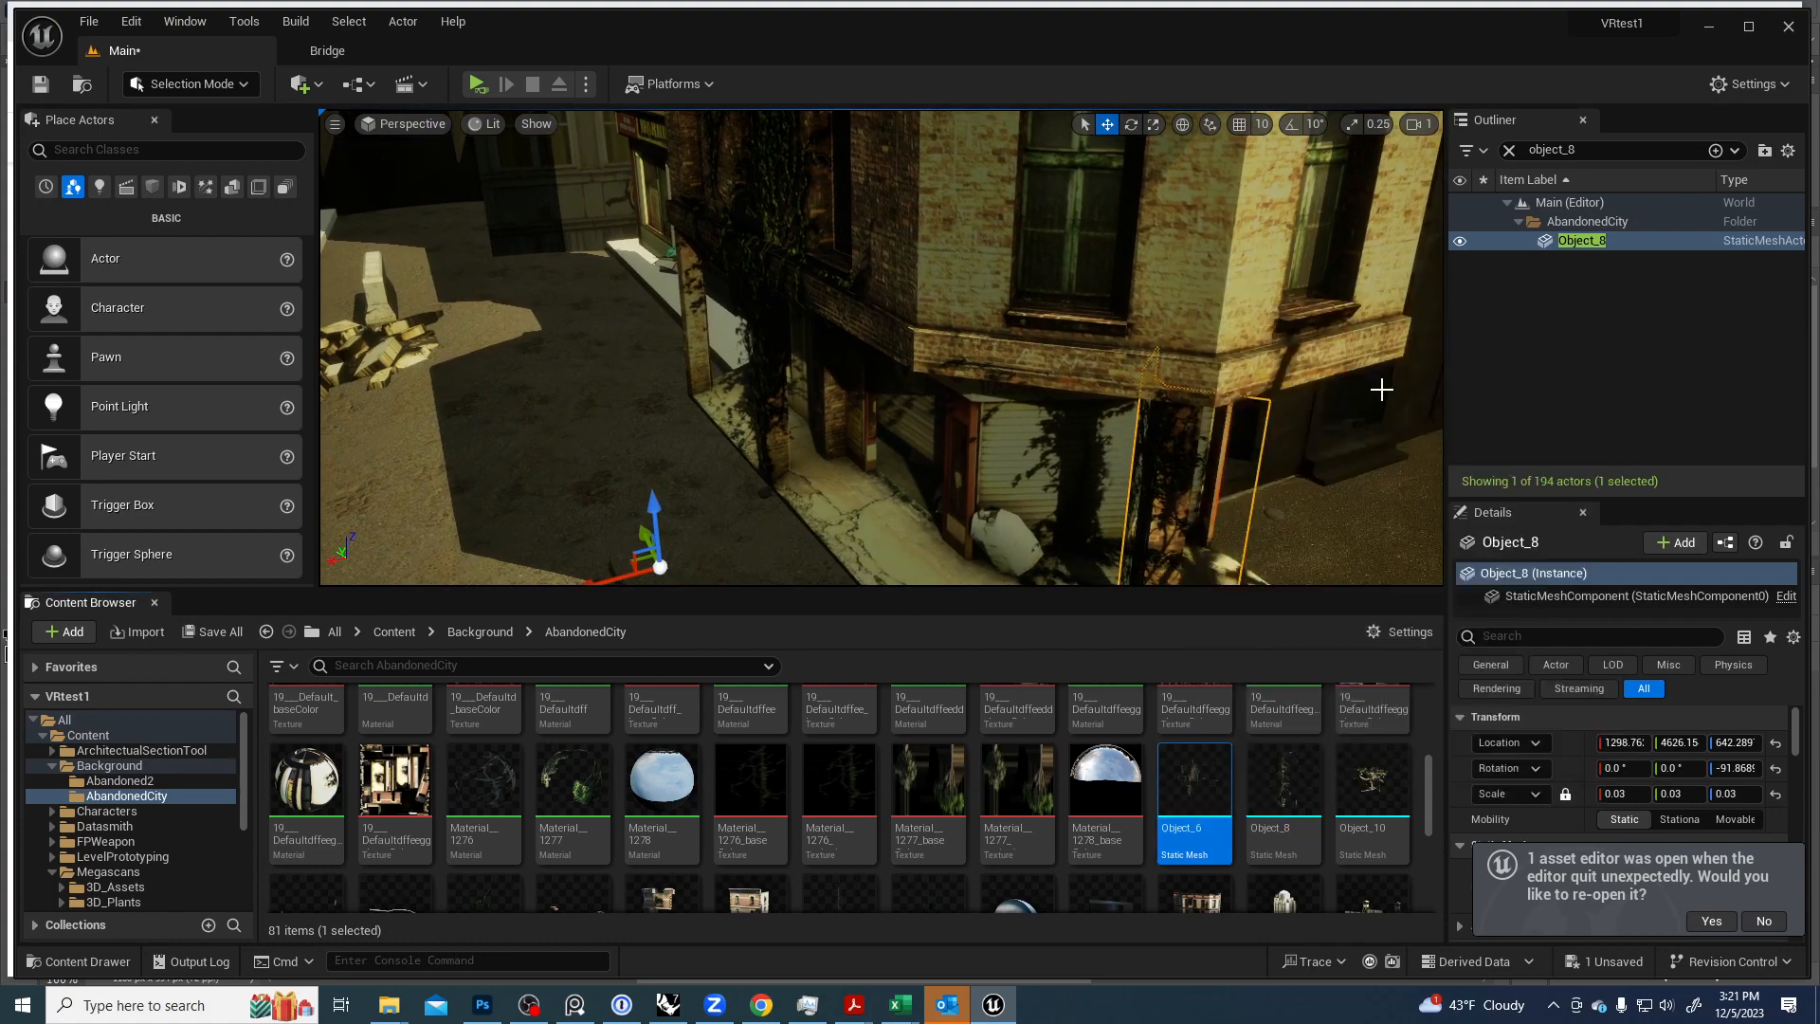
click(1509, 150)
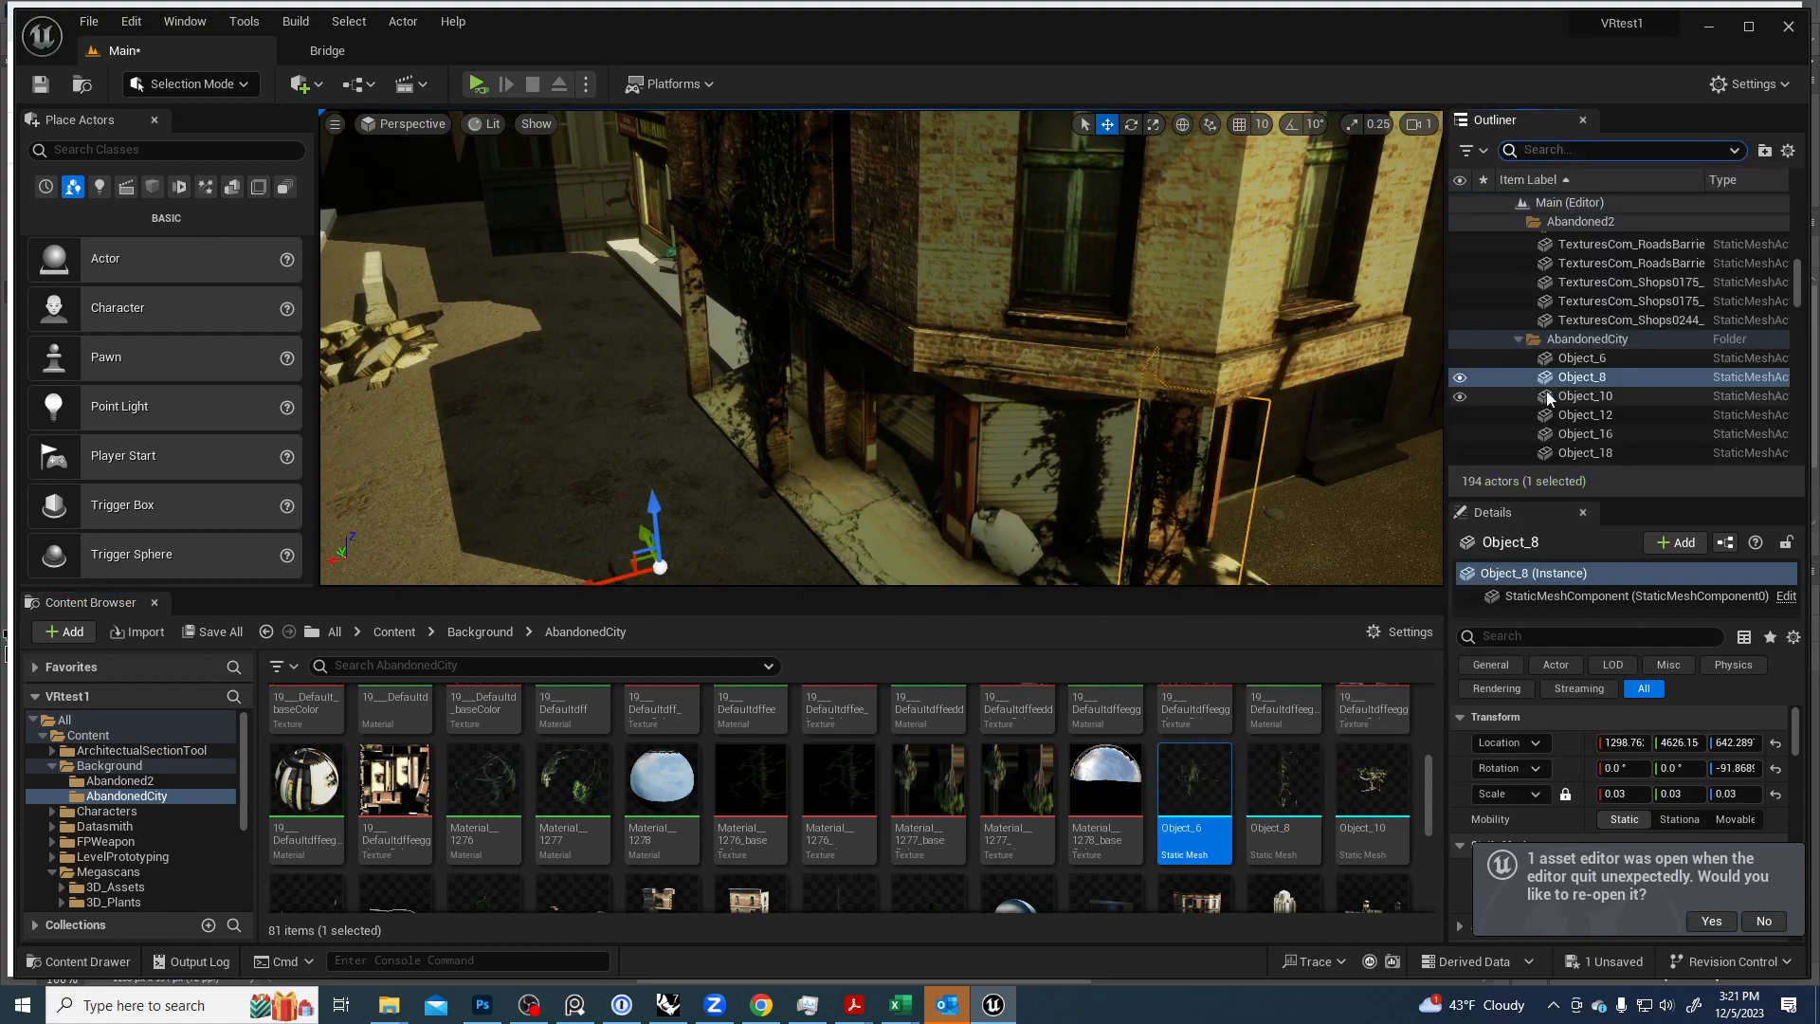
click(1565, 359)
double_click(1573, 358)
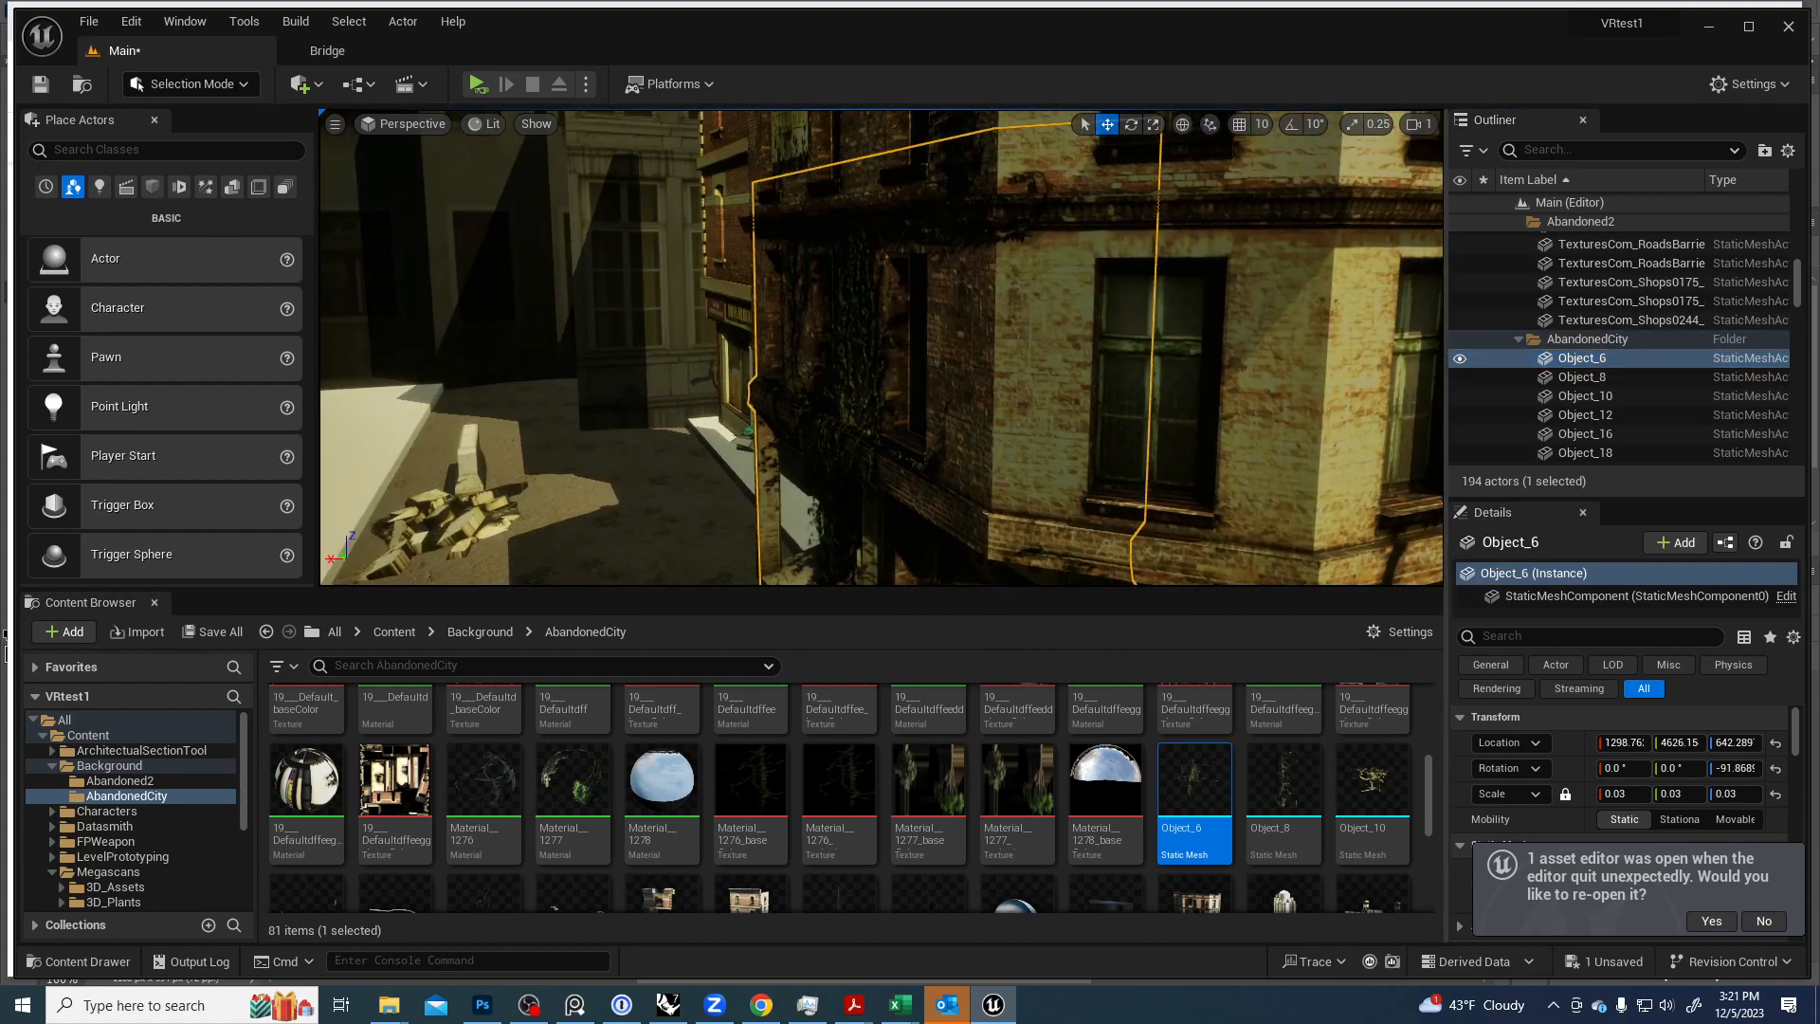
right_drag(882, 347, 783, 501)
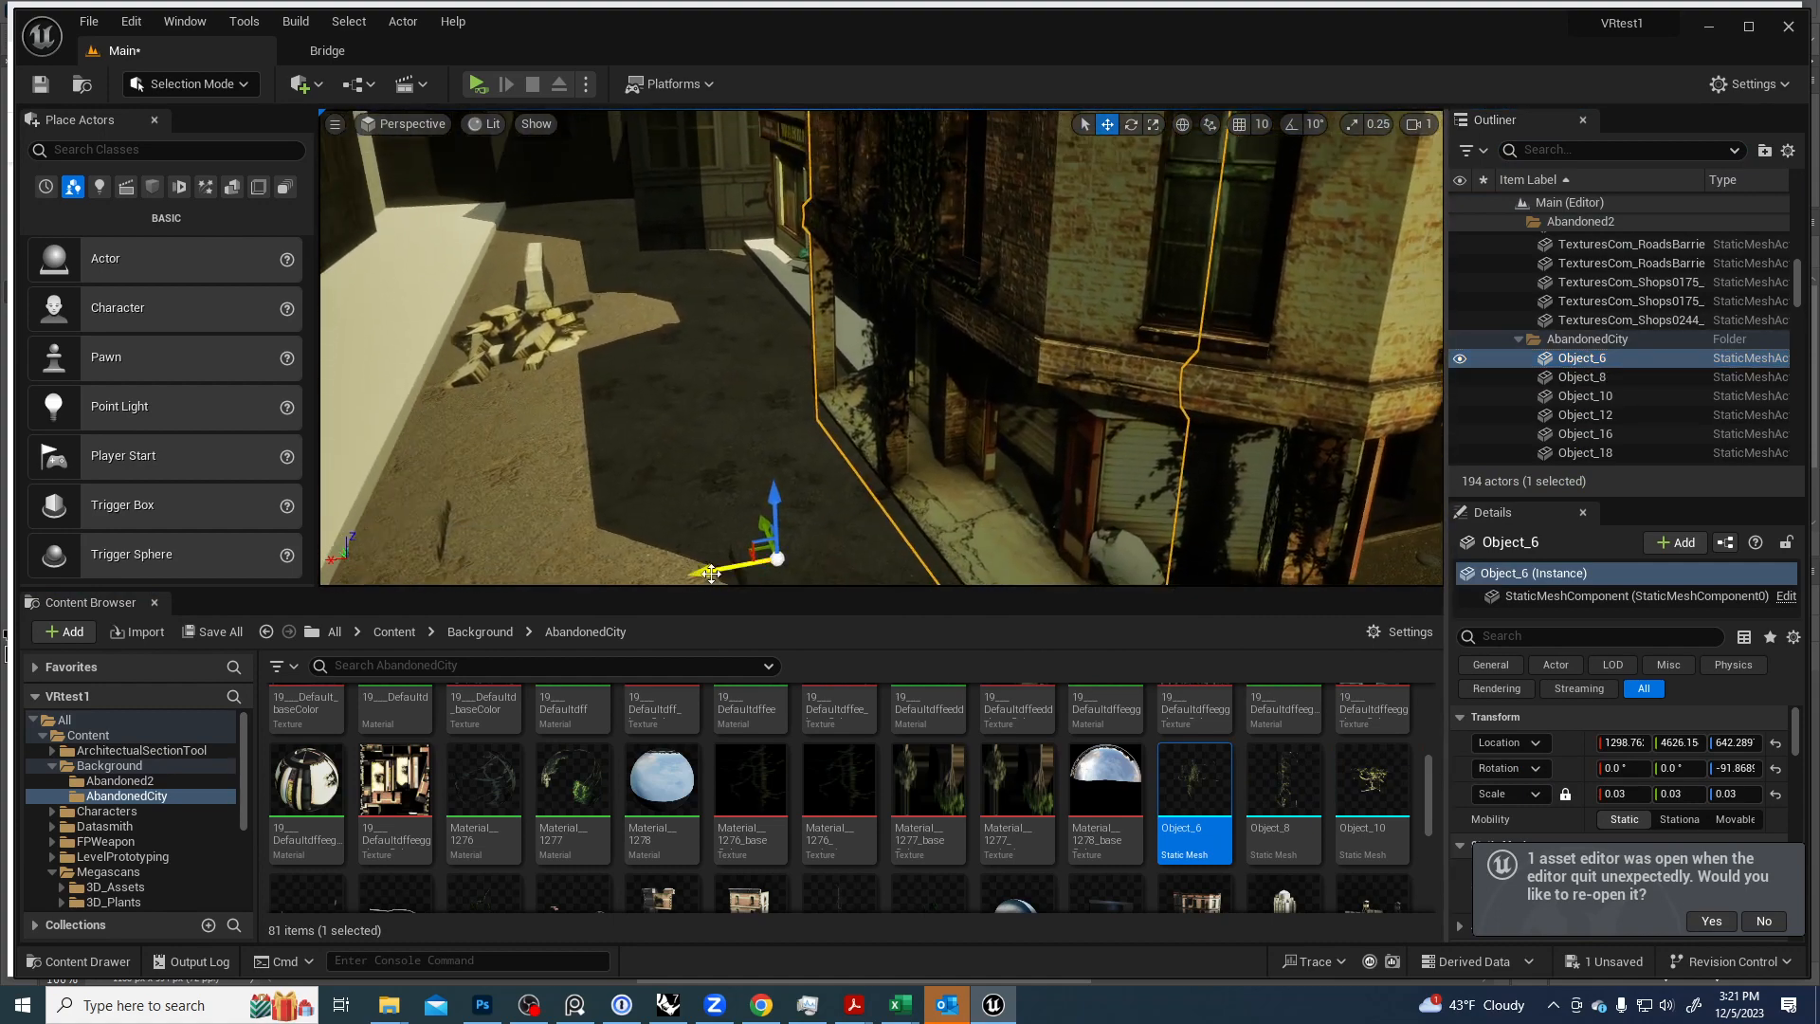
alt+drag(711, 573, 590, 582)
right_drag(627, 485, 608, 500)
shift+drag(534, 509, 531, 508)
right_drag(530, 509, 569, 486)
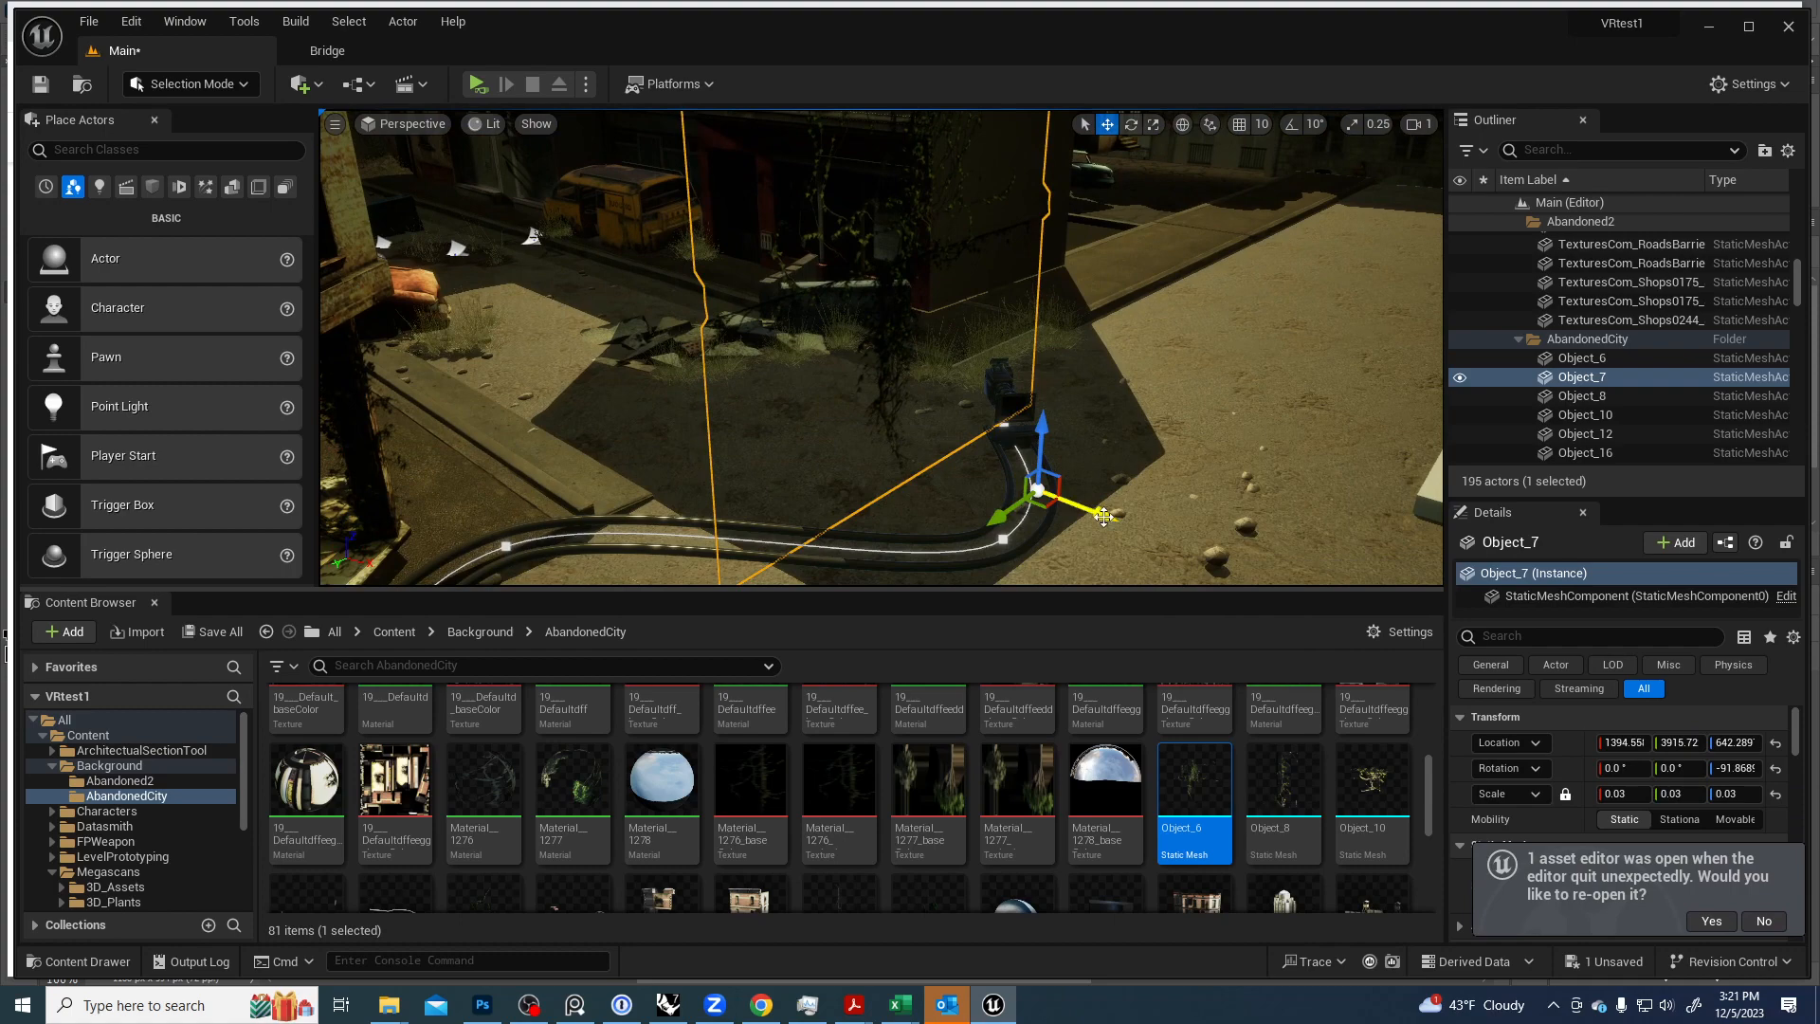
shift+drag(1102, 516, 994, 516)
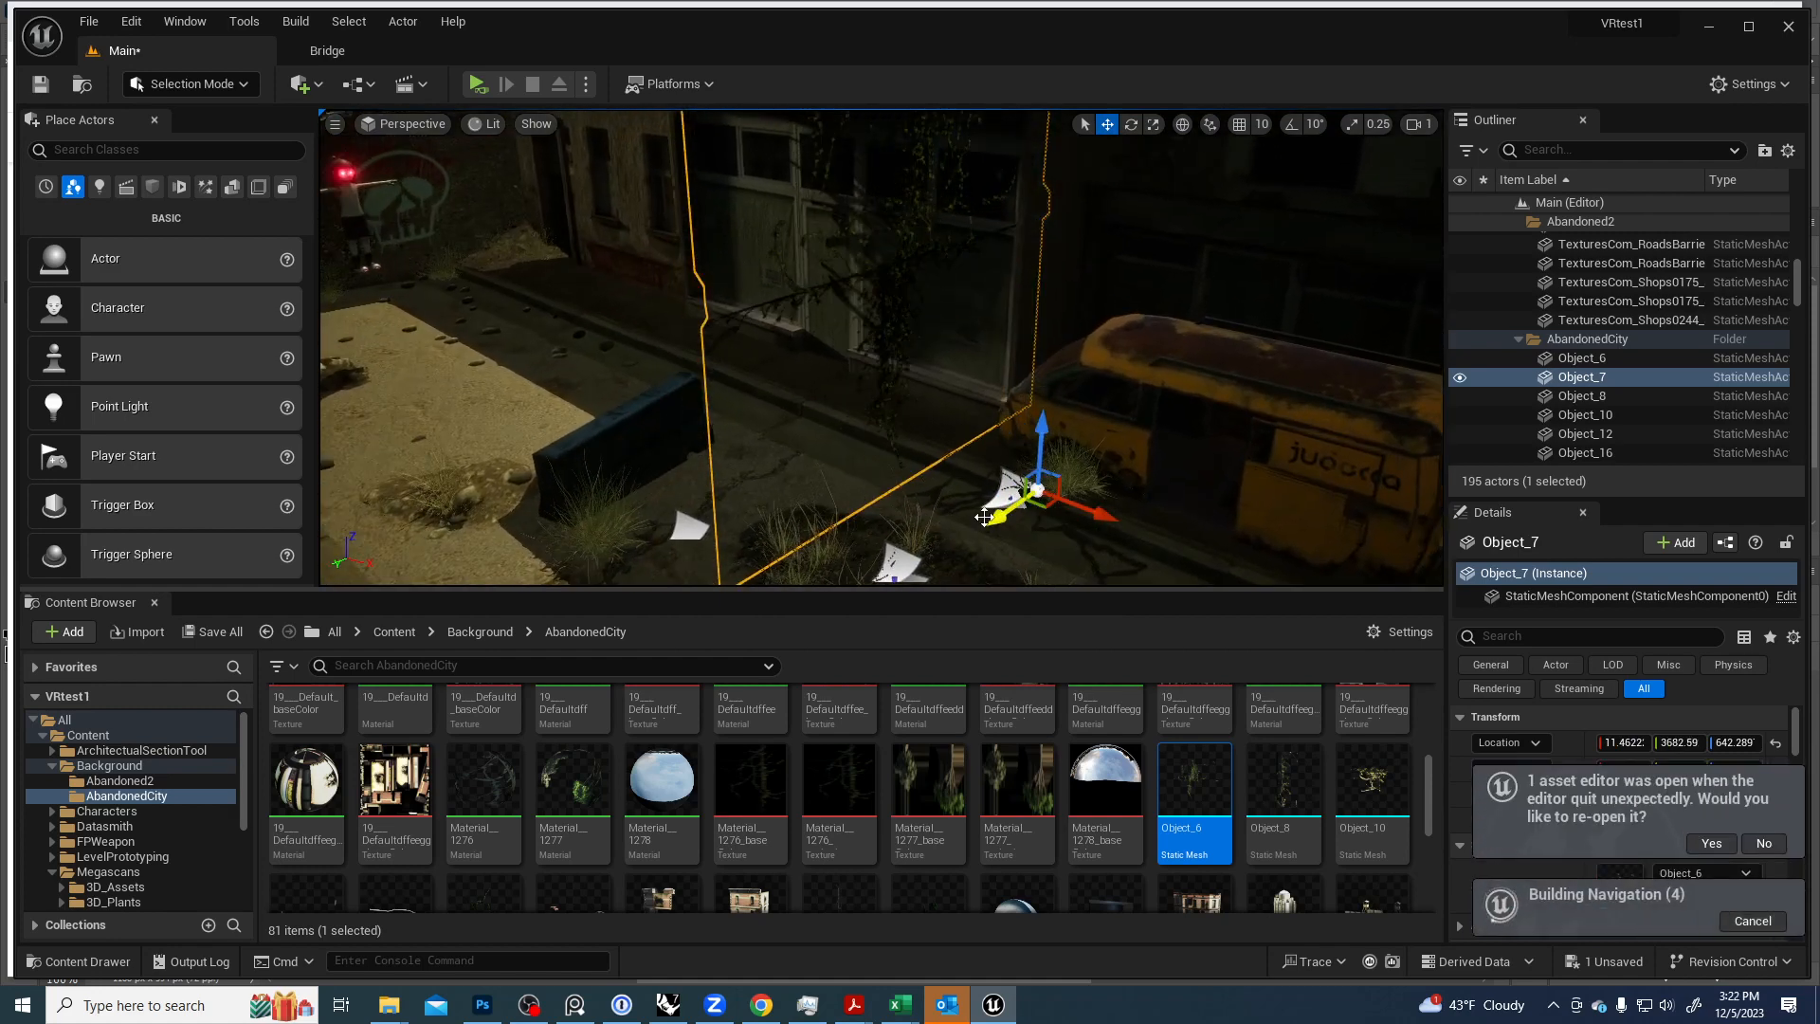
Rotate the ivy copy 90° about its vertical axis and reposition it along the storefront at about X -367, Z 741.
key(e)
drag(1104, 539, 1136, 513)
mouse_move(1144, 487)
right_down()
mouse_move(1144, 354)
mouse_move(1144, 488)
right_up()
key(w)
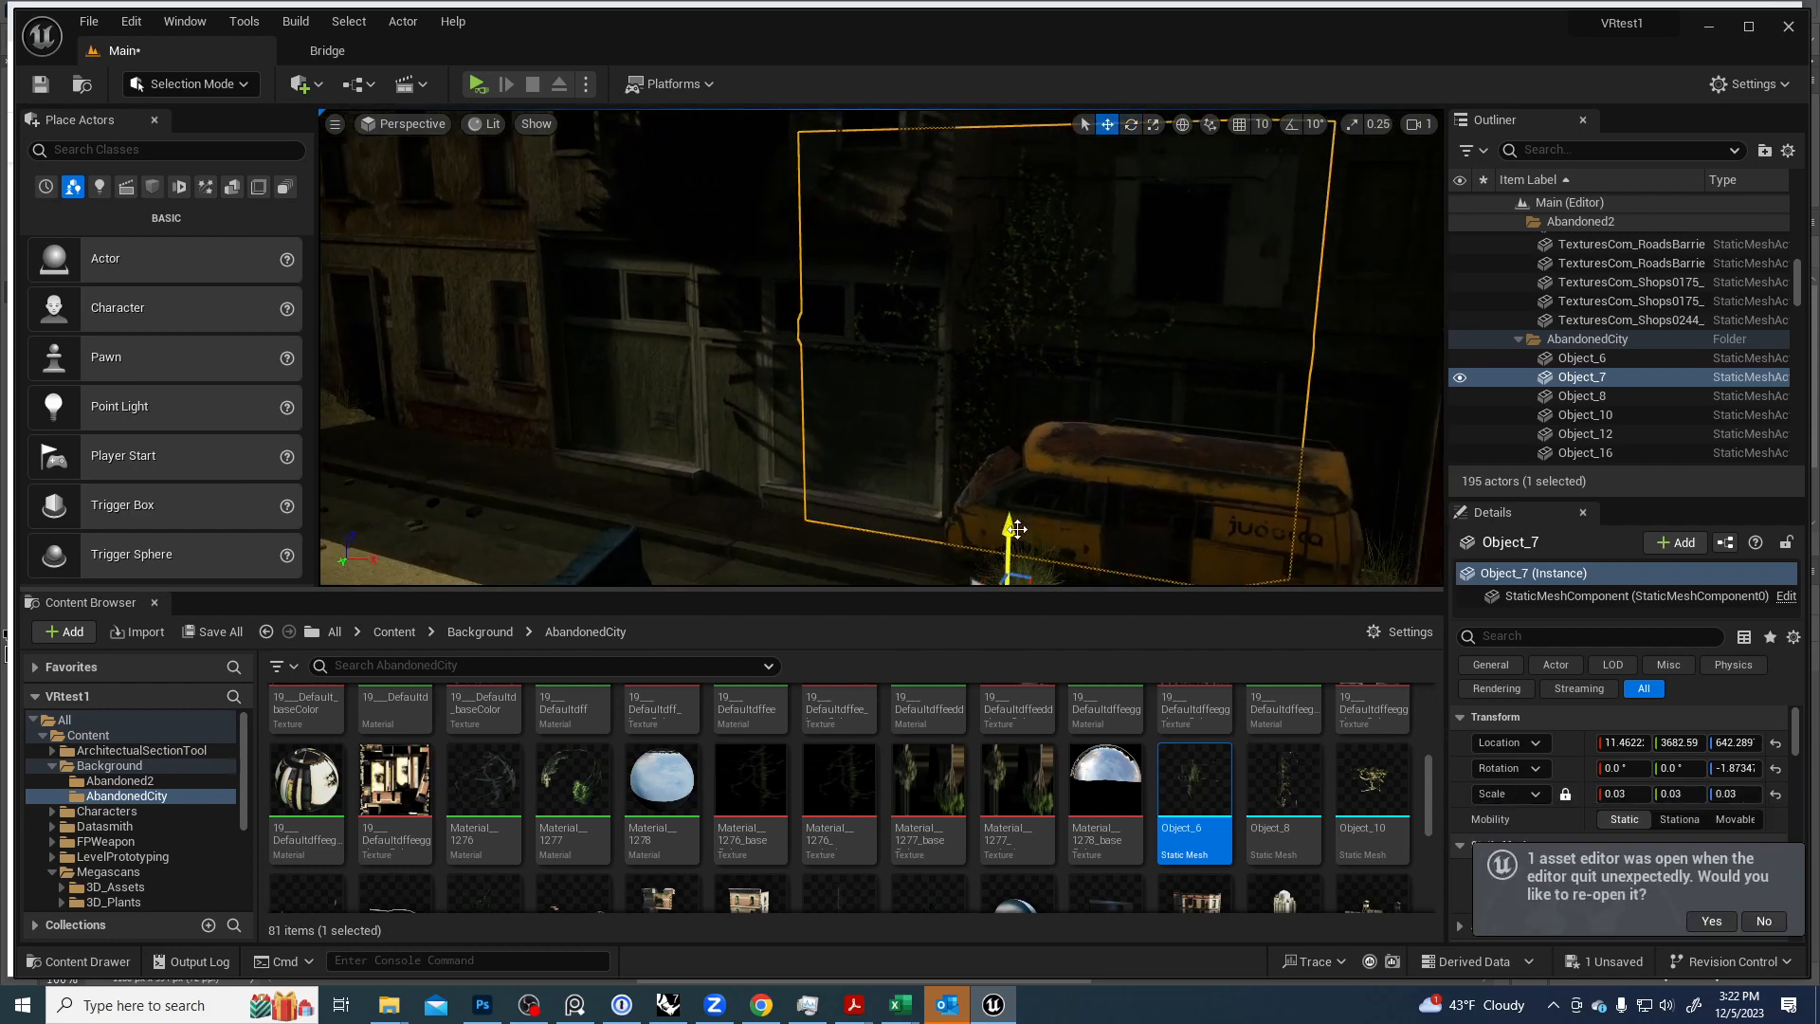
drag(1012, 519, 1016, 430)
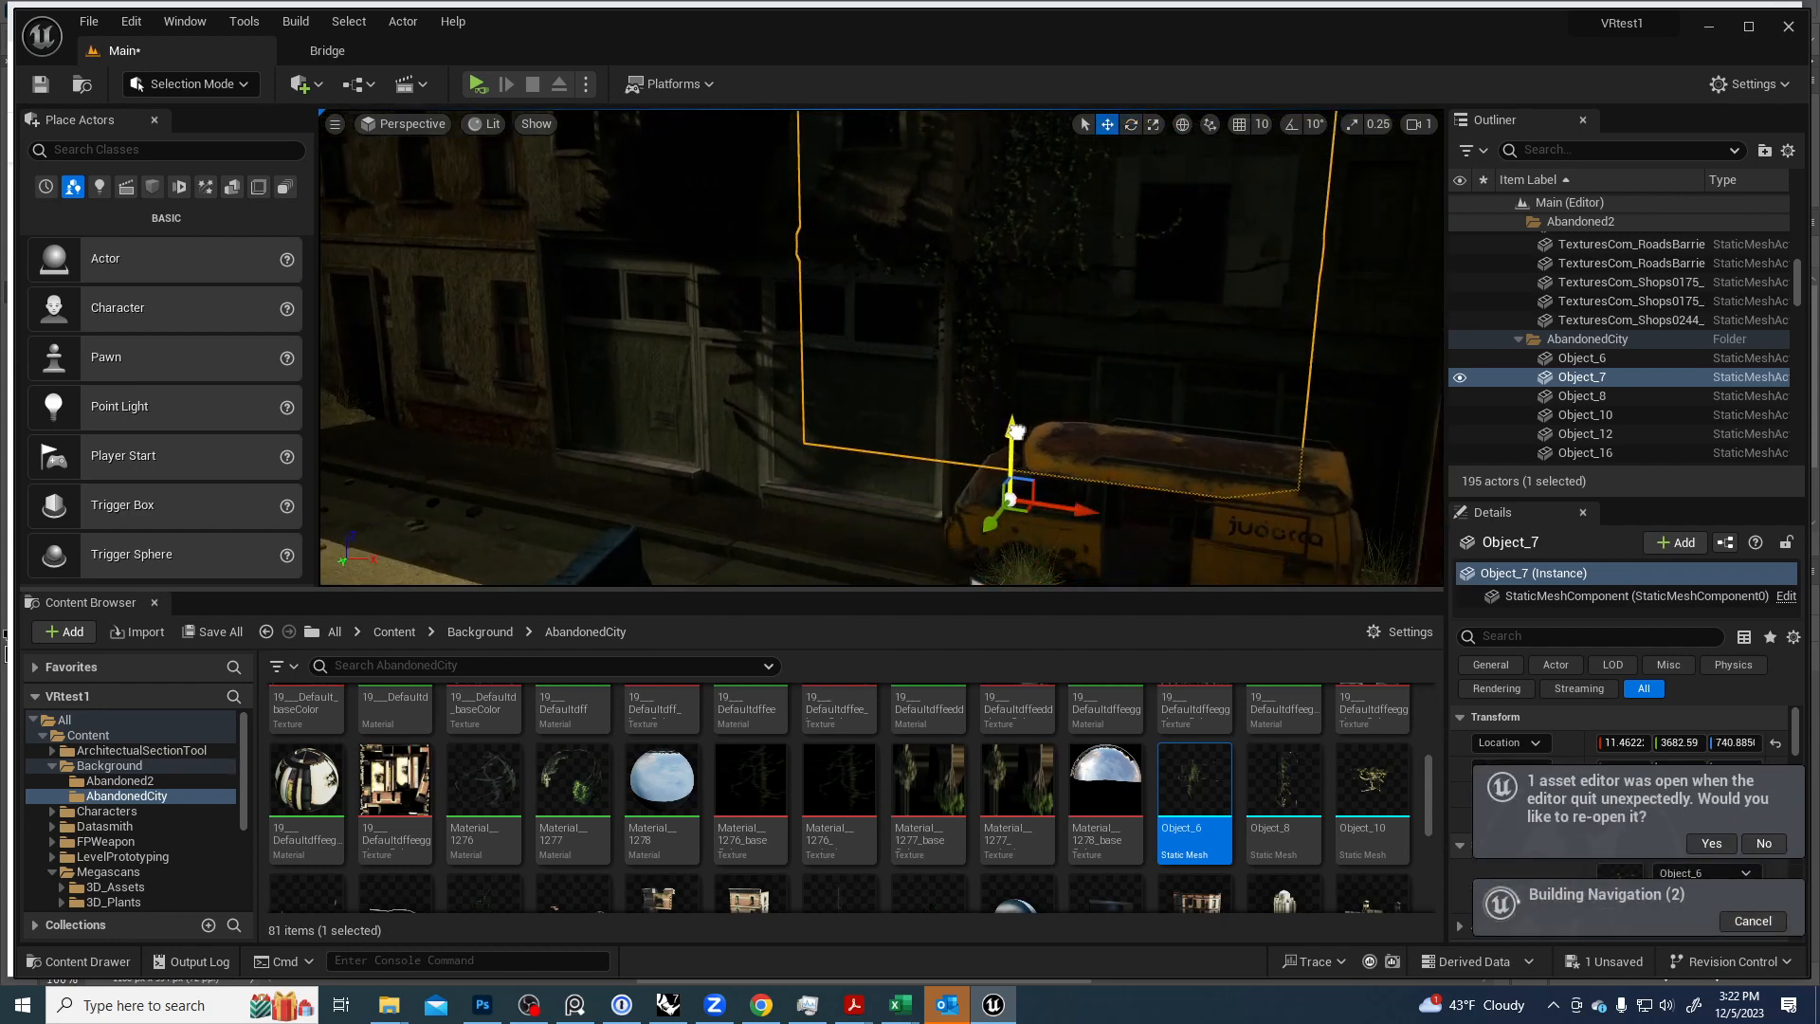
drag(1082, 498, 740, 502)
right_drag(738, 500, 626, 474)
Scale the ivy copy up uniformly and move it against the storefront facade, to about Y 3738, Z 629.
key(e)
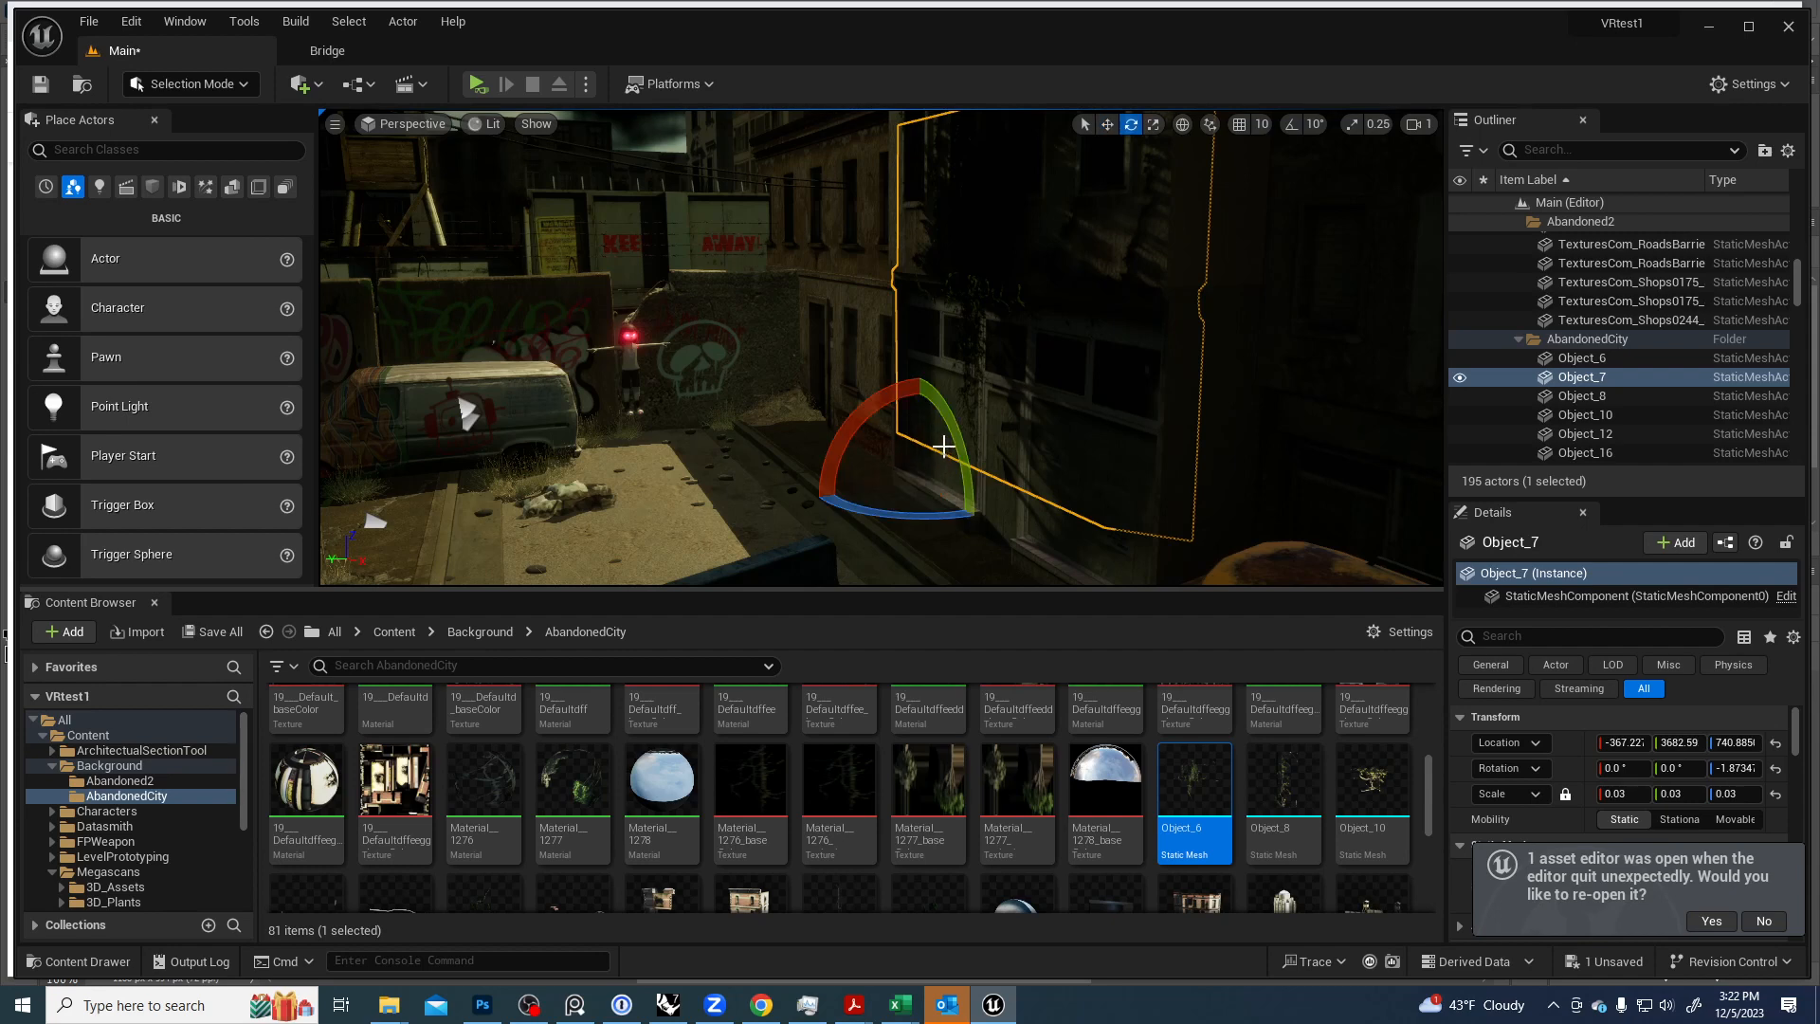
key(r)
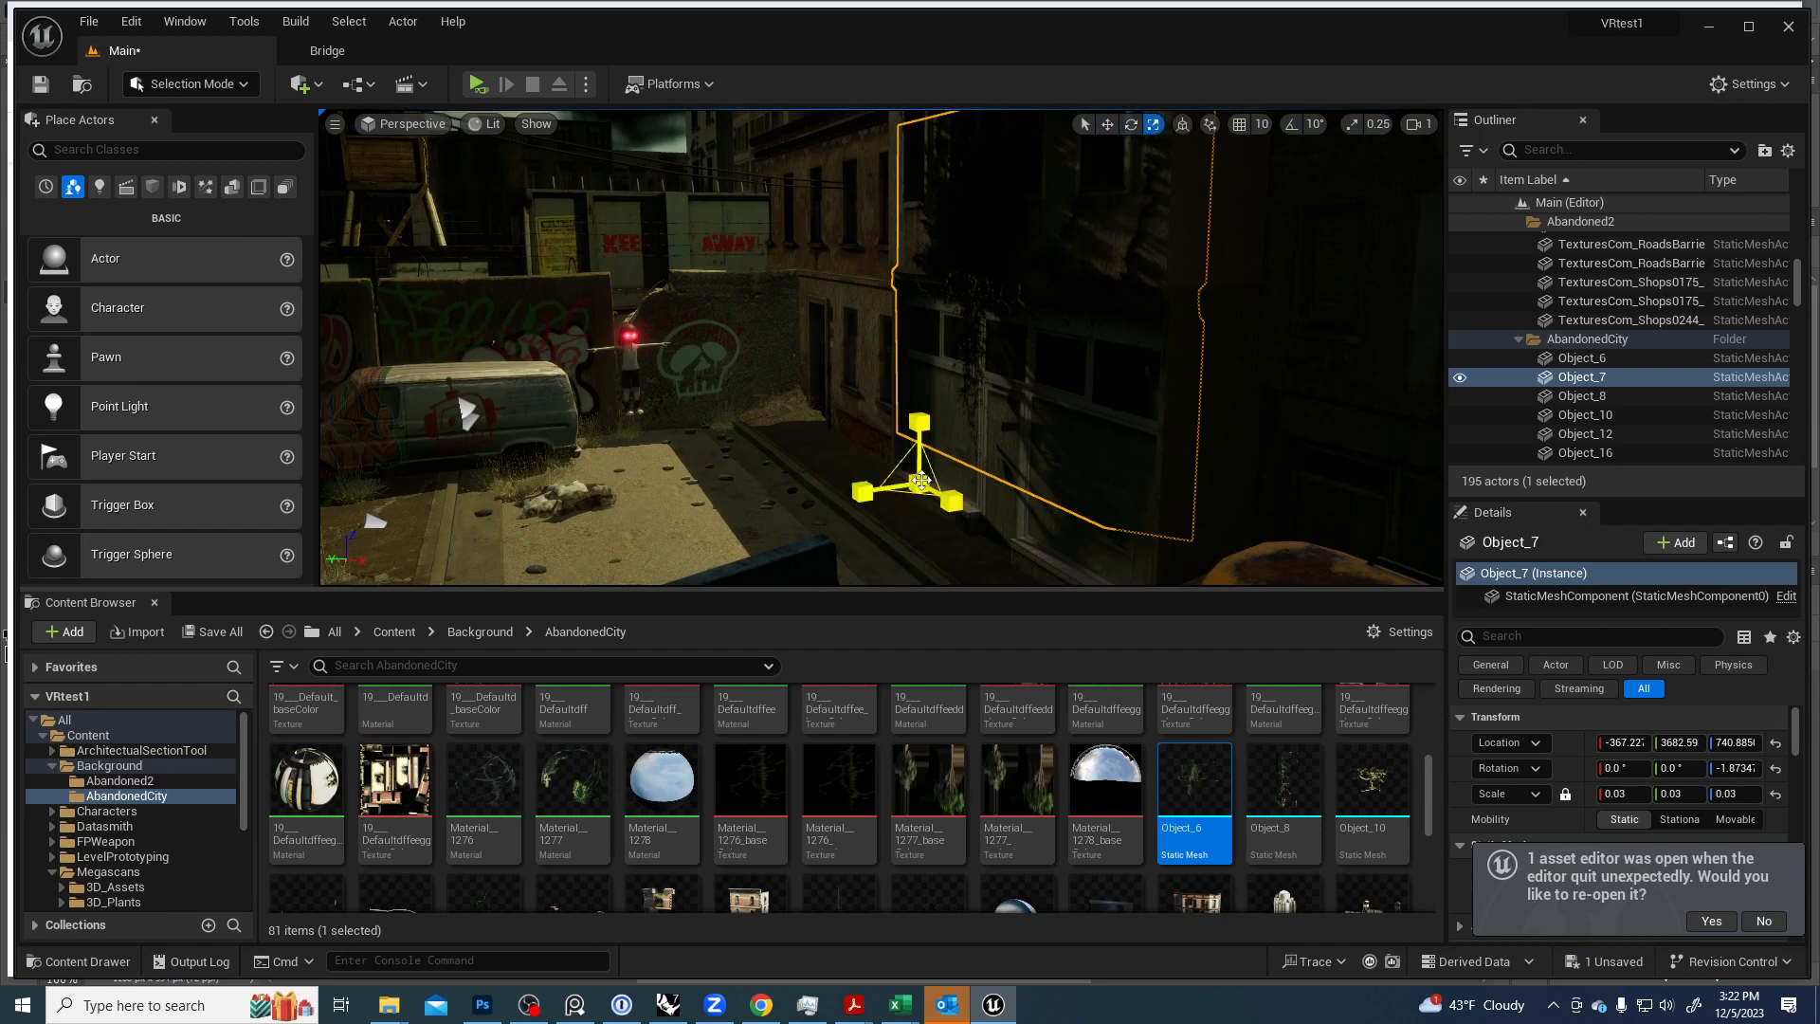
drag(919, 481, 875, 577)
key(w)
right_drag(832, 568, 832, 592)
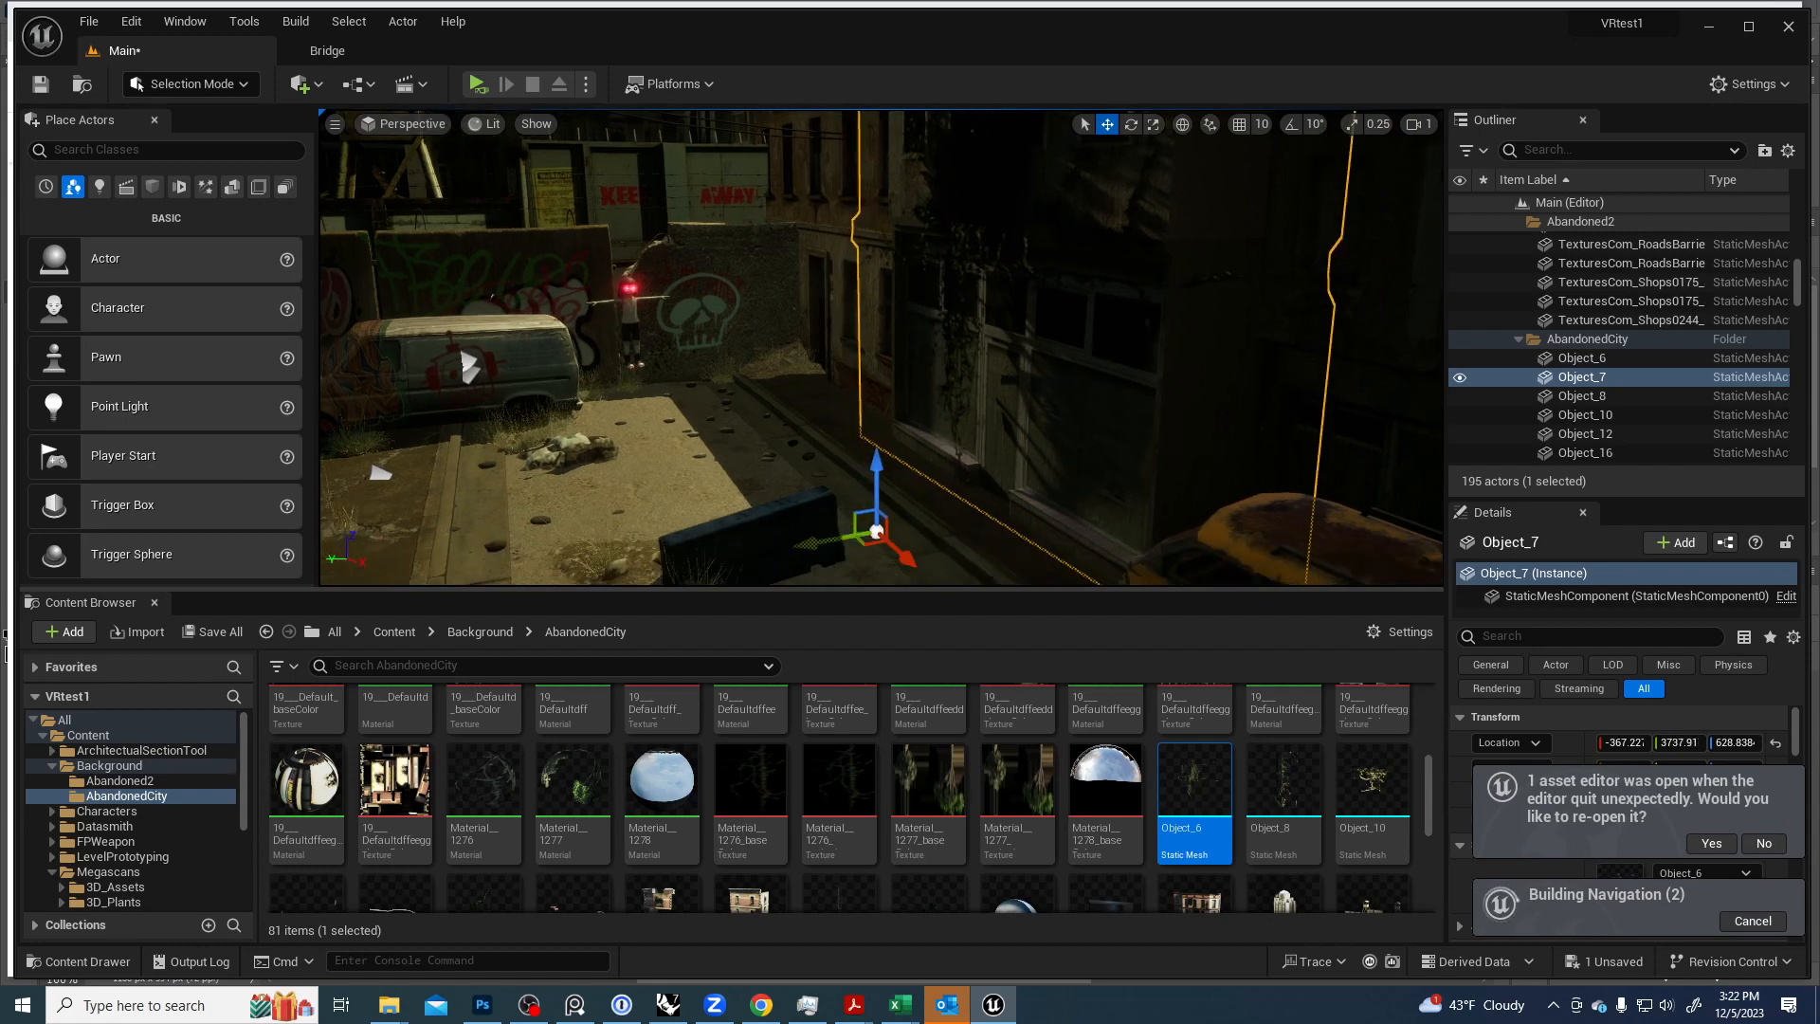
Fine-tune the ivy copy's fit against the storefront facade, moving it to about Y 3750, Z 636, and deselect it.
scroll(910, 502, down, 2)
key(e)
drag(927, 531, 939, 549)
key(w)
mouse_move(829, 520)
mouse_down()
mouse_move(805, 532)
mouse_move(918, 549)
mouse_move(801, 537)
mouse_move(802, 522)
mouse_up()
key(e)
key(w)
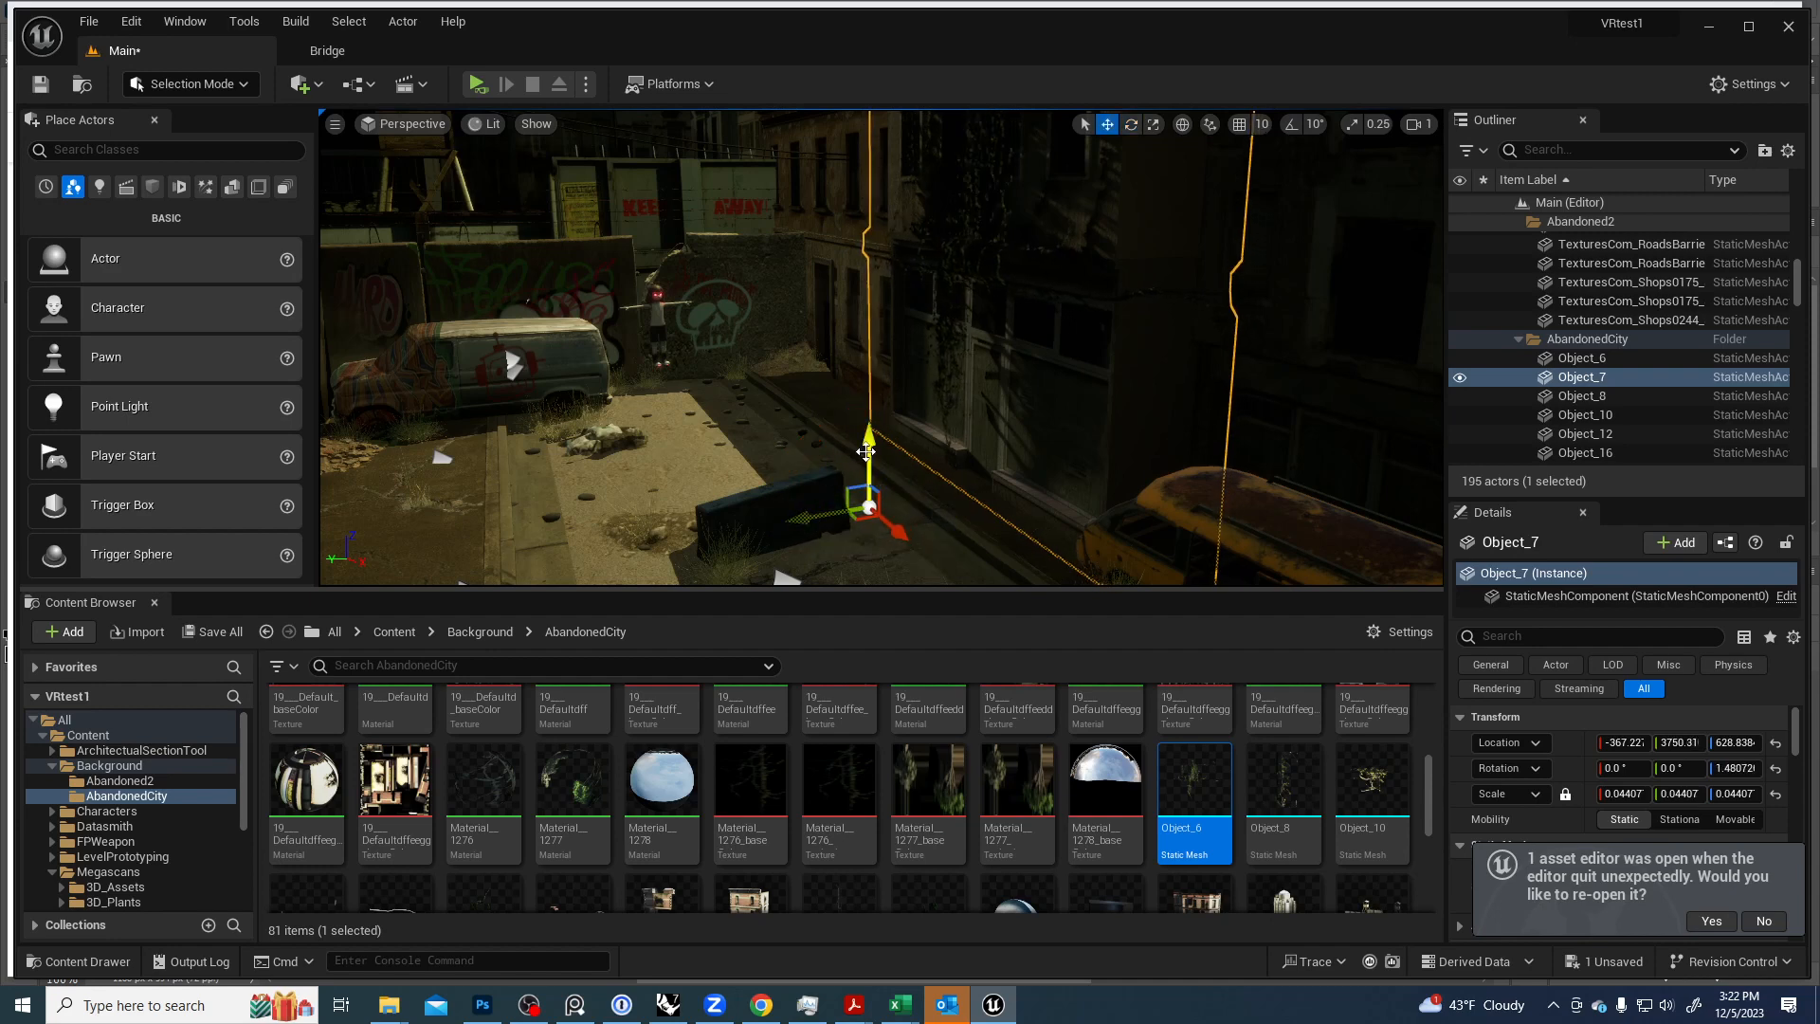
drag(866, 451, 875, 442)
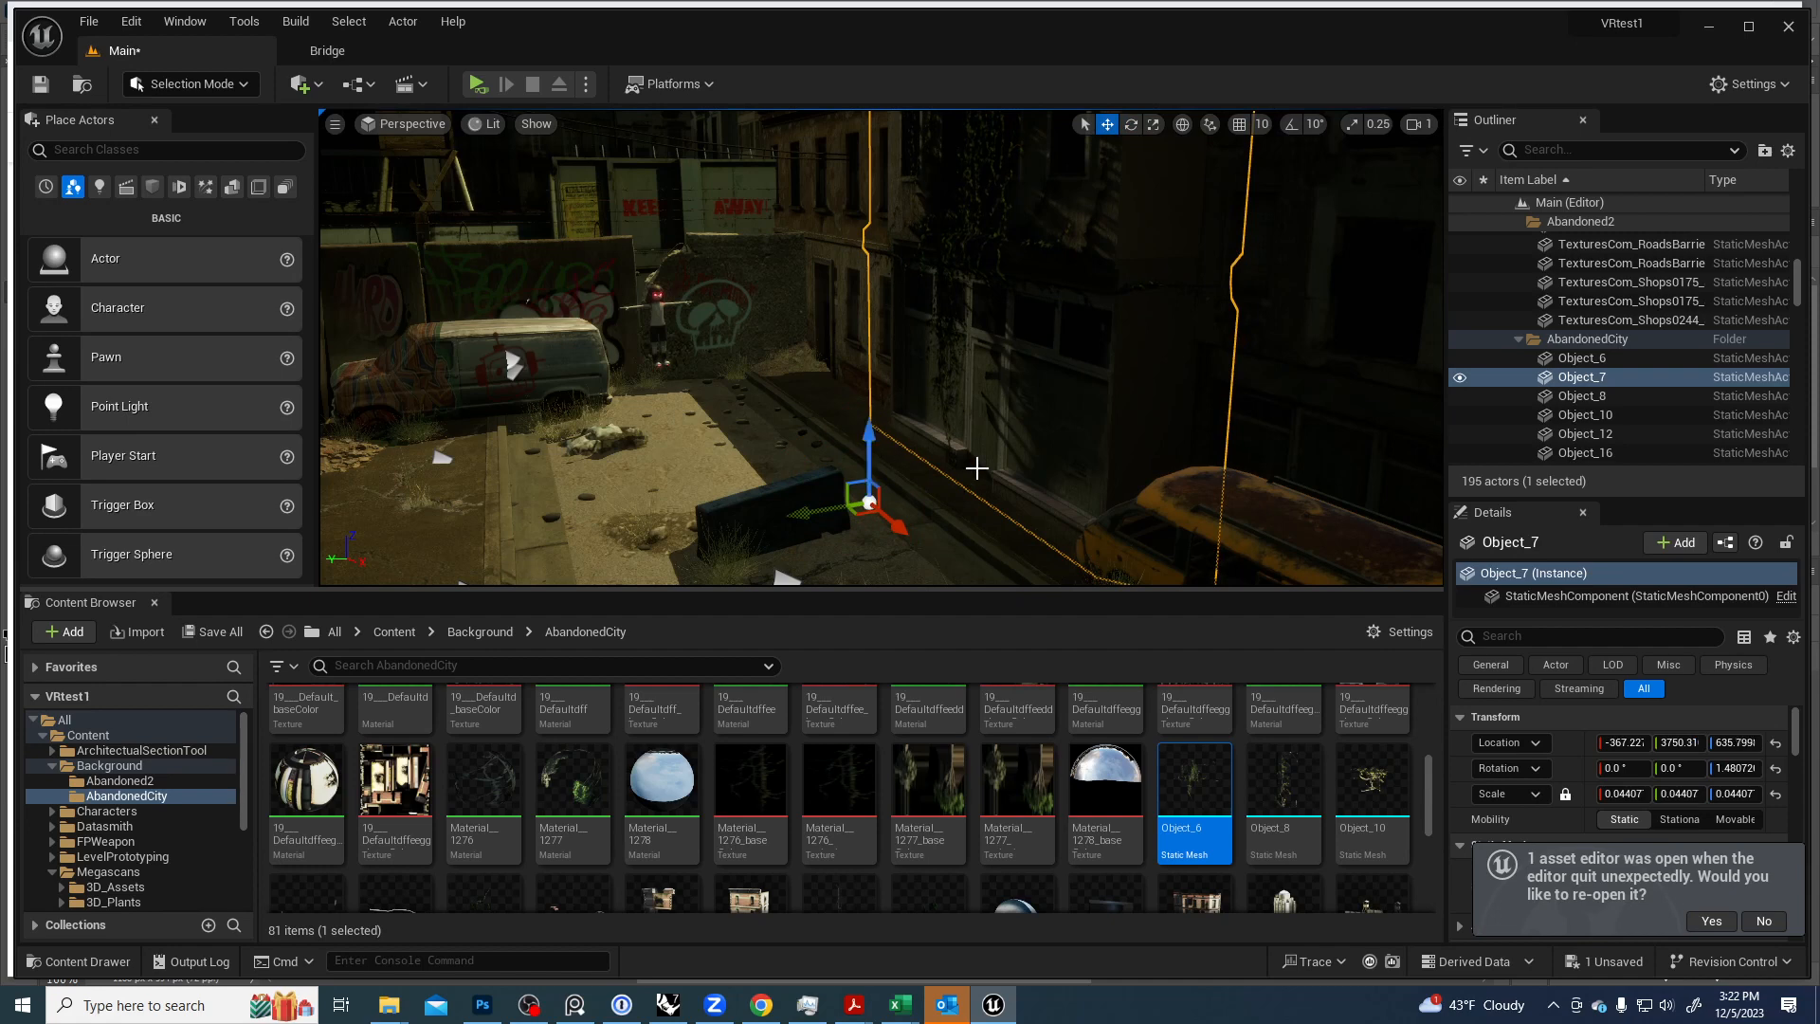
right_drag(977, 468, 1062, 447)
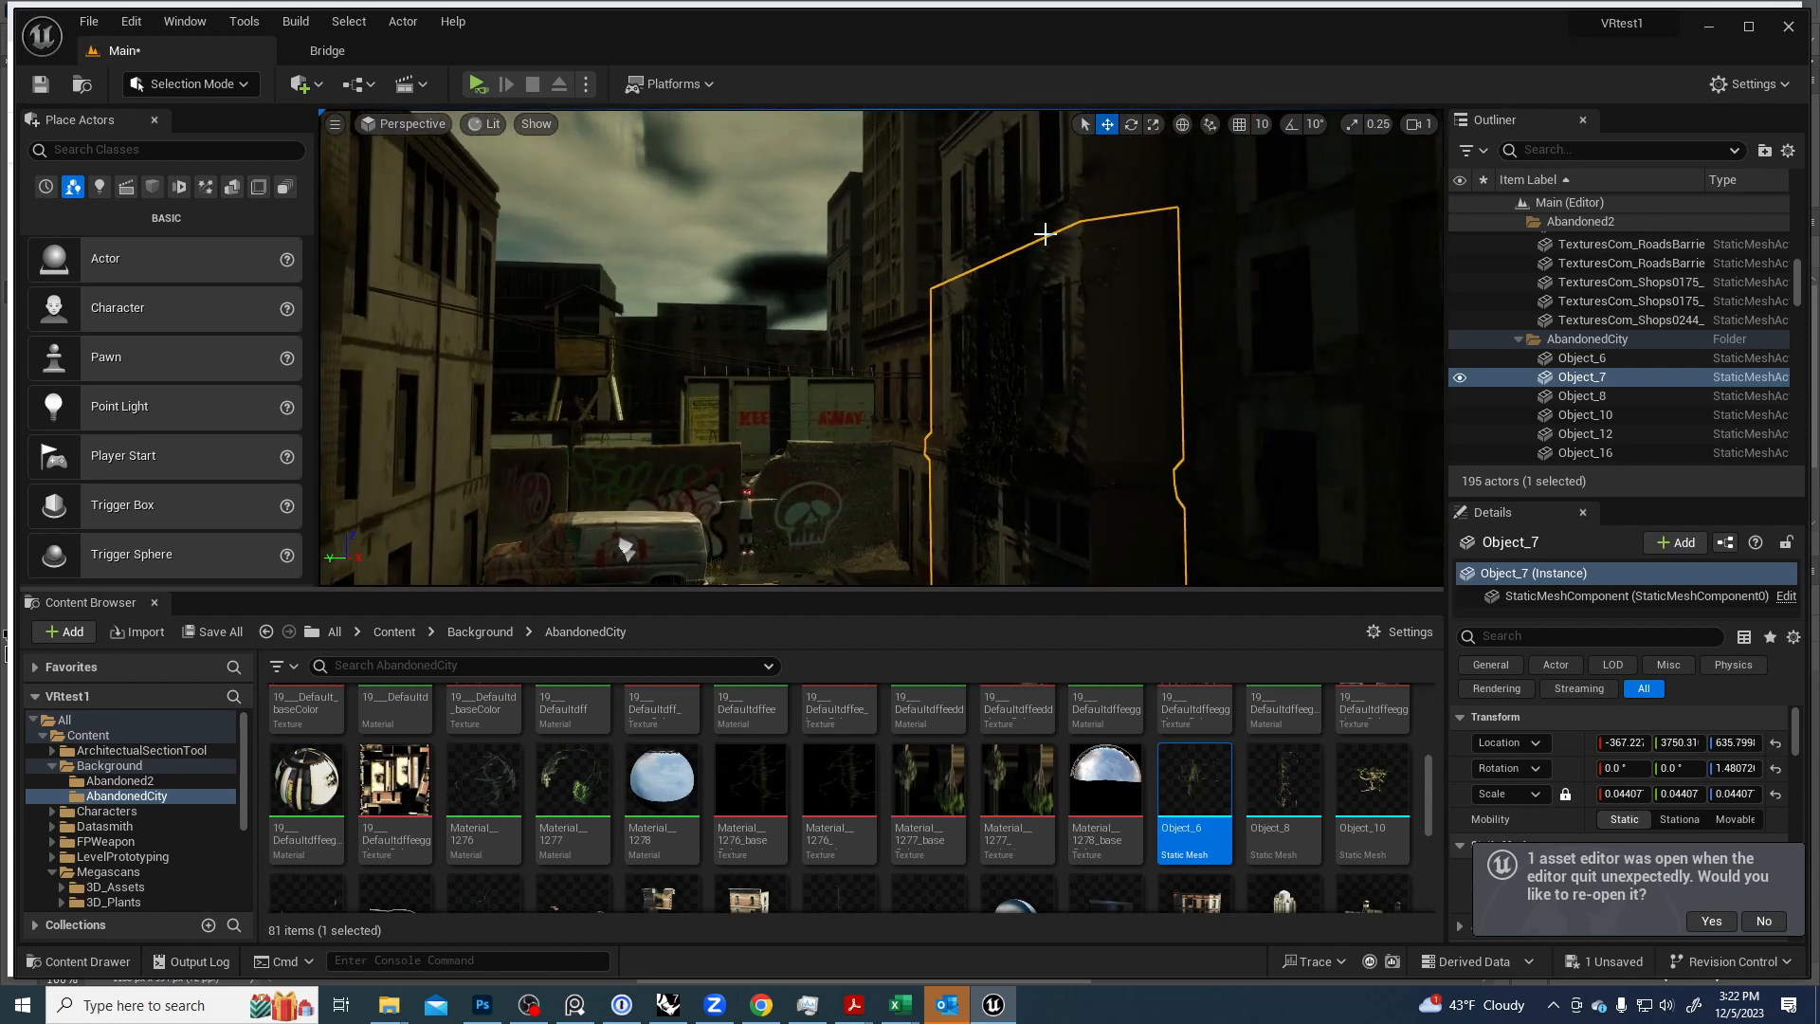
click(1003, 227)
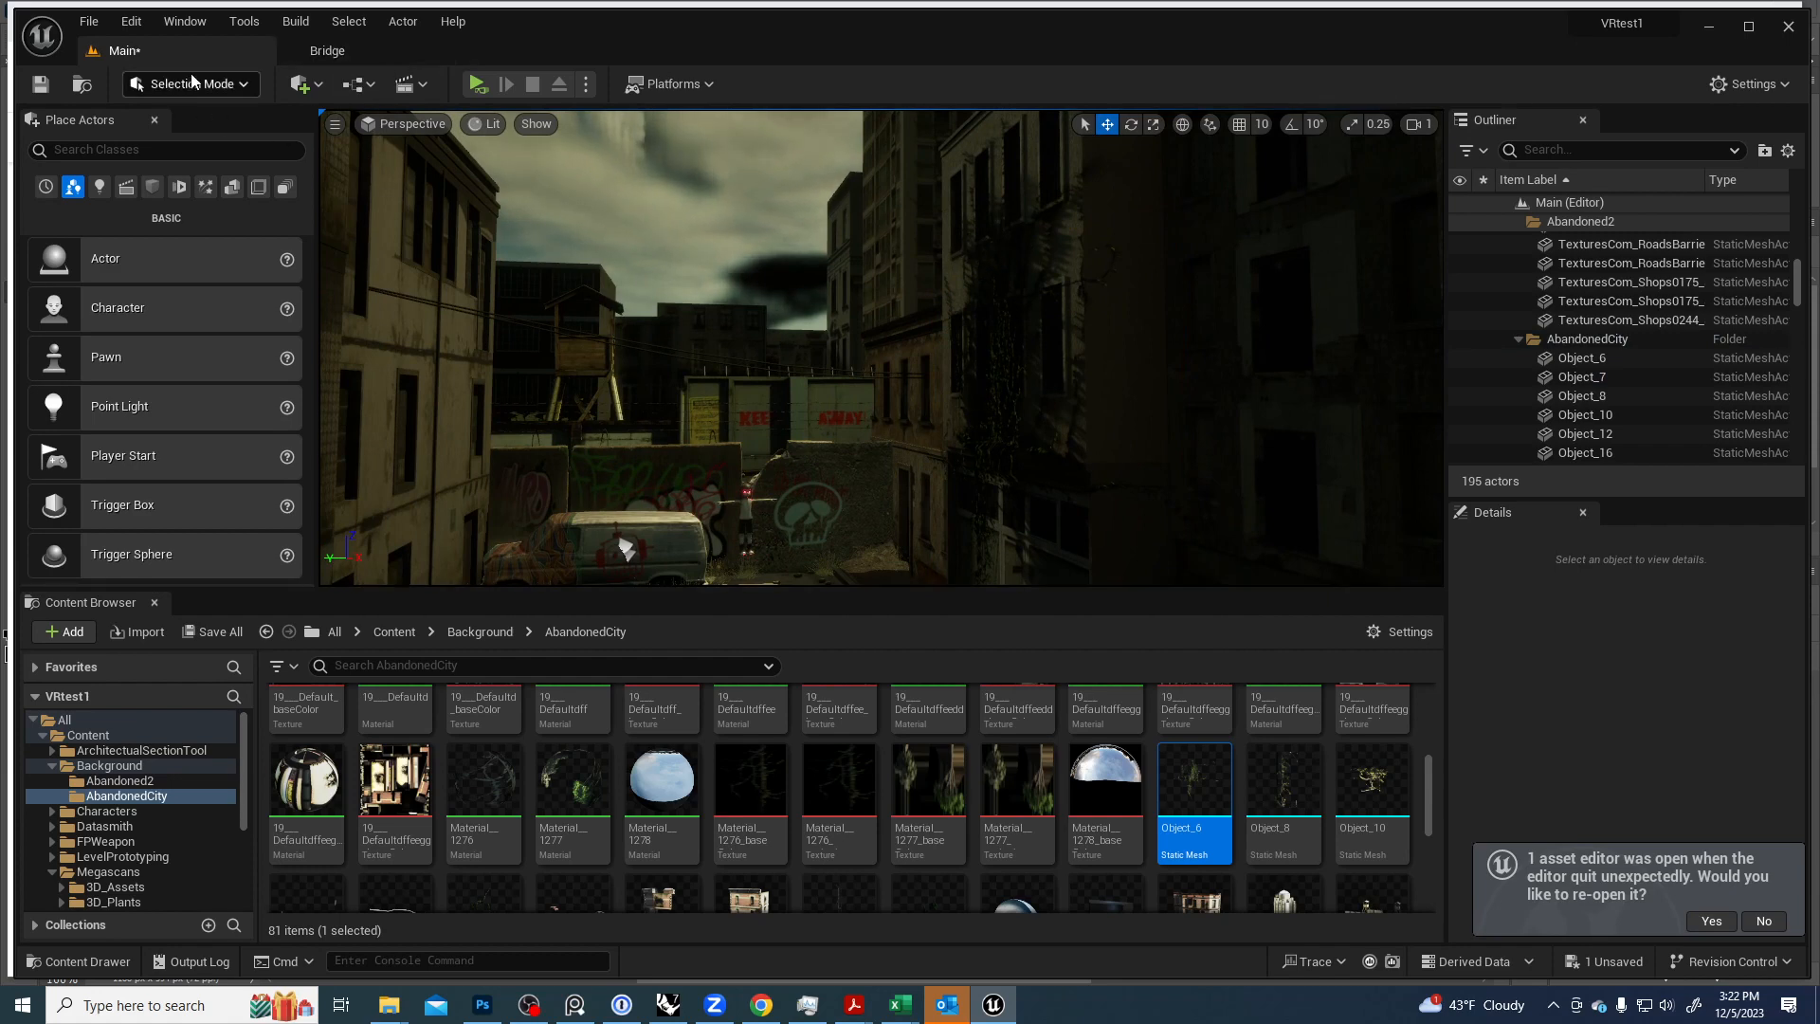
Save the Main level and build its lighting only.
click(297, 23)
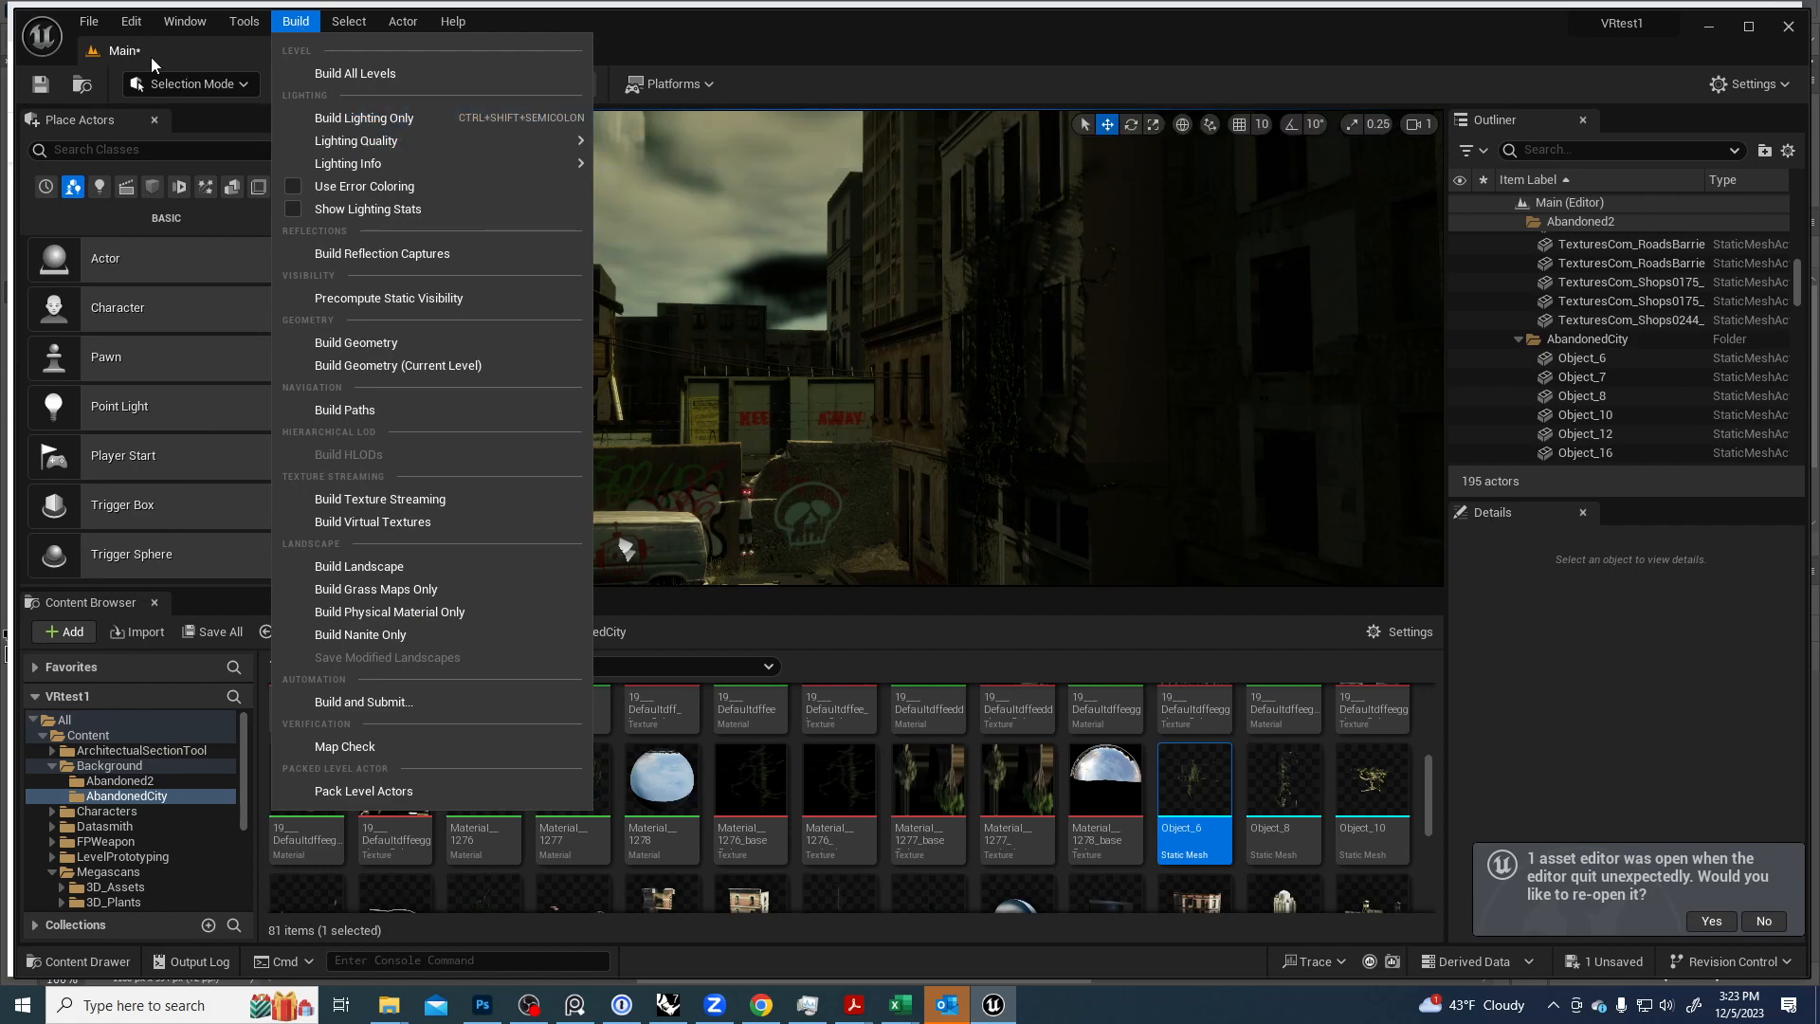
click(41, 84)
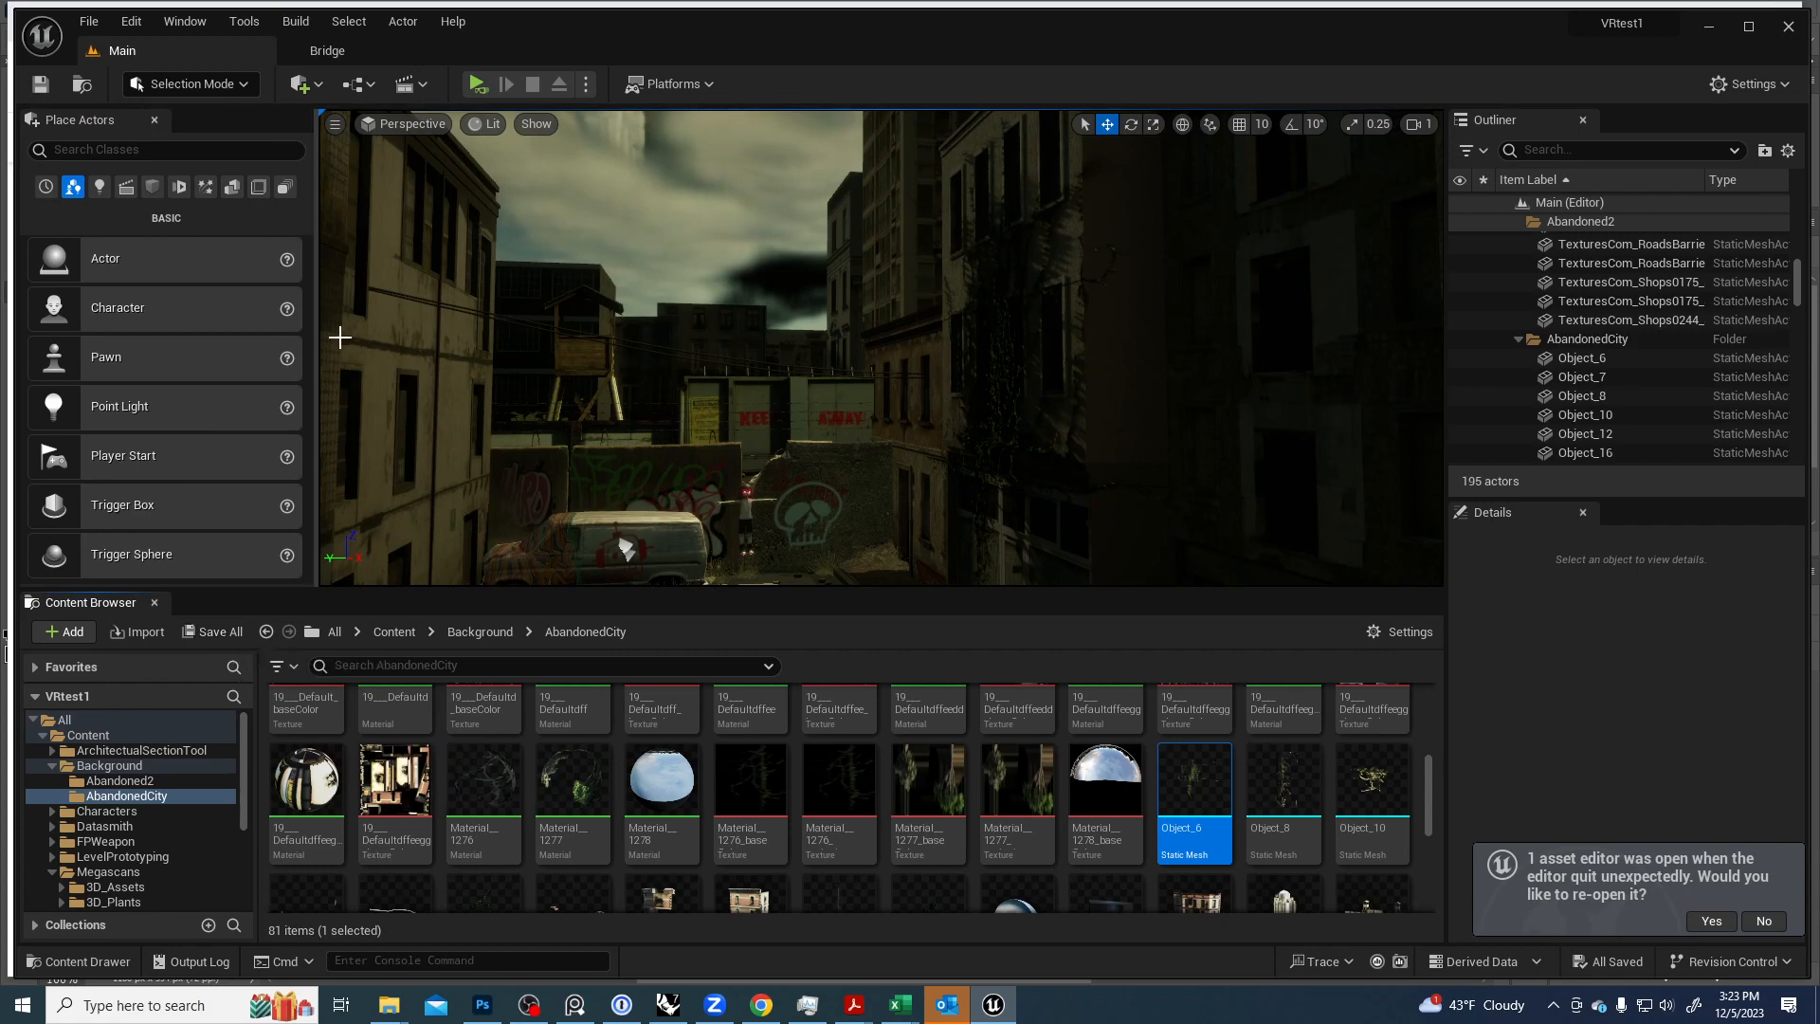
click(295, 20)
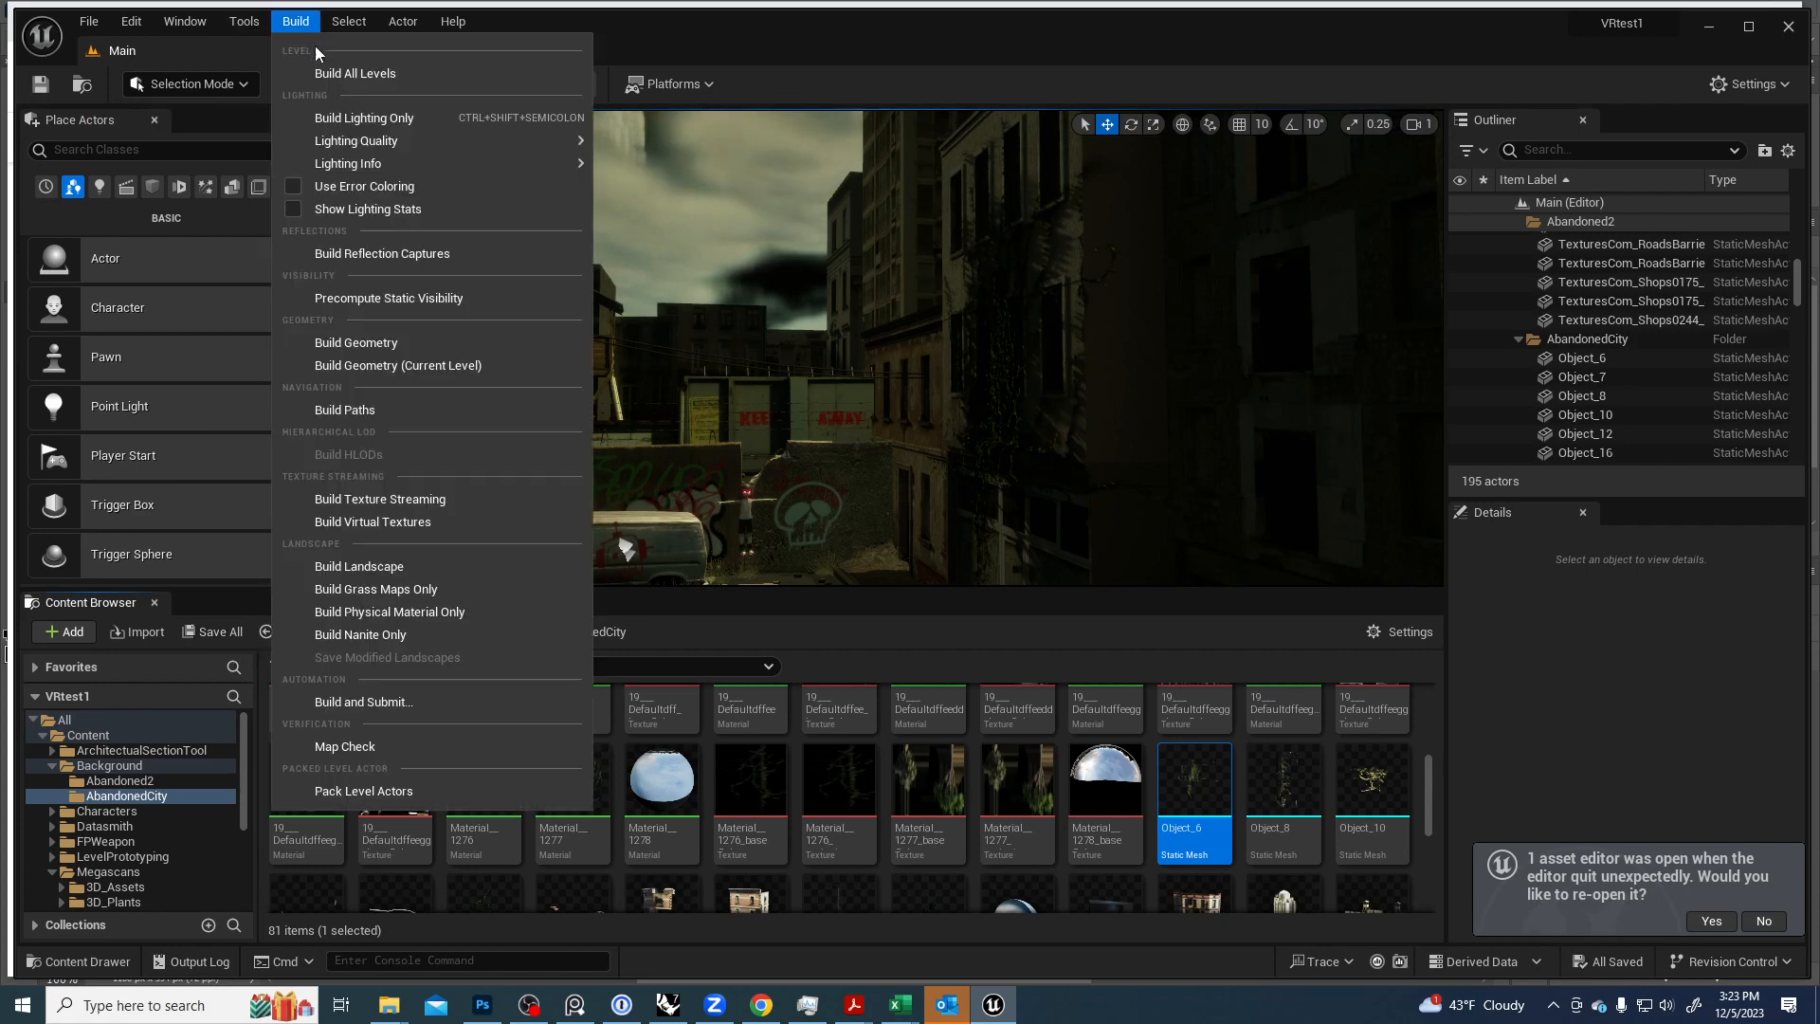
click(343, 122)
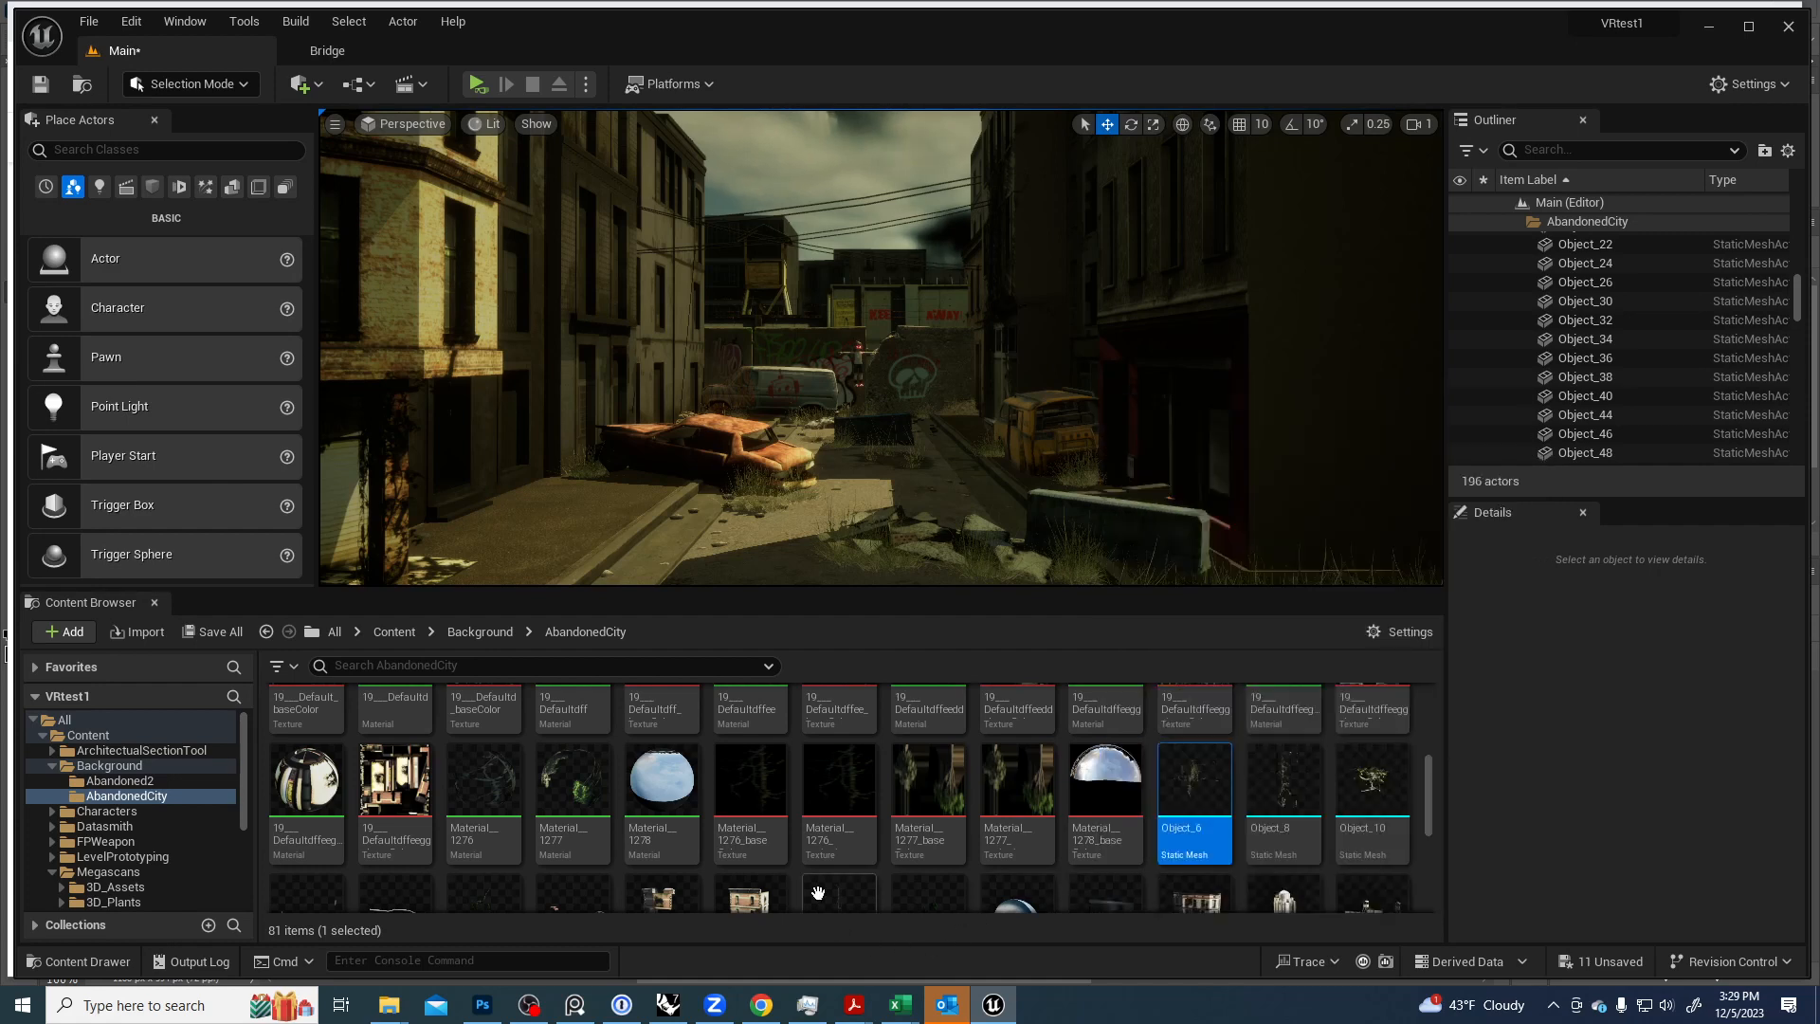
Duplicate the asphalt decal twice, onto the sidewalk at about X 758, Y 4337 and onto the road at about X 969, Y 3990.
right_drag(879, 489, 879, 545)
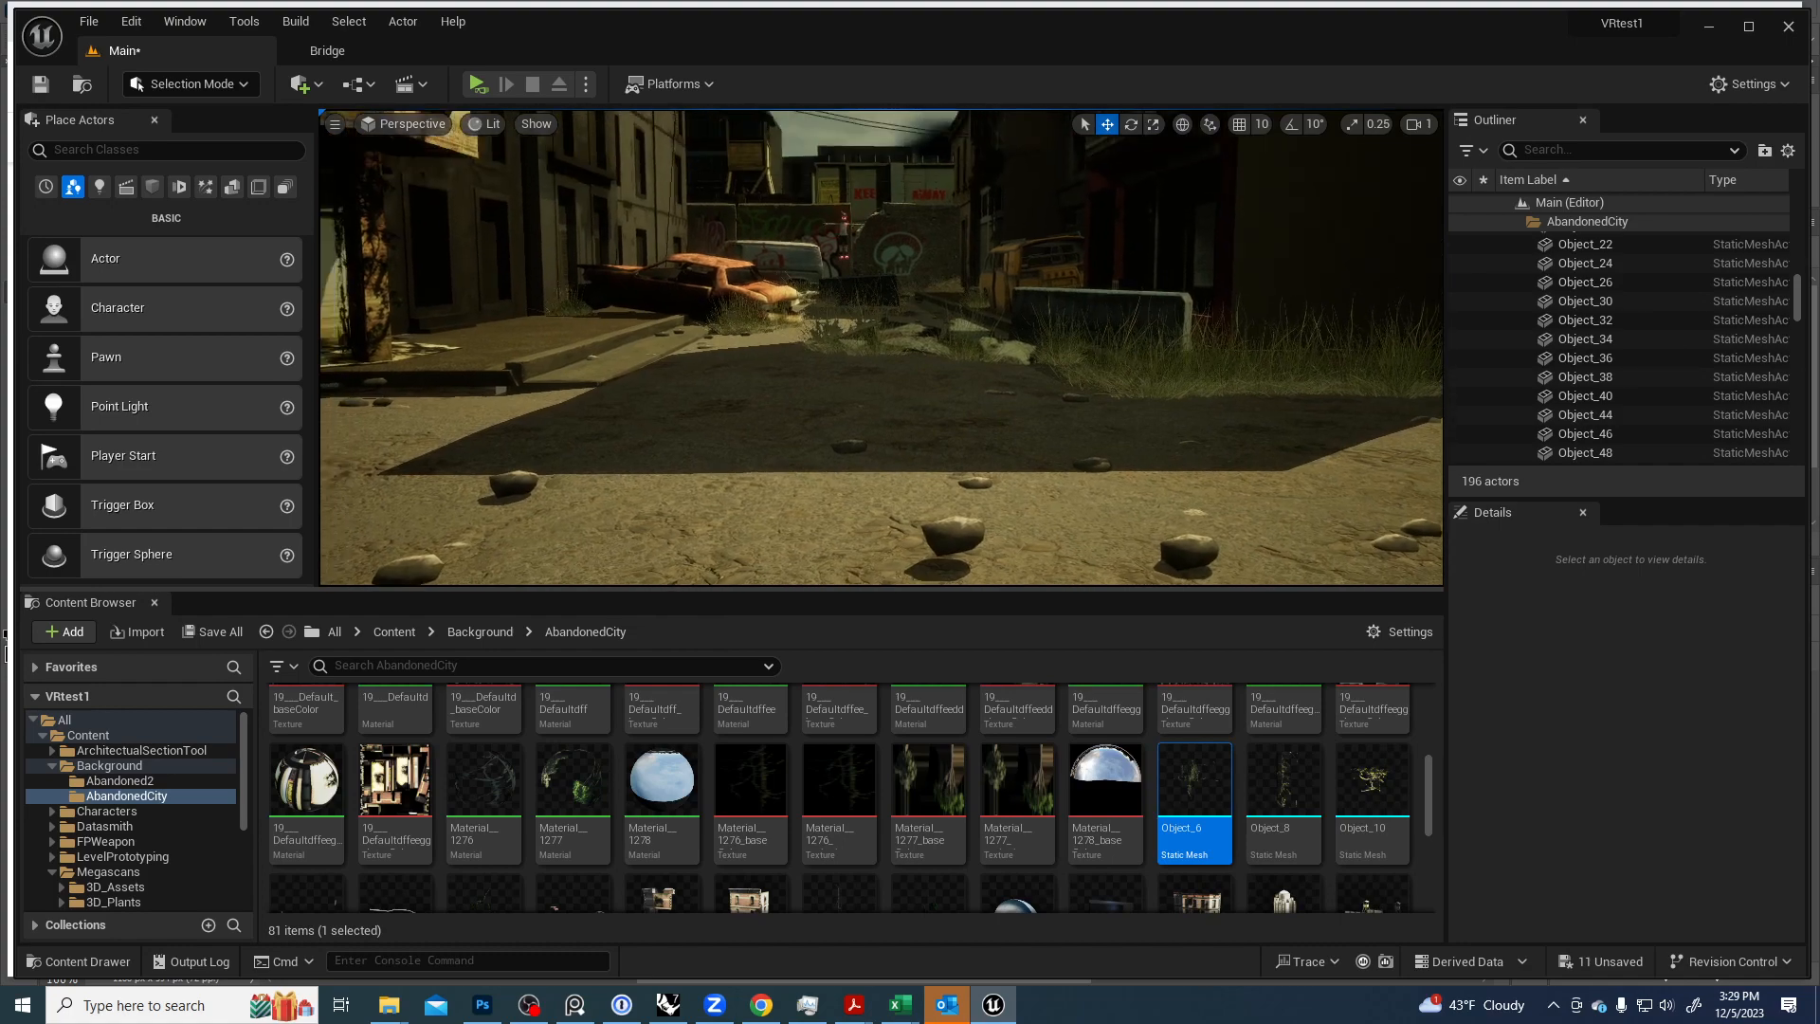
mouse_move(655, 396)
right_down()
mouse_move(684, 346)
mouse_move(685, 377)
right_up()
key(w)
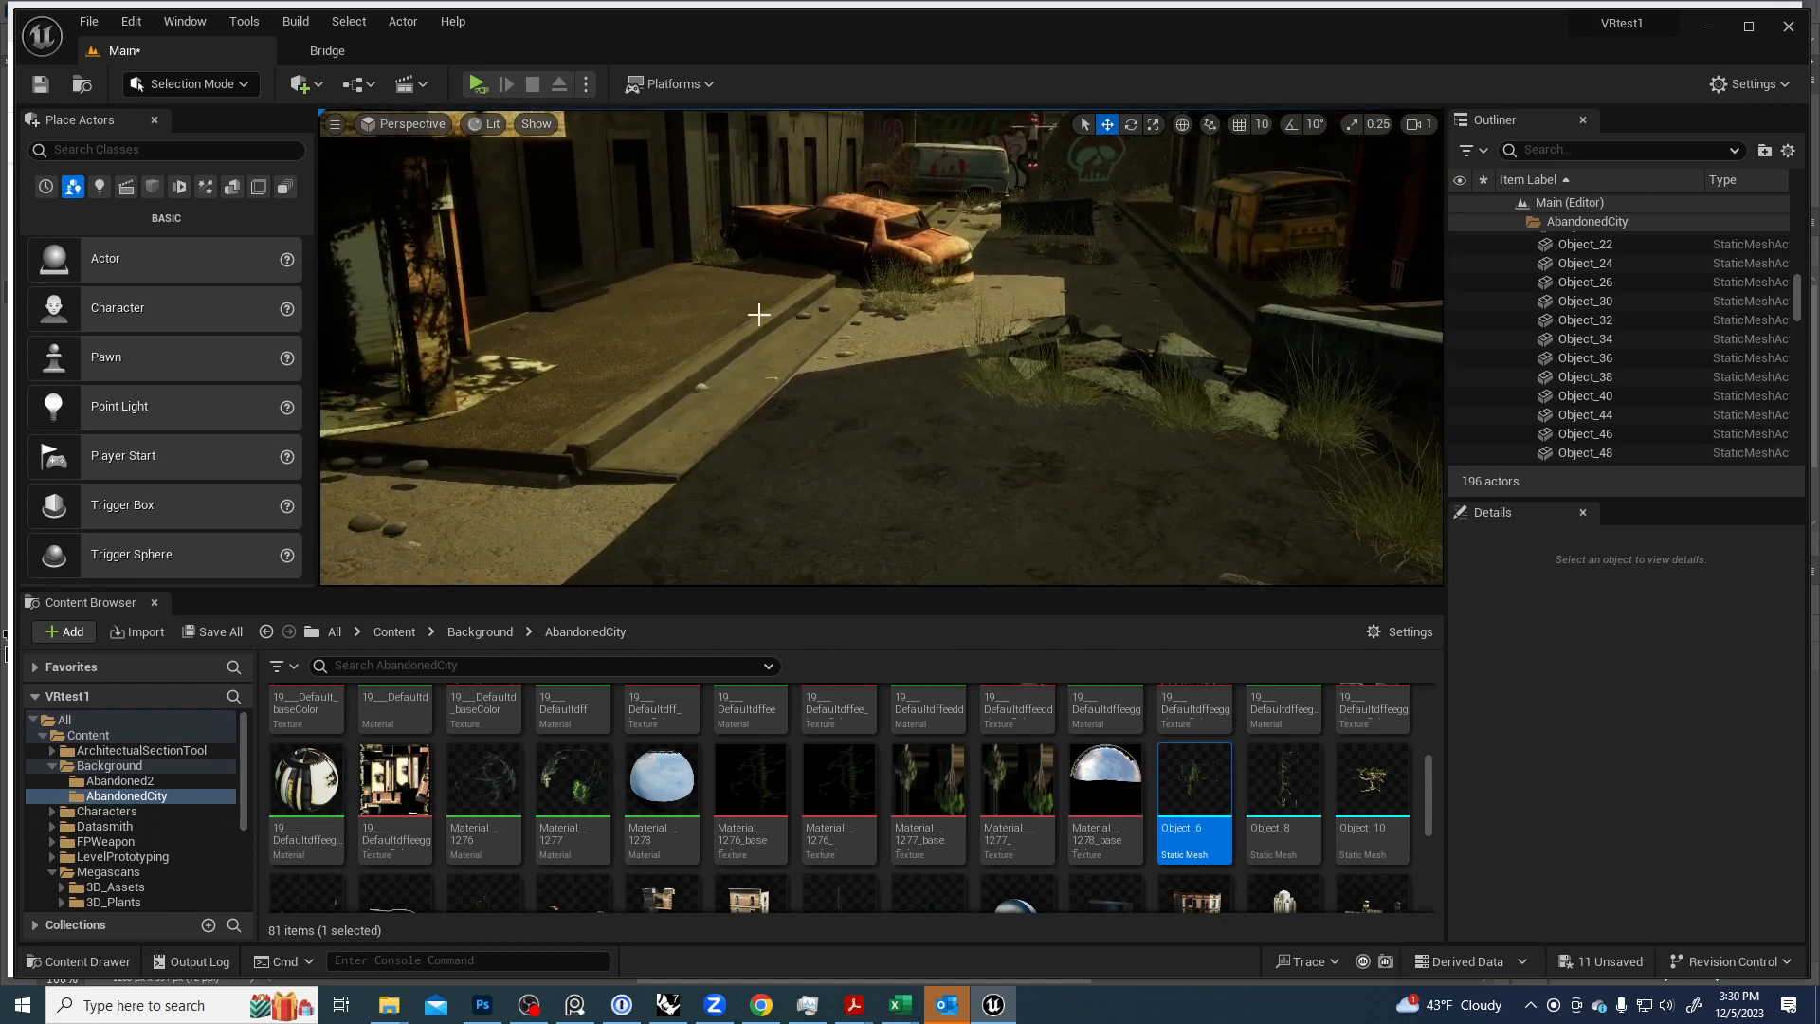
right_drag(864, 262, 861, 224)
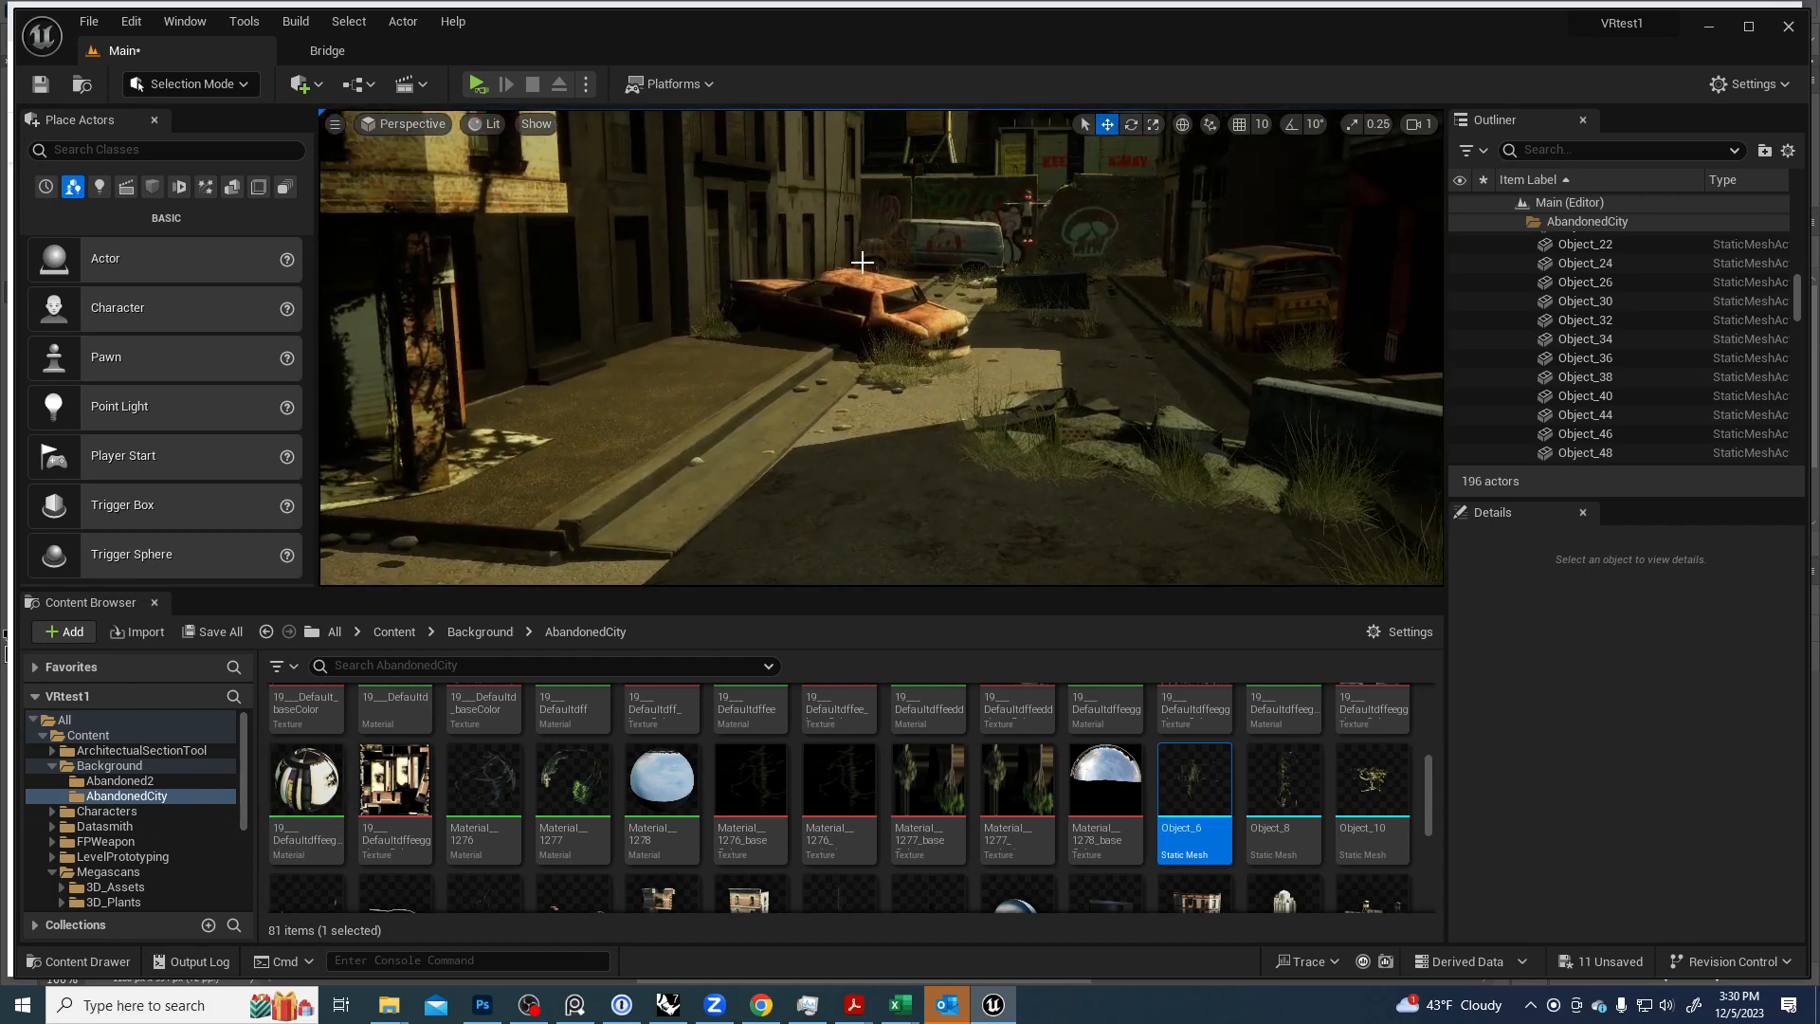
key(g)
click(1068, 323)
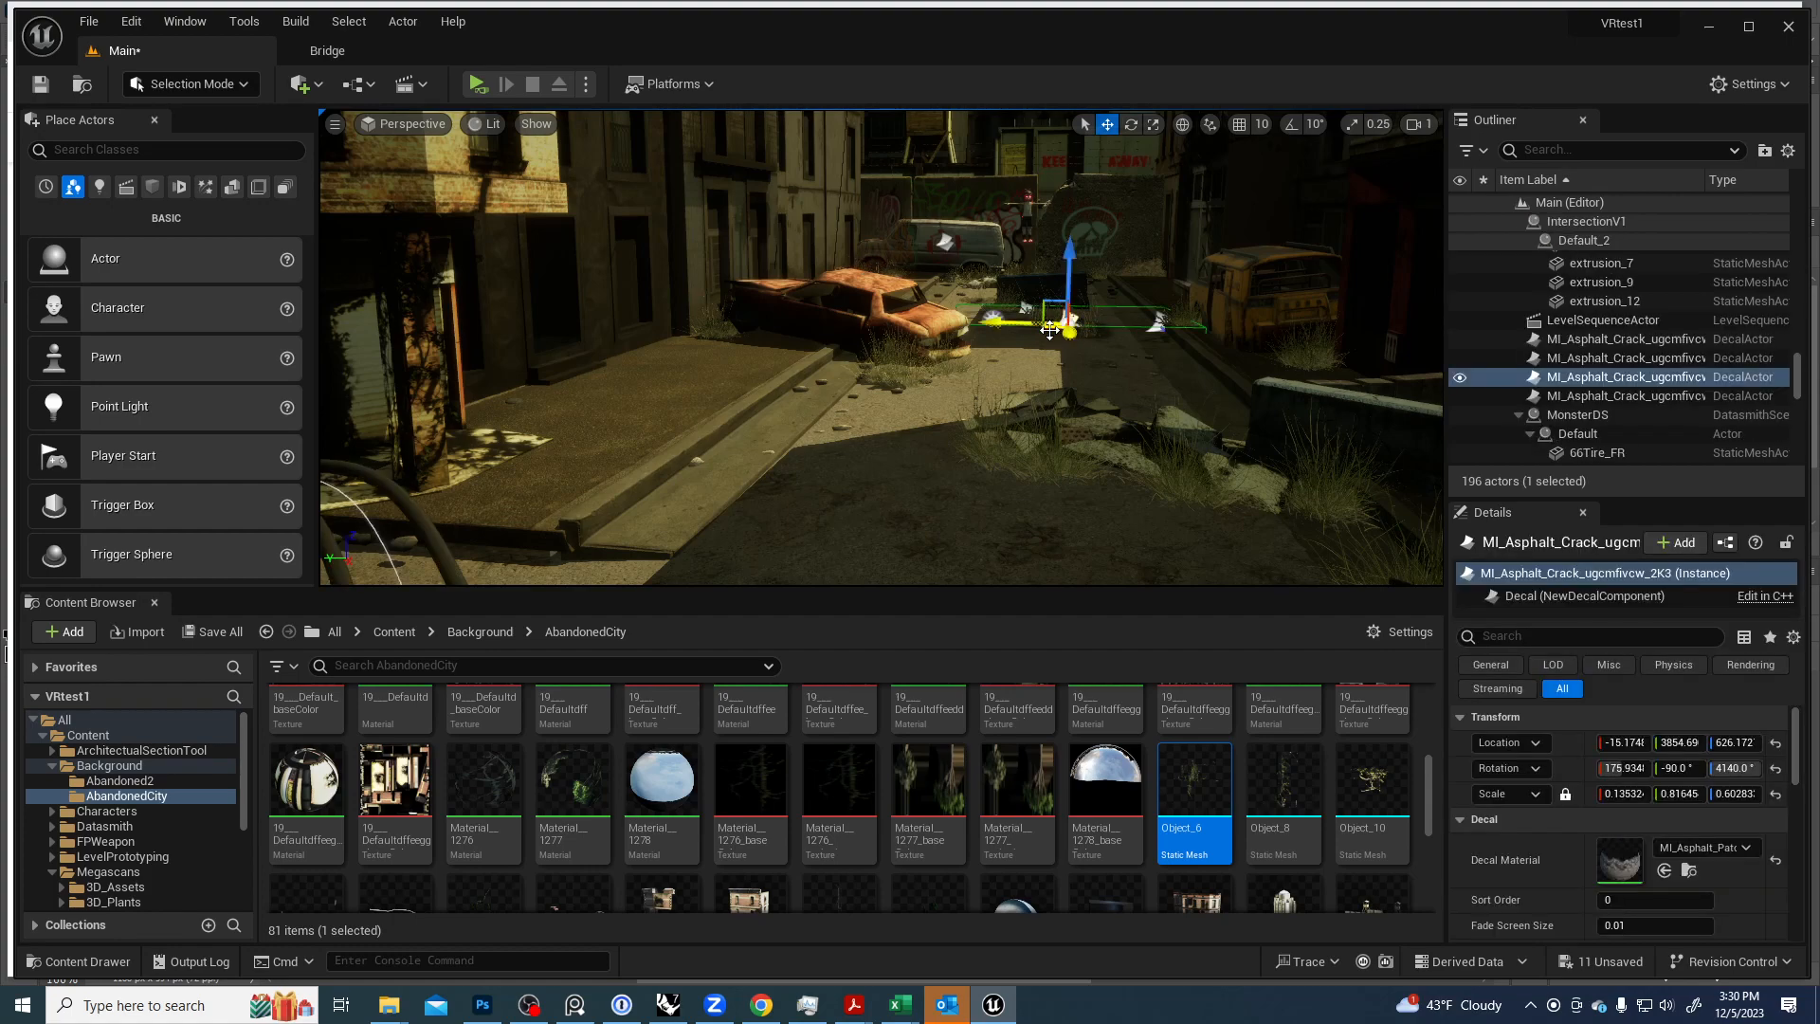
alt+drag(1049, 329, 561, 426)
right_drag(778, 452, 894, 511)
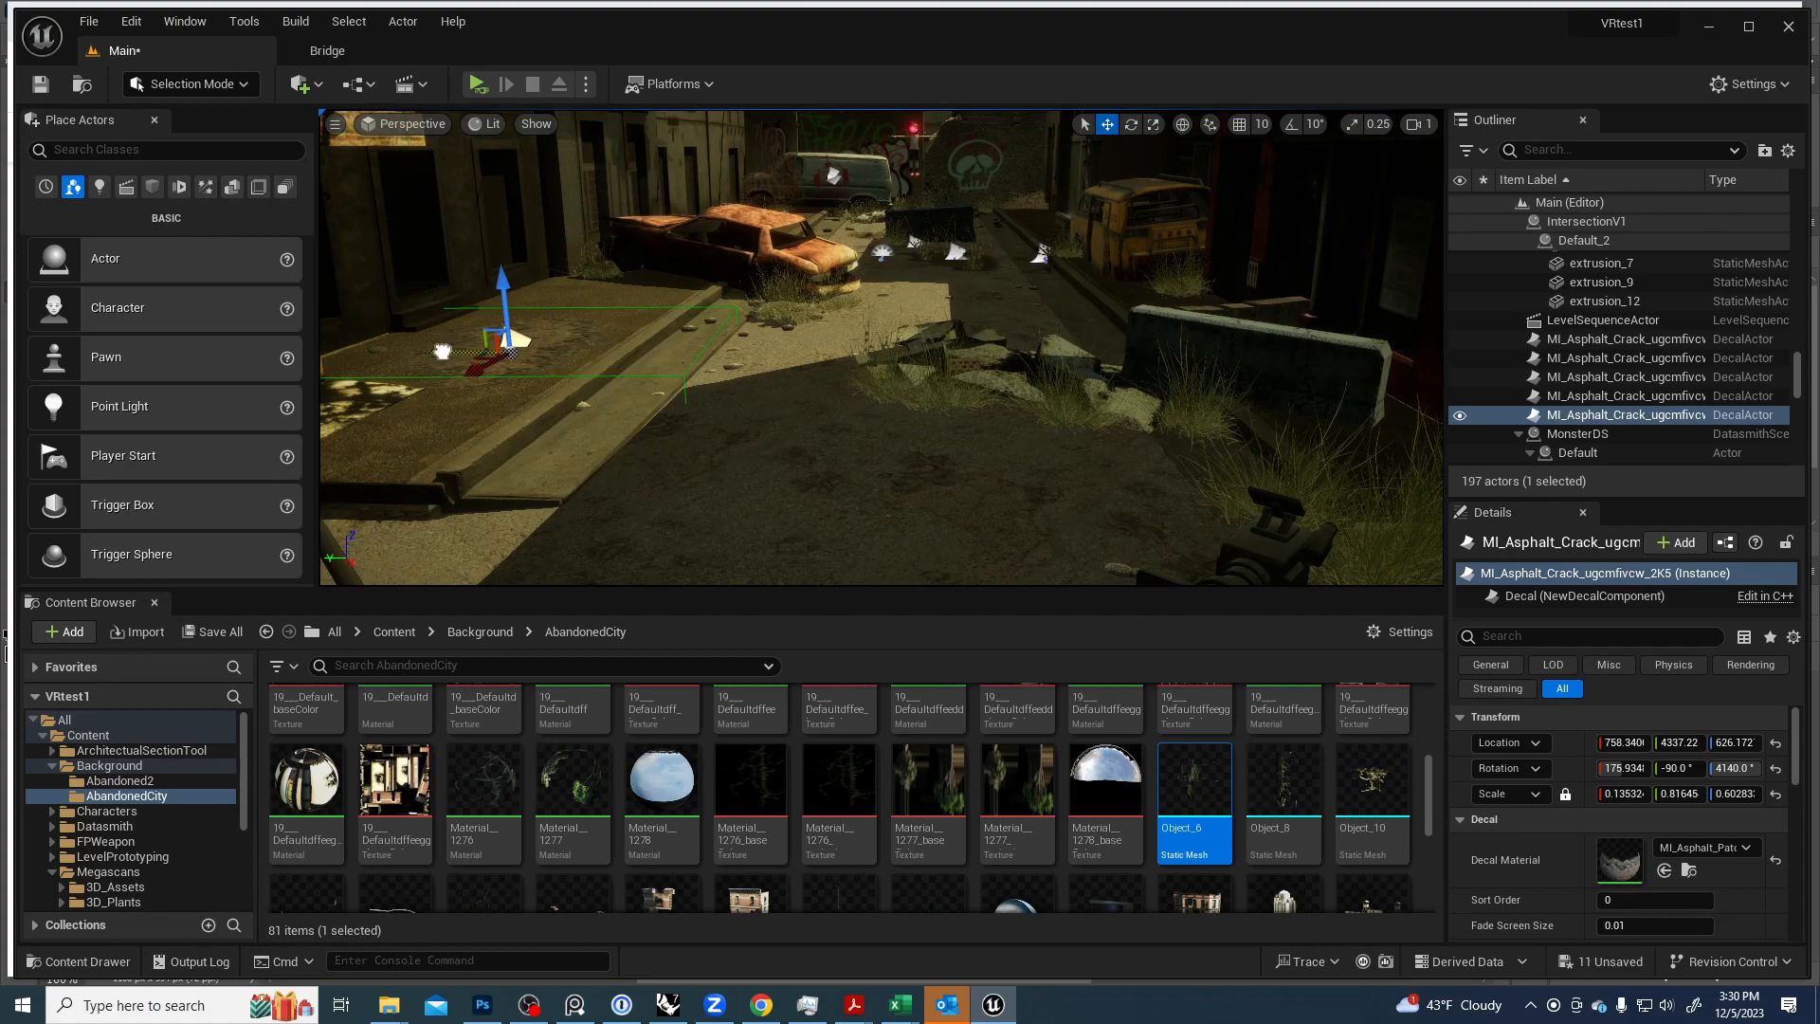
alt+drag(498, 346, 761, 442)
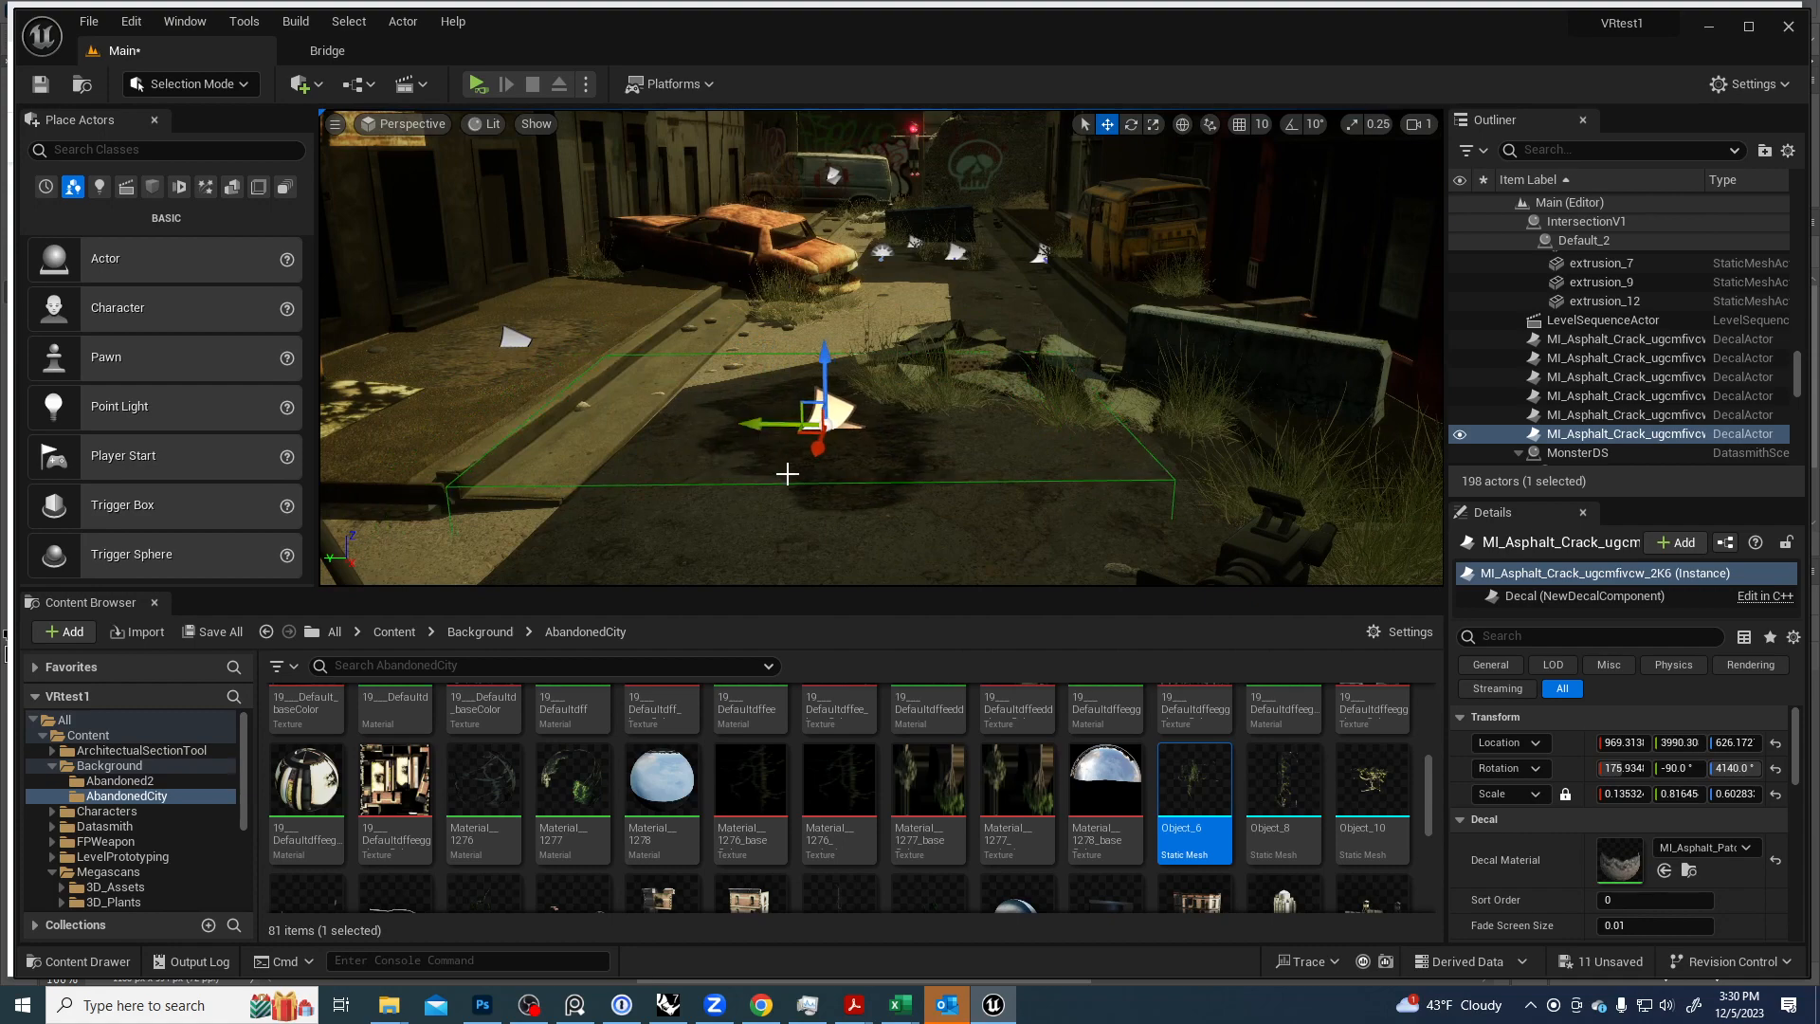
Assign the Asphalt_Pothole_se1lfog material instance to the road decal copy and shift the decal sideways to about Y 3945.
scroll(142, 878, down, 1)
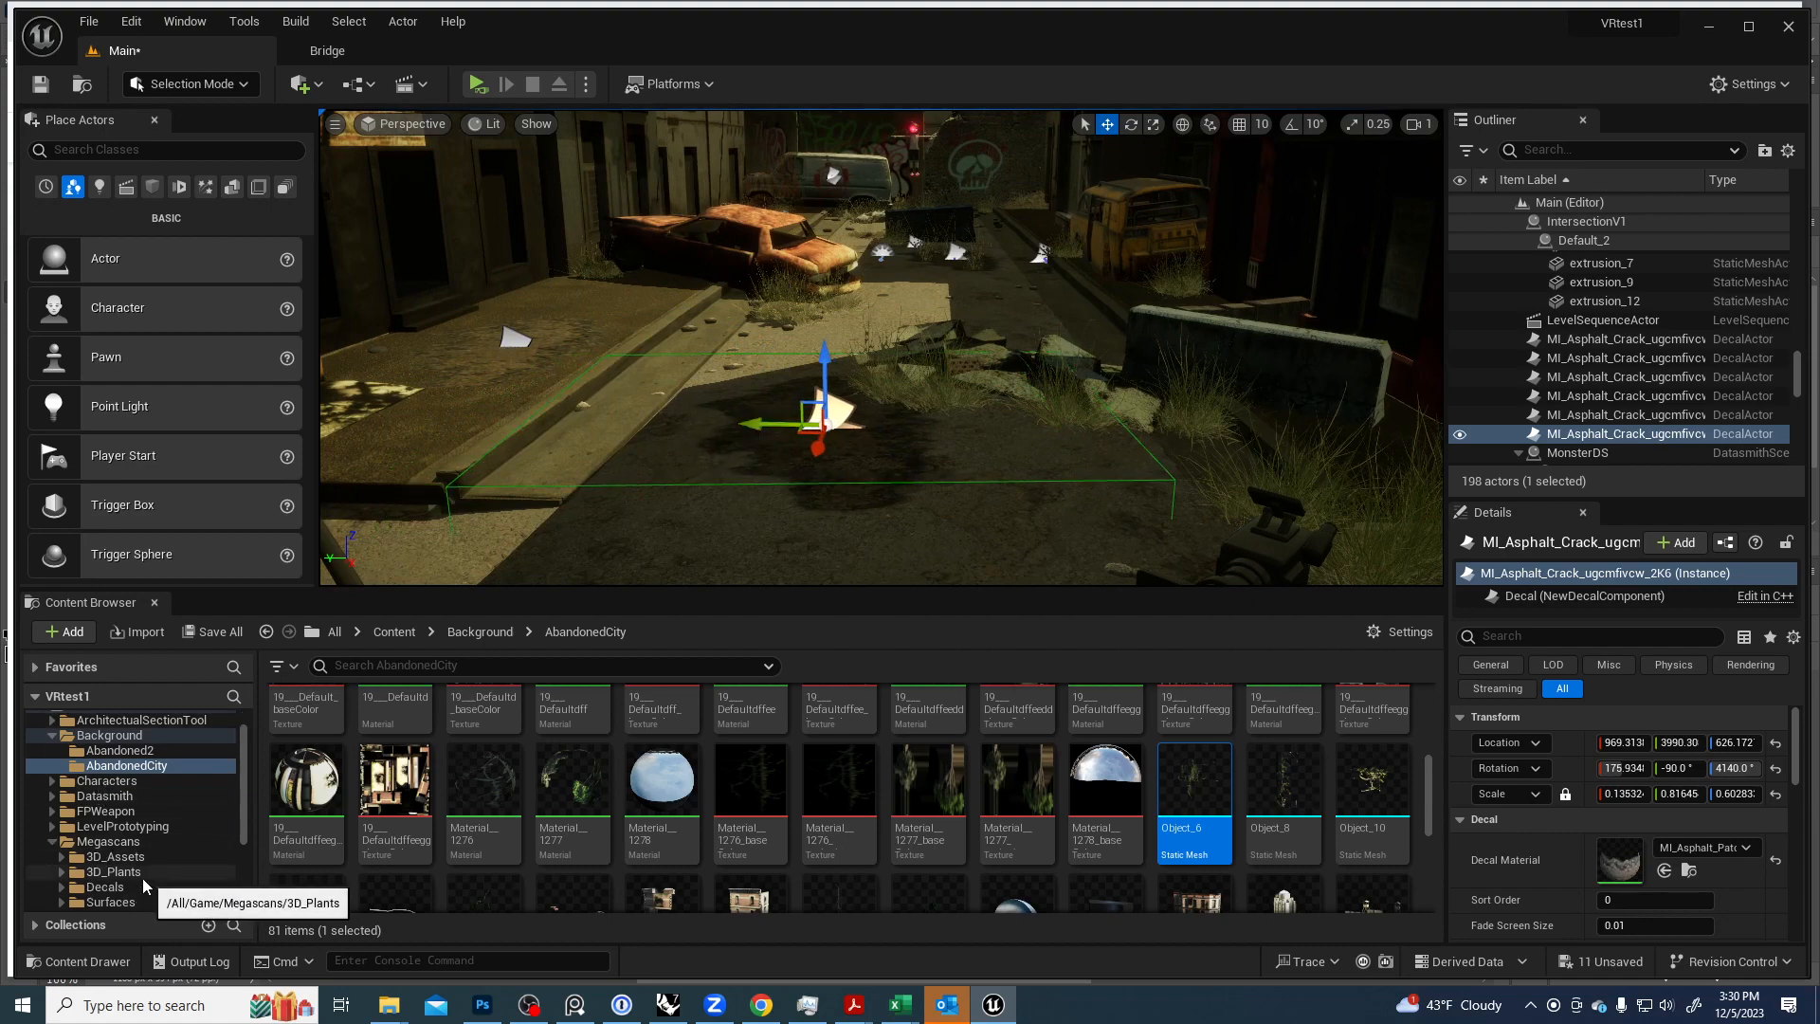
click(106, 886)
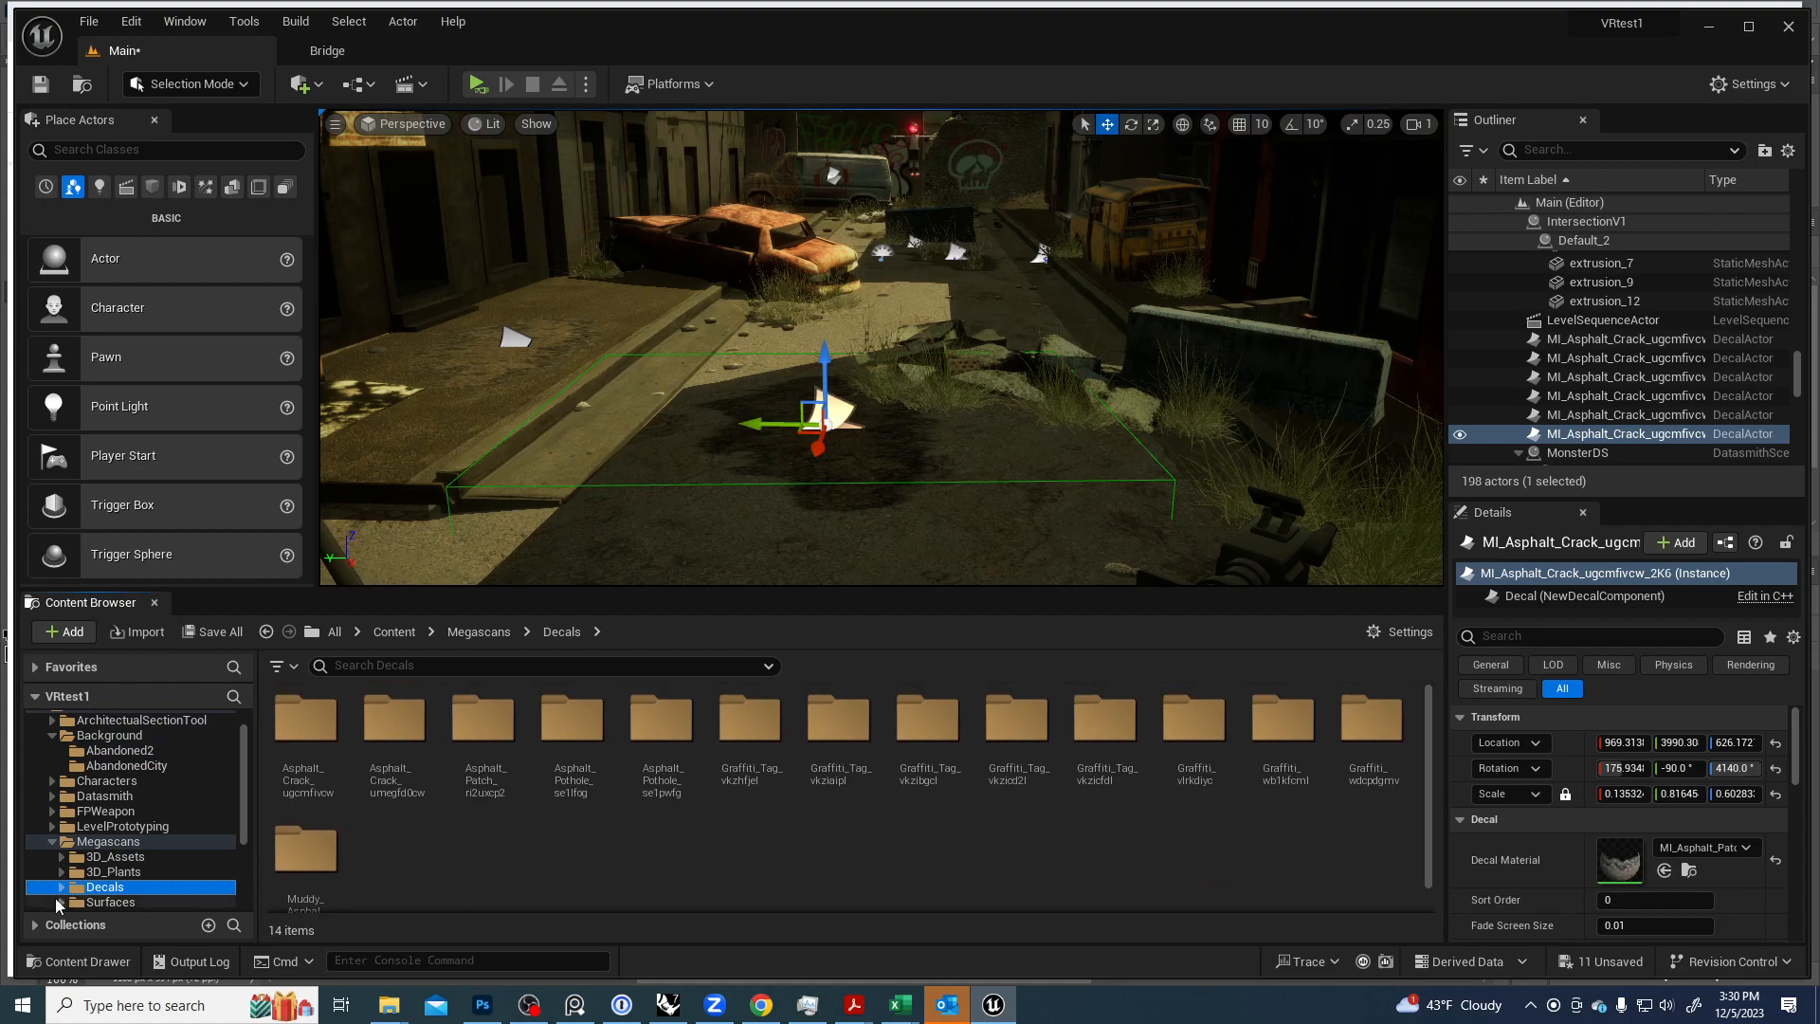
scroll(110, 888, down, 6)
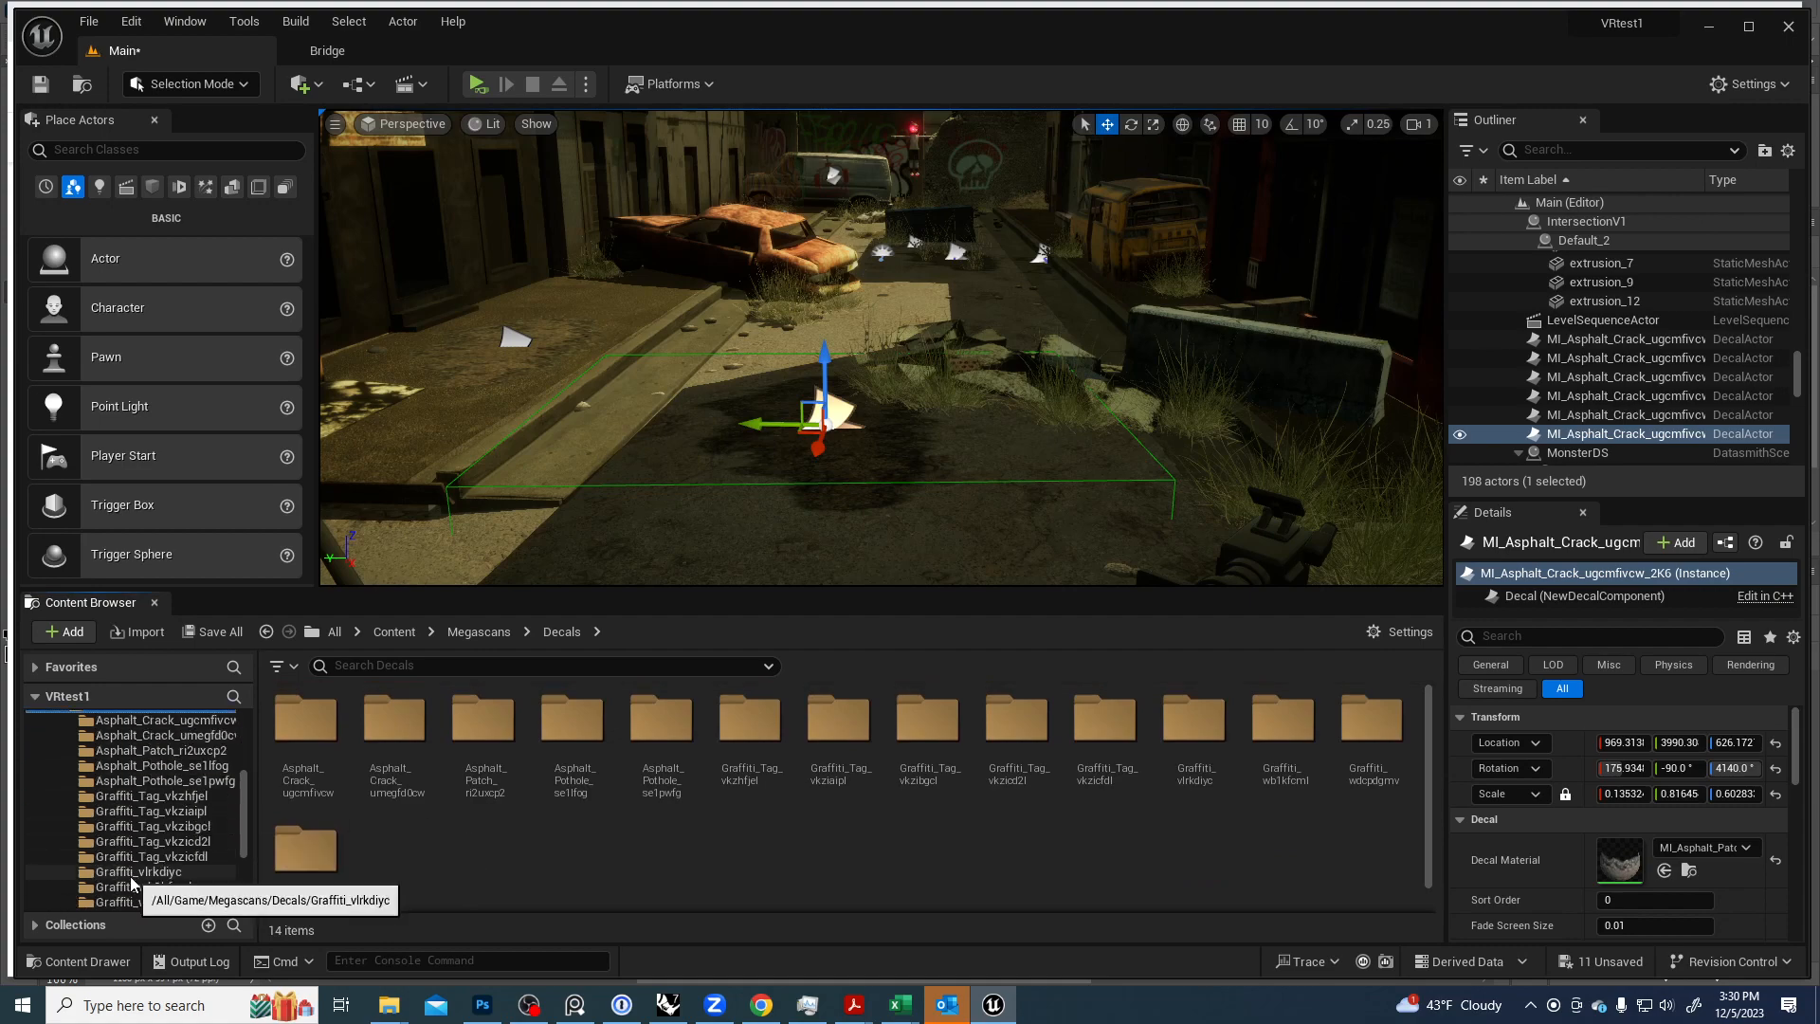
click(123, 766)
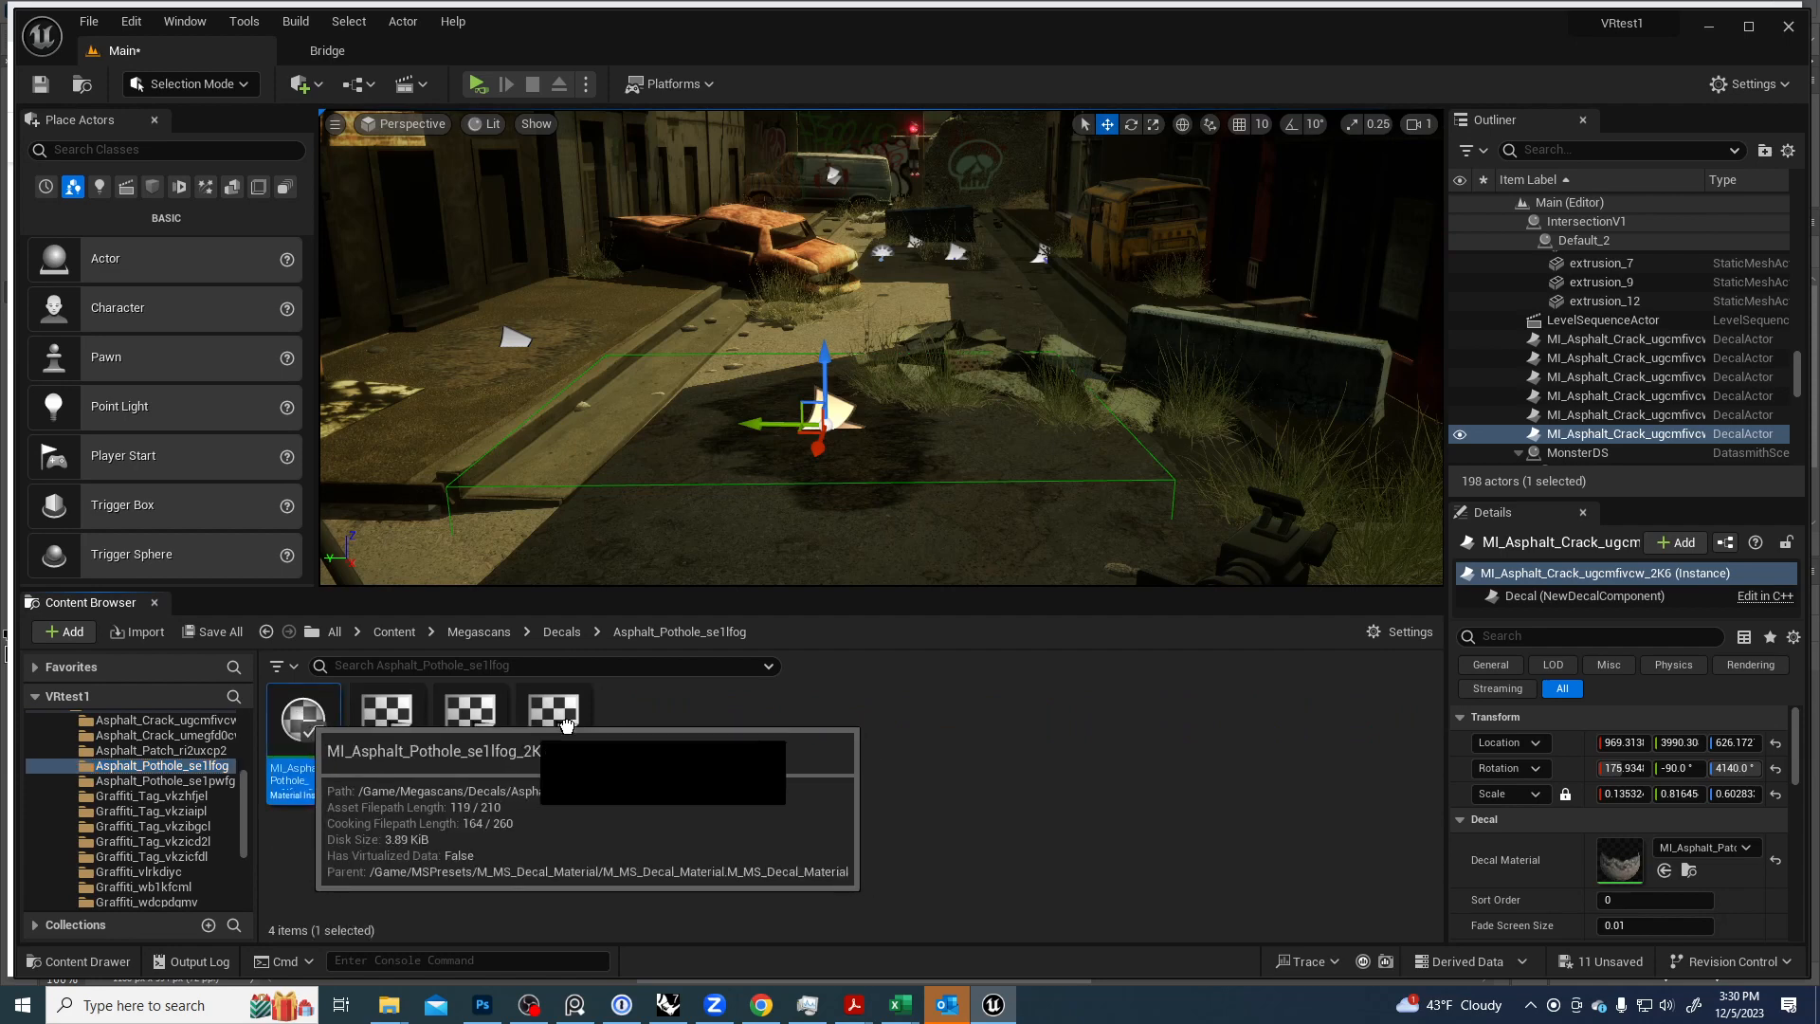
drag(301, 725, 1644, 863)
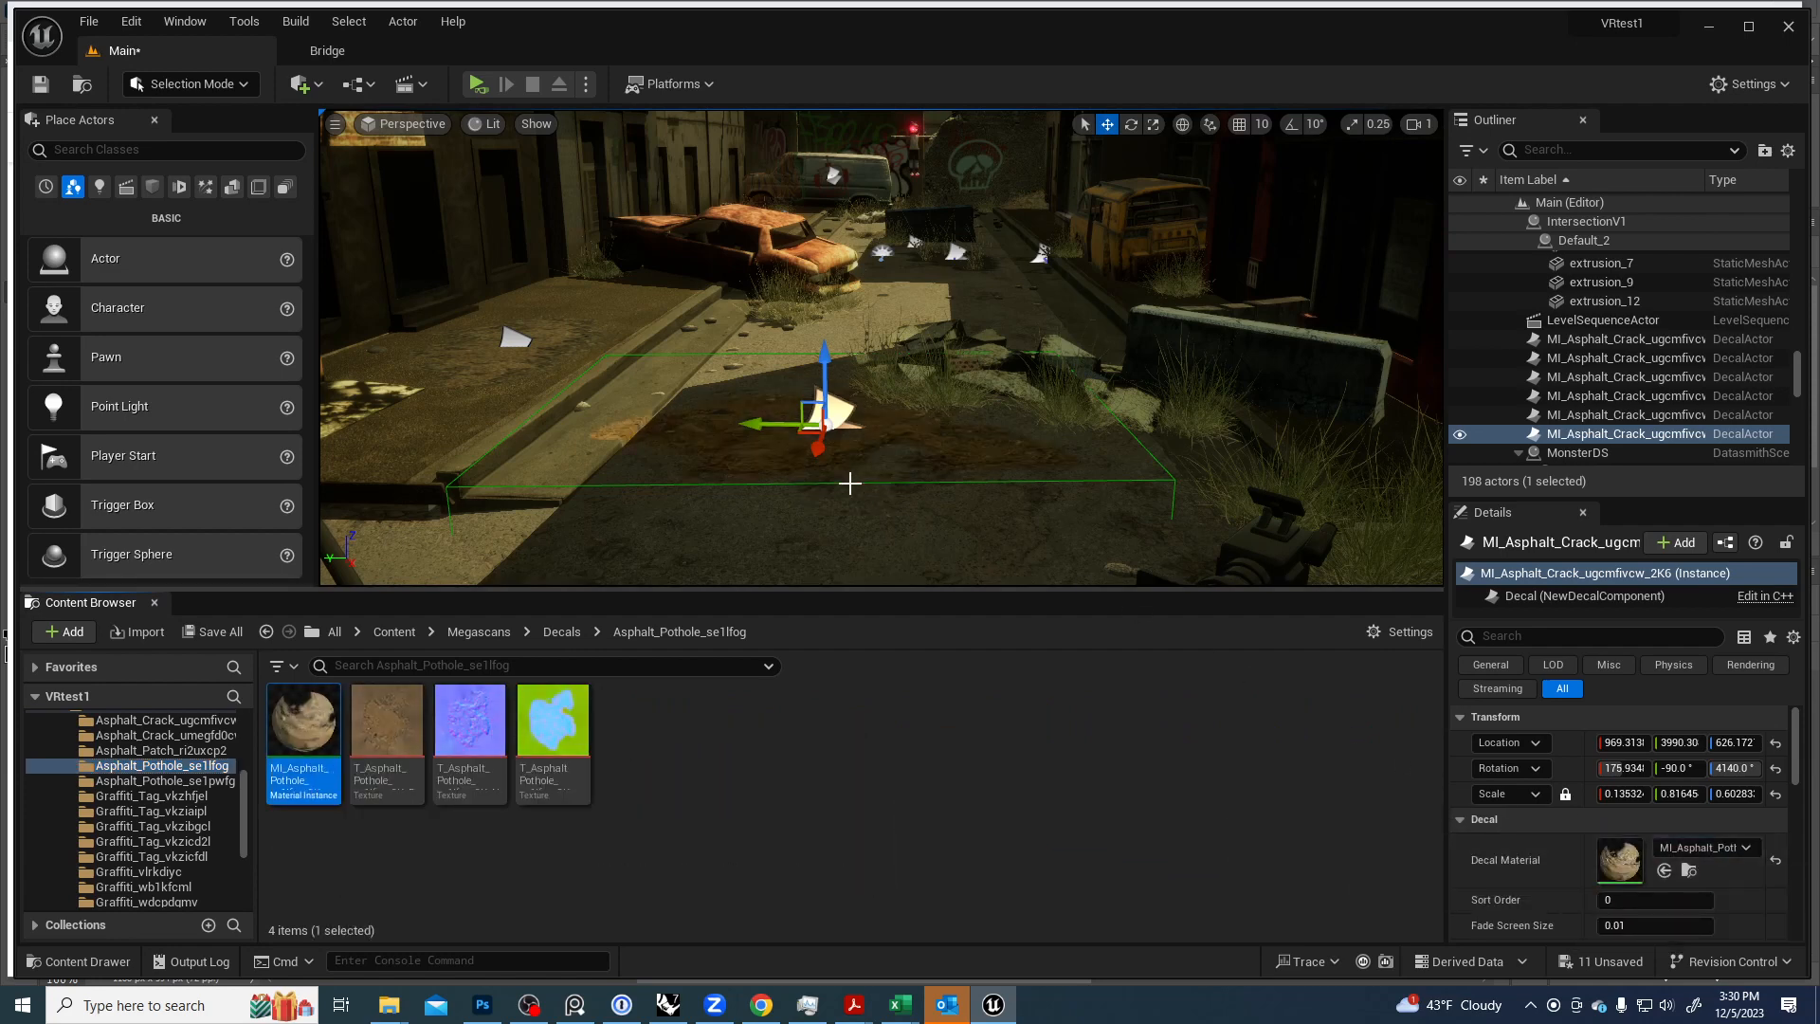
drag(761, 428, 812, 432)
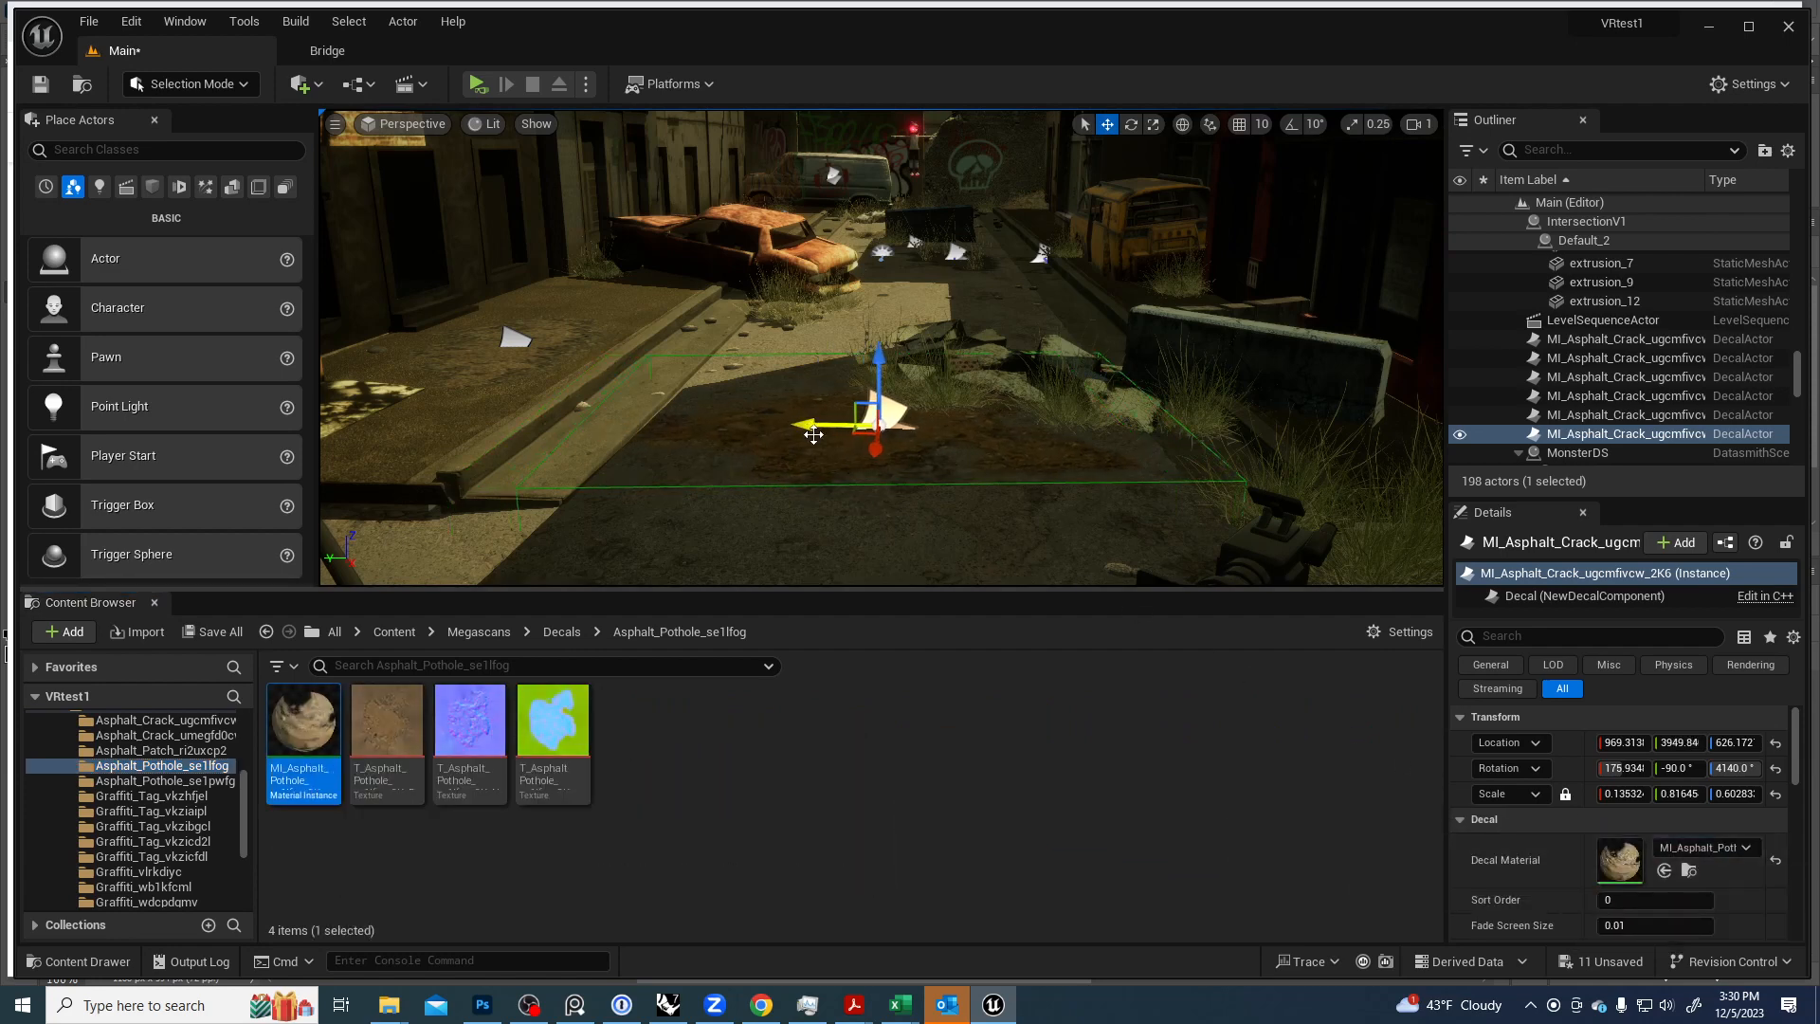
Enable the Color Overlay on the Asphalt_Pothole_se1lfog material instance and darken it to a grey value of 0.171875.
double_click(305, 725)
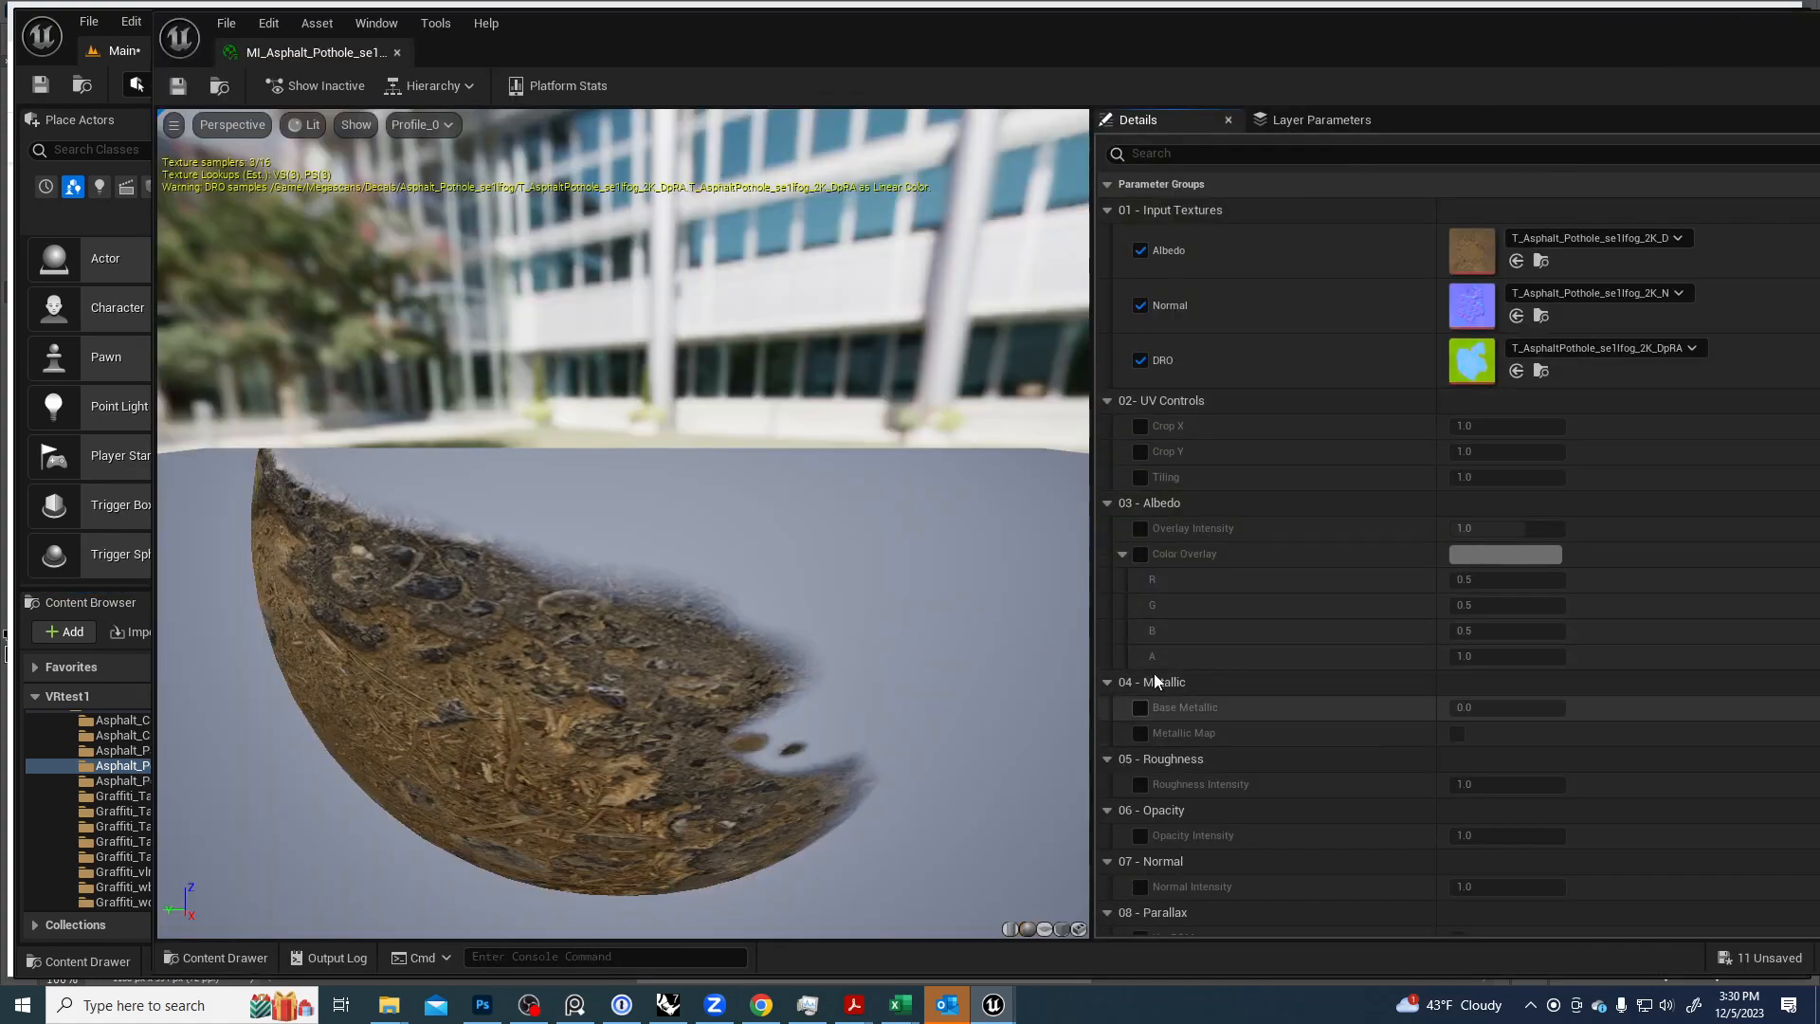
click(1139, 554)
click(1478, 555)
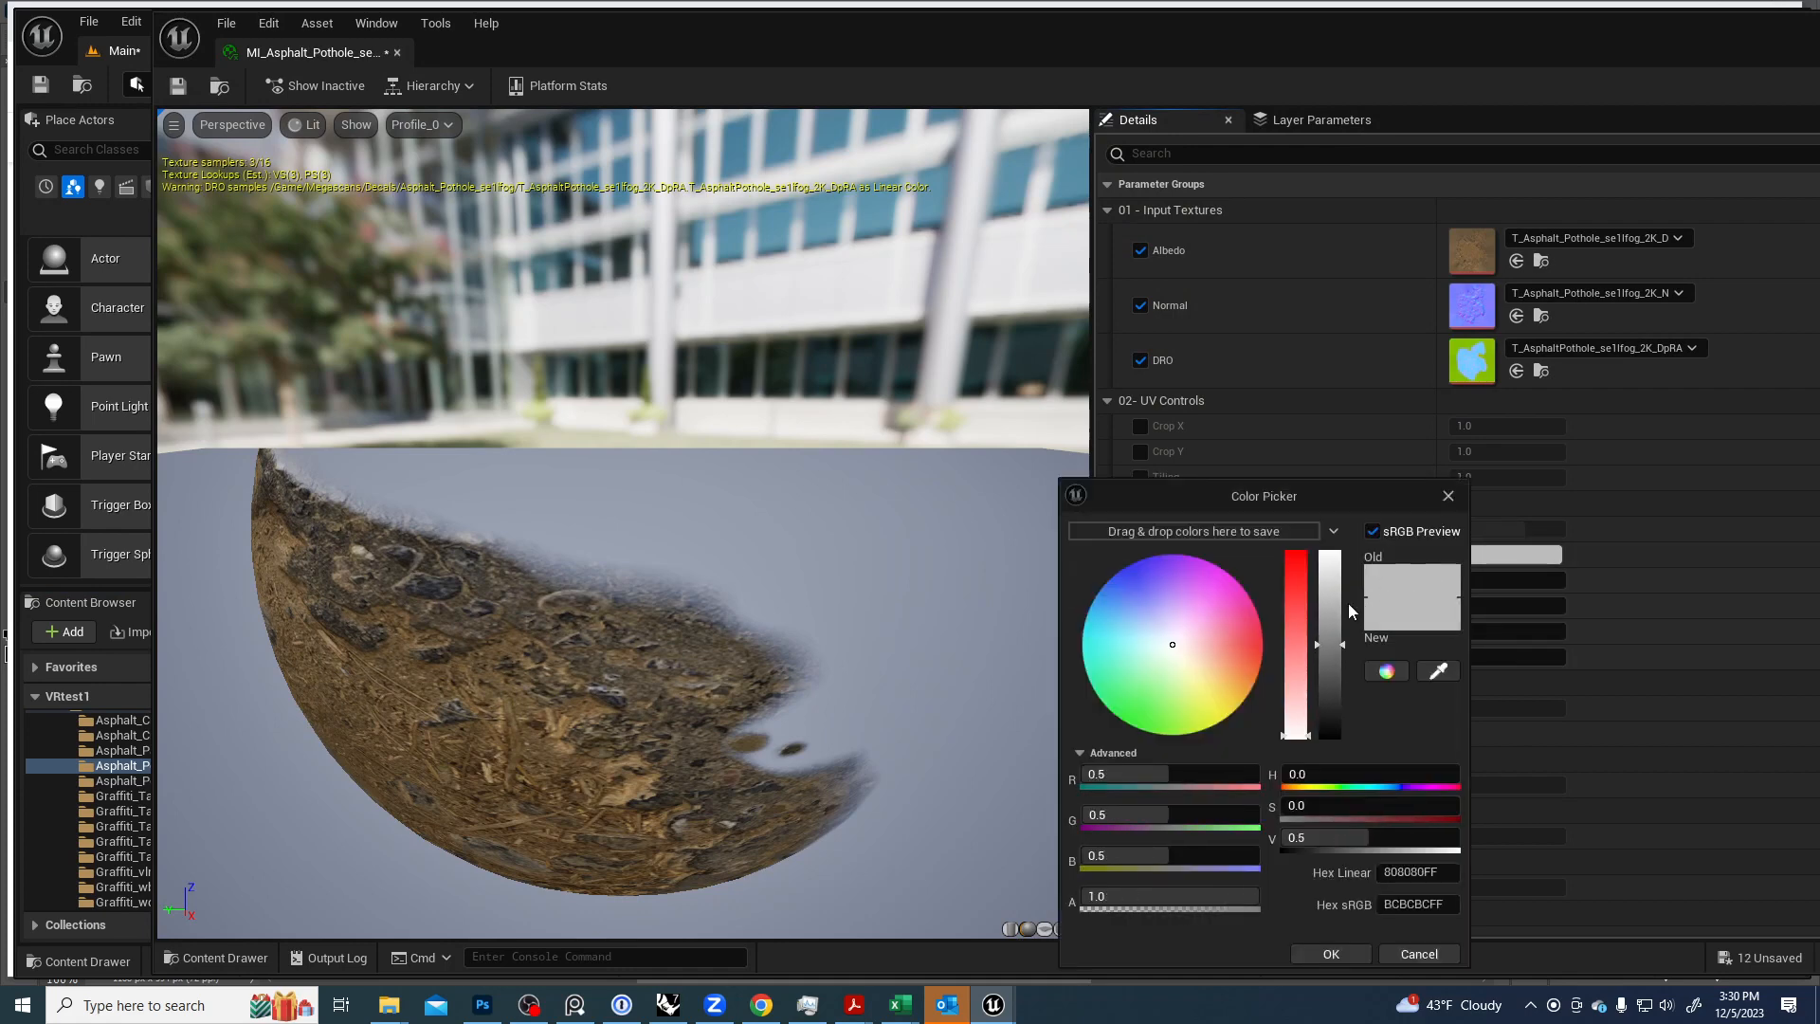
drag(1328, 687, 1331, 711)
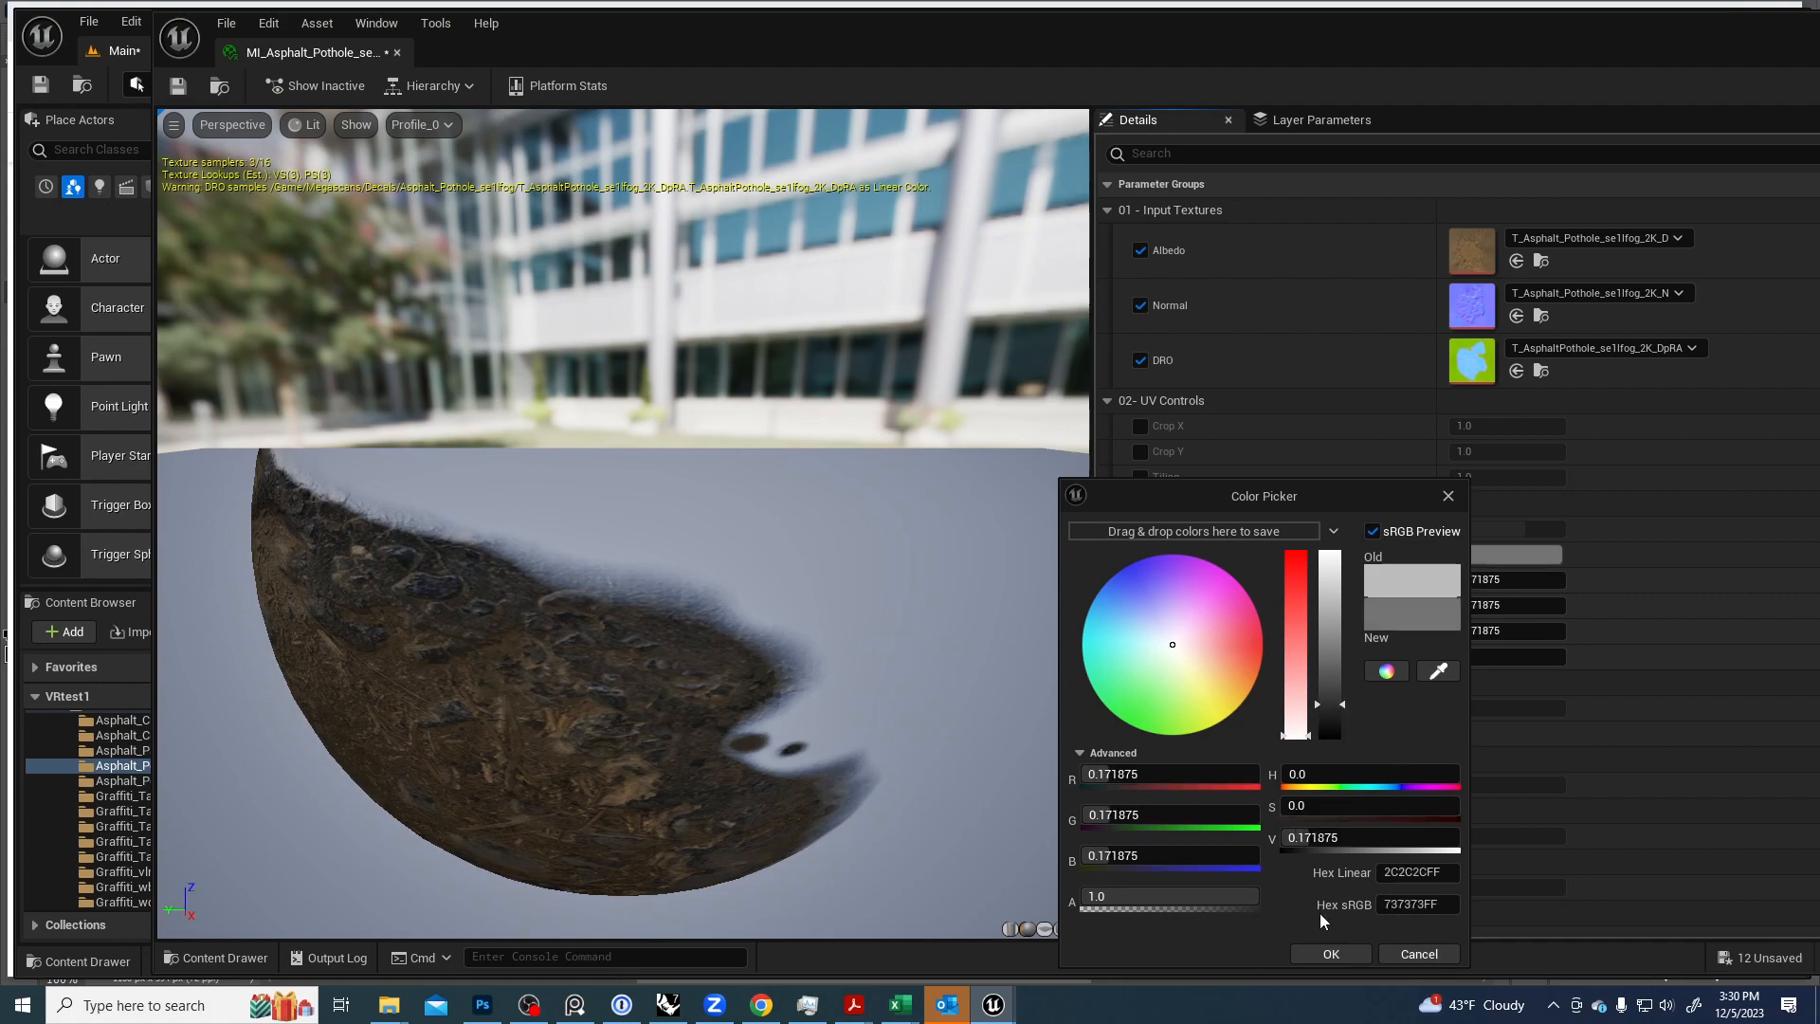
click(1329, 953)
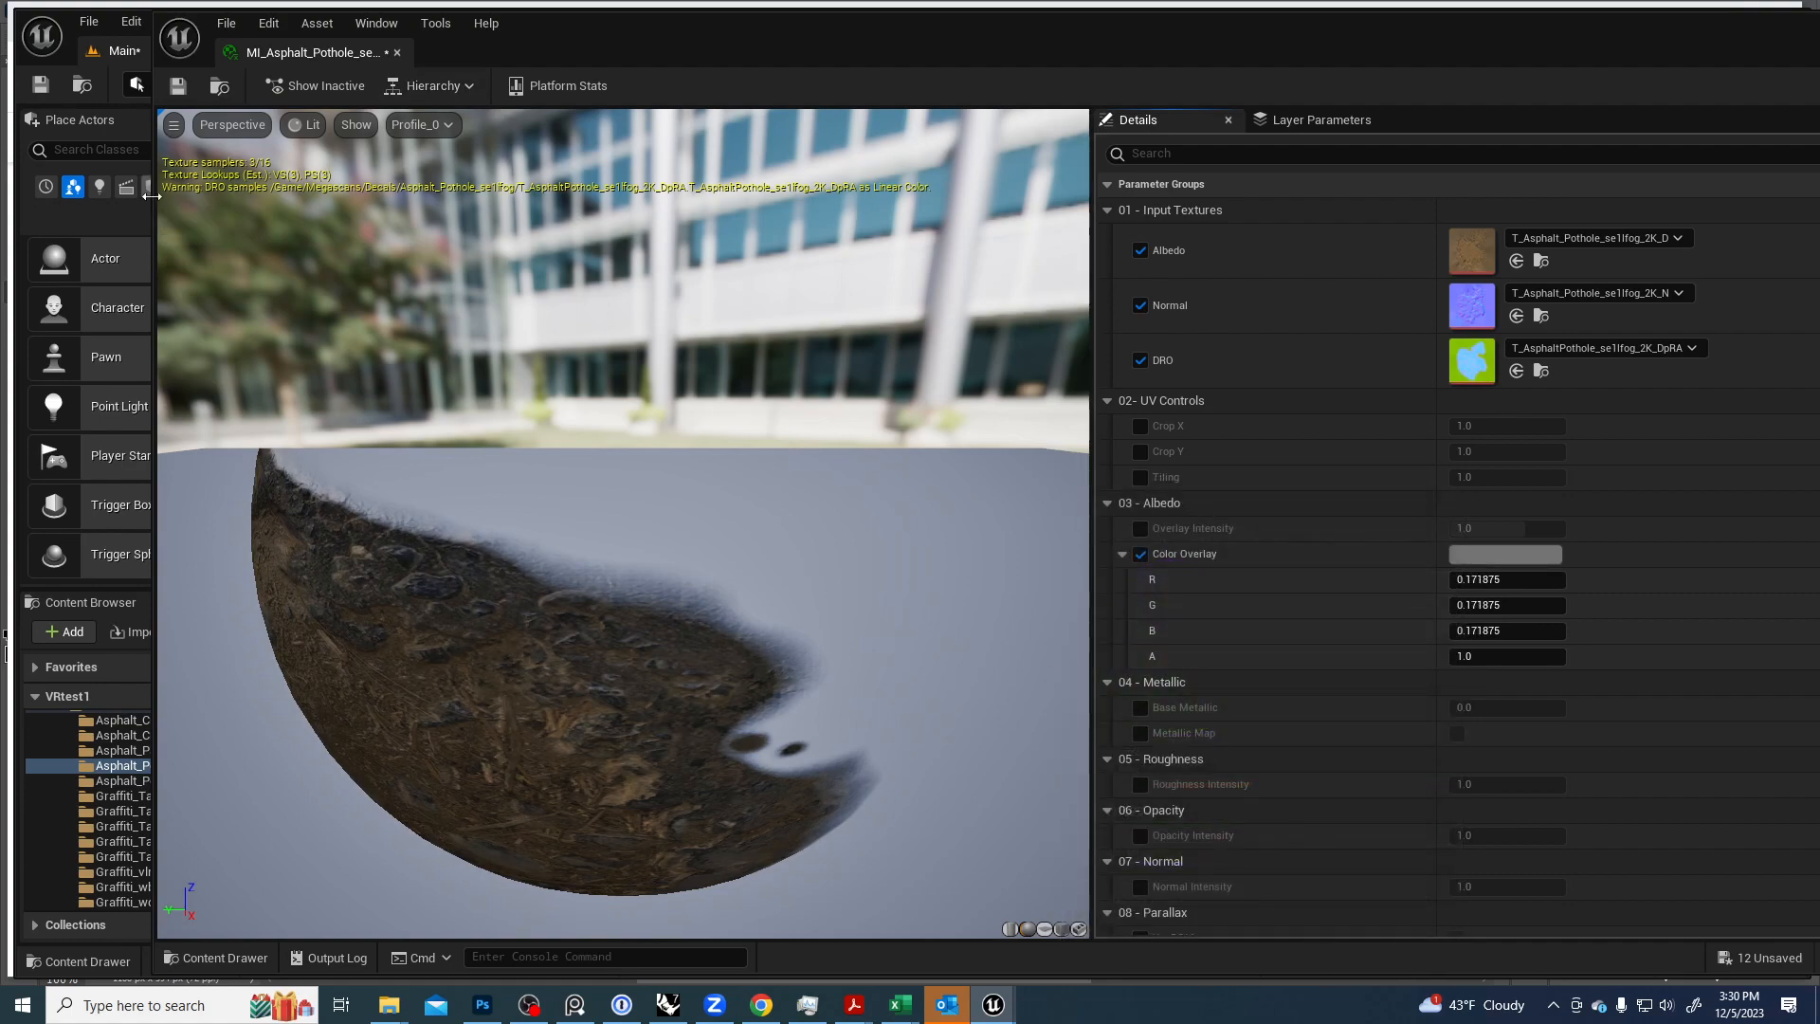
Adjust the pothole material's Color Overlay to a grey value of 0.182292 while comparing it with the street, and close the material editor.
drag(154, 199, 1073, 252)
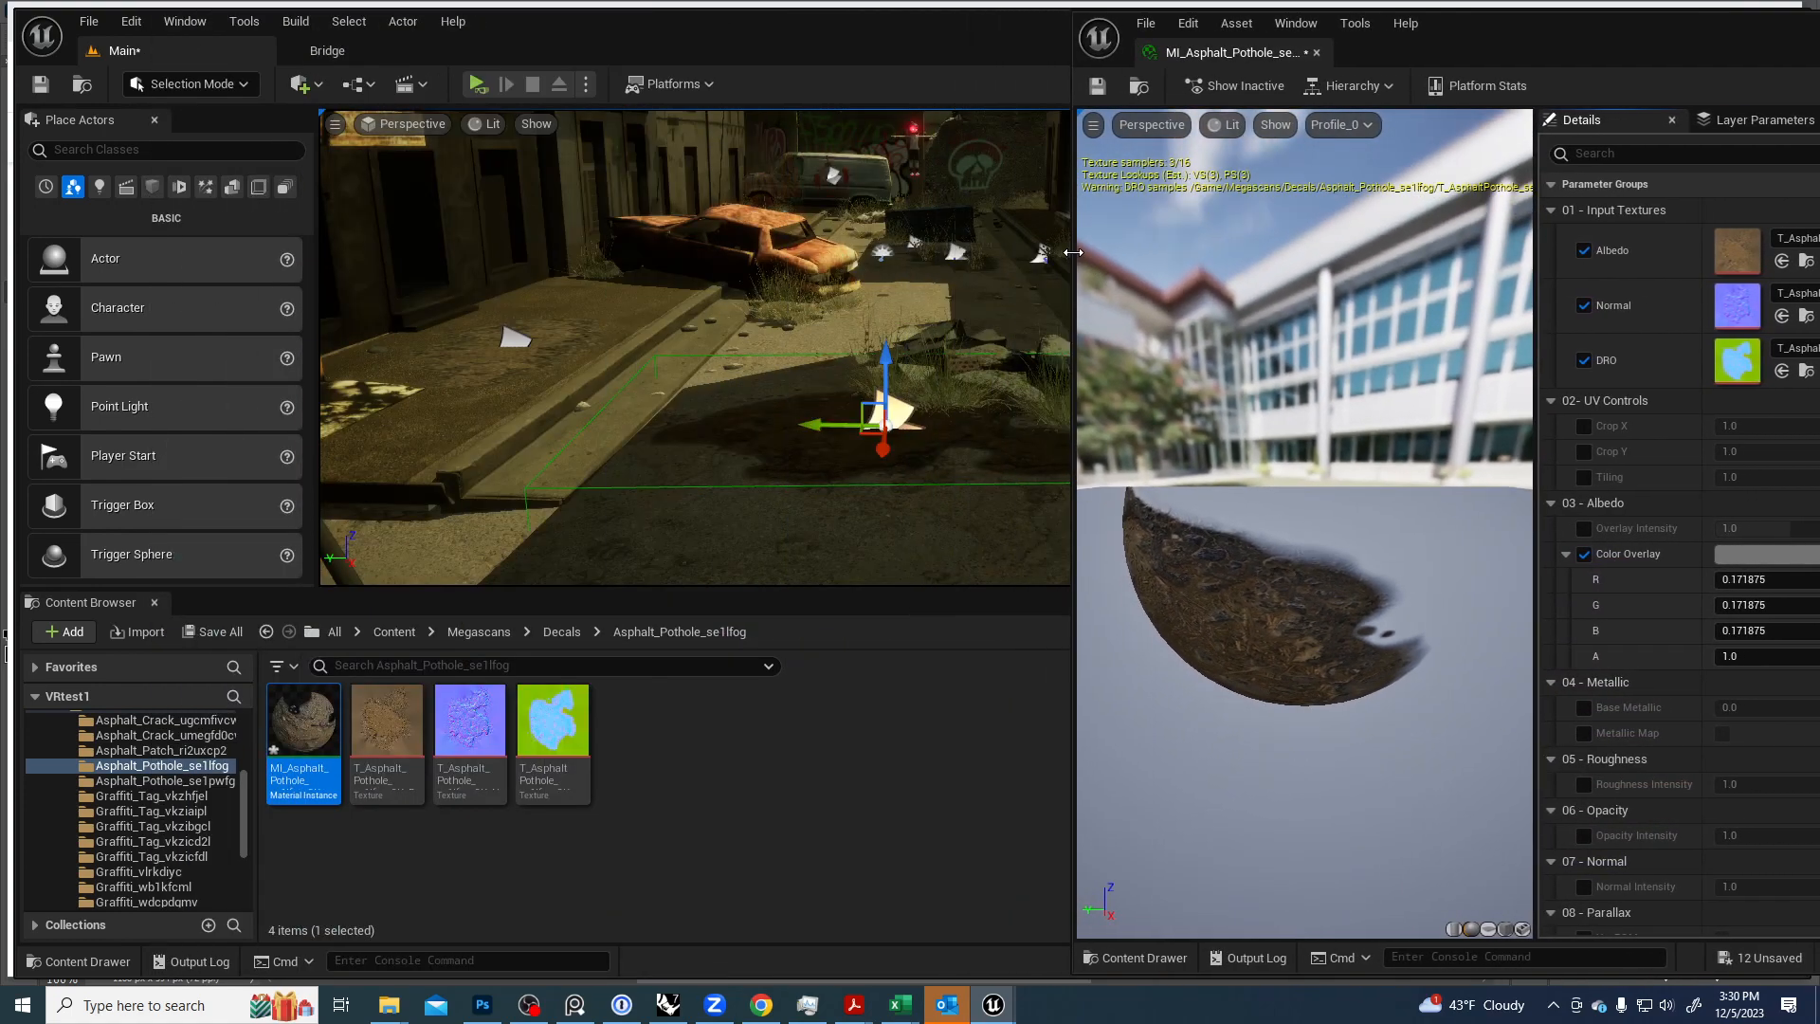
mouse_move(819, 435)
right_down()
mouse_move(910, 351)
mouse_move(881, 417)
mouse_move(848, 426)
mouse_move(844, 370)
mouse_move(832, 403)
right_up()
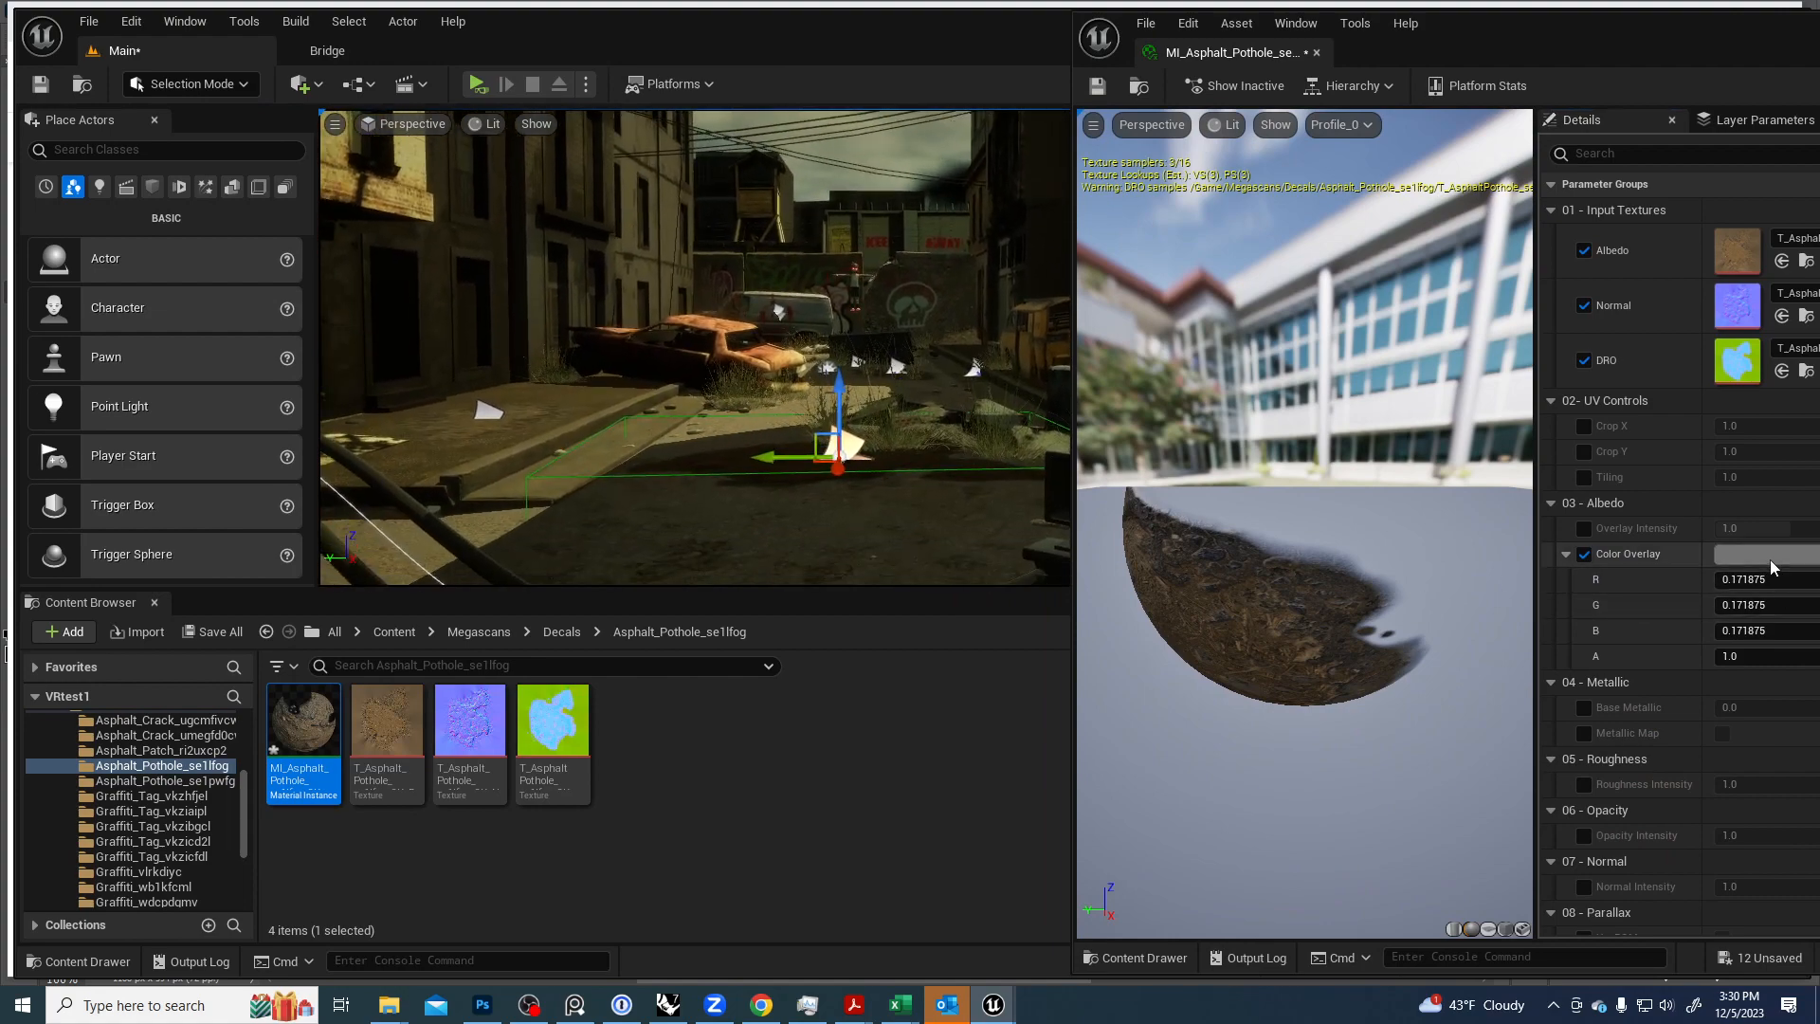
click(1771, 559)
click(1628, 688)
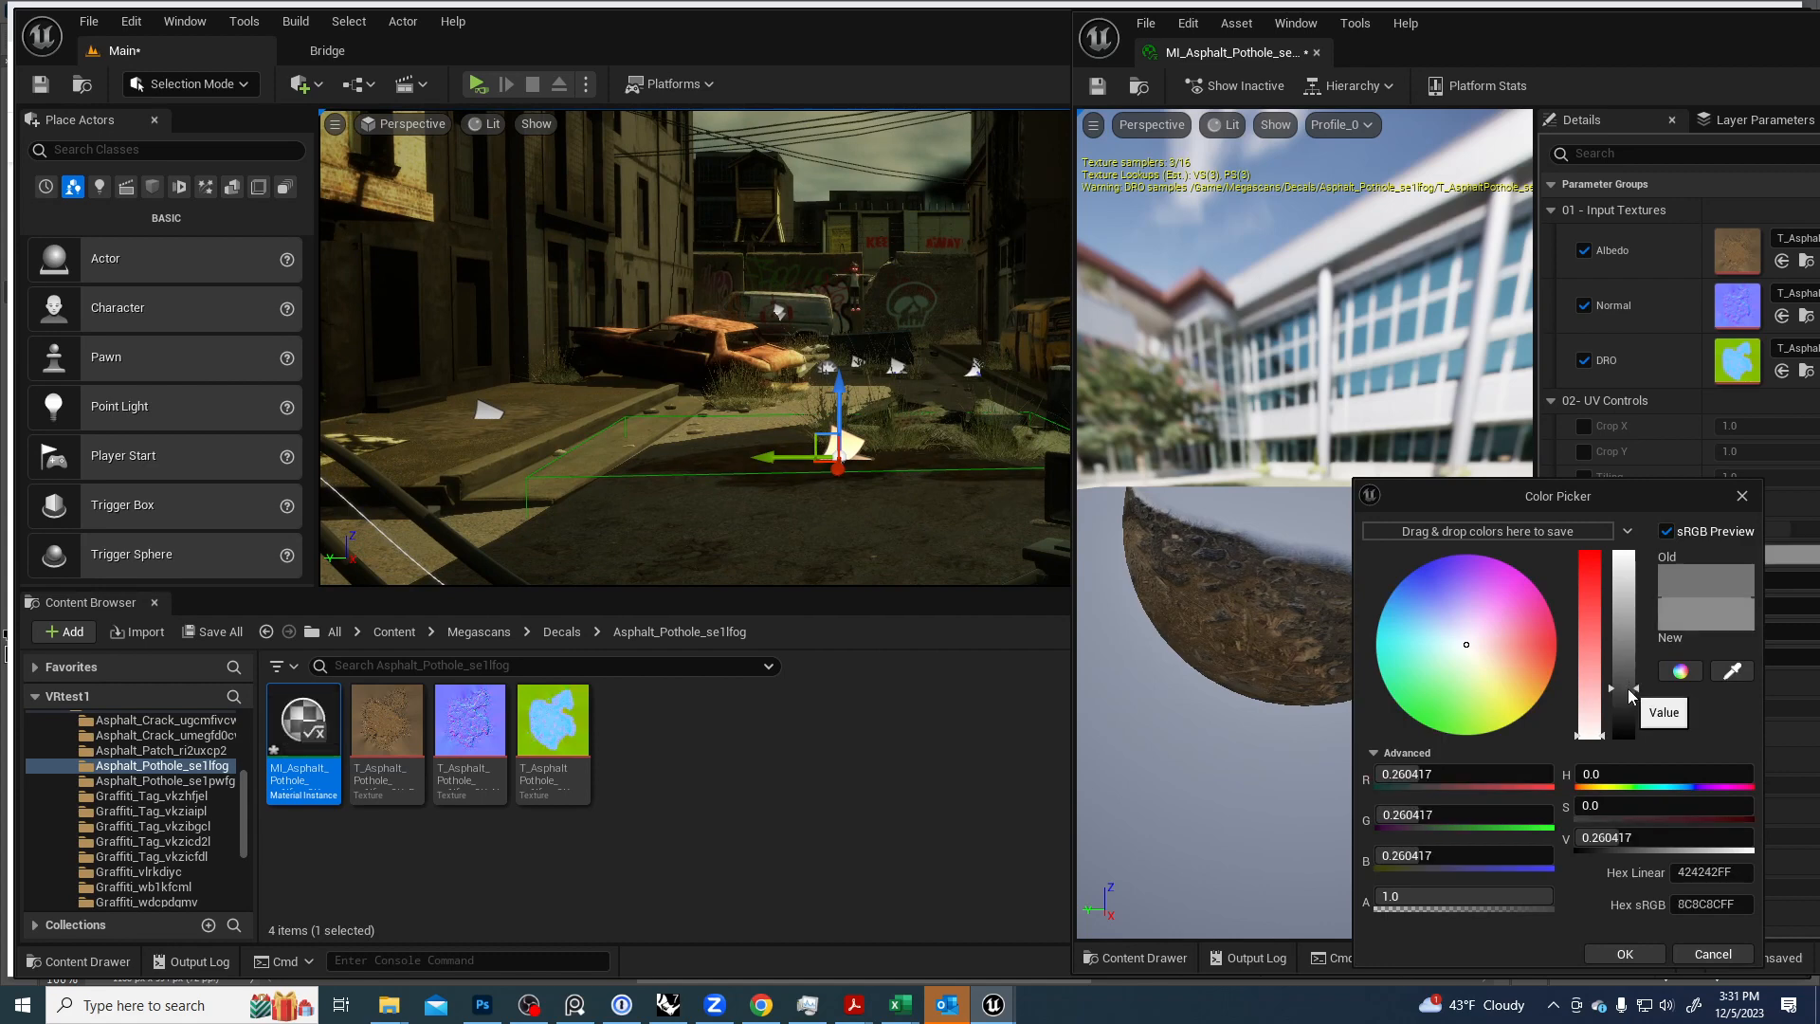
drag(1619, 699, 1624, 702)
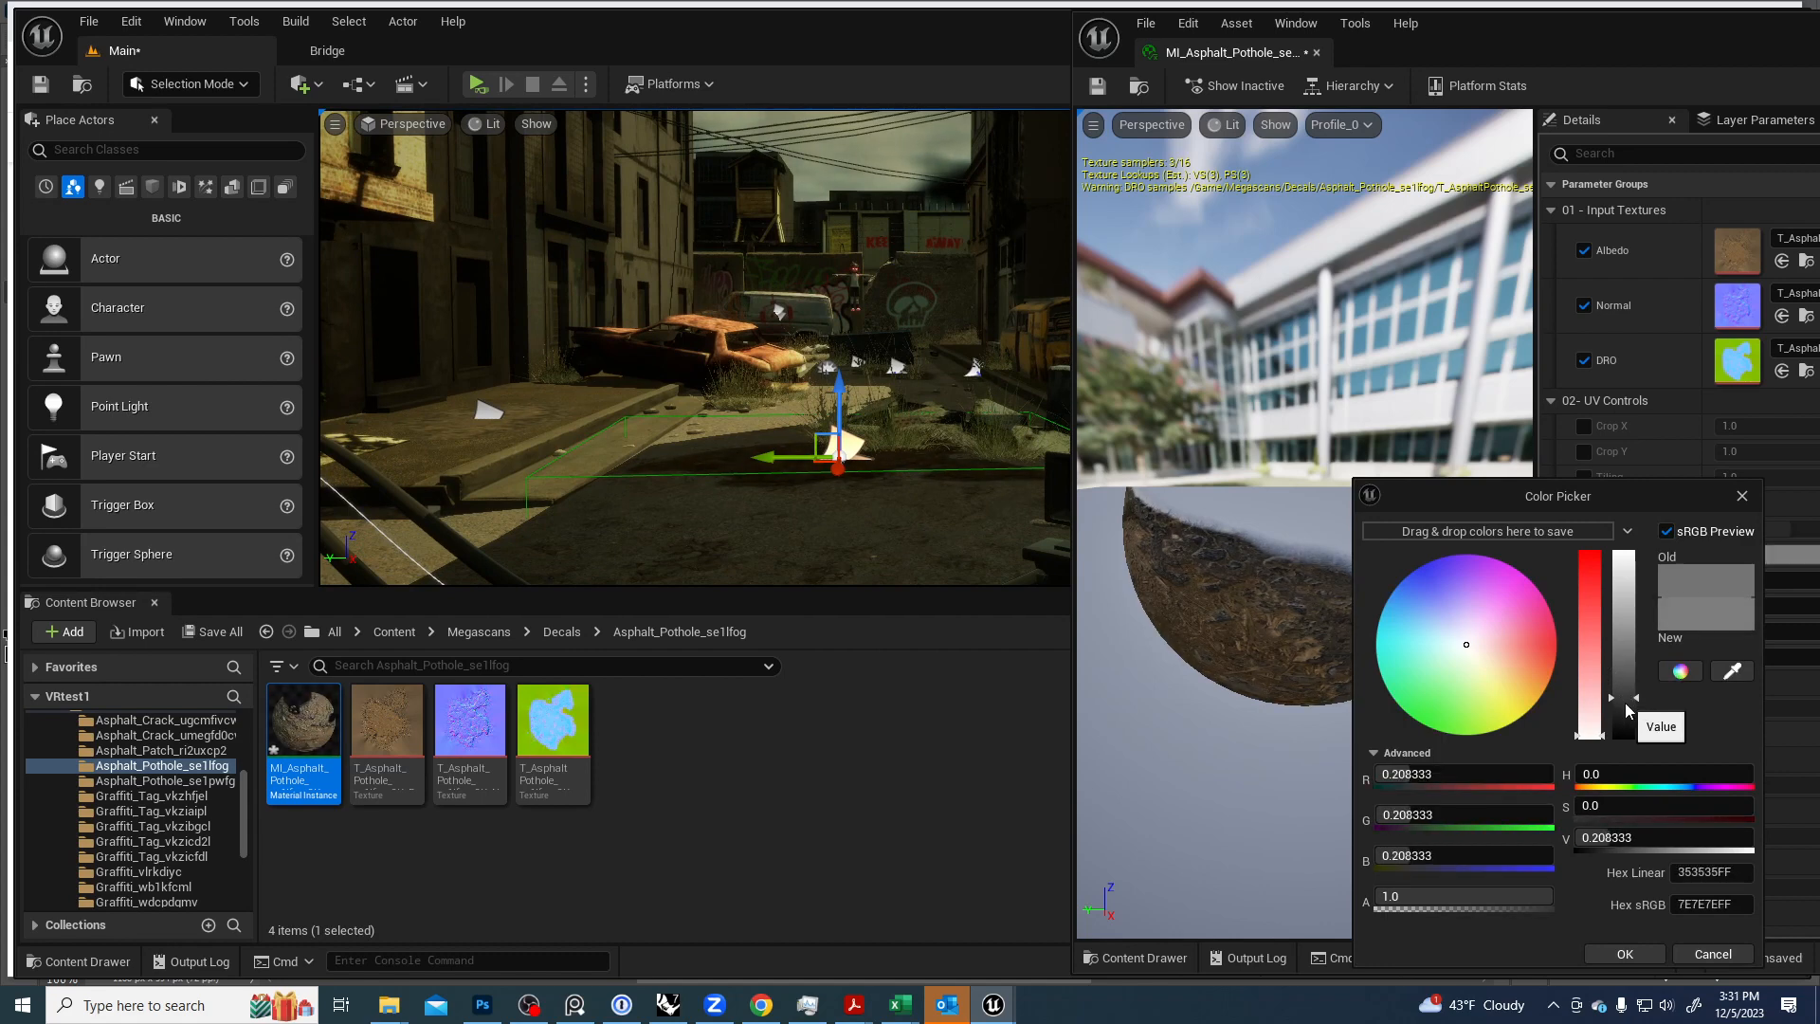
click(1624, 953)
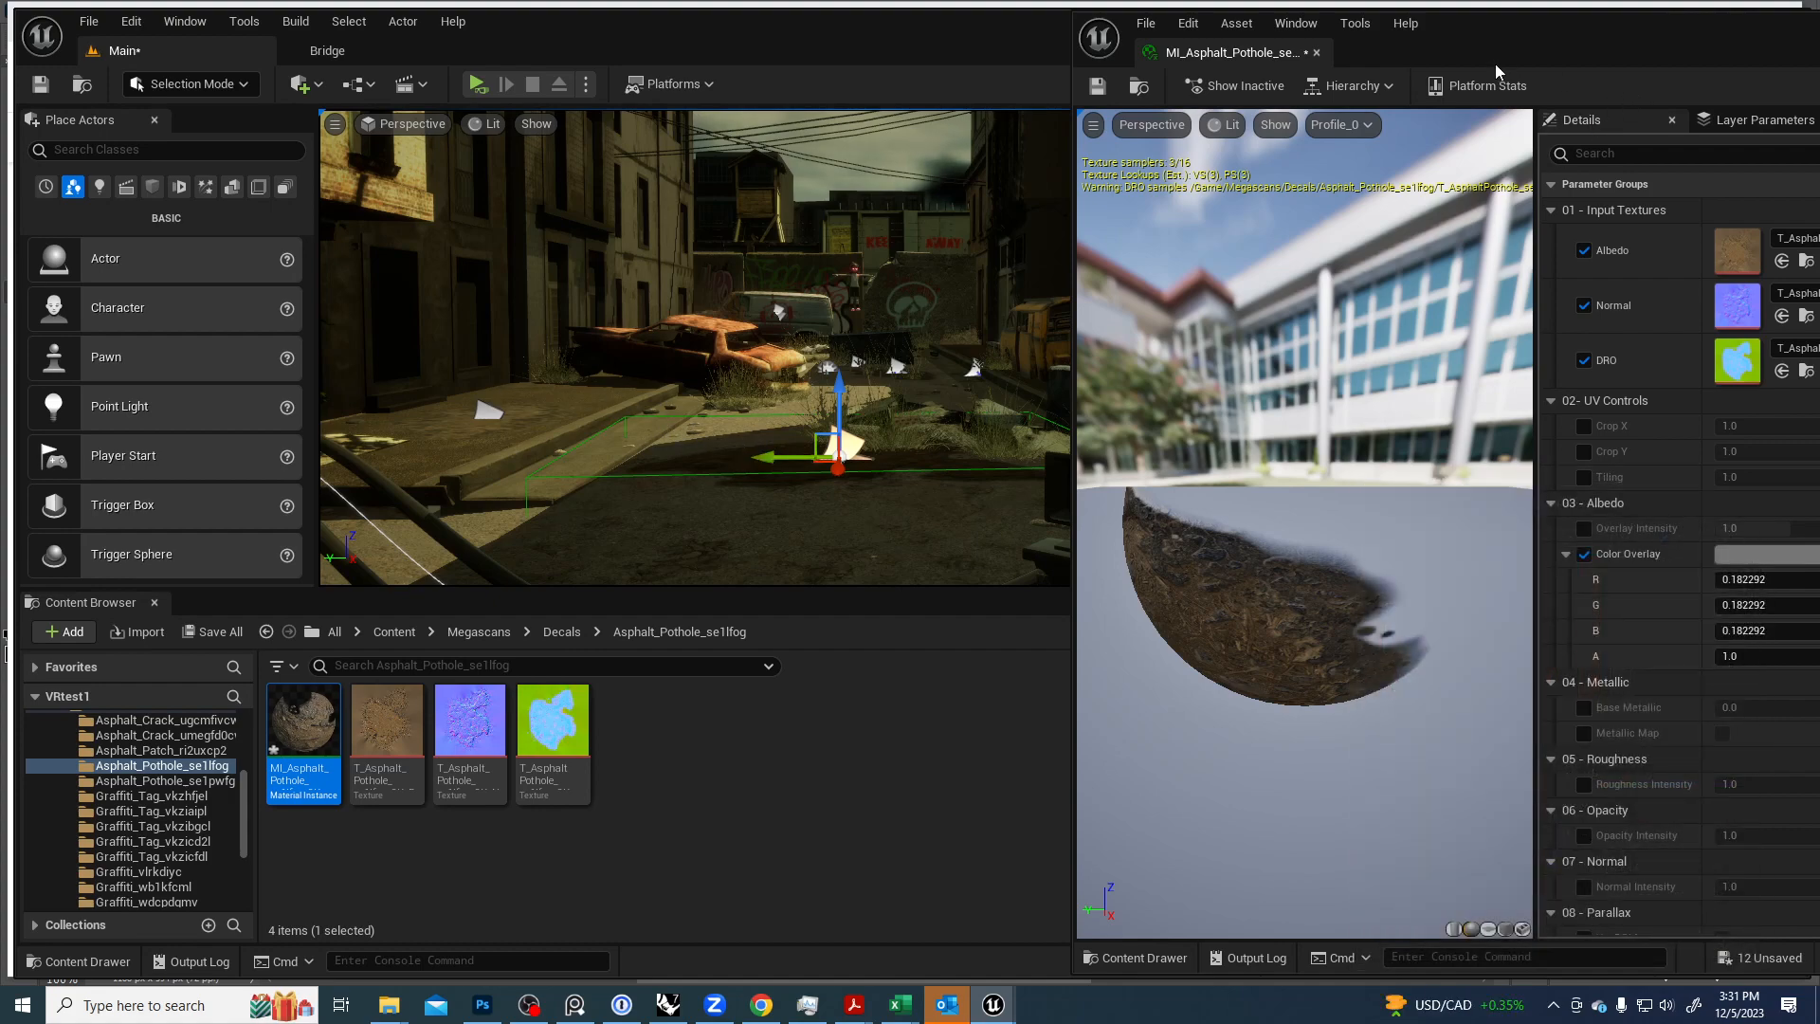
drag(1494, 64, 1316, 84)
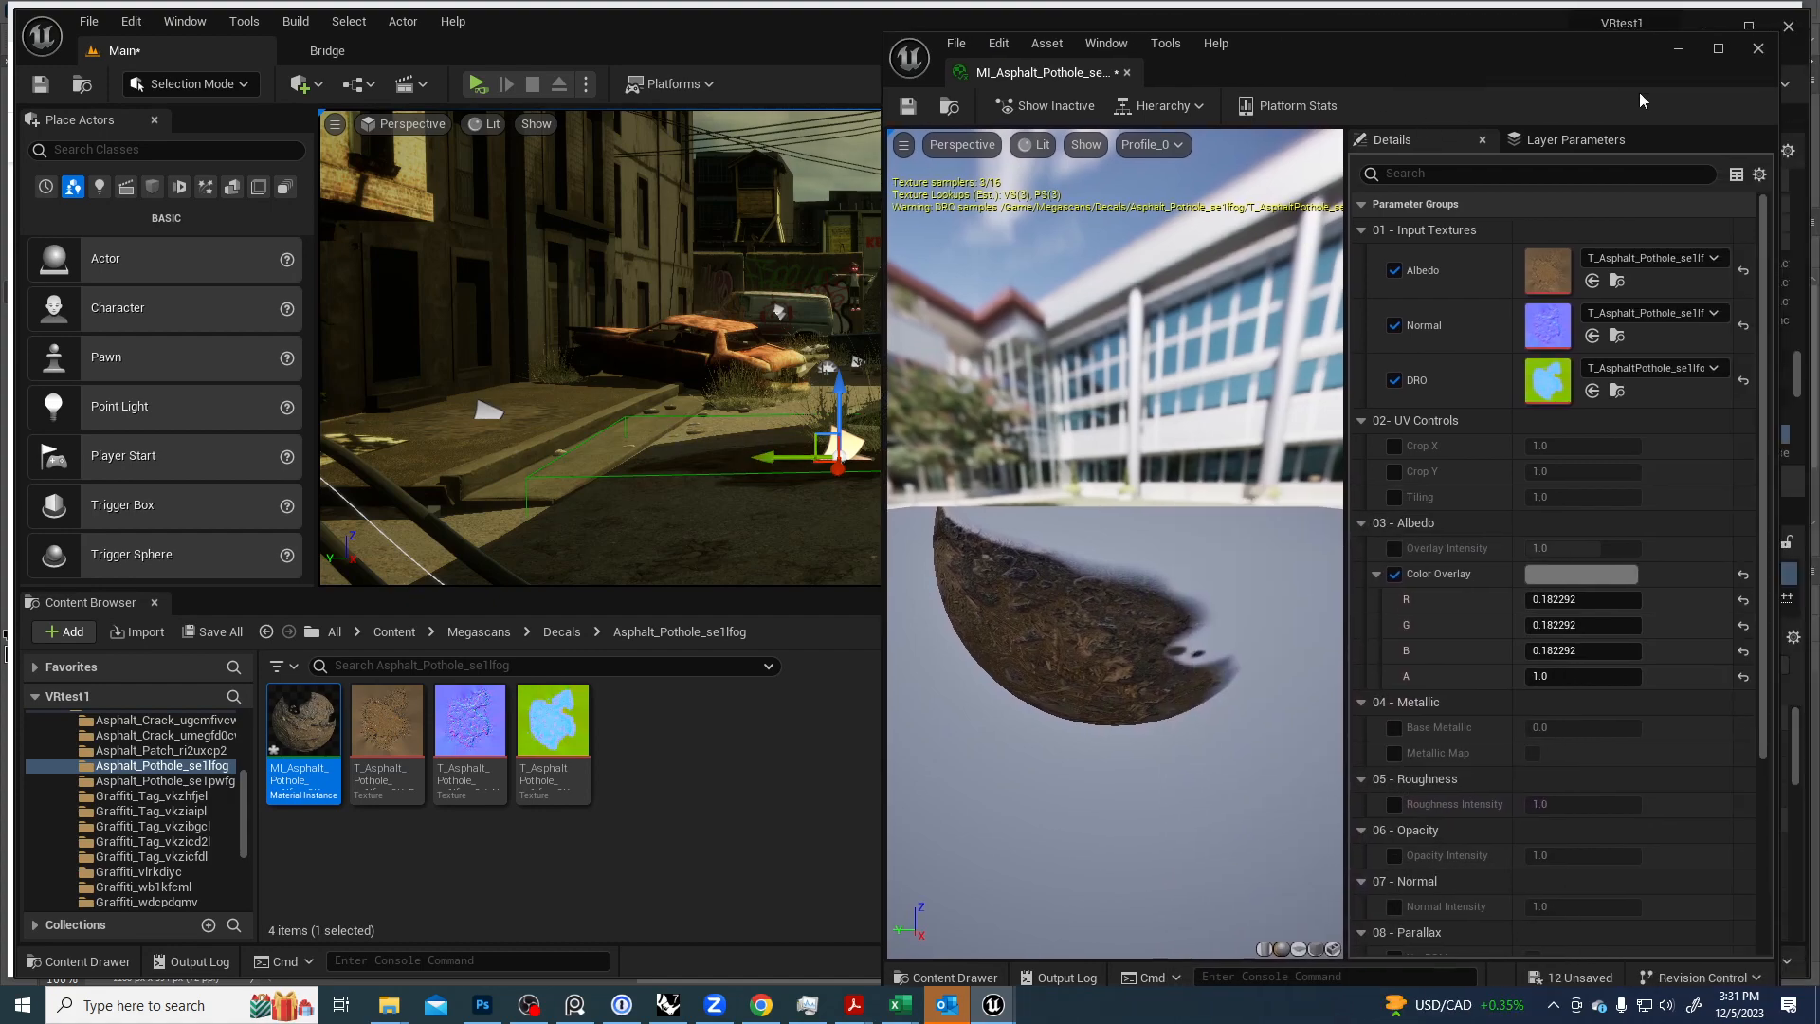
click(1758, 49)
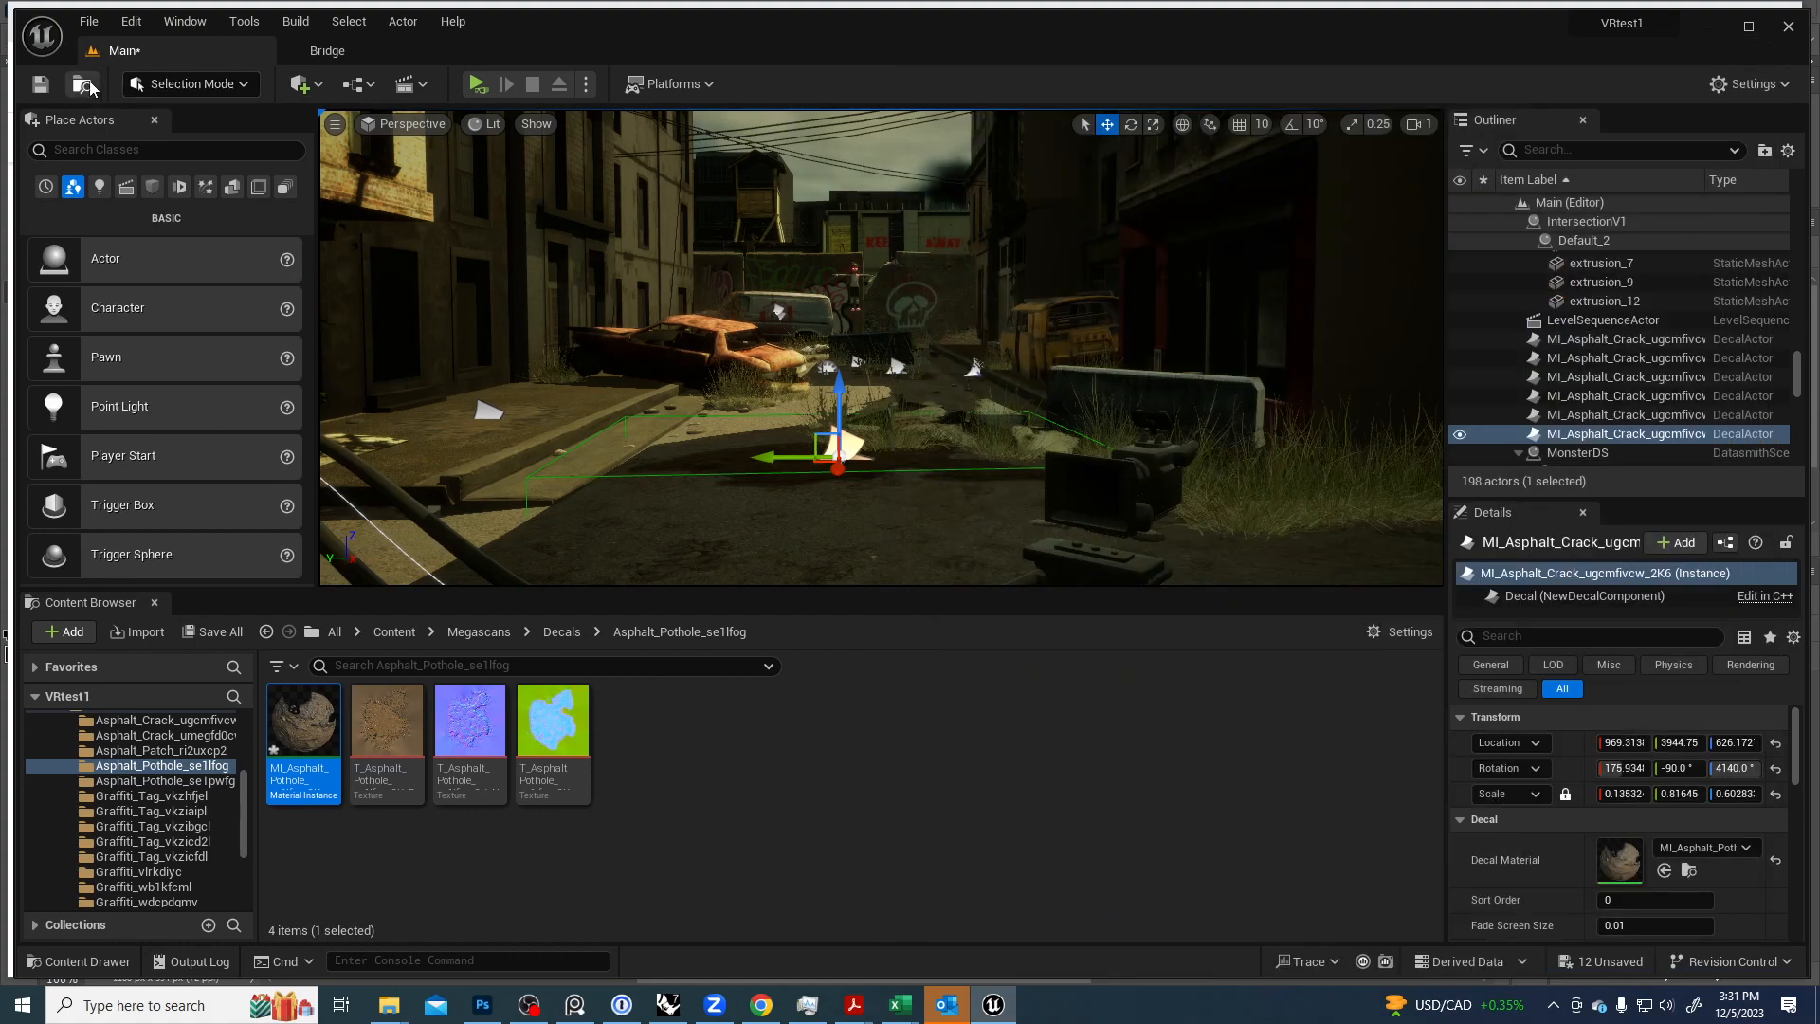
Switch to Foliage mode and place two single instances of the active foliage type on the road around the pothole decal.
click(228, 85)
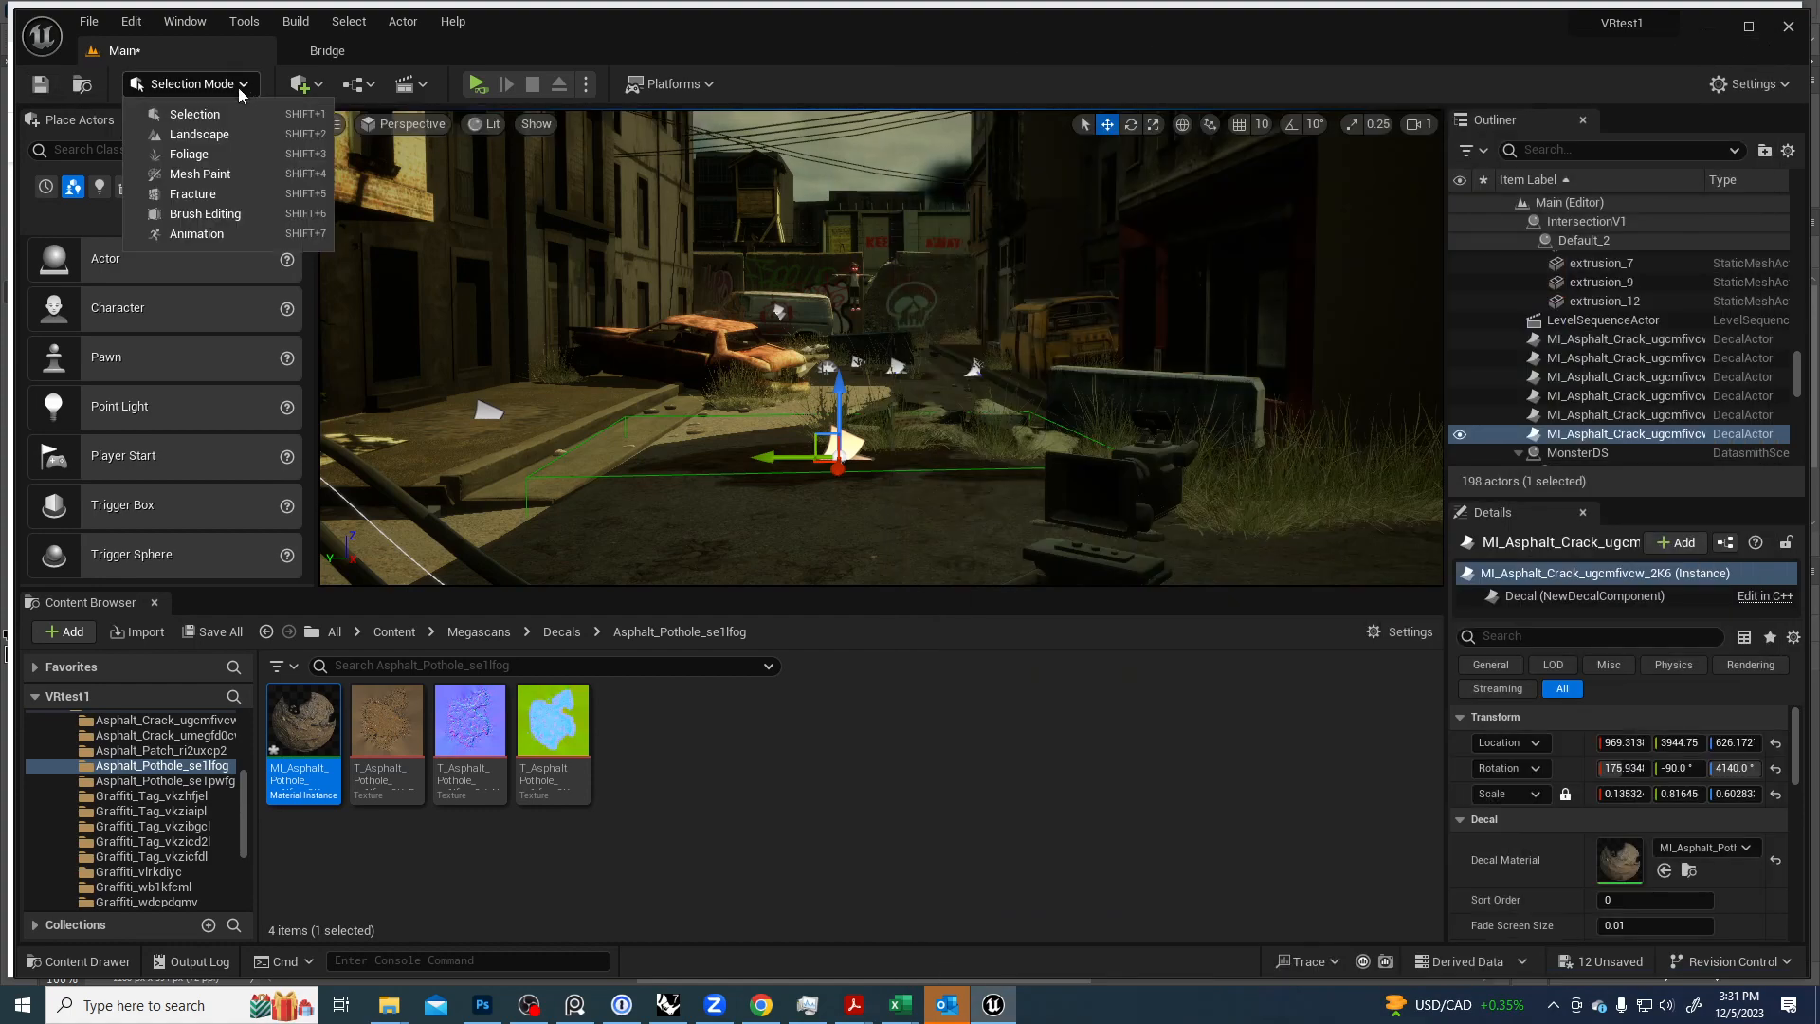
click(204, 156)
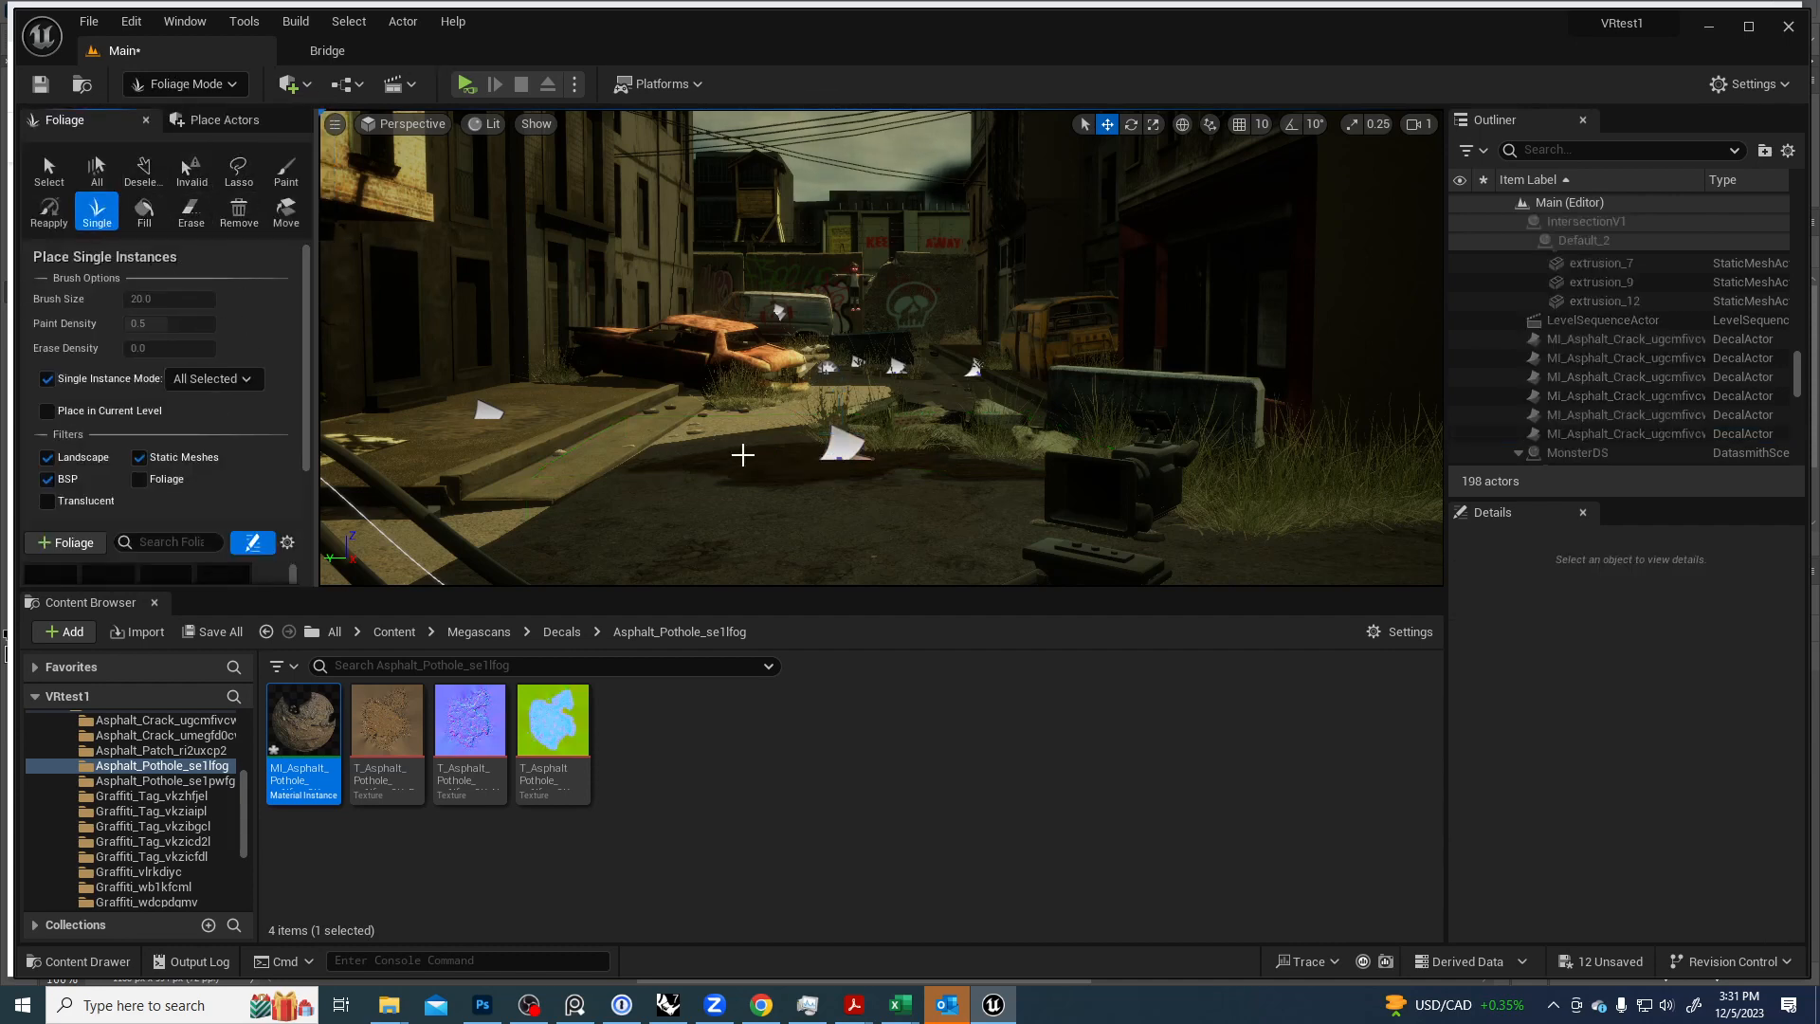
mouse_move(742, 455)
right_down()
mouse_move(744, 474)
mouse_move(748, 458)
right_up()
key(e)
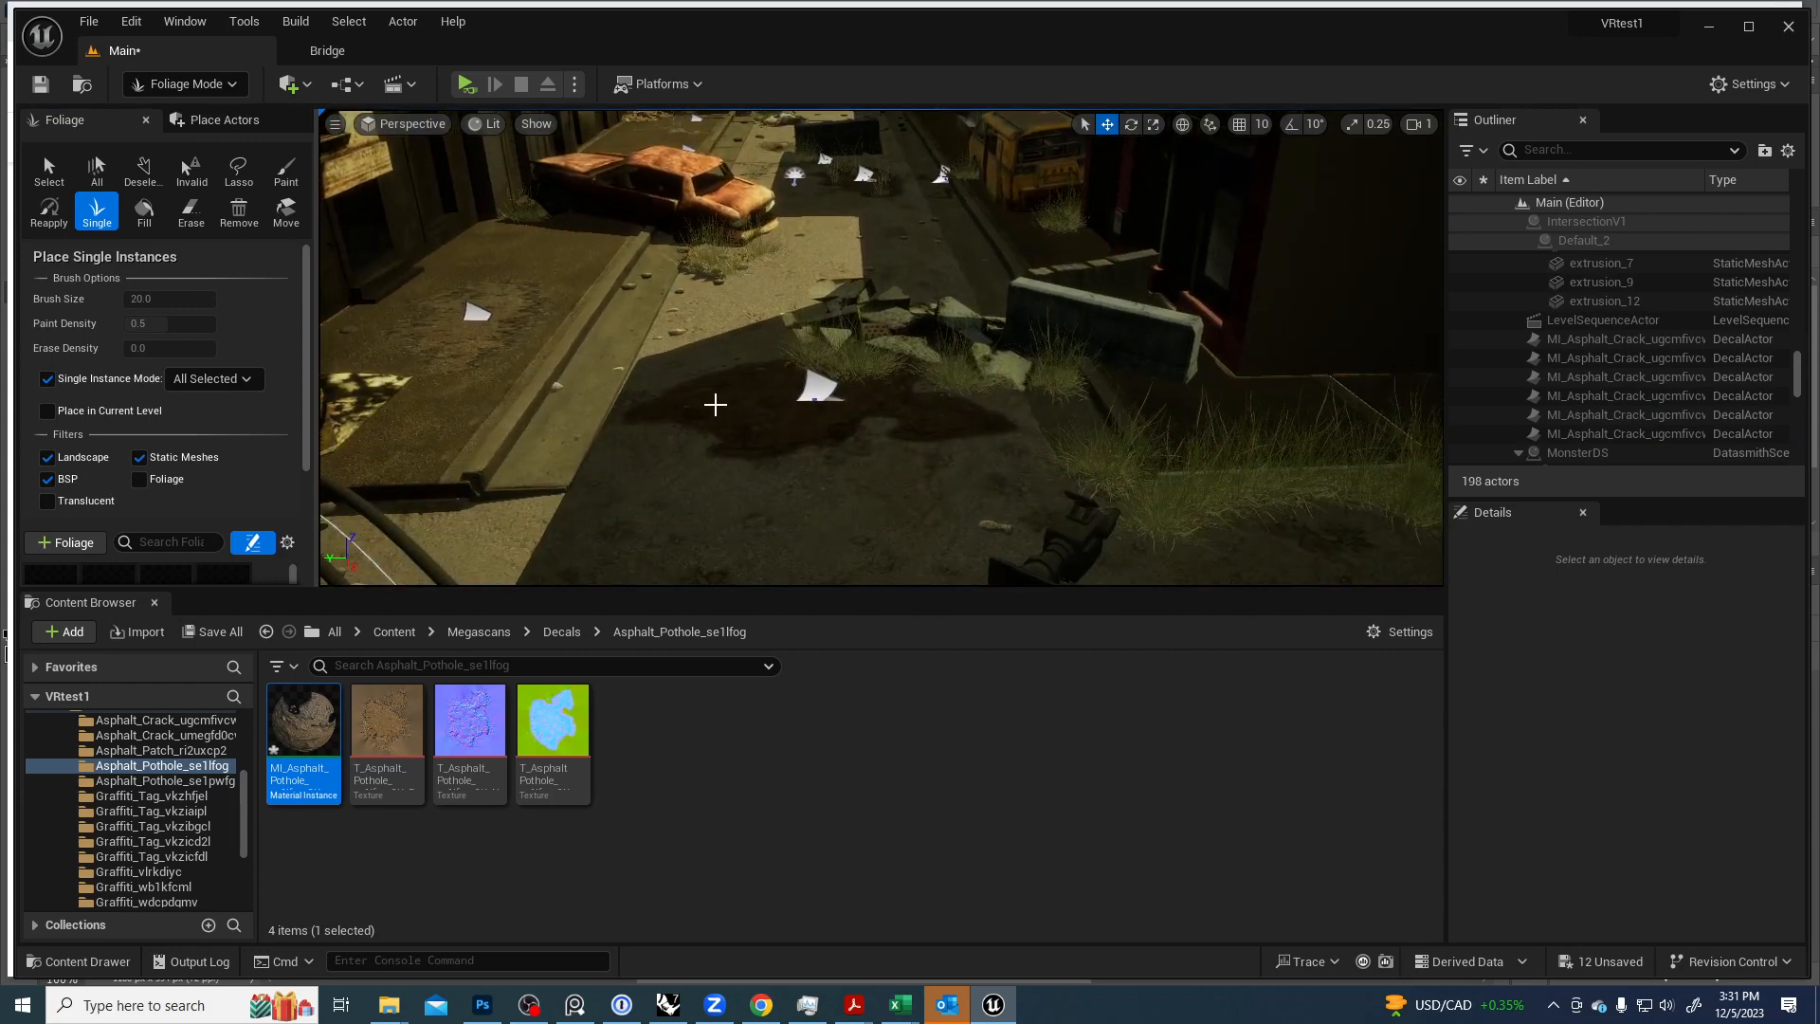
scroll(187, 476, down, 3)
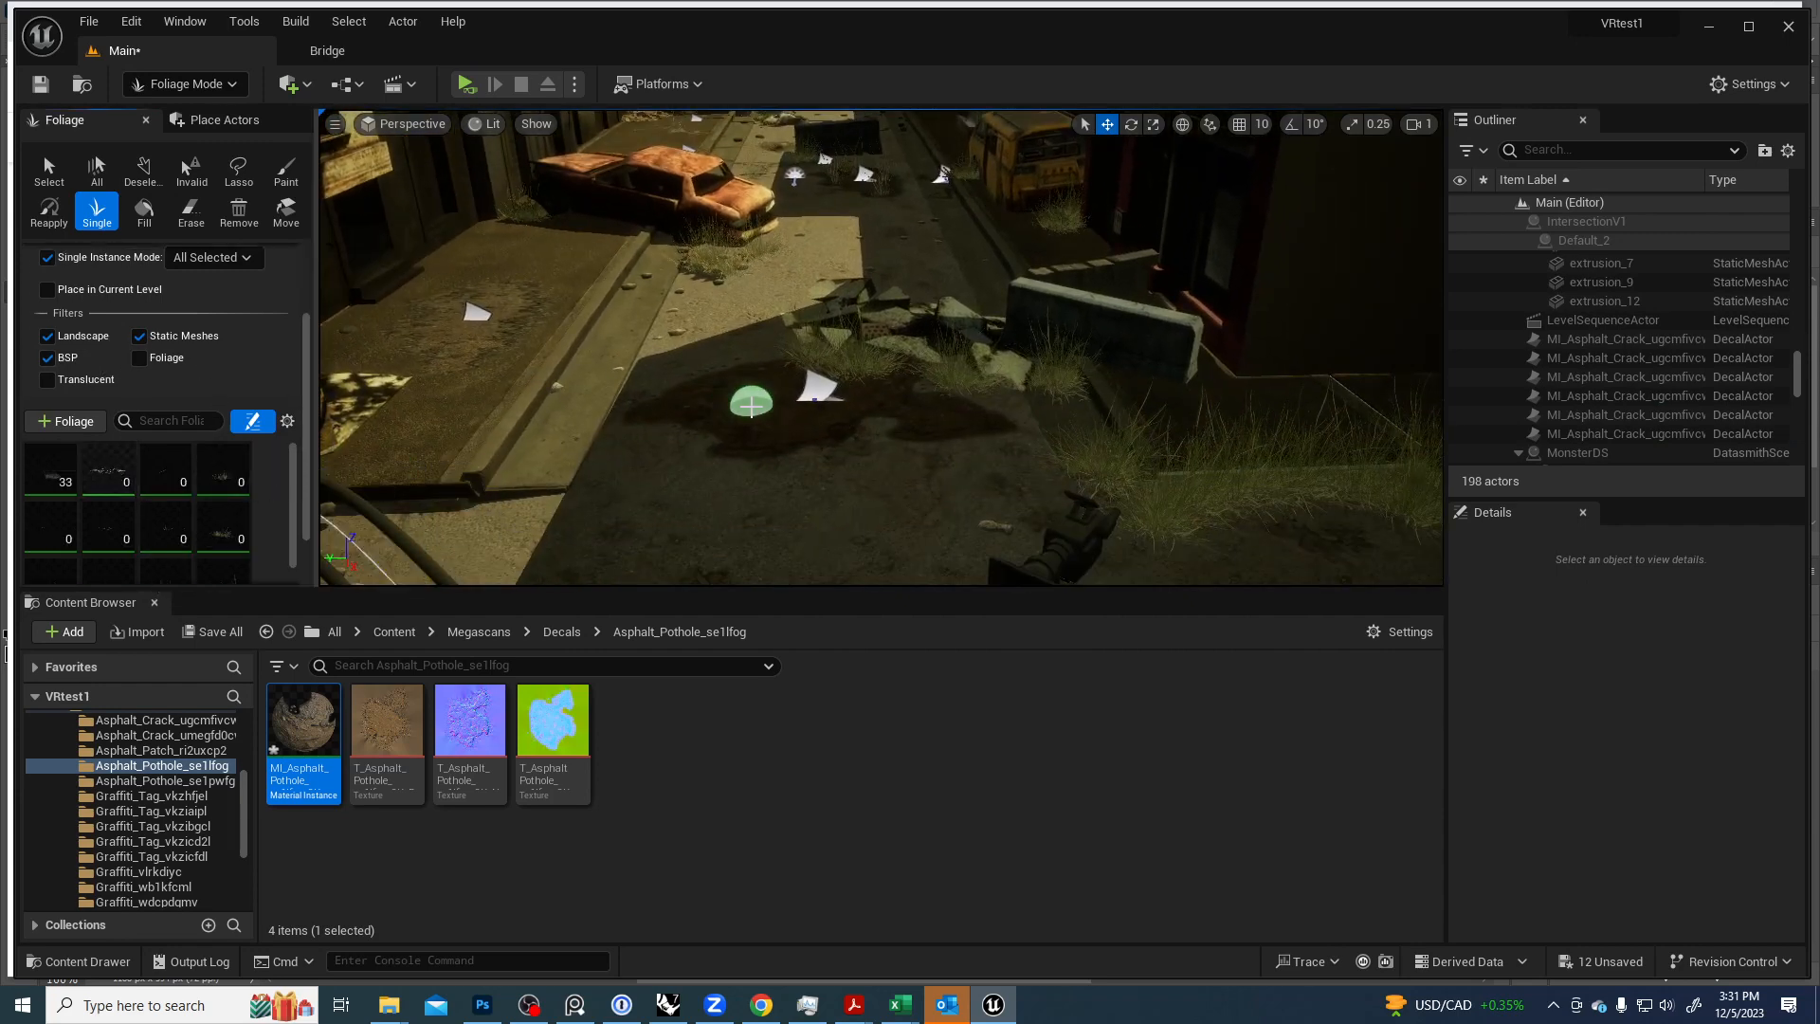
click(612, 487)
click(930, 406)
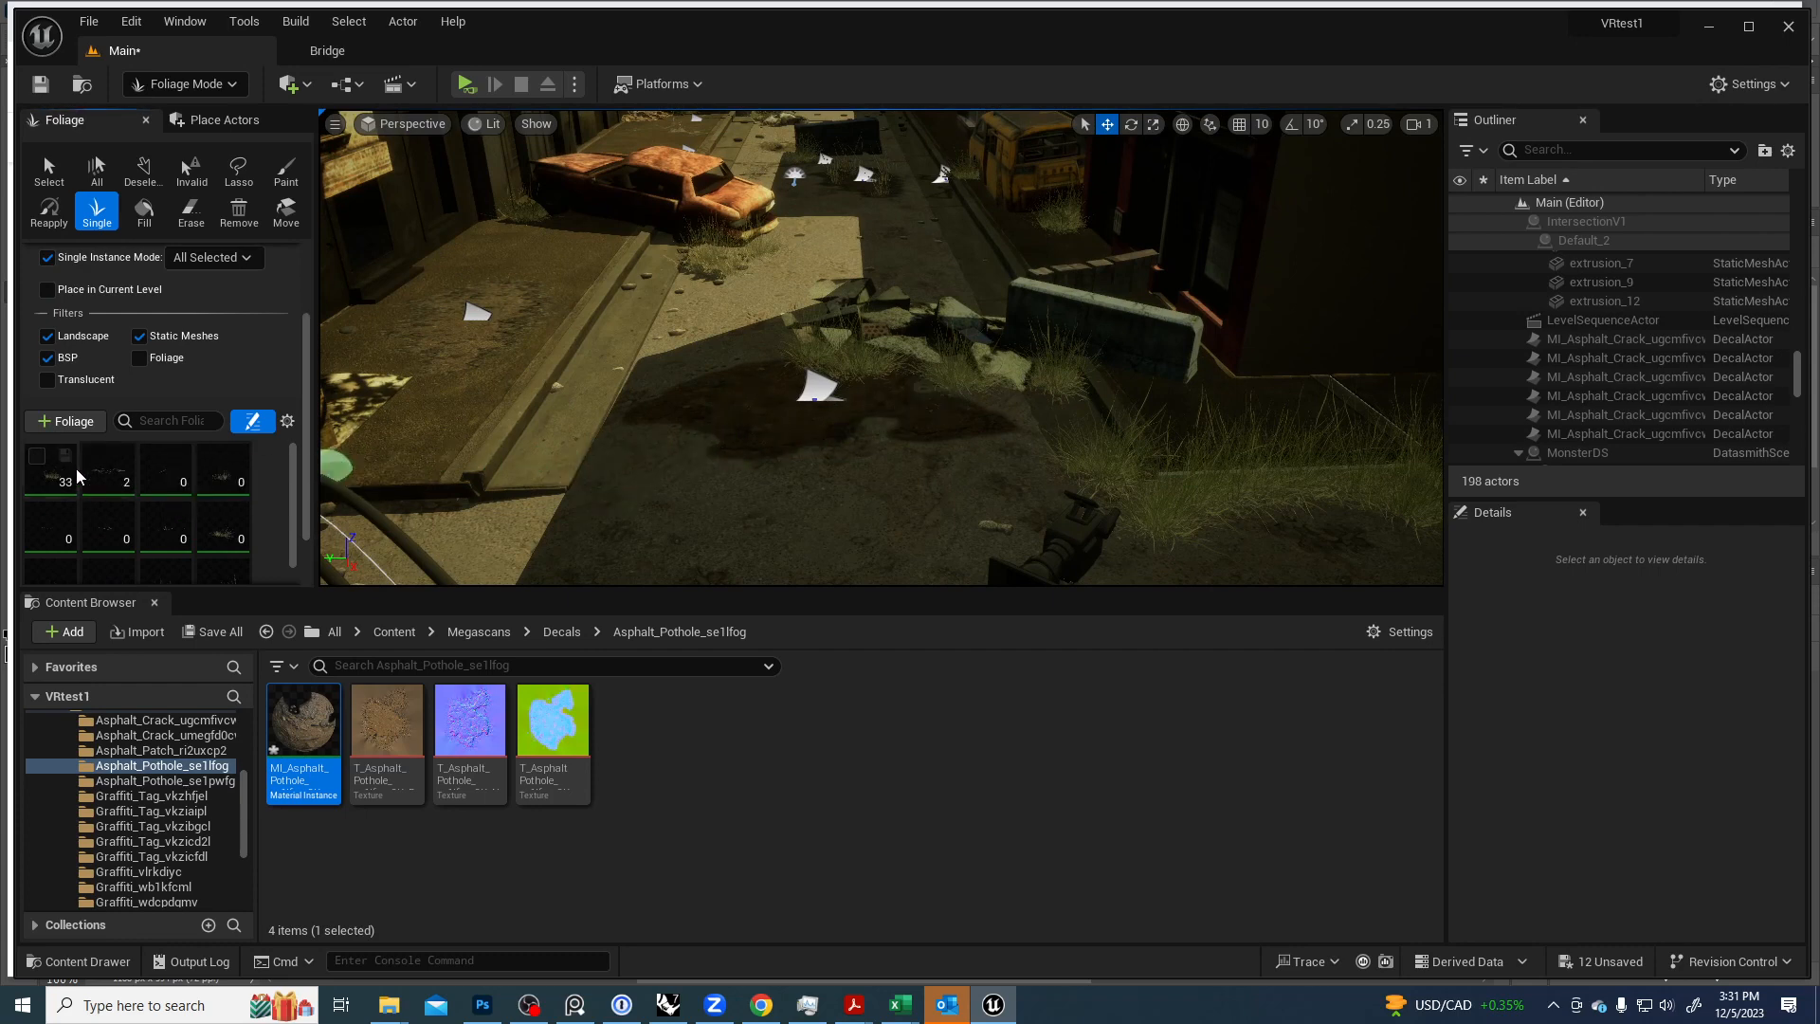
Try a low grass type from the foliage palette by placing six clumps around the edges of the pothole decal.
scroll(150, 525, down, 1)
click(96, 541)
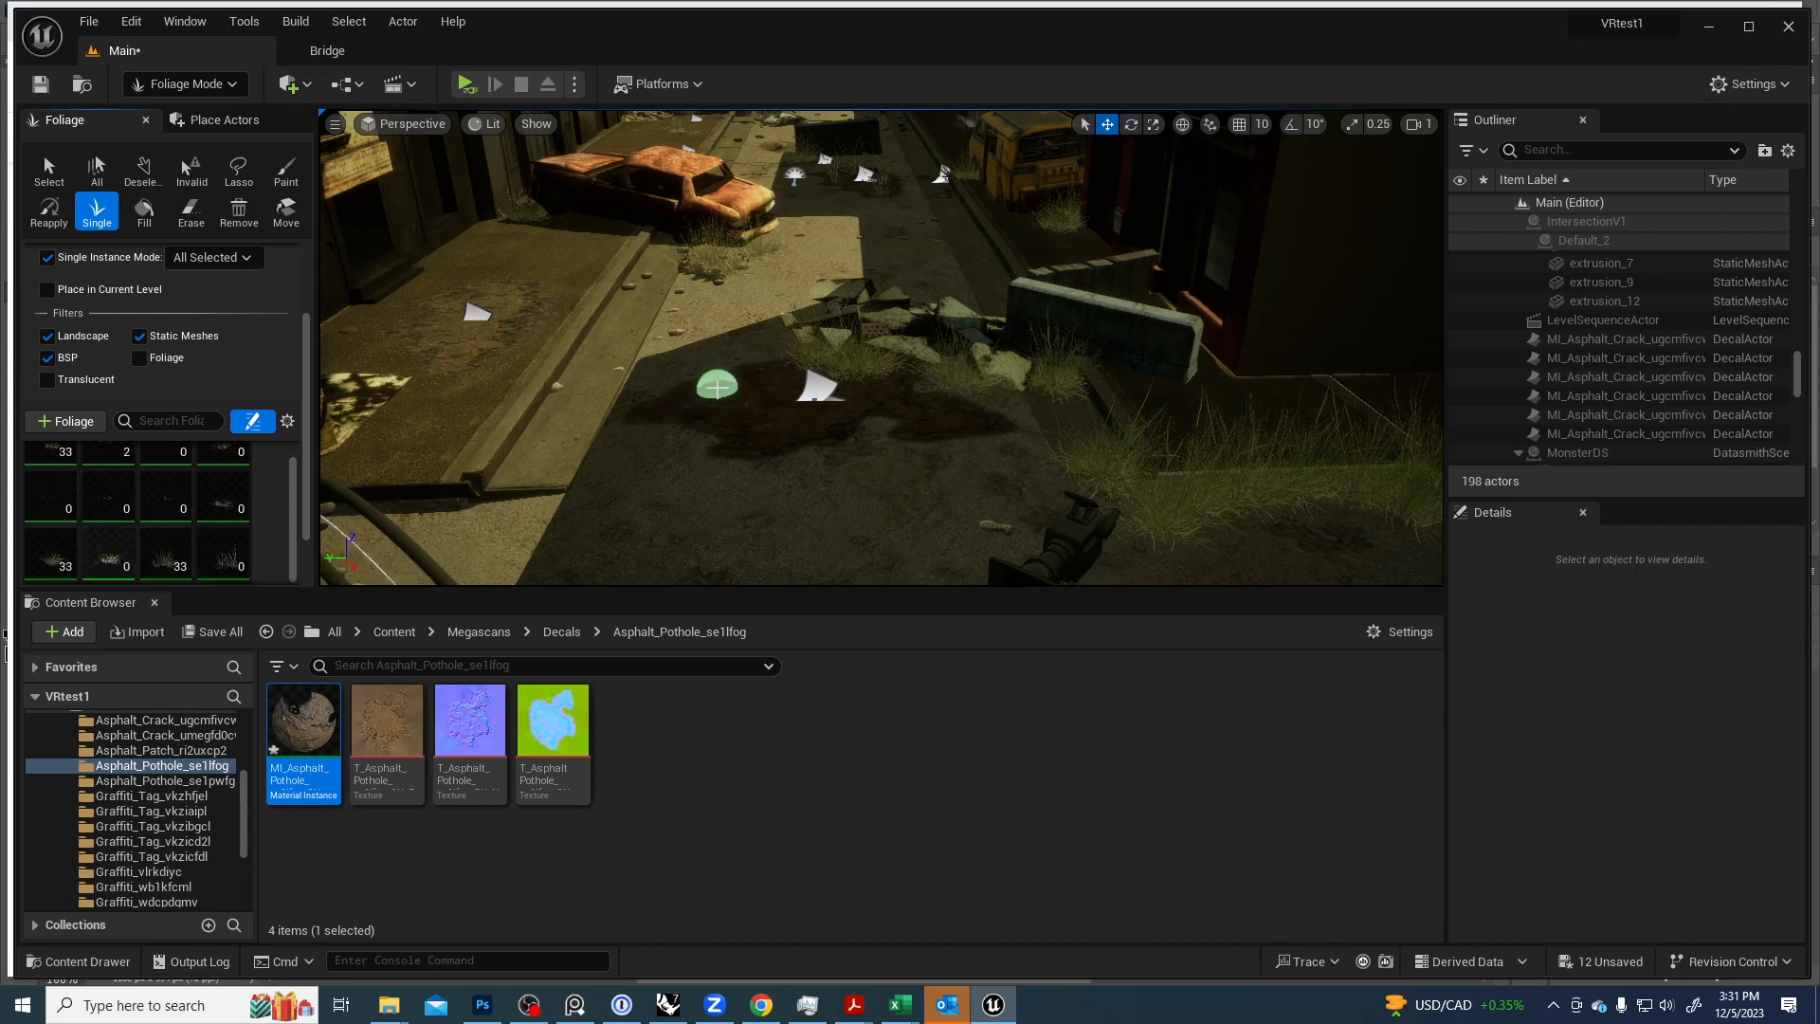
click(679, 409)
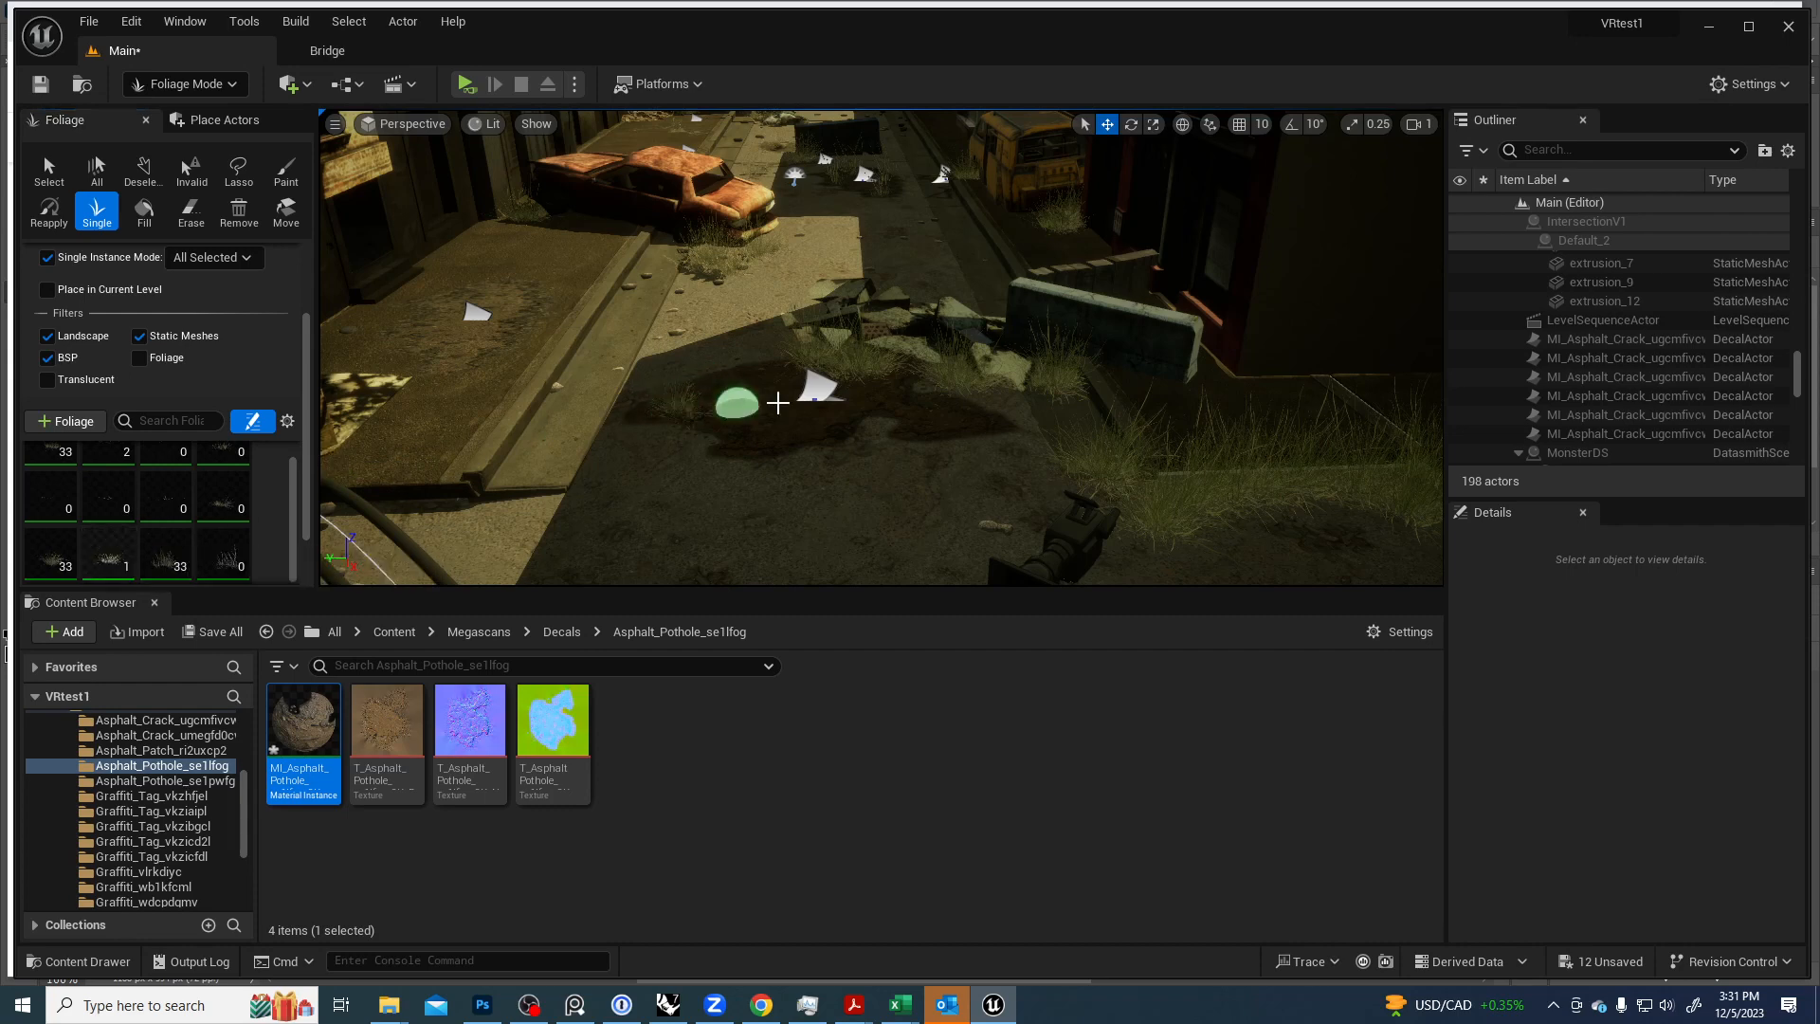
click(715, 379)
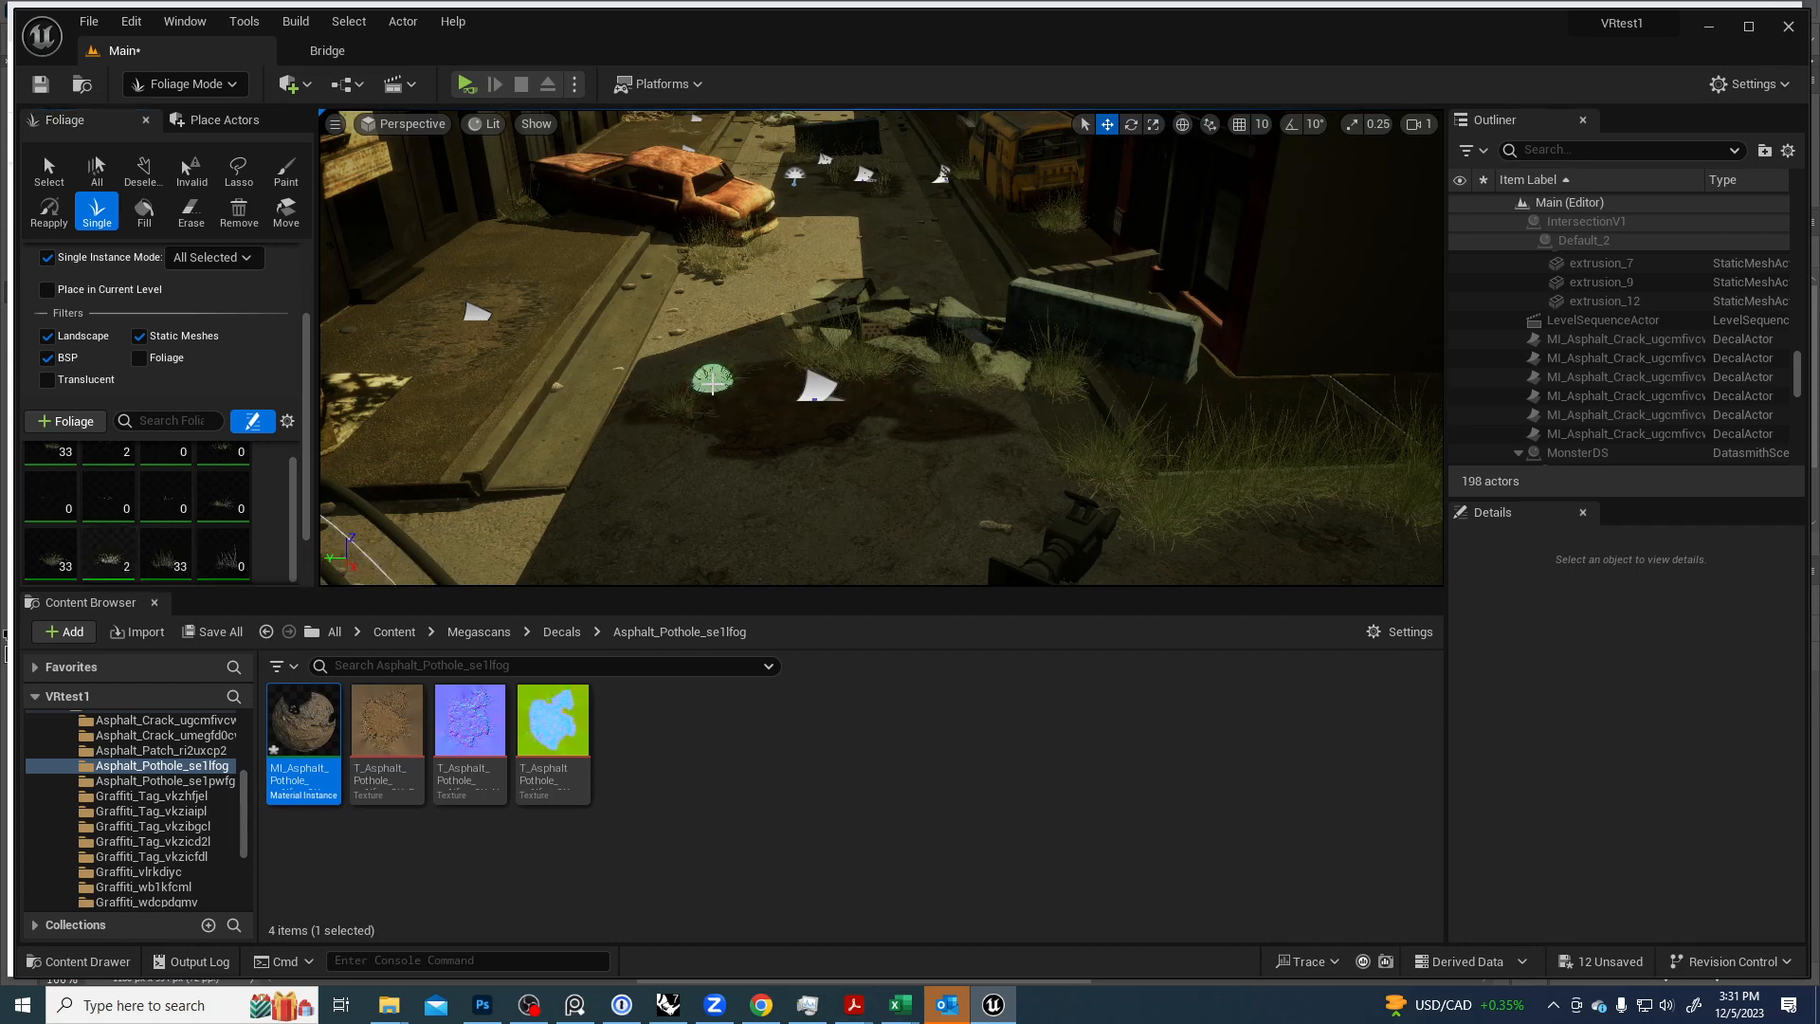
click(898, 419)
click(958, 423)
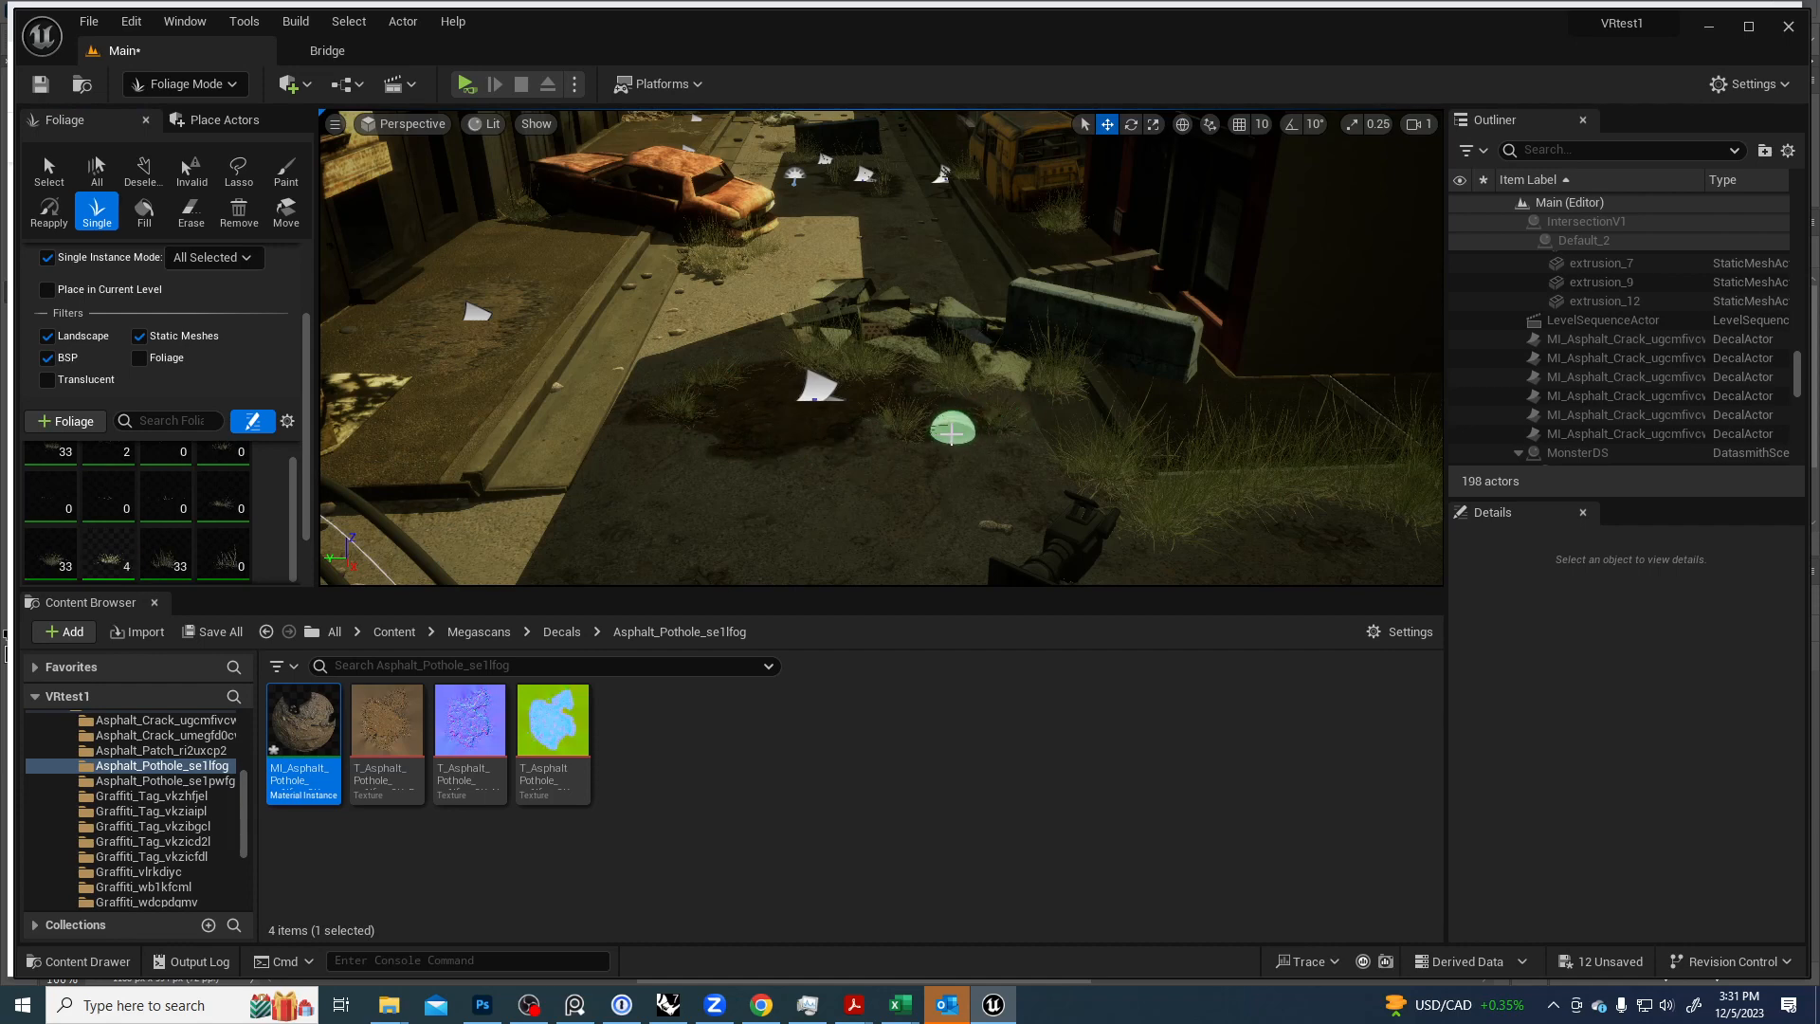
click(961, 424)
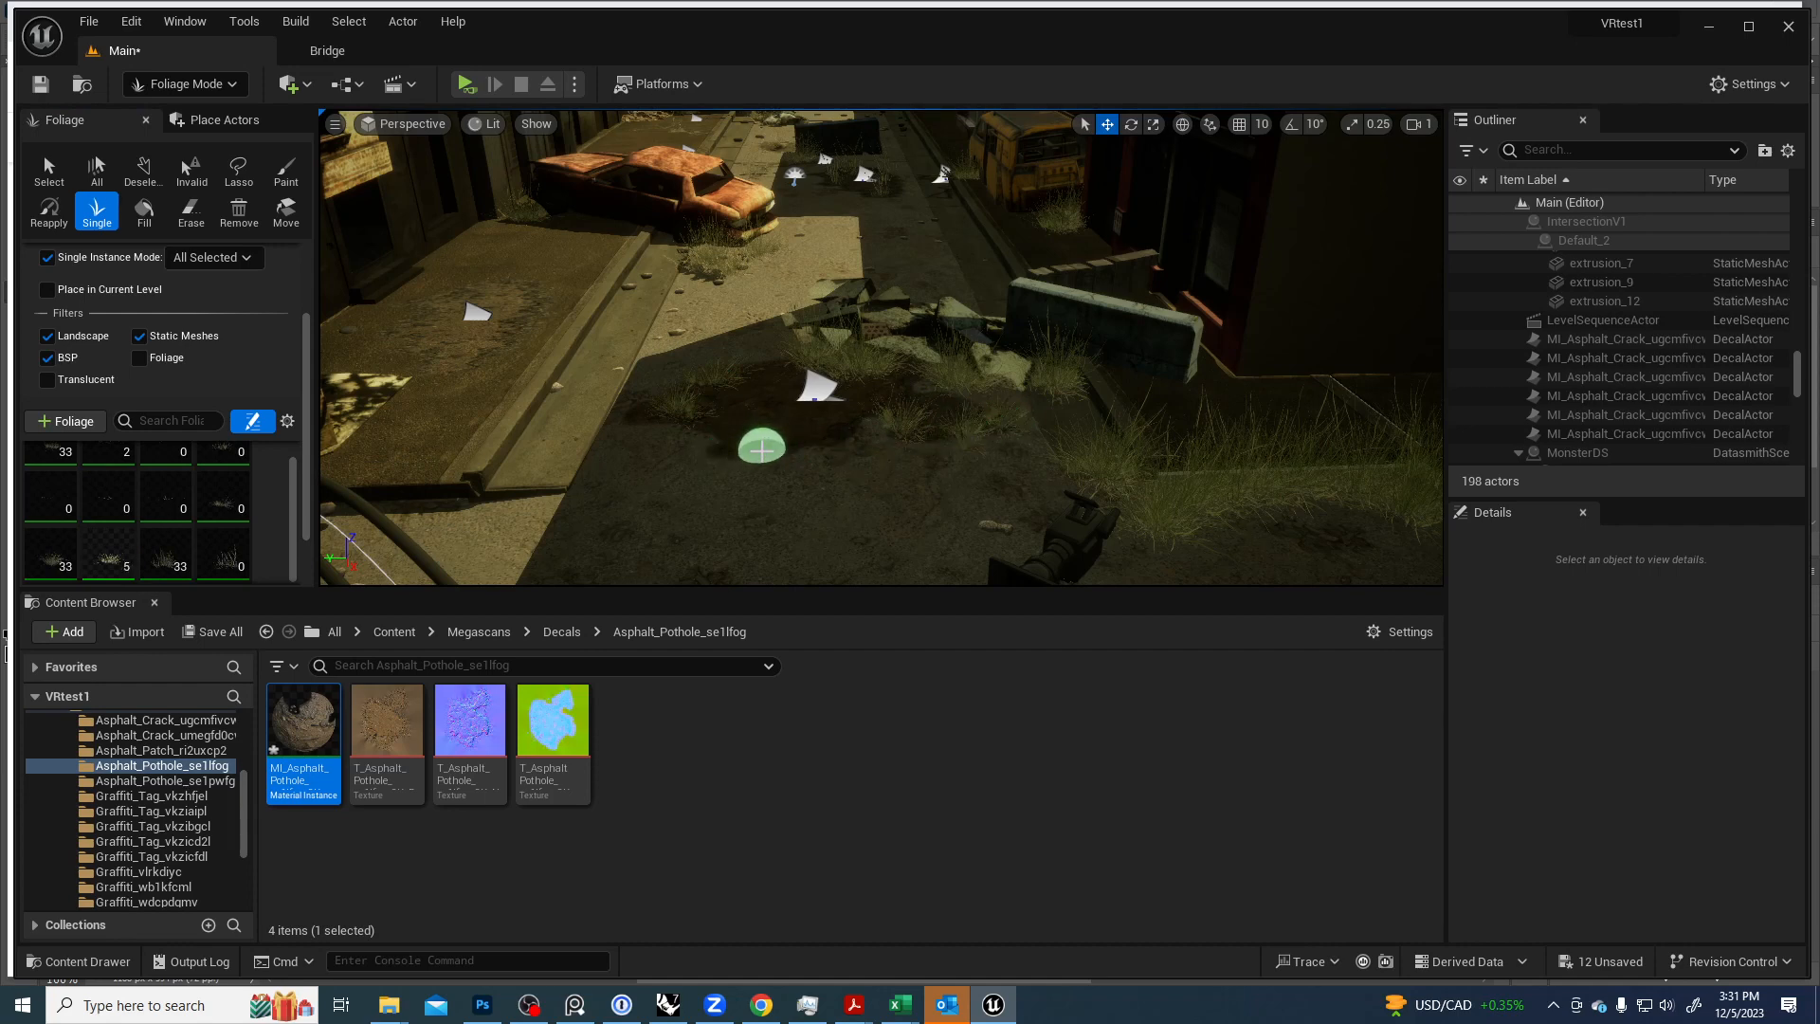
click(747, 442)
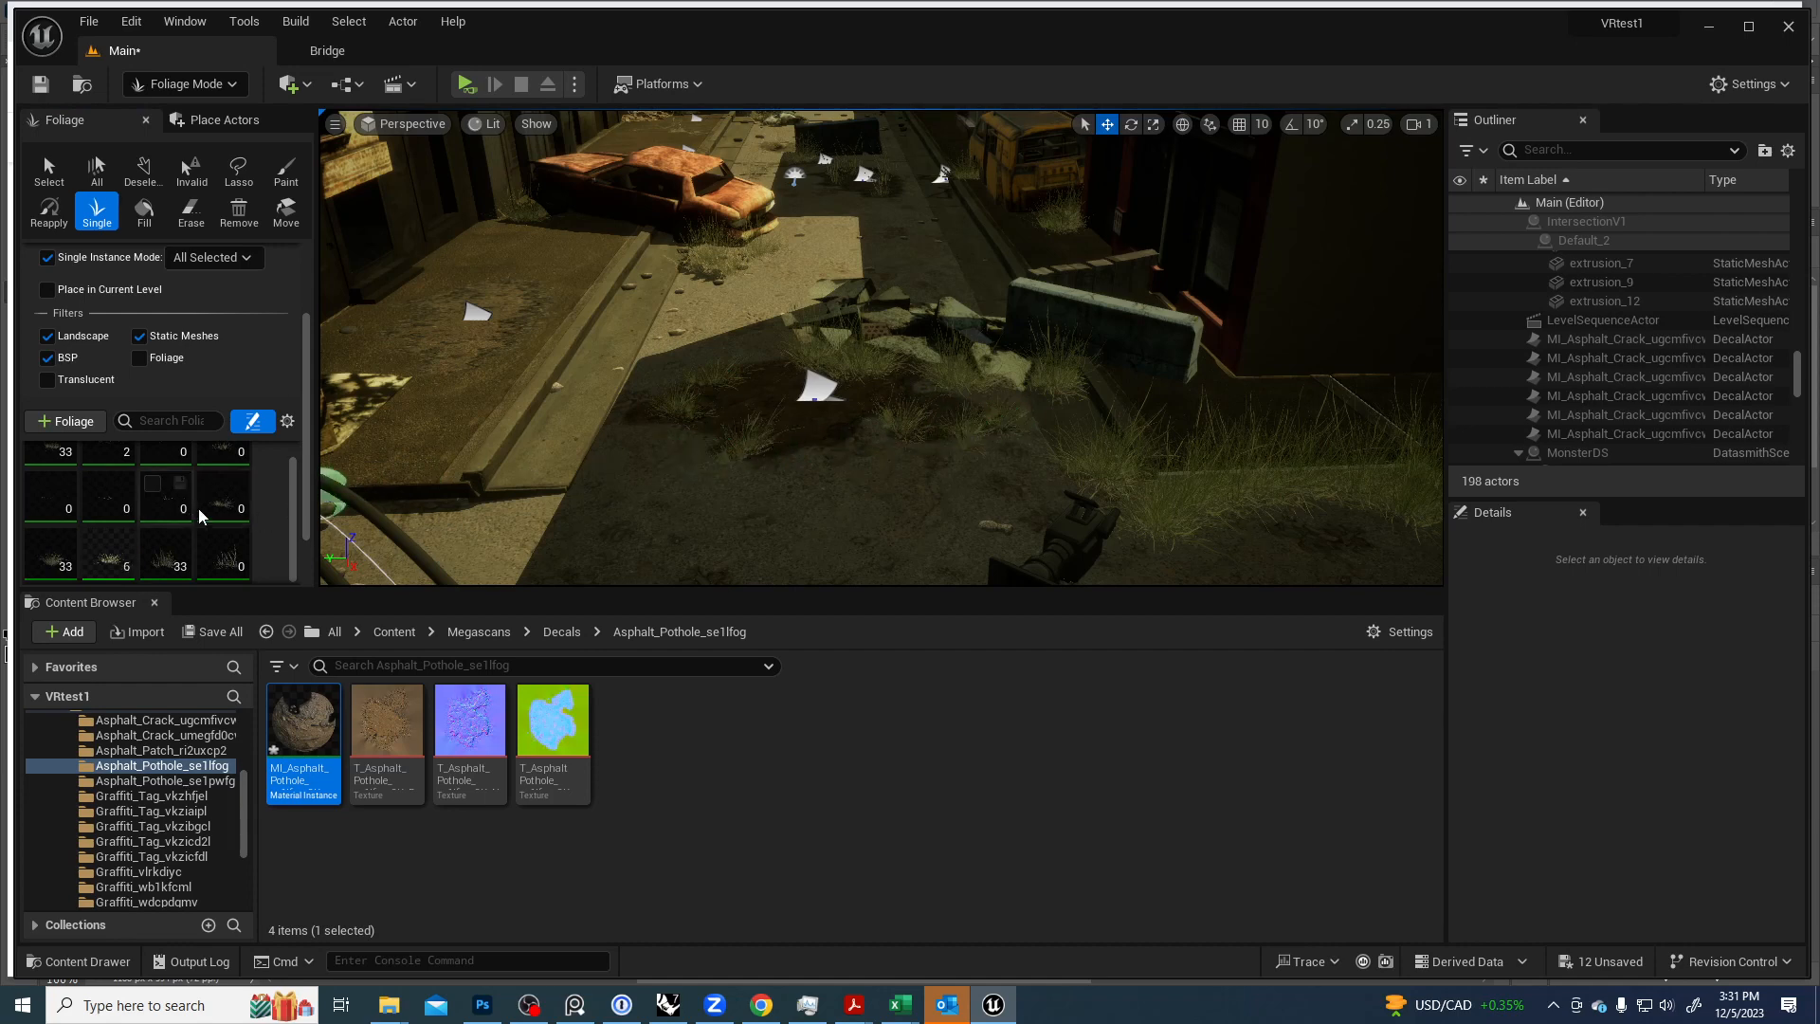
Undo the six grass clumps placed around the pothole.
key(ctrl+z)
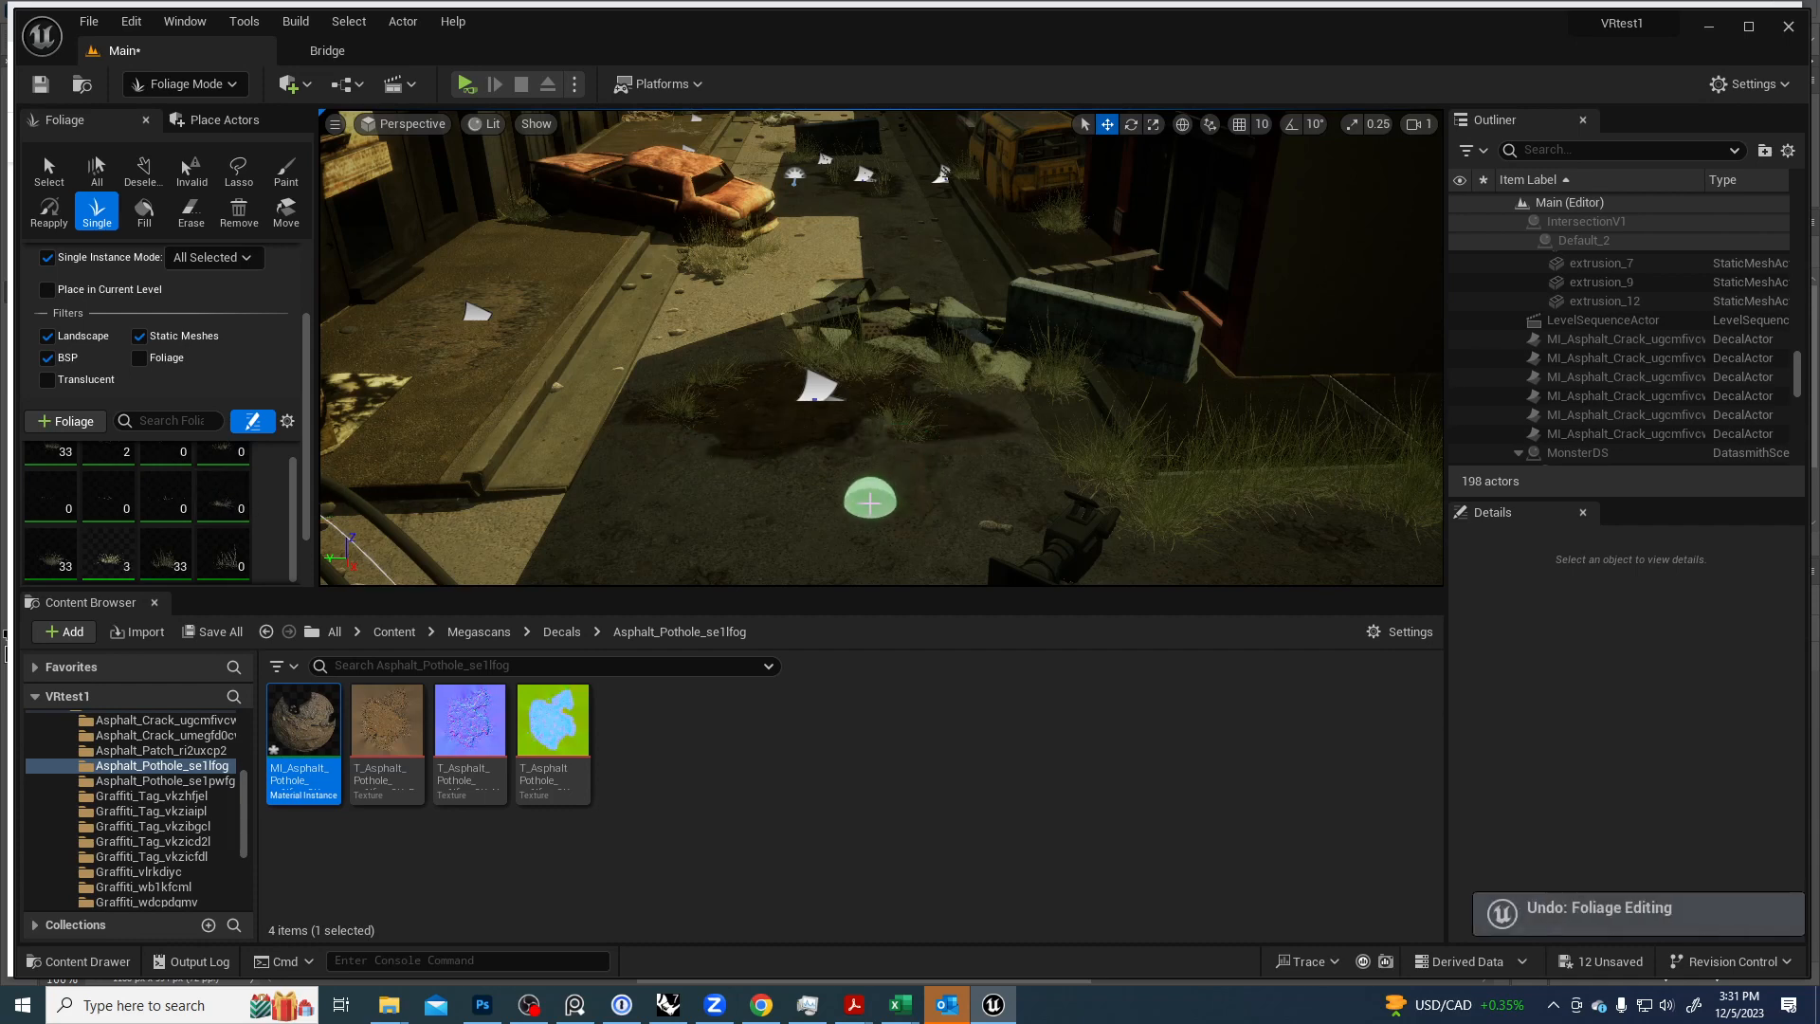
key(ctrl+z)
key(ctrl+z)
key(ctrl+z)
key(ctrl+z)
key(ctrl+z)
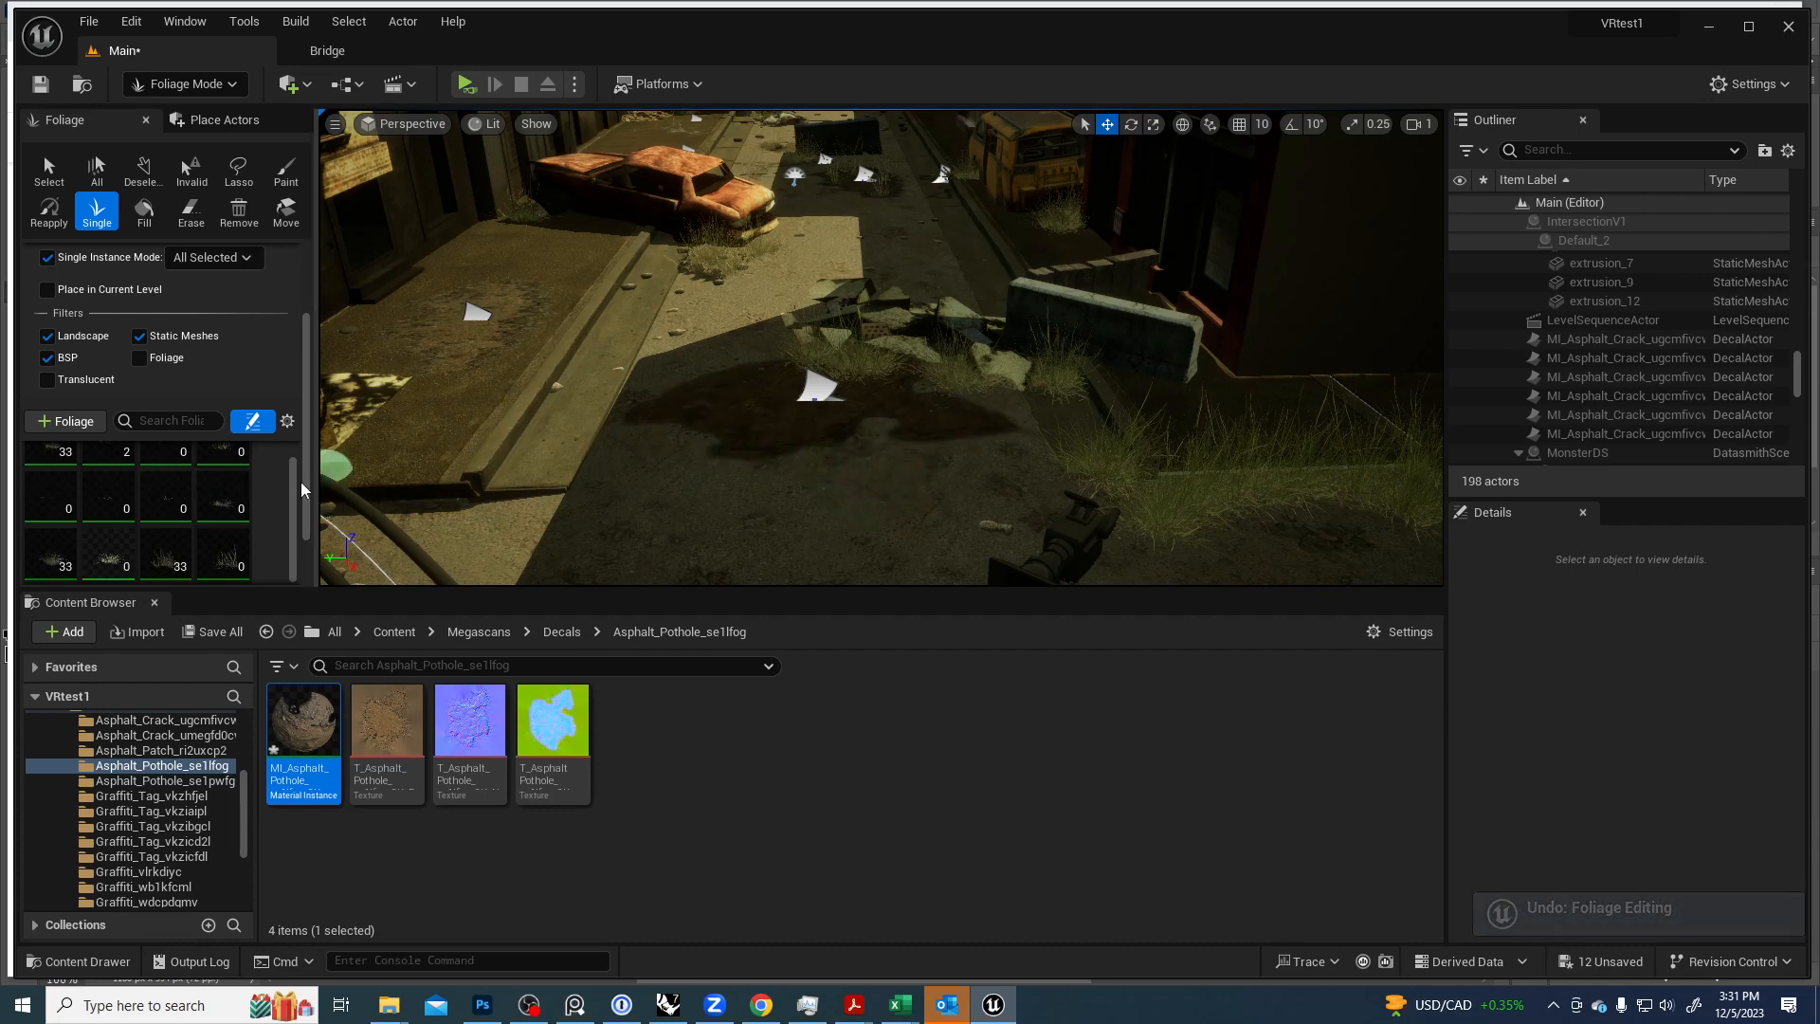
Activate additional taller grass types in the foliage palette and place four mixed clumps around the pothole's edges.
scroll(95, 503, up, 1)
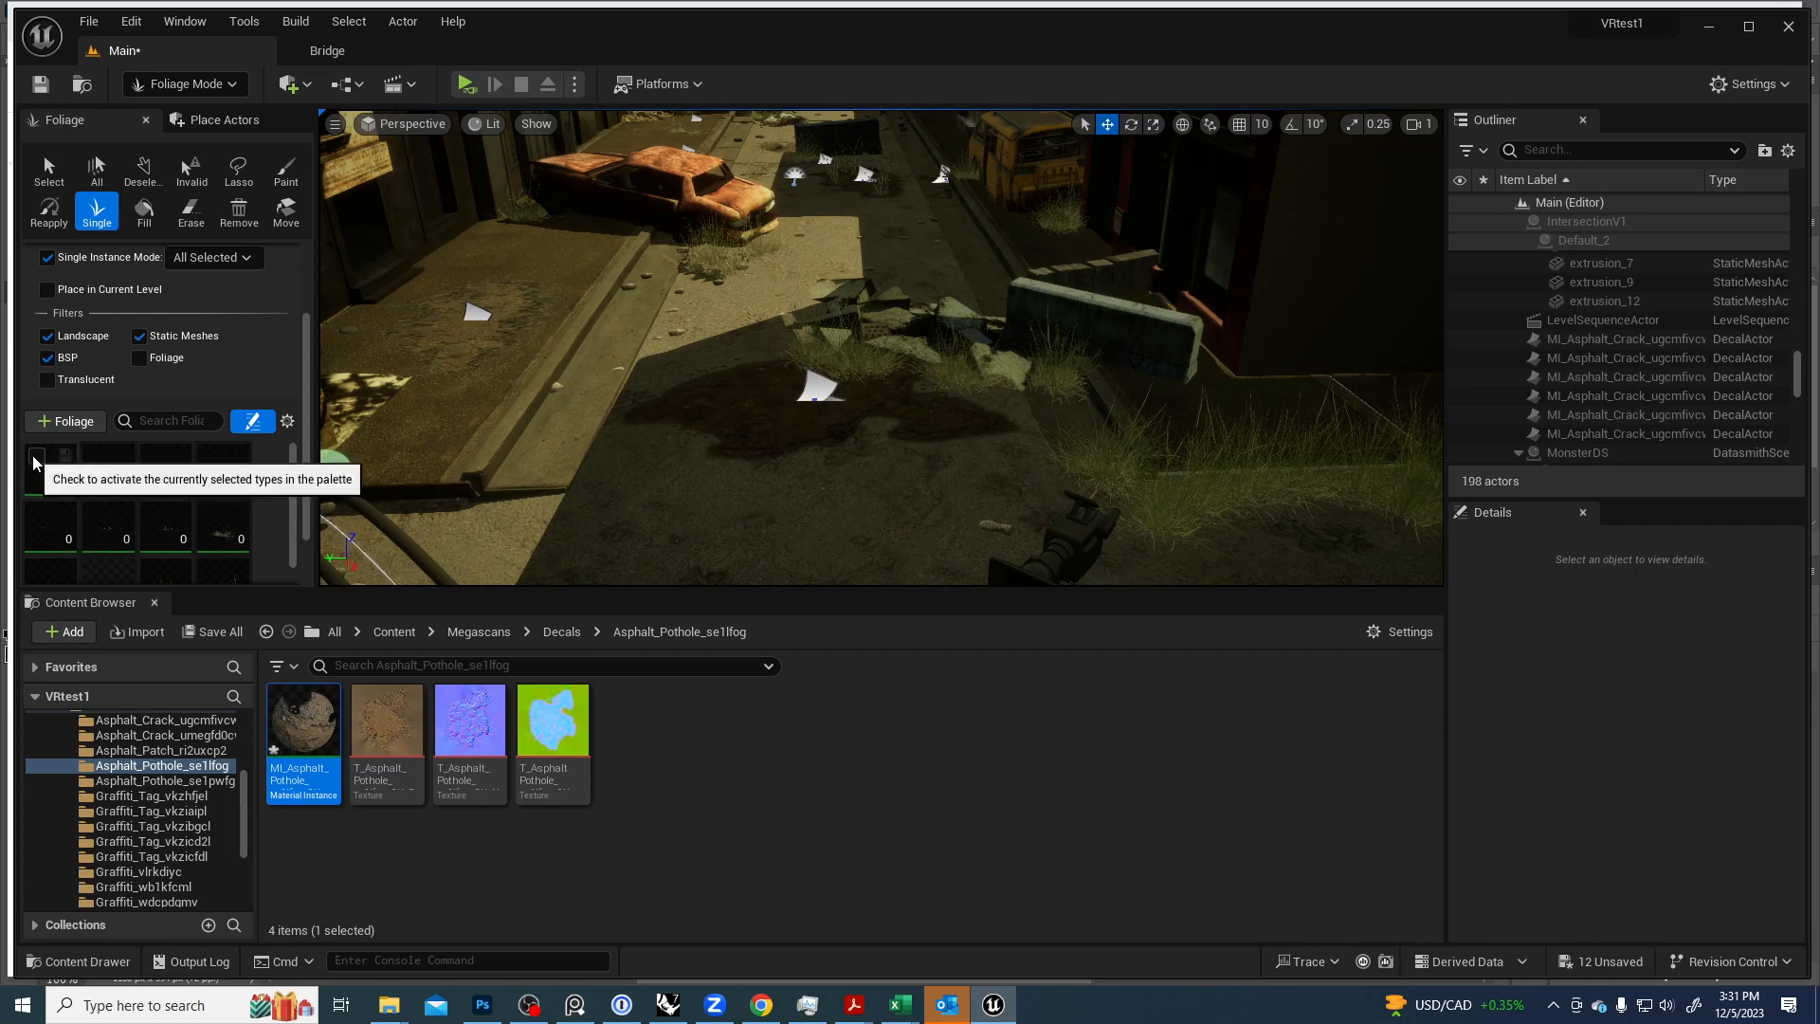
scroll(143, 493, down, 1)
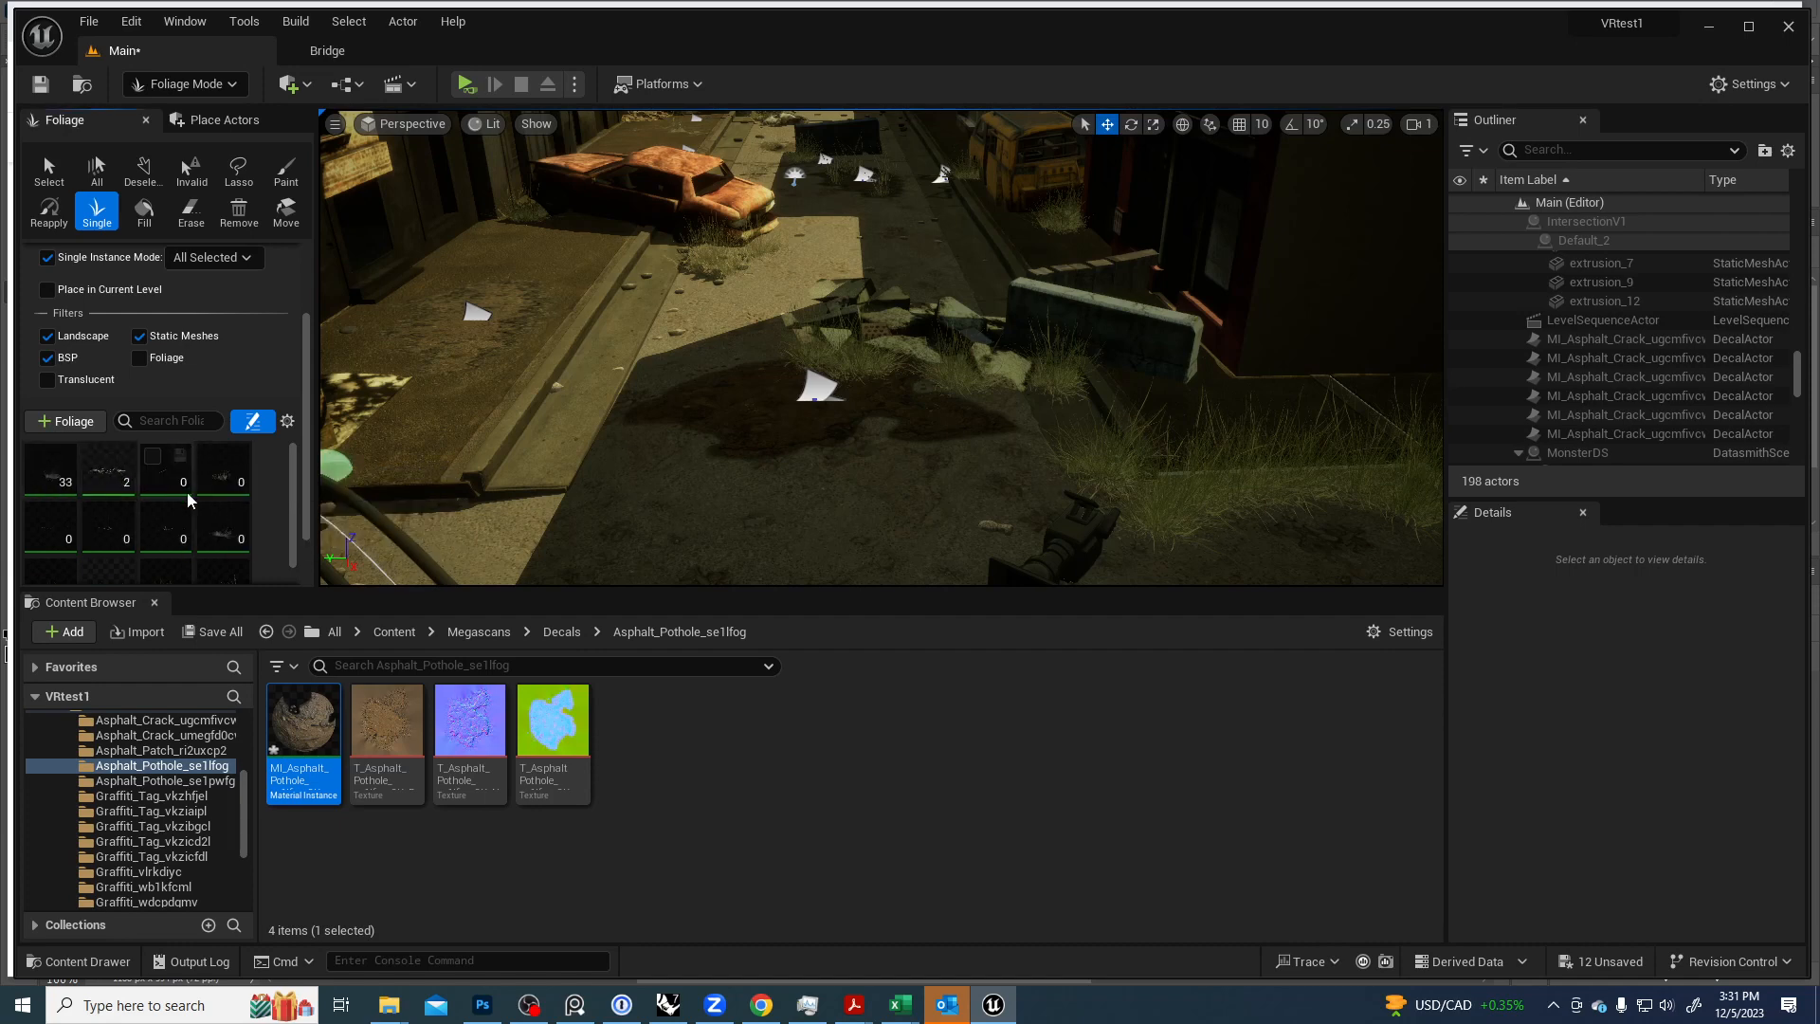
scroll(250, 542, down, 1)
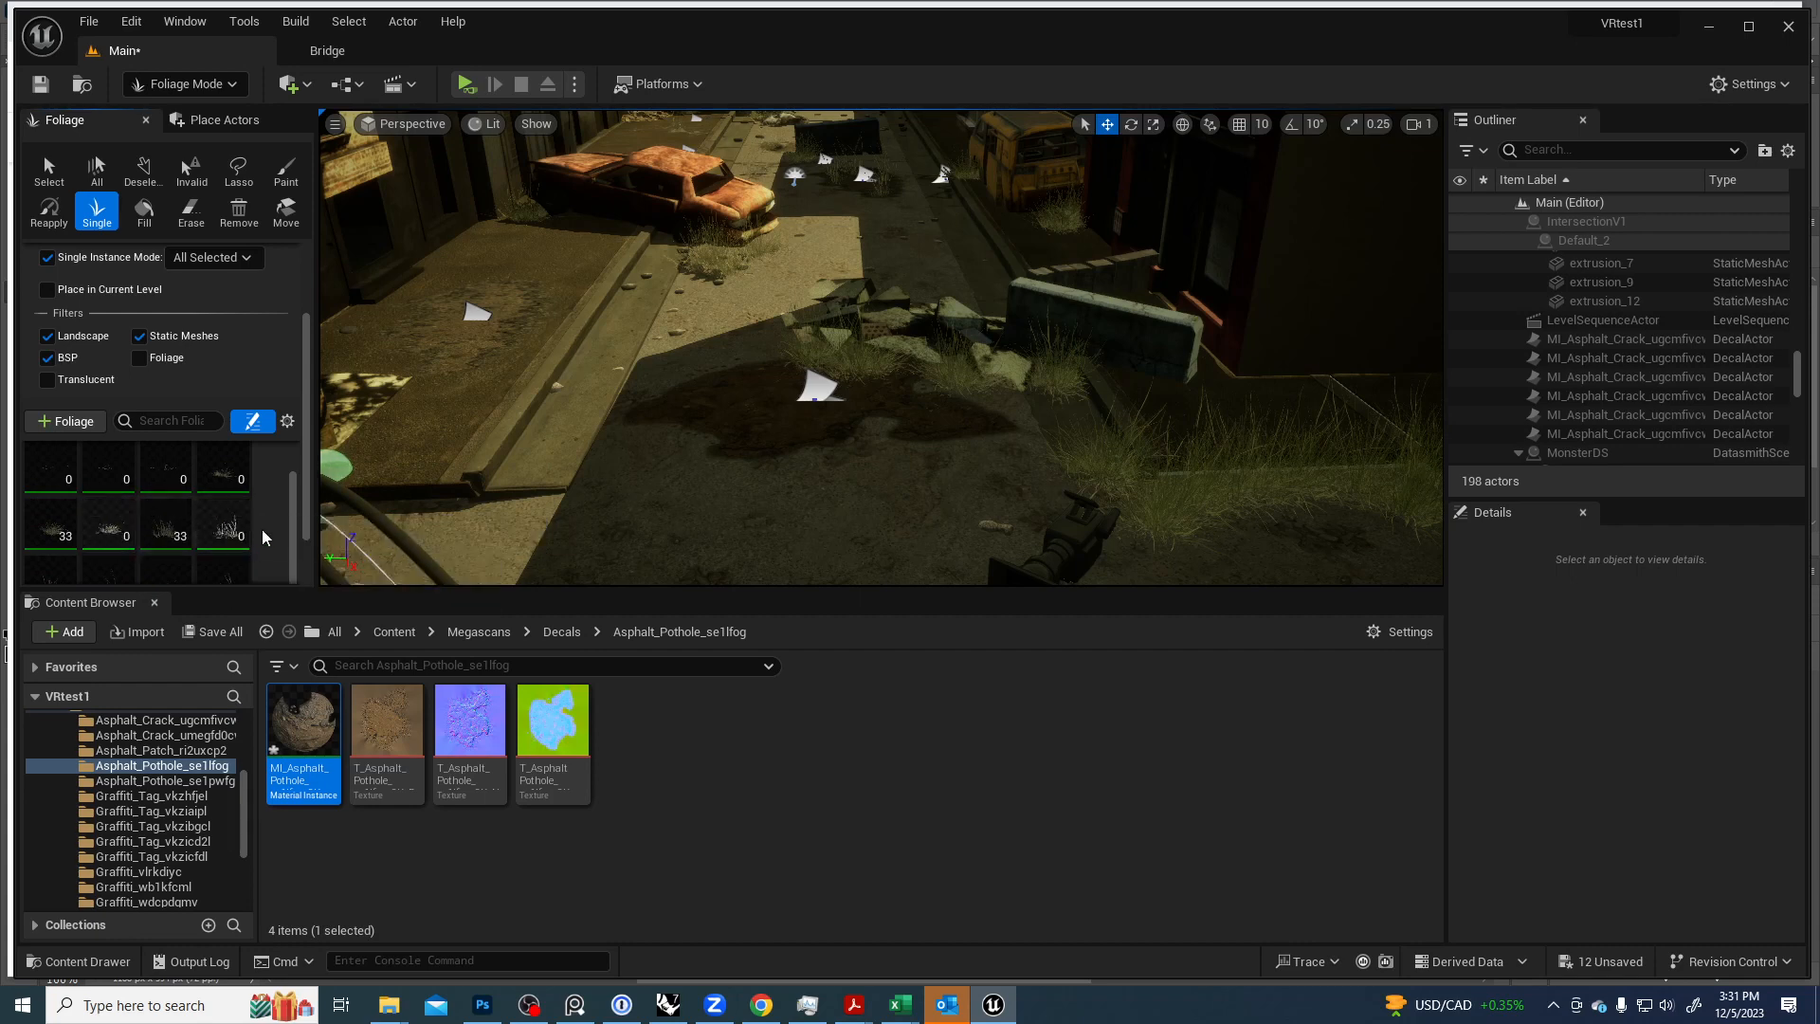
scroll(210, 530, down, 1)
click(38, 513)
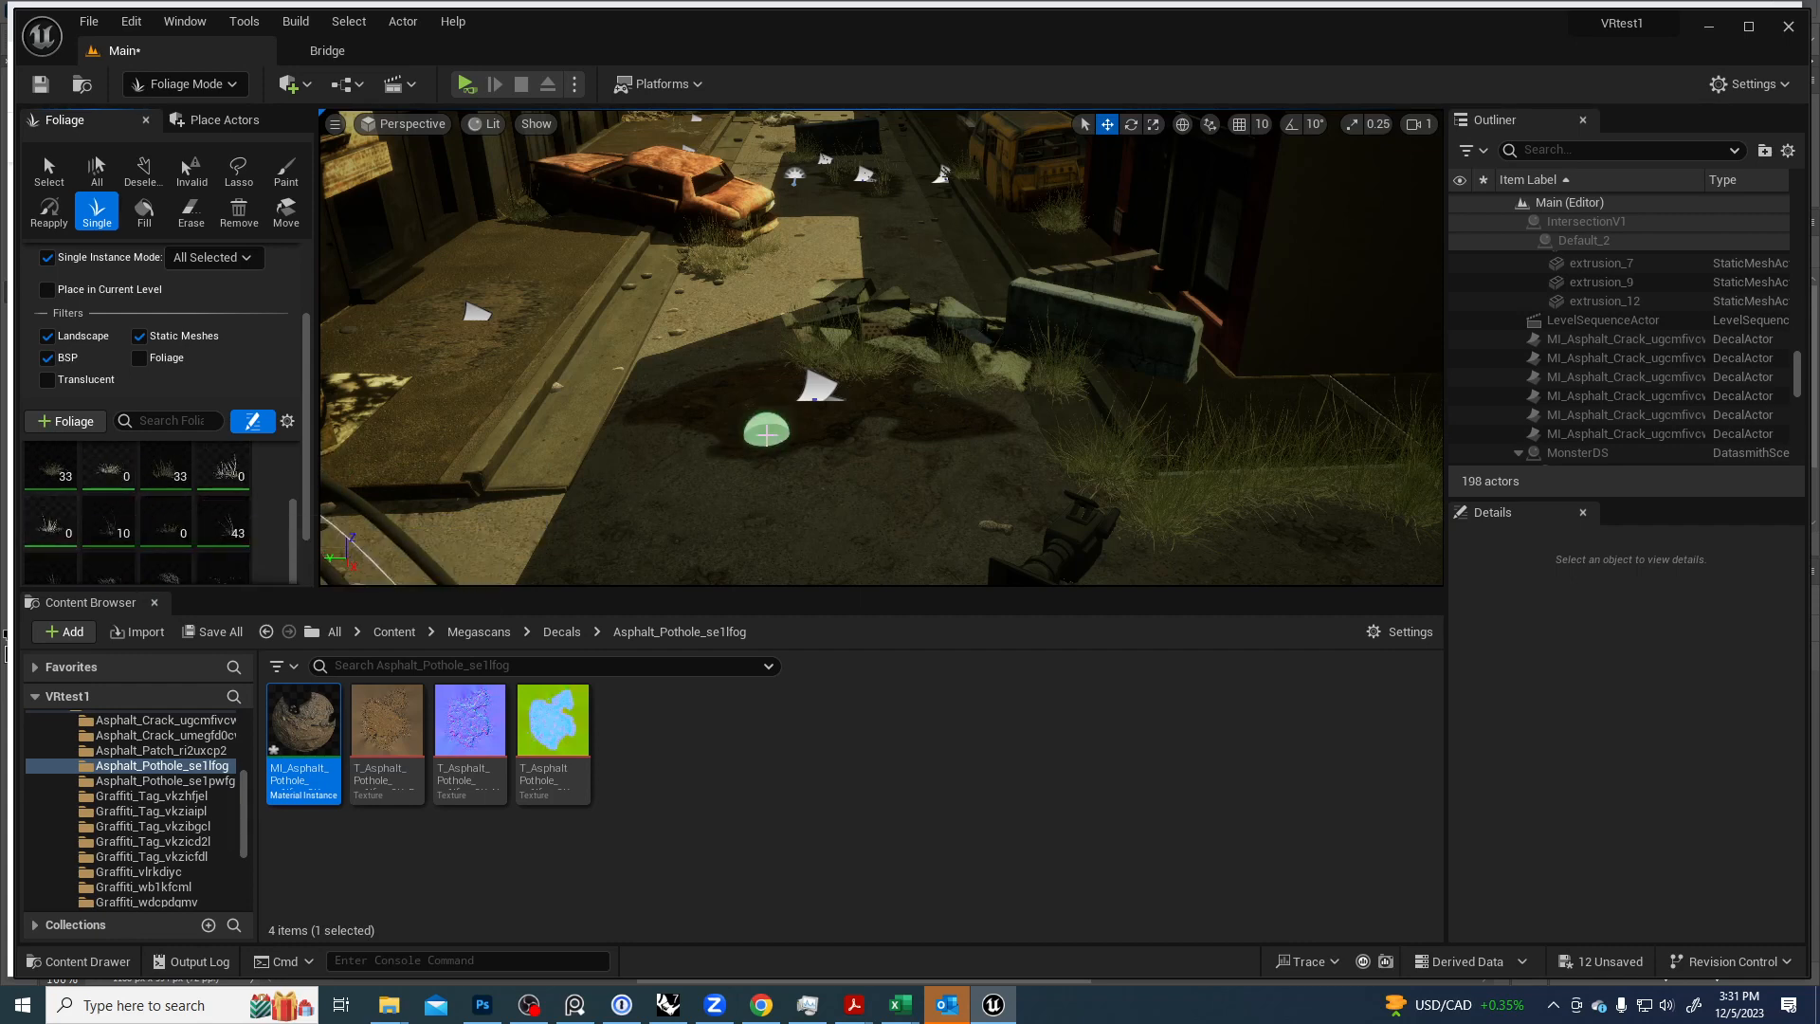
click(729, 446)
click(940, 433)
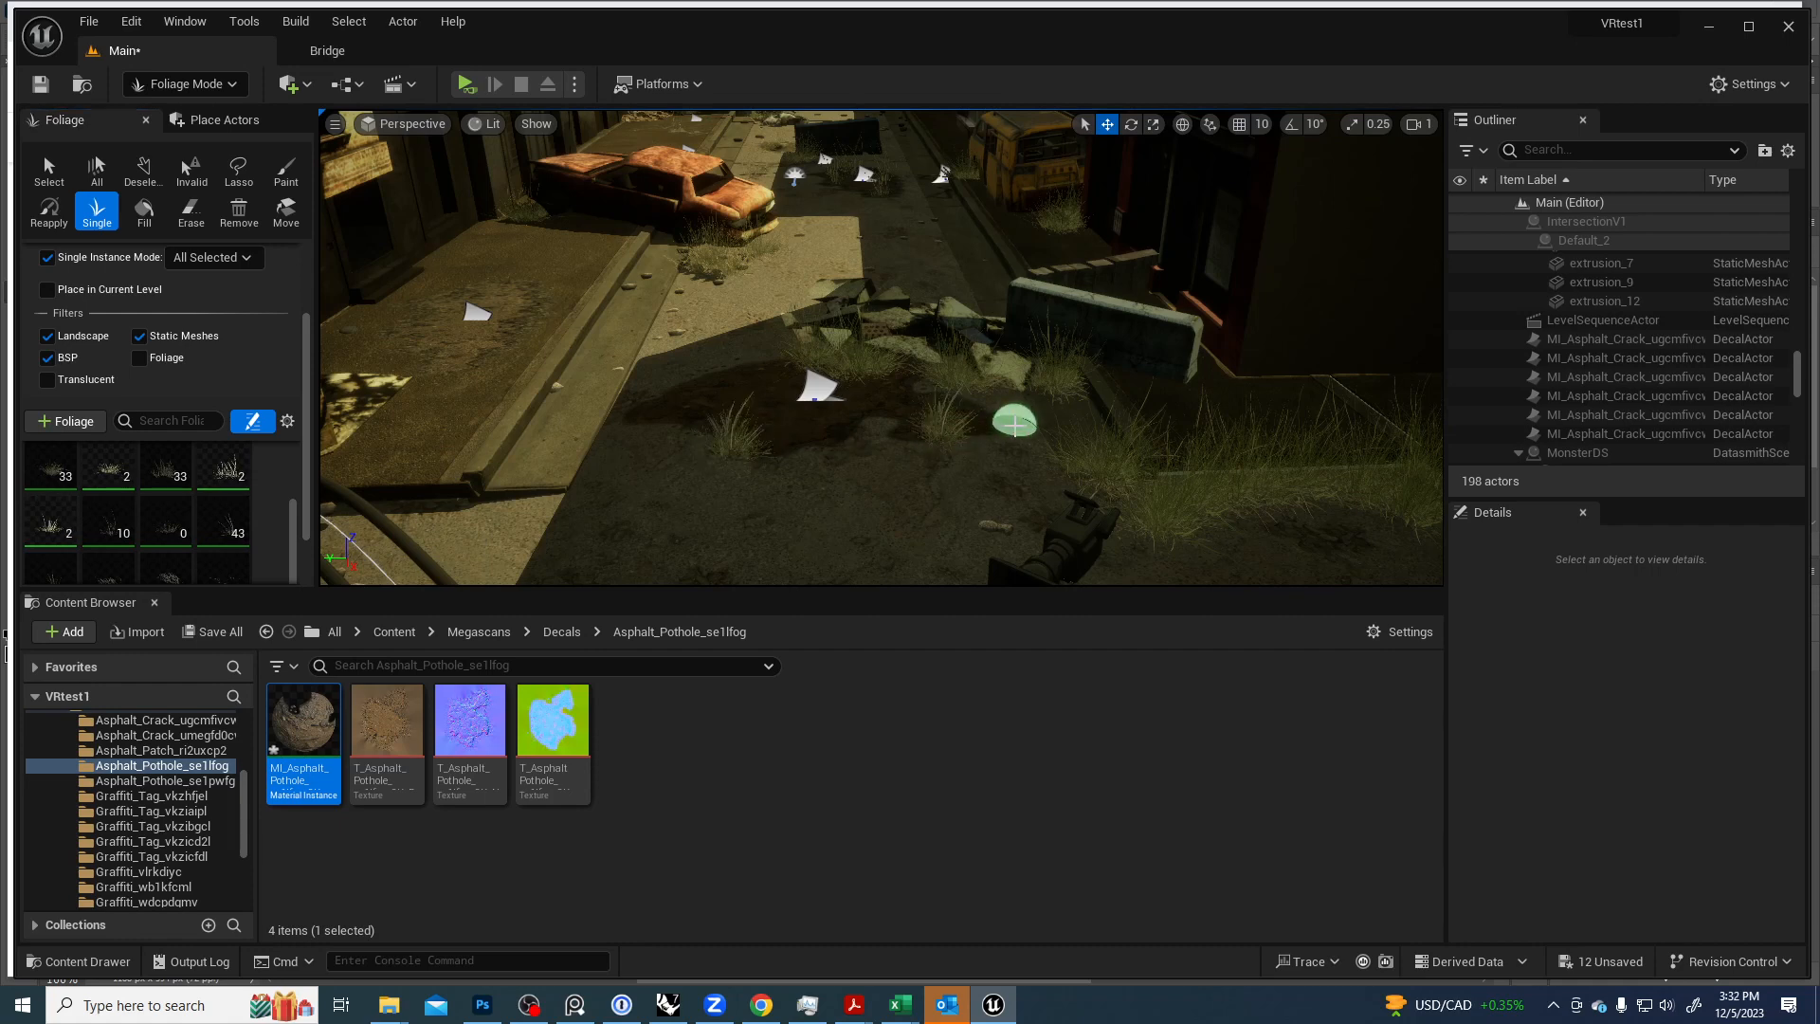
click(1008, 428)
click(640, 419)
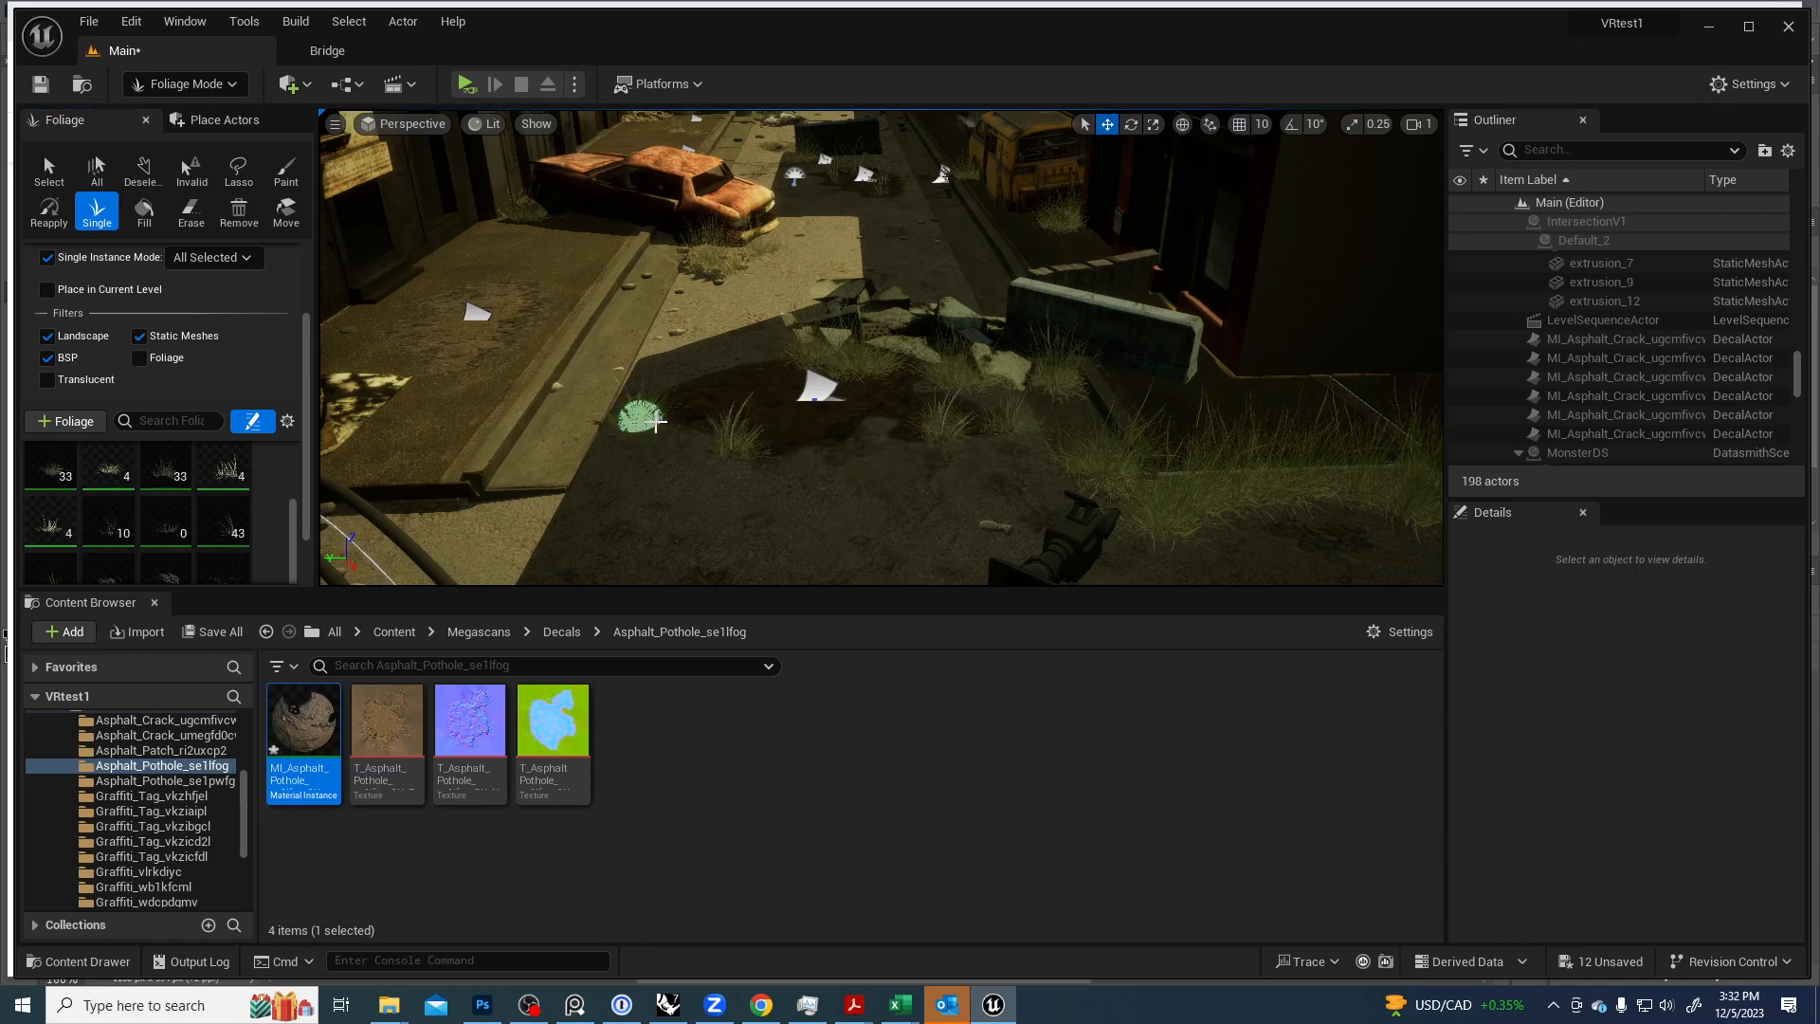
Place more mixed grass clumps at the pothole decal and near the curb beside the cables.
mouse_move(799, 412)
right_down()
mouse_move(799, 285)
mouse_move(790, 320)
right_up()
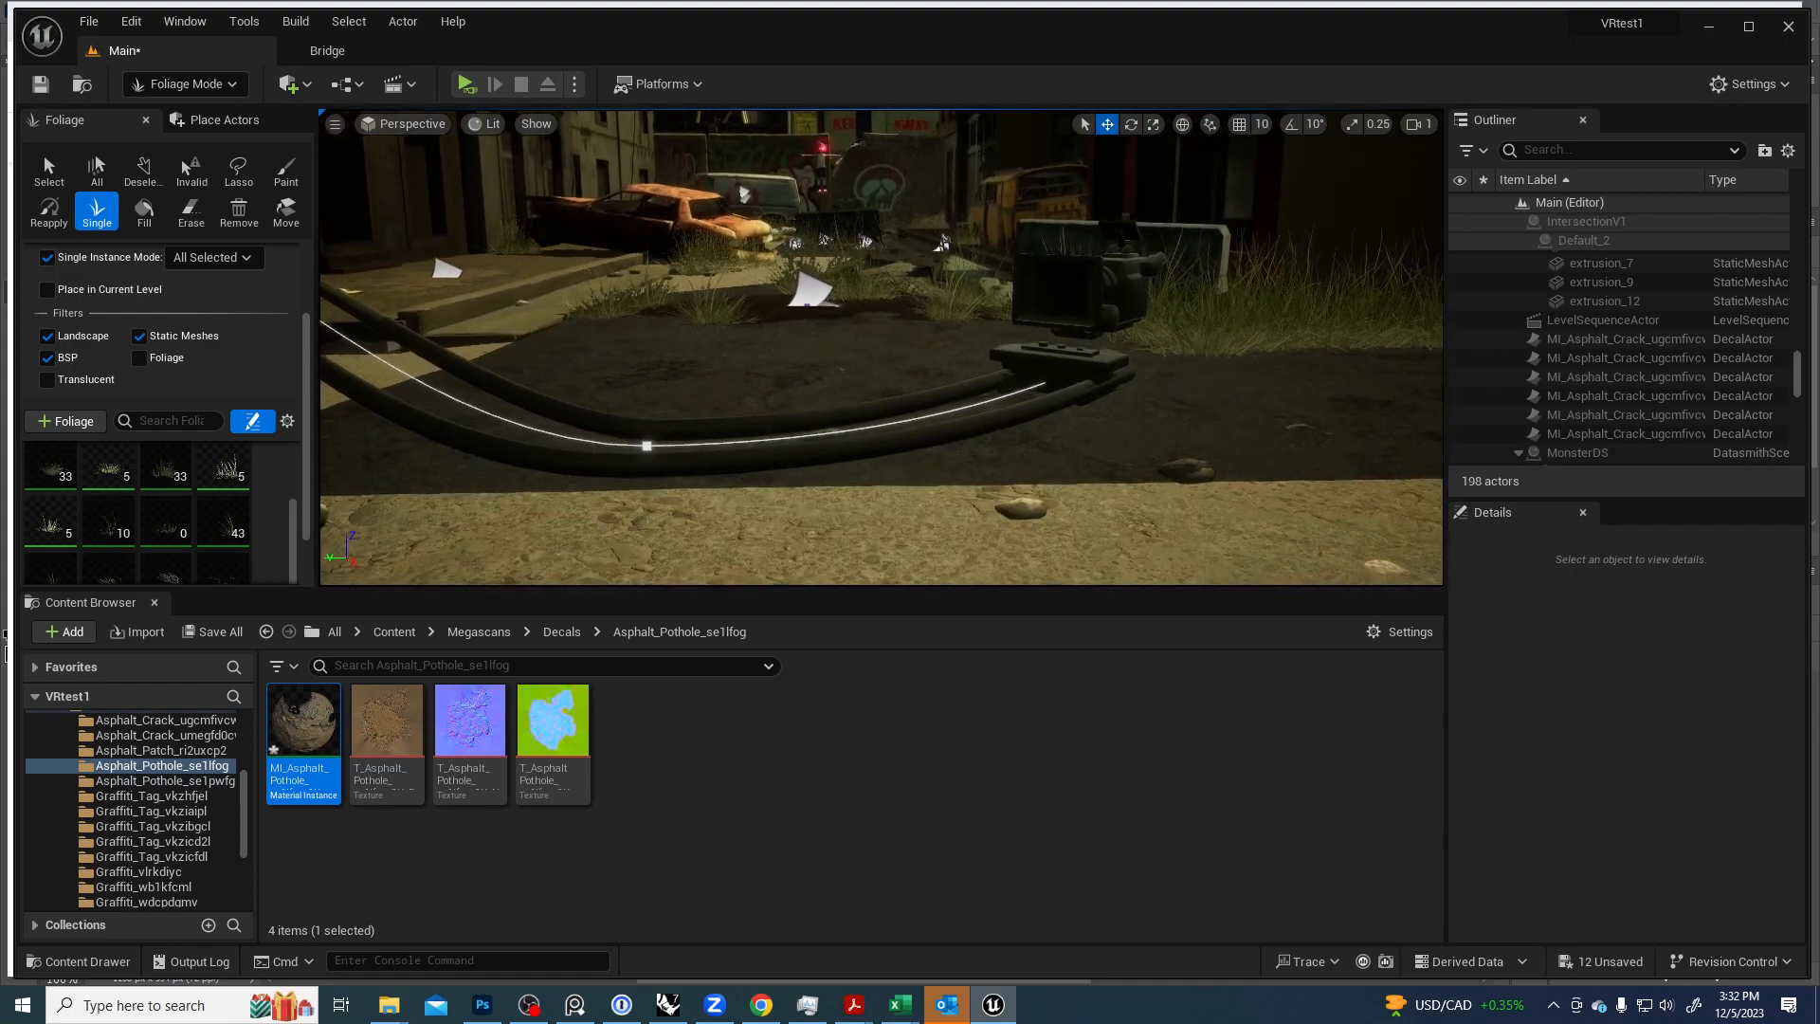
click(789, 313)
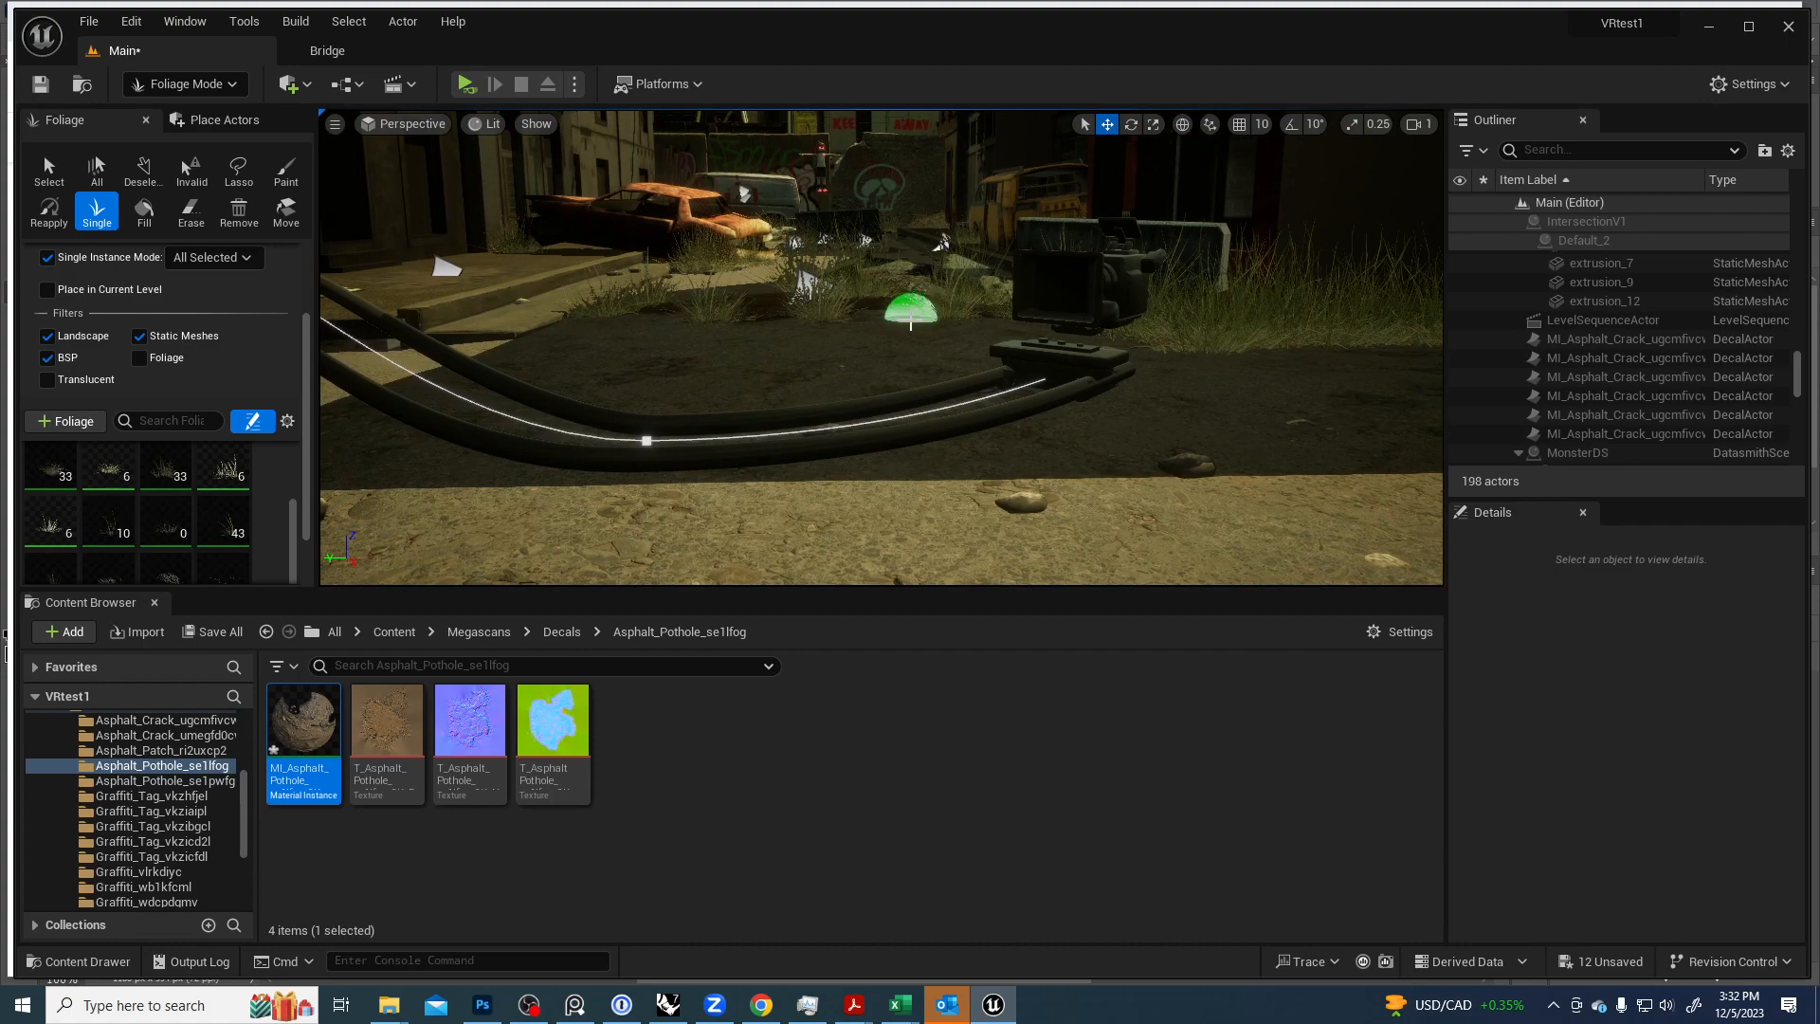
click(403, 365)
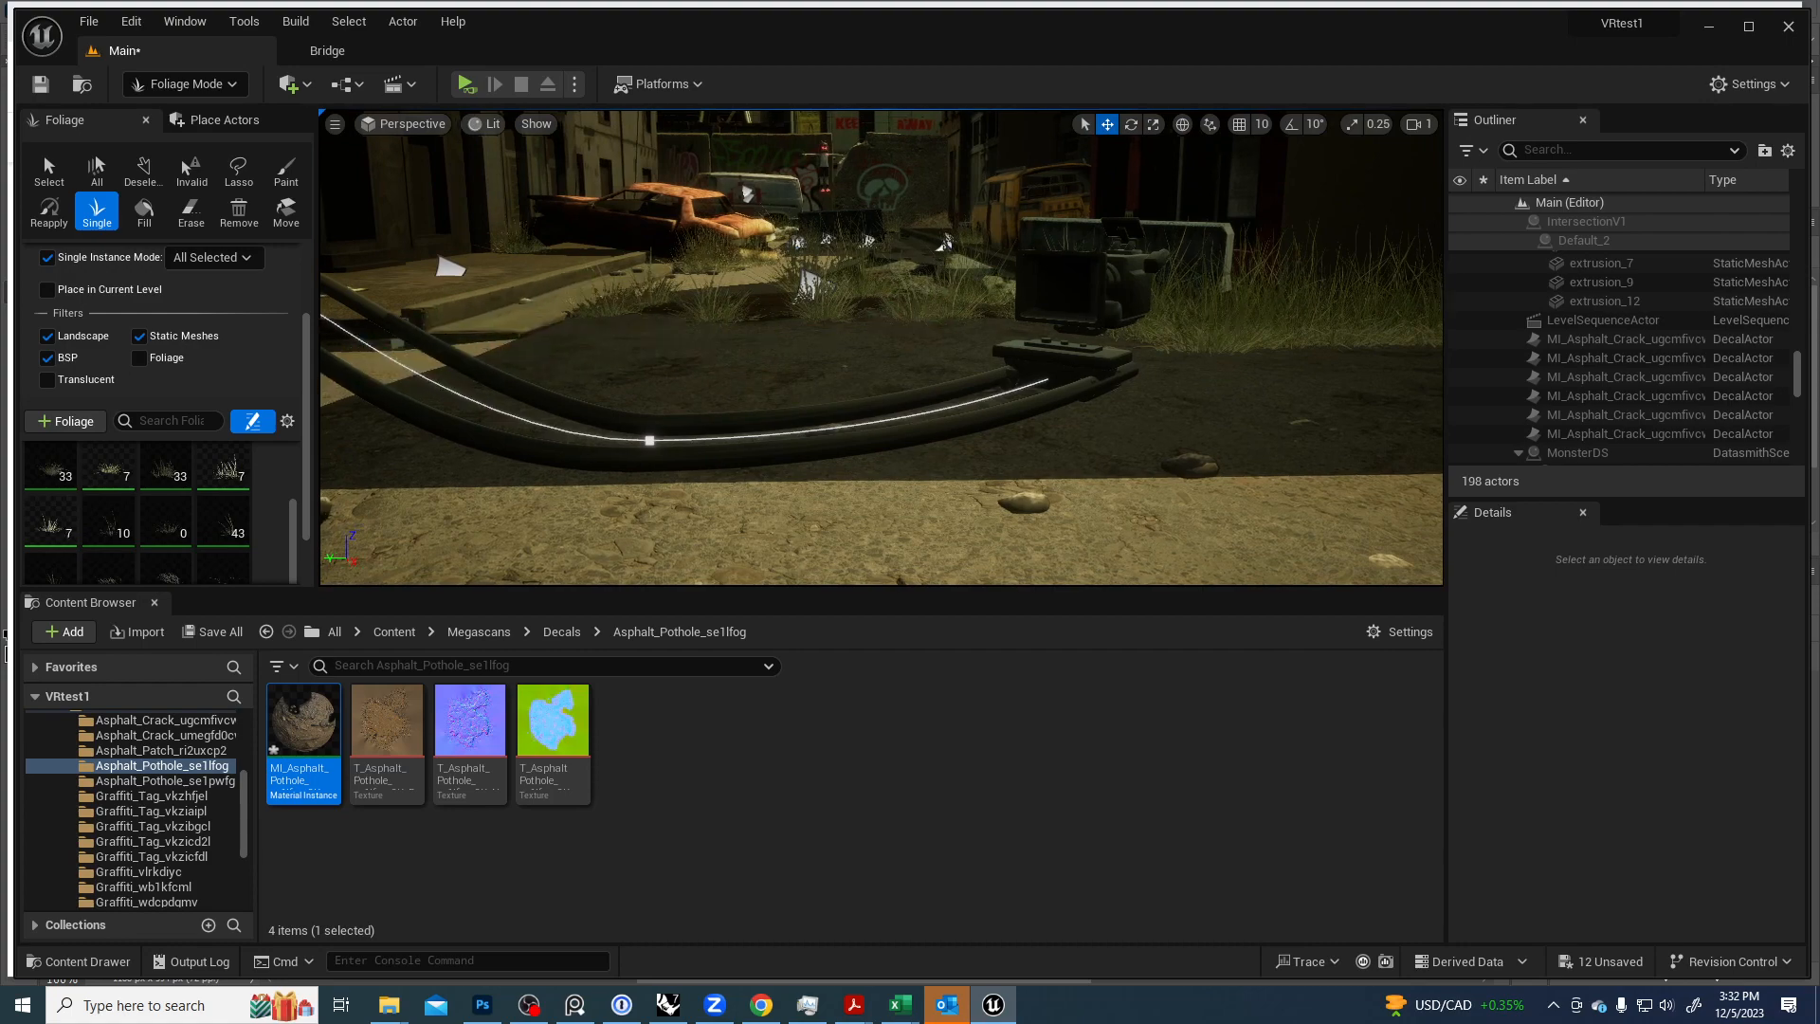
Scatter mixed grass clumps on the sidewalk around its asphalt decal and toward the building entrance.
right_drag(497, 341, 598, 306)
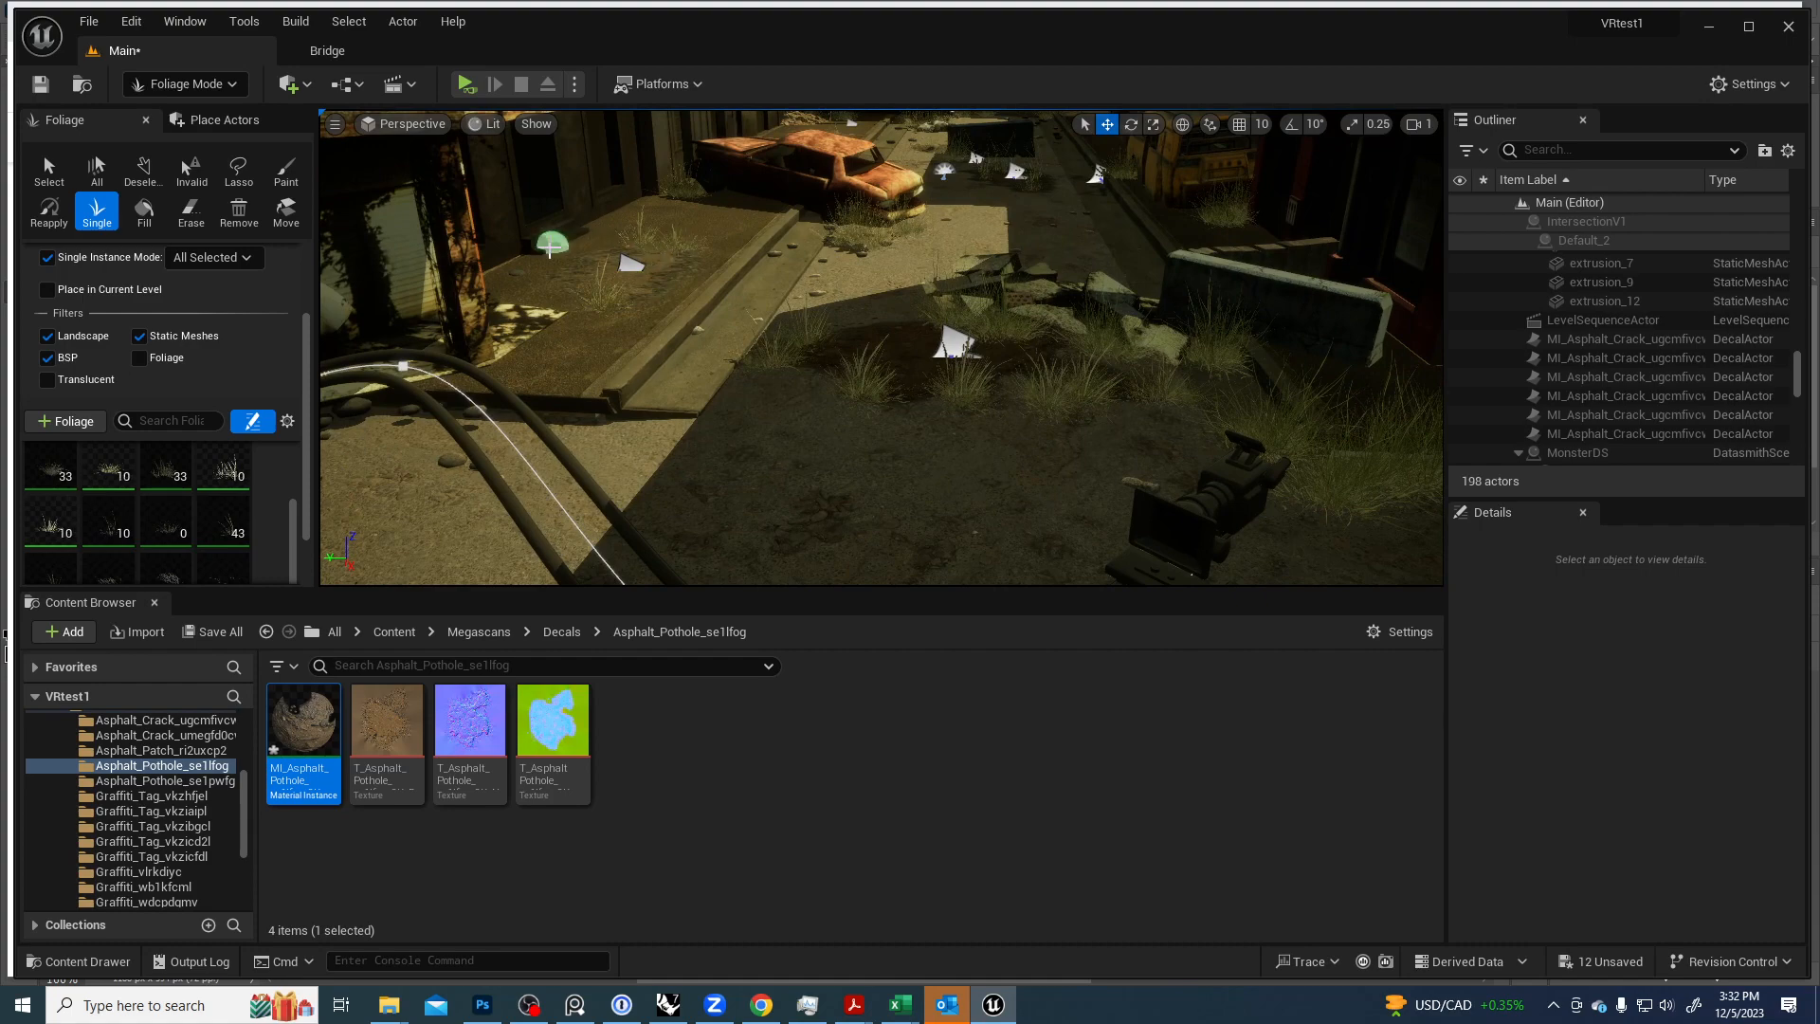
mouse_move(640, 258)
right_down()
mouse_move(640, 213)
mouse_move(668, 204)
mouse_move(587, 218)
mouse_move(733, 287)
right_up()
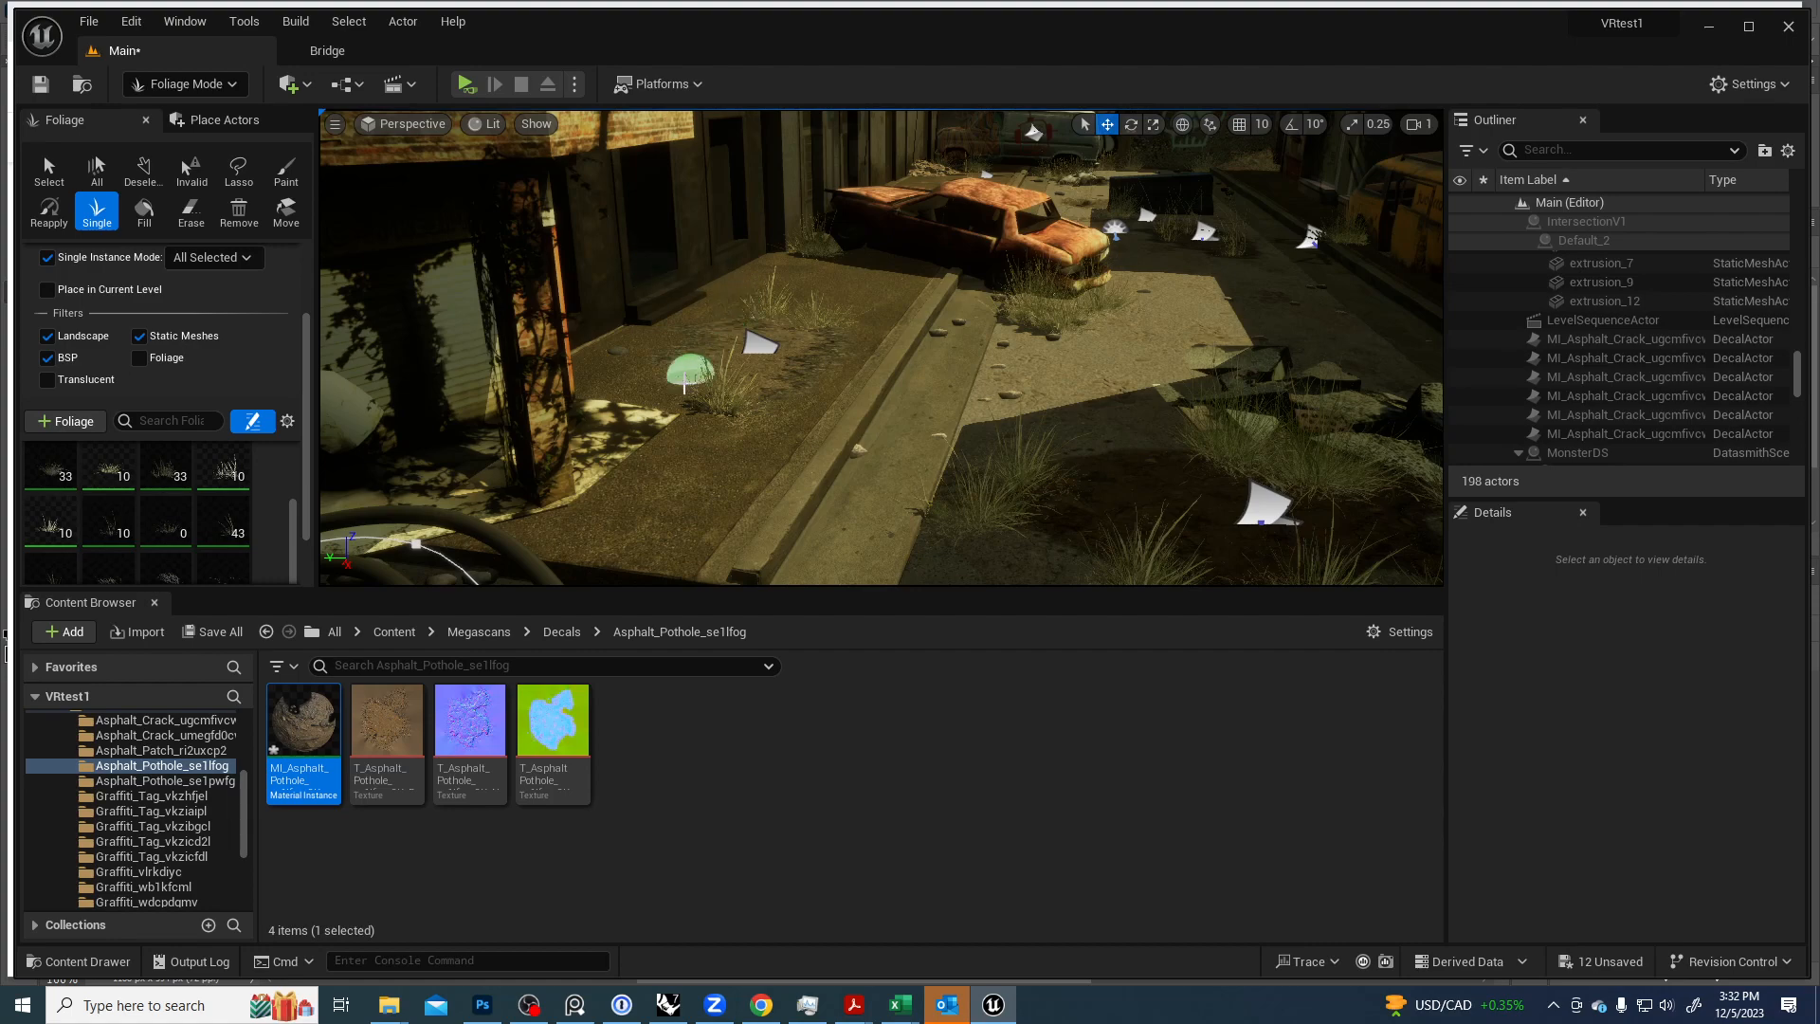
click(648, 427)
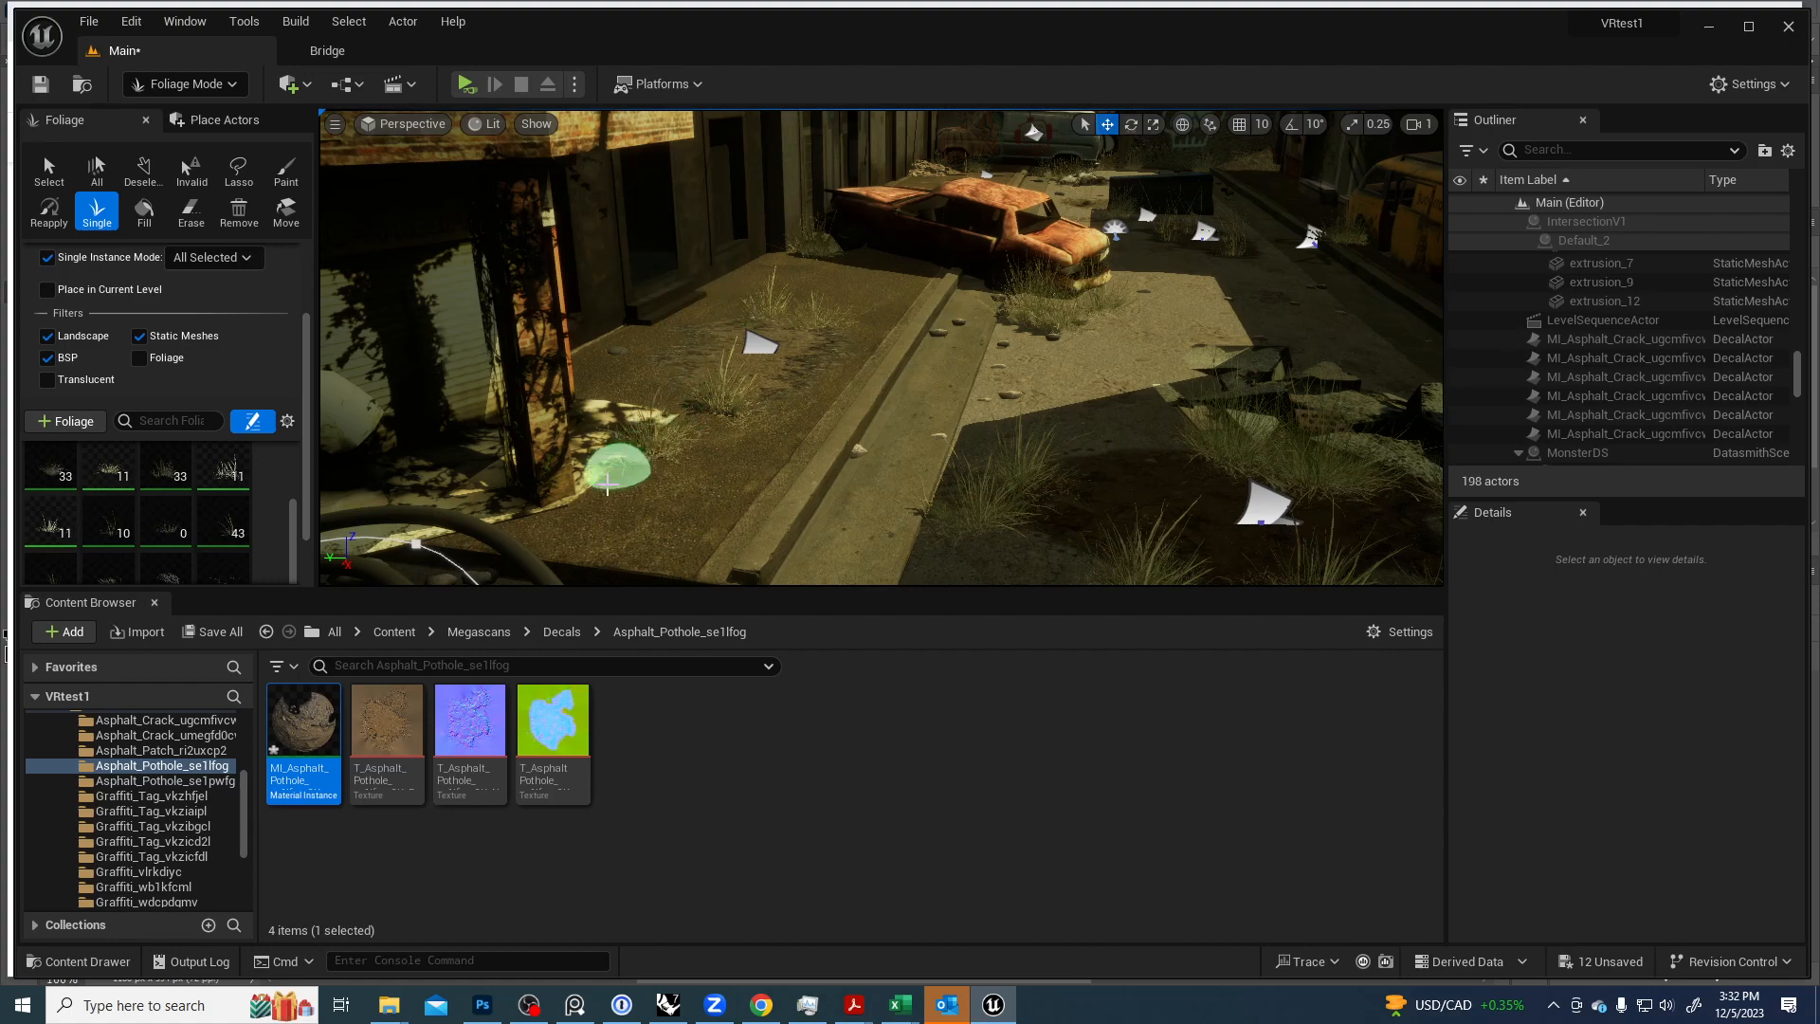
click(541, 521)
mouse_move(481, 538)
right_down()
mouse_move(488, 497)
mouse_move(583, 422)
mouse_move(674, 488)
right_up()
key(d)
key(a)
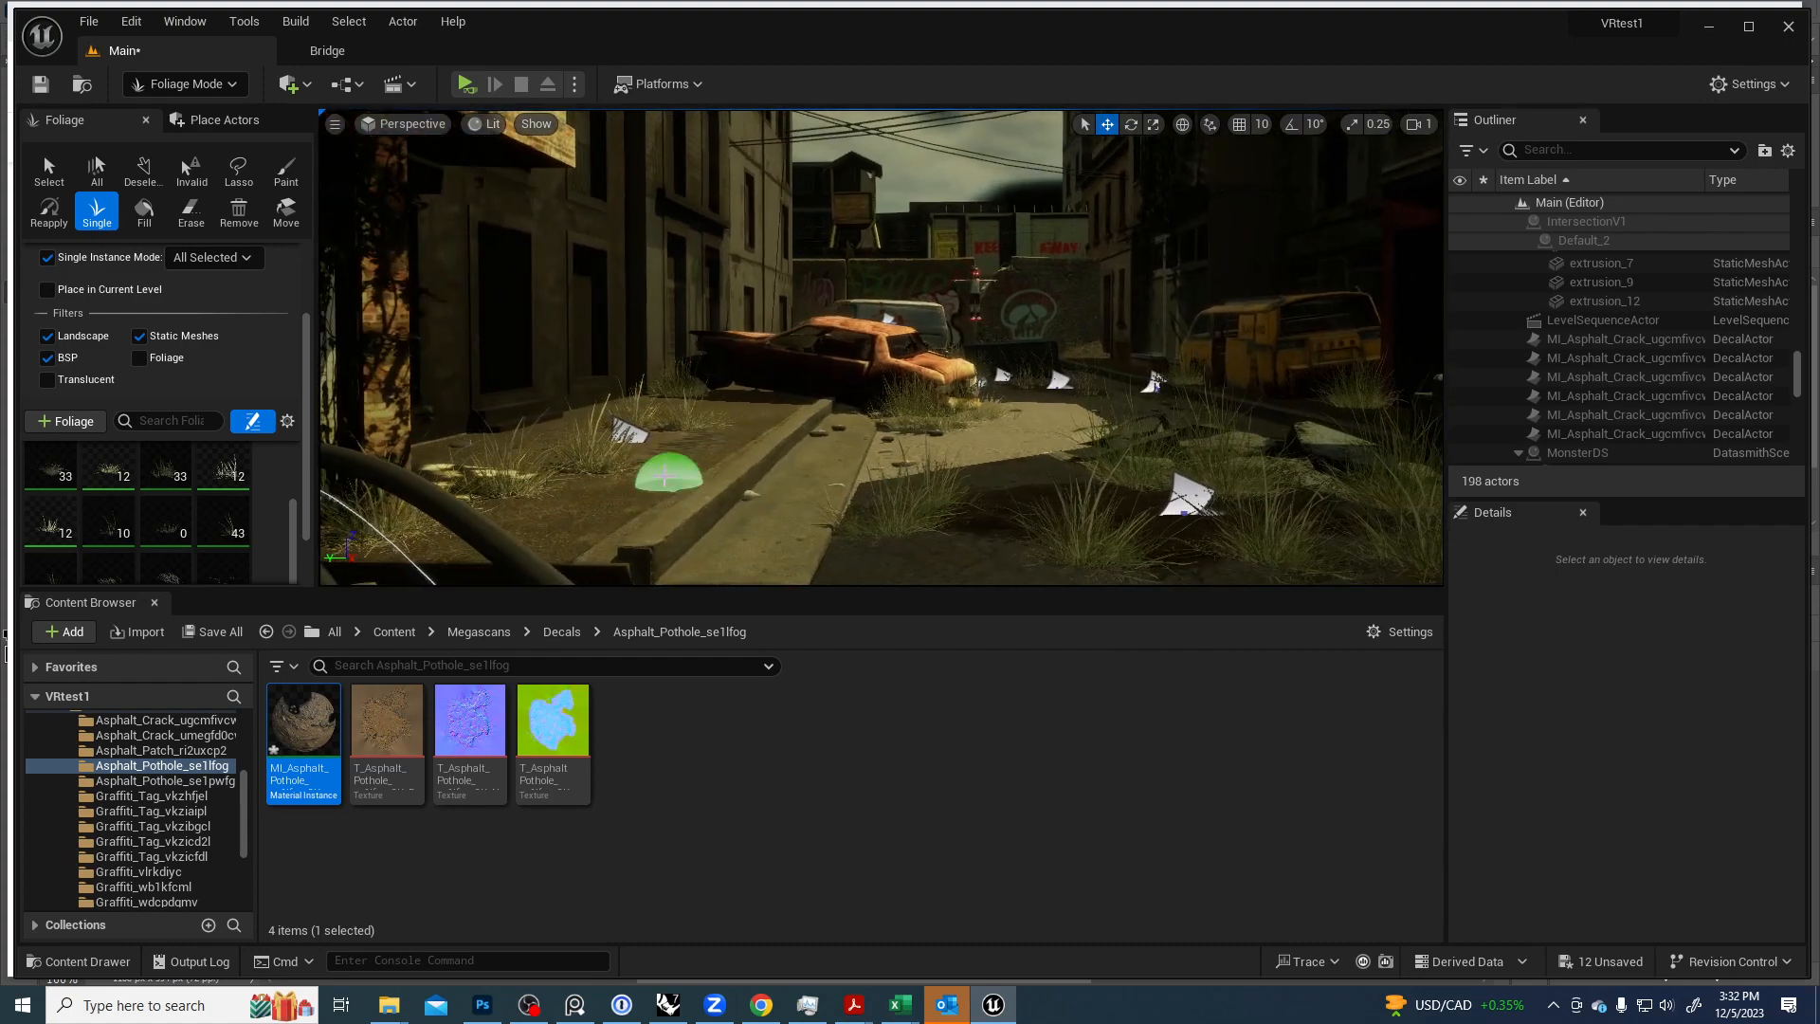
Return to Selection mode and open the material instance of the sidewalk's asphalt patch decal.
click(223, 87)
click(202, 117)
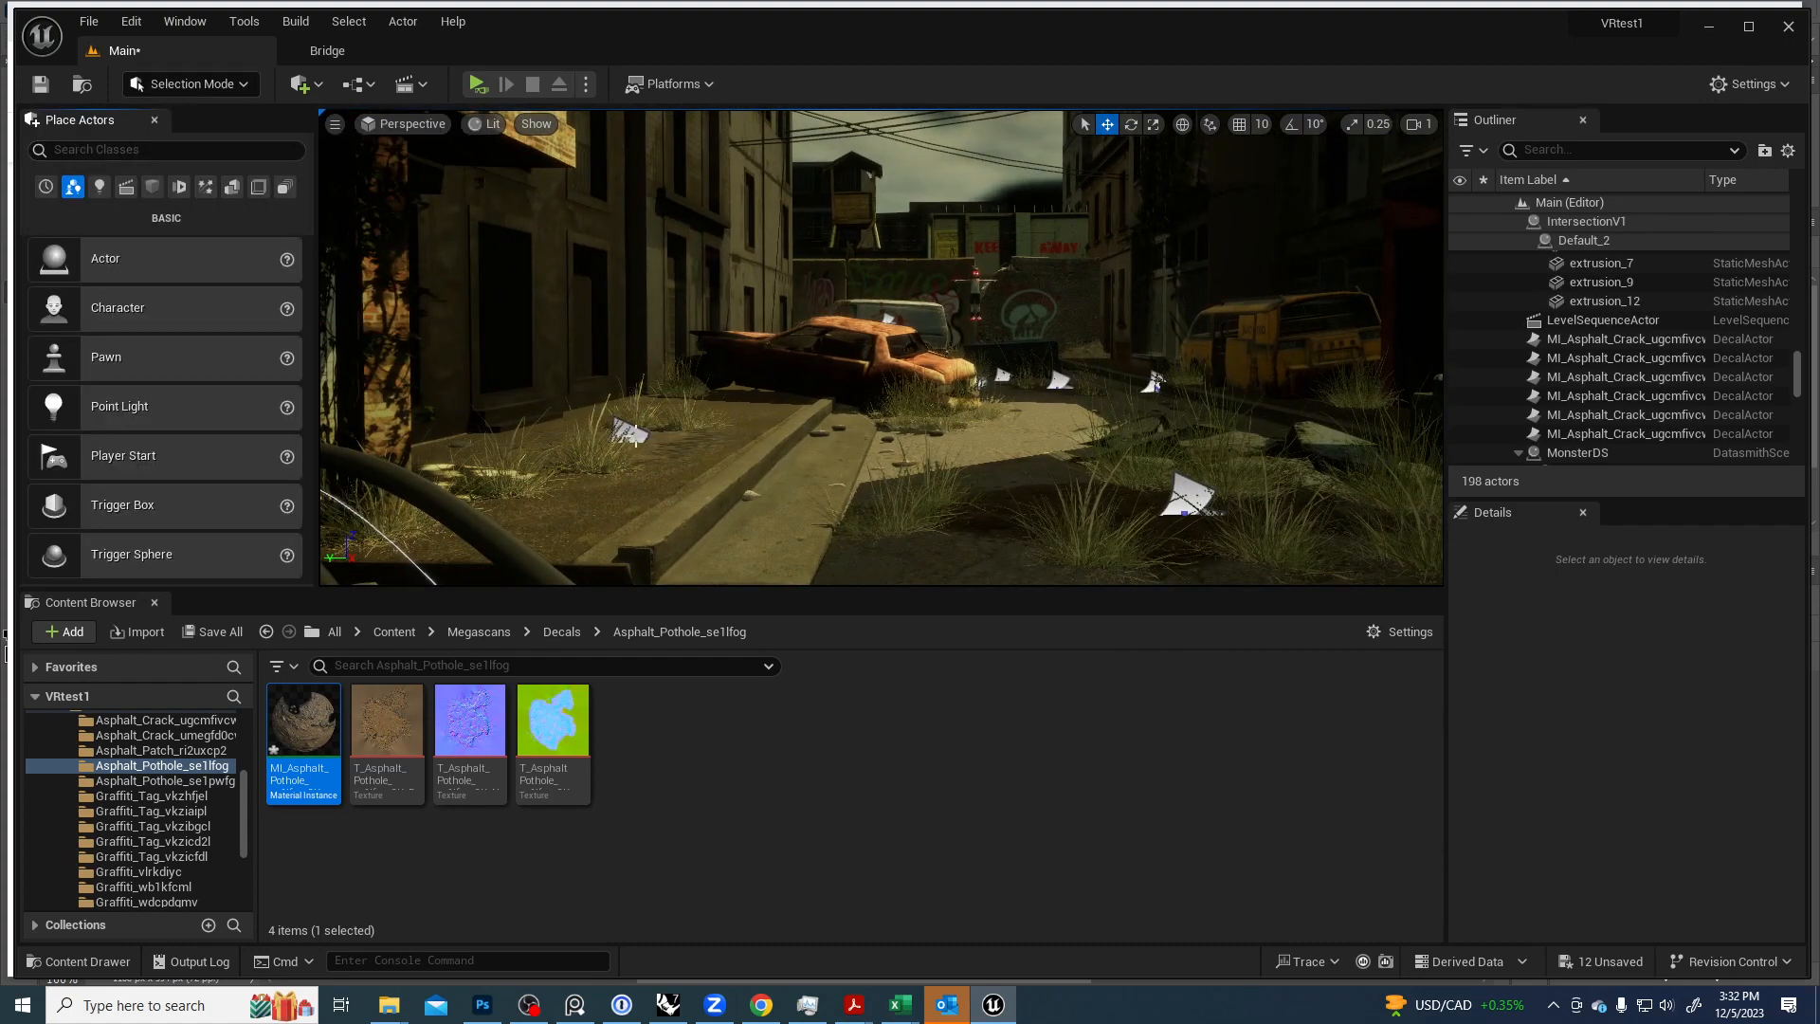
click(632, 433)
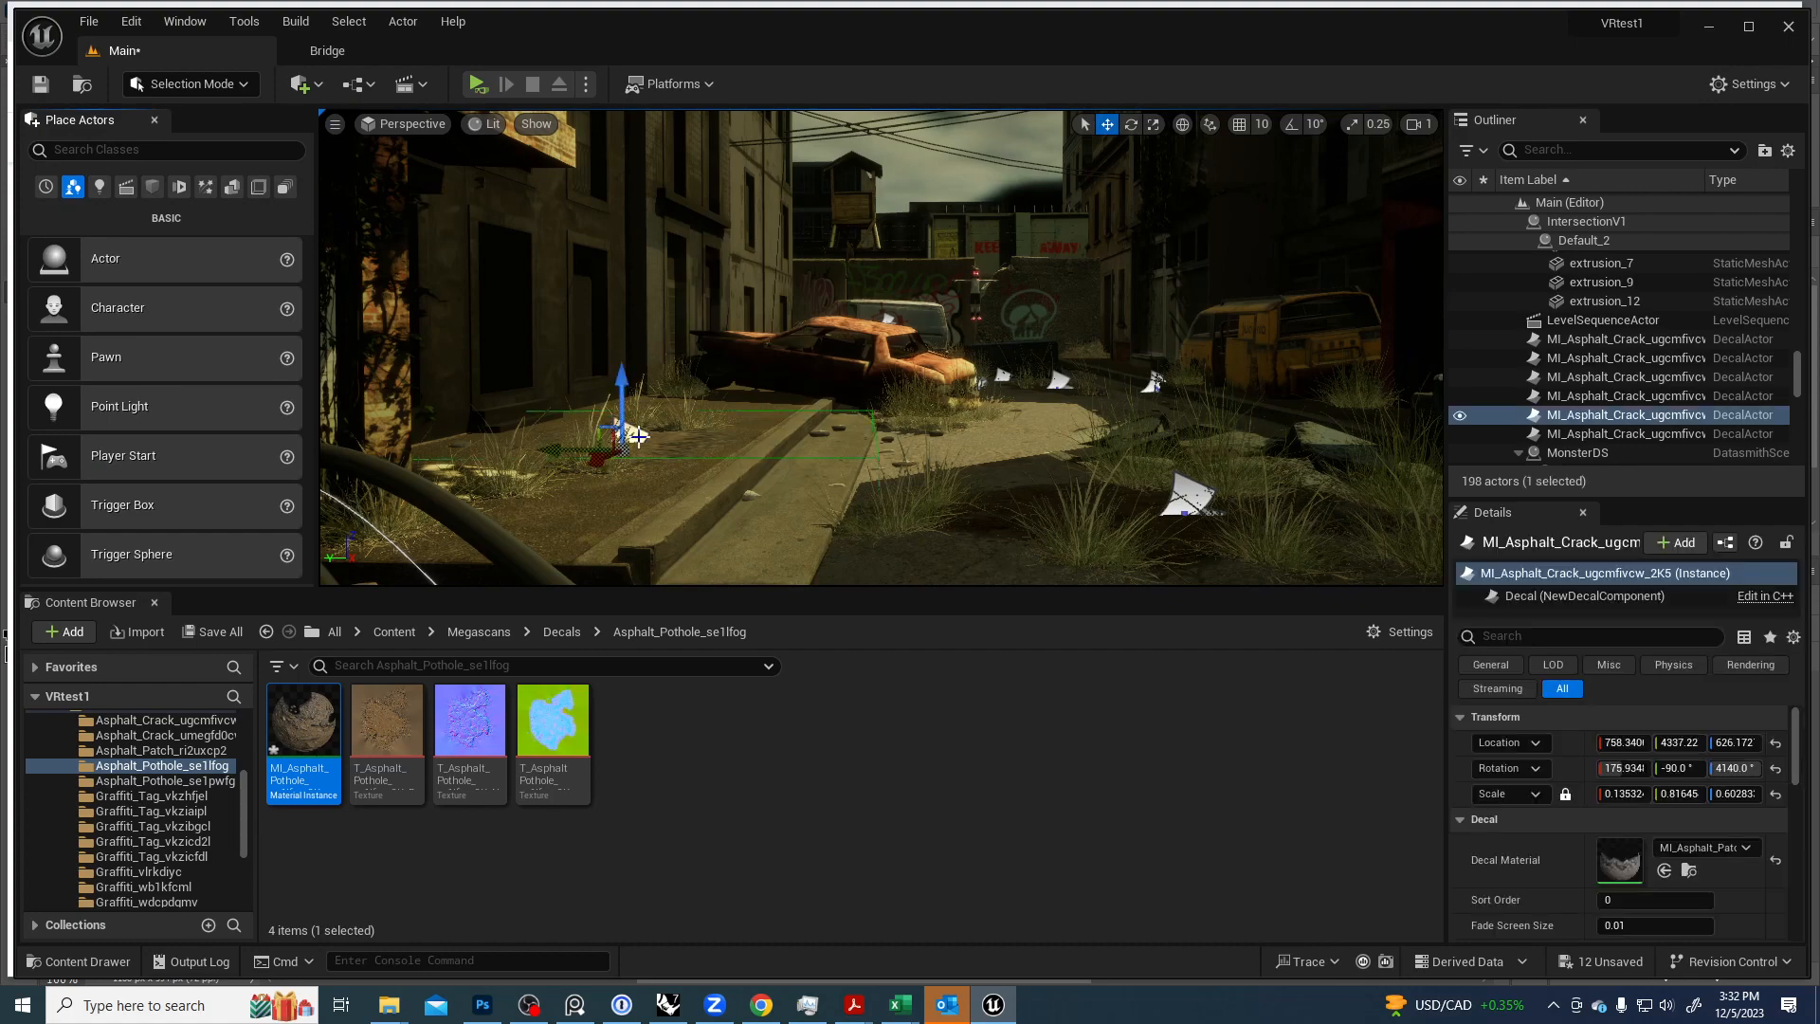
double_click(1617, 858)
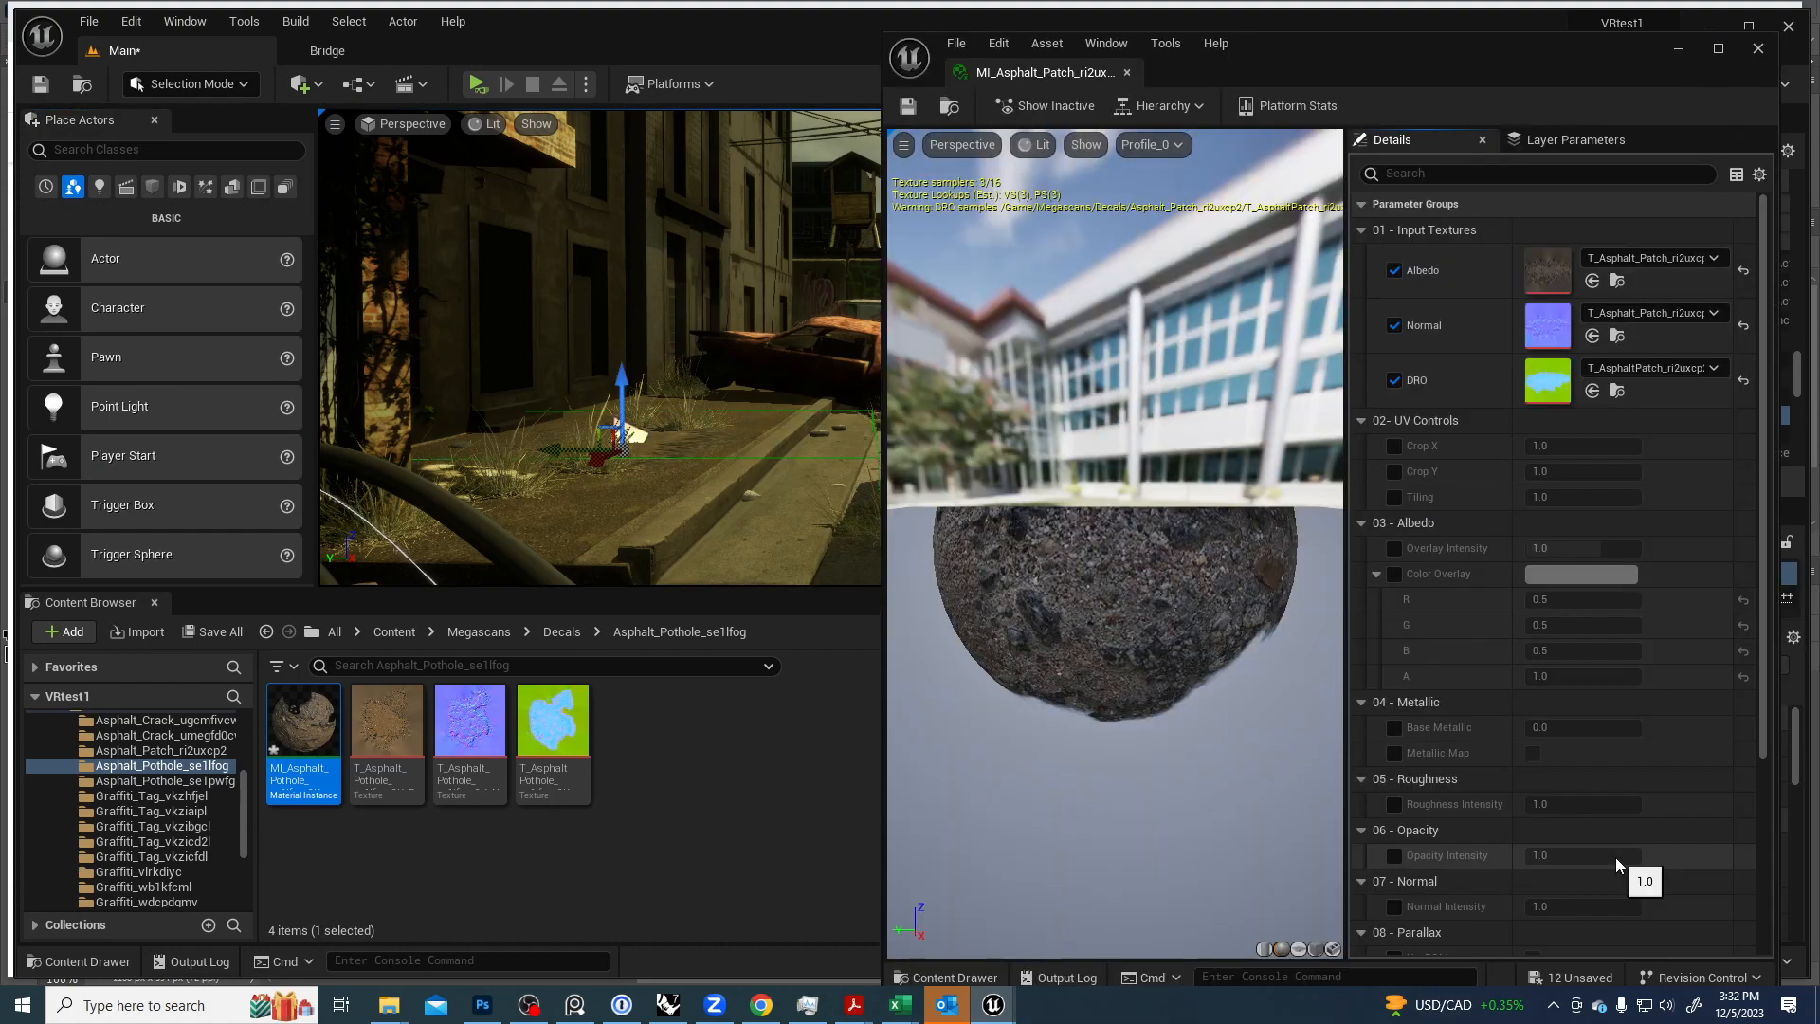
Enable the asphalt patch material's Color Overlay, darken it to a grey value of 0.088542, close the editor and deselect the decal.
click(1394, 574)
click(1593, 574)
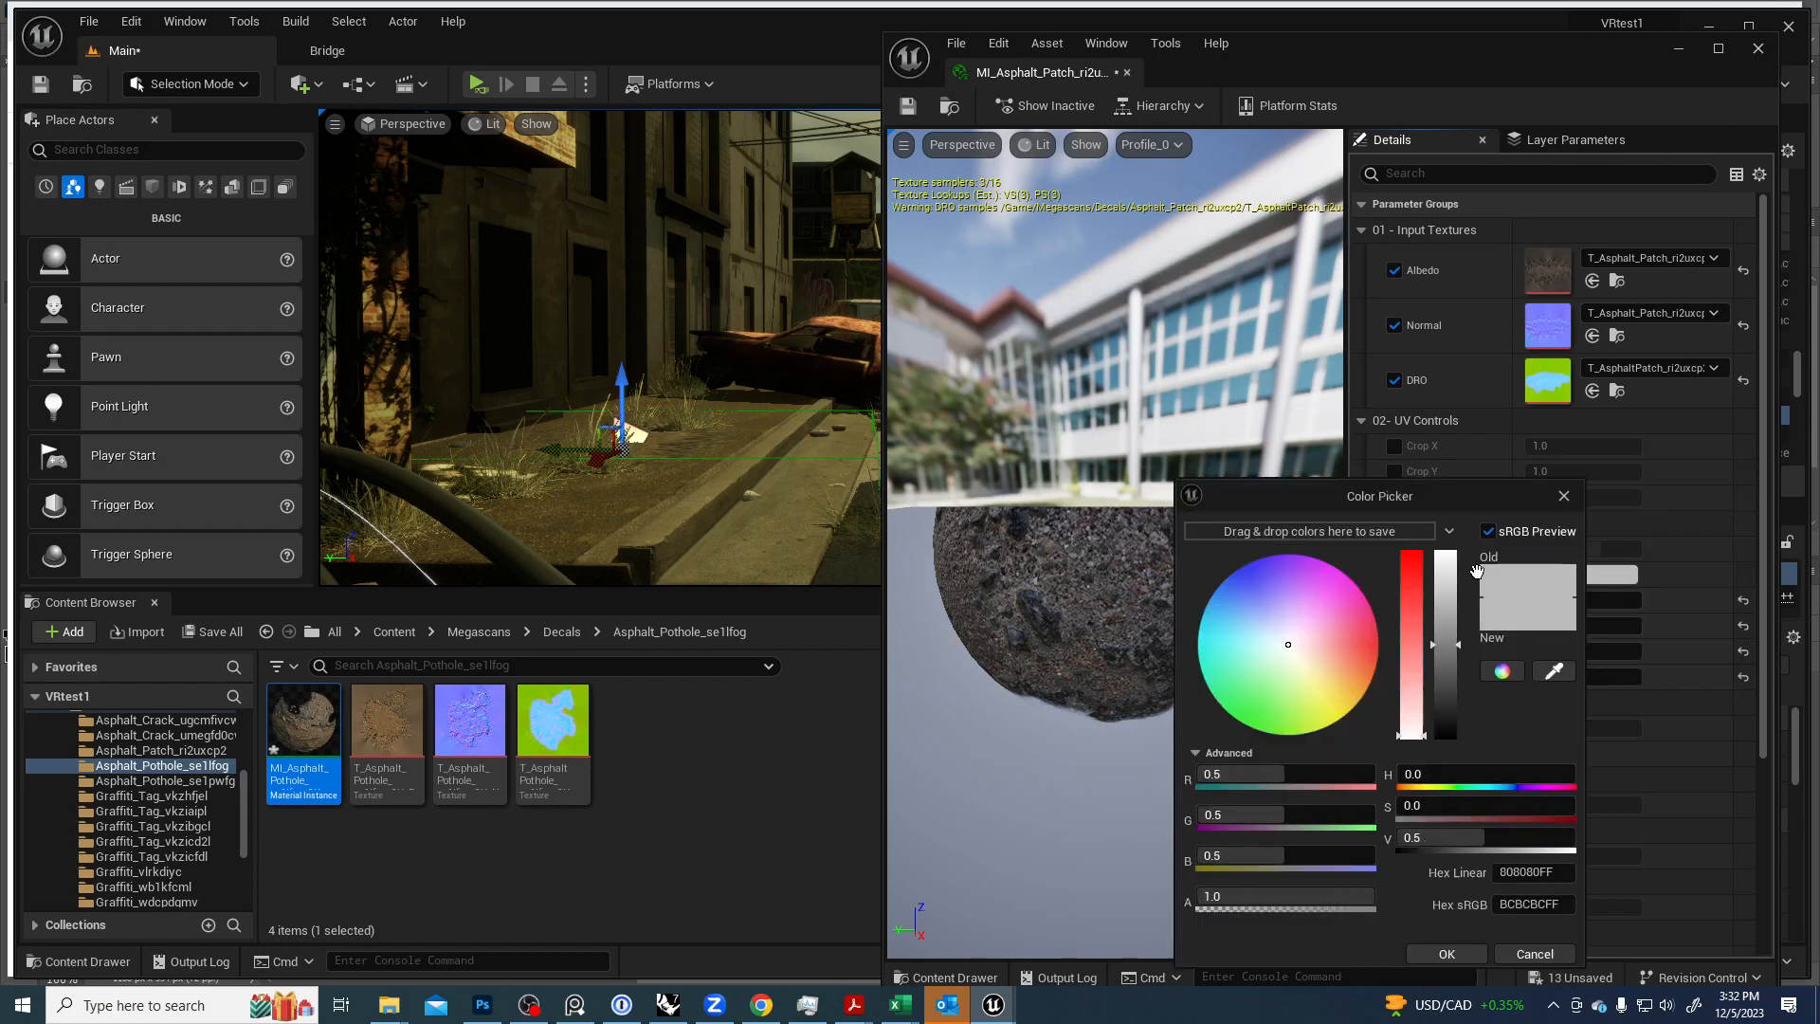
click(1435, 677)
click(1431, 703)
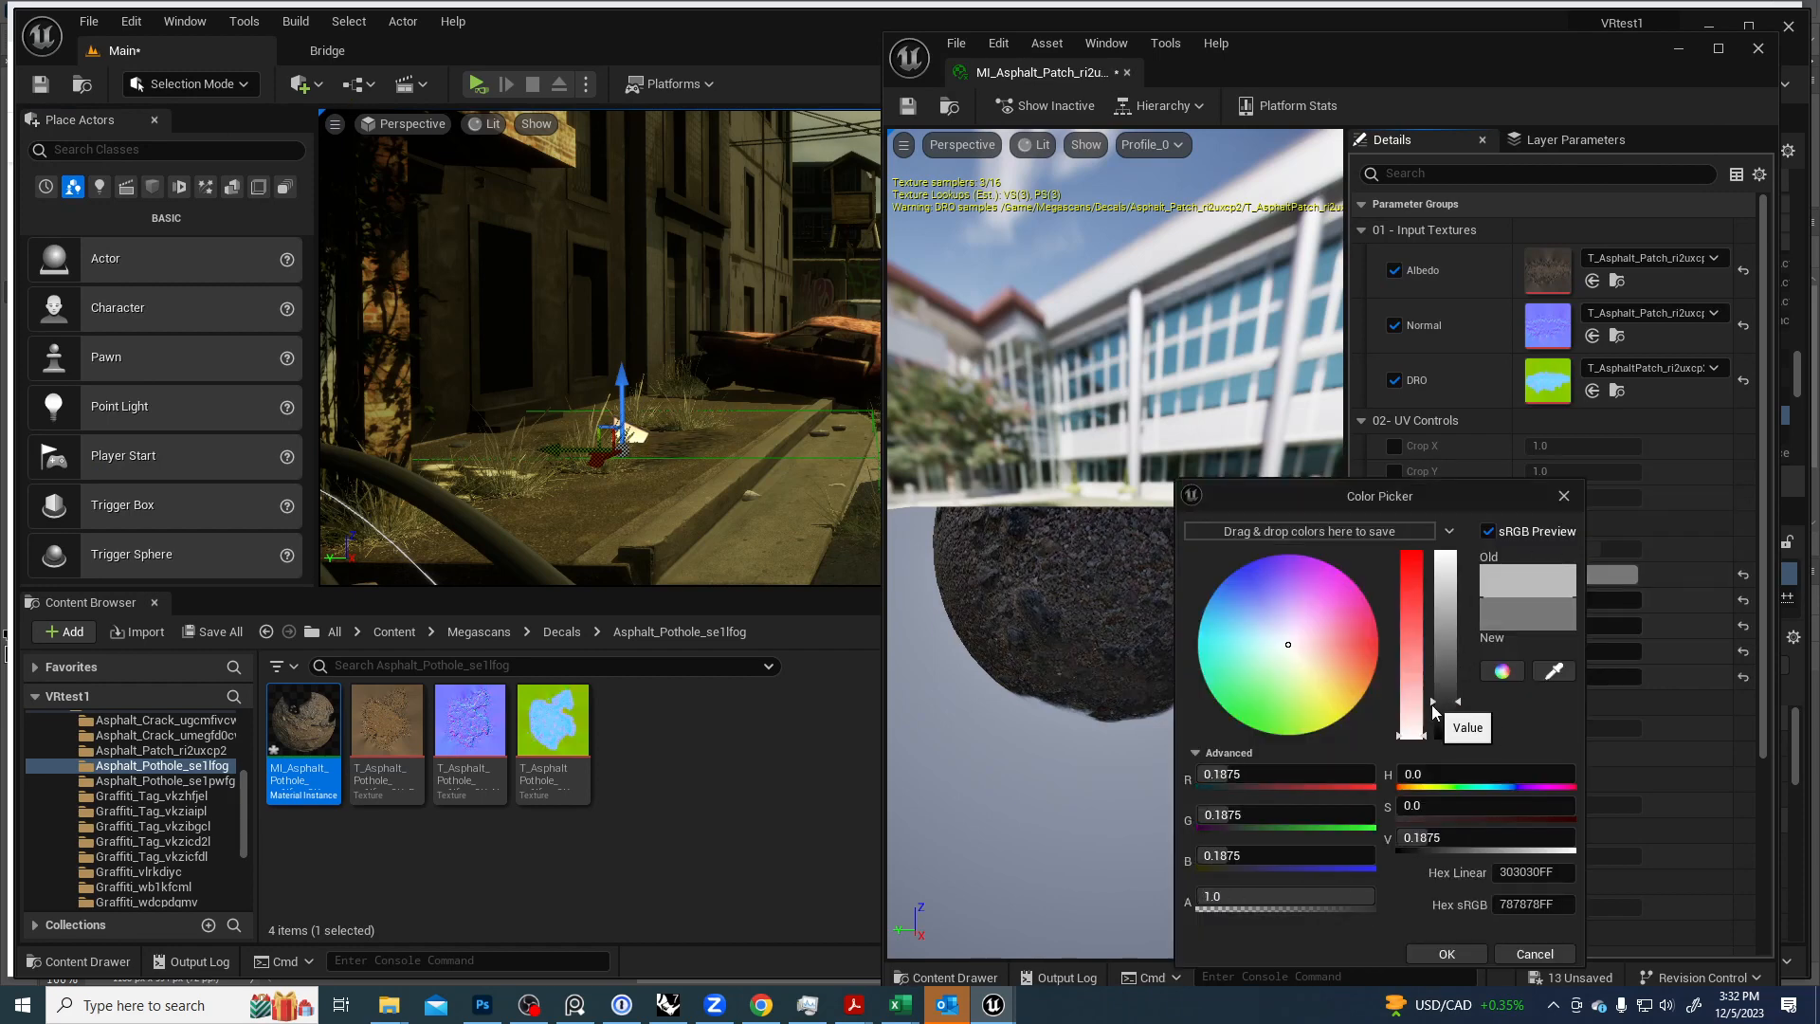
drag(1435, 708, 1446, 719)
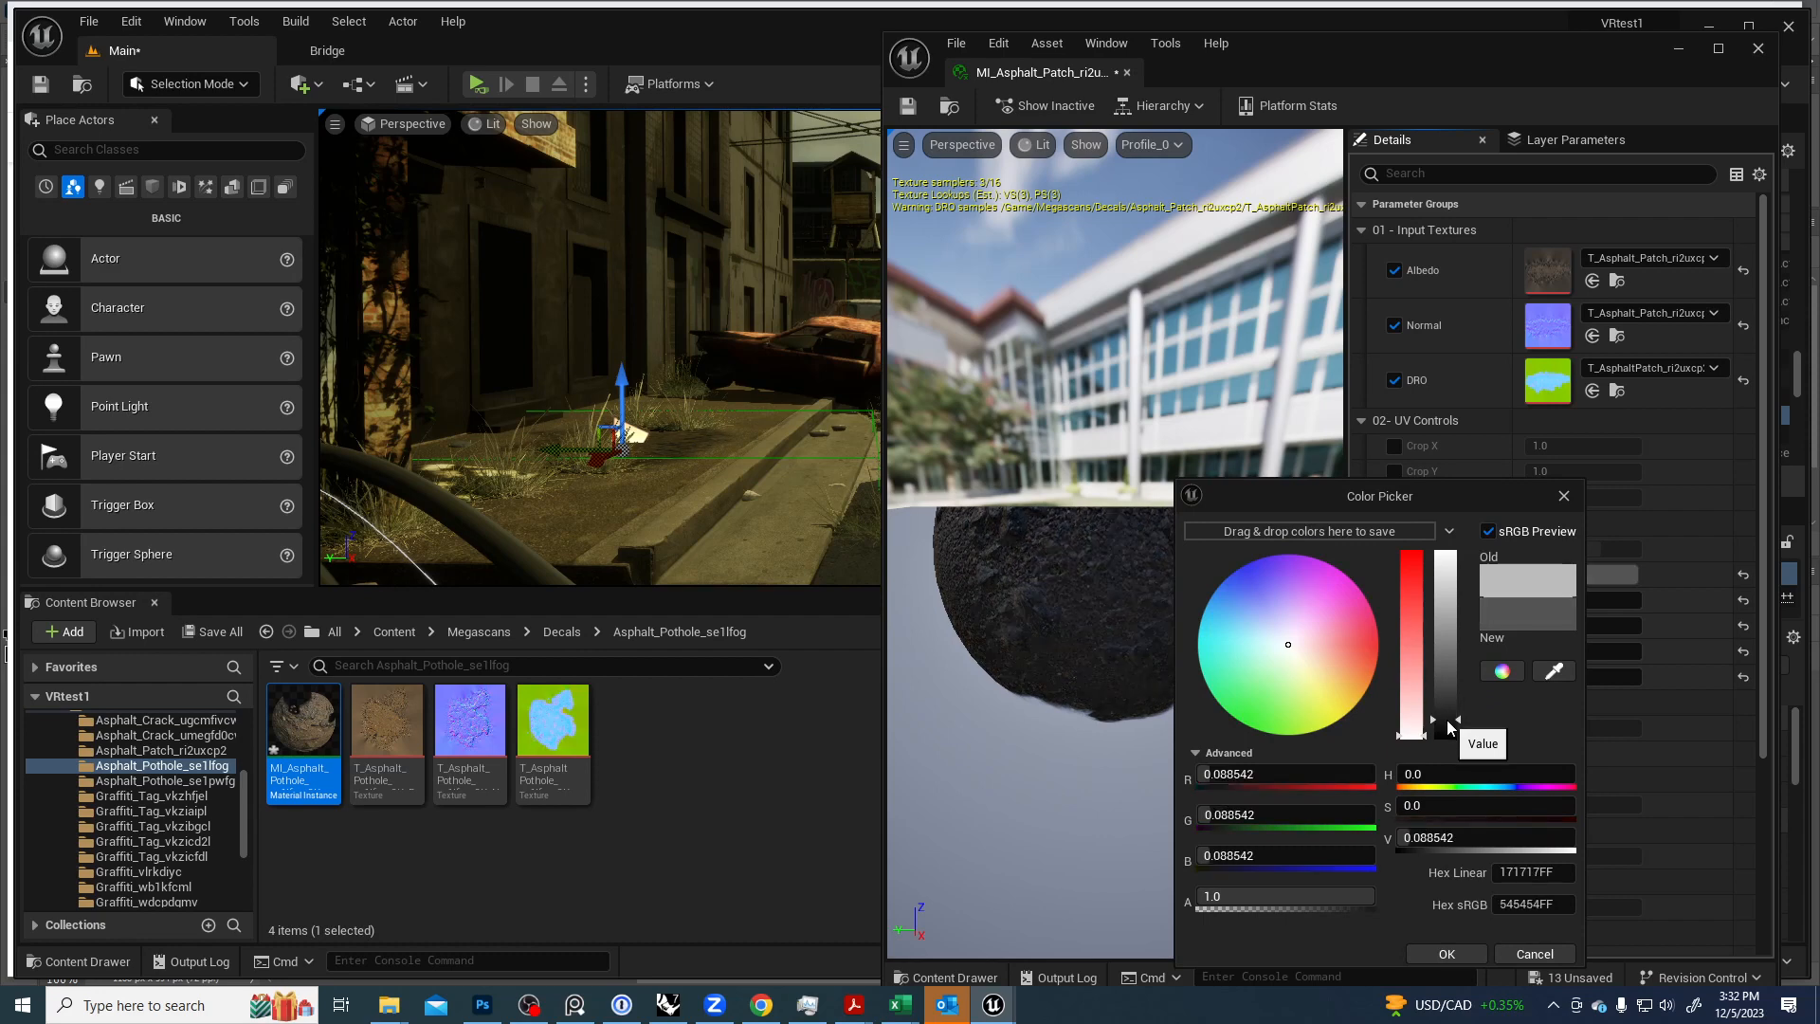
click(1565, 496)
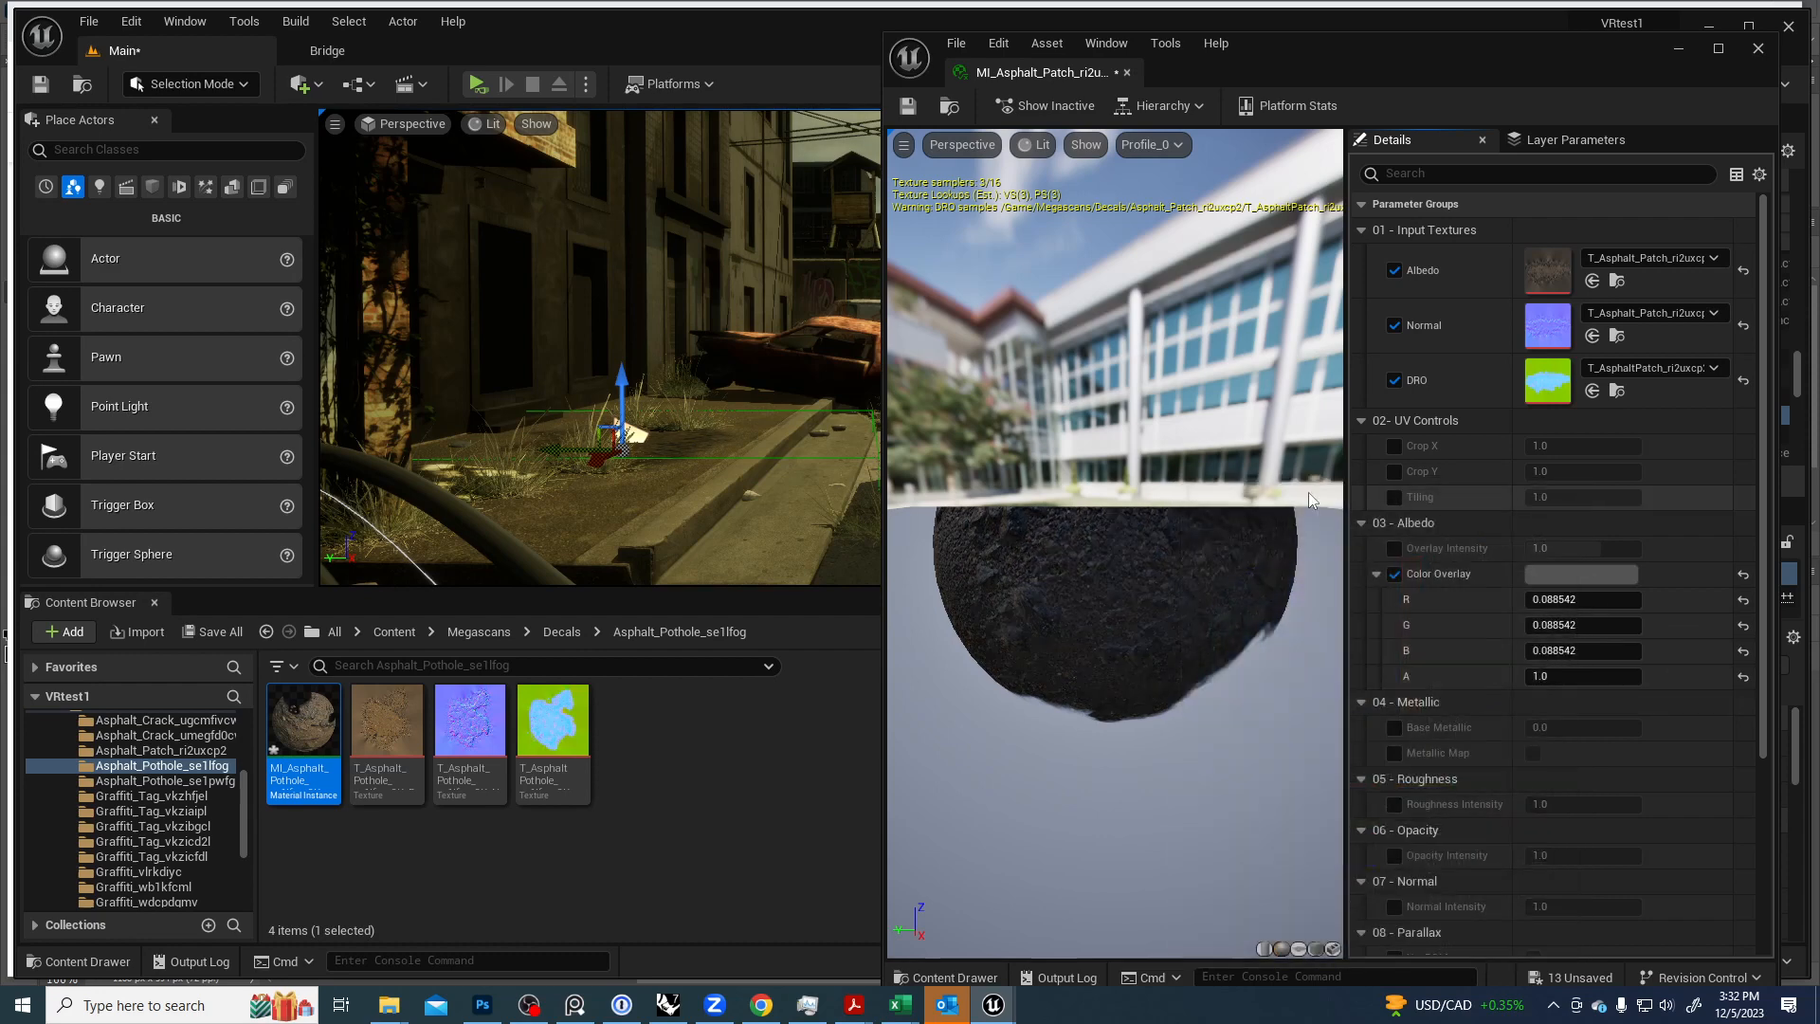
click(1756, 48)
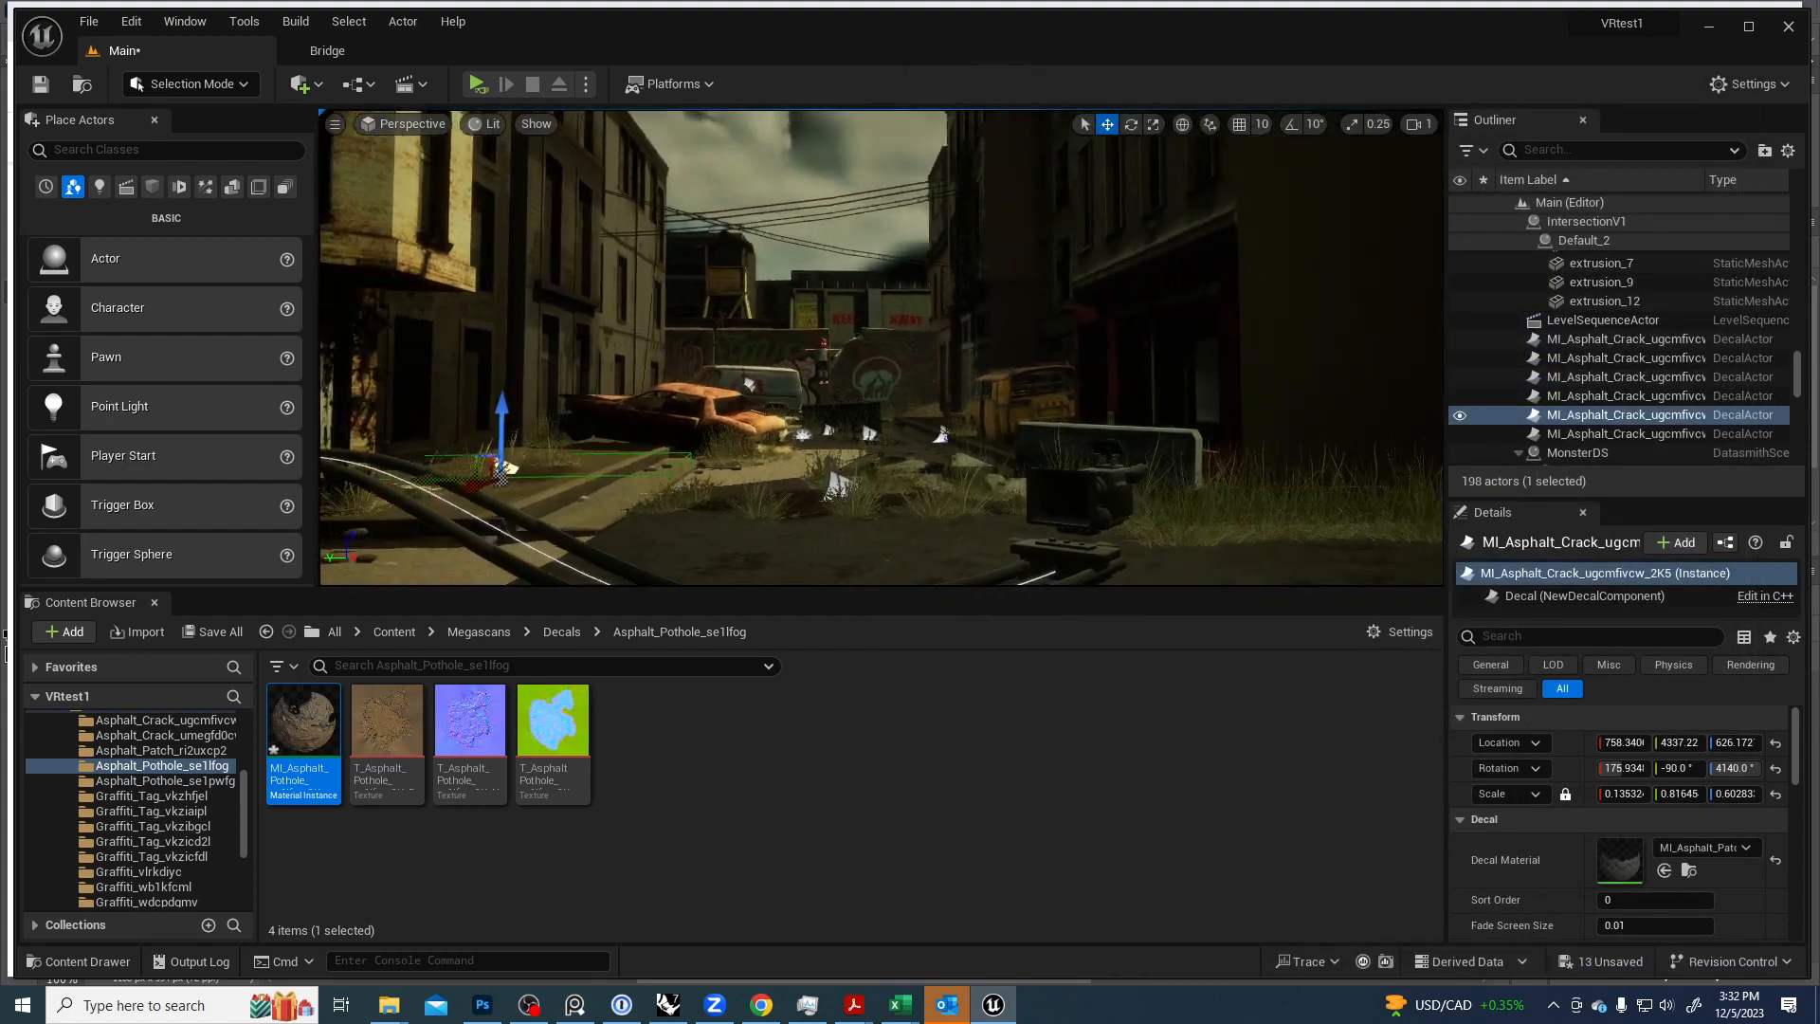
right_drag(1072, 350, 1033, 305)
key(Escape)
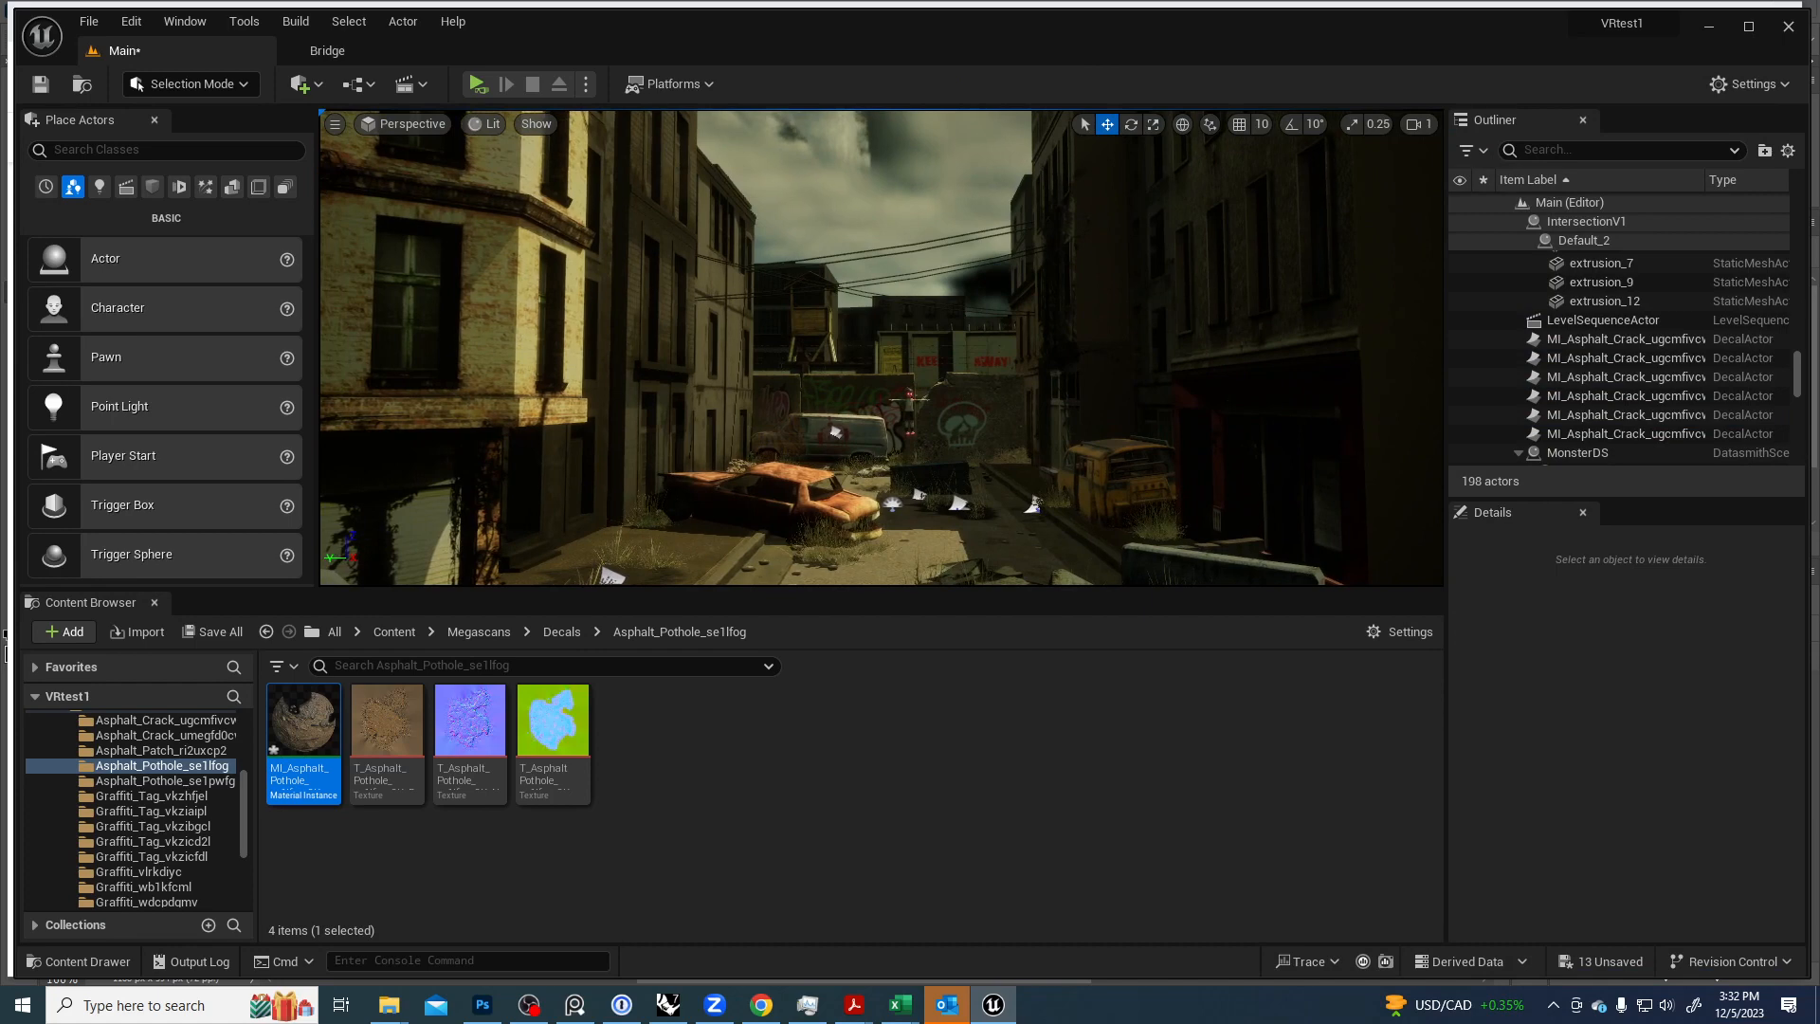
Hide the editor icons with Game View, frame the street toward the wrecked car, and switch to Foliage mode.
middle_drag(1069, 355, 1070, 411)
key(g)
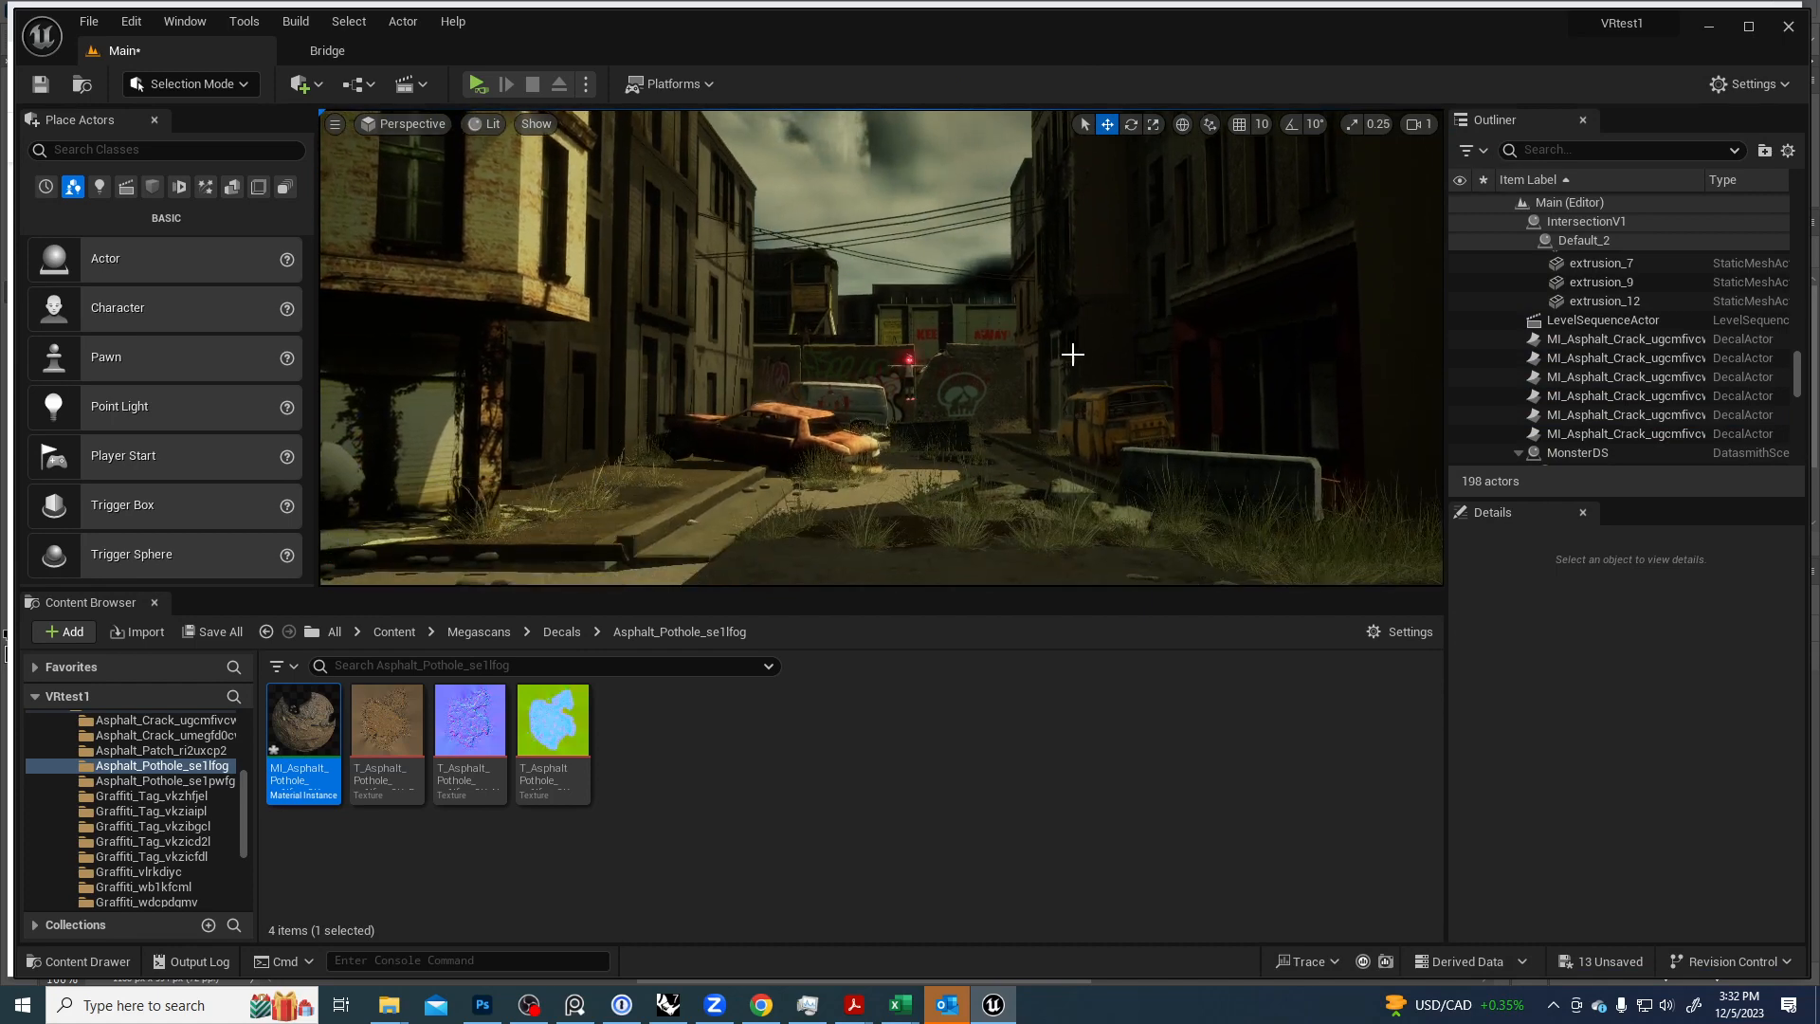
right_drag(1118, 368, 1080, 393)
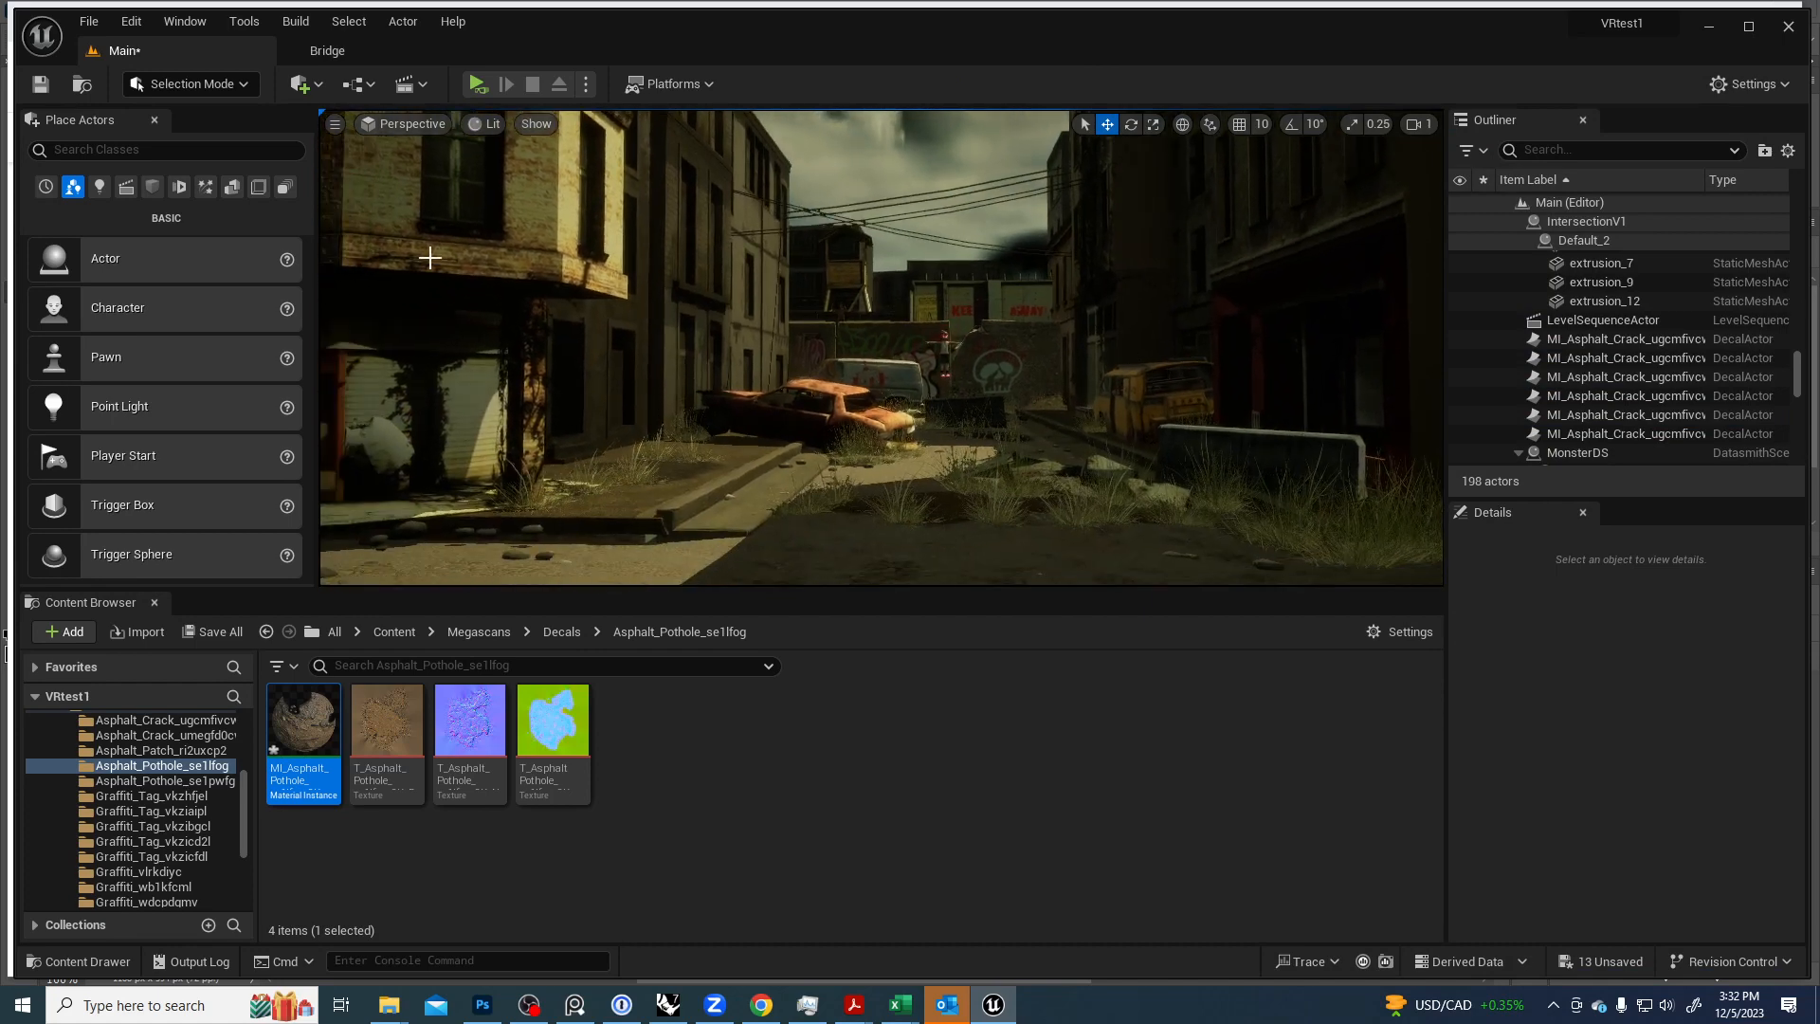
click(243, 85)
click(190, 151)
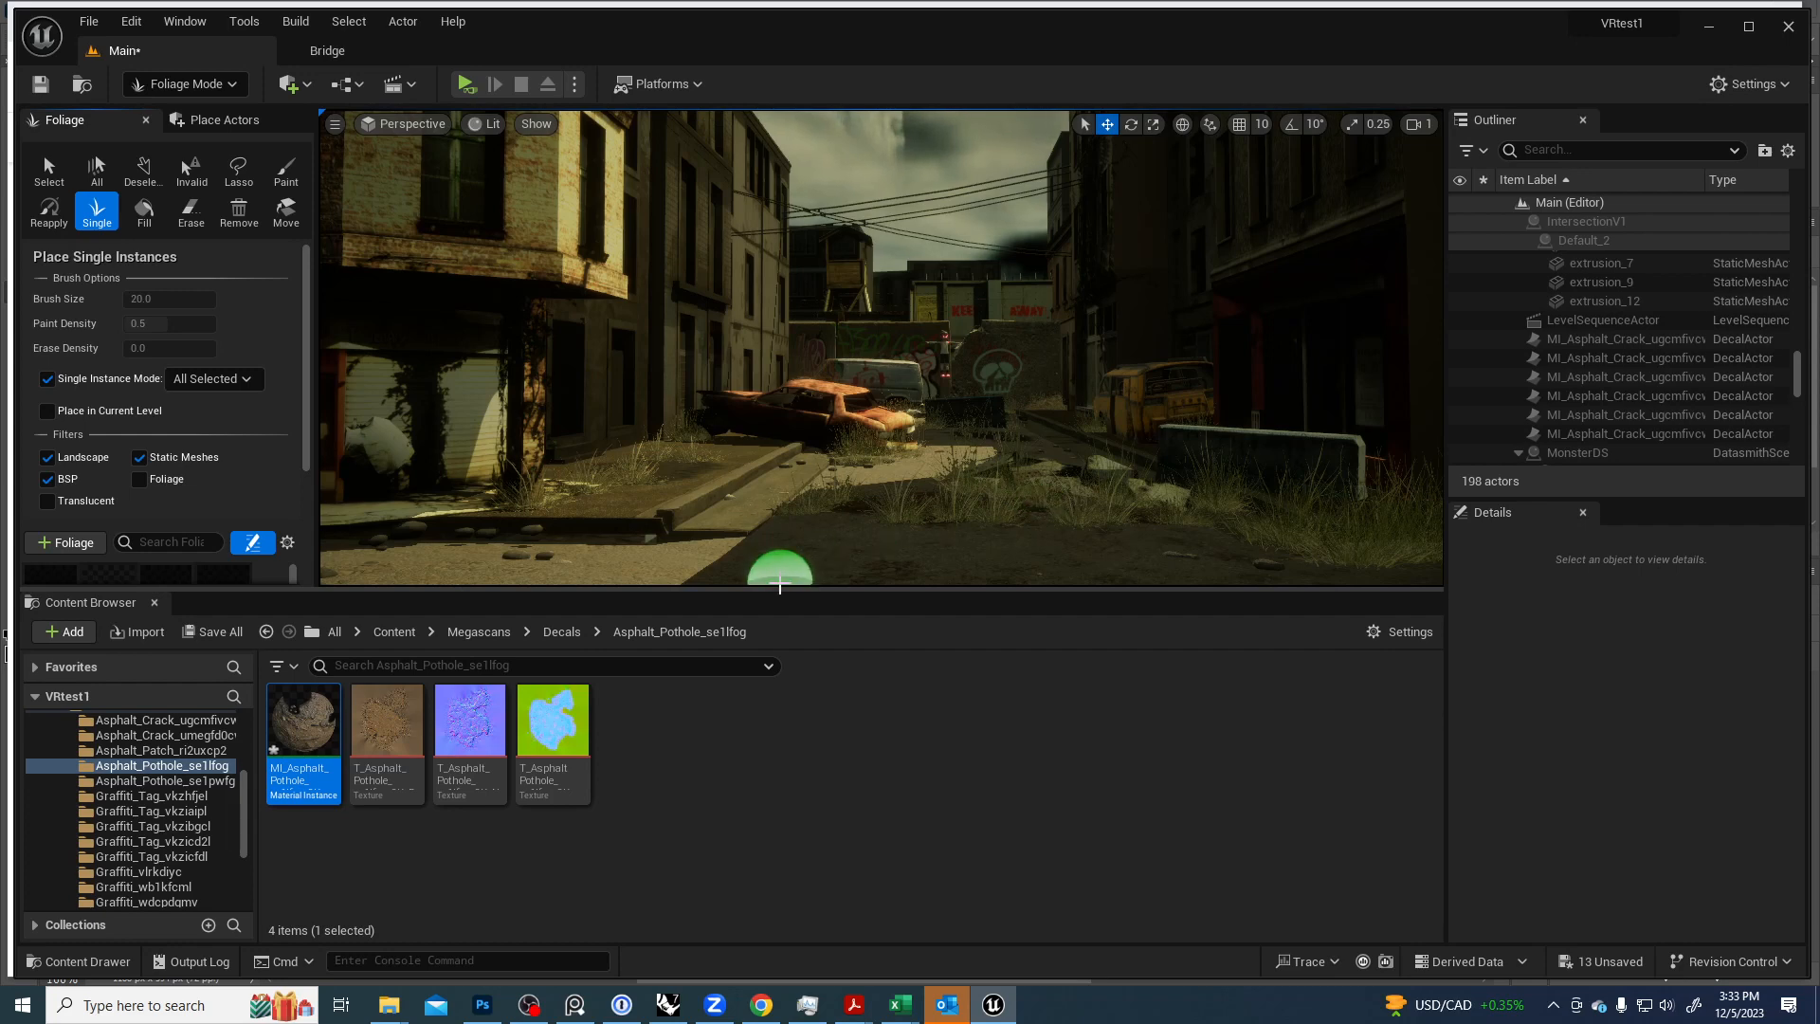
Undo the latest foliage edits and erase grass clumps from the dark asphalt patch in the middle of the road.
key(ctrl+z)
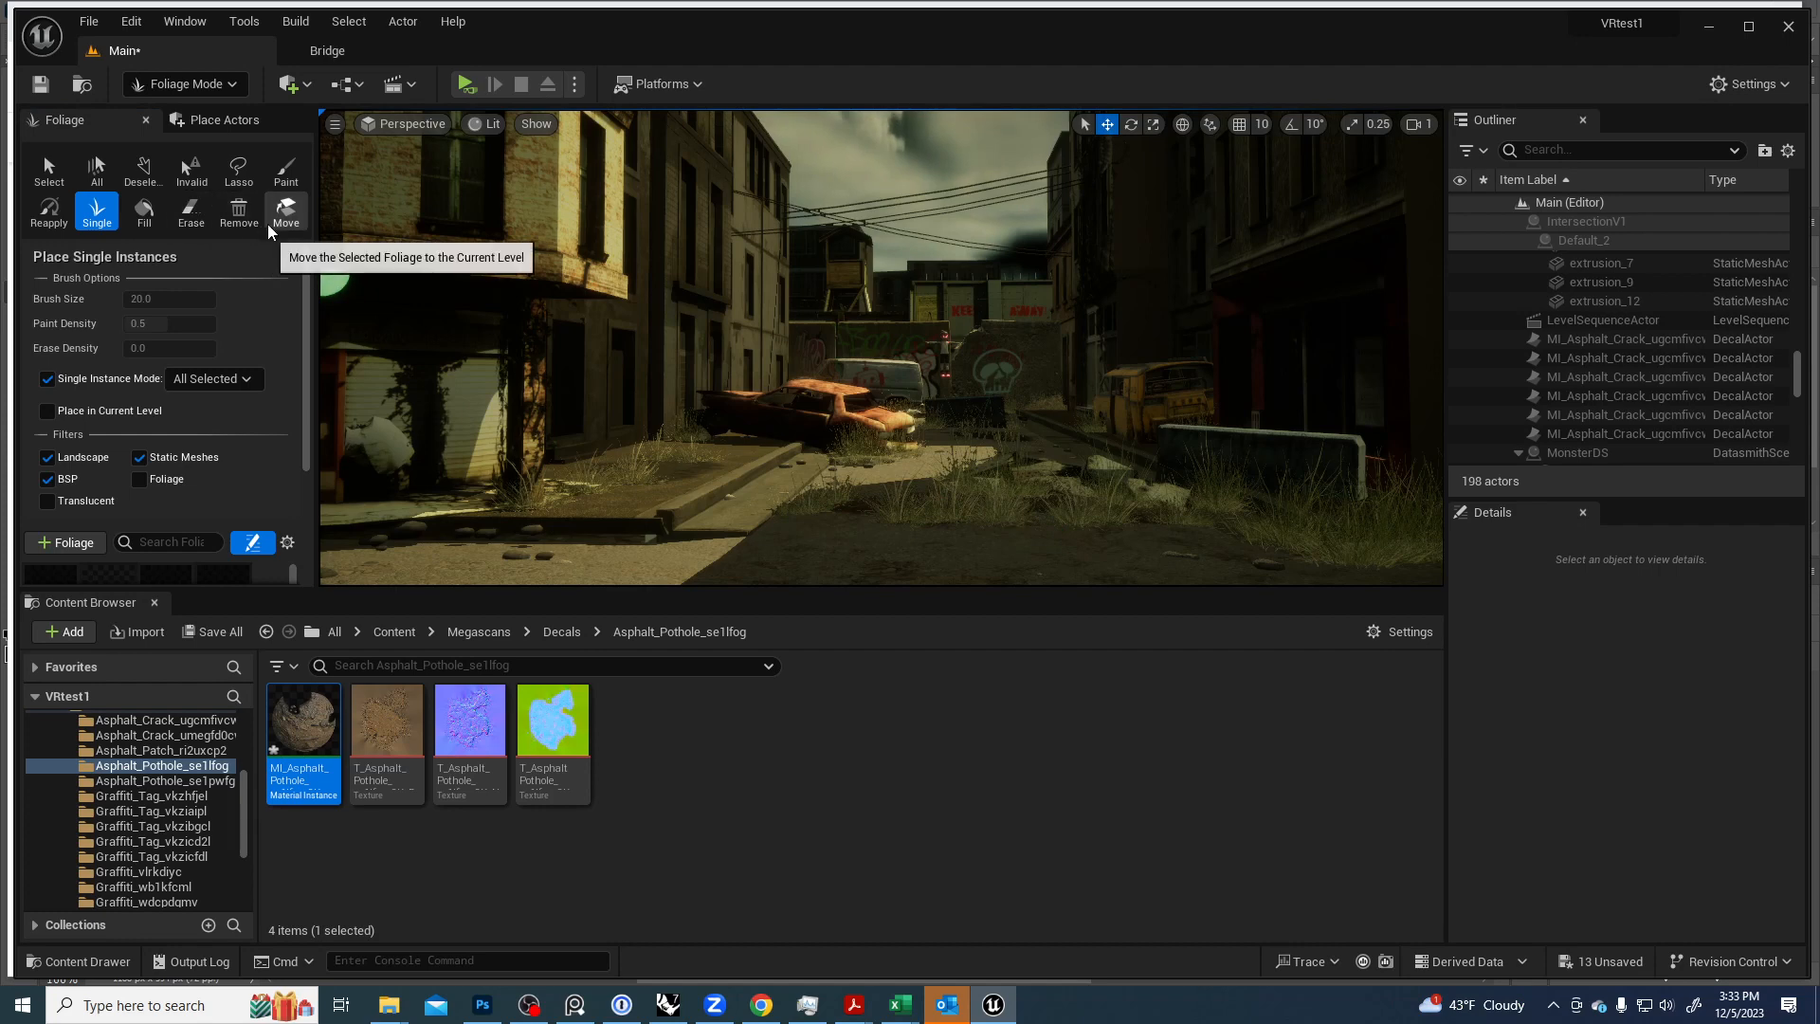
key(ctrl+z)
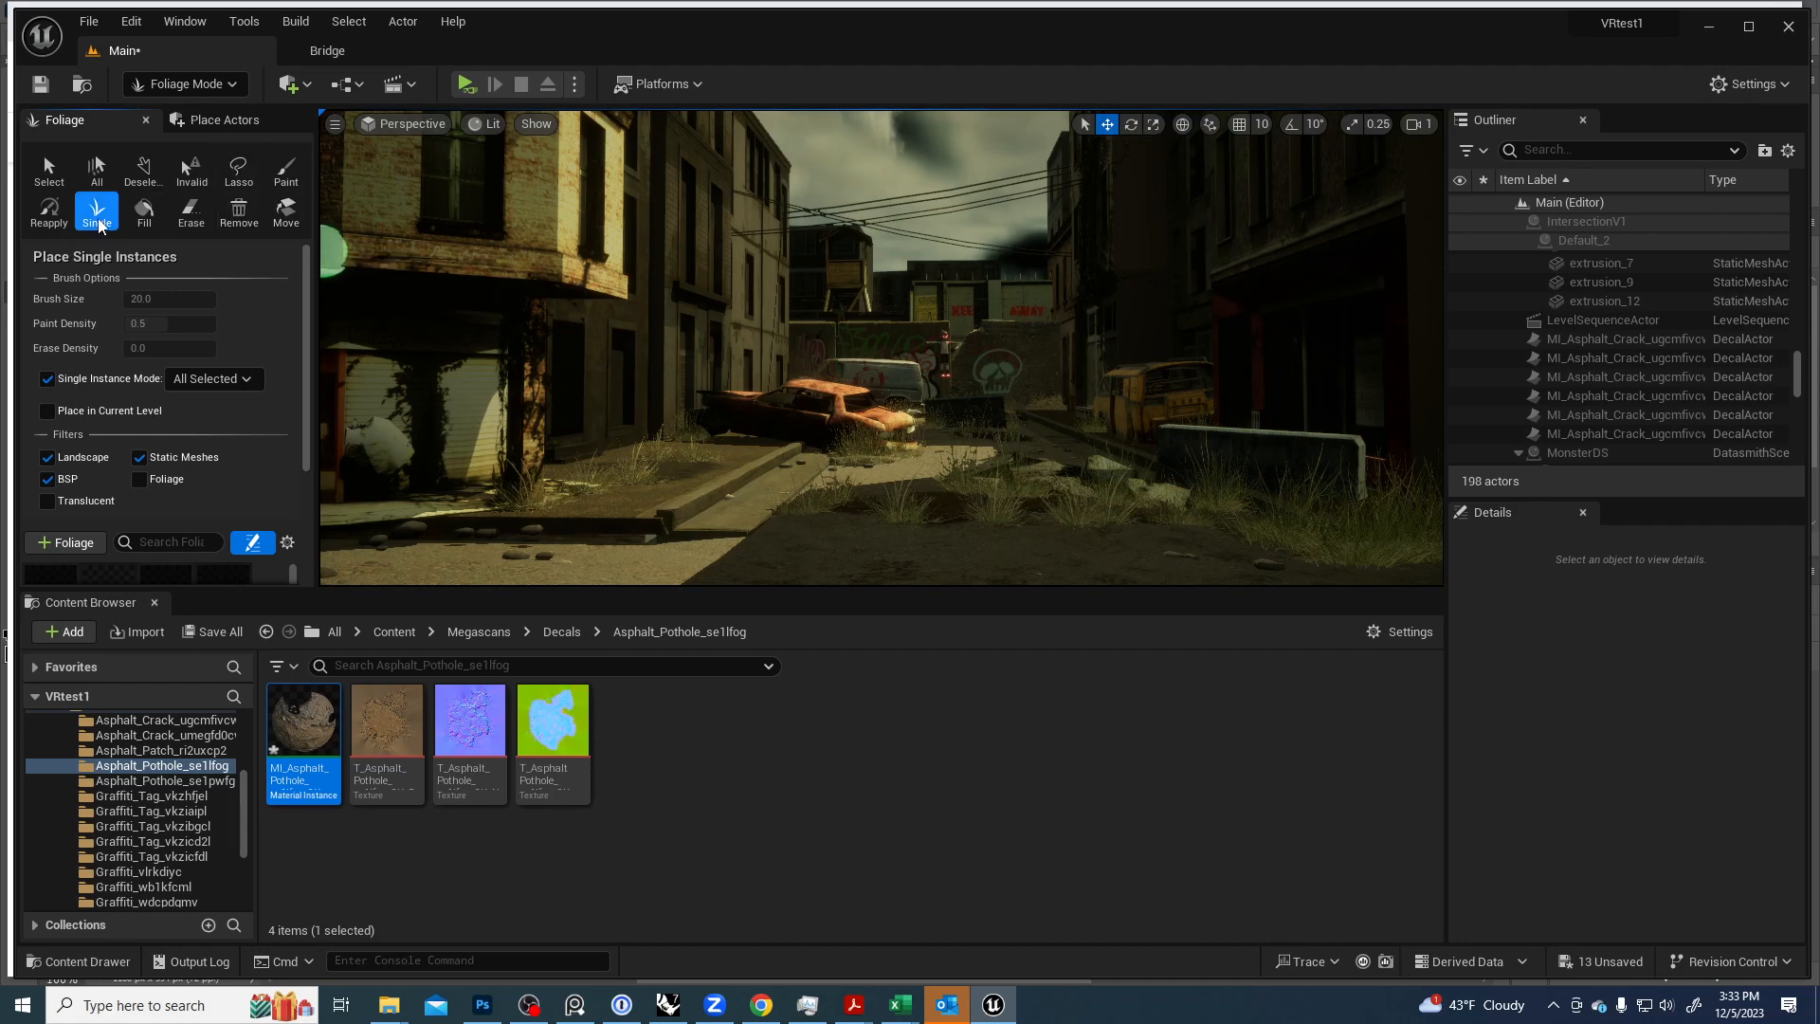
shift+click(903, 522)
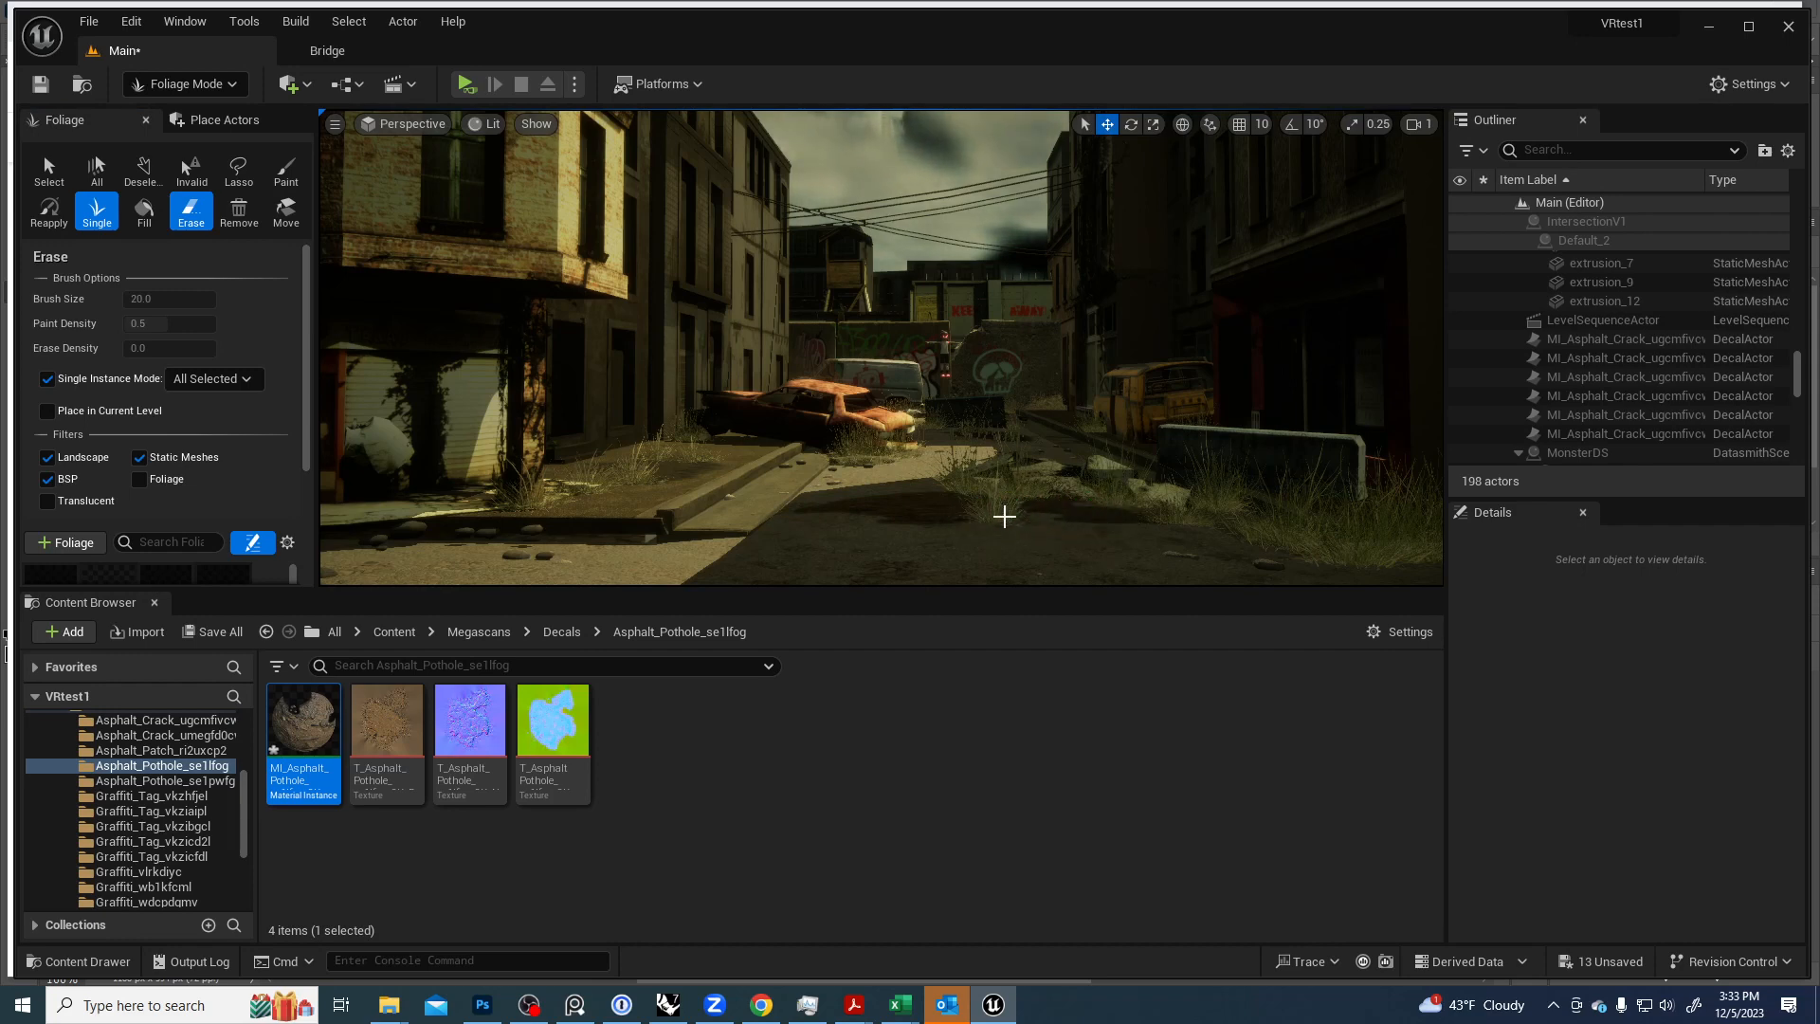
key(shift)
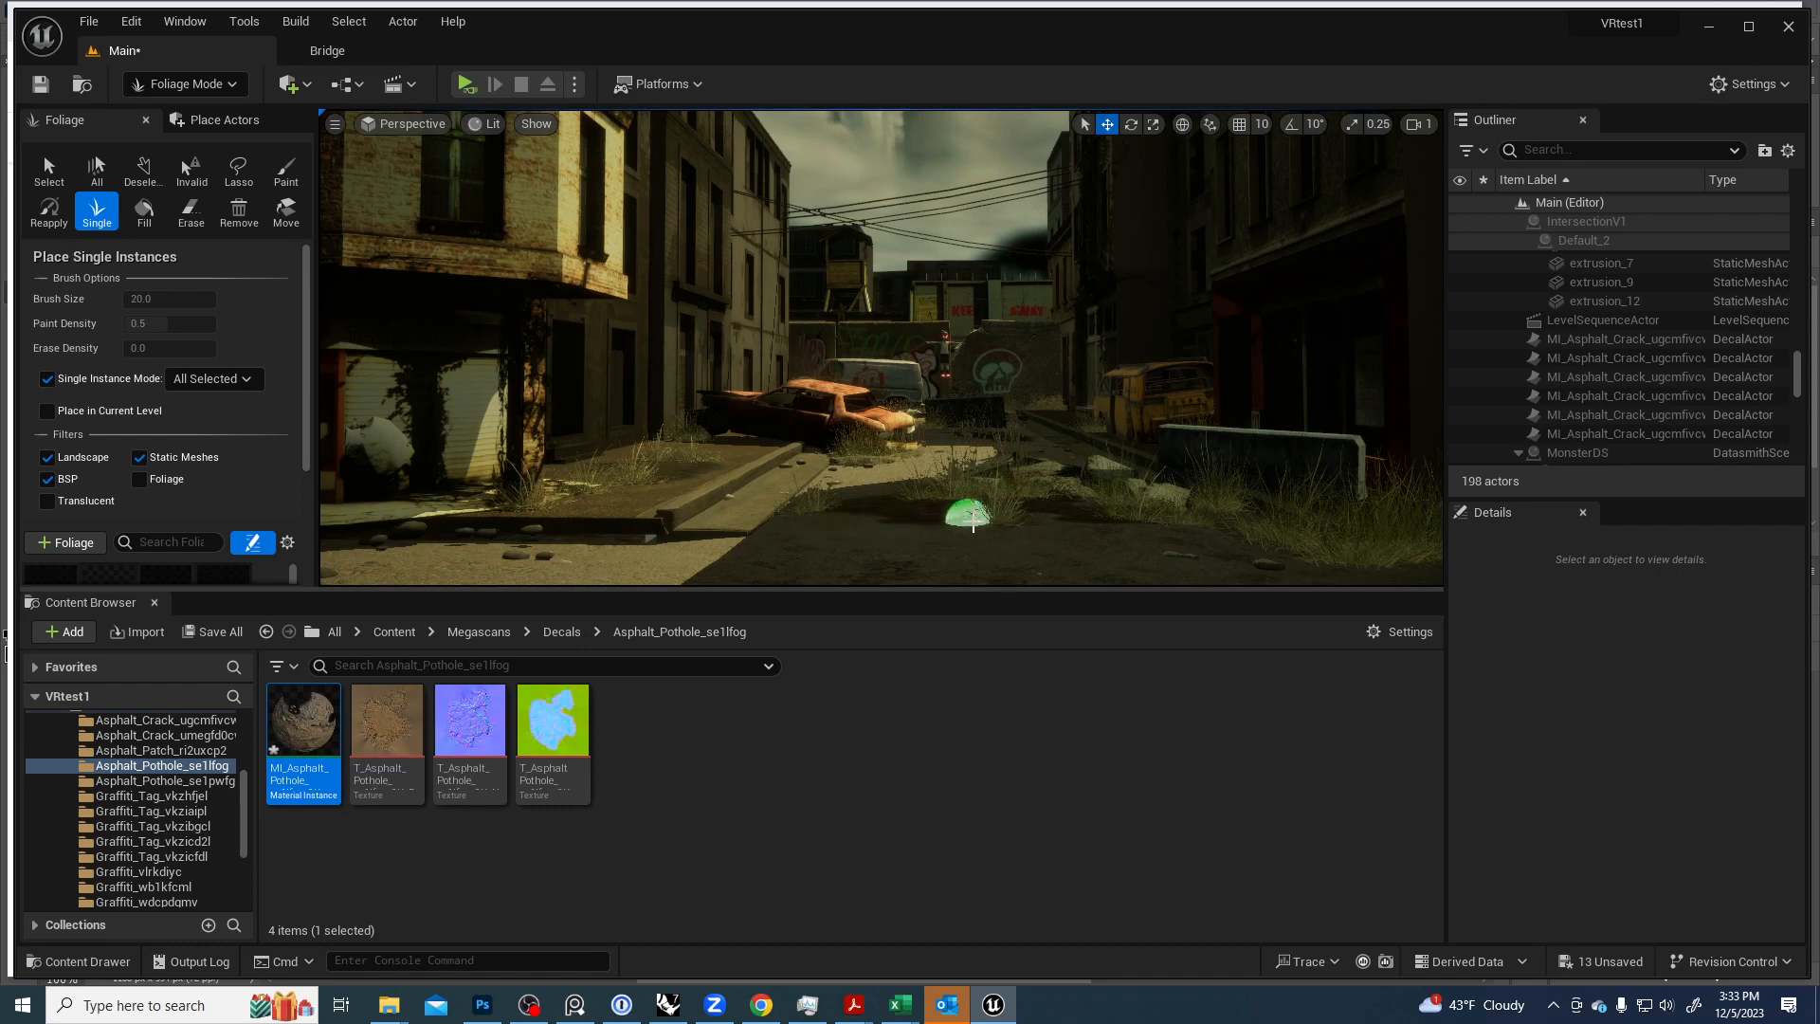
right_drag(962, 512, 973, 519)
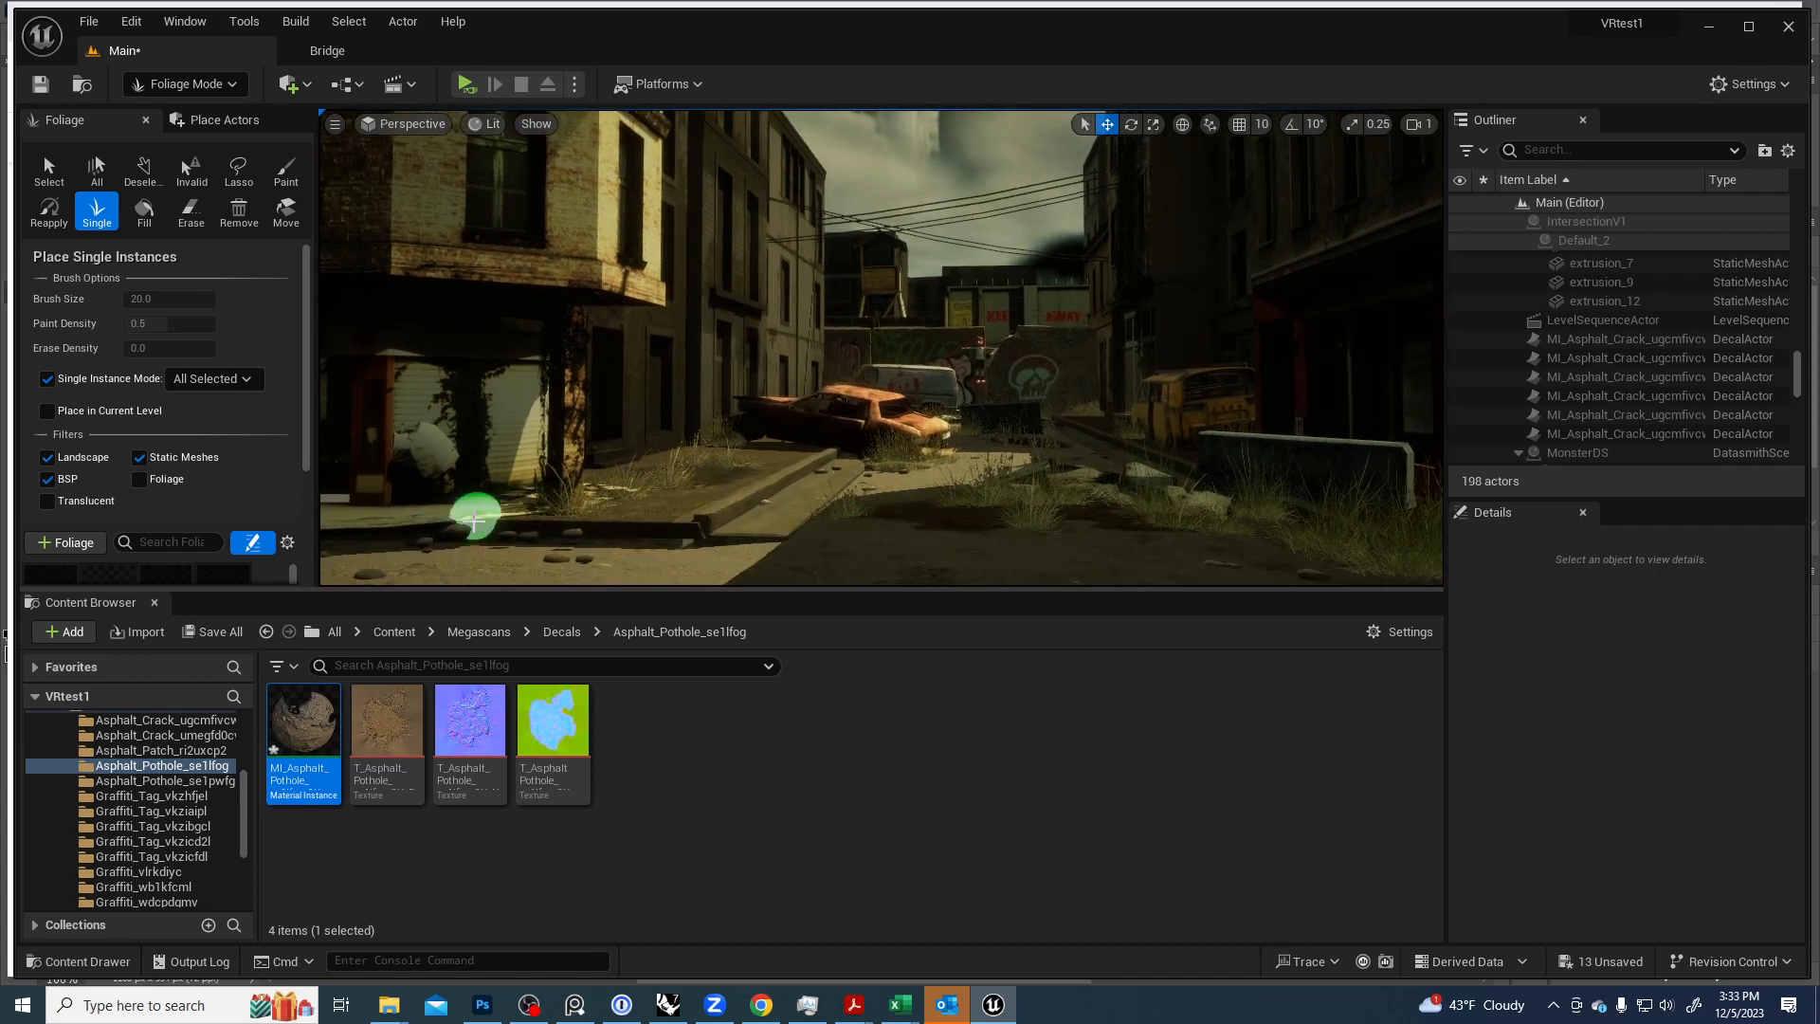
Place three mixed grass clumps on the foreground pavement in front of the brick corner building's shuttered storefront.
click(384, 563)
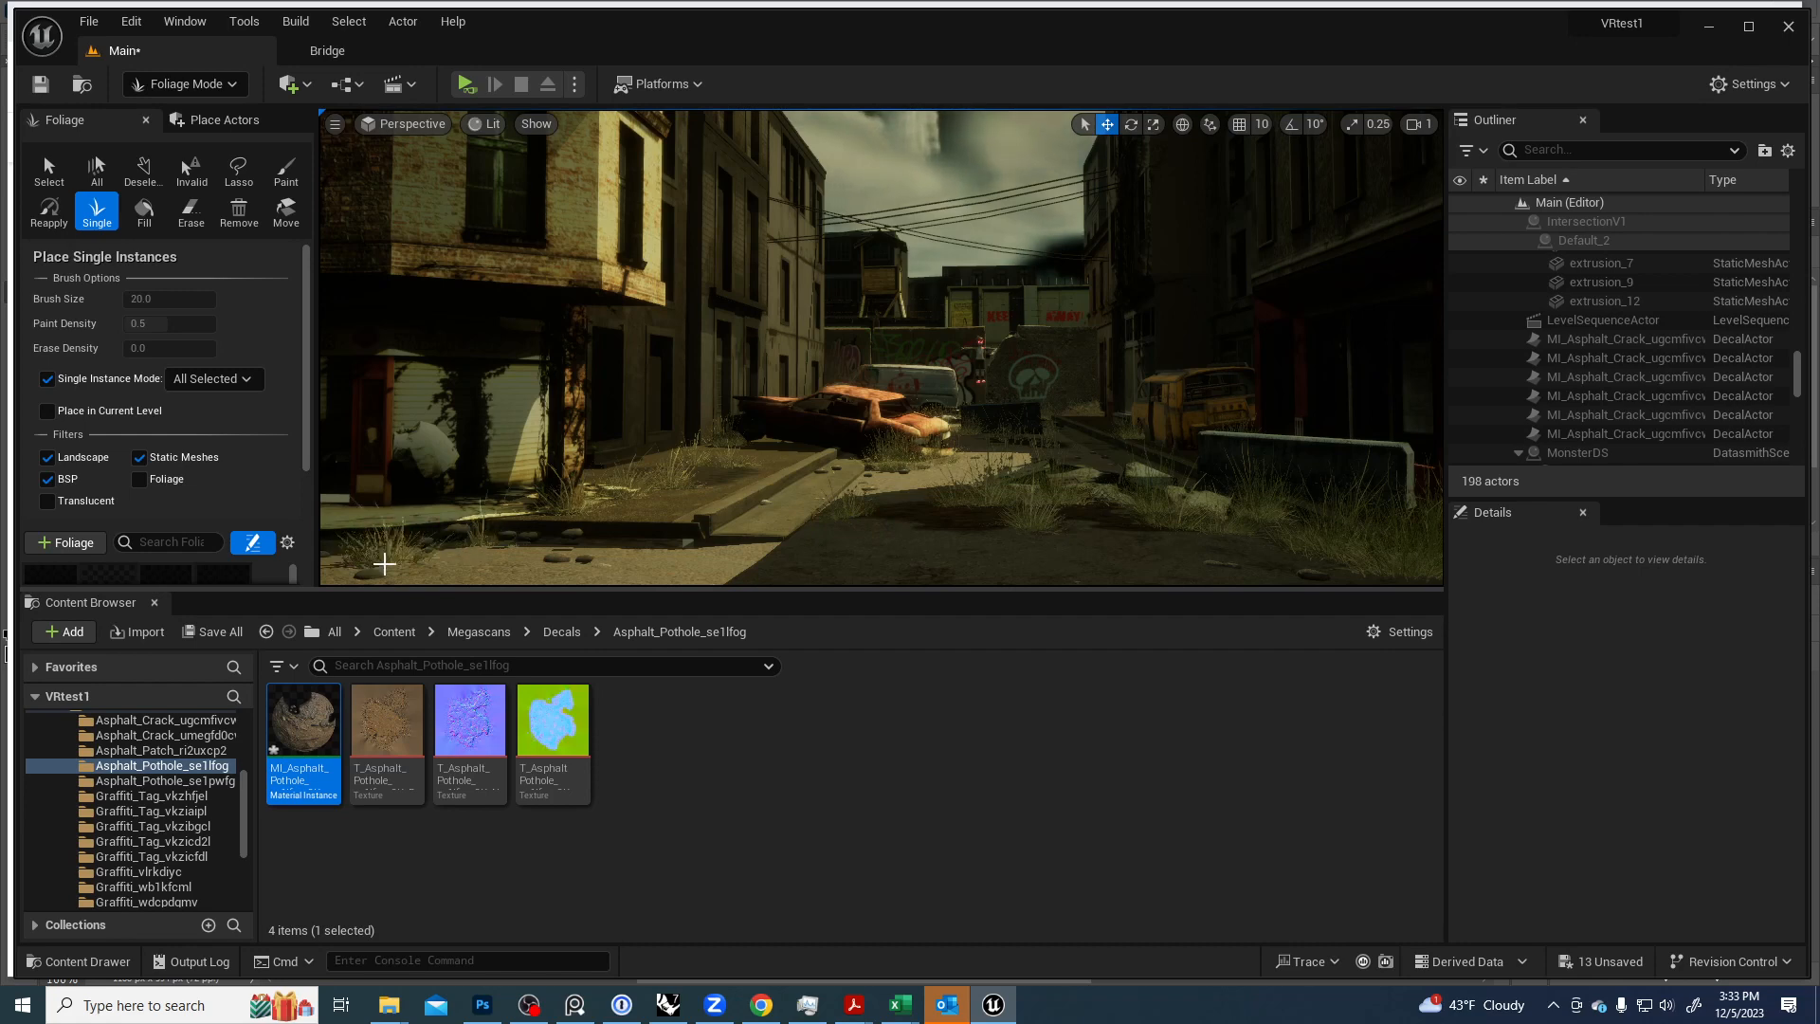
click(446, 544)
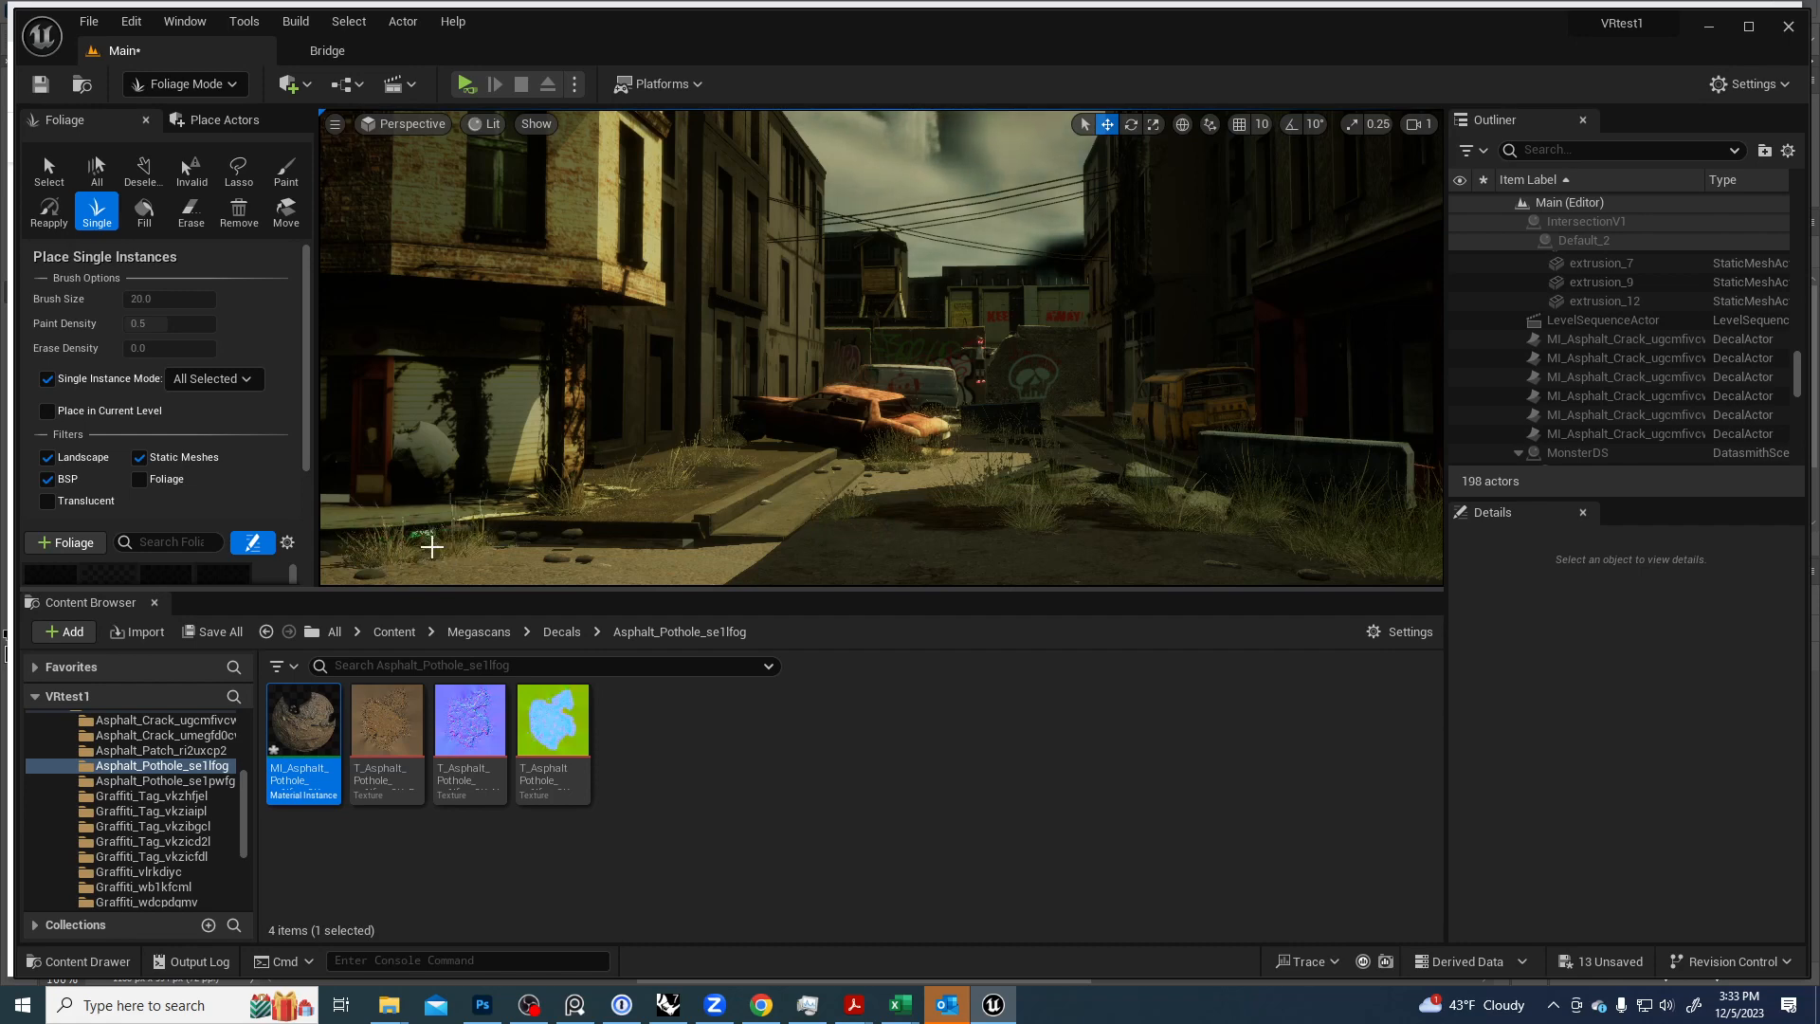
click(503, 542)
mouse_move(788, 524)
right_down()
mouse_move(995, 517)
mouse_move(1421, 569)
mouse_move(1010, 569)
mouse_move(824, 531)
mouse_move(765, 470)
mouse_move(775, 447)
mouse_move(818, 499)
right_up()
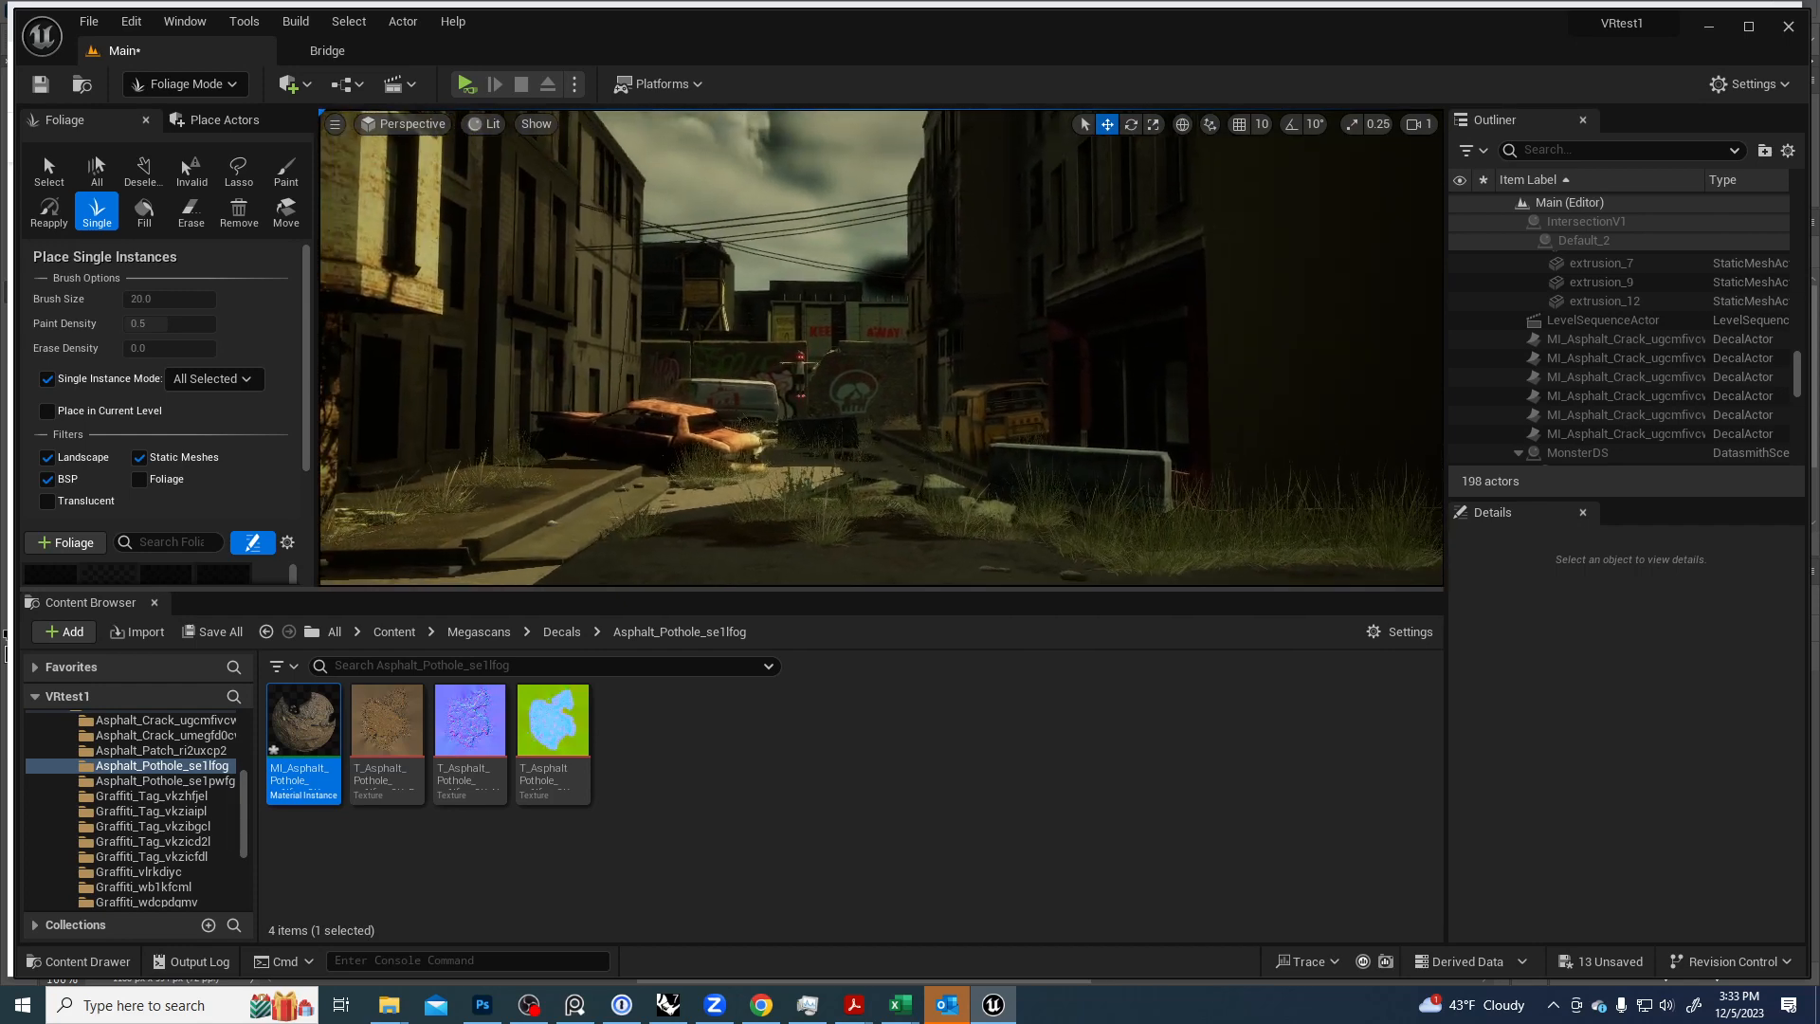
Switch to Photoshop, review the four-scene storyboard in the Untitled-1 document, and return to Unreal Editor.
key(alt+Tab)
key(alt+Tab)
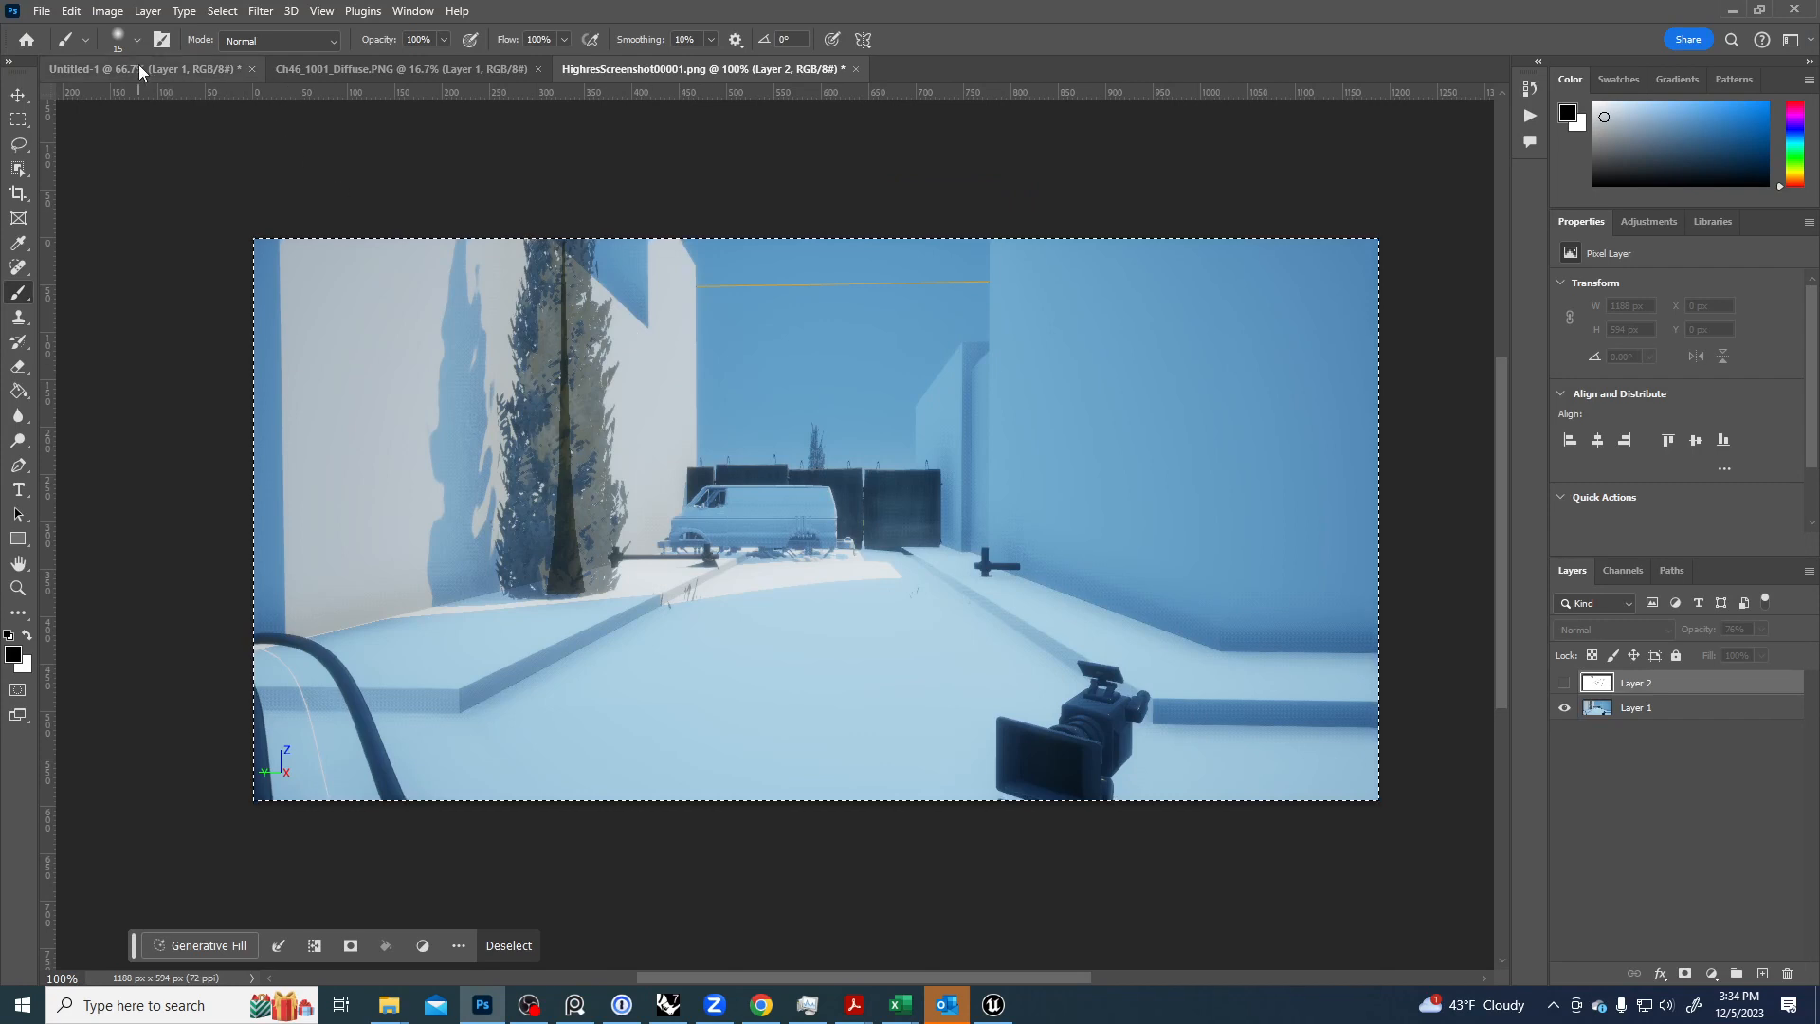
click(138, 66)
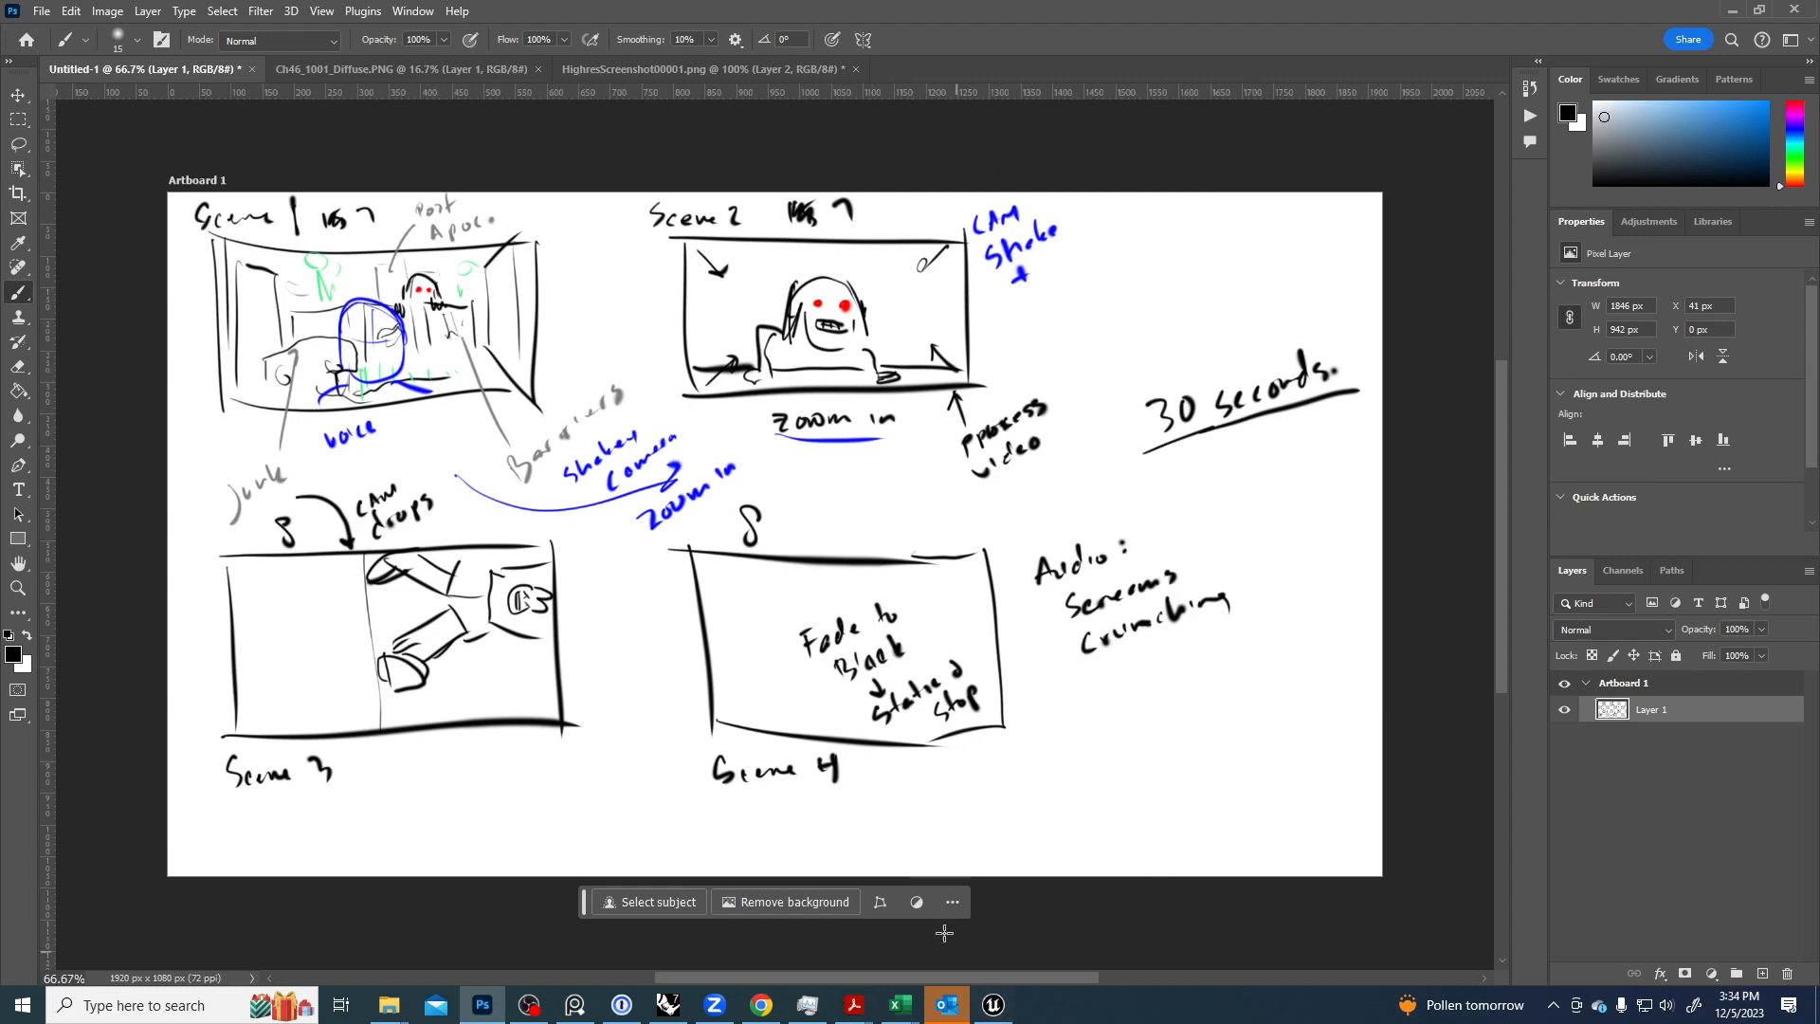
click(997, 1010)
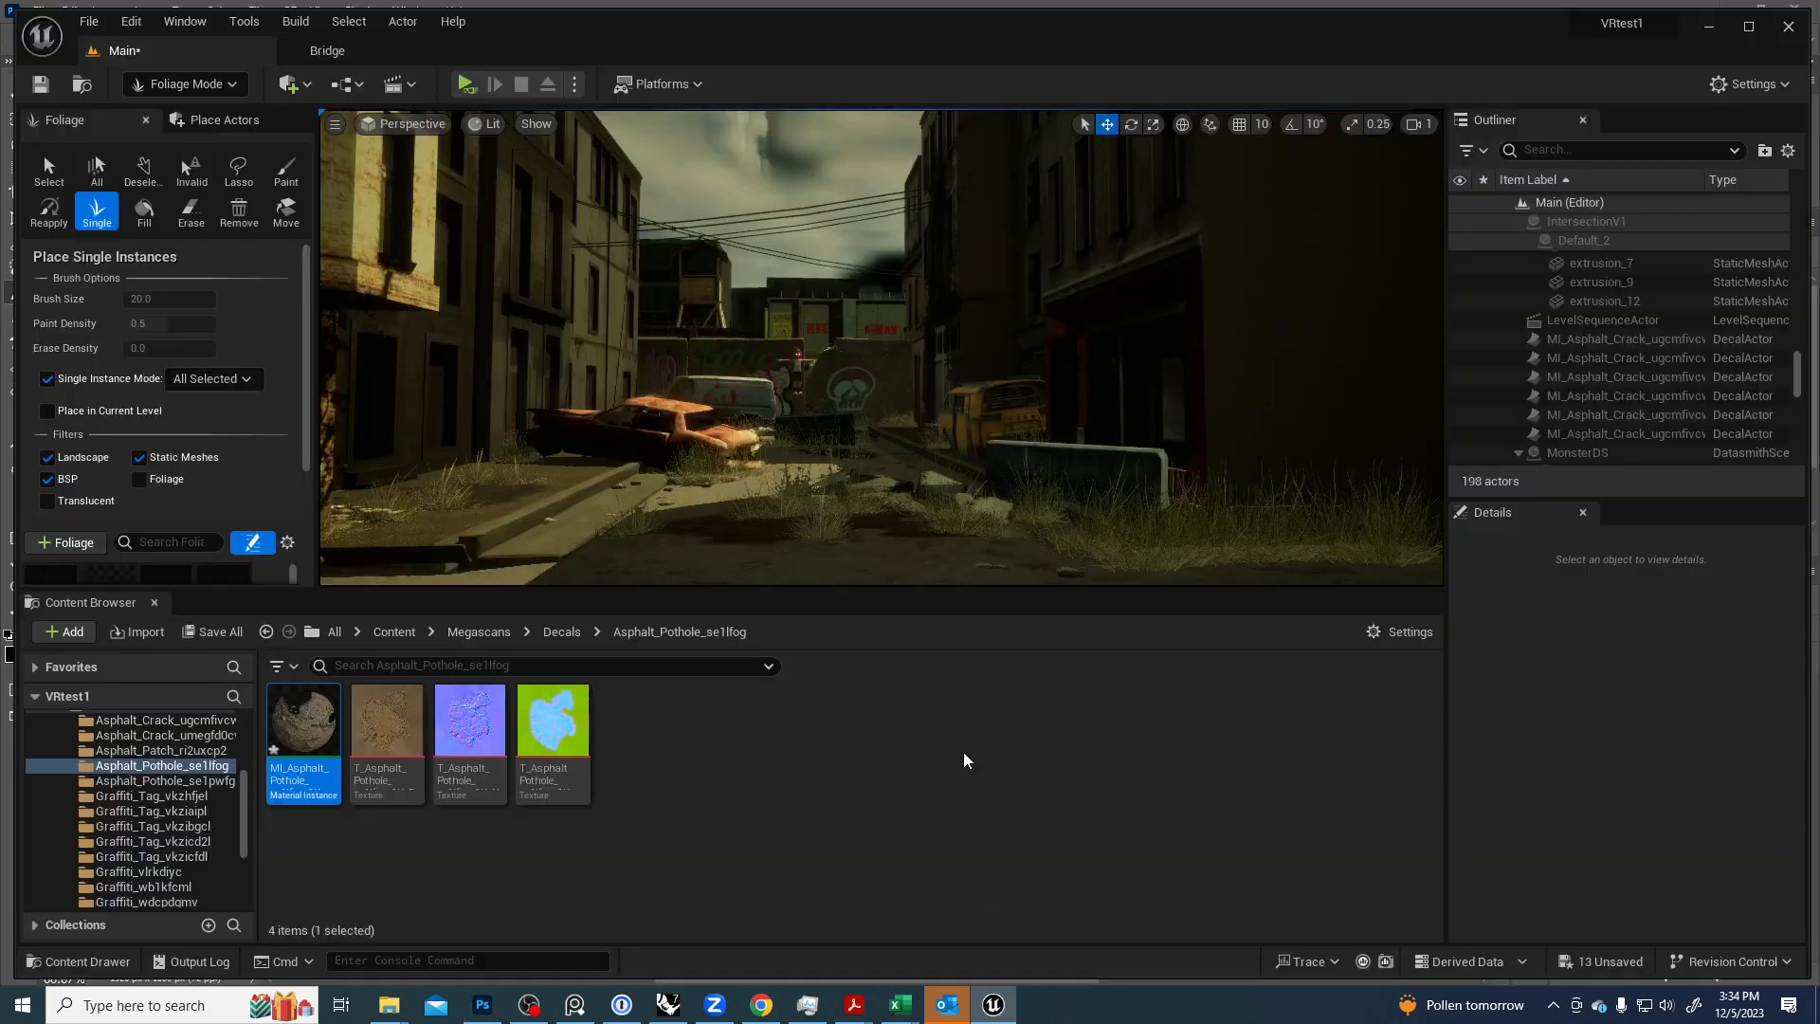